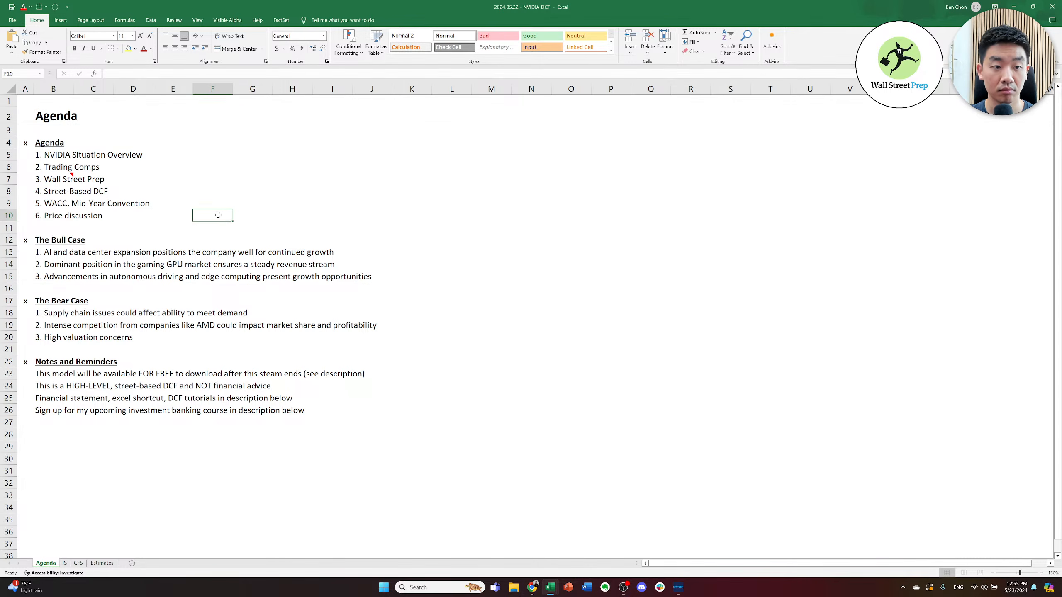
- Review the six agenda items on the Agenda sheet, from NVIDIA Situation Overview down to Price discussion
{"action": "key", "text": "ctrl+Home"}
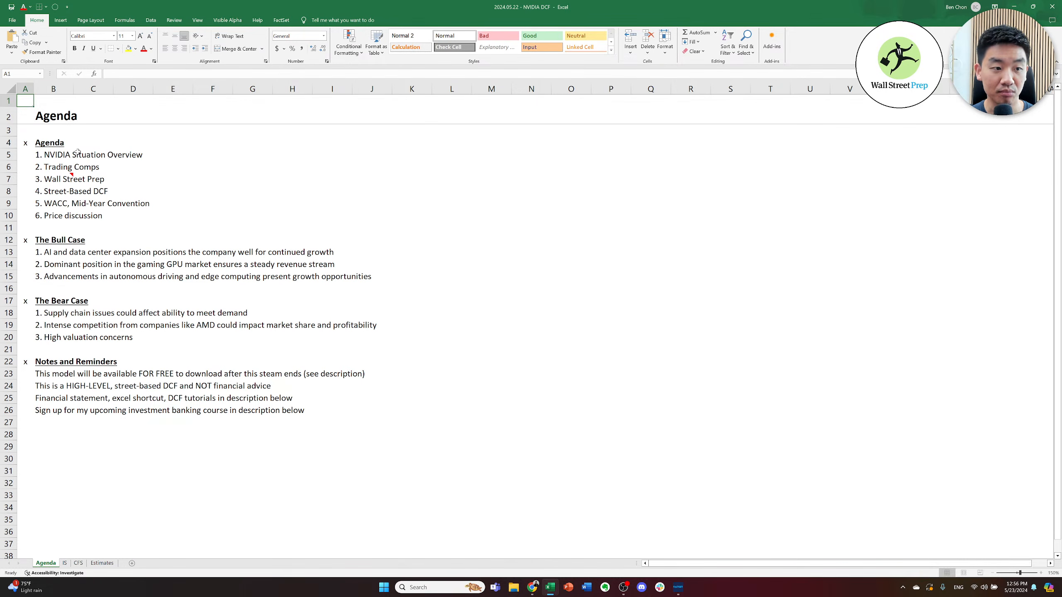
{"action": "left_click", "coordinate": [54, 139]}
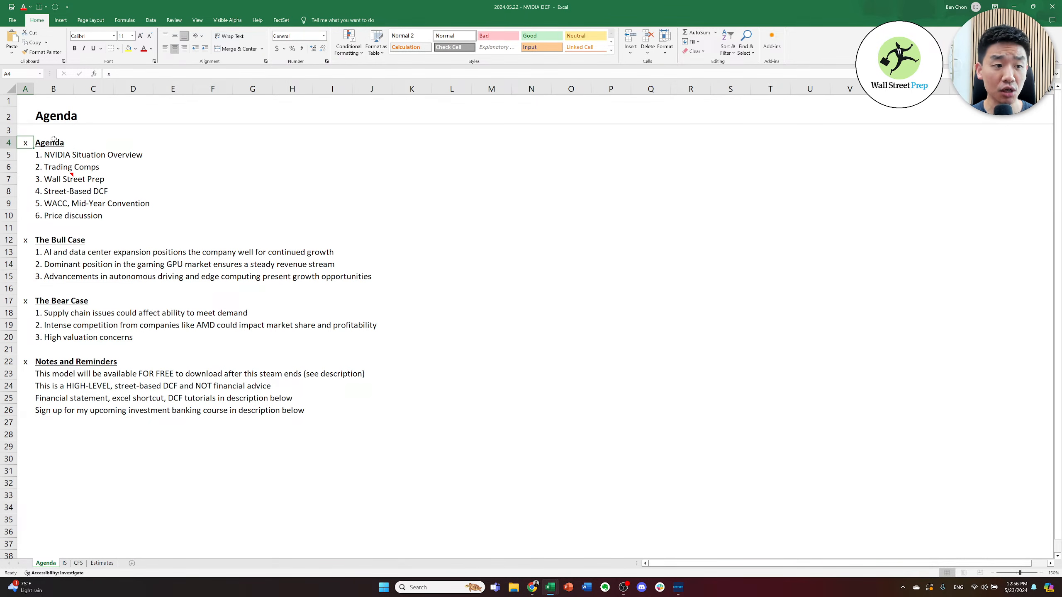
{"action": "key", "text": "Right"}
{"action": "key", "text": "Down"}
{"action": "key", "text": "Down"}
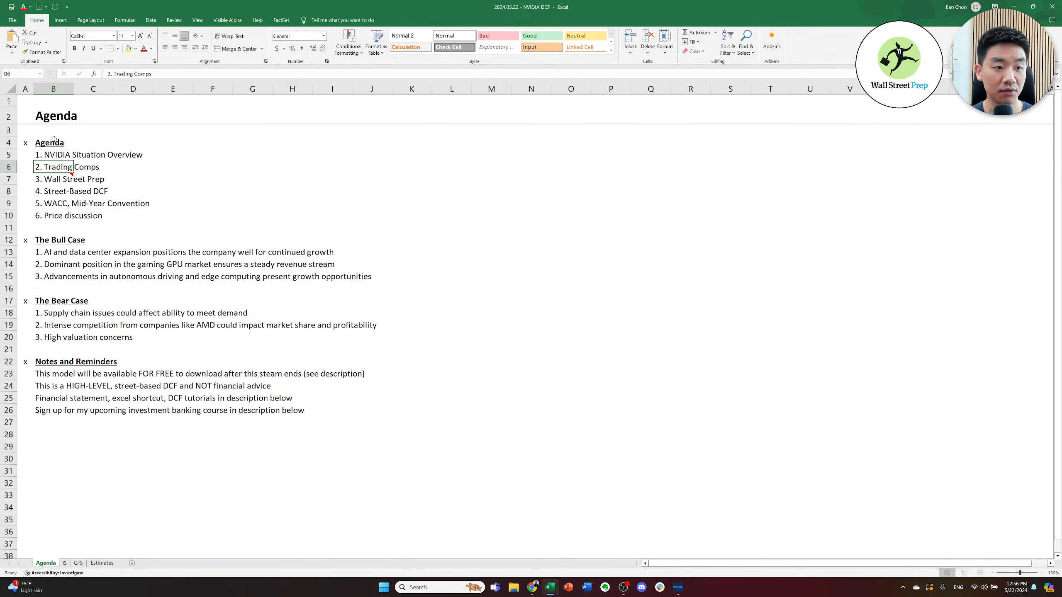
{"action": "key", "text": "Down"}
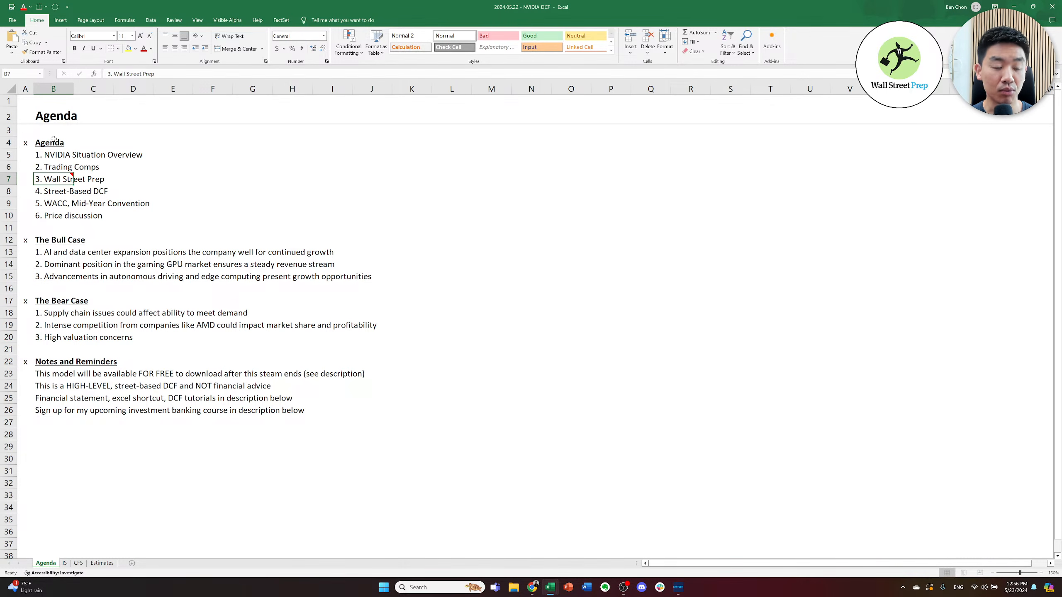
{"action": "key", "text": "Down"}
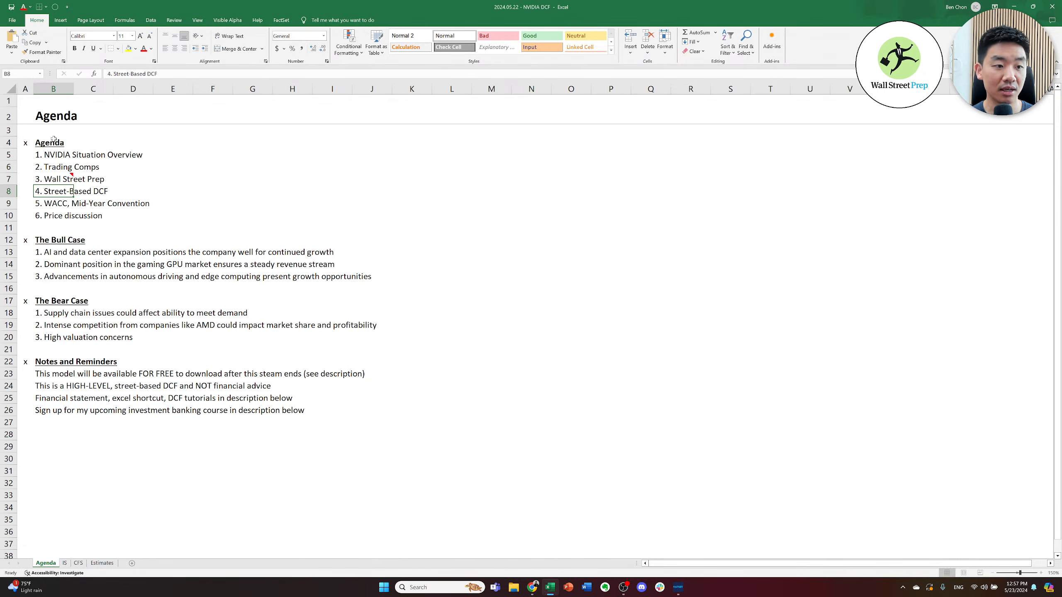
{"action": "key", "text": "Down"}
{"action": "key", "text": "Down"}
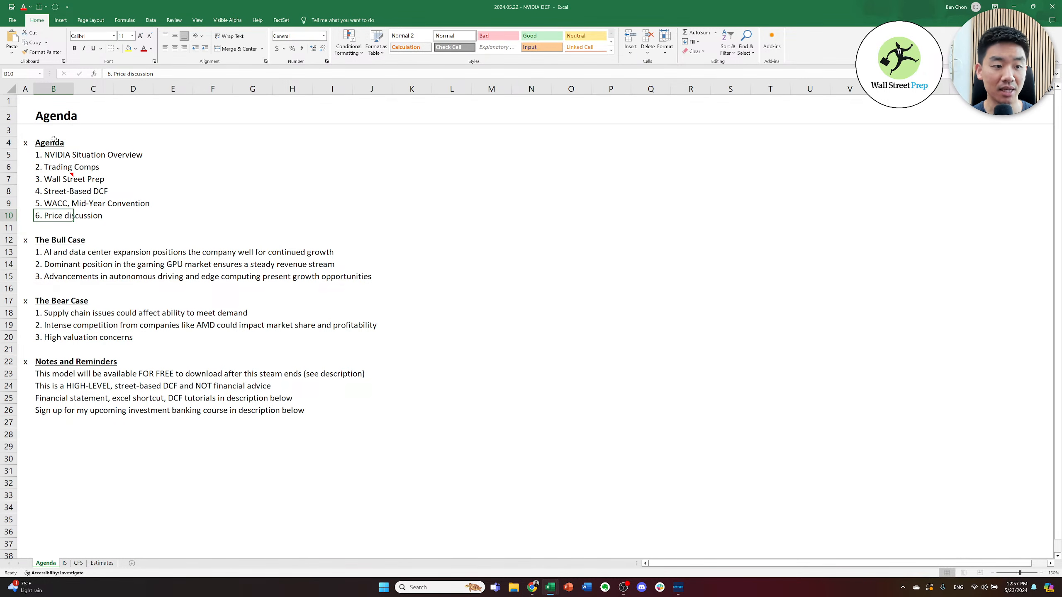
{"action": "key", "text": "Down"}
{"action": "key", "text": "Down"}
{"action": "key", "text": "Down"}
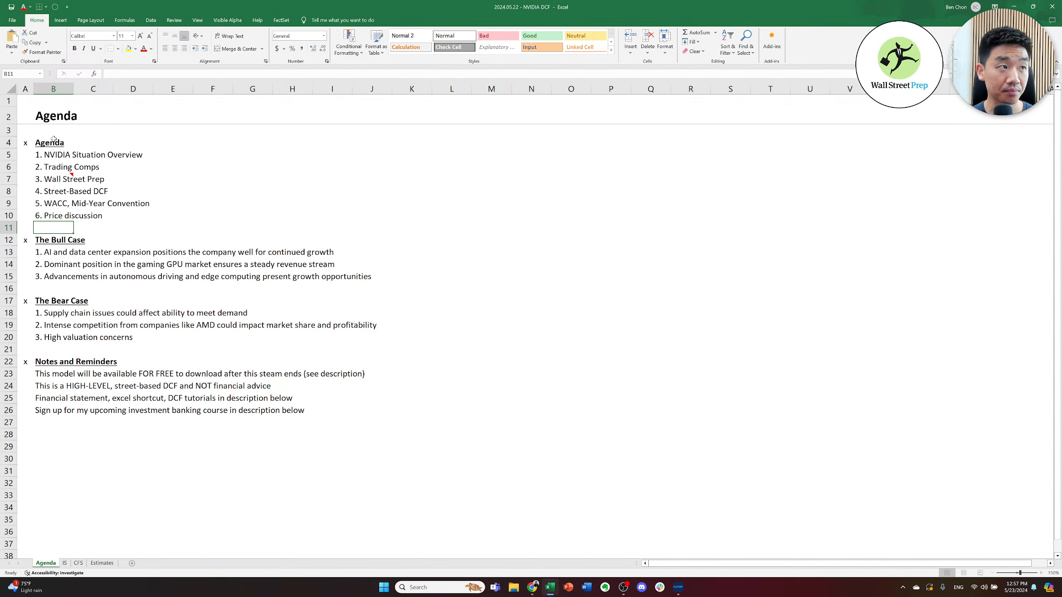
{"action": "key", "text": "Up"}
{"action": "key", "text": "Left"}
{"action": "key", "text": "Up"}
{"action": "key", "text": "ctrl+Up"}
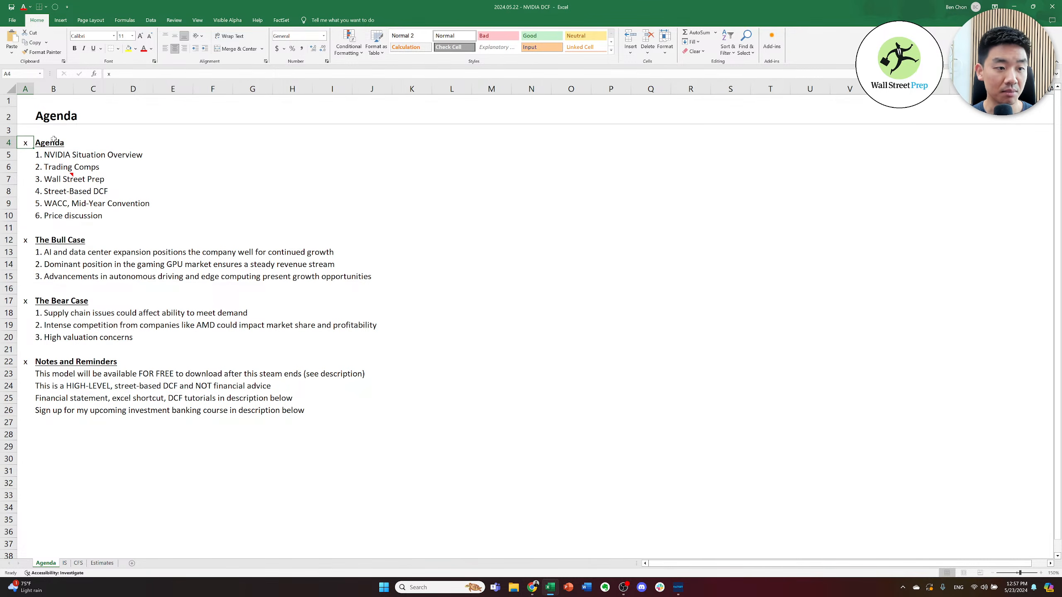
- Switch to Chrome and bring up NVIDIA Corp's market summary in the open "nvidia stock" Google search
{"action": "key", "text": "alt+Tab"}
{"action": "key", "text": "alt+Tab"}
{"action": "key", "text": "alt+Tab"}
{"action": "key", "text": "alt+Tab"}
{"action": "key", "text": "alt+Tab"}
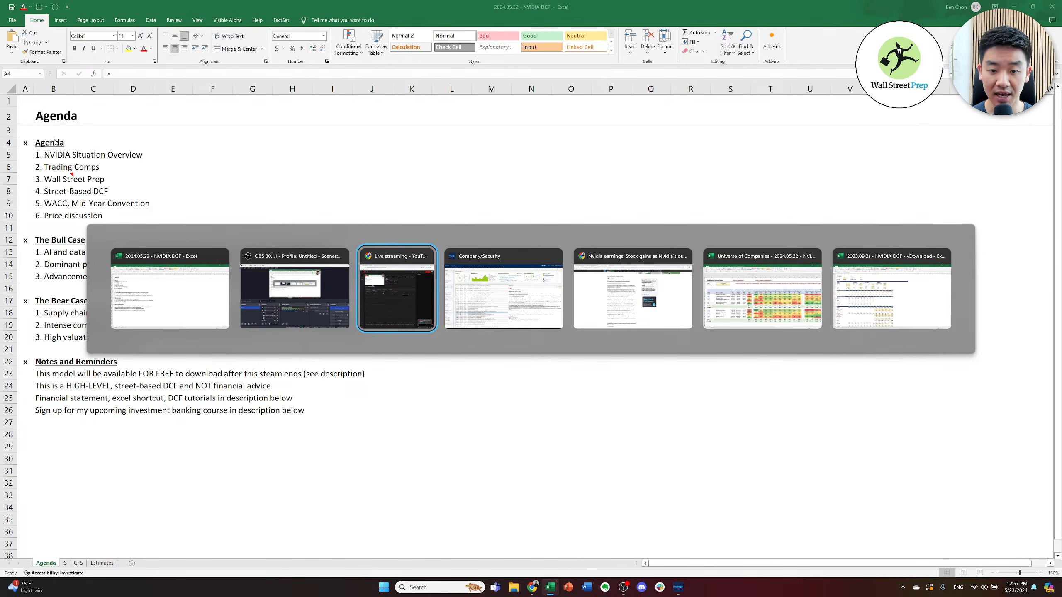
{"action": "key", "text": "alt+shift+Tab"}
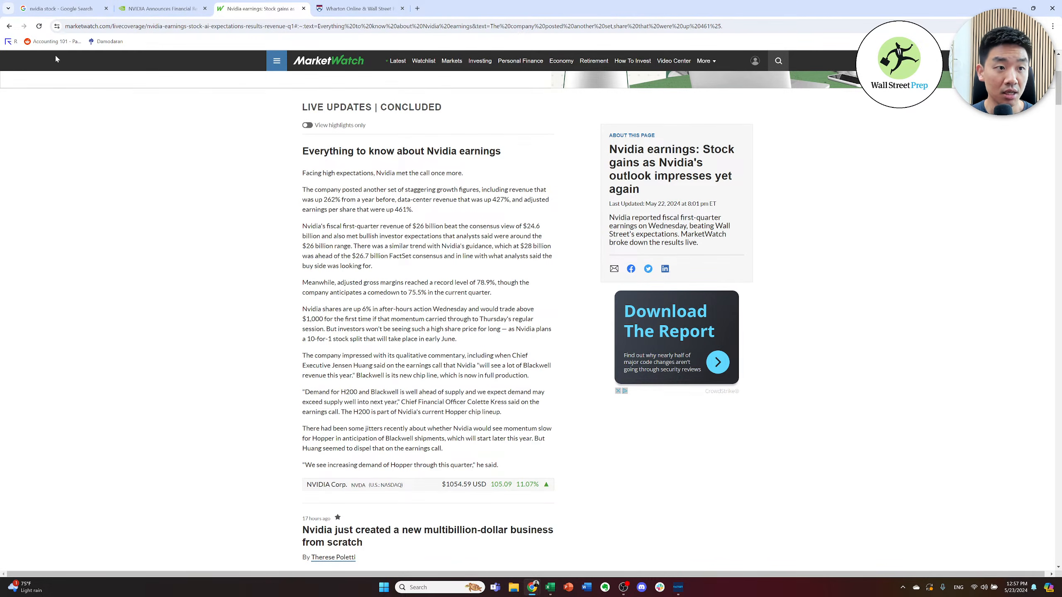
{"action": "left_click", "coordinate": [59, 2]}
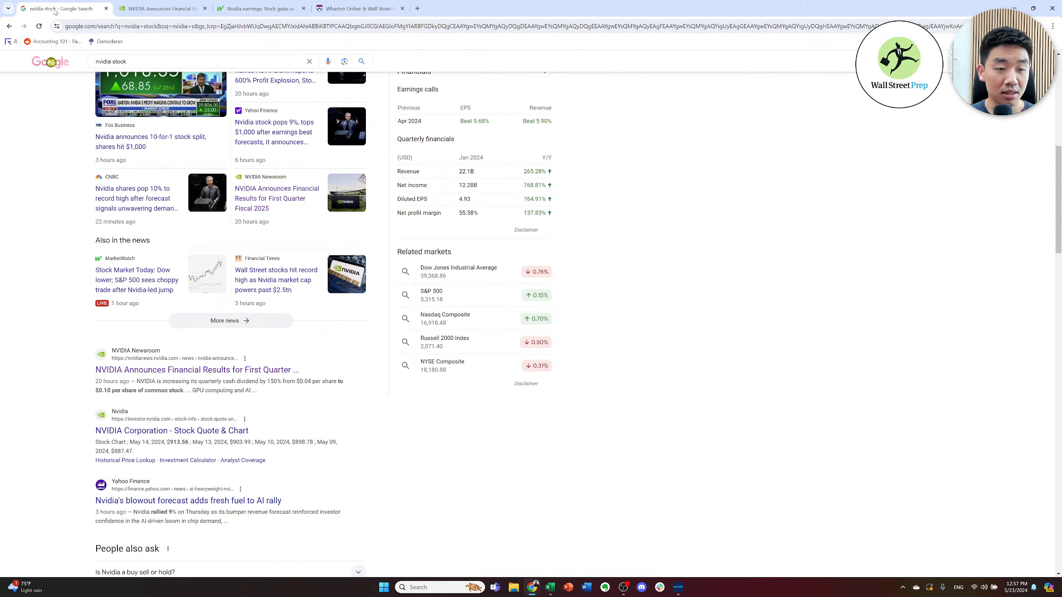
{"action": "scroll", "coordinate": [96, 228], "scroll_direction": "up", "scroll_amount": 2}
{"action": "scroll", "coordinate": [97, 228], "scroll_direction": "up", "scroll_amount": 8}
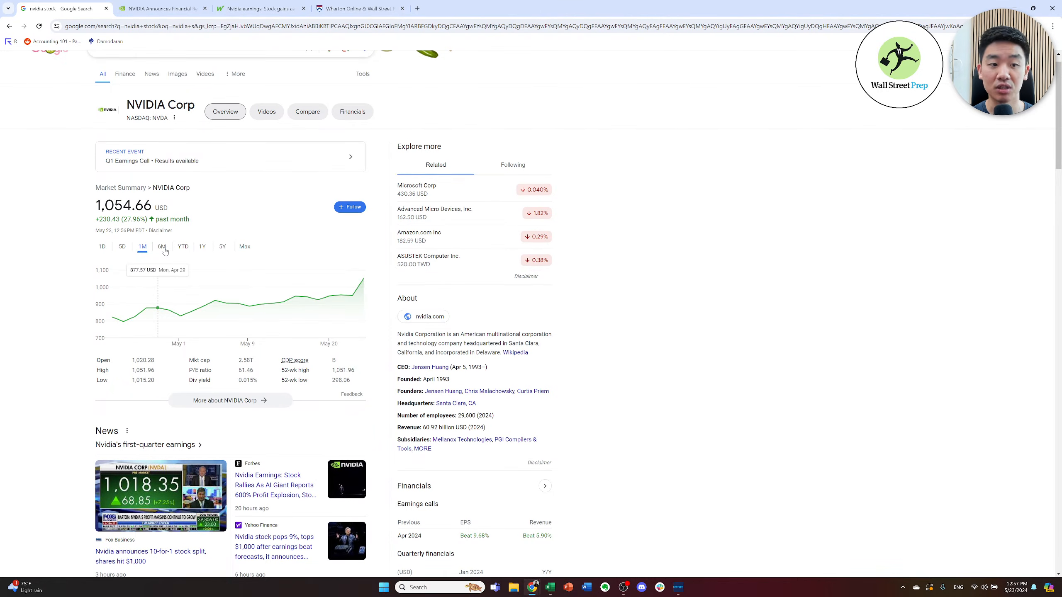
- View NVIDIA's share price chart over six months, five days and one day
{"action": "left_click", "coordinate": [162, 247]}
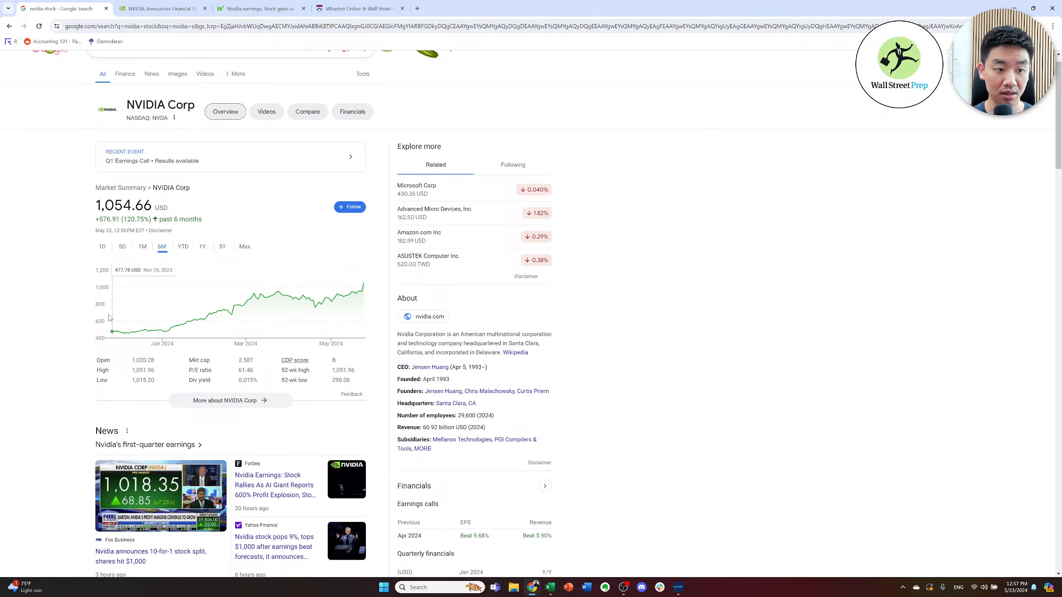
{"action": "left_click", "coordinate": [123, 246]}
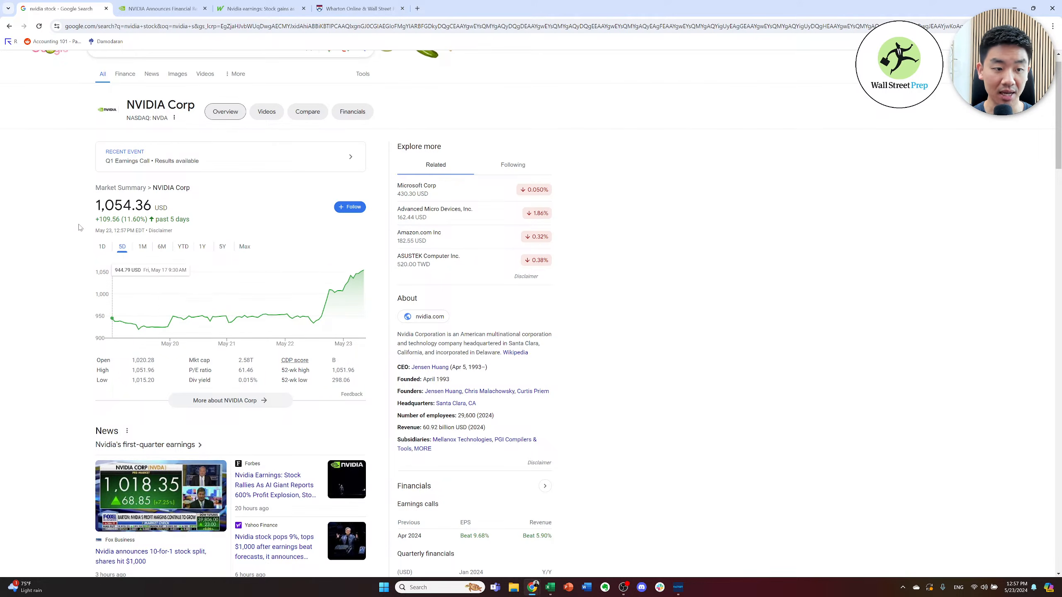
{"action": "left_click", "coordinate": [104, 247]}
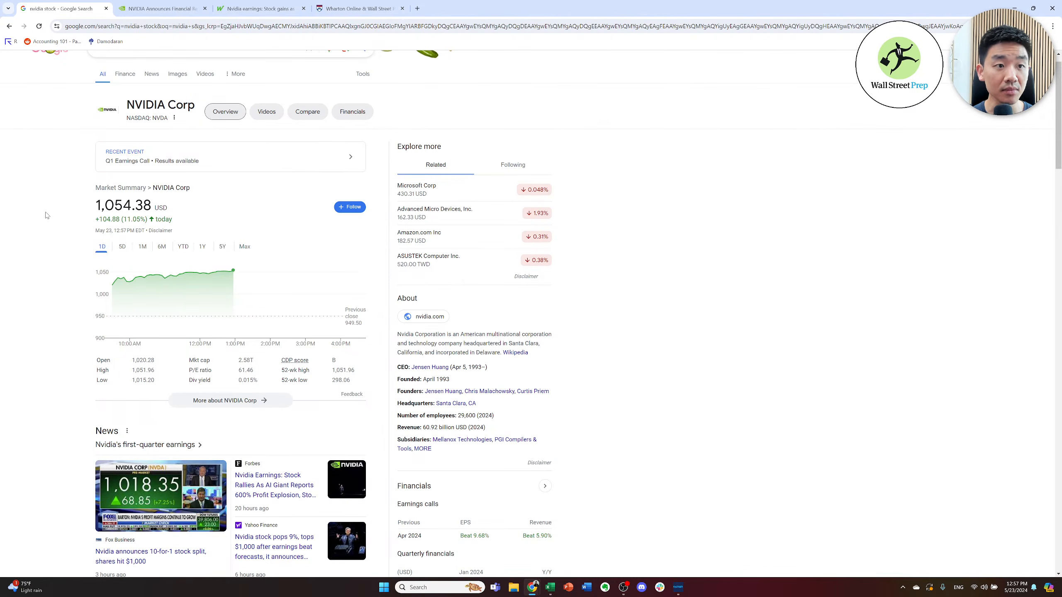
- Read the revenue, stock split and dividend highlights in NVIDIA's first-quarter fiscal 2025 press release
{"action": "key", "text": "ctrl+Tab"}
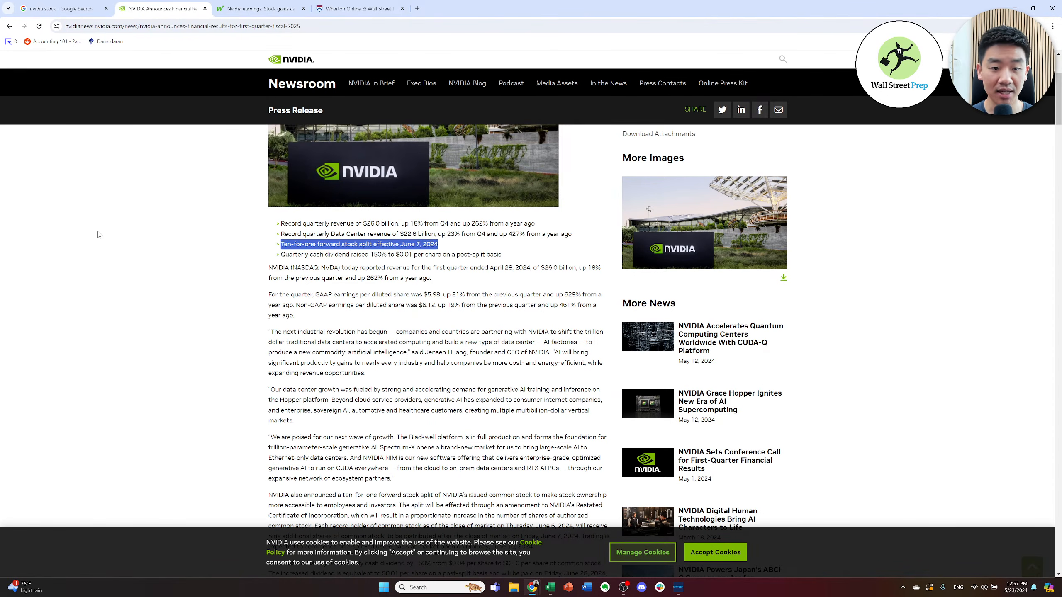
{"action": "left_click", "coordinate": [278, 268]}
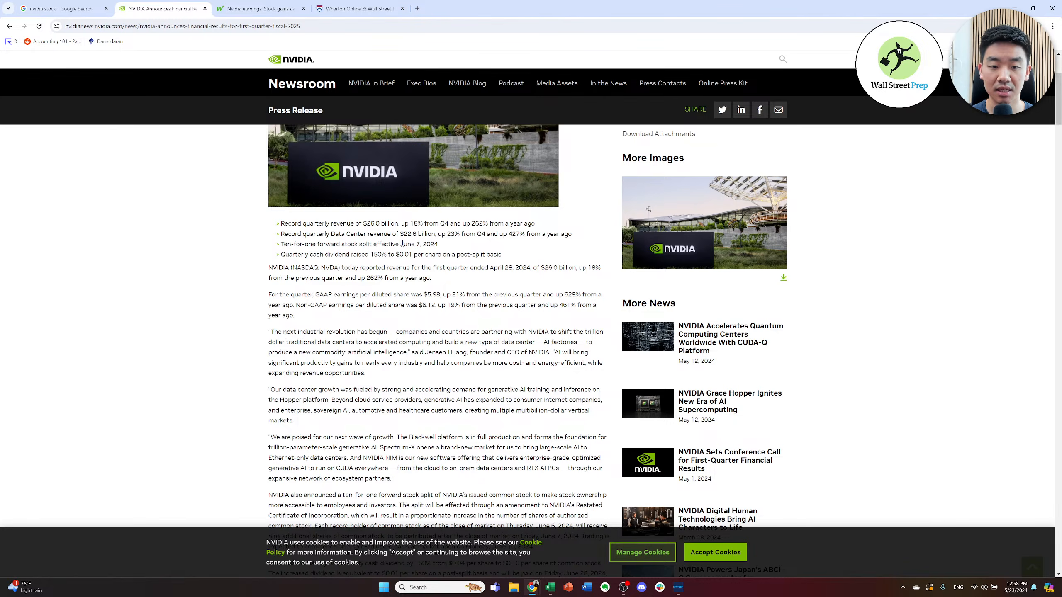
{"action": "left_click_drag", "start_coordinate": [401, 243], "coordinate": [438, 244]}
{"action": "left_click", "coordinate": [438, 244]}
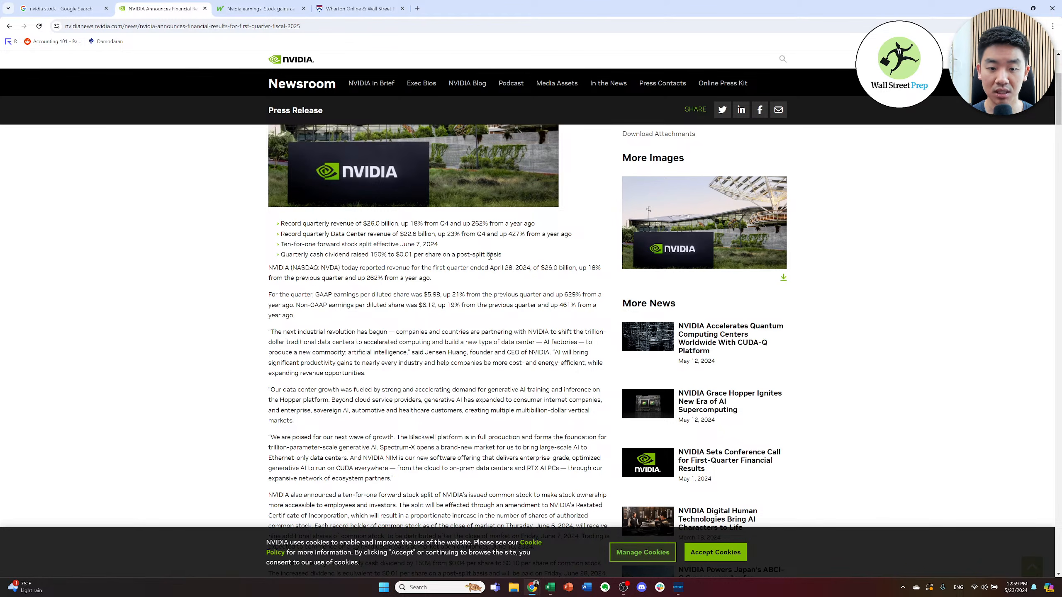
{"action": "mouse_move", "coordinate": [395, 255]}
{"action": "left_mouse_down"}
{"action": "mouse_move", "coordinate": [414, 255]}
{"action": "mouse_move", "coordinate": [389, 252]}
{"action": "mouse_move", "coordinate": [400, 254]}
{"action": "left_mouse_up"}
{"action": "left_click", "coordinate": [389, 251]}
{"action": "left_click", "coordinate": [401, 254]}
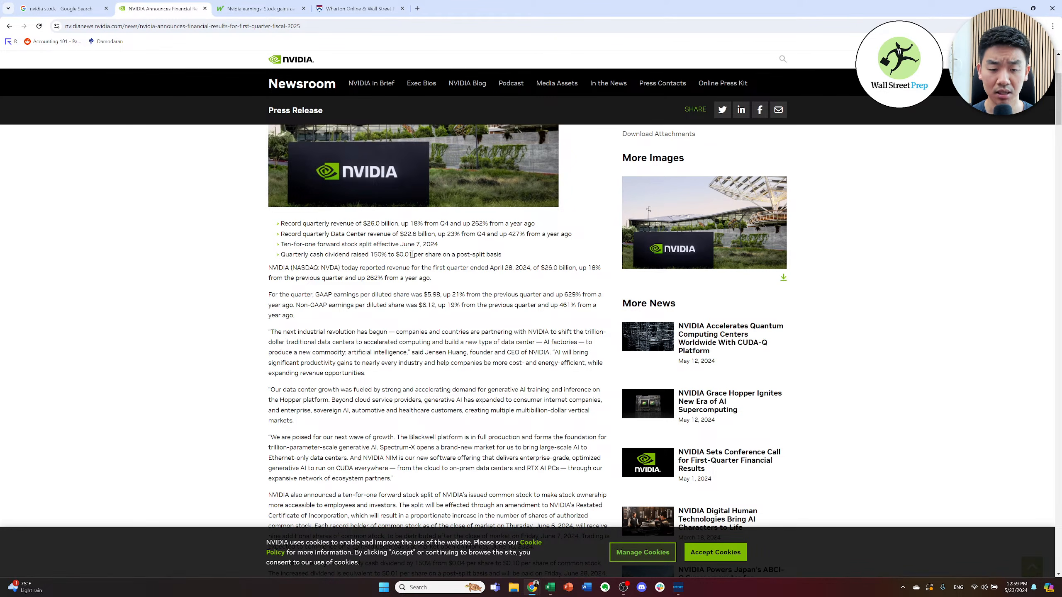
{"action": "left_click_drag", "start_coordinate": [412, 255], "coordinate": [400, 254]}
{"action": "left_click", "coordinate": [397, 254]}
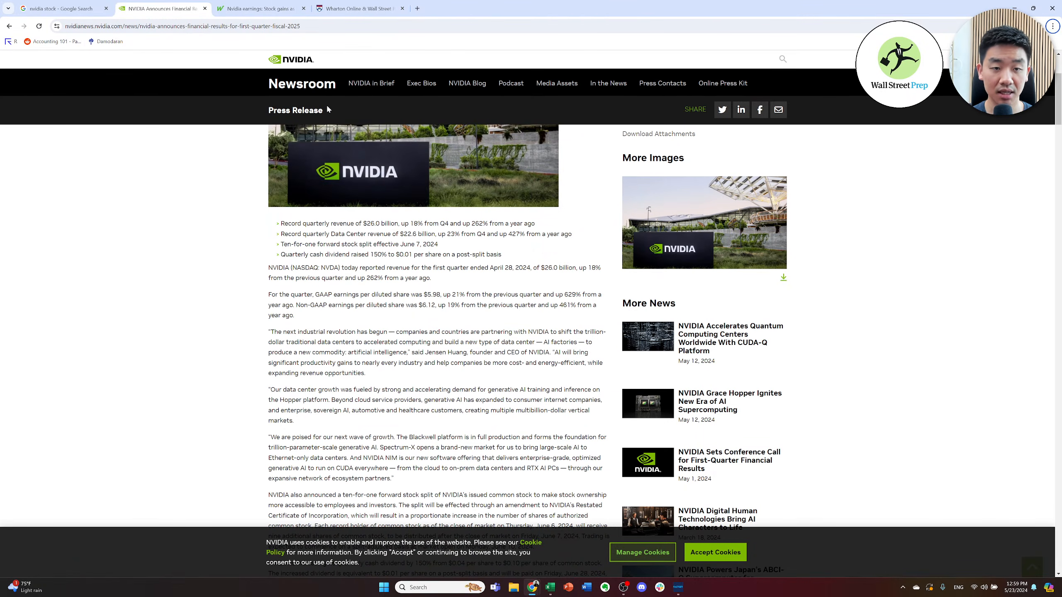
- Switch to FactSet and read the MT Newswires article on Nvidia's first-quarter results and forward stock split
{"action": "key", "text": "alt+Tab"}
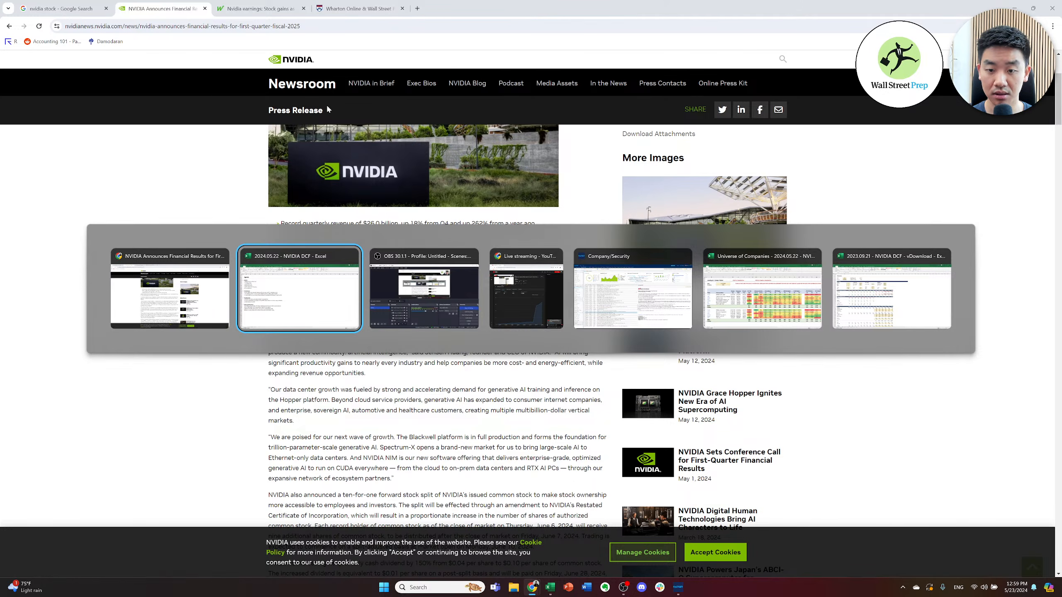
{"action": "key", "text": "alt+Tab"}
{"action": "key", "text": "alt+Tab"}
{"action": "key", "text": "alt+Tab"}
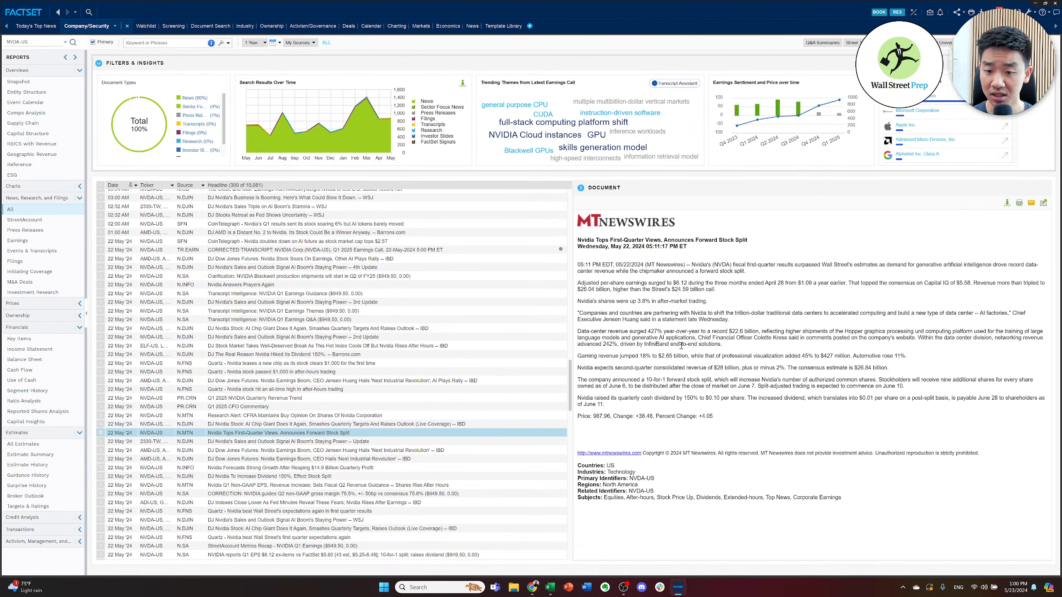
- Switch back to the NVIDIA DCF workbook in Excel and review The Bull Case and The Bear Case sections
{"action": "key", "text": "alt+Tab"}
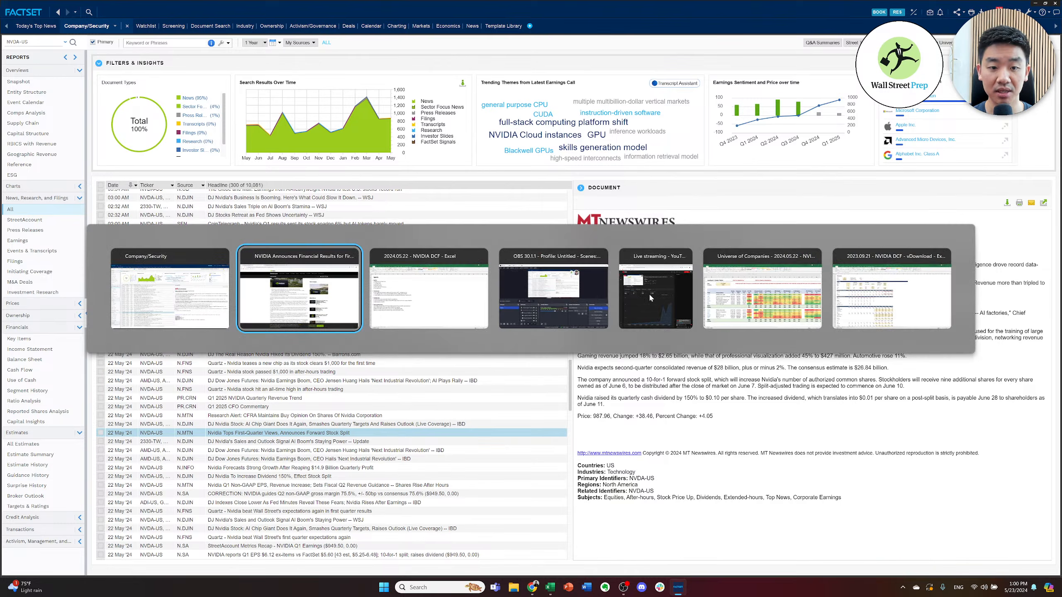
{"action": "key", "text": "alt+Tab"}
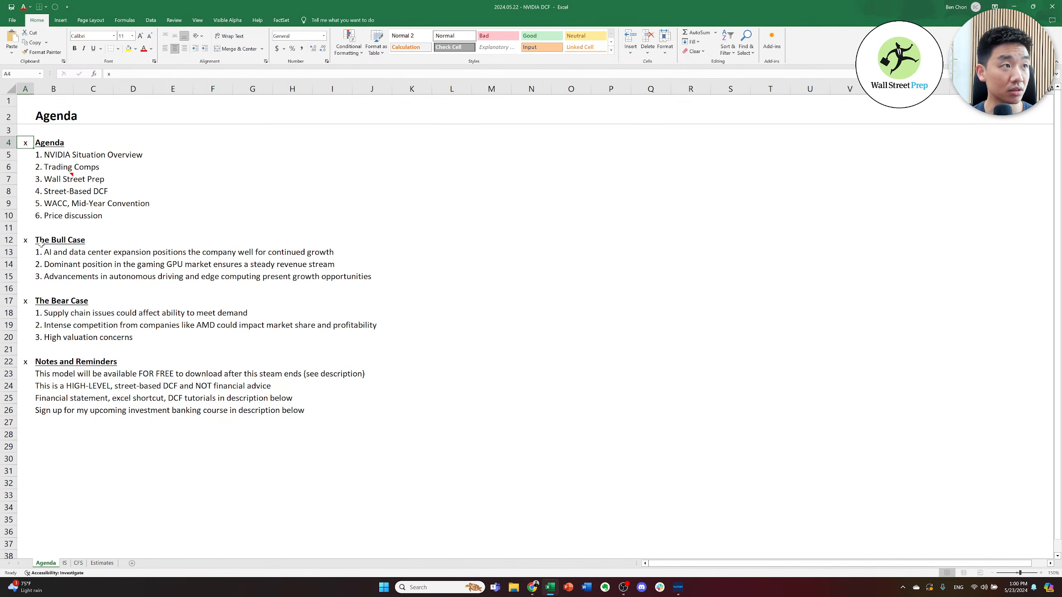
{"action": "left_click", "coordinate": [21, 244]}
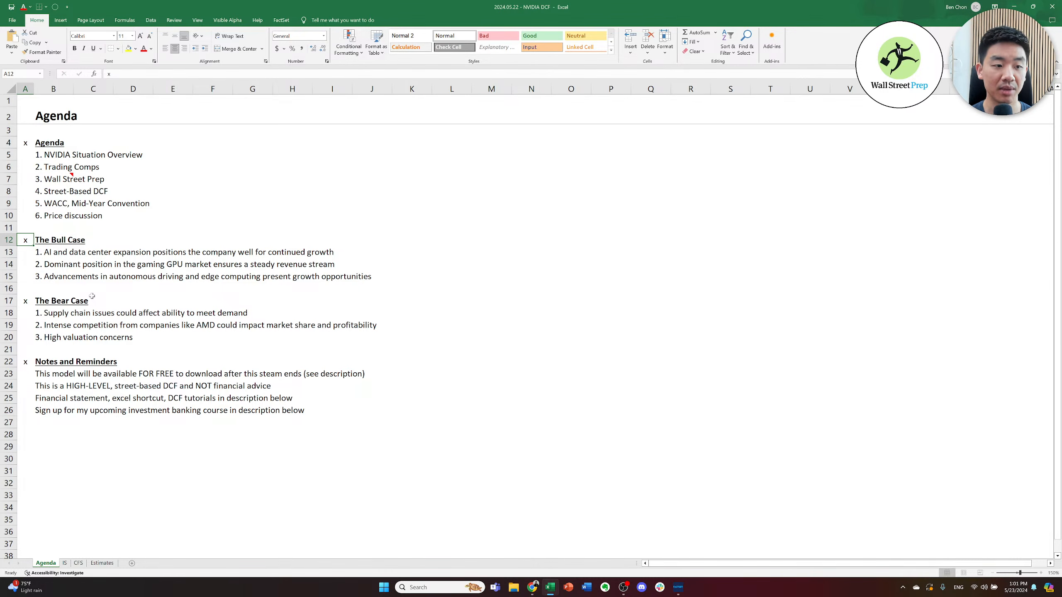
{"action": "key", "text": "ctrl+Down"}
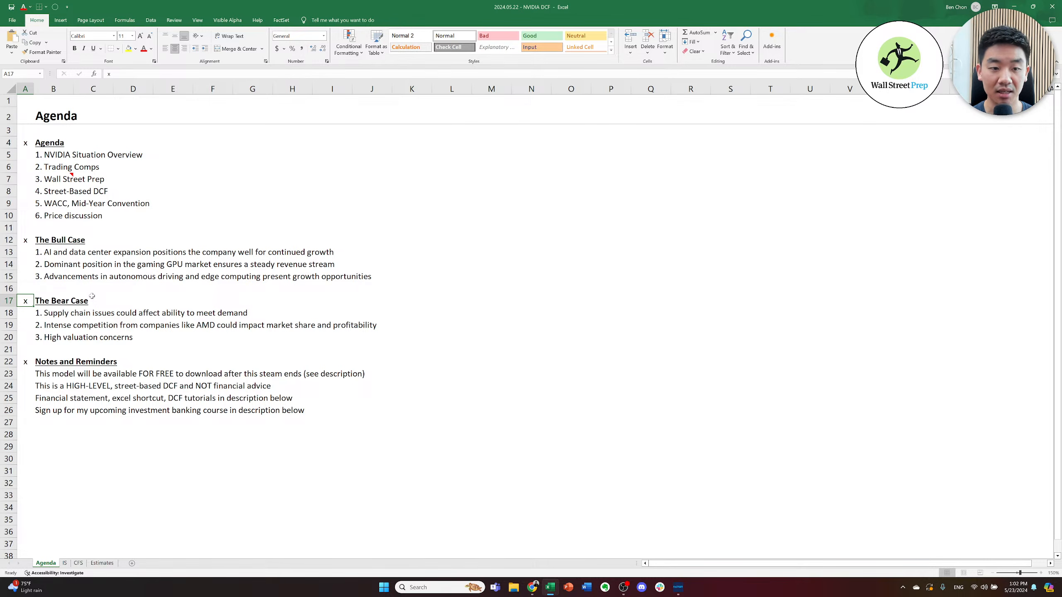
- Switch to Chrome, search for "tsla stoc" in a new tab and view Tesla's five-year share price chart
{"action": "key", "text": "alt+Tab"}
{"action": "key", "text": "alt+Tab"}
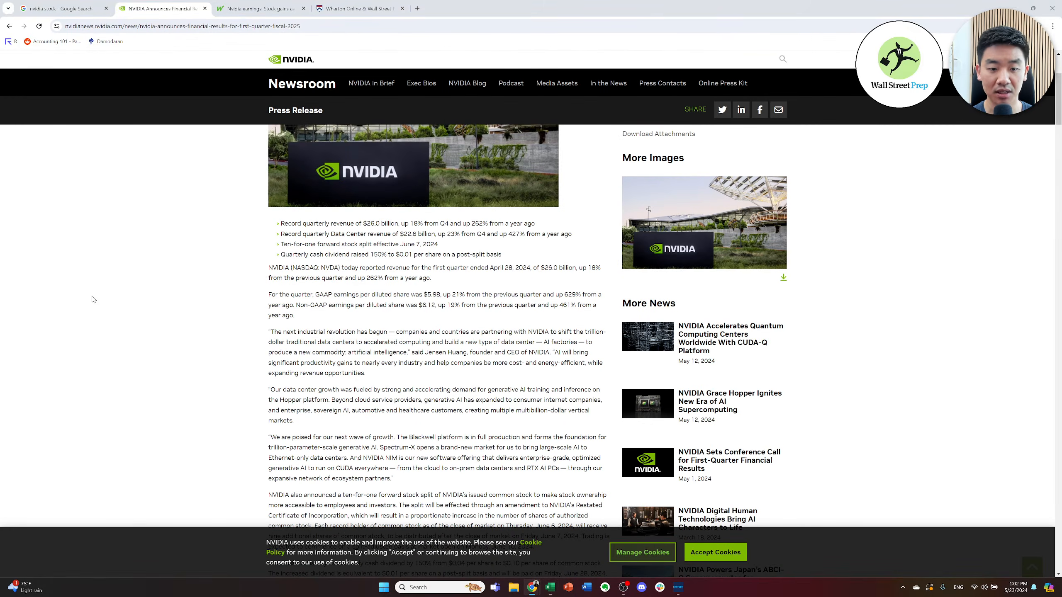
{"action": "key", "text": "ctrl+t"}
{"action": "type", "text": "stsla stoc"}
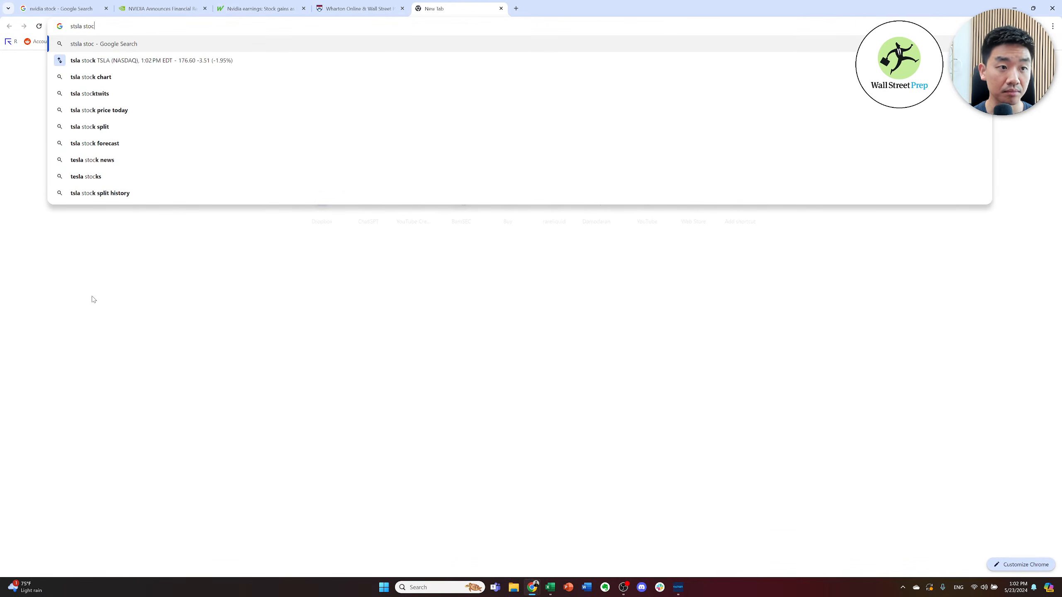
{"action": "key", "text": "ctrl+Left"}
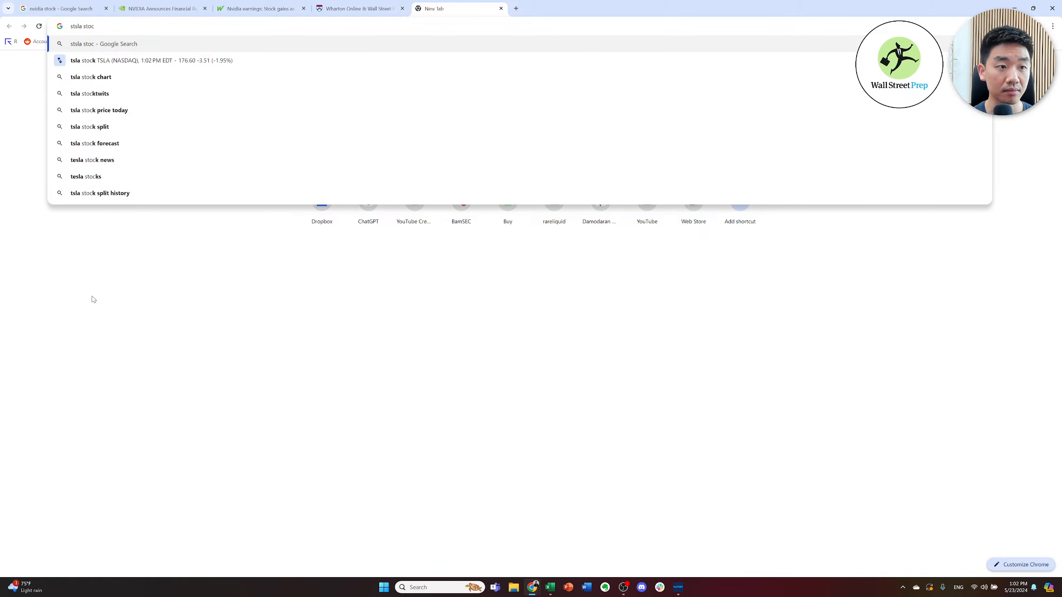
{"action": "key", "text": "Delete"}
{"action": "key", "text": "Return"}
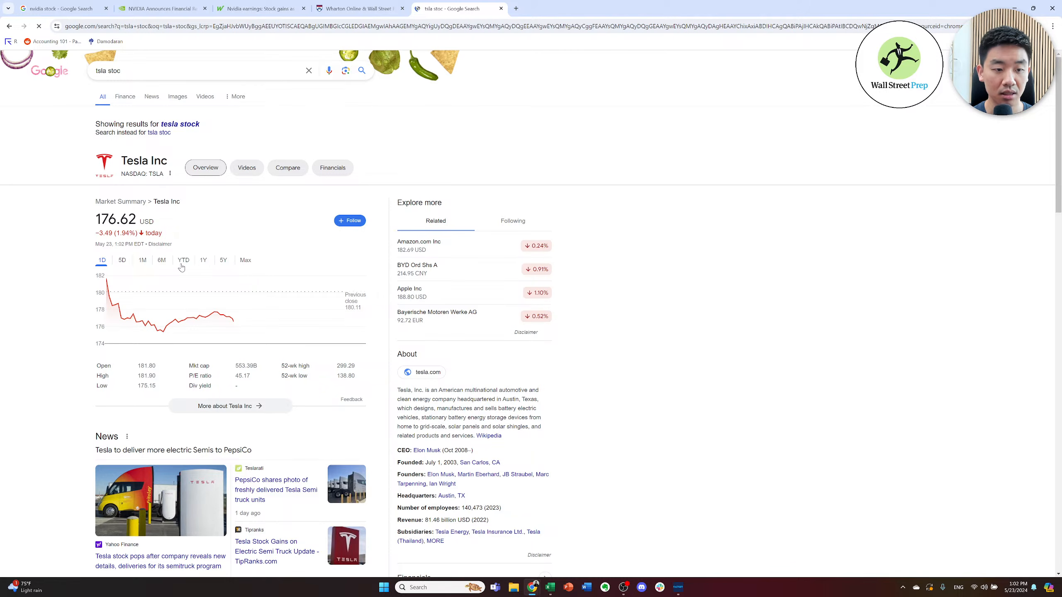
{"action": "left_click", "coordinate": [224, 261]}
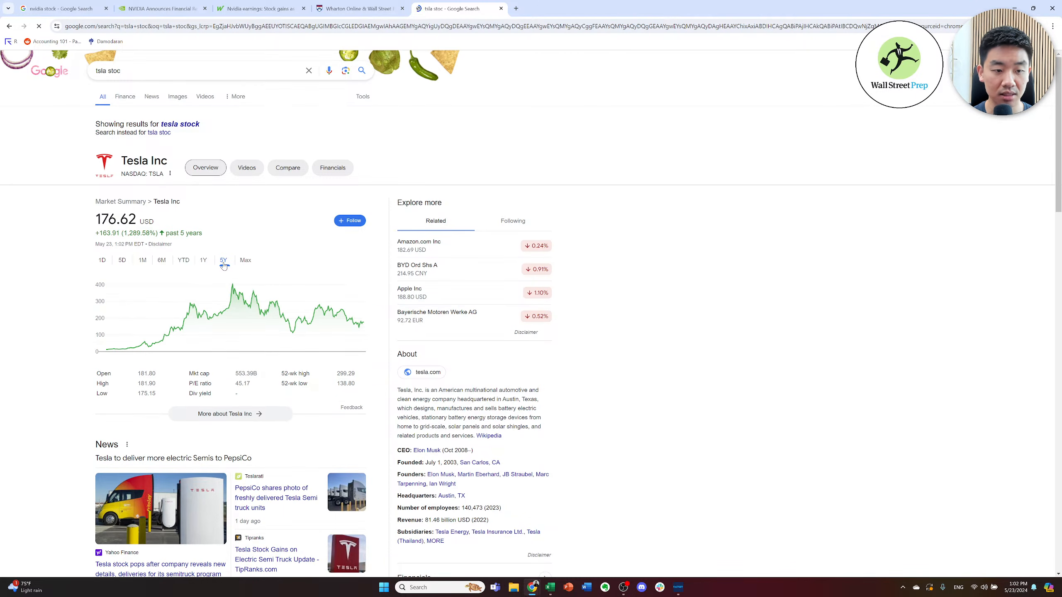
{"action": "mouse_move", "coordinate": [231, 308]}
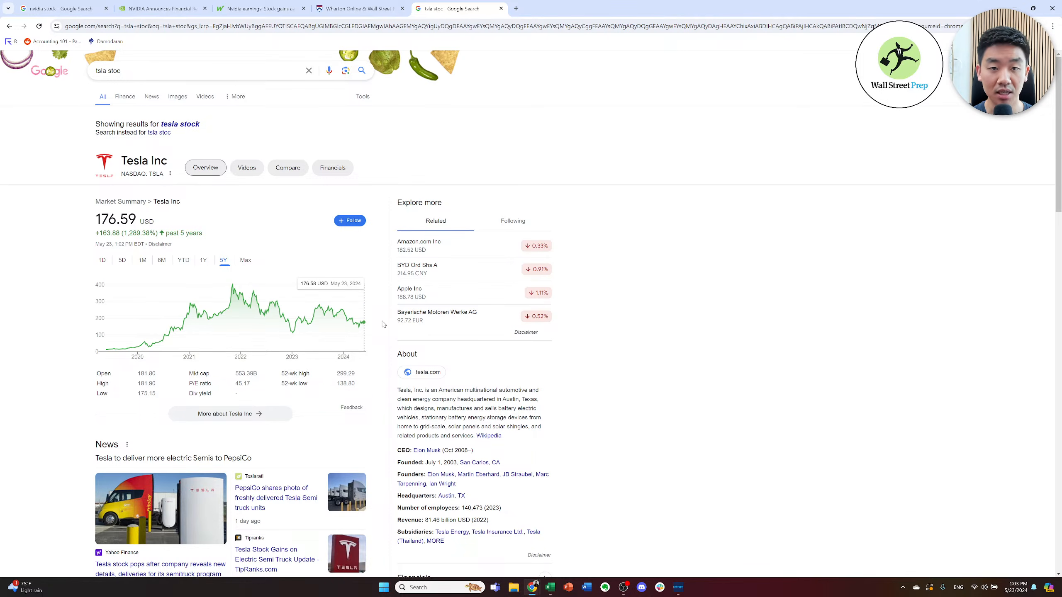
- Switch to the Universe of Companies - 2024.05.22 - NVIDIA workbook in Excel, showing its Comps sheet
{"action": "key", "text": "alt+Tab"}
{"action": "key", "text": "Tab"}
{"action": "key", "text": "shift+Tab"}
{"action": "key", "text": "Tab"}
{"action": "key", "text": "Tab"}
{"action": "key", "text": "Tab"}
{"action": "key", "text": "Tab"}
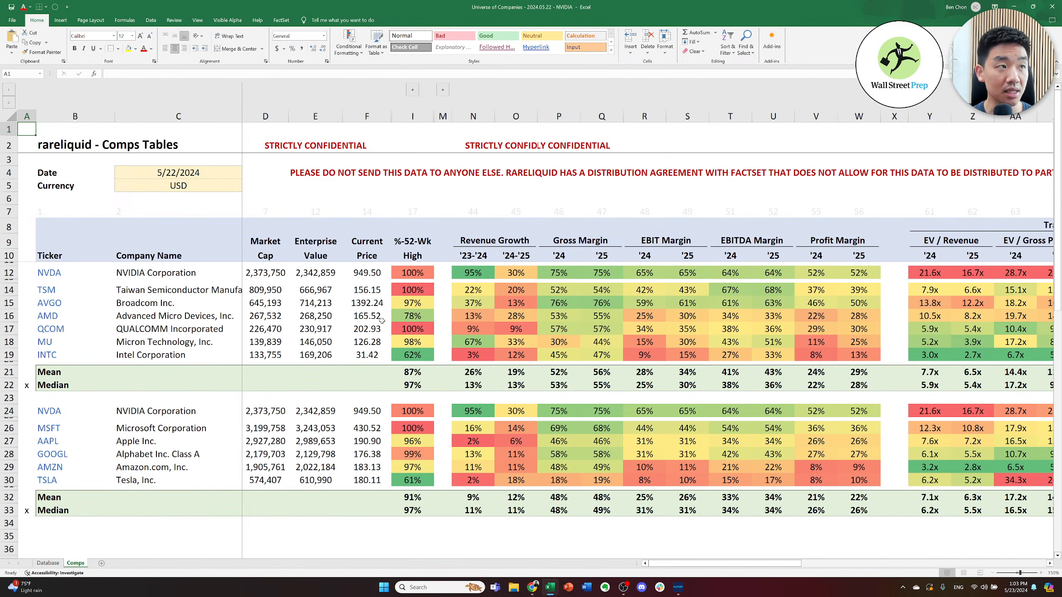
- Examine the date and currency cells above the comps table, ending on the currency cell C5
{"action": "key", "text": "Right"}
{"action": "key", "text": "Down"}
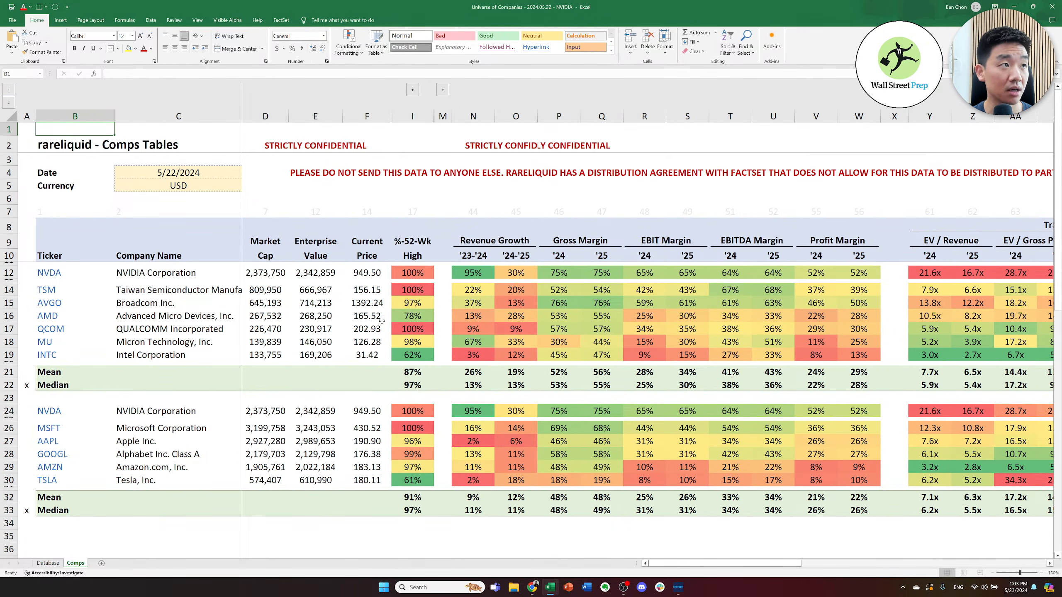
{"action": "key", "text": "Down"}
{"action": "key", "text": "Down"}
{"action": "key", "text": "Right"}
{"action": "key", "text": "Down"}
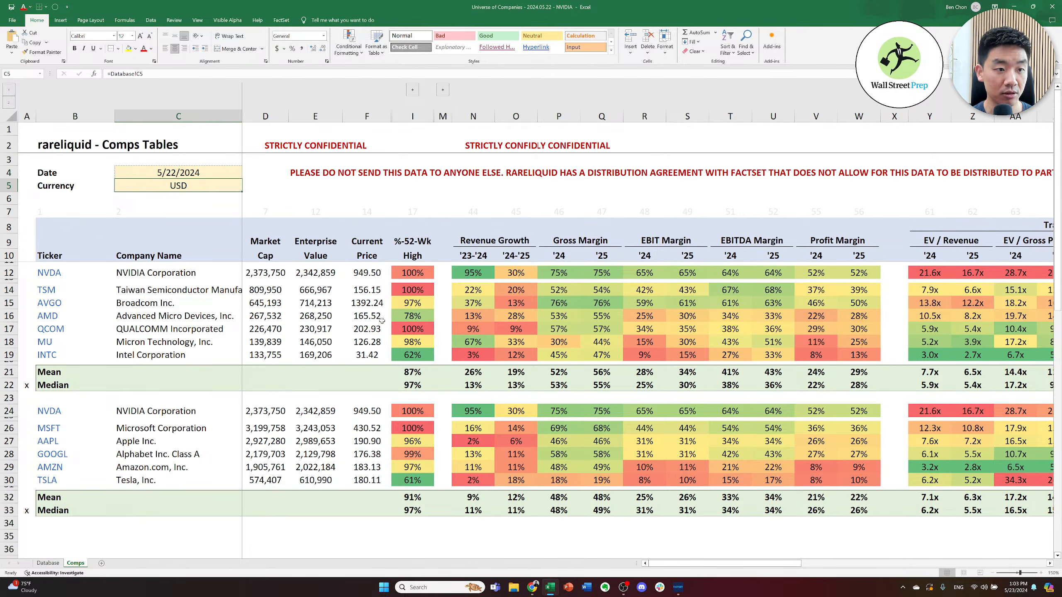
- Examine NVIDIA's ticker, company name and market cap cells in row 12 of the comps table
{"action": "key", "text": "Left"}
{"action": "key", "text": "Down"}
{"action": "key", "text": "Down"}
{"action": "key", "text": "Down"}
{"action": "key", "text": "Down"}
{"action": "key", "text": "Down"}
{"action": "key", "text": "Down"}
{"action": "key", "text": "Down"}
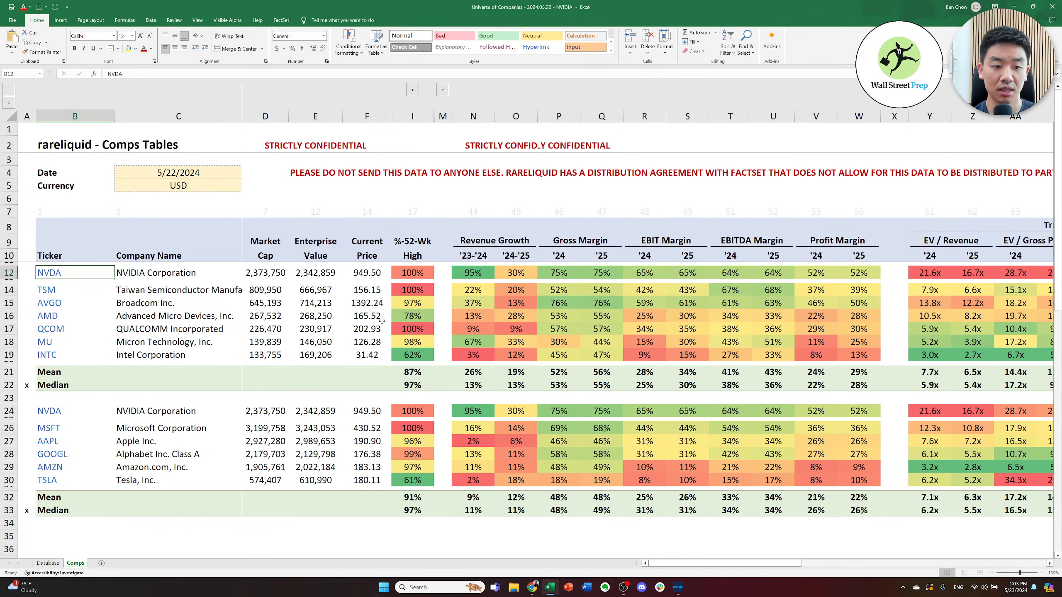
{"action": "key", "text": "Right"}
{"action": "key", "text": "Left"}
{"action": "key", "text": "Right"}
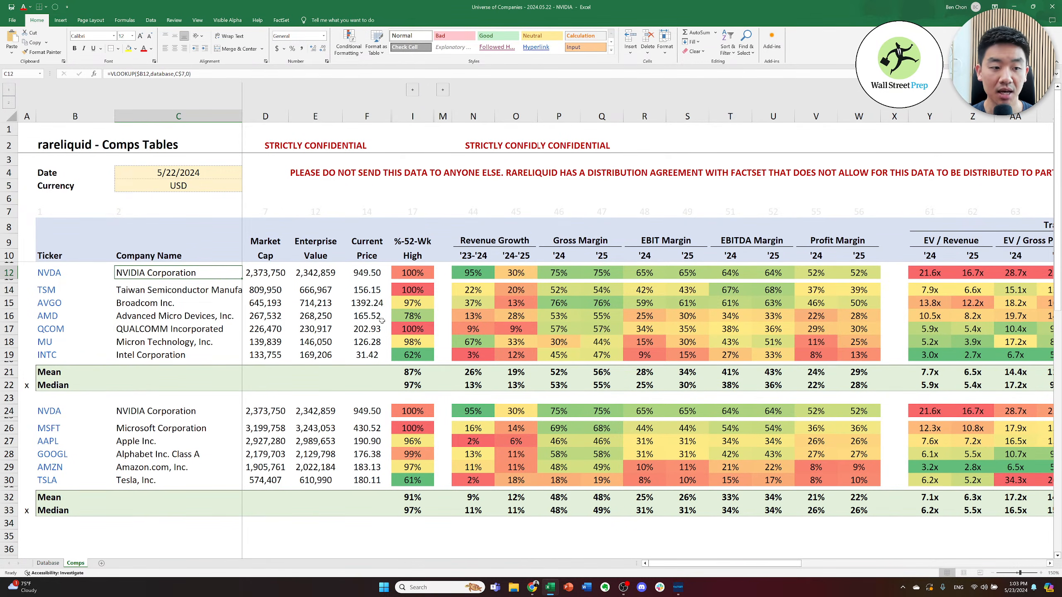
{"action": "key", "text": "Right"}
{"action": "key", "text": "Left"}
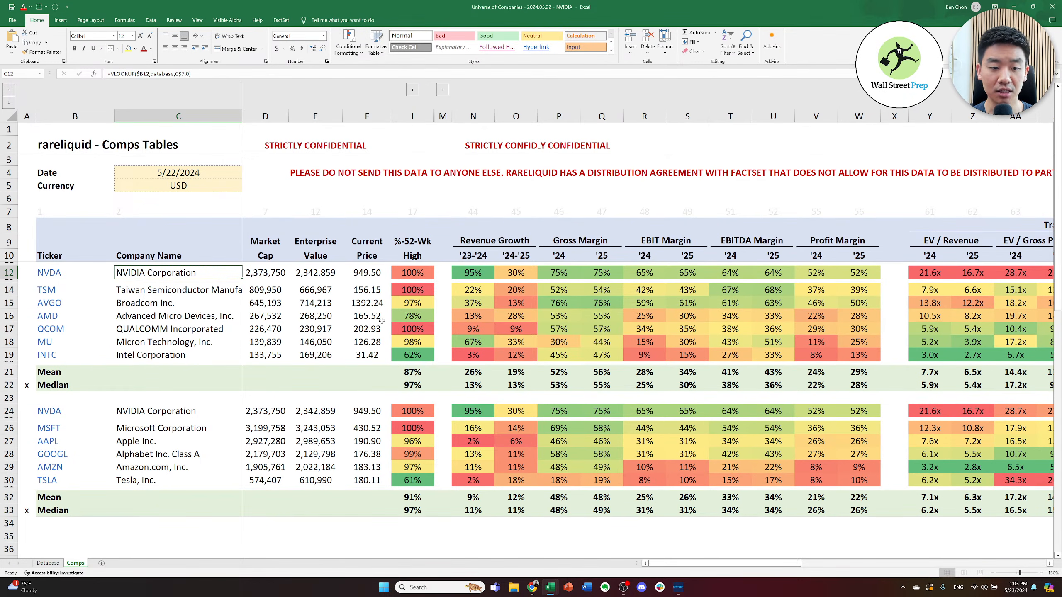
{"action": "key", "text": "Right"}
{"action": "key", "text": "Left"}
{"action": "key", "text": "Right"}
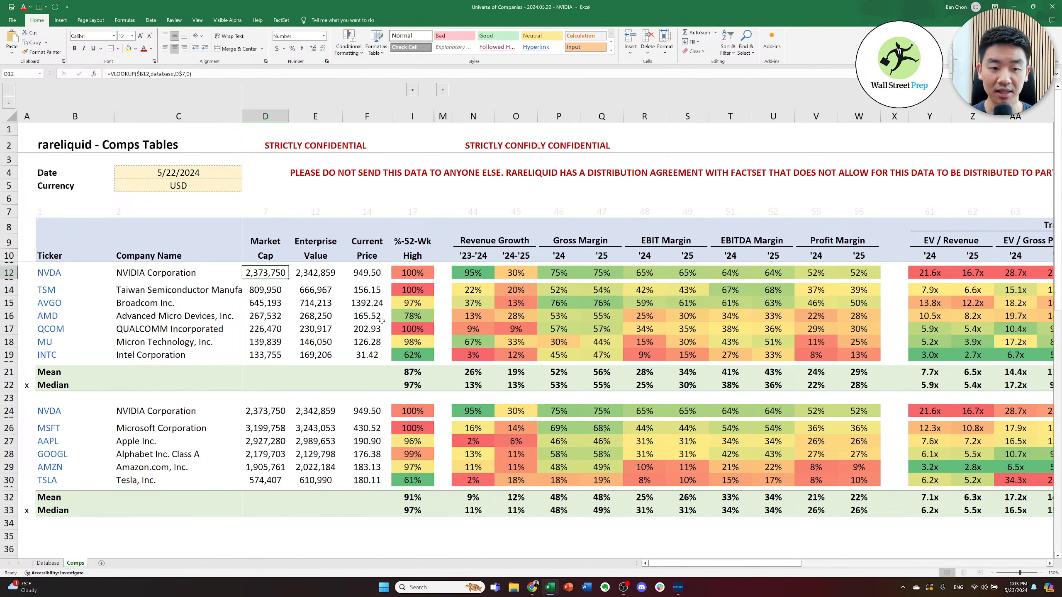
{"action": "key", "text": "Left"}
{"action": "key", "text": "Left"}
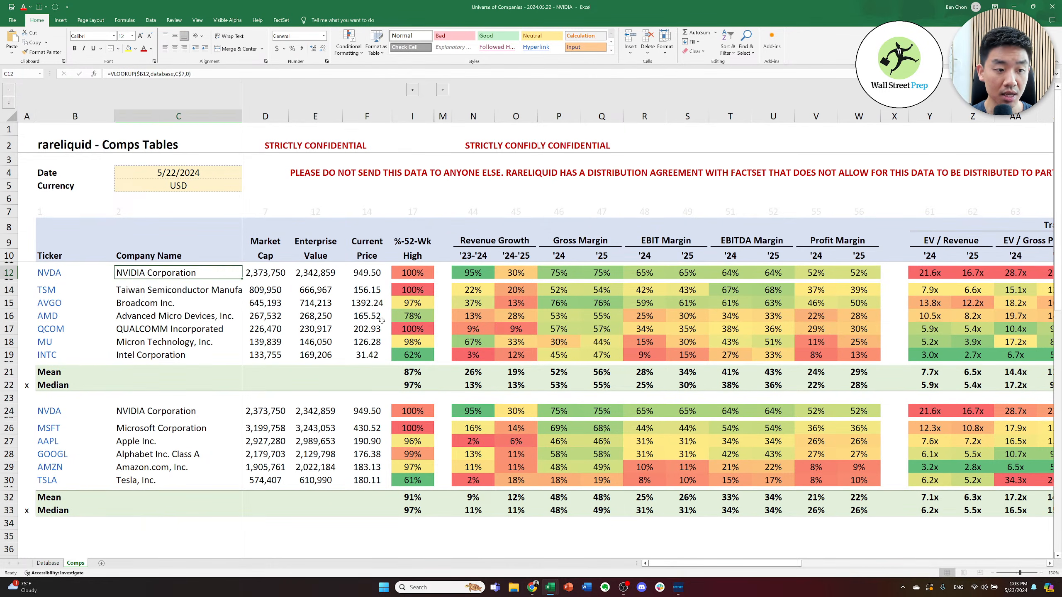
{"action": "key", "text": "Right"}
- Examine the Taiwan Semiconductor row from market cap across to the 2024 gross margin and back
{"action": "key", "text": "Down"}
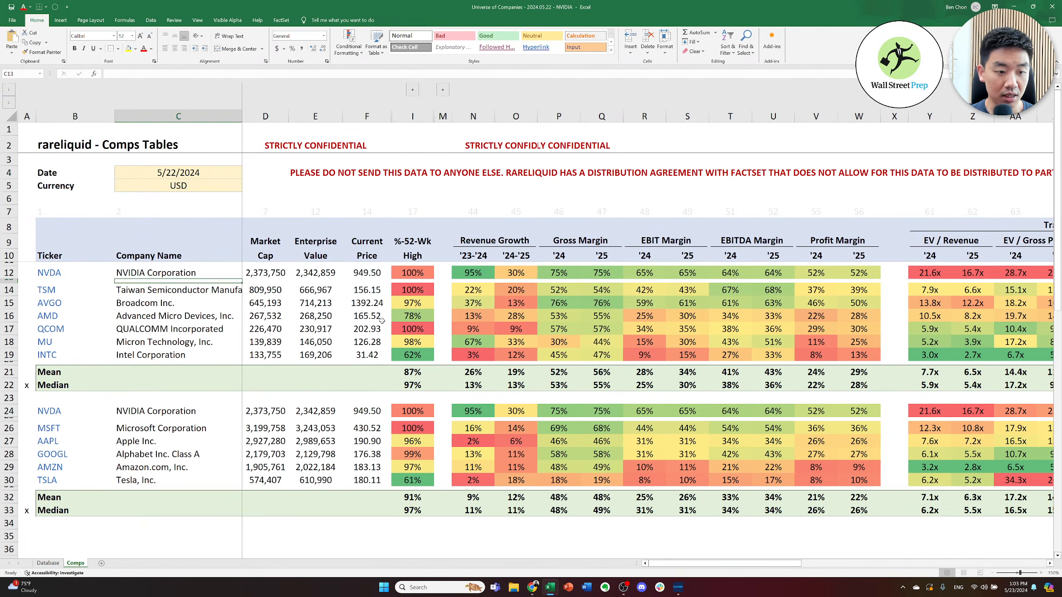
{"action": "key", "text": "Right"}
{"action": "key", "text": "Right"}
{"action": "key", "text": "Right"}
{"action": "key", "text": "Left"}
{"action": "key", "text": "Left"}
{"action": "key", "text": "Right"}
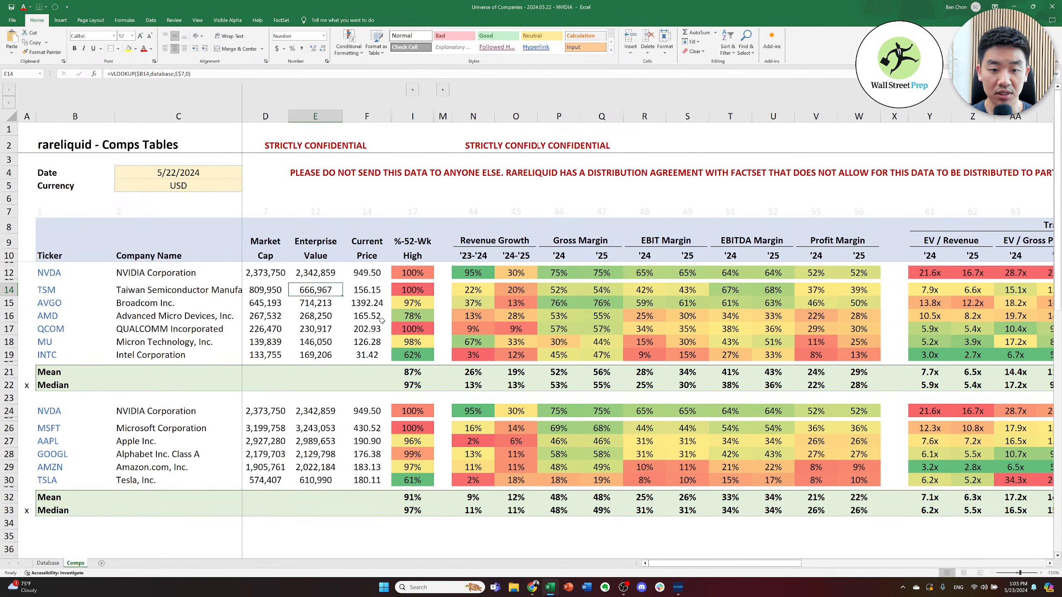
{"action": "key", "text": "Left"}
{"action": "key", "text": "Right"}
{"action": "key", "text": "Left"}
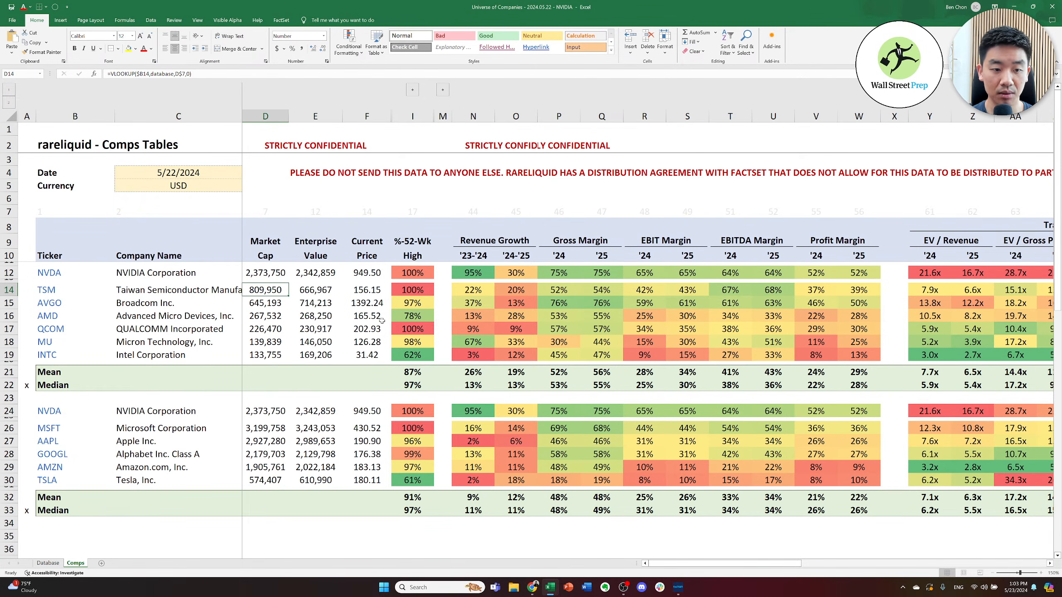
{"action": "key", "text": "Right"}
{"action": "key", "text": "Right"}
{"action": "key", "text": "Right"}
{"action": "key", "text": "Right"}
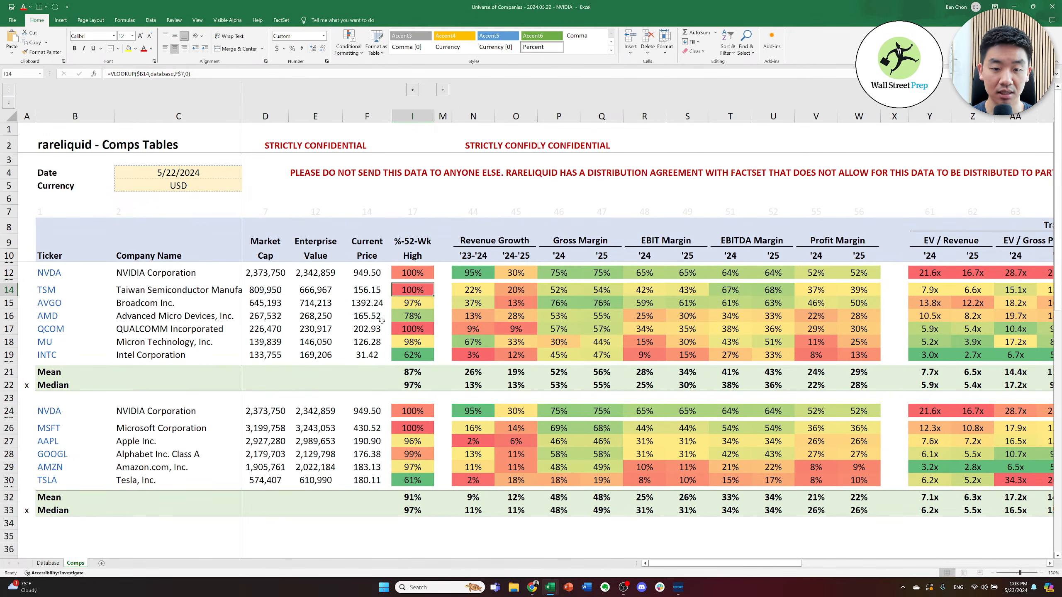
{"action": "key", "text": "Right"}
{"action": "key", "text": "Right"}
{"action": "key", "text": "Right"}
{"action": "key", "text": "Right"}
{"action": "key", "text": "Right"}
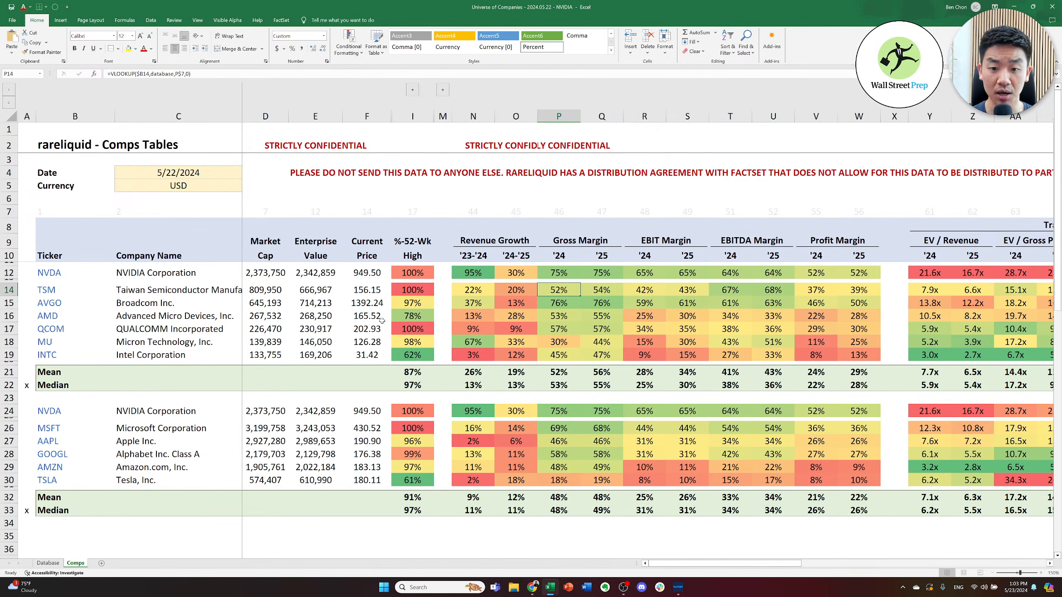
{"action": "key", "text": "Left"}
{"action": "key", "text": "Left"}
{"action": "key", "text": "Left"}
{"action": "key", "text": "Left"}
{"action": "key", "text": "Left"}
{"action": "key", "text": "Left"}
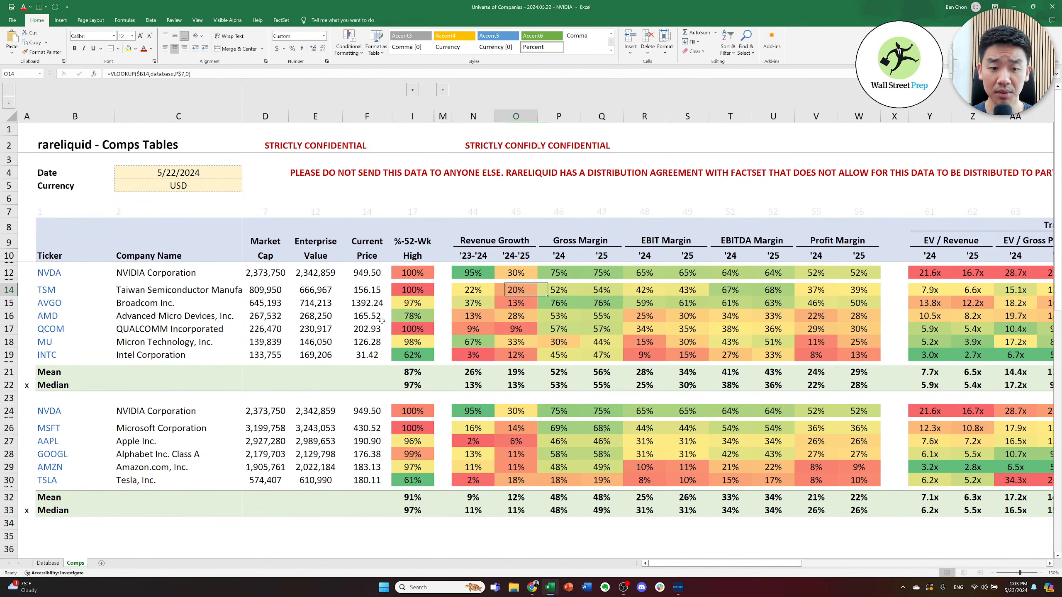
{"action": "key", "text": "Left"}
{"action": "key", "text": "Left"}
{"action": "key", "text": "Left"}
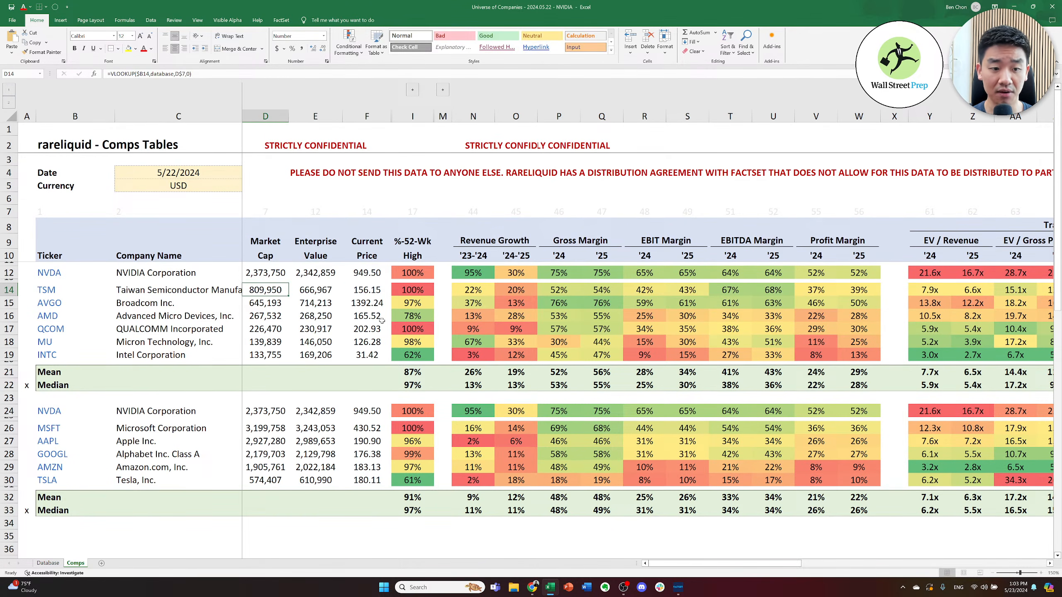
- Review the ticker lists of the semiconductor peer group and the big tech peer group in column B
{"action": "key", "text": "ctrl+space"}
{"action": "key", "text": "Left"}
{"action": "key", "text": "Left"}
{"action": "key", "text": "Up"}
{"action": "key", "text": "Down"}
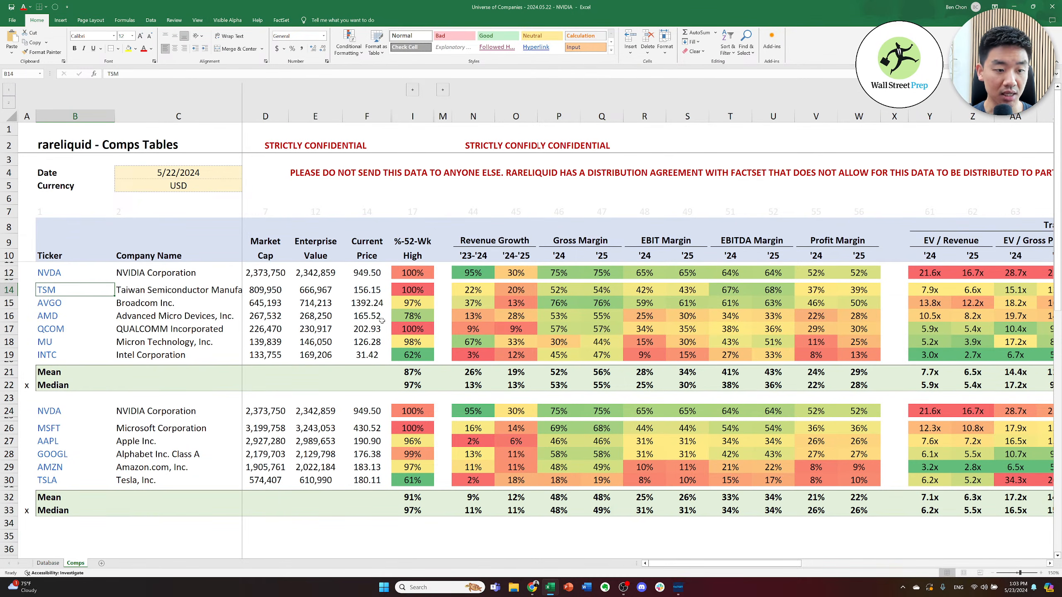
{"action": "key", "text": "ctrl+shift+Down"}
{"action": "key", "text": "Down"}
{"action": "key", "text": "ctrl+Down"}
{"action": "key", "text": "ctrl+Down"}
{"action": "key", "text": "ctrl+Down"}
{"action": "key", "text": "ctrl+Down"}
{"action": "key", "text": "Down"}
{"action": "key", "text": "ctrl+shift+Down"}
{"action": "key", "text": "ctrl+Up"}
{"action": "key", "text": "ctrl+Up"}
{"action": "key", "text": "ctrl+Up"}
{"action": "key", "text": "ctrl+Up"}
{"action": "key", "text": "ctrl+Up"}
{"action": "key", "text": "ctrl+Up"}
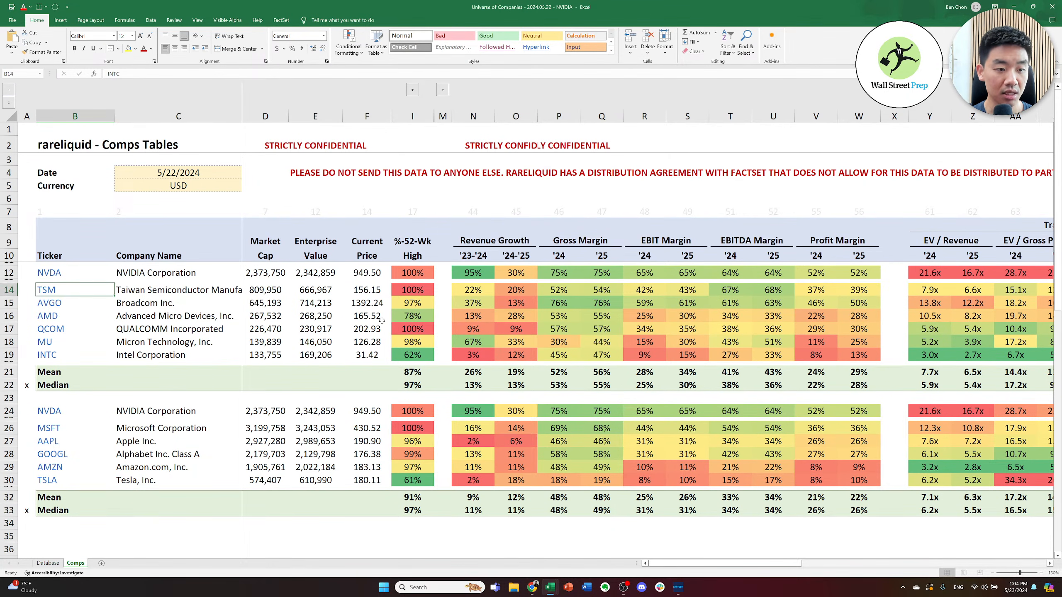
- Compare NVIDIA's market cap in column D with those of the semiconductor and big tech companies
{"action": "key", "text": "Right"}
{"action": "key", "text": "Right"}
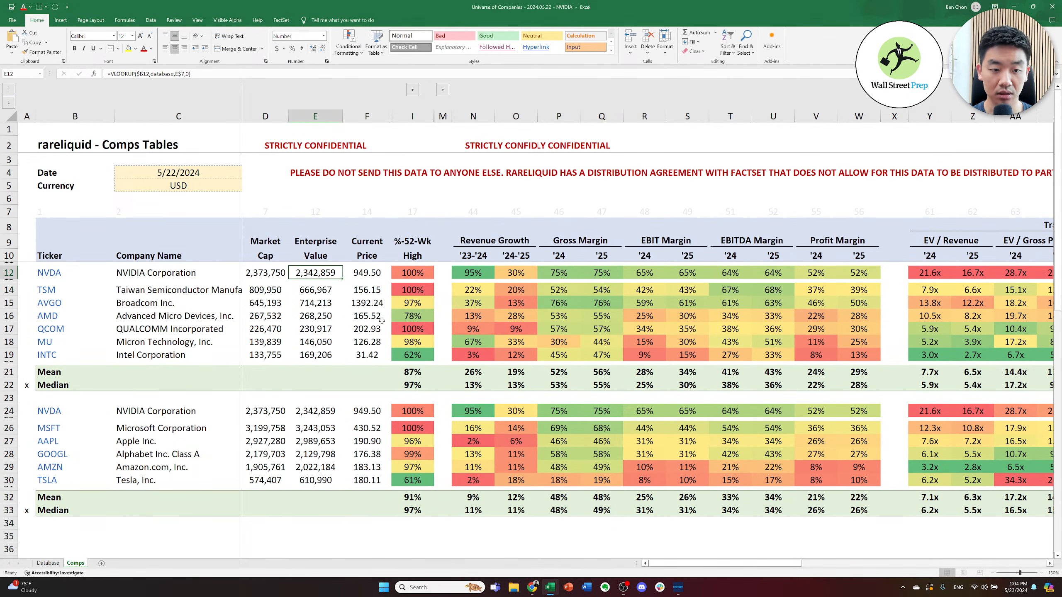
{"action": "key", "text": "Right"}
{"action": "key", "text": "Left"}
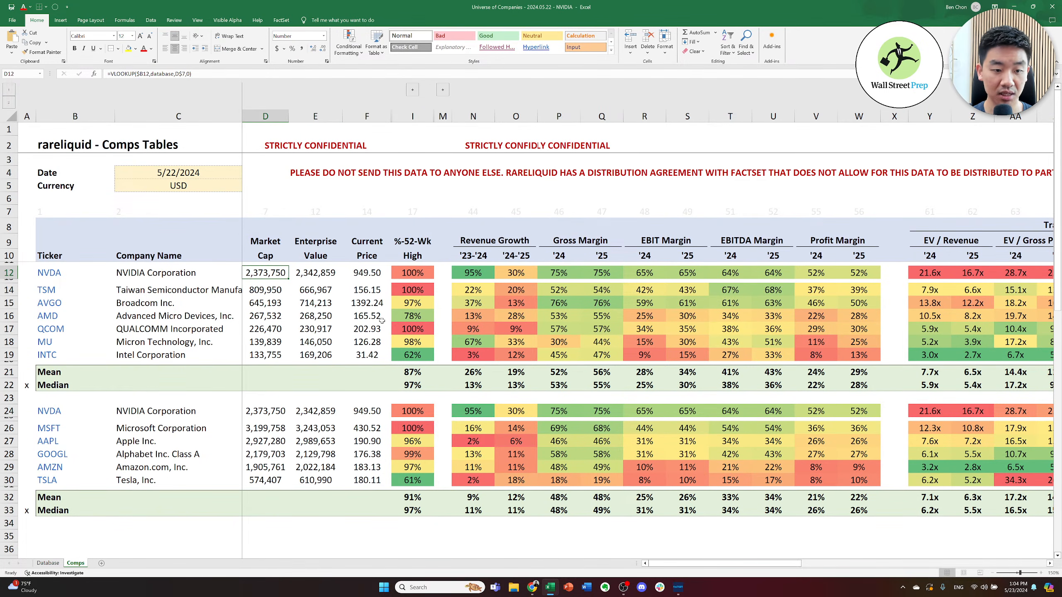
{"action": "key", "text": "Down"}
{"action": "key", "text": "Down"}
{"action": "key", "text": "Down"}
{"action": "key", "text": "Down"}
{"action": "key", "text": "Down"}
{"action": "key", "text": "Down"}
{"action": "key", "text": "Down"}
{"action": "key", "text": "Down"}
{"action": "key", "text": "Down"}
{"action": "key", "text": "Down"}
{"action": "key", "text": "Down"}
{"action": "key", "text": "Down"}
{"action": "key", "text": "Down"}
{"action": "key", "text": "Up"}
{"action": "key", "text": "Down"}
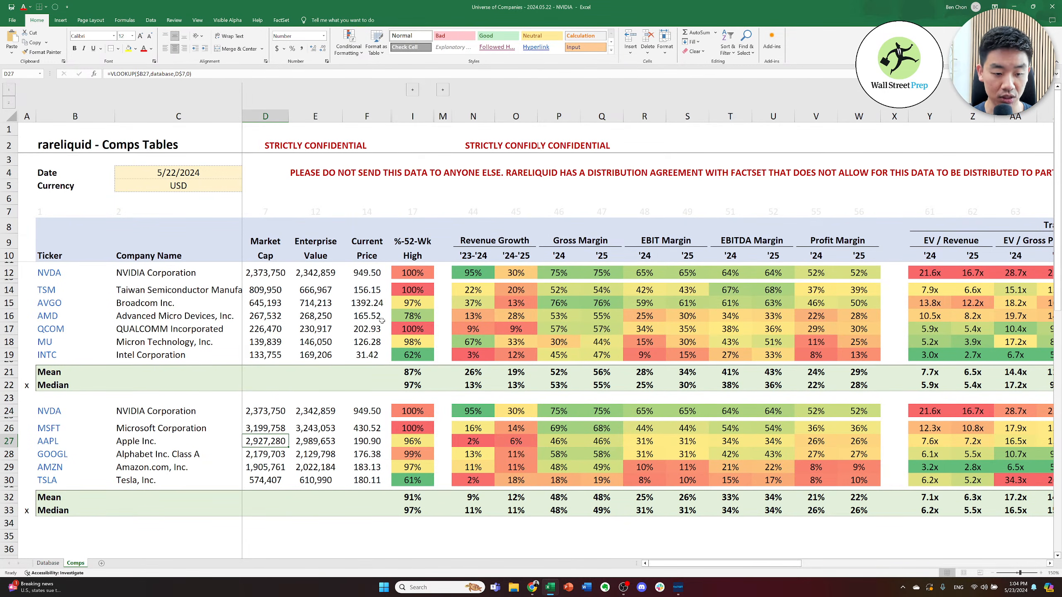
{"action": "key", "text": "Down"}
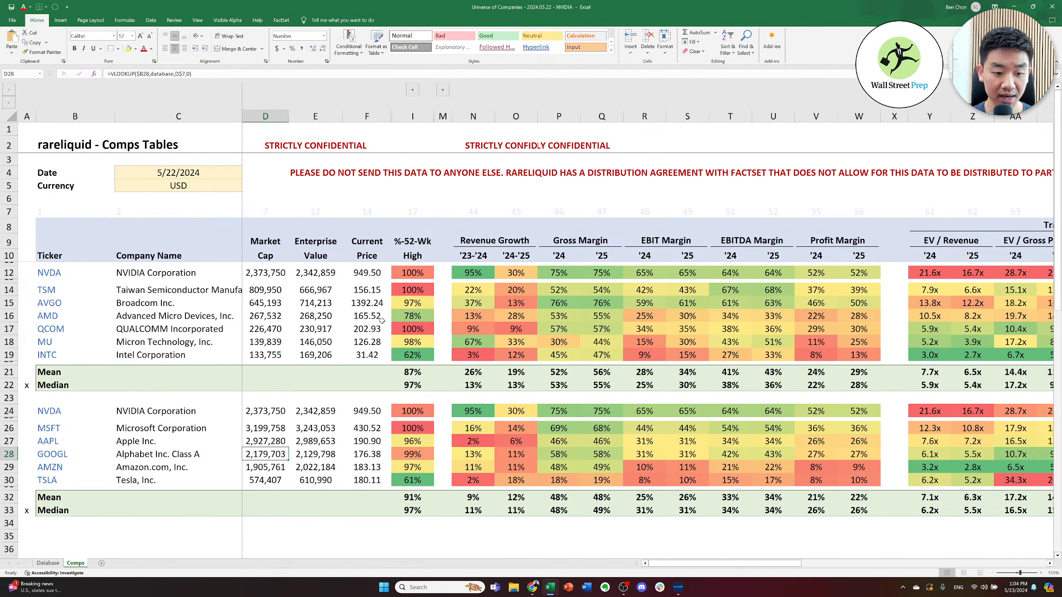
{"action": "key", "text": "Down"}
{"action": "key", "text": "Up"}
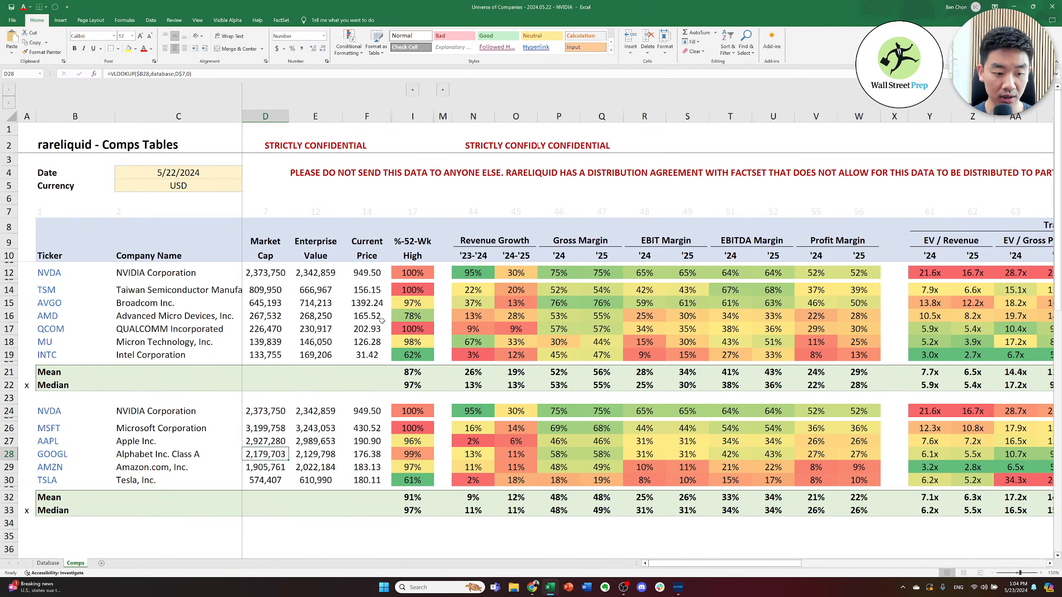
{"action": "key", "text": "Down"}
{"action": "key", "text": "Down"}
- Return to NVIDIA's row 12 and check its current price and enterprise value
{"action": "key", "text": "Up"}
{"action": "key", "text": "Up"}
{"action": "key", "text": "Up"}
{"action": "key", "text": "Up"}
{"action": "key", "text": "Up"}
{"action": "key", "text": "Up"}
{"action": "key", "text": "Up"}
{"action": "key", "text": "Up"}
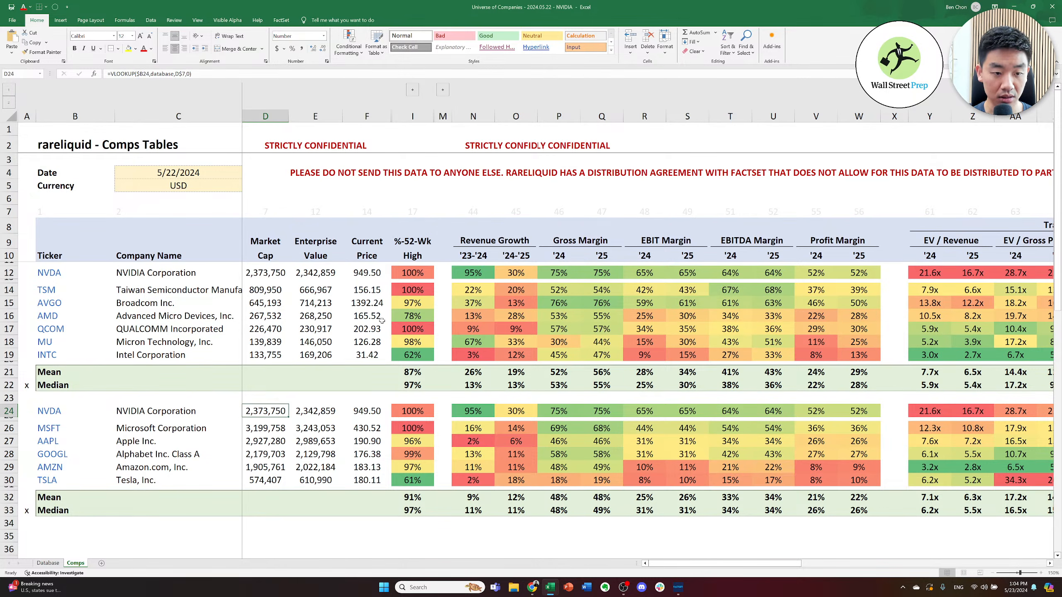
{"action": "key", "text": "Up"}
{"action": "key", "text": "Up"}
{"action": "key", "text": "Up"}
{"action": "key", "text": "Up"}
{"action": "key", "text": "Up"}
{"action": "key", "text": "Up"}
{"action": "key", "text": "Up"}
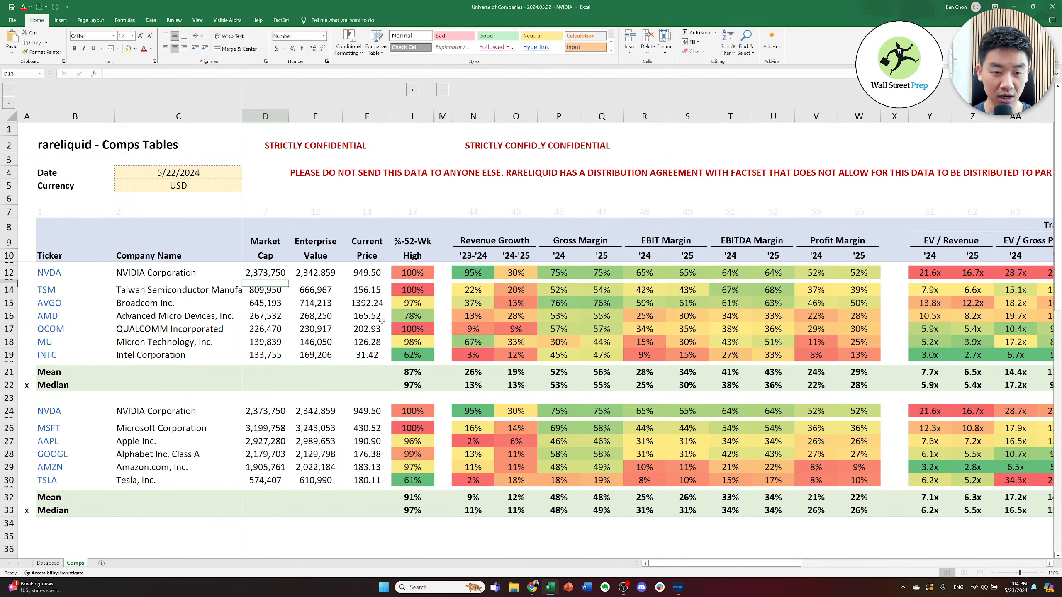
{"action": "key", "text": "Right"}
{"action": "key", "text": "Right"}
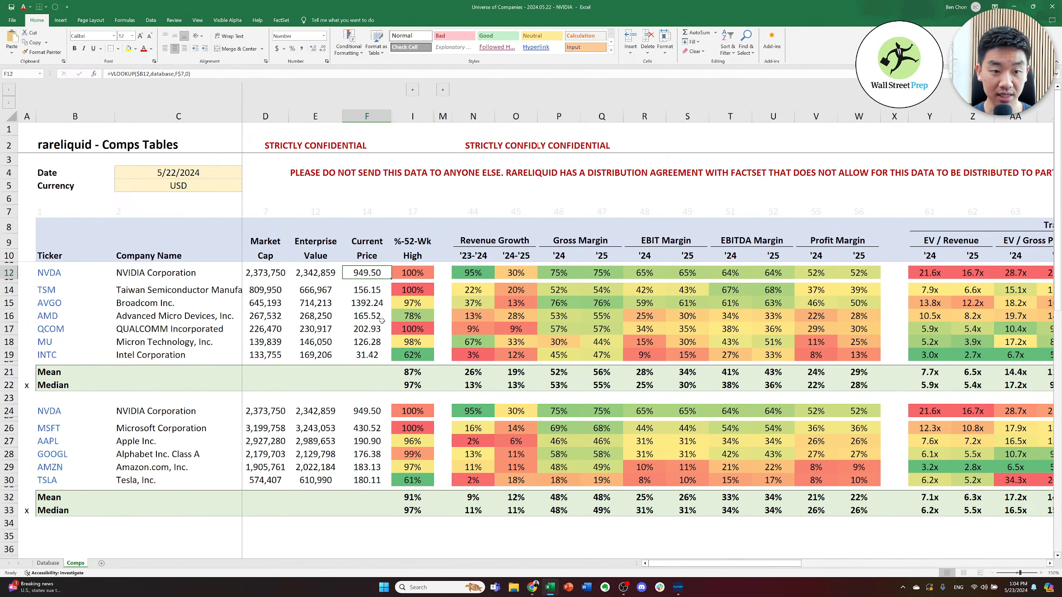
{"action": "key", "text": "Left"}
{"action": "key", "text": "Right"}
{"action": "key", "text": "Left"}
{"action": "key", "text": "Left"}
- Examine the market cap column again from the semiconductor peers down to Alphabet
{"action": "key", "text": "Down"}
{"action": "key", "text": "Down"}
{"action": "key", "text": "Down"}
{"action": "key", "text": "Down"}
{"action": "key", "text": "Down"}
{"action": "key", "text": "Down"}
{"action": "key", "text": "Down"}
{"action": "key", "text": "Down"}
{"action": "key", "text": "Down"}
{"action": "key", "text": "Down"}
{"action": "key", "text": "Down"}
{"action": "key", "text": "Down"}
{"action": "key", "text": "Down"}
{"action": "key", "text": "Down"}
{"action": "key", "text": "Down"}
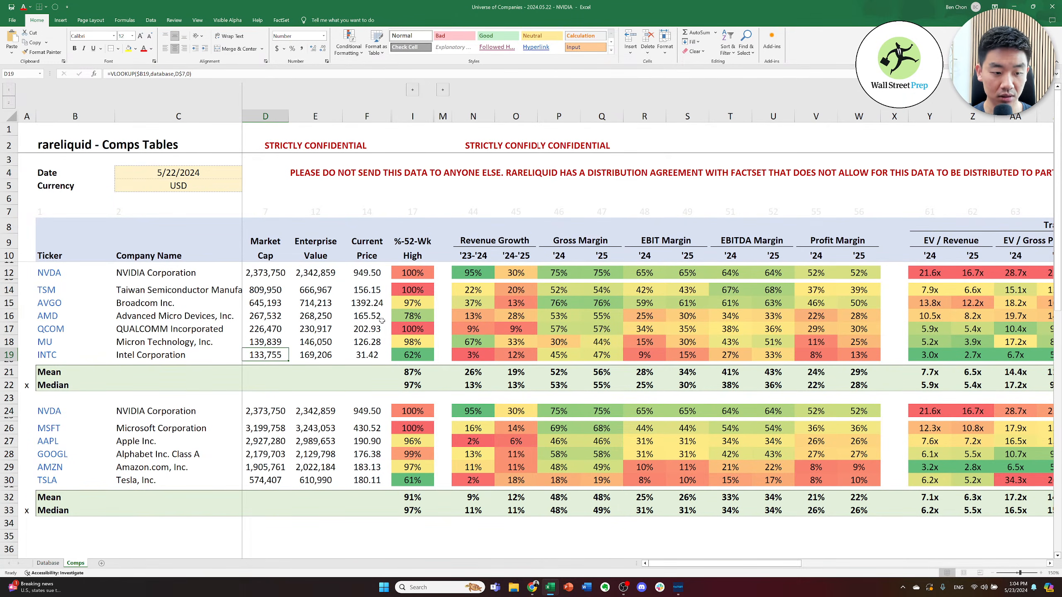
{"action": "key", "text": "Down"}
{"action": "key", "text": "Down"}
{"action": "key", "text": "Down"}
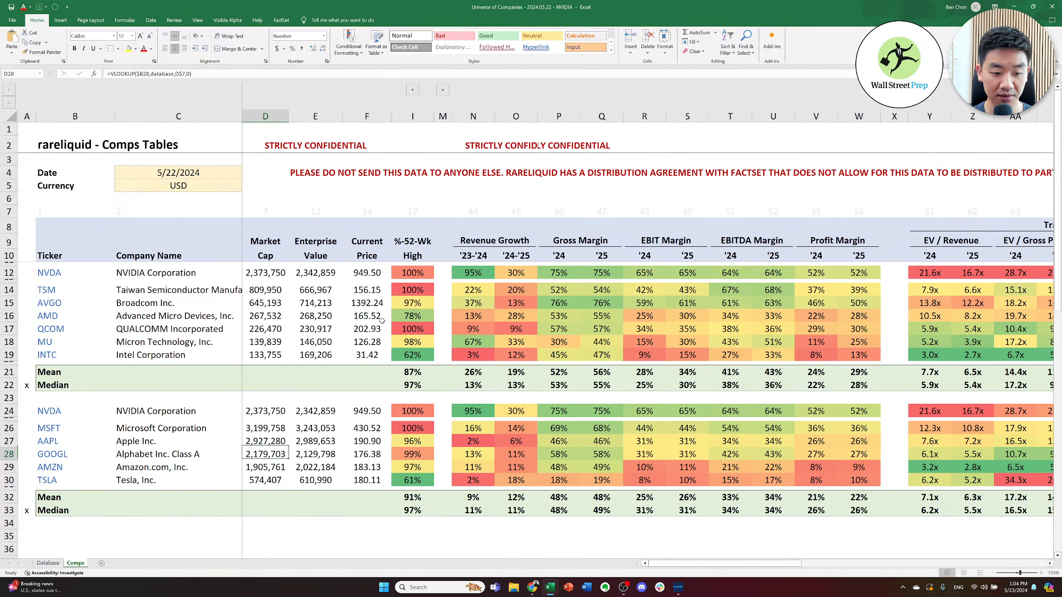
- Examine the current price column from the big tech group back up to NVIDIA in F12
{"action": "key", "text": "Up"}
{"action": "key", "text": "Up"}
{"action": "key", "text": "Right"}
{"action": "key", "text": "Right"}
{"action": "key", "text": "Up"}
{"action": "key", "text": "Up"}
{"action": "key", "text": "Up"}
{"action": "key", "text": "Up"}
{"action": "key", "text": "Up"}
{"action": "key", "text": "Up"}
{"action": "key", "text": "Up"}
{"action": "key", "text": "Up"}
{"action": "key", "text": "Up"}
{"action": "key", "text": "Up"}
{"action": "key", "text": "Up"}
{"action": "key", "text": "Up"}
{"action": "key", "text": "Up"}
{"action": "key", "text": "Up"}
{"action": "key", "text": "Down"}
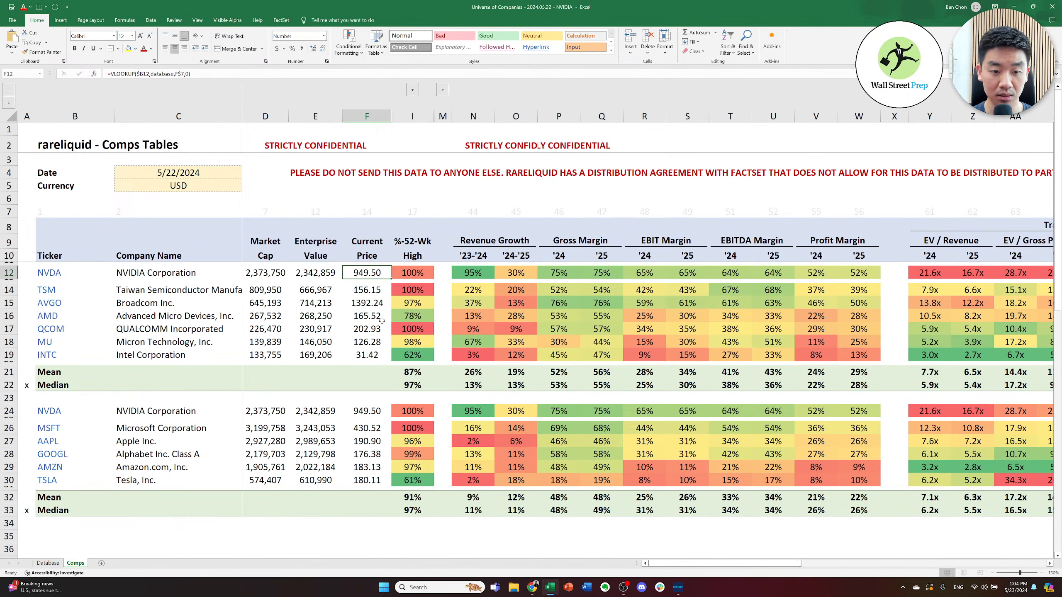
- Set the date in cell C4 of the Database sheet to 5/23/24
{"action": "key", "text": "ctrl+Page_Up"}
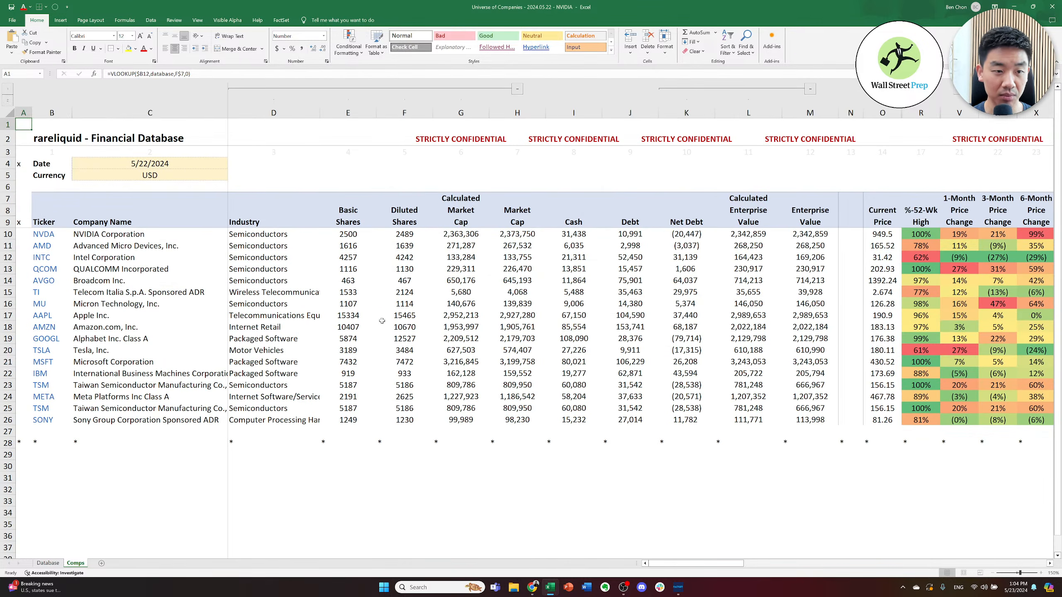
{"action": "key", "text": "Right"}
{"action": "key", "text": "Right"}
{"action": "key", "text": "Down"}
{"action": "key", "text": "Down"}
{"action": "key", "text": "Down"}
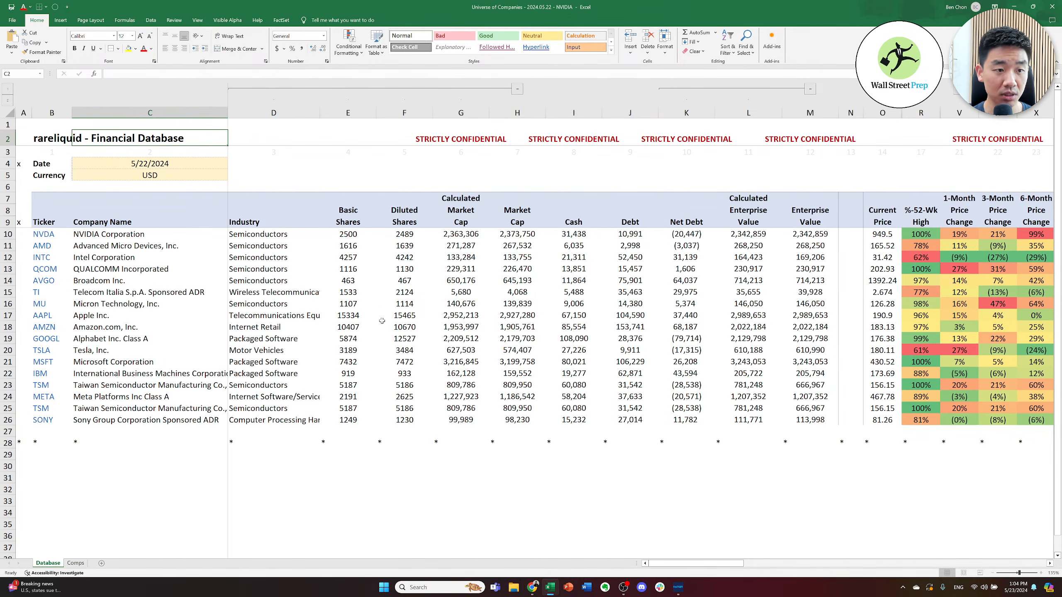
{"action": "type", "text": "5/23/24"}
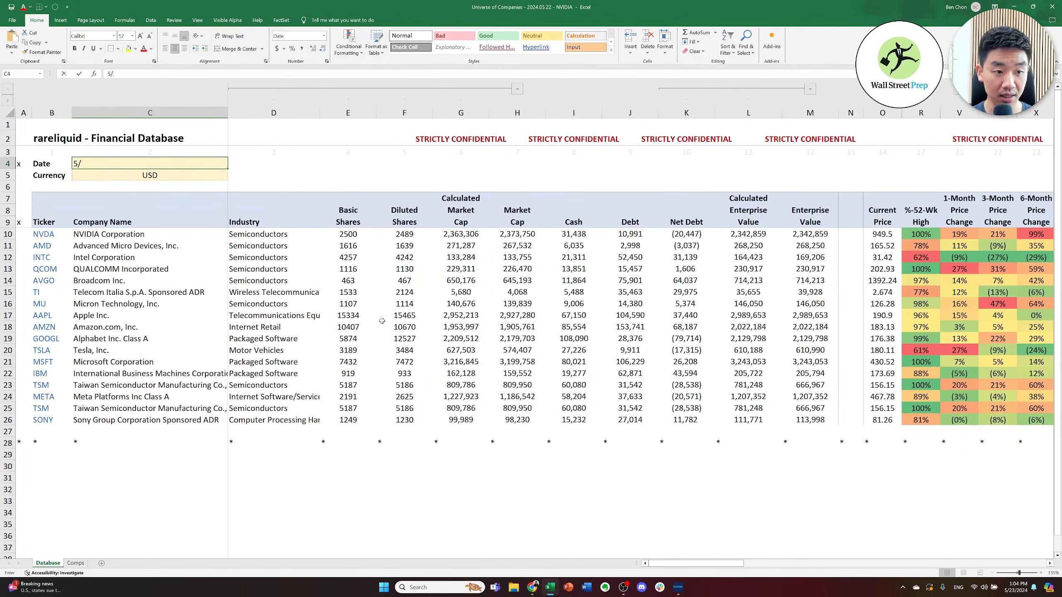
{"action": "key", "text": "ctrl+Return"}
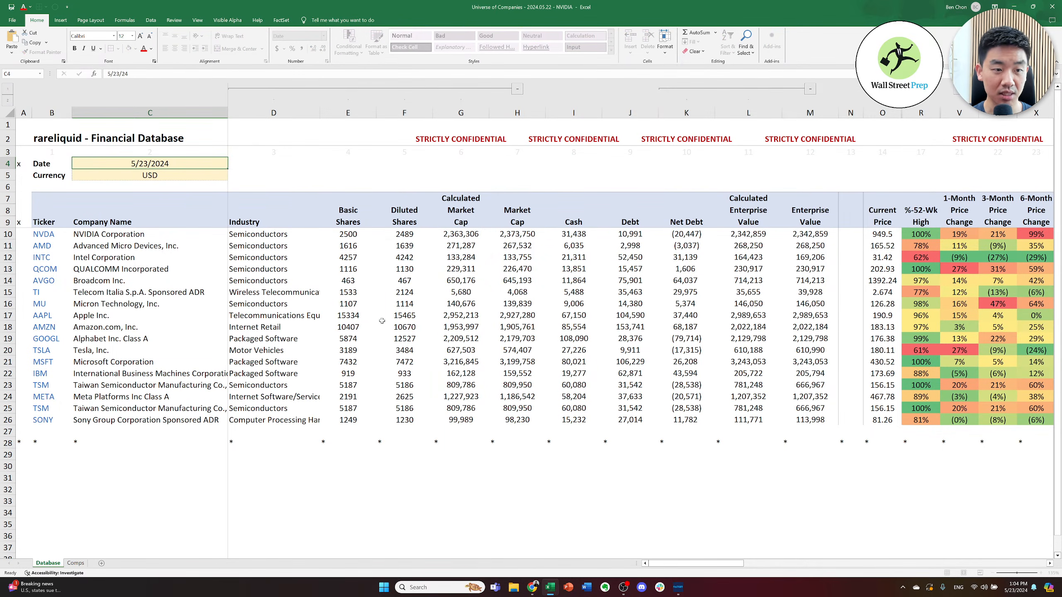
- Refresh all FactSet formulas on the Database sheet so the data pulls as of the new date
{"action": "key", "text": "Down"}
{"action": "key", "text": "Right"}
{"action": "key", "text": "alt"}
{"action": "key", "text": "s"}
{"action": "key", "text": "i"}
{"action": "key", "text": "f"}
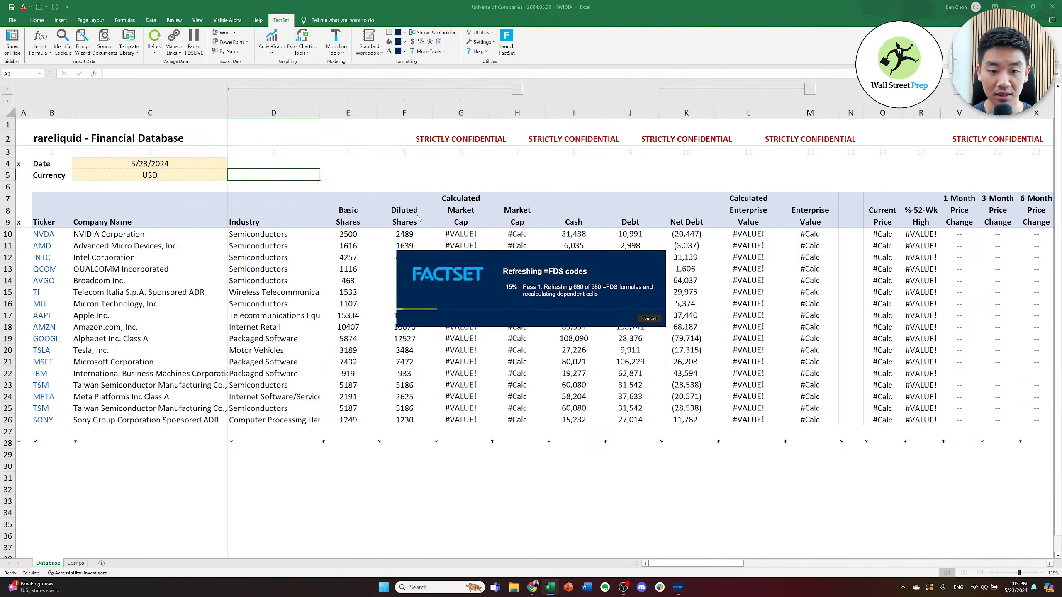
- Switch to the NVIDIA DCF workbook and review the Agenda sheet from the Bear Case heading up to the Agenda heading
{"action": "key", "text": "alt+Tab"}
{"action": "key", "text": "Tab"}
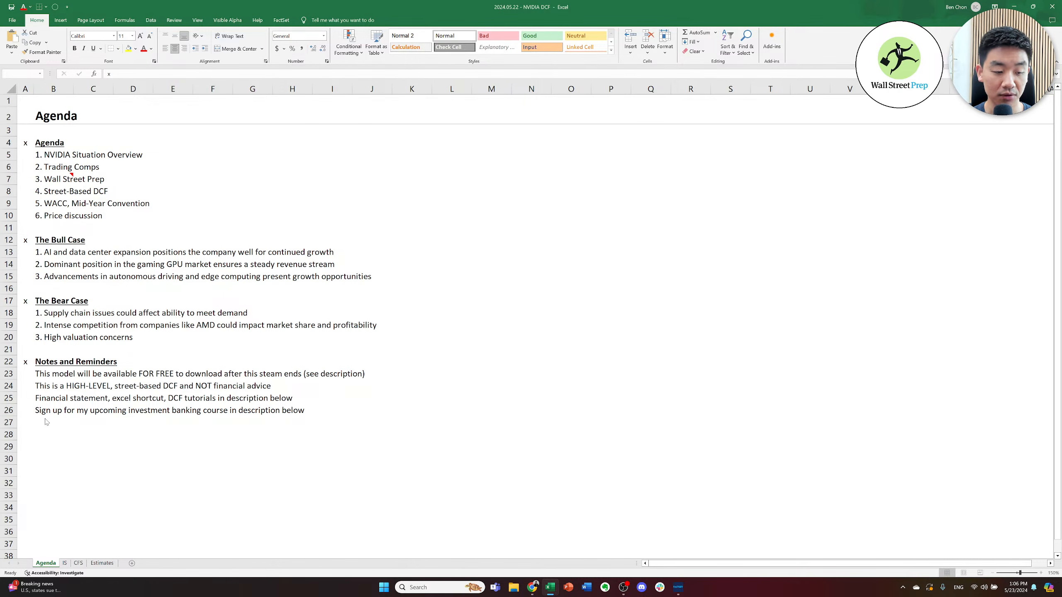
{"action": "left_click", "coordinate": [25, 359]}
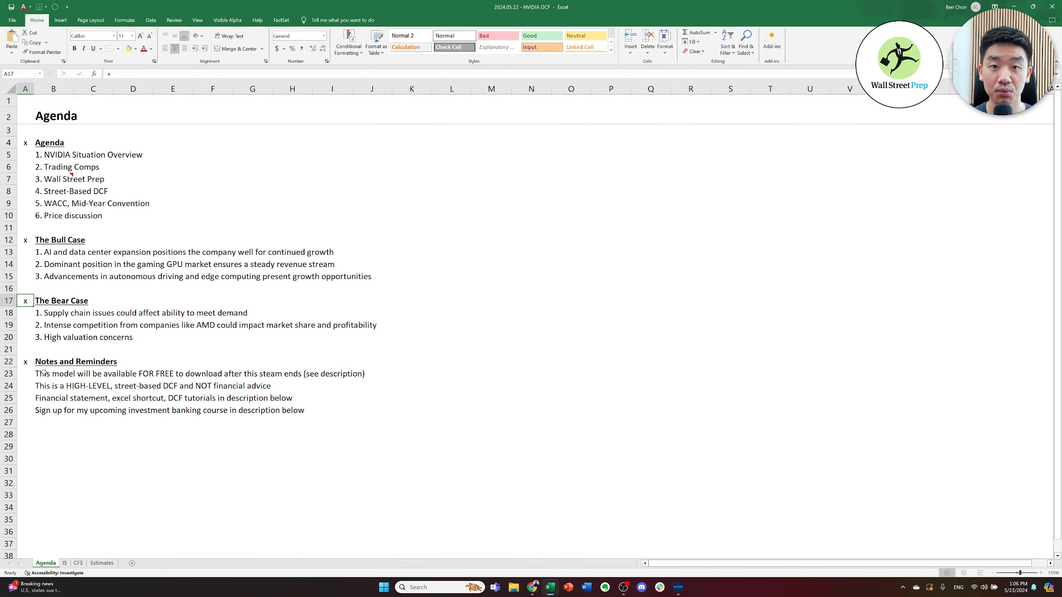
{"action": "key", "text": "ctrl+Up"}
{"action": "key", "text": "ctrl+Up"}
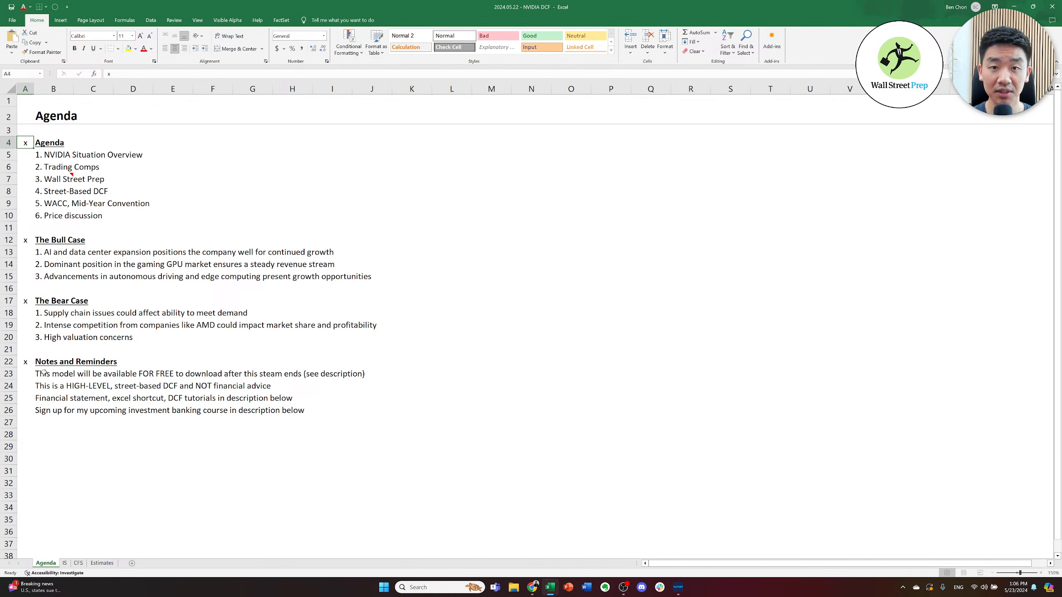
- Return to the Universe of Companies workbook and check NVIDIA's refreshed current price in F12 of the Comps sheet
{"action": "key", "text": "alt+Tab"}
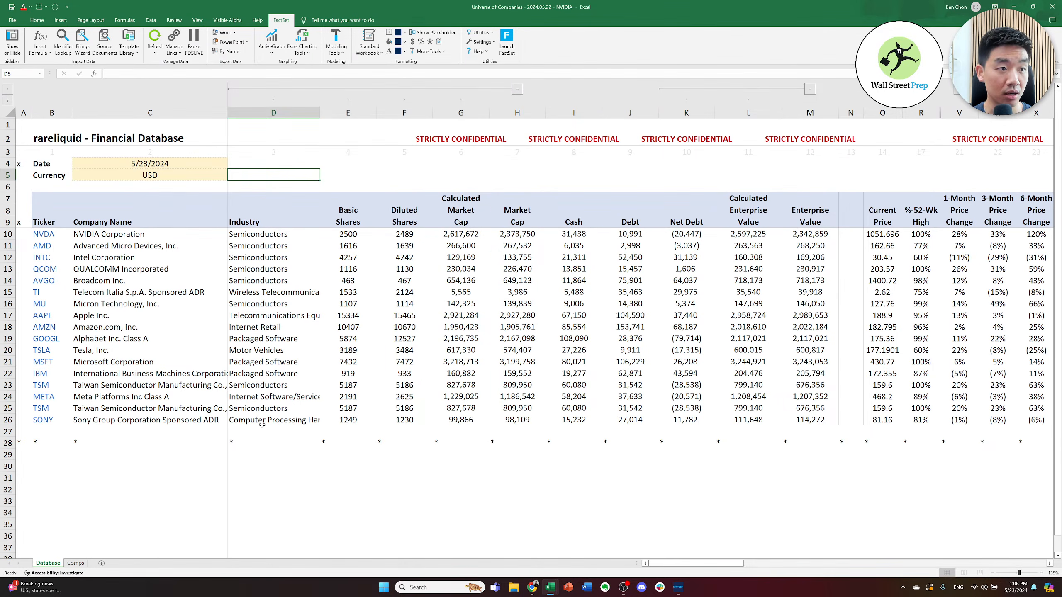
{"action": "left_click_drag", "start_coordinate": [249, 405], "coordinate": [248, 402]}
{"action": "key", "text": "Right"}
{"action": "key", "text": "Up"}
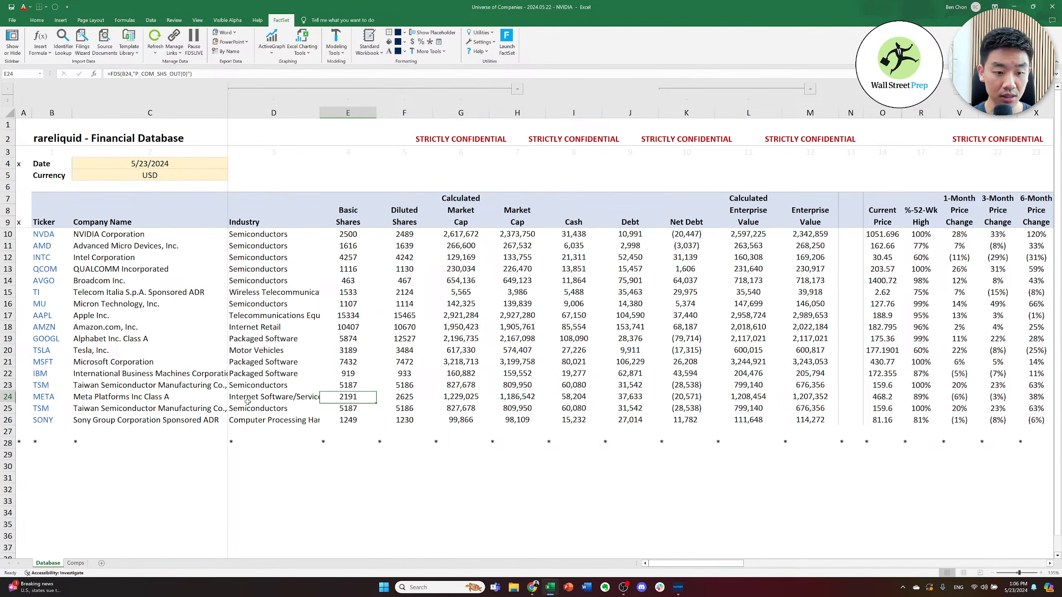
{"action": "key", "text": "ctrl+Page_Down"}
{"action": "key", "text": "Right"}
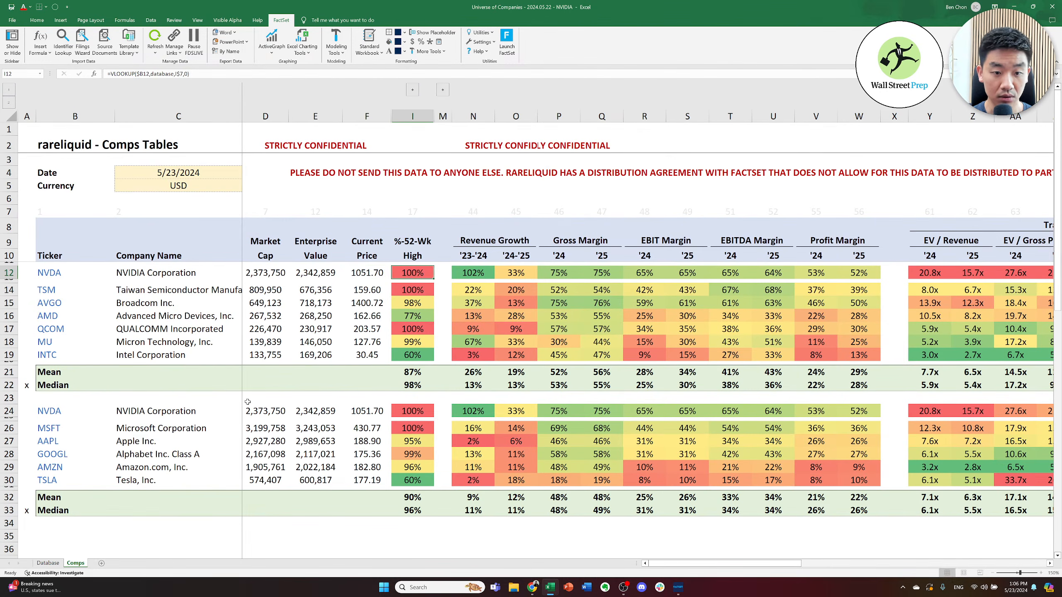
{"action": "key", "text": "Left"}
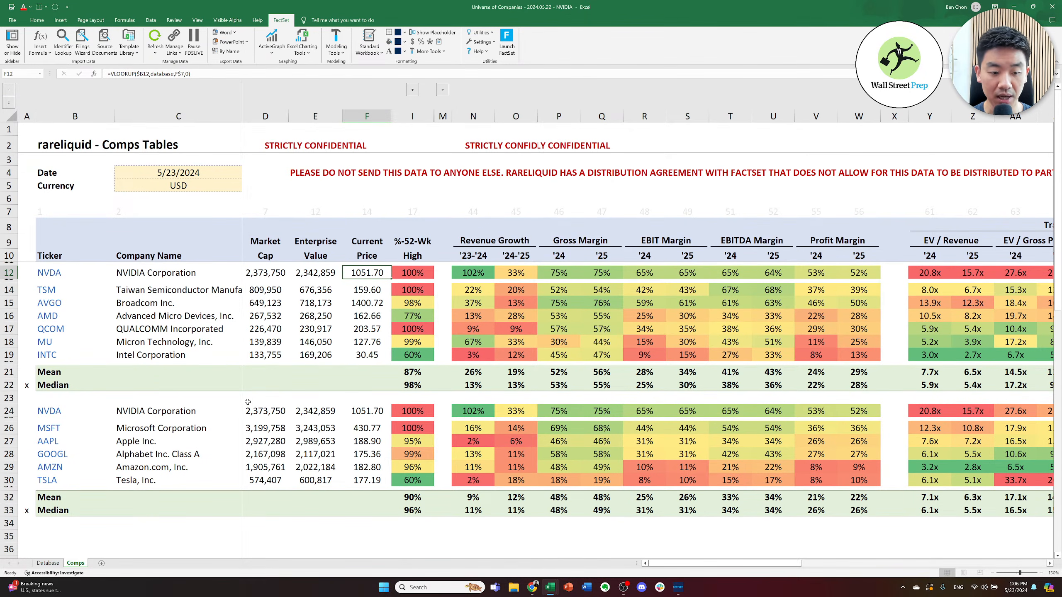
- Examine the market cap column from the semiconductor peers down through the big tech group to Amazon and Tesla
{"action": "key", "text": "Down"}
{"action": "key", "text": "Left"}
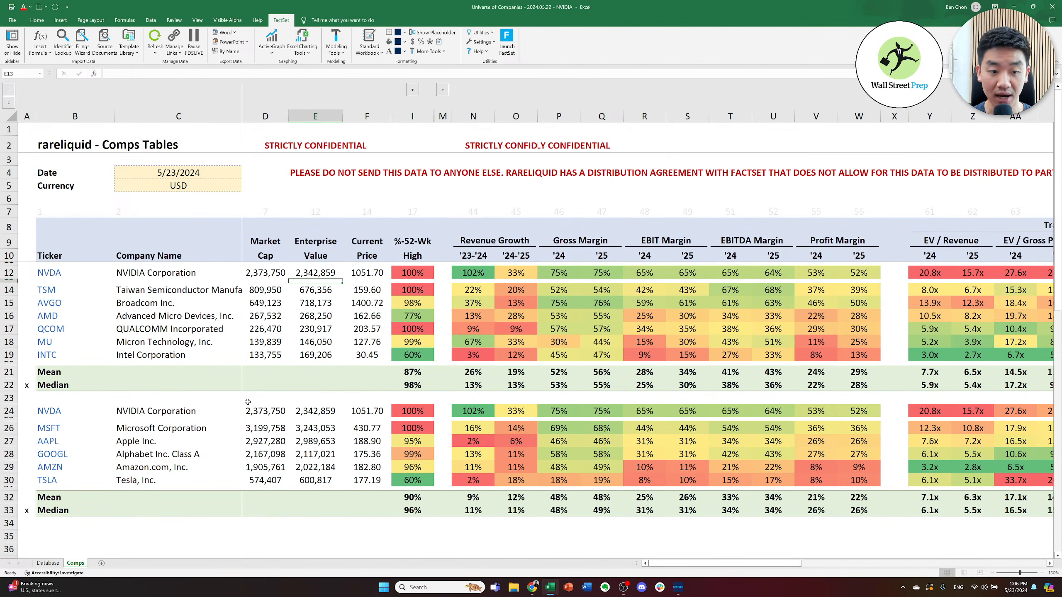
{"action": "key", "text": "Left"}
{"action": "key", "text": "Down"}
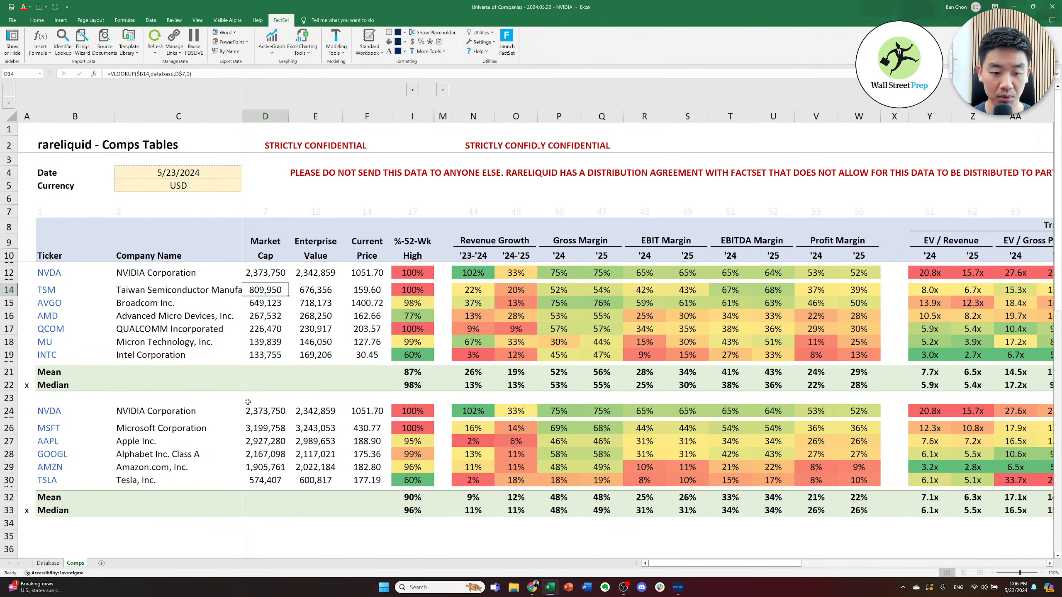
{"action": "key", "text": "Down"}
{"action": "key", "text": "Down"}
{"action": "key", "text": "Down"}
{"action": "key", "text": "Down"}
{"action": "key", "text": "Down"}
{"action": "key", "text": "Down"}
{"action": "key", "text": "Down"}
{"action": "key", "text": "Down"}
{"action": "key", "text": "Down"}
{"action": "key", "text": "Down"}
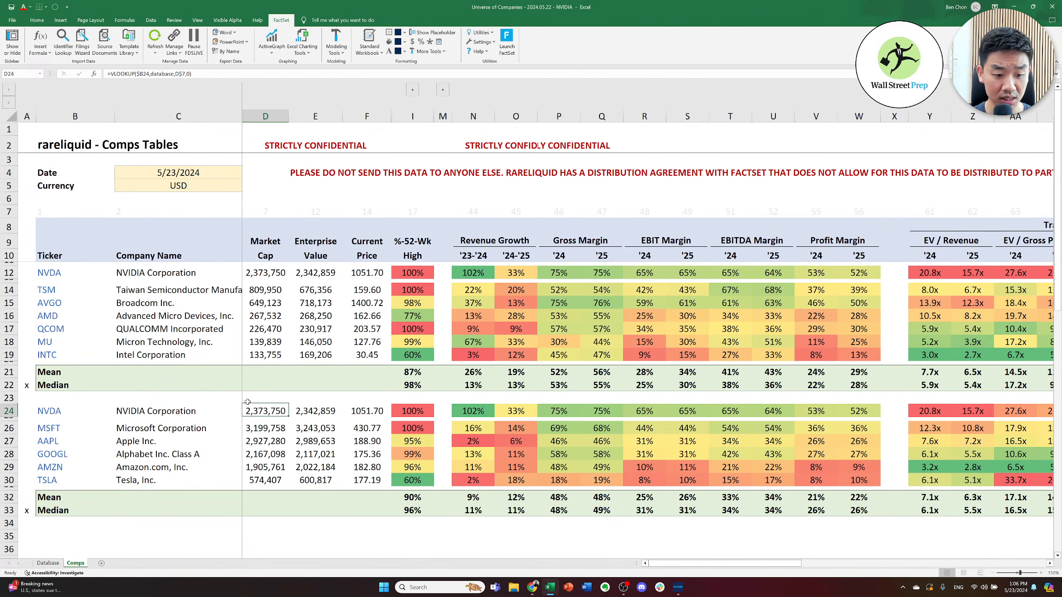
{"action": "key", "text": "Down"}
{"action": "key", "text": "Down"}
{"action": "key", "text": "Down"}
{"action": "key", "text": "Down"}
{"action": "key", "text": "Down"}
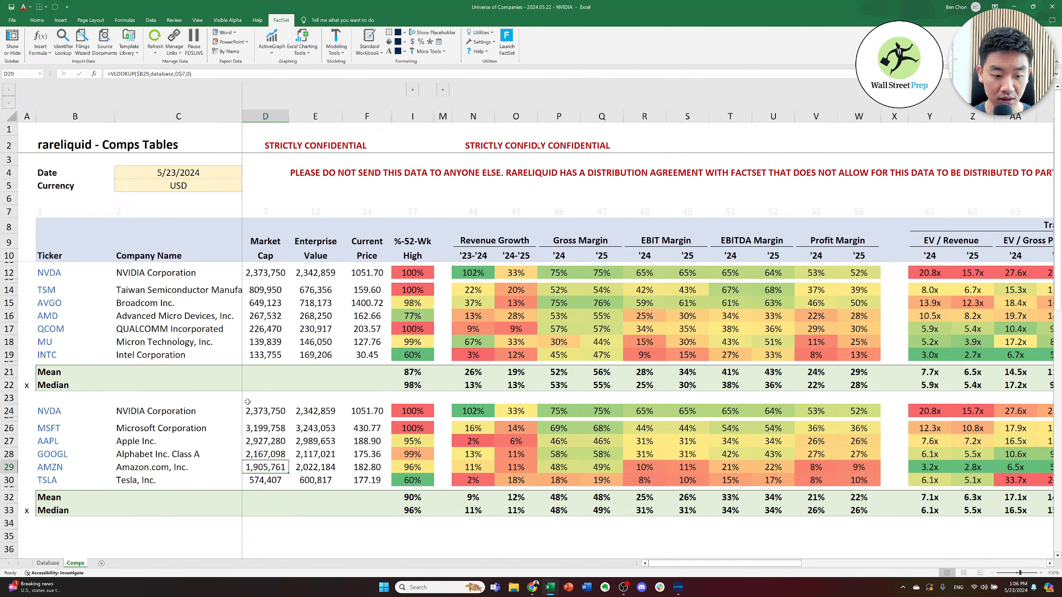
{"action": "key", "text": "shift+Down"}
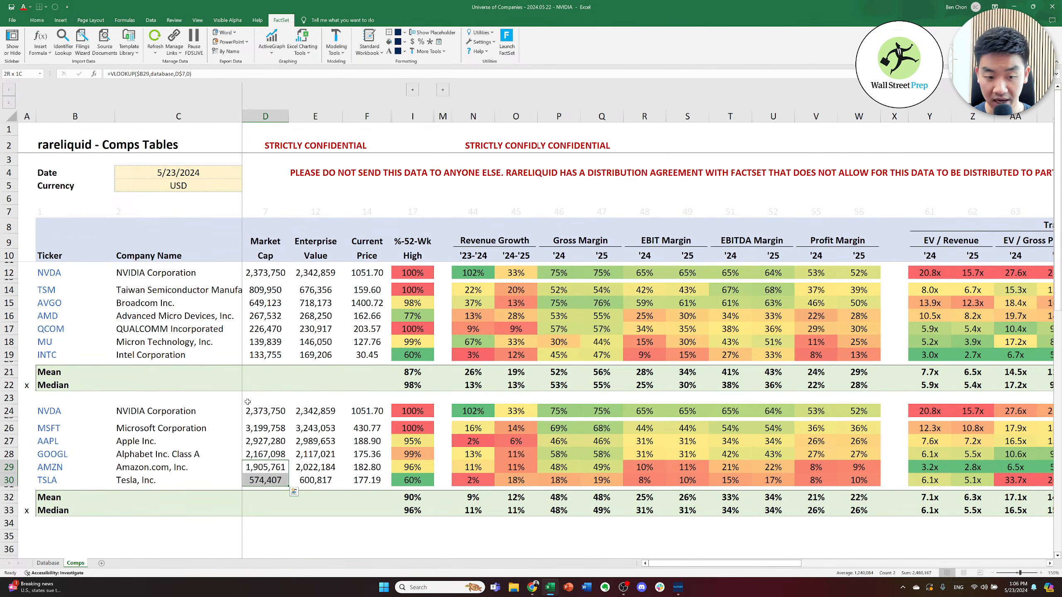
- Go back up the market cap column to NVIDIA in D12 and compare it with the peers
{"action": "key", "text": "Up"}
{"action": "key", "text": "Up"}
{"action": "key", "text": "Up"}
{"action": "key", "text": "Up"}
{"action": "key", "text": "Up"}
{"action": "key", "text": "Up"}
{"action": "key", "text": "Up"}
{"action": "key", "text": "Up"}
{"action": "key", "text": "Up"}
{"action": "key", "text": "Up"}
{"action": "key", "text": "Up"}
{"action": "key", "text": "Up"}
{"action": "key", "text": "Up"}
{"action": "key", "text": "Up"}
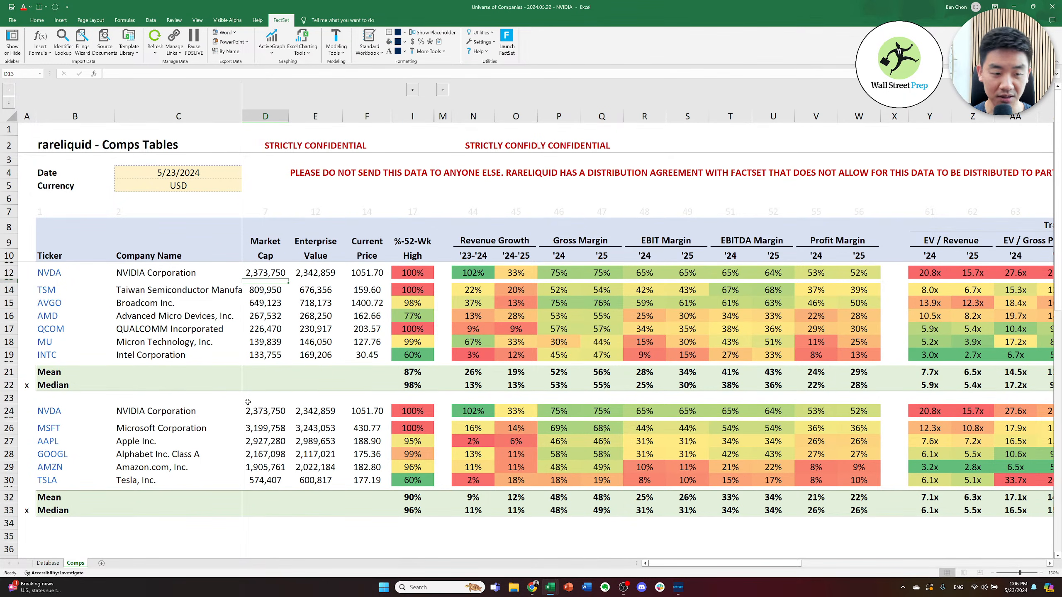
{"action": "key", "text": "Up"}
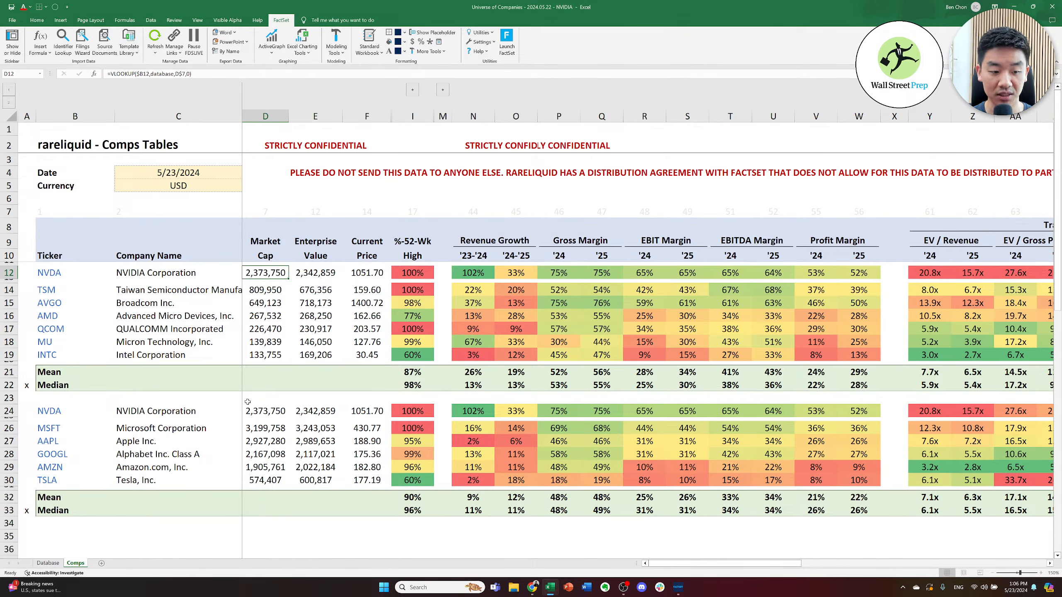
- Examine the %-52-week high column for NVIDIA and the semiconductor peers down to Micron
{"action": "key", "text": "Right"}
{"action": "key", "text": "Right"}
{"action": "key", "text": "Right"}
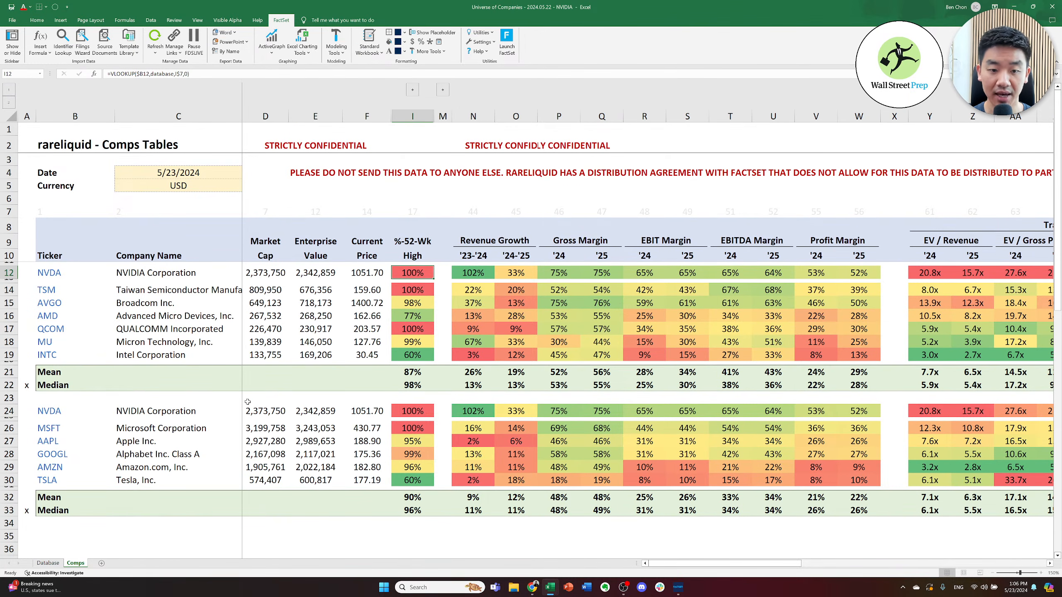
{"action": "key", "text": "Down"}
{"action": "key", "text": "Down"}
{"action": "key", "text": "Down"}
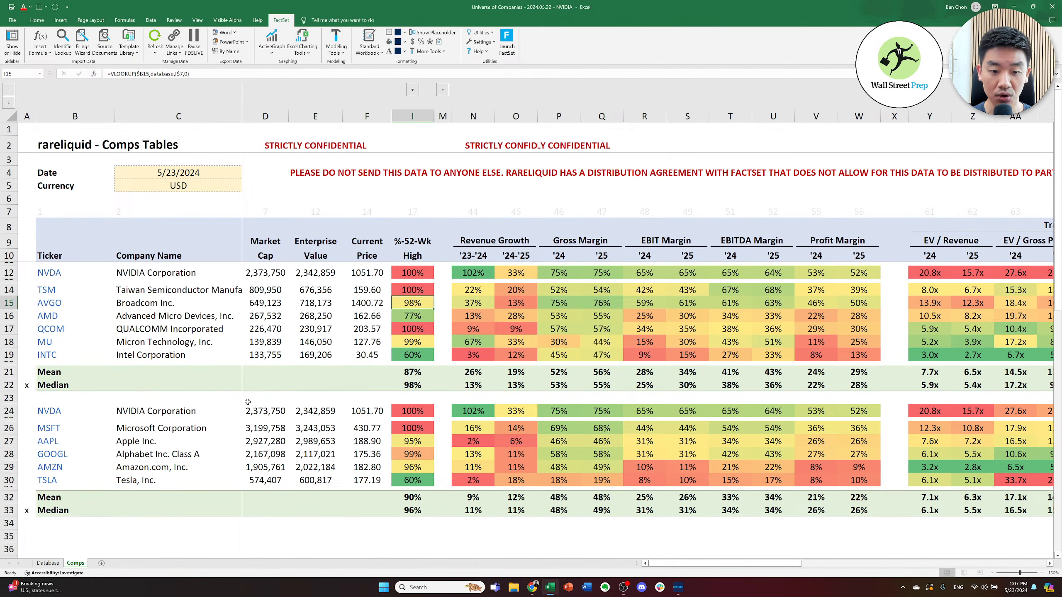
{"action": "key", "text": "Down"}
{"action": "key", "text": "Down"}
{"action": "key", "text": "Down"}
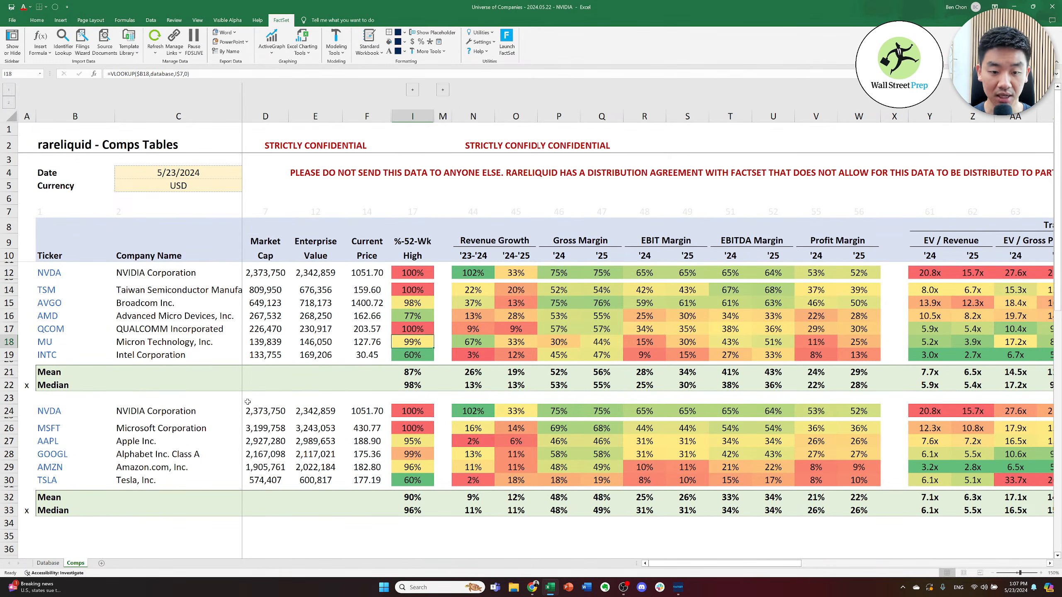
{"action": "key", "text": "Up"}
{"action": "key", "text": "Up"}
{"action": "key", "text": "Up"}
{"action": "key", "text": "Down"}
{"action": "key", "text": "Down"}
{"action": "key", "text": "Down"}
{"action": "key", "text": "Down"}
{"action": "key", "text": "Down"}
{"action": "key", "text": "Down"}
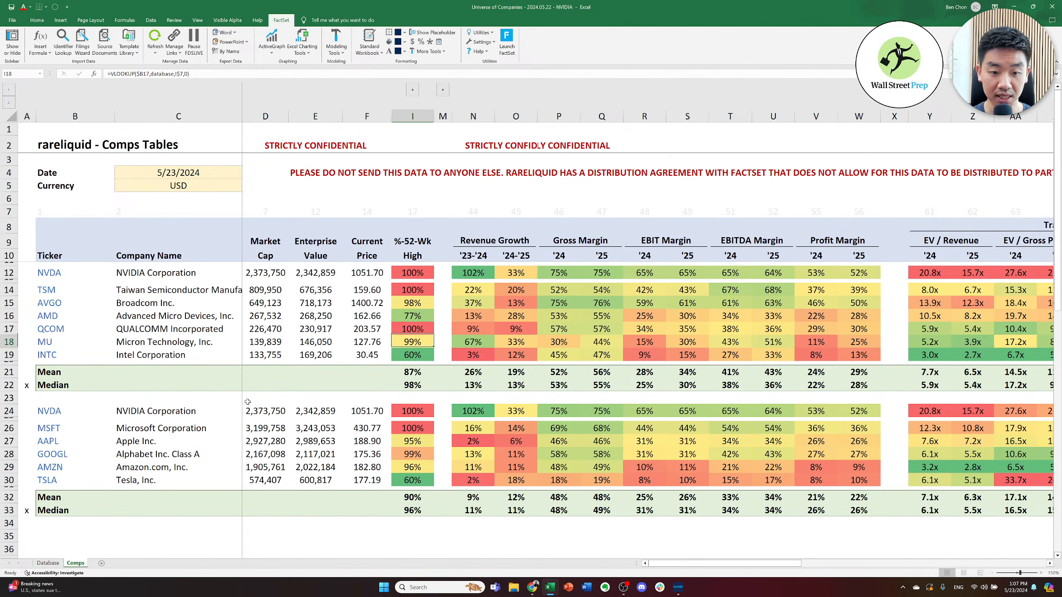
- Examine the %-52-week high values of the big tech group from Microsoft down to Amazon
{"action": "key", "text": "Down"}
{"action": "key", "text": "Down"}
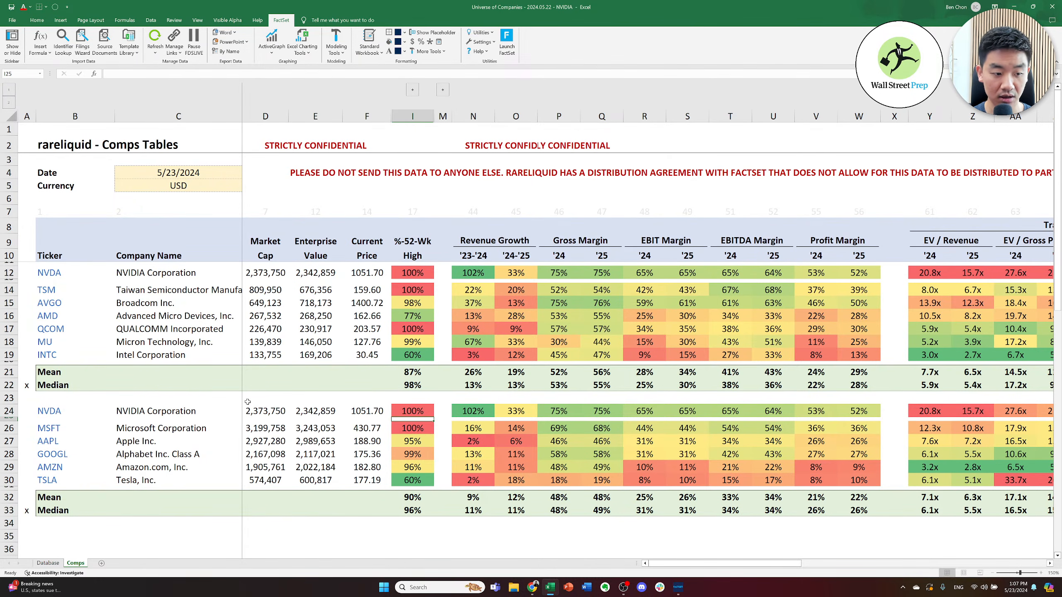
{"action": "key", "text": "Down"}
{"action": "key", "text": "Down"}
{"action": "key", "text": "Down"}
{"action": "key", "text": "Down"}
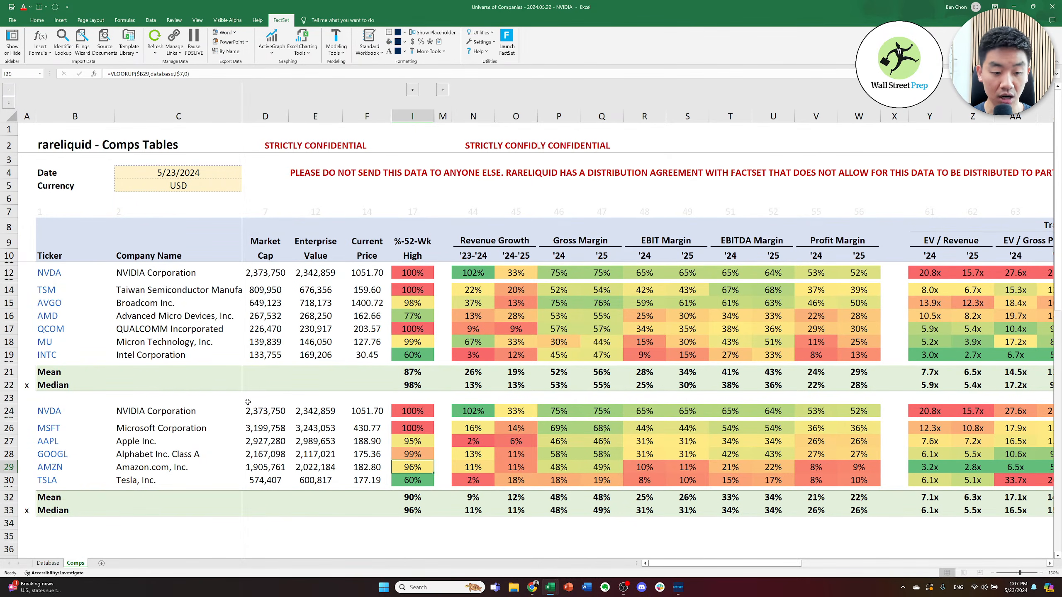
{"action": "key", "text": "Up"}
{"action": "key", "text": "Down"}
{"action": "key", "text": "Up"}
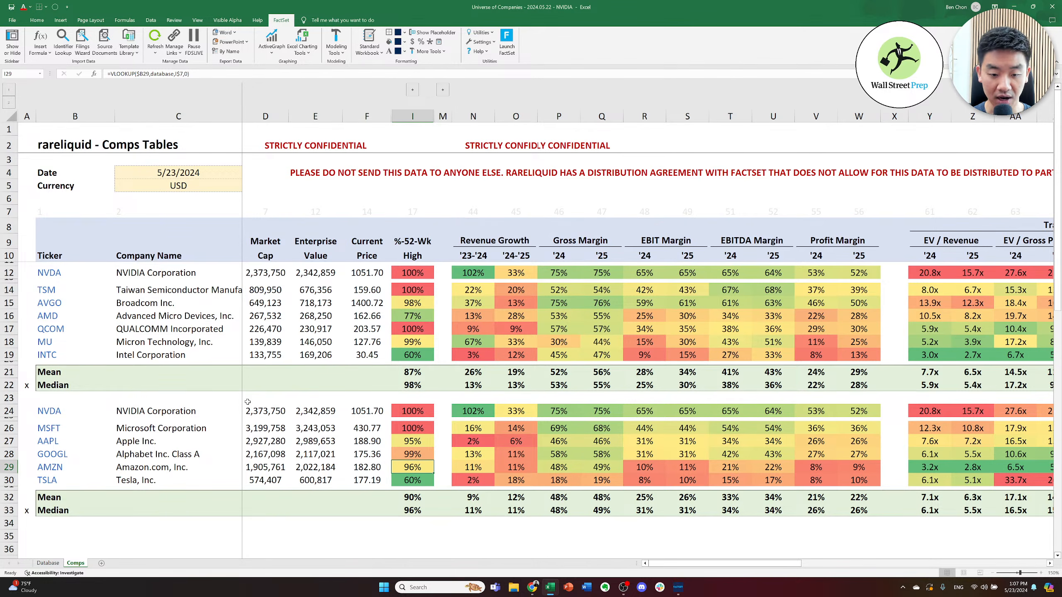
- Return to NVIDIA's row 12 and check its '23-'24 revenue growth in N12
{"action": "key", "text": "Down"}
{"action": "key", "text": "Right"}
{"action": "key", "text": "Right"}
{"action": "key", "text": "Right"}
{"action": "key", "text": "Right"}
{"action": "key", "text": "Right"}
{"action": "key", "text": "Right"}
{"action": "key", "text": "Up"}
{"action": "key", "text": "Up"}
{"action": "key", "text": "Up"}
{"action": "key", "text": "Up"}
{"action": "key", "text": "Up"}
{"action": "key", "text": "Up"}
{"action": "key", "text": "Up"}
{"action": "key", "text": "Up"}
{"action": "key", "text": "Up"}
{"action": "key", "text": "Up"}
{"action": "key", "text": "Up"}
{"action": "key", "text": "Left"}
{"action": "key", "text": "Left"}
{"action": "key", "text": "Left"}
{"action": "key", "text": "Left"}
{"action": "key", "text": "Up"}
{"action": "key", "text": "Up"}
{"action": "key", "text": "Up"}
{"action": "key", "text": "Up"}
{"action": "key", "text": "Right"}
{"action": "key", "text": "Left"}
{"action": "key", "text": "Down"}
{"action": "key", "text": "Up"}
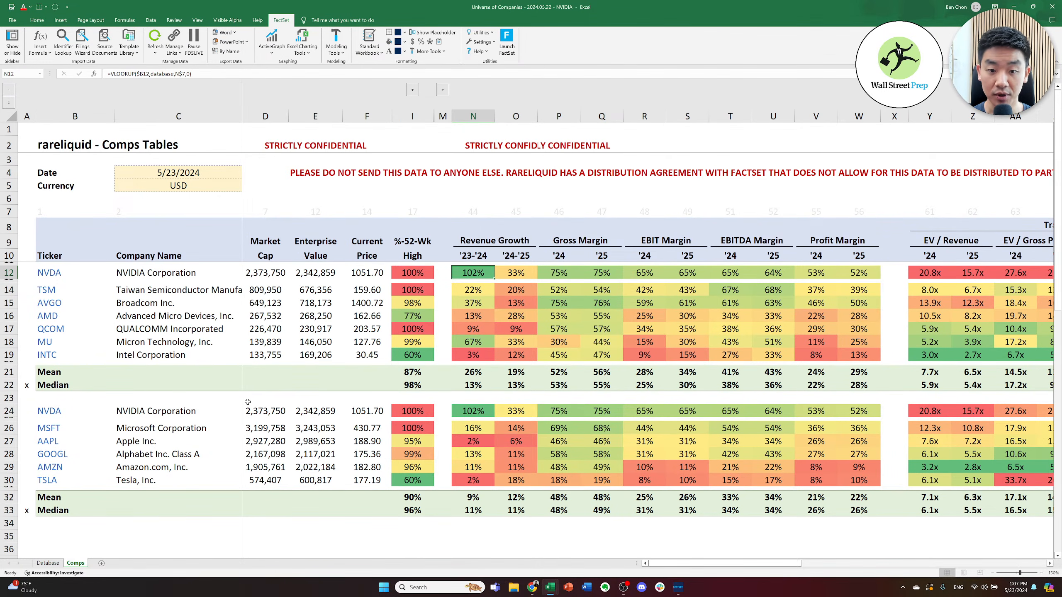
- Compare NVIDIA's '24-'25 revenue growth in O12 with its '23-'24 growth
{"action": "key", "text": "Right"}
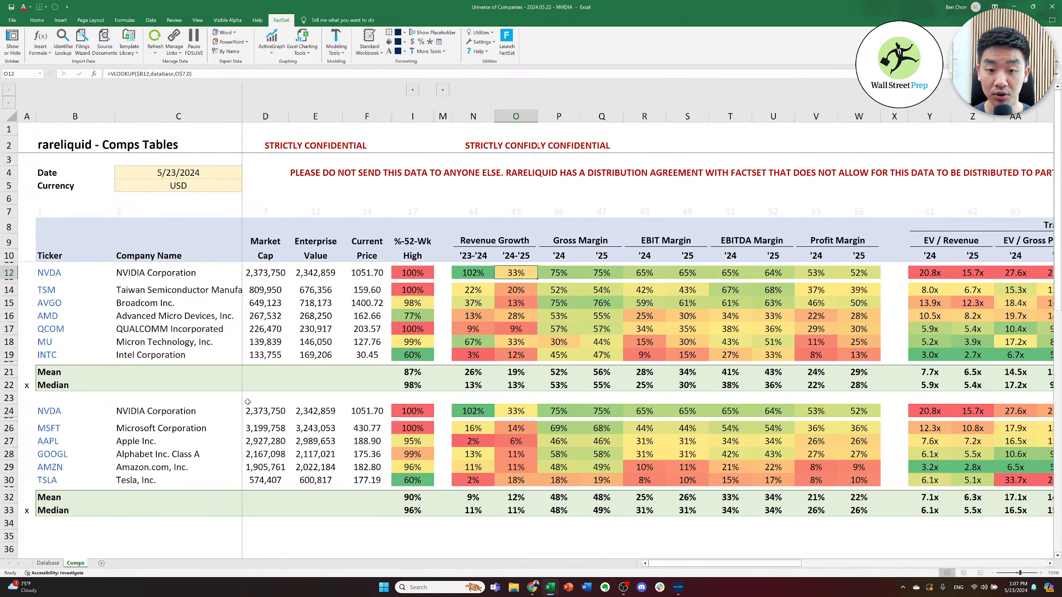
{"action": "key", "text": "Left"}
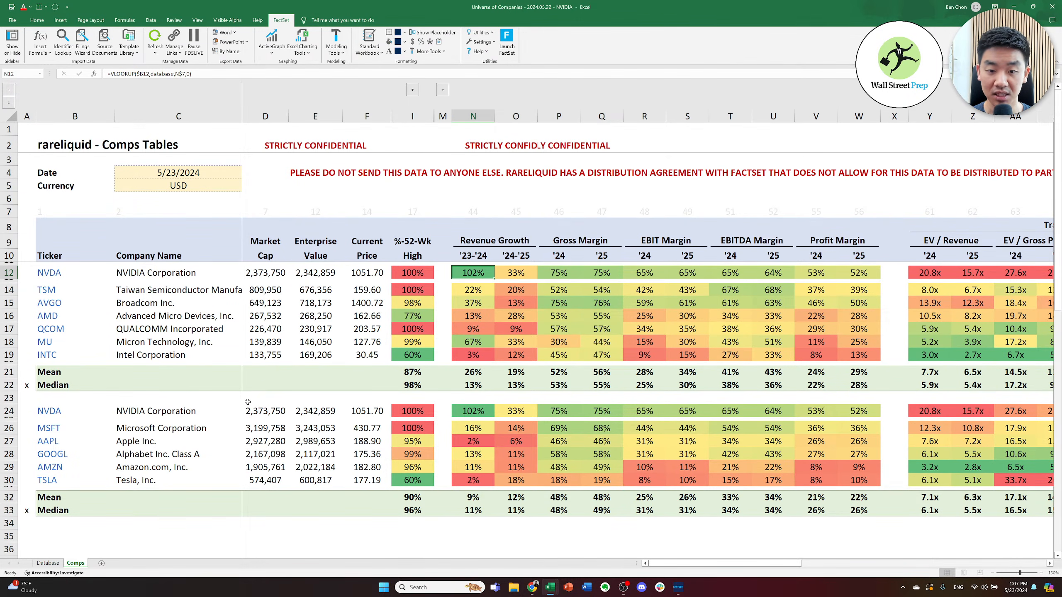
{"action": "key", "text": "Right"}
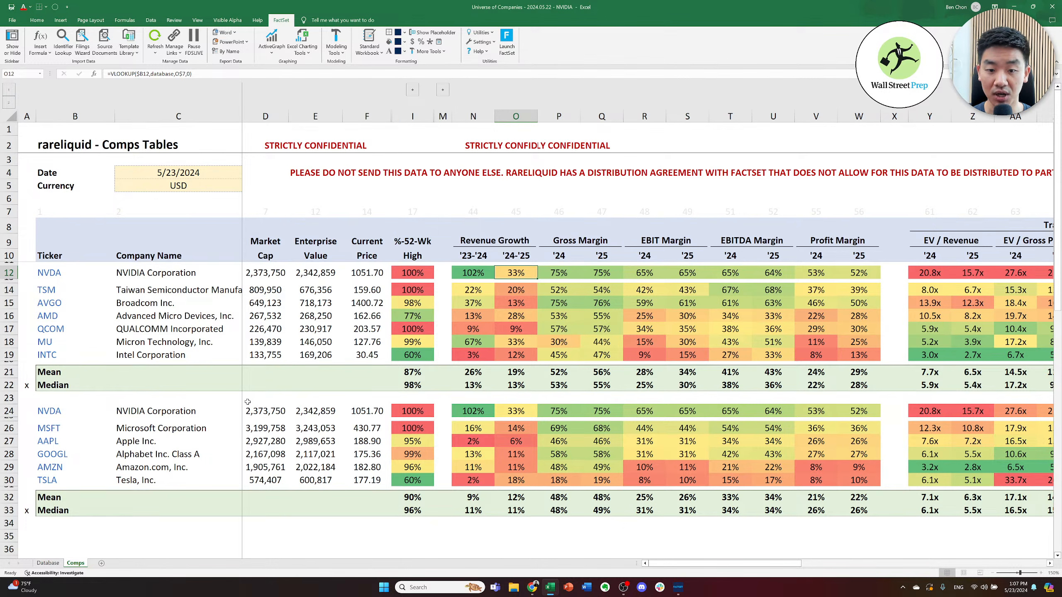
{"action": "key", "text": "Right"}
{"action": "key", "text": "Left"}
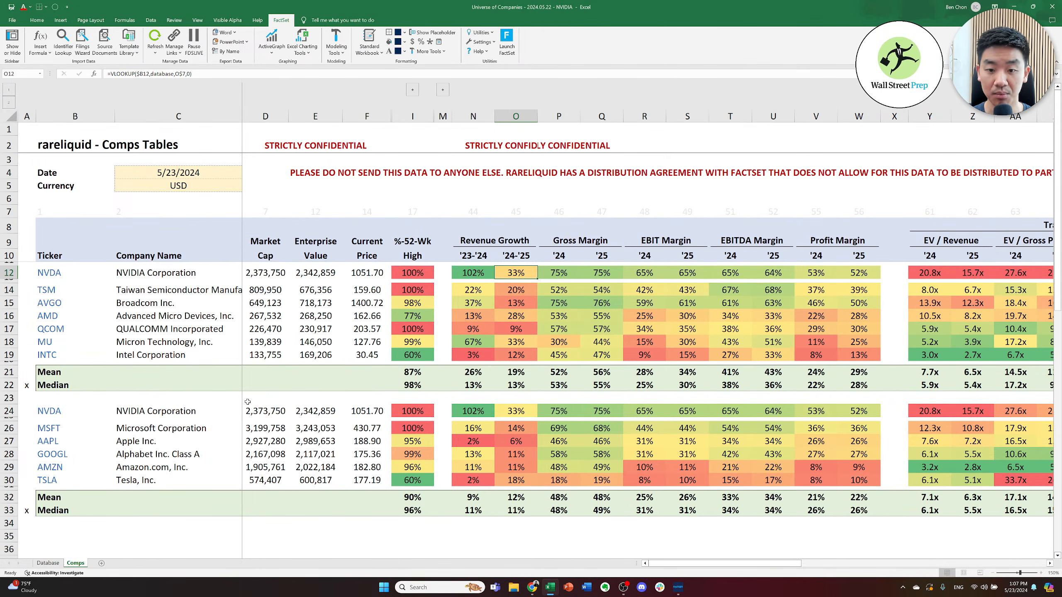
{"action": "key", "text": "Right"}
{"action": "key", "text": "Left"}
- Examine the semiconductor peers' '23-'24 revenue growth down to Micron, and compare Micron's two growth years
{"action": "key", "text": "Down"}
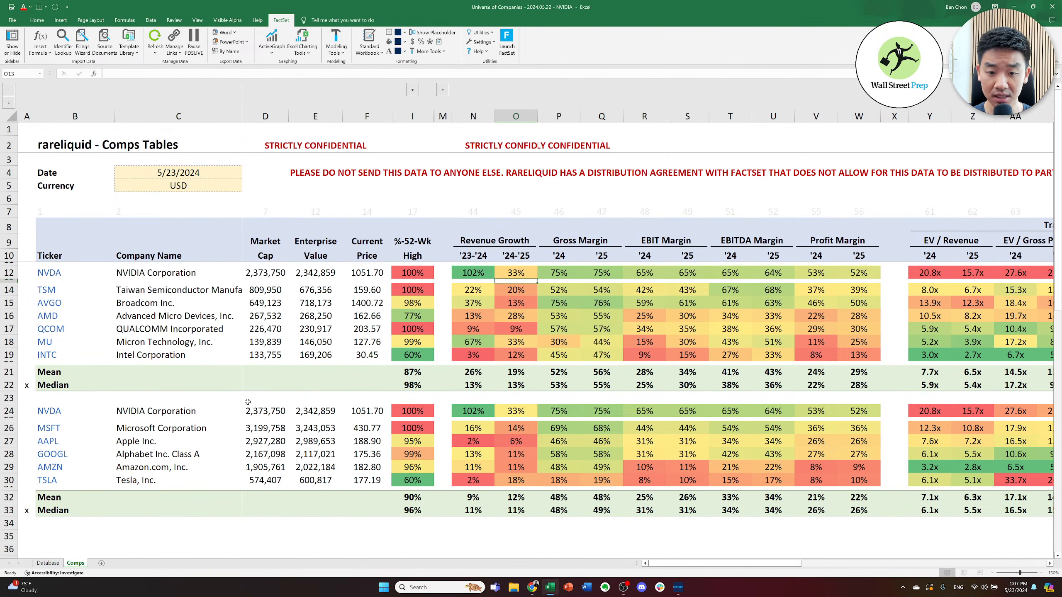
{"action": "key", "text": "Down"}
{"action": "key", "text": "Down"}
{"action": "key", "text": "Left"}
{"action": "key", "text": "Down"}
{"action": "key", "text": "Down"}
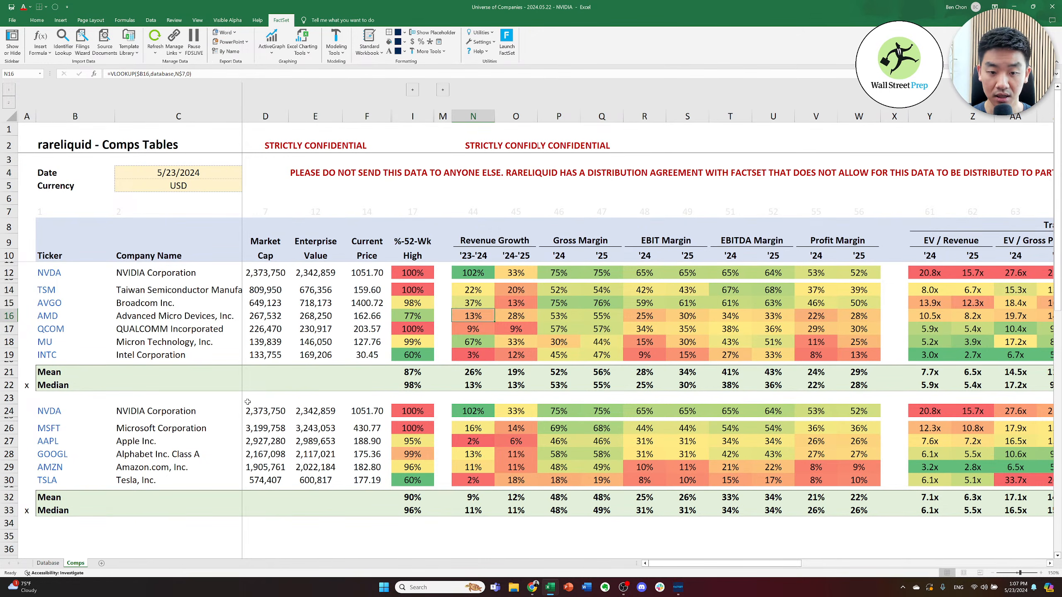
{"action": "key", "text": "Down"}
{"action": "key", "text": "Down"}
{"action": "key", "text": "Up"}
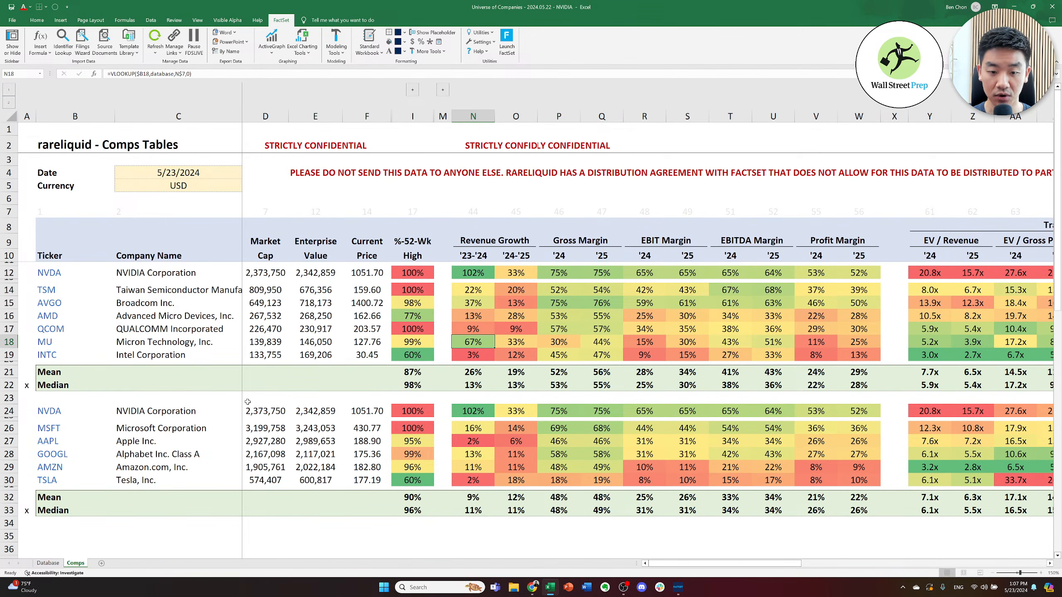
{"action": "key", "text": "Right"}
{"action": "key", "text": "Left"}
{"action": "key", "text": "Right"}
- Examine the '24-'25 revenue growth column from TSM through the semiconductor peers down to Microsoft in O26
{"action": "key", "text": "Up"}
{"action": "key", "text": "Up"}
{"action": "key", "text": "Up"}
{"action": "key", "text": "Up"}
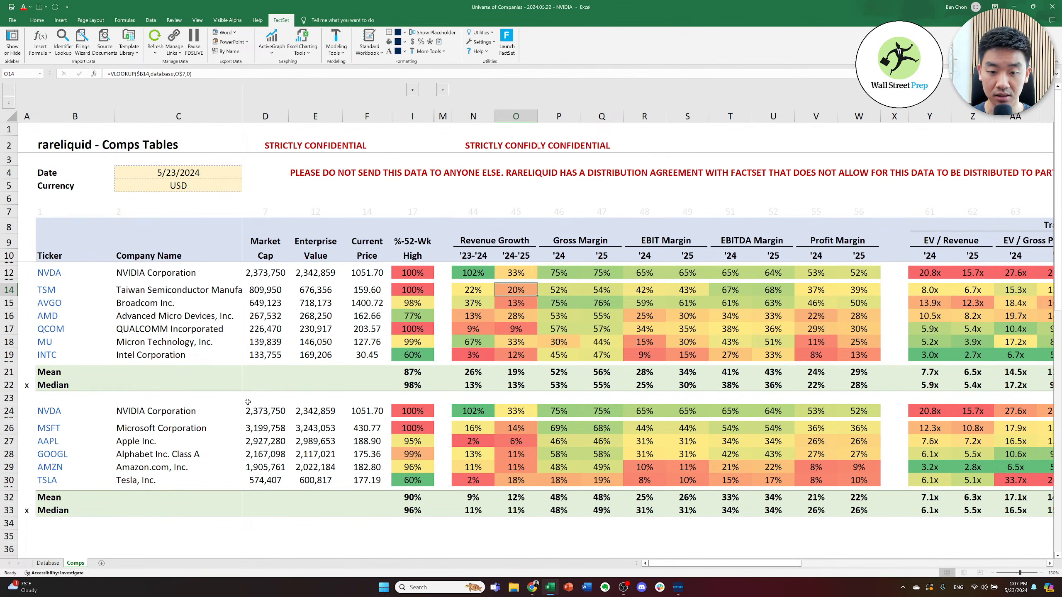
{"action": "key", "text": "Down"}
{"action": "key", "text": "Down"}
{"action": "key", "text": "Down"}
{"action": "key", "text": "Down"}
{"action": "key", "text": "Down"}
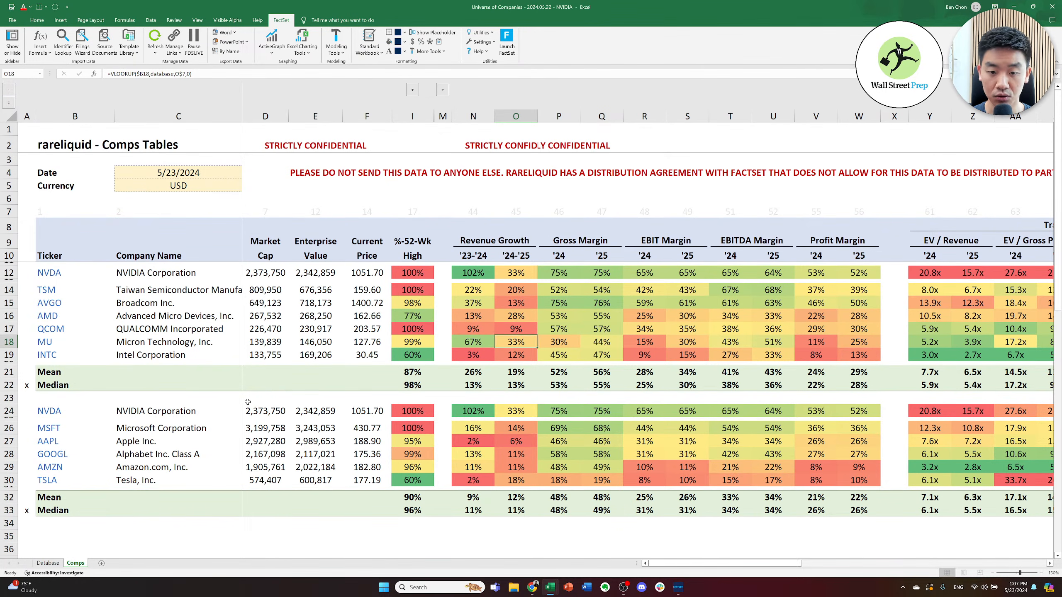
{"action": "key", "text": "Down"}
{"action": "key", "text": "Down"}
{"action": "key", "text": "Down"}
{"action": "key", "text": "Down"}
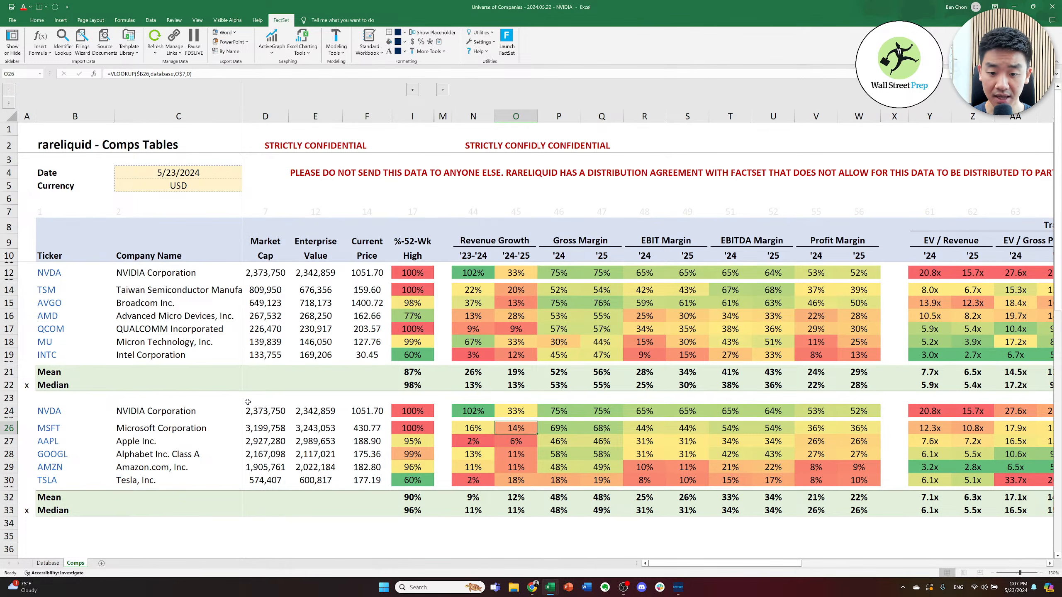
- Examine the semiconductor peers' '24 gross margins in column P, from the median up to Broadcom in P15
{"action": "key", "text": "Right"}
{"action": "key", "text": "Up"}
{"action": "key", "text": "Up"}
{"action": "key", "text": "Up"}
{"action": "key", "text": "Up"}
{"action": "key", "text": "Up"}
{"action": "key", "text": "Up"}
{"action": "key", "text": "Up"}
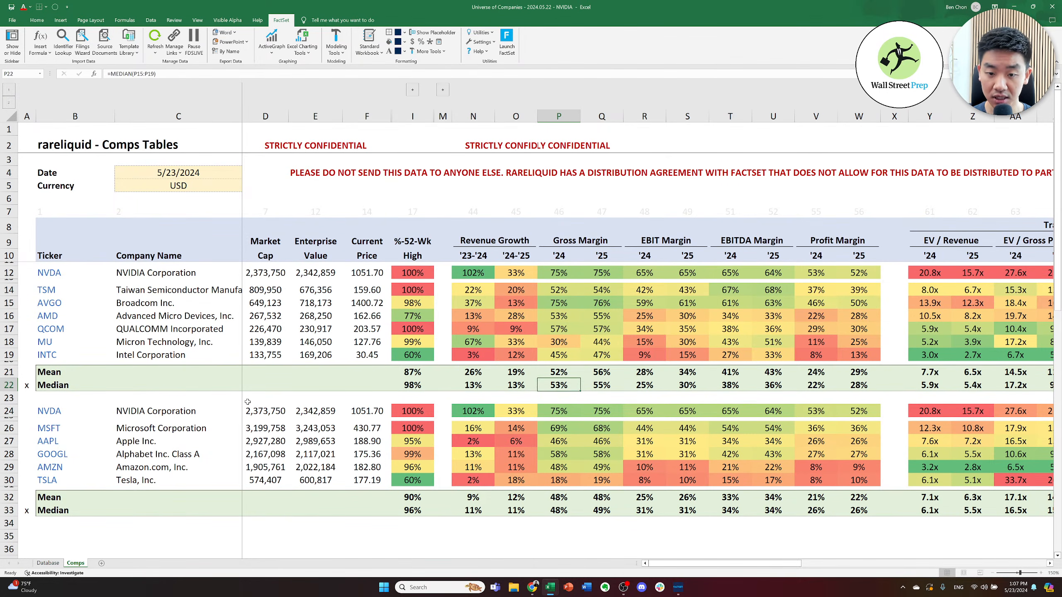
{"action": "key", "text": "Up"}
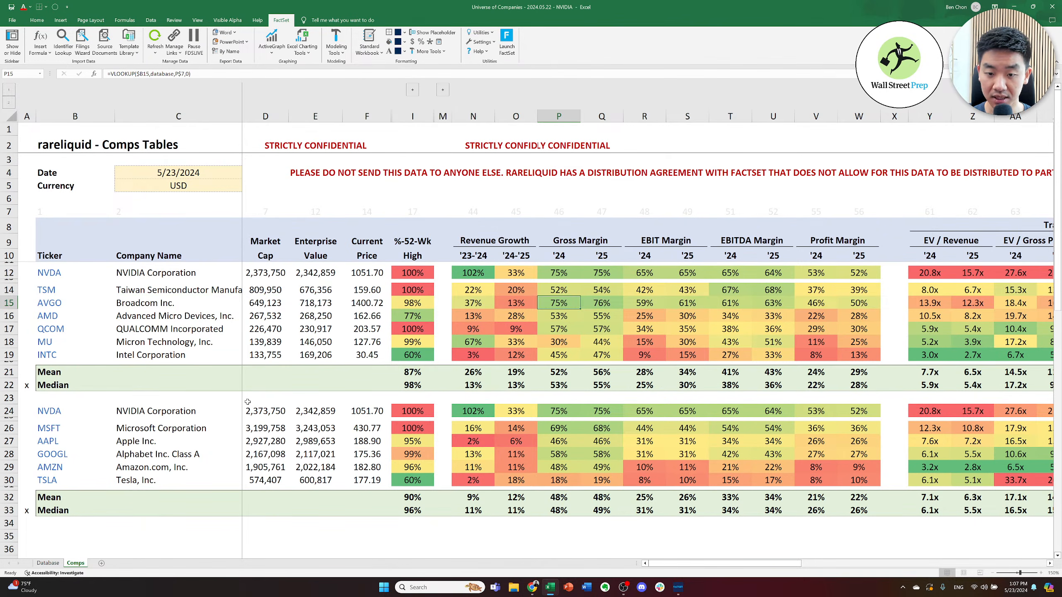
- Examine the '24 gross margins from the semiconductor peers down through Microsoft in P26 to Tesla in P30
{"action": "key", "text": "shift+space"}
{"action": "key", "text": "Down"}
{"action": "key", "text": "Down"}
{"action": "key", "text": "Down"}
{"action": "key", "text": "Down"}
{"action": "key", "text": "Down"}
{"action": "key", "text": "Down"}
{"action": "key", "text": "Down"}
{"action": "key", "text": "Down"}
{"action": "key", "text": "Down"}
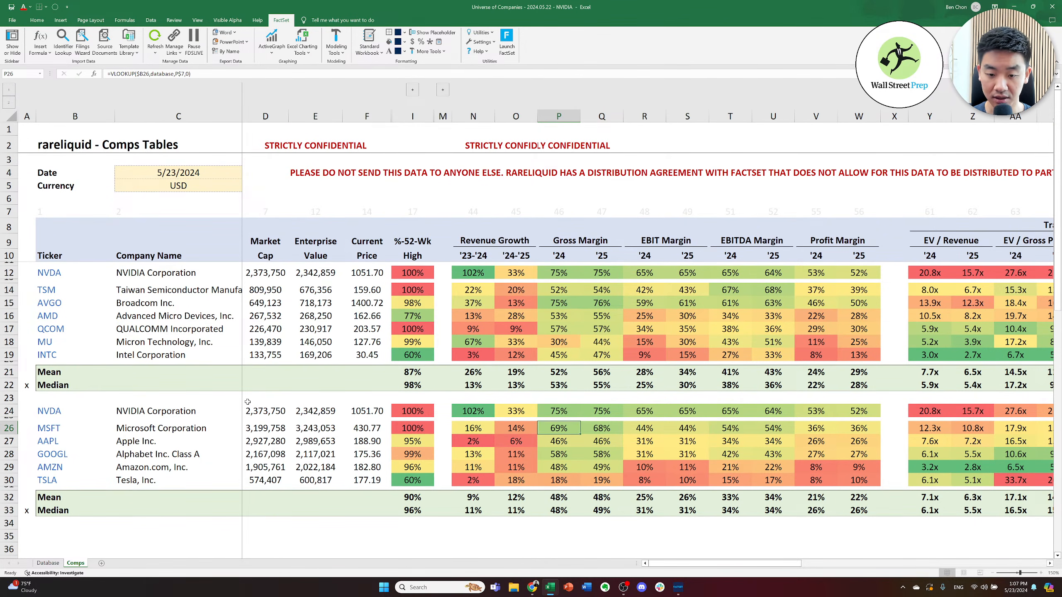
{"action": "key", "text": "Down"}
{"action": "key", "text": "Down"}
{"action": "key", "text": "Down"}
{"action": "key", "text": "Down"}
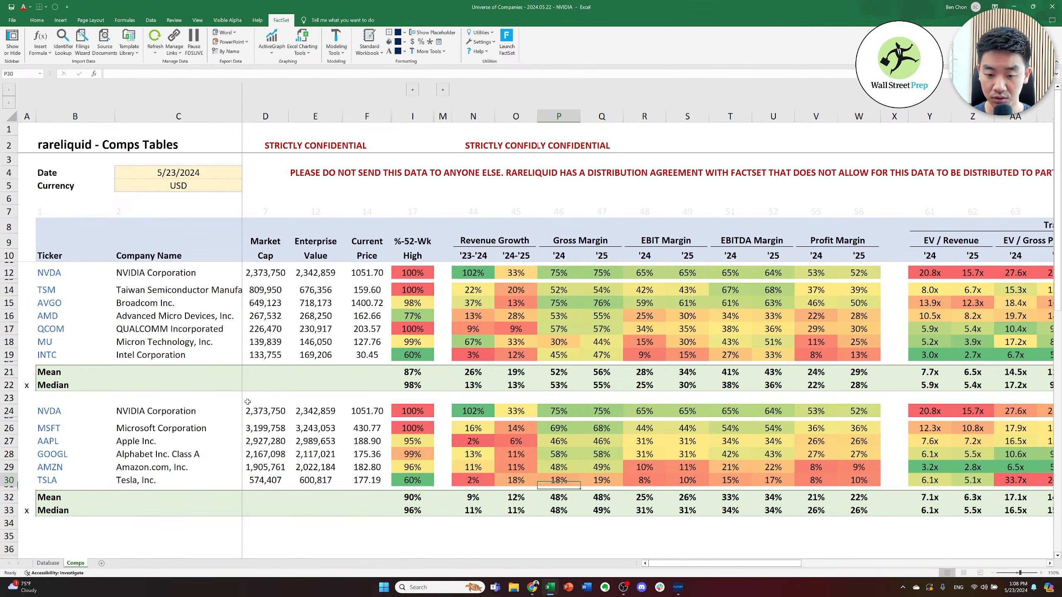
- Examine the big-tech peers' '24 EBIT margins in column R, from Tesla up to NVIDIA's row 24
{"action": "key", "text": "Right"}
{"action": "key", "text": "Right"}
{"action": "key", "text": "Up"}
{"action": "key", "text": "Up"}
{"action": "key", "text": "Up"}
{"action": "key", "text": "Up"}
{"action": "key", "text": "Up"}
{"action": "key", "text": "Up"}
{"action": "key", "text": "Up"}
{"action": "key", "text": "Up"}
{"action": "key", "text": "Up"}
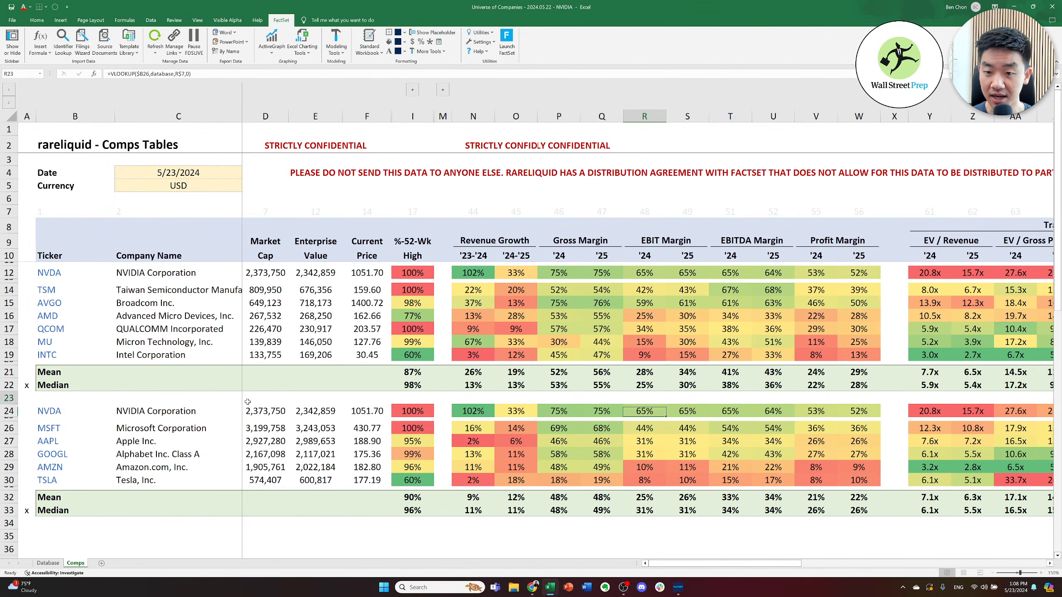
- Examine the semiconductor peers' '24 EBIT margins in column R, ending at Intel's '24 EBITDA margin in T19
{"action": "key", "text": "Up"}
{"action": "key", "text": "Up"}
{"action": "key", "text": "Up"}
{"action": "key", "text": "Up"}
{"action": "key", "text": "Up"}
{"action": "key", "text": "Down"}
{"action": "key", "text": "Down"}
{"action": "key", "text": "Down"}
{"action": "key", "text": "Down"}
{"action": "key", "text": "Down"}
{"action": "key", "text": "Down"}
{"action": "key", "text": "Right"}
{"action": "key", "text": "Right"}
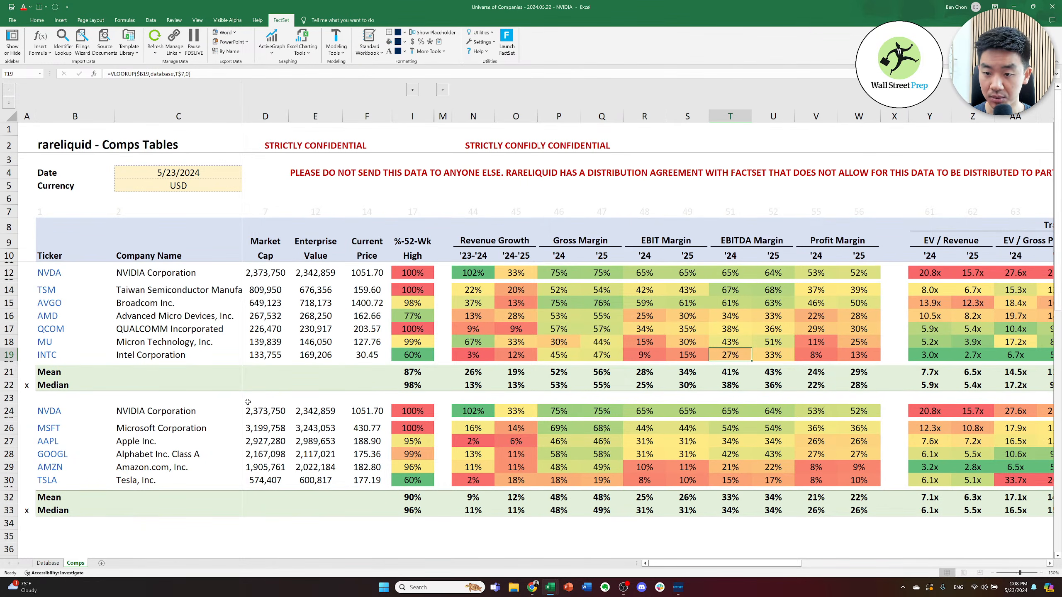
- Check NVIDIA's '24 and '25 EBITDA margins in row 24 and continue across to its profit margins
{"action": "key", "text": "Down"}
{"action": "key", "text": "Down"}
{"action": "key", "text": "Down"}
{"action": "key", "text": "Down"}
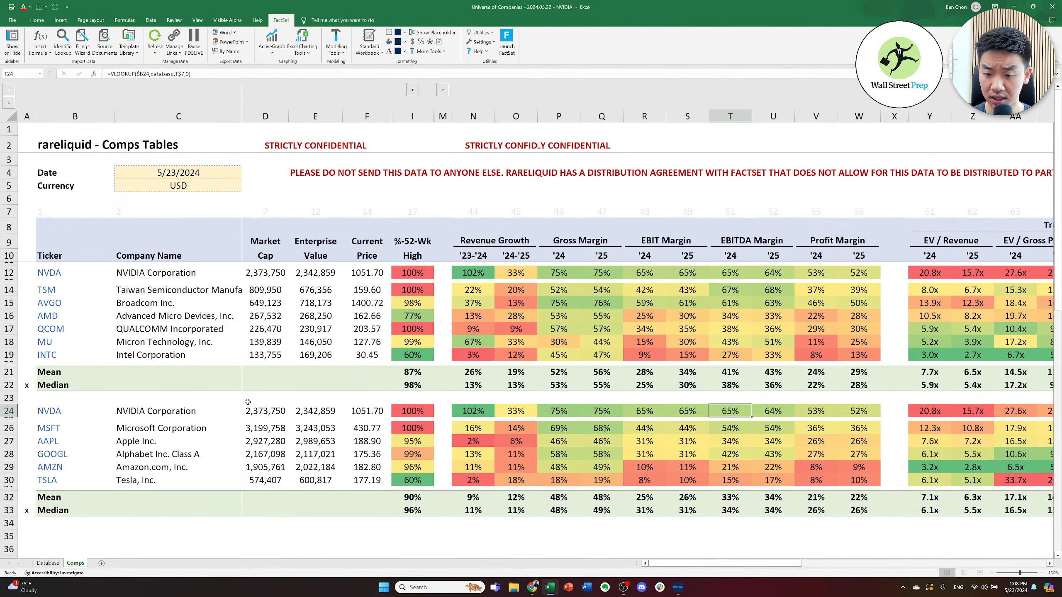
{"action": "key", "text": "Right"}
{"action": "key", "text": "Right"}
{"action": "key", "text": "Right"}
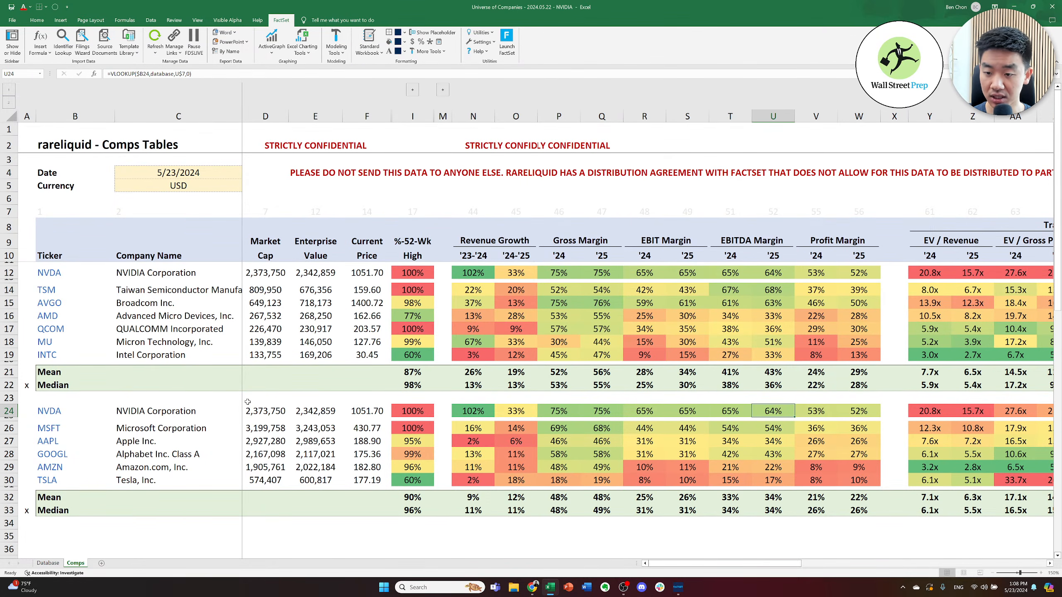
- Check the semiconductor peers' '25 profit margins in column W, including the median in W22
{"action": "key", "text": "Up"}
{"action": "key", "text": "Up"}
{"action": "key", "text": "Up"}
{"action": "key", "text": "Up"}
{"action": "key", "text": "Up"}
{"action": "key", "text": "Up"}
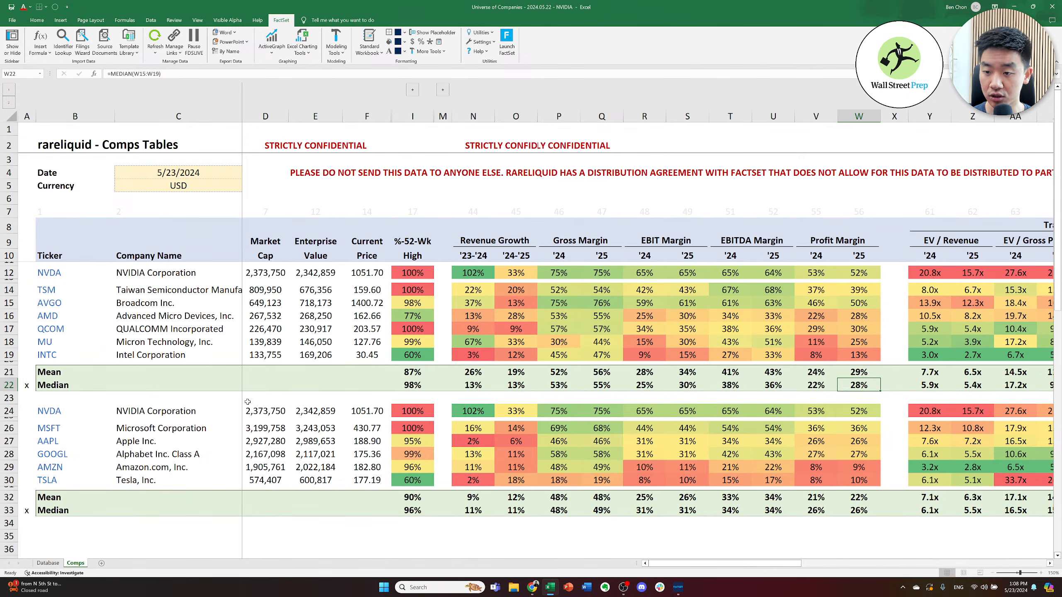
- Compare Microsoft's '25 profit margin in W26 with its '25 EBITDA margin in U26
{"action": "key", "text": "Down"}
{"action": "key", "text": "Down"}
{"action": "key", "text": "Down"}
{"action": "key", "text": "Down"}
{"action": "key", "text": "Down"}
{"action": "key", "text": "Down"}
{"action": "key", "text": "Down"}
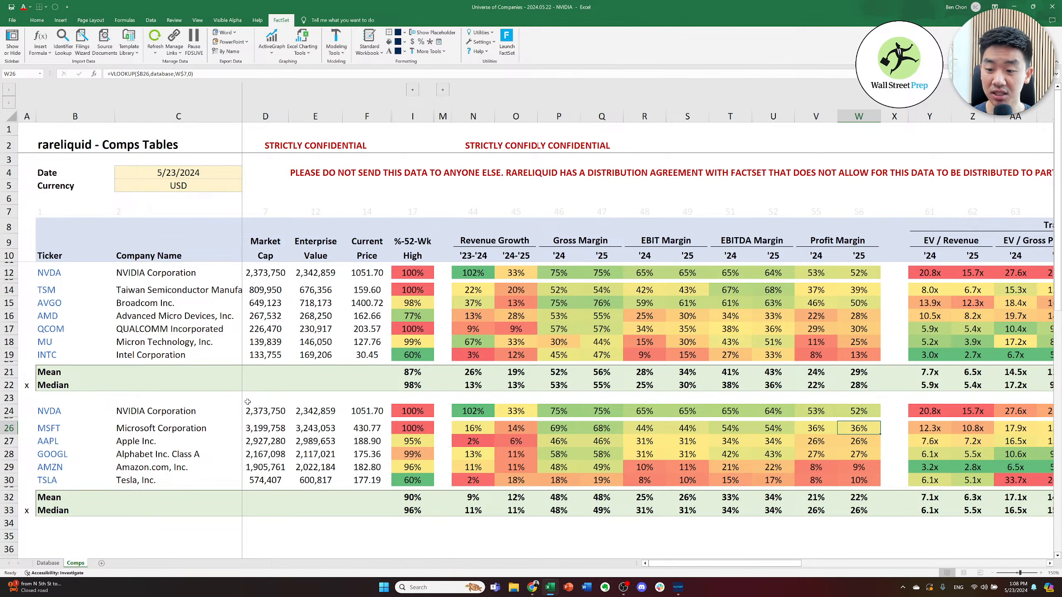
{"action": "key", "text": "Left"}
{"action": "key", "text": "Left"}
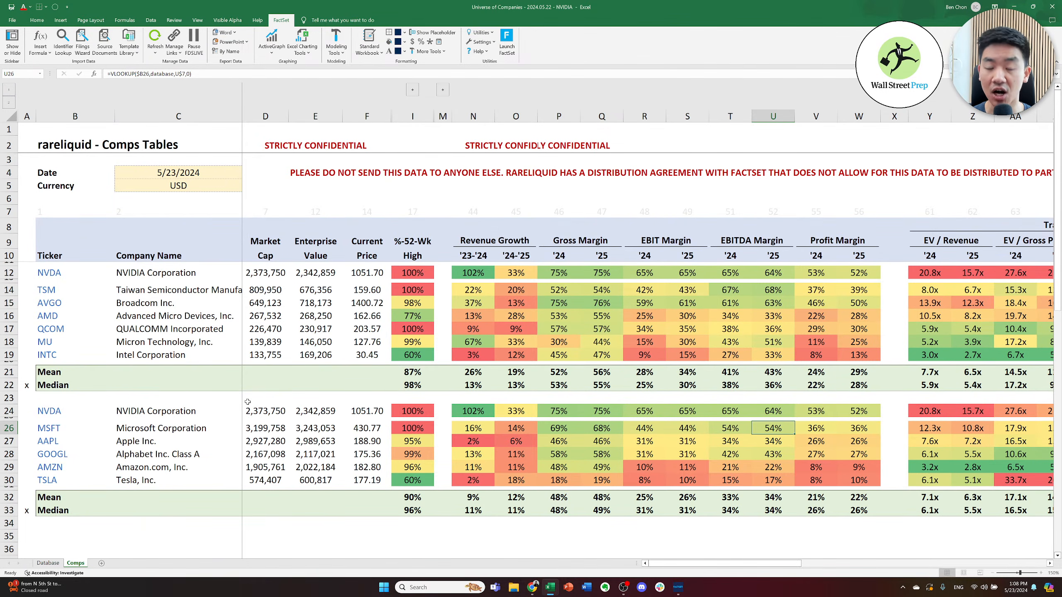
- Follow Microsoft's row 26 from the profit margins across to its '24 EV / Gross Profit multiple in AA26
{"action": "key", "text": "Right"}
{"action": "key", "text": "Right"}
{"action": "key", "text": "Right"}
{"action": "key", "text": "Right"}
{"action": "key", "text": "Right"}
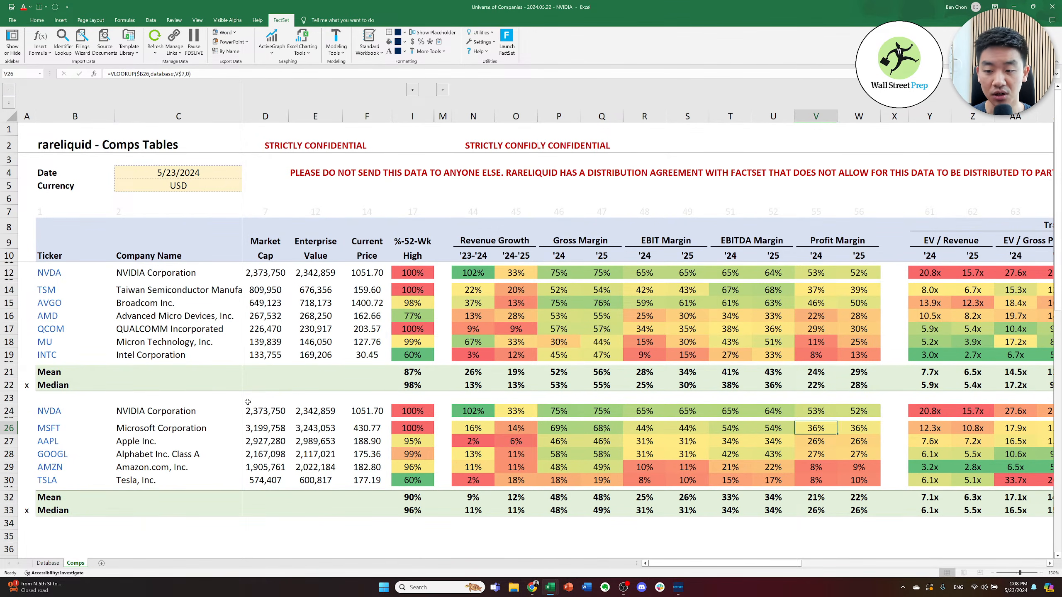
{"action": "key", "text": "Right"}
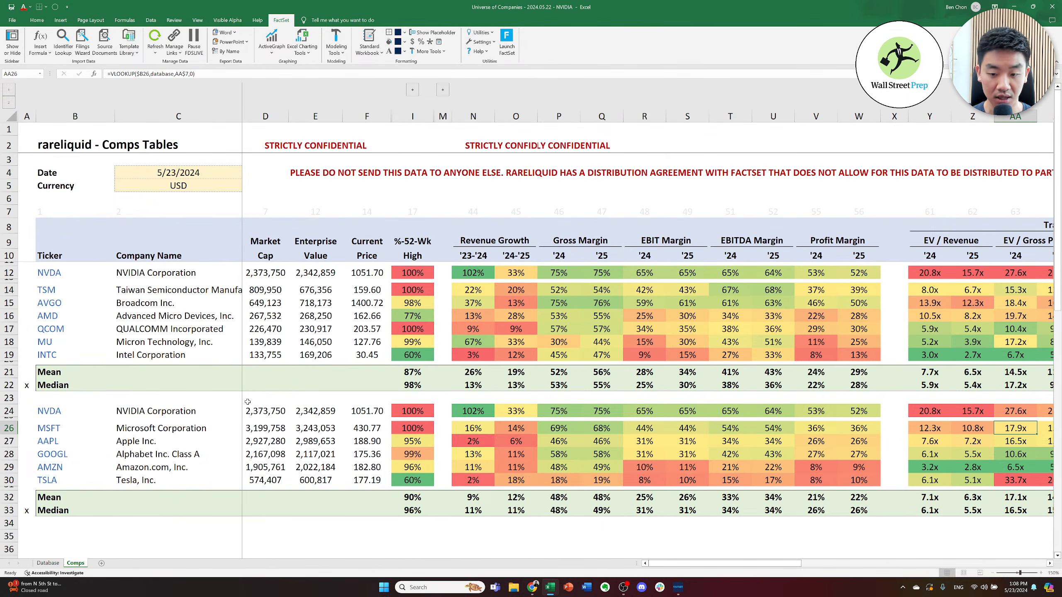
- Review Microsoft's row 26 back through the margins and forward to its '25 EV / Gross Profit multiple in AB26
{"action": "scroll", "coordinate": [247, 402], "scroll_direction": "right", "scroll_amount": 2}
{"action": "key", "text": "Left"}
{"action": "key", "text": "Left"}
{"action": "key", "text": "Left"}
{"action": "key", "text": "Left"}
{"action": "key", "text": "Left"}
{"action": "key", "text": "Right"}
{"action": "key", "text": "Right"}
{"action": "key", "text": "Right"}
{"action": "key", "text": "Right"}
{"action": "key", "text": "Right"}
{"action": "key", "text": "Right"}
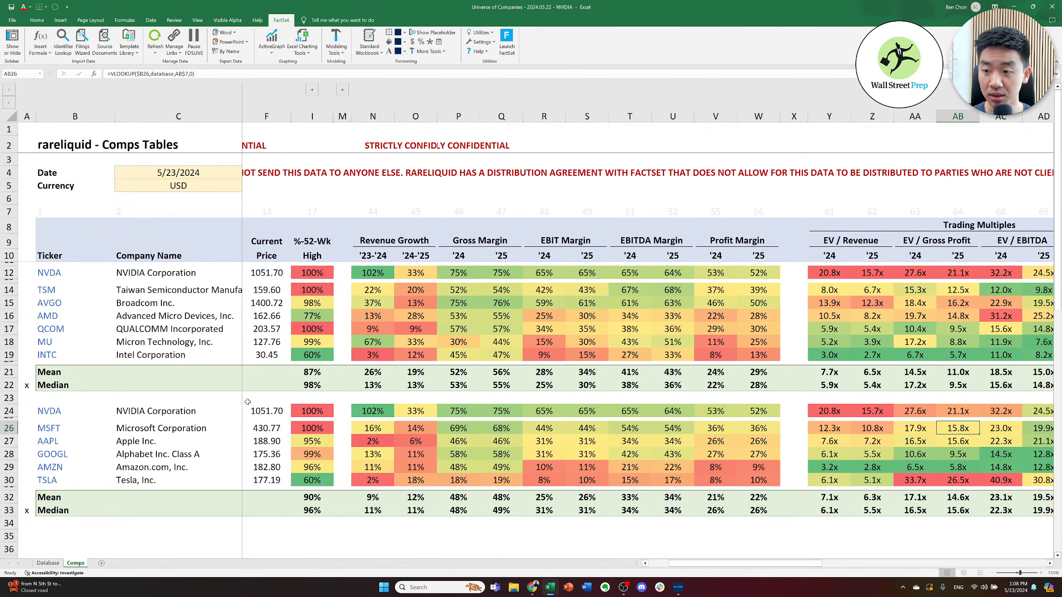
- Survey the remaining trading multiples along row 26 and the premiums or discounts to historical multiples beyond them
{"action": "key", "text": "Right"}
{"action": "key", "text": "Right"}
{"action": "key", "text": "Right"}
{"action": "key", "text": "Right"}
{"action": "key", "text": "Right"}
{"action": "key", "text": "Right"}
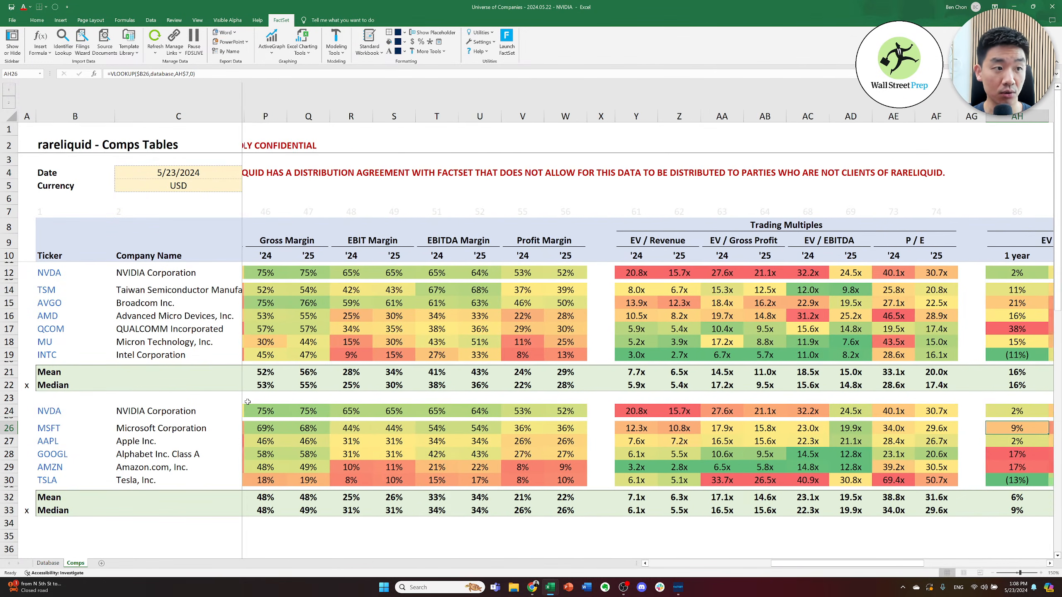
{"action": "key", "text": "Right"}
{"action": "key", "text": "Right"}
{"action": "key", "text": "Right"}
{"action": "key", "text": "Right"}
{"action": "key", "text": "Right"}
- Return to NVIDIA's row 12 and check its '24 EV / Revenue multiple in Y12
{"action": "key", "text": "Left"}
{"action": "key", "text": "Left"}
{"action": "key", "text": "Left"}
{"action": "key", "text": "Left"}
{"action": "key", "text": "Up"}
{"action": "key", "text": "Up"}
{"action": "key", "text": "Up"}
{"action": "key", "text": "Left"}
{"action": "key", "text": "Left"}
{"action": "key", "text": "Left"}
{"action": "key", "text": "Up"}
{"action": "key", "text": "Left"}
{"action": "key", "text": "Left"}
{"action": "key", "text": "Up"}
{"action": "key", "text": "Up"}
{"action": "key", "text": "Up"}
{"action": "key", "text": "Left"}
{"action": "key", "text": "Left"}
{"action": "key", "text": "Left"}
{"action": "key", "text": "Up"}
{"action": "key", "text": "Up"}
{"action": "key", "text": "Left"}
{"action": "key", "text": "Up"}
{"action": "key", "text": "Up"}
{"action": "key", "text": "Left"}
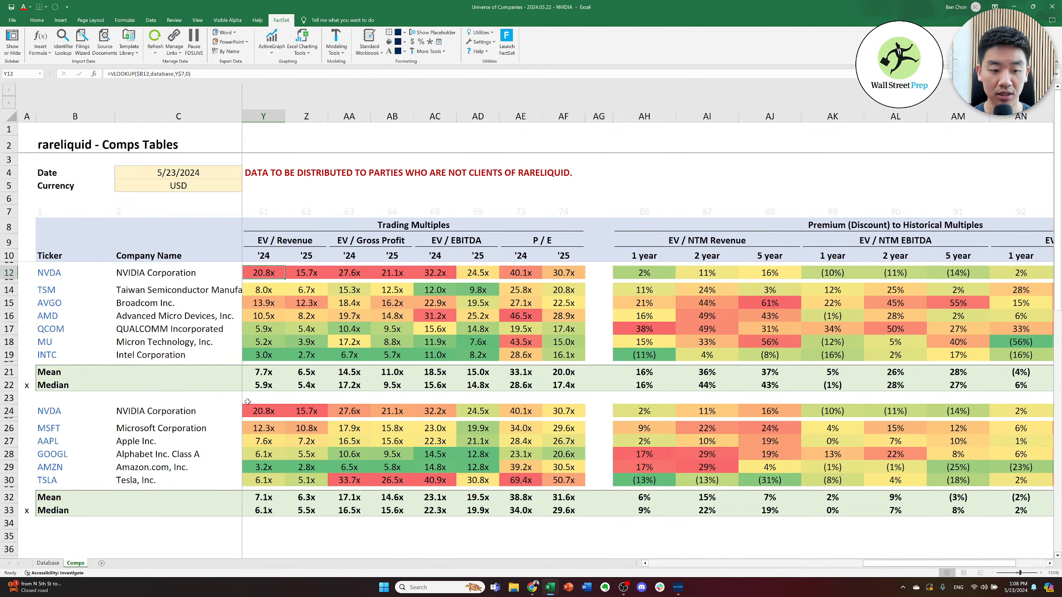
- Compare NVIDIA's '24 and '25 EV / Revenue multiples in Y12 and Z12
{"action": "key", "text": "Right"}
{"action": "key", "text": "Left"}
{"action": "key", "text": "Right"}
{"action": "key", "text": "Left"}
- Hide the EV / Gross Profit columns AA and AB in the trading multiples section
{"action": "key", "text": "Up"}
{"action": "key", "text": "Up"}
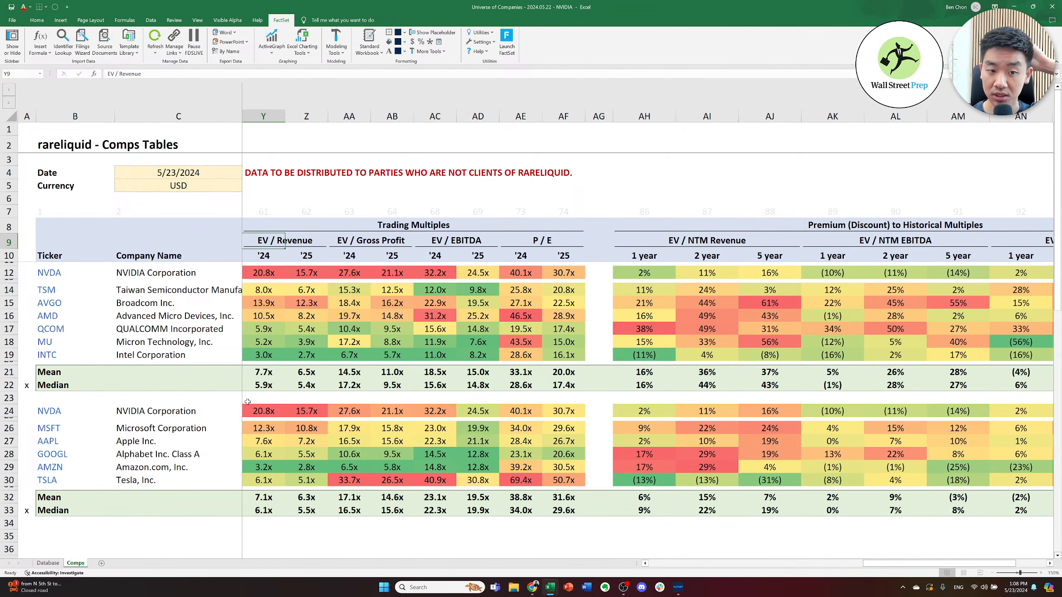
{"action": "key", "text": "Right"}
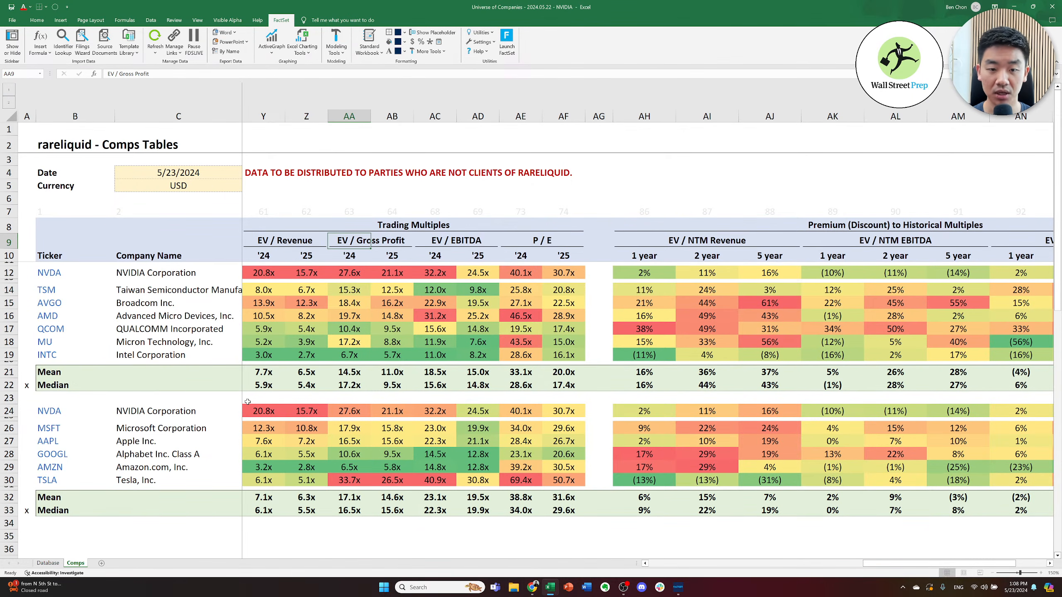
{"action": "key", "text": "ctrl+space"}
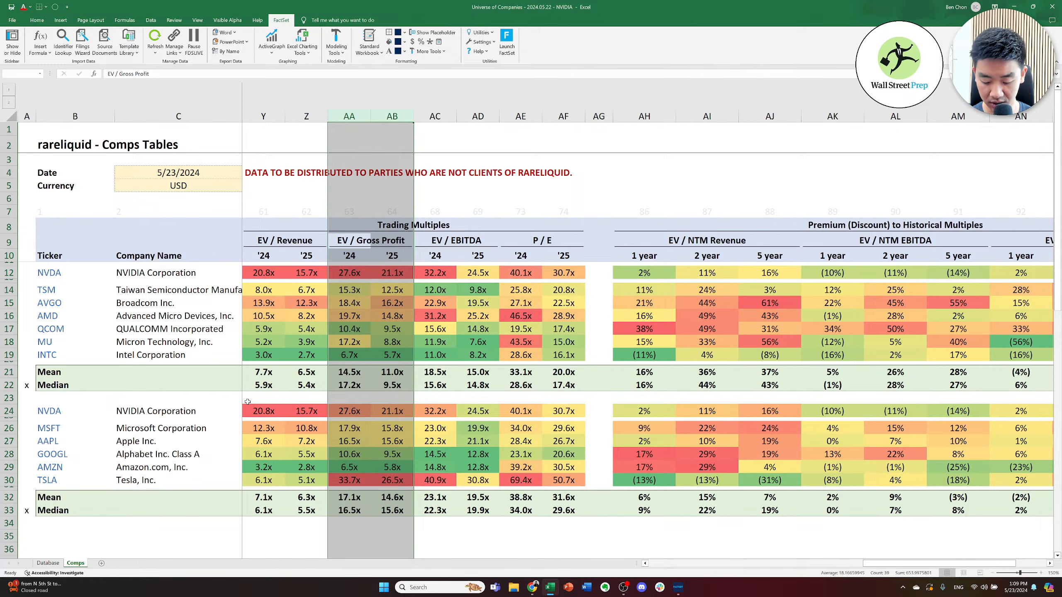
{"action": "key", "text": "h"}
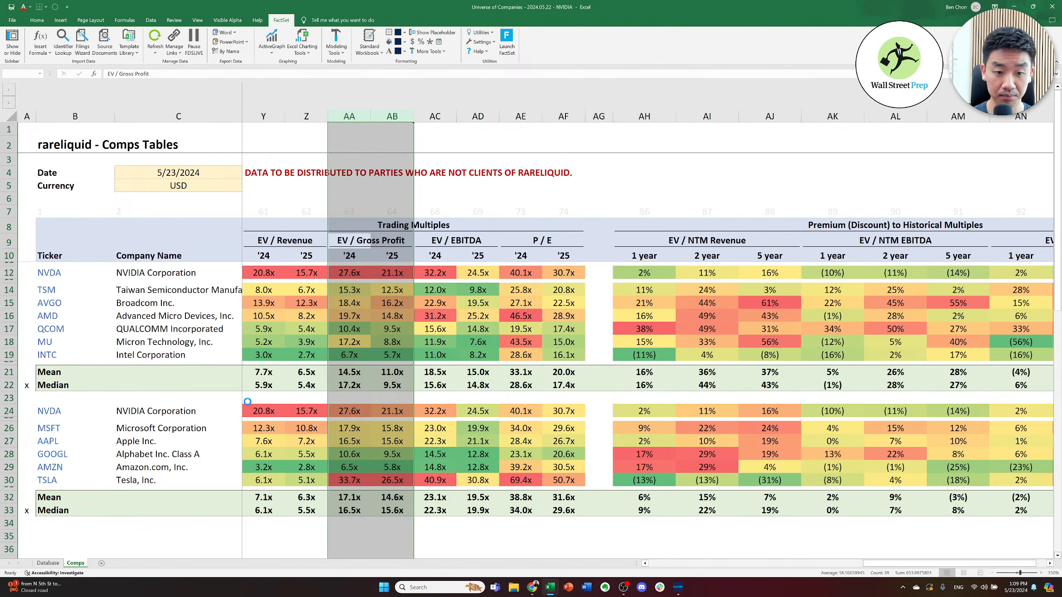
{"action": "key", "text": "Left"}
{"action": "key", "text": "Down"}
{"action": "key", "text": "Left"}
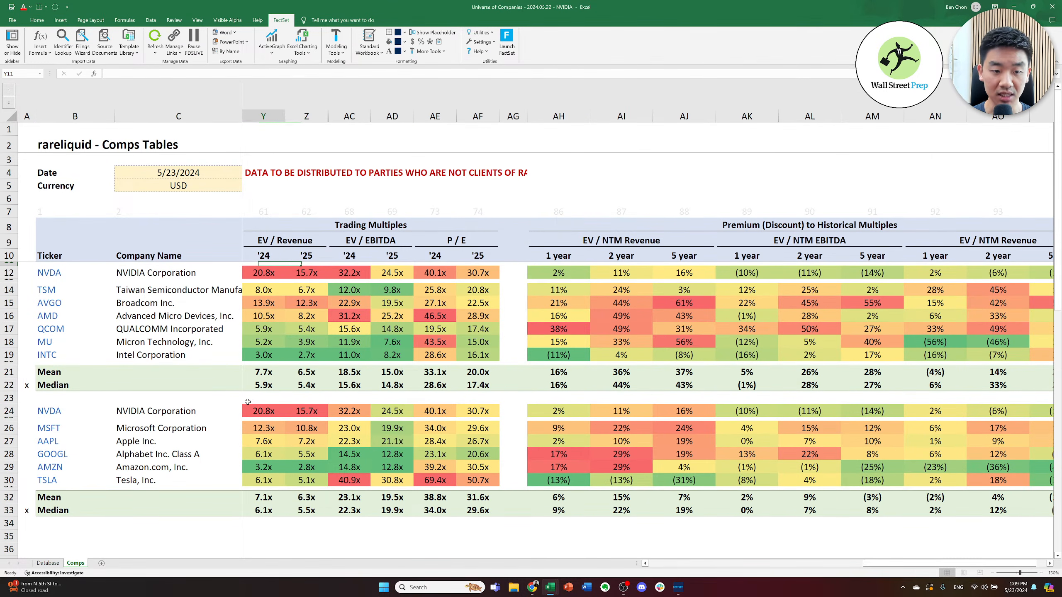
- Review NVIDIA's row 12 from EV / Revenue towards EV / EBITDA, returning to the '24 EV / Revenue multiple in Y12
{"action": "key", "text": "Down"}
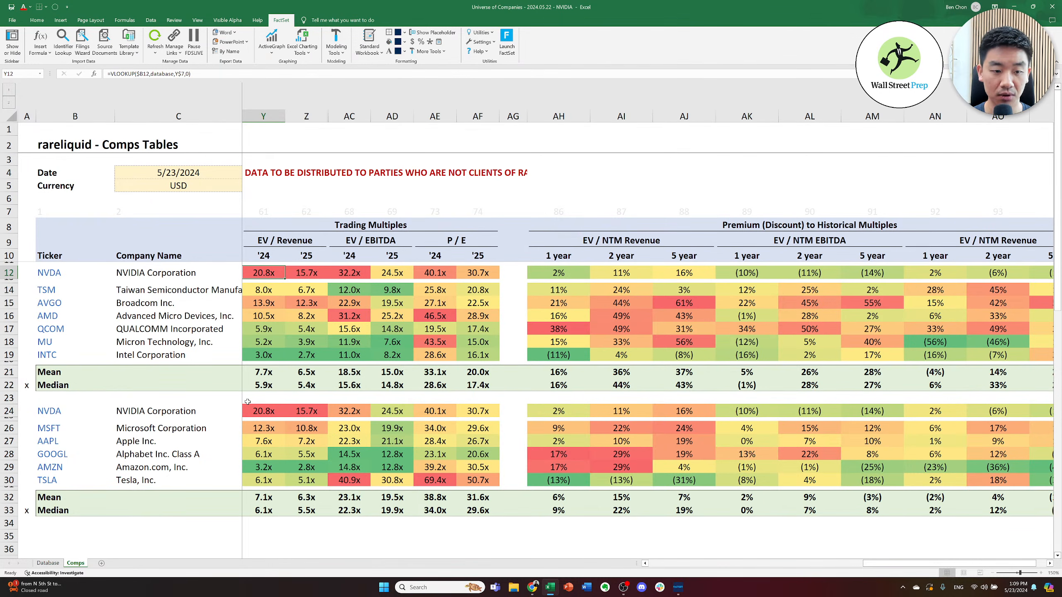
{"action": "key", "text": "Right"}
{"action": "key", "text": "Right"}
{"action": "key", "text": "Left"}
{"action": "key", "text": "Up"}
{"action": "key", "text": "Left"}
{"action": "key", "text": "Down"}
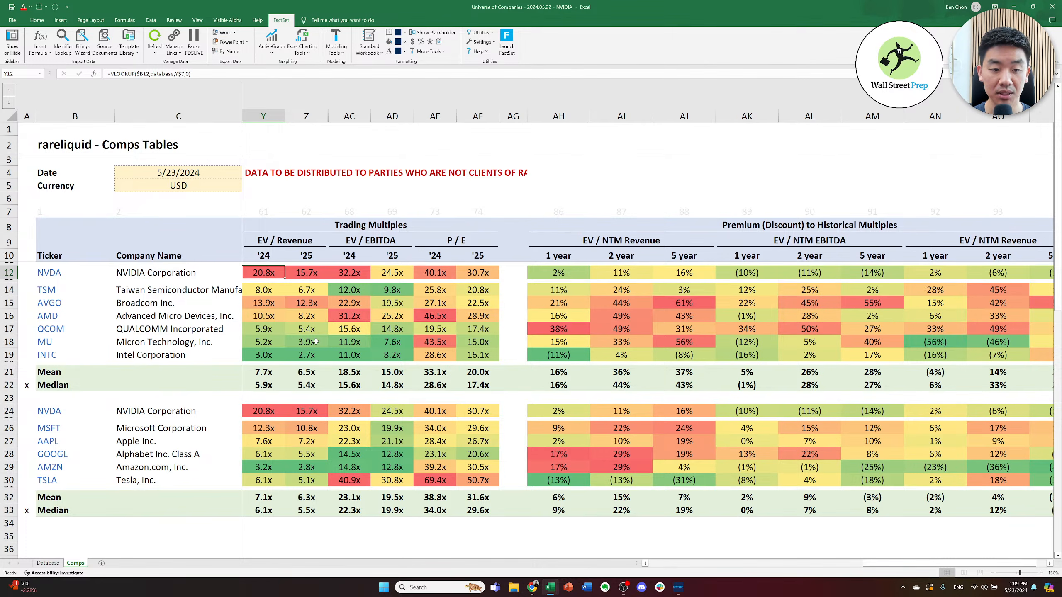
- Check NVIDIA's '24 EV / EBITDA multiple in AC12 and its '24 P / E in AE12
{"action": "key", "text": "Right"}
{"action": "key", "text": "Right"}
{"action": "key", "text": "Right"}
{"action": "key", "text": "Left"}
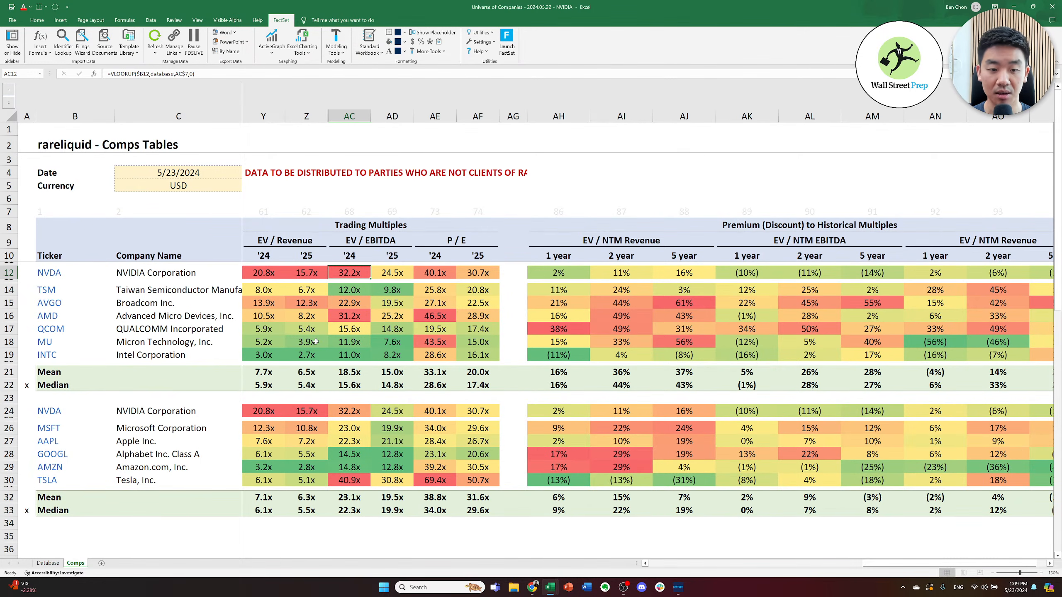
{"action": "key", "text": "Right"}
{"action": "key", "text": "Right"}
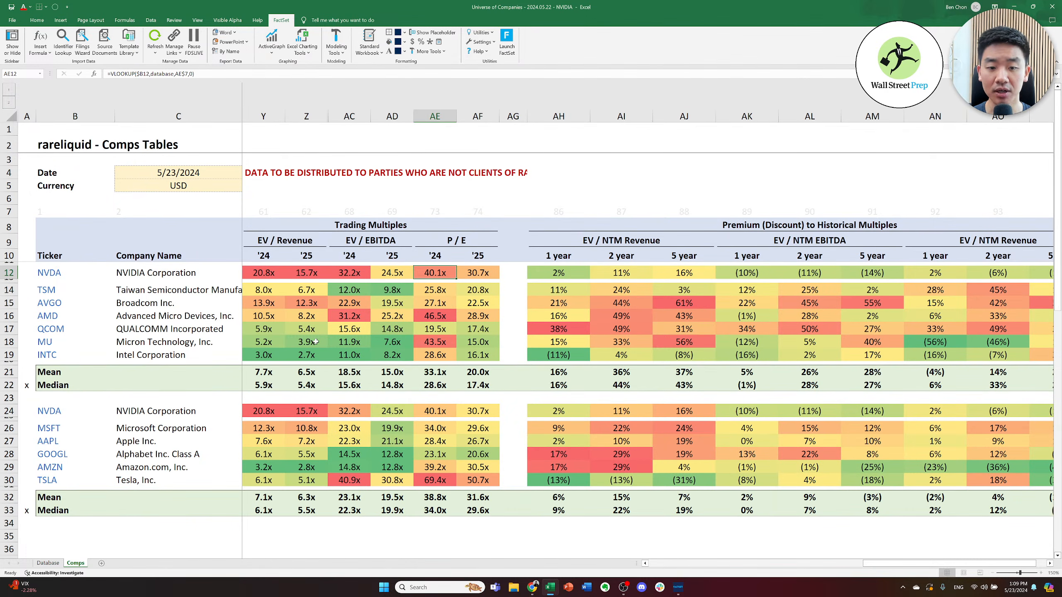
- Compare NVIDIA's '24 EV / EBITDA multiple in AC12 with its '24 P / E in AE12, ending on AC12
{"action": "key", "text": "Left"}
{"action": "key", "text": "Left"}
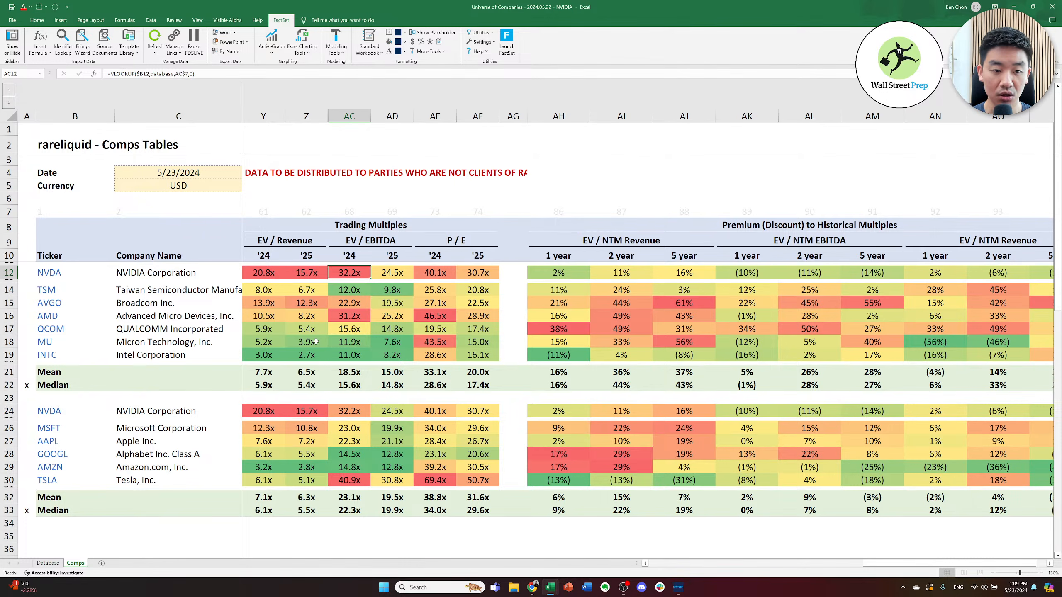
{"action": "key", "text": "Right"}
{"action": "key", "text": "Right"}
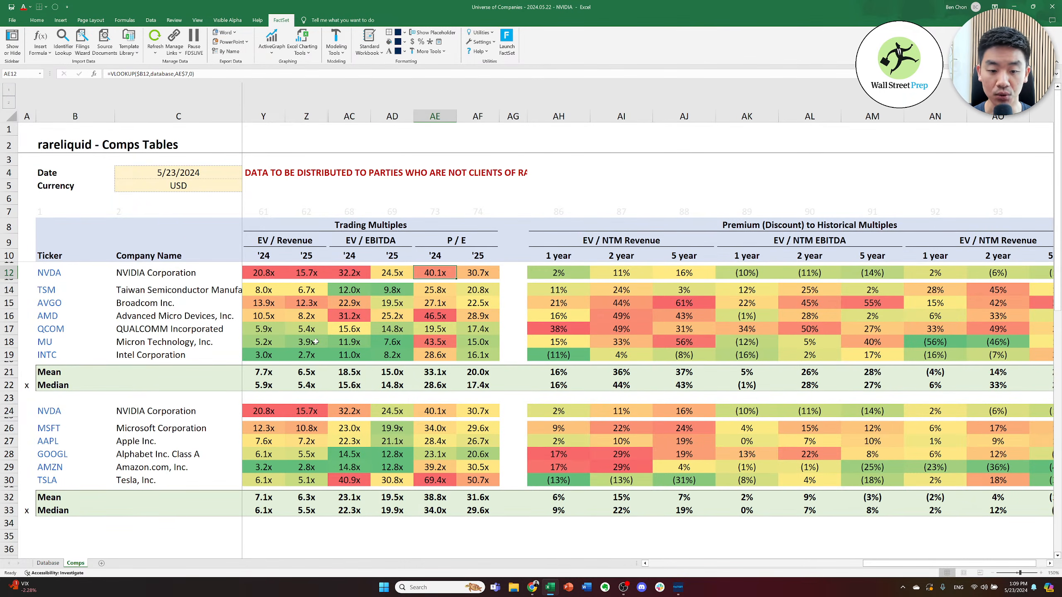
{"action": "key", "text": "Left"}
{"action": "key", "text": "Left"}
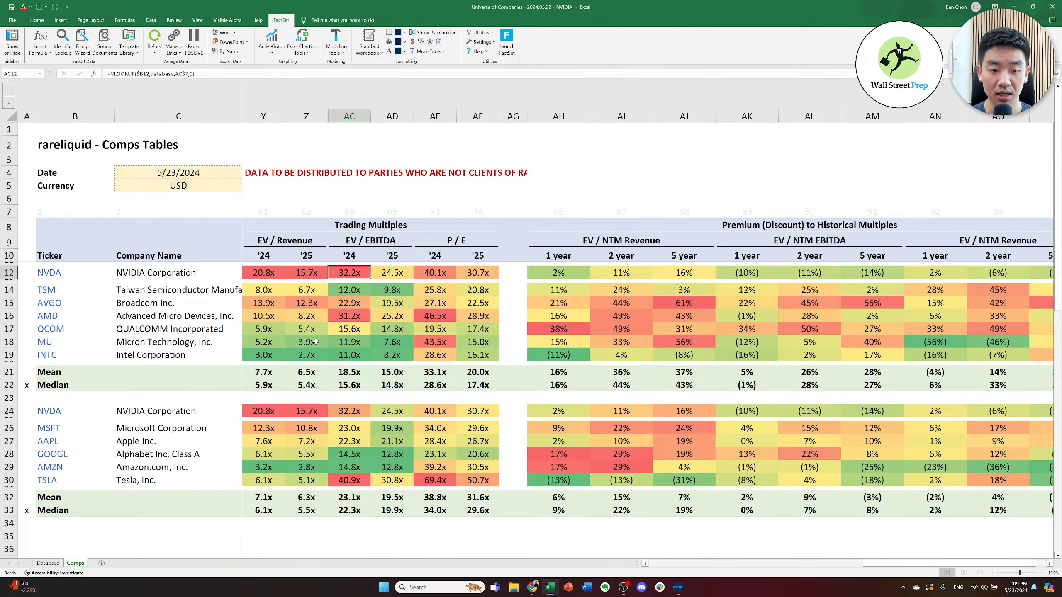
- Hide the EV / Revenue columns Y and Z in the trading multiples section
{"action": "key", "text": "Left"}
{"action": "key", "text": "Right"}
{"action": "key", "text": "Left"}
{"action": "key", "text": "Left"}
{"action": "key", "text": "Left"}
{"action": "key", "text": "Right"}
{"action": "key", "text": "ctrl+space"}
{"action": "key", "text": "shift+Right"}
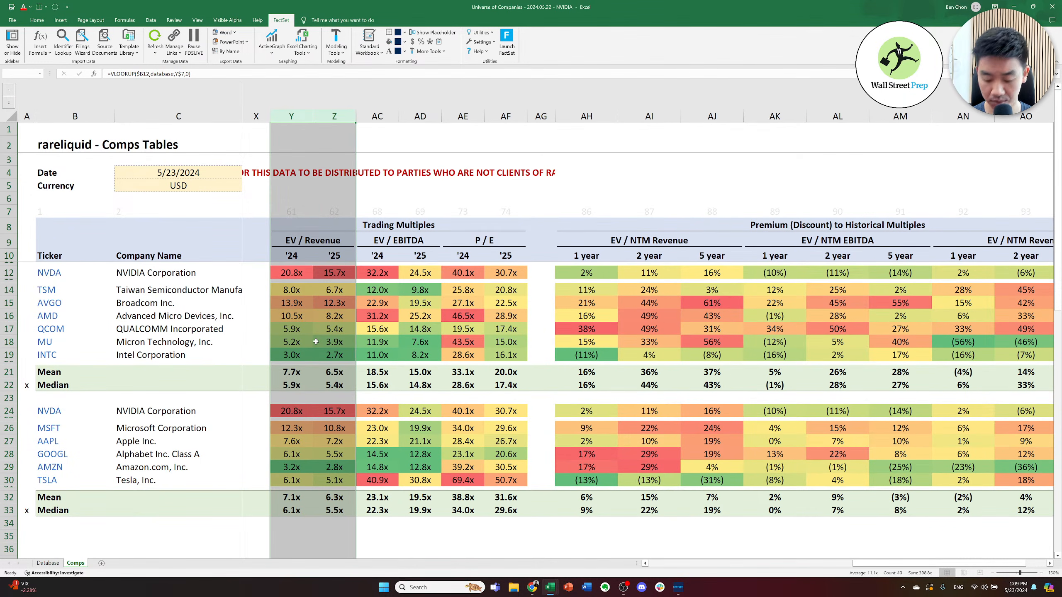
{"action": "right_click", "coordinate": [316, 341]}
{"action": "key", "text": "h"}
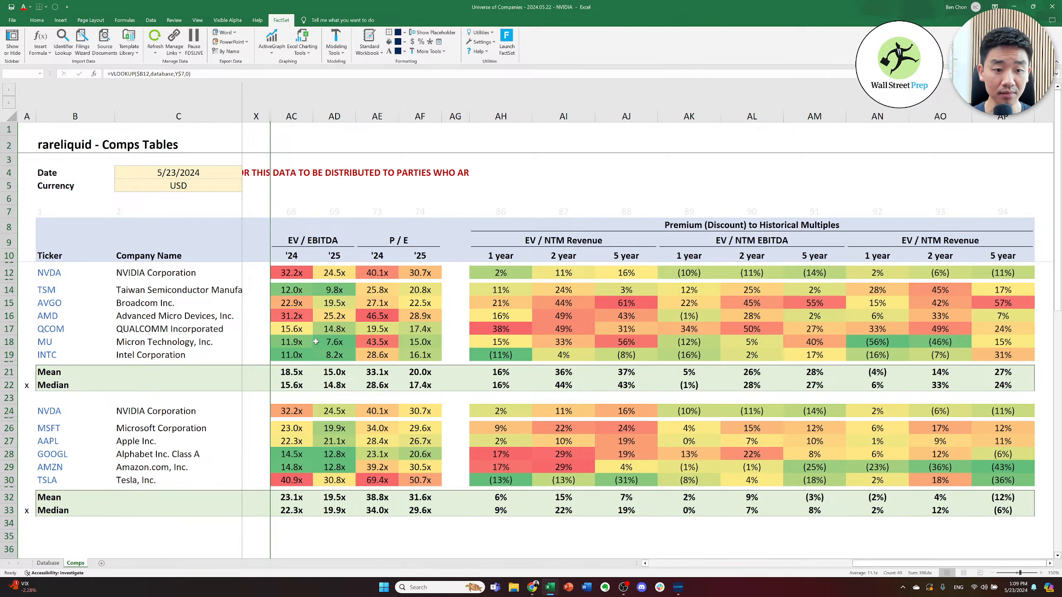
- Compare NVIDIA's EV / EBITDA multiples in AC12 and AD12 with its '24 P / E in AE12
{"action": "key", "text": "Right"}
{"action": "key", "text": "Right"}
{"action": "key", "text": "Right"}
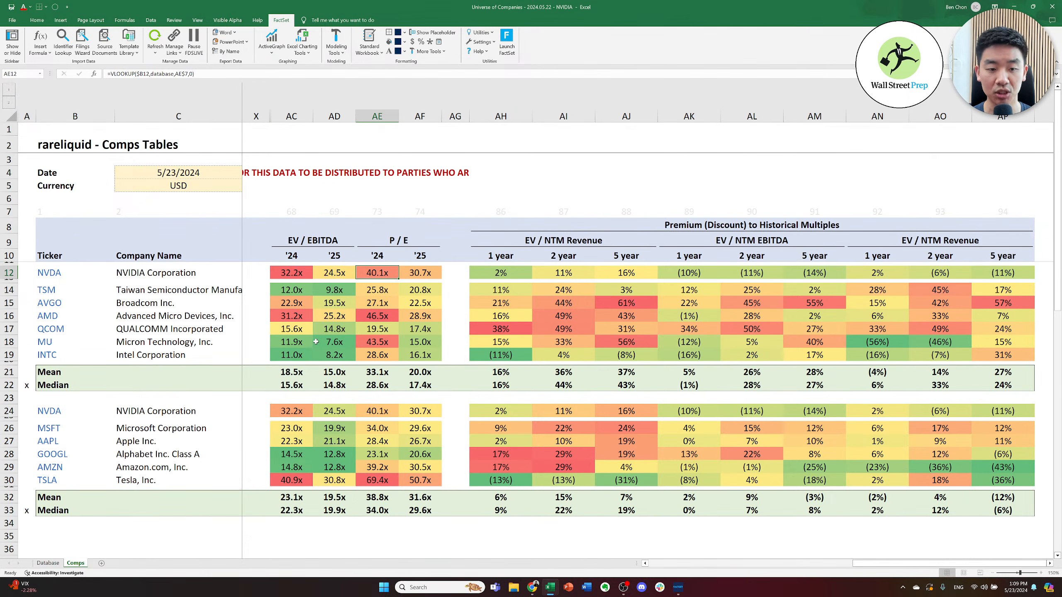
{"action": "key", "text": "Left"}
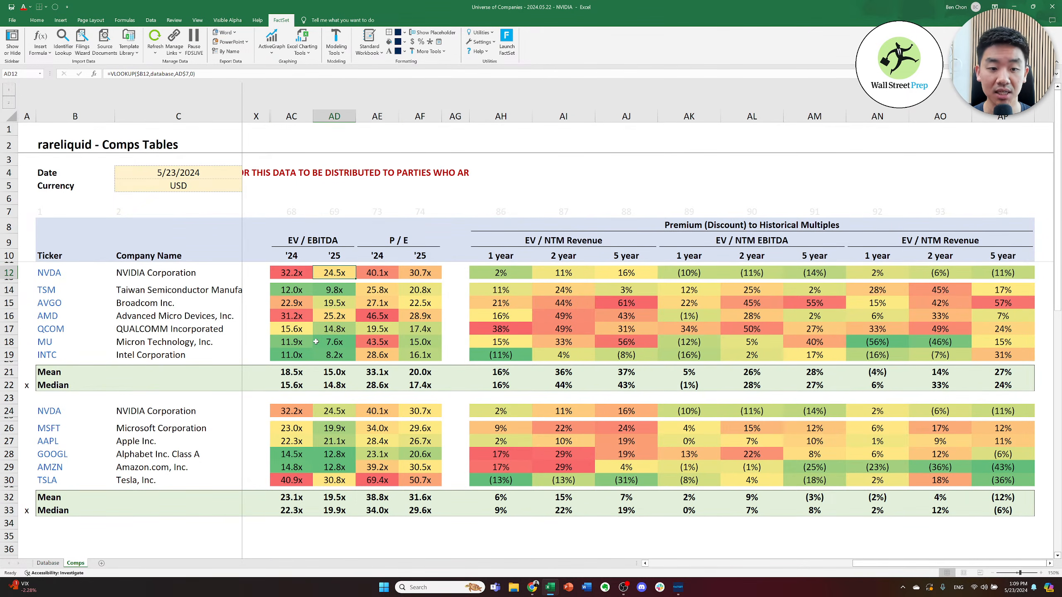
{"action": "key", "text": "Left"}
{"action": "key", "text": "Right"}
- Check the semiconductor peers' EV / EBITDA multiples down to QUALCOMM in row 17, returning to NVIDIA's AC12
{"action": "key", "text": "Down"}
{"action": "key", "text": "Down"}
{"action": "key", "text": "Left"}
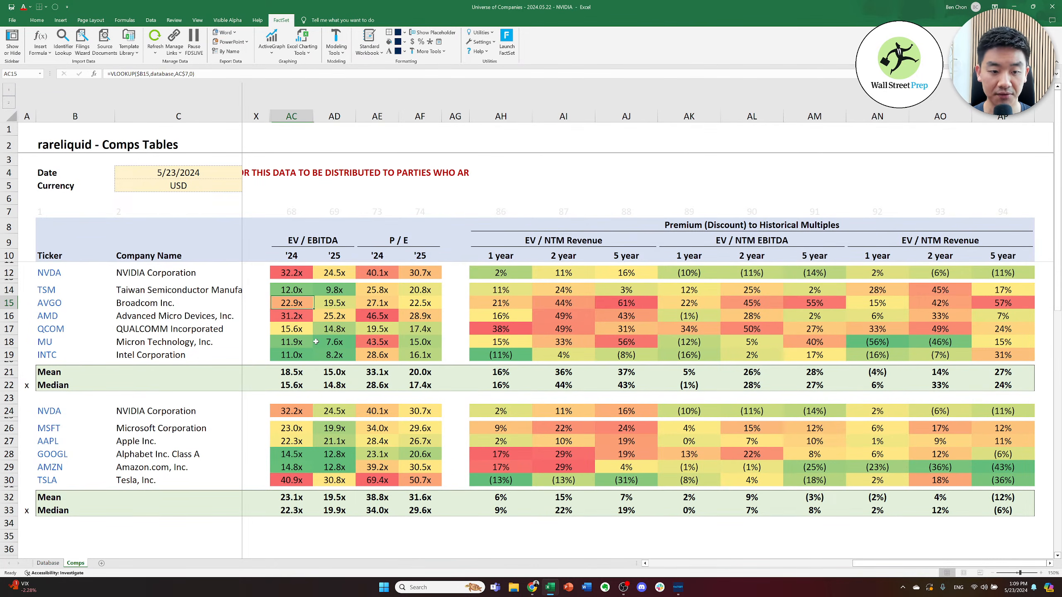
{"action": "key", "text": "Right"}
{"action": "key", "text": "Down"}
{"action": "key", "text": "Down"}
{"action": "key", "text": "Down"}
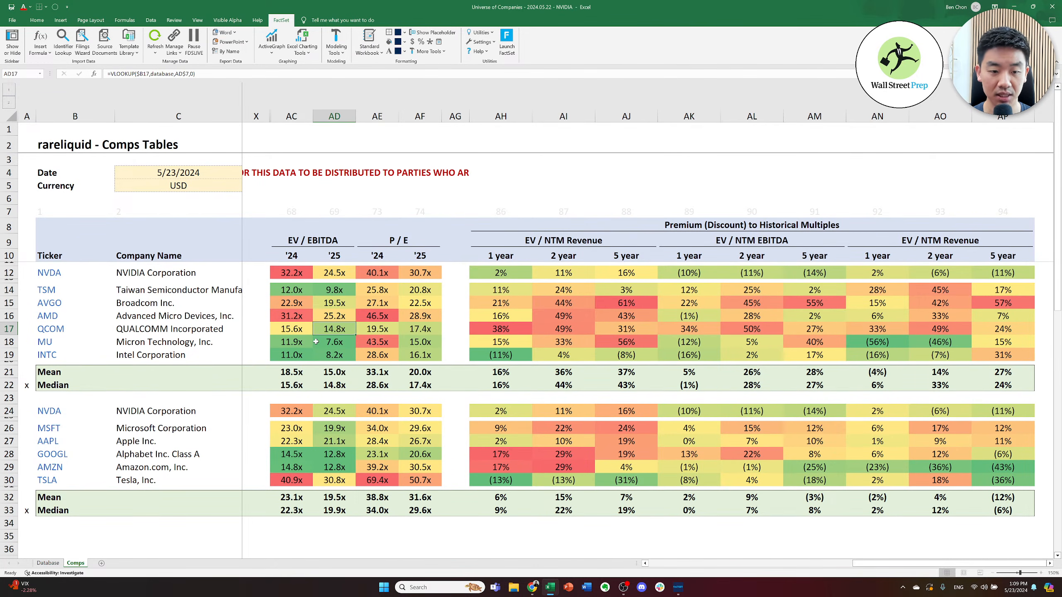
{"action": "key", "text": "Up"}
{"action": "key", "text": "Up"}
{"action": "key", "text": "Up"}
{"action": "key", "text": "Up"}
{"action": "key", "text": "Up"}
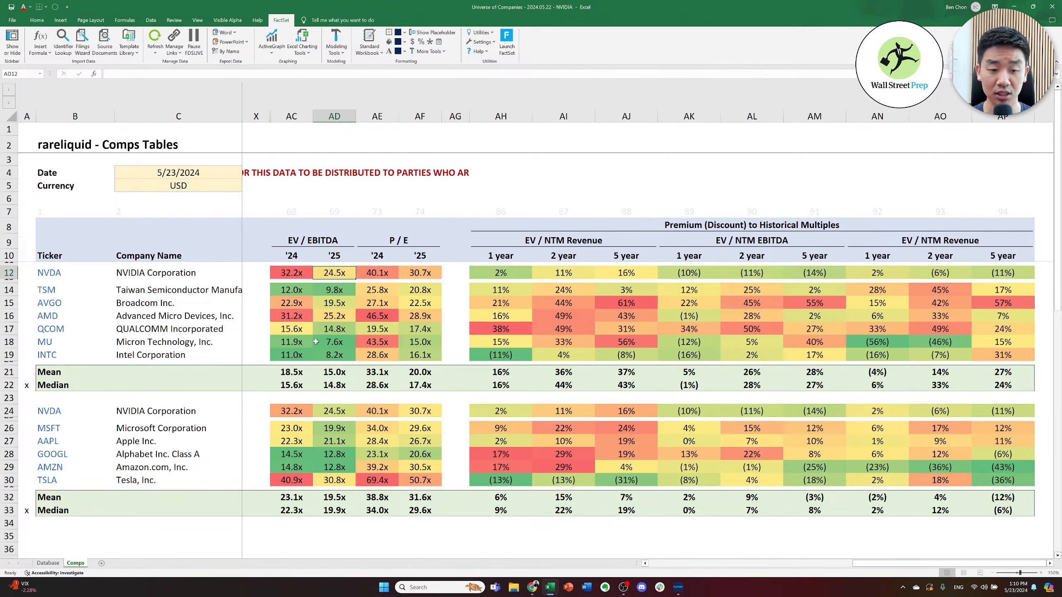
{"action": "key", "text": "Left"}
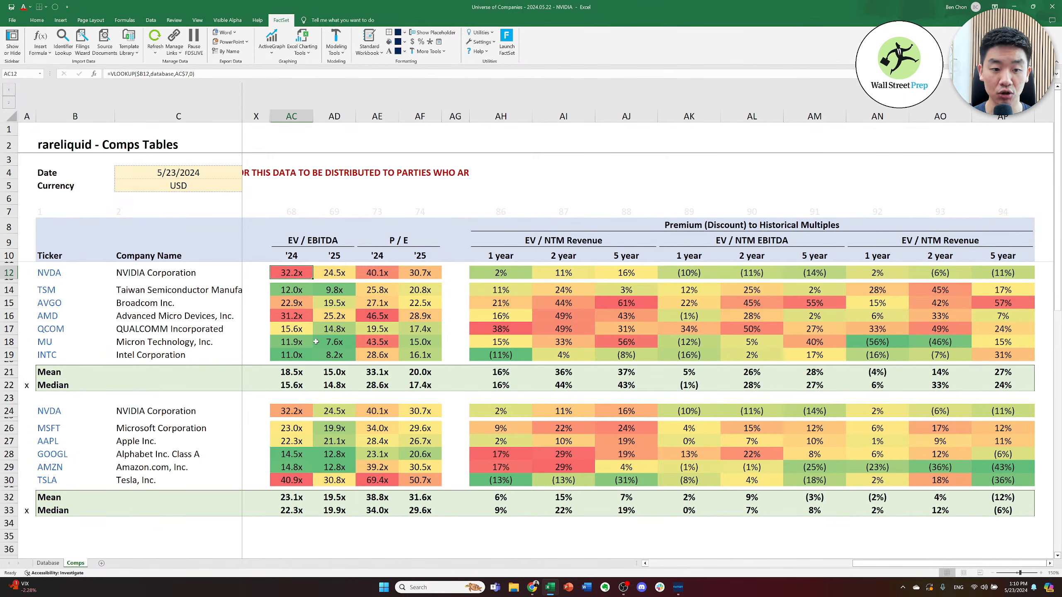
- Go through the semiconductor peers' '24 EV / EBITDA multiples in column AC, from row 14 down to row 23
{"action": "key", "text": "Down"}
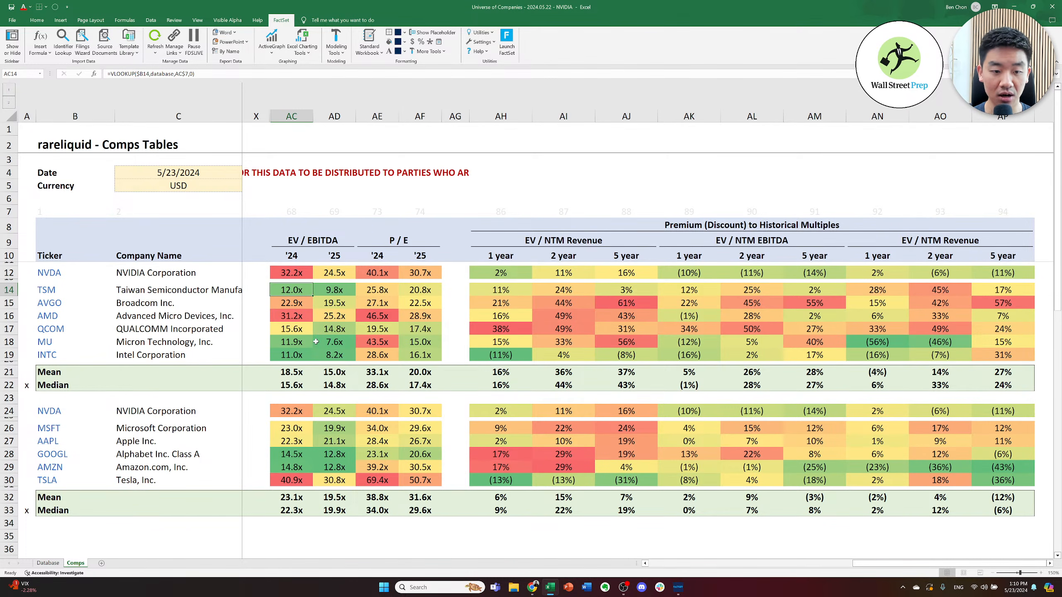
{"action": "key", "text": "Down"}
{"action": "key", "text": "Down"}
{"action": "key", "text": "Down"}
{"action": "key", "text": "Down"}
{"action": "key", "text": "Down"}
{"action": "key", "text": "Down"}
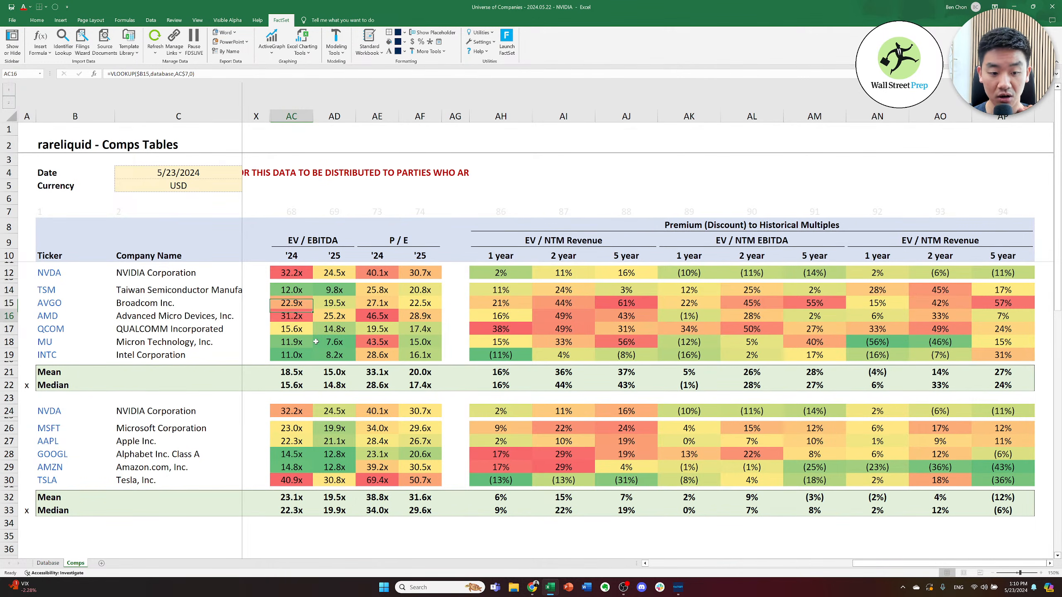
{"action": "key", "text": "Down"}
{"action": "key", "text": "Down"}
{"action": "key", "text": "Down"}
{"action": "key", "text": "Down"}
{"action": "key", "text": "Down"}
{"action": "key", "text": "Down"}
{"action": "key", "text": "Down"}
{"action": "key", "text": "Down"}
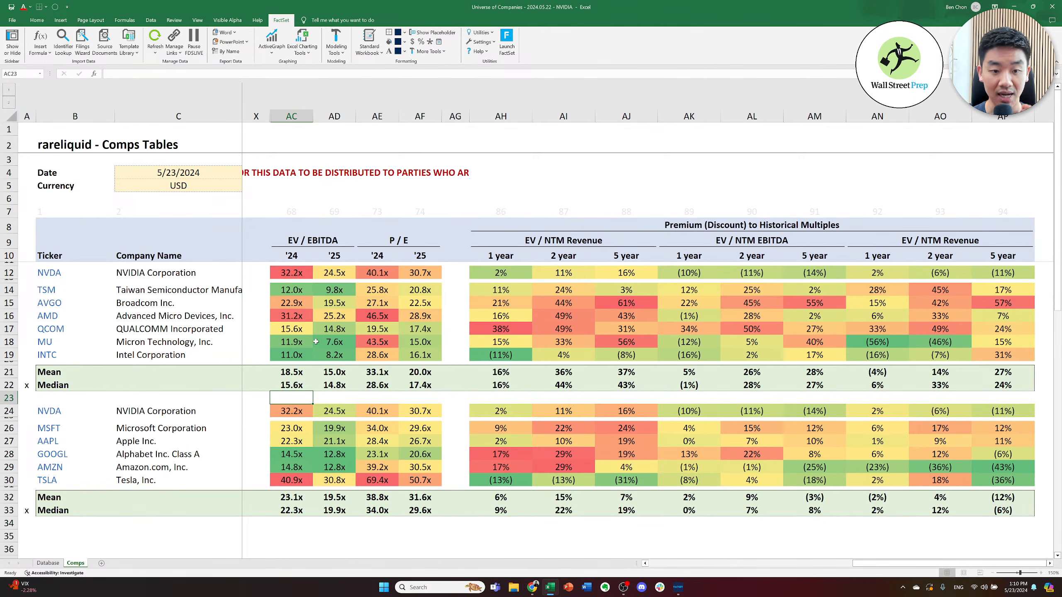
- Check the large-cap peer group's multiples down to Tesla's EV / EBITDA and P / E in row 30
{"action": "key", "text": "Down"}
{"action": "key", "text": "Right"}
{"action": "key", "text": "Right"}
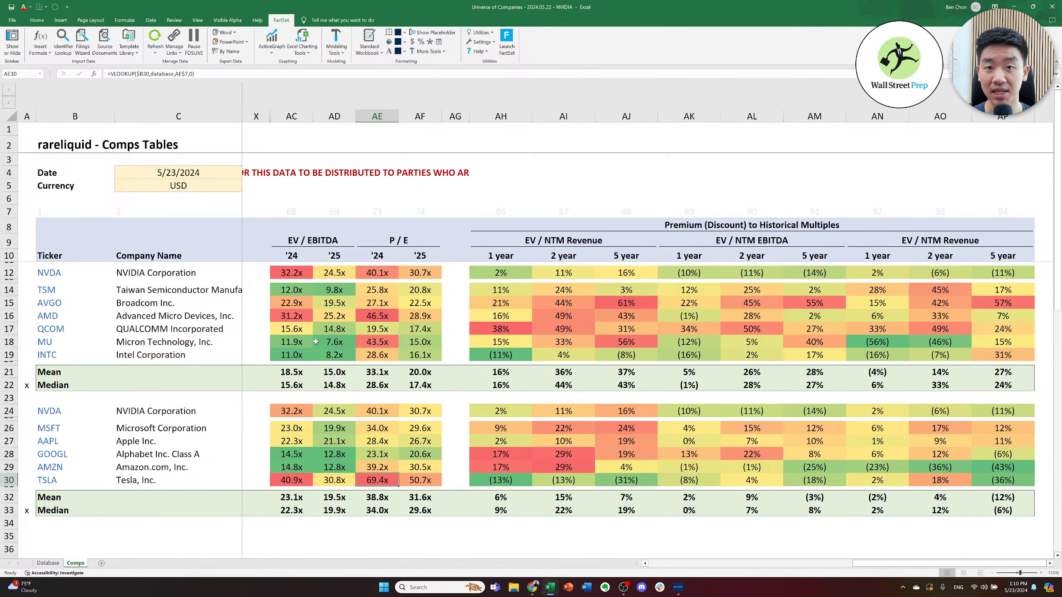
{"action": "key", "text": "Right"}
{"action": "key", "text": "Left"}
{"action": "key", "text": "Left"}
{"action": "key", "text": "Left"}
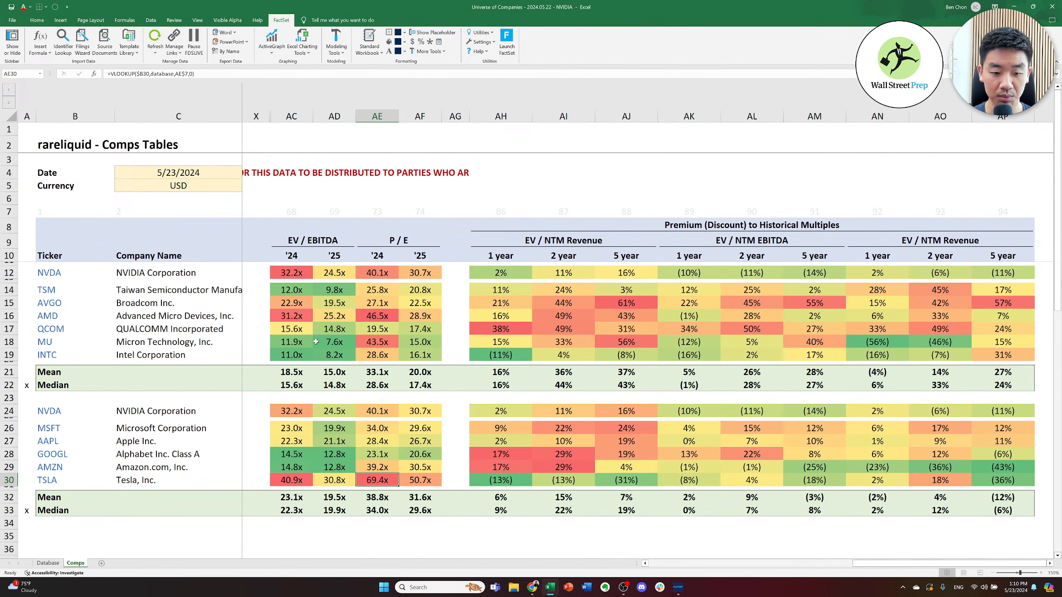
- Review NVIDIA's multiples in row 24 from AC24 to AF24, returning to AC24
{"action": "key", "text": "ctrl+Up"}
{"action": "key", "text": "ctrl+Up"}
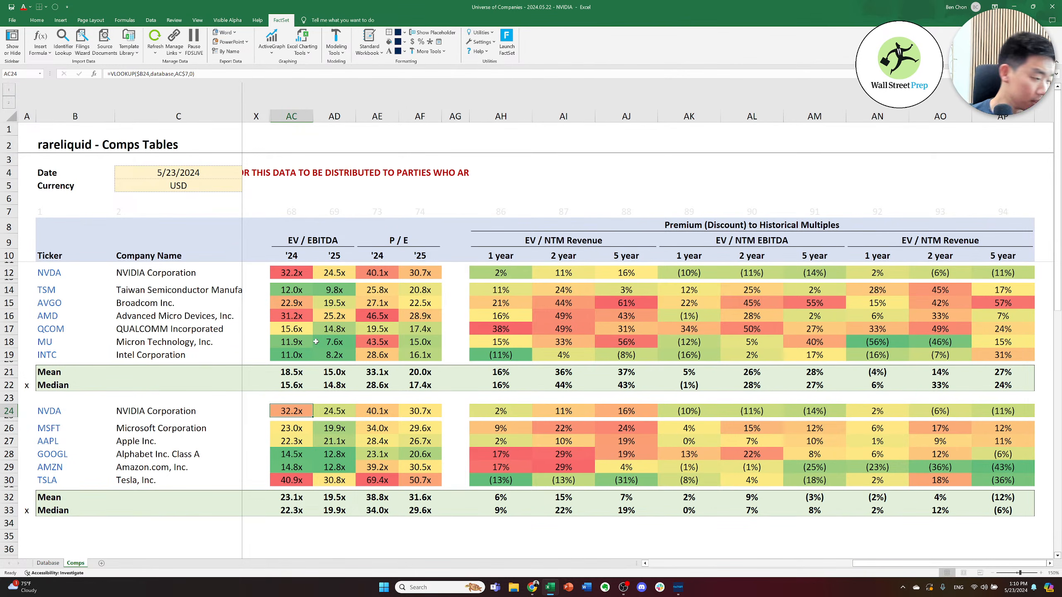
{"action": "key", "text": "Right"}
{"action": "key", "text": "Right"}
{"action": "key", "text": "Right"}
{"action": "key", "text": "Right"}
{"action": "key", "text": "Left"}
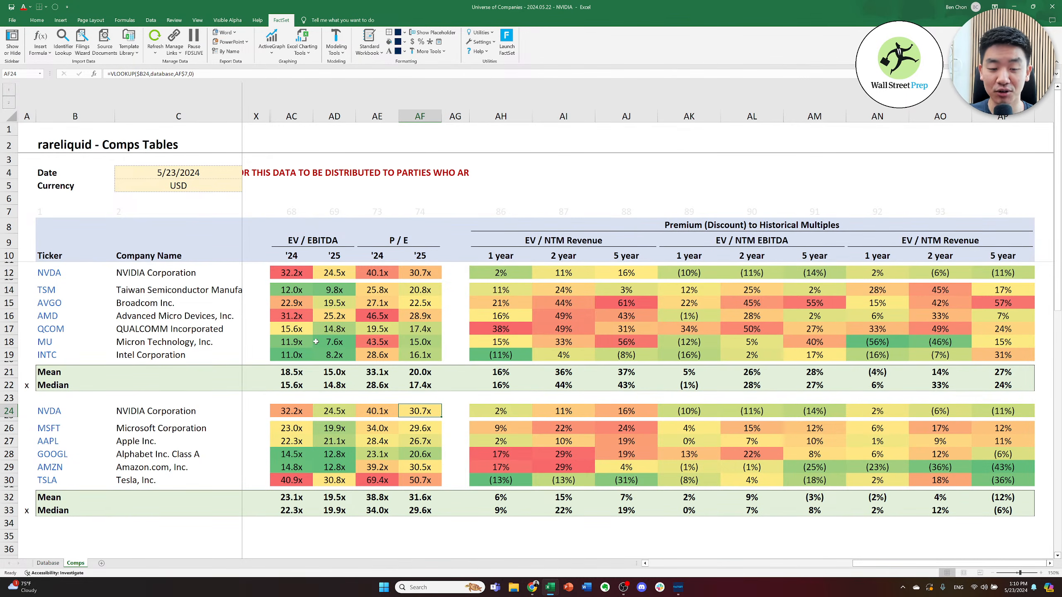
{"action": "key", "text": "Left"}
{"action": "key", "text": "Left"}
{"action": "key", "text": "Left"}
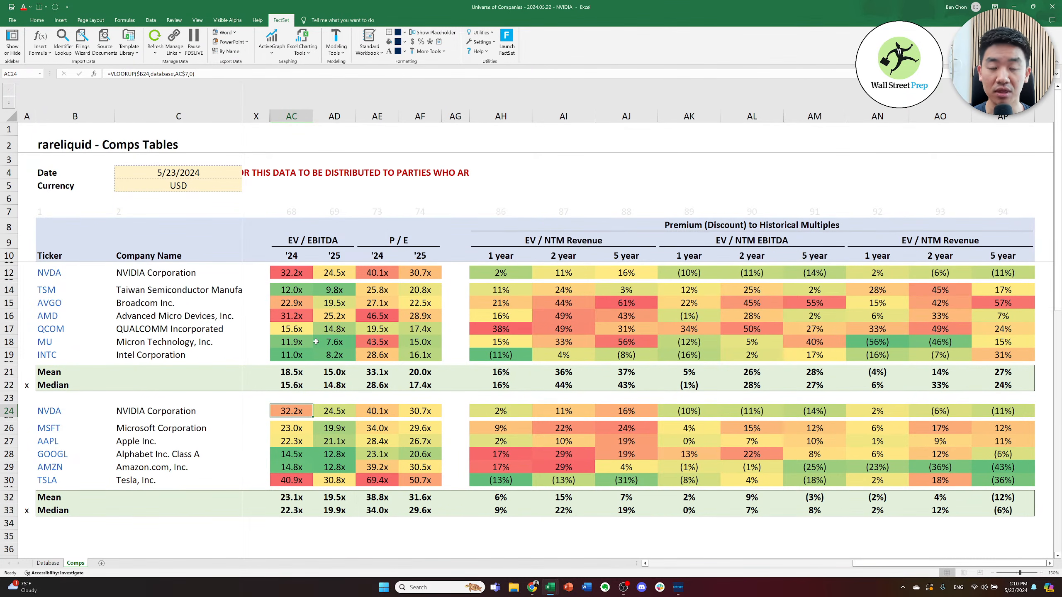
- Compare NVIDIA's '24 and '25 EV / EBITDA multiples in AC24 and AD24, ending on AC24
{"action": "key", "text": "Right"}
{"action": "key", "text": "Right"}
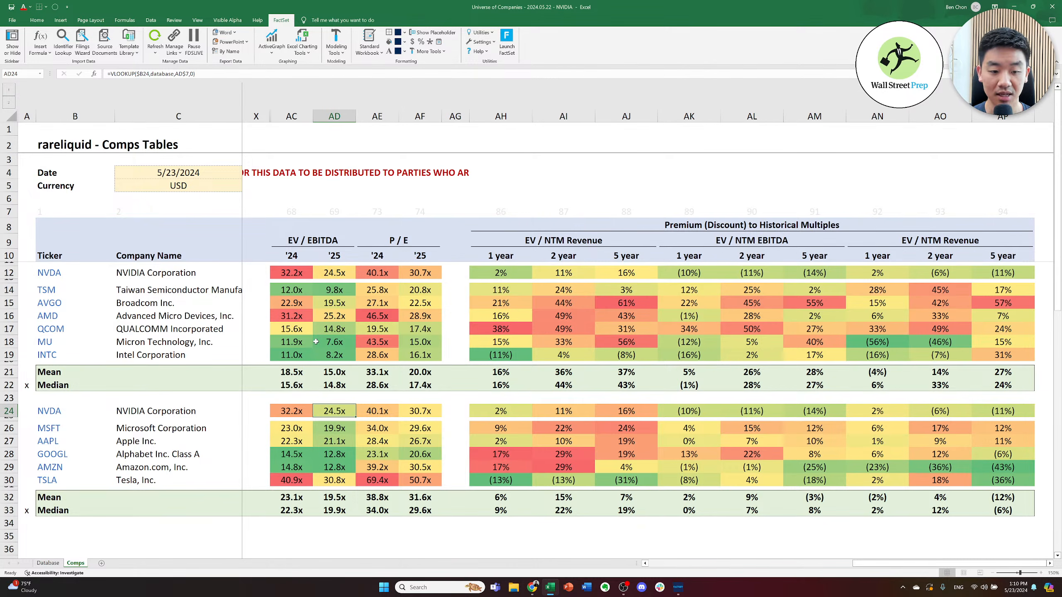
{"action": "key", "text": "Left"}
{"action": "key", "text": "Left"}
{"action": "key", "text": "Right"}
{"action": "key", "text": "Right"}
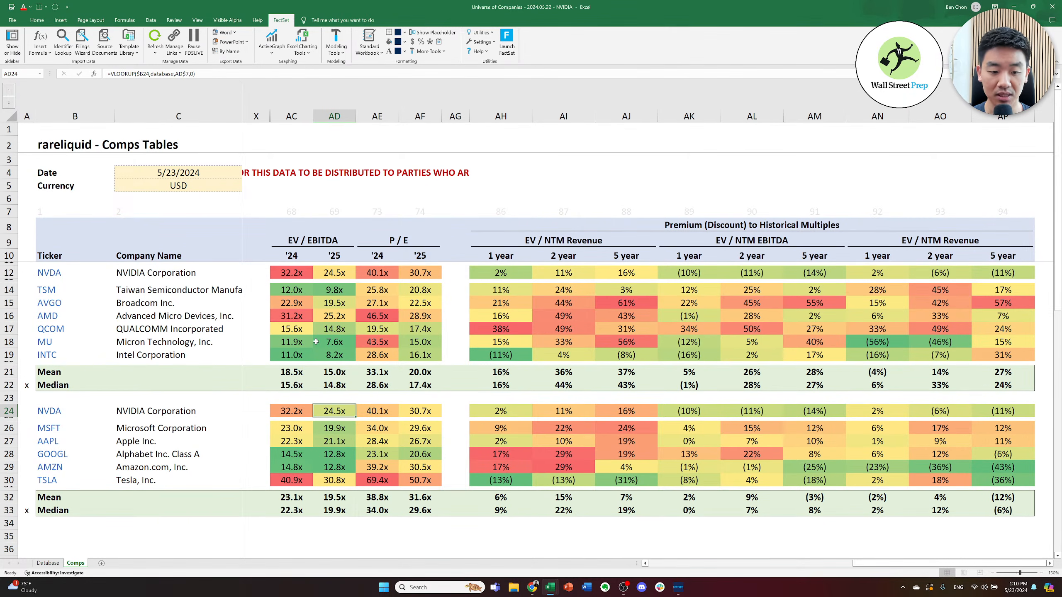
{"action": "key", "text": "Left"}
{"action": "key", "text": "Left"}
{"action": "key", "text": "Right"}
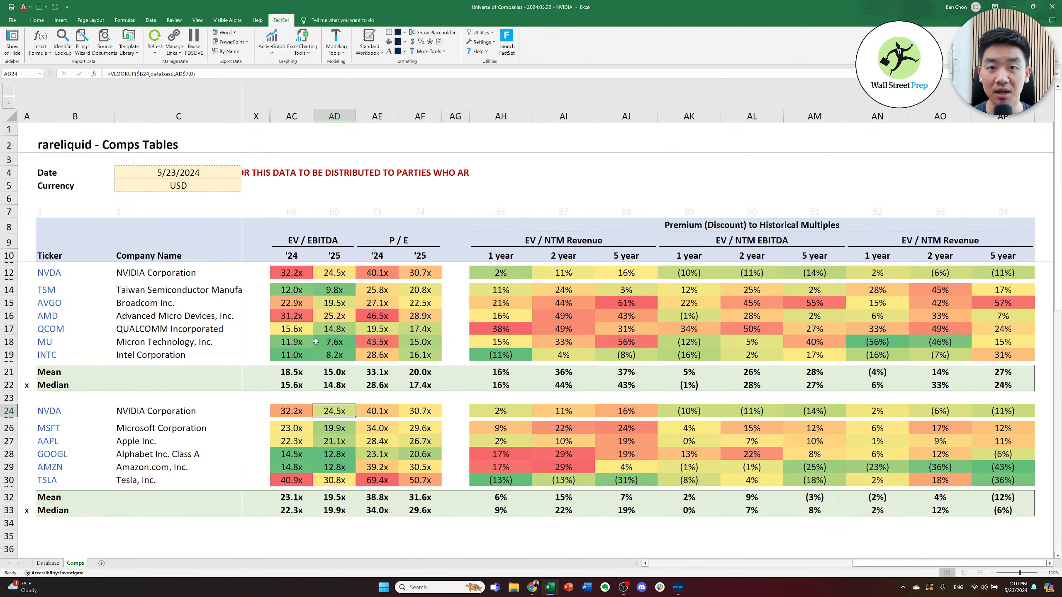
{"action": "key", "text": "Left"}
{"action": "key", "text": "Right"}
{"action": "key", "text": "Left"}
{"action": "key", "text": "Left"}
{"action": "key", "text": "Right"}
{"action": "key", "text": "Right"}
{"action": "key", "text": "Left"}
{"action": "key", "text": "Right"}
{"action": "key", "text": "Left"}
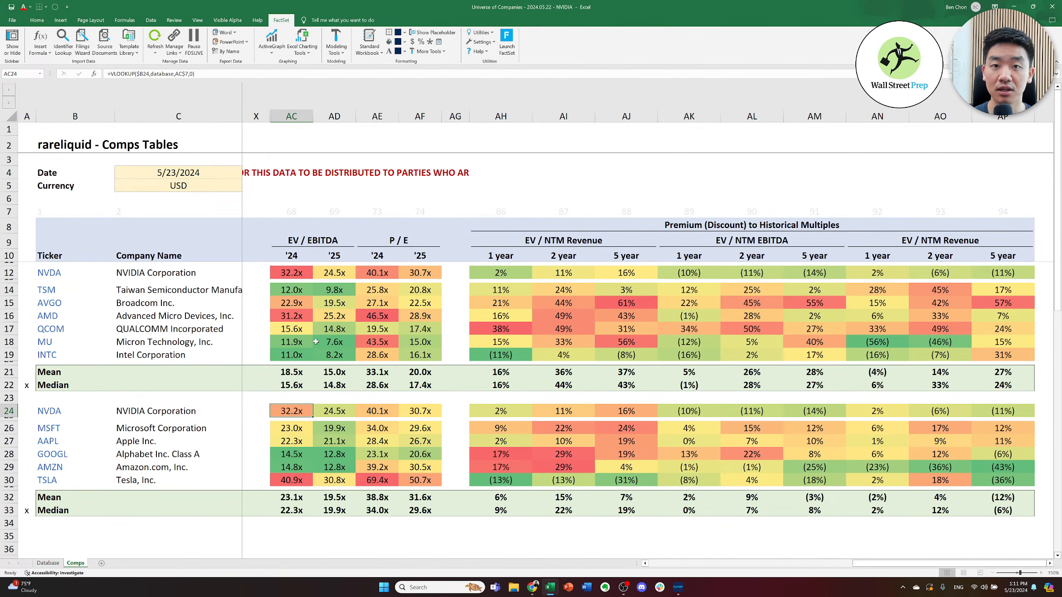
- Apply a red-yellow-green color scale, with red for the highest multiples, to the '24 EV / EBITDA cells AC24:AC30
{"action": "key", "text": "shift+Down"}
{"action": "key", "text": "shift+Down"}
{"action": "key", "text": "shift+Down"}
{"action": "key", "text": "shift+Down"}
{"action": "key", "text": "shift+Down"}
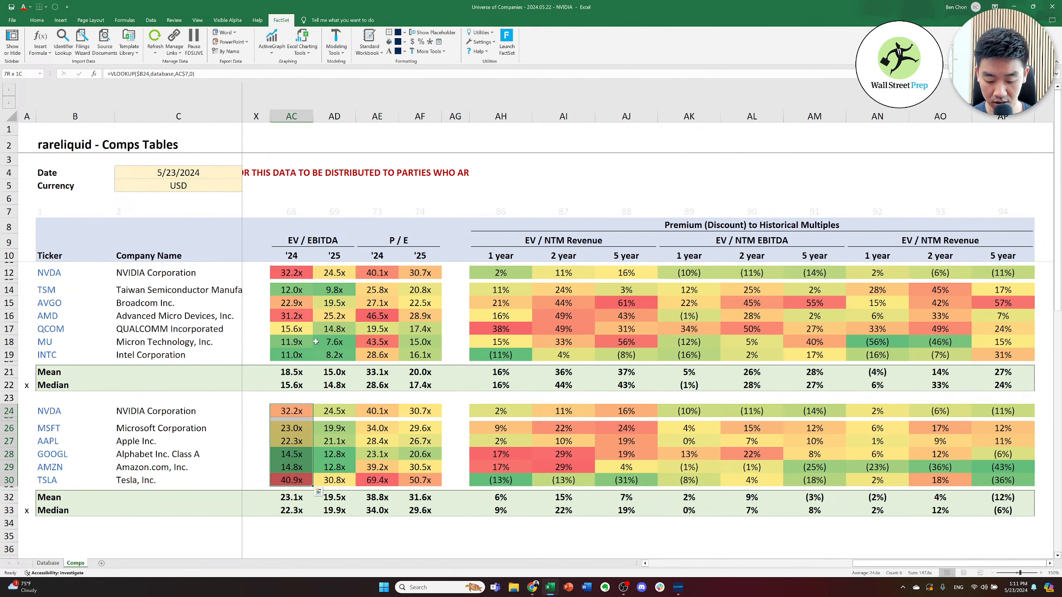
{"action": "key", "text": "alt+h"}
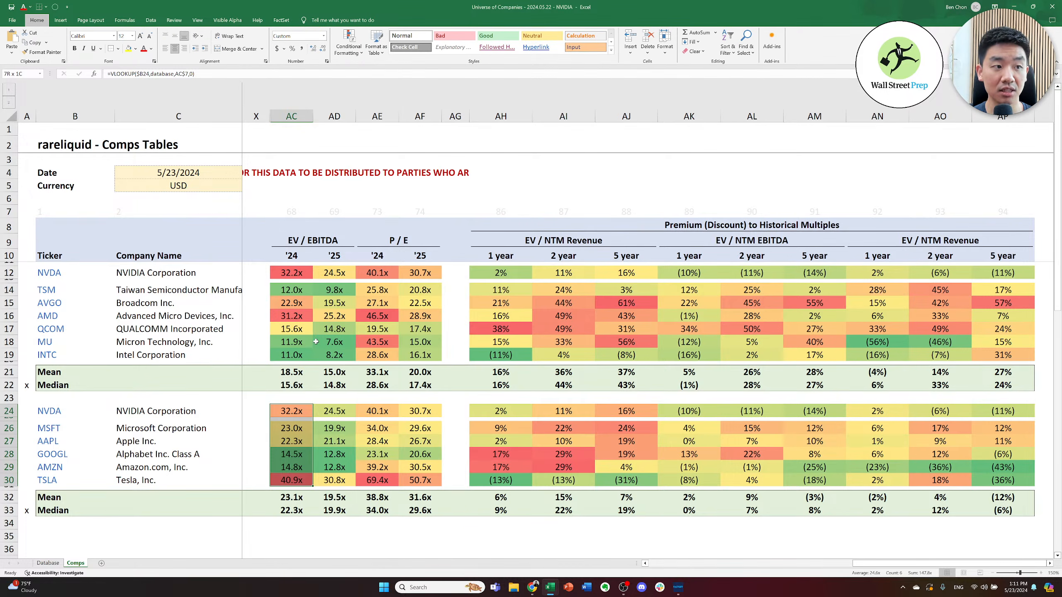
{"action": "key", "text": "alt+h"}
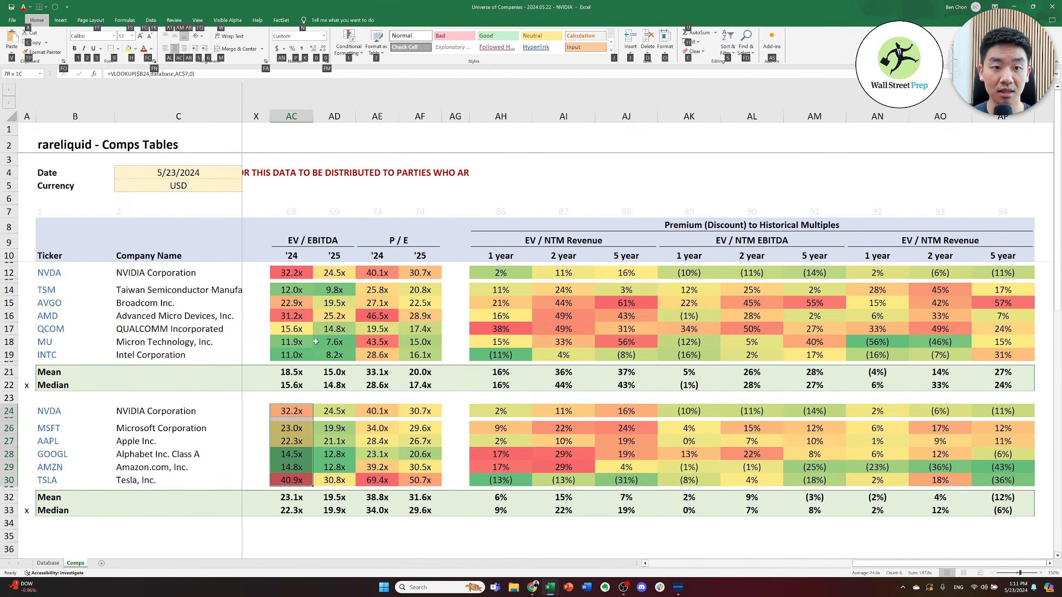
{"action": "key", "text": "l"}
{"action": "key", "text": "s"}
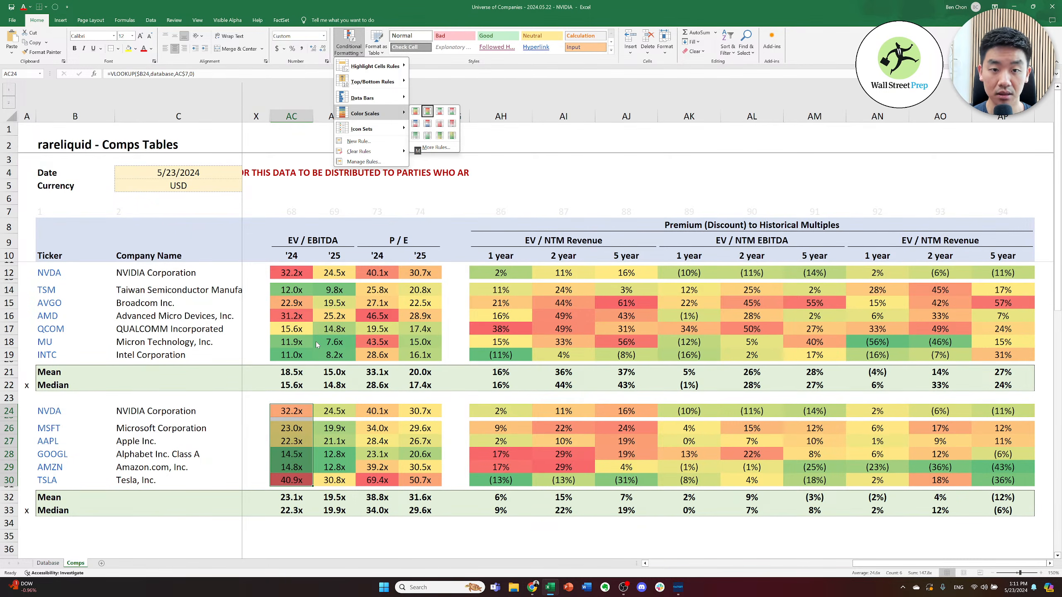
{"action": "key", "text": "Return"}
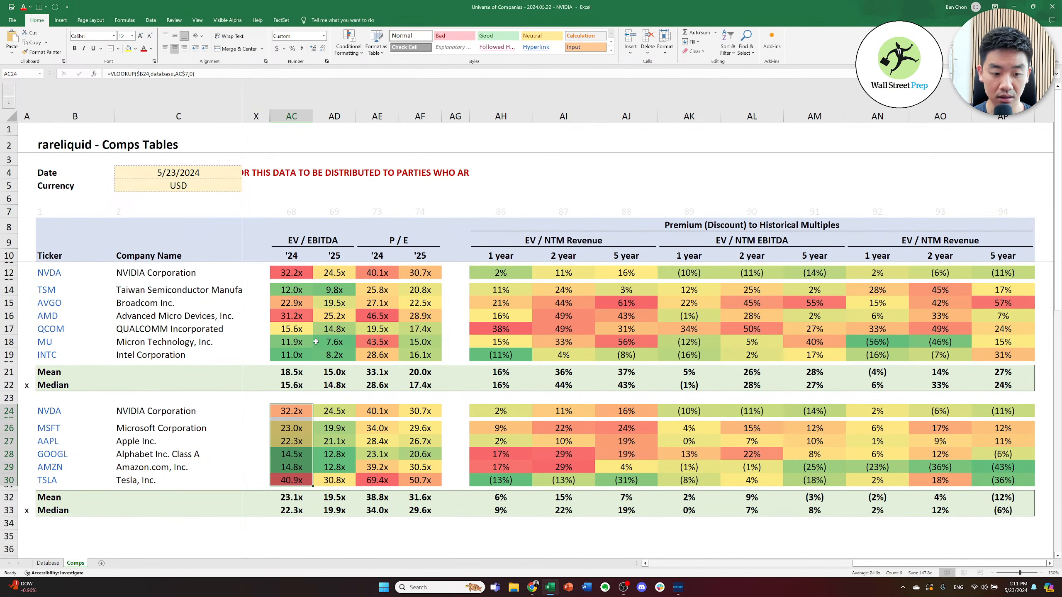
{"action": "key", "text": "Right"}
{"action": "key", "text": "Left"}
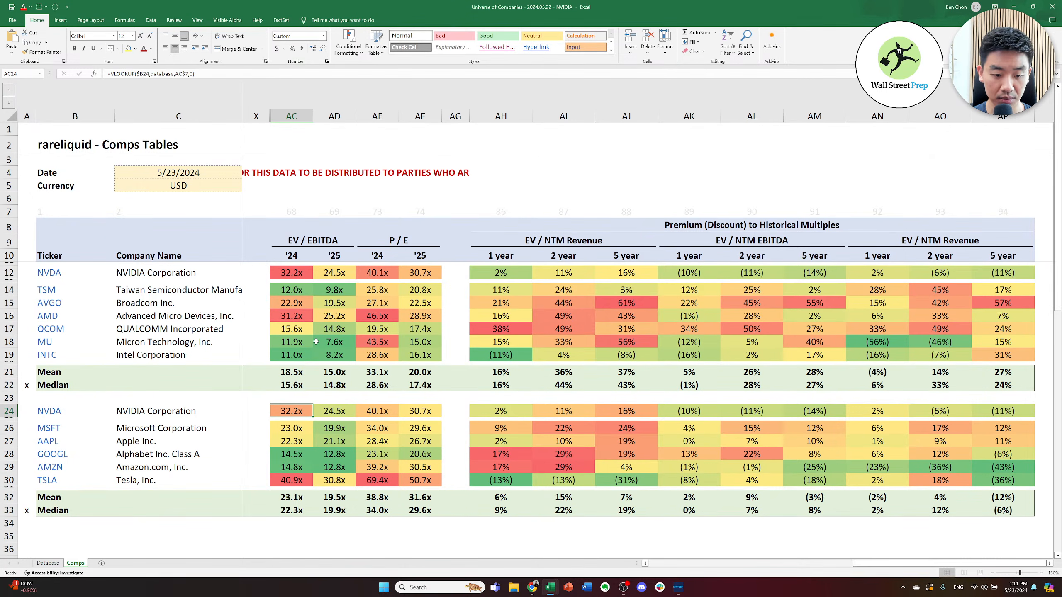
- Copy AC24:AC30 and paste only its formatting onto the '25 EV / EBITDA cells from AD24
{"action": "key", "text": "shift+Down"}
{"action": "key", "text": "shift+Down"}
{"action": "key", "text": "shift+Down"}
{"action": "key", "text": "shift+Down"}
{"action": "key", "text": "shift+Down"}
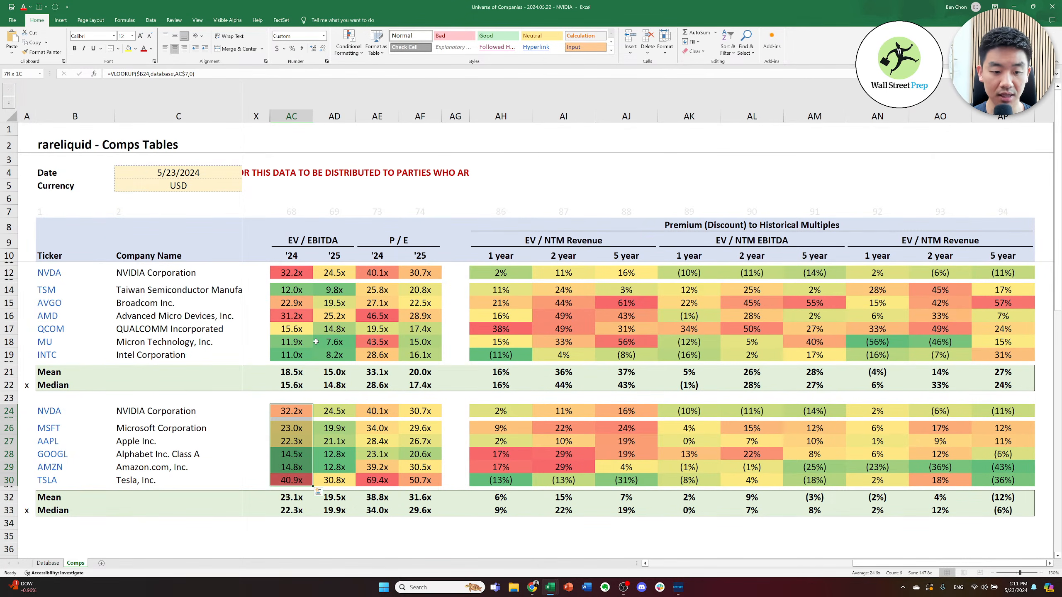
{"action": "key", "text": "ctrl+c"}
{"action": "key", "text": "Right"}
{"action": "key", "text": "ctrl+alt+v"}
{"action": "key", "text": "t"}
{"action": "key", "text": "Return"}
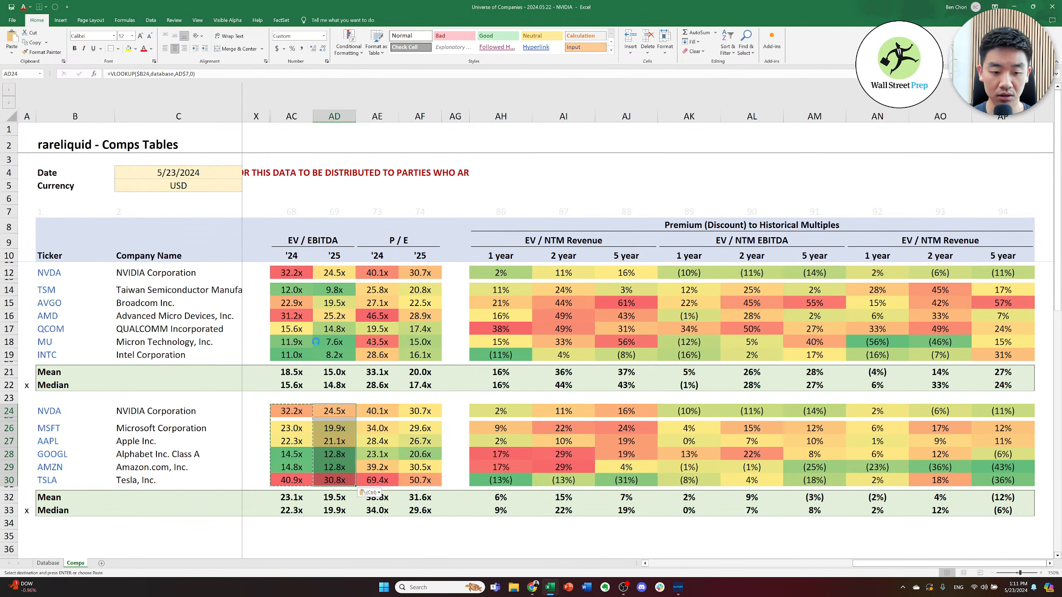
- Repeat the format paste on the P / E columns from AE24 and AF24, and clear the copy selection
{"action": "key", "text": "Right"}
{"action": "key", "text": "F4"}
{"action": "key", "text": "Right"}
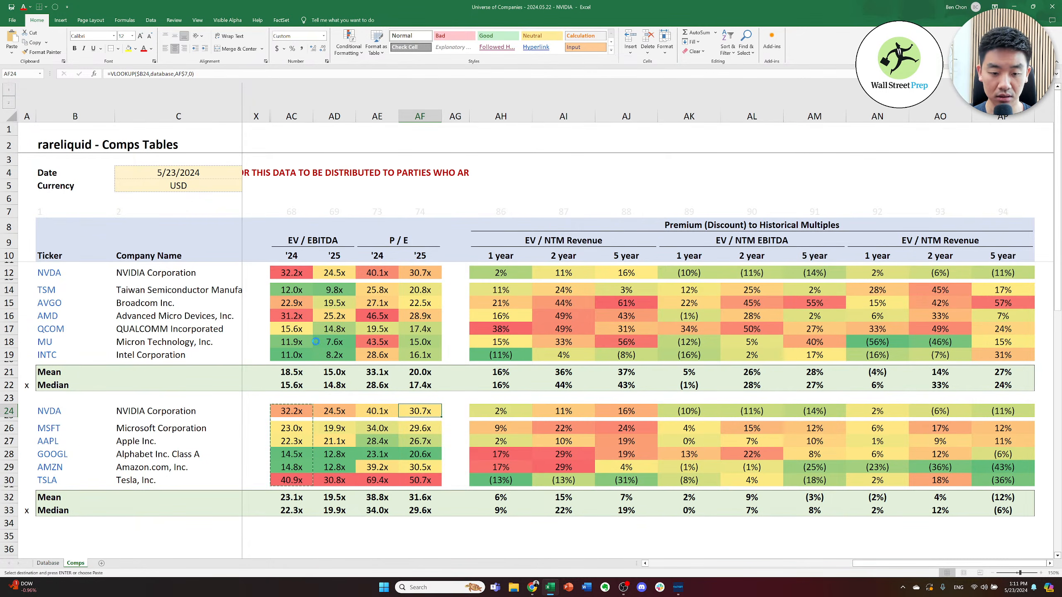
{"action": "key", "text": "F4"}
{"action": "key", "text": "Escape"}
- Review NVIDIA's recolored '24 and '25 EV / EBITDA multiples in AC24 and AD24
{"action": "key", "text": "Right"}
{"action": "key", "text": "Right"}
{"action": "key", "text": "Left"}
{"action": "key", "text": "Left"}
{"action": "key", "text": "Left"}
{"action": "key", "text": "Left"}
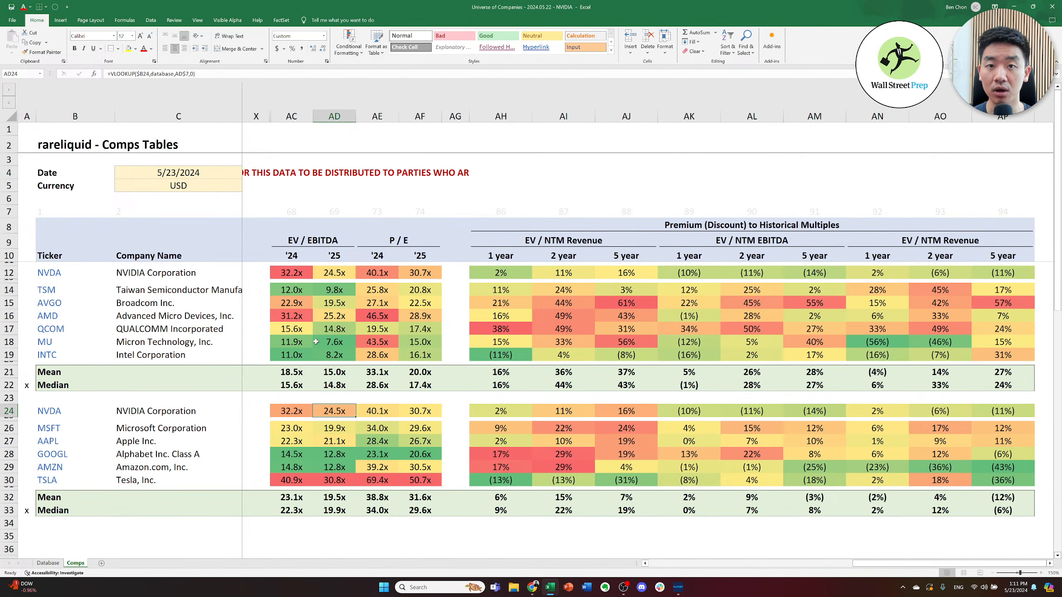
{"action": "key", "text": "Right"}
{"action": "key", "text": "Left"}
{"action": "key", "text": "Left"}
{"action": "key", "text": "Right"}
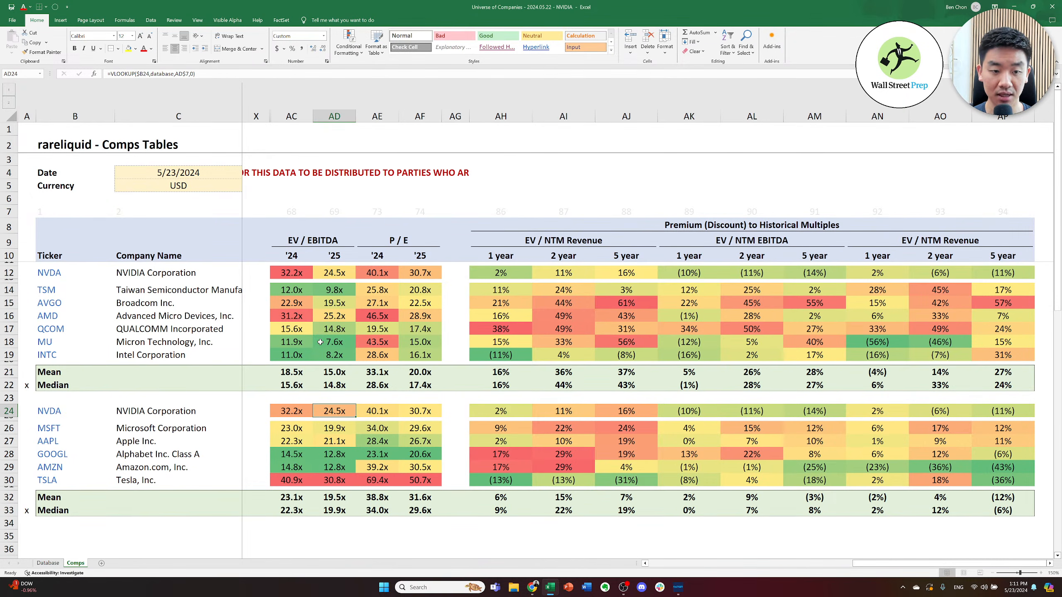
{"action": "left_click", "coordinate": [284, 411]}
{"action": "left_click", "coordinate": [338, 414]}
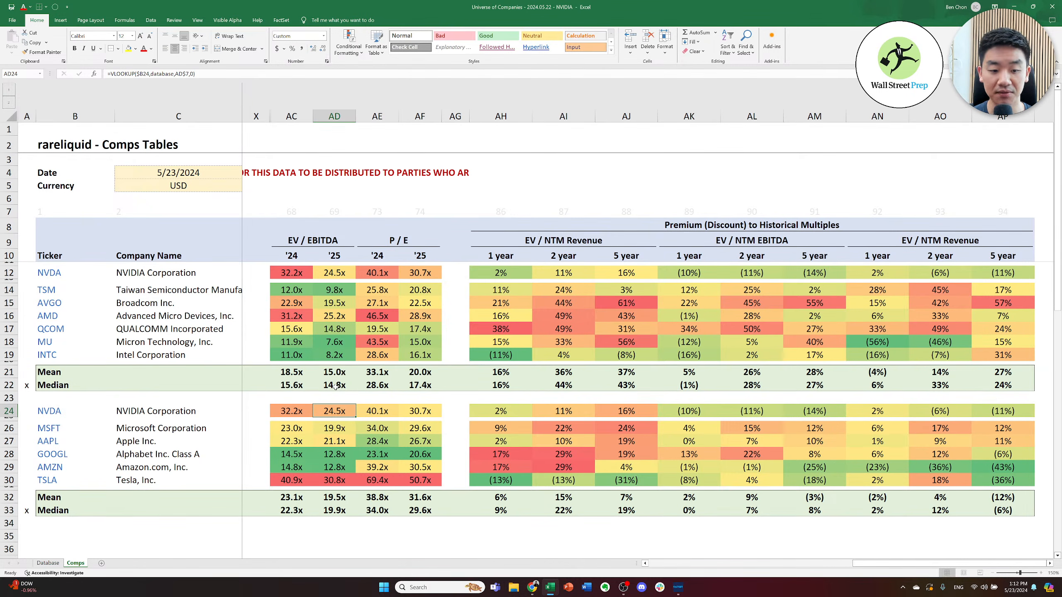
- Hide the EV / NTM Revenue columns AH to AJ in the historical multiples section and go to AL22
{"action": "key", "text": "Right"}
{"action": "key", "text": "Right"}
{"action": "key", "text": "Up"}
{"action": "key", "text": "Right"}
{"action": "key", "text": "Up"}
{"action": "key", "text": "Right"}
{"action": "key", "text": "Right"}
{"action": "key", "text": "Right"}
{"action": "key", "text": "Right"}
{"action": "key", "text": "Right"}
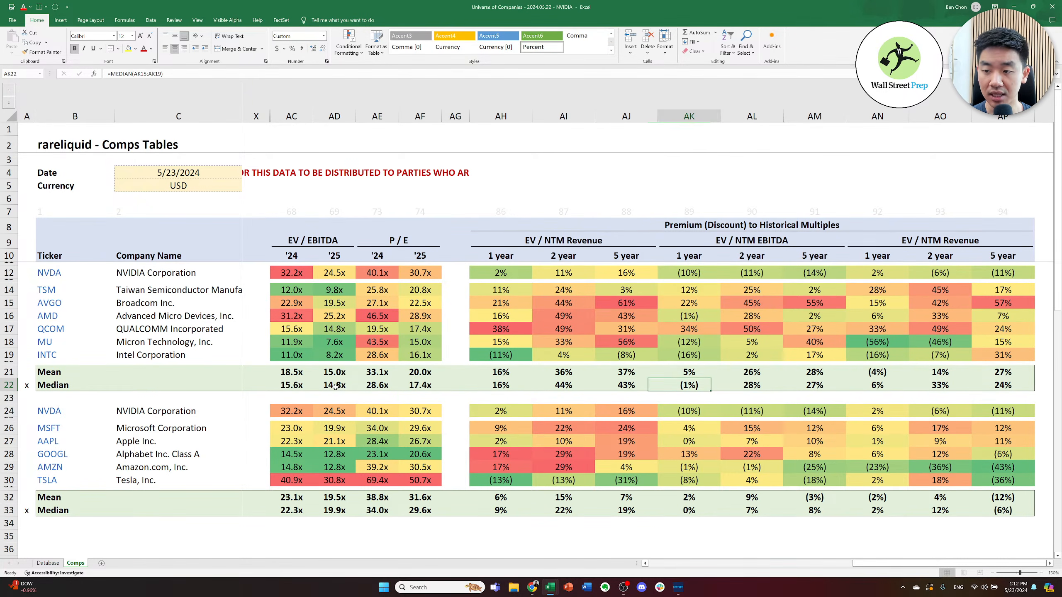
{"action": "key", "text": "Left"}
{"action": "key", "text": "Left"}
{"action": "key", "text": "ctrl+space"}
{"action": "key", "text": "shift+Left"}
{"action": "key", "text": "shift+Left"}
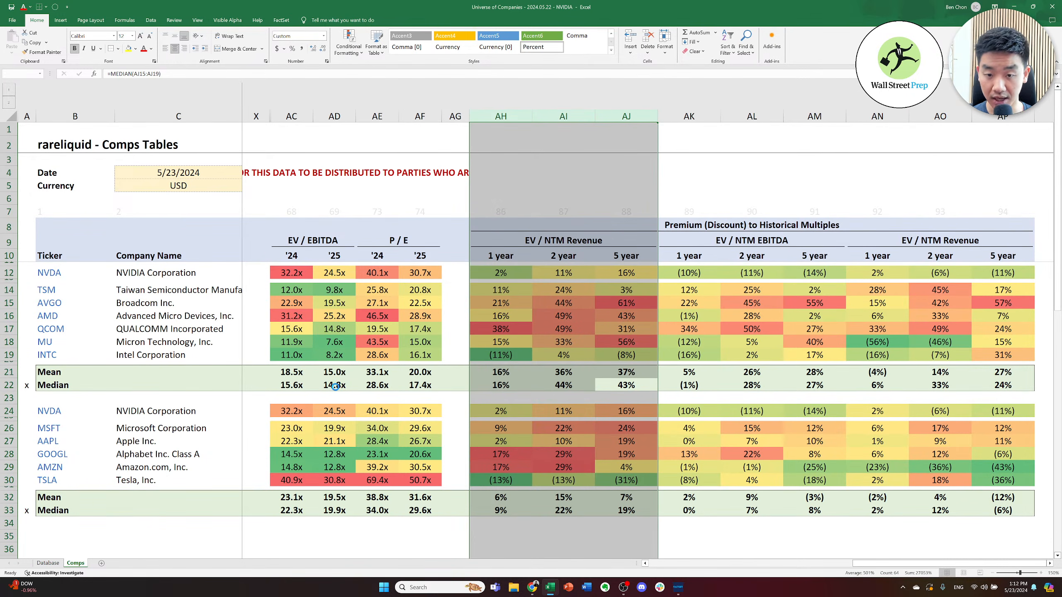
{"action": "key", "text": "ctrl+0"}
{"action": "key", "text": "Right"}
{"action": "key", "text": "Right"}
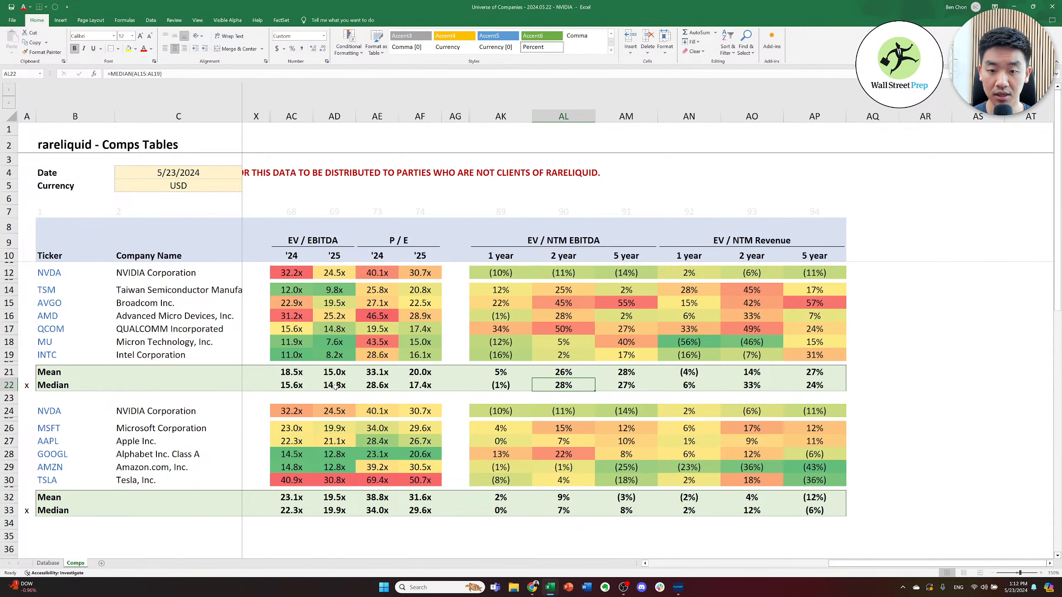
- Undo the hiding of the EV / NTM Revenue columns AH to AJ and return to column AH
{"action": "key", "text": "ctrl+z"}
{"action": "key", "text": "Up"}
{"action": "key", "text": "Up"}
{"action": "key", "text": "Up"}
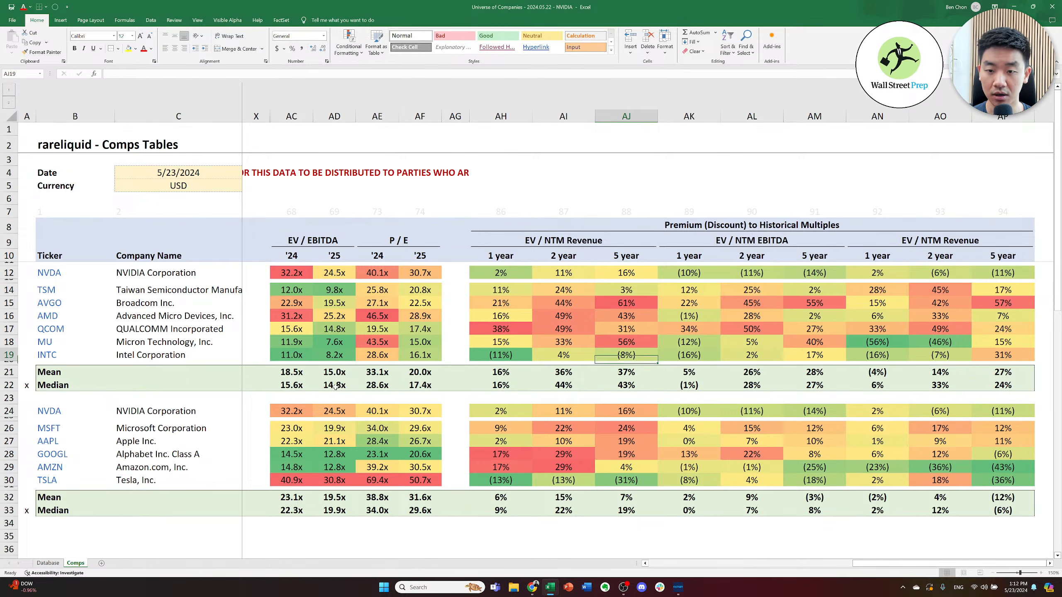
{"action": "key", "text": "Left"}
{"action": "key", "text": "Left"}
- Copy the "Premium (Discount) to Historical Multiples" heading from AH8 to AK8
{"action": "key", "text": "Up"}
{"action": "key", "text": "Up"}
{"action": "key", "text": "Up"}
{"action": "key", "text": "Up"}
{"action": "key", "text": "Up"}
{"action": "key", "text": "Up"}
{"action": "key", "text": "Up"}
{"action": "key", "text": "Up"}
{"action": "key", "text": "Up"}
{"action": "key", "text": "Up"}
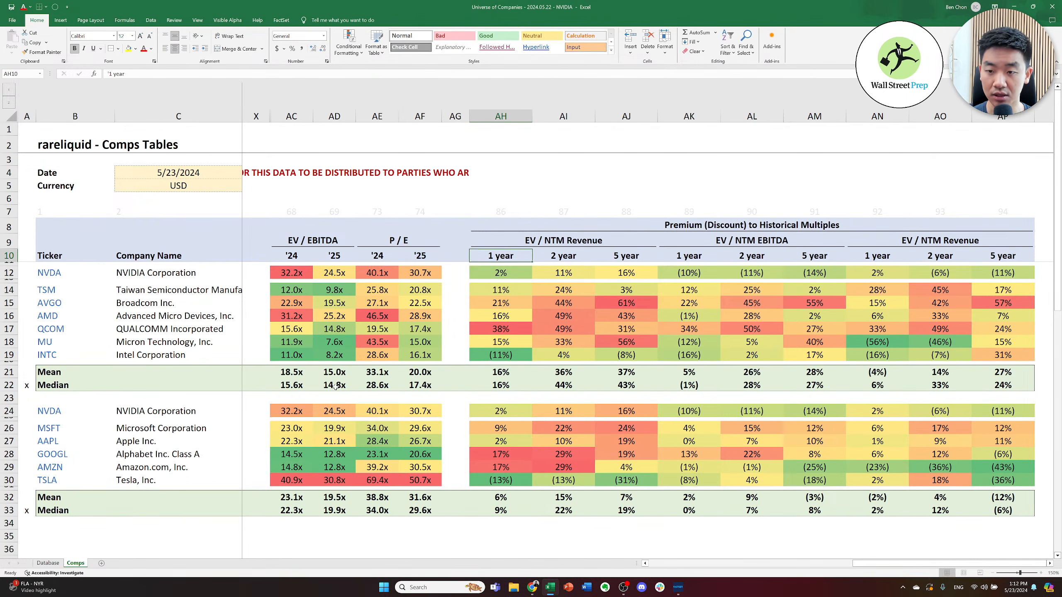
{"action": "key", "text": "ctrl+c"}
{"action": "key", "text": "Right"}
{"action": "key", "text": "Right"}
{"action": "key", "text": "Right"}
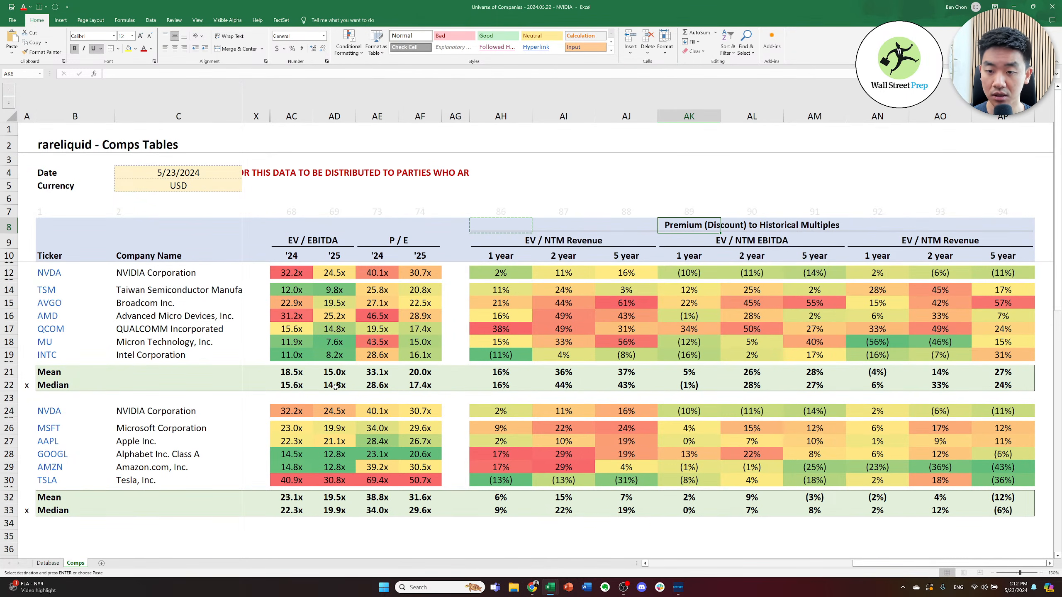
{"action": "key", "text": "ctrl+v"}
- Hide the EV / NTM Revenue columns AH to AJ again, keeping the copied heading above the remaining columns
{"action": "key", "text": "Left"}
{"action": "key", "text": "ctrl+space"}
{"action": "key", "text": "shift+Left"}
{"action": "key", "text": "shift+Left"}
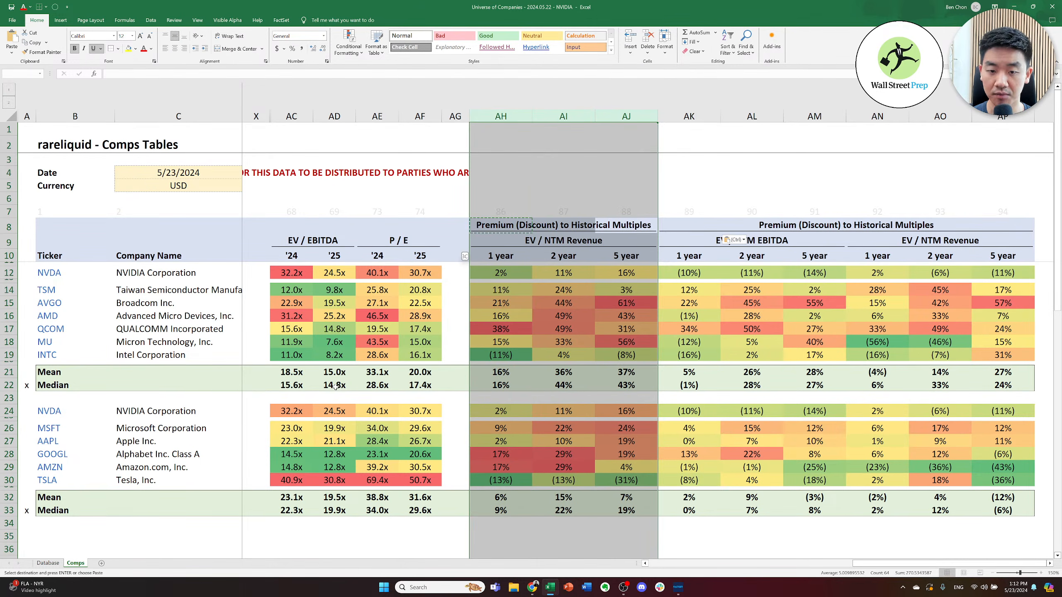
{"action": "key", "text": "shift+F10"}
{"action": "key", "text": "d"}
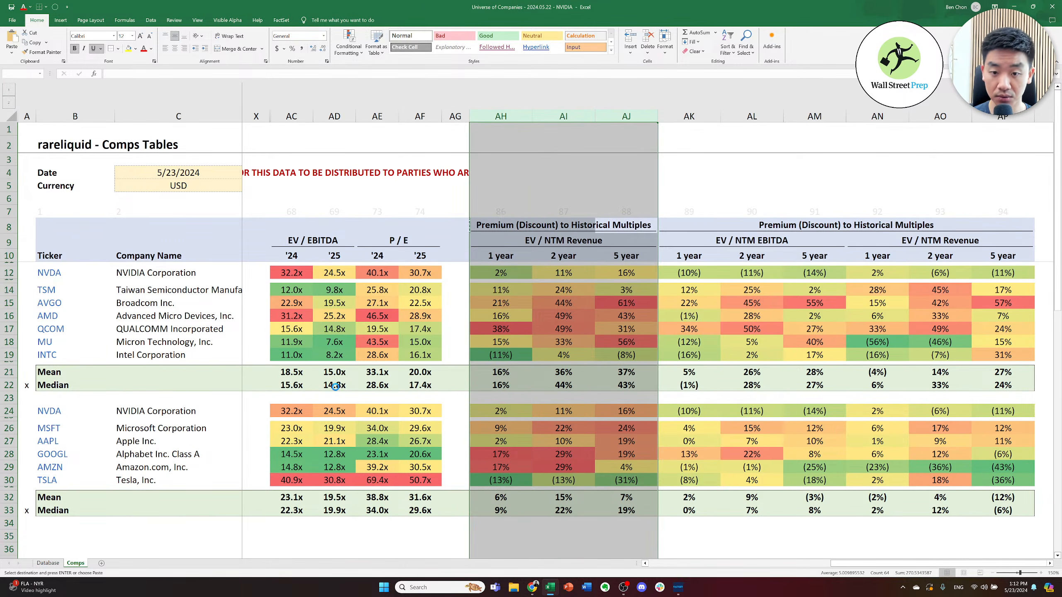
{"action": "key", "text": "Down"}
{"action": "key", "text": "Down"}
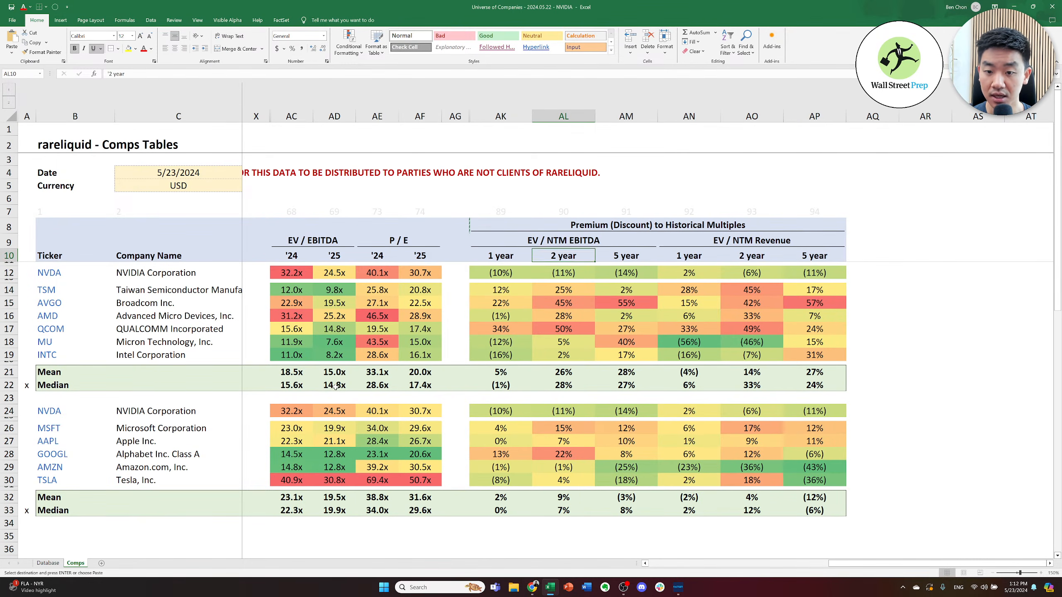
- Clear the copy selection and examine NVIDIA's 1, 2 and 5 year EV / NTM EBITDA premium or discount in row 12
{"action": "key", "text": "Down"}
{"action": "key", "text": "Right"}
{"action": "key", "text": "Escape"}
{"action": "key", "text": "Right"}
{"action": "key", "text": "Left"}
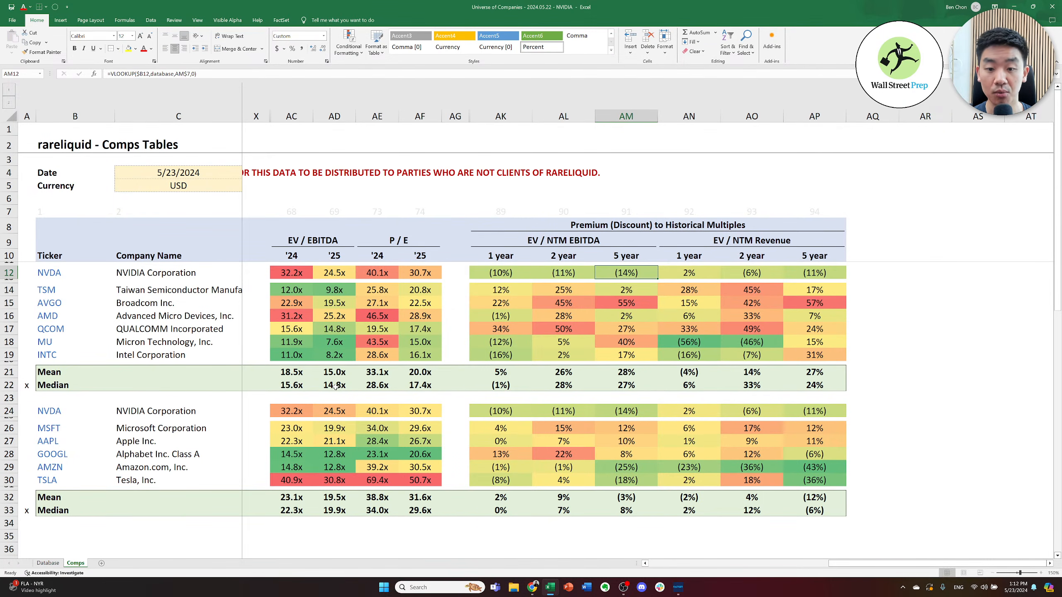
{"action": "key", "text": "Left"}
{"action": "key", "text": "Left"}
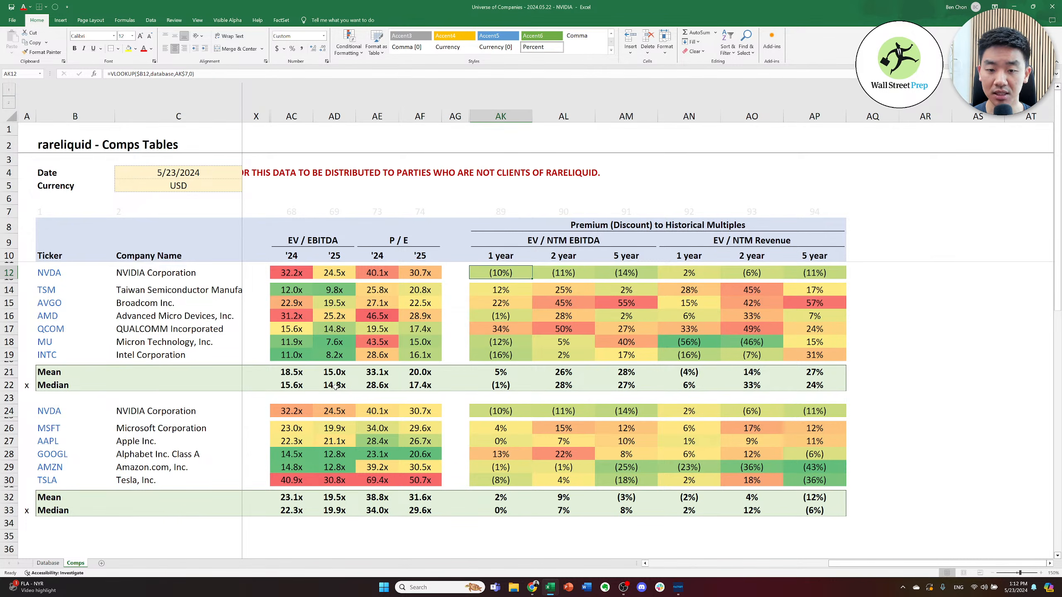
{"action": "key", "text": "Right"}
{"action": "key", "text": "Left"}
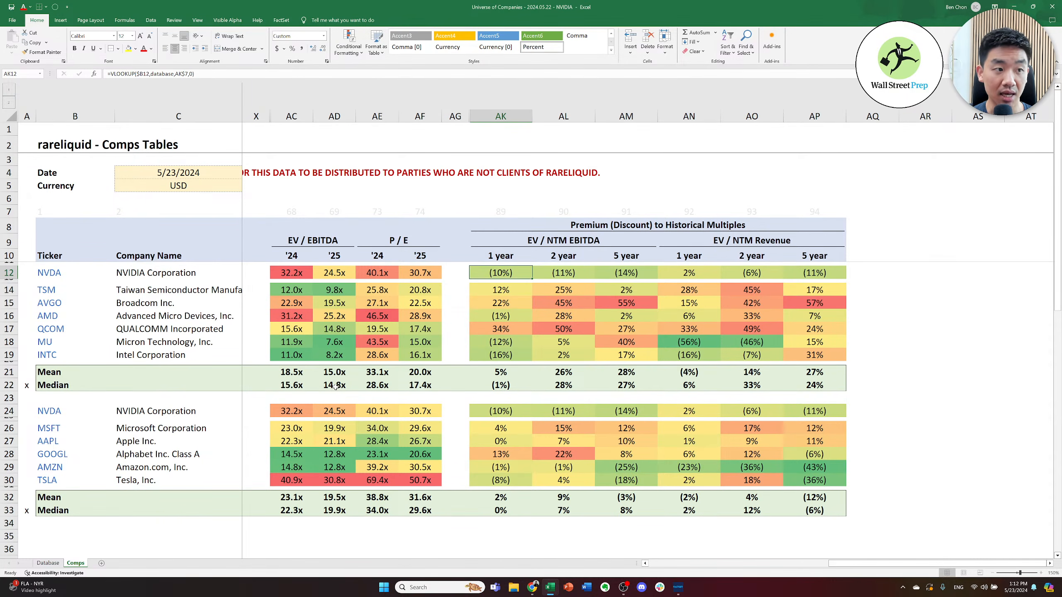
{"action": "key", "text": "Right"}
{"action": "key", "text": "Left"}
{"action": "key", "text": "Right"}
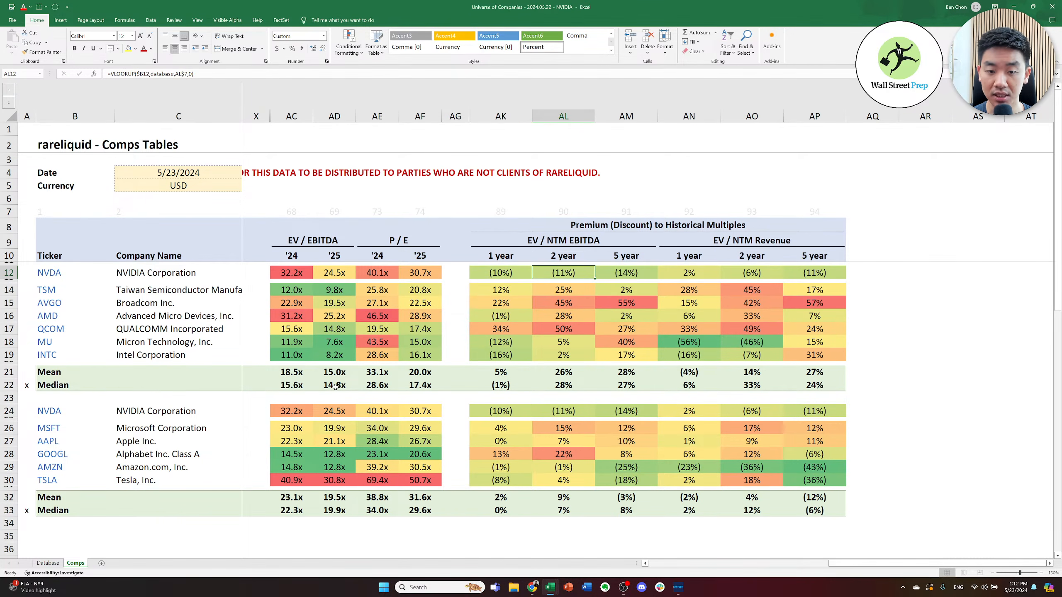
{"action": "key", "text": "Left"}
{"action": "key", "text": "Right"}
{"action": "key", "text": "Left"}
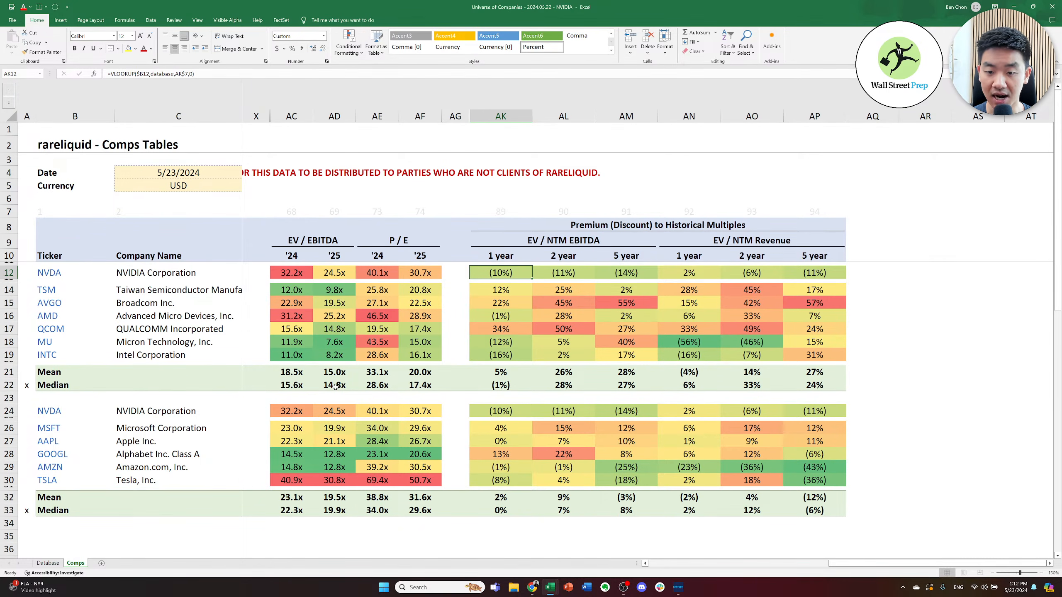
{"action": "key", "text": "Right"}
{"action": "key", "text": "Right"}
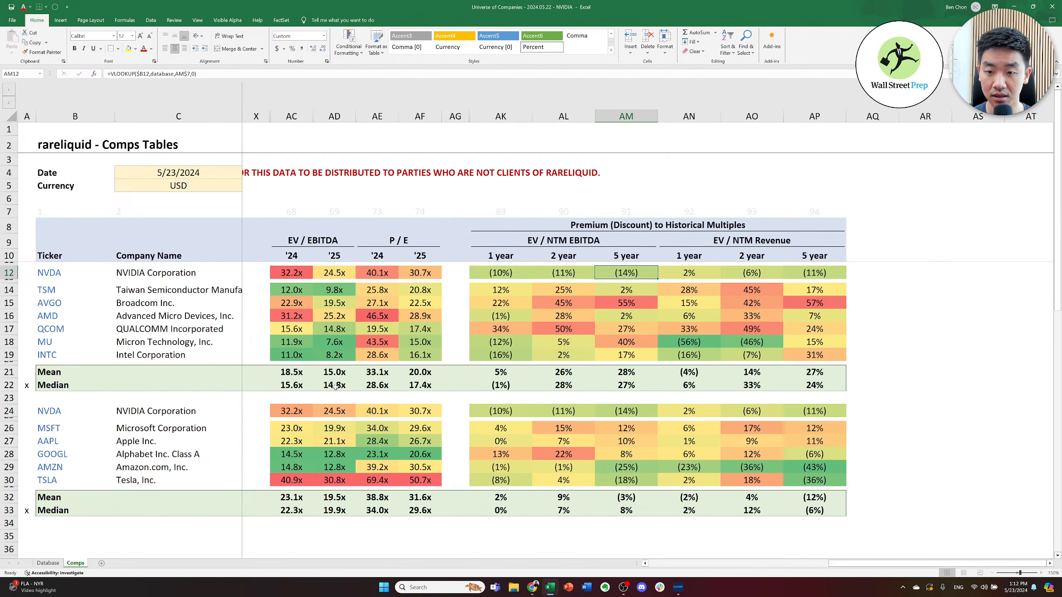
{"action": "key", "text": "Left"}
{"action": "key", "text": "Left"}
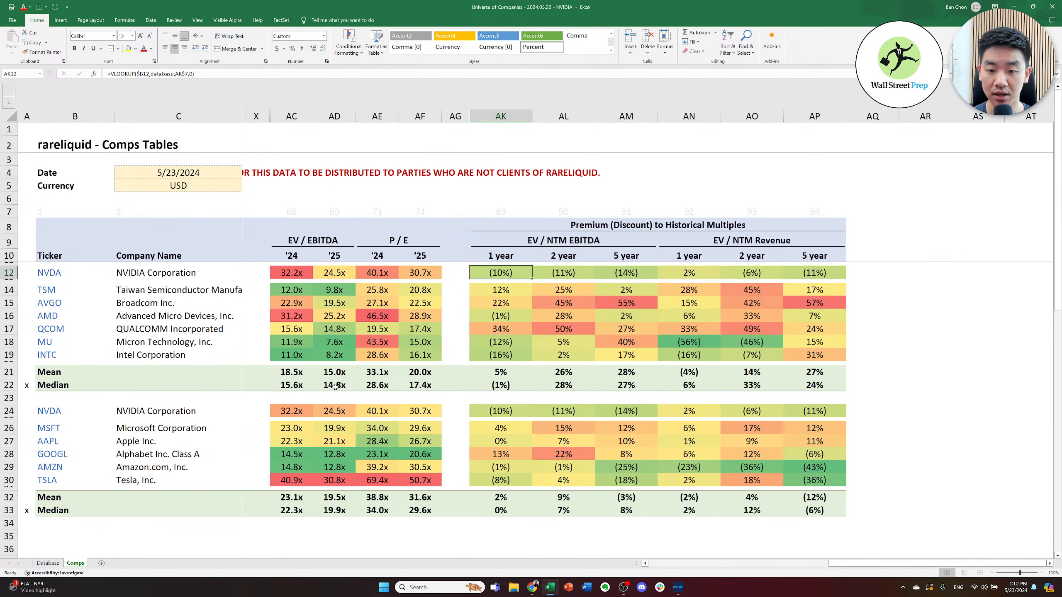
- Apply the Red-Yellow-Green color scale to the 1 year EV / NTM EBITDA cells AK12:AK19, with the highest values in red
{"action": "key", "text": "shift+Down"}
{"action": "key", "text": "shift+Down"}
{"action": "key", "text": "shift+Down"}
{"action": "key", "text": "shift+Down"}
{"action": "key", "text": "shift+Down"}
{"action": "key", "text": "shift+Down"}
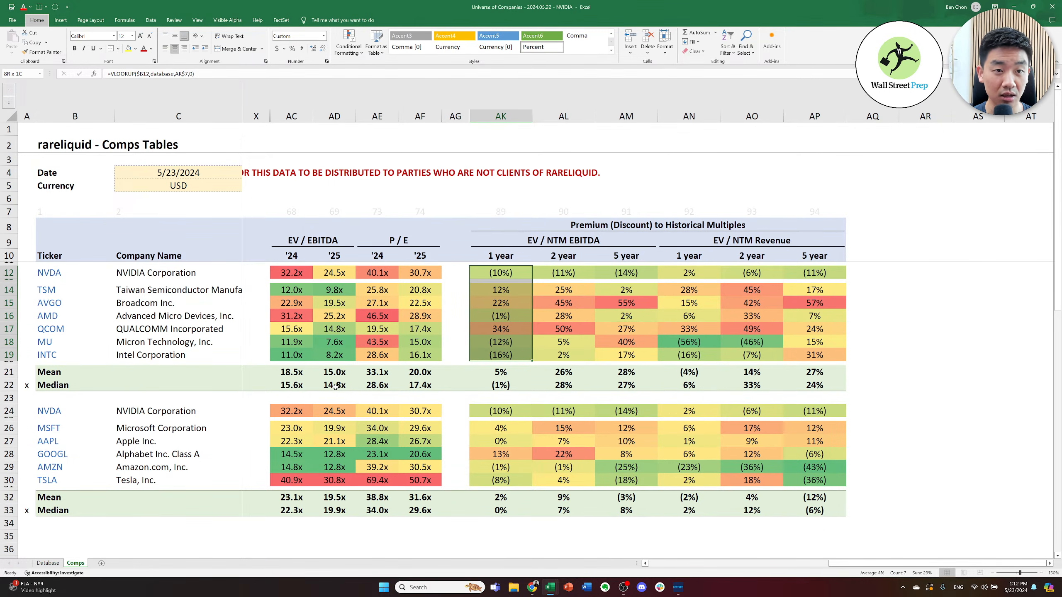
{"action": "key", "text": "alt+h"}
{"action": "key", "text": "l"}
{"action": "key", "text": "s"}
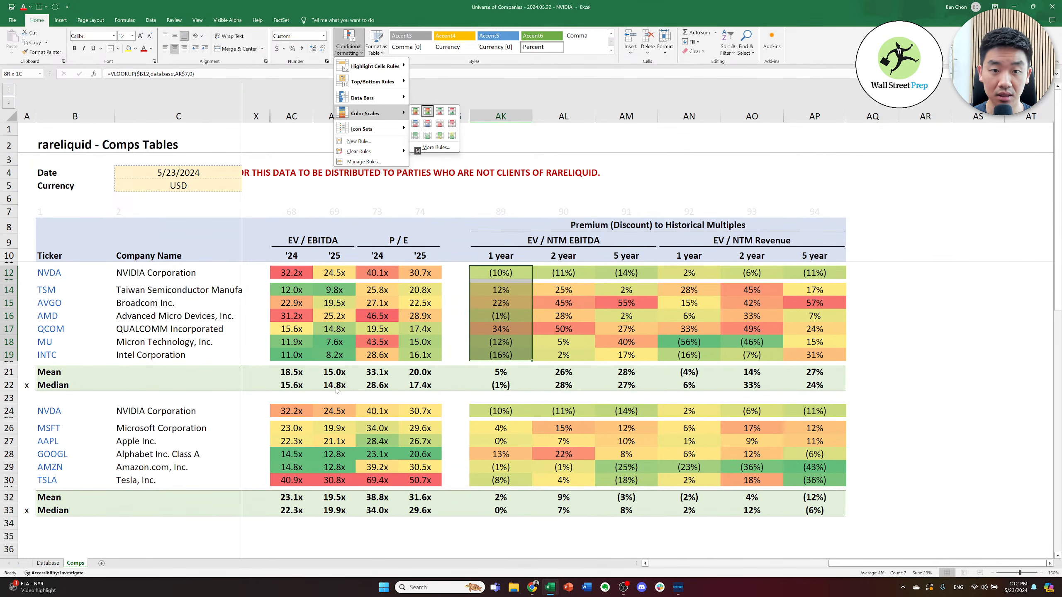
{"action": "key", "text": "Left"}
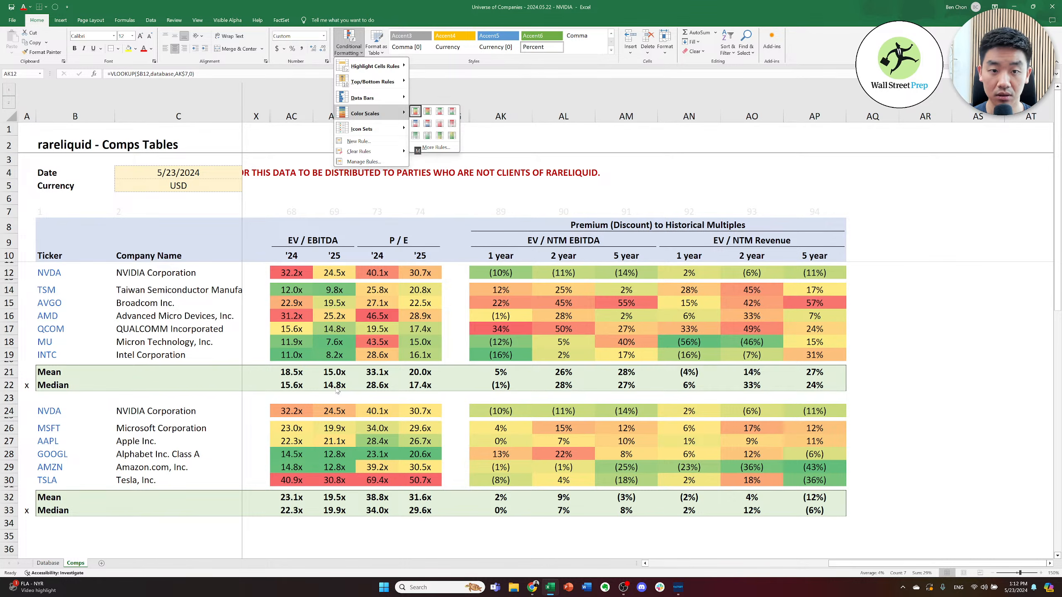
{"action": "key", "text": "Right"}
{"action": "key", "text": "Left"}
{"action": "key", "text": "Return"}
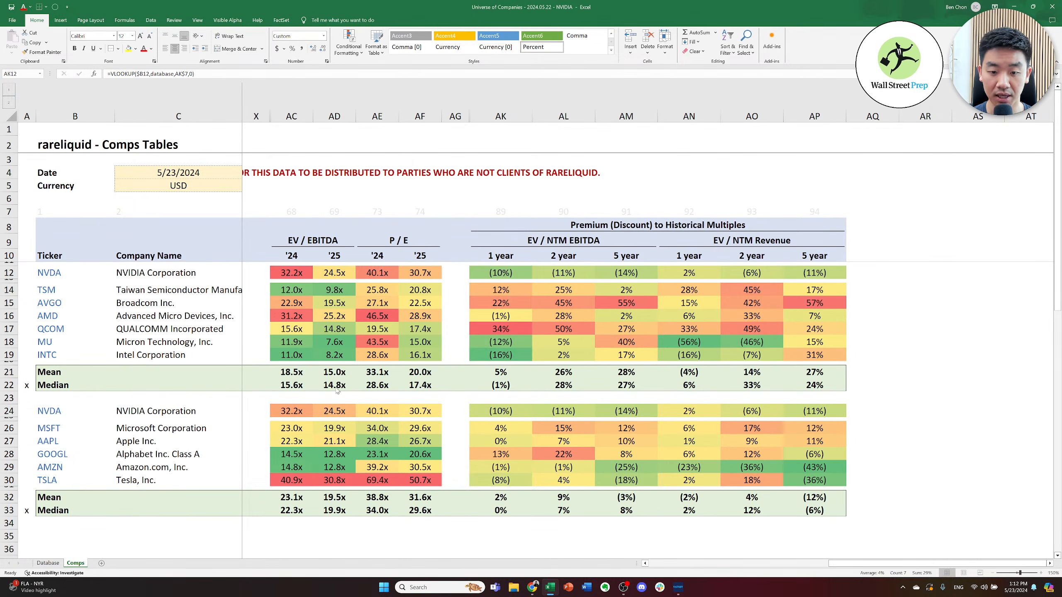
- Copy AK12:AK19 and paste its formatting onto the 2 year and 5 year EV / NTM EBITDA columns from AL12 and AM12
{"action": "key", "text": "ctrl+c"}
{"action": "key", "text": "Right"}
{"action": "key", "text": "shift+ctrl+Down"}
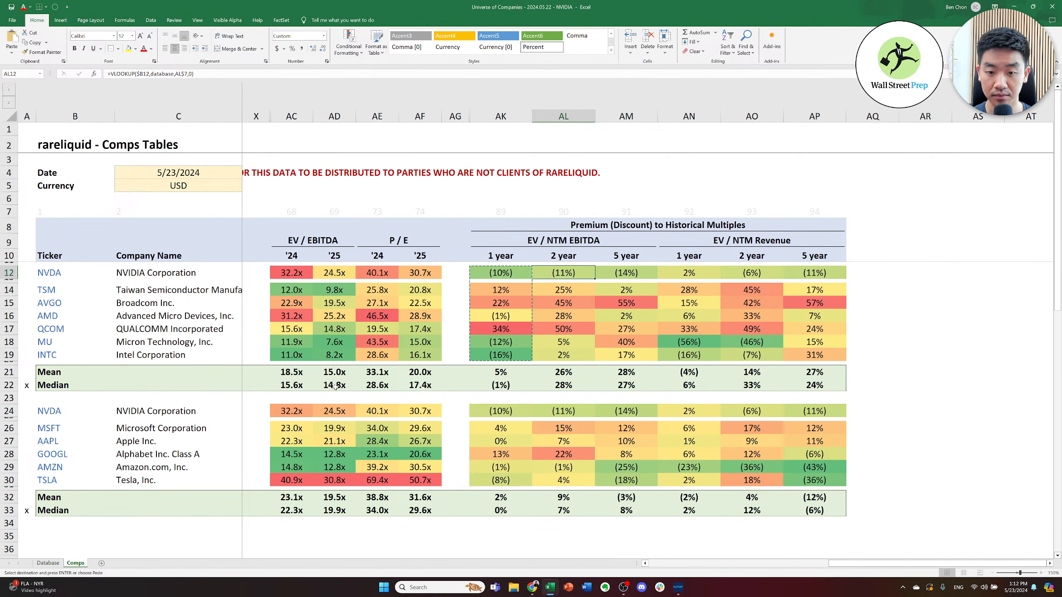
{"action": "key", "text": "ctrl+v"}
{"action": "key", "text": "Right"}
{"action": "key", "text": "ctrl+v"}
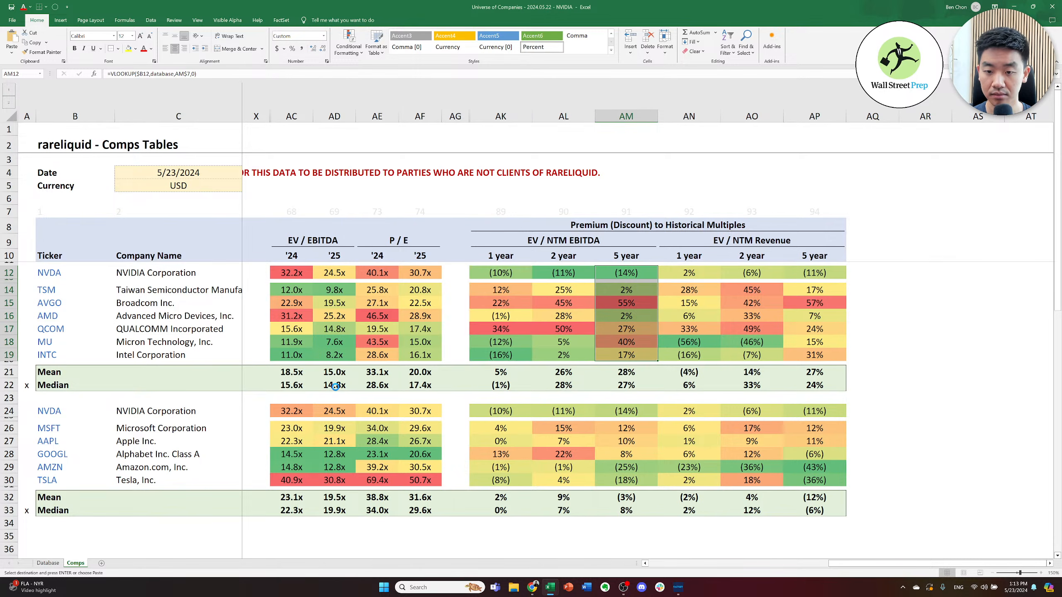
- Repeat the format paste on the second multiple's 1, 2 and 5 year columns from AN12, AO12 and AP12
{"action": "key", "text": "Right"}
{"action": "key", "text": "ctrl+v"}
{"action": "key", "text": "Right"}
{"action": "key", "text": "ctrl+v"}
{"action": "key", "text": "Right"}
{"action": "key", "text": "ctrl+v"}
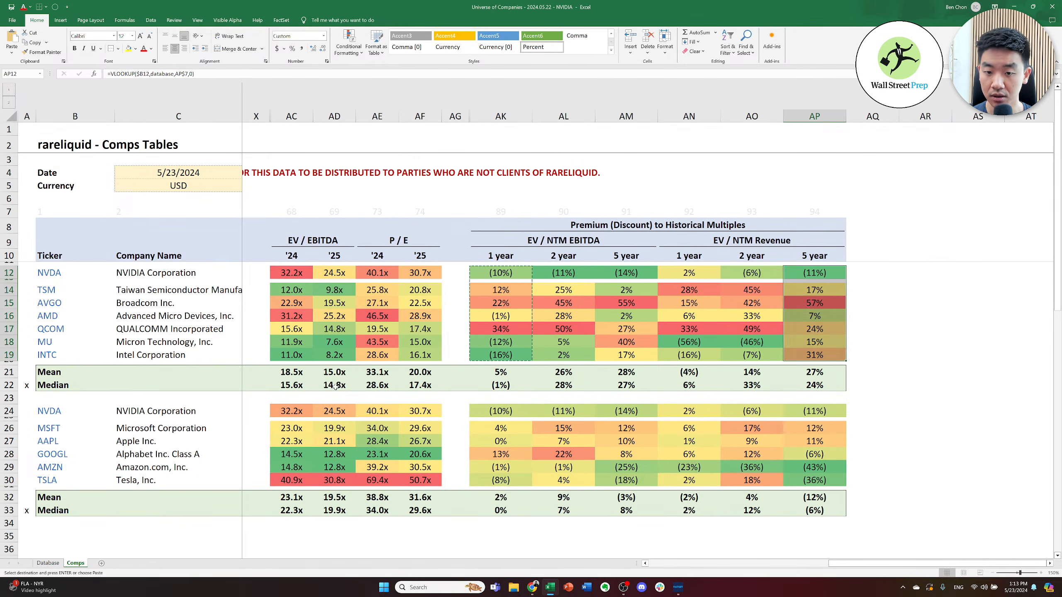
- Clear the copy selection and review NVIDIA's recolored EV / NTM EBITDA discounts in row 12
{"action": "key", "text": "Left"}
{"action": "key", "text": "Left"}
{"action": "key", "text": "Down"}
{"action": "key", "text": "Left"}
{"action": "key", "text": "Escape"}
{"action": "key", "text": "Left"}
{"action": "key", "text": "Left"}
{"action": "key", "text": "Up"}
{"action": "key", "text": "Down"}
{"action": "key", "text": "Up"}
{"action": "key", "text": "Right"}
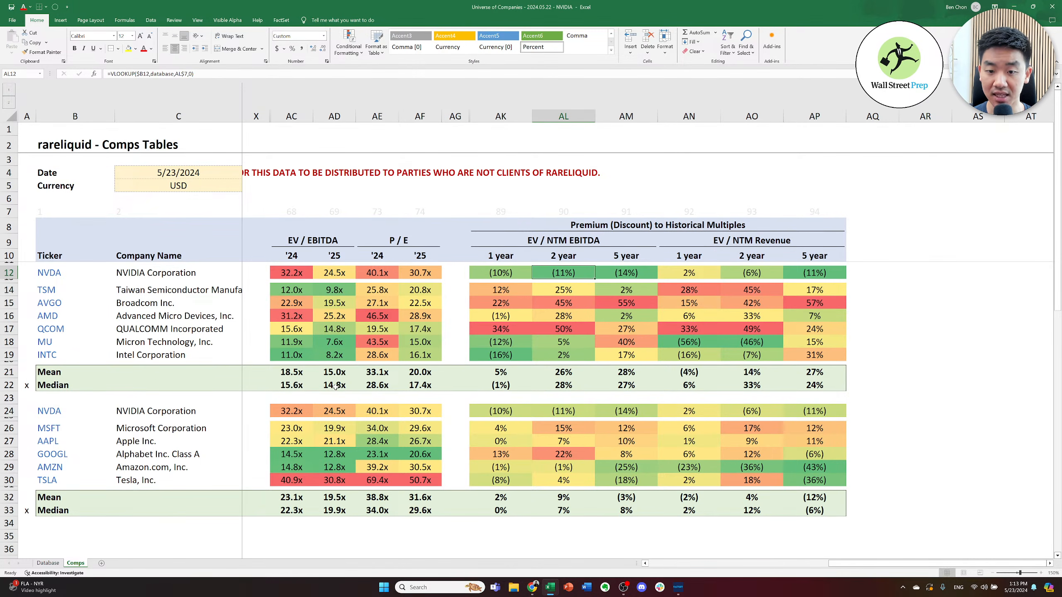
{"action": "key", "text": "Left"}
{"action": "key", "text": "Up"}
{"action": "key", "text": "Down"}
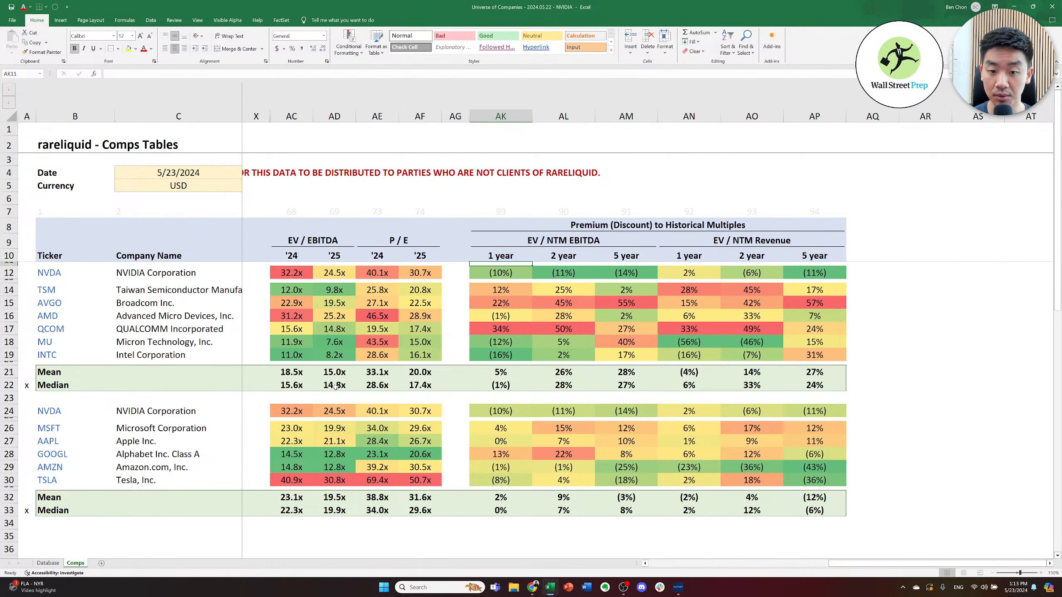
- Apply the Red-Yellow-Green color scale to the second peer group's 1 year EV / NTM EBITDA cells AK24:AK30
{"action": "key", "text": "Down"}
{"action": "key", "text": "Down"}
{"action": "key", "text": "Down"}
{"action": "key", "text": "Down"}
{"action": "key", "text": "Down"}
{"action": "key", "text": "Down"}
{"action": "key", "text": "Down"}
{"action": "key", "text": "Down"}
{"action": "key", "text": "Down"}
{"action": "key", "text": "Down"}
{"action": "key", "text": "Down"}
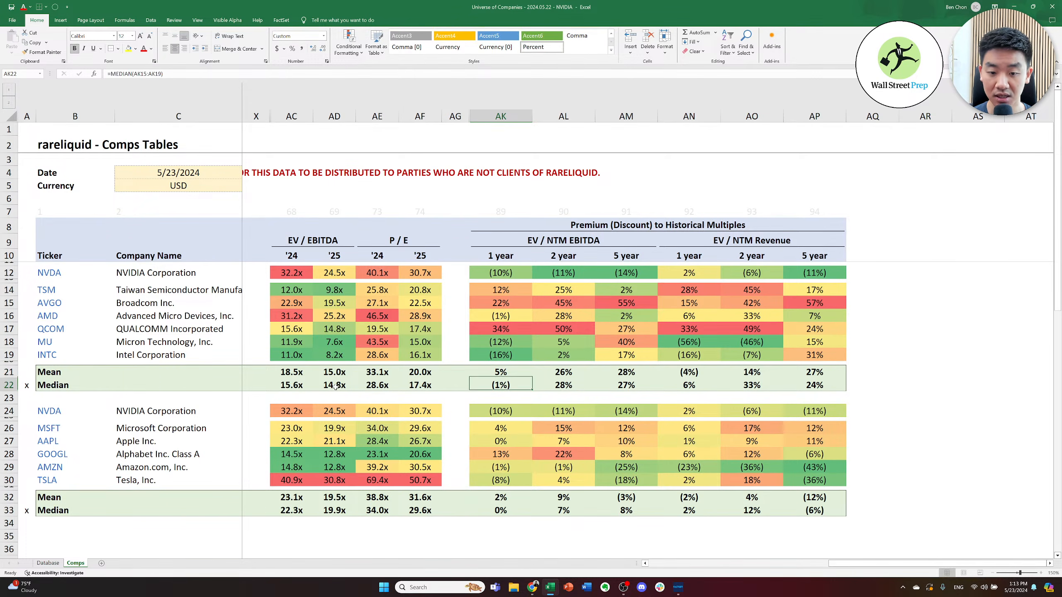
{"action": "key", "text": "shift+Down"}
{"action": "key", "text": "shift+Down"}
{"action": "key", "text": "shift+Down"}
{"action": "key", "text": "shift+Down"}
{"action": "key", "text": "shift+Down"}
{"action": "key", "text": "shift+Down"}
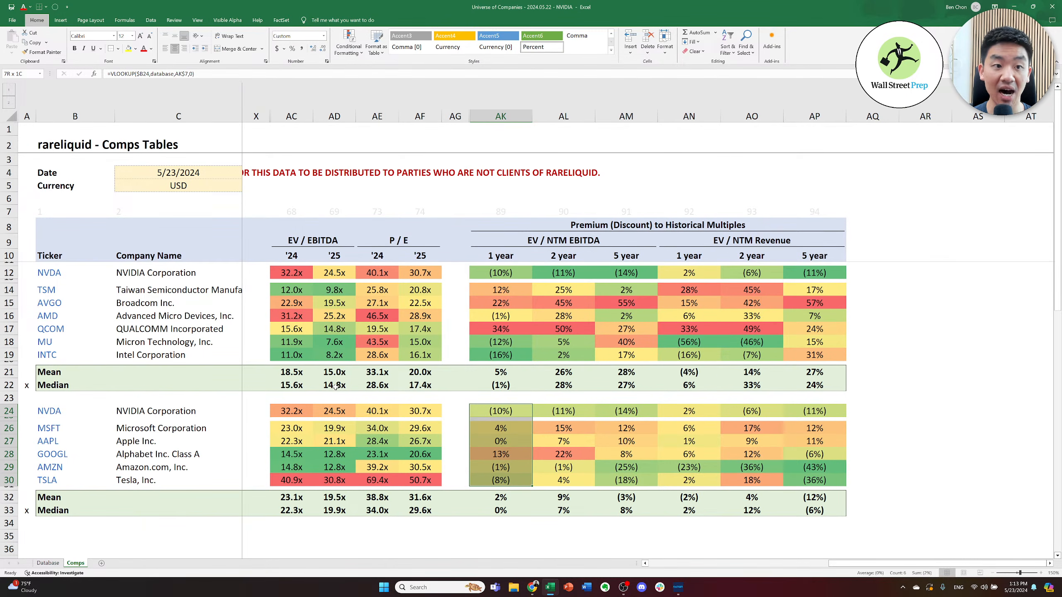
{"action": "key", "text": "alt+h"}
{"action": "key", "text": "l"}
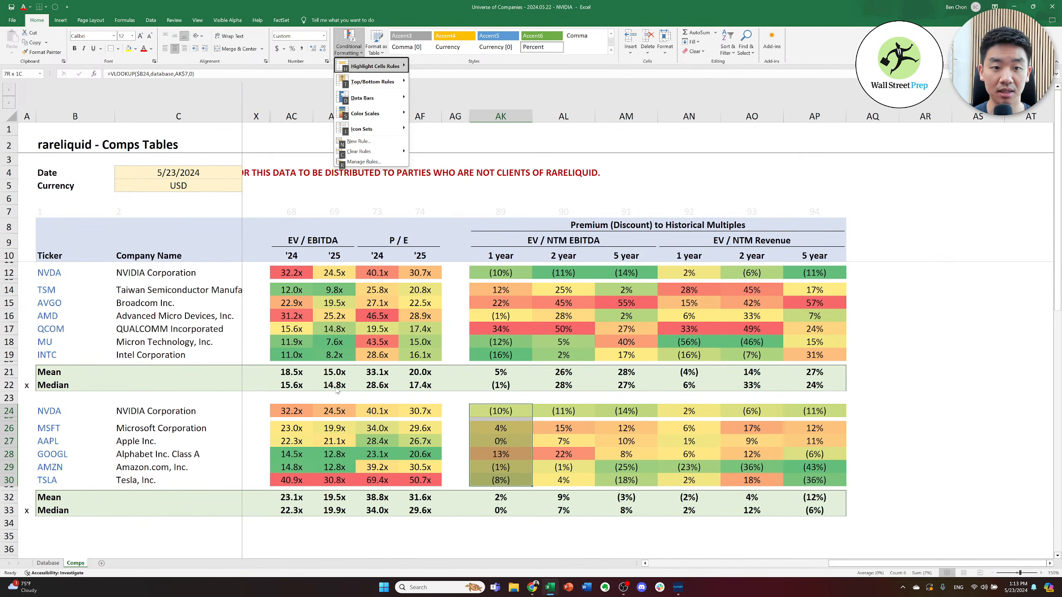
{"action": "key", "text": "s"}
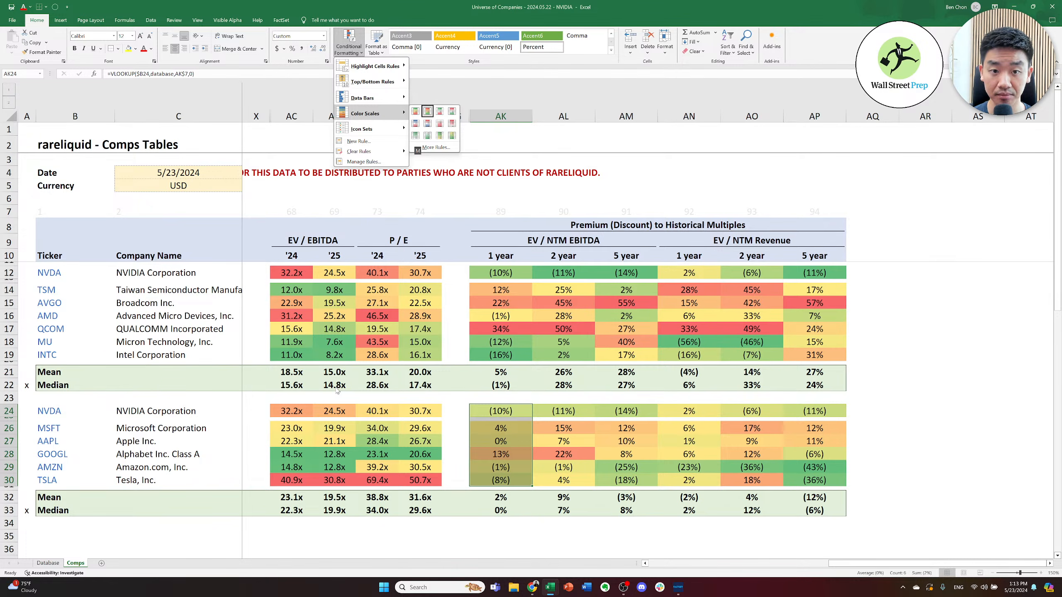
{"action": "key", "text": "Return"}
- Copy AK24:AK30 and paste only its formatting onto the 2 year EV / NTM EBITDA cells from AL24
{"action": "key", "text": "ctrl+c"}
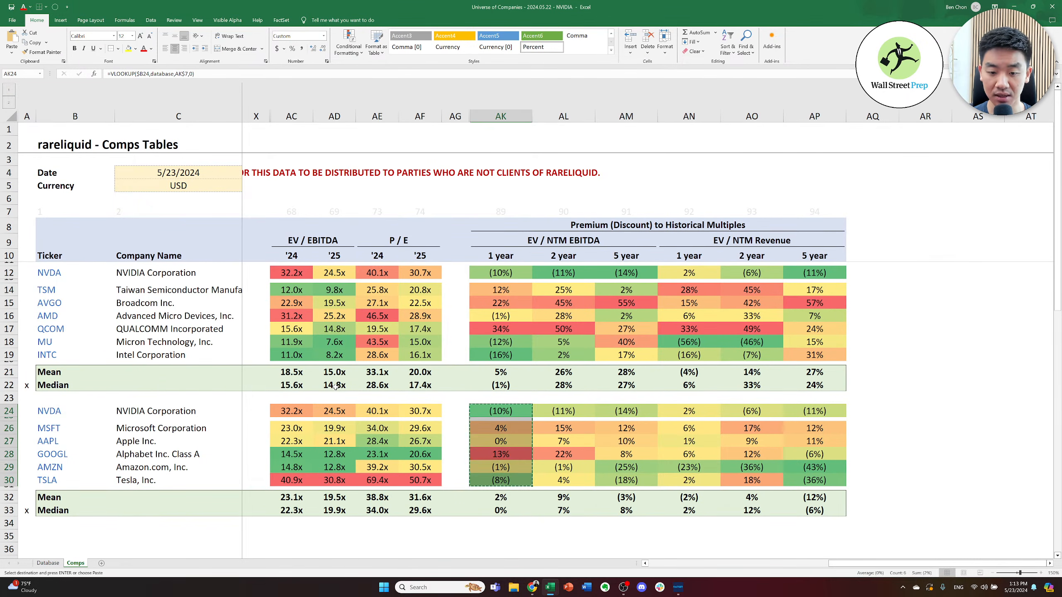
{"action": "key", "text": "Right"}
{"action": "key", "text": "alt+e"}
{"action": "key", "text": "s"}
{"action": "key", "text": "t"}
{"action": "key", "text": "Return"}
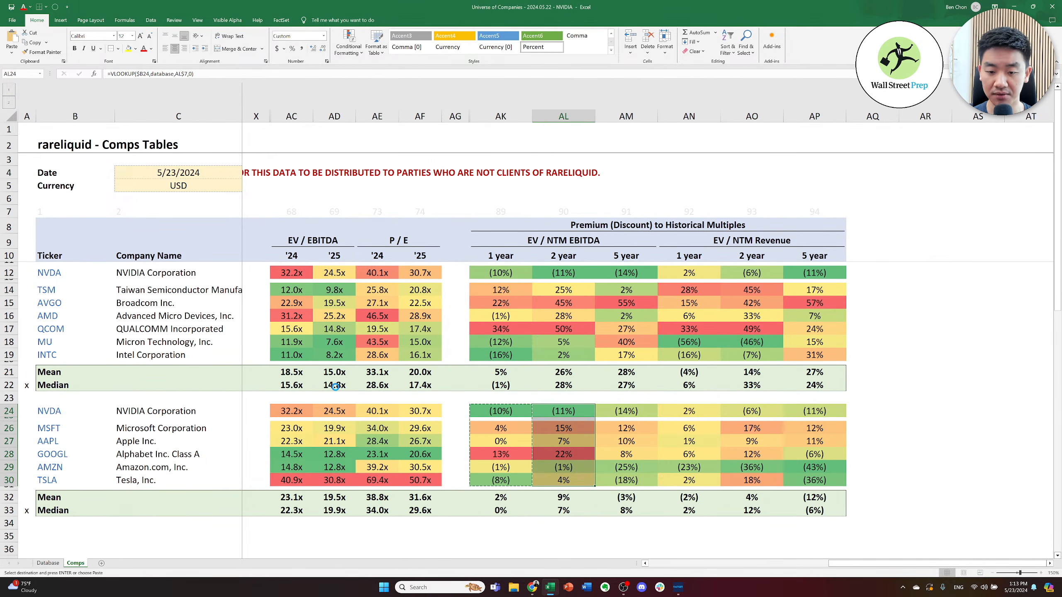
- Paste the copied formatting onto the columns starting at AM24 and AN24
{"action": "key", "text": "Right"}
{"action": "key", "text": "alt+e"}
{"action": "key", "text": "s"}
{"action": "key", "text": "t"}
{"action": "key", "text": "Return"}
{"action": "key", "text": "Right"}
{"action": "key", "text": "alt+e"}
{"action": "key", "text": "s"}
{"action": "key", "text": "t"}
{"action": "key", "text": "Return"}
- Paste the copied formatting onto the columns starting at AO24 and AP24, and clear the copy selection
{"action": "key", "text": "Right"}
{"action": "key", "text": "alt+e"}
{"action": "key", "text": "s"}
{"action": "key", "text": "t"}
{"action": "key", "text": "Return"}
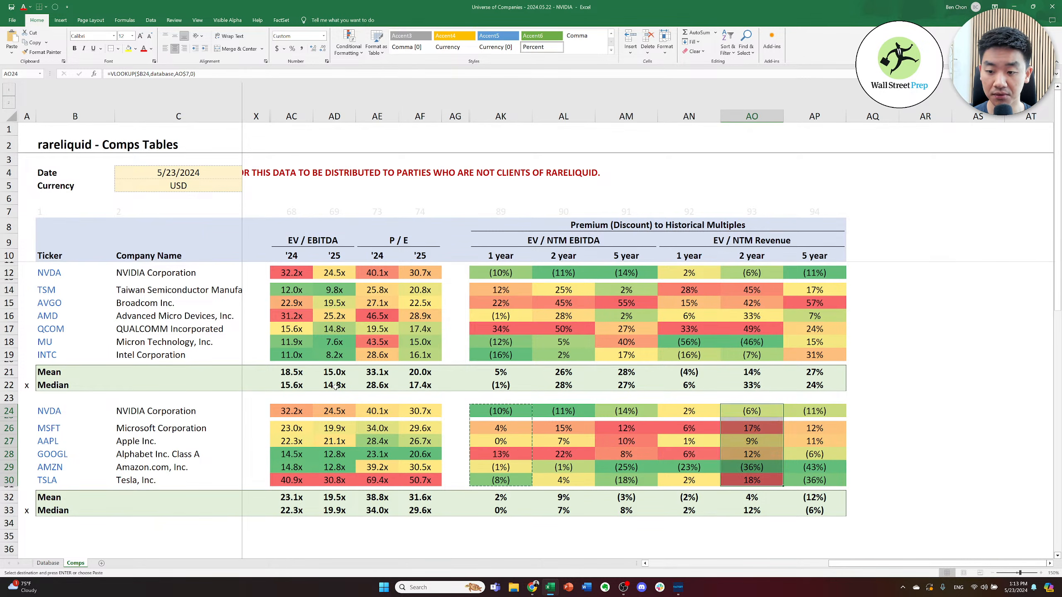
{"action": "key", "text": "Right"}
{"action": "key", "text": "alt+e"}
{"action": "key", "text": "s"}
{"action": "key", "text": "t"}
{"action": "key", "text": "Return"}
{"action": "key", "text": "Escape"}
- Return to row 12 and review NVIDIA's EV / NTM EBITDA premium or discount from the 1 year to the 5 year column
{"action": "key", "text": "Left"}
{"action": "key", "text": "Left"}
{"action": "key", "text": "Left"}
{"action": "key", "text": "Up"}
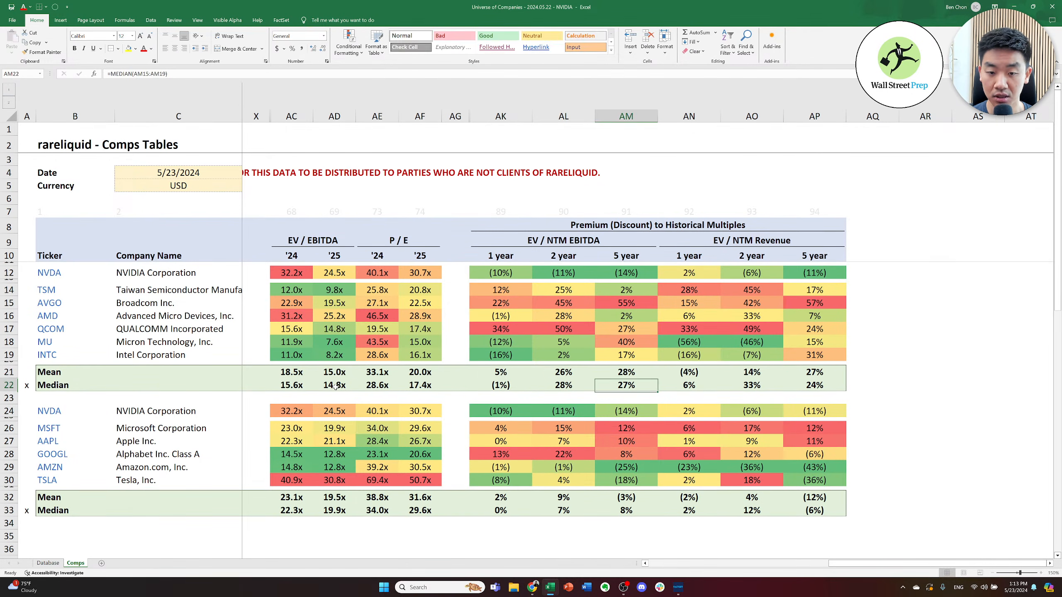
{"action": "key", "text": "Left"}
{"action": "key", "text": "Left"}
{"action": "key", "text": "Up"}
{"action": "key", "text": "Up"}
{"action": "key", "text": "Up"}
{"action": "key", "text": "Up"}
{"action": "key", "text": "Up"}
{"action": "key", "text": "Up"}
{"action": "key", "text": "Up"}
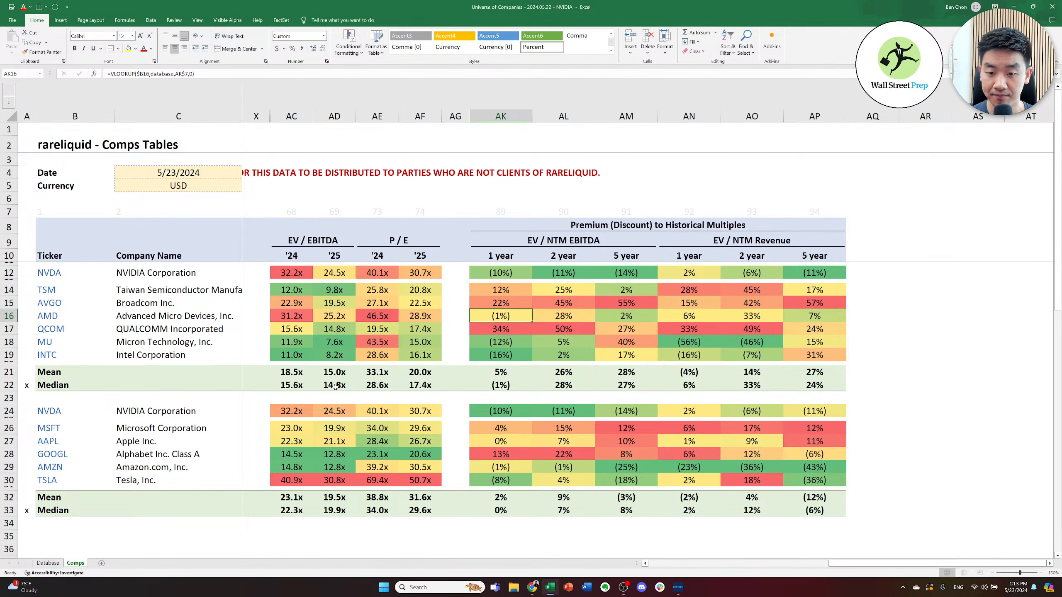
{"action": "key", "text": "Up"}
{"action": "key", "text": "Up"}
{"action": "key", "text": "Right"}
{"action": "key", "text": "Right"}
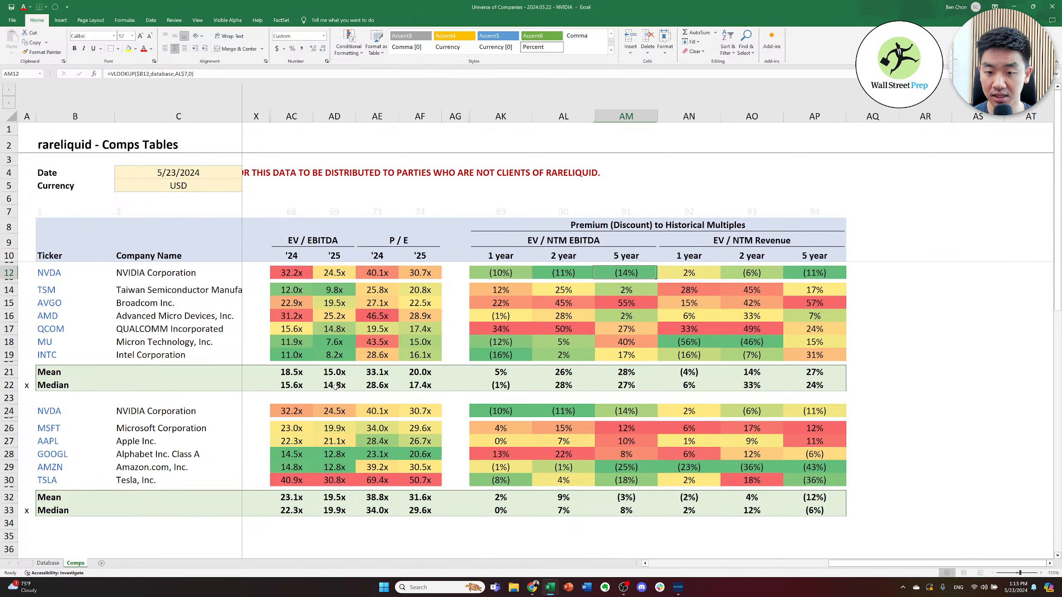
- Compare the semiconductor peers' 5 year EV / NTM EBITDA premiums down column AM with NVIDIA's
{"action": "key", "text": "Down"}
{"action": "key", "text": "Down"}
{"action": "key", "text": "Down"}
{"action": "key", "text": "Down"}
{"action": "key", "text": "Down"}
{"action": "key", "text": "Down"}
{"action": "key", "text": "Down"}
{"action": "key", "text": "Down"}
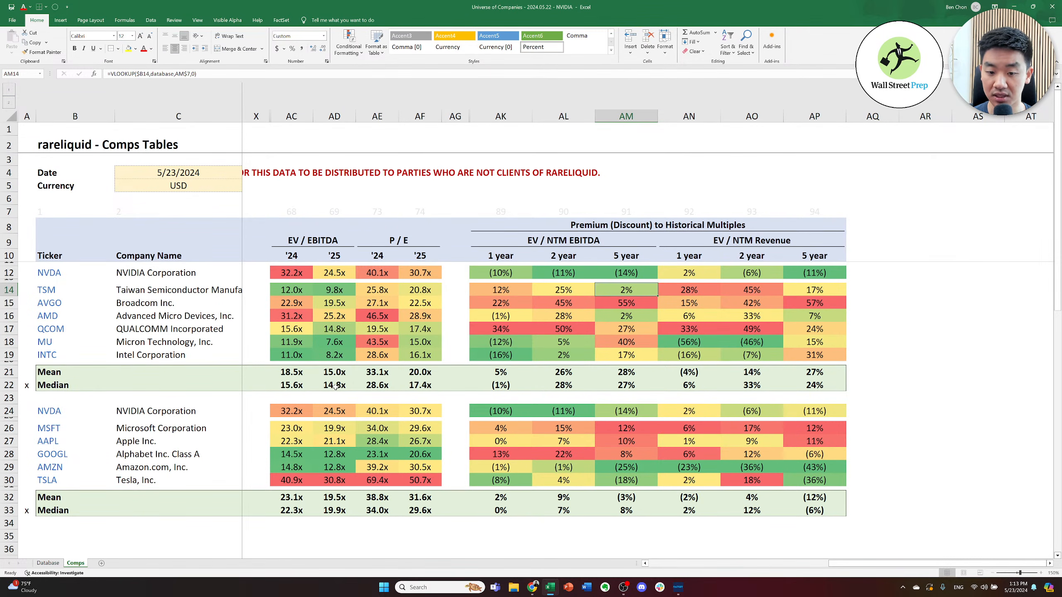
- Compare the semiconductor peers' 5 year EV / NTM EBITDA premiums with their group median in AM22
{"action": "key", "text": "Down"}
{"action": "key", "text": "Down"}
{"action": "key", "text": "Down"}
{"action": "key", "text": "Up"}
{"action": "key", "text": "Up"}
{"action": "key", "text": "Up"}
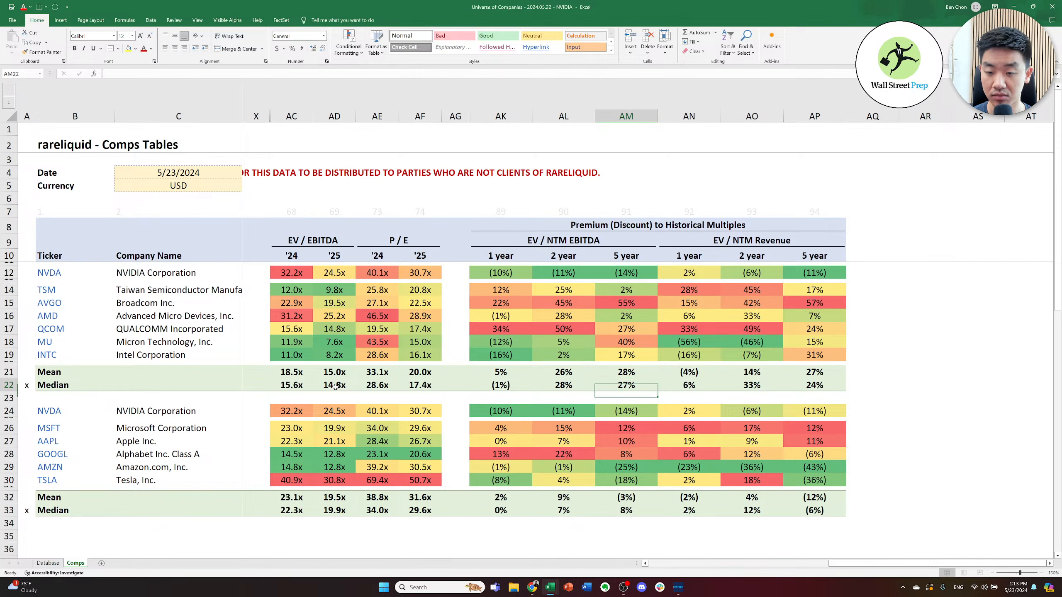
- Review the 1 year EV / NTM Revenue premiums from the semiconductor peers up to NVIDIA in AN12
{"action": "key", "text": "Right"}
{"action": "key", "text": "Up"}
{"action": "key", "text": "Up"}
{"action": "key", "text": "Up"}
{"action": "key", "text": "Up"}
{"action": "key", "text": "Up"}
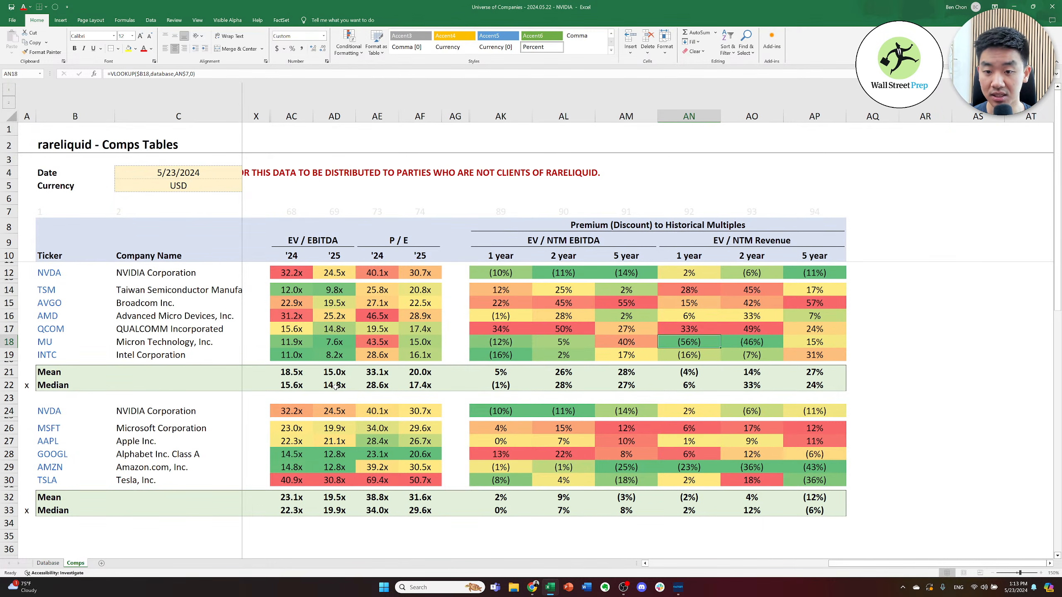
{"action": "key", "text": "Up"}
{"action": "key", "text": "Up"}
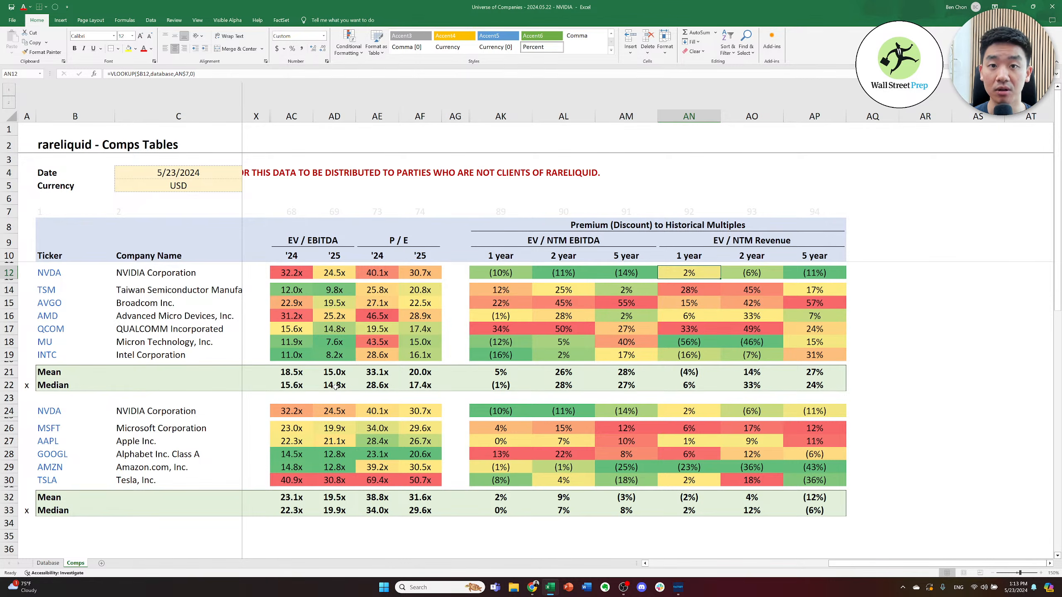
- Examine NVIDIA's P/E and EV / EBITDA multiples for '25 and '24 in row 12
{"action": "key", "text": "Left"}
{"action": "key", "text": "Left"}
{"action": "key", "text": "Left"}
{"action": "key", "text": "Left"}
{"action": "key", "text": "Left"}
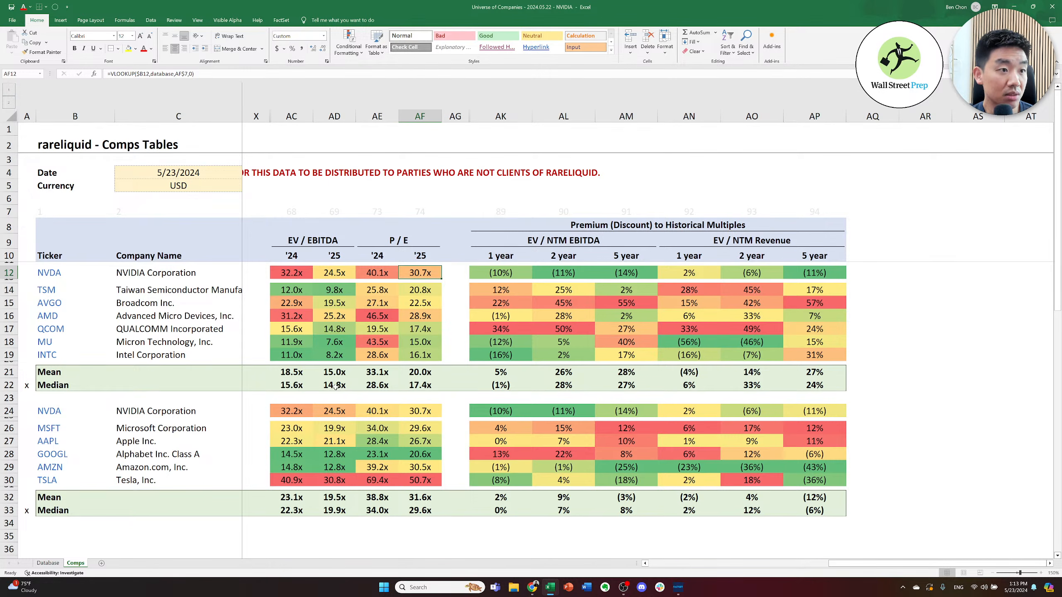
{"action": "key", "text": "Left"}
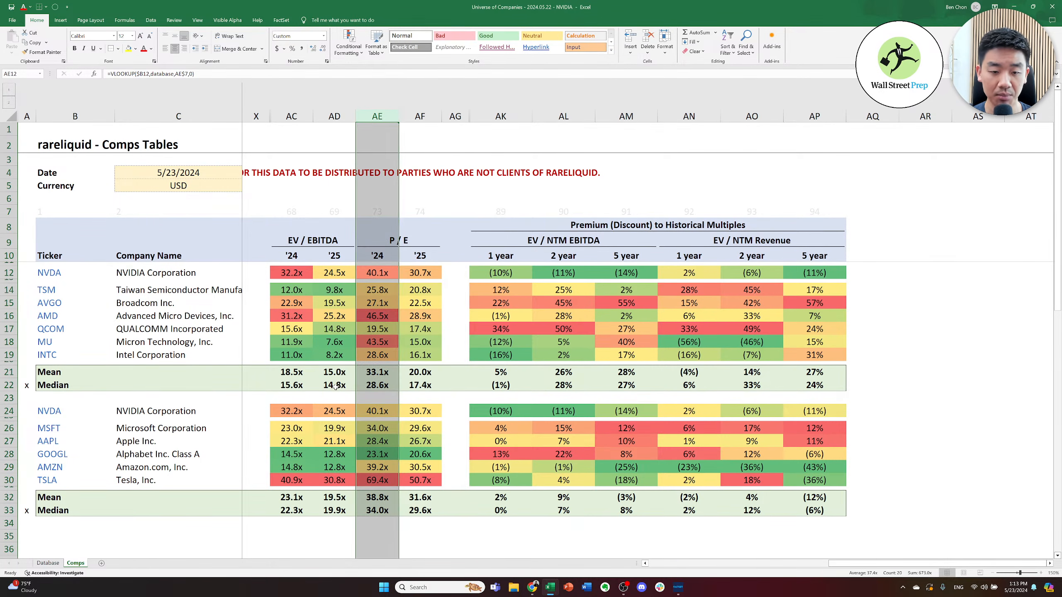
{"action": "key", "text": "Left"}
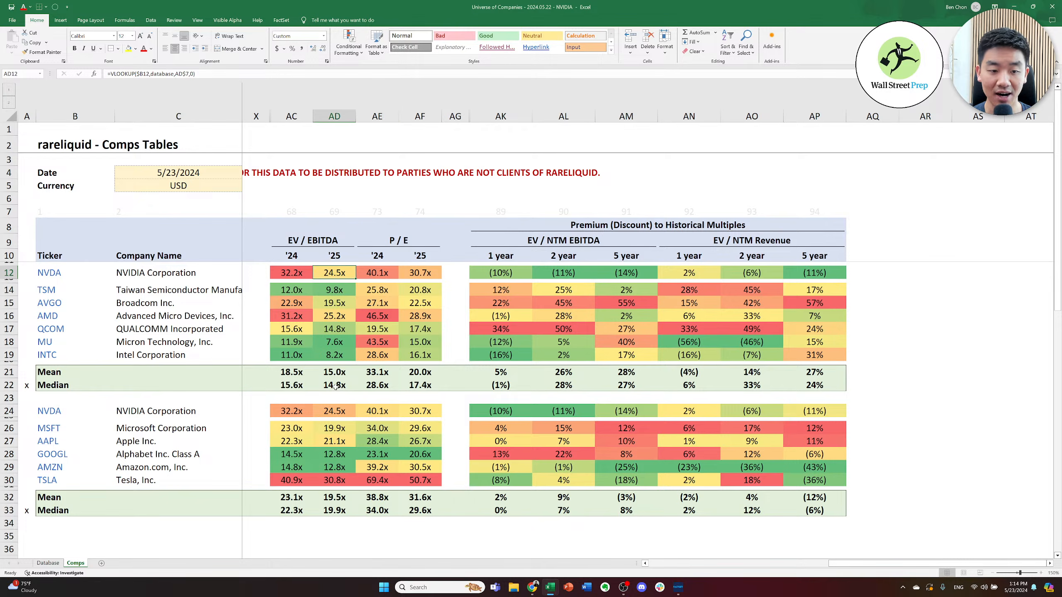
{"action": "key", "text": "Left"}
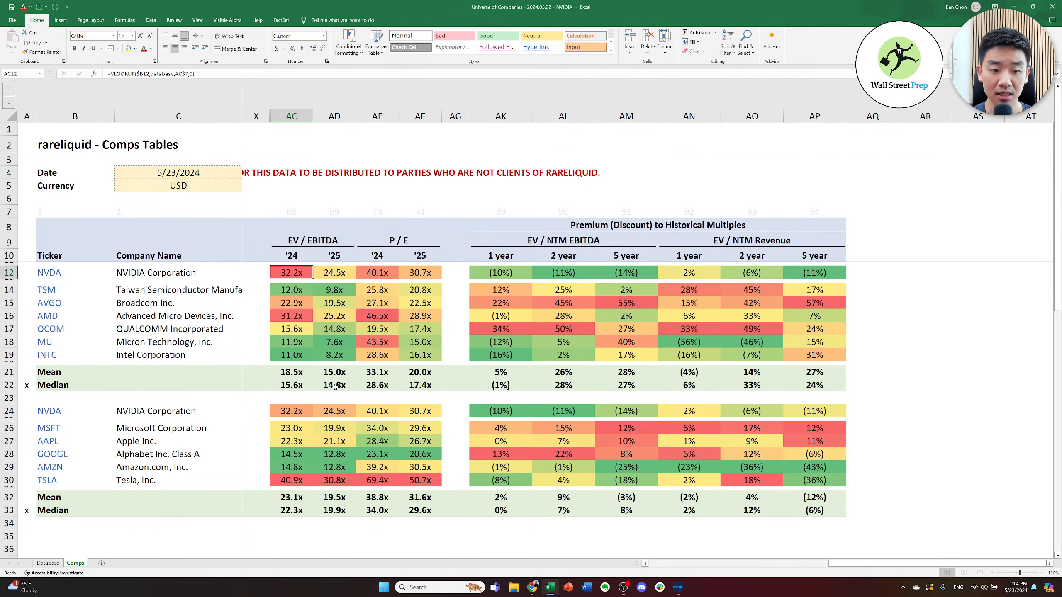
{"action": "key", "text": "Left"}
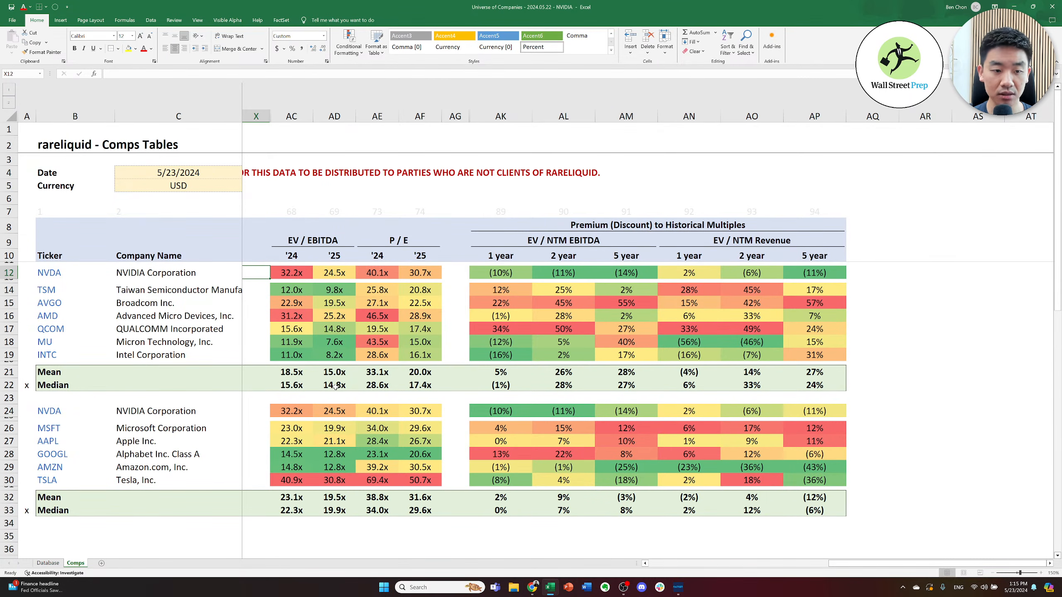
- Go back along NVIDIA's row 12 through its margins and revenue growth to the ticker in B12
{"action": "key", "text": "Left"}
{"action": "key", "text": "Left"}
{"action": "key", "text": "Left"}
{"action": "key", "text": "Left"}
{"action": "key", "text": "Left"}
{"action": "key", "text": "Left"}
{"action": "key", "text": "Left"}
{"action": "key", "text": "Left"}
{"action": "key", "text": "Left"}
{"action": "key", "text": "Left"}
{"action": "key", "text": "Left"}
{"action": "key", "text": "Left"}
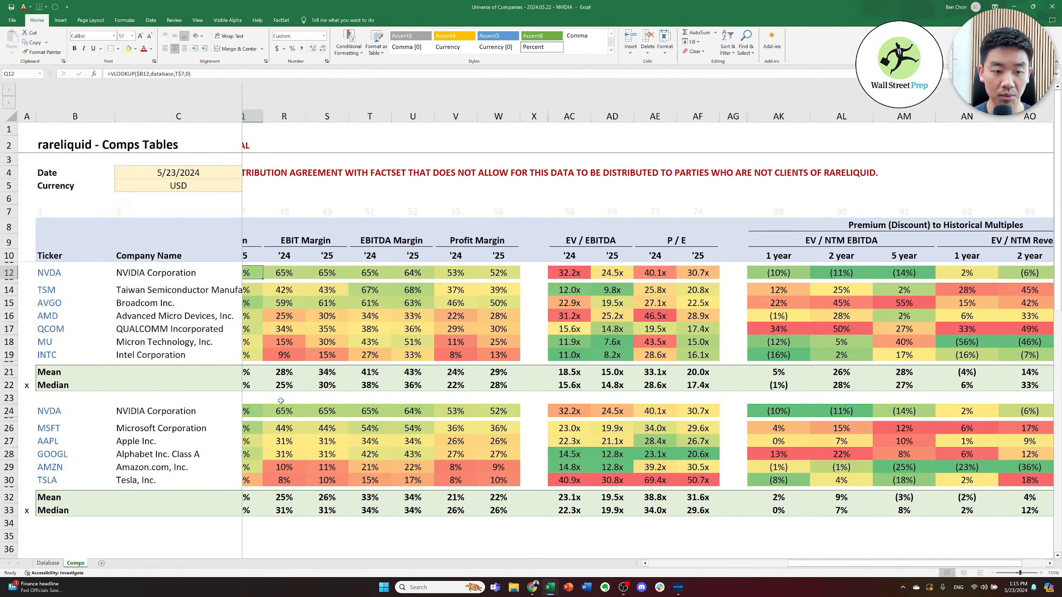
{"action": "key", "text": "Left"}
{"action": "key", "text": "Left"}
{"action": "key", "text": "Left"}
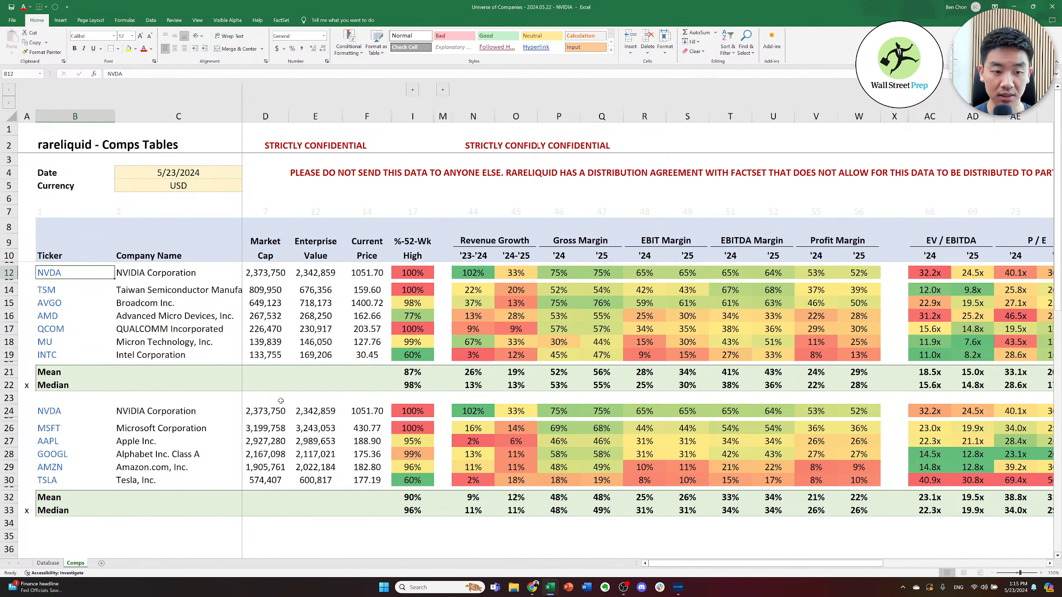
- Review NVIDIA's market cap, enterprise value and current price in row 12
{"action": "key", "text": "Right"}
{"action": "key", "text": "Left"}
{"action": "key", "text": "Right"}
{"action": "key", "text": "Left"}
{"action": "key", "text": "Right"}
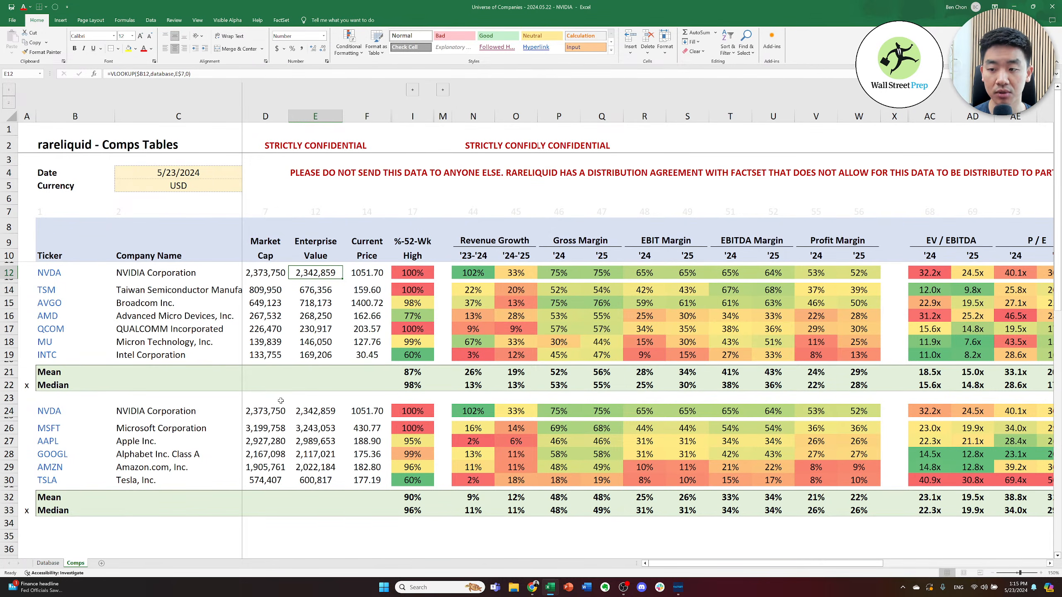
{"action": "key", "text": "Right"}
{"action": "key", "text": "Left"}
{"action": "key", "text": "Right"}
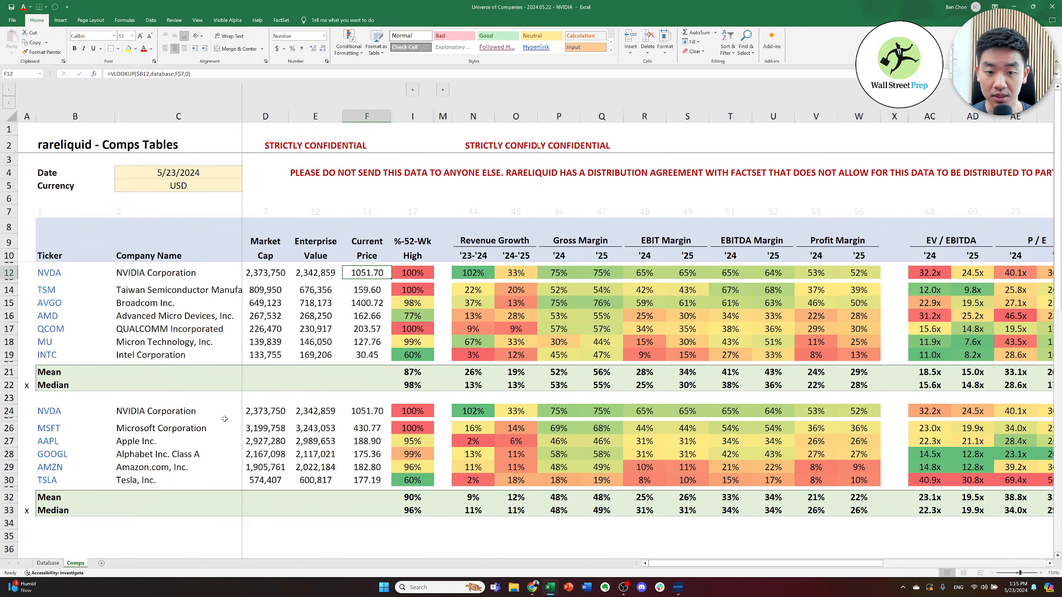
- Switch to the 2023.09.21 - NVIDIA DCF - vDownload workbook
{"action": "key", "text": "alt"}
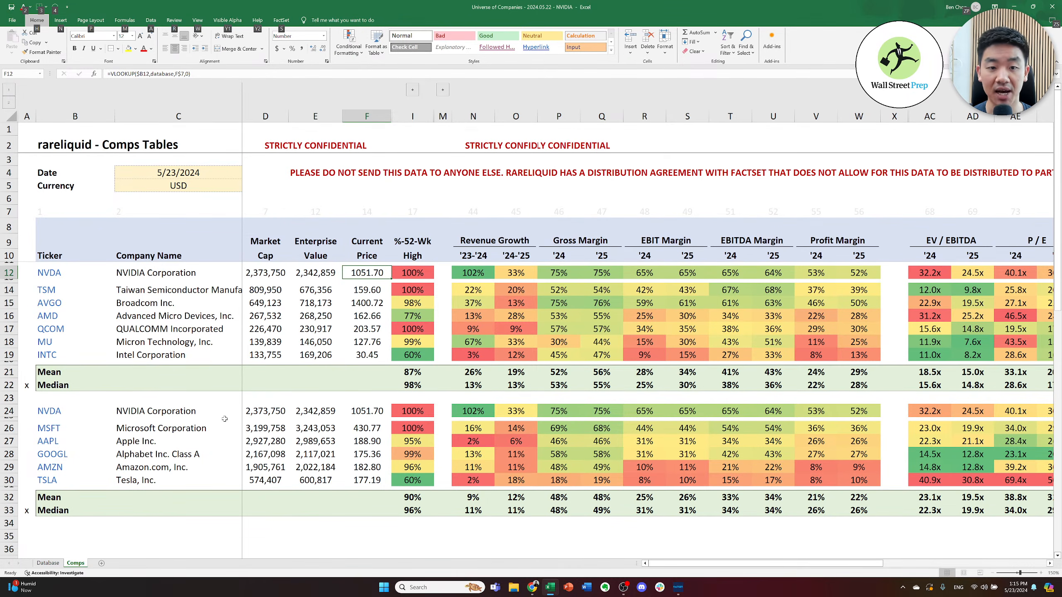
{"action": "key", "text": "alt+Tab"}
{"action": "key", "text": "alt+Tab"}
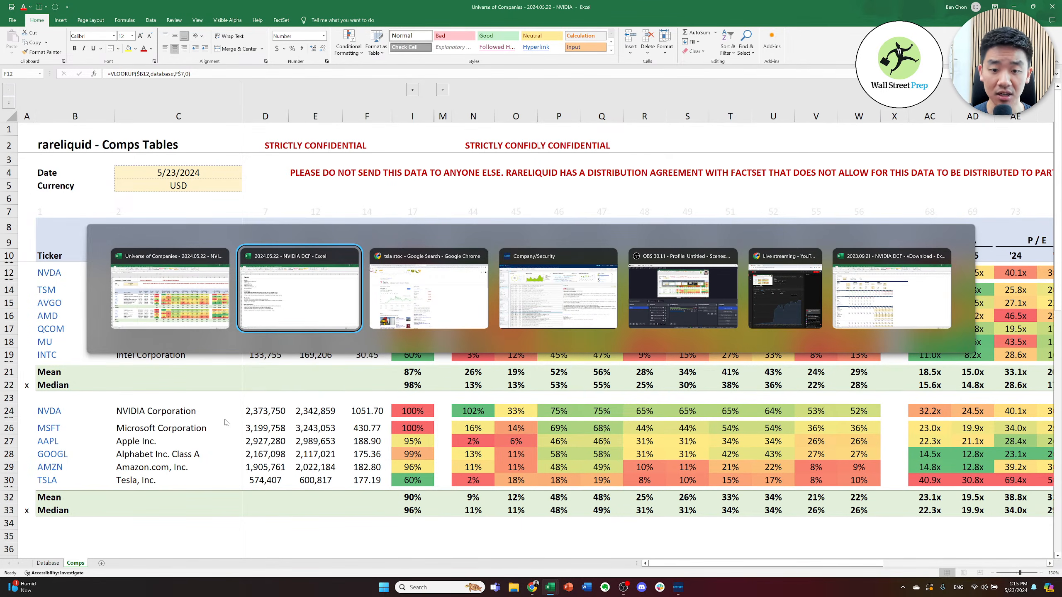
{"action": "key", "text": "Tab"}
{"action": "key", "text": "Tab"}
{"action": "key", "text": "Tab"}
{"action": "key", "text": "Tab"}
{"action": "key", "text": "Tab"}
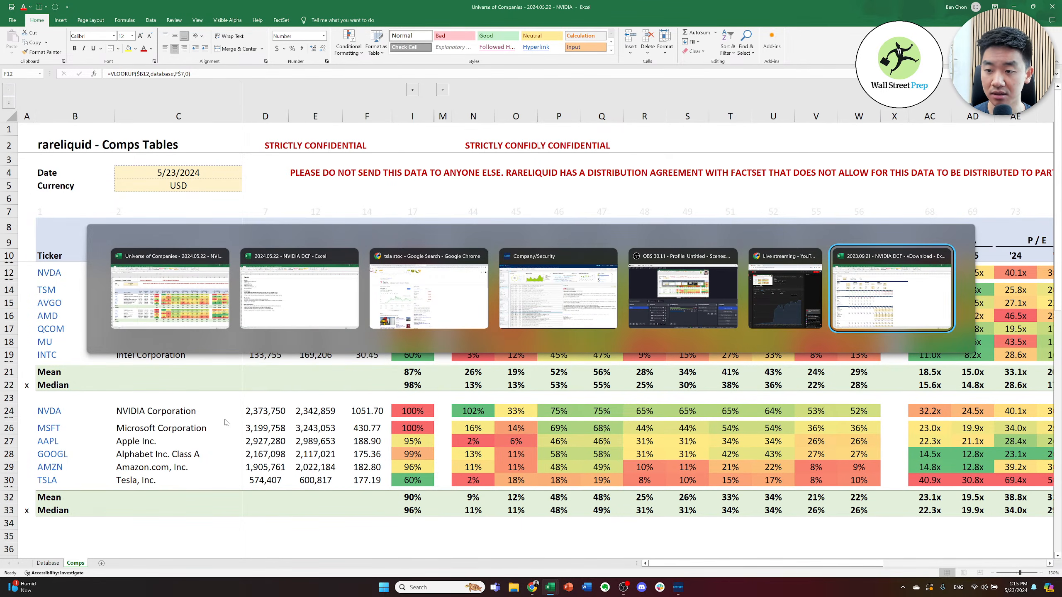
- Return to cell A1 of the DCF sheet in the 2023 workbook
{"action": "key", "text": "Up"}
{"action": "key", "text": "Left"}
{"action": "key", "text": "Left"}
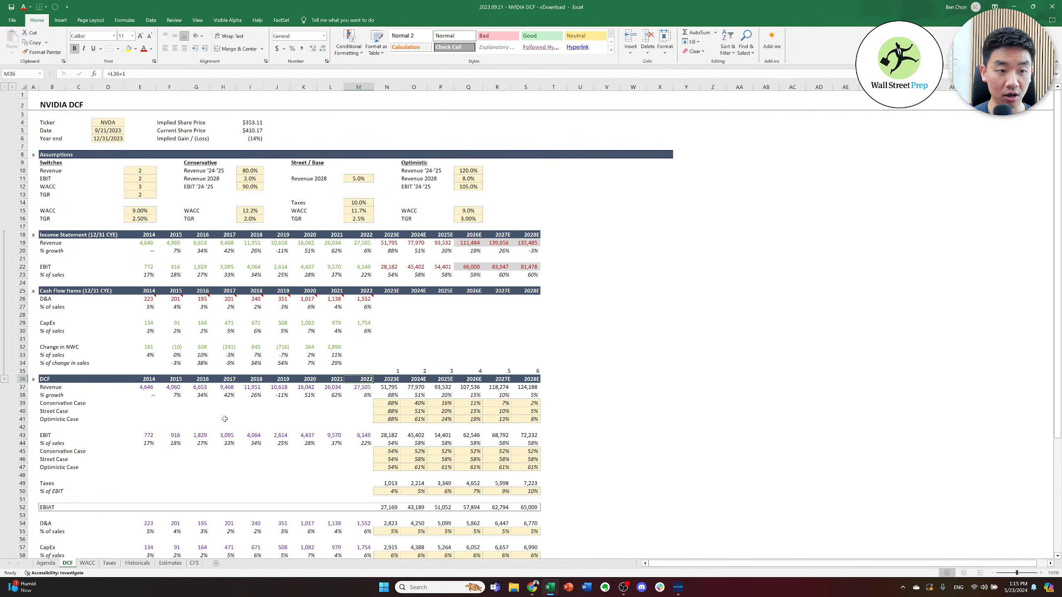
{"action": "key", "text": "ctrl+Left"}
{"action": "key", "text": "ctrl+Left"}
{"action": "key", "text": "ctrl+Up"}
{"action": "key", "text": "ctrl+Up"}
{"action": "key", "text": "ctrl+Left"}
{"action": "key", "text": "ctrl+Up"}
{"action": "key", "text": "ctrl+Up"}
{"action": "key", "text": "ctrl+Up"}
{"action": "key", "text": "ctrl+Up"}
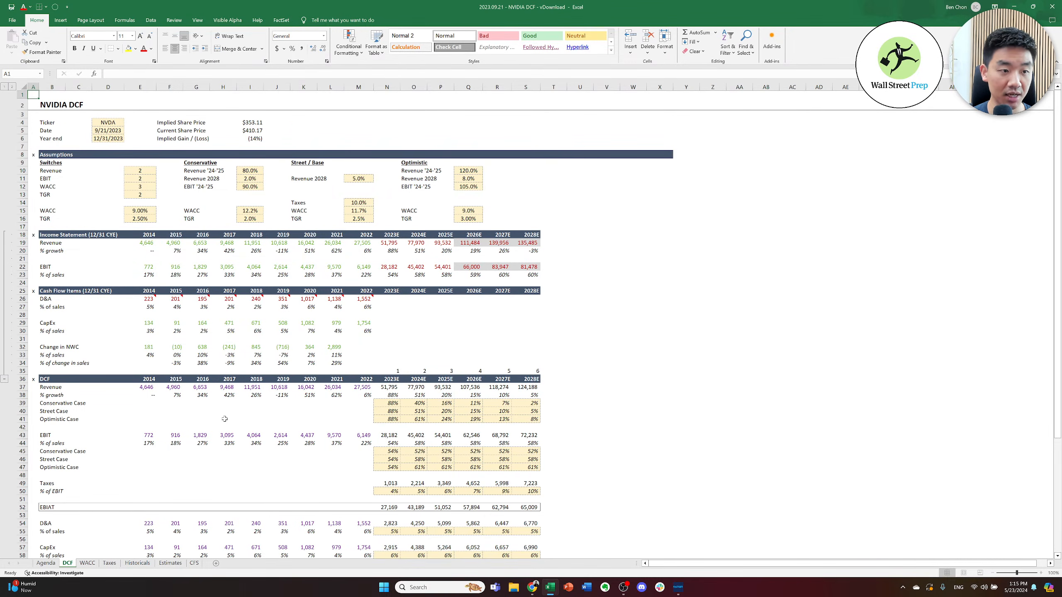
- Look over the old DCF's Assumptions section and inspect the 2023E and 2024E revenue projections in row 37
{"action": "key", "text": "Down"}
{"action": "key", "text": "Right"}
{"action": "key", "text": "Right"}
{"action": "key", "text": "Down"}
{"action": "key", "text": "Down"}
{"action": "key", "text": "Down"}
{"action": "key", "text": "Down"}
{"action": "key", "text": "Down"}
{"action": "key", "text": "Down"}
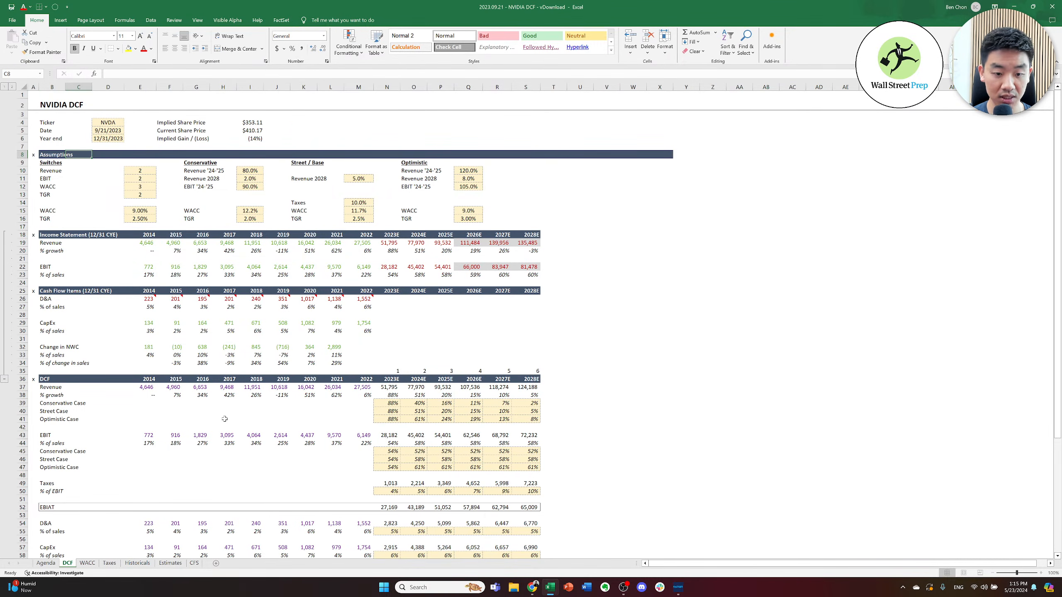
{"action": "left_click", "coordinate": [389, 389]}
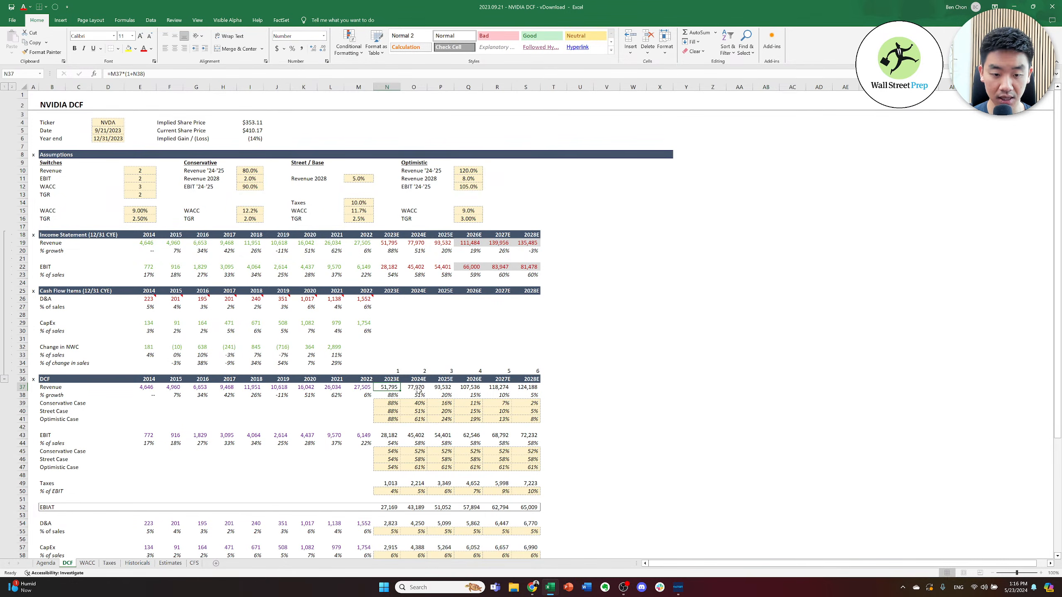
{"action": "left_click", "coordinate": [419, 388]}
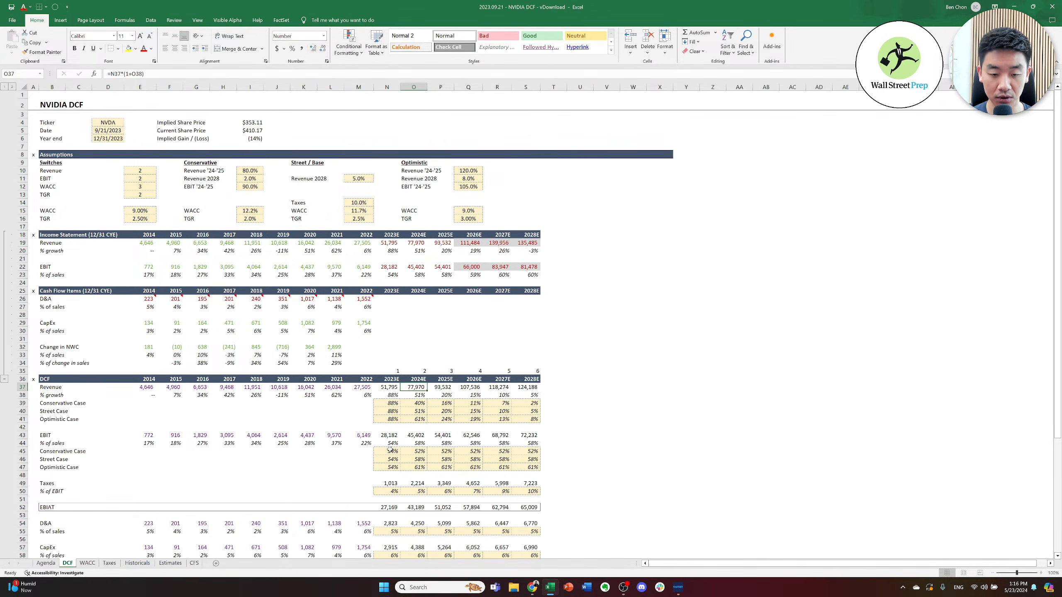
- Switch to the 2024.05.22 - NVIDIA DCF workbook and open its Estimates sheet
{"action": "key", "text": "ctrl+Tab"}
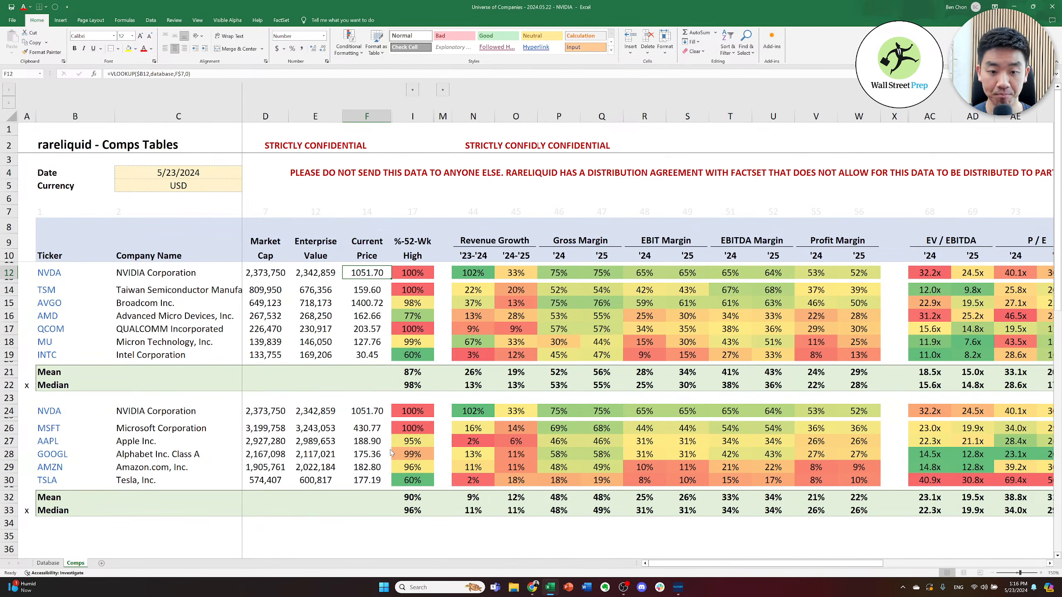
{"action": "key", "text": "alt+Tab"}
{"action": "key", "text": "alt+Tab"}
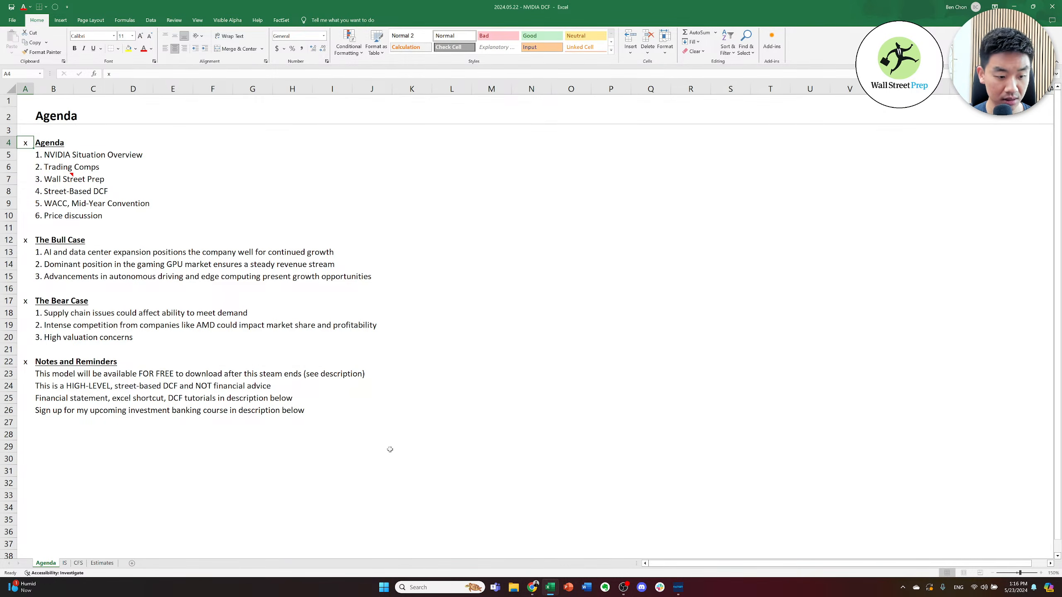
{"action": "key", "text": "ctrl+Page_Down"}
{"action": "key", "text": "ctrl+Page_Down"}
{"action": "key", "text": "ctrl+Page_Down"}
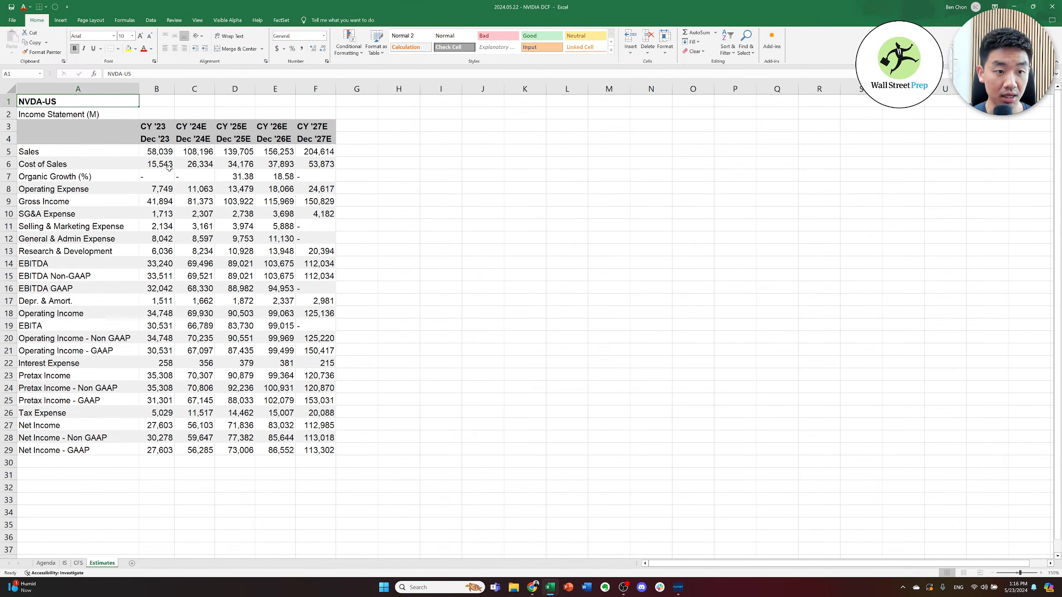
- Examine the CY '23 and CY '24E sales in row 5 of the Estimates sheet
{"action": "left_click", "coordinate": [157, 151]}
{"action": "left_click", "coordinate": [204, 148]}
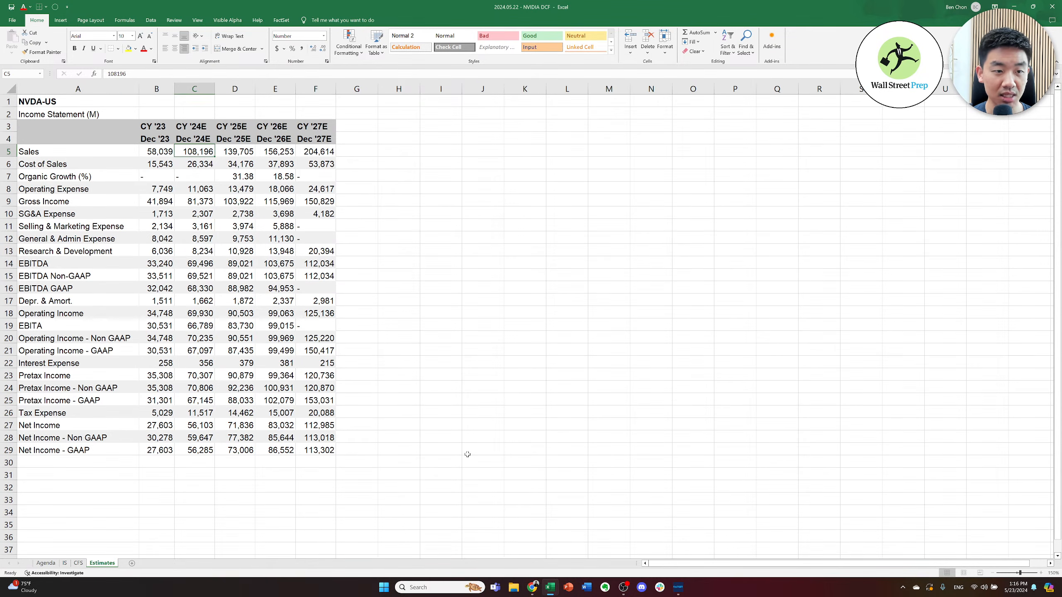
{"action": "key", "text": "Left"}
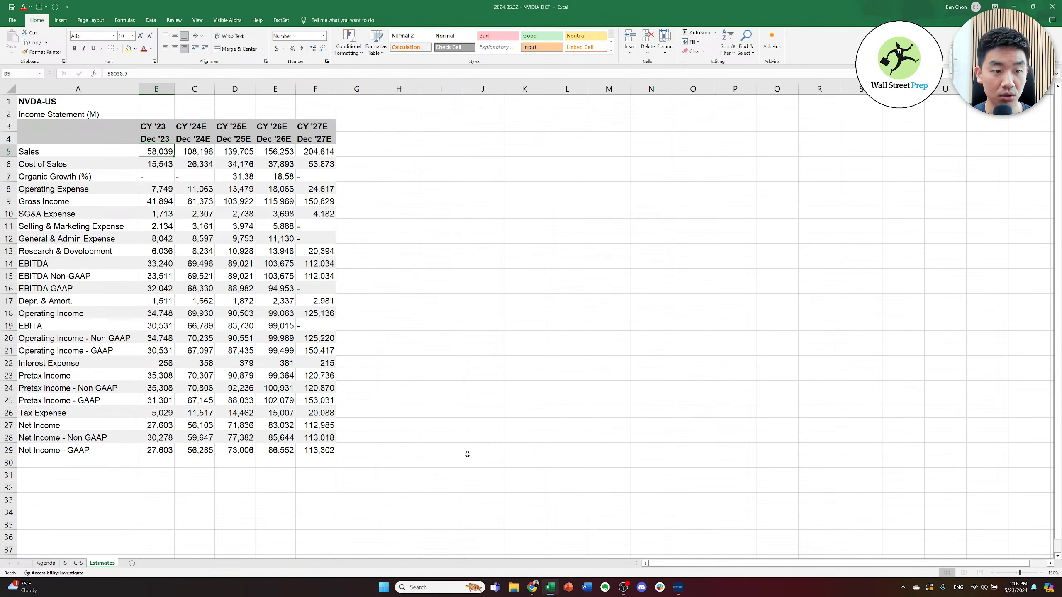
- Compare the 2023E revenue in the 2023 DCF workbook with CY '23 sales in the new Estimates sheet
{"action": "key", "text": "alt+Tab"}
{"action": "key", "text": "alt+Tab"}
{"action": "key", "text": "alt+shift+Tab"}
{"action": "key", "text": "alt+Tab"}
{"action": "key", "text": "Left"}
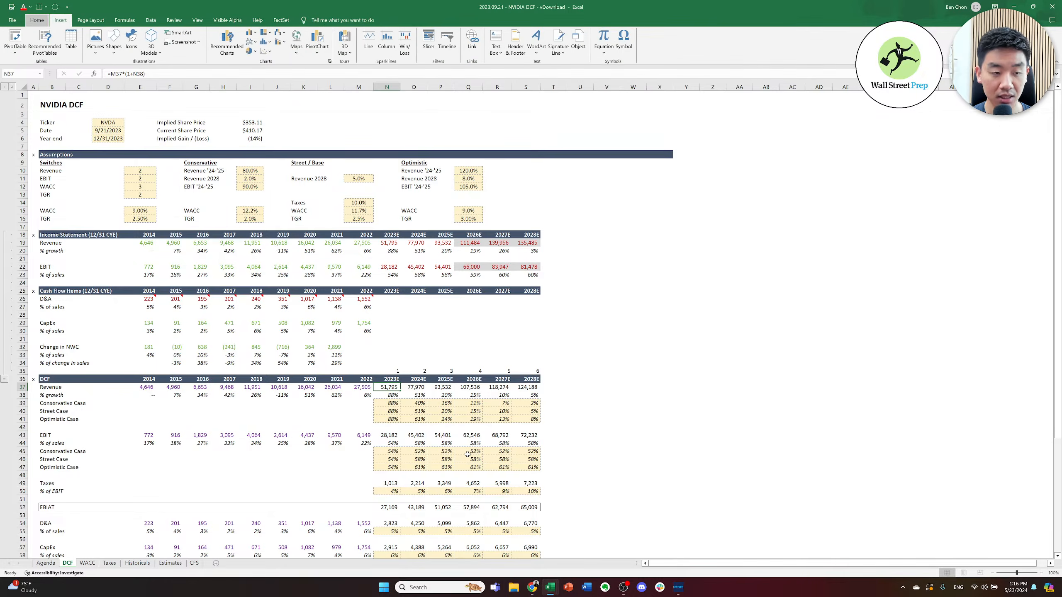
{"action": "key", "text": "alt+Tab"}
{"action": "key", "text": "Left"}
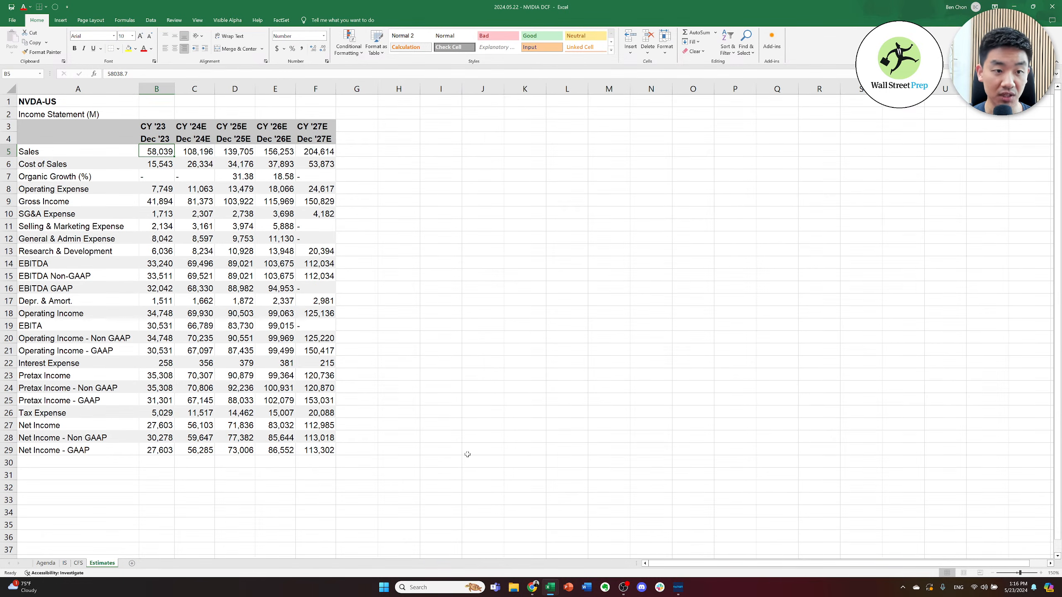
- Select the CY '24E sales in C5 of the Estimates sheet and switch to FactSet
{"action": "key", "text": "Right"}
{"action": "key", "text": "alt+Tab"}
{"action": "key", "text": "alt+Tab"}
{"action": "key", "text": "alt+Tab"}
{"action": "key", "text": "alt+Tab"}
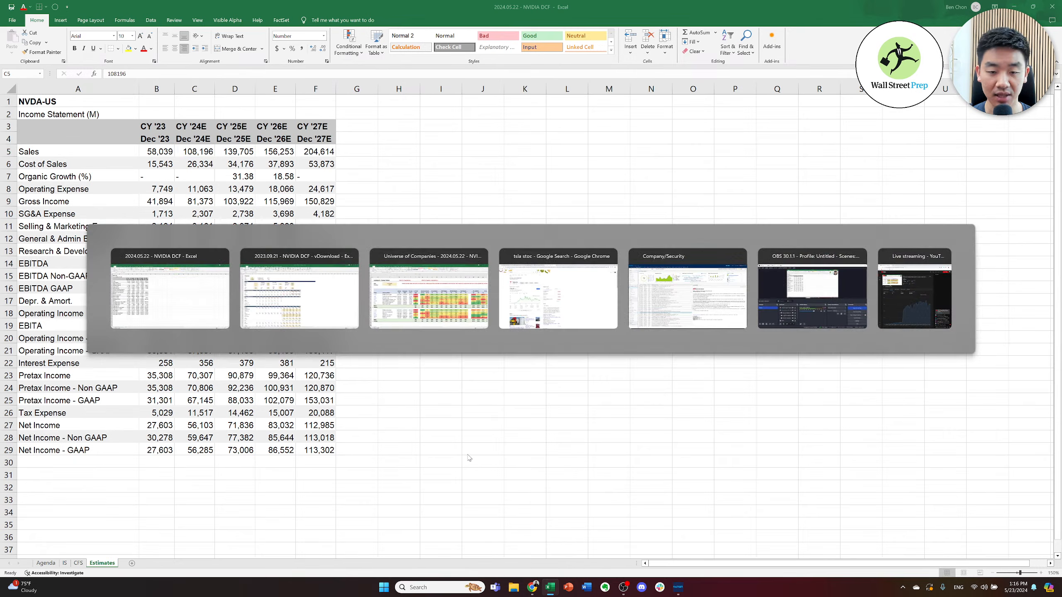
{"action": "key", "text": "alt+shift+Tab"}
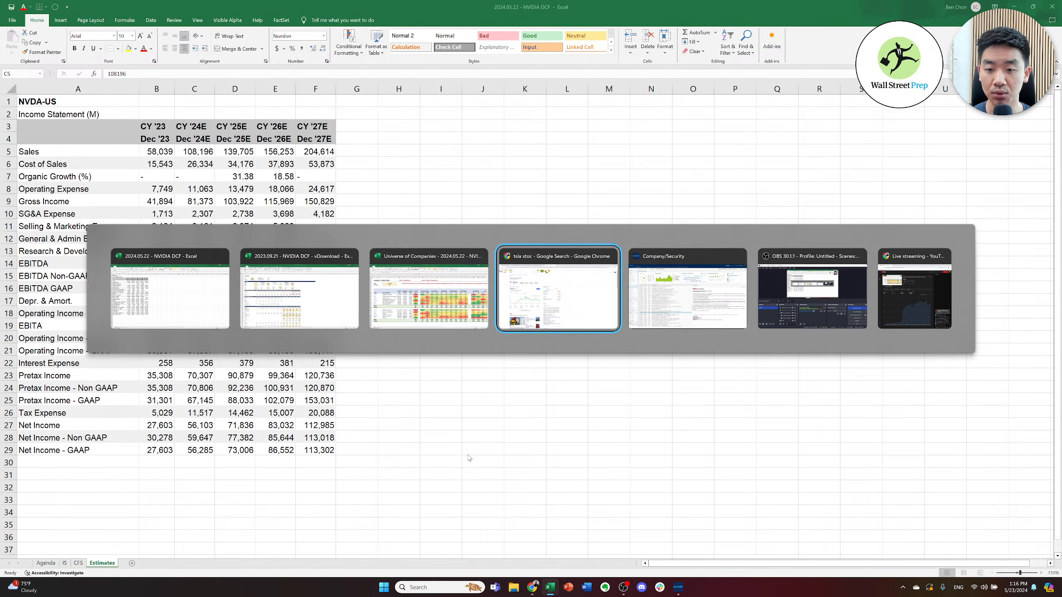
{"action": "key", "text": "alt+Tab"}
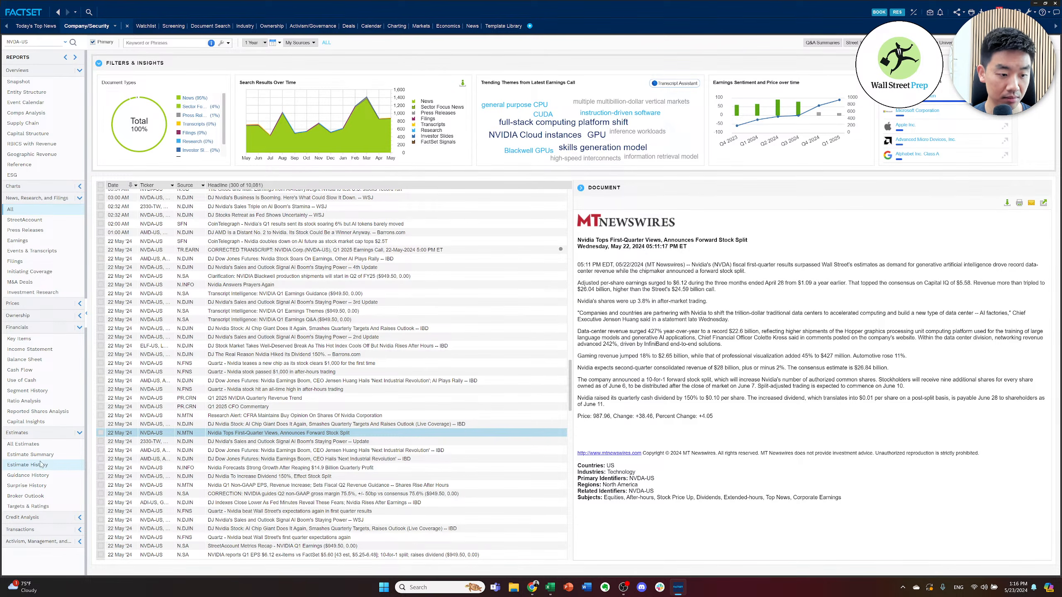
- Open NVIDIA's All Estimates report in FactSet and cross-check its sales against the workbook's Estimates sheet
{"action": "left_click", "coordinate": [31, 444]}
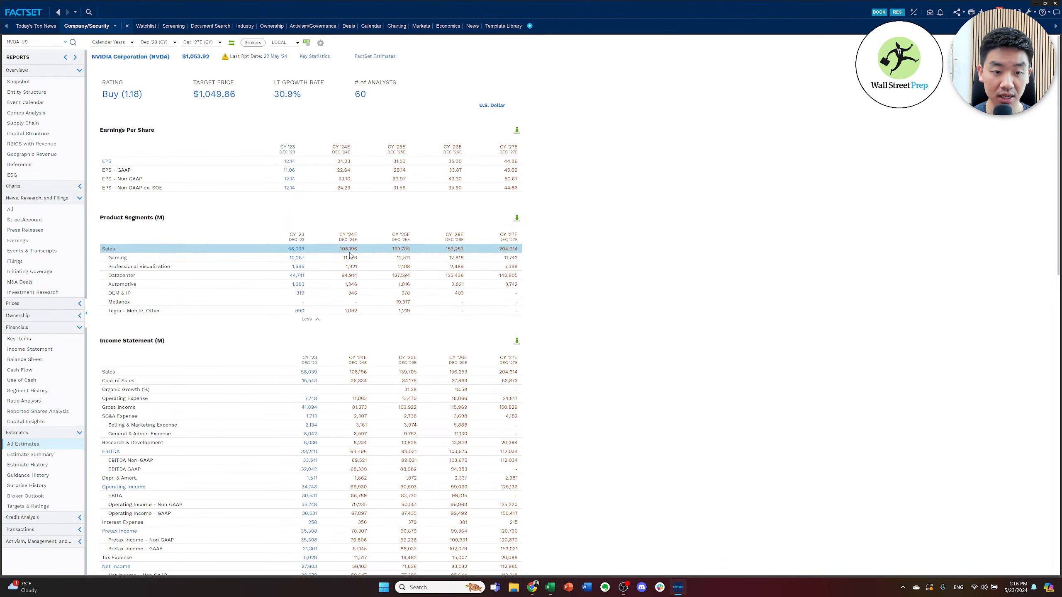
{"action": "key", "text": "alt+Tab"}
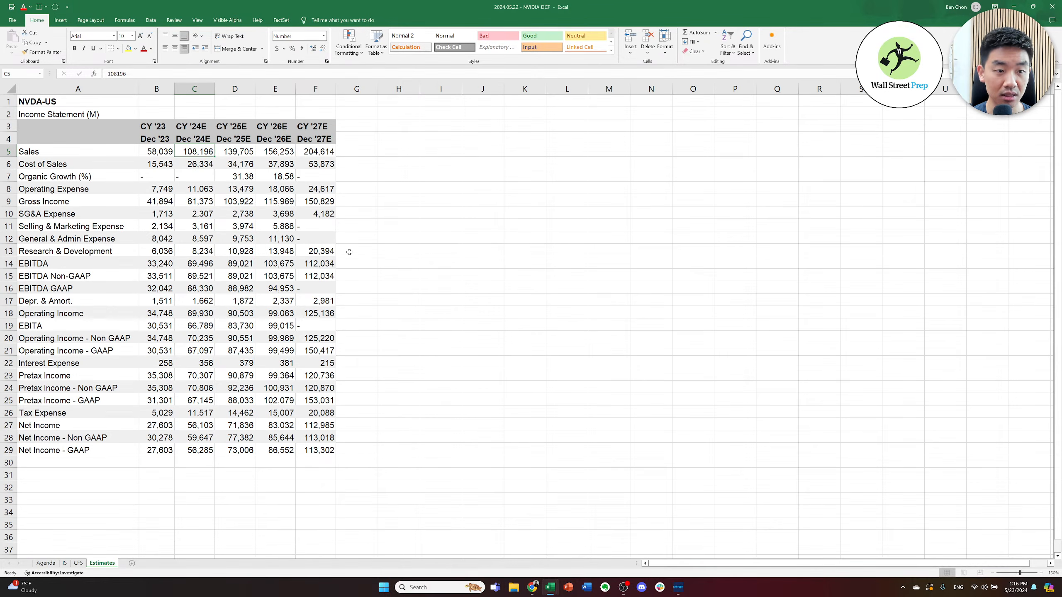
{"action": "key", "text": "alt+Tab"}
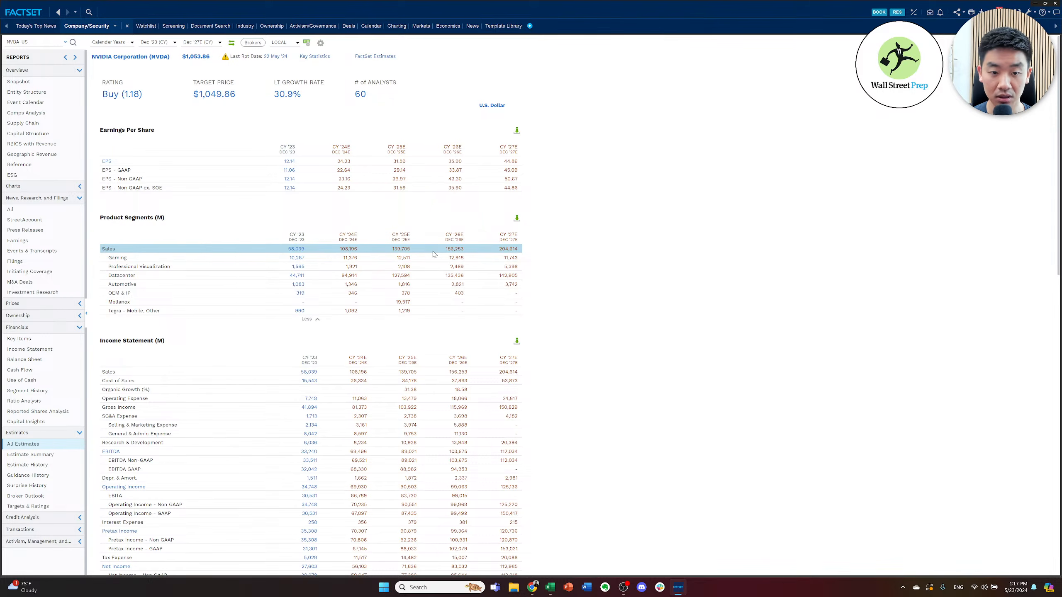
- Return to the Estimates sheet and review the sales estimates from CY '25E to CY '27E
{"action": "key", "text": "alt+Tab"}
{"action": "key", "text": "Right"}
{"action": "key", "text": "Right"}
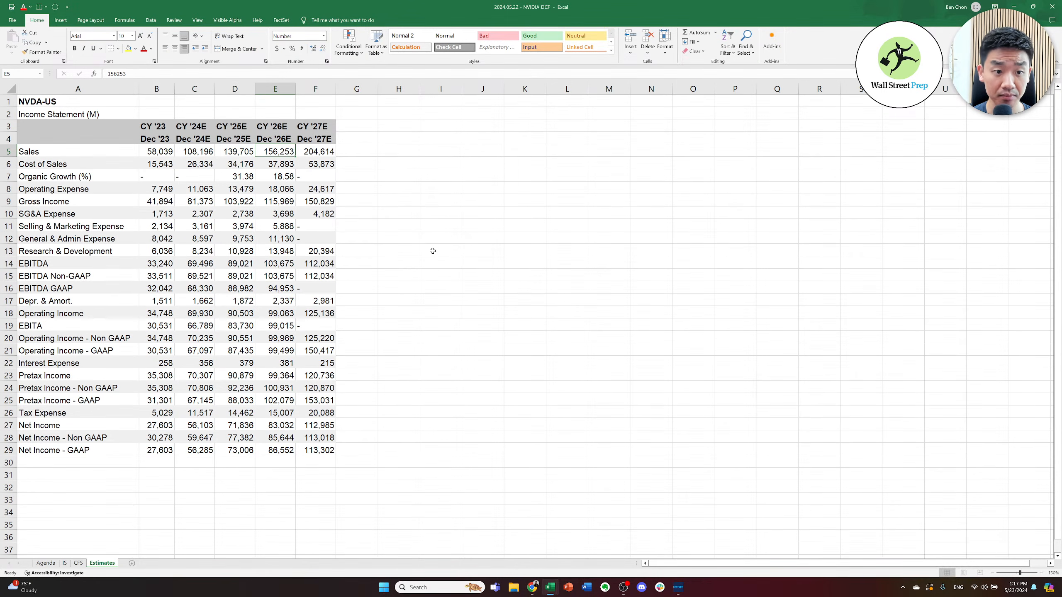
{"action": "key", "text": "Left"}
{"action": "key", "text": "Right"}
{"action": "key", "text": "Right"}
{"action": "key", "text": "Left"}
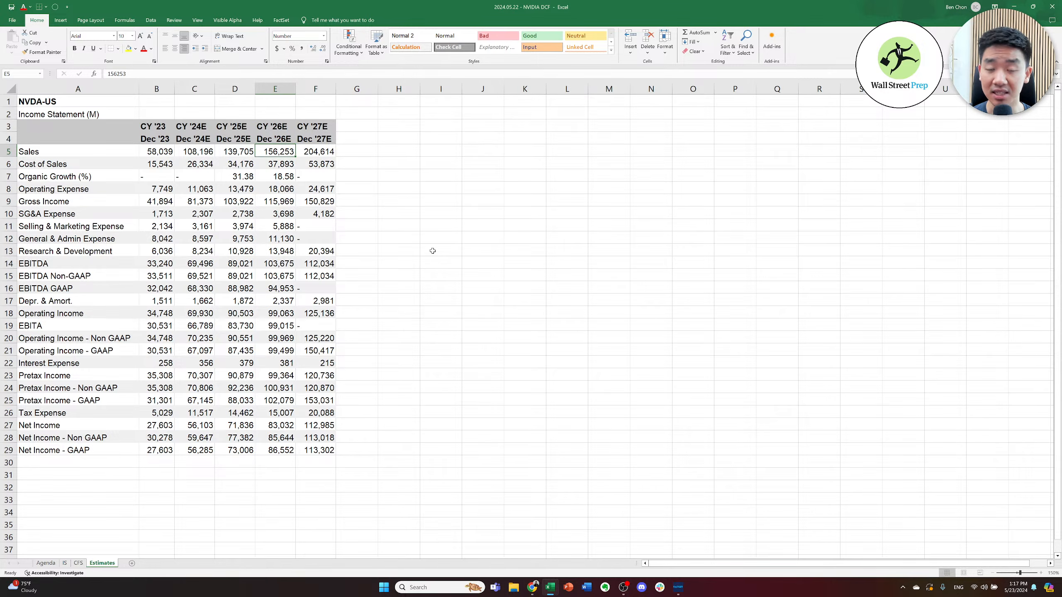
- Compare the CY '24E and CY '25E sales in row 5 of the Estimates sheet
{"action": "key", "text": "Left"}
{"action": "key", "text": "Left"}
{"action": "key", "text": "Left"}
{"action": "key", "text": "Right"}
{"action": "key", "text": "Right"}
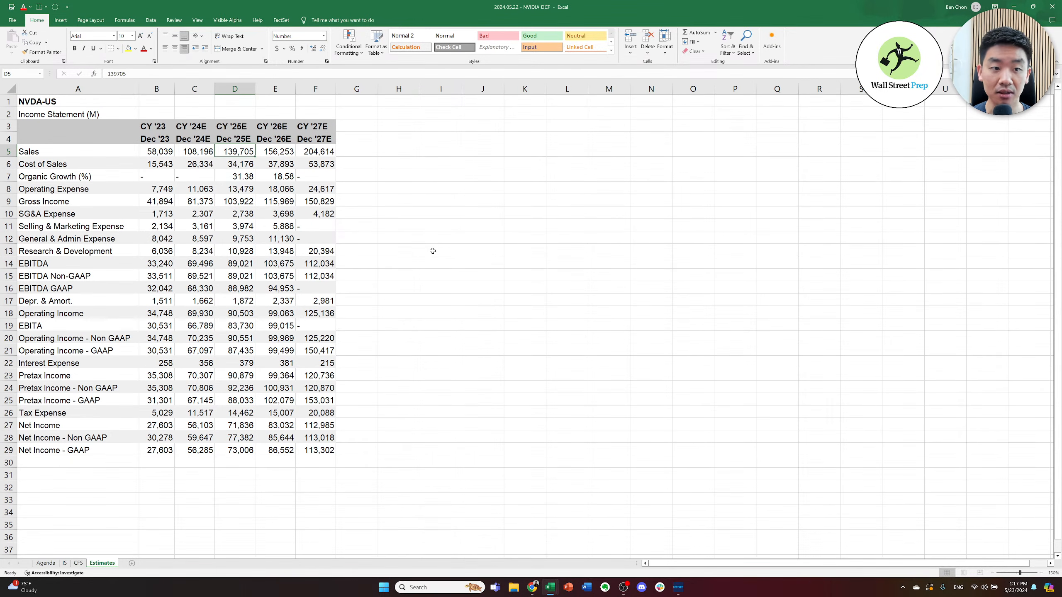
{"action": "key", "text": "Left"}
- Switch to FactSet, open NVIDIA's Broker Outlook report and set its period to Jan '25E
{"action": "key", "text": "alt+Tab"}
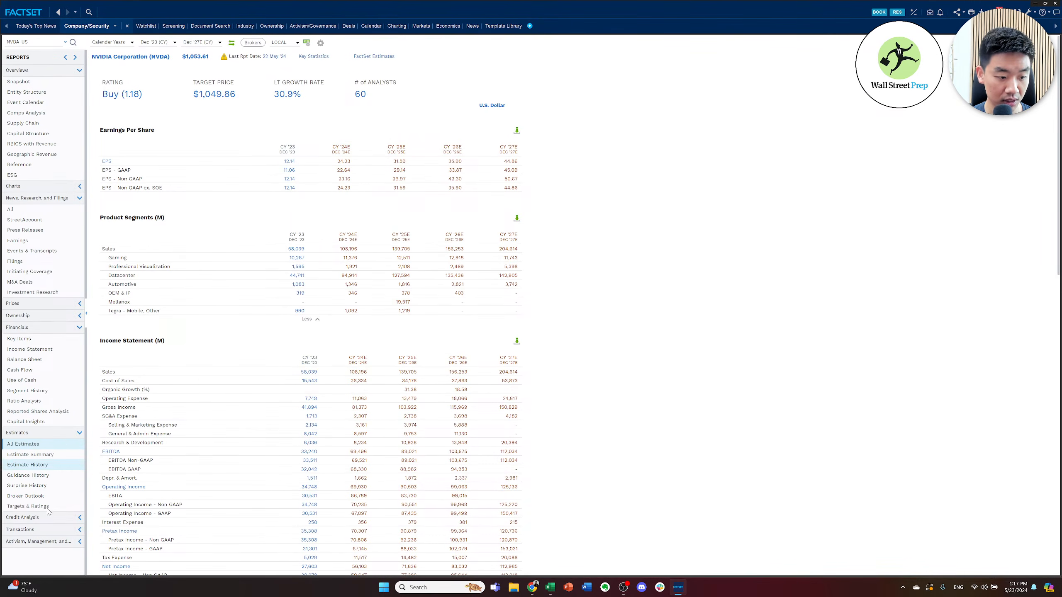
{"action": "left_click", "coordinate": [30, 496]}
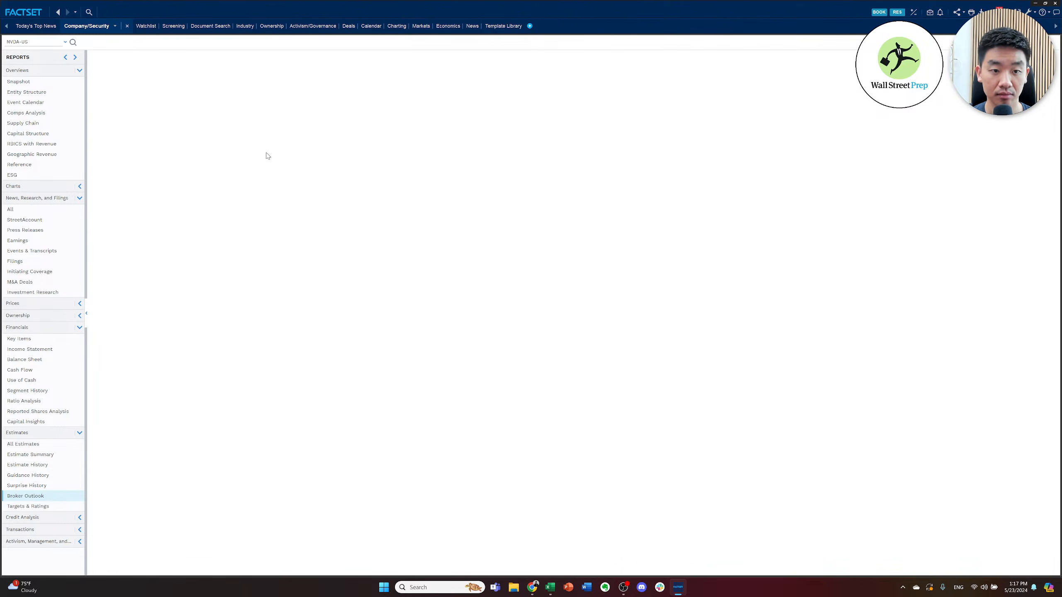
{"action": "key", "text": "alt+Tab"}
{"action": "key", "text": "alt+shift+Tab"}
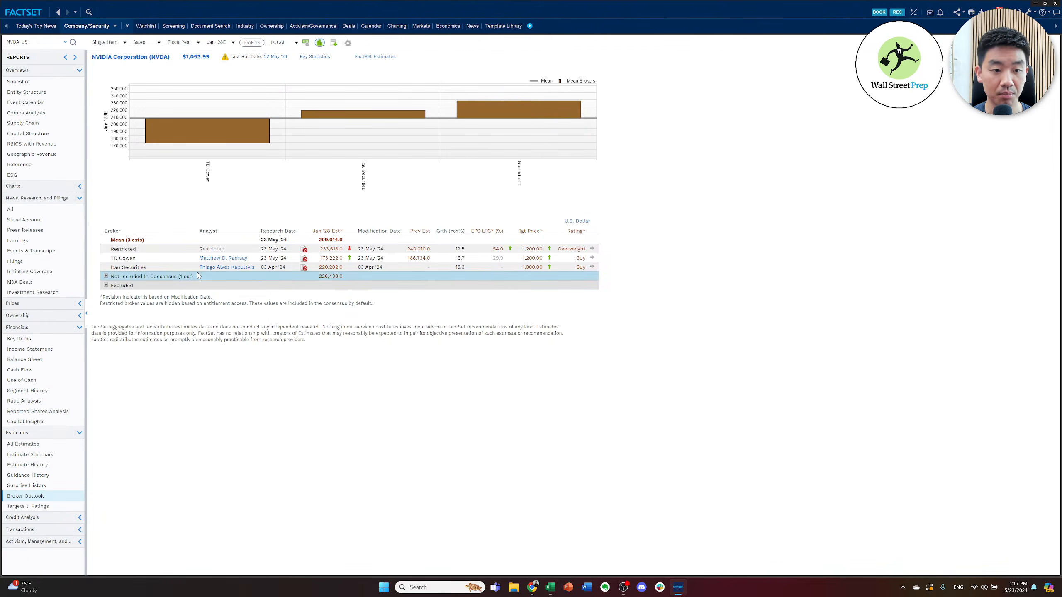
{"action": "left_click", "coordinate": [210, 45]}
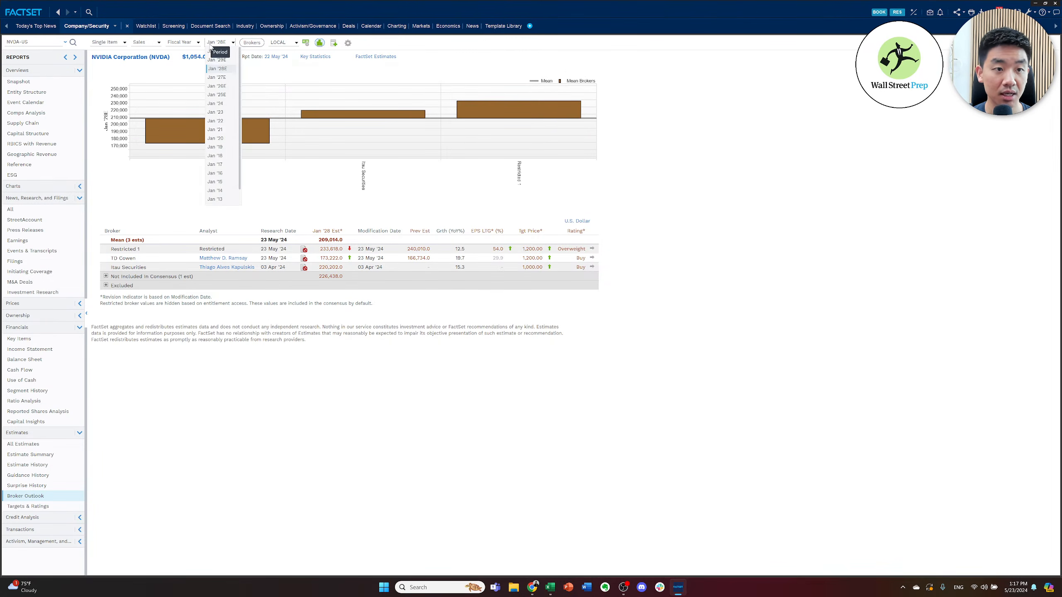
{"action": "left_click", "coordinate": [220, 96]}
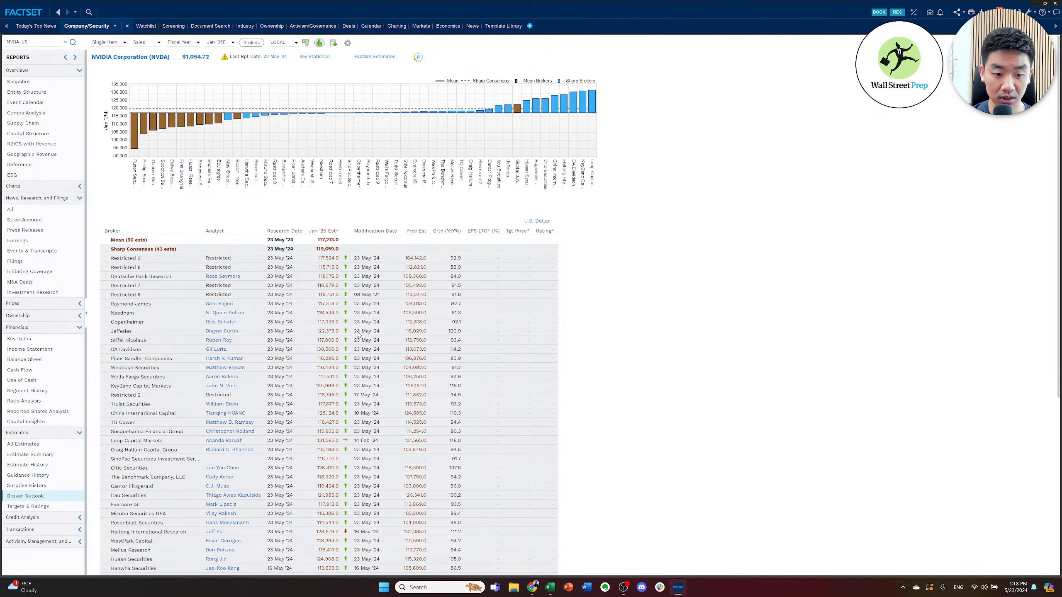
- Examine the individual brokers' Jan '25E sales estimates, modification dates and previous estimates in the Broker Outlook table
{"action": "left_click", "coordinate": [370, 287]}
{"action": "left_click", "coordinate": [378, 333]}
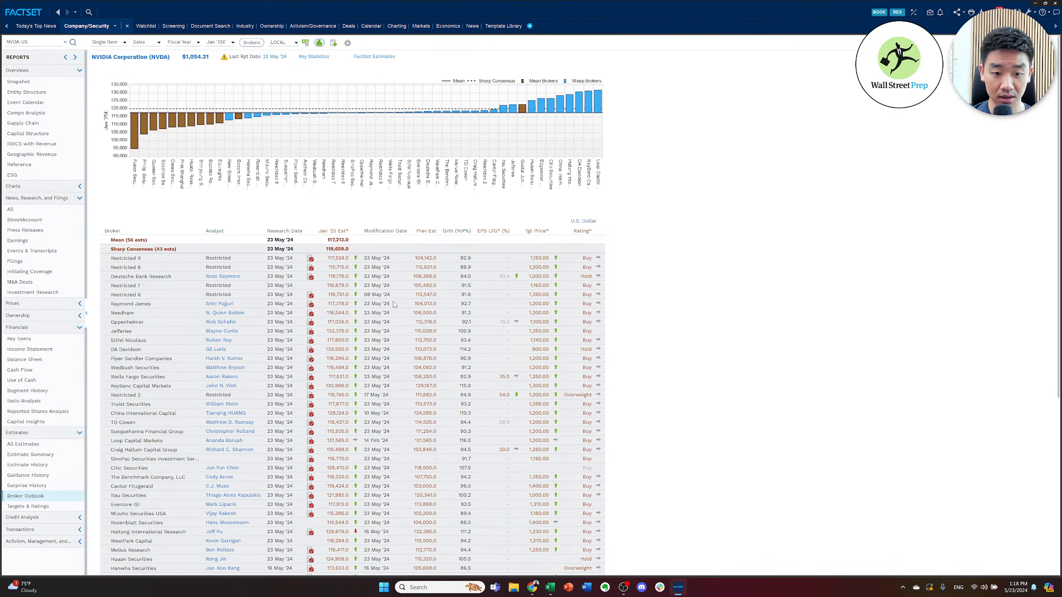
{"action": "scroll", "coordinate": [388, 303], "scroll_direction": "down", "scroll_amount": 3}
{"action": "scroll", "coordinate": [377, 298], "scroll_direction": "down", "scroll_amount": 3}
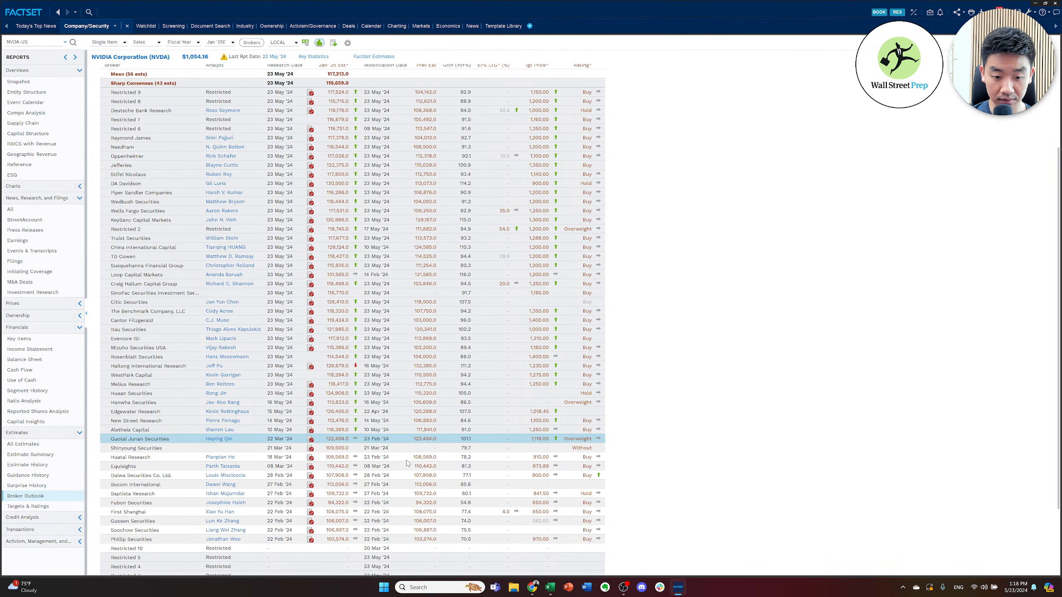
{"action": "scroll", "coordinate": [414, 485], "scroll_direction": "up", "scroll_amount": 2}
{"action": "scroll", "coordinate": [417, 491], "scroll_direction": "up", "scroll_amount": 1}
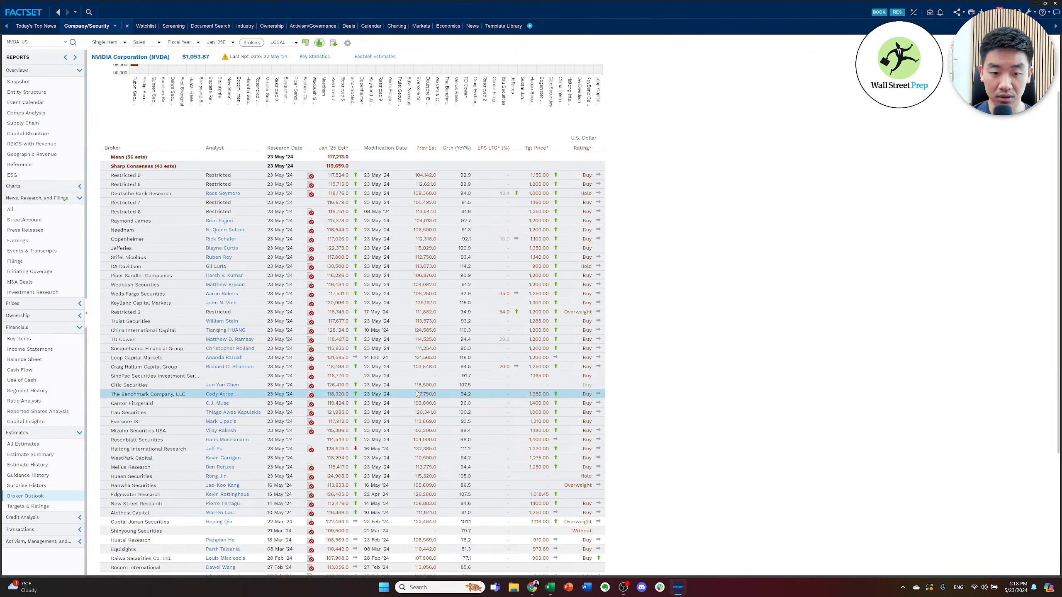
{"action": "scroll", "coordinate": [418, 347], "scroll_direction": "up", "scroll_amount": 1}
{"action": "scroll", "coordinate": [405, 368], "scroll_direction": "up", "scroll_amount": 1}
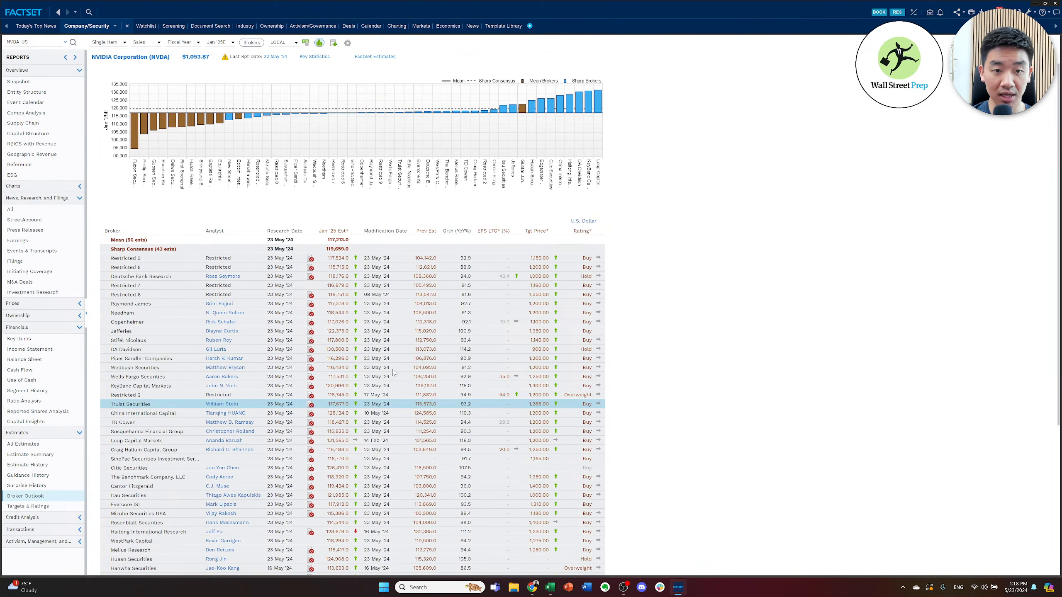
{"action": "scroll", "coordinate": [393, 368], "scroll_direction": "down", "scroll_amount": 1}
{"action": "scroll", "coordinate": [401, 238], "scroll_direction": "down", "scroll_amount": 1}
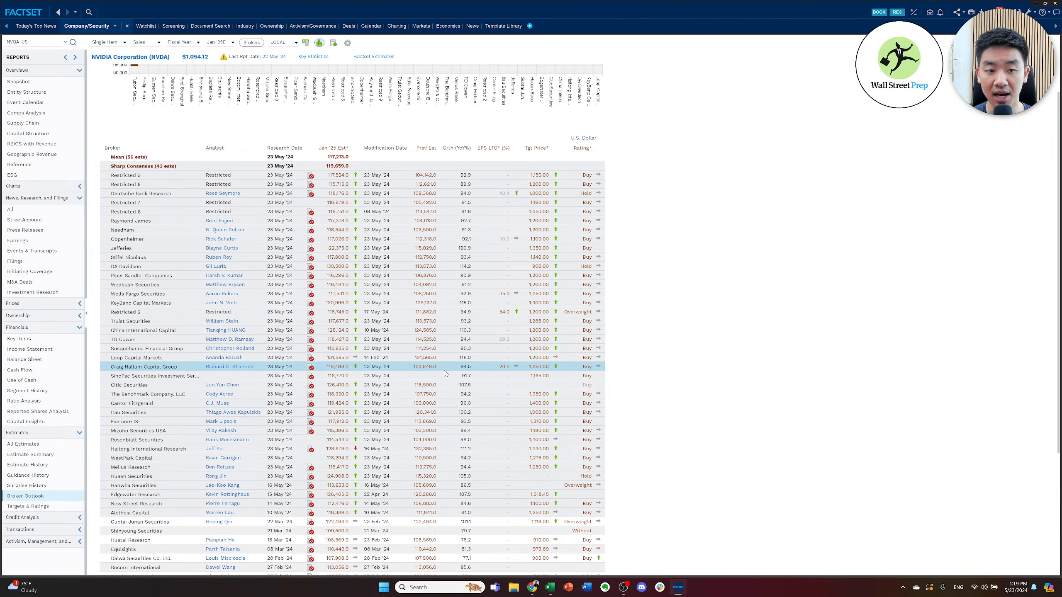
{"action": "left_click", "coordinate": [408, 203]}
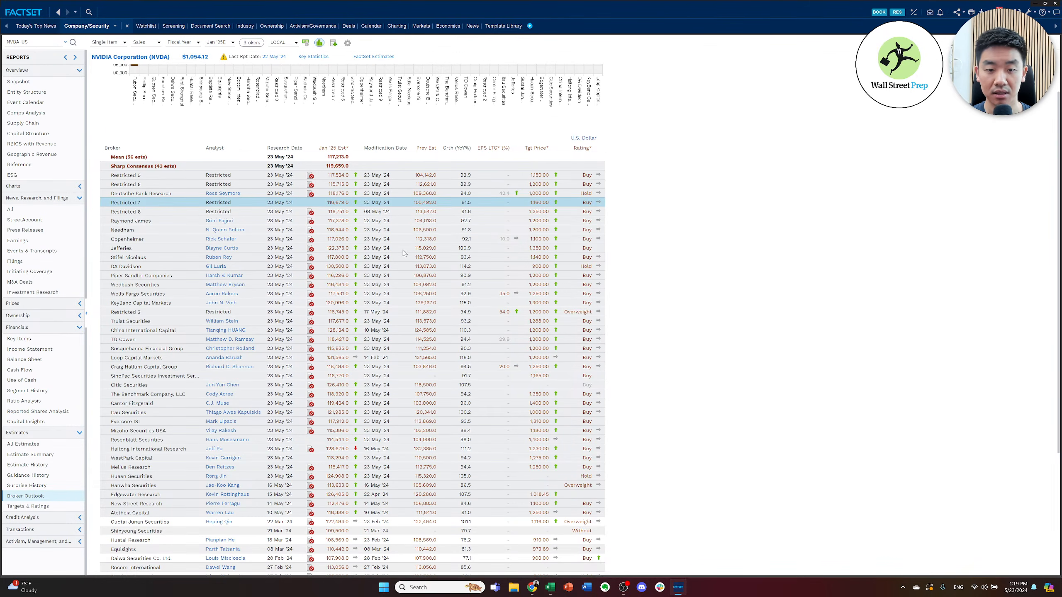
{"action": "scroll", "coordinate": [408, 204], "scroll_direction": "up", "scroll_amount": 2}
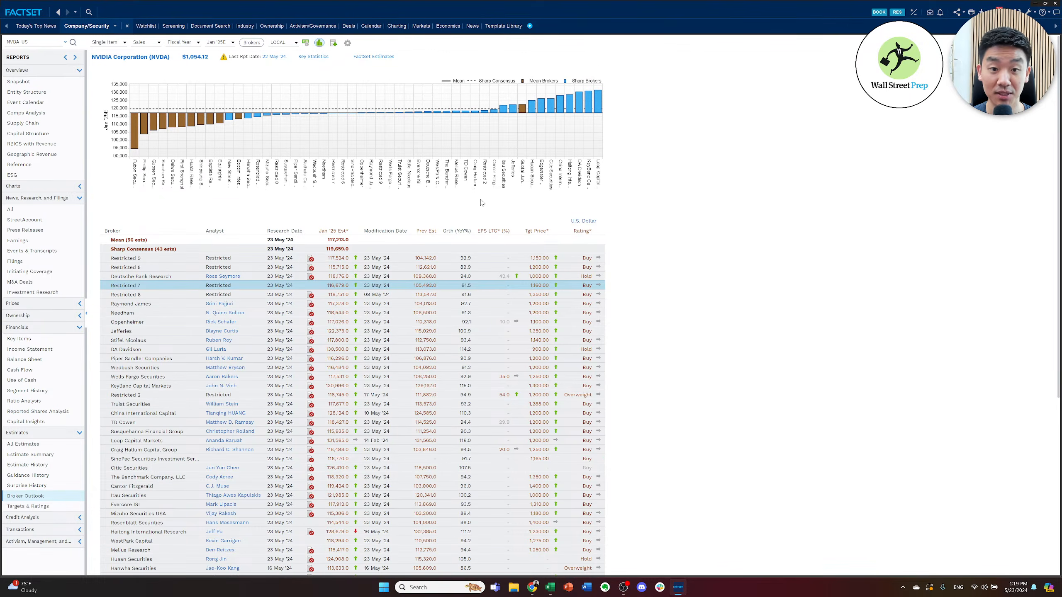
- Review the brokers' target prices for NVIDIA down the Broker Outlook table
{"action": "key", "text": "alt+Tab"}
{"action": "key", "text": "alt+Tab"}
{"action": "key", "text": "alt+shift+Tab"}
{"action": "key", "text": "alt+shift+Tab"}
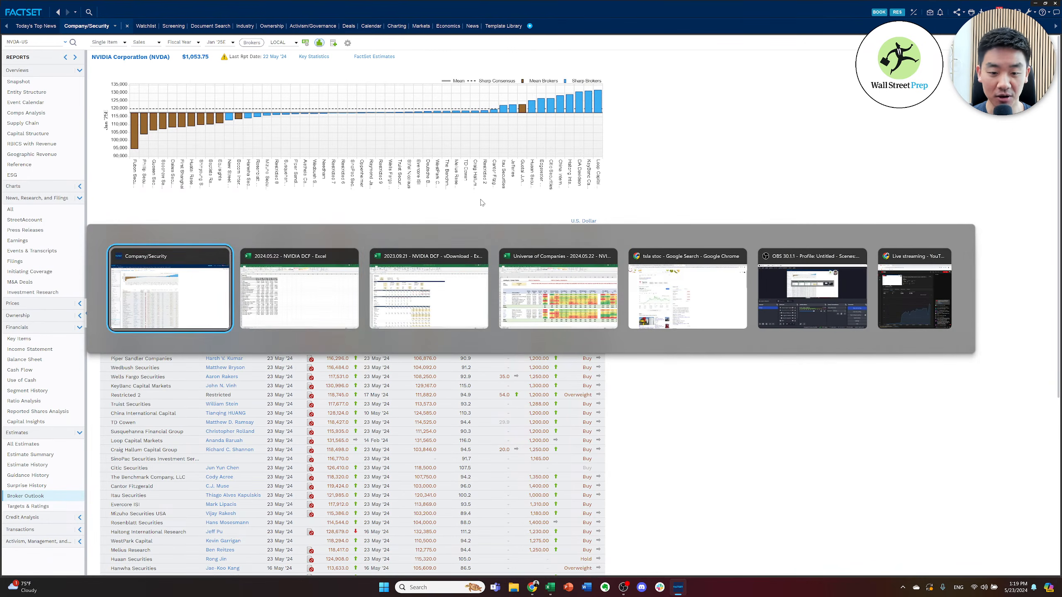
{"action": "left_click", "coordinate": [562, 341]}
{"action": "left_click", "coordinate": [532, 331]}
{"action": "left_click", "coordinate": [530, 248]}
{"action": "left_click", "coordinate": [533, 258]}
{"action": "left_click", "coordinate": [541, 322]}
{"action": "left_click", "coordinate": [545, 395]}
{"action": "left_click", "coordinate": [540, 422]}
{"action": "left_click", "coordinate": [537, 442]}
{"action": "left_click", "coordinate": [540, 513]}
{"action": "left_click", "coordinate": [543, 531]}
{"action": "left_click", "coordinate": [543, 540]}
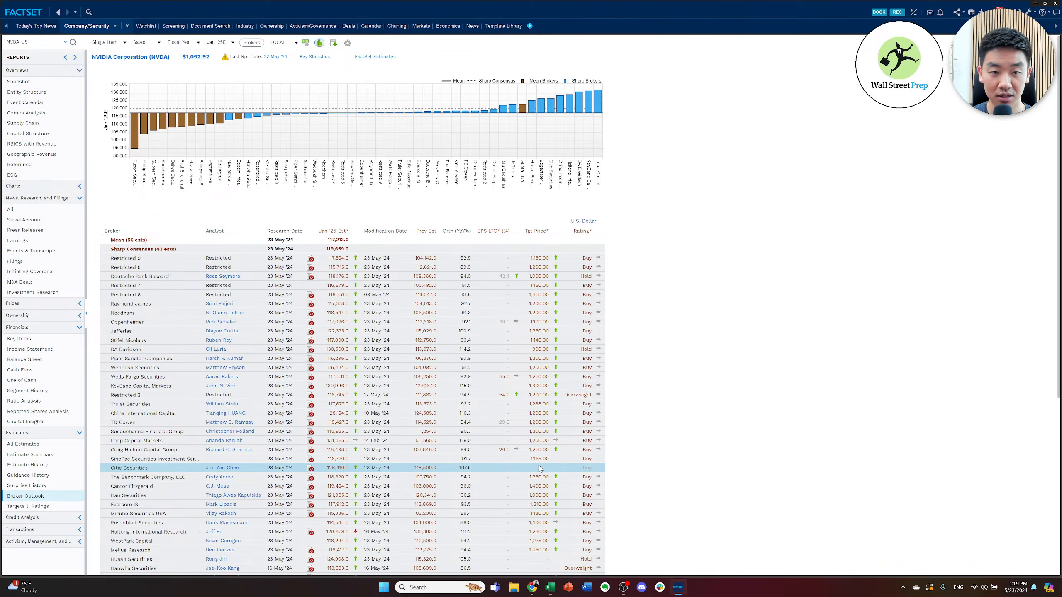
- Return to the NVIDIA DCF workbook and select the Wall Street Prep item in B7 of the Agenda sheet
{"action": "key", "text": "alt+Tab"}
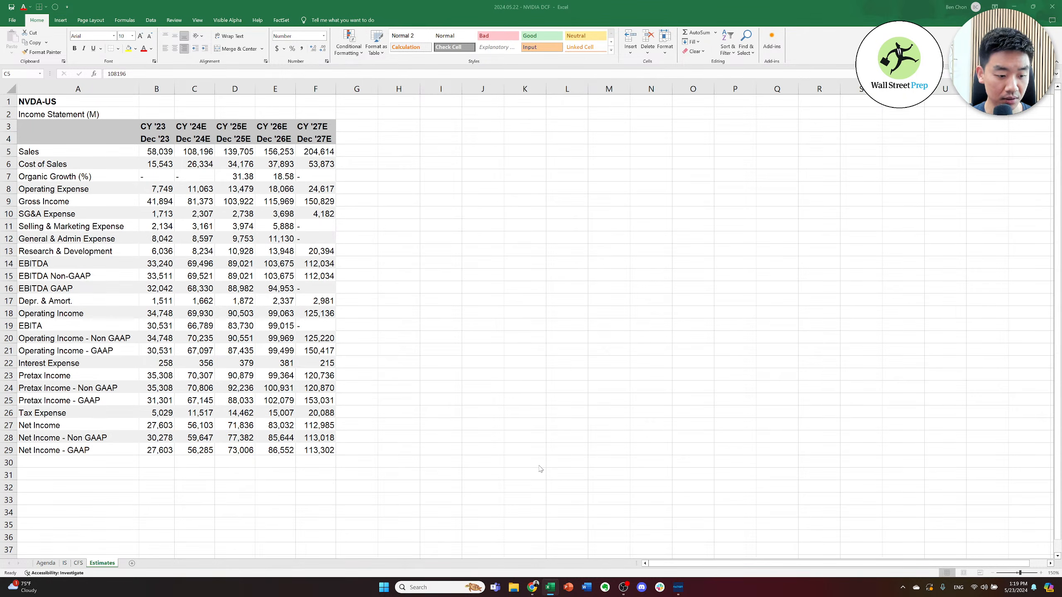
{"action": "key", "text": "ctrl+Page_Up"}
{"action": "key", "text": "ctrl+Page_Up"}
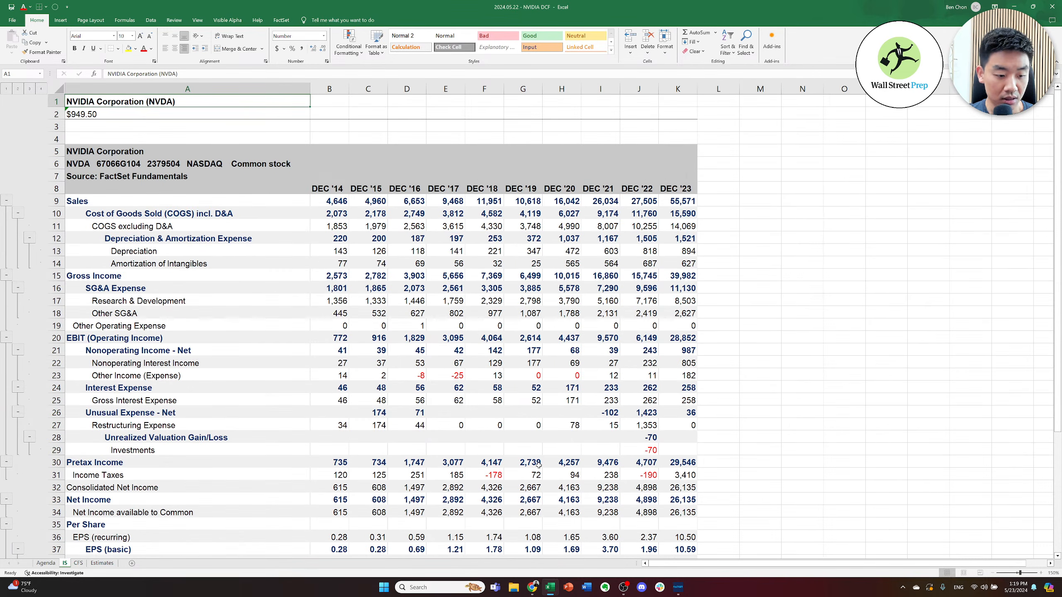
{"action": "key", "text": "ctrl+Page_Up"}
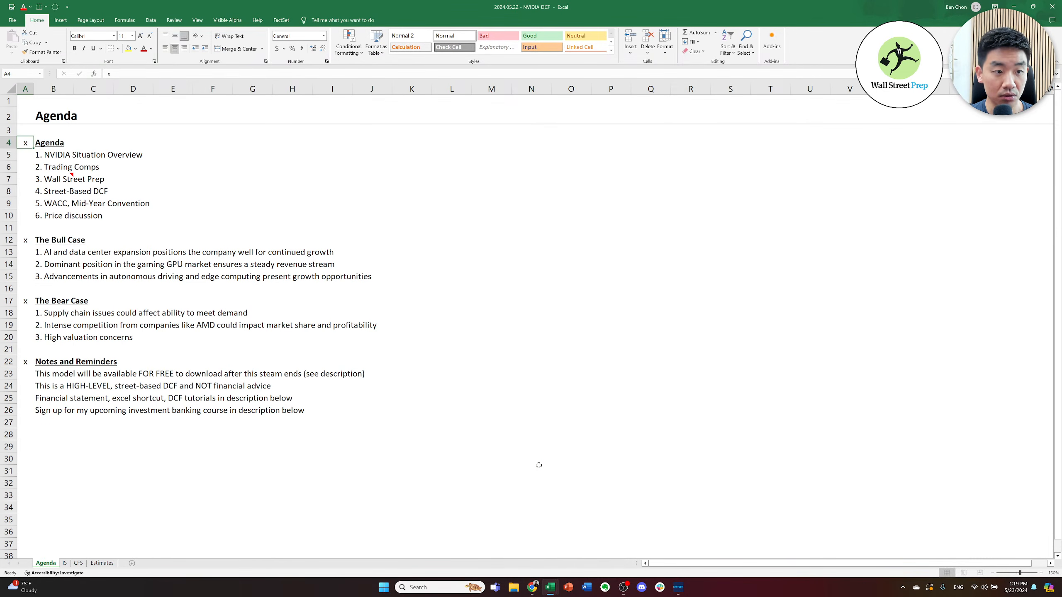
{"action": "key", "text": "Down"}
{"action": "key", "text": "Down"}
{"action": "key", "text": "Down"}
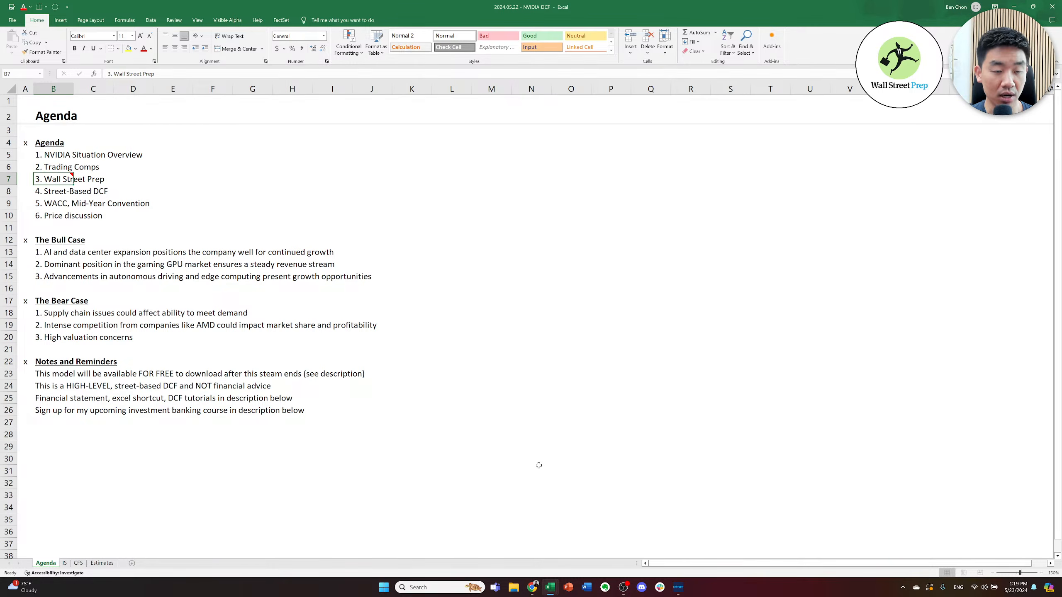
- Switch to Chrome and bring up the Wharton Online Hedge Fund & Buy-Side Investing Certificate Program page
{"action": "key", "text": "alt+Tab"}
{"action": "key", "text": "alt+Tab"}
{"action": "key", "text": "alt+Tab"}
{"action": "key", "text": "alt+Tab"}
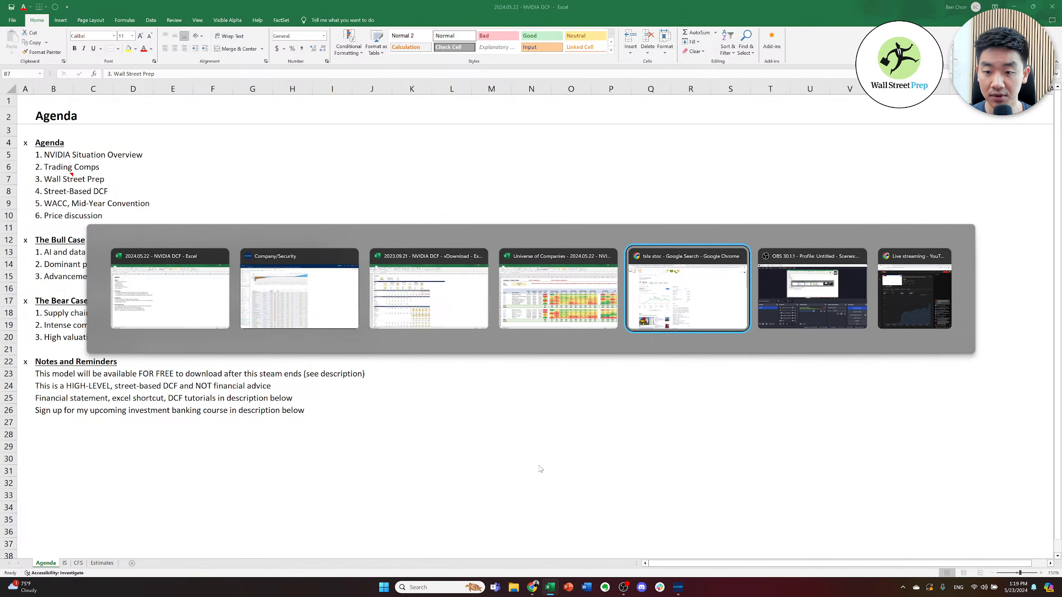
{"action": "key", "text": "ctrl+1"}
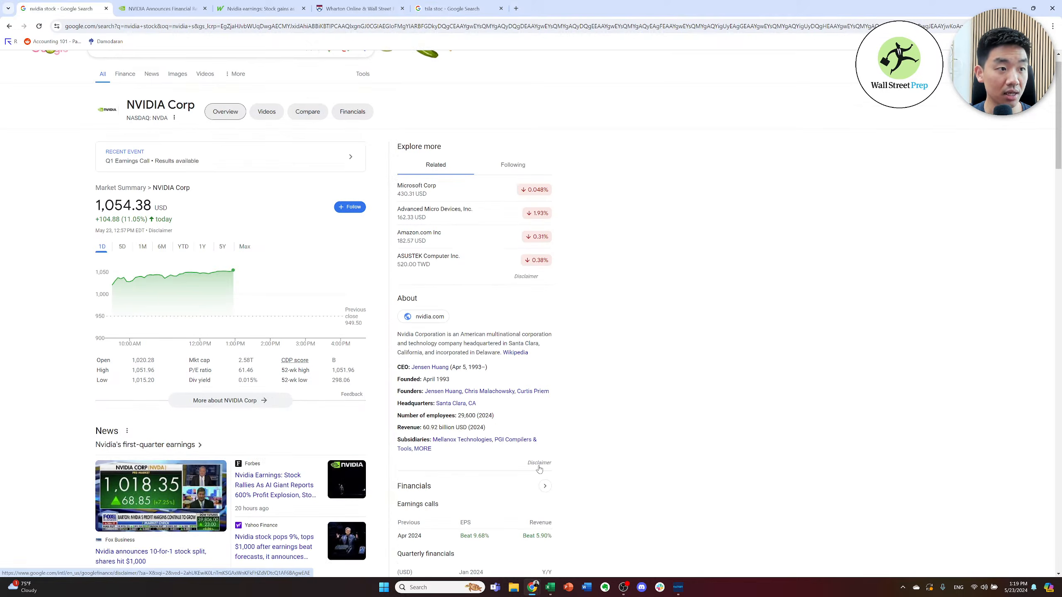
{"action": "key", "text": "ctrl+Tab"}
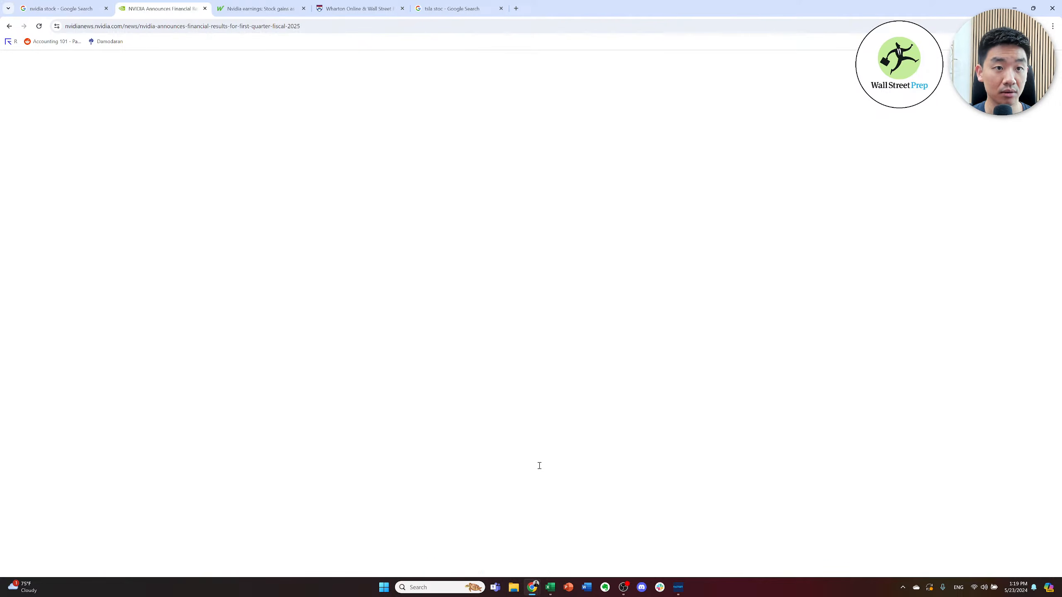
{"action": "key", "text": "ctrl+Tab"}
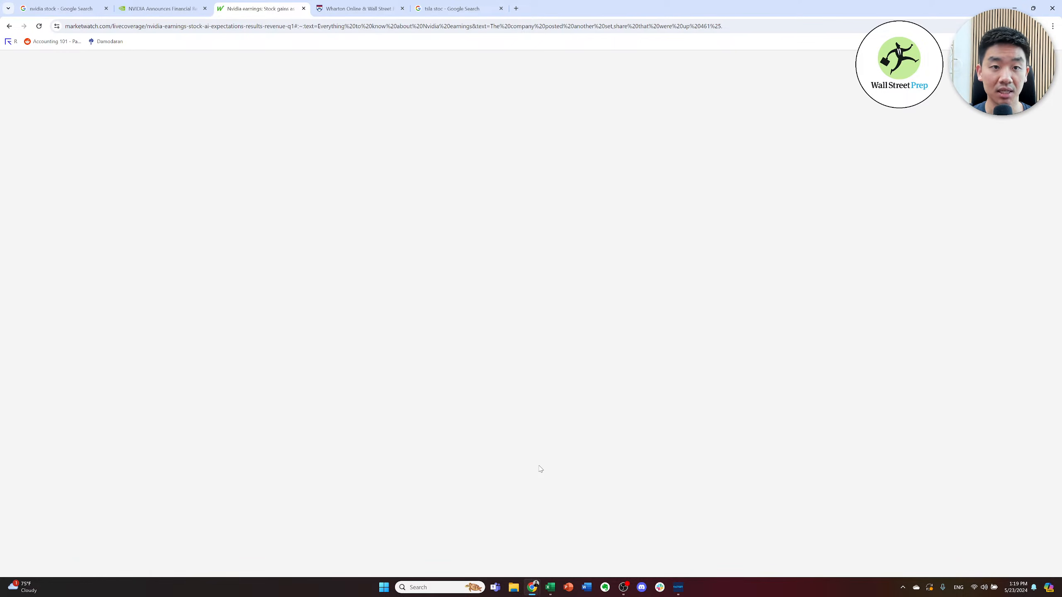
{"action": "key", "text": "ctrl+Tab"}
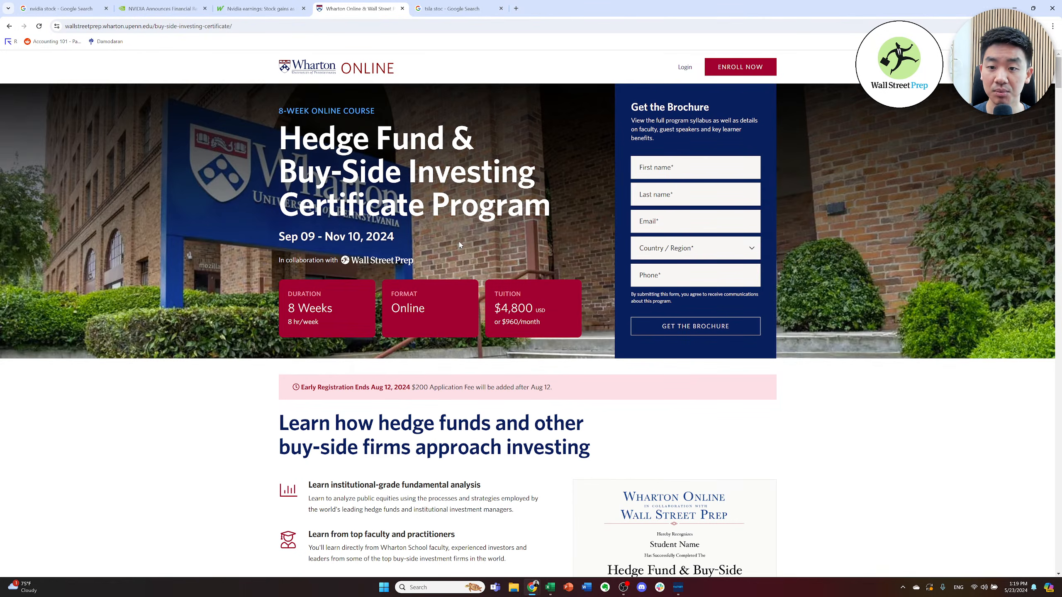
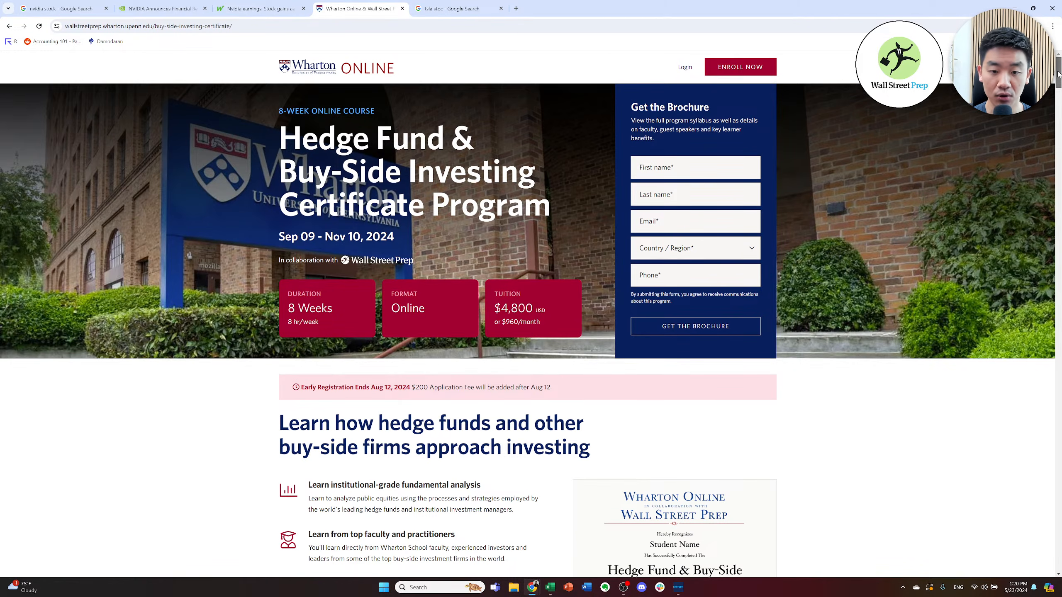
- Look through the certificate program page, covering its speakers, course modules, applicant profile, networking and enrollment sections
{"action": "left_click_drag", "start_coordinate": [1058, 74], "coordinate": [1060, 157]}
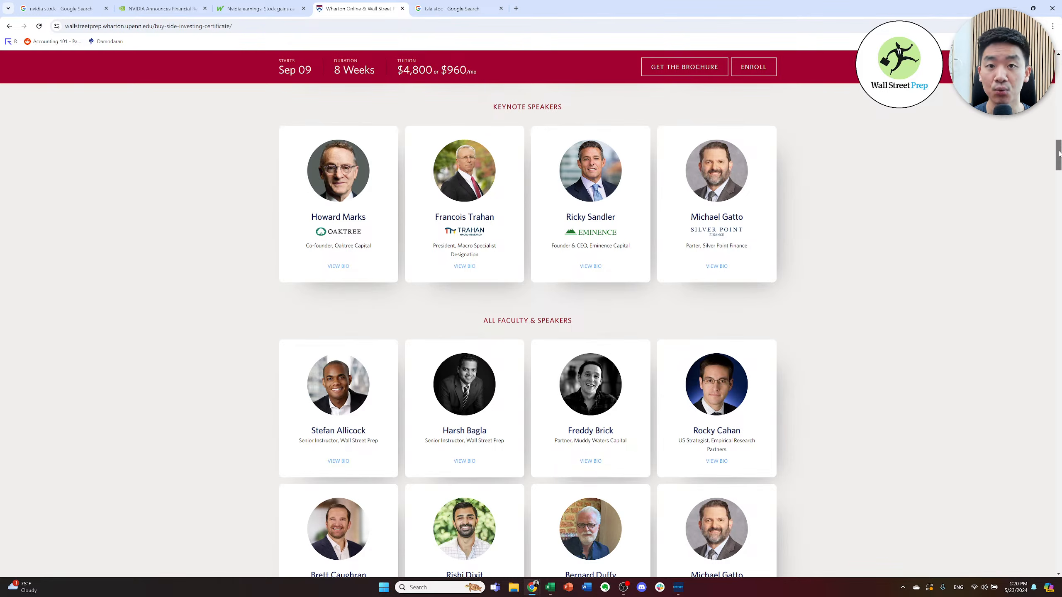
{"action": "left_click_drag", "start_coordinate": [1059, 154], "coordinate": [1060, 299]}
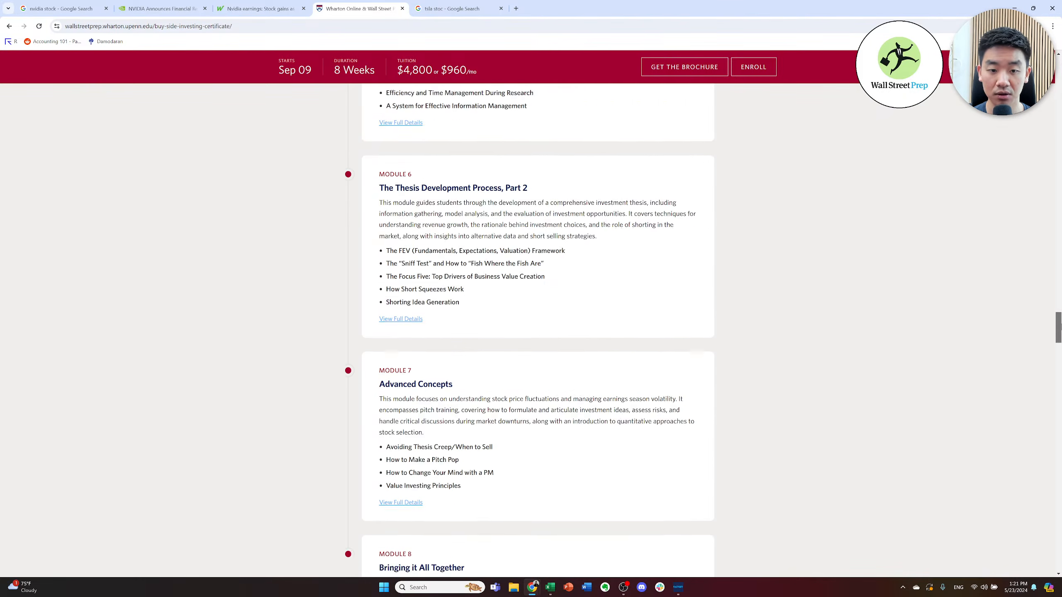
{"action": "left_click_drag", "start_coordinate": [1060, 332], "coordinate": [1060, 360]}
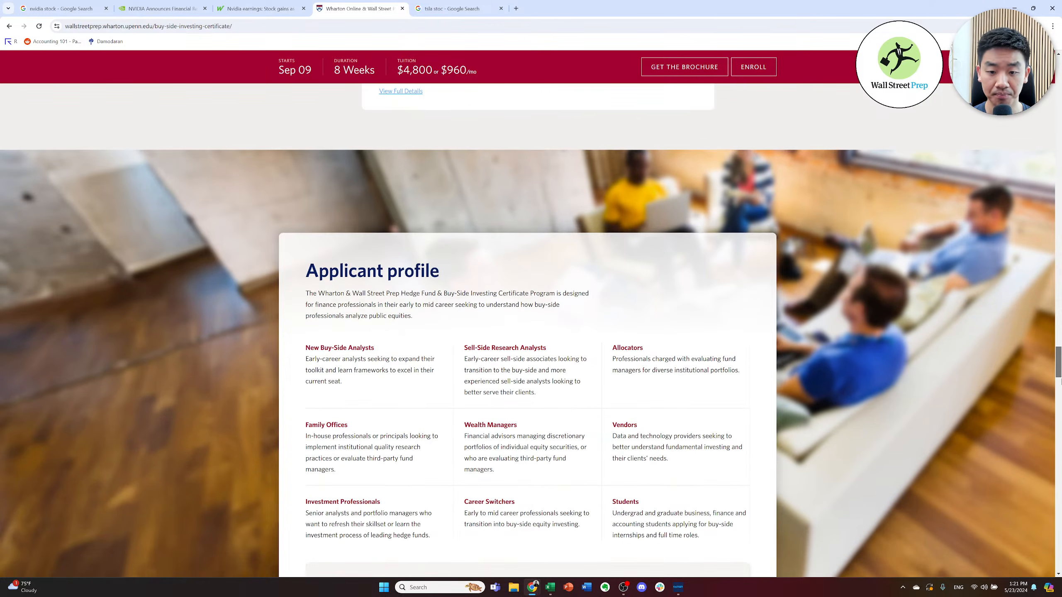
{"action": "left_click", "coordinate": [1061, 381]}
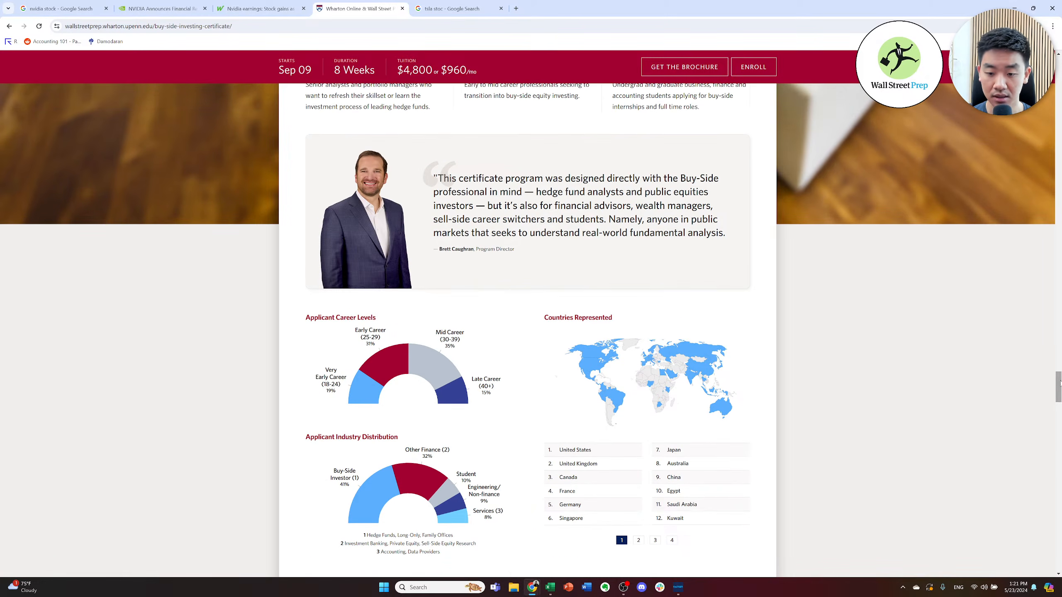
{"action": "left_click", "coordinate": [1061, 406]}
{"action": "left_click_drag", "start_coordinate": [1061, 408], "coordinate": [1060, 461]}
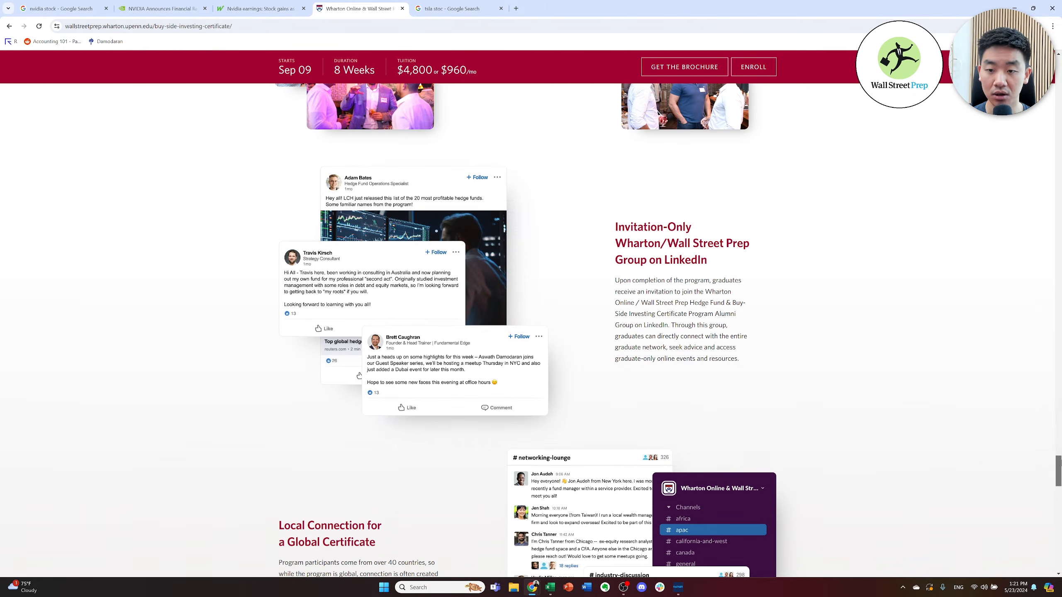
{"action": "left_click_drag", "start_coordinate": [1060, 461], "coordinate": [1060, 496]}
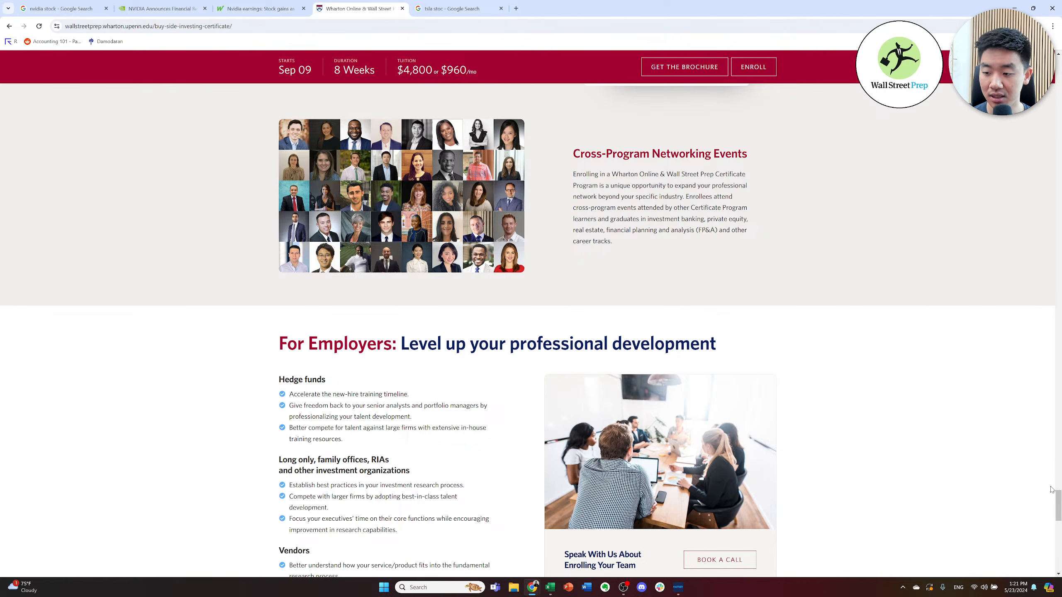
{"action": "left_click_drag", "start_coordinate": [1058, 502], "coordinate": [1059, 531]}
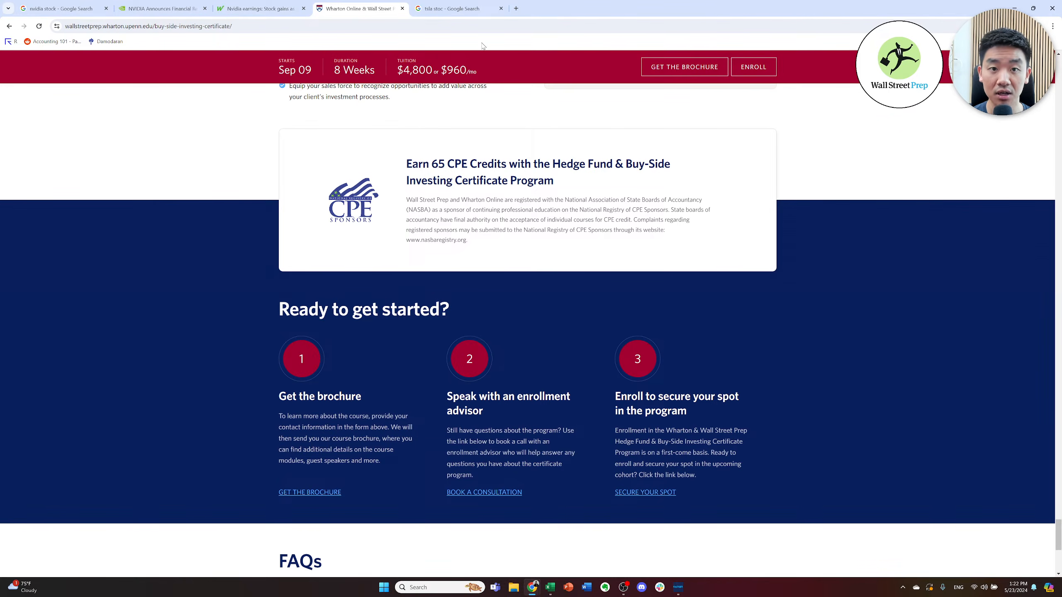
- Close the Tesla stock Google Search page and return to cell A1 of the NVIDIA DCF workbook's Agenda sheet
{"action": "middle_click", "coordinate": [437, 13]}
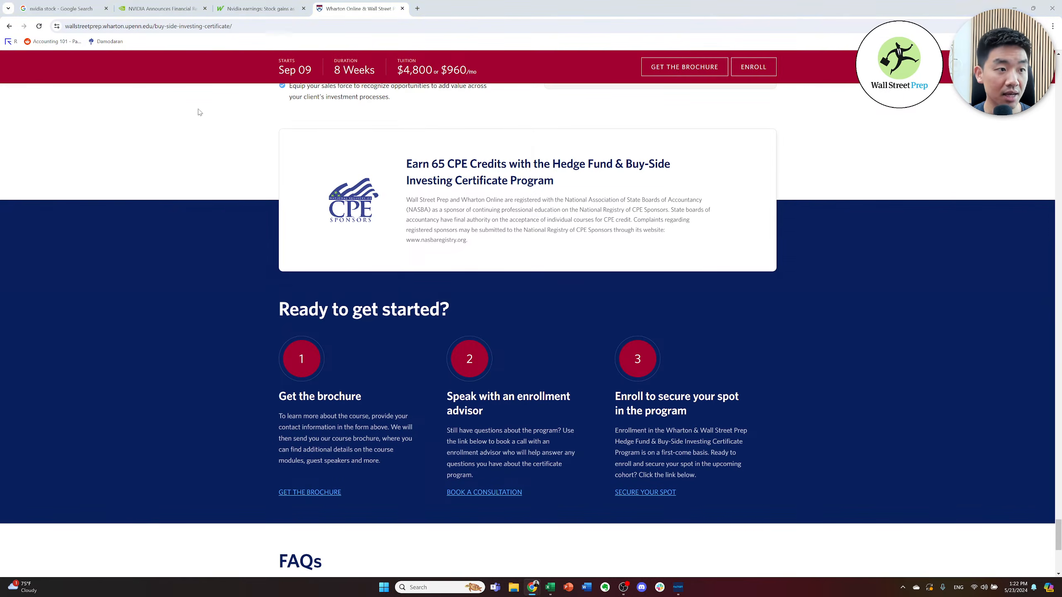
{"action": "key", "text": "alt+Tab"}
{"action": "key", "text": "alt+Tab"}
{"action": "key", "text": "alt+shift+Tab"}
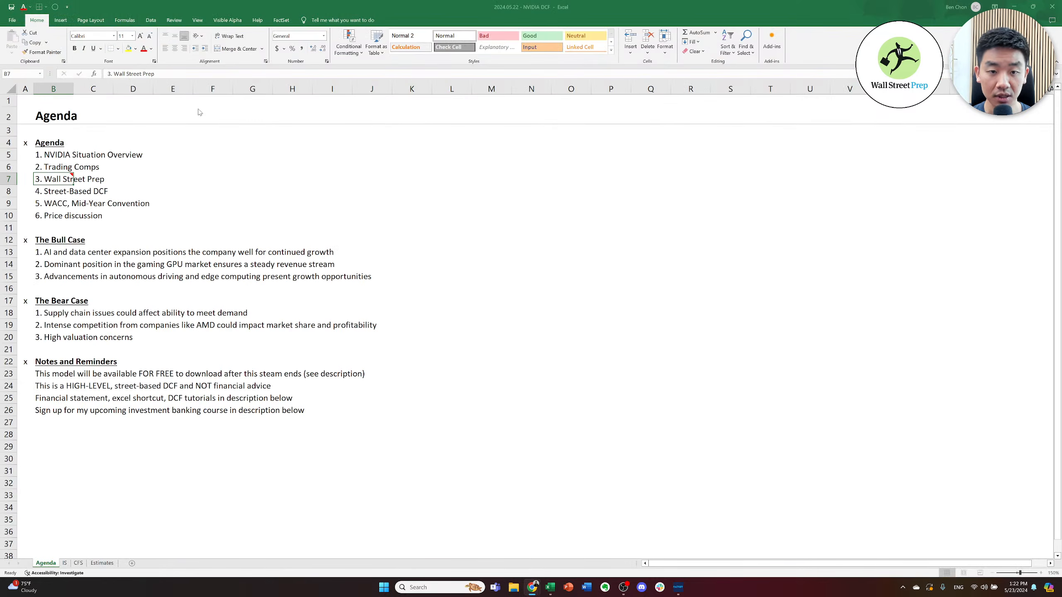
{"action": "key", "text": "ctrl+Home"}
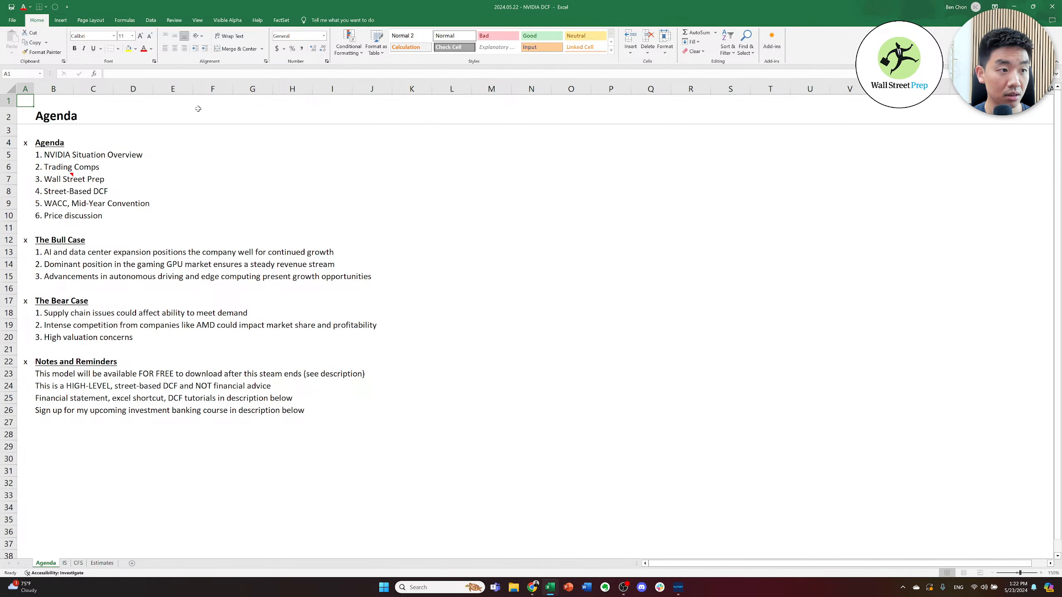
- Look over the items in the Agenda section down to Price discussion
{"action": "key", "text": "ctrl+Down"}
{"action": "key", "text": "Right"}
{"action": "key", "text": "ctrl+Down"}
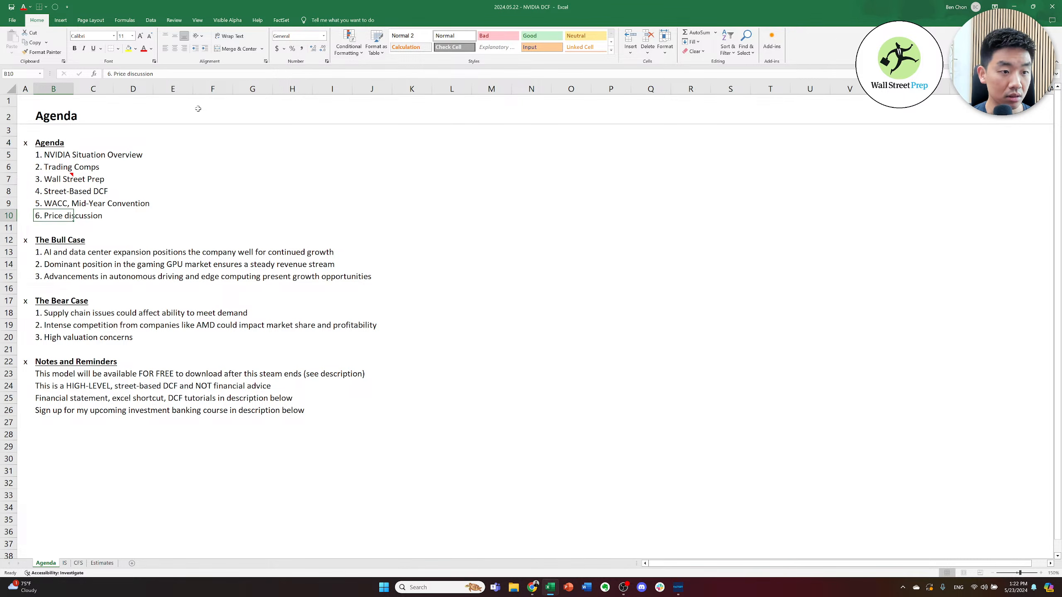
{"action": "key", "text": "Up"}
{"action": "key", "text": "Up"}
{"action": "key", "text": "ctrl+Up"}
{"action": "key", "text": "ctrl+Home"}
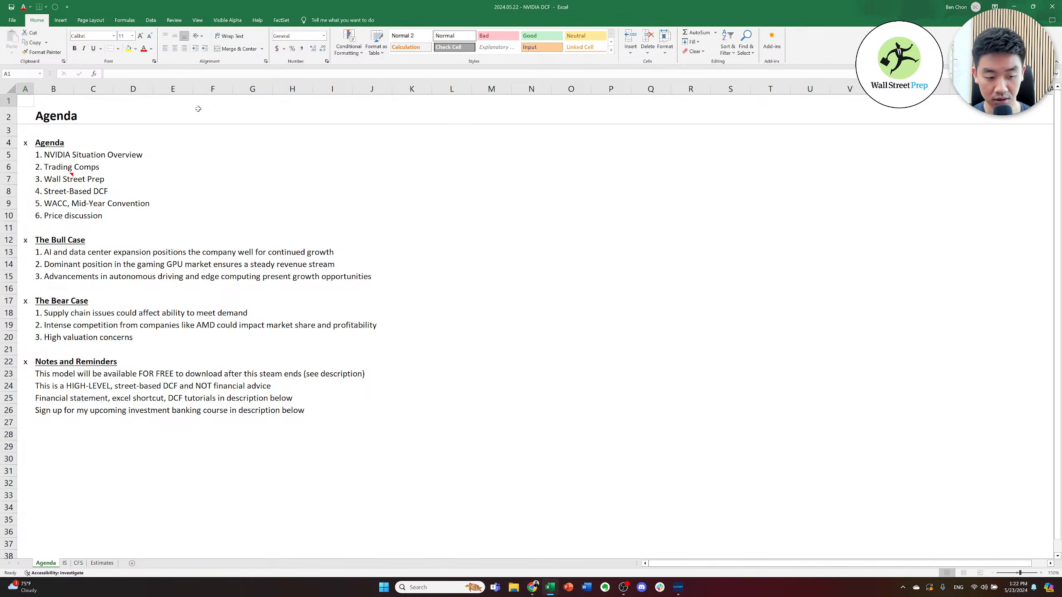
- Insert a new worksheet before the IS sheet and hide its gridlines
{"action": "key", "text": "ctrl+Page_Down"}
{"action": "key", "text": "alt+h"}
{"action": "key", "text": "i"}
{"action": "key", "text": "s"}
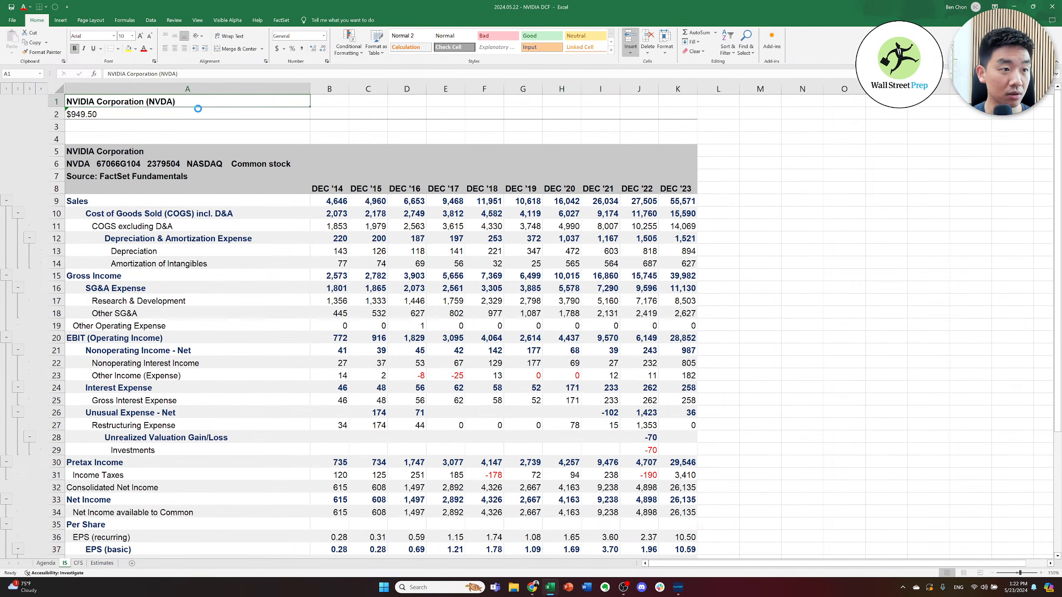
{"action": "key", "text": "alt+w"}
{"action": "key", "text": "v"}
{"action": "key", "text": "g"}
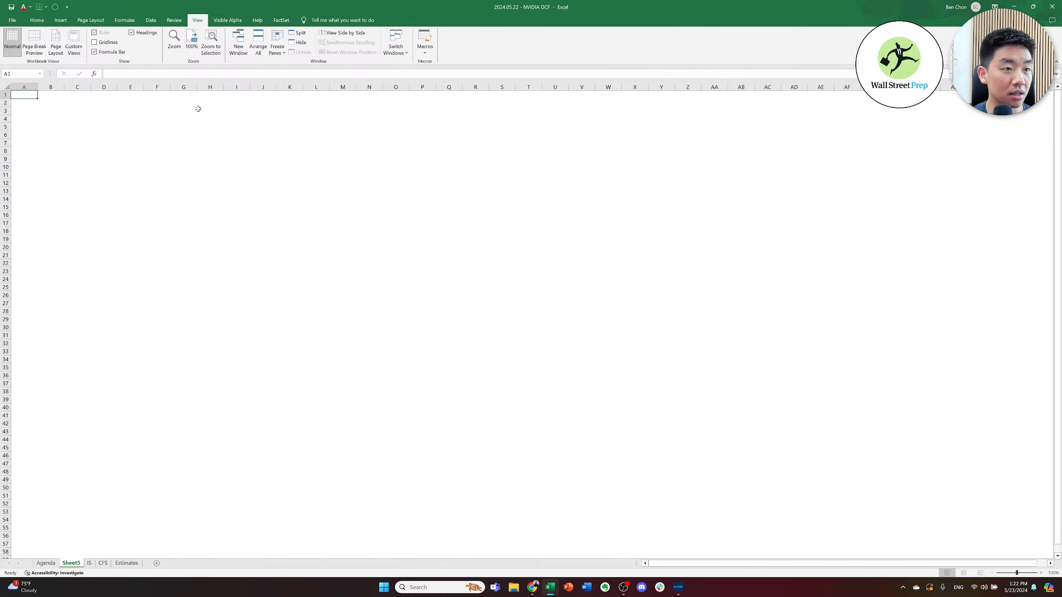
- Add a bottom border across the whole of row 2 on the new sheet
{"action": "key", "text": "Down"}
{"action": "key", "text": "shift+space"}
{"action": "key", "text": "alt+h"}
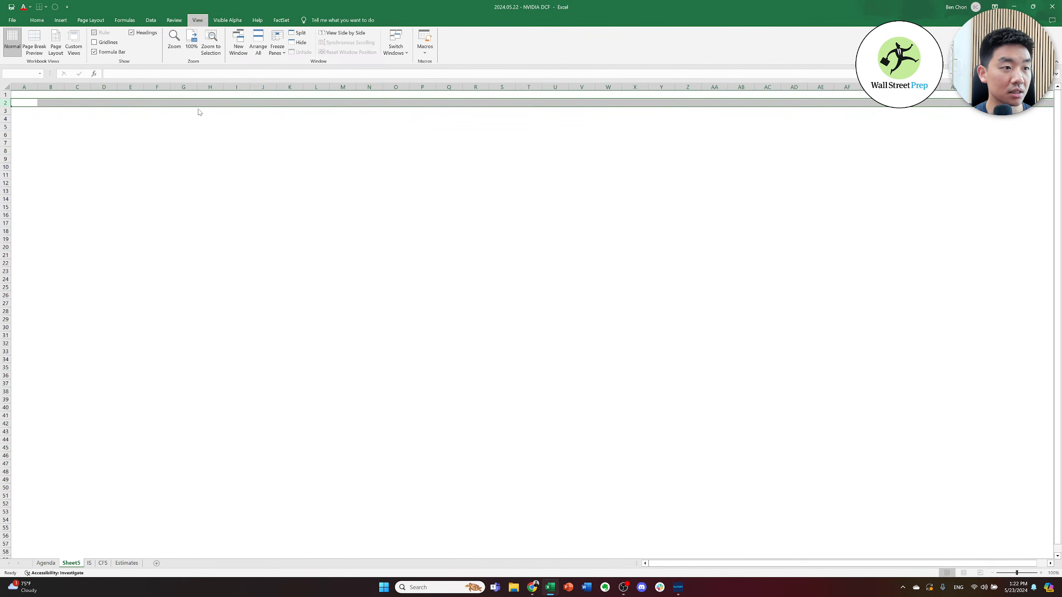
{"action": "key", "text": "Right"}
{"action": "key", "text": "Left"}
{"action": "key", "text": "Right"}
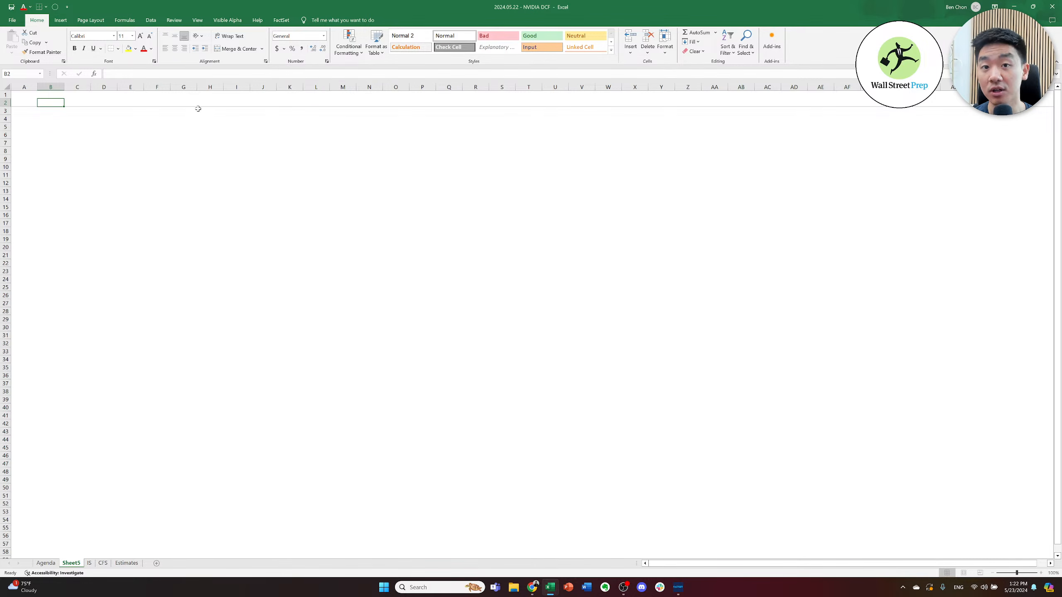
- Narrow column A of the new sheet to act as a margin
{"action": "key", "text": "Left"}
{"action": "key", "text": "ctrl+space"}
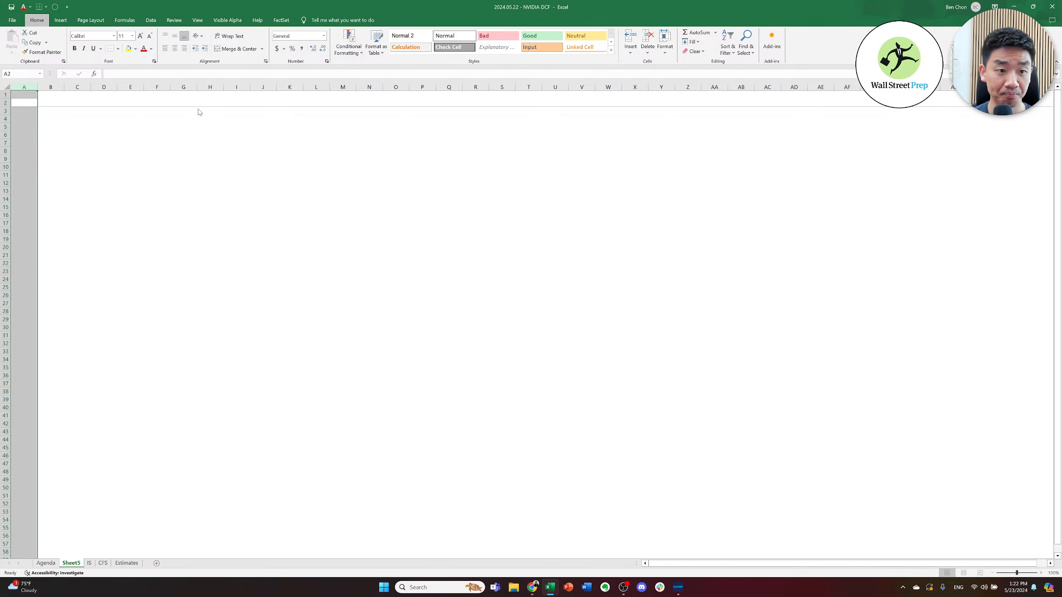
{"action": "key", "text": "alt+h"}
{"action": "key", "text": "o"}
{"action": "key", "text": "w"}
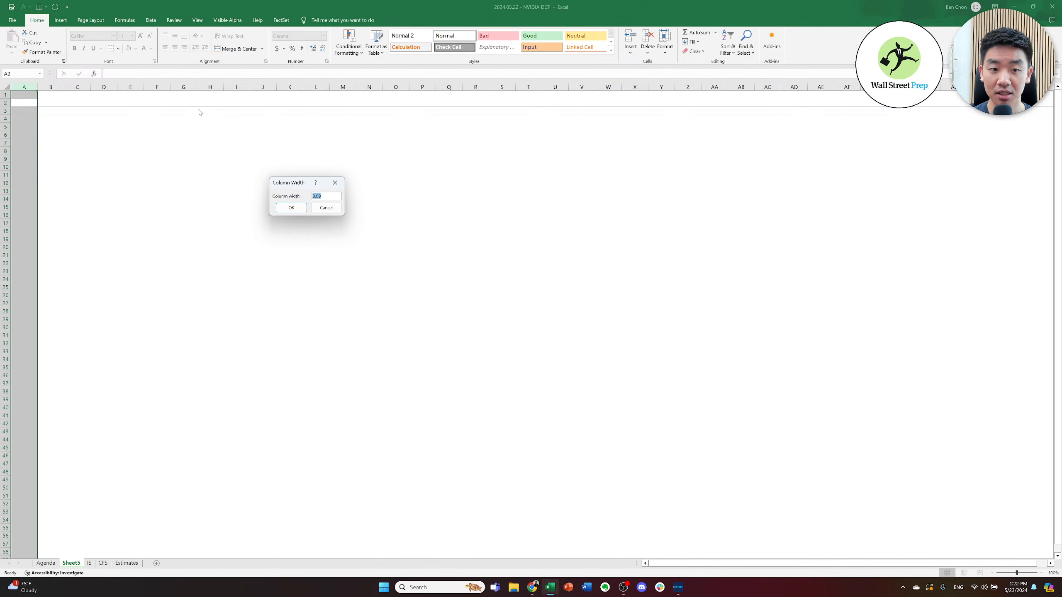
{"action": "key", "text": "Return"}
{"action": "key", "text": "Right"}
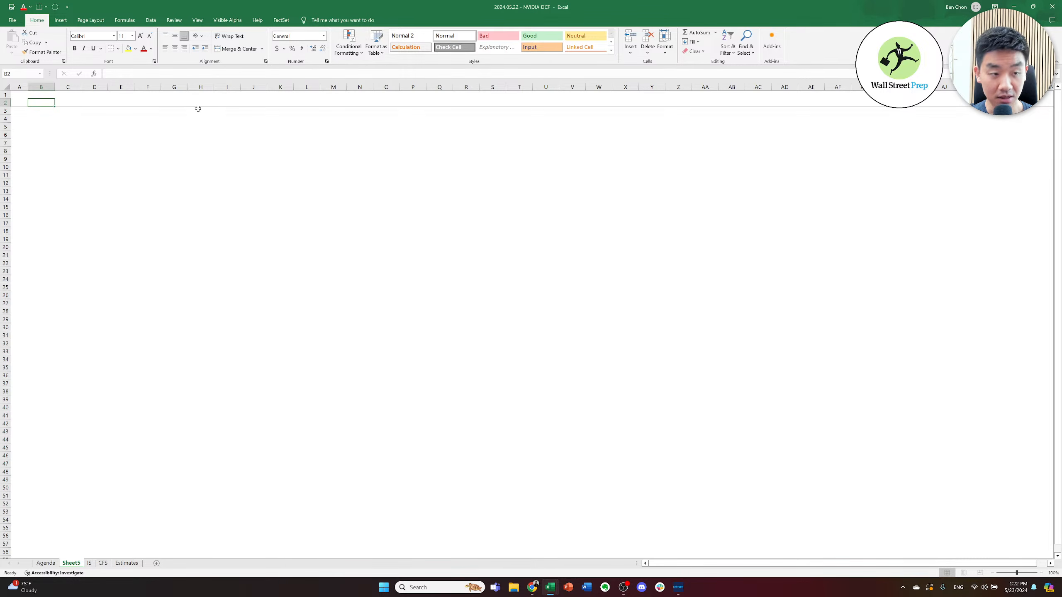
- Enter the title NVIDIA DCF in cell B2
{"action": "type", "text": "N"}
{"action": "key", "text": "BackSpace"}
{"action": "type", "text": "NVIDIA DCF"}
{"action": "key", "text": "ctrl+Return"}
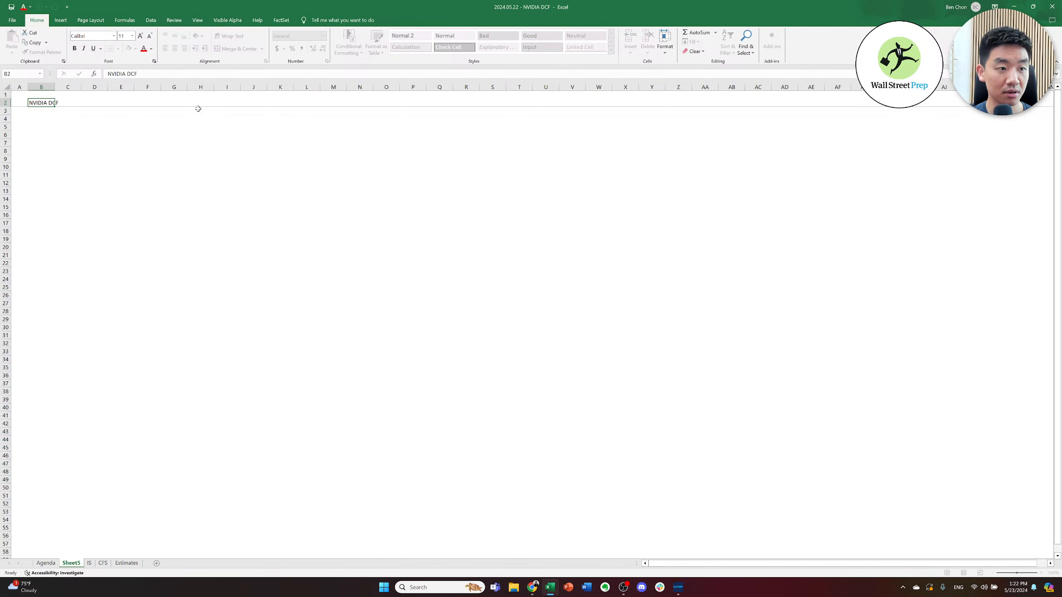
- Format the NVIDIA DCF title in B2 as bold with font size 16
{"action": "key", "text": "alt+h"}
{"action": "type", "text": "fs16"}
{"action": "key", "text": "Return"}
{"action": "key", "text": "Right"}
{"action": "key", "text": "Left"}
{"action": "key", "text": "ctrl+b"}
{"action": "key", "text": "Right"}
{"action": "key", "text": "Down"}
{"action": "key", "text": "Down"}
{"action": "key", "text": "Left"}
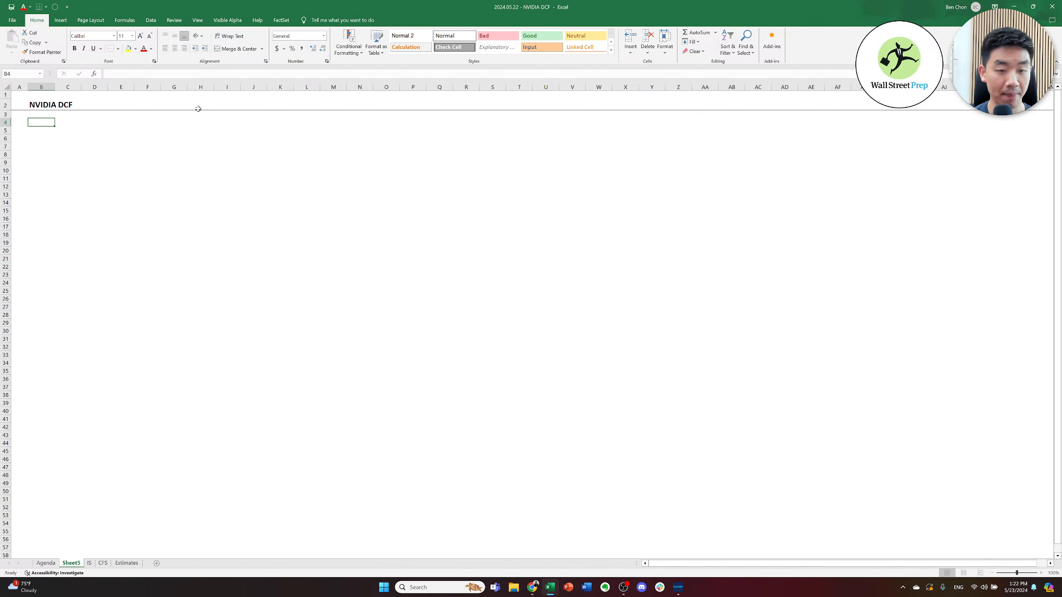
- Set the width of column A to 3
{"action": "scroll", "coordinate": [198, 109], "scroll_direction": "up", "scroll_amount": 2}
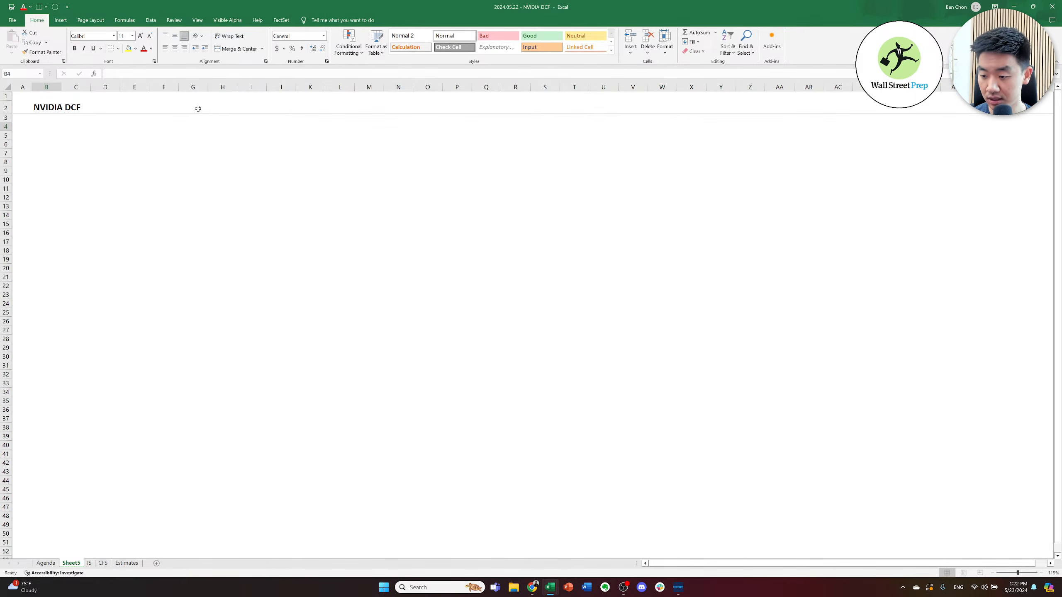
{"action": "scroll", "coordinate": [199, 109], "scroll_direction": "up", "scroll_amount": 1}
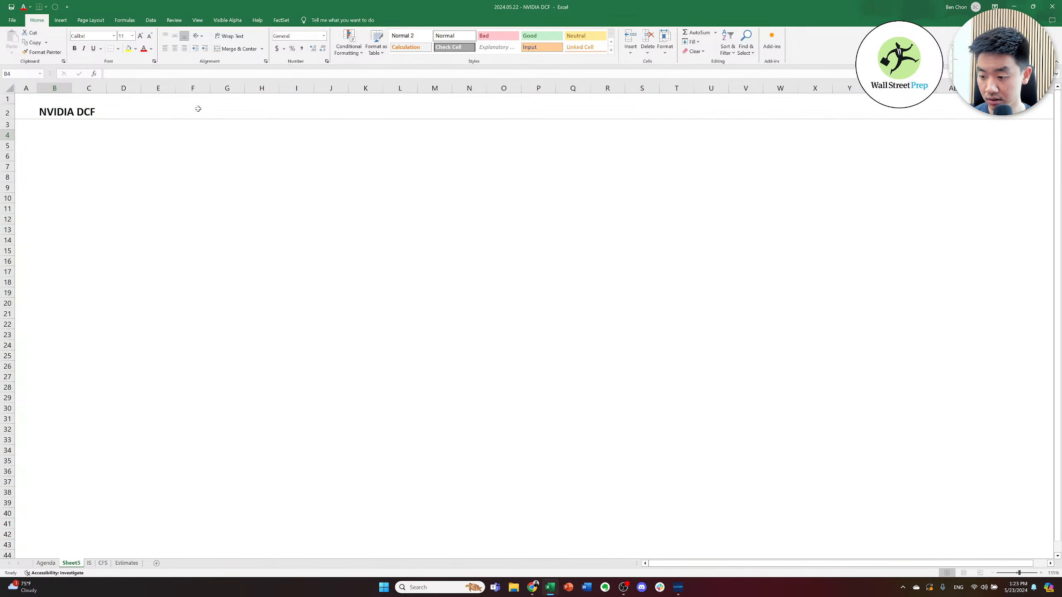
{"action": "scroll", "coordinate": [199, 109], "scroll_direction": "up", "scroll_amount": 1}
{"action": "key", "text": "Up"}
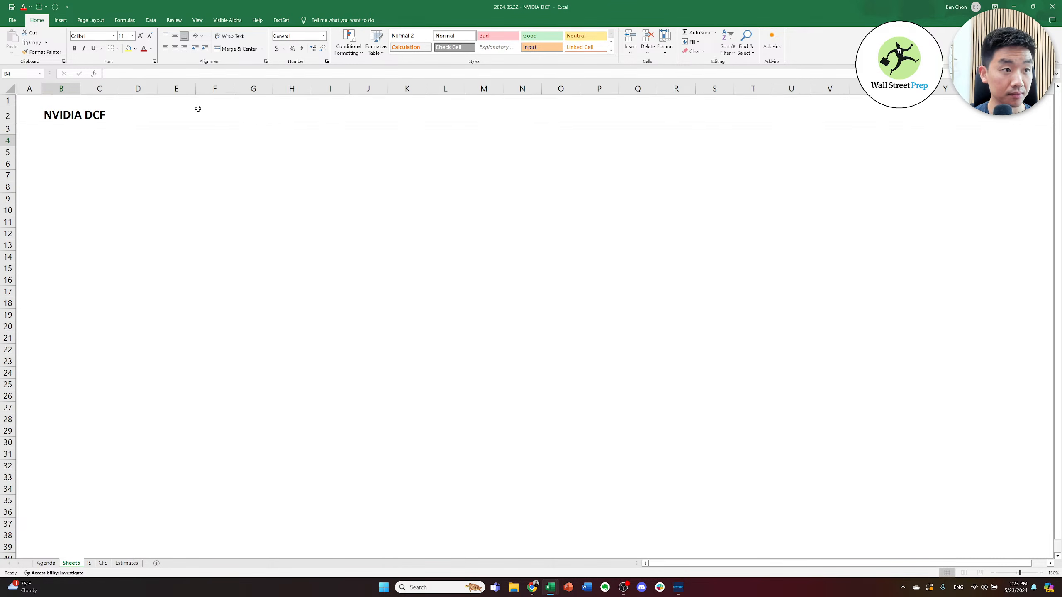
{"action": "scroll", "coordinate": [199, 109], "scroll_direction": "up", "scroll_amount": 1}
{"action": "key", "text": "Left"}
{"action": "key", "text": "Up"}
{"action": "key", "text": "Down"}
{"action": "key", "text": "Down"}
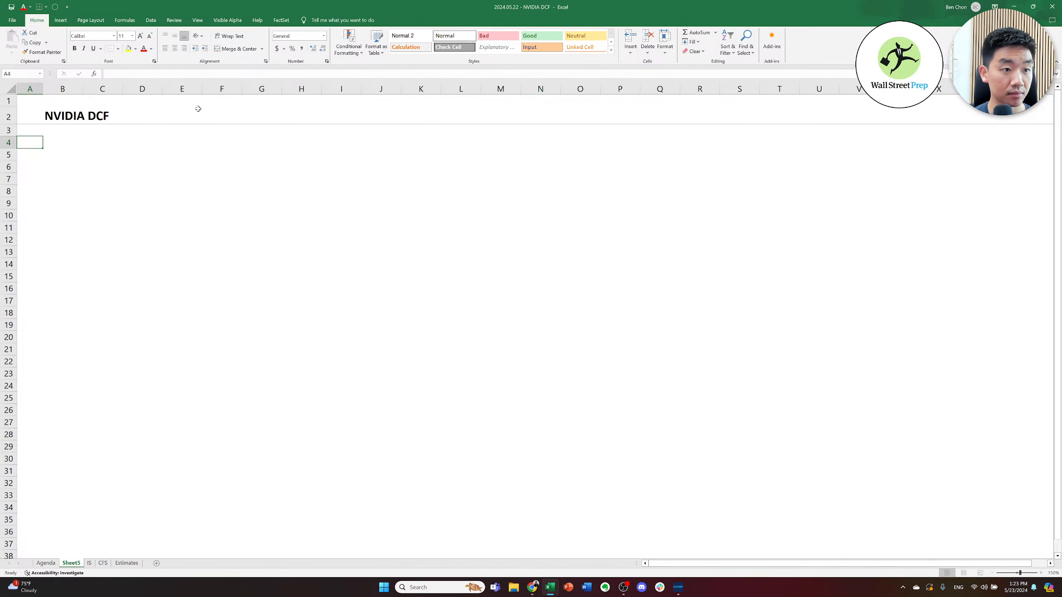
{"action": "key", "text": "Right"}
{"action": "key", "text": "Down"}
{"action": "key", "text": "Up"}
{"action": "key", "text": "Left"}
{"action": "key", "text": "ctrl+space"}
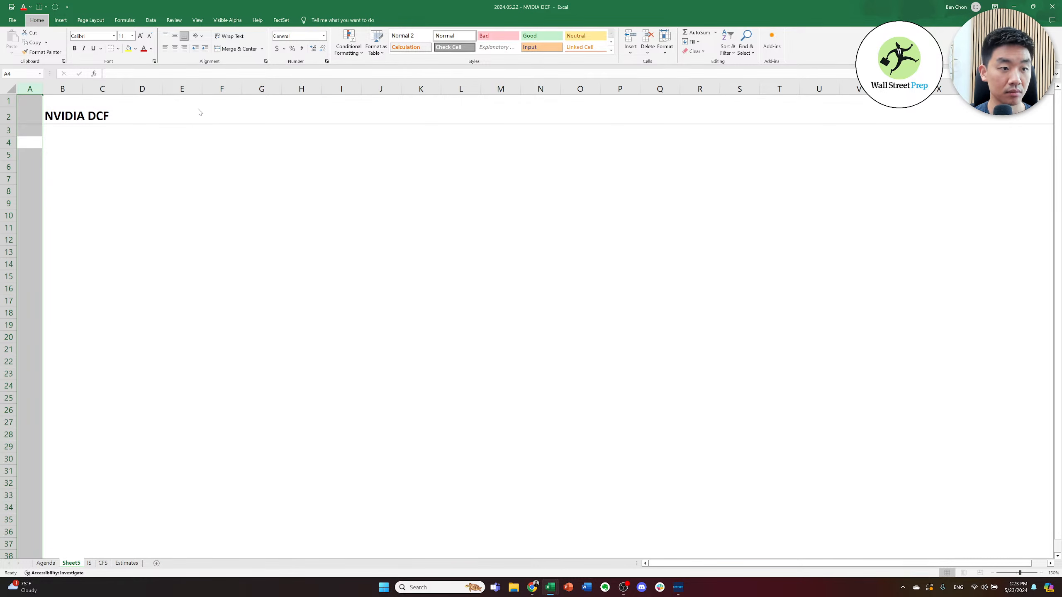
{"action": "type", "text": "how3"}
{"action": "key", "text": "Return"}
{"action": "key", "text": "Right"}
{"action": "key", "text": "Right"}
{"action": "key", "text": "Left"}
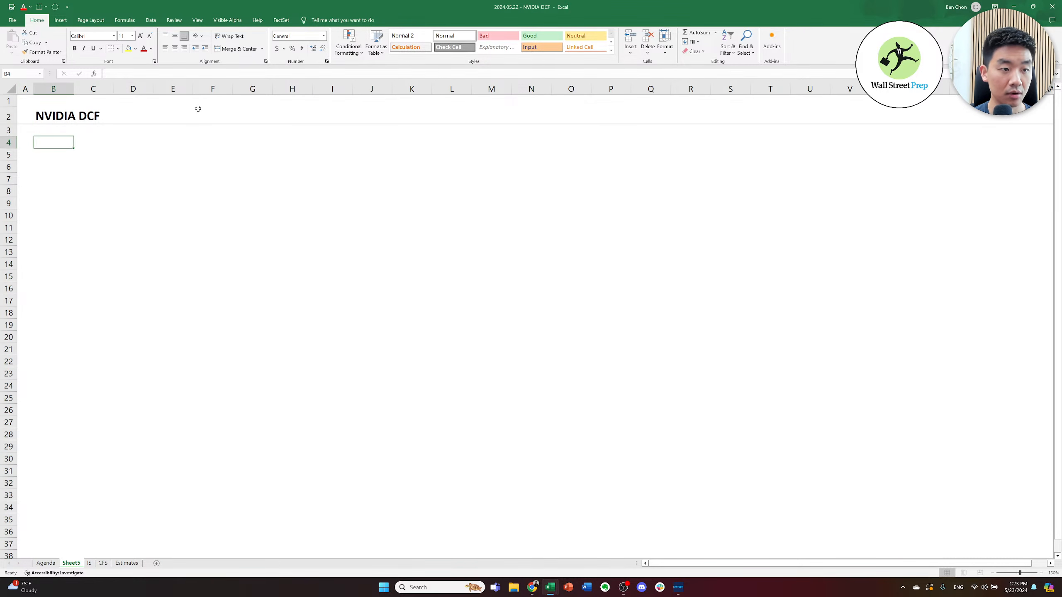
- Bring the 2023.09.21 NVIDIA DCF workbook onto this screen and maximize its window
{"action": "key", "text": "alt+Tab"}
{"action": "key", "text": "alt+Tab"}
{"action": "key", "text": "alt+Tab"}
{"action": "key", "text": "alt+Tab"}
{"action": "key", "text": "alt+shift+Tab"}
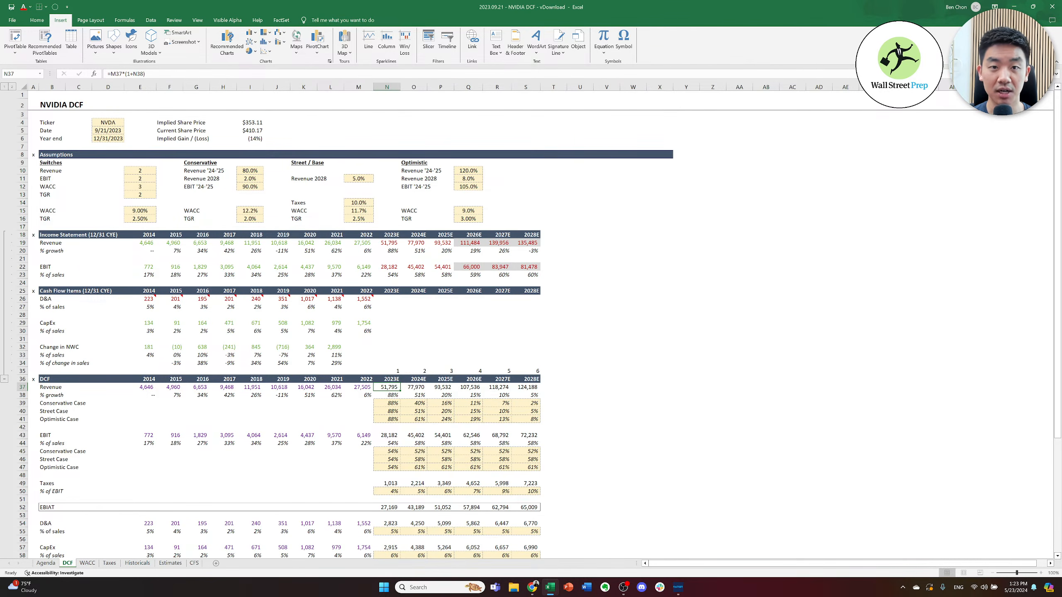
{"action": "left_click_drag", "start_coordinate": [430, 9], "coordinate": [418, 0]}
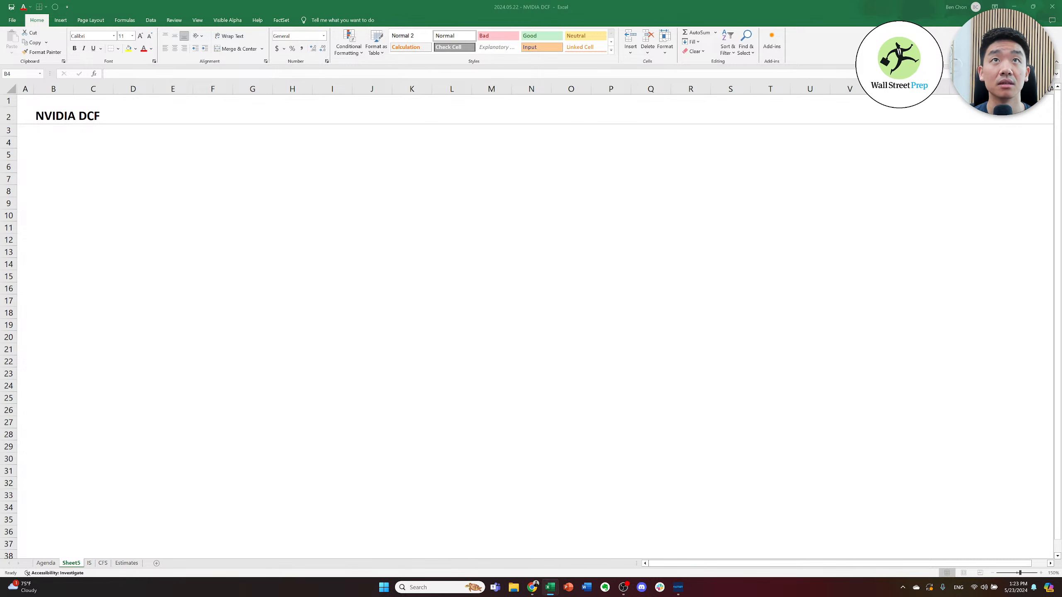
{"action": "left_click_drag", "start_coordinate": [444, 1], "coordinate": [447, 122]}
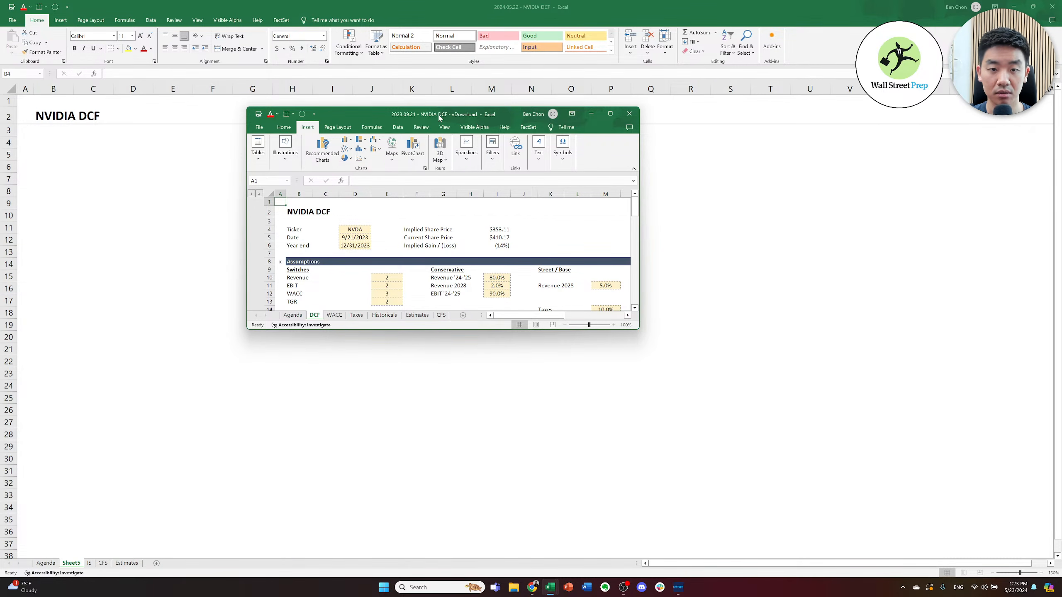
{"action": "double_click", "coordinate": [440, 118]}
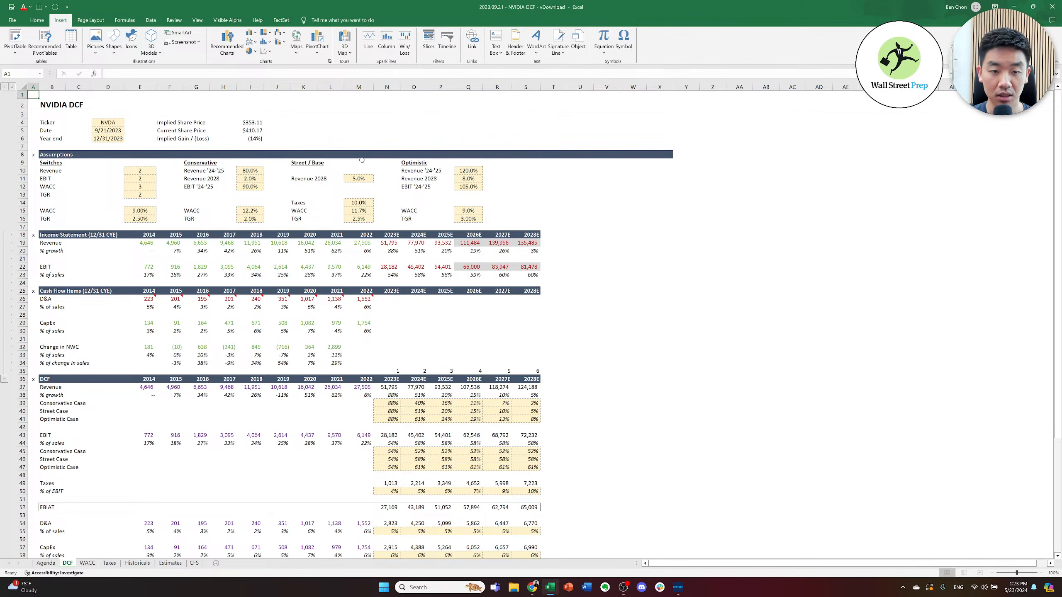
- Highlight the ticker, share price summary and Assumptions sections in B4:X17 of the prior DCF sheet to examine their layout
{"action": "left_click", "coordinate": [362, 160]}
{"action": "key", "text": "Left"}
{"action": "key", "text": "Left"}
{"action": "key", "text": "Left"}
{"action": "key", "text": "Left"}
{"action": "key", "text": "Left"}
{"action": "key", "text": "Up"}
{"action": "key", "text": "Up"}
{"action": "key", "text": "Up"}
{"action": "key", "text": "Up"}
{"action": "key", "text": "Left"}
{"action": "key", "text": "Left"}
{"action": "key", "text": "Up"}
{"action": "key", "text": "Left"}
{"action": "key", "text": "Left"}
{"action": "key", "text": "Left"}
{"action": "key", "text": "Left"}
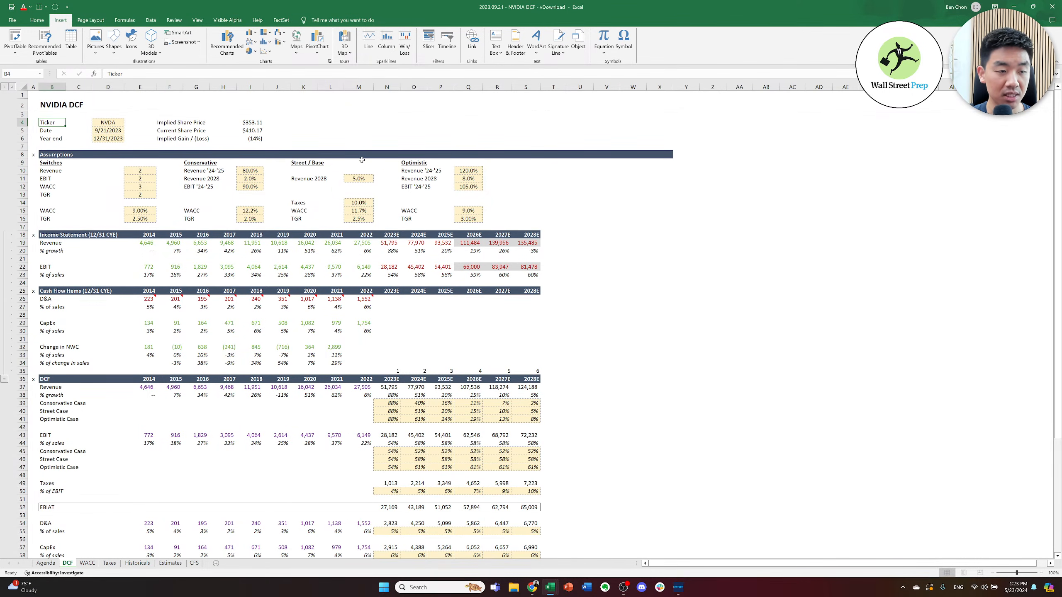
{"action": "key", "text": "shift+Down"}
{"action": "key", "text": "shift+Right"}
{"action": "key", "text": "shift+Down"}
{"action": "key", "text": "shift+Right"}
{"action": "key", "text": "shift+Right"}
{"action": "key", "text": "shift+Down"}
{"action": "key", "text": "shift+Down"}
{"action": "key", "text": "shift+Down"}
{"action": "key", "text": "shift+Right"}
{"action": "key", "text": "shift+Right"}
{"action": "key", "text": "shift+Right"}
{"action": "key", "text": "shift+Down"}
{"action": "key", "text": "shift+Down"}
{"action": "key", "text": "shift+Down"}
{"action": "key", "text": "shift+Right"}
{"action": "key", "text": "shift+Right"}
{"action": "key", "text": "shift+Down"}
{"action": "key", "text": "shift+Right"}
{"action": "key", "text": "shift+Down"}
{"action": "key", "text": "shift+Right"}
{"action": "key", "text": "shift+Right"}
{"action": "key", "text": "shift+Right"}
{"action": "key", "text": "shift+Right"}
{"action": "key", "text": "shift+Right"}
{"action": "key", "text": "shift+Right"}
{"action": "key", "text": "shift+Down"}
{"action": "key", "text": "shift+Down"}
{"action": "key", "text": "shift+Right"}
{"action": "key", "text": "shift+Right"}
{"action": "key", "text": "shift+Down"}
{"action": "key", "text": "shift+Down"}
{"action": "key", "text": "shift+Right"}
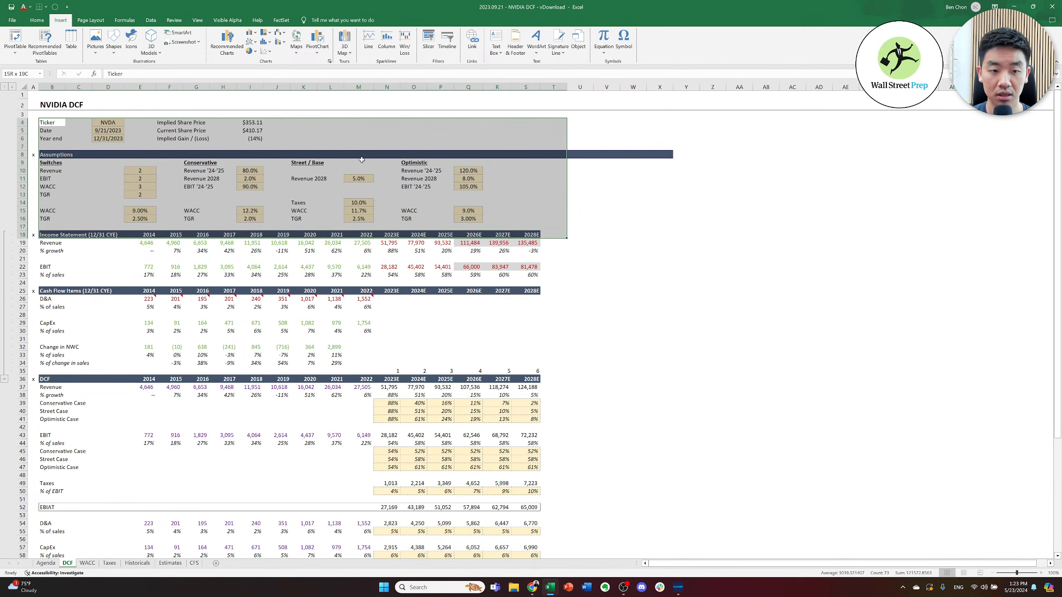
{"action": "key", "text": "shift+Right"}
{"action": "key", "text": "shift+Down"}
{"action": "key", "text": "shift+Right"}
{"action": "key", "text": "shift+Right"}
{"action": "key", "text": "shift+Up"}
{"action": "key", "text": "shift+Up"}
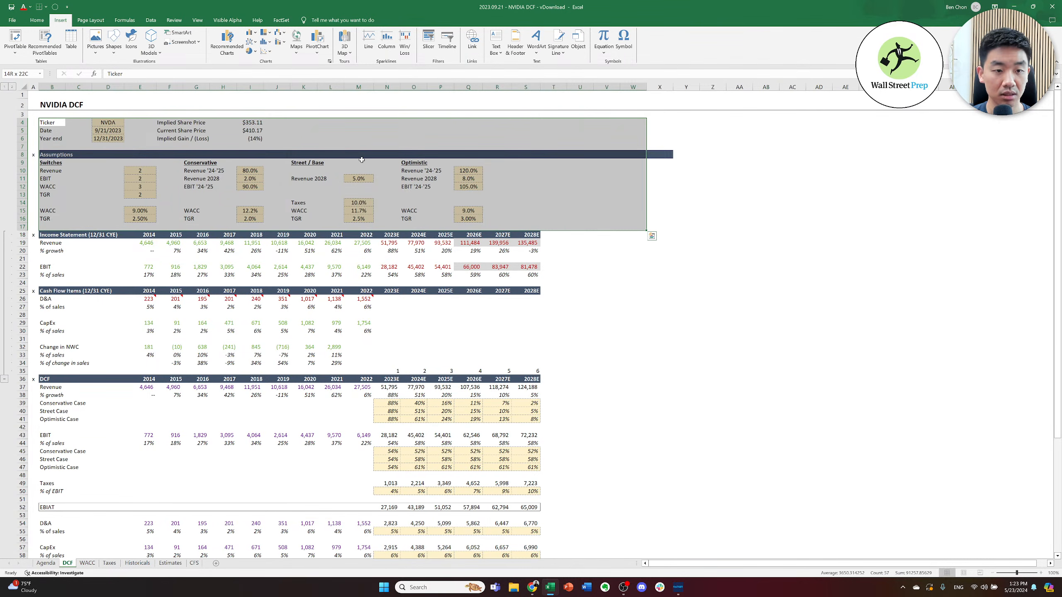
{"action": "key", "text": "shift+Right"}
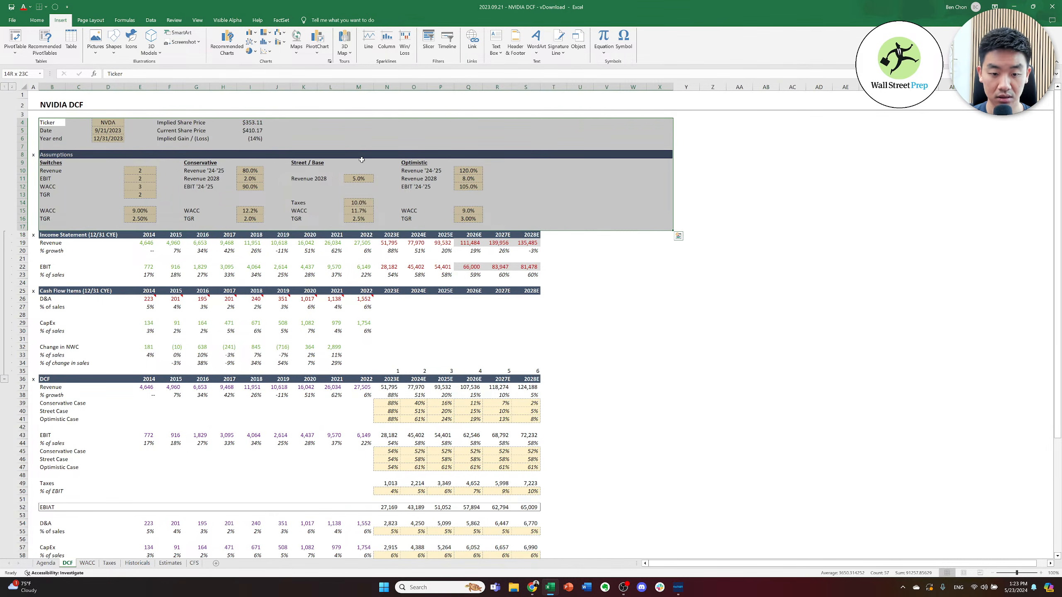
- Reduce the selection to the Ticker, Date and Year end labels in B4:B6 of the prior DCF sheet
{"action": "key", "text": "shift+Down"}
{"action": "key", "text": "shift+Up"}
{"action": "key", "text": "shift+Up"}
{"action": "key", "text": "shift+Up"}
{"action": "key", "text": "shift+Up"}
{"action": "key", "text": "shift+Up"}
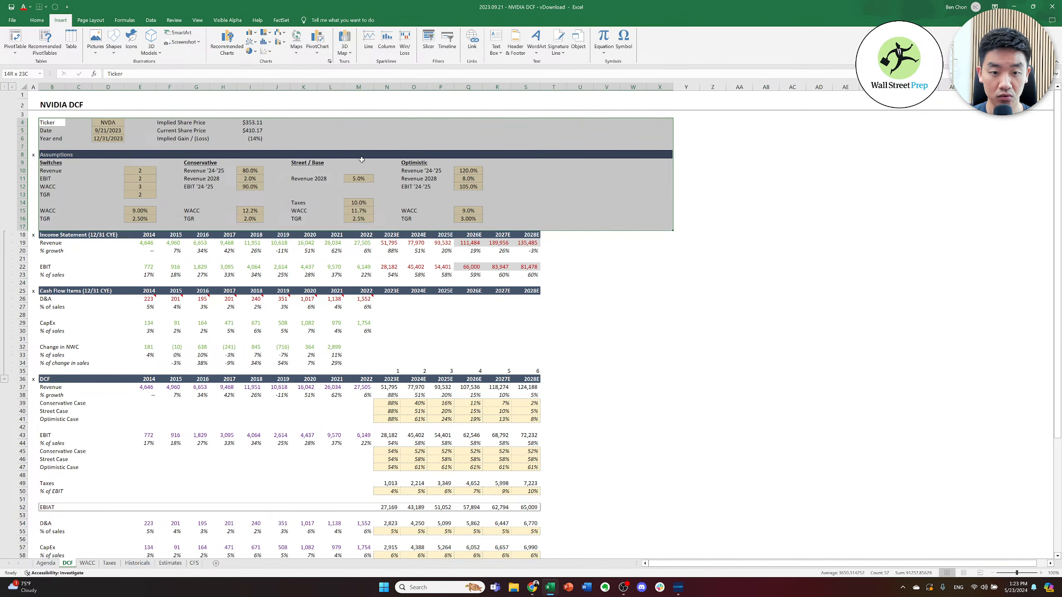
{"action": "key", "text": "shift+Up"}
{"action": "key", "text": "shift+Up"}
{"action": "key", "text": "shift+Up"}
{"action": "key", "text": "shift+Up"}
{"action": "key", "text": "shift+Up"}
{"action": "key", "text": "shift+Up"}
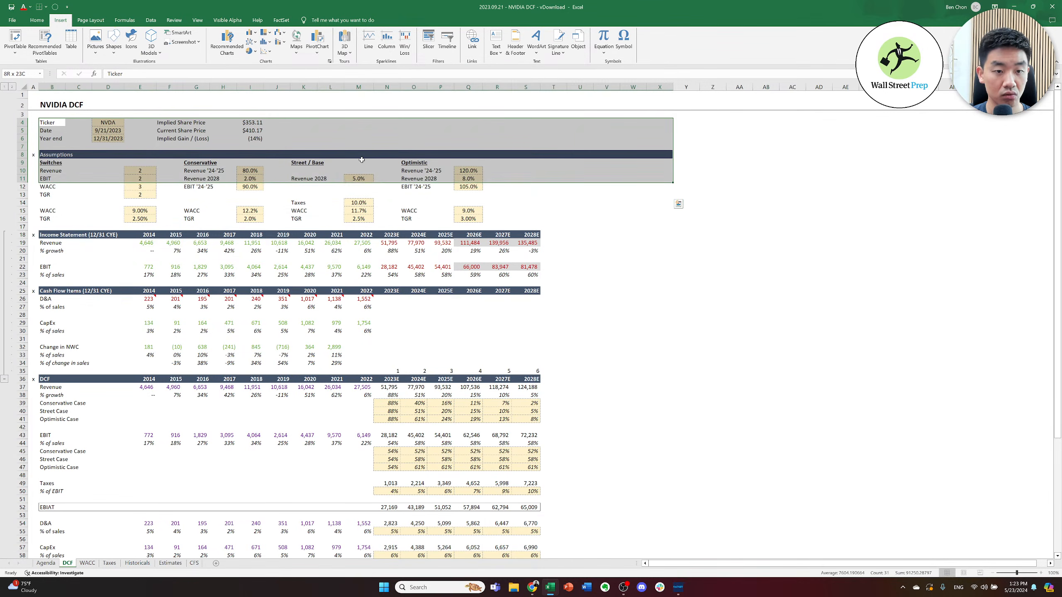
{"action": "key", "text": "shift+Up"}
{"action": "key", "text": "shift+Left"}
{"action": "key", "text": "shift+Left"}
{"action": "key", "text": "shift+Left"}
{"action": "key", "text": "shift+Left"}
{"action": "key", "text": "shift+Left"}
{"action": "key", "text": "shift+Left"}
{"action": "key", "text": "shift+Left"}
{"action": "key", "text": "shift+Left"}
{"action": "key", "text": "shift+Left"}
{"action": "key", "text": "shift+Left"}
{"action": "key", "text": "shift+Left"}
{"action": "key", "text": "shift+Left"}
{"action": "key", "text": "shift+Left"}
{"action": "key", "text": "shift+Left"}
{"action": "key", "text": "shift+Left"}
{"action": "key", "text": "shift+Left"}
{"action": "key", "text": "shift+Left"}
{"action": "key", "text": "shift+Left"}
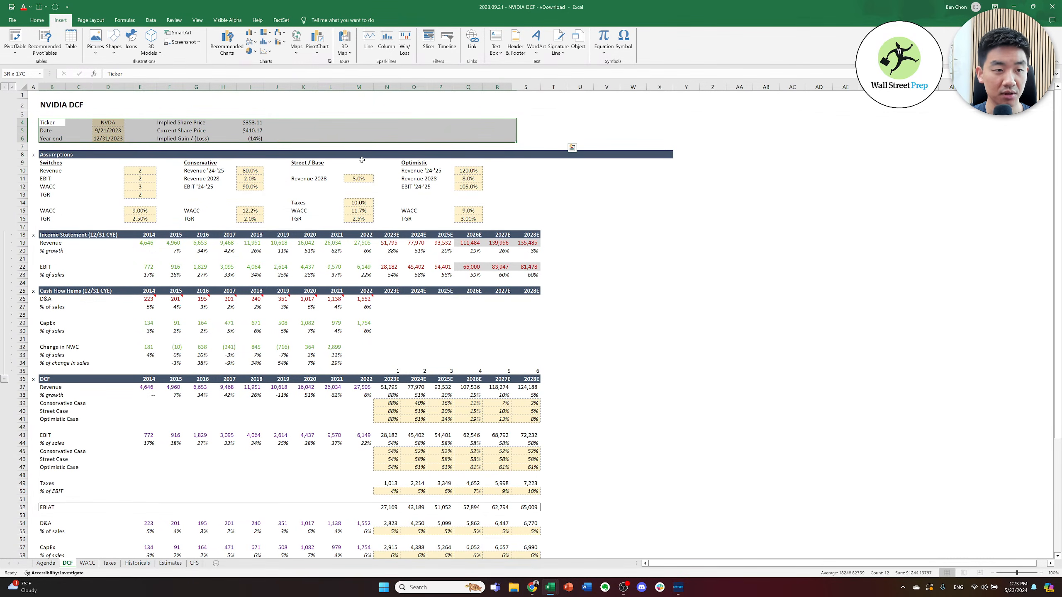
{"action": "key", "text": "shift+Left"}
{"action": "key", "text": "shift+Left"}
{"action": "key", "text": "shift+Left"}
{"action": "key", "text": "shift+Left"}
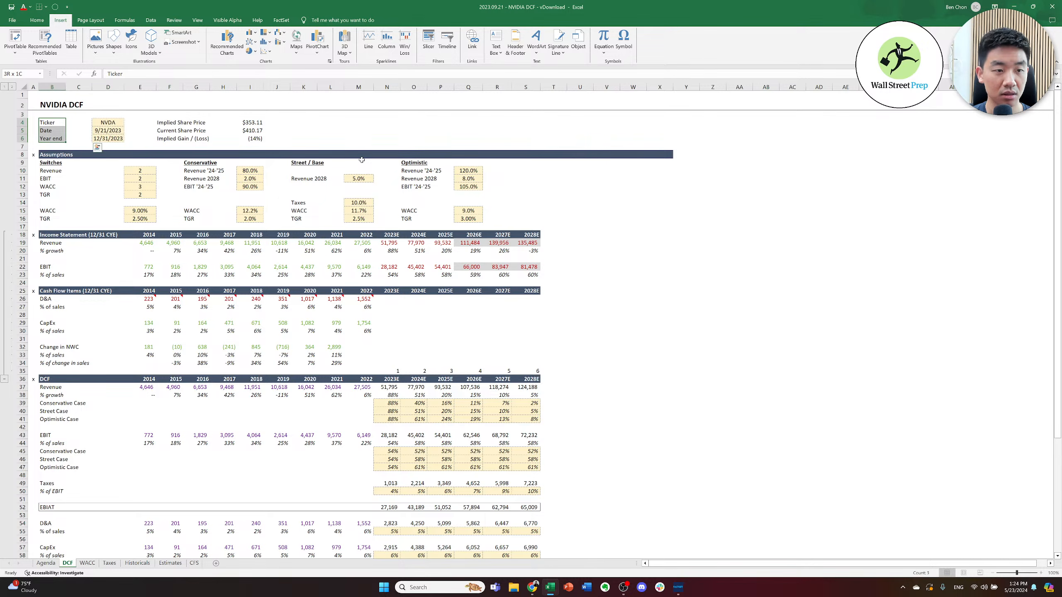
- Copy the Ticker, Date and Year end block B4:D6 from the prior DCF sheet to B4 of the 2024.05.22 sheet
{"action": "key", "text": "shift+Right"}
{"action": "key", "text": "shift+Right"}
{"action": "key", "text": "ctrl+c"}
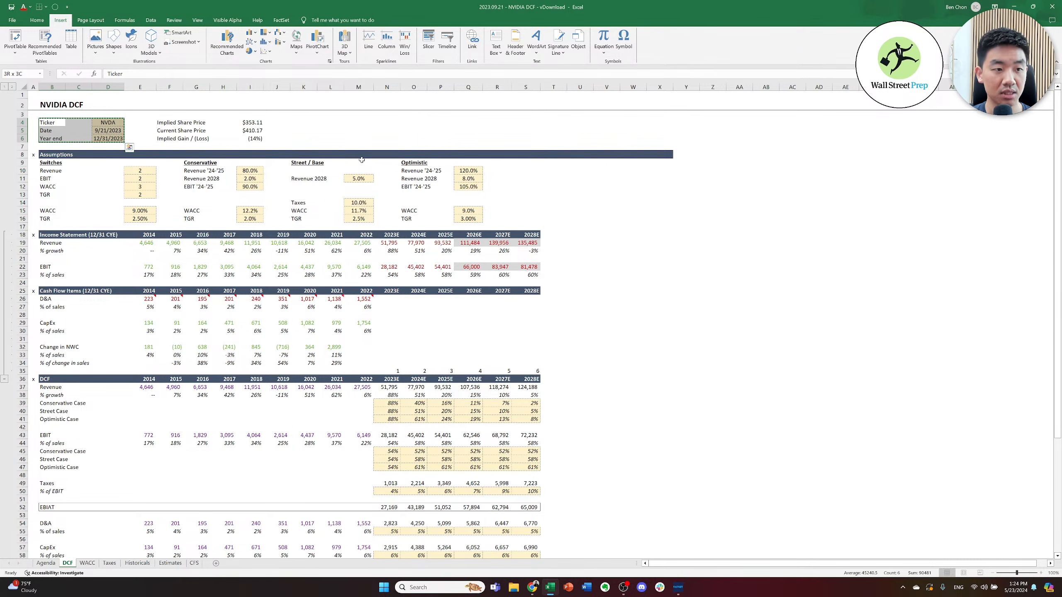
{"action": "key", "text": "ctrl+Tab"}
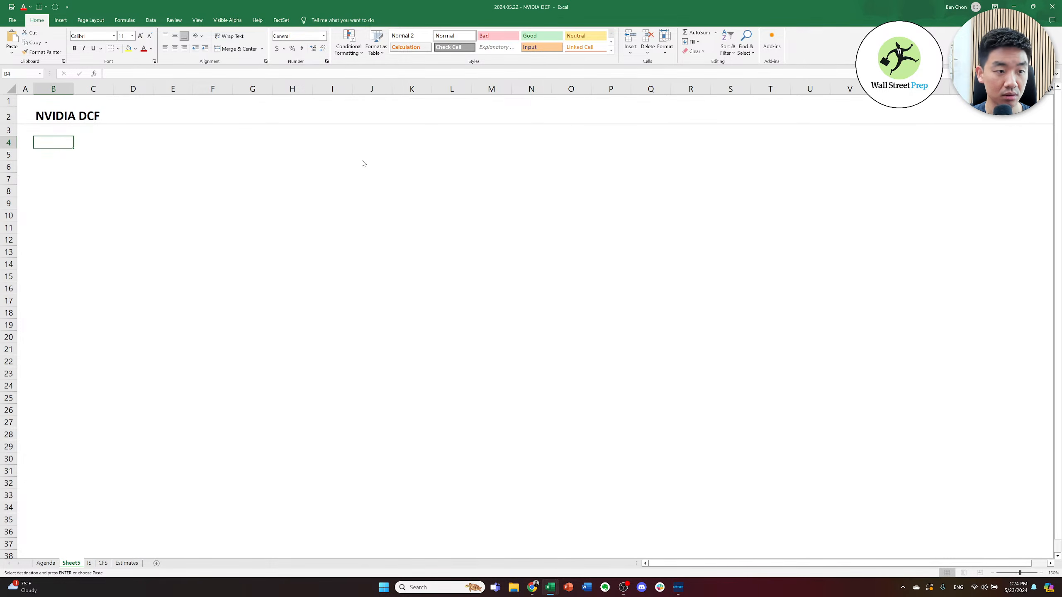
{"action": "key", "text": "Right"}
{"action": "key", "text": "Right"}
{"action": "key", "text": "Left"}
{"action": "key", "text": "Left"}
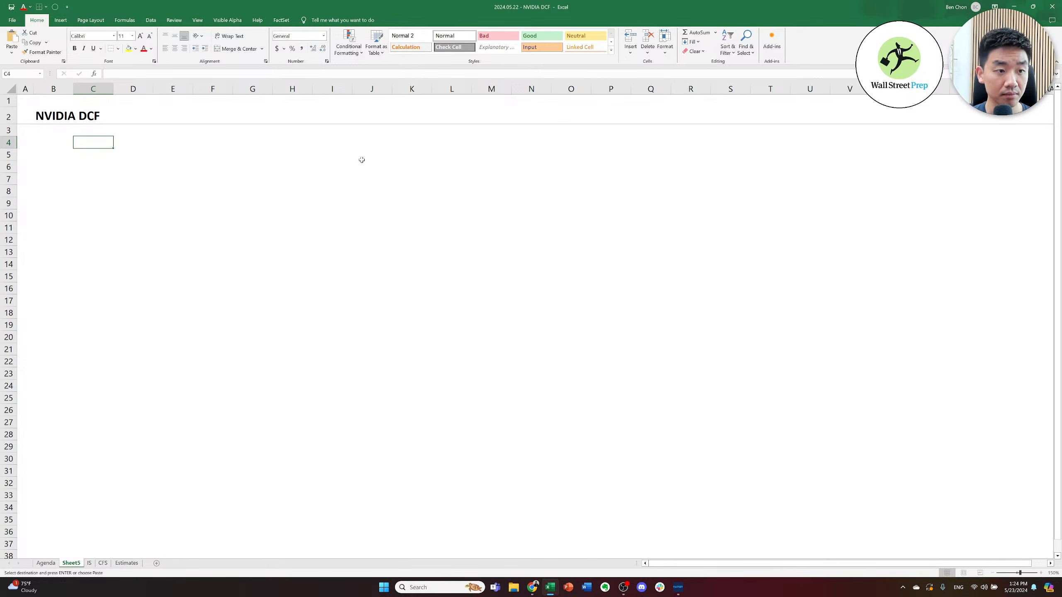
{"action": "key", "text": "ctrl+v"}
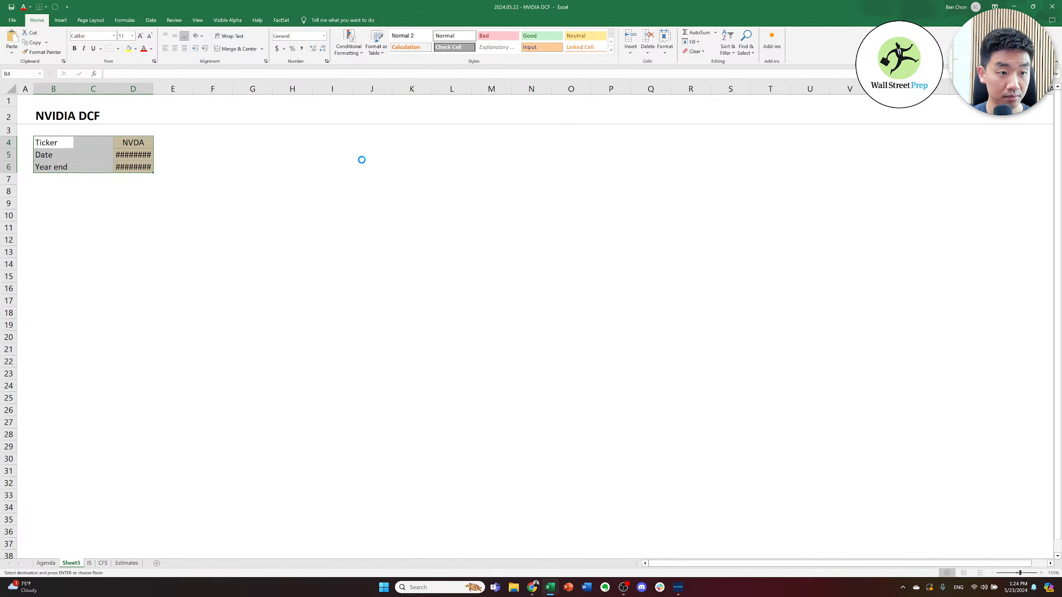
- AutoFit column D to the Date value in D5
{"action": "key", "text": "Down"}
{"action": "key", "text": "Down"}
{"action": "key", "text": "Right"}
{"action": "key", "text": "Right"}
{"action": "key", "text": "Up"}
{"action": "key", "text": "alt+h"}
{"action": "key", "text": "o"}
{"action": "key", "text": "i"}
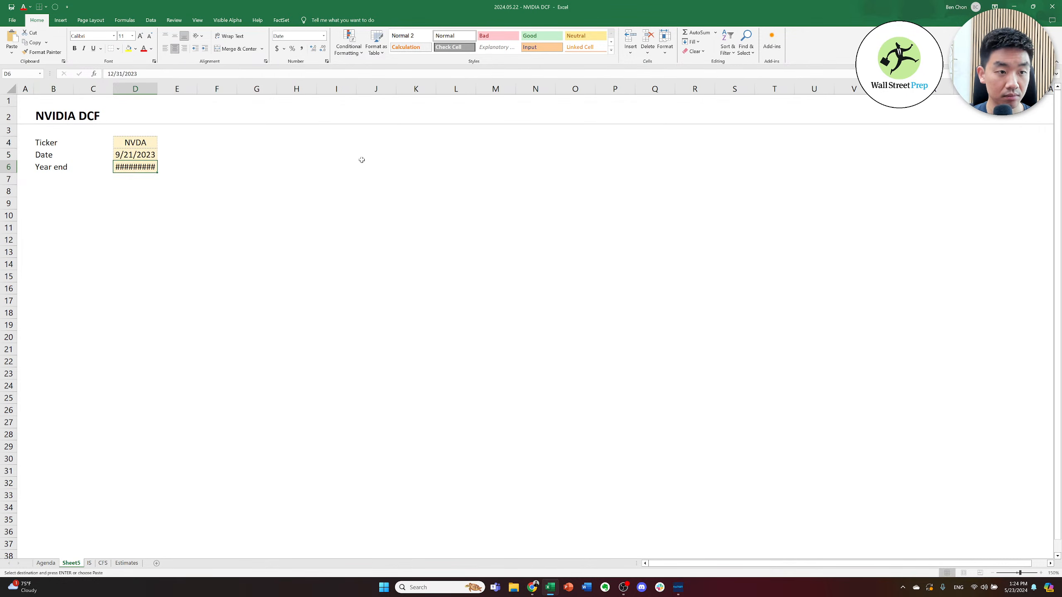
- AutoFit column D to the Year end date in D6, and move to cell B8
{"action": "key", "text": "Down"}
{"action": "key", "text": "Left"}
{"action": "key", "text": "Down"}
{"action": "key", "text": "Up"}
{"action": "key", "text": "Right"}
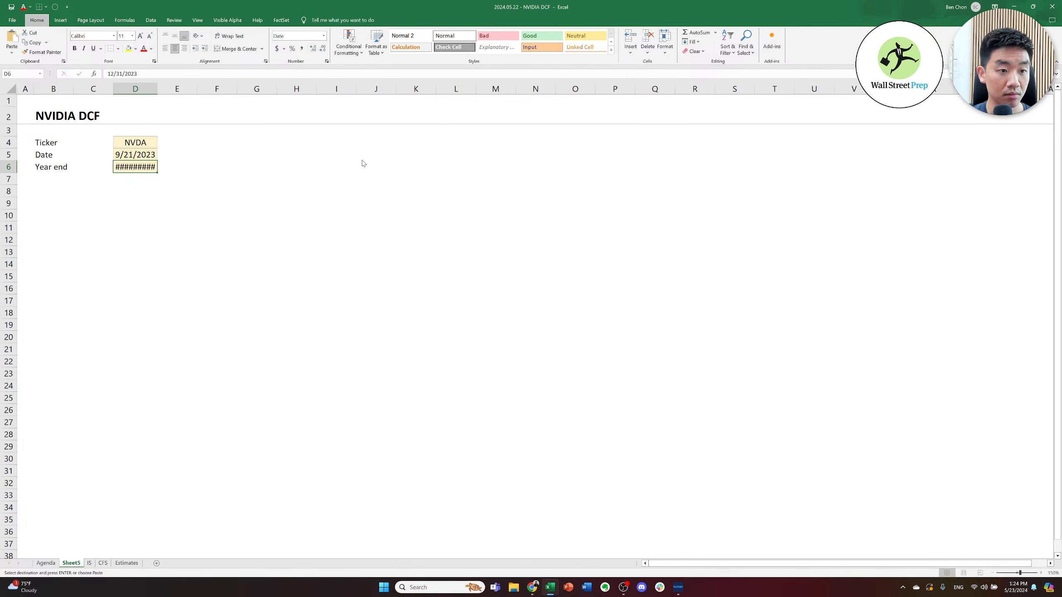
{"action": "key", "text": "alt+h"}
{"action": "key", "text": "o"}
{"action": "key", "text": "i"}
{"action": "key", "text": "Down"}
{"action": "key", "text": "Left"}
{"action": "key", "text": "Left"}
{"action": "key", "text": "Down"}
{"action": "key", "text": "Down"}
{"action": "key", "text": "Down"}
{"action": "key", "text": "Left"}
{"action": "key", "text": "Up"}
{"action": "key", "text": "Up"}
{"action": "key", "text": "Right"}
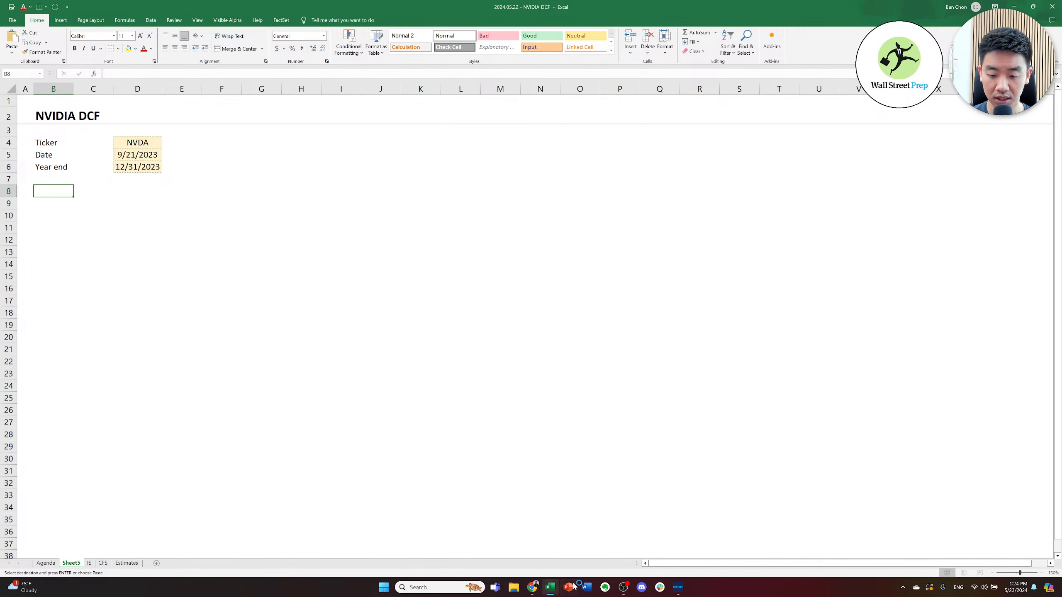
- Close FactSet without saving the workspace, and select cell A1 on the Comps sheet of the Universe of Companies - 2024.05.22 workbook
{"action": "left_click", "coordinate": [679, 587]}
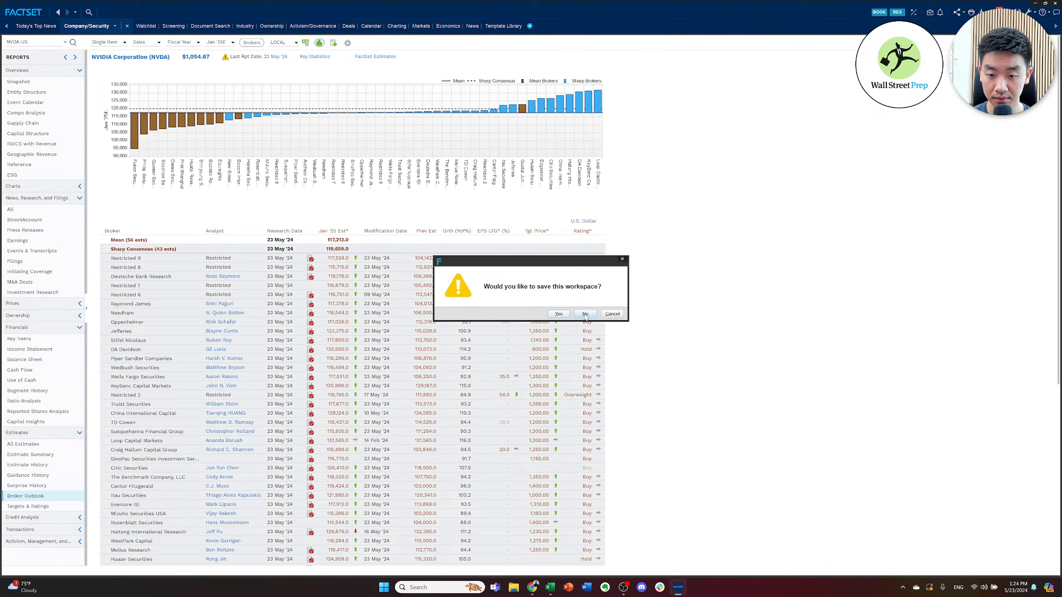
{"action": "left_click", "coordinate": [584, 314]}
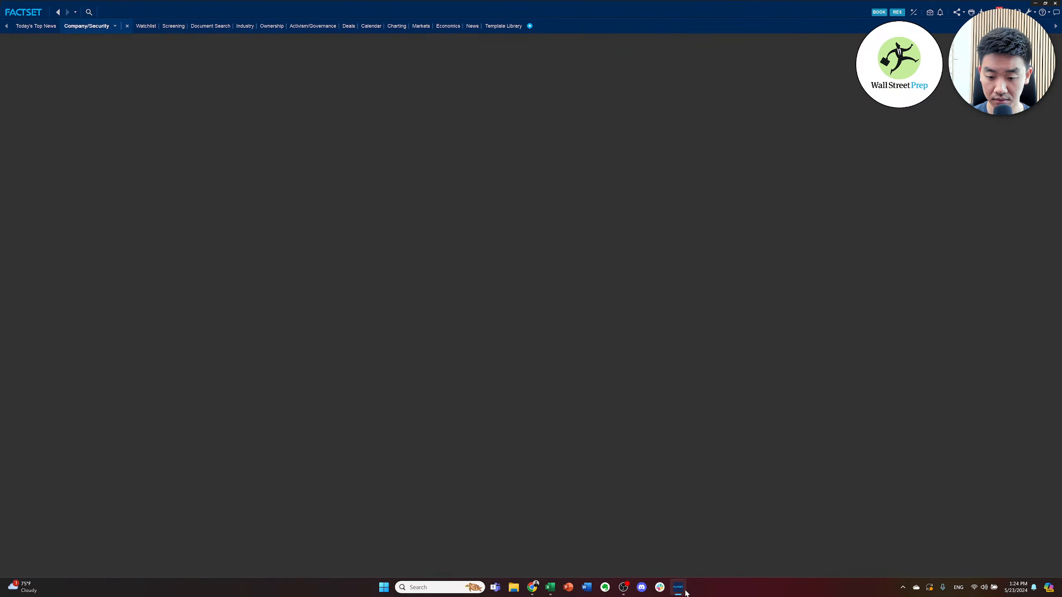
{"action": "left_click", "coordinate": [552, 587]}
{"action": "mouse_move", "coordinate": [553, 586]}
{"action": "left_click", "coordinate": [620, 545]}
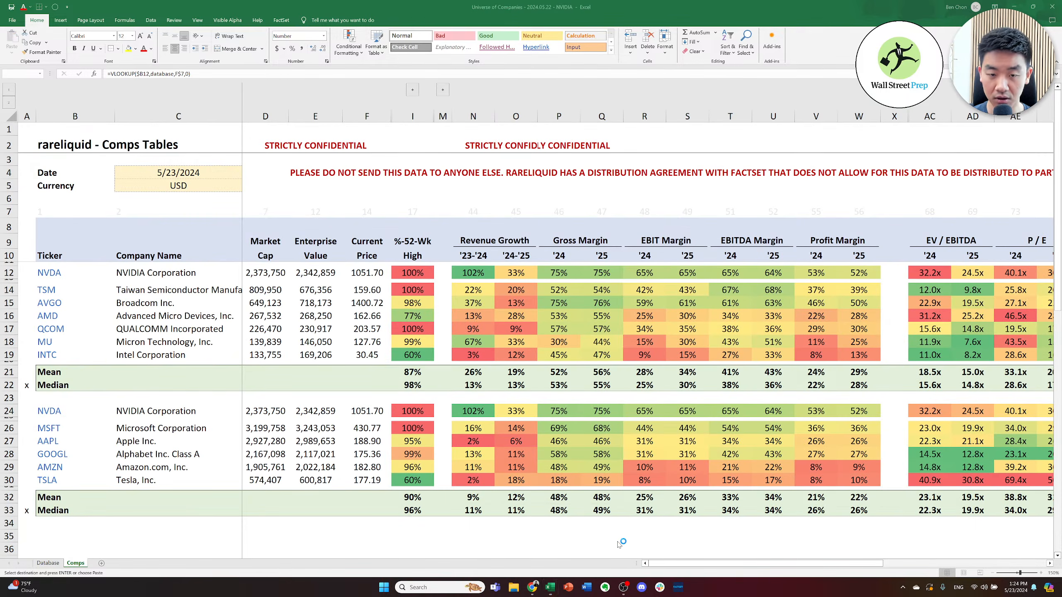
{"action": "left_click", "coordinate": [363, 353]}
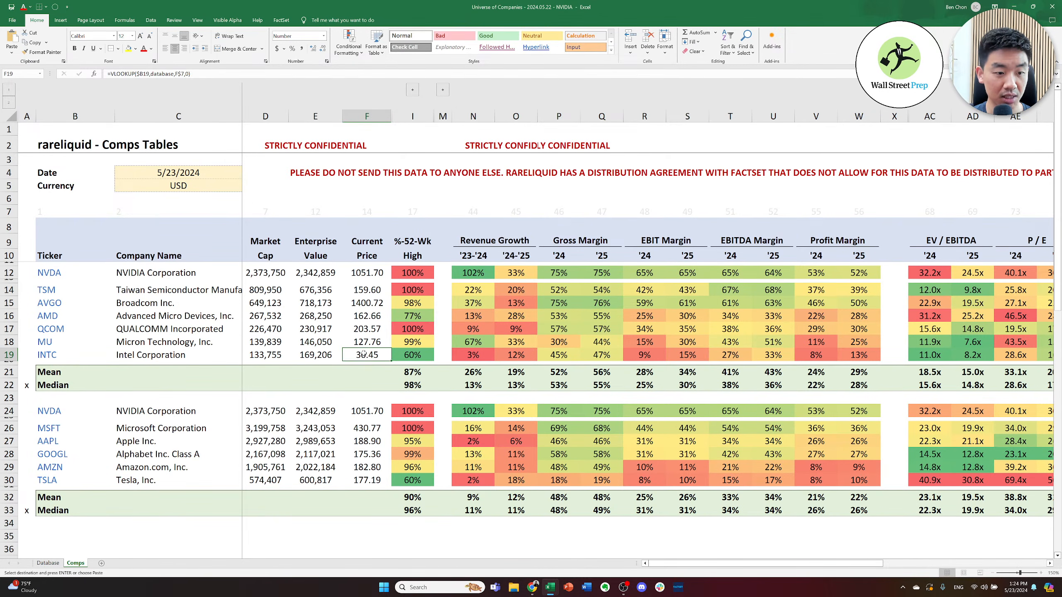
{"action": "key", "text": "ctrl+Home"}
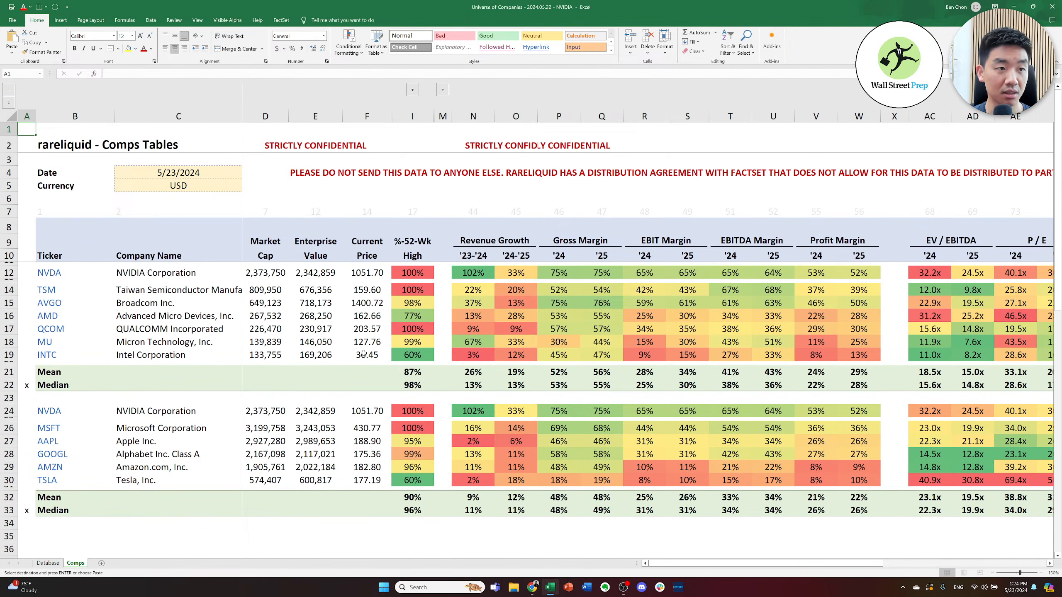
- Switch to Chrome and close the Google Search, NVIDIA announcement, MarketWatch and Wharton Online pages
{"action": "key", "text": "alt+Tab"}
{"action": "key", "text": "Tab"}
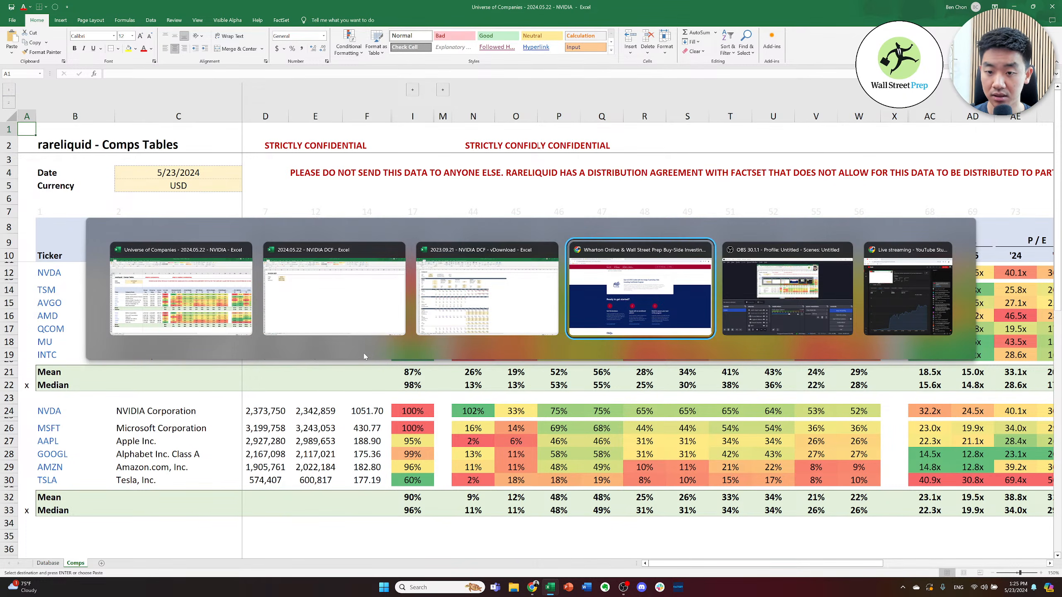
{"action": "key", "text": "Tab"}
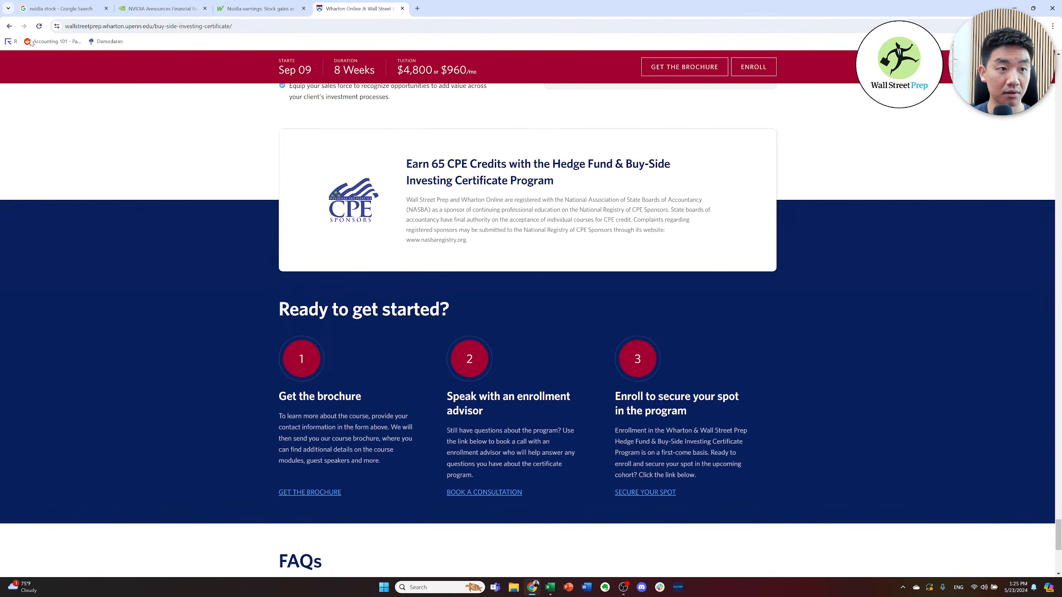
{"action": "left_click", "coordinate": [106, 9]}
{"action": "left_click", "coordinate": [106, 9]}
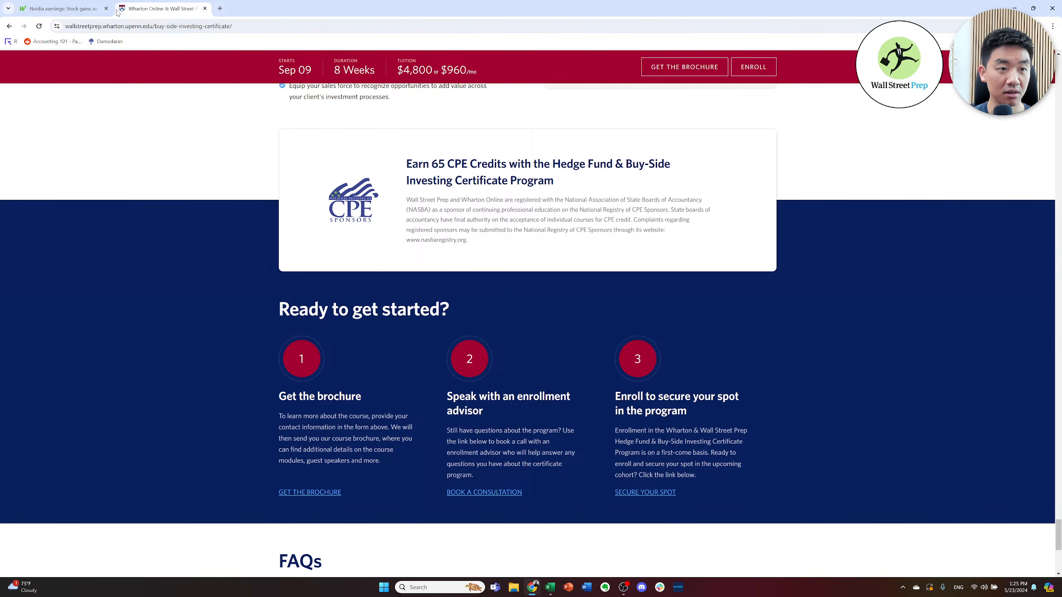
{"action": "key", "text": "ctrl+w"}
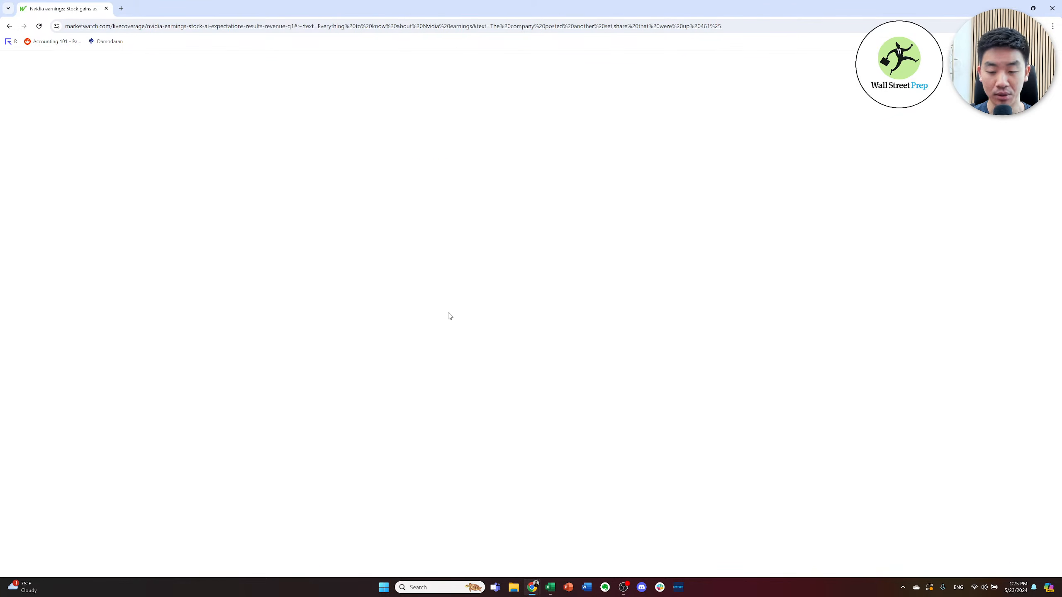
{"action": "key", "text": "ctrl+w"}
- Return to Excel and open the recent workbook 2024.04.26 - Reddit DCF
{"action": "key", "text": "alt+Tab"}
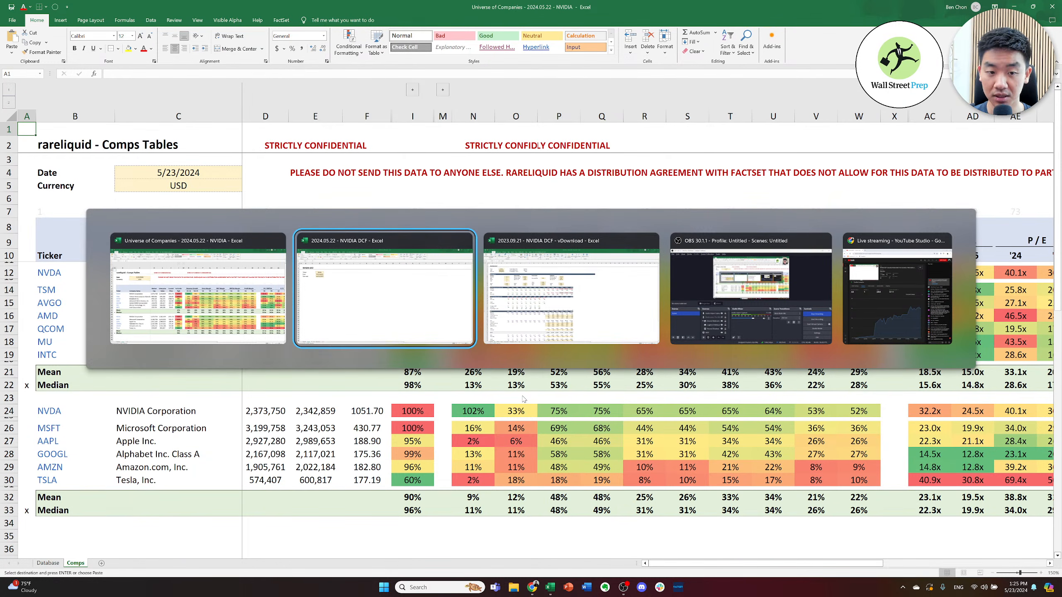
{"action": "key", "text": "alt+Tab"}
{"action": "key", "text": "alt+Tab"}
{"action": "key", "text": "alt+shift+Tab"}
{"action": "key", "text": "alt+shift+Tab"}
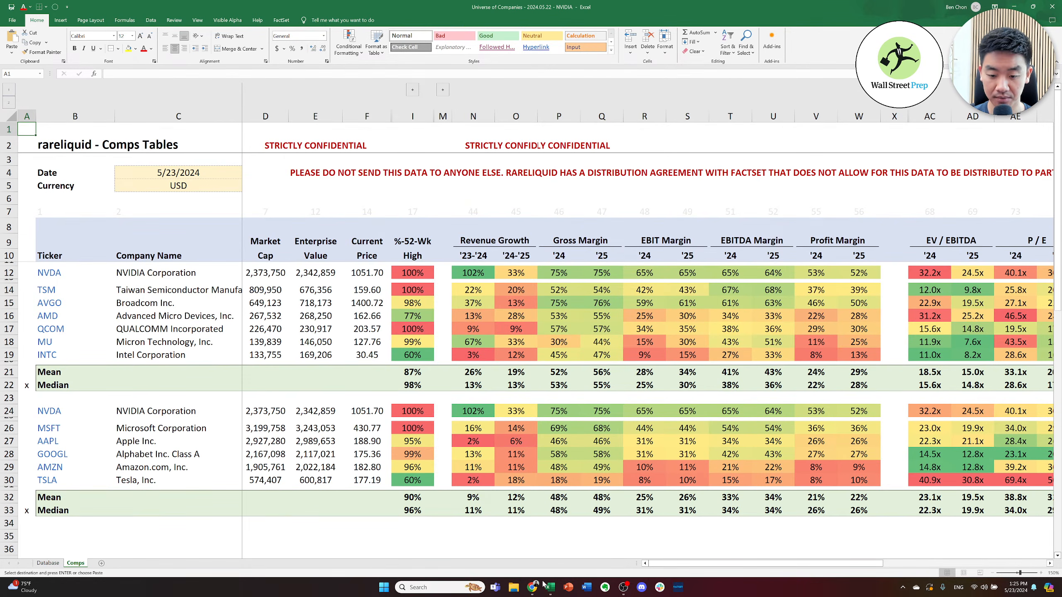
{"action": "mouse_move", "coordinate": [550, 589]}
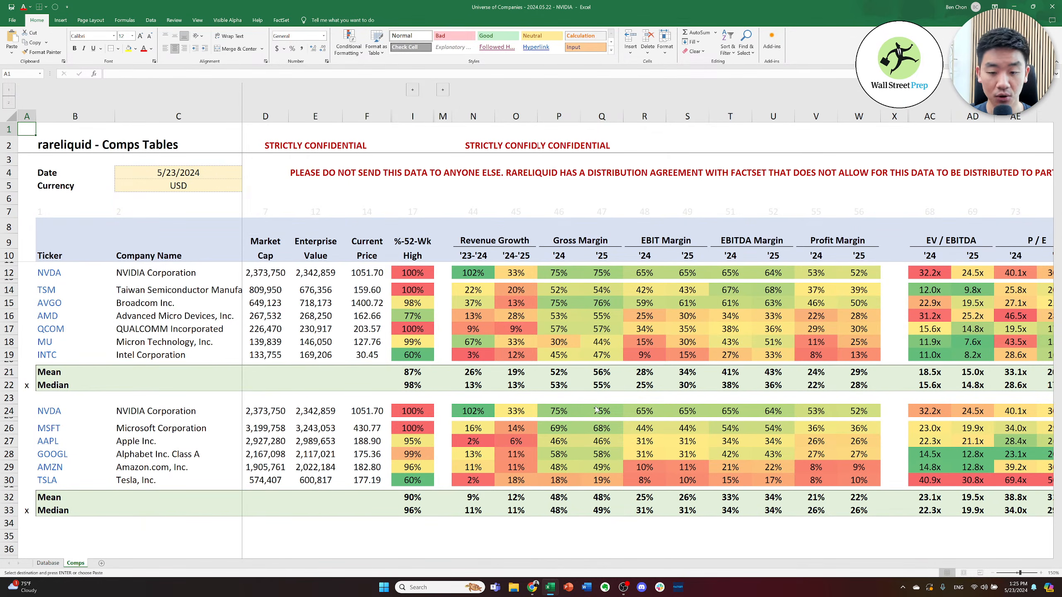
{"action": "right_click", "coordinate": [550, 587]}
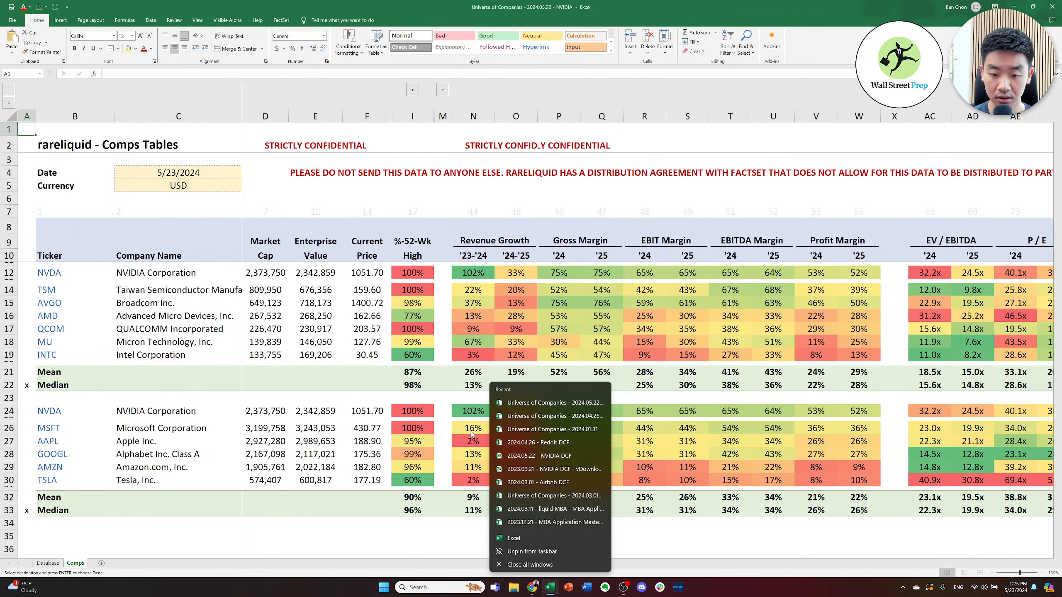
{"action": "left_click", "coordinate": [514, 441]}
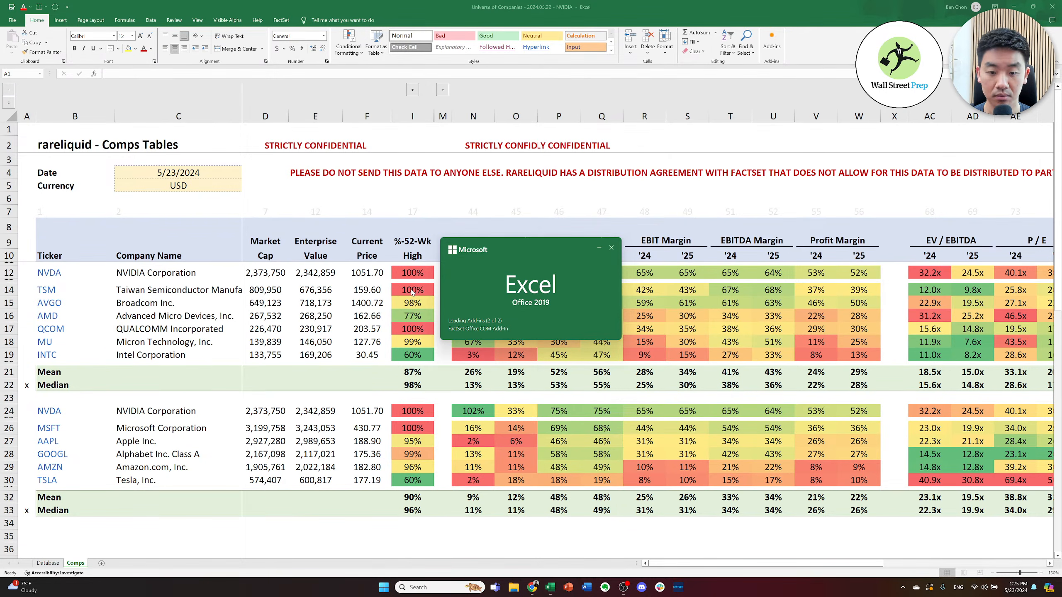
{"action": "key", "text": "alt+Tab"}
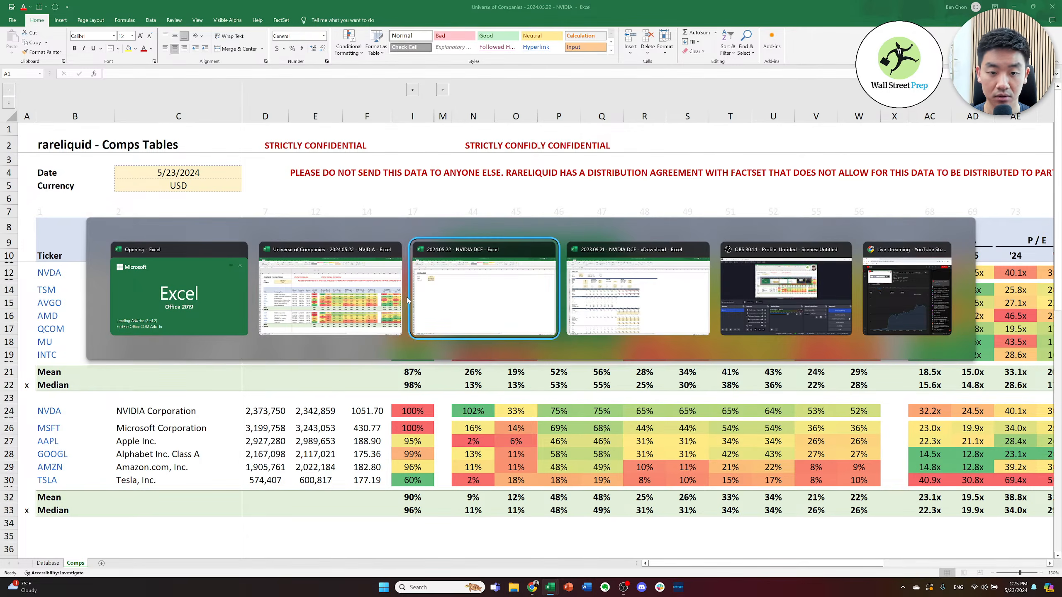
{"action": "key", "text": "Down"}
{"action": "key", "text": "Right"}
{"action": "key", "text": "Up"}
{"action": "key", "text": "alt+Tab"}
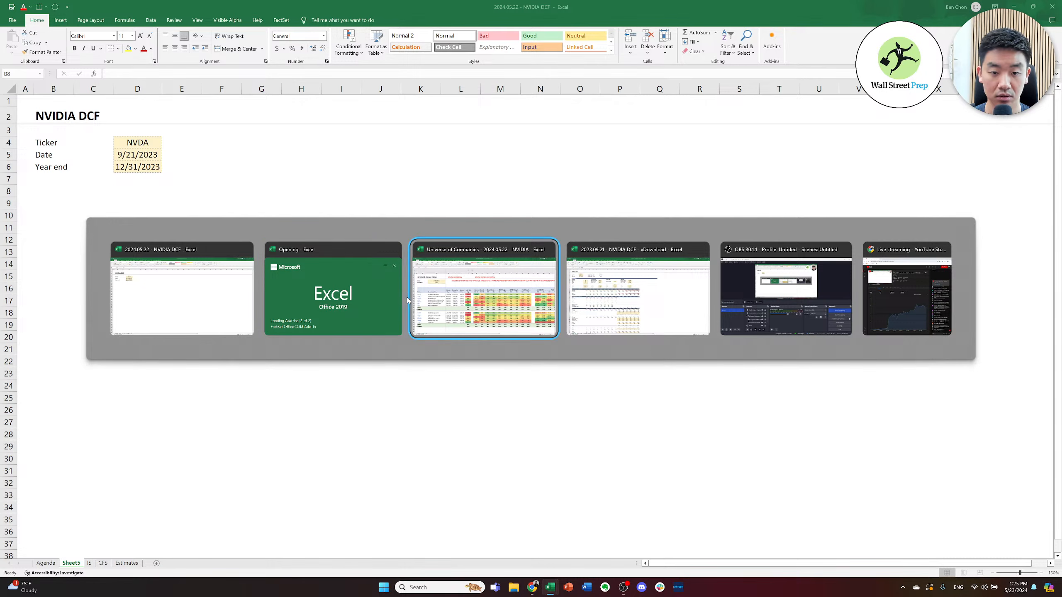
{"action": "key", "text": "alt+shift+Tab"}
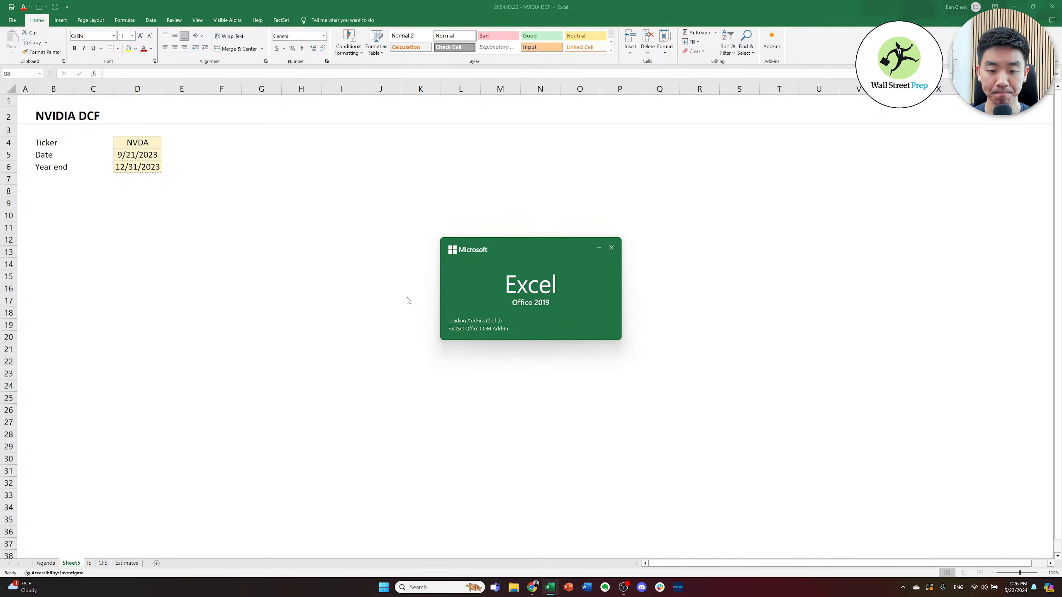
{"action": "key", "text": "alt+Tab"}
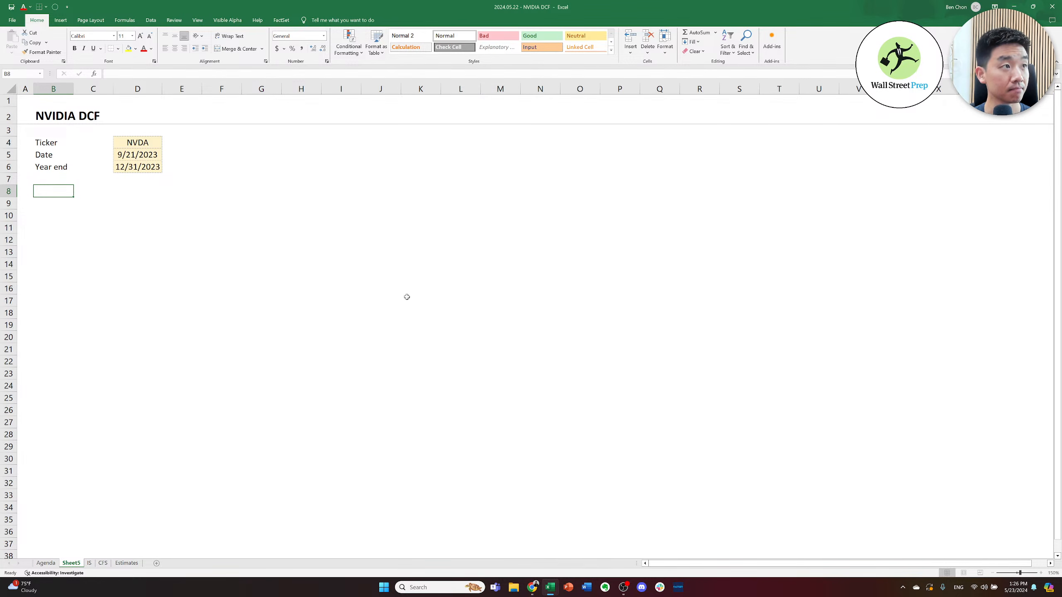
{"action": "key", "text": "alt+Tab"}
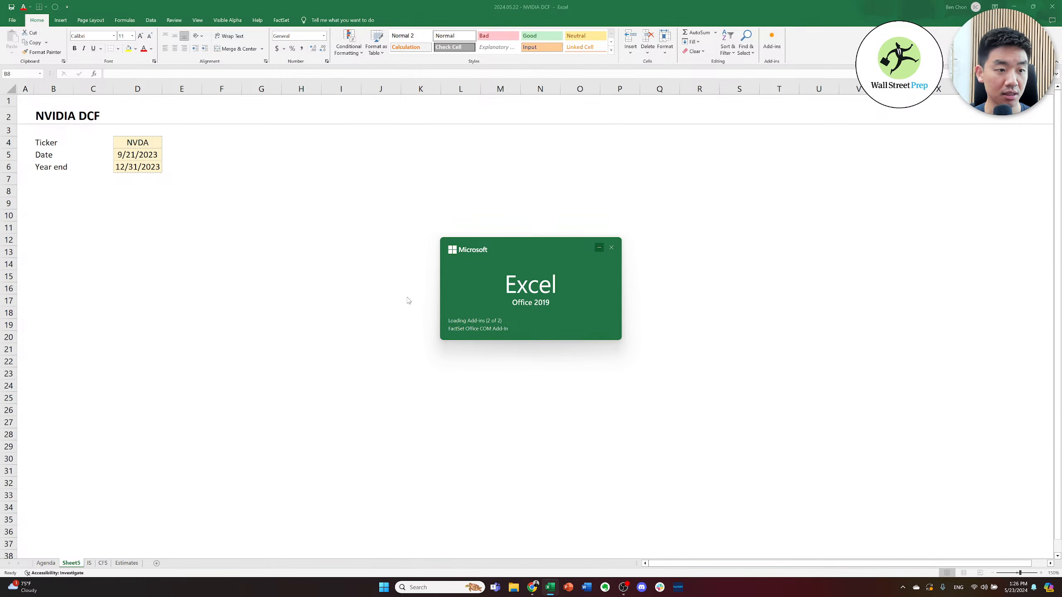
- Copy the Assumptions header row 8 from the 2023.09.21 DCF sheet into row 8 of the 2024.05.22 sheet
{"action": "key", "text": "alt+Tab"}
{"action": "key", "text": "alt+Tab"}
{"action": "key", "text": "alt+Tab"}
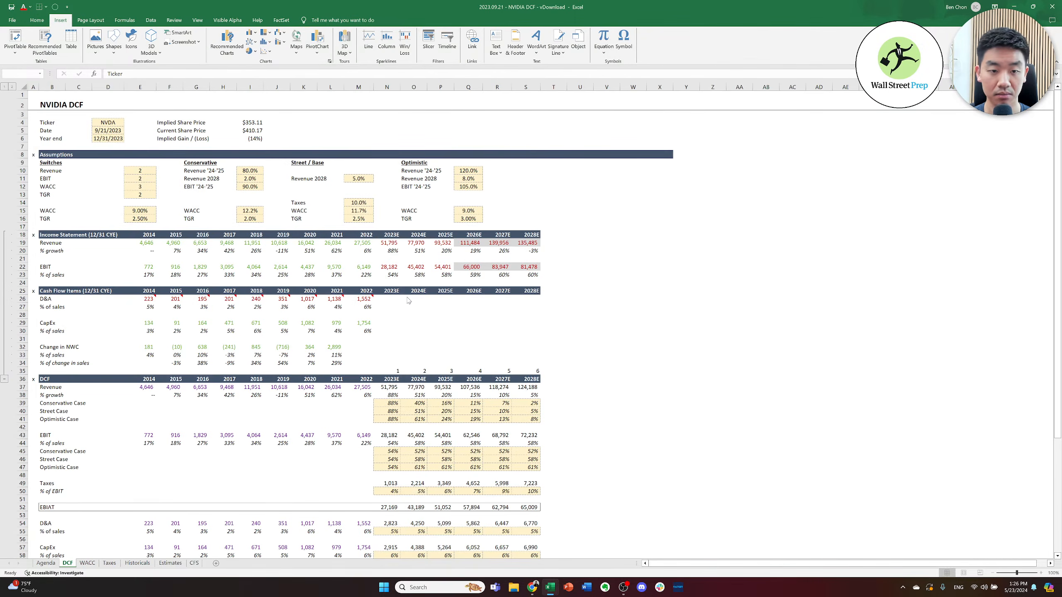
{"action": "key", "text": "Down"}
{"action": "key", "text": "Down"}
{"action": "key", "text": "Down"}
{"action": "key", "text": "Down"}
{"action": "key", "text": "shift+space"}
{"action": "key", "text": "ctrl+c"}
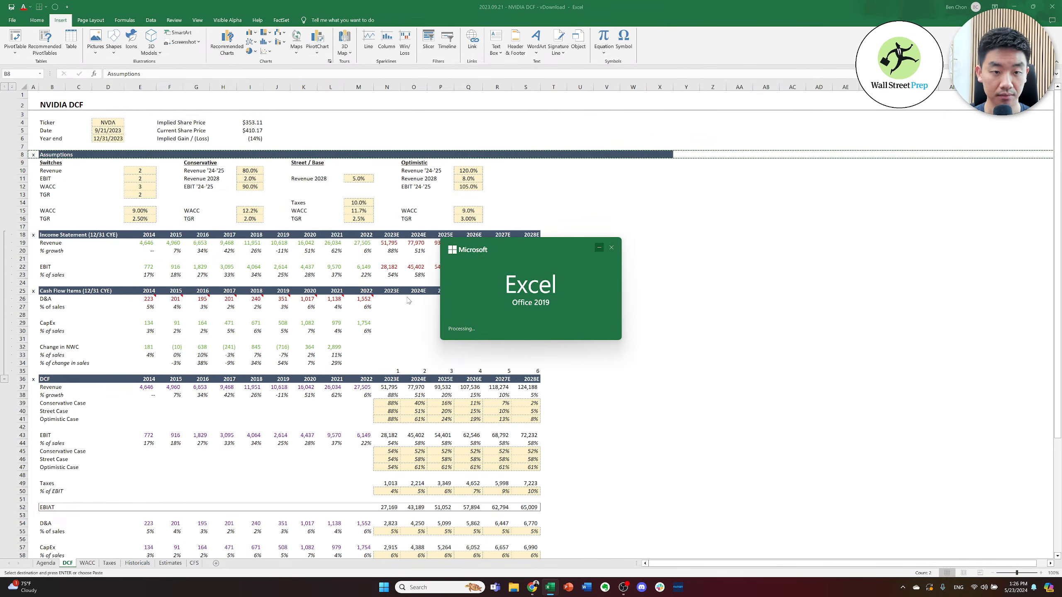
{"action": "key", "text": "alt+Tab"}
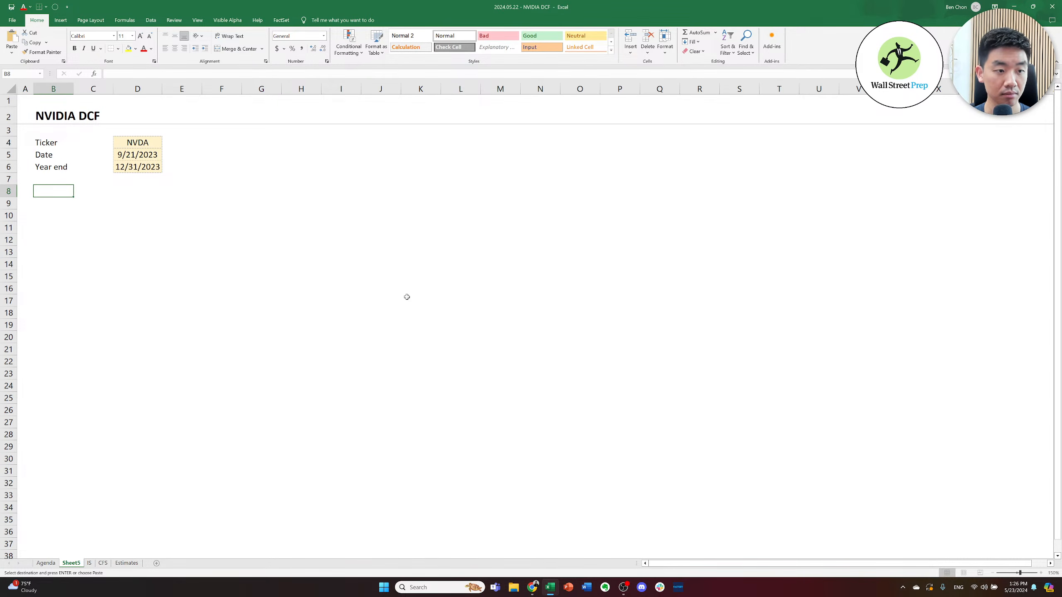
{"action": "key", "text": "shift+space"}
{"action": "key", "text": "ctrl+v"}
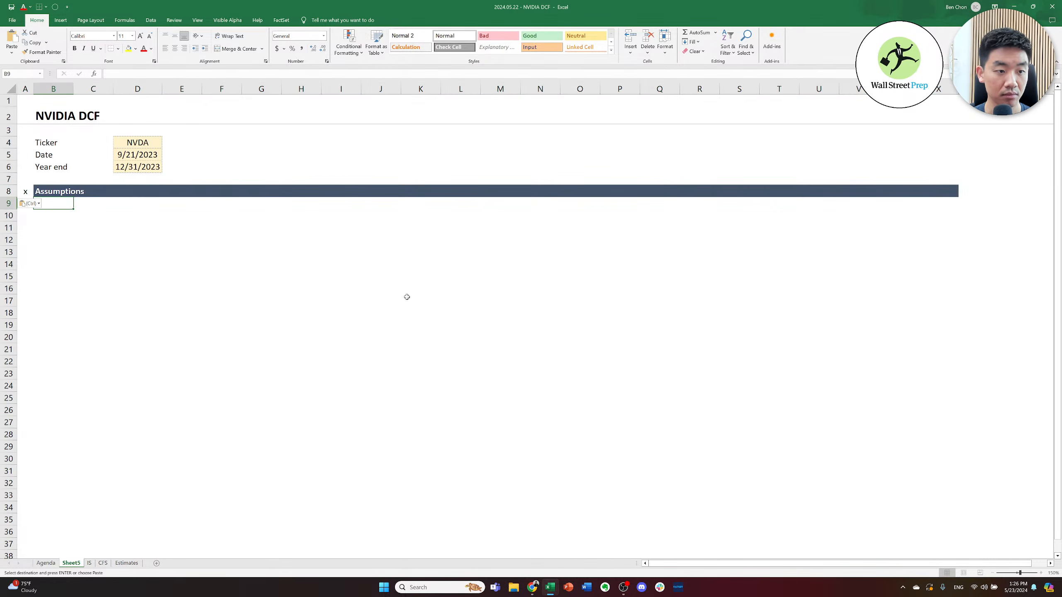
{"action": "key", "text": "Right"}
{"action": "key", "text": "Escape"}
{"action": "key", "text": "Down"}
{"action": "key", "text": "Left"}
{"action": "key", "text": "Down"}
{"action": "key", "text": "Down"}
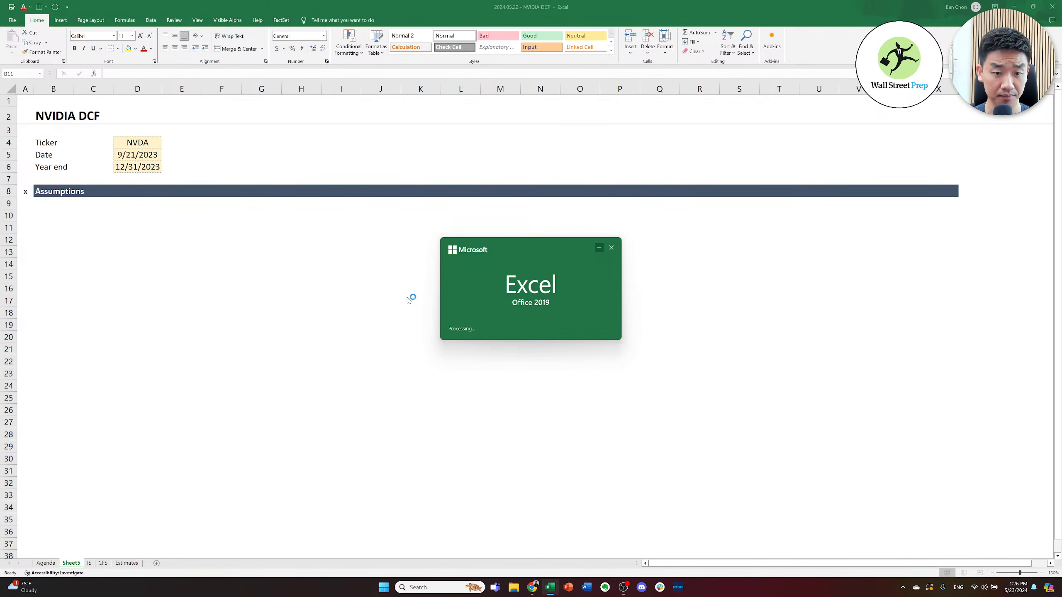
- Switch to the 2023.09.21 NVIDIA DCF workbook and copy rows 18 to 36, from the Income Statement header through the DCF header
{"action": "key", "text": "alt+Tab"}
{"action": "key", "text": "alt+Tab"}
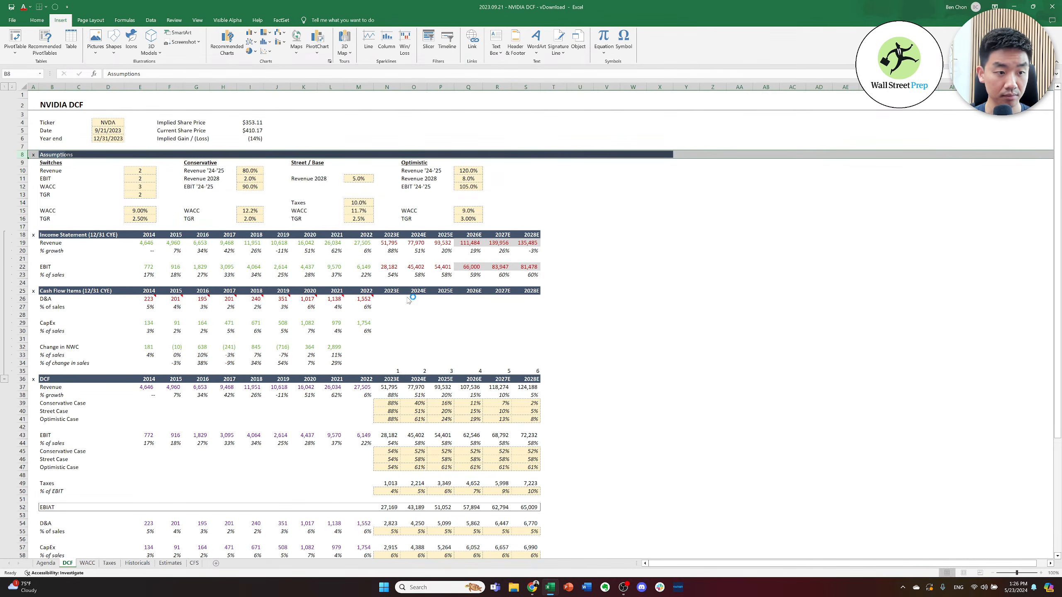
{"action": "key", "text": "Down"}
{"action": "key", "text": "Down"}
{"action": "key", "text": "Down"}
{"action": "key", "text": "Down"}
{"action": "key", "text": "Down"}
{"action": "key", "text": "Down"}
{"action": "key", "text": "Down"}
{"action": "key", "text": "Down"}
{"action": "key", "text": "Down"}
{"action": "key", "text": "Down"}
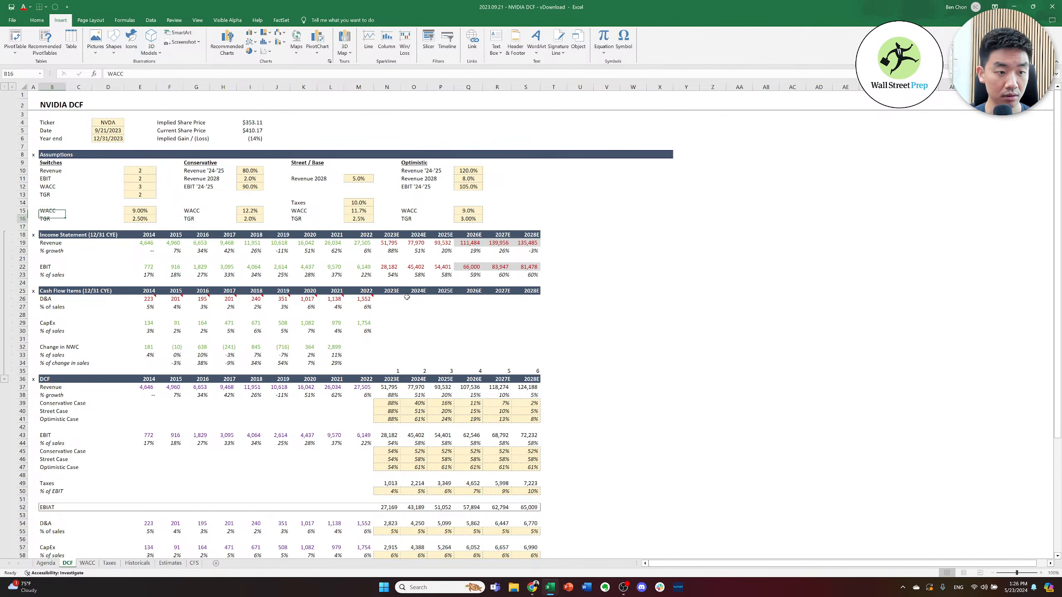
{"action": "key", "text": "shift+space"}
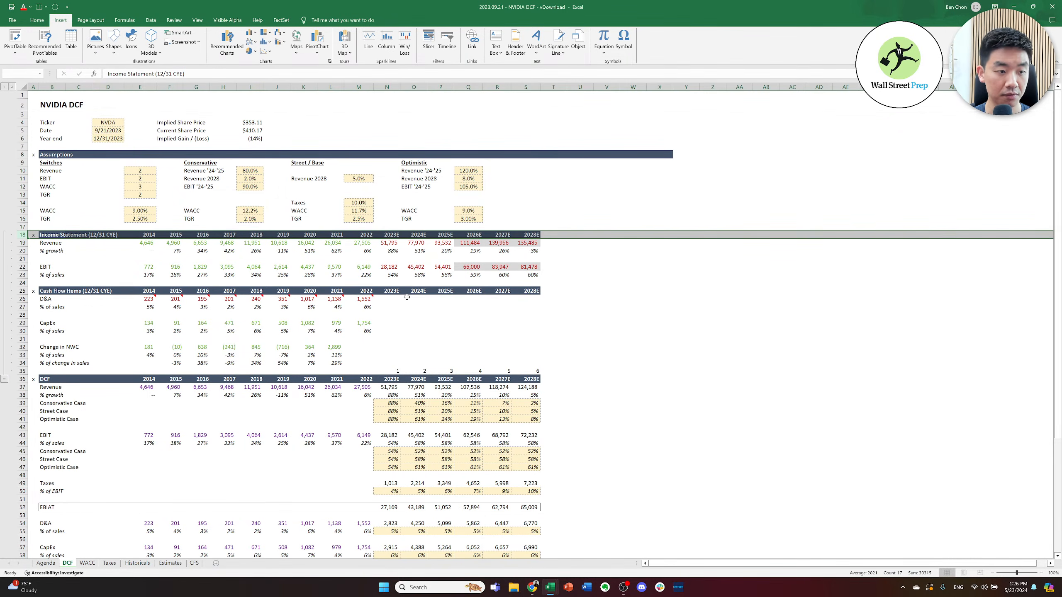
{"action": "key", "text": "shift+Down"}
{"action": "key", "text": "shift+Down"}
{"action": "key", "text": "shift+Down"}
{"action": "key", "text": "shift+Down"}
{"action": "key", "text": "shift+Down"}
{"action": "key", "text": "shift+Down"}
{"action": "key", "text": "shift+Down"}
{"action": "key", "text": "shift+Down"}
{"action": "key", "text": "shift+Down"}
{"action": "key", "text": "shift+Down"}
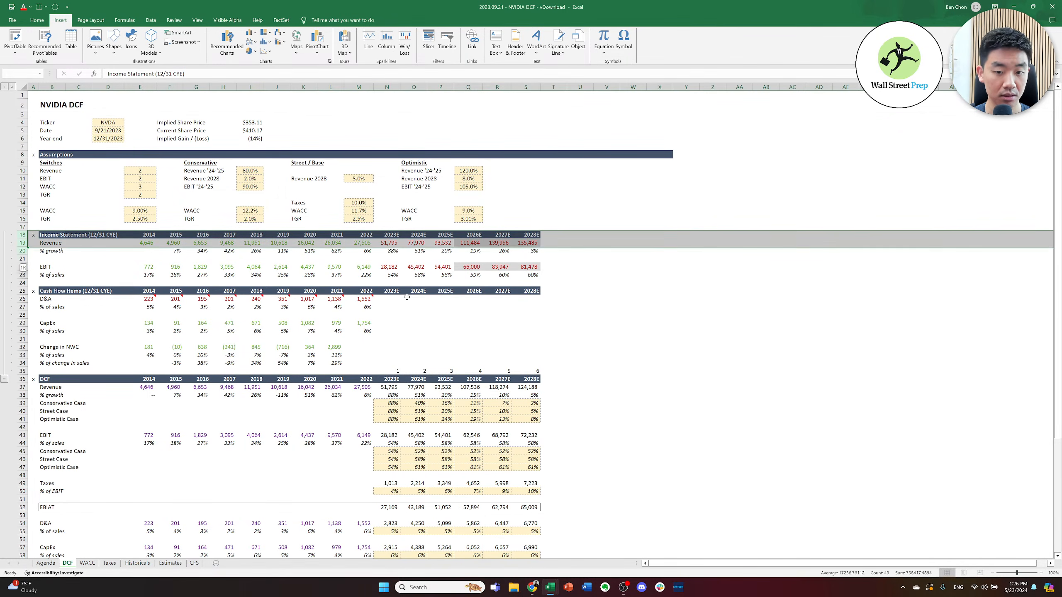
{"action": "key", "text": "shift+Down"}
{"action": "key", "text": "shift+Down"}
{"action": "key", "text": "shift+Down"}
{"action": "key", "text": "shift+Down"}
{"action": "key", "text": "shift+Down"}
{"action": "key", "text": "shift+Down"}
{"action": "key", "text": "shift+Down"}
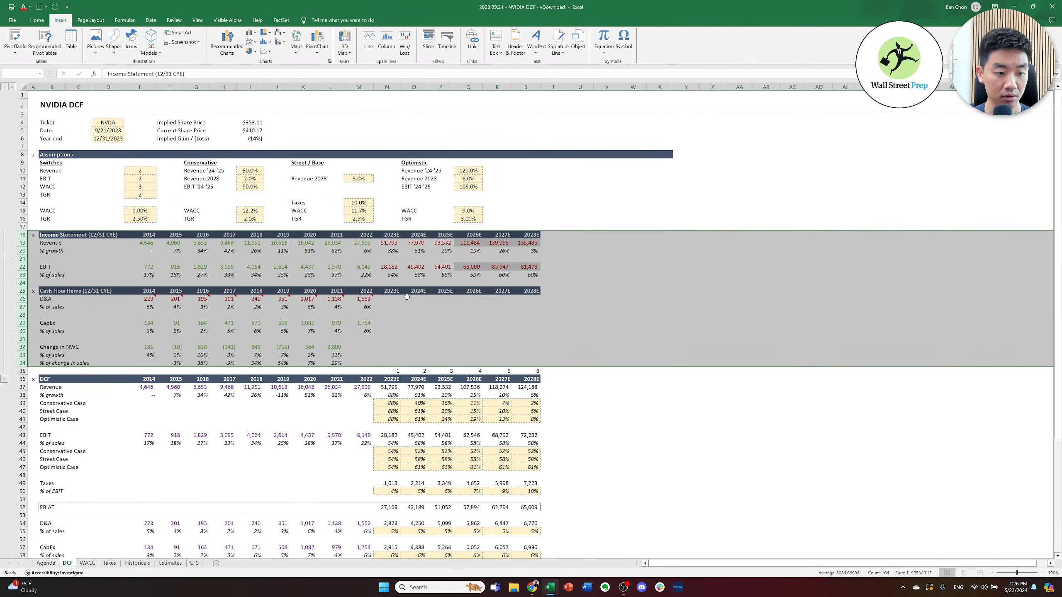
{"action": "key", "text": "shift+Down"}
{"action": "key", "text": "ctrl+c"}
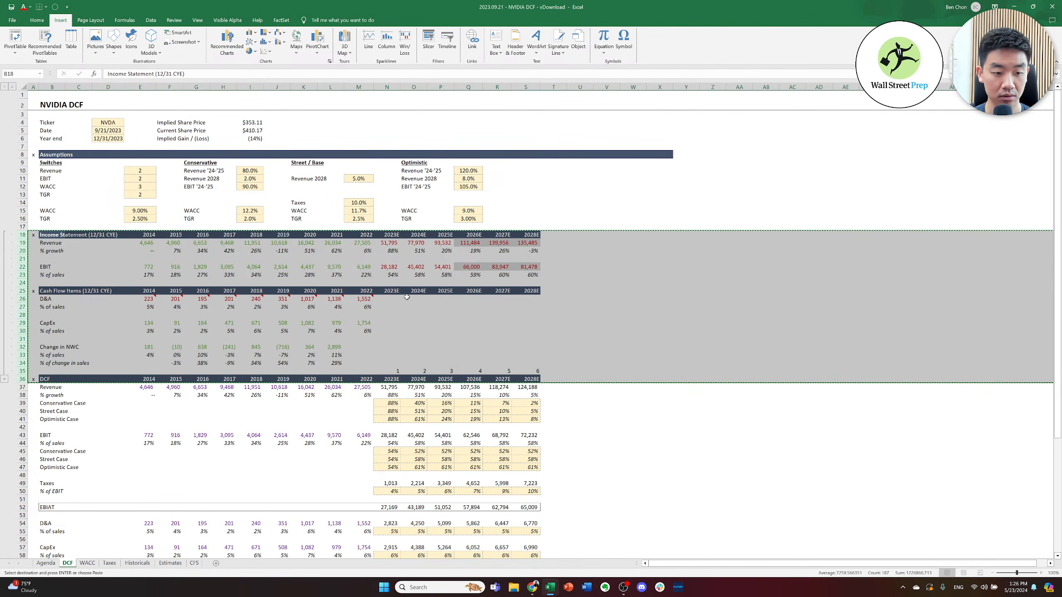
- Return to the 2024.05.22 NVIDIA DCF workbook and paste the copied rows into Sheet5 at rows 12 to 30
{"action": "key", "text": "alt+Tab"}
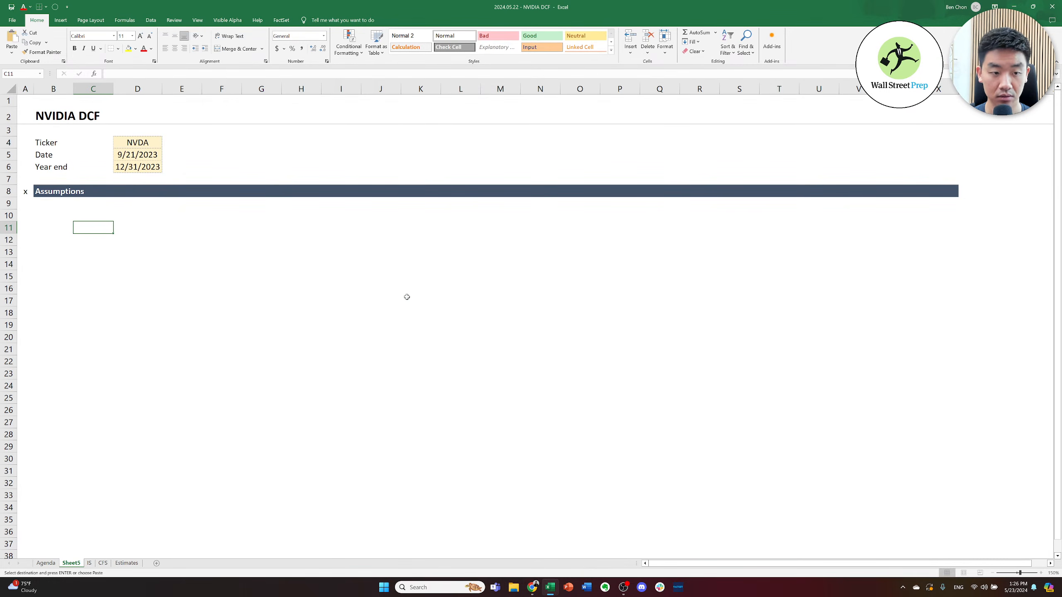
{"action": "key", "text": "alt"}
{"action": "key", "text": "Up"}
{"action": "key", "text": "Left"}
{"action": "key", "text": "Escape"}
{"action": "key", "text": "Down"}
{"action": "key", "text": "Left"}
{"action": "key", "text": "Left"}
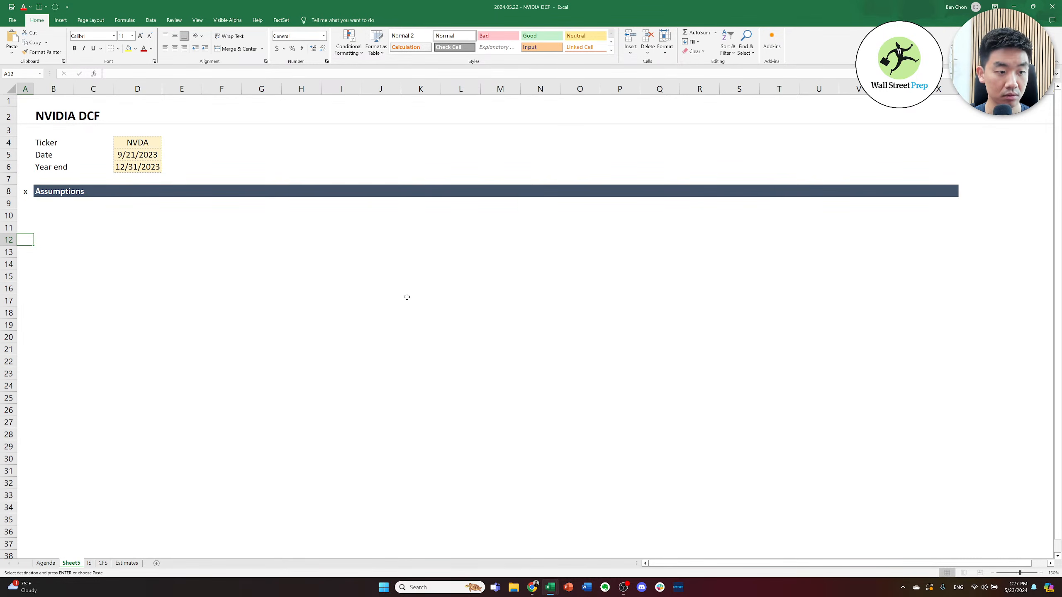
{"action": "key", "text": "shift+space"}
{"action": "key", "text": "shift+Down"}
{"action": "key", "text": "shift+Down"}
{"action": "key", "text": "shift+Down"}
{"action": "key", "text": "shift+Down"}
{"action": "key", "text": "shift+Down"}
{"action": "key", "text": "shift+Down"}
{"action": "key", "text": "shift+Down"}
{"action": "key", "text": "shift+Down"}
{"action": "key", "text": "shift+Down"}
{"action": "key", "text": "shift+Down"}
{"action": "key", "text": "shift+Down"}
{"action": "key", "text": "shift+Down"}
{"action": "key", "text": "shift+Down"}
{"action": "key", "text": "shift+Down"}
{"action": "key", "text": "shift+Down"}
{"action": "key", "text": "shift+Down"}
{"action": "key", "text": "shift+Down"}
{"action": "key", "text": "shift+Down"}
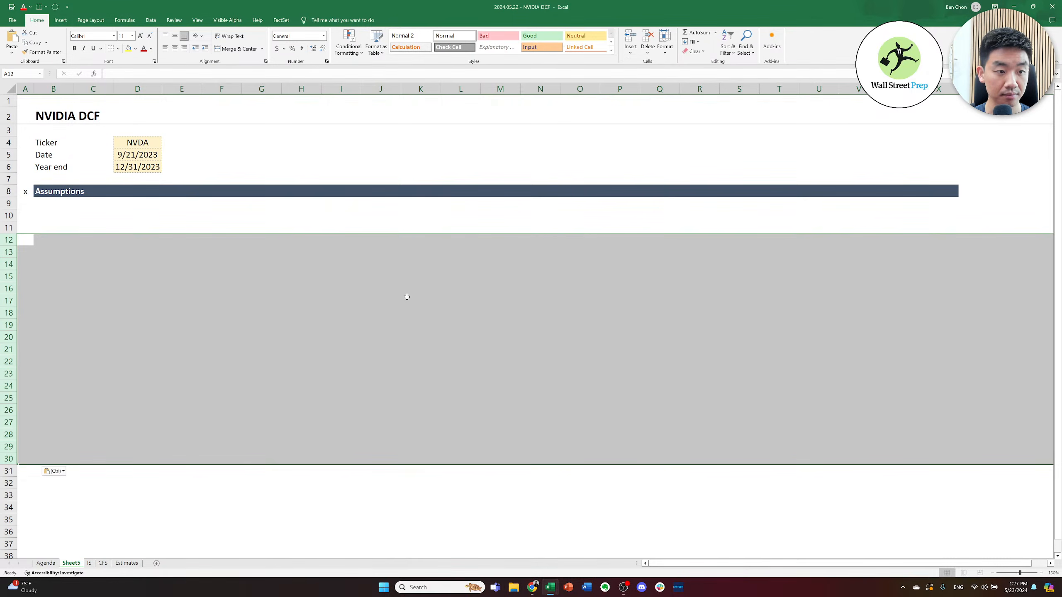
- Clear the pasted revenue, growth, EBIT and margin values in E13:S17 of the Income Statement section
{"action": "key", "text": "Right"}
{"action": "key", "text": "Right"}
{"action": "key", "text": "Up"}
{"action": "key", "text": "Up"}
{"action": "key", "text": "Up"}
{"action": "key", "text": "Right"}
{"action": "key", "text": "Down"}
{"action": "key", "text": "Down"}
{"action": "key", "text": "Right"}
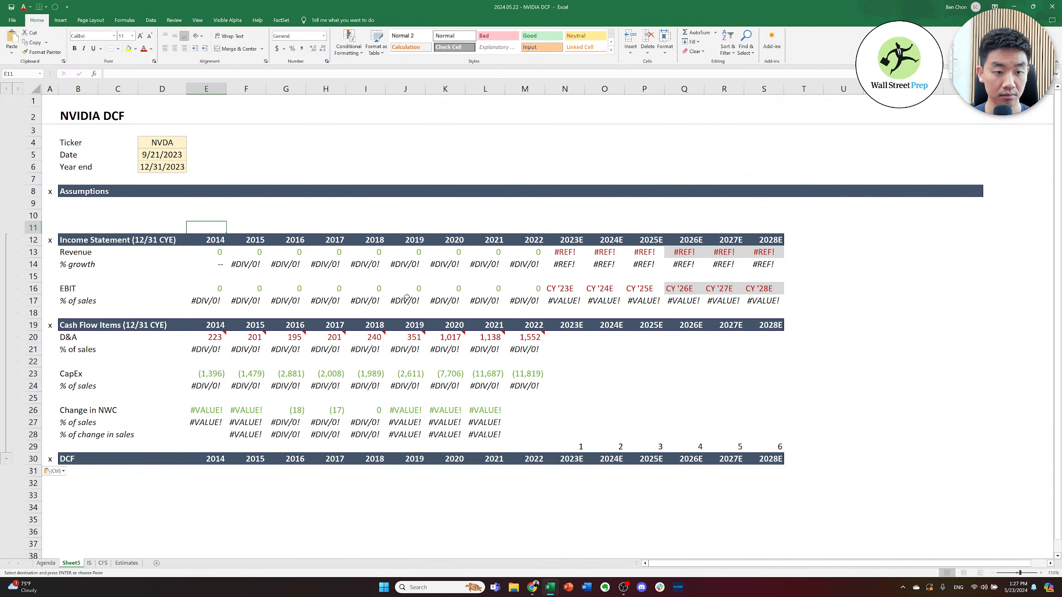
{"action": "key", "text": "Down"}
{"action": "key", "text": "Down"}
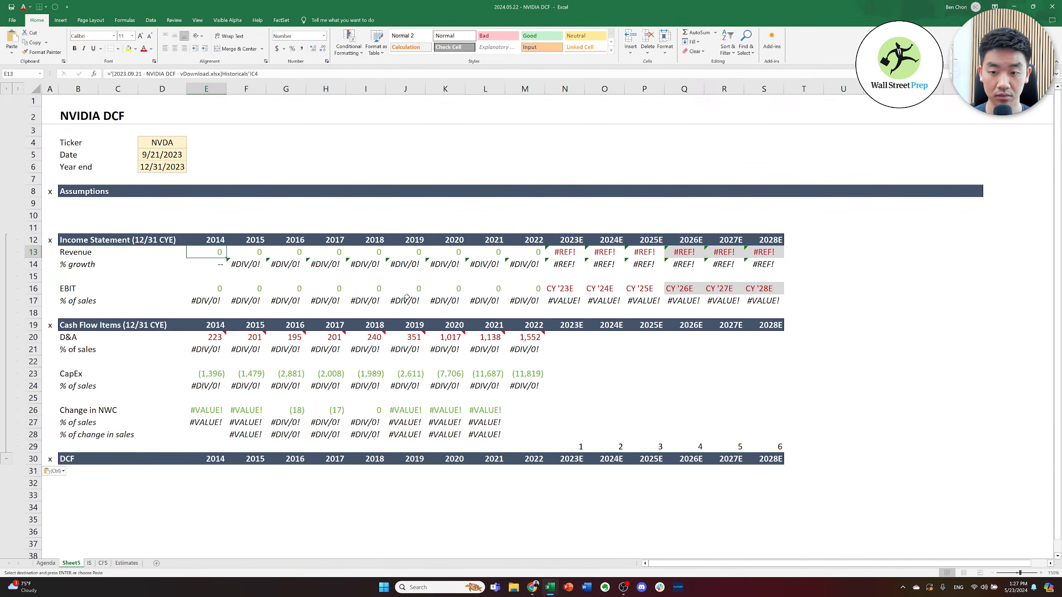
{"action": "key", "text": "ctrl+shift+Right"}
{"action": "key", "text": "ctrl+shift+Right"}
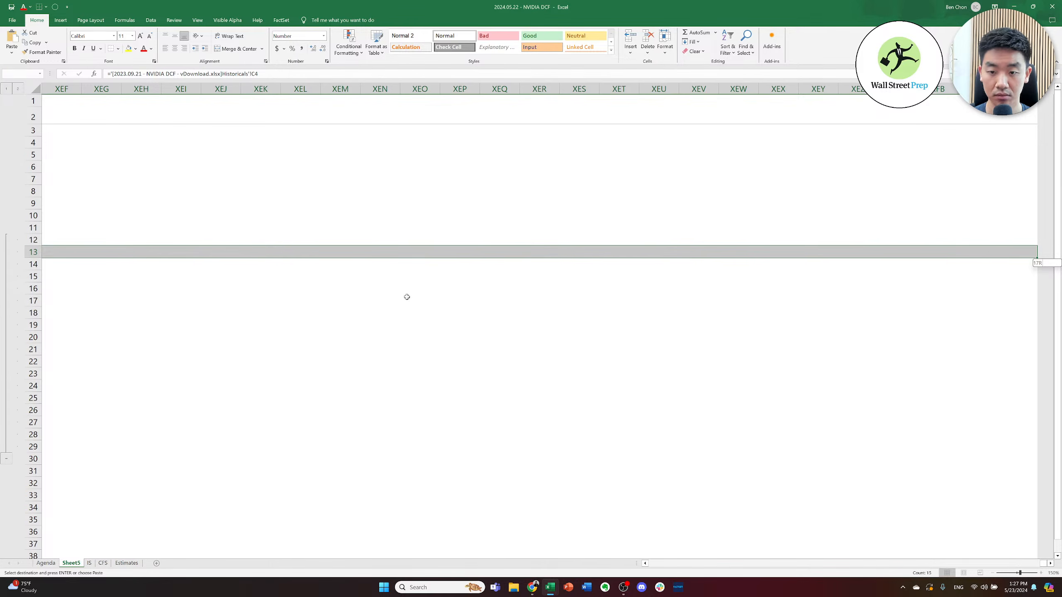
{"action": "key", "text": "ctrl+shift+Left"}
{"action": "key", "text": "shift+Down"}
{"action": "key", "text": "shift+Down"}
{"action": "key", "text": "shift+Down"}
{"action": "key", "text": "shift+Down"}
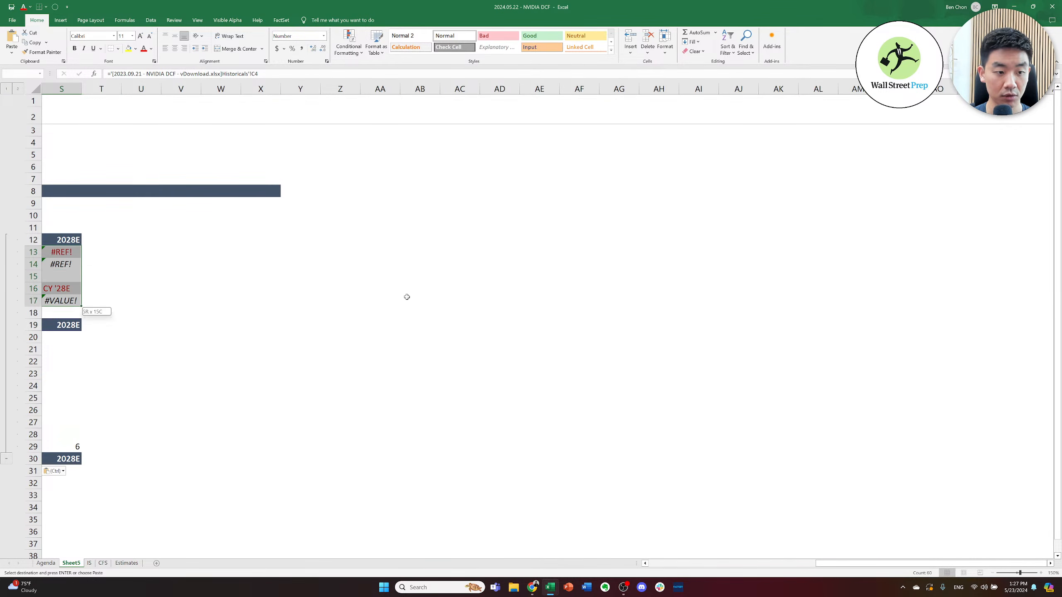
{"action": "key", "text": "Delete"}
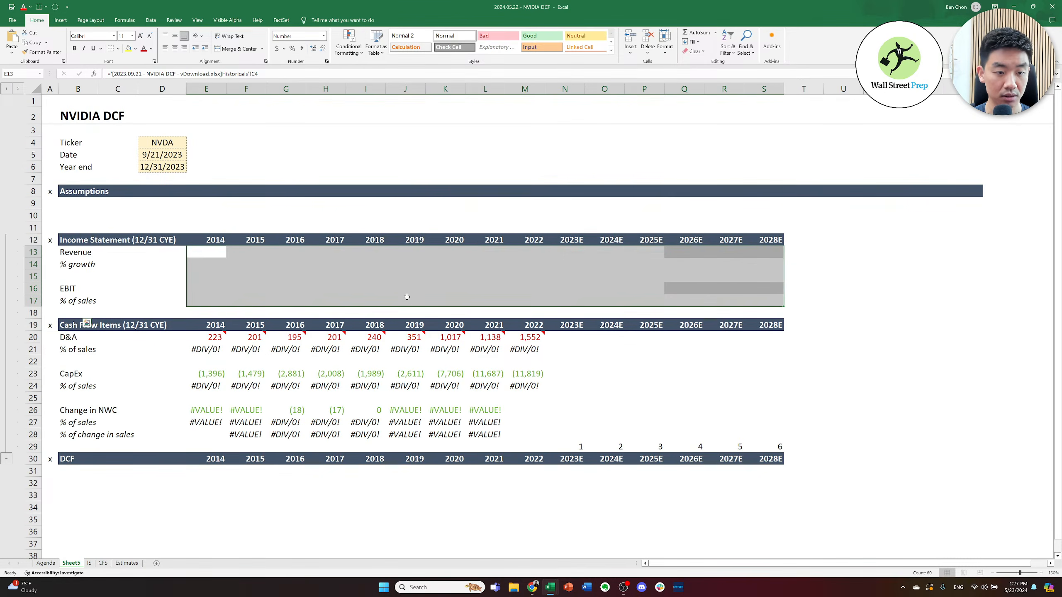
- Clear the D&A, CapEx and Change in NWC values and their ratios in E20:M28 of the Cash Flow Items section
{"action": "key", "text": "ctrl+Left"}
{"action": "key", "text": "ctrl+Left"}
{"action": "key", "text": "Down"}
{"action": "key", "text": "Down"}
{"action": "key", "text": "Down"}
{"action": "key", "text": "Down"}
{"action": "key", "text": "Down"}
{"action": "key", "text": "Down"}
{"action": "key", "text": "Right"}
{"action": "key", "text": "Right"}
{"action": "key", "text": "Right"}
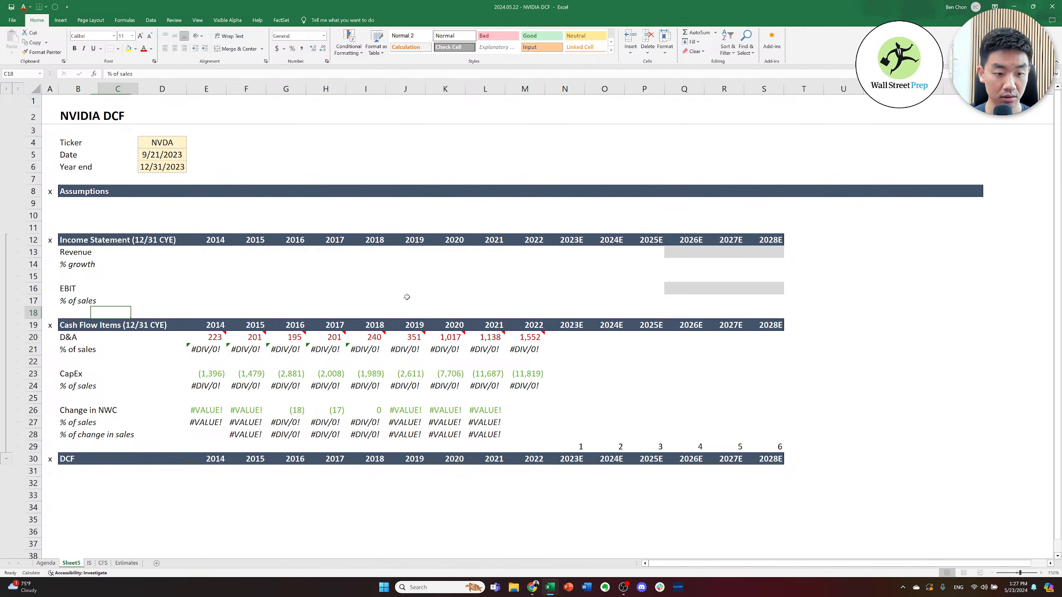
{"action": "key", "text": "Down"}
{"action": "key", "text": "Right"}
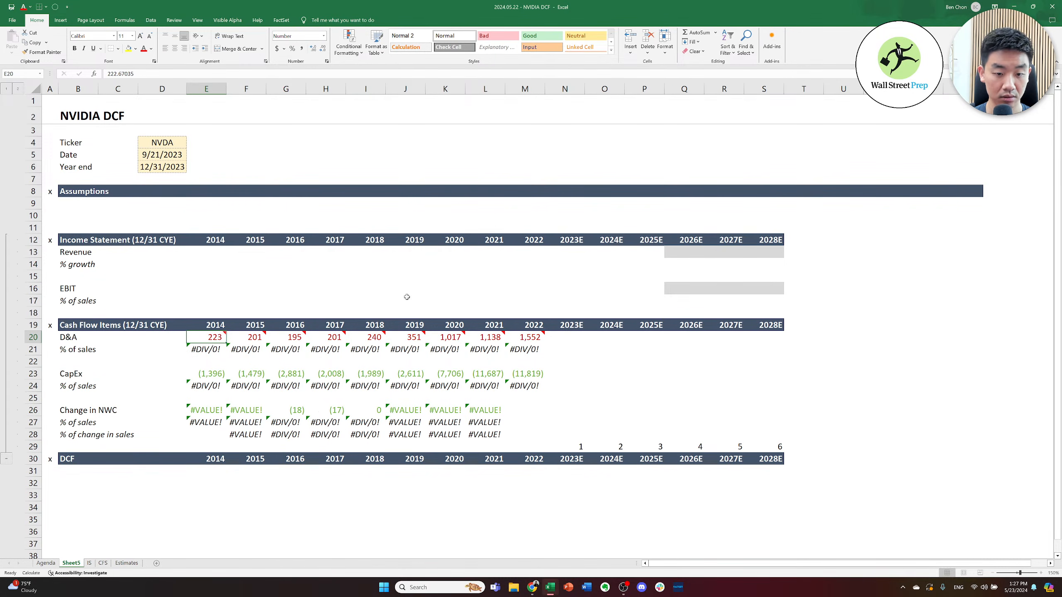
{"action": "key", "text": "ctrl+shift+Right"}
{"action": "key", "text": "shift+Down"}
{"action": "key", "text": "shift+Down"}
{"action": "key", "text": "shift+Down"}
{"action": "key", "text": "shift+Down"}
{"action": "key", "text": "shift+Down"}
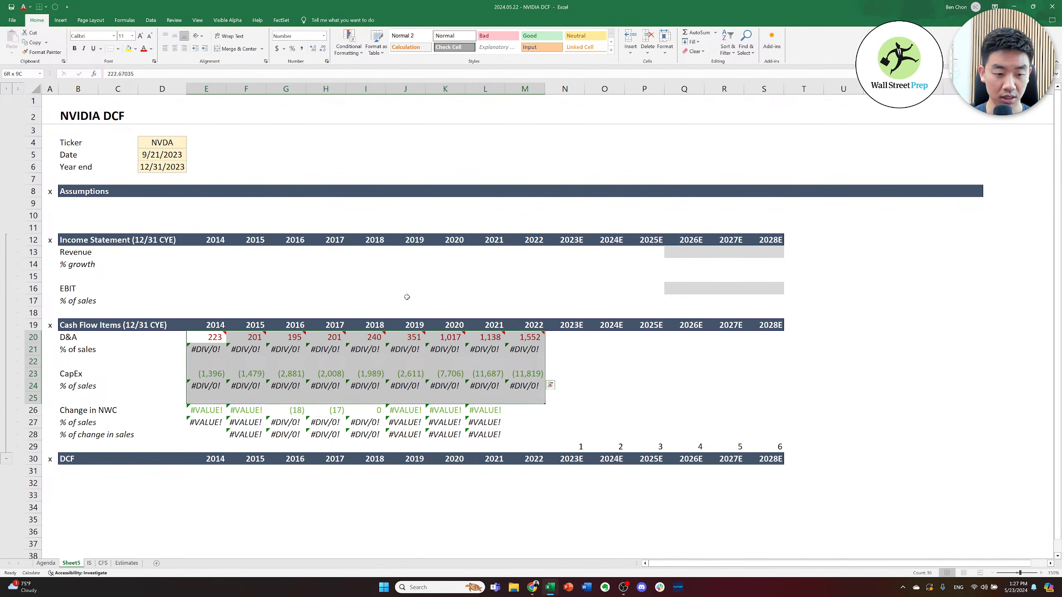
{"action": "key", "text": "shift+Down"}
{"action": "key", "text": "shift+Down"}
{"action": "key", "text": "shift+Down"}
{"action": "key", "text": "shift+Down"}
{"action": "key", "text": "shift+Up"}
{"action": "key", "text": "Delete"}
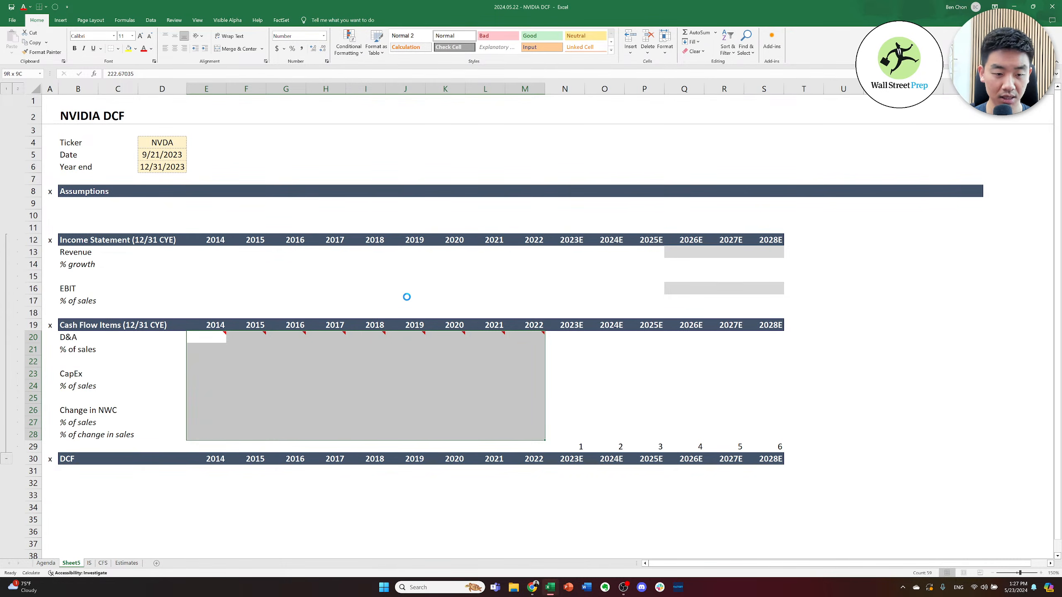
- Delete the cell comments from the D&A row for 2014 to 2022, E20:M20
{"action": "key", "text": "Up"}
{"action": "key", "text": "Down"}
{"action": "key", "text": "Down"}
{"action": "key", "text": "Up"}
{"action": "key", "text": "shift+Right"}
{"action": "key", "text": "shift+Right"}
{"action": "key", "text": "shift+Right"}
{"action": "key", "text": "shift+Right"}
{"action": "key", "text": "shift+Right"}
{"action": "key", "text": "shift+Right"}
{"action": "key", "text": "shift+Right"}
{"action": "key", "text": "shift+Right"}
{"action": "key", "text": "shift+Right"}
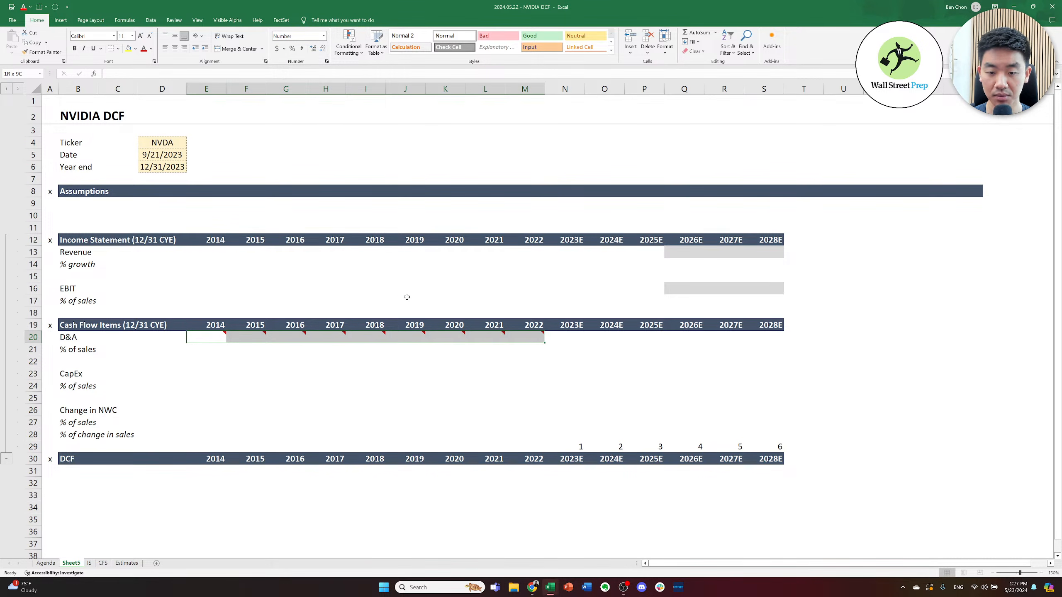
{"action": "key", "text": "alt+r"}
{"action": "key", "text": "d"}
- Switch to the 2024.04.26 - Reddit DCF workbook and examine the layout of its Assumptions section
{"action": "key", "text": "Up"}
{"action": "key", "text": "Up"}
{"action": "key", "text": "Up"}
{"action": "key", "text": "Left"}
{"action": "key", "text": "Left"}
{"action": "key", "text": "Left"}
{"action": "key", "text": "Left"}
{"action": "key", "text": "Up"}
{"action": "key", "text": "Up"}
{"action": "key", "text": "Up"}
{"action": "key", "text": "Up"}
{"action": "key", "text": "Up"}
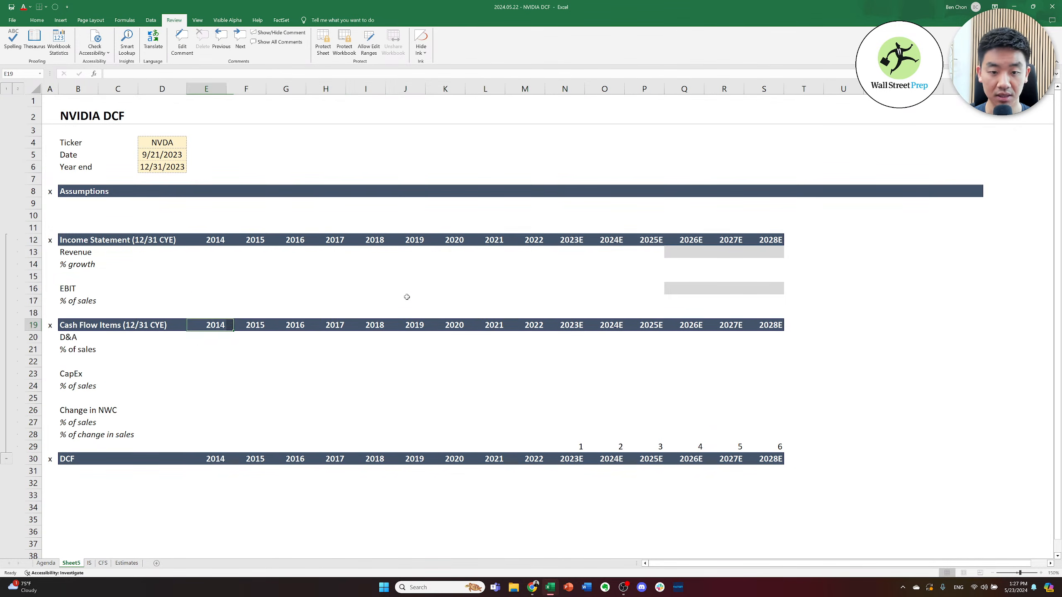
{"action": "key", "text": "Right"}
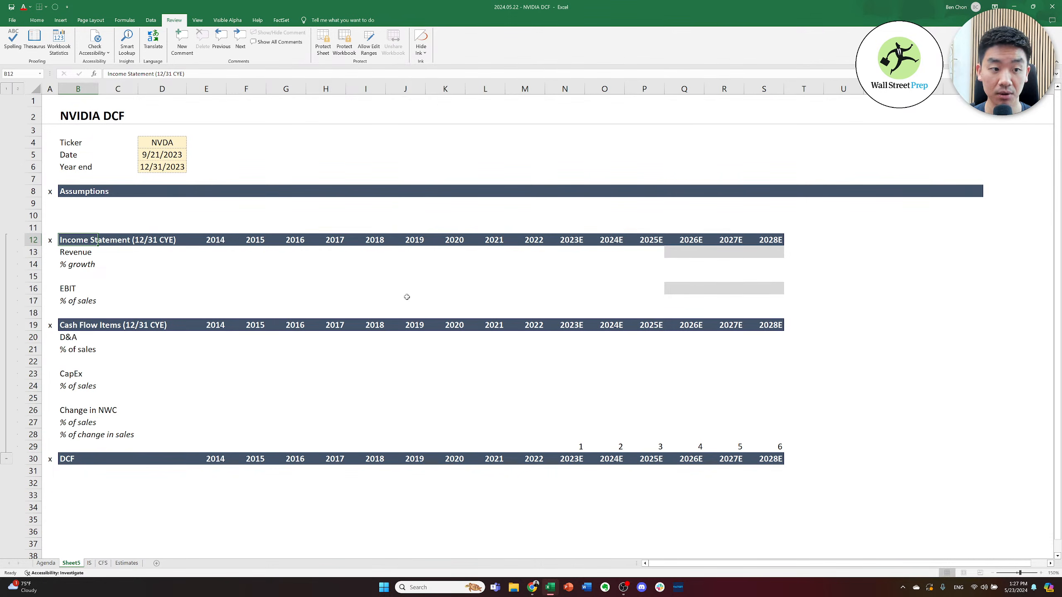
{"action": "key", "text": "Up"}
{"action": "key", "text": "Up"}
{"action": "key", "text": "Up"}
{"action": "key", "text": "Down"}
{"action": "key", "text": "alt+Tab"}
{"action": "key", "text": "alt+Tab"}
{"action": "key", "text": "alt+Tab"}
{"action": "key", "text": "alt+Tab"}
{"action": "key", "text": "alt+Tab"}
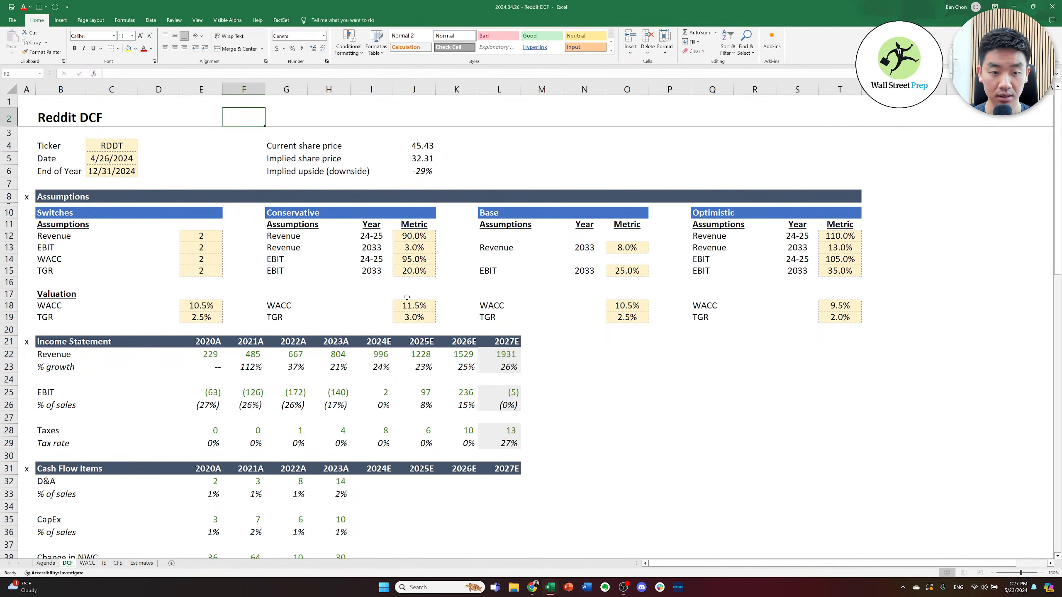
{"action": "key", "text": "Left"}
{"action": "key", "text": "Left"}
{"action": "key", "text": "Left"}
{"action": "key", "text": "Left"}
{"action": "key", "text": "Down"}
{"action": "key", "text": "Down"}
{"action": "key", "text": "Down"}
{"action": "key", "text": "Down"}
{"action": "key", "text": "Down"}
{"action": "key", "text": "Down"}
{"action": "key", "text": "Down"}
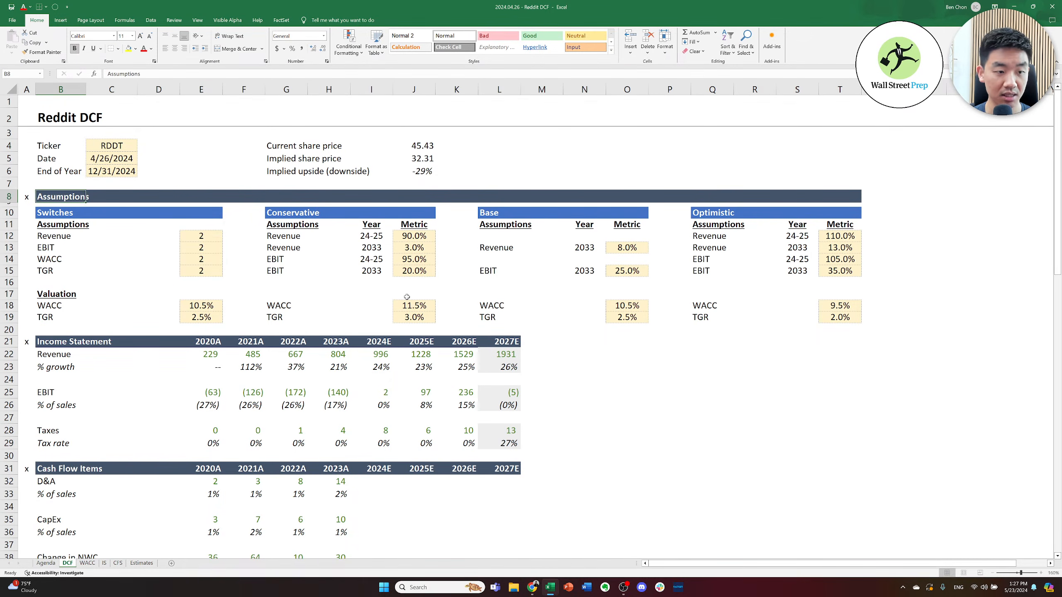
- Return to the 2024.05.22 NVIDIA DCF workbook and insert a new row at row 10 beneath the Assumptions header
{"action": "key", "text": "alt+Tab"}
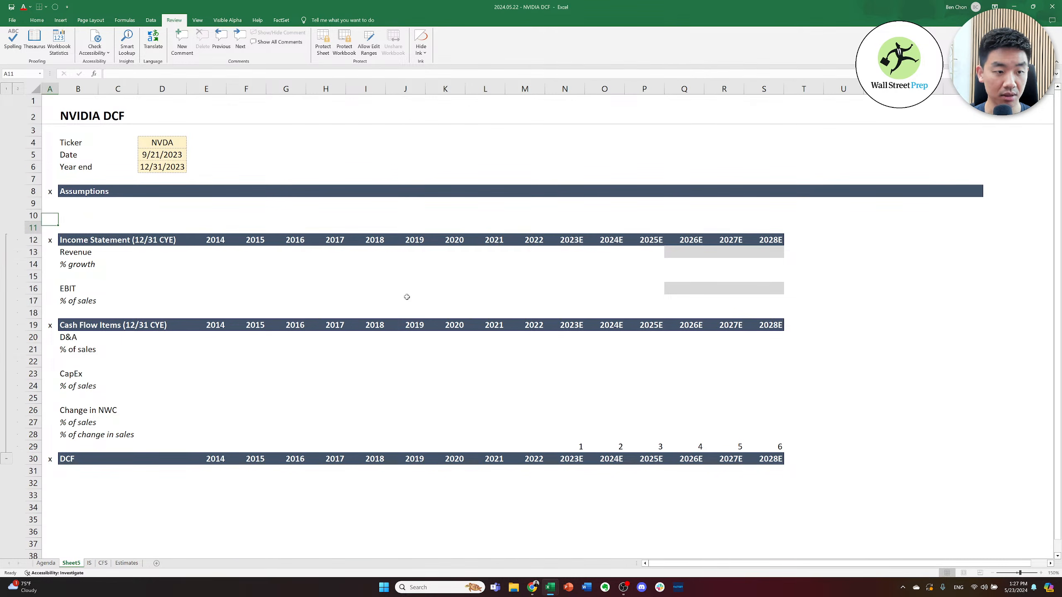
{"action": "key", "text": "alt+h"}
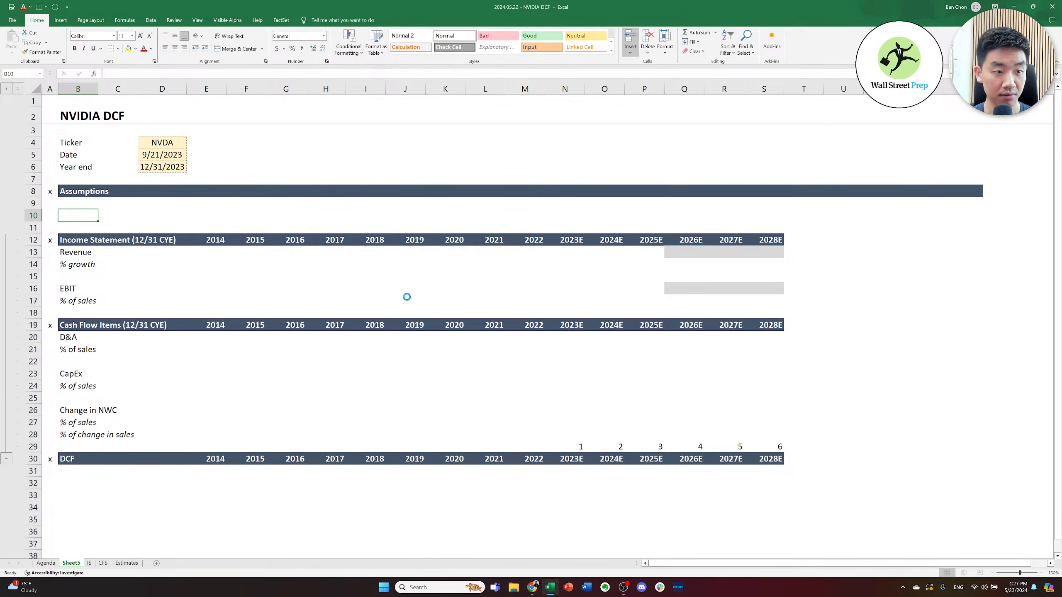
{"action": "key", "text": "alt+h"}
{"action": "key", "text": "i"}
{"action": "key", "text": "r"}
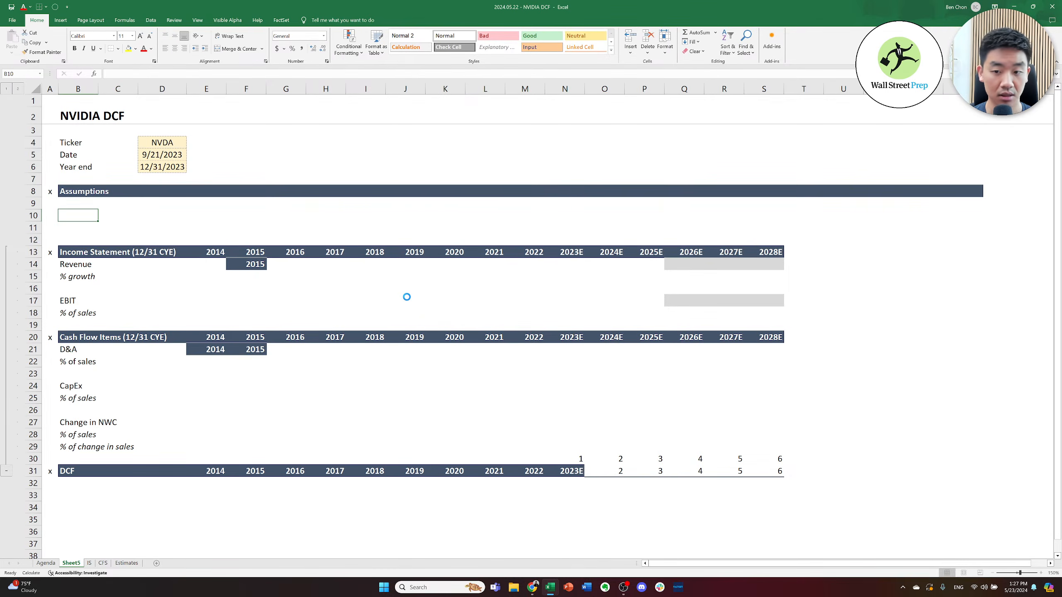
- Insert five more blank rows at row 10 to make room between the Assumptions and Income Statement headers
{"action": "key", "text": "alt+h"}
{"action": "key", "text": "i"}
{"action": "key", "text": "r"}
{"action": "key", "text": "alt+h"}
{"action": "key", "text": "i"}
{"action": "key", "text": "r"}
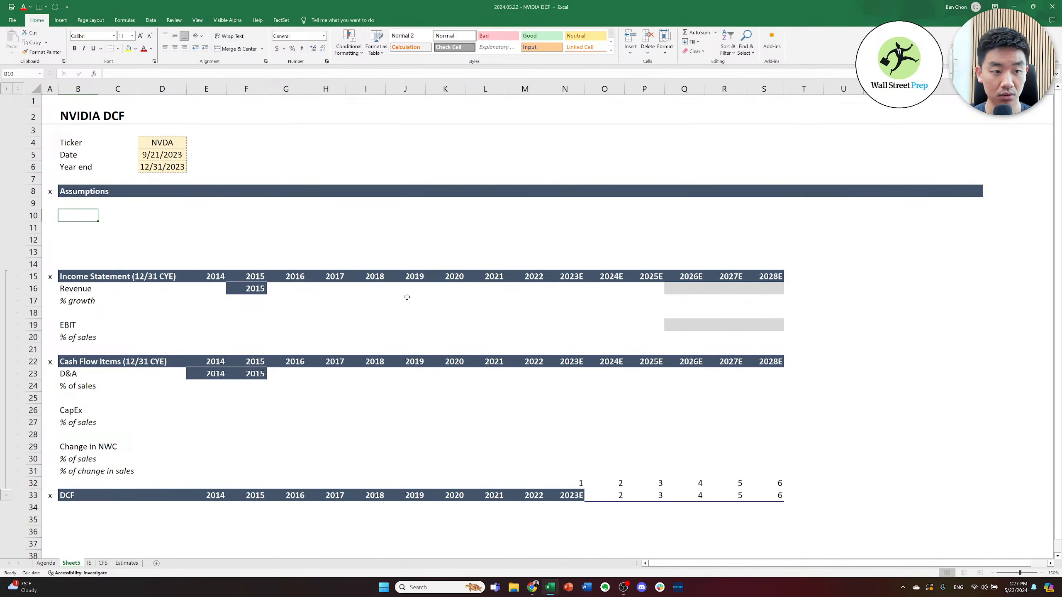
{"action": "key", "text": "alt+h"}
{"action": "key", "text": "i"}
{"action": "key", "text": "r"}
{"action": "key", "text": "alt+Tab"}
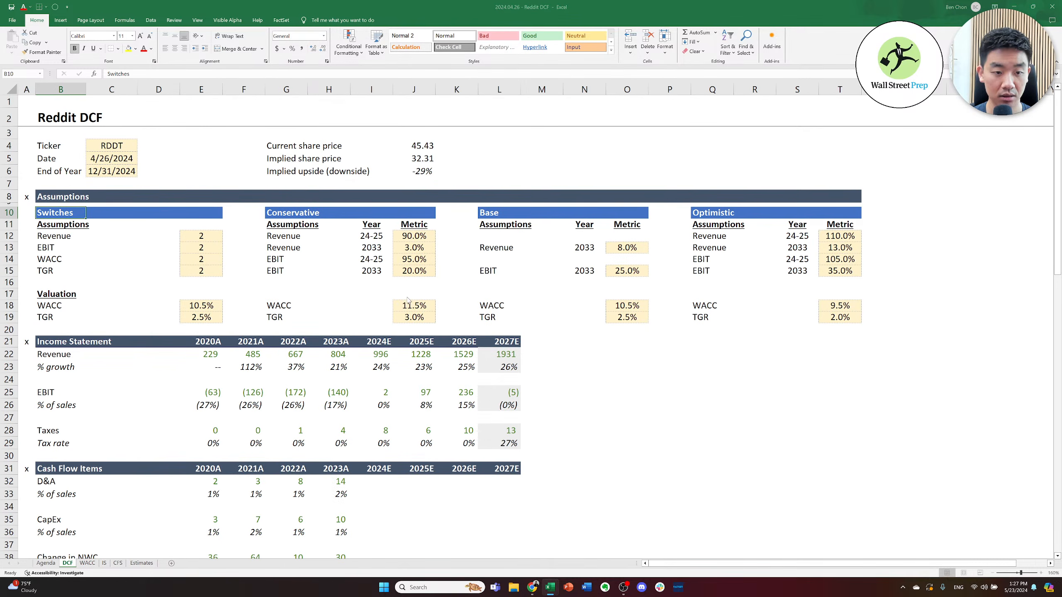
{"action": "left_click_drag", "start_coordinate": [10, 213], "coordinate": [9, 320]}
{"action": "key", "text": "ctrl+c"}
{"action": "key", "text": "alt+Tab"}
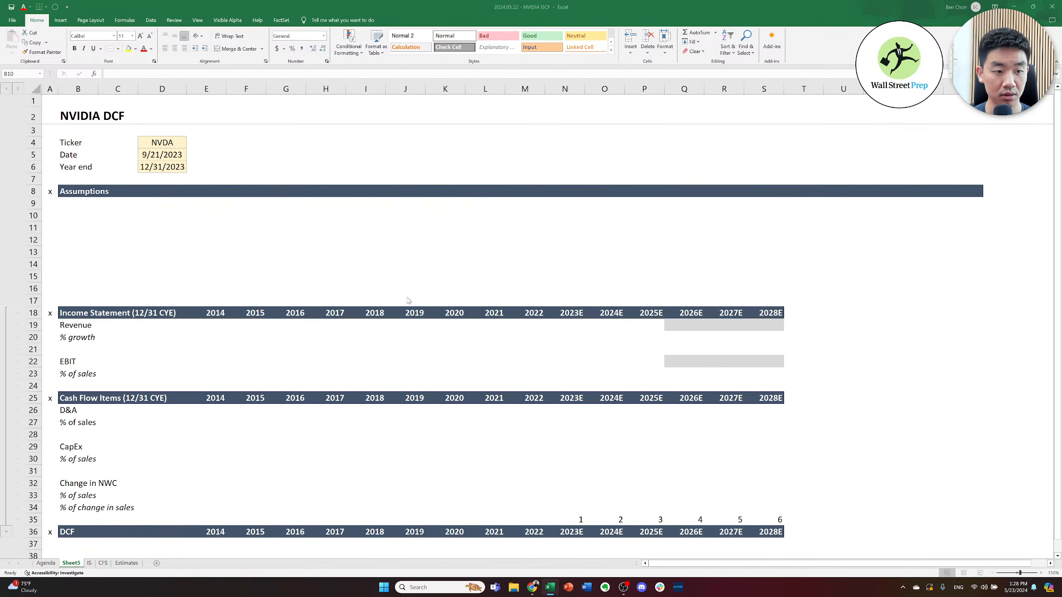
{"action": "key", "text": "Up"}
{"action": "key", "text": "shift+space"}
{"action": "key", "text": "Down"}
{"action": "key", "text": "Up"}
{"action": "key", "text": "shift+space"}
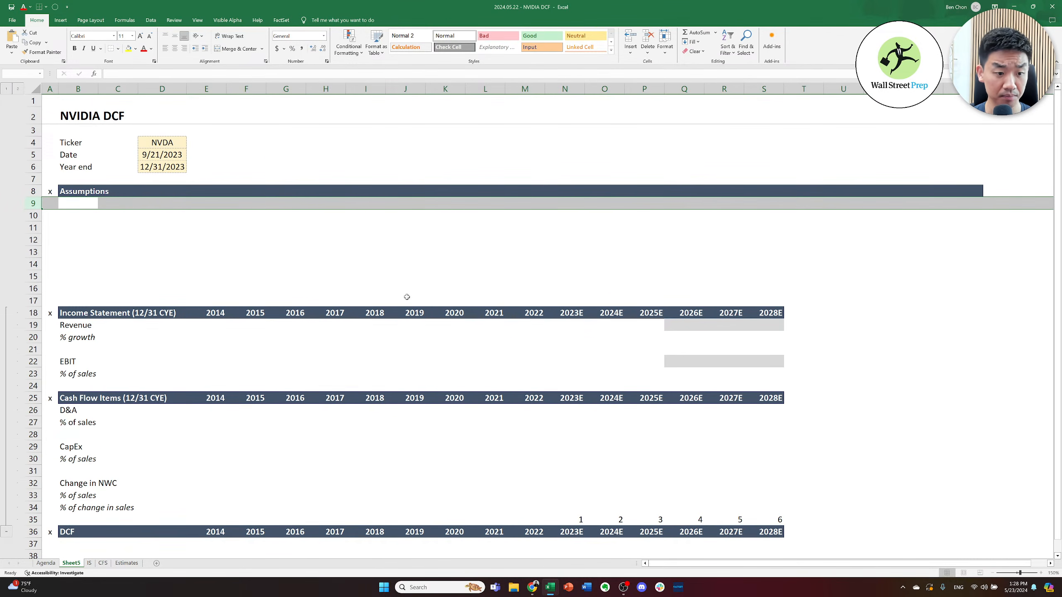
{"action": "key", "text": "Down"}
{"action": "key", "text": "Up"}
- Insert two more blank rows at row 11 within the Assumptions section
{"action": "key", "text": "Left"}
{"action": "key", "text": "Down"}
{"action": "key", "text": "Down"}
{"action": "key", "text": "alt+h"}
{"action": "key", "text": "i"}
{"action": "key", "text": "r"}
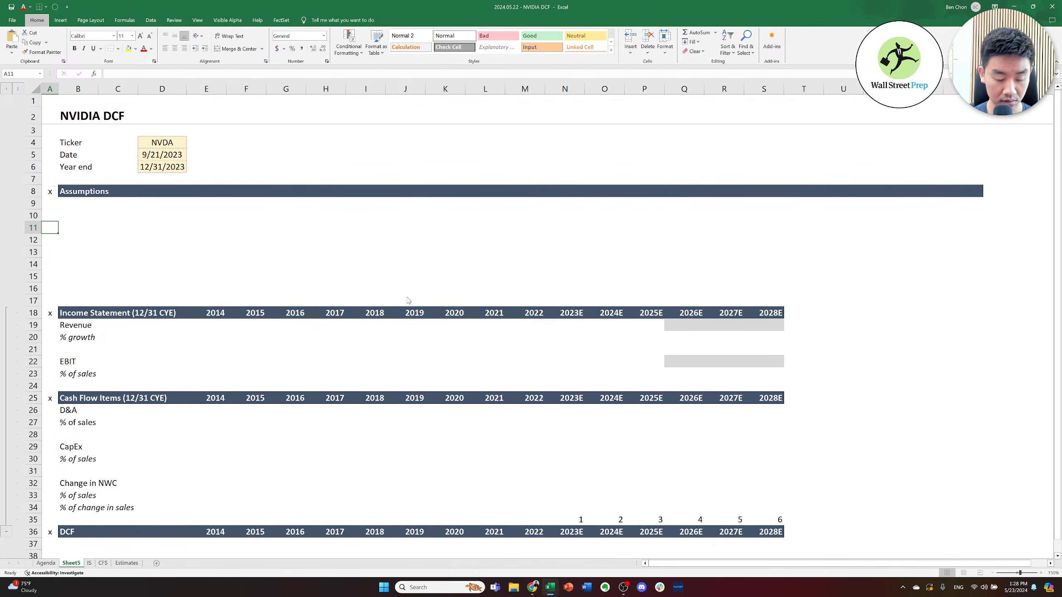
- Switch to the 2024.04.26 - Reddit DCF workbook and copy the Switches, Conservative, Base and Optimistic blocks in B10:T19
{"action": "key", "text": "alt+Tab"}
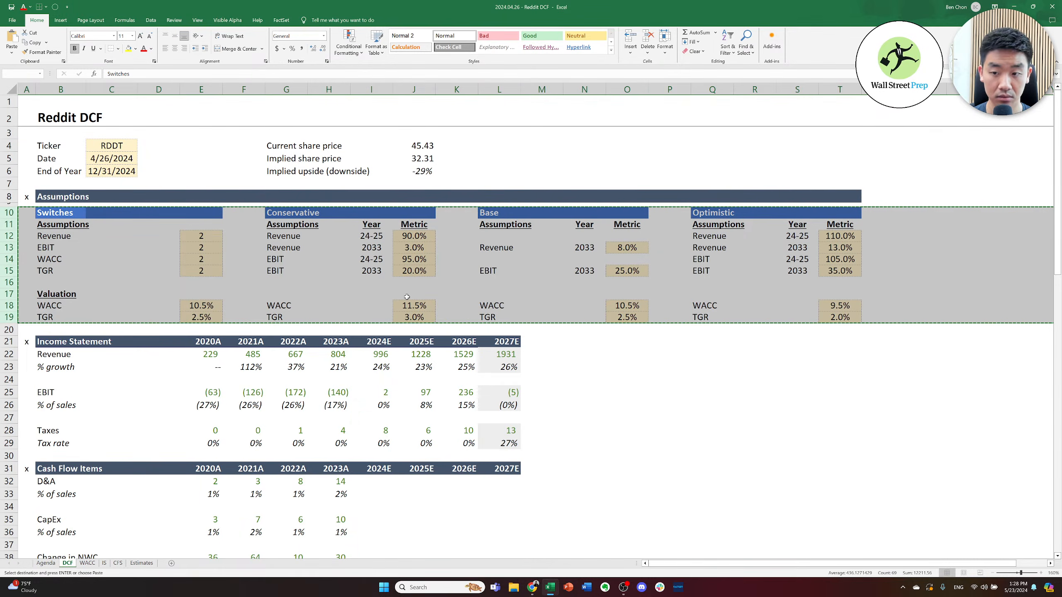
{"action": "key", "text": "Escape"}
{"action": "key", "text": "Right"}
{"action": "key", "text": "Left"}
{"action": "key", "text": "Right"}
{"action": "key", "text": "Left"}
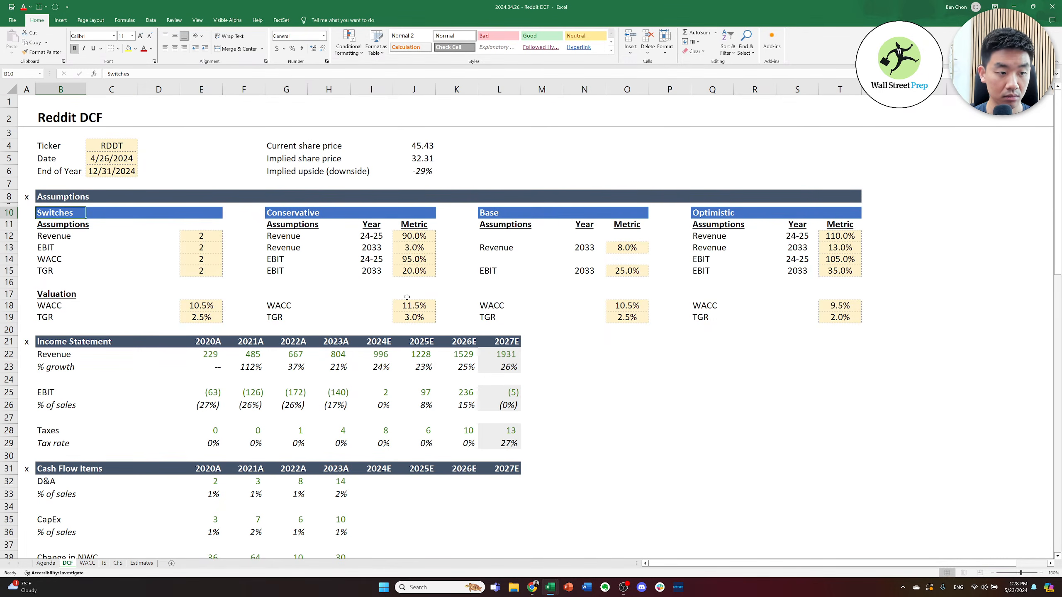
{"action": "key", "text": "shift+Down"}
{"action": "key", "text": "shift+Down"}
{"action": "key", "text": "shift+Down"}
{"action": "key", "text": "shift+Down"}
{"action": "key", "text": "shift+Down"}
{"action": "key", "text": "shift+Down"}
{"action": "key", "text": "shift+Down"}
{"action": "key", "text": "shift+Down"}
{"action": "key", "text": "shift+Down"}
{"action": "key", "text": "shift+Right"}
{"action": "key", "text": "shift+Right"}
{"action": "key", "text": "shift+Right"}
{"action": "key", "text": "shift+Right"}
{"action": "key", "text": "shift+Right"}
{"action": "key", "text": "shift+Right"}
{"action": "key", "text": "shift+Right"}
{"action": "key", "text": "shift+Right"}
{"action": "key", "text": "shift+Right"}
{"action": "key", "text": "shift+Right"}
{"action": "key", "text": "shift+Right"}
{"action": "key", "text": "shift+Right"}
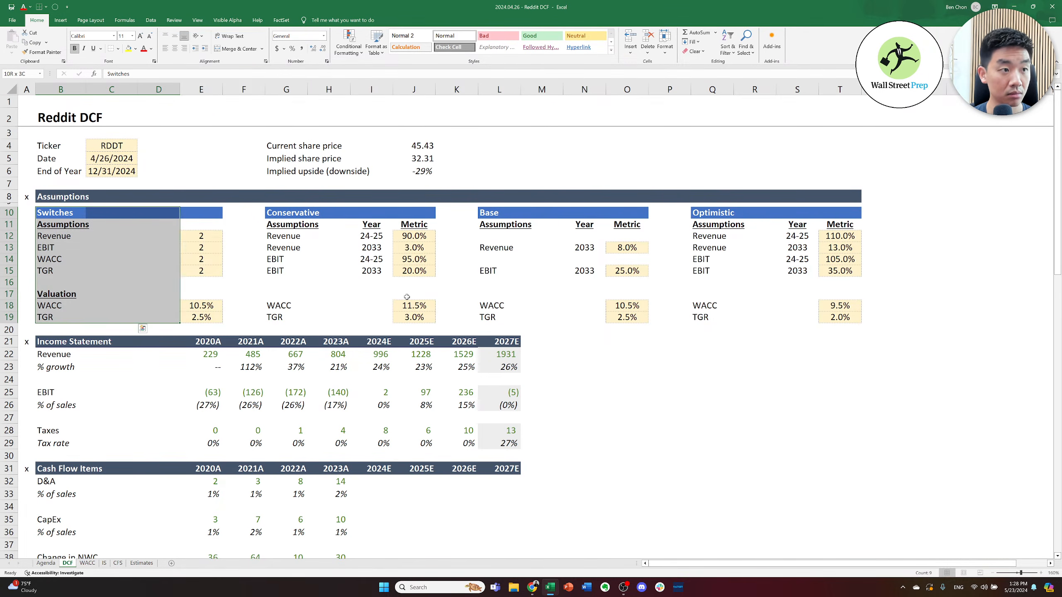
{"action": "key", "text": "shift+Right"}
{"action": "key", "text": "shift+Right"}
{"action": "key", "text": "shift+Right"}
{"action": "key", "text": "shift+Right"}
{"action": "key", "text": "shift+Right"}
{"action": "key", "text": "shift+Right"}
{"action": "key", "text": "shift+Right"}
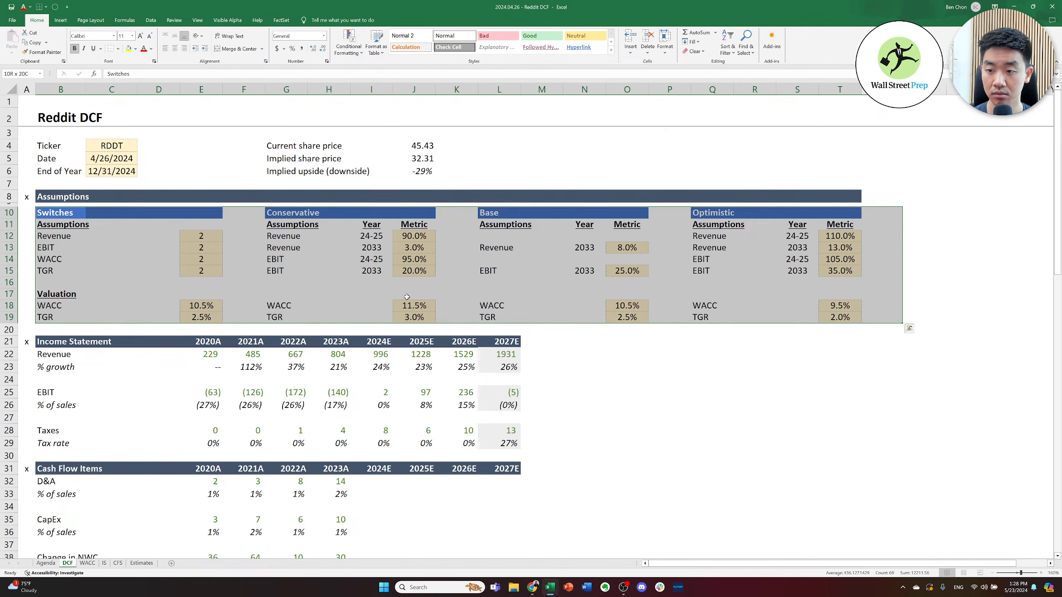
{"action": "key", "text": "shift+Left"}
{"action": "key", "text": "ctrl+c"}
- Paste the copied assumption blocks into the 2024.05.22 NVIDIA DCF workbook starting at cell B10
{"action": "key", "text": "ctrl+Tab"}
{"action": "key", "text": "Right"}
{"action": "key", "text": "Up"}
{"action": "key", "text": "Up"}
{"action": "key", "text": "Down"}
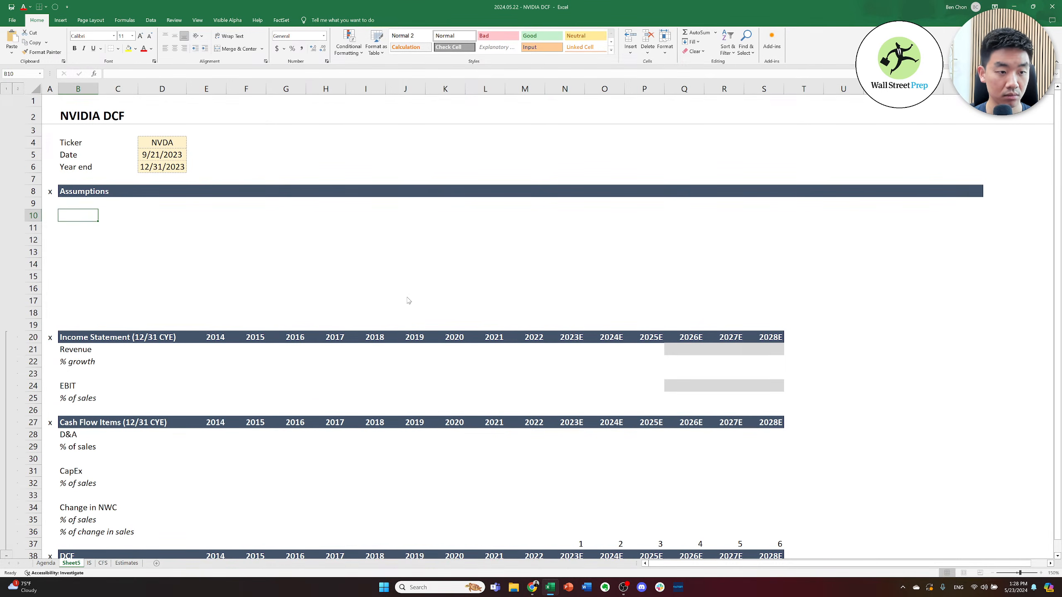
{"action": "key", "text": "ctrl+v"}
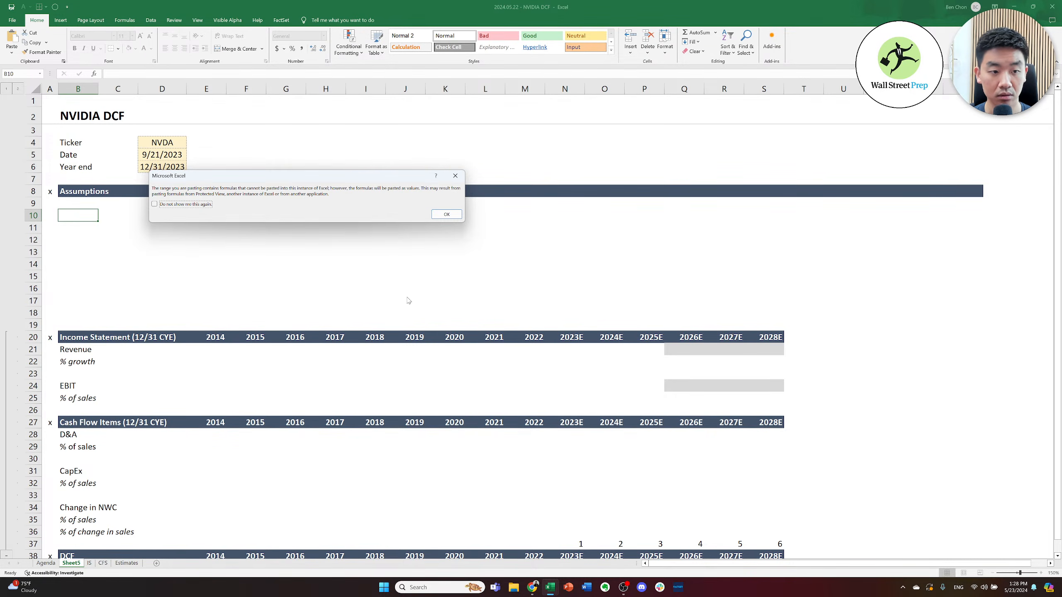
{"action": "left_click", "coordinate": [456, 176]}
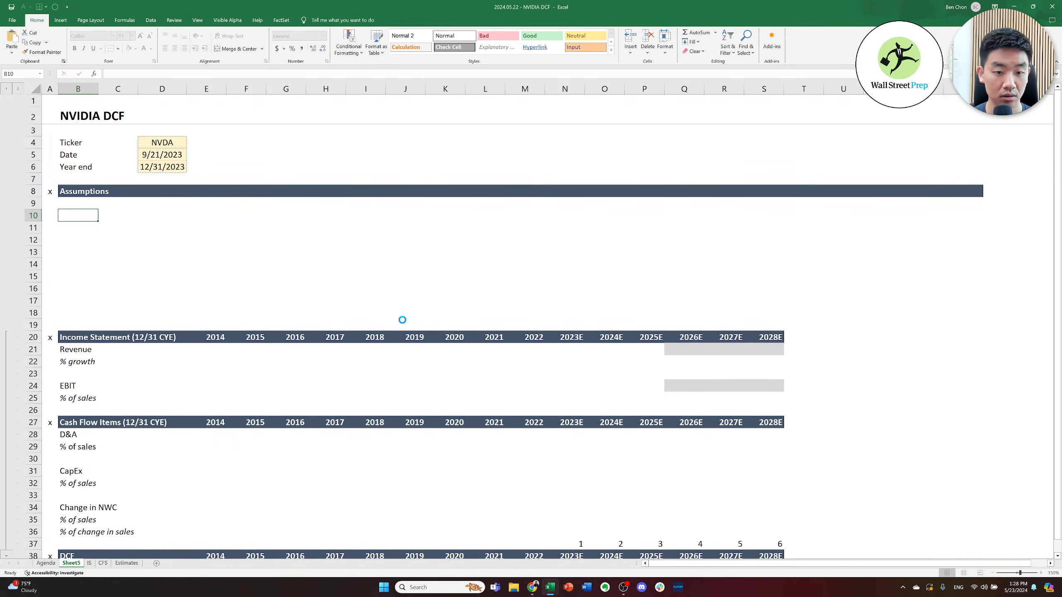
- Insert a blank row at row 20 between the TGR row and the Income Statement header
{"action": "key", "text": "Down"}
{"action": "key", "text": "Down"}
{"action": "key", "text": "Down"}
{"action": "key", "text": "Down"}
{"action": "key", "text": "Down"}
{"action": "key", "text": "Down"}
{"action": "key", "text": "Down"}
{"action": "key", "text": "Right"}
{"action": "key", "text": "Right"}
{"action": "key", "text": "Down"}
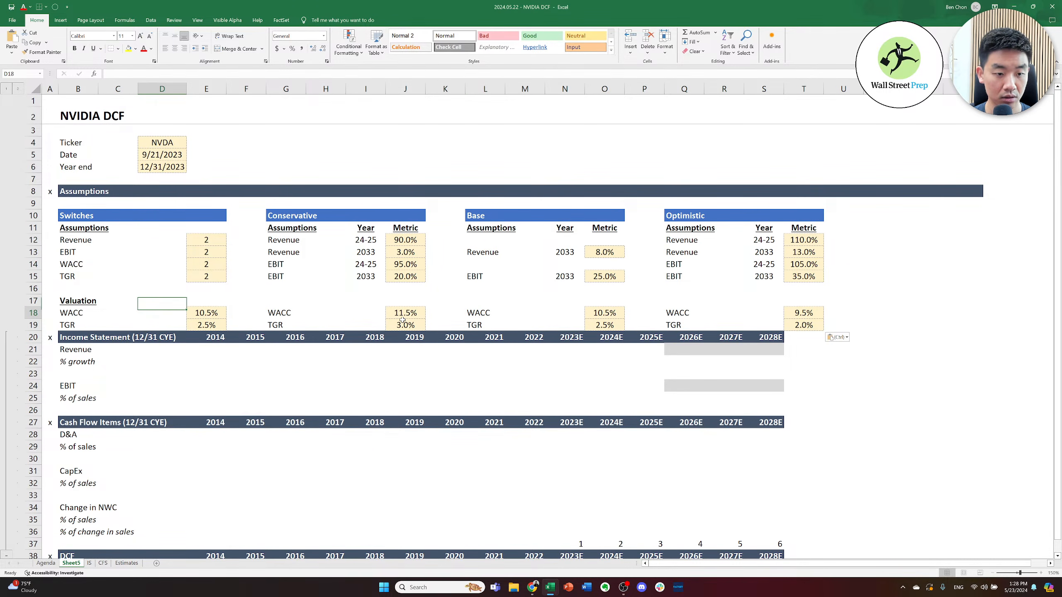
{"action": "key", "text": "Right"}
{"action": "key", "text": "Down"}
{"action": "key", "text": "Right"}
{"action": "key", "text": "Right"}
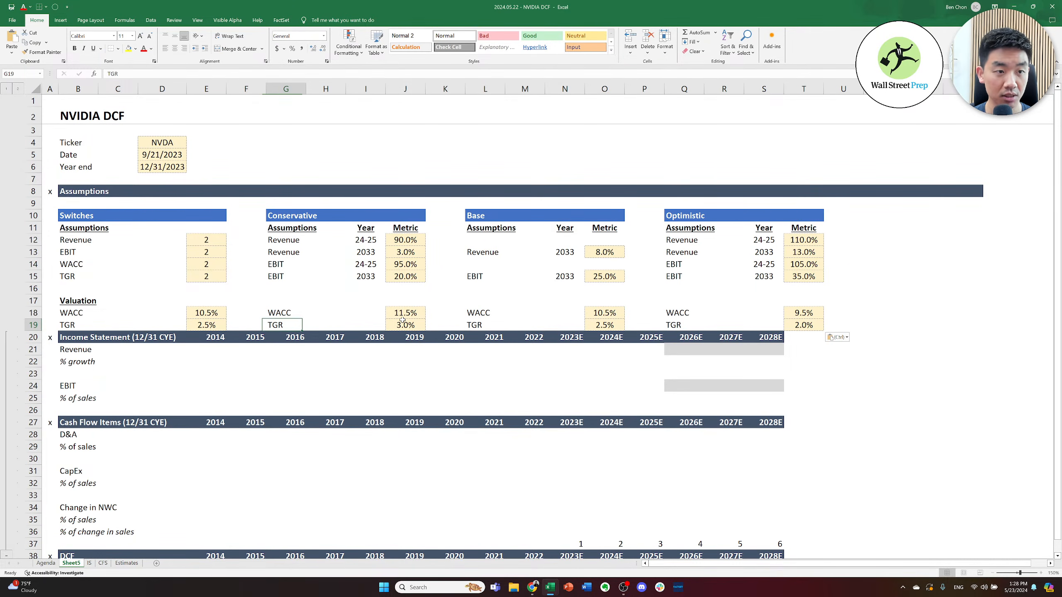
{"action": "key", "text": "Right"}
{"action": "key", "text": "Right"}
{"action": "key", "text": "Right"}
{"action": "key", "text": "Up"}
{"action": "key", "text": "Down"}
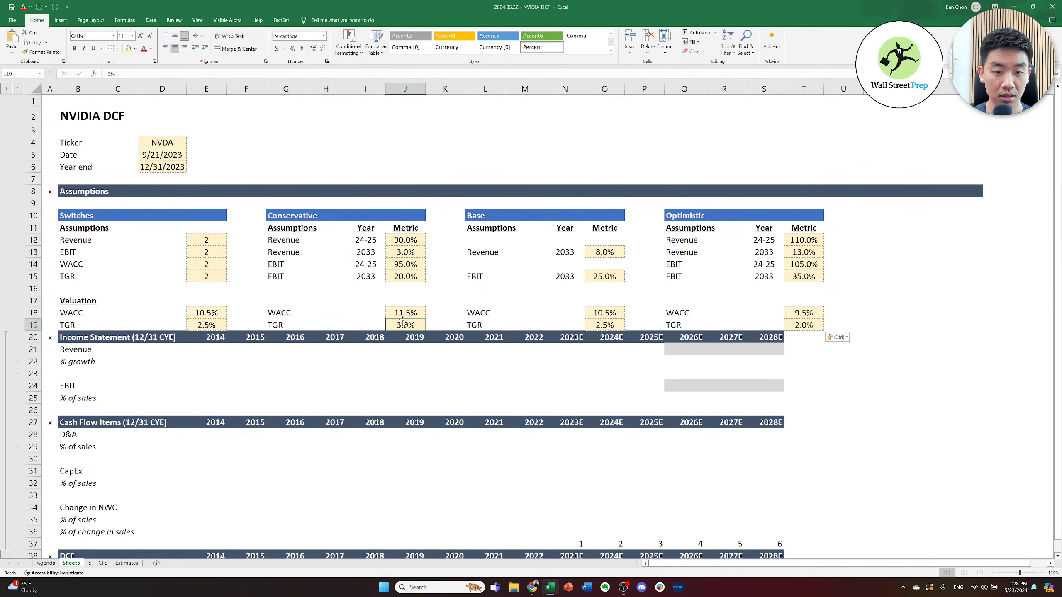
{"action": "key", "text": "Left"}
{"action": "key", "text": "Left"}
{"action": "key", "text": "Left"}
{"action": "key", "text": "Left"}
{"action": "key", "text": "Down"}
{"action": "key", "text": "alt"}
{"action": "key", "text": "h"}
{"action": "key", "text": "i"}
{"action": "key", "text": "r"}
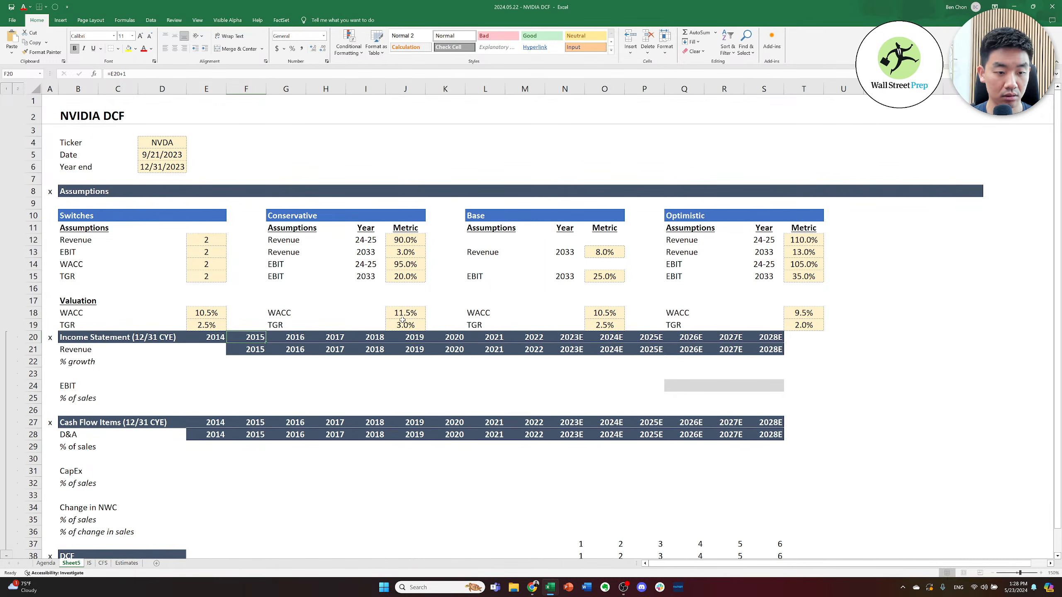
- Remove the fill color from the entire new blank row 20
{"action": "key", "text": "Left"}
{"action": "key", "text": "shift+space"}
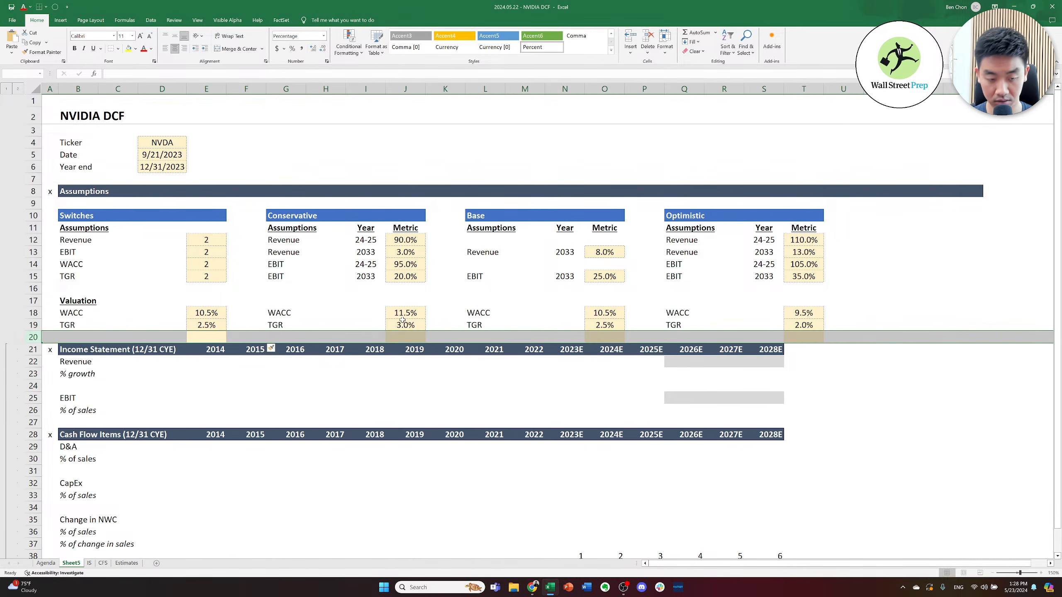
{"action": "key", "text": "alt"}
{"action": "key", "text": "h"}
{"action": "key", "text": "h"}
{"action": "key", "text": "Escape"}
- Clear the switch and valuation values in E12:E19 of the Switches block
{"action": "key", "text": "Up"}
{"action": "key", "text": "shift+Up"}
{"action": "key", "text": "shift+Up"}
{"action": "key", "text": "shift+Up"}
{"action": "key", "text": "shift+Up"}
{"action": "key", "text": "shift+Up"}
{"action": "key", "text": "shift+Up"}
{"action": "key", "text": "shift+Up"}
{"action": "key", "text": "Delete"}
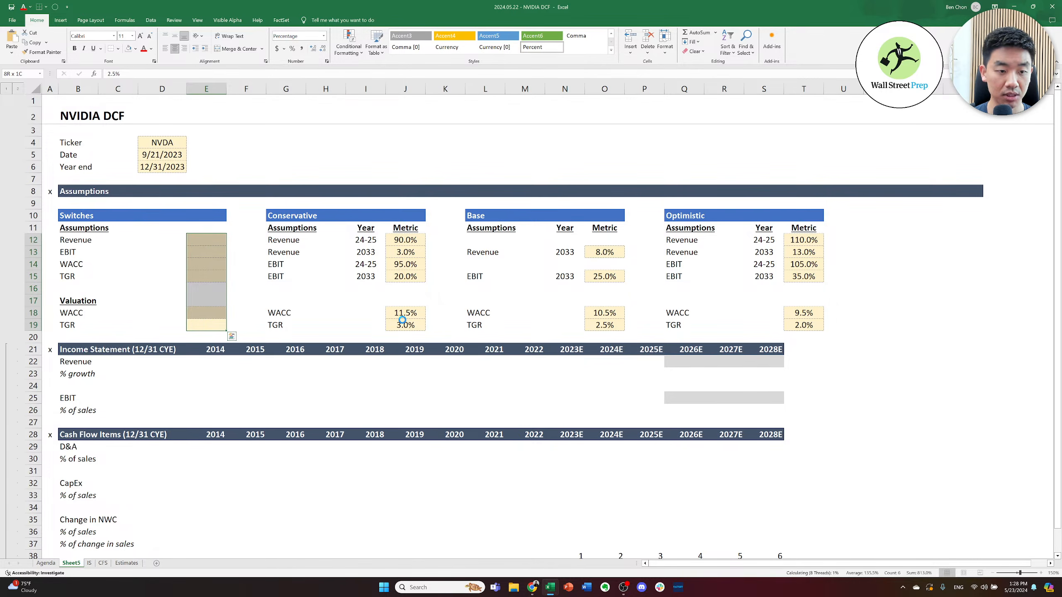
- Clear the Year and Metric values, including WACC and TGR, in I12:J19 of the Conservative block
{"action": "key", "text": "Right"}
{"action": "key", "text": "Right"}
{"action": "key", "text": "Right"}
{"action": "key", "text": "Right"}
{"action": "key", "text": "Up"}
{"action": "key", "text": "Up"}
{"action": "key", "text": "Up"}
{"action": "key", "text": "Up"}
{"action": "key", "text": "Up"}
{"action": "key", "text": "Up"}
{"action": "key", "text": "Up"}
{"action": "key", "text": "shift+Right"}
{"action": "key", "text": "shift+Down"}
{"action": "key", "text": "shift+Down"}
{"action": "key", "text": "shift+Down"}
{"action": "key", "text": "shift+Down"}
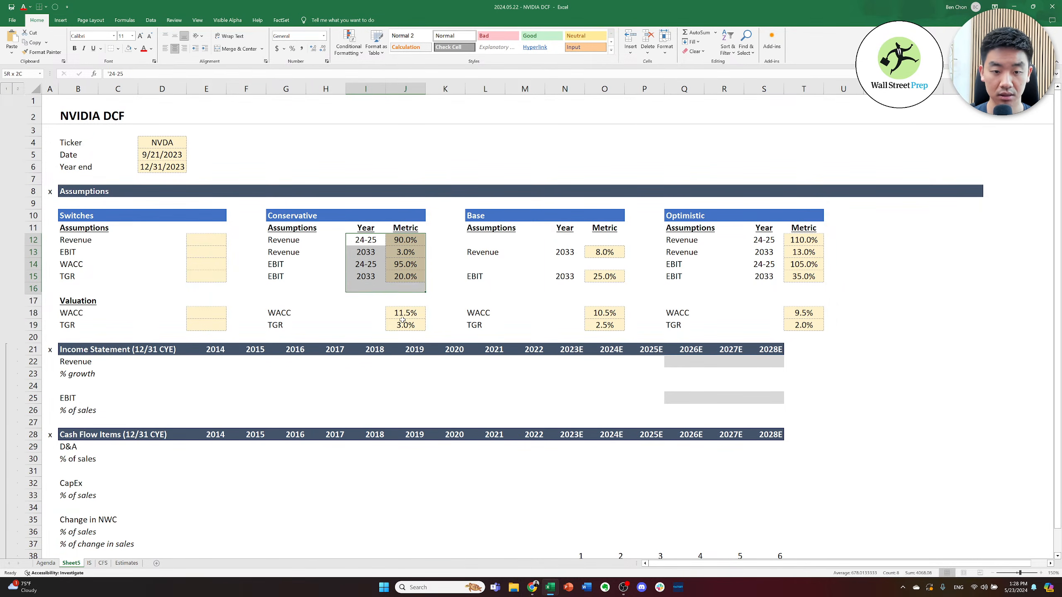
{"action": "key", "text": "shift+Down"}
{"action": "key", "text": "shift+Down"}
{"action": "key", "text": "shift+Down"}
{"action": "key", "text": "Delete"}
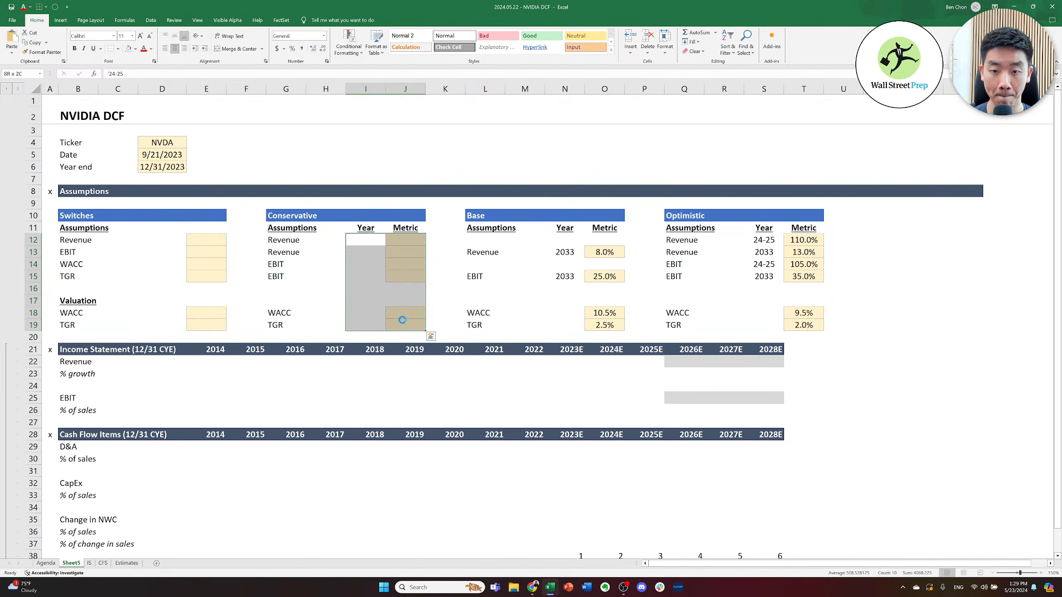
- Clear the Year and Metric values, including WACC and TGR, in N13:O19 of the Base block
{"action": "key", "text": "Right"}
{"action": "key", "text": "Right"}
{"action": "key", "text": "Right"}
{"action": "key", "text": "Right"}
{"action": "key", "text": "Right"}
{"action": "key", "text": "shift+Down"}
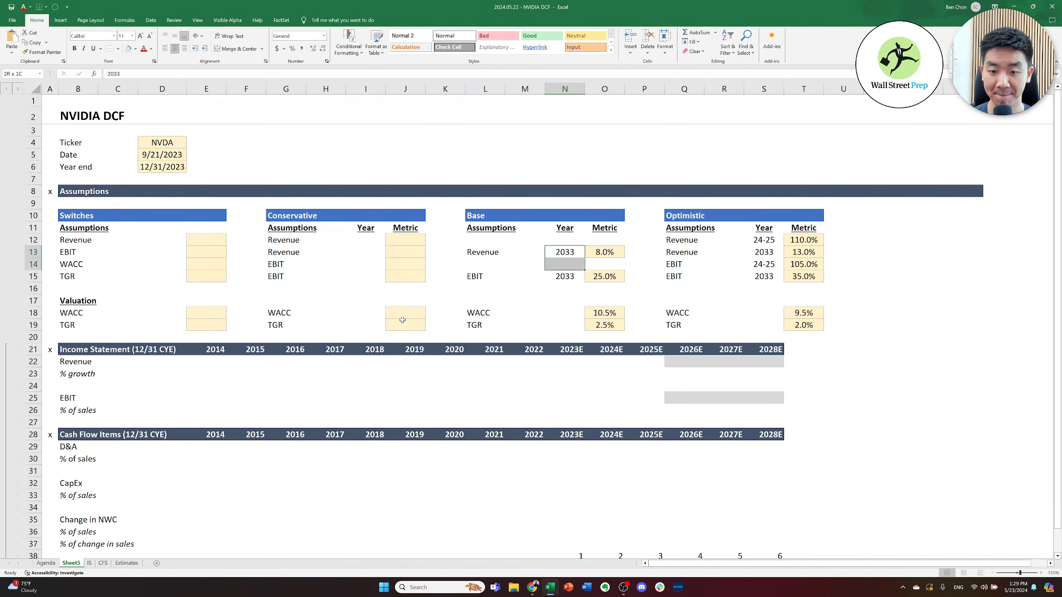
{"action": "key", "text": "shift+Right"}
{"action": "key", "text": "shift+Down"}
{"action": "key", "text": "shift+Down"}
{"action": "key", "text": "shift+Down"}
{"action": "key", "text": "shift+Down"}
{"action": "key", "text": "shift+Down"}
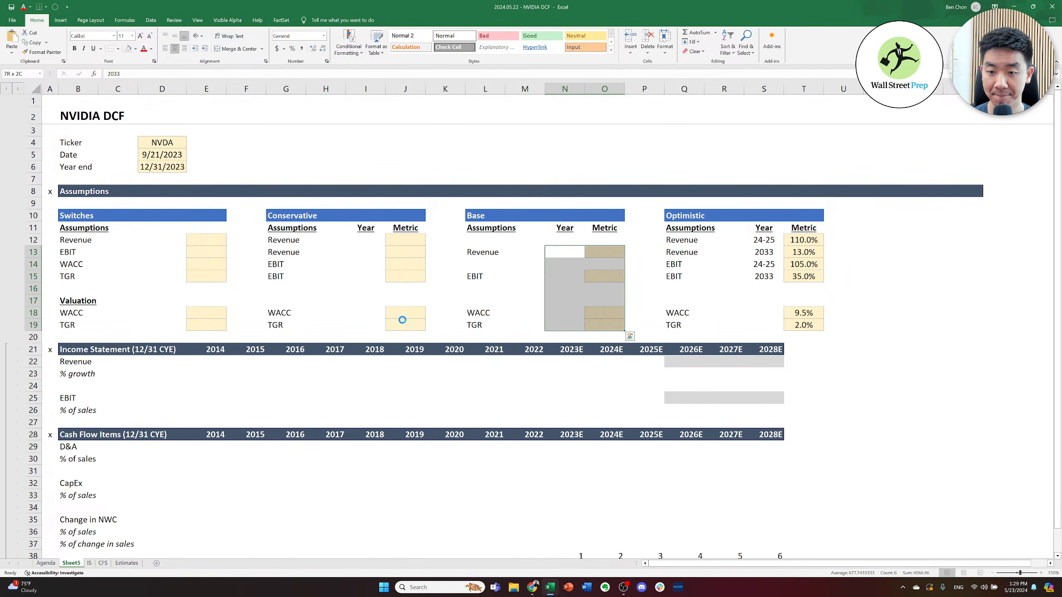
{"action": "key", "text": "Delete"}
- Clear the Year and Metric values, including WACC and TGR, in S12:T19 of the Optimistic block
{"action": "key", "text": "Right"}
{"action": "key", "text": "Right"}
{"action": "key", "text": "Right"}
{"action": "key", "text": "Right"}
{"action": "key", "text": "Right"}
{"action": "key", "text": "Up"}
{"action": "key", "text": "shift+Right"}
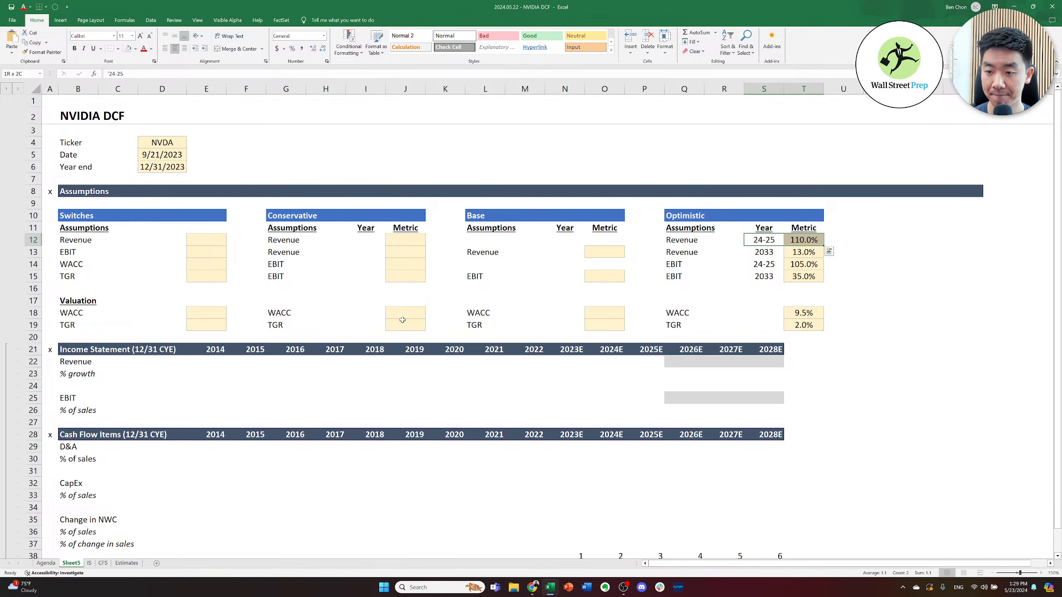
{"action": "key", "text": "shift+Down"}
{"action": "key", "text": "shift+Down"}
{"action": "key", "text": "shift+Down"}
{"action": "key", "text": "shift+Down"}
{"action": "key", "text": "shift+Down"}
{"action": "key", "text": "shift+Down"}
{"action": "key", "text": "shift+Down"}
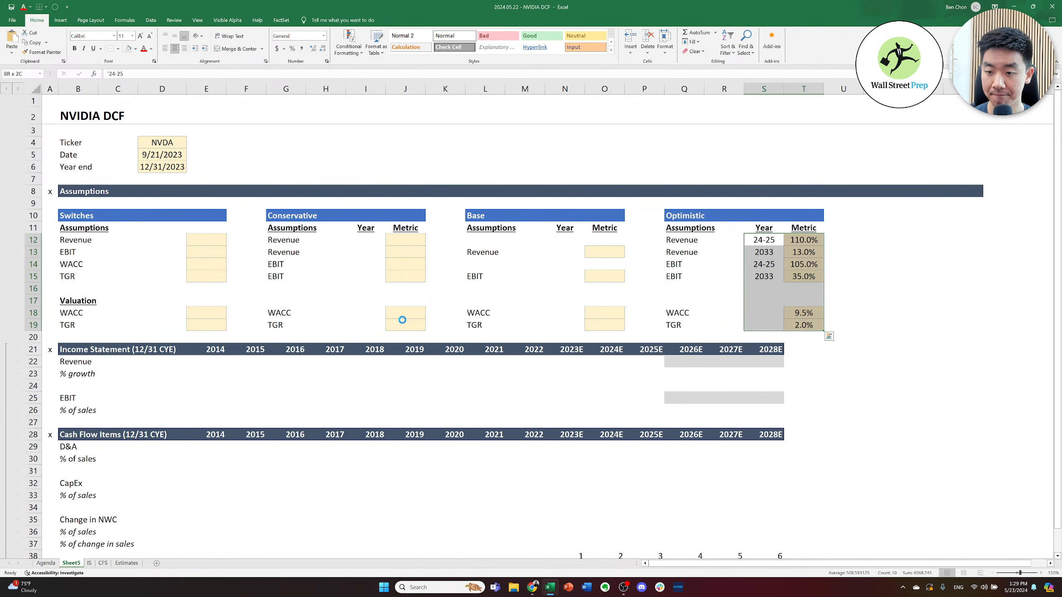
{"action": "key", "text": "Delete"}
- Go to the 2014 Revenue cell E22 and examine the December 2014 Sales cell B9 on the IS sheet
{"action": "key", "text": "Left"}
{"action": "key", "text": "Left"}
{"action": "key", "text": "Left"}
{"action": "key", "text": "Left"}
{"action": "key", "text": "Left"}
{"action": "key", "text": "Left"}
{"action": "key", "text": "Down"}
{"action": "key", "text": "Down"}
{"action": "key", "text": "Down"}
{"action": "key", "text": "Down"}
{"action": "key", "text": "Down"}
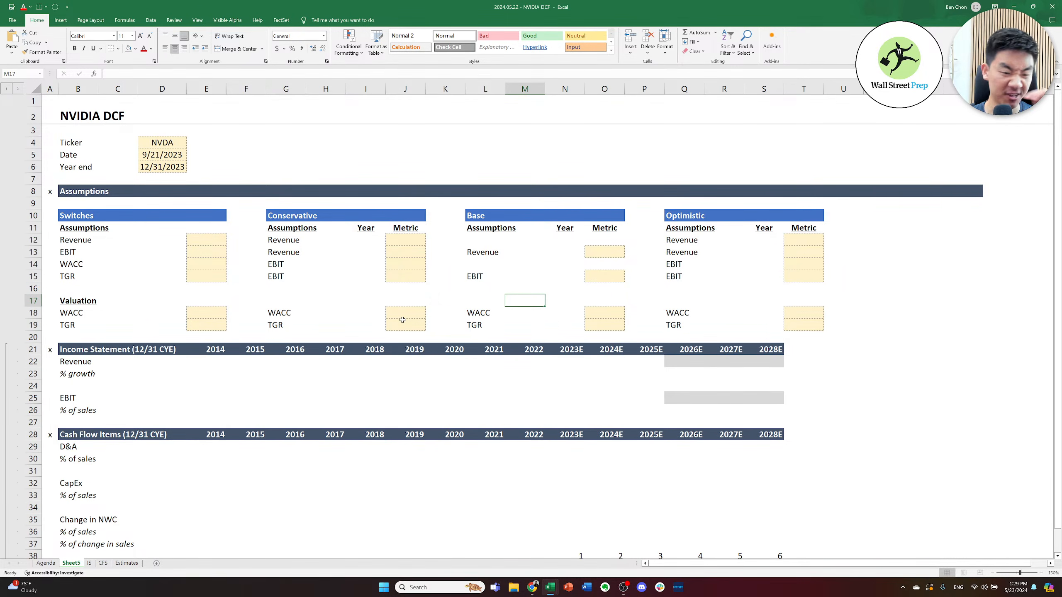
{"action": "key", "text": "Down"}
{"action": "key", "text": "Down"}
{"action": "key", "text": "Left"}
{"action": "key", "text": "Down"}
{"action": "key", "text": "Down"}
{"action": "key", "text": "Down"}
{"action": "key", "text": "Left"}
{"action": "key", "text": "Left"}
{"action": "key", "text": "Left"}
{"action": "key", "text": "Left"}
{"action": "key", "text": "Left"}
{"action": "key", "text": "Left"}
{"action": "key", "text": "Left"}
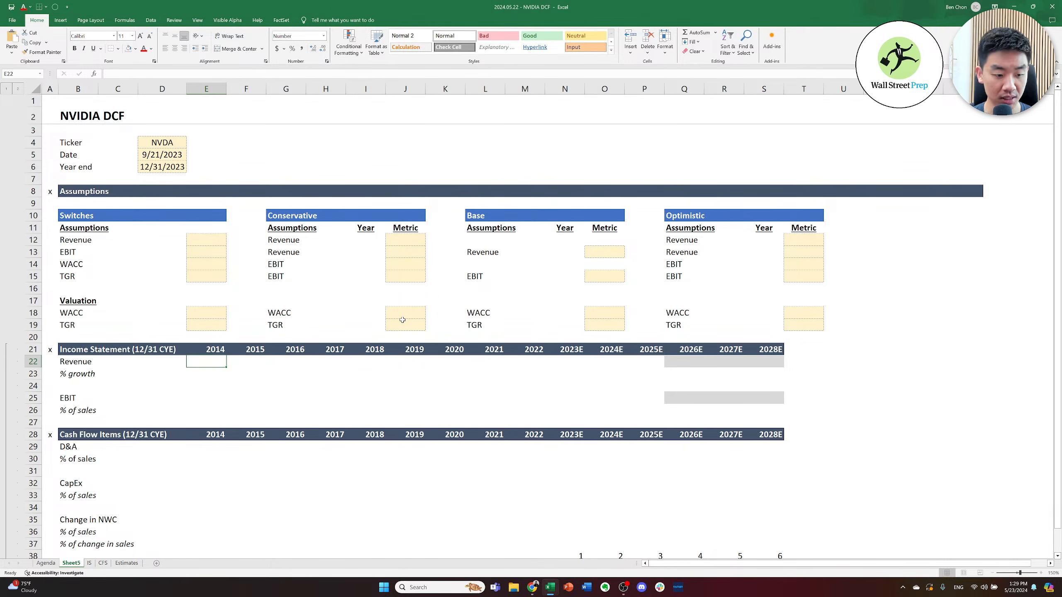
{"action": "key", "text": "ctrl+Page_Down"}
{"action": "key", "text": "Right"}
{"action": "key", "text": "Down"}
{"action": "key", "text": "Down"}
{"action": "key", "text": "Down"}
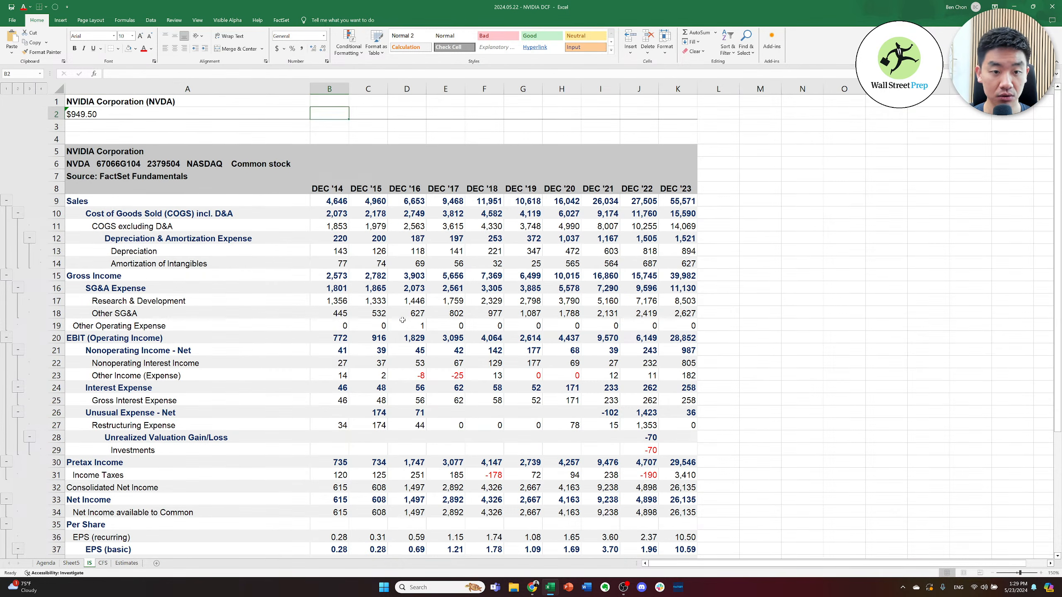
{"action": "key", "text": "Down"}
{"action": "key", "text": "Down"}
{"action": "key", "text": "Down"}
{"action": "key", "text": "Down"}
{"action": "key", "text": "Down"}
{"action": "key", "text": "Down"}
{"action": "key", "text": "Up"}
{"action": "key", "text": "ctrl+Page_Up"}
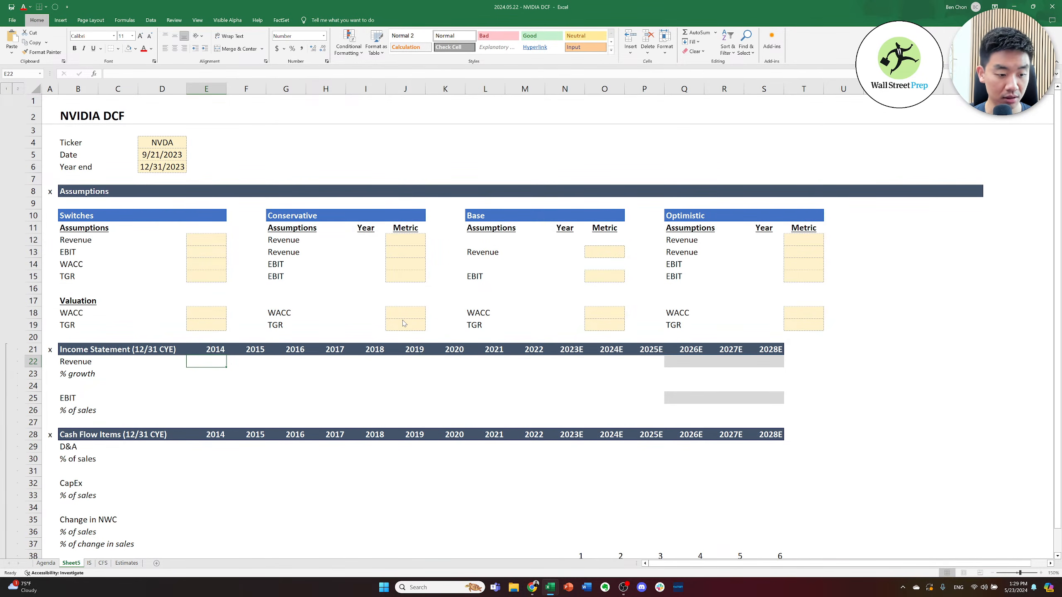
- Rename the Sheet5 worksheet as DCF
{"action": "key", "text": "alt+h"}
{"action": "type", "text": "or"}
{"action": "type", "text": "DCF"}
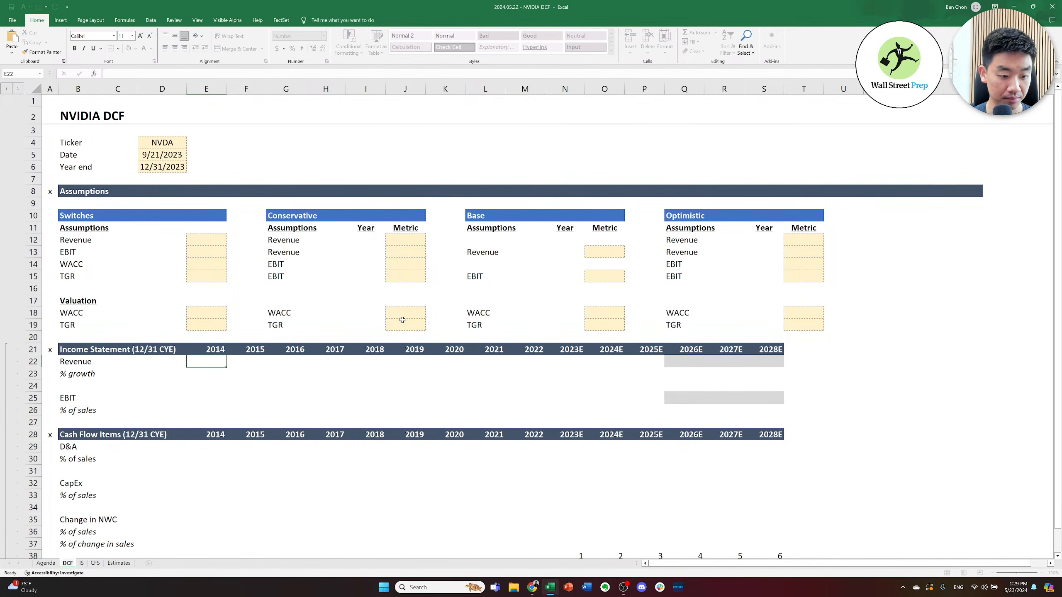
{"action": "key", "text": "Return"}
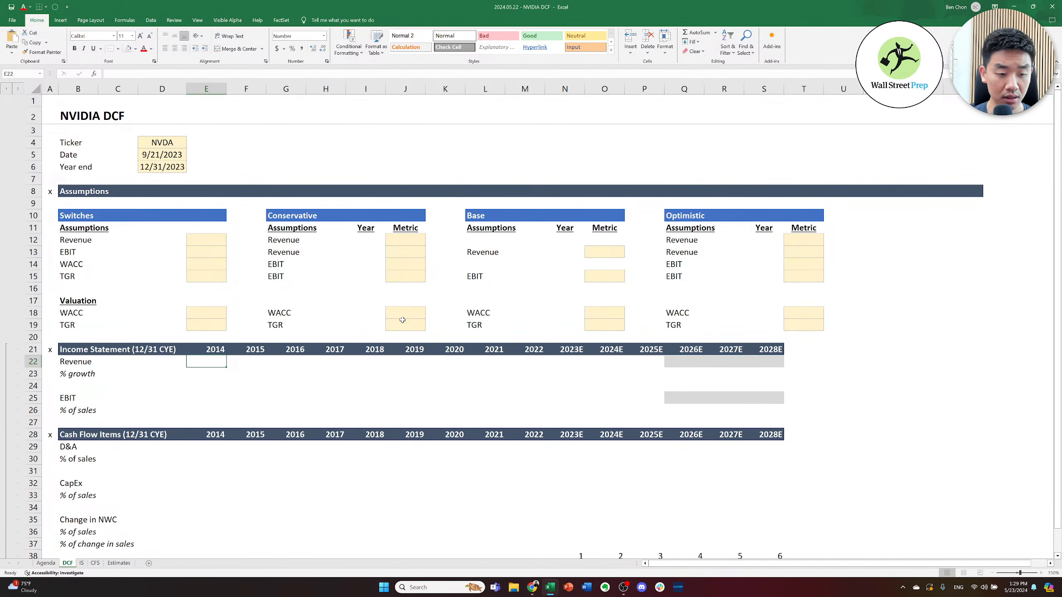
- Link the 2014 Revenue cell E22 to the December 2014 Sales figure with =IS!B9
{"action": "key", "text": "ctrl+Page_Down"}
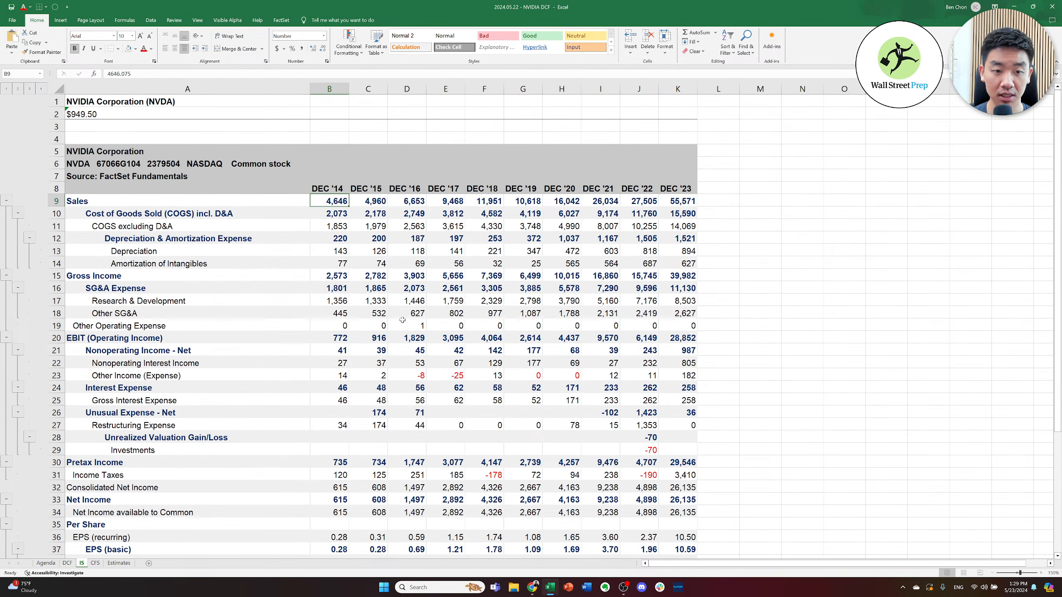
{"action": "key", "text": "ctrl+Page_Up"}
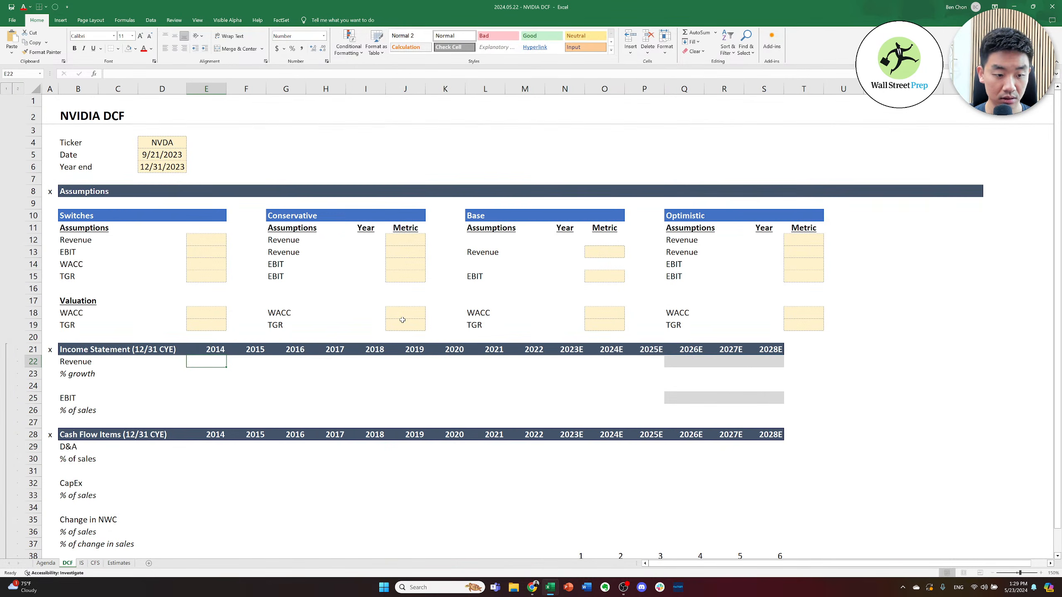
{"action": "type", "text": "="}
{"action": "key", "text": "ctrl+Page_Down"}
{"action": "key", "text": "Down"}
{"action": "key", "text": "Down"}
{"action": "key", "text": "Down"}
{"action": "key", "text": "Down"}
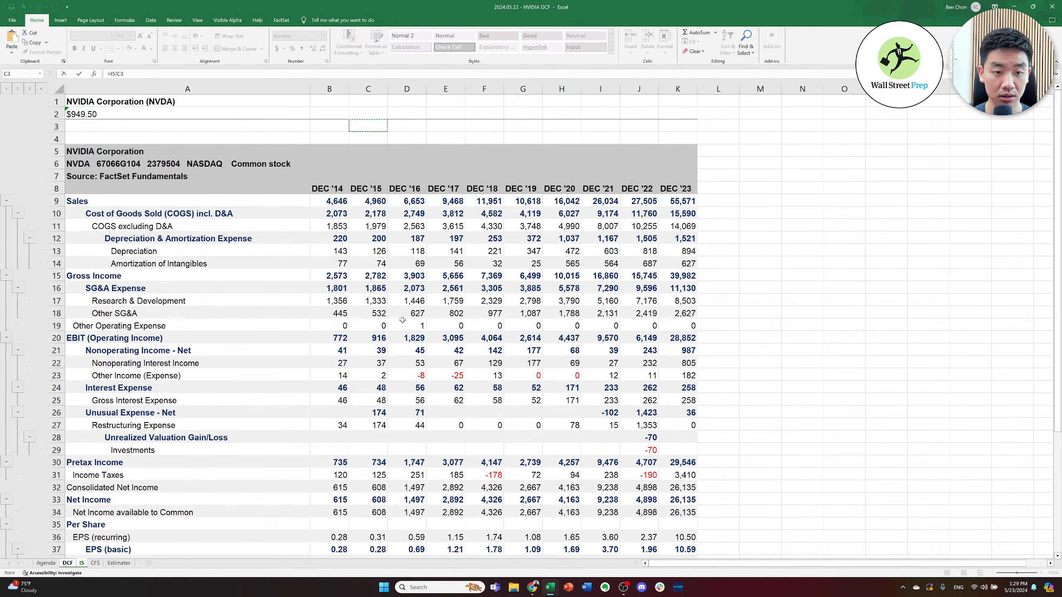
{"action": "key", "text": "Down"}
{"action": "key", "text": "Down"}
{"action": "key", "text": "Down"}
{"action": "key", "text": "Down"}
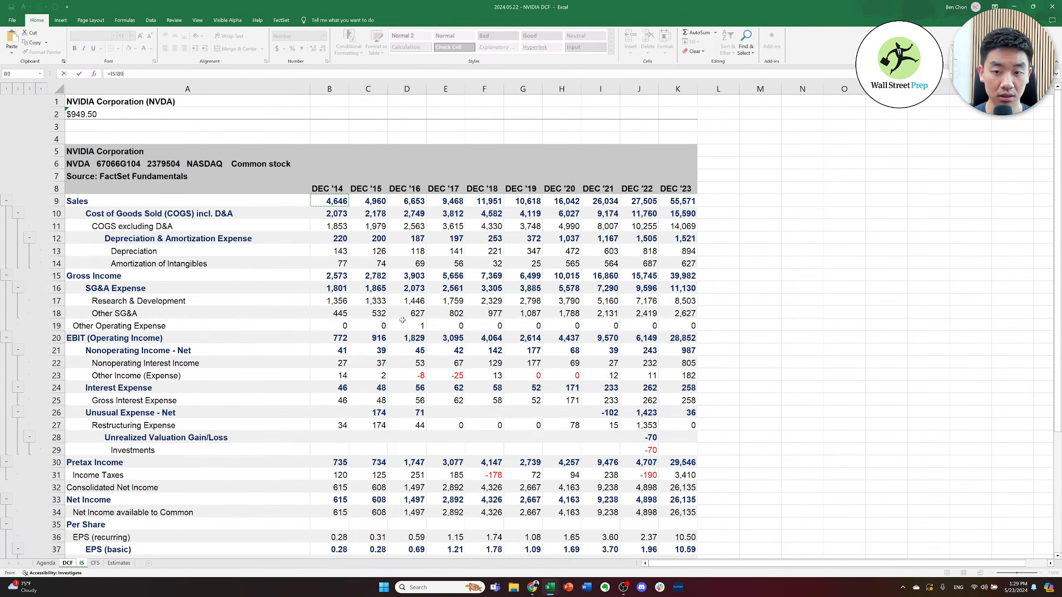
{"action": "key", "text": "Return"}
- Copy the 2014 Revenue link in E22 across the row through the 2023 column, filling E22:N22
{"action": "key", "text": "Up"}
{"action": "key", "text": "ctrl+c"}
{"action": "key", "text": "shift+Right"}
{"action": "key", "text": "shift+Right"}
{"action": "key", "text": "shift+Right"}
{"action": "key", "text": "shift+Right"}
{"action": "key", "text": "shift+Right"}
{"action": "key", "text": "shift+Right"}
{"action": "key", "text": "shift+Right"}
{"action": "key", "text": "shift+Right"}
{"action": "key", "text": "shift+Right"}
{"action": "key", "text": "Return"}
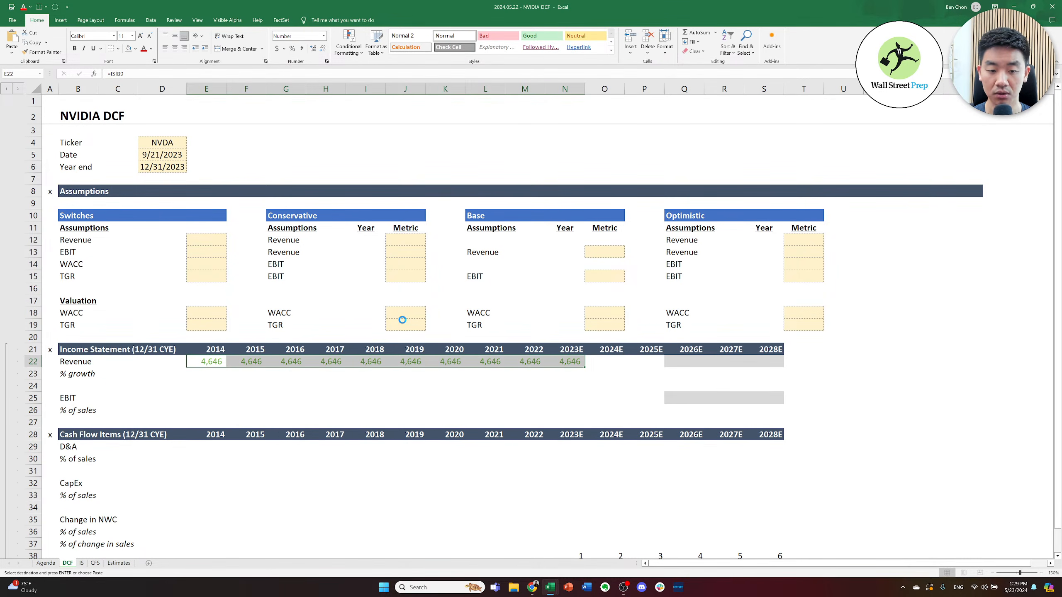
- Apply the custom number format 0A to the 2014 year header in E21 of the Income Statement section
{"action": "key", "text": "Right"}
{"action": "key", "text": "Right"}
{"action": "key", "text": "Right"}
{"action": "key", "text": "Right"}
{"action": "key", "text": "Right"}
{"action": "key", "text": "Right"}
{"action": "key", "text": "Right"}
{"action": "key", "text": "Right"}
{"action": "key", "text": "Right"}
{"action": "key", "text": "Up"}
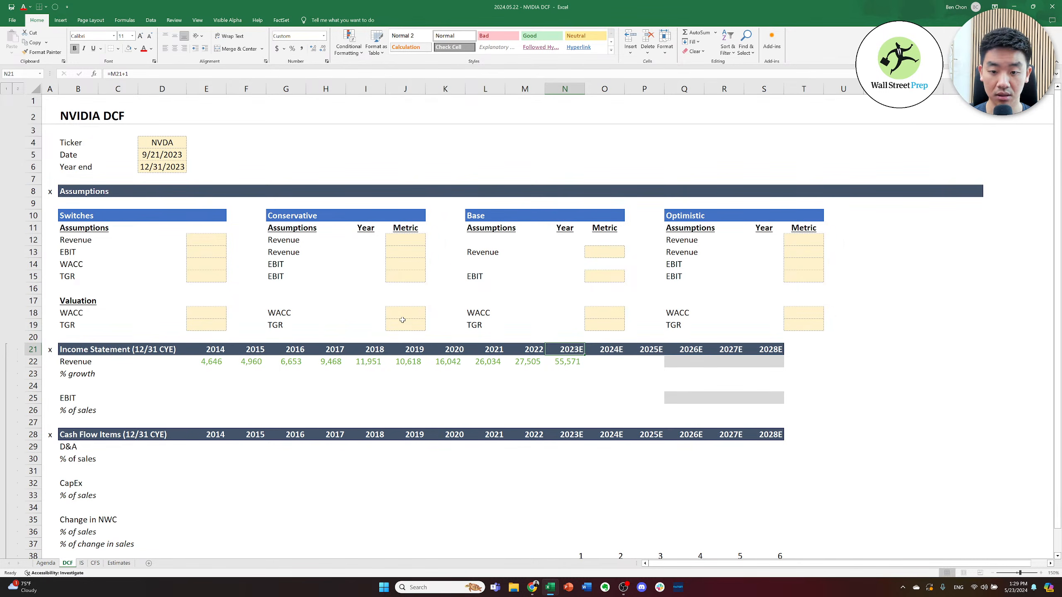
{"action": "key", "text": "Left"}
{"action": "key", "text": "Left"}
{"action": "key", "text": "Left"}
{"action": "key", "text": "Left"}
{"action": "key", "text": "Left"}
{"action": "key", "text": "Left"}
{"action": "key", "text": "Left"}
{"action": "key", "text": "Left"}
{"action": "key", "text": "Left"}
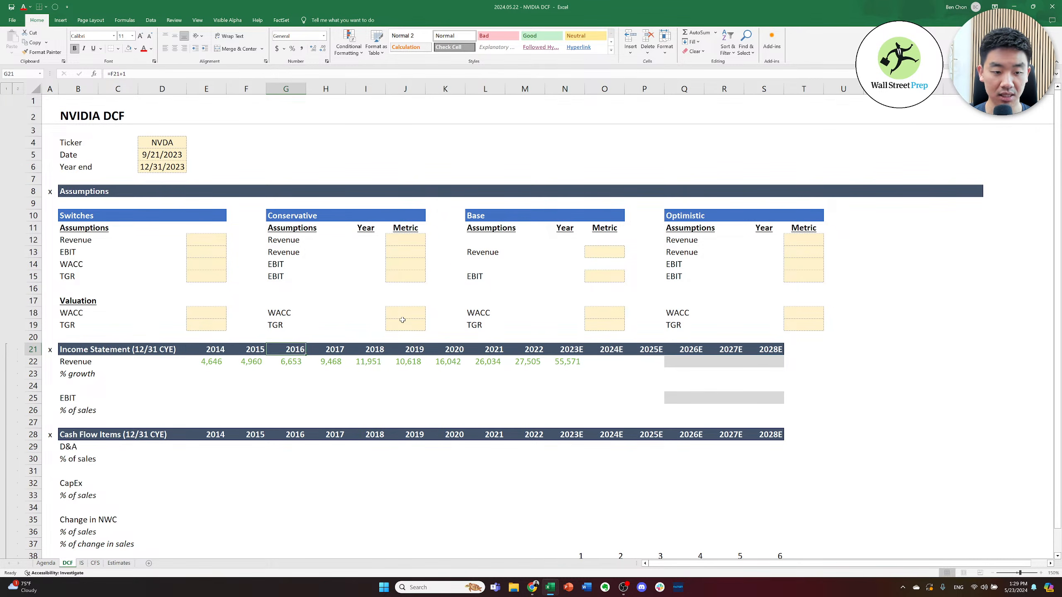
{"action": "key", "text": "ctrl+1"}
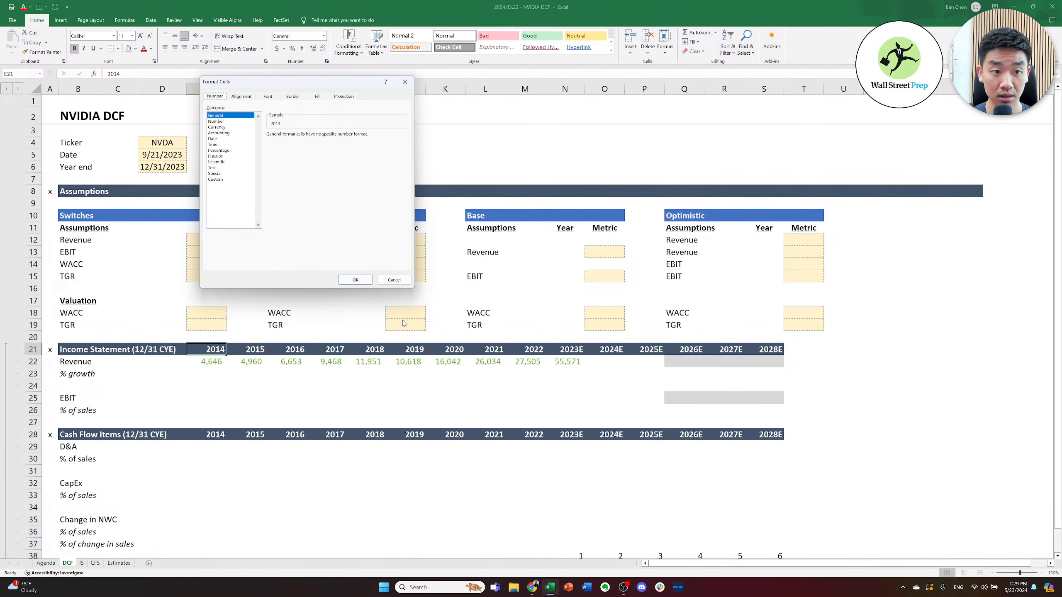
{"action": "key", "text": "Tab"}
{"action": "key", "text": "Down"}
{"action": "key", "text": "Down"}
{"action": "key", "text": "Down"}
{"action": "key", "text": "Down"}
{"action": "key", "text": "Down"}
{"action": "key", "text": "Down"}
{"action": "key", "text": "Down"}
{"action": "key", "text": "Down"}
{"action": "key", "text": "Down"}
{"action": "key", "text": "Down"}
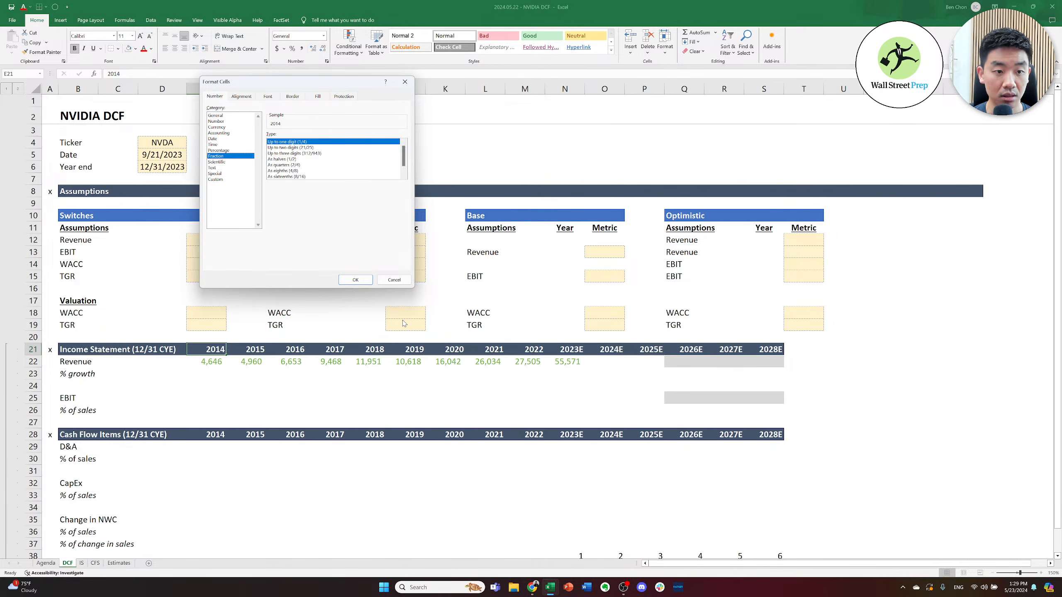
{"action": "key", "text": "Down"}
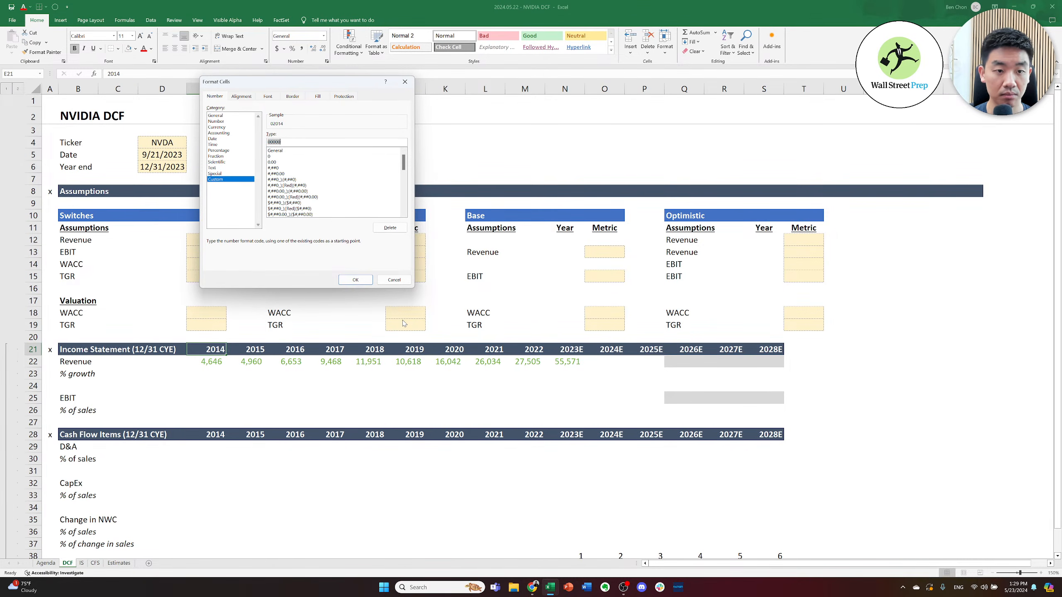
{"action": "type", "text": "0A"}
{"action": "key", "text": "Return"}
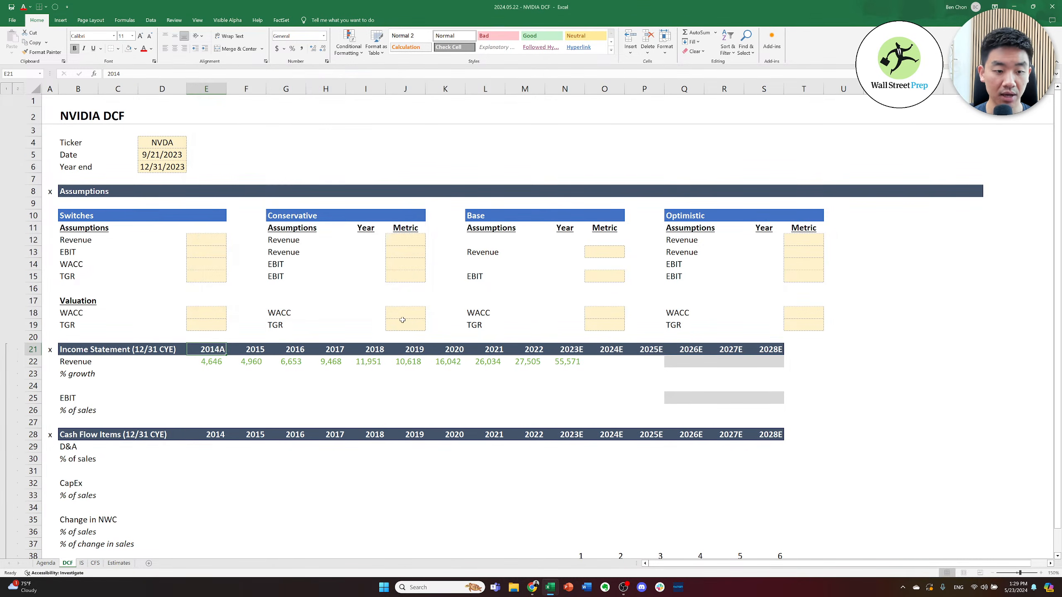
- Copy the 2014A year header's number format across the 2015 to 2023 headers in the Income Statement row
{"action": "key", "text": "ctrl+c"}
{"action": "key", "text": "shift+Right"}
{"action": "key", "text": "shift+Right"}
{"action": "key", "text": "shift+Right"}
{"action": "key", "text": "shift+Right"}
{"action": "key", "text": "shift+Right"}
{"action": "key", "text": "shift+Right"}
{"action": "key", "text": "shift+Right"}
{"action": "key", "text": "shift+Right"}
{"action": "key", "text": "shift+Right"}
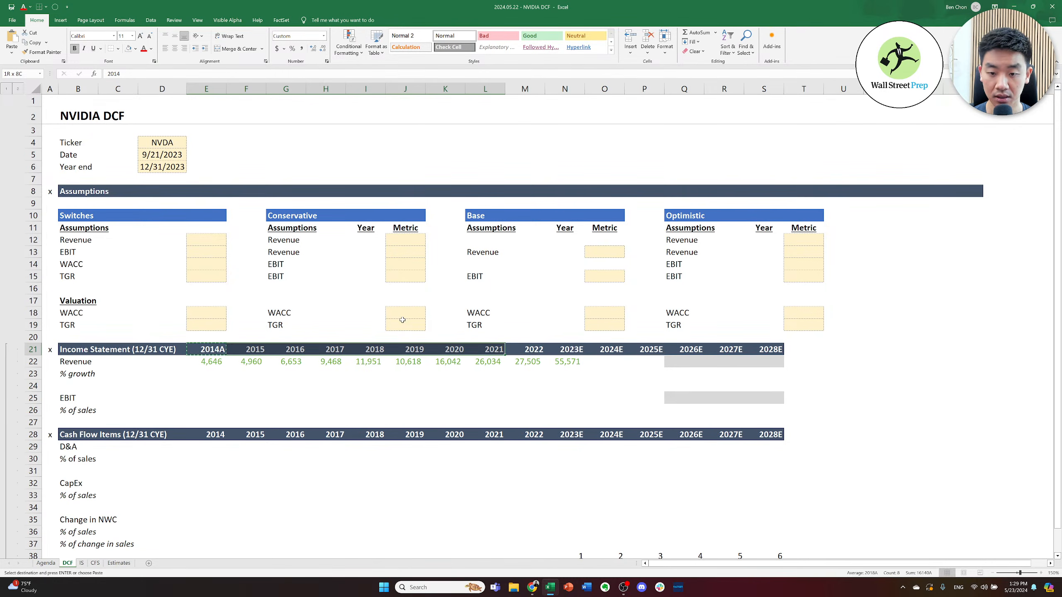
{"action": "key", "text": "ctrl+alt+v"}
{"action": "key", "text": "t"}
{"action": "key", "text": "Return"}
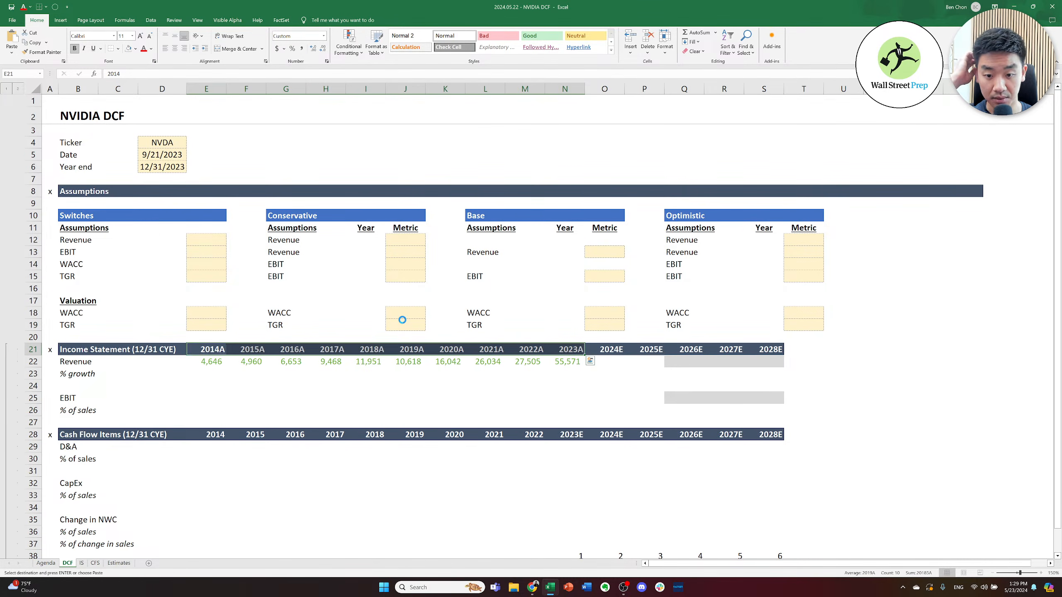
- Apply the Income Statement's 2014A–2023A header format to the matching year headers in the Cash Flow Items row
{"action": "key", "text": "shift+Right"}
{"action": "key", "text": "shift+Right"}
{"action": "key", "text": "shift+Right"}
{"action": "key", "text": "shift+Right"}
{"action": "key", "text": "shift+Right"}
{"action": "key", "text": "shift+Right"}
{"action": "key", "text": "shift+Right"}
{"action": "key", "text": "shift+Right"}
{"action": "key", "text": "shift+Right"}
{"action": "key", "text": "ctrl+c"}
{"action": "key", "text": "Down"}
{"action": "key", "text": "Down"}
{"action": "key", "text": "Down"}
{"action": "key", "text": "Down"}
{"action": "key", "text": "Down"}
{"action": "key", "text": "Down"}
{"action": "key", "text": "Down"}
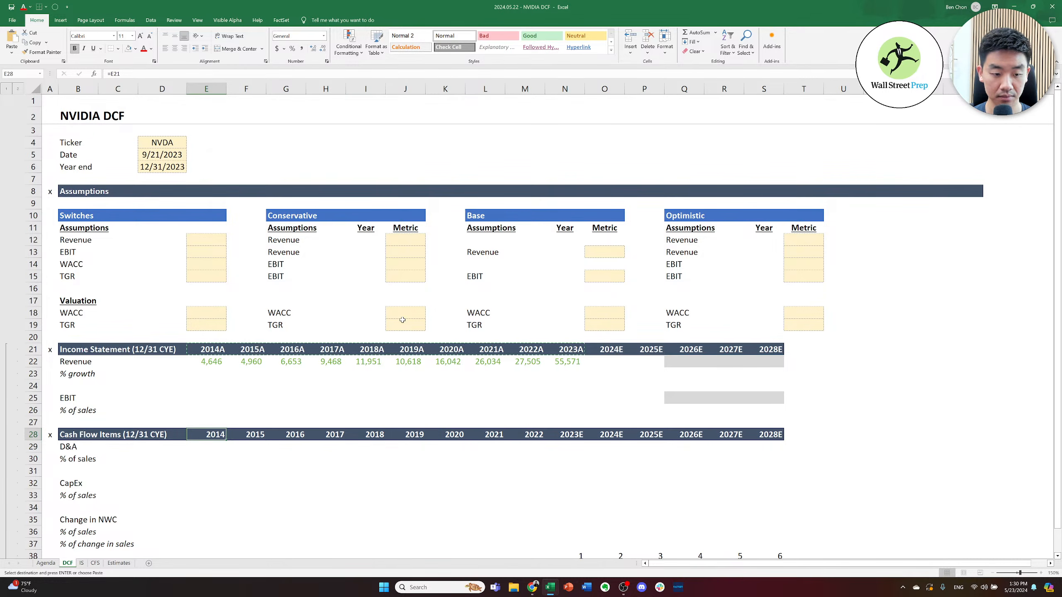
{"action": "key", "text": "Return"}
- Remove the grey shading from the 2026E–2028E revenue and EBIT cells by copying the unshaded 2025E cells P22:P25 across
{"action": "key", "text": "Right"}
{"action": "key", "text": "Right"}
{"action": "key", "text": "Up"}
{"action": "key", "text": "Up"}
{"action": "key", "text": "Up"}
{"action": "key", "text": "Up"}
{"action": "key", "text": "Up"}
{"action": "key", "text": "Up"}
{"action": "key", "text": "Right"}
{"action": "key", "text": "Right"}
{"action": "key", "text": "Right"}
{"action": "key", "text": "Right"}
{"action": "key", "text": "Right"}
{"action": "key", "text": "Right"}
{"action": "key", "text": "Right"}
{"action": "key", "text": "Right"}
{"action": "key", "text": "Right"}
{"action": "key", "text": "shift+Down"}
{"action": "key", "text": "shift+Down"}
{"action": "key", "text": "shift+Down"}
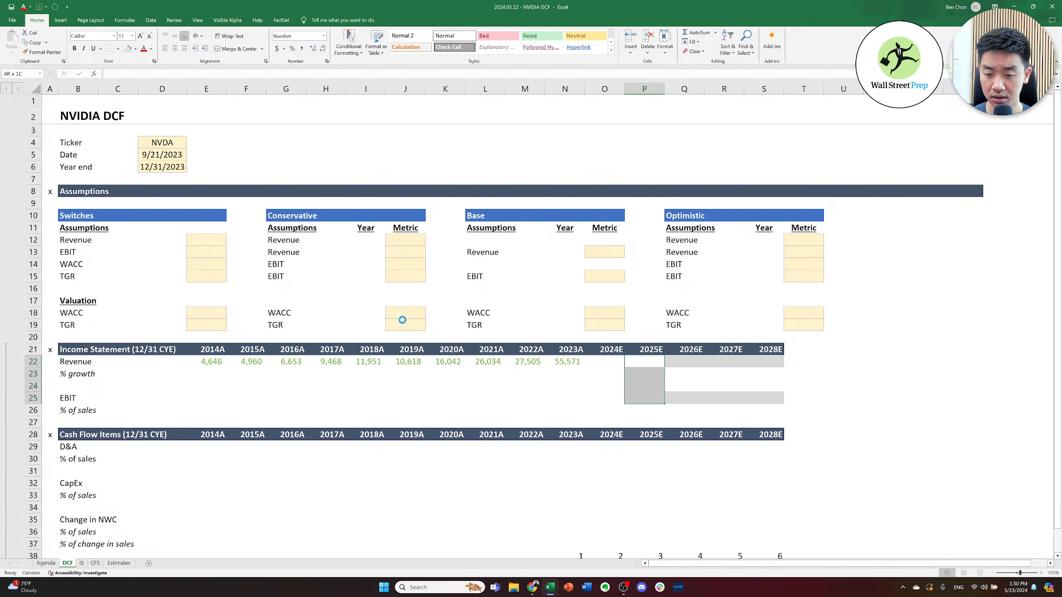
{"action": "key", "text": "ctrl+c"}
{"action": "key", "text": "shift+Right"}
{"action": "key", "text": "shift+Right"}
{"action": "key", "text": "shift+Right"}
{"action": "key", "text": "Escape"}
- Link the 2024E revenue in O22 to cell C5 of the Estimates sheet
{"action": "key", "text": "Up"}
{"action": "key", "text": "Left"}
{"action": "key", "text": "Left"}
{"action": "key", "text": "Right"}
{"action": "key", "text": "Down"}
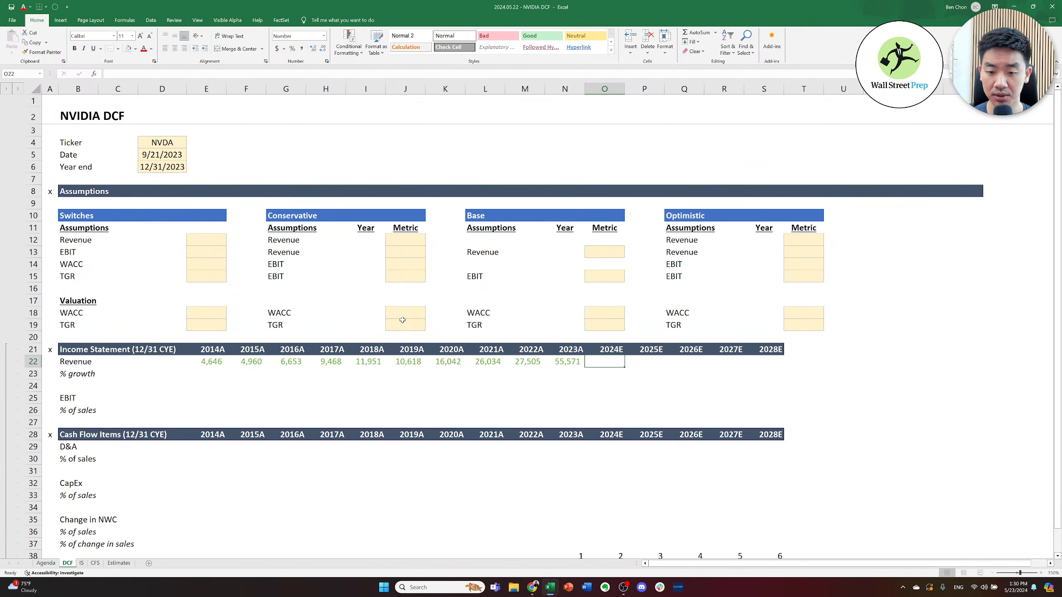
{"action": "key", "text": "ctrl+Page_Down"}
{"action": "key", "text": "ctrl+Page_Down"}
{"action": "key", "text": "ctrl+Page_Down"}
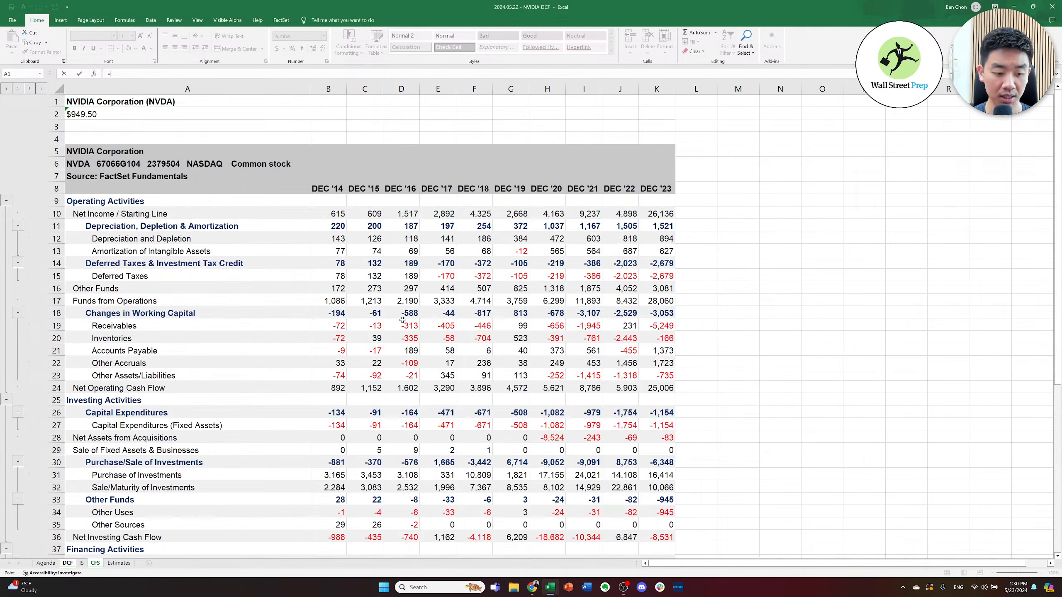
{"action": "key", "text": "Right"}
{"action": "key", "text": "Right"}
{"action": "key", "text": "Down"}
{"action": "key", "text": "Down"}
{"action": "key", "text": "Down"}
{"action": "key", "text": "Left"}
{"action": "key", "text": "Down"}
{"action": "key", "text": "Right"}
{"action": "key", "text": "Return"}
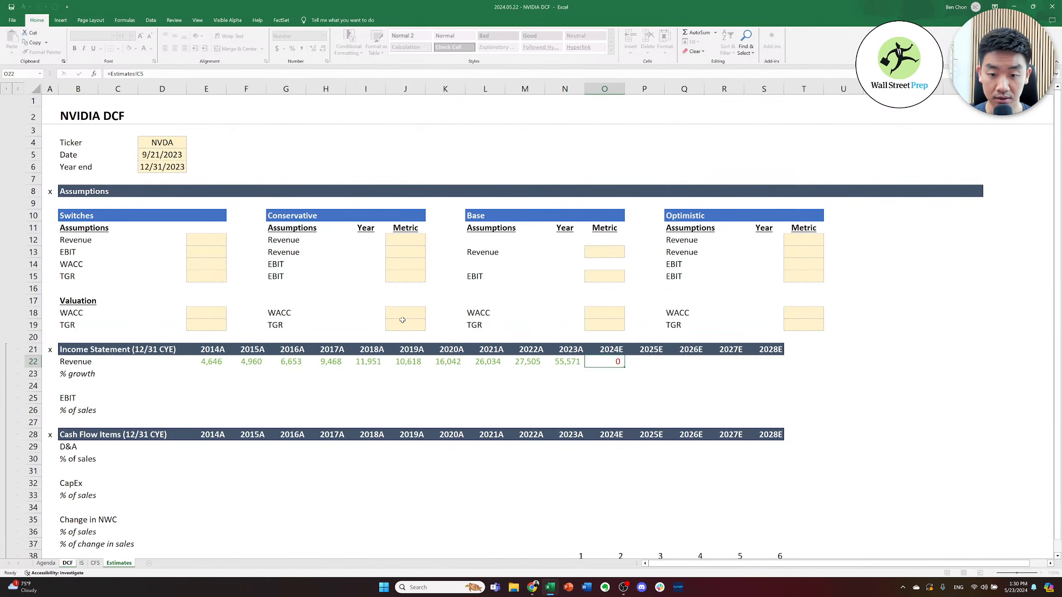
- Copy the linked 2024E revenue formula across to 2027E in the Revenue row
{"action": "key", "text": "ctrl+c"}
{"action": "key", "text": "shift+Right"}
{"action": "key", "text": "shift+Right"}
{"action": "key", "text": "shift+Right"}
{"action": "key", "text": "shift+Left"}
{"action": "key", "text": "shift+Right"}
{"action": "key", "text": "ctrl+v"}
{"action": "key", "text": "Escape"}
{"action": "key", "text": "Right"}
{"action": "key", "text": "Right"}
{"action": "key", "text": "Right"}
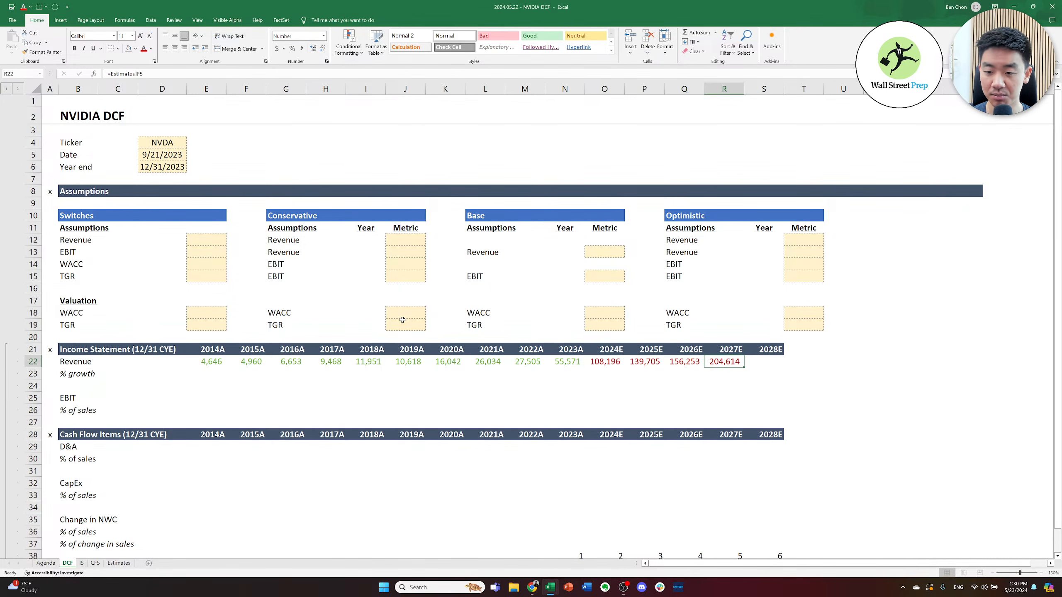
- Try extending the Estimates revenue link into the 2028E column, and clear that cell again
{"action": "key", "text": "ctrl+c"}
{"action": "key", "text": "shift+Right"}
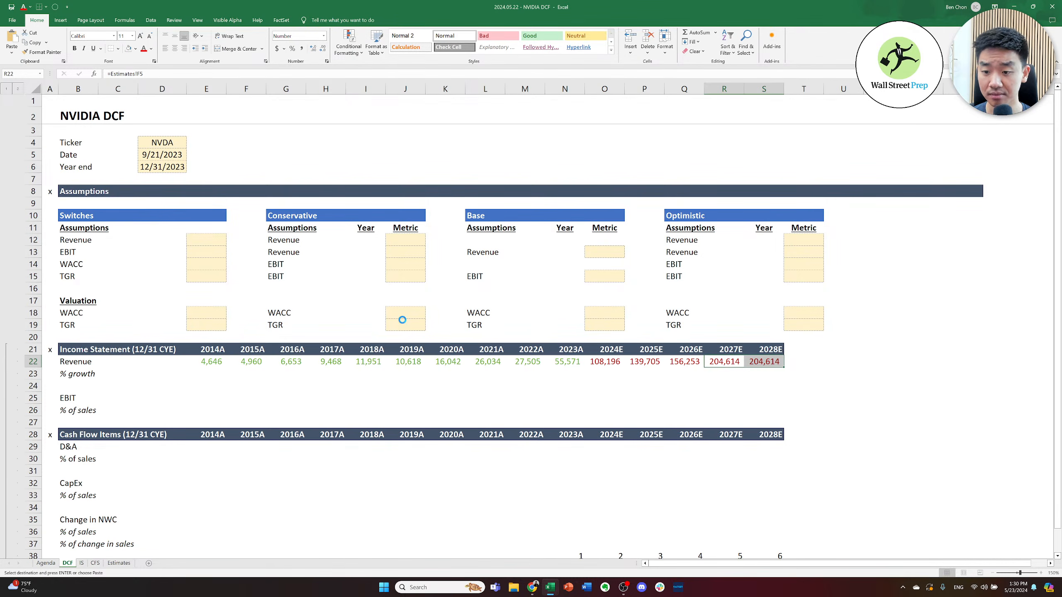
{"action": "key", "text": "Right"}
{"action": "key", "text": "Escape"}
{"action": "key", "text": "Right"}
{"action": "key", "text": "Left"}
{"action": "key", "text": "Delete"}
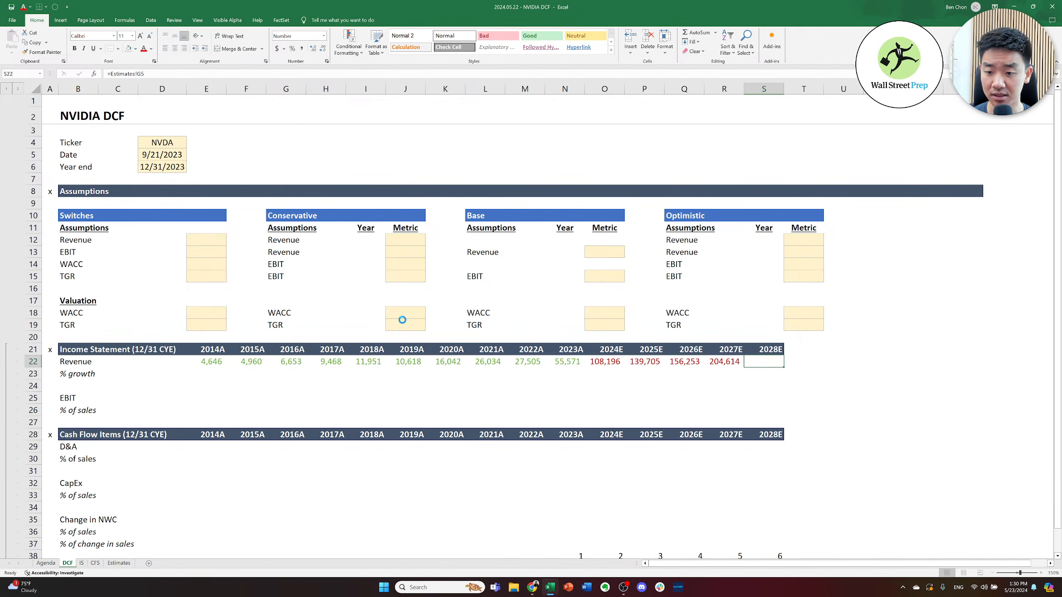
- Remove the 2028E column from the Income Statement and Cash Flow Items sections by copying blank cells over S21:S28
{"action": "key", "text": "Up"}
{"action": "key", "text": "Up"}
{"action": "key", "text": "ctrl+c"}
{"action": "key", "text": "shift+Down"}
{"action": "key", "text": "shift+Down"}
{"action": "key", "text": "shift+Down"}
{"action": "key", "text": "shift+Down"}
{"action": "key", "text": "shift+Down"}
{"action": "key", "text": "shift+Down"}
{"action": "key", "text": "shift+Down"}
{"action": "key", "text": "shift+Down"}
{"action": "key", "text": "ctrl+v"}
{"action": "key", "text": "Escape"}
{"action": "key", "text": "Down"}
{"action": "key", "text": "Left"}
{"action": "key", "text": "Left"}
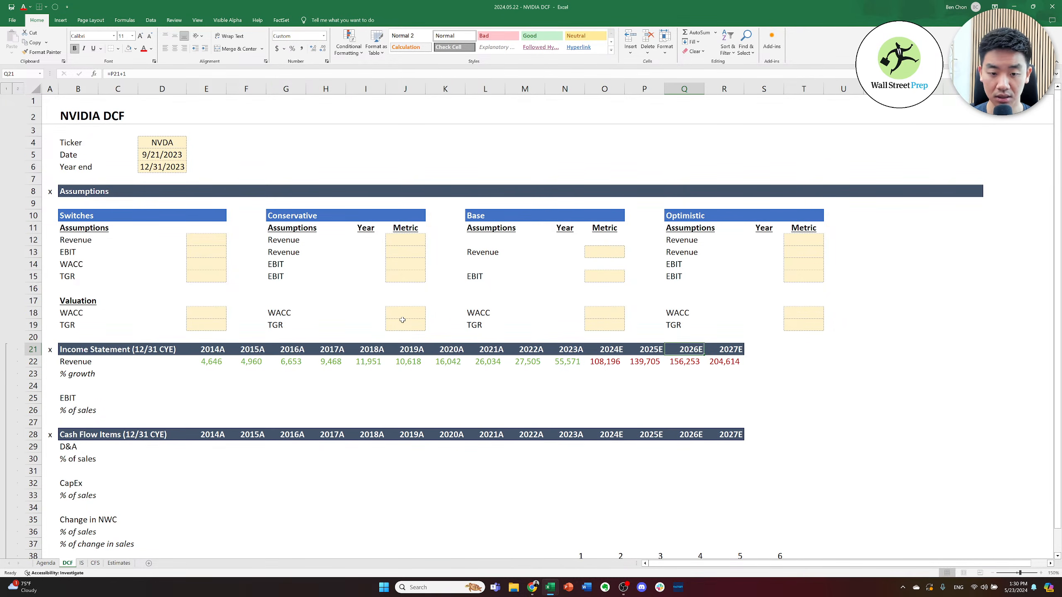
- Enter the placeholder "--" for the 2014A revenue growth in E23
{"action": "key", "text": "Down"}
{"action": "key", "text": "Left"}
{"action": "key", "text": "Right"}
{"action": "key", "text": "Right"}
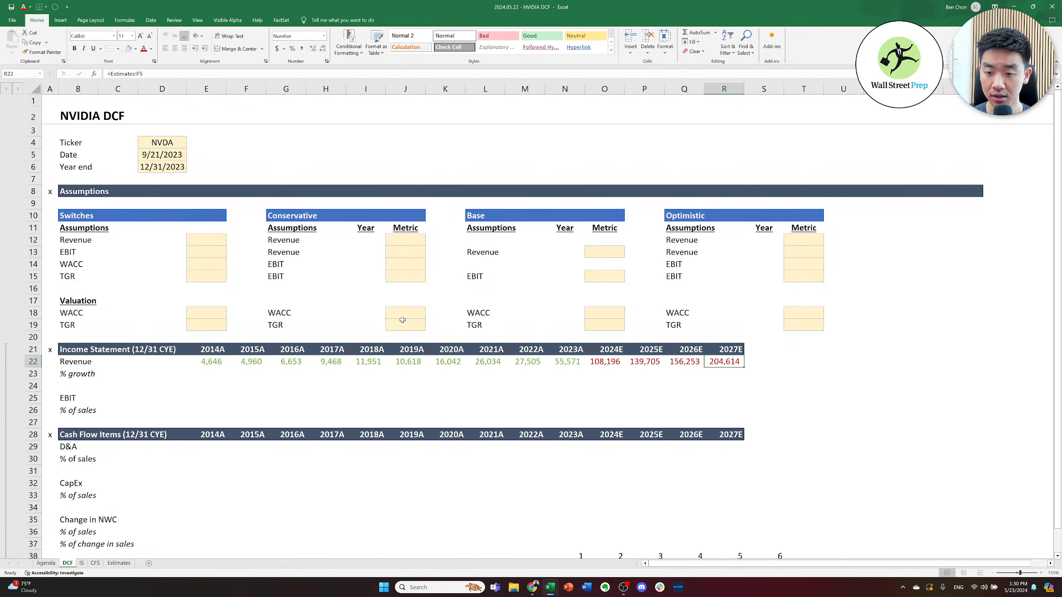
{"action": "key", "text": "Left"}
{"action": "key", "text": "Left"}
{"action": "key", "text": "Left"}
{"action": "key", "text": "Left"}
{"action": "key", "text": "Down"}
{"action": "key", "text": "Left"}
{"action": "key", "text": "Left"}
{"action": "key", "text": "Left"}
{"action": "key", "text": "Left"}
{"action": "key", "text": "Left"}
{"action": "key", "text": "Left"}
{"action": "key", "text": "Left"}
{"action": "key", "text": "Left"}
{"action": "key", "text": "Left"}
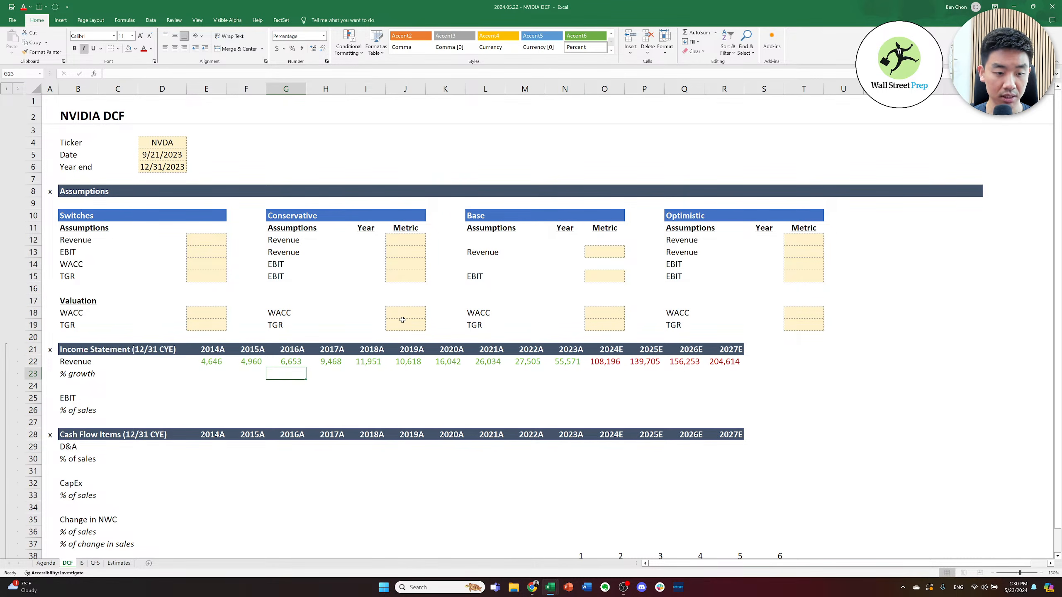
{"action": "type", "text": "'--"}
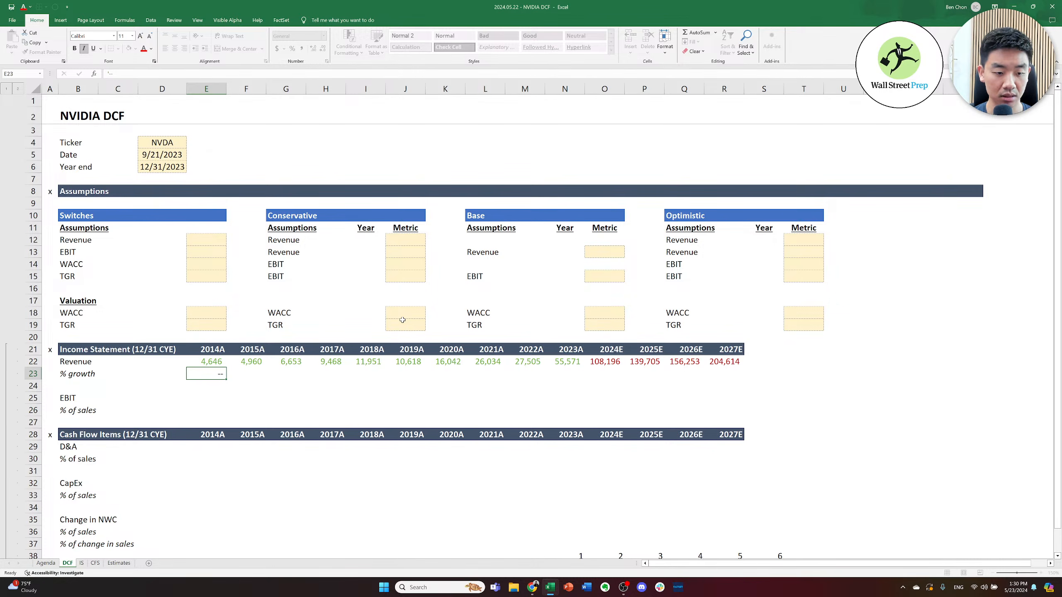
{"action": "key", "text": "ctrl+Return"}
- Calculate the 2015A revenue growth in F23 with the formula =F22/E22-1
{"action": "key", "text": "Right"}
{"action": "type", "text": "="}
{"action": "key", "text": "Up"}
{"action": "type", "text": "/"}
{"action": "key", "text": "Up"}
{"action": "key", "text": "Left"}
{"action": "key", "text": "ctrl+Return"}
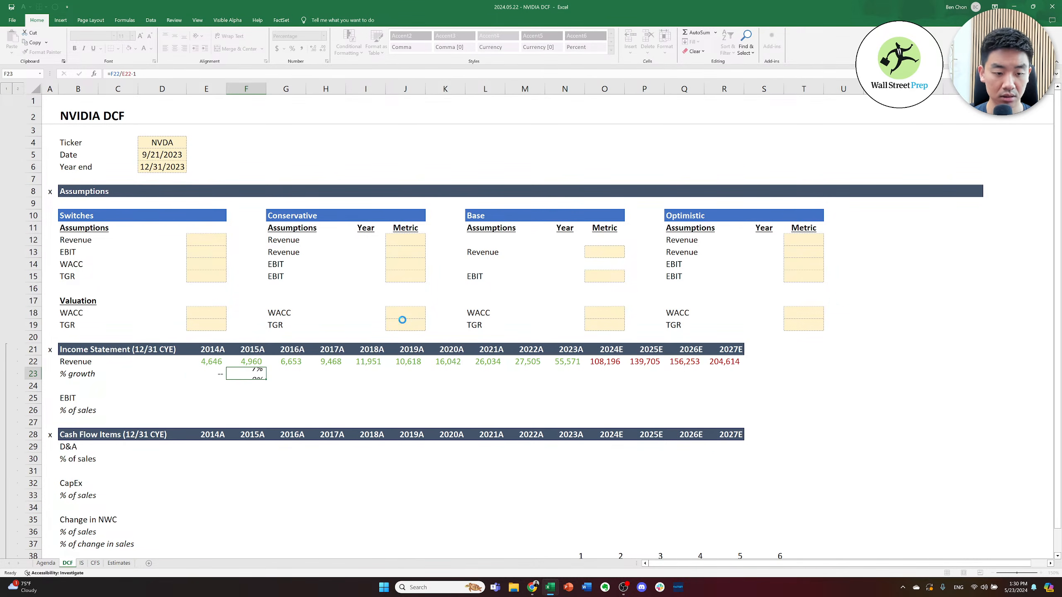
- Copy the revenue growth formula from 2015A across to 2027E in the % growth row
{"action": "key", "text": "ctrl+c"}
{"action": "key", "text": "shift+Right"}
{"action": "key", "text": "shift+Right"}
{"action": "key", "text": "shift+Right"}
{"action": "key", "text": "shift+Right"}
{"action": "key", "text": "shift+Right"}
{"action": "key", "text": "shift+Right"}
{"action": "key", "text": "shift+Right"}
{"action": "key", "text": "shift+Right"}
{"action": "key", "text": "shift+Right"}
{"action": "key", "text": "shift+Right"}
{"action": "key", "text": "shift+Right"}
{"action": "key", "text": "shift+Right"}
{"action": "key", "text": "ctrl+v"}
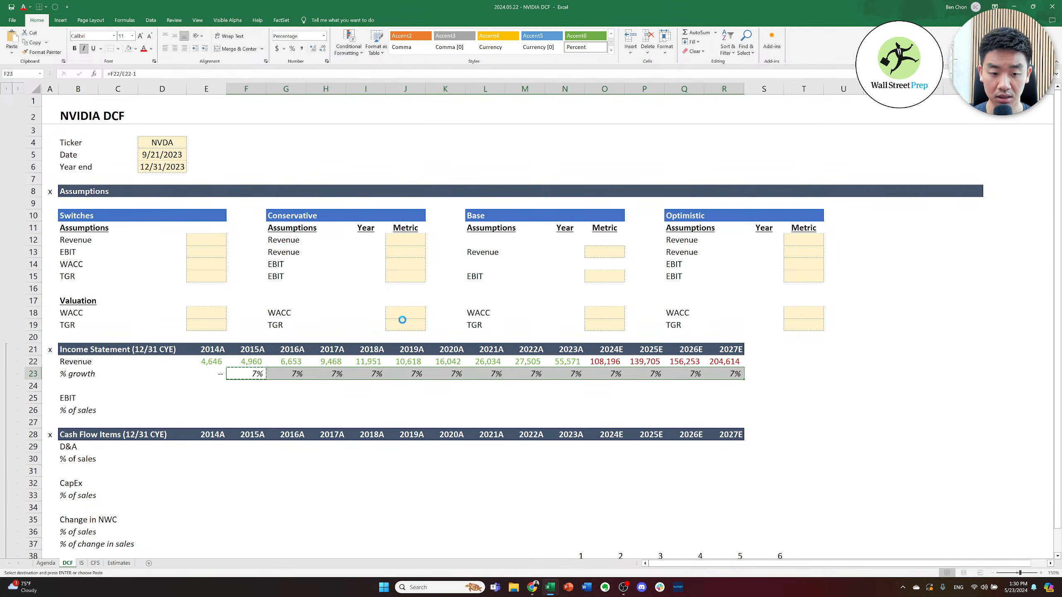
{"action": "key", "text": "Escape"}
{"action": "key", "text": "Right"}
{"action": "key", "text": "Right"}
{"action": "key", "text": "Up"}
{"action": "key", "text": "Left"}
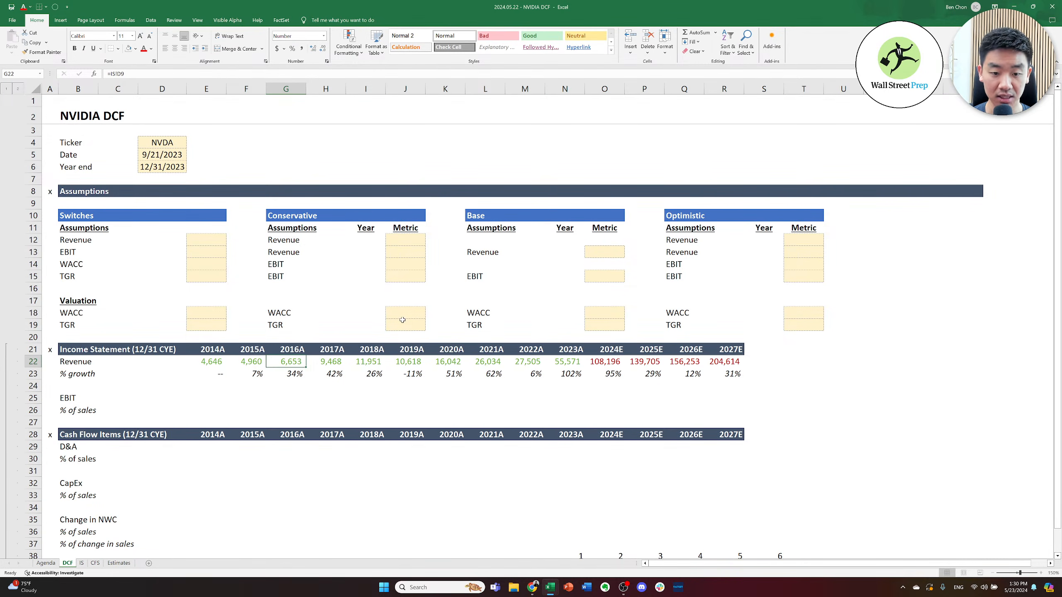
{"action": "key", "text": "Left"}
{"action": "key", "text": "Left"}
{"action": "key", "text": "Right"}
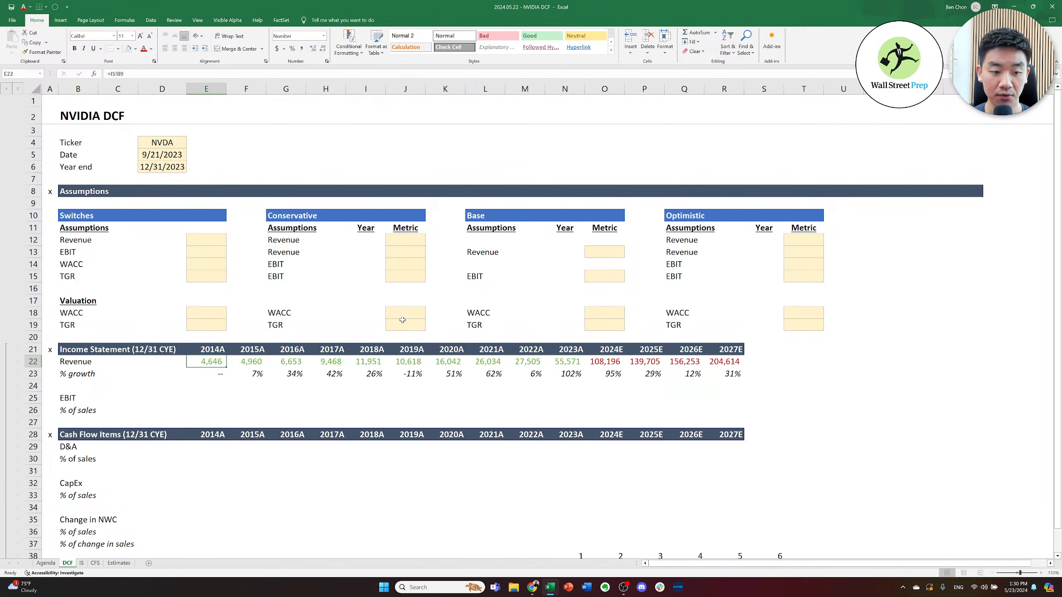
- Review the revenue row across the 2014A–2023A actuals and the 2024E estimate, checking the source each cell links to
{"action": "key", "text": "Right"}
{"action": "key", "text": "Right"}
{"action": "key", "text": "Right"}
{"action": "key", "text": "Right"}
{"action": "key", "text": "Right"}
{"action": "key", "text": "Right"}
{"action": "key", "text": "Right"}
{"action": "key", "text": "Right"}
{"action": "key", "text": "Right"}
{"action": "key", "text": "Right"}
{"action": "key", "text": "Right"}
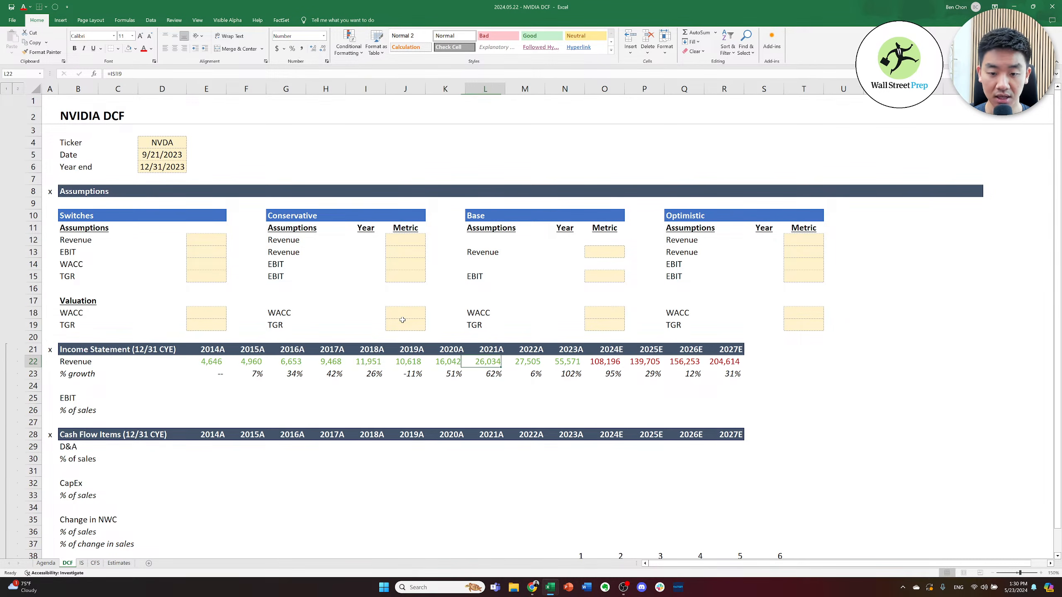
{"action": "key", "text": "Left"}
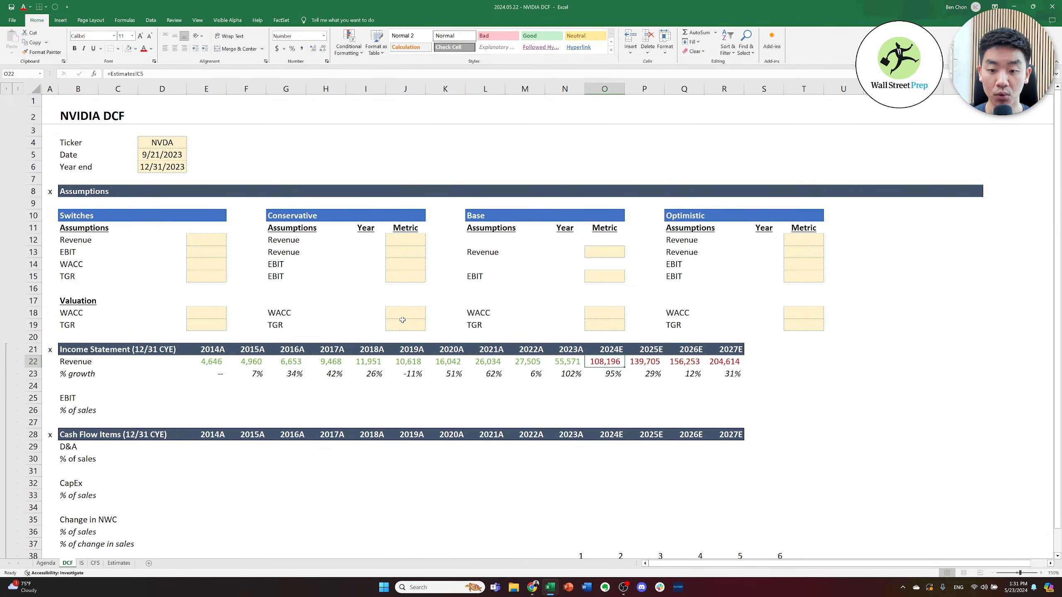
{"action": "key", "text": "Left"}
{"action": "key", "text": "Left"}
{"action": "key", "text": "Left"}
{"action": "key", "text": "Left"}
{"action": "key", "text": "Right"}
{"action": "key", "text": "Right"}
{"action": "key", "text": "Left"}
{"action": "key", "text": "Left"}
{"action": "key", "text": "Right"}
{"action": "key", "text": "Right"}
{"action": "key", "text": "Right"}
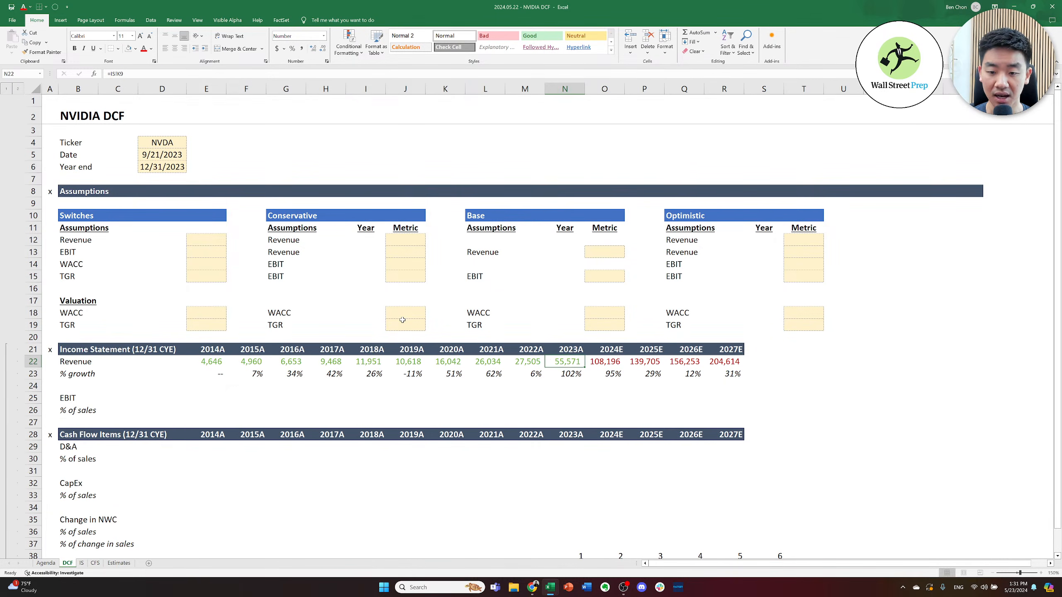
{"action": "key", "text": "Right"}
{"action": "key", "text": "Left"}
{"action": "key", "text": "Left"}
{"action": "key", "text": "Left"}
{"action": "key", "text": "Left"}
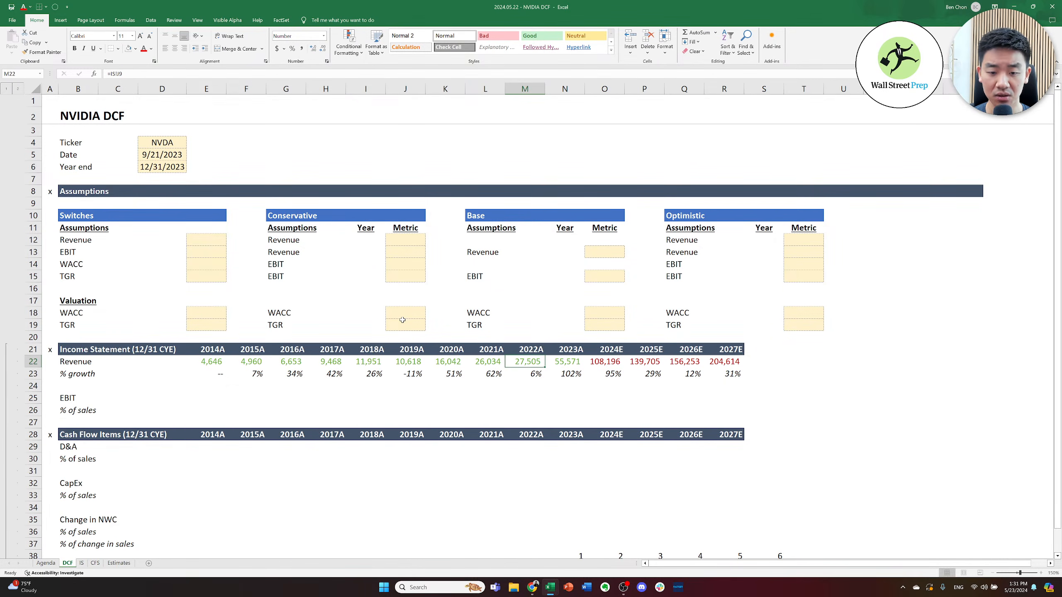
{"action": "key", "text": "Left"}
{"action": "key", "text": "Left"}
{"action": "key", "text": "Left"}
{"action": "key", "text": "Left"}
{"action": "key", "text": "Left"}
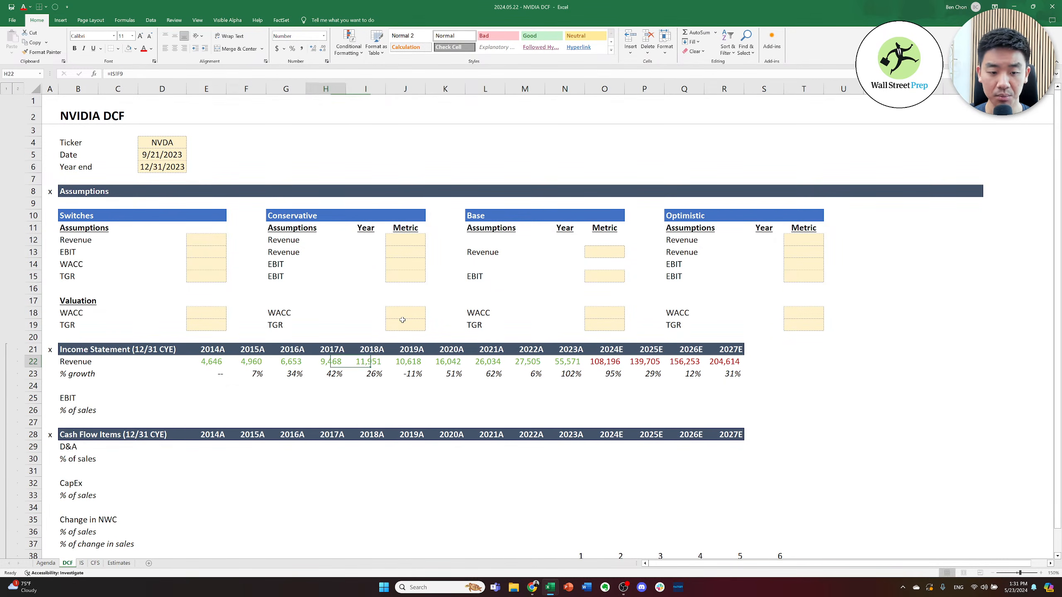
{"action": "key", "text": "Right"}
{"action": "key", "text": "Right"}
{"action": "key", "text": "Right"}
{"action": "key", "text": "Right"}
{"action": "key", "text": "Right"}
{"action": "key", "text": "Right"}
{"action": "key", "text": "Right"}
{"action": "key", "text": "Right"}
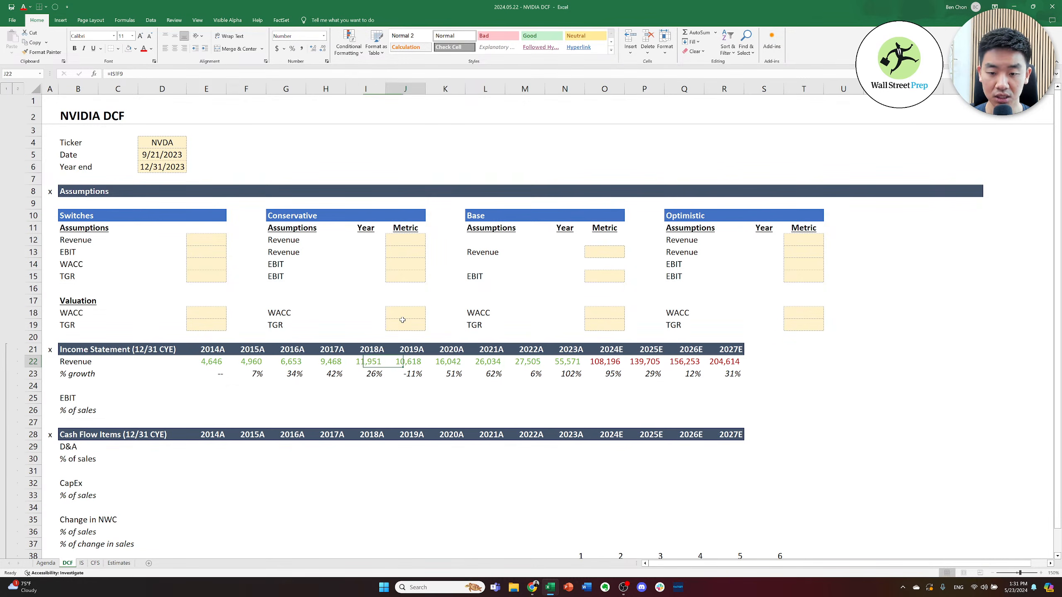
{"action": "key", "text": "Down"}
{"action": "key", "text": "Up"}
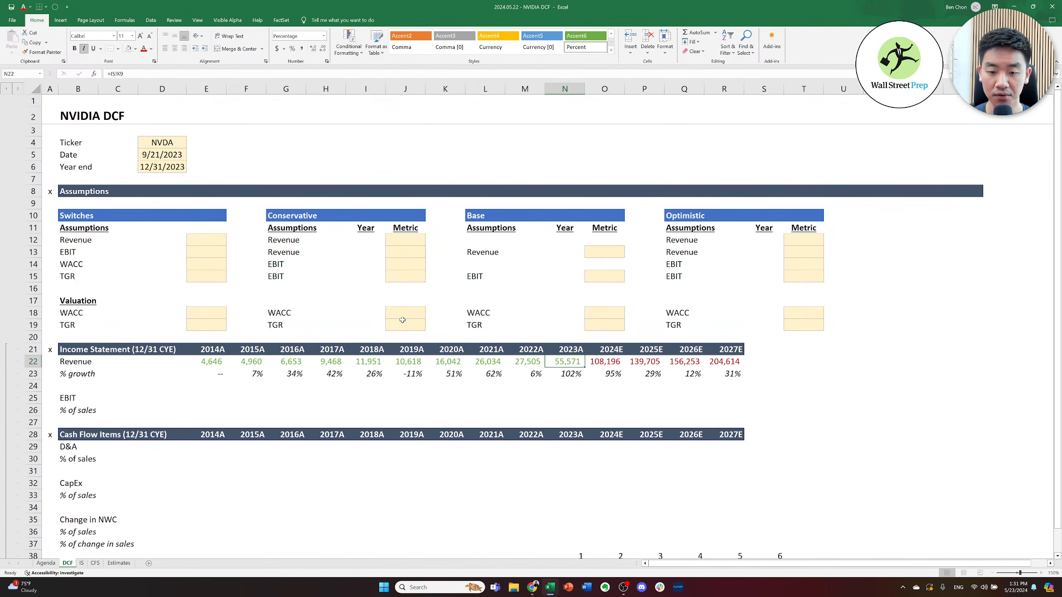
{"action": "key", "text": "Left"}
{"action": "key", "text": "Right"}
{"action": "key", "text": "Left"}
{"action": "key", "text": "Right"}
{"action": "key", "text": "Right"}
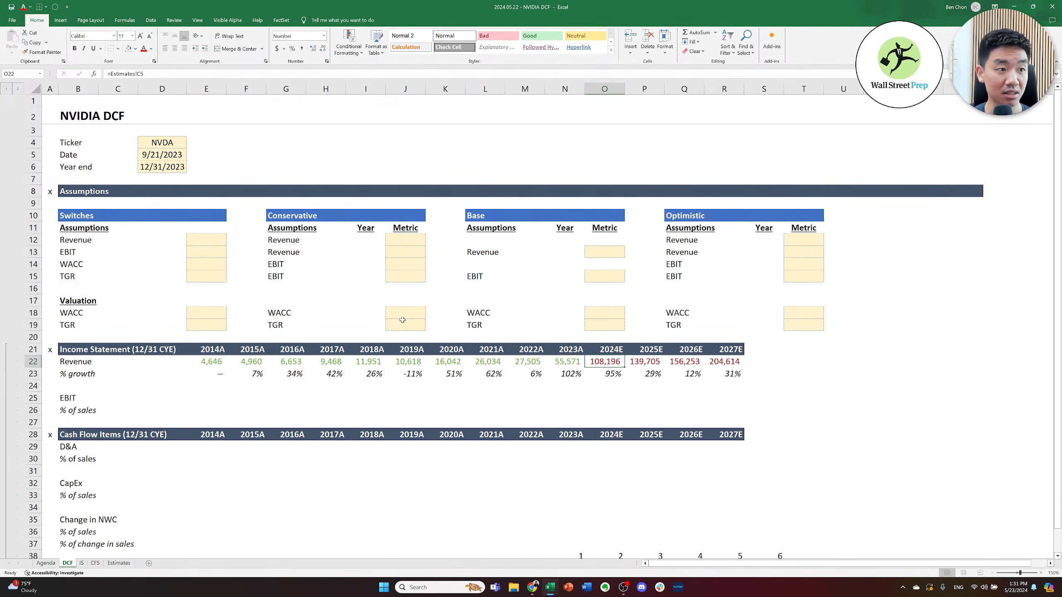
- Link the 2014A EBIT in E25 to EBIT (Operating Income) for DEC '14 in cell B20 of the IS sheet
{"action": "key", "text": "Down"}
{"action": "key", "text": "Down"}
{"action": "key", "text": "Left"}
{"action": "key", "text": "Left"}
{"action": "key", "text": "Left"}
{"action": "key", "text": "Left"}
{"action": "key", "text": "Left"}
{"action": "key", "text": "Left"}
{"action": "key", "text": "Left"}
{"action": "key", "text": "Left"}
{"action": "key", "text": "Left"}
{"action": "key", "text": "Left"}
{"action": "key", "text": "Left"}
{"action": "key", "text": "Down"}
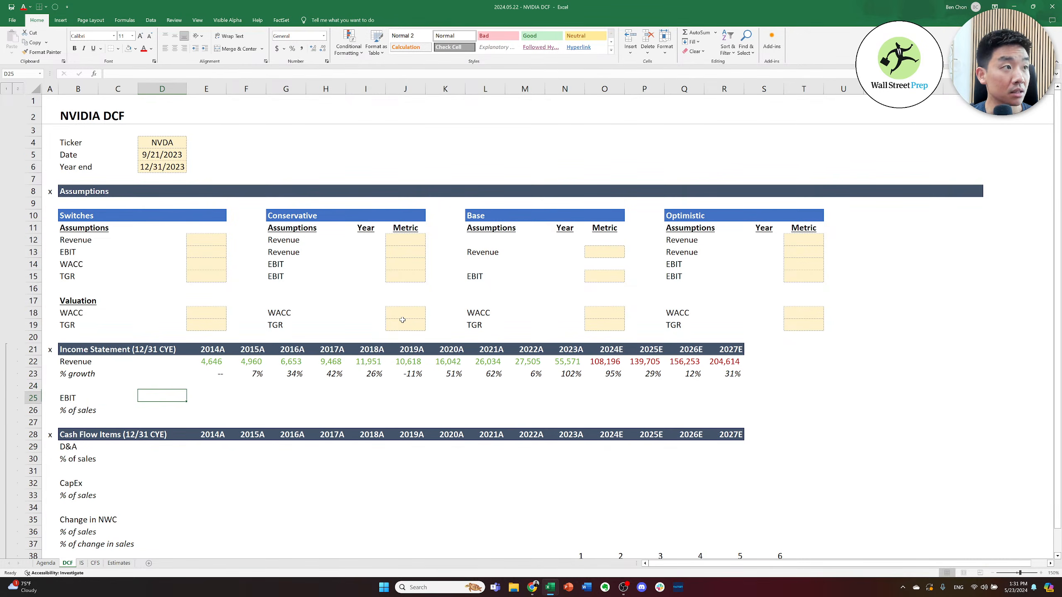
{"action": "key", "text": "Right"}
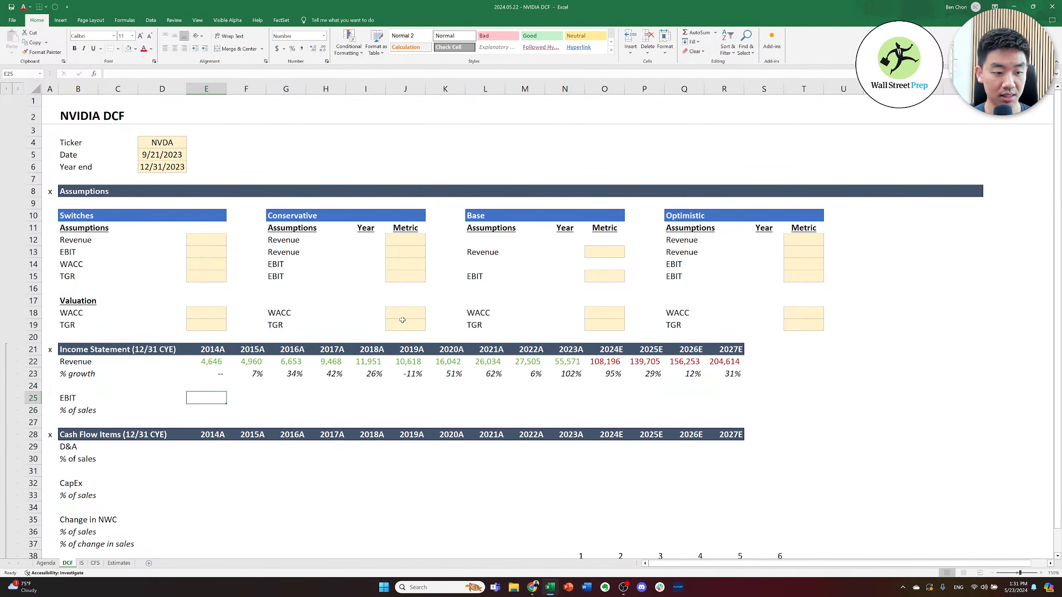
{"action": "type", "text": "="}
{"action": "key", "text": "ctrl+Page_Down"}
{"action": "key", "text": "Right"}
{"action": "key", "text": "Down"}
{"action": "key", "text": "Down"}
{"action": "key", "text": "Down"}
{"action": "key", "text": "Down"}
{"action": "key", "text": "Down"}
{"action": "key", "text": "Down"}
{"action": "key", "text": "Down"}
{"action": "key", "text": "Down"}
{"action": "key", "text": "Down"}
{"action": "key", "text": "Down"}
{"action": "key", "text": "Down"}
{"action": "key", "text": "Down"}
{"action": "key", "text": "Down"}
{"action": "key", "text": "Down"}
{"action": "key", "text": "Down"}
{"action": "key", "text": "Down"}
{"action": "key", "text": "Down"}
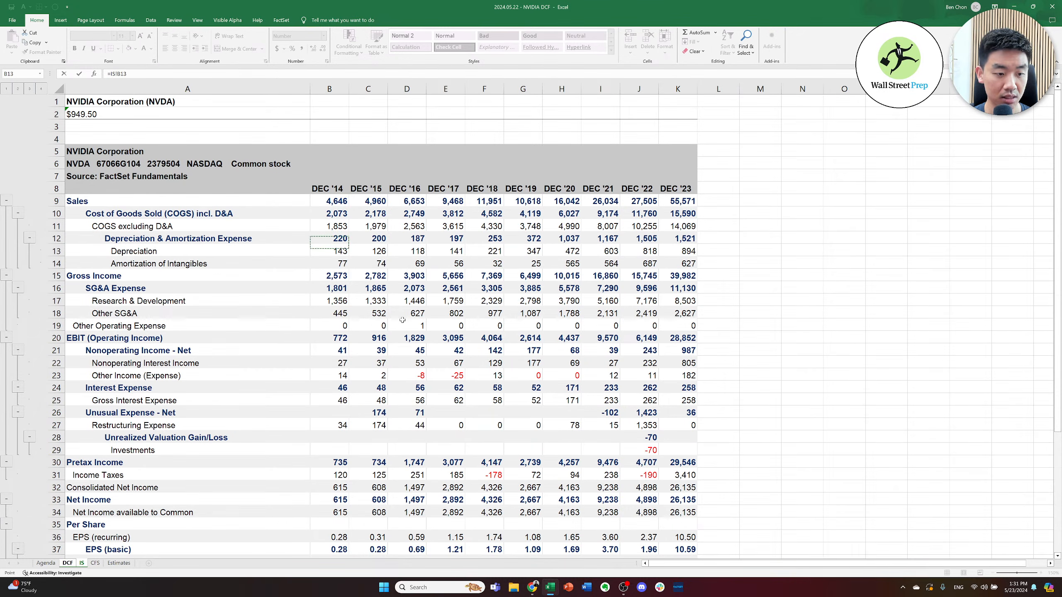
{"action": "key", "text": "Down"}
{"action": "key", "text": "Down"}
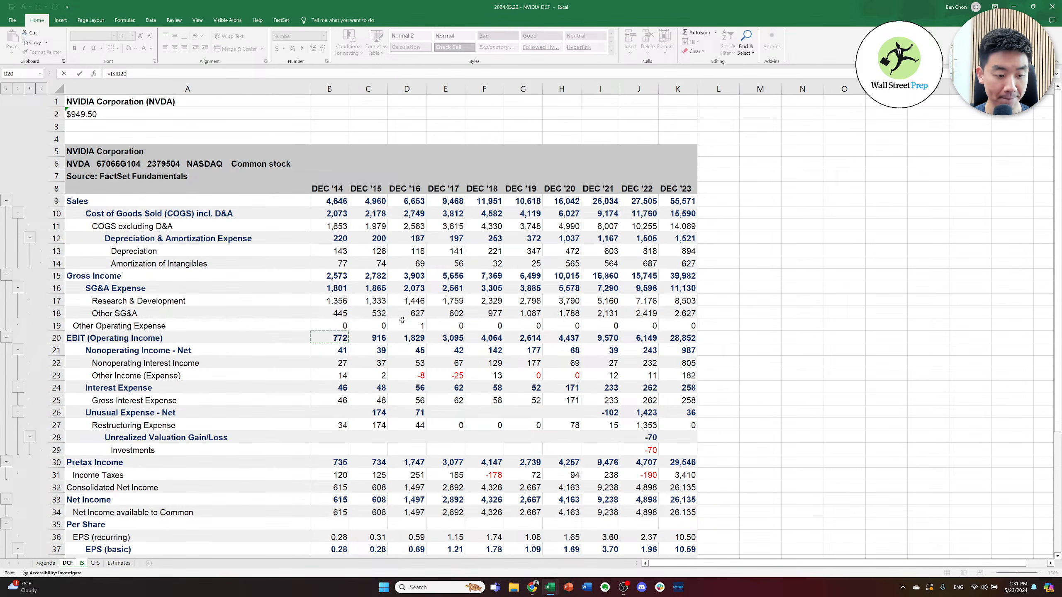
{"action": "key", "text": "ctrl+Page_Up"}
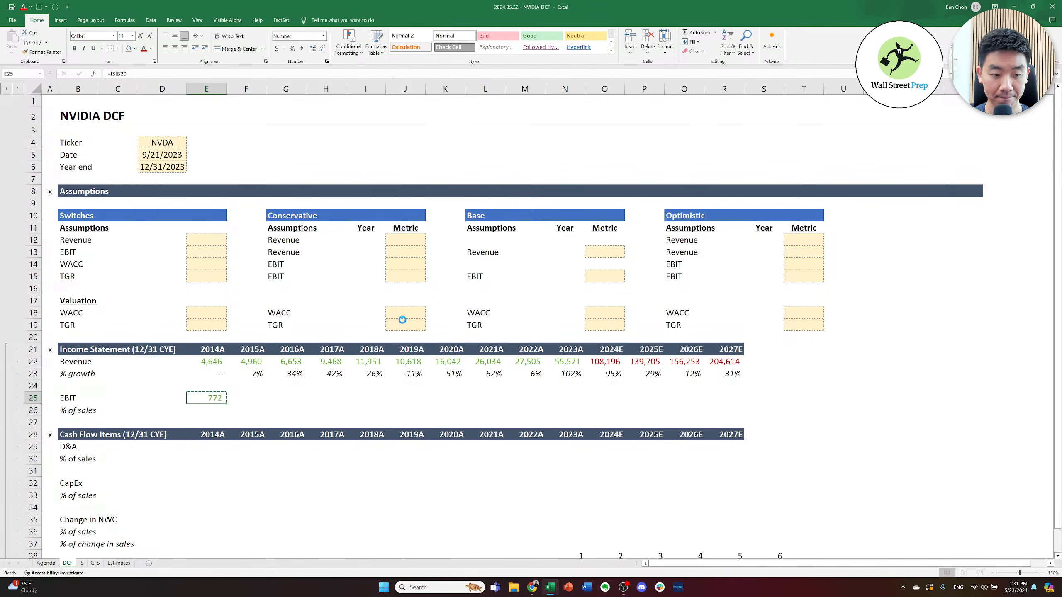
- Copy the 2014A EBIT link across the EBIT row through 2023A
{"action": "key", "text": "shift+Right"}
{"action": "key", "text": "shift+Right"}
{"action": "key", "text": "shift+Right"}
{"action": "key", "text": "shift+Right"}
{"action": "key", "text": "shift+Right"}
{"action": "key", "text": "shift+Right"}
{"action": "key", "text": "shift+Right"}
{"action": "key", "text": "shift+Right"}
{"action": "key", "text": "shift+Right"}
{"action": "key", "text": "ctrl+v"}
{"action": "key", "text": "ctrl+Right"}
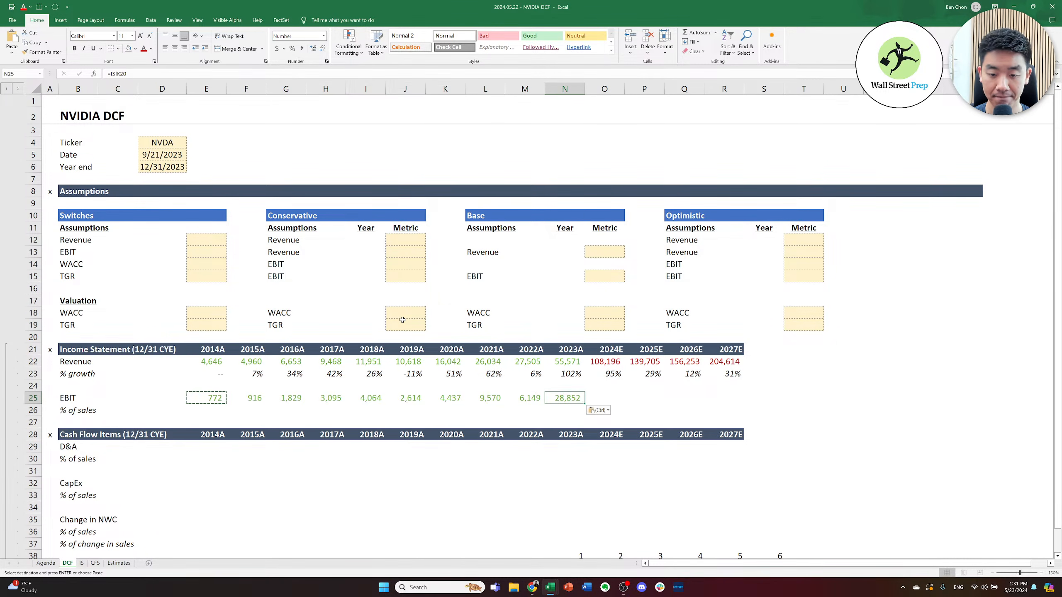
- Link the 2024E EBIT in O25 to the CY '24E Operating Income in cell C18 of the Estimates sheet
{"action": "key", "text": "Right"}
{"action": "type", "text": "="}
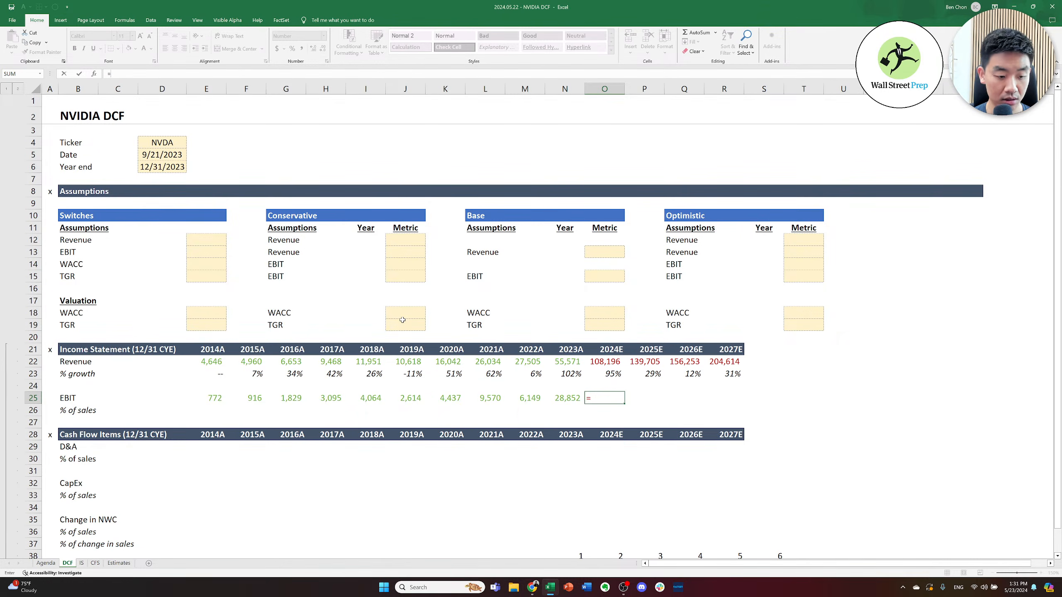
{"action": "key", "text": "ctrl+Page_Down"}
{"action": "key", "text": "ctrl+Page_Down"}
{"action": "key", "text": "ctrl+Page_Down"}
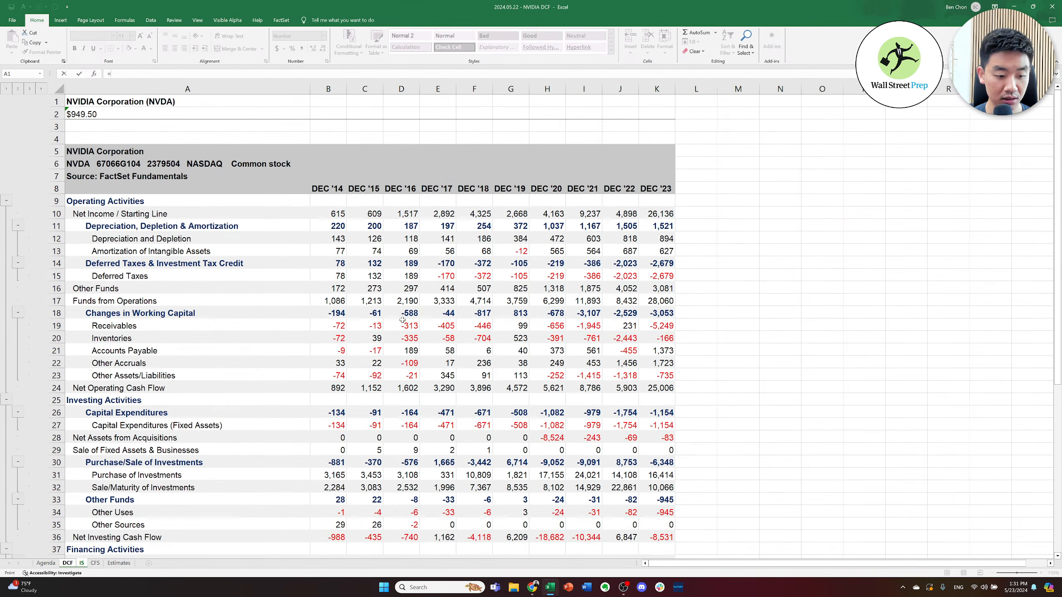
{"action": "key", "text": "Right"}
{"action": "key", "text": "Down"}
{"action": "key", "text": "Down"}
{"action": "key", "text": "Down"}
{"action": "key", "text": "Down"}
{"action": "key", "text": "Down"}
{"action": "key", "text": "Down"}
{"action": "key", "text": "Down"}
{"action": "key", "text": "Down"}
{"action": "key", "text": "Down"}
{"action": "key", "text": "Down"}
{"action": "key", "text": "Down"}
{"action": "key", "text": "Down"}
{"action": "key", "text": "Down"}
{"action": "key", "text": "Down"}
{"action": "key", "text": "Down"}
{"action": "key", "text": "Down"}
{"action": "key", "text": "Down"}
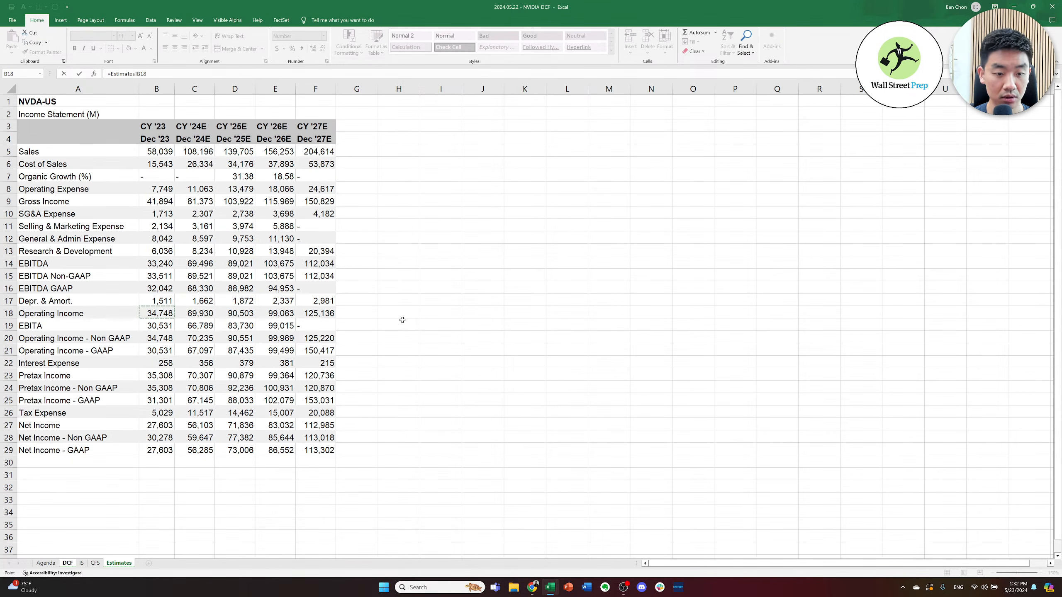
{"action": "key", "text": "Right"}
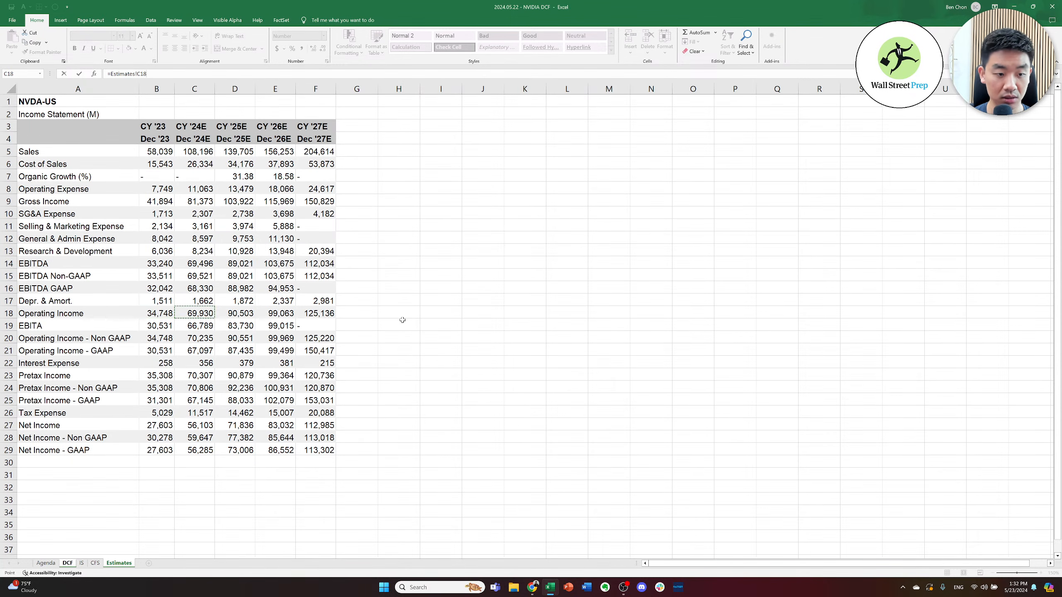
{"action": "key", "text": "Return"}
- Copy the 2024E EBIT link across the EBIT row through 2027E
{"action": "key", "text": "ctrl+c"}
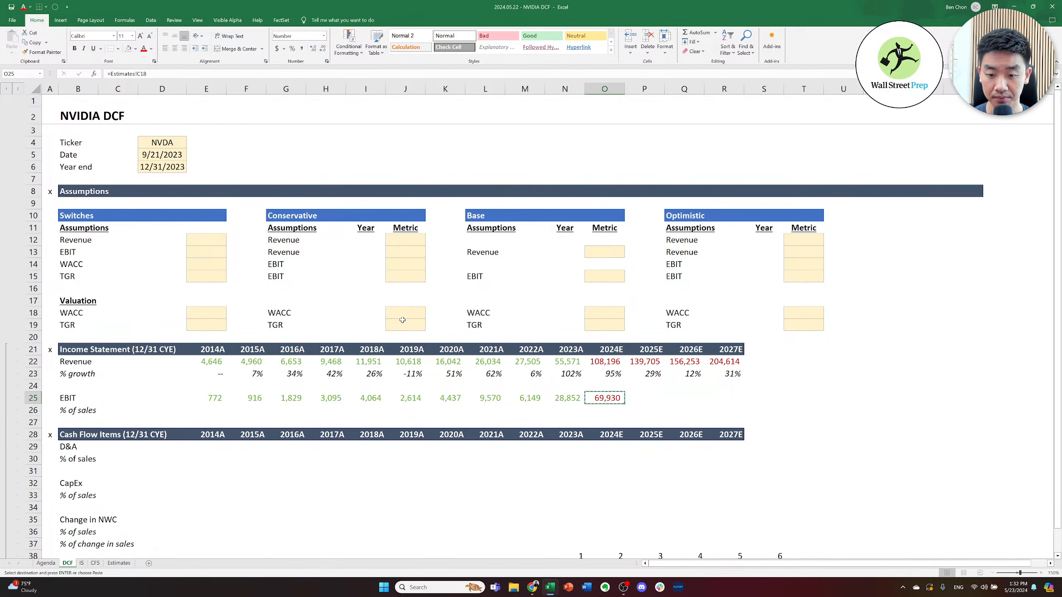
{"action": "key", "text": "shift+Right"}
{"action": "key", "text": "shift+Right"}
{"action": "key", "text": "shift+Right"}
{"action": "key", "text": "Return"}
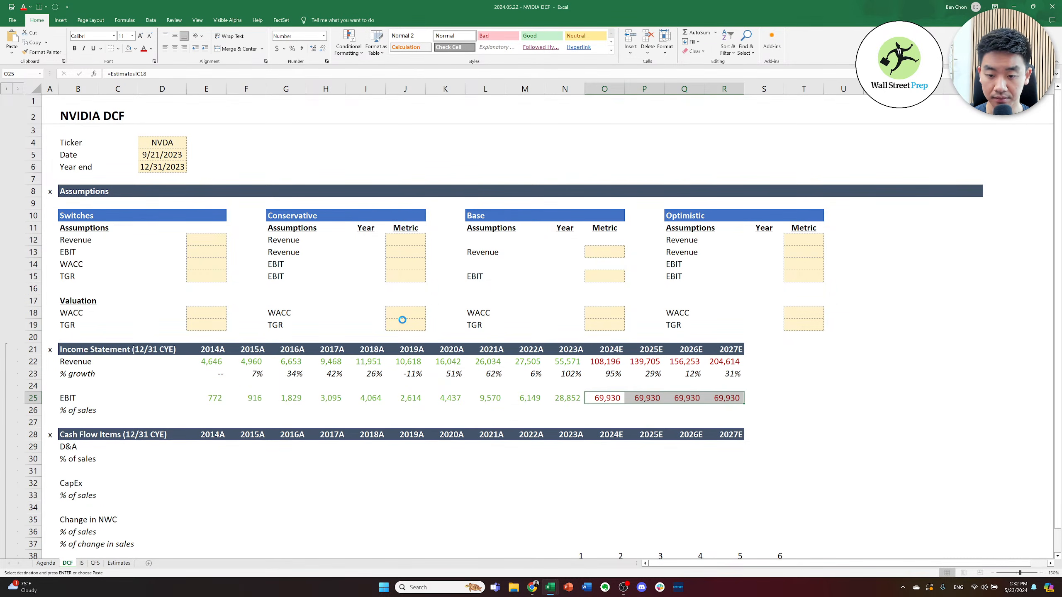
- Compare the 2023A EBIT in N25 with the DEC '23 EBIT (Operating Income) on the IS sheet
{"action": "key", "text": "Left"}
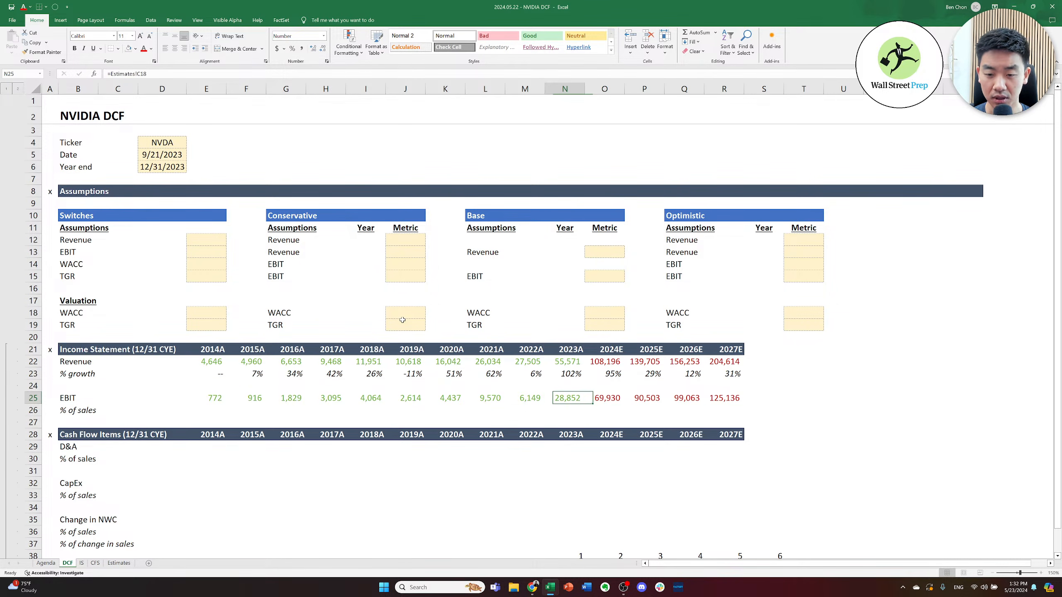
{"action": "key", "text": "Right"}
{"action": "key", "text": "Left"}
{"action": "key", "text": "Left"}
{"action": "key", "text": "Right"}
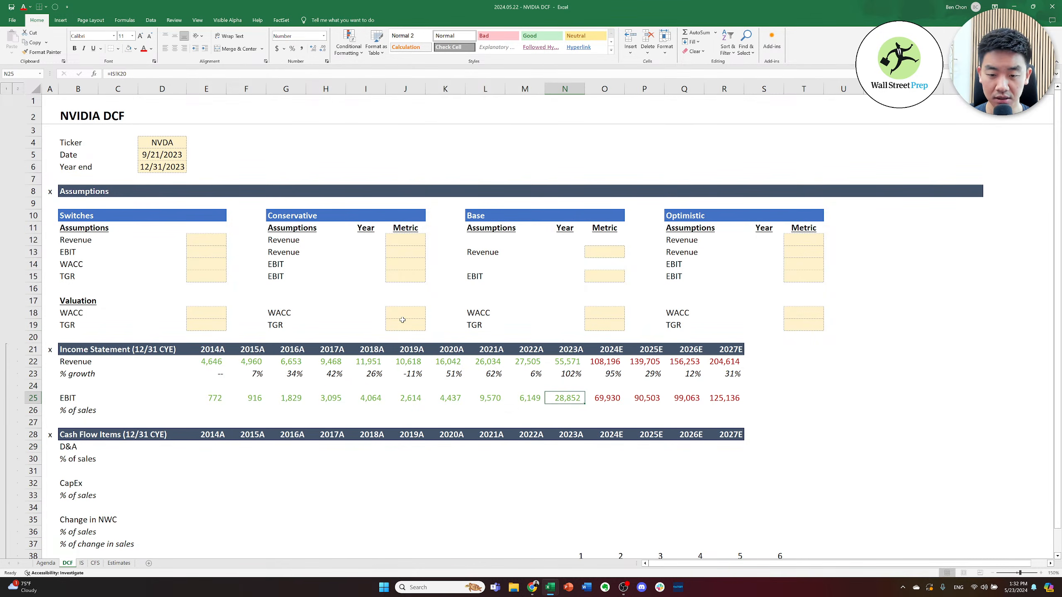
{"action": "key", "text": "ctrl+Page_Down"}
{"action": "key", "text": "Down"}
{"action": "key", "text": "Down"}
{"action": "key", "text": "Down"}
{"action": "key", "text": "Down"}
{"action": "key", "text": "Down"}
{"action": "key", "text": "Down"}
{"action": "key", "text": "Down"}
{"action": "key", "text": "Down"}
{"action": "key", "text": "Up"}
{"action": "key", "text": "Down"}
{"action": "key", "text": "Down"}
{"action": "key", "text": "Right"}
{"action": "key", "text": "Right"}
{"action": "key", "text": "Right"}
{"action": "key", "text": "Right"}
{"action": "key", "text": "Right"}
{"action": "key", "text": "Right"}
{"action": "key", "text": "Right"}
{"action": "key", "text": "Right"}
{"action": "key", "text": "Right"}
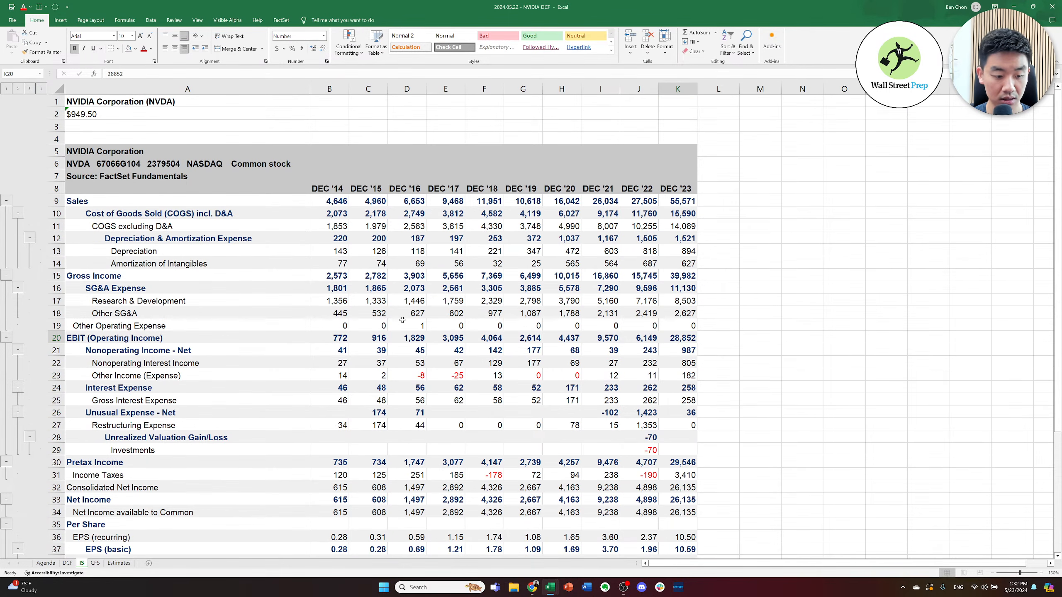
- Examine the CY '23 Operating Income figure on the Estimates sheet against its Non GAAP and GAAP versions
{"action": "key", "text": "ctrl+Page_Down"}
{"action": "key", "text": "ctrl+Page_Down"}
{"action": "key", "text": "Down"}
{"action": "key", "text": "Down"}
{"action": "key", "text": "Down"}
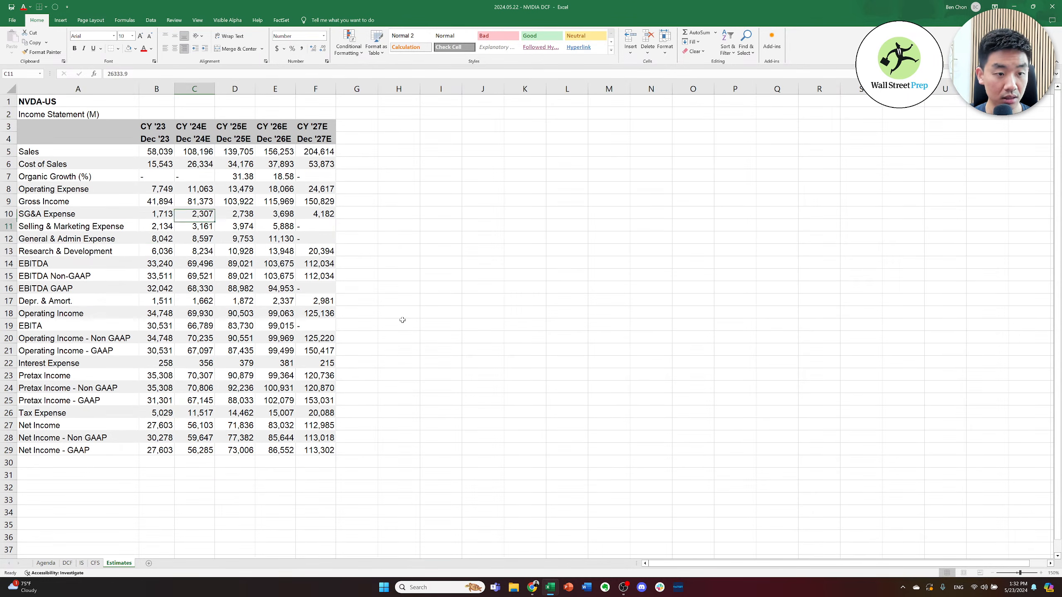
{"action": "key", "text": "Left"}
{"action": "key", "text": "Left"}
{"action": "key", "text": "Down"}
{"action": "key", "text": "Down"}
{"action": "key", "text": "Down"}
{"action": "key", "text": "Down"}
{"action": "key", "text": "Down"}
{"action": "key", "text": "Down"}
{"action": "key", "text": "Down"}
{"action": "key", "text": "Down"}
{"action": "key", "text": "Down"}
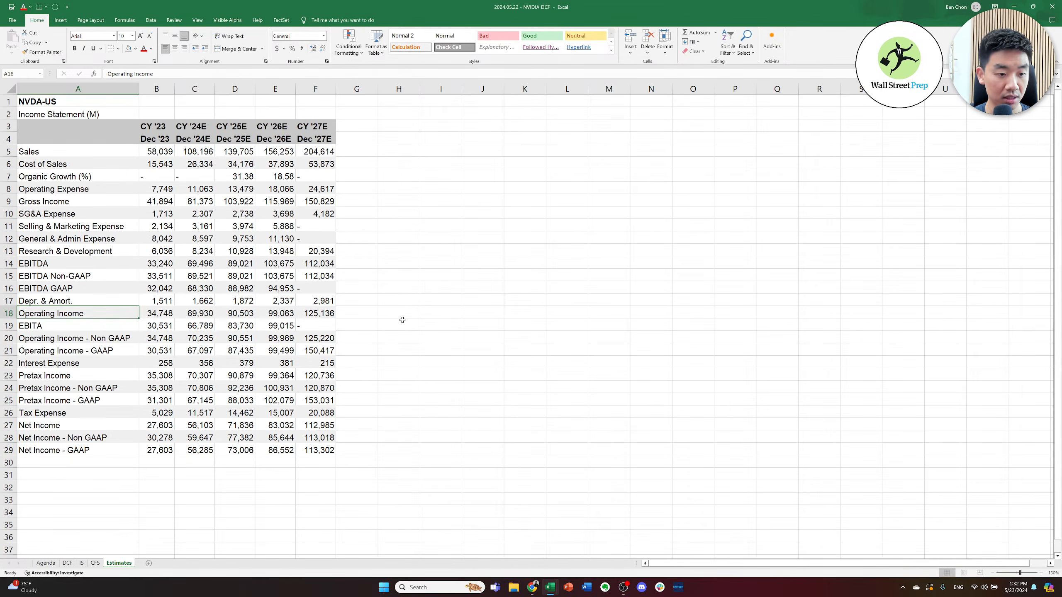
{"action": "key", "text": "Right"}
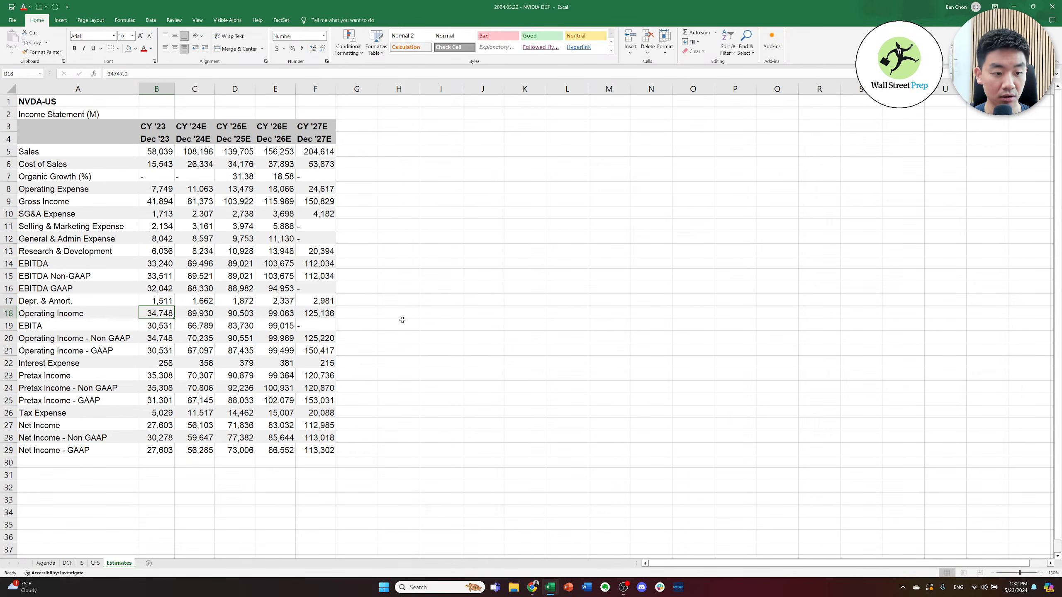
{"action": "key", "text": "Down"}
{"action": "key", "text": "Down"}
{"action": "key", "text": "Down"}
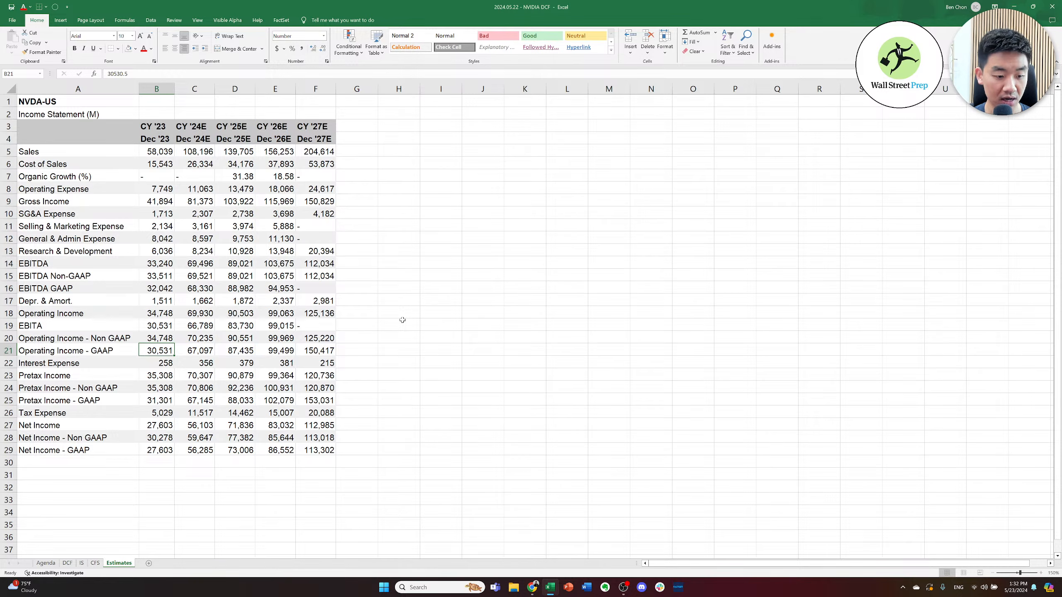
- Cross-check the EBIT rows on the IS sheet against Operating Income - Non GAAP on the Estimates sheet
{"action": "key", "text": "ctrl+Page_Up"}
{"action": "key", "text": "ctrl+Page_Up"}
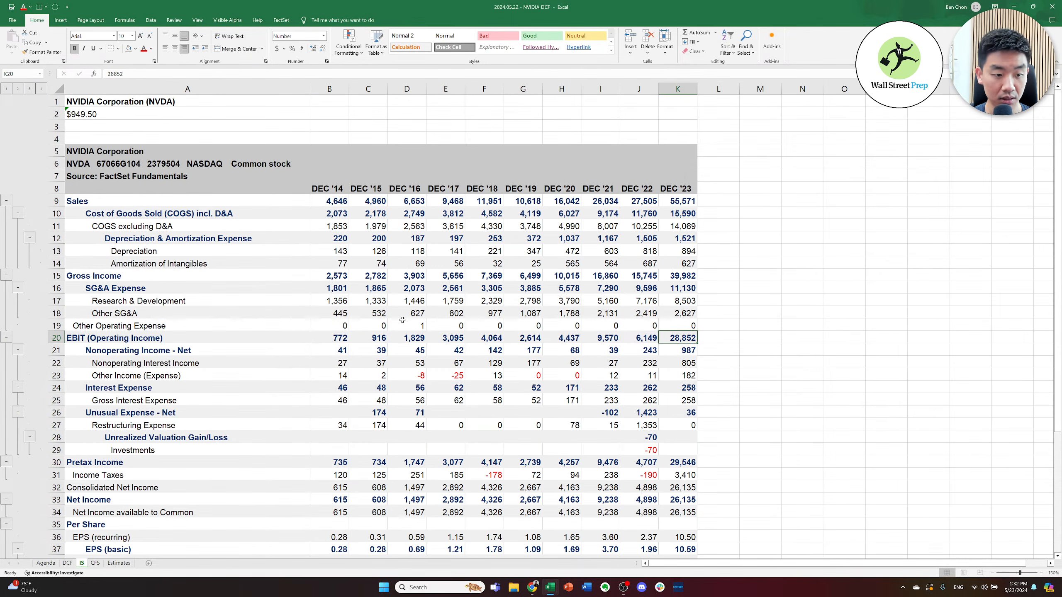
{"action": "key", "text": "Left"}
{"action": "key", "text": "Down"}
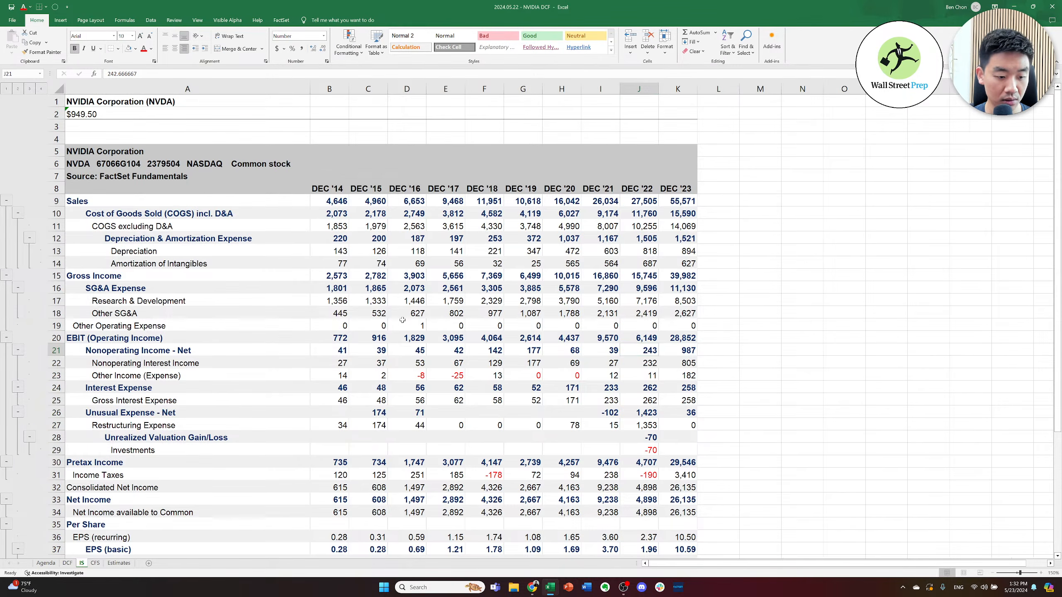
{"action": "key", "text": "ctrl+Page_Down"}
{"action": "key", "text": "ctrl+Page_Down"}
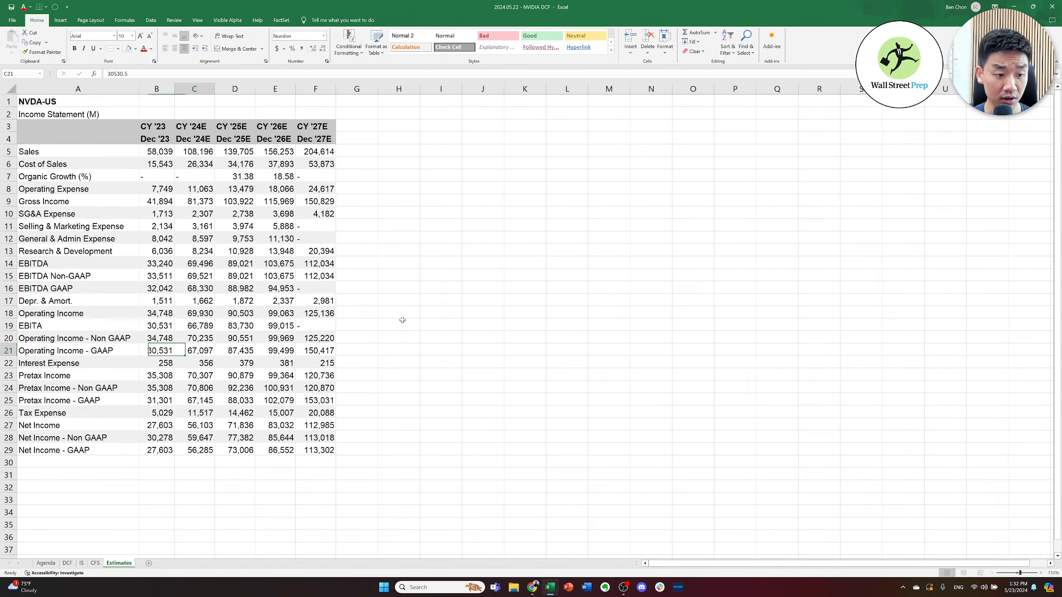
{"action": "key", "text": "Up"}
{"action": "key", "text": "Right"}
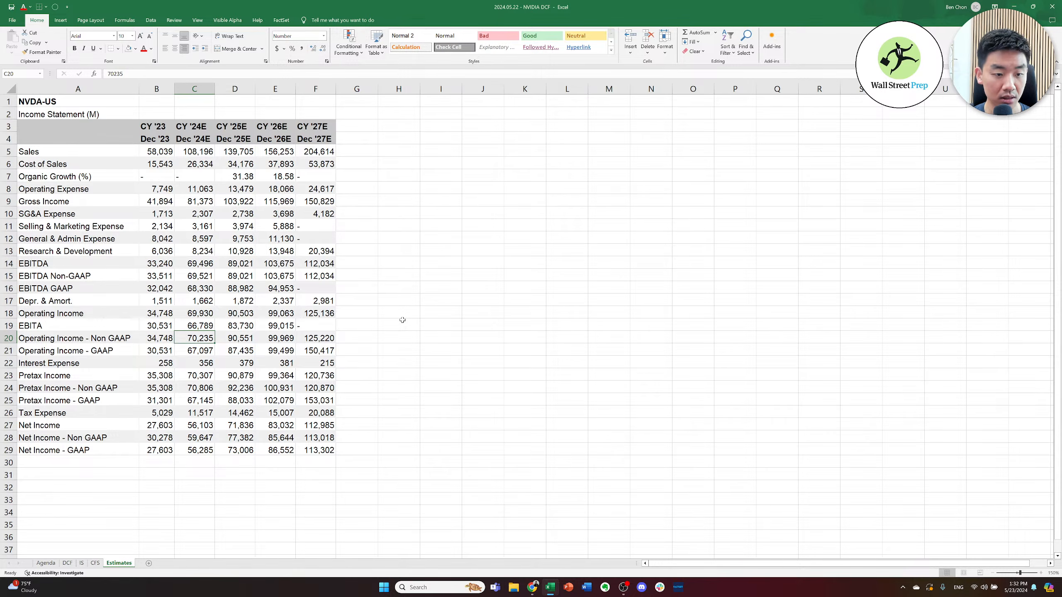
- Examine the CY '24E EBITDA, Depr. & Amort., Operating Income and EBITA estimates
{"action": "key", "text": "Up"}
{"action": "key", "text": "Up"}
{"action": "key", "text": "Up"}
{"action": "key", "text": "Up"}
{"action": "key", "text": "Up"}
{"action": "key", "text": "Up"}
{"action": "key", "text": "Up"}
{"action": "key", "text": "Up"}
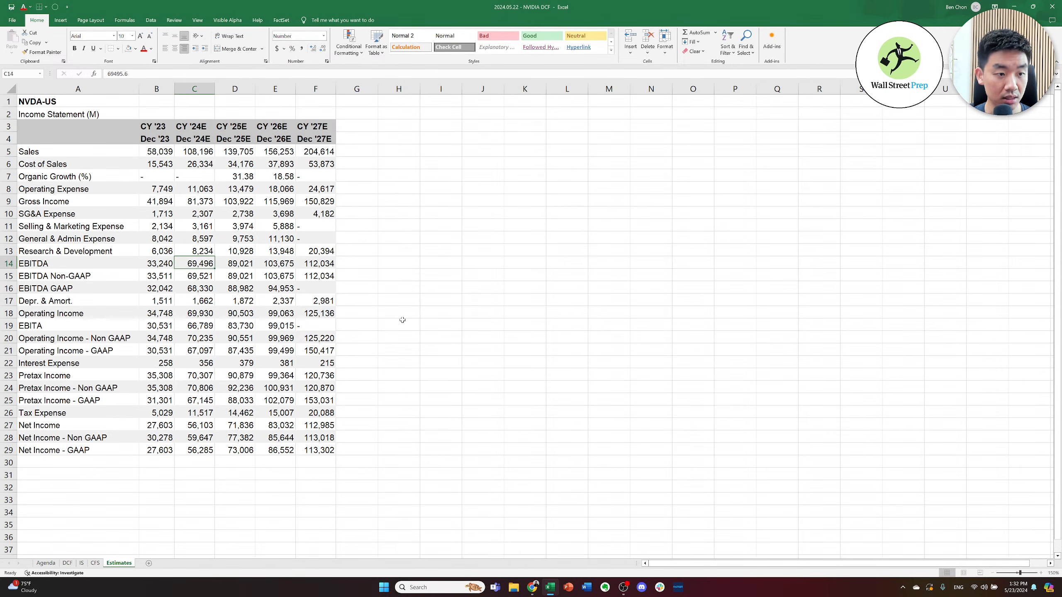
{"action": "key", "text": "Down"}
{"action": "key", "text": "Down"}
{"action": "key", "text": "Down"}
{"action": "key", "text": "Down"}
{"action": "key", "text": "Down"}
{"action": "key", "text": "Down"}
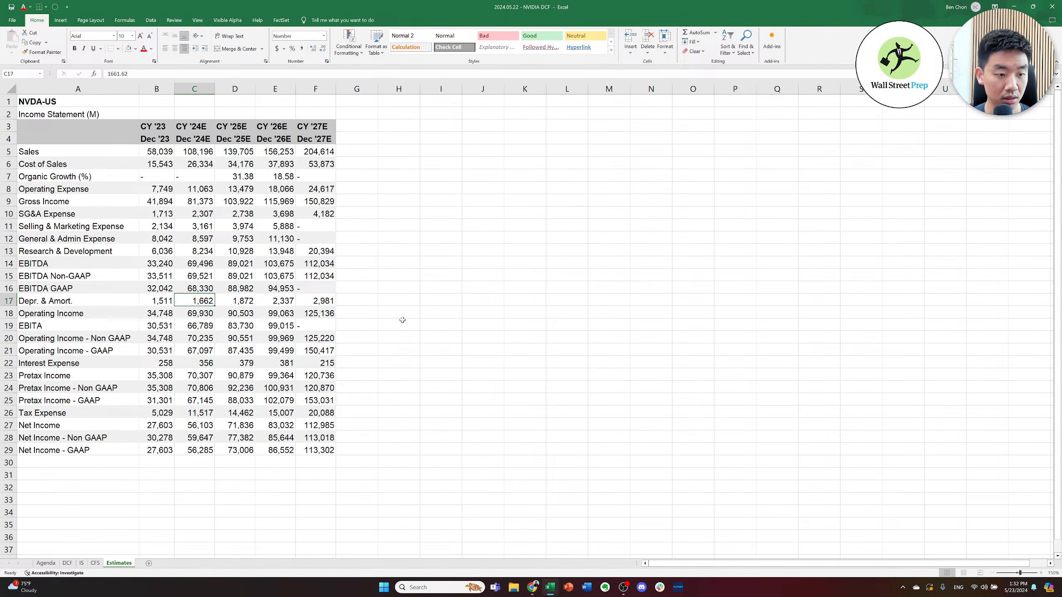
{"action": "key", "text": "Down"}
{"action": "key", "text": "Down"}
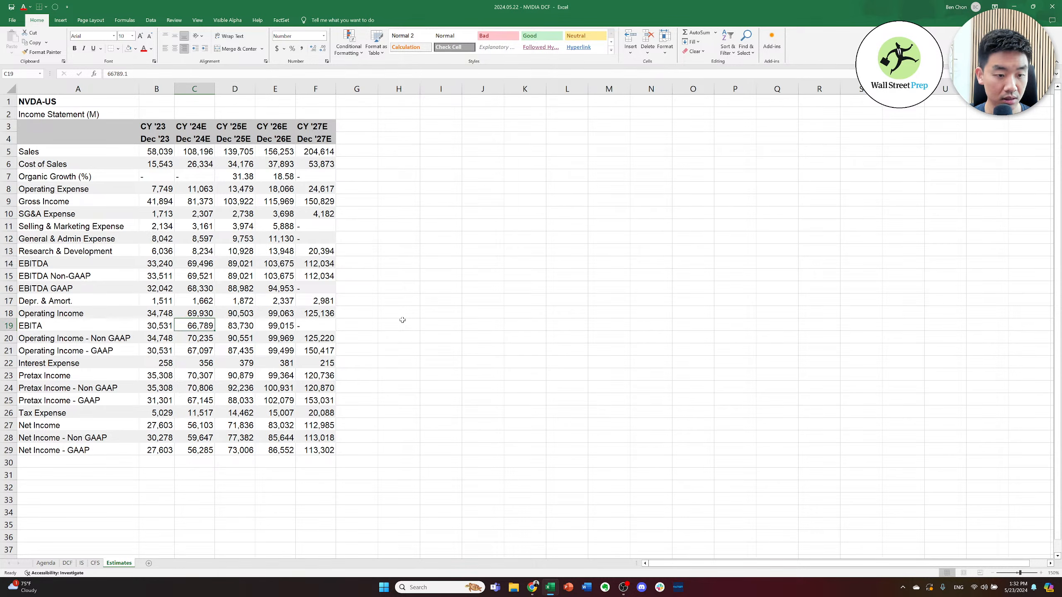
- Compare the Operating Income estimates across the forecast years with the Non GAAP and GAAP operating income rows
{"action": "key", "text": "Right"}
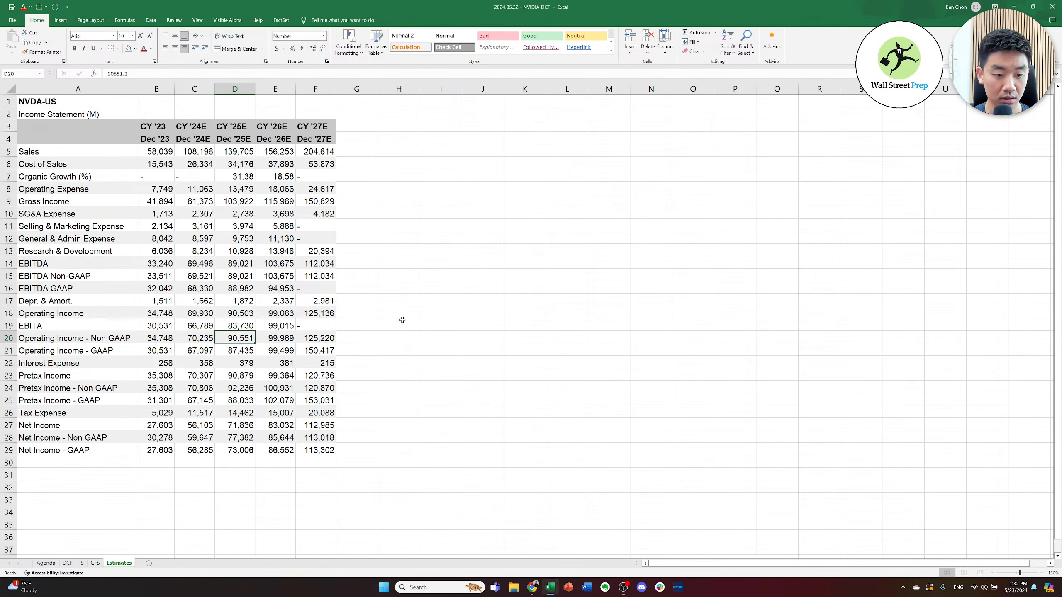
{"action": "key", "text": "Left"}
{"action": "key", "text": "Up"}
{"action": "key", "text": "Up"}
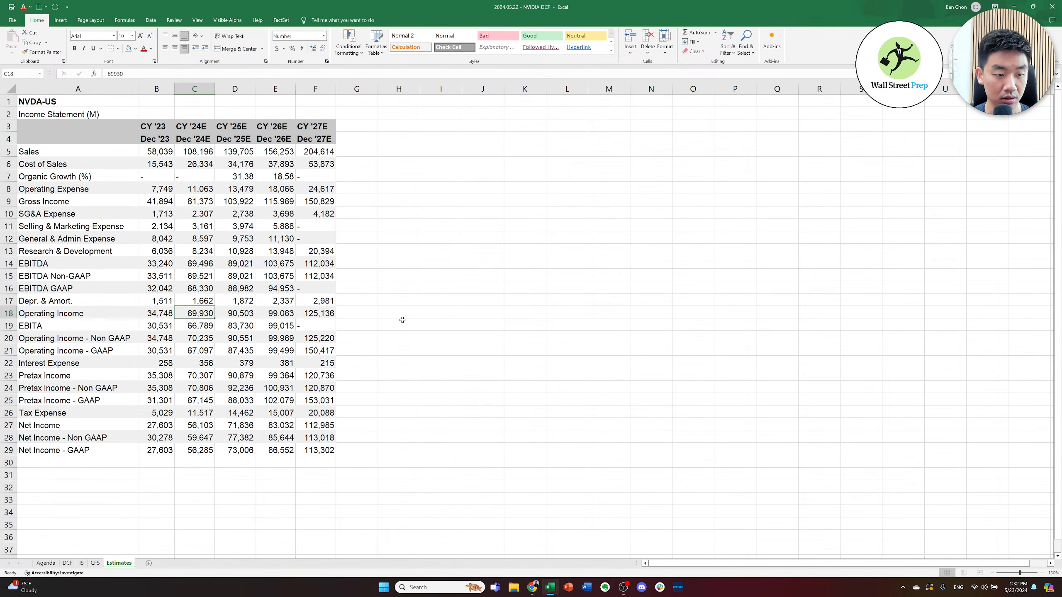
{"action": "key", "text": "Left"}
{"action": "key", "text": "Right"}
{"action": "key", "text": "Right"}
{"action": "key", "text": "Right"}
{"action": "key", "text": "Right"}
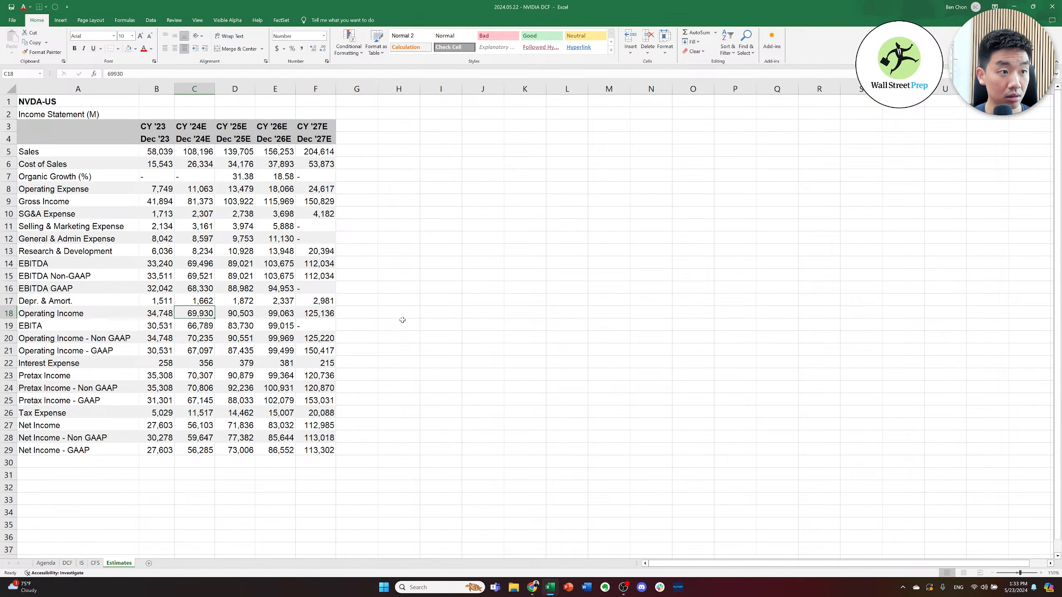
{"action": "key", "text": "Left"}
{"action": "key", "text": "Left"}
{"action": "key", "text": "Left"}
{"action": "key", "text": "Left"}
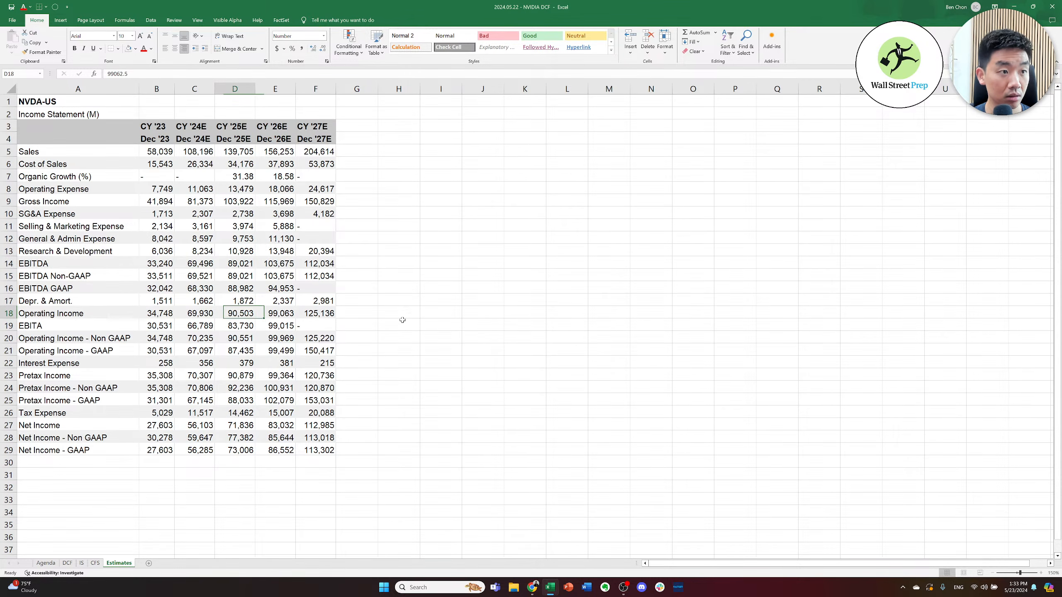
{"action": "key", "text": "Right"}
{"action": "key", "text": "Right"}
{"action": "key", "text": "Down"}
{"action": "key", "text": "Down"}
{"action": "key", "text": "Down"}
{"action": "key", "text": "Left"}
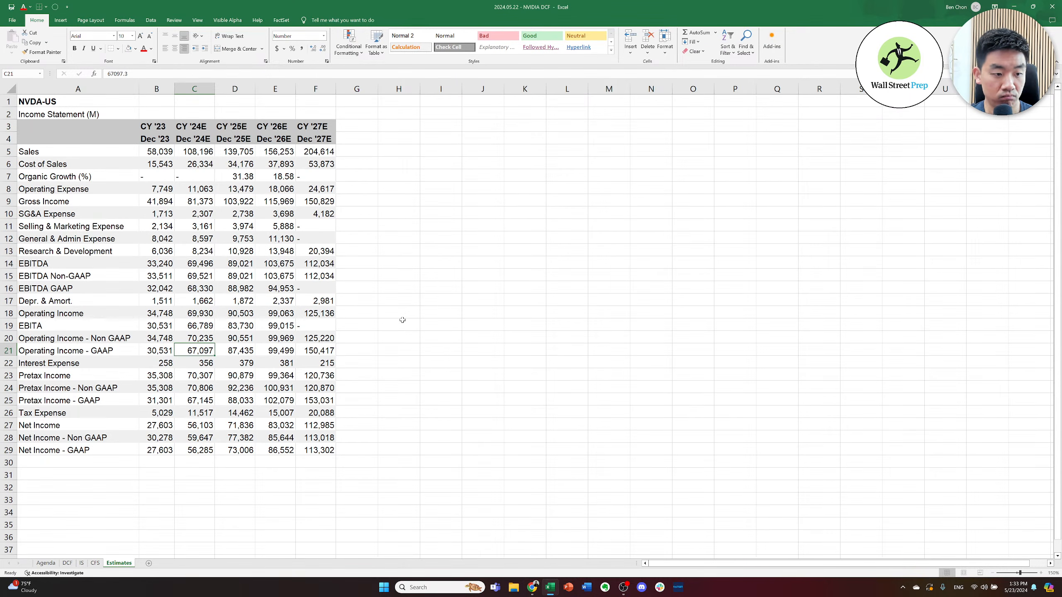
- Review the Operating Income row on the Estimates sheet from CY '23 through the forecast years
{"action": "key", "text": "Left"}
{"action": "key", "text": "Up"}
{"action": "key", "text": "Up"}
{"action": "key", "text": "Up"}
{"action": "key", "text": "Right"}
{"action": "key", "text": "Right"}
{"action": "key", "text": "Right"}
{"action": "key", "text": "Right"}
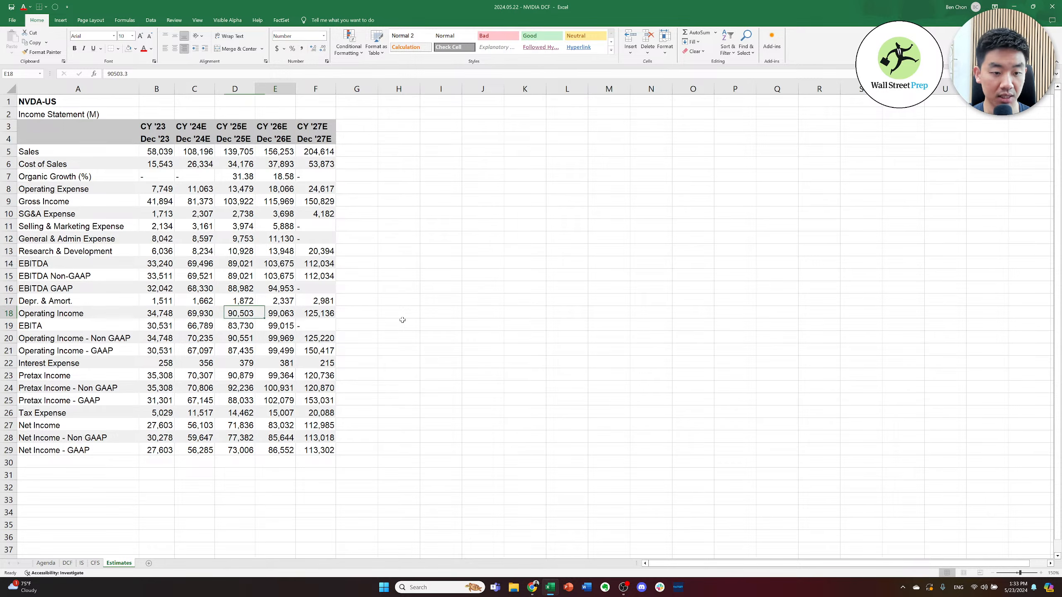
{"action": "key", "text": "Left"}
{"action": "key", "text": "Left"}
{"action": "key", "text": "Left"}
{"action": "key", "text": "Left"}
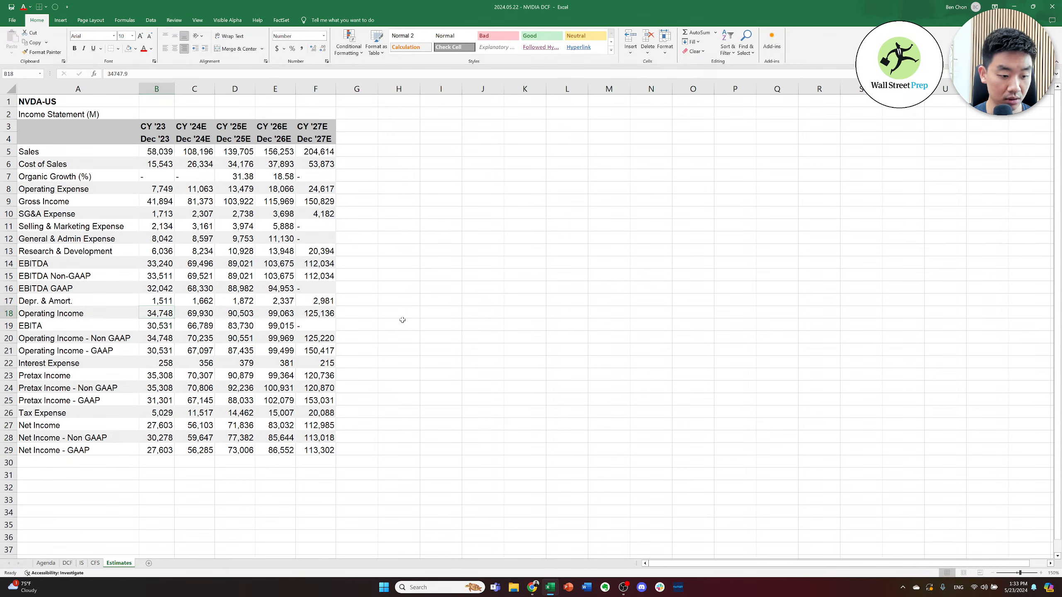
- Calculate the 2014A EBIT % of sales in E26 of the DCF sheet with the formula =E25/E22
{"action": "key", "text": "ctrl+Page_Up"}
{"action": "key", "text": "ctrl+Page_Up"}
{"action": "key", "text": "ctrl+Page_Up"}
{"action": "key", "text": "ctrl+Page_Up"}
{"action": "key", "text": "ctrl+Page_Down"}
{"action": "key", "text": "Left"}
{"action": "key", "text": "Right"}
{"action": "key", "text": "Left"}
{"action": "key", "text": "Left"}
{"action": "key", "text": "Left"}
{"action": "key", "text": "Left"}
{"action": "key", "text": "Left"}
{"action": "key", "text": "Down"}
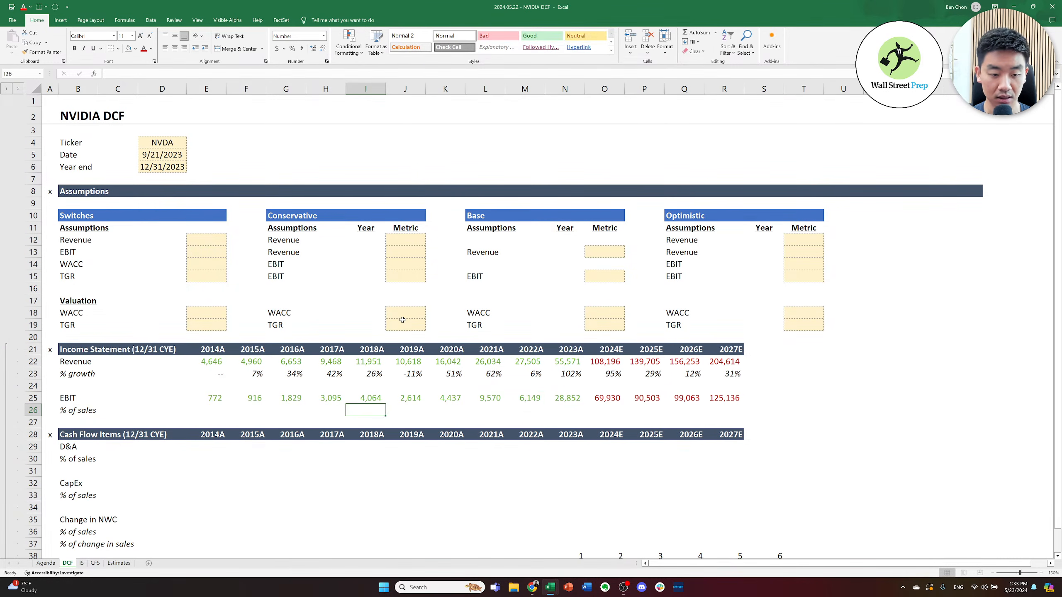
{"action": "key", "text": "Left"}
{"action": "key", "text": "Left"}
{"action": "key", "text": "Left"}
{"action": "key", "text": "Left"}
{"action": "type", "text": "="}
{"action": "key", "text": "Up"}
{"action": "type", "text": "/"}
{"action": "key", "text": "Up"}
{"action": "key", "text": "Up"}
{"action": "key", "text": "Up"}
{"action": "key", "text": "Up"}
{"action": "key", "text": "ctrl+Return"}
- Copy the 2014A EBIT % of sales formula across row 26 through 2027E
{"action": "key", "text": "ctrl+c"}
{"action": "key", "text": "shift+Right"}
{"action": "key", "text": "shift+Right"}
{"action": "key", "text": "shift+Right"}
{"action": "key", "text": "shift+Right"}
{"action": "key", "text": "shift+Right"}
{"action": "key", "text": "shift+Right"}
{"action": "key", "text": "shift+Right"}
{"action": "key", "text": "shift+Right"}
{"action": "key", "text": "shift+Right"}
{"action": "key", "text": "shift+Right"}
{"action": "key", "text": "shift+Right"}
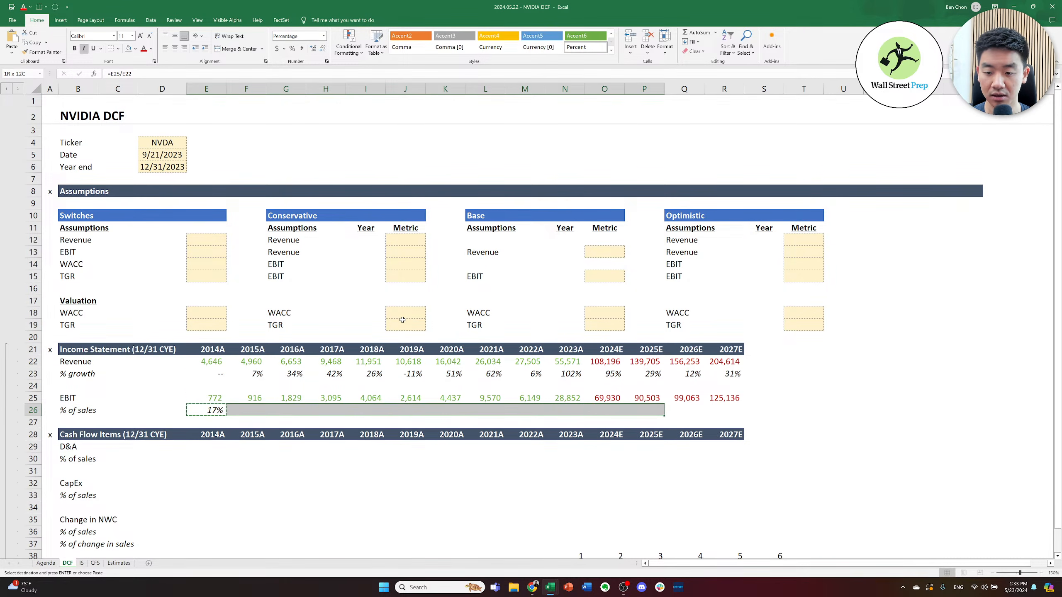
{"action": "key", "text": "shift+Right"}
{"action": "key", "text": "shift+Right"}
{"action": "key", "text": "ctrl+v"}
{"action": "key", "text": "Escape"}
- Review the EBIT % of sales row from 2014A to 2023A
{"action": "key", "text": "Right"}
{"action": "key", "text": "Right"}
{"action": "key", "text": "Right"}
{"action": "key", "text": "Right"}
{"action": "key", "text": "Right"}
{"action": "key", "text": "Right"}
{"action": "key", "text": "Right"}
{"action": "key", "text": "Right"}
{"action": "key", "text": "Right"}
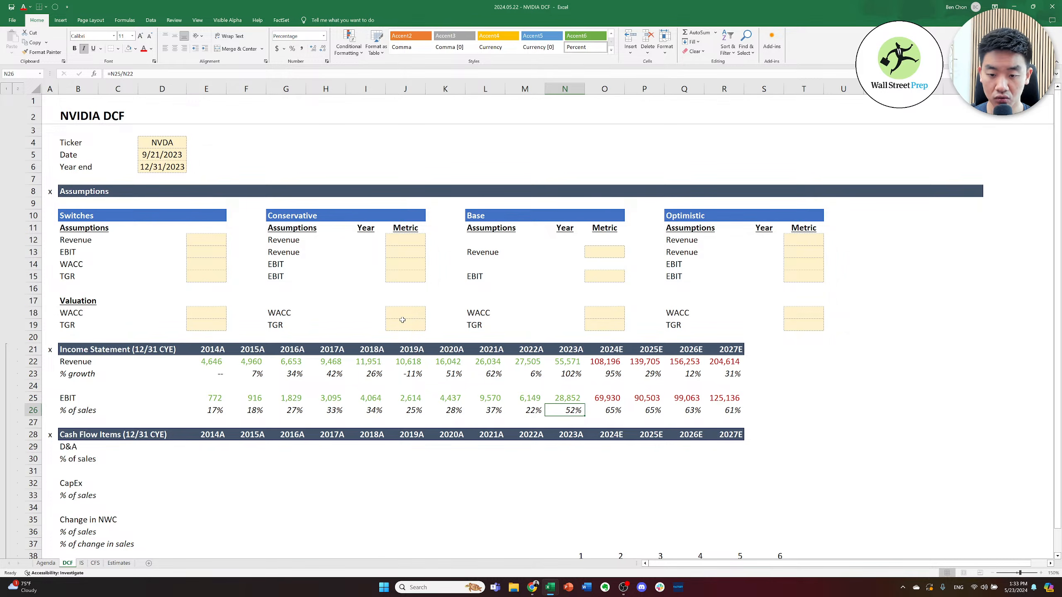
{"action": "key", "text": "Left"}
{"action": "key", "text": "Right"}
- Link the 2023A EBIT in N25 to the CY '23 Operating Income on the Estimates sheet with =Estimates!B18
{"action": "key", "text": "Up"}
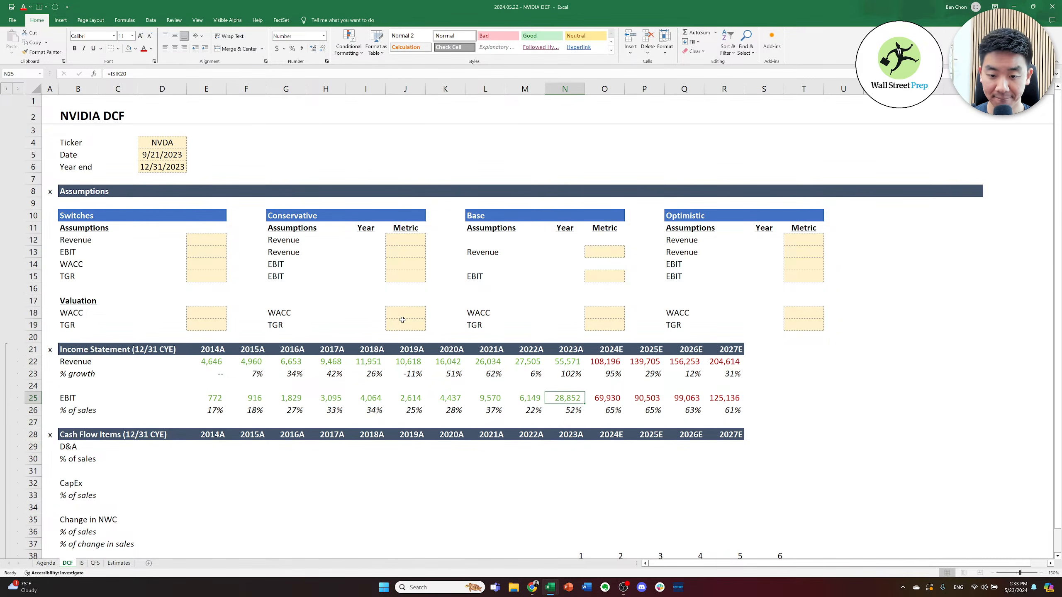
{"action": "type", "text": "="}
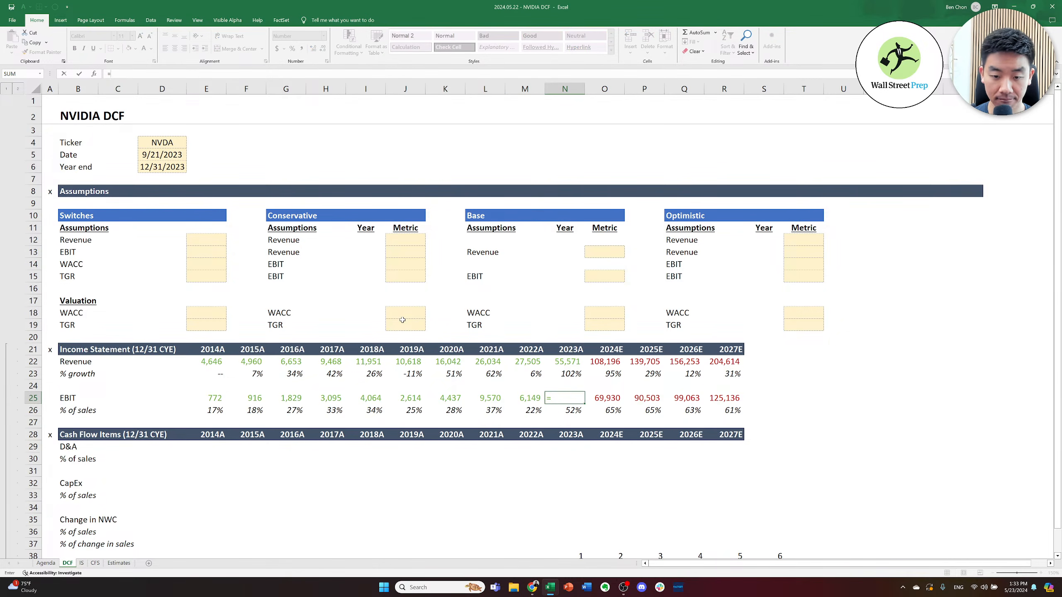
{"action": "key", "text": "ctrl+Page_Down"}
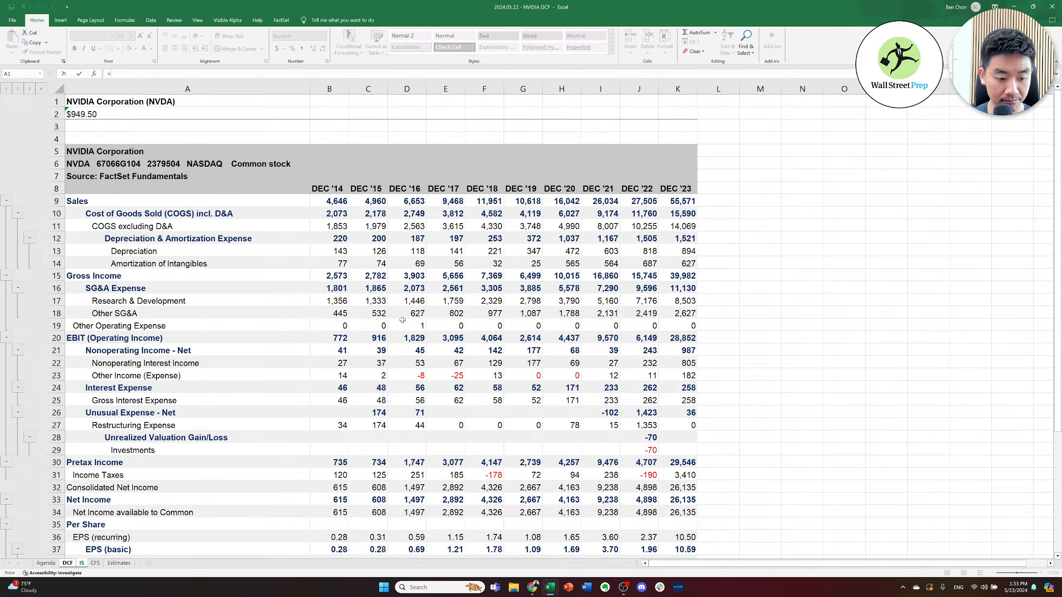
{"action": "key", "text": "ctrl+Page_Down"}
{"action": "key", "text": "ctrl+Page_Down"}
{"action": "key", "text": "Right"}
{"action": "key", "text": "Down"}
{"action": "key", "text": "Down"}
{"action": "key", "text": "Down"}
{"action": "key", "text": "Down"}
{"action": "key", "text": "Down"}
{"action": "key", "text": "Down"}
{"action": "key", "text": "Down"}
{"action": "key", "text": "Down"}
{"action": "key", "text": "Down"}
{"action": "key", "text": "Down"}
{"action": "key", "text": "Down"}
{"action": "key", "text": "Down"}
{"action": "key", "text": "Down"}
{"action": "key", "text": "Down"}
{"action": "key", "text": "Down"}
{"action": "key", "text": "Down"}
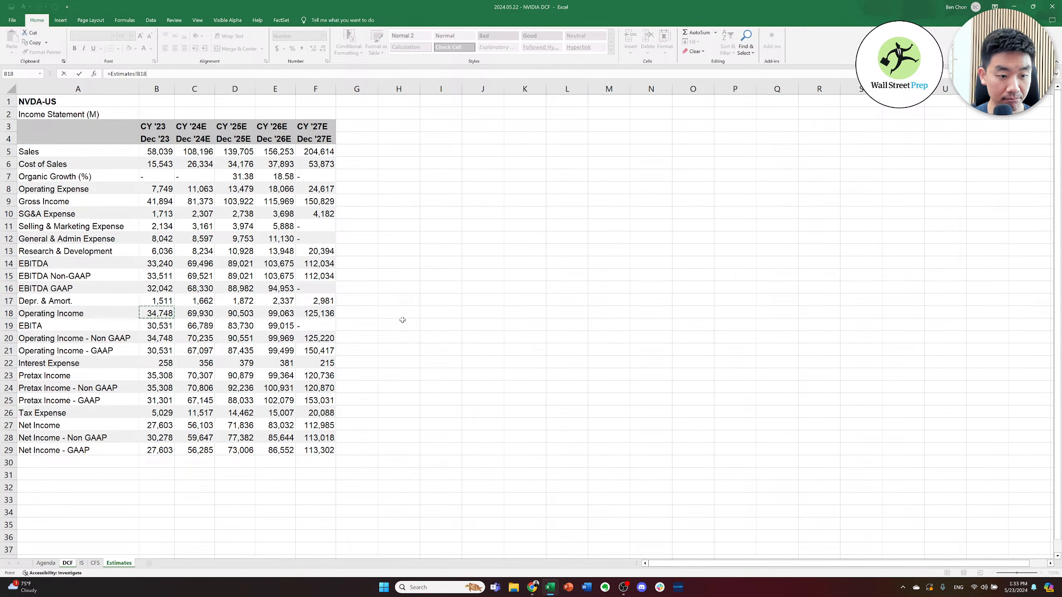
{"action": "key", "text": "Return"}
{"action": "key", "text": "Left"}
{"action": "key", "text": "Down"}
{"action": "key", "text": "Up"}
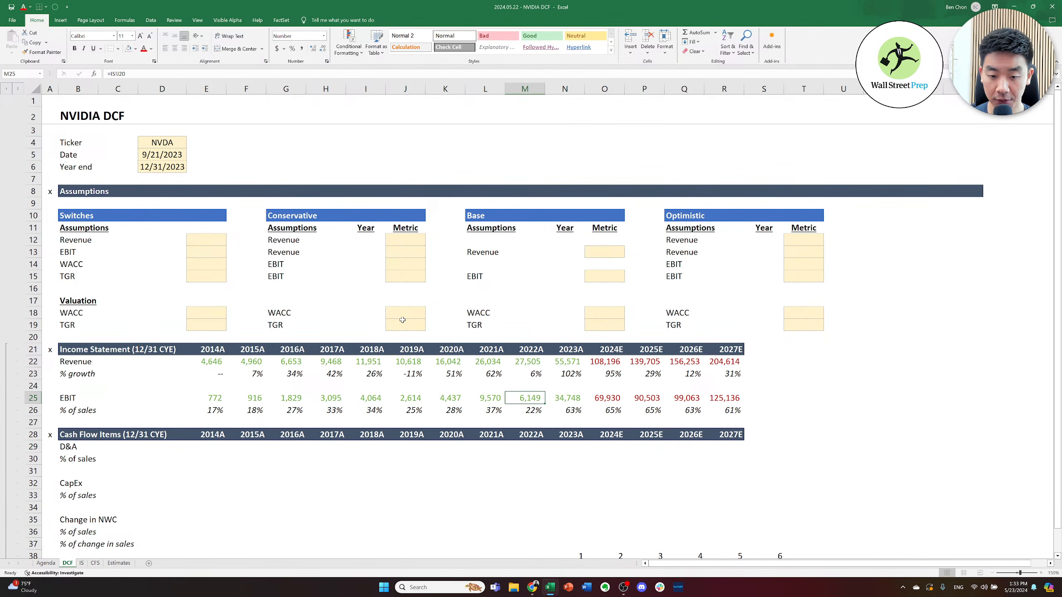
{"action": "key", "text": "Right"}
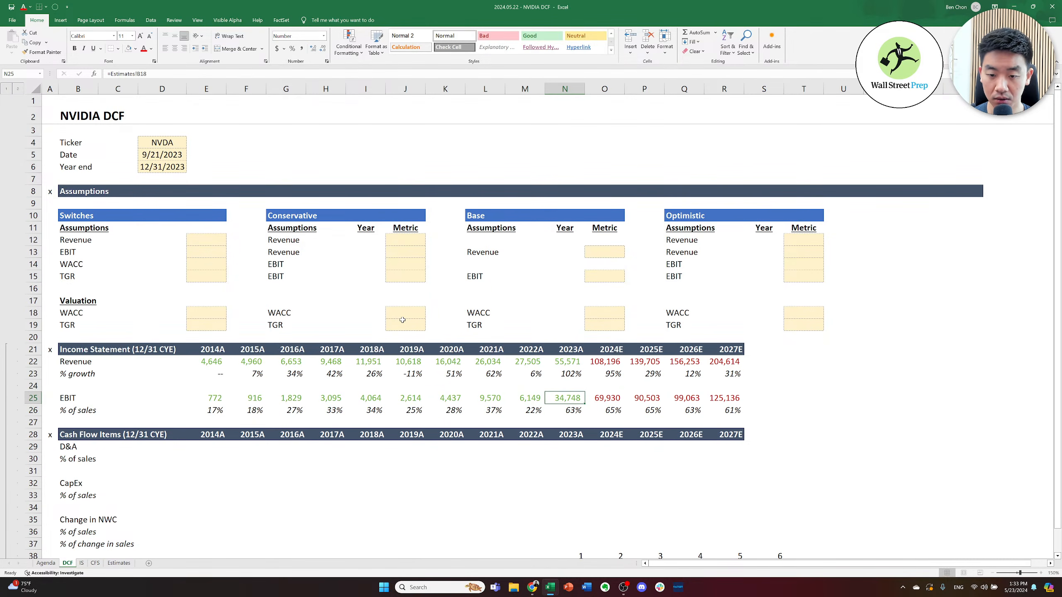
- Inspect the EBIT formulas for 2024E, 2023A and 2022A to compare which sheets they draw from
{"action": "key", "text": "Down"}
{"action": "key", "text": "Up"}
{"action": "key", "text": "Right"}
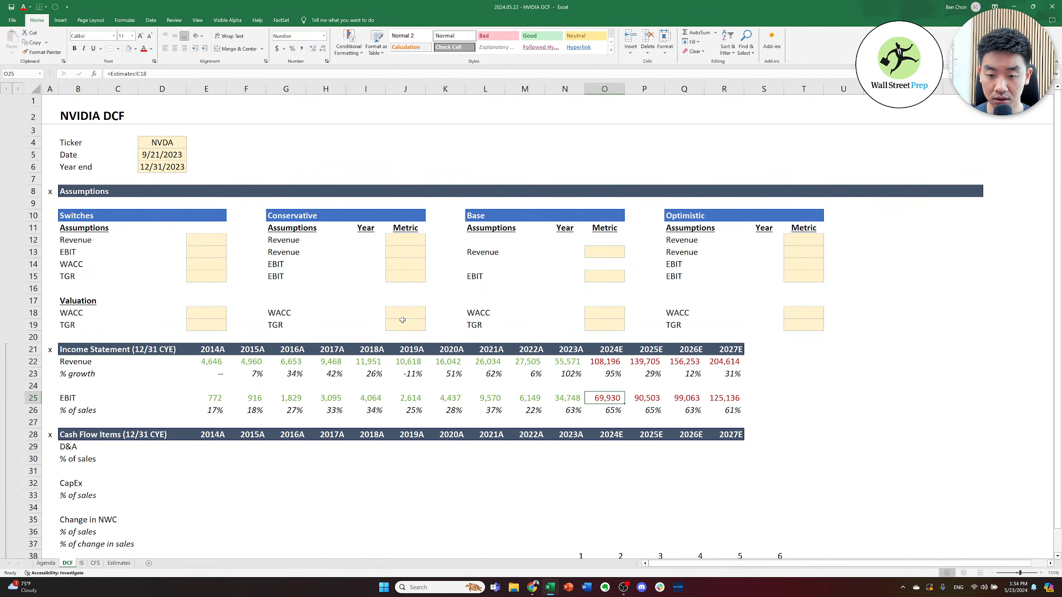
{"action": "key", "text": "F2"}
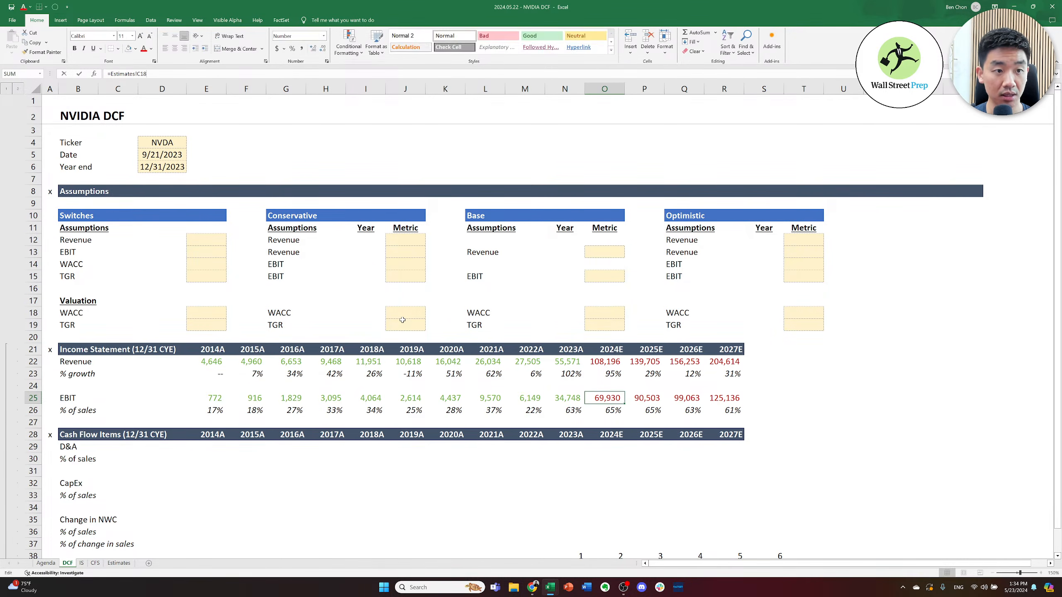
{"action": "key", "text": "Escape"}
{"action": "key", "text": "Left"}
{"action": "key", "text": "F2"}
{"action": "key", "text": "Escape"}
{"action": "key", "text": "Left"}
{"action": "key", "text": "F2"}
{"action": "key", "text": "Escape"}
- Apply the formatting of the 2024E EBIT cell to the 2023A EBIT cell N25
{"action": "key", "text": "Right"}
{"action": "key", "text": "Right"}
{"action": "key", "text": "ctrl+c"}
{"action": "key", "text": "Left"}
{"action": "key", "text": "ctrl+alt+v"}
{"action": "key", "text": "t"}
{"action": "key", "text": "Return"}
{"action": "key", "text": "Escape"}
{"action": "key", "text": "Down"}
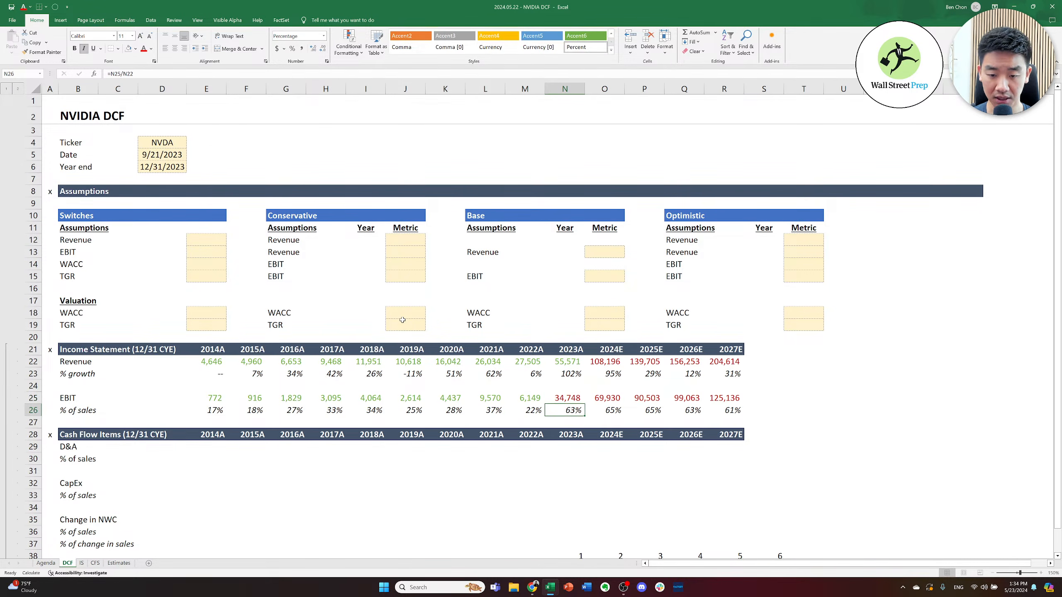
- Review the historical EBIT values from 2014A to 2022A next to the 2023A figure
{"action": "key", "text": "Left"}
{"action": "key", "text": "Up"}
{"action": "key", "text": "Left"}
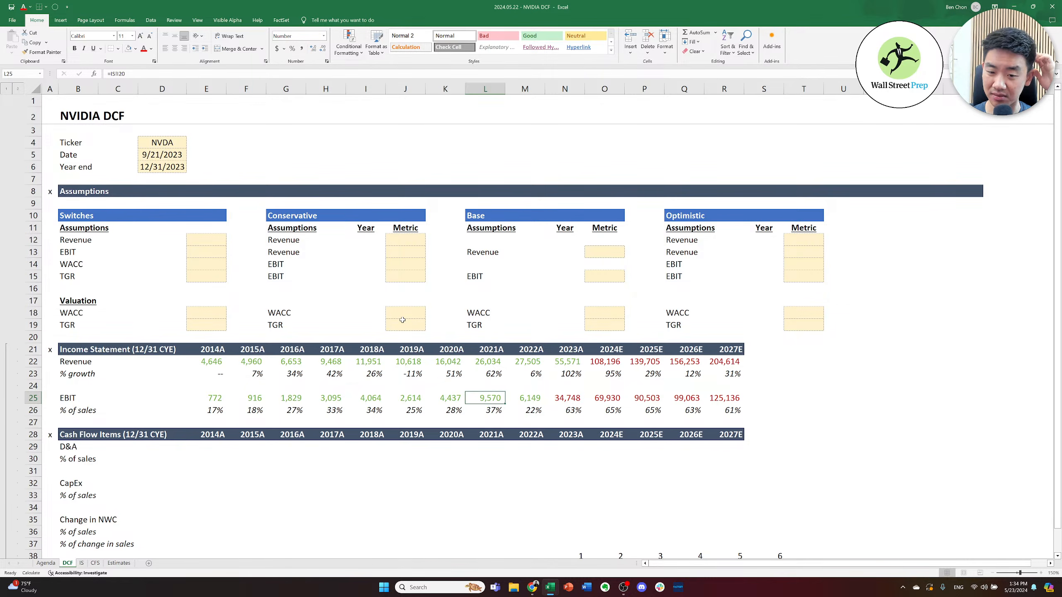
{"action": "key", "text": "Right"}
{"action": "key", "text": "Left"}
{"action": "key", "text": "Left"}
{"action": "key", "text": "Right"}
{"action": "key", "text": "Right"}
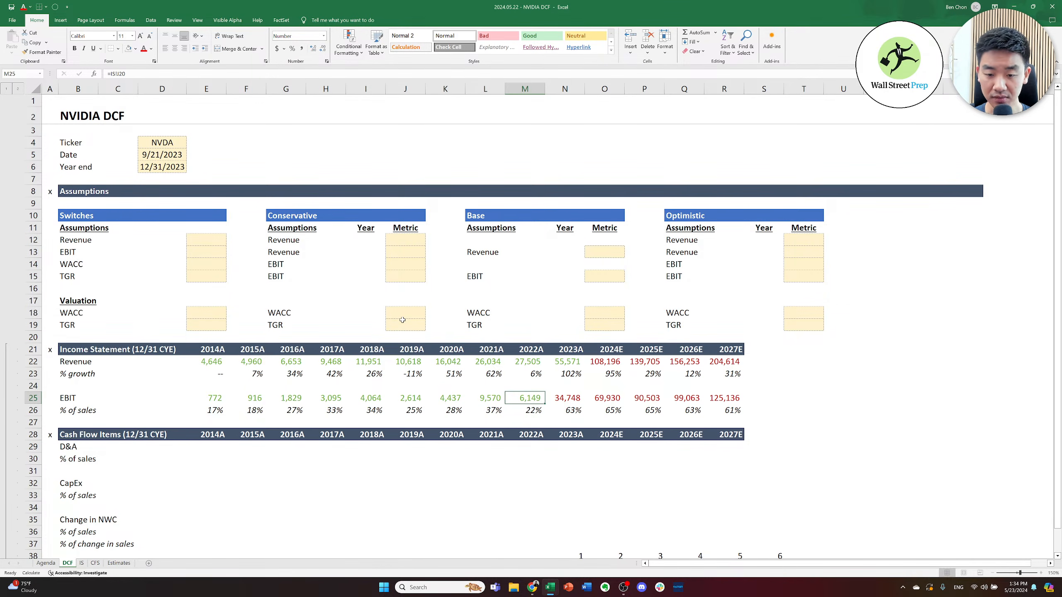
{"action": "key", "text": "shift+Right"}
{"action": "key", "text": "shift+Left"}
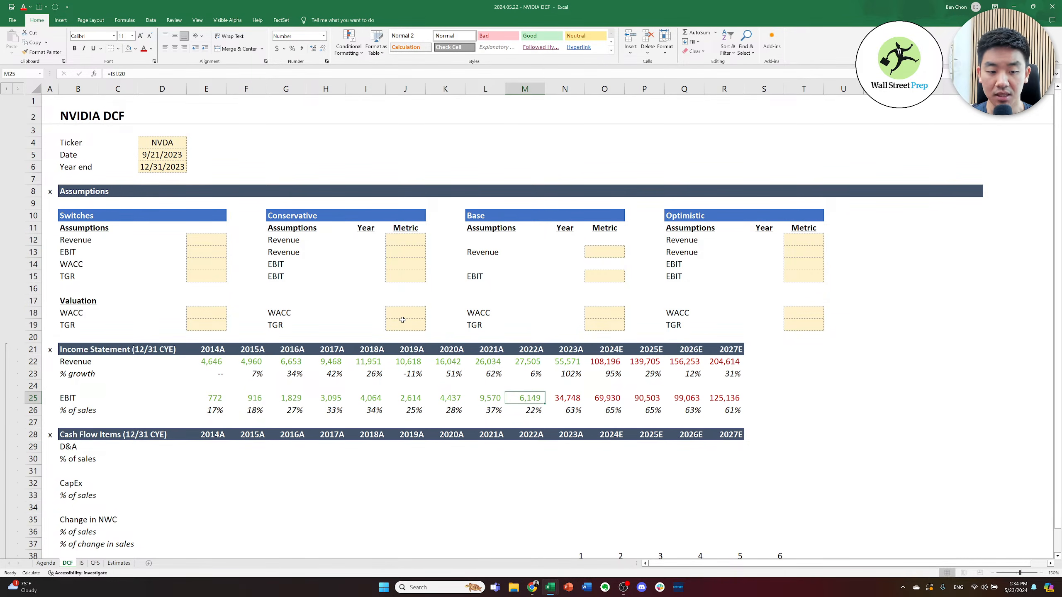
{"action": "key", "text": "ctrl+shift+Left"}
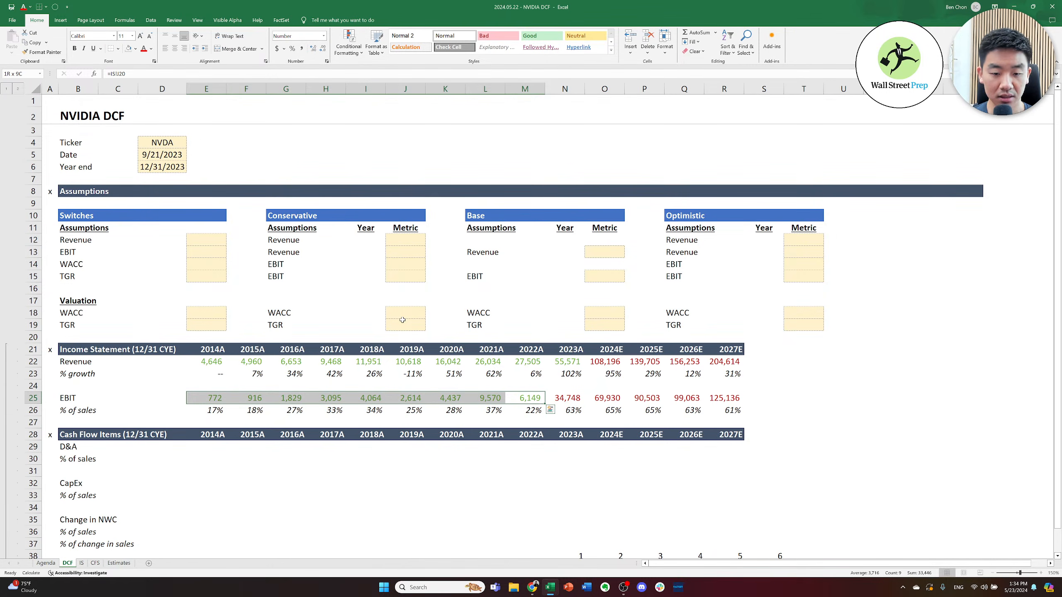
{"action": "key", "text": "Right"}
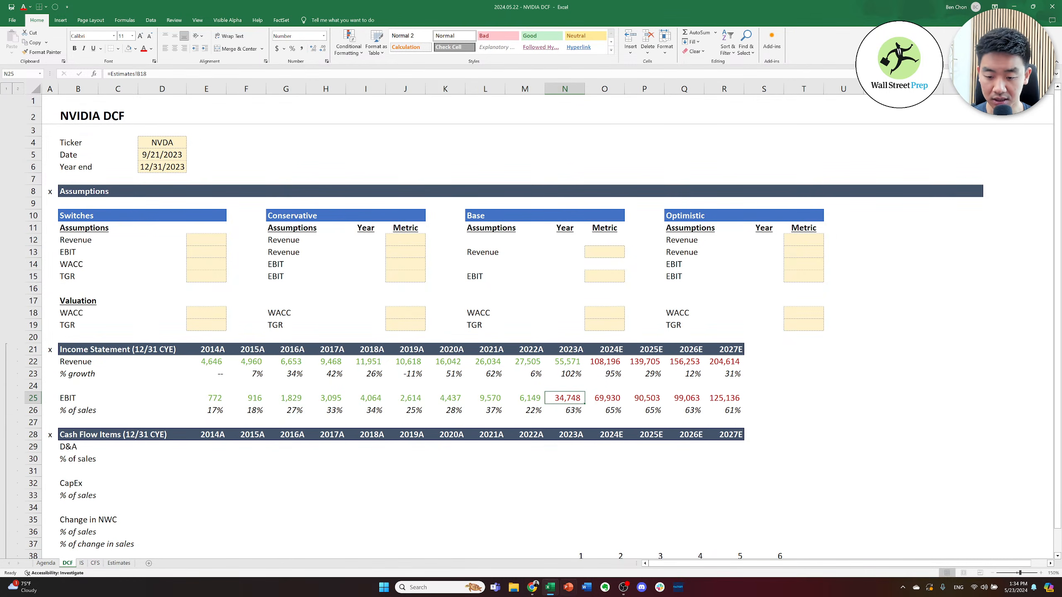
- Launch FactSet Workstation and return to the 2014A D&A cell E29 in the DCF workbook
{"action": "left_click", "coordinate": [676, 589]}
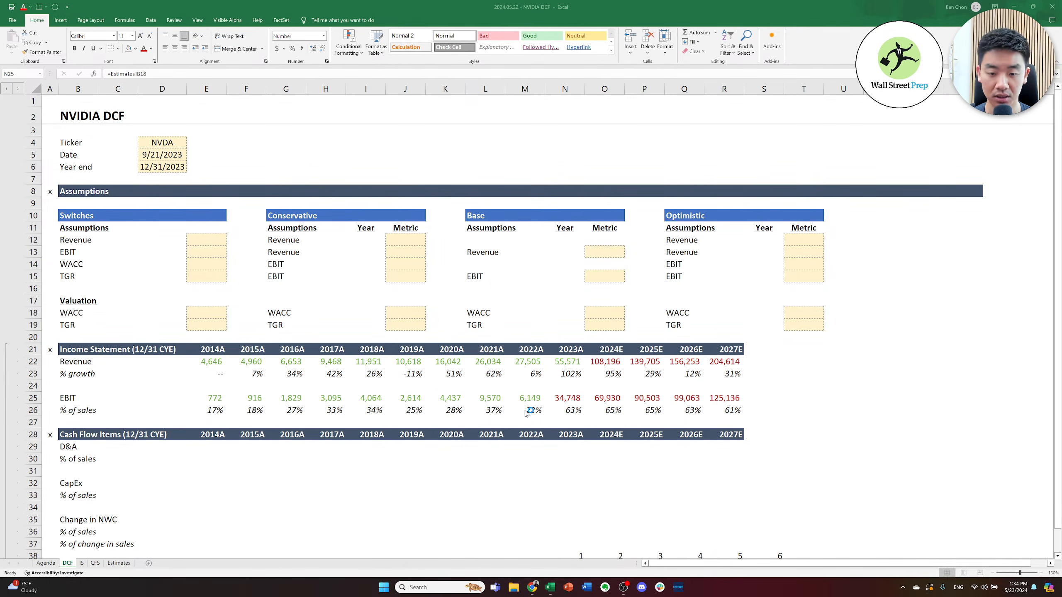
{"action": "left_click", "coordinate": [236, 437]}
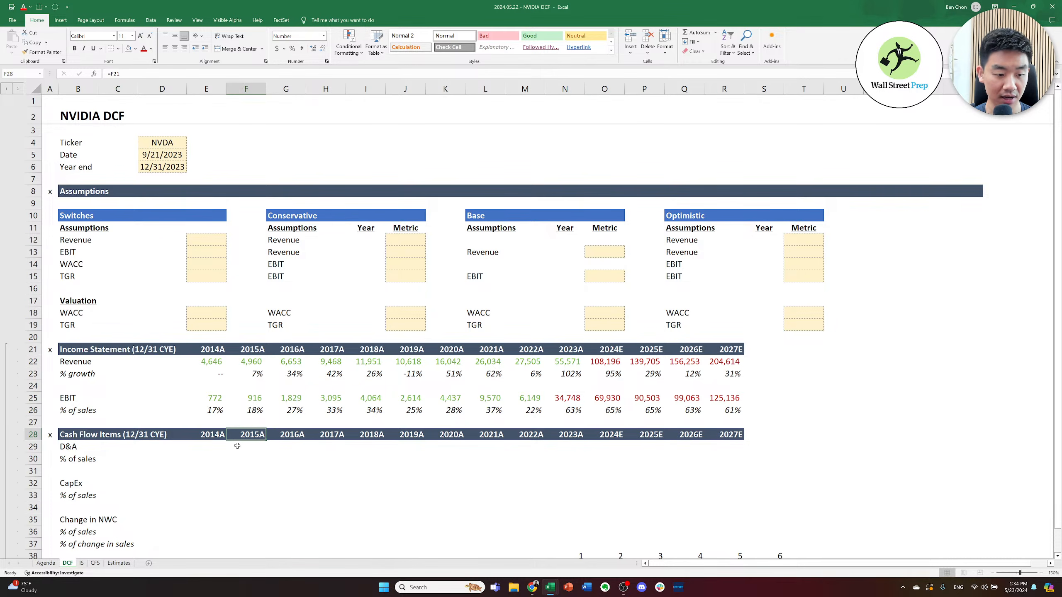
{"action": "left_click", "coordinate": [201, 446]}
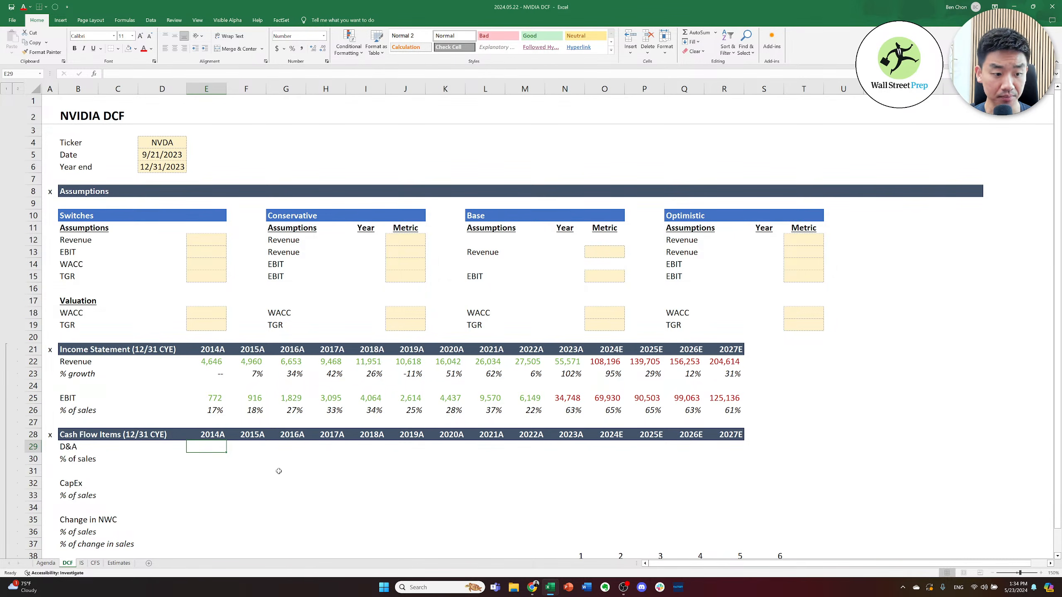
- Look over the D&A, CapEx and Change in NWC rows down to the start of the DCF section
{"action": "key", "text": "Down"}
{"action": "key", "text": "Down"}
{"action": "key", "text": "Down"}
{"action": "key", "text": "Down"}
{"action": "key", "text": "Down"}
{"action": "key", "text": "Down"}
{"action": "key", "text": "Down"}
{"action": "key", "text": "Down"}
{"action": "key", "text": "Down"}
{"action": "key", "text": "Down"}
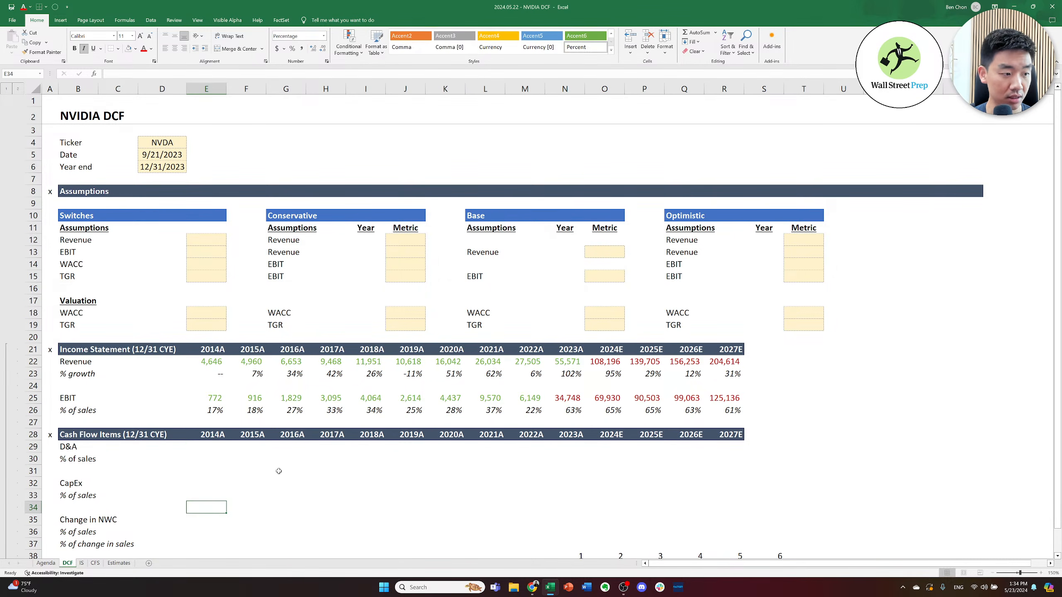
{"action": "key", "text": "Down"}
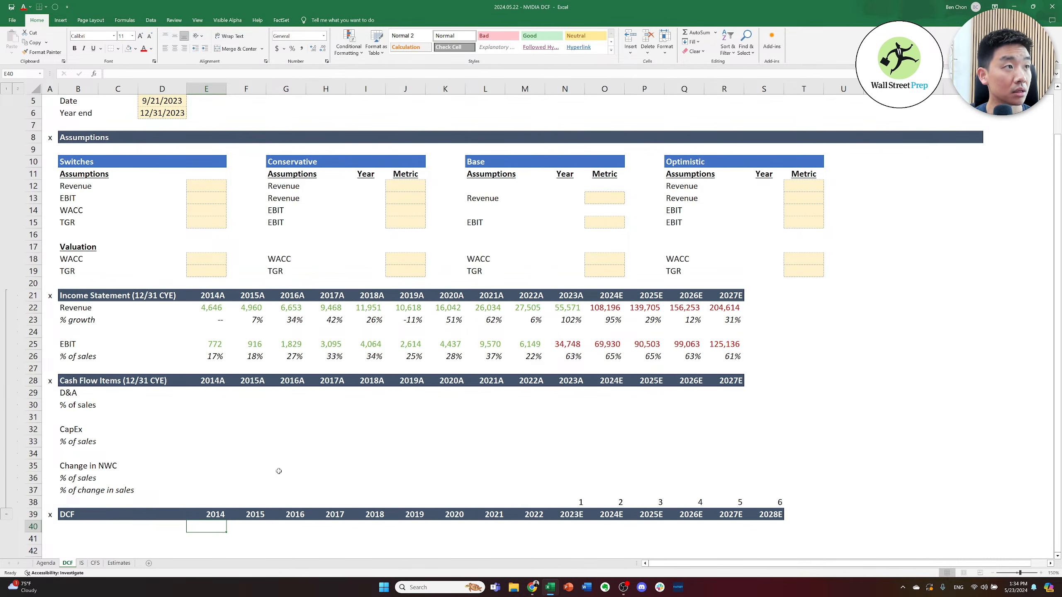
{"action": "key", "text": "Up"}
{"action": "key", "text": "Up"}
{"action": "key", "text": "Up"}
{"action": "key", "text": "Up"}
{"action": "key", "text": "Up"}
{"action": "key", "text": "Up"}
{"action": "key", "text": "Up"}
{"action": "key", "text": "Up"}
{"action": "key", "text": "Up"}
{"action": "key", "text": "Up"}
{"action": "key", "text": "Up"}
{"action": "key", "text": "Up"}
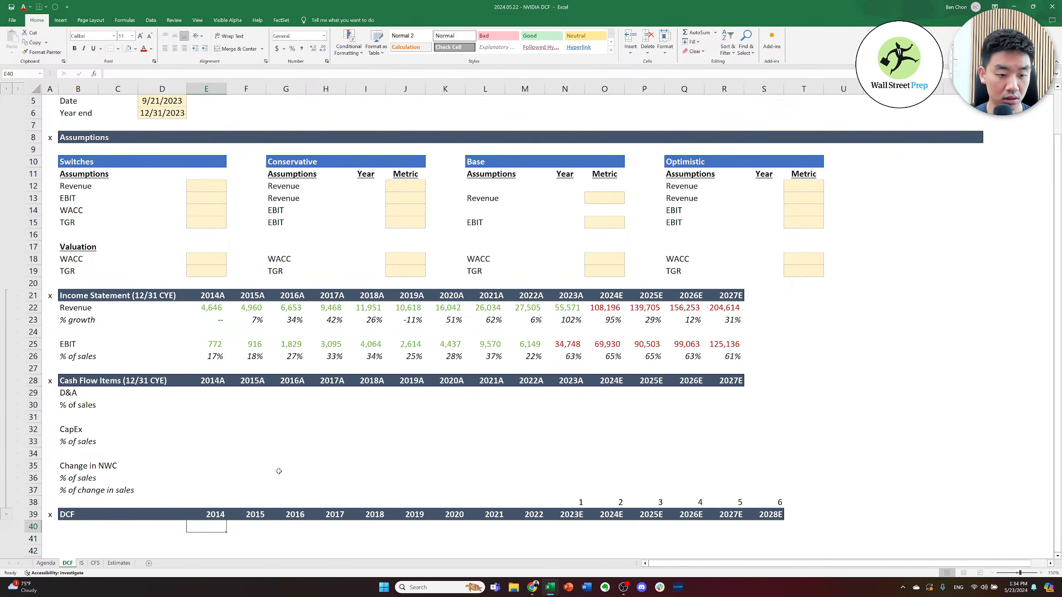
- Link the 2014A D&A in E29 to Depreciation, Depletion & Amortization on the CFS sheet with =CFS!B11
{"action": "key", "text": "Down"}
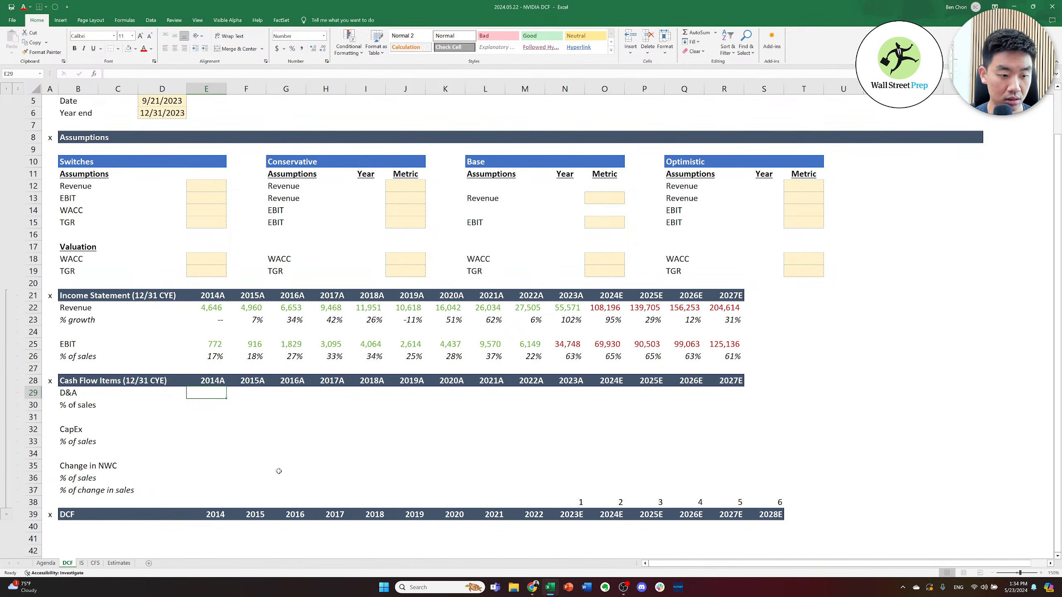
{"action": "type", "text": "="}
{"action": "key", "text": "ctrl+Page_Down"}
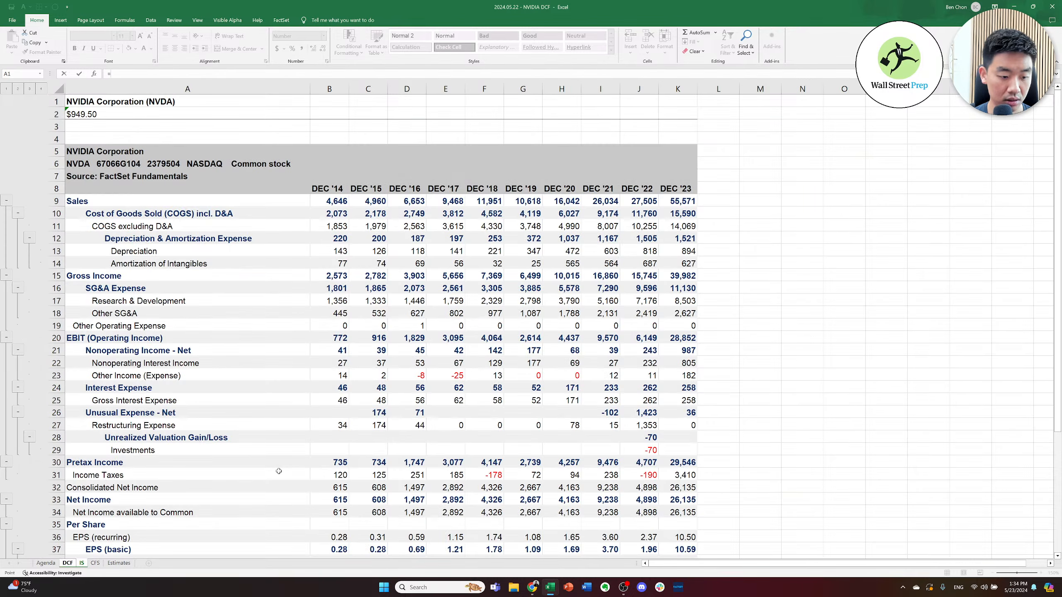
{"action": "key", "text": "ctrl+Page_Down"}
{"action": "key", "text": "Right"}
{"action": "key", "text": "Down"}
{"action": "key", "text": "Down"}
{"action": "key", "text": "Down"}
{"action": "key", "text": "Down"}
{"action": "key", "text": "Down"}
{"action": "key", "text": "Down"}
{"action": "key", "text": "Down"}
{"action": "key", "text": "Down"}
{"action": "key", "text": "Down"}
{"action": "key", "text": "Down"}
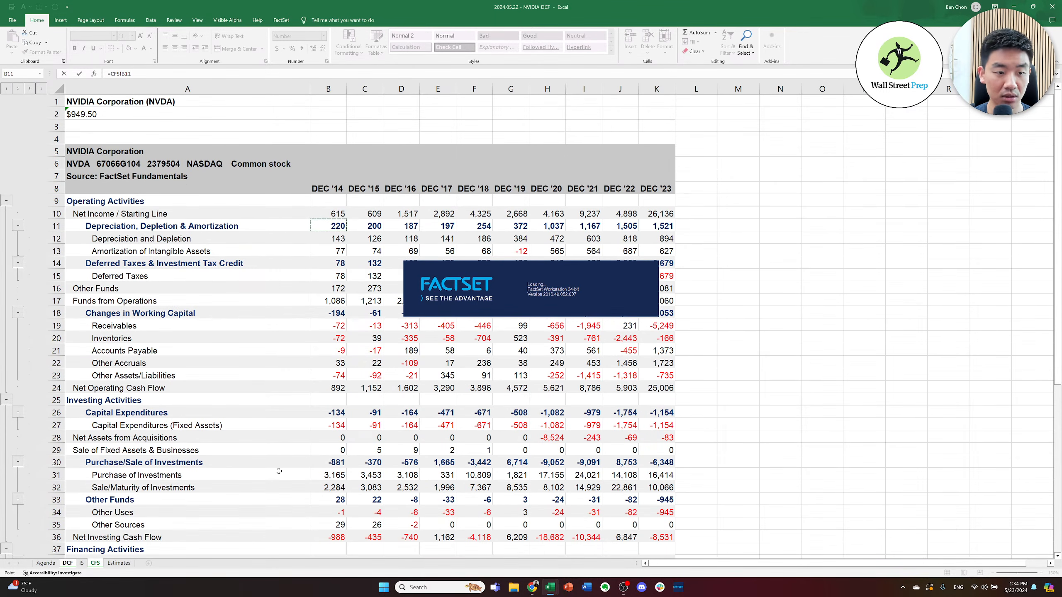
{"action": "key", "text": "ctrl+Return"}
- Copy the 2014A D&A formula across row 29 through 2023A
{"action": "key", "text": "ctrl+c"}
{"action": "key", "text": "shift+Right"}
{"action": "key", "text": "shift+Right"}
{"action": "key", "text": "shift+Right"}
{"action": "key", "text": "shift+Right"}
{"action": "key", "text": "shift+Right"}
{"action": "key", "text": "shift+Right"}
{"action": "key", "text": "shift+Right"}
{"action": "key", "text": "shift+Right"}
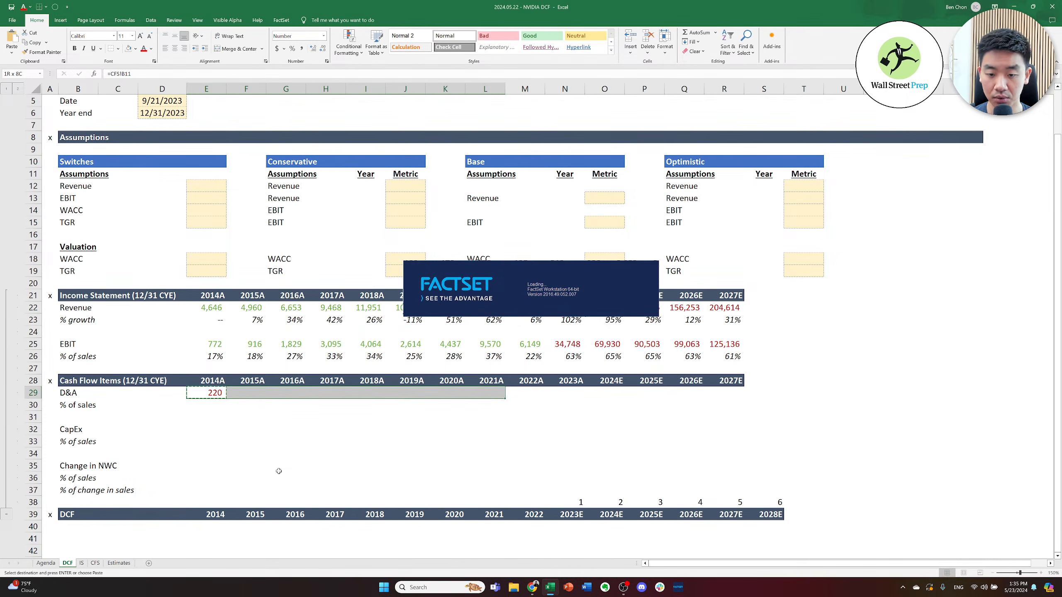
{"action": "key", "text": "shift+Right"}
{"action": "key", "text": "ctrl+v"}
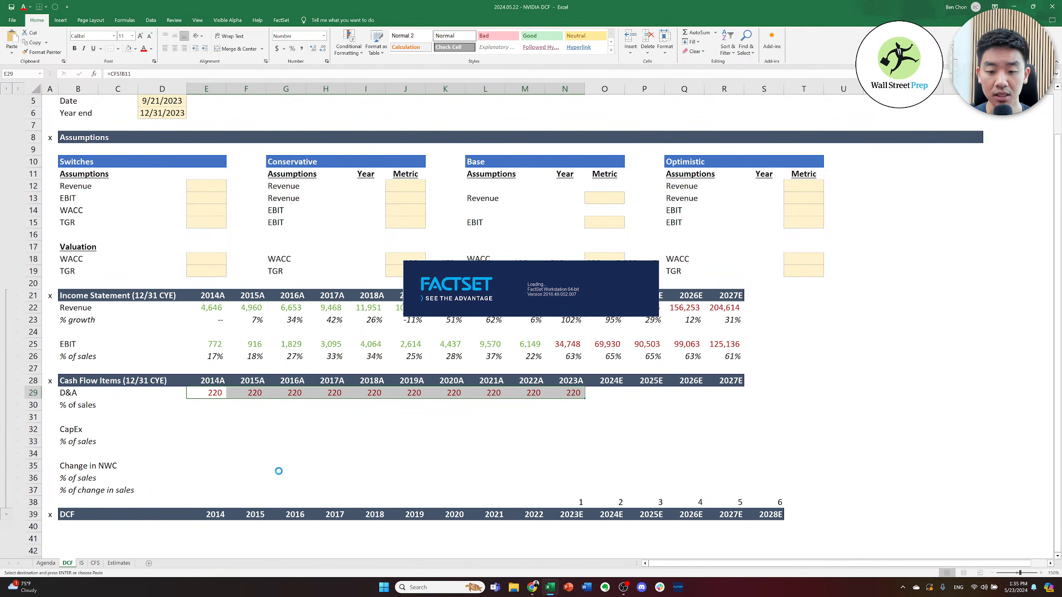
{"action": "key", "text": "Escape"}
- Check the D&A row through 2023A and go over to the EBIT % of sales formula for 2014A
{"action": "key", "text": "Right"}
{"action": "key", "text": "Right"}
{"action": "key", "text": "Right"}
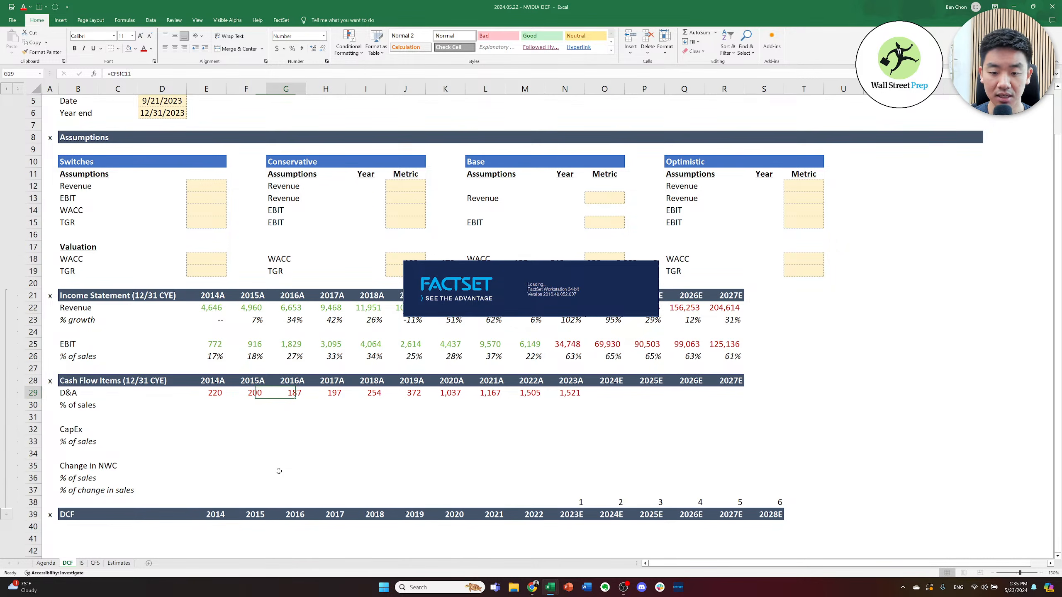
{"action": "key", "text": "ctrl+Right"}
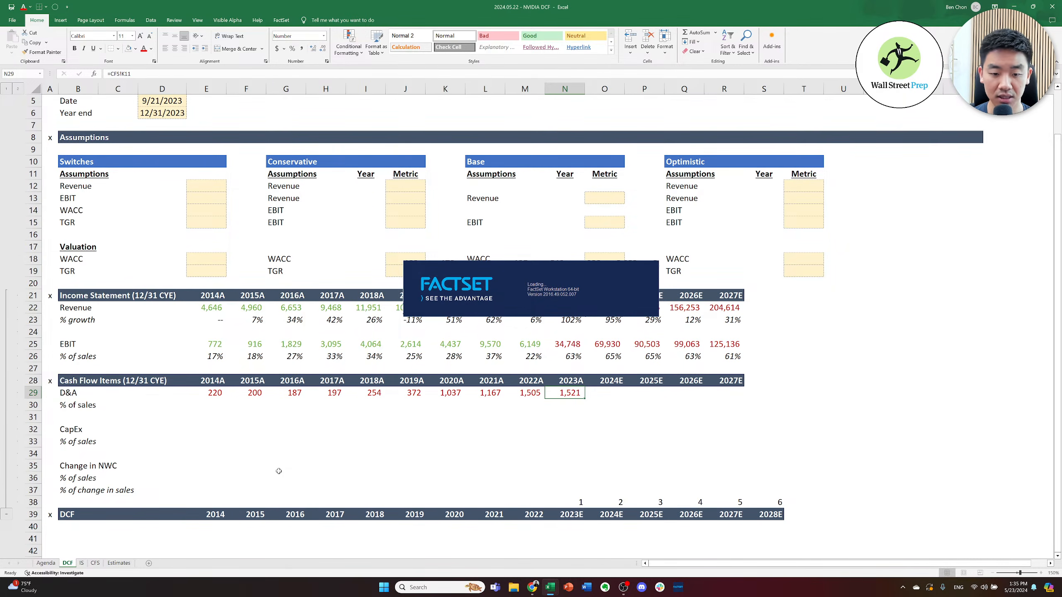
{"action": "key", "text": "Right"}
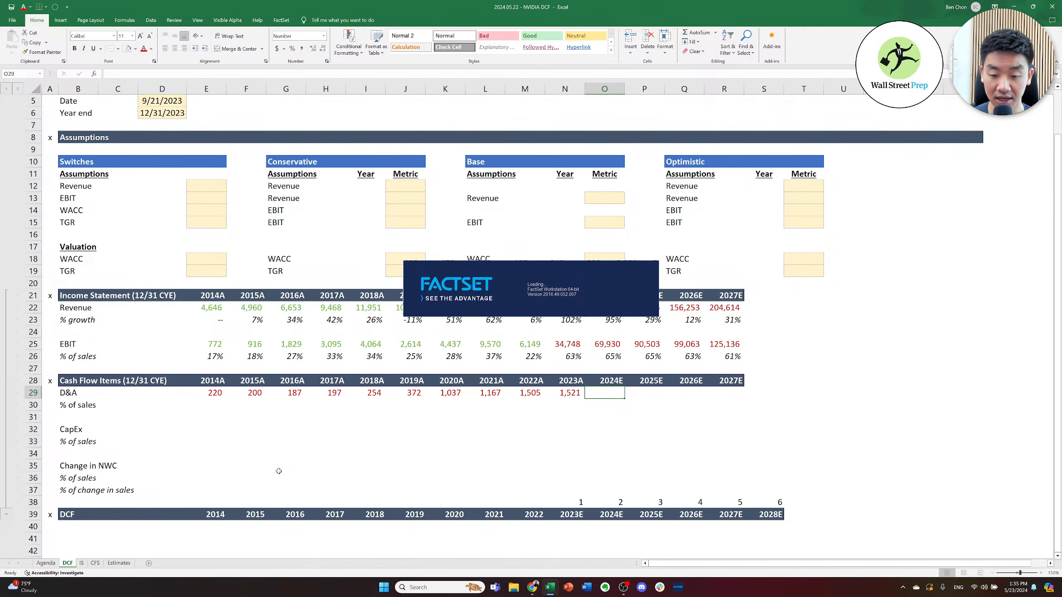
{"action": "key", "text": "Down"}
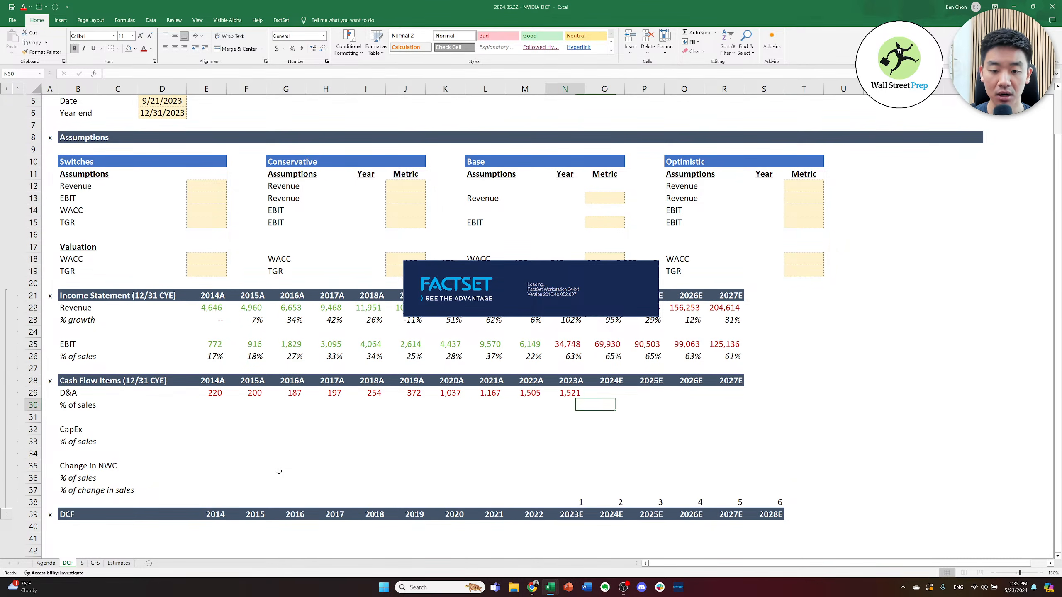
{"action": "key", "text": "Left"}
{"action": "key", "text": "Left"}
{"action": "key", "text": "Left"}
{"action": "key", "text": "Left"}
{"action": "key", "text": "Left"}
{"action": "key", "text": "Left"}
{"action": "key", "text": "Left"}
{"action": "key", "text": "Left"}
{"action": "key", "text": "Left"}
{"action": "key", "text": "Left"}
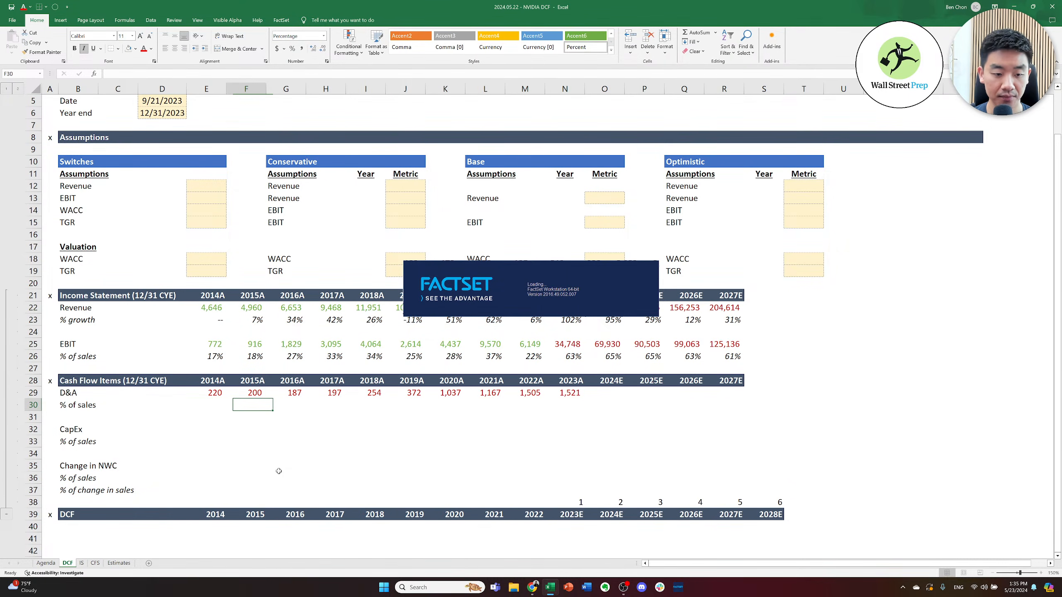
{"action": "key", "text": "Up"}
{"action": "key", "text": "Up"}
{"action": "key", "text": "Up"}
{"action": "key", "text": "Up"}
{"action": "key", "text": "Up"}
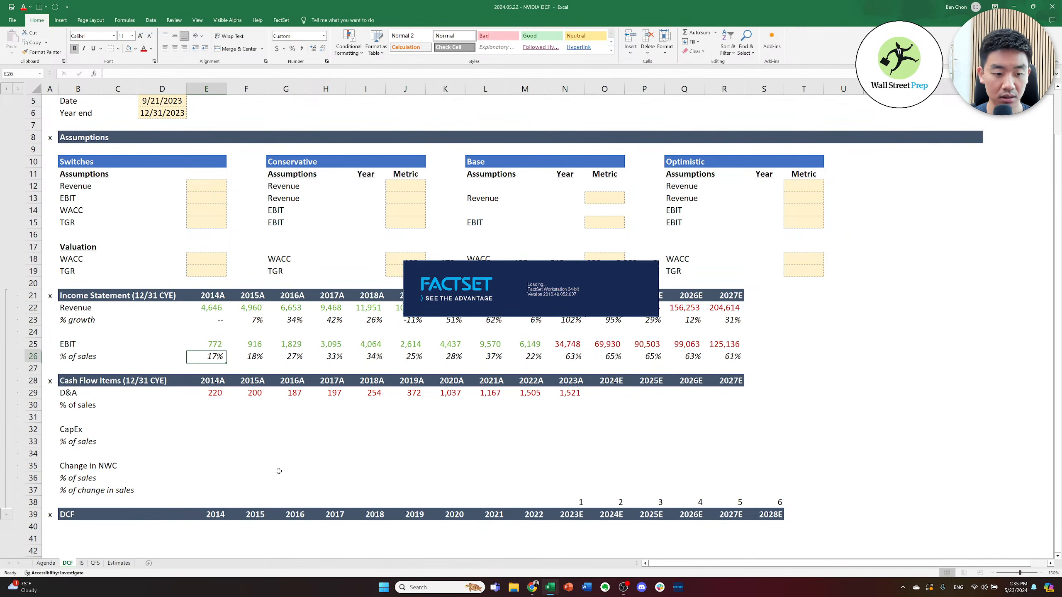
{"action": "key", "text": "shift+Right"}
{"action": "key", "text": "Left"}
{"action": "key", "text": "shift+Right"}
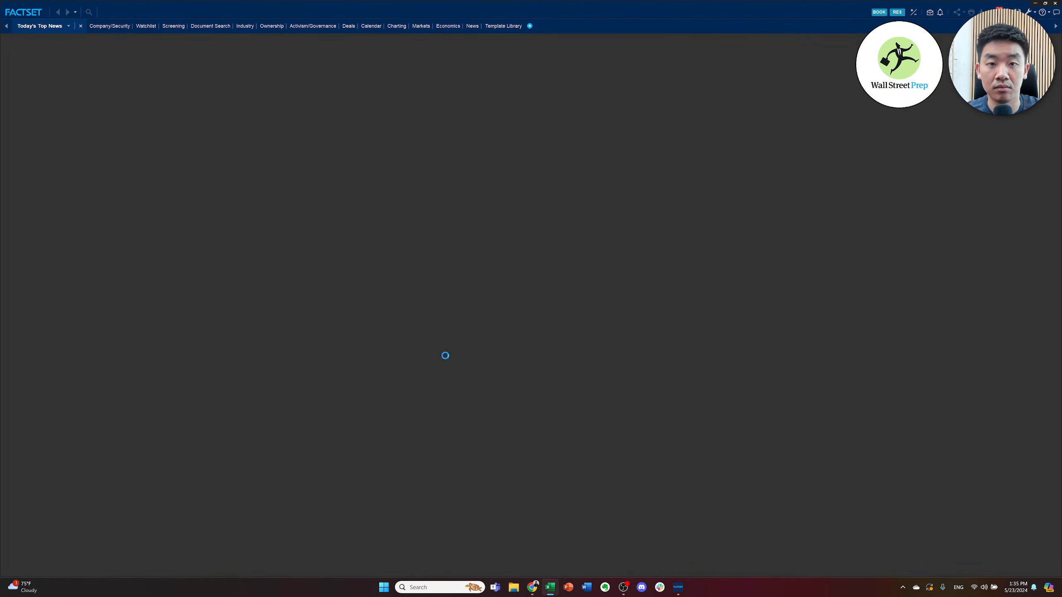
- Switch to the 2024.04.26 - Reddit DCF workbook and close it without saving the changes
{"action": "key", "text": "alt"}
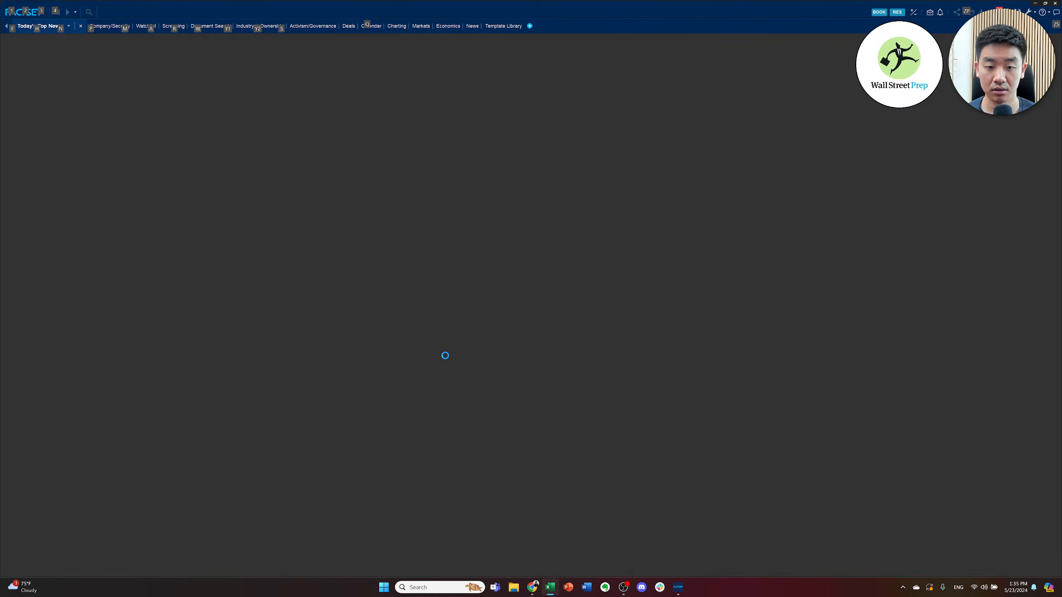
{"action": "key", "text": "alt+Tab"}
{"action": "key", "text": "Right"}
{"action": "key", "text": "Down"}
{"action": "key", "text": "Down"}
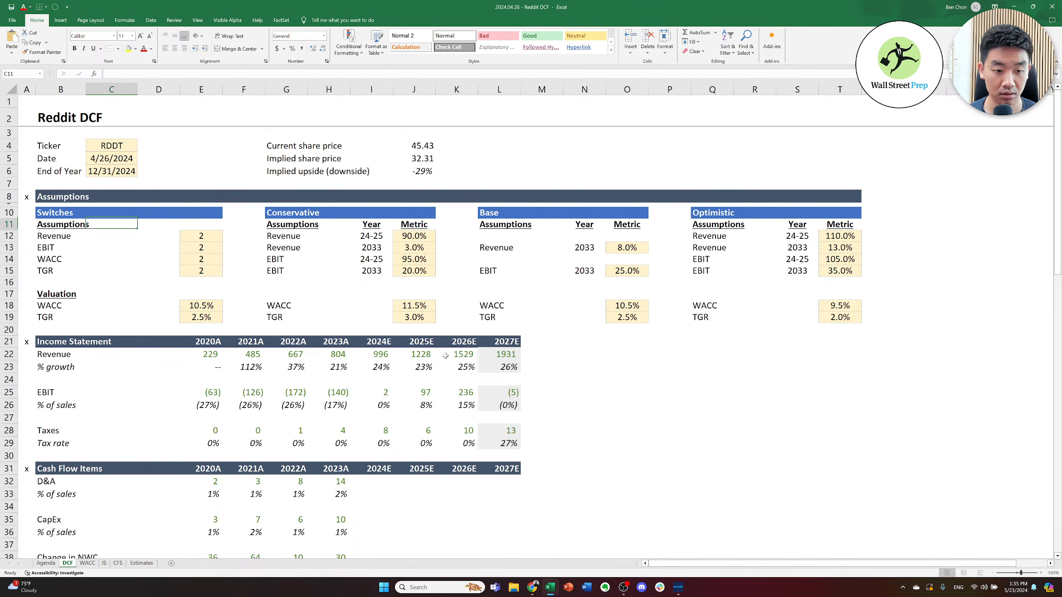
{"action": "key", "text": "Down"}
{"action": "key", "text": "Down"}
{"action": "key", "text": "Down"}
{"action": "key", "text": "Down"}
{"action": "key", "text": "Down"}
{"action": "key", "text": "Down"}
{"action": "key", "text": "Down"}
{"action": "key", "text": "Down"}
{"action": "key", "text": "Down"}
{"action": "key", "text": "Down"}
{"action": "key", "text": "Down"}
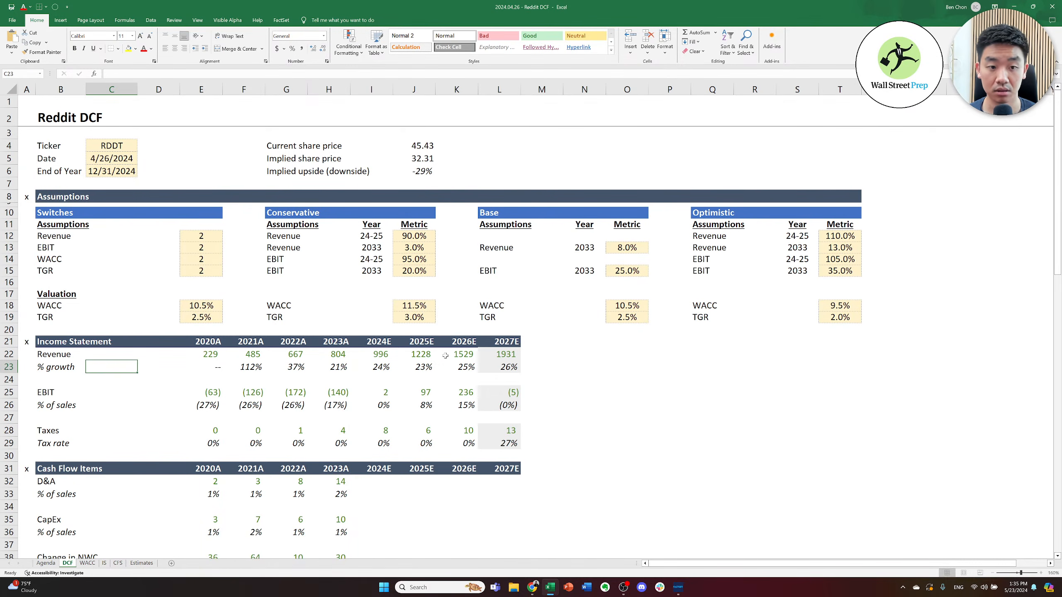
{"action": "key", "text": "ctrl+w"}
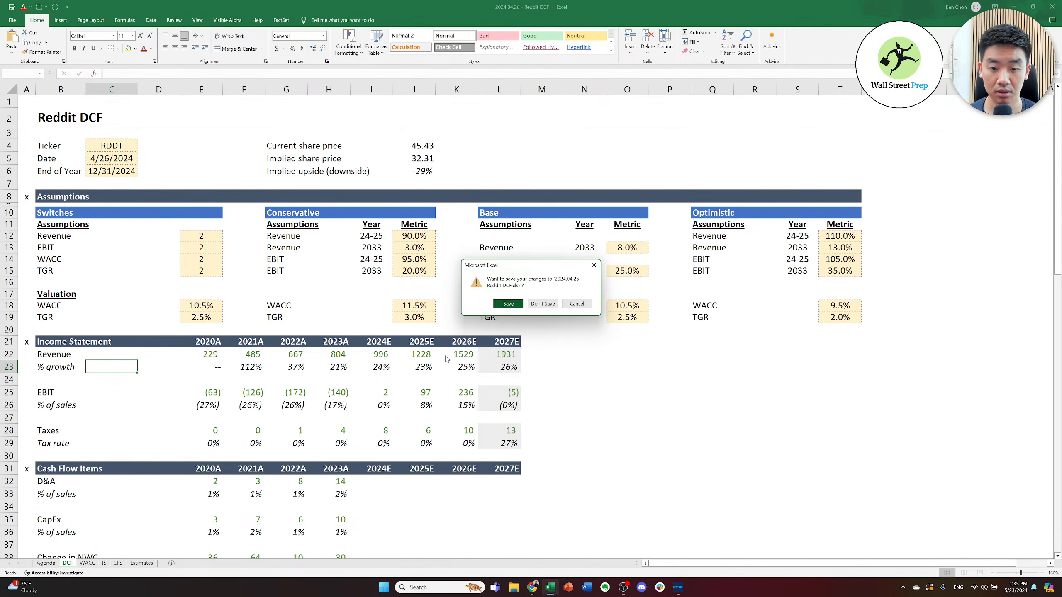
{"action": "key", "text": "n"}
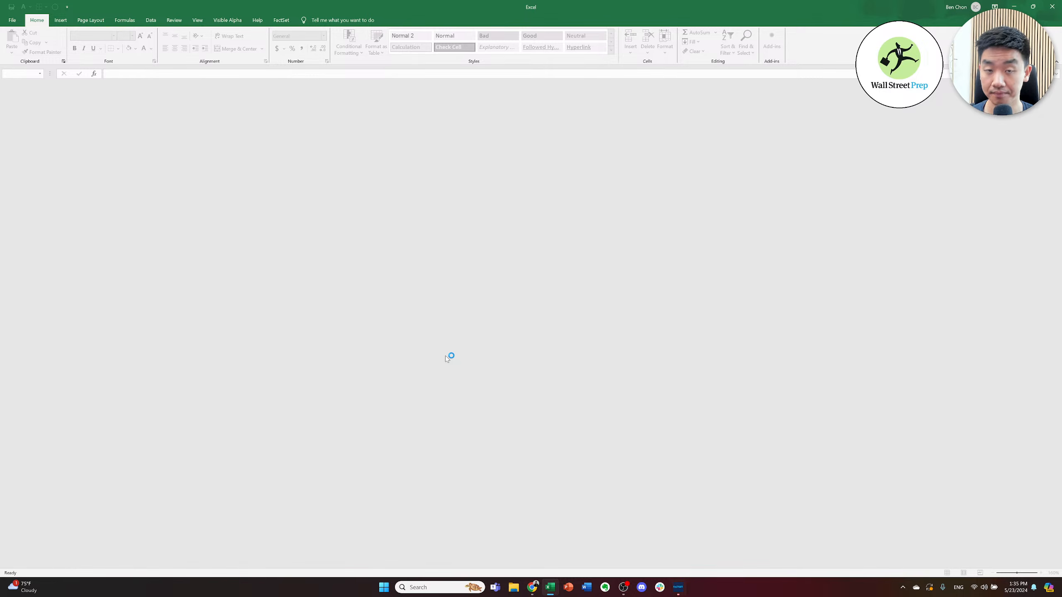
- Switch to the 2023.09.21 NVIDIA DCF workbook and examine how its historical D&A values and % of sales are sourced
{"action": "key", "text": "alt+Tab"}
{"action": "key", "text": "alt+Tab"}
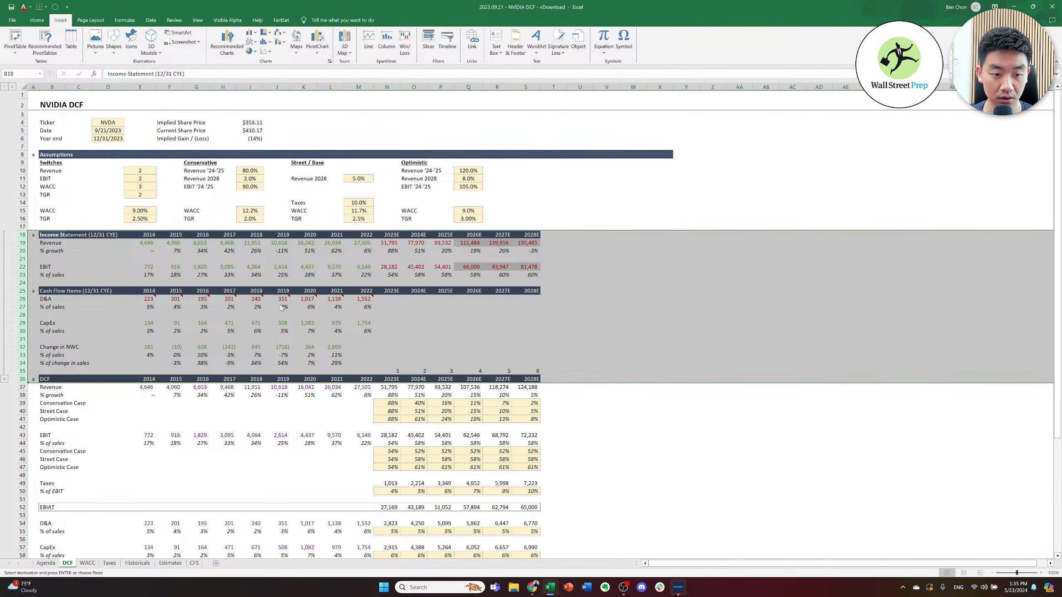
{"action": "left_click", "coordinate": [199, 298]}
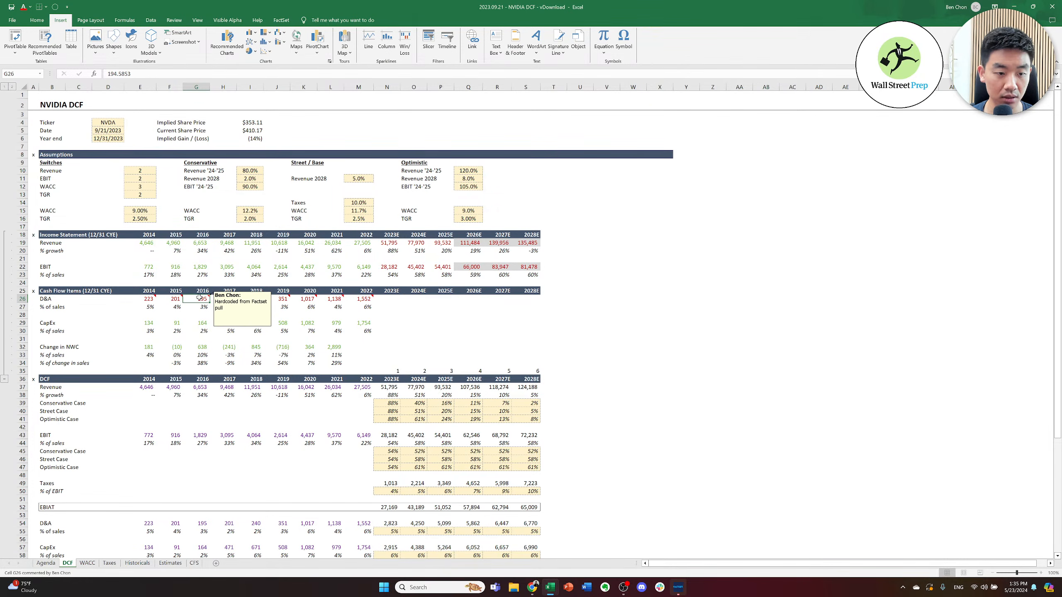
{"action": "left_click", "coordinate": [352, 299]}
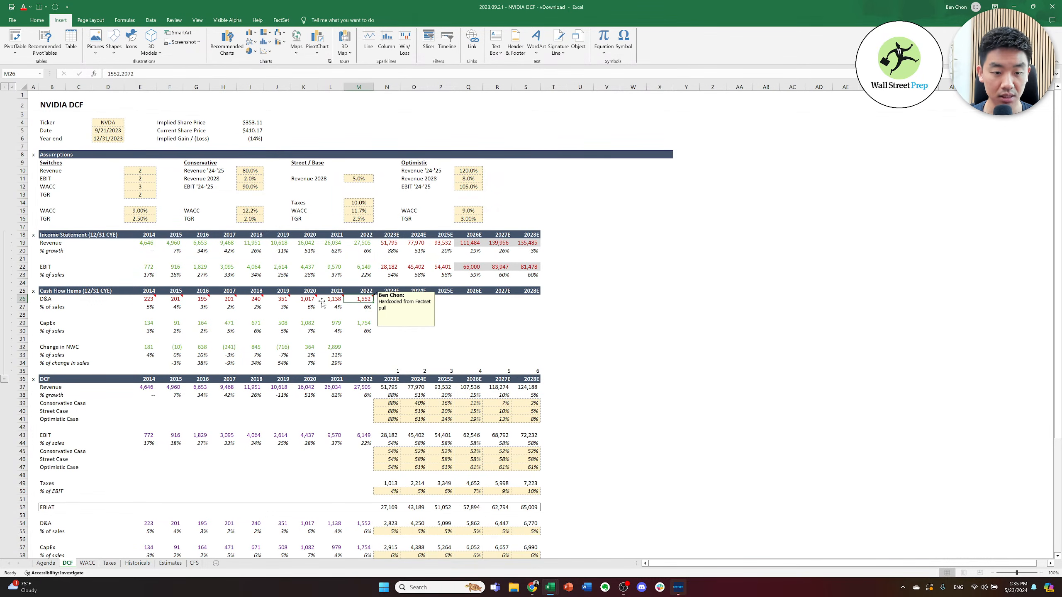
{"action": "left_click", "coordinate": [271, 307]}
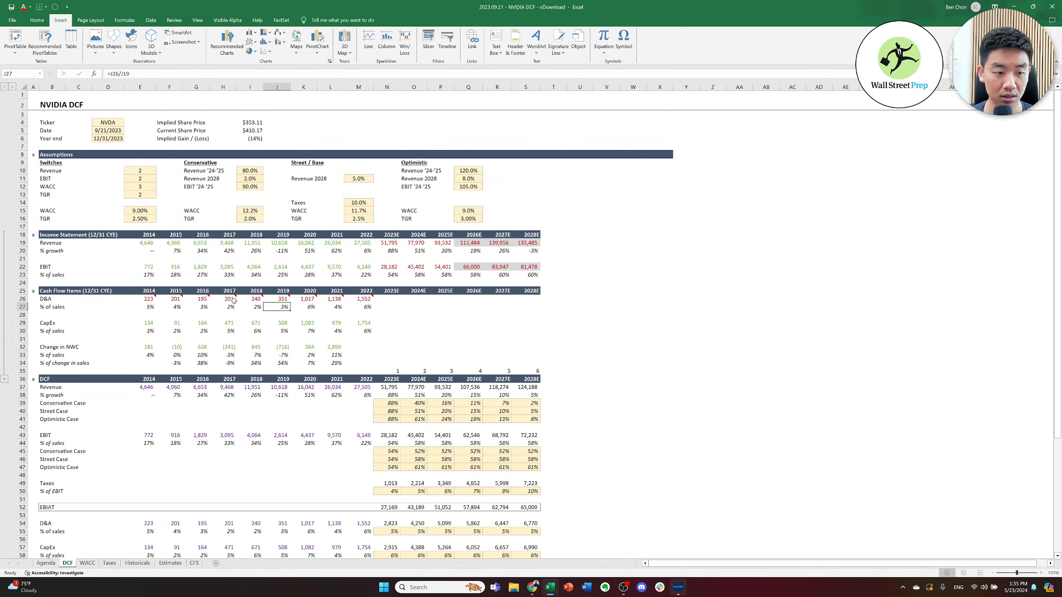
{"action": "left_click", "coordinate": [203, 297]}
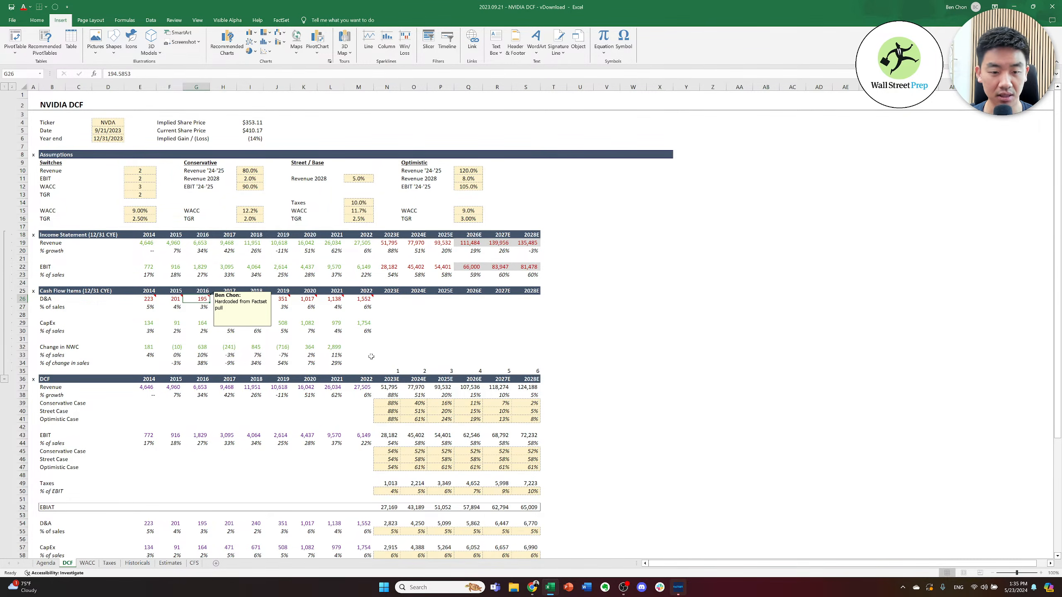
- Return to the 2024.05.22 - NVIDIA DCF workbook
{"action": "key", "text": "alt+Tab"}
{"action": "key", "text": "alt+Tab"}
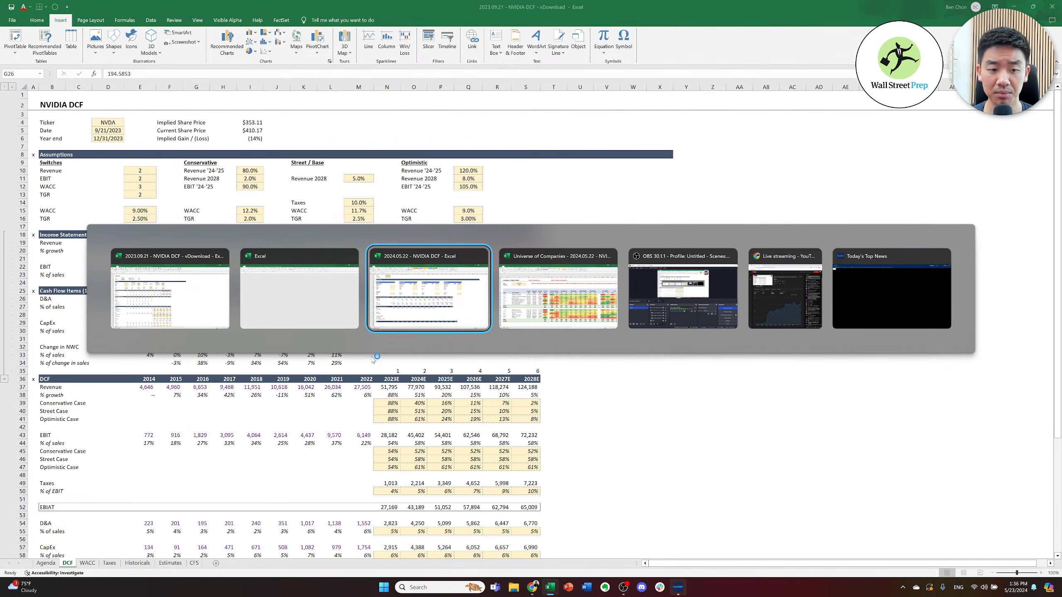
{"action": "key", "text": "alt+shift+Tab"}
{"action": "key", "text": "alt+shift+Tab"}
{"action": "key", "text": "alt+Tab"}
{"action": "key", "text": "alt+shift+Tab"}
{"action": "key", "text": "alt+Tab"}
{"action": "key", "text": "alt+shift+Tab"}
{"action": "key", "text": "alt+Tab"}
{"action": "key", "text": "alt+Tab"}
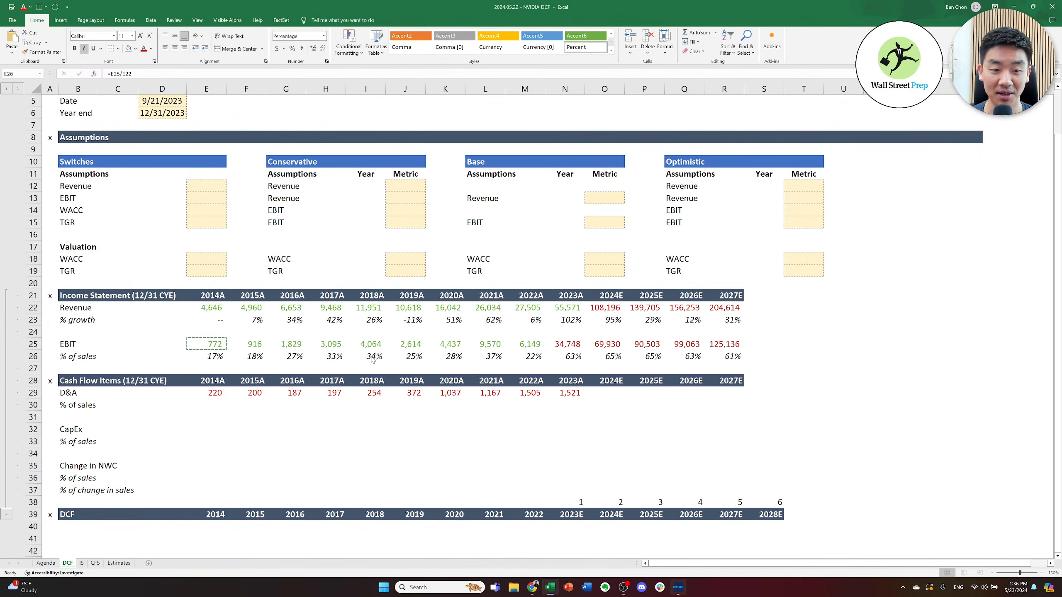
- Paste only the formatting of the 2014A EBIT cell E25 onto the D&A row from 2014A through 2023A
{"action": "key", "text": "Down"}
{"action": "key", "text": "Down"}
{"action": "key", "text": "Right"}
{"action": "key", "text": "Escape"}
{"action": "key", "text": "Down"}
{"action": "key", "text": "Left"}
{"action": "key", "text": "Up"}
{"action": "key", "text": "Up"}
{"action": "key", "text": "Up"}
{"action": "key", "text": "Up"}
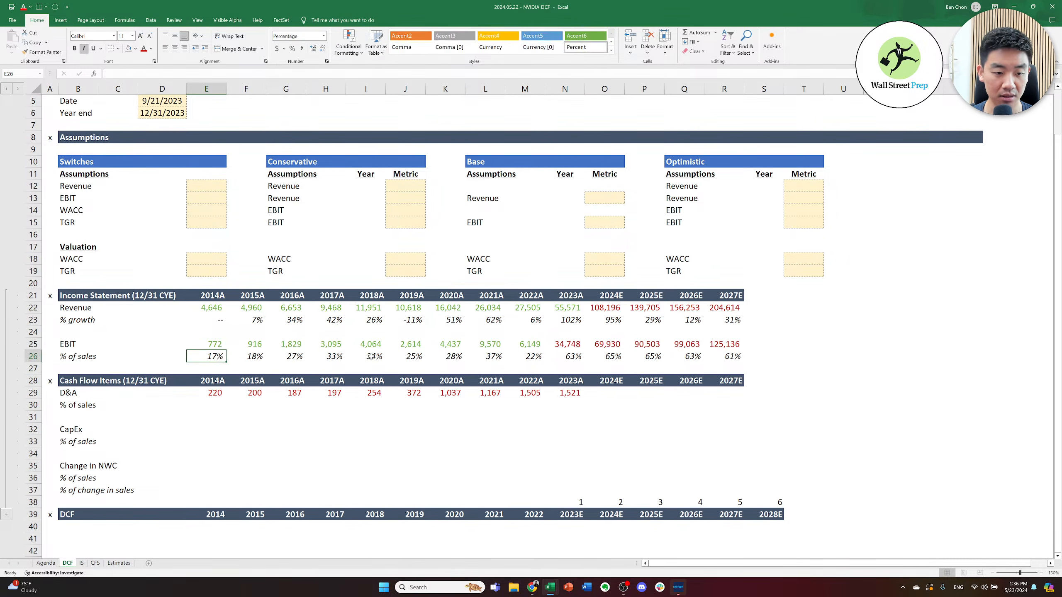
{"action": "key", "text": "ctrl+c"}
{"action": "key", "text": "Down"}
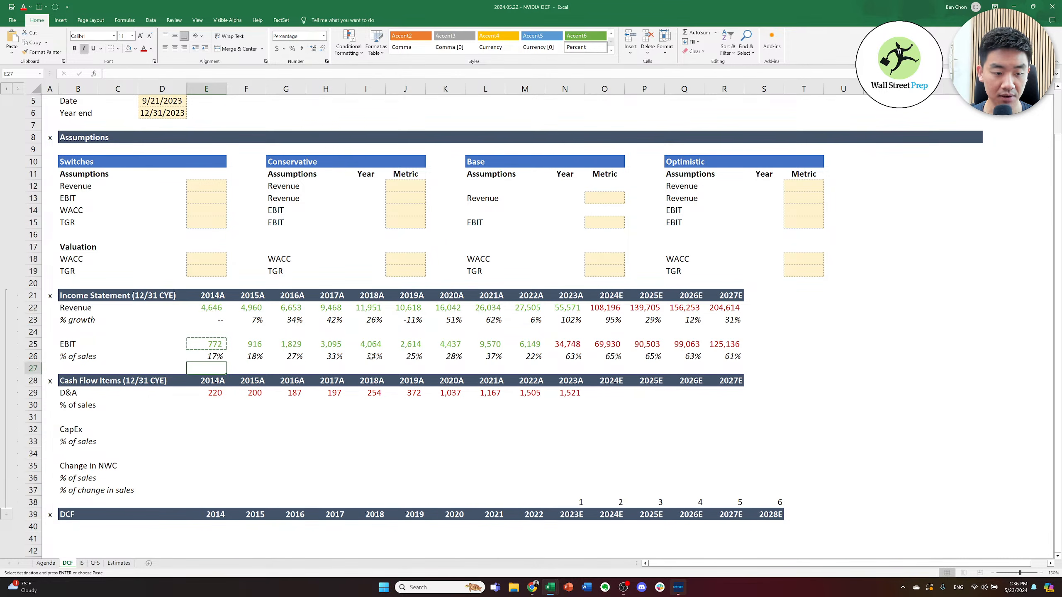
{"action": "key", "text": "Down"}
{"action": "key", "text": "Down"}
{"action": "key", "text": "Down"}
{"action": "key", "text": "ctrl+shift+Right"}
{"action": "key", "text": "alt+e"}
{"action": "key", "text": "s"}
{"action": "key", "text": "t"}
{"action": "key", "text": "Return"}
{"action": "key", "text": "Escape"}
- Check the D&A links to the CFS sheet across row 29 through 2023A
{"action": "key", "text": "Right"}
{"action": "key", "text": "Right"}
{"action": "key", "text": "Right"}
{"action": "key", "text": "Right"}
{"action": "key", "text": "Right"}
{"action": "key", "text": "Right"}
{"action": "key", "text": "Right"}
{"action": "key", "text": "Right"}
{"action": "key", "text": "Right"}
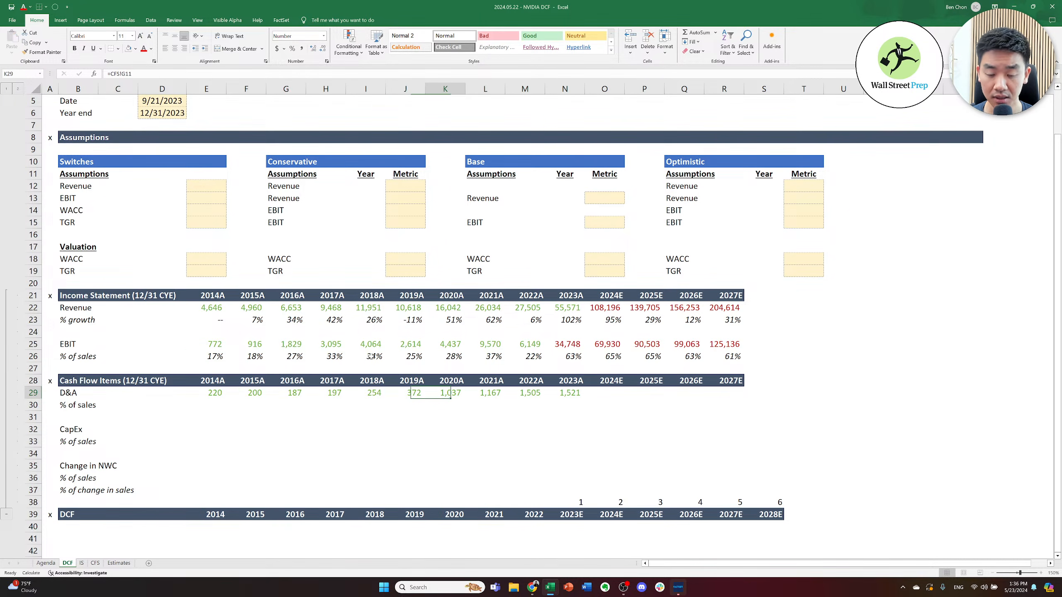
- Switch to FactSet to check whether it has loaded and return to the 2024.05.22 NVIDIA DCF workbook
{"action": "key", "text": "alt+Tab"}
{"action": "key", "text": "alt+Tab"}
{"action": "key", "text": "alt+Tab"}
{"action": "key", "text": "alt+Tab"}
{"action": "key", "text": "alt+Tab"}
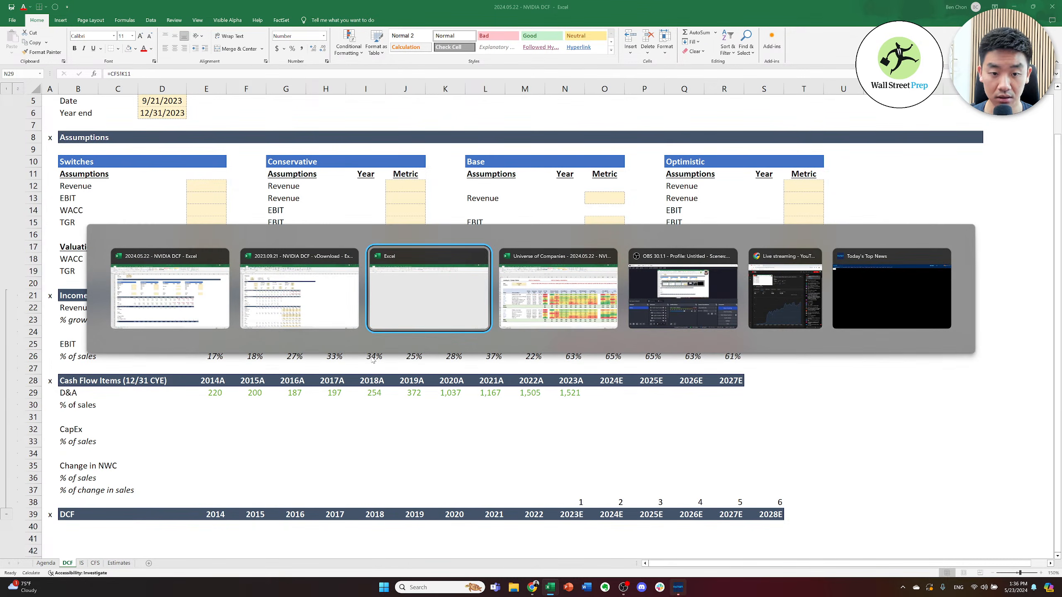
{"action": "key", "text": "alt+Tab"}
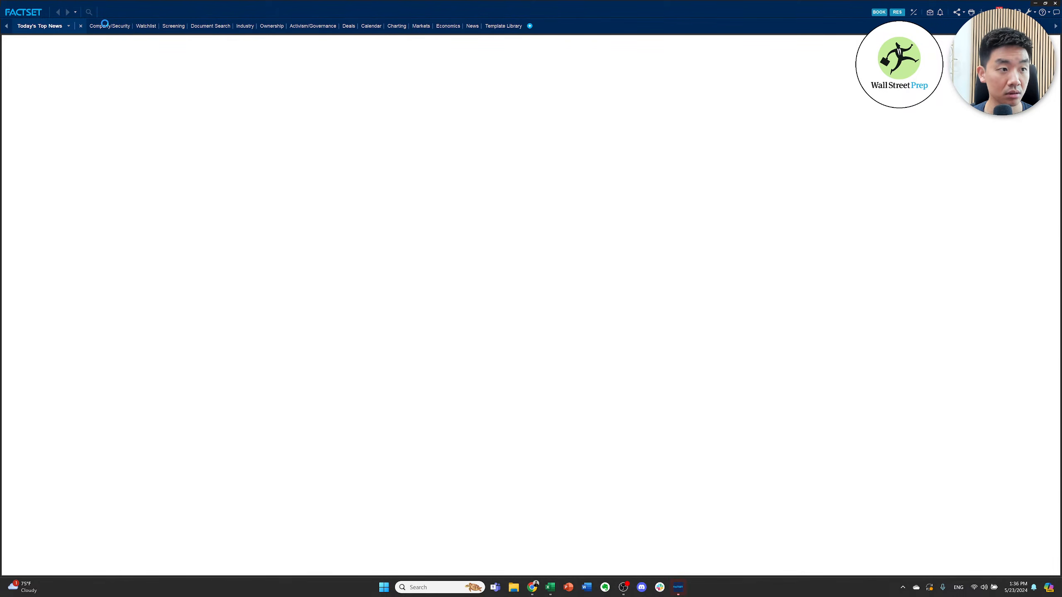
{"action": "key", "text": "alt+Tab"}
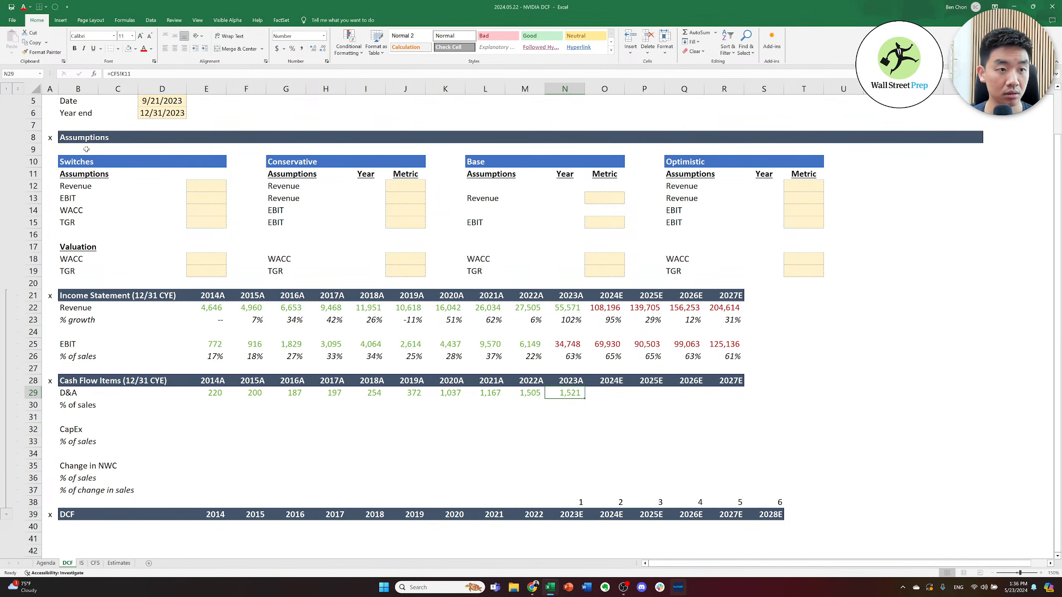
- Look for FactSet among the open windows and start it again
{"action": "key", "text": "alt+Tab"}
{"action": "key", "text": "alt+Tab"}
{"action": "key", "text": "alt+Tab"}
{"action": "key", "text": "alt+Tab"}
{"action": "key", "text": "alt+Tab"}
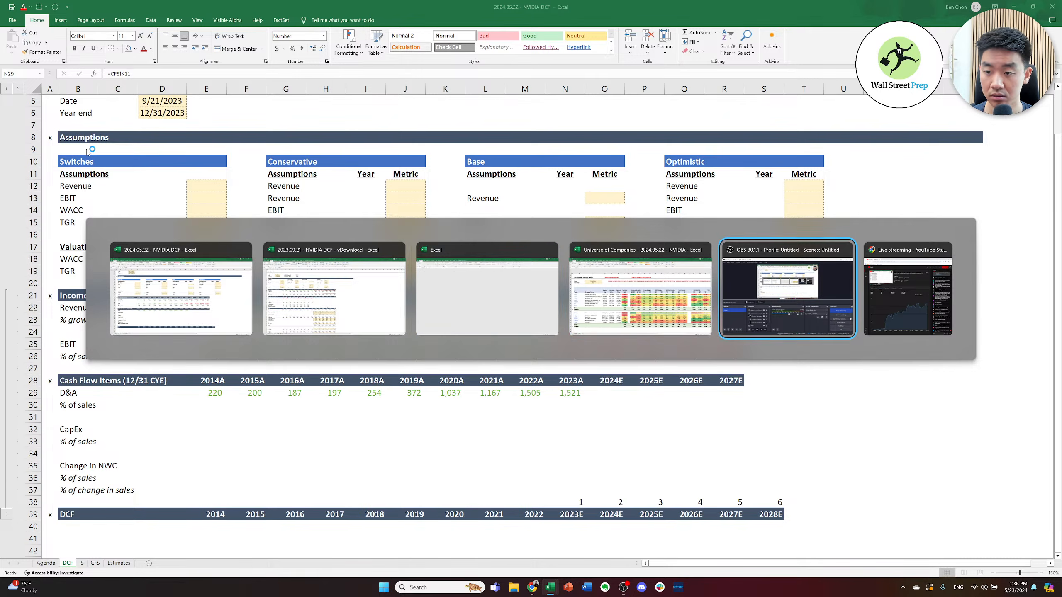
{"action": "key", "text": "alt+shift+Tab"}
{"action": "key", "text": "alt+shift+Tab"}
{"action": "key", "text": "alt+shift+Tab"}
{"action": "key", "text": "alt+shift+Tab"}
{"action": "key", "text": "alt+shift+Tab"}
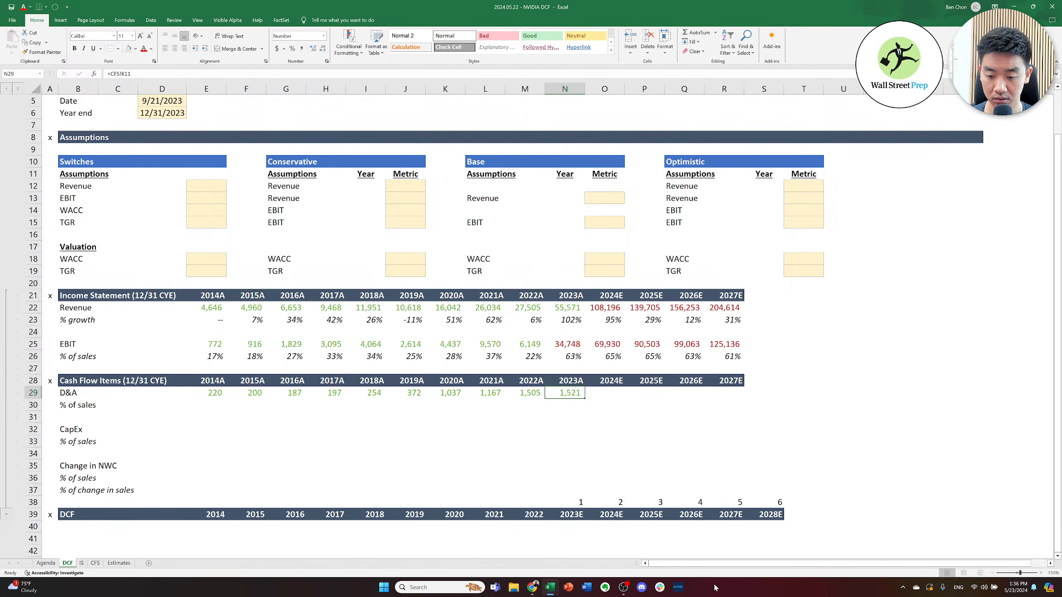
{"action": "left_click", "coordinate": [678, 587]}
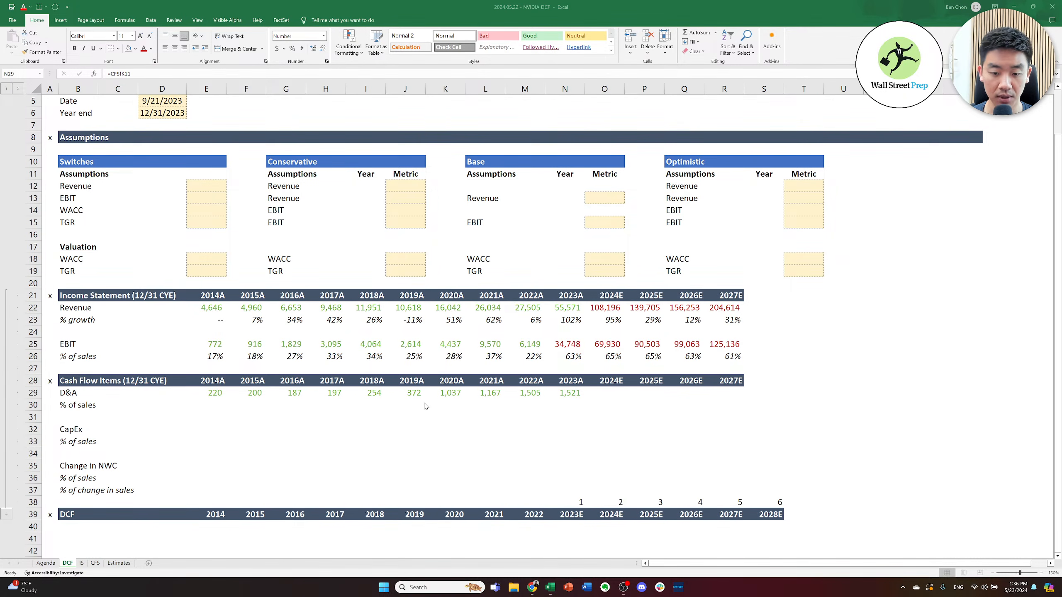
- Calculate the 2014A D&A % of sales in E30 with =E29/E22
{"action": "left_click", "coordinate": [247, 404]}
{"action": "key", "text": "Left"}
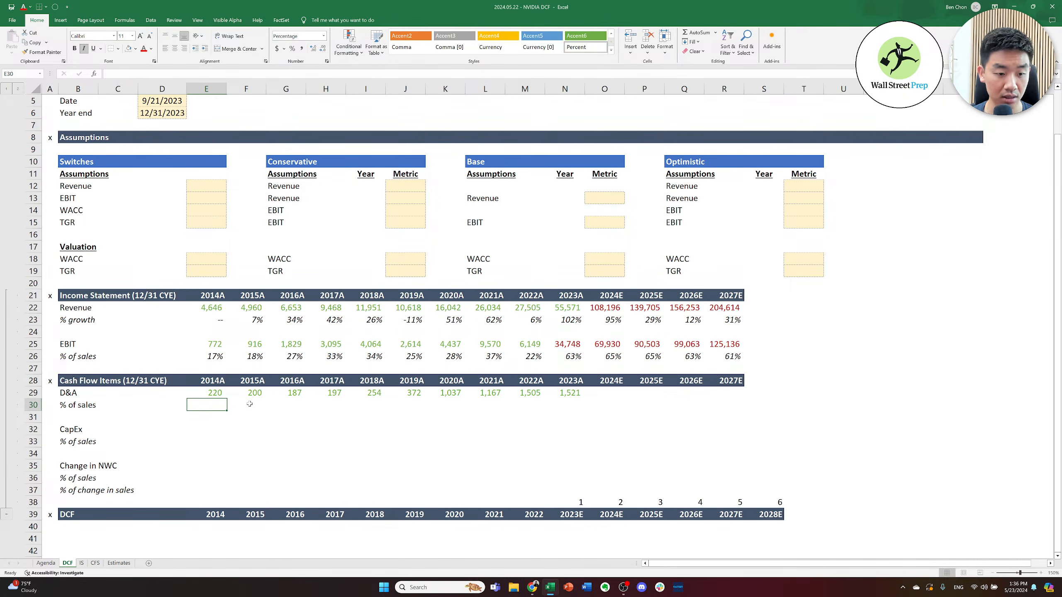
{"action": "type", "text": "="}
{"action": "key", "text": "Up"}
{"action": "type", "text": "/"}
{"action": "key", "text": "Up"}
{"action": "key", "text": "Up"}
{"action": "key", "text": "Up"}
{"action": "key", "text": "Up"}
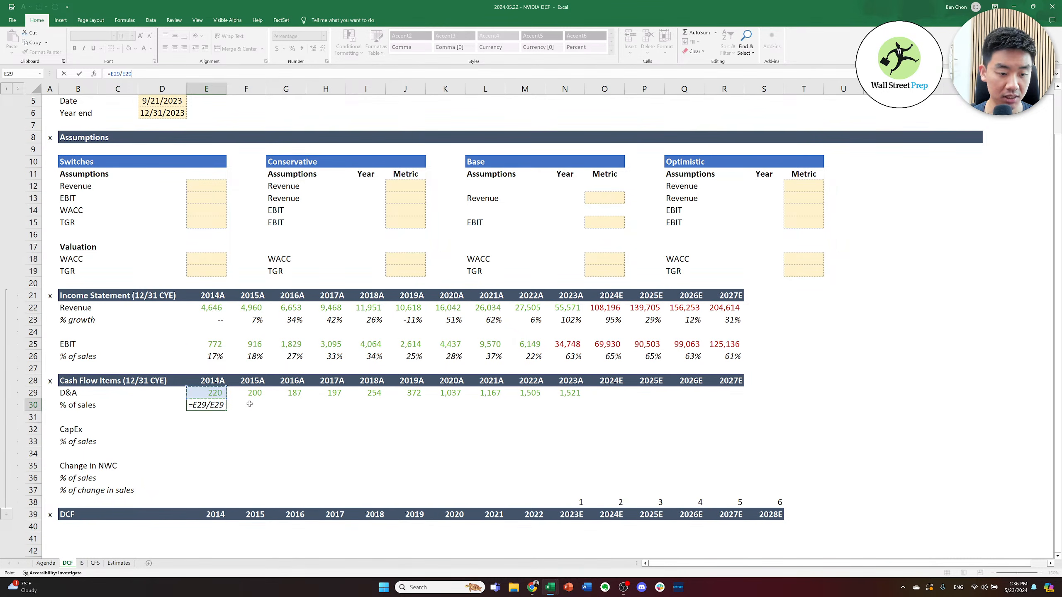
{"action": "key", "text": "Up"}
{"action": "key", "text": "Up"}
{"action": "key", "text": "Up"}
{"action": "key", "text": "Up"}
{"action": "key", "text": "ctrl+Return"}
- Copy the 2014A D&A % of sales formula across row 30 through 2023A
{"action": "key", "text": "ctrl+c"}
{"action": "key", "text": "shift+Right"}
{"action": "key", "text": "shift+Right"}
{"action": "key", "text": "shift+Right"}
{"action": "key", "text": "shift+Right"}
{"action": "key", "text": "shift+Right"}
{"action": "key", "text": "shift+Right"}
{"action": "key", "text": "shift+Right"}
{"action": "key", "text": "shift+Right"}
{"action": "key", "text": "shift+Right"}
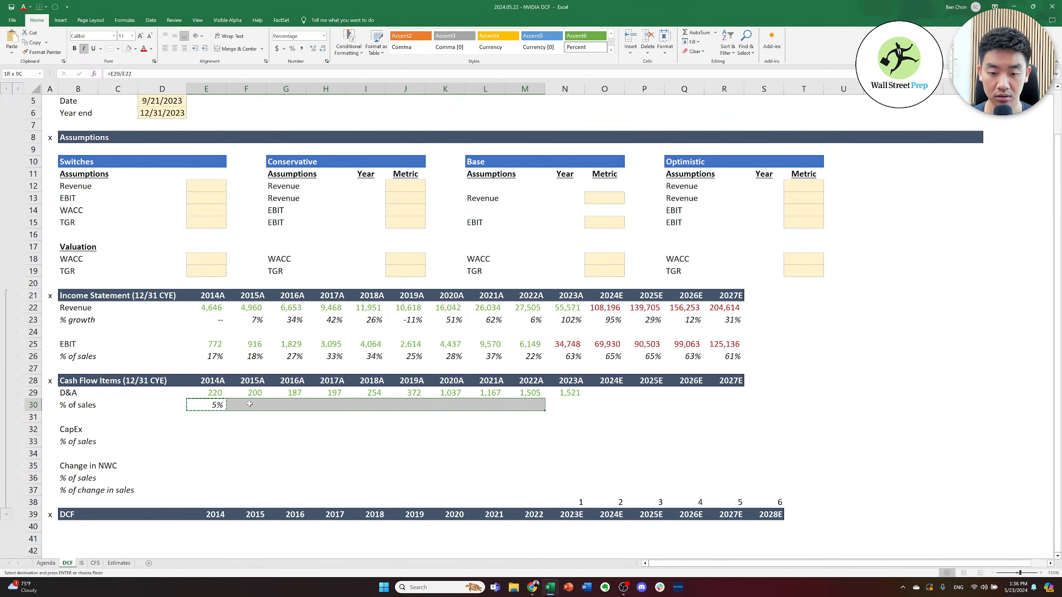
{"action": "key", "text": "ctrl+v"}
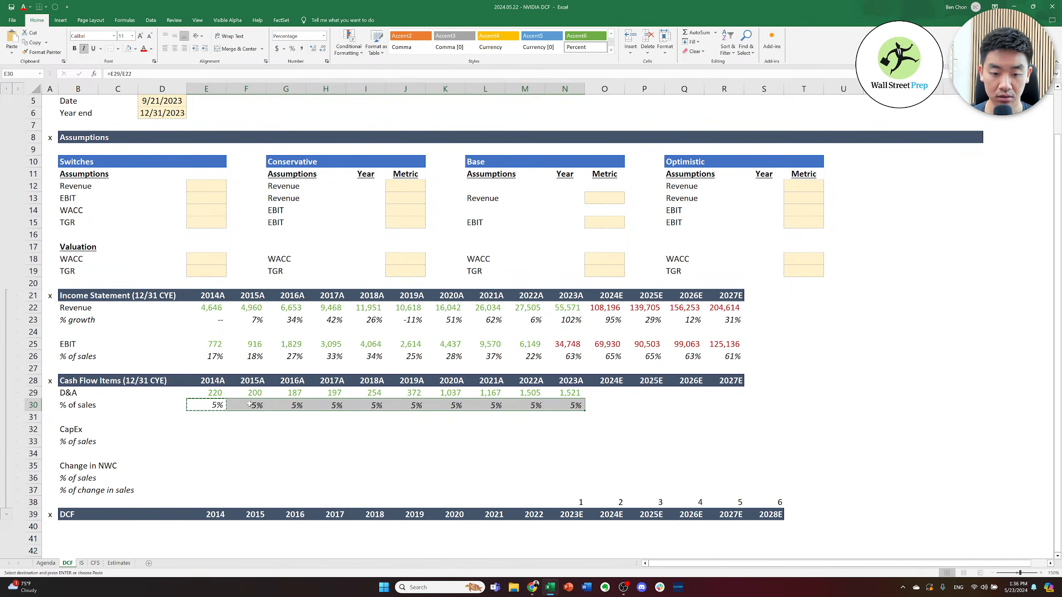
{"action": "key", "text": "Escape"}
{"action": "key", "text": "Down"}
{"action": "key", "text": "Up"}
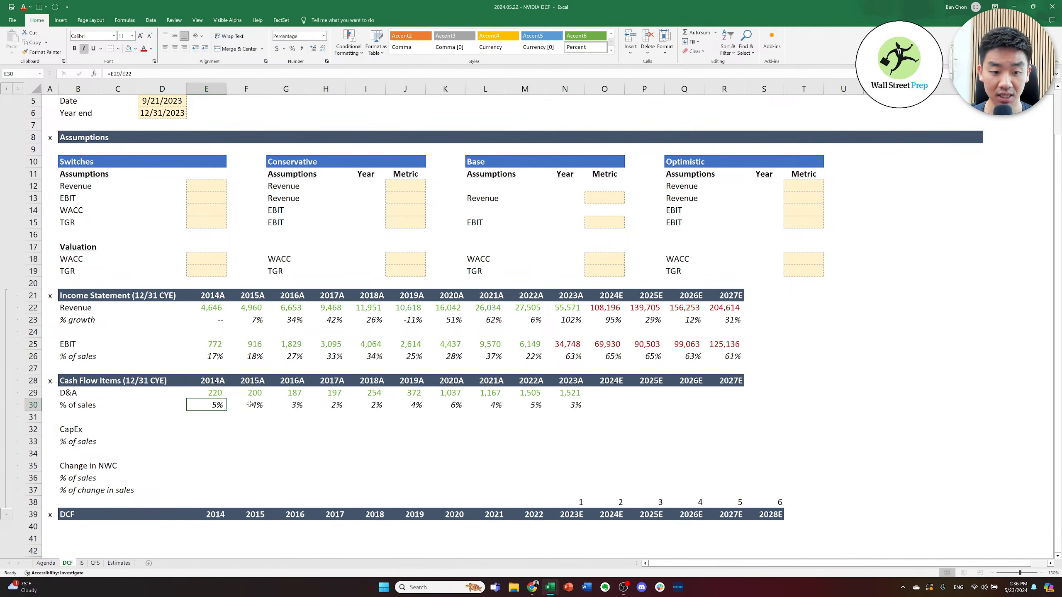
- Link the 2014A CapEx in E32 to Capital Expenditures on the CFS sheet with =CFS!B26
{"action": "key", "text": "Right"}
{"action": "key", "text": "Right"}
{"action": "key", "text": "Down"}
{"action": "key", "text": "Down"}
{"action": "key", "text": "Left"}
{"action": "key", "text": "Left"}
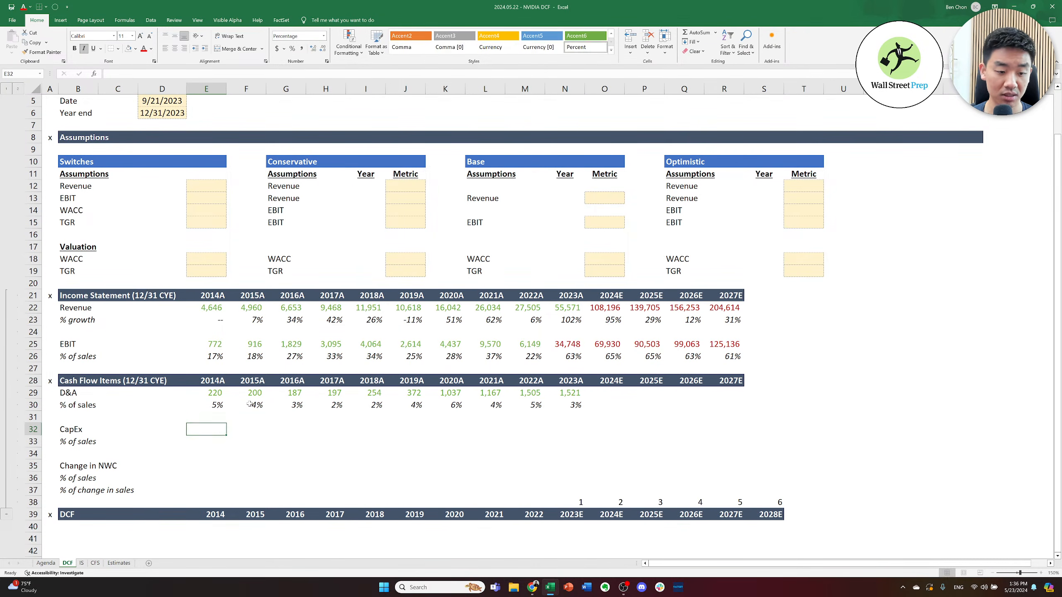
{"action": "type", "text": "="}
{"action": "key", "text": "ctrl+Page_Down"}
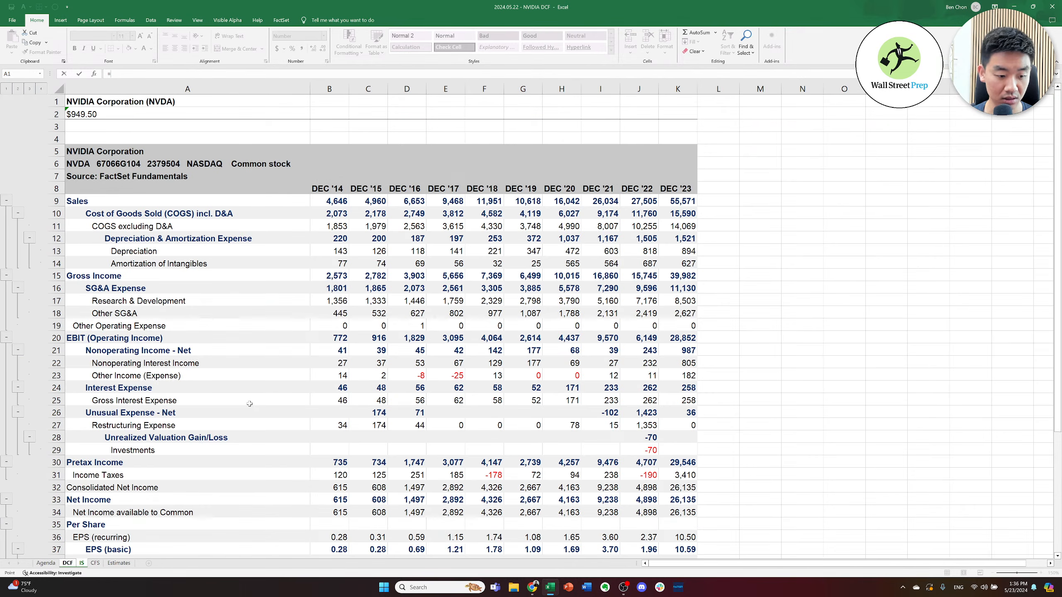
{"action": "key", "text": "ctrl+Page_Down"}
{"action": "key", "text": "Down"}
{"action": "key", "text": "Down"}
{"action": "key", "text": "Down"}
{"action": "key", "text": "Down"}
{"action": "key", "text": "Down"}
{"action": "key", "text": "Down"}
{"action": "key", "text": "Down"}
{"action": "key", "text": "Down"}
{"action": "key", "text": "Down"}
{"action": "key", "text": "Down"}
{"action": "key", "text": "Down"}
{"action": "key", "text": "Down"}
{"action": "key", "text": "Down"}
{"action": "key", "text": "Down"}
{"action": "key", "text": "Down"}
{"action": "key", "text": "Down"}
{"action": "key", "text": "Down"}
{"action": "key", "text": "Down"}
{"action": "key", "text": "Down"}
{"action": "key", "text": "Down"}
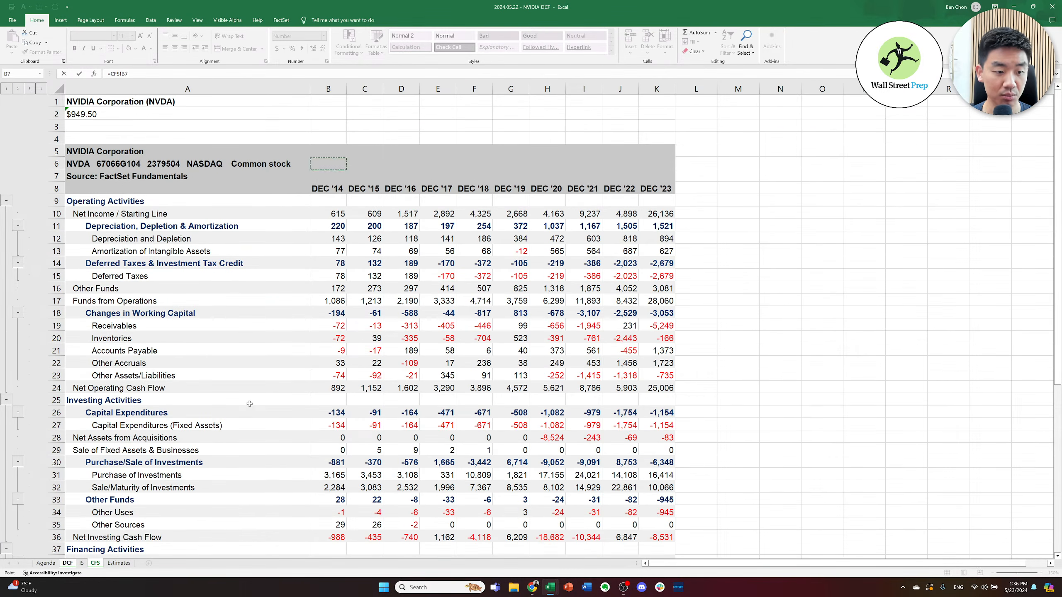
{"action": "key", "text": "Down"}
{"action": "key", "text": "Down"}
{"action": "key", "text": "Right"}
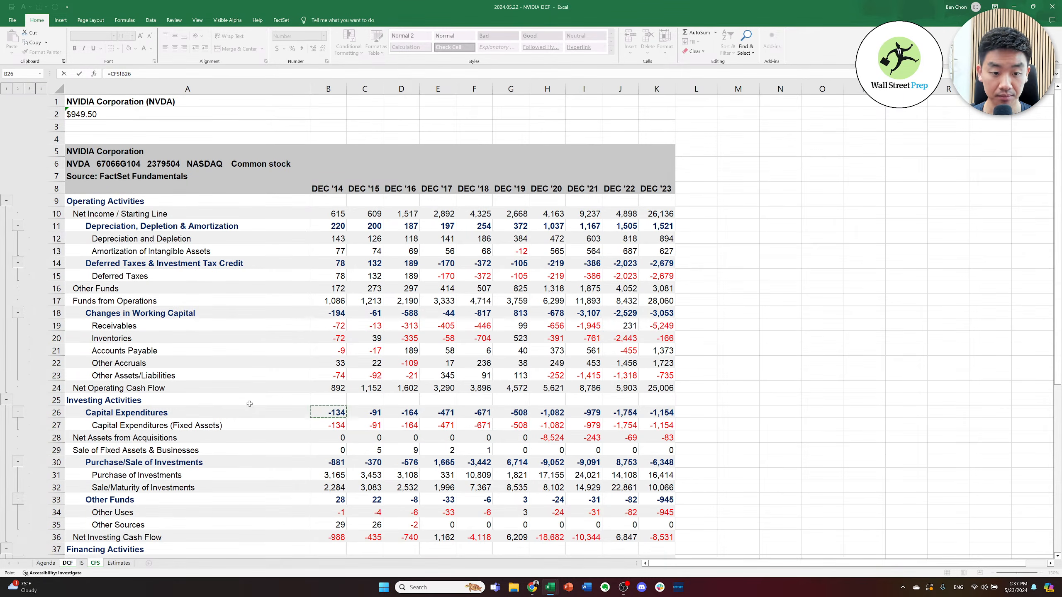
{"action": "key", "text": "ctrl+Return"}
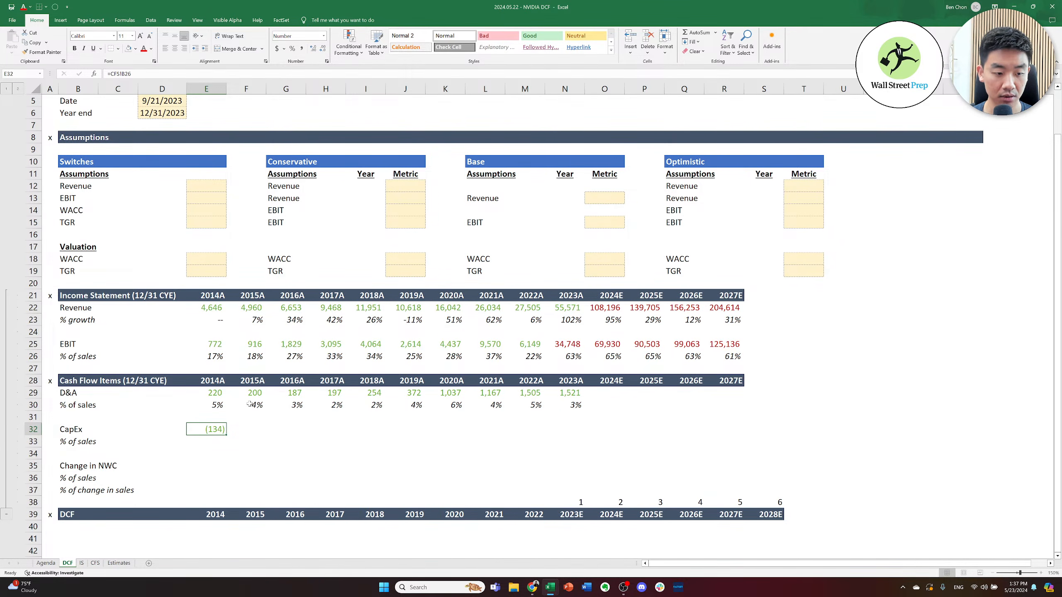
- Reverse the sign of the 2014A CapEx link in E32 so that it reads =-CFS!B26
{"action": "key", "text": "F2"}
{"action": "key", "text": "Home"}
{"action": "key", "text": "Right"}
{"action": "type", "text": "-"}
{"action": "key", "text": "ctrl+Return"}
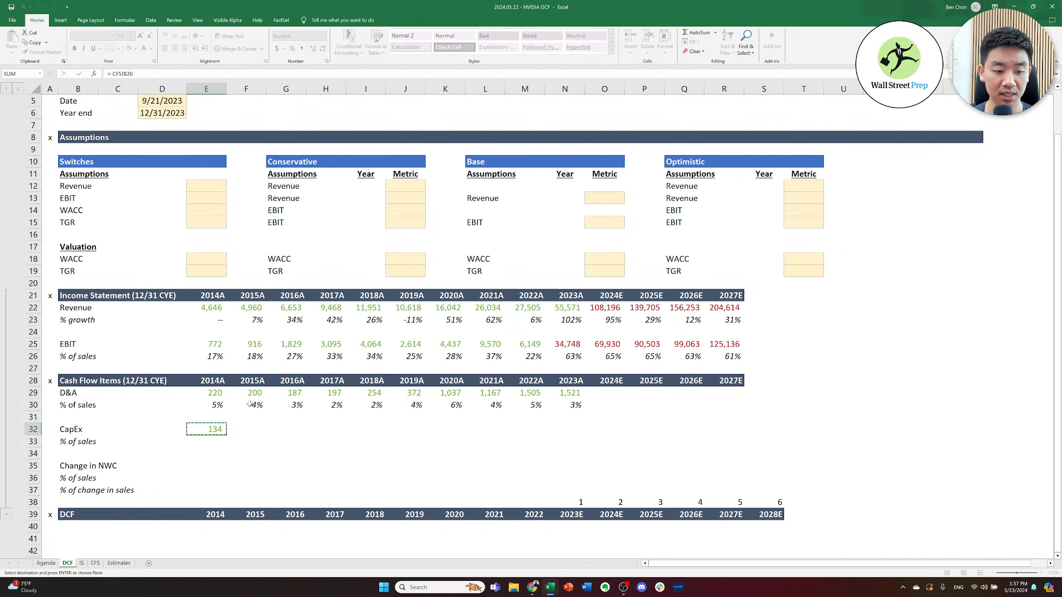
- Copy the 2014A CapEx link in E32 across row 32 through 2023A
{"action": "key", "text": "ctrl+c"}
{"action": "key", "text": "shift+Right"}
{"action": "key", "text": "shift+Right"}
{"action": "key", "text": "shift+Right"}
{"action": "key", "text": "shift+Right"}
{"action": "key", "text": "shift+Right"}
{"action": "key", "text": "shift+Right"}
{"action": "key", "text": "shift+Right"}
{"action": "key", "text": "shift+Right"}
{"action": "key", "text": "shift+Right"}
{"action": "key", "text": "shift+Right"}
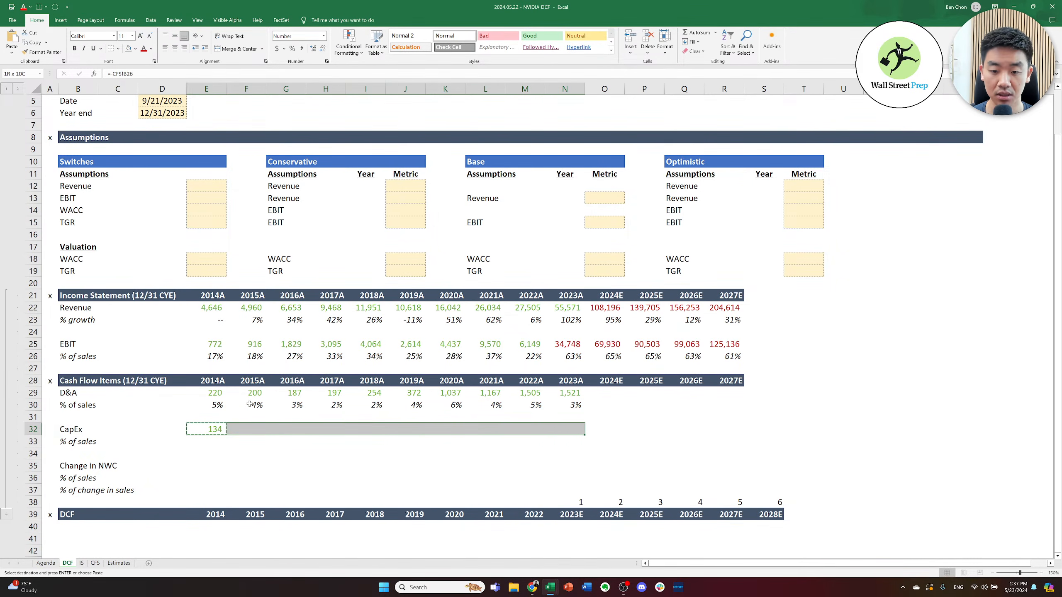
{"action": "key", "text": "shift+Left"}
{"action": "key", "text": "ctrl+v"}
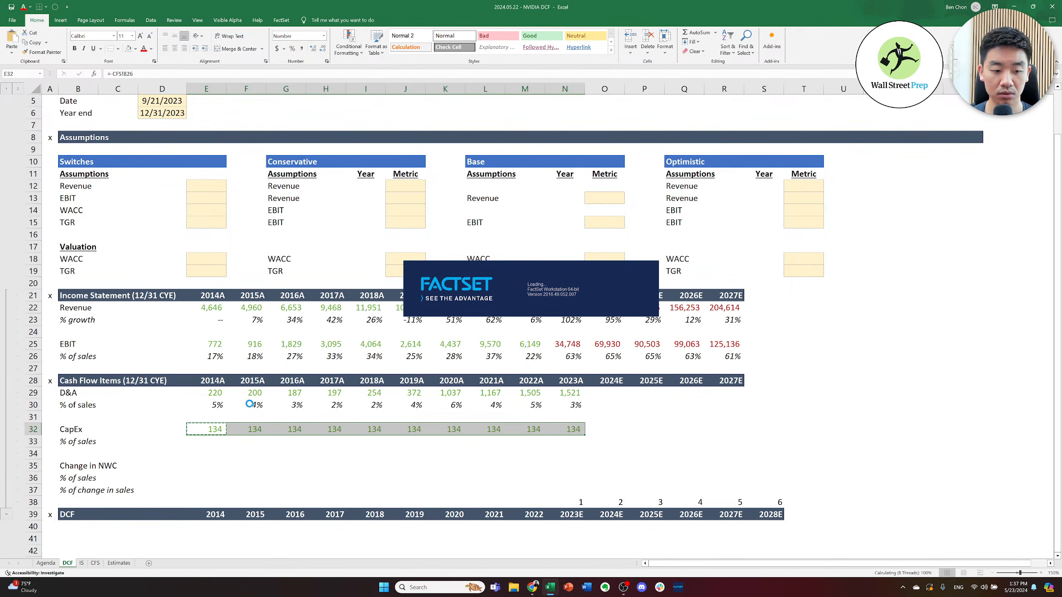
{"action": "key", "text": "Return"}
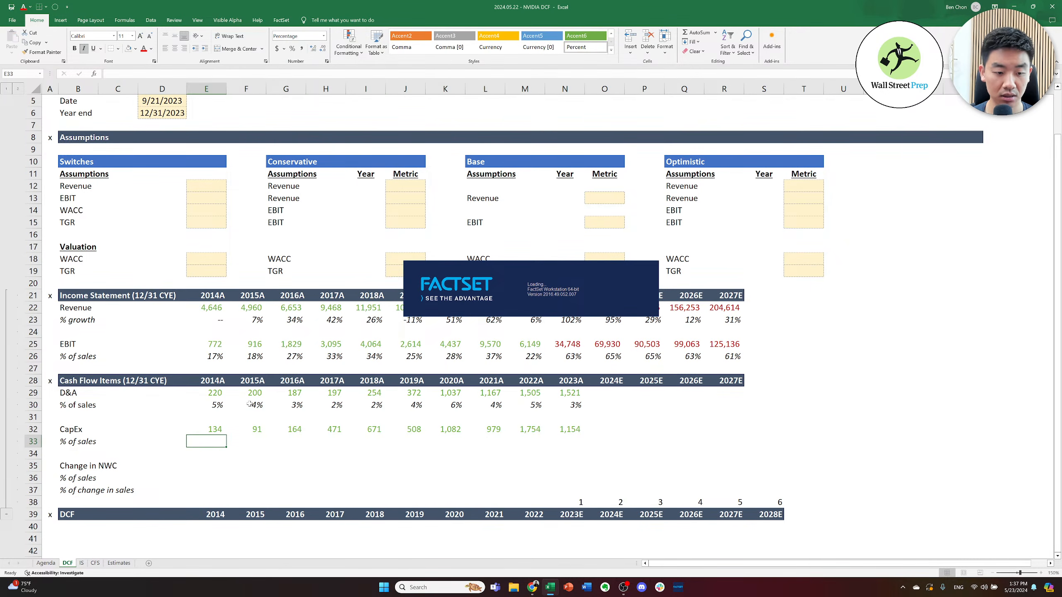
- Calculate the 2014A CapEx % of sales in E33 with =E32/E22
{"action": "type", "text": "="}
{"action": "key", "text": "Up"}
{"action": "type", "text": "/"}
{"action": "key", "text": "Up"}
{"action": "key", "text": "Up"}
{"action": "key", "text": "Up"}
{"action": "key", "text": "Up"}
{"action": "key", "text": "Up"}
{"action": "key", "text": "Up"}
{"action": "key", "text": "Up"}
{"action": "key", "text": "Up"}
{"action": "key", "text": "Up"}
{"action": "key", "text": "Up"}
{"action": "key", "text": "Up"}
{"action": "key", "text": "Return"}
- Copy the 2014A CapEx % of sales formula across row 33 through 2023A
{"action": "key", "text": "ctrl+c"}
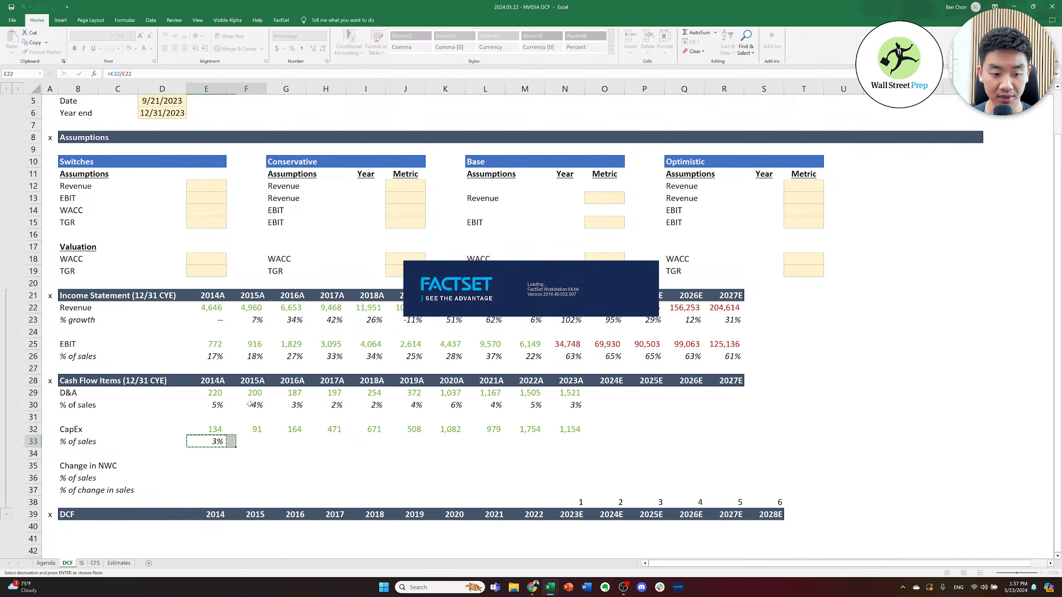
{"action": "key", "text": "shift+Right"}
{"action": "key", "text": "shift+Right"}
{"action": "key", "text": "shift+Right"}
{"action": "key", "text": "shift+Right"}
{"action": "key", "text": "shift+Right"}
{"action": "key", "text": "shift+Right"}
{"action": "key", "text": "shift+Right"}
{"action": "key", "text": "shift+Right"}
{"action": "key", "text": "shift+Right"}
{"action": "key", "text": "shift+Right"}
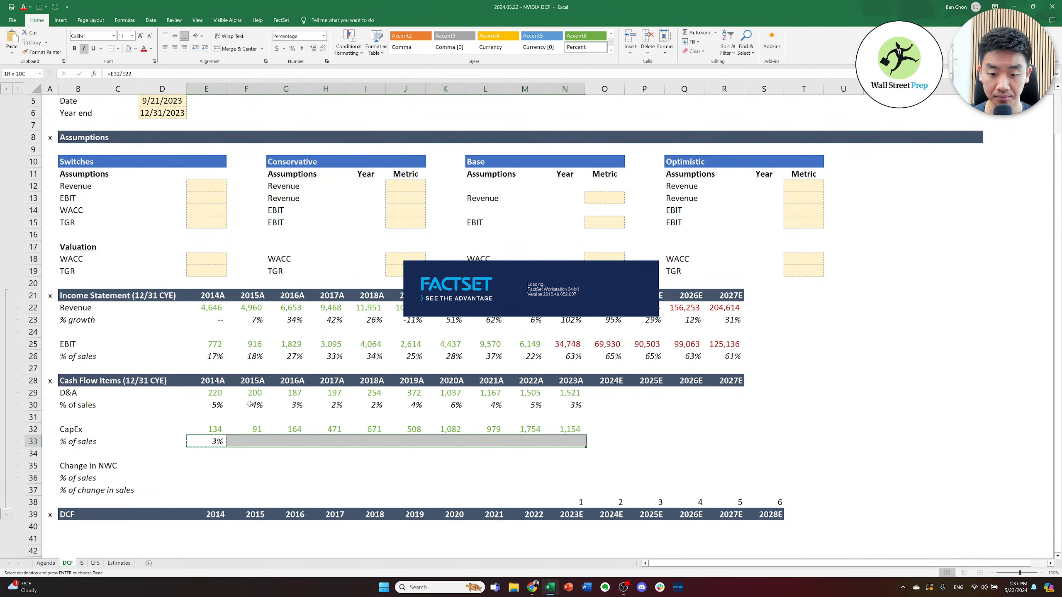
{"action": "key", "text": "ctrl+v"}
{"action": "key", "text": "Escape"}
{"action": "key", "text": "Up"}
{"action": "key", "text": "Right"}
{"action": "key", "text": "Right"}
{"action": "key", "text": "Right"}
{"action": "key", "text": "Right"}
{"action": "key", "text": "Right"}
{"action": "key", "text": "Right"}
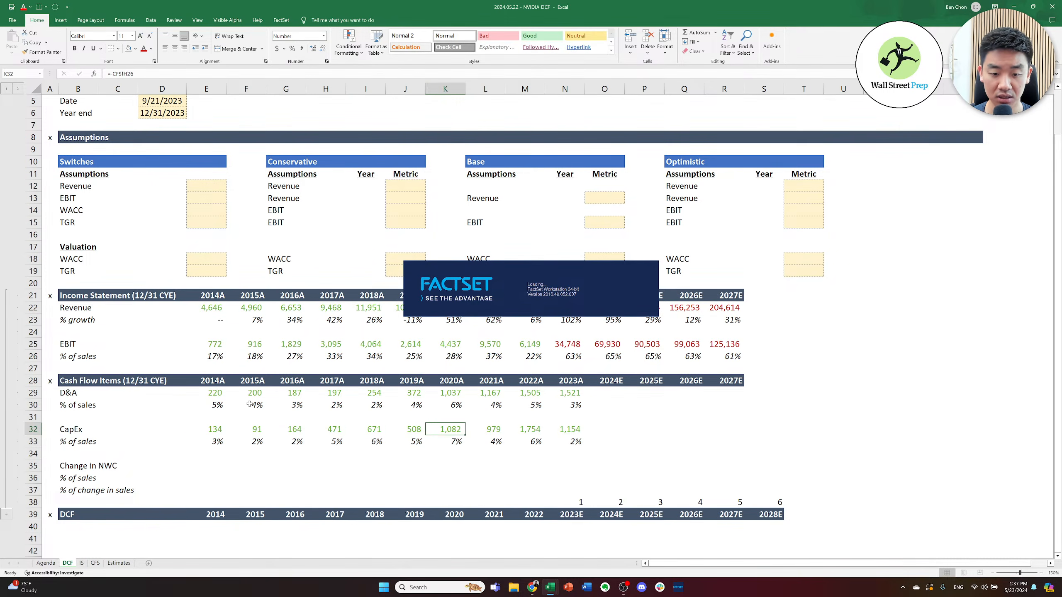
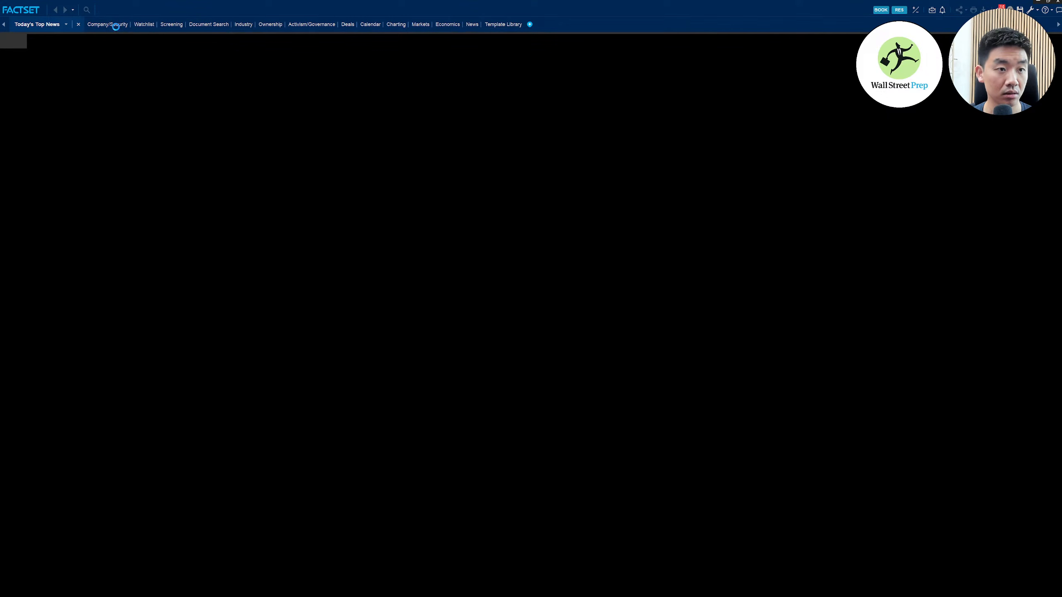
- Switch from FactSet back to the 2024.05.22 - NVIDIA DCF workbook in Excel and go to the 2014A Change in NWC cell E35
{"action": "key", "text": "alt+Tab"}
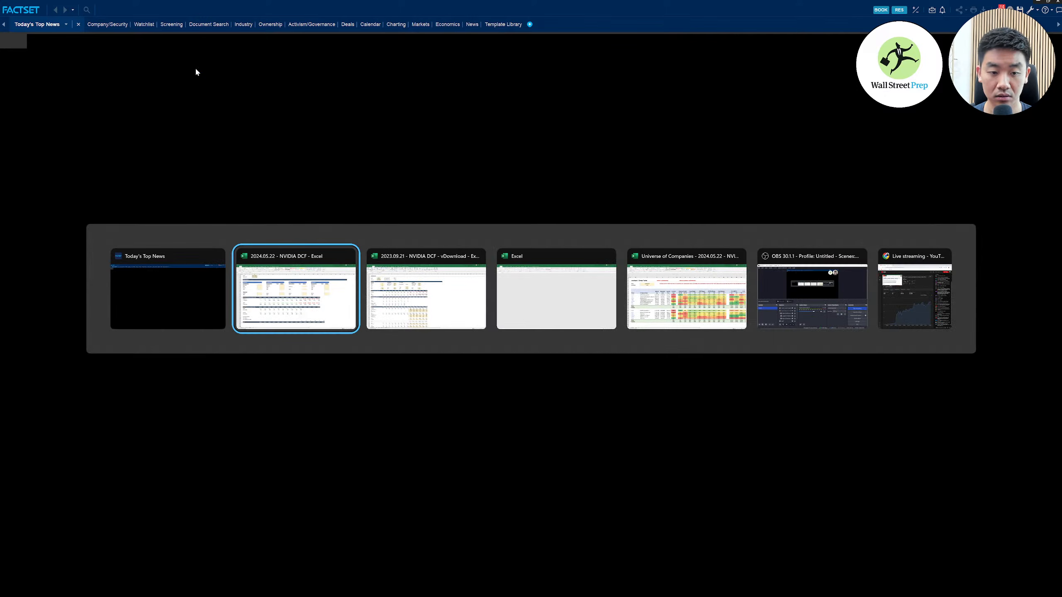
{"action": "key", "text": "Left"}
{"action": "key", "text": "Down"}
{"action": "key", "text": "Left"}
{"action": "key", "text": "Left"}
{"action": "key", "text": "Down"}
{"action": "key", "text": "Left"}
{"action": "key", "text": "Left"}
{"action": "key", "text": "Left"}
{"action": "key", "text": "Left"}
{"action": "key", "text": "Left"}
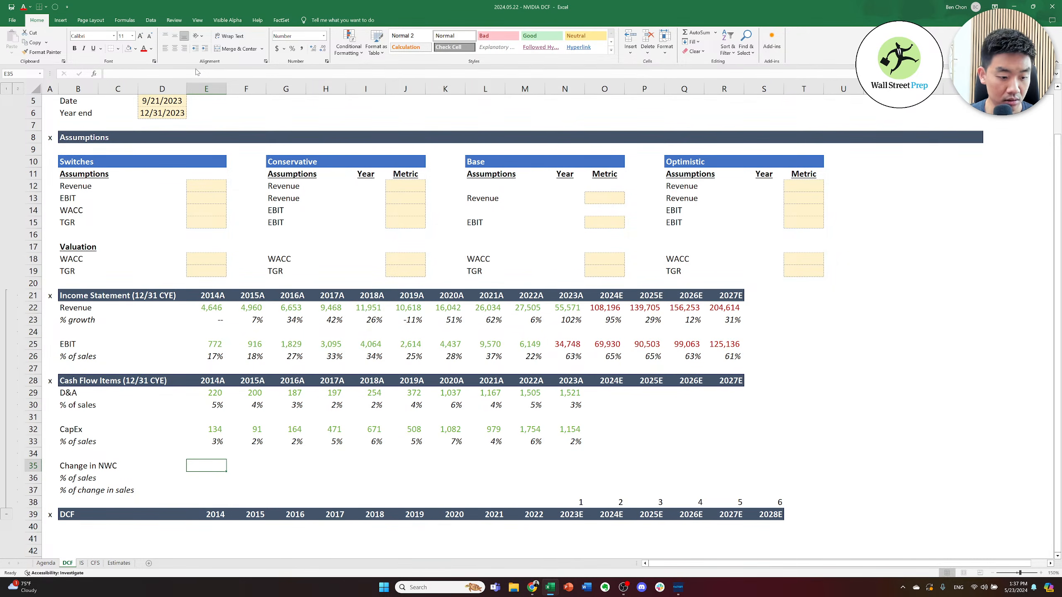
- Look through the IS, CFS and Estimates sheets, checking which cash flow items such as Depr. & Amort. have forecasts on Estimates
{"action": "key", "text": "ctrl+Page_Down"}
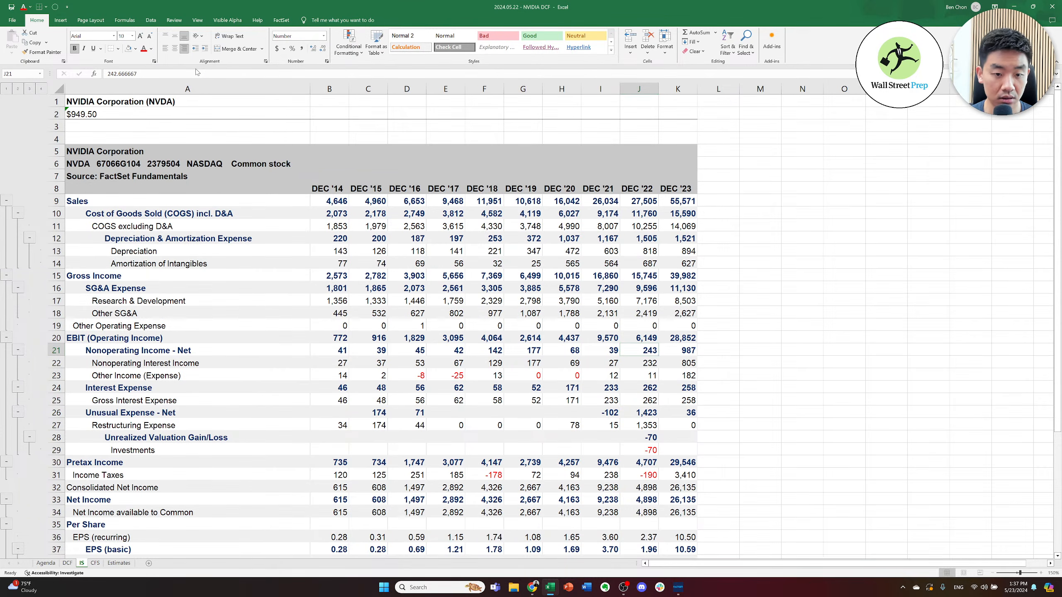
{"action": "key", "text": "ctrl+Page_Down"}
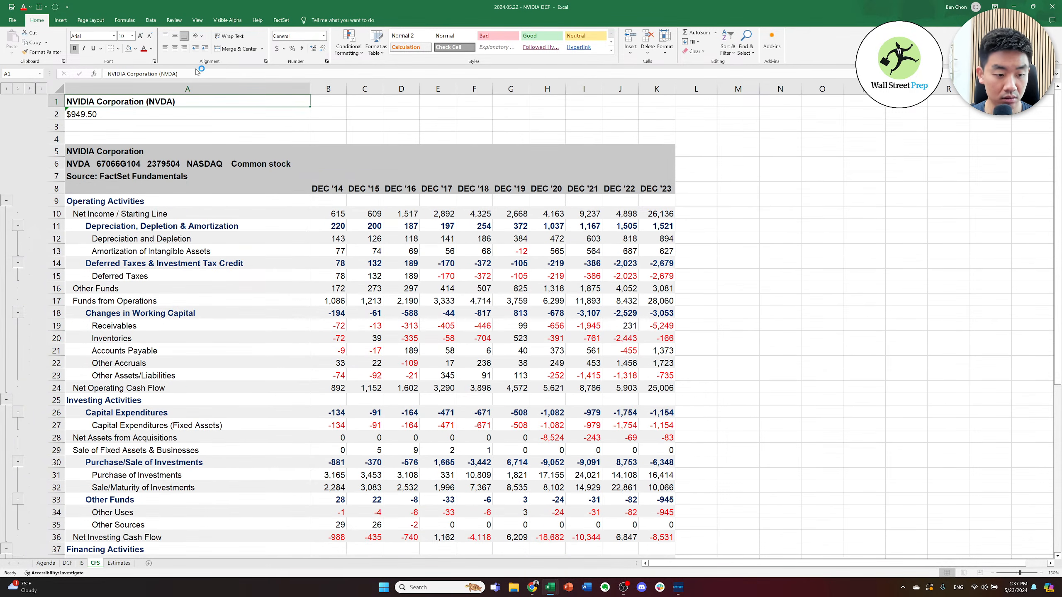
{"action": "key", "text": "ctrl+Page_Down"}
{"action": "key", "text": "ctrl+Page_Up"}
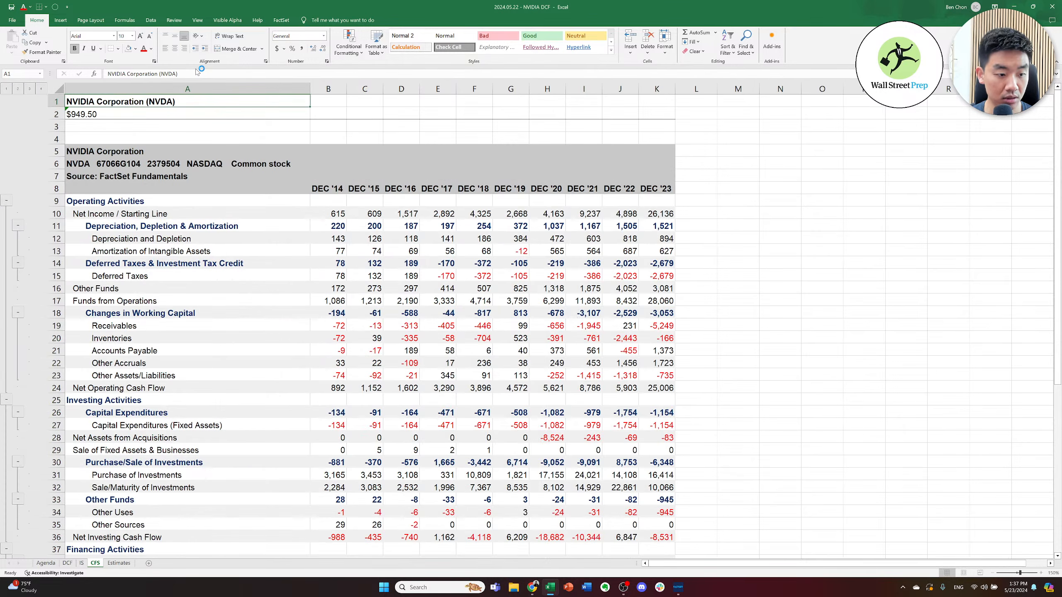
{"action": "key", "text": "ctrl+Page_Down"}
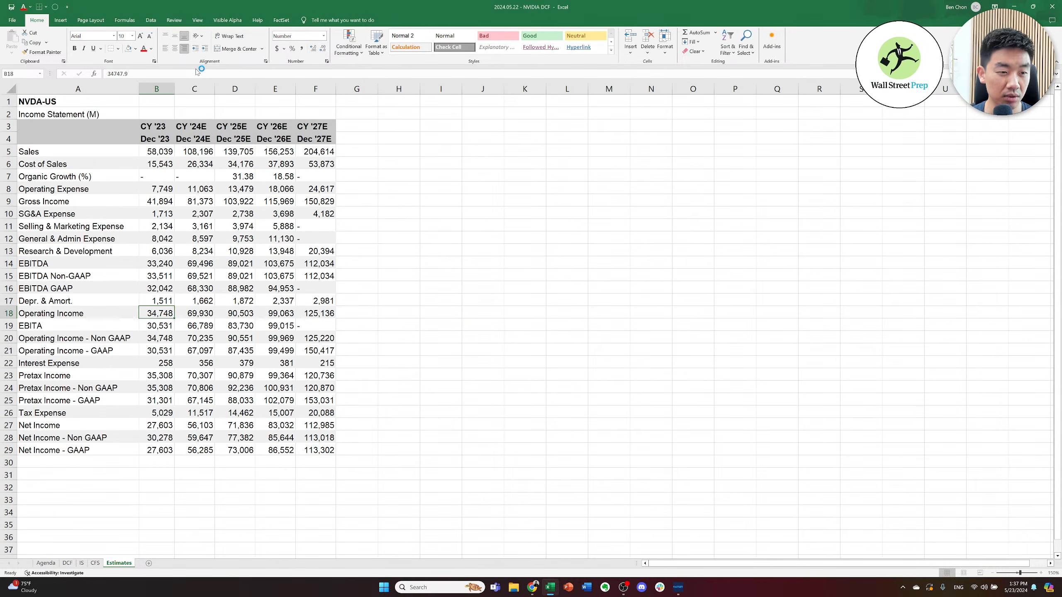
{"action": "key", "text": "Left"}
{"action": "key", "text": "Down"}
{"action": "key", "text": "Up"}
{"action": "key", "text": "Up"}
{"action": "key", "text": "Right"}
{"action": "key", "text": "Right"}
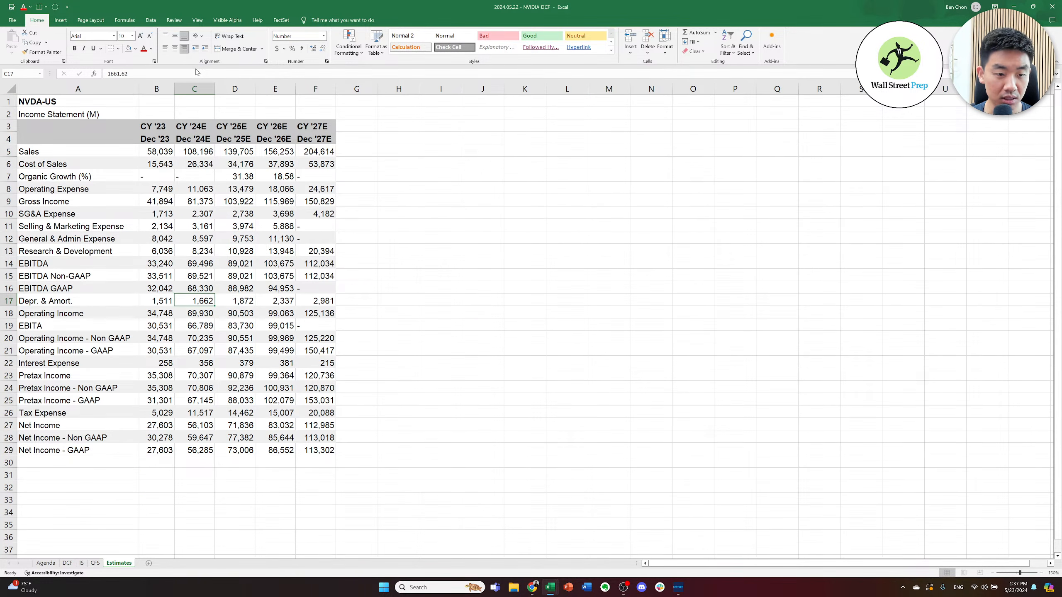
{"action": "key", "text": "Left"}
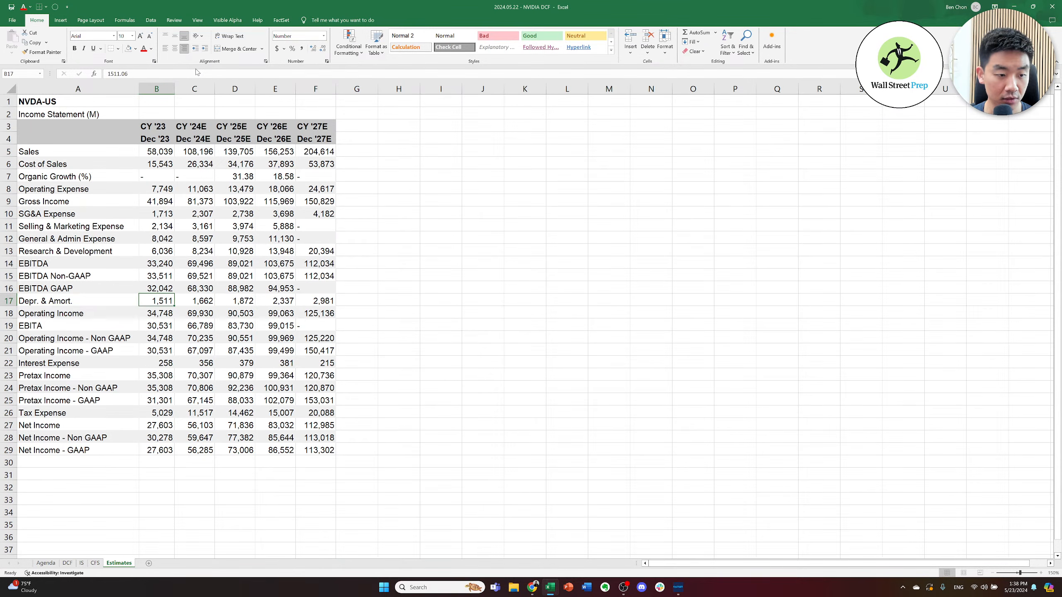
{"action": "key", "text": "Left"}
{"action": "key", "text": "Down"}
{"action": "key", "text": "Down"}
{"action": "key", "text": "Down"}
{"action": "key", "text": "Down"}
{"action": "key", "text": "Down"}
{"action": "key", "text": "Up"}
{"action": "key", "text": "Up"}
{"action": "key", "text": "Up"}
{"action": "key", "text": "ctrl+Page_Up"}
{"action": "key", "text": "ctrl+Page_Up"}
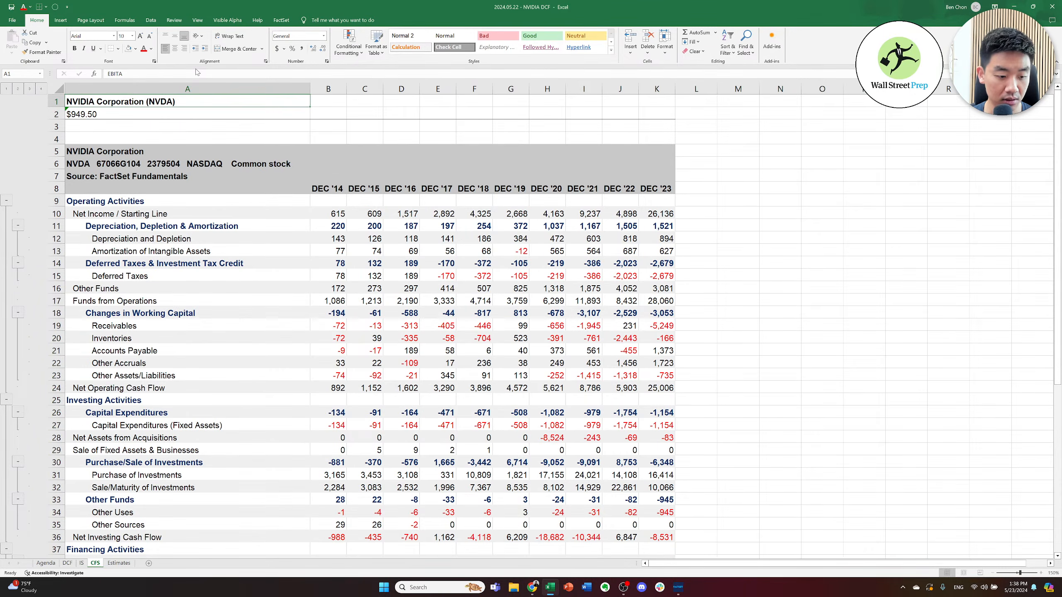
{"action": "key", "text": "ctrl+Page_Up"}
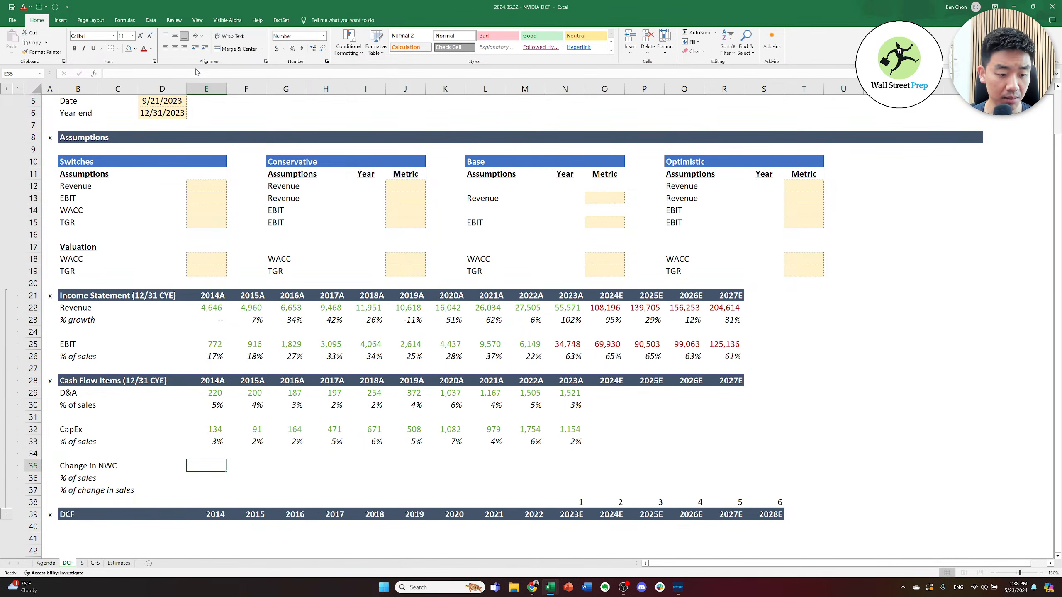
- Link the 2014A Change in NWC in E35 to Changes in Working Capital on the CFS sheet with =CFS!B18
{"action": "type", "text": "="}
{"action": "key", "text": "ctrl+Page_Down"}
{"action": "key", "text": "ctrl+Page_Down"}
{"action": "key", "text": "Down"}
{"action": "key", "text": "Down"}
{"action": "key", "text": "Down"}
{"action": "key", "text": "Down"}
{"action": "key", "text": "Down"}
{"action": "key", "text": "Down"}
{"action": "key", "text": "Down"}
{"action": "key", "text": "Down"}
{"action": "key", "text": "Down"}
{"action": "key", "text": "Down"}
{"action": "key", "text": "Down"}
{"action": "key", "text": "Down"}
{"action": "key", "text": "Down"}
{"action": "key", "text": "Down"}
{"action": "key", "text": "Down"}
{"action": "key", "text": "Down"}
{"action": "key", "text": "Down"}
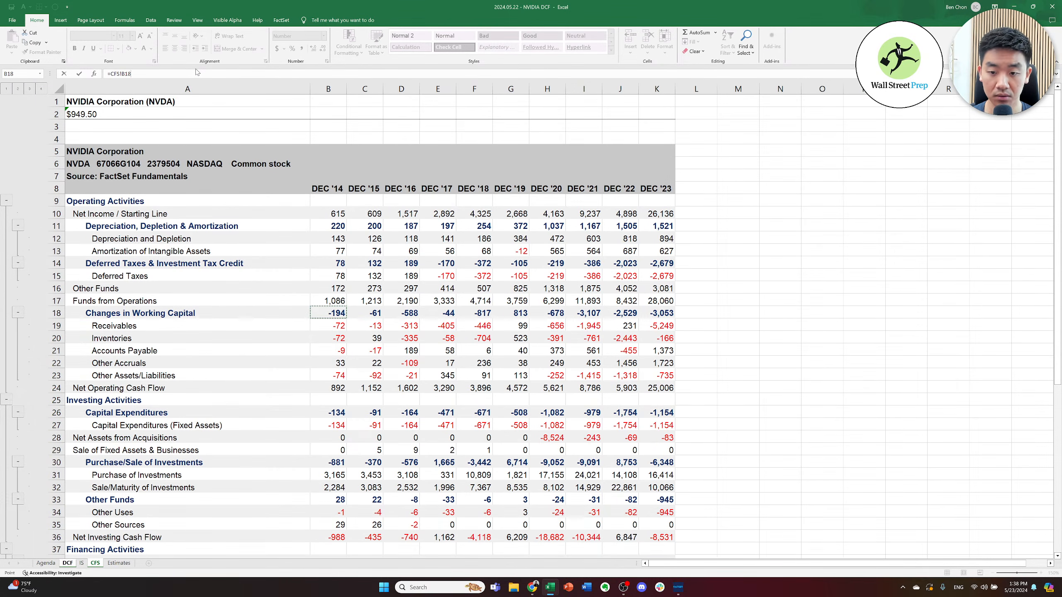
{"action": "key", "text": "Return"}
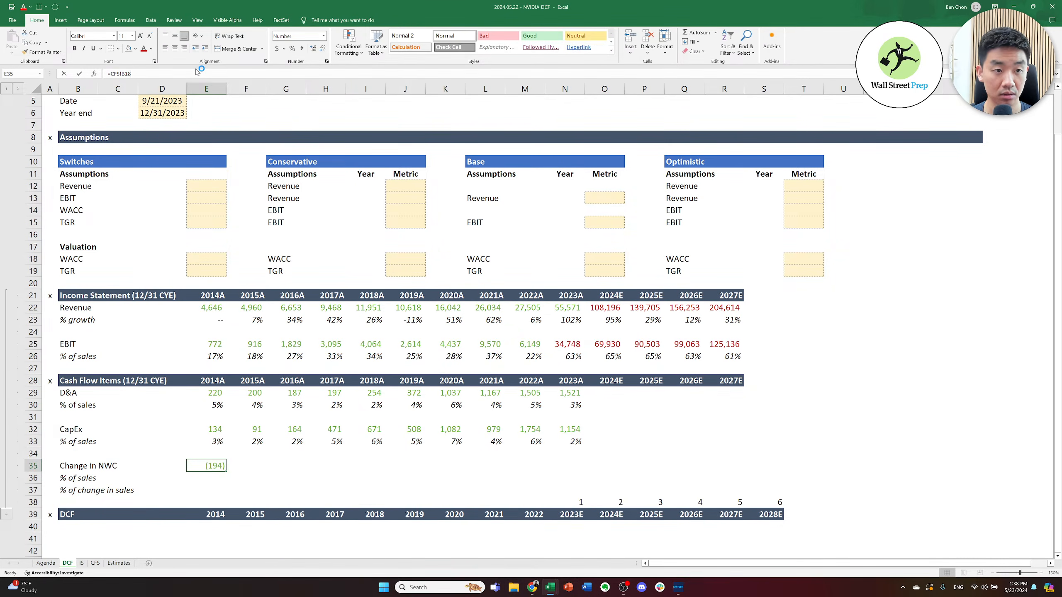
- Reverse the sign of the 2014A Change in NWC link in E35 so that it reads =-CFS!B18
{"action": "key", "text": "F2"}
{"action": "type", "text": "-"}
{"action": "key", "text": "Return"}
- Copy the 2014A Change in NWC link across row 35 through 2023A
{"action": "key", "text": "ctrl+c"}
{"action": "key", "text": "shift+Right"}
{"action": "key", "text": "shift+Right"}
{"action": "key", "text": "shift+Right"}
{"action": "key", "text": "shift+Right"}
{"action": "key", "text": "shift+Right"}
{"action": "key", "text": "shift+Right"}
{"action": "key", "text": "shift+Right"}
{"action": "key", "text": "shift+Right"}
{"action": "key", "text": "shift+Right"}
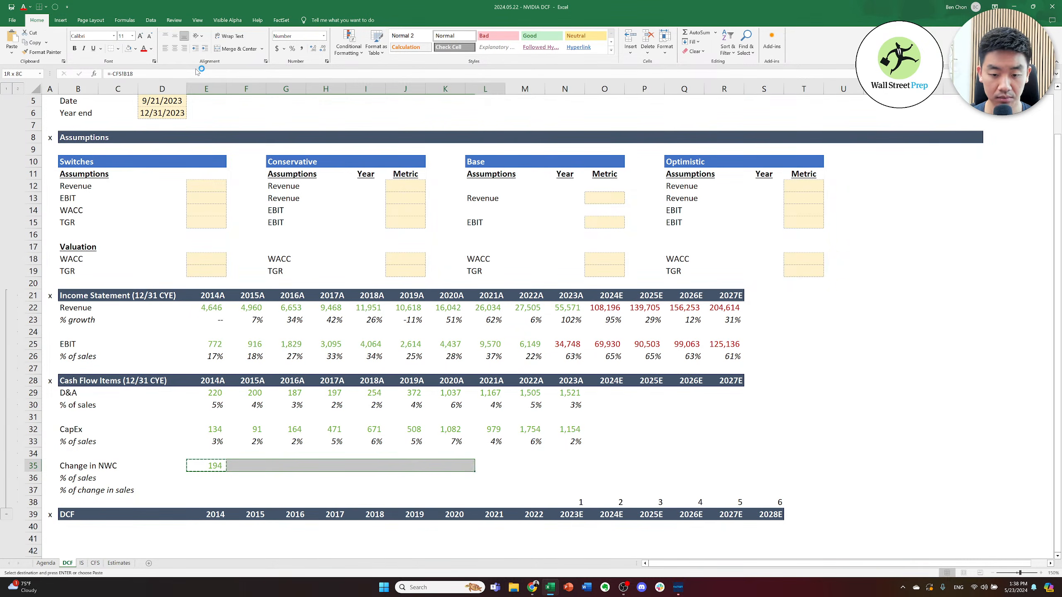
{"action": "key", "text": "ctrl+v"}
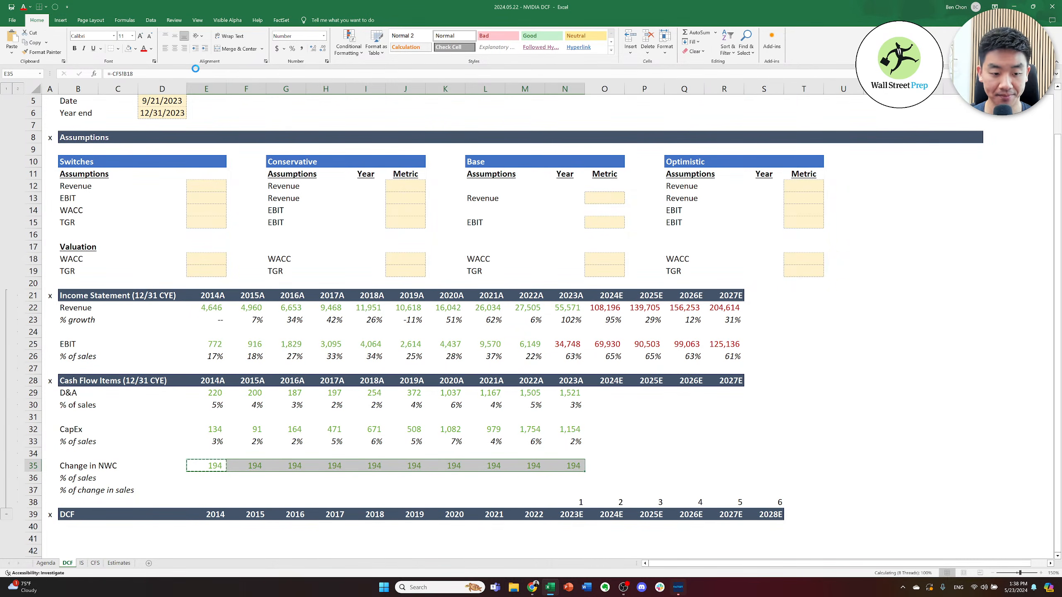
- Calculate the 2014A Change in NWC % of sales in E36 with =E35/E22
{"action": "key", "text": "Down"}
{"action": "type", "text": "="}
{"action": "key", "text": "Up"}
{"action": "type", "text": "/"}
{"action": "key", "text": "Up"}
{"action": "key", "text": "Up"}
{"action": "key", "text": "Up"}
{"action": "key", "text": "Up"}
{"action": "key", "text": "Up"}
{"action": "key", "text": "Up"}
{"action": "key", "text": "Up"}
{"action": "key", "text": "Up"}
{"action": "key", "text": "Up"}
{"action": "key", "text": "Up"}
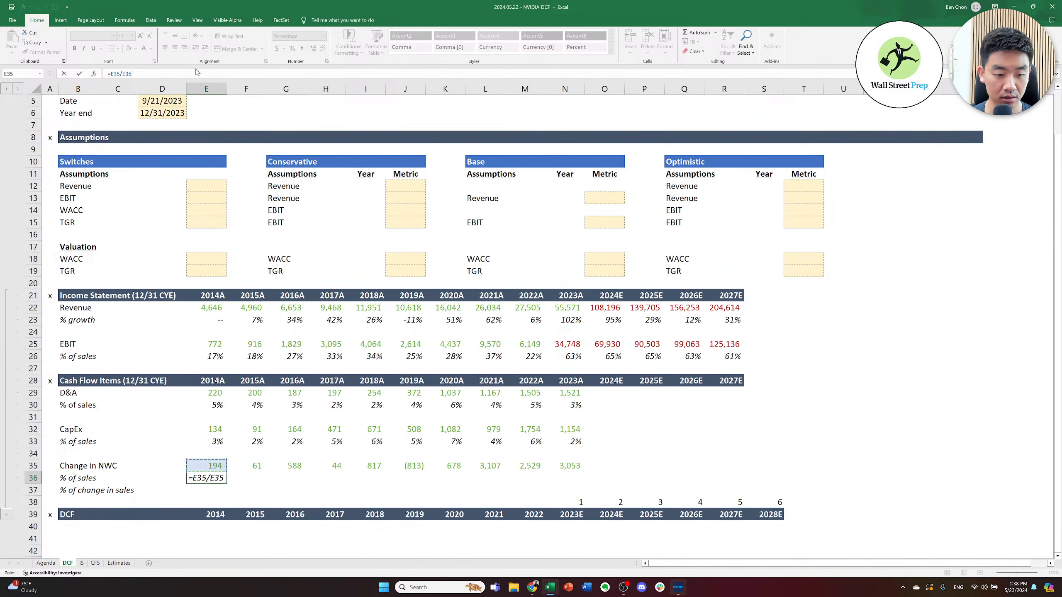
{"action": "key", "text": "Up"}
{"action": "key", "text": "Up"}
{"action": "key", "text": "Up"}
{"action": "key", "text": "Up"}
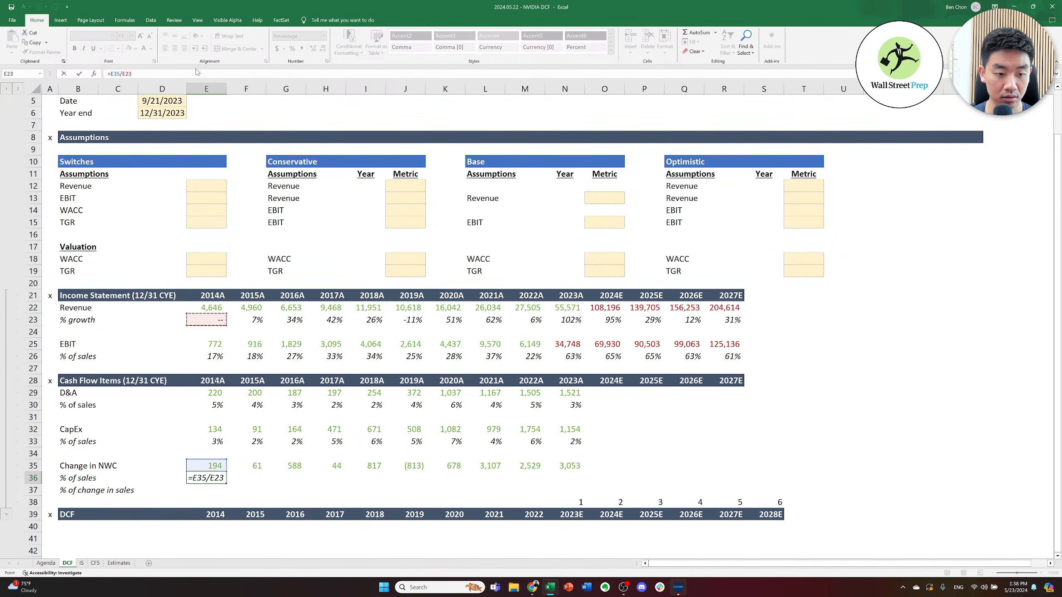
{"action": "key", "text": "Return"}
- Copy the 2014A Change in NWC % of sales formula across row 36 through 2023A
{"action": "key", "text": "ctrl+c"}
{"action": "key", "text": "shift+Right"}
{"action": "key", "text": "shift+Right"}
{"action": "key", "text": "shift+Right"}
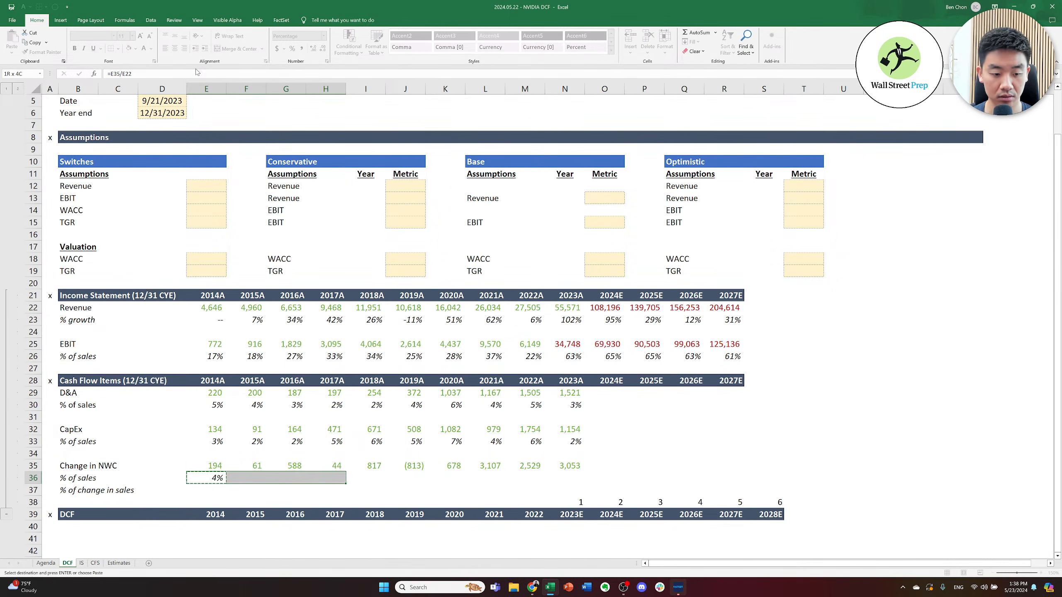
{"action": "key", "text": "shift+Right"}
{"action": "key", "text": "shift+Right"}
{"action": "key", "text": "shift+Right"}
{"action": "key", "text": "shift+Right"}
{"action": "key", "text": "shift+Right"}
{"action": "key", "text": "shift+Right"}
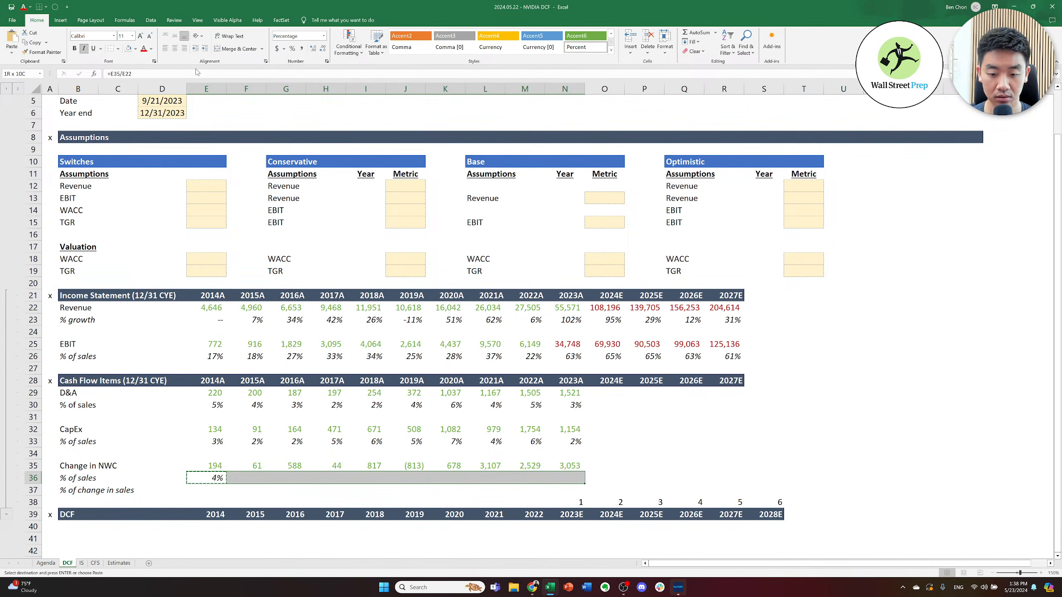
{"action": "key", "text": "Return"}
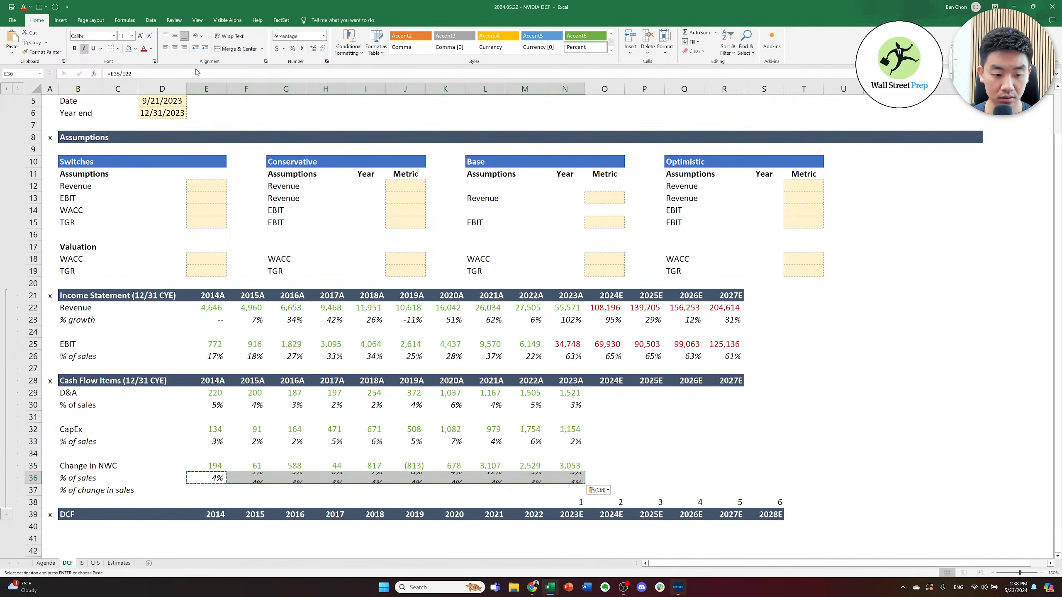
- Enter the text placeholder -- for the 2014A % of change in sales in E37
{"action": "key", "text": "Down"}
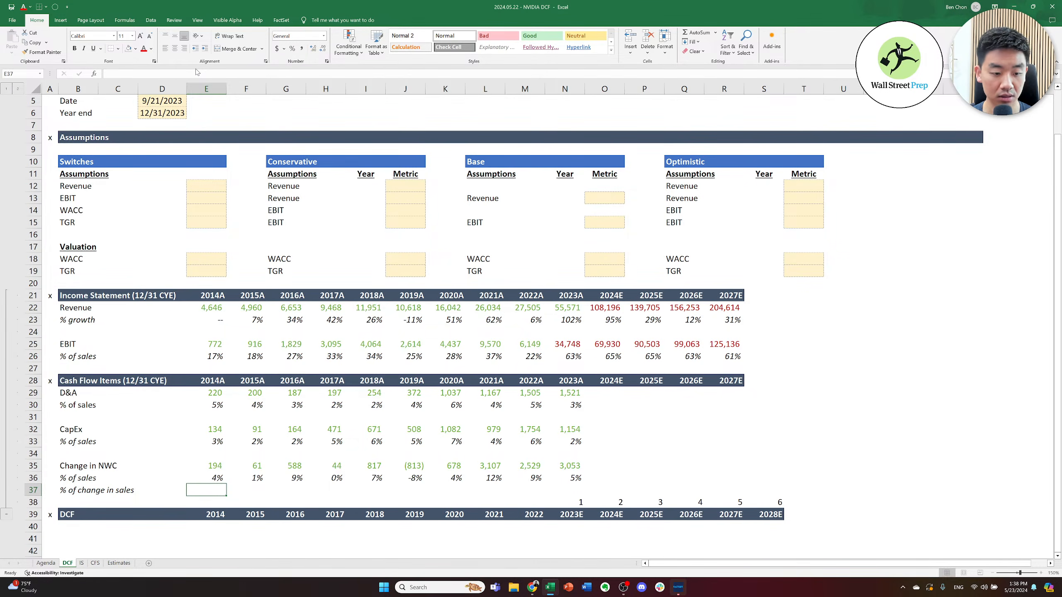
{"action": "type", "text": "'--"}
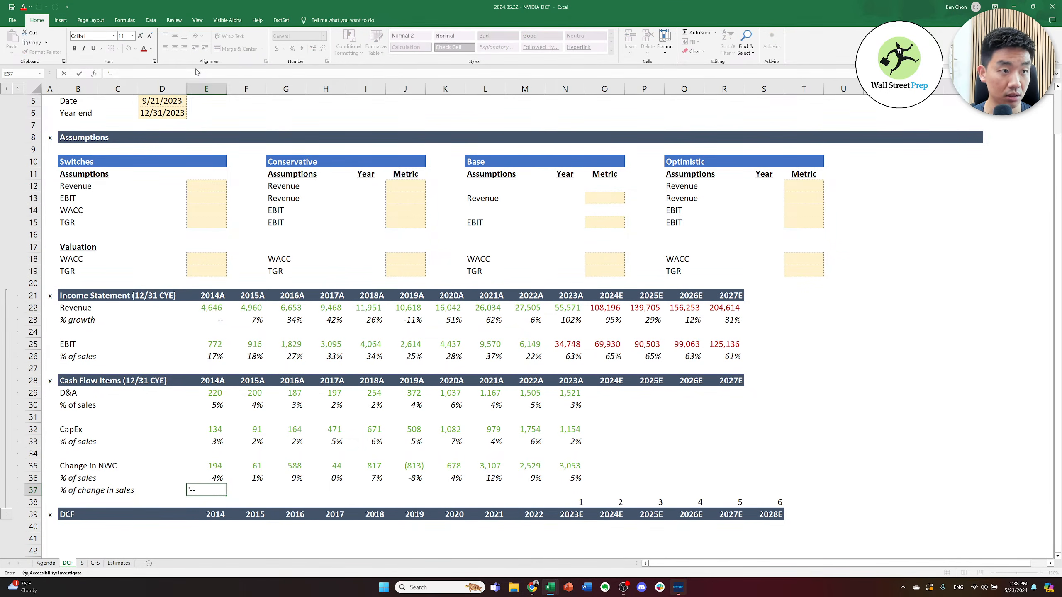
{"action": "key", "text": "Tab"}
{"action": "type", "text": "="}
{"action": "key", "text": "Up"}
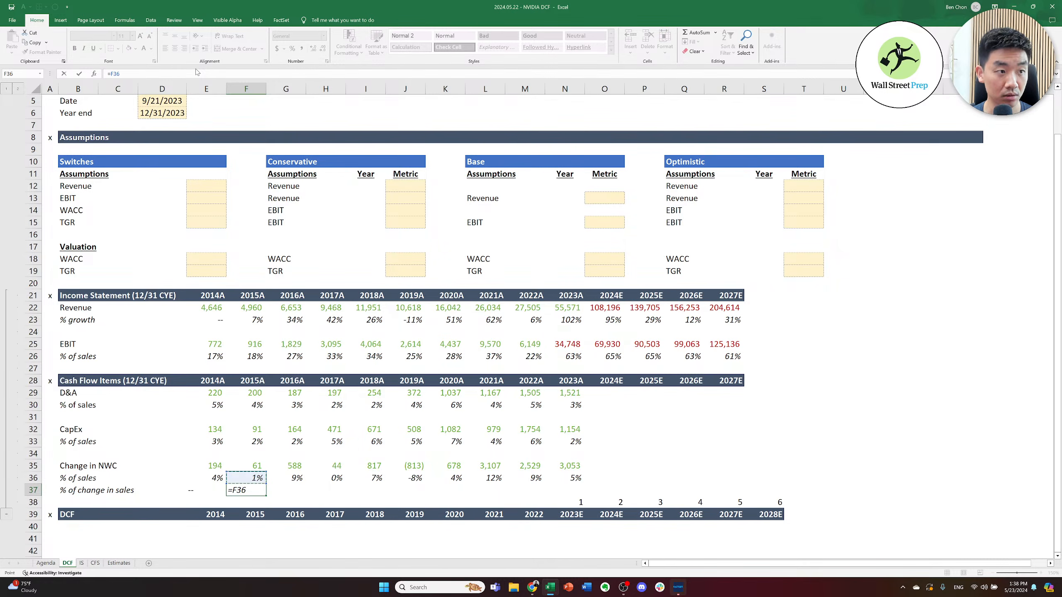
{"action": "key", "text": "Escape"}
{"action": "type", "text": "=("}
{"action": "key", "text": "Up"}
{"action": "key", "text": "Up"}
{"action": "type", "text": "-"}
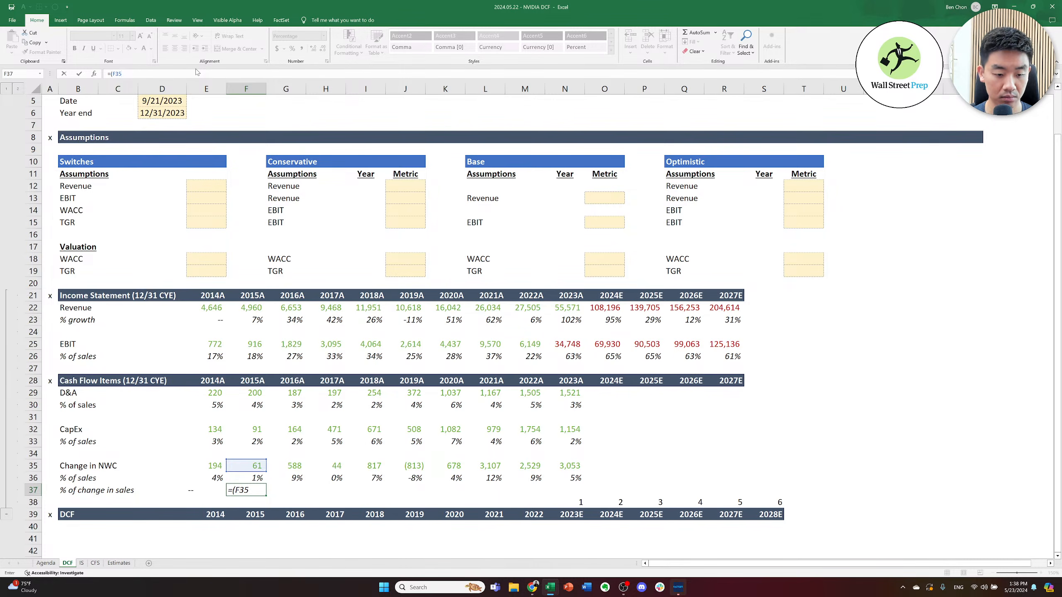
{"action": "type", "text": "("}
{"action": "key", "text": "Up"}
{"action": "key", "text": "Up"}
{"action": "key", "text": "Up"}
{"action": "key", "text": "Up"}
{"action": "key", "text": "Up"}
{"action": "key", "text": "Up"}
{"action": "key", "text": "Up"}
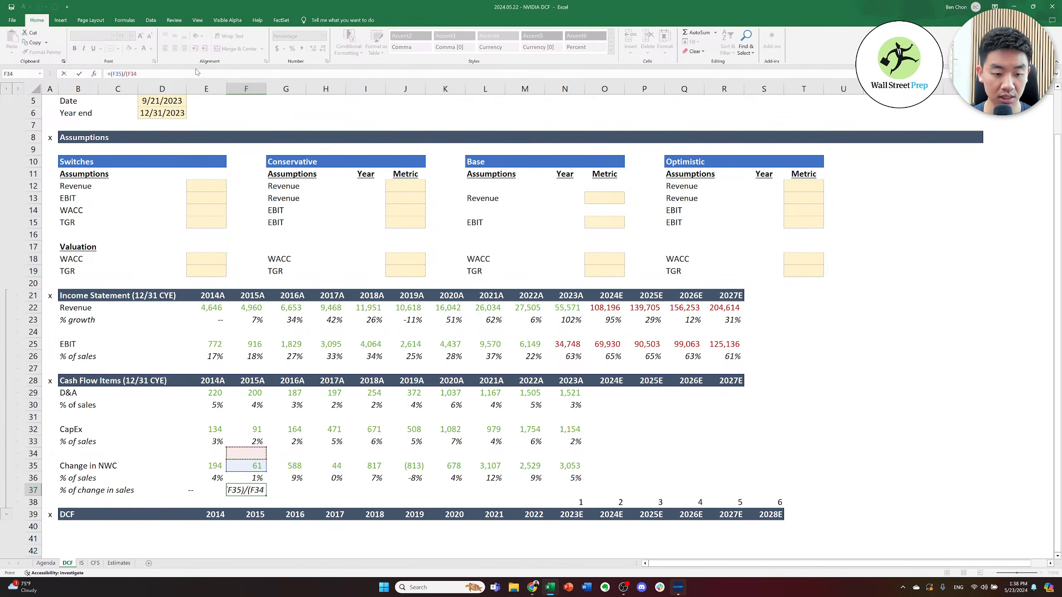
{"action": "key", "text": "Up"}
{"action": "type", "text": "-"}
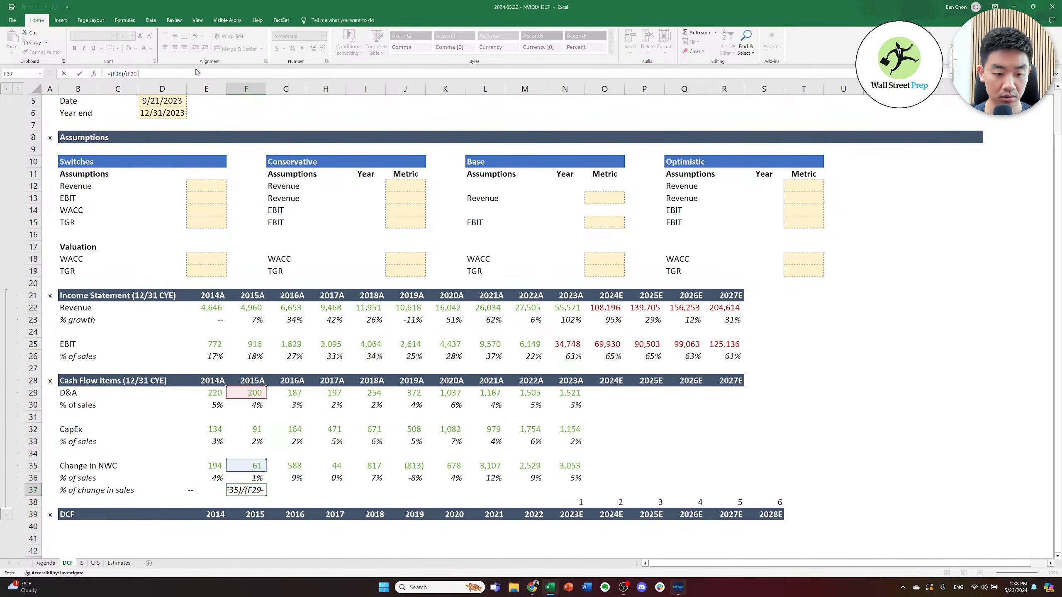
{"action": "key", "text": "Up"}
{"action": "key", "text": "Up"}
{"action": "key", "text": "Up"}
{"action": "key", "text": "Up"}
{"action": "key", "text": "Up"}
{"action": "key", "text": "Up"}
{"action": "key", "text": "Up"}
{"action": "key", "text": "Up"}
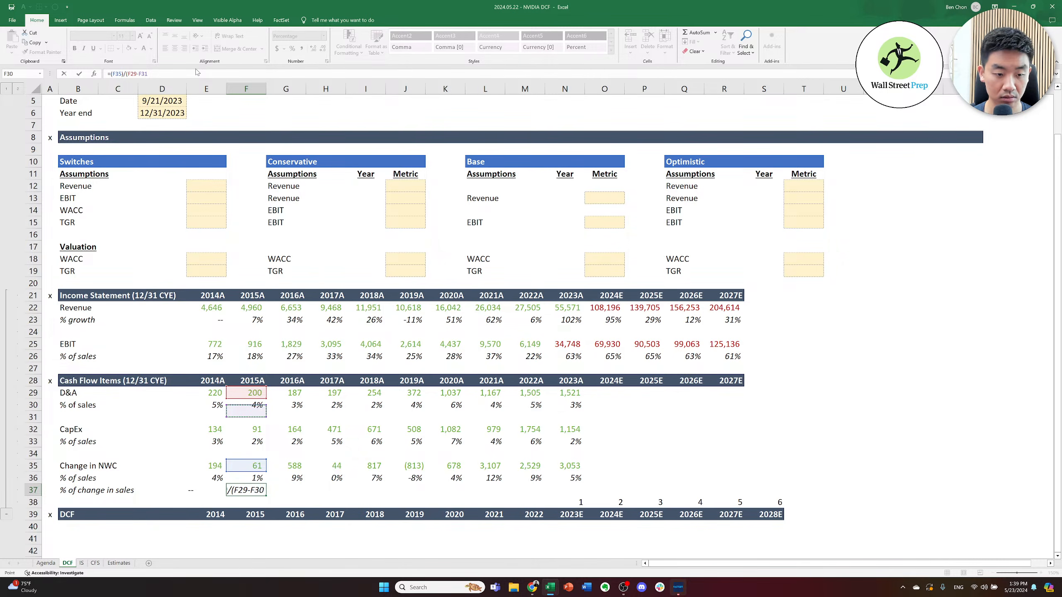
{"action": "key", "text": "Up"}
{"action": "key", "text": "Up"}
{"action": "key", "text": "BackSpace"}
{"action": "key", "text": "BackSpace"}
{"action": "key", "text": "BackSpace"}
{"action": "key", "text": "BackSpace"}
{"action": "key", "text": "BackSpace"}
{"action": "key", "text": "BackSpace"}
{"action": "key", "text": "BackSpace"}
{"action": "key", "text": "BackSpace"}
{"action": "key", "text": "BackSpace"}
{"action": "key", "text": "BackSpace"}
{"action": "key", "text": "BackSpace"}
{"action": "key", "text": "BackSpace"}
{"action": "key", "text": "BackSpace"}
{"action": "key", "text": "BackSpace"}
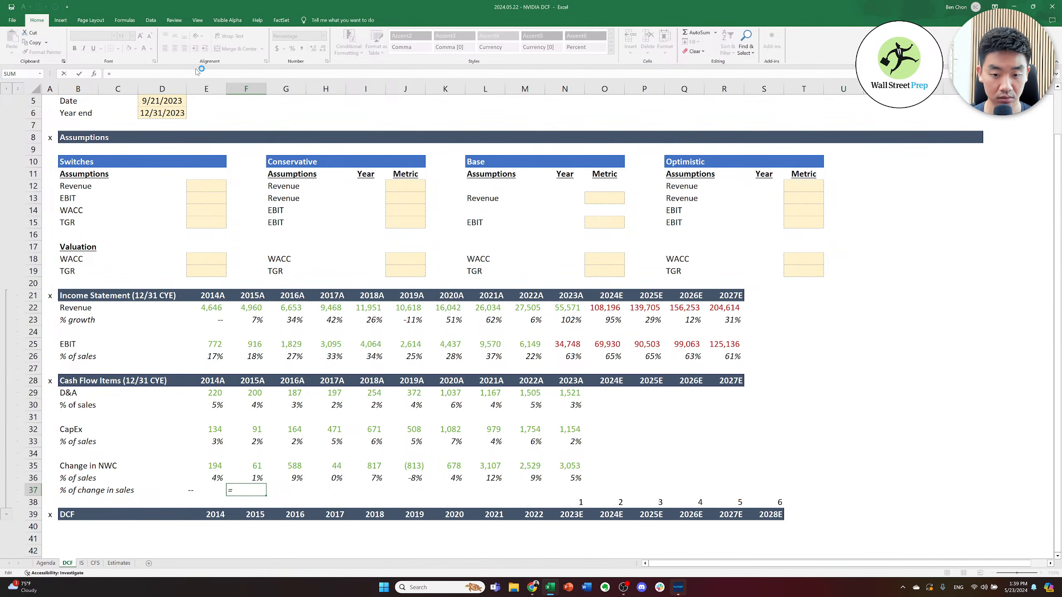
{"action": "key", "text": "Escape"}
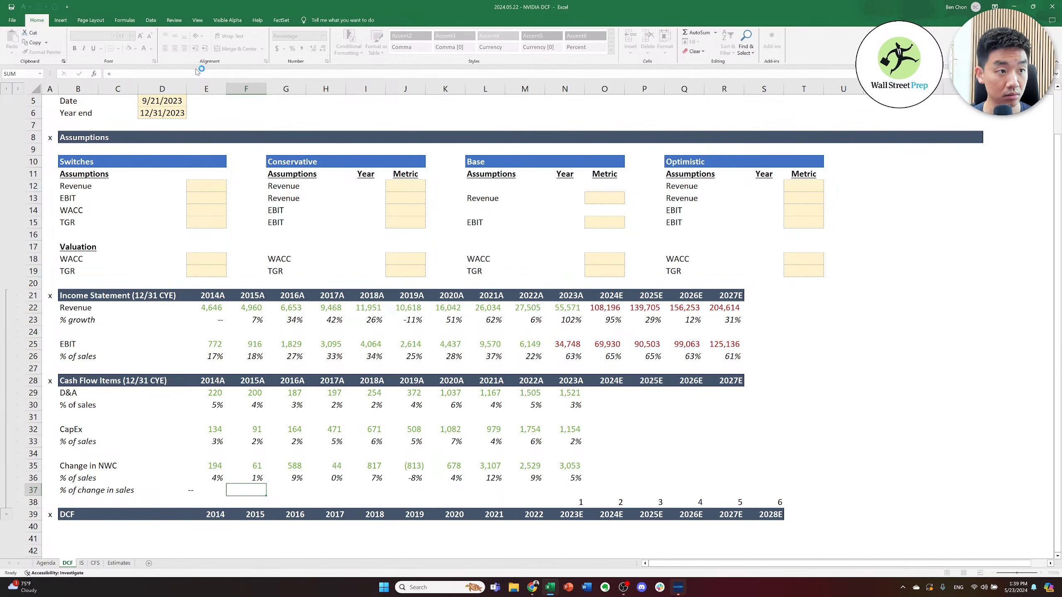
- Right-align the 2014A placeholder in E37 and calculate the 2015A Change in NWC % of change in sales in F37 with =F35/(F22-E22)
{"action": "key", "text": "Left"}
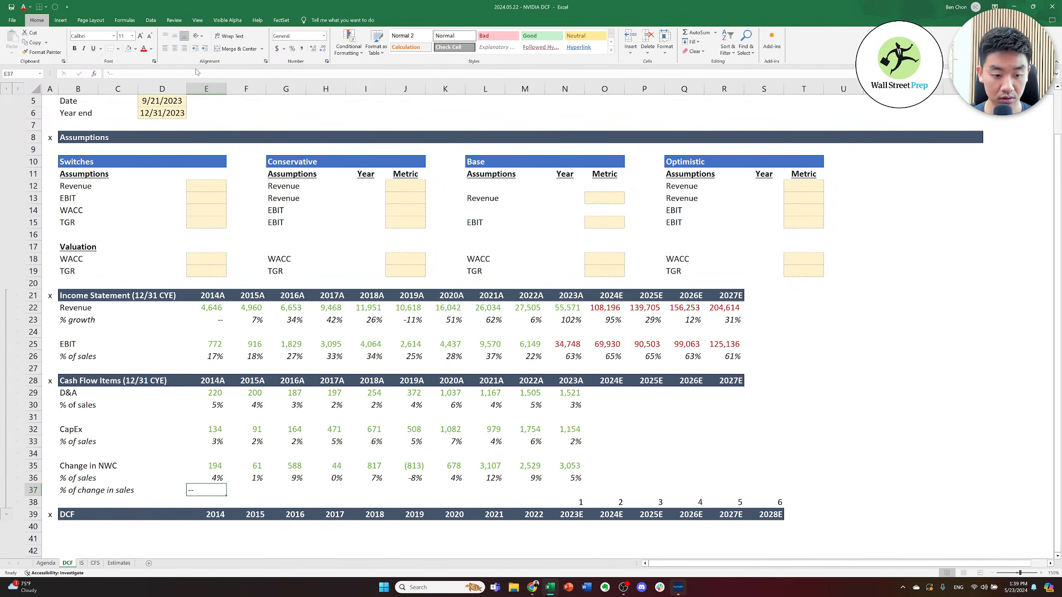
{"action": "key", "text": "Right"}
{"action": "type", "text": "="}
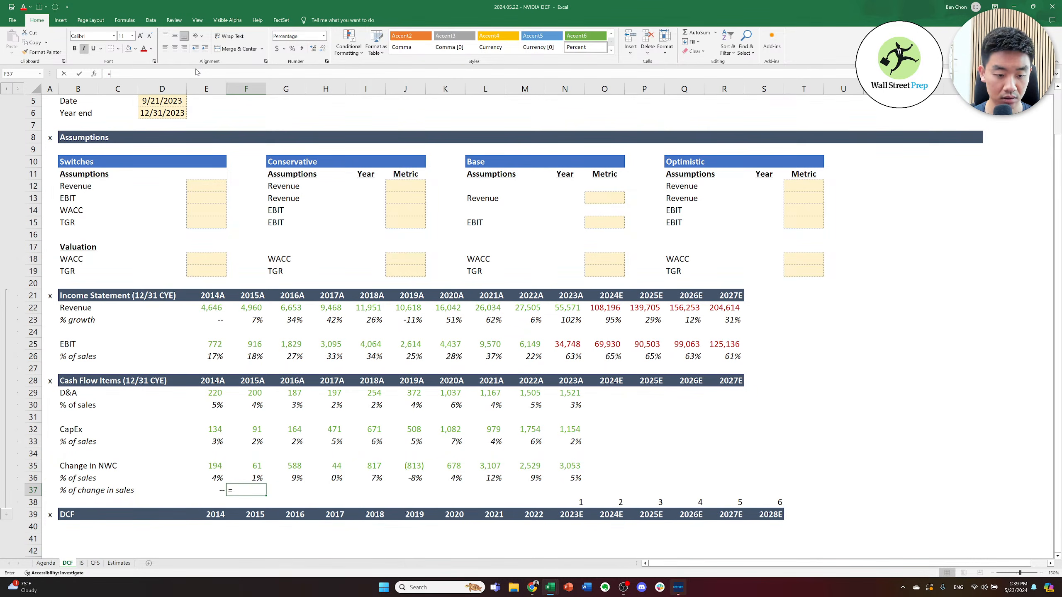
{"action": "key", "text": "Up"}
{"action": "key", "text": "Up"}
{"action": "type", "text": "/"}
{"action": "key", "text": "Up"}
{"action": "key", "text": "Up"}
{"action": "key", "text": "Up"}
{"action": "key", "text": "Up"}
{"action": "key", "text": "Up"}
{"action": "key", "text": "Up"}
{"action": "key", "text": "Up"}
{"action": "key", "text": "Up"}
{"action": "key", "text": "Up"}
{"action": "key", "text": "Up"}
{"action": "key", "text": "Up"}
{"action": "key", "text": "Up"}
{"action": "key", "text": "Up"}
{"action": "key", "text": "Up"}
{"action": "key", "text": "Up"}
{"action": "key", "text": "Up"}
{"action": "key", "text": "Down"}
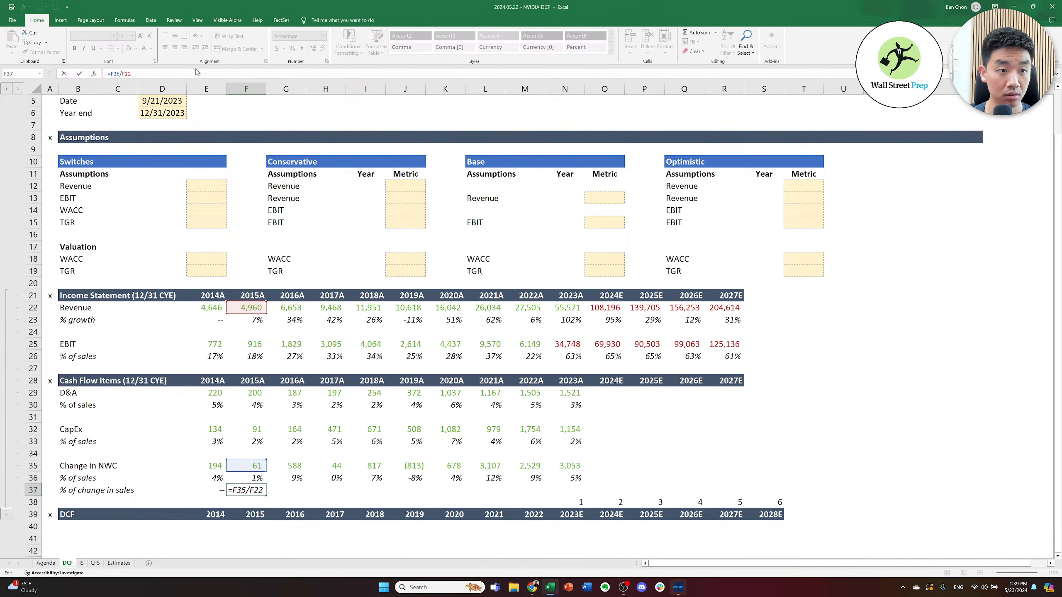
{"action": "type", "text": "(0"}
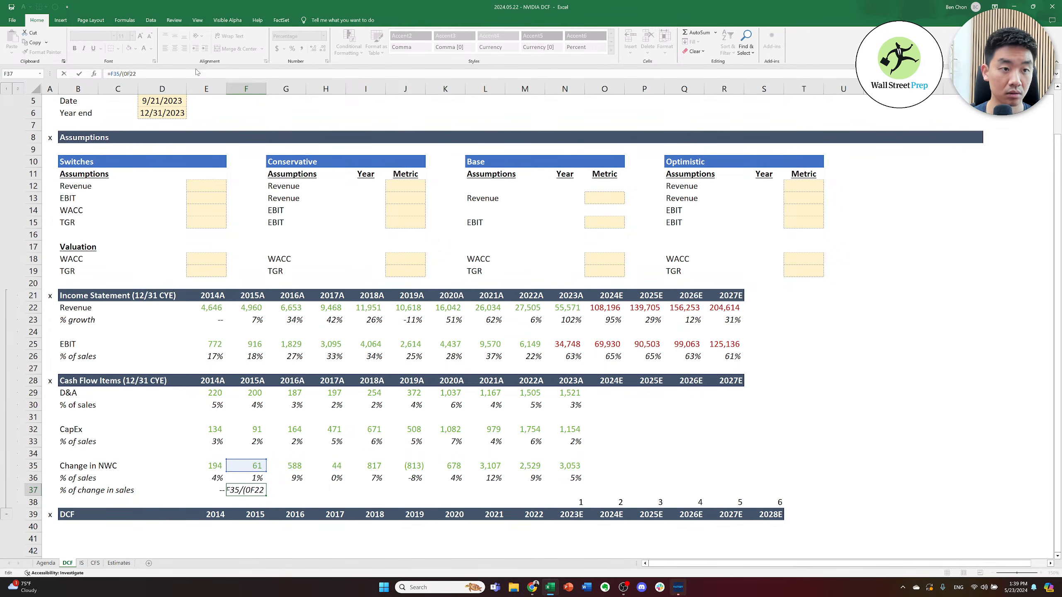
{"action": "key", "text": "BackSpace"}
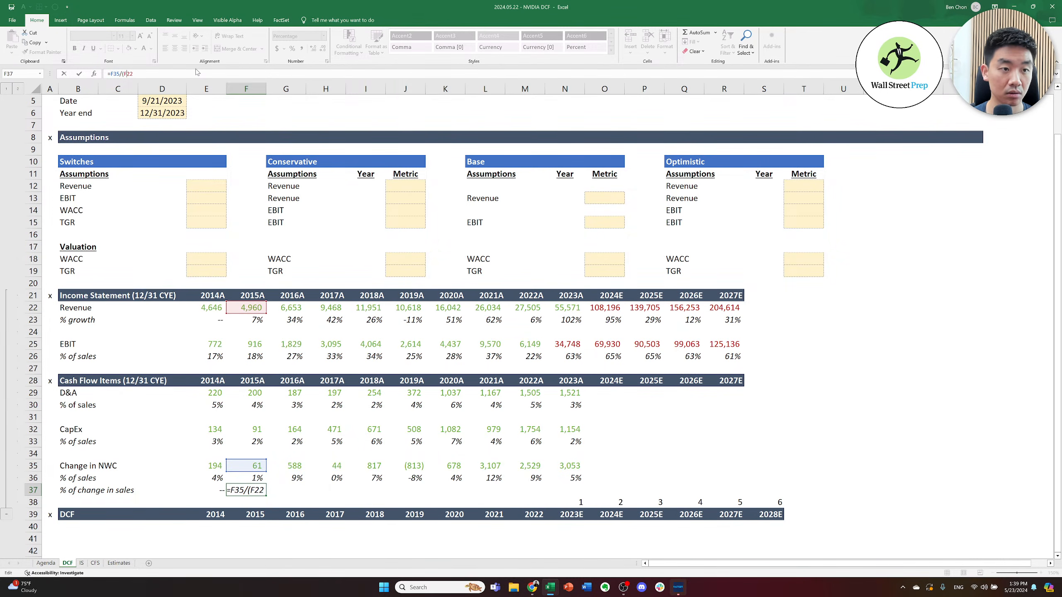
{"action": "type", "text": "-"}
{"action": "key", "text": "Up"}
{"action": "key", "text": "Up"}
{"action": "key", "text": "Up"}
{"action": "key", "text": "Up"}
{"action": "key", "text": "Up"}
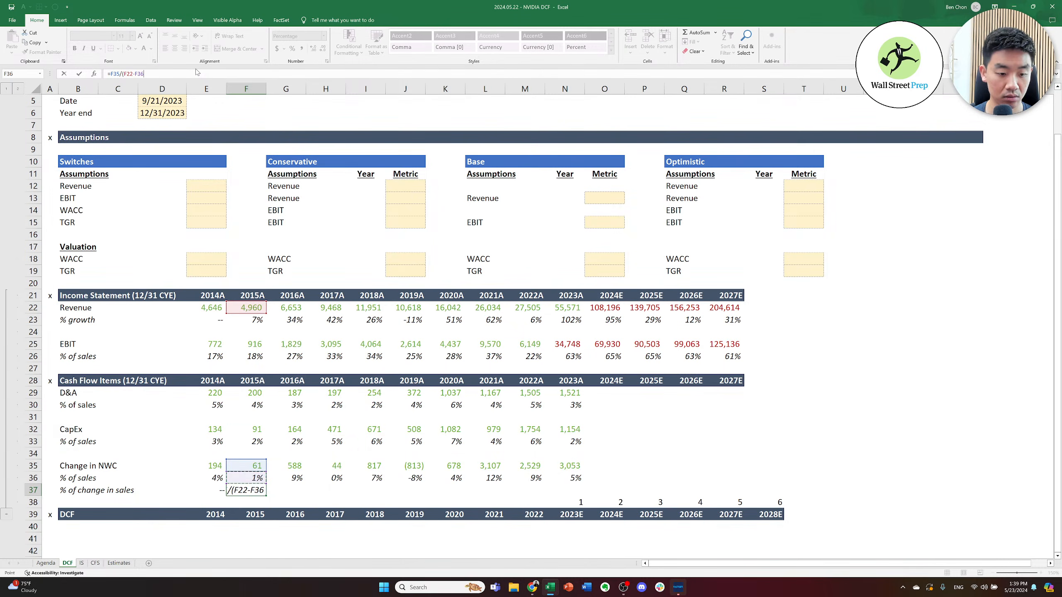
{"action": "key", "text": "Up"}
{"action": "key", "text": "Up"}
{"action": "key", "text": "Up"}
{"action": "key", "text": "Up"}
{"action": "key", "text": "Up"}
{"action": "key", "text": "Up"}
{"action": "key", "text": "Up"}
{"action": "key", "text": "Up"}
{"action": "key", "text": "Up"}
{"action": "key", "text": "Up"}
{"action": "key", "text": "Left"}
{"action": "type", "text": ")"}
{"action": "key", "text": "ctrl+Return"}
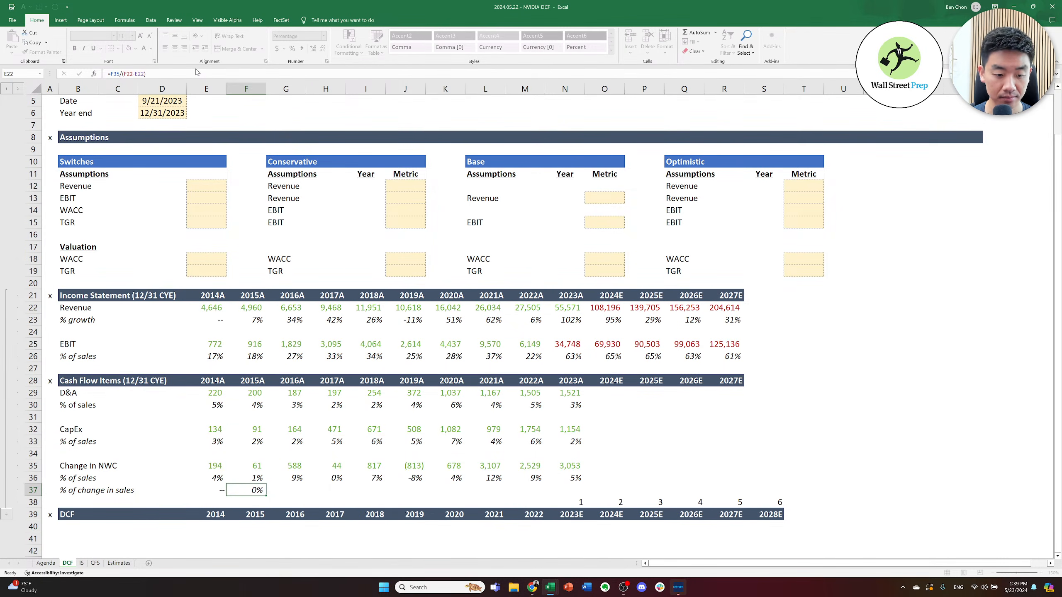
- Copy the 2015A % of change in sales formula across row 37 through 2023A
{"action": "key", "text": "ctrl+c"}
{"action": "key", "text": "shift+Right"}
{"action": "key", "text": "shift+Right"}
{"action": "key", "text": "shift+Right"}
{"action": "key", "text": "shift+Right"}
{"action": "key", "text": "shift+Right"}
{"action": "key", "text": "shift+Right"}
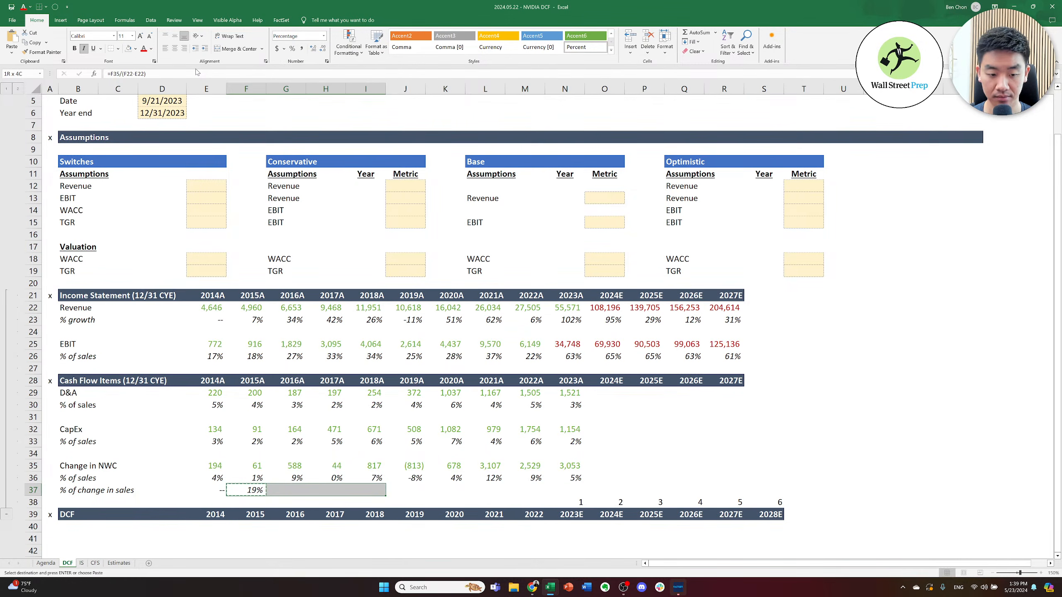
{"action": "key", "text": "shift+Right"}
{"action": "key", "text": "shift+Right"}
{"action": "key", "text": "ctrl+v"}
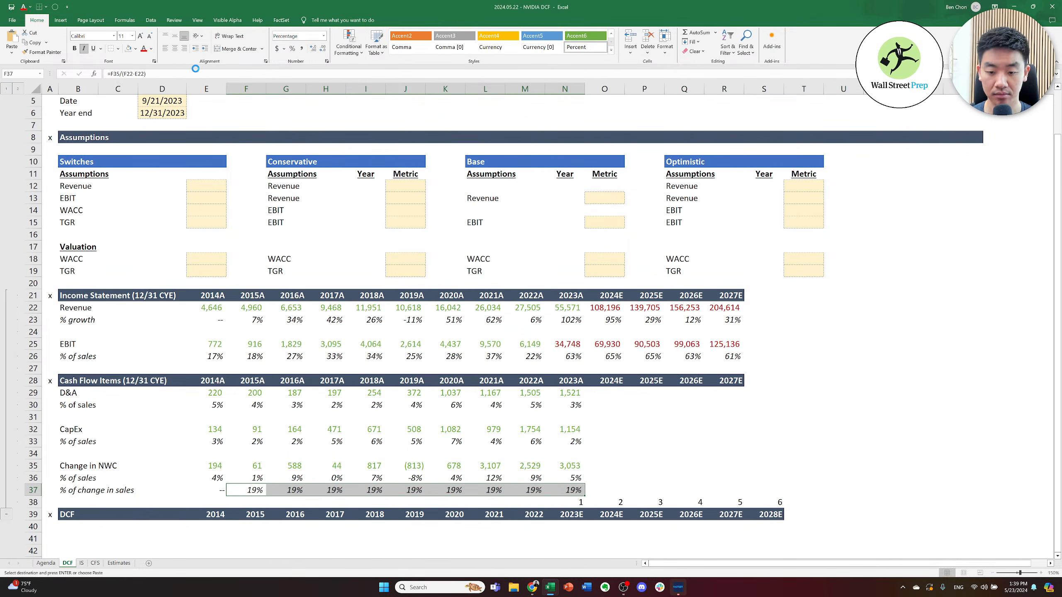
{"action": "key", "text": "Escape"}
- Examine the Change in NWC ratios in rows 36 and 37 against the historical revenue and EBIT rows
{"action": "key", "text": "Right"}
{"action": "key", "text": "Right"}
{"action": "key", "text": "Right"}
{"action": "key", "text": "Right"}
{"action": "key", "text": "Right"}
{"action": "key", "text": "Right"}
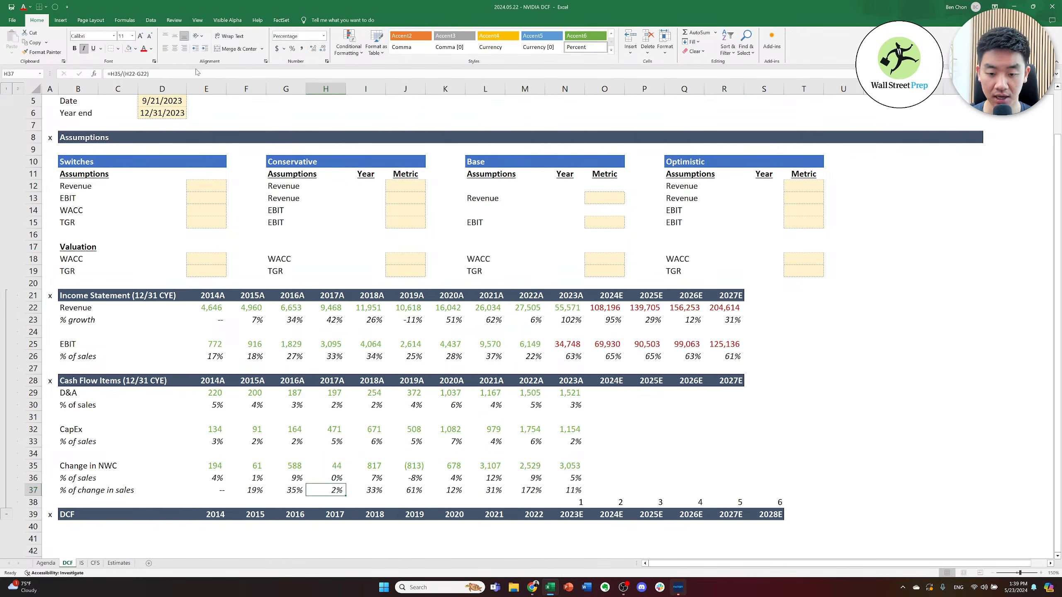
{"action": "key", "text": "Left"}
{"action": "key", "text": "Up"}
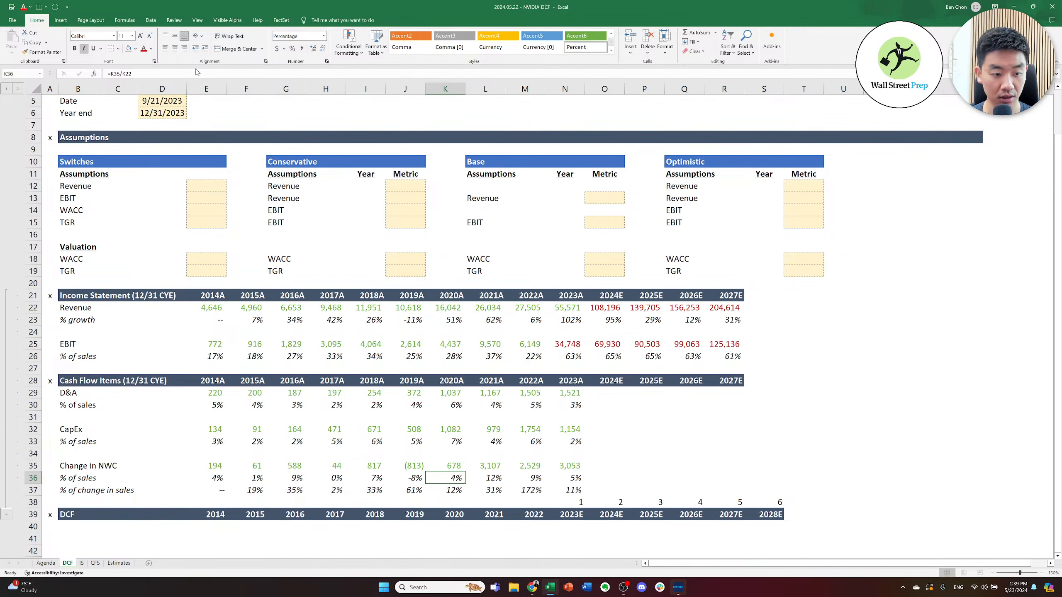
{"action": "key", "text": "Up"}
{"action": "key", "text": "Up"}
{"action": "key", "text": "Up"}
{"action": "key", "text": "Up"}
{"action": "key", "text": "Up"}
{"action": "key", "text": "Up"}
{"action": "key", "text": "Up"}
{"action": "key", "text": "Up"}
{"action": "key", "text": "Up"}
{"action": "key", "text": "Up"}
{"action": "key", "text": "Right"}
{"action": "key", "text": "Right"}
{"action": "key", "text": "Up"}
{"action": "key", "text": "Up"}
{"action": "key", "text": "Right"}
{"action": "key", "text": "Left"}
{"action": "key", "text": "Down"}
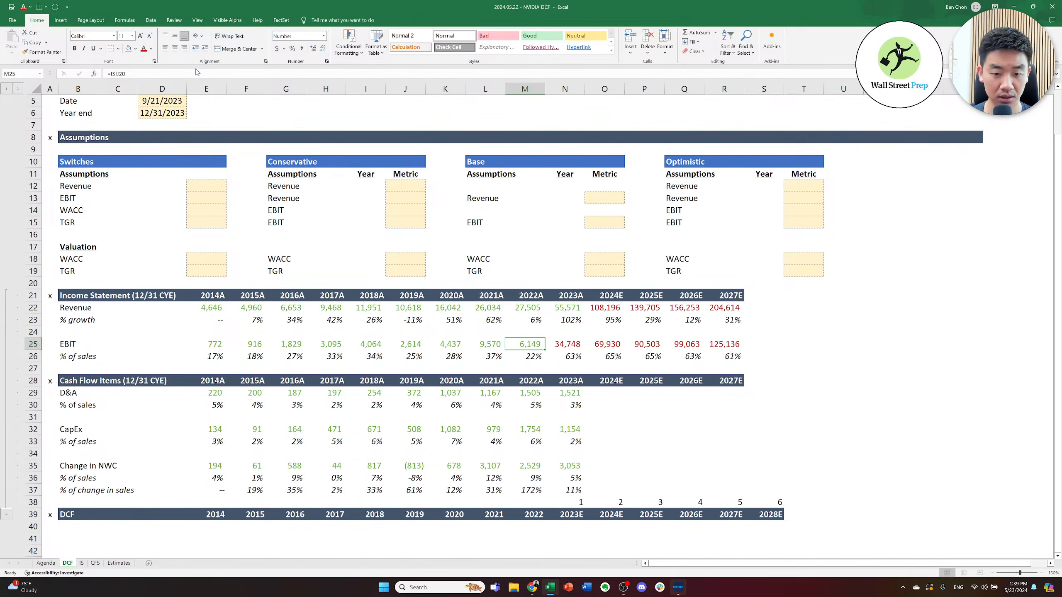
- Switch to FactSet and open the Company/Security analysis page
{"action": "key", "text": "alt+Tab"}
{"action": "key", "text": "alt+Tab"}
{"action": "key", "text": "alt+Tab"}
{"action": "key", "text": "alt+Tab"}
{"action": "key", "text": "alt+Tab"}
{"action": "key", "text": "alt+Tab"}
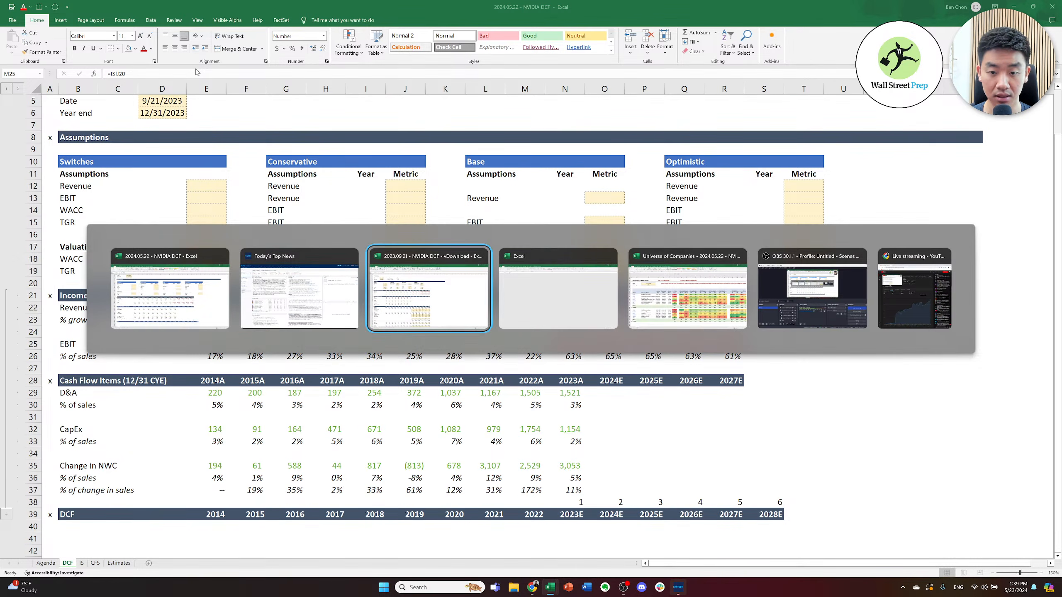
{"action": "key", "text": "alt+shift+Tab"}
{"action": "key", "text": "alt+shift+Tab"}
{"action": "key", "text": "alt+shift+Tab"}
{"action": "key", "text": "alt+shift+Tab"}
{"action": "key", "text": "alt+shift+Tab"}
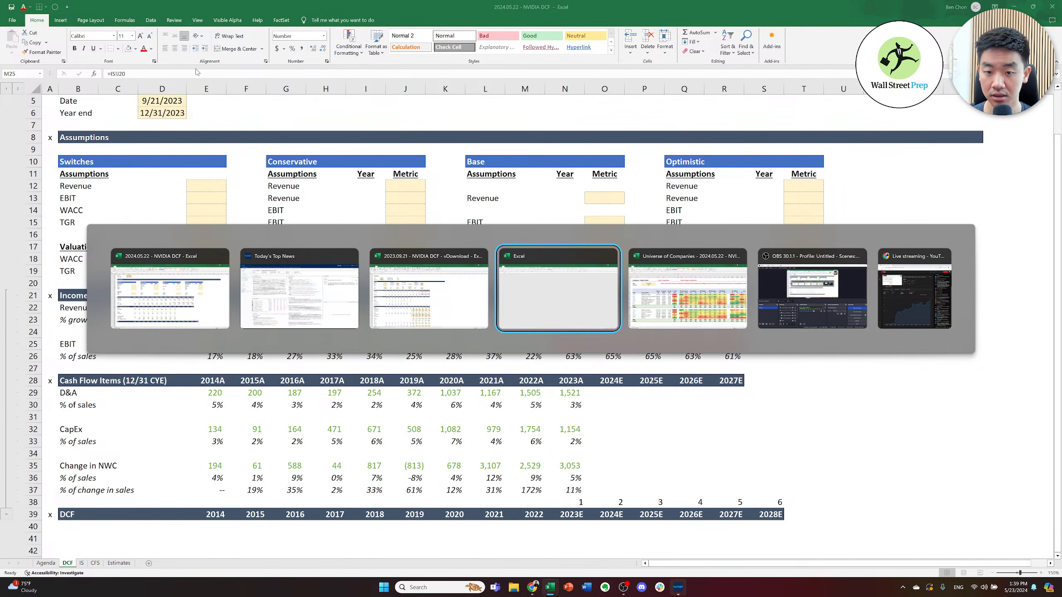
{"action": "key", "text": "alt+shift+Tab"}
{"action": "key", "text": "alt+Tab"}
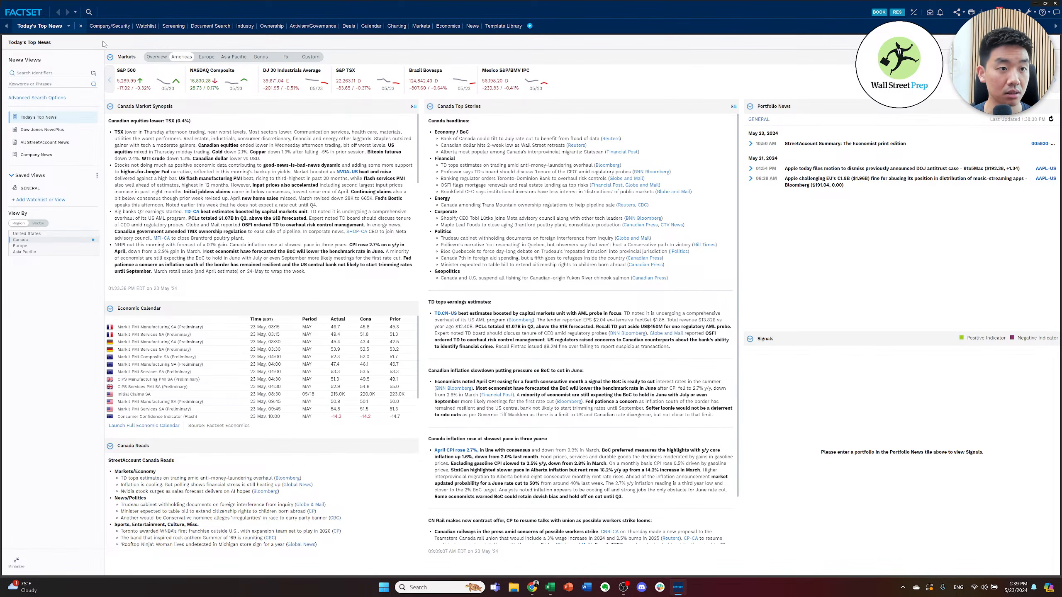
{"action": "left_click", "coordinate": [99, 29]}
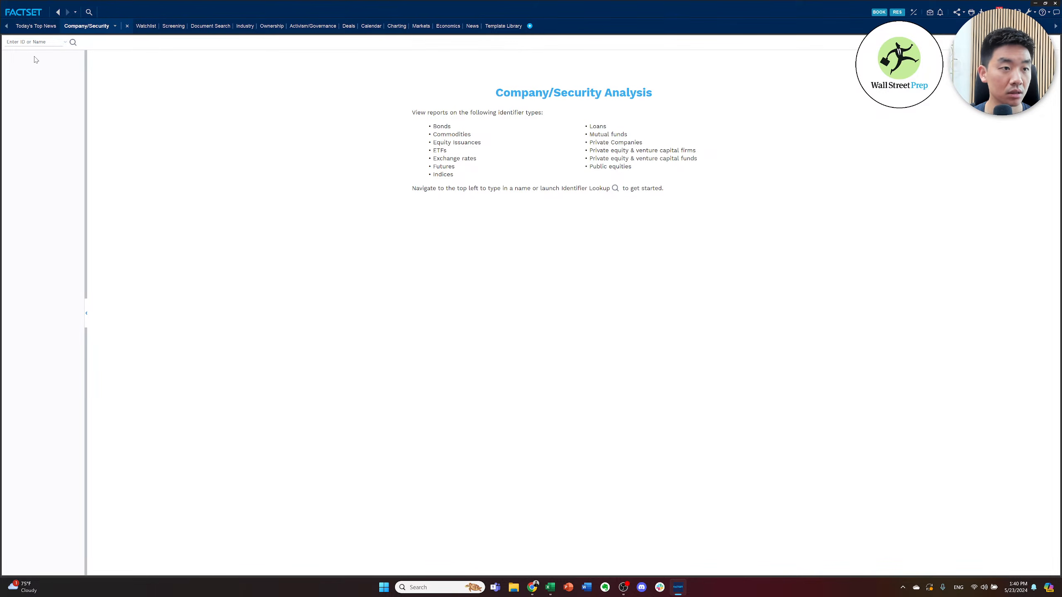
{"action": "left_click", "coordinate": [21, 42]}
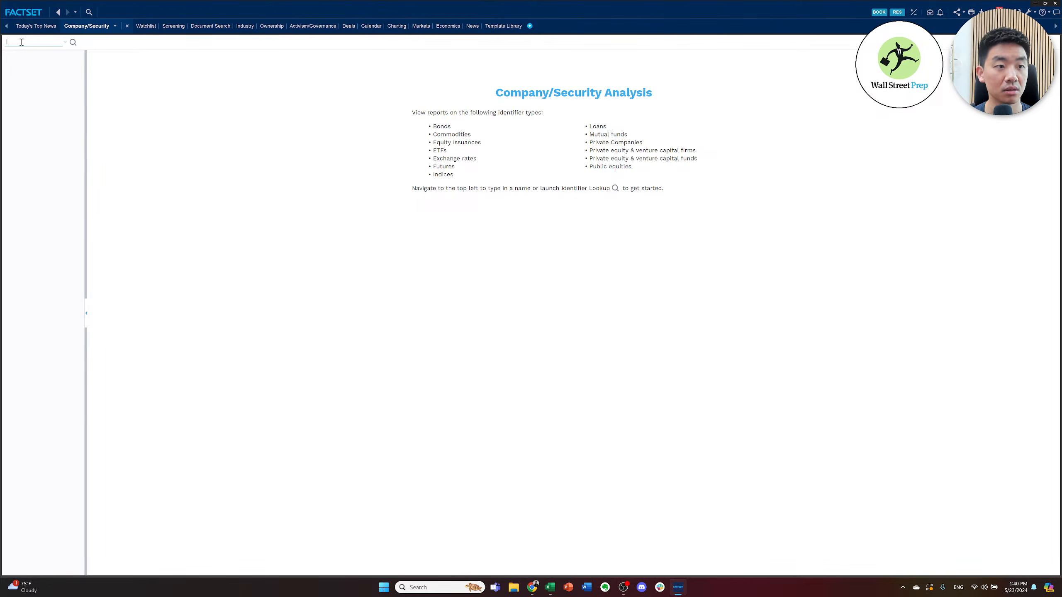
{"action": "type", "text": "IBM-US"}
{"action": "key", "text": "Return"}
{"action": "type", "text": "nvidi"}
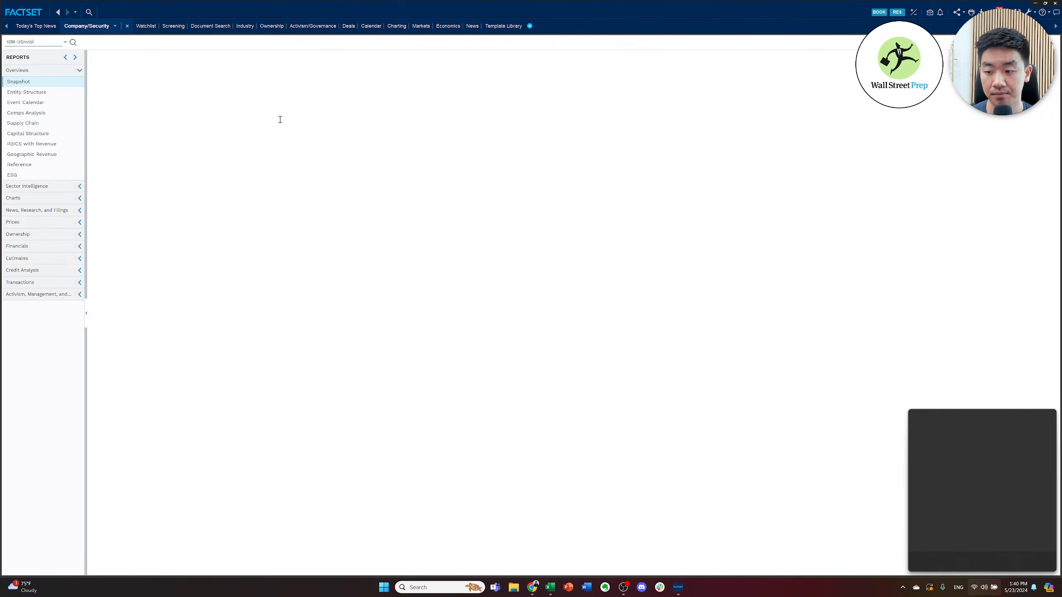
- Look up nvidia, select NVIDIA Corporation and open its All Estimates report
{"action": "left_click", "coordinate": [21, 44]}
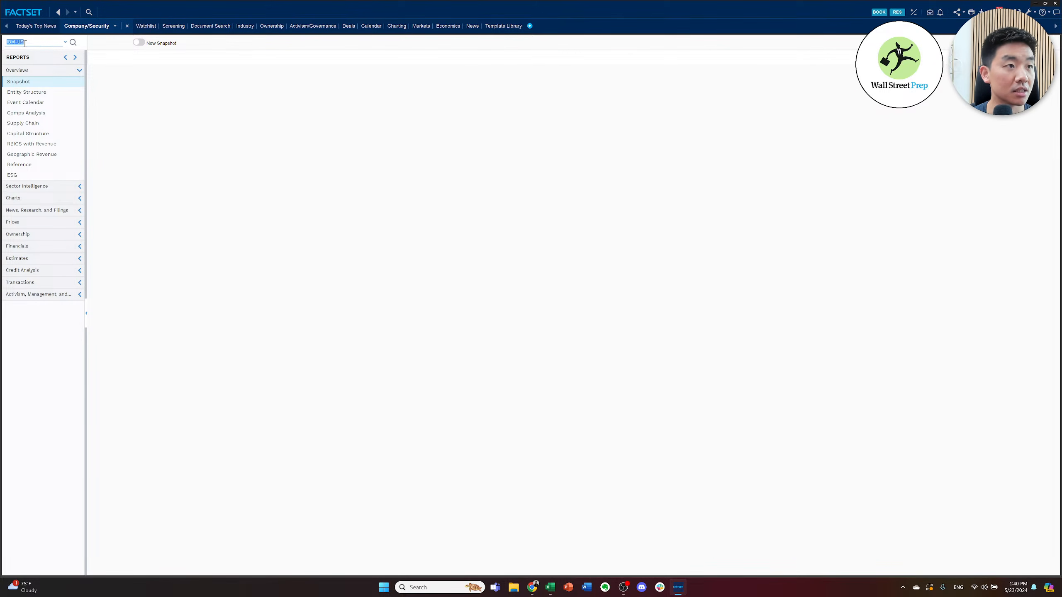
{"action": "type", "text": "nvidia"}
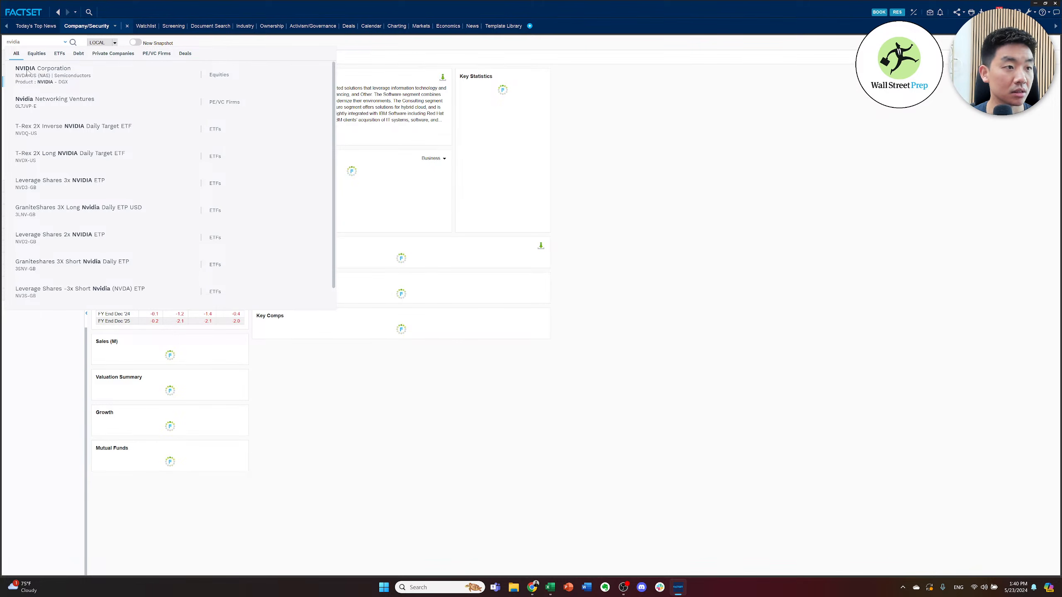
{"action": "left_click", "coordinate": [51, 79]}
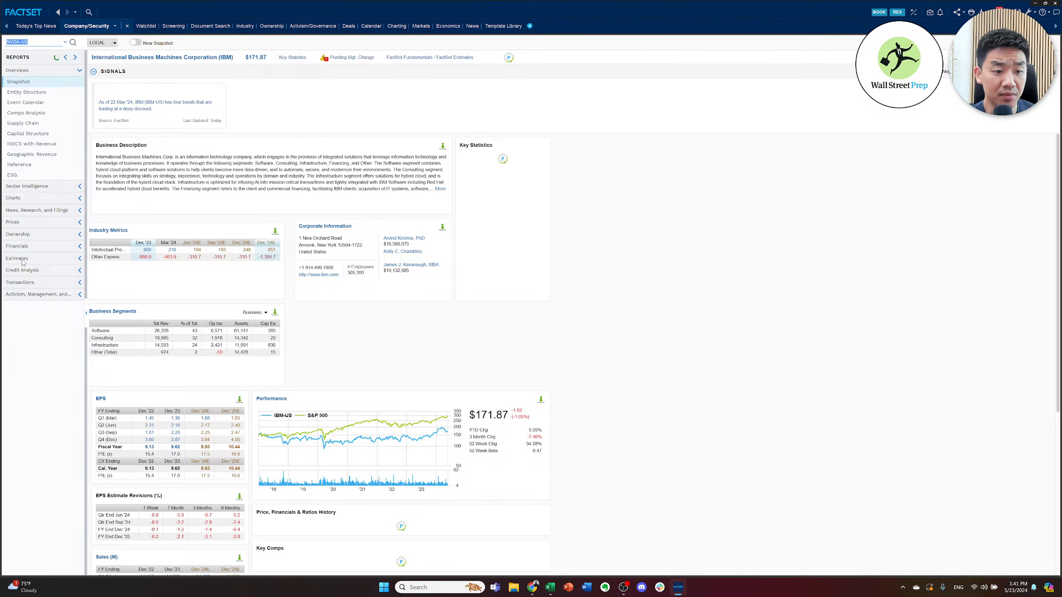
{"action": "left_click", "coordinate": [77, 261]}
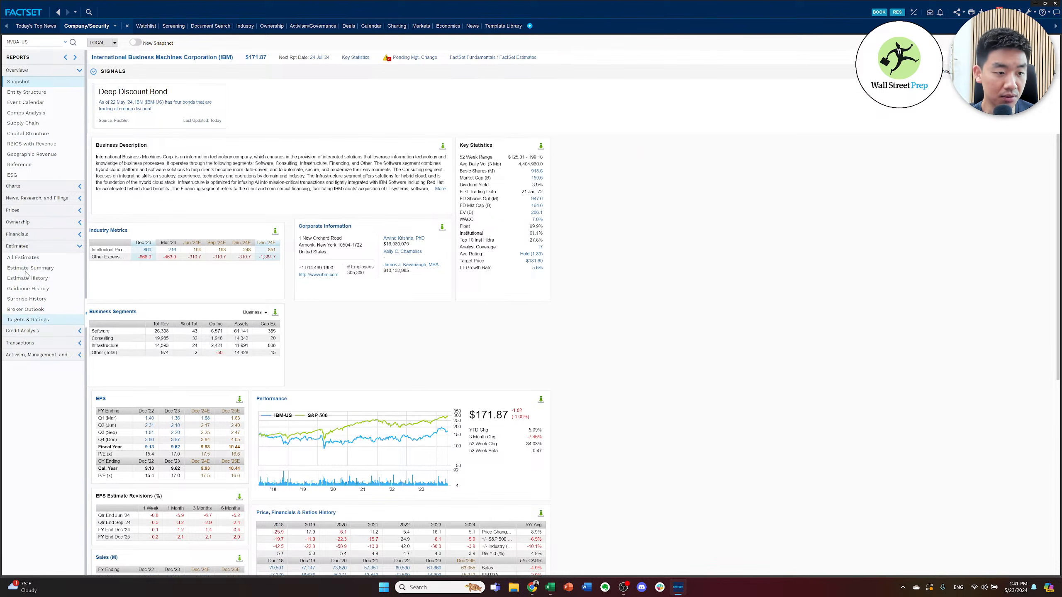
{"action": "left_click", "coordinate": [23, 258]}
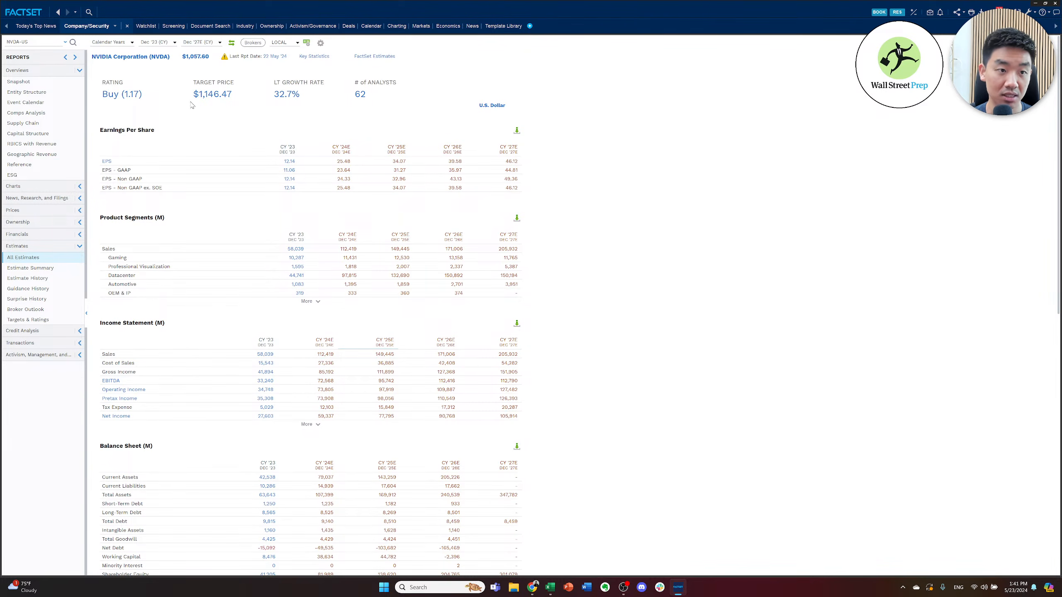
- Set the estimates report's period range from Dec '14 (CY) to Dec '29E (CY)
{"action": "left_click", "coordinate": [161, 43]}
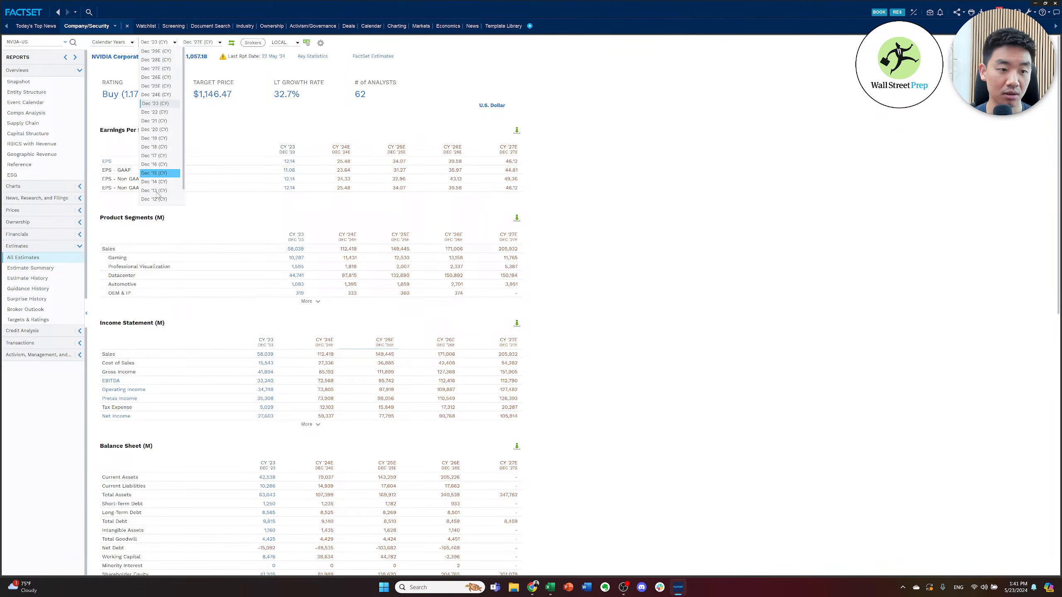
{"action": "left_click", "coordinate": [157, 184]}
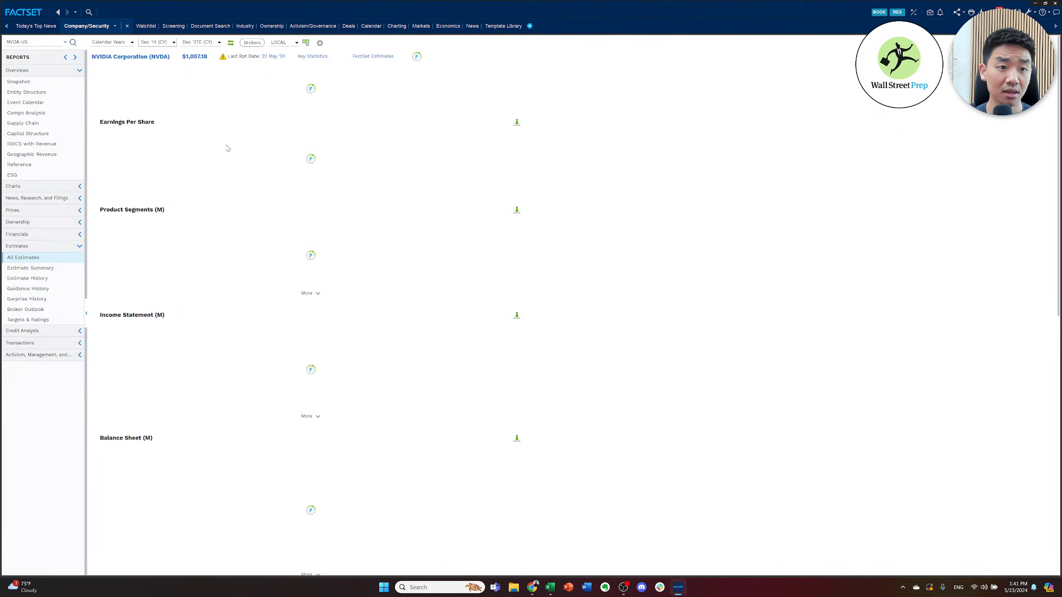
{"action": "left_click", "coordinate": [198, 43]}
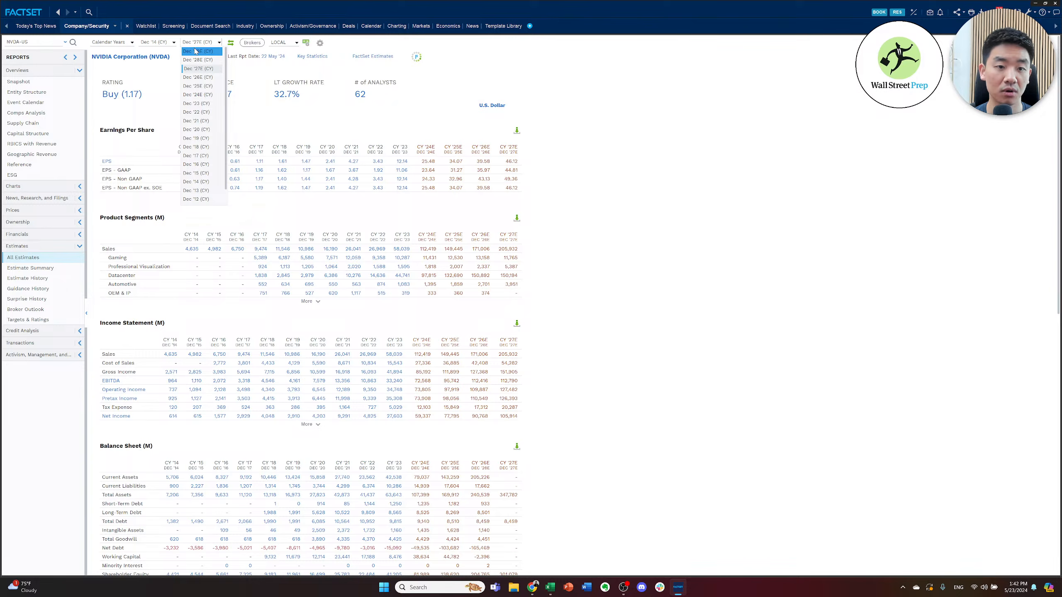
{"action": "left_click", "coordinate": [196, 51]}
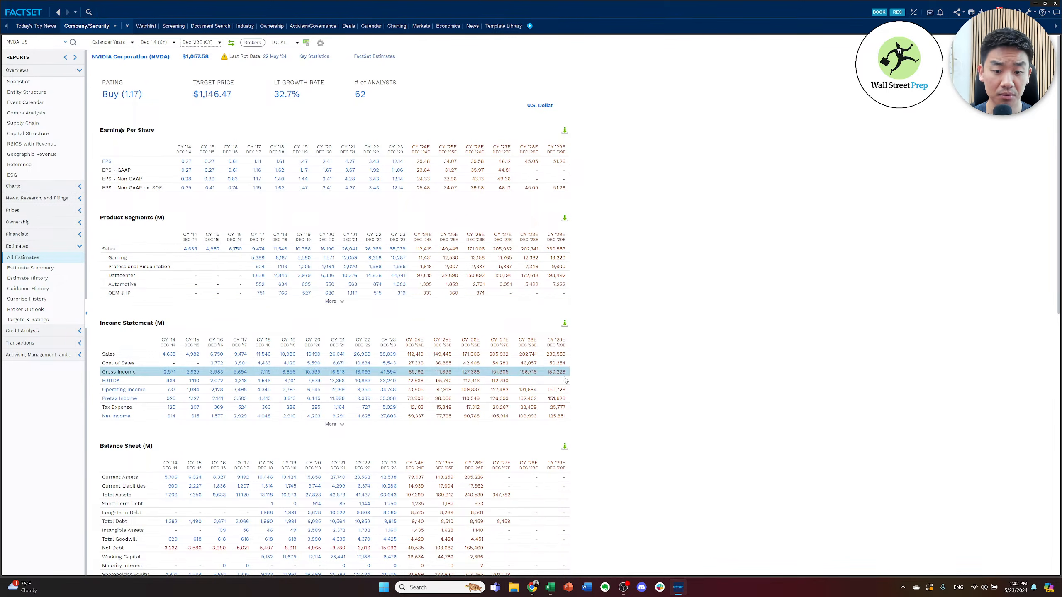
- Download the Income Statement estimates table in Excel format to a new workbook as values
{"action": "left_click", "coordinate": [564, 323]}
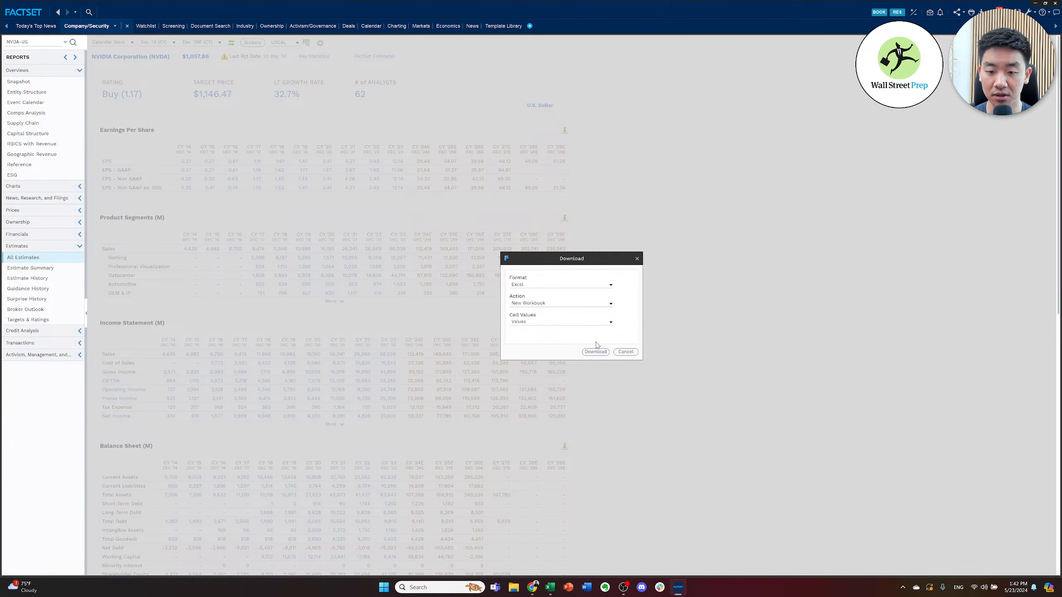
{"action": "left_click", "coordinate": [595, 352]}
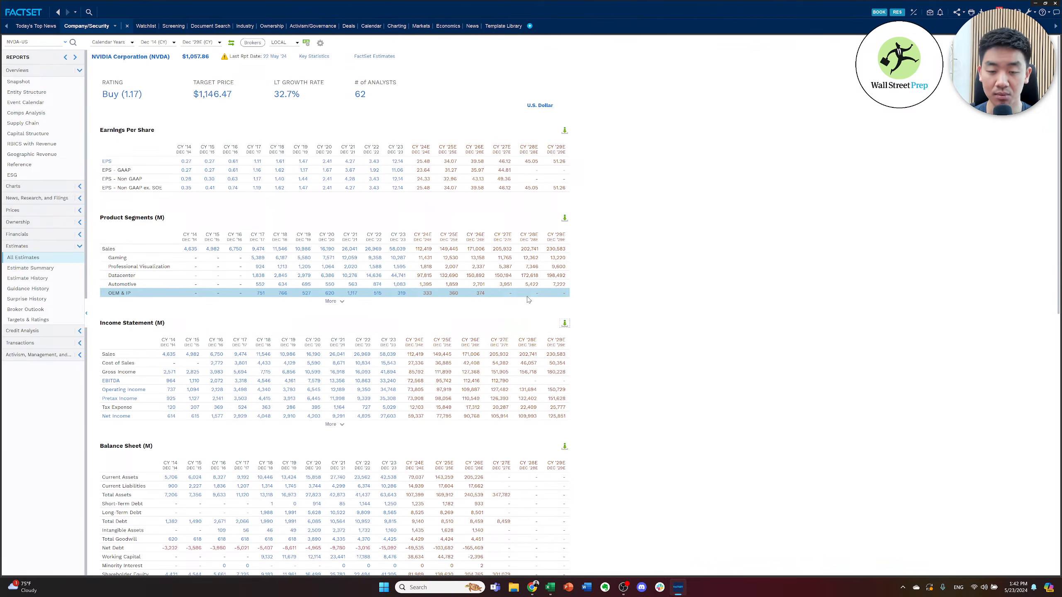
{"action": "left_click", "coordinate": [523, 266]}
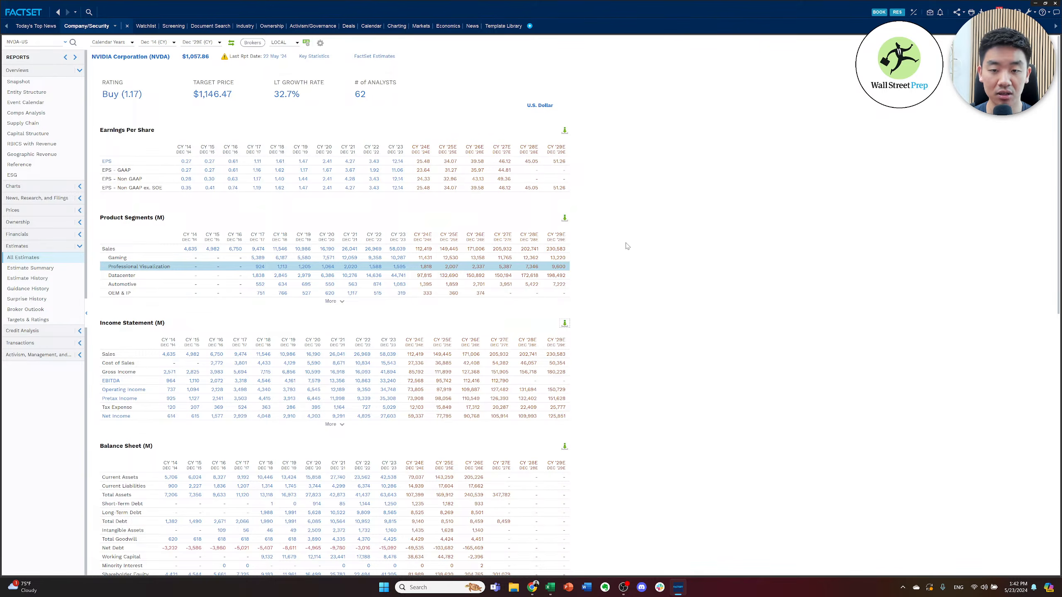
{"action": "left_click", "coordinate": [418, 292]}
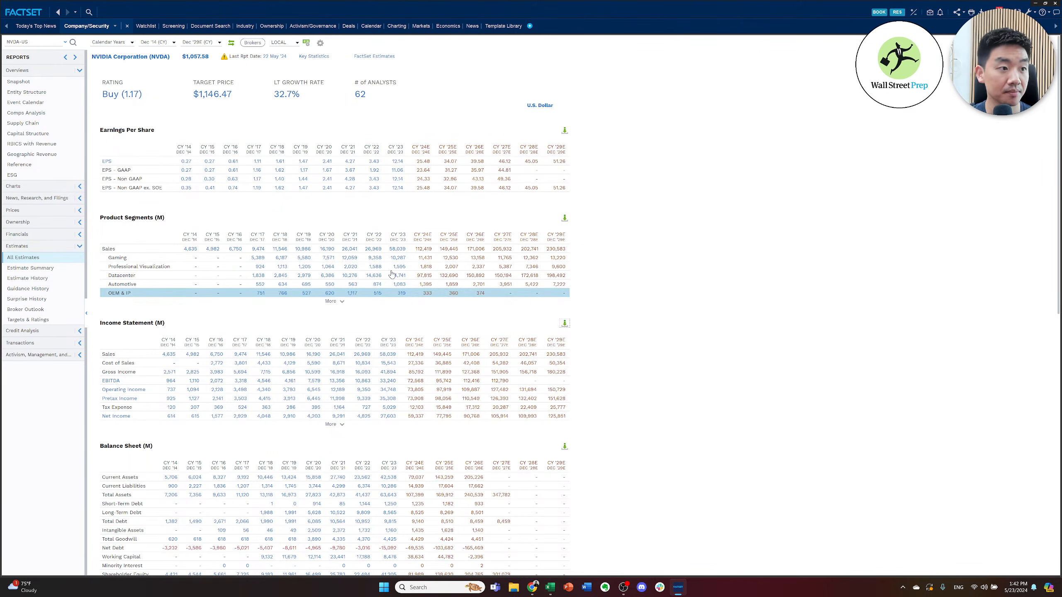
{"action": "left_click", "coordinate": [379, 247]}
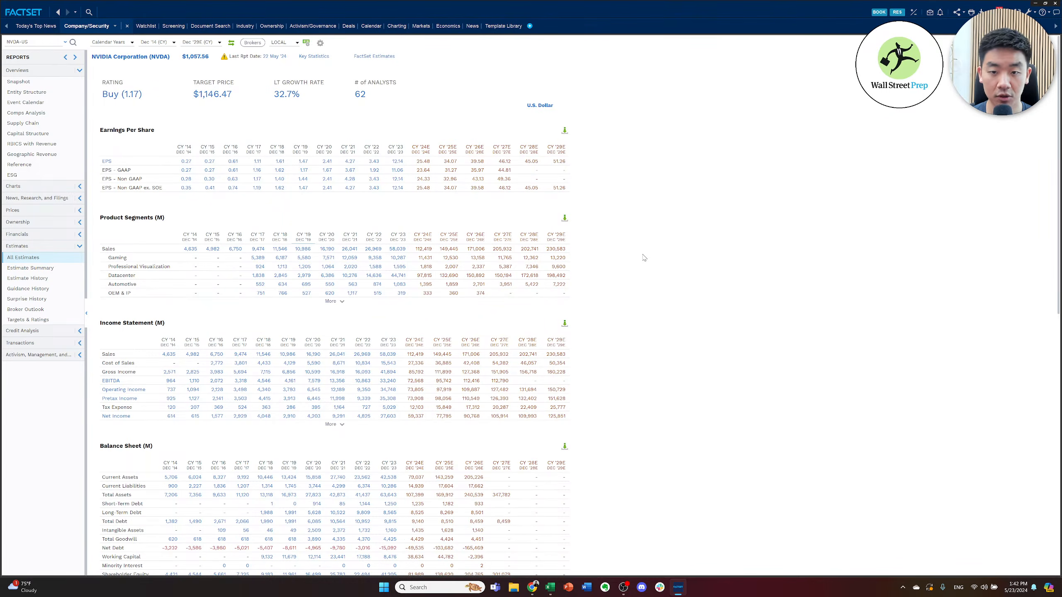
- Switch from FactSet to Excel and bring up the workbook with the downloaded NVIDIA income statement estimates
{"action": "key", "text": "alt+Tab"}
{"action": "key", "text": "alt+Tab"}
{"action": "key", "text": "alt+Tab"}
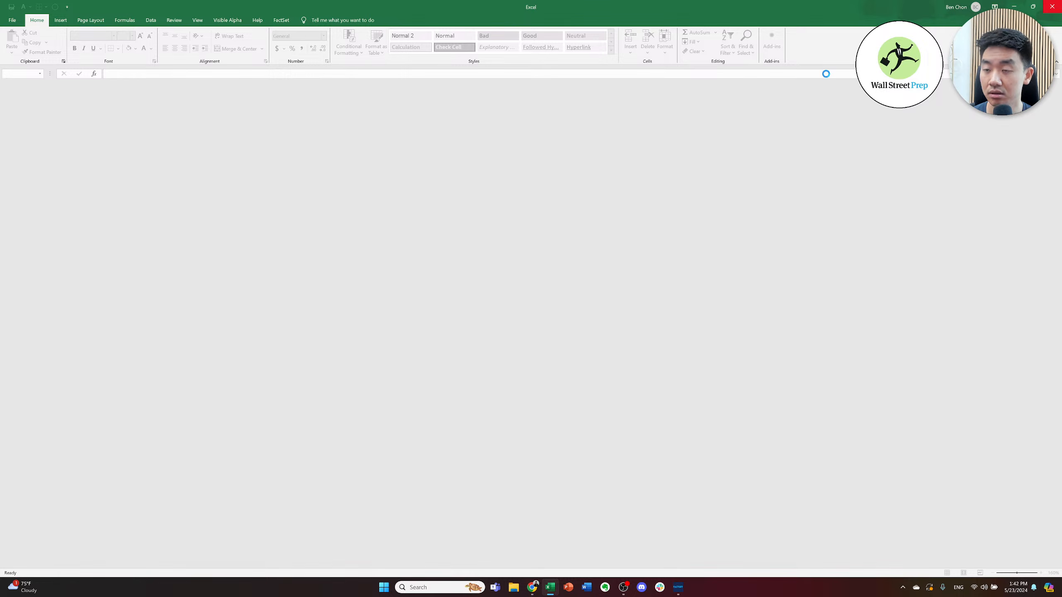
{"action": "key", "text": "alt+Tab"}
{"action": "key", "text": "Tab"}
{"action": "key", "text": "Tab"}
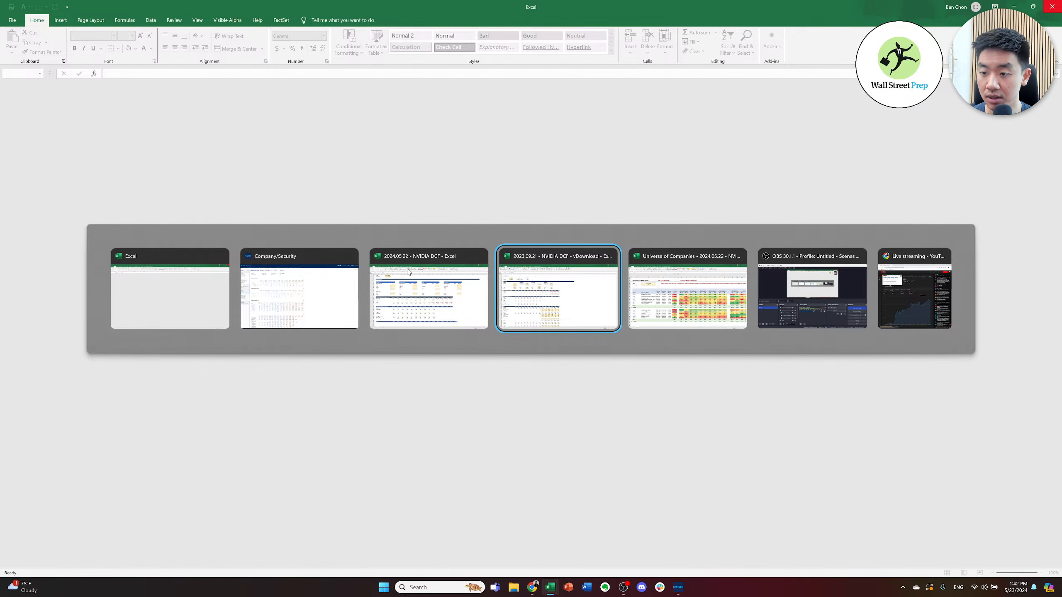
{"action": "left_click", "coordinate": [408, 271]}
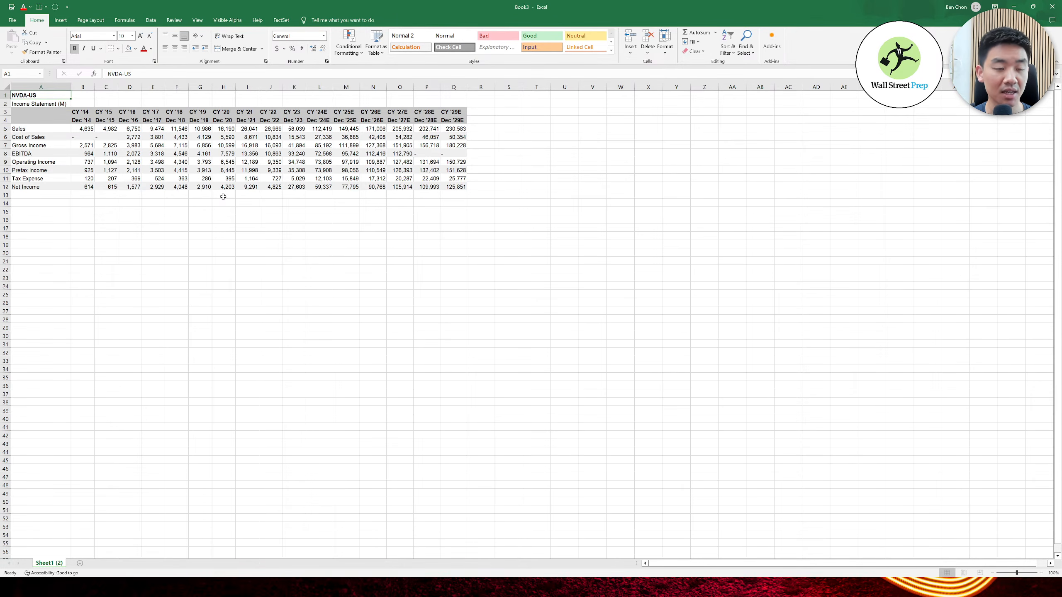
- Move the downloaded income statement sheet into the 2024.05.22 - NVIDIA DCF.xlsx workbook, placed after all of its existing sheets
{"action": "left_click", "coordinate": [191, 144]}
{"action": "key", "text": "ctrl+Up"}
{"action": "key", "text": "ctrl+Left"}
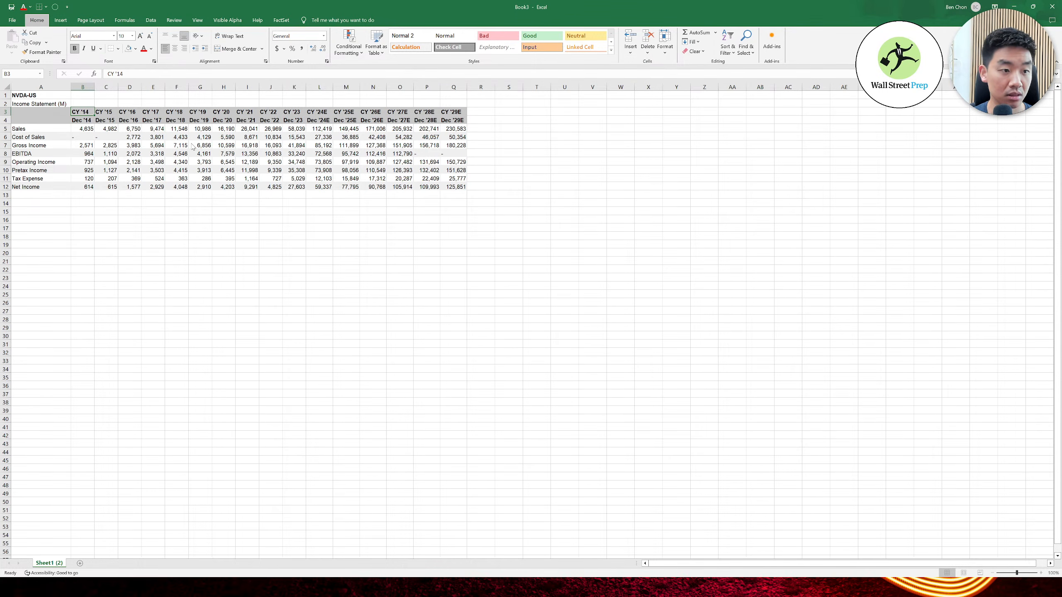
{"action": "key", "text": "alt+h"}
{"action": "key", "text": "o"}
{"action": "key", "text": "m"}
{"action": "key", "text": "alt+t"}
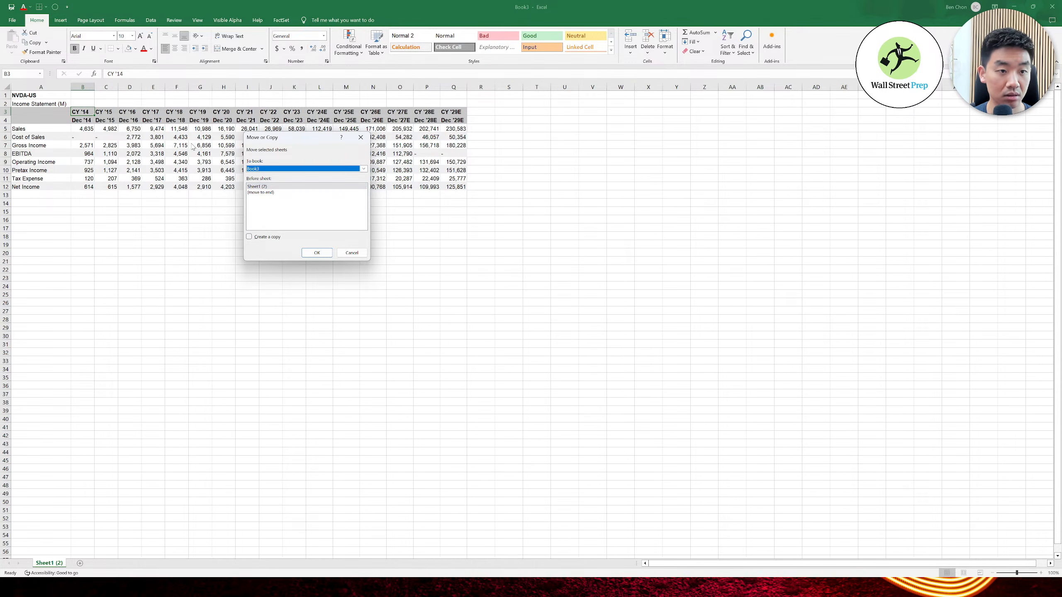
{"action": "key", "text": "alt+Down"}
{"action": "key", "text": "Down"}
{"action": "key", "text": "Up"}
{"action": "key", "text": "Up"}
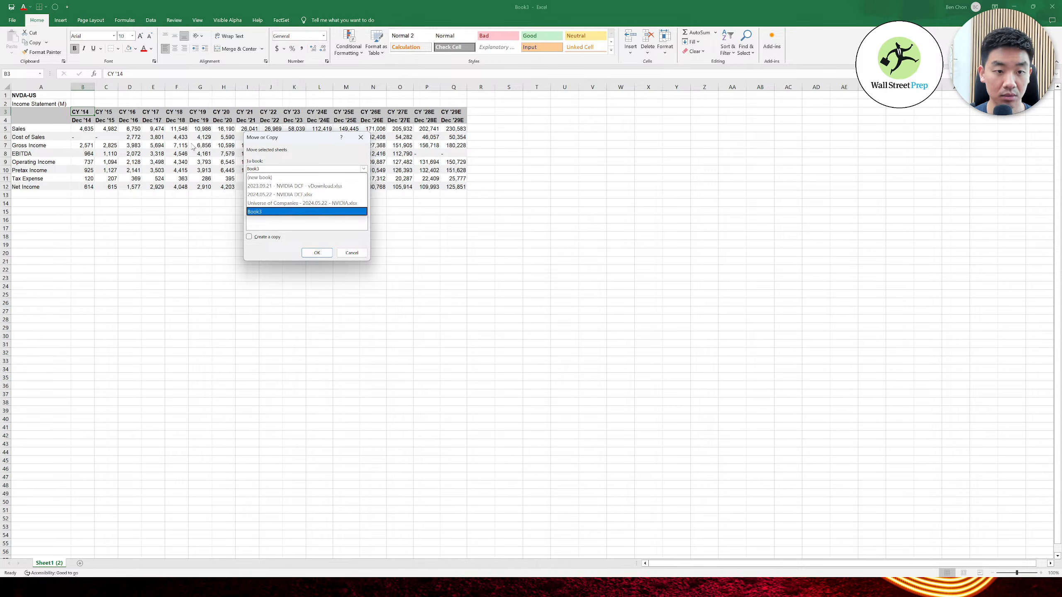
{"action": "key", "text": "Up"}
{"action": "key", "text": "alt+Up"}
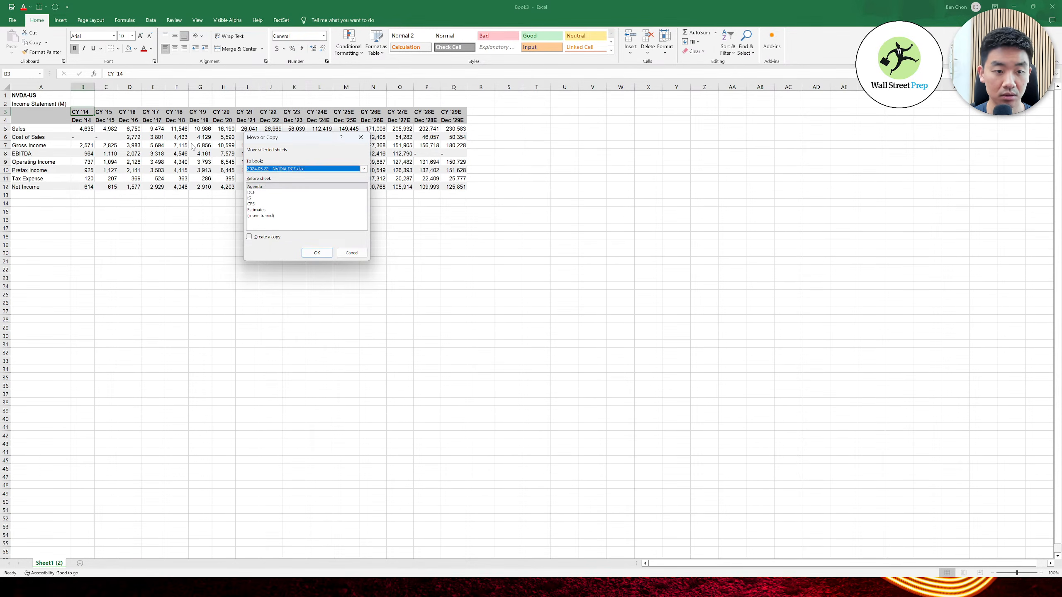
{"action": "key", "text": "Tab"}
{"action": "key", "text": "Down"}
{"action": "key", "text": "Down"}
{"action": "key", "text": "Down"}
{"action": "key", "text": "Down"}
{"action": "key", "text": "Down"}
{"action": "key", "text": "Return"}
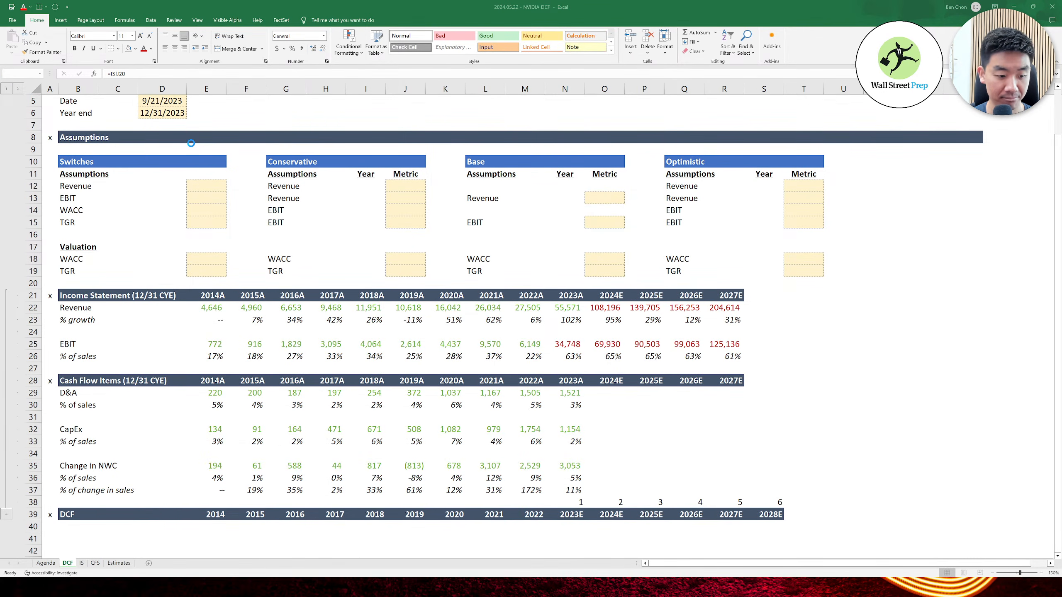
- Examine the Operating Income row across the historical years up to Dec '23 in the moved FactSet sheet
{"action": "key", "text": "Right"}
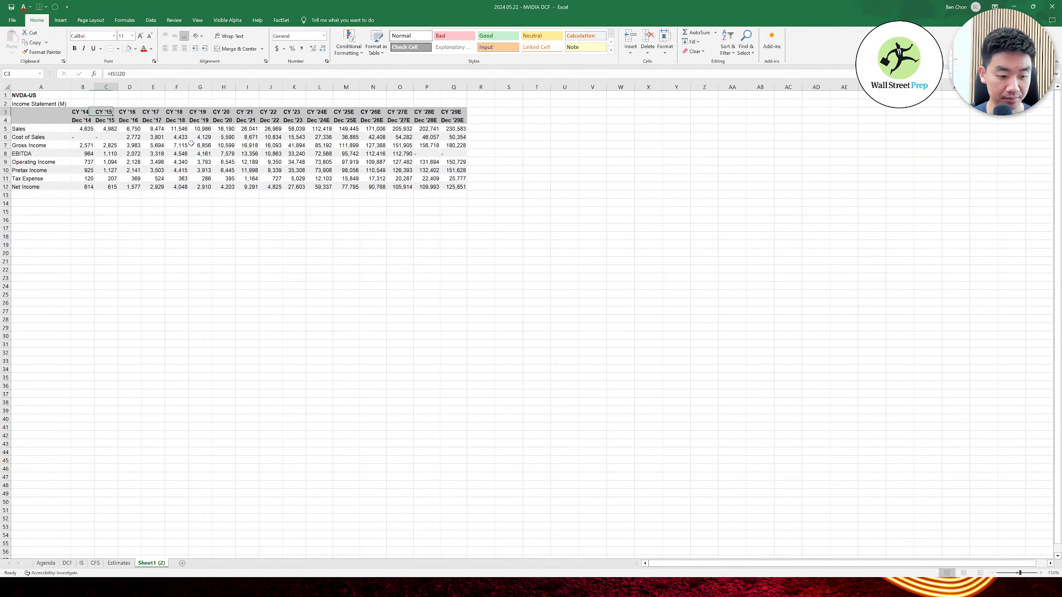
{"action": "key", "text": "Right"}
{"action": "key", "text": "Down"}
{"action": "key", "text": "Down"}
{"action": "key", "text": "Down"}
{"action": "key", "text": "Down"}
{"action": "key", "text": "Left"}
{"action": "key", "text": "Left"}
{"action": "key", "text": "Down"}
{"action": "key", "text": "Down"}
{"action": "key", "text": "Down"}
{"action": "key", "text": "Down"}
{"action": "key", "text": "Up"}
{"action": "key", "text": "Right"}
{"action": "key", "text": "Up"}
{"action": "key", "text": "Right"}
{"action": "key", "text": "Right"}
{"action": "key", "text": "Right"}
{"action": "key", "text": "Right"}
{"action": "key", "text": "Right"}
{"action": "key", "text": "Right"}
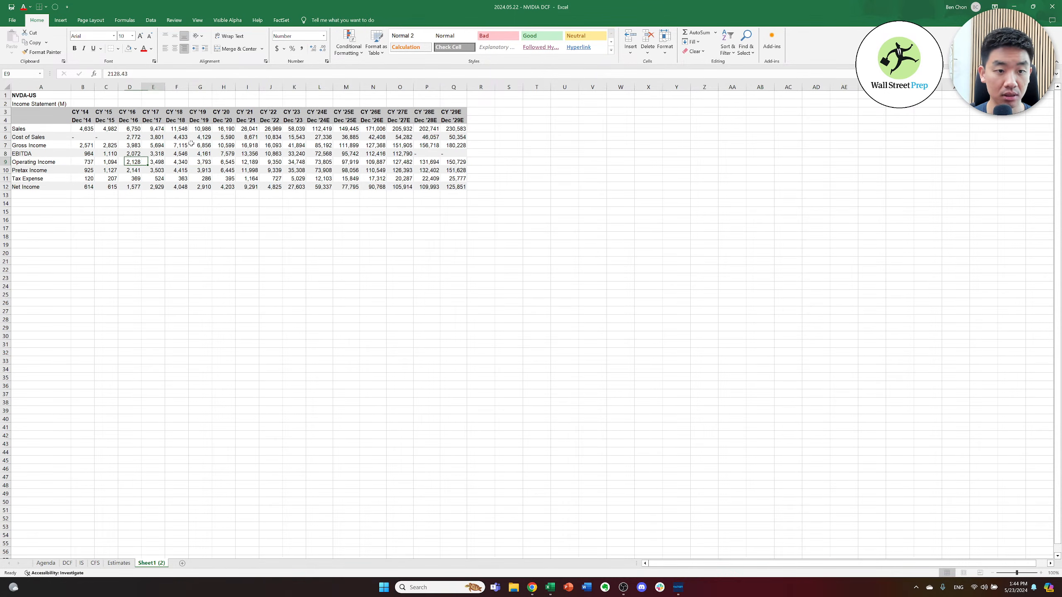
{"action": "key", "text": "Right"}
{"action": "key", "text": "Right"}
{"action": "key", "text": "Left"}
{"action": "key", "text": "Right"}
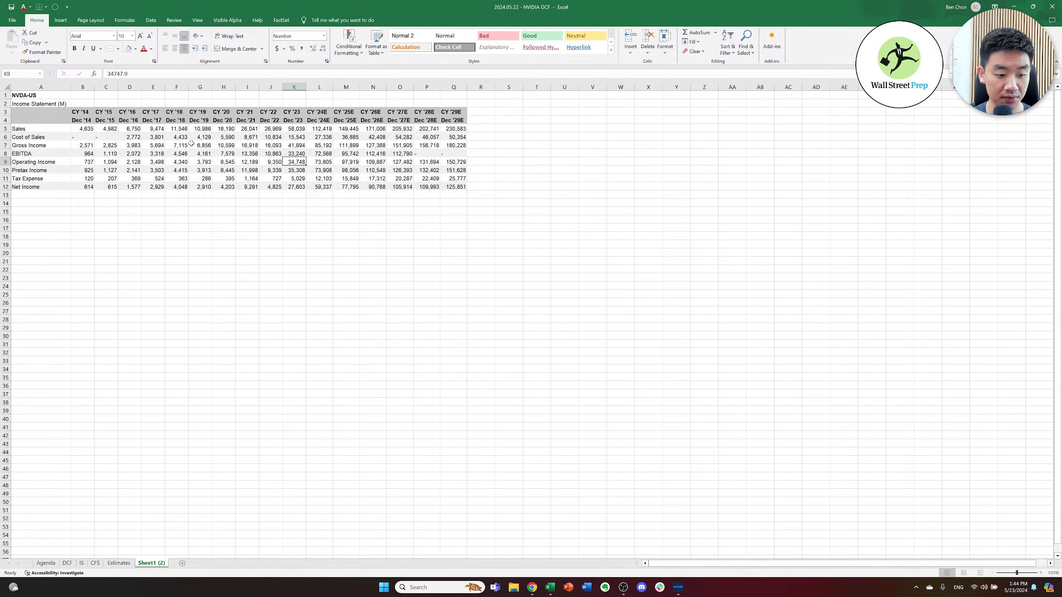
- Check the Dec '23 Operating Income on the Estimates sheet against the newly moved sheet
{"action": "key", "text": "ctrl+Page_Up"}
{"action": "key", "text": "Right"}
{"action": "key", "text": "Down"}
{"action": "key", "text": "Up"}
{"action": "key", "text": "Left"}
{"action": "key", "text": "Up"}
{"action": "key", "text": "Right"}
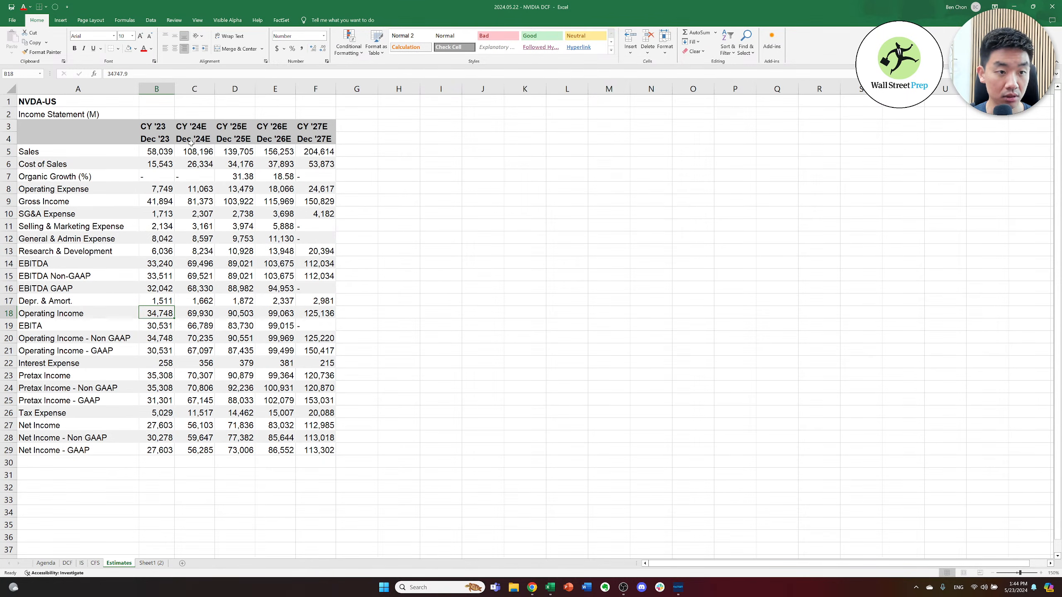
- Compare the Dec '24E Sales estimate in the new FactSet sheet with the one on the Estimates sheet
{"action": "key", "text": "ctrl+Page_Down"}
{"action": "key", "text": "Up"}
{"action": "key", "text": "Up"}
{"action": "key", "text": "Up"}
{"action": "key", "text": "Right"}
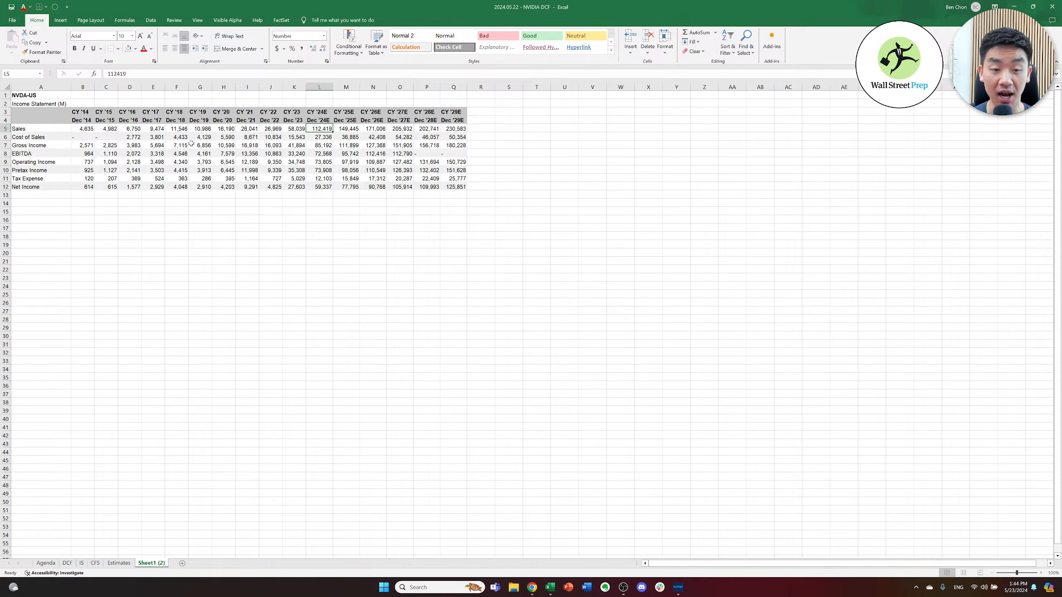
{"action": "key", "text": "Left"}
{"action": "key", "text": "Right"}
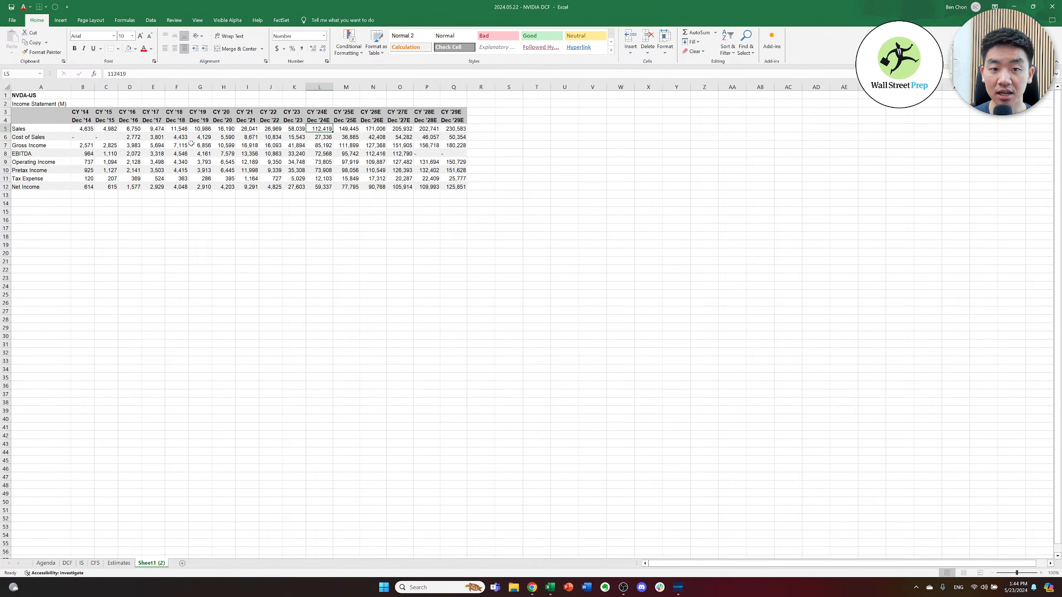
{"action": "key", "text": "ctrl+Page_Up"}
{"action": "key", "text": "Right"}
{"action": "key", "text": "Right"}
{"action": "key", "text": "Left"}
{"action": "key", "text": "ctrl+Up"}
{"action": "key", "text": "ctrl+Up"}
{"action": "key", "text": "Down"}
{"action": "key", "text": "Down"}
{"action": "key", "text": "Down"}
{"action": "key", "text": "Down"}
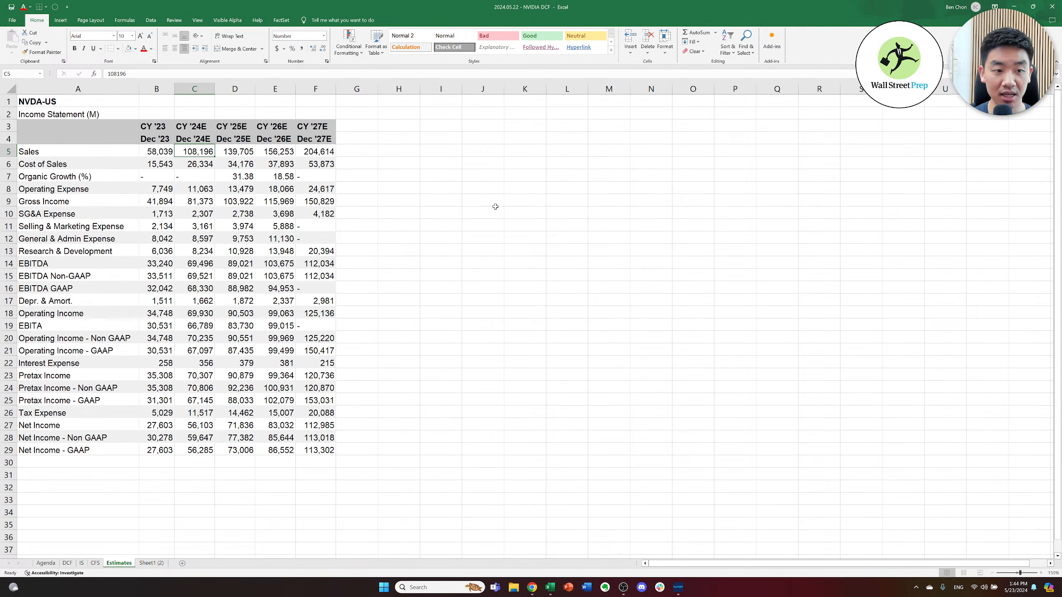
{"action": "key", "text": "ctrl+Page_Down"}
{"action": "key", "text": "Left"}
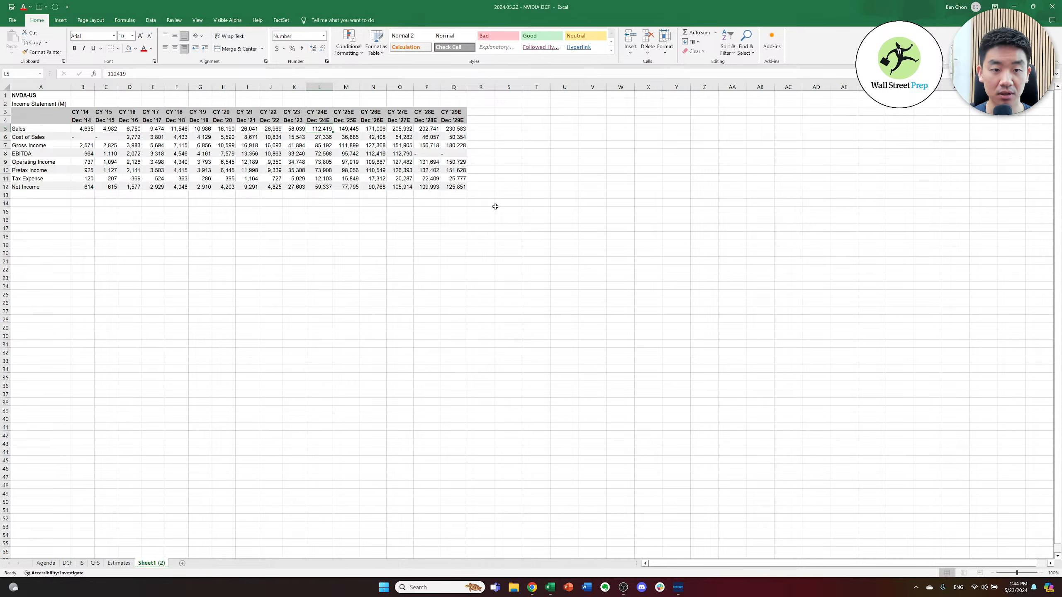
- Compare the Dec '25E and Dec '26E Sales estimates between the Estimates sheet and the new FactSet sheet
{"action": "key", "text": "ctrl+Page_Up"}
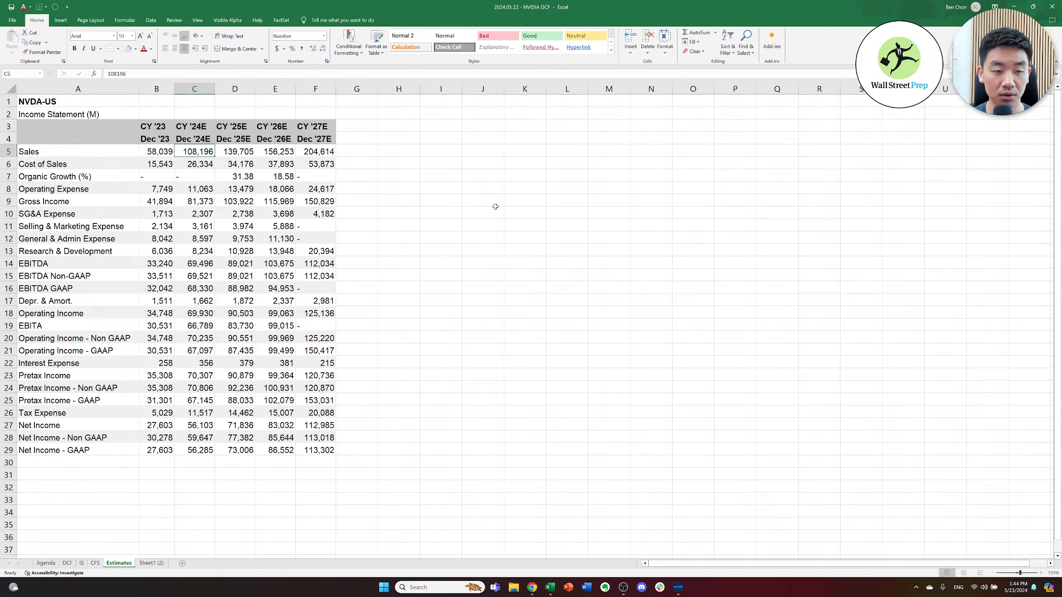
{"action": "key", "text": "ctrl+Page_Down"}
{"action": "key", "text": "Right"}
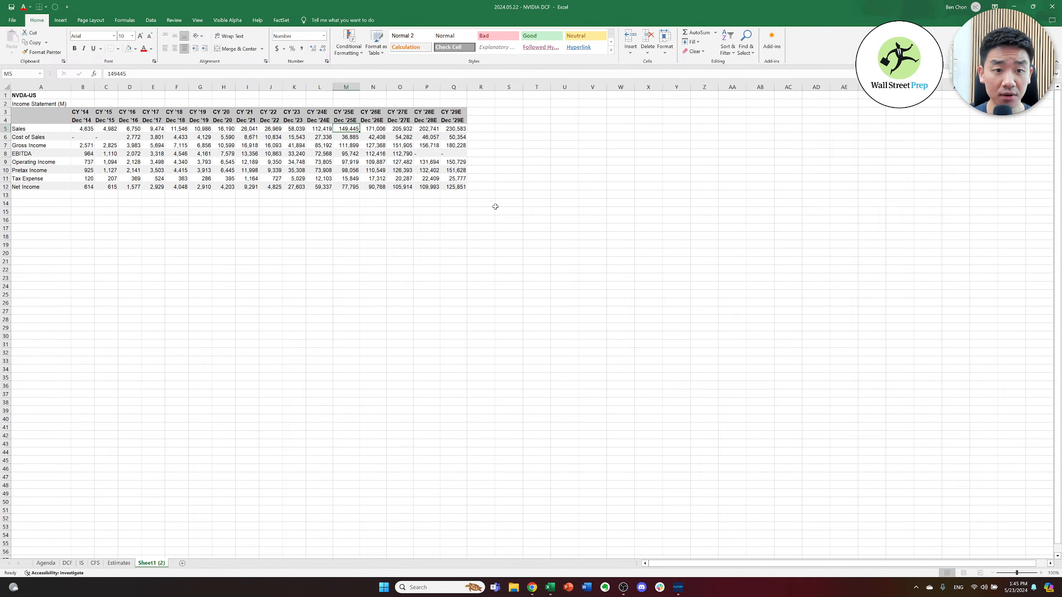
{"action": "key", "text": "ctrl+Page_Up"}
{"action": "key", "text": "Right"}
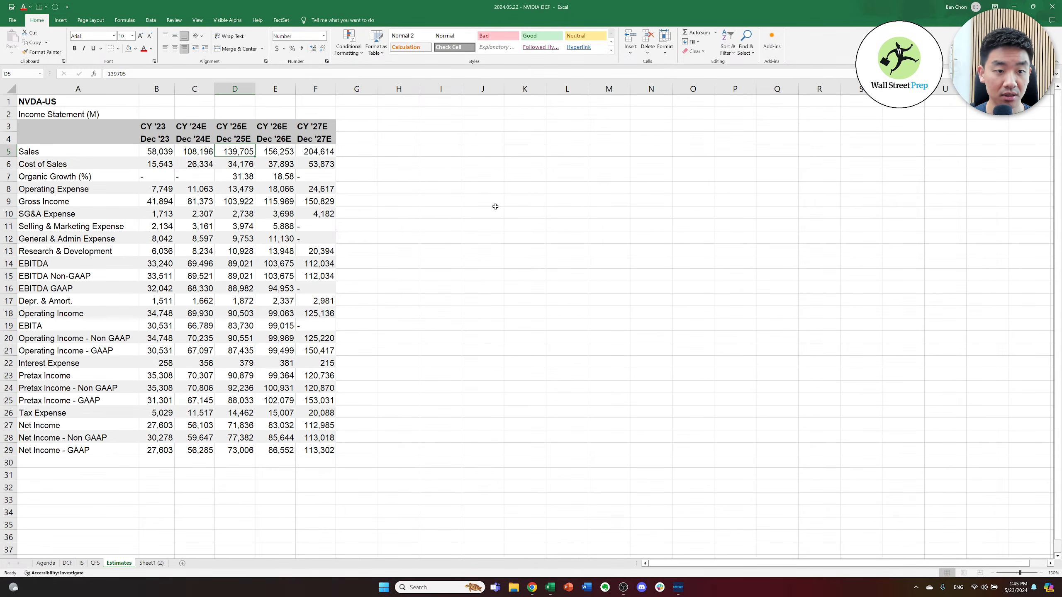
{"action": "key", "text": "Right"}
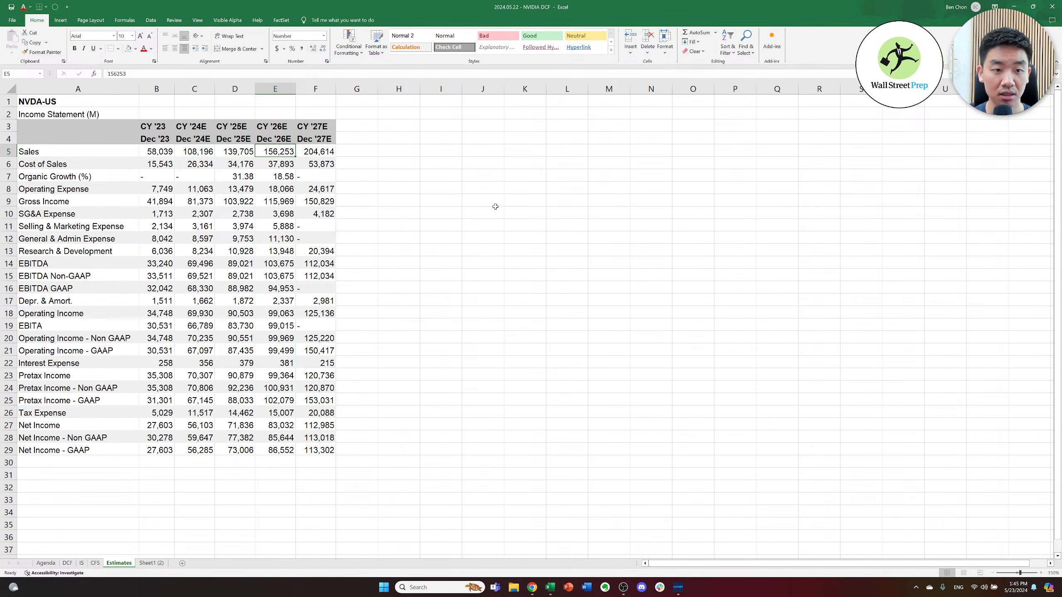
{"action": "key", "text": "ctrl+Page_Down"}
{"action": "key", "text": "Right"}
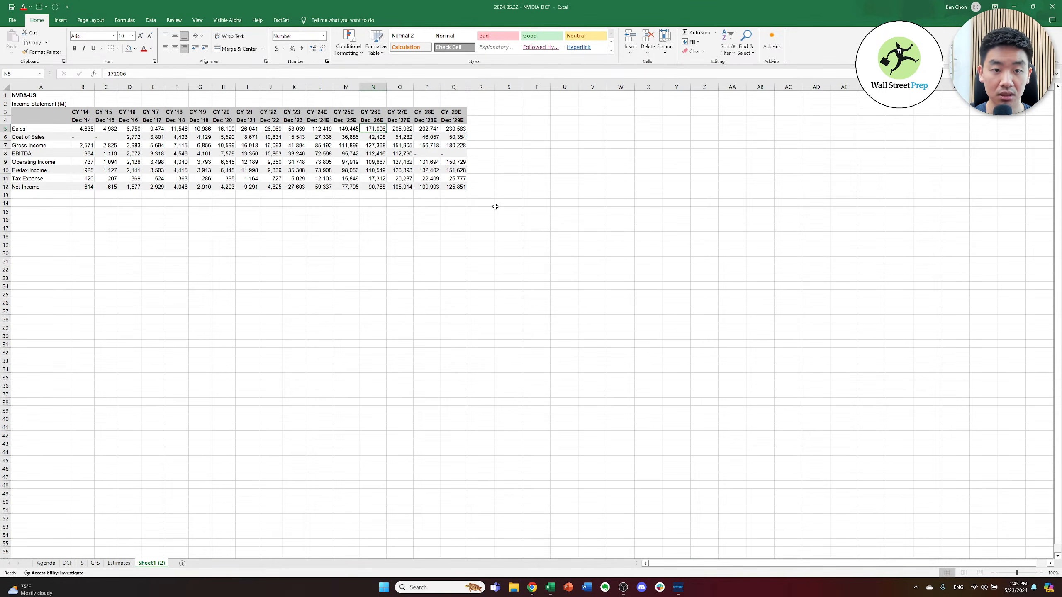
{"action": "key", "text": "ctrl+Page_Up"}
{"action": "key", "text": "Left"}
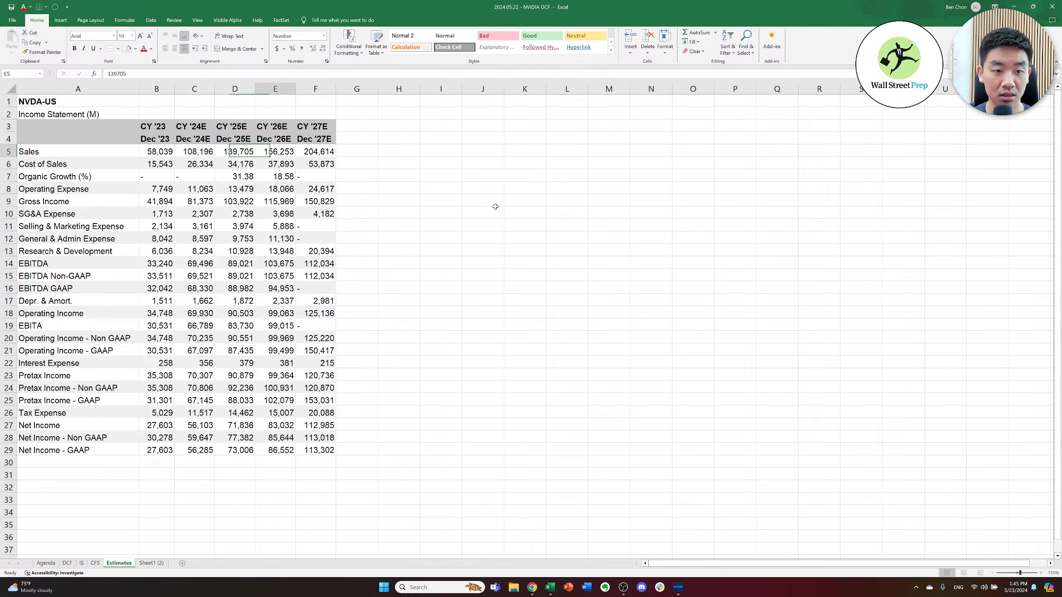
{"action": "key", "text": "Left"}
{"action": "key", "text": "Left"}
{"action": "key", "text": "Left"}
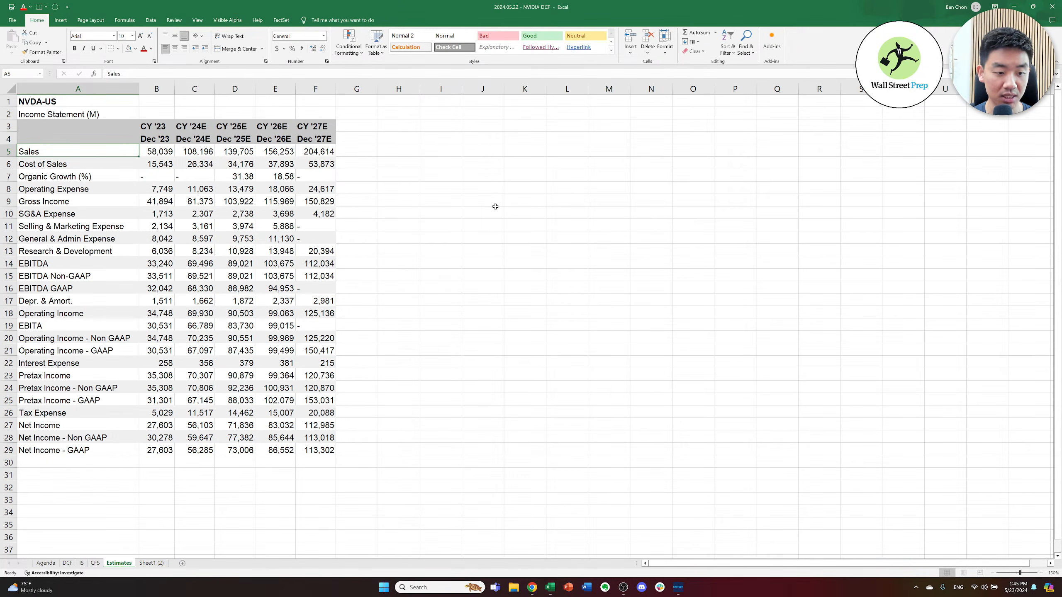
- On the DCF sheet, link the 2014A Revenue cell to the Dec '14 Sales figure in Sheet1 (2), cell B5
{"action": "key", "text": "ctrl+Page_Up"}
{"action": "key", "text": "ctrl+Page_Up"}
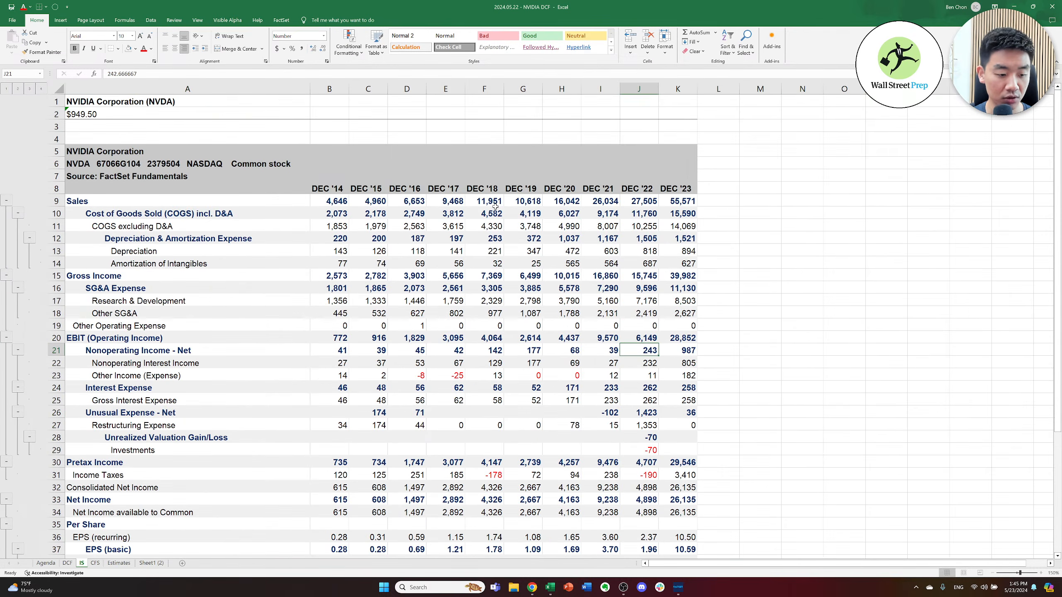
{"action": "key", "text": "ctrl+Page_Up"}
{"action": "key", "text": "Right"}
{"action": "key", "text": "Down"}
{"action": "key", "text": "Left"}
{"action": "key", "text": "Up"}
{"action": "key", "text": "Left"}
{"action": "key", "text": "Up"}
{"action": "key", "text": "Left"}
{"action": "key", "text": "Up"}
{"action": "key", "text": "Left"}
{"action": "key", "text": "Up"}
{"action": "key", "text": "Left"}
{"action": "key", "text": "Left"}
{"action": "key", "text": "Left"}
{"action": "key", "text": "Left"}
{"action": "key", "text": "Left"}
{"action": "type", "text": "="}
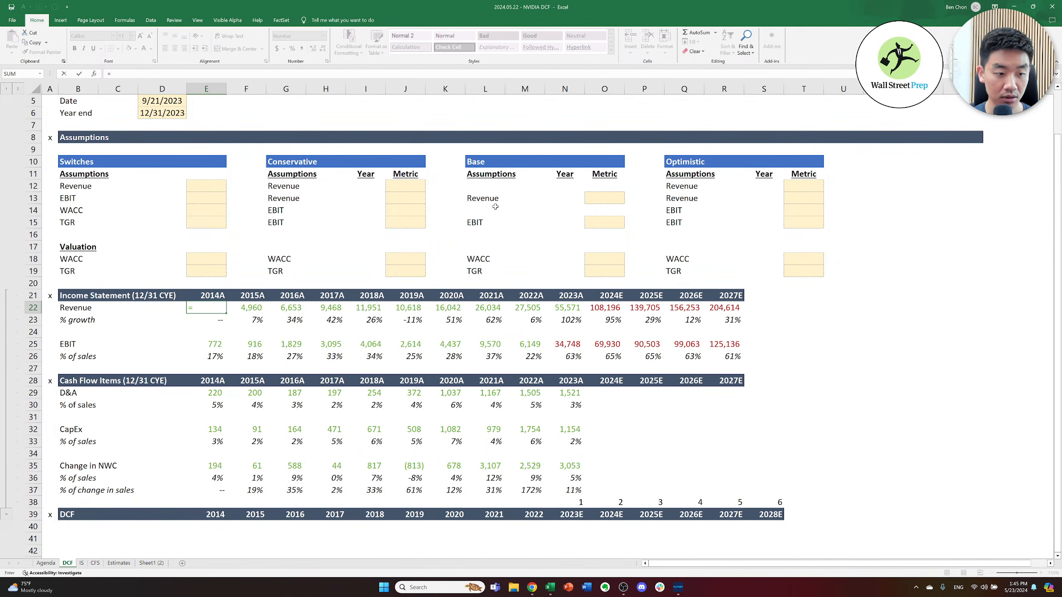
{"action": "key", "text": "ctrl+Page_Down"}
{"action": "key", "text": "ctrl+Page_Down"}
{"action": "key", "text": "ctrl+Page_Down"}
{"action": "key", "text": "ctrl+Page_Down"}
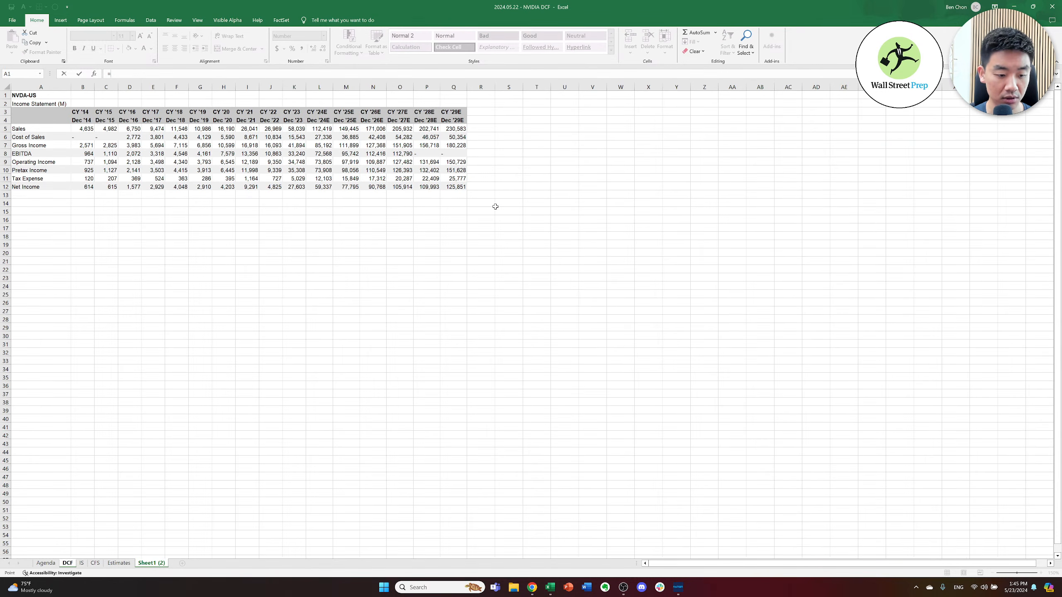
{"action": "key", "text": "Right"}
{"action": "key", "text": "Down"}
{"action": "key", "text": "Down"}
{"action": "key", "text": "Down"}
{"action": "key", "text": "Down"}
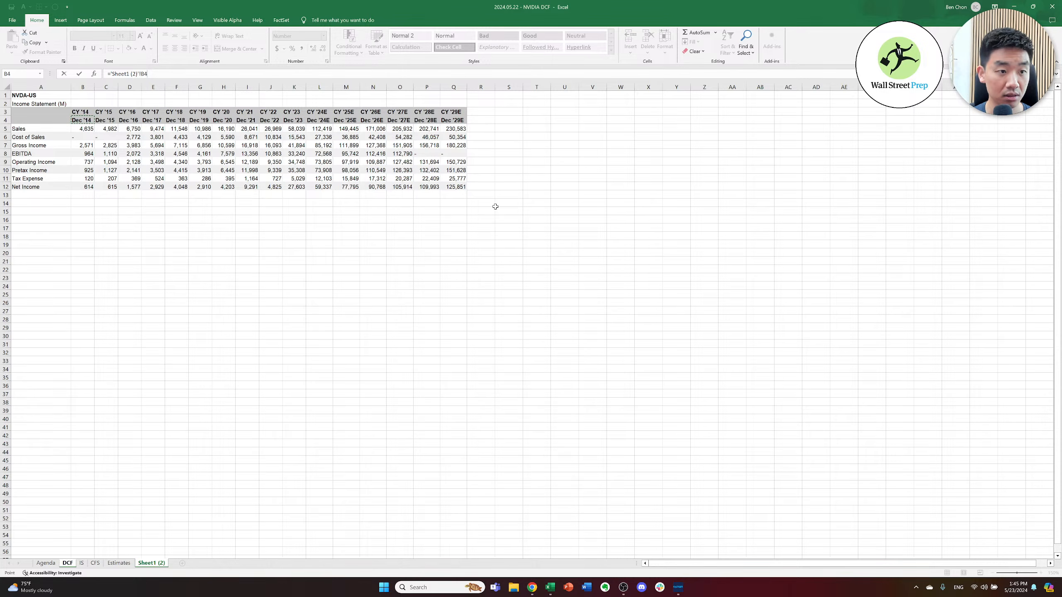
{"action": "key", "text": "Return"}
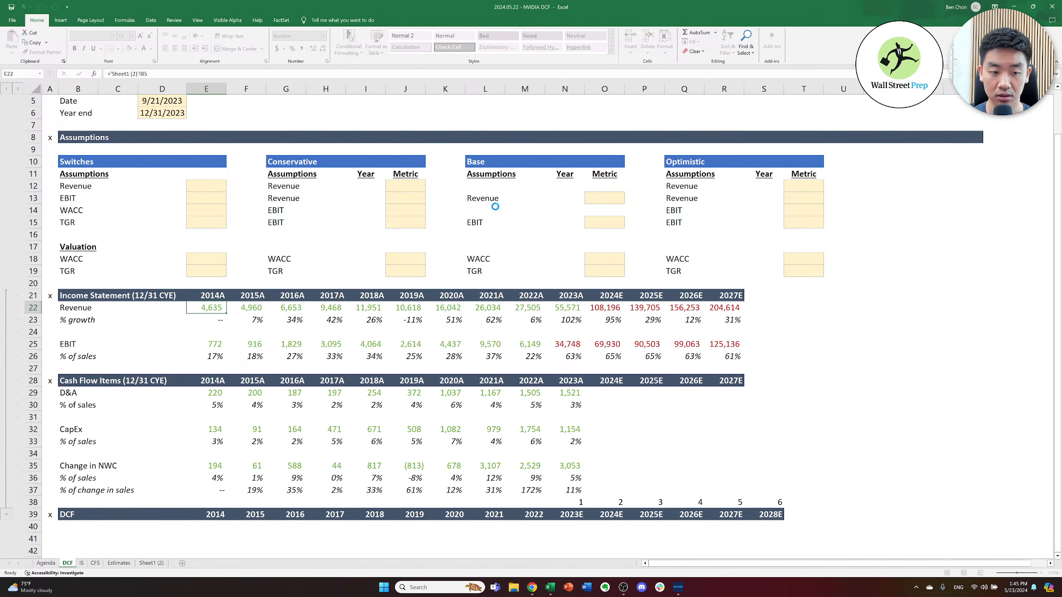
{"action": "key", "text": "ctrl+shift+Right"}
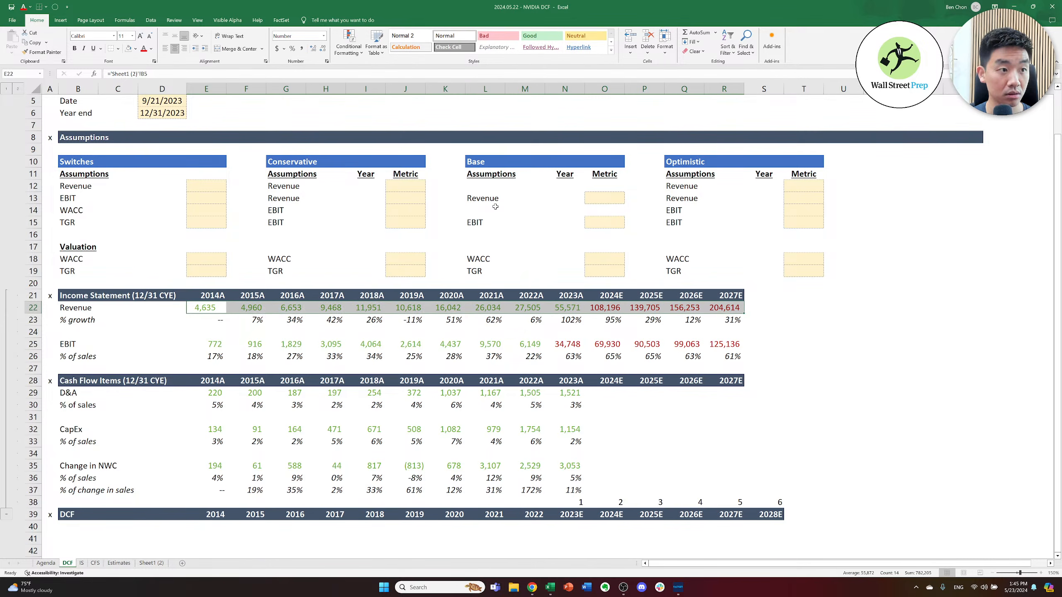
{"action": "type", "text": "f"}
{"action": "key", "text": "Return"}
{"action": "key", "text": "Down"}
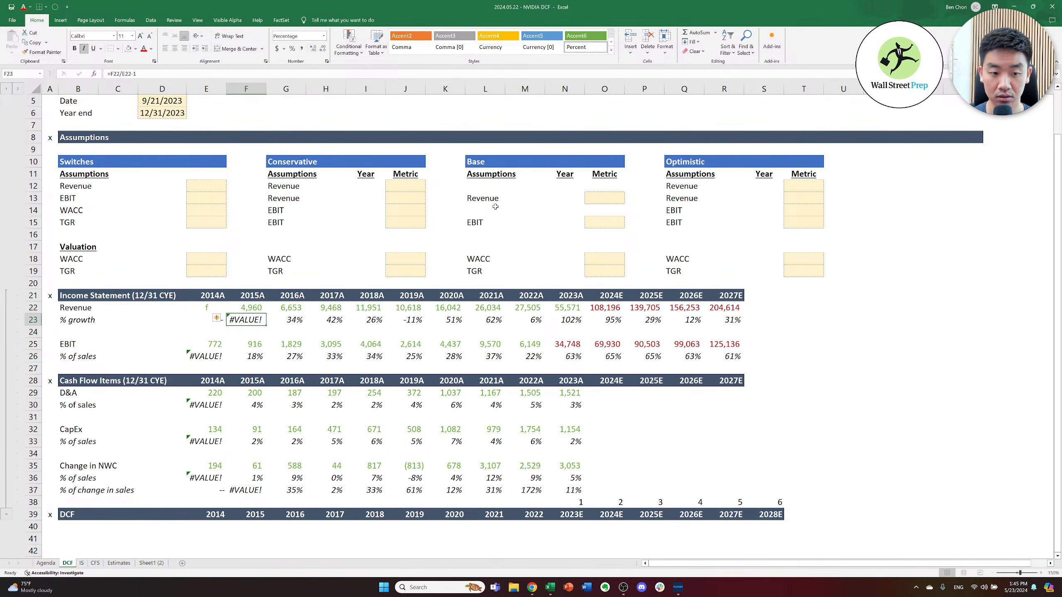
{"action": "key", "text": "ctrl+z"}
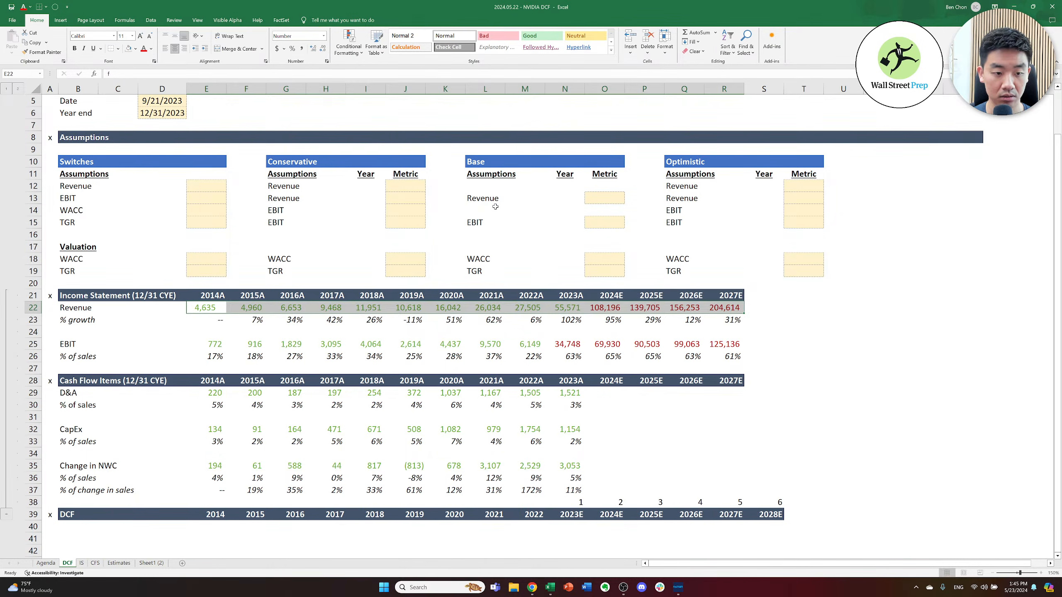
- Copy the 2014A Revenue link across the Revenue row through 2027E, pasting formulas only
{"action": "key", "text": "ctrl+c"}
{"action": "key", "text": "ctrl+shift+Right"}
{"action": "key", "text": "ctrl+alt+v"}
{"action": "key", "text": "f"}
{"action": "key", "text": "Return"}
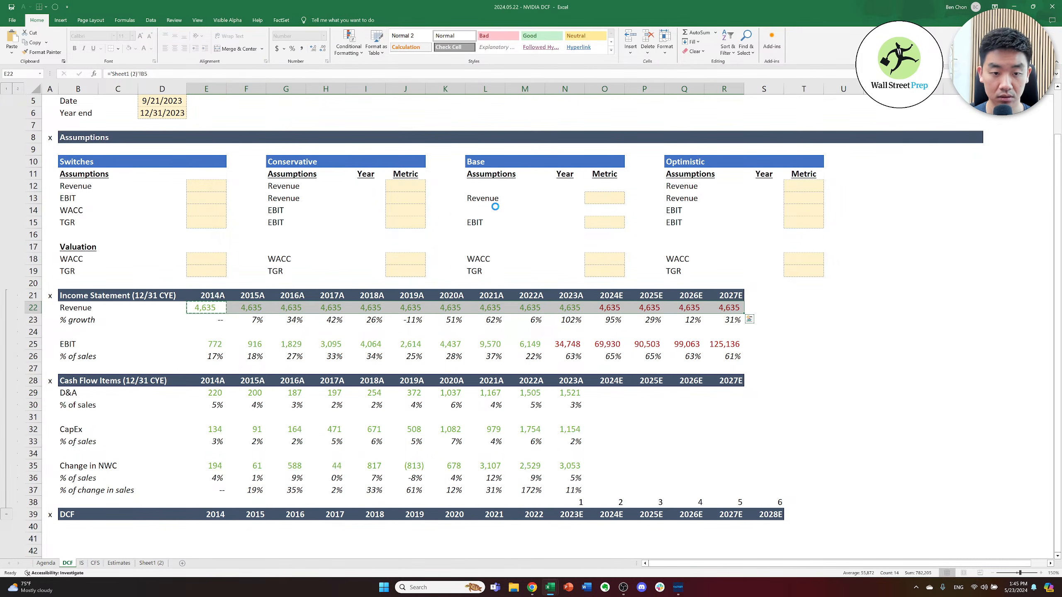
- Review the relinked Revenue figures and their growth percentages across the income statement years
{"action": "key", "text": "Escape"}
{"action": "key", "text": "Right"}
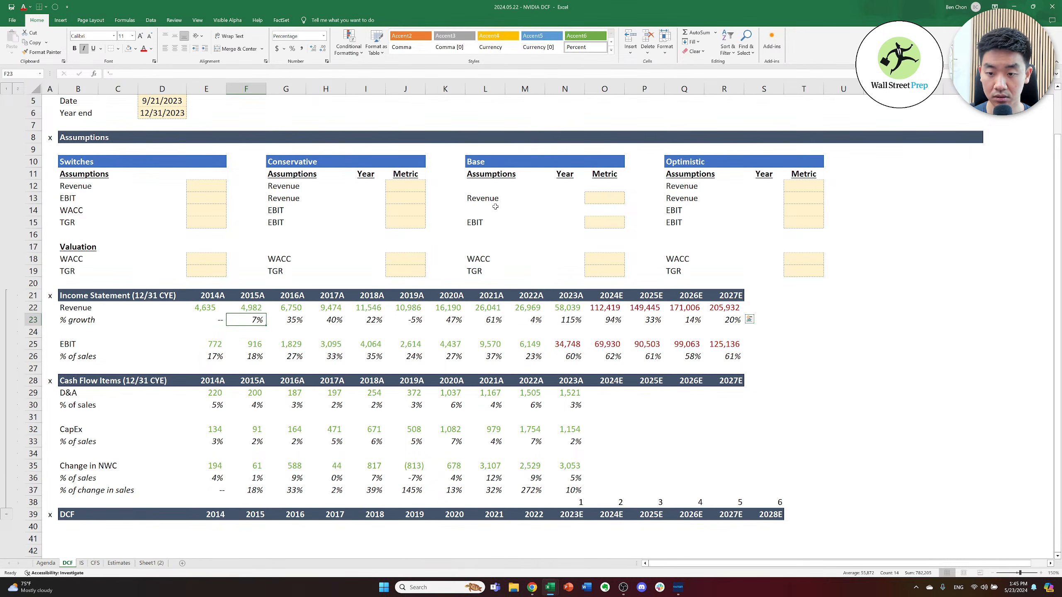
{"action": "key", "text": "Right"}
{"action": "key", "text": "Down"}
{"action": "key", "text": "Right"}
{"action": "key", "text": "Right"}
{"action": "key", "text": "Up"}
{"action": "key", "text": "Up"}
{"action": "key", "text": "Right"}
{"action": "key", "text": "Down"}
{"action": "key", "text": "Right"}
{"action": "key", "text": "Down"}
- Link the 2014A EBIT cell on the DCF sheet to the Dec '14 Operating Income figure in Sheet1 (2), cell B9
{"action": "key", "text": "Left"}
{"action": "key", "text": "Left"}
{"action": "key", "text": "Left"}
{"action": "key", "text": "Left"}
{"action": "key", "text": "Left"}
{"action": "key", "text": "Left"}
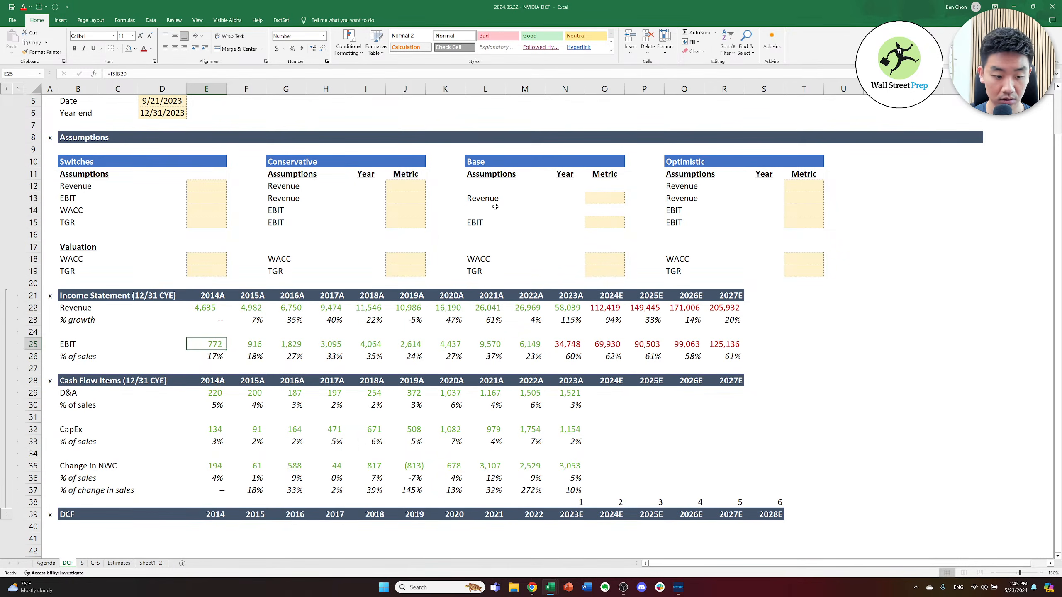
{"action": "key", "text": "ctrl+Page_Down"}
{"action": "key", "text": "ctrl+Page_Down"}
{"action": "key", "text": "ctrl+Page_Down"}
{"action": "key", "text": "ctrl+Page_Down"}
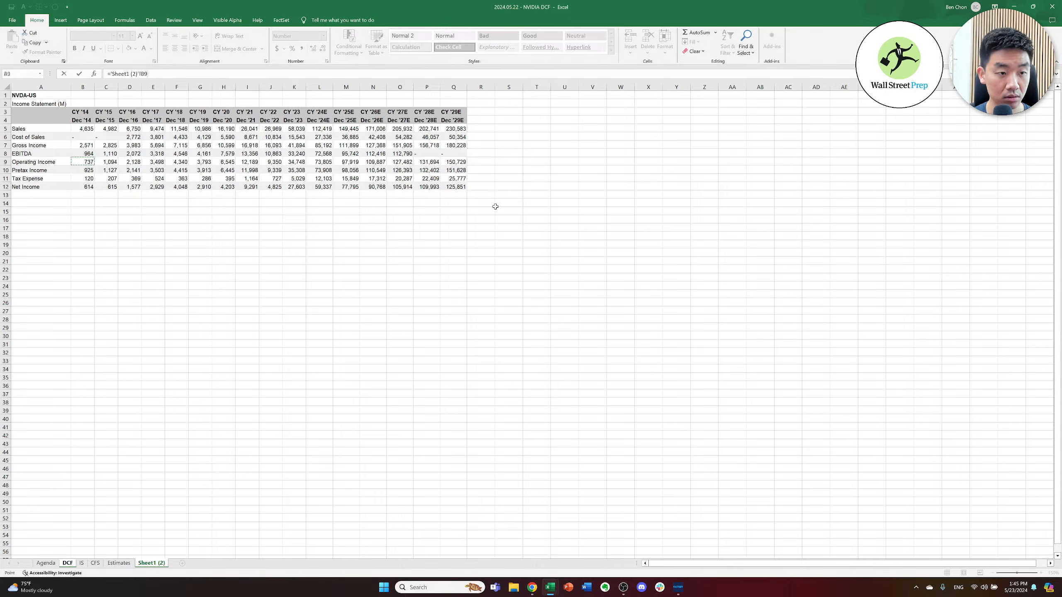
{"action": "key", "text": "Return"}
- Copy the 2014A EBIT link across the EBIT row through 2027E, pasting formulas only
{"action": "key", "text": "ctrl+c"}
{"action": "key", "text": "ctrl+shift+Right"}
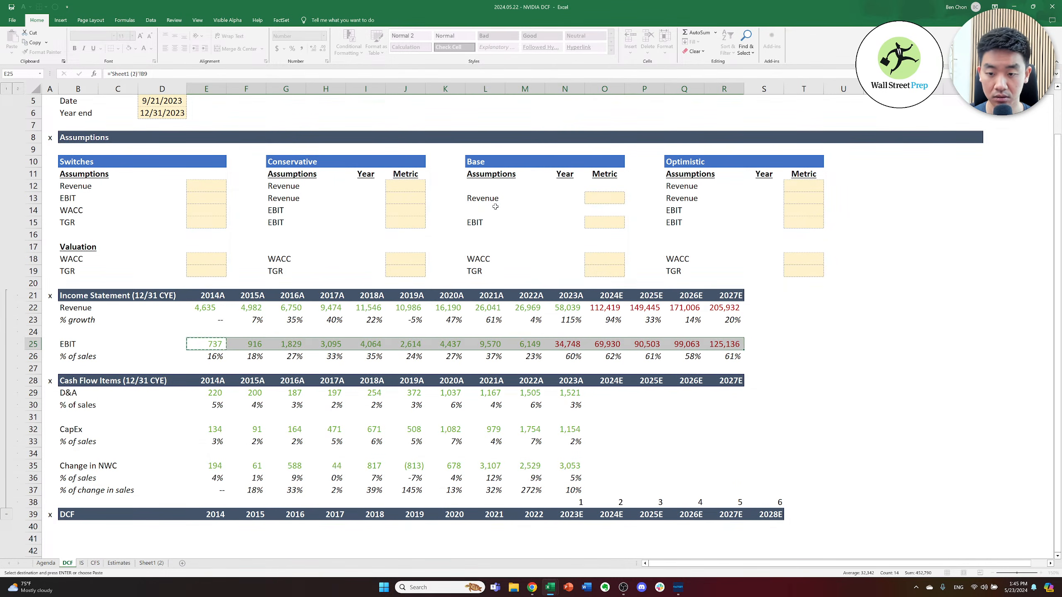
{"action": "key", "text": "Return"}
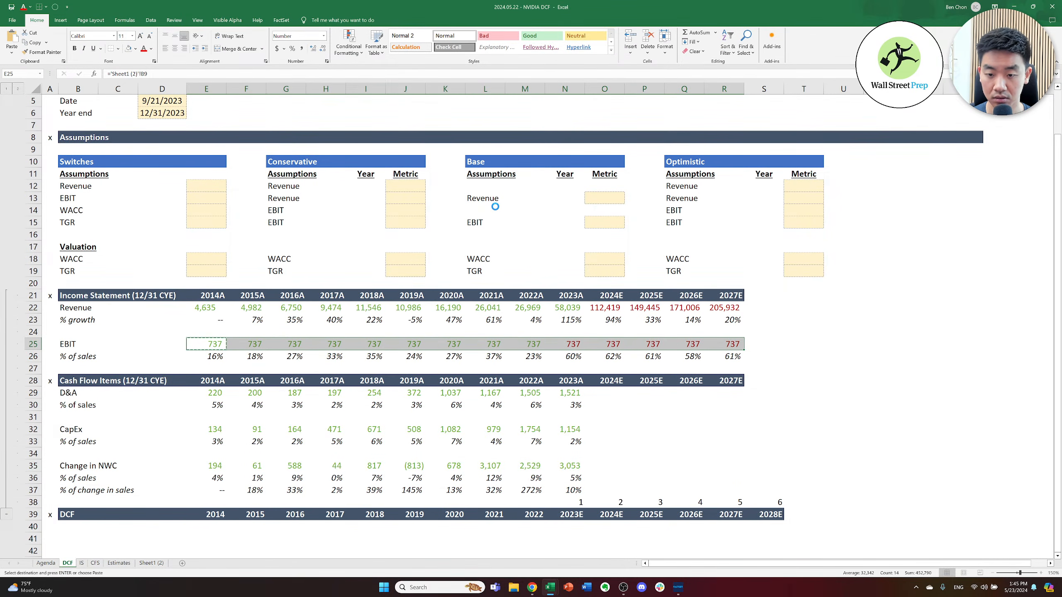
{"action": "key", "text": "Down"}
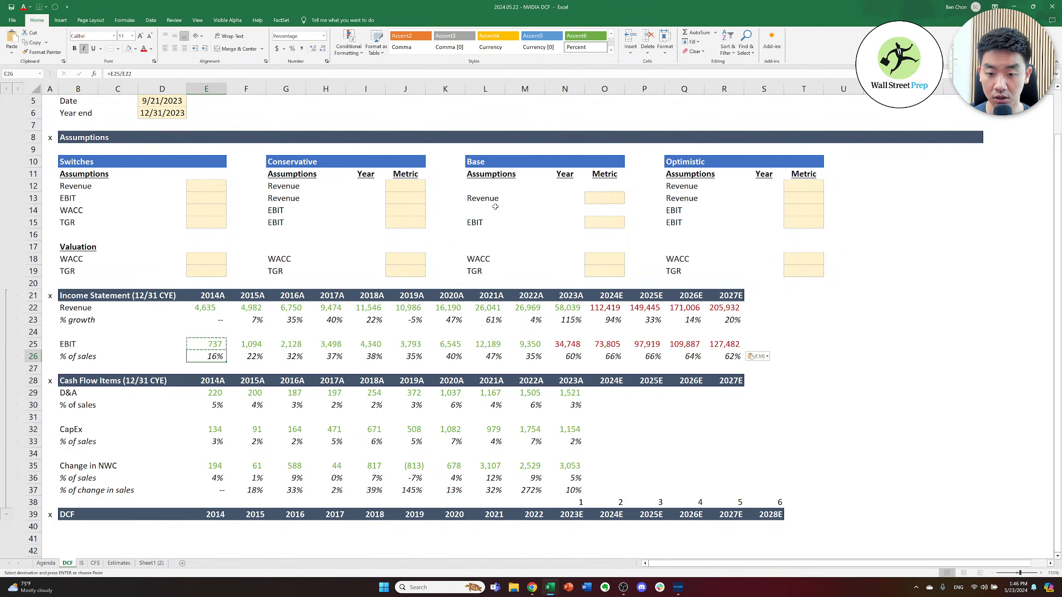
- Review the updated EBIT margins and Revenue growth percentages in the income statement
{"action": "key", "text": "Right"}
{"action": "key", "text": "Up"}
{"action": "key", "text": "Right"}
{"action": "key", "text": "Right"}
{"action": "key", "text": "Up"}
{"action": "key", "text": "Right"}
{"action": "key", "text": "Up"}
{"action": "key", "text": "Up"}
{"action": "key", "text": "Right"}
{"action": "key", "text": "Right"}
{"action": "key", "text": "Down"}
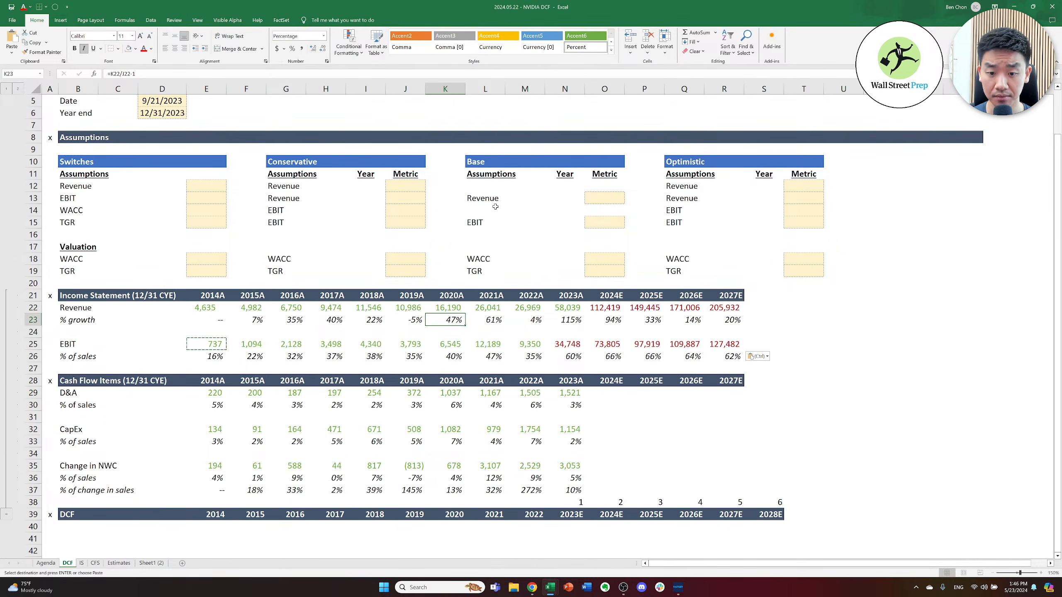
- Copy only the formatting of the 2022A EBIT cell onto the 2023A EBIT cell
{"action": "key", "text": "Right"}
{"action": "key", "text": "Right"}
{"action": "key", "text": "Down"}
{"action": "key", "text": "Down"}
{"action": "key", "text": "Right"}
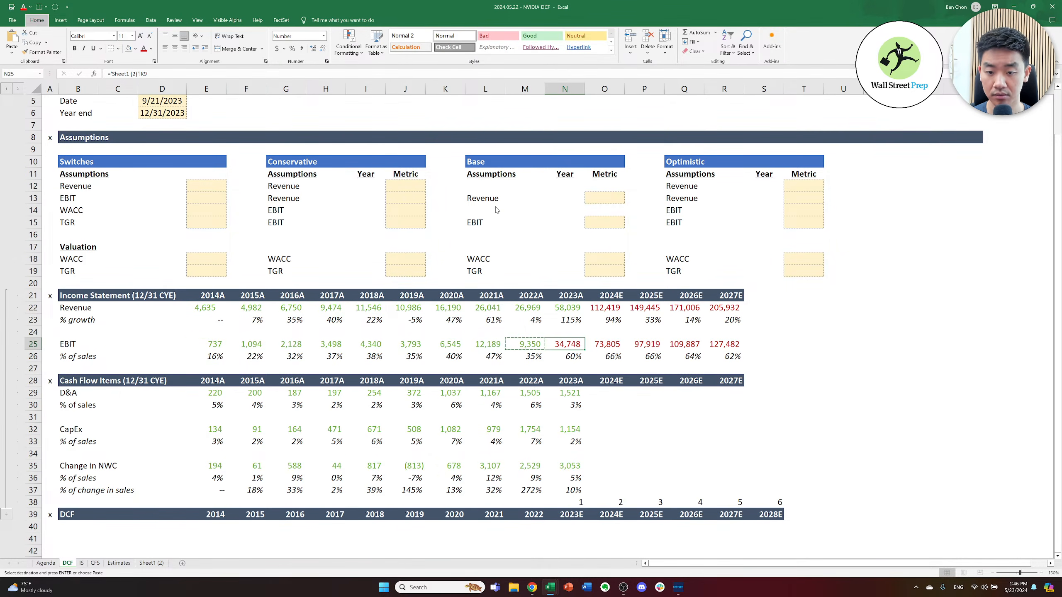
- Copy the 2023A Revenue cell's green formatting onto the 2024E to 2027E Revenue cells, pasting formats only
{"action": "key", "text": "Right"}
{"action": "key", "text": "Right"}
{"action": "key", "text": "Up"}
{"action": "key", "text": "Up"}
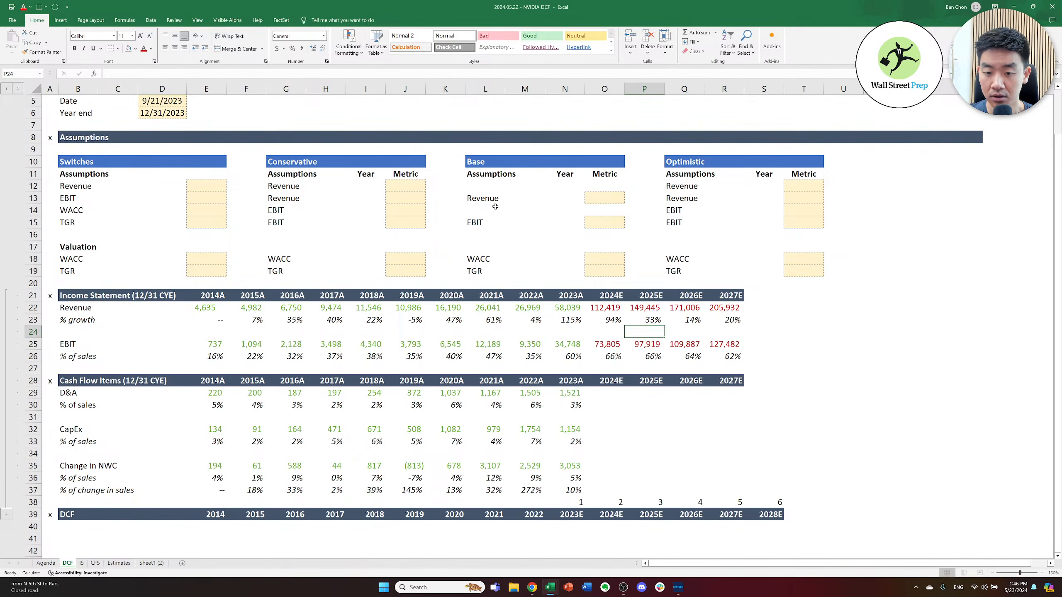
{"action": "key", "text": "Left"}
{"action": "key", "text": "Left"}
{"action": "key", "text": "Up"}
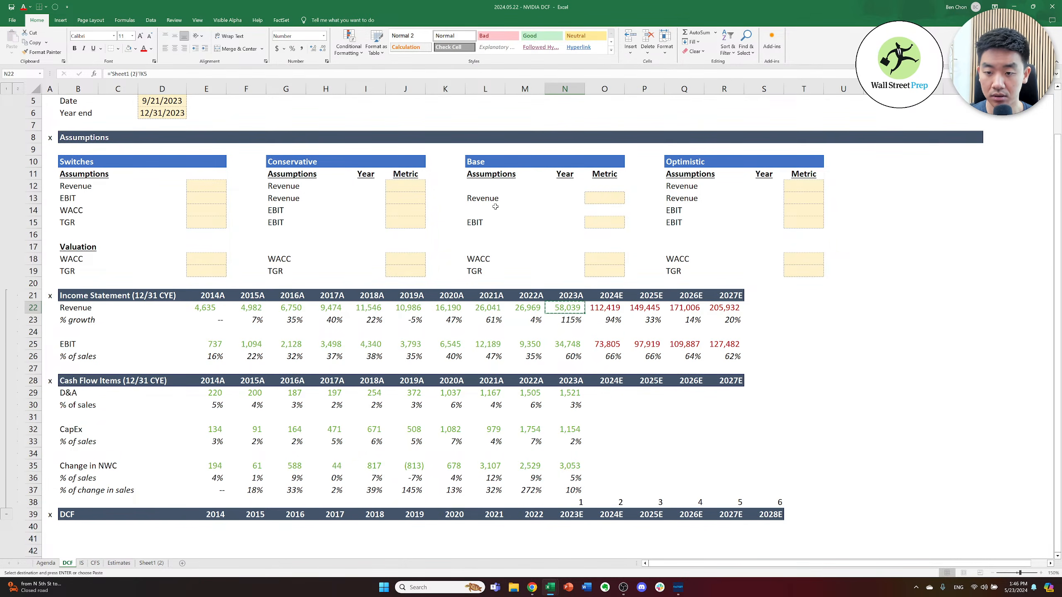
{"action": "key", "text": "shift+Right"}
{"action": "key", "text": "shift+Right"}
{"action": "key", "text": "shift+Right"}
{"action": "key", "text": "shift+Right"}
{"action": "key", "text": "ctrl+alt+v"}
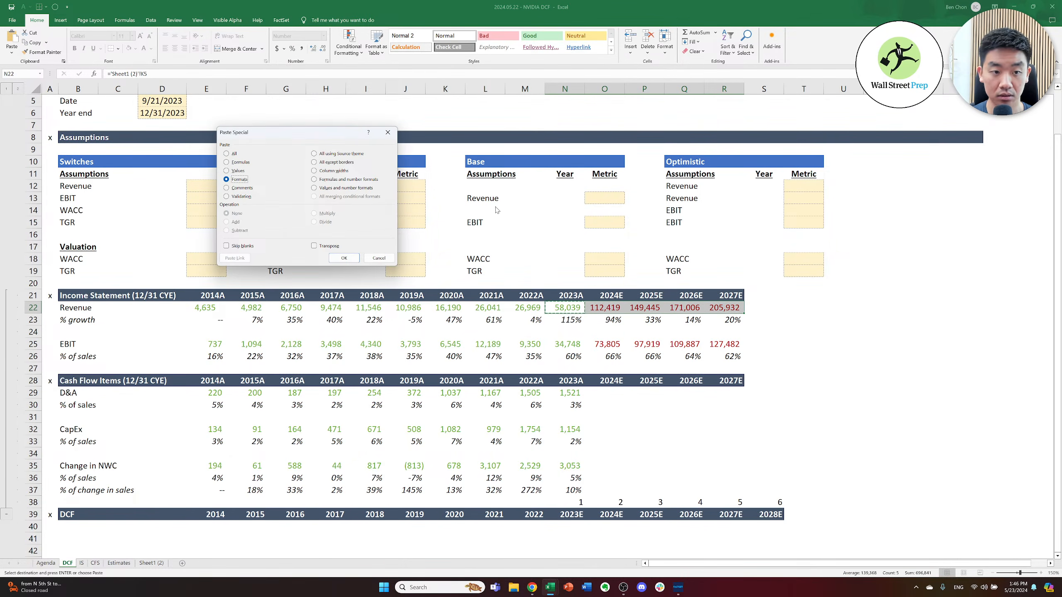
{"action": "key", "text": "Return"}
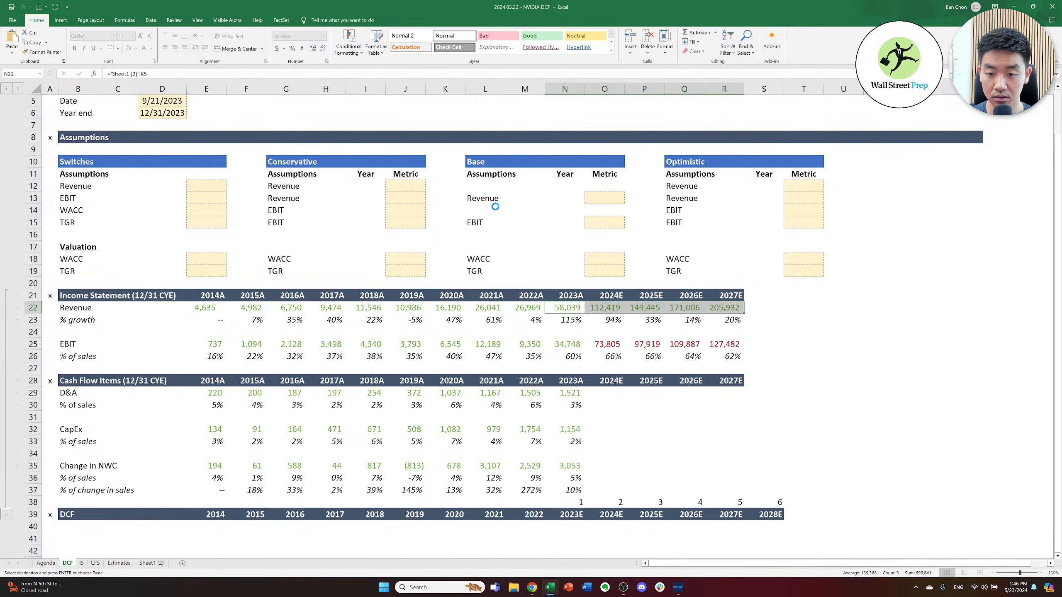
- Copy the 2023A EBIT cell's green formatting onto the 2024E to 2027E EBIT cells, pasting formats only
{"action": "key", "text": "Down"}
{"action": "key", "text": "Down"}
{"action": "key", "text": "Down"}
{"action": "key", "text": "Down"}
{"action": "key", "text": "Down"}
{"action": "key", "text": "Down"}
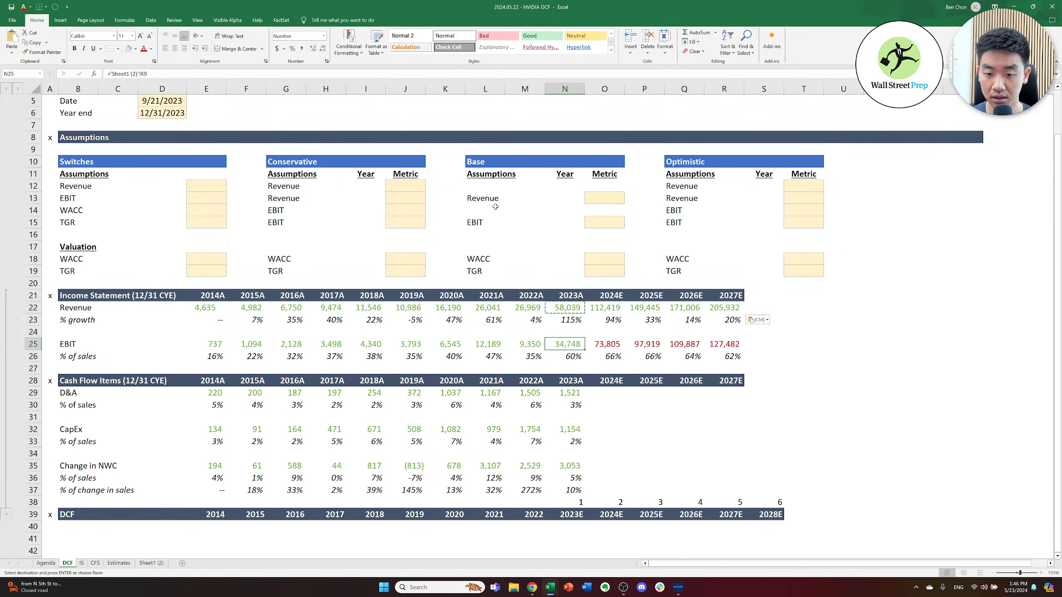
{"action": "key", "text": "ctrl+c"}
{"action": "key", "text": "shift+Right"}
{"action": "key", "text": "shift+Right"}
{"action": "key", "text": "shift+Right"}
{"action": "key", "text": "shift+Right"}
{"action": "key", "text": "ctrl+alt+v"}
{"action": "key", "text": "t"}
{"action": "key", "text": "Return"}
- Extend the income statement and the cash flow header to 2028E and 2029E by copying the 2027E column, rows 21 to 28, two columns across
{"action": "key", "text": "Right"}
{"action": "key", "text": "Right"}
{"action": "key", "text": "Right"}
{"action": "key", "text": "Right"}
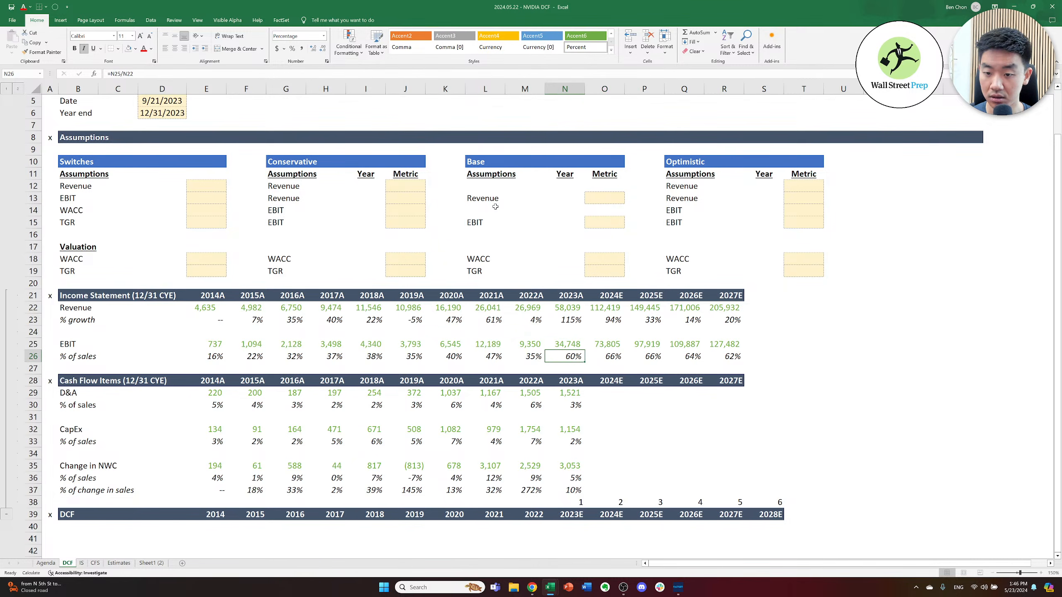
{"action": "key", "text": "Up"}
{"action": "key", "text": "Up"}
{"action": "key", "text": "Up"}
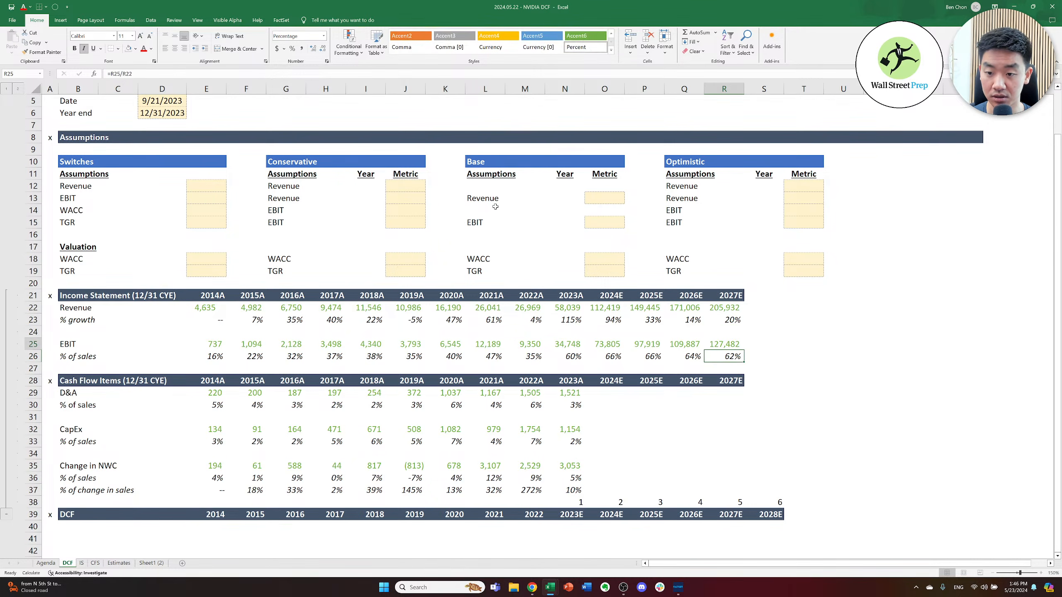
{"action": "key", "text": "Up"}
{"action": "key", "text": "shift+Down"}
{"action": "key", "text": "shift+Down"}
{"action": "key", "text": "shift+Down"}
{"action": "key", "text": "shift+Down"}
{"action": "key", "text": "shift+Down"}
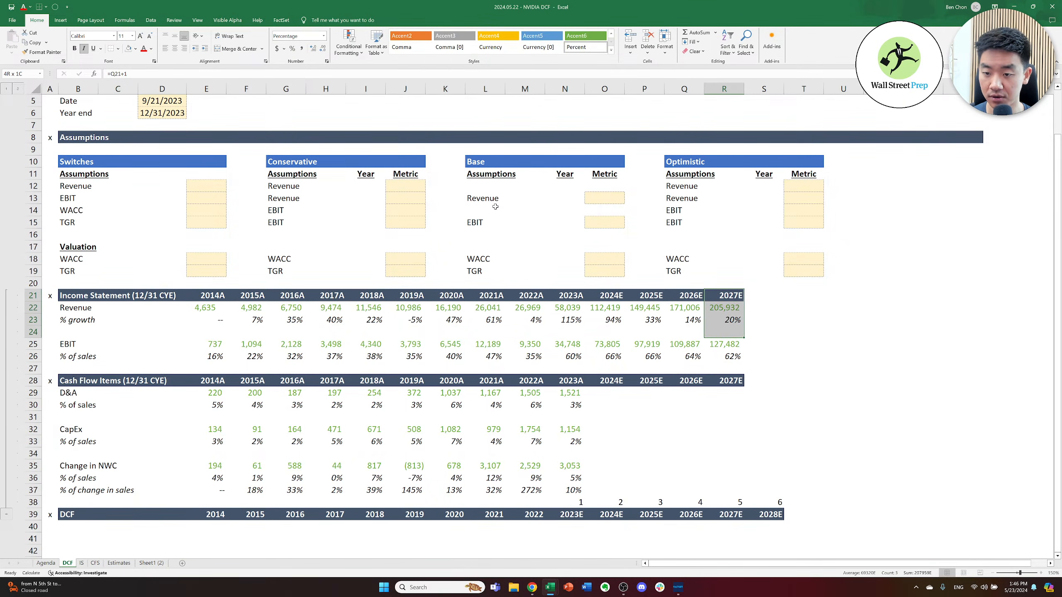
{"action": "key", "text": "shift+Down"}
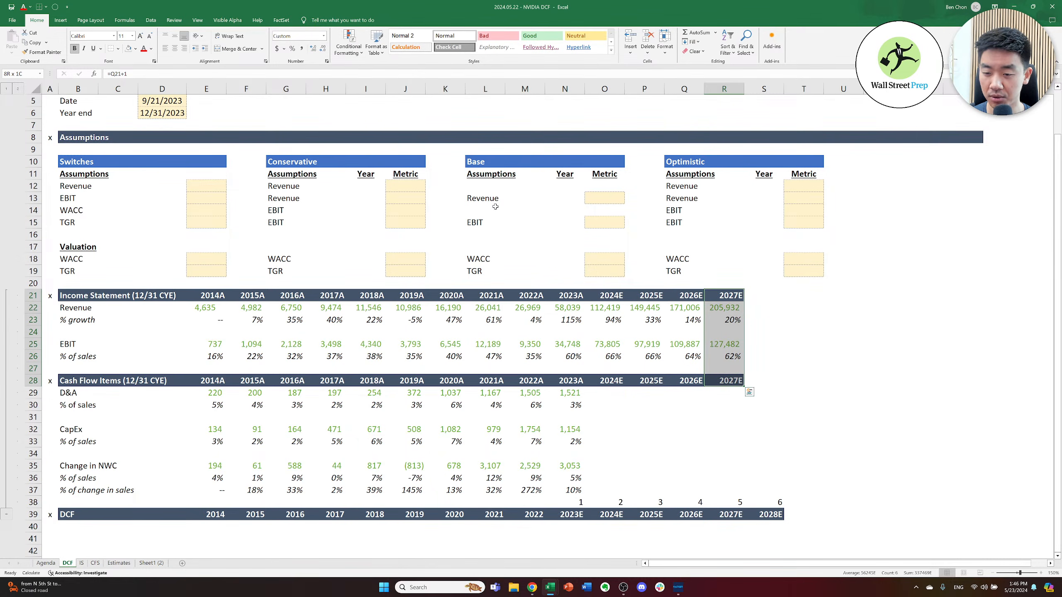
{"action": "key", "text": "shift+Right"}
{"action": "key", "text": "shift+Right"}
{"action": "key", "text": "ctrl+v"}
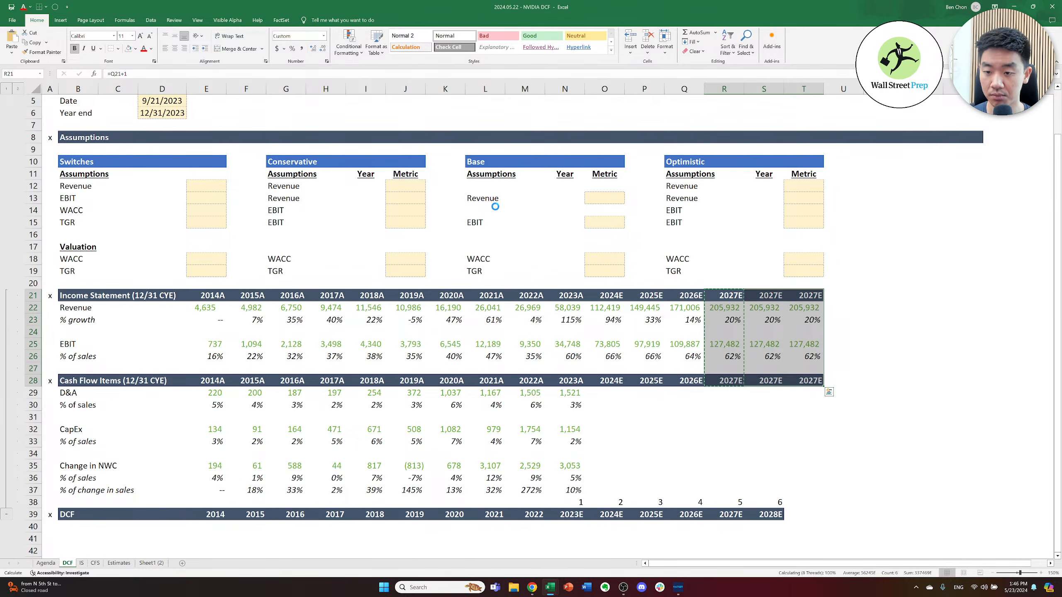
{"action": "key", "text": "Escape"}
- Examine the extended Revenue and EBIT estimates through 2029E and the cash flow items below them
{"action": "key", "text": "Right"}
{"action": "key", "text": "Down"}
{"action": "key", "text": "Down"}
{"action": "key", "text": "Left"}
{"action": "key", "text": "Down"}
{"action": "key", "text": "Down"}
{"action": "key", "text": "Left"}
{"action": "key", "text": "Left"}
{"action": "key", "text": "Left"}
{"action": "key", "text": "Left"}
{"action": "key", "text": "Left"}
{"action": "key", "text": "Down"}
{"action": "key", "text": "Down"}
{"action": "key", "text": "Down"}
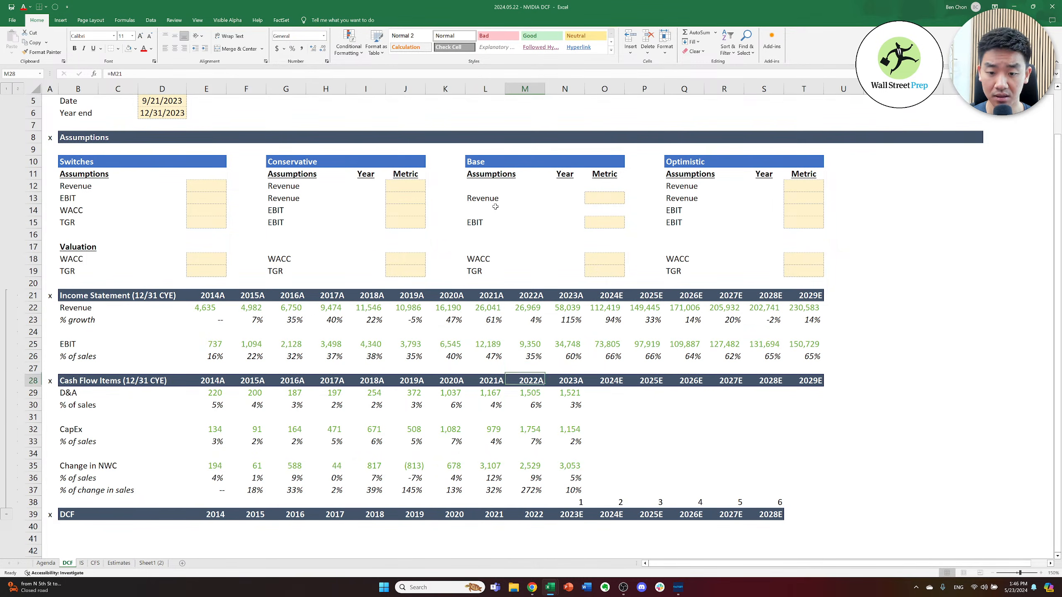
{"action": "key", "text": "Right"}
{"action": "key", "text": "Right"}
{"action": "key", "text": "Up"}
{"action": "key", "text": "Right"}
{"action": "key", "text": "Up"}
{"action": "key", "text": "Up"}
{"action": "key", "text": "Left"}
{"action": "key", "text": "Down"}
{"action": "key", "text": "Down"}
{"action": "key", "text": "Down"}
{"action": "key", "text": "Right"}
{"action": "key", "text": "Right"}
{"action": "key", "text": "Up"}
{"action": "key", "text": "Right"}
{"action": "key", "text": "Right"}
{"action": "key", "text": "Up"}
{"action": "key", "text": "Left"}
{"action": "key", "text": "Up"}
- Shift the period numbers 1 to 6 above the DCF header one year over, running from 2024E through 2029E
{"action": "key", "text": "Left"}
{"action": "key", "text": "Left"}
{"action": "key", "text": "Left"}
{"action": "key", "text": "Left"}
{"action": "key", "text": "shift+Right"}
{"action": "key", "text": "shift+Right"}
{"action": "key", "text": "shift+Right"}
{"action": "key", "text": "shift+Right"}
{"action": "key", "text": "shift+Right"}
{"action": "key", "text": "shift+Right"}
{"action": "key", "text": "ctrl+c"}
{"action": "key", "text": "Right"}
{"action": "key", "text": "shift+Right"}
{"action": "key", "text": "shift+Right"}
{"action": "key", "text": "shift+Right"}
{"action": "key", "text": "shift+Right"}
{"action": "key", "text": "shift+Right"}
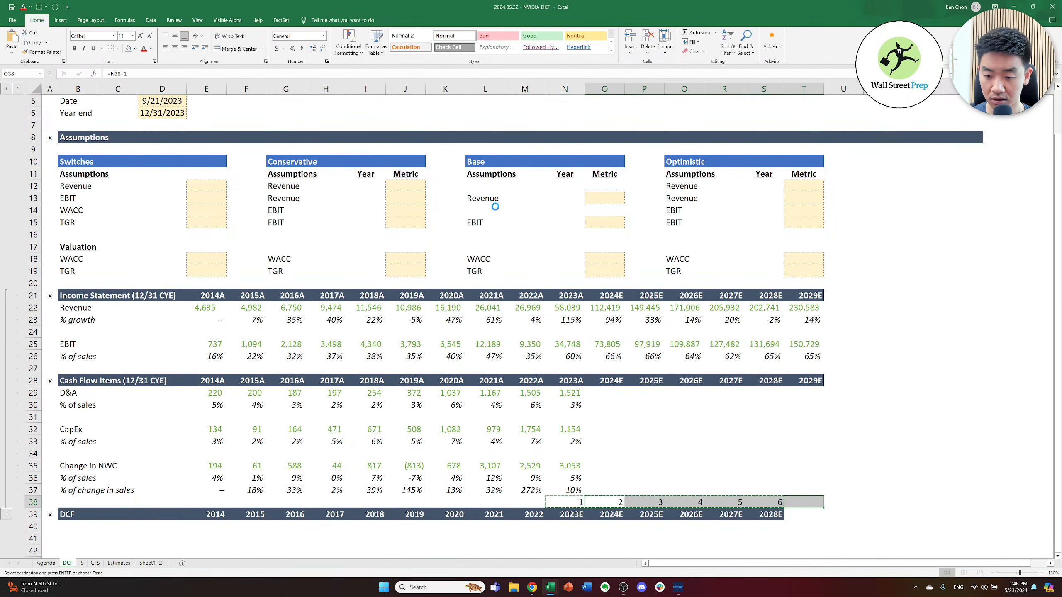
{"action": "key", "text": "Return"}
- Extend the DCF header row to 2029E by copying the 2028E year cell into the next column
{"action": "key", "text": "Down"}
{"action": "key", "text": "Right"}
{"action": "key", "text": "Right"}
{"action": "key", "text": "Right"}
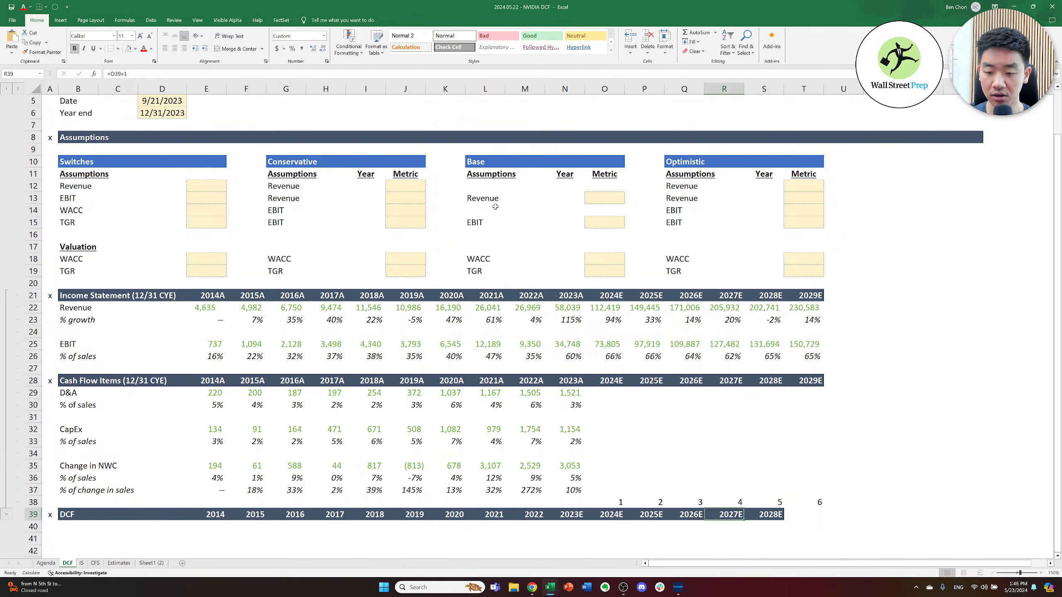
{"action": "key", "text": "Right"}
{"action": "key", "text": "Right"}
{"action": "key", "text": "Down"}
{"action": "key", "text": "Up"}
{"action": "key", "text": "Left"}
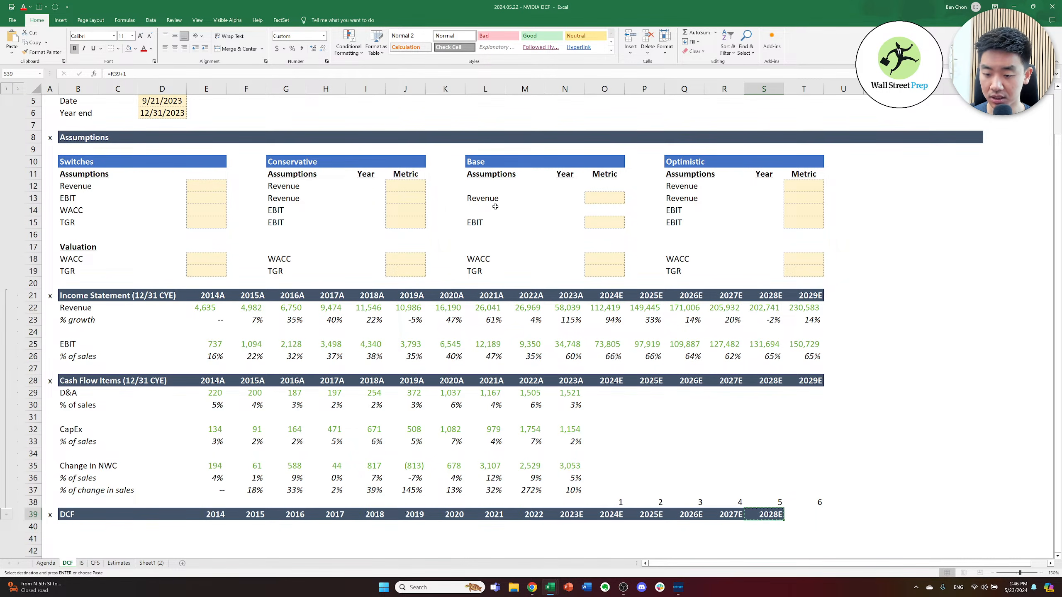
{"action": "key", "text": "Right"}
{"action": "key", "text": "Return"}
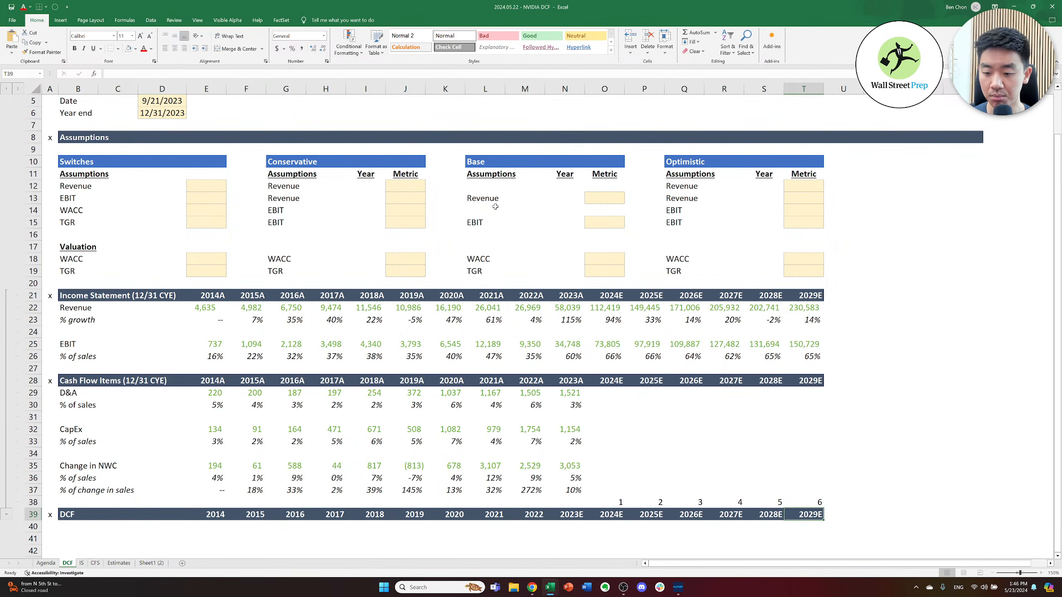
- Review the empty area below the DCF header and the cash flow and income statement sections above it
{"action": "key", "text": "Left"}
{"action": "key", "text": "Down"}
{"action": "key", "text": "Down"}
{"action": "key", "text": "Left"}
{"action": "key", "text": "Left"}
{"action": "key", "text": "Down"}
{"action": "key", "text": "Left"}
{"action": "key", "text": "Down"}
{"action": "key", "text": "Down"}
{"action": "key", "text": "Down"}
{"action": "key", "text": "Down"}
{"action": "key", "text": "Down"}
{"action": "key", "text": "Down"}
{"action": "key", "text": "Down"}
{"action": "key", "text": "Down"}
{"action": "key", "text": "Down"}
{"action": "key", "text": "Down"}
{"action": "key", "text": "Down"}
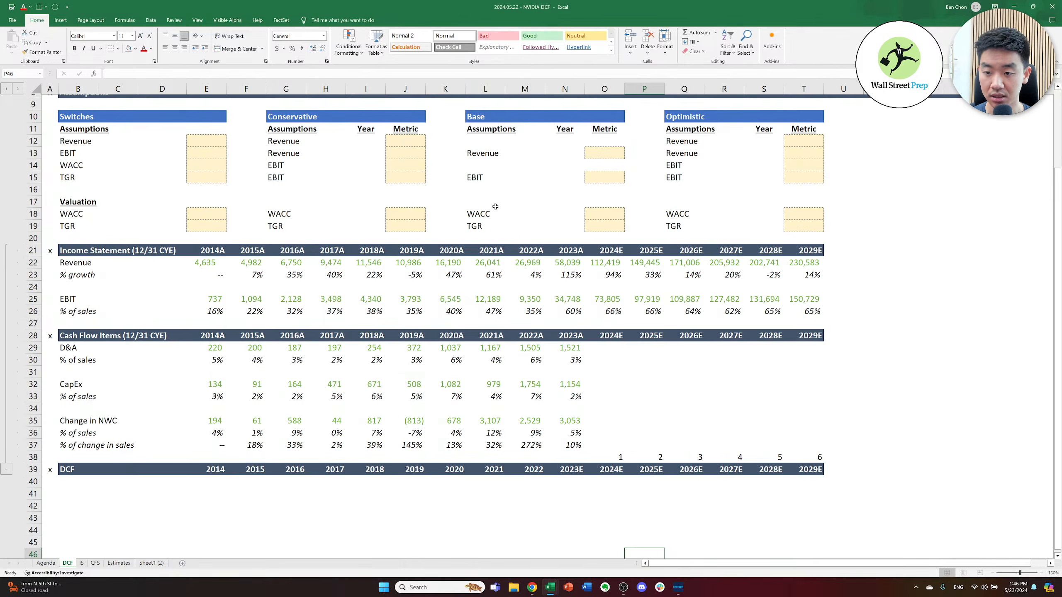
{"action": "key", "text": "Up"}
{"action": "key", "text": "Up"}
{"action": "key", "text": "Up"}
{"action": "key", "text": "Up"}
{"action": "key", "text": "Up"}
{"action": "key", "text": "Left"}
{"action": "key", "text": "Left"}
{"action": "key", "text": "Up"}
{"action": "key", "text": "Left"}
{"action": "key", "text": "Up"}
{"action": "key", "text": "Left"}
{"action": "key", "text": "Up"}
{"action": "key", "text": "Left"}
{"action": "key", "text": "Up"}
{"action": "key", "text": "Left"}
{"action": "key", "text": "Up"}
{"action": "key", "text": "Left"}
{"action": "key", "text": "Up"}
{"action": "key", "text": "Left"}
{"action": "key", "text": "Up"}
{"action": "key", "text": "Left"}
{"action": "key", "text": "Up"}
{"action": "key", "text": "Left"}
{"action": "key", "text": "Up"}
{"action": "key", "text": "Left"}
{"action": "key", "text": "Up"}
{"action": "key", "text": "Left"}
{"action": "key", "text": "Up"}
{"action": "key", "text": "Up"}
{"action": "key", "text": "Up"}
{"action": "key", "text": "Up"}
{"action": "key", "text": "Up"}
{"action": "key", "text": "Up"}
{"action": "key", "text": "Left"}
{"action": "key", "text": "Left"}
{"action": "key", "text": "Up"}
{"action": "key", "text": "Up"}
{"action": "key", "text": "Up"}
{"action": "key", "text": "Up"}
{"action": "key", "text": "Up"}
{"action": "key", "text": "Up"}
{"action": "key", "text": "Up"}
{"action": "key", "text": "Up"}
{"action": "key", "text": "shift+Down"}
{"action": "key", "text": "shift+Down"}
{"action": "key", "text": "shift+Down"}
{"action": "key", "text": "shift+Down"}
{"action": "key", "text": "ctrl+c"}
{"action": "key", "text": "Down"}
{"action": "key", "text": "Down"}
{"action": "key", "text": "Down"}
{"action": "key", "text": "Down"}
{"action": "key", "text": "Down"}
{"action": "key", "text": "Down"}
{"action": "key", "text": "Down"}
{"action": "key", "text": "Down"}
{"action": "key", "text": "Down"}
{"action": "key", "text": "Down"}
{"action": "key", "text": "Escape"}
- Switch to the 2023.09.21 NVIDIA DCF workbook and examine its DCF section from Revenue down to the discount periods
{"action": "key", "text": "alt+Tab"}
{"action": "key", "text": "alt+Tab"}
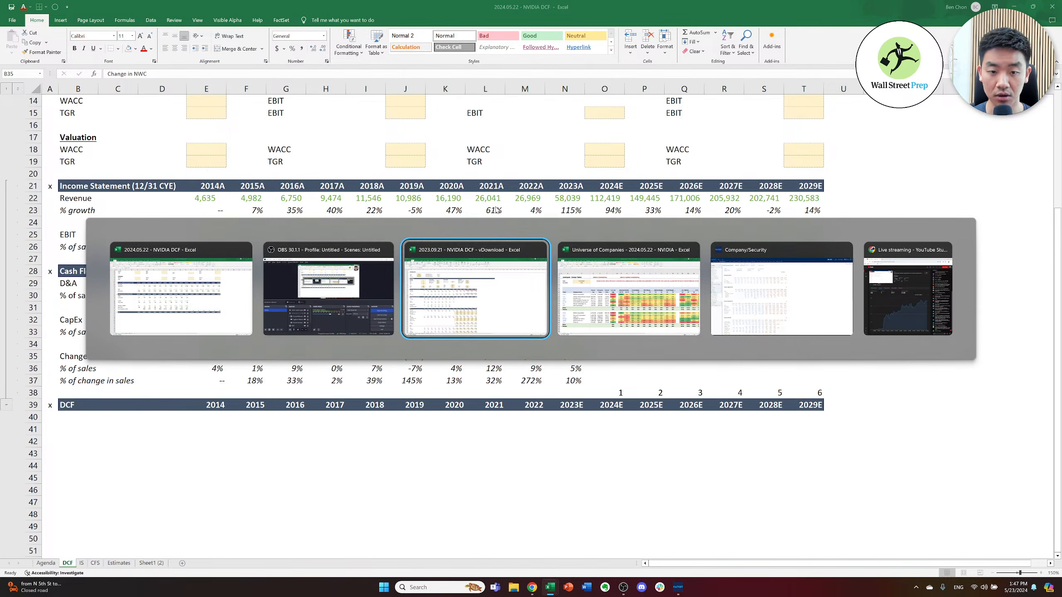
{"action": "key", "text": "Left"}
{"action": "key", "text": "Down"}
{"action": "key", "text": "Down"}
{"action": "key", "text": "Down"}
{"action": "key", "text": "Down"}
{"action": "key", "text": "Down"}
{"action": "key", "text": "Down"}
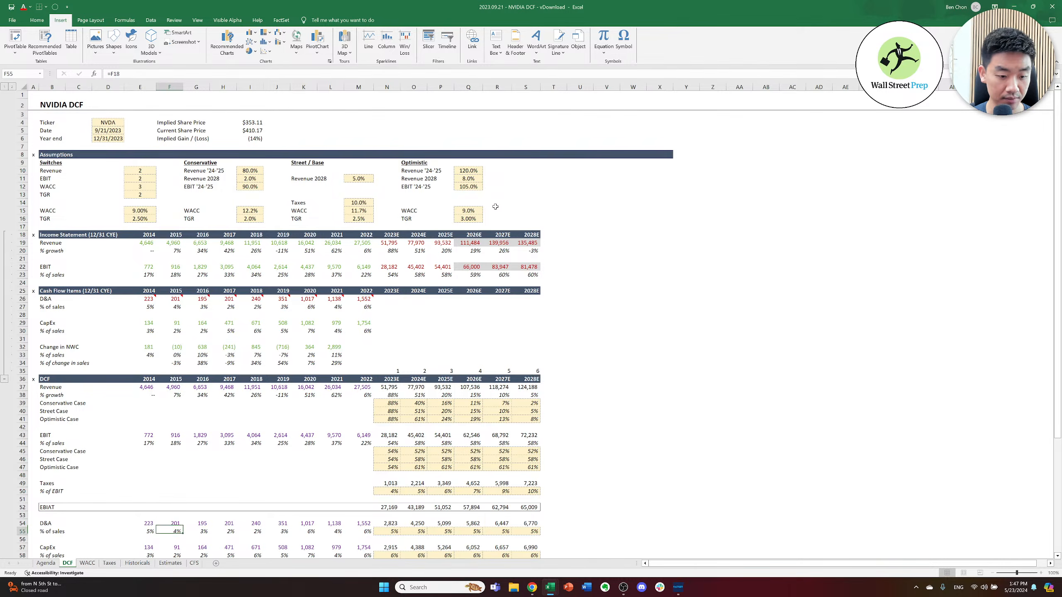
{"action": "key", "text": "Down"}
{"action": "key", "text": "Down"}
{"action": "key", "text": "Down"}
{"action": "key", "text": "Down"}
{"action": "key", "text": "Down"}
{"action": "key", "text": "Down"}
{"action": "key", "text": "Down"}
{"action": "key", "text": "Down"}
{"action": "key", "text": "Down"}
{"action": "key", "text": "Down"}
{"action": "key", "text": "Down"}
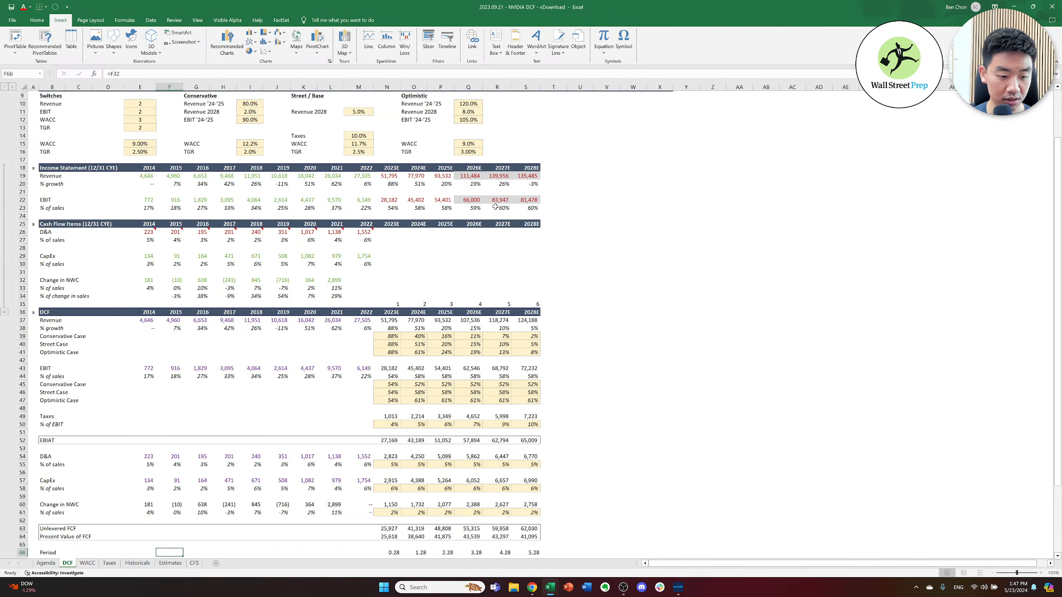
- Copy the older model's DCF block from Revenue through Implied Stock Price, B37:S77, and return to the 2024.05.22 NVIDIA DCF workbook
{"action": "key", "text": "Down"}
{"action": "key", "text": "Left"}
{"action": "key", "text": "Left"}
{"action": "key", "text": "Left"}
{"action": "key", "text": "Left"}
{"action": "key", "text": "Left"}
{"action": "key", "text": "Up"}
{"action": "key", "text": "Up"}
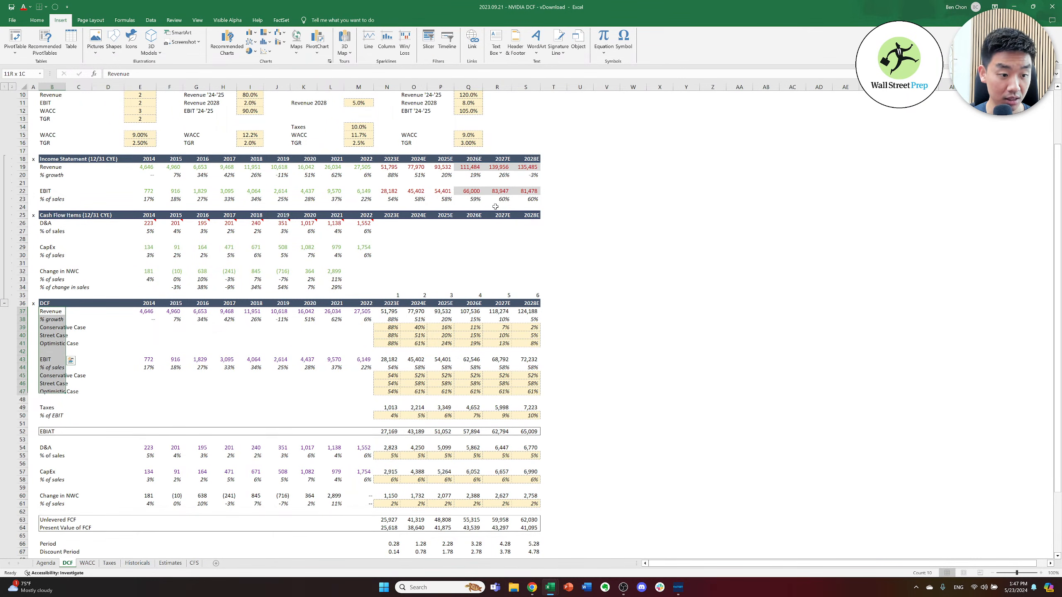
{"action": "key", "text": "shift+Down"}
{"action": "key", "text": "shift+Down"}
{"action": "key", "text": "shift+Down"}
{"action": "key", "text": "shift+Down"}
{"action": "key", "text": "shift+Down"}
{"action": "key", "text": "shift+Down"}
{"action": "key", "text": "shift+Down"}
{"action": "key", "text": "shift+Down"}
{"action": "key", "text": "shift+Down"}
{"action": "key", "text": "shift+Down"}
{"action": "key", "text": "shift+Down"}
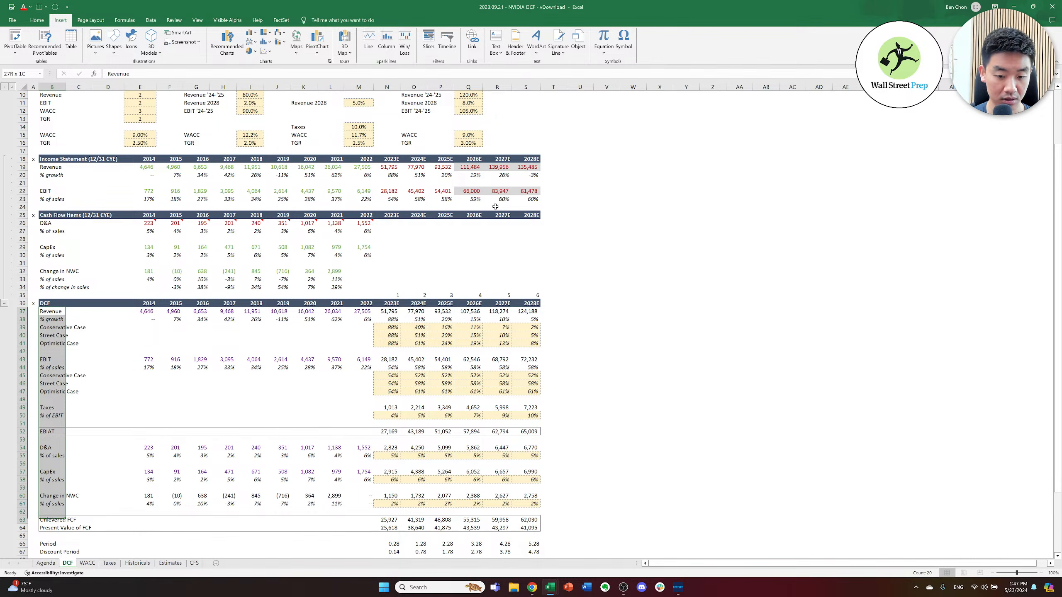
{"action": "key", "text": "shift+Down"}
{"action": "key", "text": "shift+Down"}
{"action": "key", "text": "shift+Down"}
{"action": "key", "text": "shift+Down"}
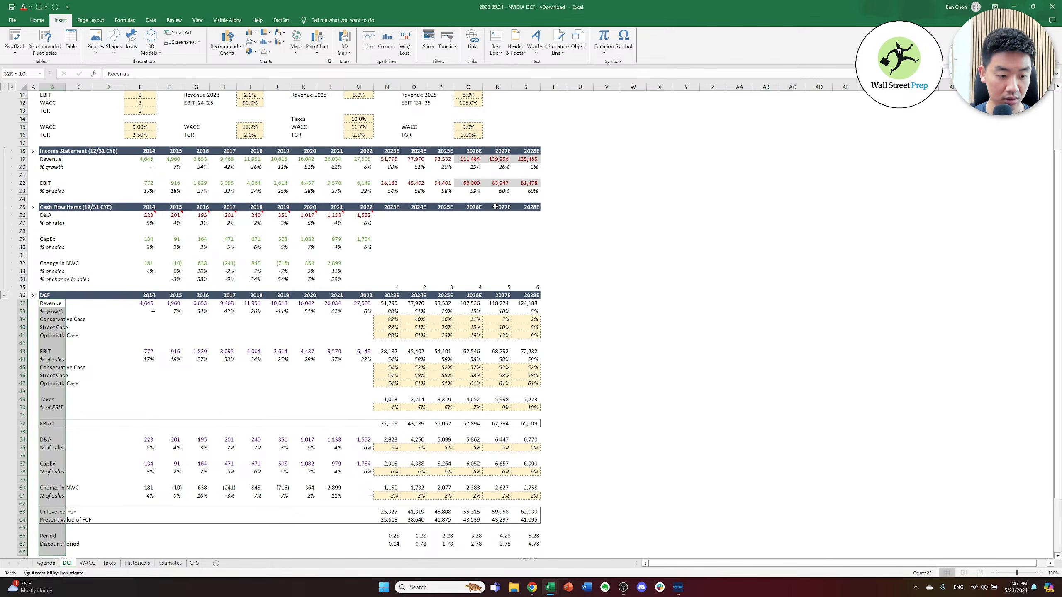
{"action": "key", "text": "shift+Down"}
{"action": "key", "text": "shift+Down"}
{"action": "key", "text": "shift+Down"}
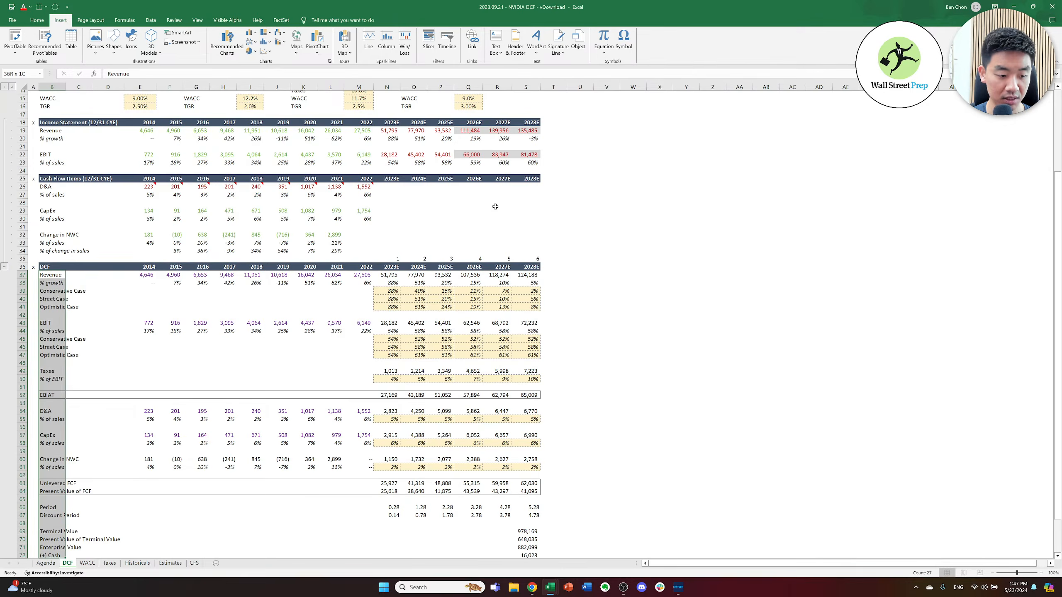
{"action": "key", "text": "shift+Down"}
{"action": "key", "text": "shift+Down"}
{"action": "key", "text": "shift+Down"}
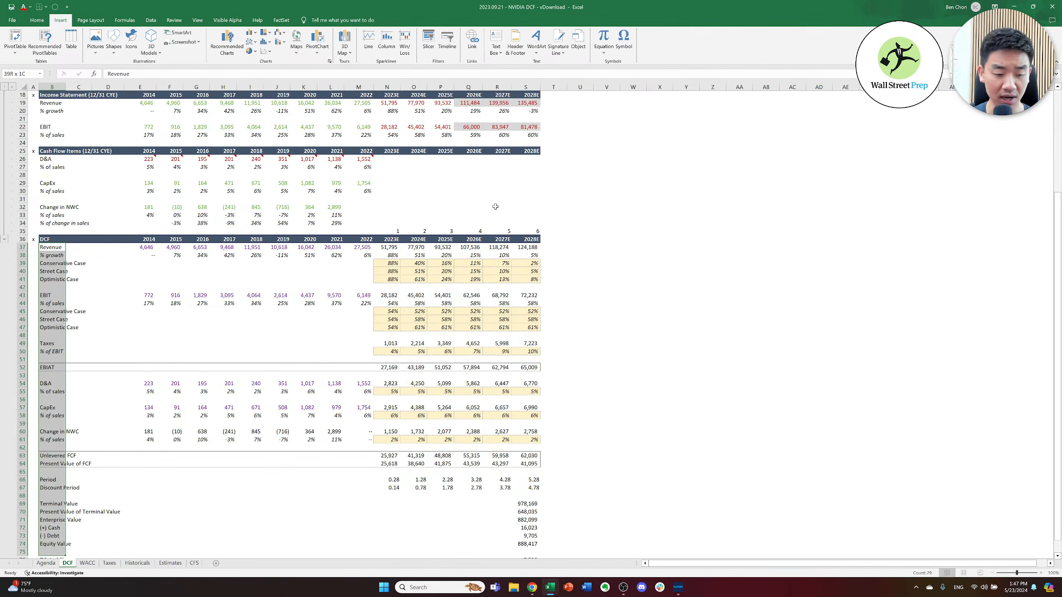
{"action": "key", "text": "shift+Down"}
{"action": "key", "text": "shift+Down"}
{"action": "key", "text": "shift+Down"}
{"action": "key", "text": "shift+Down"}
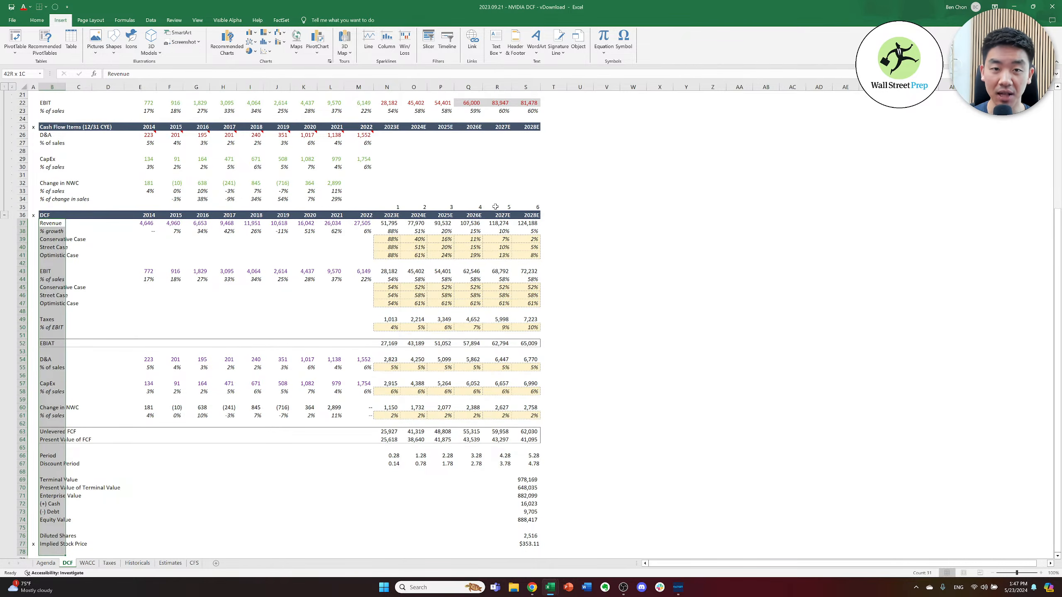
{"action": "key", "text": "shift+Down"}
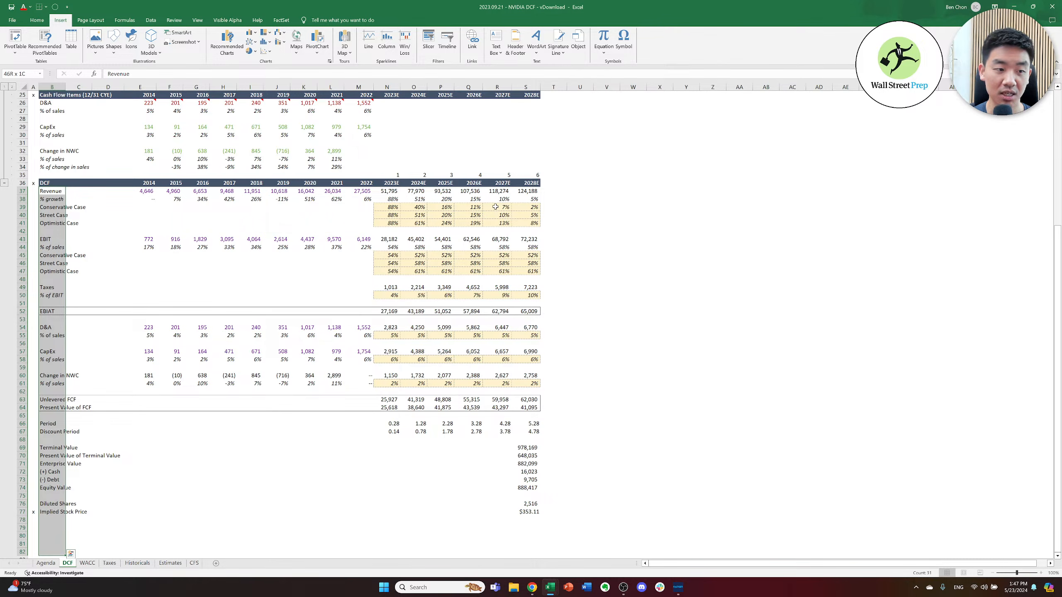
{"action": "key", "text": "shift+Down"}
{"action": "key", "text": "shift+Up"}
{"action": "key", "text": "shift+Up"}
{"action": "key", "text": "shift+Up"}
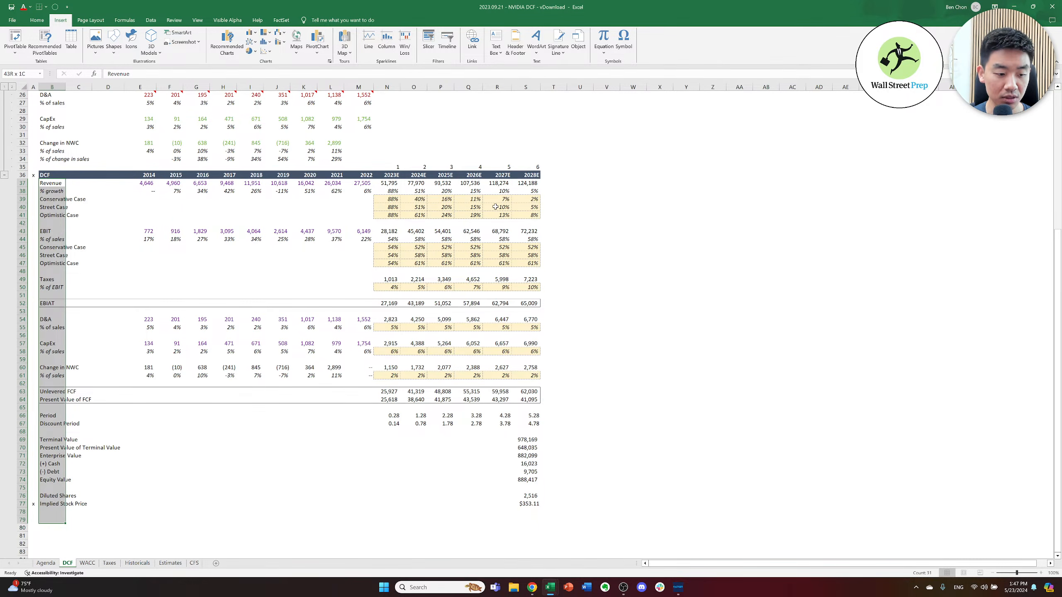
{"action": "key", "text": "shift+Right"}
{"action": "key", "text": "shift+Right"}
{"action": "key", "text": "shift+Right"}
{"action": "key", "text": "shift+Right"}
{"action": "key", "text": "shift+Right"}
{"action": "key", "text": "shift+Right"}
{"action": "key", "text": "shift+Right"}
{"action": "key", "text": "shift+Right"}
{"action": "key", "text": "shift+Right"}
{"action": "key", "text": "shift+Right"}
{"action": "key", "text": "shift+Right"}
{"action": "key", "text": "shift+Right"}
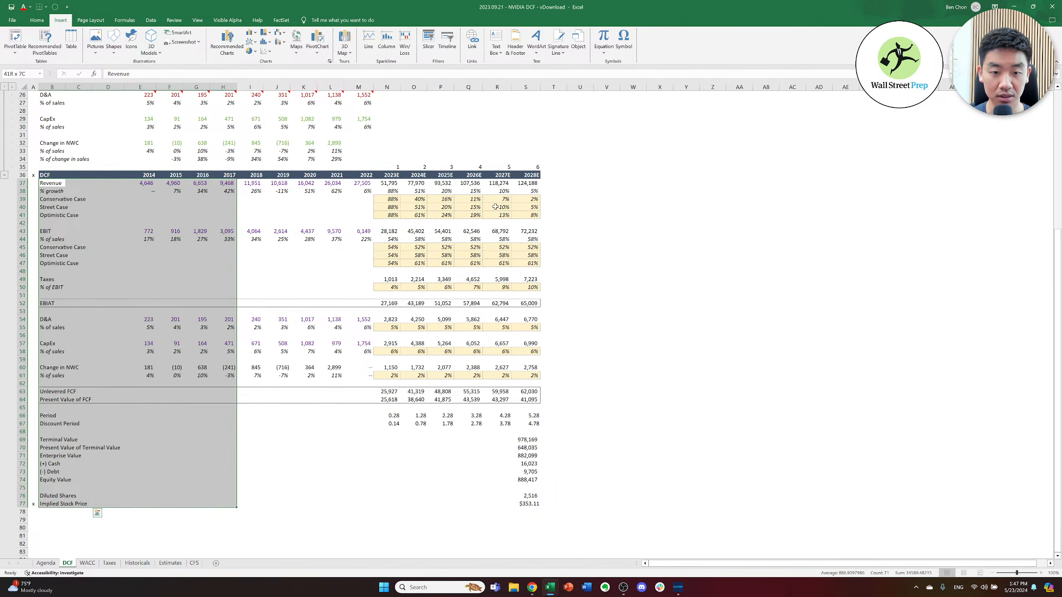
{"action": "key", "text": "shift+Right"}
{"action": "key", "text": "shift+Right"}
{"action": "key", "text": "shift+Right"}
{"action": "key", "text": "shift+Right"}
{"action": "key", "text": "shift+Right"}
{"action": "key", "text": "shift+Right"}
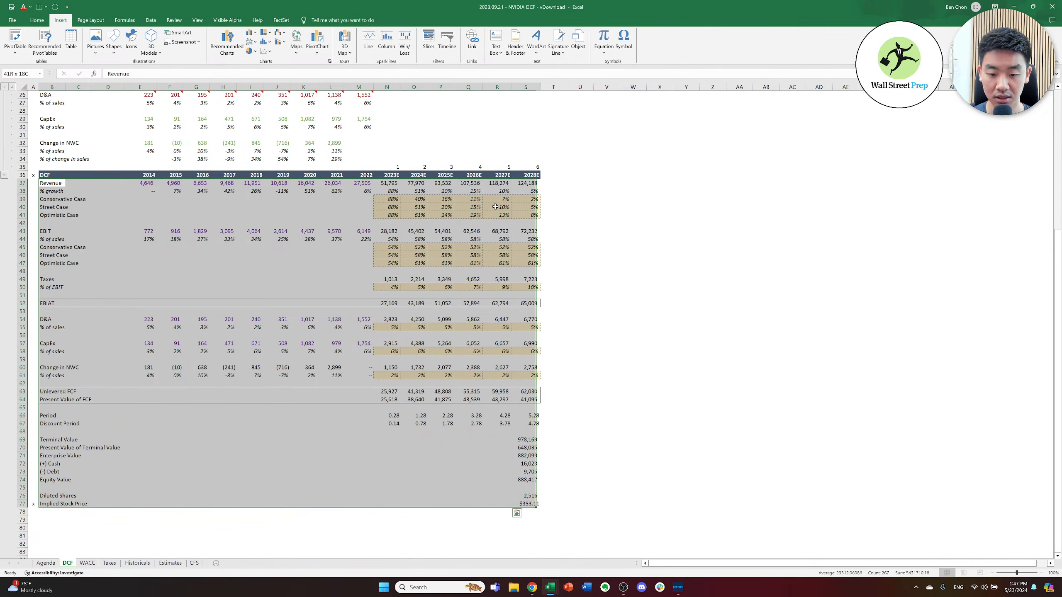
{"action": "key", "text": "shift+Left"}
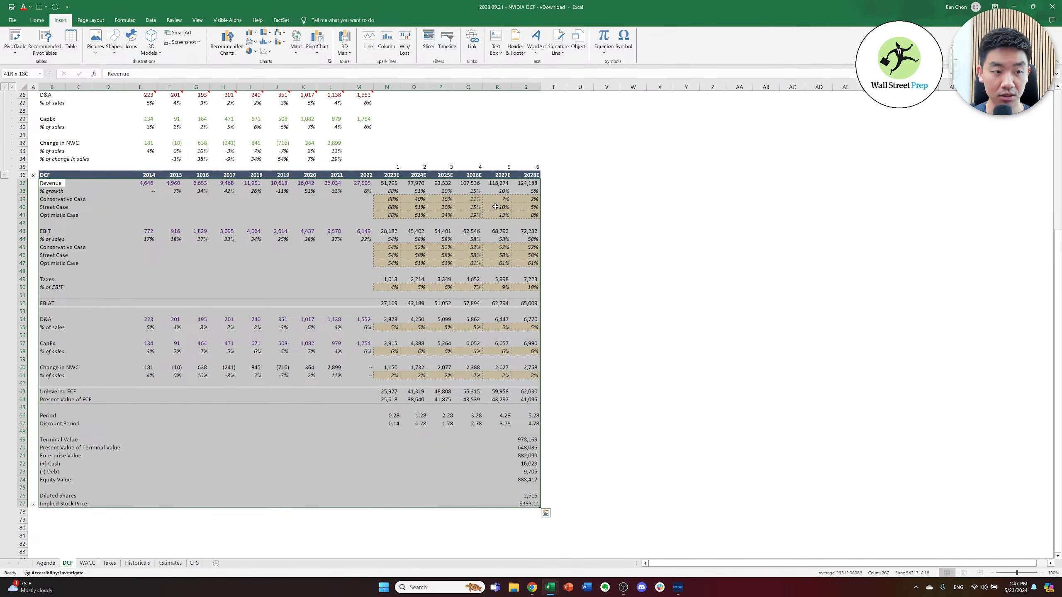
{"action": "key", "text": "ctrl+c"}
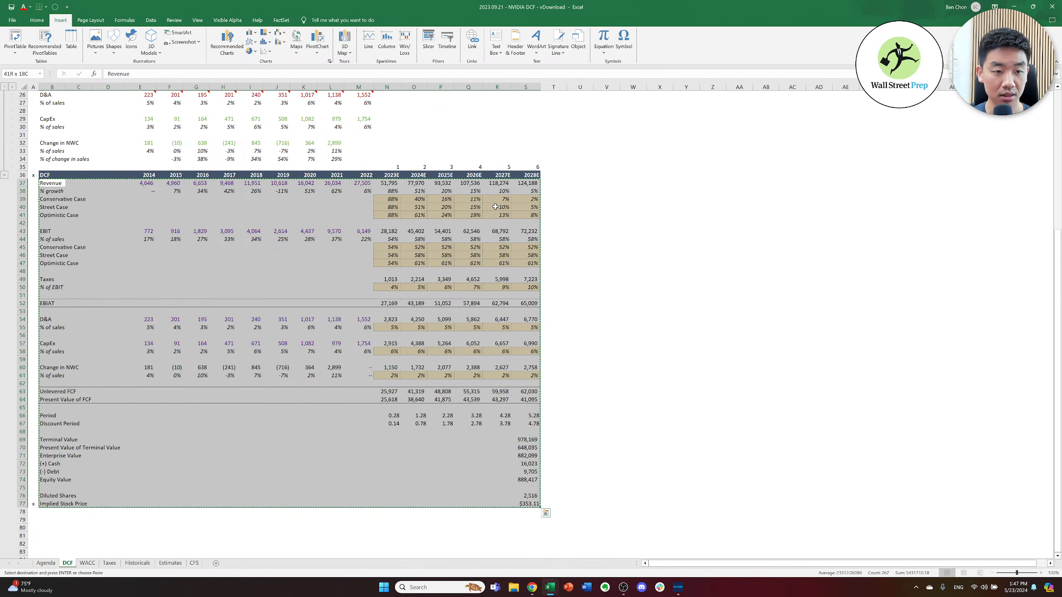
{"action": "key", "text": "alt+Tab"}
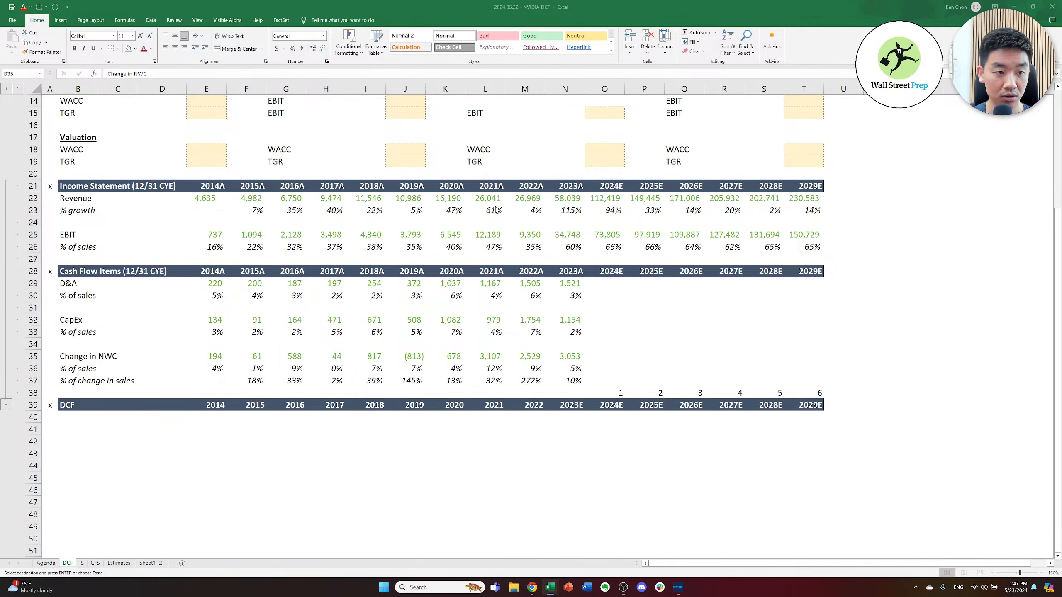
- Paste only the formats of the copied older DCF block below the DCF header, starting at B40
{"action": "key", "text": "Right"}
{"action": "key", "text": "Down"}
{"action": "key", "text": "Down"}
{"action": "key", "text": "Down"}
{"action": "key", "text": "Down"}
{"action": "key", "text": "Left"}
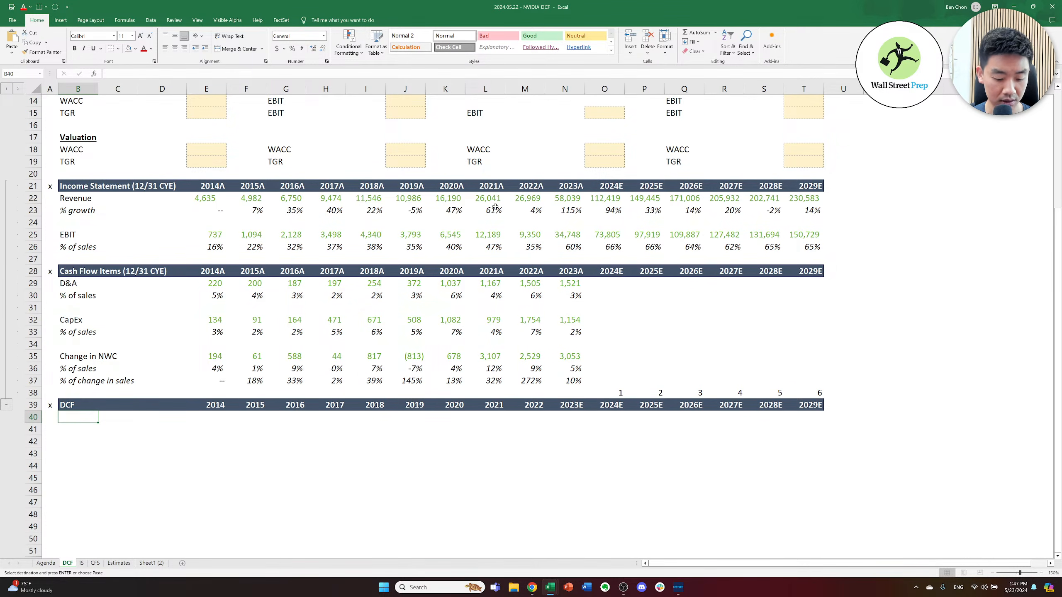
{"action": "key", "text": "alt+e"}
{"action": "key", "text": "s"}
{"action": "key", "text": "t"}
{"action": "key", "text": "Return"}
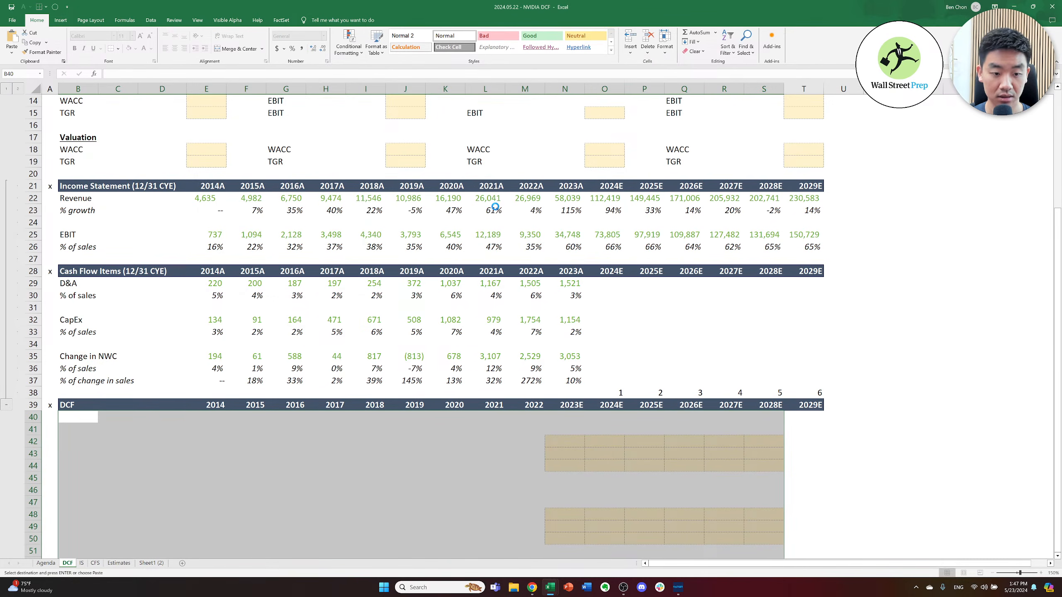
- Paste the copied DCF block's labels and figures as values over the formatted range starting at B40
{"action": "key", "text": "alt+e"}
{"action": "key", "text": "s"}
{"action": "key", "text": "v"}
{"action": "key", "text": "Return"}
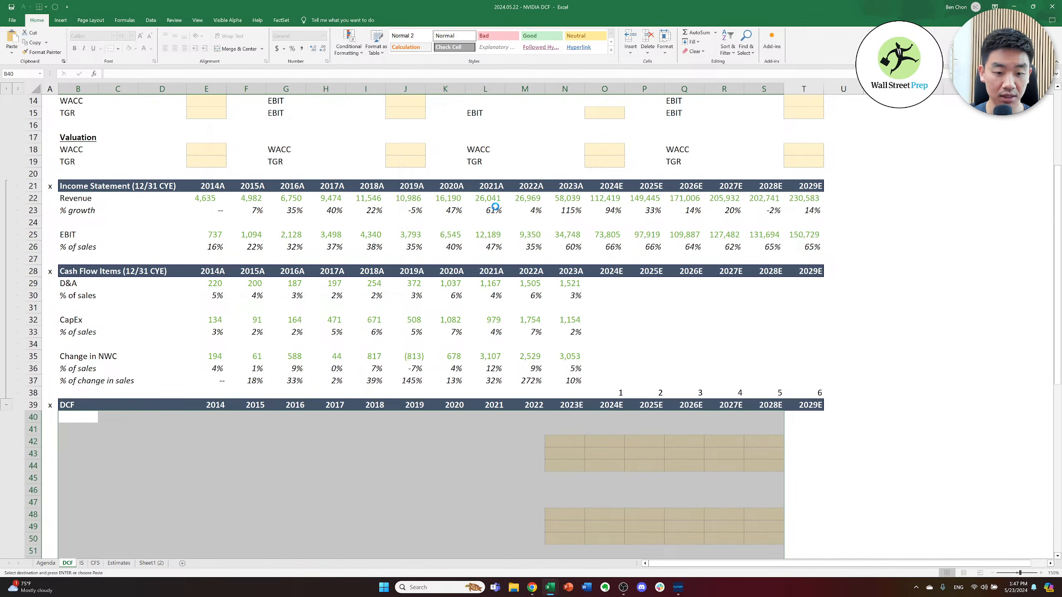
- Clear the old figures from the Revenue, EBIT and Taxes rows, E40:S53, keeping the labels and input shading
{"action": "key", "text": "Down"}
{"action": "key", "text": "Down"}
{"action": "key", "text": "Down"}
{"action": "key", "text": "Down"}
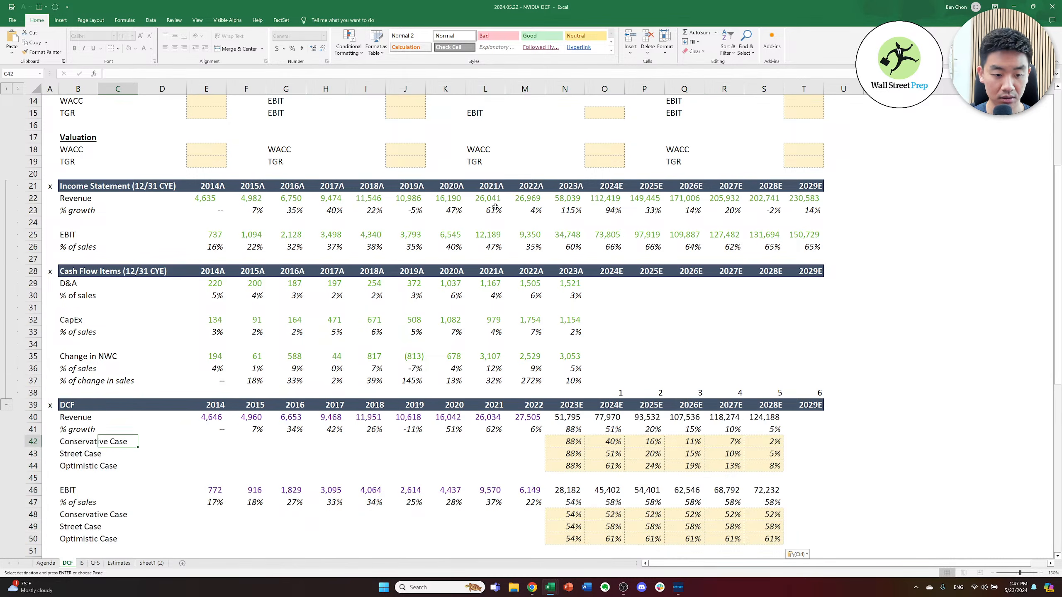
{"action": "key", "text": "Right"}
{"action": "key", "text": "Right"}
{"action": "key", "text": "Right"}
{"action": "key", "text": "Up"}
{"action": "key", "text": "Up"}
{"action": "key", "text": "Up"}
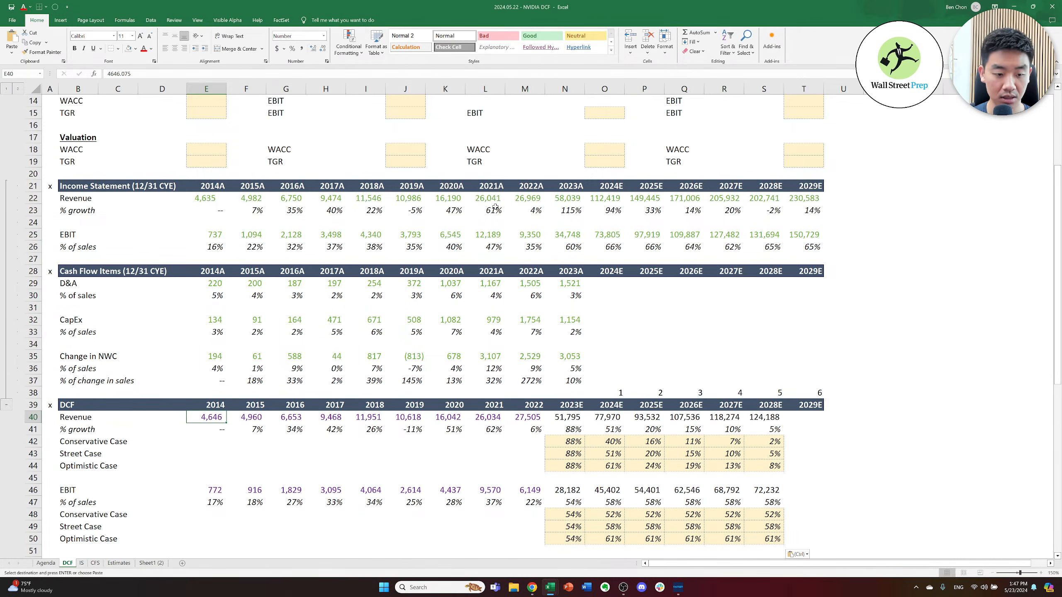
{"action": "key", "text": "ctrl+shift+Right"}
{"action": "key", "text": "shift+Down"}
{"action": "key", "text": "shift+Down"}
{"action": "key", "text": "shift+Down"}
{"action": "key", "text": "shift+Down"}
{"action": "key", "text": "shift+Down"}
{"action": "key", "text": "shift+Down"}
{"action": "key", "text": "shift+Down"}
{"action": "key", "text": "shift+Down"}
{"action": "key", "text": "shift+Down"}
{"action": "key", "text": "shift+Down"}
{"action": "key", "text": "shift+Down"}
{"action": "key", "text": "shift+Down"}
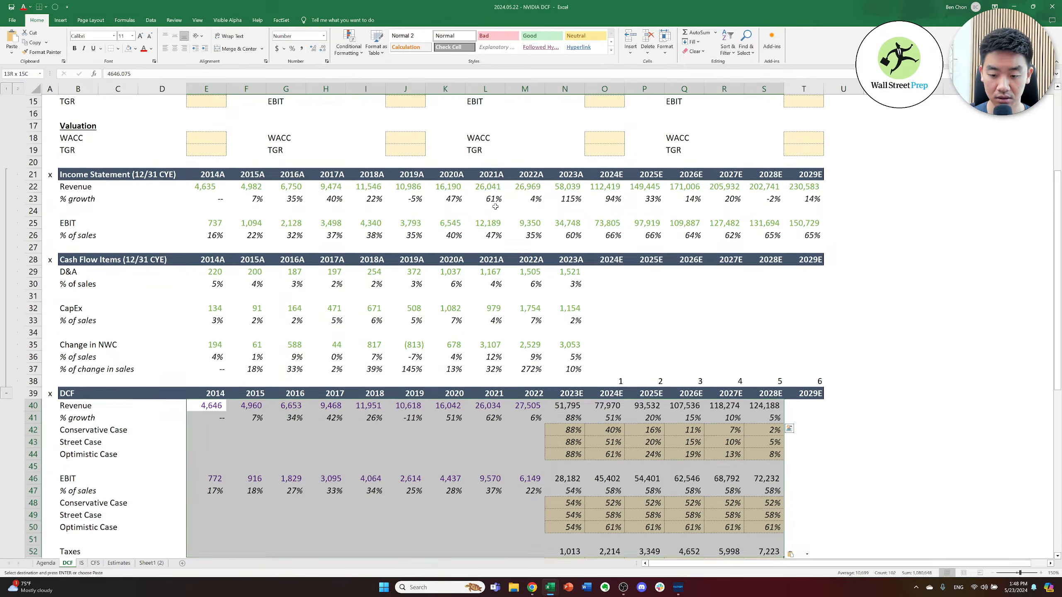
{"action": "key", "text": "shift+Down"}
{"action": "key", "text": "Delete"}
- Clear the old figures from EBIAT down through Diluted Shares, E55:S79, keeping the row labels and formatting
{"action": "key", "text": "Down"}
{"action": "key", "text": "Down"}
{"action": "key", "text": "Down"}
{"action": "key", "text": "Down"}
{"action": "key", "text": "Down"}
{"action": "key", "text": "Down"}
{"action": "key", "text": "Down"}
{"action": "key", "text": "Down"}
{"action": "key", "text": "Down"}
{"action": "key", "text": "Down"}
{"action": "key", "text": "Down"}
{"action": "key", "text": "Down"}
{"action": "key", "text": "Down"}
{"action": "key", "text": "Down"}
{"action": "key", "text": "Down"}
{"action": "key", "text": "Down"}
{"action": "key", "text": "Down"}
{"action": "key", "text": "Down"}
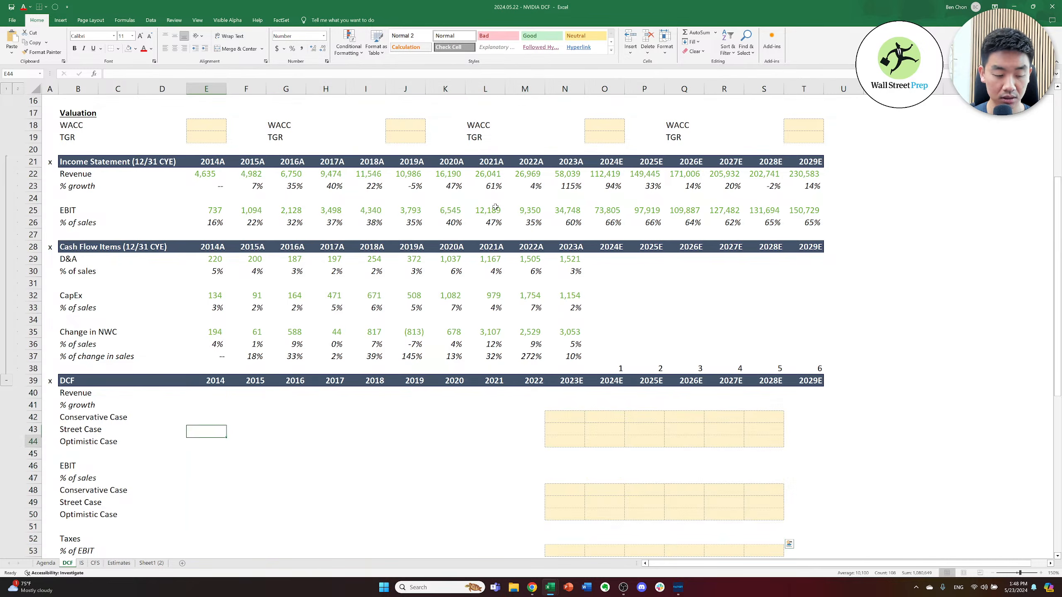
{"action": "key", "text": "Down"}
{"action": "key", "text": "Down"}
{"action": "key", "text": "Down"}
{"action": "key", "text": "Down"}
{"action": "key", "text": "Down"}
{"action": "key", "text": "Down"}
{"action": "key", "text": "Down"}
{"action": "key", "text": "Down"}
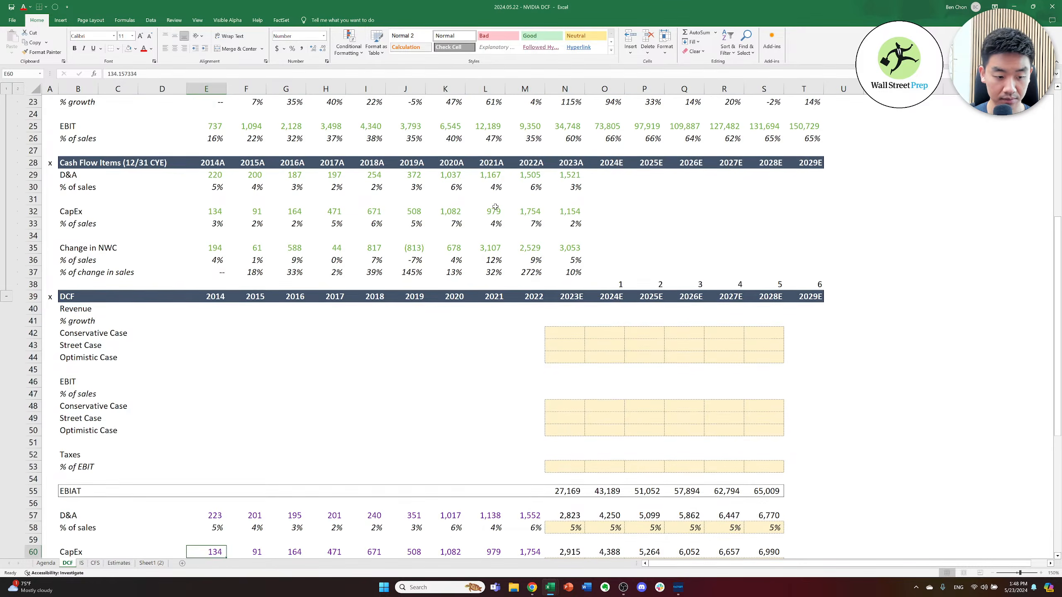
{"action": "key", "text": "Down"}
{"action": "key", "text": "Down"}
{"action": "key", "text": "Down"}
{"action": "key", "text": "Down"}
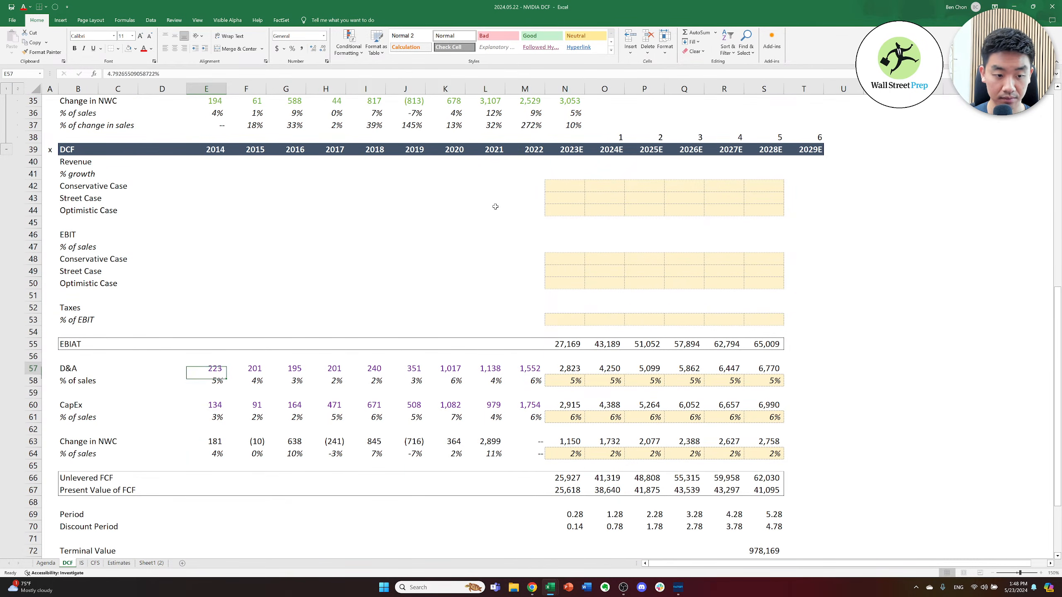
{"action": "key", "text": "Up"}
{"action": "key", "text": "Up"}
{"action": "key", "text": "ctrl+shift+Right"}
{"action": "key", "text": "ctrl+shift+Right"}
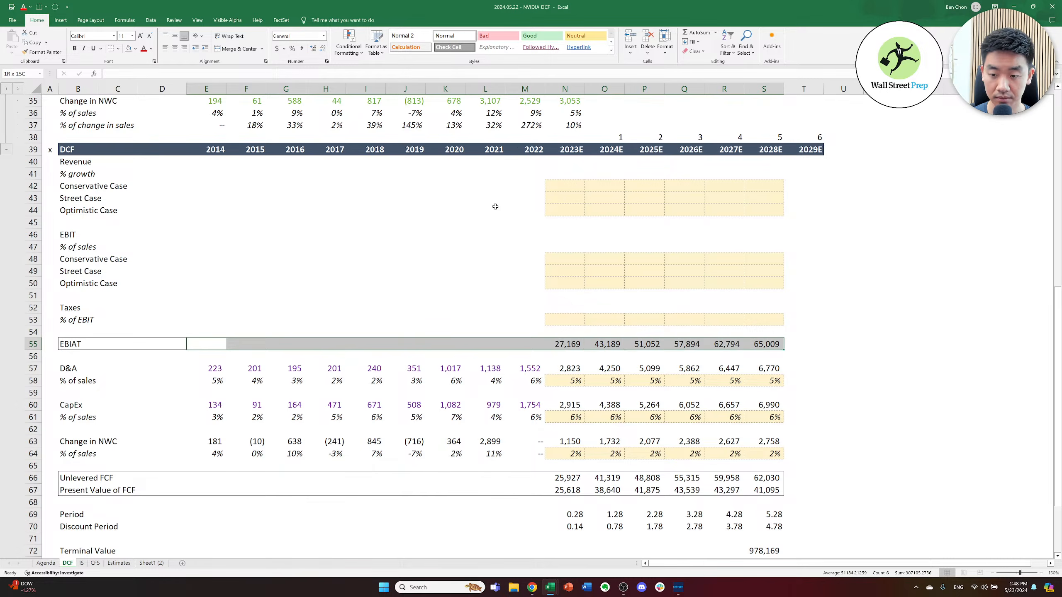
{"action": "key", "text": "shift+Down"}
{"action": "key", "text": "shift+Down"}
{"action": "key", "text": "shift+Down"}
{"action": "key", "text": "shift+Down"}
{"action": "key", "text": "shift+Down"}
{"action": "key", "text": "shift+Down"}
{"action": "key", "text": "shift+Down"}
{"action": "key", "text": "shift+Down"}
{"action": "key", "text": "shift+Down"}
{"action": "key", "text": "shift+Down"}
{"action": "key", "text": "shift+Down"}
{"action": "key", "text": "shift+Down"}
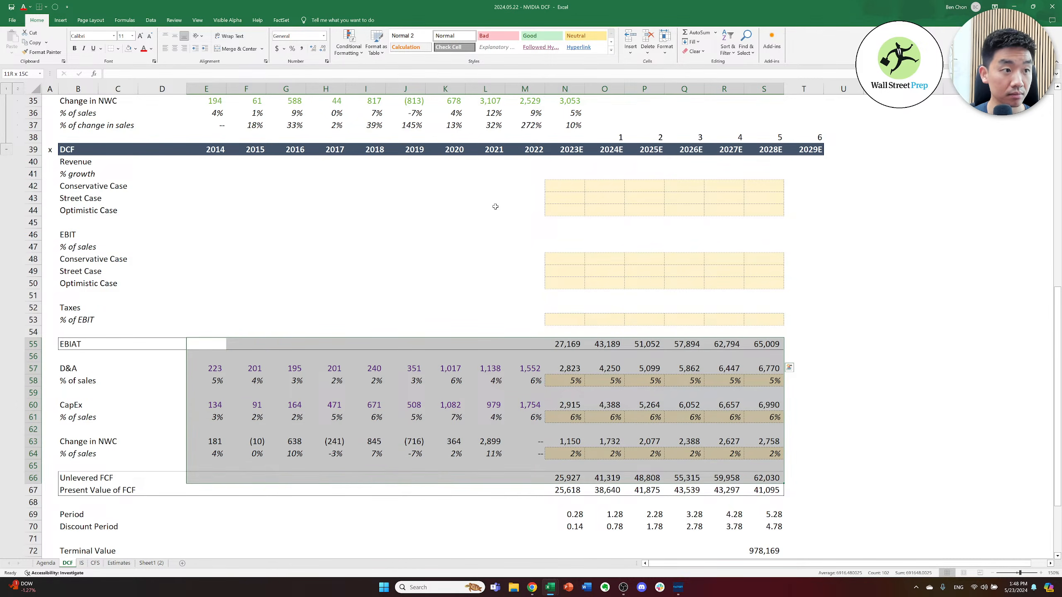
{"action": "key", "text": "shift+Down"}
{"action": "key", "text": "shift+Down"}
{"action": "key", "text": "shift+Down"}
{"action": "key", "text": "shift+Down"}
{"action": "key", "text": "shift+Down"}
{"action": "key", "text": "shift+Down"}
{"action": "key", "text": "shift+Down"}
{"action": "key", "text": "shift+Down"}
{"action": "key", "text": "shift+Down"}
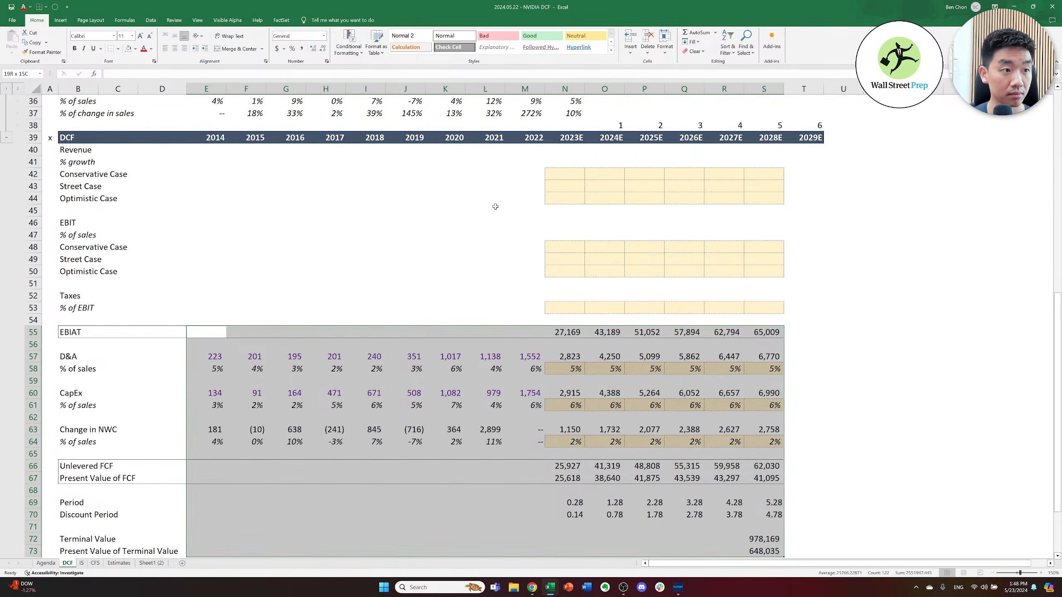
{"action": "key", "text": "shift+Down"}
{"action": "key", "text": "shift+Down"}
{"action": "key", "text": "shift+Down"}
{"action": "key", "text": "shift+Down"}
{"action": "key", "text": "shift+Down"}
{"action": "key", "text": "shift+Down"}
{"action": "key", "text": "shift+Down"}
{"action": "key", "text": "shift+Down"}
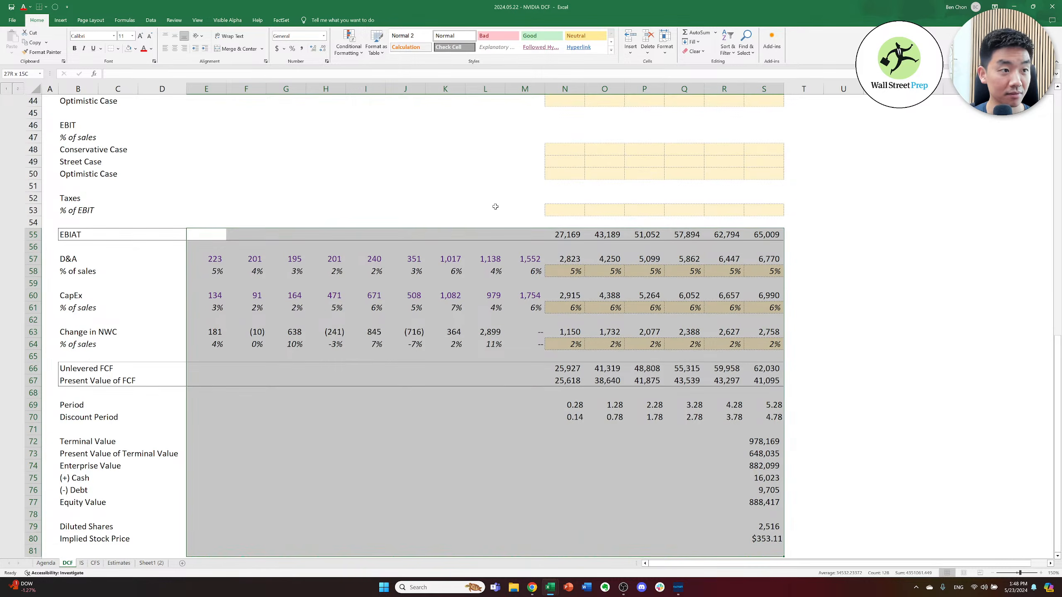
{"action": "key", "text": "shift+Down"}
{"action": "key", "text": "shift+Down"}
{"action": "key", "text": "shift+Down"}
{"action": "key", "text": "shift+Down"}
{"action": "key", "text": "shift+Down"}
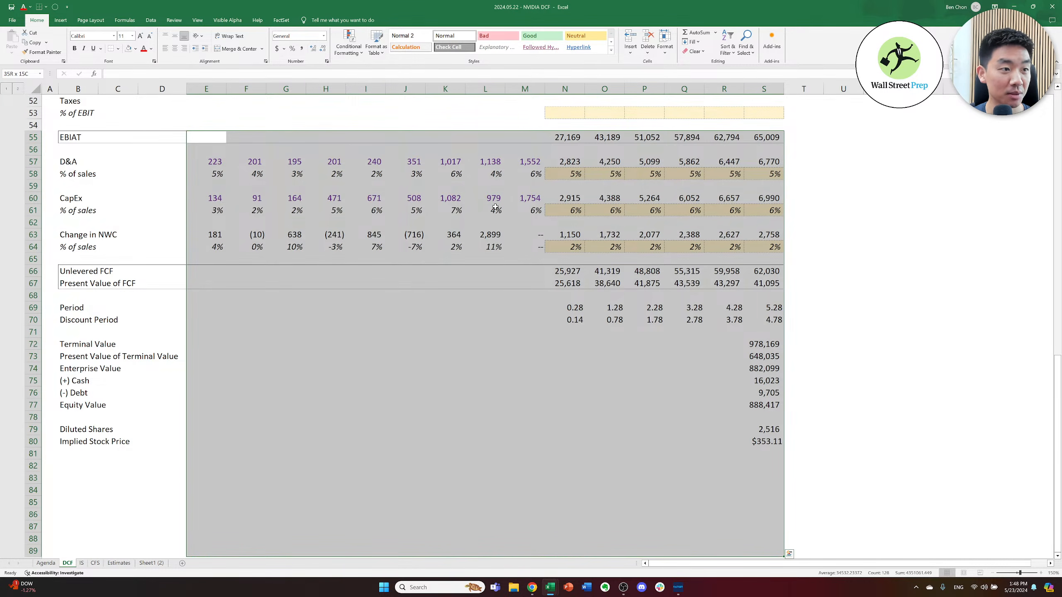
{"action": "key", "text": "shift+Down"}
{"action": "key", "text": "shift+Up"}
{"action": "key", "text": "shift+Up"}
{"action": "key", "text": "shift+Up"}
{"action": "key", "text": "shift+Up"}
{"action": "key", "text": "shift+Down"}
{"action": "key", "text": "shift+Up"}
{"action": "key", "text": "shift+Up"}
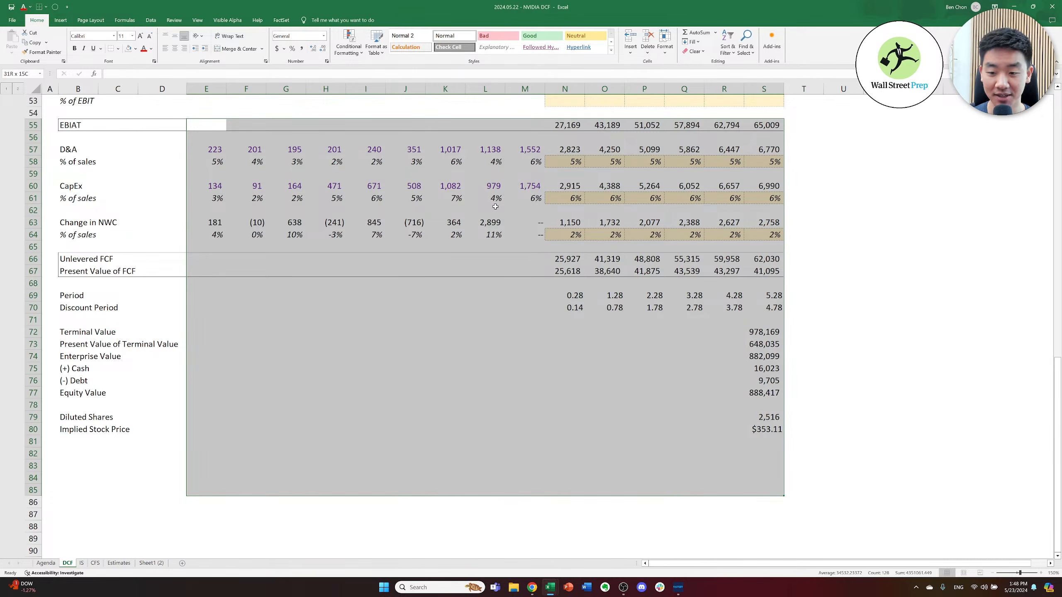
{"action": "key", "text": "shift+Up"}
{"action": "key", "text": "shift+Up"}
{"action": "key", "text": "shift+Up"}
{"action": "key", "text": "shift+Up"}
{"action": "key", "text": "shift+Up"}
{"action": "key", "text": "shift+Up"}
{"action": "key", "text": "Delete"}
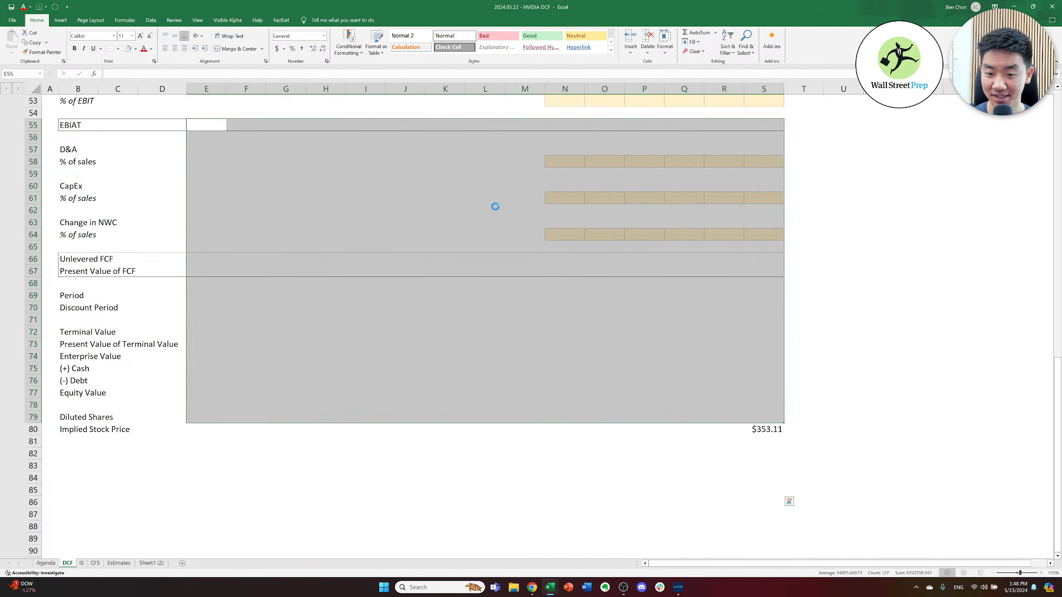
- Go to the leftover Implied Stock Price figure in S80
{"action": "key", "text": "Up"}
{"action": "key", "text": "Right"}
{"action": "key", "text": "Right"}
{"action": "key", "text": "Right"}
{"action": "key", "text": "Right"}
{"action": "key", "text": "Right"}
{"action": "key", "text": "Right"}
{"action": "key", "text": "Right"}
{"action": "key", "text": "Right"}
{"action": "key", "text": "Right"}
{"action": "key", "text": "Right"}
{"action": "key", "text": "Right"}
{"action": "key", "text": "Right"}
{"action": "key", "text": "Right"}
{"action": "key", "text": "Right"}
{"action": "key", "text": "Right"}
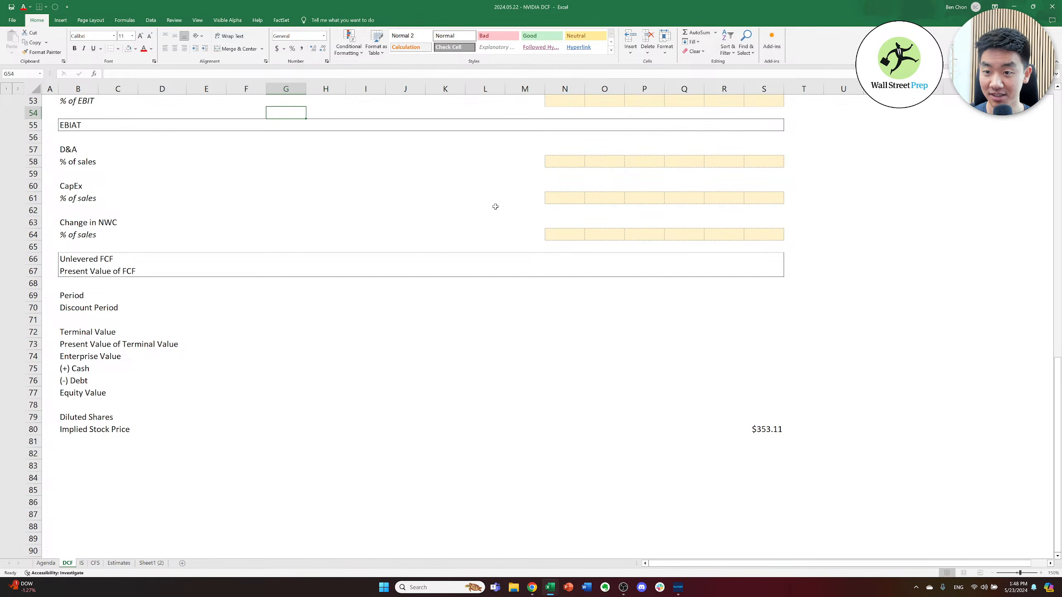
{"action": "key", "text": "Left"}
{"action": "key", "text": "ctrl+Down"}
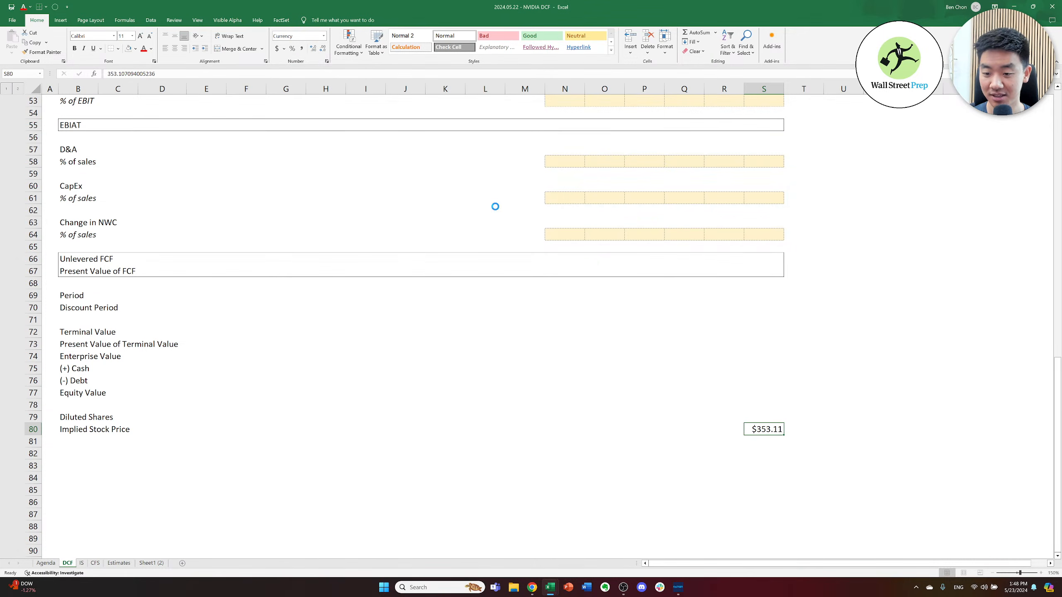
- Look over the emptied DCF template and return to the 2024E column of the cash flow items above it
{"action": "key", "text": "ctrl+Up"}
{"action": "key", "text": "Left"}
{"action": "key", "text": "Left"}
{"action": "key", "text": "Up"}
{"action": "key", "text": "Up"}
{"action": "key", "text": "Up"}
{"action": "key", "text": "Up"}
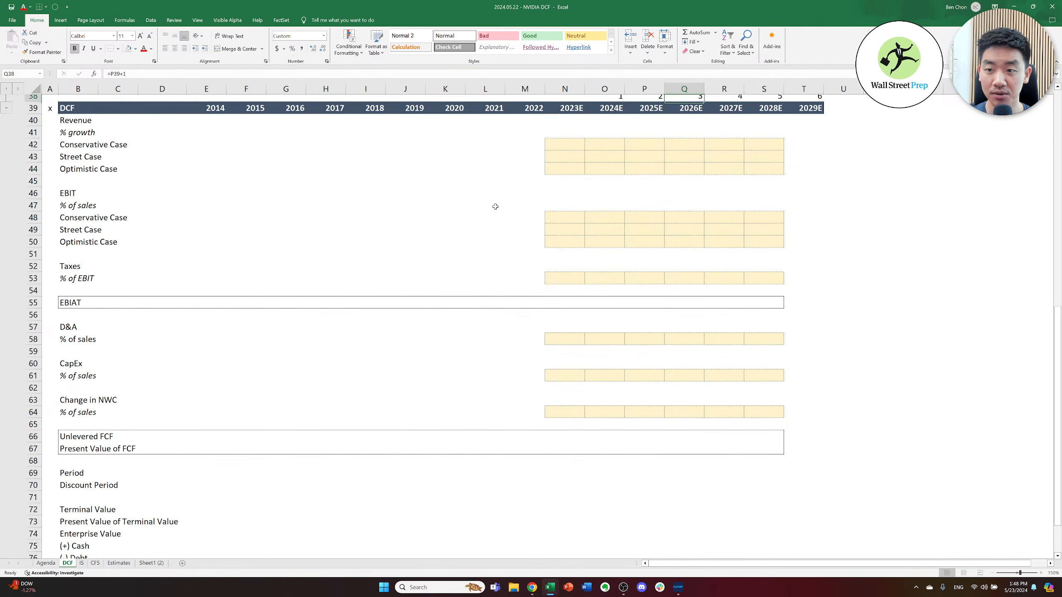
{"action": "key", "text": "Up"}
{"action": "key", "text": "Up"}
{"action": "key", "text": "Up"}
{"action": "key", "text": "Up"}
{"action": "key", "text": "Up"}
{"action": "key", "text": "Up"}
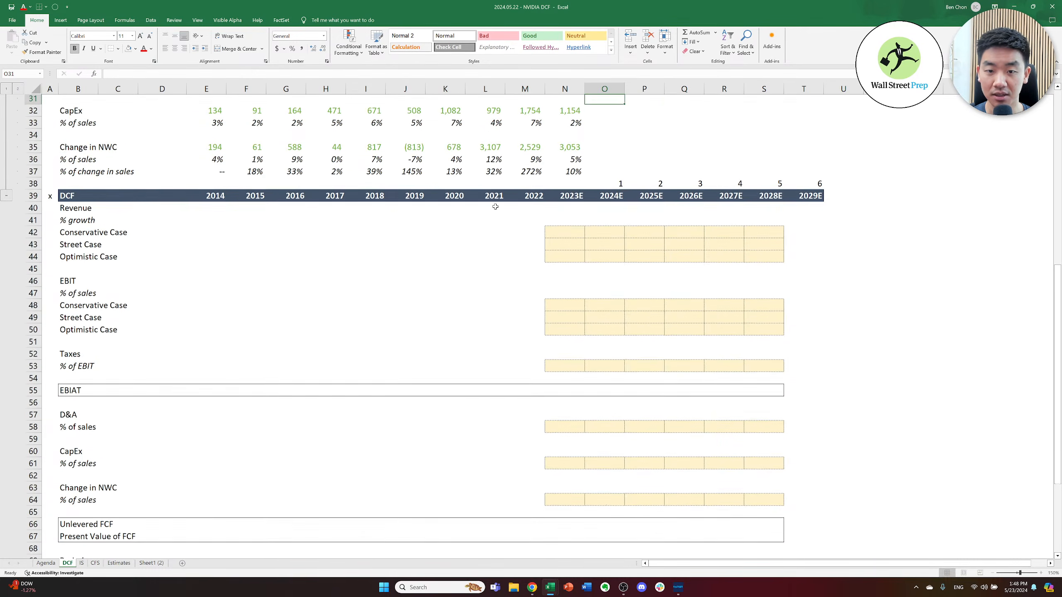
- Copy the Cash Flow Items year headers E28:T28 and paste only their formatting onto the DCF header row E39:T39
{"action": "key", "text": "Left"}
{"action": "key", "text": "Left"}
{"action": "key", "text": "Left"}
{"action": "key", "text": "Left"}
{"action": "key", "text": "Left"}
{"action": "key", "text": "Up"}
{"action": "key", "text": "Up"}
{"action": "key", "text": "Left"}
{"action": "key", "text": "Left"}
{"action": "key", "text": "Left"}
{"action": "key", "text": "Left"}
{"action": "key", "text": "Left"}
{"action": "key", "text": "Left"}
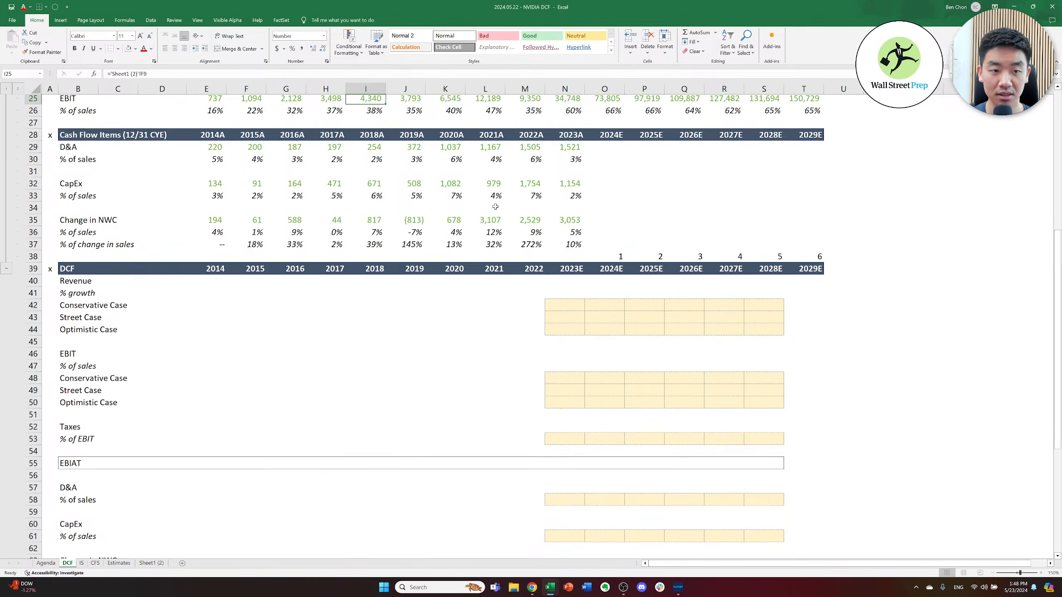
{"action": "key", "text": "Down"}
{"action": "key", "text": "Left"}
{"action": "key", "text": "ctrl+shift+Right"}
{"action": "key", "text": "ctrl+c"}
{"action": "key", "text": "Down"}
{"action": "key", "text": "Down"}
{"action": "key", "text": "Down"}
{"action": "key", "text": "Down"}
{"action": "key", "text": "Down"}
{"action": "key", "text": "Down"}
{"action": "key", "text": "Down"}
{"action": "key", "text": "Down"}
{"action": "key", "text": "Down"}
{"action": "key", "text": "Down"}
{"action": "key", "text": "Down"}
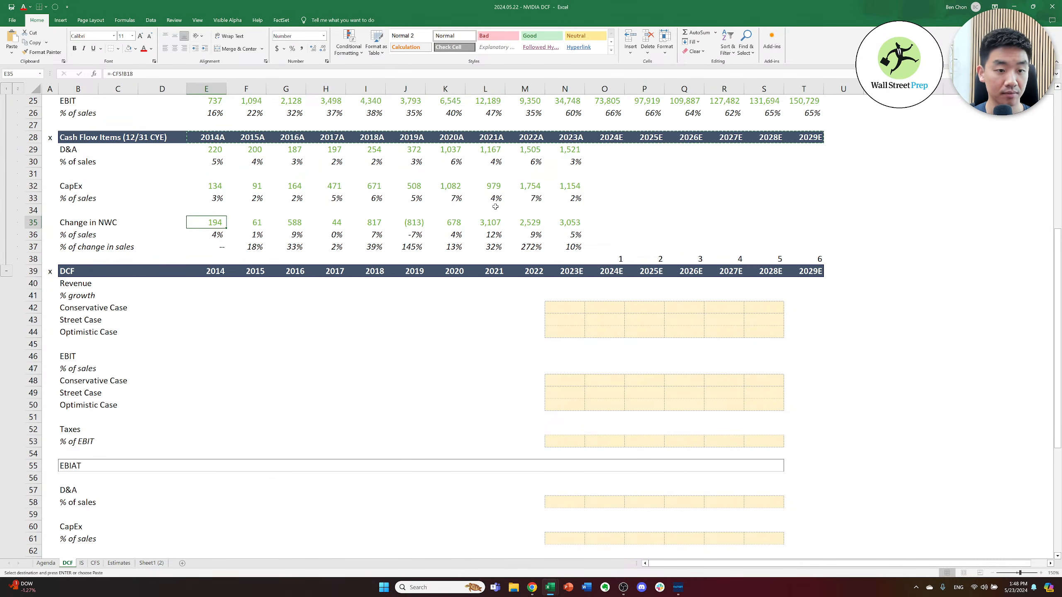
{"action": "key", "text": "ctrl+alt+v"}
{"action": "key", "text": "t"}
{"action": "key", "text": "Return"}
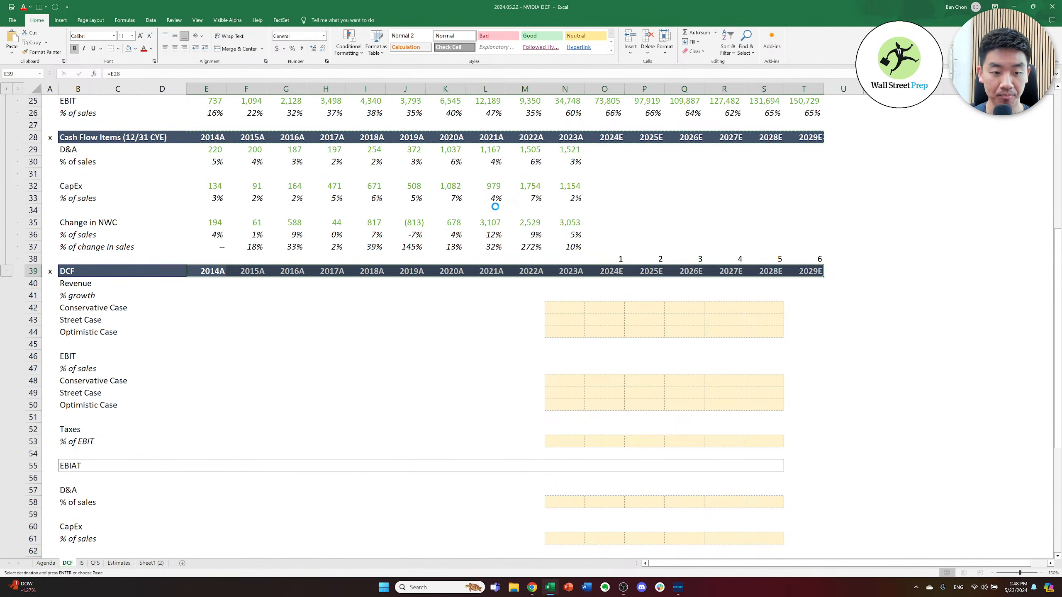
- Move the shaded projection block N42:S67 one column over so that it starts at O42 under 2024E
{"action": "key", "text": "Right"}
{"action": "key", "text": "Right"}
{"action": "key", "text": "Right"}
{"action": "key", "text": "Right"}
{"action": "key", "text": "Right"}
{"action": "key", "text": "Right"}
{"action": "key", "text": "Right"}
{"action": "key", "text": "Right"}
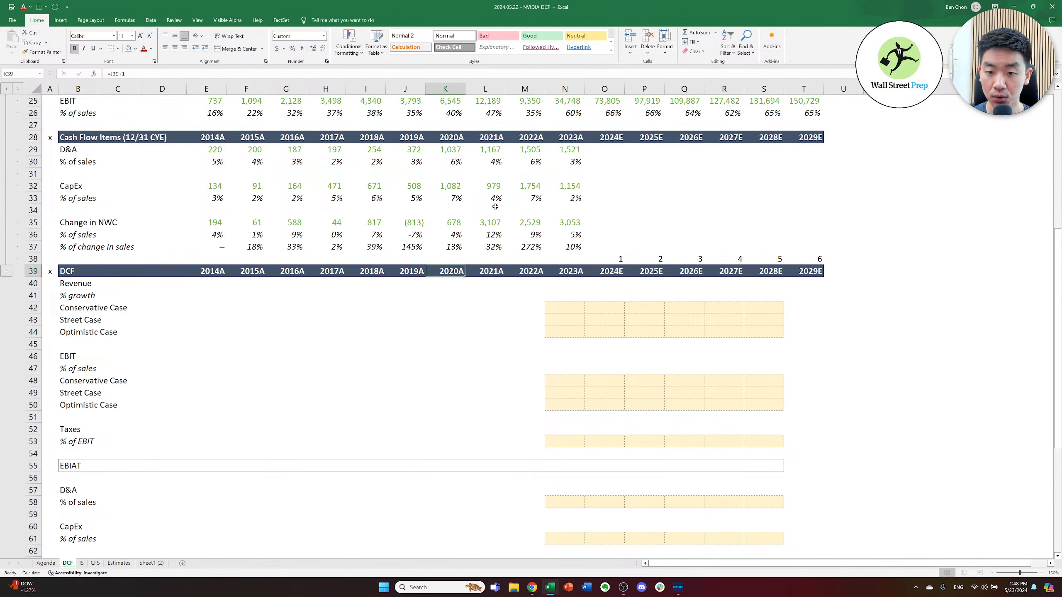
{"action": "key", "text": "Right"}
{"action": "key", "text": "Down"}
{"action": "key", "text": "Down"}
{"action": "key", "text": "Down"}
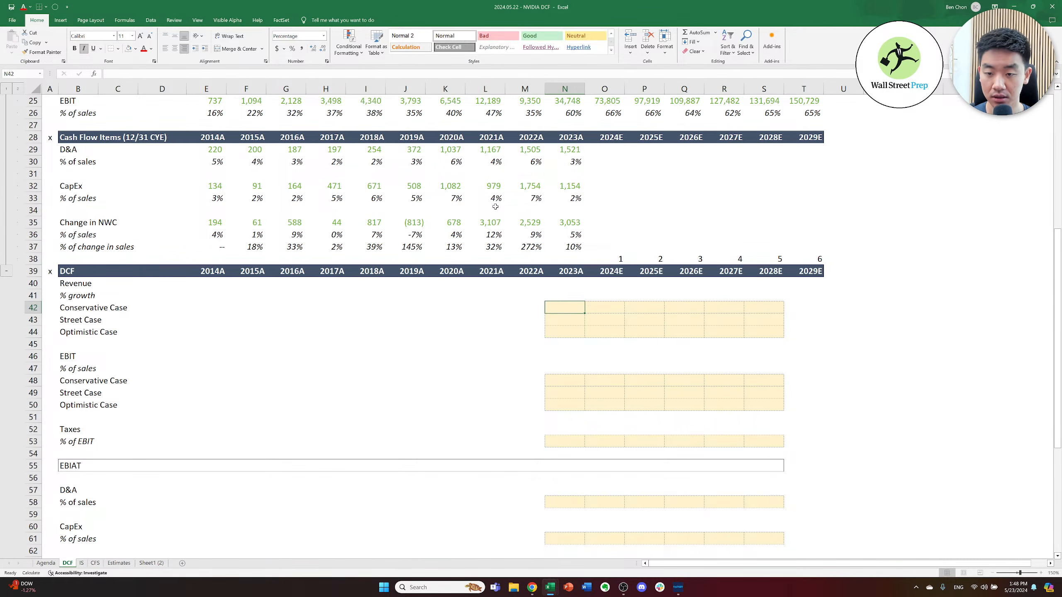
{"action": "key", "text": "shift+Right"}
{"action": "key", "text": "shift+Down"}
{"action": "key", "text": "shift+Right"}
{"action": "key", "text": "shift+Down"}
{"action": "key", "text": "shift+Right"}
{"action": "key", "text": "shift+Right"}
{"action": "key", "text": "shift+Right"}
{"action": "key", "text": "shift+Down"}
{"action": "key", "text": "shift+Down"}
{"action": "key", "text": "shift+Down"}
{"action": "key", "text": "shift+Down"}
{"action": "key", "text": "shift+Down"}
{"action": "key", "text": "shift+Down"}
{"action": "key", "text": "shift+Down"}
{"action": "key", "text": "shift+Down"}
{"action": "key", "text": "shift+Down"}
{"action": "key", "text": "shift+Down"}
{"action": "key", "text": "shift+Down"}
{"action": "key", "text": "shift+Down"}
{"action": "key", "text": "shift+Down"}
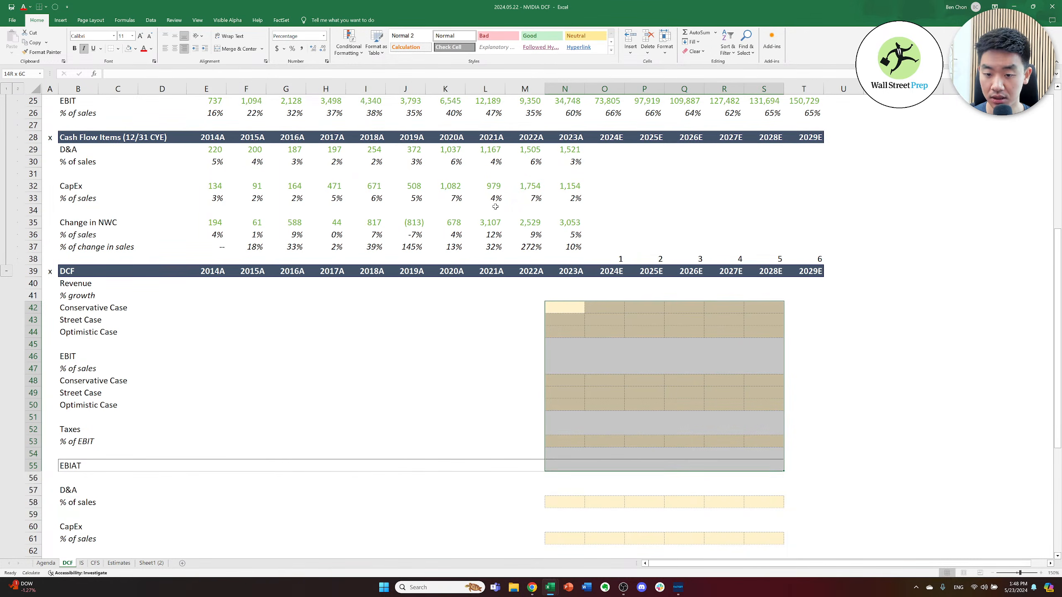
{"action": "key", "text": "shift+Down"}
{"action": "key", "text": "shift+Down"}
{"action": "key", "text": "shift+Down"}
{"action": "key", "text": "shift+Down"}
{"action": "key", "text": "shift+Down"}
{"action": "key", "text": "shift+Down"}
{"action": "key", "text": "shift+Down"}
{"action": "key", "text": "shift+Down"}
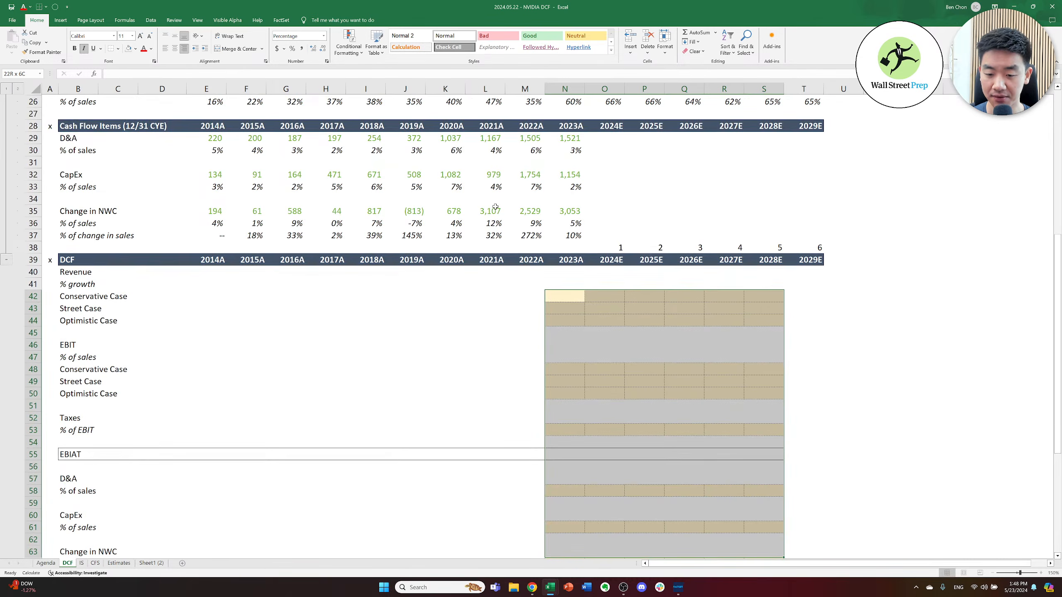
{"action": "key", "text": "shift+Down"}
{"action": "key", "text": "shift+Down"}
{"action": "key", "text": "shift+Down"}
{"action": "key", "text": "shift+Down"}
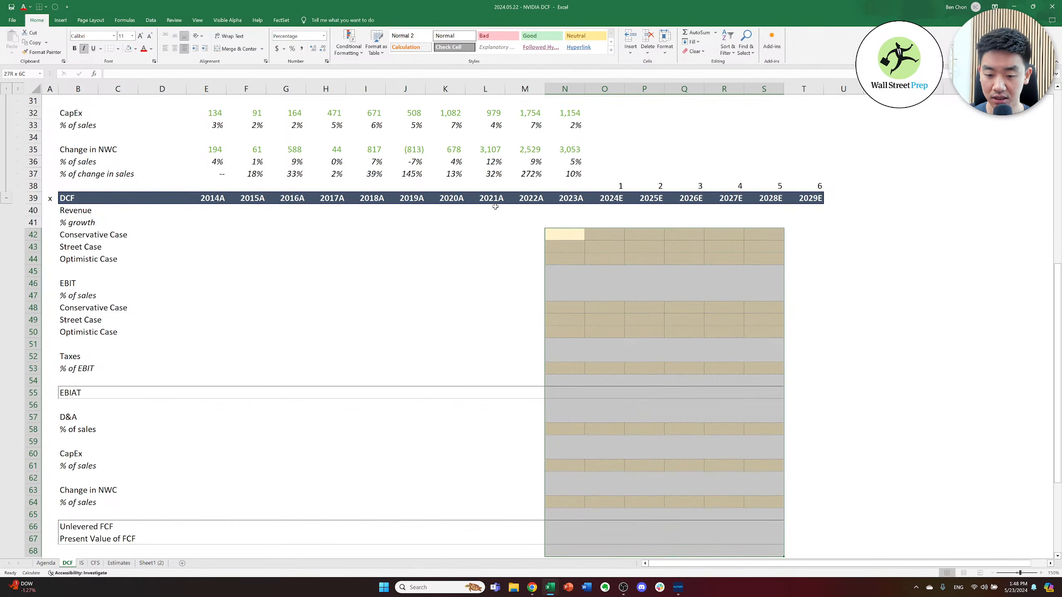
{"action": "key", "text": "shift+Up"}
{"action": "key", "text": "shift+Up"}
{"action": "key", "text": "ctrl+x"}
{"action": "key", "text": "Right"}
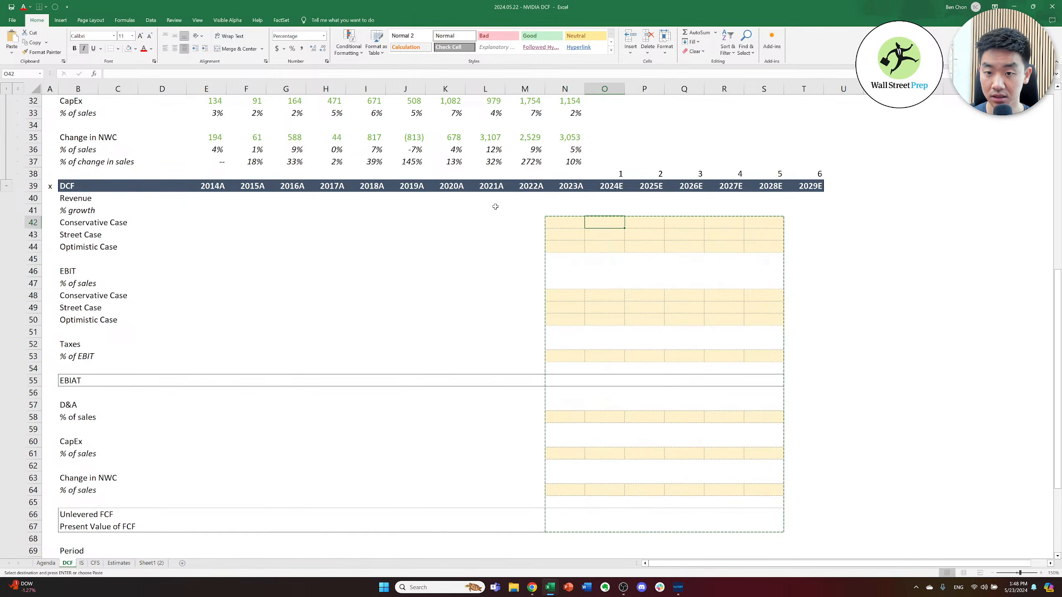
{"action": "key", "text": "ctrl+v"}
- Check the 2024E to 2029E year headers and the period numbers above them against the moved input block
{"action": "key", "text": "Right"}
{"action": "key", "text": "Up"}
{"action": "key", "text": "Up"}
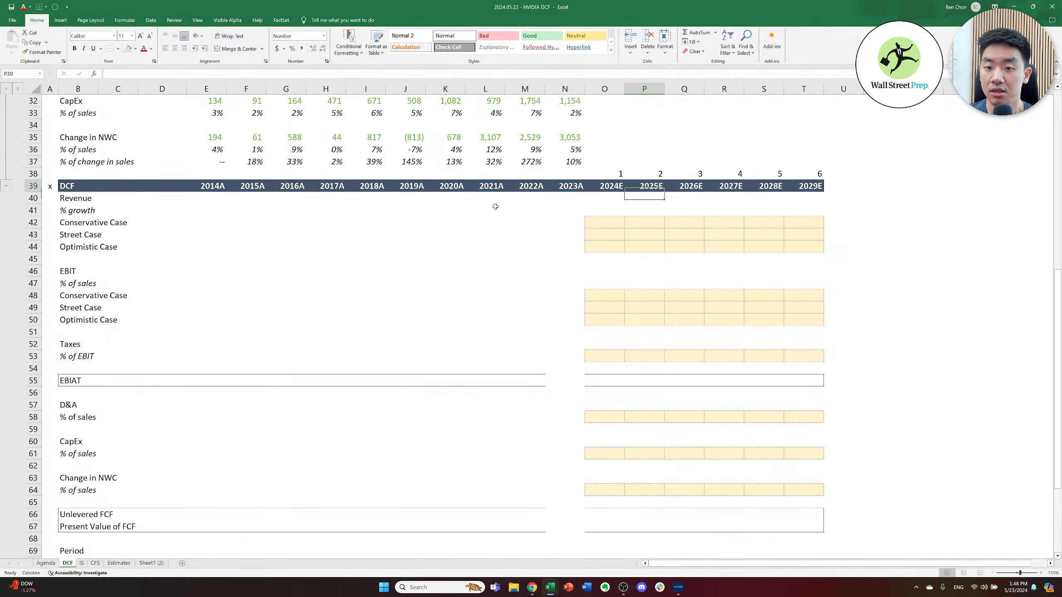
{"action": "key", "text": "Left"}
{"action": "key", "text": "Up"}
{"action": "key", "text": "Up"}
{"action": "key", "text": "Right"}
{"action": "key", "text": "Right"}
{"action": "key", "text": "Right"}
{"action": "key", "text": "Right"}
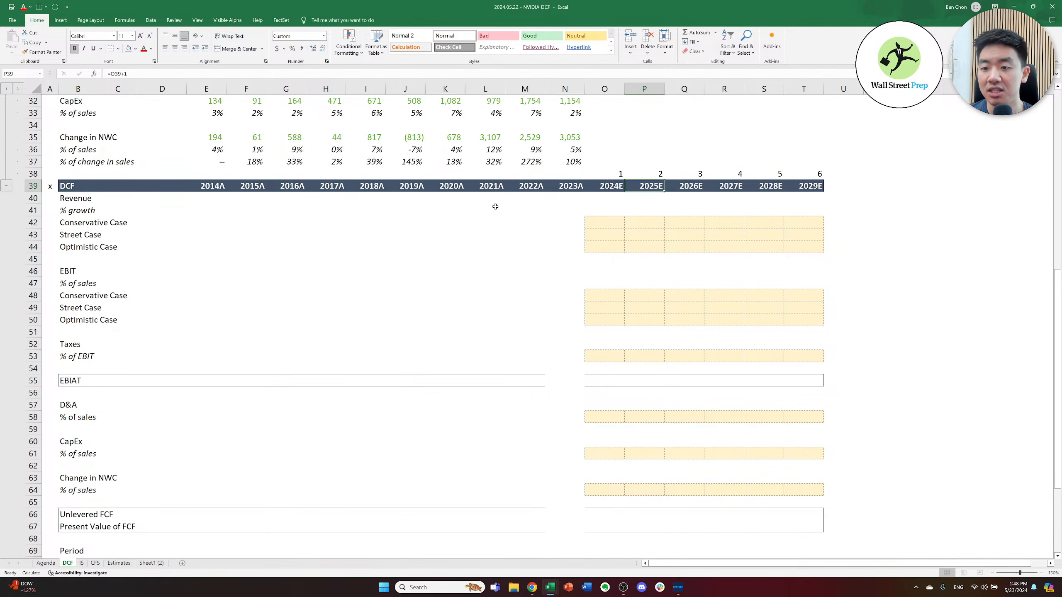
{"action": "key", "text": "Right"}
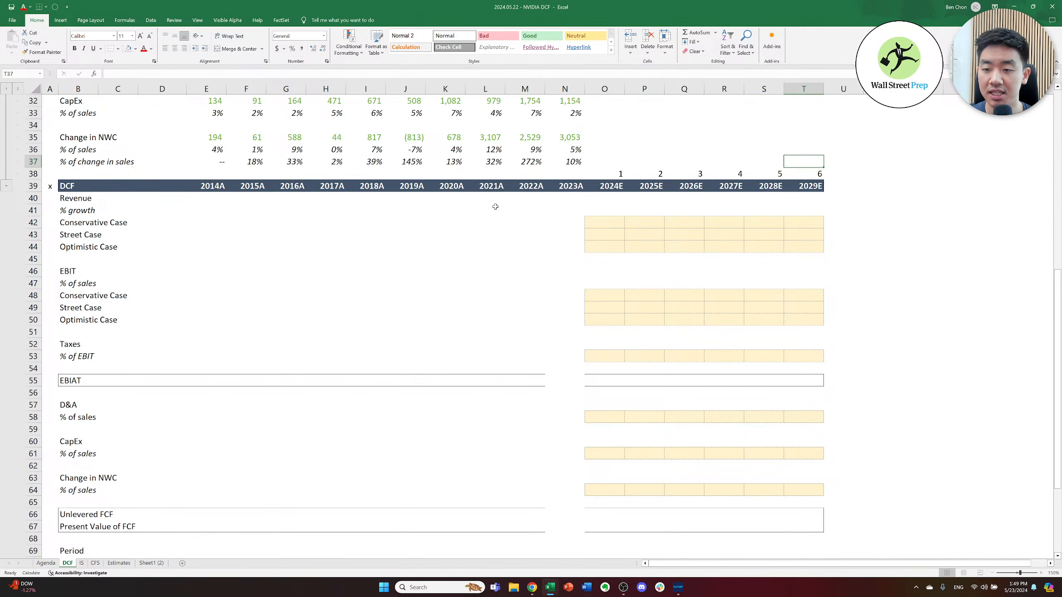
{"action": "key", "text": "Down"}
{"action": "key", "text": "Left"}
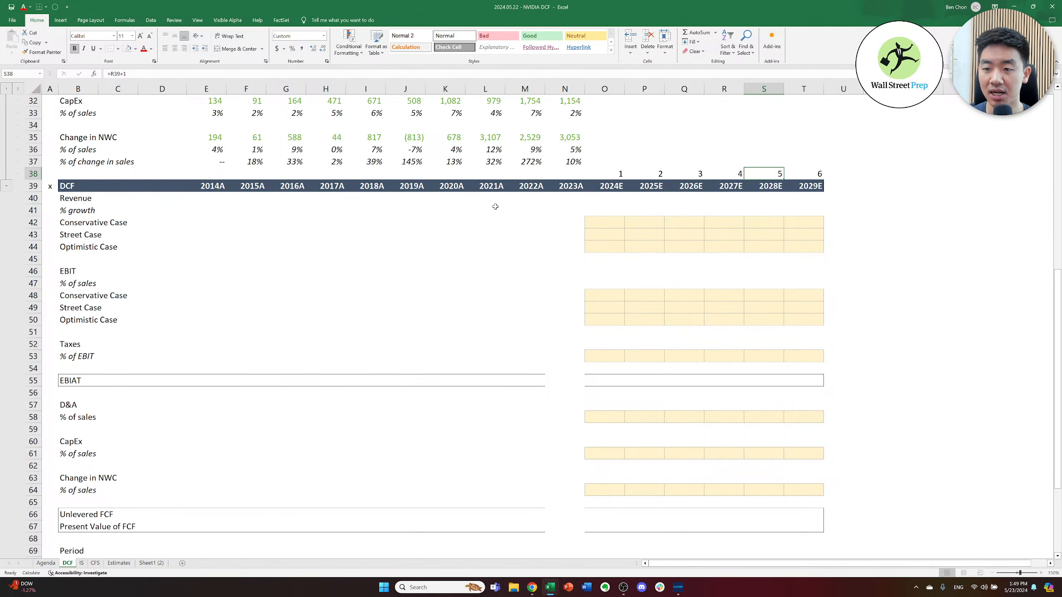
{"action": "key", "text": "Down"}
{"action": "key", "text": "Left"}
{"action": "key", "text": "Left"}
{"action": "key", "text": "Left"}
{"action": "key", "text": "Left"}
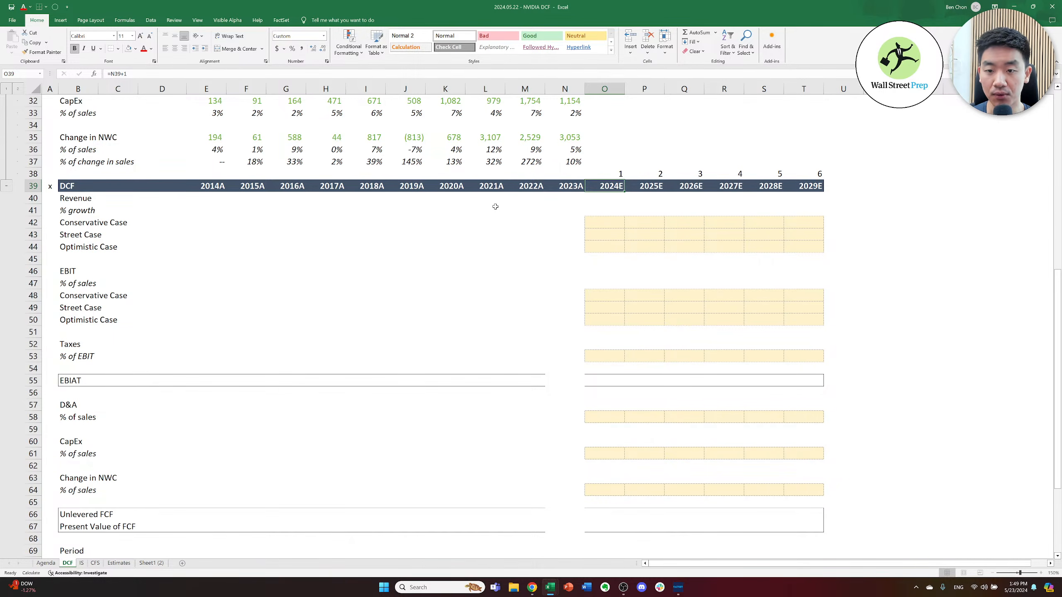
{"action": "key", "text": "Right"}
{"action": "key", "text": "Right"}
{"action": "key", "text": "Right"}
{"action": "key", "text": "Right"}
{"action": "key", "text": "Right"}
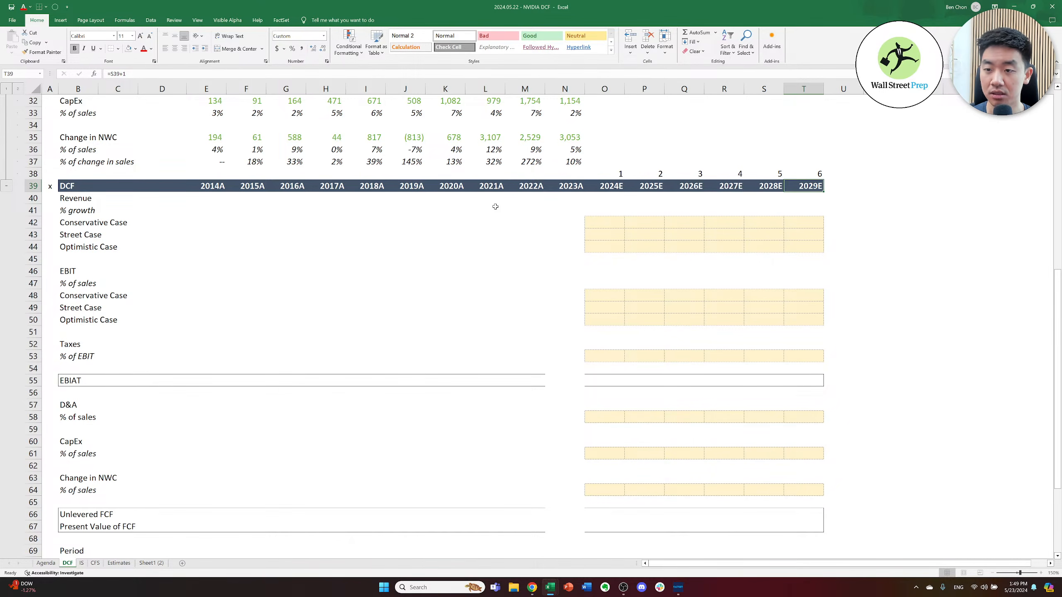
- Copy the blank cell T37 and paste it over T37:T67 to clear the 2029E column of the DCF template
{"action": "key", "text": "Up"}
{"action": "key", "text": "Up"}
{"action": "key", "text": "ctrl+c"}
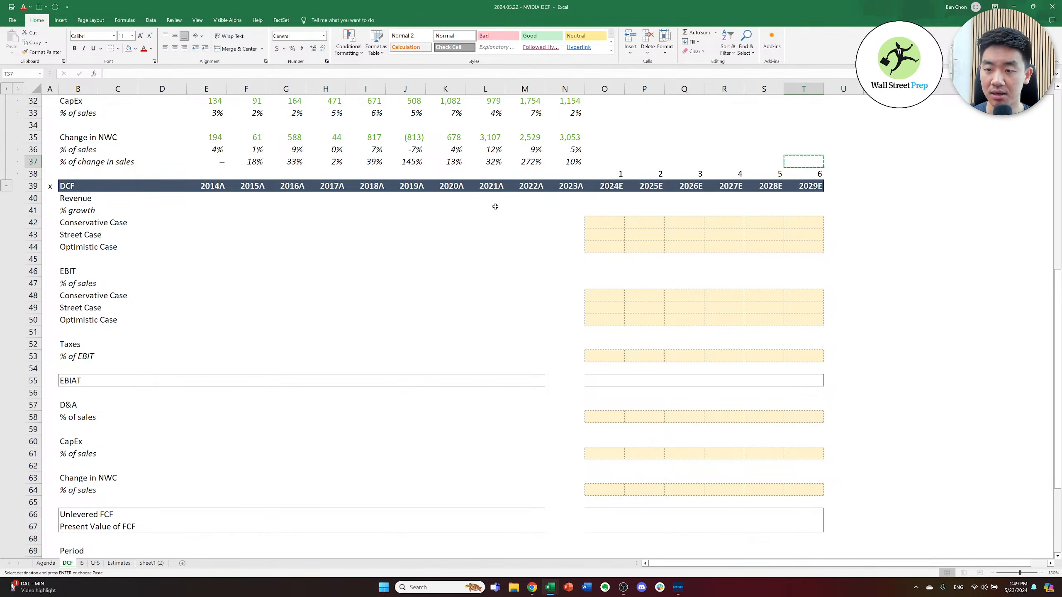
{"action": "key", "text": "shift+Down"}
{"action": "key", "text": "shift+Down"}
{"action": "key", "text": "shift+Down"}
{"action": "key", "text": "shift+Down"}
{"action": "key", "text": "shift+Down"}
{"action": "key", "text": "shift+Down"}
{"action": "key", "text": "shift+Down"}
{"action": "key", "text": "shift+Down"}
{"action": "key", "text": "shift+Down"}
{"action": "key", "text": "shift+Down"}
{"action": "key", "text": "shift+Down"}
{"action": "key", "text": "shift+Down"}
{"action": "key", "text": "shift+Down"}
{"action": "key", "text": "shift+Down"}
{"action": "key", "text": "shift+Down"}
{"action": "key", "text": "shift+Down"}
{"action": "key", "text": "shift+Down"}
{"action": "key", "text": "shift+Down"}
{"action": "key", "text": "shift+Down"}
{"action": "key", "text": "shift+Down"}
{"action": "key", "text": "shift+Down"}
{"action": "key", "text": "shift+Down"}
{"action": "key", "text": "shift+Down"}
{"action": "key", "text": "shift+Down"}
{"action": "key", "text": "Escape"}
{"action": "key", "text": "Up"}
{"action": "key", "text": "Left"}
{"action": "key", "text": "Down"}
{"action": "key", "text": "Right"}
{"action": "key", "text": "Down"}
{"action": "key", "text": "Up"}
{"action": "key", "text": "shift+Down"}
{"action": "key", "text": "Up"}
{"action": "key", "text": "Down"}
{"action": "key", "text": "ctrl+c"}
{"action": "key", "text": "shift+Down"}
{"action": "key", "text": "shift+Down"}
{"action": "key", "text": "shift+Down"}
{"action": "key", "text": "shift+Down"}
{"action": "key", "text": "shift+Down"}
{"action": "key", "text": "shift+Down"}
{"action": "key", "text": "shift+Down"}
{"action": "key", "text": "shift+Down"}
{"action": "key", "text": "shift+Down"}
{"action": "key", "text": "shift+Down"}
{"action": "key", "text": "shift+Down"}
{"action": "key", "text": "shift+Down"}
{"action": "key", "text": "shift+Down"}
{"action": "key", "text": "shift+Down"}
{"action": "key", "text": "shift+Down"}
{"action": "key", "text": "shift+Down"}
{"action": "key", "text": "shift+Down"}
{"action": "key", "text": "shift+Down"}
{"action": "key", "text": "shift+Down"}
{"action": "key", "text": "shift+Down"}
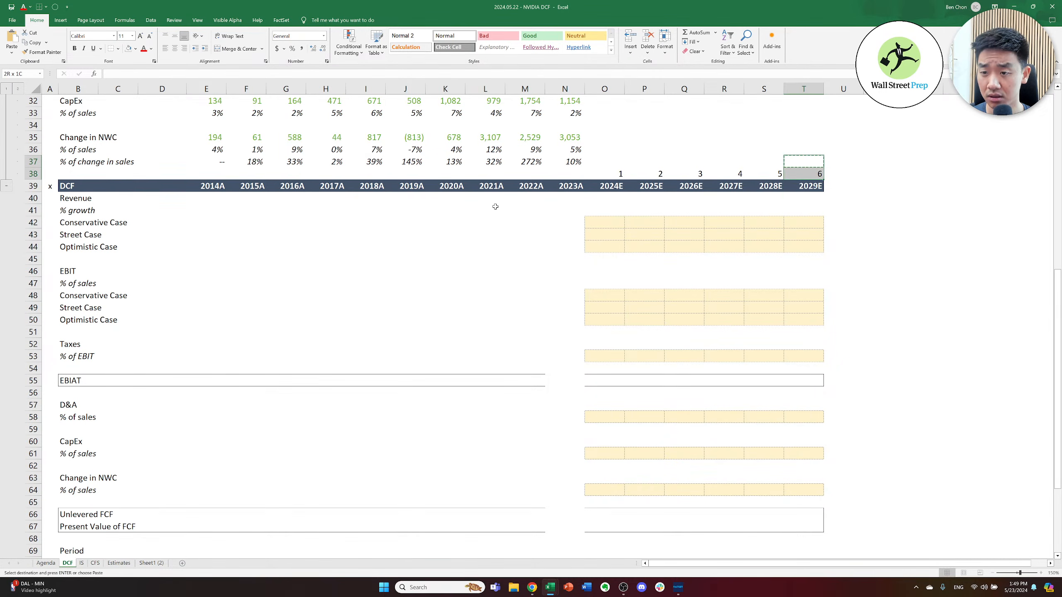
{"action": "key", "text": "shift+Down"}
{"action": "key", "text": "shift+Down"}
{"action": "key", "text": "shift+Down"}
{"action": "key", "text": "shift+Down"}
{"action": "key", "text": "shift+Down"}
{"action": "key", "text": "shift+Down"}
{"action": "key", "text": "shift+Down"}
{"action": "key", "text": "shift+Down"}
{"action": "key", "text": "shift+Down"}
{"action": "key", "text": "shift+Down"}
{"action": "key", "text": "shift+Down"}
{"action": "key", "text": "shift+Down"}
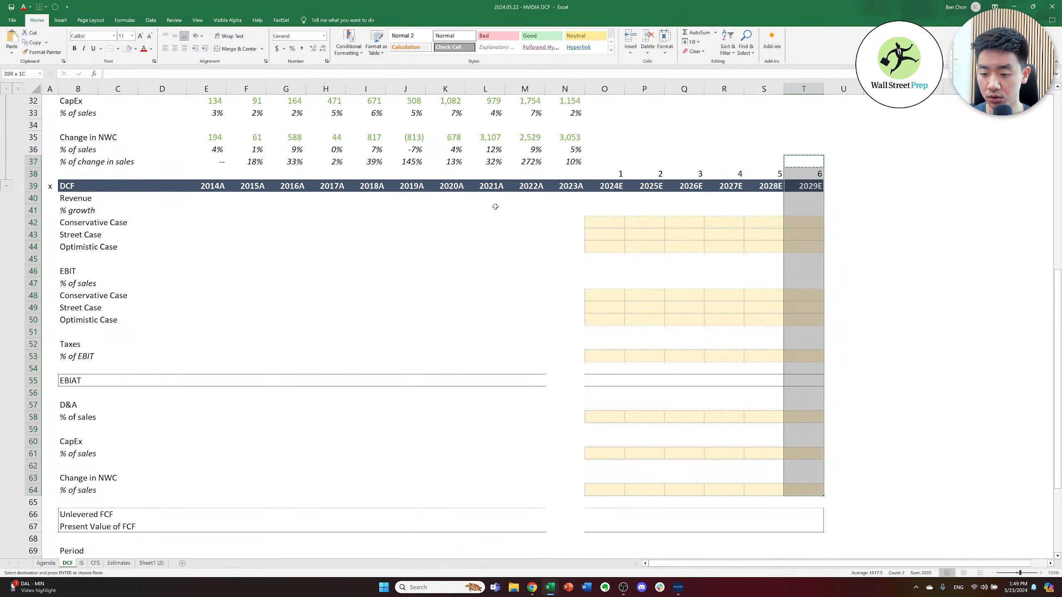
{"action": "key", "text": "shift+Up"}
{"action": "key", "text": "shift+Up"}
{"action": "key", "text": "Return"}
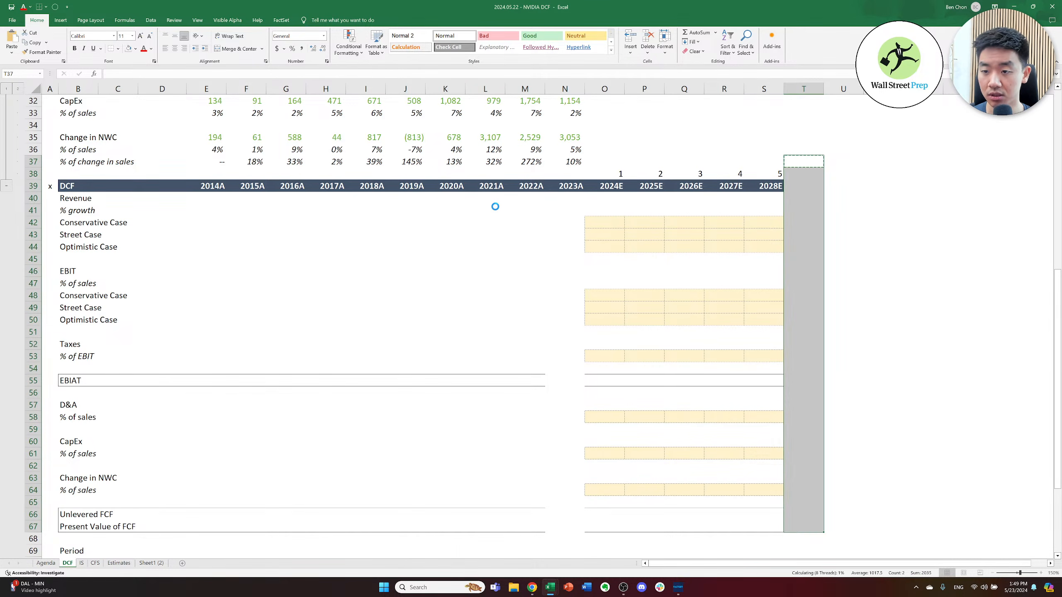
- Copy the bordered blank cell M55 in the EBIAT row and paste it into N55 to close the border gap under 2023A
{"action": "key", "text": "Left"}
{"action": "key", "text": "Left"}
{"action": "key", "text": "Left"}
{"action": "key", "text": "Left"}
{"action": "key", "text": "Left"}
{"action": "key", "text": "Left"}
{"action": "key", "text": "Left"}
{"action": "key", "text": "Left"}
{"action": "key", "text": "Left"}
{"action": "key", "text": "Left"}
{"action": "key", "text": "Down"}
{"action": "key", "text": "Down"}
{"action": "key", "text": "Down"}
{"action": "key", "text": "Down"}
{"action": "key", "text": "Down"}
{"action": "key", "text": "Down"}
{"action": "key", "text": "Down"}
{"action": "key", "text": "Down"}
{"action": "key", "text": "Down"}
{"action": "key", "text": "Right"}
{"action": "key", "text": "Down"}
{"action": "key", "text": "Down"}
{"action": "key", "text": "Down"}
{"action": "key", "text": "Down"}
{"action": "key", "text": "Down"}
{"action": "key", "text": "Down"}
{"action": "key", "text": "Down"}
{"action": "key", "text": "Right"}
{"action": "key", "text": "Right"}
{"action": "key", "text": "Down"}
{"action": "key", "text": "Down"}
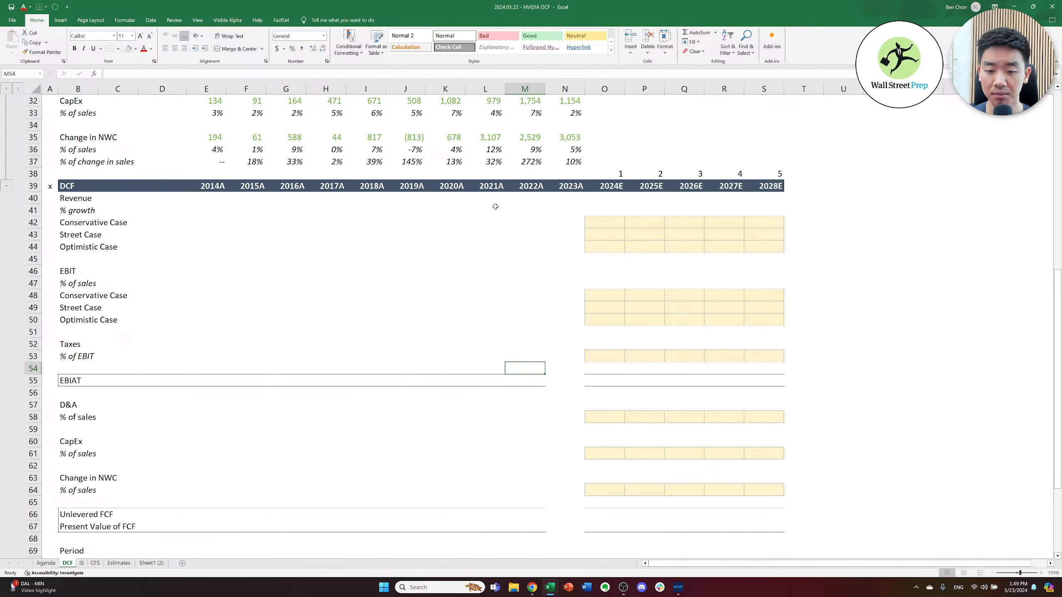
{"action": "key", "text": "ctrl+c"}
{"action": "key", "text": "Right"}
- Copy the bordered blank cells M66:M67 in the Unlevered FCF rows into N66:N67 to close the border gap under 2023A
{"action": "key", "text": "Down"}
{"action": "key", "text": "Down"}
{"action": "key", "text": "Down"}
{"action": "key", "text": "Down"}
{"action": "key", "text": "Down"}
{"action": "key", "text": "Down"}
{"action": "key", "text": "Down"}
{"action": "key", "text": "Down"}
{"action": "key", "text": "Down"}
{"action": "key", "text": "Down"}
{"action": "key", "text": "Down"}
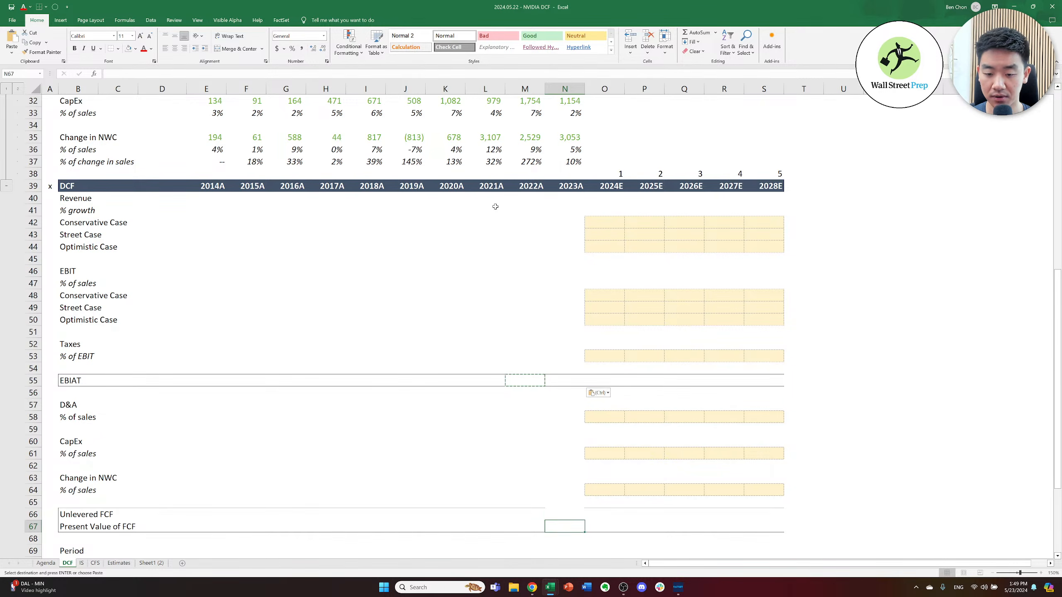
{"action": "key", "text": "Left"}
{"action": "key", "text": "shift+Down"}
{"action": "key", "text": "ctrl+c"}
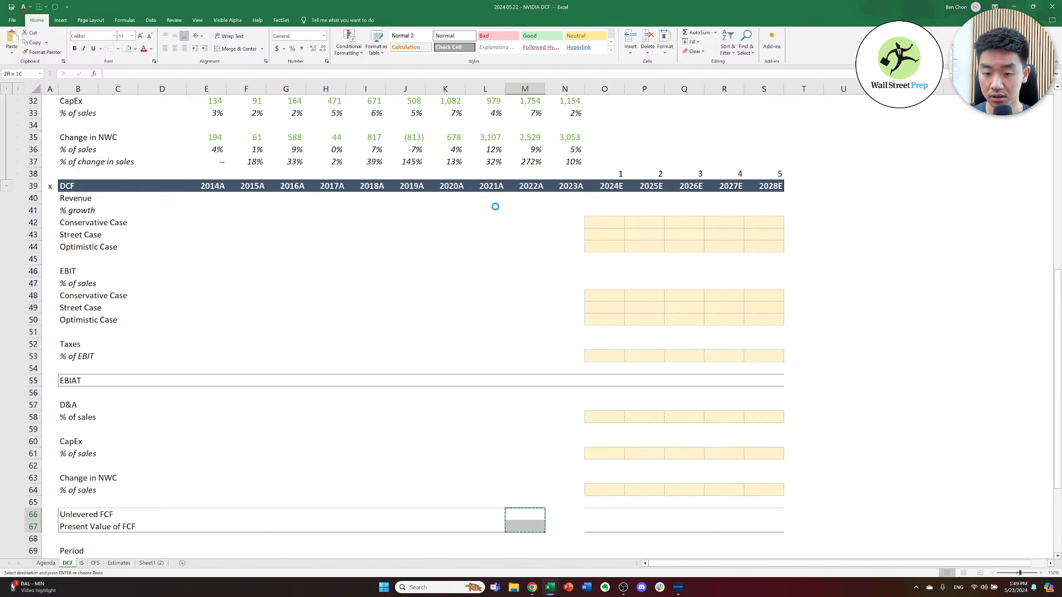
{"action": "key", "text": "shift+Right"}
{"action": "key", "text": "Escape"}
- Review the EBIT and cash flow item rows above the DCF block against its year columns
{"action": "key", "text": "Right"}
{"action": "key", "text": "Right"}
{"action": "key", "text": "Right"}
{"action": "key", "text": "Right"}
{"action": "key", "text": "Right"}
{"action": "key", "text": "Right"}
{"action": "key", "text": "Up"}
{"action": "key", "text": "Up"}
{"action": "key", "text": "Up"}
{"action": "key", "text": "Up"}
{"action": "key", "text": "Up"}
{"action": "key", "text": "Up"}
{"action": "key", "text": "Up"}
{"action": "key", "text": "Up"}
{"action": "key", "text": "Up"}
{"action": "key", "text": "Up"}
{"action": "key", "text": "Up"}
{"action": "key", "text": "Up"}
{"action": "key", "text": "Up"}
{"action": "key", "text": "Up"}
{"action": "key", "text": "Up"}
{"action": "key", "text": "Up"}
{"action": "key", "text": "Up"}
{"action": "key", "text": "Up"}
{"action": "key", "text": "Up"}
{"action": "key", "text": "Up"}
{"action": "key", "text": "Up"}
{"action": "key", "text": "Up"}
{"action": "key", "text": "Up"}
{"action": "key", "text": "Up"}
{"action": "key", "text": "Up"}
{"action": "key", "text": "Up"}
{"action": "key", "text": "Up"}
{"action": "key", "text": "Up"}
{"action": "key", "text": "Left"}
{"action": "key", "text": "Left"}
{"action": "key", "text": "Left"}
{"action": "key", "text": "Left"}
{"action": "key", "text": "Left"}
{"action": "key", "text": "Up"}
{"action": "key", "text": "Up"}
{"action": "key", "text": "Up"}
{"action": "key", "text": "Up"}
{"action": "key", "text": "Up"}
{"action": "key", "text": "Up"}
{"action": "key", "text": "Up"}
{"action": "key", "text": "Up"}
{"action": "key", "text": "Up"}
{"action": "key", "text": "Up"}
{"action": "key", "text": "Up"}
{"action": "key", "text": "Up"}
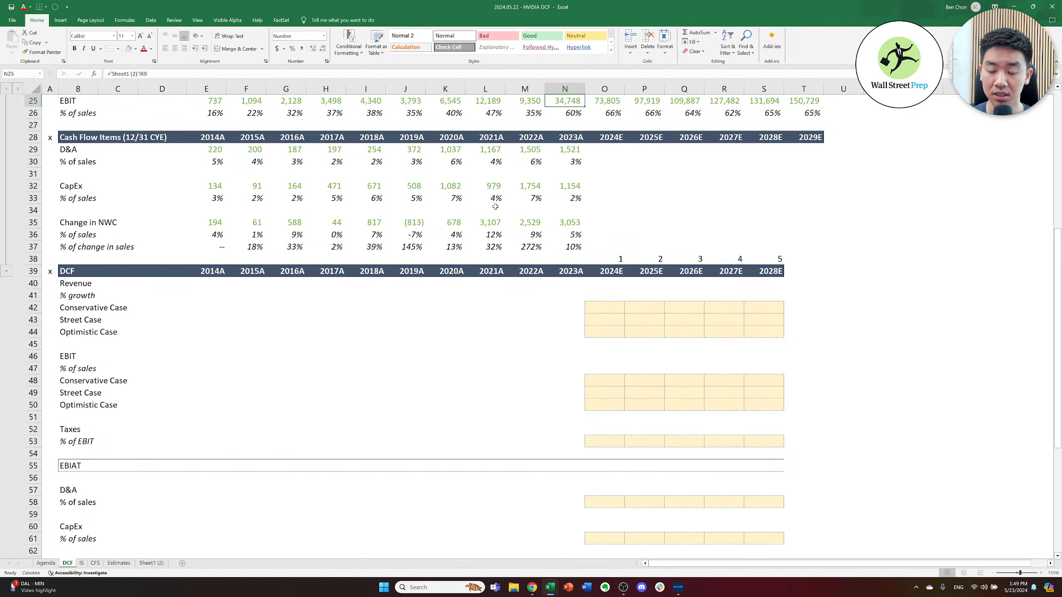
{"action": "key", "text": "Down"}
{"action": "key", "text": "Down"}
{"action": "key", "text": "Down"}
{"action": "key", "text": "Down"}
{"action": "key", "text": "Down"}
{"action": "key", "text": "Down"}
{"action": "key", "text": "Down"}
{"action": "key", "text": "Down"}
{"action": "key", "text": "Down"}
{"action": "key", "text": "Down"}
{"action": "key", "text": "Down"}
{"action": "key", "text": "Down"}
{"action": "key", "text": "Down"}
{"action": "key", "text": "Down"}
{"action": "key", "text": "Down"}
{"action": "key", "text": "Down"}
{"action": "key", "text": "Down"}
{"action": "key", "text": "Left"}
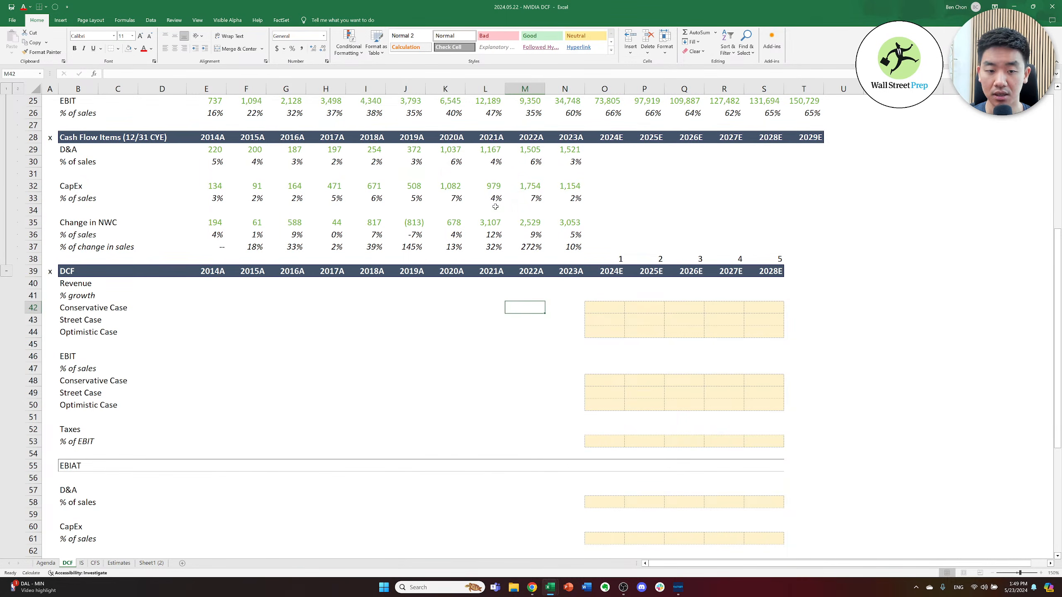
{"action": "key", "text": "Left"}
{"action": "key", "text": "Left"}
{"action": "key", "text": "Left"}
{"action": "key", "text": "Left"}
{"action": "key", "text": "Left"}
{"action": "key", "text": "Left"}
{"action": "key", "text": "Left"}
{"action": "key", "text": "Left"}
{"action": "key", "text": "Up"}
{"action": "key", "text": "Up"}
{"action": "key", "text": "Left"}
{"action": "key", "text": "Right"}
{"action": "type", "text": "="}
{"action": "key", "text": "Up"}
{"action": "key", "text": "Up"}
{"action": "key", "text": "Up"}
{"action": "key", "text": "Up"}
{"action": "key", "text": "Up"}
{"action": "key", "text": "Up"}
{"action": "key", "text": "Up"}
{"action": "key", "text": "Up"}
{"action": "key", "text": "Up"}
{"action": "key", "text": "Up"}
{"action": "key", "text": "Up"}
{"action": "key", "text": "Up"}
{"action": "key", "text": "Up"}
{"action": "key", "text": "Up"}
{"action": "key", "text": "Up"}
{"action": "key", "text": "Up"}
{"action": "key", "text": "Up"}
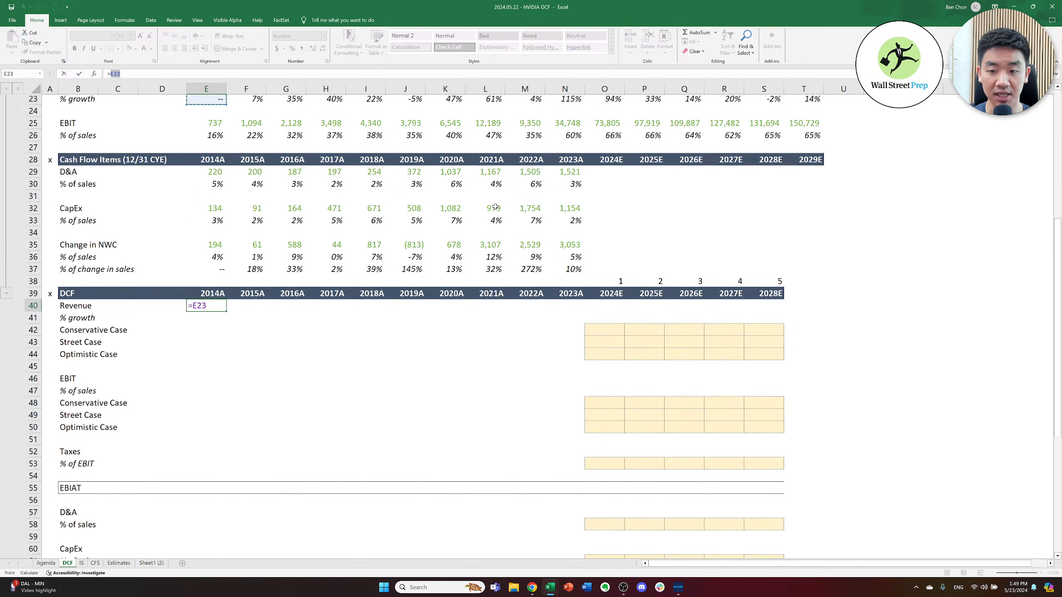
{"action": "key", "text": "Escape"}
- Copy the blank cell T29 beneath the 2029E header of the Cash Flow Items block
{"action": "key", "text": "Right"}
{"action": "key", "text": "Right"}
{"action": "key", "text": "Right"}
{"action": "key", "text": "Right"}
{"action": "key", "text": "Right"}
{"action": "key", "text": "Right"}
{"action": "key", "text": "Right"}
{"action": "key", "text": "Right"}
{"action": "key", "text": "Right"}
{"action": "key", "text": "Right"}
{"action": "key", "text": "Right"}
{"action": "key", "text": "Right"}
{"action": "key", "text": "Right"}
{"action": "key", "text": "Right"}
{"action": "key", "text": "Right"}
{"action": "key", "text": "Right"}
{"action": "key", "text": "Right"}
{"action": "key", "text": "Right"}
{"action": "key", "text": "Right"}
{"action": "key", "text": "Right"}
{"action": "key", "text": "Up"}
{"action": "key", "text": "Left"}
{"action": "key", "text": "Up"}
{"action": "key", "text": "Left"}
{"action": "key", "text": "Up"}
{"action": "key", "text": "Left"}
{"action": "key", "text": "Up"}
{"action": "key", "text": "Left"}
{"action": "key", "text": "Up"}
{"action": "key", "text": "Left"}
{"action": "key", "text": "ctrl+Up"}
{"action": "key", "text": "shift+Down"}
{"action": "key", "text": "ctrl+c"}
{"action": "key", "text": "shift+Up"}
{"action": "key", "text": "shift+Up"}
{"action": "key", "text": "shift+Up"}
{"action": "key", "text": "shift+Up"}
{"action": "key", "text": "shift+Up"}
{"action": "key", "text": "shift+Up"}
{"action": "key", "text": "shift+Up"}
{"action": "key", "text": "shift+Up"}
{"action": "key", "text": "shift+Up"}
{"action": "key", "text": "shift+Up"}
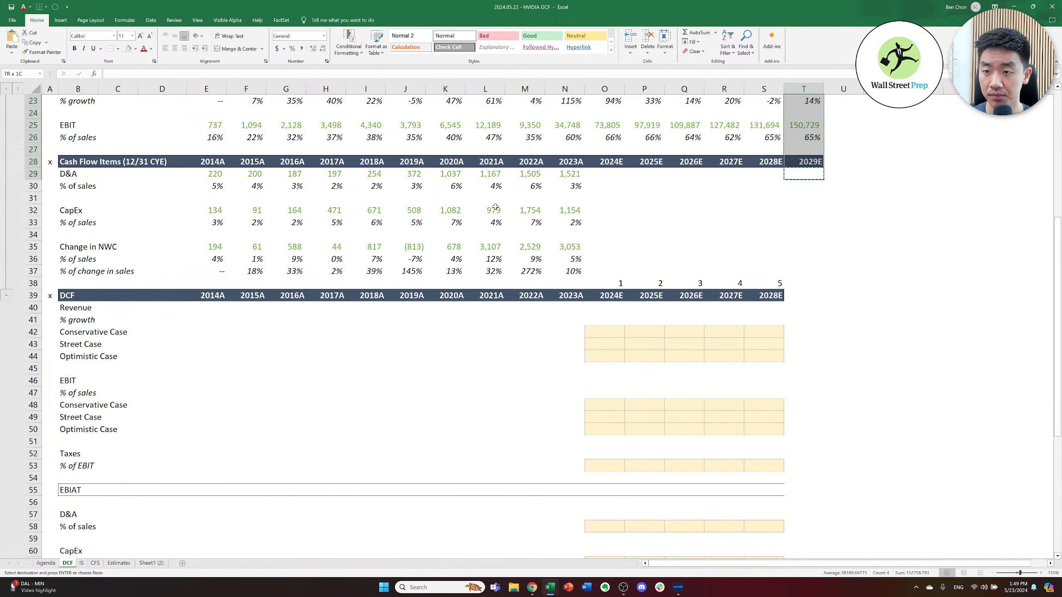
{"action": "key", "text": "shift+Up"}
{"action": "key", "text": "shift+Down"}
{"action": "key", "text": "shift+Down"}
{"action": "key", "text": "shift+Down"}
{"action": "key", "text": "shift+Down"}
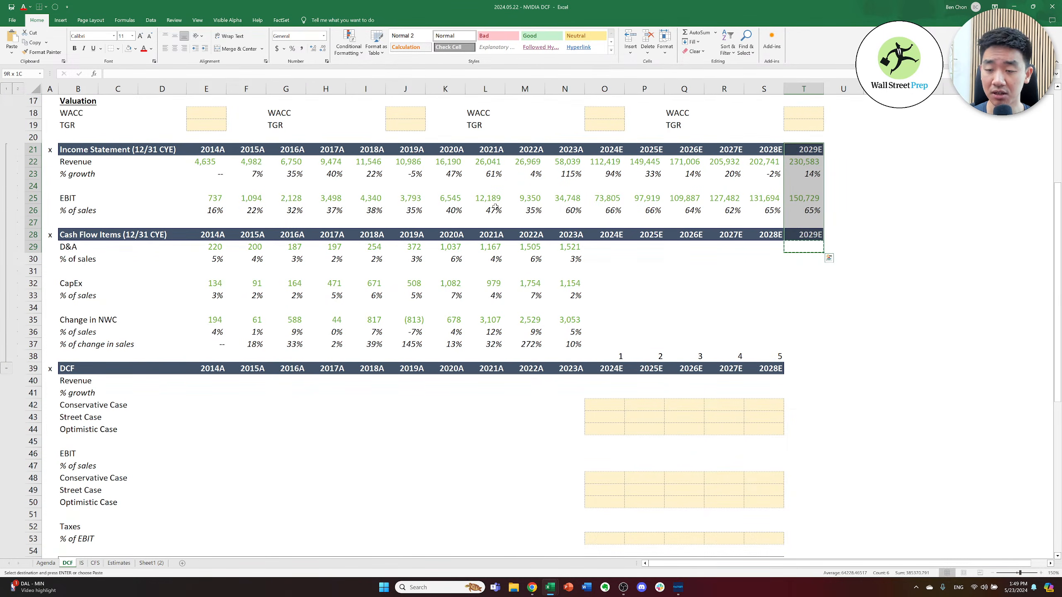
- Examine the income statement's revenue growth percentages across the later estimate years and the 2029E EBIT margin
{"action": "key", "text": "Left"}
{"action": "key", "text": "Up"}
{"action": "key", "text": "Up"}
{"action": "key", "text": "Up"}
{"action": "key", "text": "Up"}
{"action": "key", "text": "Up"}
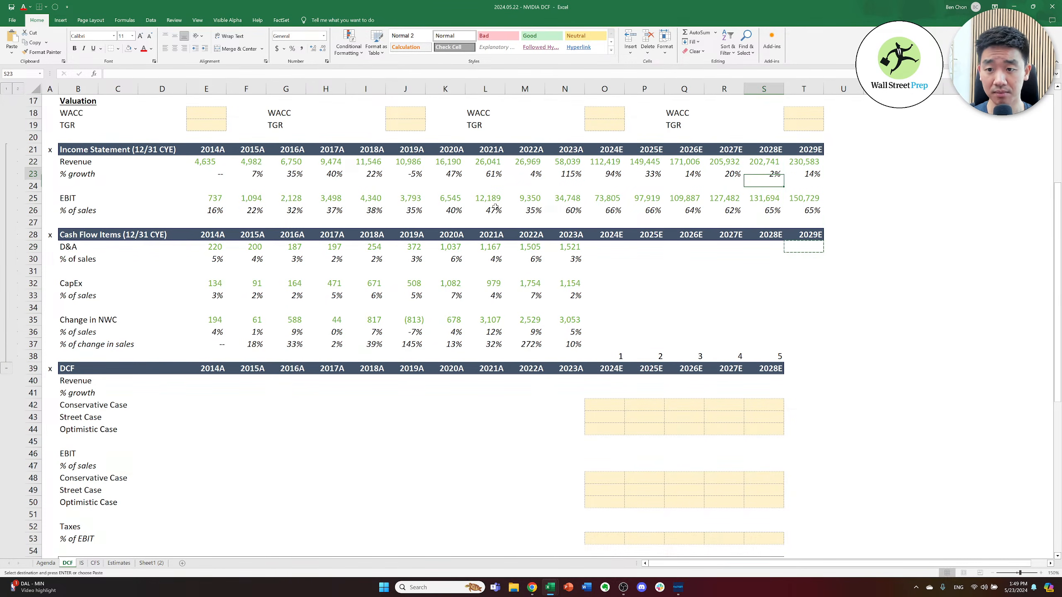
{"action": "key", "text": "Up"}
{"action": "key", "text": "Left"}
{"action": "key", "text": "Left"}
{"action": "key", "text": "Right"}
{"action": "key", "text": "Left"}
{"action": "key", "text": "Left"}
{"action": "key", "text": "Left"}
{"action": "key", "text": "Right"}
{"action": "key", "text": "Right"}
{"action": "key", "text": "Right"}
{"action": "key", "text": "Left"}
{"action": "key", "text": "Right"}
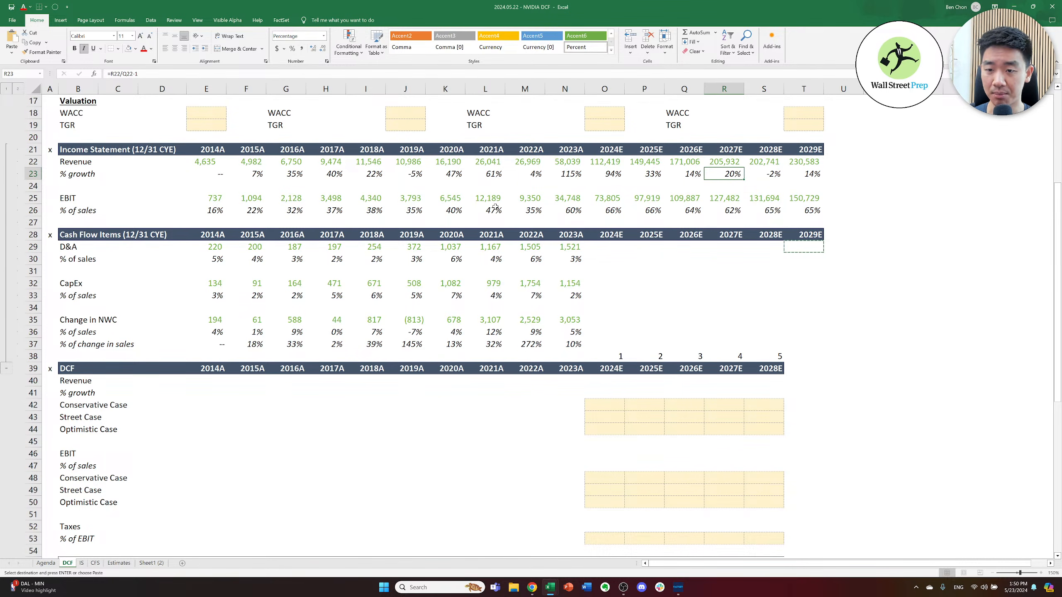
{"action": "key", "text": "Left"}
{"action": "key", "text": "Right"}
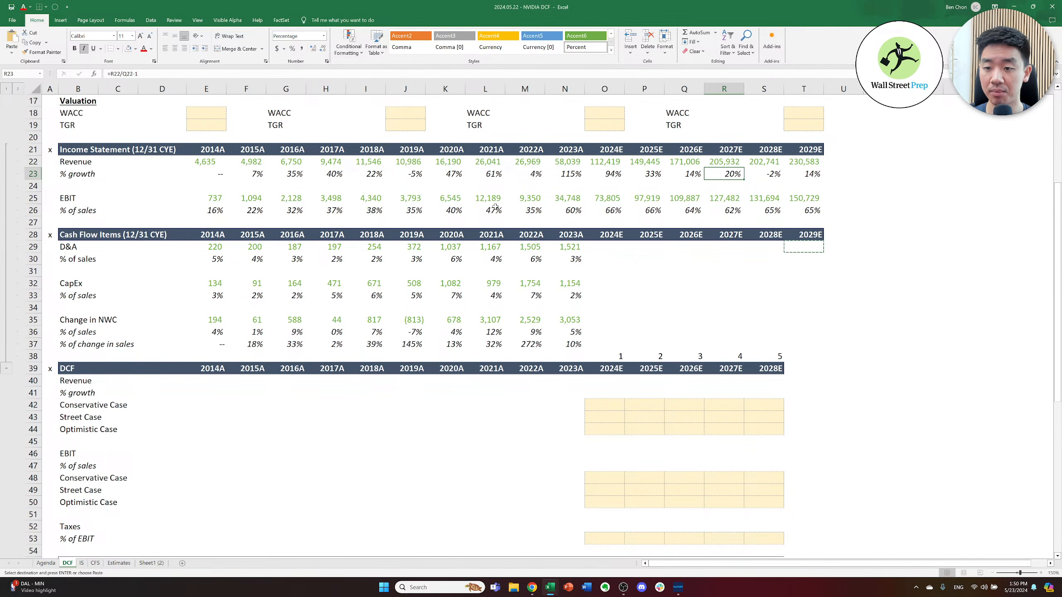
{"action": "key", "text": "Right"}
{"action": "key", "text": "Right"}
{"action": "key", "text": "Down"}
{"action": "key", "text": "Down"}
{"action": "key", "text": "Down"}
{"action": "key", "text": "Down"}
{"action": "key", "text": "Down"}
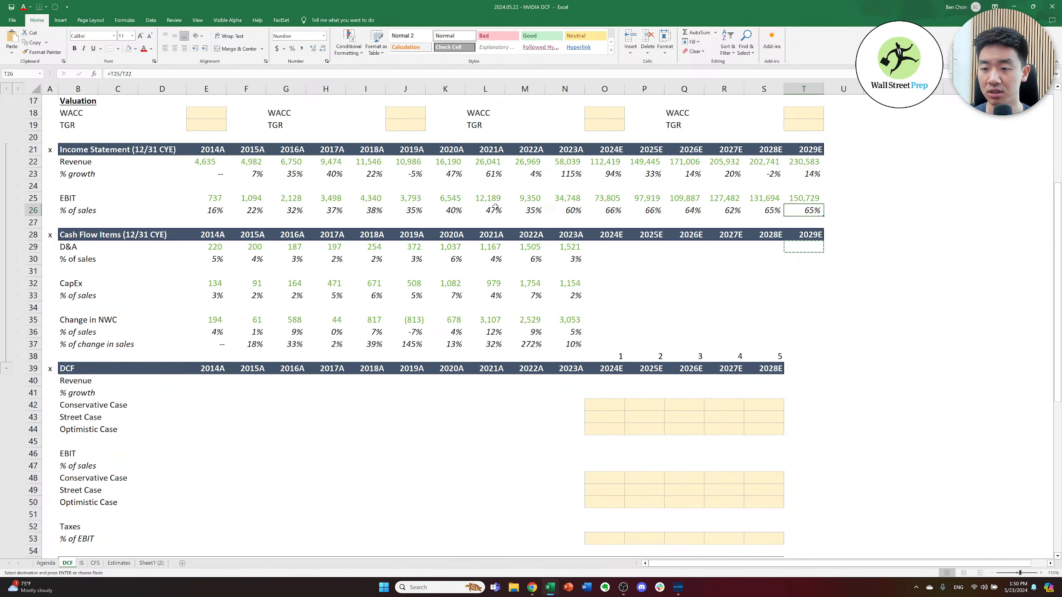
- Paste the copied blank cell over T21:T29 to clear the 2029E column of the income statement and cash flow blocks
{"action": "key", "text": "Down"}
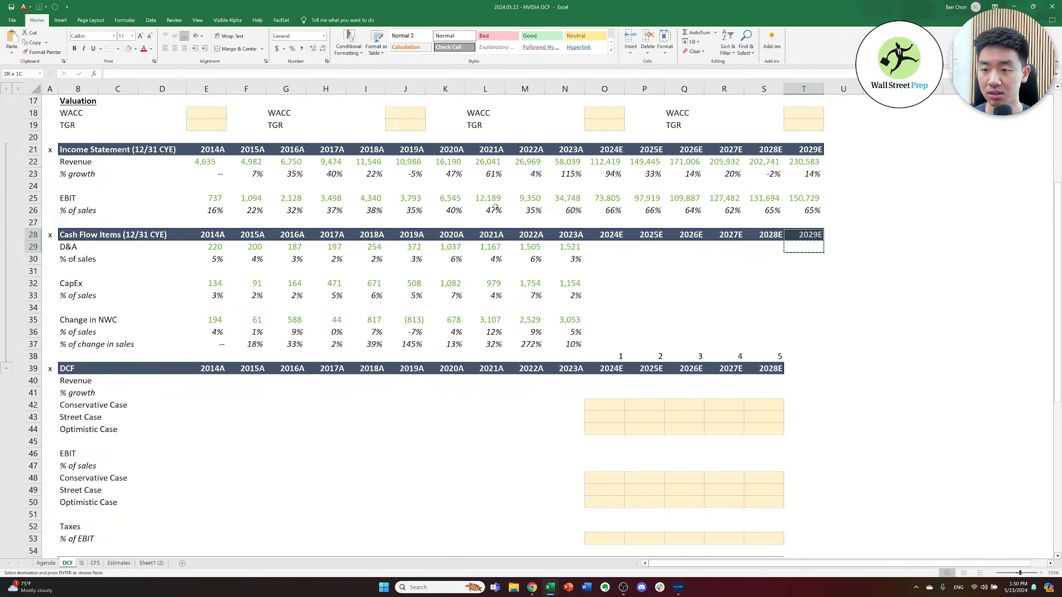
{"action": "key", "text": "shift+Up"}
{"action": "key", "text": "shift+Up"}
{"action": "key", "text": "shift+Up"}
{"action": "key", "text": "shift+Up"}
{"action": "key", "text": "shift+Up"}
{"action": "key", "text": "shift+Up"}
{"action": "key", "text": "shift+Up"}
{"action": "key", "text": "shift+Up"}
{"action": "key", "text": "ctrl+v"}
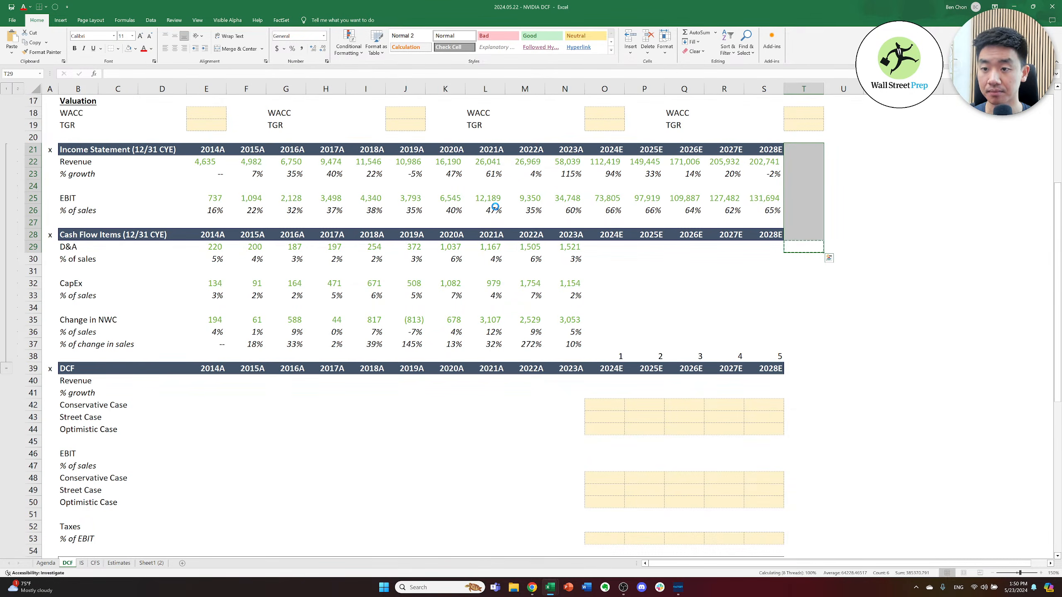
{"action": "key", "text": "Escape"}
{"action": "key", "text": "Down"}
{"action": "key", "text": "Down"}
{"action": "key", "text": "Down"}
{"action": "key", "text": "Down"}
{"action": "key", "text": "Down"}
{"action": "key", "text": "Down"}
{"action": "key", "text": "Down"}
{"action": "key", "text": "Down"}
{"action": "key", "text": "Left"}
{"action": "key", "text": "Left"}
{"action": "key", "text": "Left"}
{"action": "key", "text": "Left"}
{"action": "key", "text": "Left"}
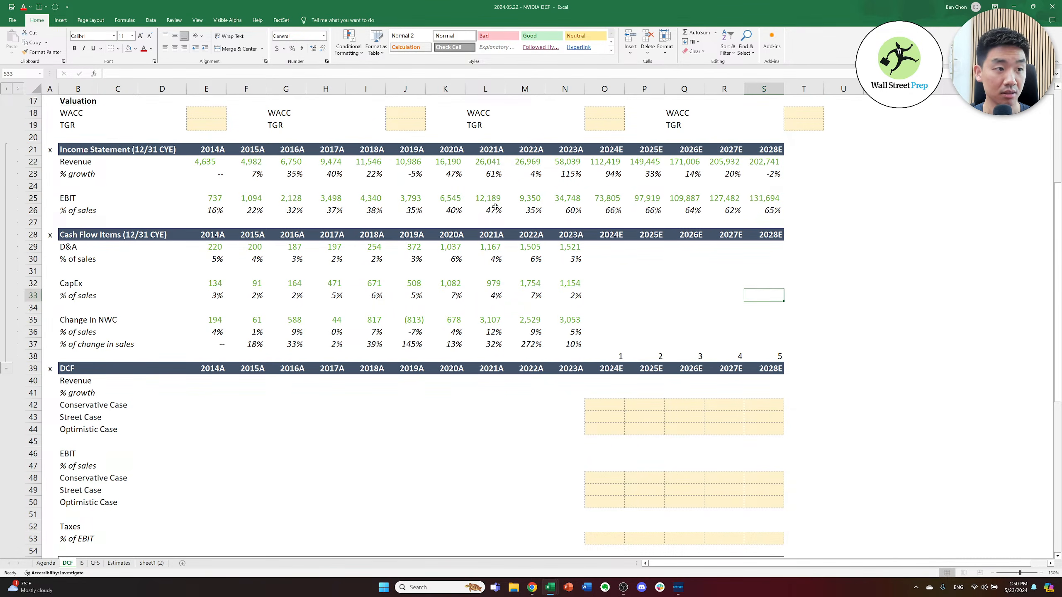
{"action": "key", "text": "Left"}
{"action": "key", "text": "Left"}
{"action": "key", "text": "Left"}
{"action": "key", "text": "Down"}
{"action": "key", "text": "Down"}
{"action": "key", "text": "Down"}
{"action": "key", "text": "Left"}
{"action": "key", "text": "Left"}
{"action": "key", "text": "Left"}
{"action": "key", "text": "Left"}
{"action": "key", "text": "Left"}
{"action": "key", "text": "Left"}
{"action": "key", "text": "Left"}
{"action": "key", "text": "Left"}
{"action": "key", "text": "Left"}
{"action": "key", "text": "Left"}
{"action": "key", "text": "Left"}
{"action": "key", "text": "Right"}
{"action": "key", "text": "Right"}
{"action": "key", "text": "Right"}
{"action": "key", "text": "Right"}
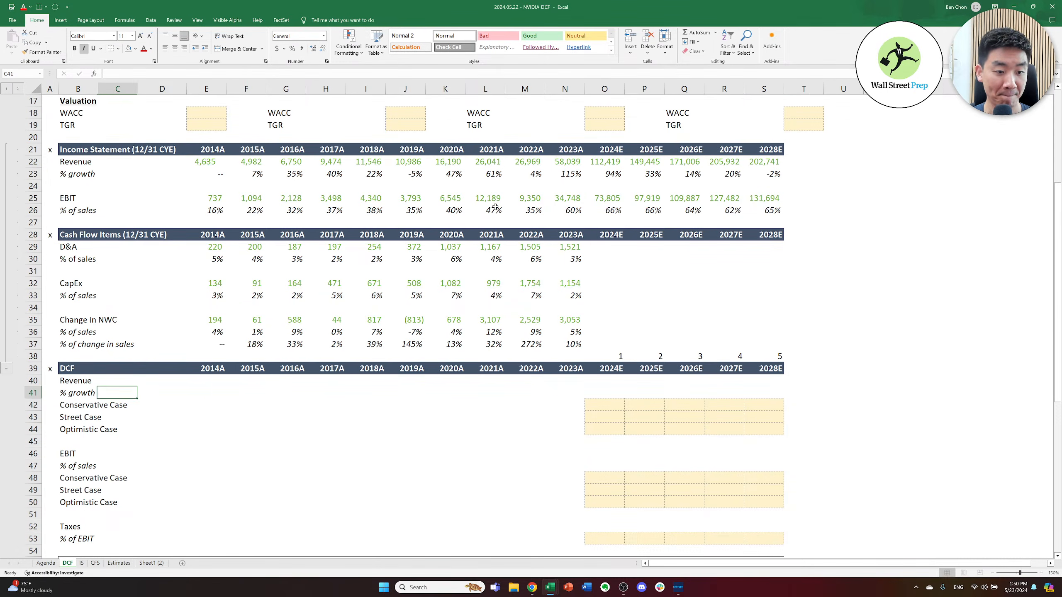
{"action": "type", "text": "="}
{"action": "key", "text": "Up"}
{"action": "key", "text": "Up"}
{"action": "key", "text": "Up"}
{"action": "key", "text": "Up"}
{"action": "key", "text": "Up"}
{"action": "key", "text": "Up"}
{"action": "key", "text": "Up"}
{"action": "key", "text": "Up"}
{"action": "key", "text": "Up"}
{"action": "key", "text": "Up"}
{"action": "key", "text": "Up"}
{"action": "key", "text": "Up"}
{"action": "key", "text": "Up"}
{"action": "key", "text": "Up"}
{"action": "key", "text": "Up"}
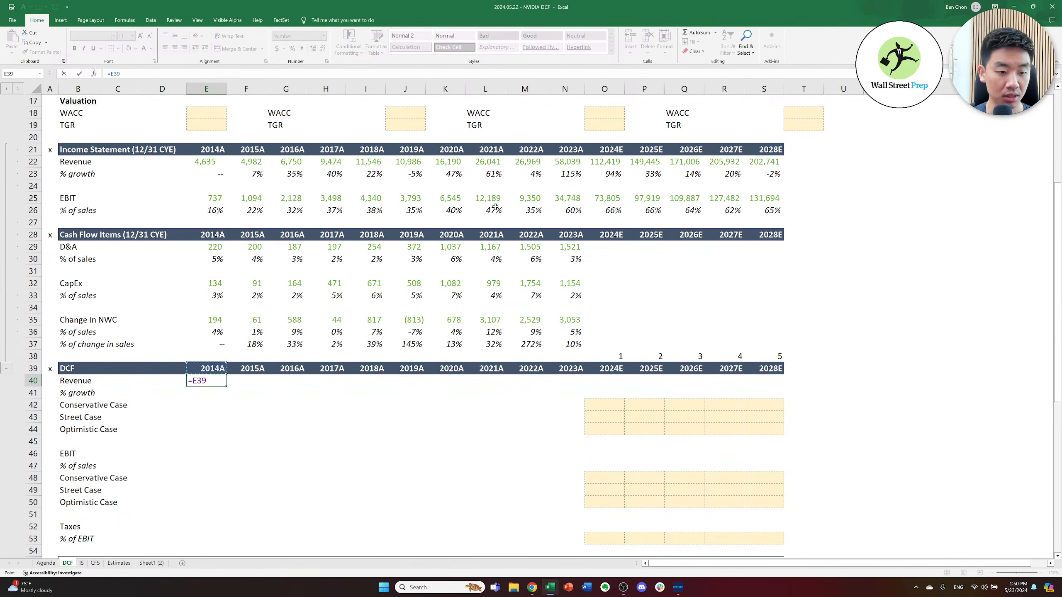
{"action": "key", "text": "Escape"}
- Inspect the source link behind the income statement's 2014A revenue in E22
{"action": "key", "text": "Up"}
{"action": "key", "text": "Up"}
{"action": "key", "text": "Up"}
{"action": "key", "text": "Up"}
{"action": "key", "text": "Up"}
{"action": "key", "text": "Up"}
{"action": "key", "text": "Up"}
{"action": "key", "text": "Up"}
{"action": "key", "text": "Up"}
{"action": "key", "text": "Up"}
{"action": "key", "text": "Up"}
{"action": "key", "text": "Up"}
{"action": "key", "text": "Up"}
{"action": "key", "text": "Up"}
{"action": "key", "text": "Up"}
{"action": "key", "text": "Up"}
{"action": "key", "text": "Up"}
{"action": "key", "text": "Up"}
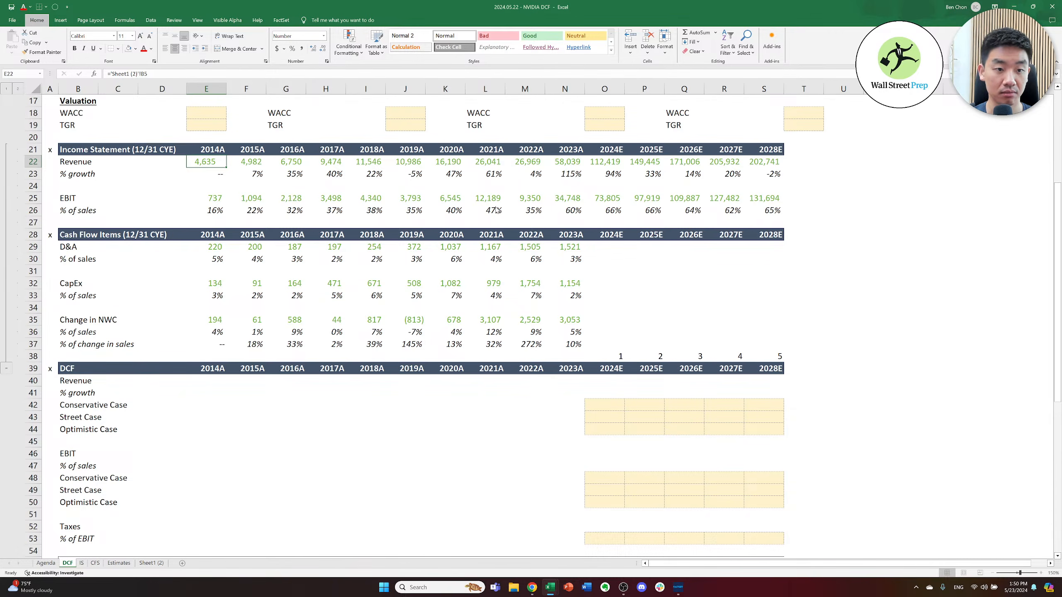
- Link the DCF block's 2014A revenue in E40 to the income statement revenue with =E22
{"action": "key", "text": "Down"}
{"action": "key", "text": "Down"}
{"action": "key", "text": "Down"}
{"action": "key", "text": "Down"}
{"action": "key", "text": "Down"}
{"action": "key", "text": "Down"}
{"action": "key", "text": "Down"}
{"action": "key", "text": "Down"}
{"action": "key", "text": "Down"}
{"action": "key", "text": "Down"}
{"action": "key", "text": "Down"}
{"action": "key", "text": "Down"}
{"action": "key", "text": "Down"}
{"action": "key", "text": "Down"}
{"action": "key", "text": "Down"}
{"action": "key", "text": "Down"}
{"action": "key", "text": "Down"}
{"action": "key", "text": "Down"}
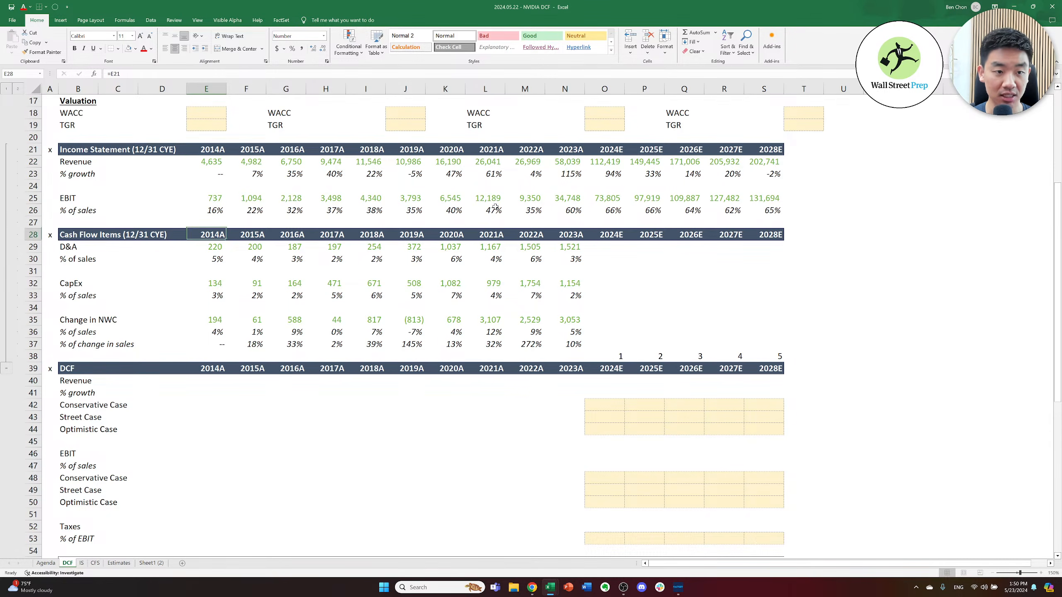
{"action": "type", "text": "="}
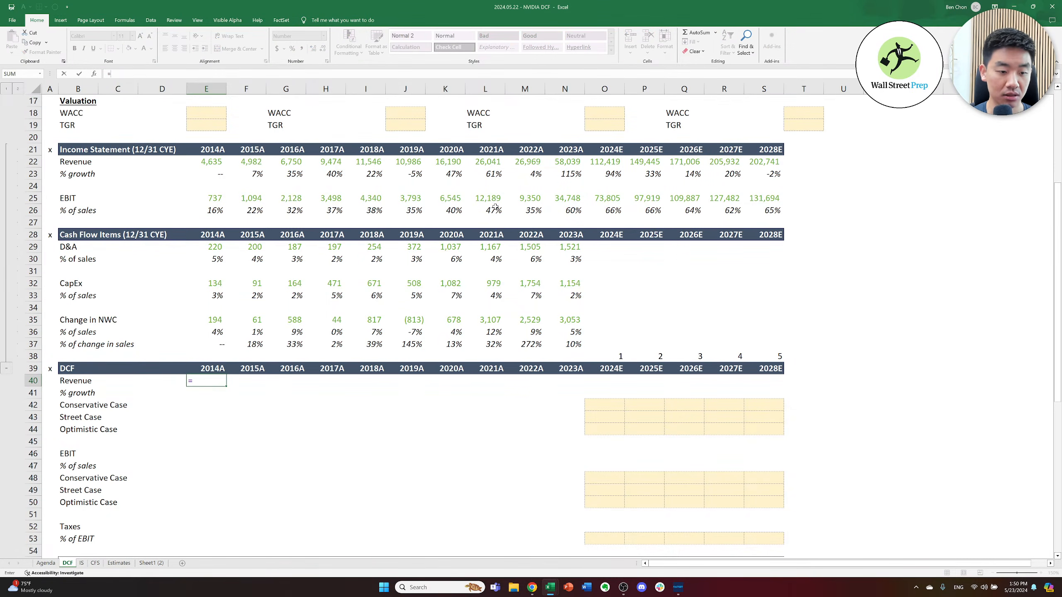
{"action": "key", "text": "Up"}
{"action": "key", "text": "Up"}
{"action": "key", "text": "Up"}
{"action": "key", "text": "Up"}
{"action": "key", "text": "Up"}
{"action": "key", "text": "Up"}
{"action": "key", "text": "Up"}
{"action": "key", "text": "Up"}
{"action": "key", "text": "Up"}
{"action": "key", "text": "Up"}
{"action": "key", "text": "Up"}
{"action": "key", "text": "Up"}
{"action": "key", "text": "Up"}
{"action": "key", "text": "Up"}
{"action": "key", "text": "Up"}
{"action": "key", "text": "Up"}
{"action": "key", "text": "Up"}
{"action": "key", "text": "Up"}
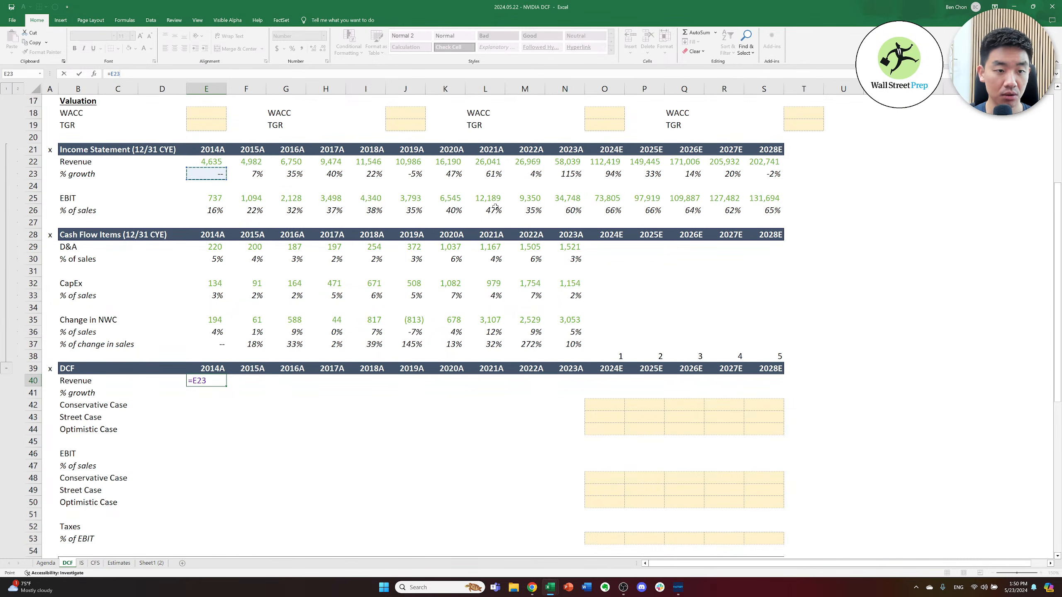
{"action": "key", "text": "Down"}
{"action": "key", "text": "Return"}
- Review the 2014A CapEx and Change in NWC rows of the Cash Flow Items block
{"action": "key", "text": "Up"}
{"action": "key", "text": "Up"}
{"action": "key", "text": "Up"}
{"action": "key", "text": "Up"}
{"action": "key", "text": "Up"}
{"action": "key", "text": "Up"}
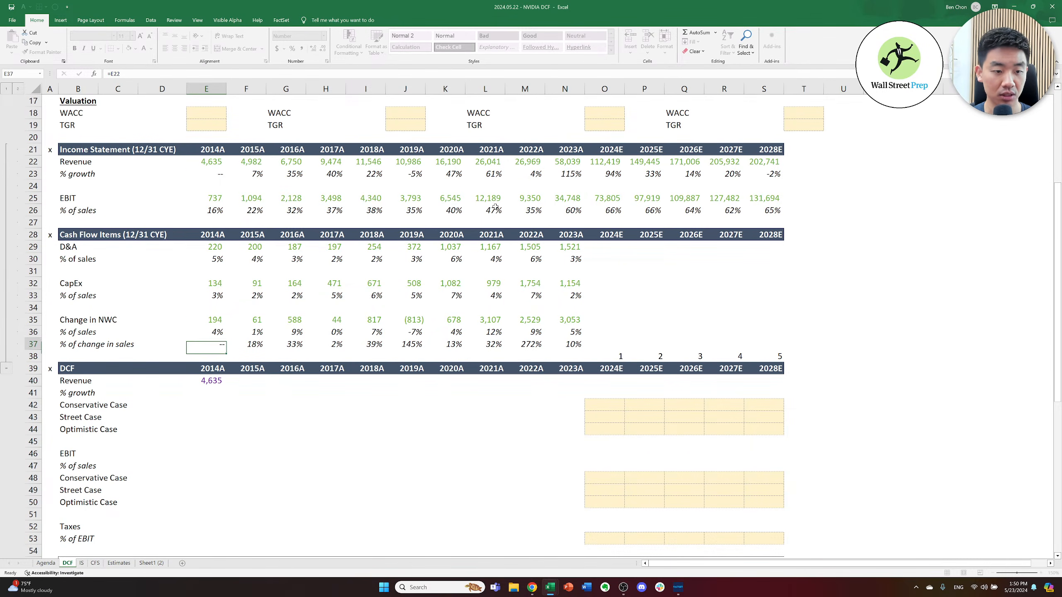
{"action": "key", "text": "Up"}
{"action": "key", "text": "Up"}
{"action": "key", "text": "Up"}
{"action": "key", "text": "Up"}
{"action": "key", "text": "Up"}
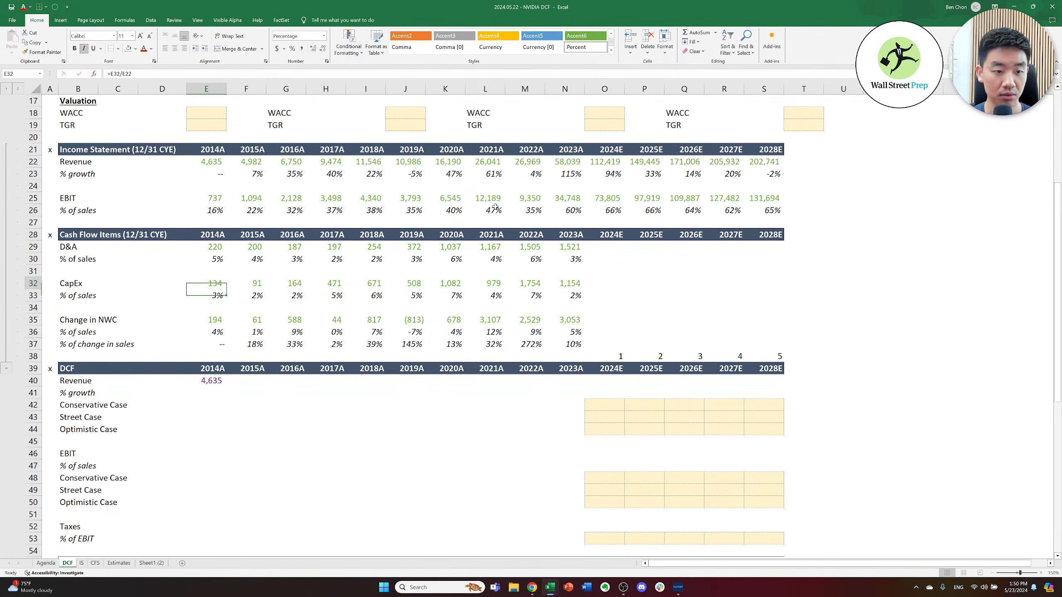
{"action": "key", "text": "Down"}
{"action": "key", "text": "Down"}
{"action": "key", "text": "Down"}
{"action": "key", "text": "Down"}
{"action": "key", "text": "Down"}
{"action": "key", "text": "Down"}
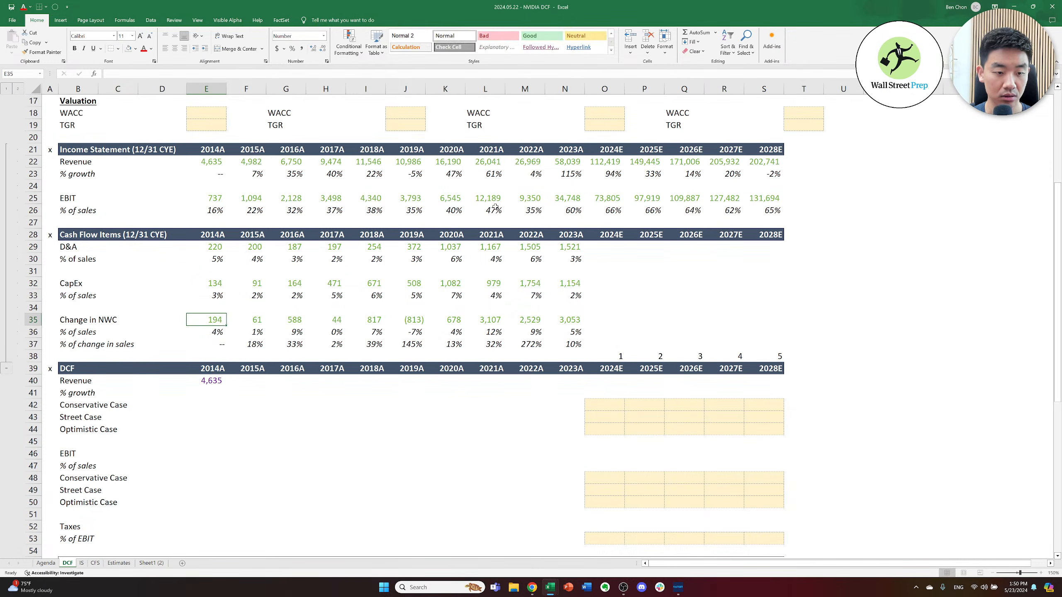
- Inspect the formulas behind Change in NWC as a percentage of change in sales for 2015A and 2016A
{"action": "key", "text": "F2"}
{"action": "key", "text": "Escape"}
{"action": "key", "text": "Down"}
{"action": "key", "text": "Right"}
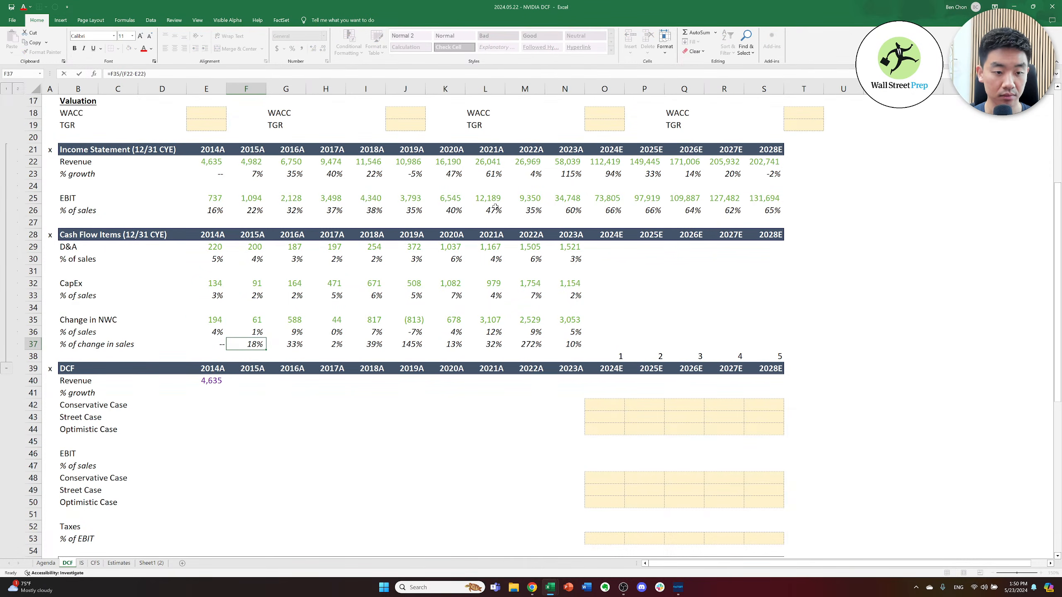
{"action": "key", "text": "F2"}
{"action": "key", "text": "Escape"}
{"action": "key", "text": "Right"}
{"action": "key", "text": "F2"}
{"action": "key", "text": "Escape"}
{"action": "key", "text": "F2"}
{"action": "key", "text": "Escape"}
- Copy the DCF block's 2014A revenue link in E40 across all historical years through 2023A in N40
{"action": "key", "text": "Down"}
{"action": "key", "text": "Down"}
{"action": "key", "text": "Down"}
{"action": "key", "text": "Left"}
{"action": "key", "text": "Left"}
{"action": "key", "text": "shift+Right"}
{"action": "key", "text": "shift+Right"}
{"action": "key", "text": "shift+Right"}
{"action": "key", "text": "shift+Right"}
{"action": "key", "text": "shift+Right"}
{"action": "key", "text": "shift+Right"}
{"action": "key", "text": "shift+Right"}
{"action": "key", "text": "shift+Right"}
{"action": "key", "text": "shift+Right"}
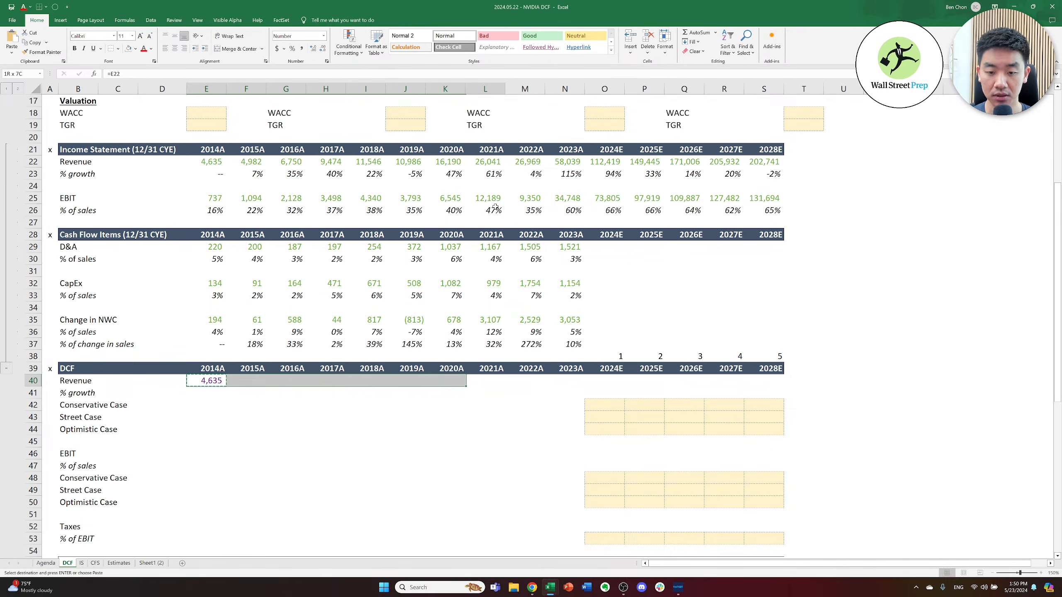
{"action": "key", "text": "ctrl+v"}
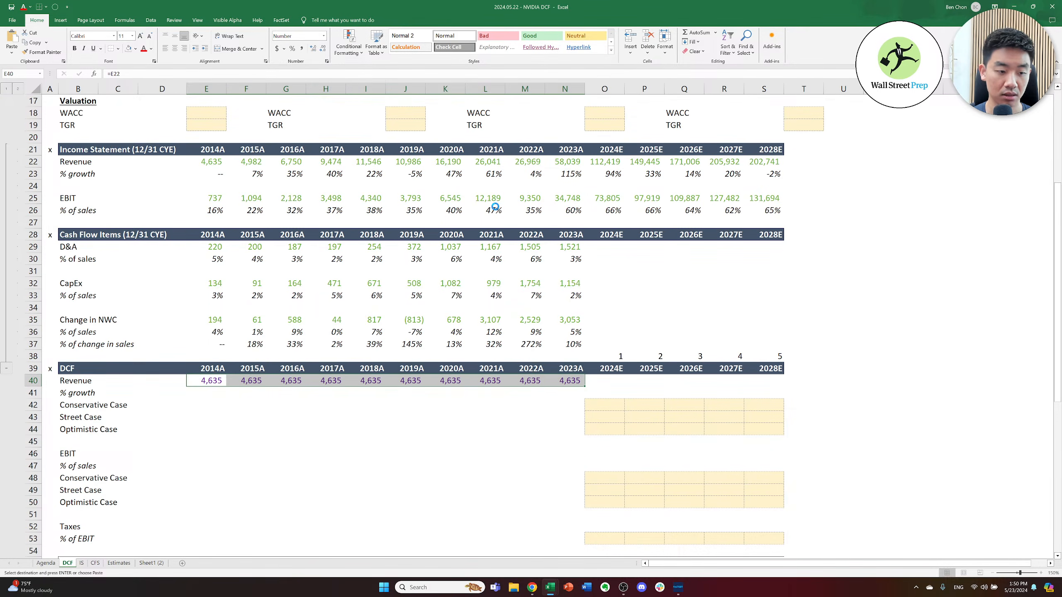
{"action": "key", "text": "Escape"}
- Enter a "--" placeholder for 2014A in the DCF block's % growth row
{"action": "key", "text": "Down"}
{"action": "type", "text": "'--"}
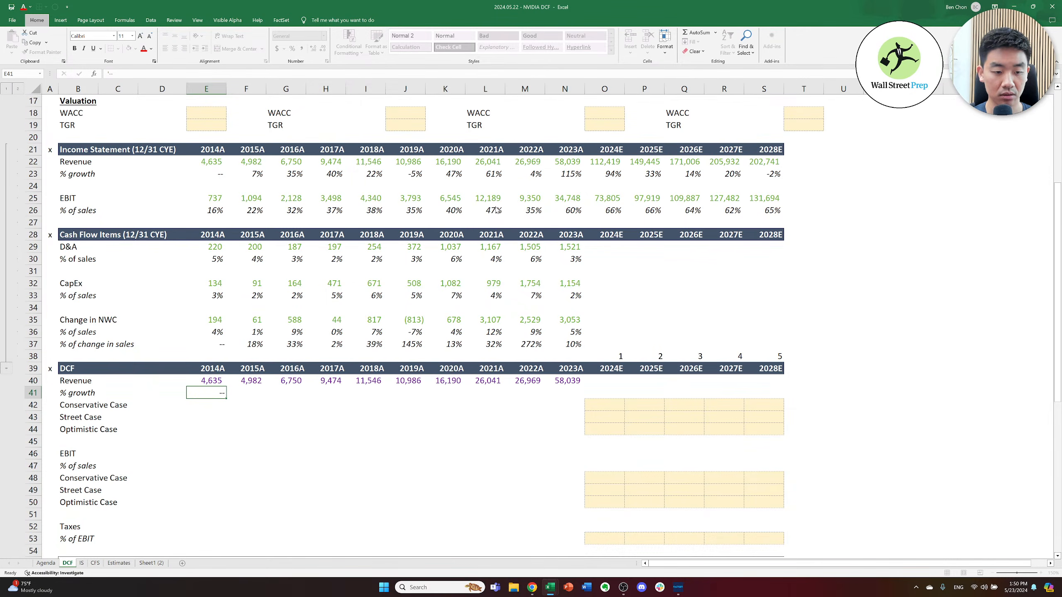
{"action": "key", "text": "alt"}
{"action": "key", "text": "Right"}
{"action": "key", "text": "Right"}
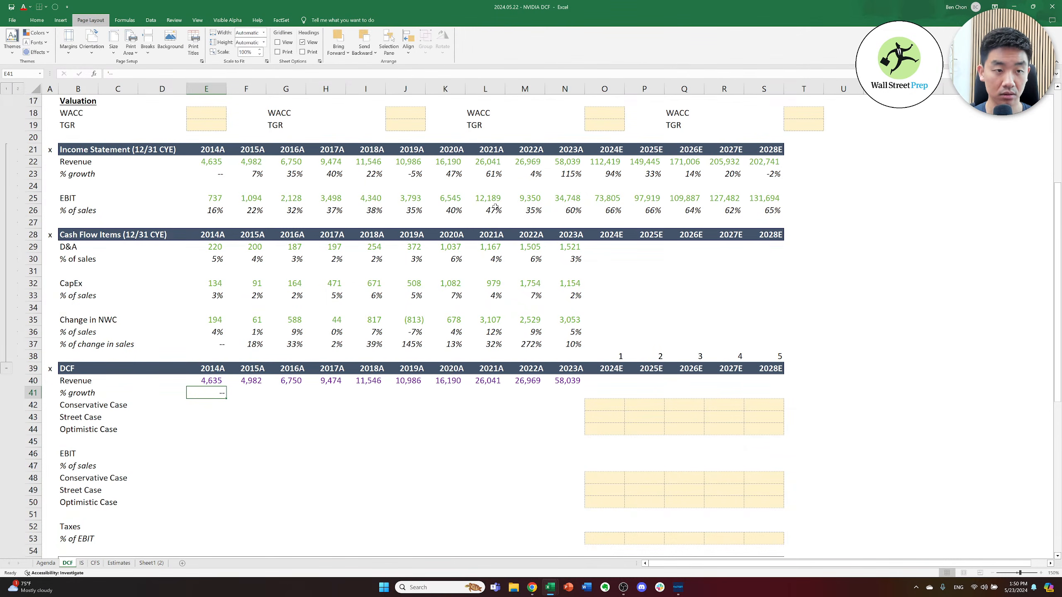
- Calculate 2015A revenue growth in F41 of the DCF block with the formula =F40/E40-1
{"action": "key", "text": "Right"}
{"action": "type", "text": "="}
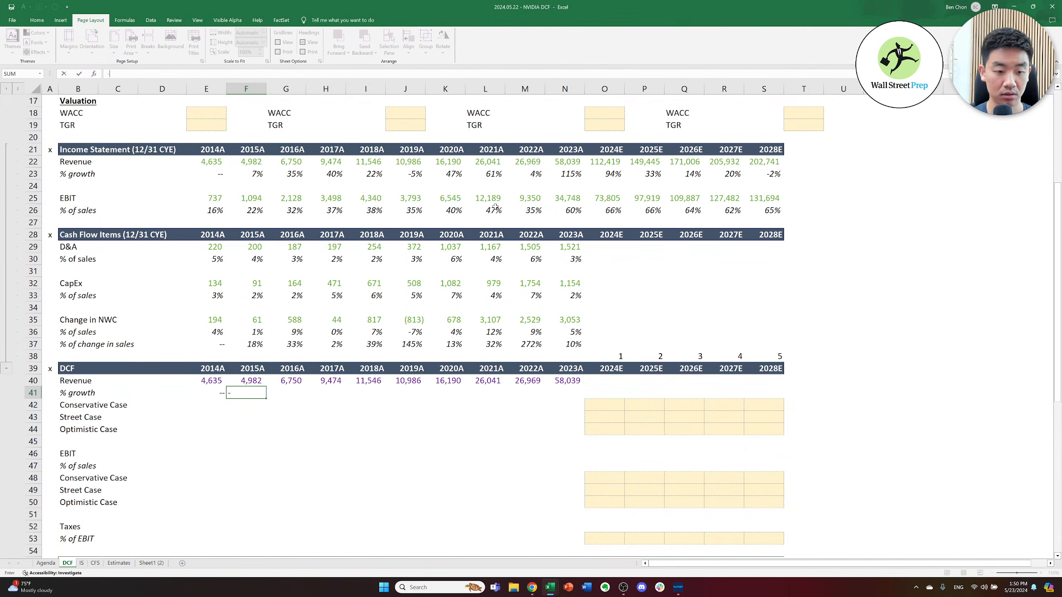
{"action": "key", "text": "Up"}
{"action": "type", "text": "/"}
{"action": "key", "text": "Up"}
{"action": "key", "text": "Left"}
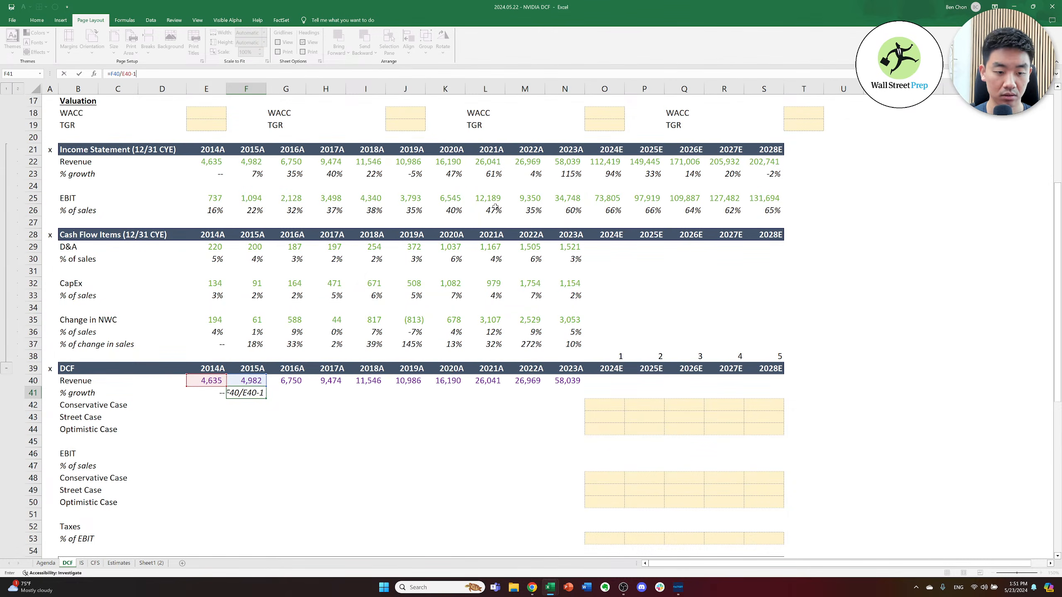
{"action": "type", "text": "-1"}
{"action": "key", "text": "ctrl+Return"}
- Copy the 2015A growth formula across the DCF block's % growth row through 2023A in N41
{"action": "key", "text": "ctrl+c"}
{"action": "key", "text": "shift+Right"}
{"action": "key", "text": "shift+Right"}
{"action": "key", "text": "shift+Right"}
{"action": "key", "text": "shift+Right"}
{"action": "key", "text": "shift+Right"}
{"action": "key", "text": "shift+Right"}
{"action": "key", "text": "shift+Right"}
{"action": "key", "text": "shift+Right"}
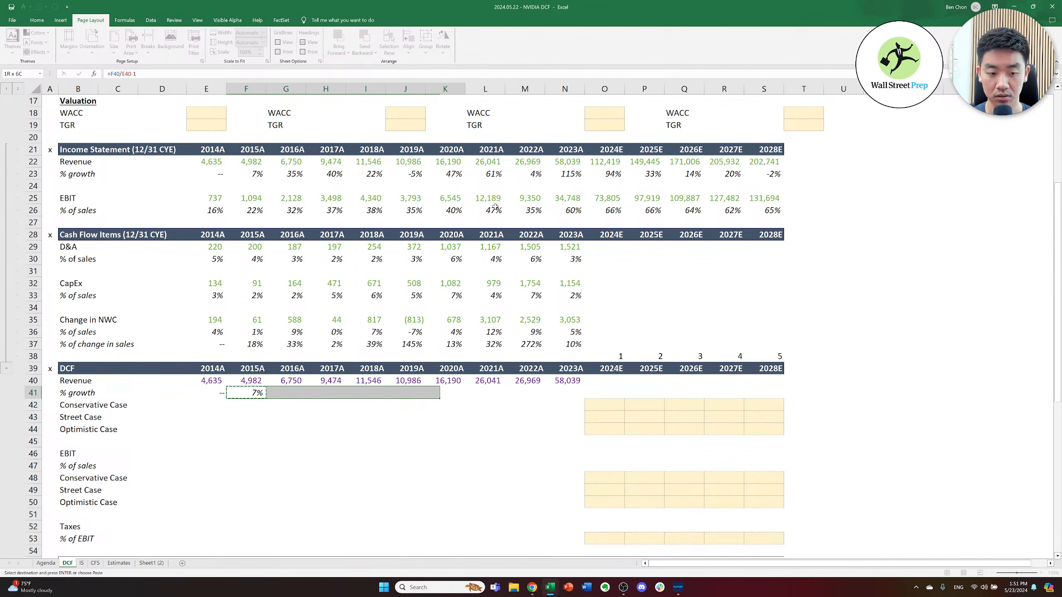
{"action": "key", "text": "ctrl+v"}
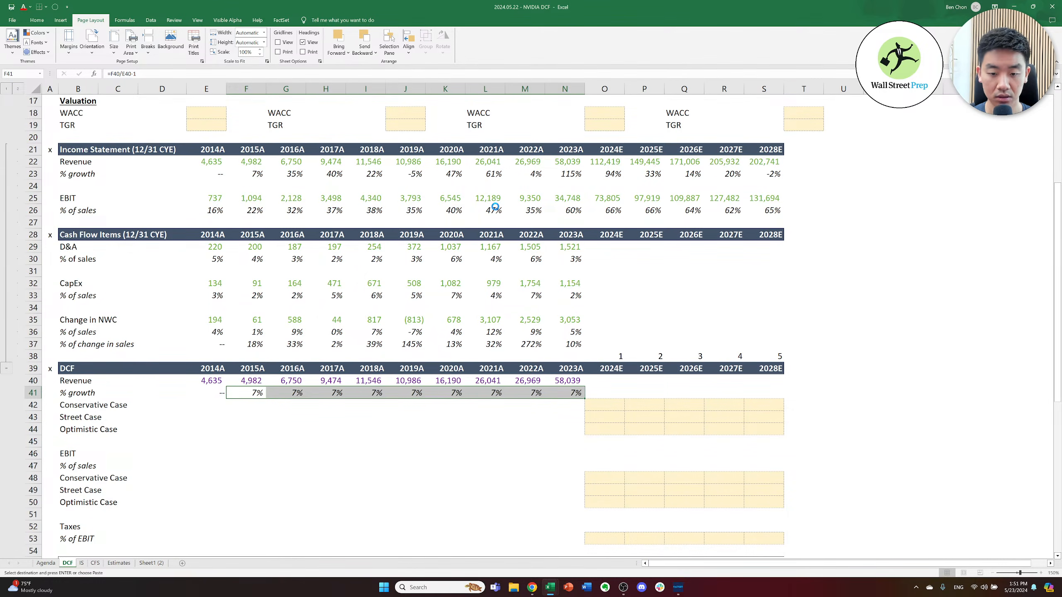
{"action": "key", "text": "Escape"}
- Link the DCF block's 2014A EBIT in E46 to the Income Statement EBIT in E25
{"action": "key", "text": "Down"}
{"action": "key", "text": "Down"}
{"action": "key", "text": "Down"}
{"action": "key", "text": "Down"}
{"action": "key", "text": "Down"}
{"action": "key", "text": "Left"}
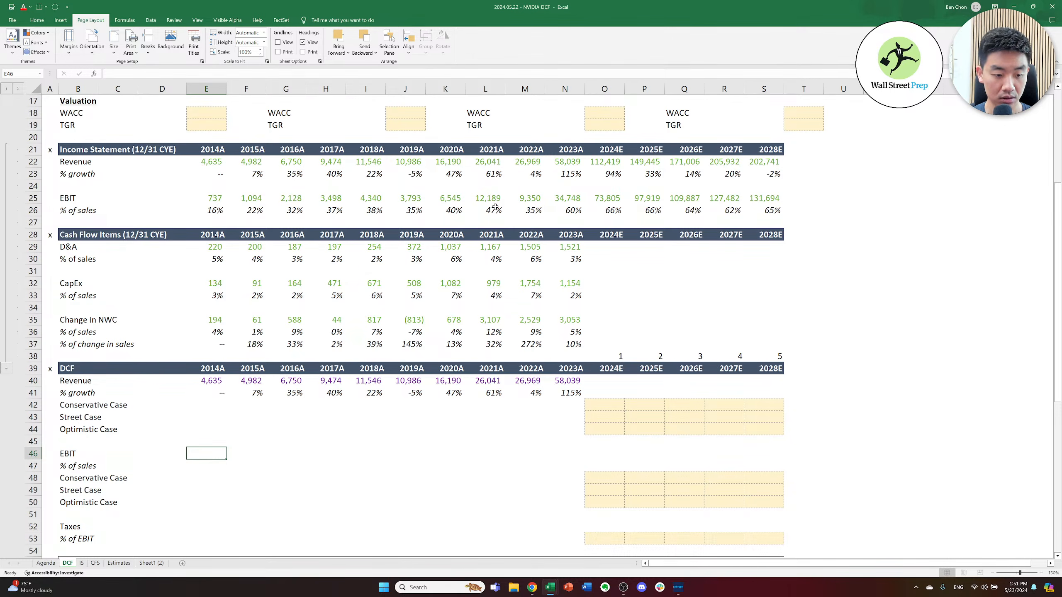
{"action": "type", "text": "="}
{"action": "key", "text": "ctrl+Up"}
{"action": "key", "text": "ctrl+Up"}
{"action": "key", "text": "ctrl+Up"}
{"action": "key", "text": "ctrl+Up"}
{"action": "key", "text": "ctrl+Up"}
{"action": "key", "text": "ctrl+Up"}
{"action": "key", "text": "ctrl+Up"}
{"action": "key", "text": "ctrl+Up"}
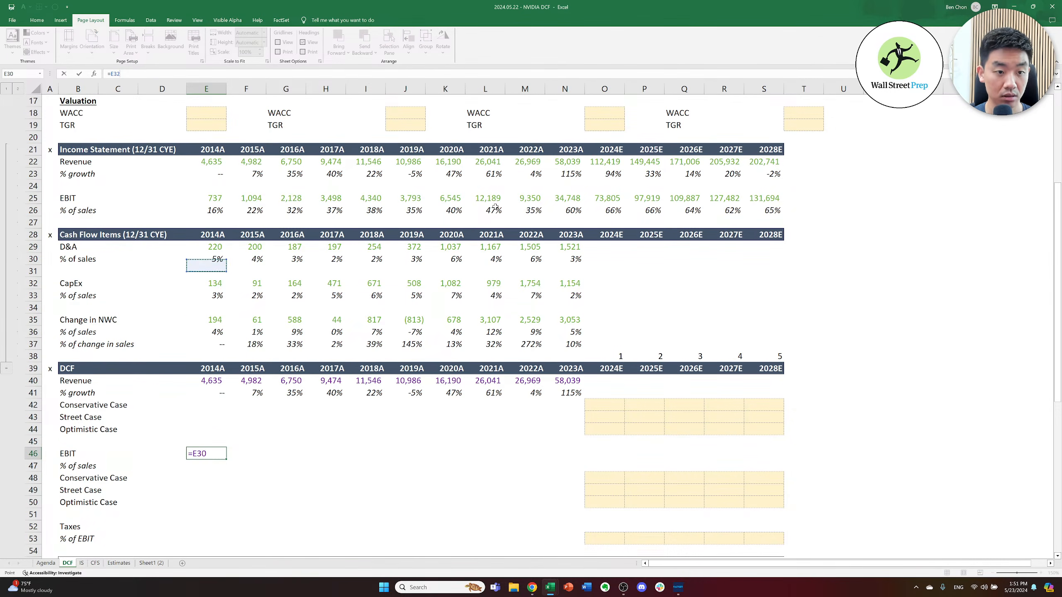
{"action": "key", "text": "Up"}
{"action": "key", "text": "Up"}
{"action": "key", "text": "Up"}
{"action": "key", "text": "Return"}
- Copy the 2014A EBIT link in E46 across all historical years through 2023A in N46
{"action": "key", "text": "ctrl+c"}
{"action": "key", "text": "shift+Right"}
{"action": "key", "text": "shift+Right"}
{"action": "key", "text": "shift+Right"}
{"action": "key", "text": "shift+Right"}
{"action": "key", "text": "shift+Right"}
{"action": "key", "text": "shift+Right"}
{"action": "key", "text": "shift+Right"}
{"action": "key", "text": "shift+Right"}
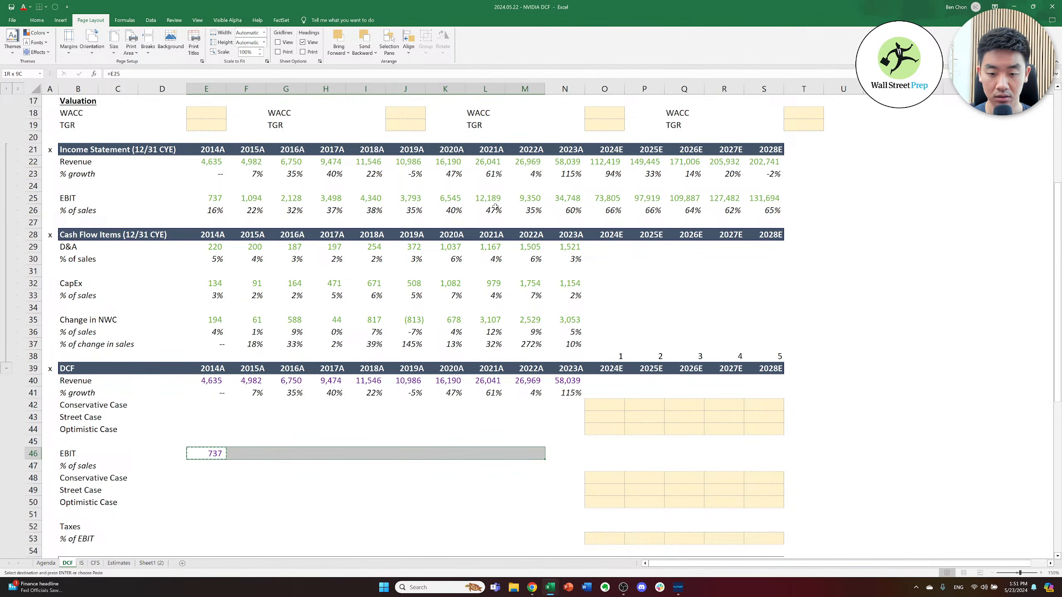
{"action": "key", "text": "shift+Right"}
{"action": "key", "text": "ctrl+v"}
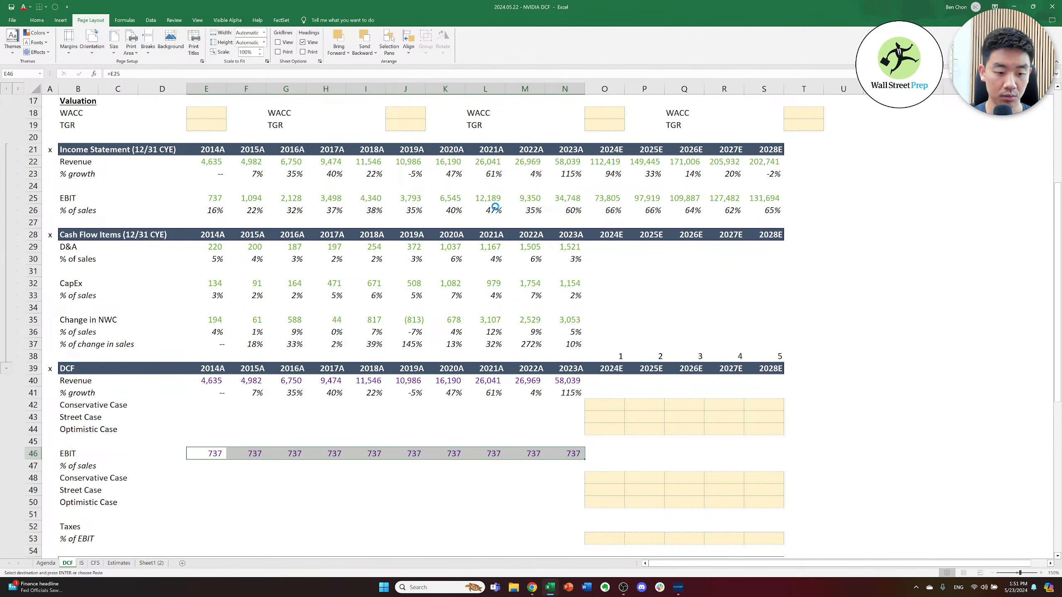
- Calculate 2014A EBIT as a percentage of sales in E47 with the formula =E46/E40
{"action": "key", "text": "Down"}
{"action": "type", "text": "="}
{"action": "key", "text": "Up"}
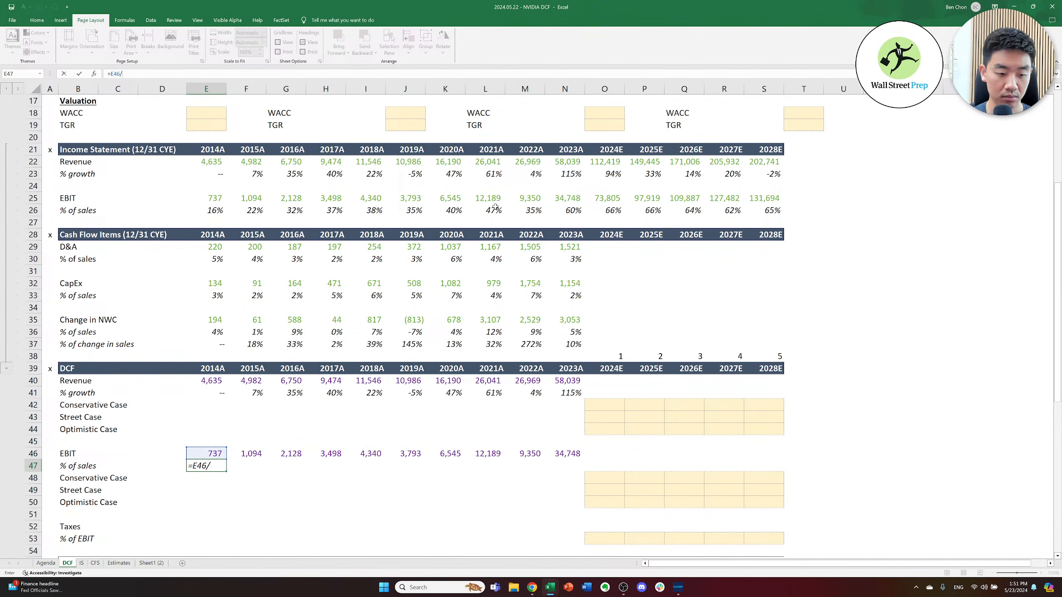
{"action": "type", "text": "/"}
{"action": "key", "text": "Up"}
{"action": "key", "text": "Up"}
{"action": "key", "text": "Up"}
{"action": "key", "text": "Up"}
{"action": "key", "text": "Up"}
{"action": "key", "text": "Up"}
{"action": "key", "text": "Up"}
{"action": "key", "text": "Up"}
{"action": "key", "text": "Down"}
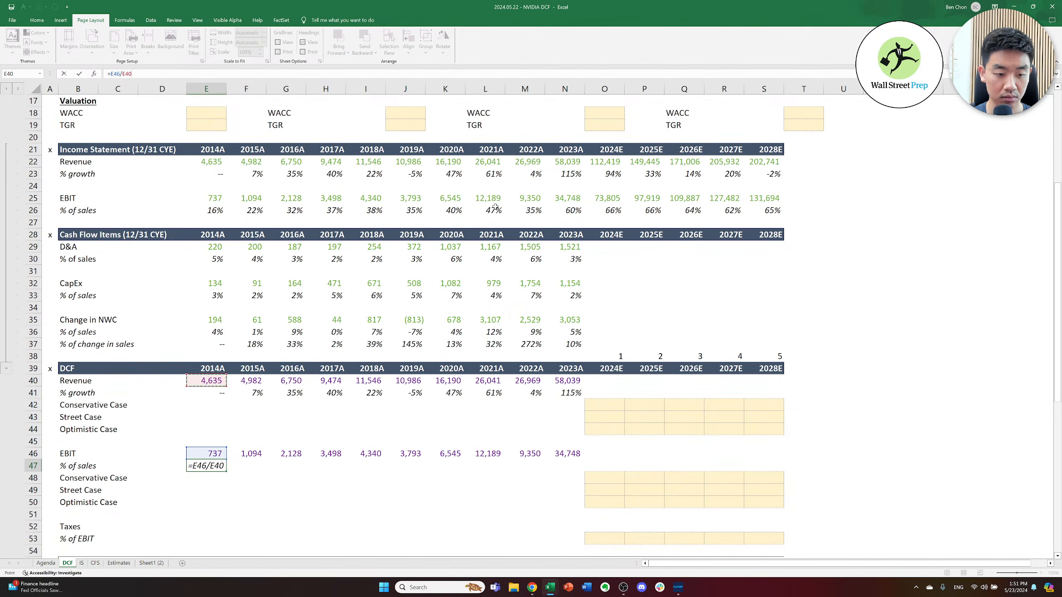
{"action": "key", "text": "ctrl+Return"}
- Copy the EBIT % of sales formula in E47 across the historical years through 2023A in N47
{"action": "key", "text": "ctrl+c"}
{"action": "key", "text": "shift+Right"}
{"action": "key", "text": "shift+Right"}
{"action": "key", "text": "shift+Right"}
{"action": "key", "text": "shift+Right"}
{"action": "key", "text": "shift+Right"}
{"action": "key", "text": "shift+Right"}
{"action": "key", "text": "shift+Right"}
{"action": "key", "text": "shift+Right"}
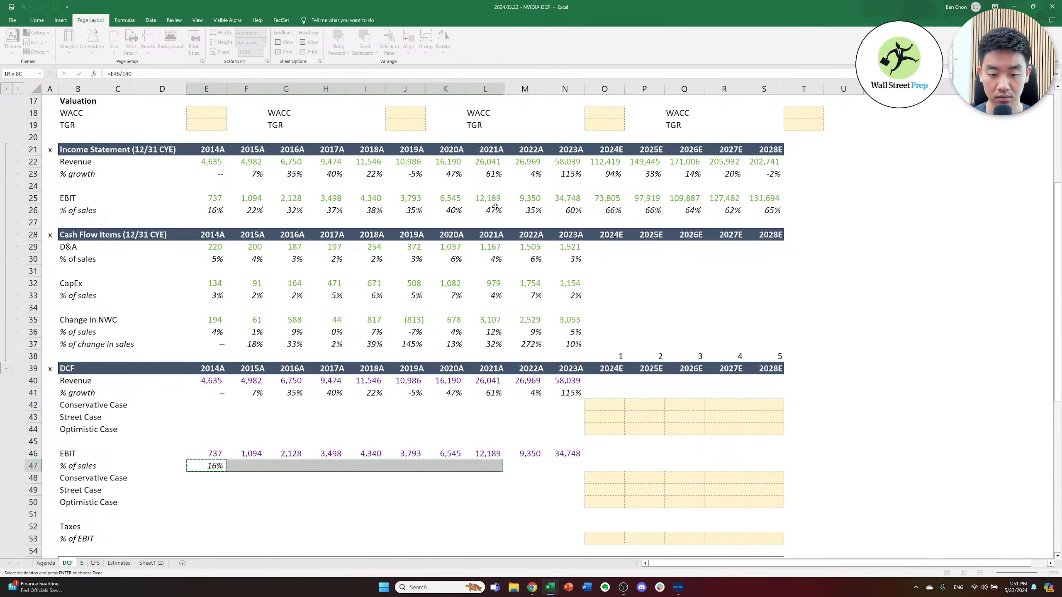
{"action": "key", "text": "shift+Right"}
{"action": "key", "text": "ctrl+v"}
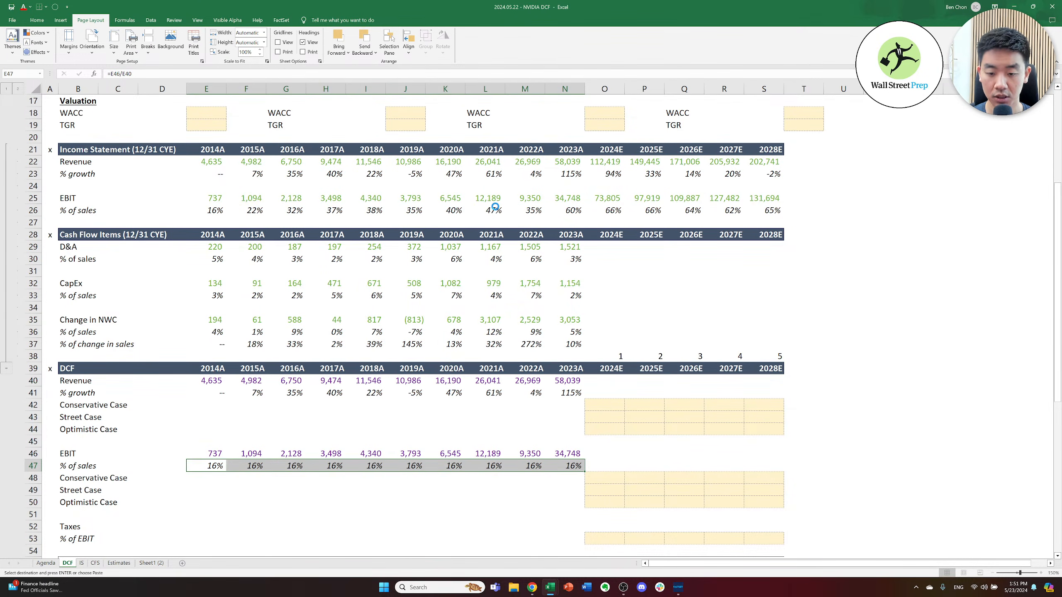
{"action": "key", "text": "Escape"}
- Look over the historical EBIT margins and the 2024E Conservative and Street Case growth cells in the DCF block
{"action": "key", "text": "Right"}
{"action": "key", "text": "Right"}
{"action": "key", "text": "Right"}
{"action": "key", "text": "Right"}
{"action": "key", "text": "Right"}
{"action": "key", "text": "Right"}
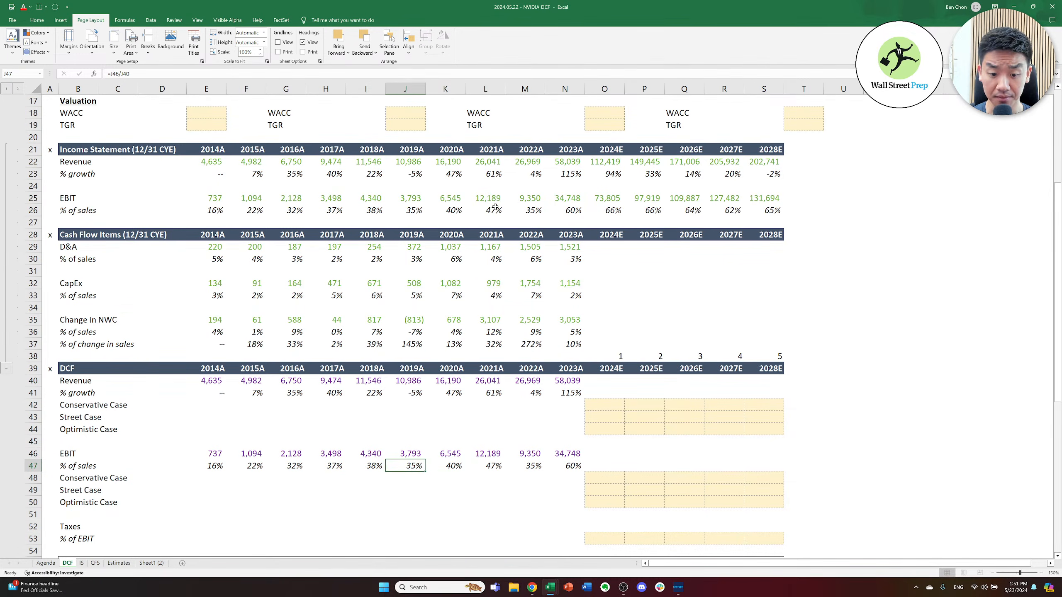
{"action": "key", "text": "Up"}
{"action": "key", "text": "Right"}
{"action": "key", "text": "Up"}
{"action": "key", "text": "Right"}
{"action": "key", "text": "Up"}
{"action": "key", "text": "Right"}
{"action": "key", "text": "Up"}
{"action": "key", "text": "Up"}
{"action": "key", "text": "Right"}
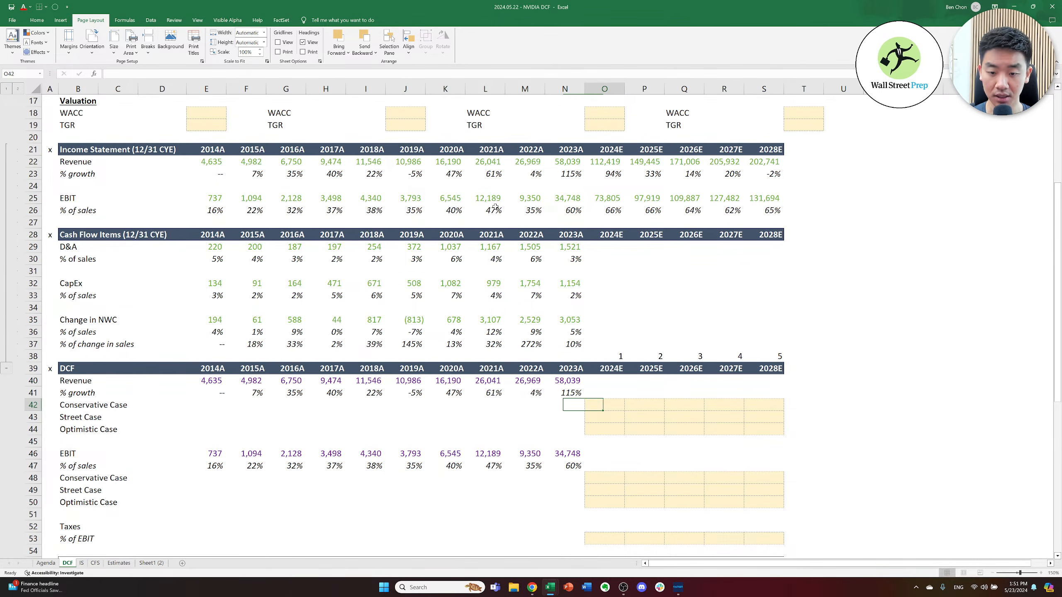
{"action": "key", "text": "Down"}
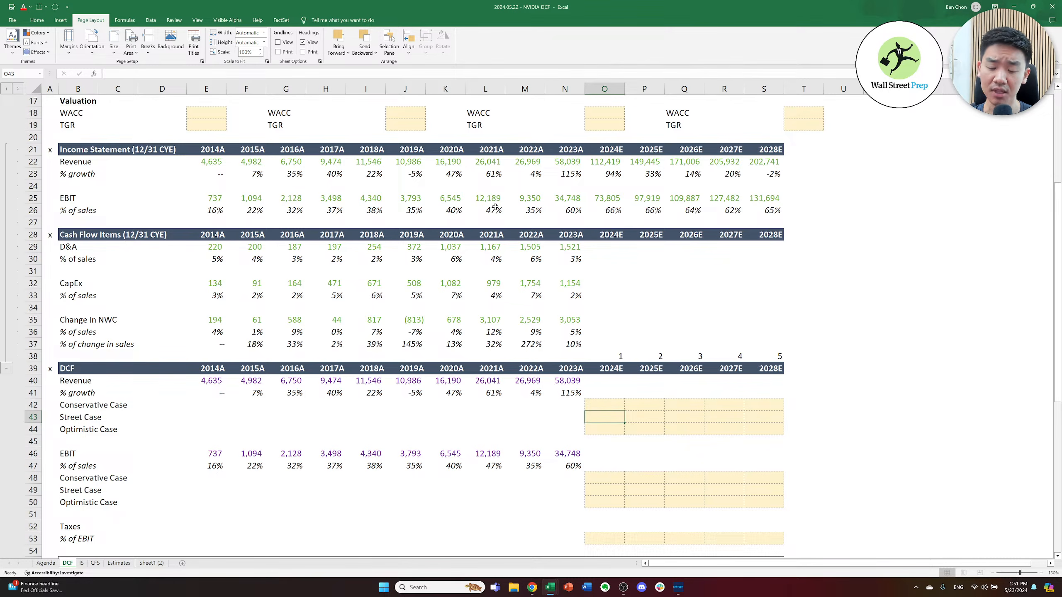
- Review the 2024E revenue, EBIT and EBIT % of sales estimates in the Income Statement block
{"action": "key", "text": "ctrl+Up"}
{"action": "key", "text": "ctrl+Up"}
{"action": "key", "text": "ctrl+Up"}
{"action": "key", "text": "ctrl+Up"}
{"action": "key", "text": "Up"}
{"action": "key", "text": "Up"}
{"action": "key", "text": "Up"}
{"action": "key", "text": "Up"}
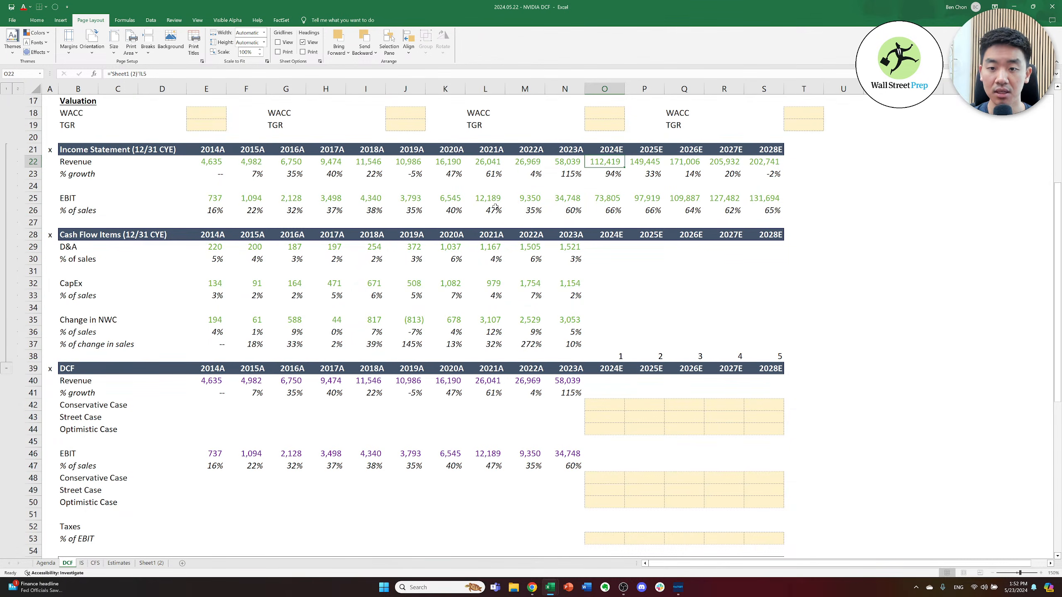
{"action": "key", "text": "Down"}
{"action": "key", "text": "Down"}
{"action": "key", "text": "Down"}
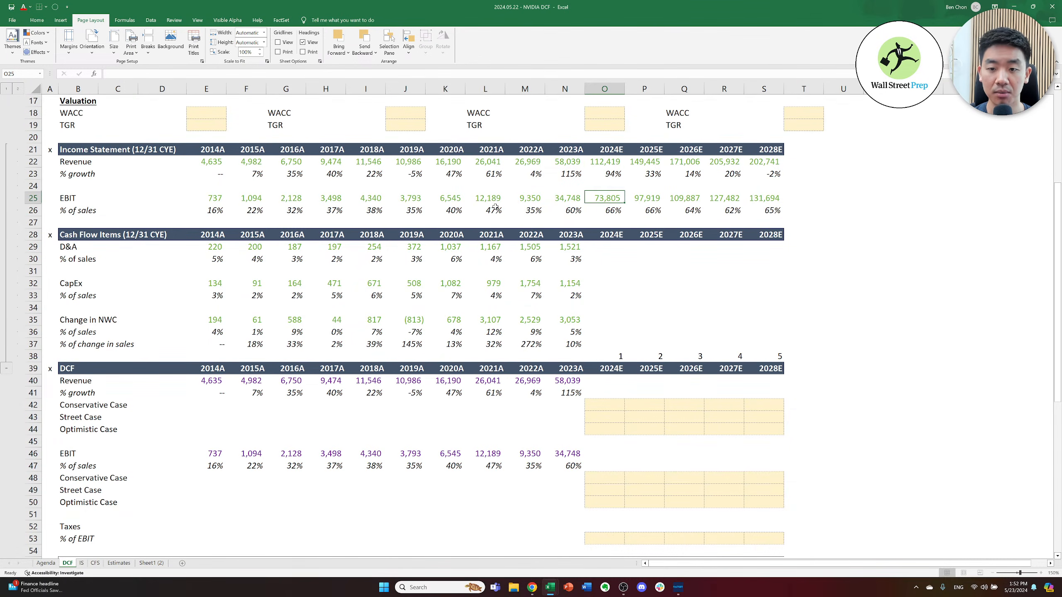
{"action": "key", "text": "Down"}
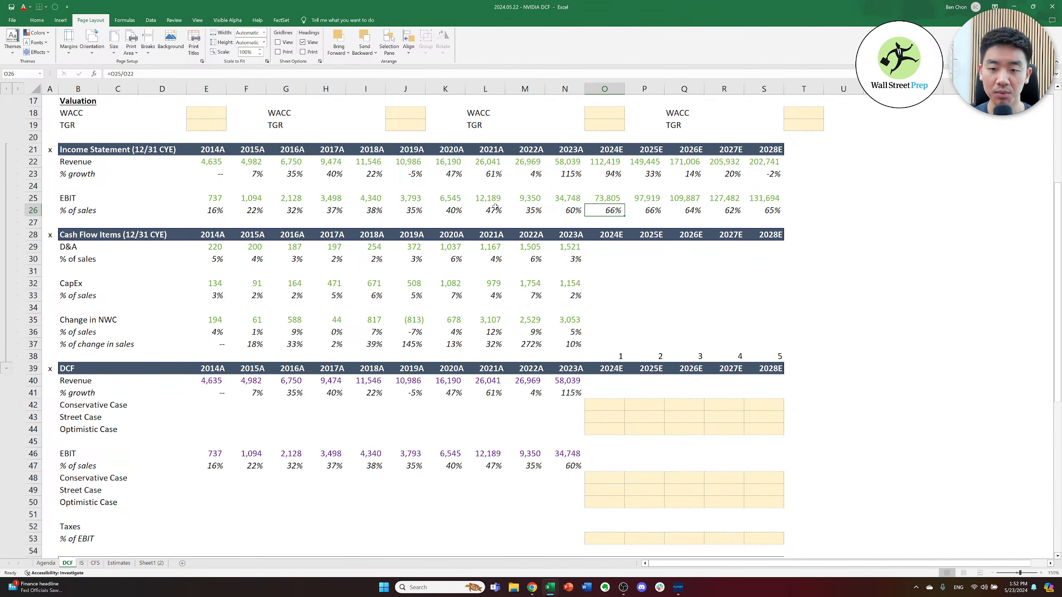
{"action": "key", "text": "Up"}
{"action": "key", "text": "Up"}
{"action": "key", "text": "Up"}
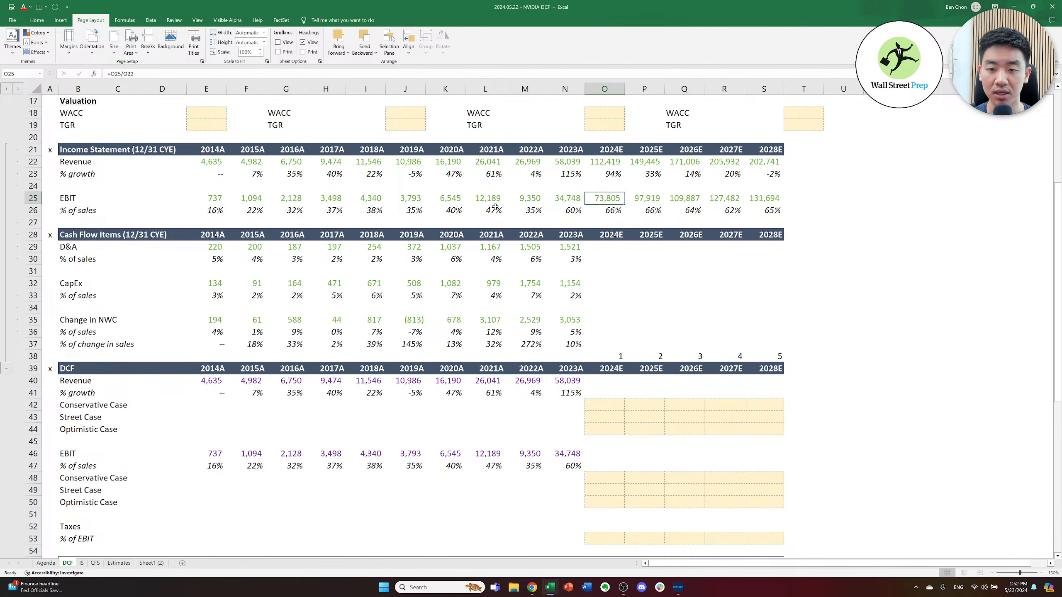
{"action": "key", "text": "Up"}
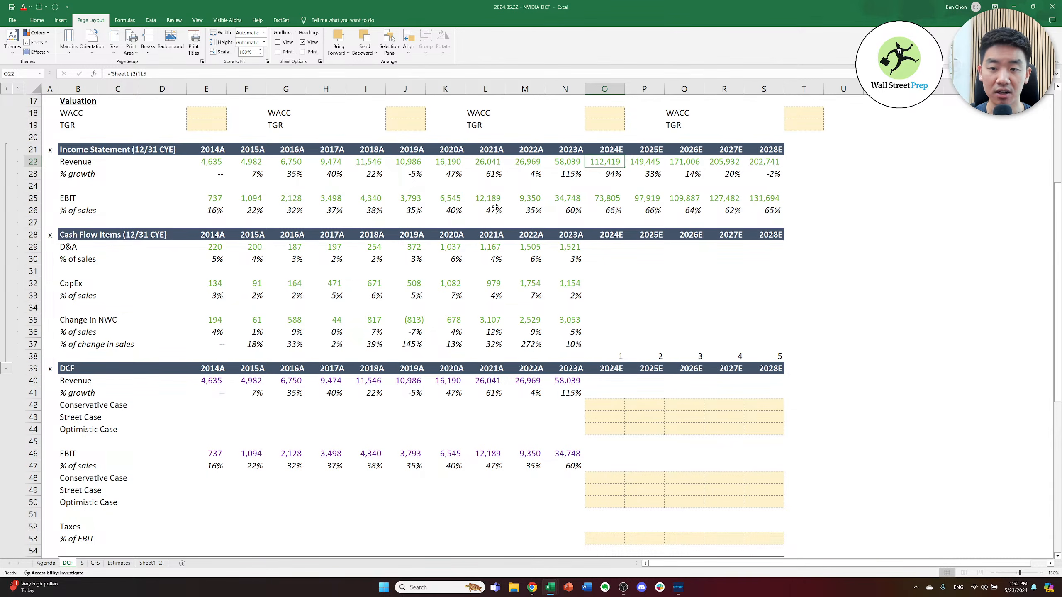
- Compare the Income Statement revenue estimates for 2024E, 2025E and 2026E, and check the 2024E growth rate
{"action": "key", "text": "Right"}
{"action": "key", "text": "Right"}
{"action": "key", "text": "Left"}
{"action": "key", "text": "Left"}
{"action": "key", "text": "Right"}
{"action": "key", "text": "Right"}
{"action": "key", "text": "Left"}
{"action": "key", "text": "Left"}
{"action": "key", "text": "Right"}
{"action": "key", "text": "Right"}
{"action": "key", "text": "Left"}
{"action": "key", "text": "Left"}
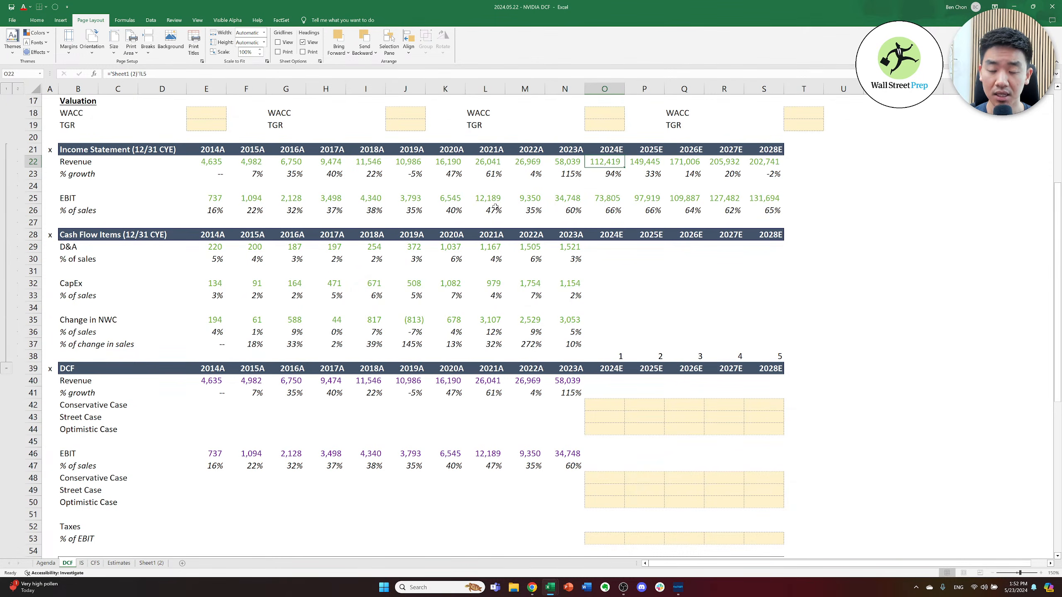
{"action": "key", "text": "Right"}
{"action": "key", "text": "Right"}
{"action": "key", "text": "Left"}
{"action": "key", "text": "Left"}
{"action": "key", "text": "Right"}
{"action": "key", "text": "Left"}
{"action": "key", "text": "Right"}
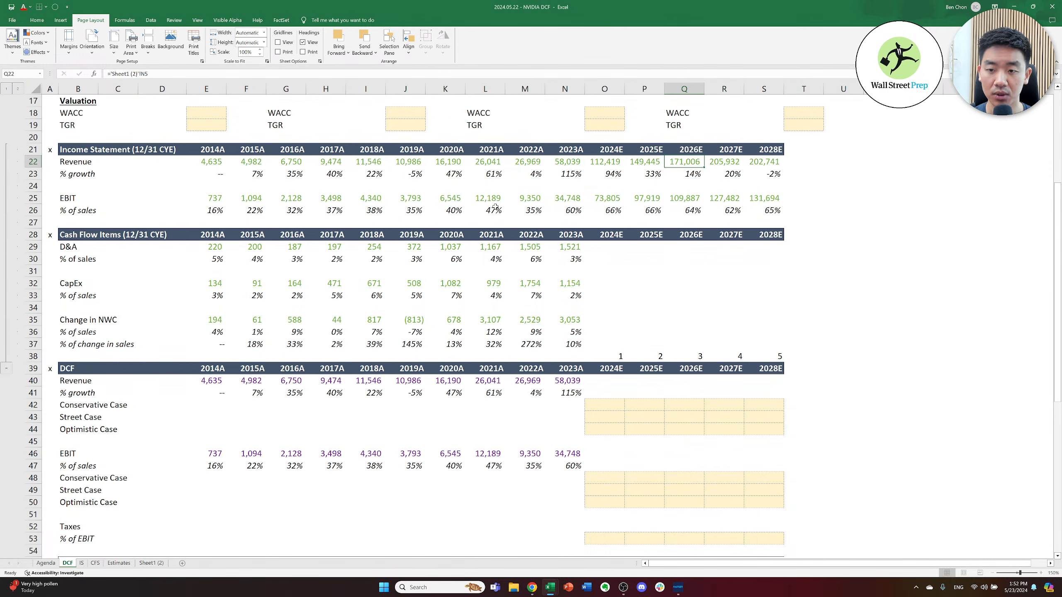
{"action": "key", "text": "Left"}
{"action": "key", "text": "Right"}
{"action": "key", "text": "Left"}
{"action": "key", "text": "Left"}
{"action": "key", "text": "Right"}
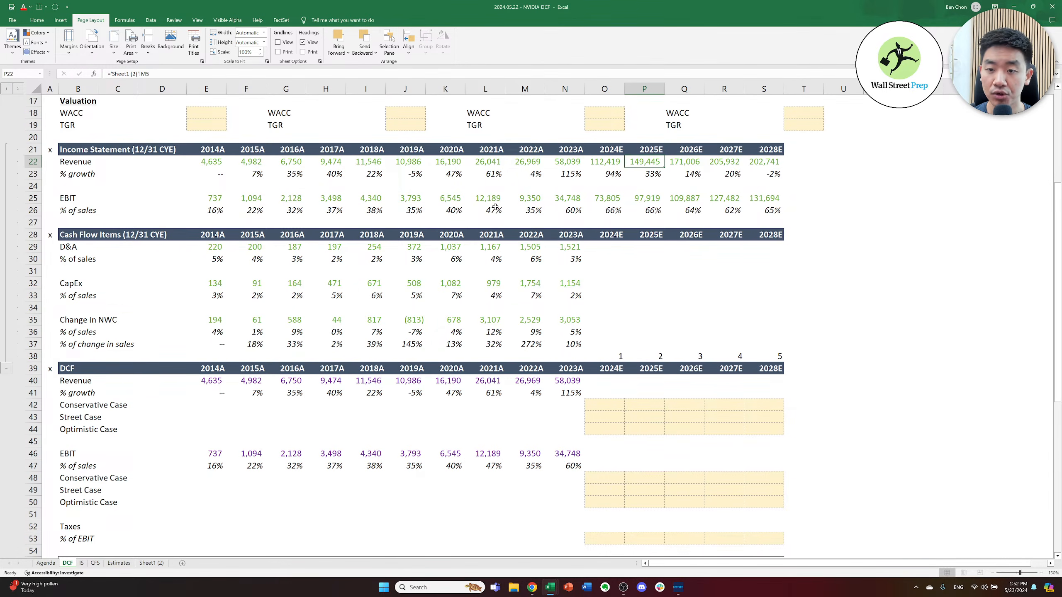
{"action": "key", "text": "Left"}
{"action": "key", "text": "Right"}
{"action": "key", "text": "Left"}
{"action": "key", "text": "Right"}
{"action": "key", "text": "Right"}
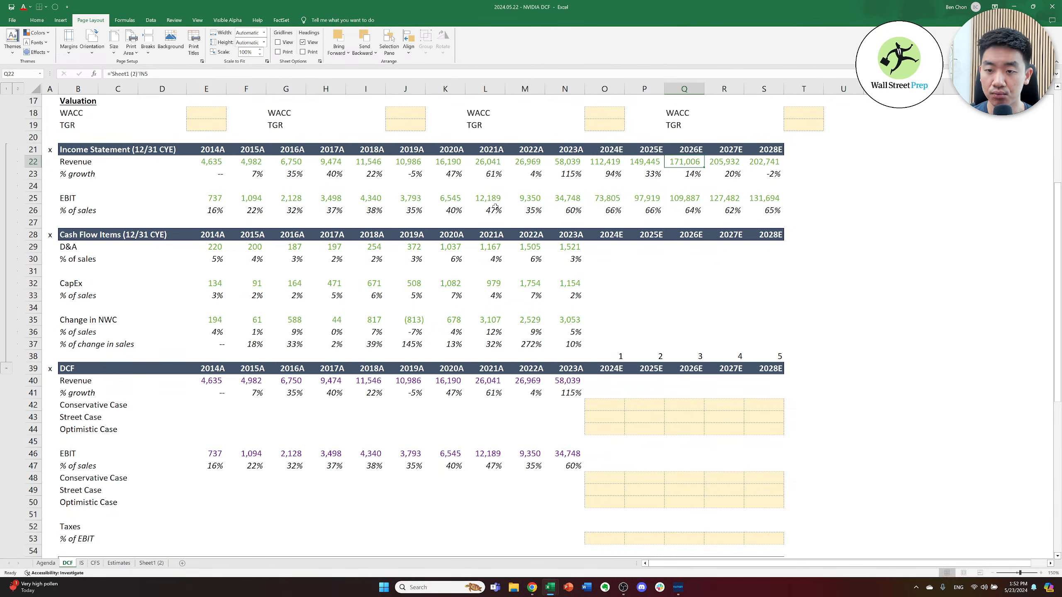
{"action": "key", "text": "Left"}
{"action": "key", "text": "Left"}
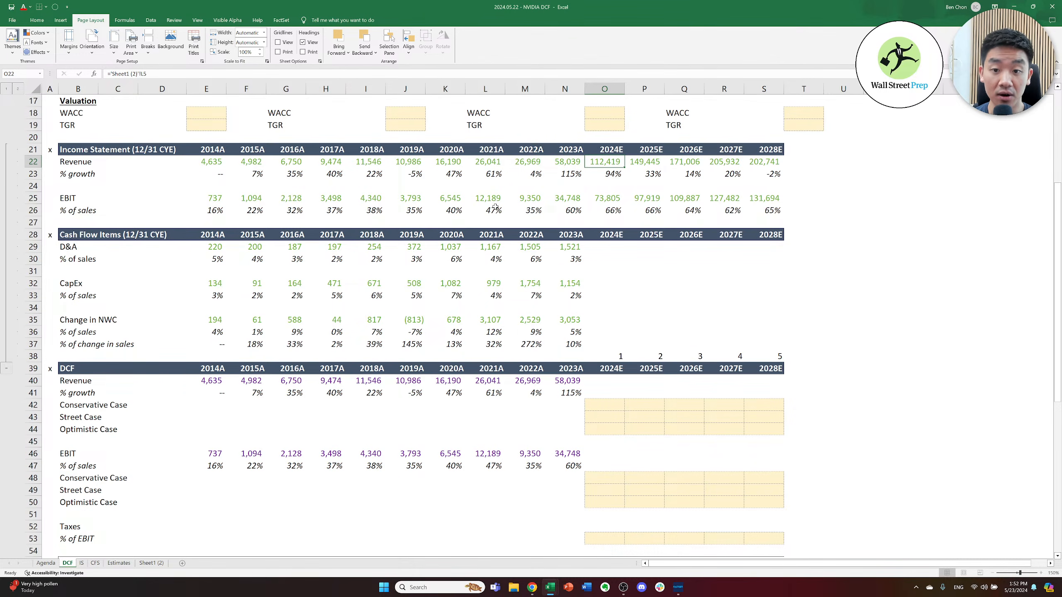
{"action": "key", "text": "Down"}
{"action": "key", "text": "Up"}
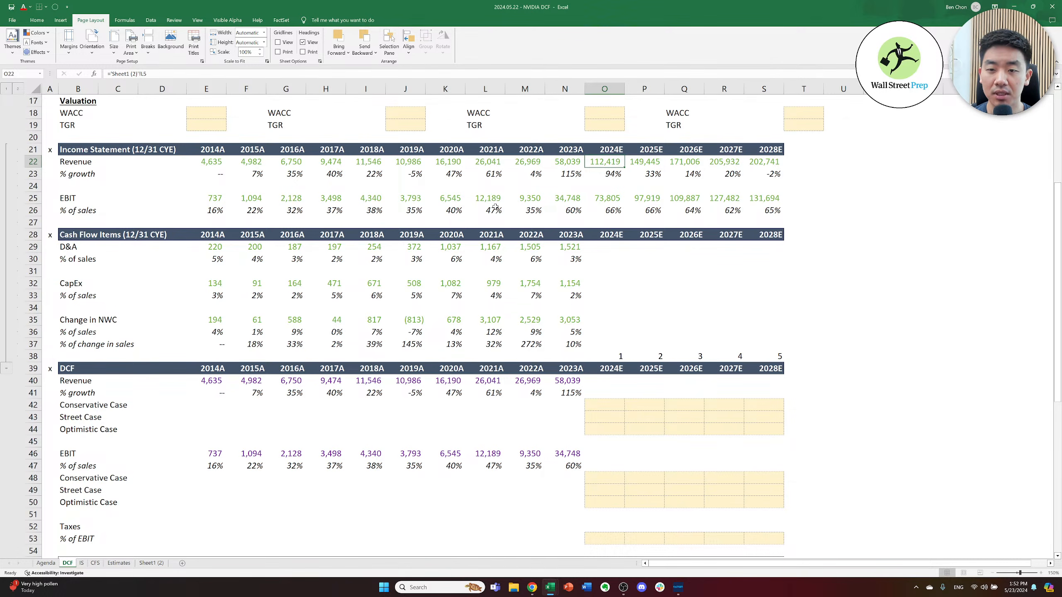
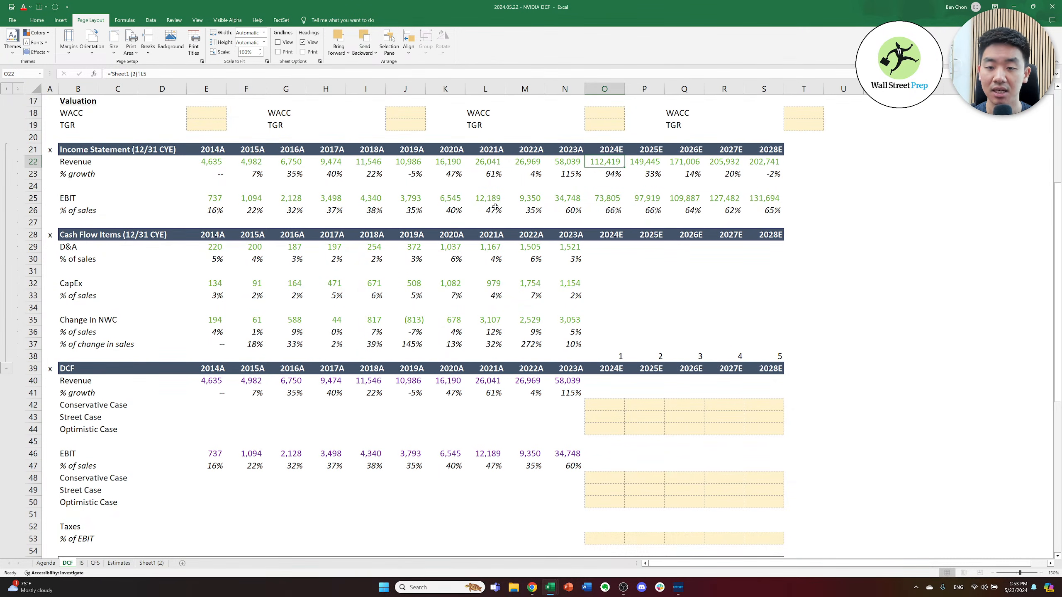
{"action": "key", "text": "Down"}
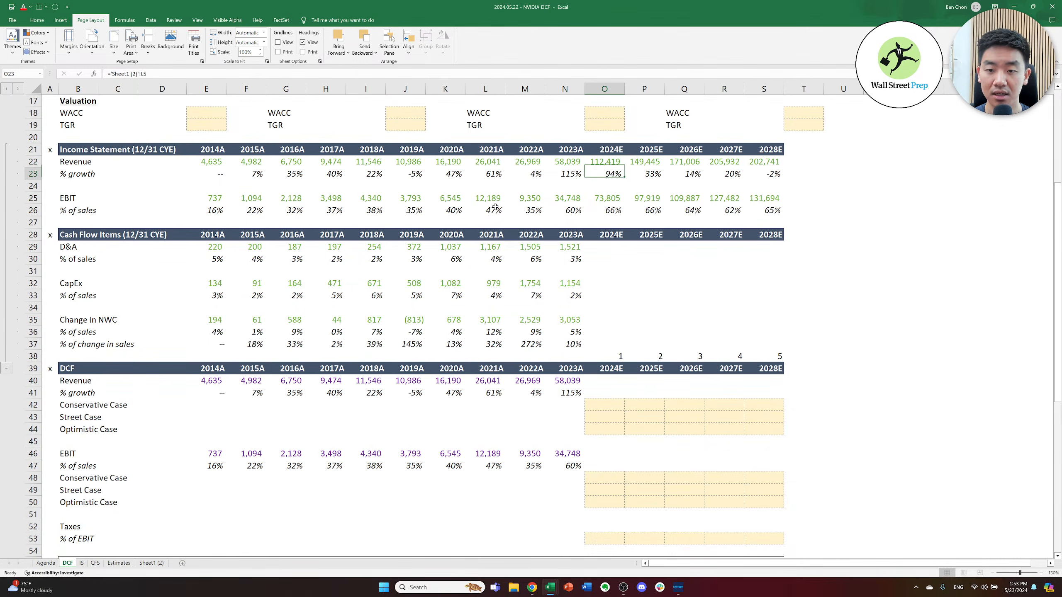
- Link the 2024E Conservative Case revenue growth in O42 to the Income Statement growth rate with =O23
{"action": "key", "text": "Up"}
{"action": "key", "text": "Down"}
{"action": "key", "text": "Up"}
{"action": "key", "text": "Down"}
{"action": "key", "text": "Up"}
{"action": "key", "text": "Down"}
{"action": "key", "text": "Down"}
{"action": "key", "text": "Down"}
{"action": "key", "text": "Down"}
{"action": "key", "text": "Down"}
{"action": "key", "text": "Down"}
{"action": "key", "text": "Down"}
{"action": "key", "text": "Down"}
{"action": "key", "text": "Down"}
{"action": "key", "text": "Down"}
{"action": "key", "text": "Down"}
{"action": "key", "text": "Down"}
{"action": "key", "text": "Down"}
{"action": "key", "text": "Down"}
{"action": "key", "text": "Down"}
{"action": "key", "text": "Down"}
{"action": "key", "text": "Down"}
{"action": "key", "text": "Down"}
{"action": "key", "text": "Down"}
{"action": "key", "text": "Down"}
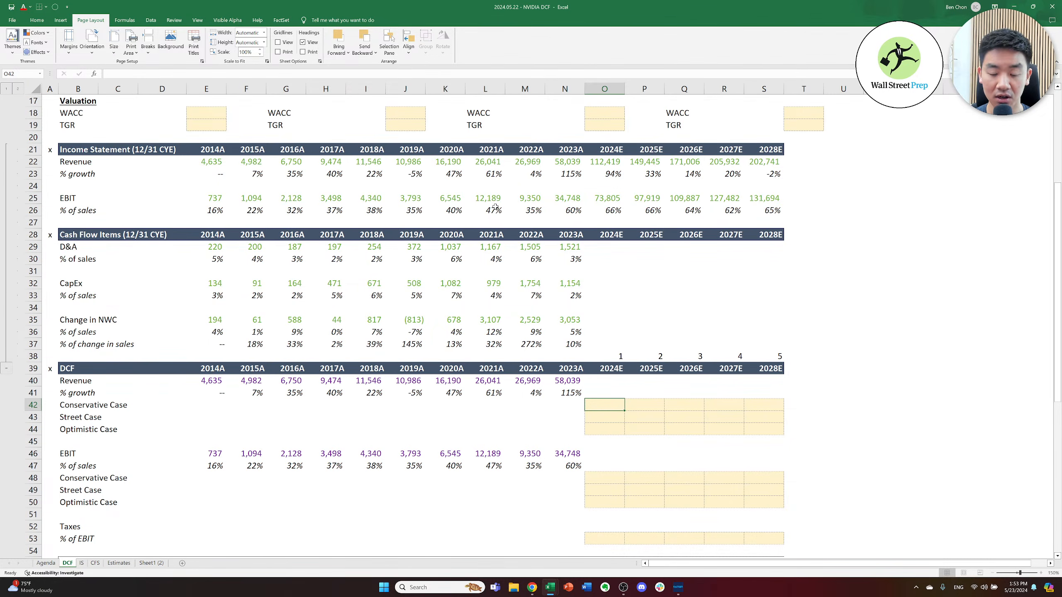
{"action": "type", "text": "="}
{"action": "key", "text": "Up"}
{"action": "key", "text": "Up"}
{"action": "key", "text": "Up"}
{"action": "key", "text": "Up"}
{"action": "key", "text": "Up"}
{"action": "key", "text": "Up"}
{"action": "key", "text": "Up"}
{"action": "key", "text": "Up"}
{"action": "key", "text": "Up"}
{"action": "key", "text": "Up"}
{"action": "key", "text": "Up"}
{"action": "key", "text": "Up"}
{"action": "key", "text": "Up"}
{"action": "key", "text": "Up"}
{"action": "key", "text": "Up"}
{"action": "key", "text": "Up"}
{"action": "key", "text": "Up"}
{"action": "key", "text": "Down"}
{"action": "key", "text": "Down"}
{"action": "key", "text": "Down"}
{"action": "key", "text": "Up"}
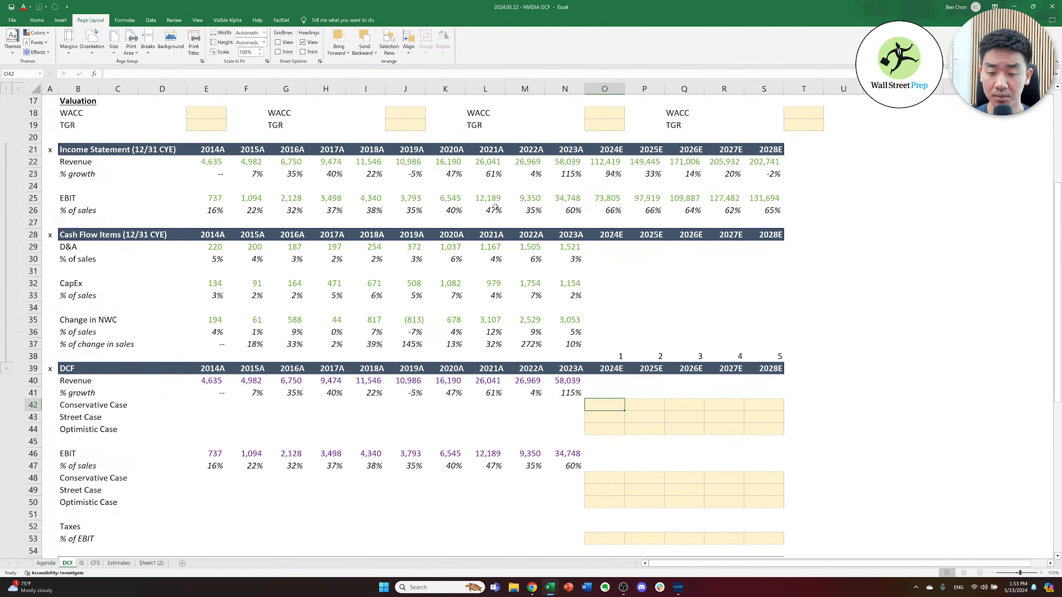
{"action": "key", "text": "Up"}
{"action": "key", "text": "Up"}
{"action": "key", "text": "Up"}
{"action": "key", "text": "Up"}
{"action": "key", "text": "Up"}
{"action": "key", "text": "Up"}
{"action": "key", "text": "Up"}
{"action": "key", "text": "Up"}
{"action": "key", "text": "Up"}
{"action": "key", "text": "Up"}
{"action": "key", "text": "Up"}
{"action": "key", "text": "Up"}
{"action": "key", "text": "Up"}
{"action": "key", "text": "Up"}
{"action": "key", "text": "Up"}
{"action": "key", "text": "Up"}
{"action": "key", "text": "Up"}
{"action": "key", "text": "Up"}
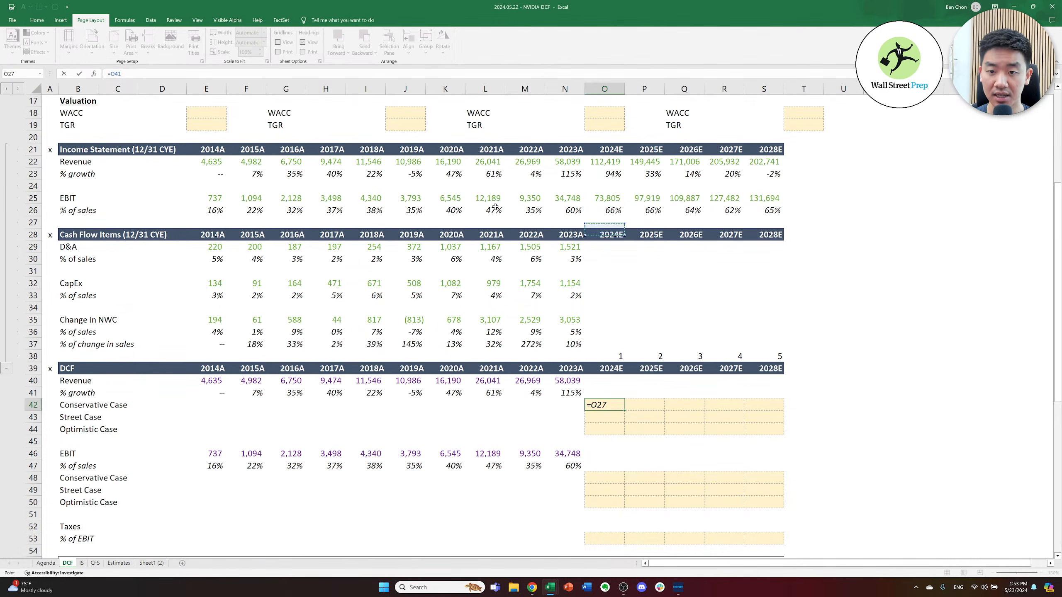
{"action": "key", "text": "Up"}
{"action": "key", "text": "ctrl+Return"}
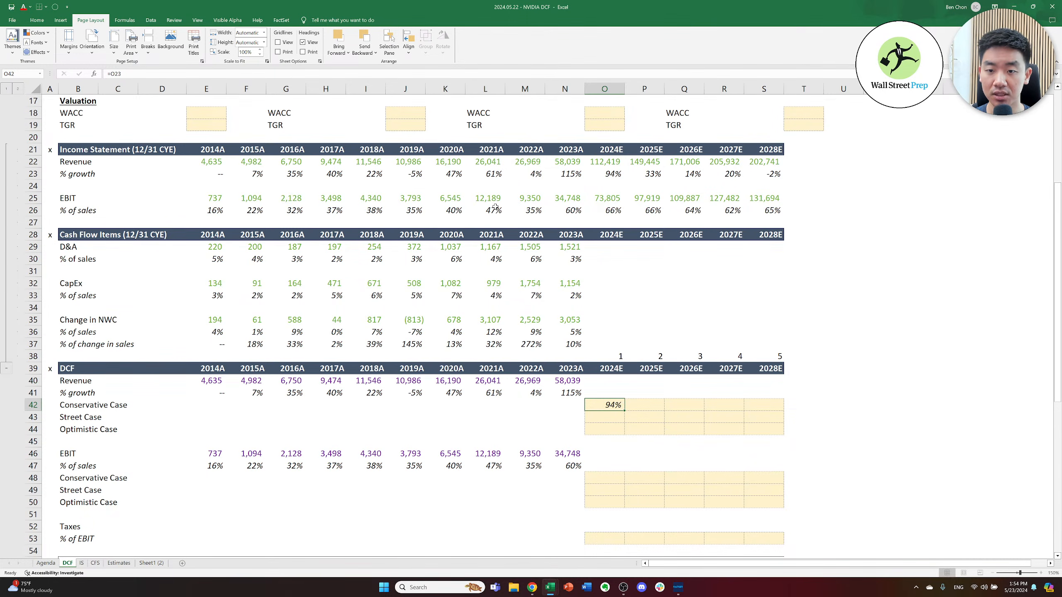
- Look over the 2024E Conservative, Street and Optimistic Case revenue growth cells in the DCF block
{"action": "key", "text": "Down"}
{"action": "key", "text": "Up"}
{"action": "key", "text": "Down"}
{"action": "key", "text": "Up"}
{"action": "key", "text": "Down"}
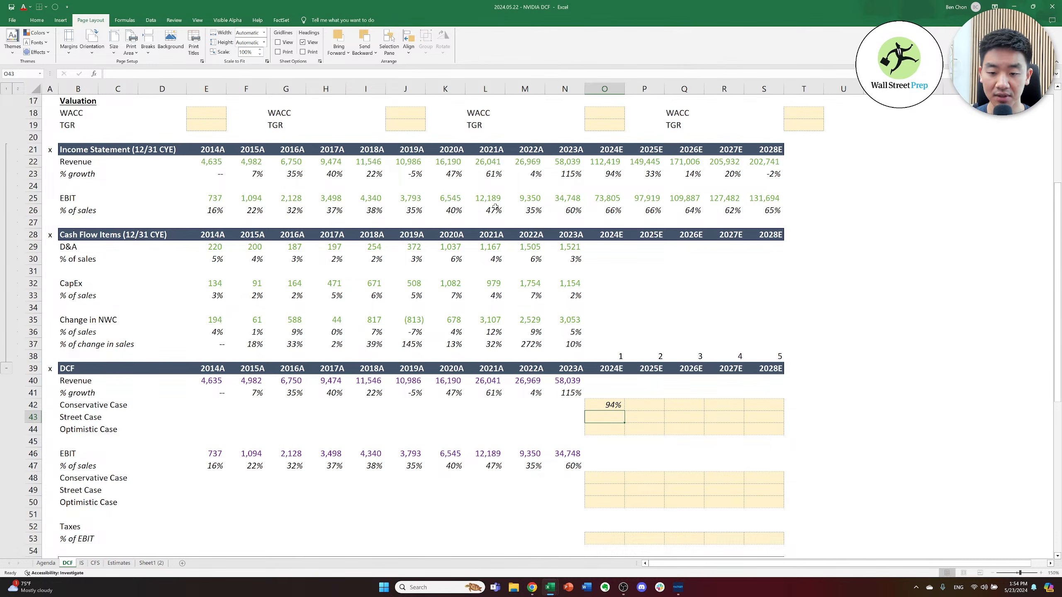
{"action": "key", "text": "Up"}
{"action": "key", "text": "Down"}
{"action": "key", "text": "Down"}
{"action": "key", "text": "Up"}
{"action": "key", "text": "Up"}
{"action": "key", "text": "Down"}
{"action": "key", "text": "Up"}
{"action": "key", "text": "Up"}
{"action": "key", "text": "Down"}
- Label the first Base case assumption row Revenue in L12 and enter 2024 as its year in N12
{"action": "key", "text": "Up"}
{"action": "key", "text": "Up"}
{"action": "key", "text": "Up"}
{"action": "key", "text": "Up"}
{"action": "key", "text": "Up"}
{"action": "key", "text": "Up"}
{"action": "key", "text": "Up"}
{"action": "key", "text": "Up"}
{"action": "key", "text": "Up"}
{"action": "key", "text": "Up"}
{"action": "key", "text": "Up"}
{"action": "key", "text": "Up"}
{"action": "key", "text": "Up"}
{"action": "key", "text": "Up"}
{"action": "key", "text": "Up"}
{"action": "key", "text": "Up"}
{"action": "key", "text": "Up"}
{"action": "key", "text": "Up"}
{"action": "key", "text": "Up"}
{"action": "key", "text": "Up"}
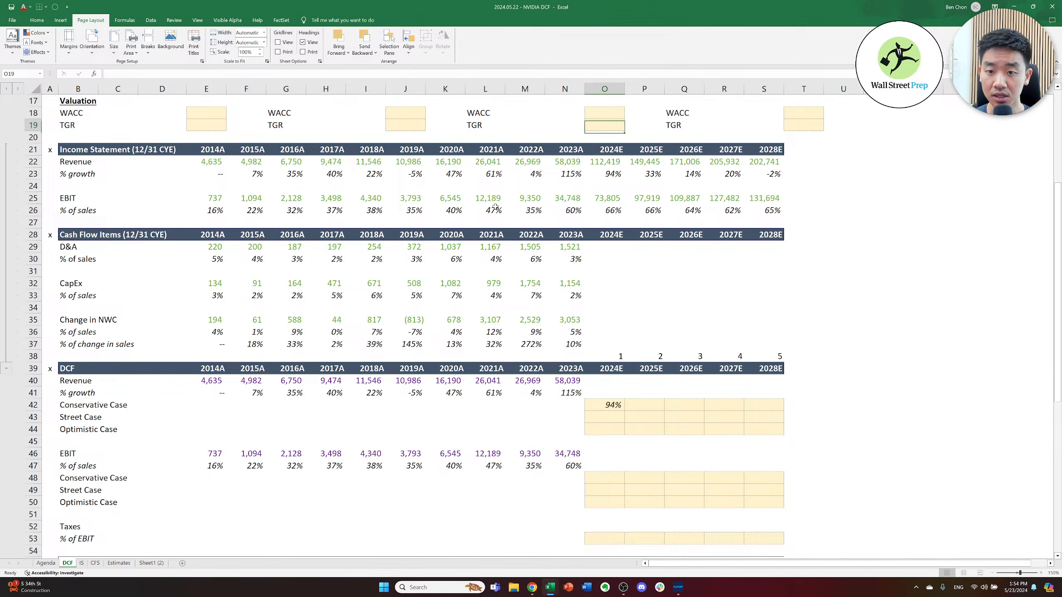
{"action": "key", "text": "Up"}
{"action": "key", "text": "Up"}
{"action": "key", "text": "Up"}
{"action": "key", "text": "Up"}
{"action": "key", "text": "Up"}
{"action": "key", "text": "Up"}
{"action": "key", "text": "Up"}
{"action": "key", "text": "Left"}
{"action": "key", "text": "Down"}
{"action": "key", "text": "Left"}
{"action": "key", "text": "Left"}
{"action": "key", "text": "Down"}
{"action": "key", "text": "Down"}
{"action": "key", "text": "Right"}
{"action": "key", "text": "Left"}
{"action": "type", "text": "R"}
{"action": "key", "text": "ctrl+Return"}
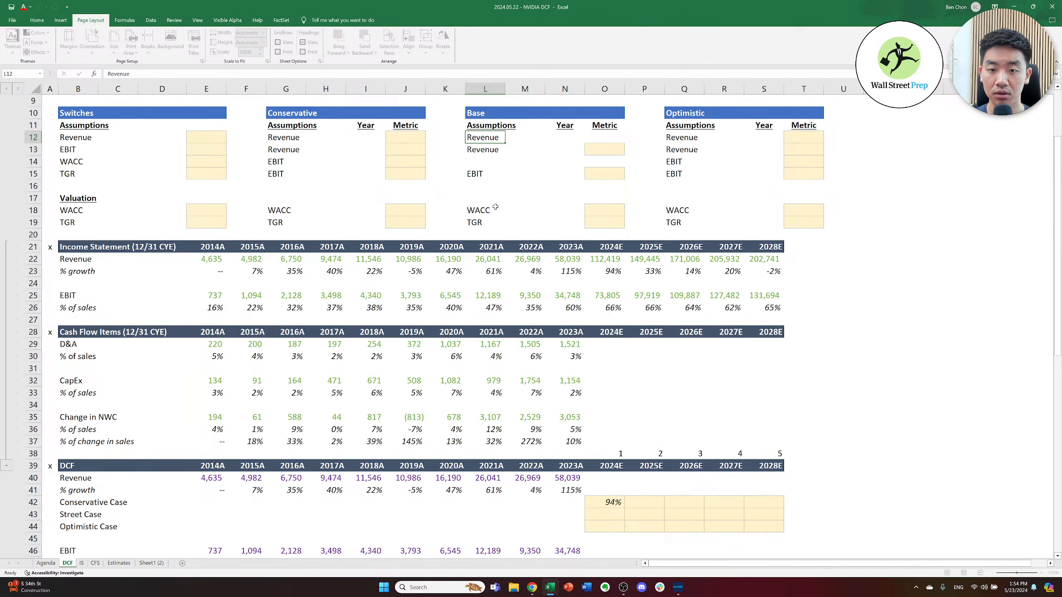
{"action": "key", "text": "Right"}
{"action": "key", "text": "Right"}
{"action": "type", "text": "2024"}
{"action": "key", "text": "ctrl+Return"}
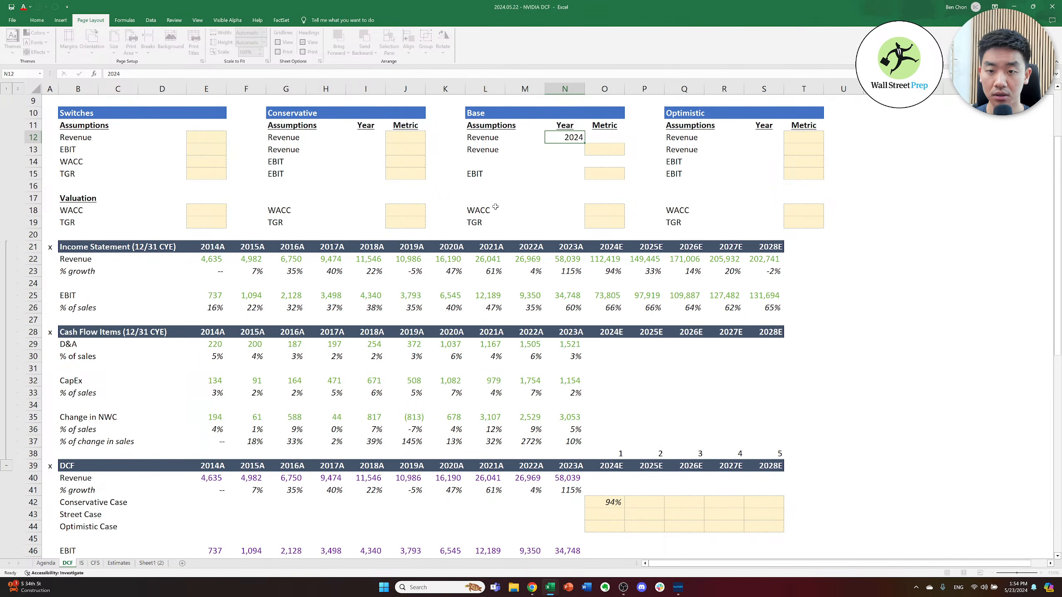
- Set the first-row Revenue metric to 5% for the Base case in O12 and 10% for the Optimistic case in T12
{"action": "key", "text": "Right"}
{"action": "key", "text": "ctrl+c"}
{"action": "key", "text": "Escape"}
{"action": "key", "text": "Left"}
{"action": "key", "text": "Left"}
{"action": "key", "text": "Left"}
{"action": "key", "text": "Right"}
{"action": "key", "text": "Right"}
{"action": "key", "text": "Right"}
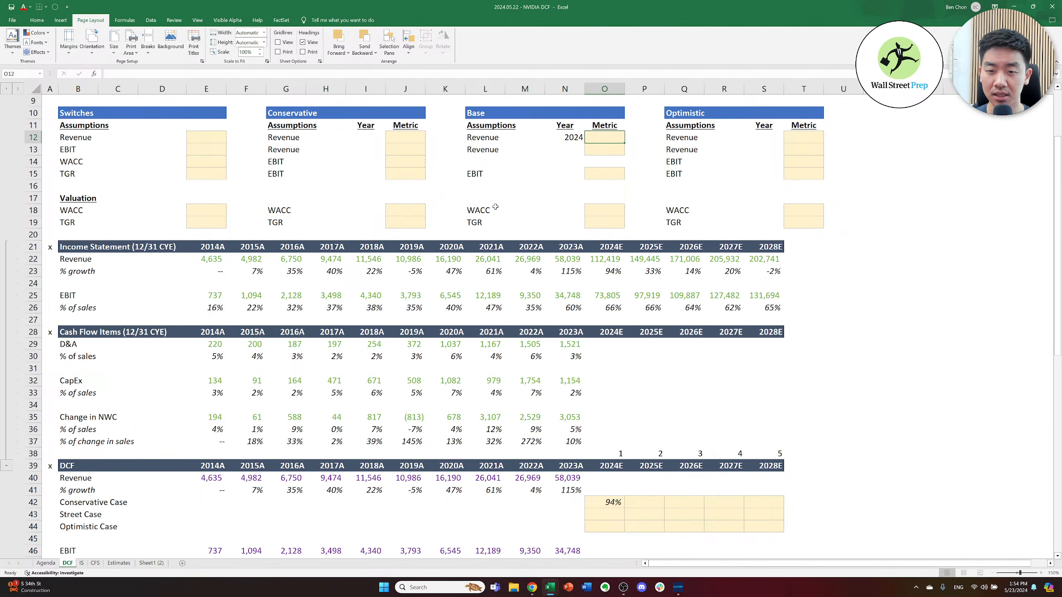
{"action": "type", "text": "5%"}
{"action": "key", "text": "Right"}
{"action": "key", "text": "Right"}
{"action": "key", "text": "Right"}
{"action": "key", "text": "Right"}
{"action": "key", "text": "Right"}
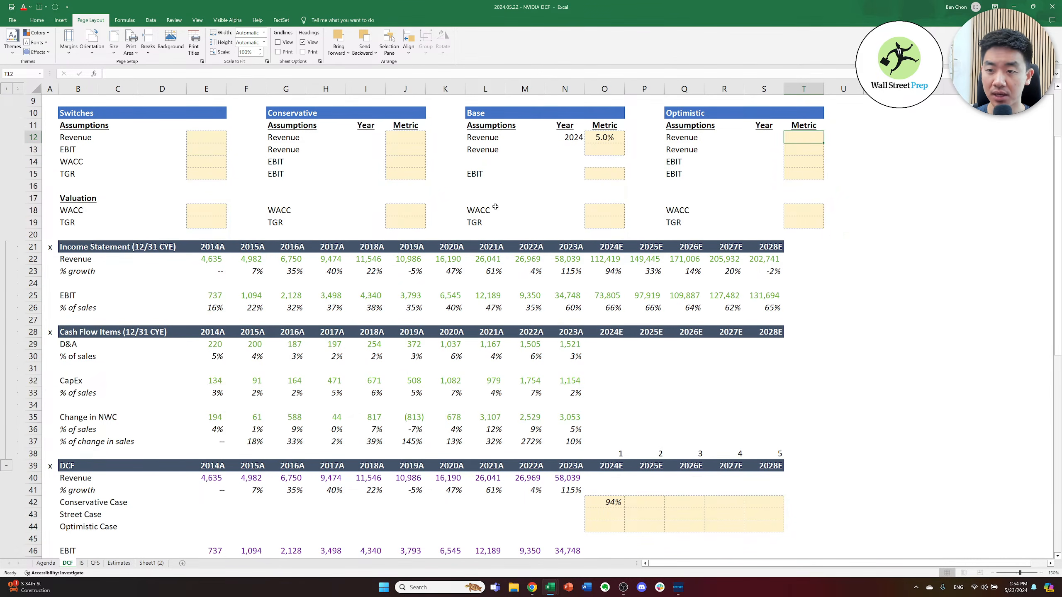
{"action": "type", "text": "10%"}
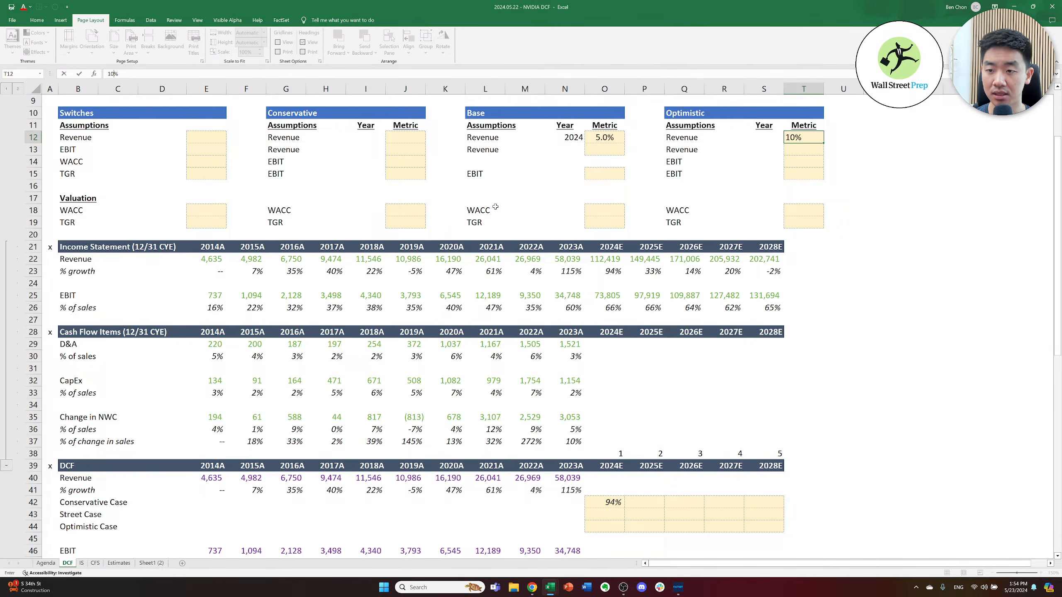
- Center the year 2024 in the Base case's Revenue row in N12
{"action": "key", "text": "Left"}
{"action": "key", "text": "Left"}
{"action": "key", "text": "Left"}
{"action": "key", "text": "Left"}
{"action": "key", "text": "Left"}
{"action": "key", "text": "Left"}
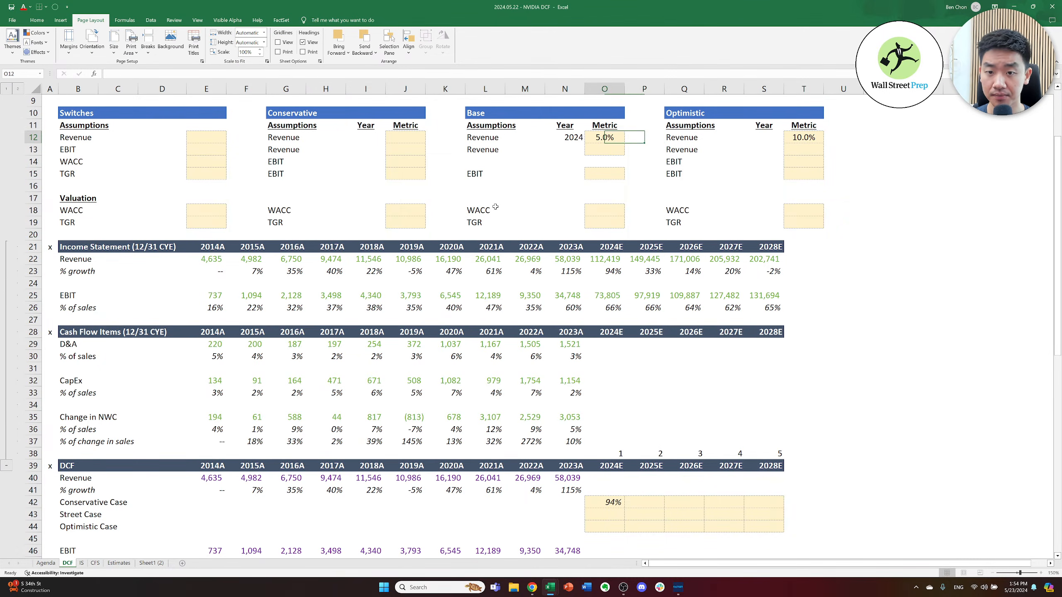
{"action": "key", "text": "ctrl+c"}
{"action": "key", "text": "Right"}
{"action": "key", "text": "Left"}
{"action": "key", "text": "Escape"}
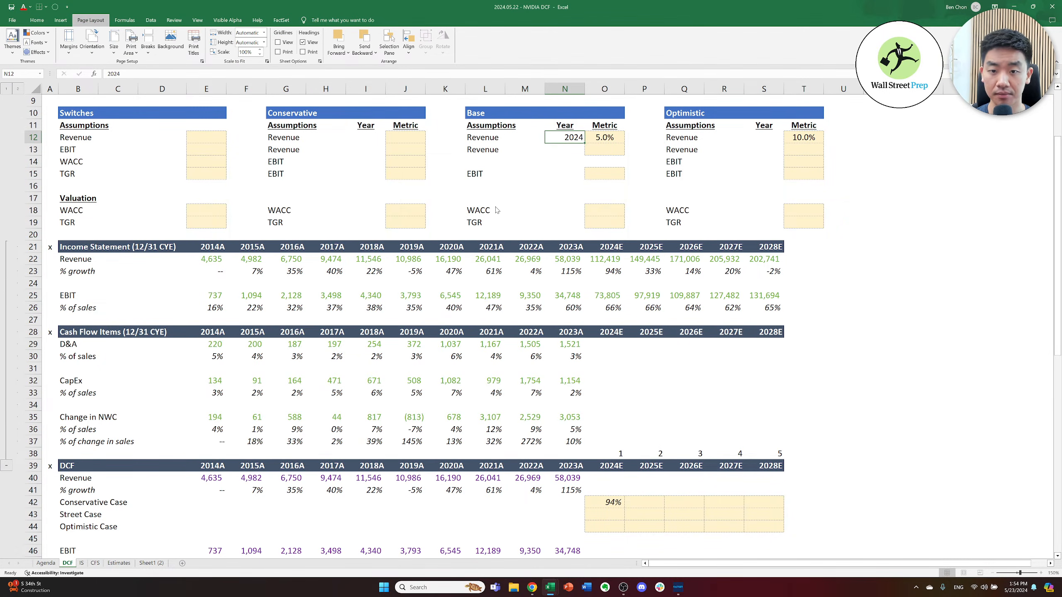
{"action": "key", "text": "alt+h"}
{"action": "key", "text": "a"}
{"action": "key", "text": "c"}
- Copy the centered year from N12 to the Optimistic case's first Revenue row in S12
{"action": "key", "text": "Right"}
{"action": "key", "text": "Left"}
{"action": "key", "text": "ctrl+c"}
{"action": "key", "text": "Right"}
{"action": "key", "text": "Right"}
{"action": "key", "text": "Right"}
{"action": "key", "text": "Right"}
{"action": "key", "text": "Right"}
{"action": "key", "text": "ctrl+v"}
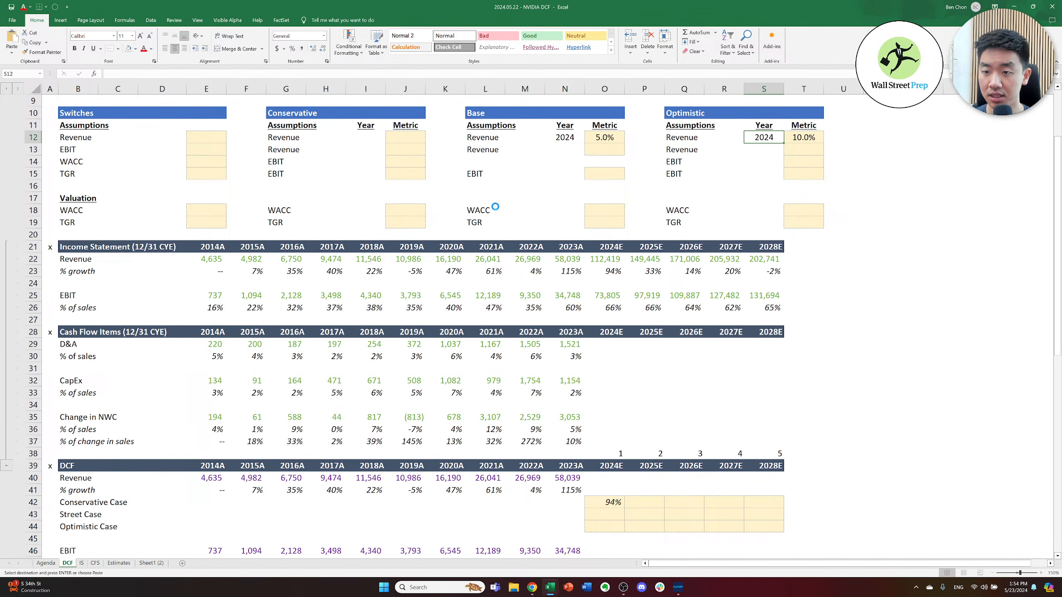
- Calculate the Street Case 2024E revenue growth in O43 as the Conservative Case growth uplifted by the Base Revenue metric, =O42*(1+$O$12)
{"action": "key", "text": "Escape"}
{"action": "key", "text": "Left"}
{"action": "key", "text": "Left"}
{"action": "key", "text": "Left"}
{"action": "key", "text": "Left"}
{"action": "key", "text": "Down"}
{"action": "key", "text": "Down"}
{"action": "key", "text": "Down"}
{"action": "key", "text": "Down"}
{"action": "key", "text": "Down"}
{"action": "key", "text": "Down"}
{"action": "key", "text": "Down"}
{"action": "key", "text": "Down"}
{"action": "key", "text": "Down"}
{"action": "key", "text": "Down"}
{"action": "key", "text": "Down"}
{"action": "key", "text": "Down"}
{"action": "key", "text": "Down"}
{"action": "key", "text": "Down"}
{"action": "key", "text": "Down"}
{"action": "key", "text": "Down"}
{"action": "key", "text": "Down"}
{"action": "key", "text": "Down"}
{"action": "key", "text": "Down"}
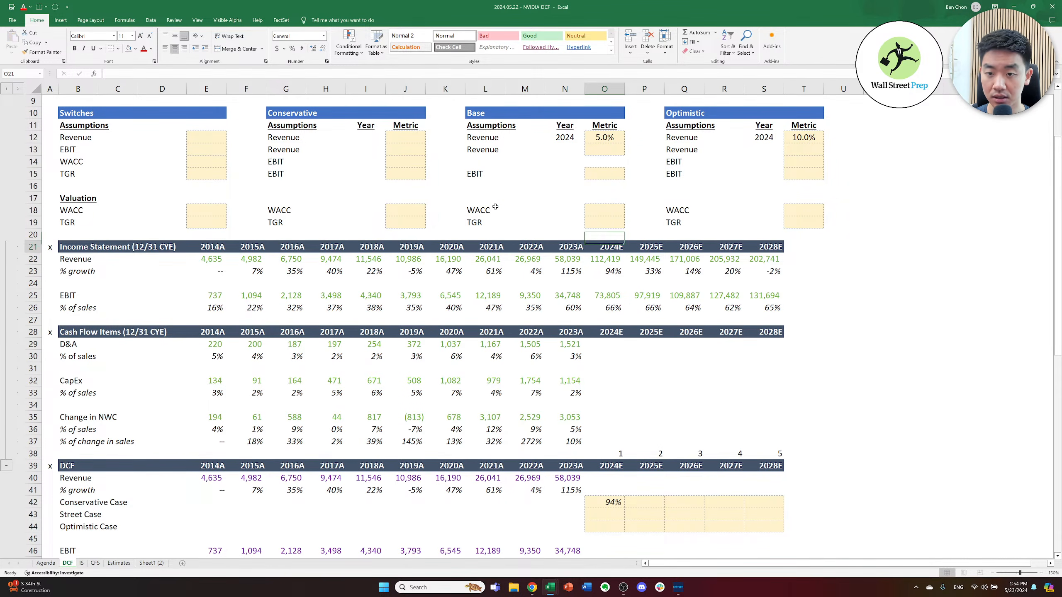
{"action": "key", "text": "Down"}
{"action": "key", "text": "Down"}
{"action": "key", "text": "Down"}
{"action": "key", "text": "Down"}
{"action": "key", "text": "Down"}
{"action": "key", "text": "Down"}
{"action": "key", "text": "Down"}
{"action": "key", "text": "Down"}
{"action": "key", "text": "Down"}
{"action": "key", "text": "Down"}
{"action": "key", "text": "Down"}
{"action": "key", "text": "Down"}
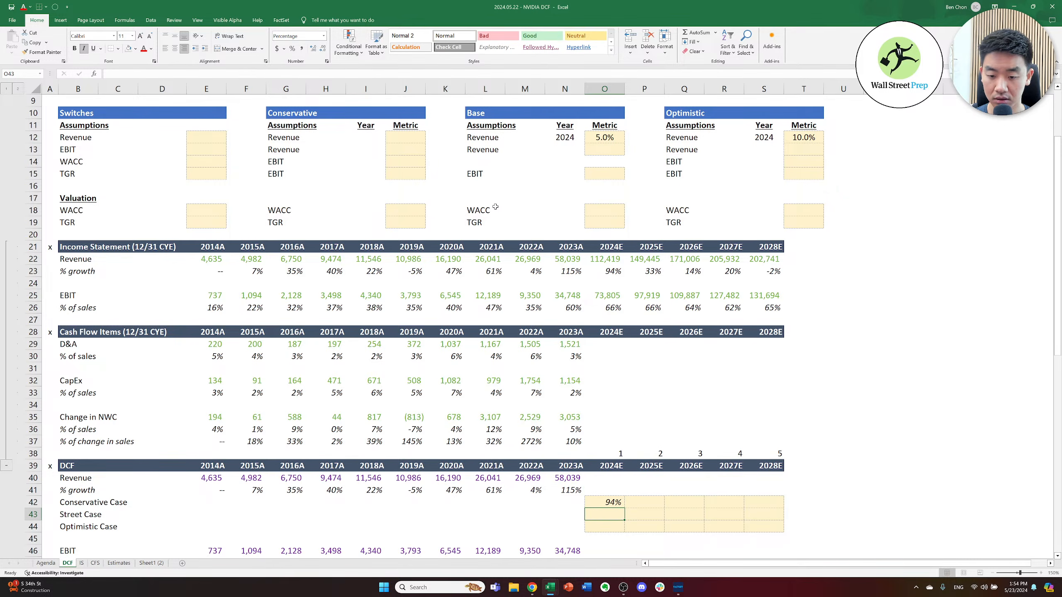
{"action": "type", "text": "="}
{"action": "key", "text": "Up"}
{"action": "type", "text": "*"}
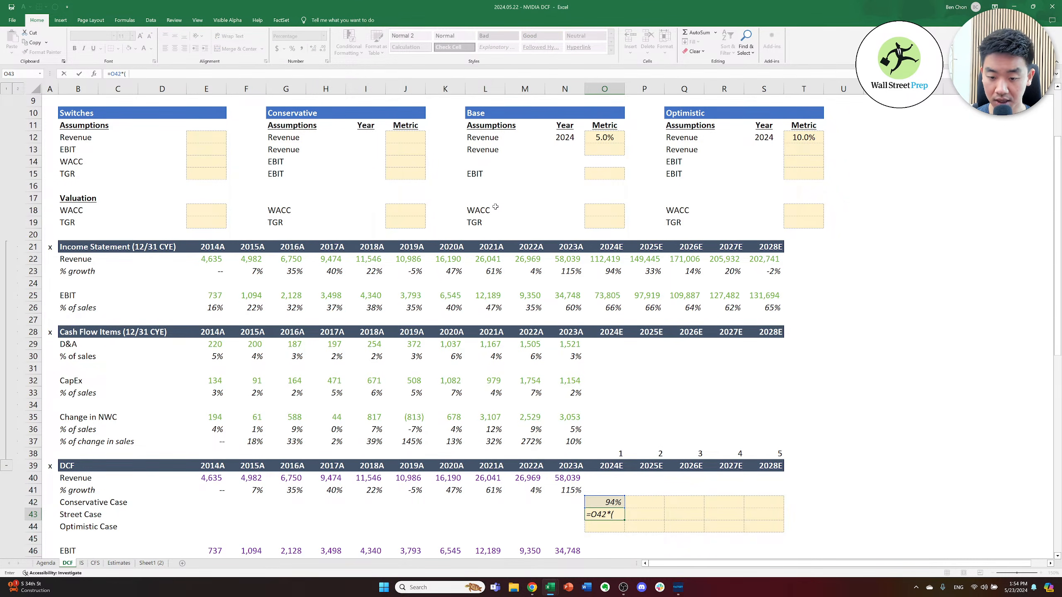
{"action": "type", "text": "(1+"}
{"action": "key", "text": "Up"}
{"action": "key", "text": "Up"}
{"action": "key", "text": "Up"}
{"action": "key", "text": "Up"}
{"action": "key", "text": "Up"}
{"action": "key", "text": "Up"}
{"action": "key", "text": "Up"}
{"action": "key", "text": "Up"}
{"action": "key", "text": "Up"}
{"action": "key", "text": "Up"}
{"action": "key", "text": "Up"}
{"action": "key", "text": "Up"}
{"action": "key", "text": "Up"}
{"action": "key", "text": "Up"}
{"action": "key", "text": "Up"}
{"action": "key", "text": "Up"}
{"action": "key", "text": "Up"}
{"action": "key", "text": "Up"}
{"action": "key", "text": "Up"}
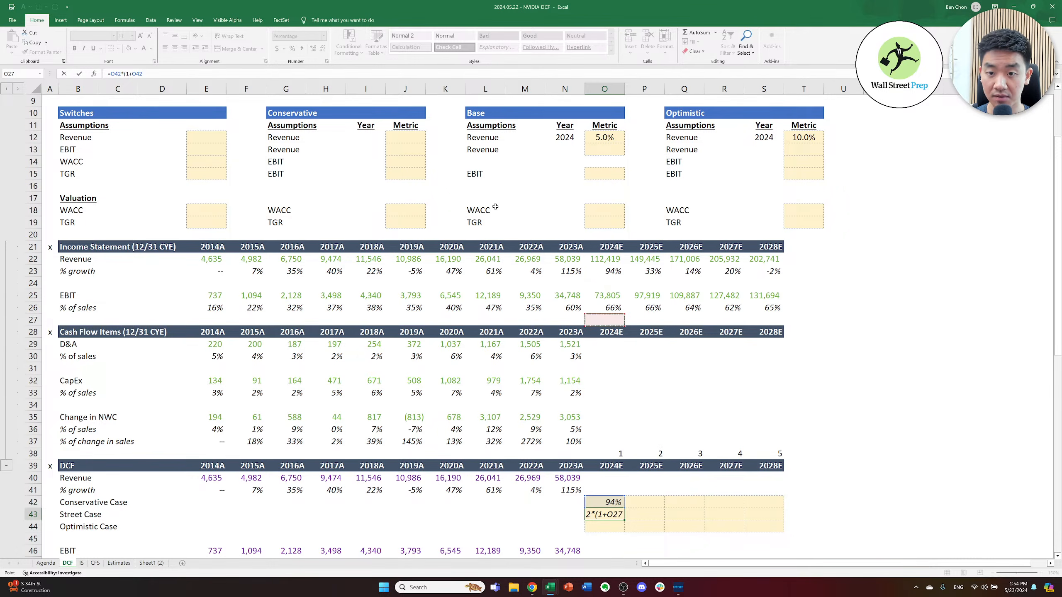
{"action": "key", "text": "Up"}
{"action": "key", "text": "Up"}
{"action": "key", "text": "Up"}
{"action": "key", "text": "Up"}
{"action": "key", "text": "Up"}
{"action": "key", "text": "Up"}
{"action": "key", "text": "Up"}
{"action": "key", "text": "Up"}
{"action": "key", "text": "Up"}
{"action": "key", "text": "Up"}
{"action": "key", "text": "Up"}
{"action": "key", "text": "Up"}
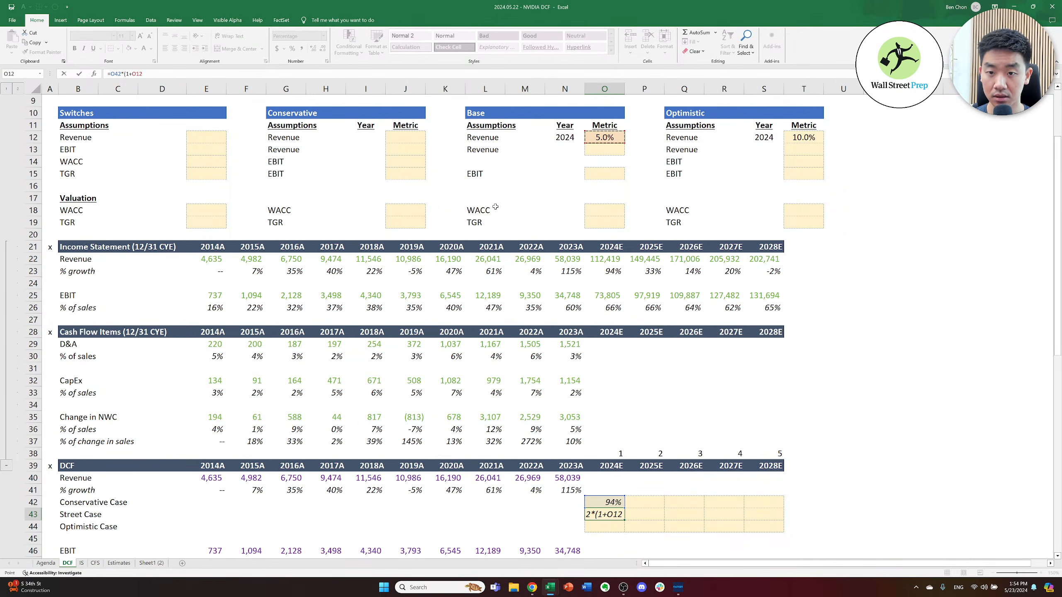
{"action": "key", "text": "F4"}
{"action": "key", "text": "BackSpace"}
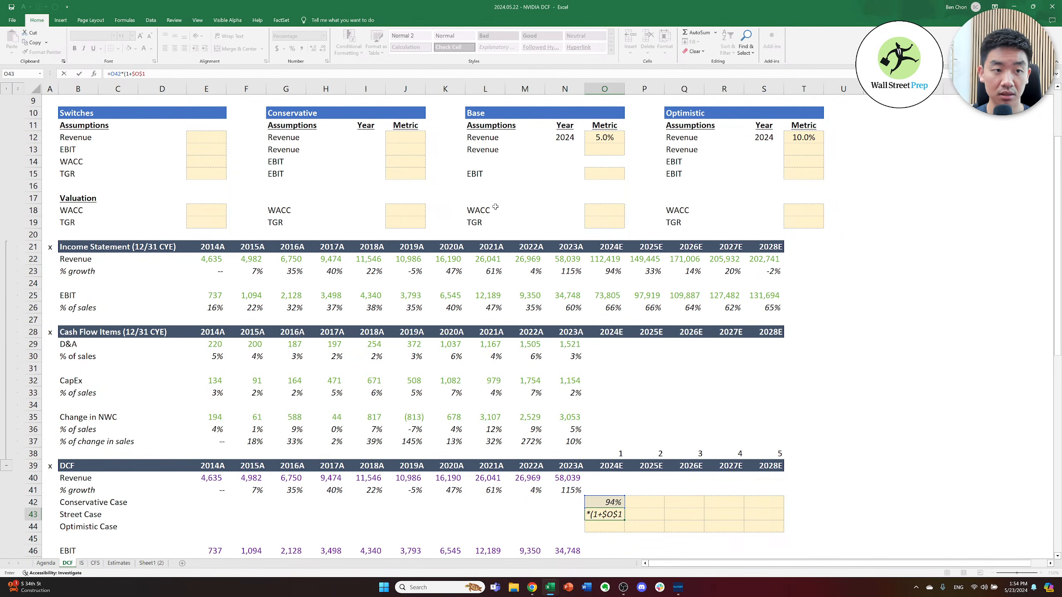
{"action": "type", "text": "2)"}
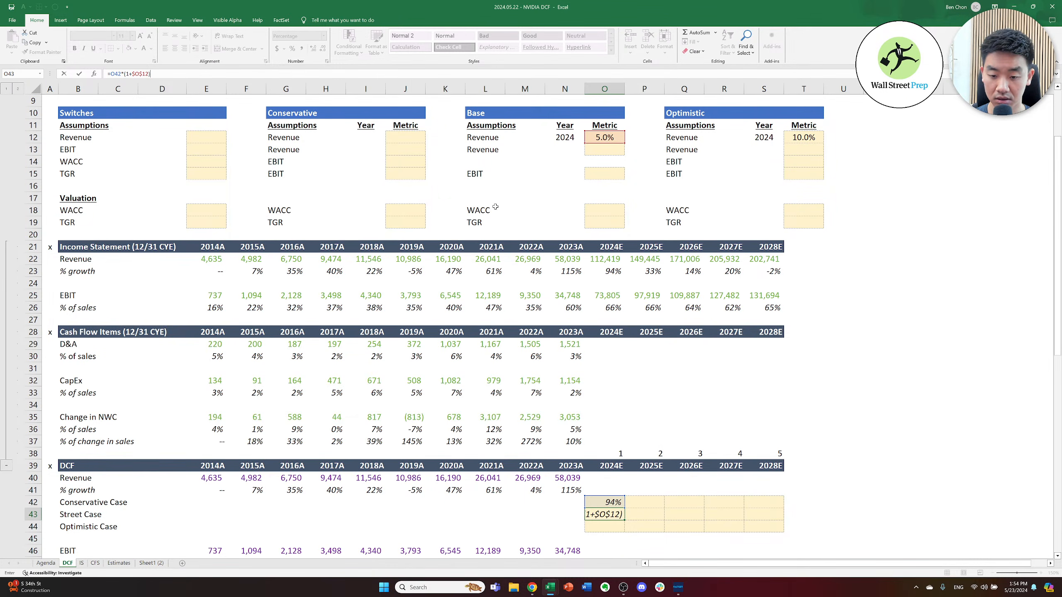
{"action": "key", "text": "Return"}
- Calculate the Optimistic Case 2024E revenue growth in O44 from the Conservative Case growth and the Optimistic Revenue metric, =O42*(1+T12)
{"action": "type", "text": "="}
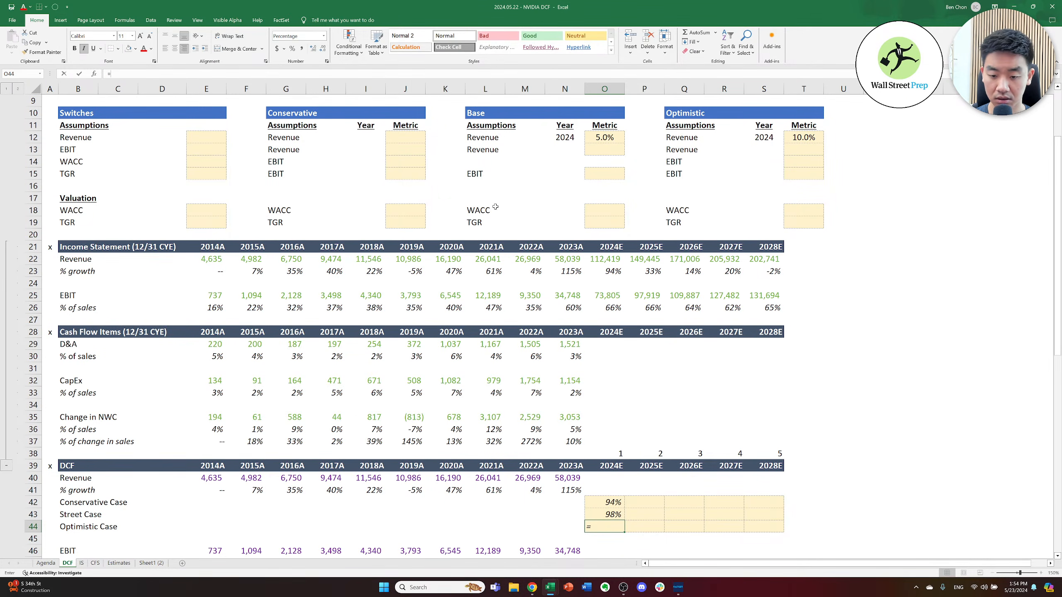
{"action": "key", "text": "Up"}
{"action": "key", "text": "Up"}
{"action": "type", "text": "*"}
{"action": "key", "text": "Right"}
{"action": "key", "text": "Right"}
{"action": "key", "text": "Right"}
{"action": "key", "text": "Right"}
{"action": "key", "text": "Right"}
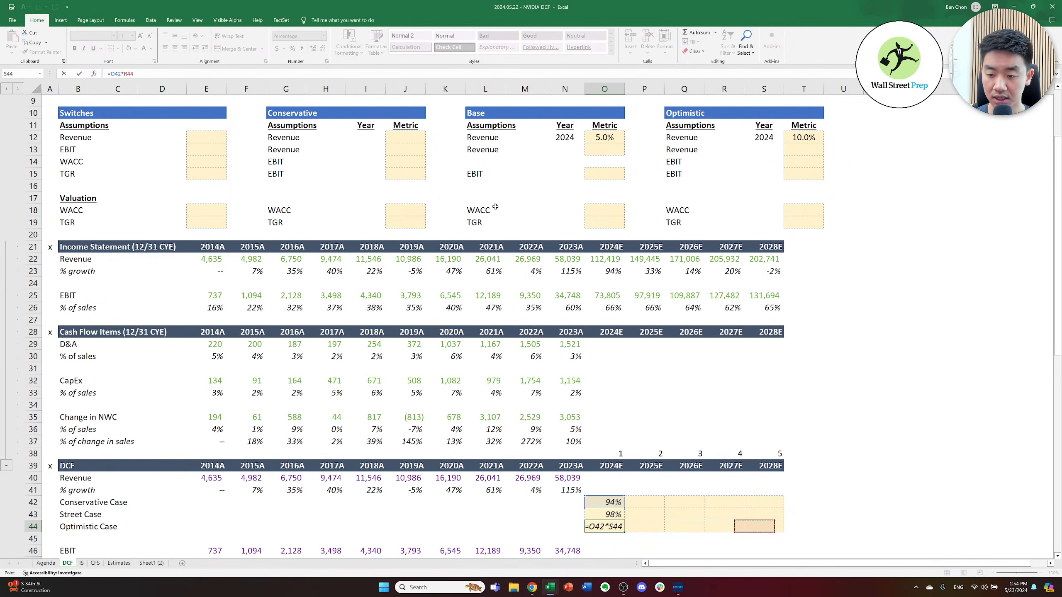
{"action": "key", "text": "ctrl+Up"}
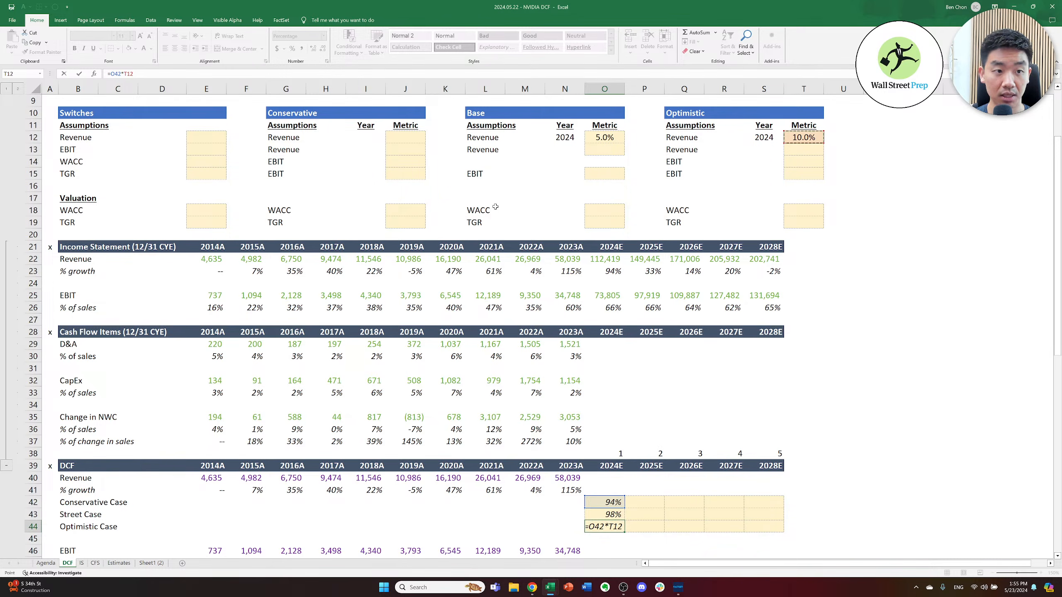
{"action": "key", "text": "F2"}
{"action": "key", "text": "Left"}
{"action": "key", "text": "Left"}
{"action": "key", "text": "Left"}
{"action": "type", "text": "(1+T12)"}
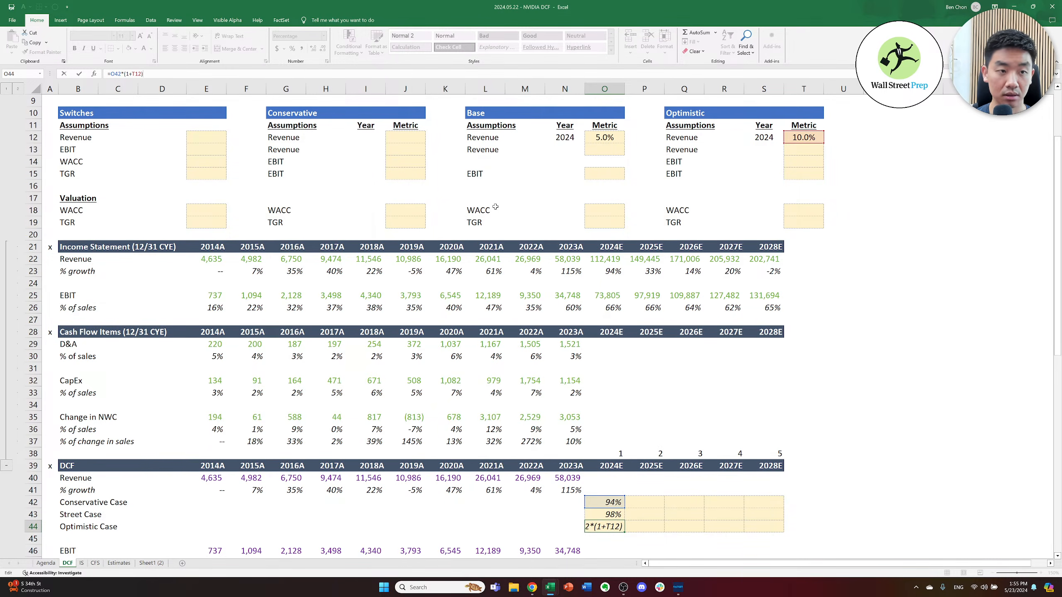
{"action": "key", "text": "Return"}
- Set the Revenue switch in E12 and the EBIT switch in E13 to 2
{"action": "key", "text": "Up"}
{"action": "key", "text": "Up"}
{"action": "key", "text": "Up"}
{"action": "key", "text": "Up"}
{"action": "key", "text": "Left"}
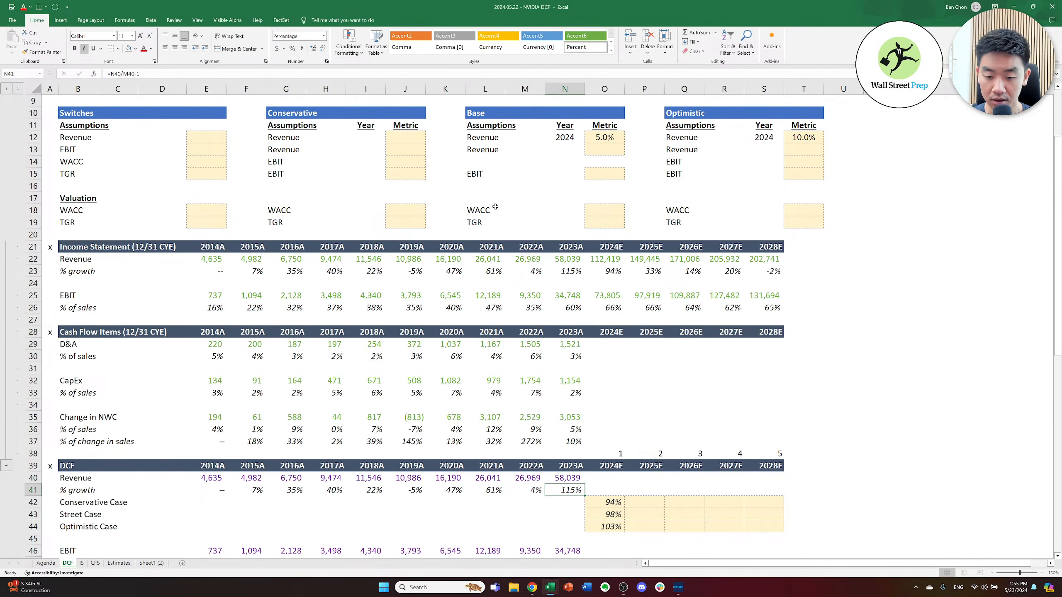
{"action": "key", "text": "Right"}
{"action": "key", "text": "Up"}
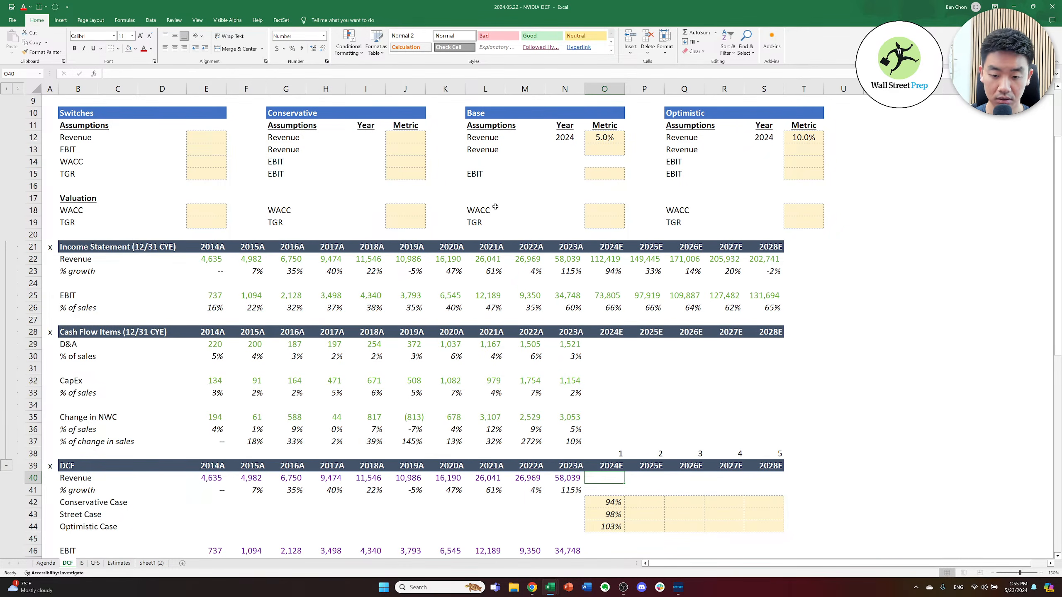
{"action": "key", "text": "Down"}
{"action": "key", "text": "Left"}
{"action": "key", "text": "Left"}
{"action": "key", "text": "Left"}
{"action": "key", "text": "Left"}
{"action": "key", "text": "Left"}
{"action": "key", "text": "Left"}
{"action": "key", "text": "Left"}
{"action": "key", "text": "Left"}
{"action": "key", "text": "Left"}
{"action": "key", "text": "Left"}
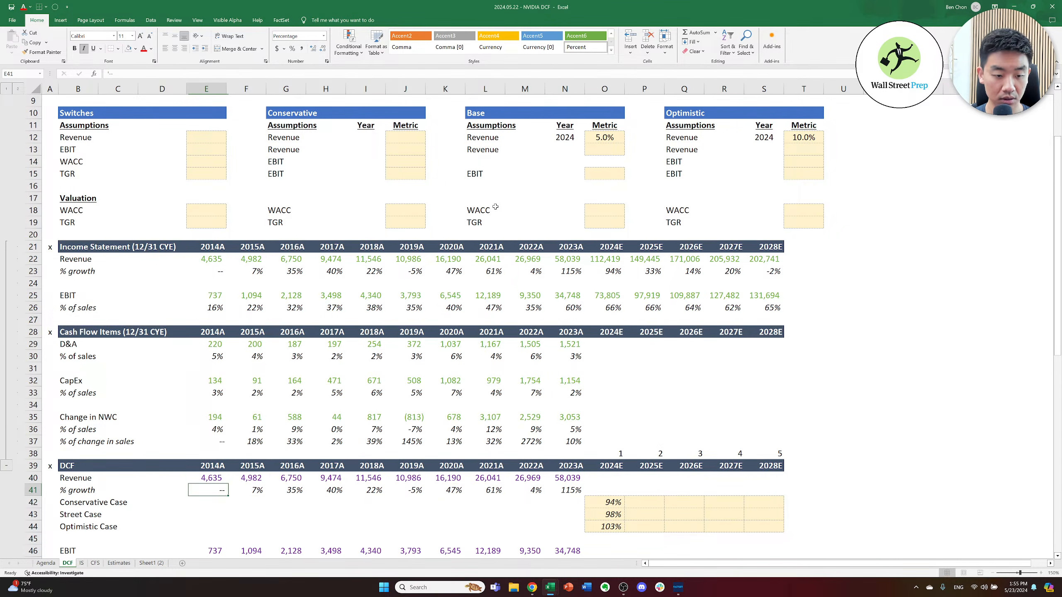
{"action": "key", "text": "Up"}
{"action": "key", "text": "Up"}
{"action": "key", "text": "Up"}
{"action": "key", "text": "Up"}
{"action": "key", "text": "Up"}
{"action": "key", "text": "Up"}
{"action": "key", "text": "Up"}
{"action": "key", "text": "Up"}
{"action": "key", "text": "Up"}
{"action": "key", "text": "Up"}
{"action": "key", "text": "Up"}
{"action": "key", "text": "Up"}
{"action": "key", "text": "Up"}
{"action": "key", "text": "Up"}
{"action": "key", "text": "Up"}
{"action": "key", "text": "Up"}
{"action": "key", "text": "Up"}
{"action": "key", "text": "Up"}
{"action": "key", "text": "Up"}
{"action": "key", "text": "Up"}
{"action": "key", "text": "Up"}
{"action": "key", "text": "Up"}
{"action": "key", "text": "Up"}
{"action": "key", "text": "Up"}
{"action": "key", "text": "Up"}
{"action": "key", "text": "Up"}
{"action": "key", "text": "Up"}
{"action": "key", "text": "Up"}
{"action": "key", "text": "Up"}
{"action": "type", "text": "2"}
{"action": "key", "text": "Return"}
{"action": "type", "text": "2"}
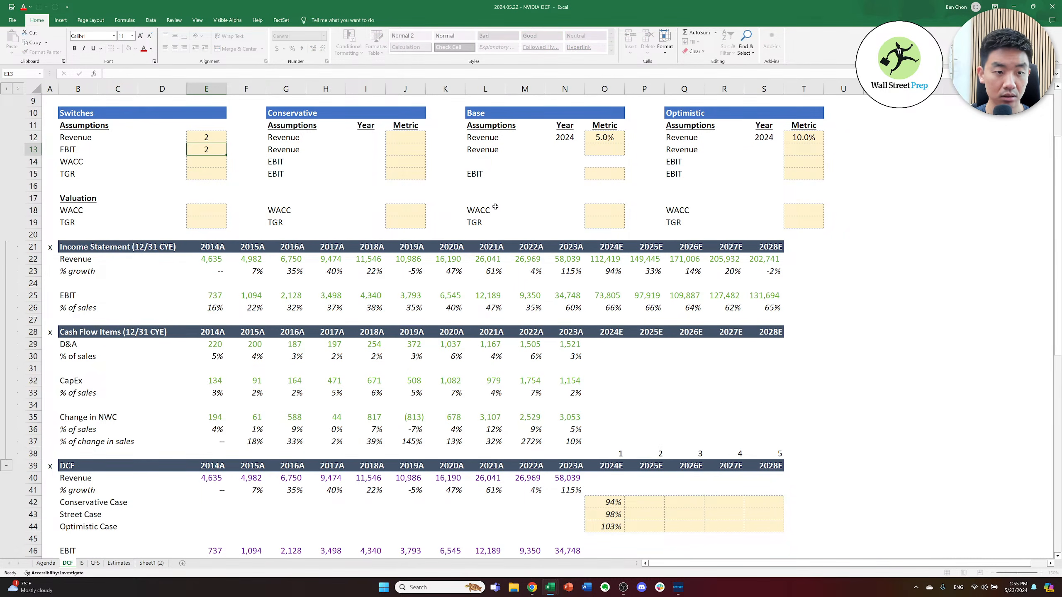
- Set the WACC and TGR scenario switches to 2
{"action": "key", "text": "Down"}
{"action": "key", "text": "Down"}
{"action": "type", "text": "2"}
{"action": "key", "text": "ctrl+Return"}
{"action": "key", "text": "Up"}
{"action": "type", "text": "2"}
{"action": "key", "text": "ctrl+Return"}
- In the DCF section's 2024E % growth cell O41, enter =OFFSET(O41,$E$12,0) to pull the growth case chosen by the Revenue switch
{"action": "key", "text": "Right"}
{"action": "key", "text": "Right"}
{"action": "key", "text": "Right"}
{"action": "key", "text": "Right"}
{"action": "key", "text": "Right"}
{"action": "key", "text": "Down"}
{"action": "key", "text": "Right"}
{"action": "key", "text": "Down"}
{"action": "key", "text": "Down"}
{"action": "key", "text": "Right"}
{"action": "key", "text": "Right"}
{"action": "key", "text": "Right"}
{"action": "key", "text": "Down"}
{"action": "key", "text": "Down"}
{"action": "key", "text": "Right"}
{"action": "key", "text": "Down"}
{"action": "key", "text": "Down"}
{"action": "key", "text": "Down"}
{"action": "key", "text": "Down"}
{"action": "key", "text": "Down"}
{"action": "key", "text": "Down"}
{"action": "key", "text": "Down"}
{"action": "key", "text": "Down"}
{"action": "key", "text": "Down"}
{"action": "key", "text": "Down"}
{"action": "key", "text": "Down"}
{"action": "key", "text": "Down"}
{"action": "key", "text": "Down"}
{"action": "key", "text": "Down"}
{"action": "key", "text": "Down"}
{"action": "key", "text": "Down"}
{"action": "key", "text": "Down"}
{"action": "key", "text": "Down"}
{"action": "key", "text": "Down"}
{"action": "key", "text": "Down"}
{"action": "key", "text": "Down"}
{"action": "key", "text": "Down"}
{"action": "type", "text": "=offset("}
{"action": "key", "text": "Down"}
{"action": "key", "text": "Up"}
{"action": "type", "text": ","}
{"action": "key", "text": "Up"}
{"action": "key", "text": "Up"}
{"action": "key", "text": "Up"}
{"action": "key", "text": "Up"}
{"action": "key", "text": "Up"}
{"action": "key", "text": "Up"}
{"action": "key", "text": "Up"}
{"action": "key", "text": "Up"}
{"action": "key", "text": "Up"}
{"action": "key", "text": "Up"}
{"action": "key", "text": "Up"}
{"action": "key", "text": "Up"}
{"action": "key", "text": "Up"}
{"action": "key", "text": "Up"}
{"action": "key", "text": "Up"}
{"action": "key", "text": "Up"}
{"action": "key", "text": "Up"}
{"action": "key", "text": "Up"}
{"action": "key", "text": "Up"}
{"action": "key", "text": "Up"}
{"action": "key", "text": "Up"}
{"action": "key", "text": "Up"}
{"action": "key", "text": "Up"}
{"action": "key", "text": "Up"}
{"action": "key", "text": "Up"}
{"action": "key", "text": "Up"}
{"action": "key", "text": "Up"}
{"action": "key", "text": "Up"}
{"action": "key", "text": "Up"}
{"action": "key", "text": "ctrl+Left"}
{"action": "key", "text": "ctrl+Left"}
{"action": "key", "text": "ctrl+Left"}
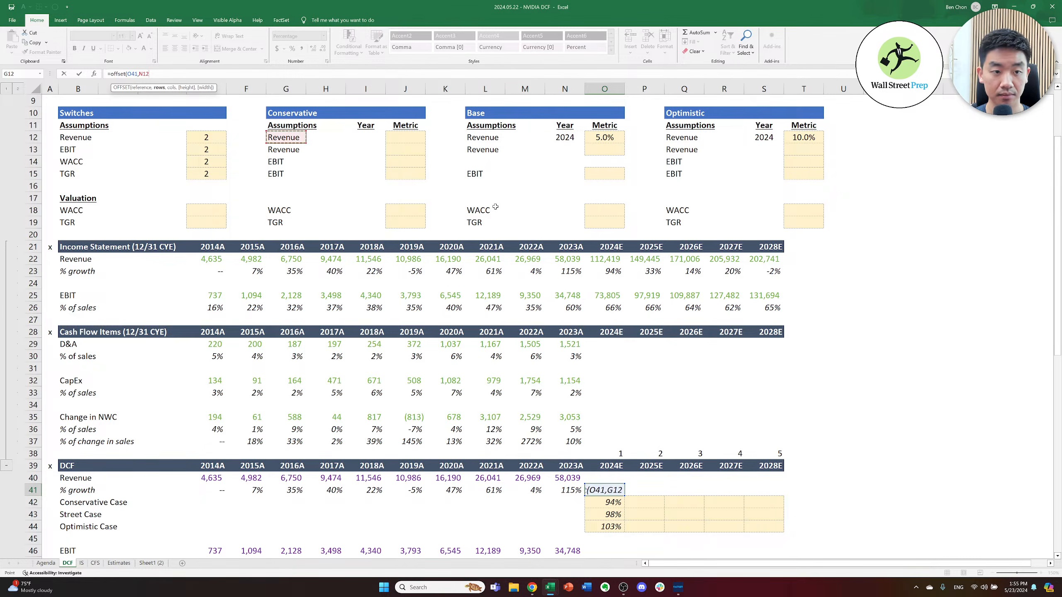
{"action": "key", "text": "F4"}
{"action": "type", "text": ",0"}
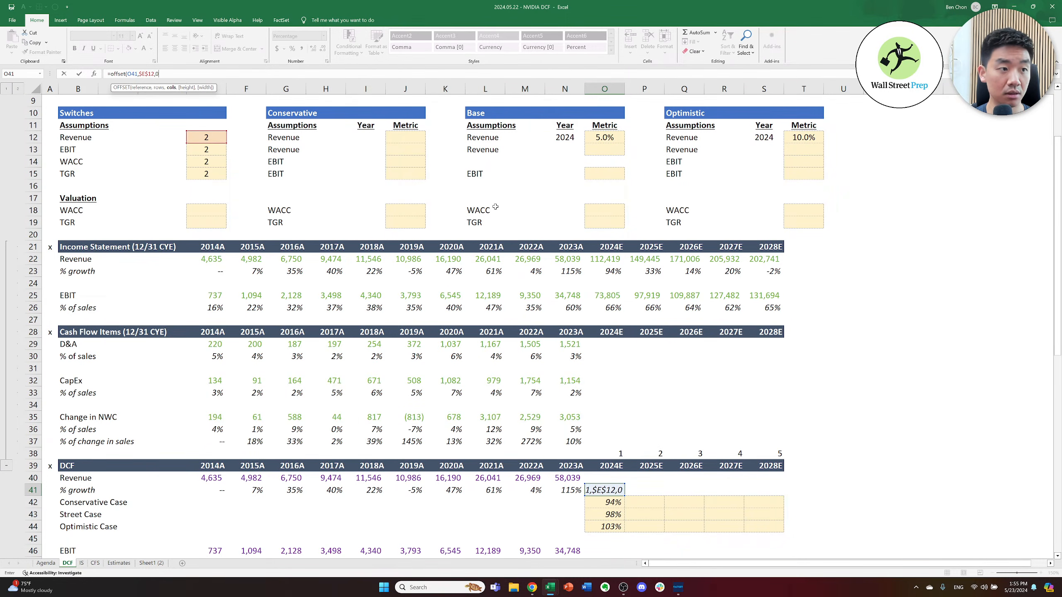
{"action": "key", "text": "ctrl+Return"}
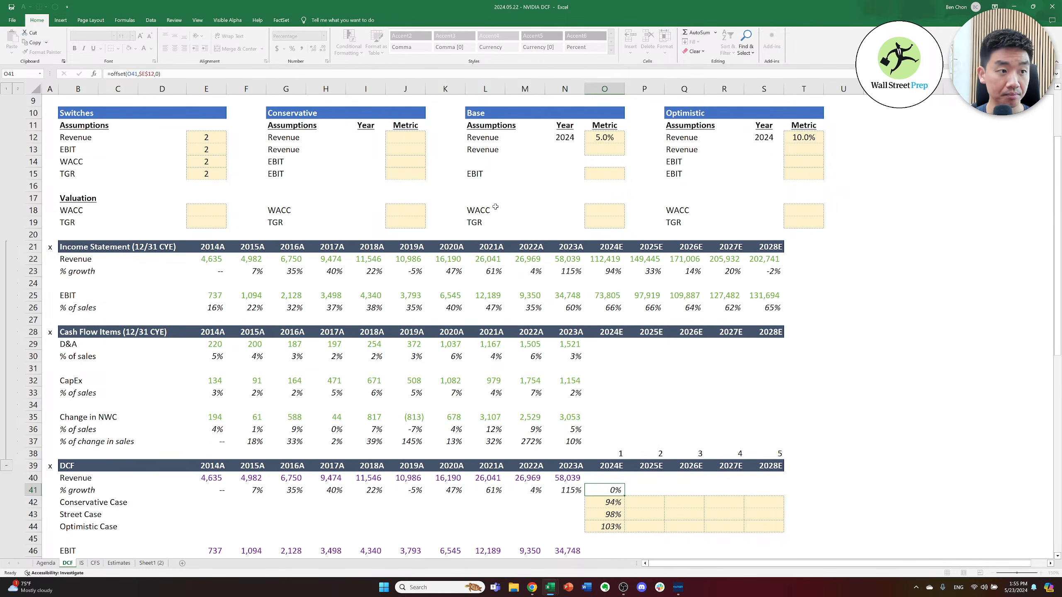
- Calculate 2024E revenue in DCF cell O40 as prior-year revenue grown by the selected rate, using =N40*(1+O41)
{"action": "key", "text": "Up"}
{"action": "key", "text": "Up"}
{"action": "key", "text": "Up"}
{"action": "key", "text": "Left"}
{"action": "key", "text": "Right"}
{"action": "key", "text": "Down"}
{"action": "type", "text": "="}
{"action": "key", "text": "Left"}
{"action": "type", "text": "*"}
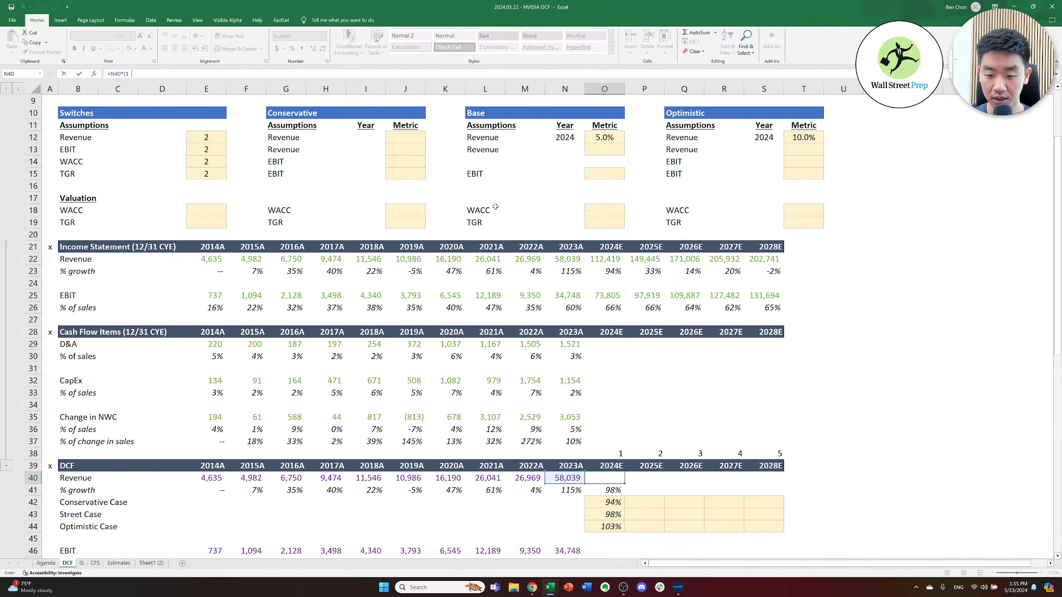
{"action": "type", "text": "(1+"}
{"action": "key", "text": "Down"}
{"action": "key", "text": "Return"}
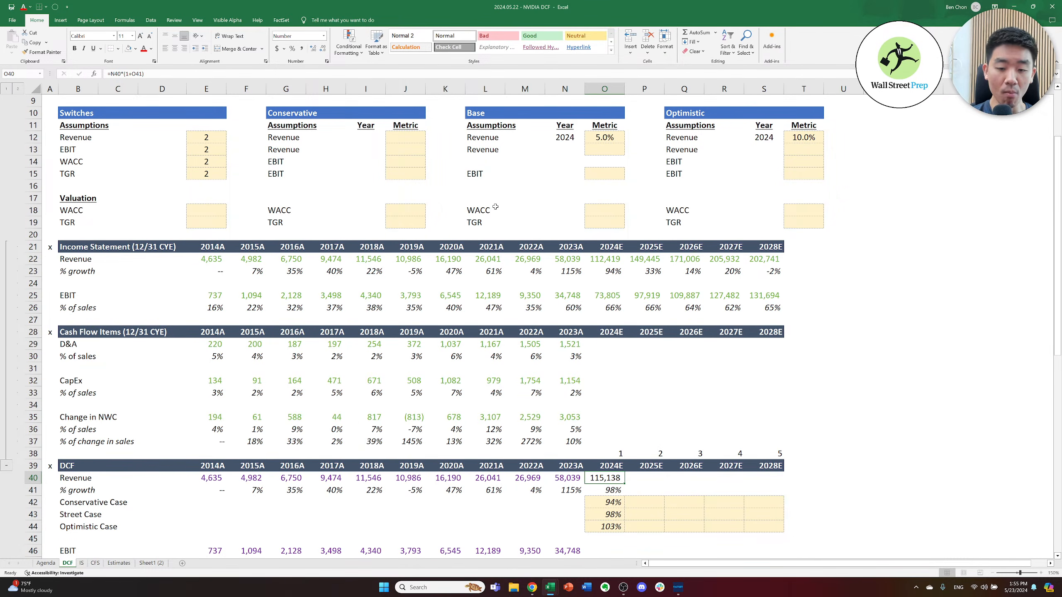
- Review the 2024E revenue and % growth formulas against the Conservative, Street and Optimistic case rows in the DCF section
{"action": "key", "text": "Down"}
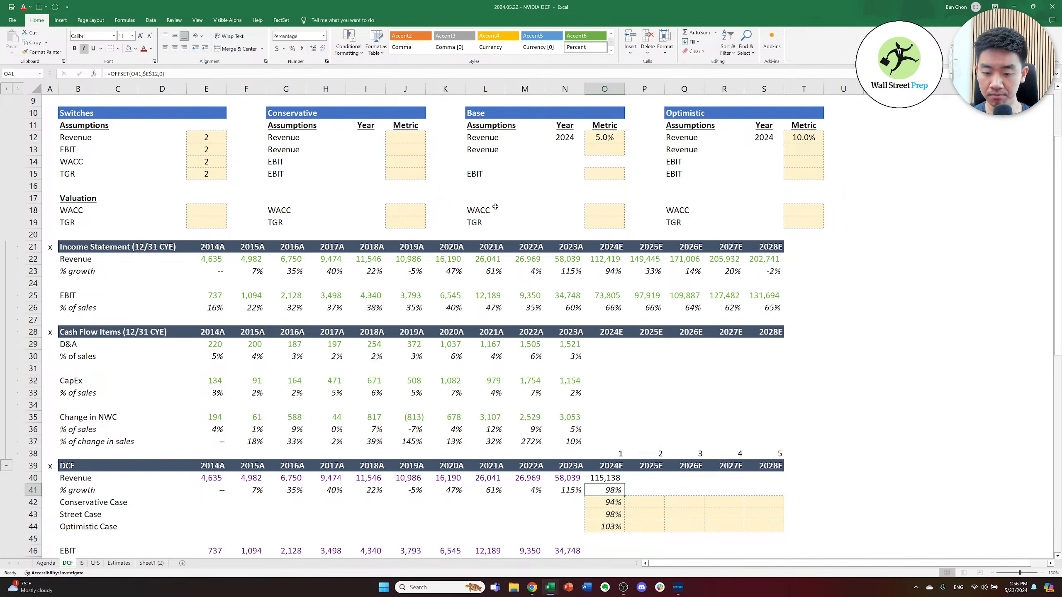
{"action": "key", "text": "Up"}
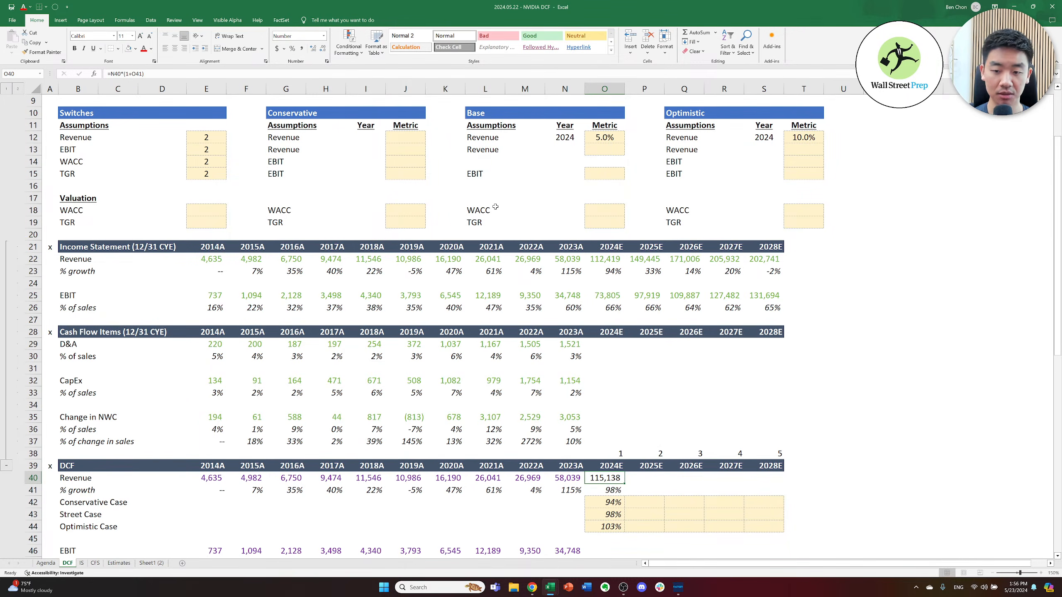
{"action": "key", "text": "Left"}
{"action": "key", "text": "Up"}
{"action": "key", "text": "Right"}
{"action": "key", "text": "Down"}
{"action": "key", "text": "Down"}
{"action": "key", "text": "Down"}
{"action": "key", "text": "Down"}
{"action": "key", "text": "Up"}
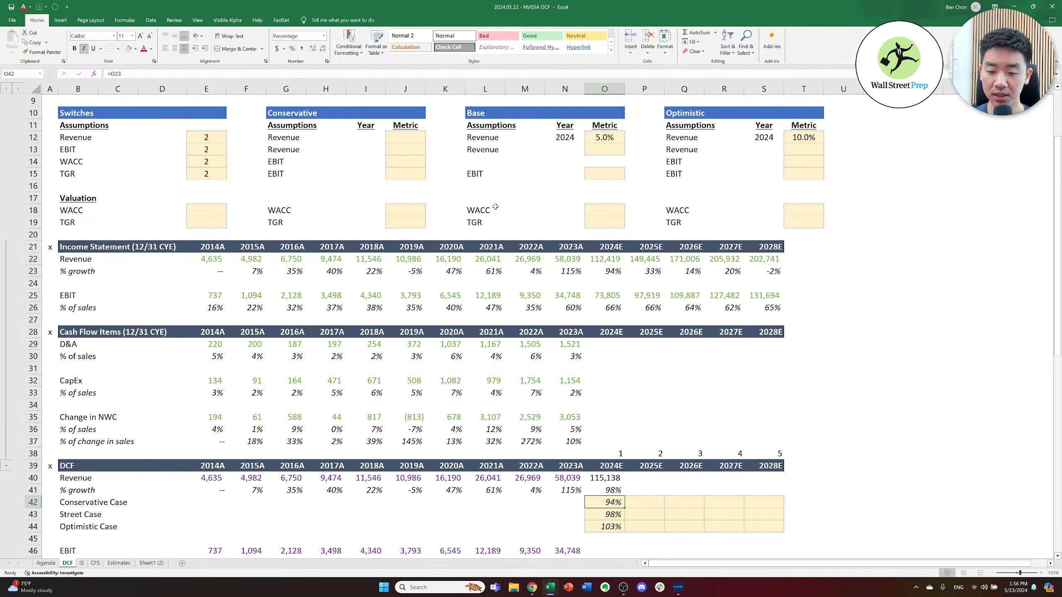
{"action": "key", "text": "Down"}
{"action": "key", "text": "Up"}
{"action": "key", "text": "Down"}
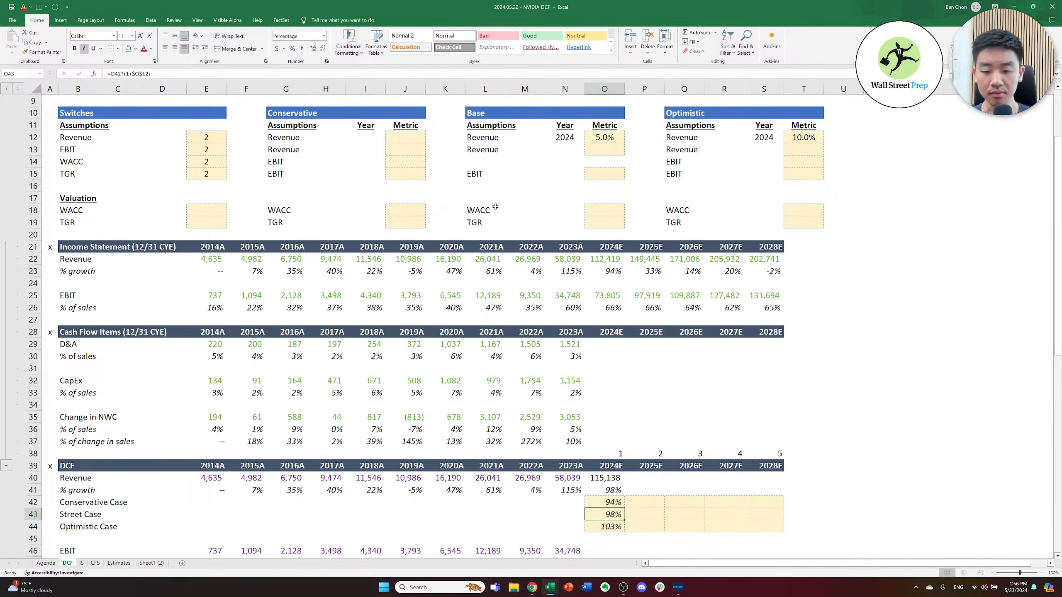
{"action": "key", "text": "Down"}
- Set the Revenue scenario switch in E12 to 3 to select the optimistic case
{"action": "key", "text": "Up"}
{"action": "key", "text": "Up"}
{"action": "key", "text": "Up"}
{"action": "key", "text": "Up"}
{"action": "key", "text": "Up"}
{"action": "key", "text": "Up"}
{"action": "key", "text": "Up"}
{"action": "key", "text": "Up"}
{"action": "key", "text": "Up"}
{"action": "key", "text": "Up"}
{"action": "key", "text": "Up"}
{"action": "key", "text": "Up"}
{"action": "key", "text": "Up"}
{"action": "key", "text": "Up"}
{"action": "key", "text": "Up"}
{"action": "key", "text": "Up"}
{"action": "key", "text": "Up"}
{"action": "key", "text": "Up"}
{"action": "key", "text": "Up"}
{"action": "key", "text": "Up"}
{"action": "key", "text": "Up"}
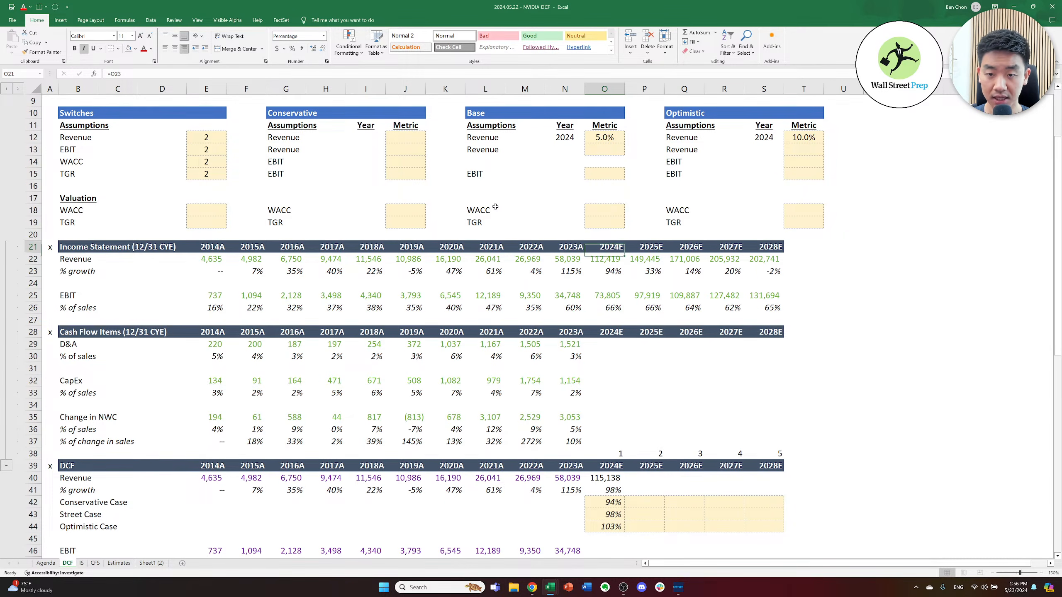
{"action": "key", "text": "Up"}
{"action": "key", "text": "Up"}
{"action": "key", "text": "Left"}
{"action": "key", "text": "Left"}
{"action": "key", "text": "Left"}
{"action": "key", "text": "Left"}
{"action": "key", "text": "Left"}
{"action": "key", "text": "Left"}
{"action": "key", "text": "Left"}
{"action": "key", "text": "Left"}
{"action": "key", "text": "Left"}
{"action": "key", "text": "Left"}
{"action": "key", "text": "Left"}
{"action": "key", "text": "Left"}
{"action": "key", "text": "Left"}
{"action": "key", "text": "Up"}
{"action": "key", "text": "Up"}
{"action": "key", "text": "Up"}
{"action": "key", "text": "Right"}
{"action": "key", "text": "Right"}
{"action": "key", "text": "Up"}
{"action": "key", "text": "Up"}
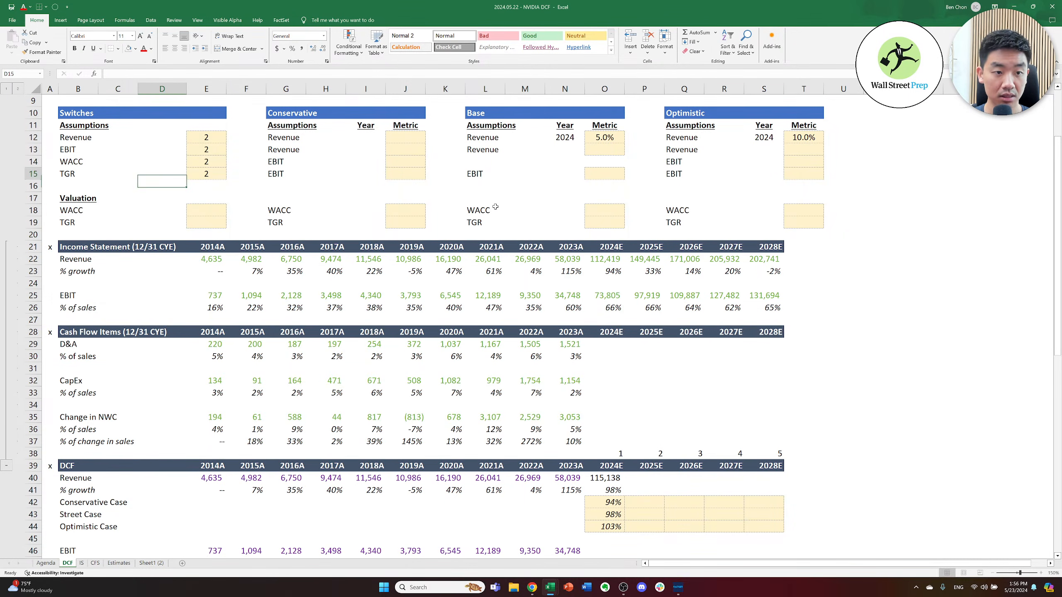
{"action": "key", "text": "Right"}
{"action": "key", "text": "Up"}
{"action": "key", "text": "Up"}
{"action": "key", "text": "Up"}
{"action": "type", "text": "3"}
{"action": "key", "text": "ctrl+Return"}
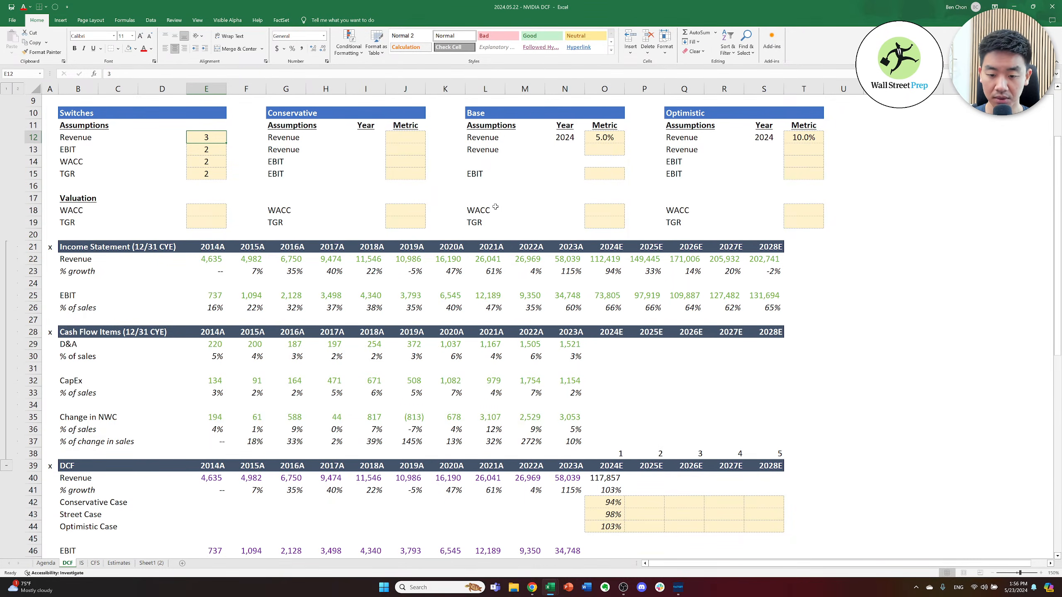
- Set the Base case's 2024 revenue metric in O12 to 10%
{"action": "key", "text": "Left"}
{"action": "key", "text": "Right"}
{"action": "key", "text": "Right"}
{"action": "key", "text": "Right"}
{"action": "key", "text": "Right"}
{"action": "key", "text": "Right"}
{"action": "key", "text": "Right"}
{"action": "key", "text": "Left"}
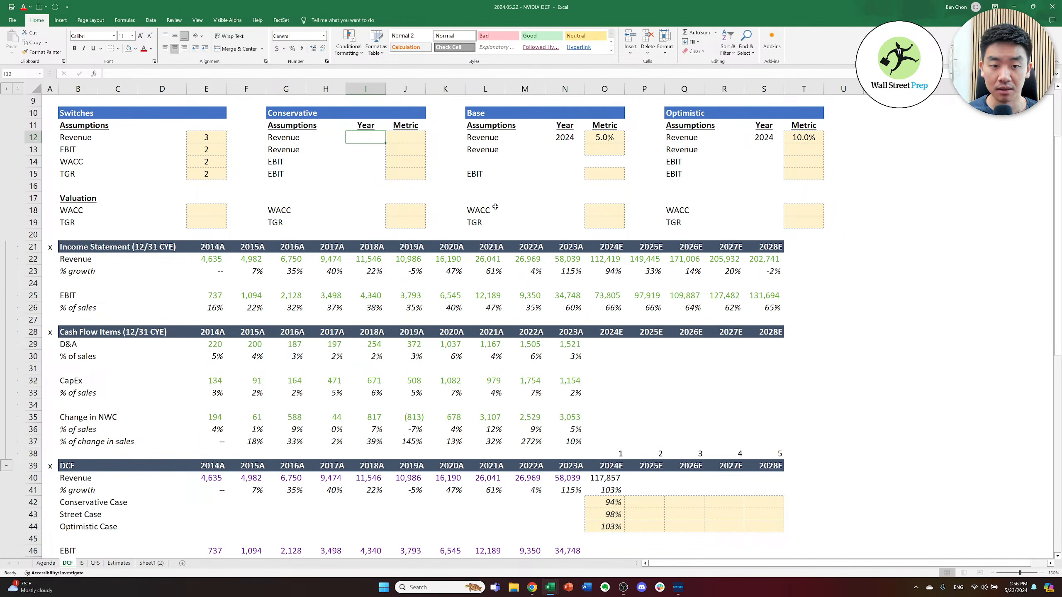
{"action": "key", "text": "Right"}
{"action": "key", "text": "Right"}
{"action": "key", "text": "Right"}
{"action": "key", "text": "Right"}
{"action": "key", "text": "Right"}
{"action": "key", "text": "Right"}
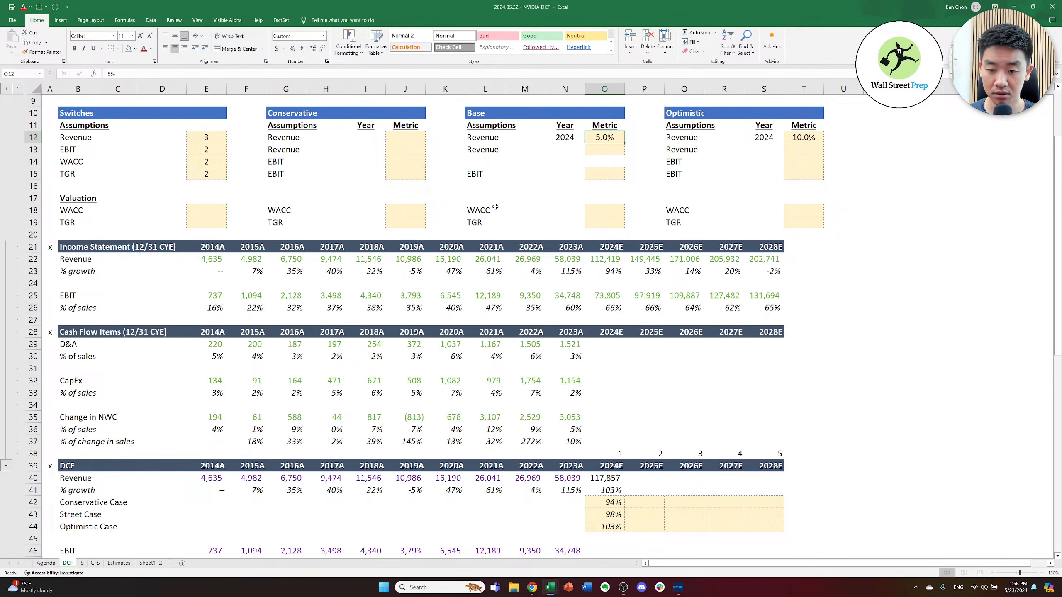
{"action": "type", "text": "10"}
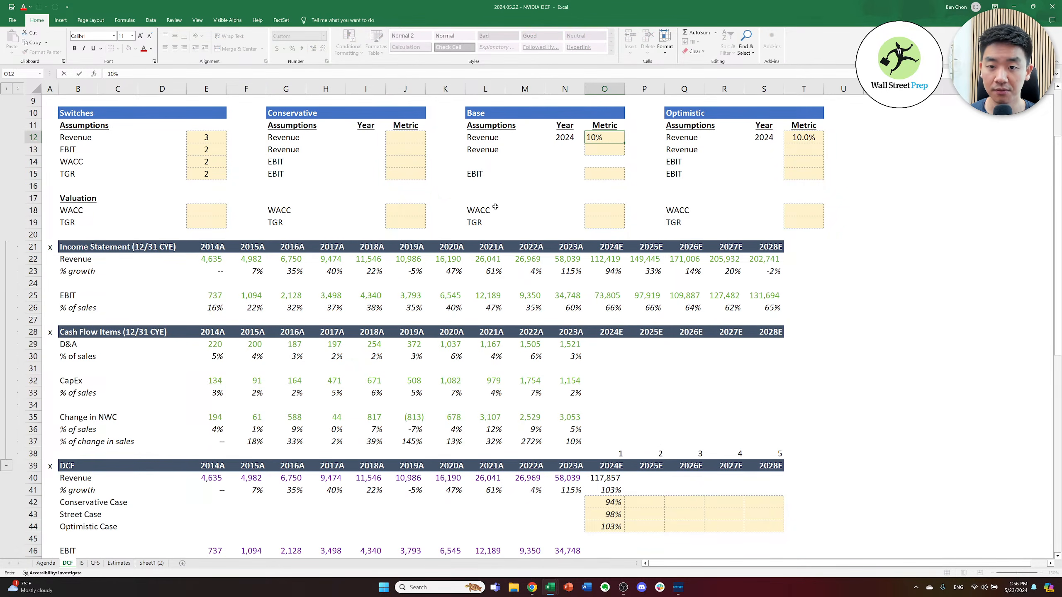
- Set the Optimistic case's 2024 revenue metric in T12 to 15%
{"action": "key", "text": "Right"}
{"action": "key", "text": "Right"}
{"action": "key", "text": "Right"}
{"action": "key", "text": "Right"}
{"action": "key", "text": "Right"}
{"action": "type", "text": "15"}
{"action": "key", "text": "ctrl+Return"}
- Set the Revenue scenario switch in E12 to 2 to select the street case
{"action": "key", "text": "Left"}
{"action": "key", "text": "Left"}
{"action": "key", "text": "Left"}
{"action": "key", "text": "Left"}
{"action": "key", "text": "Left"}
{"action": "key", "text": "Left"}
{"action": "key", "text": "Left"}
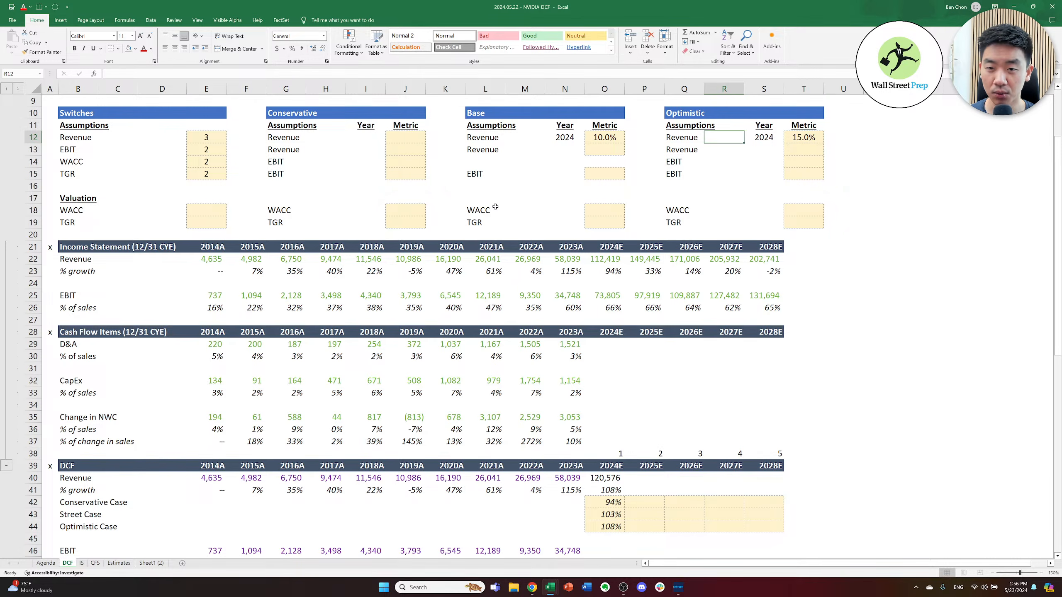
{"action": "key", "text": "Left"}
{"action": "key", "text": "Left"}
{"action": "key", "text": "Left"}
{"action": "key", "text": "Left"}
{"action": "key", "text": "Left"}
{"action": "key", "text": "Left"}
{"action": "key", "text": "Left"}
{"action": "key", "text": "Left"}
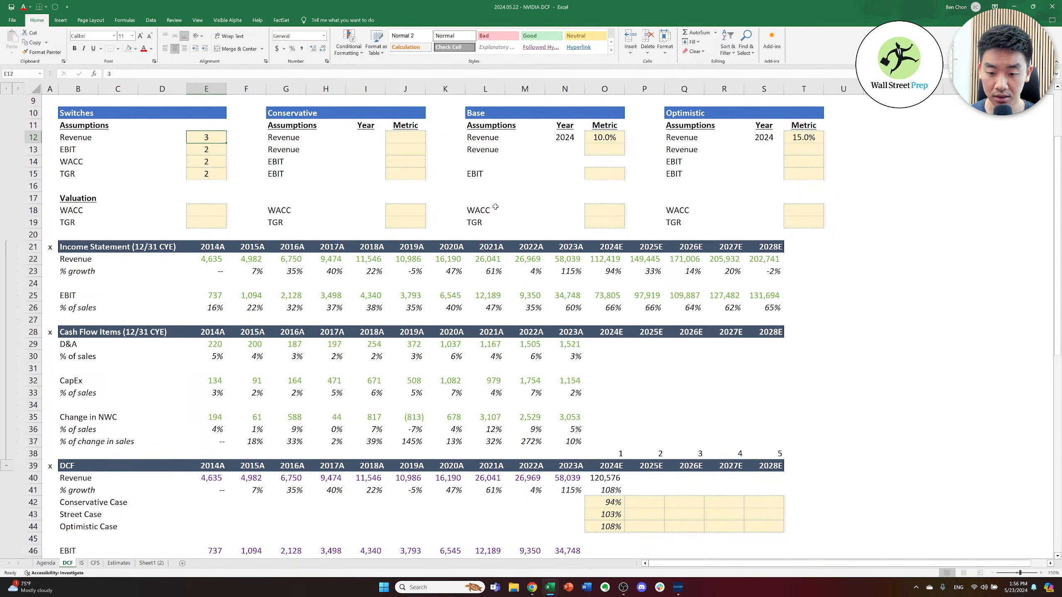
{"action": "type", "text": "2"}
{"action": "key", "text": "ctrl+Return"}
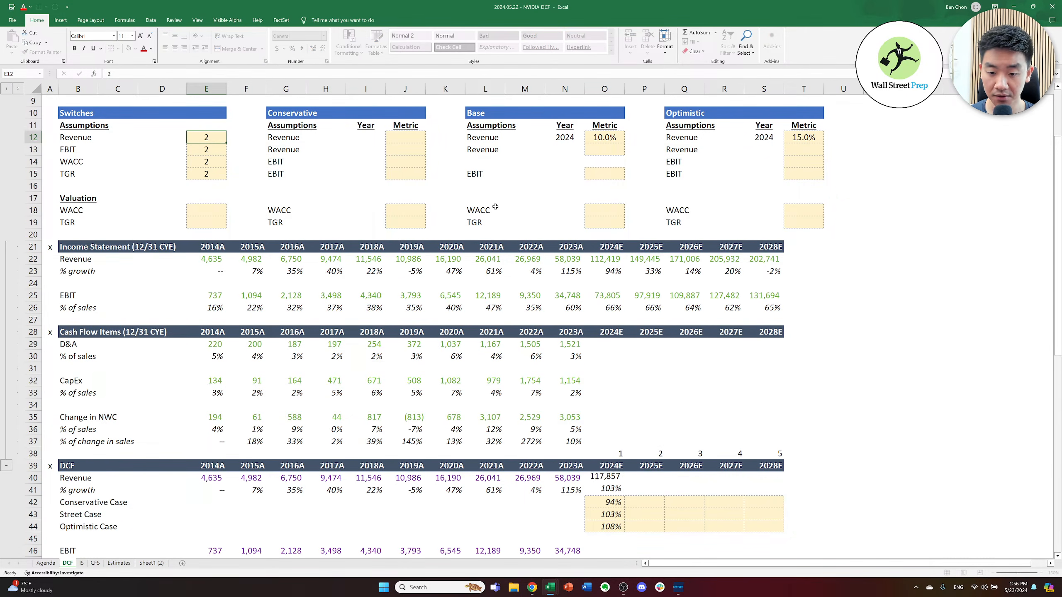
- Set the Base case's 2024 revenue metric in O12 to 7.5%
{"action": "key", "text": "Right"}
{"action": "key", "text": "Right"}
{"action": "key", "text": "Right"}
{"action": "key", "text": "Right"}
{"action": "key", "text": "Right"}
{"action": "key", "text": "Right"}
{"action": "key", "text": "Right"}
{"action": "key", "text": "Right"}
{"action": "key", "text": "Right"}
{"action": "key", "text": "Right"}
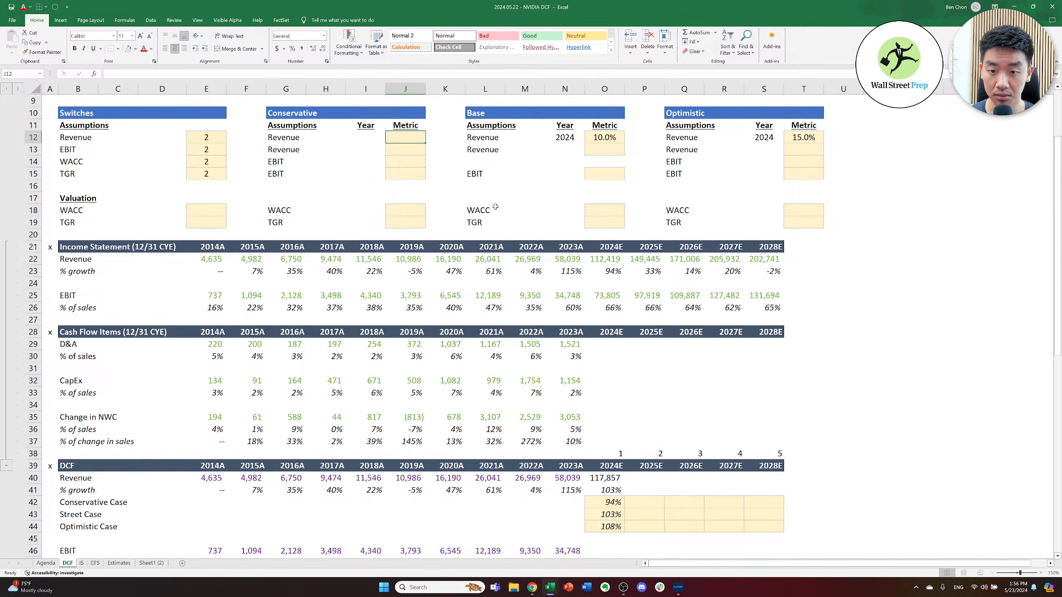
{"action": "key", "text": "Right"}
{"action": "key", "text": "Left"}
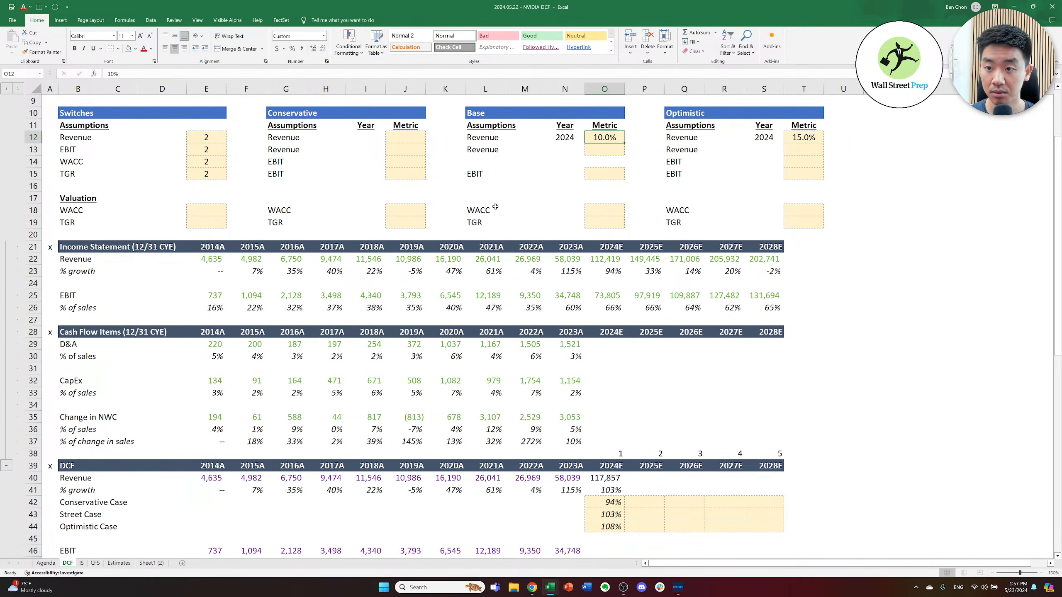
{"action": "type", "text": "7.5"}
{"action": "key", "text": "ctrl+Return"}
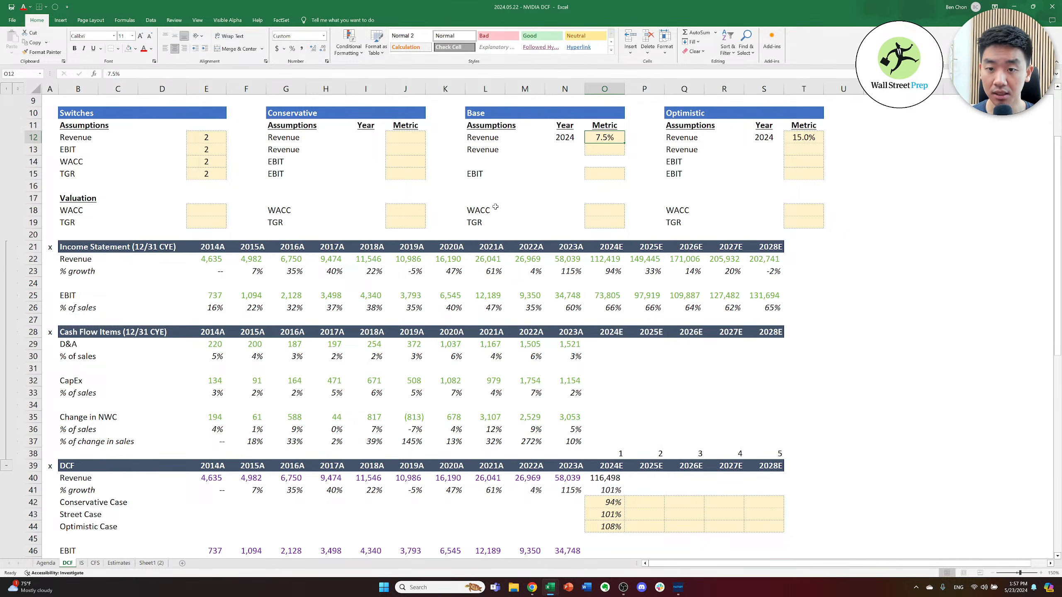
- Review the 2024 revenue year and metric assumptions in the Base and Optimistic blocks
{"action": "key", "text": "Right"}
{"action": "key", "text": "Right"}
{"action": "key", "text": "Right"}
{"action": "key", "text": "Right"}
{"action": "key", "text": "Right"}
{"action": "key", "text": "Left"}
{"action": "key", "text": "Right"}
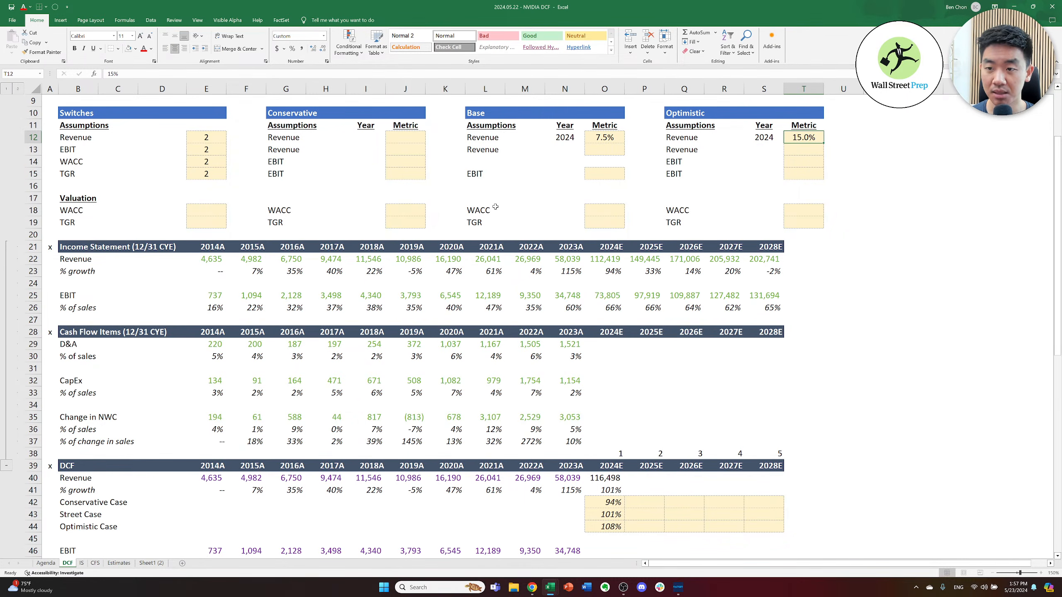
{"action": "key", "text": "Left"}
{"action": "key", "text": "Left"}
{"action": "key", "text": "Left"}
{"action": "key", "text": "Left"}
{"action": "key", "text": "Left"}
{"action": "key", "text": "Left"}
{"action": "key", "text": "Left"}
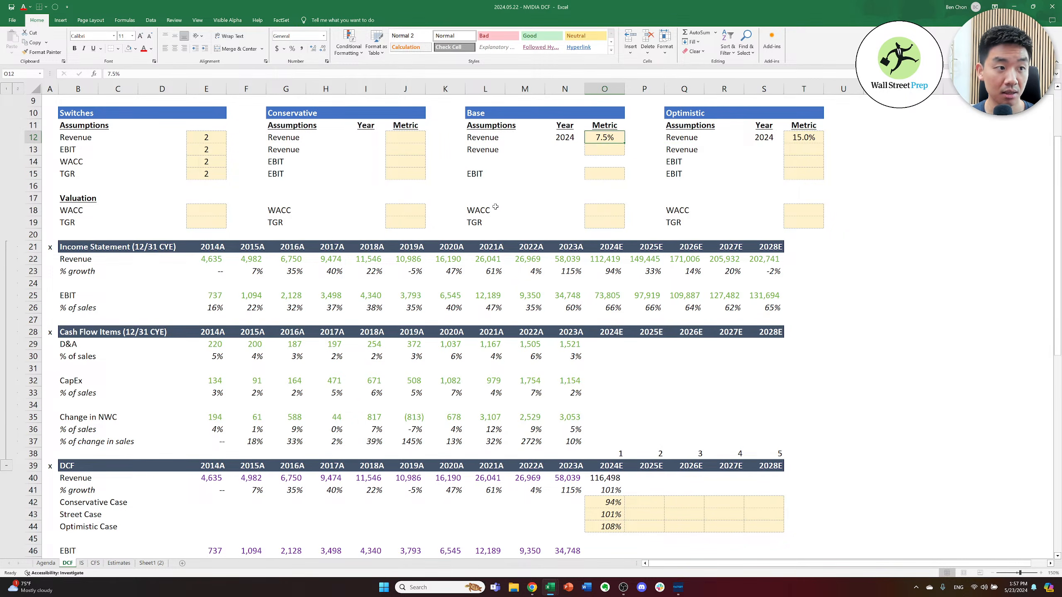
{"action": "key", "text": "Right"}
{"action": "key", "text": "Right"}
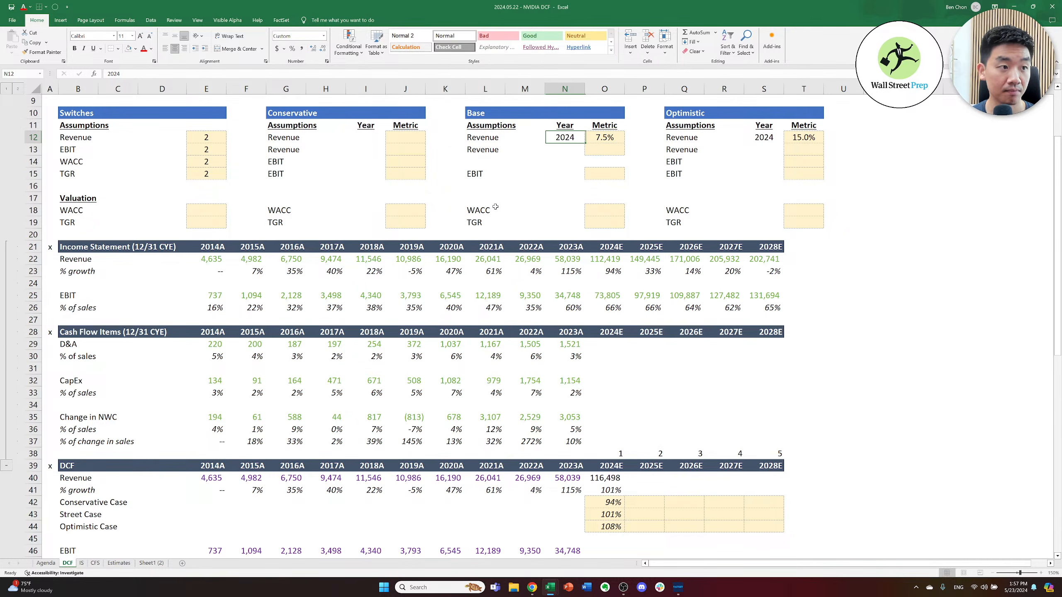
{"action": "key", "text": "Left"}
{"action": "key", "text": "Left"}
{"action": "key", "text": "Left"}
{"action": "key", "text": "Right"}
{"action": "key", "text": "Right"}
{"action": "key", "text": "Down"}
{"action": "key", "text": "Down"}
{"action": "key", "text": "Down"}
{"action": "key", "text": "Up"}
{"action": "key", "text": "Up"}
{"action": "key", "text": "Up"}
{"action": "key", "text": "Right"}
{"action": "key", "text": "Right"}
{"action": "key", "text": "Right"}
{"action": "key", "text": "Right"}
{"action": "key", "text": "Right"}
{"action": "key", "text": "Left"}
{"action": "key", "text": "Left"}
{"action": "key", "text": "Right"}
{"action": "key", "text": "Right"}
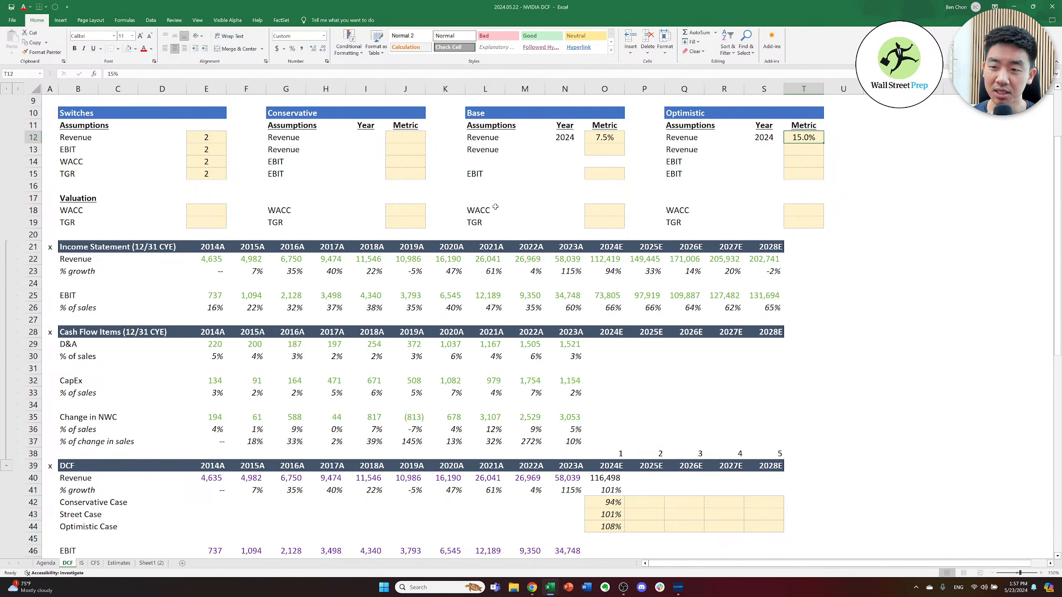
- Clear the first Revenue label in the Conservative block by copying blank cell I12 over G12
{"action": "key", "text": "Left"}
{"action": "key", "text": "Left"}
{"action": "key", "text": "Left"}
{"action": "key", "text": "Left"}
{"action": "key", "text": "Left"}
{"action": "key", "text": "Left"}
{"action": "key", "text": "Left"}
{"action": "key", "text": "Left"}
{"action": "key", "text": "Left"}
{"action": "key", "text": "Left"}
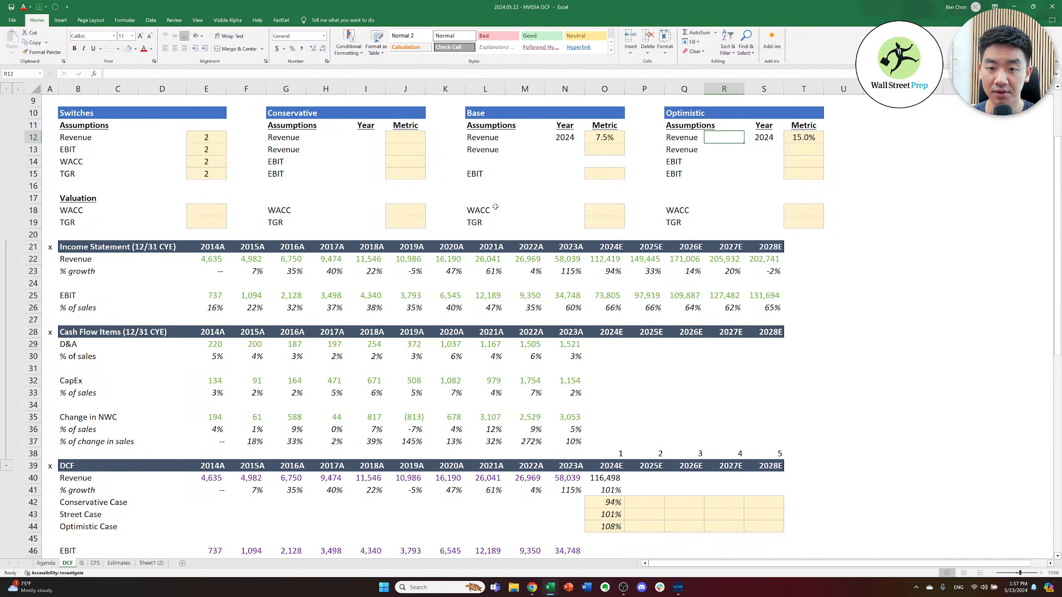
{"action": "key", "text": "Left"}
{"action": "key", "text": "ctrl+c"}
{"action": "key", "text": "Right"}
{"action": "key", "text": "ctrl+v"}
{"action": "key", "text": "Left"}
{"action": "key", "text": "Left"}
{"action": "key", "text": "Left"}
{"action": "key", "text": "Escape"}
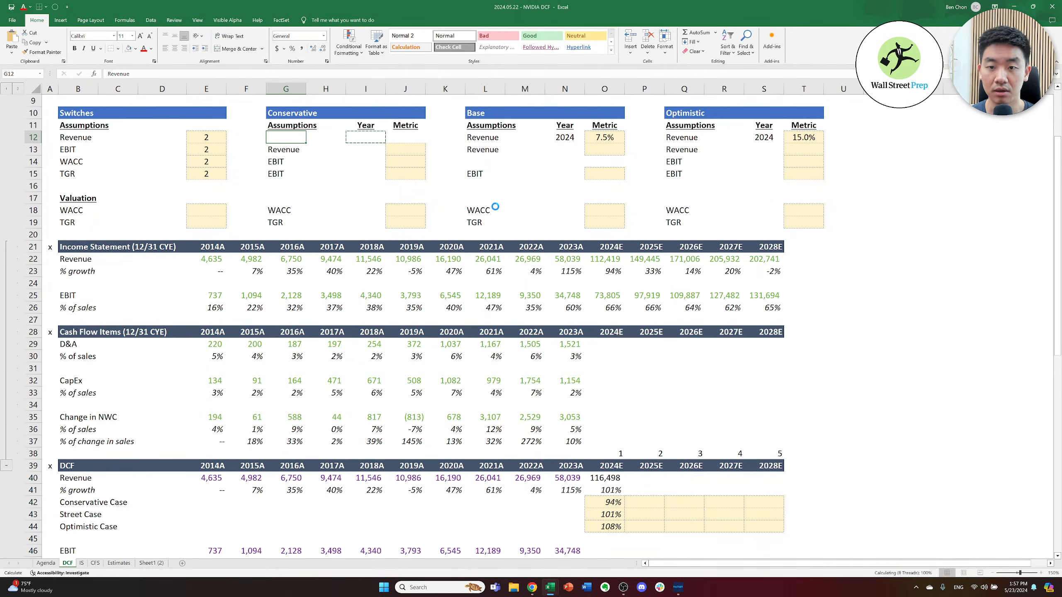
- Examine the 2024E column from the income statement revenue and growth down to the DCF growth and case rows
{"action": "key", "text": "Right"}
{"action": "key", "text": "Right"}
{"action": "key", "text": "Right"}
{"action": "key", "text": "Right"}
{"action": "key", "text": "Down"}
{"action": "key", "text": "Down"}
{"action": "key", "text": "Right"}
{"action": "key", "text": "Right"}
{"action": "key", "text": "Down"}
{"action": "key", "text": "Right"}
{"action": "key", "text": "Right"}
{"action": "key", "text": "Down"}
{"action": "key", "text": "Down"}
{"action": "key", "text": "Down"}
{"action": "key", "text": "Down"}
{"action": "key", "text": "Down"}
{"action": "key", "text": "Down"}
{"action": "key", "text": "Down"}
{"action": "key", "text": "Up"}
{"action": "key", "text": "Down"}
{"action": "key", "text": "Up"}
{"action": "key", "text": "Down"}
{"action": "key", "text": "Up"}
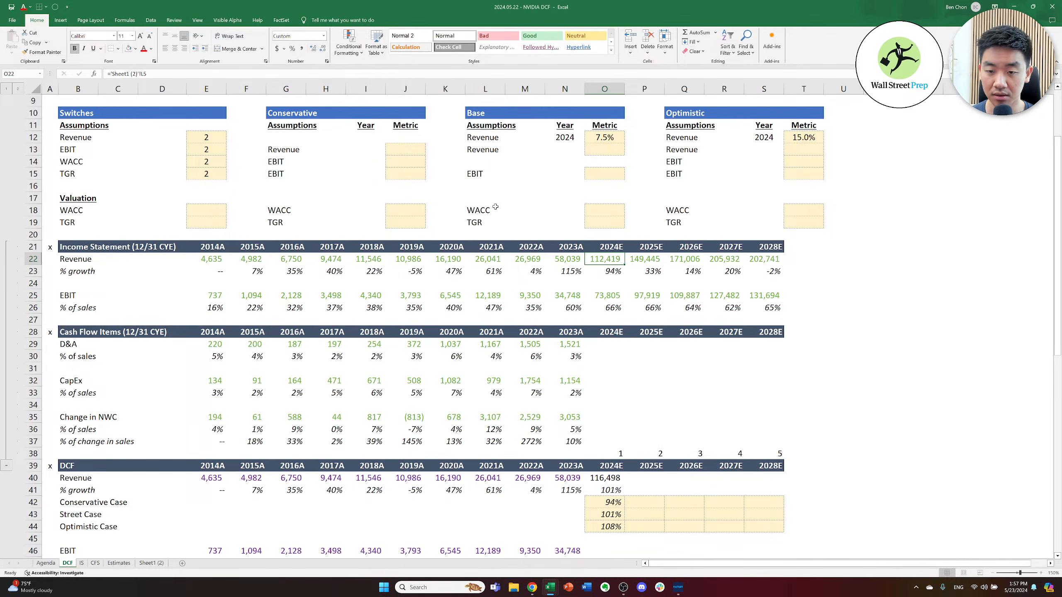
{"action": "key", "text": "Down"}
{"action": "key", "text": "Down"}
{"action": "key", "text": "Down"}
{"action": "key", "text": "Down"}
{"action": "key", "text": "Down"}
{"action": "key", "text": "Down"}
{"action": "key", "text": "Down"}
{"action": "key", "text": "Down"}
{"action": "key", "text": "Down"}
{"action": "key", "text": "Down"}
{"action": "key", "text": "Down"}
{"action": "key", "text": "Down"}
{"action": "key", "text": "Down"}
{"action": "key", "text": "Down"}
{"action": "key", "text": "Down"}
{"action": "key", "text": "Down"}
{"action": "key", "text": "Down"}
{"action": "key", "text": "Down"}
{"action": "key", "text": "Down"}
{"action": "key", "text": "Down"}
{"action": "key", "text": "Down"}
{"action": "key", "text": "Down"}
{"action": "key", "text": "Down"}
{"action": "key", "text": "Down"}
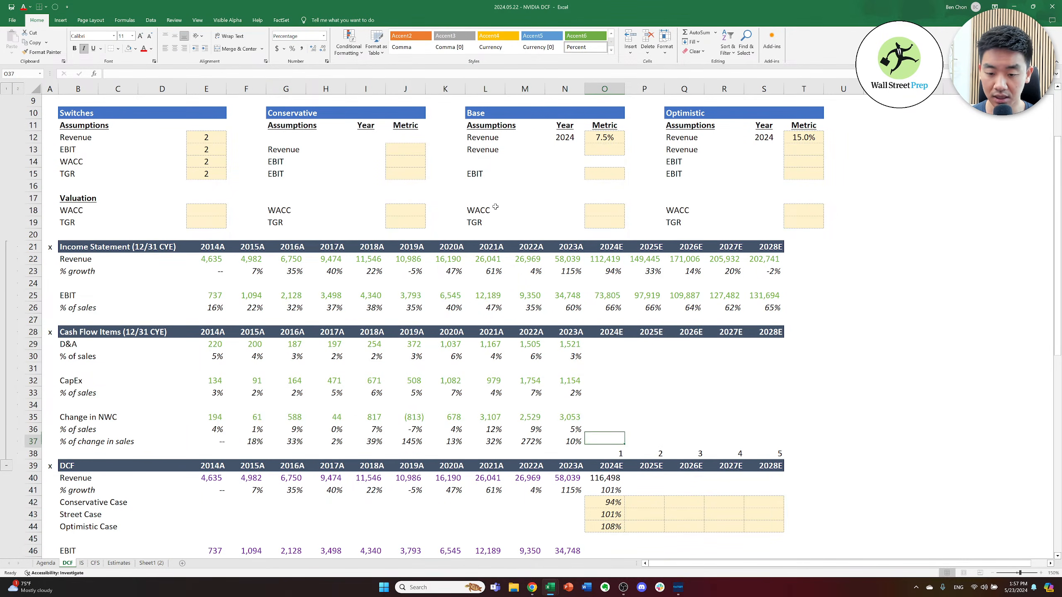
{"action": "key", "text": "Up"}
{"action": "key", "text": "Up"}
{"action": "key", "text": "Up"}
{"action": "key", "text": "Up"}
{"action": "key", "text": "Up"}
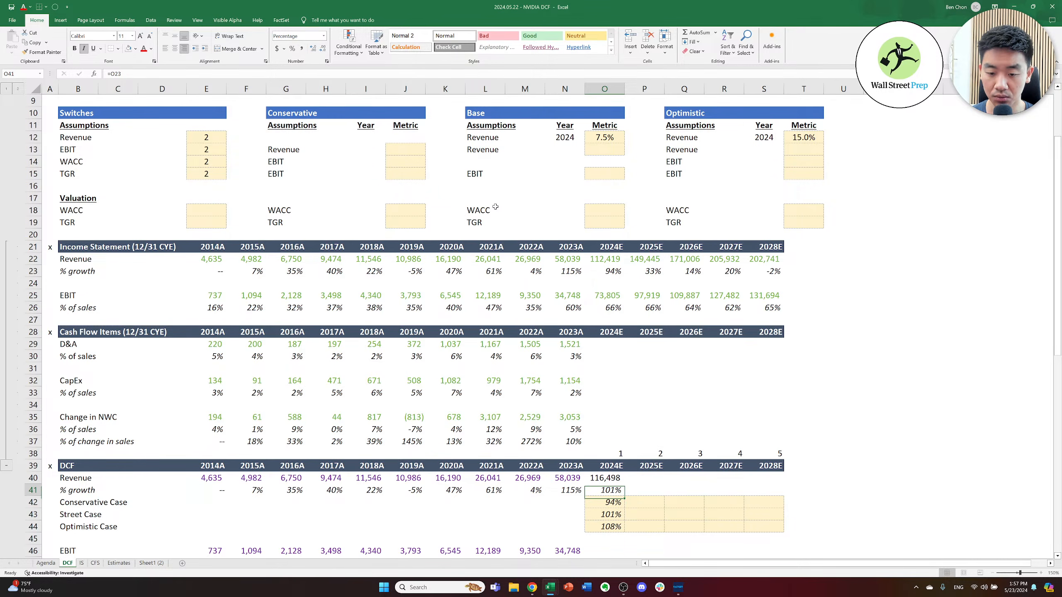
- Examine the 2024E DCF revenue and growth formulas, then the Base block's second Revenue row
{"action": "key", "text": "Up"}
{"action": "key", "text": "Down"}
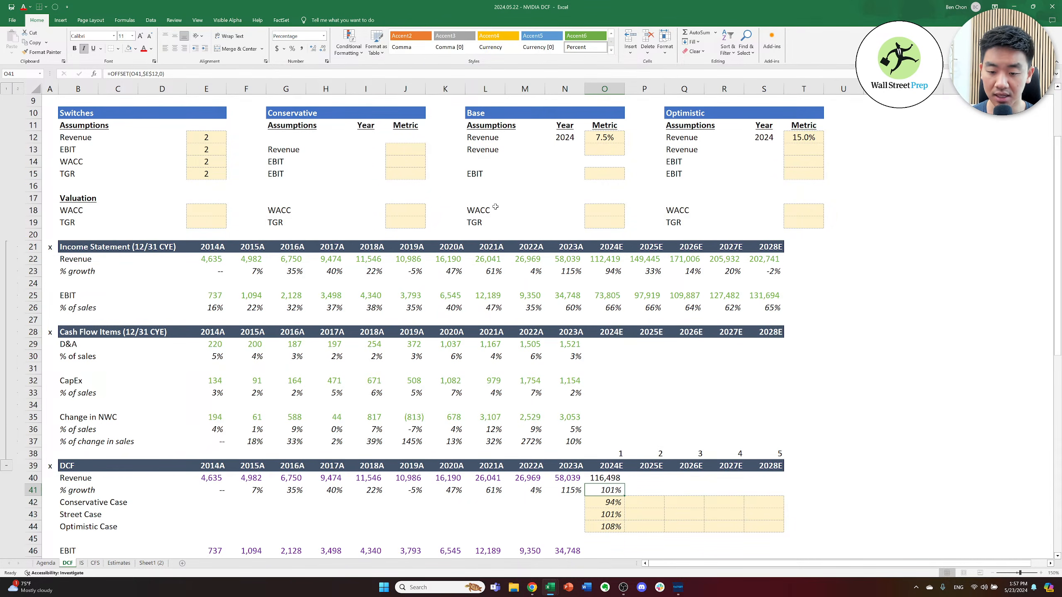
{"action": "key", "text": "Down"}
{"action": "key", "text": "Down"}
{"action": "key", "text": "Up"}
{"action": "key", "text": "Up"}
{"action": "key", "text": "Up"}
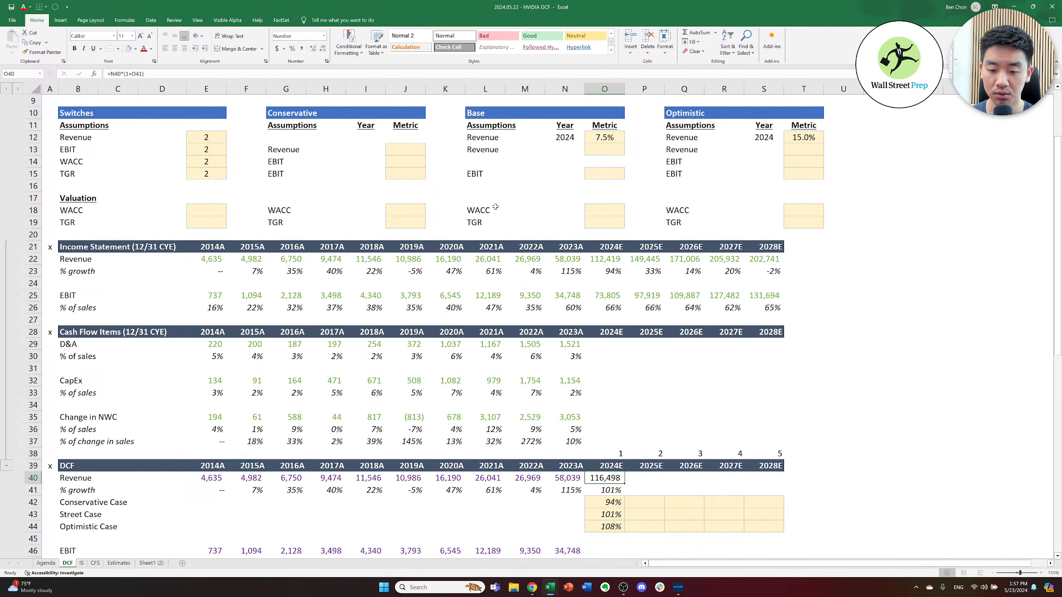
{"action": "key", "text": "Up"}
{"action": "key", "text": "Up"}
{"action": "key", "text": "Up"}
{"action": "key", "text": "Up"}
{"action": "key", "text": "Up"}
{"action": "key", "text": "Up"}
{"action": "key", "text": "Up"}
{"action": "key", "text": "Up"}
{"action": "key", "text": "Up"}
{"action": "key", "text": "Up"}
{"action": "key", "text": "Up"}
{"action": "key", "text": "Up"}
{"action": "key", "text": "Up"}
{"action": "key", "text": "Up"}
{"action": "key", "text": "Up"}
{"action": "key", "text": "Up"}
{"action": "key", "text": "Up"}
{"action": "key", "text": "Up"}
{"action": "key", "text": "Up"}
{"action": "key", "text": "Up"}
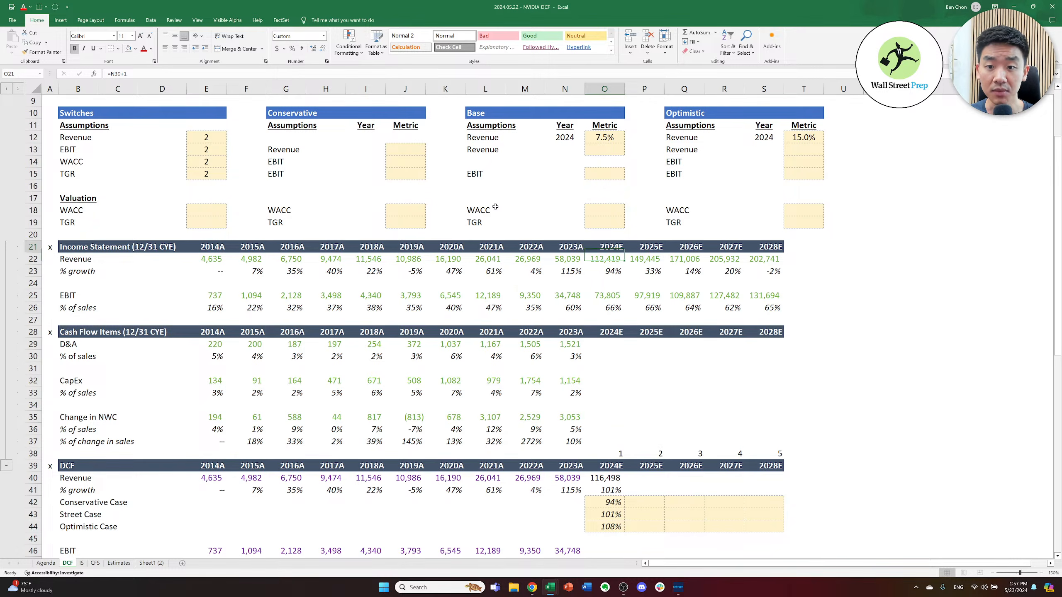
{"action": "key", "text": "Left"}
{"action": "key", "text": "Up"}
{"action": "key", "text": "Up"}
{"action": "key", "text": "Up"}
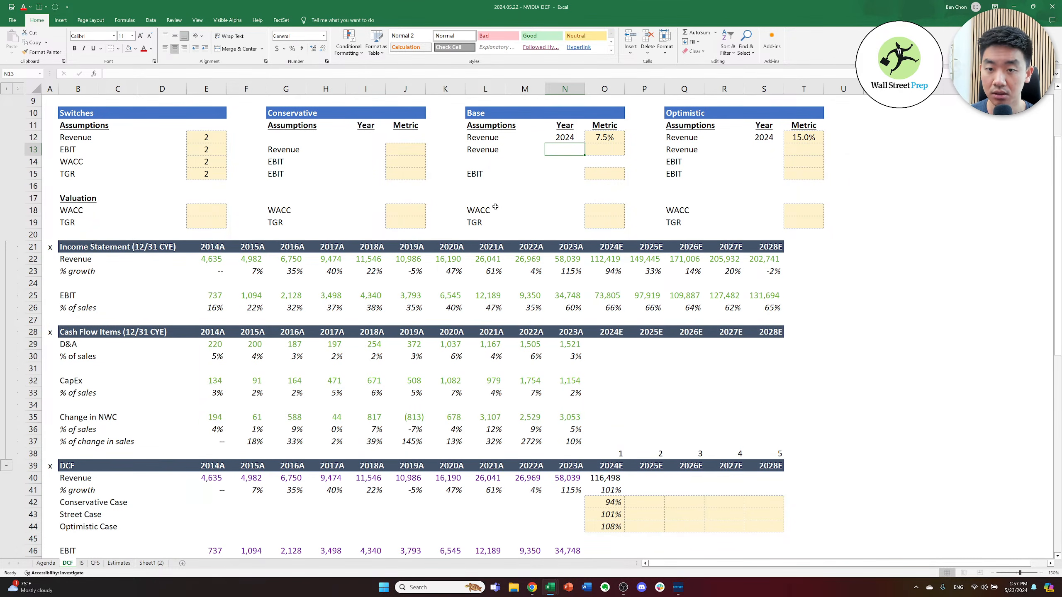
- Review the income statement's revenue and EBIT estimates for 2025E through 2028E, including growth and percent of sales
{"action": "key", "text": "Down"}
{"action": "key", "text": "Down"}
{"action": "key", "text": "Down"}
{"action": "key", "text": "Down"}
{"action": "key", "text": "Down"}
{"action": "key", "text": "Down"}
{"action": "key", "text": "Down"}
{"action": "key", "text": "Down"}
{"action": "key", "text": "Down"}
{"action": "key", "text": "Down"}
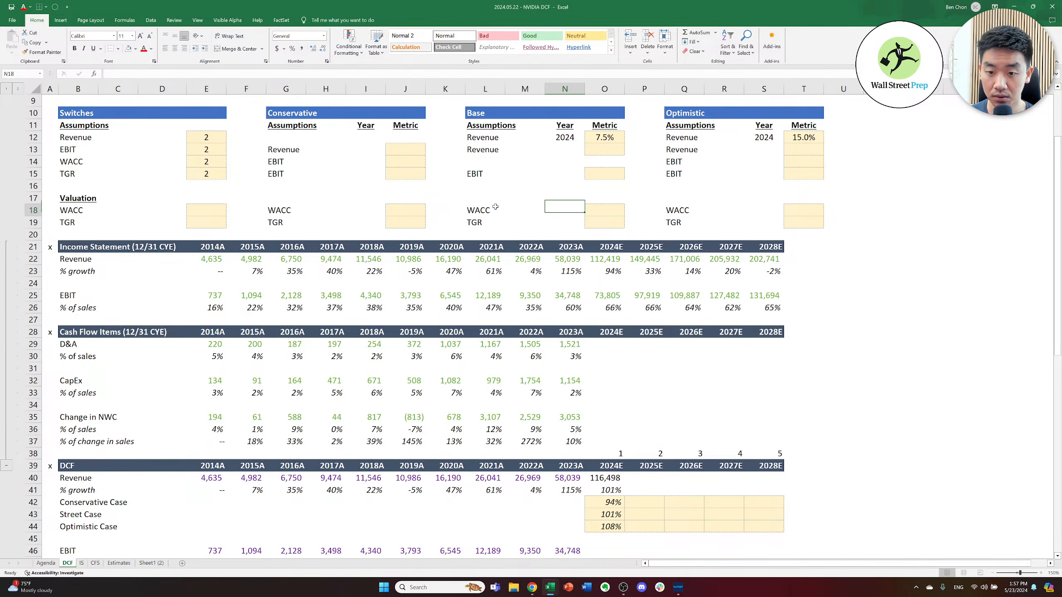
{"action": "key", "text": "Right"}
{"action": "key", "text": "Right"}
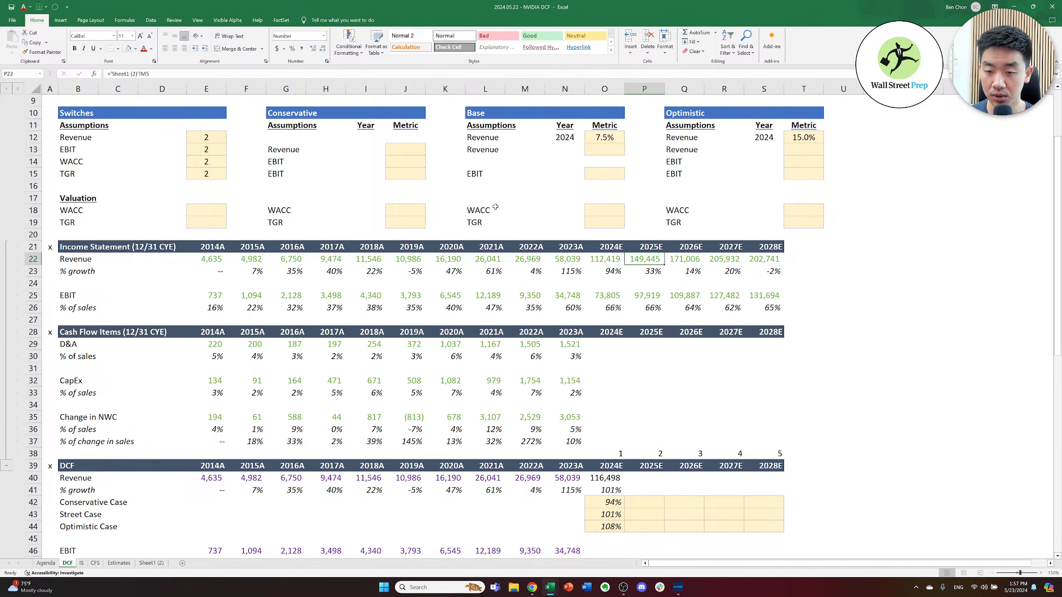
{"action": "key", "text": "Right"}
{"action": "key", "text": "Right"}
{"action": "key", "text": "Right"}
{"action": "key", "text": "Left"}
{"action": "key", "text": "Up"}
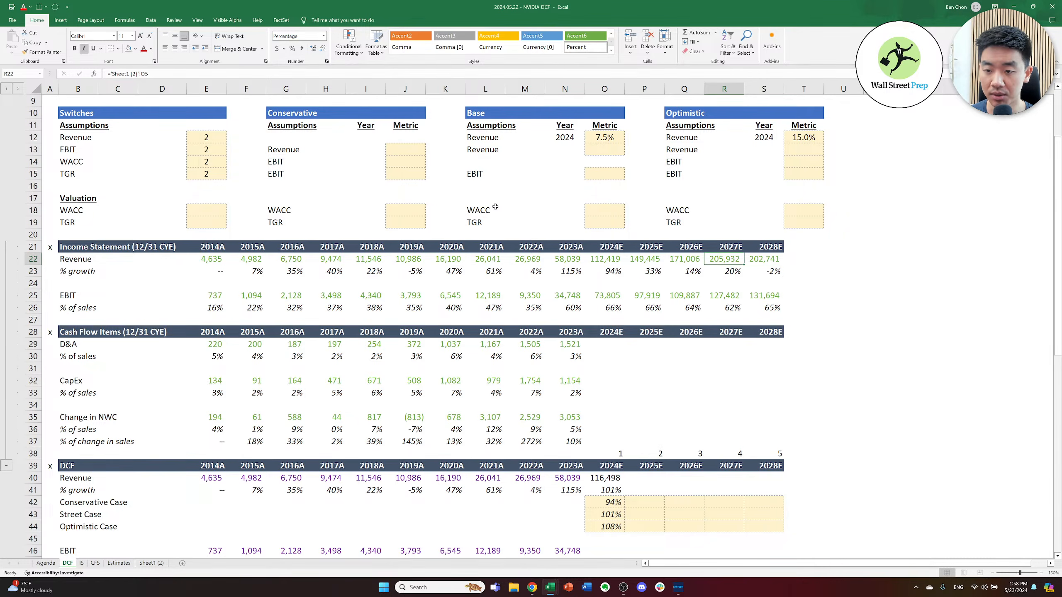
{"action": "key", "text": "shift+Right"}
{"action": "key", "text": "shift+Down"}
{"action": "key", "text": "Left"}
{"action": "key", "text": "shift+Down"}
{"action": "key", "text": "shift+Right"}
{"action": "key", "text": "shift+Right"}
{"action": "key", "text": "shift+Down"}
{"action": "key", "text": "shift+Down"}
{"action": "key", "text": "shift+Down"}
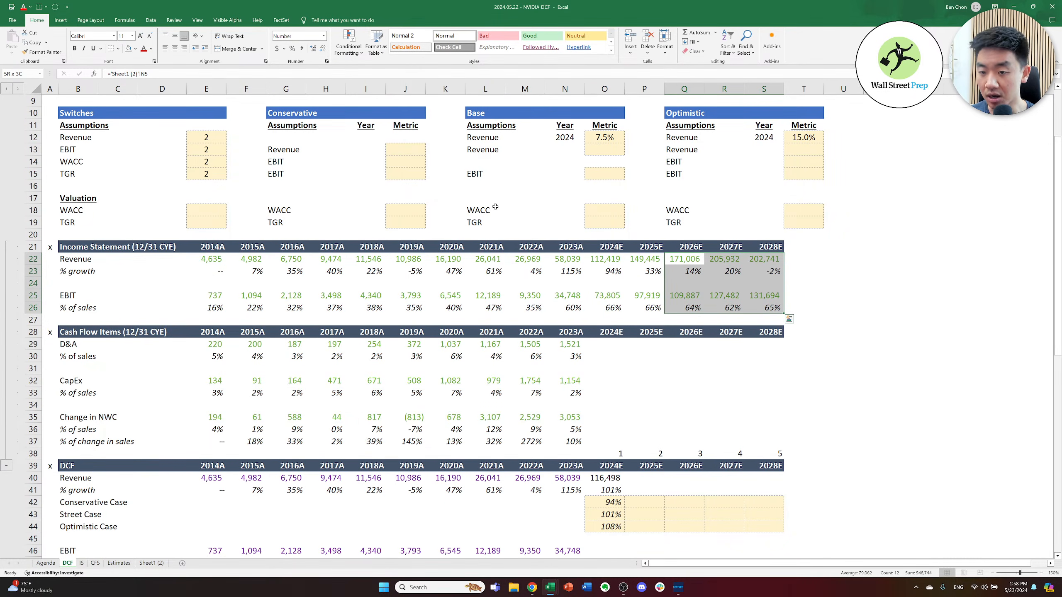
{"action": "key", "text": "Left"}
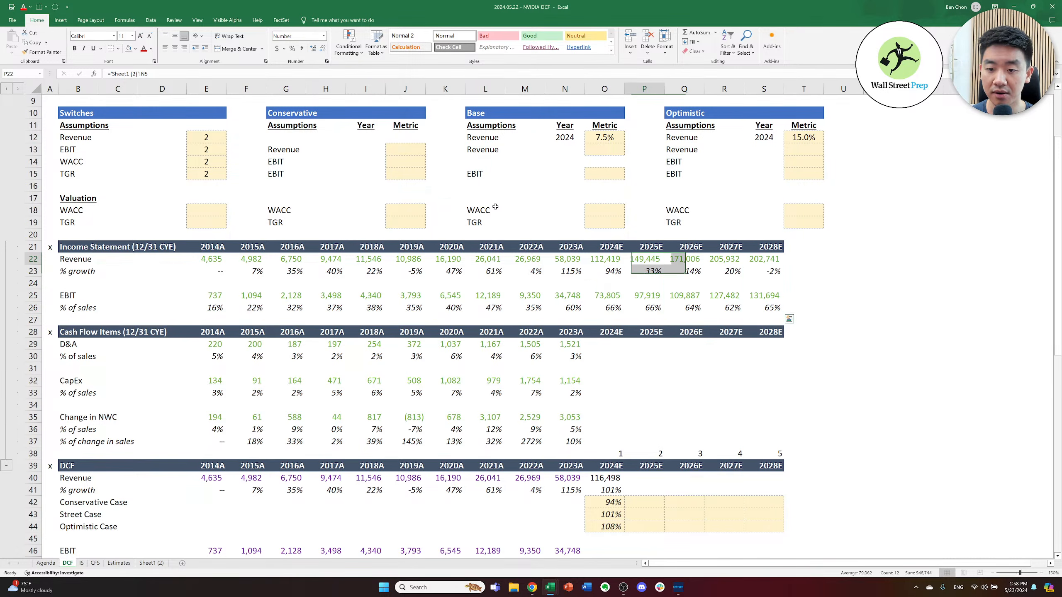
- Compare the income statement's yearly revenue growth rates in row 23 across the 2024E to 2028E estimates
{"action": "key", "text": "Down"}
{"action": "key", "text": "Left"}
{"action": "key", "text": "Right"}
{"action": "key", "text": "Left"}
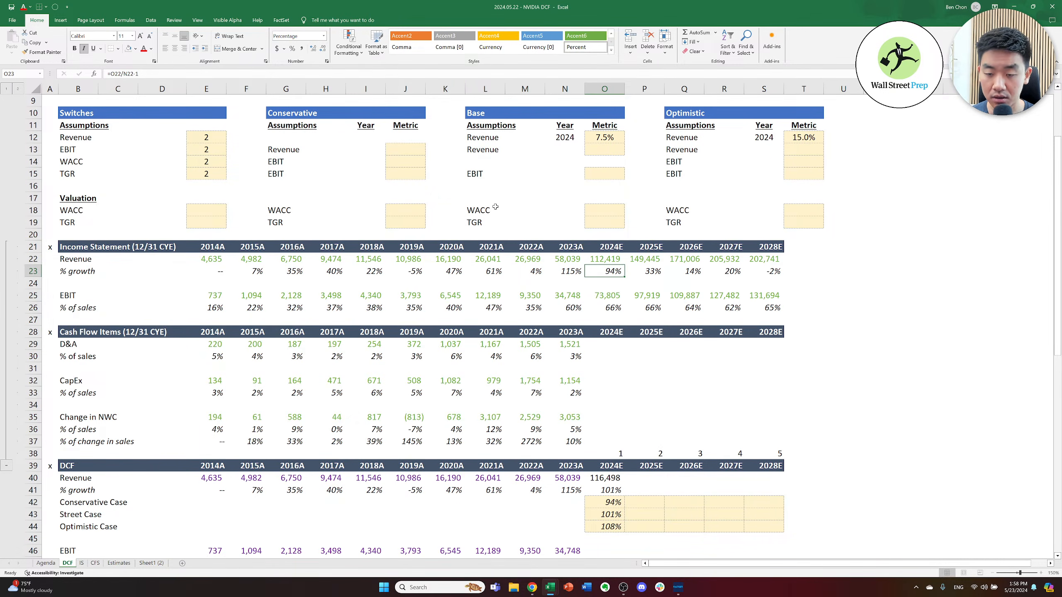
{"action": "key", "text": "Right"}
{"action": "key", "text": "Right"}
{"action": "key", "text": "Right"}
{"action": "key", "text": "Right"}
{"action": "key", "text": "Left"}
{"action": "key", "text": "Left"}
{"action": "key", "text": "Left"}
{"action": "key", "text": "Right"}
{"action": "key", "text": "Right"}
{"action": "key", "text": "Right"}
{"action": "key", "text": "Left"}
{"action": "key", "text": "Left"}
{"action": "key", "text": "Left"}
{"action": "key", "text": "Right"}
{"action": "key", "text": "Right"}
{"action": "key", "text": "Right"}
{"action": "key", "text": "Left"}
{"action": "key", "text": "Left"}
{"action": "key", "text": "Left"}
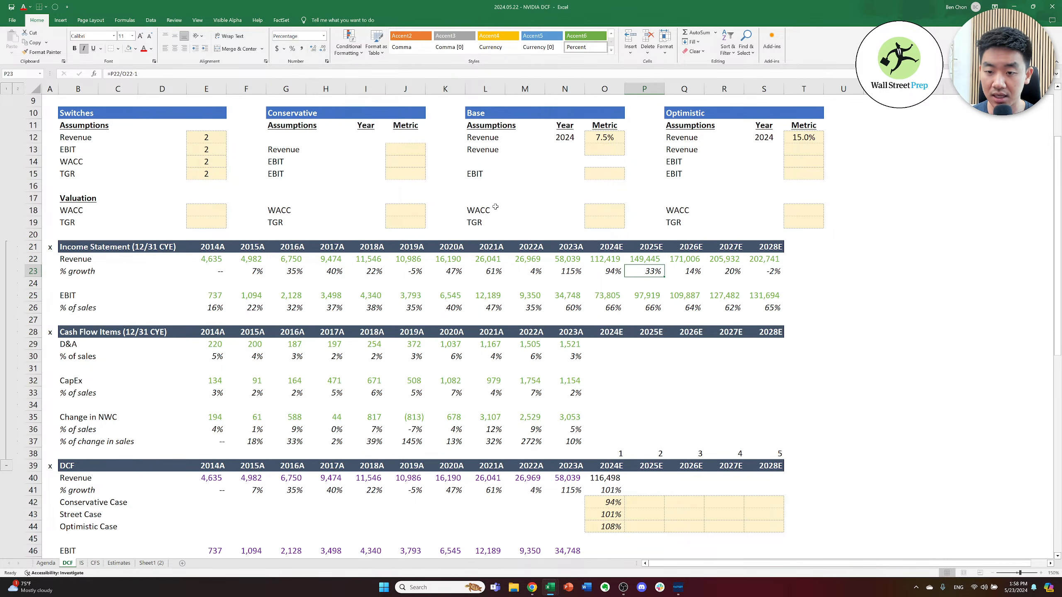
{"action": "key", "text": "Right"}
{"action": "key", "text": "Right"}
{"action": "key", "text": "Right"}
{"action": "key", "text": "Left"}
{"action": "key", "text": "Left"}
{"action": "key", "text": "Left"}
- Inspect the empty 2025E to 2028E growth cells of the Conservative Case row in the DCF section
{"action": "key", "text": "Down"}
{"action": "key", "text": "Down"}
{"action": "key", "text": "Down"}
{"action": "key", "text": "Down"}
{"action": "key", "text": "Down"}
{"action": "key", "text": "Down"}
{"action": "key", "text": "Down"}
{"action": "key", "text": "Down"}
{"action": "key", "text": "Down"}
{"action": "key", "text": "Down"}
{"action": "key", "text": "Down"}
{"action": "key", "text": "Down"}
{"action": "key", "text": "Down"}
{"action": "key", "text": "Down"}
{"action": "key", "text": "Down"}
{"action": "key", "text": "Down"}
{"action": "key", "text": "Down"}
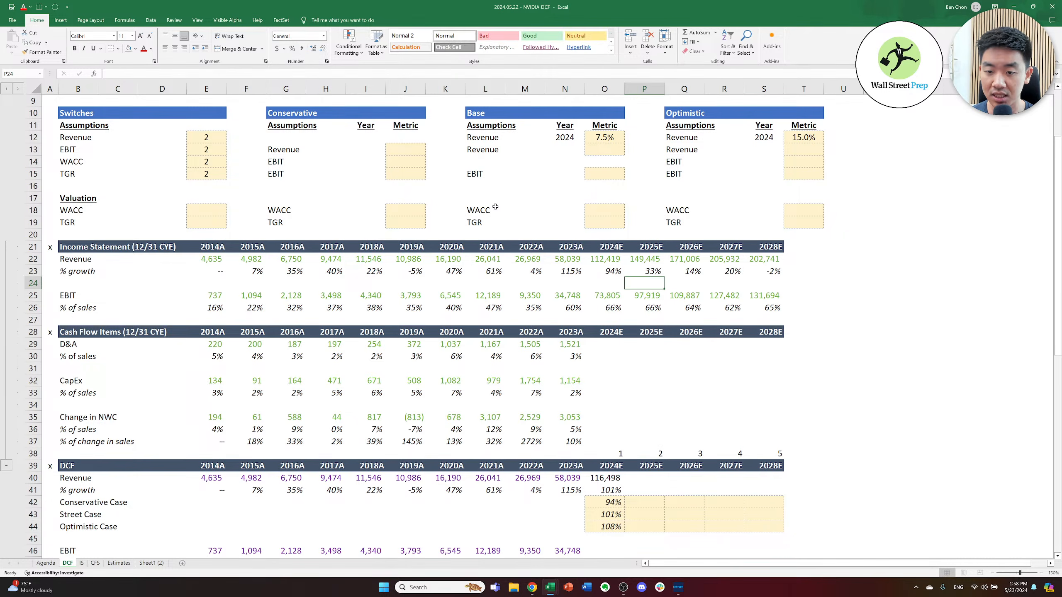
{"action": "key", "text": "Down"}
{"action": "key", "text": "Down"}
{"action": "key", "text": "Right"}
{"action": "key", "text": "Right"}
{"action": "key", "text": "Right"}
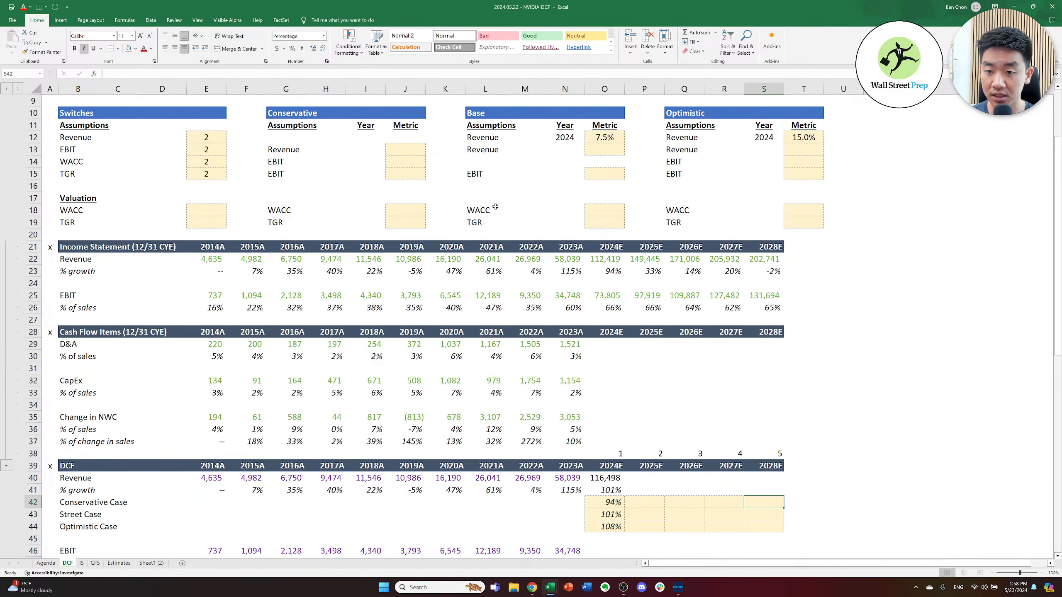
{"action": "key", "text": "Left"}
{"action": "key", "text": "Left"}
{"action": "key", "text": "Left"}
- Enter the year label '25-28 as text in I13, beside the Conservative block's Revenue assumption
{"action": "key", "text": "Up"}
{"action": "key", "text": "Up"}
{"action": "key", "text": "Up"}
{"action": "key", "text": "Up"}
{"action": "key", "text": "Up"}
{"action": "key", "text": "Up"}
{"action": "key", "text": "Up"}
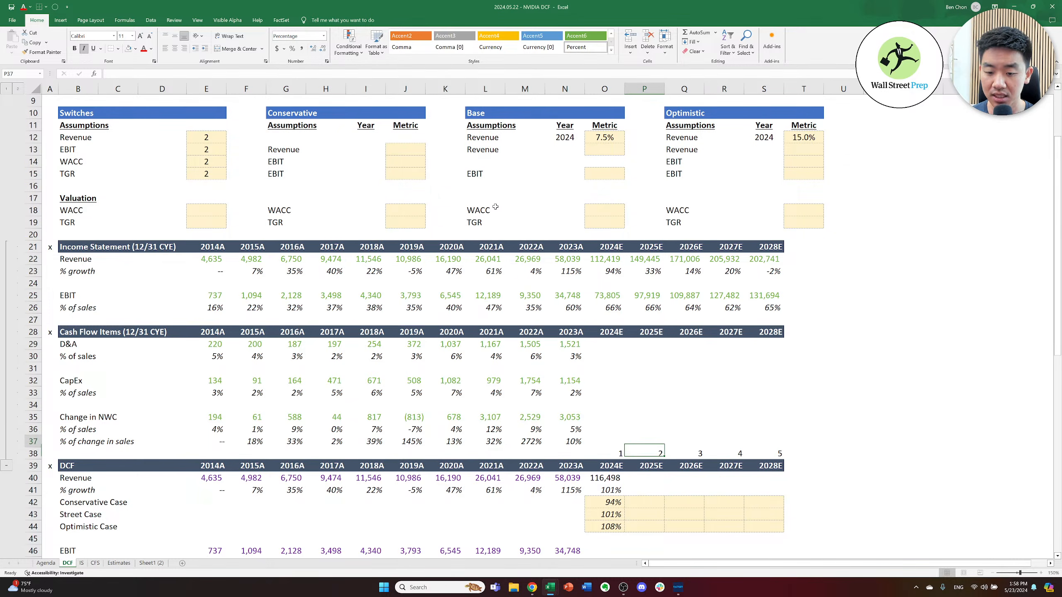
{"action": "key", "text": "Up"}
{"action": "key", "text": "Up"}
{"action": "key", "text": "Up"}
{"action": "key", "text": "Up"}
{"action": "key", "text": "Up"}
{"action": "key", "text": "Up"}
{"action": "key", "text": "Up"}
{"action": "key", "text": "Up"}
{"action": "key", "text": "Up"}
{"action": "key", "text": "Up"}
{"action": "key", "text": "Up"}
{"action": "key", "text": "Up"}
{"action": "key", "text": "Up"}
{"action": "key", "text": "Up"}
{"action": "key", "text": "Up"}
{"action": "key", "text": "Up"}
{"action": "key", "text": "Up"}
{"action": "key", "text": "Up"}
{"action": "key", "text": "Left"}
{"action": "key", "text": "Left"}
{"action": "key", "text": "Up"}
{"action": "key", "text": "Up"}
{"action": "key", "text": "Up"}
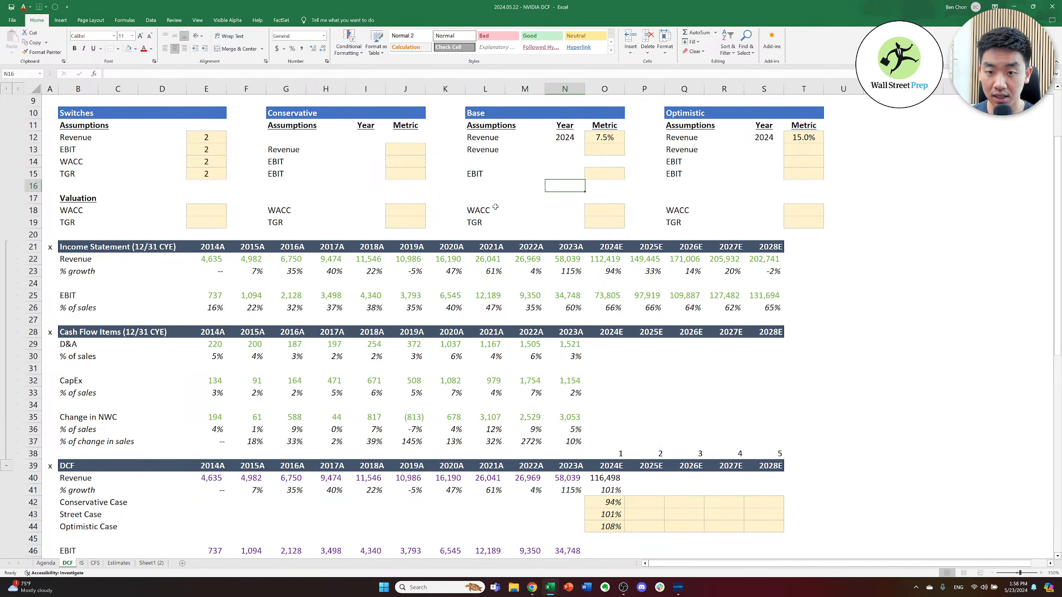
{"action": "key", "text": "Up"}
{"action": "key", "text": "Left"}
{"action": "key", "text": "Left"}
{"action": "key", "text": "Left"}
{"action": "key", "text": "Left"}
{"action": "key", "text": "Left"}
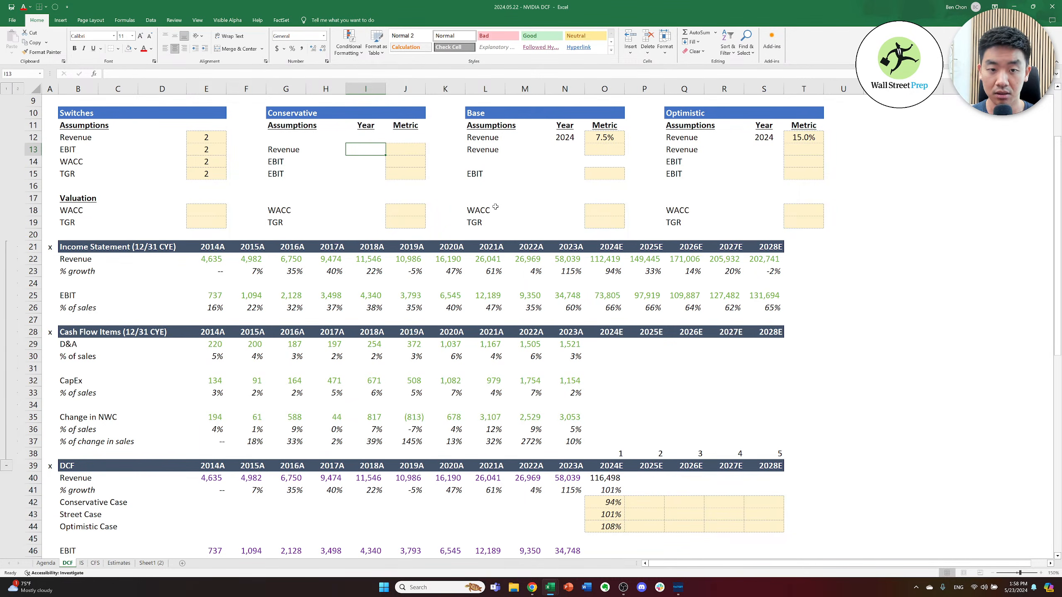
{"action": "type", "text": "'25-28"}
{"action": "key", "text": "ctrl+Return"}
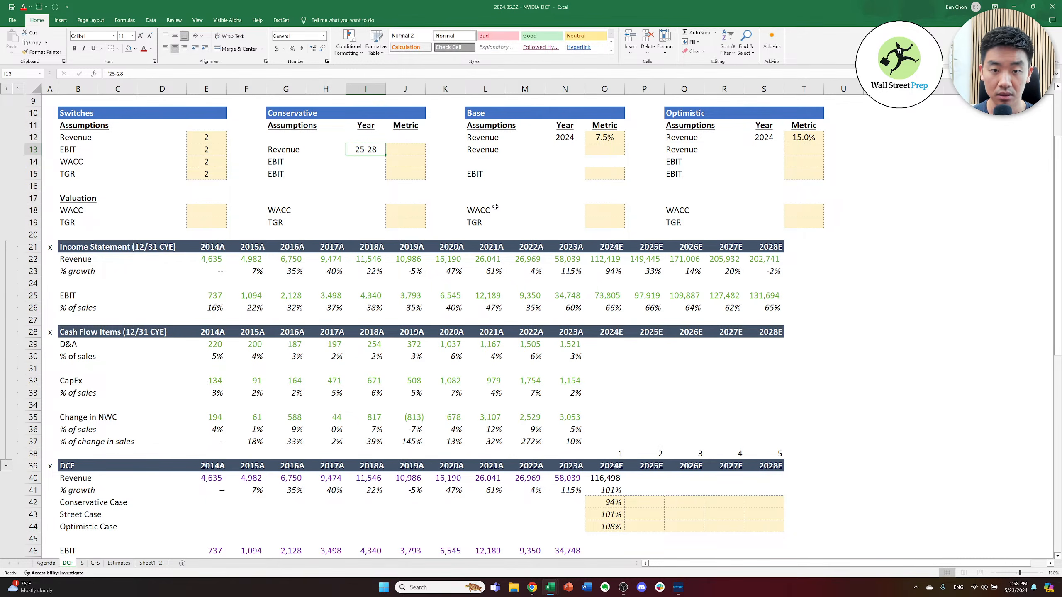
- Copy the '25-28 year label from the Conservative block to the Revenue rows of the Base and Optimistic blocks, in N13 and S13
{"action": "key", "text": "ctrl+c"}
{"action": "key", "text": "Right"}
{"action": "key", "text": "Right"}
{"action": "key", "text": "Right"}
{"action": "key", "text": "Right"}
{"action": "key", "text": "Right"}
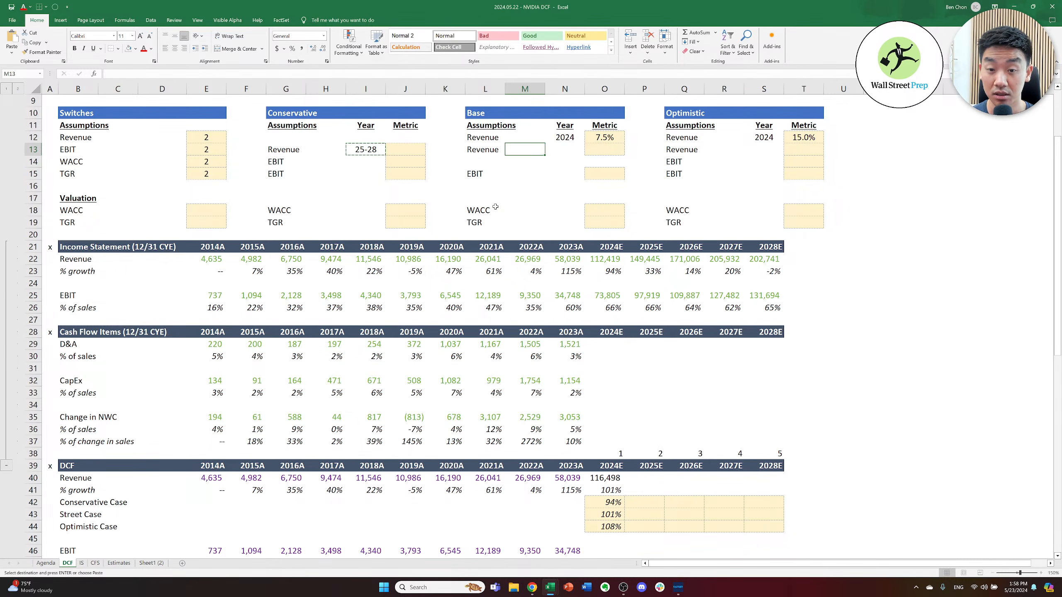
{"action": "key", "text": "ctrl+v"}
{"action": "key", "text": "Right"}
{"action": "key", "text": "Right"}
{"action": "key", "text": "Right"}
{"action": "key", "text": "Right"}
{"action": "key", "text": "Right"}
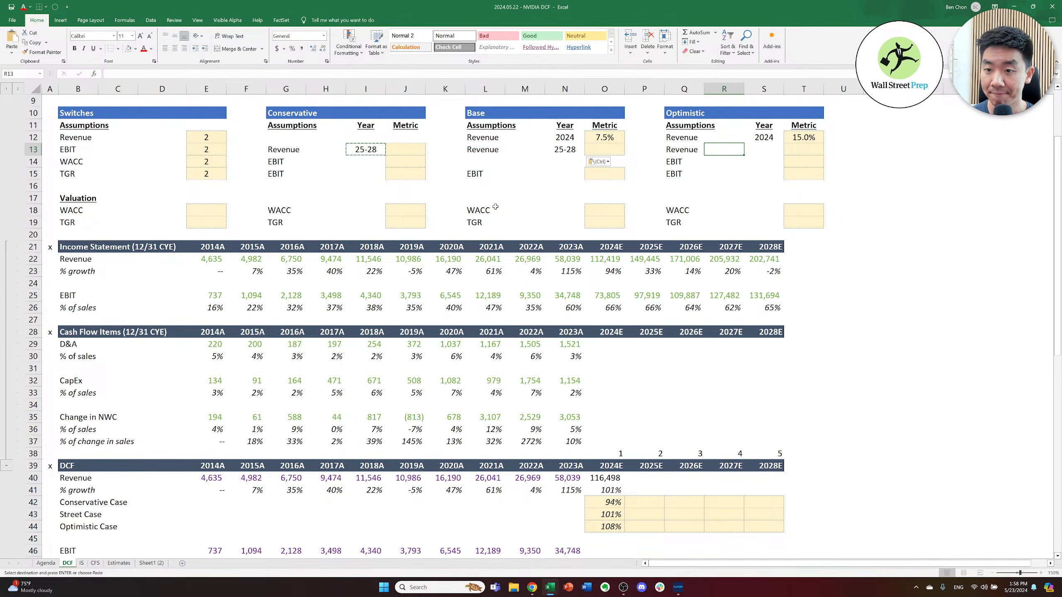
{"action": "key", "text": "Return"}
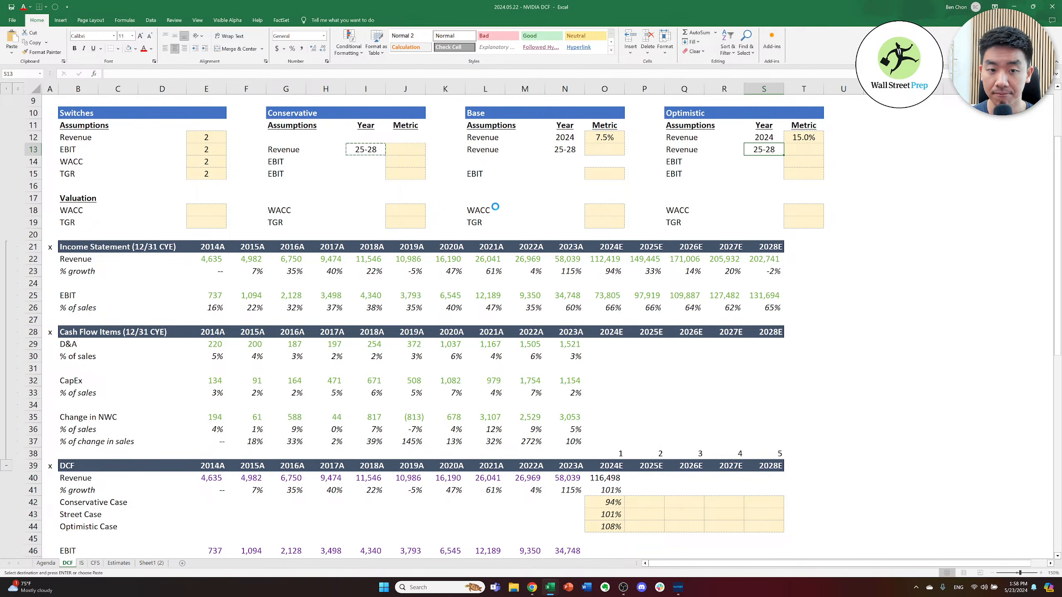
- Set the Conservative block's 25-28 Revenue metric in J13 to -10%
{"action": "key", "text": "Left"}
{"action": "key", "text": "Left"}
{"action": "key", "text": "Left"}
{"action": "key", "text": "Left"}
{"action": "key", "text": "Left"}
{"action": "key", "text": "Left"}
{"action": "key", "text": "Left"}
{"action": "key", "text": "Left"}
{"action": "key", "text": "Left"}
{"action": "type", "text": "-10%"}
{"action": "key", "text": "ctrl+Return"}
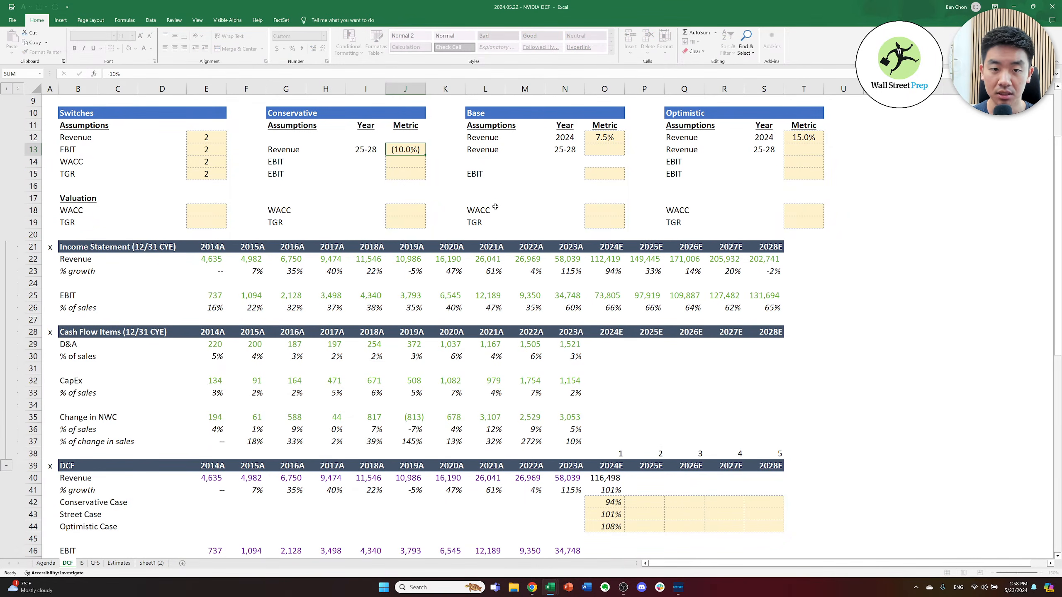
- Copy the -10% Revenue metric into the 25-28 rows of the Base and Optimistic blocks, cells O13 and T13
{"action": "key", "text": "ctrl+c"}
{"action": "key", "text": "Right"}
{"action": "key", "text": "Right"}
{"action": "key", "text": "Right"}
{"action": "key", "text": "ctrl+v"}
{"action": "key", "text": "Right"}
{"action": "key", "text": "Right"}
{"action": "key", "text": "Right"}
{"action": "key", "text": "Right"}
{"action": "key", "text": "Right"}
{"action": "key", "text": "Right"}
{"action": "key", "text": "Right"}
{"action": "key", "text": "Left"}
{"action": "key", "text": "Left"}
{"action": "key", "text": "Return"}
- Enter the formula =O42*(1+J13) in P42 for the 2025E growth of the DCF section's Conservative Case
{"action": "key", "text": "Left"}
{"action": "key", "text": "Left"}
{"action": "key", "text": "Left"}
{"action": "key", "text": "Left"}
{"action": "key", "text": "Left"}
{"action": "key", "text": "Left"}
{"action": "key", "text": "Down"}
{"action": "key", "text": "Down"}
{"action": "key", "text": "Down"}
{"action": "key", "text": "Down"}
{"action": "key", "text": "Down"}
{"action": "key", "text": "Down"}
{"action": "key", "text": "Down"}
{"action": "key", "text": "Down"}
{"action": "key", "text": "Down"}
{"action": "key", "text": "Down"}
{"action": "key", "text": "Down"}
{"action": "key", "text": "Down"}
{"action": "key", "text": "Down"}
{"action": "key", "text": "Down"}
{"action": "key", "text": "Down"}
{"action": "key", "text": "Down"}
{"action": "key", "text": "Down"}
{"action": "key", "text": "Down"}
{"action": "key", "text": "Down"}
{"action": "key", "text": "Down"}
{"action": "key", "text": "Down"}
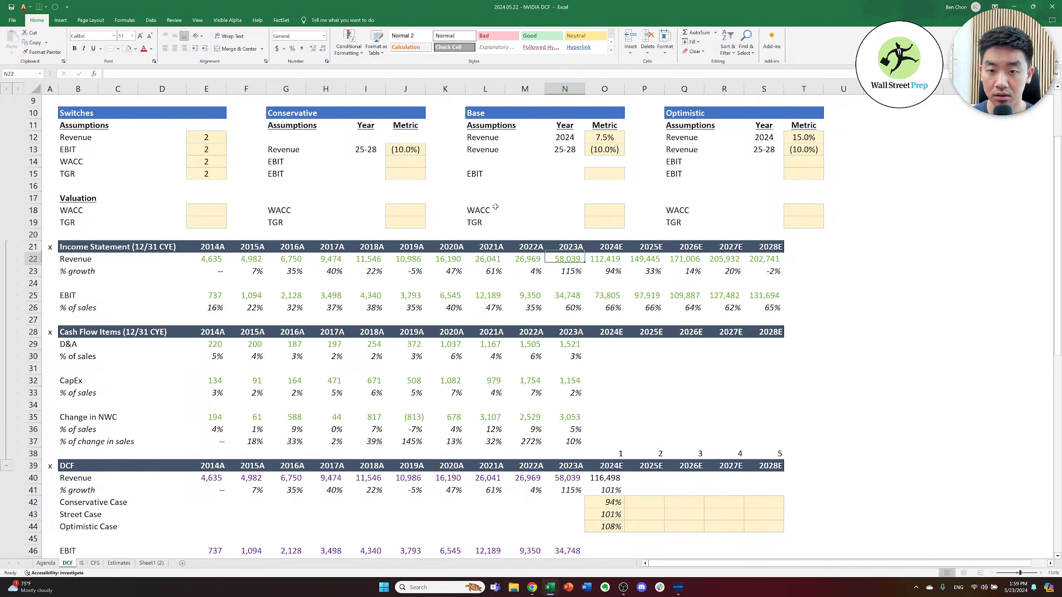
{"action": "key", "text": "Right"}
{"action": "key", "text": "Right"}
{"action": "key", "text": "Down"}
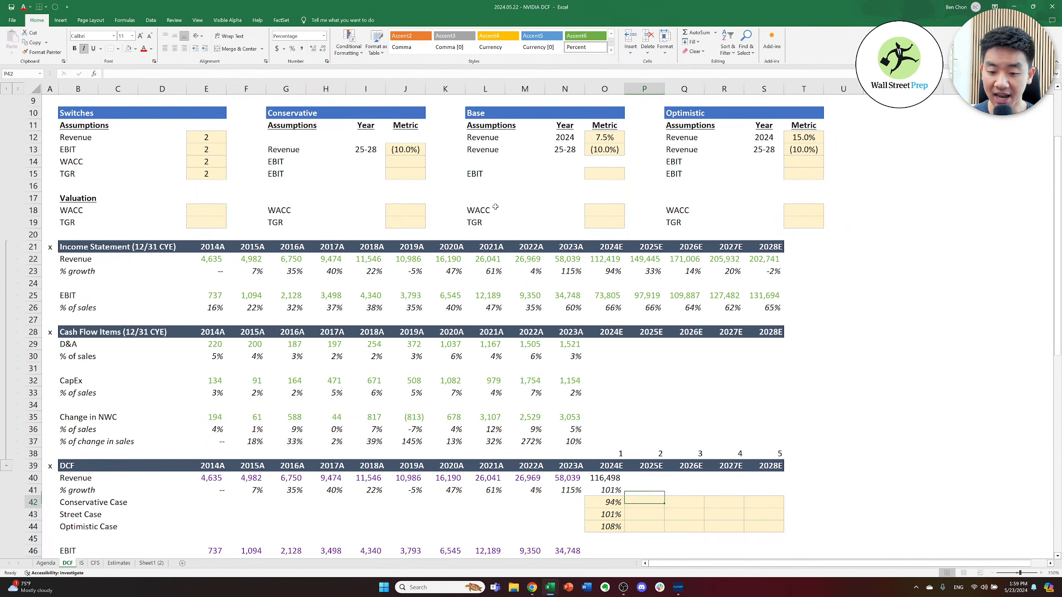
{"action": "type", "text": "="}
{"action": "key", "text": "Left"}
{"action": "type", "text": "*(1+"}
{"action": "key", "text": "Up"}
{"action": "key", "text": "Up"}
{"action": "key", "text": "Up"}
{"action": "key", "text": "Up"}
{"action": "key", "text": "Up"}
{"action": "key", "text": "Up"}
{"action": "key", "text": "Up"}
{"action": "key", "text": "Up"}
{"action": "key", "text": "Up"}
{"action": "key", "text": "Up"}
{"action": "key", "text": "Up"}
{"action": "key", "text": "Up"}
{"action": "key", "text": "Up"}
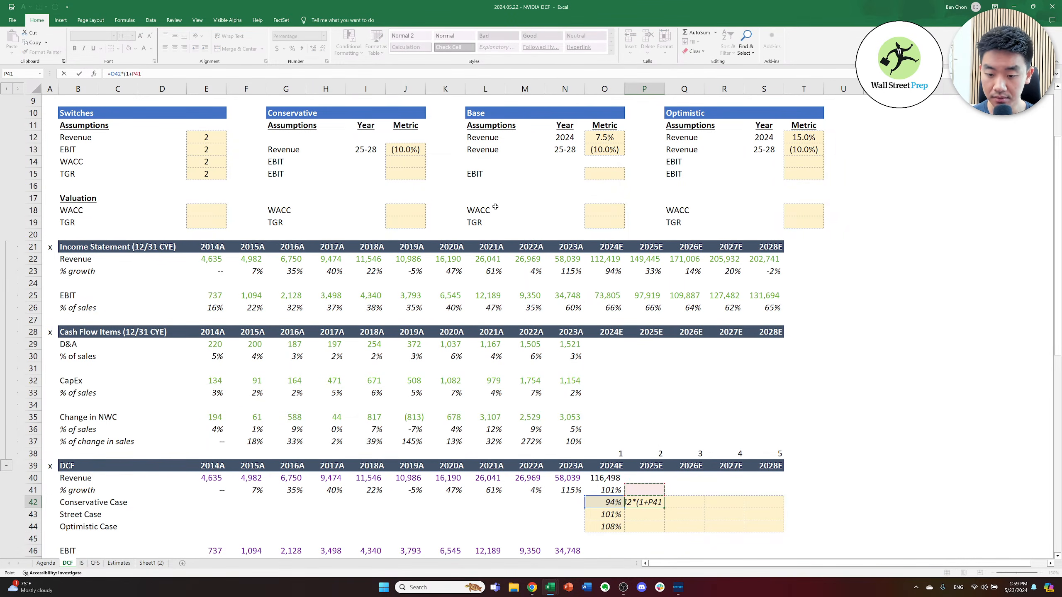
{"action": "key", "text": "Up"}
{"action": "key", "text": "Up"}
{"action": "key", "text": "Up"}
{"action": "key", "text": "Up"}
{"action": "key", "text": "Up"}
{"action": "key", "text": "Up"}
{"action": "key", "text": "Up"}
{"action": "key", "text": "Up"}
{"action": "key", "text": "Up"}
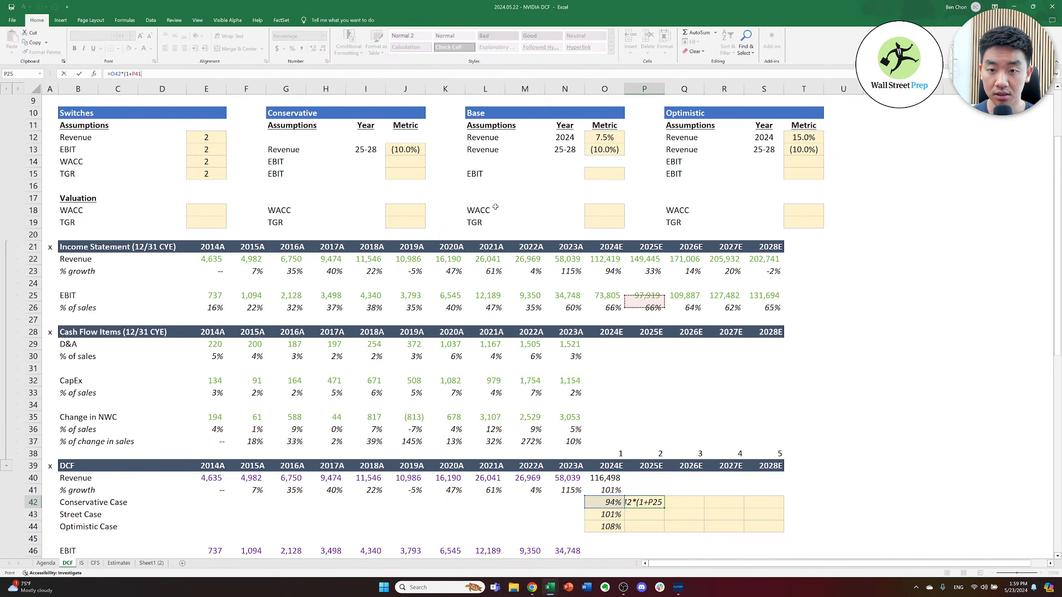
{"action": "key", "text": "Left"}
{"action": "key", "text": "Left"}
{"action": "key", "text": "Up"}
{"action": "key", "text": "Up"}
{"action": "key", "text": "Left"}
{"action": "key", "text": "Left"}
{"action": "key", "text": "Left"}
{"action": "key", "text": "Up"}
{"action": "key", "text": "Up"}
{"action": "key", "text": "Up"}
{"action": "key", "text": "Left"}
{"action": "key", "text": "Left"}
{"action": "key", "text": "Up"}
{"action": "key", "text": "Up"}
{"action": "key", "text": "Right"}
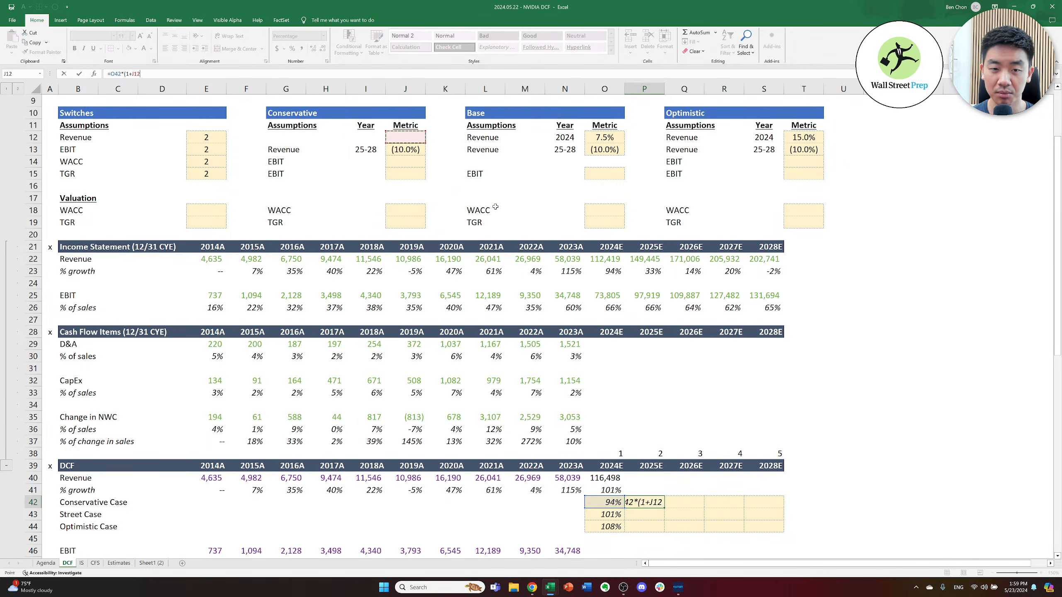
{"action": "type", "text": ")"}
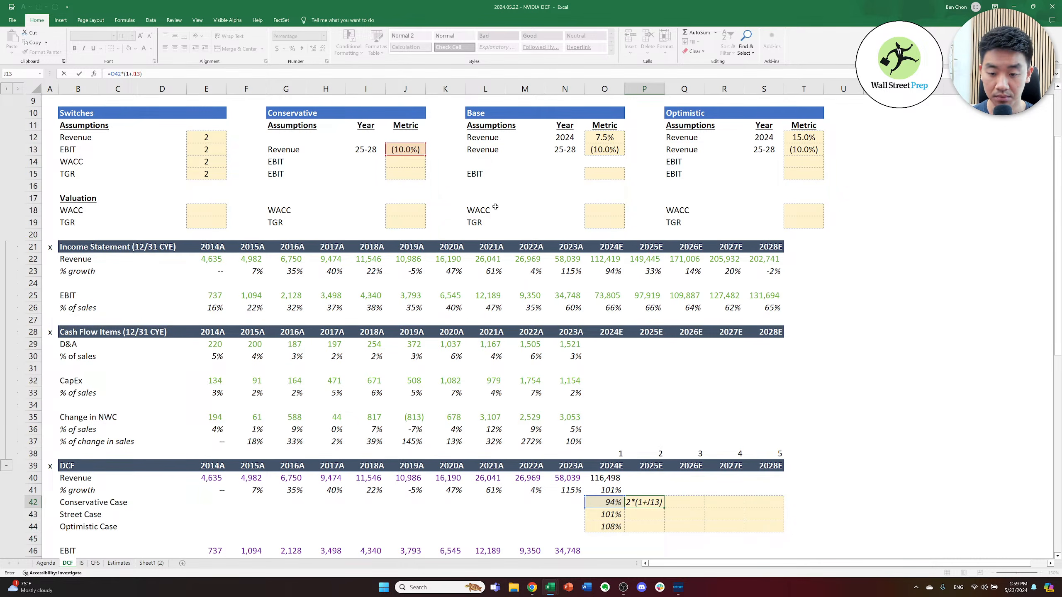
{"action": "key", "text": "ctrl+Return"}
- Try to fill the Conservative Case's 2025E growth formula with its relative J13 reference across 2026E to 2028E
{"action": "key", "text": "ctrl+c"}
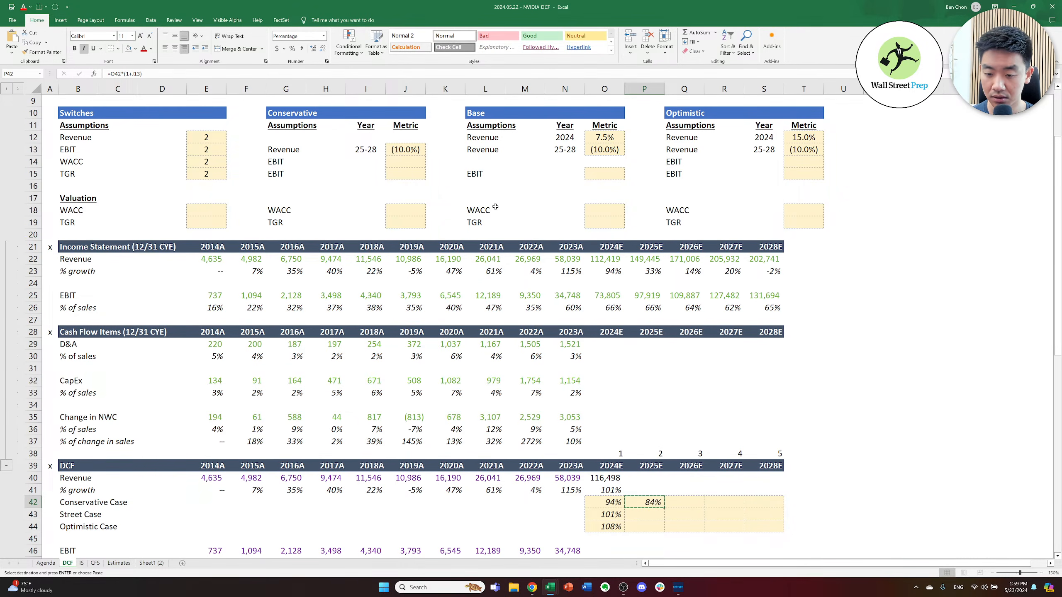
{"action": "key", "text": "shift+Right"}
{"action": "key", "text": "shift+Right"}
{"action": "key", "text": "shift+Right"}
{"action": "key", "text": "ctrl+v"}
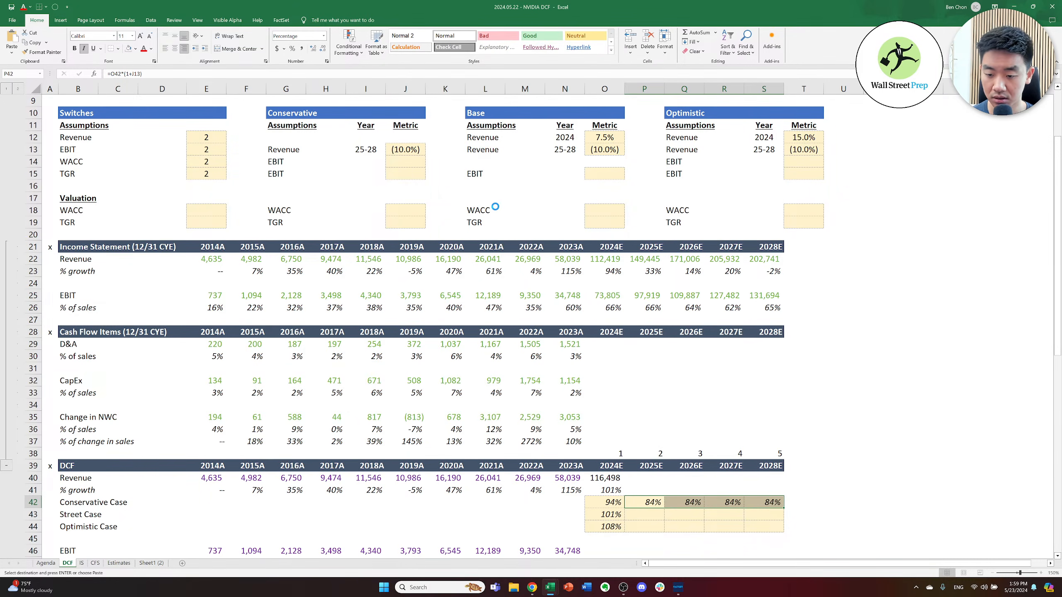
{"action": "key", "text": "Escape"}
- Make the assumption reference in P42 absolute so the Conservative Case growth formula is =O42*(1+$J$13)
{"action": "key", "text": "Right"}
{"action": "key", "text": "Left"}
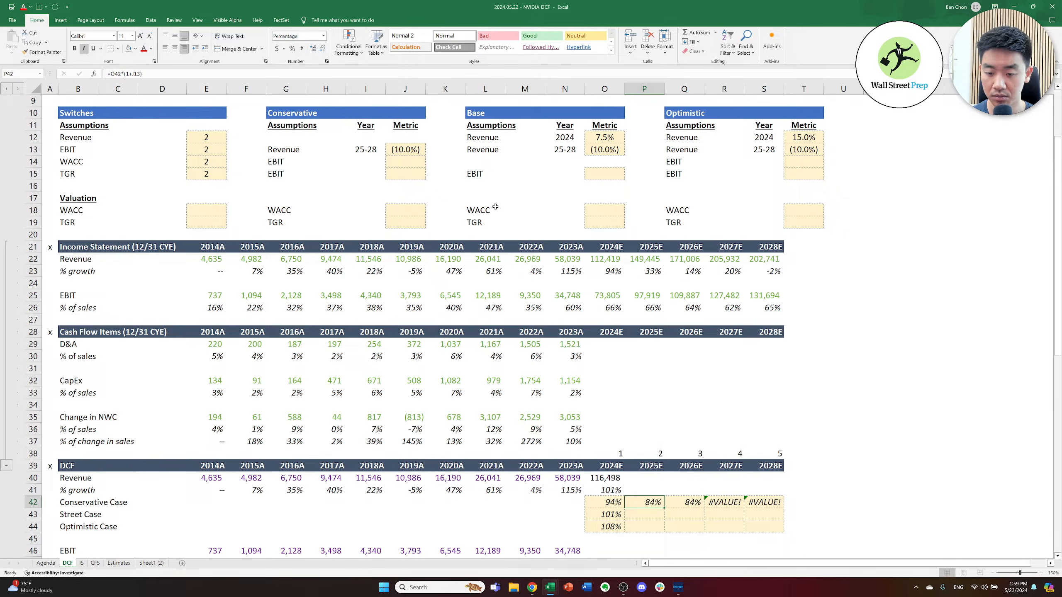
{"action": "key", "text": "F2"}
{"action": "key", "text": "F4"}
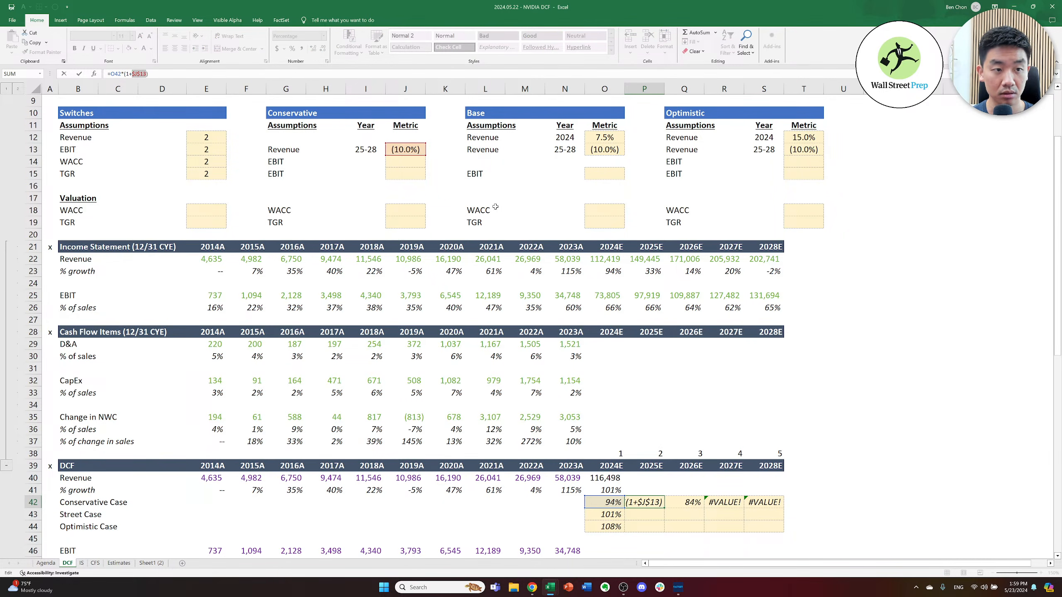
{"action": "key", "text": "ctrl+Return"}
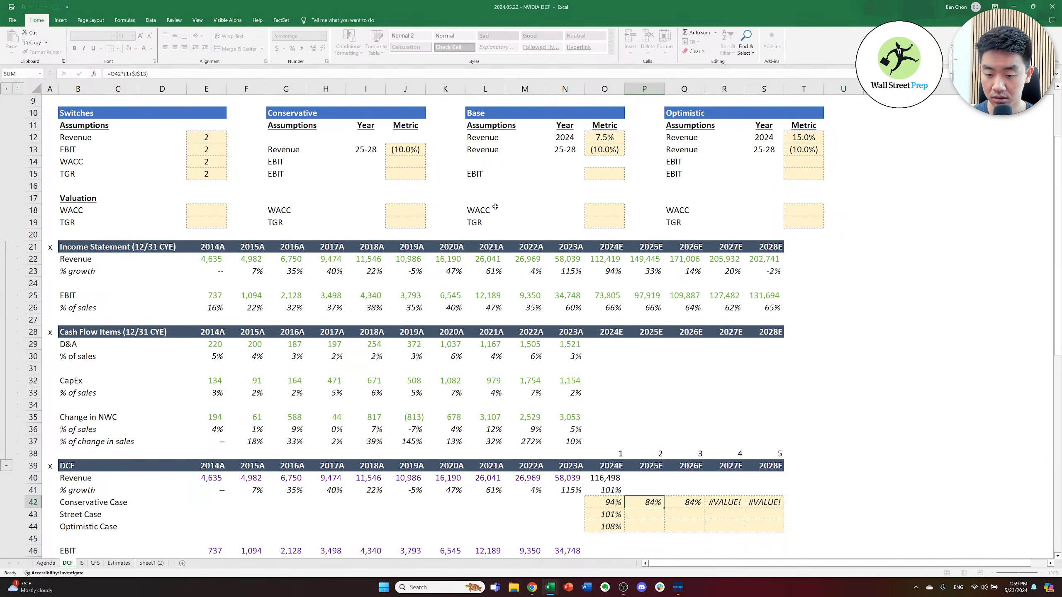
{"action": "key", "text": "Right"}
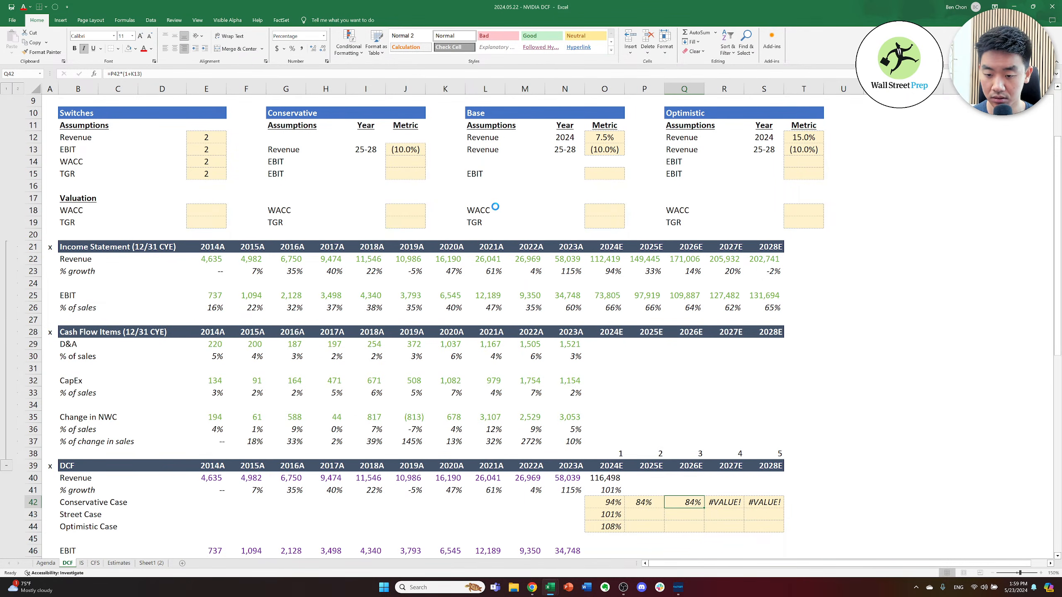
{"action": "key", "text": "Left"}
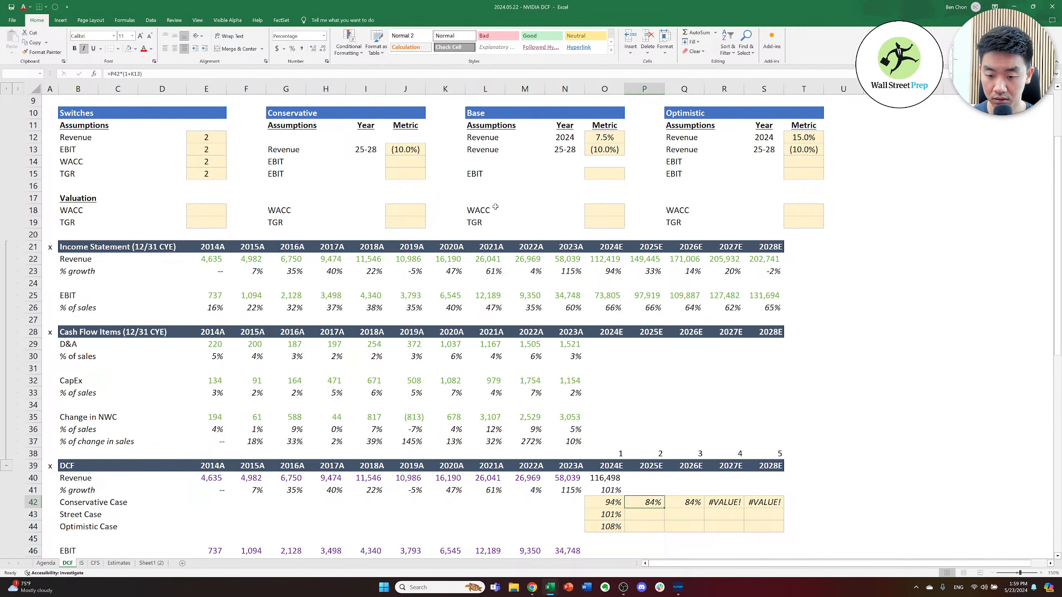
{"action": "key", "text": "Left"}
{"action": "key", "text": "Left"}
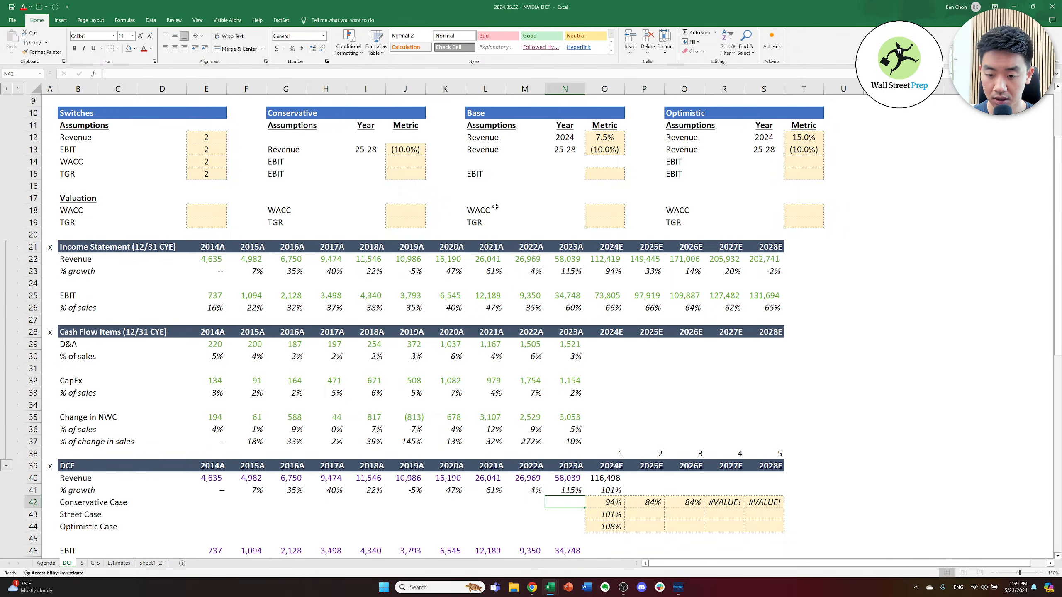
- Copy the P42 growth formula with the locked $J$13 reference across the Conservative Case row through S42
{"action": "key", "text": "Right"}
{"action": "key", "text": "Right"}
{"action": "key", "text": "ctrl+c"}
{"action": "key", "text": "ctrl+shift+Right"}
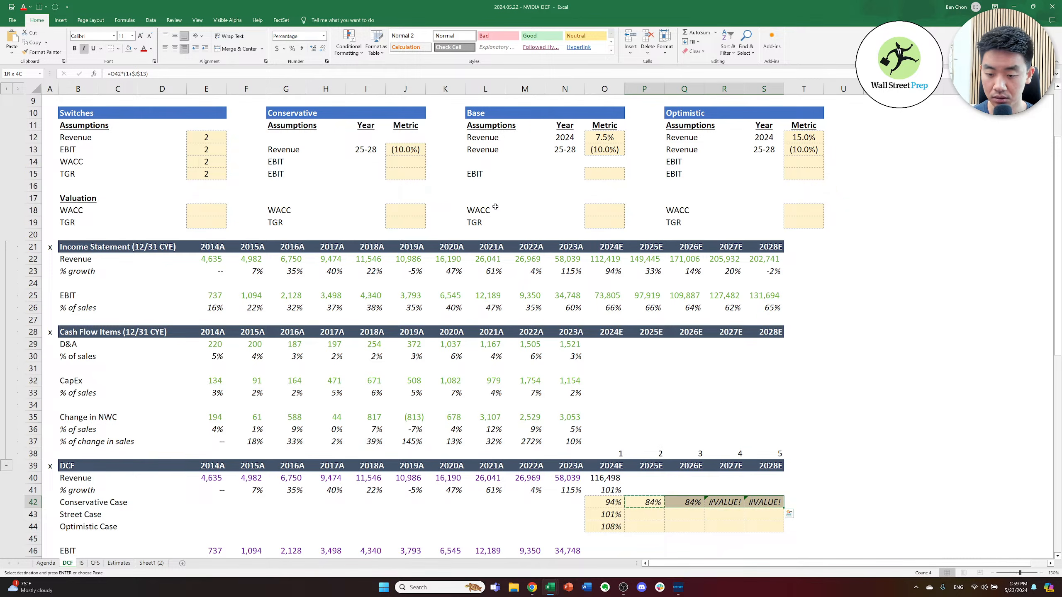
{"action": "key", "text": "ctrl+v"}
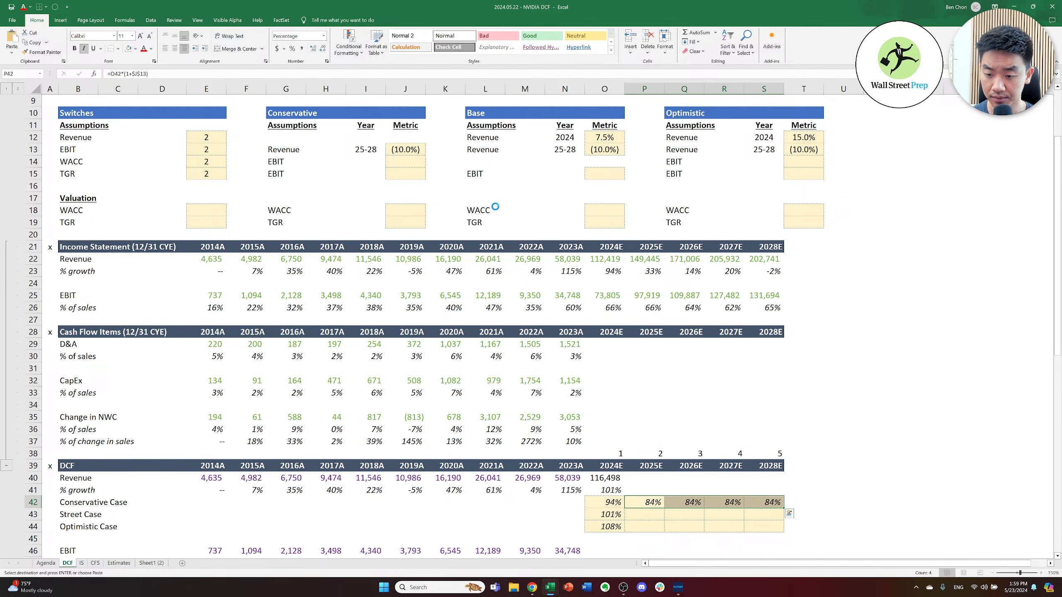
- Try -25% for the Conservative scenario's 25-28 revenue metric in J13, and settle on -30%
{"action": "key", "text": "Escape"}
{"action": "key", "text": "Right"}
{"action": "key", "text": "Right"}
{"action": "key", "text": "Right"}
{"action": "key", "text": "Left"}
{"action": "key", "text": "Left"}
{"action": "key", "text": "Left"}
{"action": "key", "text": "Left"}
{"action": "key", "text": "Left"}
{"action": "key", "text": "Left"}
{"action": "key", "text": "Left"}
{"action": "key", "text": "Left"}
{"action": "key", "text": "Left"}
{"action": "key", "text": "Up"}
{"action": "key", "text": "Up"}
{"action": "key", "text": "Up"}
{"action": "key", "text": "Up"}
{"action": "key", "text": "Up"}
{"action": "key", "text": "Up"}
{"action": "key", "text": "Up"}
{"action": "key", "text": "Up"}
{"action": "key", "text": "Up"}
{"action": "key", "text": "Up"}
{"action": "key", "text": "Up"}
{"action": "key", "text": "Up"}
{"action": "key", "text": "Up"}
{"action": "key", "text": "Up"}
{"action": "key", "text": "Up"}
{"action": "key", "text": "Up"}
{"action": "key", "text": "Up"}
{"action": "key", "text": "Up"}
{"action": "key", "text": "Up"}
{"action": "key", "text": "Up"}
{"action": "key", "text": "Up"}
{"action": "key", "text": "Up"}
{"action": "key", "text": "Up"}
{"action": "key", "text": "Up"}
{"action": "key", "text": "Up"}
{"action": "key", "text": "Up"}
{"action": "key", "text": "Up"}
{"action": "key", "text": "Up"}
{"action": "key", "text": "Up"}
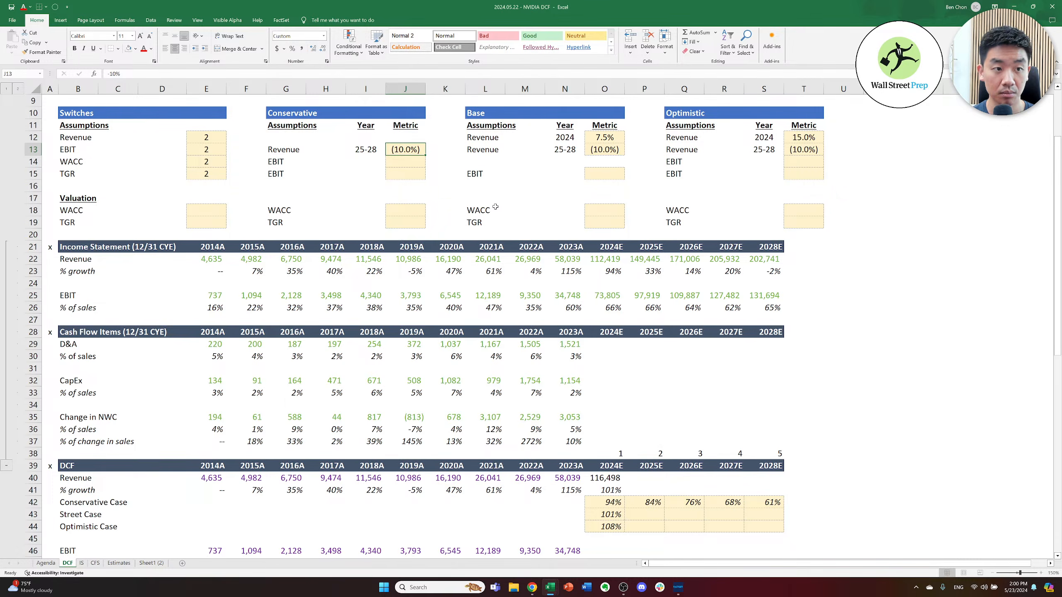
{"action": "type", "text": "-25%"}
{"action": "key", "text": "ctrl+Return"}
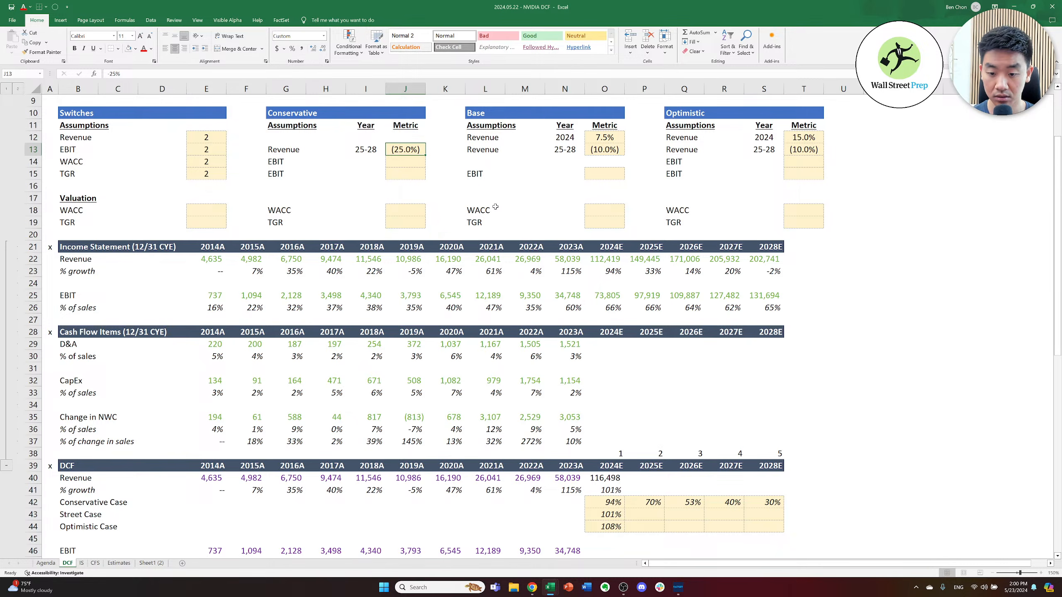
{"action": "type", "text": "-30%"}
{"action": "key", "text": "ctrl+Return"}
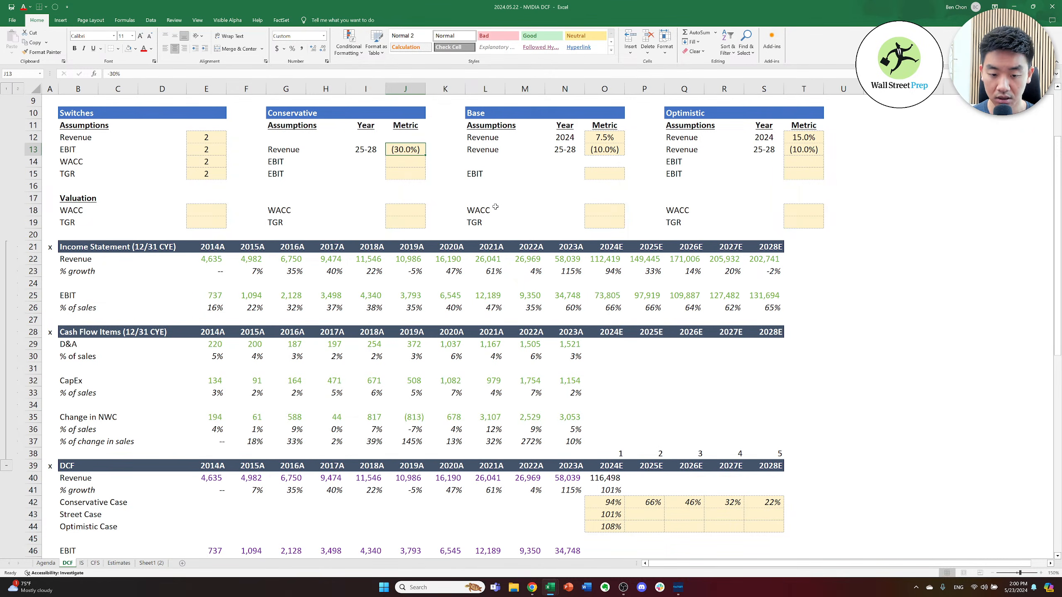
- Enter the formula =O43*(1+$O$13) in P43 for the 2025E growth of the DCF section's Street Case
{"action": "key", "text": "Right"}
{"action": "key", "text": "Right"}
{"action": "key", "text": "Right"}
{"action": "key", "text": "Right"}
{"action": "key", "text": "Right"}
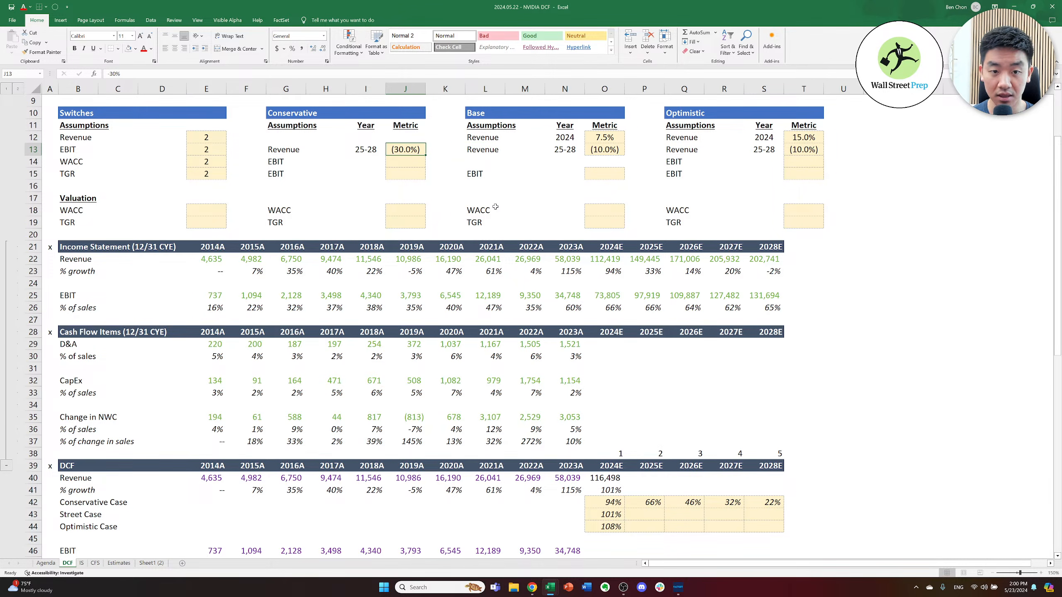
{"action": "key", "text": "Right"}
{"action": "key", "text": "Down"}
{"action": "key", "text": "Down"}
{"action": "key", "text": "Down"}
{"action": "key", "text": "Down"}
{"action": "key", "text": "Down"}
{"action": "key", "text": "Down"}
{"action": "key", "text": "Down"}
{"action": "key", "text": "Down"}
{"action": "key", "text": "Down"}
{"action": "key", "text": "Down"}
{"action": "key", "text": "Down"}
{"action": "key", "text": "Down"}
{"action": "key", "text": "Down"}
{"action": "key", "text": "Down"}
{"action": "key", "text": "Down"}
{"action": "key", "text": "Down"}
{"action": "key", "text": "Down"}
{"action": "key", "text": "Down"}
{"action": "key", "text": "Down"}
{"action": "key", "text": "Down"}
{"action": "key", "text": "Down"}
{"action": "key", "text": "Down"}
{"action": "key", "text": "Down"}
{"action": "key", "text": "Down"}
{"action": "key", "text": "Down"}
{"action": "key", "text": "Down"}
{"action": "key", "text": "Down"}
{"action": "key", "text": "Down"}
{"action": "key", "text": "Down"}
{"action": "key", "text": "Down"}
{"action": "key", "text": "Up"}
{"action": "key", "text": "Up"}
{"action": "key", "text": "Up"}
{"action": "type", "text": "="}
{"action": "key", "text": "Left"}
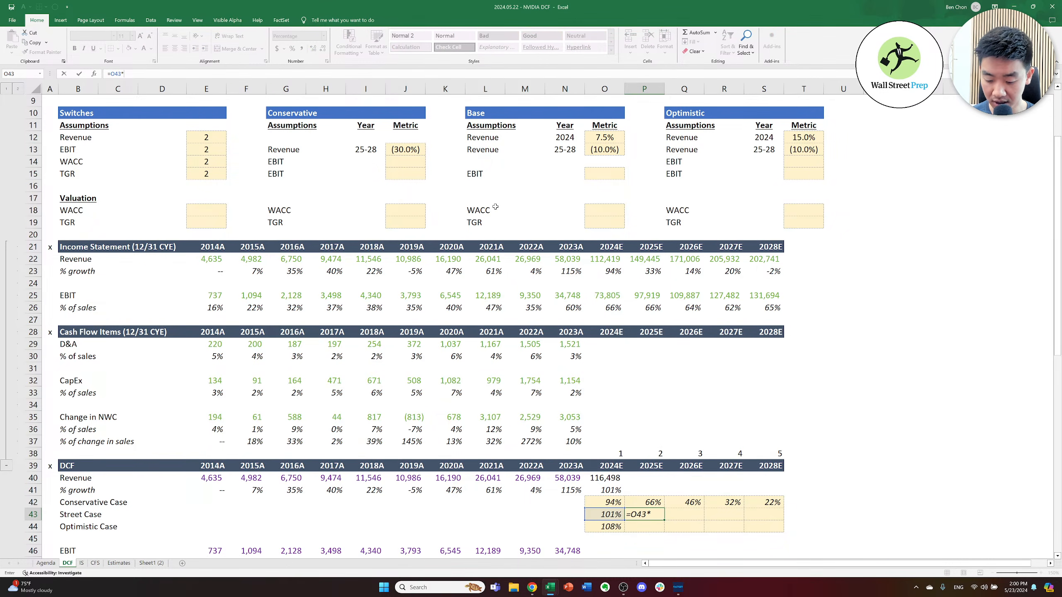
{"action": "type", "text": "*(1+"}
{"action": "key", "text": "Up"}
{"action": "key", "text": "Up"}
{"action": "key", "text": "Up"}
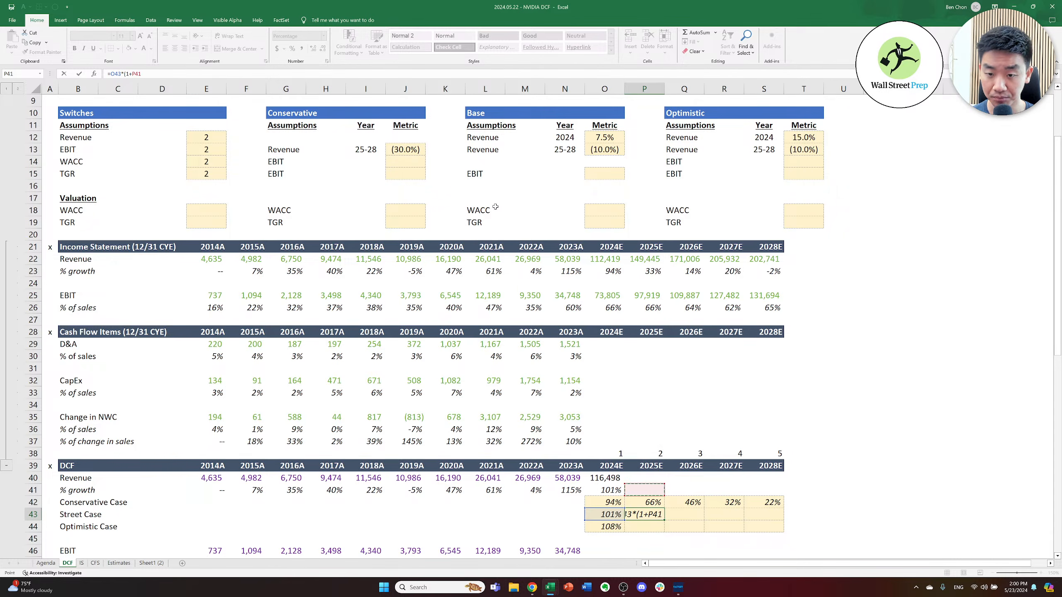
{"action": "key", "text": "Left"}
{"action": "key", "text": "Up"}
{"action": "key", "text": "Up"}
{"action": "key", "text": "Up"}
{"action": "key", "text": "Up"}
{"action": "key", "text": "Up"}
{"action": "key", "text": "Up"}
{"action": "key", "text": "Up"}
{"action": "key", "text": "Up"}
{"action": "key", "text": "Up"}
{"action": "key", "text": "Up"}
{"action": "key", "text": "Up"}
{"action": "key", "text": "Up"}
{"action": "key", "text": "Up"}
{"action": "key", "text": "Up"}
{"action": "key", "text": "Up"}
{"action": "key", "text": "Up"}
{"action": "key", "text": "Up"}
{"action": "key", "text": "Up"}
{"action": "key", "text": "Up"}
{"action": "key", "text": "Up"}
{"action": "key", "text": "Up"}
{"action": "key", "text": "Up"}
{"action": "key", "text": "Up"}
{"action": "key", "text": "Up"}
{"action": "key", "text": "Up"}
{"action": "key", "text": "Up"}
{"action": "key", "text": "Up"}
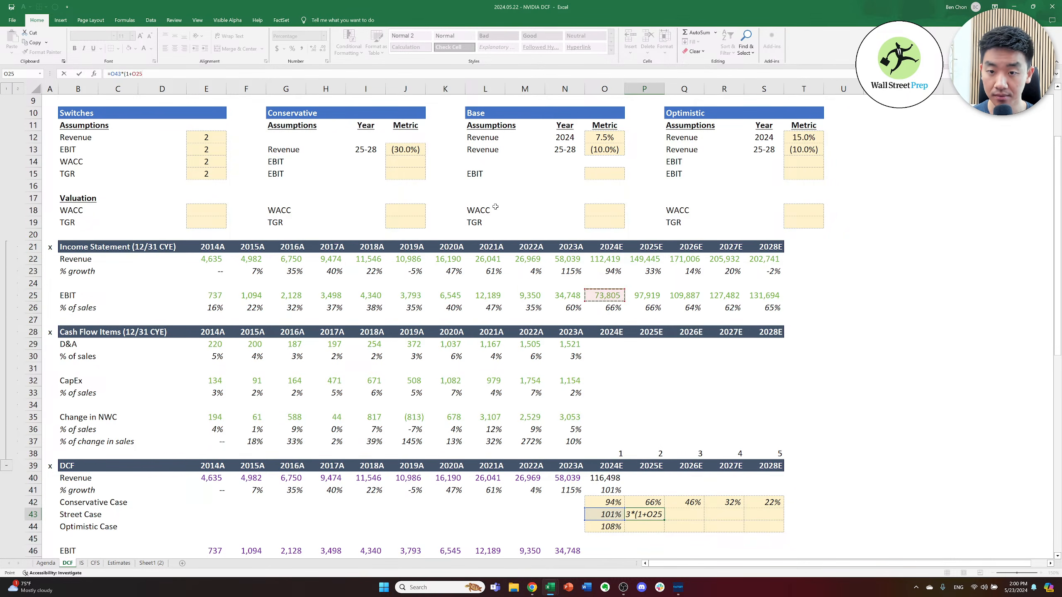
{"action": "key", "text": "F4"}
{"action": "type", "text": ")"}
{"action": "key", "text": "ctrl+Return"}
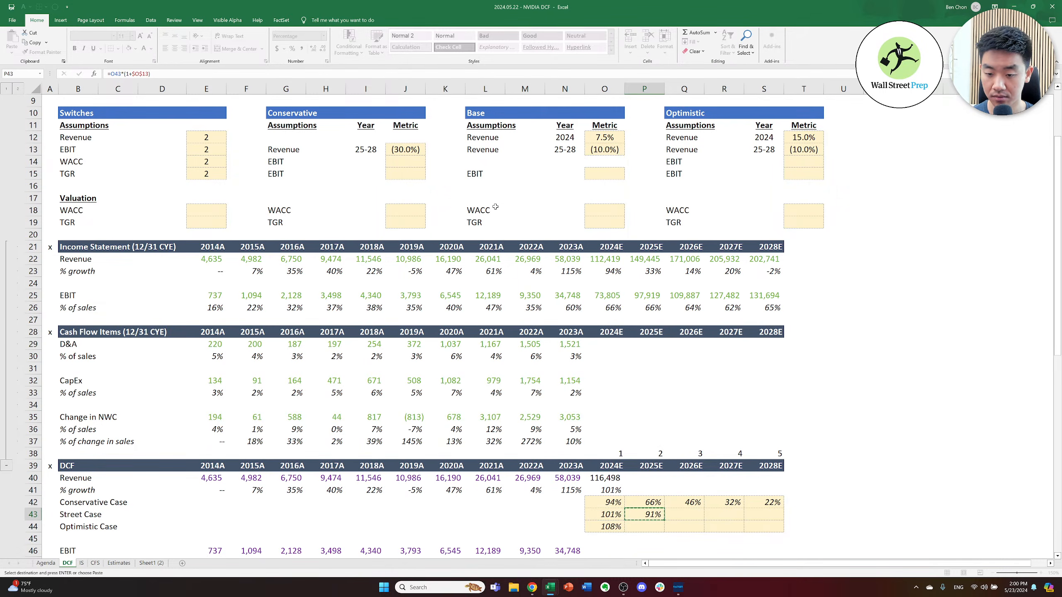
- Copy the P43 growth formula across the Street Case row through S43
{"action": "key", "text": "ctrl+c"}
{"action": "key", "text": "shift+Right"}
{"action": "key", "text": "shift+Right"}
{"action": "key", "text": "shift+Right"}
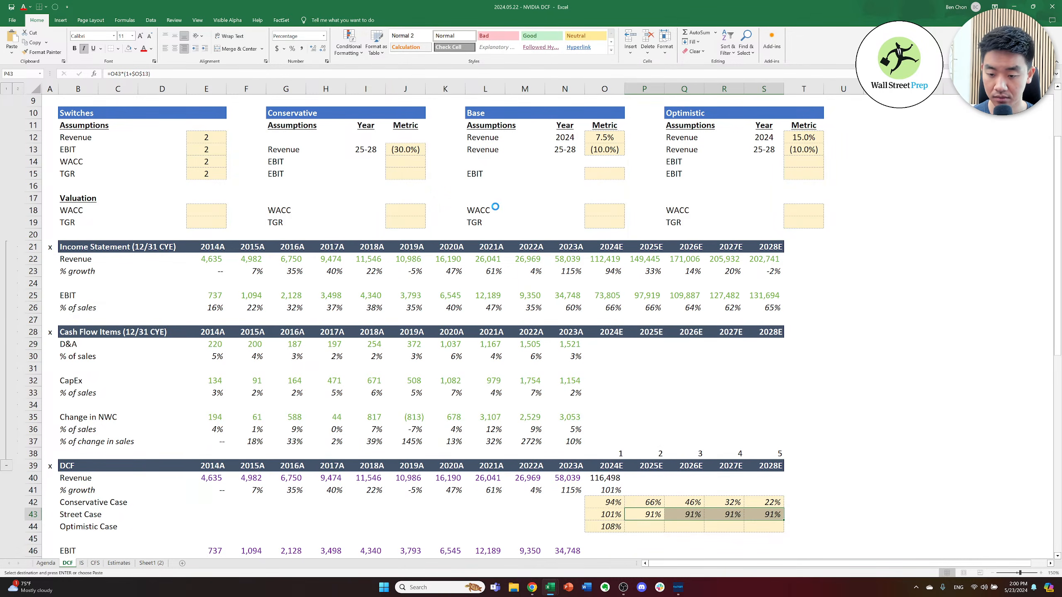
{"action": "key", "text": "Return"}
- Enter the formula =O44*(1+$T$13) in P44 for the 2025E growth of the DCF section's Optimistic Case
{"action": "key", "text": "Down"}
{"action": "type", "text": "="}
{"action": "key", "text": "Left"}
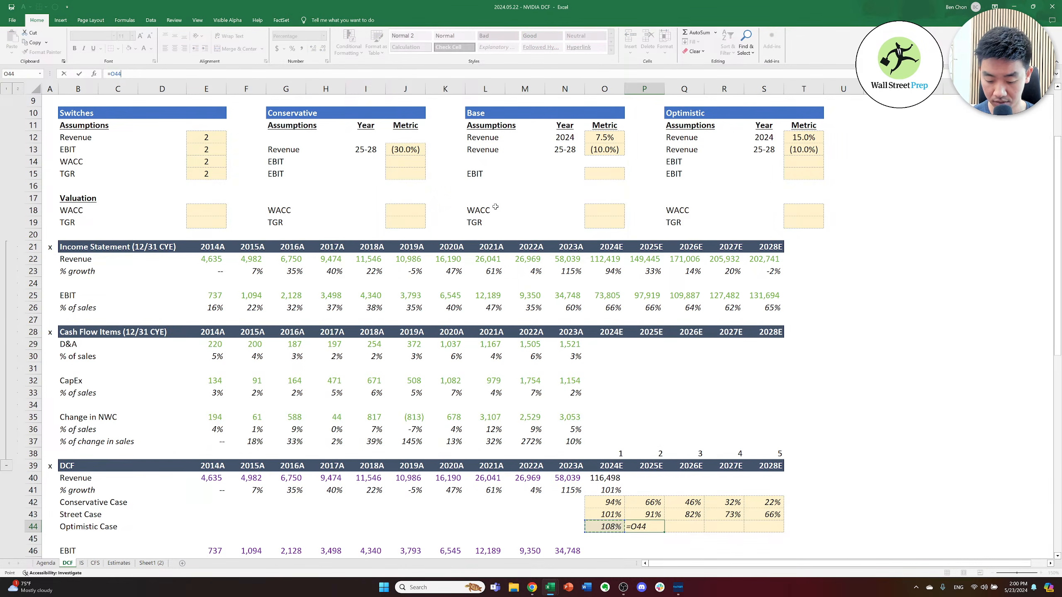
{"action": "type", "text": "*(1+"}
{"action": "key", "text": "Right"}
{"action": "key", "text": "Right"}
{"action": "key", "text": "Right"}
{"action": "key", "text": "Right"}
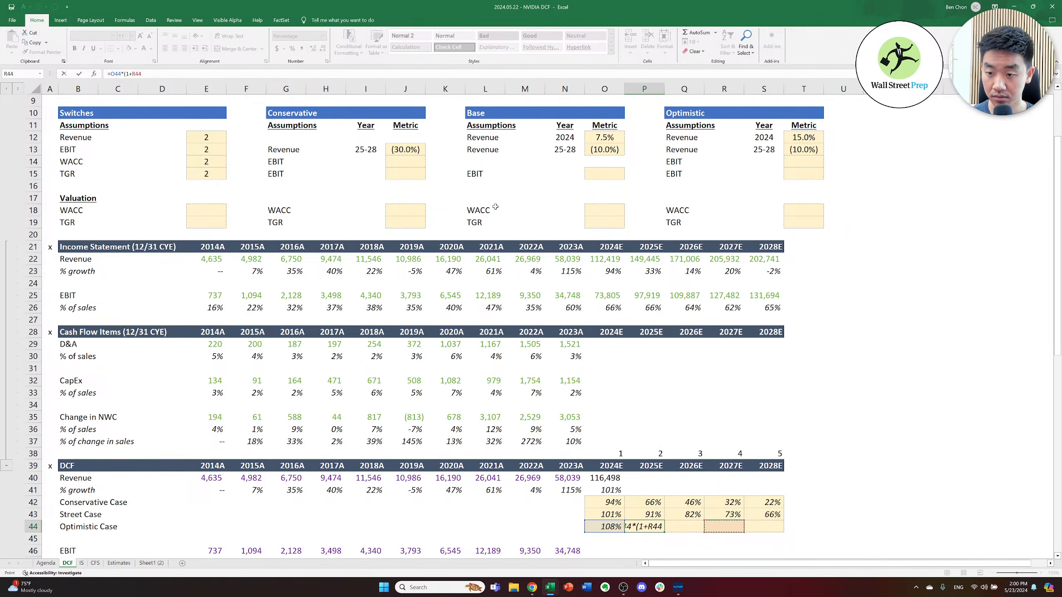
{"action": "key", "text": "ctrl+Up"}
{"action": "key", "text": "F4"}
{"action": "type", "text": ")"}
{"action": "key", "text": "ctrl+Return"}
- Copy the P44 growth formula across the Optimistic Case row through S44
{"action": "key", "text": "ctrl+c"}
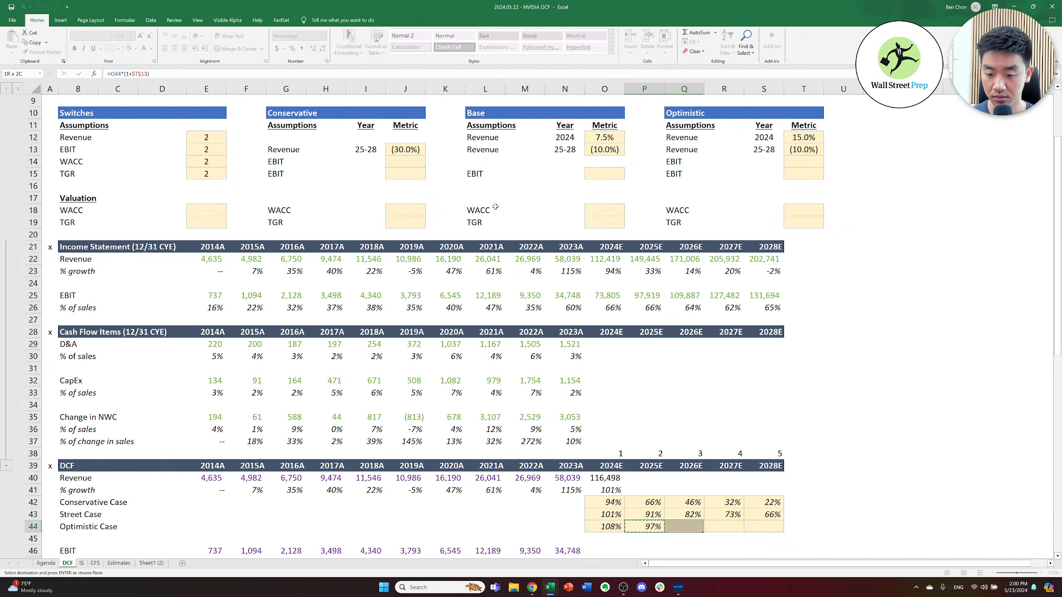
{"action": "key", "text": "shift+Right"}
{"action": "key", "text": "shift+Right"}
{"action": "key", "text": "shift+Right"}
{"action": "key", "text": "ctrl+v"}
{"action": "key", "text": "Escape"}
- Set the Base scenario's 25-28 revenue metric in O13 to -25%
{"action": "key", "text": "Right"}
{"action": "key", "text": "Right"}
{"action": "key", "text": "Right"}
{"action": "key", "text": "Up"}
{"action": "key", "text": "Up"}
{"action": "key", "text": "Up"}
{"action": "key", "text": "Up"}
{"action": "key", "text": "Up"}
{"action": "key", "text": "Up"}
{"action": "key", "text": "Up"}
{"action": "key", "text": "Up"}
{"action": "key", "text": "Up"}
{"action": "key", "text": "Up"}
{"action": "key", "text": "Up"}
{"action": "key", "text": "Up"}
{"action": "key", "text": "Up"}
{"action": "key", "text": "Up"}
{"action": "key", "text": "Up"}
{"action": "key", "text": "Up"}
{"action": "key", "text": "Up"}
{"action": "key", "text": "Up"}
{"action": "key", "text": "Up"}
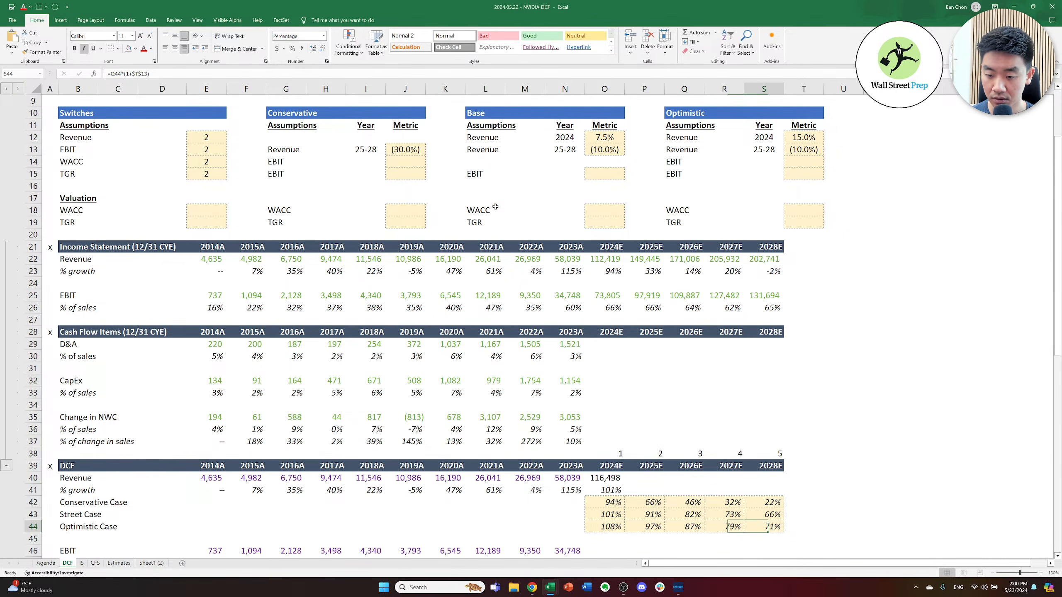
{"action": "key", "text": "Up"}
{"action": "key", "text": "Up"}
{"action": "key", "text": "Up"}
{"action": "key", "text": "Up"}
{"action": "key", "text": "Up"}
{"action": "key", "text": "Up"}
{"action": "key", "text": "Up"}
{"action": "key", "text": "Up"}
{"action": "key", "text": "Up"}
{"action": "key", "text": "Up"}
{"action": "key", "text": "Up"}
{"action": "key", "text": "Up"}
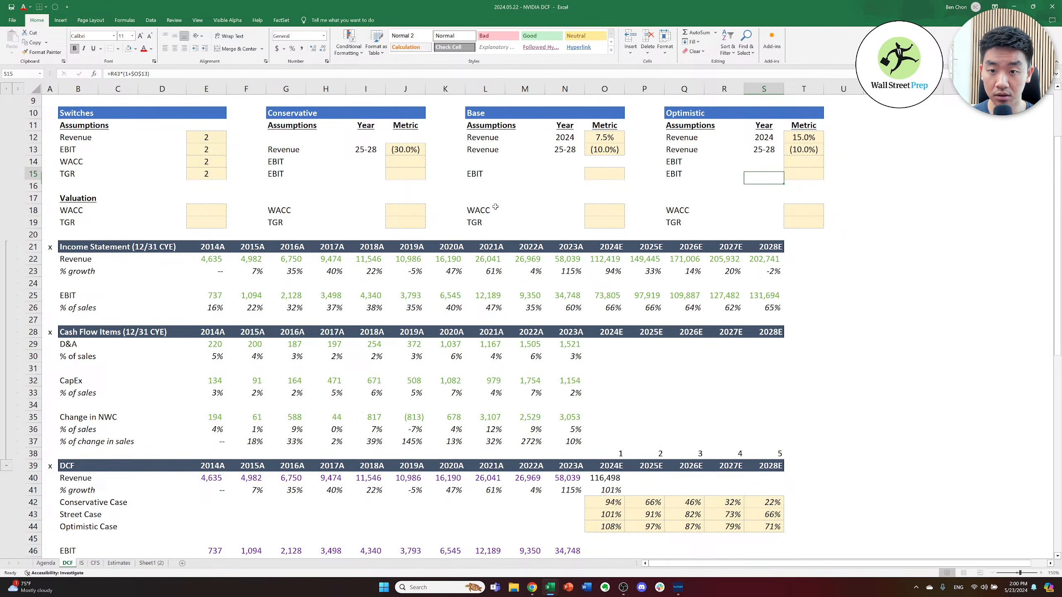
{"action": "key", "text": "Left"}
{"action": "key", "text": "Left"}
{"action": "key", "text": "Left"}
{"action": "key", "text": "Left"}
{"action": "type", "text": "25%"}
{"action": "key", "text": "ctrl+Return"}
{"action": "type", "text": "-25%"}
{"action": "key", "text": "ctrl+Return"}
- Set the Optimistic scenario's 25-28 revenue metric in T13 to -20%
{"action": "key", "text": "Right"}
{"action": "key", "text": "Right"}
{"action": "key", "text": "Right"}
{"action": "key", "text": "Right"}
{"action": "key", "text": "Right"}
{"action": "type", "text": "-"}
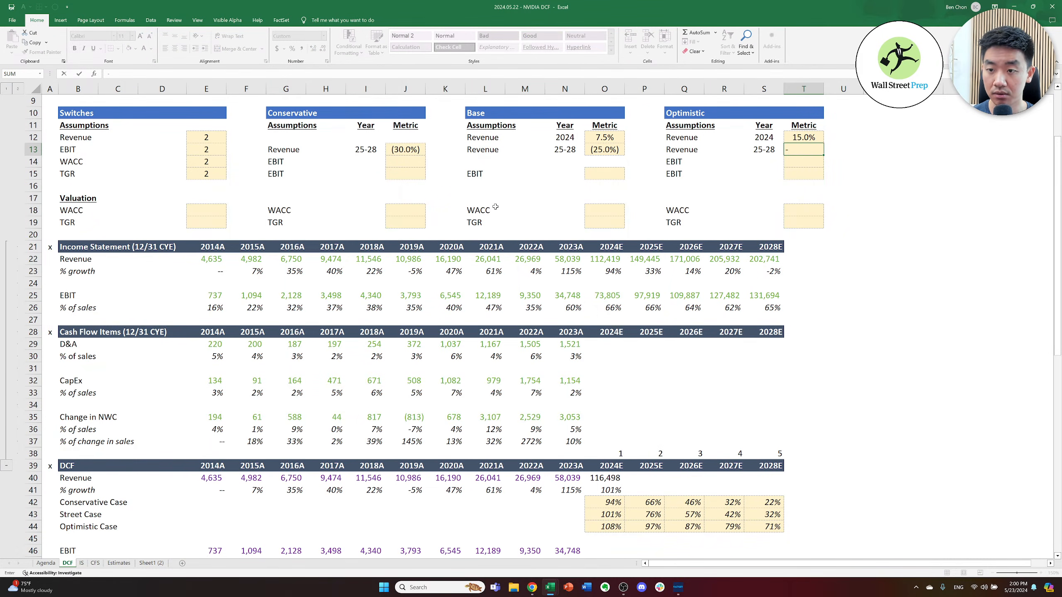
{"action": "type", "text": "20%"}
{"action": "key", "text": "ctrl+Return"}
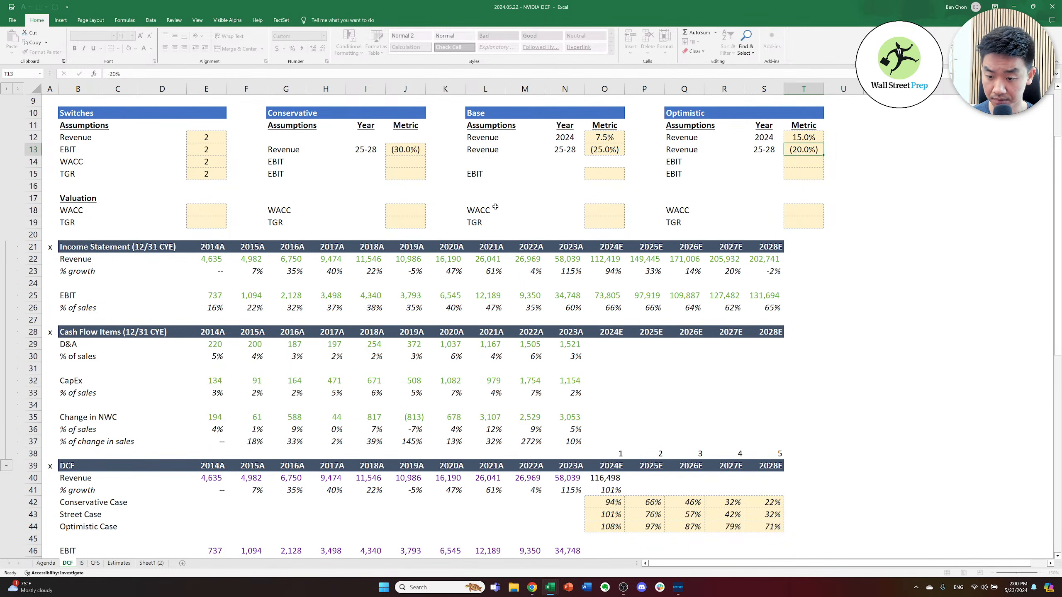
- Check the growth formulas in O41 and P42 and the recalculated case growth rates in the DCF section
{"action": "key", "text": "Down"}
{"action": "key", "text": "Down"}
{"action": "key", "text": "Down"}
{"action": "key", "text": "Down"}
{"action": "key", "text": "Down"}
{"action": "key", "text": "Down"}
{"action": "key", "text": "Down"}
{"action": "key", "text": "Down"}
{"action": "key", "text": "Down"}
{"action": "key", "text": "Down"}
{"action": "key", "text": "Down"}
{"action": "key", "text": "Down"}
{"action": "key", "text": "Down"}
{"action": "key", "text": "Down"}
{"action": "key", "text": "Down"}
{"action": "key", "text": "Down"}
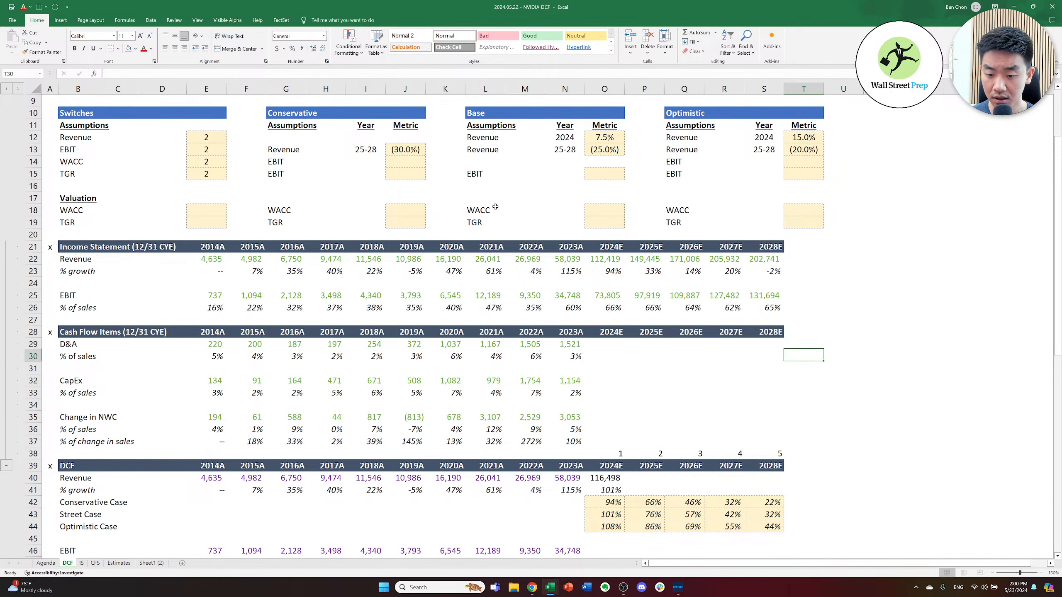
{"action": "key", "text": "Left"}
{"action": "key", "text": "Left"}
{"action": "key", "text": "Down"}
{"action": "key", "text": "Down"}
{"action": "key", "text": "Down"}
{"action": "key", "text": "Down"}
{"action": "key", "text": "Left"}
{"action": "key", "text": "Left"}
{"action": "key", "text": "Down"}
{"action": "key", "text": "Down"}
{"action": "key", "text": "Left"}
{"action": "key", "text": "Down"}
{"action": "key", "text": "Down"}
{"action": "key", "text": "Down"}
{"action": "key", "text": "Down"}
{"action": "key", "text": "Down"}
{"action": "key", "text": "Down"}
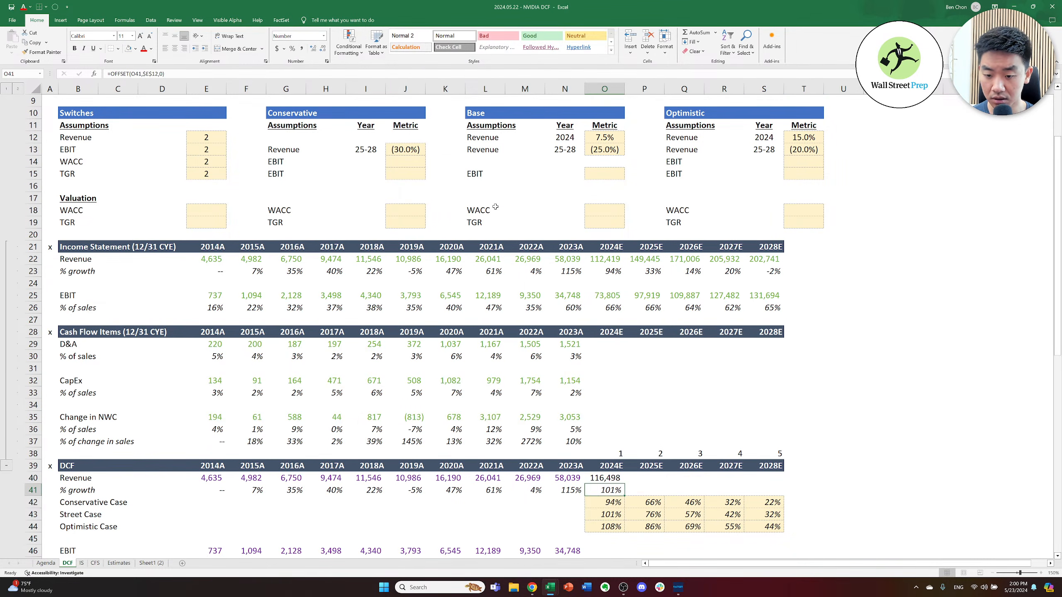
{"action": "key", "text": "Down"}
{"action": "key", "text": "Right"}
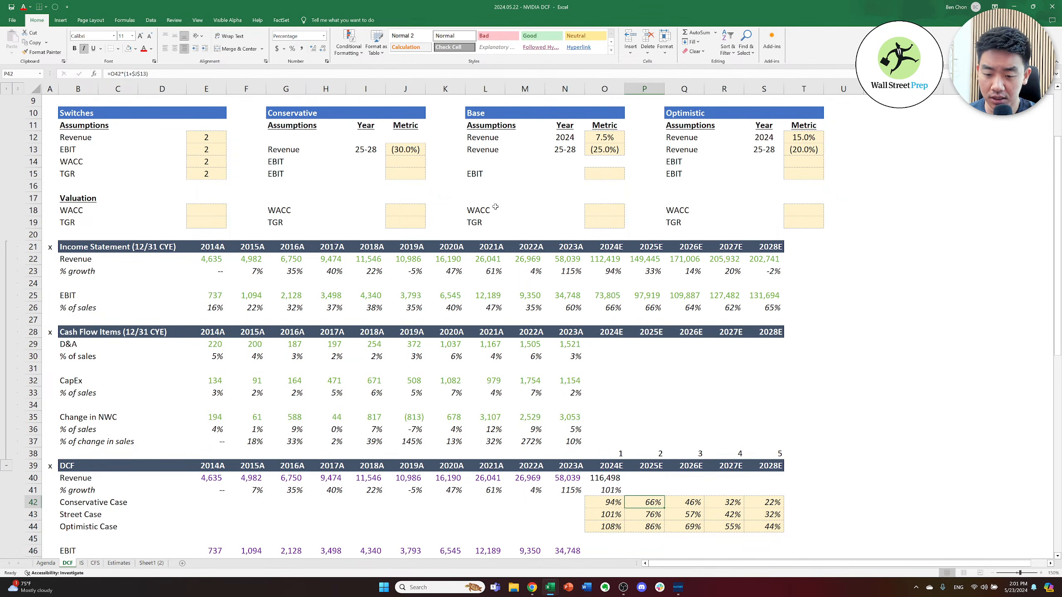
{"action": "key", "text": "ctrl+c"}
{"action": "key", "text": "Up"}
{"action": "key", "text": "Escape"}
{"action": "key", "text": "Down"}
{"action": "key", "text": "Down"}
{"action": "key", "text": "Down"}
{"action": "key", "text": "Down"}
{"action": "key", "text": "Down"}
{"action": "key", "text": "Down"}
{"action": "key", "text": "Down"}
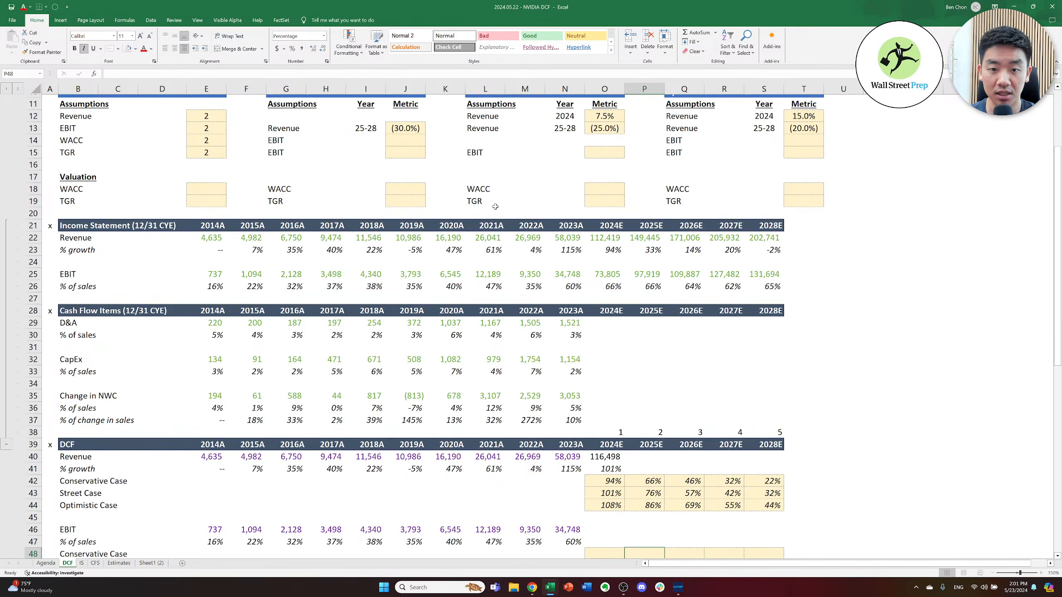
{"action": "key", "text": "Down"}
{"action": "key", "text": "Down"}
{"action": "key", "text": "Up"}
{"action": "key", "text": "Up"}
{"action": "key", "text": "Up"}
{"action": "key", "text": "Up"}
{"action": "key", "text": "Up"}
{"action": "key", "text": "Up"}
{"action": "key", "text": "Up"}
{"action": "key", "text": "Up"}
{"action": "key", "text": "Up"}
{"action": "key", "text": "Up"}
{"action": "key", "text": "Up"}
{"action": "key", "text": "Up"}
{"action": "key", "text": "Up"}
{"action": "key", "text": "Up"}
{"action": "key", "text": "Down"}
{"action": "key", "text": "Down"}
{"action": "key", "text": "Down"}
{"action": "key", "text": "Down"}
{"action": "key", "text": "Down"}
{"action": "key", "text": "Down"}
{"action": "key", "text": "Left"}
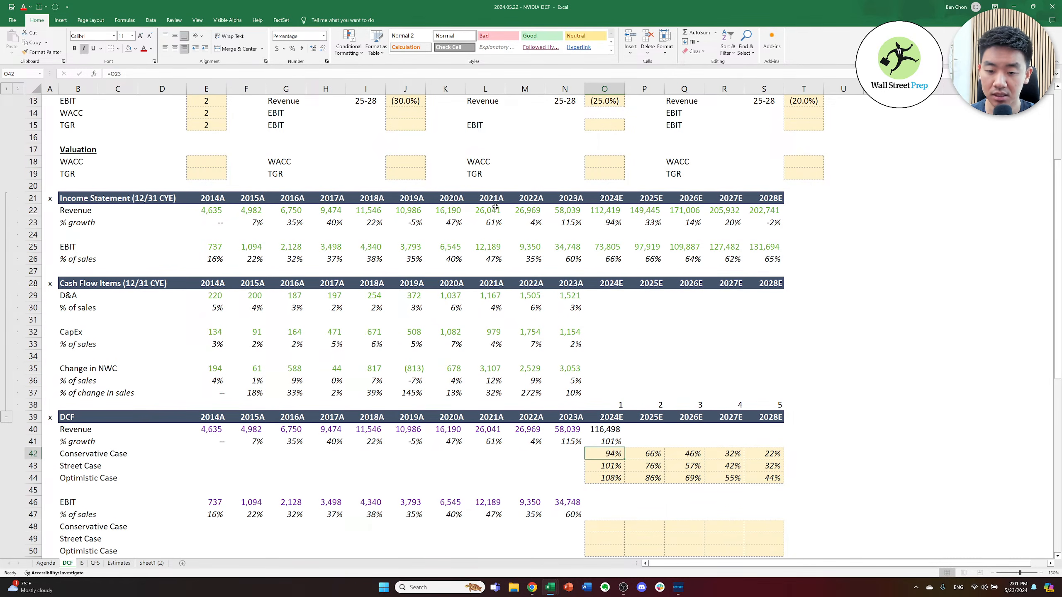
- Compare the 2028E revenue growth of the Conservative, Street and Optimistic Cases in S42:S44
{"action": "key", "text": "Right"}
{"action": "key", "text": "Right"}
{"action": "key", "text": "Right"}
{"action": "key", "text": "Right"}
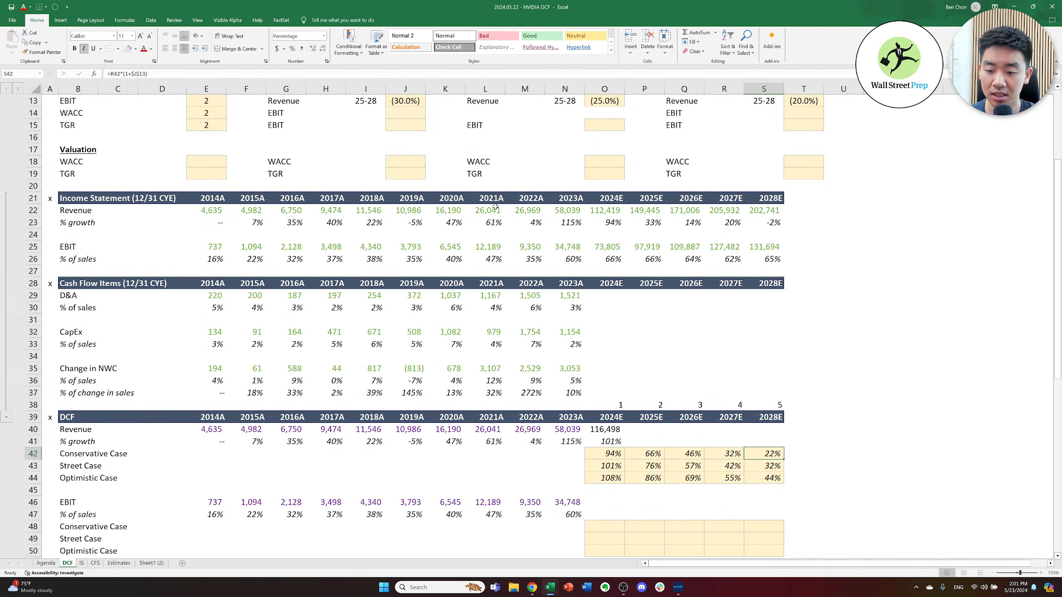
{"action": "key", "text": "shift+Down"}
{"action": "key", "text": "shift+Down"}
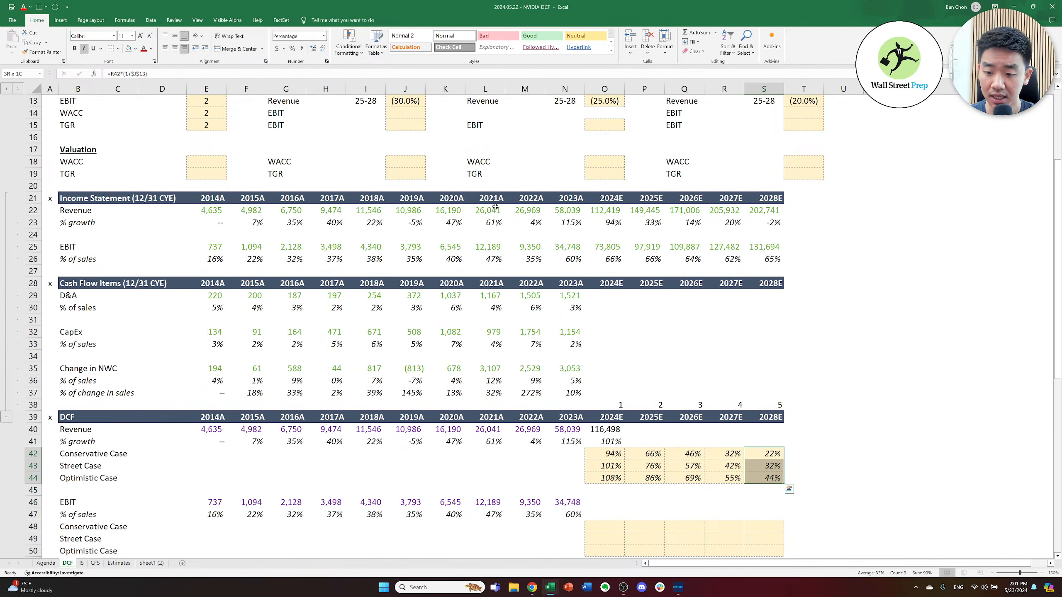
- Review how the DCF section's Conservative Case revenue growth develops from 2024E through 2028E
{"action": "key", "text": "Left"}
{"action": "key", "text": "Left"}
{"action": "key", "text": "Left"}
{"action": "key", "text": "Right"}
{"action": "key", "text": "Right"}
{"action": "key", "text": "Left"}
{"action": "key", "text": "Left"}
{"action": "key", "text": "Left"}
{"action": "key", "text": "Up"}
{"action": "key", "text": "Left"}
{"action": "key", "text": "Right"}
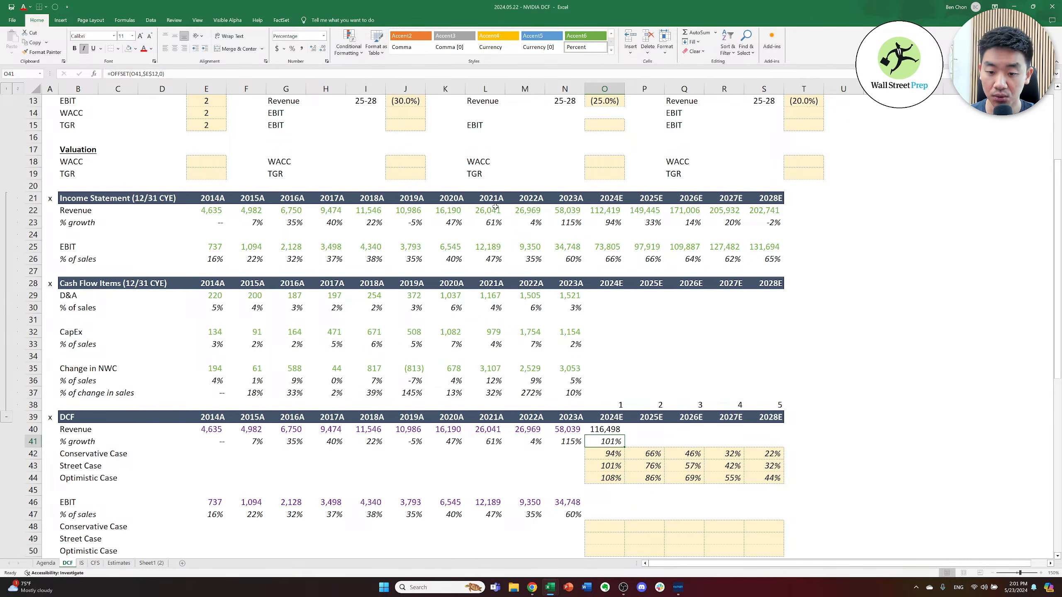
{"action": "key", "text": "Down"}
{"action": "key", "text": "Right"}
{"action": "key", "text": "Right"}
{"action": "key", "text": "Right"}
{"action": "key", "text": "Right"}
{"action": "key", "text": "Left"}
{"action": "key", "text": "Left"}
{"action": "key", "text": "Left"}
{"action": "key", "text": "Right"}
{"action": "key", "text": "Left"}
{"action": "key", "text": "Left"}
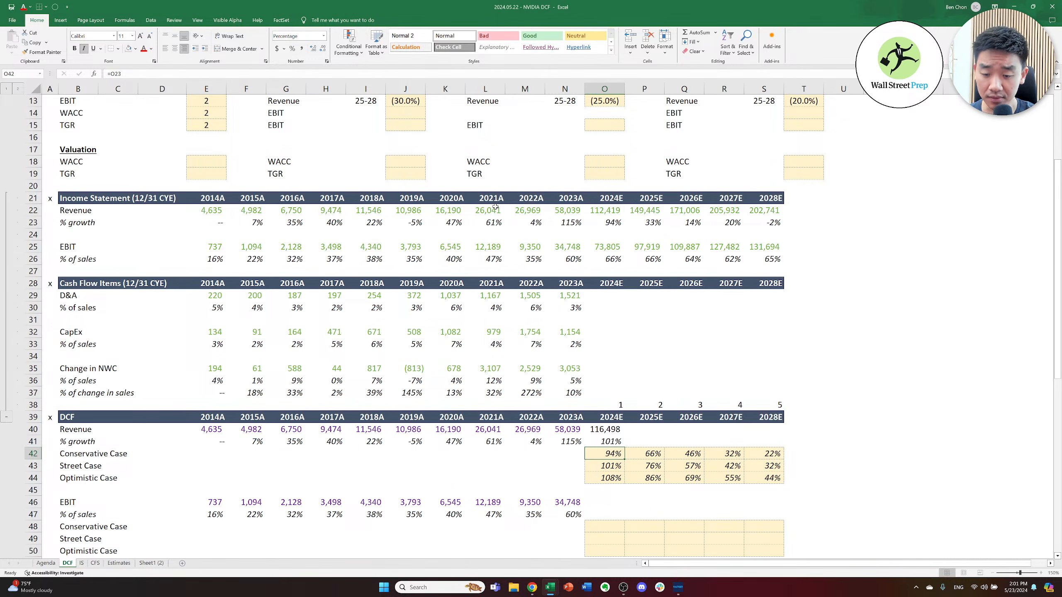
{"action": "key", "text": "Right"}
{"action": "key", "text": "Left"}
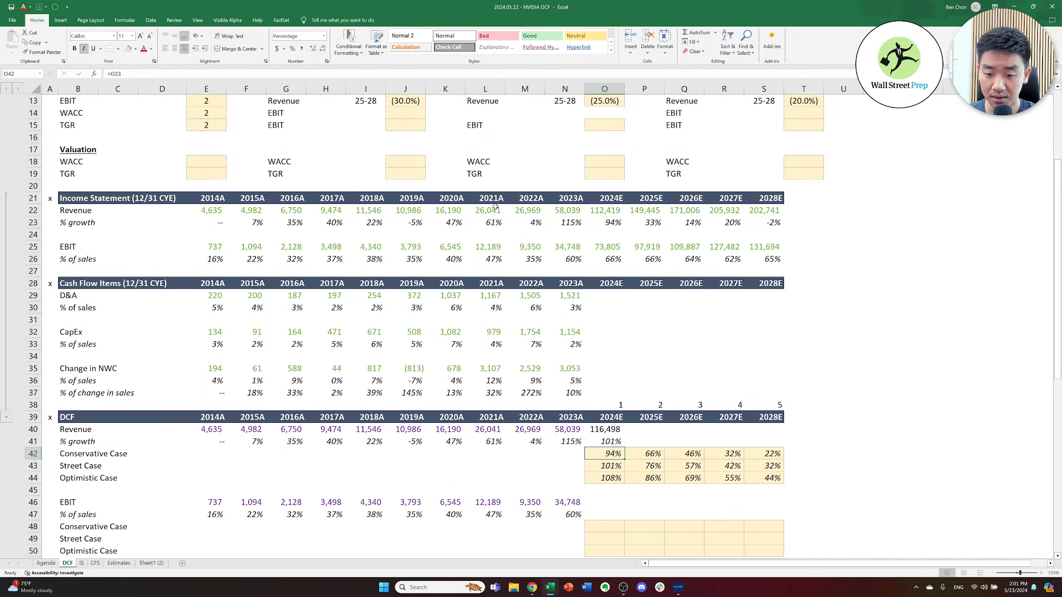
- Compare the 2024E and 2025E revenue growth rates of the Conservative, Street and Optimistic Cases in the DCF section
{"action": "key", "text": "shift+Down"}
{"action": "key", "text": "shift+Down"}
{"action": "key", "text": "shift+Up"}
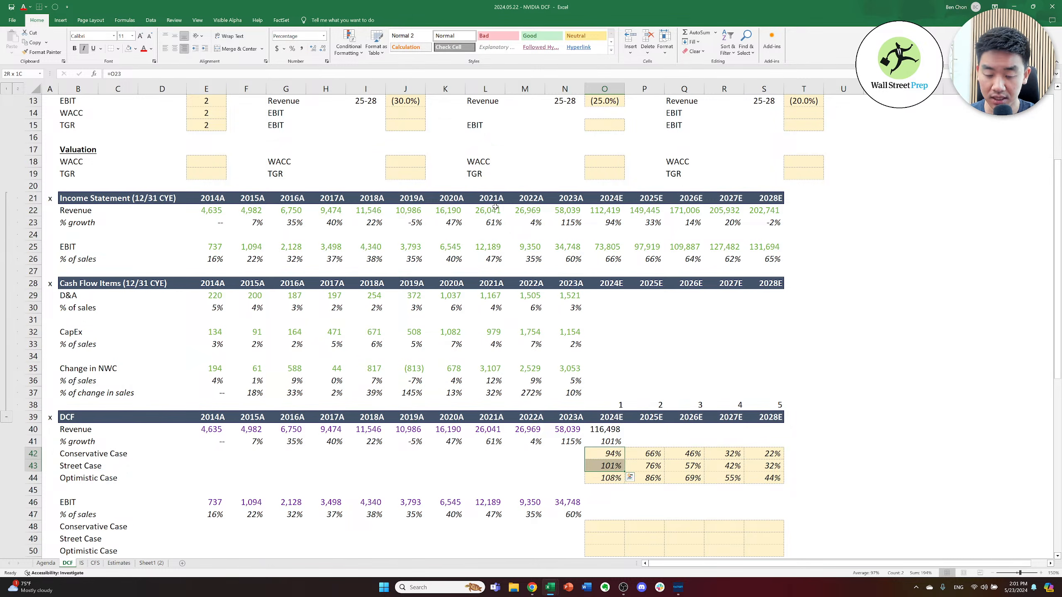
{"action": "key", "text": "shift+Up"}
{"action": "key", "text": "Right"}
{"action": "key", "text": "Left"}
{"action": "key", "text": "Right"}
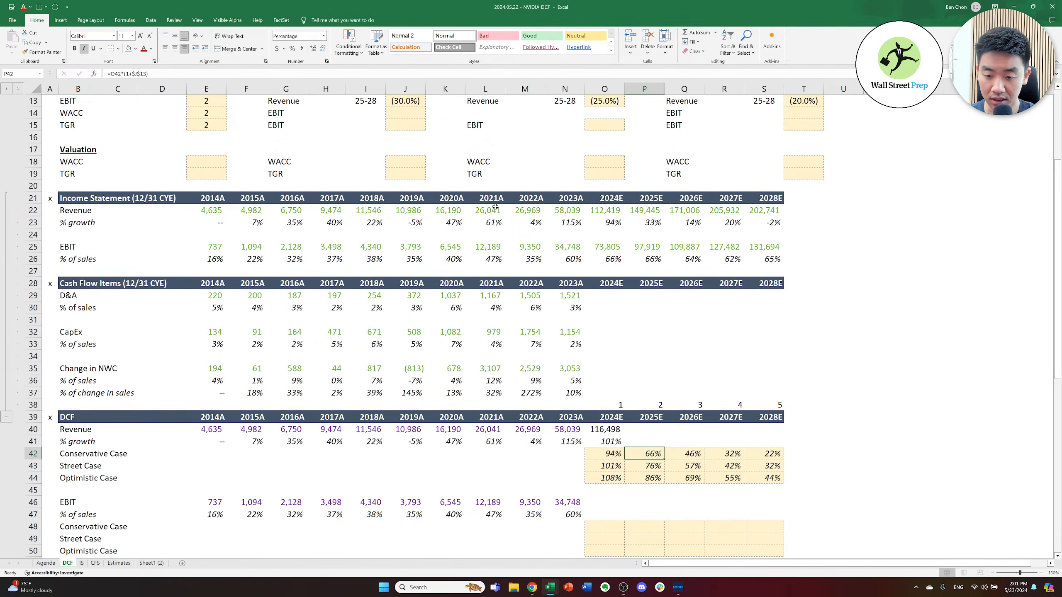
{"action": "key", "text": "shift+Down"}
{"action": "key", "text": "shift+Down"}
{"action": "key", "text": "Up"}
{"action": "key", "text": "Down"}
{"action": "key", "text": "Left"}
{"action": "key", "text": "Up"}
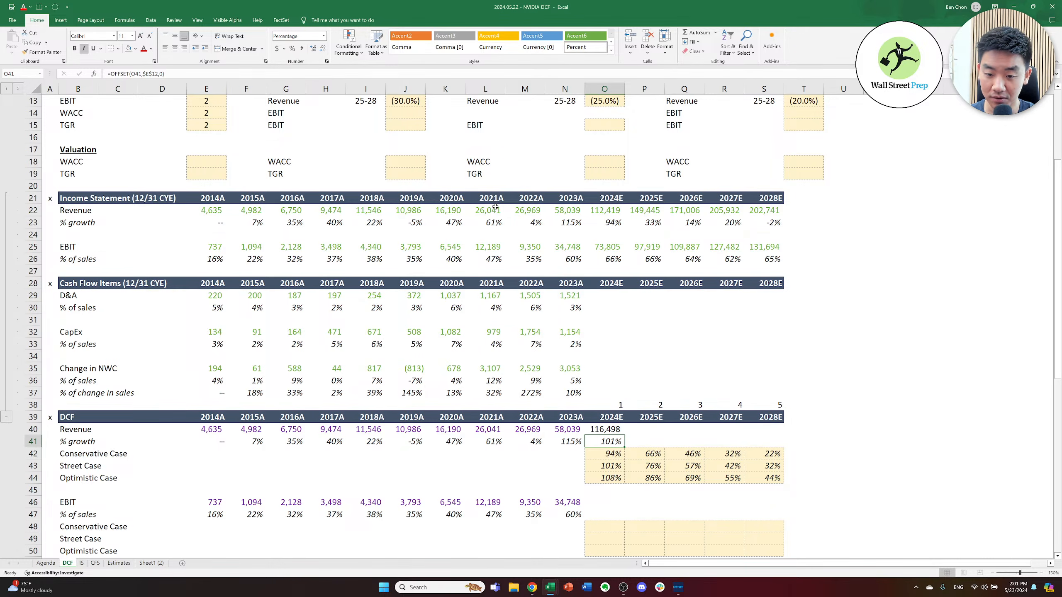
- Examine how the case growth rates in rows 42 and 43 step from 2024E to 2025E and 2026E
{"action": "key", "text": "Right"}
{"action": "key", "text": "Down"}
{"action": "key", "text": "Down"}
{"action": "key", "text": "shift+Down"}
{"action": "key", "text": "shift+Up"}
{"action": "key", "text": "Up"}
{"action": "key", "text": "Down"}
{"action": "key", "text": "Right"}
{"action": "key", "text": "Left"}
{"action": "key", "text": "Right"}
{"action": "key", "text": "Up"}
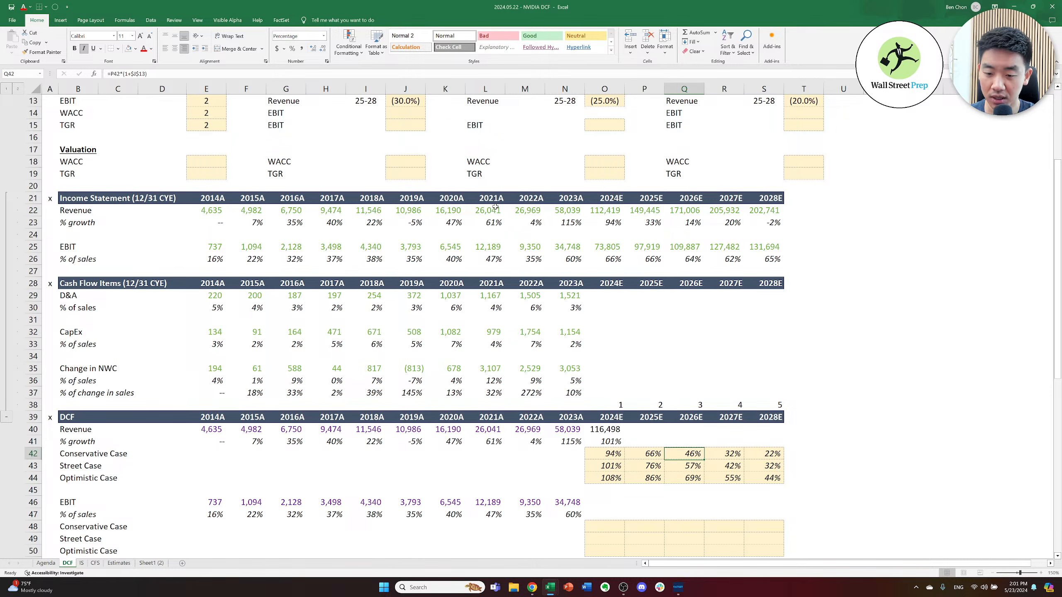
{"action": "key", "text": "Left"}
{"action": "key", "text": "Left"}
{"action": "key", "text": "Up"}
{"action": "key", "text": "Up"}
{"action": "key", "text": "Right"}
{"action": "key", "text": "Down"}
{"action": "key", "text": "Down"}
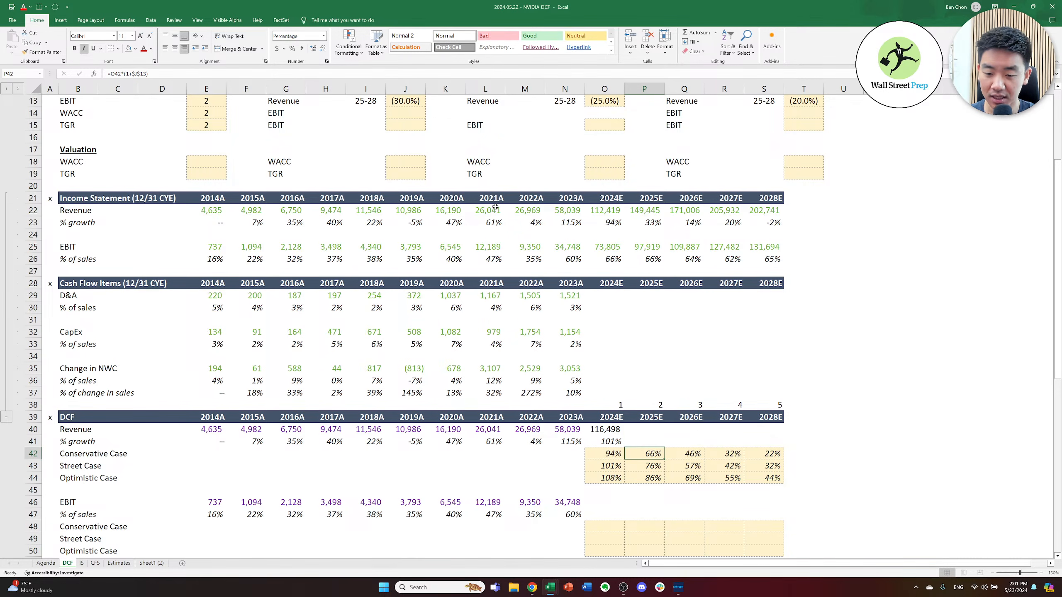
{"action": "key", "text": "Down"}
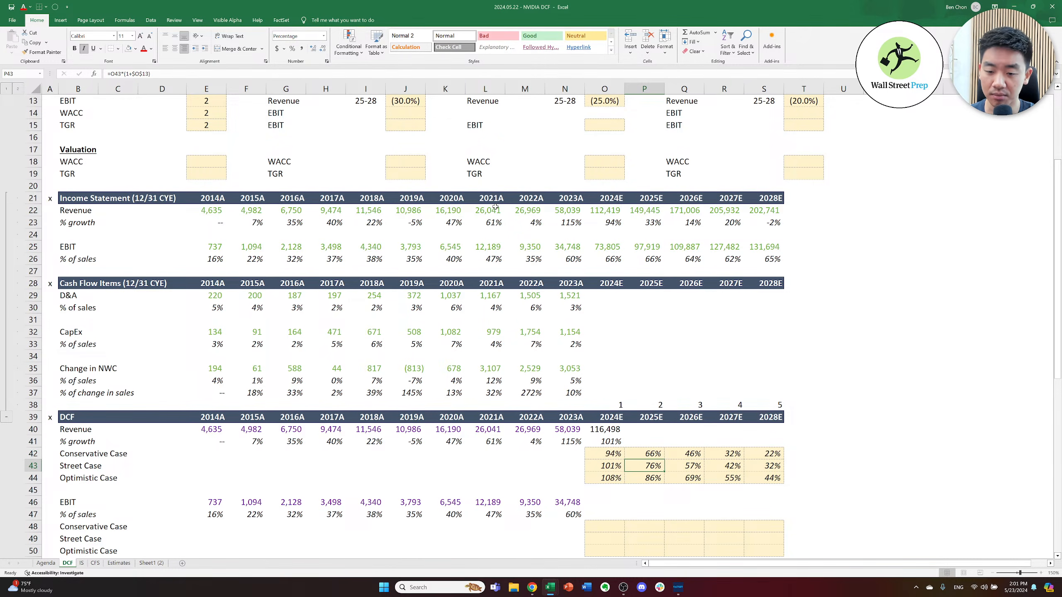
{"action": "key", "text": "Up"}
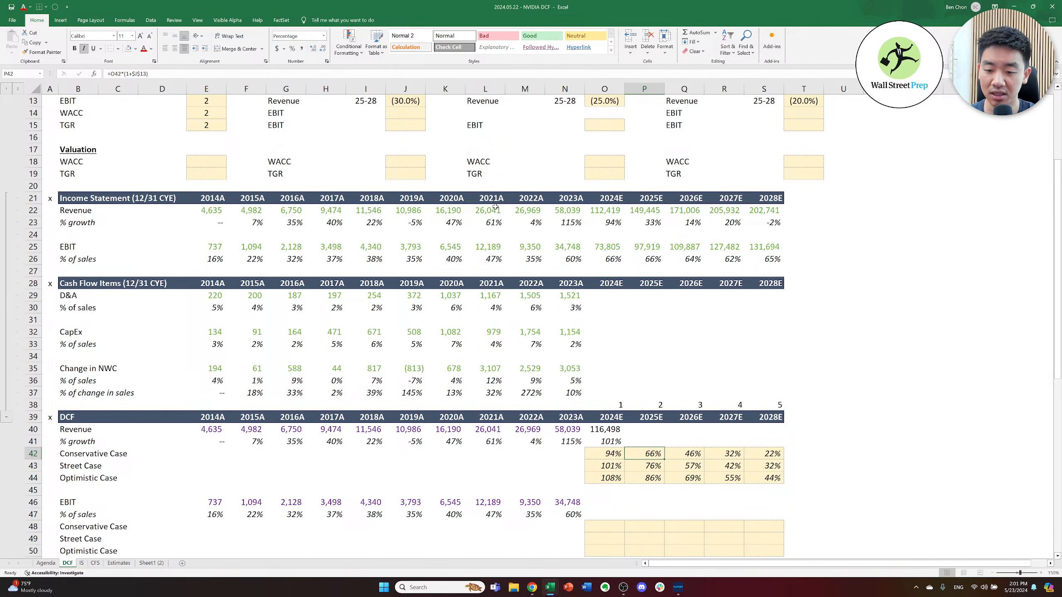
- Set the Conservative scenario's 25-28 revenue metric in J13 to -33.33%
{"action": "key", "text": "Up"}
{"action": "key", "text": "Up"}
{"action": "key", "text": "Up"}
{"action": "key", "text": "Up"}
{"action": "key", "text": "Up"}
{"action": "key", "text": "Up"}
{"action": "key", "text": "Up"}
{"action": "key", "text": "Up"}
{"action": "key", "text": "Up"}
{"action": "key", "text": "Up"}
{"action": "key", "text": "Up"}
{"action": "key", "text": "Up"}
{"action": "key", "text": "Up"}
{"action": "key", "text": "Up"}
{"action": "key", "text": "Up"}
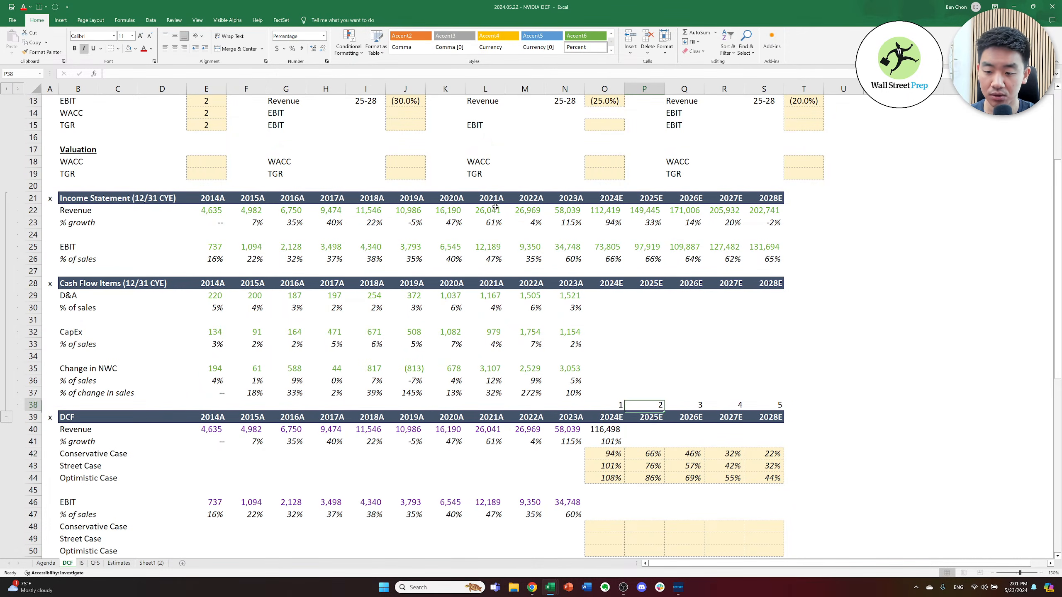
{"action": "key", "text": "Up"}
{"action": "key", "text": "Up"}
{"action": "key", "text": "Up"}
{"action": "key", "text": "Up"}
{"action": "key", "text": "Up"}
{"action": "key", "text": "Up"}
{"action": "key", "text": "Up"}
{"action": "key", "text": "Up"}
{"action": "key", "text": "Up"}
{"action": "key", "text": "Up"}
{"action": "key", "text": "Up"}
{"action": "key", "text": "Up"}
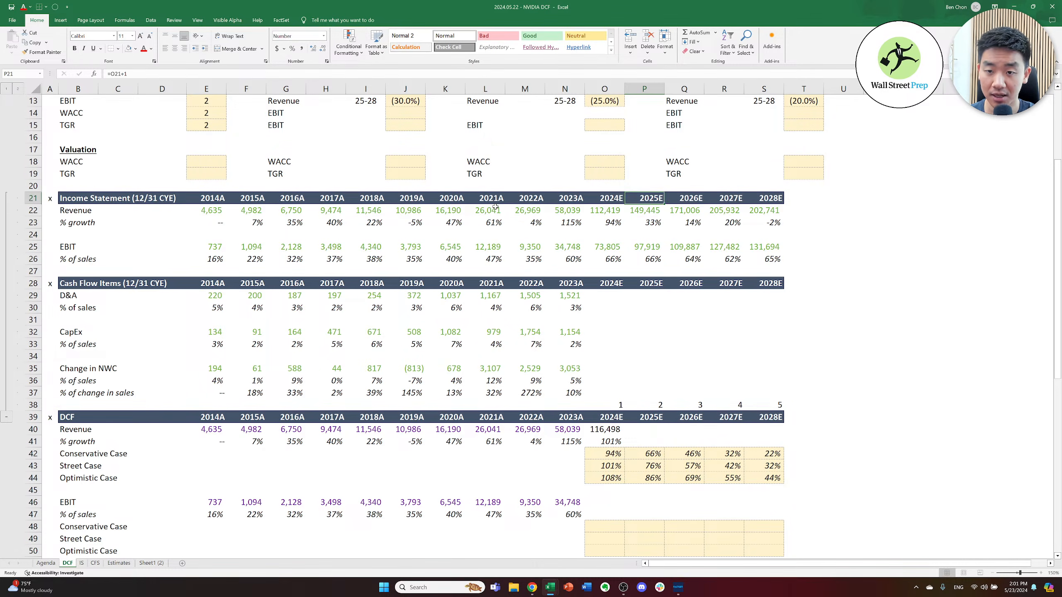
{"action": "key", "text": "Up"}
{"action": "key", "text": "Up"}
{"action": "key", "text": "Up"}
{"action": "key", "text": "Up"}
{"action": "key", "text": "Up"}
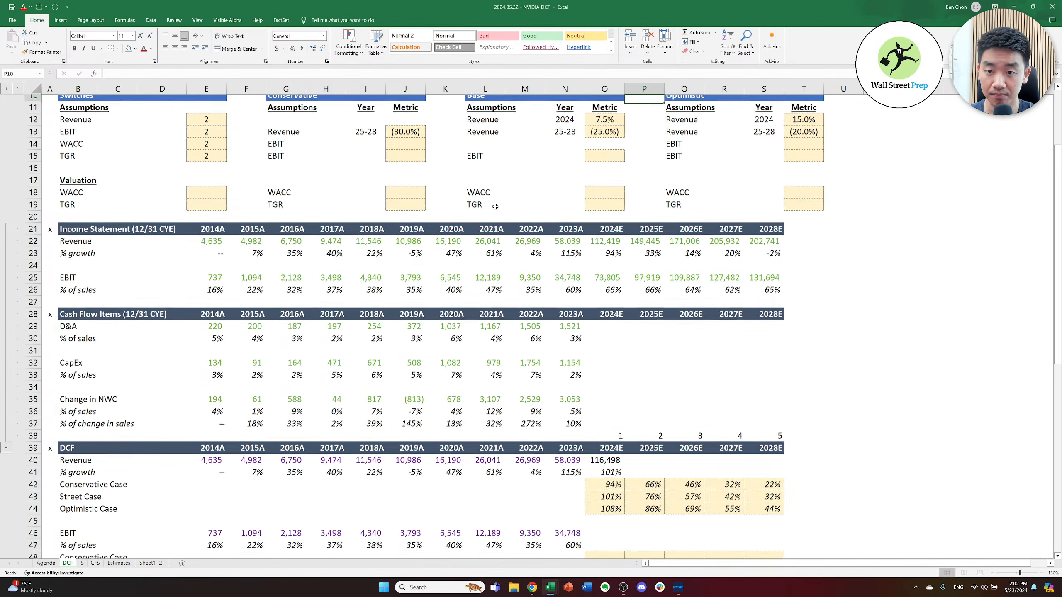
{"action": "key", "text": "Left"}
{"action": "key", "text": "Down"}
{"action": "key", "text": "Left"}
{"action": "key", "text": "Down"}
{"action": "key", "text": "Left"}
{"action": "key", "text": "Down"}
{"action": "key", "text": "Left"}
{"action": "key", "text": "Left"}
{"action": "key", "text": "Left"}
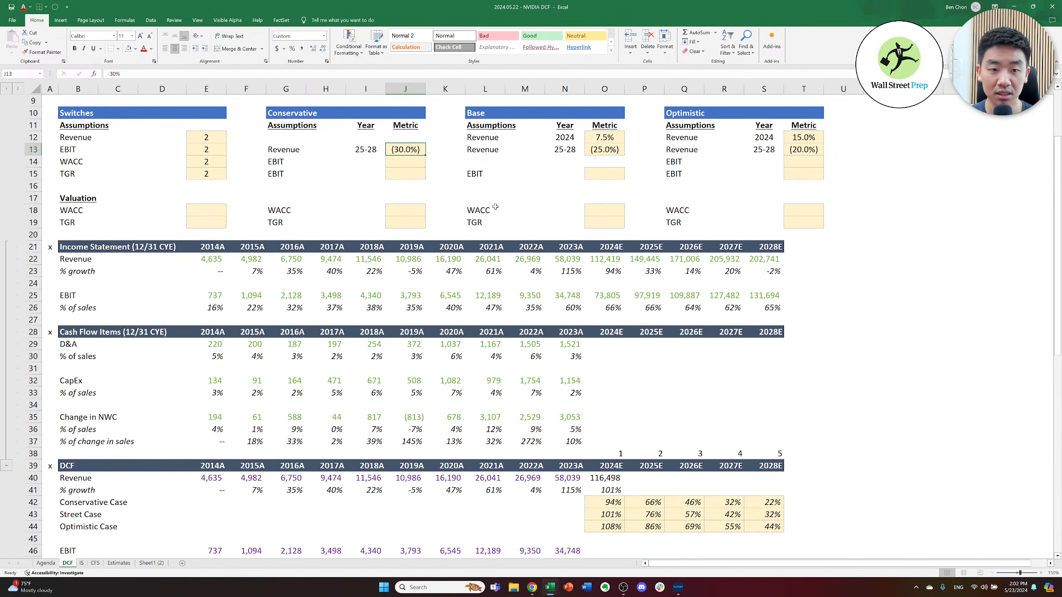
{"action": "type", "text": "-33.3"}
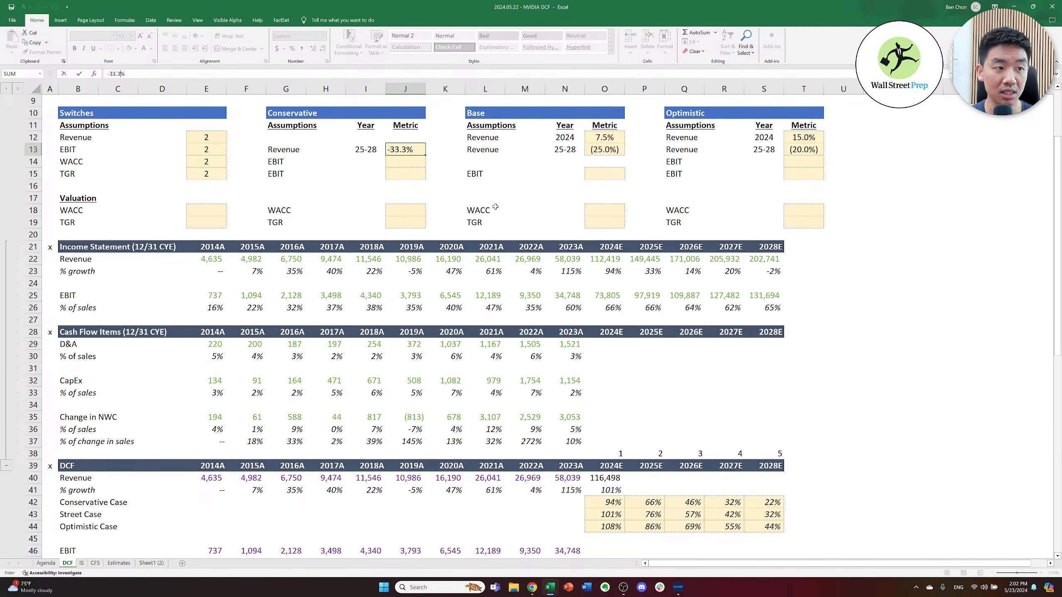
{"action": "type", "text": "3"}
{"action": "key", "text": "ctrl+Return"}
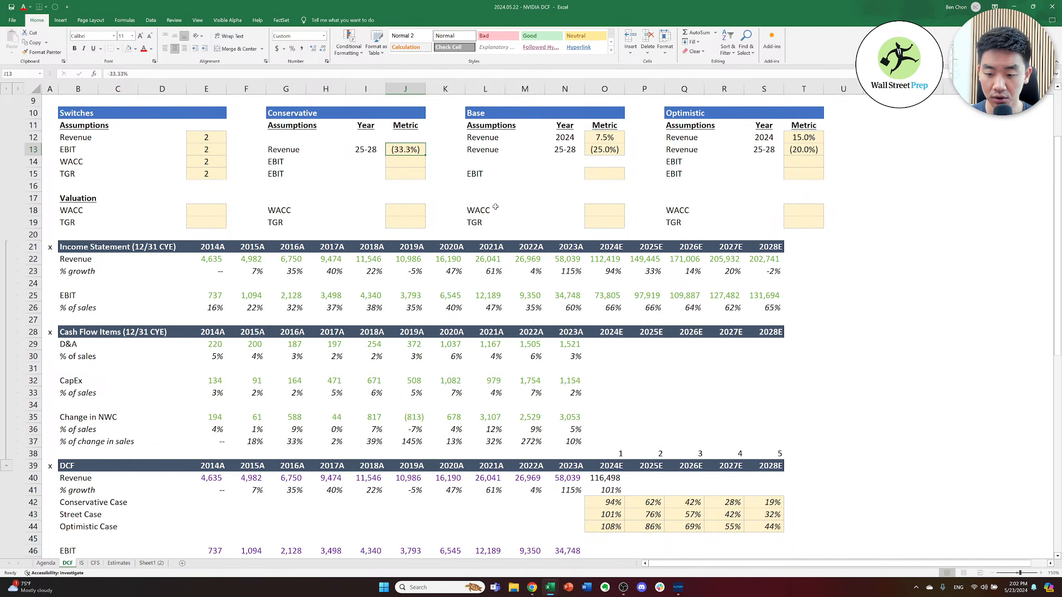
- Set the Conservative scenario's 25-28 revenue metric in J13 to -35%
{"action": "key", "text": "Right"}
{"action": "key", "text": "Right"}
{"action": "key", "text": "Right"}
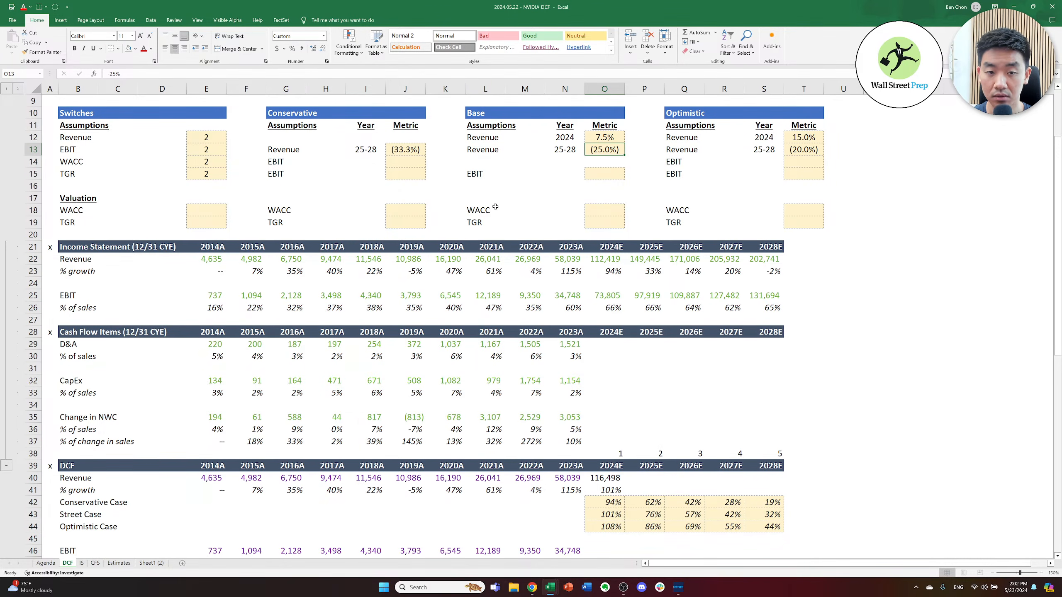
{"action": "key", "text": "Left"}
{"action": "key", "text": "Left"}
{"action": "key", "text": "Left"}
{"action": "key", "text": "Left"}
{"action": "key", "text": "Left"}
{"action": "type", "text": "-35%"}
{"action": "key", "text": "ctrl+Return"}
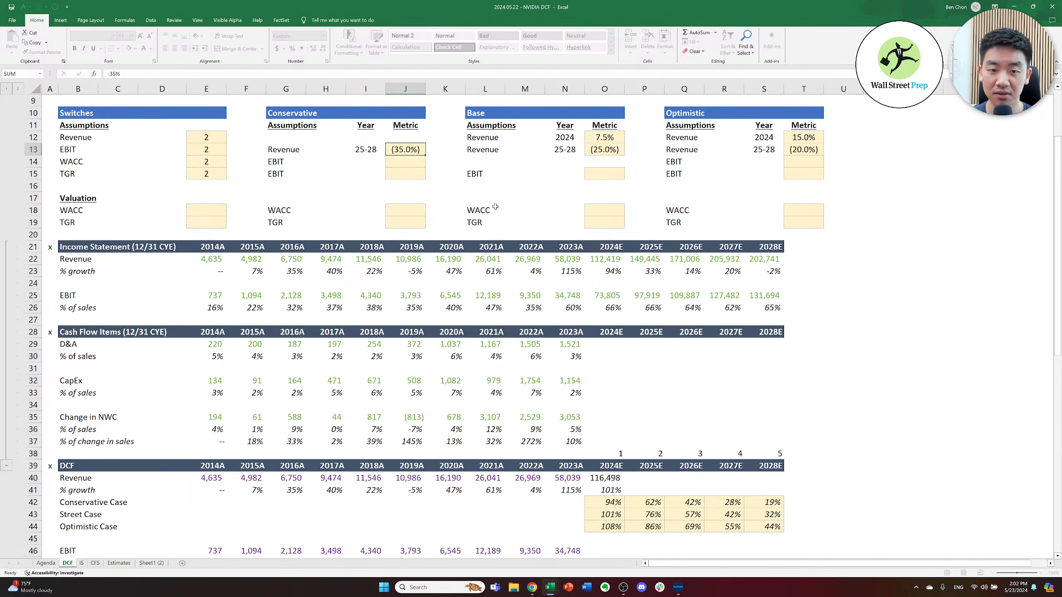
- Set the Base scenario's 25-28 revenue metric in O13 to -30%
{"action": "key", "text": "Right"}
{"action": "key", "text": "Right"}
{"action": "key", "text": "Right"}
{"action": "key", "text": "Right"}
{"action": "key", "text": "Right"}
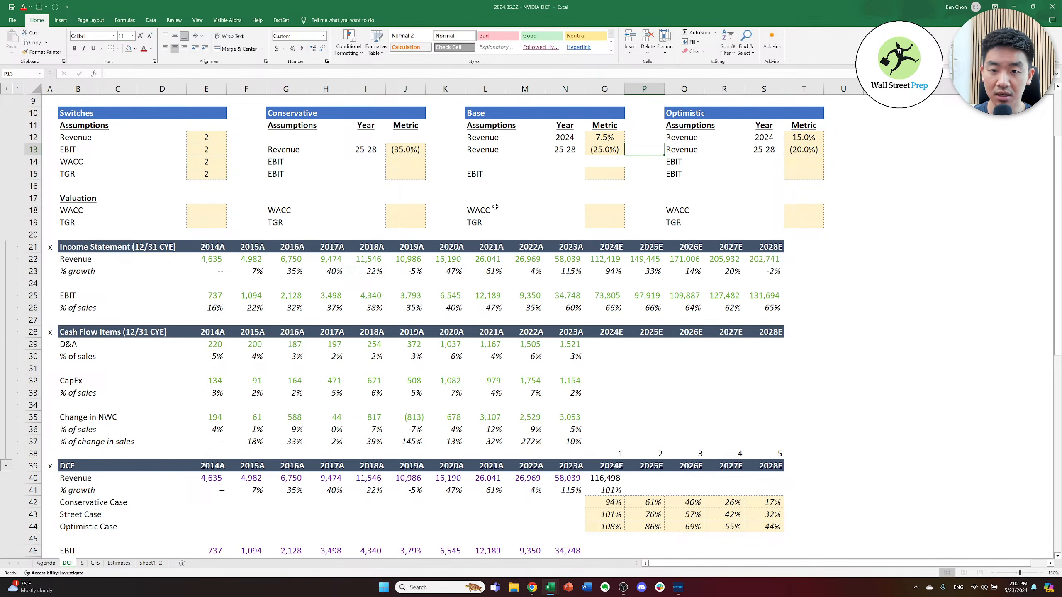
{"action": "type", "text": "-30%"}
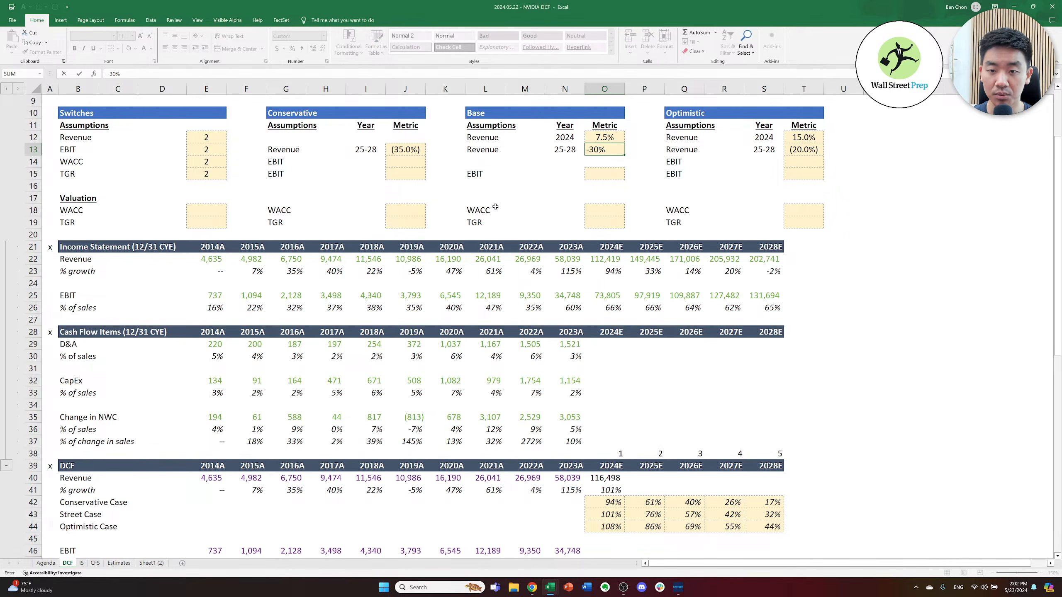
{"action": "key", "text": "Right"}
- Set the Optimistic scenario's 25-28 revenue metric in T13 to -25%
{"action": "key", "text": "Right"}
{"action": "key", "text": "Right"}
{"action": "key", "text": "Right"}
{"action": "key", "text": "Right"}
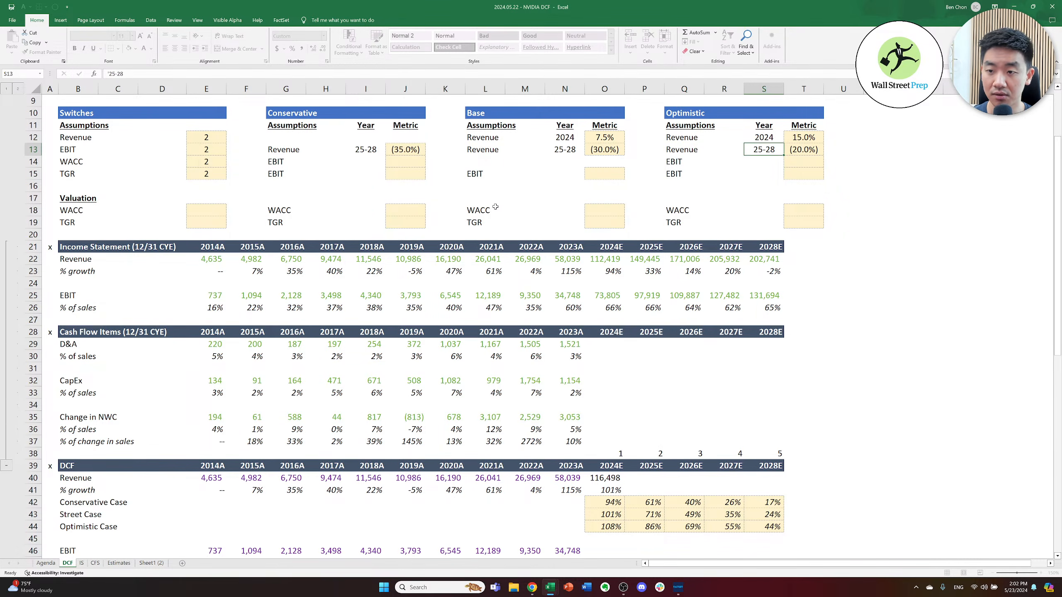
{"action": "type", "text": "-25"}
{"action": "key", "text": "Return"}
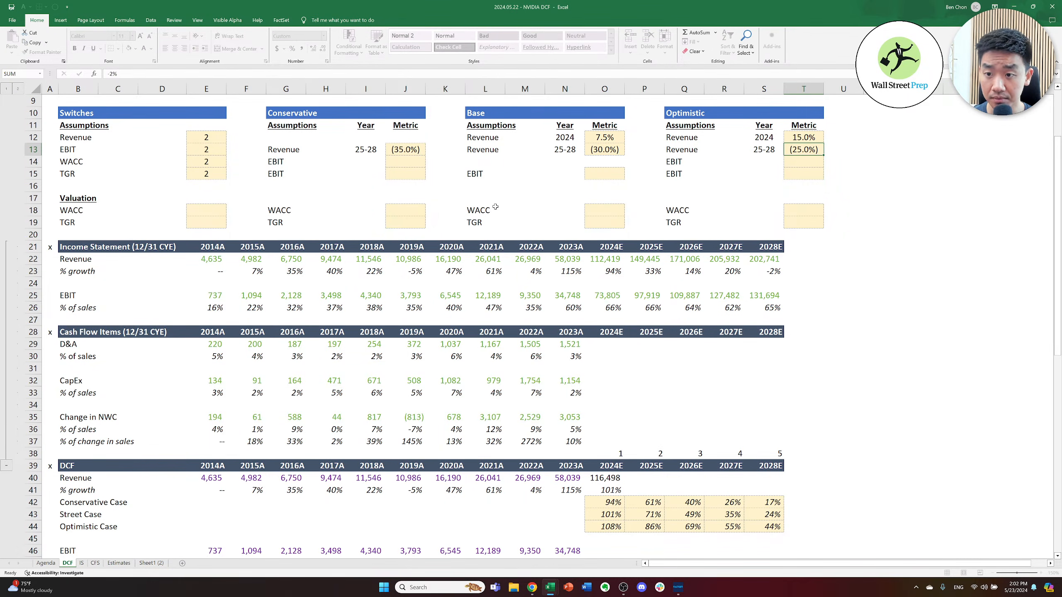
- Review the recalculated Conservative Case revenue growth from 2024E through 2028E in row 42 of the DCF section
{"action": "key", "text": "Down"}
{"action": "key", "text": "Down"}
{"action": "key", "text": "Down"}
{"action": "key", "text": "Down"}
{"action": "key", "text": "Down"}
{"action": "key", "text": "Down"}
{"action": "key", "text": "Down"}
{"action": "key", "text": "Down"}
{"action": "key", "text": "Down"}
{"action": "key", "text": "Down"}
{"action": "key", "text": "Down"}
{"action": "key", "text": "Down"}
{"action": "key", "text": "Down"}
{"action": "key", "text": "Down"}
{"action": "key", "text": "Down"}
{"action": "key", "text": "Down"}
{"action": "key", "text": "Down"}
{"action": "key", "text": "Down"}
{"action": "key", "text": "Down"}
{"action": "key", "text": "Down"}
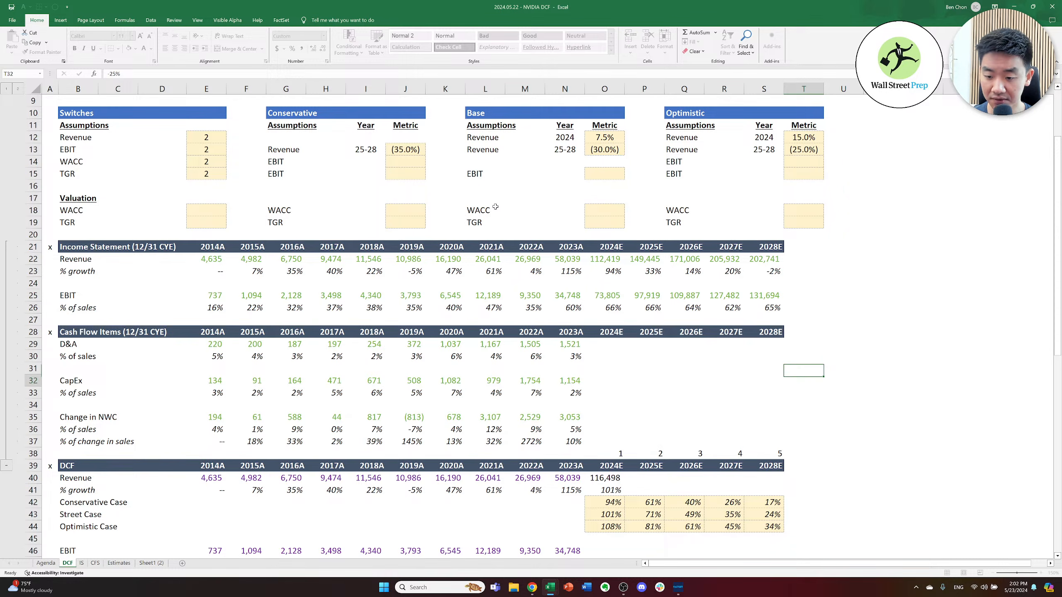
{"action": "key", "text": "Left"}
{"action": "key", "text": "Down"}
{"action": "key", "text": "Down"}
{"action": "key", "text": "Down"}
{"action": "key", "text": "Left"}
{"action": "key", "text": "Left"}
{"action": "key", "text": "Left"}
{"action": "key", "text": "Left"}
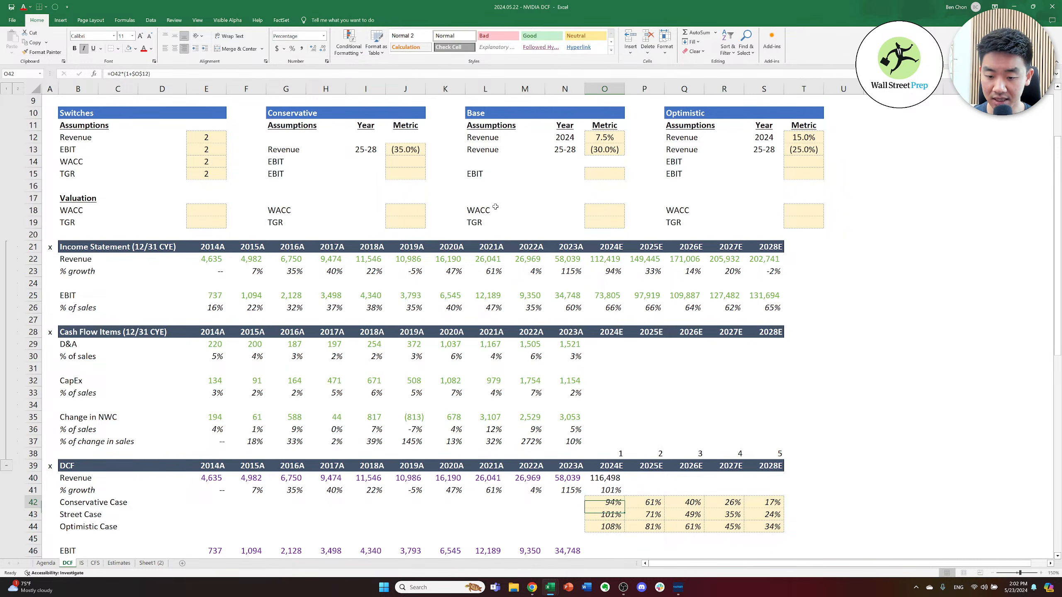
{"action": "key", "text": "Right"}
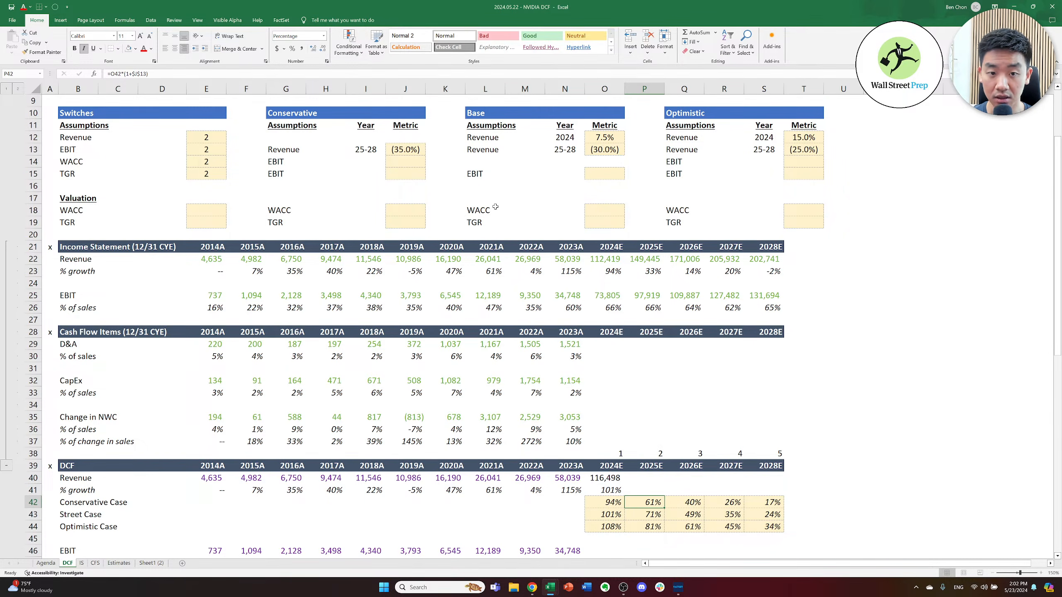
{"action": "key", "text": "Right"}
{"action": "key", "text": "Right"}
{"action": "key", "text": "Right"}
{"action": "key", "text": "Right"}
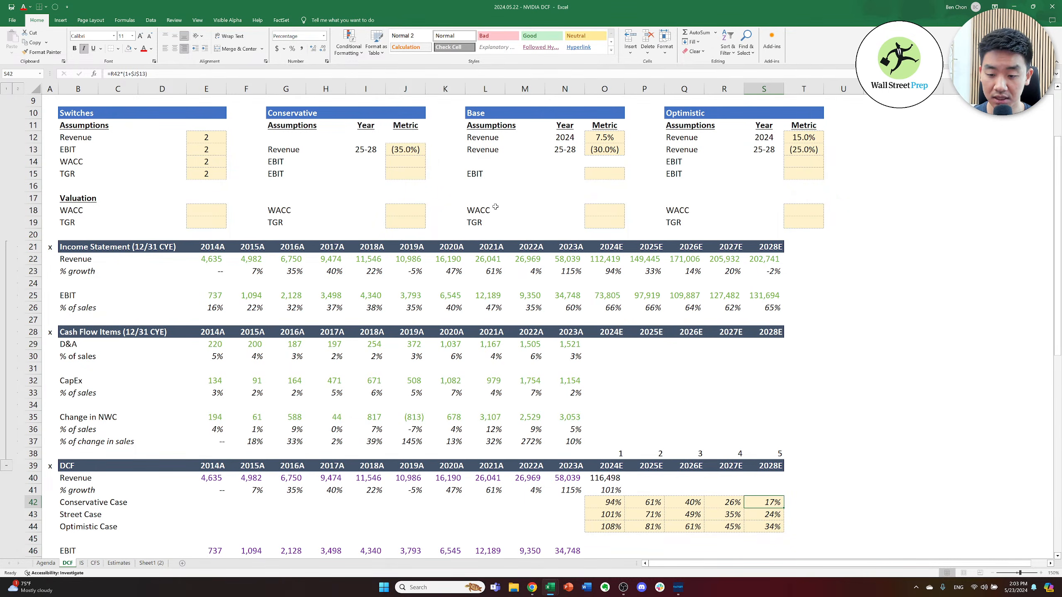
- Review the recalculated Street Case revenue growth across 2025E to 2028E in row 43
{"action": "key", "text": "Left"}
{"action": "key", "text": "Left"}
{"action": "key", "text": "Down"}
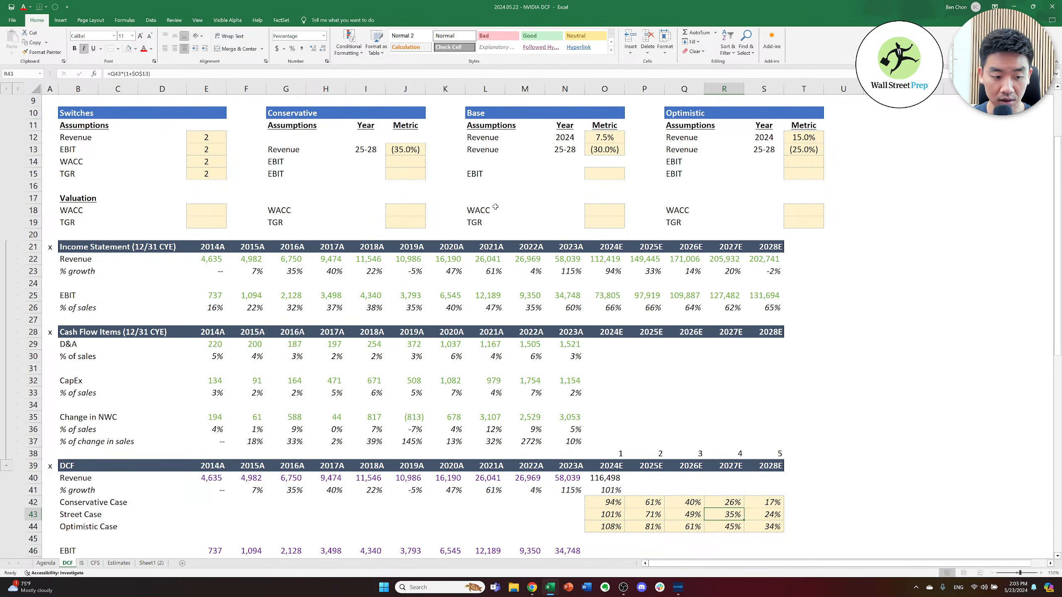
{"action": "key", "text": "Left"}
{"action": "key", "text": "Left"}
{"action": "key", "text": "Right"}
{"action": "key", "text": "Right"}
{"action": "key", "text": "Right"}
{"action": "key", "text": "Left"}
{"action": "key", "text": "Left"}
{"action": "key", "text": "Left"}
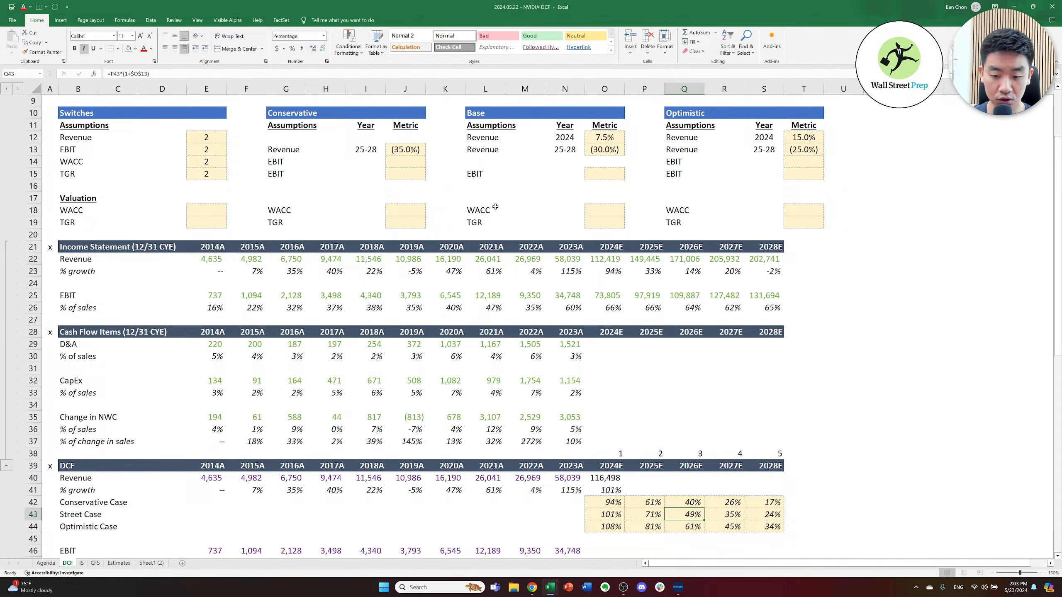
- Review the recalculated Optimistic Case revenue growth across 2025E to 2028E in row 44
{"action": "key", "text": "Down"}
{"action": "key", "text": "Right"}
{"action": "key", "text": "Right"}
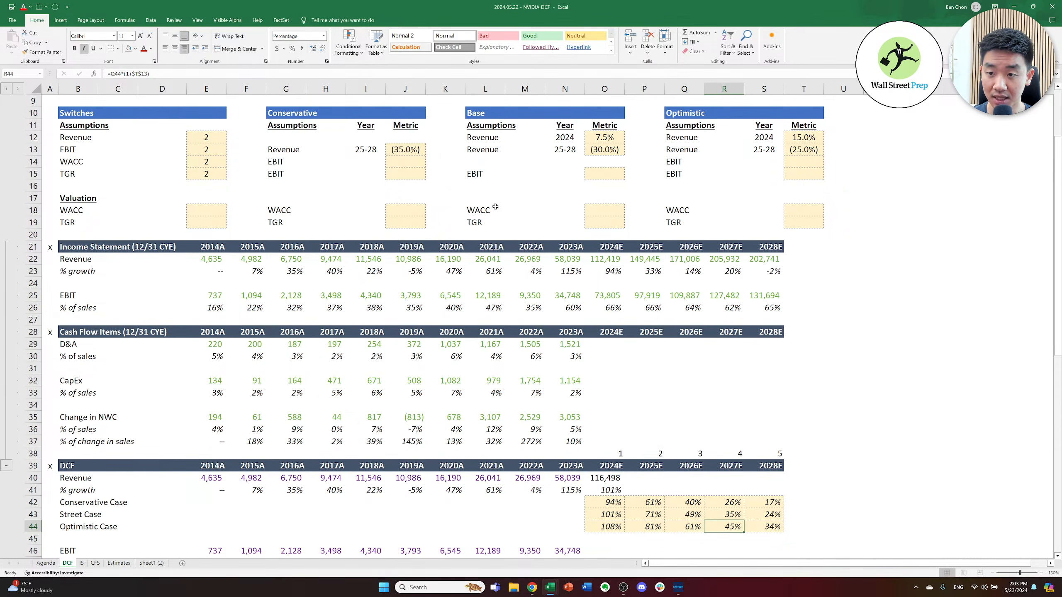
{"action": "key", "text": "Right"}
{"action": "key", "text": "Left"}
{"action": "key", "text": "Left"}
{"action": "key", "text": "Left"}
{"action": "key", "text": "Left"}
{"action": "key", "text": "Right"}
{"action": "key", "text": "Right"}
{"action": "key", "text": "Right"}
{"action": "key", "text": "Right"}
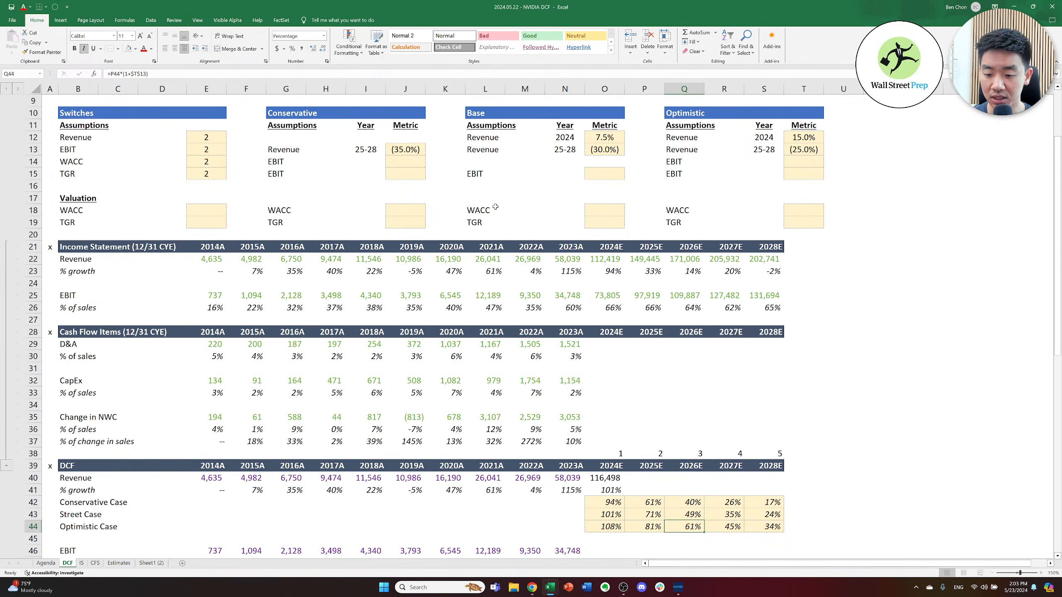
- Copy the 2024E revenue and % growth formulas in O40:O41 across to 2028E in column S
{"action": "key", "text": "Up"}
{"action": "key", "text": "Left"}
{"action": "key", "text": "Up"}
{"action": "key", "text": "Left"}
{"action": "key", "text": "Up"}
{"action": "key", "text": "Left"}
{"action": "key", "text": "Up"}
{"action": "key", "text": "Left"}
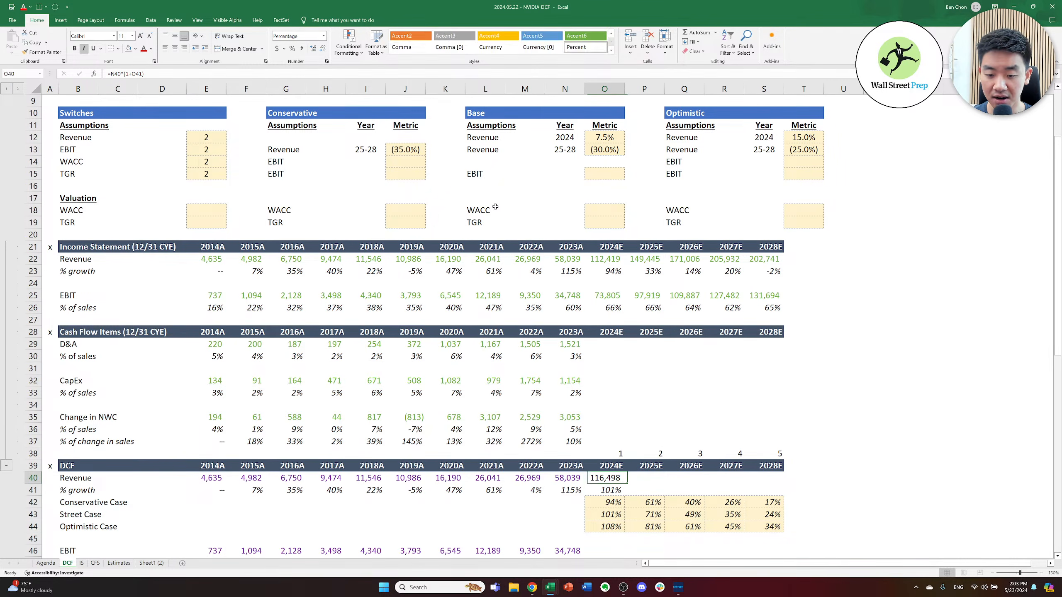
{"action": "key", "text": "shift+Down"}
{"action": "key", "text": "ctrl+c"}
{"action": "key", "text": "shift+Right"}
{"action": "key", "text": "shift+Right"}
{"action": "key", "text": "shift+Right"}
{"action": "key", "text": "shift+Right"}
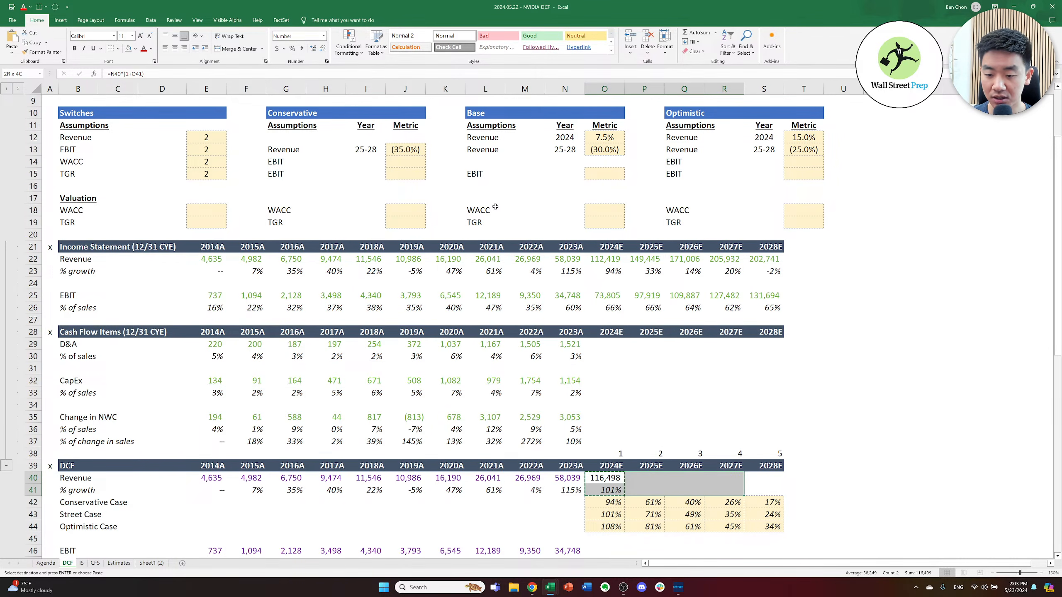
{"action": "key", "text": "ctrl+v"}
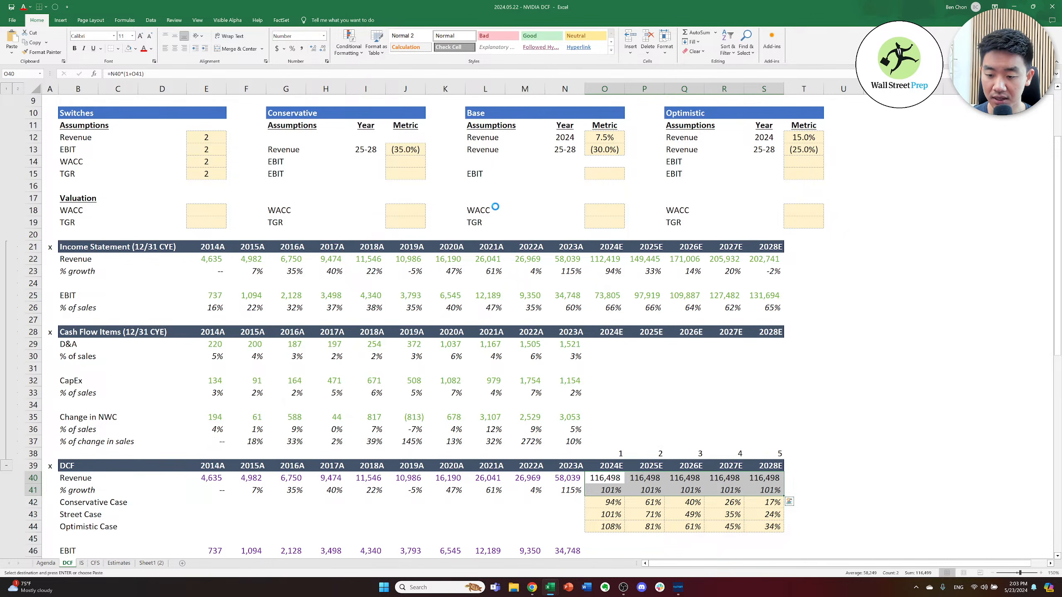
{"action": "key", "text": "Escape"}
- Review the growth cases against the projected DCF revenue in row 40 from 2024E through 2028E
{"action": "key", "text": "Down"}
{"action": "key", "text": "Down"}
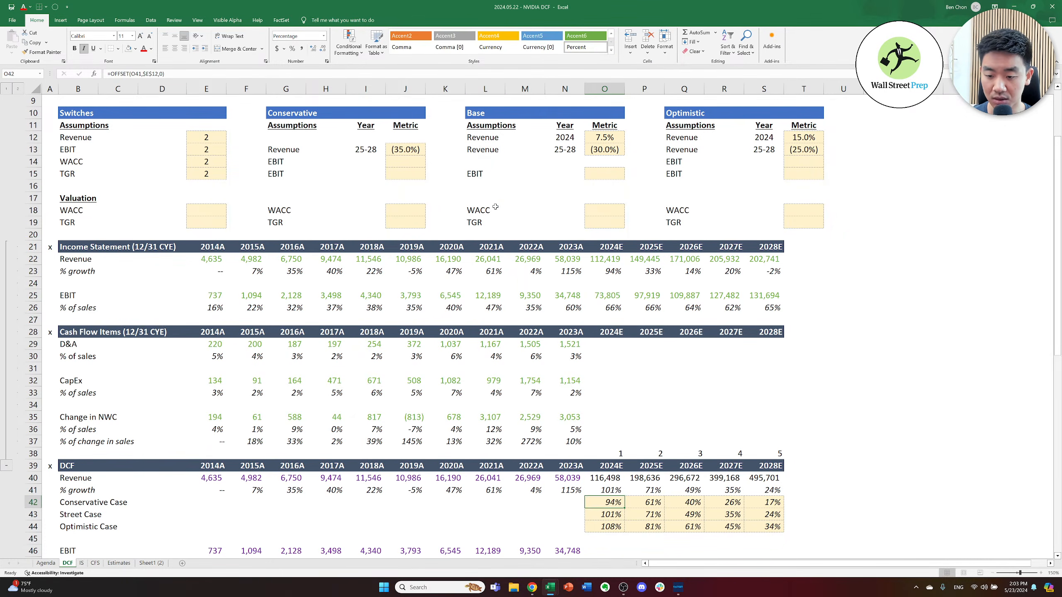
{"action": "key", "text": "Down"}
{"action": "key", "text": "Up"}
{"action": "key", "text": "Up"}
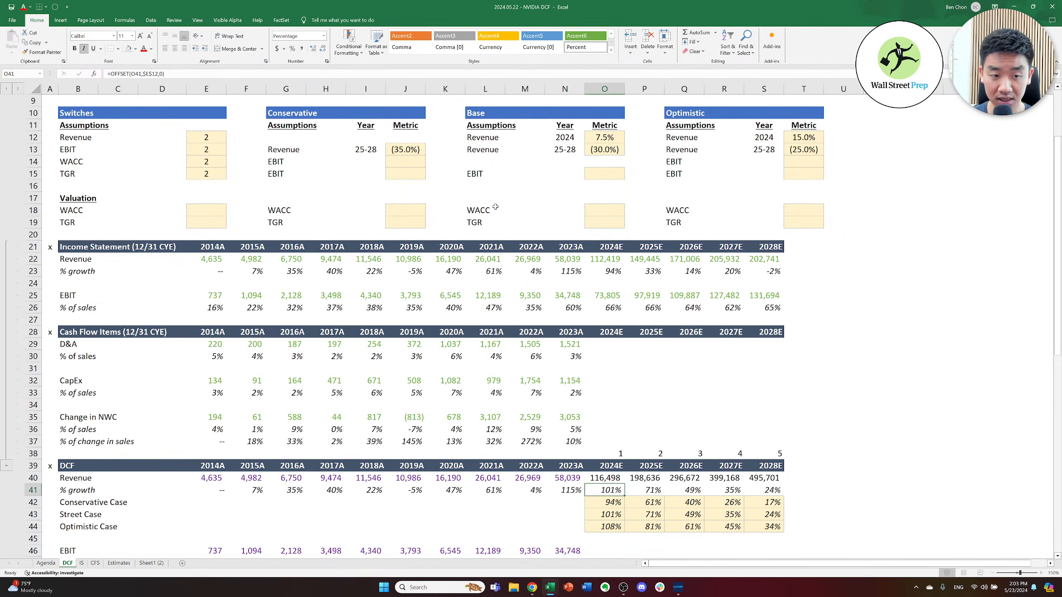
{"action": "key", "text": "Down"}
{"action": "key", "text": "Down"}
{"action": "key", "text": "Up"}
{"action": "key", "text": "Up"}
{"action": "key", "text": "Up"}
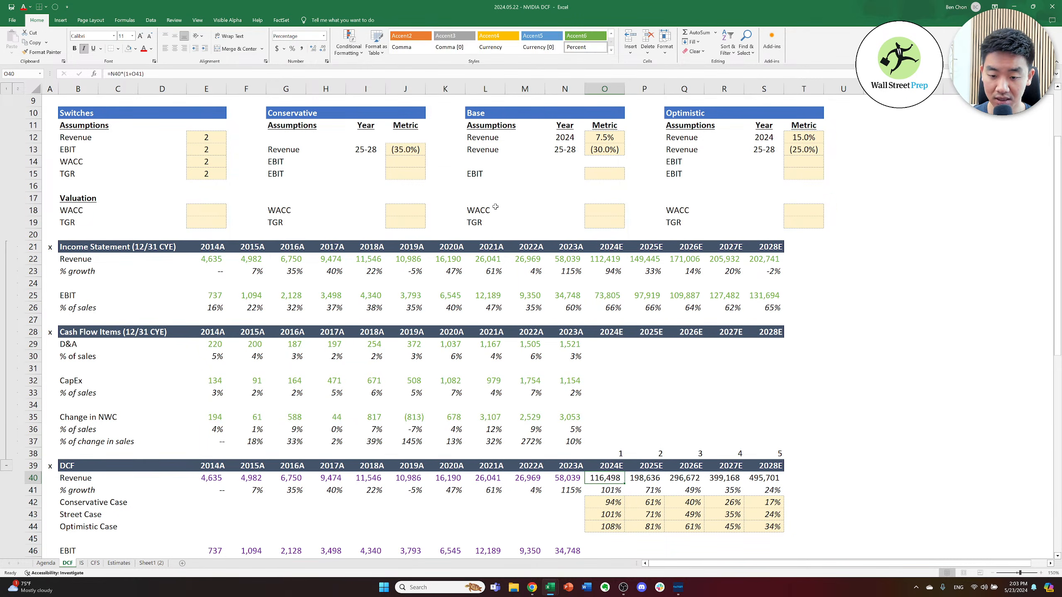
{"action": "key", "text": "Right"}
{"action": "key", "text": "Right"}
{"action": "key", "text": "Right"}
{"action": "key", "text": "Right"}
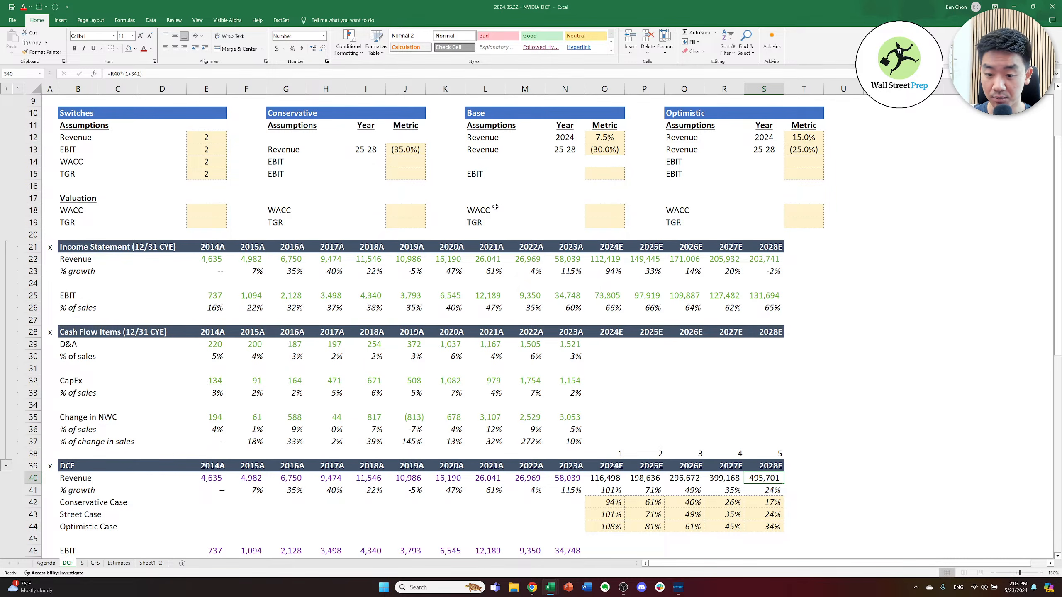
{"action": "key", "text": "alt+Tab"}
{"action": "key", "text": "Tab"}
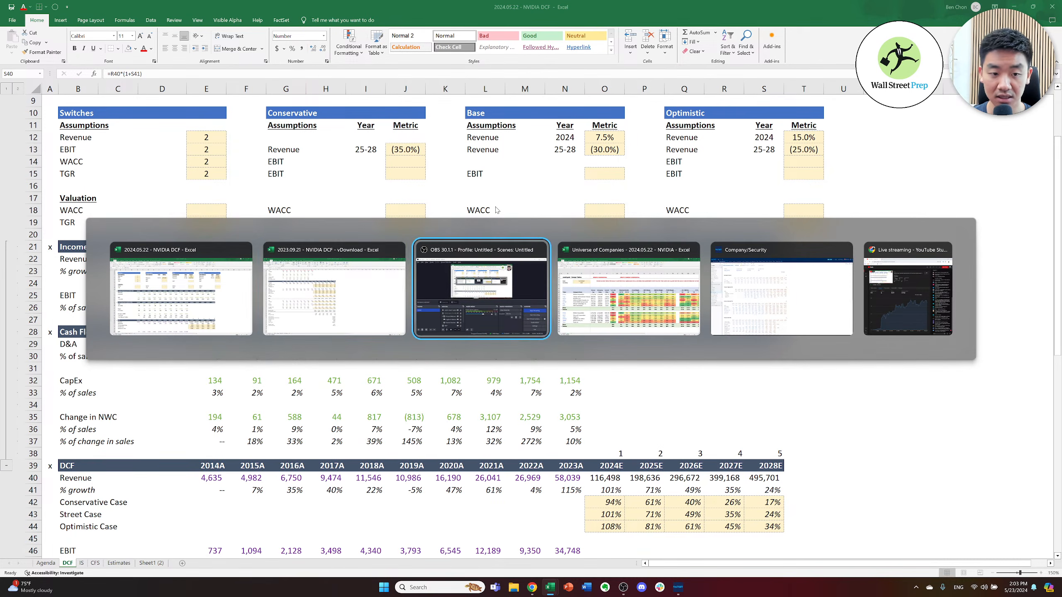
{"action": "key", "text": "alt+shift+Tab"}
{"action": "key", "text": "alt+shift+Tab"}
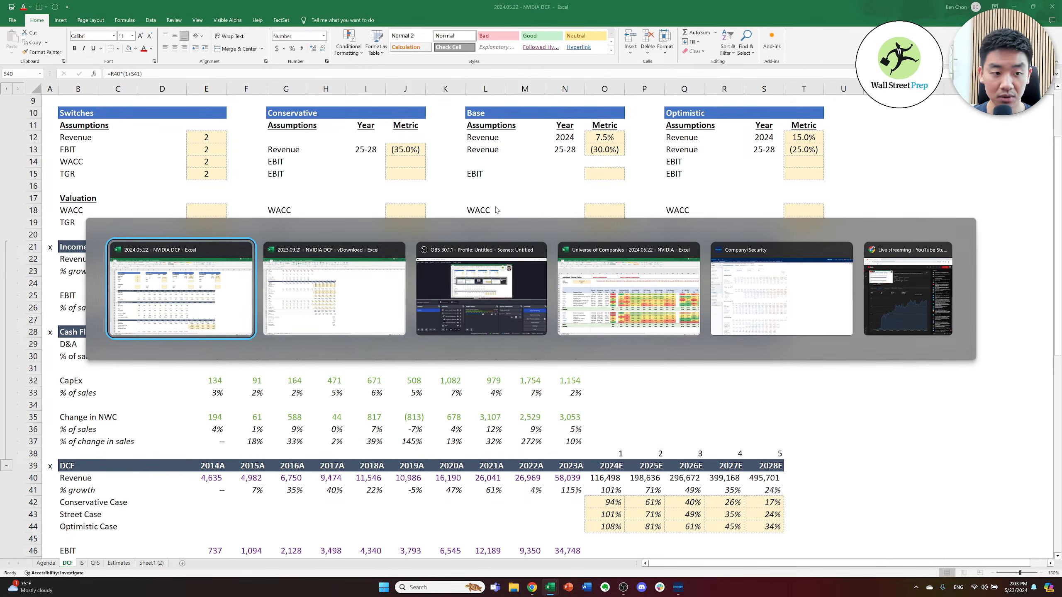
- Open a new Google Chrome window and maximize it
{"action": "key", "text": "super"}
{"action": "type", "text": "chor"}
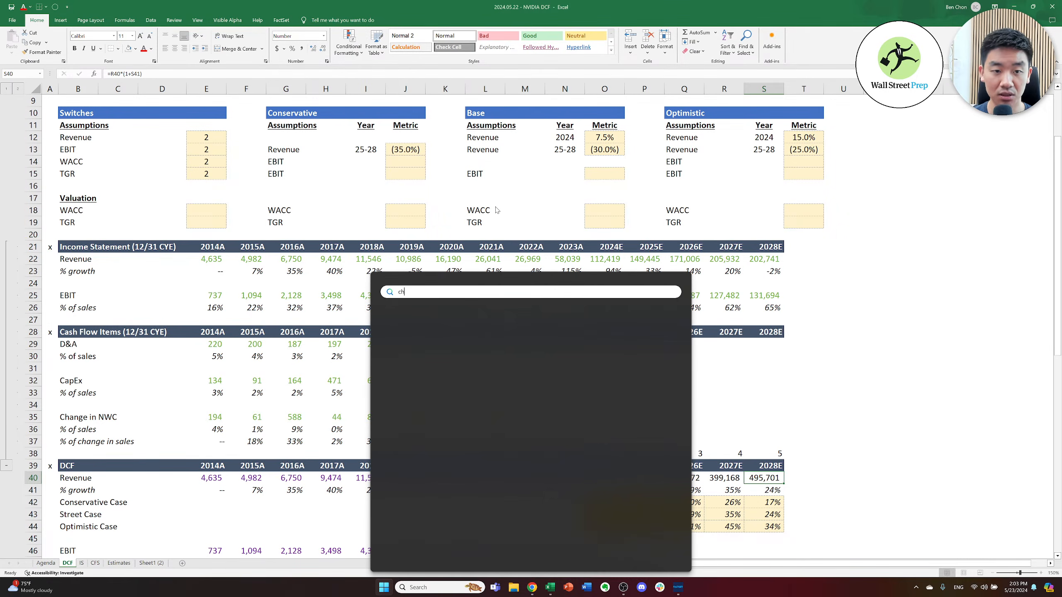
{"action": "key", "text": "BackSpace"}
{"action": "key", "text": "BackSpace"}
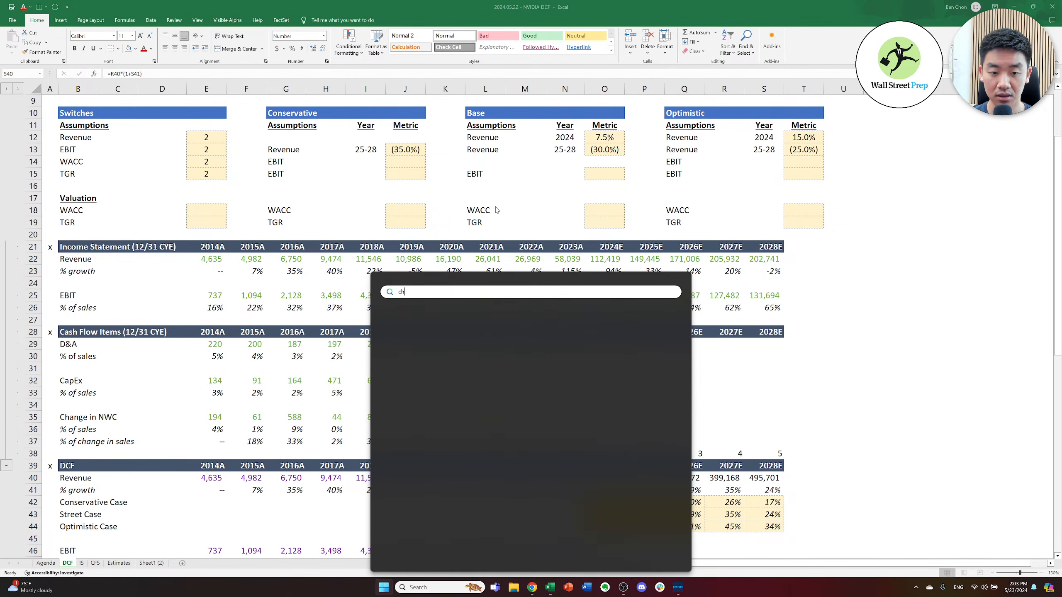
{"action": "type", "text": "rome"}
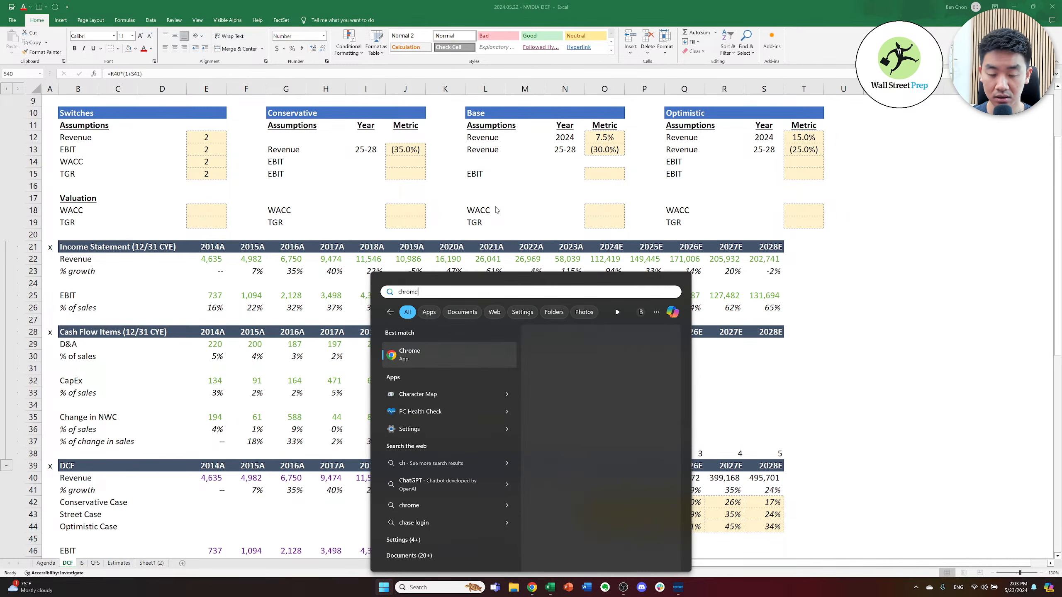
{"action": "key", "text": "Return"}
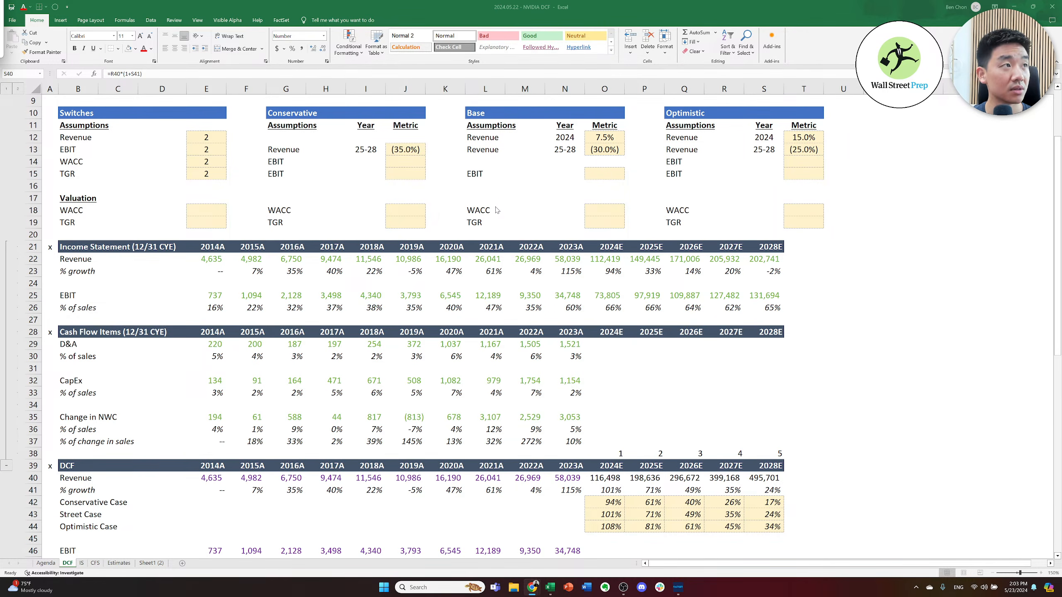
{"action": "key", "text": "alt+Tab"}
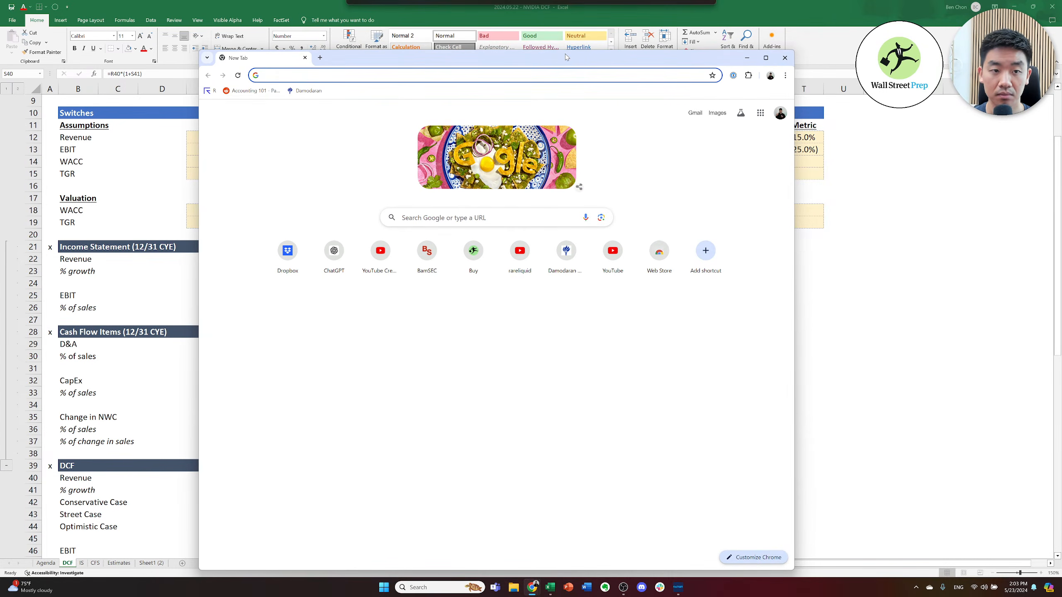
{"action": "double_click", "coordinate": [566, 57]}
- Search Google for "apple revenue" and look through the results for Apple's yearly revenue
{"action": "type", "text": "apple "}
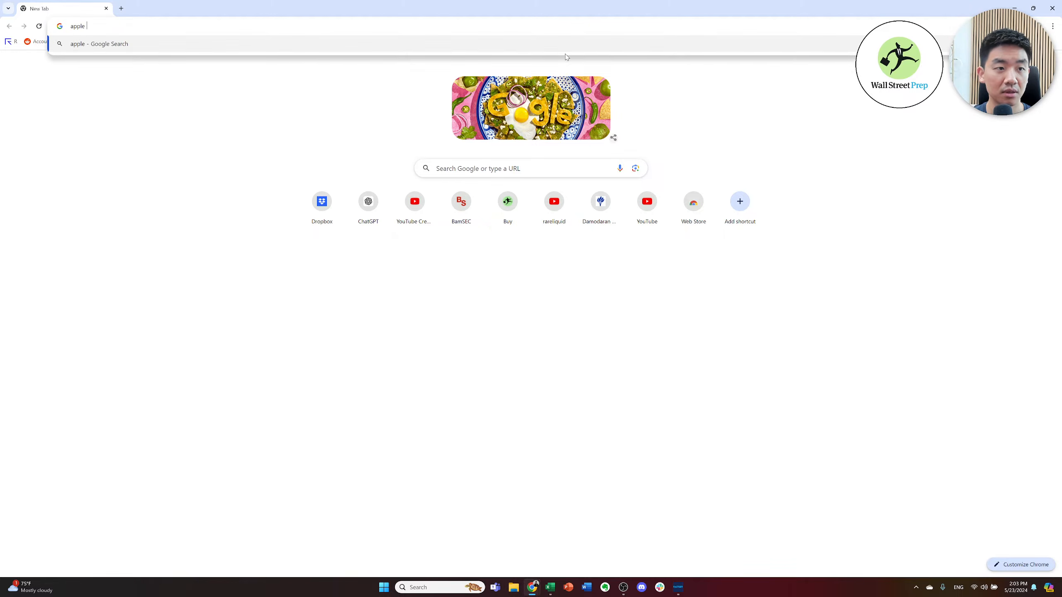
{"action": "type", "text": "revenue"}
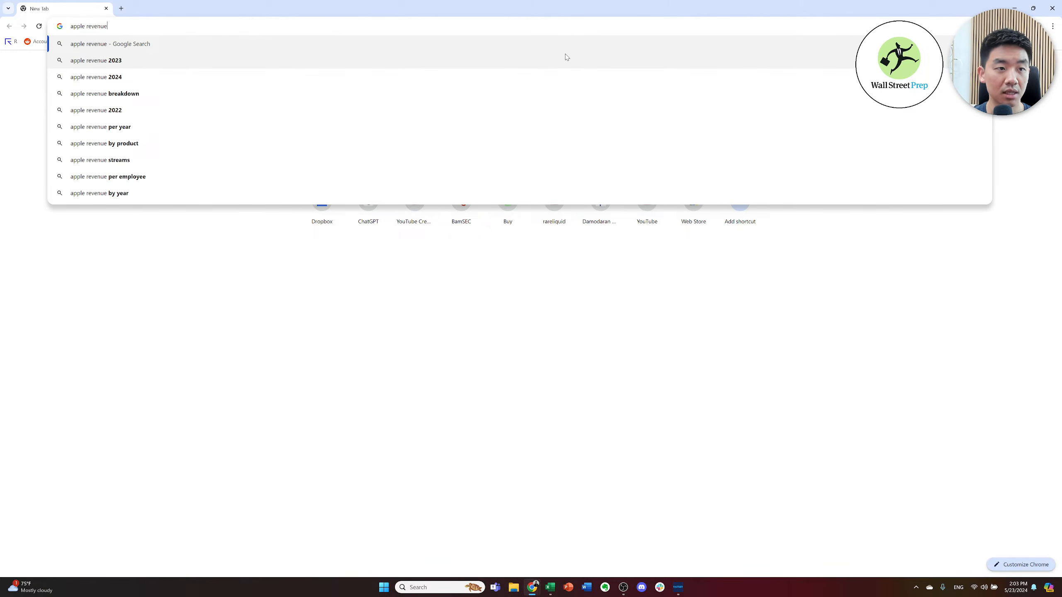
{"action": "key", "text": "Return"}
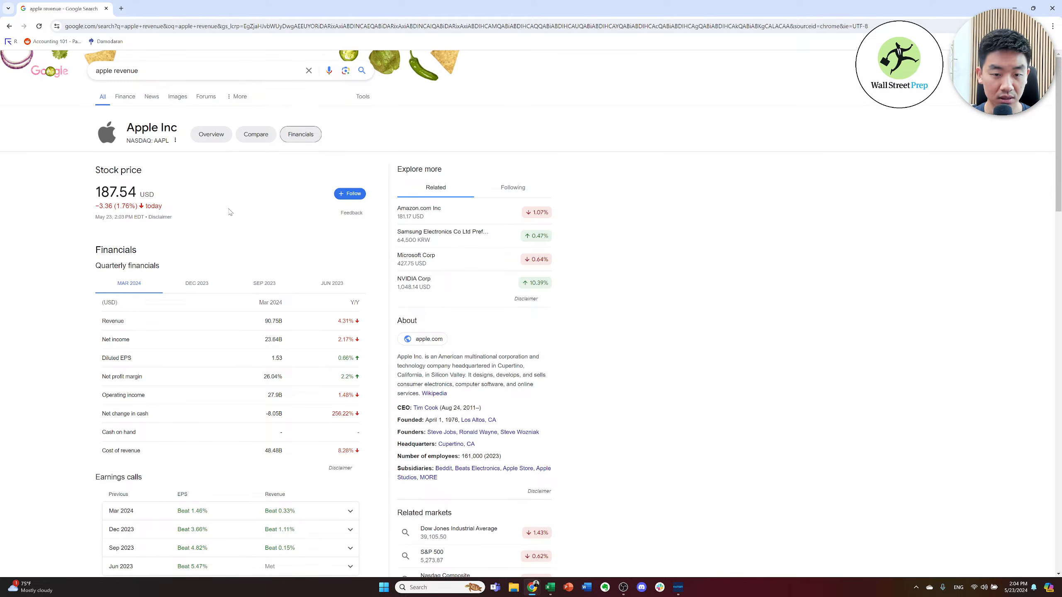
{"action": "scroll", "coordinate": [240, 231], "scroll_direction": "down", "scroll_amount": 5}
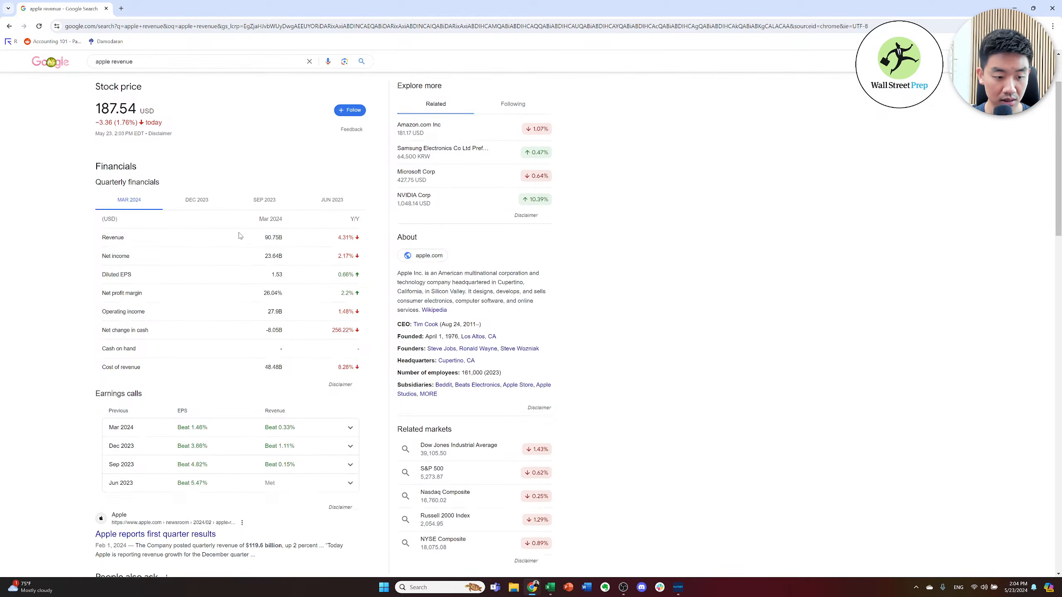
{"action": "scroll", "coordinate": [238, 236], "scroll_direction": "down", "scroll_amount": 2}
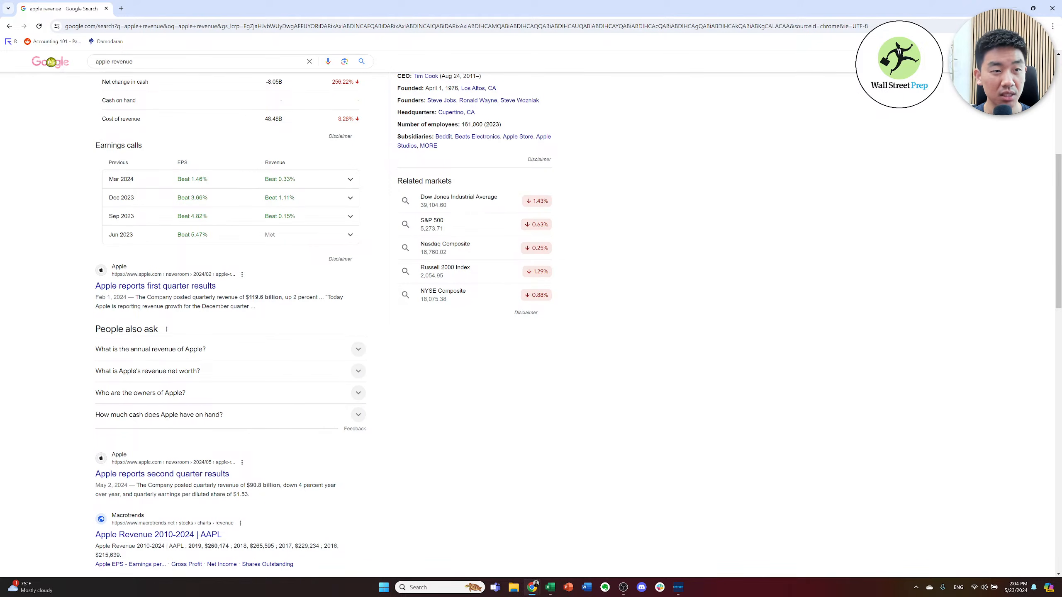
{"action": "scroll", "coordinate": [243, 141], "scroll_direction": "up", "scroll_amount": 1}
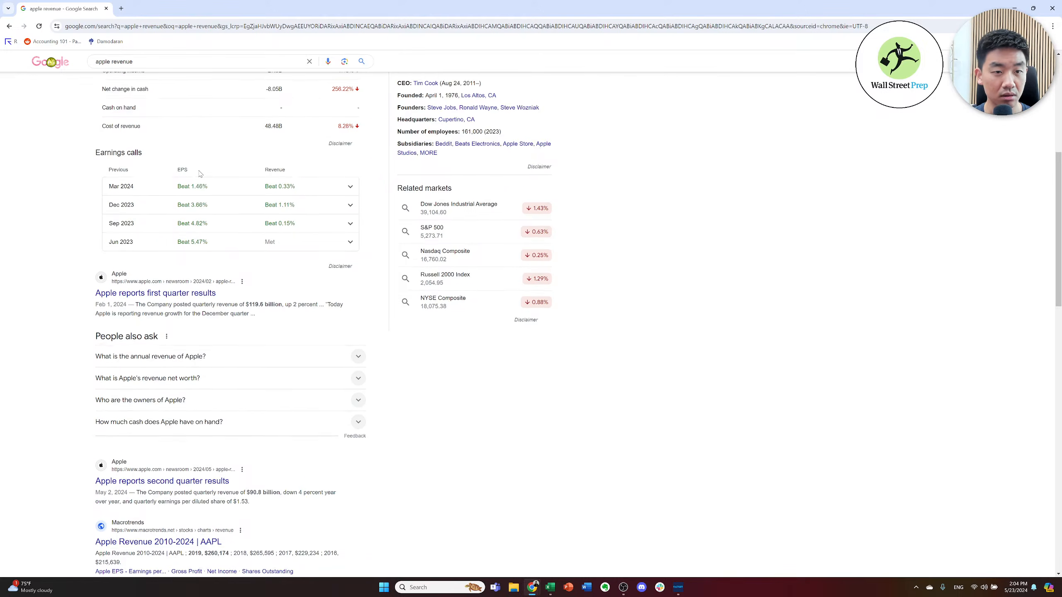
{"action": "scroll", "coordinate": [247, 146], "scroll_direction": "up", "scroll_amount": 5}
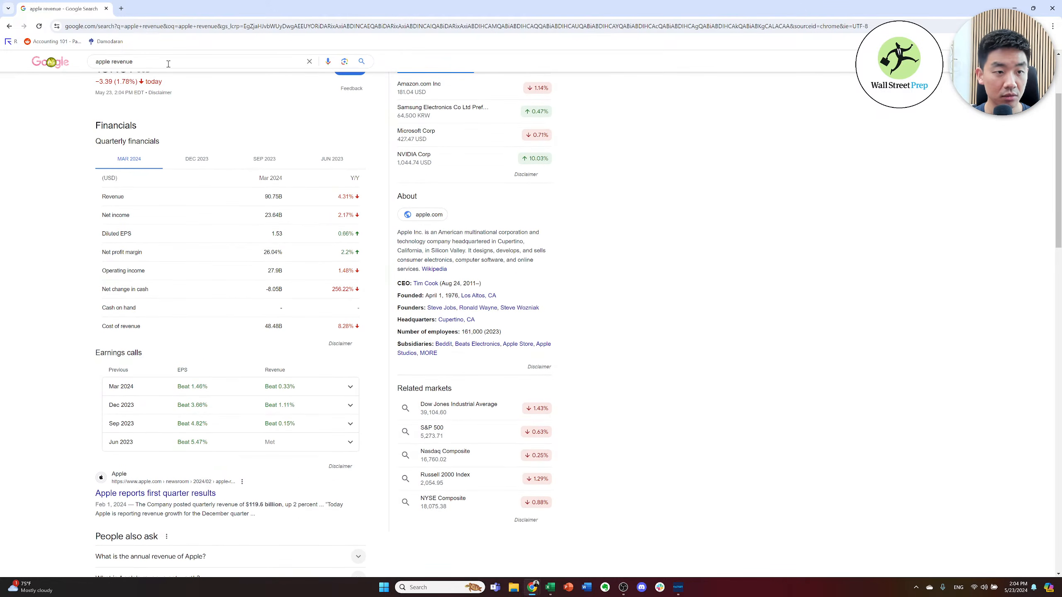
- Refine the Google search to "apple annual revenue"
{"action": "left_click", "coordinate": [112, 61]}
{"action": "type", "text": "annual"}
{"action": "key", "text": "Return"}
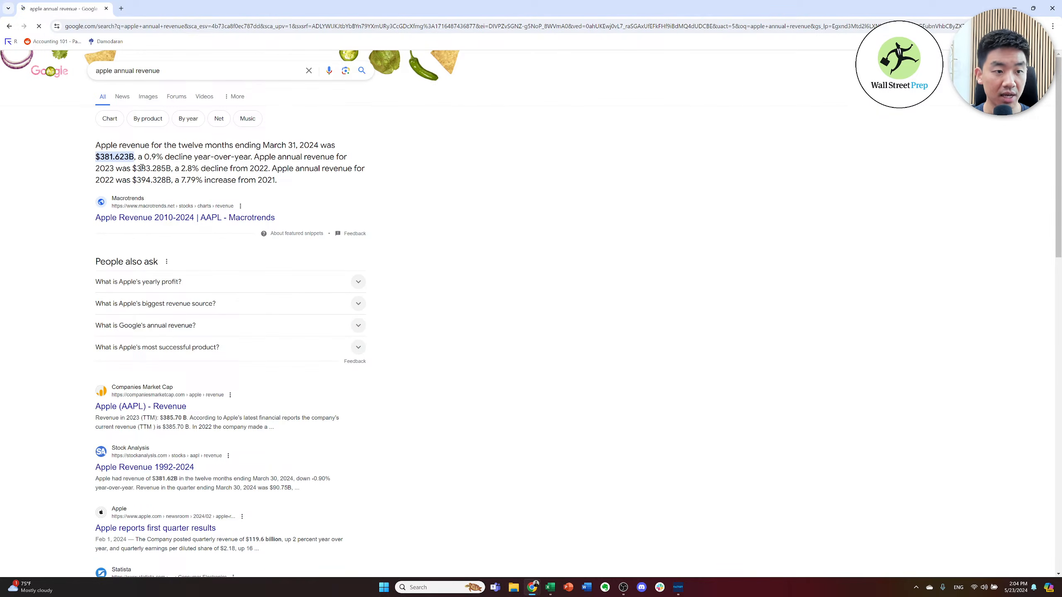
- Return to the NVIDIA DCF workbook in Excel and compare the DCF's 2027E-2028E revenue with the income statement estimates in row 22
{"action": "key", "text": "alt+Tab"}
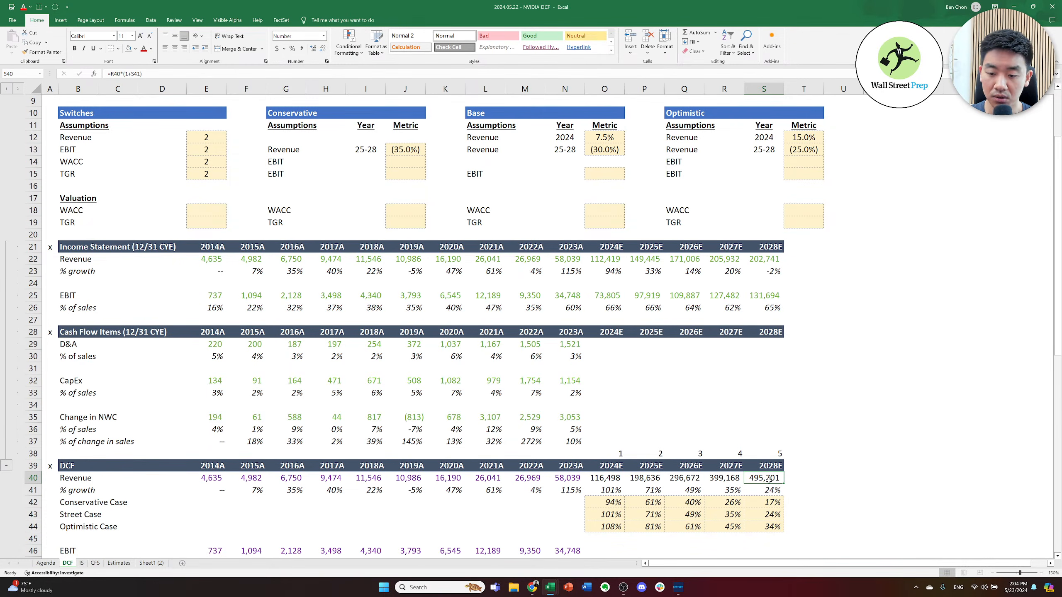
{"action": "left_click", "coordinate": [727, 478]}
{"action": "left_click", "coordinate": [750, 257]}
{"action": "left_click", "coordinate": [675, 260]}
{"action": "left_click", "coordinate": [630, 257]}
{"action": "left_click", "coordinate": [677, 258]}
{"action": "left_click", "coordinate": [733, 256]}
{"action": "left_click", "coordinate": [767, 258]}
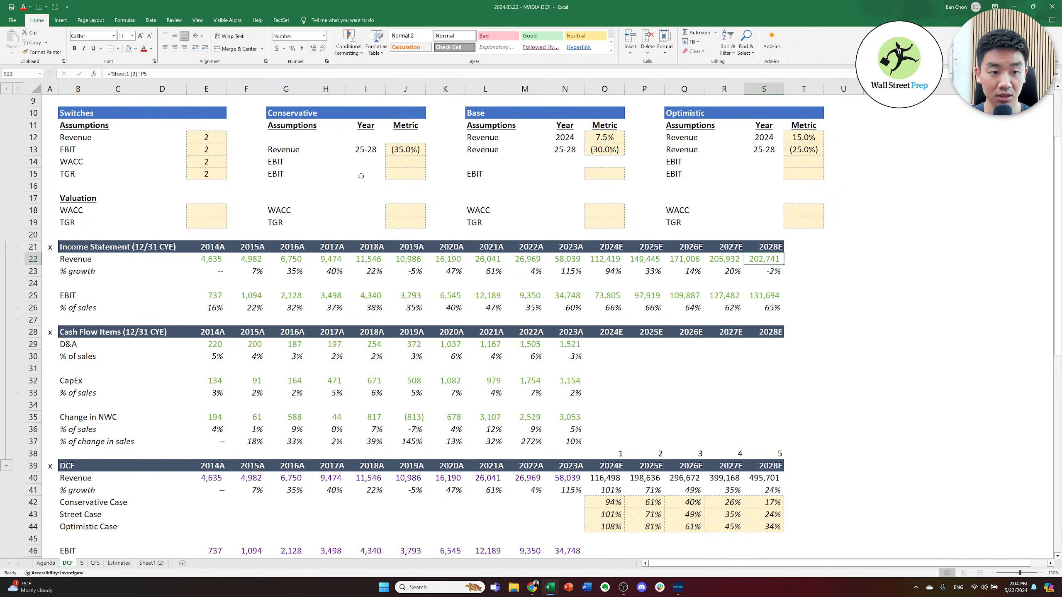
- Set the Revenue scenario switch in E12 to 1
{"action": "left_click", "coordinate": [208, 138]}
{"action": "type", "text": "1"}
{"action": "key", "text": "Return"}
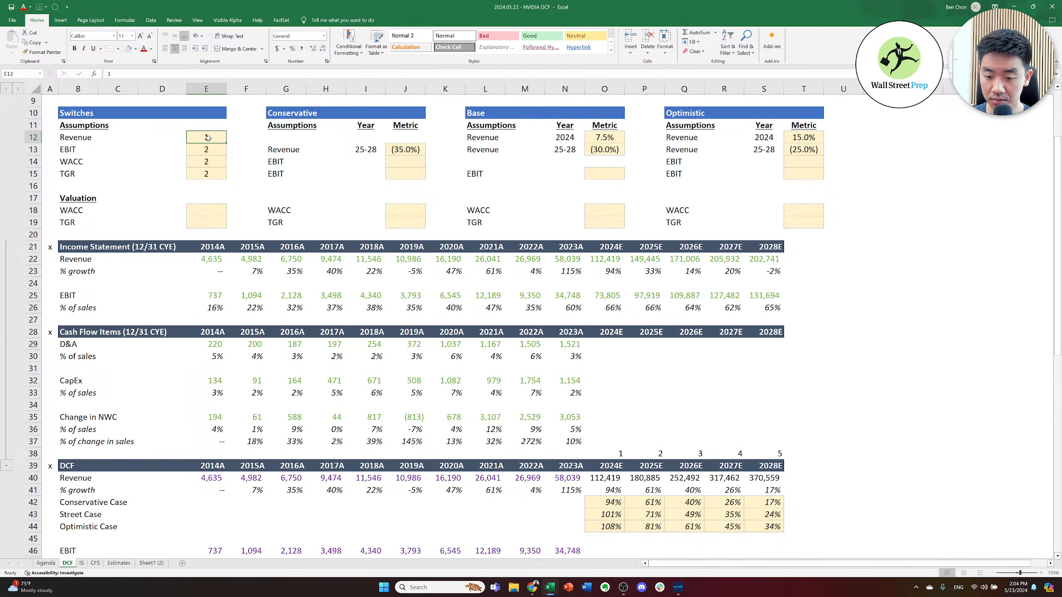
- Set the Conservative scenario's 25-28 revenue metric in J13 to -45%
{"action": "key", "text": "Right"}
{"action": "key", "text": "Right"}
{"action": "key", "text": "Right"}
{"action": "key", "text": "Right"}
{"action": "key", "text": "Right"}
{"action": "key", "text": "Right"}
{"action": "key", "text": "Right"}
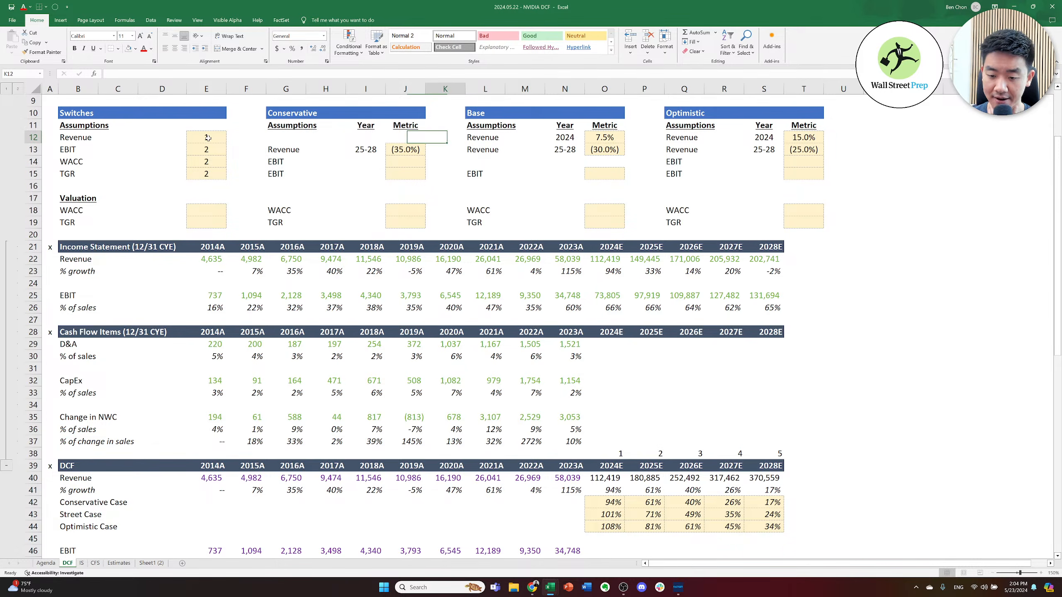
{"action": "key", "text": "Down"}
{"action": "key", "text": "Left"}
{"action": "key", "text": "Left"}
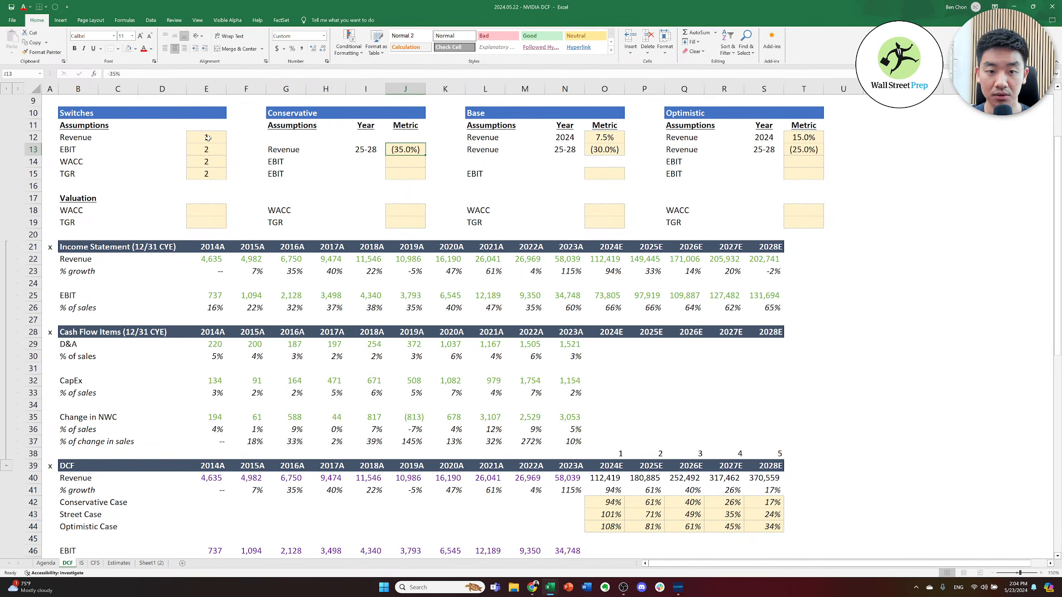
{"action": "type", "text": "-45"}
{"action": "key", "text": "Return"}
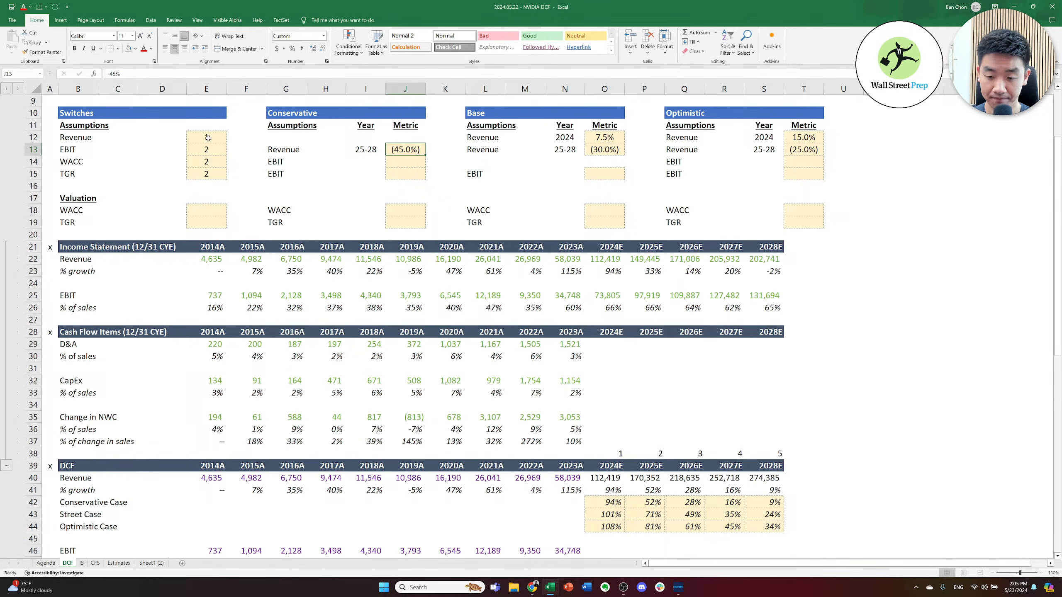
- Review the historical revenue growth in row 41 of the DCF section between 2015A and 2023A
{"action": "key", "text": "Down"}
{"action": "key", "text": "Down"}
{"action": "key", "text": "Down"}
{"action": "key", "text": "Down"}
{"action": "key", "text": "Down"}
{"action": "key", "text": "Down"}
{"action": "key", "text": "Down"}
{"action": "key", "text": "Down"}
{"action": "key", "text": "Down"}
{"action": "key", "text": "Down"}
{"action": "key", "text": "Down"}
{"action": "key", "text": "Down"}
{"action": "key", "text": "Down"}
{"action": "key", "text": "Down"}
{"action": "key", "text": "Down"}
{"action": "key", "text": "Down"}
{"action": "key", "text": "Down"}
{"action": "key", "text": "Down"}
{"action": "key", "text": "Down"}
{"action": "key", "text": "Down"}
{"action": "key", "text": "Right"}
{"action": "key", "text": "Down"}
{"action": "key", "text": "Right"}
{"action": "key", "text": "Down"}
{"action": "key", "text": "Down"}
{"action": "key", "text": "Down"}
{"action": "key", "text": "Right"}
{"action": "key", "text": "Right"}
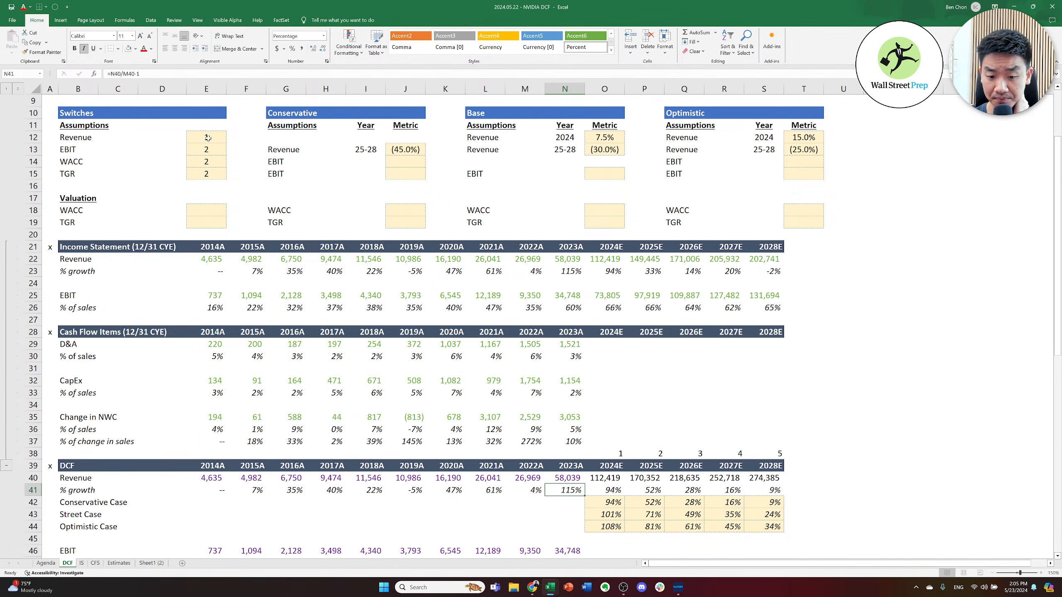
{"action": "key", "text": "Left"}
{"action": "key", "text": "Left"}
{"action": "key", "text": "Left"}
{"action": "key", "text": "Left"}
{"action": "key", "text": "Left"}
{"action": "key", "text": "Left"}
{"action": "key", "text": "Left"}
{"action": "key", "text": "Left"}
{"action": "key", "text": "Right"}
{"action": "key", "text": "Right"}
{"action": "key", "text": "Right"}
{"action": "key", "text": "Right"}
{"action": "key", "text": "Right"}
{"action": "key", "text": "Right"}
{"action": "key", "text": "Right"}
{"action": "key", "text": "Right"}
{"action": "key", "text": "Left"}
{"action": "key", "text": "Right"}
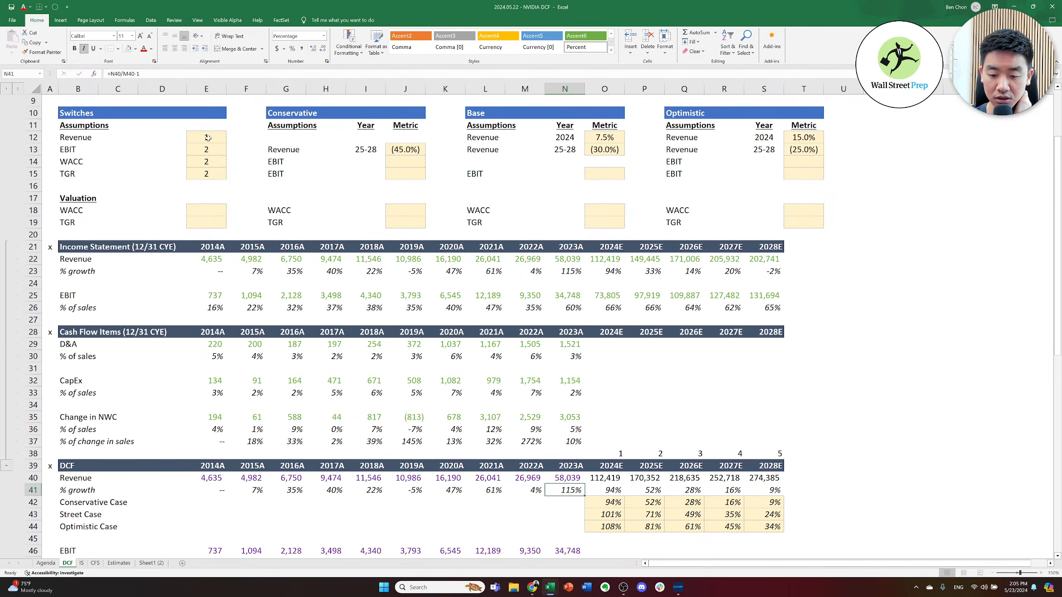
- Compare 2023A revenue growth in row 41 with the surrounding years, from 2019A through 2025E
{"action": "key", "text": "Left"}
{"action": "key", "text": "Right"}
{"action": "key", "text": "Right"}
{"action": "key", "text": "Right"}
{"action": "key", "text": "Left"}
{"action": "key", "text": "Left"}
{"action": "key", "text": "Left"}
{"action": "key", "text": "Right"}
{"action": "key", "text": "Right"}
{"action": "key", "text": "Left"}
{"action": "key", "text": "Left"}
{"action": "key", "text": "Left"}
{"action": "key", "text": "Left"}
{"action": "key", "text": "Left"}
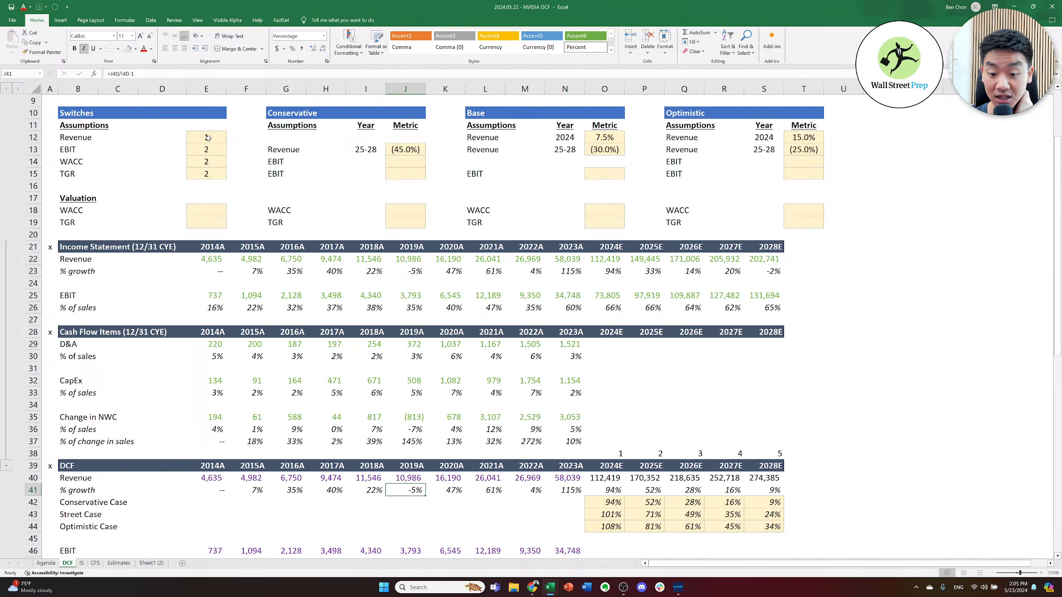
{"action": "key", "text": "Right"}
{"action": "key", "text": "Right"}
{"action": "key", "text": "Right"}
{"action": "key", "text": "Right"}
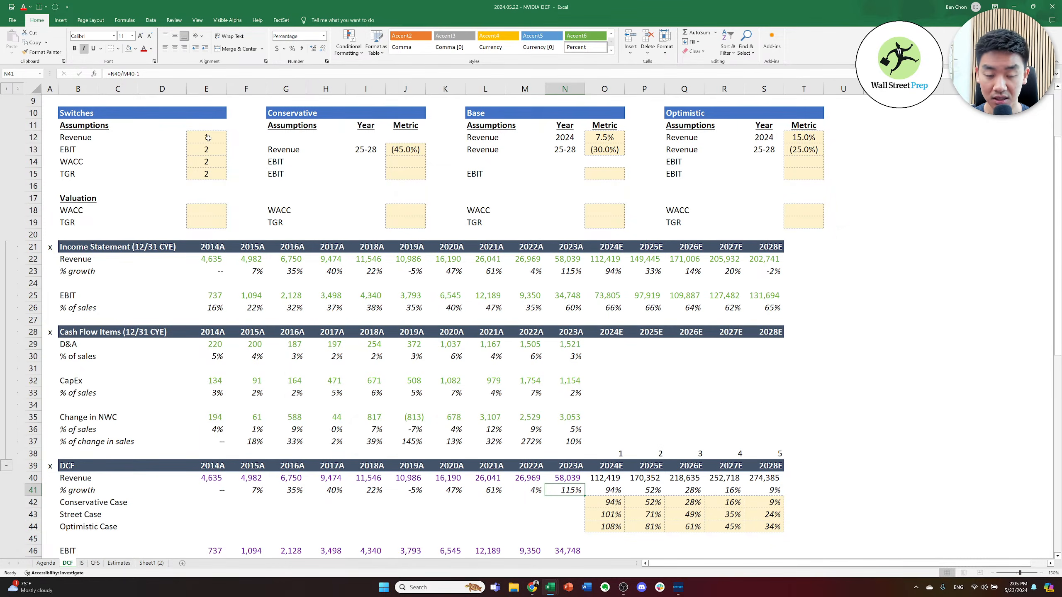
- Switch to the 2023.09.21 NVIDIA DCF workbook and examine its Street and Optimistic Case revenue growth for 2024E
{"action": "key", "text": "alt+Tab"}
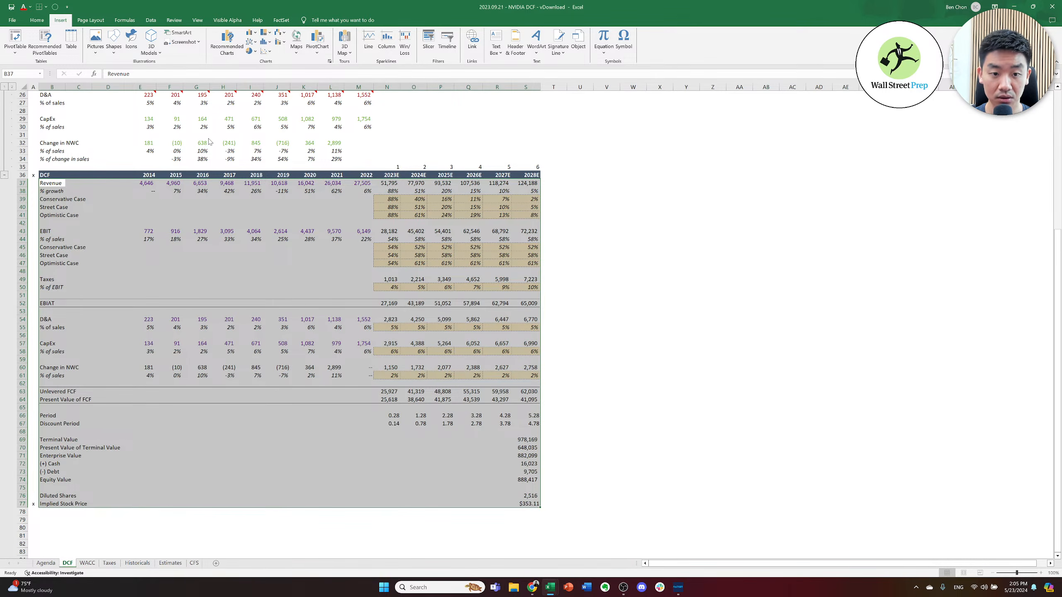
{"action": "key", "text": "Down"}
{"action": "key", "text": "Down"}
{"action": "key", "text": "Down"}
{"action": "key", "text": "Right"}
{"action": "key", "text": "Right"}
{"action": "key", "text": "Right"}
{"action": "key", "text": "Right"}
{"action": "key", "text": "Right"}
{"action": "key", "text": "Right"}
{"action": "key", "text": "Right"}
{"action": "key", "text": "Right"}
{"action": "key", "text": "Right"}
{"action": "key", "text": "Down"}
{"action": "key", "text": "Right"}
{"action": "key", "text": "Right"}
{"action": "key", "text": "Right"}
{"action": "key", "text": "Right"}
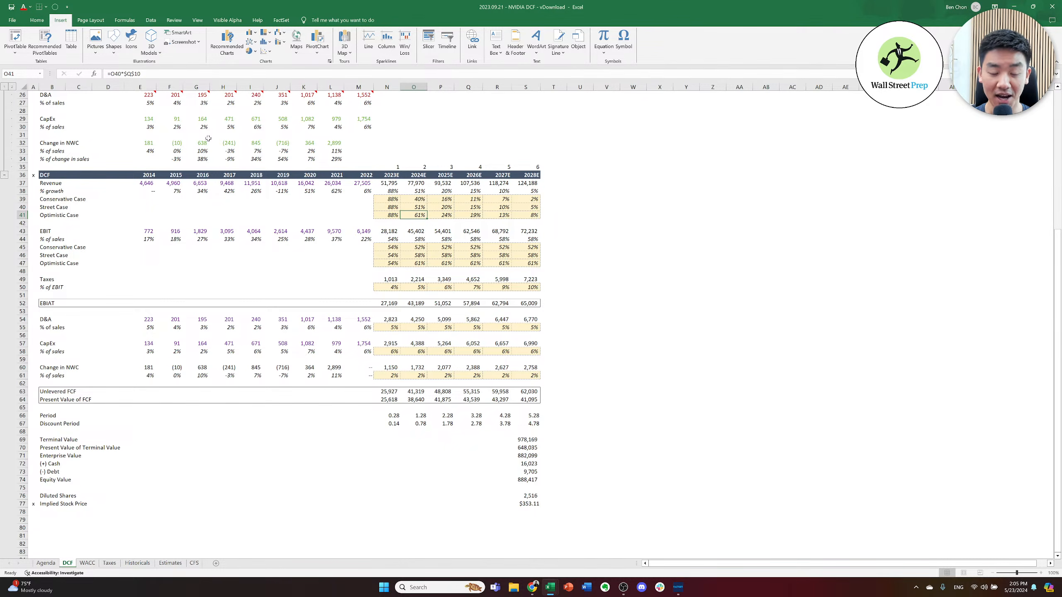
{"action": "key", "text": "Up"}
{"action": "key", "text": "Down"}
{"action": "key", "text": "Up"}
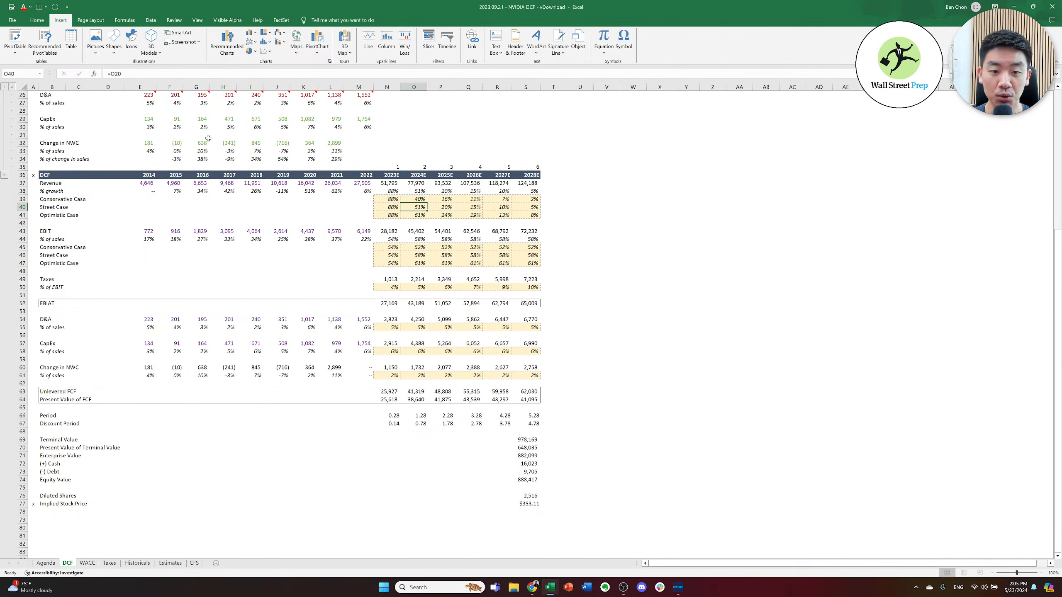
- Examine the prior model's 2024E revenue, its growth formula and the Street Case growth in column O
{"action": "key", "text": "Up"}
{"action": "key", "text": "Up"}
{"action": "key", "text": "Up"}
{"action": "key", "text": "Up"}
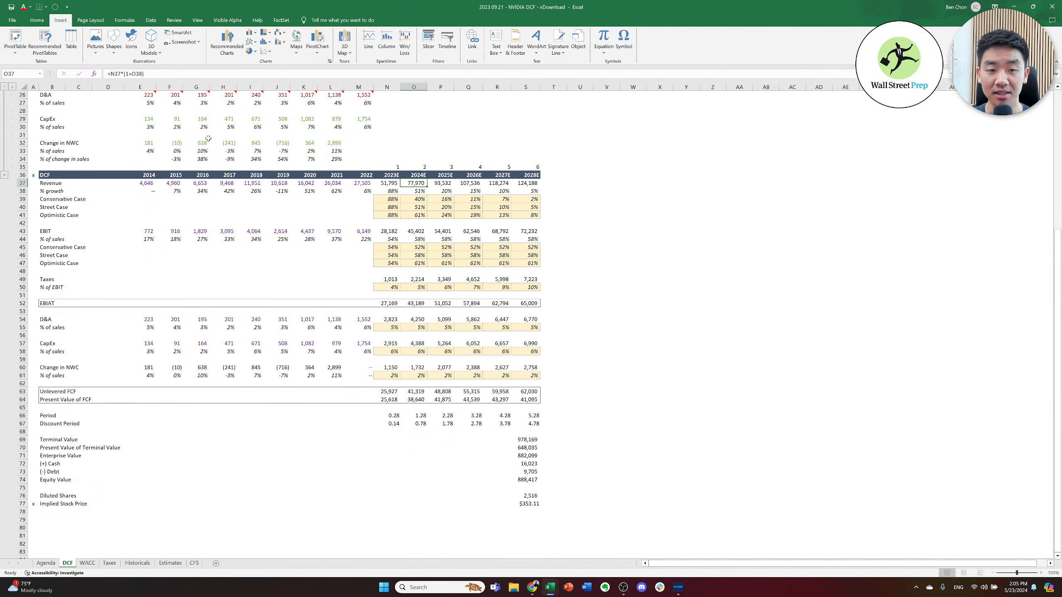
{"action": "key", "text": "Down"}
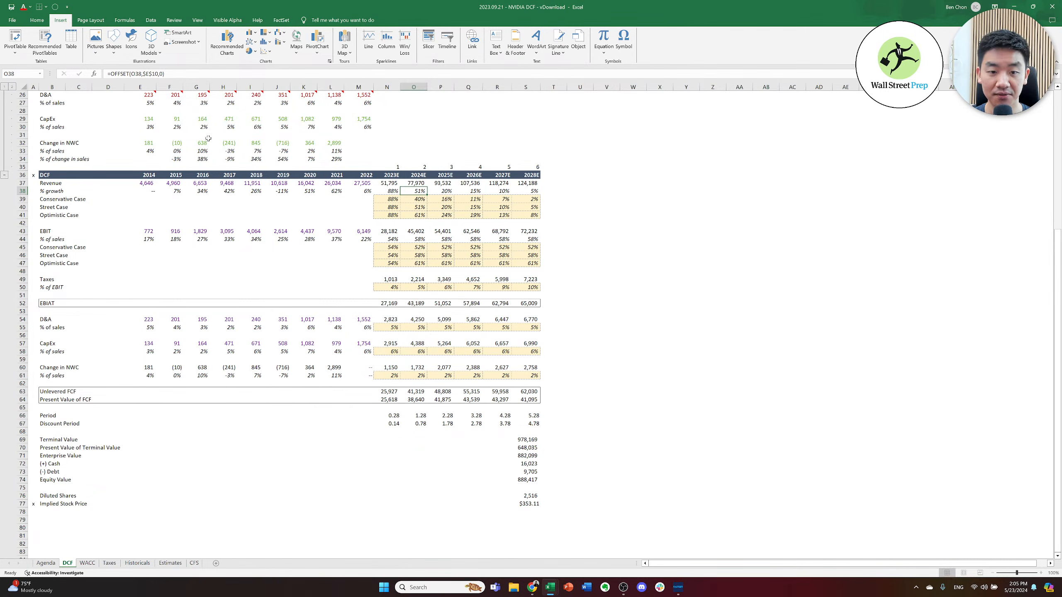
{"action": "key", "text": "Down"}
{"action": "key", "text": "Down"}
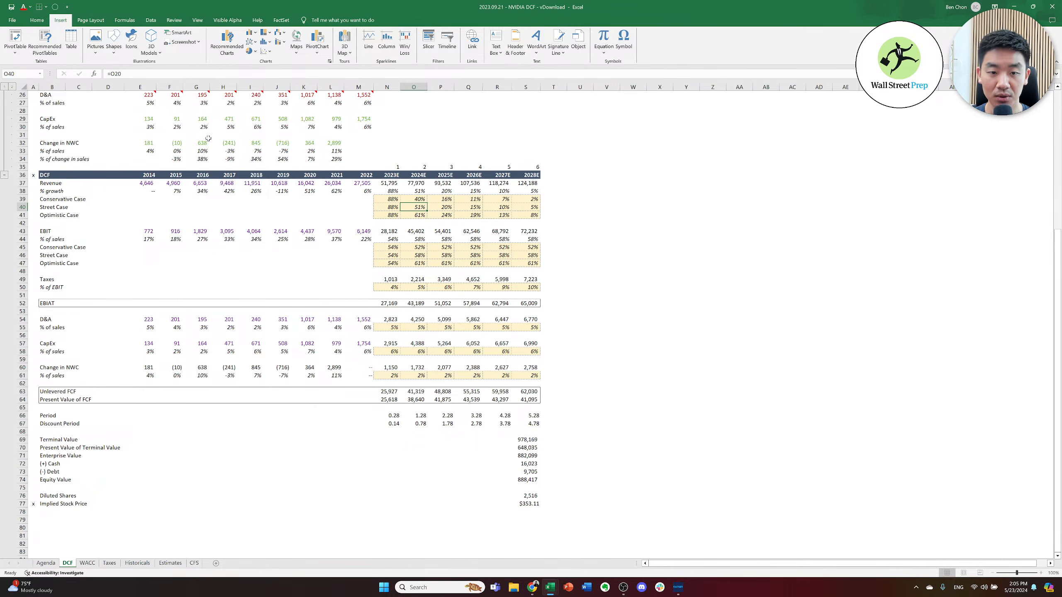
- Switch back to the 2024.05.22 NVIDIA DCF workbook and compare projected growth across the Conservative and Street cases
{"action": "key", "text": "alt+Tab"}
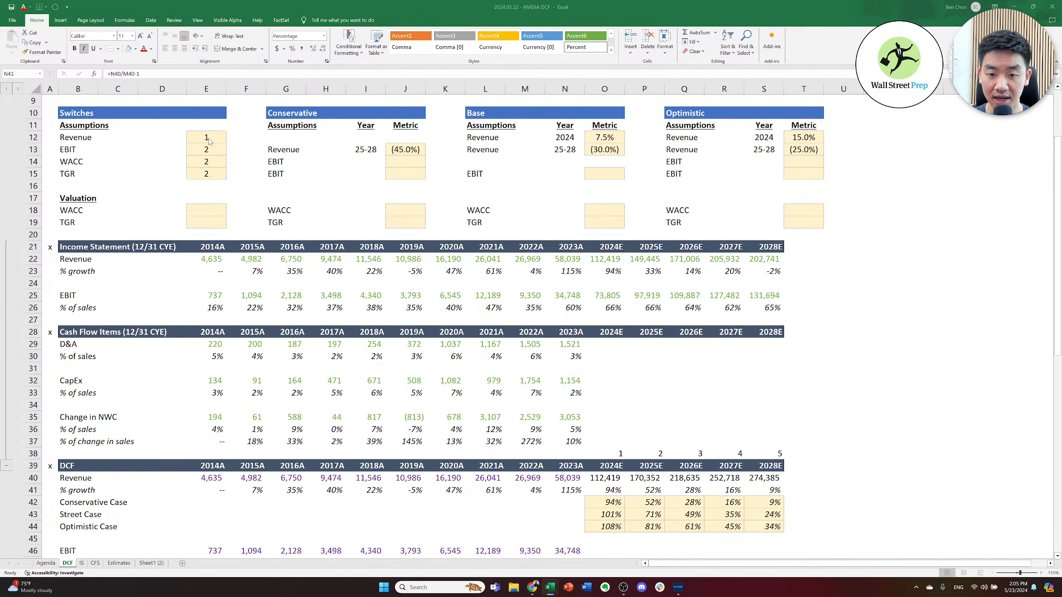
{"action": "key", "text": "Right"}
{"action": "key", "text": "Right"}
{"action": "key", "text": "Right"}
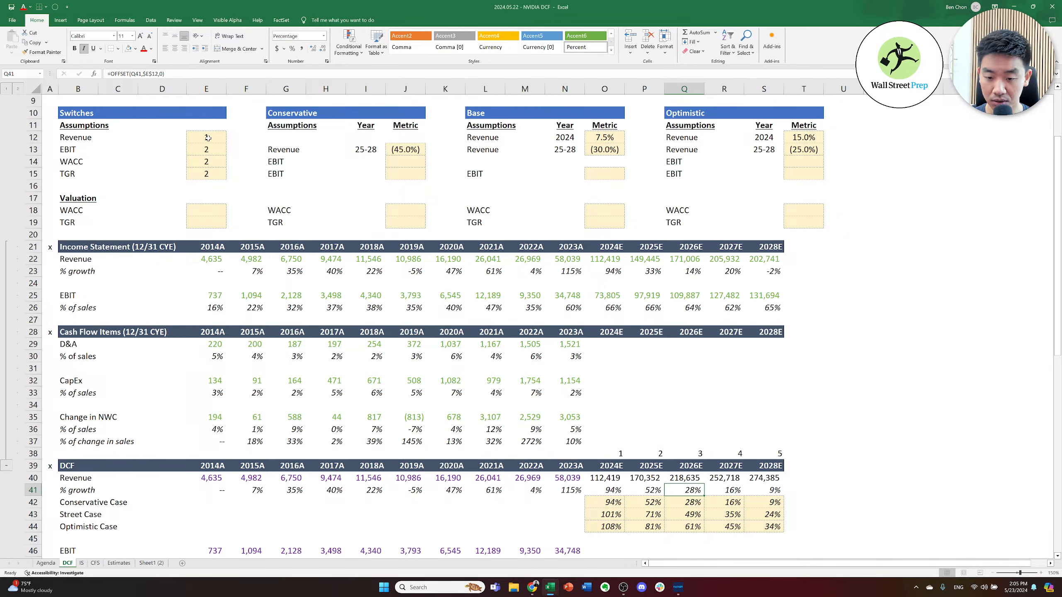
{"action": "key", "text": "Left"}
{"action": "key", "text": "Left"}
{"action": "key", "text": "Down"}
{"action": "key", "text": "Down"}
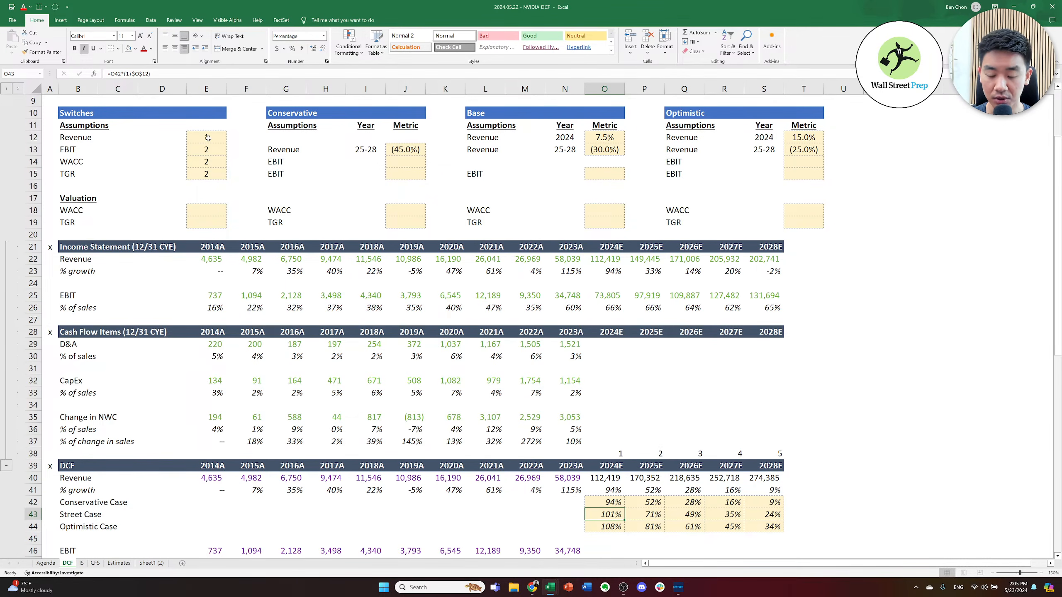
{"action": "key", "text": "Right"}
{"action": "key", "text": "Up"}
{"action": "key", "text": "Up"}
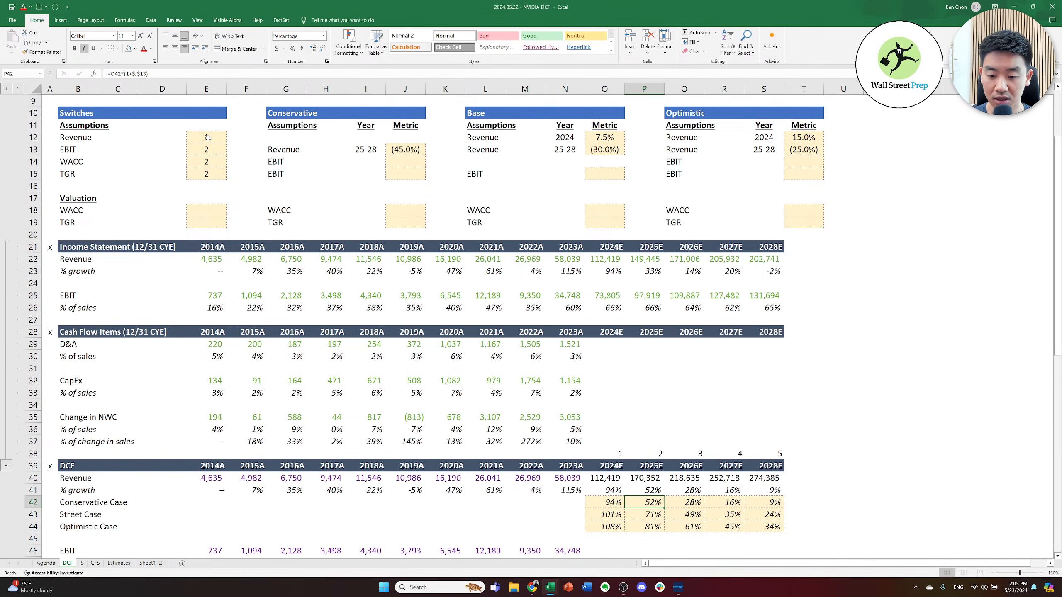
- Compare Conservative Case revenue growth in row 42 from 2024E onward with the 2023A growth in row 41
{"action": "key", "text": "Down"}
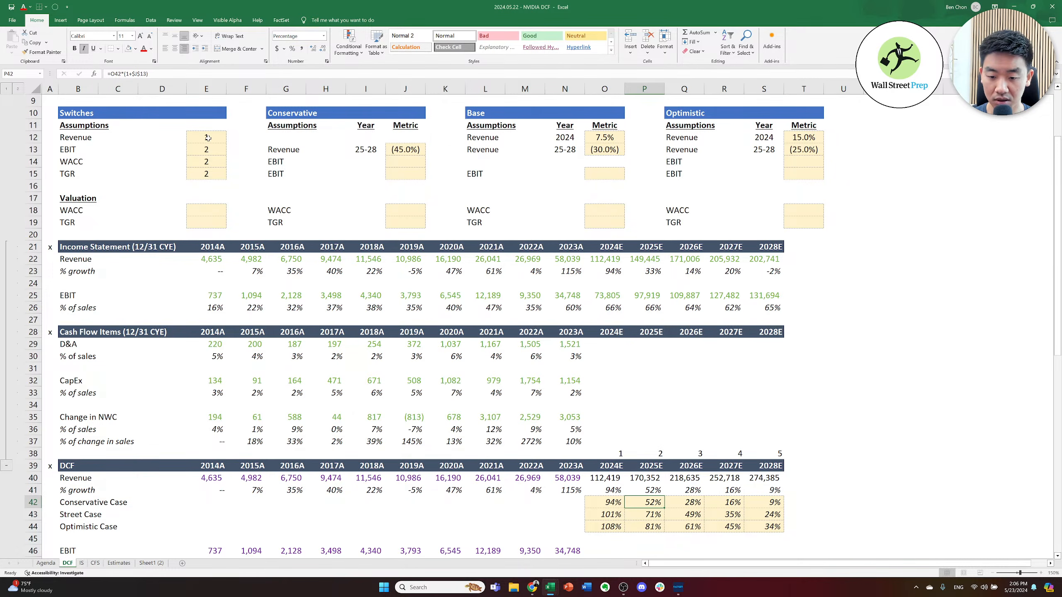
{"action": "key", "text": "Left"}
{"action": "key", "text": "Right"}
{"action": "key", "text": "Left"}
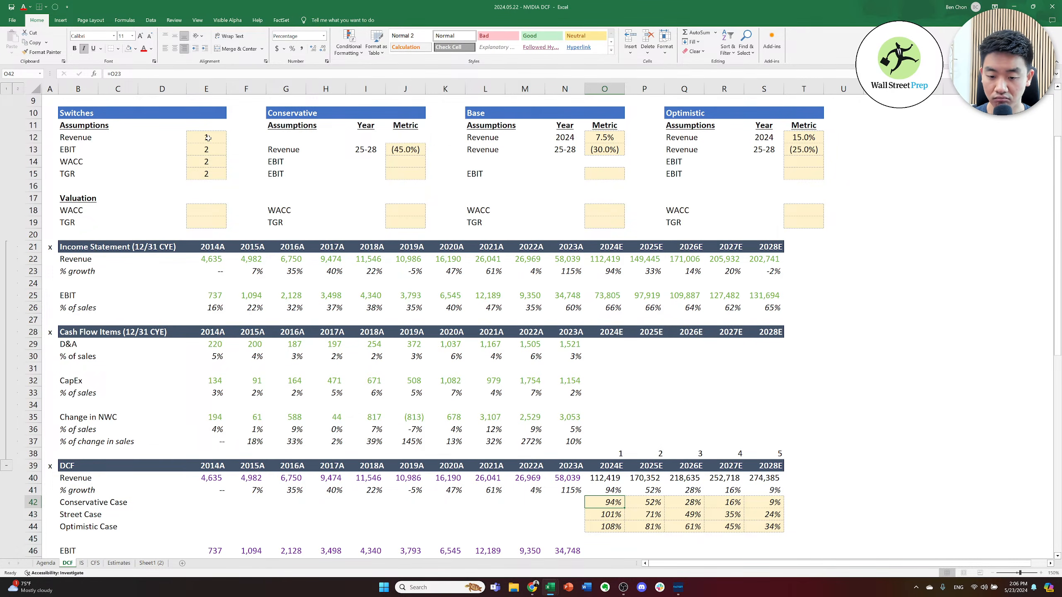
{"action": "key", "text": "Right"}
{"action": "key", "text": "Left"}
{"action": "key", "text": "Right"}
{"action": "key", "text": "Right"}
{"action": "key", "text": "Left"}
{"action": "key", "text": "Left"}
{"action": "key", "text": "Left"}
{"action": "key", "text": "Up"}
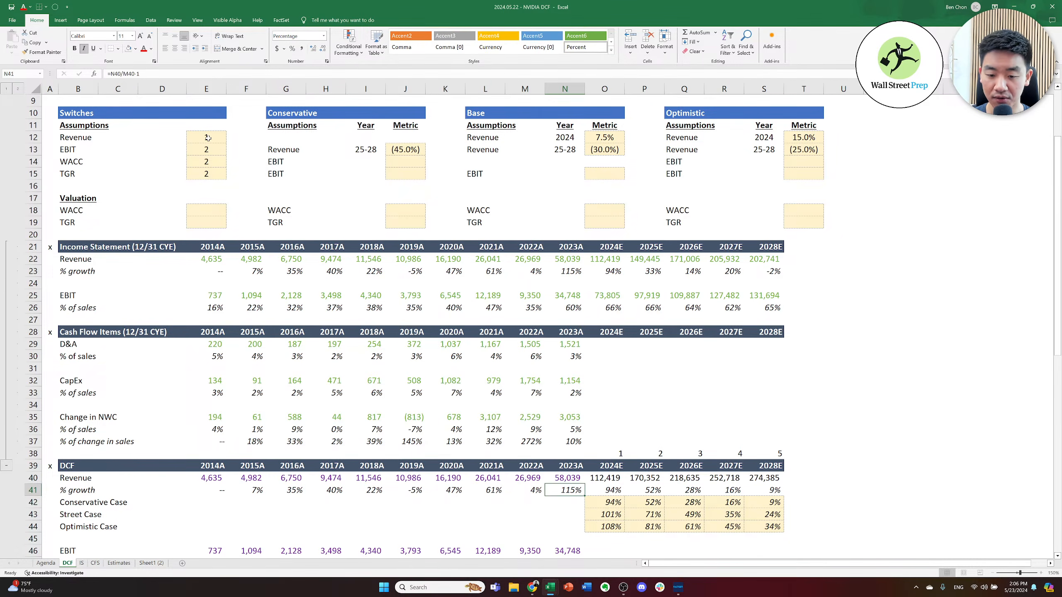
{"action": "key", "text": "Right"}
{"action": "key", "text": "Down"}
{"action": "key", "text": "Right"}
{"action": "key", "text": "Right"}
{"action": "key", "text": "Right"}
- Set the Conservative scenario's 25-28 revenue metric in J13 to -50%
{"action": "key", "text": "Left"}
{"action": "key", "text": "Left"}
{"action": "key", "text": "Left"}
{"action": "key", "text": "Left"}
{"action": "key", "text": "Left"}
{"action": "key", "text": "Left"}
{"action": "key", "text": "Left"}
{"action": "key", "text": "Up"}
{"action": "key", "text": "Left"}
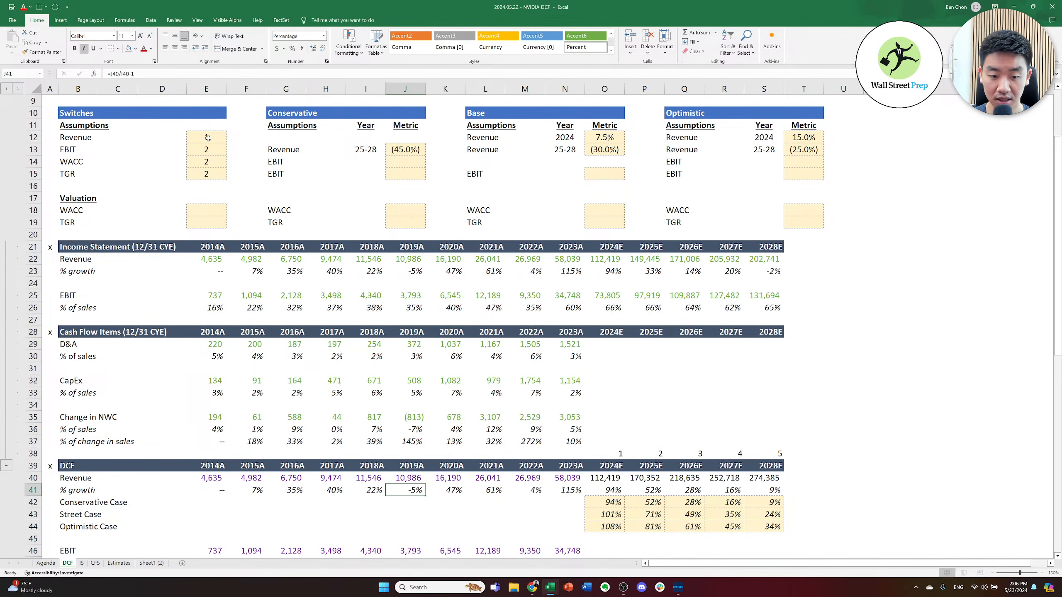
{"action": "key", "text": "Left"}
{"action": "key", "text": "Up"}
{"action": "key", "text": "Up"}
{"action": "key", "text": "Up"}
{"action": "key", "text": "Up"}
{"action": "key", "text": "Up"}
{"action": "key", "text": "Up"}
{"action": "key", "text": "Up"}
{"action": "key", "text": "Up"}
{"action": "key", "text": "Up"}
{"action": "key", "text": "Up"}
{"action": "key", "text": "Up"}
{"action": "key", "text": "Up"}
{"action": "key", "text": "Up"}
{"action": "key", "text": "Up"}
{"action": "key", "text": "Up"}
{"action": "key", "text": "Up"}
{"action": "key", "text": "Up"}
{"action": "key", "text": "Up"}
{"action": "key", "text": "Up"}
{"action": "key", "text": "Up"}
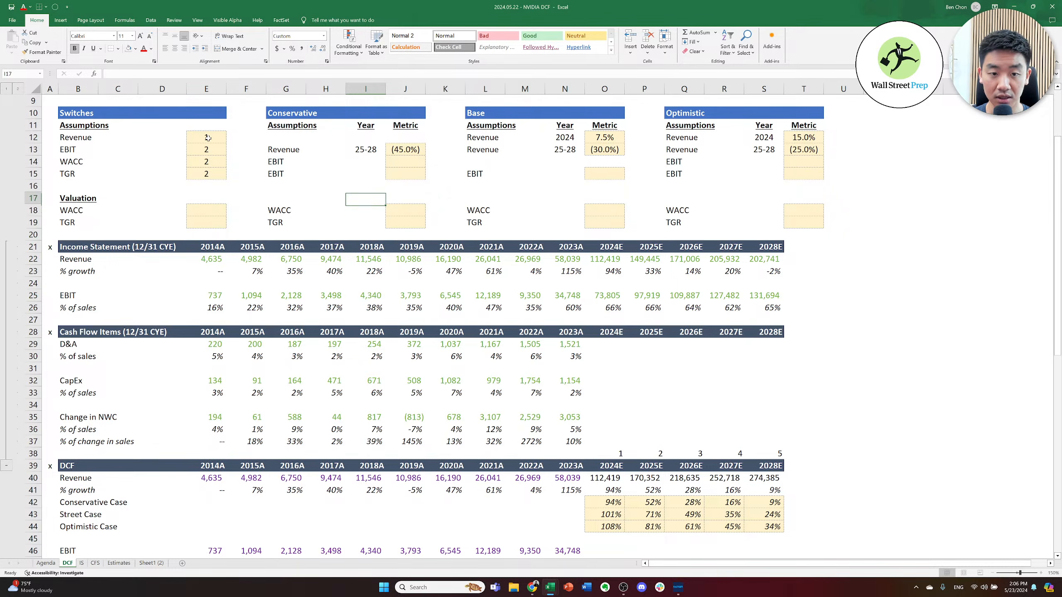
{"action": "key", "text": "Right"}
{"action": "key", "text": "Up"}
{"action": "key", "text": "Up"}
{"action": "key", "text": "Up"}
{"action": "key", "text": "Up"}
{"action": "type", "text": "-5%"}
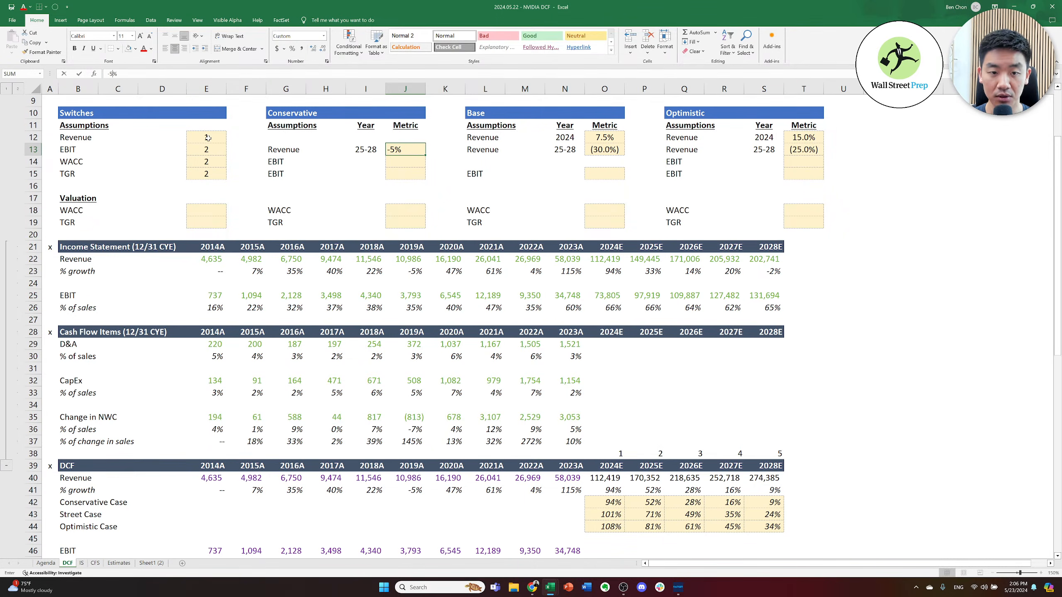
{"action": "type", "text": "0"}
{"action": "key", "text": "ctrl+Return"}
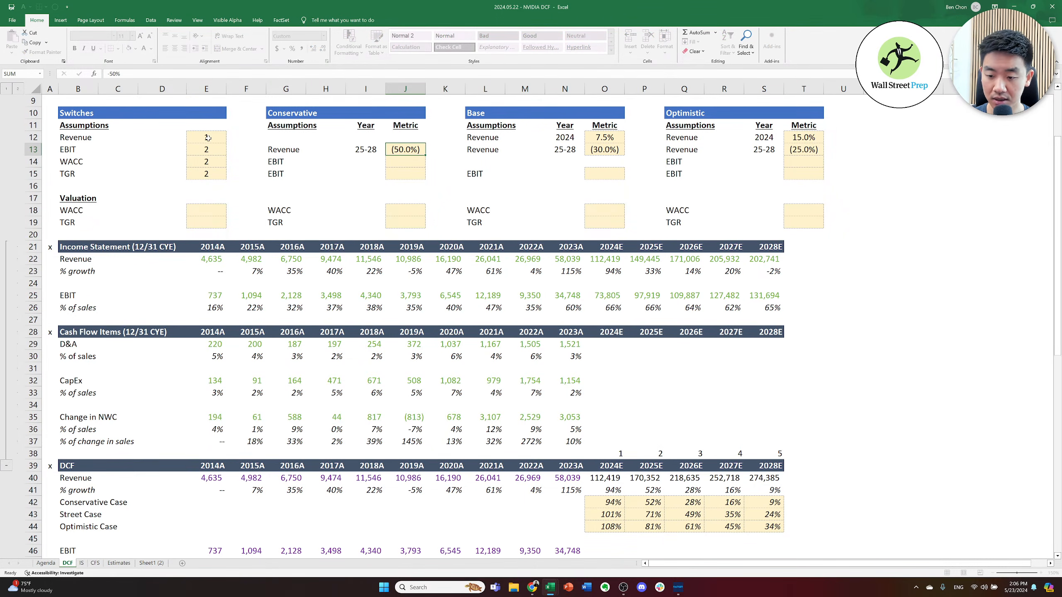
- Review the DCF section's revenue growth in row 41 from 2018A through 2024E under the revised Conservative assumption
{"action": "key", "text": "Right"}
{"action": "key", "text": "Right"}
{"action": "key", "text": "Right"}
{"action": "key", "text": "Down"}
{"action": "key", "text": "Down"}
{"action": "key", "text": "Down"}
{"action": "key", "text": "Down"}
{"action": "key", "text": "Down"}
{"action": "key", "text": "Down"}
{"action": "key", "text": "Down"}
{"action": "key", "text": "Down"}
{"action": "key", "text": "Down"}
{"action": "key", "text": "Down"}
{"action": "key", "text": "Down"}
{"action": "key", "text": "Down"}
{"action": "key", "text": "Down"}
{"action": "key", "text": "Down"}
{"action": "key", "text": "Down"}
{"action": "key", "text": "Down"}
{"action": "key", "text": "Down"}
{"action": "key", "text": "Down"}
{"action": "key", "text": "Down"}
{"action": "key", "text": "Down"}
{"action": "key", "text": "Down"}
{"action": "key", "text": "Down"}
{"action": "key", "text": "Down"}
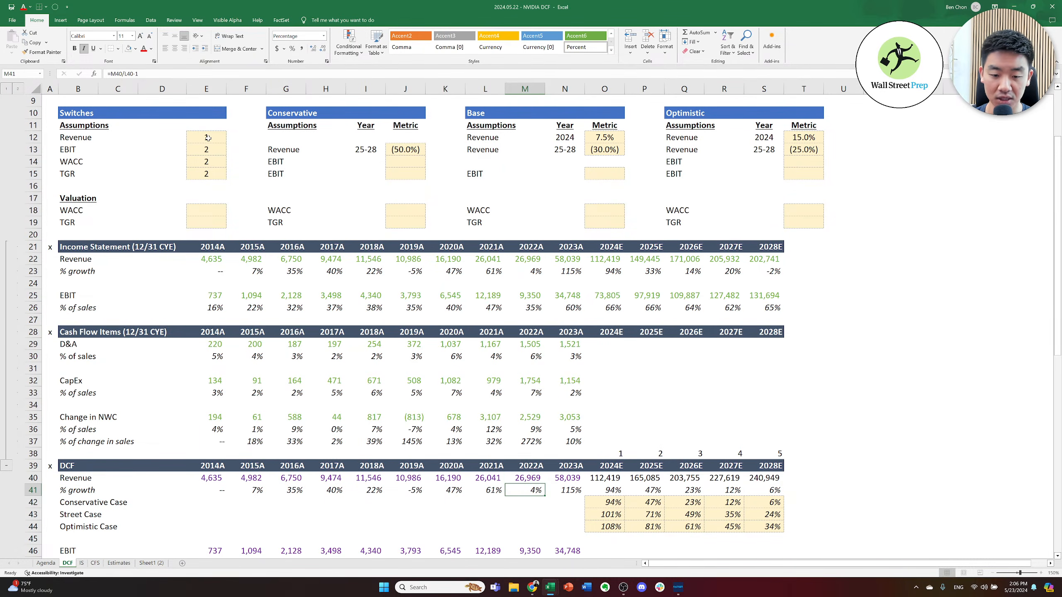
{"action": "key", "text": "Left"}
{"action": "key", "text": "Left"}
{"action": "key", "text": "Left"}
{"action": "key", "text": "Left"}
{"action": "key", "text": "Right"}
{"action": "key", "text": "Left"}
{"action": "key", "text": "Right"}
{"action": "key", "text": "Right"}
{"action": "key", "text": "Right"}
{"action": "key", "text": "Right"}
{"action": "key", "text": "Right"}
{"action": "key", "text": "Right"}
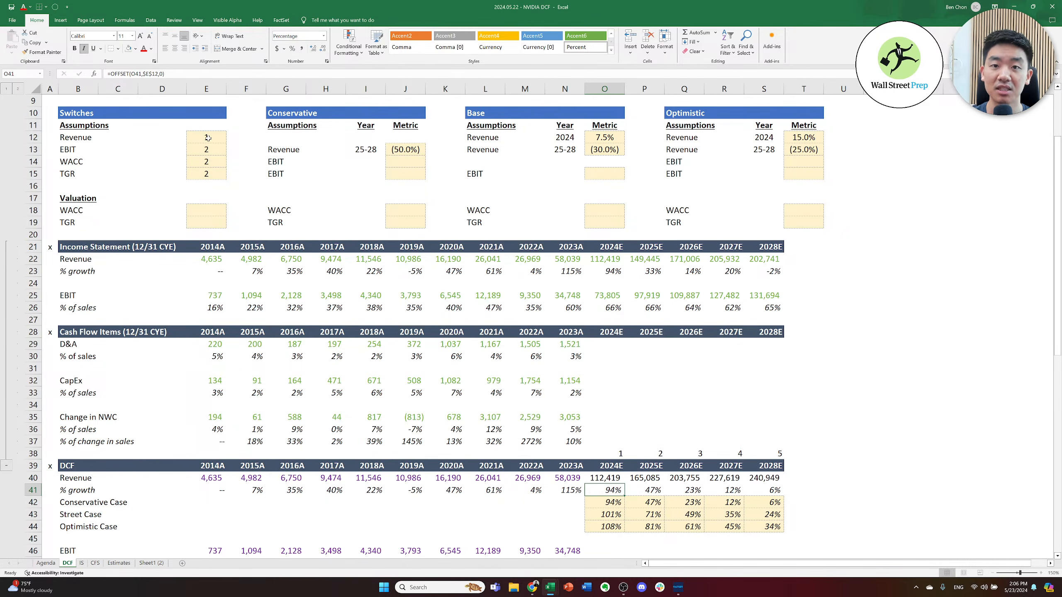
- Review the projected revenue and growth in rows 40 and 41 from 2024E through 2028E
{"action": "key", "text": "Right"}
{"action": "key", "text": "Right"}
{"action": "key", "text": "Left"}
{"action": "key", "text": "Right"}
{"action": "key", "text": "Left"}
{"action": "key", "text": "Right"}
{"action": "key", "text": "Right"}
{"action": "key", "text": "Right"}
{"action": "key", "text": "Up"}
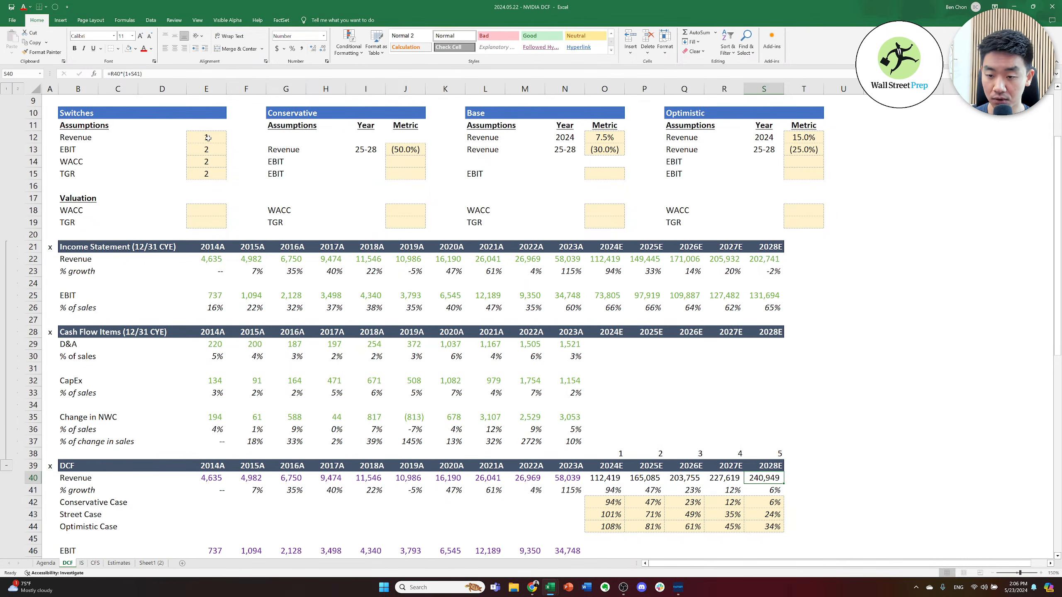
{"action": "key", "text": "Down"}
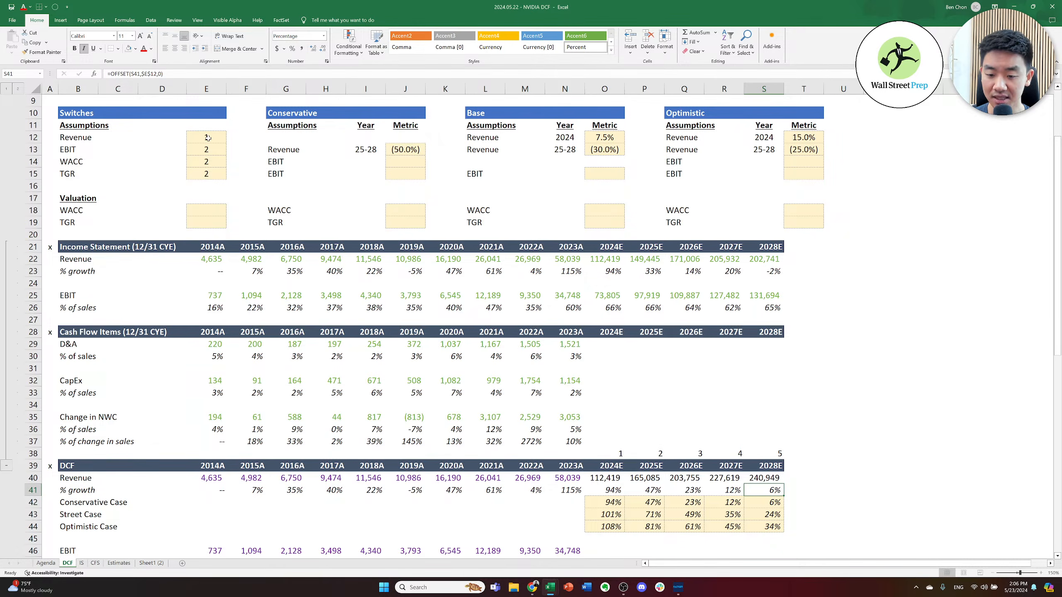
{"action": "key", "text": "Left"}
{"action": "key", "text": "Left"}
{"action": "key", "text": "Left"}
{"action": "key", "text": "Left"}
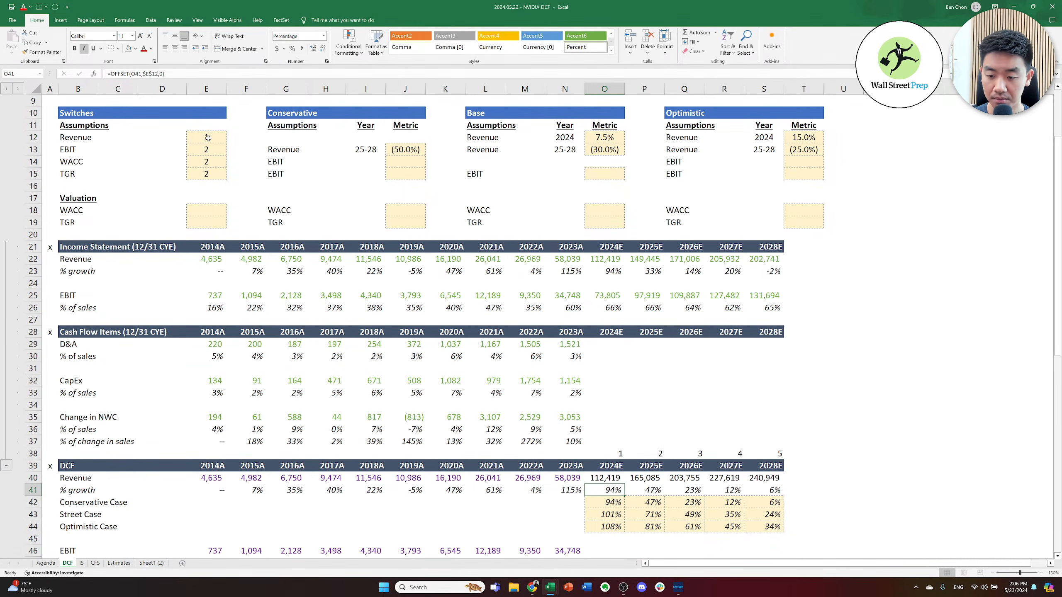
- Set the Base scenario's 25-28 revenue metric in O13 to -45%
{"action": "key", "text": "Up"}
{"action": "key", "text": "Up"}
{"action": "key", "text": "Up"}
{"action": "key", "text": "Up"}
{"action": "key", "text": "Up"}
{"action": "key", "text": "Up"}
{"action": "key", "text": "Up"}
{"action": "key", "text": "Up"}
{"action": "key", "text": "Up"}
{"action": "key", "text": "Up"}
{"action": "key", "text": "Up"}
{"action": "key", "text": "Up"}
{"action": "key", "text": "Up"}
{"action": "key", "text": "Up"}
{"action": "key", "text": "Up"}
{"action": "key", "text": "Up"}
{"action": "key", "text": "Up"}
{"action": "key", "text": "Up"}
{"action": "key", "text": "Up"}
{"action": "key", "text": "Up"}
{"action": "key", "text": "Up"}
{"action": "key", "text": "Up"}
{"action": "key", "text": "Up"}
{"action": "key", "text": "Up"}
{"action": "key", "text": "Up"}
{"action": "key", "text": "Up"}
{"action": "key", "text": "Up"}
{"action": "key", "text": "Up"}
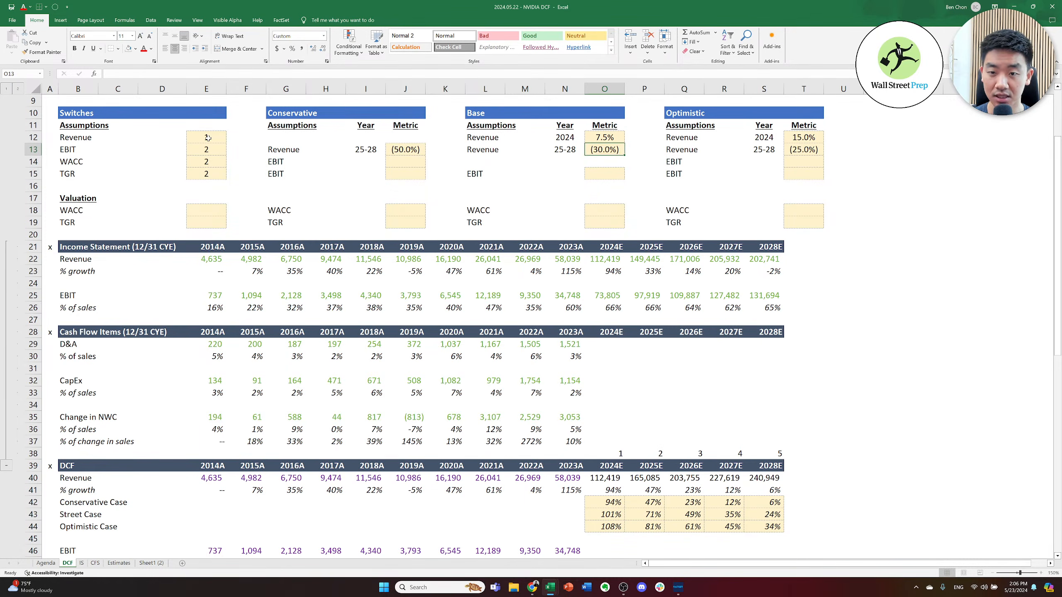
{"action": "type", "text": "-45%"}
{"action": "key", "text": "ctrl+Return"}
- Set the Revenue scenario switch in E12 to 2 to run the Base case
{"action": "key", "text": "Down"}
{"action": "key", "text": "Left"}
{"action": "key", "text": "Left"}
{"action": "key", "text": "Left"}
{"action": "key", "text": "Left"}
{"action": "key", "text": "Left"}
{"action": "key", "text": "Left"}
{"action": "key", "text": "Left"}
{"action": "key", "text": "Left"}
{"action": "key", "text": "Left"}
{"action": "key", "text": "Left"}
{"action": "key", "text": "Up"}
{"action": "key", "text": "Up"}
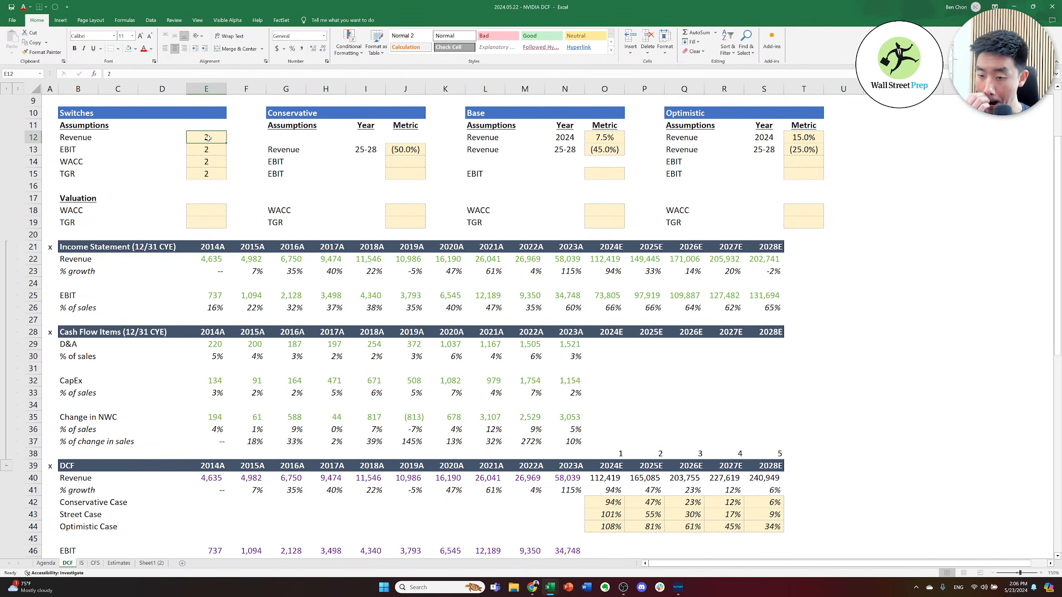
- Set the Optimistic scenario's 25-28 revenue metric in T13 to -40%
{"action": "key", "text": "Right"}
{"action": "key", "text": "Right"}
{"action": "key", "text": "Right"}
{"action": "key", "text": "Right"}
{"action": "key", "text": "Right"}
{"action": "key", "text": "Right"}
{"action": "key", "text": "Right"}
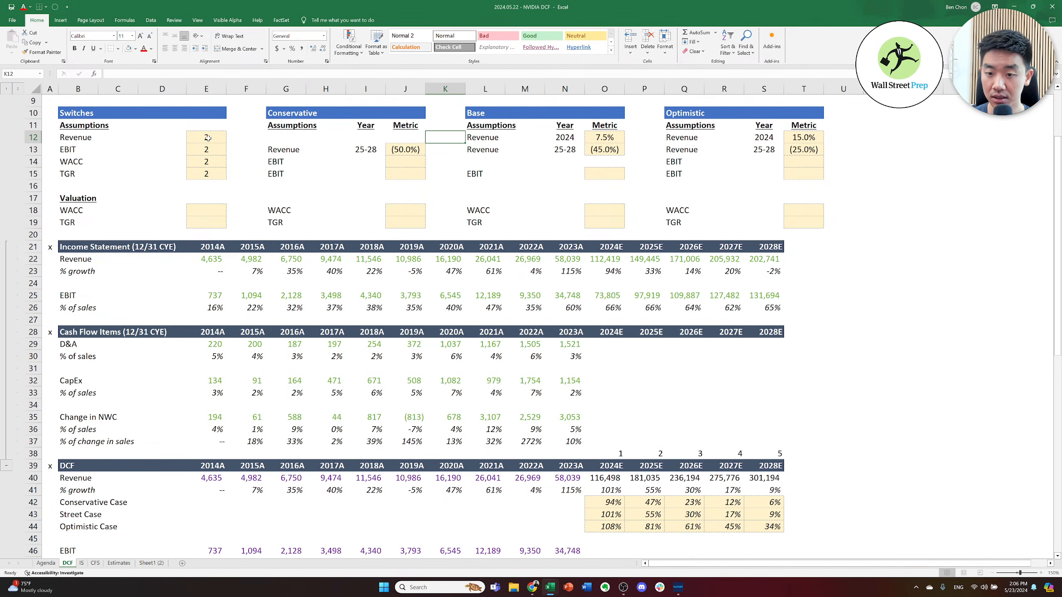
{"action": "key", "text": "Down"}
{"action": "key", "text": "Down"}
{"action": "key", "text": "Down"}
{"action": "key", "text": "Down"}
{"action": "key", "text": "Down"}
{"action": "key", "text": "Down"}
{"action": "key", "text": "Down"}
{"action": "key", "text": "Down"}
{"action": "key", "text": "Down"}
{"action": "key", "text": "Down"}
{"action": "key", "text": "Down"}
{"action": "key", "text": "Down"}
{"action": "key", "text": "Down"}
{"action": "key", "text": "Right"}
{"action": "key", "text": "Right"}
{"action": "key", "text": "Right"}
{"action": "key", "text": "Right"}
{"action": "key", "text": "Right"}
{"action": "key", "text": "Right"}
{"action": "key", "text": "Right"}
{"action": "key", "text": "Right"}
{"action": "key", "text": "Right"}
{"action": "key", "text": "Right"}
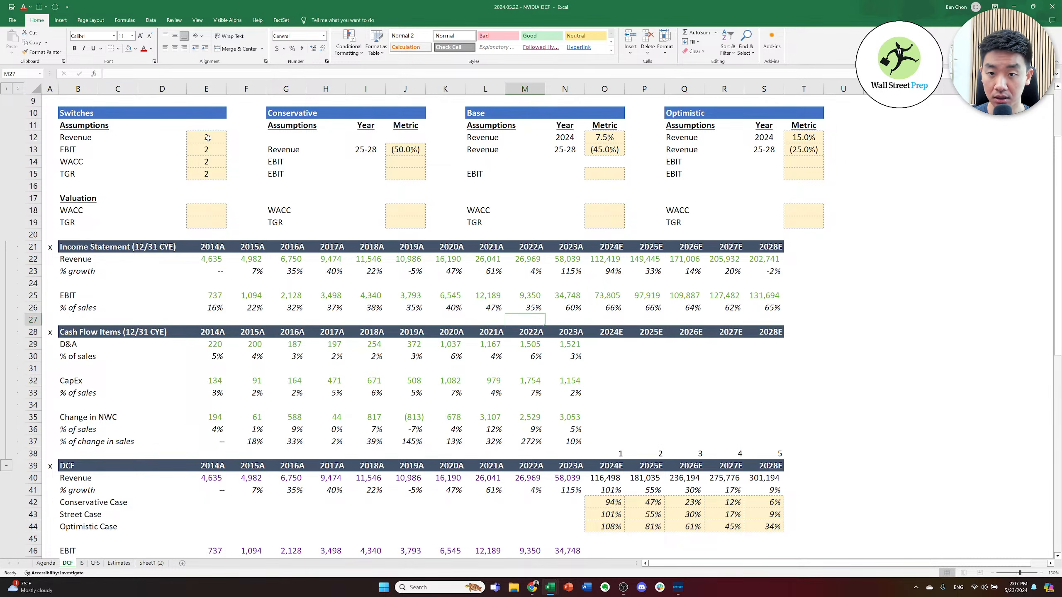
{"action": "key", "text": "Left"}
{"action": "key", "text": "Up"}
{"action": "key", "text": "Up"}
{"action": "key", "text": "Up"}
{"action": "key", "text": "Up"}
{"action": "key", "text": "Up"}
{"action": "key", "text": "Up"}
{"action": "key", "text": "Up"}
{"action": "key", "text": "Up"}
{"action": "key", "text": "Up"}
{"action": "key", "text": "Up"}
{"action": "key", "text": "Up"}
{"action": "key", "text": "Up"}
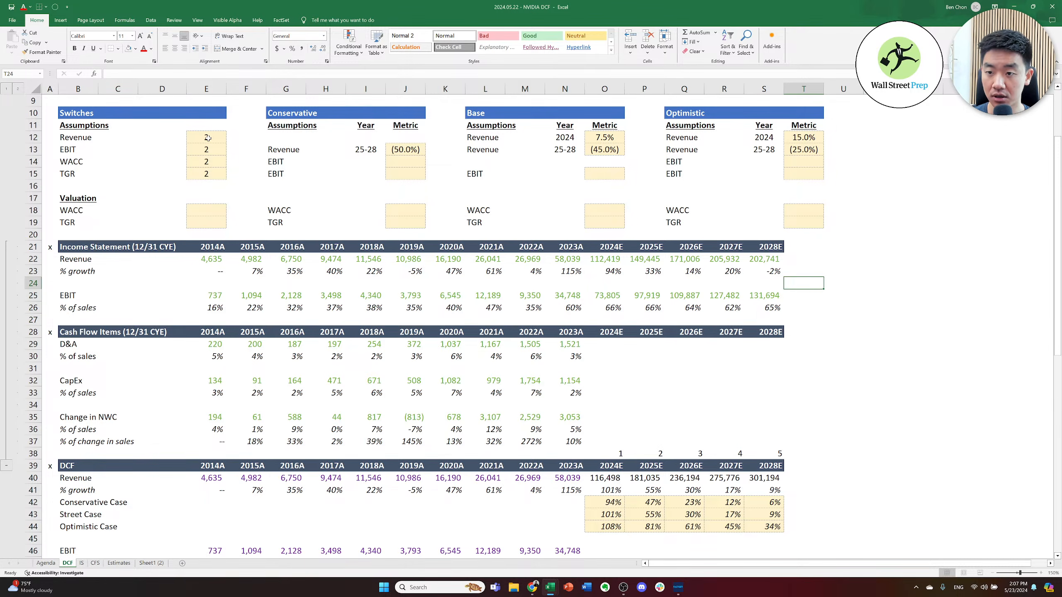
{"action": "type", "text": "-2540"}
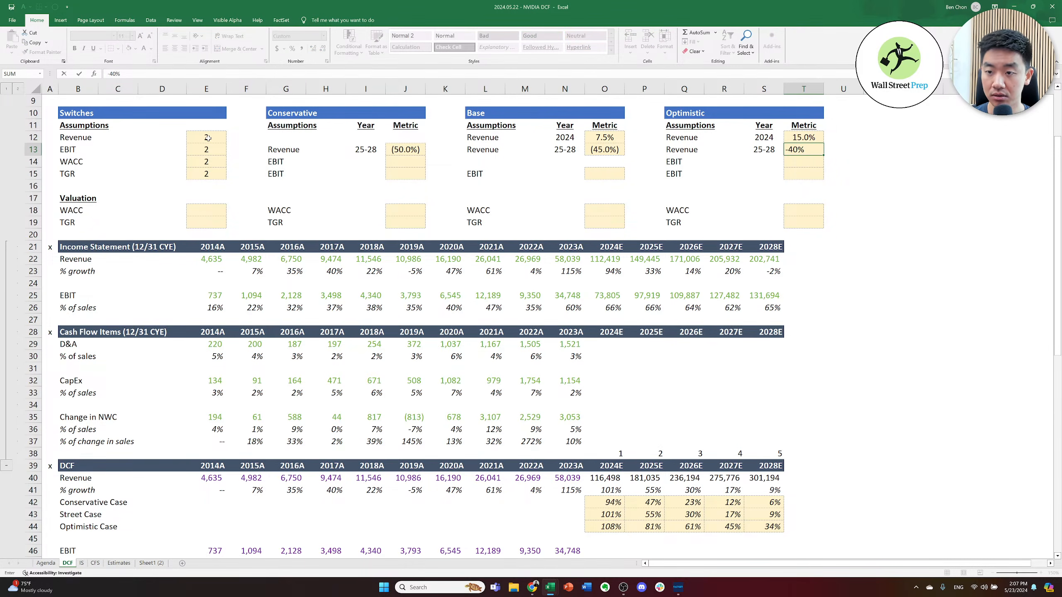
- Set the Revenue scenario switch in E12 to 3 to run the Optimistic case
{"action": "key", "text": "Left"}
{"action": "key", "text": "Left"}
{"action": "key", "text": "Left"}
{"action": "key", "text": "Left"}
{"action": "key", "text": "Left"}
{"action": "key", "text": "Left"}
{"action": "key", "text": "Left"}
{"action": "key", "text": "Left"}
{"action": "key", "text": "Left"}
{"action": "key", "text": "Left"}
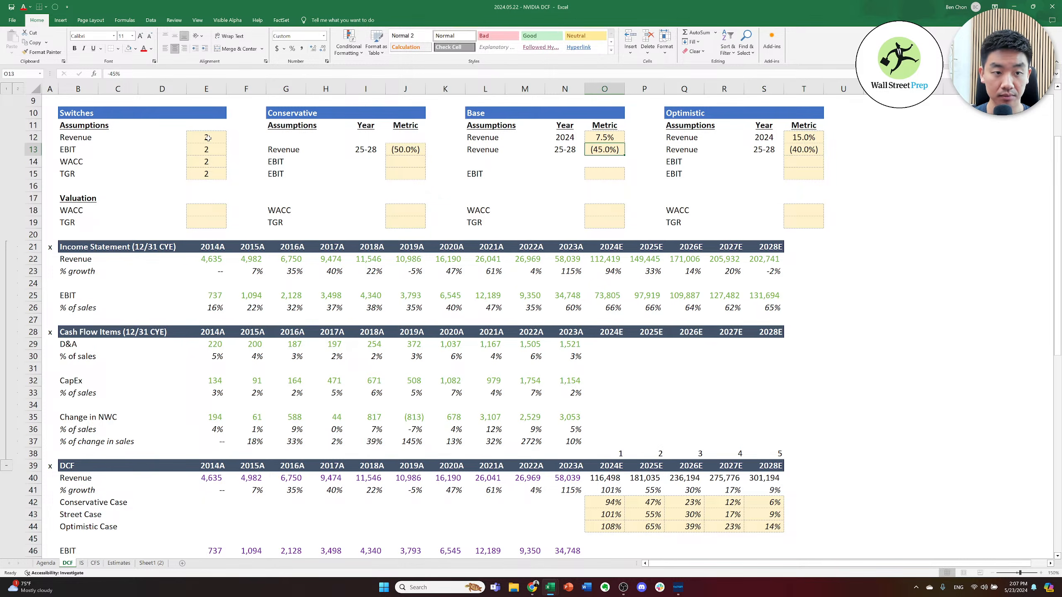
{"action": "key", "text": "Left"}
{"action": "key", "text": "Left"}
{"action": "key", "text": "Left"}
{"action": "key", "text": "Left"}
{"action": "key", "text": "Up"}
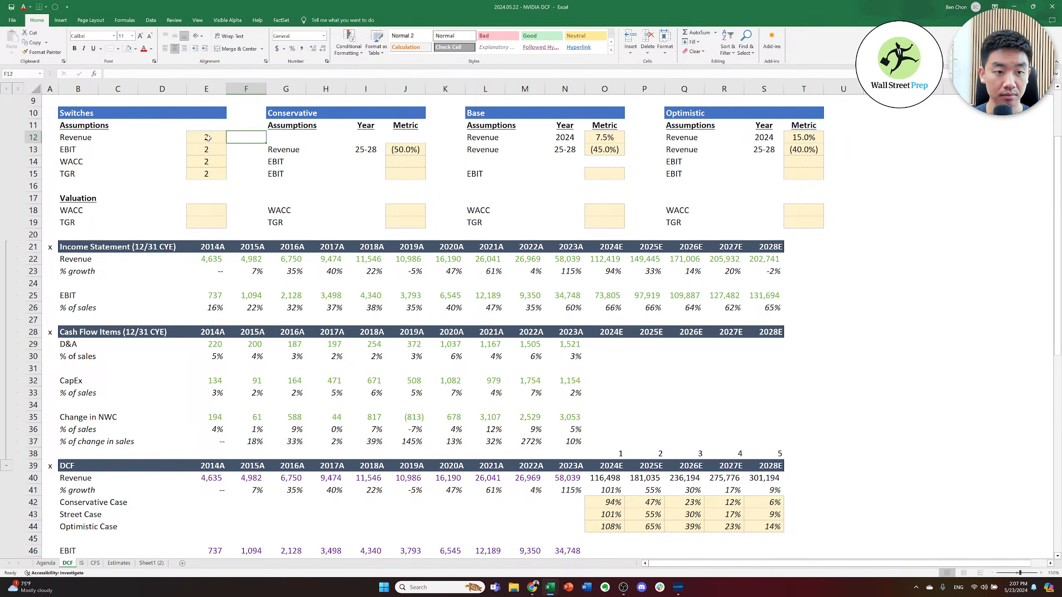
{"action": "key", "text": "Left"}
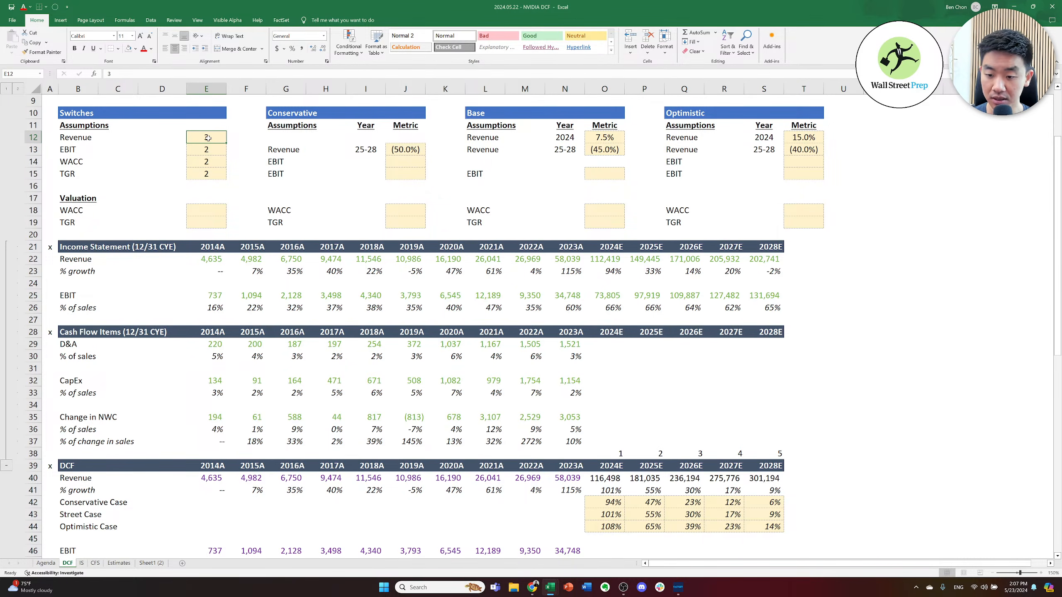
{"action": "key", "text": "Return"}
- Review the DCF section's projected revenue in row 40 from 2024E through 2028E under the Optimistic case
{"action": "key", "text": "Right"}
{"action": "key", "text": "Right"}
{"action": "key", "text": "Right"}
{"action": "key", "text": "Right"}
{"action": "key", "text": "Right"}
{"action": "key", "text": "Right"}
{"action": "key", "text": "Right"}
{"action": "key", "text": "Right"}
{"action": "key", "text": "Right"}
{"action": "key", "text": "Right"}
{"action": "key", "text": "Right"}
{"action": "key", "text": "Right"}
{"action": "key", "text": "Right"}
{"action": "key", "text": "Right"}
{"action": "key", "text": "Down"}
{"action": "key", "text": "Down"}
{"action": "key", "text": "Down"}
{"action": "key", "text": "Down"}
{"action": "key", "text": "Down"}
{"action": "key", "text": "Down"}
{"action": "key", "text": "Down"}
{"action": "key", "text": "Down"}
{"action": "key", "text": "Down"}
{"action": "key", "text": "Down"}
{"action": "key", "text": "Down"}
{"action": "key", "text": "Down"}
{"action": "key", "text": "Down"}
{"action": "key", "text": "Down"}
{"action": "key", "text": "Down"}
{"action": "key", "text": "Down"}
{"action": "key", "text": "Down"}
{"action": "key", "text": "Down"}
{"action": "key", "text": "Down"}
{"action": "key", "text": "Down"}
{"action": "key", "text": "Up"}
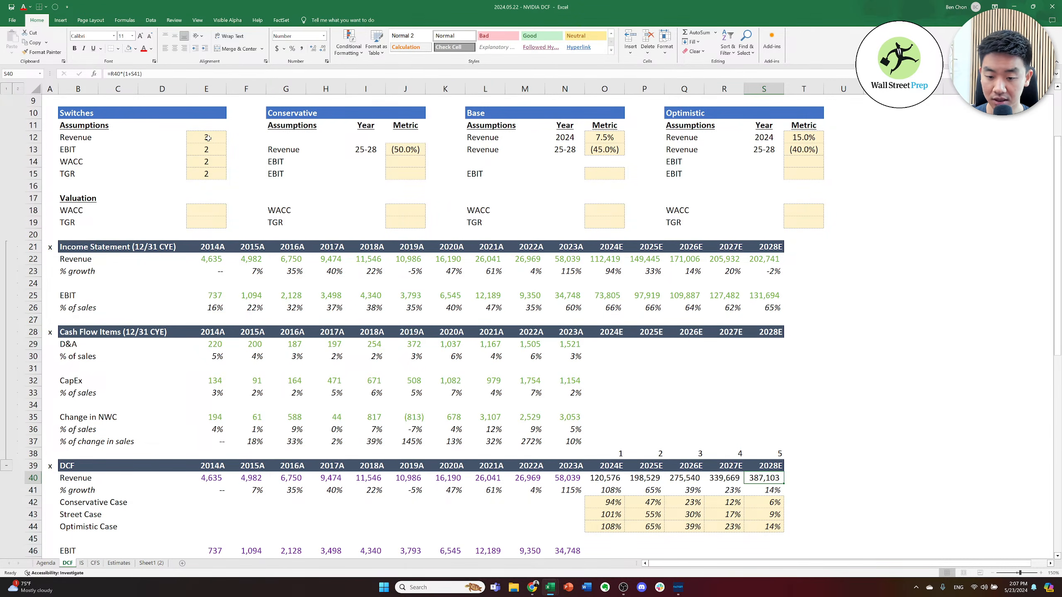
{"action": "key", "text": "Left"}
{"action": "key", "text": "Left"}
{"action": "key", "text": "Left"}
{"action": "key", "text": "Left"}
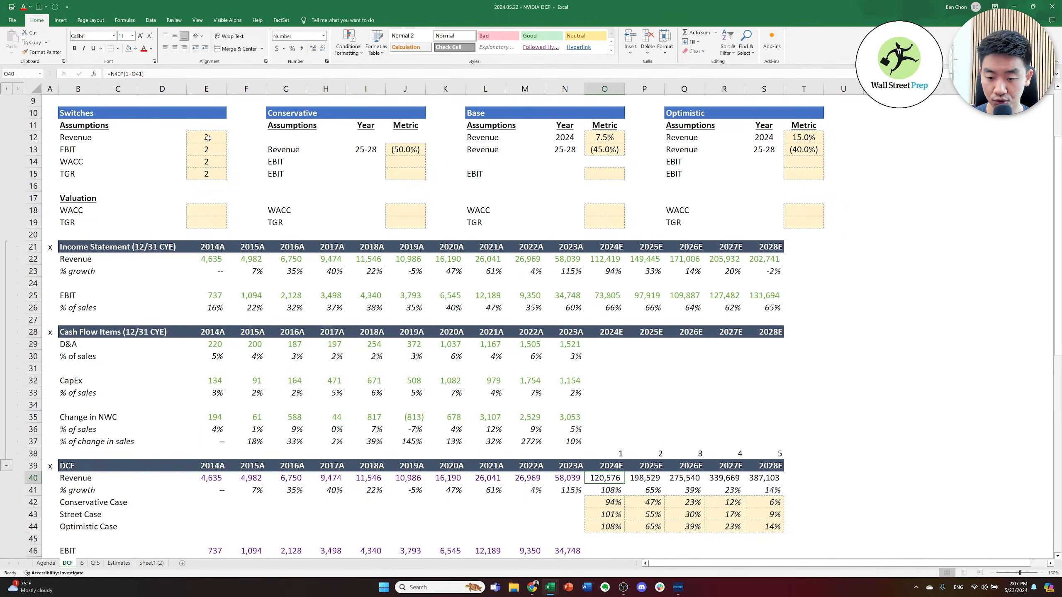
{"action": "key", "text": "Right"}
{"action": "key", "text": "Right"}
{"action": "key", "text": "Right"}
{"action": "key", "text": "Right"}
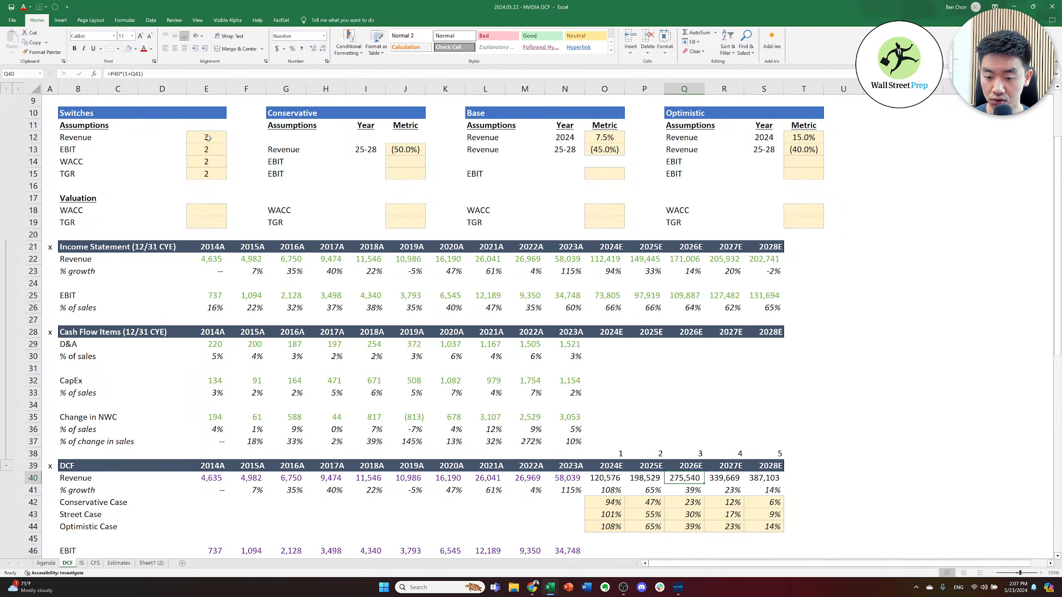
- Set the Conservative scenario's 25-28 revenue metric in J13 to -60%
{"action": "key", "text": "Up"}
{"action": "key", "text": "Up"}
{"action": "key", "text": "Up"}
{"action": "key", "text": "Up"}
{"action": "key", "text": "Up"}
{"action": "key", "text": "Up"}
{"action": "key", "text": "Up"}
{"action": "key", "text": "Up"}
{"action": "key", "text": "Up"}
{"action": "key", "text": "Up"}
{"action": "key", "text": "Up"}
{"action": "key", "text": "Up"}
{"action": "key", "text": "Up"}
{"action": "key", "text": "Up"}
{"action": "key", "text": "Up"}
{"action": "key", "text": "Up"}
{"action": "key", "text": "Up"}
{"action": "key", "text": "Up"}
{"action": "key", "text": "Up"}
{"action": "key", "text": "Up"}
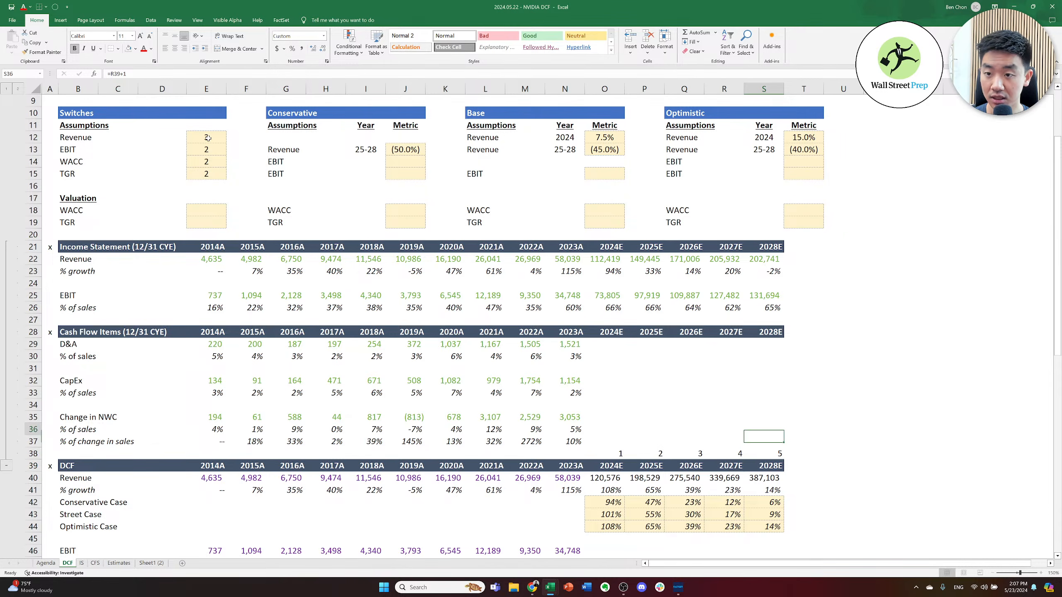
{"action": "key", "text": "Up"}
{"action": "key", "text": "Up"}
{"action": "key", "text": "Up"}
{"action": "key", "text": "Up"}
{"action": "key", "text": "Up"}
{"action": "key", "text": "Up"}
{"action": "key", "text": "Left"}
{"action": "key", "text": "Left"}
{"action": "key", "text": "Left"}
{"action": "key", "text": "Left"}
{"action": "key", "text": "Left"}
{"action": "key", "text": "Left"}
{"action": "key", "text": "Left"}
{"action": "key", "text": "Left"}
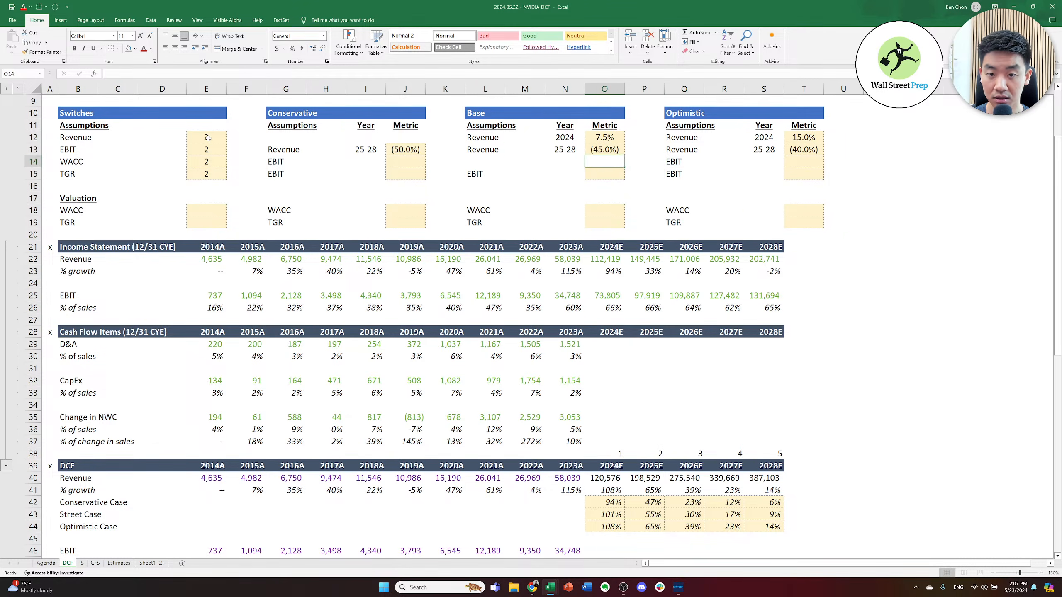
{"action": "key", "text": "Left"}
{"action": "type", "text": "-"}
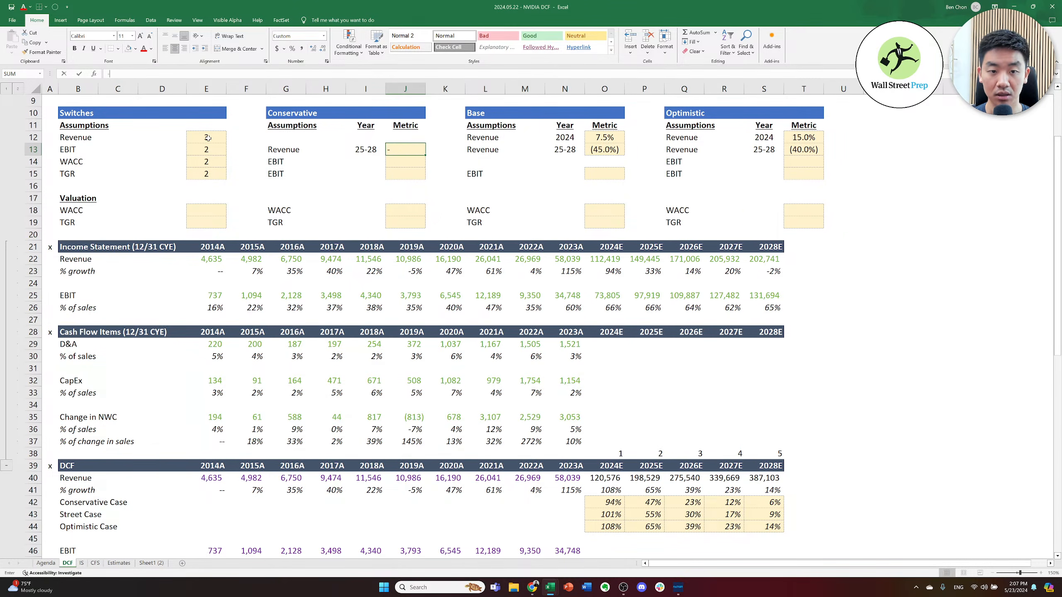
{"action": "type", "text": "6%0"}
{"action": "key", "text": "ctrl+Return"}
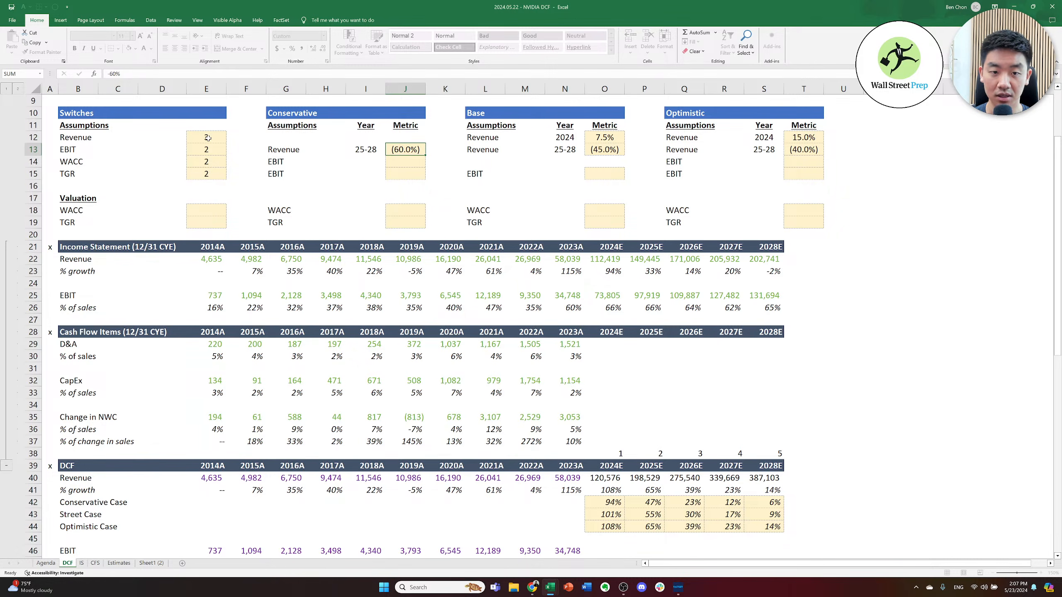
- Set the Base scenario's 25-28 revenue metric in O13 to -55%
{"action": "key", "text": "Right"}
{"action": "key", "text": "Right"}
{"action": "key", "text": "Right"}
{"action": "key", "text": "Right"}
{"action": "key", "text": "Right"}
{"action": "type", "text": "-55%"}
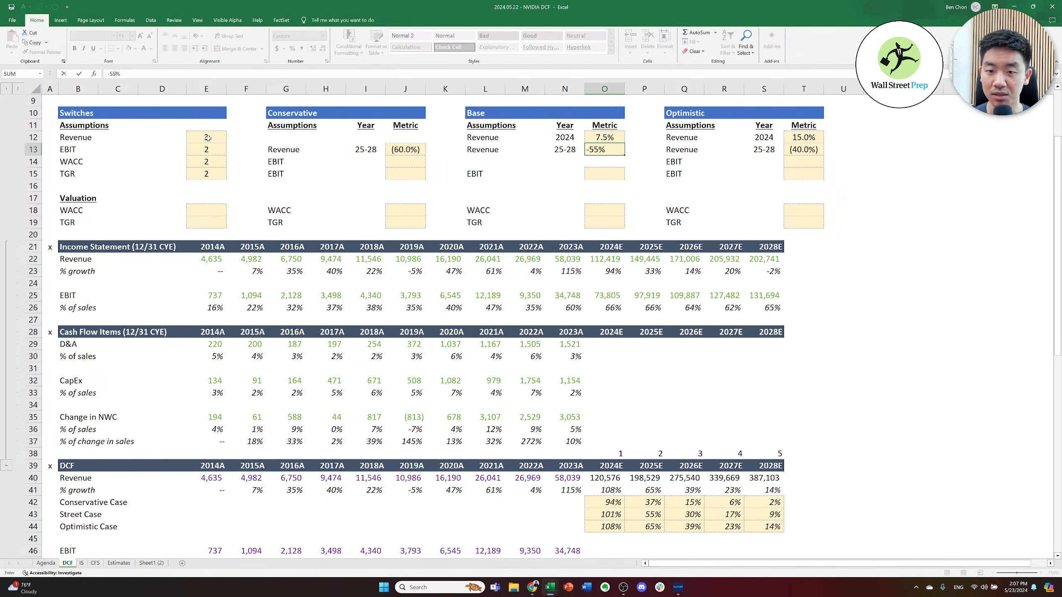
{"action": "key", "text": "BackSpace"}
{"action": "key", "text": "BackSpace"}
{"action": "type", "text": "0%"}
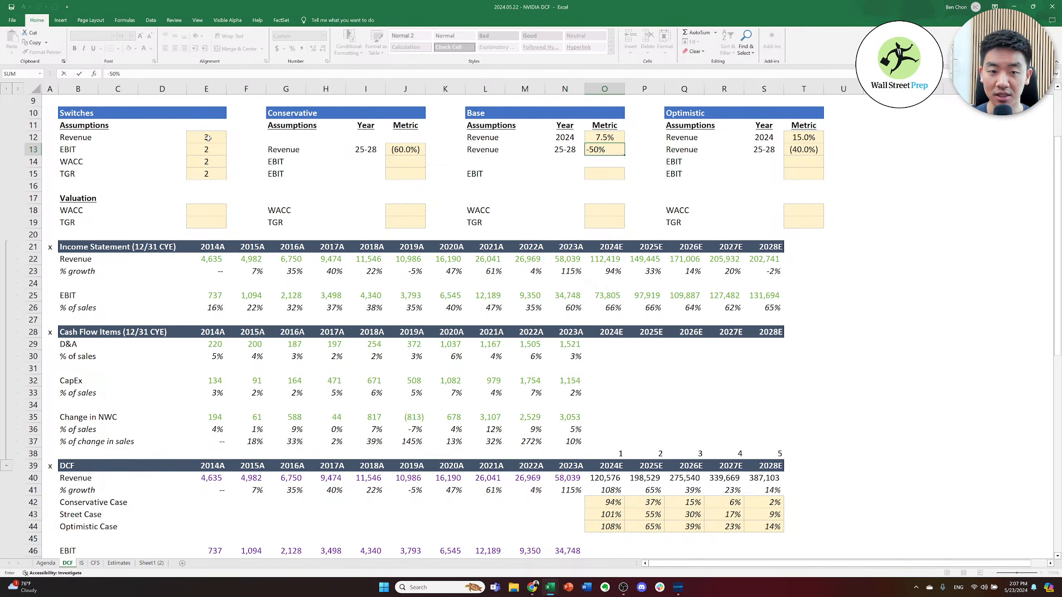
{"action": "key", "text": "ctrl+Return"}
- Set the Optimistic scenario's 25-28 revenue metric in T13 to -50%
{"action": "key", "text": "Right"}
{"action": "key", "text": "Right"}
{"action": "key", "text": "Right"}
{"action": "key", "text": "Right"}
{"action": "key", "text": "Right"}
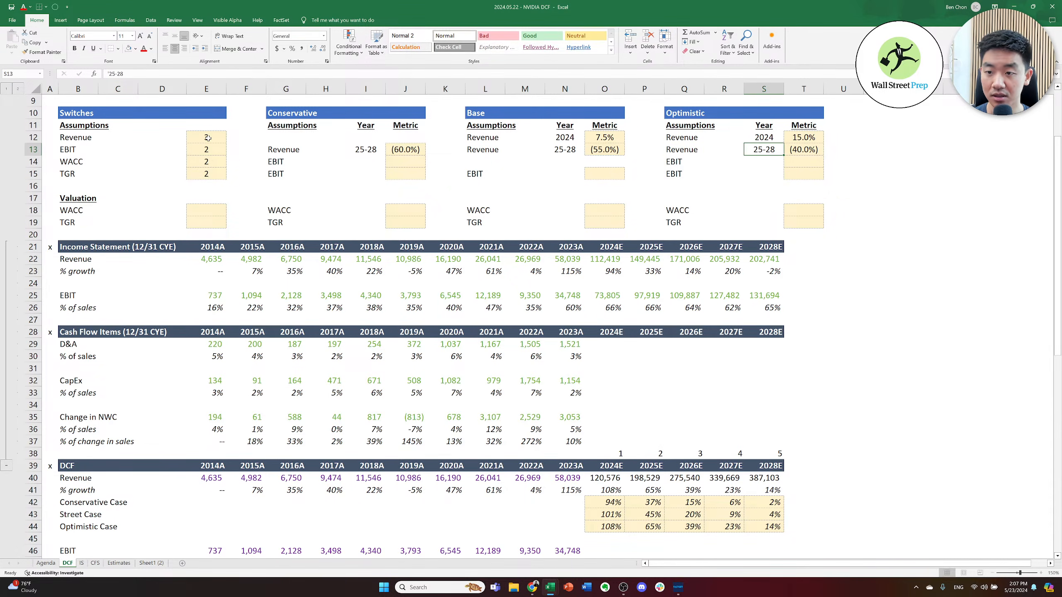
{"action": "type", "text": "-50%"}
{"action": "key", "text": "ctrl+Return"}
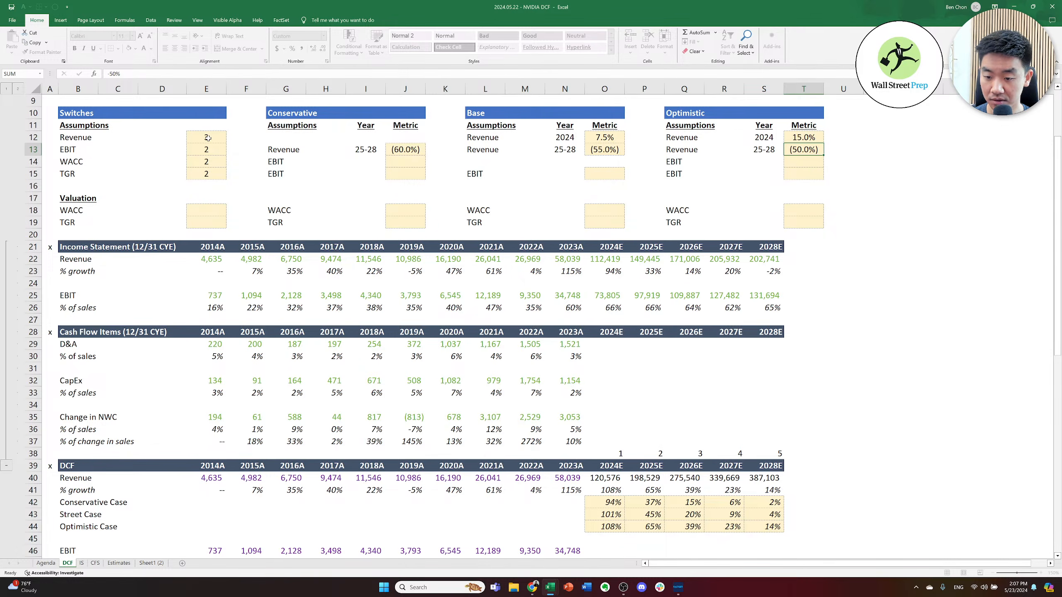
- Review the DCF section's projected revenue in row 40 from 2028E back to 2024E under the revised Optimistic assumptions
{"action": "key", "text": "Left"}
{"action": "key", "text": "Left"}
{"action": "key", "text": "Down"}
{"action": "key", "text": "Down"}
{"action": "key", "text": "Down"}
{"action": "key", "text": "Down"}
{"action": "key", "text": "Down"}
{"action": "key", "text": "Down"}
{"action": "key", "text": "Down"}
{"action": "key", "text": "Down"}
{"action": "key", "text": "Down"}
{"action": "key", "text": "Down"}
{"action": "key", "text": "Down"}
{"action": "key", "text": "Down"}
{"action": "key", "text": "Down"}
{"action": "key", "text": "Down"}
{"action": "key", "text": "Down"}
{"action": "key", "text": "Down"}
{"action": "key", "text": "Down"}
{"action": "key", "text": "Down"}
{"action": "key", "text": "Down"}
{"action": "key", "text": "Down"}
{"action": "key", "text": "Down"}
{"action": "key", "text": "Down"}
{"action": "key", "text": "Down"}
{"action": "key", "text": "Down"}
{"action": "key", "text": "Down"}
{"action": "key", "text": "Down"}
{"action": "key", "text": "Down"}
{"action": "key", "text": "Down"}
{"action": "key", "text": "Down"}
{"action": "key", "text": "Down"}
{"action": "key", "text": "Down"}
{"action": "key", "text": "Right"}
{"action": "key", "text": "Up"}
{"action": "key", "text": "Up"}
{"action": "key", "text": "Up"}
{"action": "key", "text": "Up"}
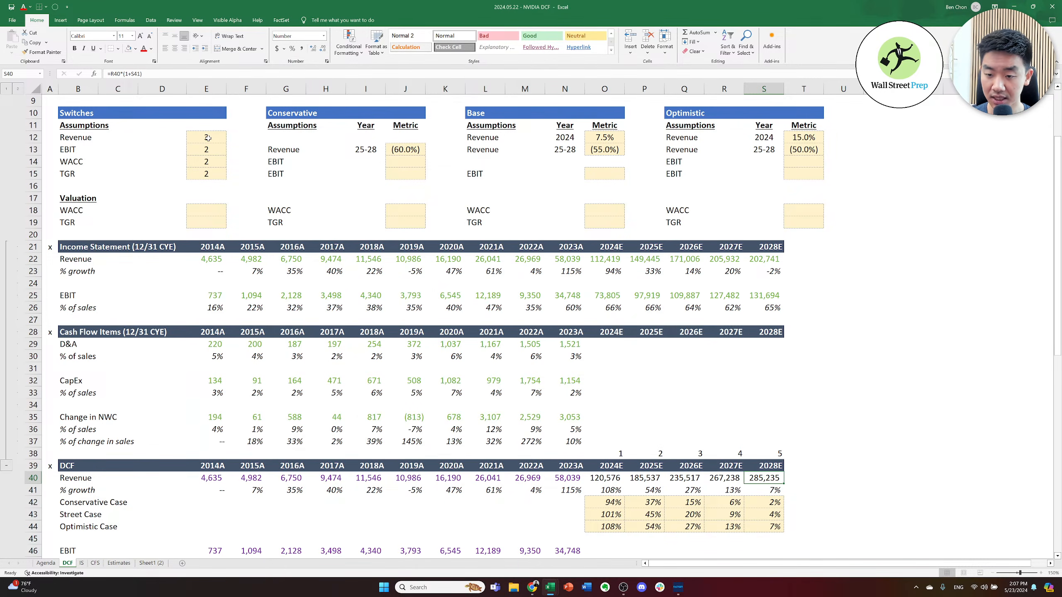
{"action": "key", "text": "Left"}
{"action": "key", "text": "Left"}
{"action": "key", "text": "Left"}
{"action": "key", "text": "Left"}
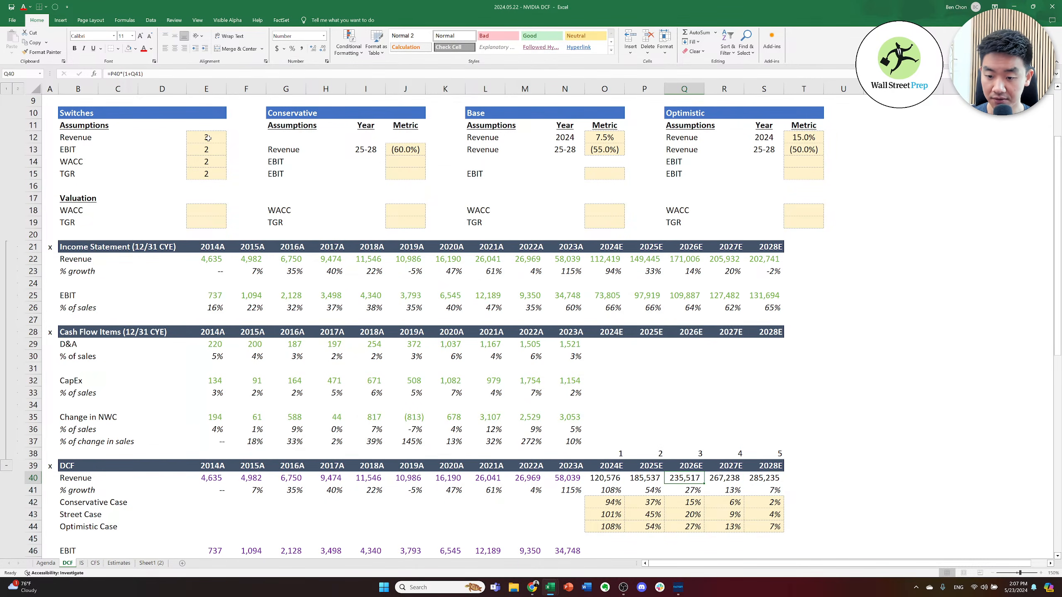
{"action": "key", "text": "Left"}
- Examine the DCF section's revenue growth rates in row 41 from 2024E through 2028E against the scenario cases below
{"action": "key", "text": "Down"}
{"action": "key", "text": "Down"}
{"action": "key", "text": "Down"}
{"action": "key", "text": "Down"}
{"action": "key", "text": "Up"}
{"action": "key", "text": "Up"}
{"action": "key", "text": "Up"}
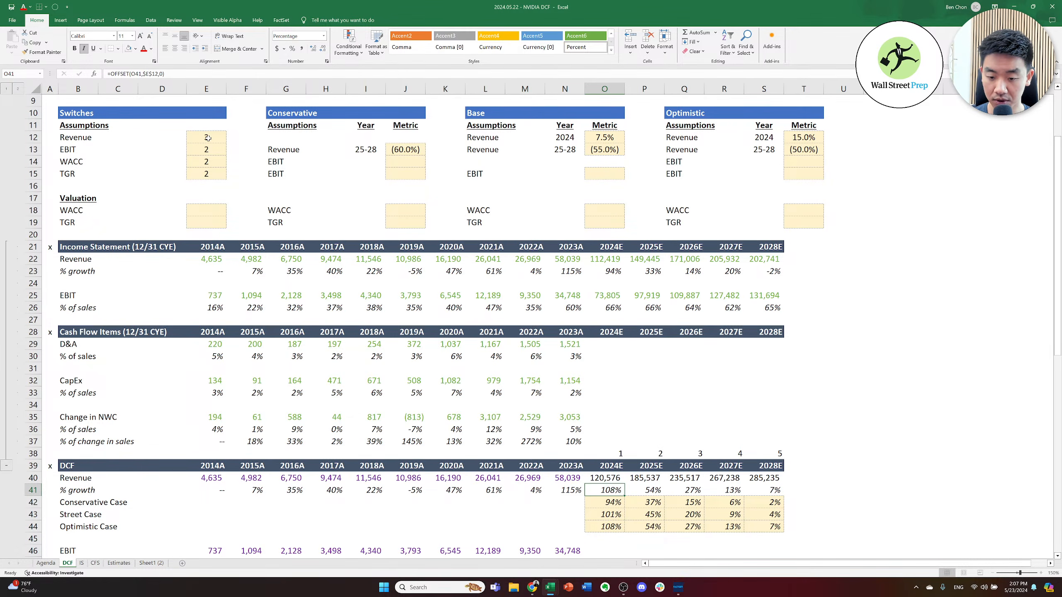
{"action": "key", "text": "Right"}
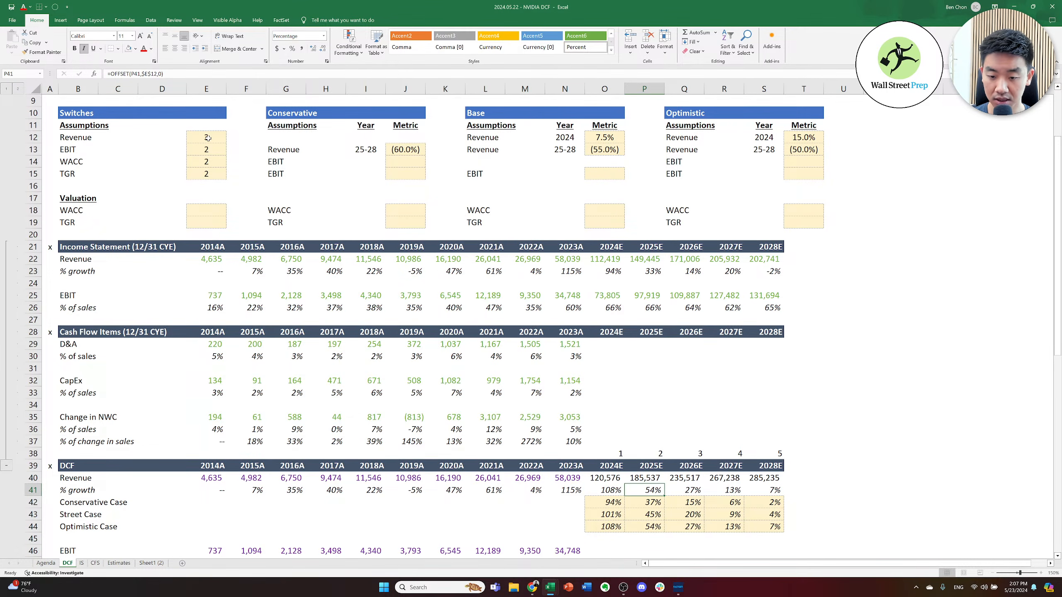
{"action": "key", "text": "Right"}
{"action": "key", "text": "Right"}
{"action": "key", "text": "Right"}
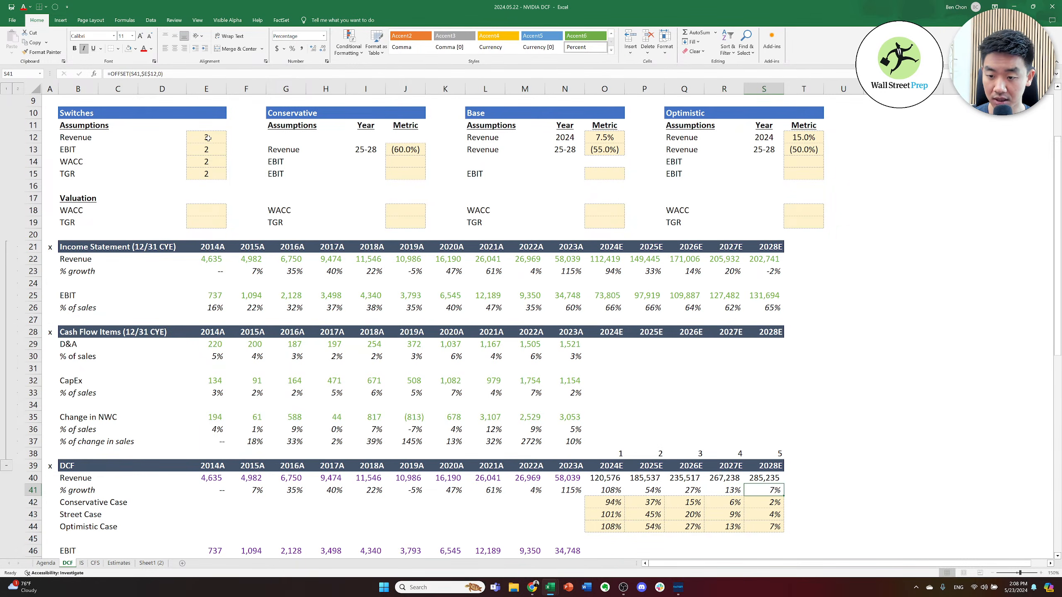
{"action": "key", "text": "ctrl+Right"}
{"action": "key", "text": "ctrl+Left"}
{"action": "key", "text": "ctrl+Left"}
{"action": "key", "text": "ctrl+Left"}
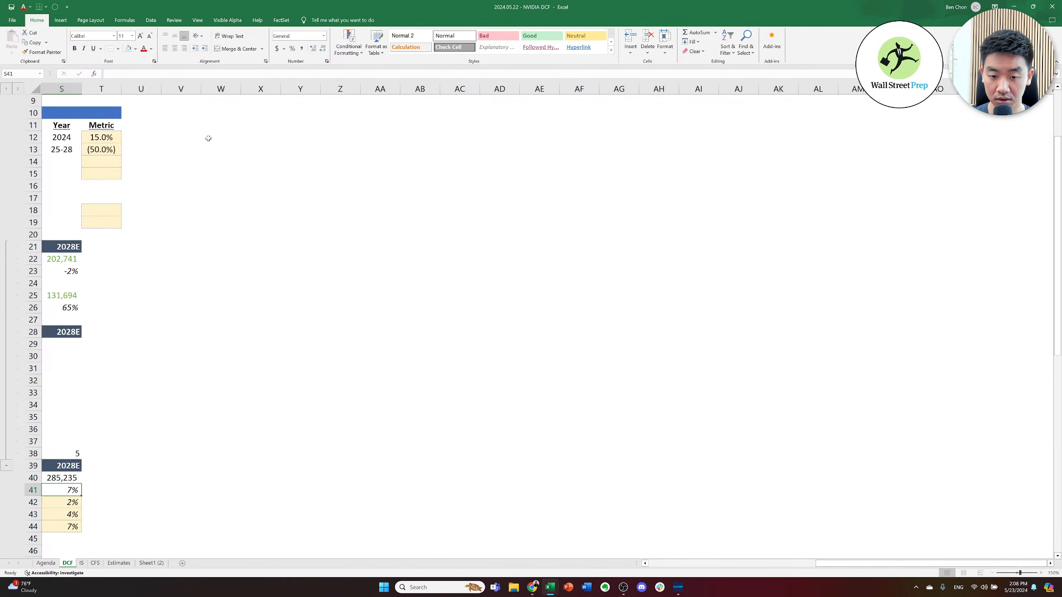
{"action": "key", "text": "Right"}
{"action": "key", "text": "Right"}
{"action": "key", "text": "Right"}
{"action": "key", "text": "Right"}
{"action": "key", "text": "Right"}
{"action": "key", "text": "Right"}
{"action": "key", "text": "Right"}
{"action": "key", "text": "Right"}
{"action": "key", "text": "Right"}
{"action": "key", "text": "Right"}
{"action": "key", "text": "Right"}
{"action": "key", "text": "Right"}
{"action": "key", "text": "Right"}
{"action": "key", "text": "Right"}
{"action": "key", "text": "Right"}
{"action": "key", "text": "Left"}
{"action": "key", "text": "Left"}
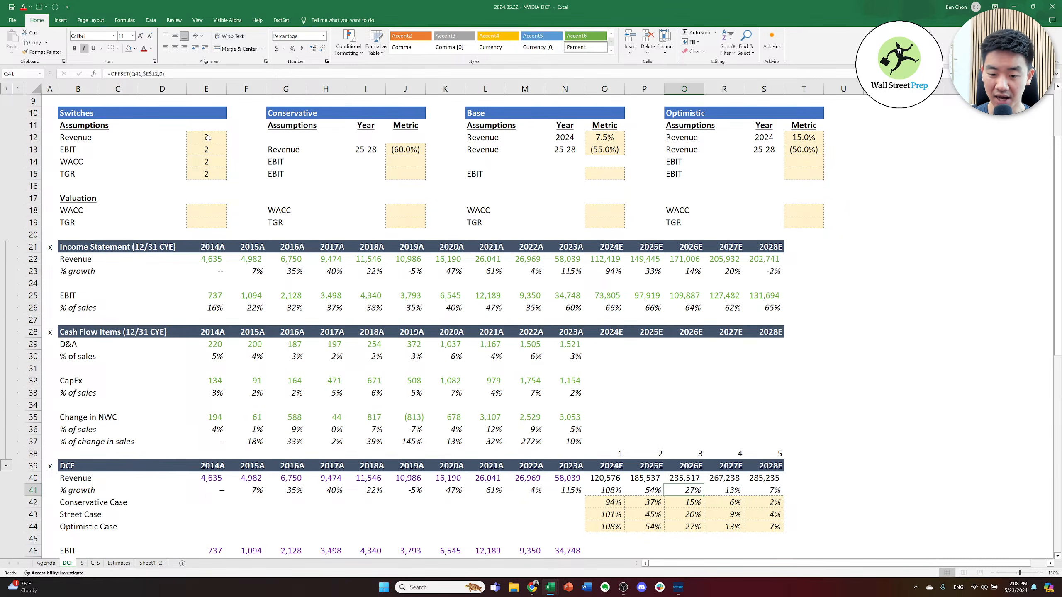
{"action": "key", "text": "Right"}
{"action": "key", "text": "Left"}
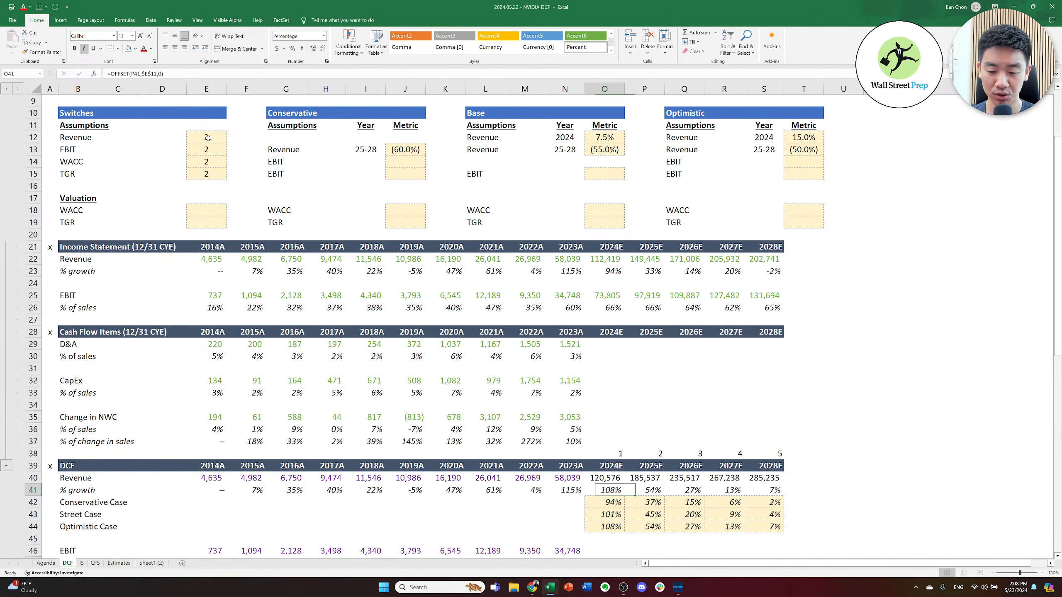
{"action": "key", "text": "Up"}
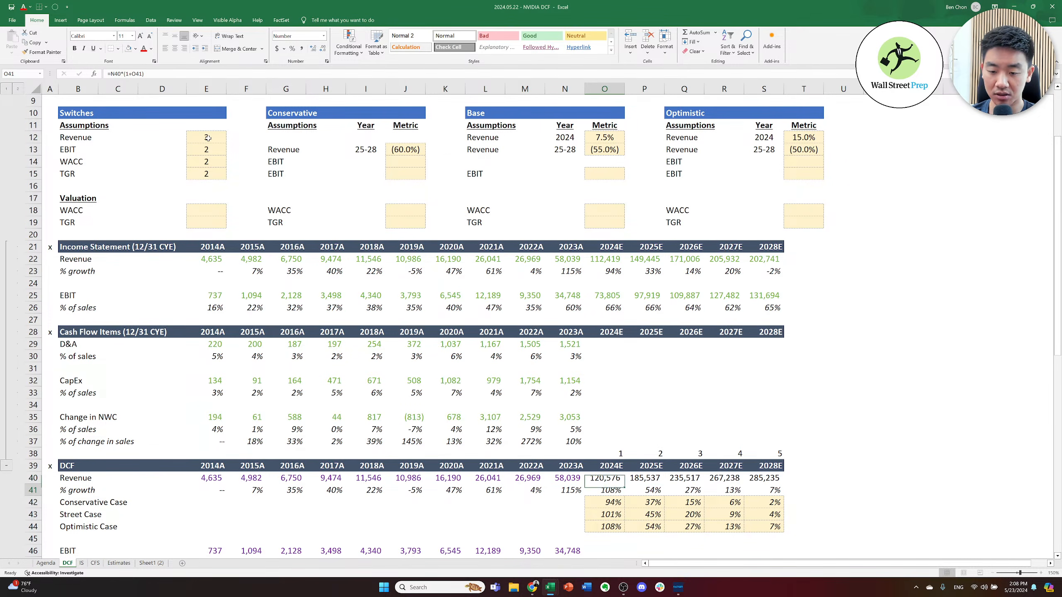
{"action": "key", "text": "Down"}
{"action": "key", "text": "Right"}
{"action": "key", "text": "Right"}
{"action": "key", "text": "Left"}
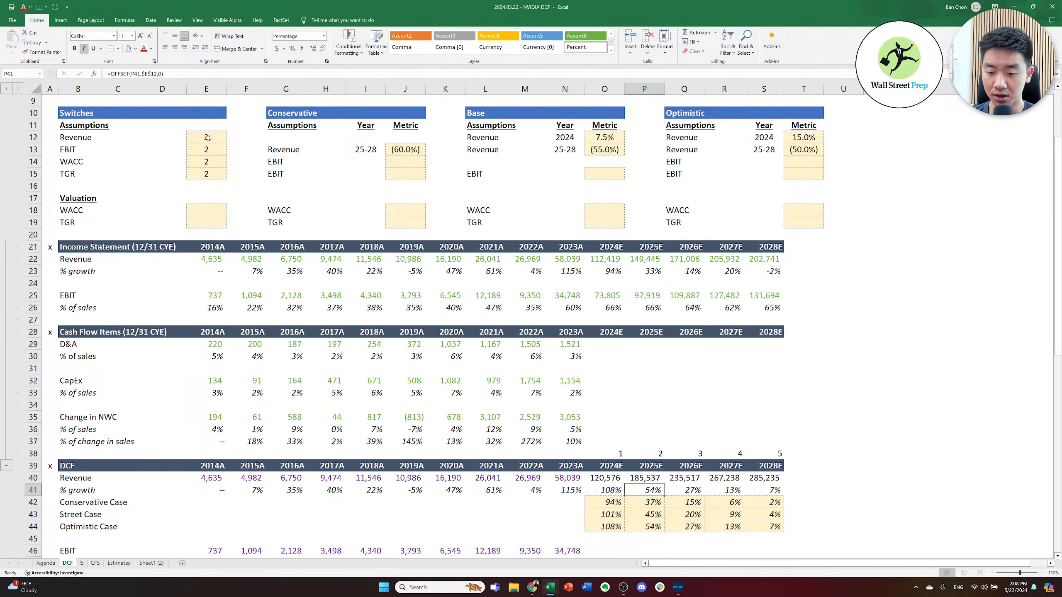
{"action": "key", "text": "Right"}
{"action": "key", "text": "Right"}
{"action": "key", "text": "Right"}
{"action": "key", "text": "Right"}
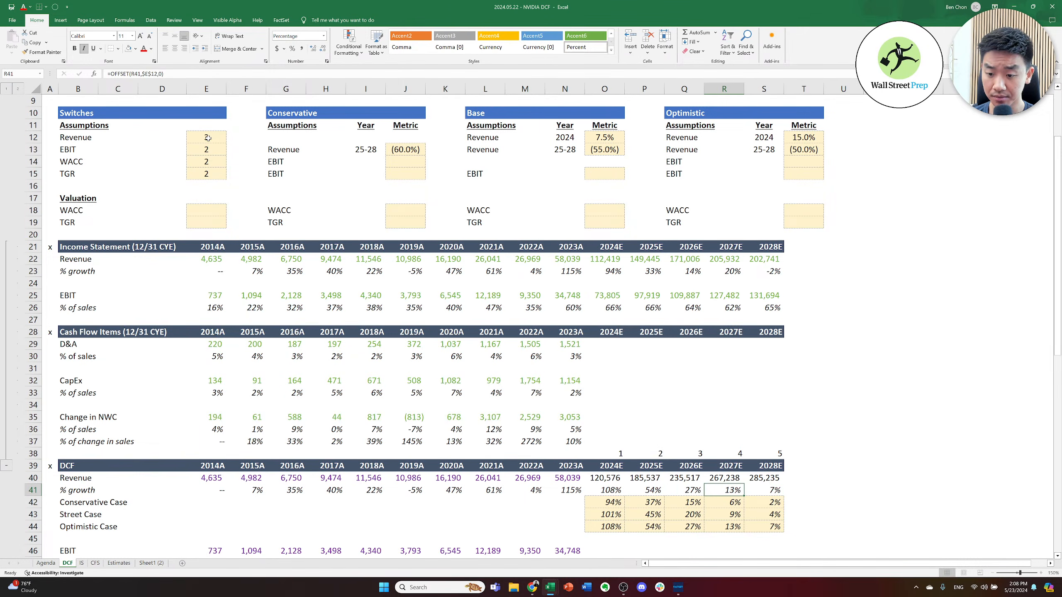
- Set the Optimistic scenario's 25-28 revenue metric in T13 to -45%
{"action": "key", "text": "ctrl+Up"}
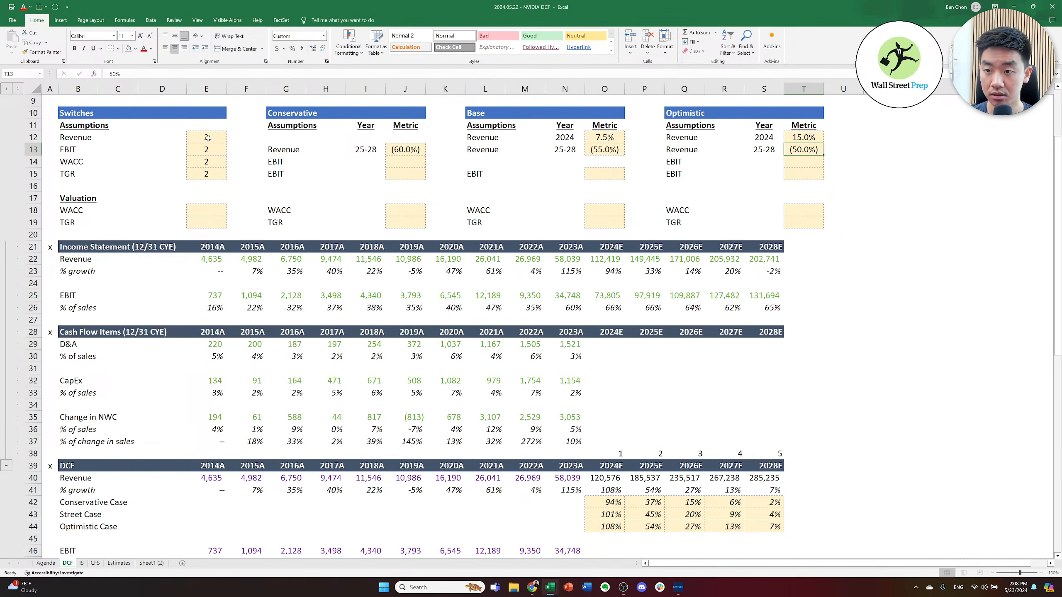
{"action": "type", "text": "-45"}
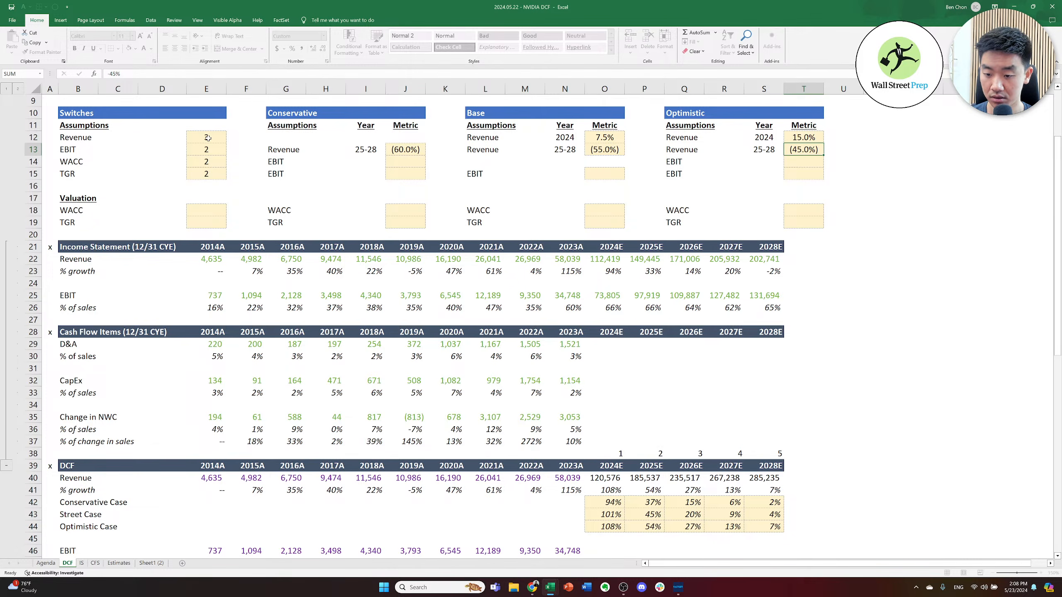
{"action": "key", "text": "ctrl+Return"}
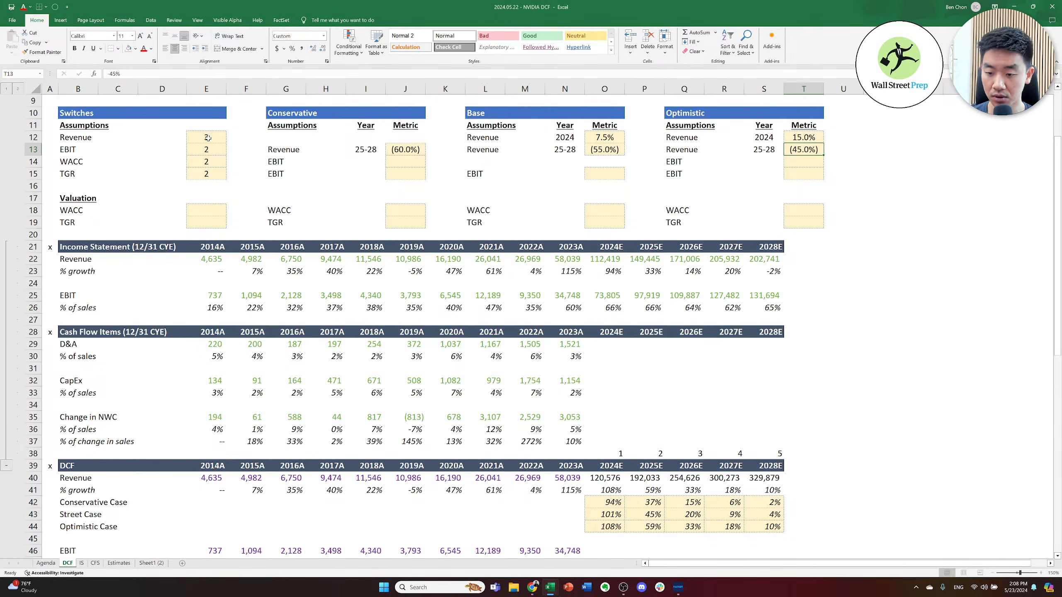
- Set the Base scenario's 25-28 revenue metric in O13 to -50%
{"action": "key", "text": "Left"}
{"action": "key", "text": "Left"}
{"action": "key", "text": "Left"}
{"action": "key", "text": "Left"}
{"action": "key", "text": "Left"}
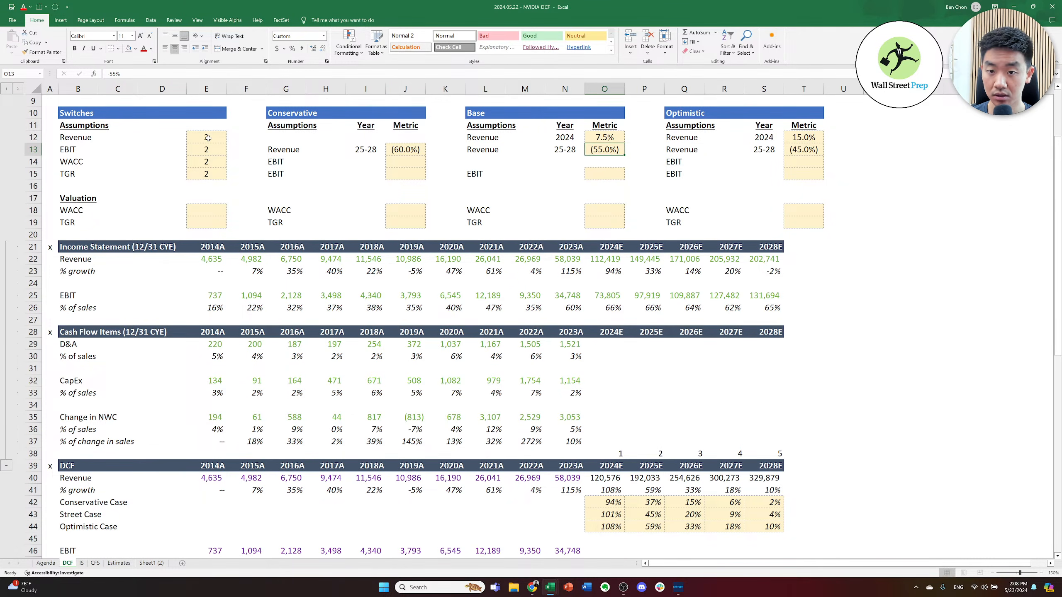
{"action": "type", "text": "-59"}
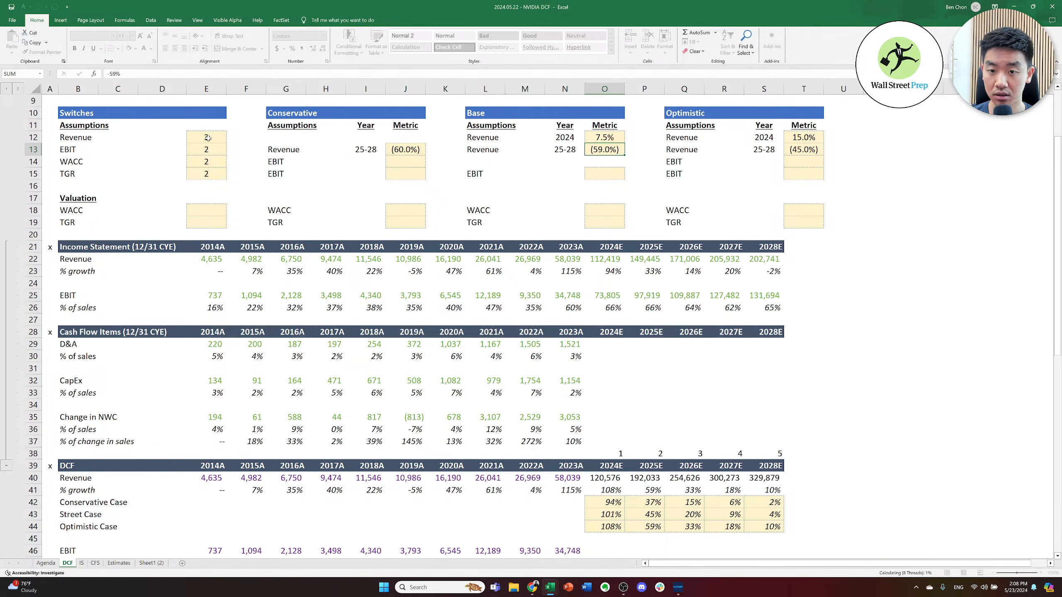
{"action": "type", "text": "-50"}
{"action": "key", "text": "ctrl+Return"}
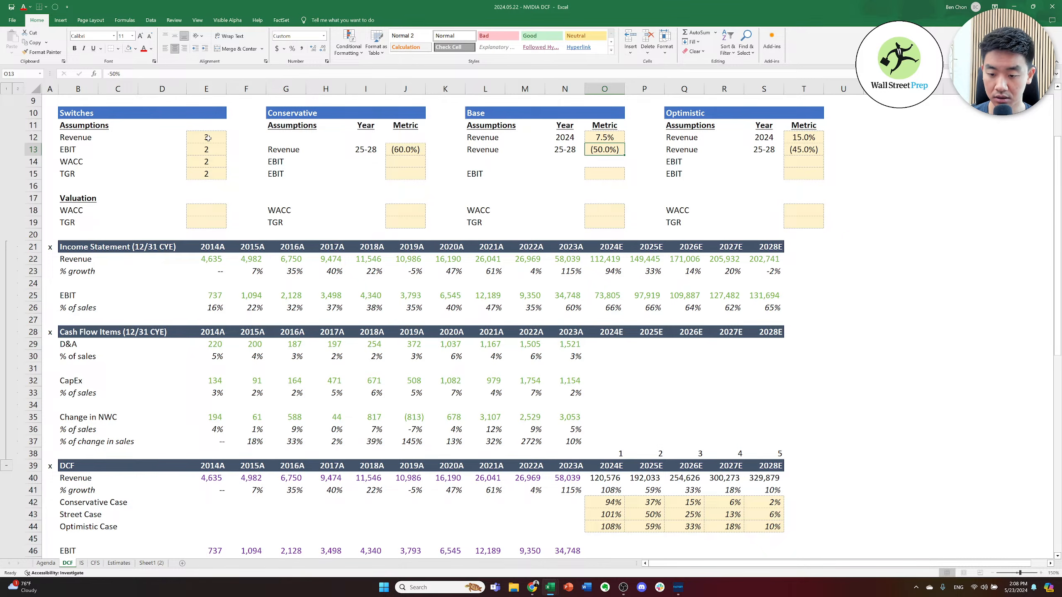
{"action": "key", "text": "Right"}
{"action": "key", "text": "Left"}
{"action": "key", "text": "Left"}
{"action": "key", "text": "Right"}
{"action": "key", "text": "Left"}
{"action": "key", "text": "Left"}
{"action": "key", "text": "Left"}
{"action": "key", "text": "Right"}
{"action": "key", "text": "Right"}
{"action": "key", "text": "Right"}
{"action": "key", "text": "Left"}
{"action": "key", "text": "Left"}
{"action": "key", "text": "Right"}
{"action": "key", "text": "Right"}
{"action": "key", "text": "Left"}
{"action": "key", "text": "Left"}
{"action": "key", "text": "Right"}
{"action": "key", "text": "Right"}
- Set the Conservative scenario's 25-28 revenue metric in J13 to -55%
{"action": "key", "text": "Left"}
{"action": "key", "text": "Left"}
{"action": "key", "text": "Left"}
{"action": "key", "text": "Left"}
{"action": "key", "text": "Left"}
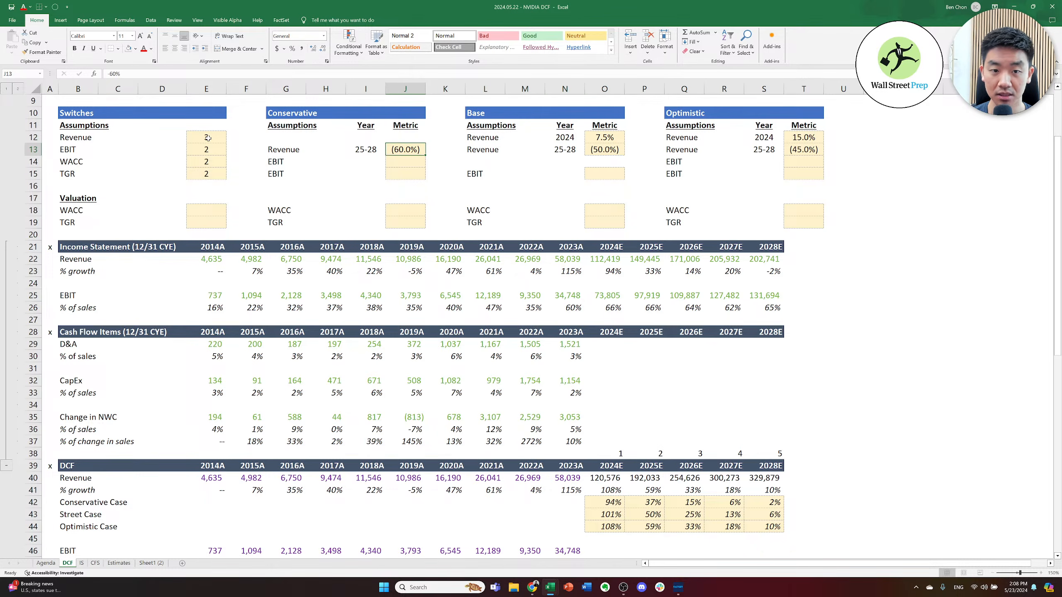
{"action": "type", "text": "-55%"}
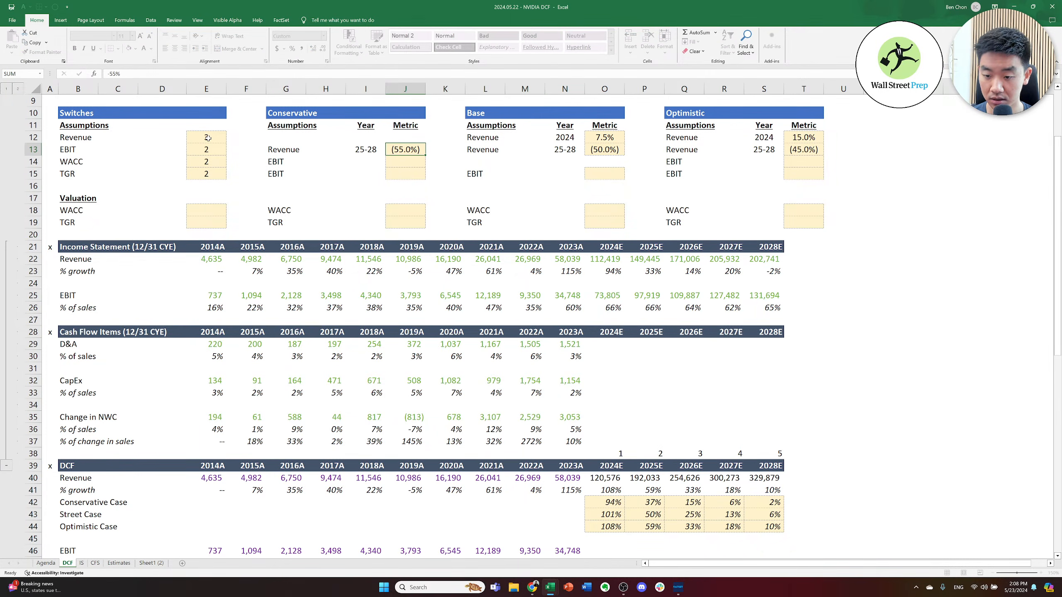
{"action": "key", "text": "ctrl+Return"}
- Set the Revenue switch in E12 to 2 and then to 1 to view the Conservative case's projections
{"action": "key", "text": "Left"}
{"action": "key", "text": "Left"}
{"action": "key", "text": "Left"}
{"action": "key", "text": "Left"}
{"action": "key", "text": "Left"}
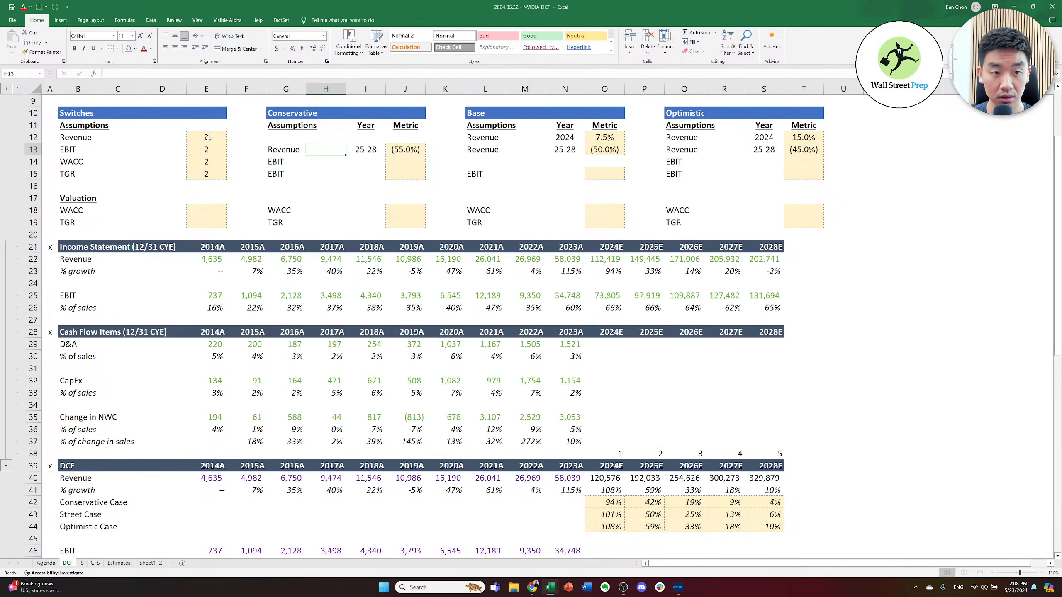
{"action": "key", "text": "Up"}
{"action": "type", "text": "2"}
{"action": "key", "text": "ctrl+Return"}
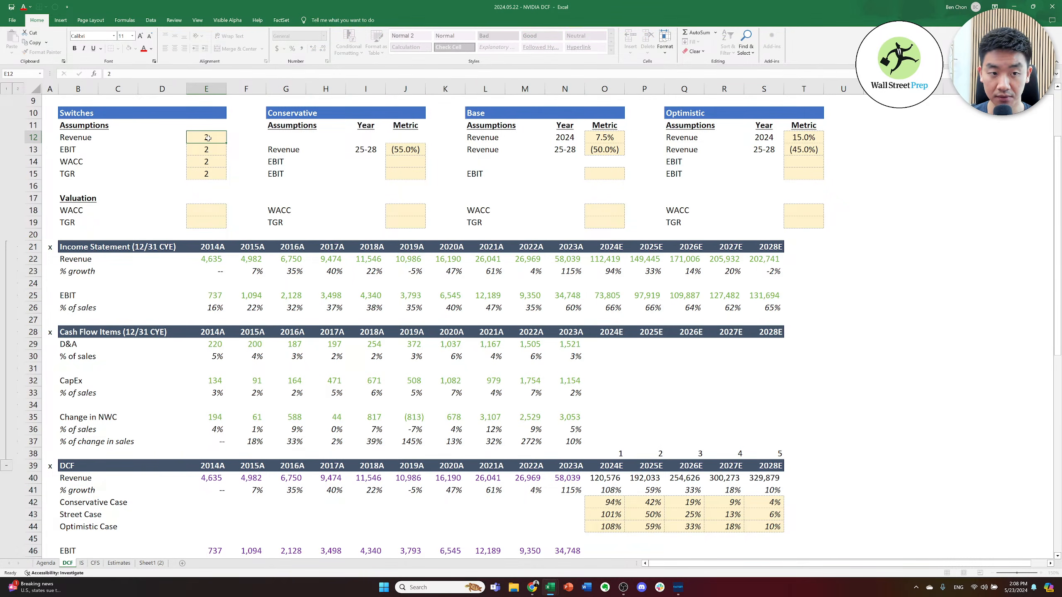
{"action": "type", "text": "1"}
{"action": "key", "text": "ctrl+Return"}
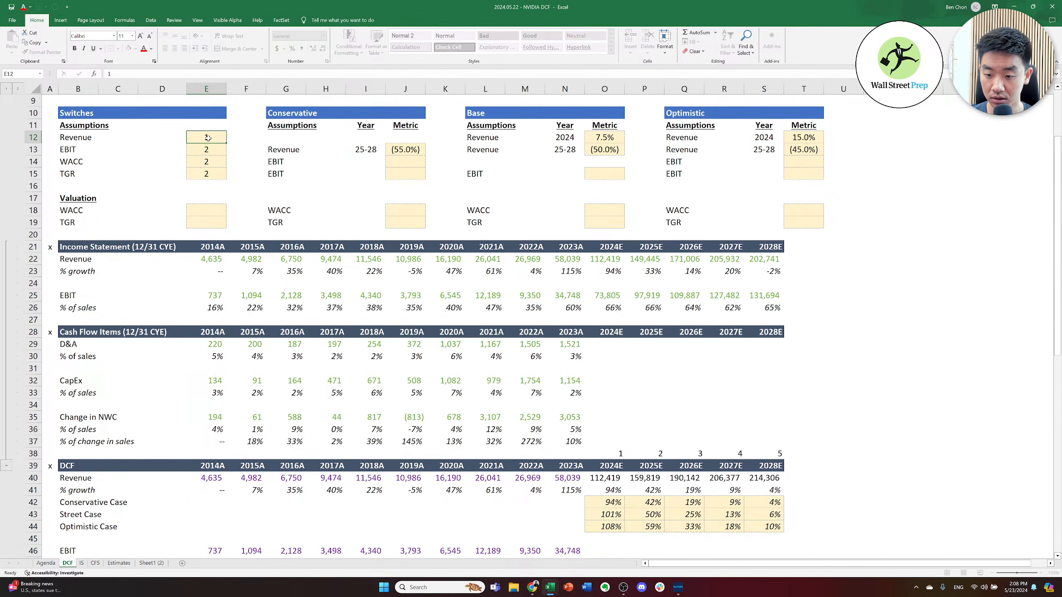
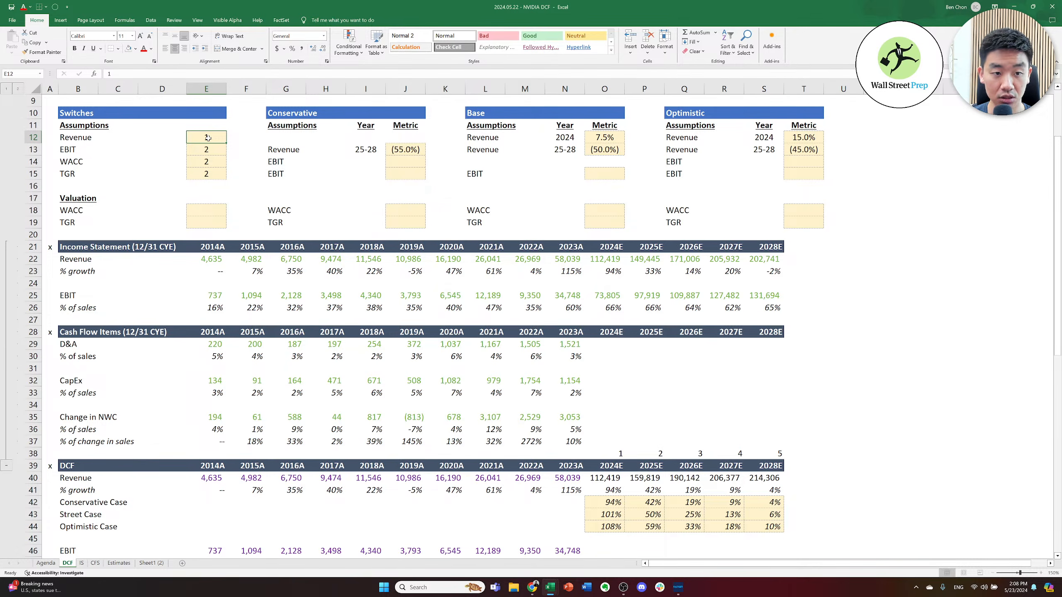
- Run the Revenue switch in E12 through cases 2, 3, 2 and 1 to compare the projected revenue
{"action": "type", "text": "2"}
{"action": "key", "text": "ctrl+Return"}
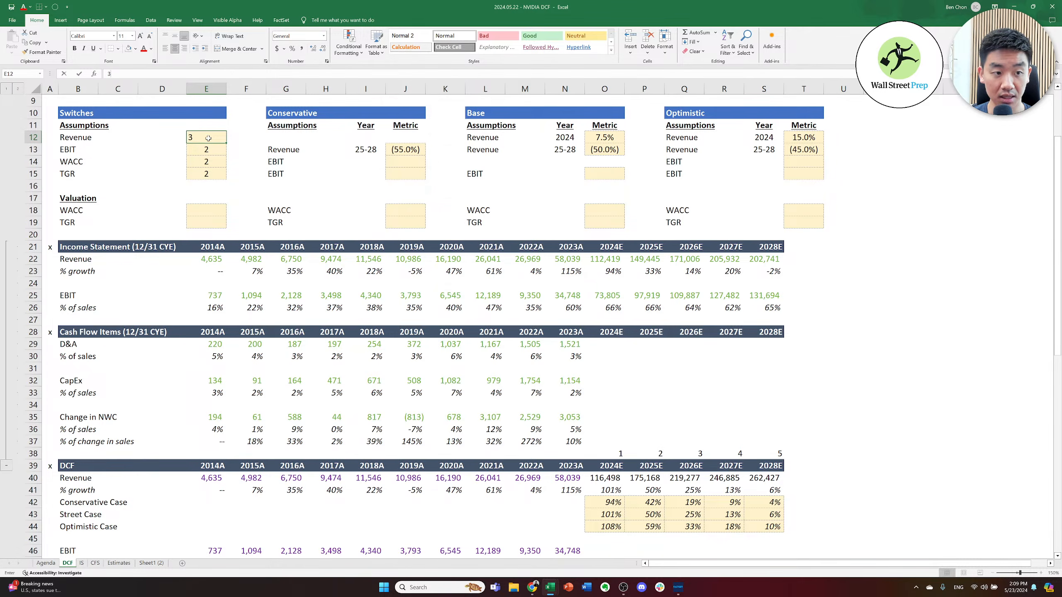
{"action": "type", "text": "3"}
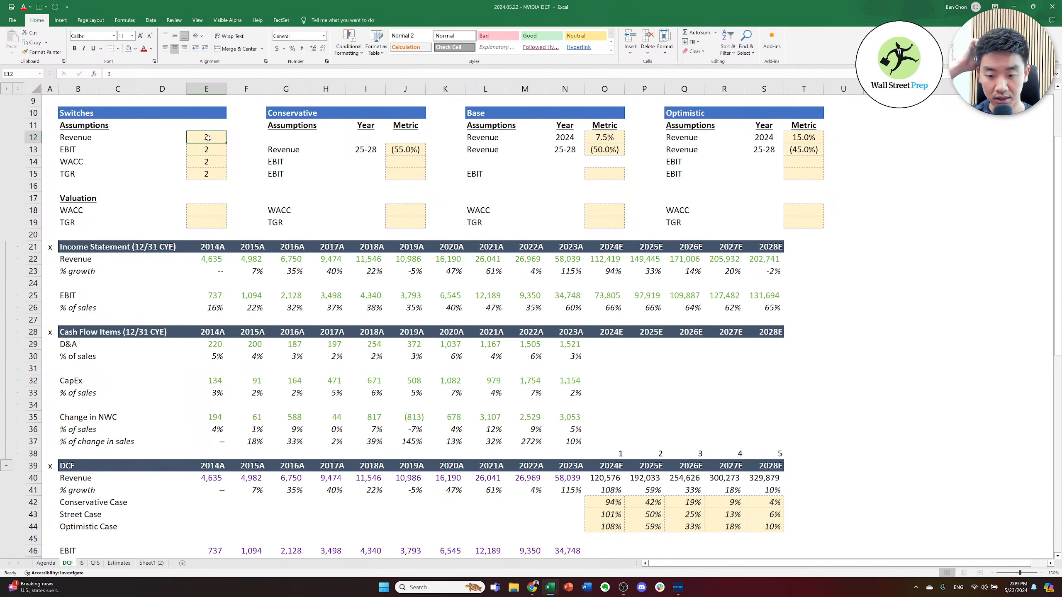
{"action": "type", "text": "2"}
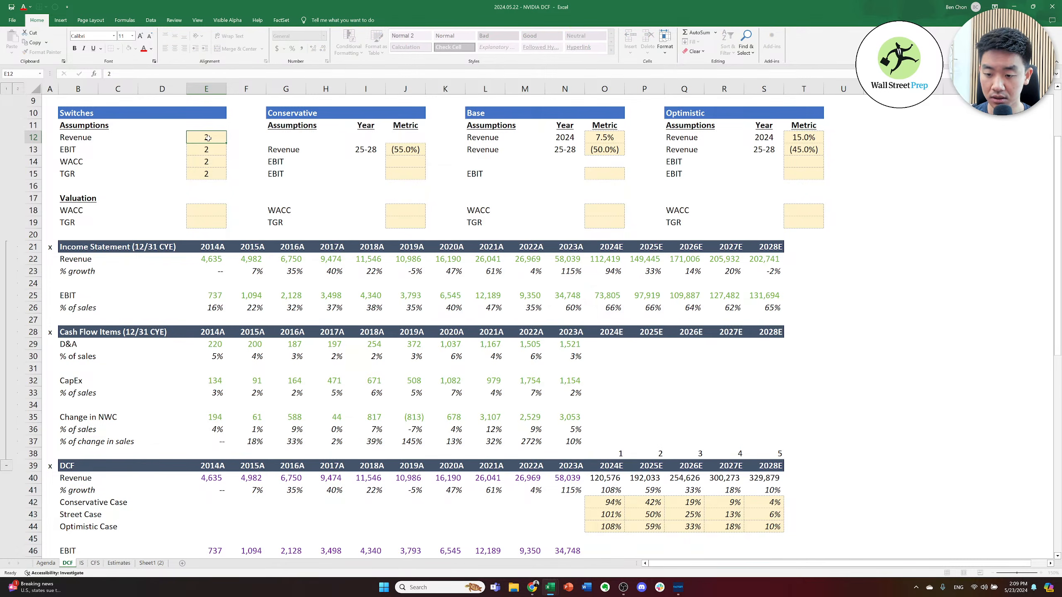
{"action": "key", "text": "ctrl+Return"}
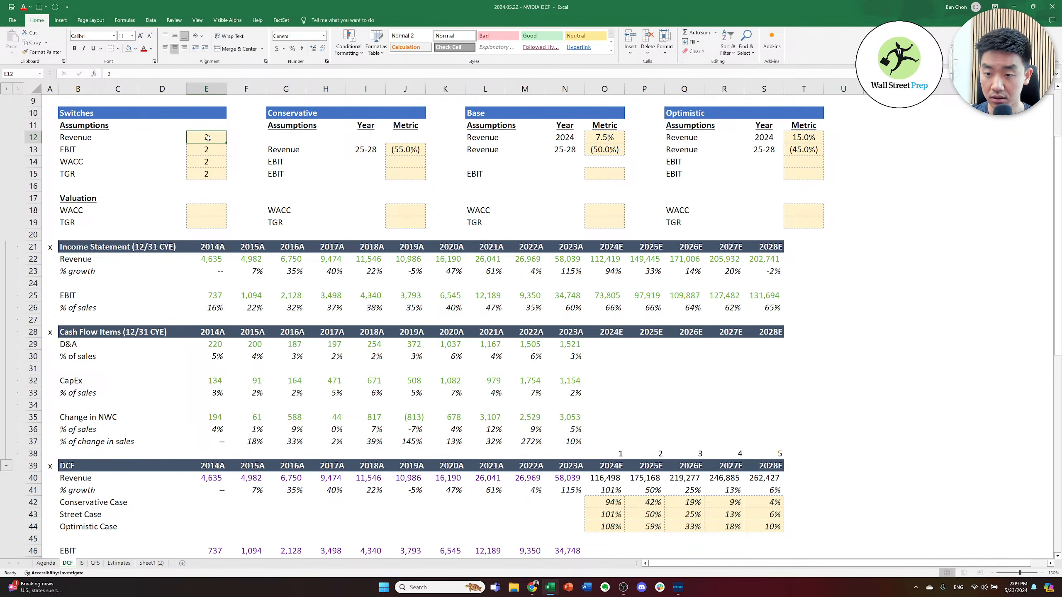
{"action": "type", "text": "1"}
{"action": "key", "text": "ctrl+Return"}
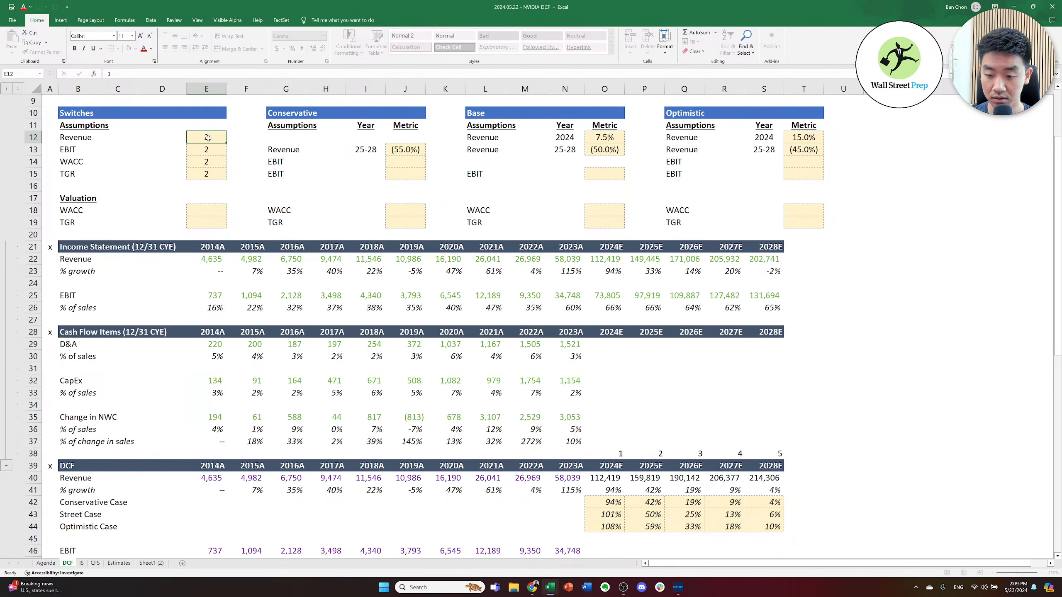
- Try cases 2 and 3 in the Revenue switch in E12, and leave it at 2
{"action": "type", "text": "2"}
{"action": "key", "text": "ctrl+Return"}
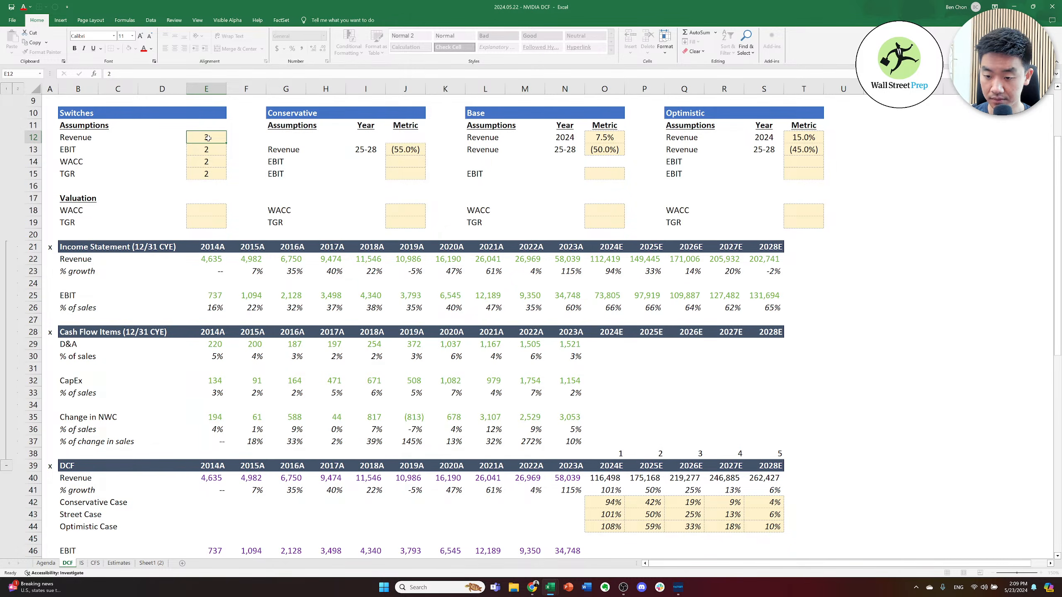
{"action": "type", "text": "3"}
{"action": "key", "text": "ctrl+Return"}
{"action": "type", "text": "2"}
{"action": "key", "text": "ctrl+Return"}
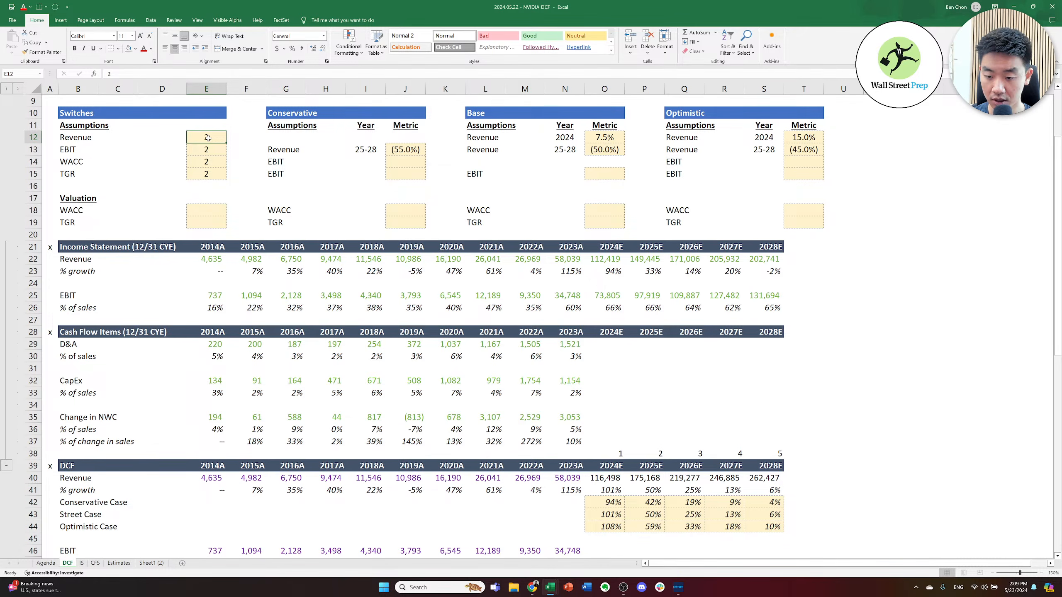
- Examine the Income Statement's estimated revenue from 2024E through 2027E in row 22
{"action": "key", "text": "Right"}
{"action": "key", "text": "Right"}
{"action": "key", "text": "Right"}
{"action": "key", "text": "Right"}
{"action": "key", "text": "Right"}
{"action": "key", "text": "Right"}
{"action": "key", "text": "Right"}
{"action": "key", "text": "Right"}
{"action": "key", "text": "Right"}
{"action": "key", "text": "Right"}
{"action": "key", "text": "Right"}
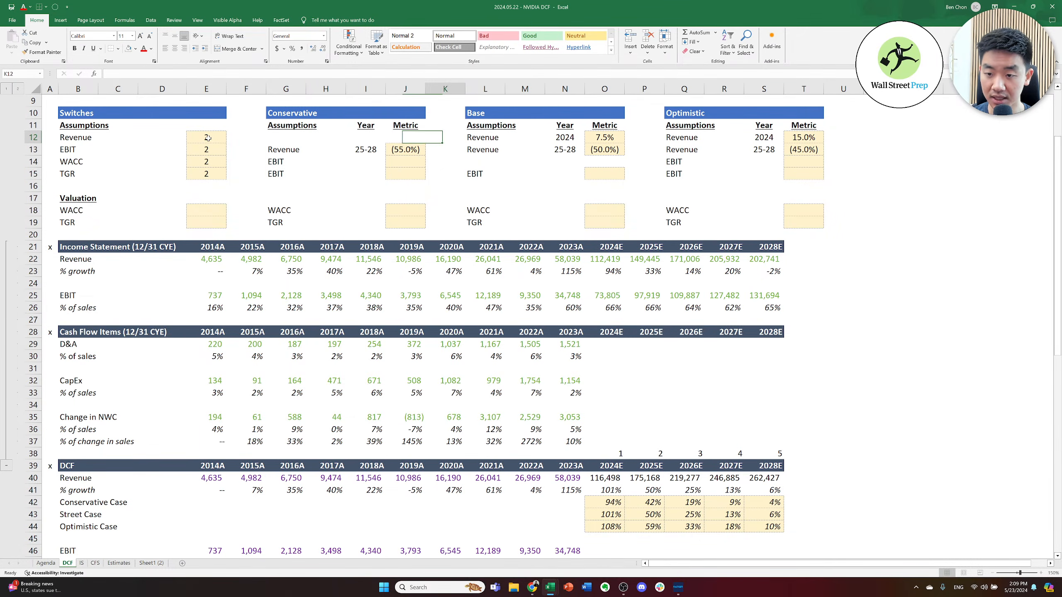
{"action": "key", "text": "Down"}
{"action": "key", "text": "Down"}
{"action": "key", "text": "Down"}
{"action": "key", "text": "Down"}
{"action": "key", "text": "Down"}
{"action": "key", "text": "Down"}
{"action": "key", "text": "Down"}
{"action": "key", "text": "Down"}
{"action": "key", "text": "Down"}
{"action": "key", "text": "Down"}
{"action": "key", "text": "Down"}
{"action": "key", "text": "Down"}
{"action": "key", "text": "Down"}
{"action": "key", "text": "Down"}
{"action": "key", "text": "Down"}
{"action": "key", "text": "Down"}
{"action": "key", "text": "Down"}
{"action": "key", "text": "Down"}
{"action": "key", "text": "Down"}
{"action": "key", "text": "Up"}
{"action": "key", "text": "Up"}
{"action": "key", "text": "Up"}
{"action": "key", "text": "Up"}
{"action": "key", "text": "Up"}
{"action": "key", "text": "Left"}
{"action": "key", "text": "Up"}
{"action": "key", "text": "Up"}
{"action": "key", "text": "Up"}
{"action": "key", "text": "Up"}
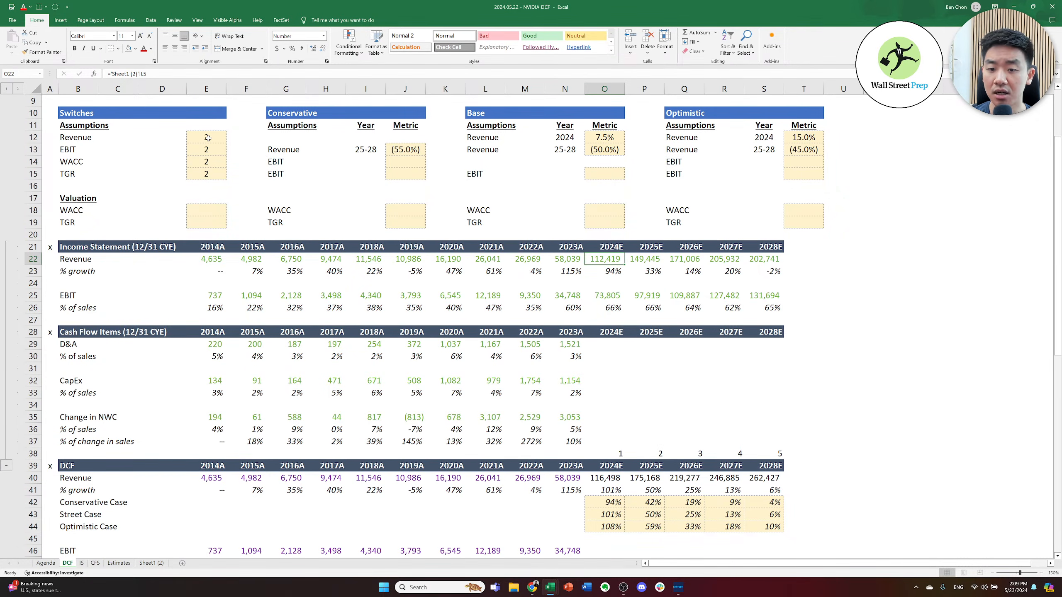
{"action": "key", "text": "shift+Right"}
{"action": "key", "text": "shift+Right"}
{"action": "key", "text": "shift+Right"}
{"action": "key", "text": "shift+Right"}
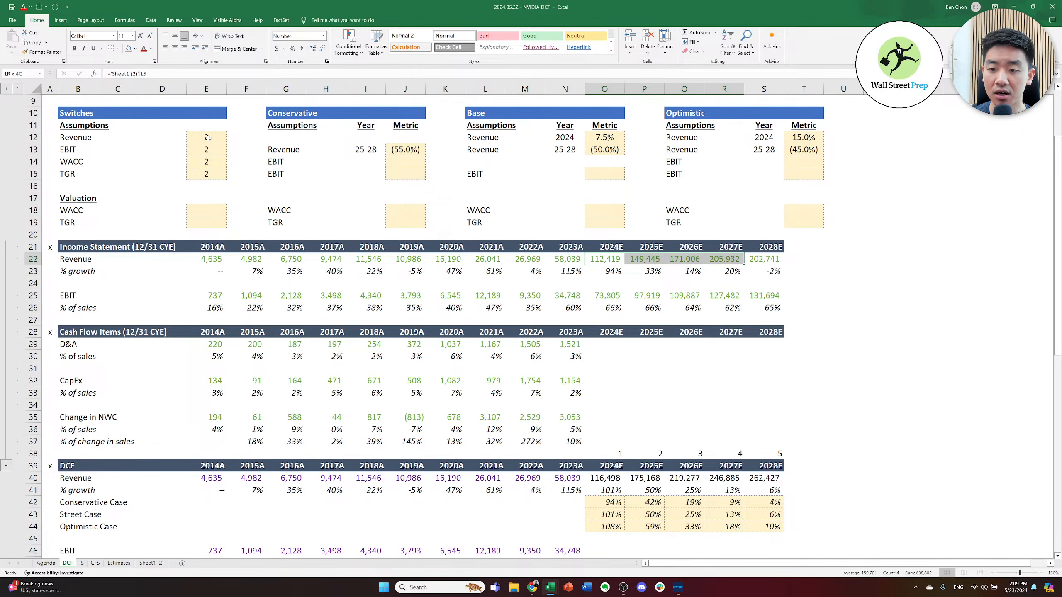
{"action": "key", "text": "shift+Left"}
{"action": "key", "text": "shift+Left"}
{"action": "key", "text": "shift+Left"}
{"action": "key", "text": "shift+Left"}
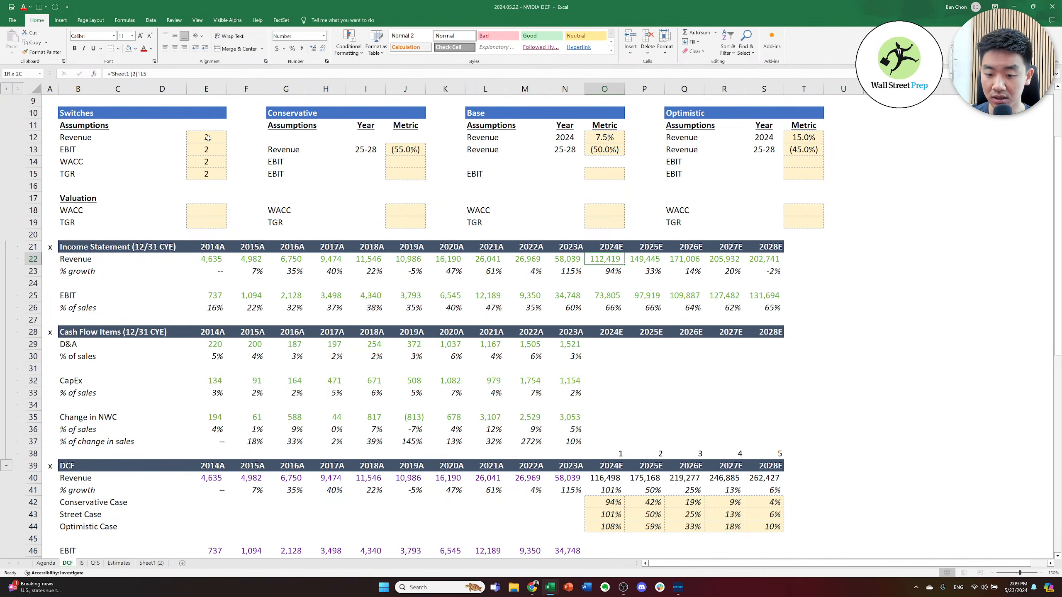
{"action": "key", "text": "shift+Left"}
- Check the DCF section's projected 2024E and 2025E revenue in row 40 against the Income Statement estimates
{"action": "key", "text": "Down"}
{"action": "key", "text": "Down"}
{"action": "key", "text": "Down"}
{"action": "key", "text": "Down"}
{"action": "key", "text": "Down"}
{"action": "key", "text": "Down"}
{"action": "key", "text": "Down"}
{"action": "key", "text": "Down"}
{"action": "key", "text": "Down"}
{"action": "key", "text": "Down"}
{"action": "key", "text": "Down"}
{"action": "key", "text": "Down"}
{"action": "key", "text": "Down"}
{"action": "key", "text": "Down"}
{"action": "key", "text": "Down"}
{"action": "key", "text": "Down"}
{"action": "key", "text": "Down"}
{"action": "key", "text": "Down"}
{"action": "key", "text": "Down"}
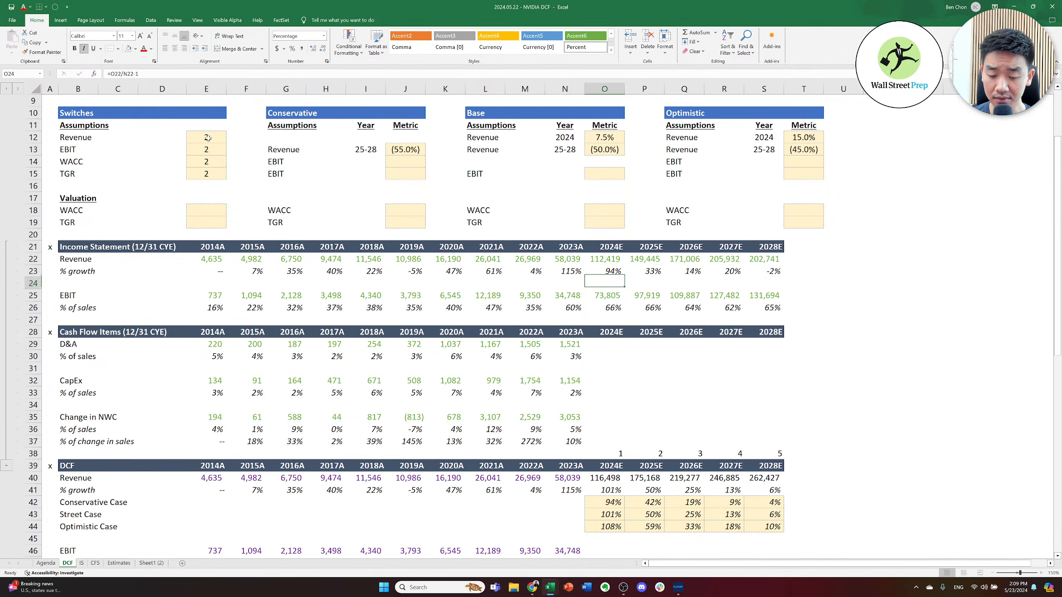
{"action": "key", "text": "Up"}
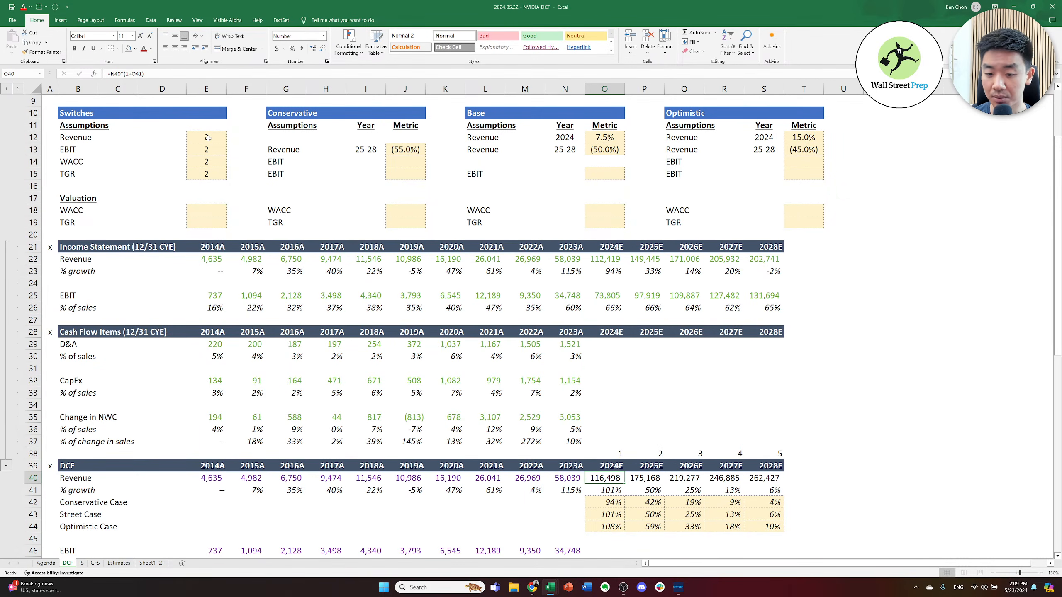
{"action": "key", "text": "Right"}
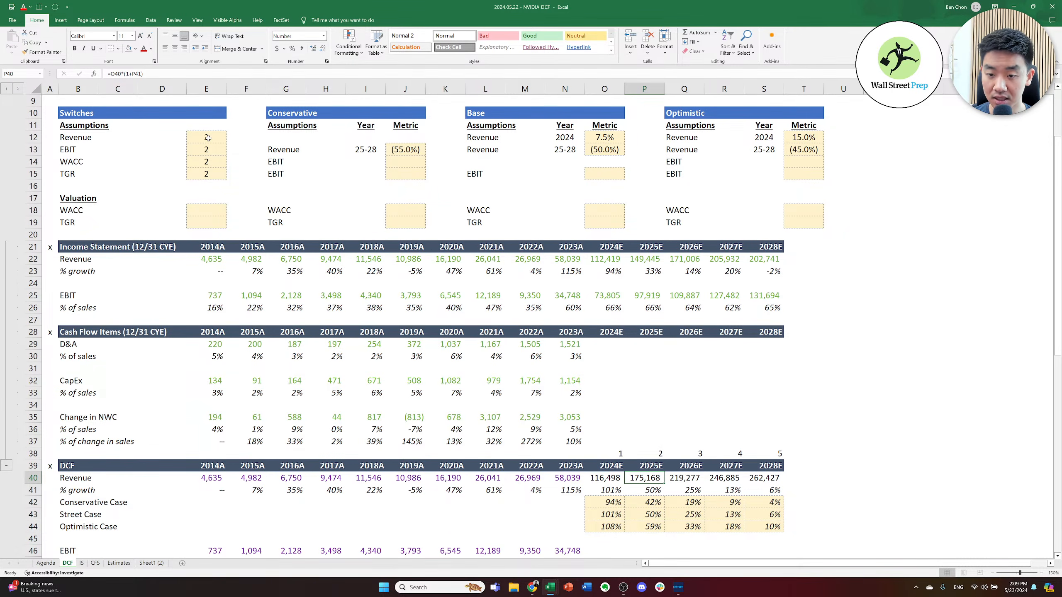
- Examine the Street Case growth rates for 2025E through 2027E in row 43
{"action": "key", "text": "Down"}
{"action": "key", "text": "Down"}
{"action": "key", "text": "Down"}
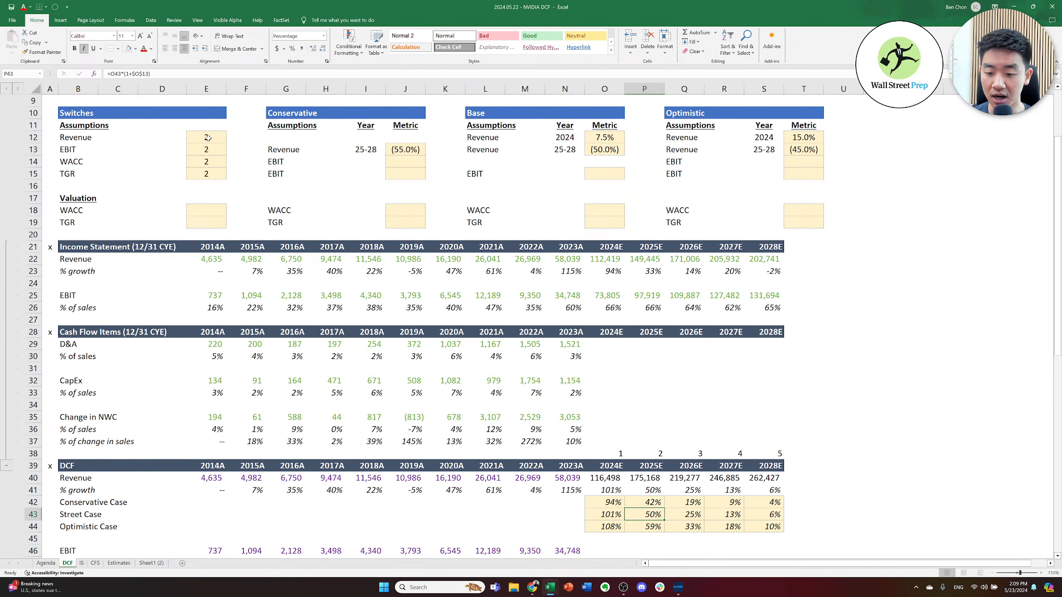
{"action": "key", "text": "Right"}
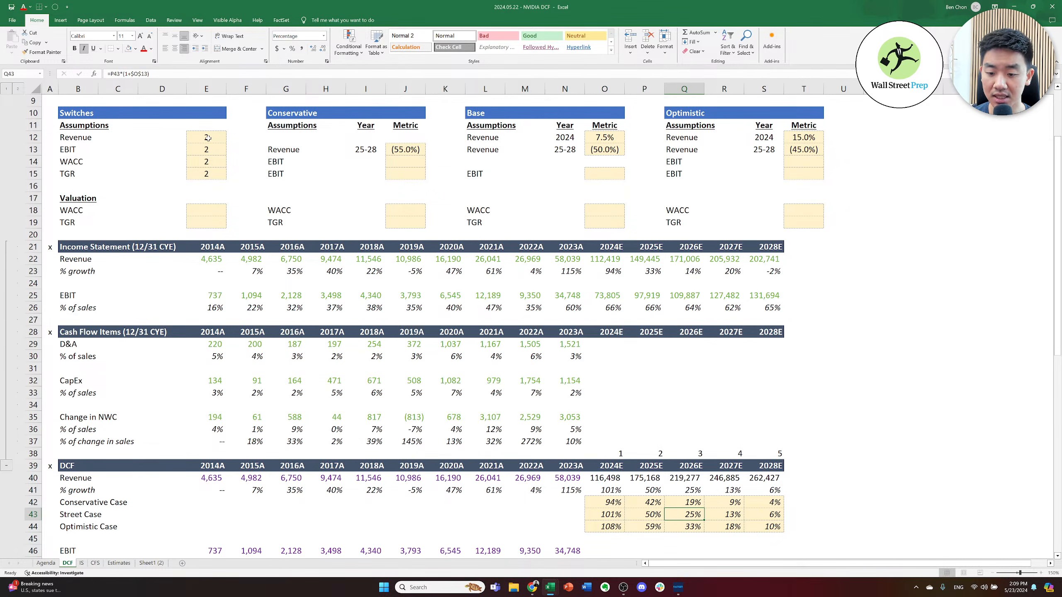
{"action": "key", "text": "Right"}
{"action": "key", "text": "Left"}
- Compare the DCF section's projected revenue for 2026E and 2027E in row 40
{"action": "key", "text": "Up"}
{"action": "key", "text": "Up"}
{"action": "key", "text": "Up"}
{"action": "key", "text": "Up"}
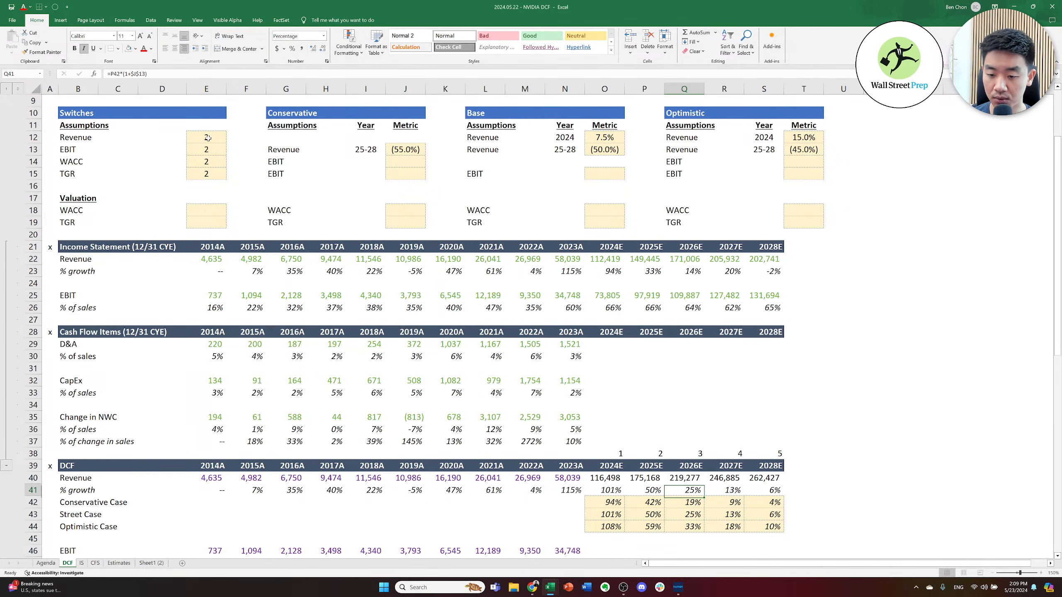
{"action": "key", "text": "Down"}
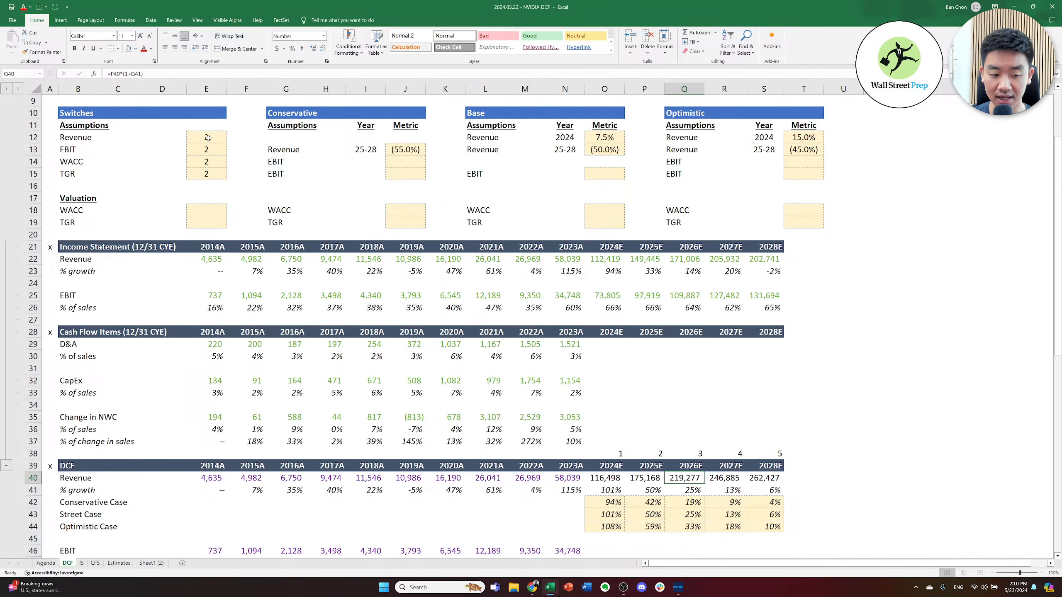
{"action": "key", "text": "Right"}
{"action": "key", "text": "Left"}
{"action": "key", "text": "Right"}
{"action": "key", "text": "Left"}
{"action": "key", "text": "Right"}
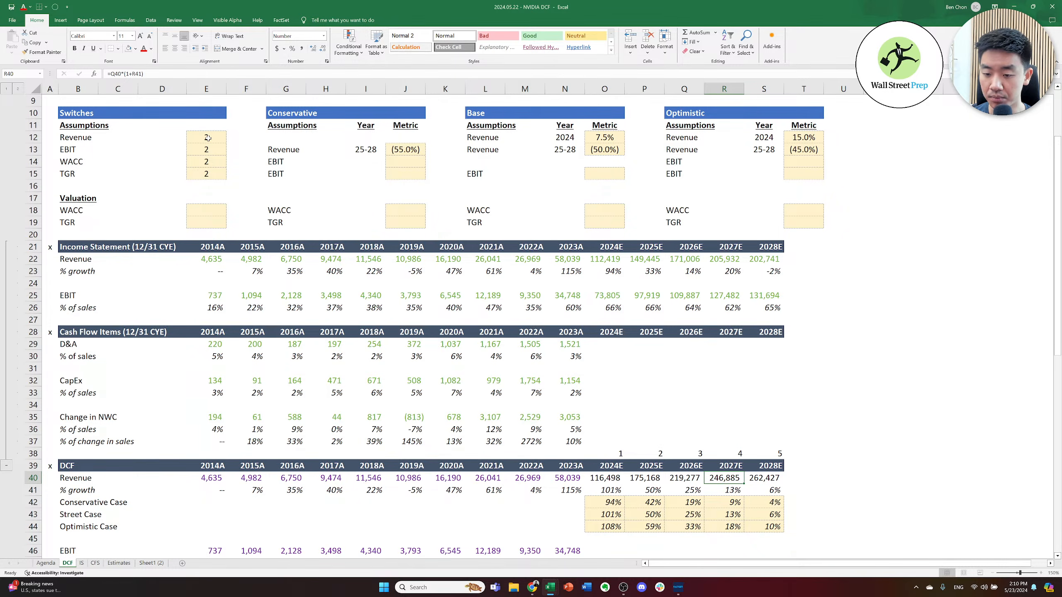
- Examine the Street Case growth rates for 2026E through 2028E in row 43 and the selected 2028E growth in row 41
{"action": "key", "text": "Down"}
{"action": "key", "text": "Down"}
{"action": "key", "text": "Down"}
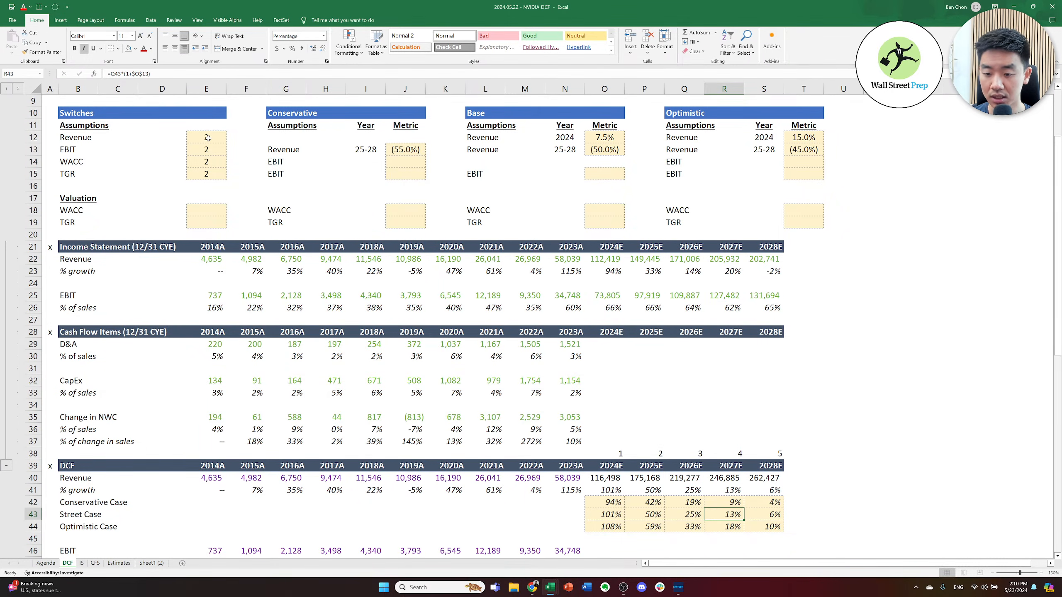
{"action": "key", "text": "Right"}
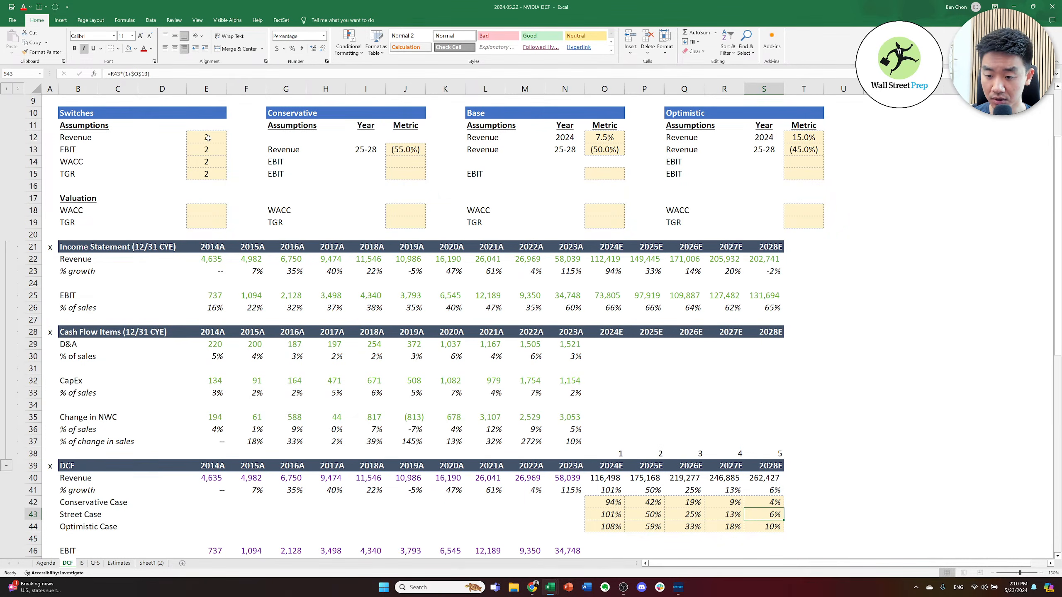
{"action": "key", "text": "Left"}
{"action": "key", "text": "Left"}
{"action": "key", "text": "Right"}
{"action": "key", "text": "Right"}
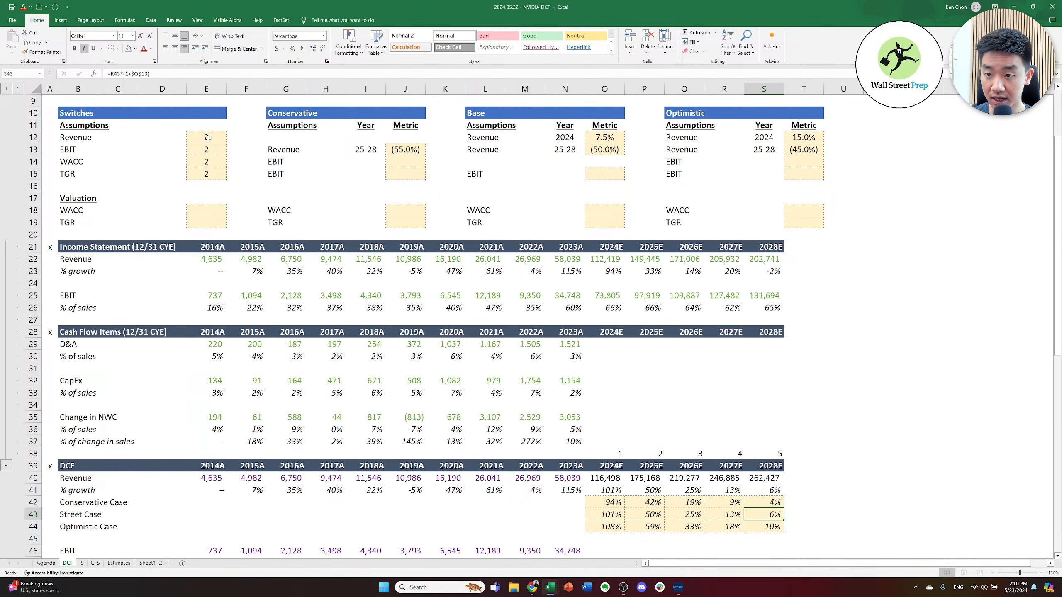
{"action": "key", "text": "Left"}
{"action": "key", "text": "Left"}
{"action": "key", "text": "Right"}
{"action": "key", "text": "Right"}
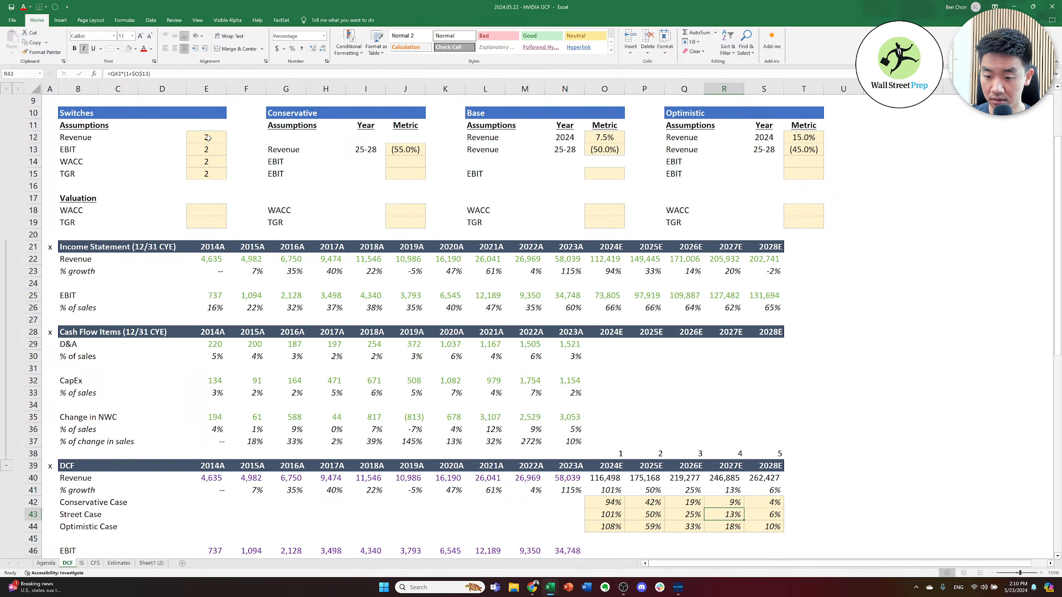
{"action": "key", "text": "Up"}
{"action": "key", "text": "Up"}
{"action": "key", "text": "Up"}
{"action": "key", "text": "Up"}
{"action": "key", "text": "Up"}
{"action": "key", "text": "Up"}
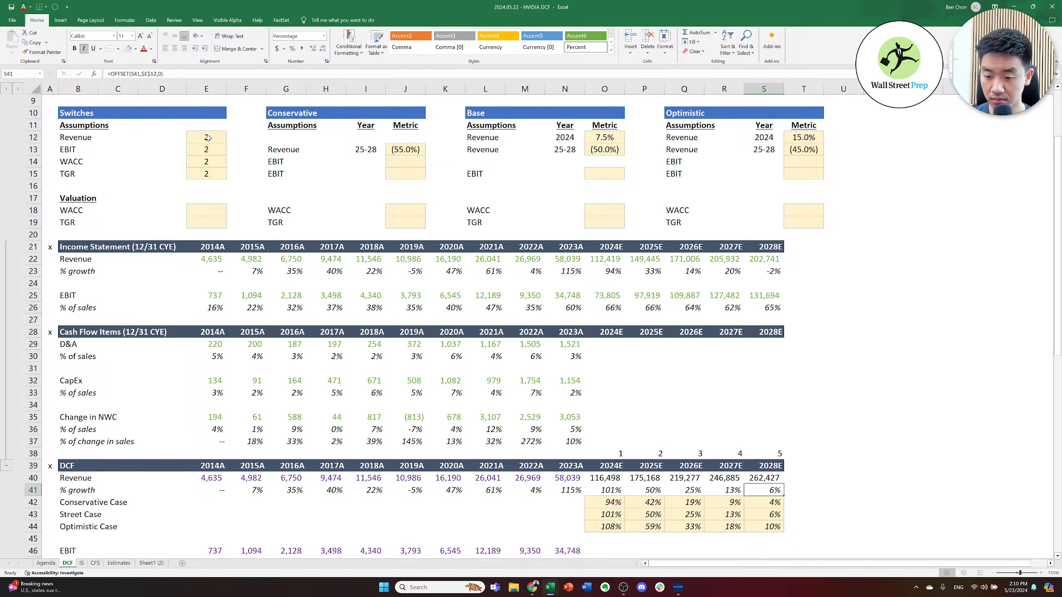
- Compare the Conservative, Street and Optimistic Case revenue growth rates for 2024E through 2028E in rows 42 to 44
{"action": "key", "text": "Up"}
{"action": "key", "text": "Left"}
{"action": "key", "text": "Up"}
{"action": "key", "text": "Left"}
{"action": "key", "text": "Up"}
{"action": "key", "text": "Left"}
{"action": "key", "text": "Left"}
{"action": "key", "text": "Left"}
{"action": "key", "text": "Right"}
{"action": "key", "text": "Down"}
{"action": "key", "text": "Down"}
{"action": "key", "text": "Down"}
{"action": "key", "text": "Down"}
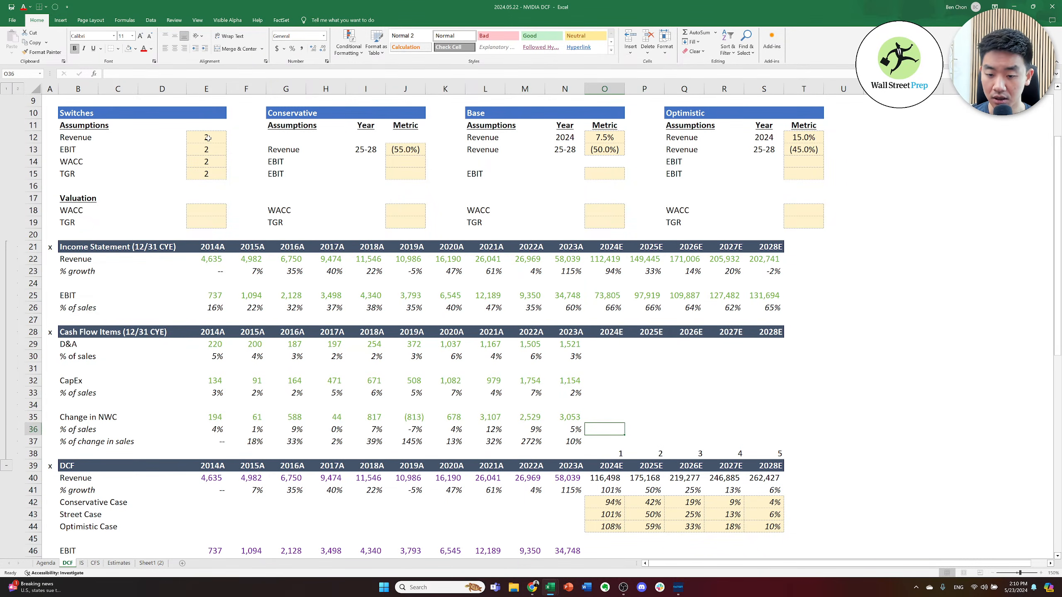
{"action": "key", "text": "Down"}
{"action": "key", "text": "Down"}
{"action": "key", "text": "Down"}
{"action": "key", "text": "Down"}
{"action": "key", "text": "Down"}
{"action": "key", "text": "Down"}
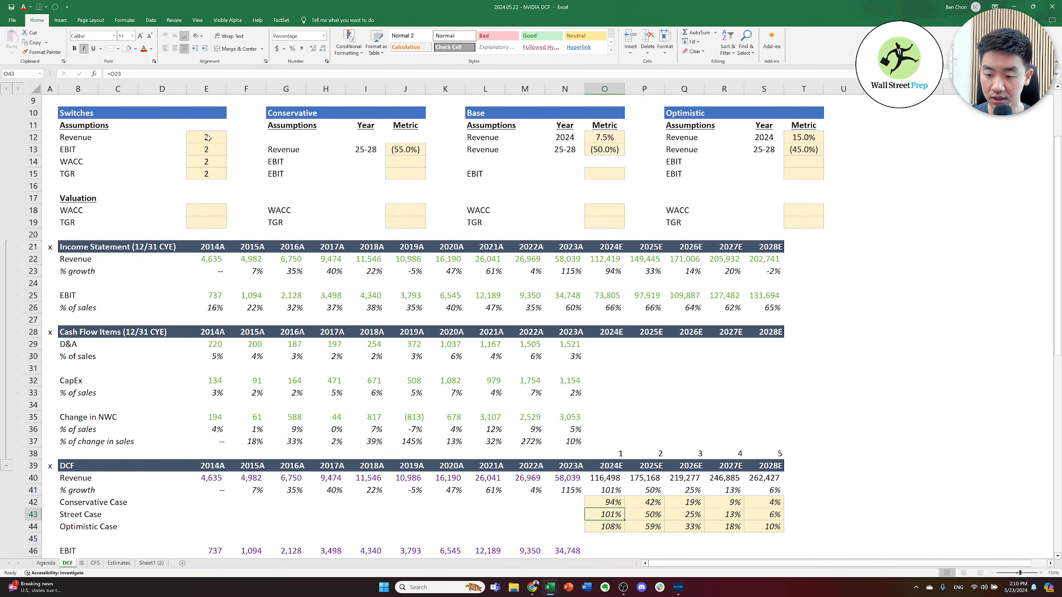
{"action": "key", "text": "Up"}
{"action": "key", "text": "ctrl+shift+Right"}
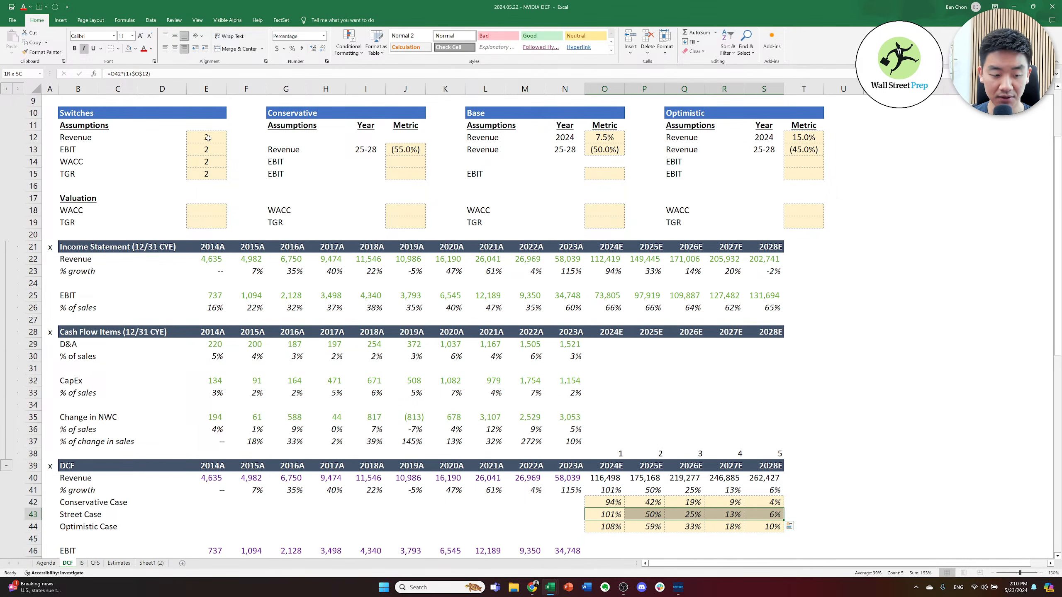
{"action": "key", "text": "Down"}
{"action": "key", "text": "ctrl+shift+Right"}
{"action": "key", "text": "Up"}
{"action": "key", "text": "ctrl+shift+Right"}
{"action": "key", "text": "Down"}
{"action": "key", "text": "Down"}
{"action": "key", "text": "Down"}
{"action": "key", "text": "Up"}
- Link the 2024E Street Case EBIT margin in O49 to the Income Statement's 2024E EBIT % of sales in O26
{"action": "key", "text": "Up"}
{"action": "key", "text": "Down"}
{"action": "key", "text": "Down"}
{"action": "key", "text": "Down"}
{"action": "key", "text": "Down"}
{"action": "key", "text": "Down"}
{"action": "key", "text": "Down"}
{"action": "key", "text": "Down"}
{"action": "key", "text": "Down"}
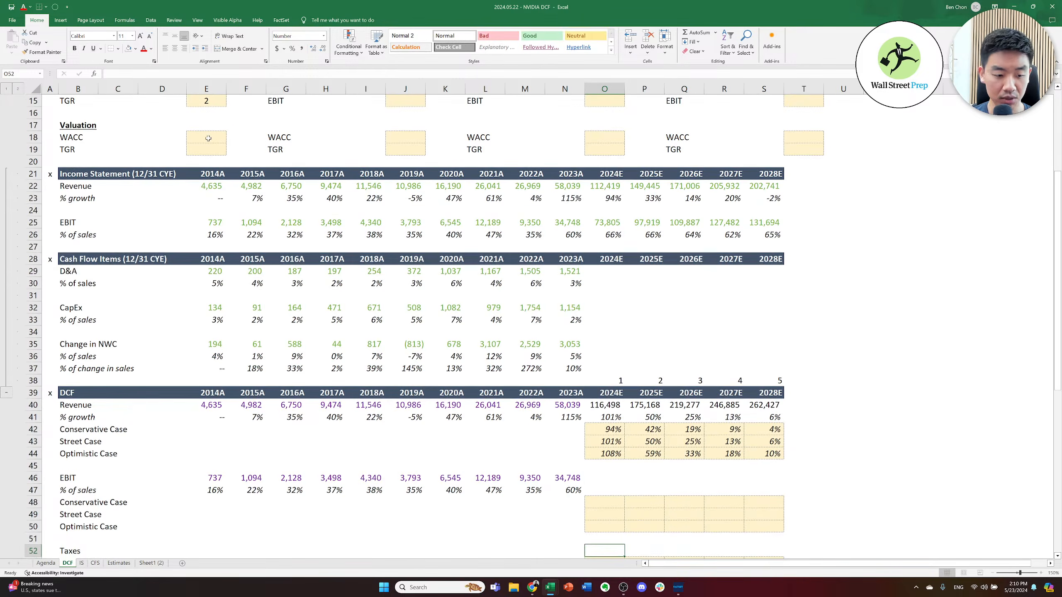
{"action": "key", "text": "Down"}
{"action": "key", "text": "Up"}
{"action": "key", "text": "Up"}
{"action": "key", "text": "Up"}
{"action": "key", "text": "Up"}
{"action": "key", "text": "Up"}
{"action": "key", "text": "Down"}
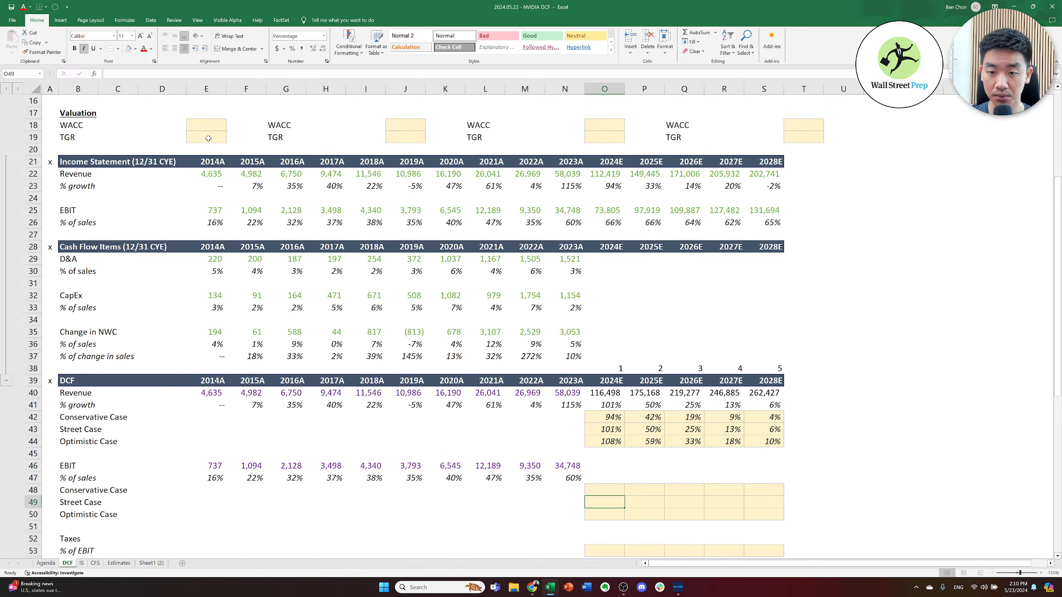
{"action": "type", "text": "="}
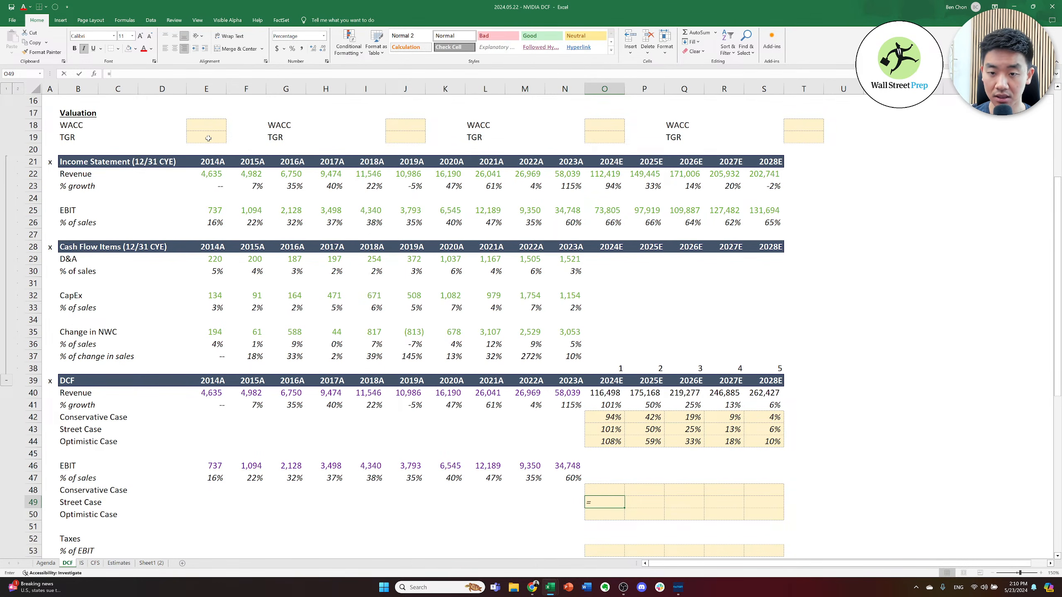
{"action": "key", "text": "Up"}
{"action": "key", "text": "Up"}
{"action": "key", "text": "Up"}
{"action": "key", "text": "Up"}
{"action": "key", "text": "Up"}
{"action": "key", "text": "Up"}
{"action": "key", "text": "Up"}
{"action": "key", "text": "Up"}
{"action": "key", "text": "Up"}
{"action": "key", "text": "Up"}
{"action": "key", "text": "Up"}
{"action": "key", "text": "Up"}
{"action": "key", "text": "Up"}
{"action": "key", "text": "Up"}
{"action": "key", "text": "Up"}
{"action": "key", "text": "Up"}
{"action": "key", "text": "Up"}
{"action": "key", "text": "Up"}
{"action": "key", "text": "Up"}
{"action": "key", "text": "Up"}
{"action": "key", "text": "ctrl+Return"}
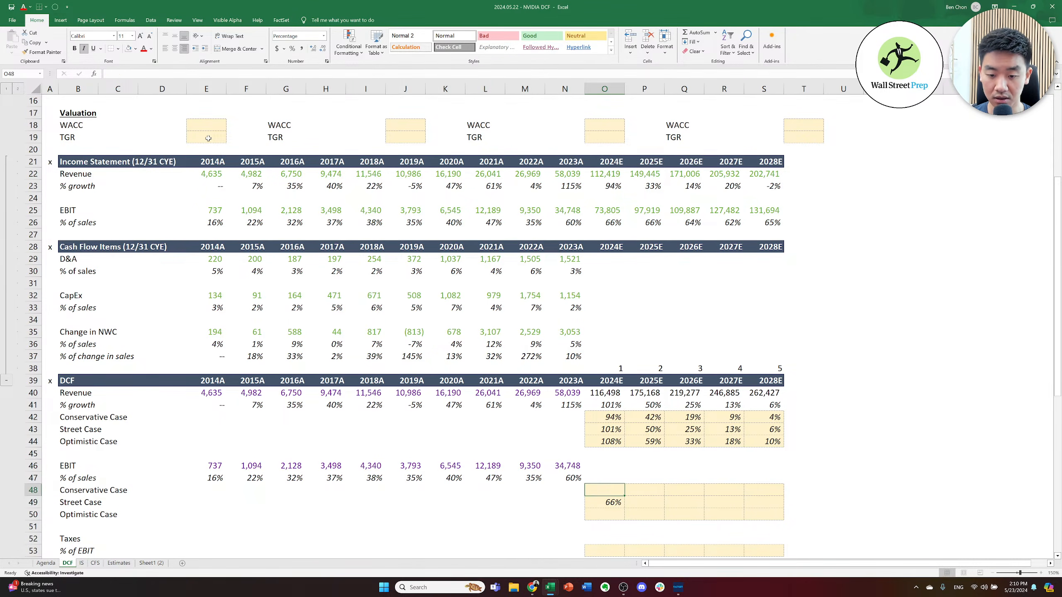
- Examine the Income Statement's projected EBIT margins for 2024E through 2028E in row 26
{"action": "key", "text": "Up"}
{"action": "key", "text": "Up"}
{"action": "key", "text": "Up"}
{"action": "key", "text": "Up"}
{"action": "key", "text": "Up"}
{"action": "key", "text": "Up"}
{"action": "key", "text": "Up"}
{"action": "key", "text": "Up"}
{"action": "key", "text": "Up"}
{"action": "key", "text": "Up"}
{"action": "key", "text": "Up"}
{"action": "key", "text": "Up"}
{"action": "key", "text": "Up"}
{"action": "key", "text": "Up"}
{"action": "key", "text": "Up"}
{"action": "key", "text": "Up"}
{"action": "key", "text": "Up"}
{"action": "key", "text": "Up"}
{"action": "key", "text": "Up"}
{"action": "key", "text": "Up"}
{"action": "key", "text": "Up"}
{"action": "key", "text": "Up"}
{"action": "key", "text": "Up"}
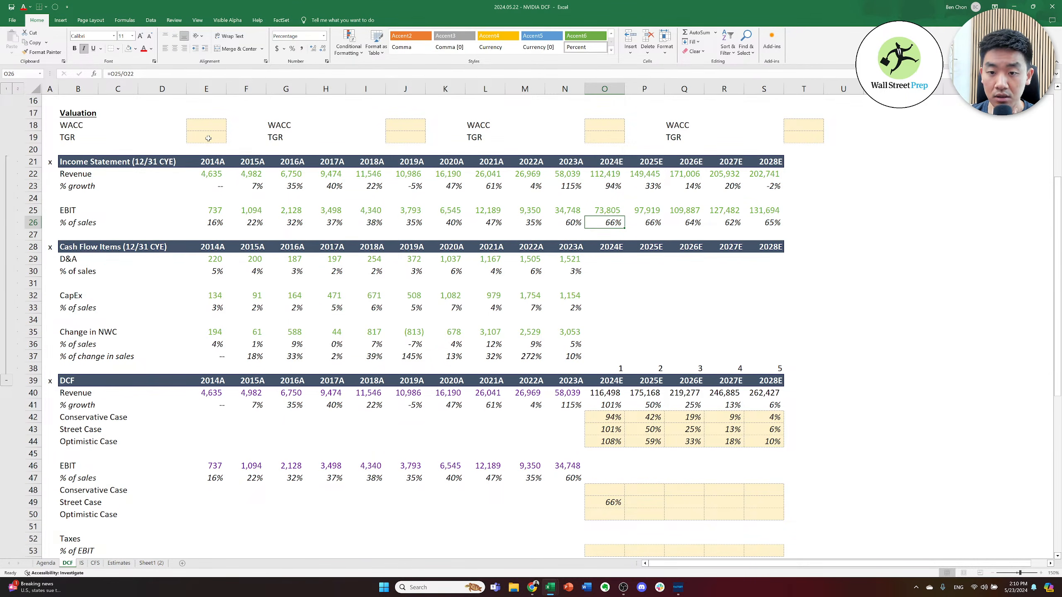
{"action": "key", "text": "Right"}
{"action": "key", "text": "Right"}
{"action": "key", "text": "Right"}
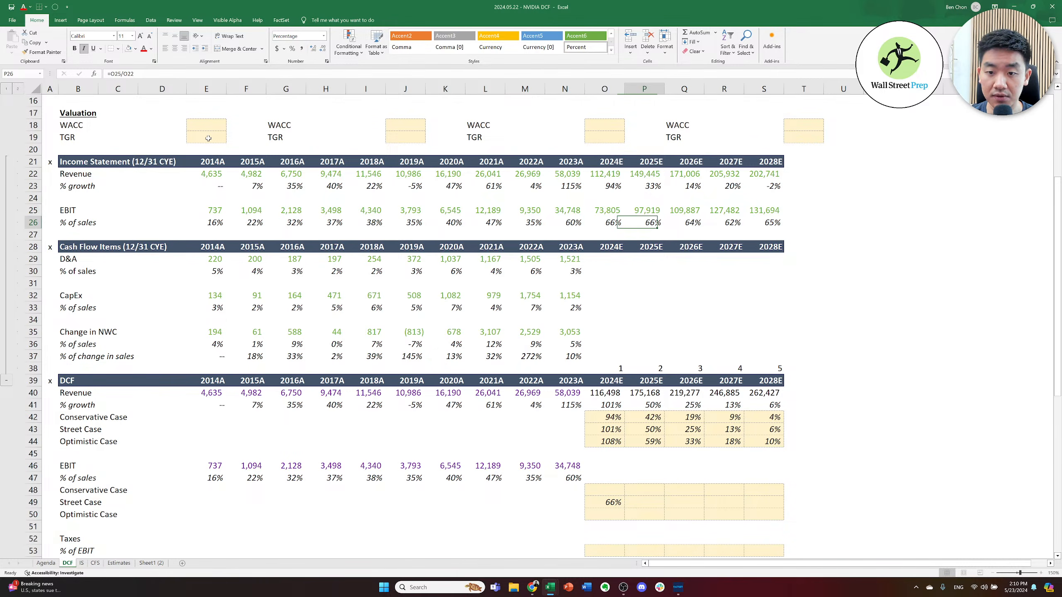
{"action": "key", "text": "Left"}
{"action": "key", "text": "Right"}
{"action": "key", "text": "Right"}
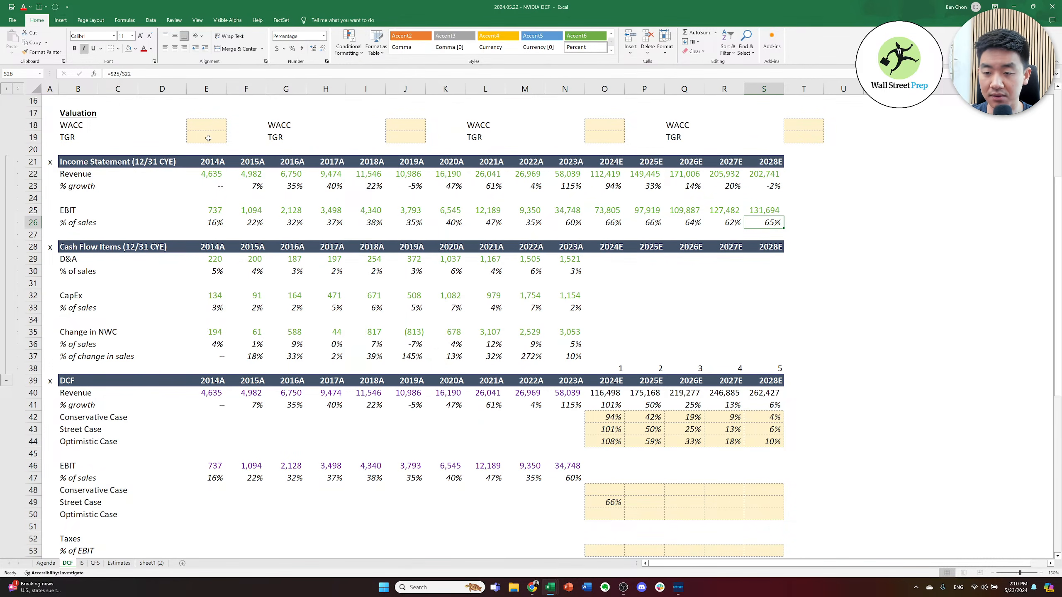
{"action": "key", "text": "Left"}
{"action": "key", "text": "Left"}
{"action": "key", "text": "Left"}
{"action": "key", "text": "Right"}
{"action": "key", "text": "Right"}
{"action": "key", "text": "Right"}
{"action": "key", "text": "Left"}
{"action": "key", "text": "Left"}
{"action": "key", "text": "Left"}
{"action": "key", "text": "Left"}
{"action": "key", "text": "Right"}
{"action": "key", "text": "Left"}
{"action": "key", "text": "Right"}
{"action": "key", "text": "Right"}
{"action": "key", "text": "Right"}
{"action": "key", "text": "Right"}
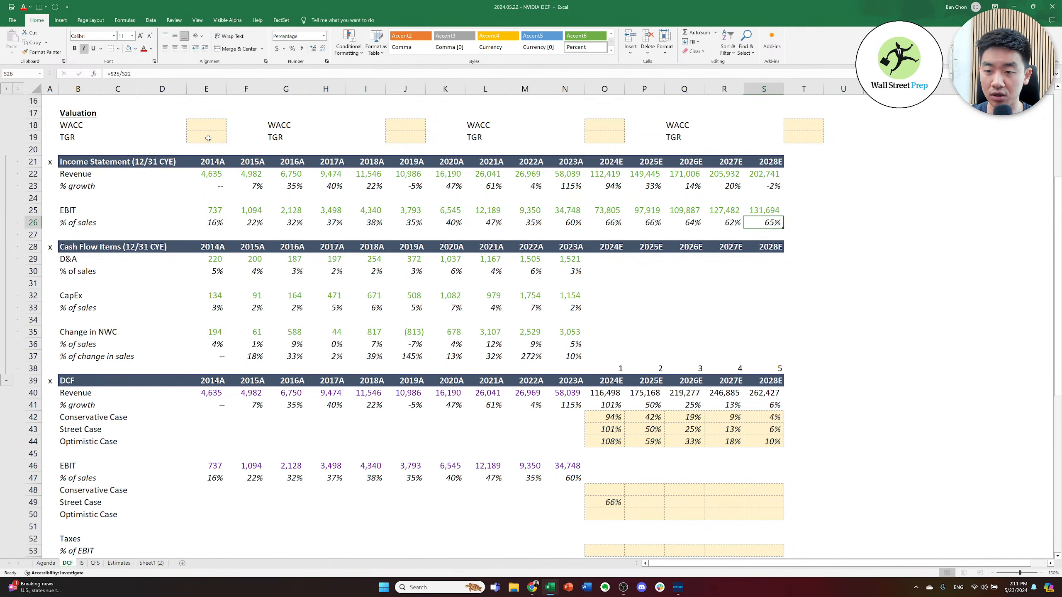
{"action": "key", "text": "Left"}
{"action": "key", "text": "Left"}
{"action": "key", "text": "Left"}
{"action": "key", "text": "Left"}
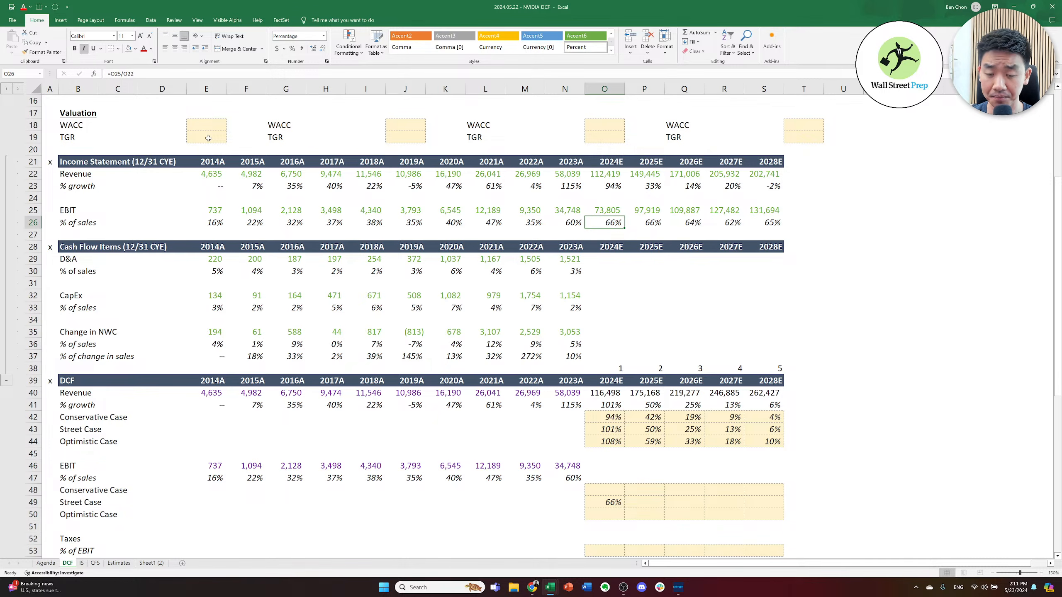
{"action": "key", "text": "Right"}
{"action": "key", "text": "Left"}
{"action": "key", "text": "Right"}
{"action": "key", "text": "Right"}
{"action": "key", "text": "Right"}
{"action": "key", "text": "Right"}
{"action": "key", "text": "Left"}
{"action": "key", "text": "Left"}
{"action": "key", "text": "Left"}
{"action": "key", "text": "Left"}
- Check the link formula in the 2024E Street Case EBIT margin cell O49
{"action": "key", "text": "Down"}
{"action": "key", "text": "Down"}
{"action": "key", "text": "Down"}
{"action": "key", "text": "Down"}
{"action": "key", "text": "Down"}
{"action": "key", "text": "Down"}
{"action": "key", "text": "Down"}
{"action": "key", "text": "Down"}
{"action": "key", "text": "Down"}
{"action": "key", "text": "Down"}
{"action": "key", "text": "Down"}
{"action": "key", "text": "Down"}
{"action": "key", "text": "Down"}
{"action": "key", "text": "Down"}
{"action": "key", "text": "Down"}
{"action": "key", "text": "Down"}
{"action": "key", "text": "Down"}
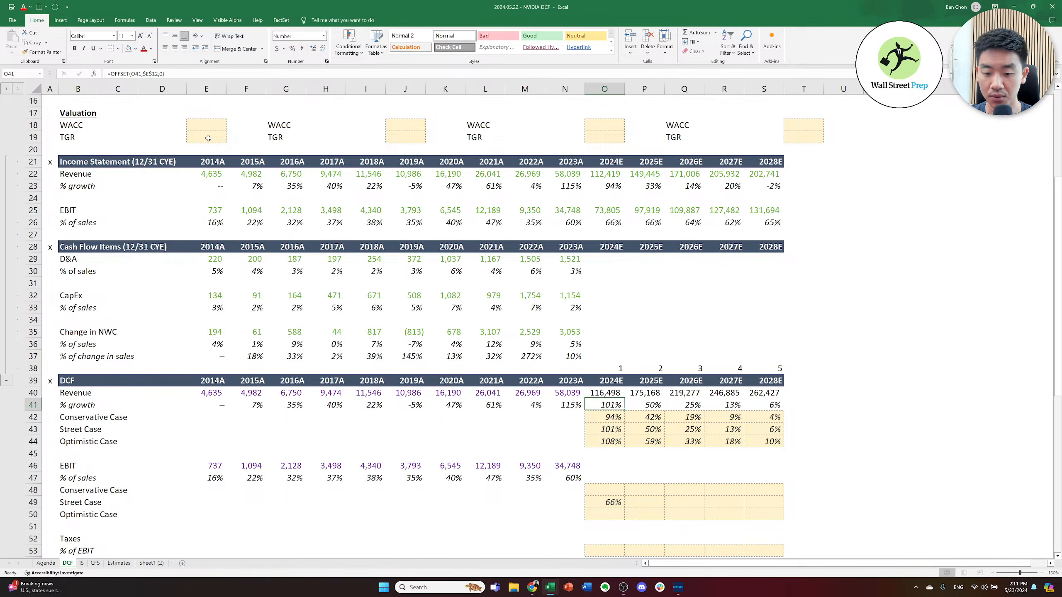
{"action": "key", "text": "Down"}
{"action": "key", "text": "Down"}
{"action": "key", "text": "Down"}
{"action": "key", "text": "Down"}
{"action": "key", "text": "Down"}
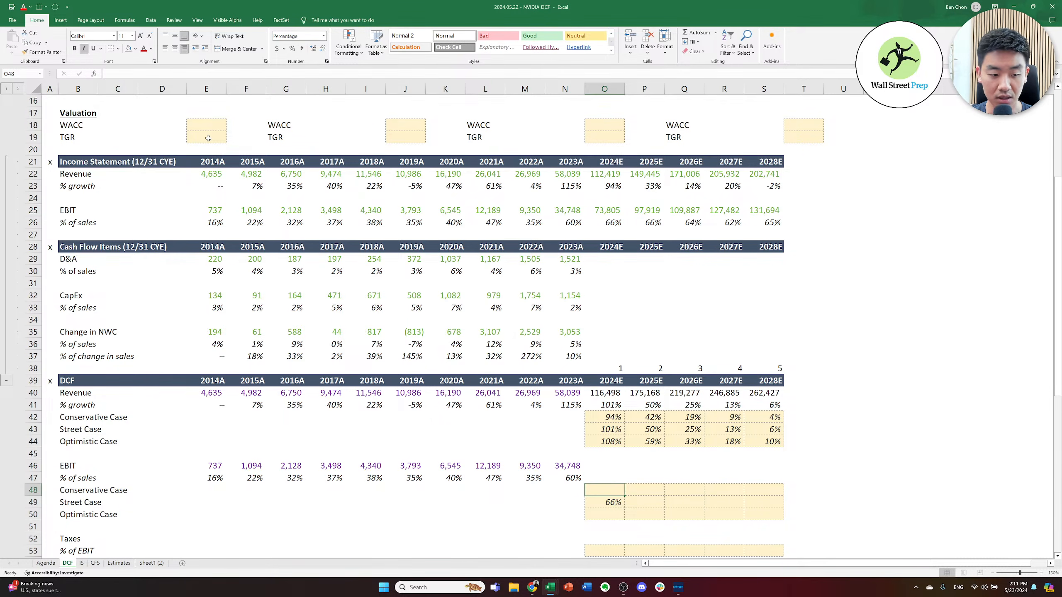
{"action": "key", "text": "Down"}
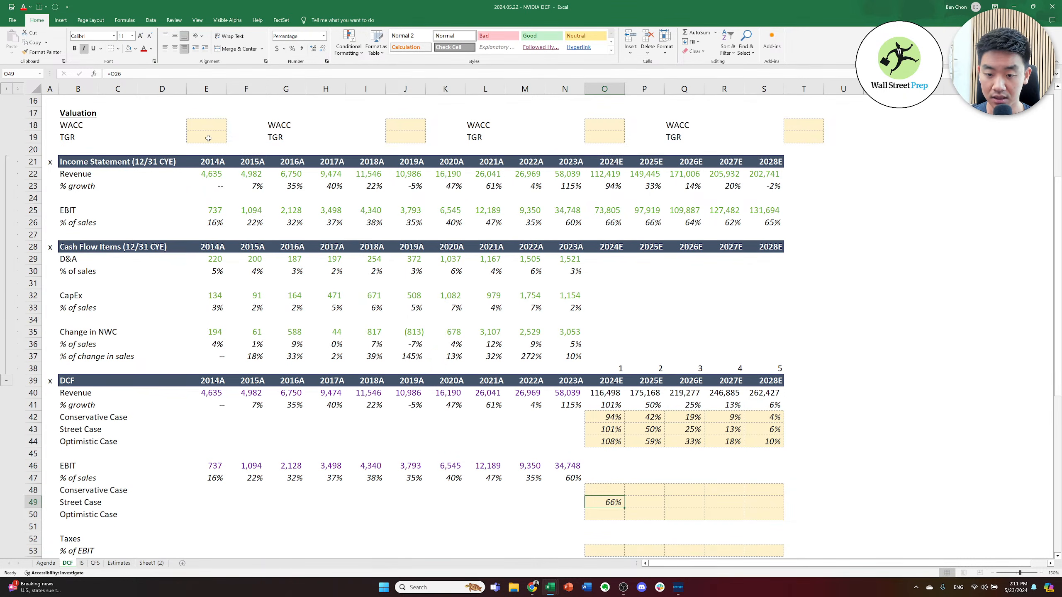
- Examine the formulas behind the 2024E and 2025E Conservative Case revenue growth rates in O42 and P42
{"action": "key", "text": "Up"}
{"action": "key", "text": "Up"}
{"action": "key", "text": "Up"}
{"action": "key", "text": "Up"}
{"action": "key", "text": "Up"}
{"action": "key", "text": "Up"}
{"action": "key", "text": "Up"}
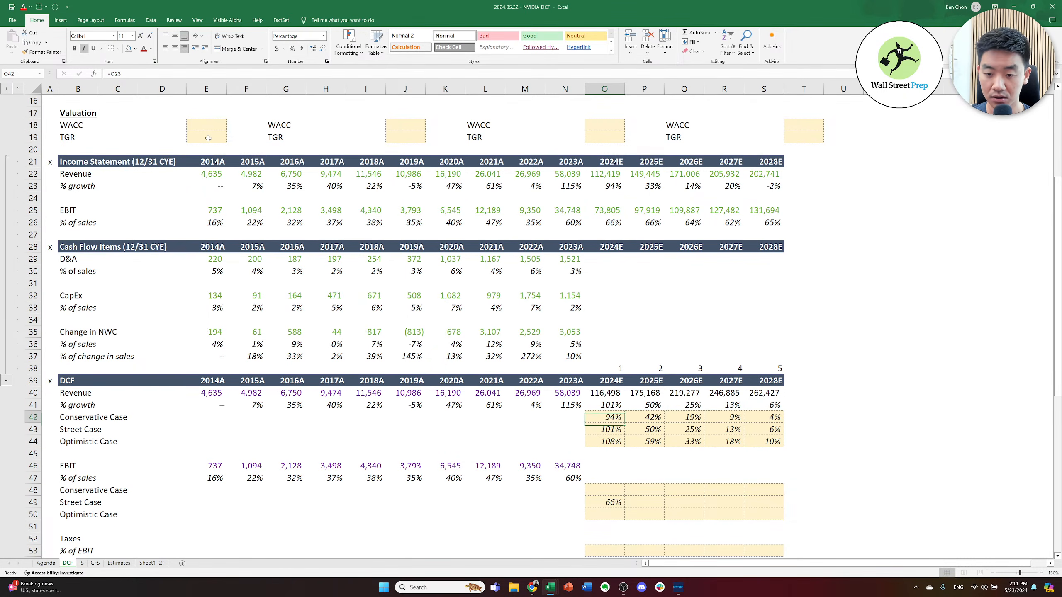
{"action": "key", "text": "Down"}
{"action": "key", "text": "Down"}
{"action": "key", "text": "F2"}
{"action": "key", "text": "Escape"}
{"action": "key", "text": "Up"}
{"action": "key", "text": "Up"}
{"action": "key", "text": "F2"}
{"action": "key", "text": "F2"}
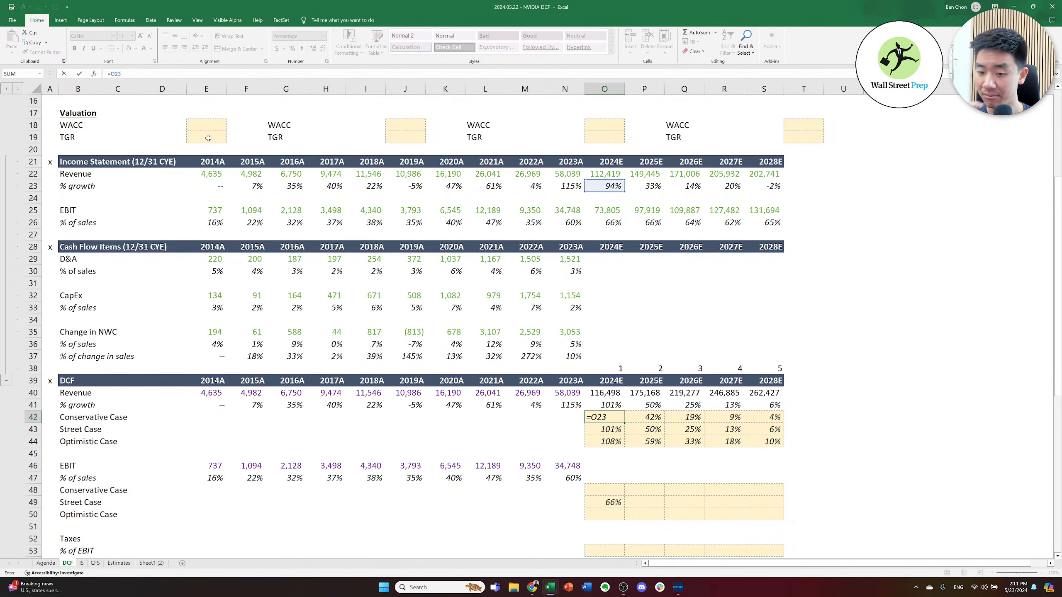
{"action": "key", "text": "Escape"}
{"action": "key", "text": "Right"}
{"action": "key", "text": "F2"}
{"action": "key", "text": "Escape"}
{"action": "key", "text": "Left"}
{"action": "key", "text": "F2"}
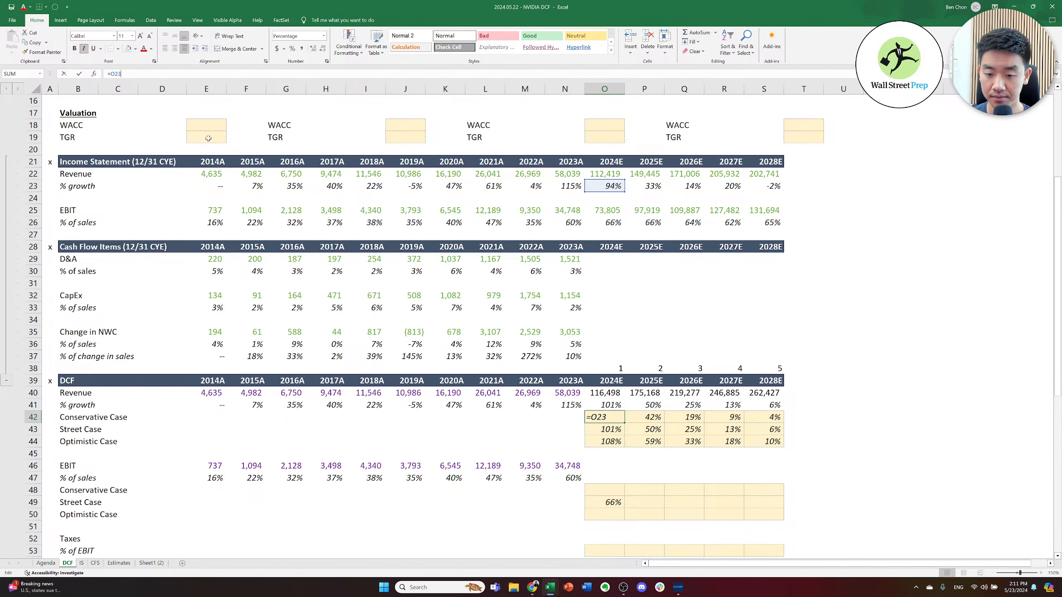
{"action": "key", "text": "Escape"}
{"action": "key", "text": "F2"}
{"action": "key", "text": "Escape"}
{"action": "key", "text": "F2"}
{"action": "key", "text": "Escape"}
{"action": "key", "text": "F2"}
{"action": "key", "text": "Escape"}
- Check the 2024E Street Case and Optimistic Case revenue growth formulas in O43 and O44
{"action": "key", "text": "Down"}
{"action": "key", "text": "F2"}
{"action": "key", "text": "Escape"}
{"action": "key", "text": "Down"}
{"action": "key", "text": "F2"}
{"action": "key", "text": "Return"}
{"action": "key", "text": "Up"}
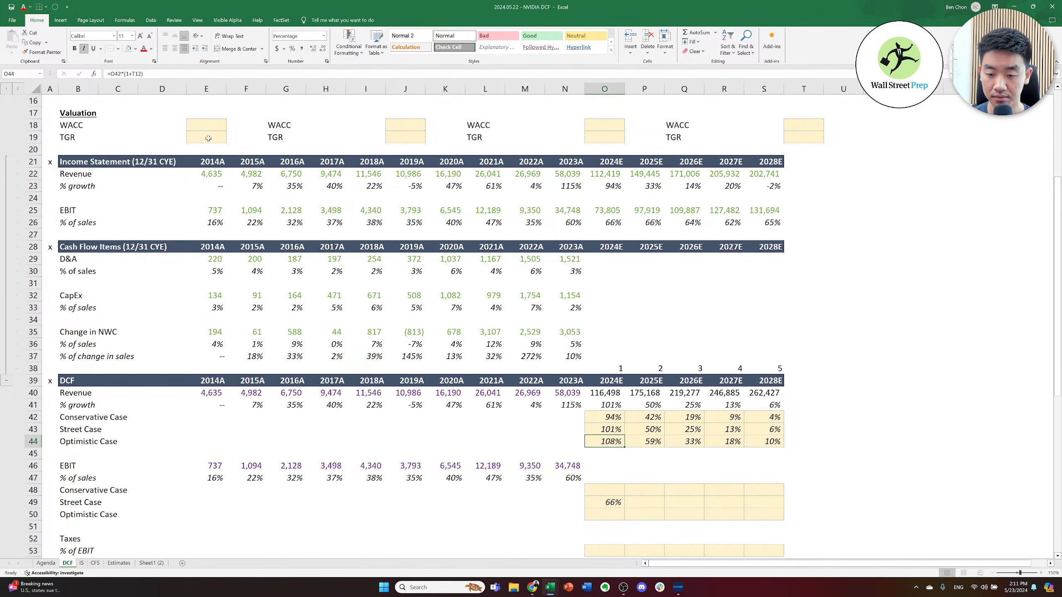
{"action": "key", "text": "Up"}
{"action": "key", "text": "Right"}
{"action": "key", "text": "Down"}
{"action": "key", "text": "Down"}
{"action": "key", "text": "Left"}
- Recheck which Income Statement cell the 2024E Street Case EBIT margin in O49 refers to
{"action": "key", "text": "Down"}
{"action": "key", "text": "Down"}
{"action": "key", "text": "Down"}
{"action": "key", "text": "Down"}
{"action": "key", "text": "Down"}
{"action": "key", "text": "Up"}
{"action": "key", "text": "Right"}
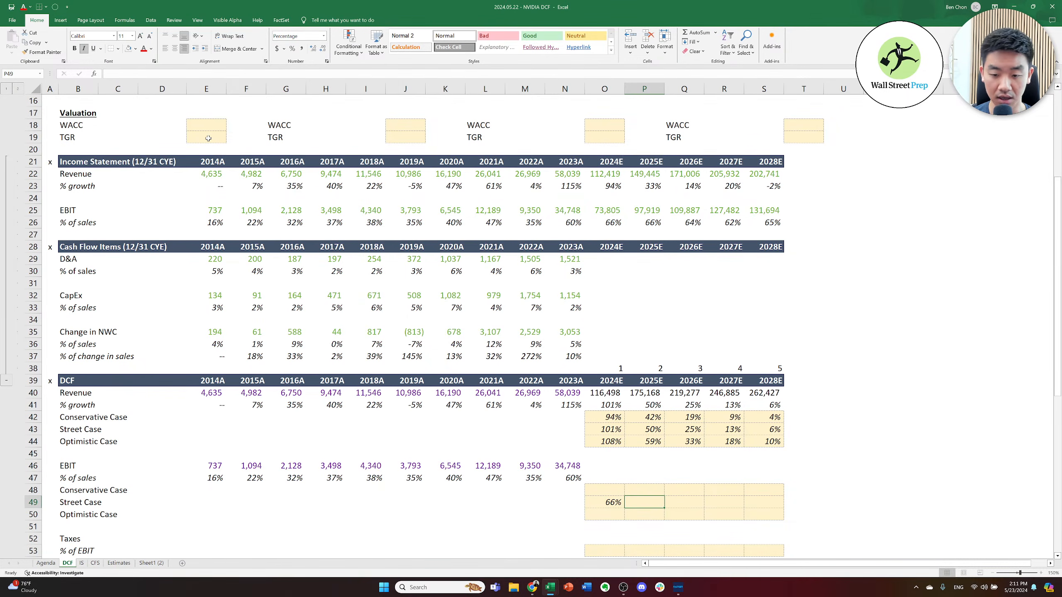
{"action": "key", "text": "Left"}
{"action": "key", "text": "F2"}
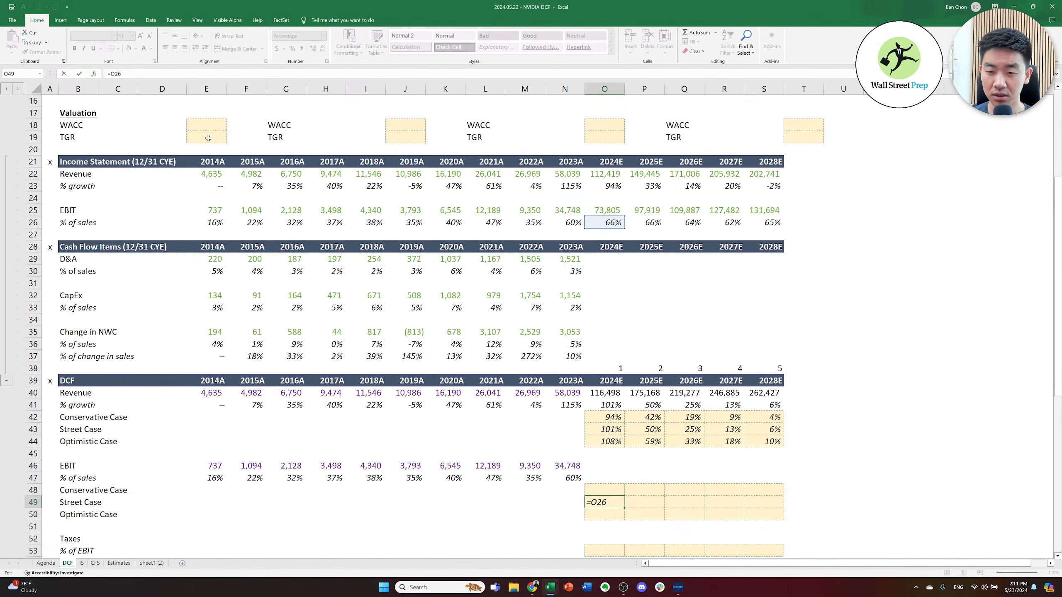
{"action": "key", "text": "Escape"}
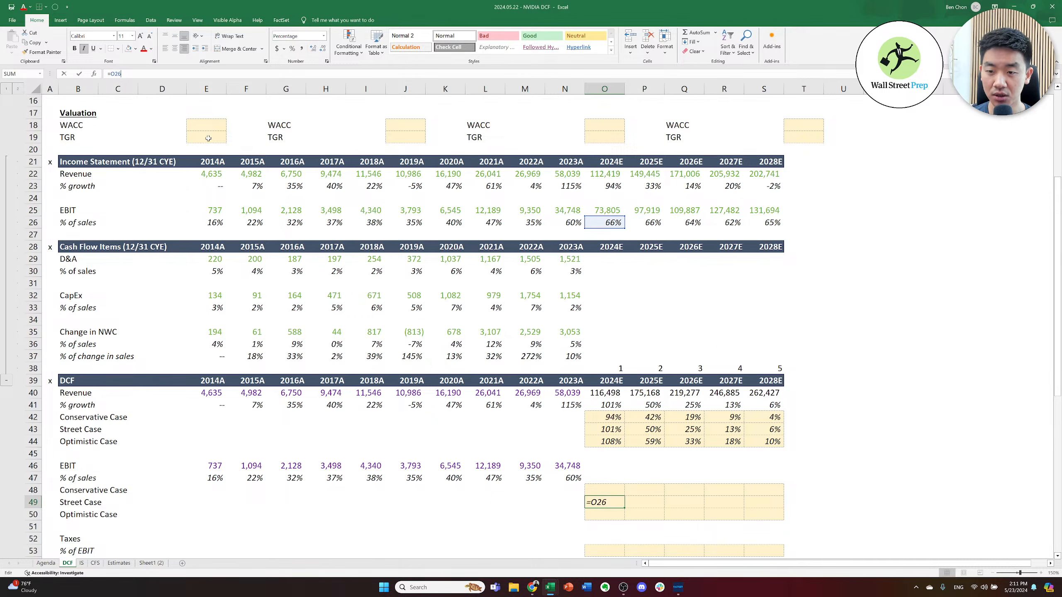
{"action": "key", "text": "F2"}
{"action": "key", "text": "Escape"}
- Link the 2025E Street Case EBIT margin in P49 to O49 and copy the formula across through column T
{"action": "key", "text": "Right"}
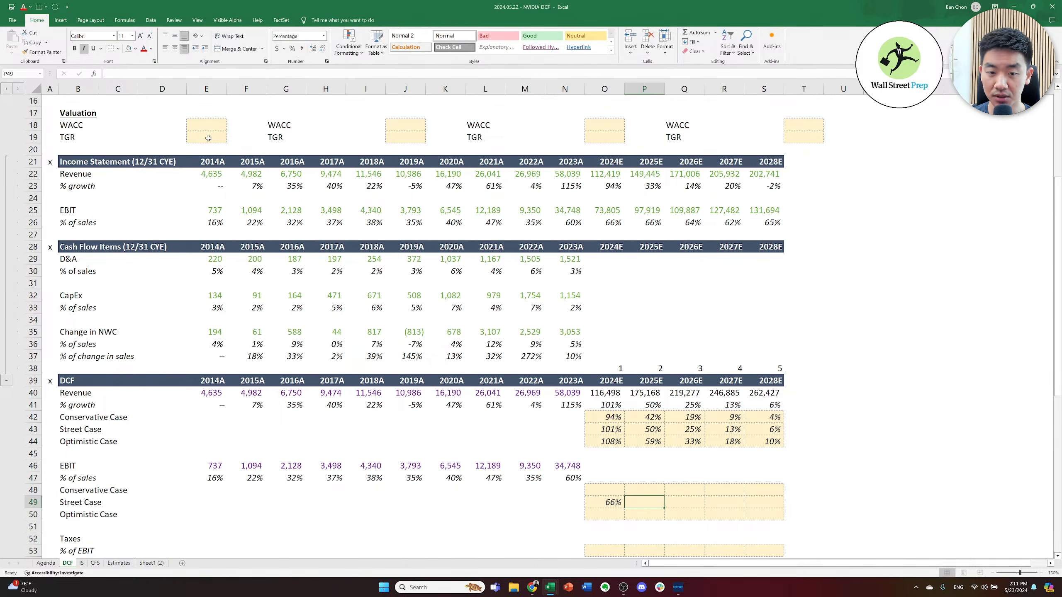
{"action": "type", "text": "="}
{"action": "key", "text": "Left"}
{"action": "key", "text": "ctrl+Return"}
{"action": "key", "text": "ctrl+c"}
{"action": "key", "text": "shift+Right"}
{"action": "key", "text": "shift+Right"}
{"action": "key", "text": "shift+Right"}
{"action": "key", "text": "shift+Right"}
{"action": "key", "text": "ctrl+v"}
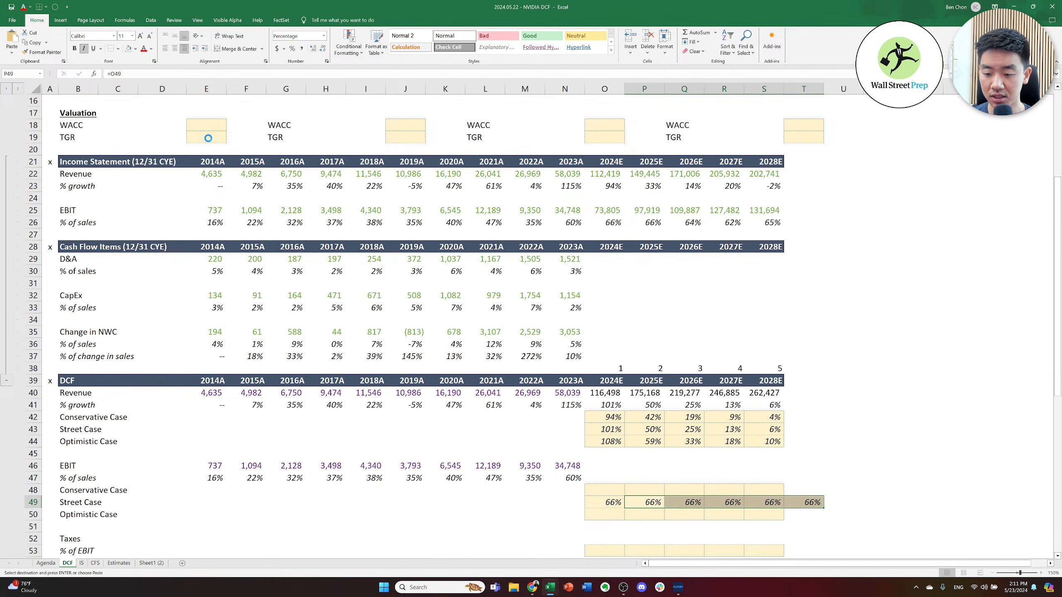
- Clear the extra EBIT margin in T49 by copying the blank cell T48 over it
{"action": "key", "text": "Left"}
{"action": "key", "text": "Right"}
{"action": "key", "text": "Right"}
{"action": "key", "text": "Right"}
{"action": "key", "text": "Right"}
{"action": "key", "text": "Up"}
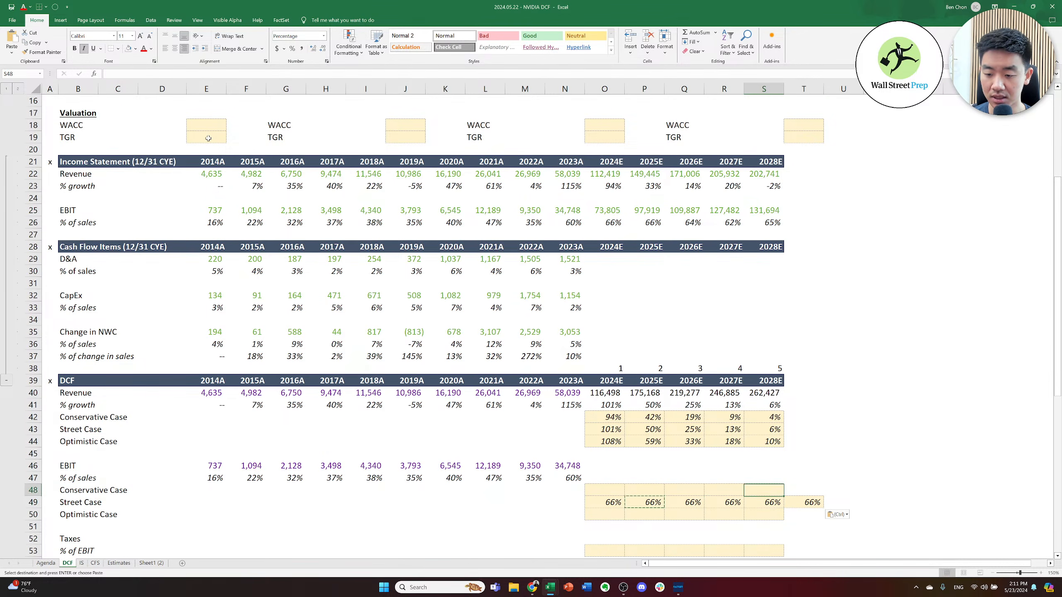
{"action": "key", "text": "Right"}
{"action": "key", "text": "ctrl+c"}
{"action": "key", "text": "Down"}
{"action": "key", "text": "ctrl+v"}
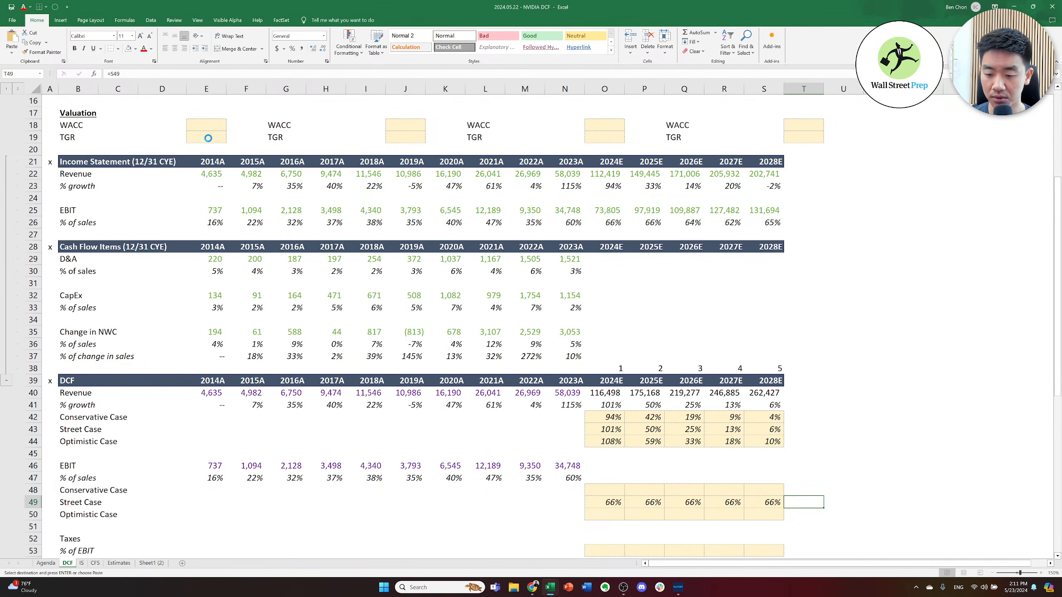
{"action": "key", "text": "Escape"}
- Enter 24 as the year for the first Conservative EBIT assumption in I14
{"action": "key", "text": "Left"}
{"action": "key", "text": "Left"}
{"action": "key", "text": "Left"}
{"action": "key", "text": "Left"}
{"action": "key", "text": "Left"}
{"action": "key", "text": "Right"}
{"action": "key", "text": "Left"}
{"action": "key", "text": "Up"}
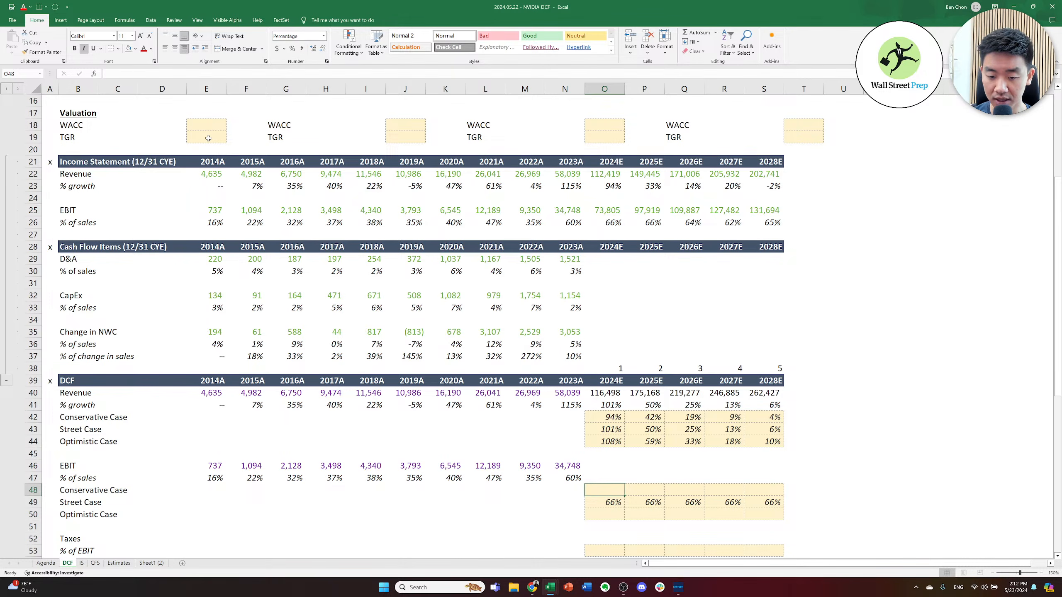
{"action": "key", "text": "Up"}
{"action": "key", "text": "Up"}
{"action": "key", "text": "Up"}
{"action": "key", "text": "Up"}
{"action": "key", "text": "Up"}
{"action": "key", "text": "Up"}
{"action": "key", "text": "Up"}
{"action": "key", "text": "Up"}
{"action": "key", "text": "Up"}
{"action": "key", "text": "Up"}
{"action": "key", "text": "Up"}
{"action": "key", "text": "Up"}
{"action": "key", "text": "Up"}
{"action": "key", "text": "Up"}
{"action": "key", "text": "Up"}
{"action": "key", "text": "Up"}
{"action": "key", "text": "Up"}
{"action": "key", "text": "Up"}
{"action": "key", "text": "Up"}
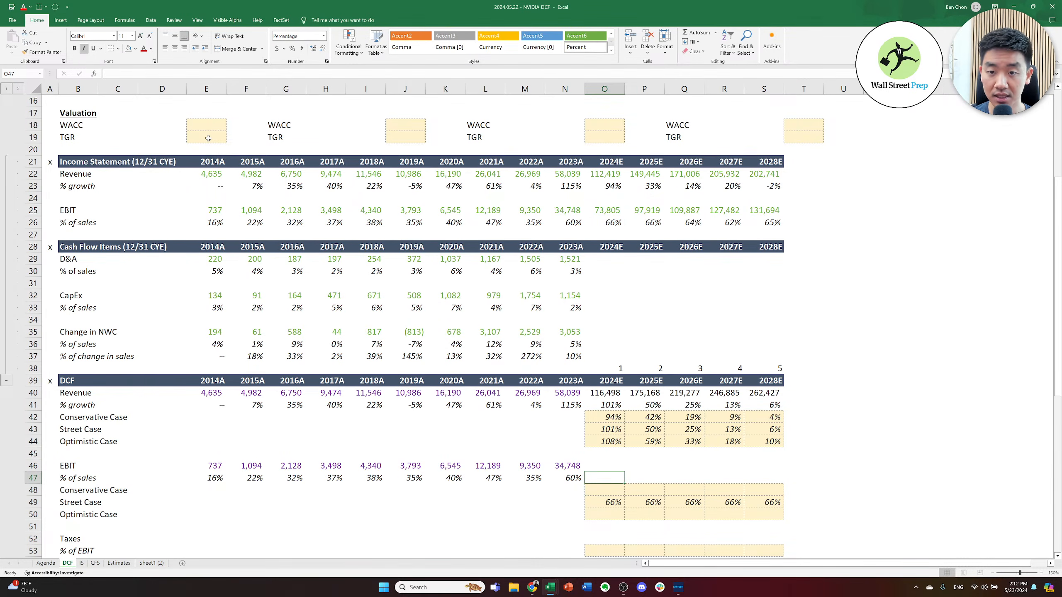
{"action": "key", "text": "Up"}
{"action": "key", "text": "Up"}
{"action": "key", "text": "Up"}
{"action": "key", "text": "Up"}
{"action": "key", "text": "Up"}
{"action": "key", "text": "Up"}
{"action": "key", "text": "Up"}
{"action": "key", "text": "Up"}
{"action": "key", "text": "Up"}
{"action": "key", "text": "Up"}
{"action": "key", "text": "Up"}
{"action": "key", "text": "Up"}
{"action": "key", "text": "Up"}
{"action": "key", "text": "Up"}
{"action": "key", "text": "Up"}
{"action": "key", "text": "Up"}
{"action": "key", "text": "Up"}
{"action": "key", "text": "Up"}
{"action": "key", "text": "Up"}
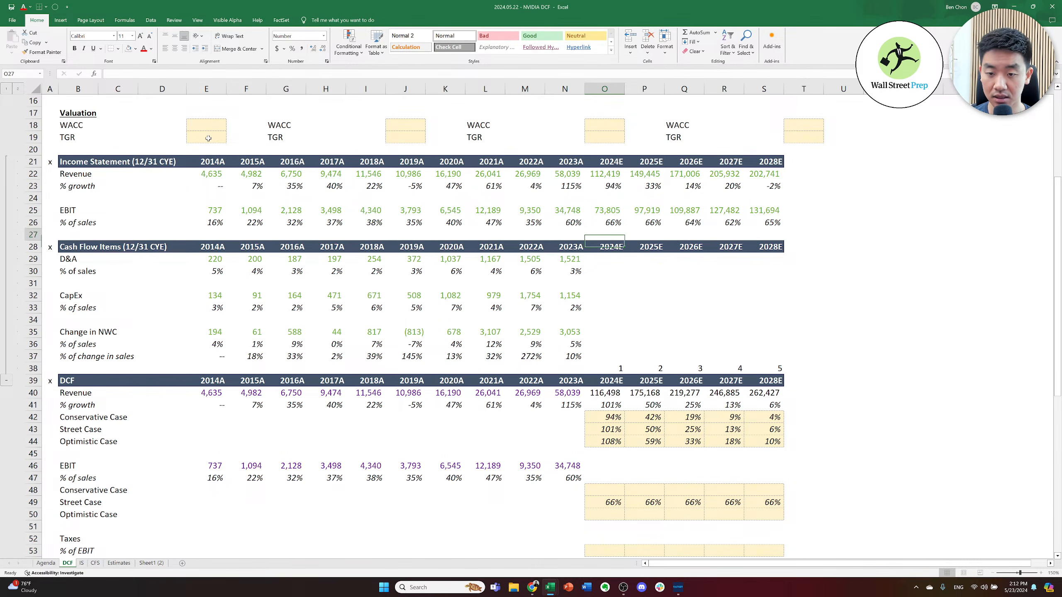
{"action": "key", "text": "Down"}
{"action": "key", "text": "Down"}
{"action": "key", "text": "Down"}
{"action": "key", "text": "Down"}
{"action": "key", "text": "Left"}
{"action": "key", "text": "Left"}
{"action": "key", "text": "Left"}
{"action": "key", "text": "Left"}
{"action": "key", "text": "Left"}
{"action": "key", "text": "Left"}
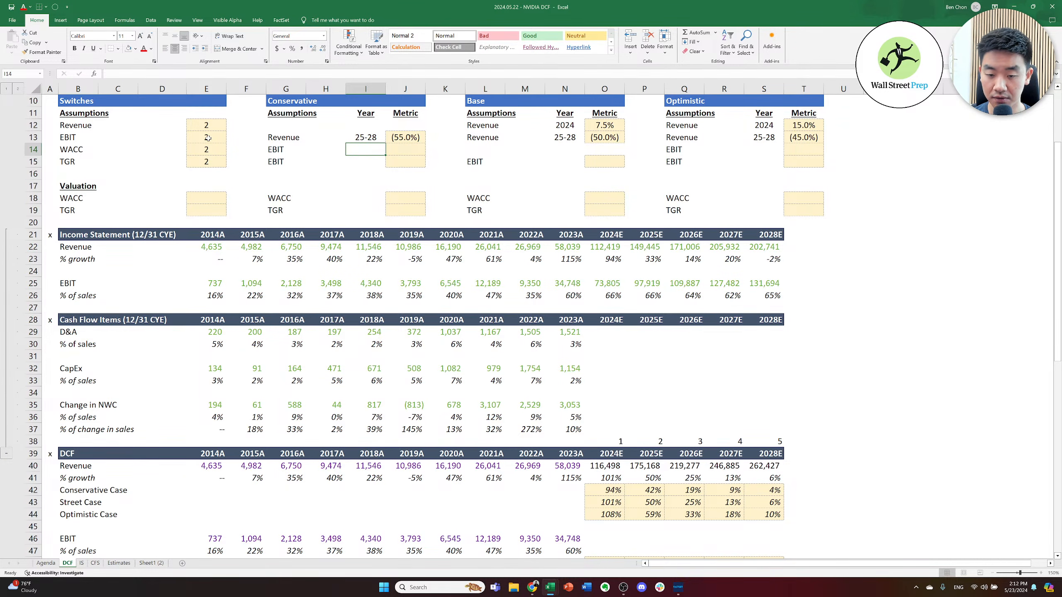
{"action": "type", "text": "24-2"}
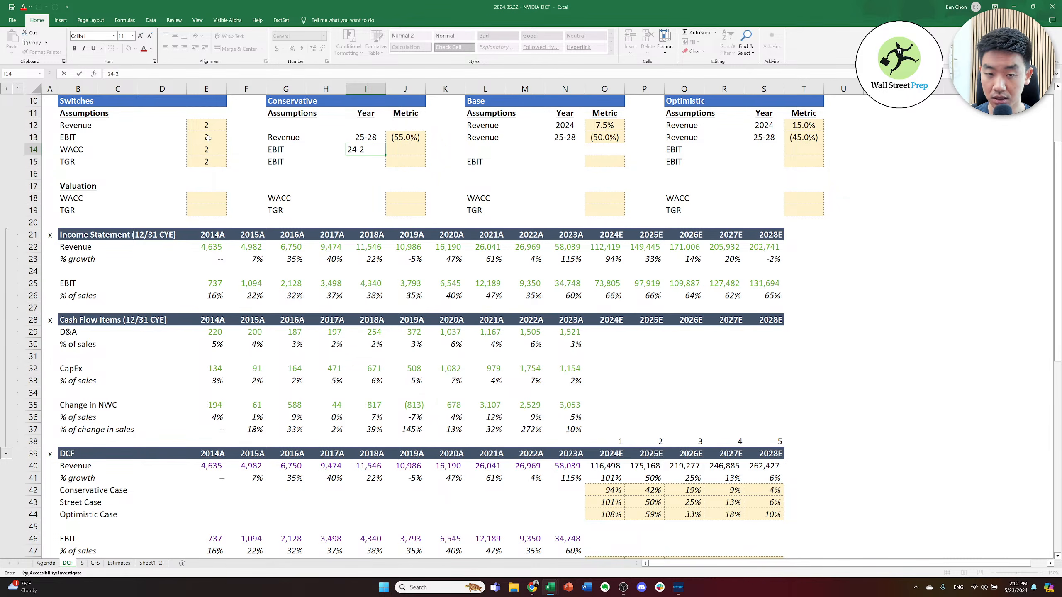
{"action": "key", "text": "Escape"}
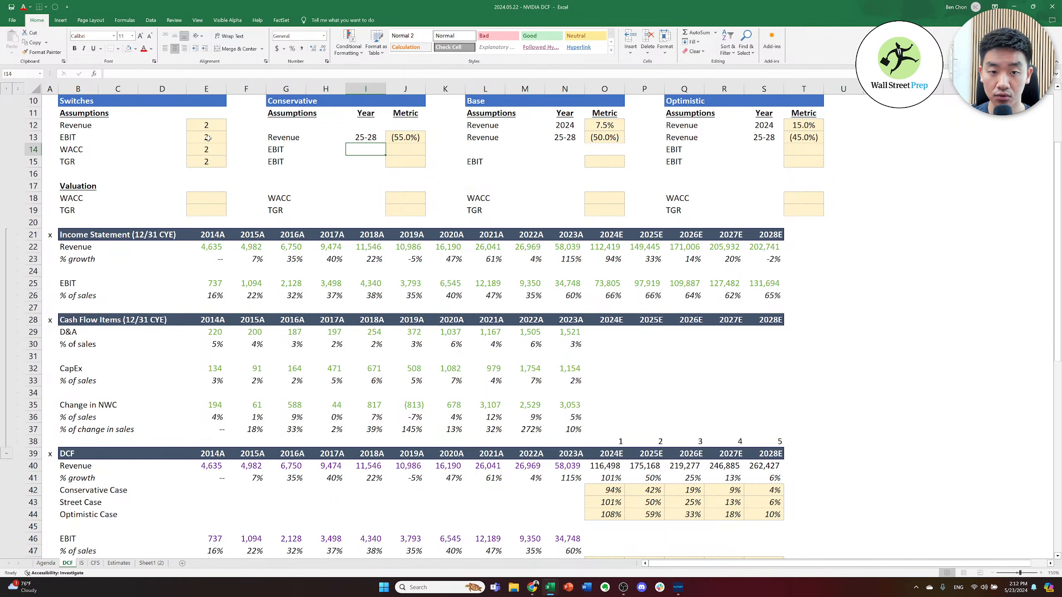
{"action": "type", "text": "2"}
{"action": "type", "text": "024"}
{"action": "key", "text": "Escape"}
{"action": "type", "text": "24"}
{"action": "key", "text": "Up"}
- Change the Conservative revenue assumption's year label in I13 to '25-'28, with an apostrophe before each year
{"action": "key", "text": "F2"}
{"action": "key", "text": "Home"}
{"action": "type", "text": "'"}
{"action": "key", "text": "Return"}
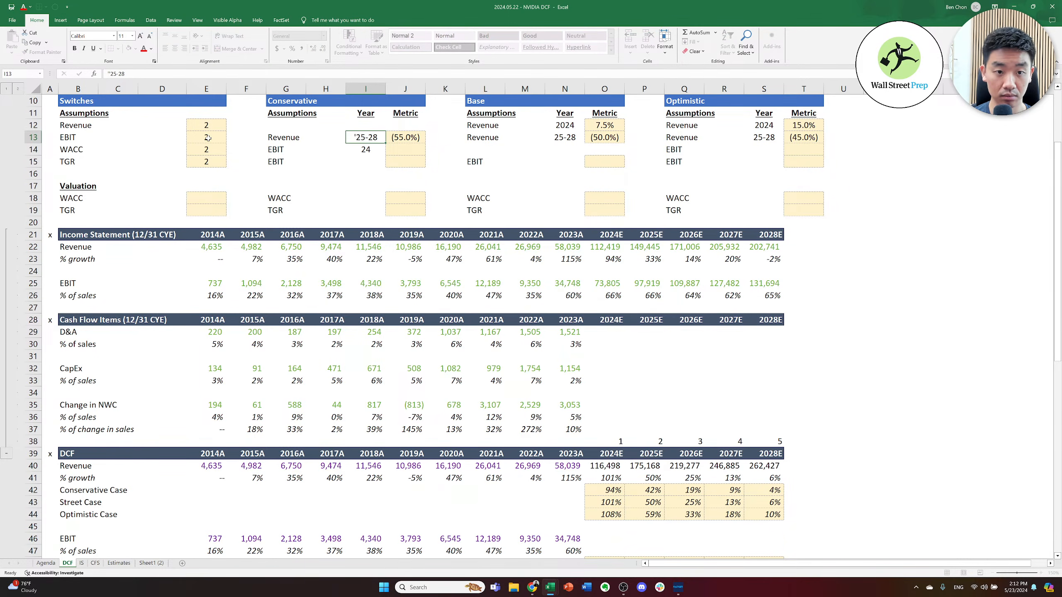
{"action": "key", "text": "F2"}
{"action": "key", "text": "Left"}
{"action": "key", "text": "Left"}
{"action": "type", "text": "'"}
{"action": "key", "text": "Return"}
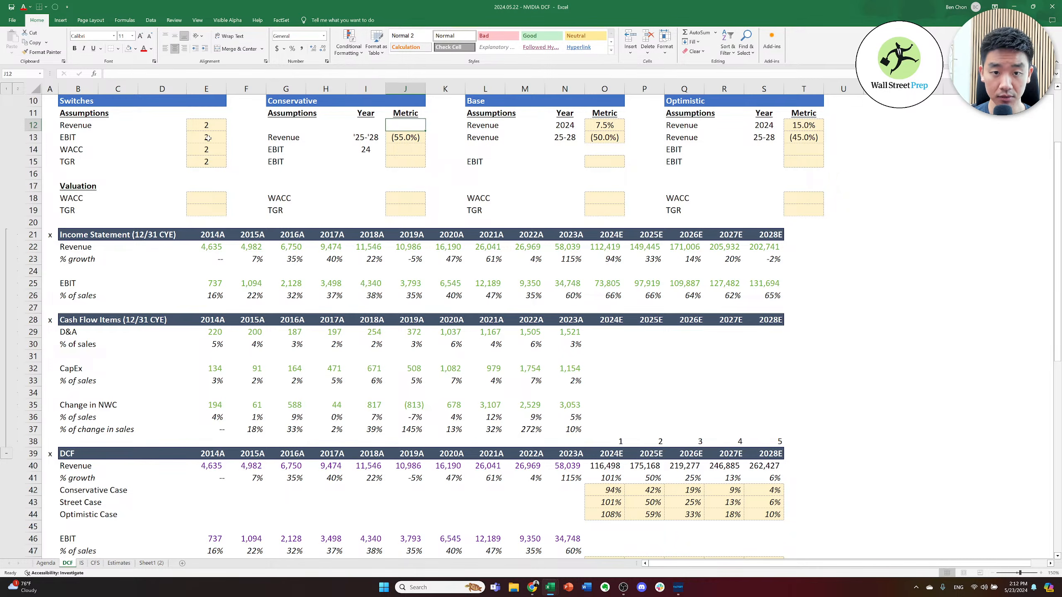
{"action": "key", "text": "super+Right"}
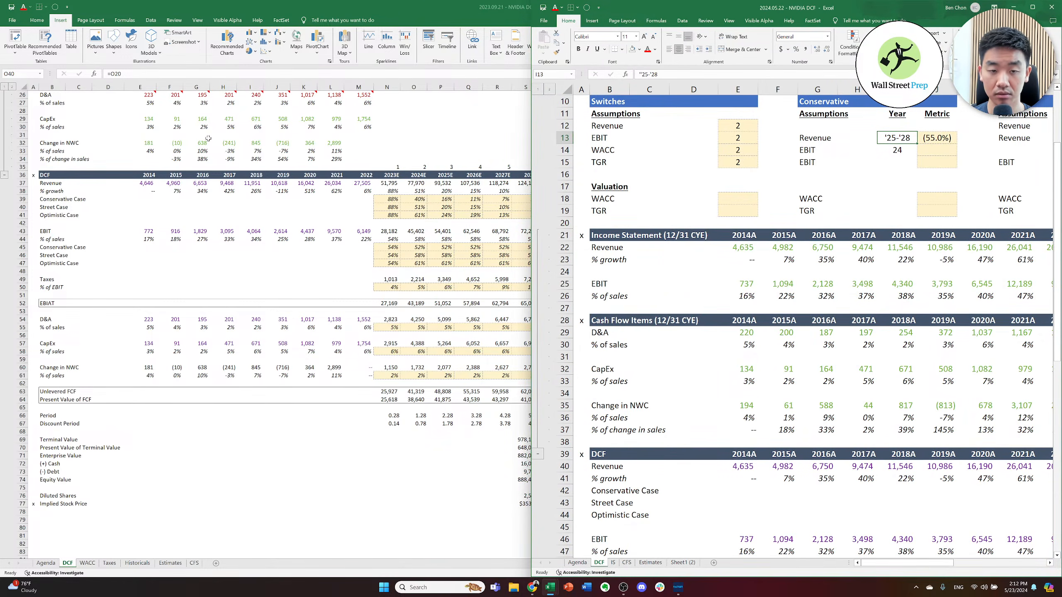
{"action": "key", "text": "super+Up"}
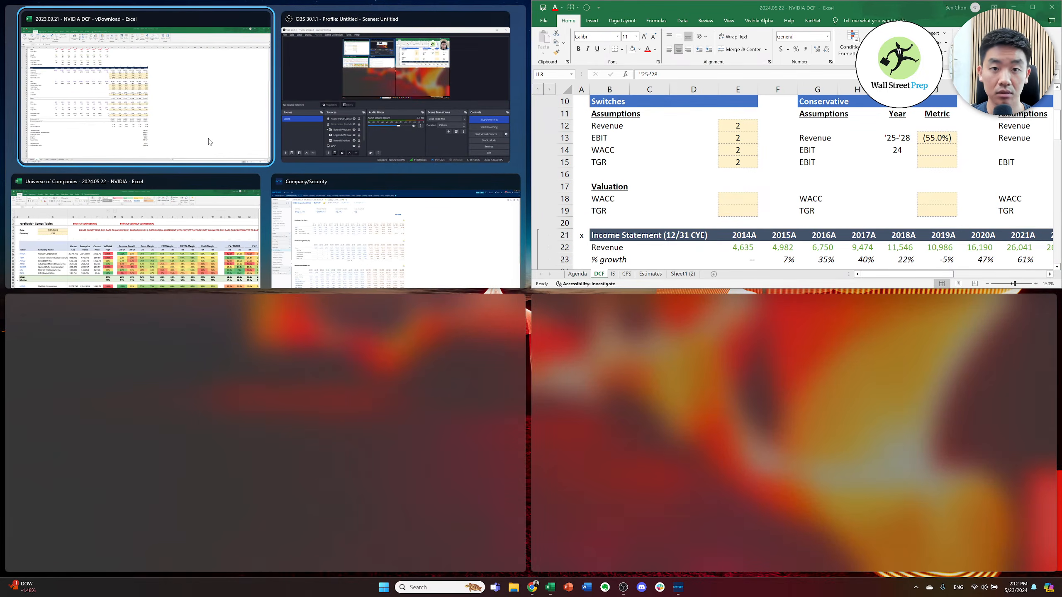
{"action": "left_click", "coordinate": [210, 142]}
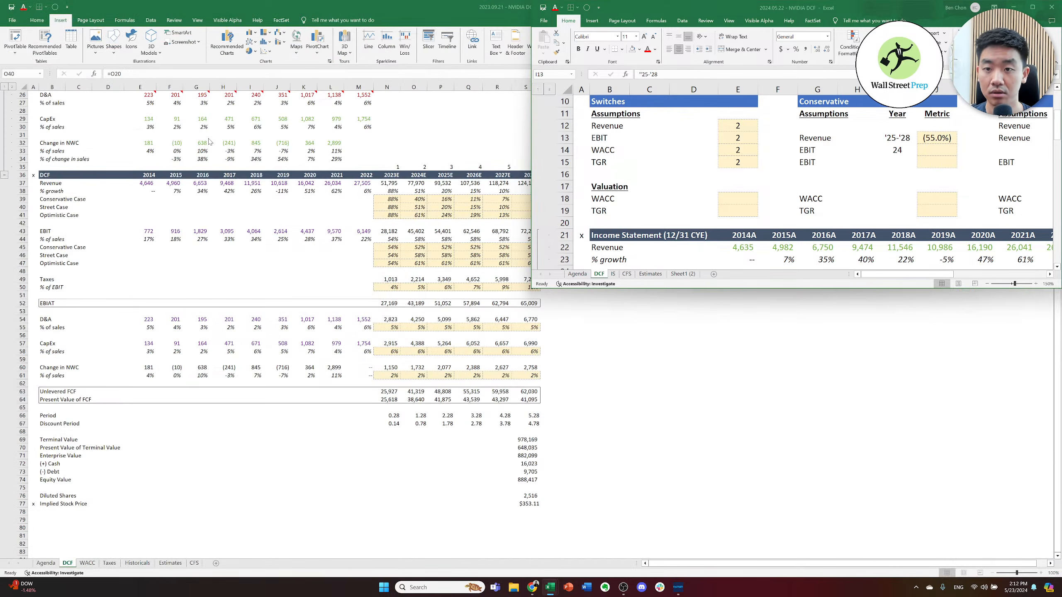
{"action": "key", "text": "super+Up"}
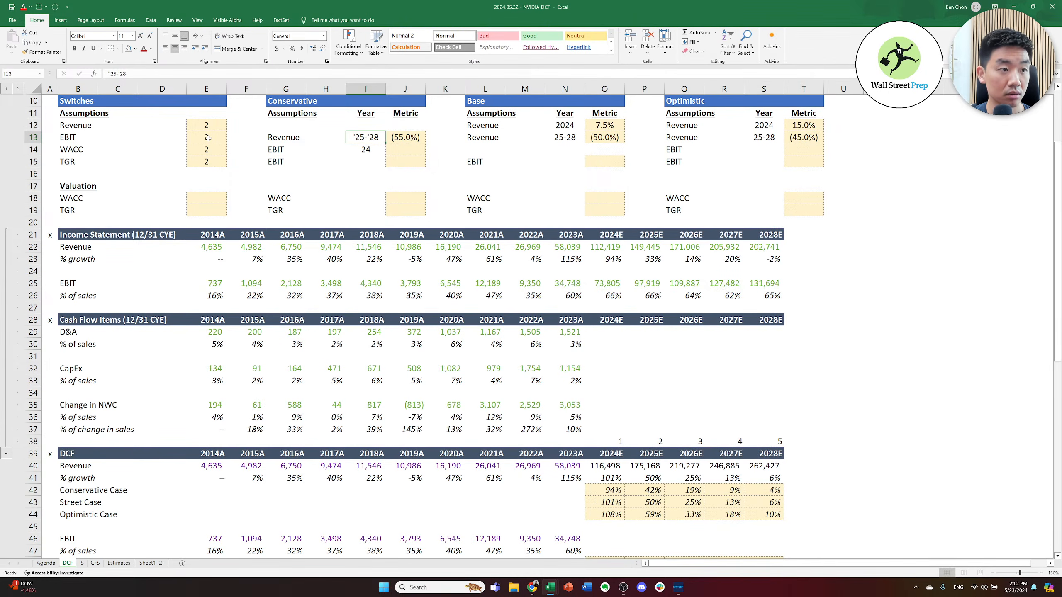
- Copy the '25-'28 year label from the Conservative revenue assumption in I13 to the Base revenue assumption in N13
{"action": "key", "text": "Left"}
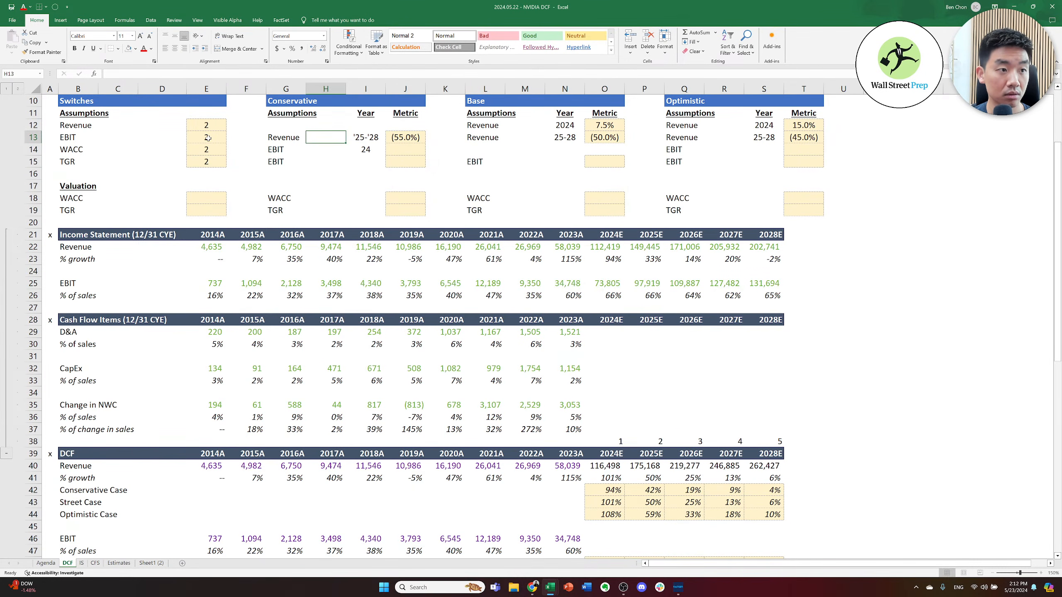
{"action": "key", "text": "Right"}
{"action": "key", "text": "Right"}
{"action": "key", "text": "Right"}
{"action": "key", "text": "Left"}
{"action": "key", "text": "Left"}
{"action": "key", "text": "ctrl+c"}
{"action": "key", "text": "Right"}
{"action": "key", "text": "Right"}
{"action": "key", "text": "Right"}
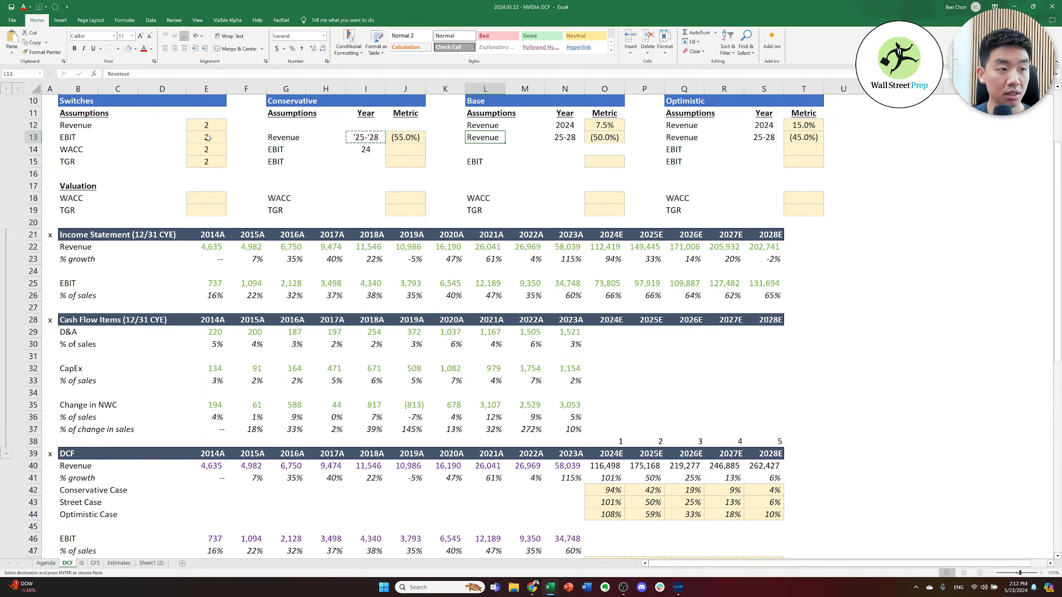
{"action": "key", "text": "Right"}
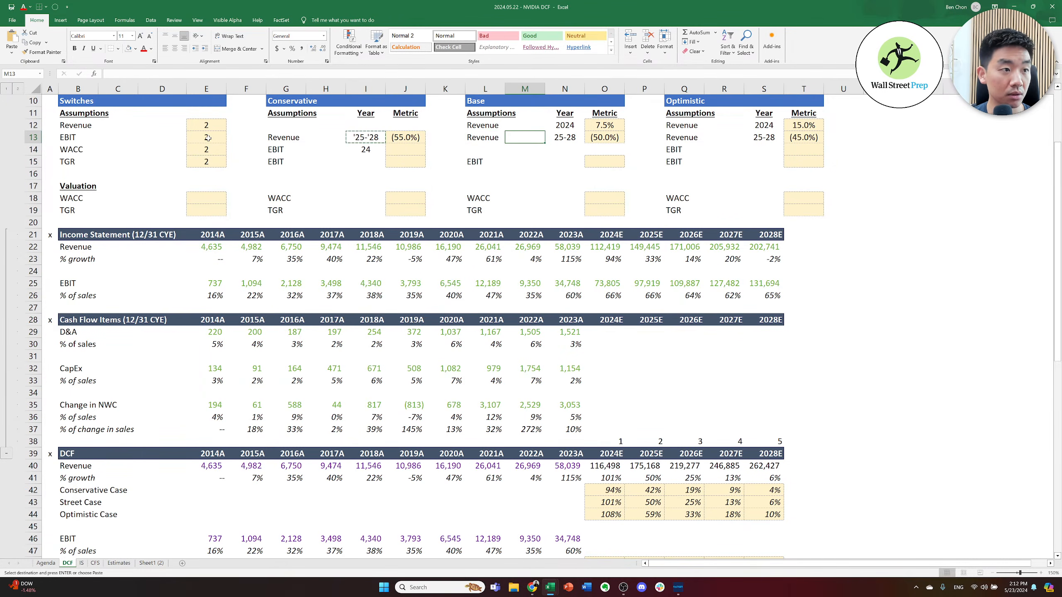
{"action": "key", "text": "Right"}
{"action": "key", "text": "ctrl+v"}
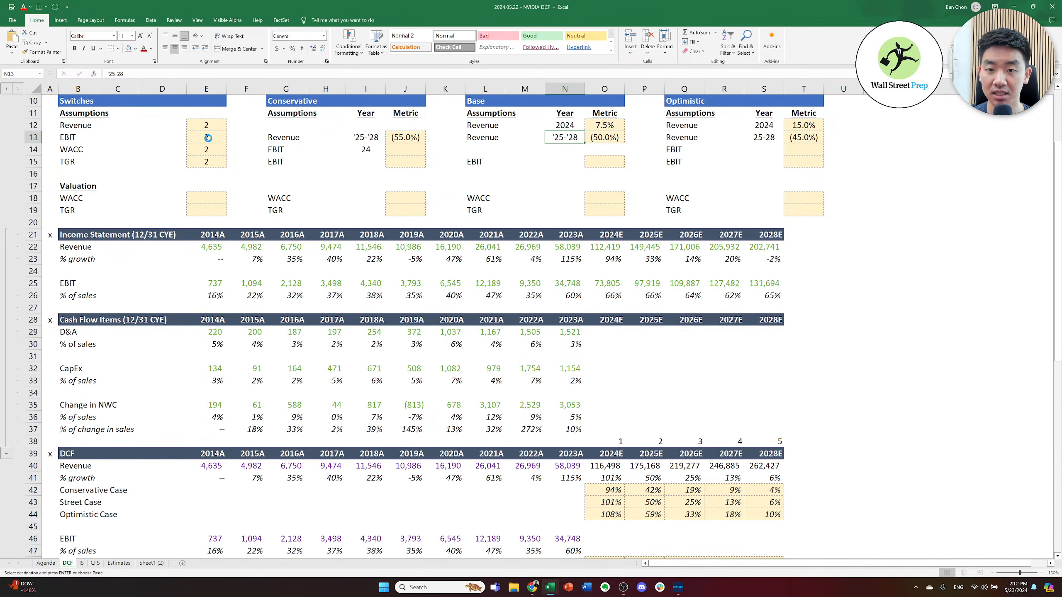
- Paste the same '25-'28 year label into the Optimistic revenue assumption in S13
{"action": "key", "text": "Right"}
{"action": "key", "text": "Right"}
{"action": "key", "text": "Right"}
{"action": "key", "text": "Right"}
{"action": "key", "text": "Right"}
{"action": "key", "text": "ctrl+v"}
{"action": "key", "text": "Escape"}
- Change the first Base revenue assumption's year label in N12 to '24, with a leading apostrophe
{"action": "key", "text": "Left"}
{"action": "key", "text": "Left"}
{"action": "key", "text": "Left"}
{"action": "key", "text": "Left"}
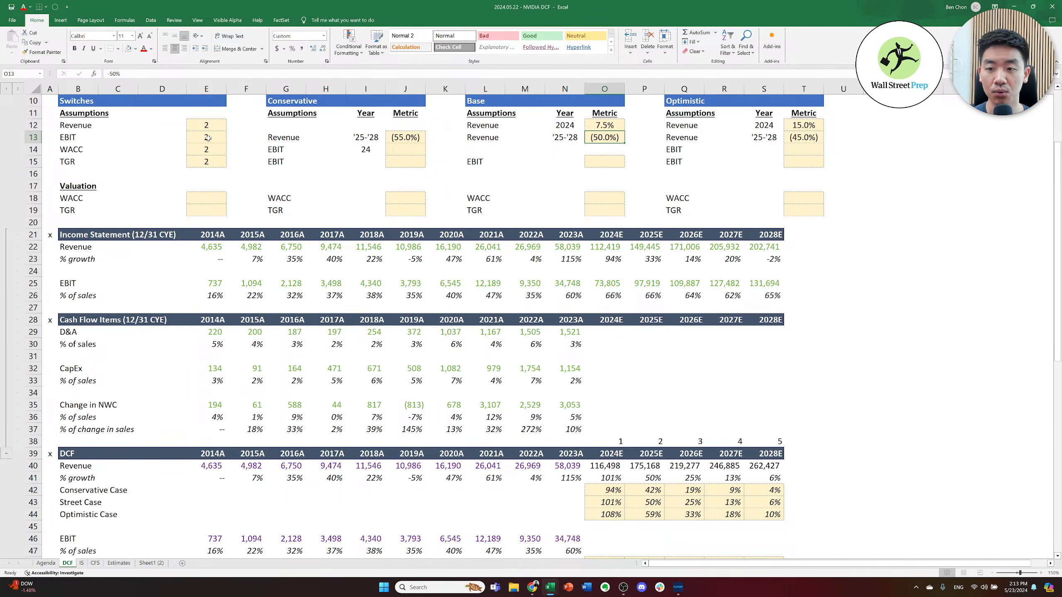
{"action": "key", "text": "Left"}
{"action": "key", "text": "Up"}
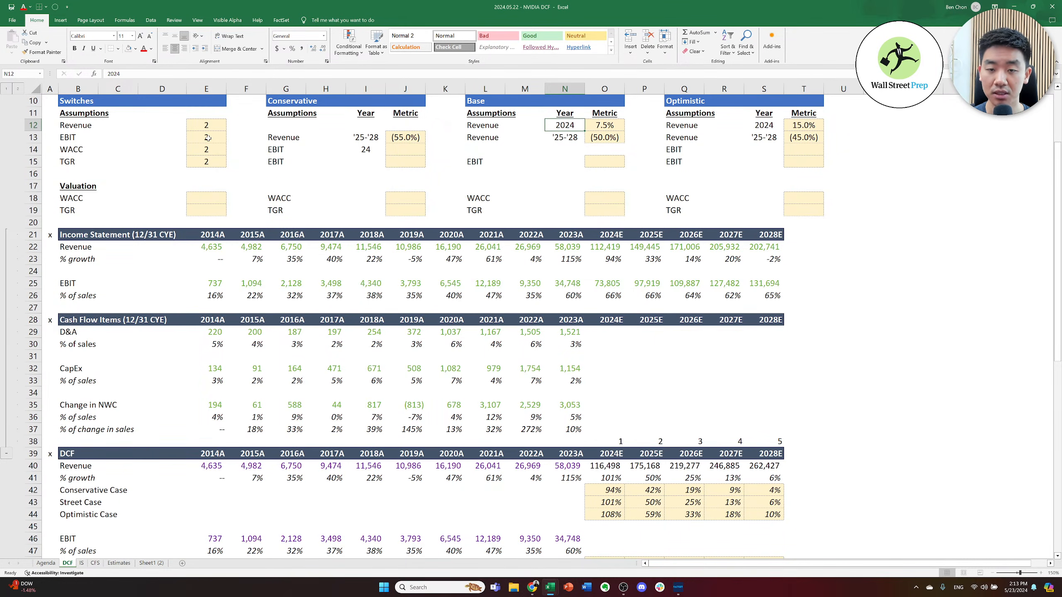
{"action": "type", "text": "'24"}
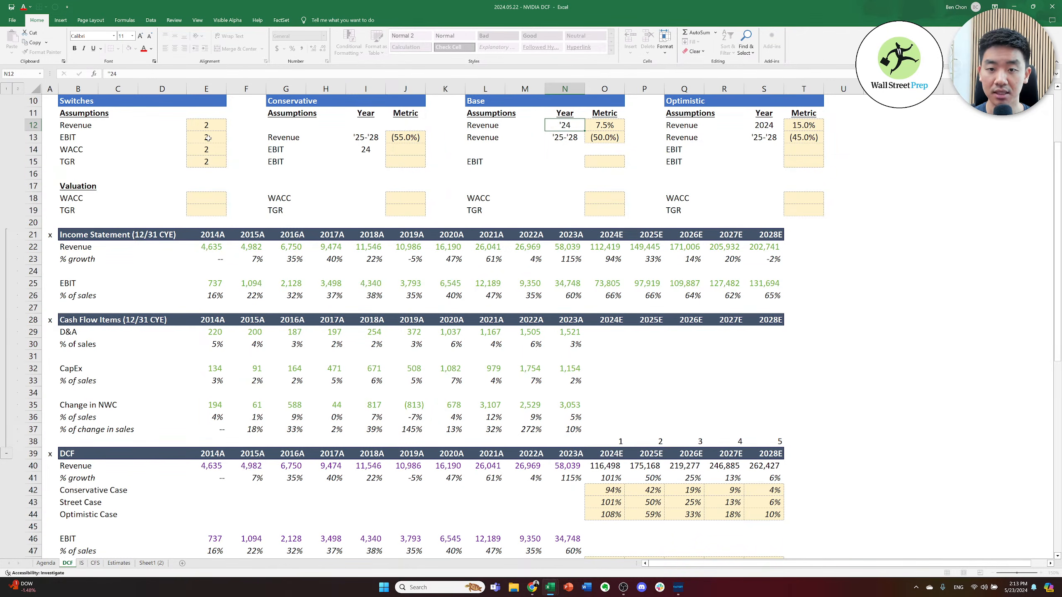
{"action": "key", "text": "ctrl+Return"}
- Copy the '24 year label from N12 to the first Optimistic revenue assumption in S12
{"action": "key", "text": "ctrl+c"}
{"action": "key", "text": "Right"}
{"action": "key", "text": "Right"}
{"action": "key", "text": "Right"}
{"action": "key", "text": "Right"}
{"action": "key", "text": "Right"}
{"action": "key", "text": "ctrl+v"}
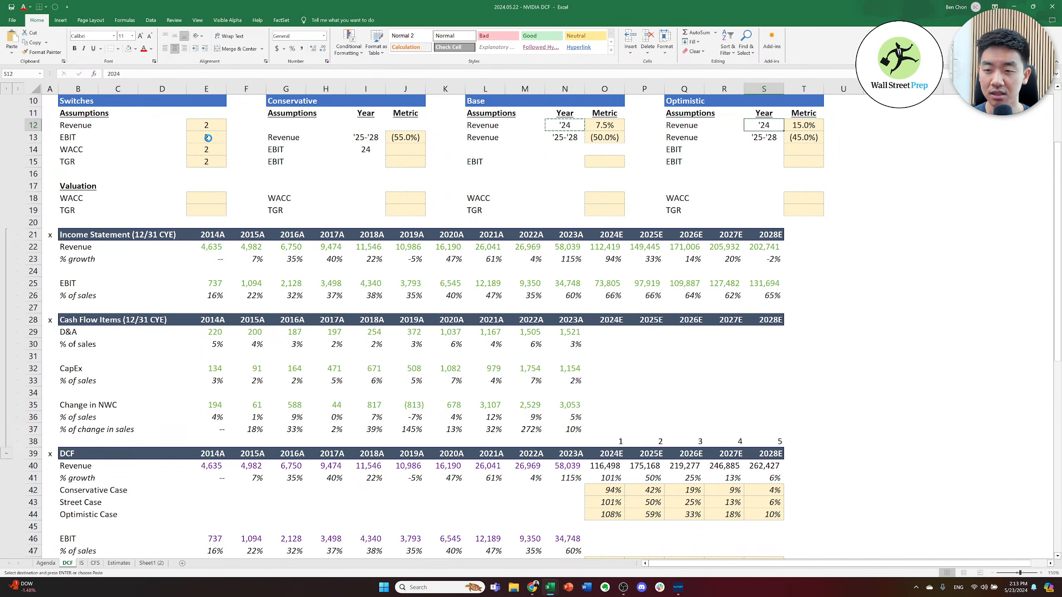
{"action": "key", "text": "Escape"}
- Review the 2028E column from the income statement revenue and EBIT down to the three case growth rates in S42:S44
{"action": "key", "text": "Down"}
{"action": "key", "text": "Down"}
{"action": "key", "text": "Down"}
{"action": "key", "text": "Down"}
{"action": "key", "text": "Down"}
{"action": "key", "text": "Down"}
{"action": "key", "text": "Down"}
{"action": "key", "text": "Down"}
{"action": "key", "text": "Down"}
{"action": "key", "text": "Down"}
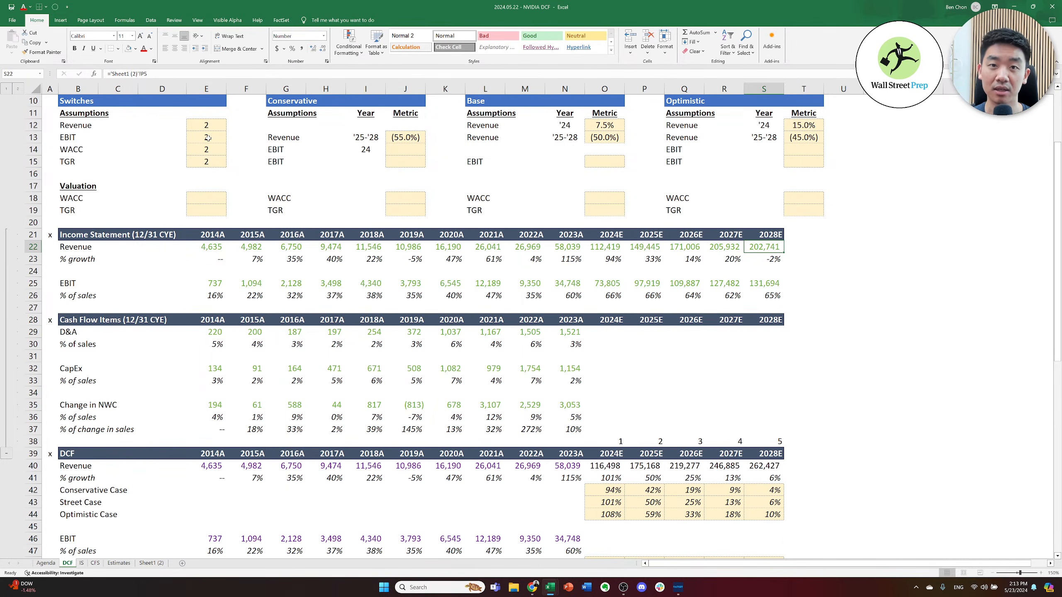
{"action": "key", "text": "Down"}
{"action": "key", "text": "Down"}
{"action": "key", "text": "Down"}
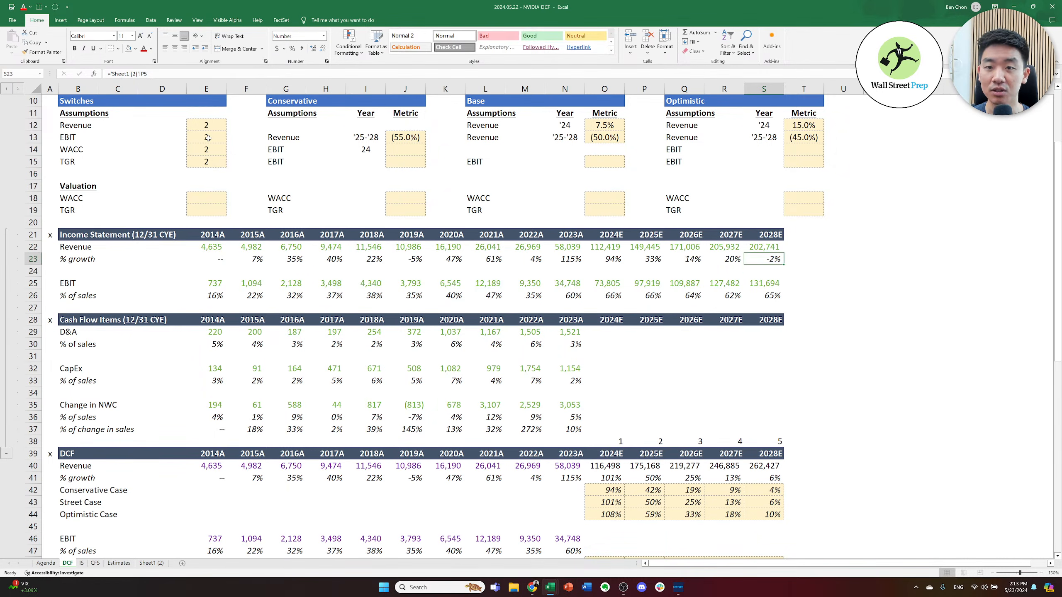
{"action": "key", "text": "Down"}
{"action": "key", "text": "Down"}
{"action": "key", "text": "Down"}
{"action": "key", "text": "Down"}
{"action": "key", "text": "Down"}
{"action": "key", "text": "Down"}
{"action": "key", "text": "Down"}
{"action": "key", "text": "Down"}
{"action": "key", "text": "Down"}
{"action": "key", "text": "Down"}
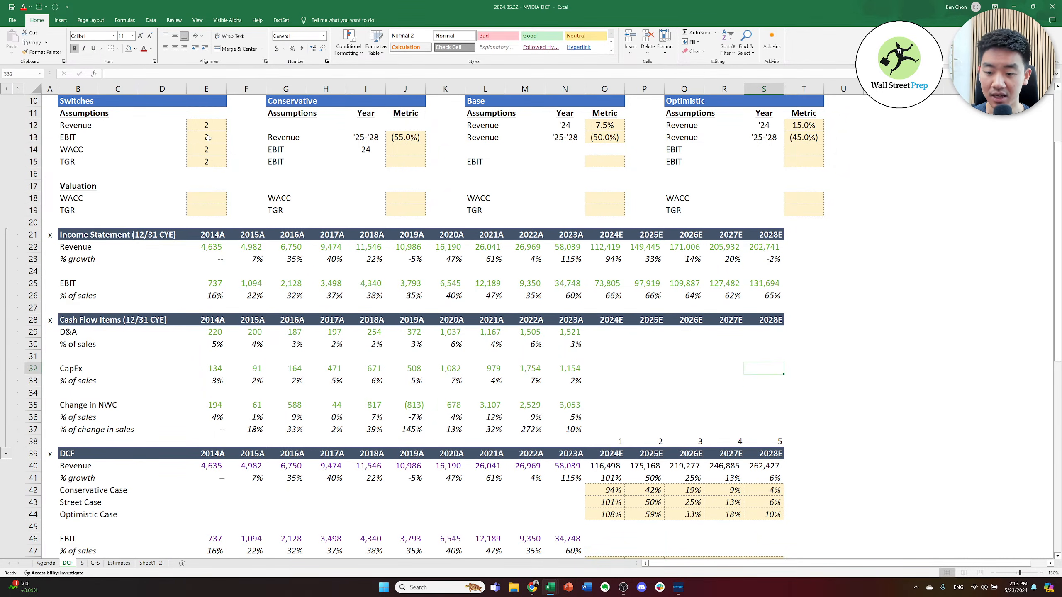
{"action": "key", "text": "Down"}
{"action": "key", "text": "Down"}
{"action": "key", "text": "Down"}
{"action": "key", "text": "Down"}
{"action": "key", "text": "Down"}
{"action": "key", "text": "Down"}
{"action": "key", "text": "Down"}
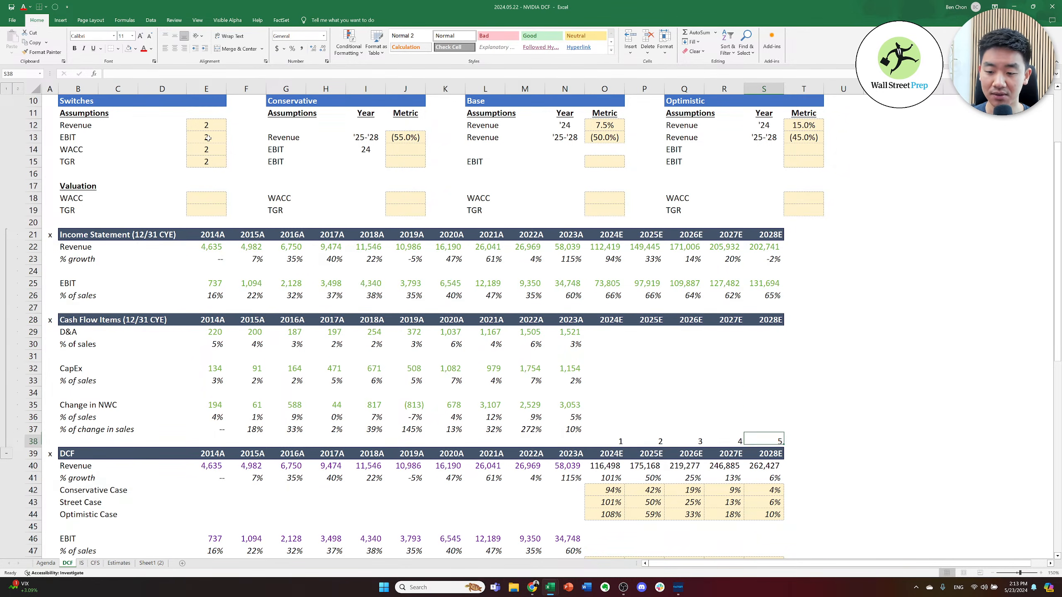
{"action": "key", "text": "shift+Down"}
{"action": "key", "text": "shift+Down"}
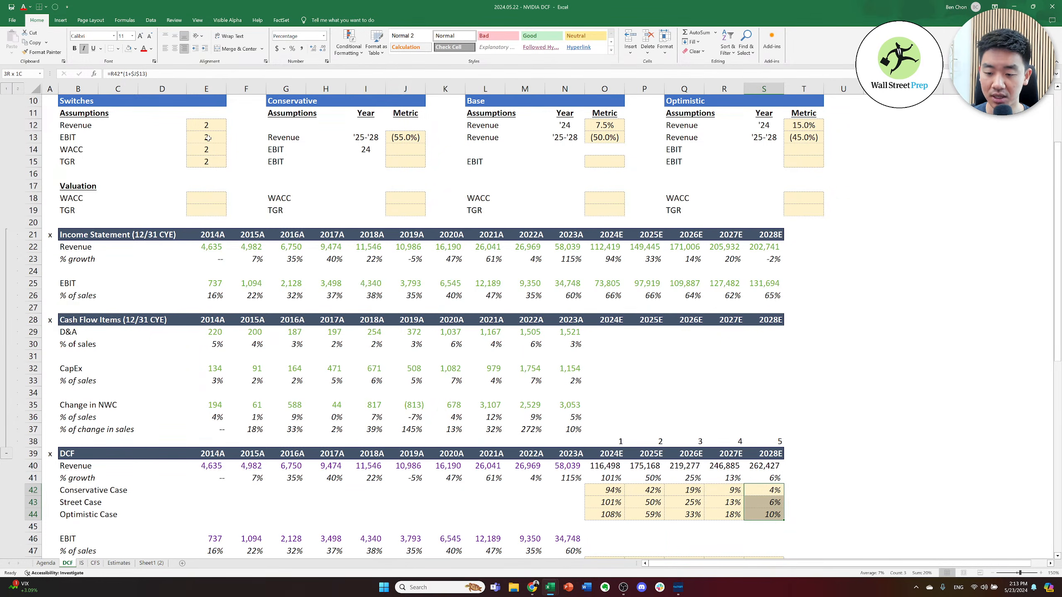
- Examine the DCF revenue projections and the Street and Optimistic growth formulas across 2024E to 2028E in rows 40 to 44
{"action": "key", "text": "Left"}
{"action": "key", "text": "Left"}
{"action": "key", "text": "Left"}
{"action": "key", "text": "Up"}
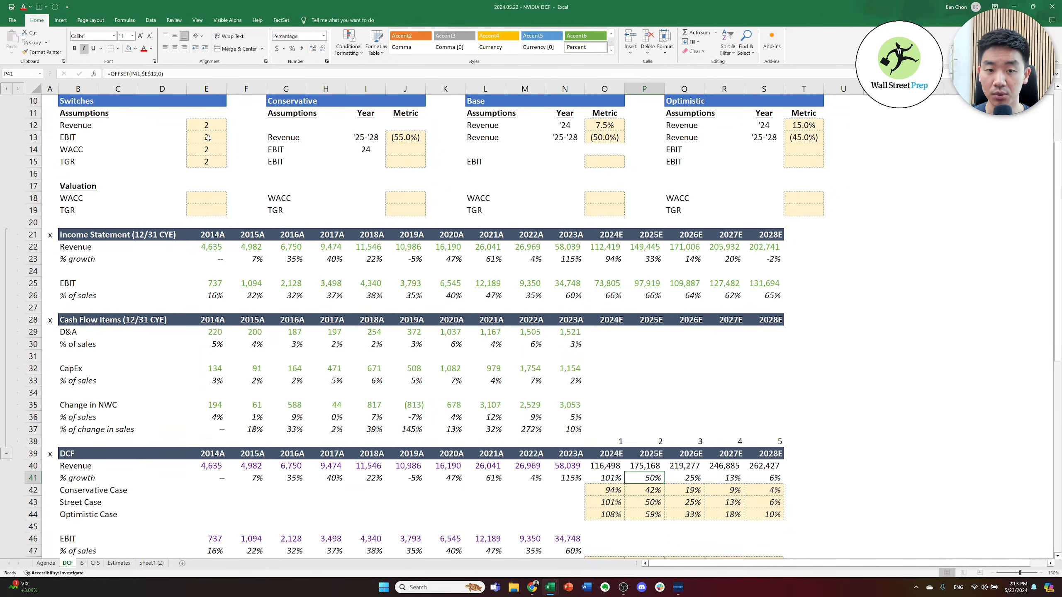
{"action": "key", "text": "Down"}
{"action": "key", "text": "Up"}
{"action": "key", "text": "Down"}
{"action": "key", "text": "Down"}
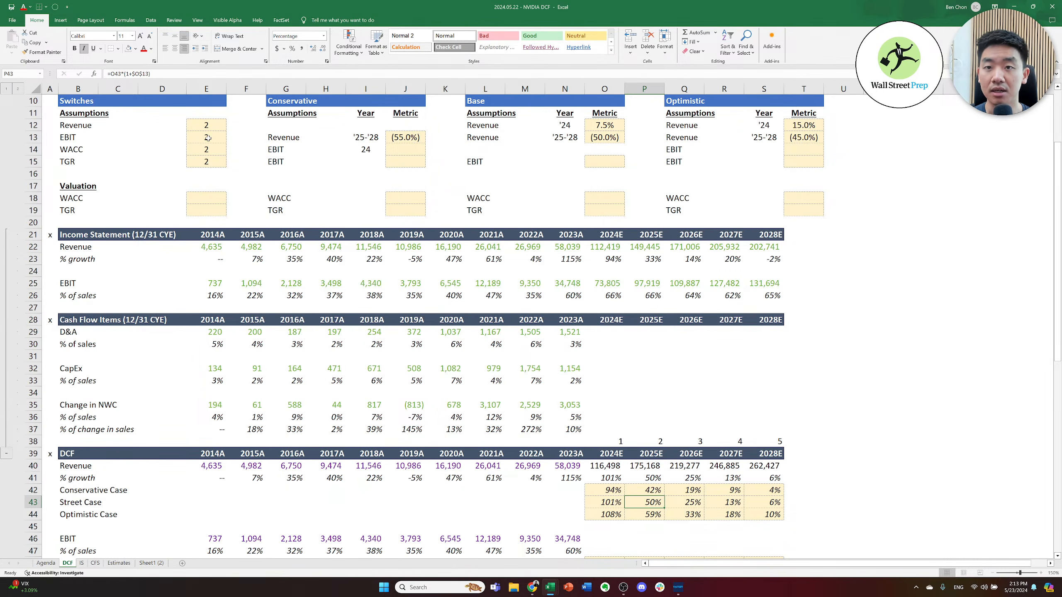
{"action": "key", "text": "Right"}
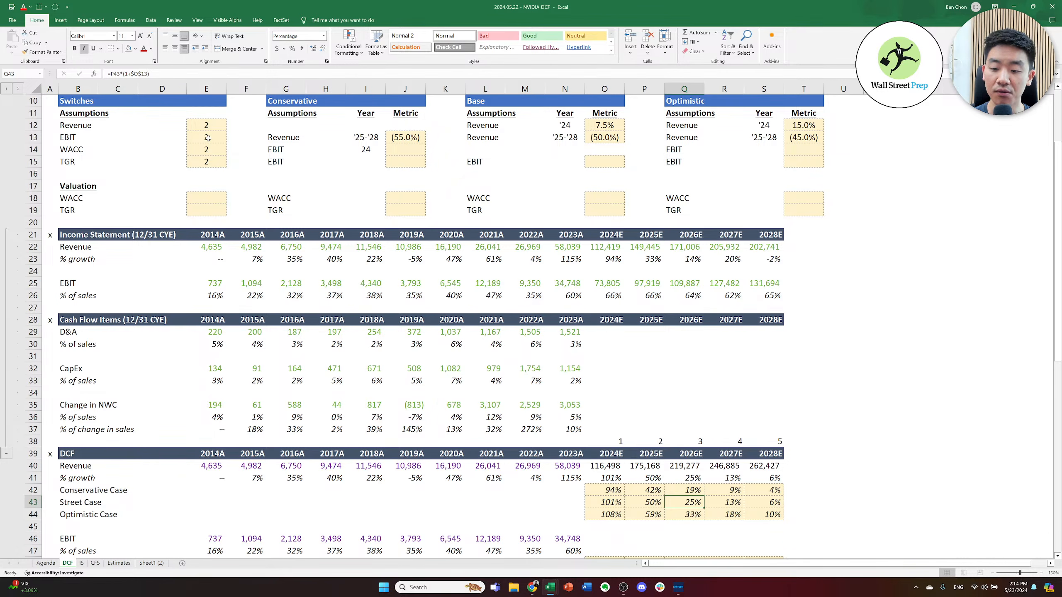
{"action": "key", "text": "Right"}
{"action": "key", "text": "Right"}
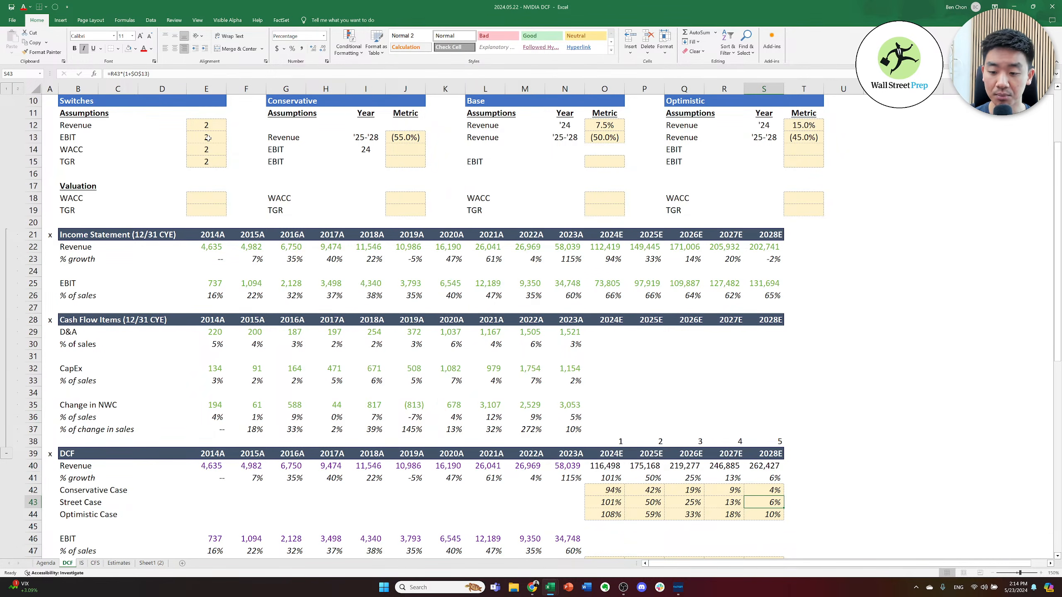
{"action": "key", "text": "Up"}
{"action": "key", "text": "Up"}
{"action": "key", "text": "Up"}
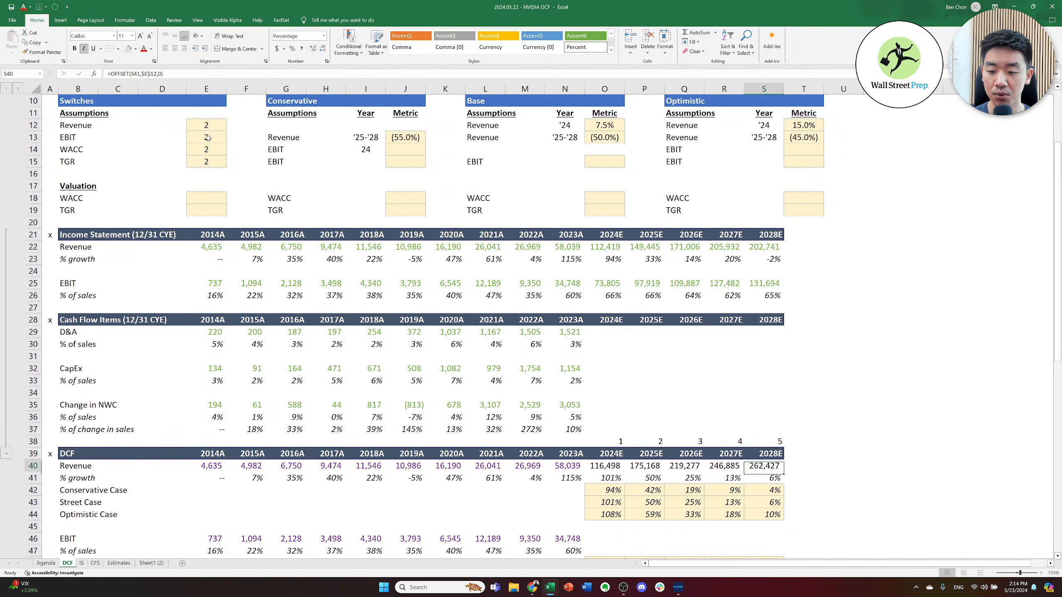
{"action": "key", "text": "Left"}
{"action": "key", "text": "Left"}
{"action": "key", "text": "Left"}
{"action": "key", "text": "Down"}
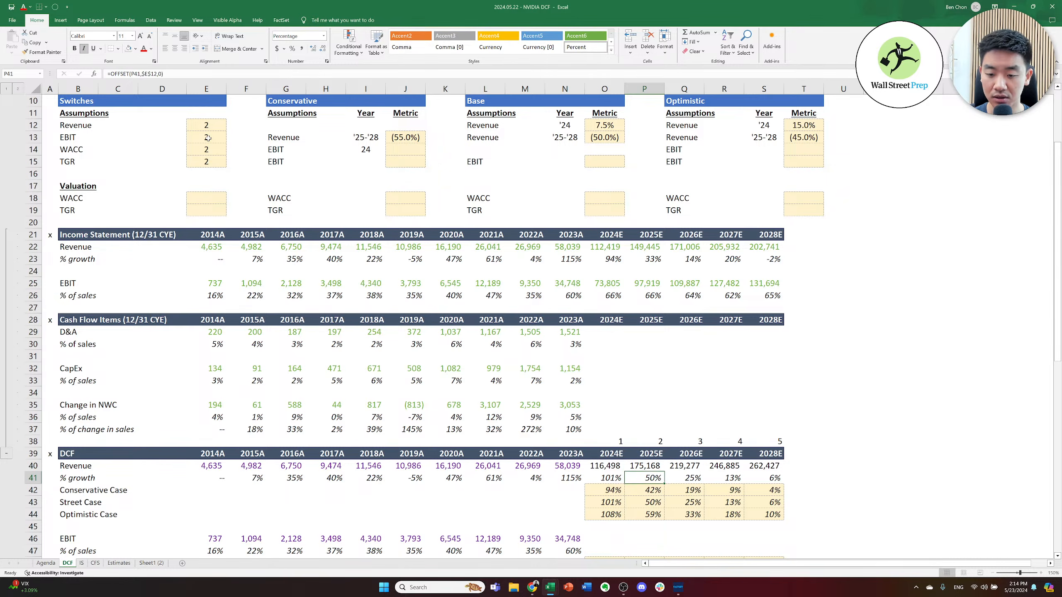
{"action": "key", "text": "Left"}
{"action": "key", "text": "Down"}
{"action": "key", "text": "Down"}
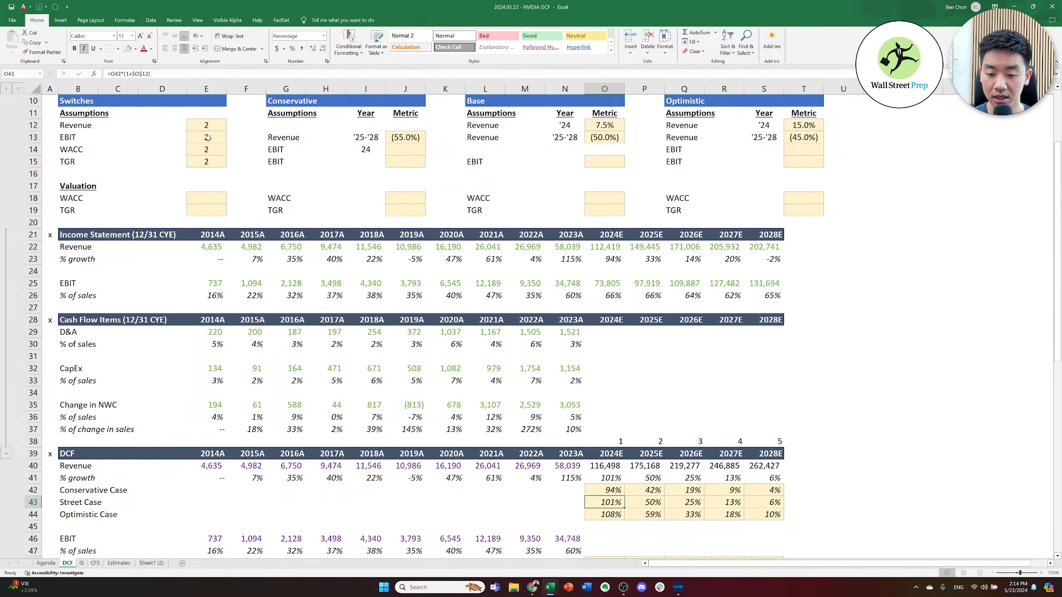
{"action": "key", "text": "Right"}
{"action": "key", "text": "Right"}
{"action": "key", "text": "Right"}
{"action": "key", "text": "Right"}
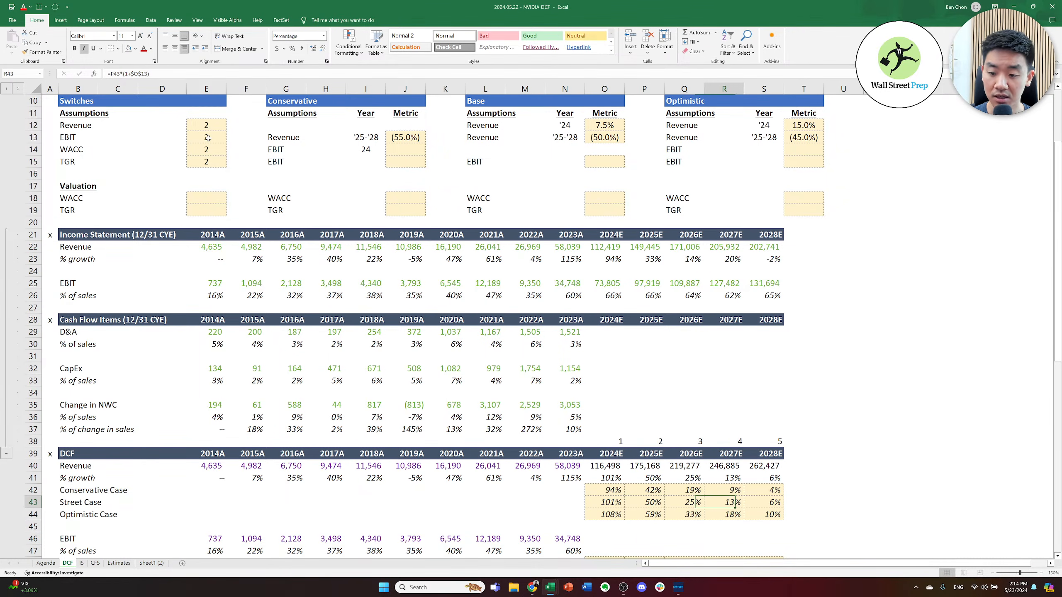
{"action": "key", "text": "Left"}
{"action": "key", "text": "Down"}
{"action": "key", "text": "Left"}
{"action": "key", "text": "Left"}
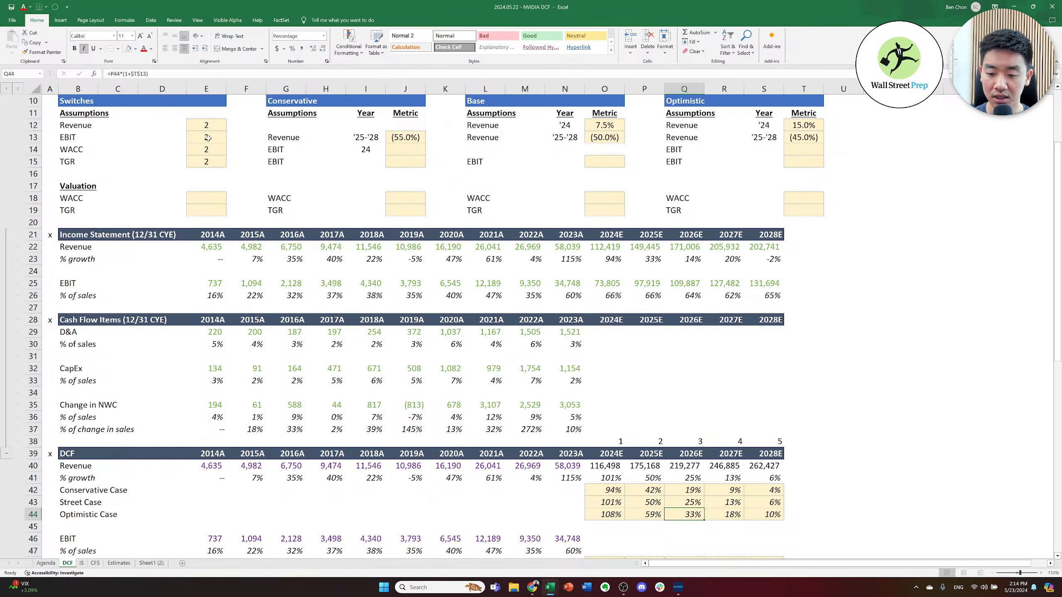
{"action": "key", "text": "Up"}
{"action": "key", "text": "Down"}
{"action": "key", "text": "Down"}
{"action": "key", "text": "Down"}
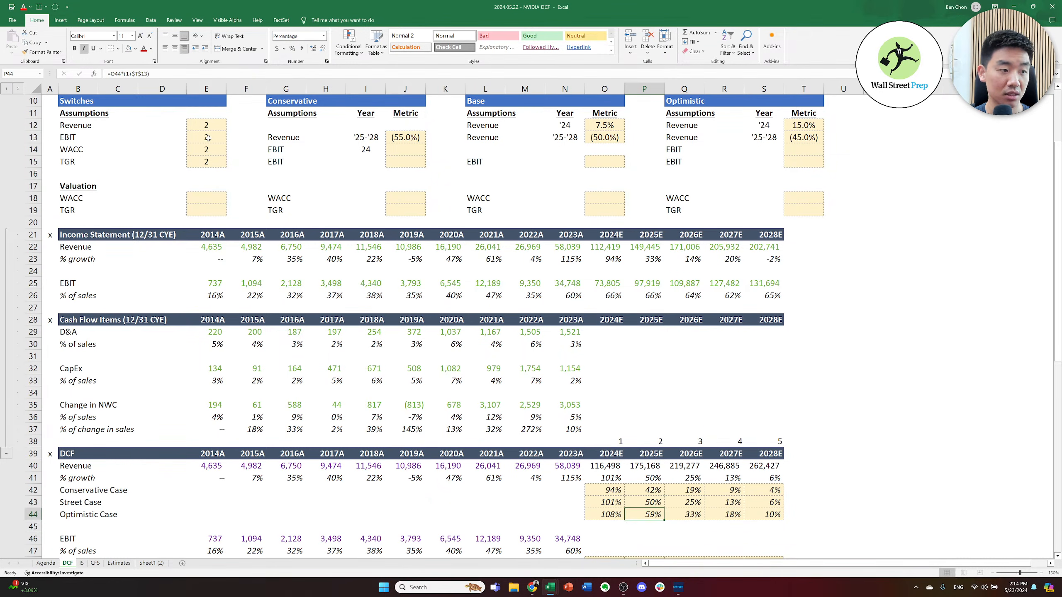
- Review the 2025E projections from the DCF section up through the income statement to the Base revenue and EBIT assumptions in rows 12 to 15
{"action": "key", "text": "Down"}
{"action": "key", "text": "Down"}
{"action": "key", "text": "Down"}
{"action": "key", "text": "Down"}
{"action": "key", "text": "Down"}
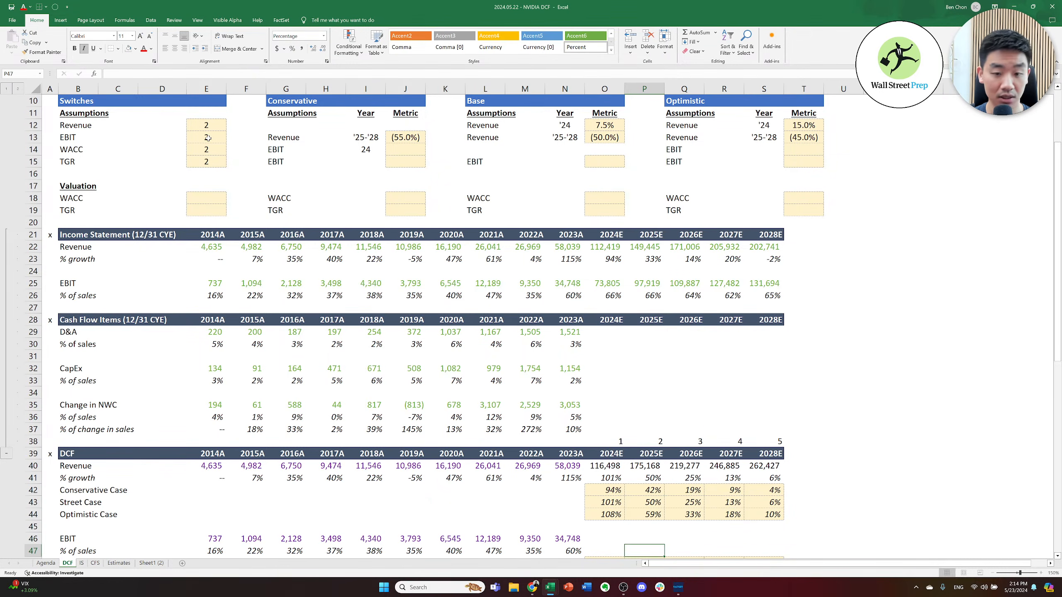
{"action": "key", "text": "Up"}
{"action": "key", "text": "Up"}
{"action": "key", "text": "Up"}
{"action": "key", "text": "Up"}
{"action": "key", "text": "Up"}
{"action": "key", "text": "Up"}
{"action": "key", "text": "Up"}
{"action": "key", "text": "Up"}
{"action": "key", "text": "Up"}
{"action": "key", "text": "Up"}
{"action": "key", "text": "Up"}
{"action": "key", "text": "Up"}
{"action": "key", "text": "Up"}
{"action": "key", "text": "Up"}
{"action": "key", "text": "Up"}
{"action": "key", "text": "Up"}
{"action": "key", "text": "Up"}
{"action": "key", "text": "Up"}
{"action": "key", "text": "Up"}
{"action": "key", "text": "Up"}
{"action": "key", "text": "Up"}
{"action": "key", "text": "Up"}
{"action": "key", "text": "Up"}
{"action": "key", "text": "Up"}
{"action": "key", "text": "Up"}
{"action": "key", "text": "Up"}
{"action": "key", "text": "Up"}
{"action": "key", "text": "Up"}
{"action": "key", "text": "Up"}
{"action": "key", "text": "Up"}
{"action": "key", "text": "Up"}
{"action": "key", "text": "Up"}
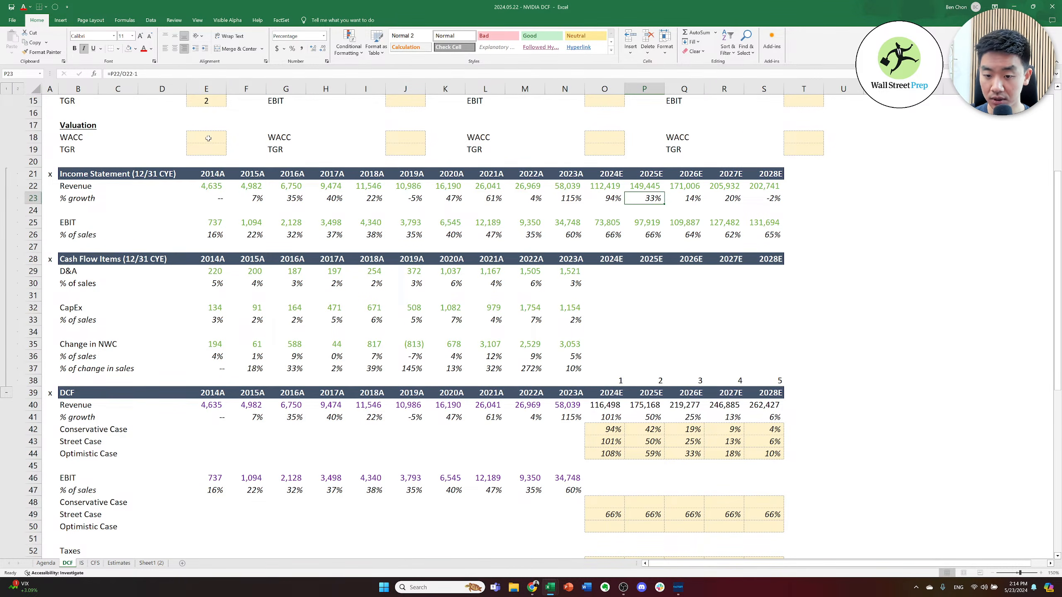
{"action": "key", "text": "Up"}
{"action": "key", "text": "Up"}
{"action": "key", "text": "Up"}
{"action": "key", "text": "Up"}
{"action": "key", "text": "Up"}
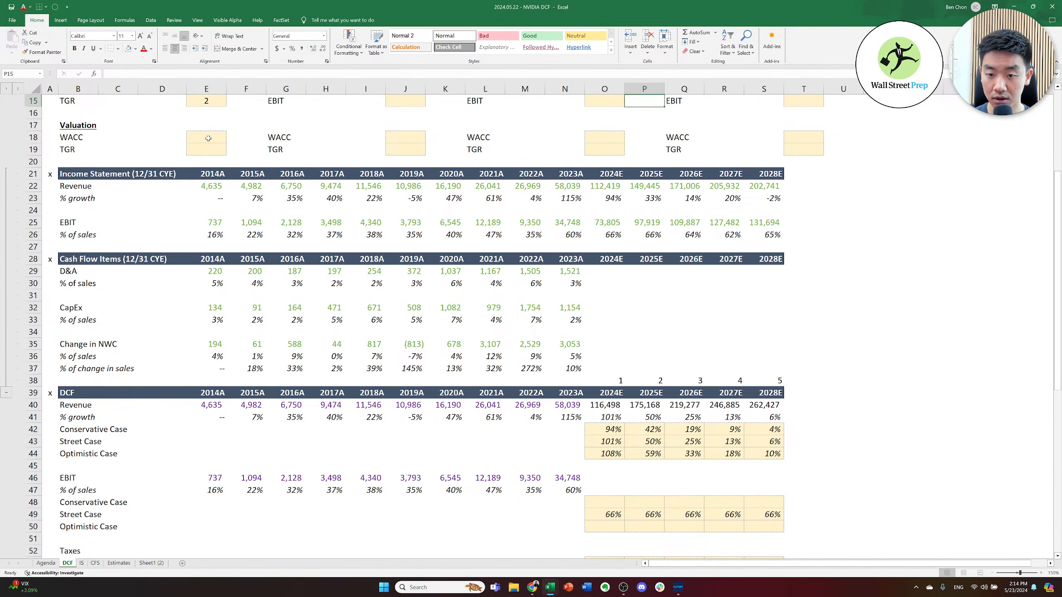
{"action": "key", "text": "Left"}
{"action": "key", "text": "Left"}
{"action": "key", "text": "Down"}
{"action": "key", "text": "Down"}
{"action": "key", "text": "Down"}
{"action": "key", "text": "Down"}
{"action": "key", "text": "Down"}
{"action": "key", "text": "Down"}
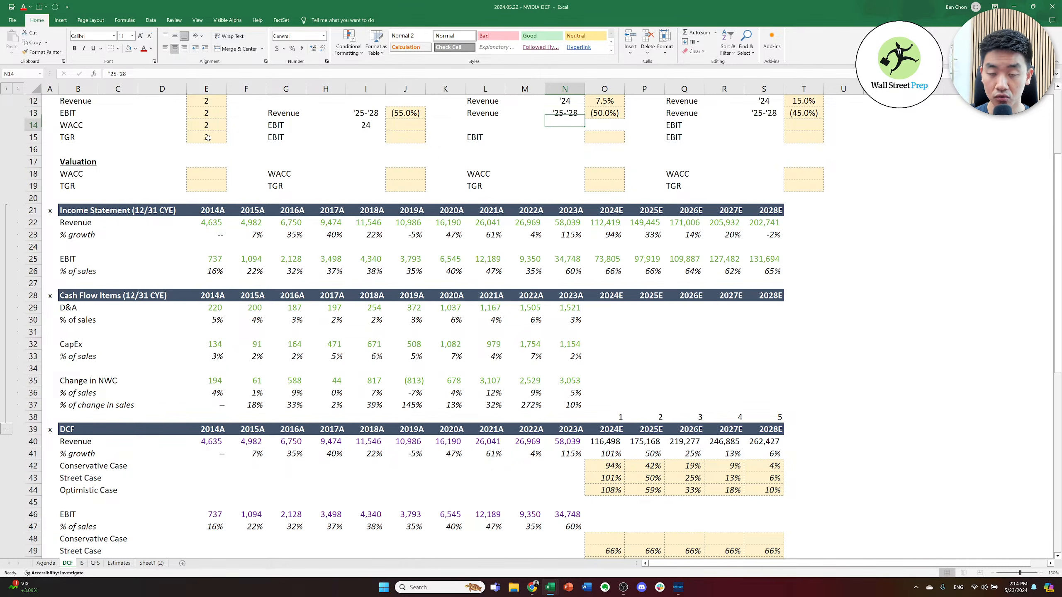
{"action": "key", "text": "Up"}
{"action": "key", "text": "Up"}
- Examine the DCF section's EBIT and margin rows 46 to 50, including the Street Case margins in the 2024E to 2028E columns
{"action": "key", "text": "Down"}
{"action": "key", "text": "Down"}
{"action": "key", "text": "Down"}
{"action": "key", "text": "Down"}
{"action": "key", "text": "Down"}
{"action": "key", "text": "Down"}
{"action": "key", "text": "Down"}
{"action": "key", "text": "Down"}
{"action": "key", "text": "Down"}
{"action": "key", "text": "Down"}
{"action": "key", "text": "Down"}
{"action": "key", "text": "Down"}
{"action": "key", "text": "Down"}
{"action": "key", "text": "Down"}
{"action": "key", "text": "Down"}
{"action": "key", "text": "Down"}
{"action": "key", "text": "Down"}
{"action": "key", "text": "Down"}
{"action": "key", "text": "Down"}
{"action": "key", "text": "Down"}
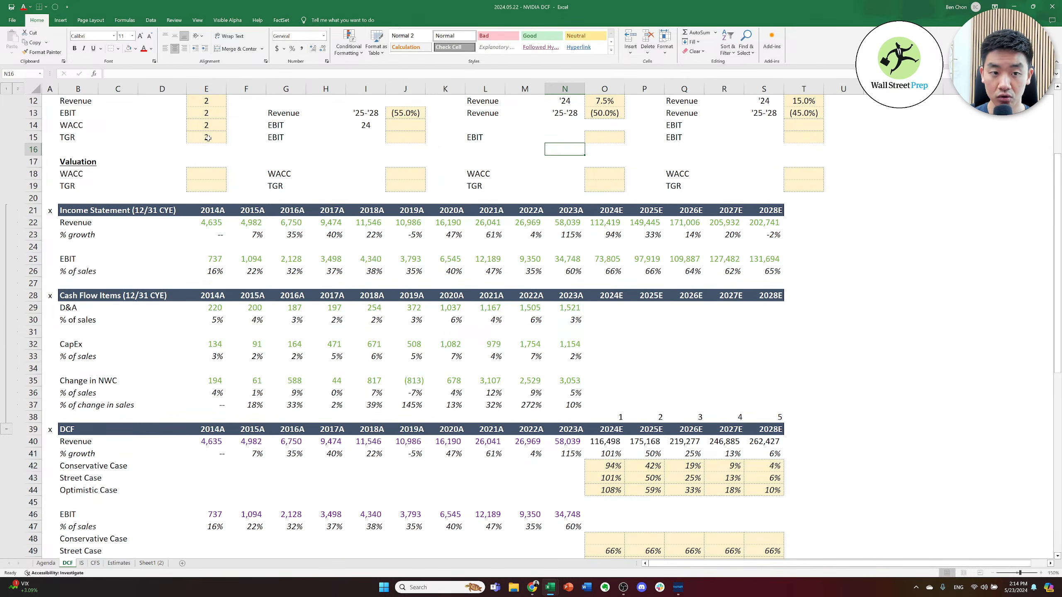
{"action": "key", "text": "Down"}
{"action": "key", "text": "Down"}
{"action": "key", "text": "Down"}
{"action": "key", "text": "Down"}
{"action": "key", "text": "Down"}
{"action": "key", "text": "Down"}
{"action": "key", "text": "Down"}
{"action": "key", "text": "Down"}
{"action": "key", "text": "Down"}
{"action": "key", "text": "Down"}
{"action": "key", "text": "Down"}
{"action": "key", "text": "Down"}
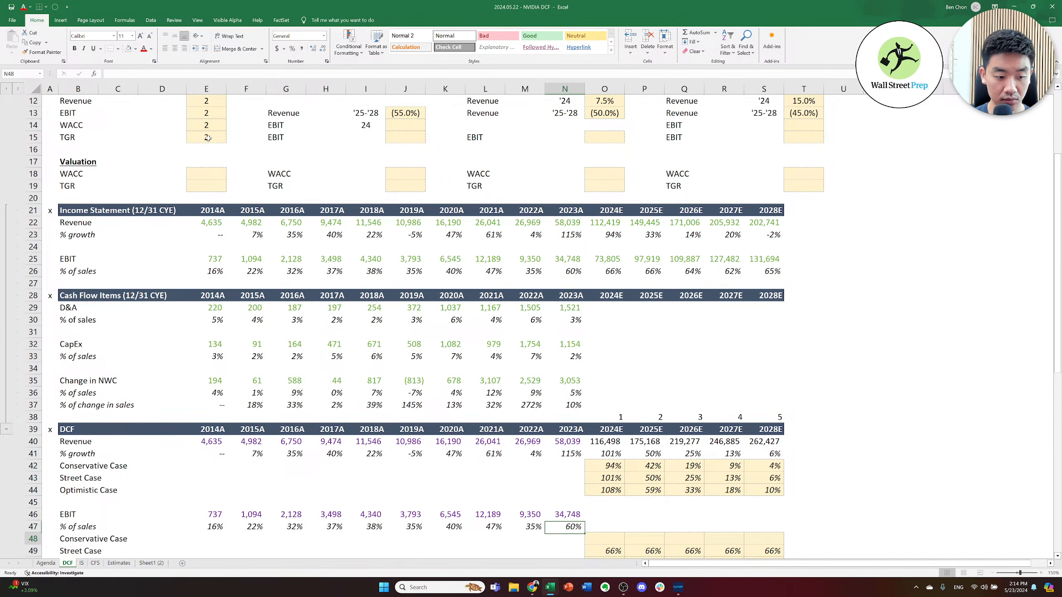
{"action": "key", "text": "Up"}
{"action": "key", "text": "Up"}
{"action": "key", "text": "Up"}
{"action": "key", "text": "Up"}
{"action": "key", "text": "Up"}
{"action": "key", "text": "Up"}
{"action": "key", "text": "Up"}
{"action": "key", "text": "Up"}
{"action": "key", "text": "Down"}
{"action": "key", "text": "Down"}
{"action": "key", "text": "Down"}
{"action": "key", "text": "Down"}
{"action": "key", "text": "Down"}
{"action": "key", "text": "Down"}
{"action": "key", "text": "Down"}
{"action": "key", "text": "Down"}
{"action": "key", "text": "Down"}
{"action": "key", "text": "Down"}
{"action": "key", "text": "Down"}
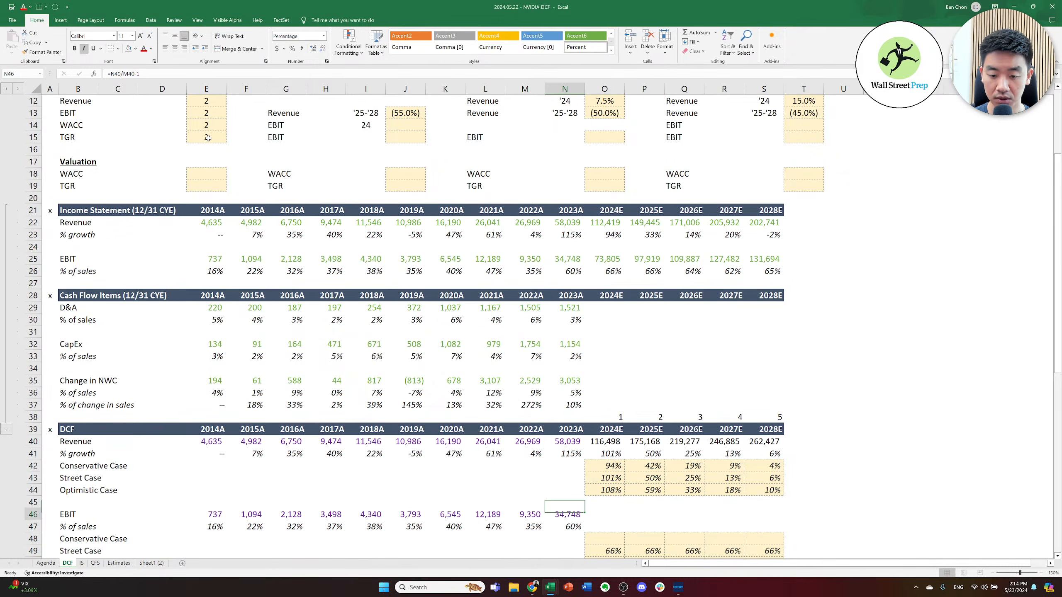
{"action": "key", "text": "Right"}
{"action": "key", "text": "Up"}
{"action": "key", "text": "Up"}
{"action": "key", "text": "Up"}
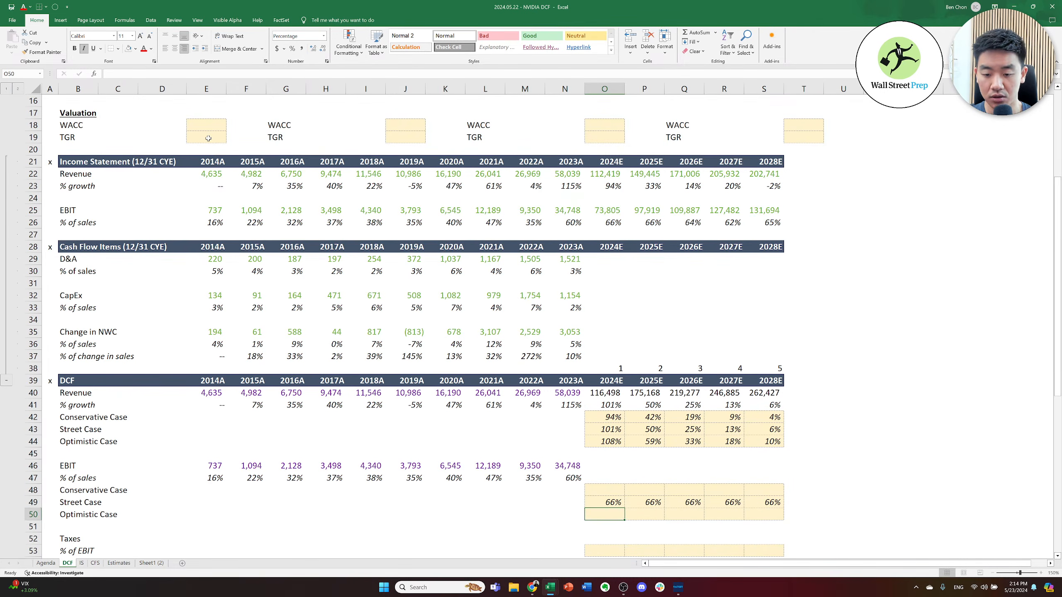
{"action": "key", "text": "Right"}
{"action": "key", "text": "Right"}
{"action": "key", "text": "Right"}
{"action": "key", "text": "Right"}
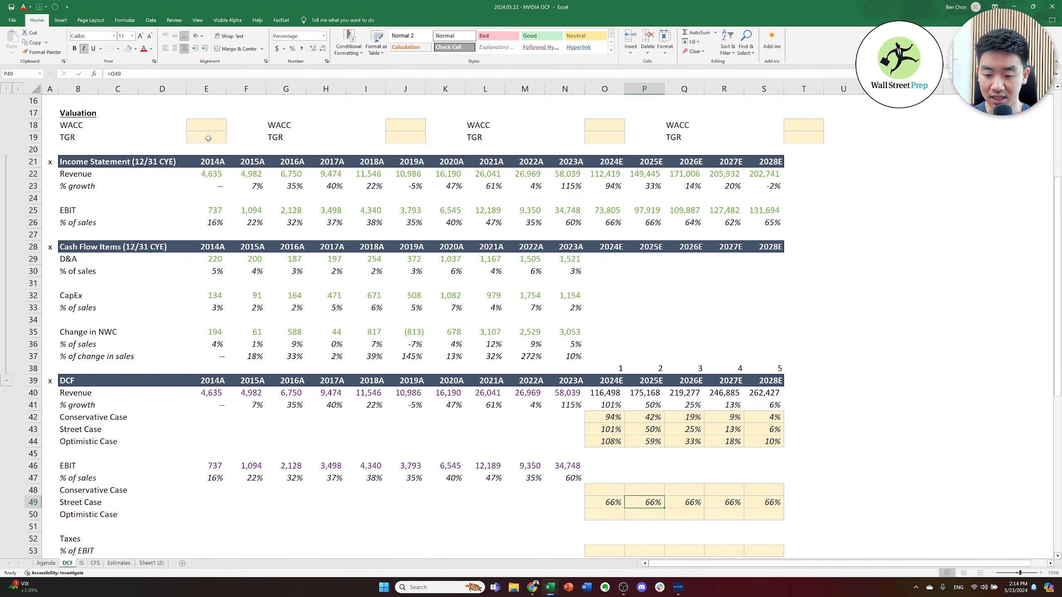
- Trace the 2024E column from the EBIT margin cases back up to the Base assumptions block, starting at L11
{"action": "key", "text": "Left"}
{"action": "key", "text": "Left"}
{"action": "key", "text": "Left"}
{"action": "key", "text": "Left"}
{"action": "key", "text": "Up"}
{"action": "key", "text": "Up"}
{"action": "key", "text": "Up"}
{"action": "key", "text": "Up"}
{"action": "key", "text": "Up"}
{"action": "key", "text": "Up"}
{"action": "key", "text": "Up"}
{"action": "key", "text": "Up"}
{"action": "key", "text": "Up"}
{"action": "key", "text": "Up"}
{"action": "key", "text": "Up"}
{"action": "key", "text": "Up"}
{"action": "key", "text": "Up"}
{"action": "key", "text": "Up"}
{"action": "key", "text": "Up"}
{"action": "key", "text": "Up"}
{"action": "key", "text": "Up"}
{"action": "key", "text": "Up"}
{"action": "key", "text": "Up"}
{"action": "key", "text": "Up"}
{"action": "key", "text": "Up"}
{"action": "key", "text": "Up"}
{"action": "key", "text": "Up"}
{"action": "key", "text": "Up"}
{"action": "key", "text": "Up"}
{"action": "key", "text": "Up"}
{"action": "key", "text": "Up"}
{"action": "key", "text": "Up"}
{"action": "key", "text": "Up"}
{"action": "key", "text": "Up"}
{"action": "key", "text": "Up"}
{"action": "key", "text": "Up"}
{"action": "key", "text": "Up"}
{"action": "key", "text": "Up"}
{"action": "key", "text": "Up"}
{"action": "key", "text": "Up"}
{"action": "key", "text": "Up"}
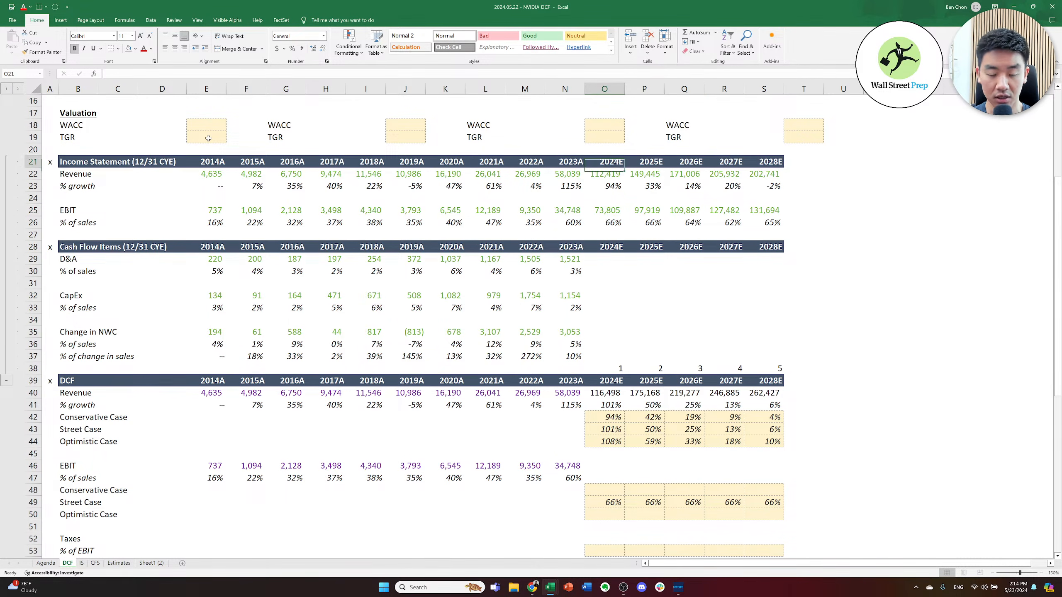
{"action": "key", "text": "Left"}
{"action": "key", "text": "Left"}
{"action": "key", "text": "Left"}
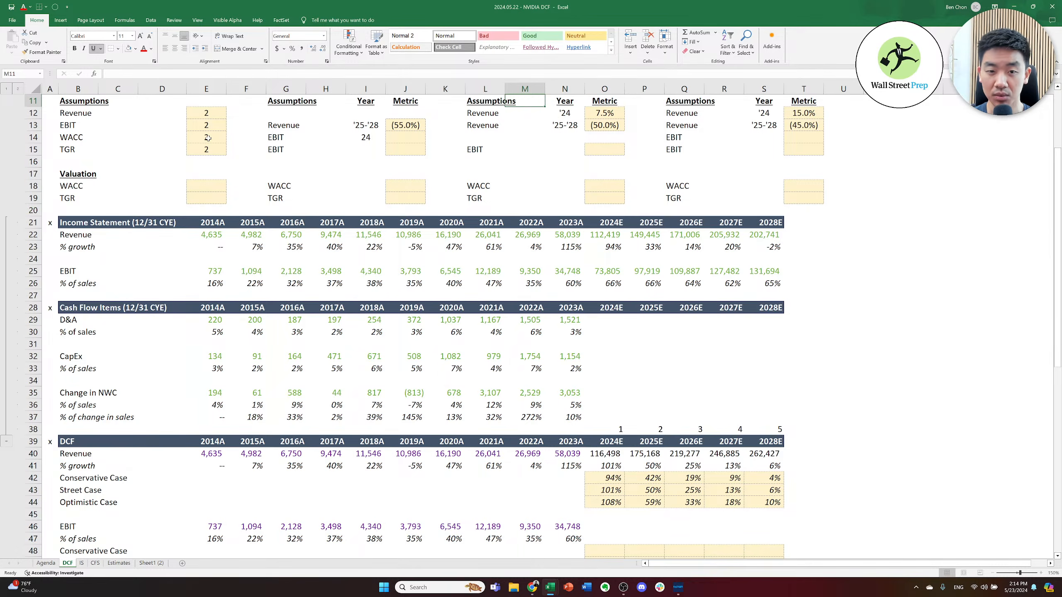
{"action": "key", "text": "Up"}
{"action": "key", "text": "Up"}
{"action": "key", "text": "Down"}
{"action": "key", "text": "Down"}
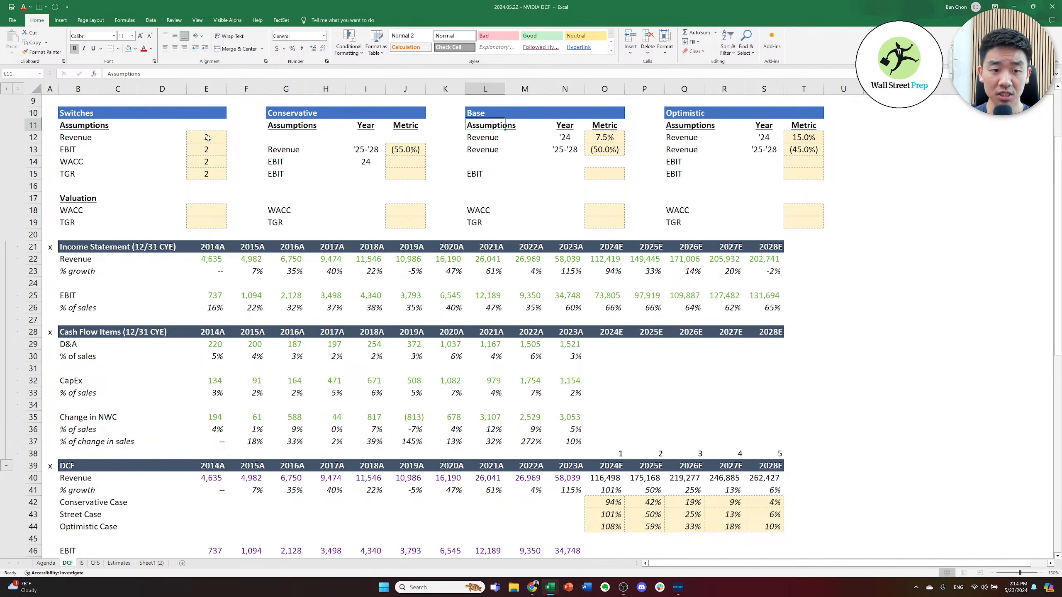
- Correct the year label of the Conservative case's first EBIT assumption in I14 to '24, shown with its apostrophe
{"action": "key", "text": "Left"}
{"action": "key", "text": "Left"}
{"action": "key", "text": "Down"}
{"action": "key", "text": "Down"}
{"action": "key", "text": "Down"}
{"action": "key", "text": "Up"}
{"action": "key", "text": "Down"}
{"action": "key", "text": "Left"}
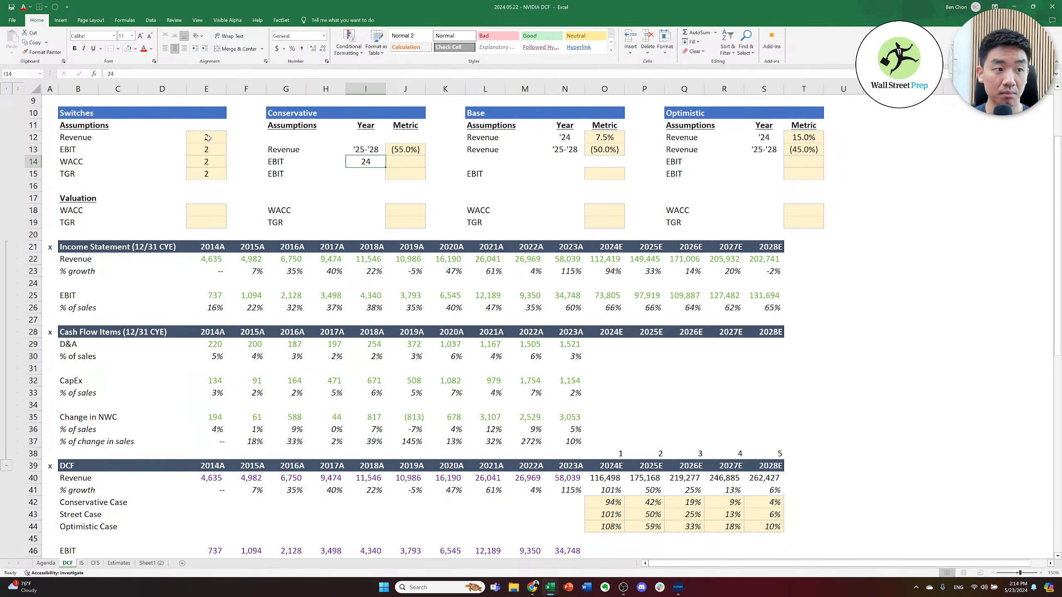
{"action": "key", "text": "Right"}
{"action": "key", "text": "Left"}
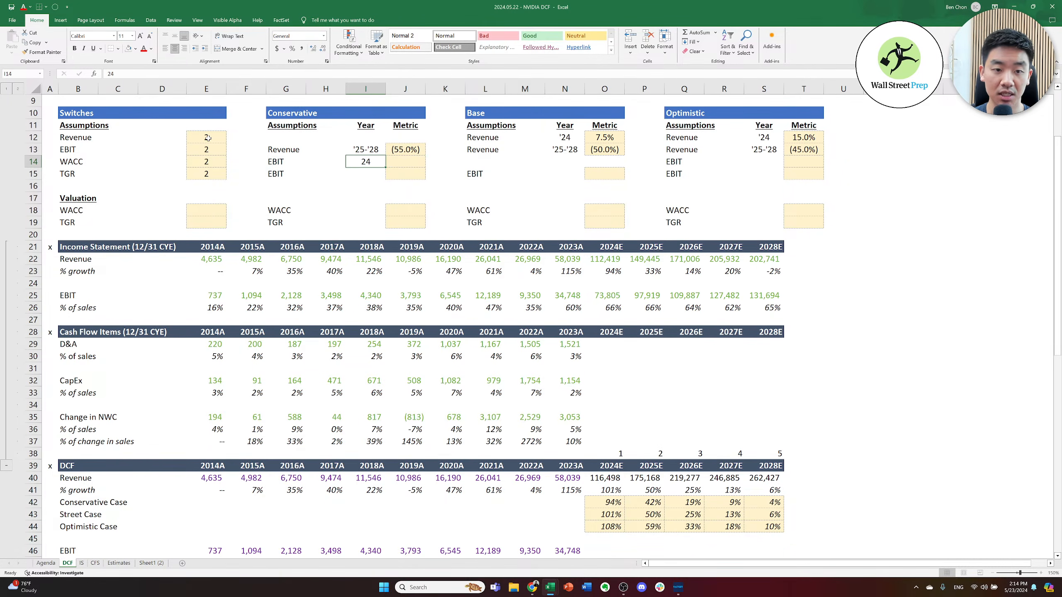
{"action": "key", "text": "F2"}
{"action": "key", "text": "Home"}
{"action": "type", "text": "''"}
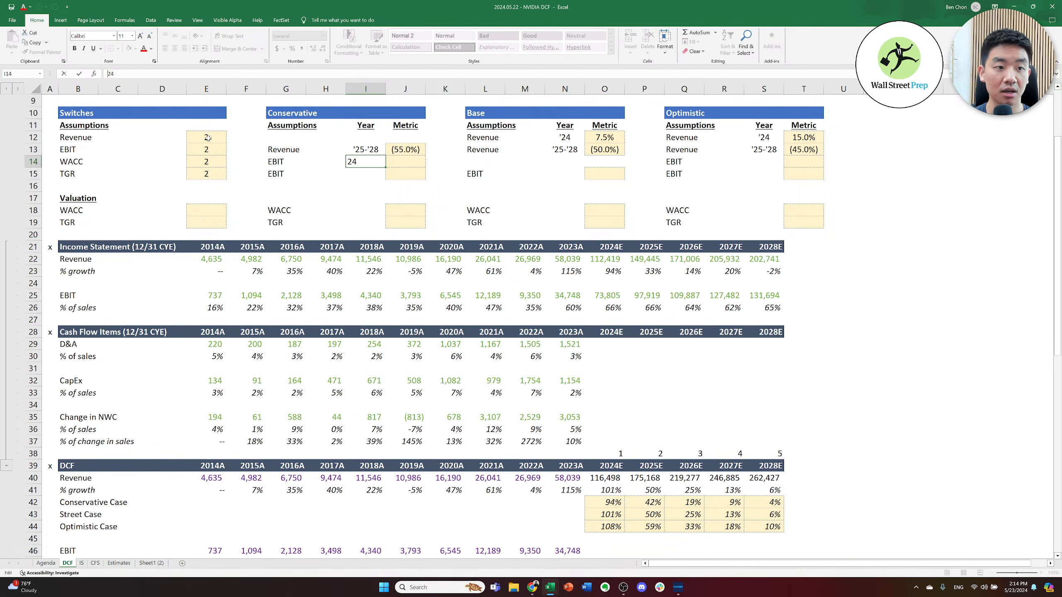
{"action": "key", "text": "ctrl+Return"}
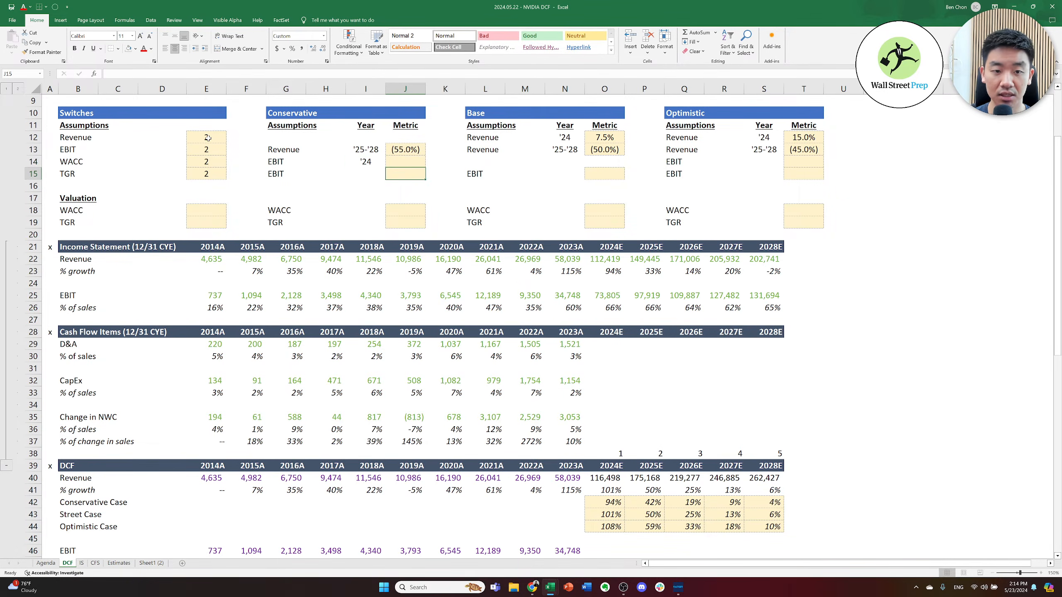
- Set the year ranges of the two Conservative EBIT assumptions to '24-'25 in I14 and '26-'28 in I15
{"action": "key", "text": "Right"}
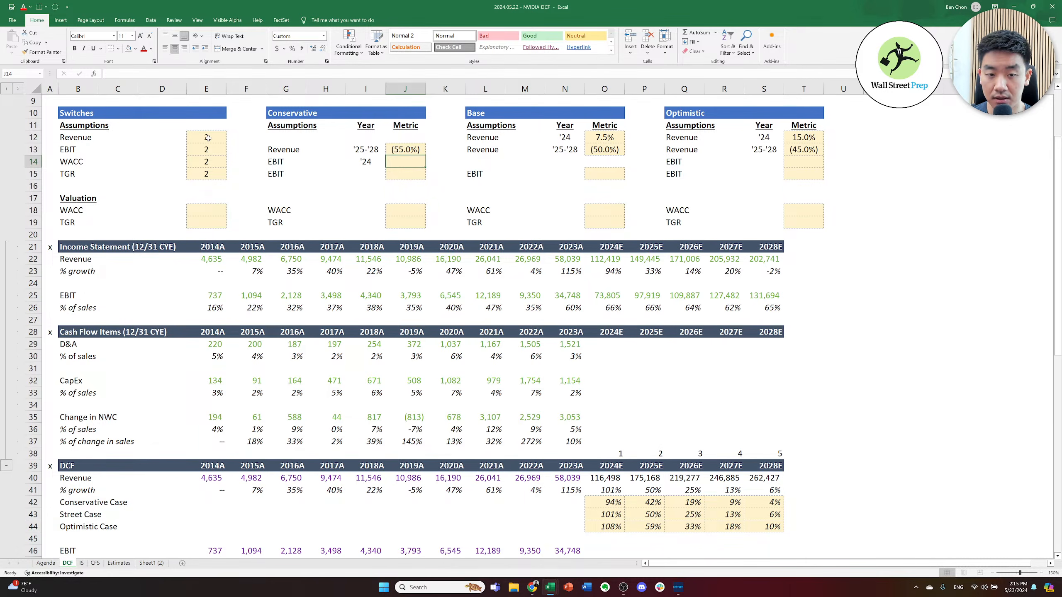
{"action": "key", "text": "Left"}
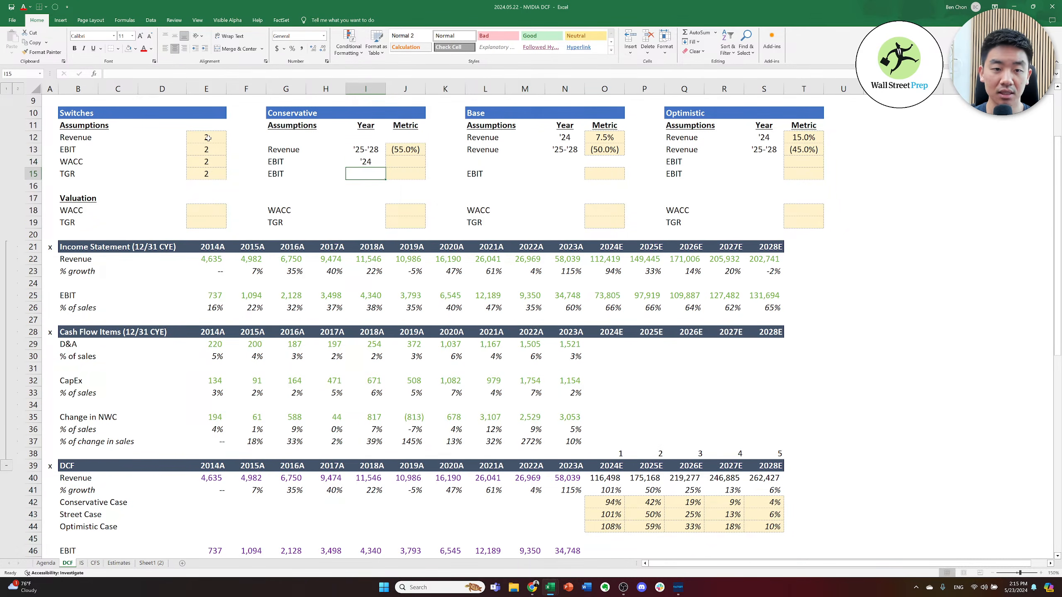
{"action": "key", "text": "F2"}
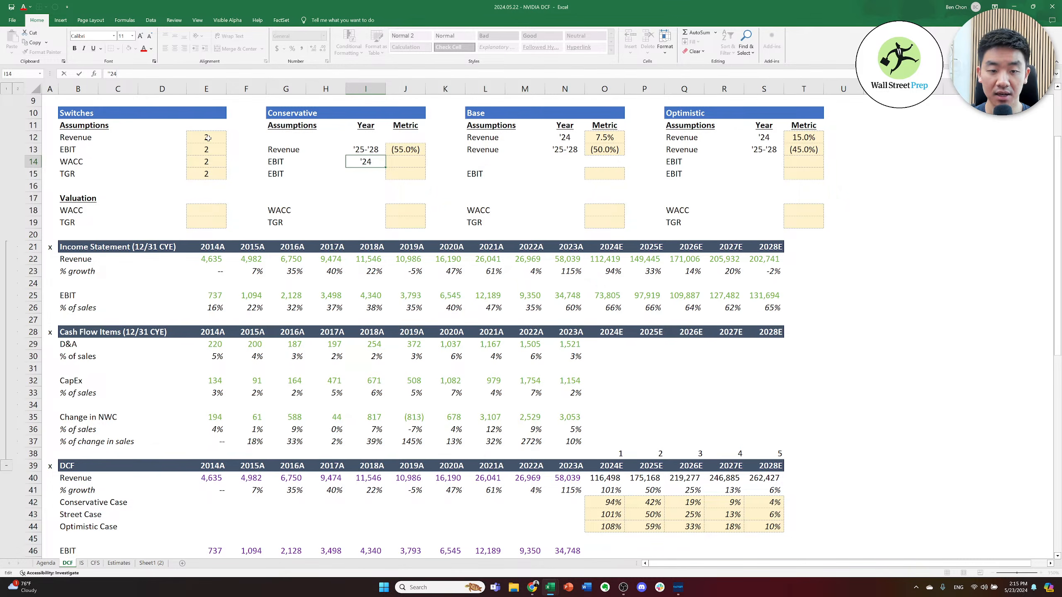
{"action": "type", "text": "-'25"}
{"action": "key", "text": "ctrl+Return"}
{"action": "key", "text": "Down"}
{"action": "type", "text": "'2"}
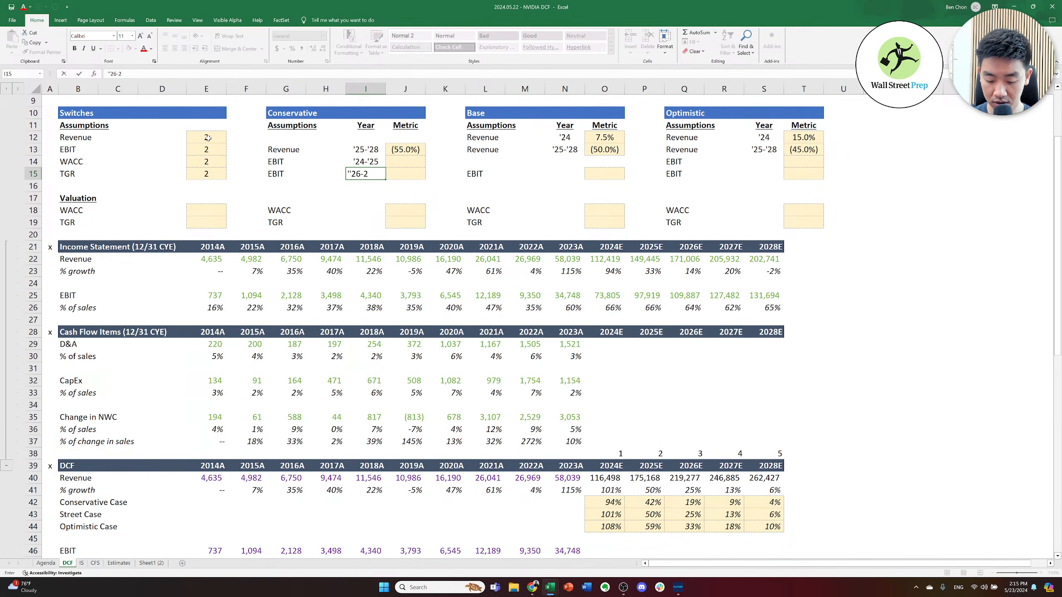
{"action": "type", "text": "6-28"}
{"action": "key", "text": "BackSpace"}
{"action": "key", "text": "BackSpace"}
{"action": "type", "text": "'28"}
{"action": "key", "text": "ctrl+Return"}
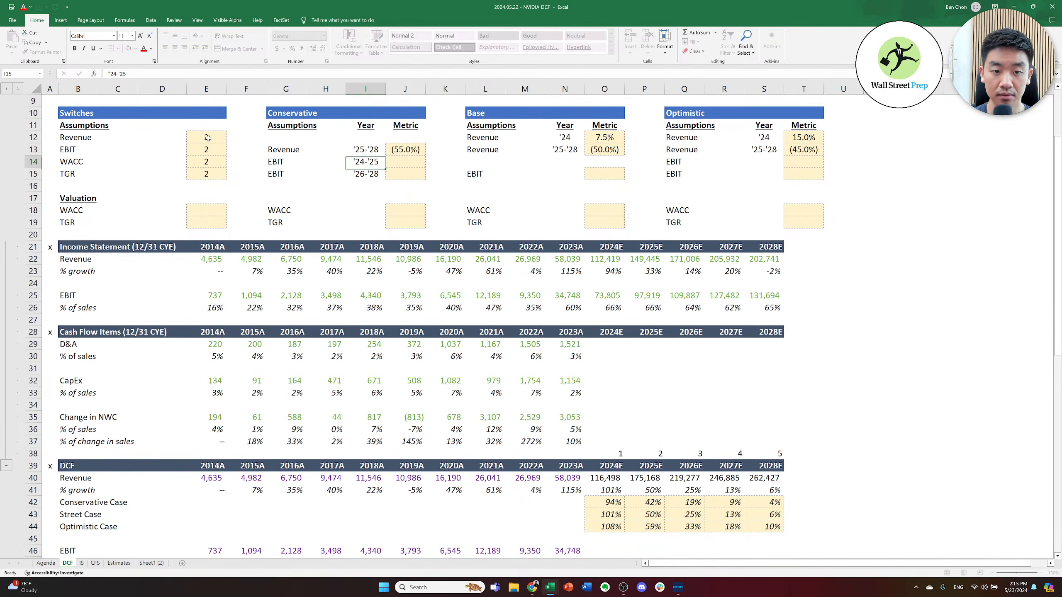
- Copy the two Conservative EBIT year ranges in I14:I15 to the Optimistic Year column at S14:S15
{"action": "key", "text": "Up"}
{"action": "key", "text": "shift+Down"}
{"action": "key", "text": "ctrl+c"}
{"action": "key", "text": "Right"}
{"action": "key", "text": "Right"}
{"action": "key", "text": "Right"}
{"action": "key", "text": "Right"}
{"action": "key", "text": "Right"}
{"action": "key", "text": "Right"}
{"action": "key", "text": "Right"}
{"action": "key", "text": "Right"}
{"action": "key", "text": "Right"}
{"action": "key", "text": "Right"}
{"action": "key", "text": "Return"}
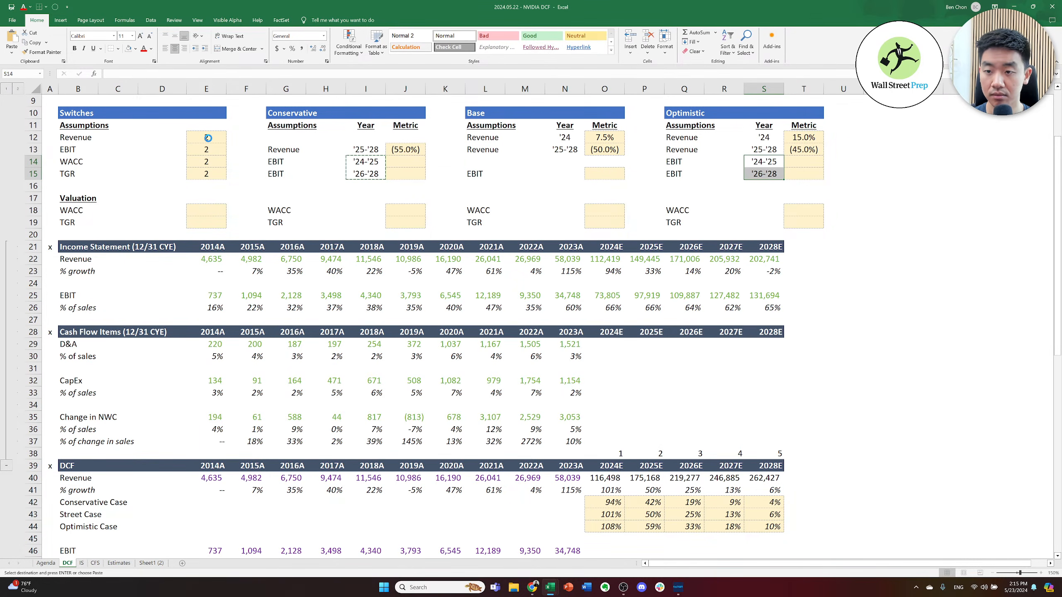
- Review the projected income statement columns below the Base assumptions, ending at the Conservative EBIT metric in J14
{"action": "key", "text": "Left"}
{"action": "key", "text": "Left"}
{"action": "key", "text": "Left"}
{"action": "key", "text": "Left"}
{"action": "key", "text": "Left"}
{"action": "key", "text": "Left"}
{"action": "key", "text": "Left"}
{"action": "key", "text": "Left"}
{"action": "key", "text": "Left"}
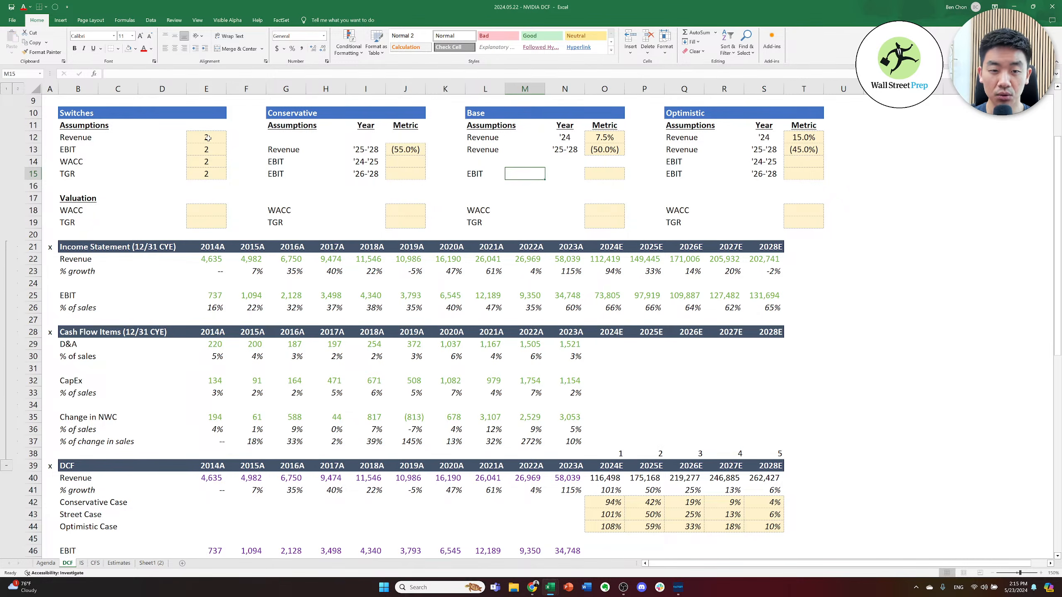
{"action": "key", "text": "Right"}
{"action": "key", "text": "Right"}
{"action": "key", "text": "Down"}
{"action": "key", "text": "Down"}
{"action": "key", "text": "Right"}
{"action": "key", "text": "Right"}
{"action": "key", "text": "Right"}
{"action": "key", "text": "Down"}
{"action": "key", "text": "Down"}
{"action": "key", "text": "Down"}
{"action": "key", "text": "Down"}
{"action": "key", "text": "Down"}
{"action": "key", "text": "Up"}
{"action": "key", "text": "Up"}
{"action": "key", "text": "Left"}
{"action": "key", "text": "Up"}
{"action": "key", "text": "Left"}
{"action": "key", "text": "Left"}
{"action": "key", "text": "Left"}
{"action": "key", "text": "Up"}
{"action": "key", "text": "Up"}
{"action": "key", "text": "Left"}
{"action": "key", "text": "Up"}
{"action": "key", "text": "Up"}
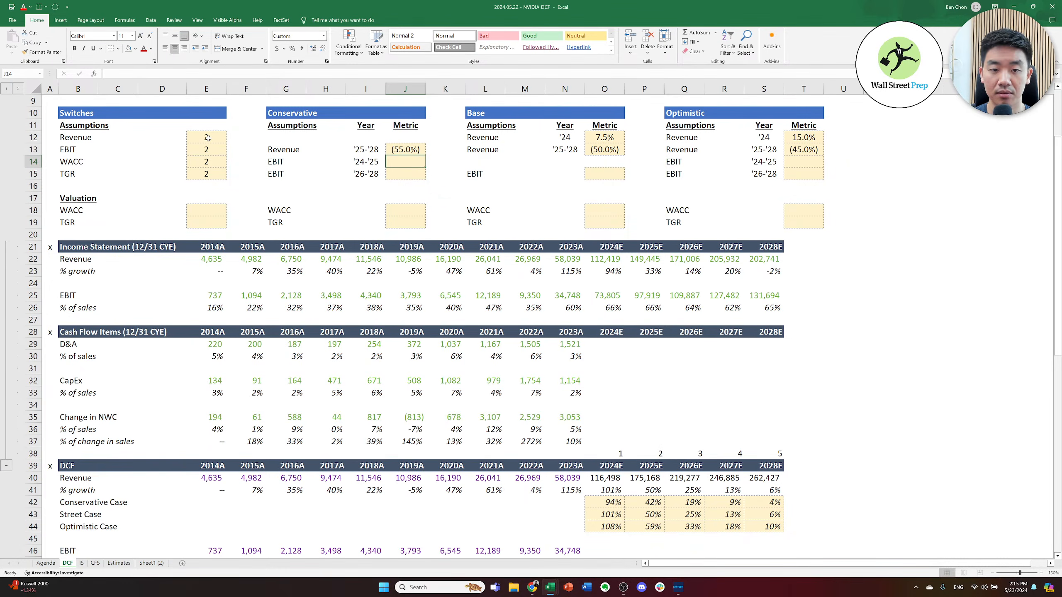
- Set the '24-'25 EBIT metric to -5% for the Conservative case and 5% for the Optimistic case
{"action": "type", "text": "-5%"}
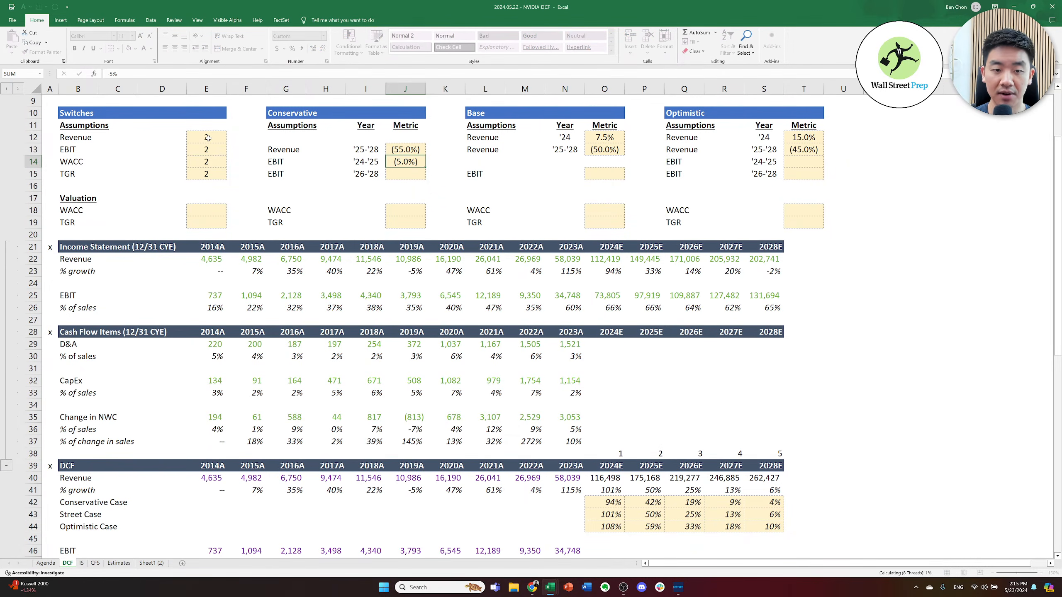
{"action": "key", "text": "Right"}
{"action": "key", "text": "Right"}
{"action": "key", "text": "Right"}
{"action": "key", "text": "Right"}
{"action": "key", "text": "Right"}
{"action": "key", "text": "Right"}
{"action": "key", "text": "Right"}
{"action": "key", "text": "Right"}
{"action": "key", "text": "Right"}
{"action": "key", "text": "Right"}
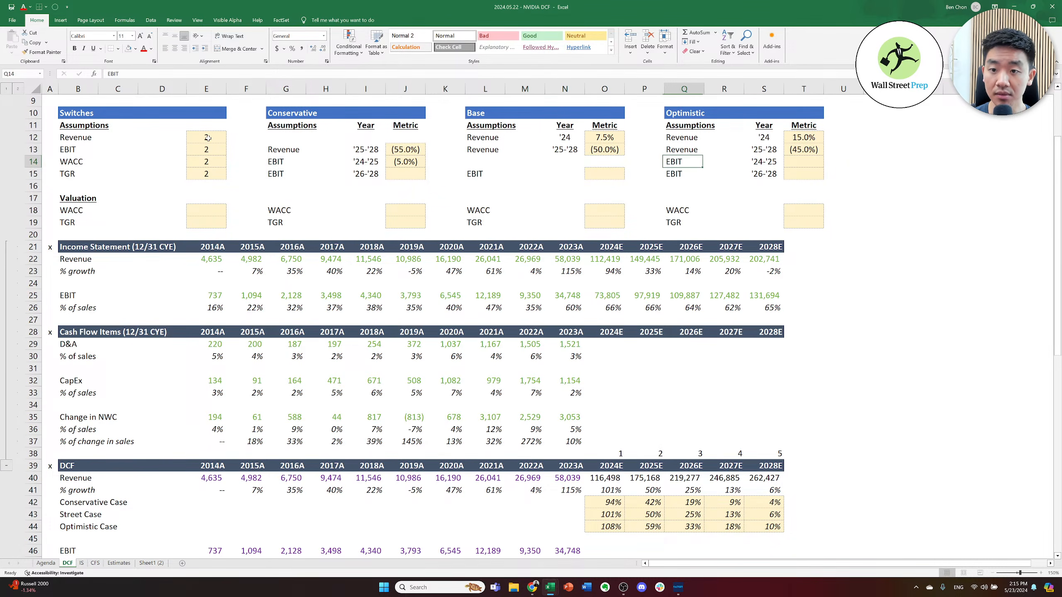
{"action": "type", "text": "5%"}
{"action": "key", "text": "ctrl+Return"}
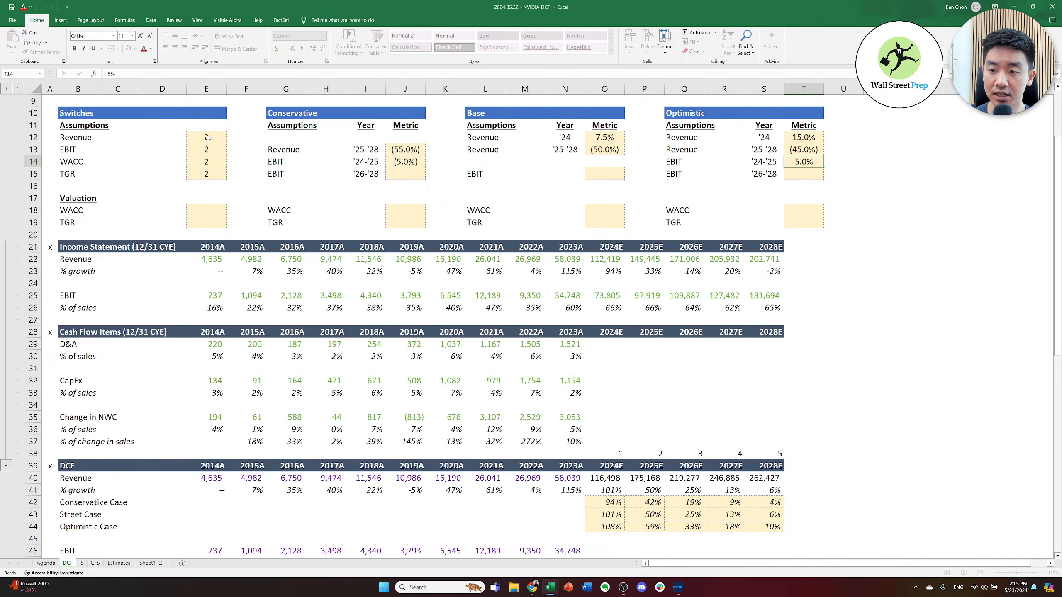
{"action": "key", "text": "Down"}
{"action": "key", "text": "Left"}
{"action": "key", "text": "Left"}
{"action": "key", "text": "Left"}
{"action": "key", "text": "Left"}
{"action": "key", "text": "Left"}
{"action": "key", "text": "Left"}
{"action": "key", "text": "Left"}
{"action": "key", "text": "Left"}
{"action": "key", "text": "Left"}
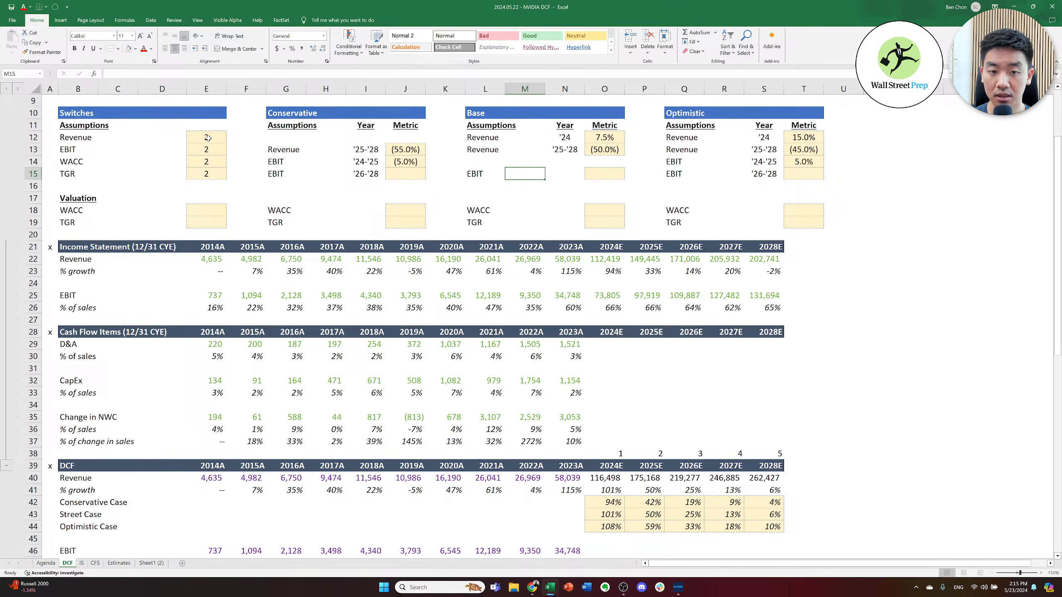
{"action": "key", "text": "Left"}
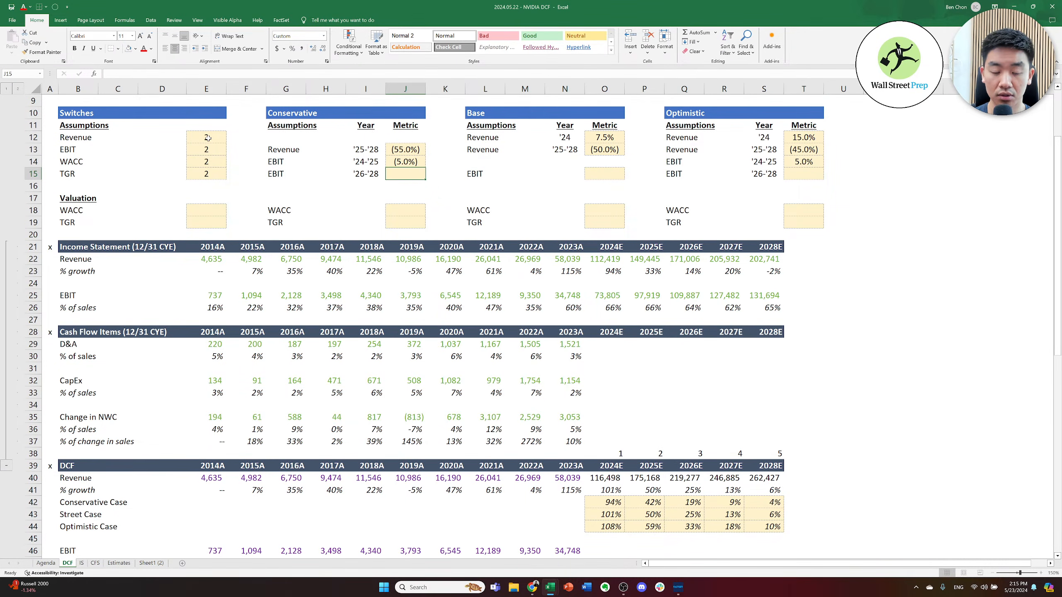
- Change the '24-'25 EBIT metric to -2.5% in the Conservative case and 2.5% in the Optimistic case
{"action": "key", "text": "Up"}
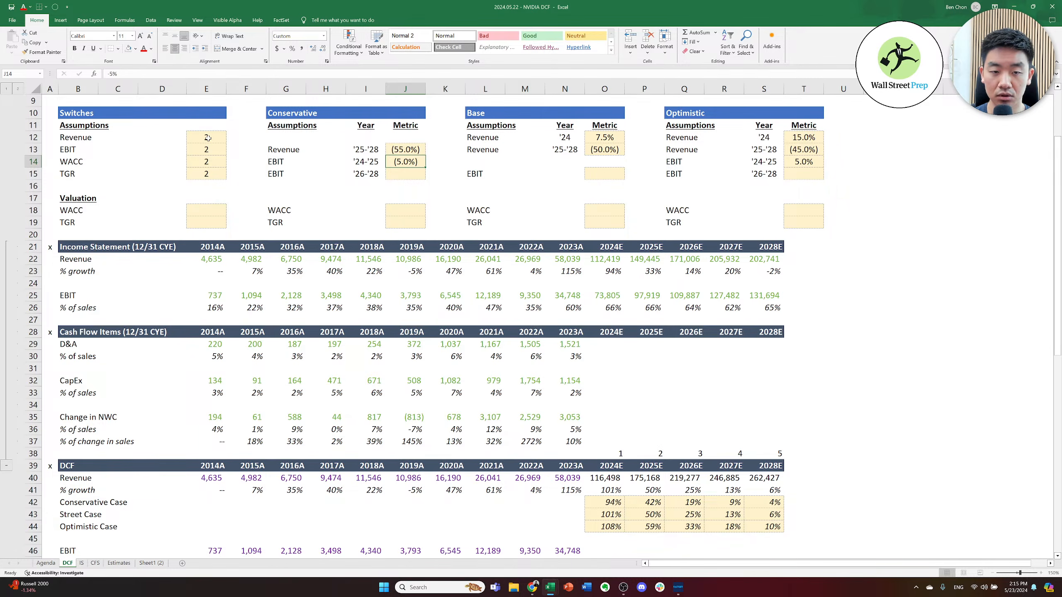
{"action": "type", "text": "-2.5%"}
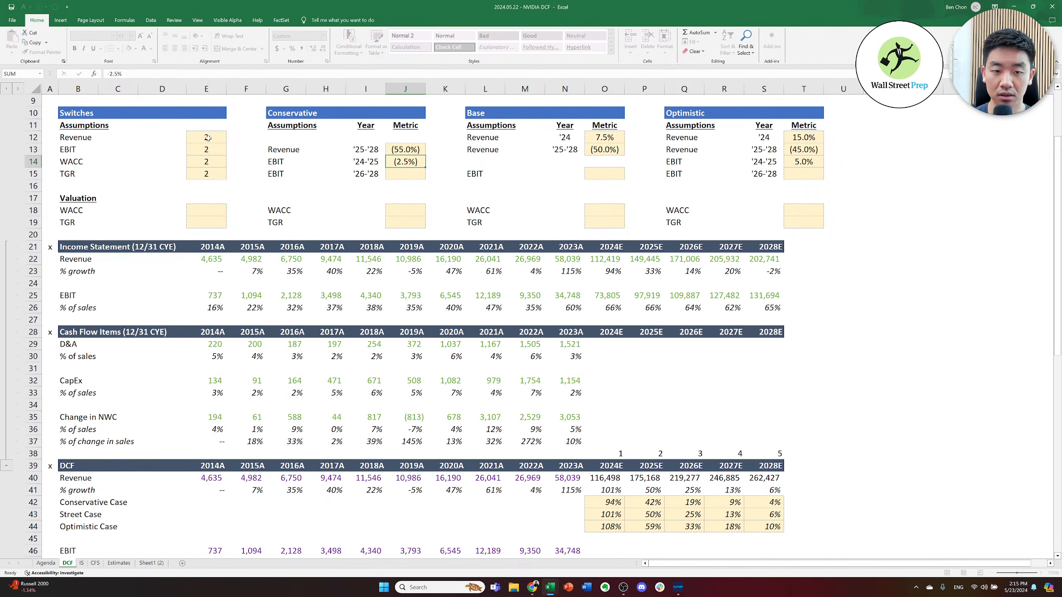
{"action": "key", "text": "Right"}
{"action": "key", "text": "Right"}
{"action": "key", "text": "Right"}
{"action": "key", "text": "Right"}
{"action": "key", "text": "Right"}
{"action": "key", "text": "Right"}
{"action": "key", "text": "Right"}
{"action": "key", "text": "Right"}
{"action": "key", "text": "Right"}
{"action": "key", "text": "Right"}
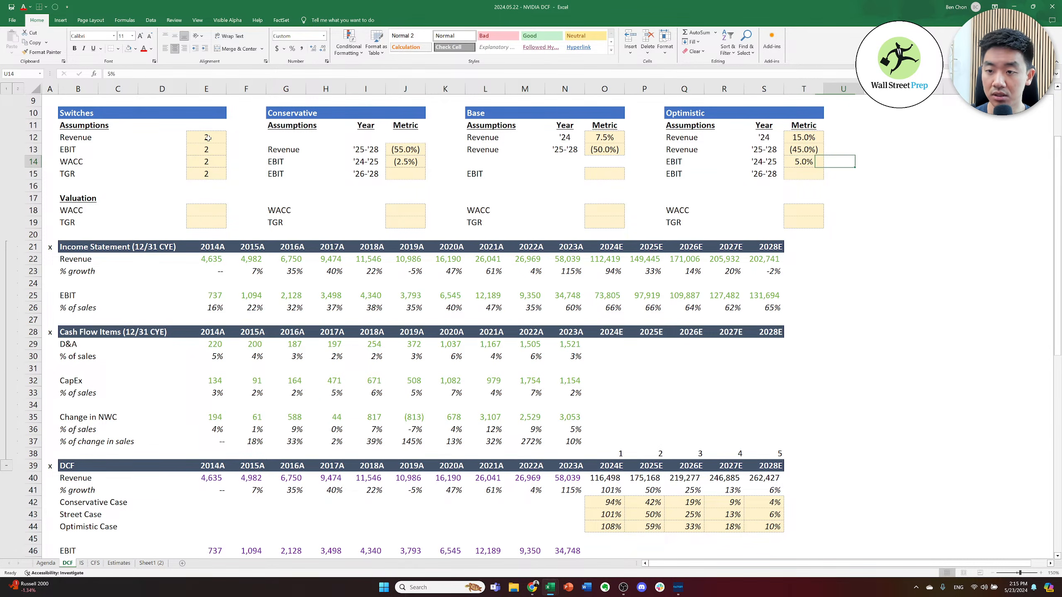
{"action": "type", "text": "2.5%"}
{"action": "key", "text": "ctrl+Return"}
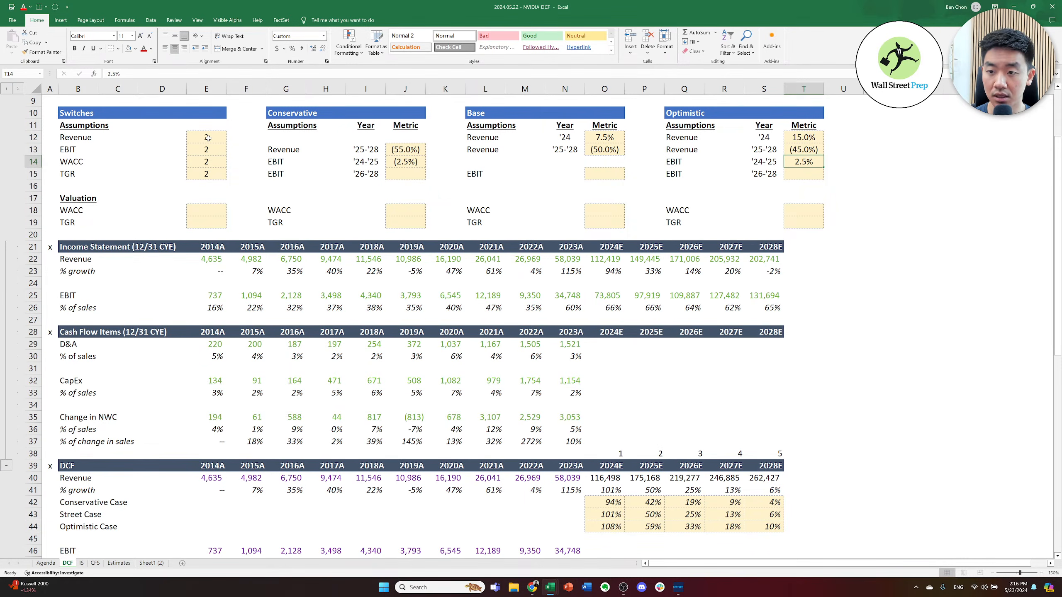
- Set the '26-'28 EBIT metric to 5% in the Optimistic case and -5% in the Conservative case
{"action": "key", "text": "Down"}
{"action": "type", "text": "5%"}
{"action": "key", "text": "Left"}
{"action": "key", "text": "Left"}
{"action": "key", "text": "Left"}
{"action": "key", "text": "Left"}
{"action": "key", "text": "Left"}
{"action": "key", "text": "Left"}
{"action": "key", "text": "Left"}
{"action": "key", "text": "Left"}
{"action": "key", "text": "Left"}
{"action": "key", "text": "Left"}
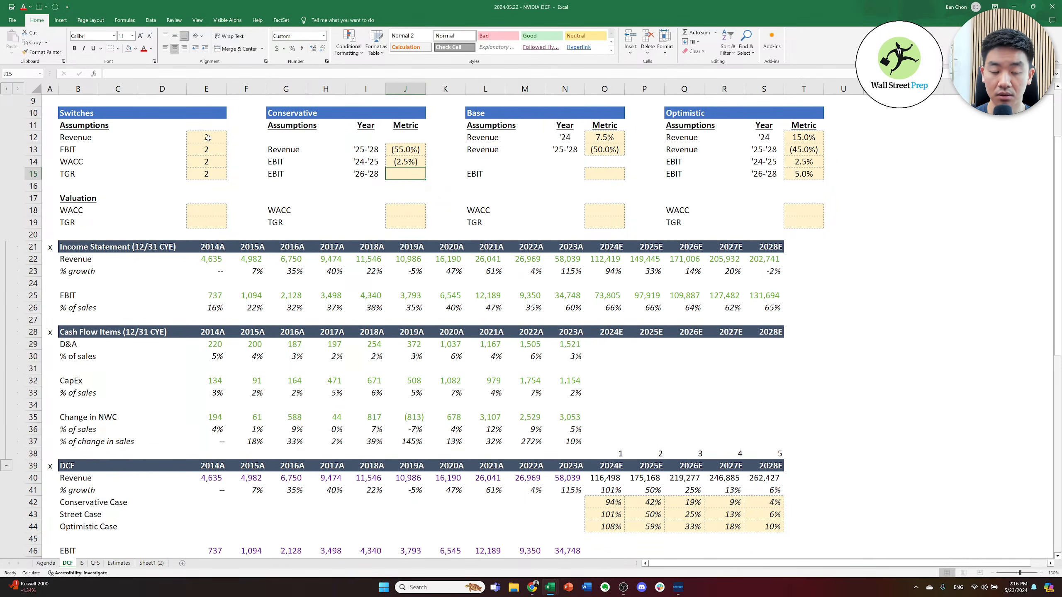
{"action": "type", "text": "-=25%"}
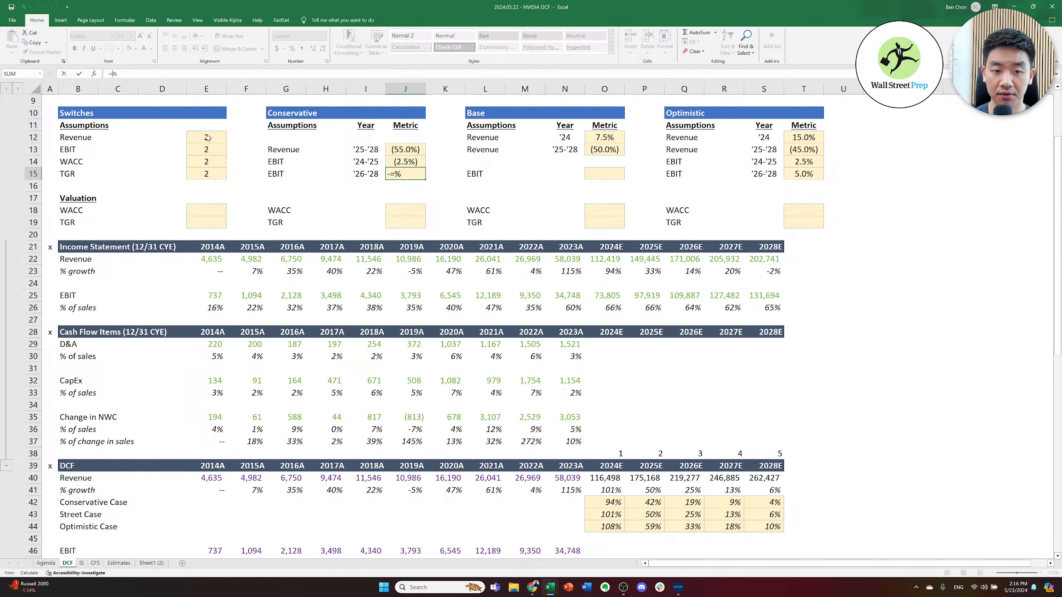
{"action": "key", "text": "BackSpace"}
{"action": "key", "text": "BackSpace"}
{"action": "key", "text": "BackSpace"}
{"action": "key", "text": "BackSpace"}
{"action": "type", "text": "5%"}
{"action": "key", "text": "ctrl+Return"}
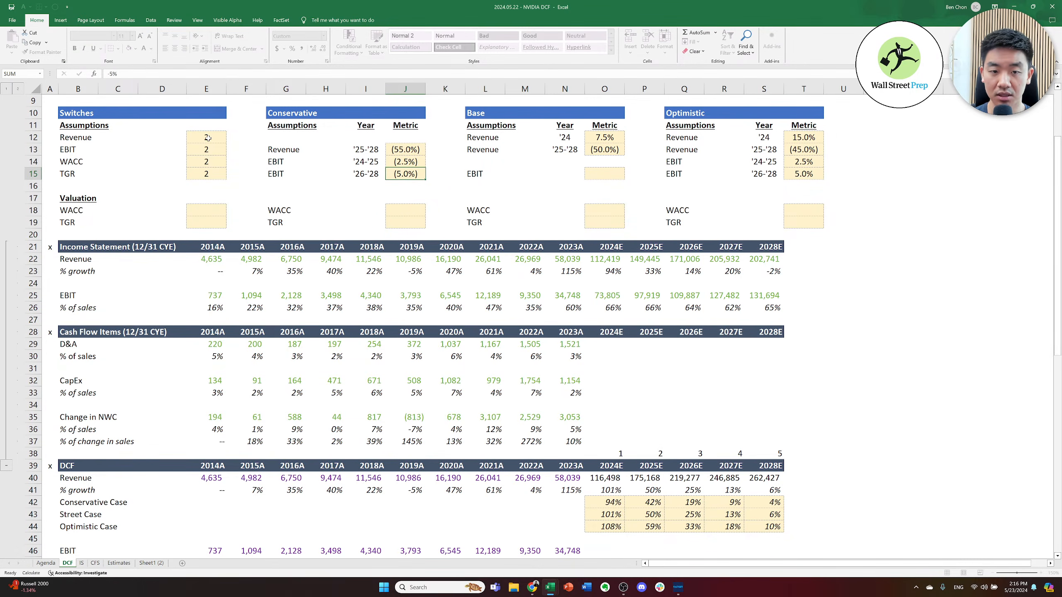
- Calculate the 2024E Conservative Case EBIT margin in O48 with =O49*(1+$J$14), applying the '24-'25 EBIT metric to the Street Case
{"action": "key", "text": "Right"}
{"action": "key", "text": "Down"}
{"action": "key", "text": "Down"}
{"action": "key", "text": "Down"}
{"action": "key", "text": "Down"}
{"action": "key", "text": "Down"}
{"action": "key", "text": "Down"}
{"action": "key", "text": "Down"}
{"action": "key", "text": "Down"}
{"action": "key", "text": "Down"}
{"action": "key", "text": "Down"}
{"action": "key", "text": "Down"}
{"action": "key", "text": "Down"}
{"action": "key", "text": "Down"}
{"action": "key", "text": "Down"}
{"action": "key", "text": "Down"}
{"action": "key", "text": "Down"}
{"action": "key", "text": "Down"}
{"action": "key", "text": "Down"}
{"action": "key", "text": "Down"}
{"action": "key", "text": "Down"}
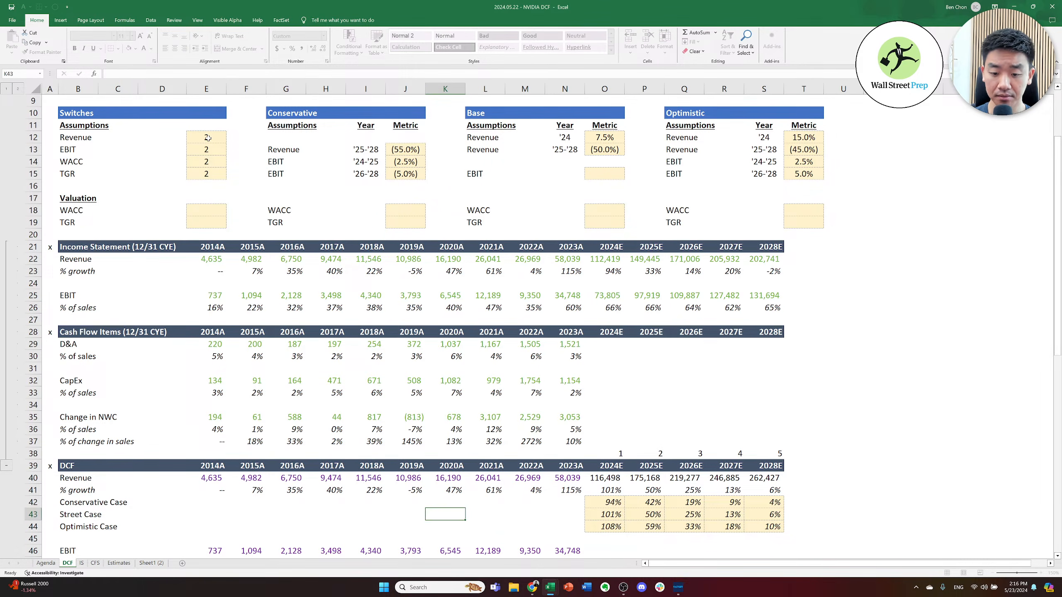
{"action": "key", "text": "Right"}
{"action": "key", "text": "Right"}
{"action": "key", "text": "Right"}
{"action": "key", "text": "Right"}
{"action": "key", "text": "Down"}
{"action": "key", "text": "Down"}
{"action": "key", "text": "Down"}
{"action": "key", "text": "Down"}
{"action": "key", "text": "Down"}
{"action": "key", "text": "Down"}
{"action": "key", "text": "Down"}
{"action": "key", "text": "Up"}
{"action": "key", "text": "Up"}
{"action": "type", "text": "="}
{"action": "key", "text": "Down"}
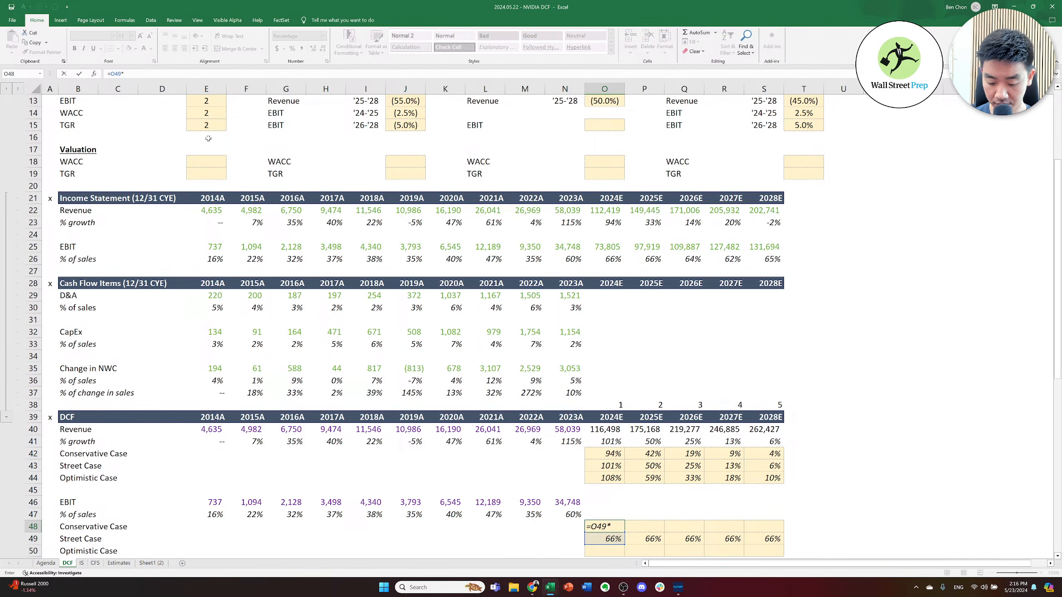
{"action": "type", "text": "*(1+"}
{"action": "key", "text": "Up"}
{"action": "key", "text": "Up"}
{"action": "key", "text": "Up"}
{"action": "key", "text": "Up"}
{"action": "key", "text": "Up"}
{"action": "key", "text": "Up"}
{"action": "key", "text": "Up"}
{"action": "key", "text": "Up"}
{"action": "key", "text": "Up"}
{"action": "key", "text": "Up"}
{"action": "key", "text": "Up"}
{"action": "key", "text": "Up"}
{"action": "key", "text": "Up"}
{"action": "key", "text": "Up"}
{"action": "key", "text": "Up"}
{"action": "key", "text": "Up"}
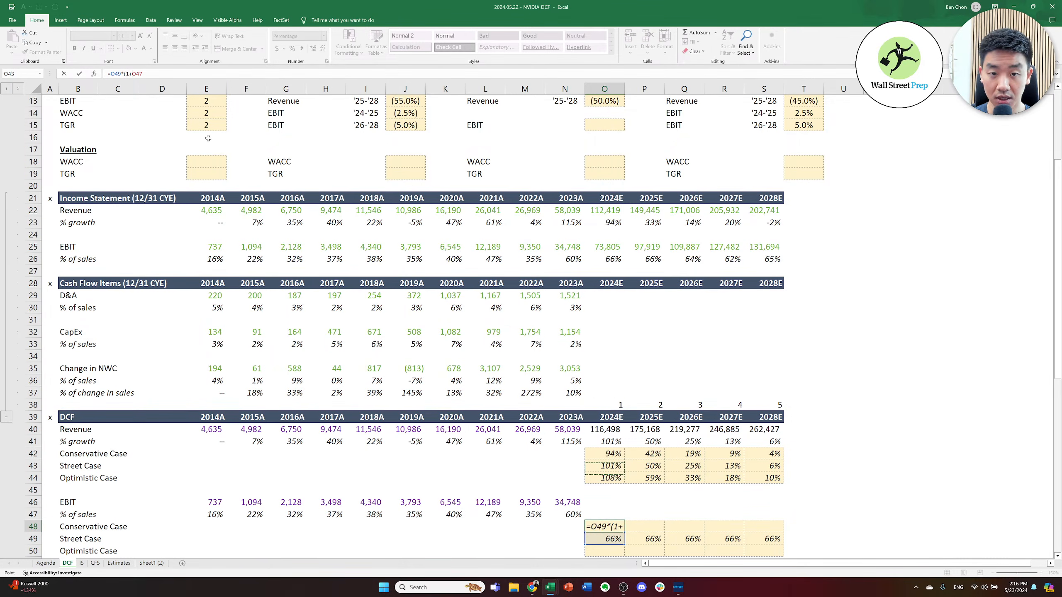
{"action": "key", "text": "Up"}
{"action": "key", "text": "Up"}
{"action": "key", "text": "Up"}
{"action": "key", "text": "Up"}
{"action": "key", "text": "Up"}
{"action": "key", "text": "Up"}
{"action": "key", "text": "Up"}
{"action": "key", "text": "Up"}
{"action": "key", "text": "Up"}
{"action": "key", "text": "Up"}
{"action": "key", "text": "Up"}
{"action": "key", "text": "Up"}
{"action": "key", "text": "Left"}
{"action": "key", "text": "Left"}
{"action": "key", "text": "Up"}
{"action": "key", "text": "Up"}
{"action": "key", "text": "Up"}
{"action": "key", "text": "Left"}
{"action": "key", "text": "Left"}
{"action": "key", "text": "Left"}
{"action": "key", "text": "Left"}
{"action": "key", "text": "Up"}
{"action": "key", "text": "Left"}
{"action": "key", "text": "Up"}
{"action": "key", "text": "Up"}
{"action": "key", "text": "Right"}
{"action": "key", "text": "Right"}
{"action": "key", "text": "F4"}
{"action": "type", "text": ")"}
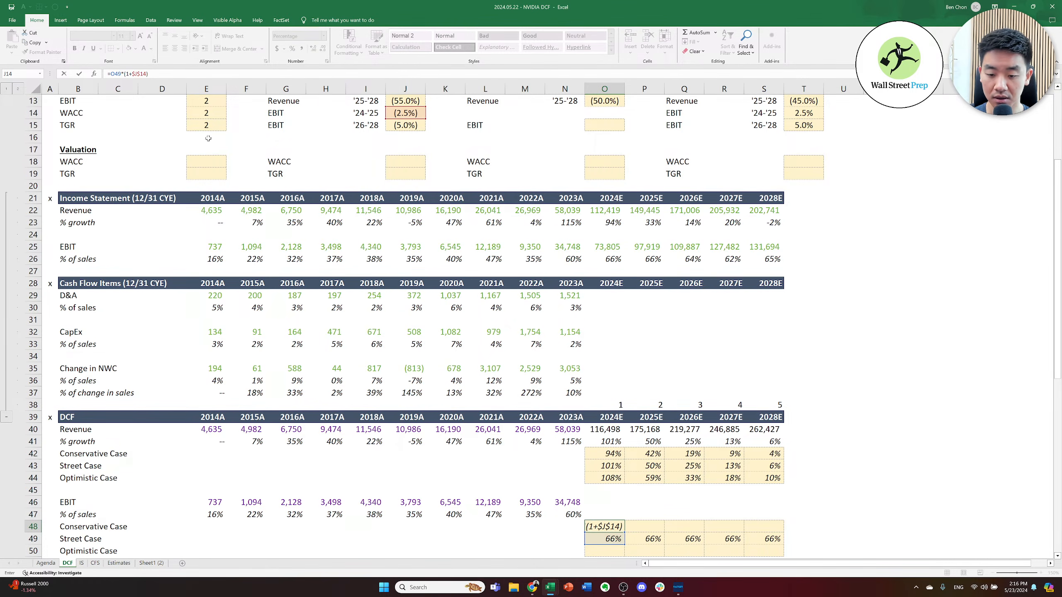
{"action": "key", "text": "ctrl+Return"}
- Copy the 2024E Conservative Case EBIT margin formula to 2025E in P48
{"action": "key", "text": "ctrl+c"}
{"action": "key", "text": "Right"}
{"action": "key", "text": "ctrl+v"}
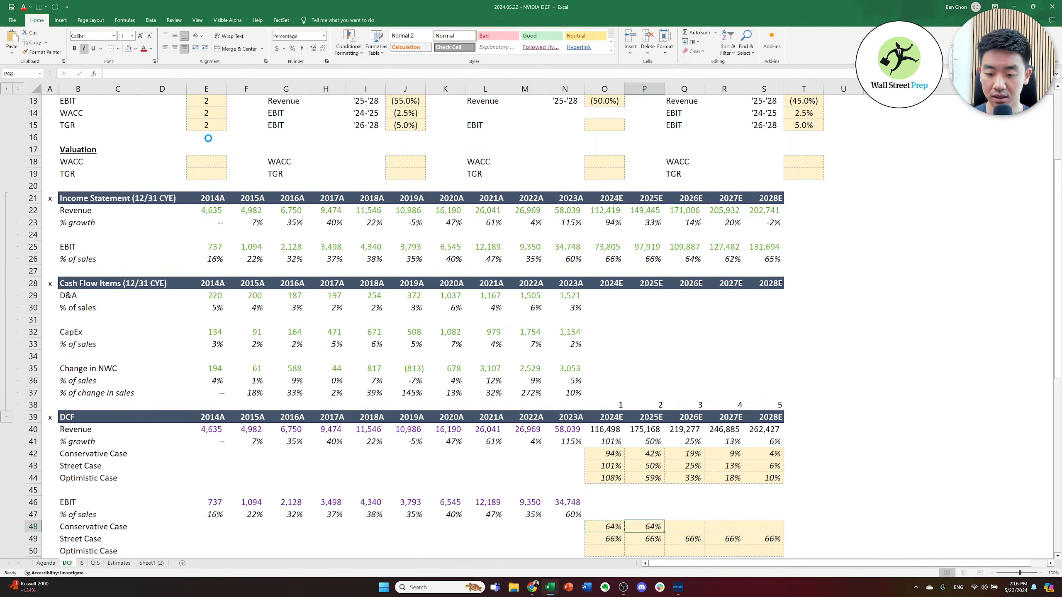
{"action": "key", "text": "Escape"}
- Calculate the 2026E Conservative Case EBIT margin in Q48 with =Q49*(1+$J$15), applying the '26-'28 EBIT metric to the Street Case
{"action": "key", "text": "Right"}
{"action": "key", "text": "Right"}
{"action": "key", "text": "Left"}
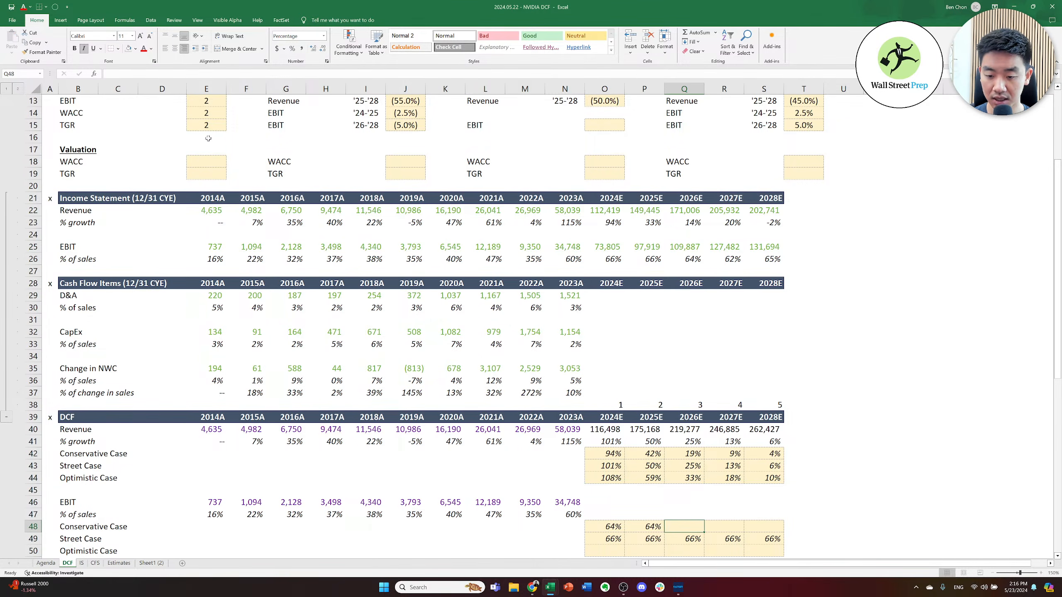
{"action": "type", "text": "="}
{"action": "key", "text": "Down"}
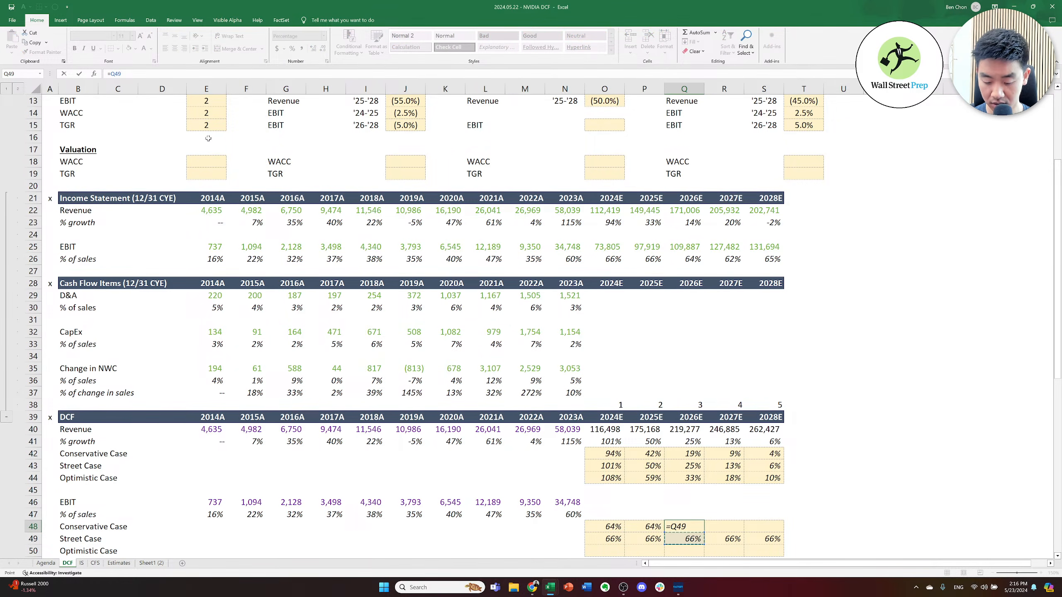
{"action": "type", "text": "*(1+"}
{"action": "key", "text": "Up"}
{"action": "key", "text": "Up"}
{"action": "key", "text": "Up"}
{"action": "key", "text": "Up"}
{"action": "key", "text": "Up"}
{"action": "key", "text": "Up"}
{"action": "key", "text": "Up"}
{"action": "key", "text": "Up"}
{"action": "key", "text": "Up"}
{"action": "key", "text": "Up"}
{"action": "key", "text": "Up"}
{"action": "key", "text": "Up"}
{"action": "key", "text": "Up"}
{"action": "key", "text": "Up"}
{"action": "key", "text": "Up"}
{"action": "key", "text": "Up"}
{"action": "key", "text": "Up"}
{"action": "key", "text": "Up"}
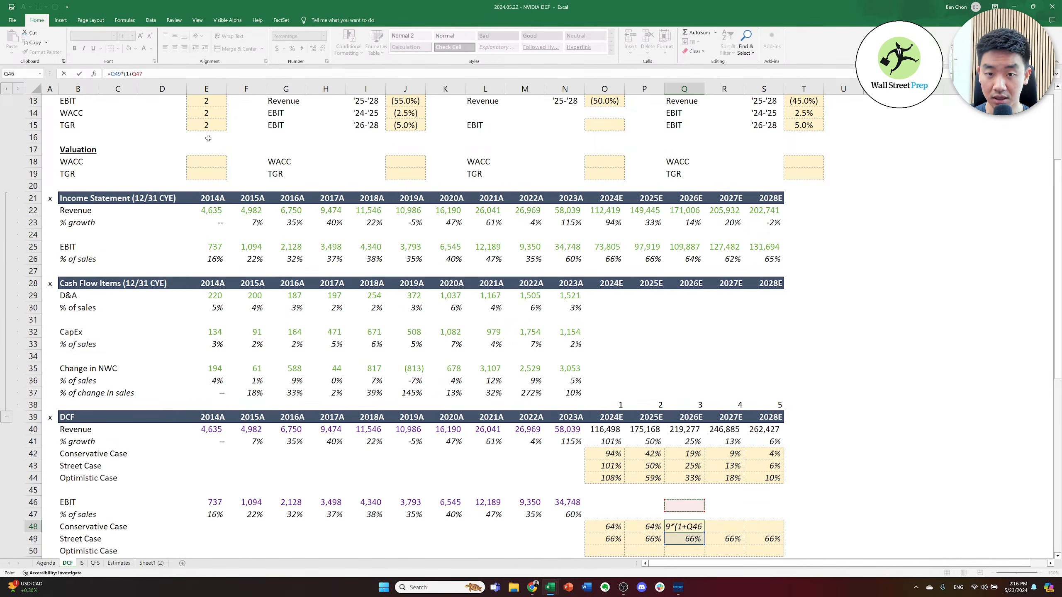
{"action": "key", "text": "Up"}
{"action": "key", "text": "Up"}
{"action": "key", "text": "Up"}
{"action": "key", "text": "Up"}
{"action": "key", "text": "Up"}
{"action": "key", "text": "Up"}
{"action": "key", "text": "Up"}
{"action": "key", "text": "Up"}
{"action": "key", "text": "Up"}
{"action": "key", "text": "Up"}
{"action": "key", "text": "Up"}
{"action": "key", "text": "Up"}
{"action": "key", "text": "Up"}
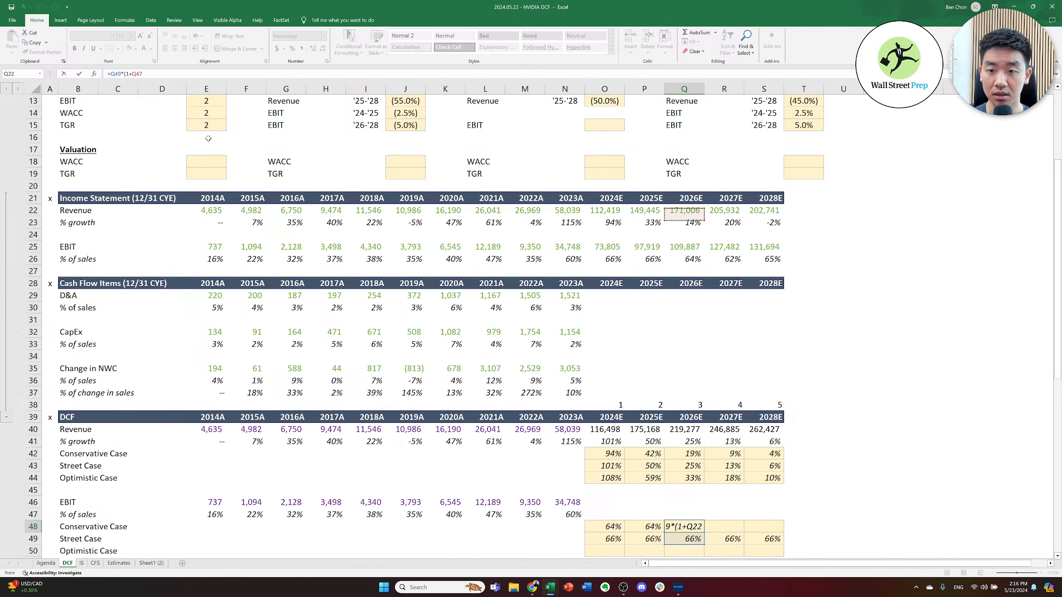
{"action": "key", "text": "Left"}
{"action": "key", "text": "Left"}
{"action": "key", "text": "Up"}
{"action": "key", "text": "Up"}
{"action": "key", "text": "Left"}
{"action": "key", "text": "Left"}
{"action": "key", "text": "Left"}
{"action": "key", "text": "Left"}
{"action": "key", "text": "Left"}
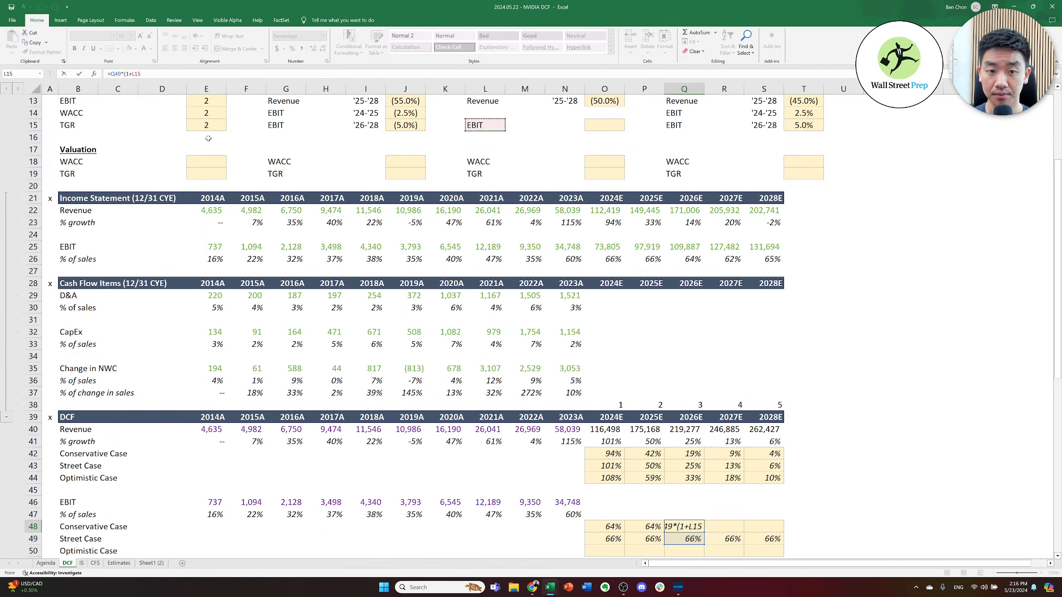
{"action": "key", "text": "F4"}
{"action": "type", "text": ")"}
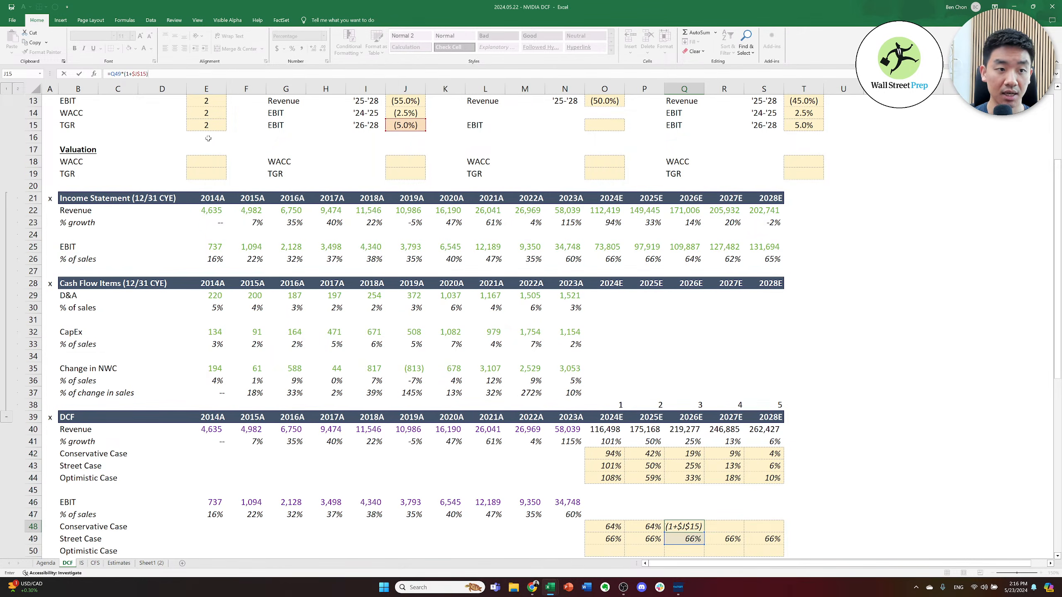
{"action": "key", "text": "ctrl+Return"}
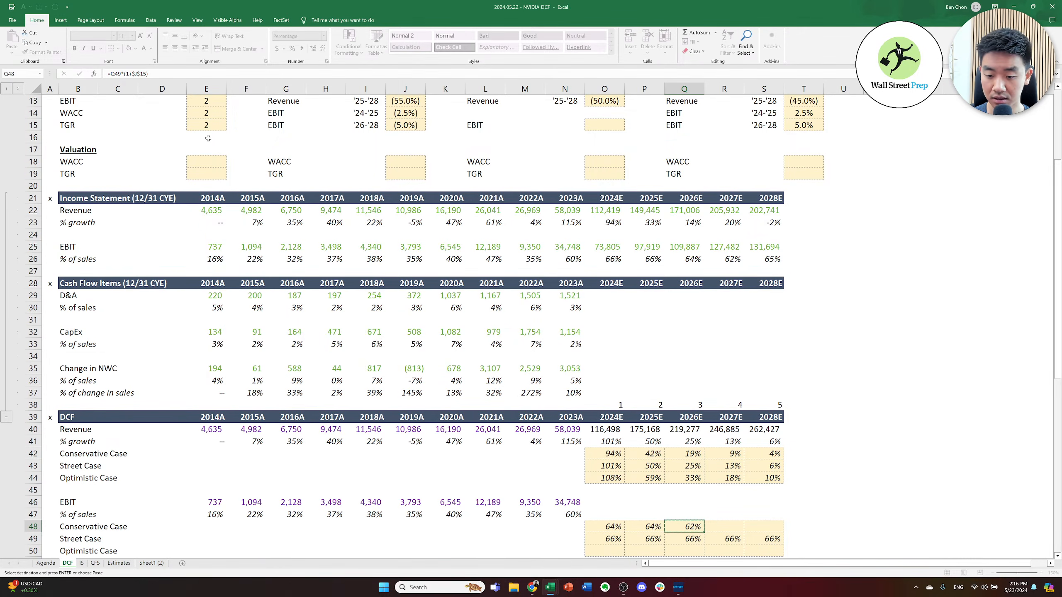
- Fill the 2026E Conservative Case EBIT margin formula across 2027E and 2028E, through S48
{"action": "key", "text": "shift+Right"}
{"action": "key", "text": "shift+Right"}
{"action": "key", "text": "ctrl+r"}
{"action": "key", "text": "ctrl+c"}
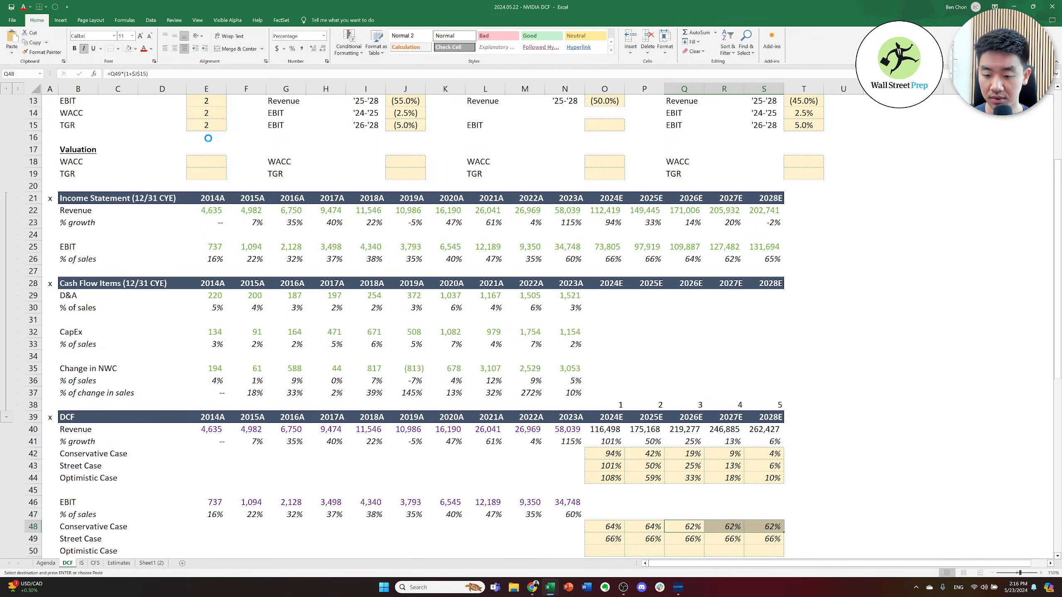
{"action": "key", "text": "Escape"}
- Review the 2024E to 2026E EBIT margin formulas in the Conservative and Street Case rows, ending at O48
{"action": "key", "text": "Down"}
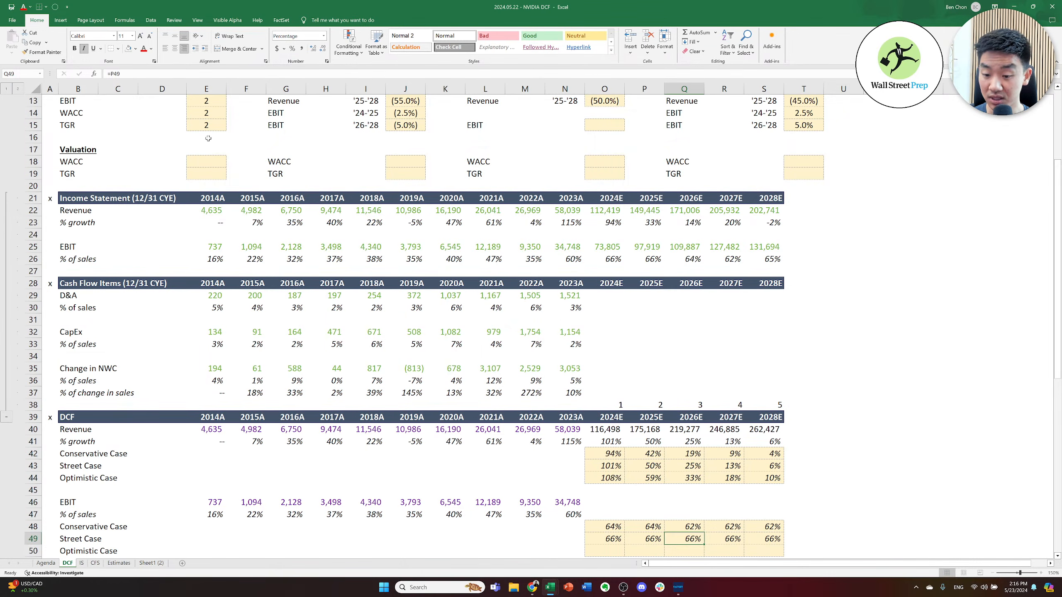
{"action": "key", "text": "Left"}
{"action": "key", "text": "Left"}
{"action": "key", "text": "Up"}
{"action": "key", "text": "Right"}
{"action": "key", "text": "Right"}
{"action": "key", "text": "Down"}
{"action": "key", "text": "Left"}
{"action": "key", "text": "Down"}
{"action": "key", "text": "Left"}
{"action": "key", "text": "Up"}
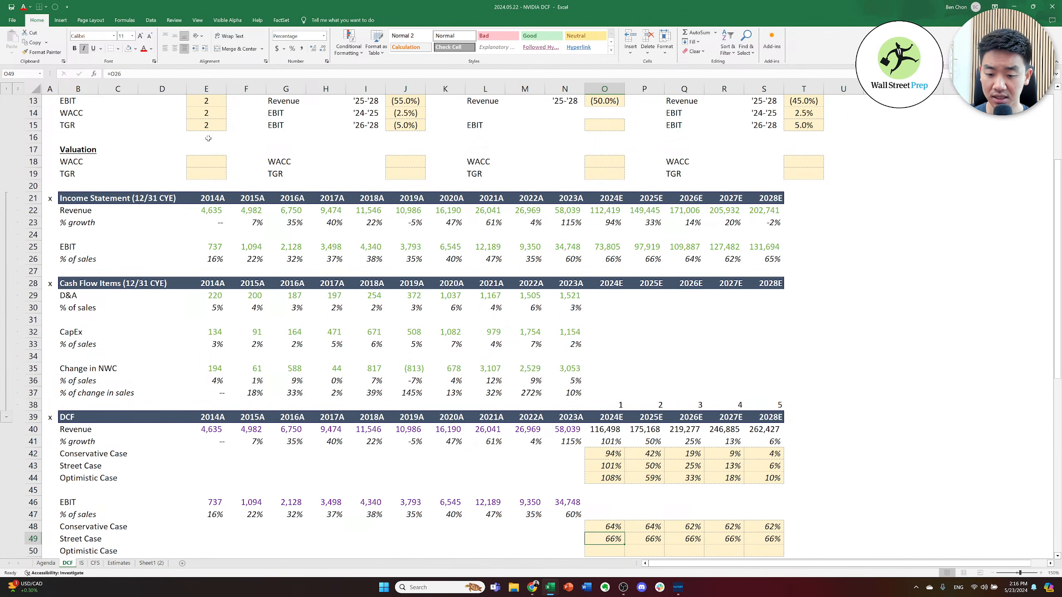
{"action": "key", "text": "Up"}
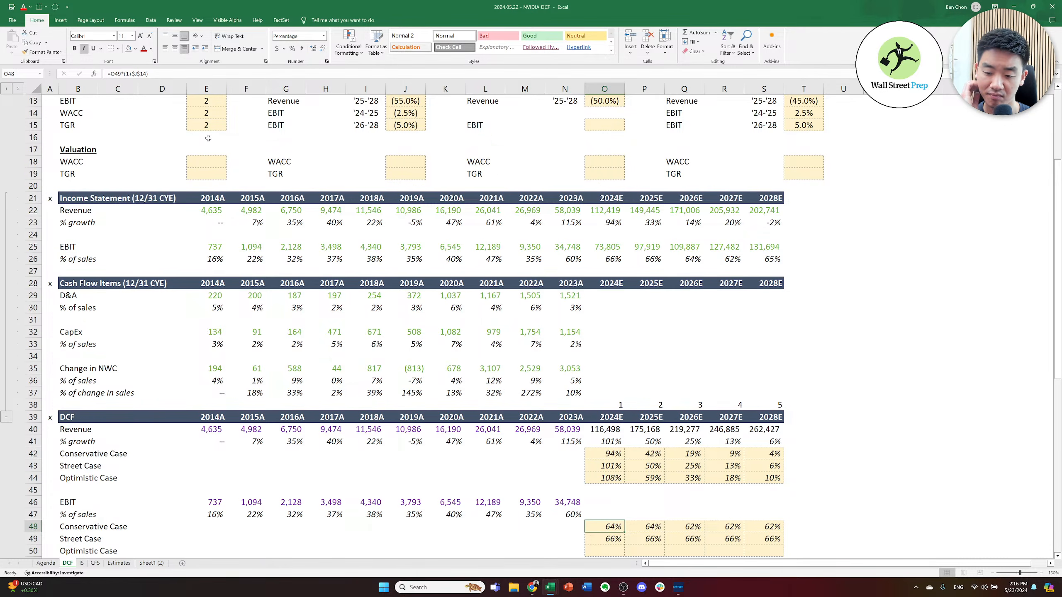
- Calculate the 2024E Optimistic Case EBIT margin in O50 with =O49*(1+$T$14), applying the '24-'25 EBIT metric to the Street Case
{"action": "key", "text": "Down"}
{"action": "key", "text": "Down"}
{"action": "type", "text": "="}
{"action": "key", "text": "Up"}
{"action": "type", "text": "*(1+"}
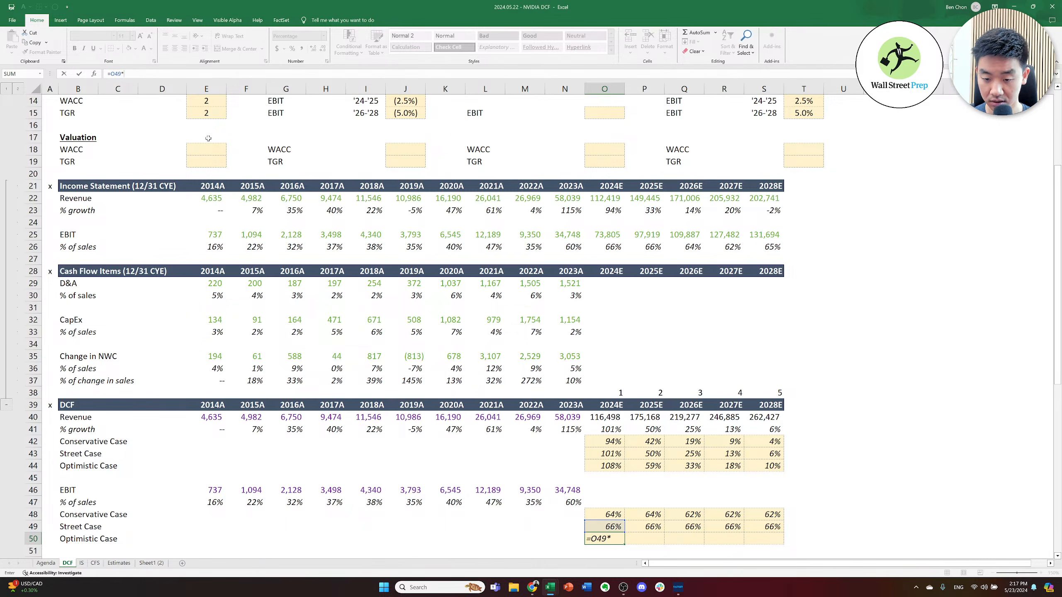
{"action": "key", "text": "Right"}
{"action": "key", "text": "Right"}
{"action": "key", "text": "Right"}
{"action": "key", "text": "Right"}
{"action": "key", "text": "Right"}
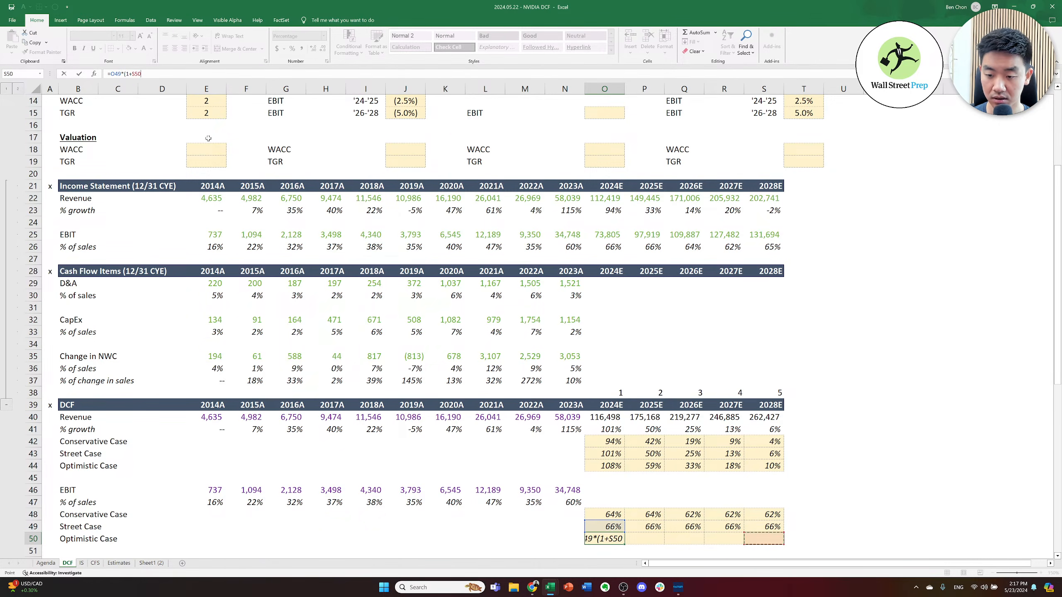
{"action": "key", "text": "ctrl+Up"}
{"action": "key", "text": "F4"}
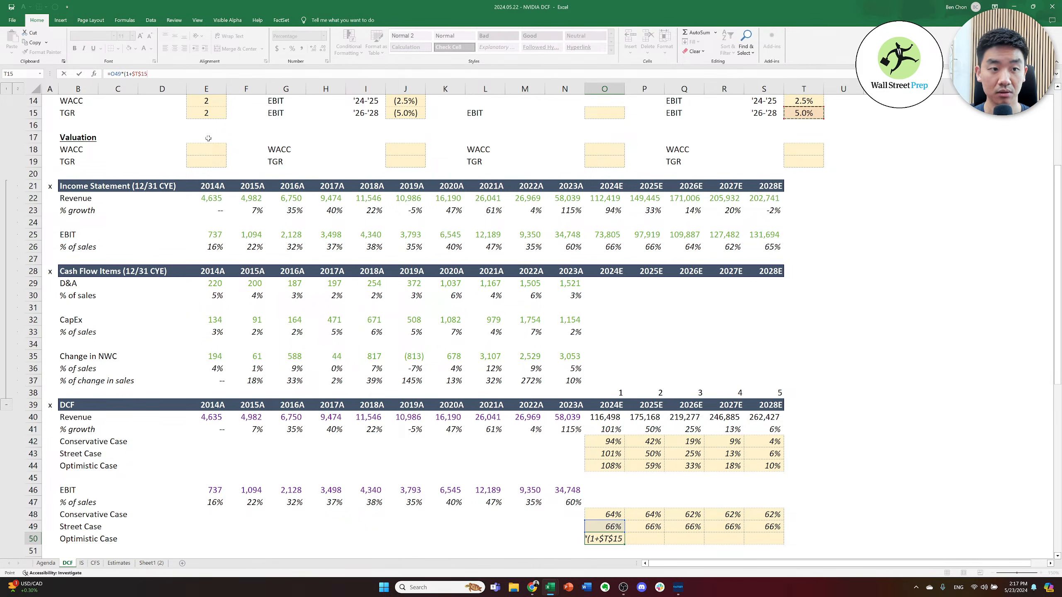
{"action": "key", "text": "Up"}
{"action": "type", "text": ")"}
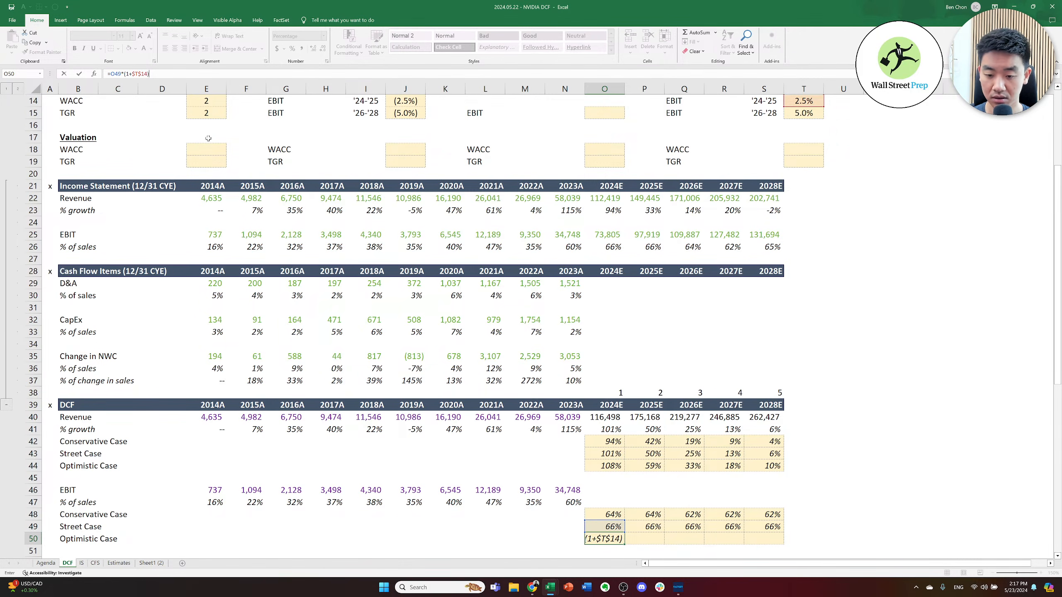
{"action": "key", "text": "ctrl+Return"}
- Copy the 2024E Optimistic Case EBIT margin formula to 2025E in P50
{"action": "key", "text": "shift+Right"}
{"action": "key", "text": "ctrl+r"}
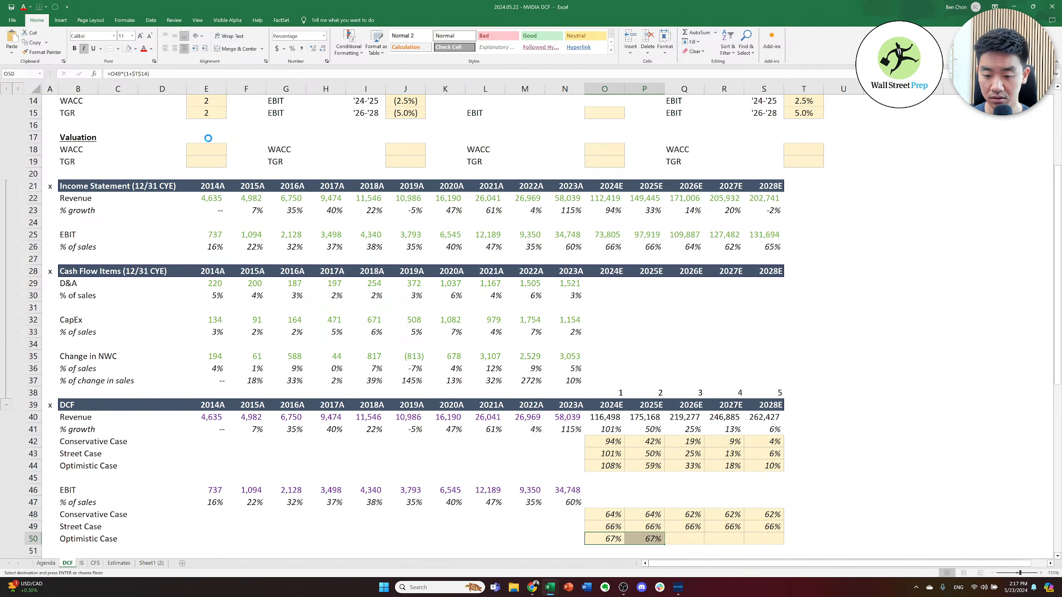
{"action": "key", "text": "Escape"}
{"action": "key", "text": "Right"}
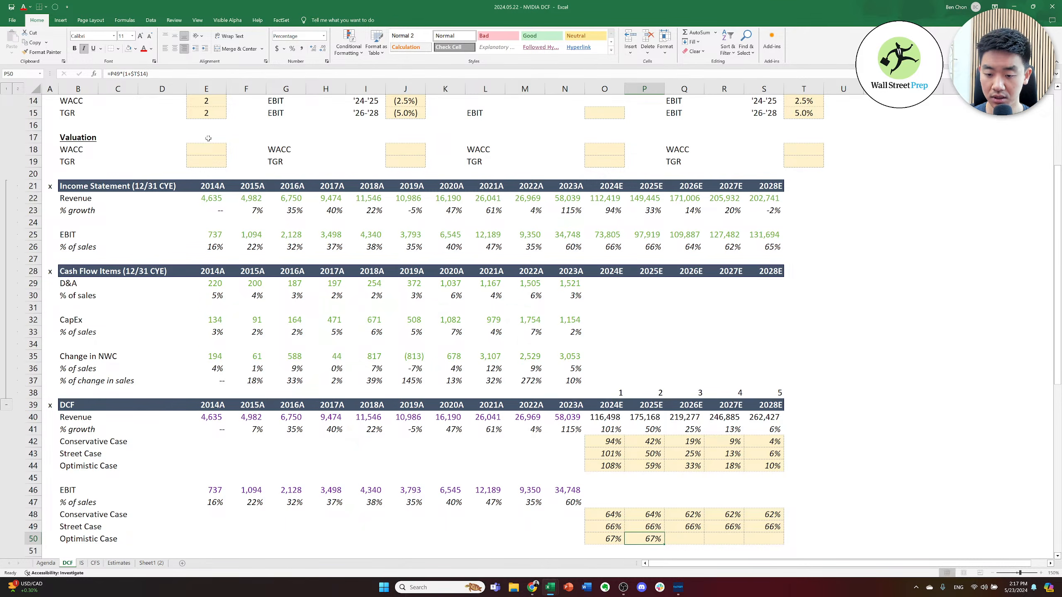
- Calculate the 2026E Optimistic Case EBIT margin in Q50 with =Q49*(1+$T$15), applying the '26-'28 EBIT metric to the Street Case
{"action": "key", "text": "Right"}
{"action": "type", "text": "="}
{"action": "key", "text": "Up"}
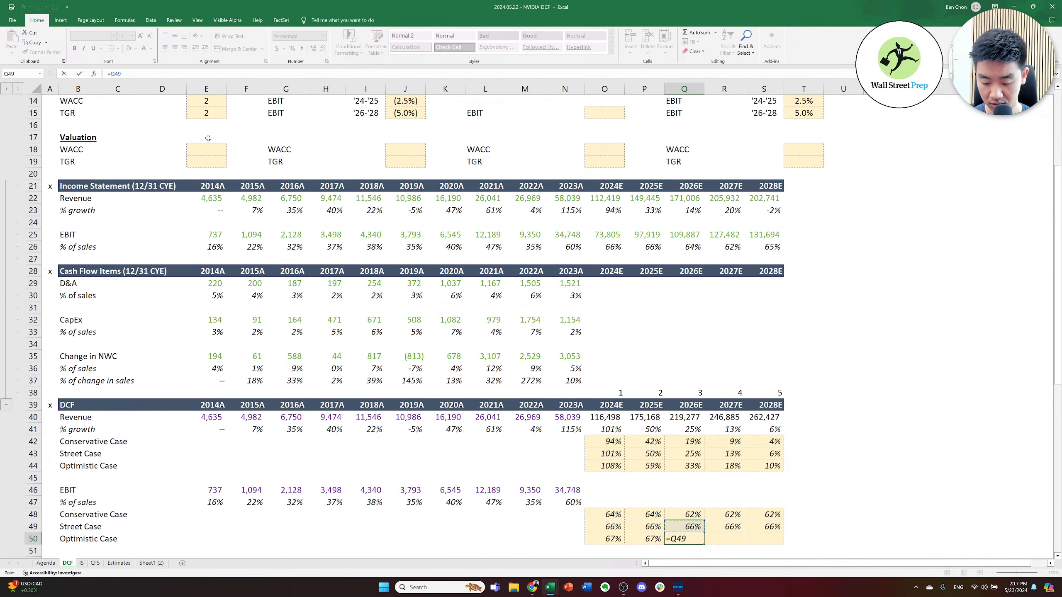
{"action": "type", "text": "*(1+"}
{"action": "key", "text": "Right"}
{"action": "key", "text": "Right"}
{"action": "key", "text": "Right"}
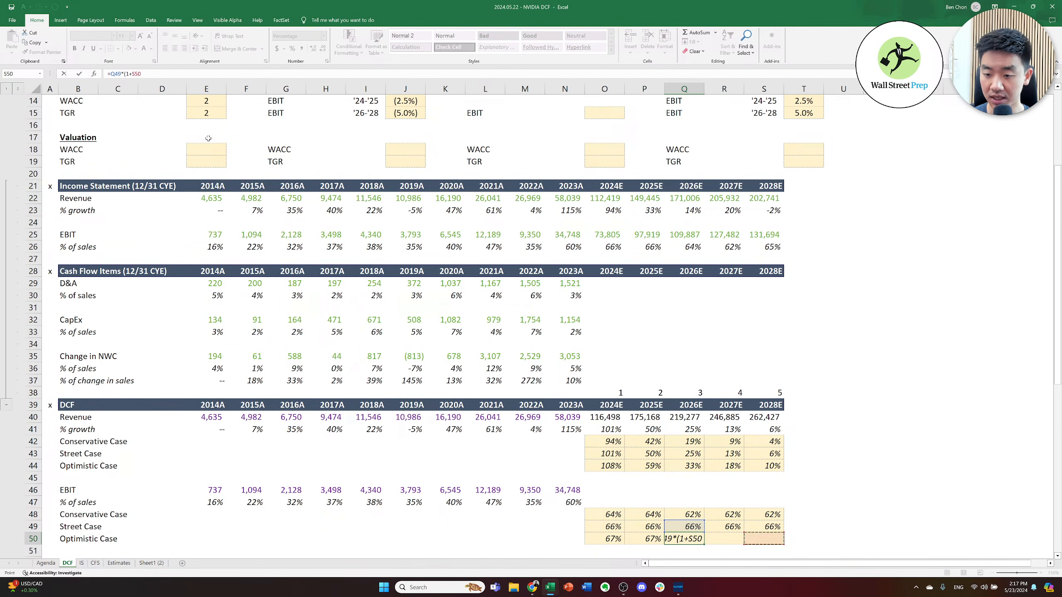
{"action": "key", "text": "ctrl+Up"}
{"action": "key", "text": "F4"}
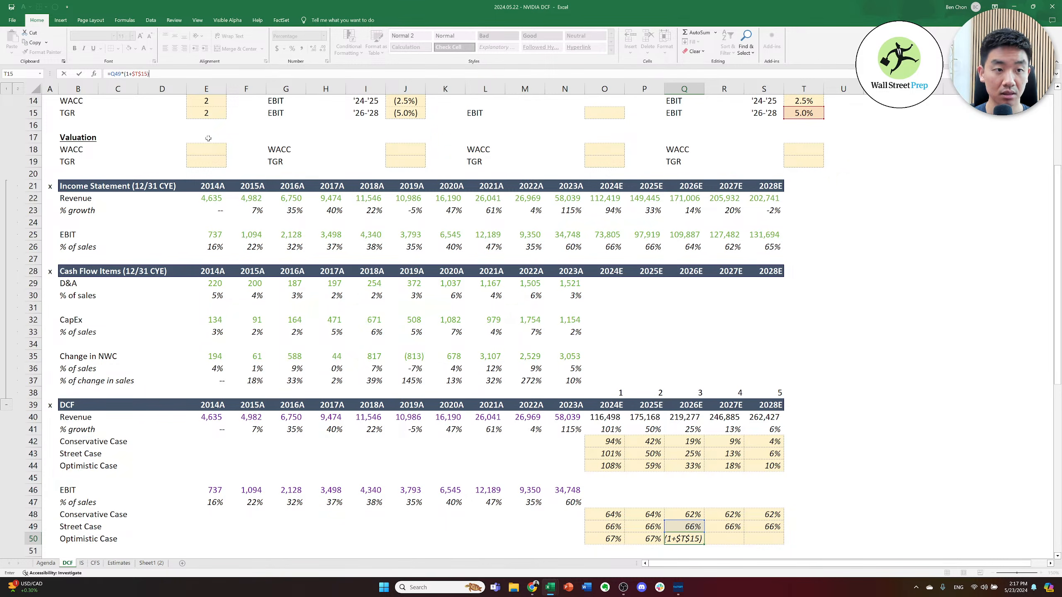
{"action": "key", "text": "ctrl+Return"}
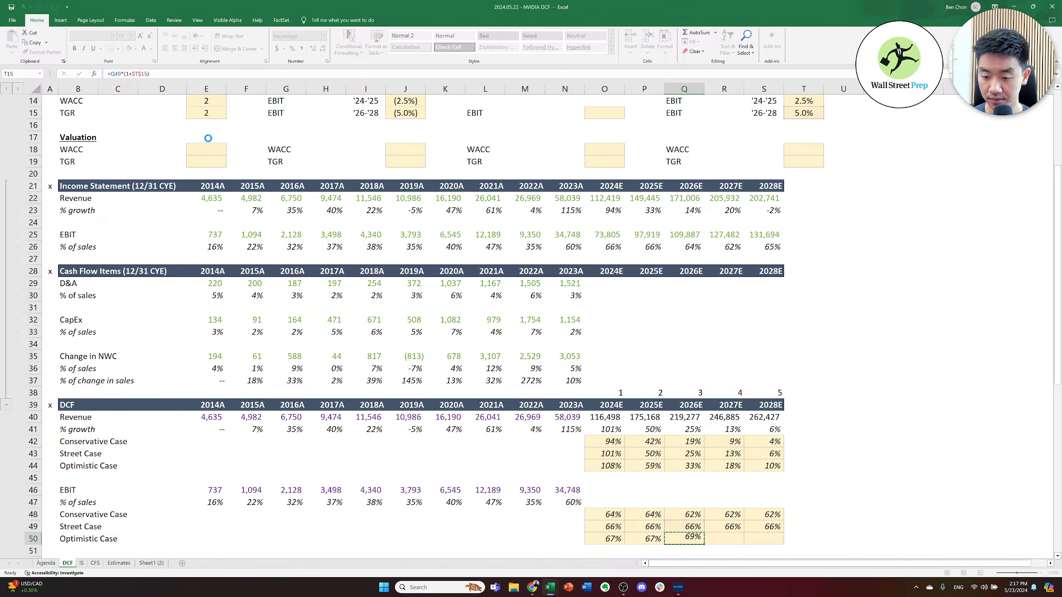
- Copy the 2026E Optimistic Case EBIT margin formula to 2027E and 2028E, through S50
{"action": "key", "text": "ctrl+c"}
{"action": "key", "text": "shift+Right"}
{"action": "key", "text": "shift+Right"}
{"action": "key", "text": "ctrl+v"}
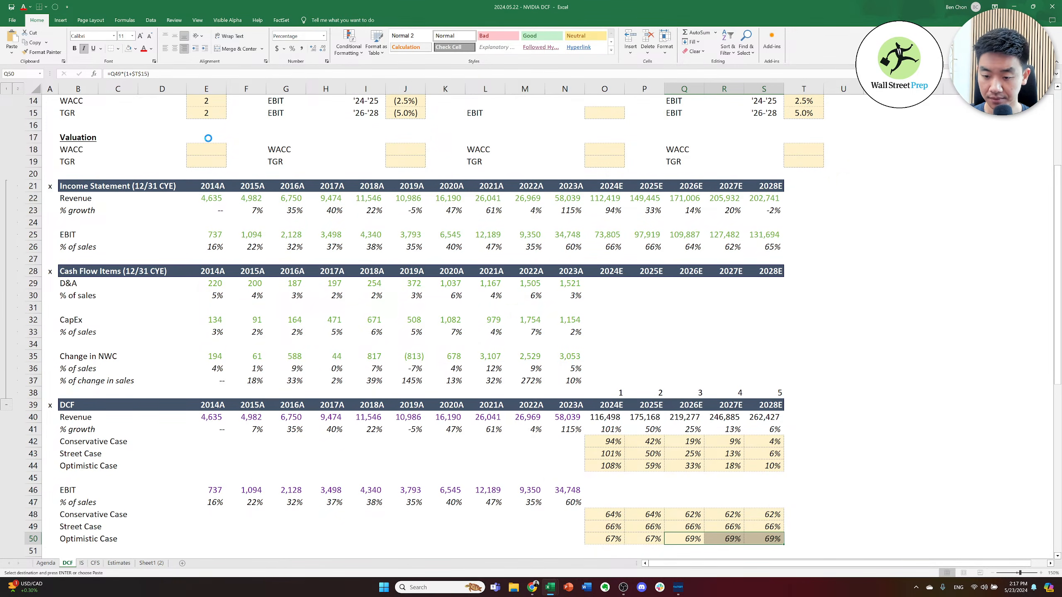
{"action": "key", "text": "Escape"}
{"action": "key", "text": "Left"}
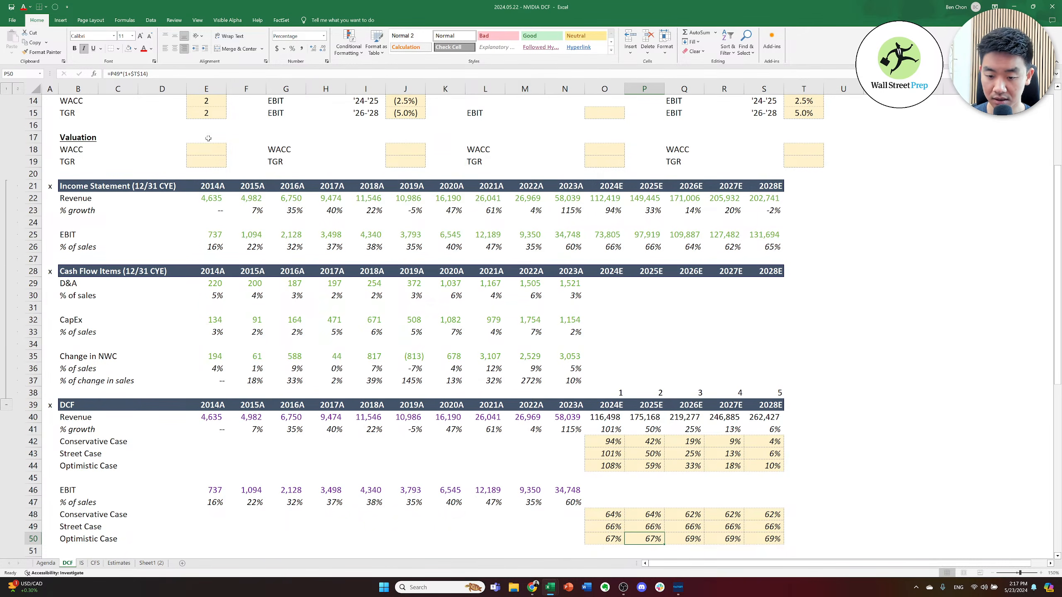
- Clear the 2025E to 2028E EBIT margin formulas in the Conservative and Optimistic Case rows, P48:S48 and P50:S50
{"action": "key", "text": "Up"}
{"action": "key", "text": "Up"}
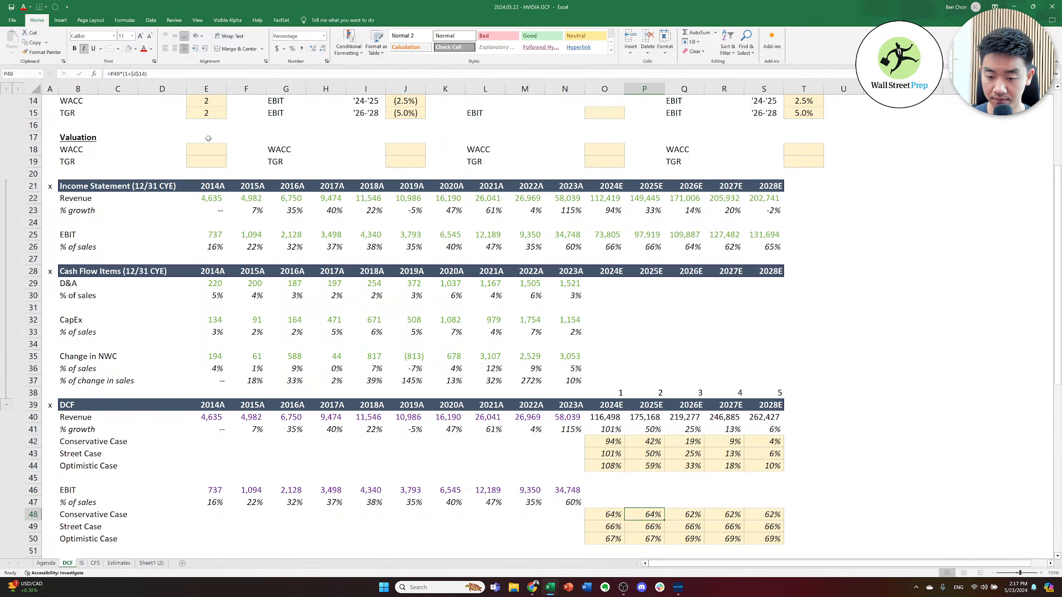
{"action": "key", "text": "shift+Right"}
{"action": "key", "text": "shift+Right"}
{"action": "key", "text": "shift+Right"}
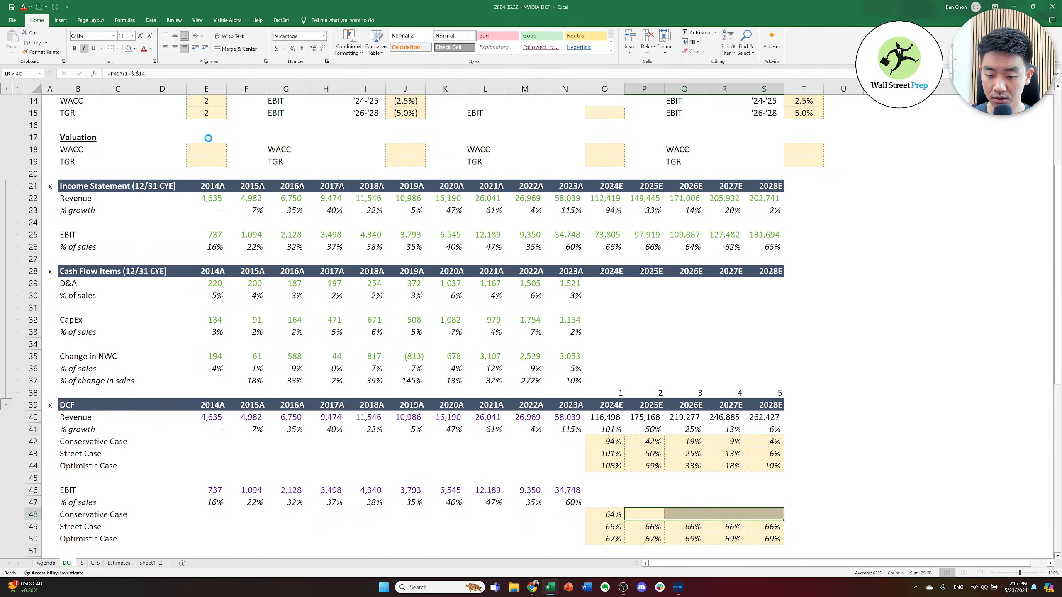
{"action": "key", "text": "Down"}
{"action": "key", "text": "Down"}
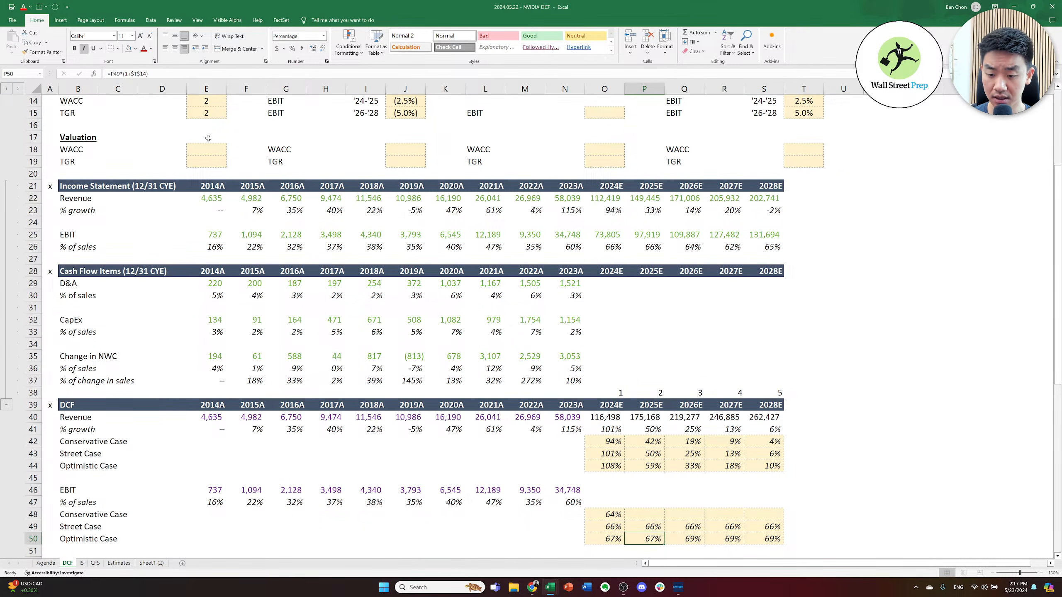
{"action": "key", "text": "shift+Right"}
{"action": "key", "text": "shift+Right"}
{"action": "key", "text": "shift+Right"}
{"action": "key", "text": "ctrl+r"}
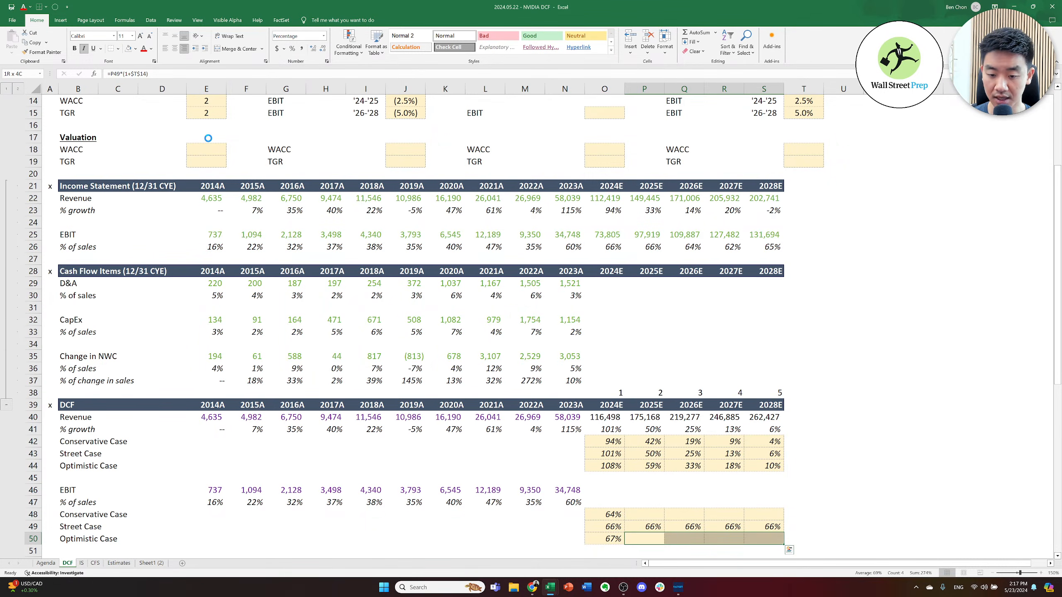
- Check the 2024E cells of the DCF section across the revenue growth and EBIT margin case rows
{"action": "key", "text": "Left"}
{"action": "key", "text": "Up"}
{"action": "key", "text": "Up"}
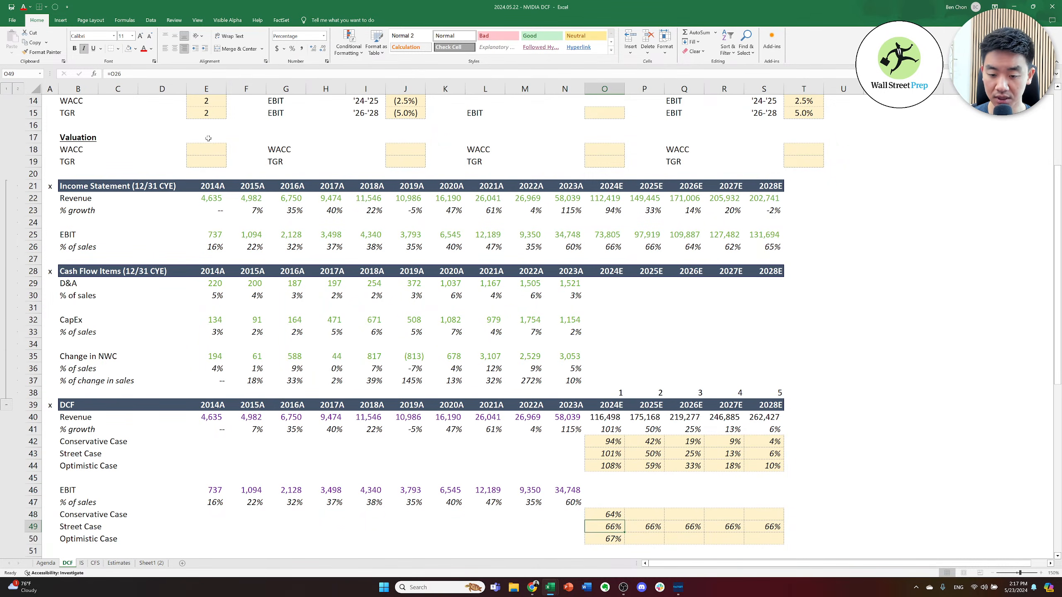
{"action": "key", "text": "Down"}
{"action": "key", "text": "Down"}
{"action": "key", "text": "Up"}
{"action": "key", "text": "Up"}
{"action": "key", "text": "Up"}
{"action": "key", "text": "Up"}
{"action": "key", "text": "Up"}
{"action": "key", "text": "Up"}
{"action": "key", "text": "Up"}
{"action": "key", "text": "Up"}
{"action": "key", "text": "Up"}
{"action": "key", "text": "Down"}
{"action": "key", "text": "Down"}
{"action": "key", "text": "Down"}
{"action": "key", "text": "Down"}
{"action": "key", "text": "Down"}
{"action": "key", "text": "Up"}
{"action": "key", "text": "Up"}
{"action": "key", "text": "Up"}
{"action": "key", "text": "Up"}
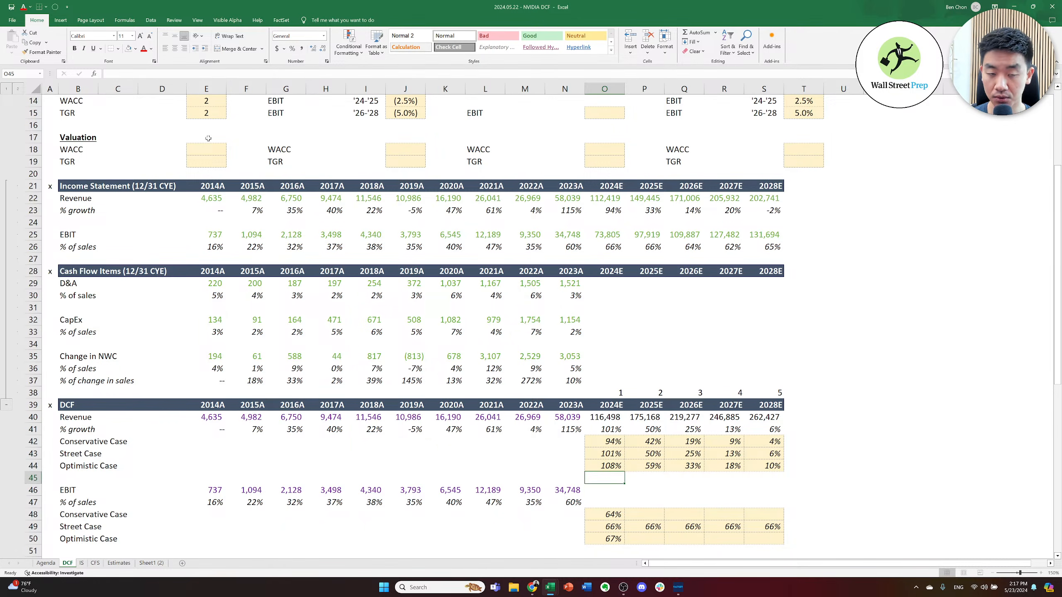
- Shorten the period label of the first Conservative Case EBIT metric in I14 to '24
{"action": "key", "text": "Up"}
{"action": "key", "text": "Up"}
{"action": "key", "text": "Up"}
{"action": "key", "text": "Up"}
{"action": "key", "text": "Up"}
{"action": "key", "text": "Up"}
{"action": "key", "text": "Up"}
{"action": "key", "text": "Up"}
{"action": "key", "text": "Up"}
{"action": "key", "text": "Up"}
{"action": "key", "text": "Up"}
{"action": "key", "text": "Up"}
{"action": "key", "text": "Up"}
{"action": "key", "text": "Up"}
{"action": "key", "text": "Up"}
{"action": "key", "text": "Up"}
{"action": "key", "text": "Up"}
{"action": "key", "text": "Up"}
{"action": "key", "text": "Up"}
{"action": "key", "text": "Up"}
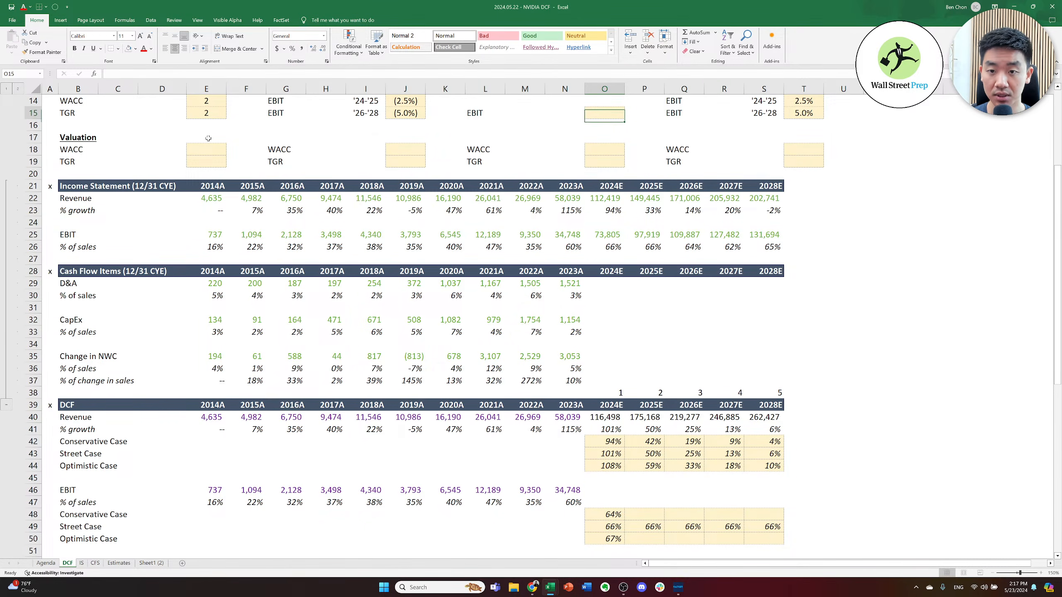
{"action": "key", "text": "Left"}
{"action": "key", "text": "Left"}
{"action": "key", "text": "Left"}
{"action": "key", "text": "Left"}
{"action": "key", "text": "Left"}
{"action": "key", "text": "Left"}
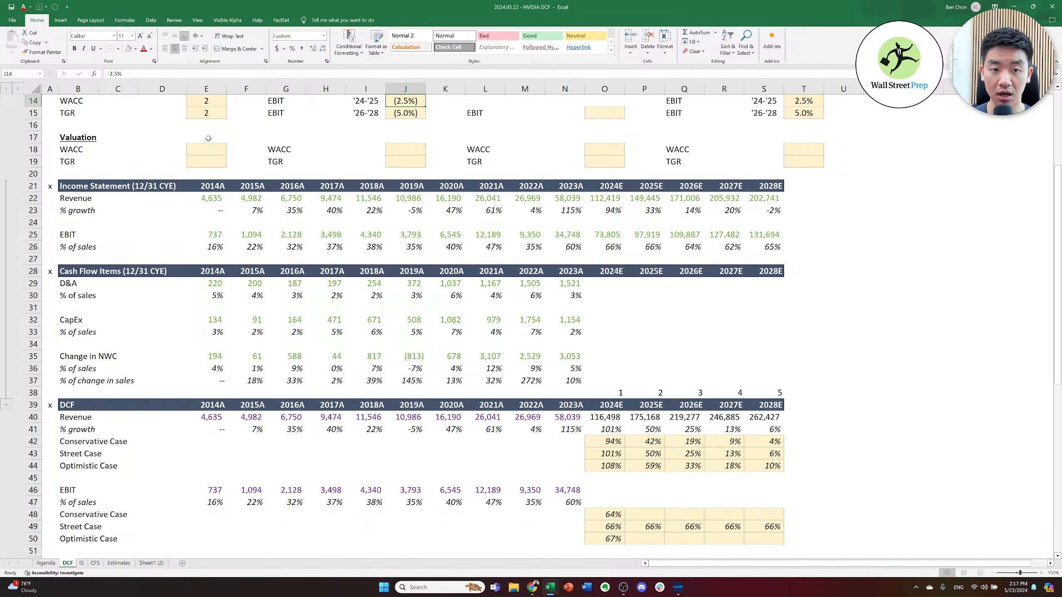
{"action": "key", "text": "F2"}
{"action": "key", "text": "BackSpace"}
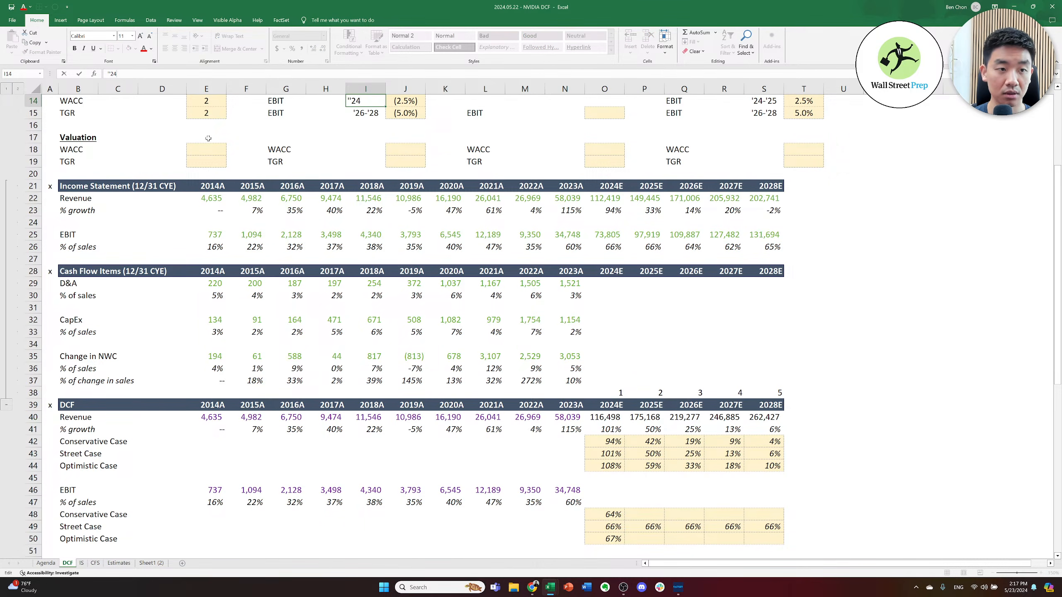
{"action": "key", "text": "ctrl+Return"}
- Change the period label of the second Conservative Case EBIT metric in I15 to '25-'28
{"action": "key", "text": "Down"}
{"action": "key", "text": "F2"}
{"action": "key", "text": "Delete"}
{"action": "type", "text": "5"}
{"action": "key", "text": "ctrl+Return"}
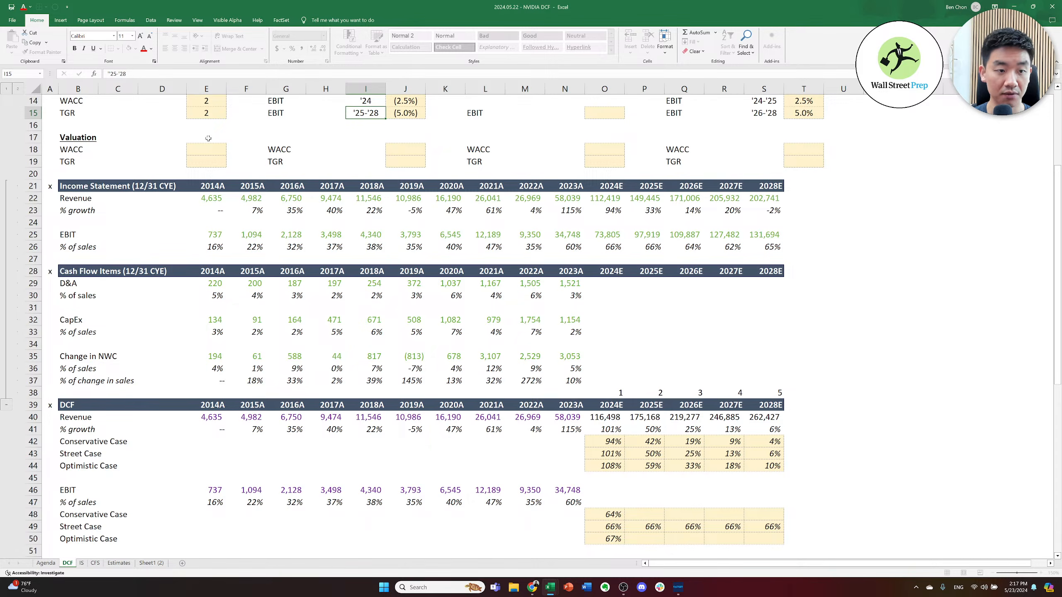
- Shorten the period label of the first Optimistic Case EBIT metric in S14 to '24
{"action": "key", "text": "Right"}
{"action": "key", "text": "Right"}
{"action": "key", "text": "Right"}
{"action": "key", "text": "Right"}
{"action": "key", "text": "Right"}
{"action": "key", "text": "Right"}
{"action": "key", "text": "Right"}
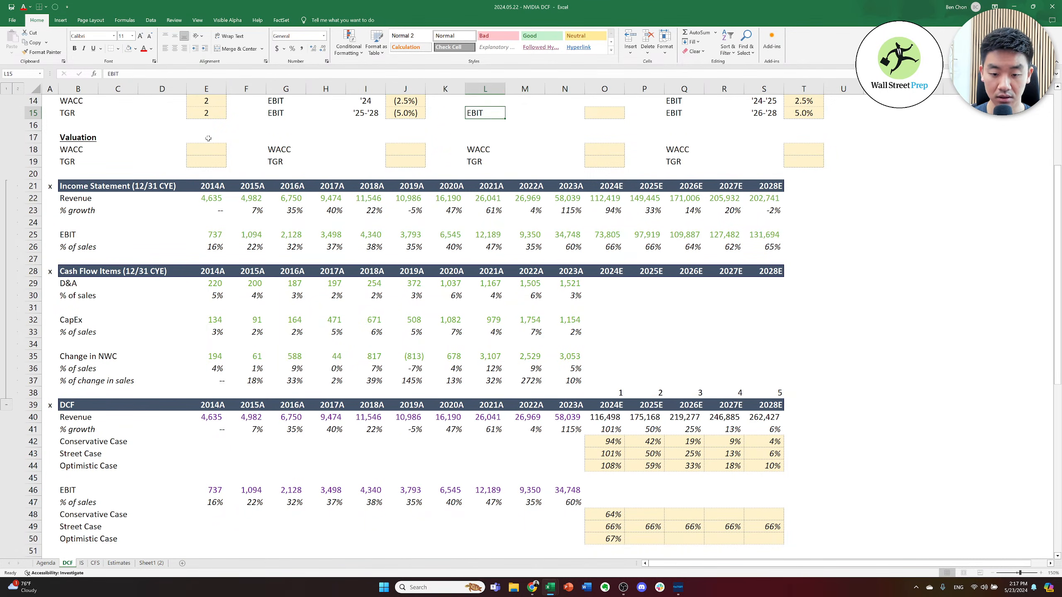
{"action": "key", "text": "Right"}
{"action": "key", "text": "Right"}
{"action": "key", "text": "Right"}
{"action": "key", "text": "Up"}
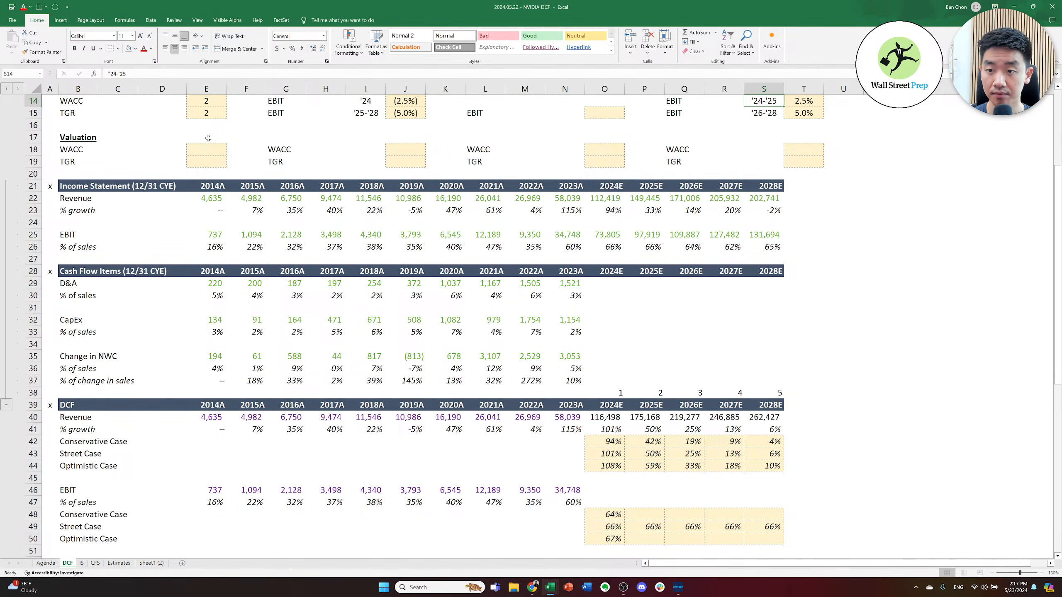
{"action": "key", "text": "F2"}
{"action": "key", "text": "Left"}
{"action": "key", "text": "BackSpace"}
{"action": "key", "text": "BackSpace"}
{"action": "key", "text": "BackSpace"}
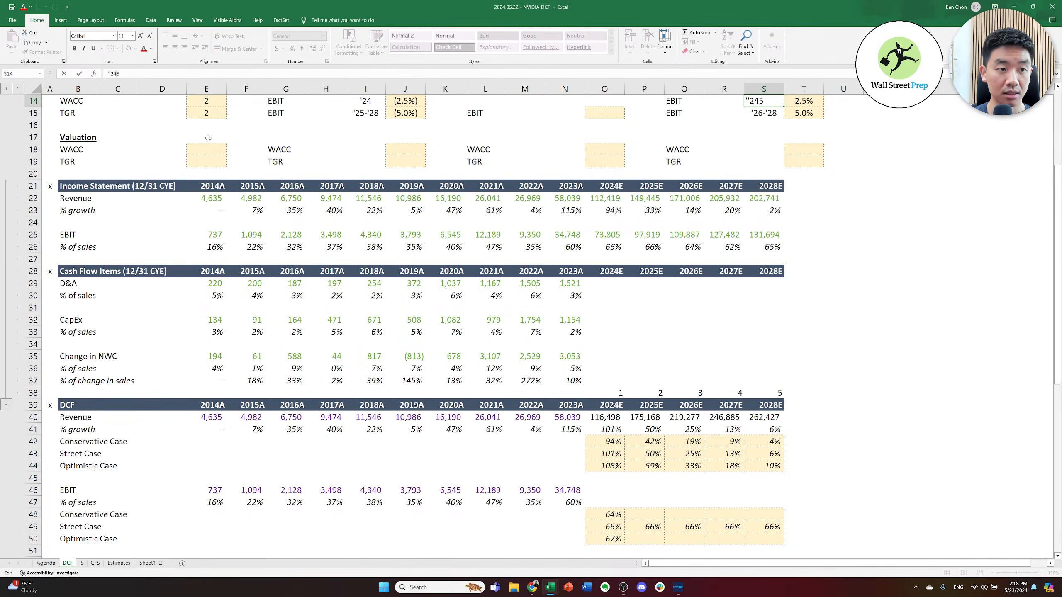
{"action": "key", "text": "ctrl+Return"}
- Change the period label of the second Optimistic Case EBIT metric in S15 to '25-'28
{"action": "key", "text": "Down"}
{"action": "key", "text": "F2"}
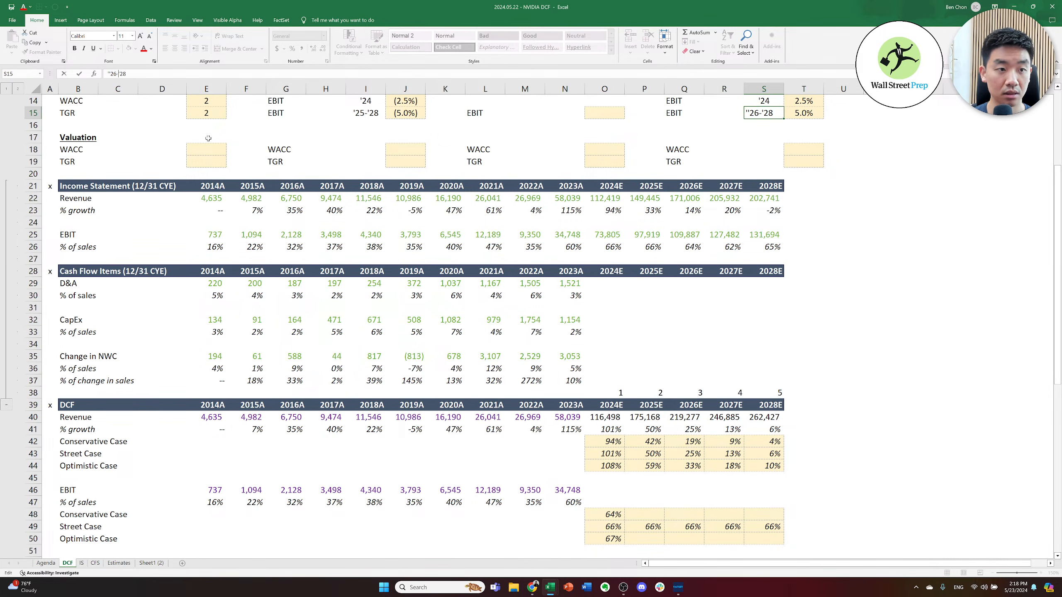
{"action": "key", "text": "Delete"}
{"action": "type", "text": "5"}
{"action": "key", "text": "ctrl+Return"}
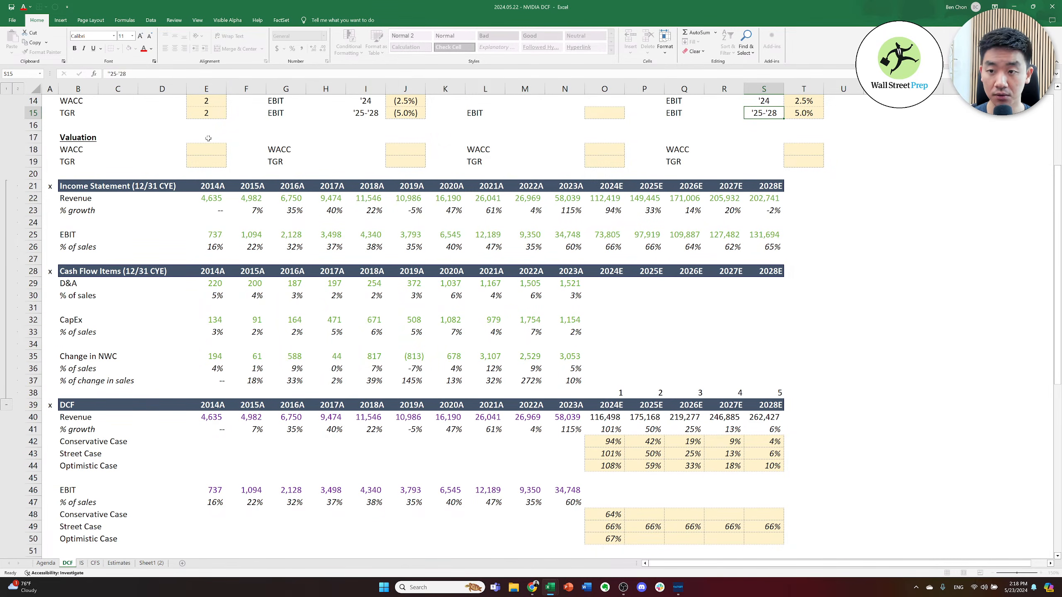
- Compare the historical and Income Statement EBIT margins with the 2024E and 2028E Conservative Case margin cells
{"action": "key", "text": "Down"}
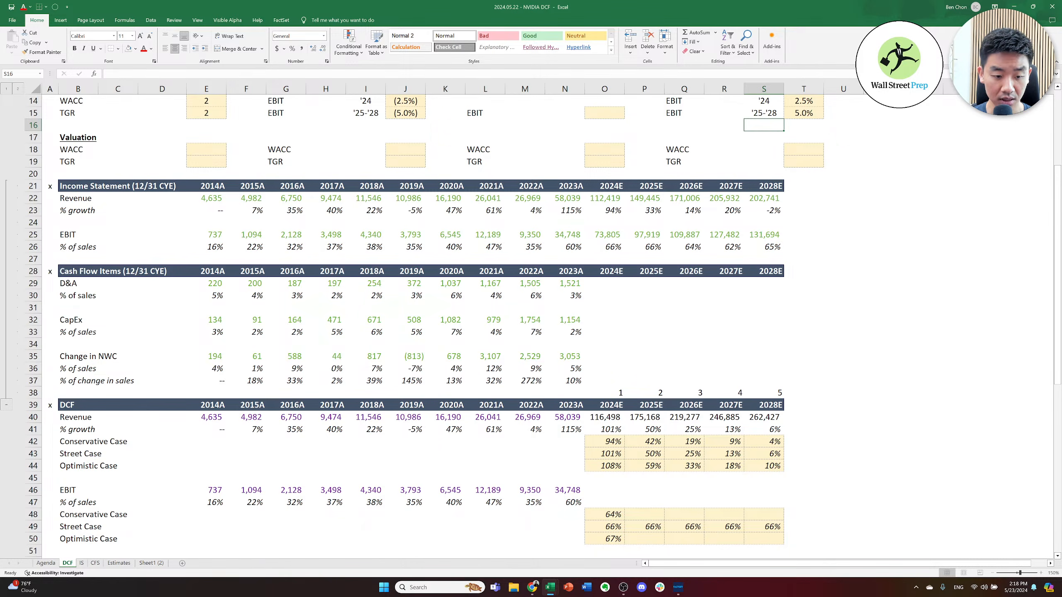
{"action": "left_click", "coordinate": [228, 506]}
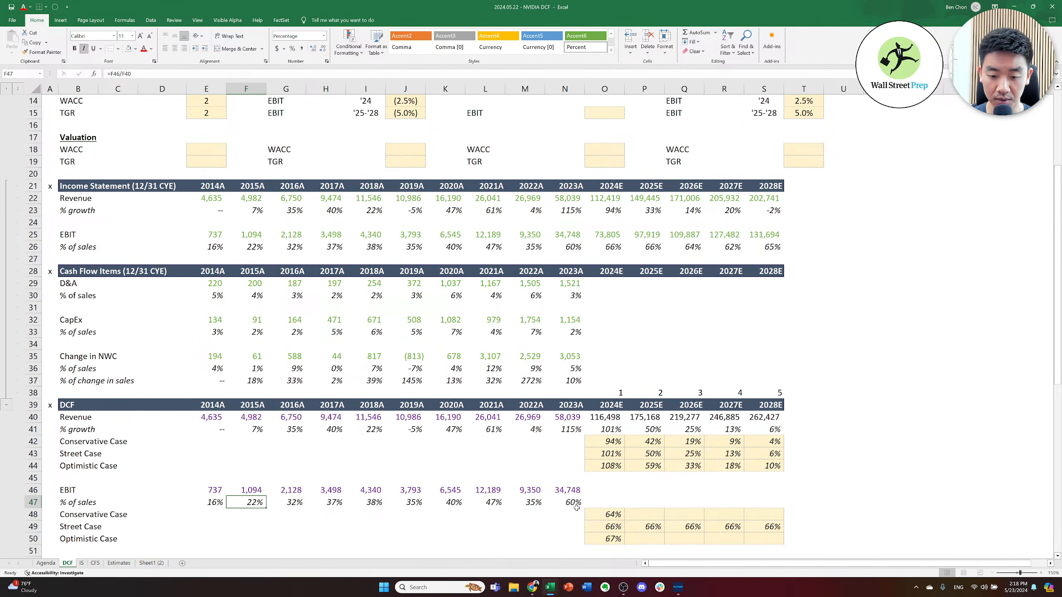
{"action": "key", "text": "ctrl+Right"}
{"action": "left_click", "coordinate": [621, 529]}
{"action": "left_click", "coordinate": [604, 515]}
{"action": "left_click", "coordinate": [758, 517]}
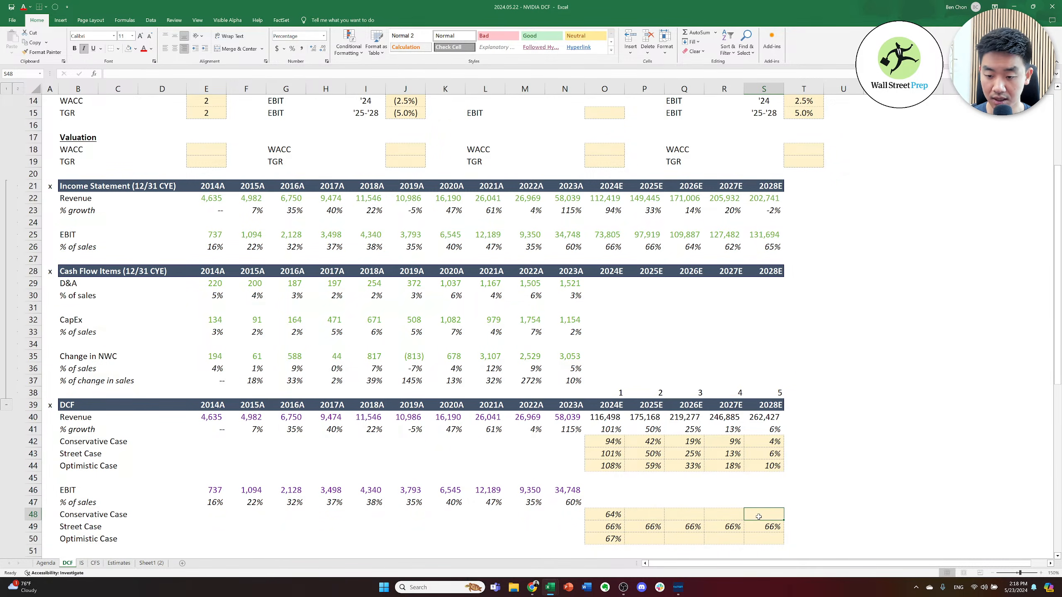
{"action": "left_click", "coordinate": [613, 515]}
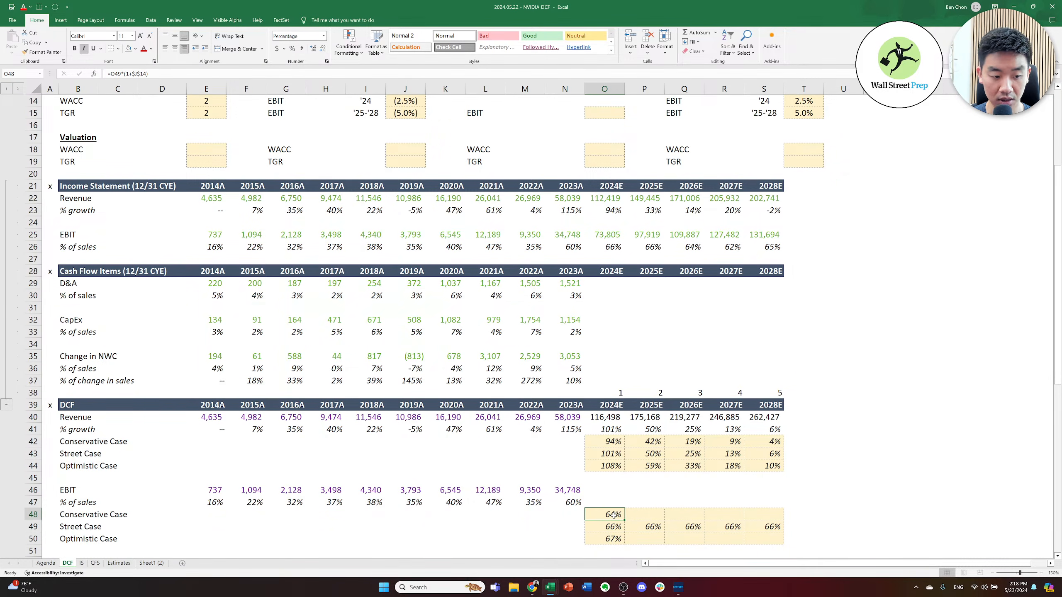
{"action": "left_click_drag", "start_coordinate": [606, 247], "coordinate": [780, 247]}
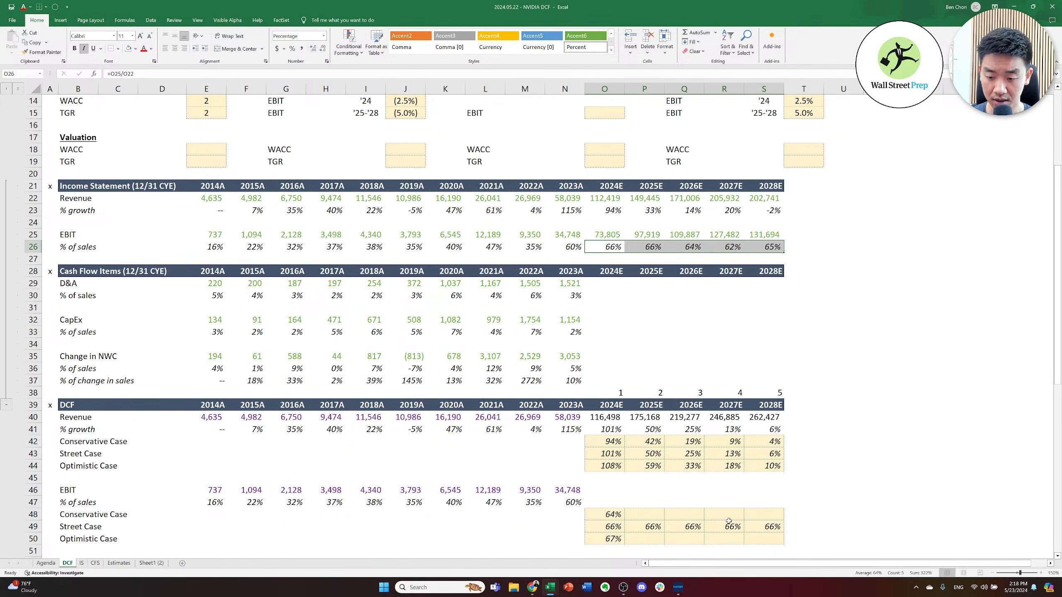
{"action": "left_click", "coordinate": [758, 515]}
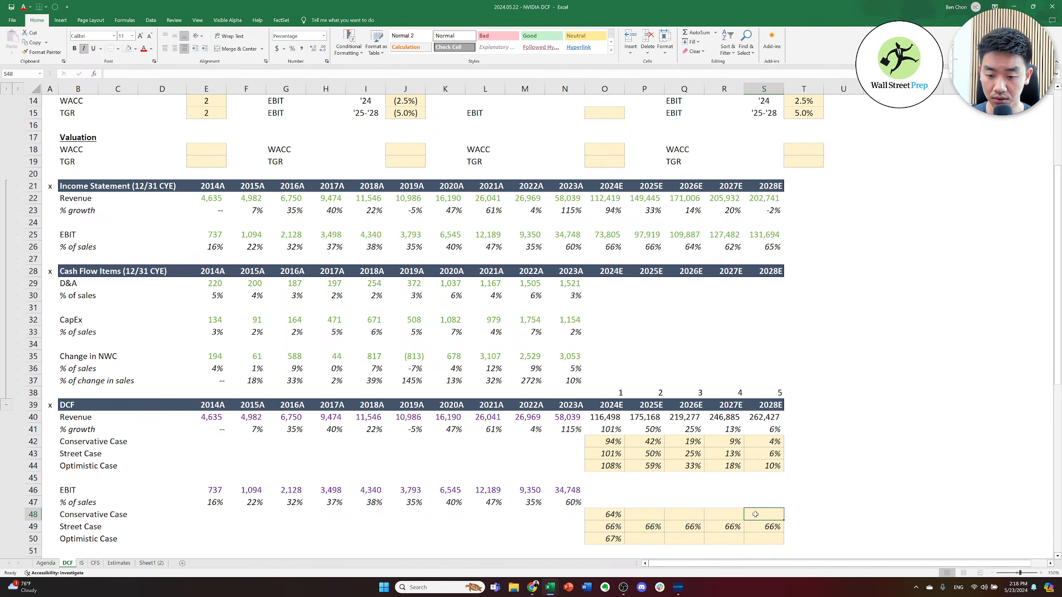
{"action": "left_click", "coordinate": [605, 516]}
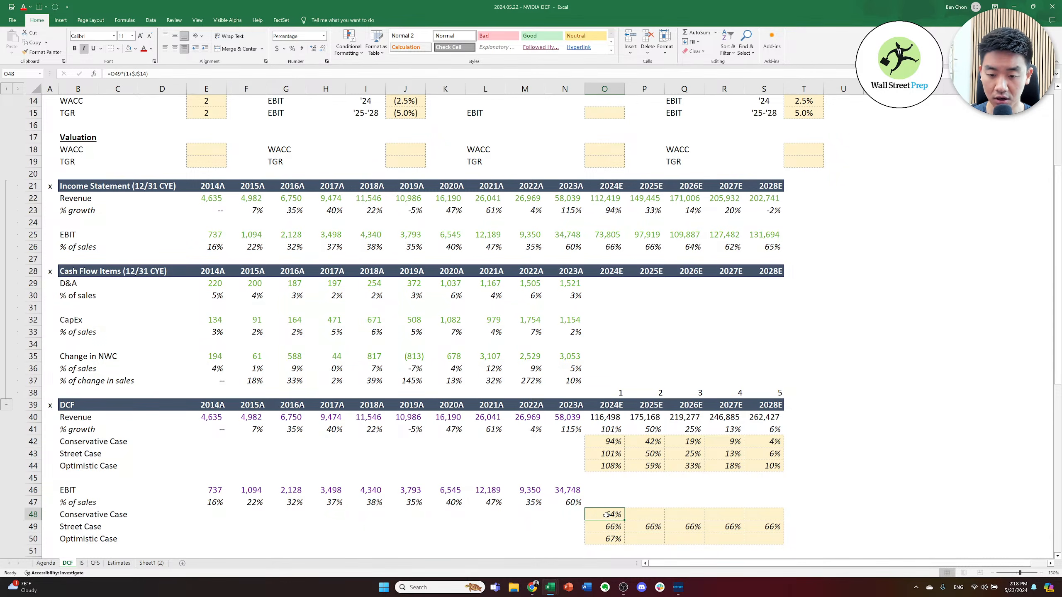
{"action": "left_click", "coordinate": [756, 512]}
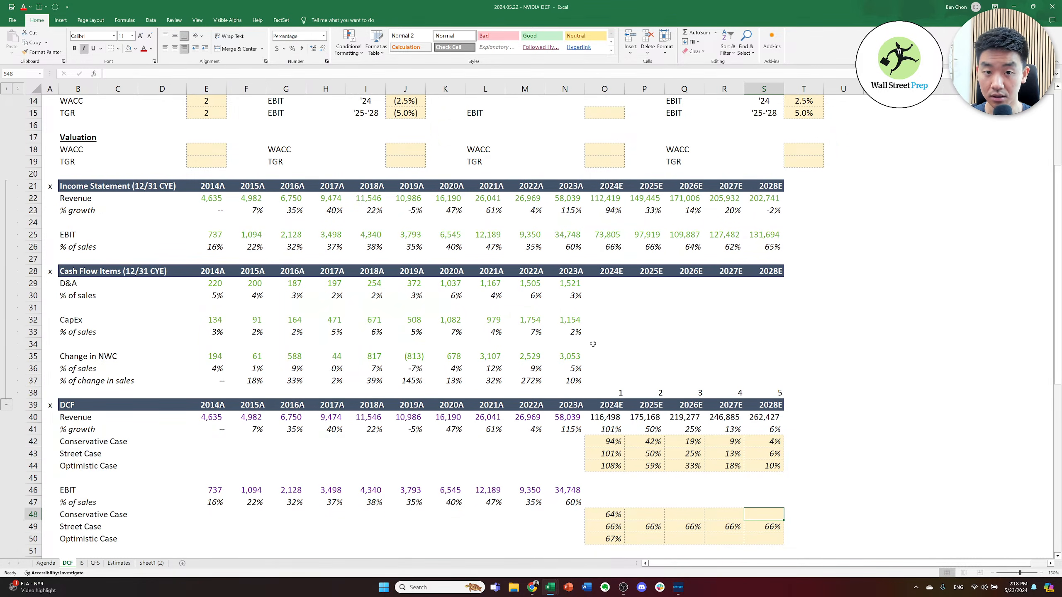
- Begin re-entering the period label of the second Conservative Case EBIT metric in I15 as apostrophe-prefixed text
{"action": "left_click", "coordinate": [401, 114]}
{"action": "key", "text": "Left"}
{"action": "key", "text": "Left"}
{"action": "key", "text": "Right"}
{"action": "type", "text": "''"}
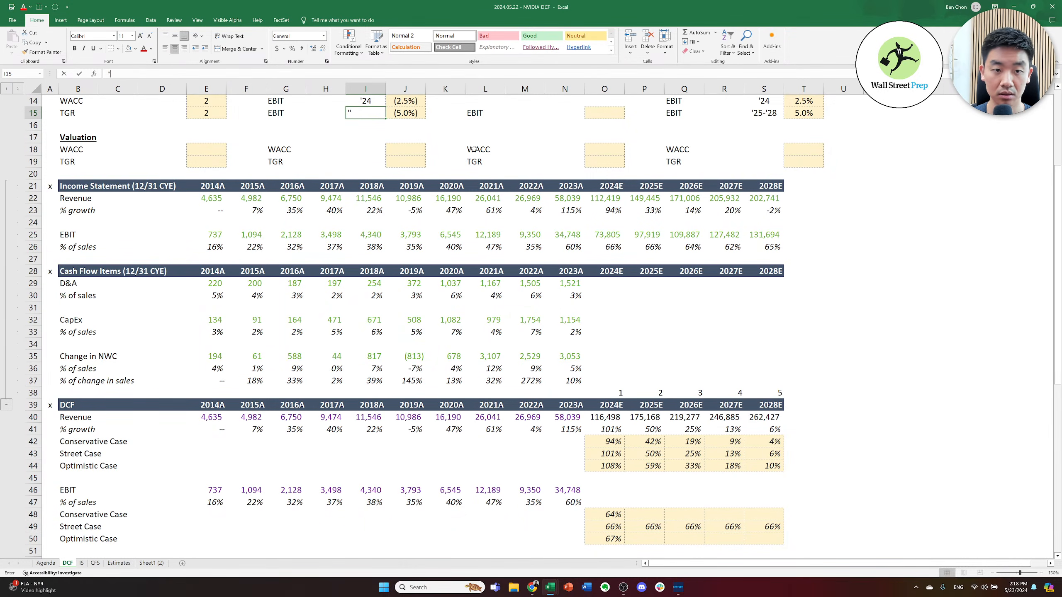
- Label the second conservative EBIT assumption in row 15 as '28 and set its value to 68%
{"action": "type", "text": "28"}
{"action": "key", "text": "Right"}
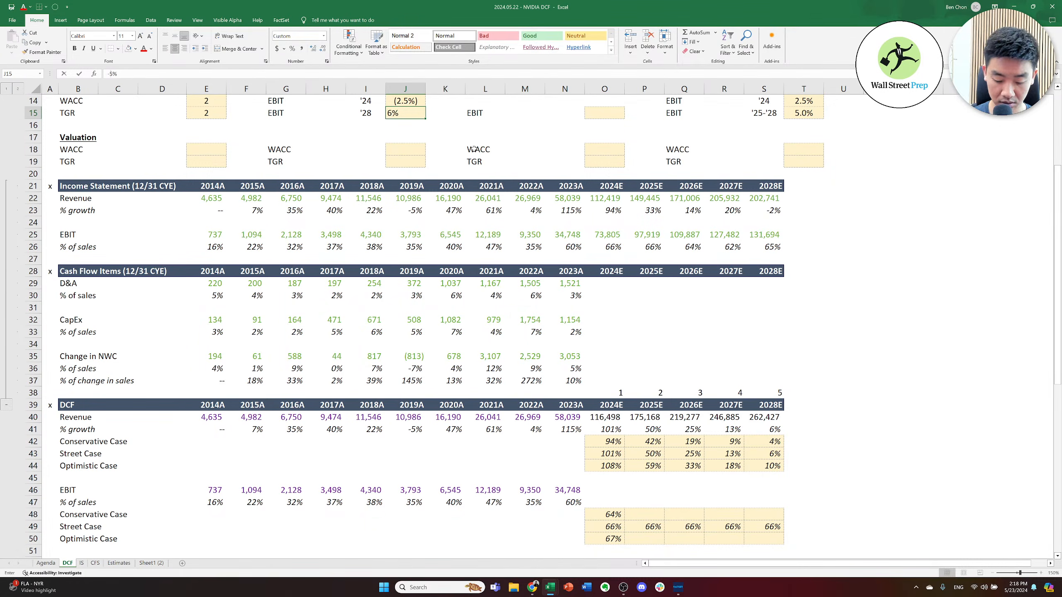
{"action": "type", "text": "68"}
- Copy the '28 label and its percentage from I15:J15 to the optimistic EBIT assumption in S15:T15
{"action": "key", "text": "Left"}
{"action": "key", "text": "shift+Right"}
{"action": "key", "text": "ctrl+c"}
{"action": "key", "text": "Right"}
{"action": "key", "text": "Right"}
{"action": "key", "text": "Right"}
{"action": "key", "text": "Right"}
{"action": "key", "text": "Right"}
{"action": "key", "text": "Right"}
{"action": "key", "text": "Right"}
{"action": "key", "text": "Right"}
{"action": "key", "text": "Right"}
{"action": "key", "text": "Right"}
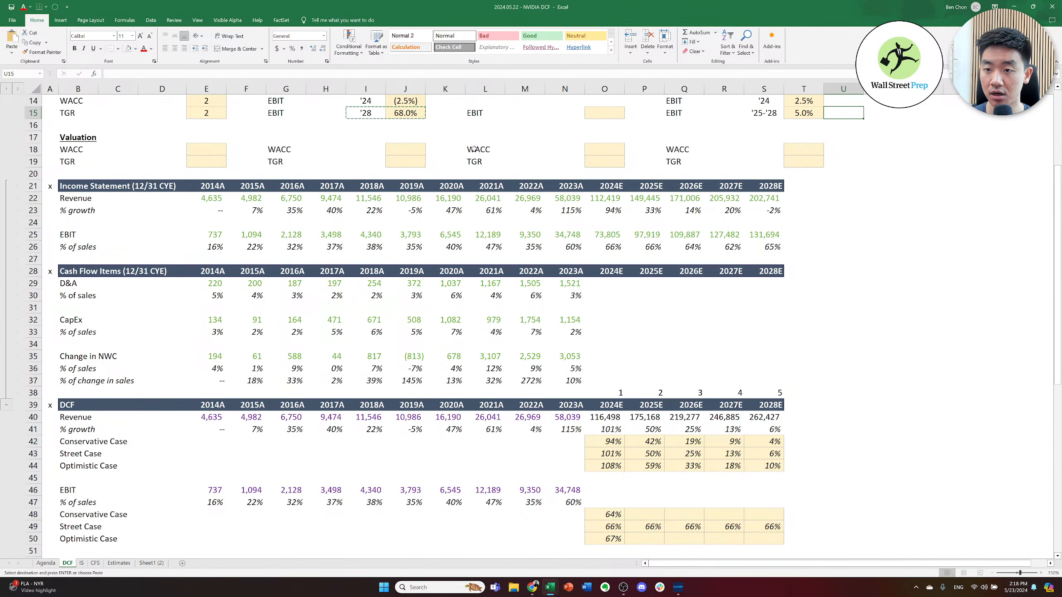
{"action": "key", "text": "ctrl+v"}
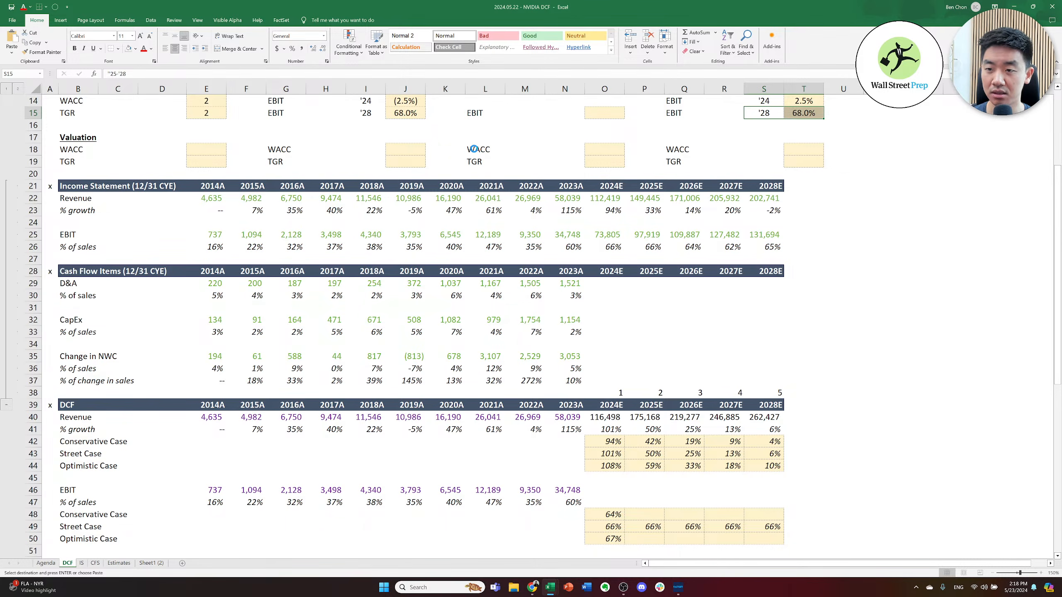
- Set the conservative '28 EBIT assumption in J15 to 66%
{"action": "key", "text": "Right"}
{"action": "key", "text": "Right"}
{"action": "key", "text": "Left"}
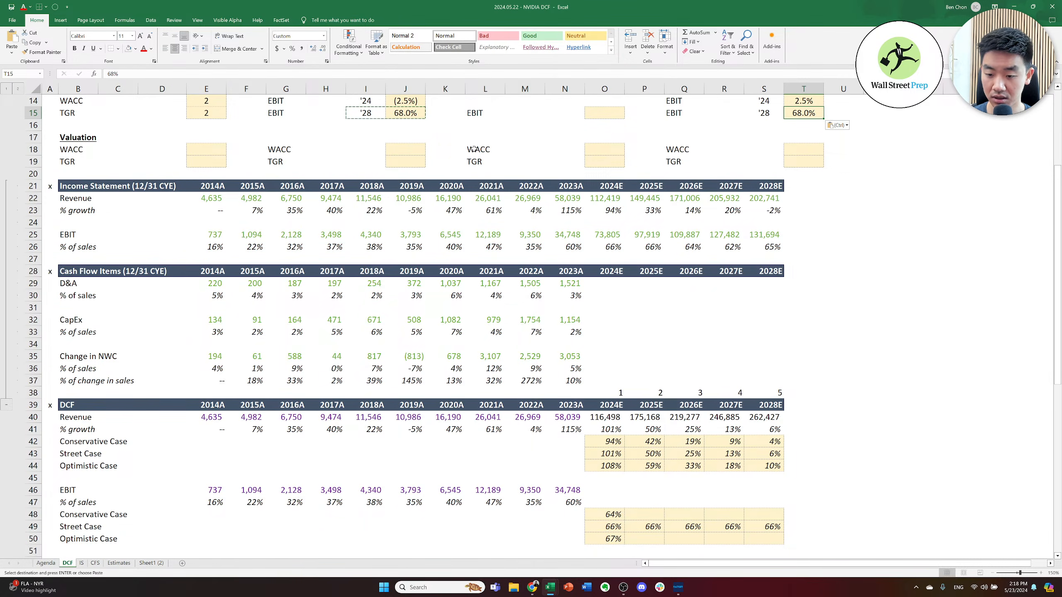
{"action": "key", "text": "Left"}
{"action": "key", "text": "Left"}
{"action": "key", "text": "Left"}
{"action": "key", "text": "Left"}
{"action": "key", "text": "Left"}
{"action": "key", "text": "Left"}
{"action": "key", "text": "Left"}
{"action": "key", "text": "Left"}
{"action": "key", "text": "Left"}
{"action": "key", "text": "Left"}
{"action": "key", "text": "Left"}
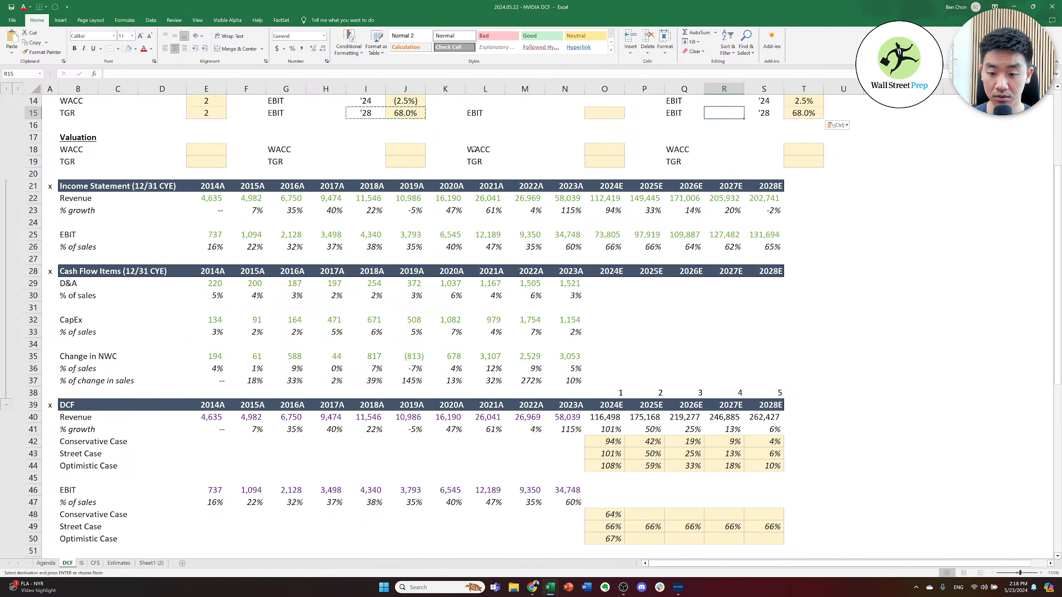
{"action": "key", "text": "Right"}
{"action": "type", "text": "66"}
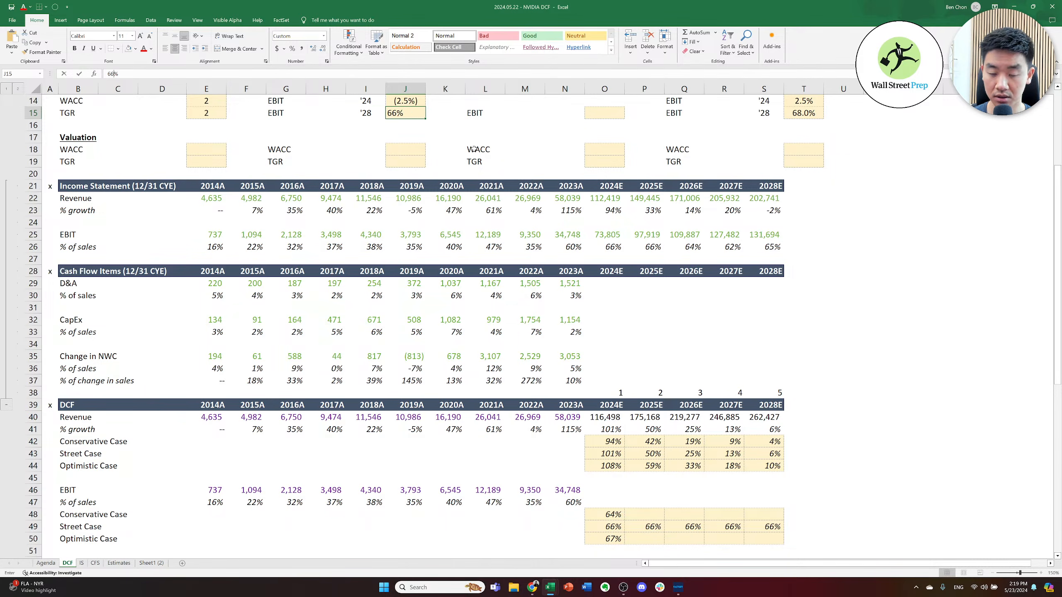
{"action": "key", "text": "ctrl+Return"}
- Link the Conservative Case EBIT margin for 2028E in S48 to the '28 assumption in J15
{"action": "key", "text": "Down"}
{"action": "key", "text": "Down"}
{"action": "key", "text": "Down"}
{"action": "key", "text": "Down"}
{"action": "key", "text": "Down"}
{"action": "key", "text": "Down"}
{"action": "key", "text": "Down"}
{"action": "key", "text": "Down"}
{"action": "key", "text": "Down"}
{"action": "key", "text": "Down"}
{"action": "key", "text": "Down"}
{"action": "key", "text": "Down"}
{"action": "key", "text": "Down"}
{"action": "key", "text": "Down"}
{"action": "key", "text": "Down"}
{"action": "key", "text": "Down"}
{"action": "key", "text": "Down"}
{"action": "key", "text": "Down"}
{"action": "key", "text": "Down"}
{"action": "key", "text": "Down"}
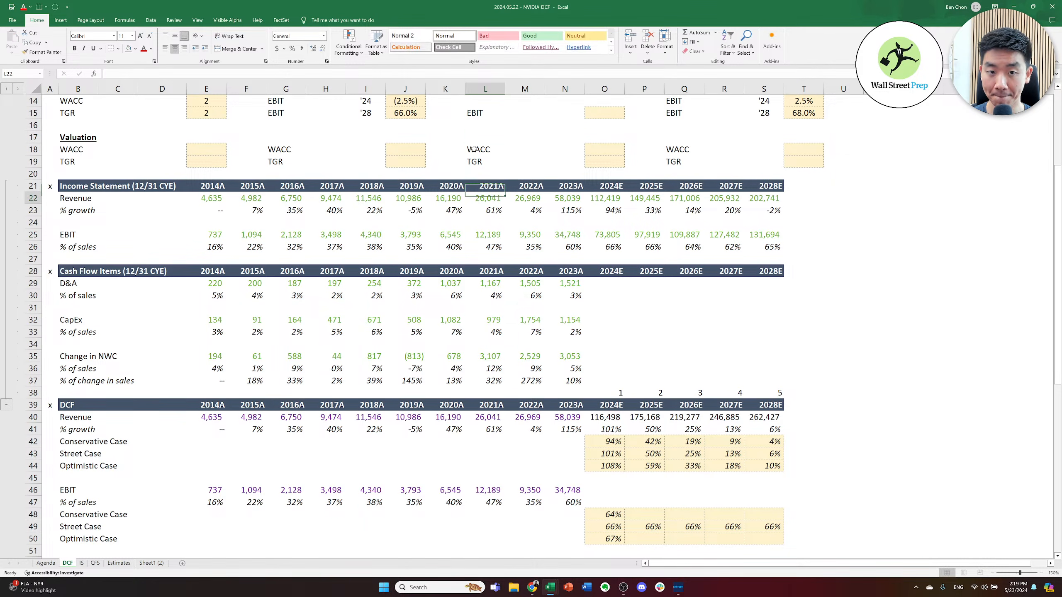
{"action": "key", "text": "Right"}
{"action": "key", "text": "Right"}
{"action": "key", "text": "Right"}
{"action": "key", "text": "Down"}
{"action": "key", "text": "Down"}
{"action": "key", "text": "Right"}
{"action": "key", "text": "Down"}
{"action": "key", "text": "Down"}
{"action": "key", "text": "Down"}
{"action": "key", "text": "Right"}
{"action": "key", "text": "Right"}
{"action": "key", "text": "Down"}
{"action": "key", "text": "Down"}
{"action": "key", "text": "Down"}
{"action": "key", "text": "Right"}
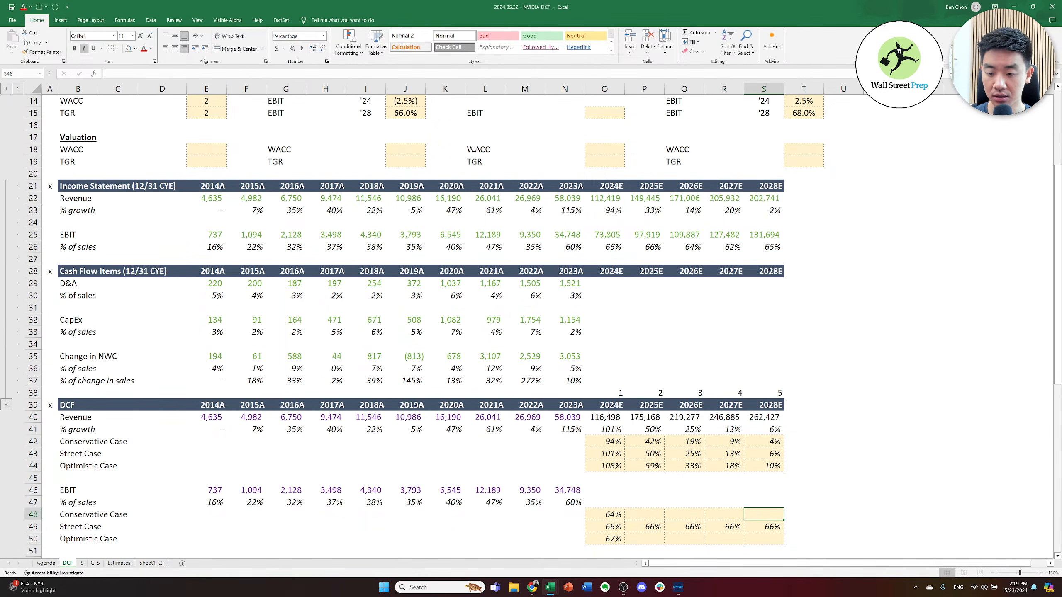
{"action": "type", "text": "="}
{"action": "key", "text": "Up"}
{"action": "key", "text": "Up"}
{"action": "key", "text": "Up"}
{"action": "key", "text": "Up"}
{"action": "key", "text": "Up"}
{"action": "key", "text": "Up"}
{"action": "key", "text": "Up"}
{"action": "key", "text": "Up"}
{"action": "key", "text": "Up"}
{"action": "key", "text": "Up"}
{"action": "key", "text": "Up"}
{"action": "key", "text": "Up"}
{"action": "key", "text": "Up"}
{"action": "key", "text": "Up"}
{"action": "key", "text": "Up"}
{"action": "key", "text": "Up"}
{"action": "key", "text": "Up"}
{"action": "key", "text": "Up"}
{"action": "key", "text": "Up"}
{"action": "key", "text": "Up"}
{"action": "key", "text": "Left"}
{"action": "key", "text": "Up"}
{"action": "key", "text": "Left"}
{"action": "key", "text": "Up"}
{"action": "key", "text": "Up"}
{"action": "key", "text": "Left"}
{"action": "key", "text": "Up"}
{"action": "key", "text": "Left"}
{"action": "key", "text": "Up"}
{"action": "key", "text": "Left"}
{"action": "key", "text": "Left"}
{"action": "key", "text": "Left"}
{"action": "key", "text": "Left"}
{"action": "key", "text": "Left"}
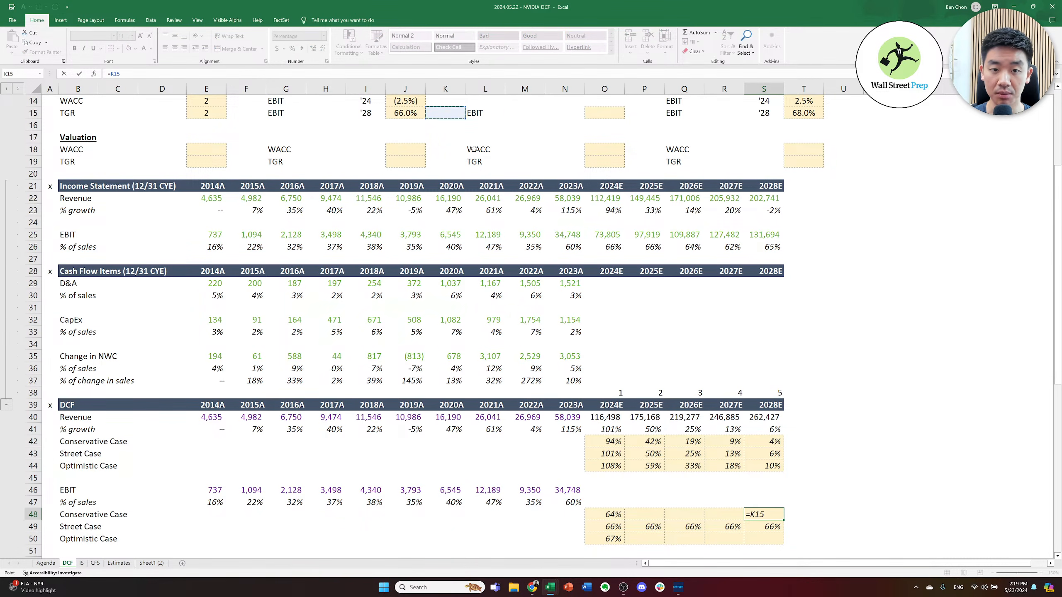
{"action": "key", "text": "ctrl+Return"}
- Link the Optimistic Case EBIT margin for 2028E in S50 to the '28 assumption in T15
{"action": "key", "text": "Down"}
{"action": "key", "text": "Down"}
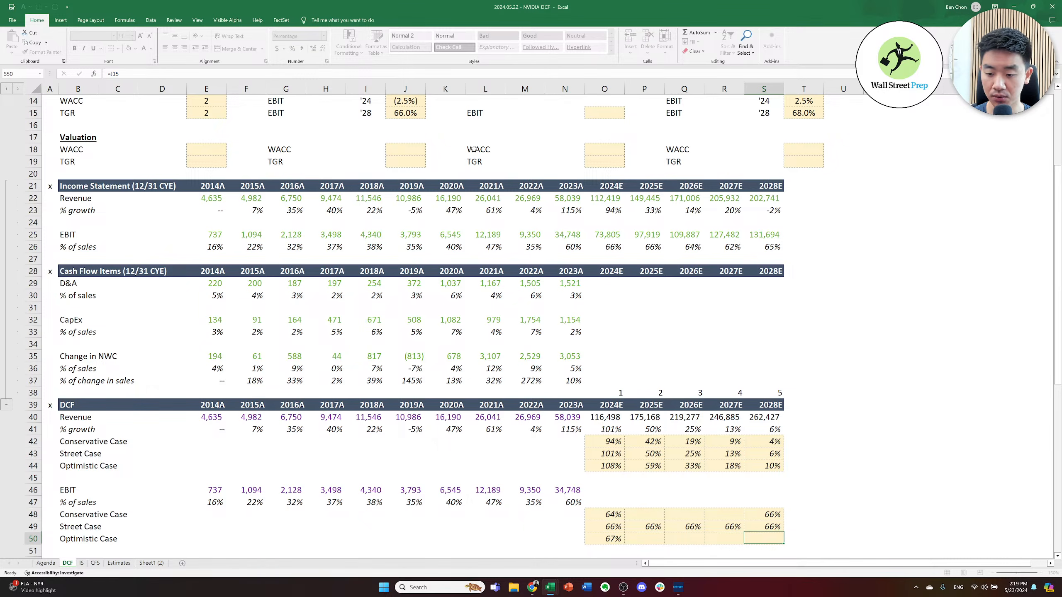
{"action": "type", "text": "="}
{"action": "key", "text": "Right"}
{"action": "key", "text": "ctrl+Up"}
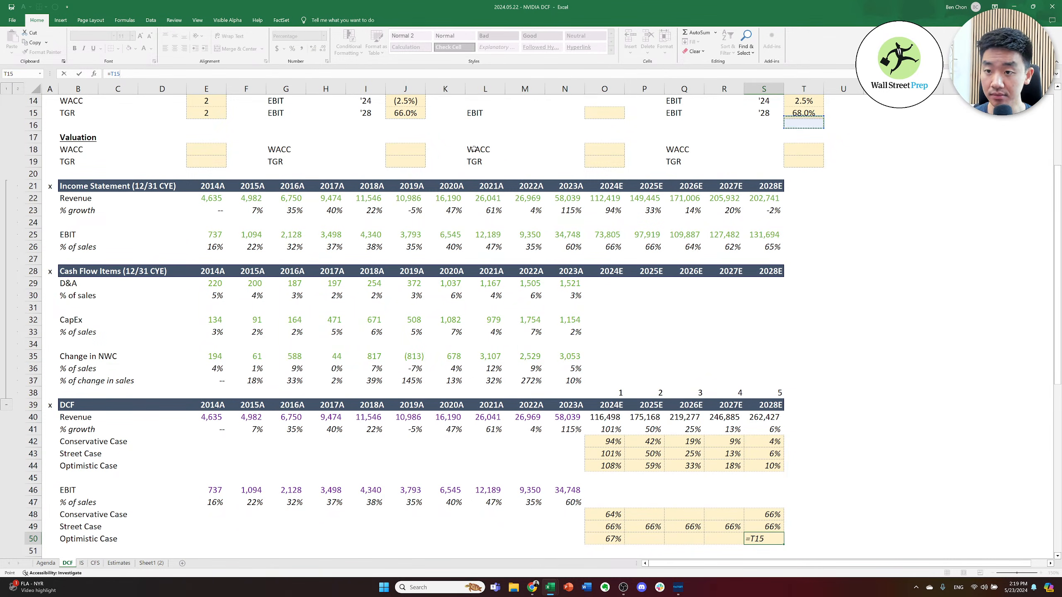
{"action": "key", "text": "ctrl+Return"}
- Enter the linear interpolation formula =O48+($S$48-$O$48)/($S$39-$O$39) for the Conservative Case 2025E EBIT margin in P48
{"action": "key", "text": "Up"}
{"action": "key", "text": "Left"}
{"action": "key", "text": "Up"}
{"action": "key", "text": "Left"}
{"action": "key", "text": "Left"}
{"action": "type", "text": "="}
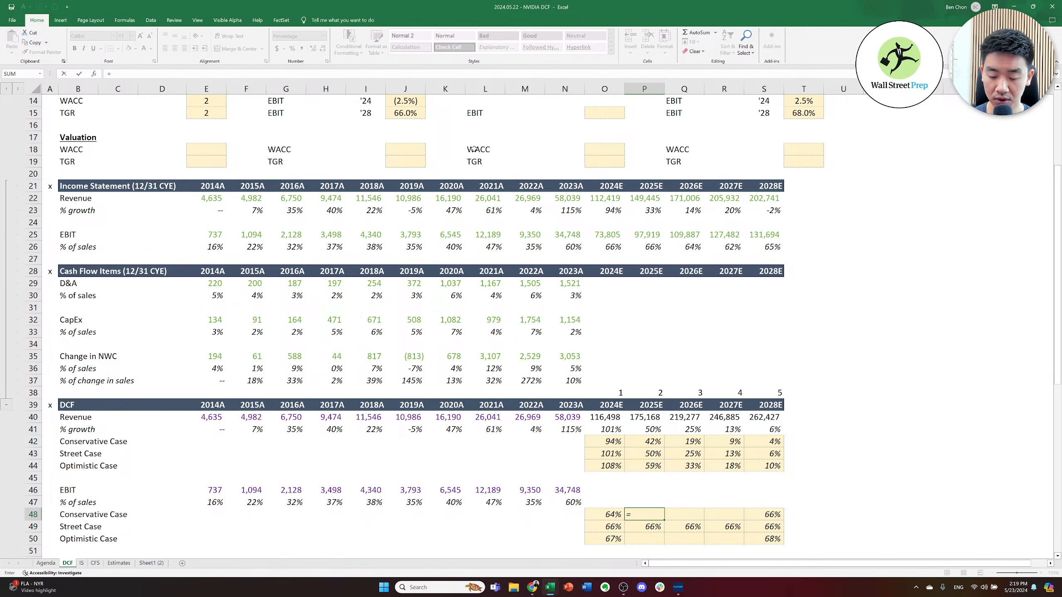
{"action": "key", "text": "Left"}
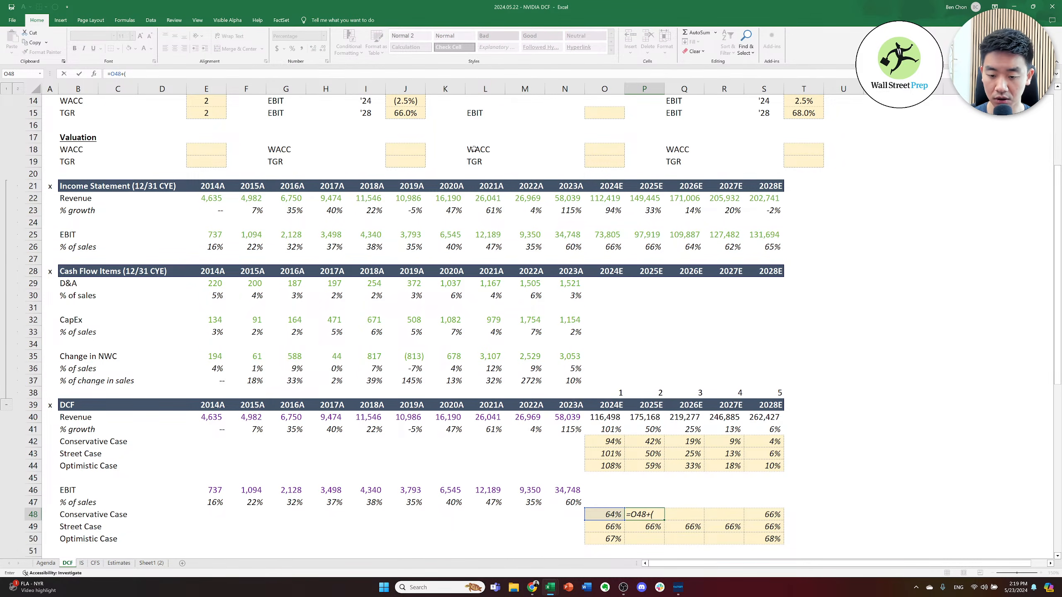
{"action": "key", "text": "Right"}
{"action": "key", "text": "Right"}
{"action": "key", "text": "Right"}
{"action": "key", "text": "F4"}
{"action": "type", "text": "-"}
{"action": "key", "text": "Left"}
{"action": "key", "text": "F4"}
{"action": "type", "text": ")/("}
{"action": "key", "text": "Right"}
{"action": "key", "text": "Right"}
{"action": "key", "text": "Right"}
{"action": "key", "text": "Up"}
{"action": "key", "text": "Up"}
{"action": "key", "text": "Up"}
{"action": "key", "text": "Up"}
{"action": "key", "text": "Up"}
{"action": "key", "text": "Up"}
{"action": "key", "text": "F4"}
{"action": "key", "text": "F4"}
{"action": "key", "text": "F4"}
{"action": "key", "text": "Up"}
{"action": "key", "text": "Up"}
{"action": "key", "text": "Up"}
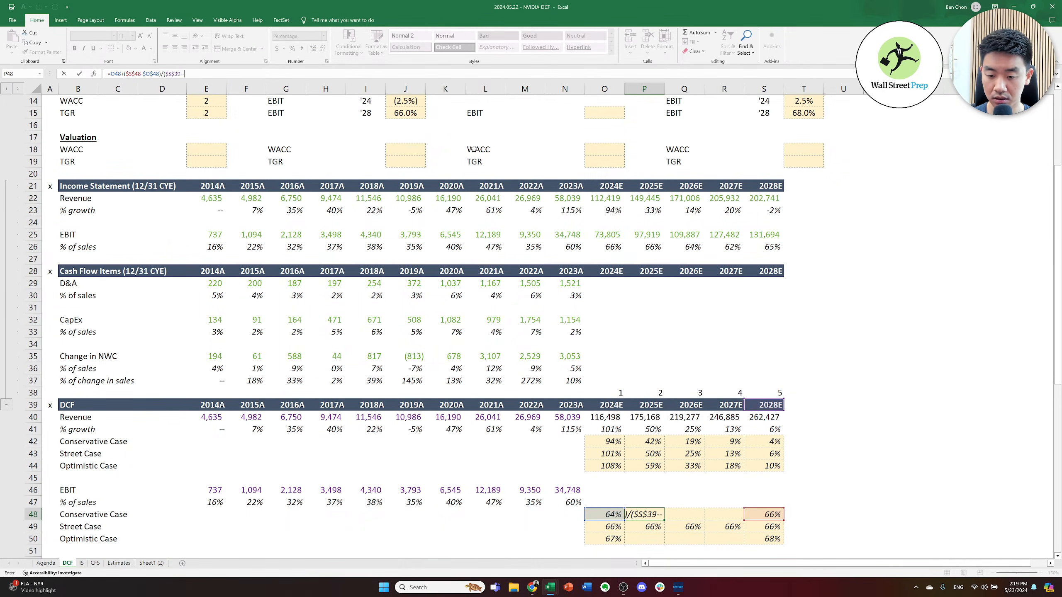
{"action": "key", "text": "Up"}
{"action": "key", "text": "Up"}
{"action": "key", "text": "Up"}
{"action": "key", "text": "Up"}
{"action": "key", "text": "Up"}
{"action": "key", "text": "Up"}
{"action": "key", "text": "Left"}
{"action": "key", "text": "Up"}
{"action": "key", "text": "Up"}
{"action": "key", "text": "Up"}
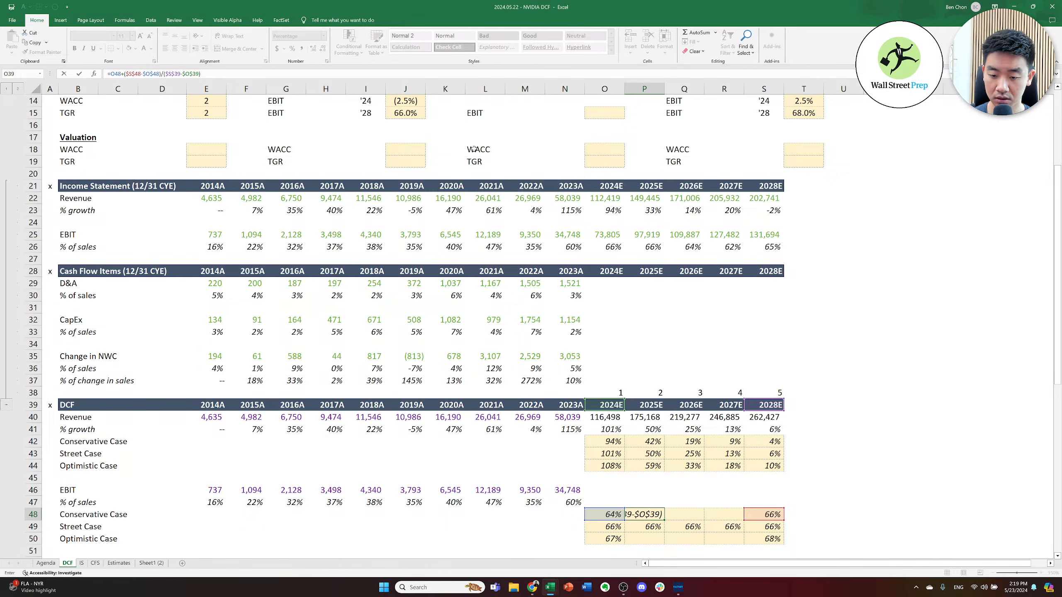
{"action": "key", "text": "ctrl+Return"}
- Copy the Conservative Case margin formula from 2025E across to 2026E and 2027E in row 48
{"action": "key", "text": "ctrl+c"}
{"action": "key", "text": "shift+Right"}
{"action": "key", "text": "shift+Right"}
{"action": "key", "text": "shift+Right"}
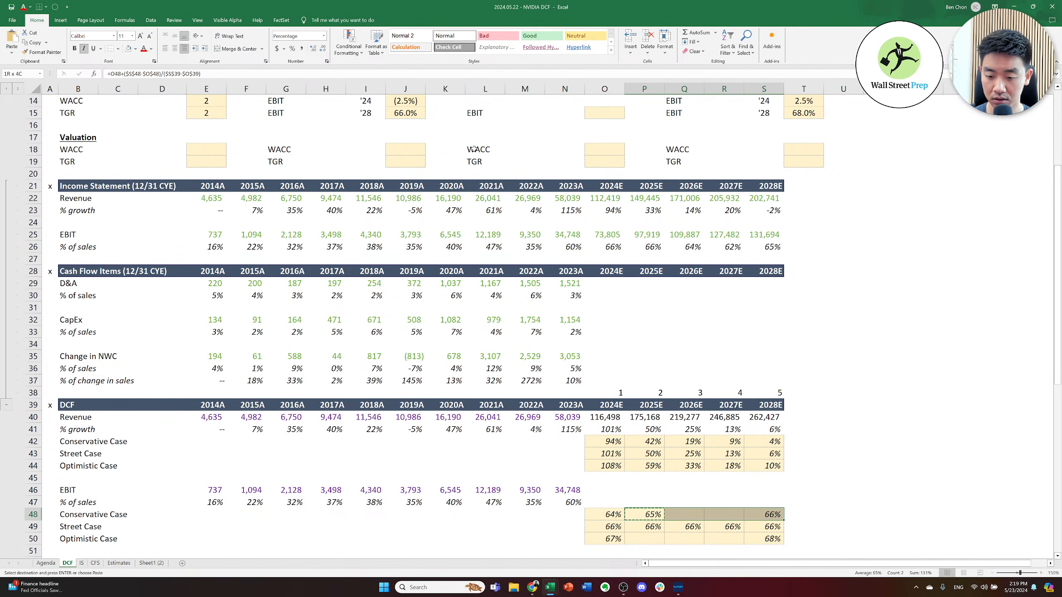
{"action": "key", "text": "shift+Left"}
{"action": "key", "text": "ctrl+v"}
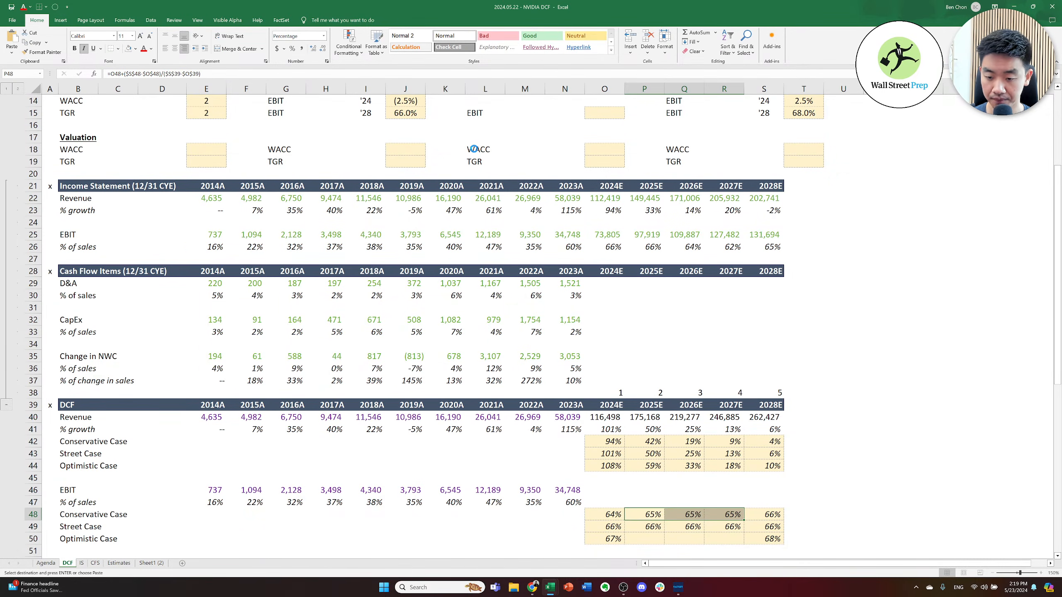
{"action": "key", "text": "Escape"}
{"action": "key", "text": "Left"}
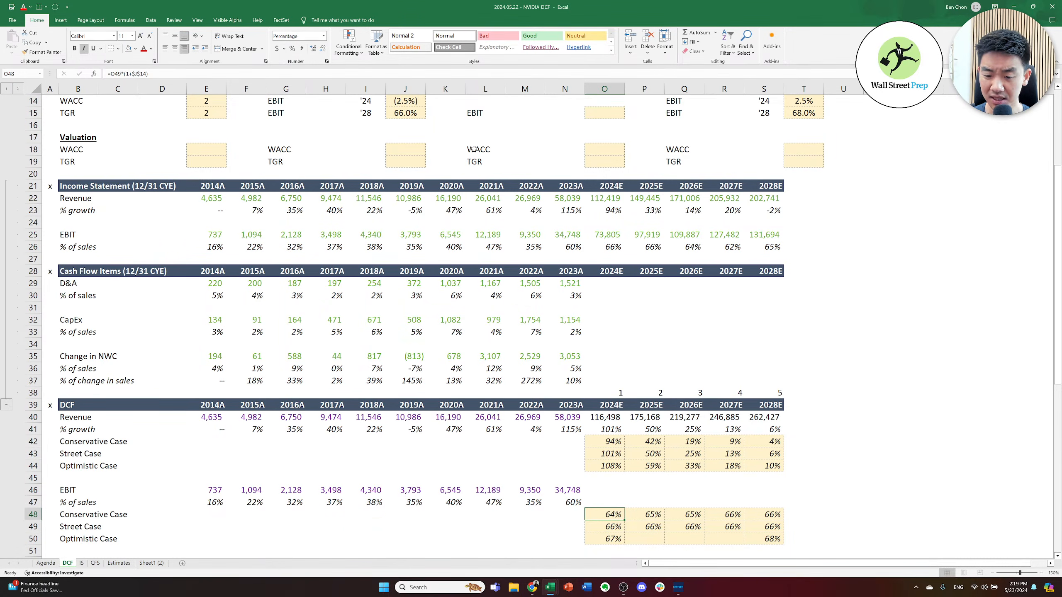
- Check the Conservative Case EBIT margin formulas for 2024E through 2028E in O48:S48
{"action": "key", "text": "Right"}
{"action": "key", "text": "Right"}
{"action": "key", "text": "Right"}
{"action": "key", "text": "Left"}
{"action": "key", "text": "Left"}
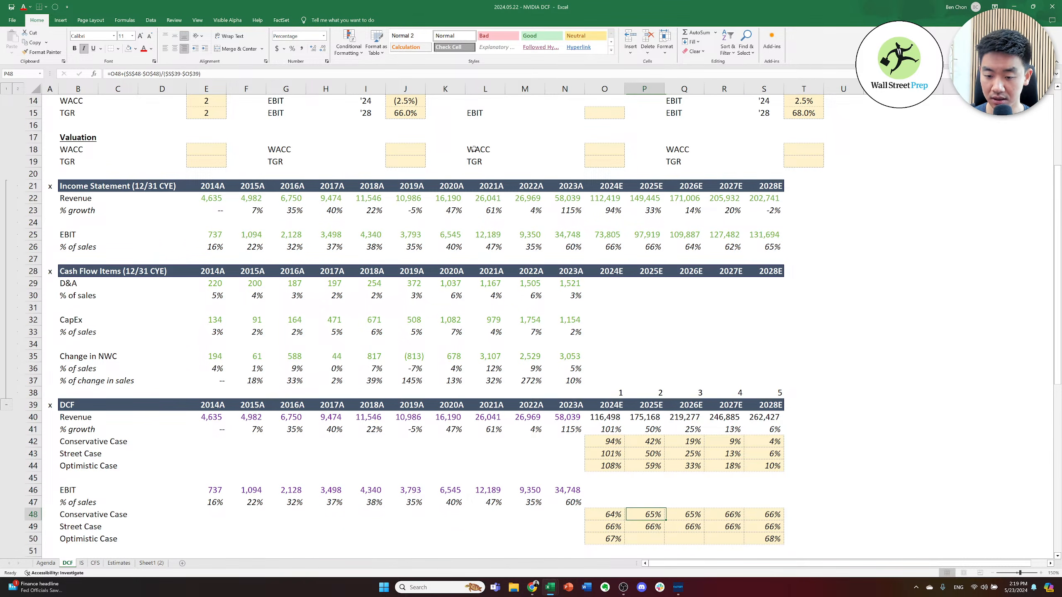
{"action": "key", "text": "F2"}
{"action": "key", "text": "Escape"}
{"action": "key", "text": "Right"}
{"action": "key", "text": "F2"}
{"action": "key", "text": "Escape"}
{"action": "key", "text": "Right"}
{"action": "key", "text": "F2"}
{"action": "key", "text": "Escape"}
{"action": "key", "text": "Right"}
{"action": "key", "text": "F2"}
{"action": "key", "text": "Escape"}
{"action": "key", "text": "Left"}
{"action": "key", "text": "Left"}
{"action": "key", "text": "Left"}
{"action": "key", "text": "Left"}
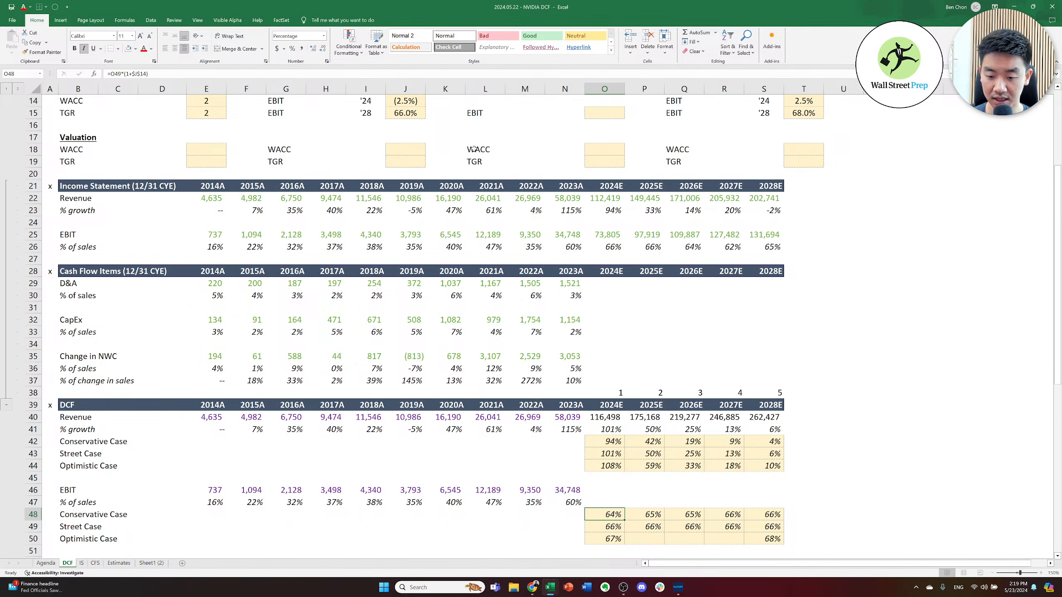
- Review the historical EBIT margins in row 47, focusing on 2019A through 2023A
{"action": "key", "text": "Left"}
{"action": "key", "text": "Up"}
{"action": "key", "text": "Left"}
{"action": "key", "text": "Left"}
{"action": "key", "text": "Left"}
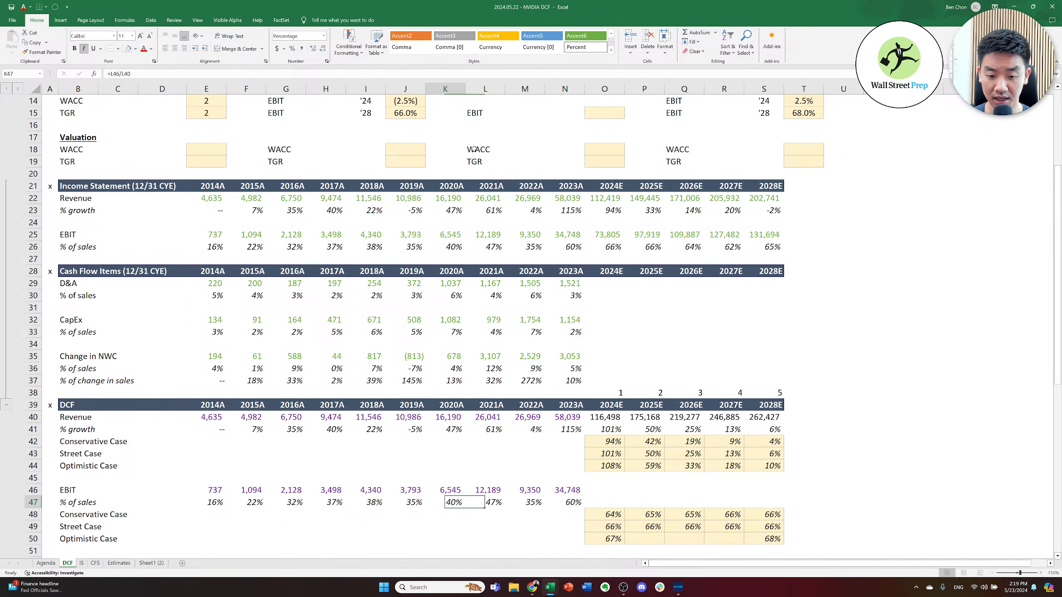
{"action": "key", "text": "Left"}
{"action": "key", "text": "Right"}
{"action": "key", "text": "Right"}
{"action": "key", "text": "Right"}
{"action": "key", "text": "Left"}
{"action": "key", "text": "Left"}
{"action": "key", "text": "Left"}
{"action": "key", "text": "Right"}
{"action": "key", "text": "Right"}
{"action": "key", "text": "Right"}
{"action": "key", "text": "Right"}
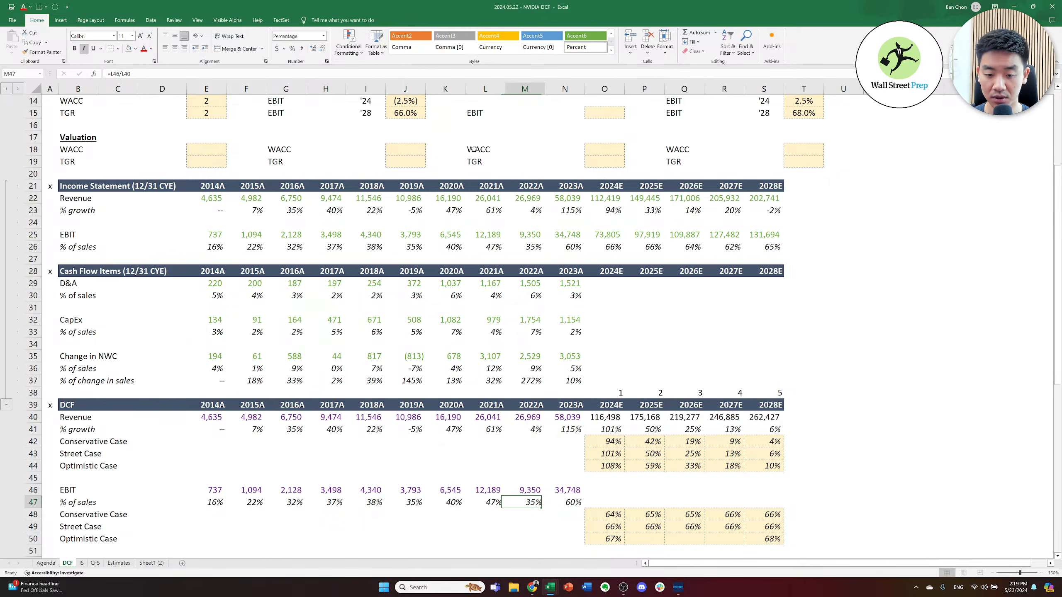
- Switch to the 2023.09.21 NVIDIA DCF - vDownload workbook and examine its Conservative, Street and Optimistic Case EBIT margins in rows 45 to 47
{"action": "key", "text": "alt+Tab"}
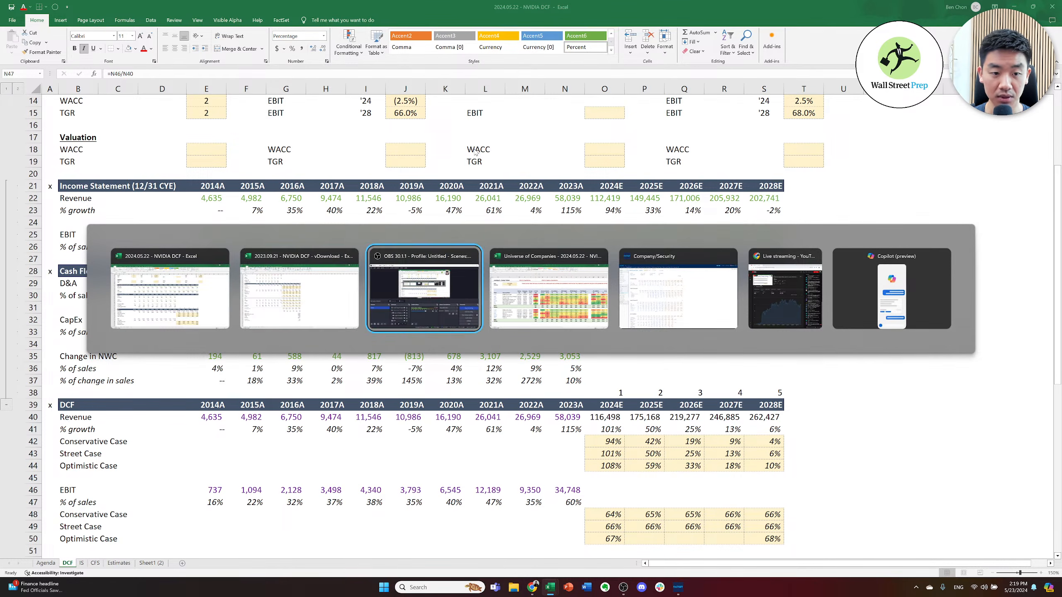
{"action": "key", "text": "Down"}
{"action": "key", "text": "Down"}
{"action": "key", "text": "Down"}
{"action": "key", "text": "Down"}
{"action": "key", "text": "Down"}
{"action": "key", "text": "Down"}
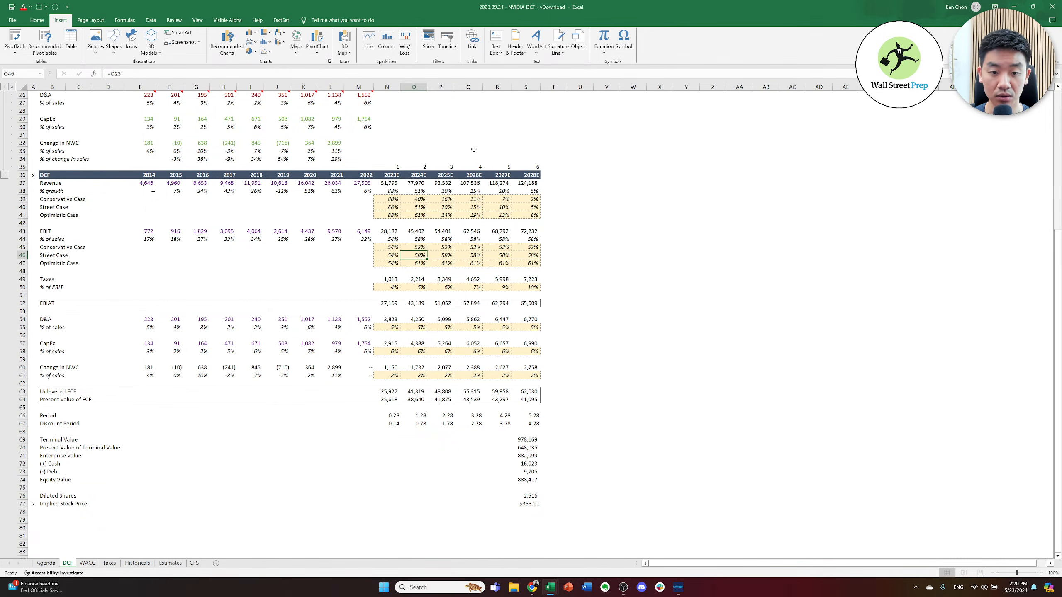
{"action": "key", "text": "Right"}
{"action": "key", "text": "Right"}
{"action": "key", "text": "Left"}
{"action": "key", "text": "Left"}
{"action": "key", "text": "Right"}
{"action": "key", "text": "Left"}
{"action": "key", "text": "Left"}
{"action": "key", "text": "Right"}
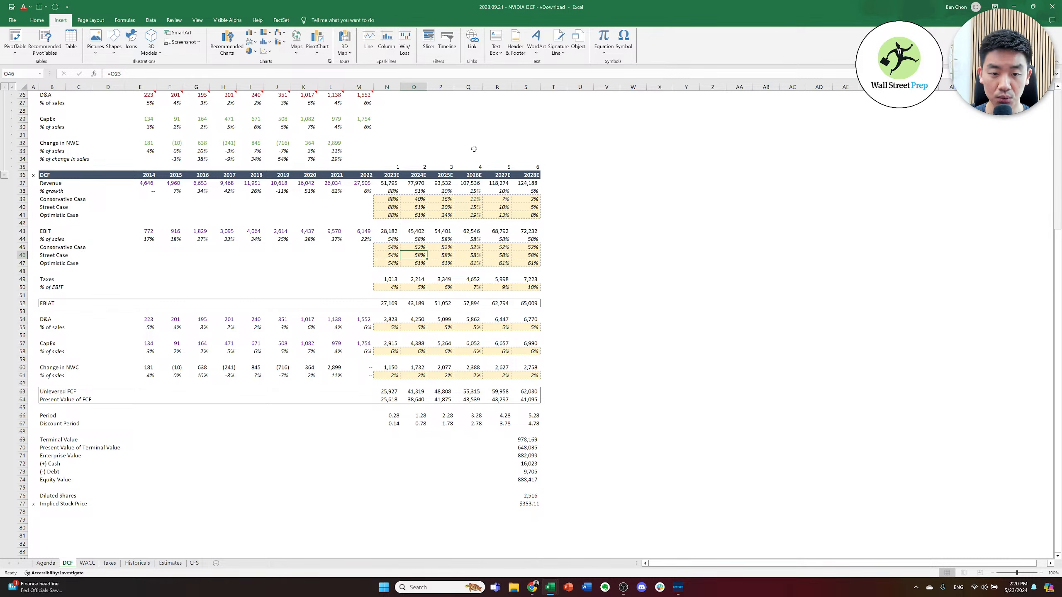
{"action": "key", "text": "Right"}
{"action": "key", "text": "Right"}
{"action": "key", "text": "Right"}
{"action": "key", "text": "Right"}
{"action": "key", "text": "Left"}
{"action": "key", "text": "Left"}
{"action": "key", "text": "Left"}
{"action": "key", "text": "Up"}
{"action": "key", "text": "Down"}
{"action": "key", "text": "Down"}
{"action": "key", "text": "Right"}
{"action": "key", "text": "Right"}
- Return to the 2024.05.22 NVIDIA DCF workbook and compare the 2025E EBIT margin cells of the three cases in P48:P50
{"action": "key", "text": "alt+Tab"}
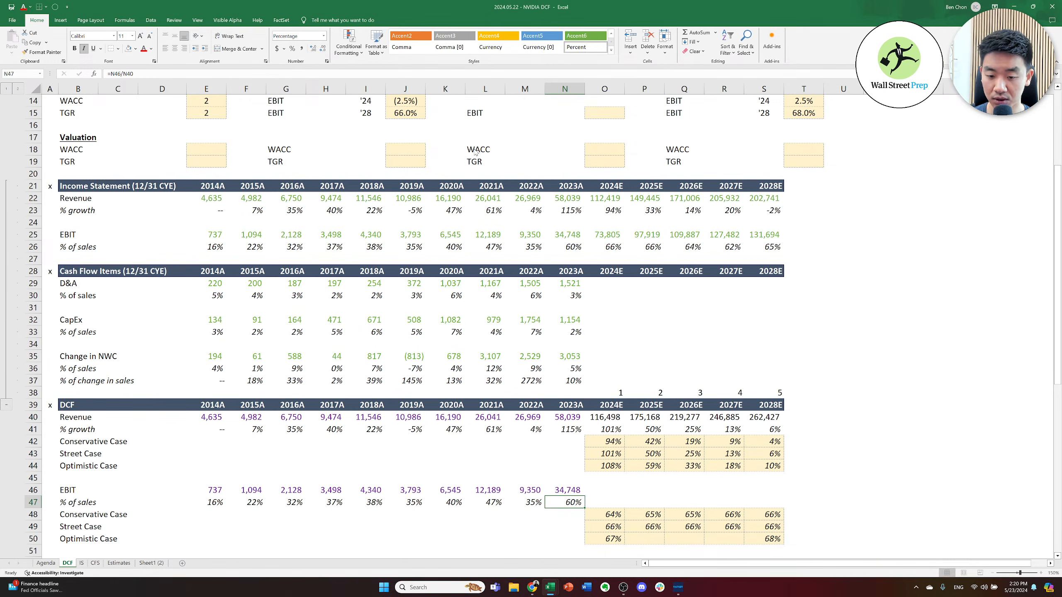
{"action": "key", "text": "Right"}
{"action": "key", "text": "Right"}
{"action": "key", "text": "Down"}
{"action": "key", "text": "Down"}
{"action": "key", "text": "Down"}
{"action": "key", "text": "Up"}
{"action": "key", "text": "Up"}
{"action": "key", "text": "Down"}
{"action": "key", "text": "Down"}
{"action": "key", "text": "Up"}
{"action": "key", "text": "Up"}
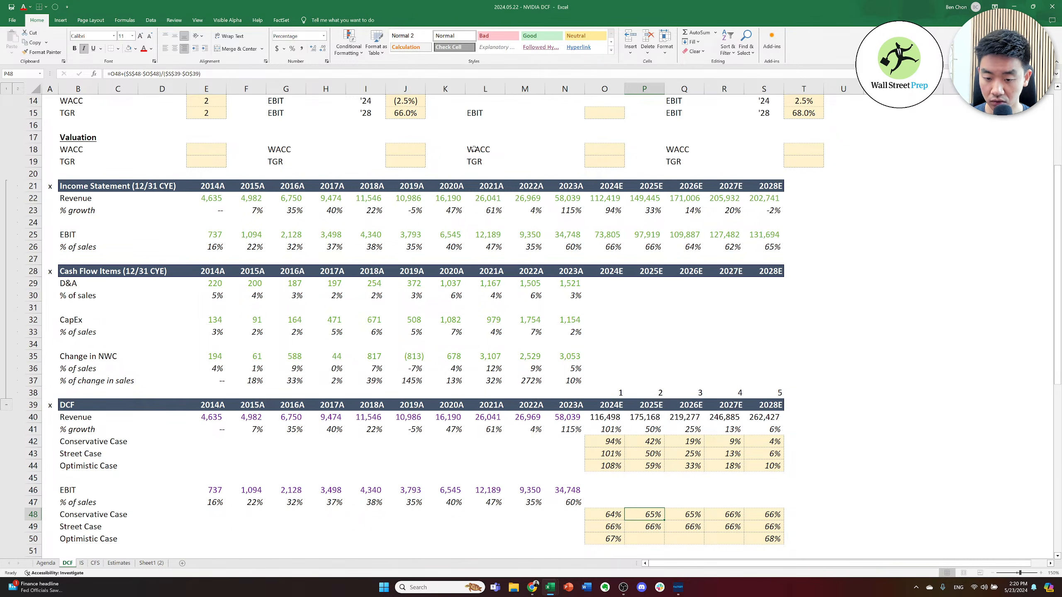
{"action": "key", "text": "Down"}
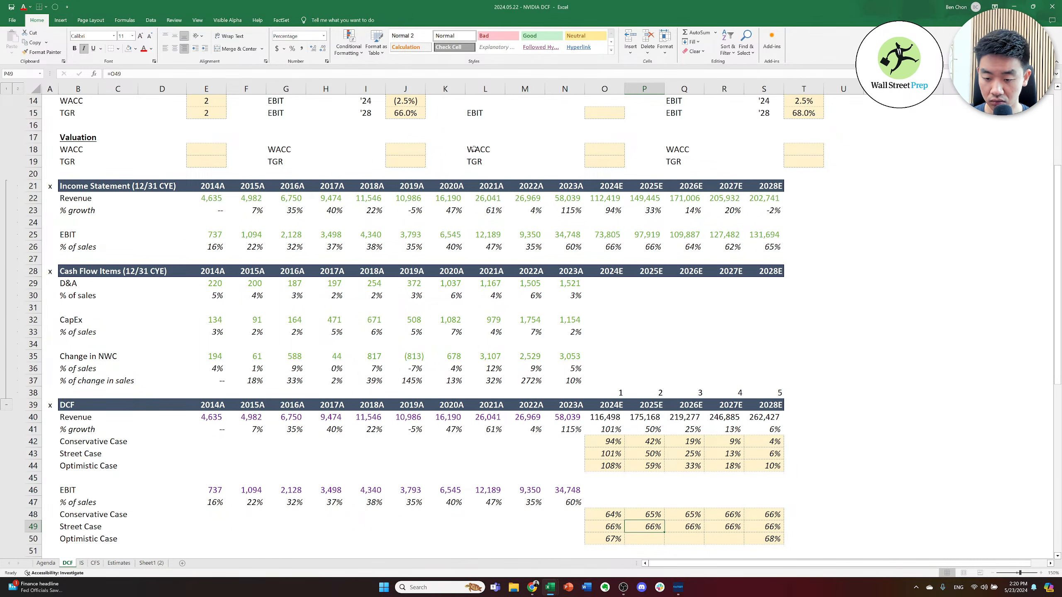
{"action": "key", "text": "Down"}
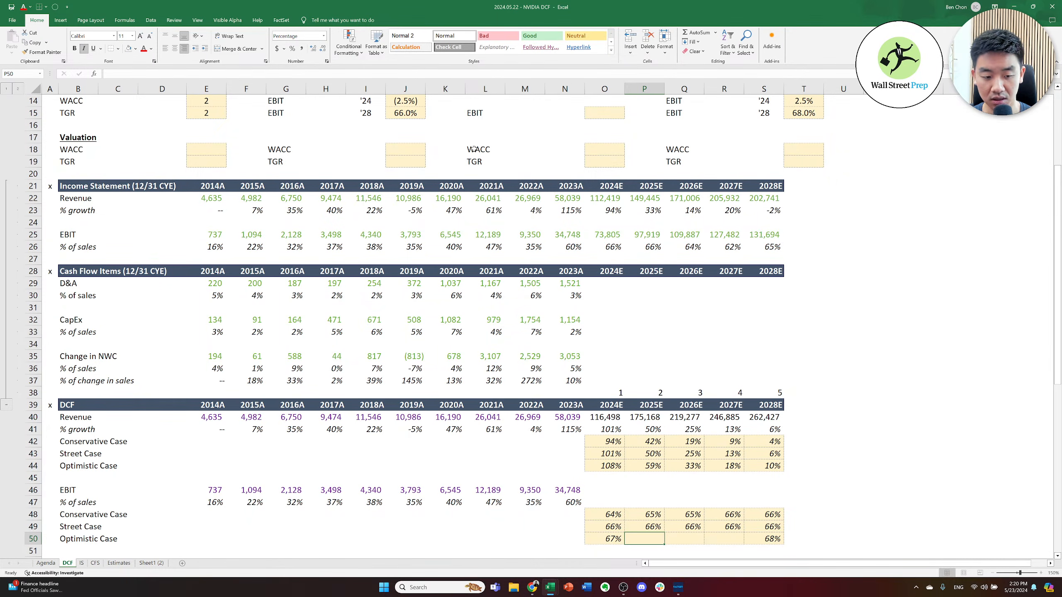
{"action": "key", "text": "Up"}
{"action": "key", "text": "Up"}
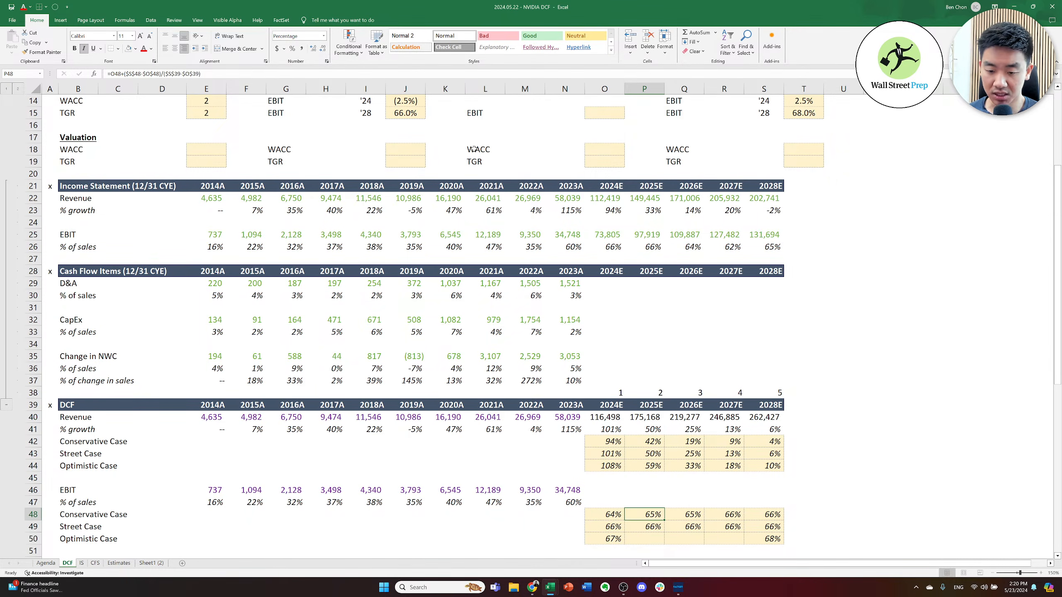
- Compare the Conservative Case EBIT margins out to 2028E with the recent historical EBIT margins in row 47
{"action": "key", "text": "Right"}
{"action": "key", "text": "Right"}
{"action": "key", "text": "Right"}
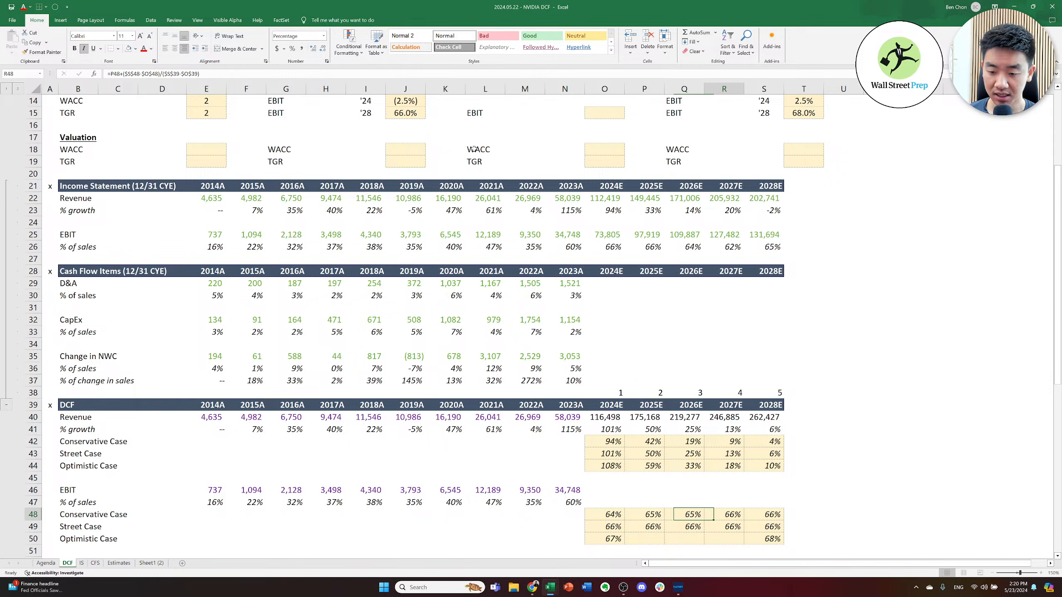
{"action": "key", "text": "Up"}
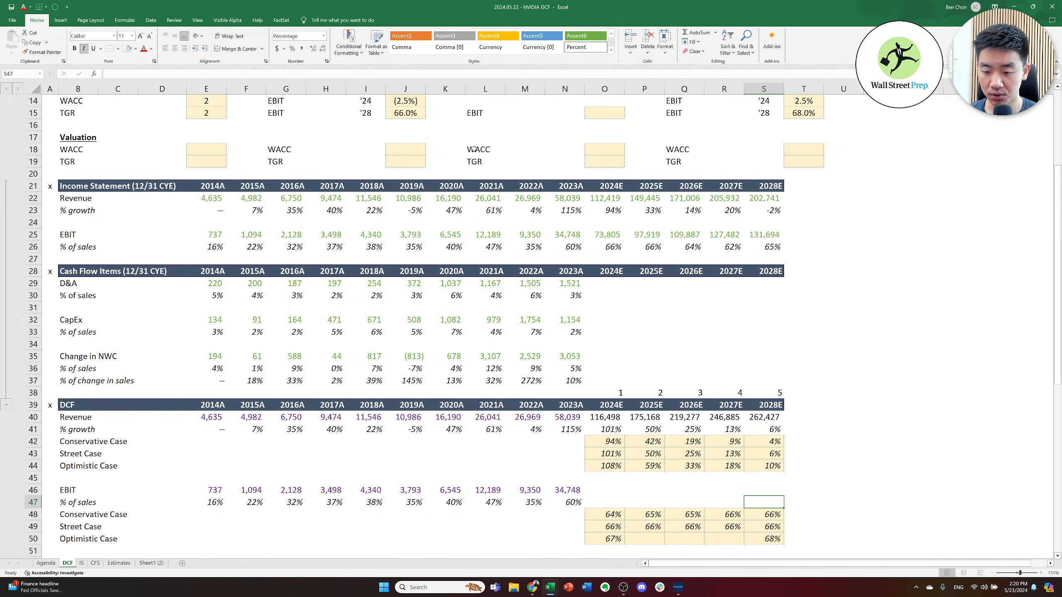
{"action": "key", "text": "Left"}
{"action": "key", "text": "Left"}
{"action": "key", "text": "Left"}
{"action": "key", "text": "Left"}
{"action": "key", "text": "Left"}
{"action": "key", "text": "Left"}
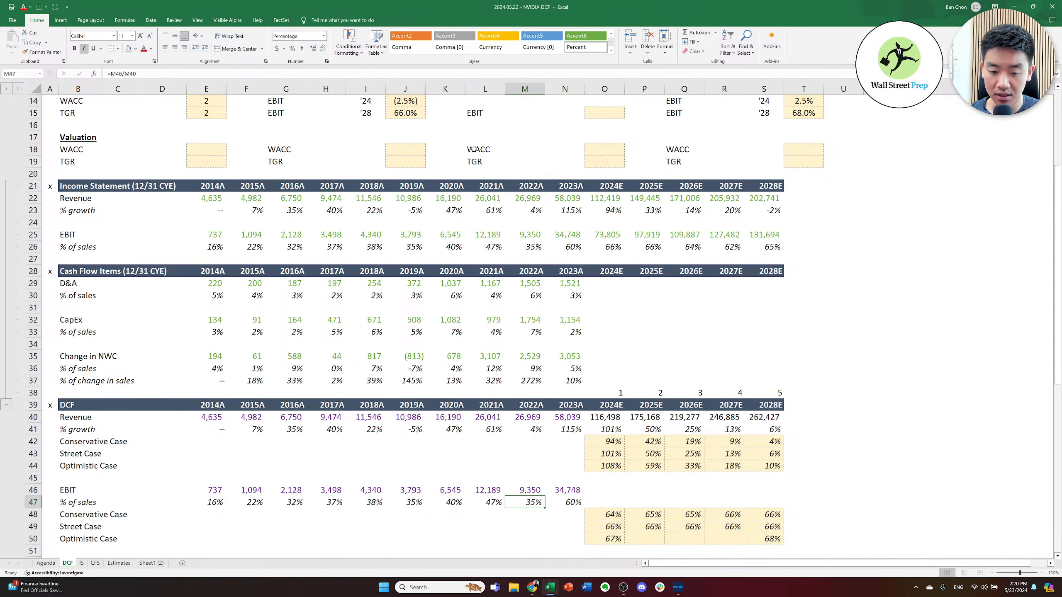
{"action": "key", "text": "Down"}
{"action": "key", "text": "Right"}
{"action": "key", "text": "Right"}
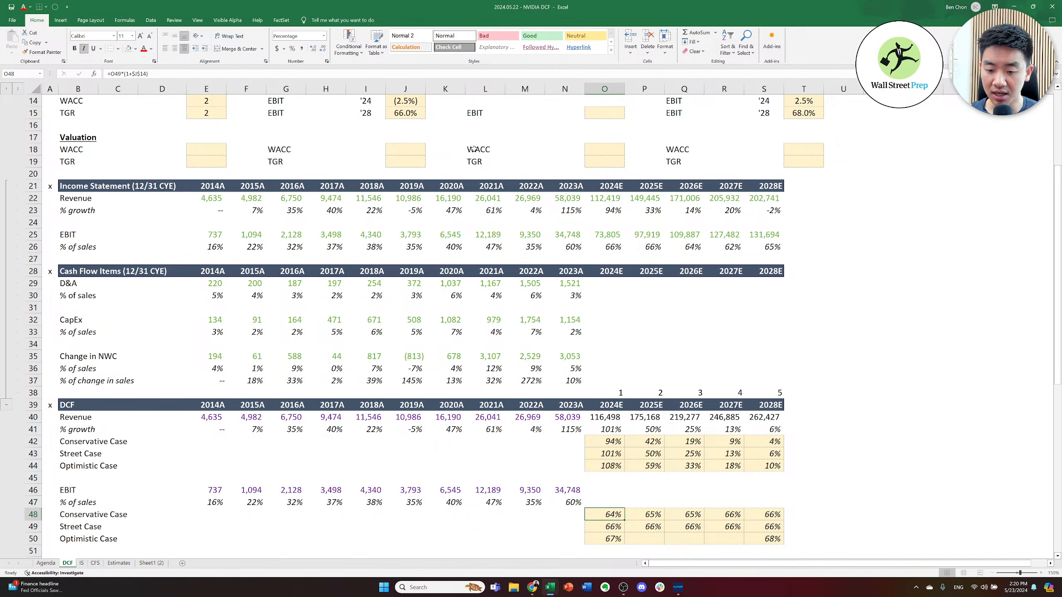
- Examine the year-by-year progression of the Conservative Case EBIT margins from 2025E to 2028E in row 48
{"action": "key", "text": "Right"}
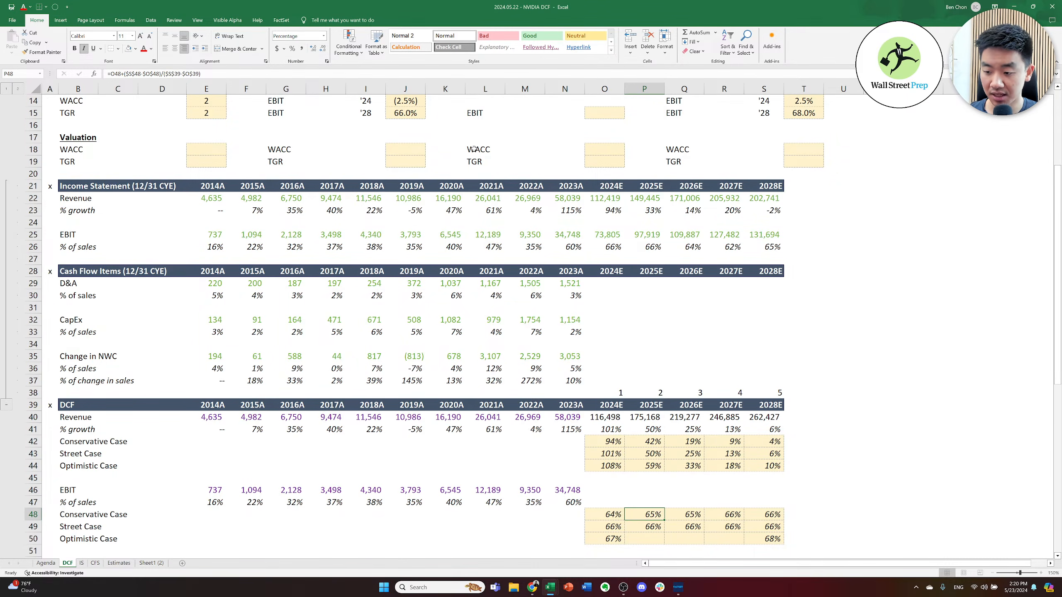
{"action": "key", "text": "Right"}
{"action": "key", "text": "Right"}
{"action": "key", "text": "Right"}
{"action": "key", "text": "Left"}
{"action": "key", "text": "Left"}
{"action": "key", "text": "Left"}
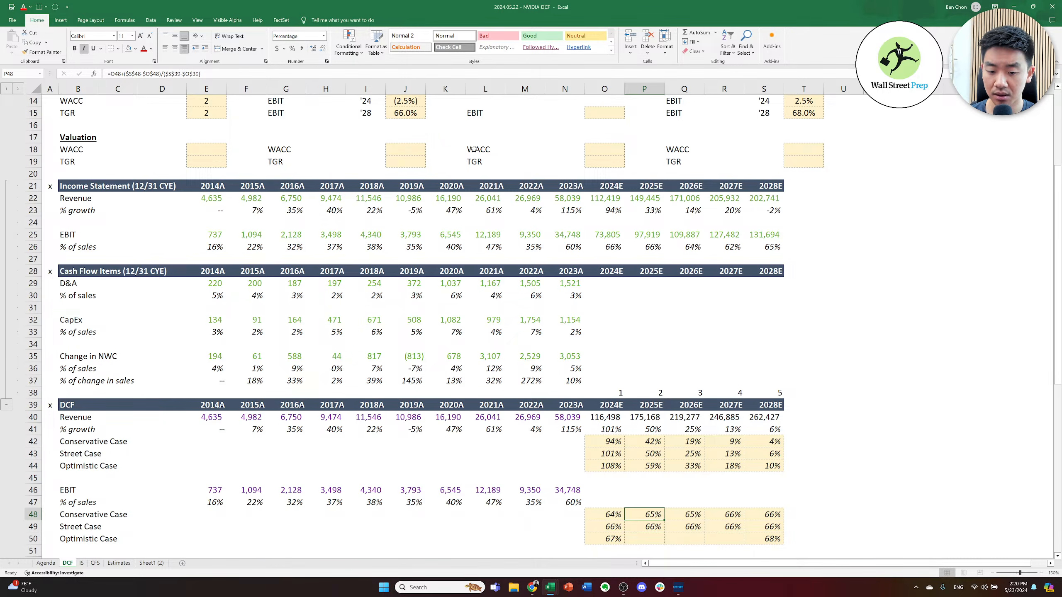
{"action": "key", "text": "Right"}
{"action": "key", "text": "Right"}
{"action": "key", "text": "Right"}
{"action": "key", "text": "Left"}
{"action": "key", "text": "Left"}
{"action": "key", "text": "Left"}
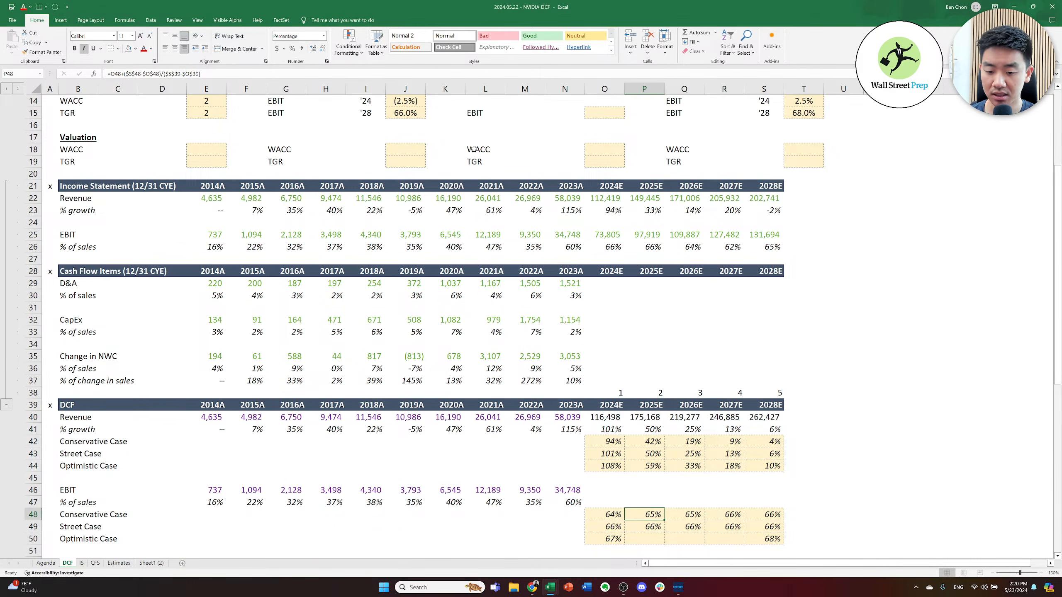
{"action": "key", "text": "Right"}
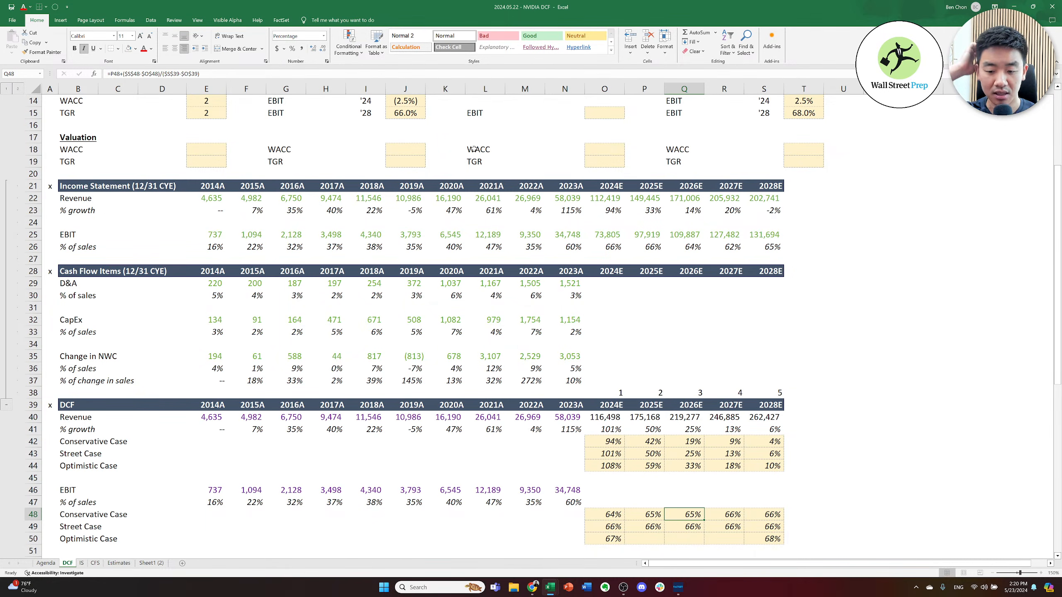
{"action": "key", "text": "Left"}
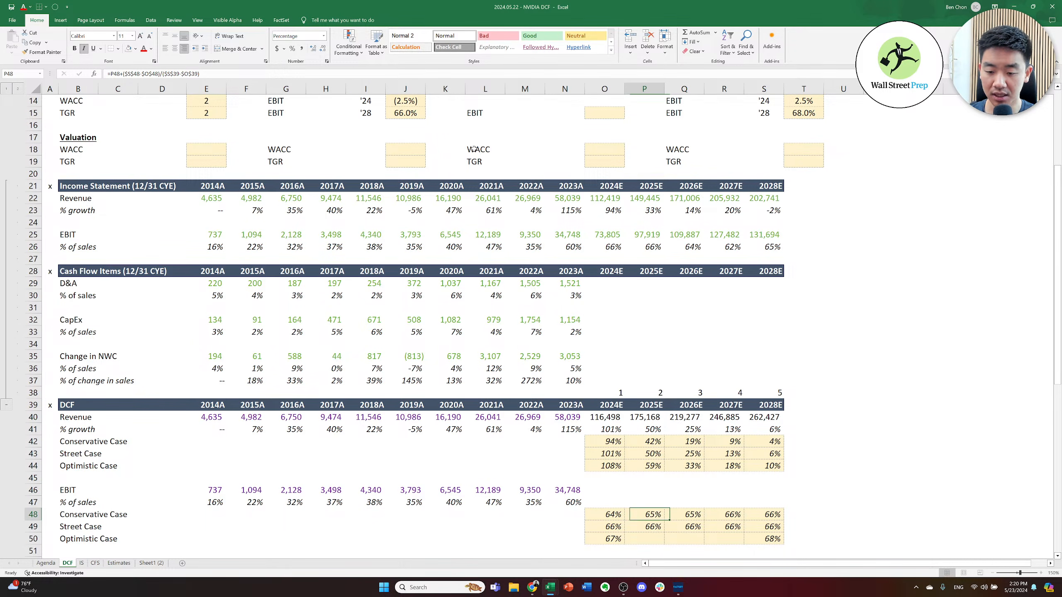
{"action": "key", "text": "Right"}
{"action": "key", "text": "Left"}
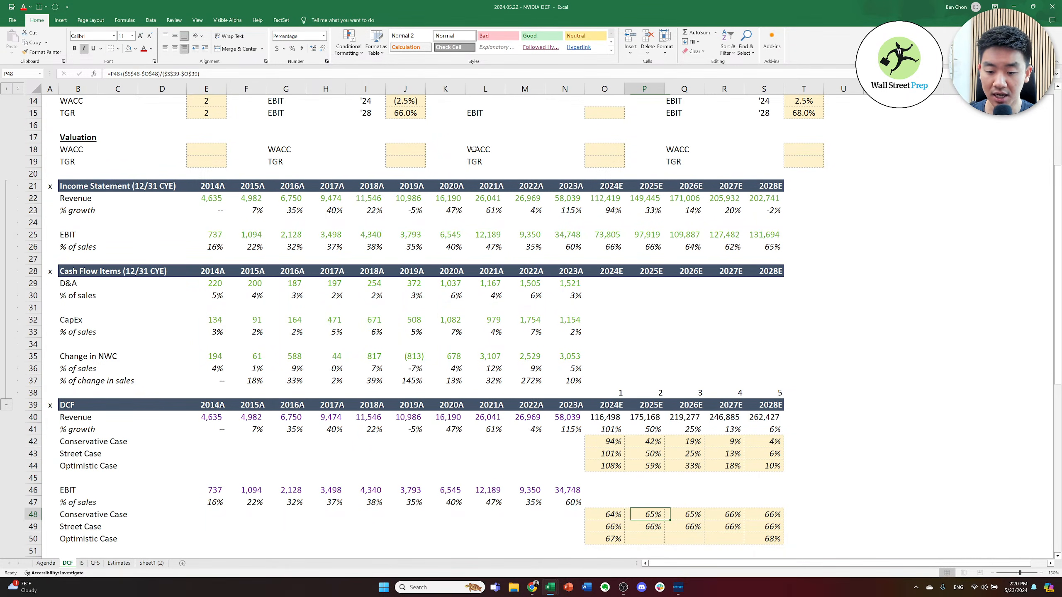
{"action": "key", "text": "Right"}
{"action": "key", "text": "Right"}
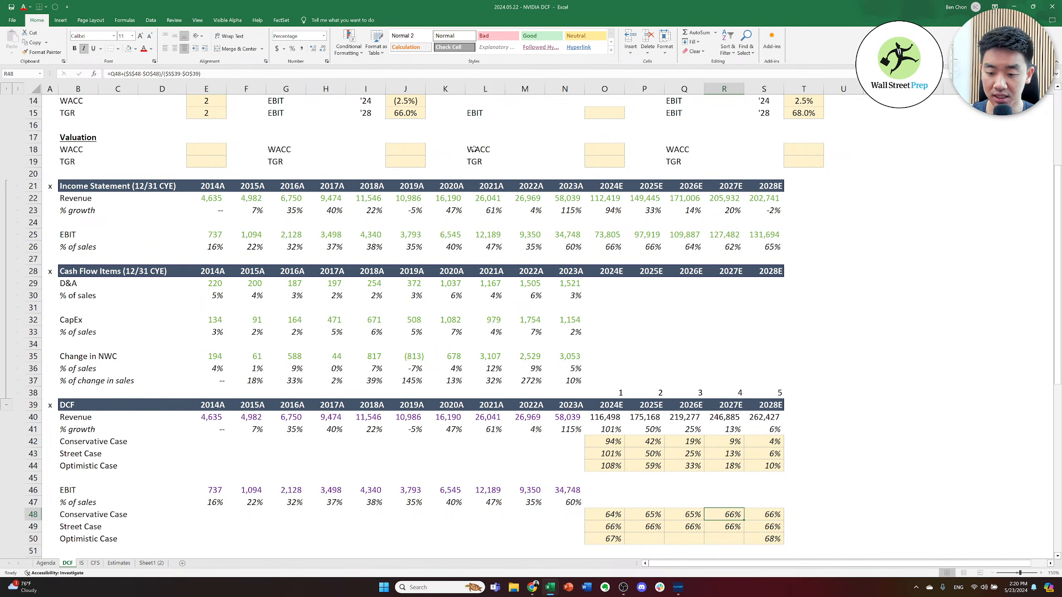
{"action": "key", "text": "Right"}
{"action": "key", "text": "Left"}
{"action": "key", "text": "Left"}
{"action": "key", "text": "Right"}
{"action": "key", "text": "Right"}
- Set the conservative scenario's 2028 EBIT margin assumption in J15 to 60%
{"action": "key", "text": "Up"}
{"action": "key", "text": "Down"}
{"action": "key", "text": "Up"}
{"action": "key", "text": "Up"}
{"action": "key", "text": "Up"}
{"action": "key", "text": "Up"}
{"action": "key", "text": "Up"}
{"action": "key", "text": "Up"}
{"action": "key", "text": "Up"}
{"action": "key", "text": "Up"}
{"action": "key", "text": "Up"}
{"action": "key", "text": "Up"}
{"action": "key", "text": "Up"}
{"action": "key", "text": "Up"}
{"action": "key", "text": "Up"}
{"action": "key", "text": "Up"}
{"action": "key", "text": "Up"}
{"action": "key", "text": "Up"}
{"action": "key", "text": "Up"}
{"action": "key", "text": "Up"}
{"action": "key", "text": "Up"}
{"action": "key", "text": "Up"}
{"action": "key", "text": "Up"}
{"action": "key", "text": "Up"}
{"action": "key", "text": "Up"}
{"action": "key", "text": "Up"}
{"action": "key", "text": "Up"}
{"action": "key", "text": "Up"}
{"action": "key", "text": "Up"}
{"action": "key", "text": "Up"}
{"action": "key", "text": "Up"}
{"action": "key", "text": "Up"}
{"action": "key", "text": "Up"}
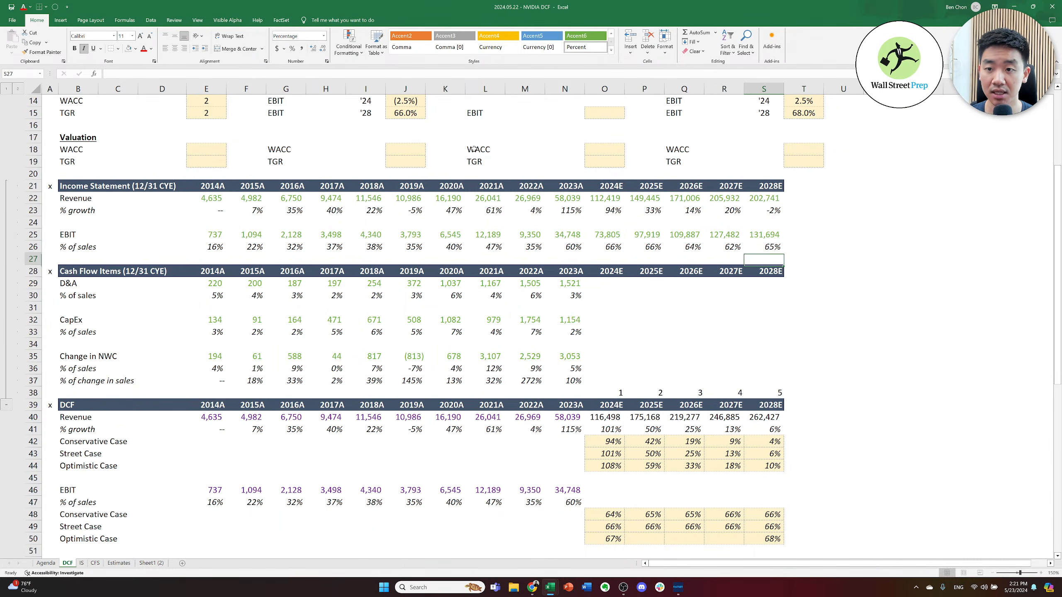
{"action": "key", "text": "Left"}
{"action": "key", "text": "Left"}
{"action": "key", "text": "Left"}
{"action": "key", "text": "Left"}
{"action": "key", "text": "Left"}
{"action": "key", "text": "Left"}
{"action": "key", "text": "Left"}
{"action": "key", "text": "Left"}
{"action": "key", "text": "Left"}
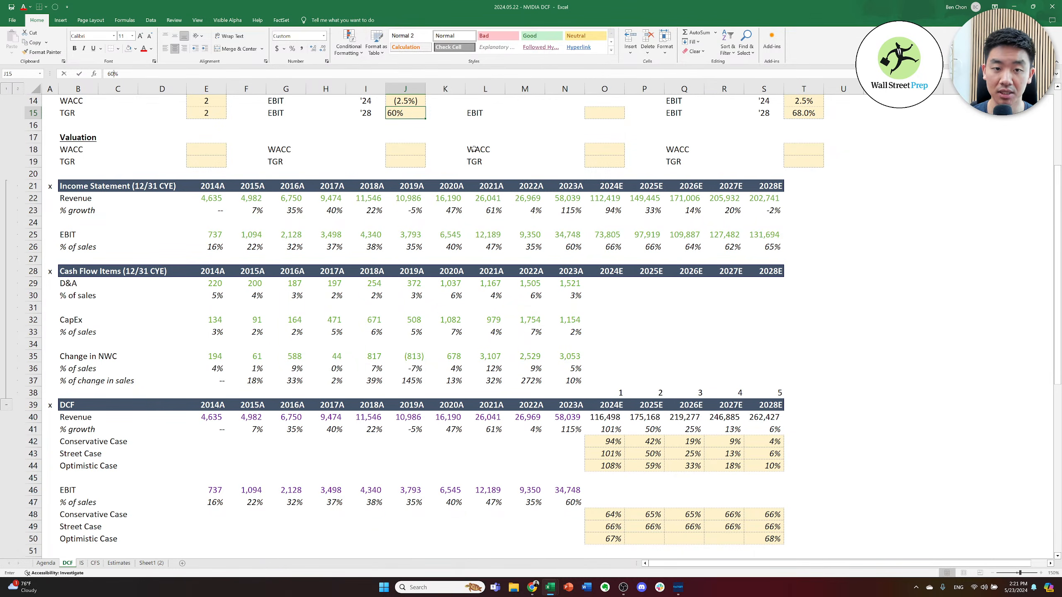
{"action": "type", "text": "60%"}
{"action": "key", "text": "ctrl+Return"}
- Examine the Conservative Case EBIT margins from 2025E to 2028E in row 48 against the Street Case in row 49
{"action": "key", "text": "Right"}
{"action": "key", "text": "Right"}
{"action": "key", "text": "Down"}
{"action": "key", "text": "Down"}
{"action": "key", "text": "Down"}
{"action": "key", "text": "Down"}
{"action": "key", "text": "Down"}
{"action": "key", "text": "Down"}
{"action": "key", "text": "Down"}
{"action": "key", "text": "Down"}
{"action": "key", "text": "Down"}
{"action": "key", "text": "Down"}
{"action": "key", "text": "Down"}
{"action": "key", "text": "Down"}
{"action": "key", "text": "Down"}
{"action": "key", "text": "Down"}
{"action": "key", "text": "Down"}
{"action": "key", "text": "Down"}
{"action": "key", "text": "Down"}
{"action": "key", "text": "Down"}
{"action": "key", "text": "Down"}
{"action": "key", "text": "Down"}
{"action": "key", "text": "Down"}
{"action": "key", "text": "Down"}
{"action": "key", "text": "Down"}
{"action": "key", "text": "Down"}
{"action": "key", "text": "Down"}
{"action": "key", "text": "Down"}
{"action": "key", "text": "Down"}
{"action": "key", "text": "Down"}
{"action": "key", "text": "Down"}
{"action": "key", "text": "Down"}
{"action": "key", "text": "Down"}
{"action": "key", "text": "Down"}
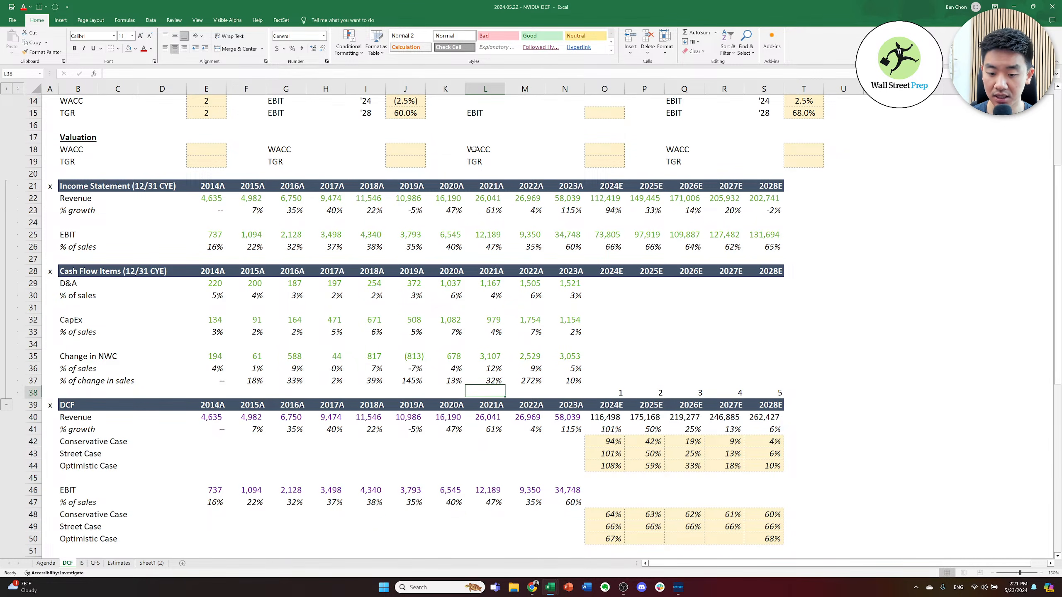
{"action": "key", "text": "Right"}
{"action": "key", "text": "Right"}
{"action": "key", "text": "Right"}
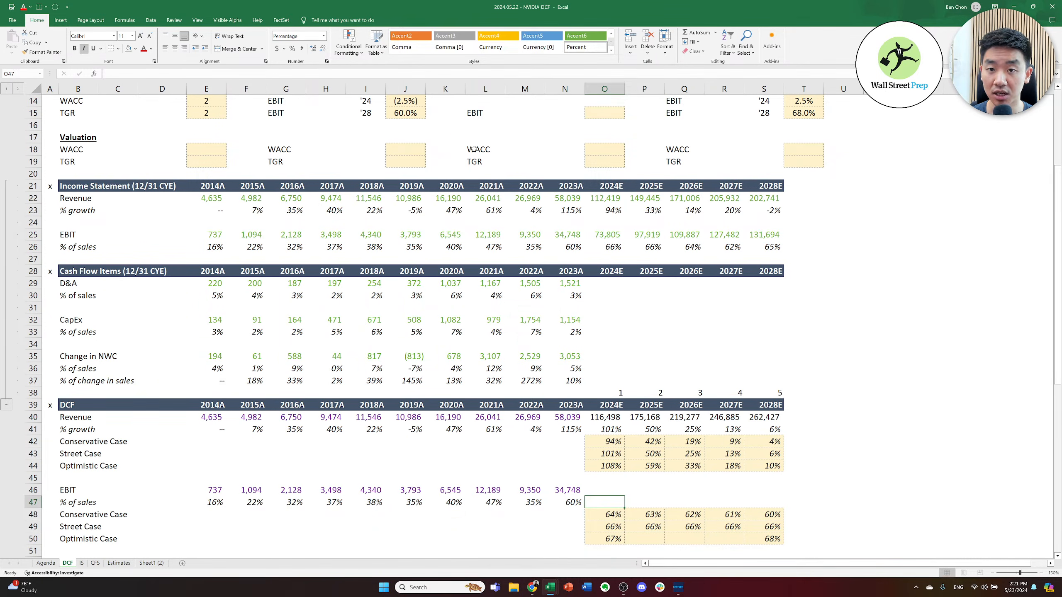
{"action": "key", "text": "Down"}
{"action": "key", "text": "Right"}
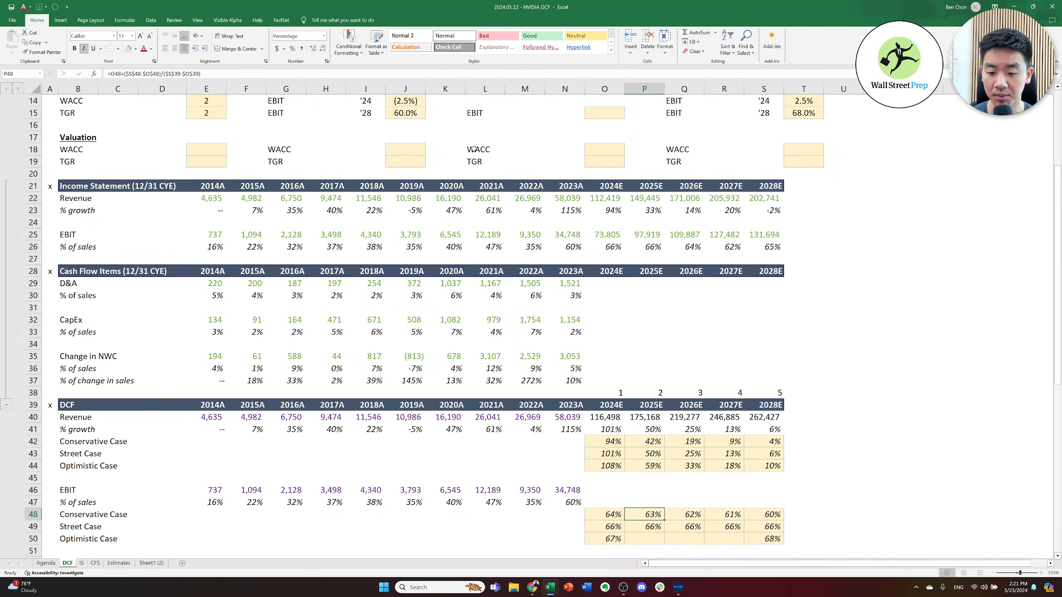
{"action": "key", "text": "Right"}
{"action": "key", "text": "Left"}
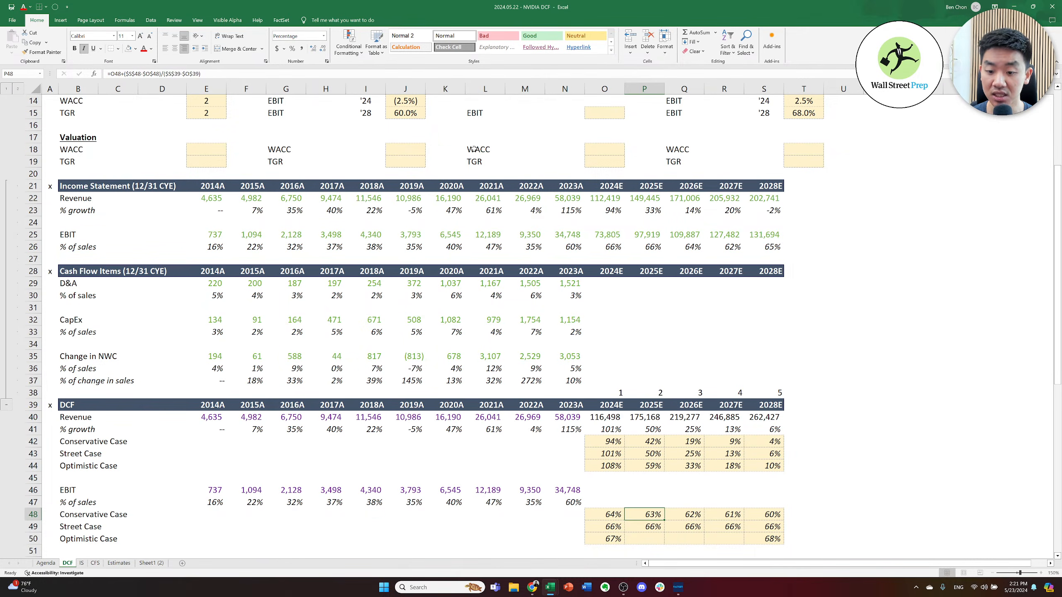
{"action": "key", "text": "Right"}
{"action": "key", "text": "Right"}
{"action": "key", "text": "Right"}
{"action": "key", "text": "Left"}
{"action": "key", "text": "Down"}
{"action": "key", "text": "Up"}
{"action": "key", "text": "Right"}
{"action": "key", "text": "Down"}
{"action": "key", "text": "Up"}
{"action": "key", "text": "Left"}
{"action": "key", "text": "Left"}
{"action": "key", "text": "Left"}
{"action": "key", "text": "Right"}
{"action": "key", "text": "Right"}
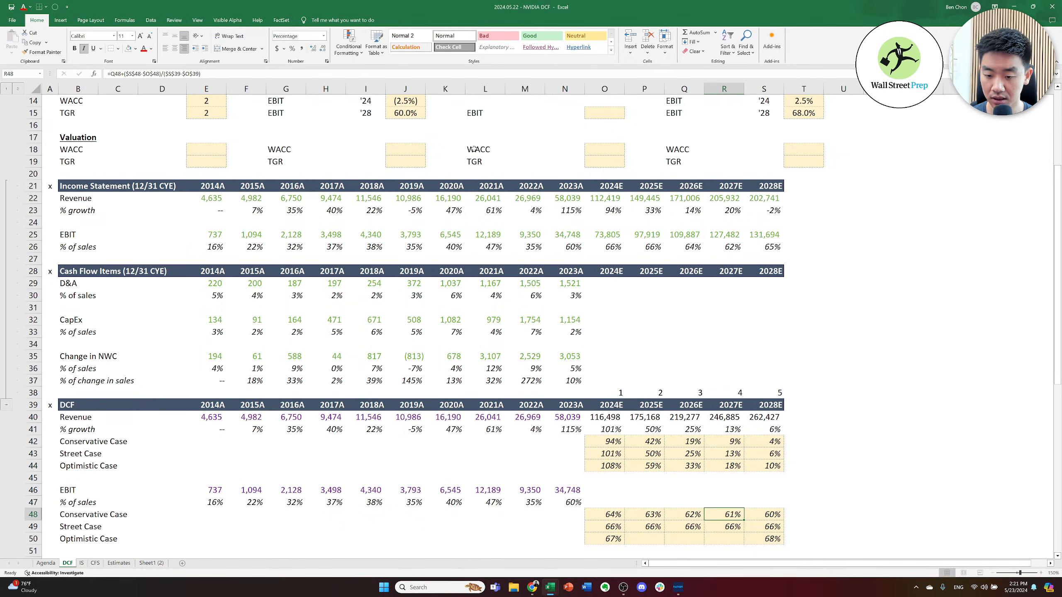
{"action": "key", "text": "Left"}
{"action": "key", "text": "Left"}
{"action": "key", "text": "Right"}
{"action": "key", "text": "Right"}
{"action": "key", "text": "Right"}
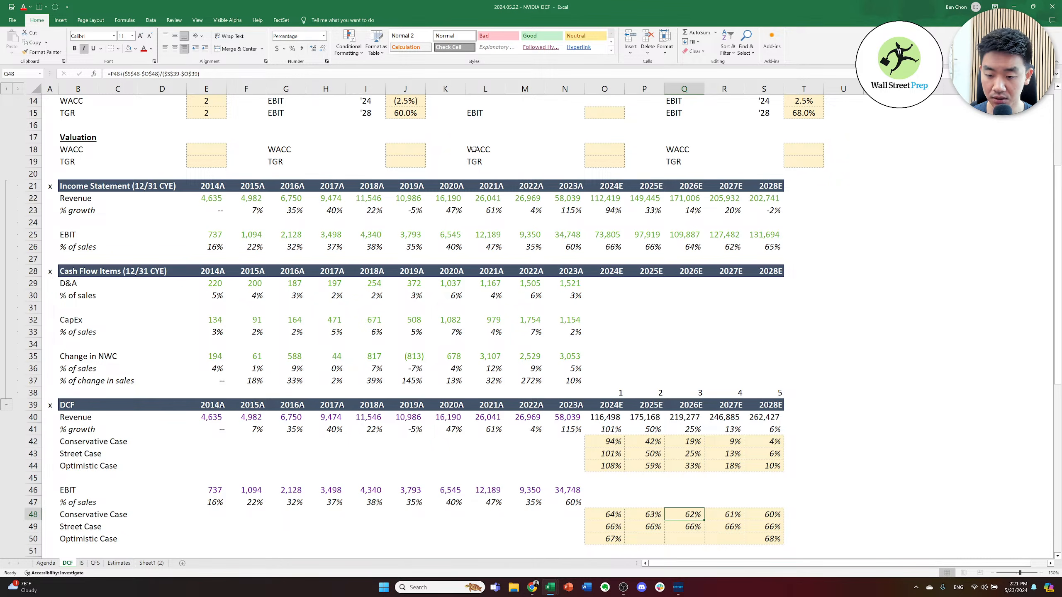
- Copy the Conservative Case EBIT margin formulas for 2025E to 2027E from P48:R48 into the Optimistic Case cells P50:R50
{"action": "key", "text": "Down"}
{"action": "key", "text": "Left"}
{"action": "key", "text": "Down"}
{"action": "key", "text": "Left"}
{"action": "key", "text": "Left"}
{"action": "key", "text": "Right"}
{"action": "key", "text": "Right"}
{"action": "key", "text": "Left"}
{"action": "key", "text": "Left"}
{"action": "key", "text": "Up"}
{"action": "key", "text": "Up"}
{"action": "key", "text": "shift+Right"}
{"action": "key", "text": "shift+Right"}
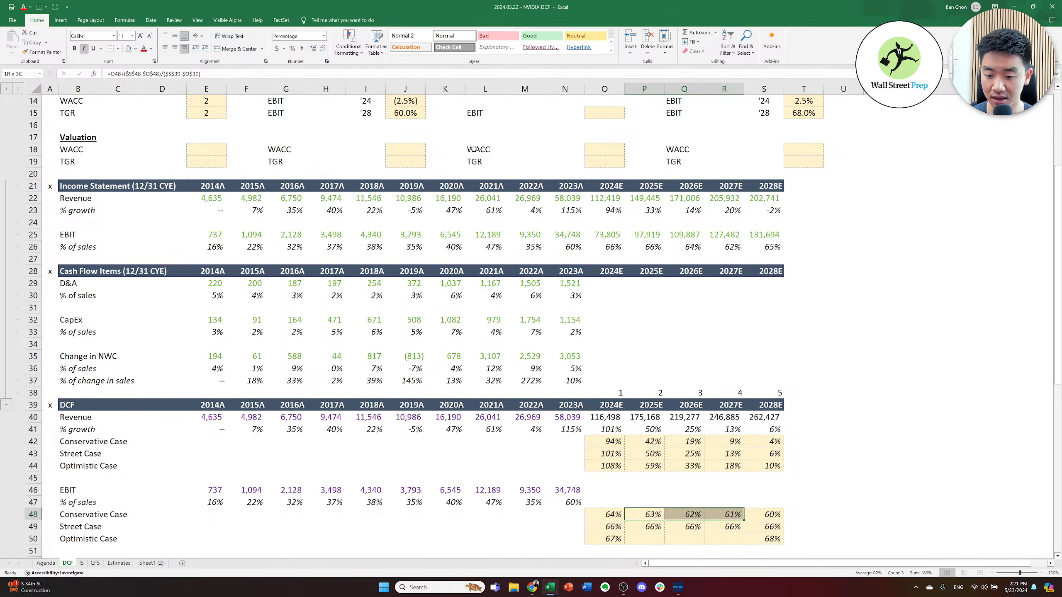
{"action": "key", "text": "ctrl+c"}
{"action": "key", "text": "Down"}
{"action": "key", "text": "Down"}
{"action": "key", "text": "ctrl+v"}
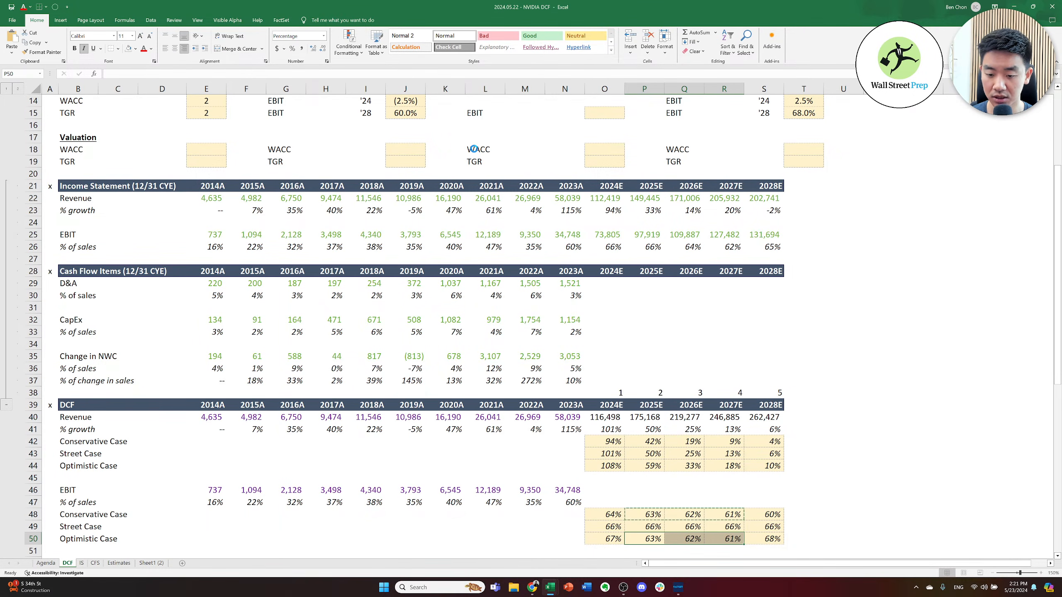
- Repoint the 2025E Optimistic Case formula in P50 to its own row: =O50+($S$50-$O$50)/($S$39-$O$39)
{"action": "key", "text": "Right"}
{"action": "key", "text": "F2"}
{"action": "key", "text": "Escape"}
{"action": "key", "text": "Left"}
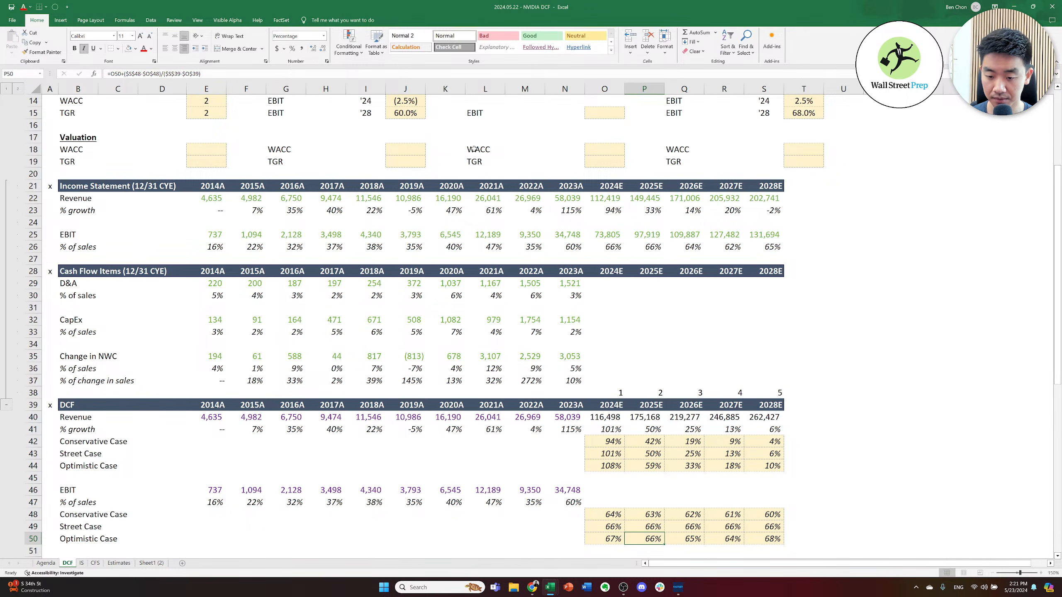
{"action": "key", "text": "F2"}
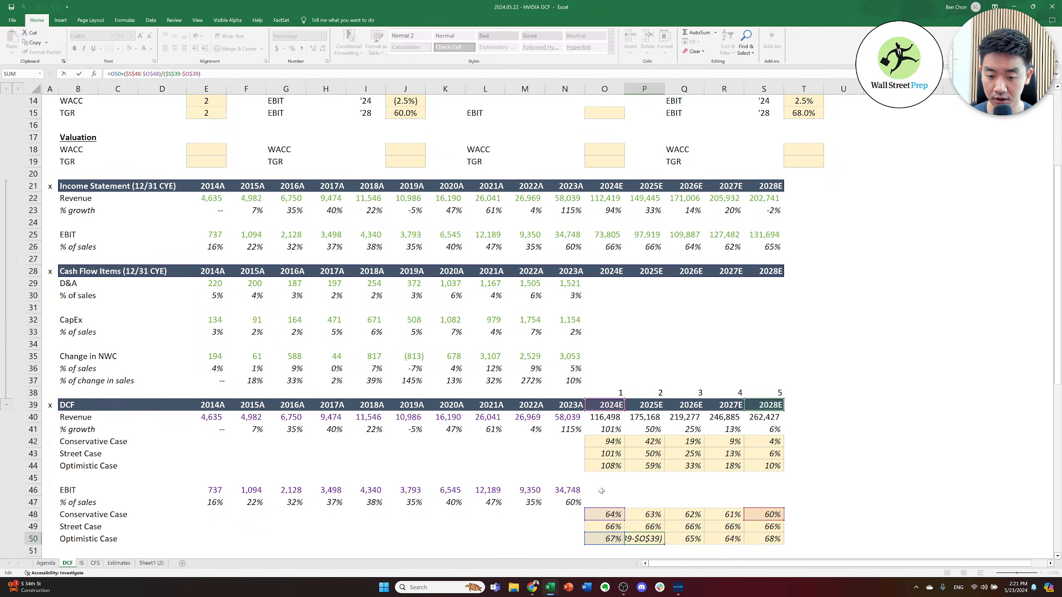
{"action": "left_click_drag", "start_coordinate": [618, 530], "coordinate": [619, 542]}
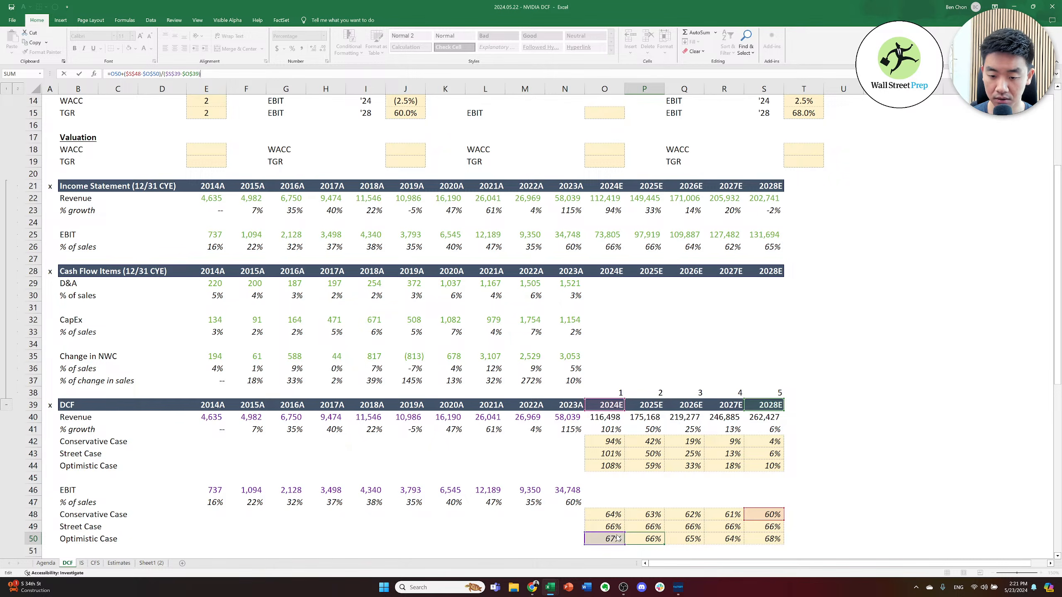
{"action": "left_click_drag", "start_coordinate": [769, 522], "coordinate": [768, 541]}
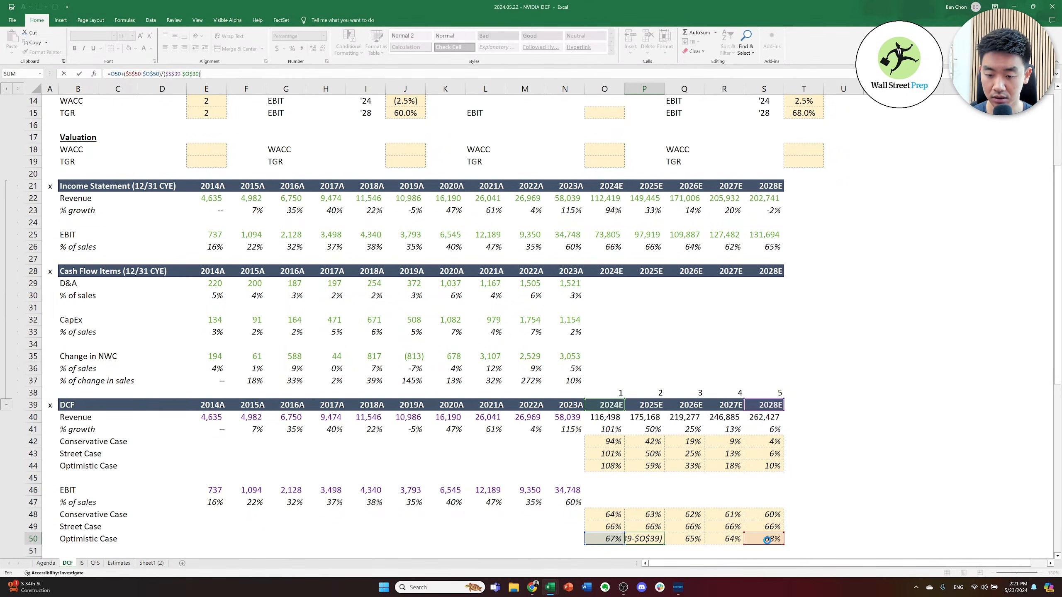
{"action": "key", "text": "ctrl+Return"}
- Copy the corrected Optimistic Case EBIT margin formula from P50 across through 2027E in R50
{"action": "key", "text": "ctrl+c"}
{"action": "key", "text": "shift+Right"}
{"action": "key", "text": "shift+Right"}
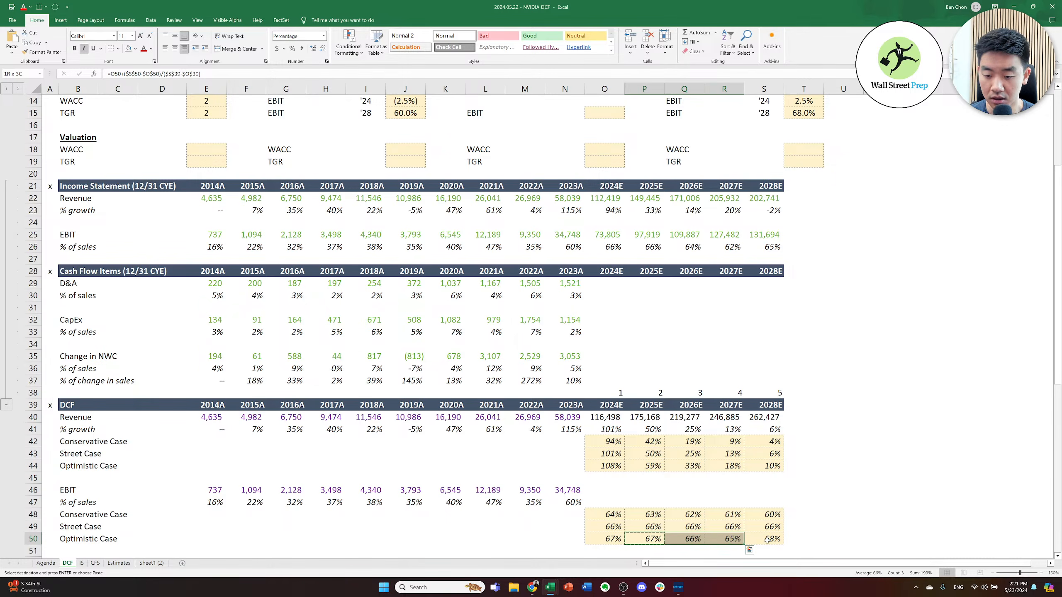
{"action": "key", "text": "ctrl+v"}
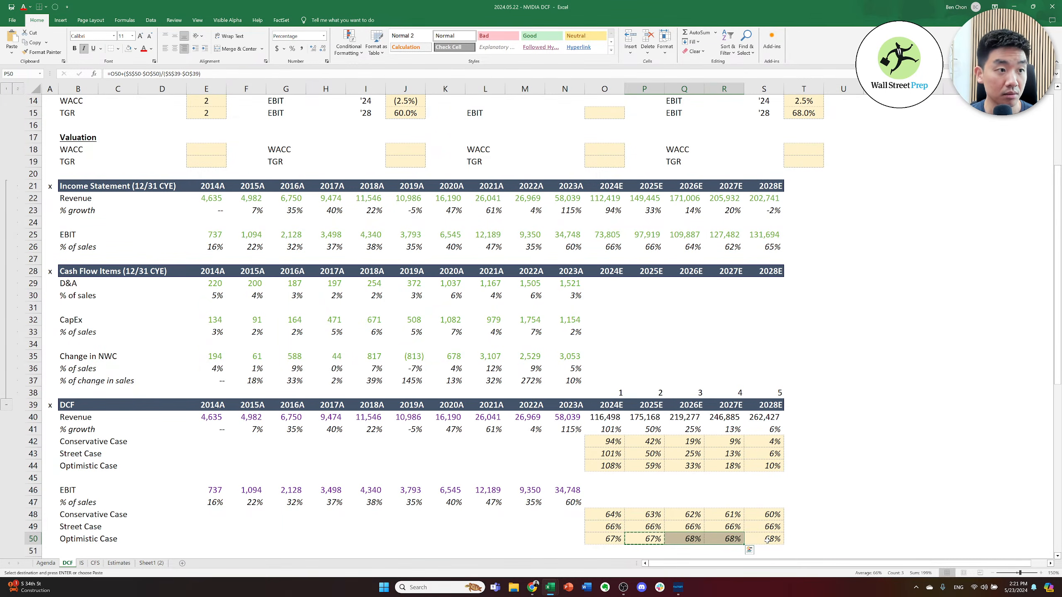
{"action": "key", "text": "Escape"}
- Review the 2024E revenue growth scenarios in O42:O44 alongside the EBIT margin scenarios in O48:O50
{"action": "key", "text": "Up"}
{"action": "key", "text": "Up"}
{"action": "key", "text": "Up"}
{"action": "key", "text": "Up"}
{"action": "key", "text": "Up"}
{"action": "key", "text": "Left"}
{"action": "key", "text": "Up"}
{"action": "key", "text": "Down"}
{"action": "key", "text": "Down"}
{"action": "key", "text": "Down"}
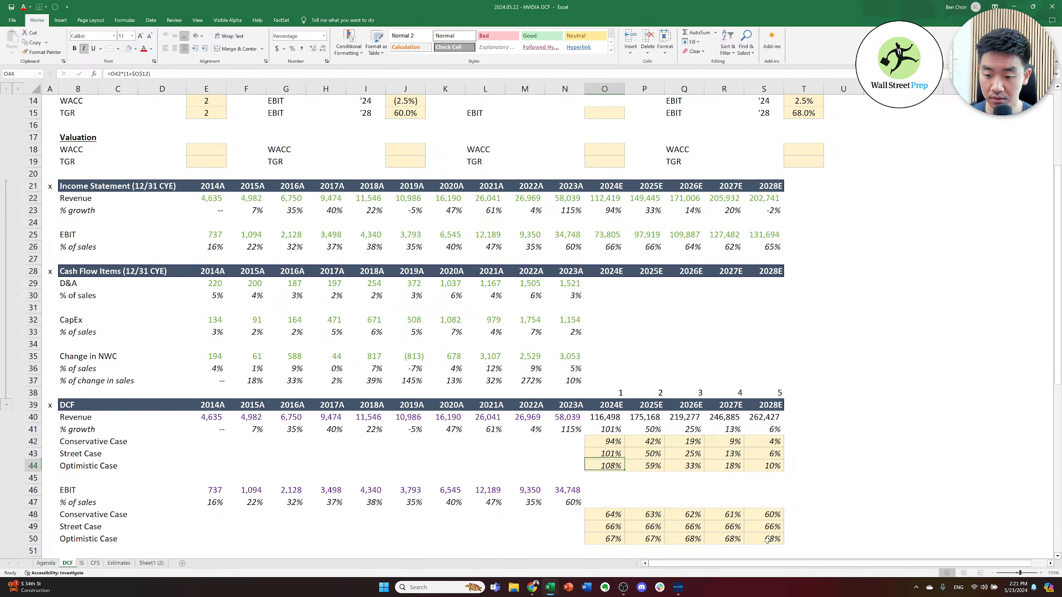
{"action": "key", "text": "Down"}
{"action": "key", "text": "Down"}
{"action": "key", "text": "Up"}
{"action": "key", "text": "Up"}
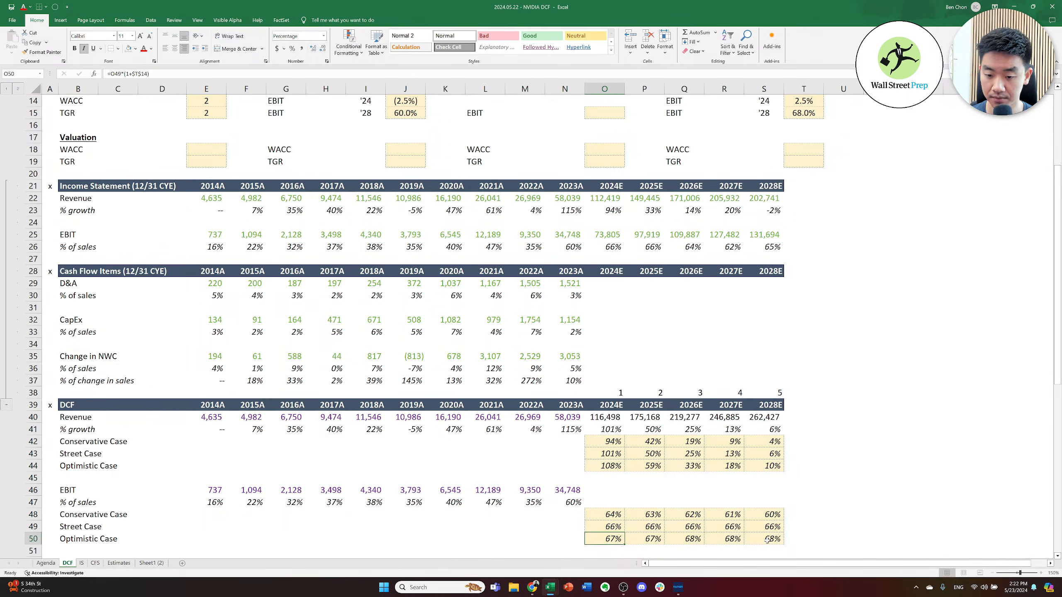
- Review the income statement's 2024E–2028E EBIT margins in O26:S26
{"action": "key", "text": "Up"}
{"action": "key", "text": "Up"}
{"action": "key", "text": "Up"}
{"action": "key", "text": "Up"}
{"action": "key", "text": "Up"}
{"action": "key", "text": "Up"}
{"action": "key", "text": "Up"}
{"action": "key", "text": "Up"}
{"action": "key", "text": "Up"}
{"action": "key", "text": "Up"}
{"action": "key", "text": "Up"}
{"action": "key", "text": "Up"}
{"action": "key", "text": "Up"}
{"action": "key", "text": "Up"}
{"action": "key", "text": "Up"}
{"action": "key", "text": "Up"}
{"action": "key", "text": "Up"}
{"action": "key", "text": "Up"}
{"action": "key", "text": "Up"}
{"action": "key", "text": "Up"}
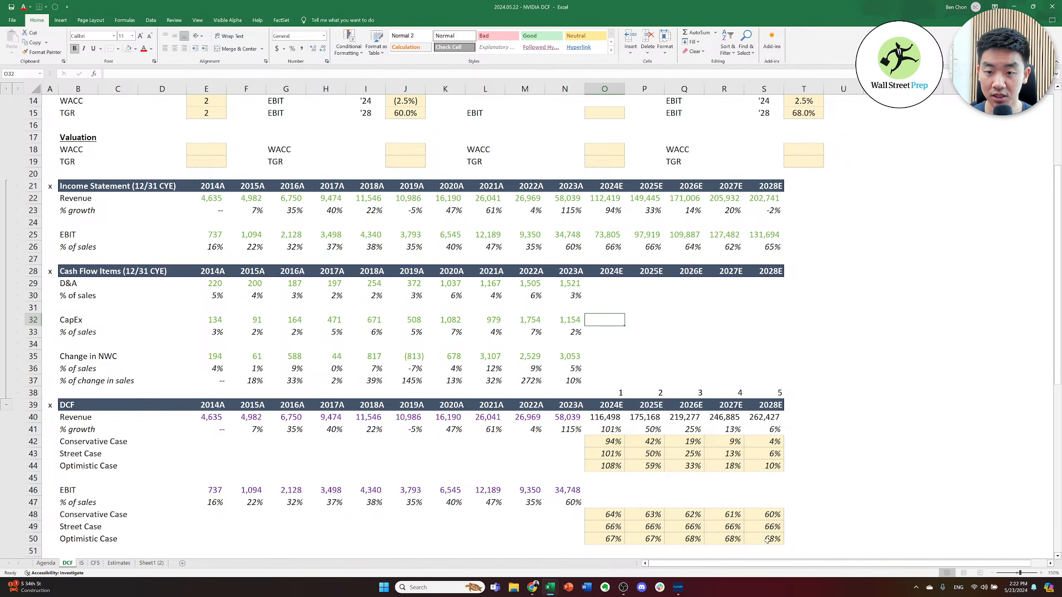
{"action": "key", "text": "Up"}
{"action": "key", "text": "ctrl+shift+Right"}
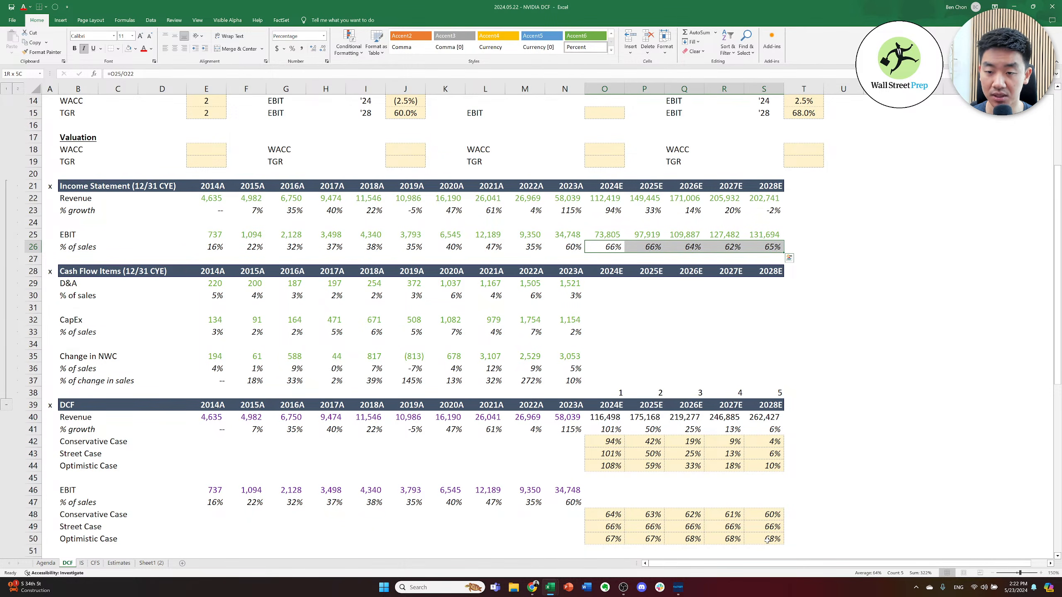
{"action": "key", "text": "Down"}
{"action": "key", "text": "Up"}
{"action": "key", "text": "Up"}
{"action": "key", "text": "Down"}
{"action": "key", "text": "ctrl+shift+Right"}
{"action": "key", "text": "Up"}
- Compare them with the Conservative and Street Case EBIT margins for 2024E–2028E in O48:S49
{"action": "key", "text": "Down"}
{"action": "key", "text": "Down"}
{"action": "key", "text": "Down"}
{"action": "key", "text": "Down"}
{"action": "key", "text": "Down"}
{"action": "key", "text": "Down"}
{"action": "key", "text": "Down"}
{"action": "key", "text": "Down"}
{"action": "key", "text": "Down"}
{"action": "key", "text": "Down"}
{"action": "key", "text": "Down"}
{"action": "key", "text": "Down"}
{"action": "key", "text": "Down"}
{"action": "key", "text": "Down"}
{"action": "key", "text": "Down"}
{"action": "key", "text": "Down"}
{"action": "key", "text": "Down"}
{"action": "key", "text": "Down"}
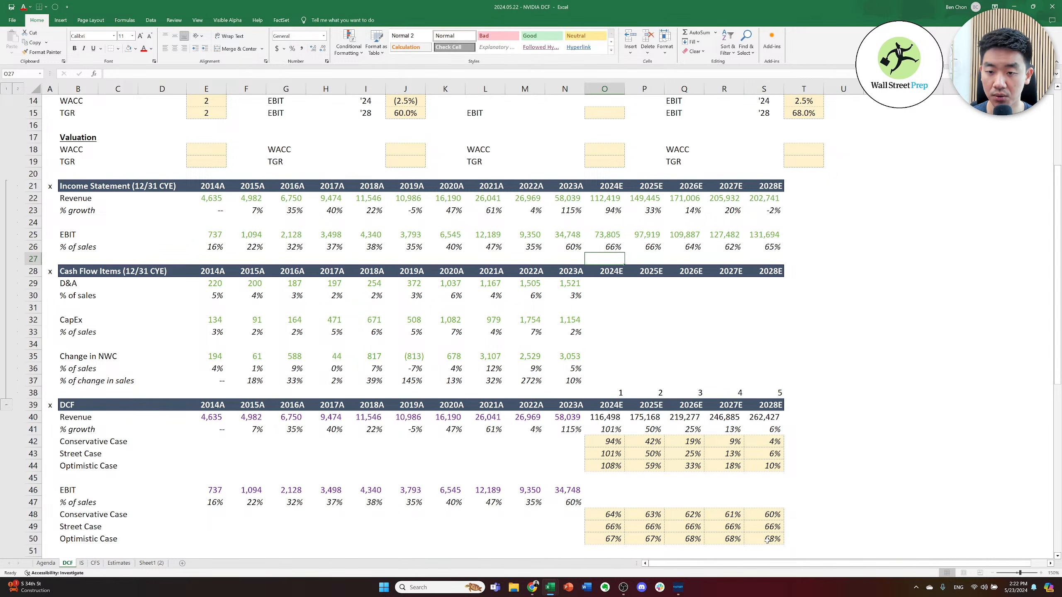
{"action": "key", "text": "Down"}
{"action": "key", "text": "Down"}
{"action": "key", "text": "Down"}
{"action": "key", "text": "Down"}
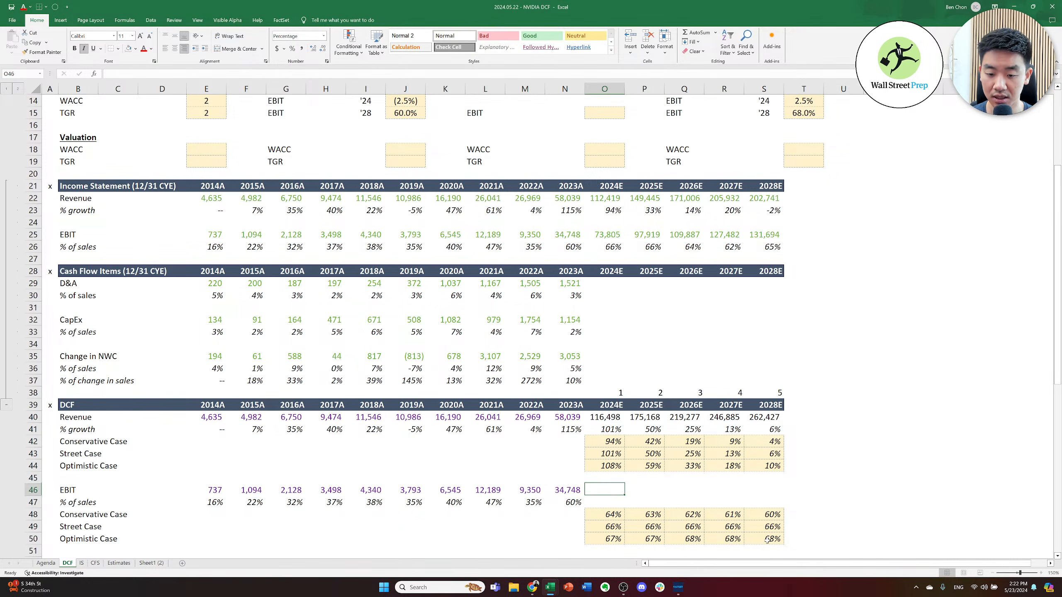
{"action": "key", "text": "Left"}
{"action": "key", "text": "Right"}
{"action": "key", "text": "Down"}
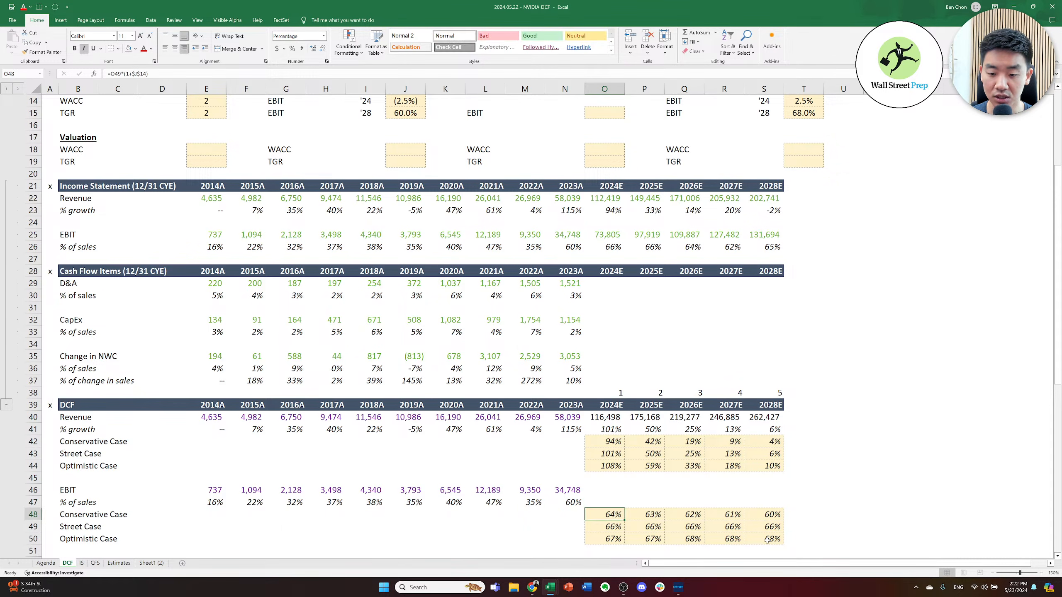
{"action": "key", "text": "shift+Right"}
{"action": "key", "text": "shift+Right"}
{"action": "key", "text": "shift+Right"}
{"action": "key", "text": "shift+Right"}
{"action": "key", "text": "Down"}
{"action": "key", "text": "ctrl+shift+Right"}
- Enter the 2024E EBIT margin case selector in O47 with absolute references to the EBIT scenario switch: =OFFSET(O47,$E$13:$E$13,0)
{"action": "key", "text": "Up"}
{"action": "type", "text": "="}
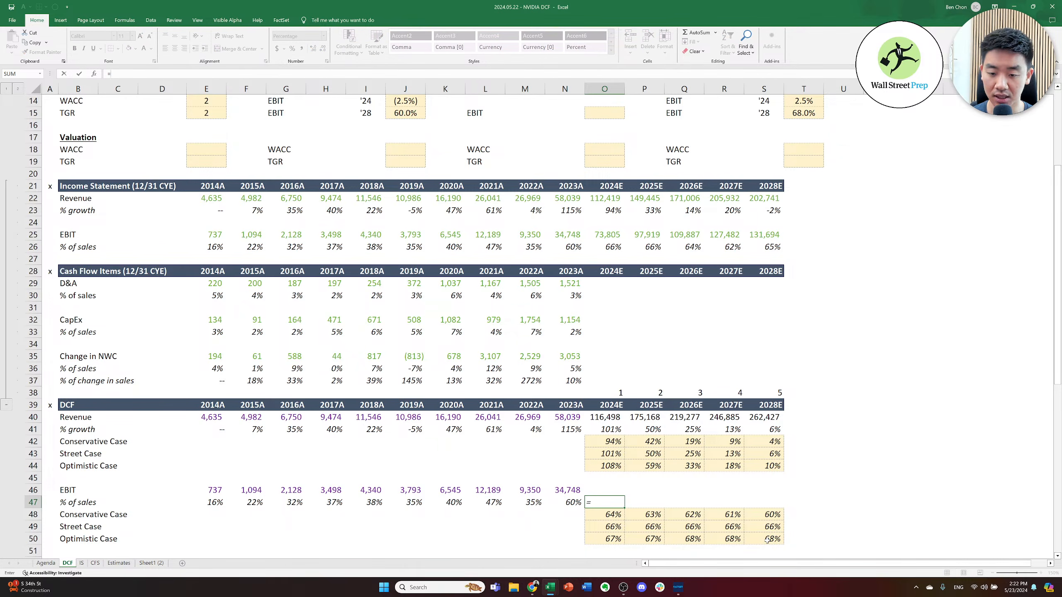
{"action": "type", "text": "offset("}
{"action": "key", "text": "Down"}
{"action": "key", "text": "Up"}
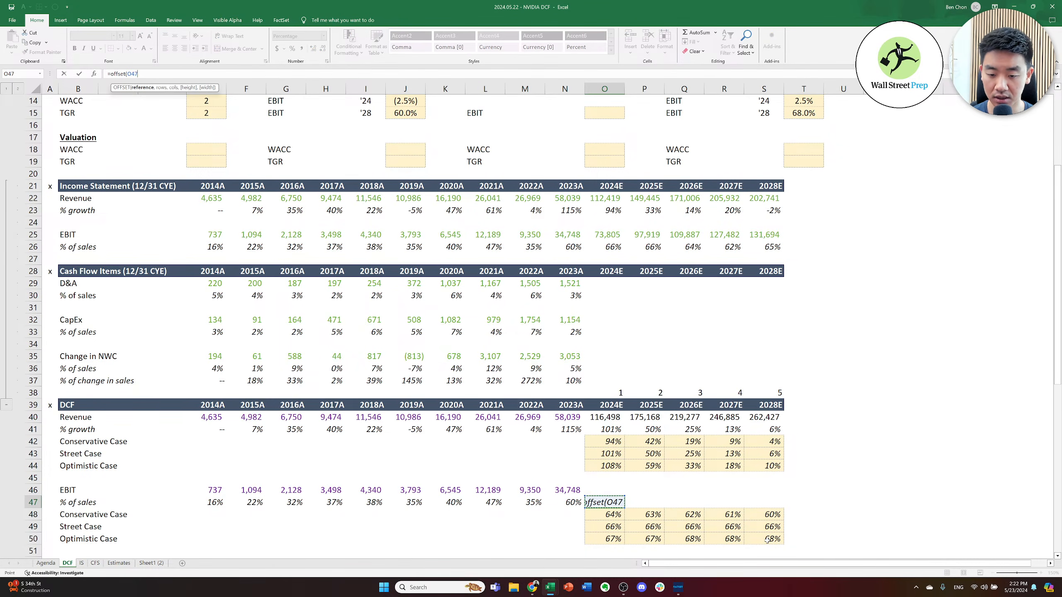
{"action": "type", "text": ","}
{"action": "key", "text": "Up"}
{"action": "key", "text": "Left"}
{"action": "key", "text": "Left"}
{"action": "key", "text": "Left"}
{"action": "key", "text": "Left"}
{"action": "key", "text": "Left"}
{"action": "key", "text": "Left"}
{"action": "key", "text": "Left"}
{"action": "key", "text": "Left"}
{"action": "key", "text": "Left"}
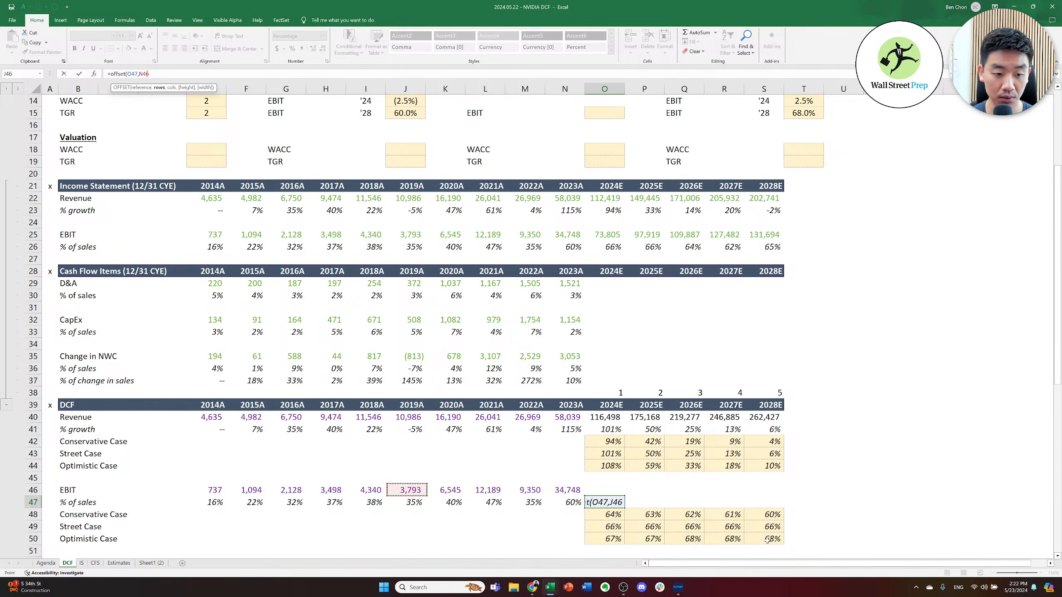
{"action": "key", "text": "Left"}
{"action": "key", "text": "Up"}
{"action": "key", "text": "Up"}
{"action": "key", "text": "Up"}
{"action": "key", "text": "Up"}
{"action": "key", "text": "Up"}
{"action": "key", "text": "Up"}
{"action": "key", "text": "Up"}
{"action": "key", "text": "Up"}
{"action": "key", "text": "Up"}
{"action": "key", "text": "Up"}
{"action": "key", "text": "Up"}
{"action": "key", "text": "Up"}
{"action": "key", "text": "Up"}
{"action": "key", "text": "Up"}
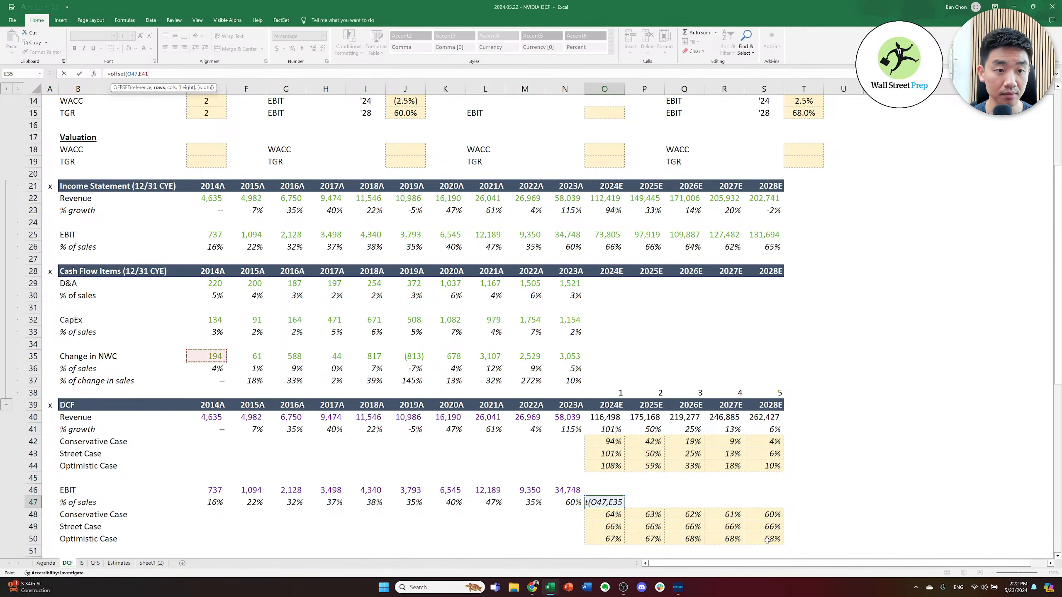
{"action": "key", "text": "Up"}
{"action": "key", "text": "Up"}
{"action": "key", "text": "Up"}
{"action": "key", "text": "Up"}
{"action": "key", "text": "Up"}
{"action": "key", "text": "Up"}
{"action": "key", "text": "Up"}
{"action": "key", "text": "Up"}
{"action": "key", "text": "Up"}
{"action": "key", "text": "Up"}
{"action": "key", "text": "Up"}
{"action": "key", "text": "Up"}
{"action": "key", "text": "Up"}
{"action": "key", "text": "Up"}
{"action": "key", "text": "Up"}
{"action": "key", "text": "Up"}
{"action": "key", "text": "Up"}
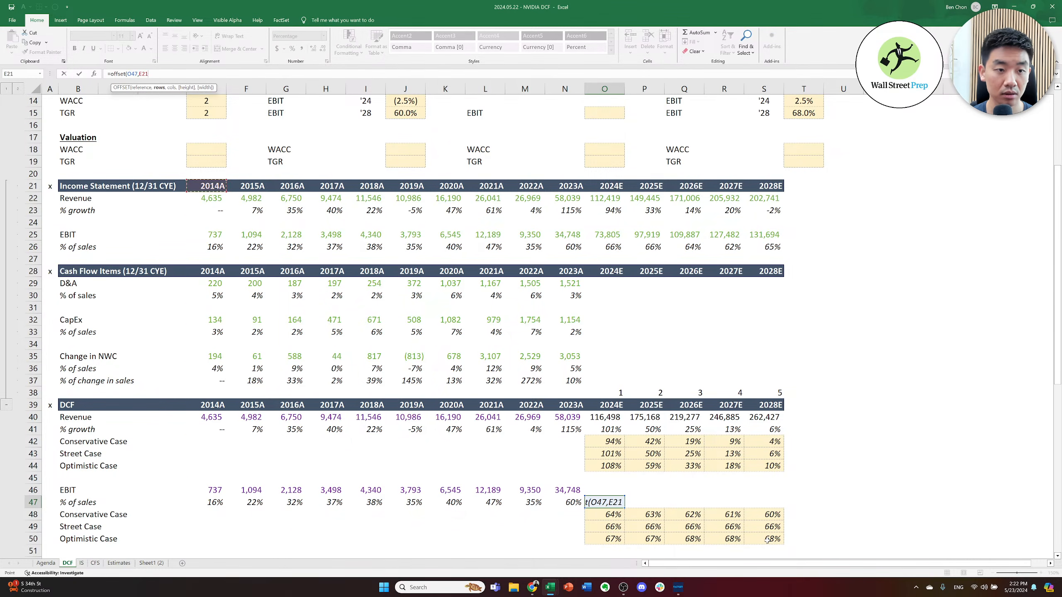
{"action": "key", "text": "Up"}
{"action": "key", "text": "Up"}
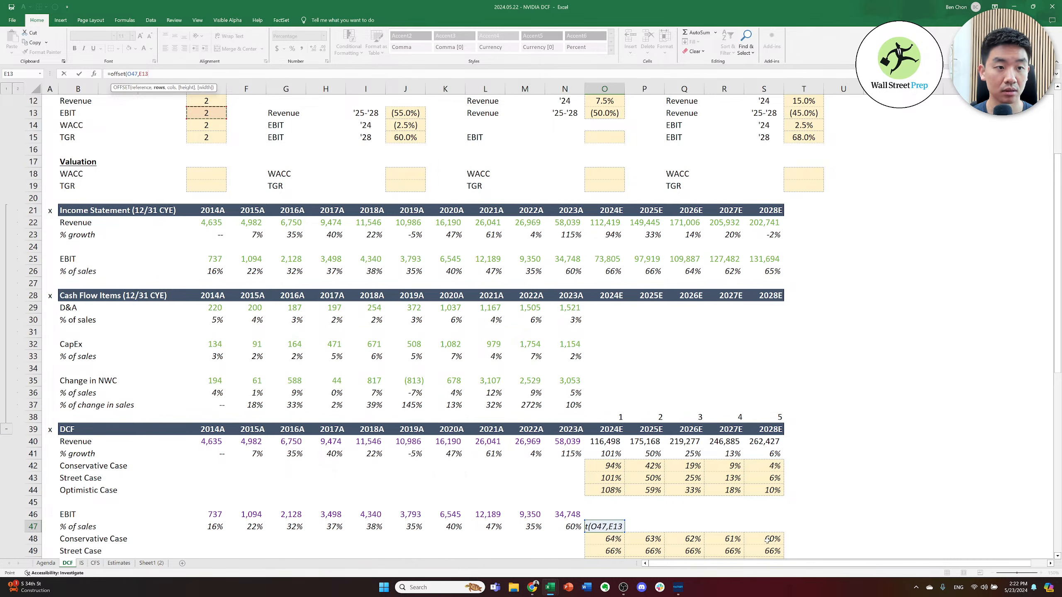
{"action": "type", "text": "."}
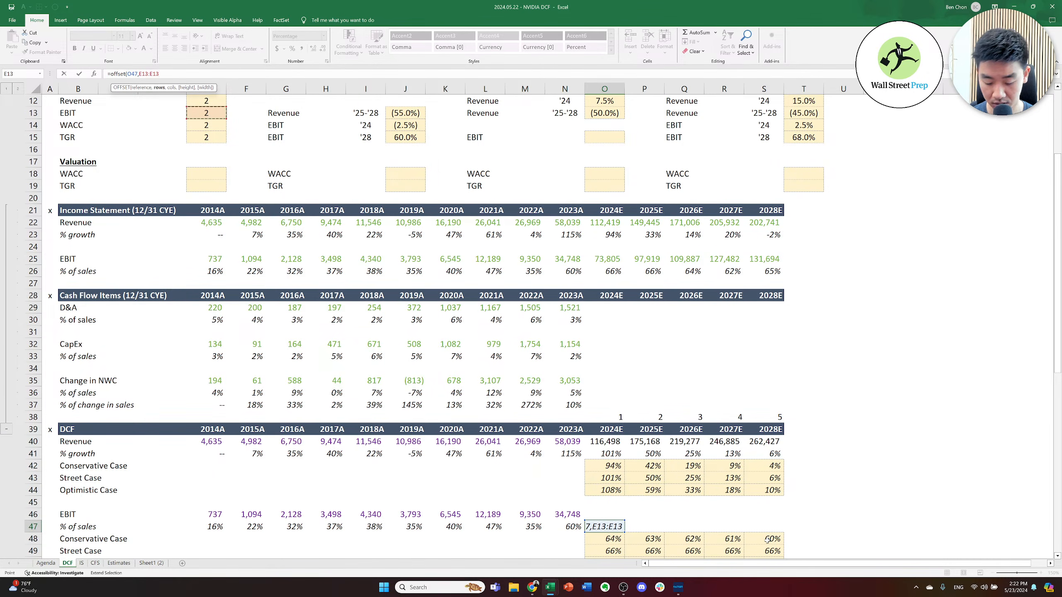
{"action": "type", "text": ","}
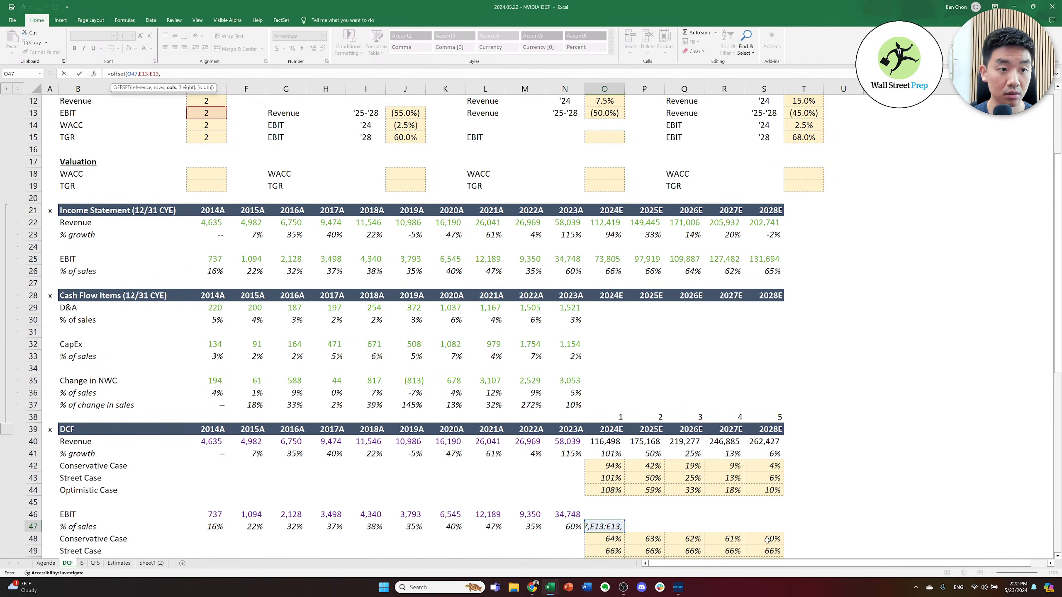
{"action": "type", "text": "0)"}
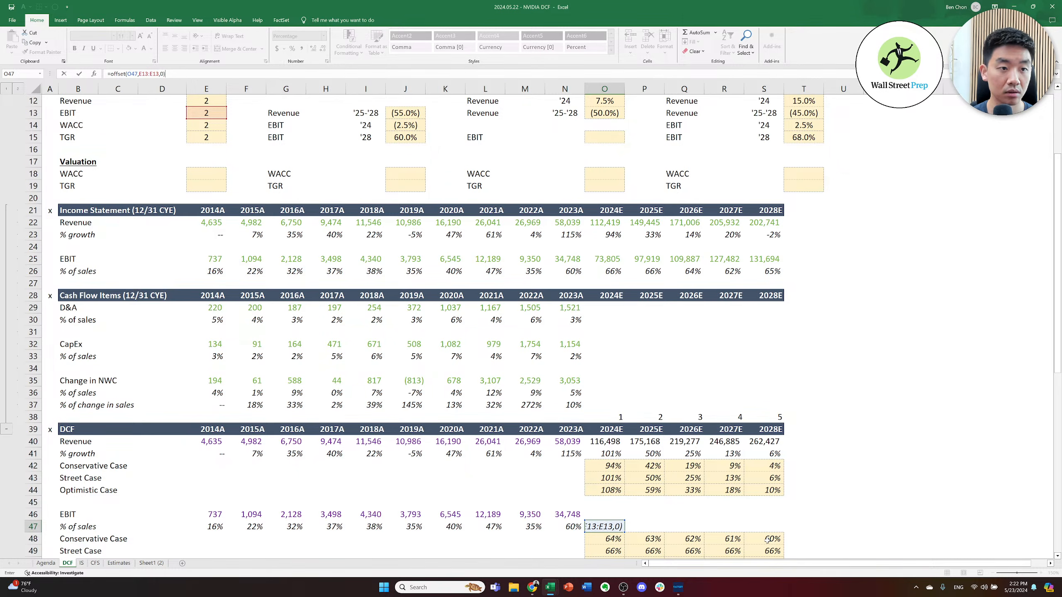
{"action": "key", "text": "F2"}
{"action": "key", "text": "Left"}
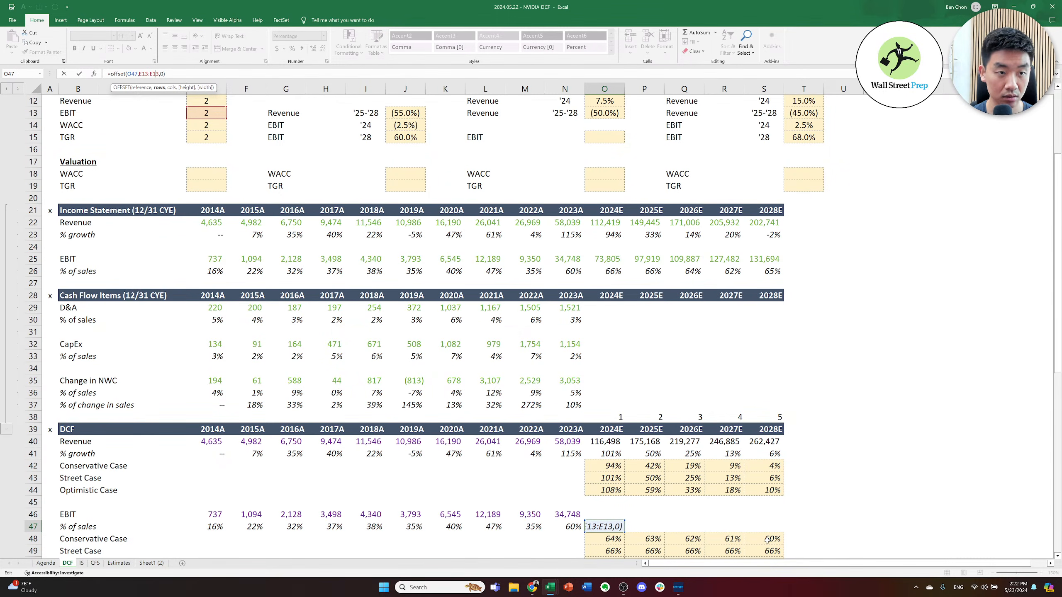
{"action": "key", "text": "F4"}
{"action": "key", "text": "F4"}
{"action": "key", "text": "ctrl+Return"}
- Copy the EBIT margin OFFSET formula from O47 across the forecast years through 2028E in S47
{"action": "key", "text": "ctrl+c"}
{"action": "key", "text": "shift+Right"}
{"action": "key", "text": "shift+Right"}
{"action": "key", "text": "shift+Right"}
{"action": "key", "text": "shift+Right"}
{"action": "key", "text": "ctrl+v"}
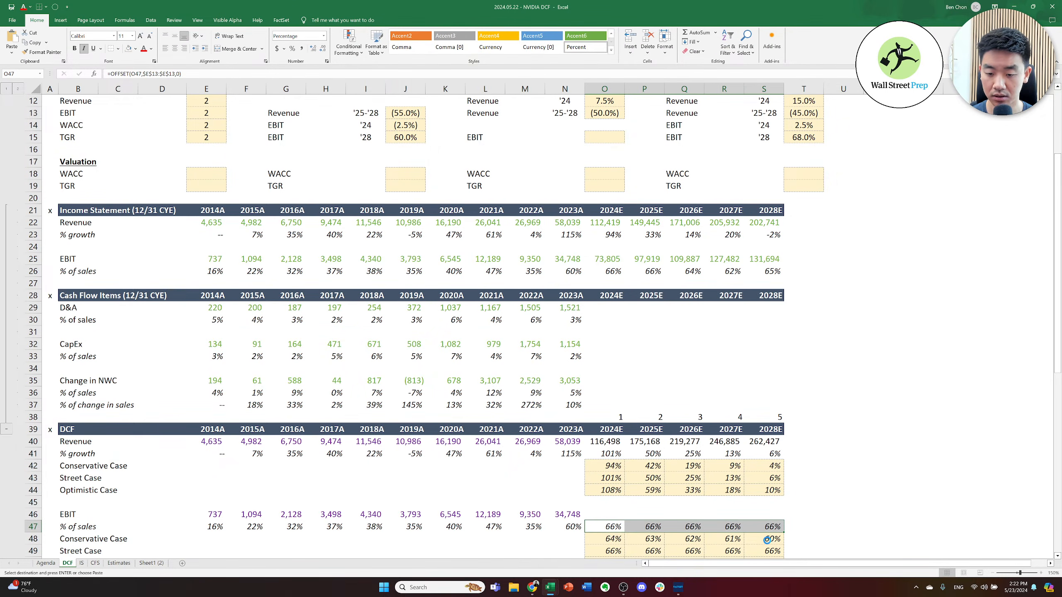
- Calculate 2024E EBIT in O46 as revenue times EBIT margin: =O40*O47
{"action": "key", "text": "Up"}
{"action": "type", "text": "="}
{"action": "key", "text": "Up"}
{"action": "key", "text": "Up"}
{"action": "key", "text": "Up"}
{"action": "key", "text": "Up"}
{"action": "key", "text": "Up"}
{"action": "key", "text": "Up"}
{"action": "type", "text": "*"}
{"action": "key", "text": "Down"}
{"action": "key", "text": "Return"}
- Copy the EBIT formula from O46 across the forecast years through 2028E in S46
{"action": "key", "text": "ctrl+c"}
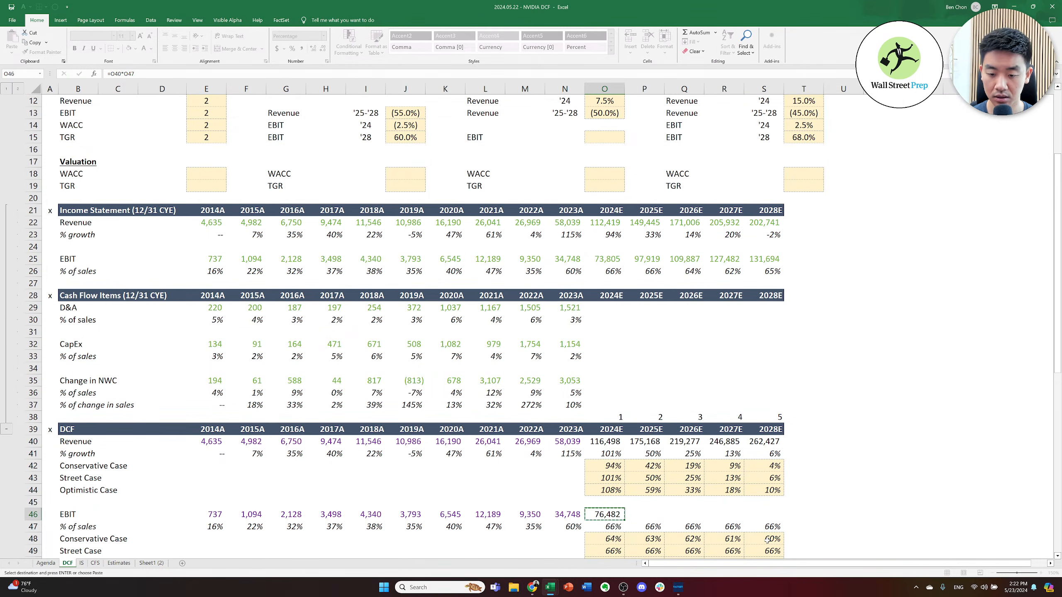
{"action": "key", "text": "shift+Right"}
{"action": "key", "text": "shift+Right"}
{"action": "key", "text": "shift+Right"}
{"action": "key", "text": "shift+Right"}
{"action": "key", "text": "ctrl+v"}
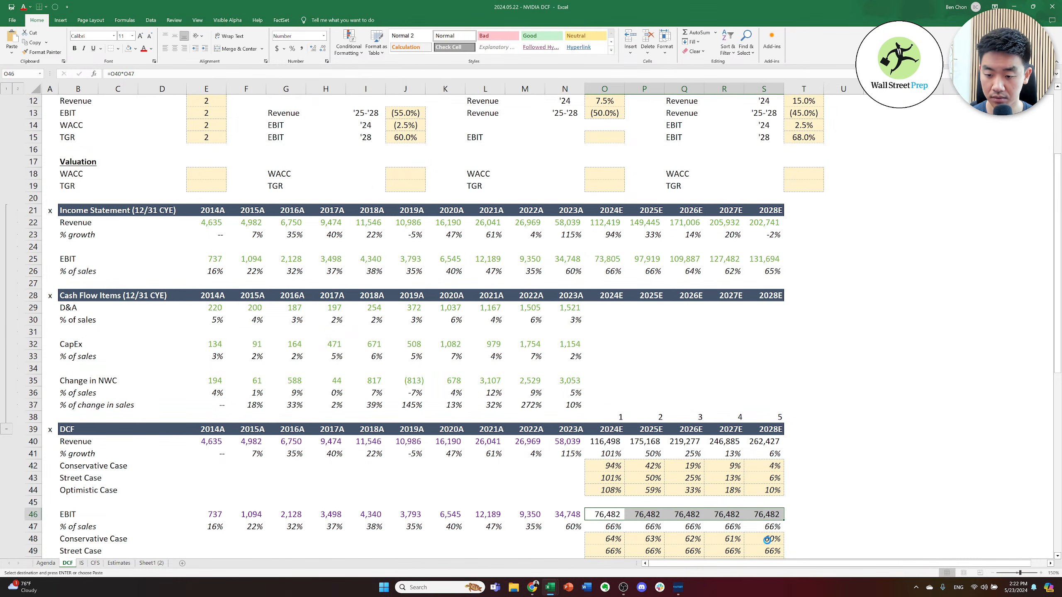
{"action": "key", "text": "Escape"}
- Look over the Taxes, EBIAT and D&A rows below the DCF's EBIT section
{"action": "key", "text": "Down"}
{"action": "key", "text": "Down"}
{"action": "key", "text": "Down"}
{"action": "key", "text": "Down"}
{"action": "key", "text": "Down"}
{"action": "key", "text": "Down"}
{"action": "key", "text": "Down"}
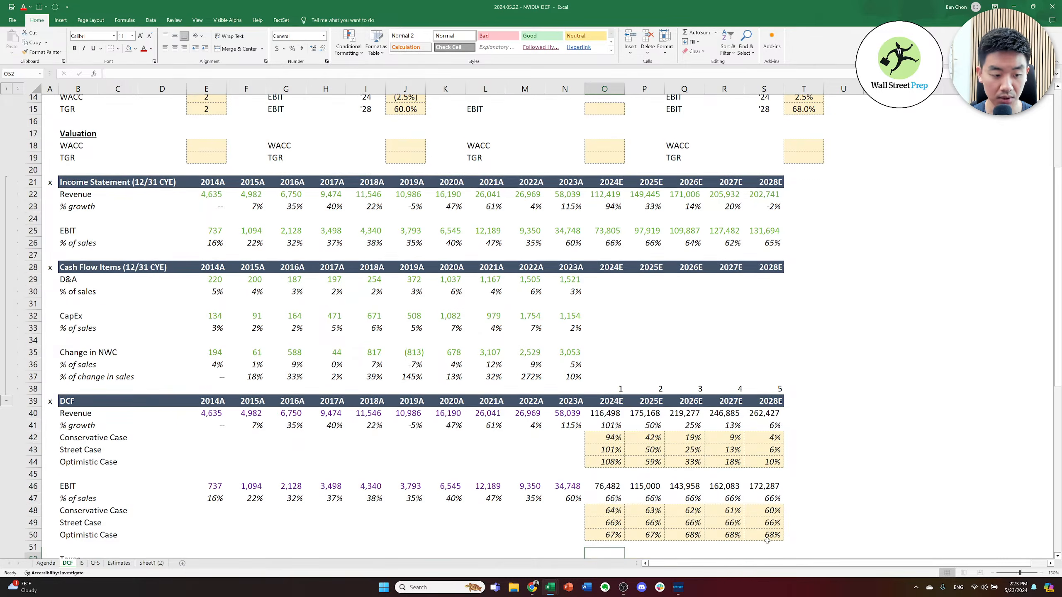
{"action": "key", "text": "Down"}
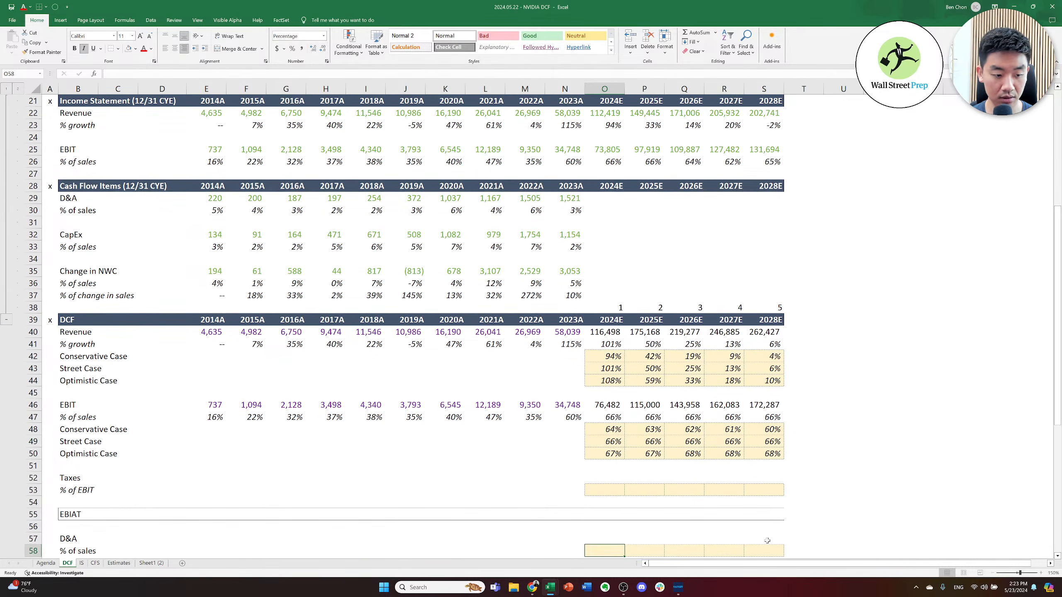
- Check the historical columns of the DCF's Taxes and % of EBIT rows
{"action": "key", "text": "Up"}
{"action": "key", "text": "Left"}
{"action": "key", "text": "Left"}
{"action": "key", "text": "Left"}
{"action": "key", "text": "Left"}
{"action": "key", "text": "Left"}
{"action": "key", "text": "Left"}
{"action": "key", "text": "Left"}
{"action": "key", "text": "Left"}
{"action": "key", "text": "Left"}
{"action": "key", "text": "Left"}
{"action": "key", "text": "Left"}
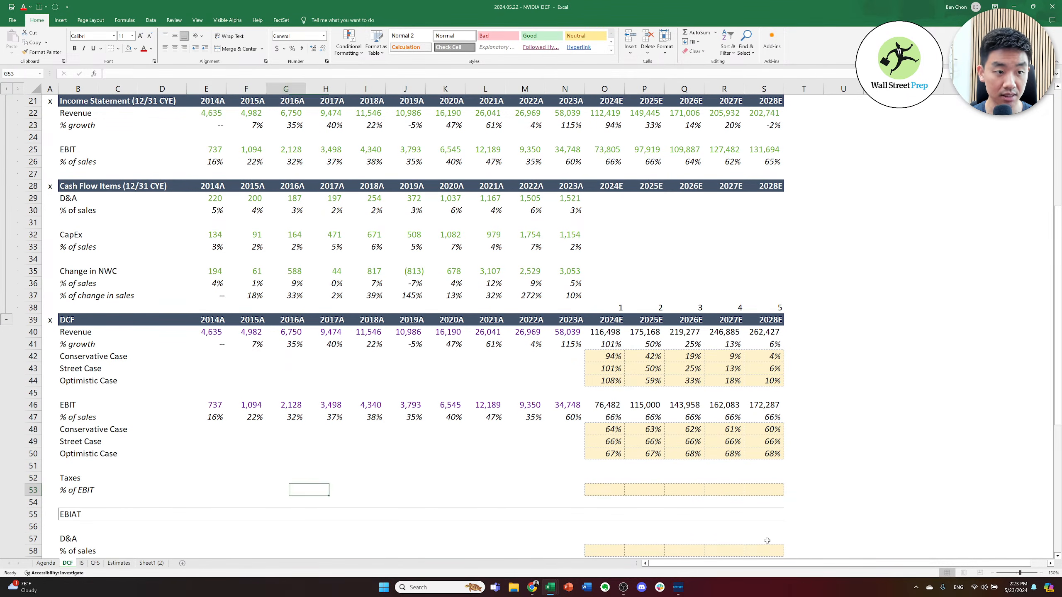
{"action": "key", "text": "Right"}
{"action": "key", "text": "Up"}
{"action": "key", "text": "Up"}
{"action": "key", "text": "Up"}
{"action": "key", "text": "Up"}
{"action": "key", "text": "Up"}
{"action": "key", "text": "Up"}
{"action": "key", "text": "Up"}
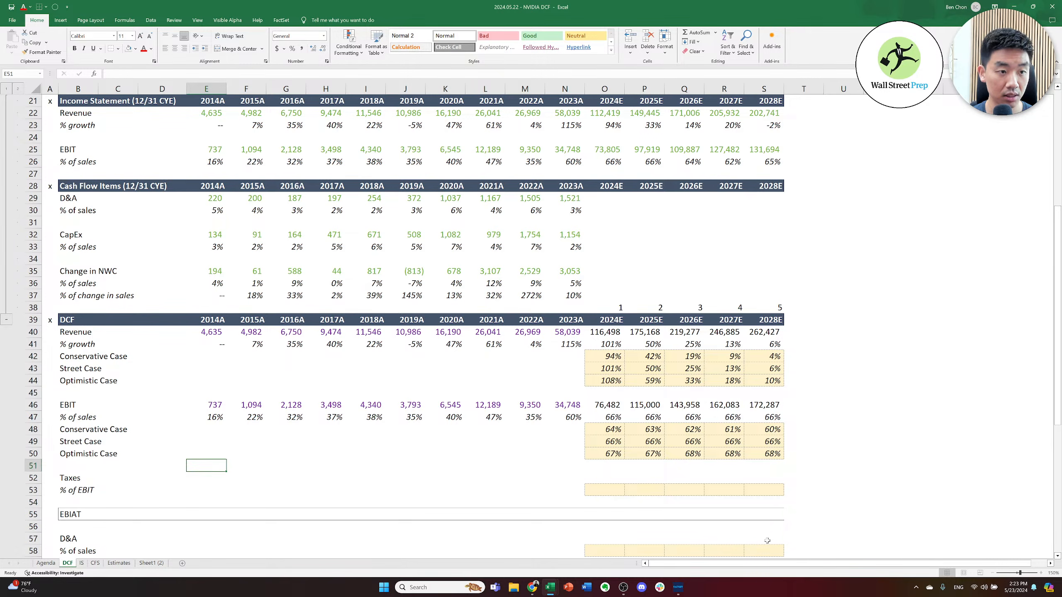
{"action": "key", "text": "Down"}
{"action": "key", "text": "Down"}
{"action": "key", "text": "Down"}
- Insert three blank rows above the Cash Flow Items header at row 28
{"action": "key", "text": "Up"}
{"action": "key", "text": "Up"}
{"action": "key", "text": "Up"}
{"action": "key", "text": "Up"}
{"action": "key", "text": "Up"}
{"action": "key", "text": "Up"}
{"action": "key", "text": "Up"}
{"action": "key", "text": "Up"}
{"action": "key", "text": "Up"}
{"action": "key", "text": "Up"}
{"action": "key", "text": "Up"}
{"action": "key", "text": "Up"}
{"action": "key", "text": "Up"}
{"action": "key", "text": "Up"}
{"action": "key", "text": "Up"}
{"action": "key", "text": "Up"}
{"action": "key", "text": "Up"}
{"action": "key", "text": "Up"}
{"action": "key", "text": "Up"}
{"action": "key", "text": "Up"}
{"action": "key", "text": "Up"}
{"action": "key", "text": "Left"}
{"action": "key", "text": "Left"}
{"action": "key", "text": "Left"}
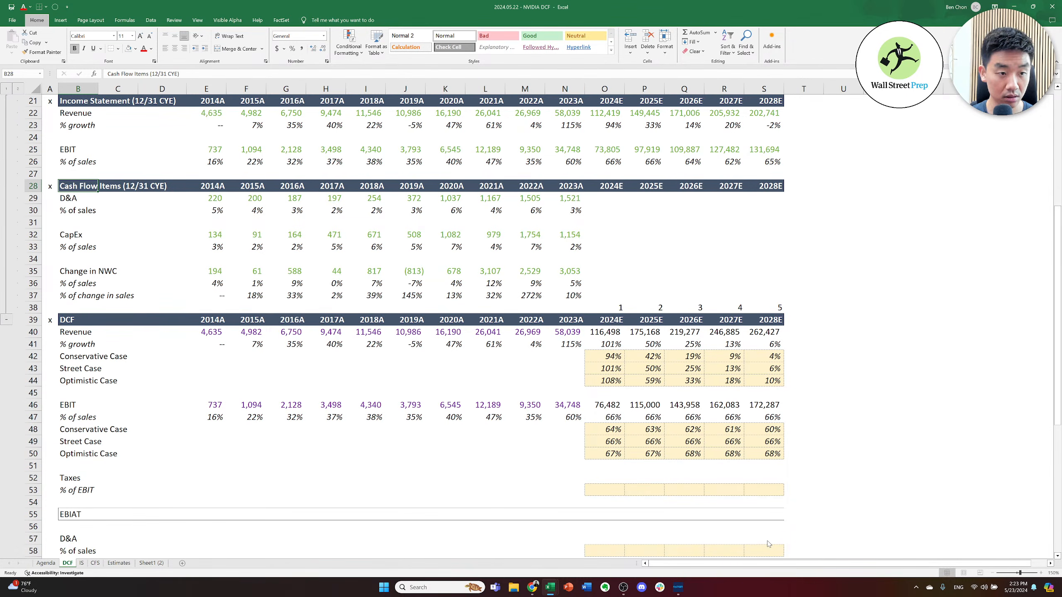
{"action": "key", "text": "alt+h"}
{"action": "key", "text": "i"}
{"action": "key", "text": "r"}
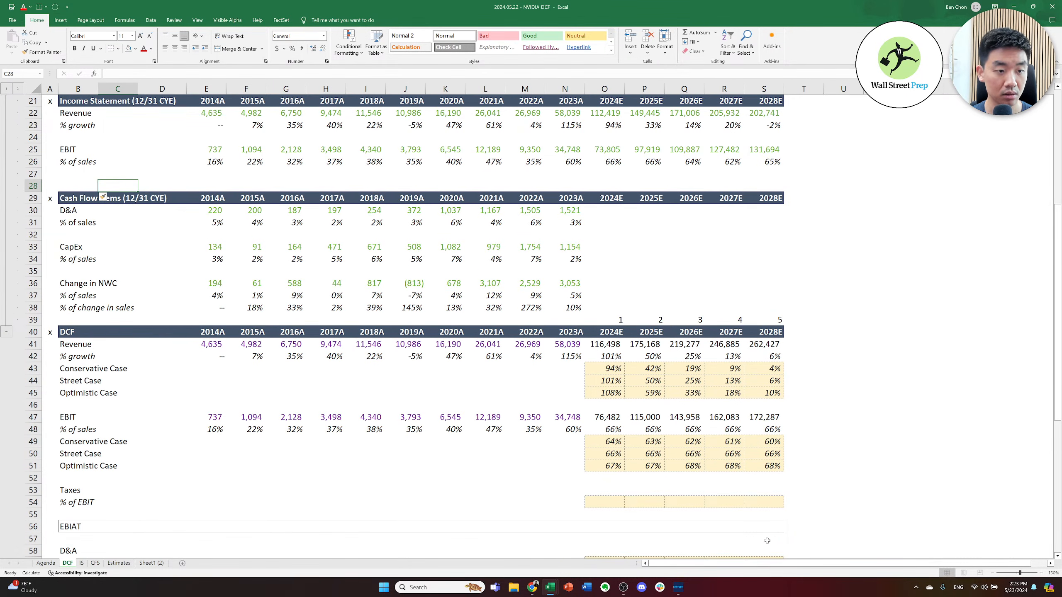
{"action": "key", "text": "F4"}
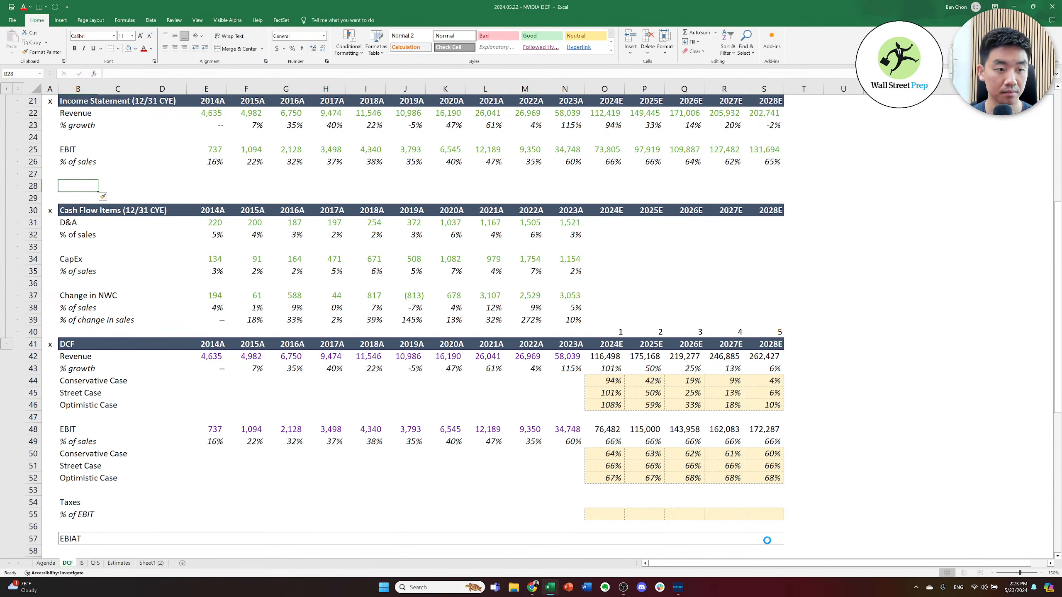
{"action": "key", "text": "F4"}
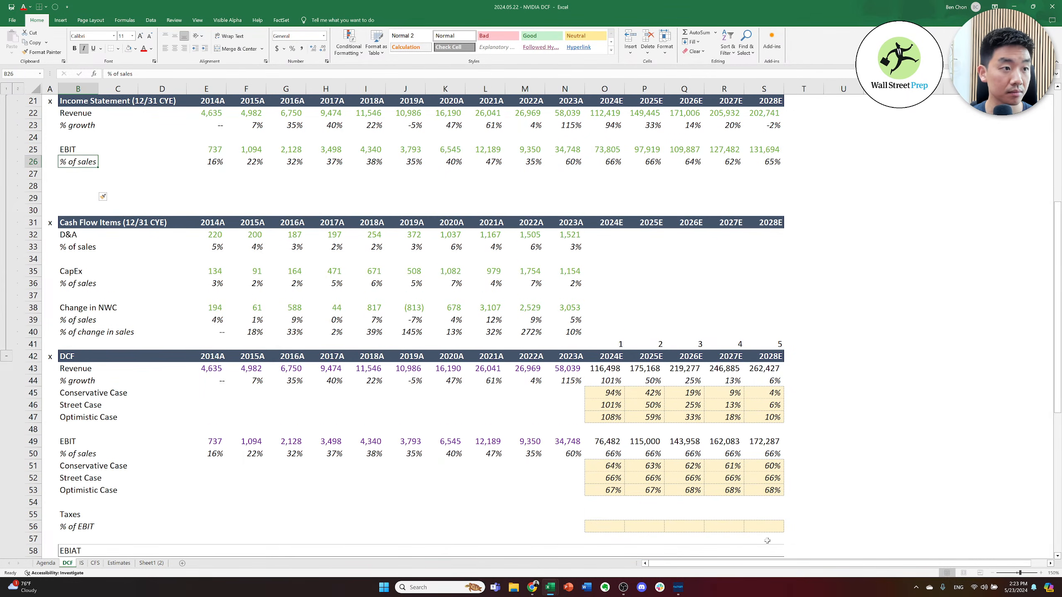
- Copy the income statement's EBIT and % of sales rows 25:26 into rows 28:29
{"action": "key", "text": "Up"}
{"action": "key", "text": "Up"}
{"action": "key", "text": "Up"}
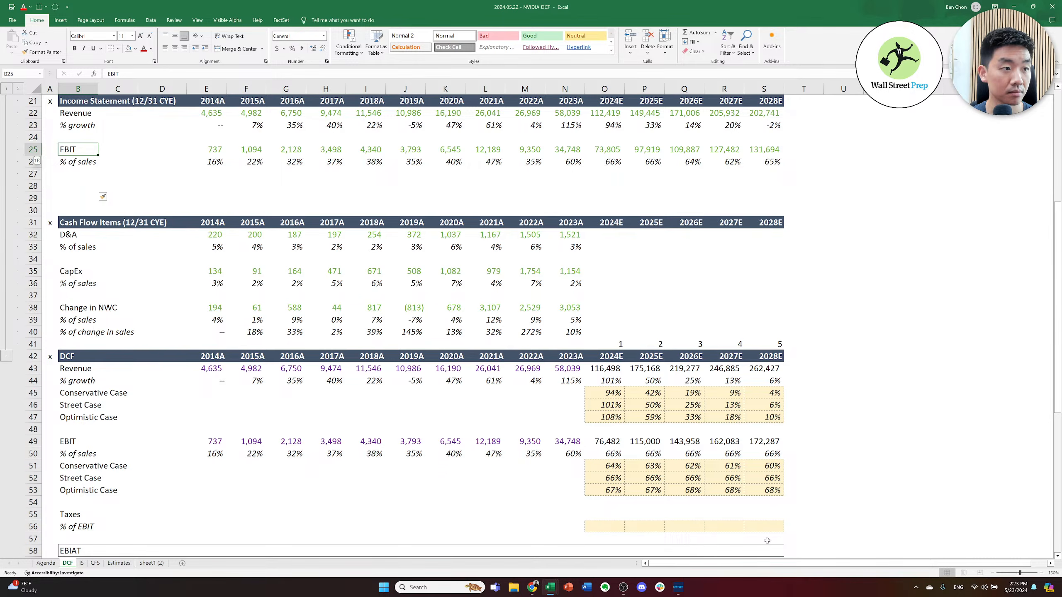
{"action": "key", "text": "shift+space"}
{"action": "key", "text": "shift+Down"}
{"action": "key", "text": "ctrl+c"}
{"action": "key", "text": "Down"}
{"action": "key", "text": "Down"}
{"action": "key", "text": "Down"}
{"action": "key", "text": "shift+space"}
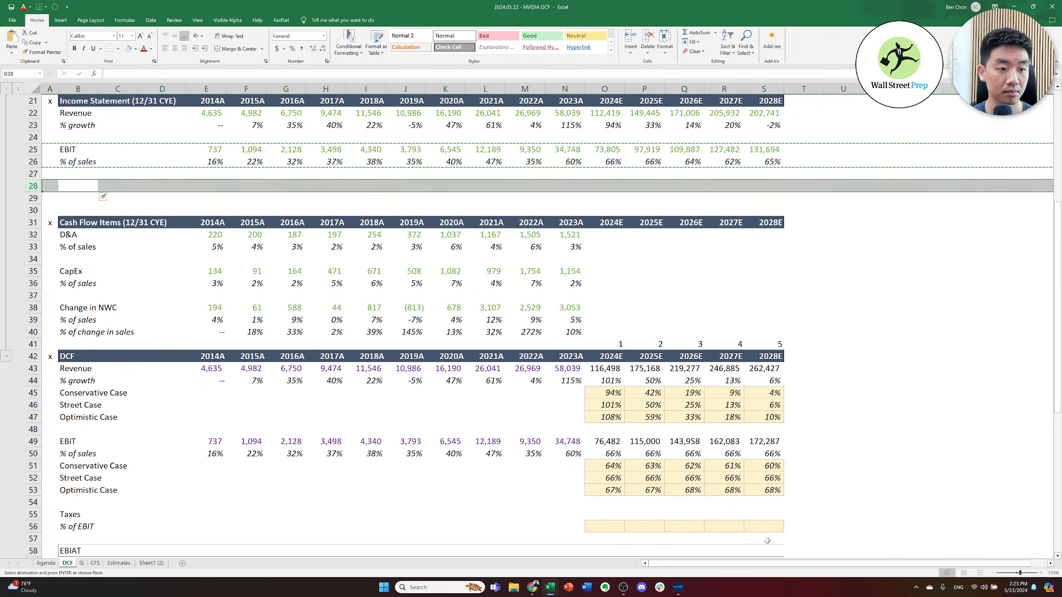
{"action": "key", "text": "ctrl+v"}
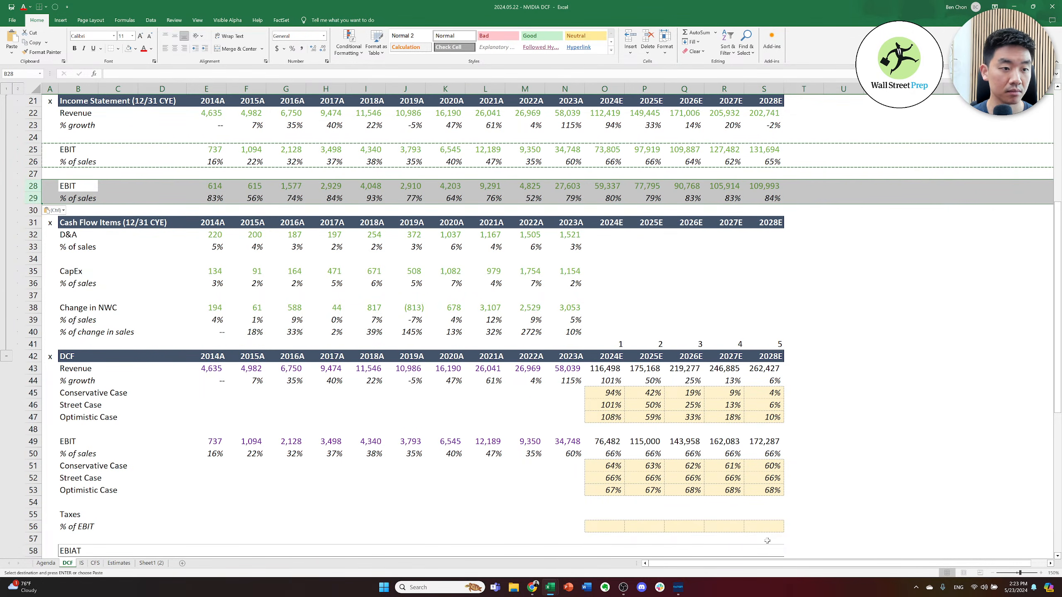
- Relabel the copied rows as Taxes in B28 and Tax rate in B29
{"action": "key", "text": "Escape"}
{"action": "key", "text": "Right"}
{"action": "key", "text": "Left"}
{"action": "type", "text": "Ta"}
{"action": "key", "text": "Down"}
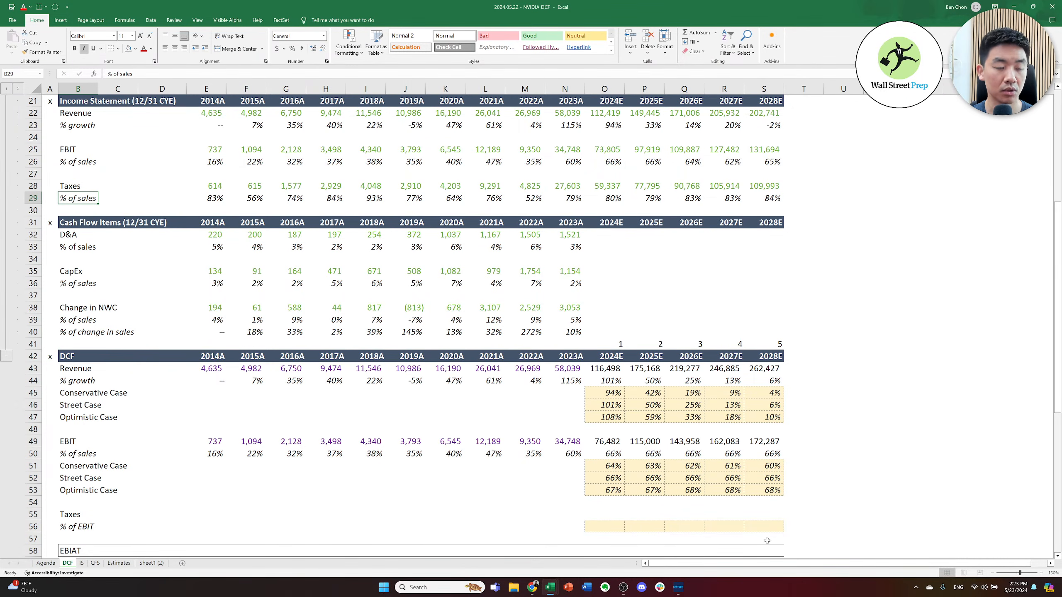
{"action": "key", "text": "F2"}
{"action": "key", "text": "super"}
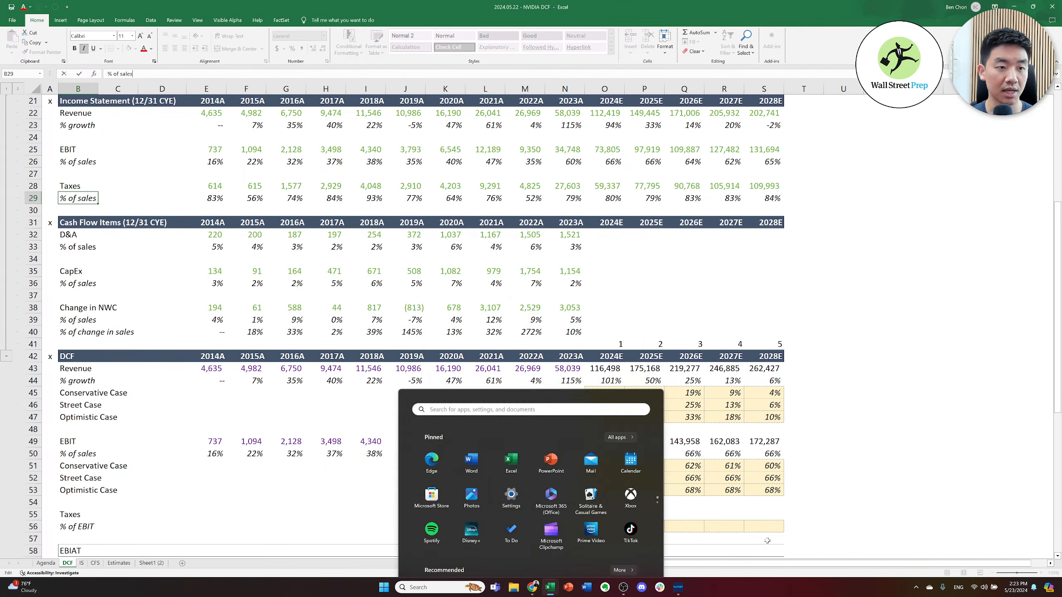
{"action": "key", "text": "super"}
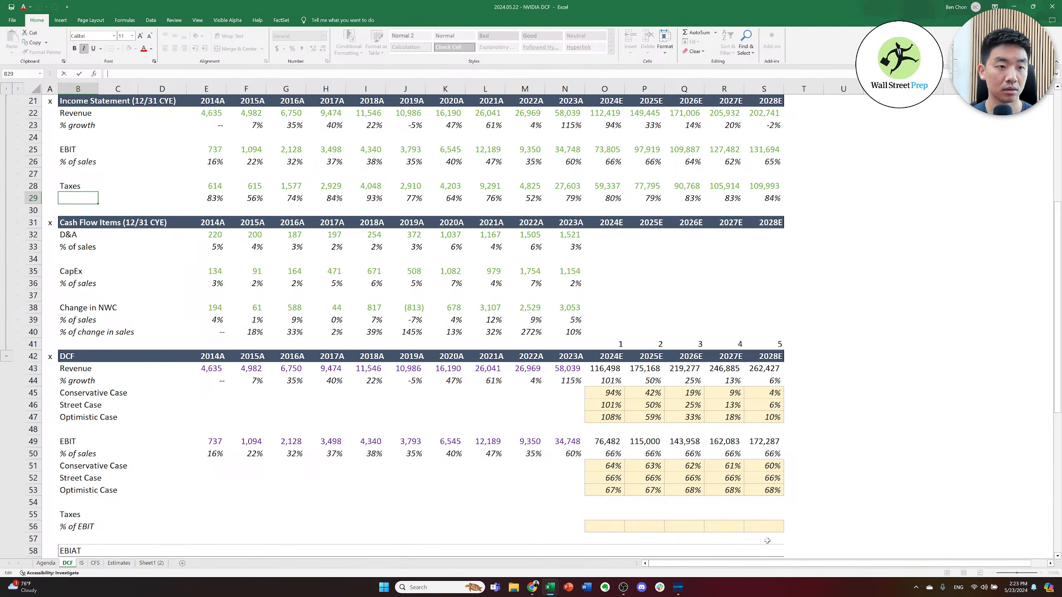
{"action": "type", "text": "te"}
{"action": "key", "text": "ctrl+Return"}
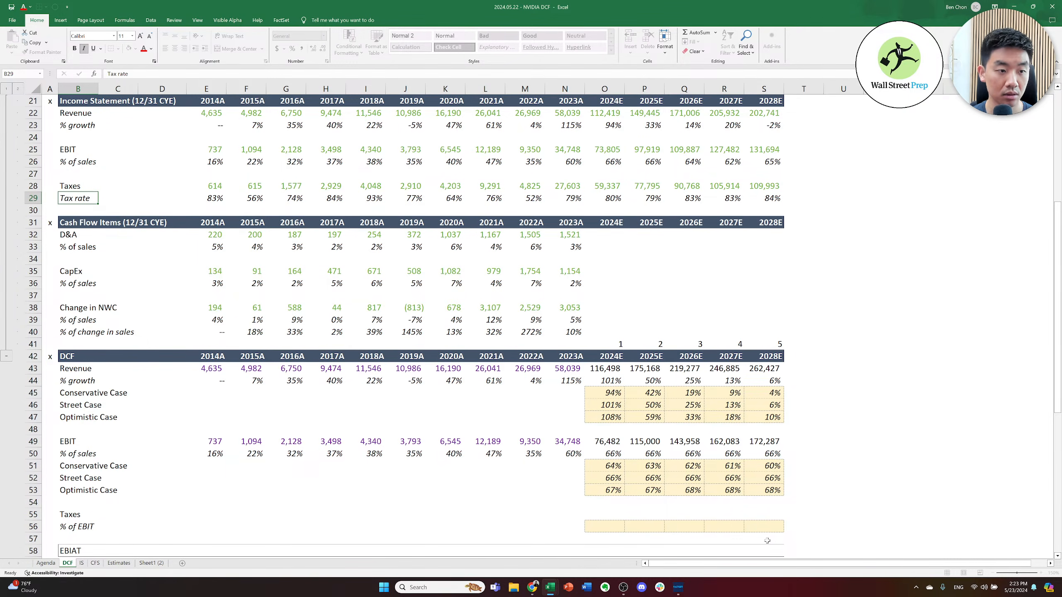
- Clear the copied figures in the Taxes and Tax rate rows, E28:S29
{"action": "key", "text": "ctrl+Right"}
{"action": "key", "text": "Up"}
{"action": "key", "text": "shift+Down"}
{"action": "key", "text": "ctrl+shift+Right"}
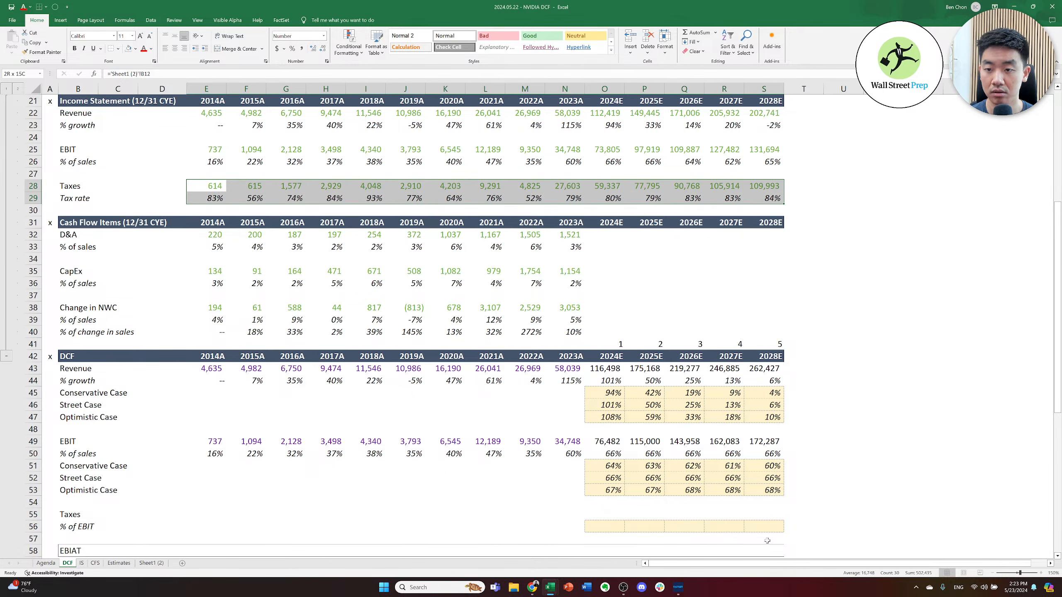
{"action": "key", "text": "Delete"}
- Link 2014A Taxes in E28 to Income Taxes on the IS sheet: =IS!B31
{"action": "key", "text": "Right"}
{"action": "key", "text": "Left"}
{"action": "type", "text": "="}
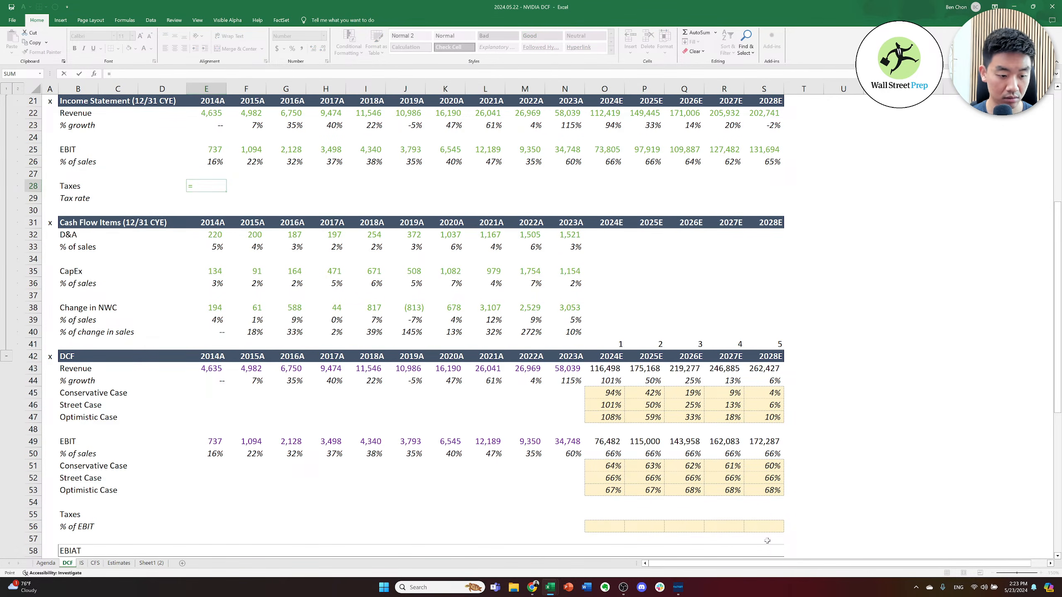
{"action": "key", "text": "ctrl+Page_Down"}
{"action": "key", "text": "Right"}
{"action": "key", "text": "Down"}
{"action": "key", "text": "Down"}
{"action": "key", "text": "Down"}
{"action": "key", "text": "Down"}
{"action": "key", "text": "Down"}
{"action": "key", "text": "Down"}
{"action": "key", "text": "Down"}
{"action": "key", "text": "Down"}
{"action": "key", "text": "Down"}
{"action": "key", "text": "Down"}
{"action": "key", "text": "Down"}
{"action": "key", "text": "Down"}
{"action": "key", "text": "Down"}
{"action": "key", "text": "Down"}
{"action": "key", "text": "Down"}
{"action": "key", "text": "Down"}
{"action": "key", "text": "Down"}
{"action": "key", "text": "Down"}
{"action": "key", "text": "Down"}
{"action": "key", "text": "Down"}
{"action": "key", "text": "Down"}
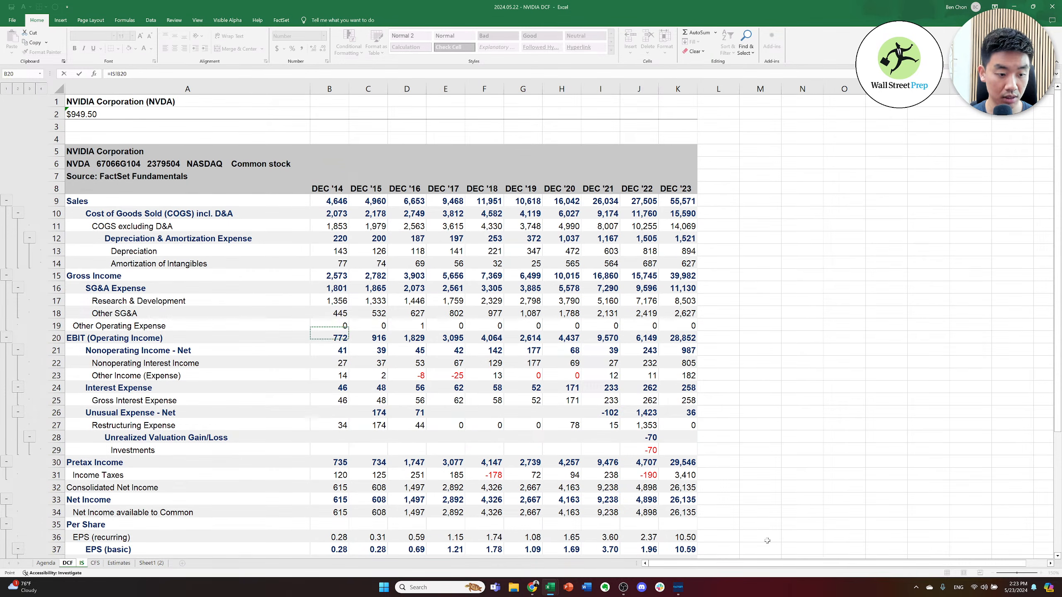
{"action": "key", "text": "Up"}
{"action": "key", "text": "Up"}
{"action": "key", "text": "Up"}
{"action": "key", "text": "Up"}
{"action": "key", "text": "Up"}
{"action": "key", "text": "Up"}
{"action": "key", "text": "Up"}
{"action": "key", "text": "Up"}
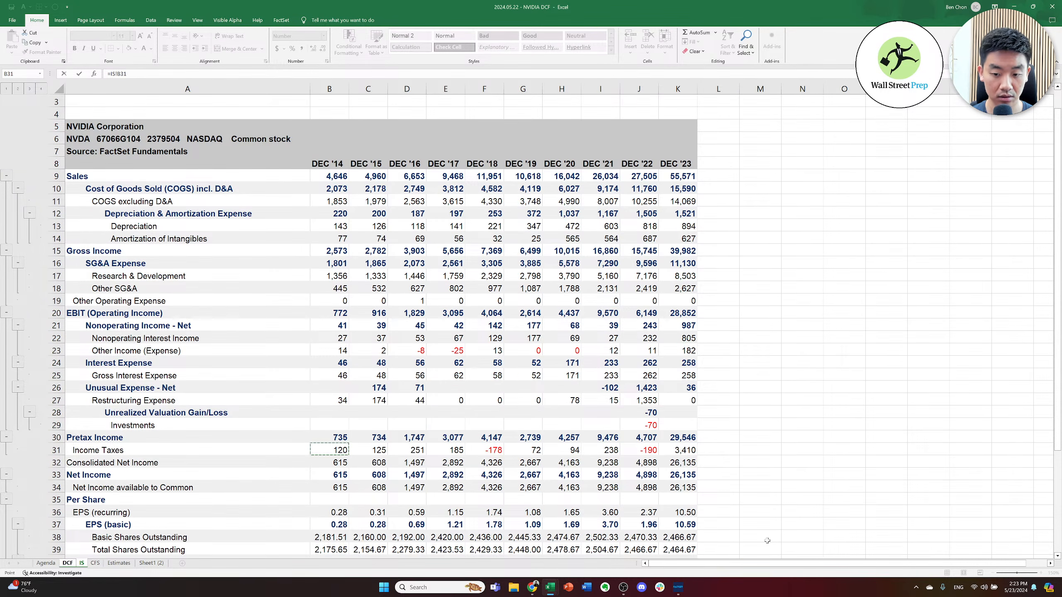
{"action": "key", "text": "Return"}
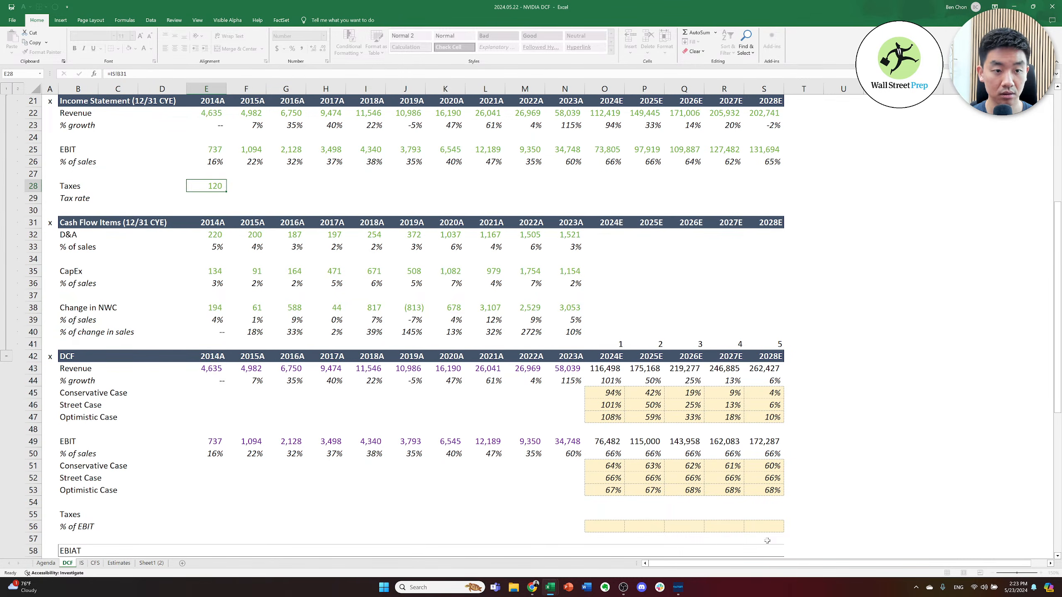
- Copy the Taxes link from E28 across the historical years through 2023A in N28
{"action": "key", "text": "ctrl+c"}
{"action": "key", "text": "shift+Right"}
{"action": "key", "text": "shift+Right"}
{"action": "key", "text": "shift+Right"}
{"action": "key", "text": "shift+Right"}
{"action": "key", "text": "shift+Right"}
{"action": "key", "text": "shift+Right"}
{"action": "key", "text": "shift+Right"}
{"action": "key", "text": "shift+Right"}
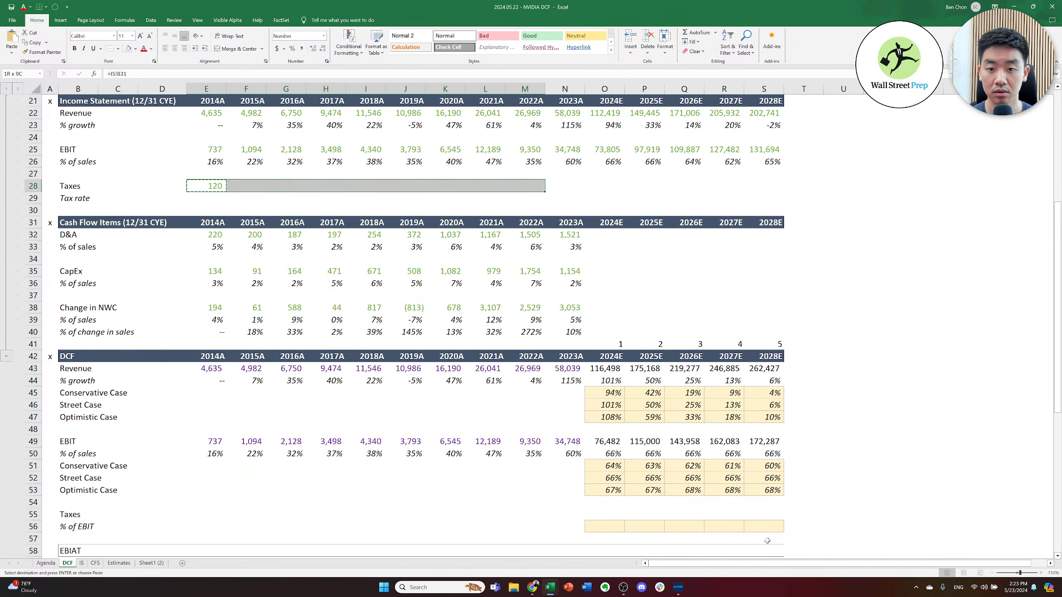
{"action": "key", "text": "shift+Right"}
{"action": "key", "text": "ctrl+v"}
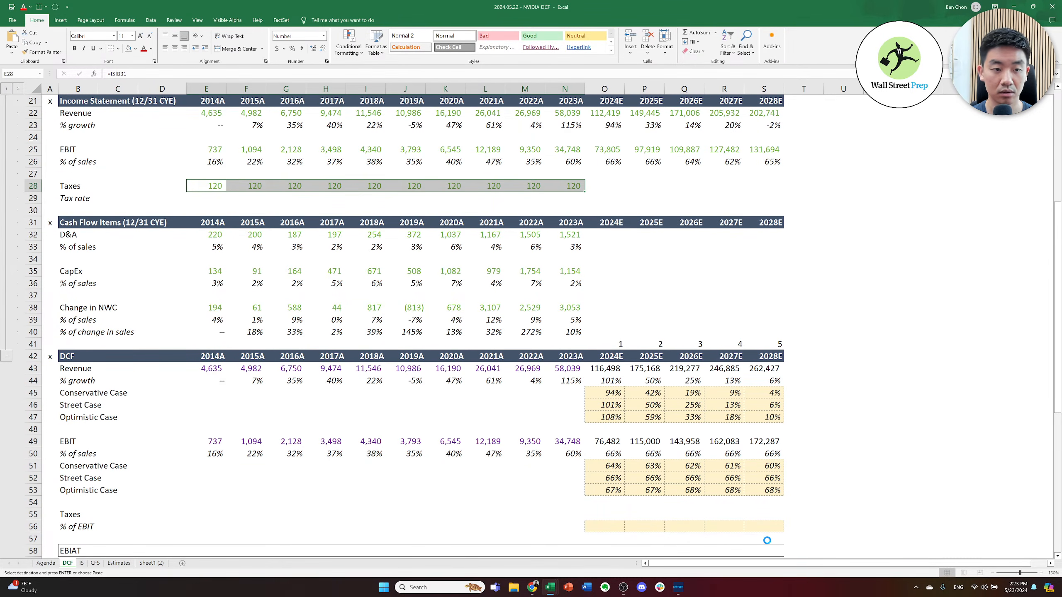
- Calculate the 2014A Tax rate in E29 as Income Taxes divided by Pretax Income from the IS sheet: =IS!B31/IS!B30
{"action": "key", "text": "Down"}
{"action": "key", "text": "Down"}
{"action": "type", "text": "="}
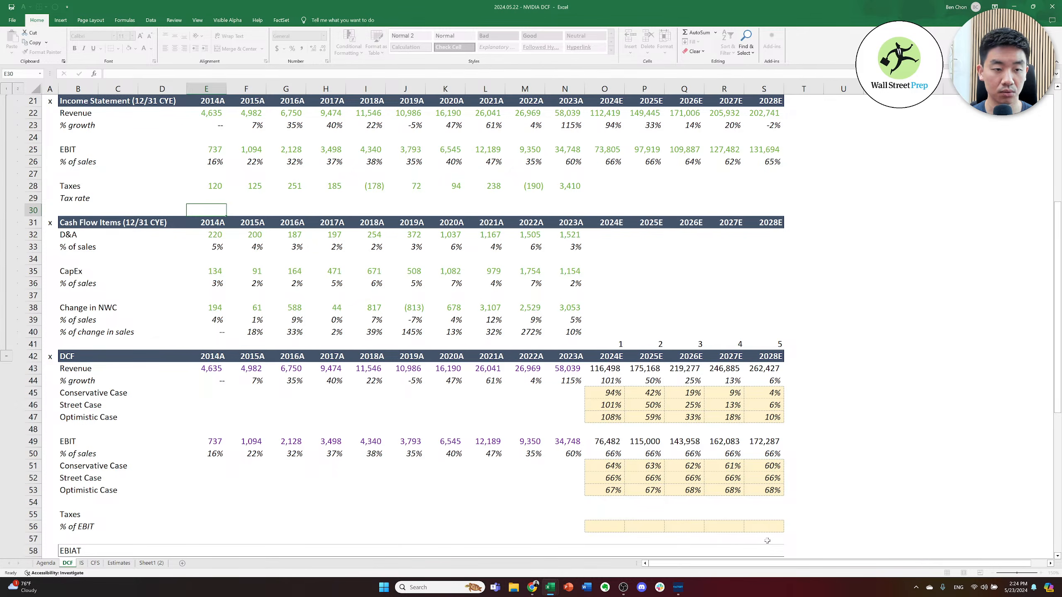
{"action": "key", "text": "Escape"}
{"action": "key", "text": "Up"}
{"action": "type", "text": "="}
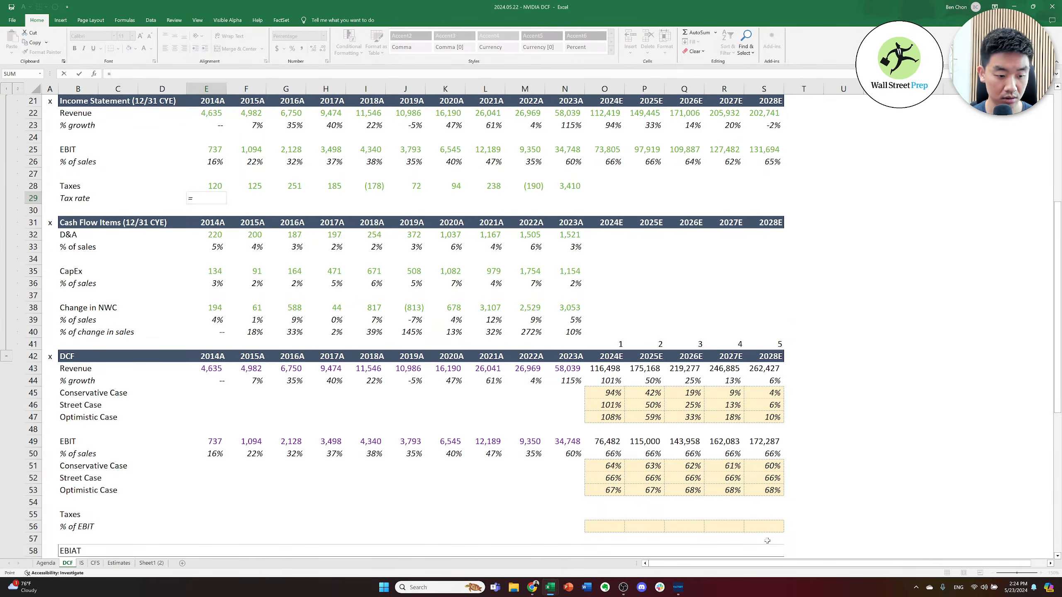
{"action": "key", "text": "ctrl+Page_Down"}
{"action": "key", "text": "Down"}
{"action": "key", "text": "Down"}
{"action": "key", "text": "Down"}
{"action": "key", "text": "Down"}
{"action": "key", "text": "Down"}
{"action": "key", "text": "Down"}
{"action": "key", "text": "Down"}
{"action": "key", "text": "Down"}
{"action": "key", "text": "Down"}
{"action": "key", "text": "Down"}
{"action": "key", "text": "Down"}
{"action": "key", "text": "Down"}
{"action": "key", "text": "Down"}
{"action": "key", "text": "Down"}
{"action": "key", "text": "Down"}
{"action": "key", "text": "Down"}
{"action": "key", "text": "Down"}
{"action": "key", "text": "Down"}
{"action": "key", "text": "Down"}
{"action": "key", "text": "Down"}
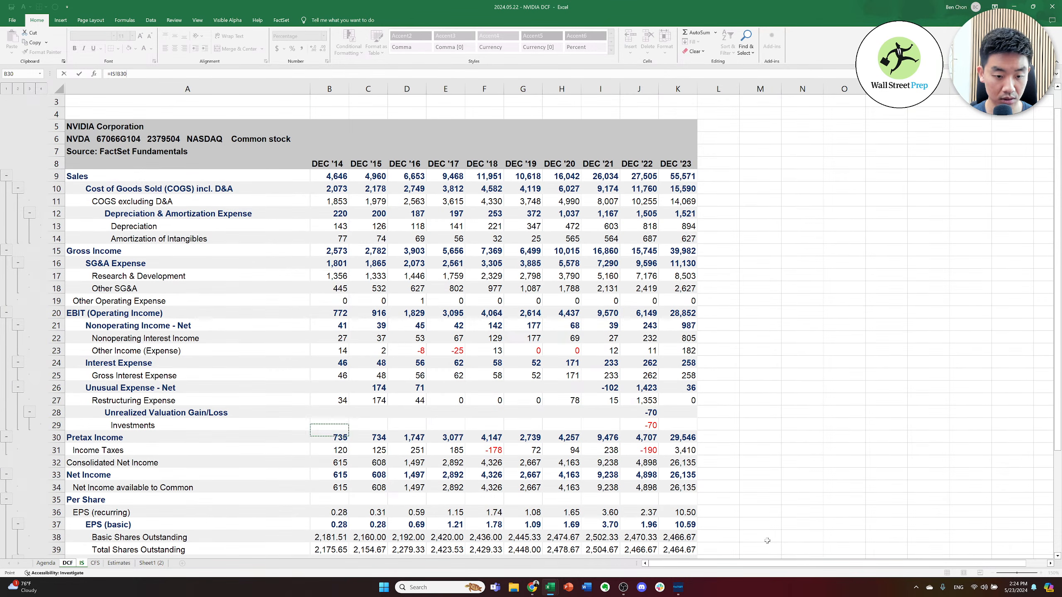
{"action": "type", "text": "/"}
{"action": "key", "text": "Down"}
{"action": "key", "text": "Down"}
{"action": "key", "text": "Down"}
{"action": "key", "text": "Down"}
{"action": "key", "text": "Down"}
{"action": "key", "text": "Down"}
{"action": "key", "text": "Down"}
{"action": "key", "text": "Down"}
{"action": "key", "text": "Down"}
{"action": "key", "text": "Down"}
{"action": "key", "text": "Down"}
{"action": "key", "text": "Down"}
{"action": "key", "text": "Down"}
{"action": "key", "text": "Down"}
{"action": "key", "text": "Down"}
{"action": "key", "text": "Down"}
{"action": "key", "text": "Down"}
{"action": "key", "text": "Down"}
{"action": "key", "text": "Down"}
{"action": "key", "text": "Down"}
{"action": "key", "text": "Up"}
{"action": "key", "text": "Up"}
{"action": "key", "text": "Up"}
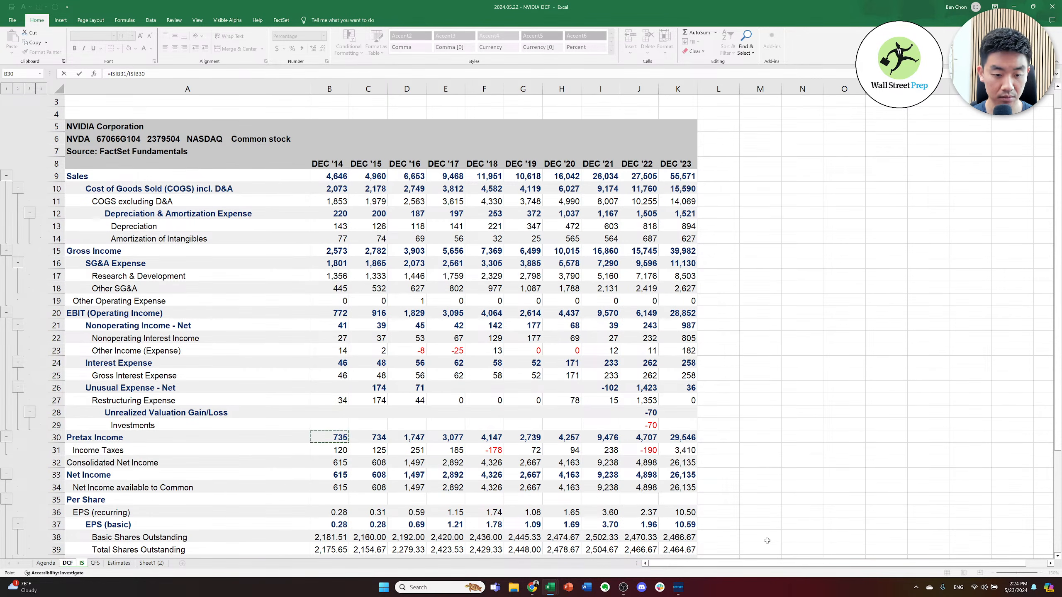
{"action": "key", "text": "Return"}
- Copy the Tax rate formula from E29 across the historical years through 2023A in N29
{"action": "key", "text": "ctrl+c"}
{"action": "key", "text": "shift+Right"}
{"action": "key", "text": "shift+Right"}
{"action": "key", "text": "shift+Right"}
{"action": "key", "text": "shift+Right"}
{"action": "key", "text": "shift+Right"}
{"action": "key", "text": "shift+Right"}
{"action": "key", "text": "shift+Right"}
{"action": "key", "text": "shift+Right"}
{"action": "key", "text": "shift+Right"}
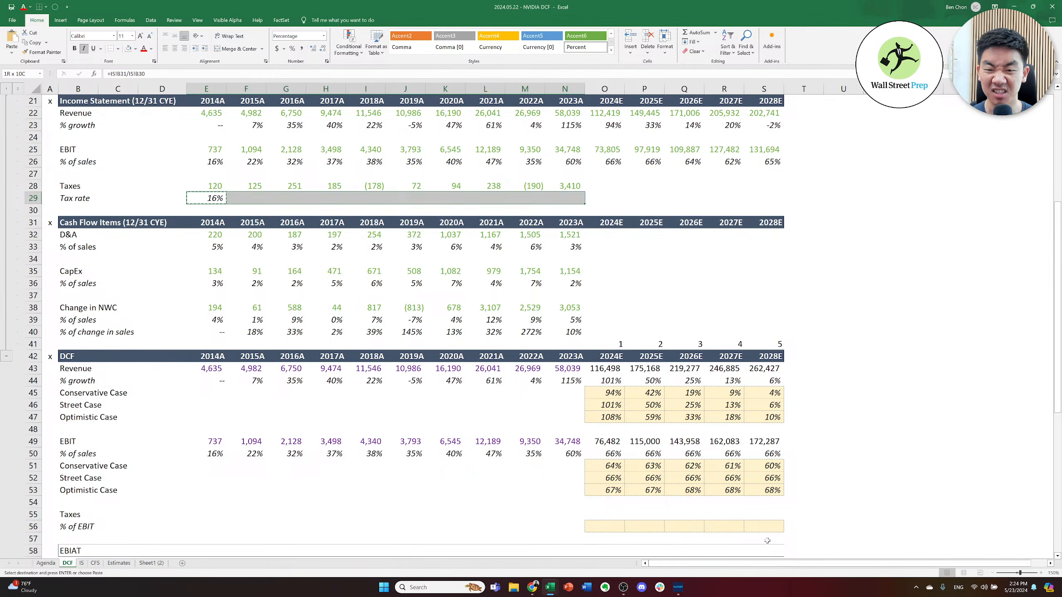
{"action": "key", "text": "ctrl+v"}
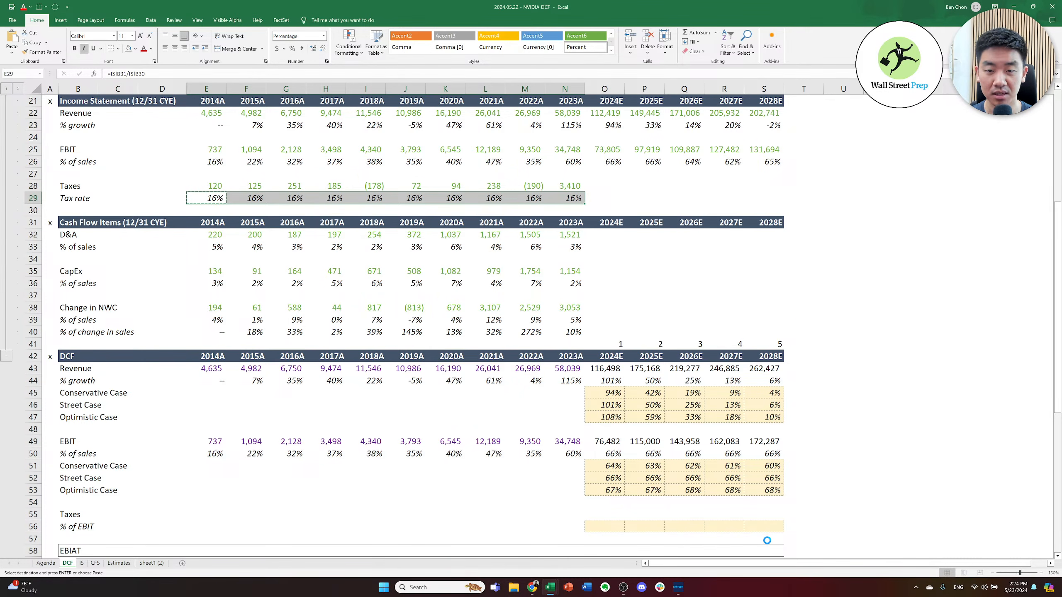
{"action": "key", "text": "Escape"}
{"action": "key", "text": "Right"}
{"action": "key", "text": "Right"}
{"action": "key", "text": "Right"}
{"action": "key", "text": "Right"}
{"action": "key", "text": "Right"}
{"action": "key", "text": "Right"}
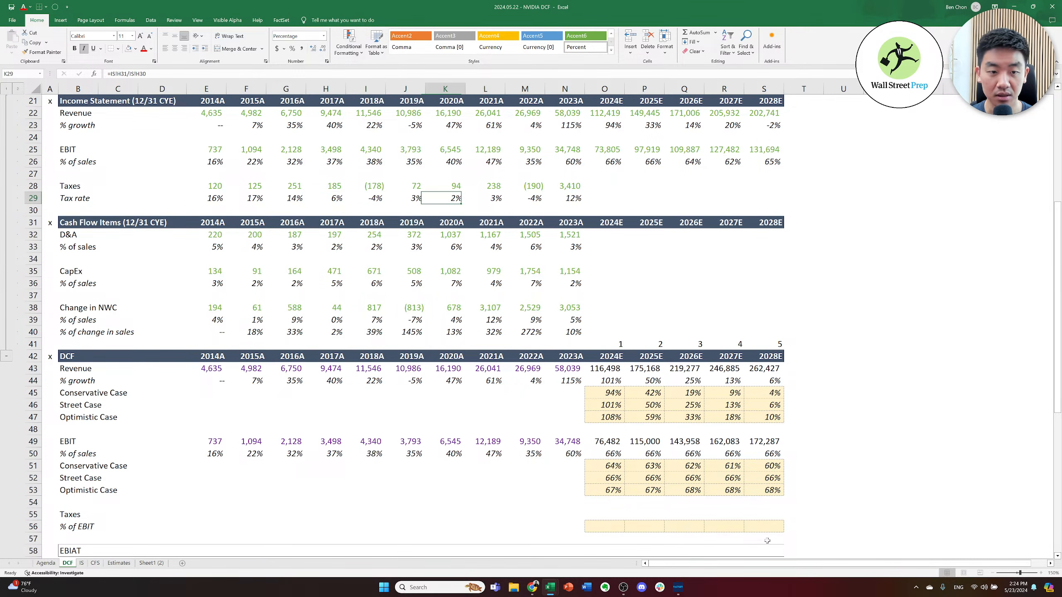
- Switch to the 2023.09.21 NVIDIA DCF workbook and examine the 2023E tax assumption as % of EBIT in N50
{"action": "key", "text": "alt+Tab"}
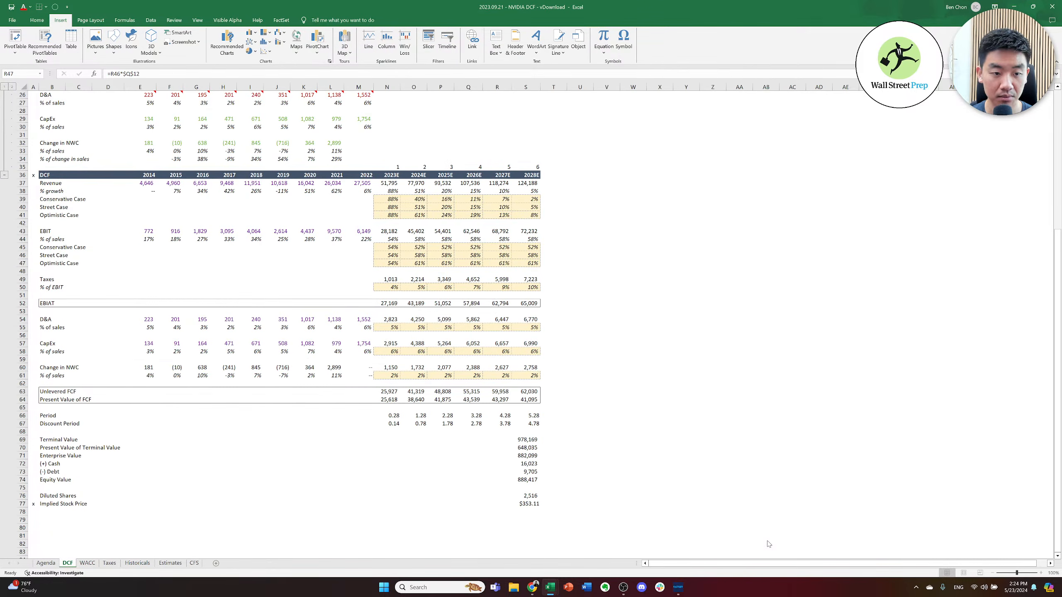
{"action": "key", "text": "Left"}
{"action": "key", "text": "Left"}
{"action": "key", "text": "Left"}
{"action": "key", "text": "Left"}
{"action": "key", "text": "Left"}
{"action": "key", "text": "Left"}
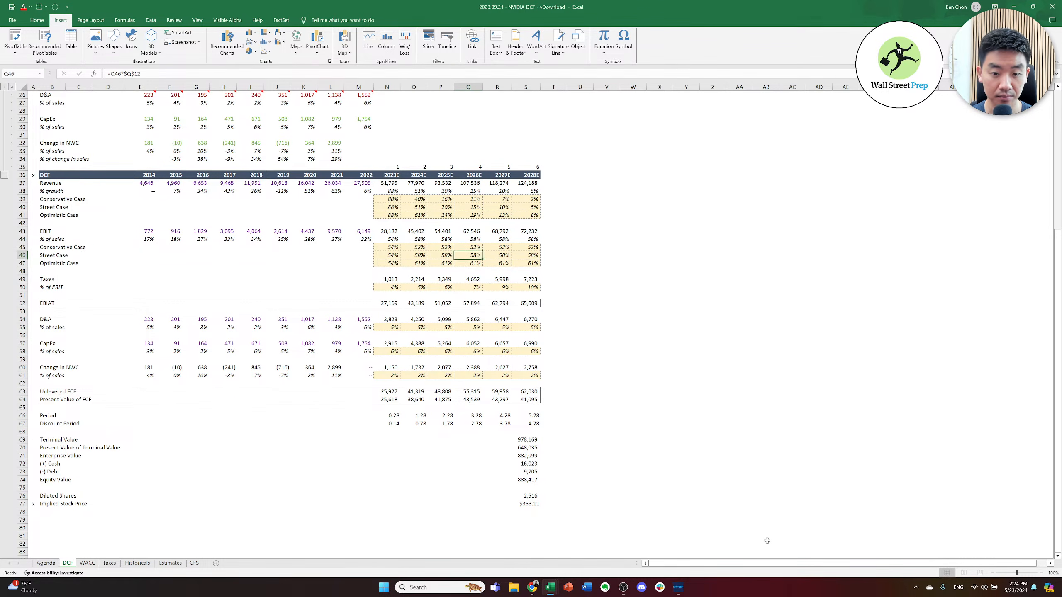
{"action": "key", "text": "Right"}
{"action": "key", "text": "Right"}
{"action": "key", "text": "Down"}
{"action": "key", "text": "Down"}
{"action": "key", "text": "Down"}
{"action": "key", "text": "F2"}
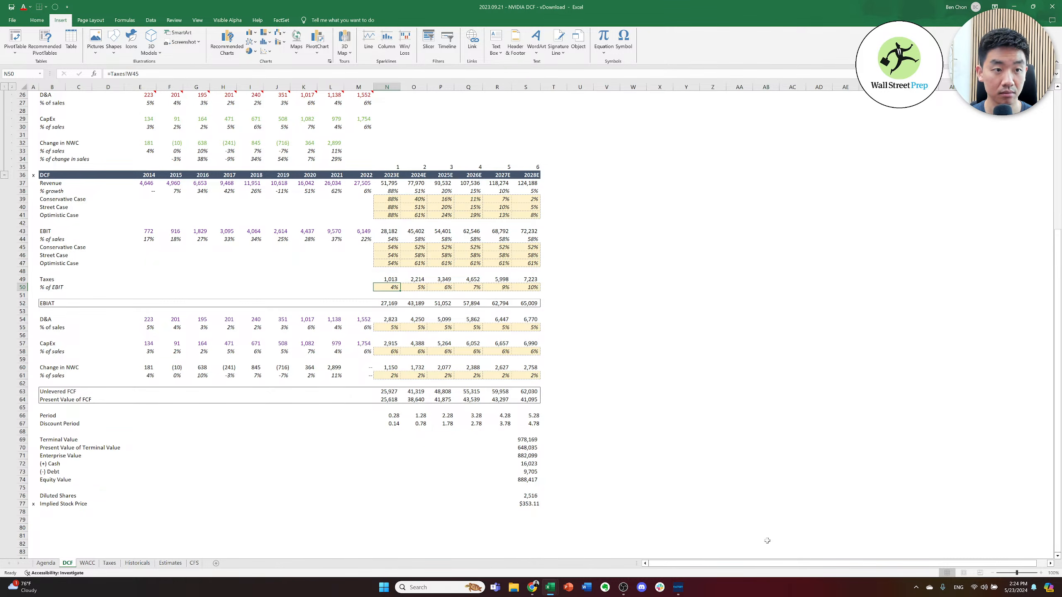
{"action": "key", "text": "Escape"}
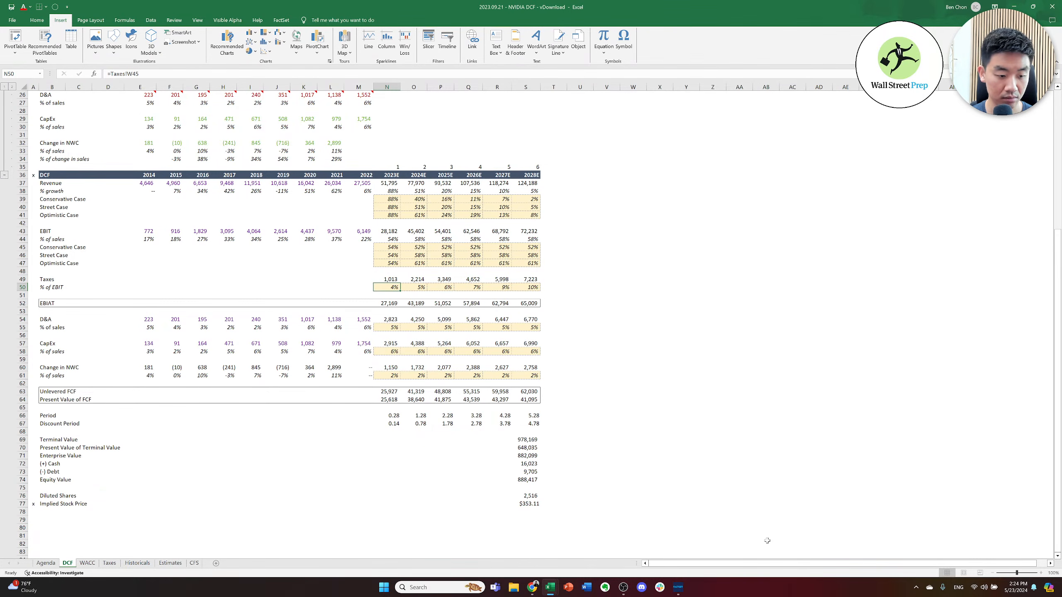
- Inspect how the Tax rate in K45 is calculated on the older workbook's Taxes sheet
{"action": "key", "text": "ctrl+Page_Down"}
{"action": "key", "text": "ctrl+Page_Down"}
{"action": "key", "text": "Right"}
{"action": "key", "text": "Down"}
{"action": "key", "text": "Down"}
{"action": "key", "text": "Down"}
{"action": "key", "text": "Down"}
{"action": "key", "text": "Down"}
{"action": "key", "text": "Down"}
{"action": "key", "text": "Down"}
{"action": "key", "text": "Down"}
{"action": "key", "text": "Down"}
{"action": "key", "text": "Down"}
{"action": "key", "text": "Down"}
{"action": "key", "text": "Down"}
{"action": "key", "text": "Right"}
{"action": "key", "text": "Down"}
{"action": "key", "text": "Right"}
{"action": "key", "text": "Right"}
{"action": "key", "text": "Down"}
{"action": "key", "text": "Down"}
{"action": "key", "text": "Down"}
{"action": "key", "text": "Down"}
{"action": "key", "text": "Down"}
{"action": "key", "text": "Down"}
{"action": "key", "text": "Down"}
{"action": "key", "text": "Down"}
{"action": "key", "text": "Down"}
{"action": "key", "text": "Right"}
{"action": "key", "text": "Right"}
{"action": "key", "text": "Right"}
{"action": "key", "text": "Right"}
{"action": "key", "text": "Right"}
{"action": "key", "text": "Right"}
{"action": "key", "text": "Down"}
{"action": "key", "text": "Down"}
{"action": "key", "text": "Down"}
{"action": "key", "text": "Down"}
{"action": "key", "text": "Down"}
{"action": "key", "text": "Down"}
{"action": "key", "text": "Down"}
{"action": "key", "text": "Down"}
{"action": "key", "text": "Down"}
{"action": "key", "text": "Down"}
{"action": "key", "text": "Down"}
{"action": "key", "text": "Down"}
{"action": "key", "text": "Down"}
{"action": "key", "text": "Down"}
{"action": "key", "text": "Down"}
{"action": "key", "text": "Down"}
{"action": "key", "text": "Down"}
{"action": "key", "text": "Down"}
{"action": "key", "text": "Down"}
{"action": "key", "text": "Down"}
{"action": "key", "text": "Down"}
{"action": "key", "text": "Down"}
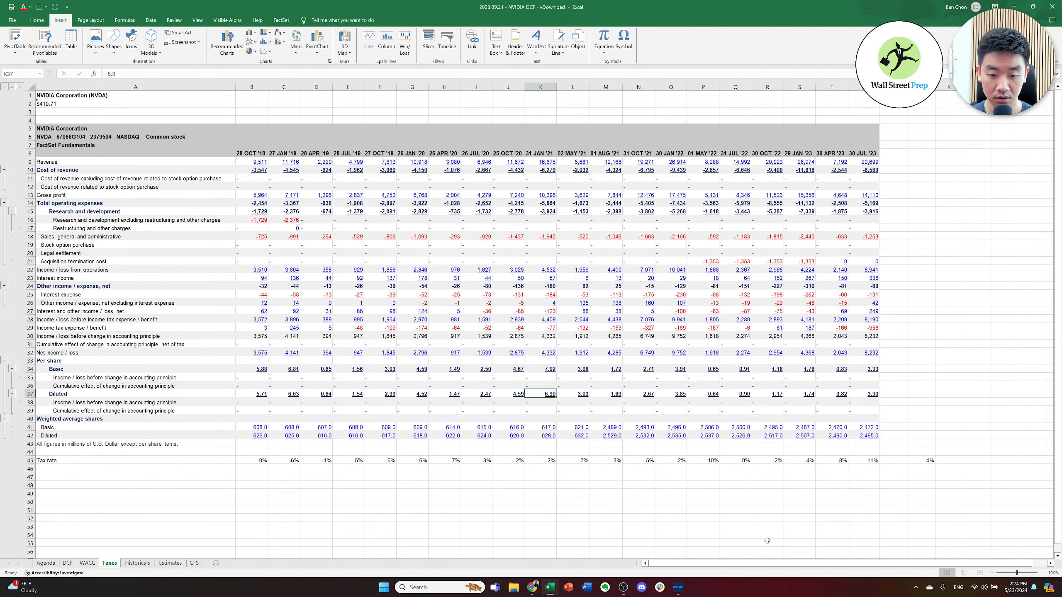
{"action": "key", "text": "F2"}
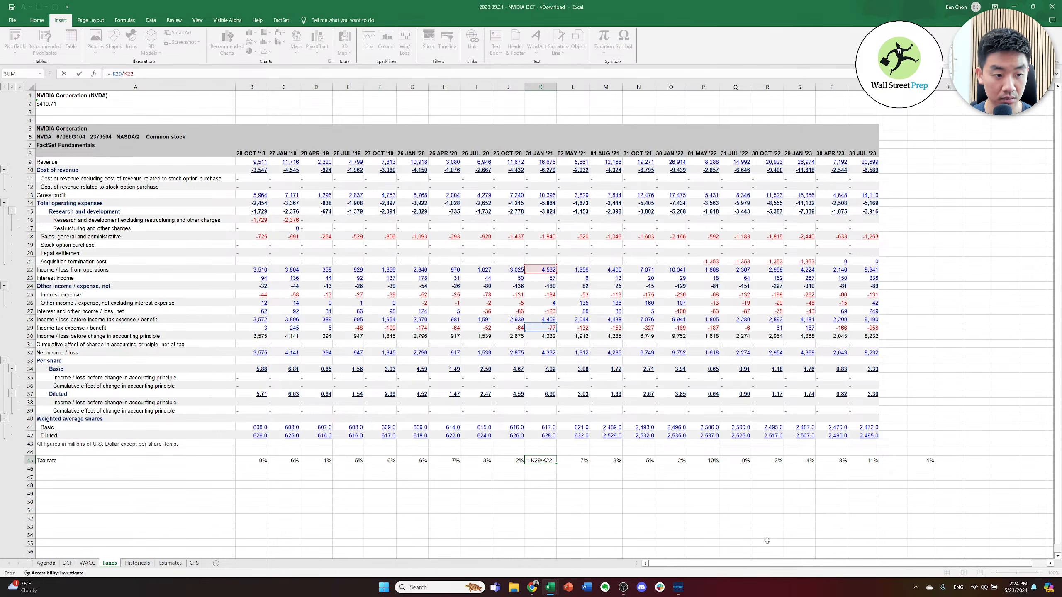
{"action": "key", "text": "Escape"}
- Review the Tax rate row on the Taxes sheet across the periods through 30 Jul '23
{"action": "key", "text": "Right"}
{"action": "key", "text": "Right"}
{"action": "key", "text": "Right"}
{"action": "key", "text": "Right"}
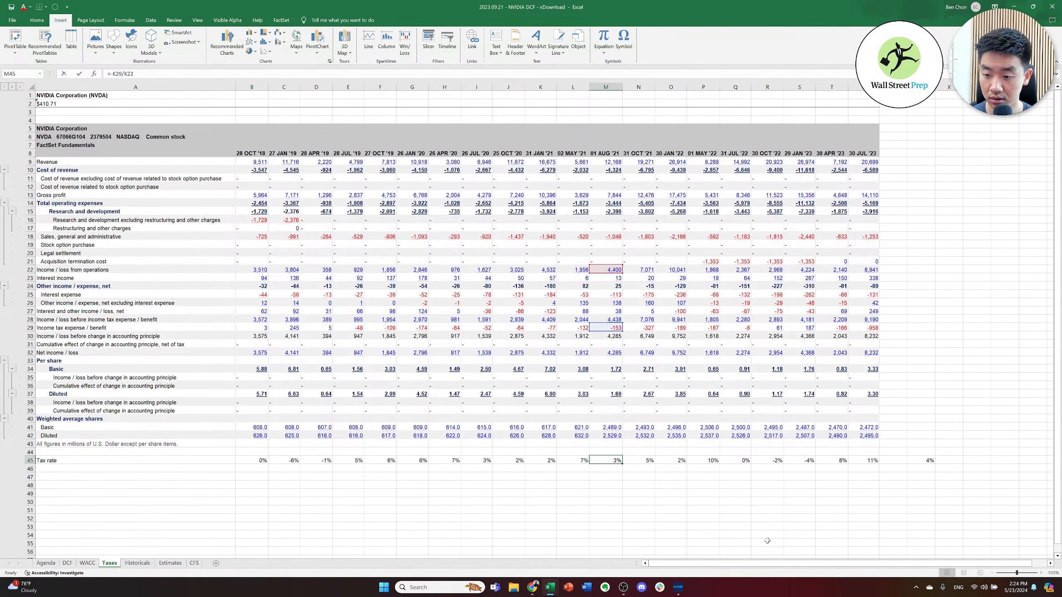
{"action": "key", "text": "Right"}
{"action": "key", "text": "Right"}
{"action": "key", "text": "Right"}
{"action": "key", "text": "Right"}
{"action": "key", "text": "Right"}
{"action": "key", "text": "Right"}
{"action": "key", "text": "Right"}
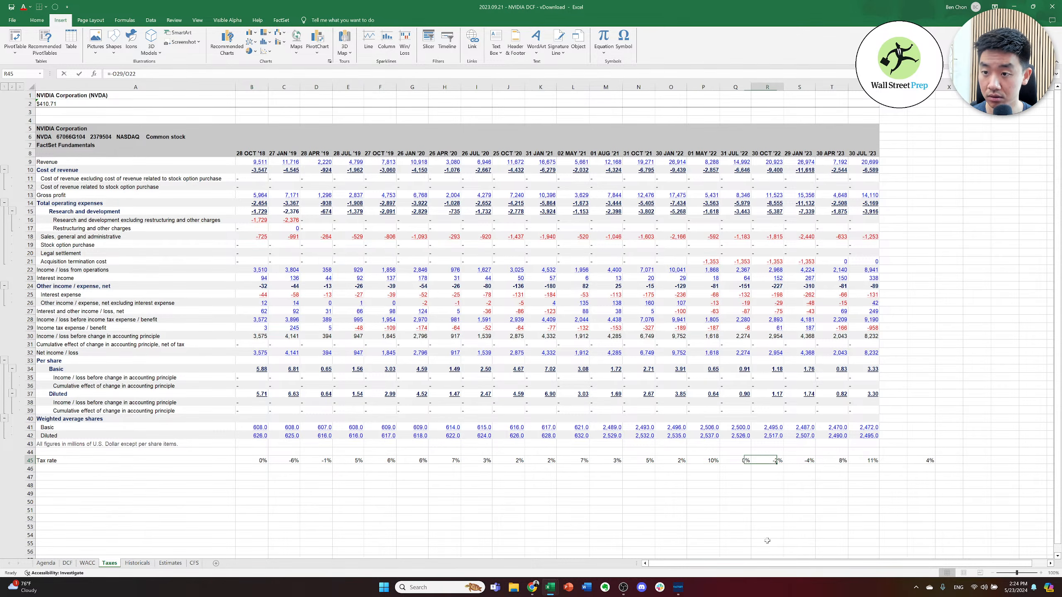
{"action": "key", "text": "Left"}
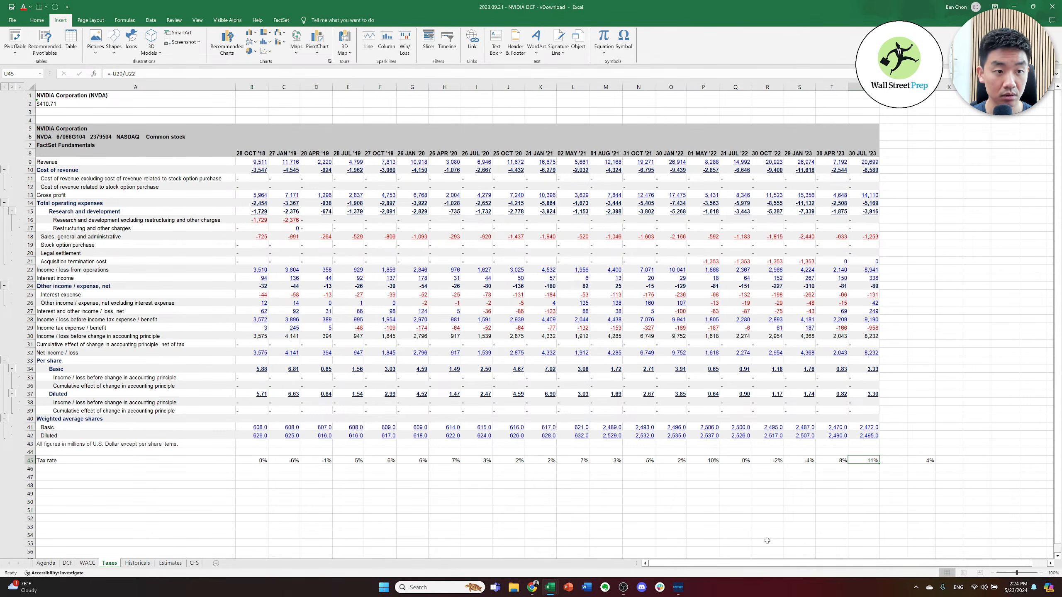
- Return to the older workbook's DCF sheet and examine the 2024E tax % of EBIT formula in O50
{"action": "key", "text": "ctrl+Page_Up"}
{"action": "key", "text": "ctrl+Page_Up"}
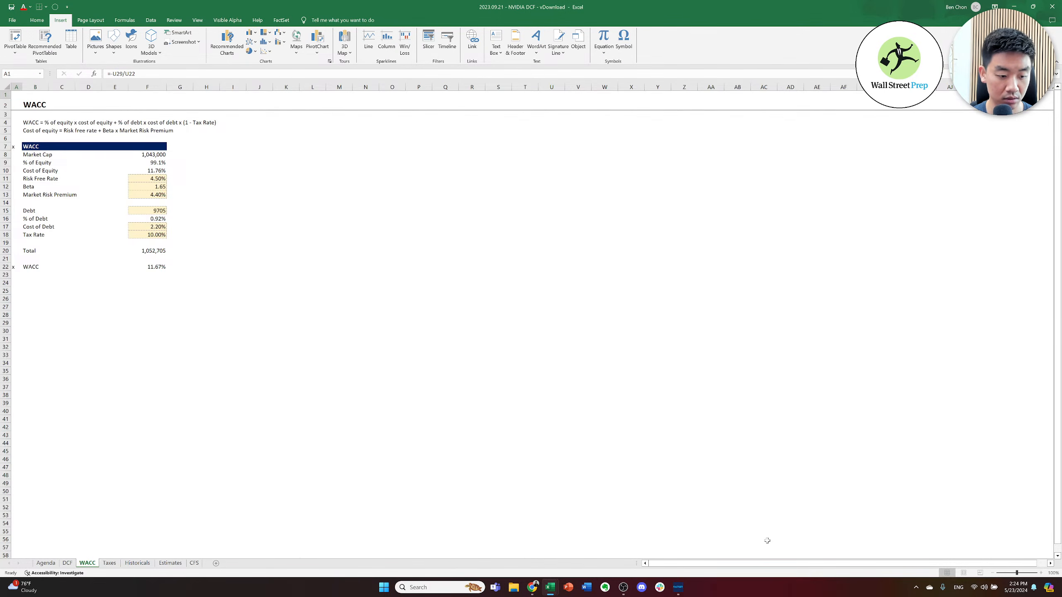
{"action": "key", "text": "ctrl+Page_Up"}
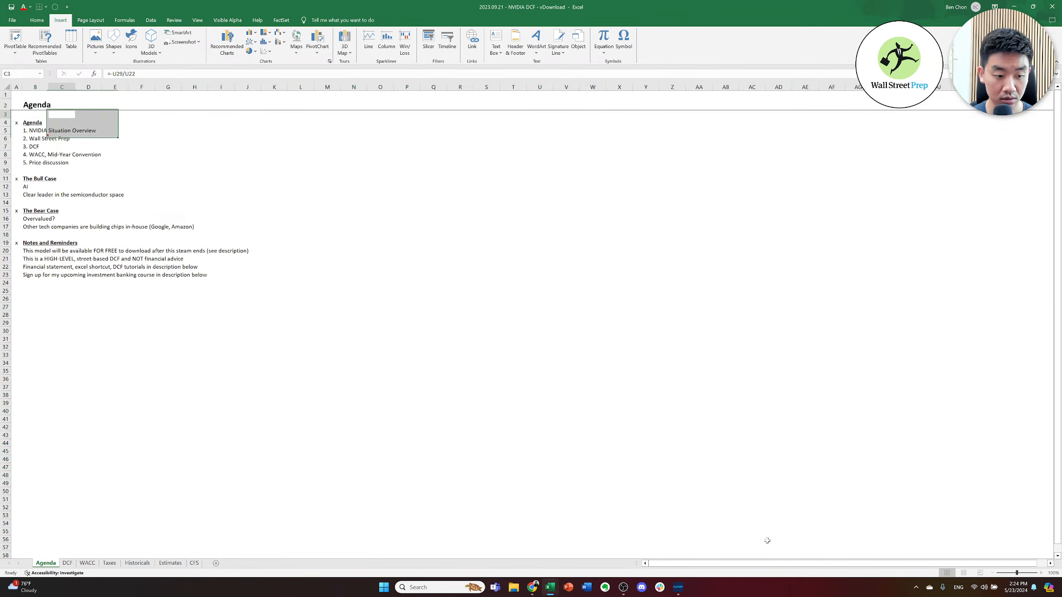
{"action": "key", "text": "ctrl+Page_Down"}
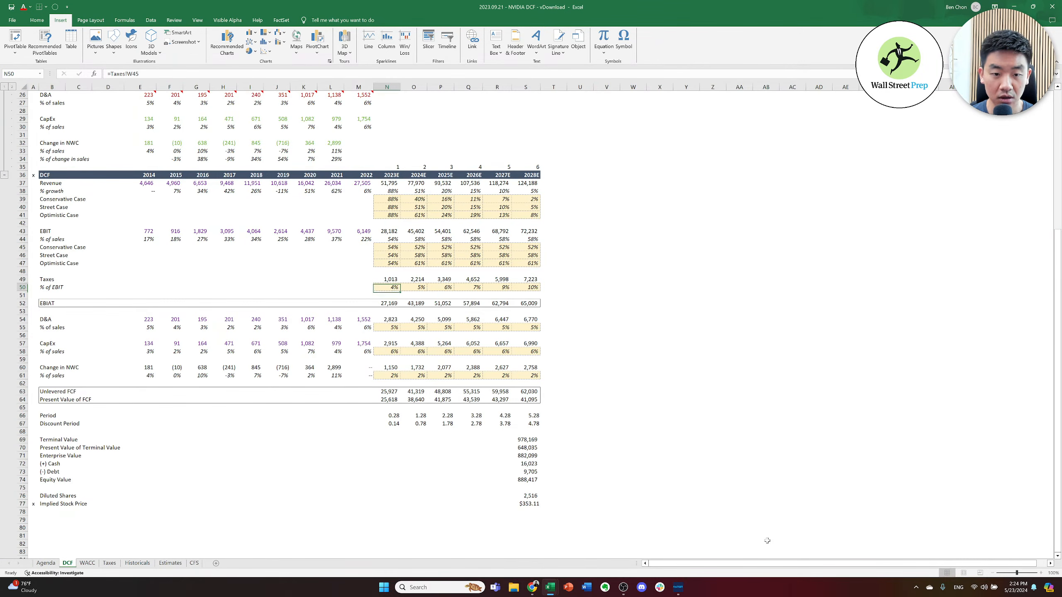
{"action": "key", "text": "Right"}
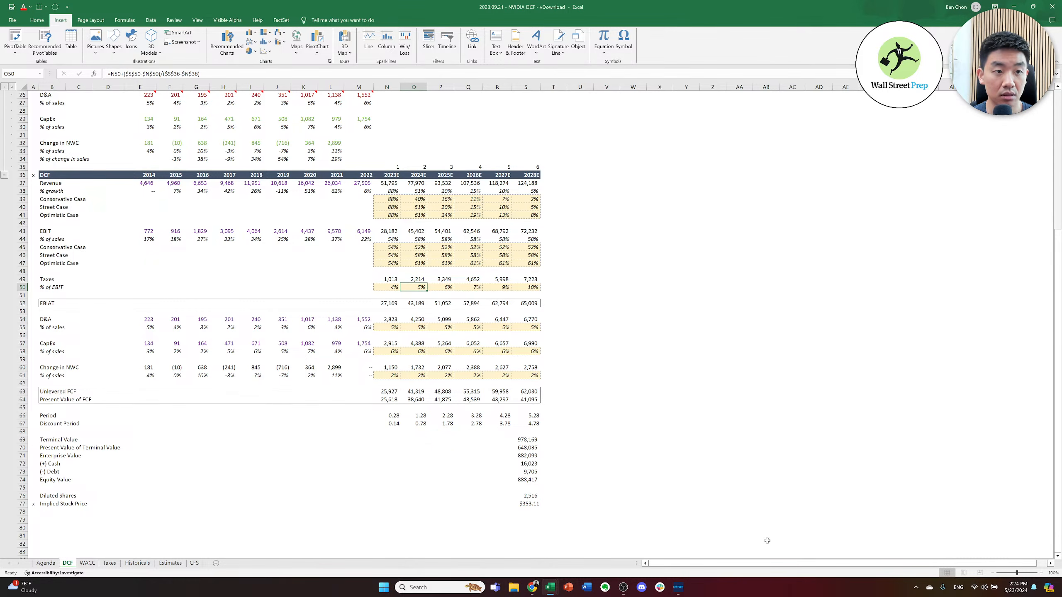
- Inspect the tax % of EBIT interpolation formulas in row 50 for 2024E and 2025E on the older workbook's DCF sheet
{"action": "key", "text": "Right"}
{"action": "key", "text": "Right"}
{"action": "key", "text": "Right"}
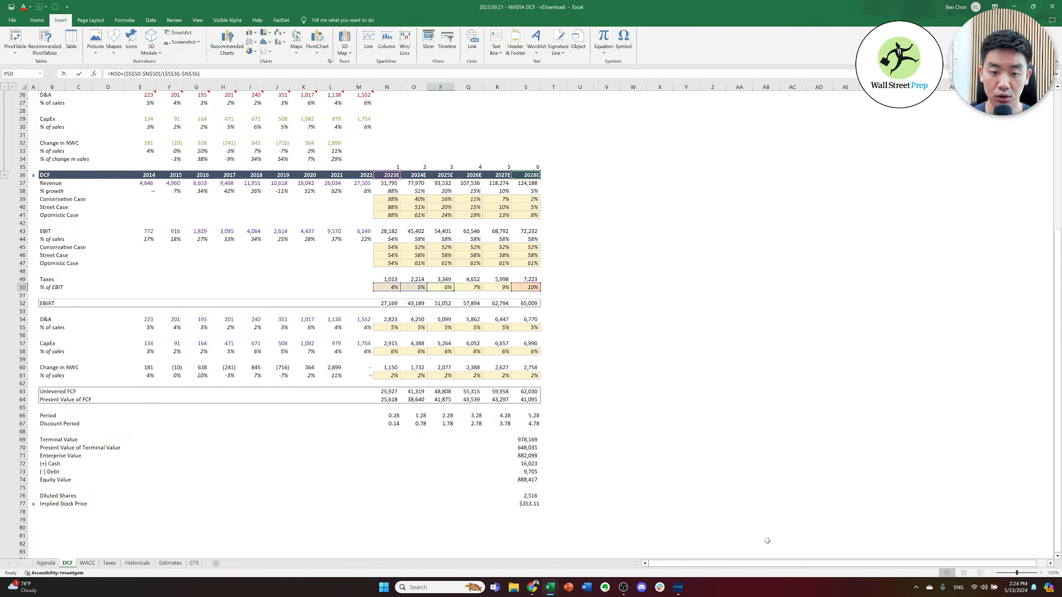
{"action": "key", "text": "F2"}
{"action": "key", "text": "Escape"}
{"action": "key", "text": "Right"}
{"action": "key", "text": "Left"}
{"action": "key", "text": "F2"}
{"action": "key", "text": "Escape"}
{"action": "key", "text": "Left"}
{"action": "key", "text": "Left"}
{"action": "key", "text": "Left"}
{"action": "key", "text": "F2"}
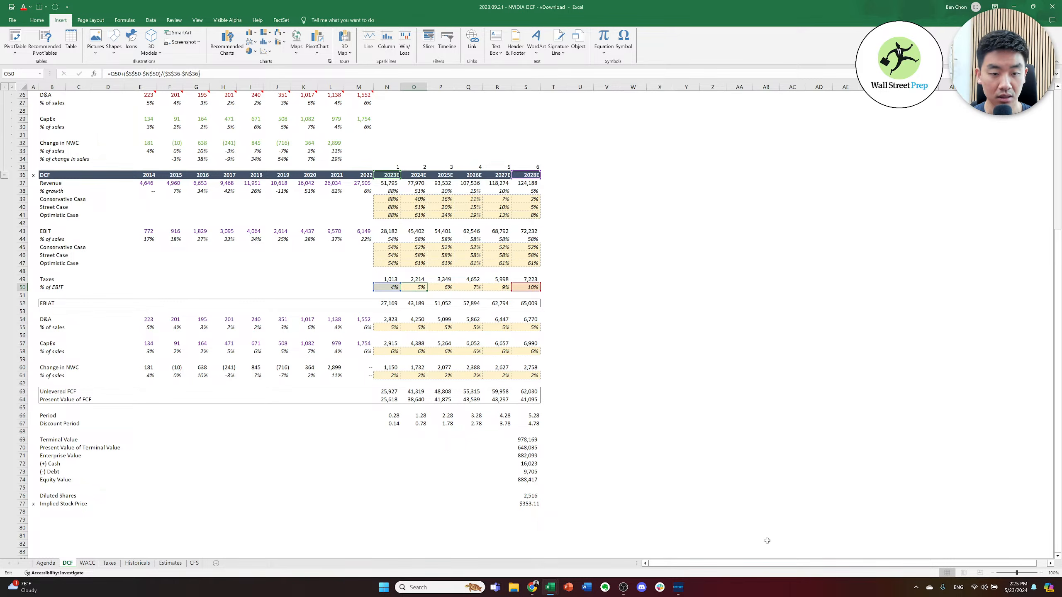
- Switch to the 2024.05.22 NVIDIA DCF workbook and review the historical Tax rate in row 29 from 2020A through 2023A
{"action": "key", "text": "alt+Tab"}
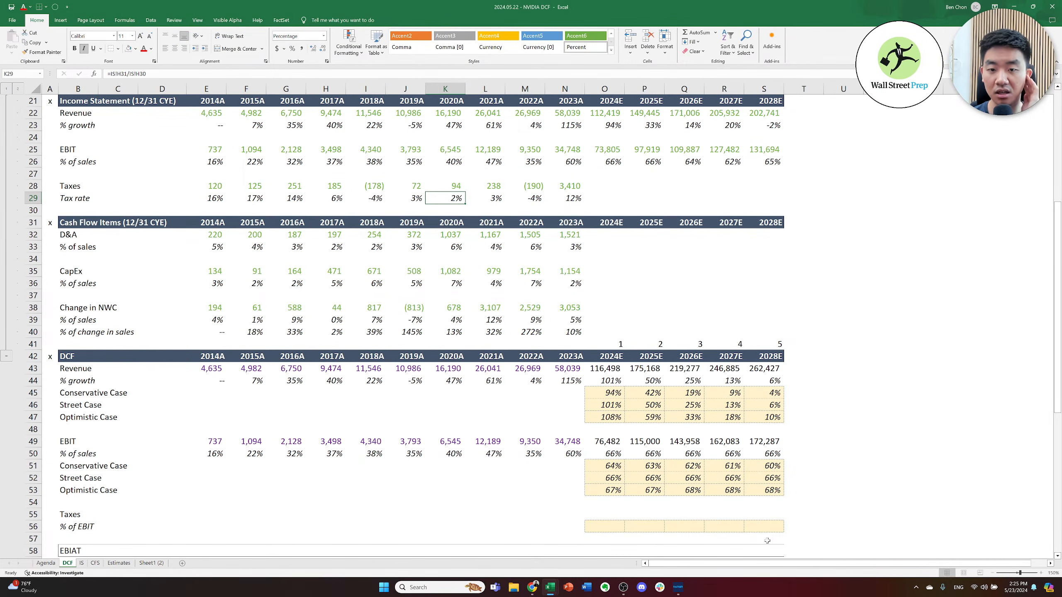
{"action": "key", "text": "Right"}
{"action": "key", "text": "Right"}
{"action": "key", "text": "Right"}
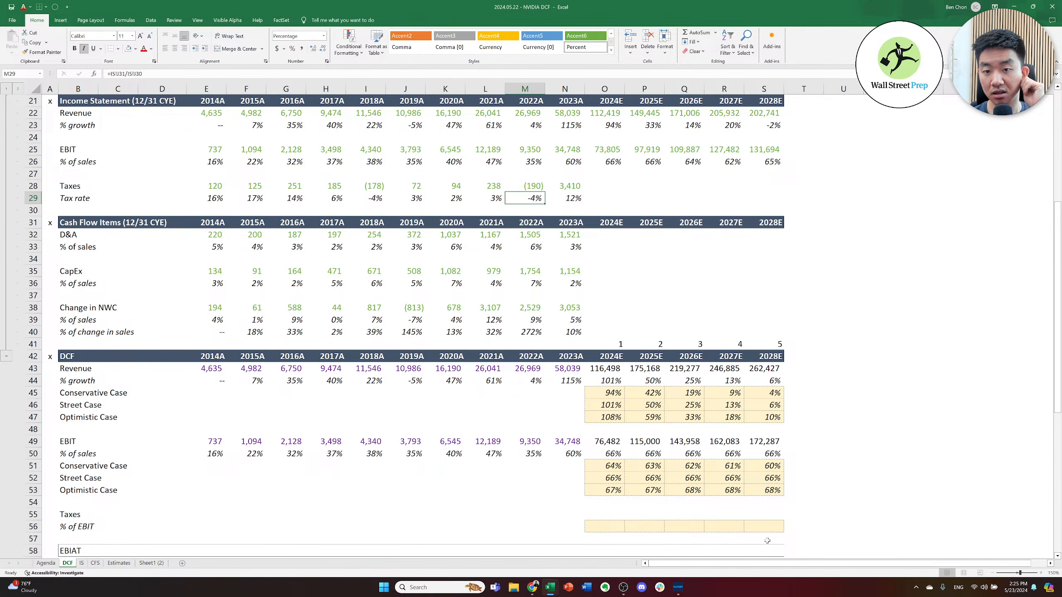
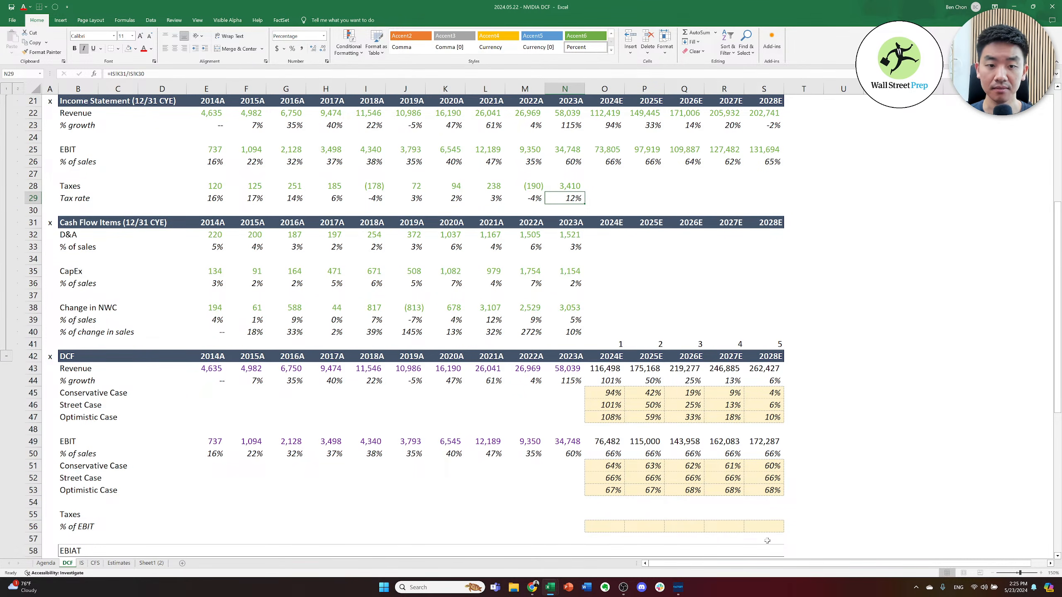
{"action": "key", "text": "Left"}
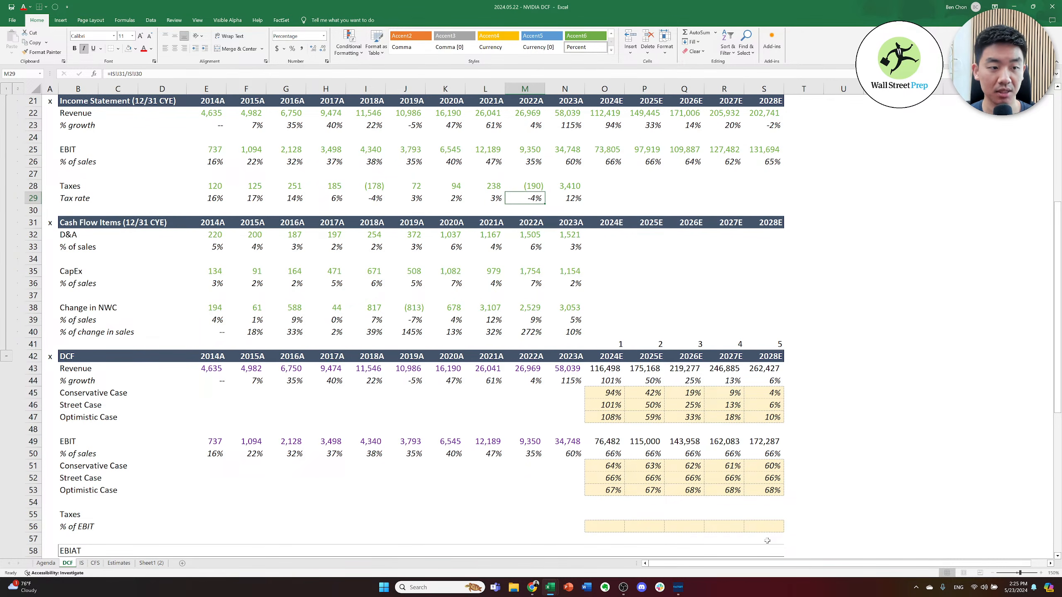
- Go to the IS sheet and read down the income statement lines from Nonoperating Income to Payout Ratio
{"action": "key", "text": "ctrl+Page_Down"}
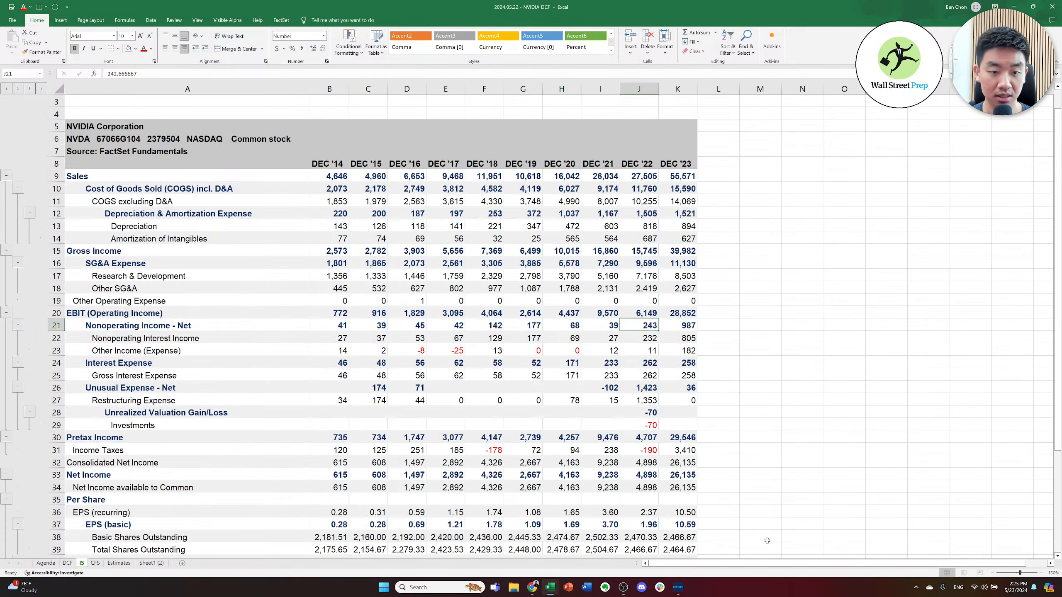
{"action": "key", "text": "Left"}
{"action": "key", "text": "Left"}
{"action": "key", "text": "Left"}
{"action": "key", "text": "Left"}
{"action": "key", "text": "Left"}
{"action": "key", "text": "Left"}
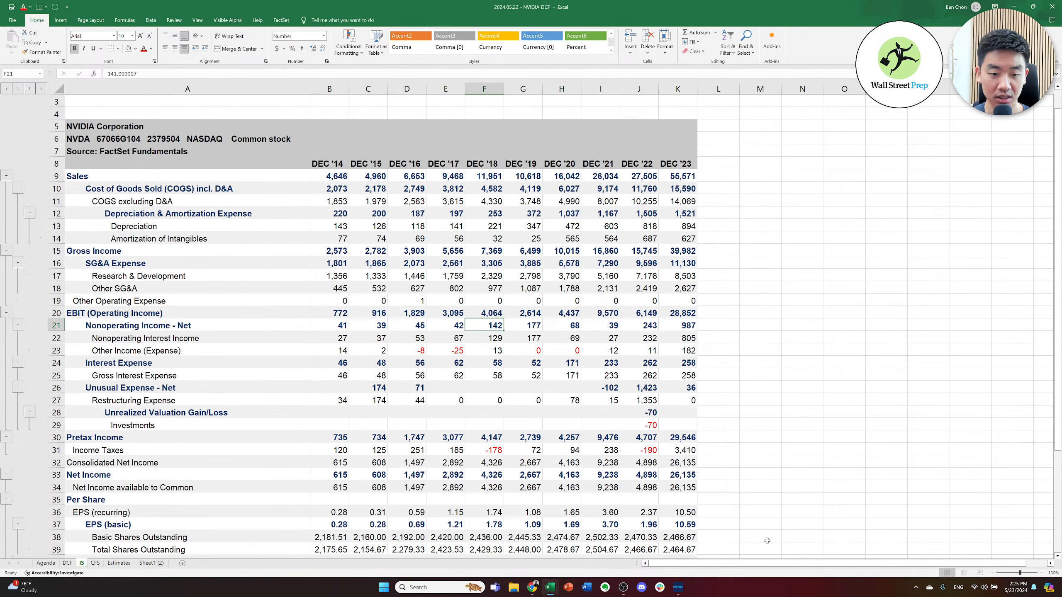
{"action": "key", "text": "Left"}
{"action": "key", "text": "Left"}
{"action": "key", "text": "Down"}
{"action": "key", "text": "Down"}
{"action": "key", "text": "Down"}
{"action": "key", "text": "Down"}
{"action": "key", "text": "Down"}
{"action": "key", "text": "Down"}
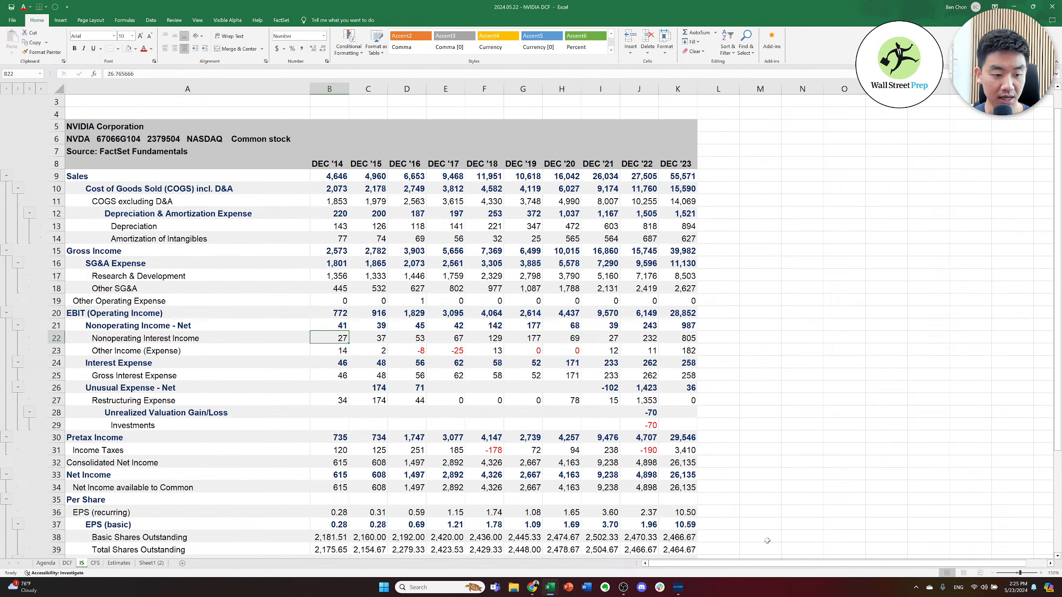
{"action": "key", "text": "Down"}
{"action": "key", "text": "Down"}
{"action": "key", "text": "Down"}
{"action": "key", "text": "Down"}
{"action": "key", "text": "Down"}
{"action": "key", "text": "Down"}
{"action": "key", "text": "Down"}
{"action": "key", "text": "Down"}
{"action": "key", "text": "Down"}
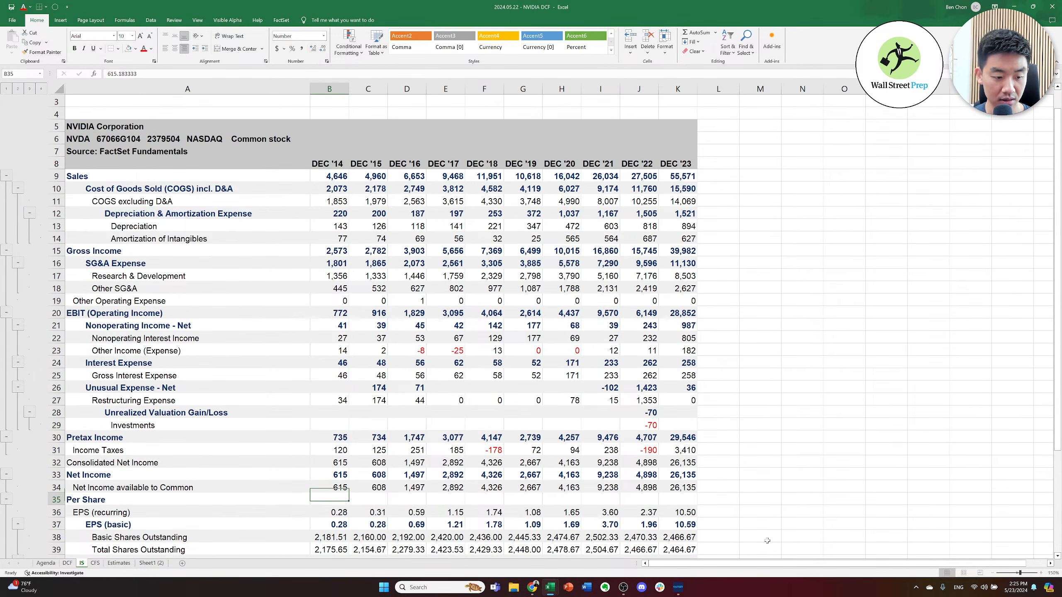
{"action": "key", "text": "Down"}
{"action": "key", "text": "Down"}
{"action": "key", "text": "Down"}
{"action": "key", "text": "Down"}
{"action": "key", "text": "Down"}
{"action": "key", "text": "Down"}
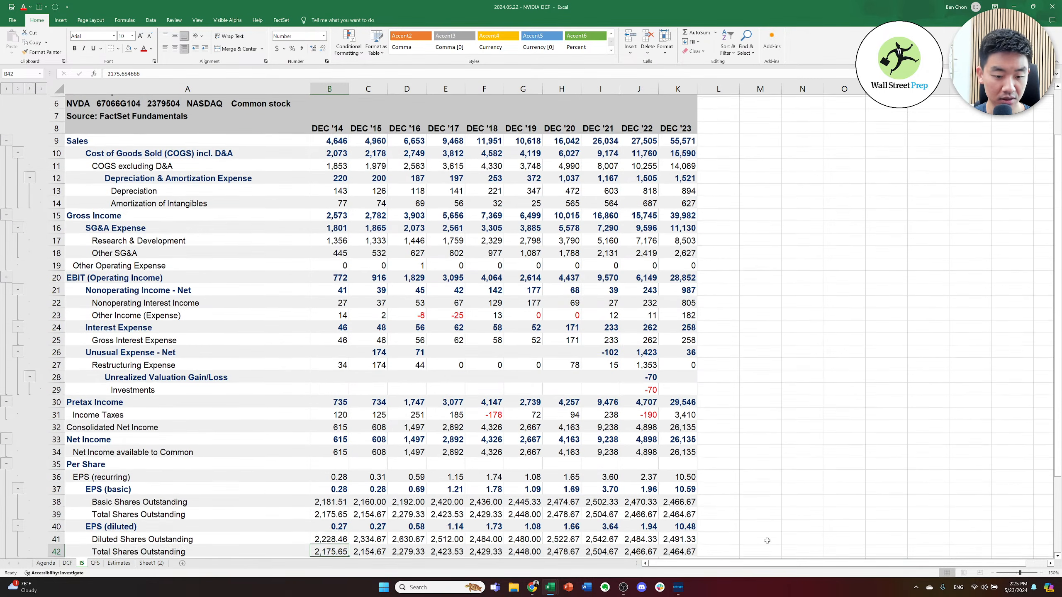
{"action": "key", "text": "Down"}
{"action": "key", "text": "Down"}
{"action": "key", "text": "Down"}
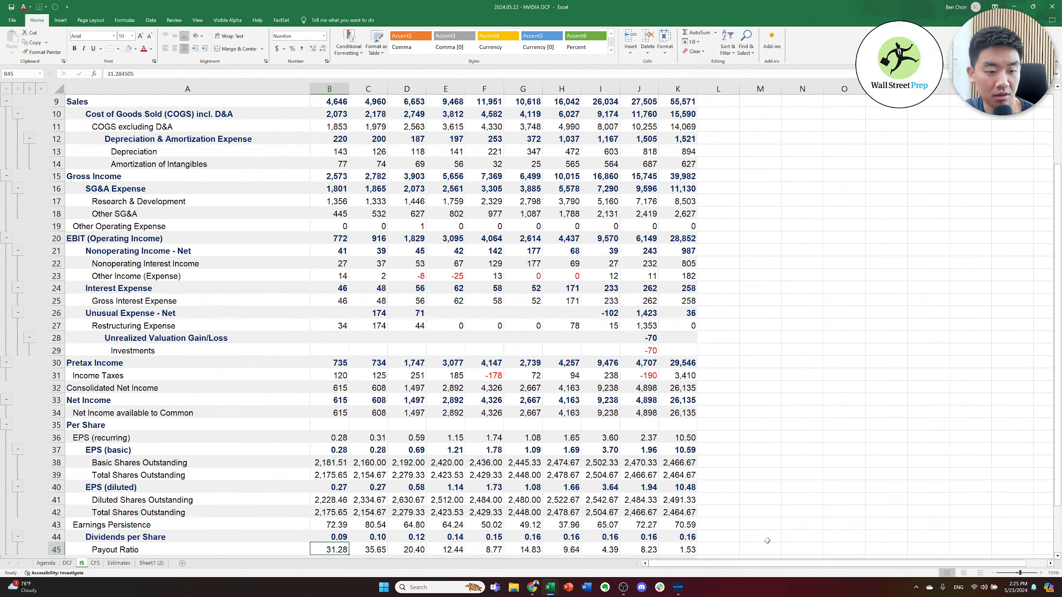
- Re-examine the IS sheet lines from Payout Ratio back up to Nonoperating Income, including pretax income and income taxes
{"action": "key", "text": "Up"}
{"action": "key", "text": "Up"}
{"action": "key", "text": "Up"}
{"action": "key", "text": "Up"}
{"action": "key", "text": "Up"}
{"action": "key", "text": "Up"}
{"action": "key", "text": "Up"}
{"action": "key", "text": "Up"}
{"action": "key", "text": "Up"}
{"action": "key", "text": "Up"}
{"action": "key", "text": "Up"}
{"action": "key", "text": "Up"}
{"action": "key", "text": "Up"}
{"action": "key", "text": "Up"}
{"action": "key", "text": "Up"}
{"action": "key", "text": "Up"}
{"action": "key", "text": "Up"}
{"action": "key", "text": "Up"}
{"action": "key", "text": "Up"}
{"action": "key", "text": "Up"}
{"action": "key", "text": "Up"}
{"action": "key", "text": "Down"}
{"action": "key", "text": "Down"}
{"action": "key", "text": "Down"}
{"action": "key", "text": "Up"}
{"action": "key", "text": "Up"}
{"action": "key", "text": "Up"}
{"action": "key", "text": "Up"}
{"action": "key", "text": "Up"}
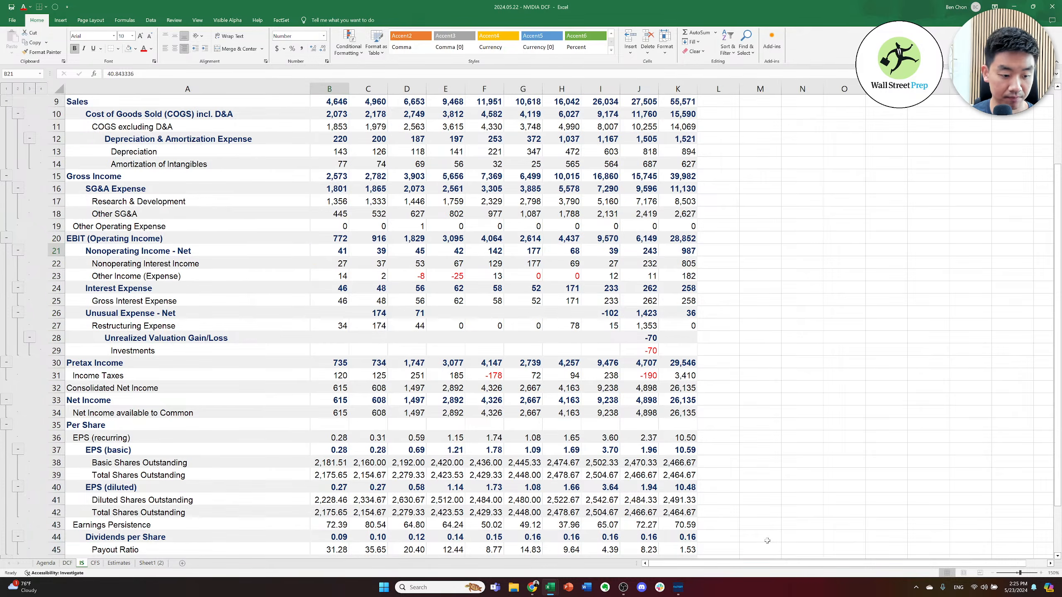
- Return to the DCF sheet and link the 2014A Taxes cell E55 to the historical taxes in E28
{"action": "key", "text": "ctrl+Page_Up"}
{"action": "key", "text": "Right"}
{"action": "key", "text": "Down"}
{"action": "key", "text": "Down"}
{"action": "key", "text": "Down"}
{"action": "key", "text": "Down"}
{"action": "key", "text": "Down"}
{"action": "key", "text": "Down"}
{"action": "key", "text": "Down"}
{"action": "key", "text": "Down"}
{"action": "key", "text": "Down"}
{"action": "key", "text": "Down"}
{"action": "key", "text": "Down"}
{"action": "key", "text": "Down"}
{"action": "key", "text": "Down"}
{"action": "key", "text": "Down"}
{"action": "key", "text": "Down"}
{"action": "key", "text": "Down"}
{"action": "key", "text": "Down"}
{"action": "key", "text": "Down"}
{"action": "key", "text": "Down"}
{"action": "key", "text": "Down"}
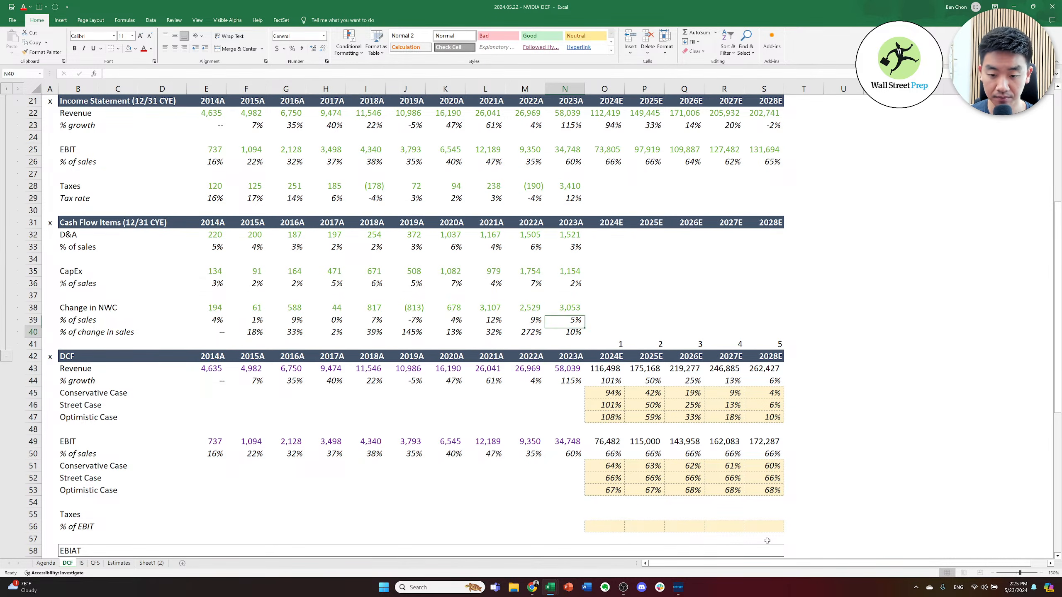
{"action": "key", "text": "Left"}
{"action": "key", "text": "Left"}
{"action": "key", "text": "Left"}
{"action": "key", "text": "Left"}
{"action": "key", "text": "Left"}
{"action": "key", "text": "Left"}
{"action": "key", "text": "Left"}
{"action": "key", "text": "Left"}
{"action": "key", "text": "Left"}
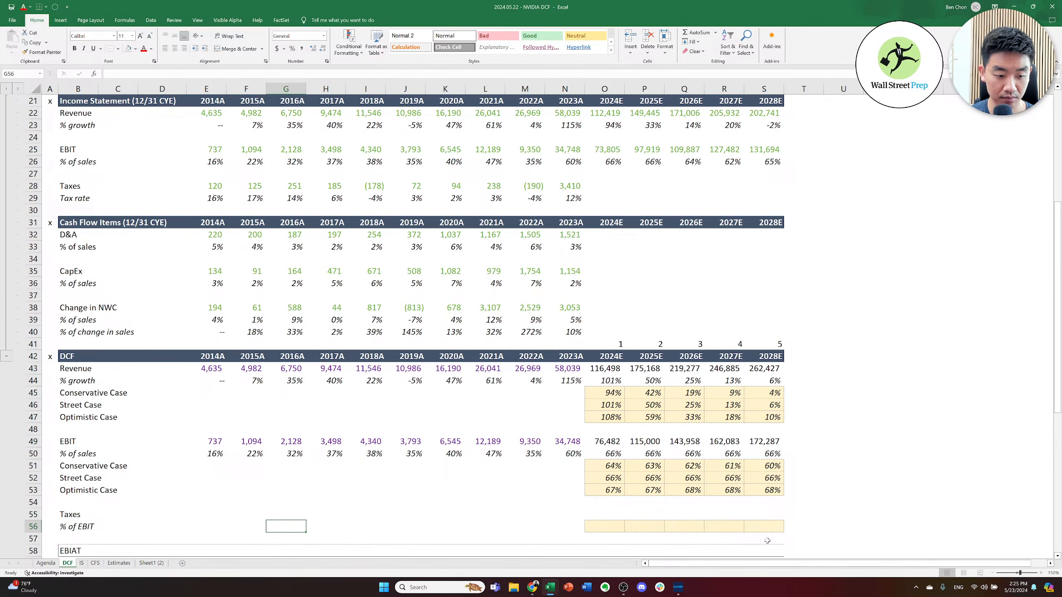
{"action": "key", "text": "Up"}
{"action": "key", "text": "Up"}
{"action": "key", "text": "Up"}
{"action": "key", "text": "Up"}
{"action": "key", "text": "Up"}
{"action": "key", "text": "Up"}
{"action": "key", "text": "Up"}
{"action": "key", "text": "Up"}
{"action": "key", "text": "Up"}
{"action": "key", "text": "Up"}
{"action": "key", "text": "Up"}
{"action": "key", "text": "Up"}
{"action": "key", "text": "Up"}
{"action": "key", "text": "Up"}
{"action": "key", "text": "Up"}
{"action": "key", "text": "Up"}
{"action": "key", "text": "Up"}
{"action": "key", "text": "Up"}
{"action": "key", "text": "Up"}
{"action": "key", "text": "Up"}
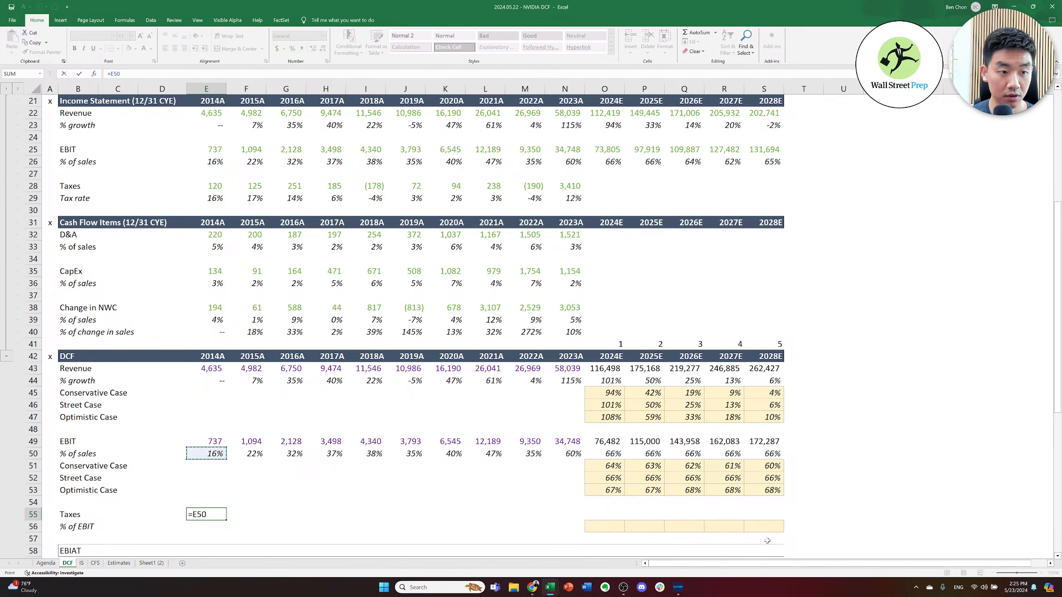
{"action": "key", "text": "Up"}
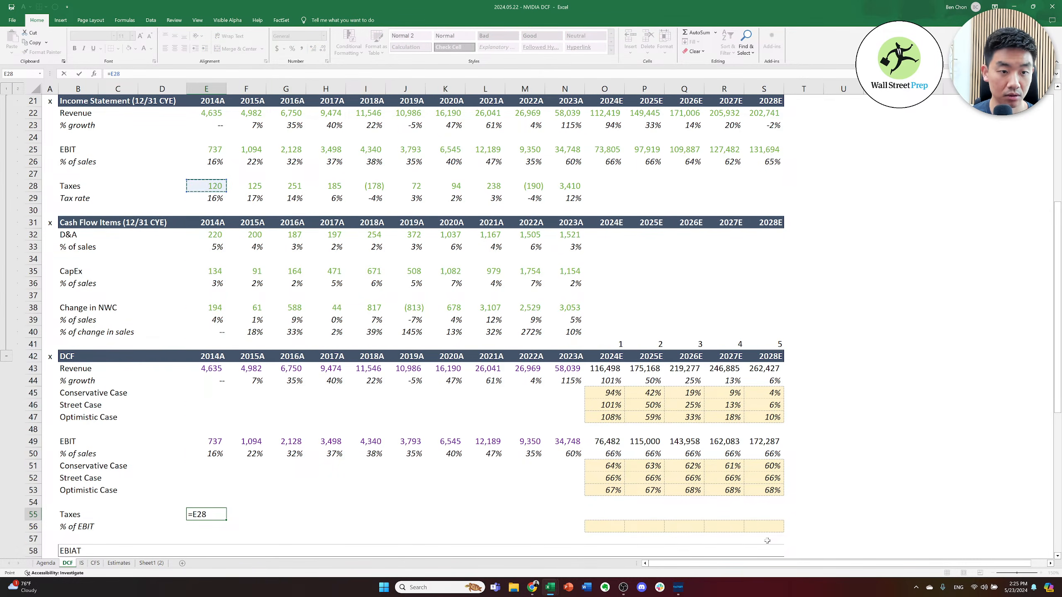
{"action": "key", "text": "Return"}
- Copy the Taxes link in E55 across the historical years through 2023A in N55
{"action": "key", "text": "ctrl+c"}
{"action": "key", "text": "shift+Right"}
{"action": "key", "text": "shift+Right"}
{"action": "key", "text": "shift+Right"}
{"action": "key", "text": "shift+Right"}
{"action": "key", "text": "shift+Right"}
{"action": "key", "text": "shift+Right"}
{"action": "key", "text": "shift+Right"}
{"action": "key", "text": "shift+Right"}
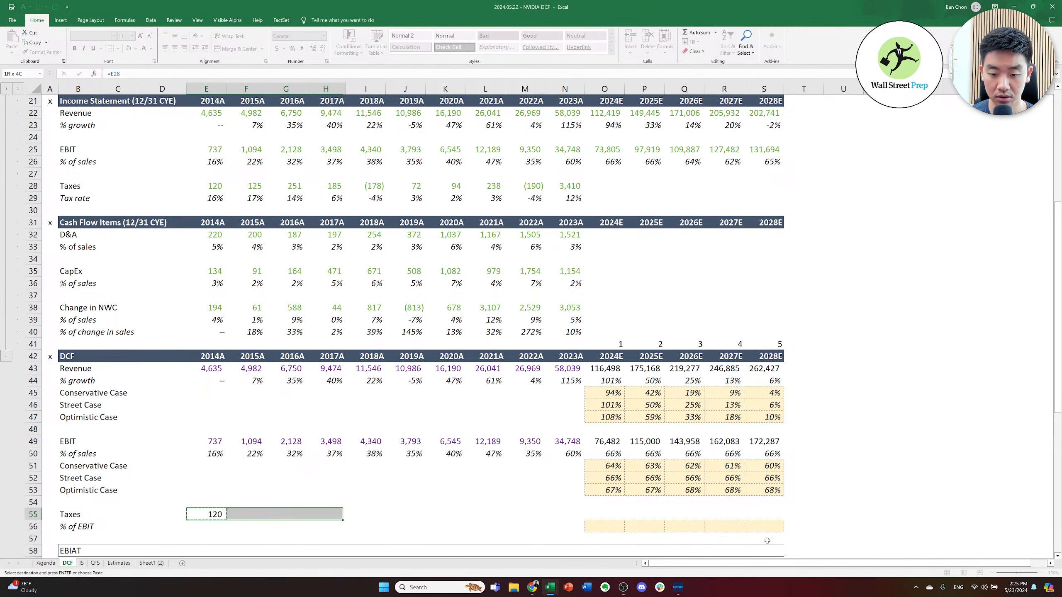
{"action": "key", "text": "shift+Right"}
{"action": "key", "text": "ctrl+v"}
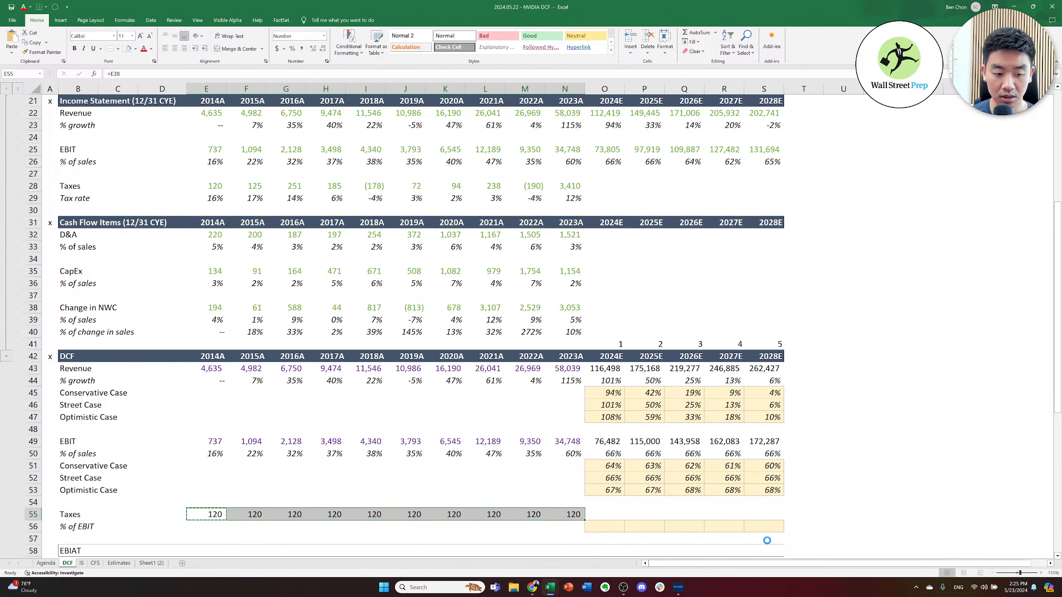
- Calculate the 2014A % of EBIT in E56 as taxes divided by EBIT (=E55/E49)
{"action": "key", "text": "Down"}
{"action": "type", "text": "="}
{"action": "key", "text": "Up"}
{"action": "type", "text": "/"}
{"action": "key", "text": "Up"}
{"action": "key", "text": "Up"}
{"action": "key", "text": "Up"}
{"action": "key", "text": "Up"}
{"action": "key", "text": "Up"}
{"action": "key", "text": "Up"}
{"action": "key", "text": "Up"}
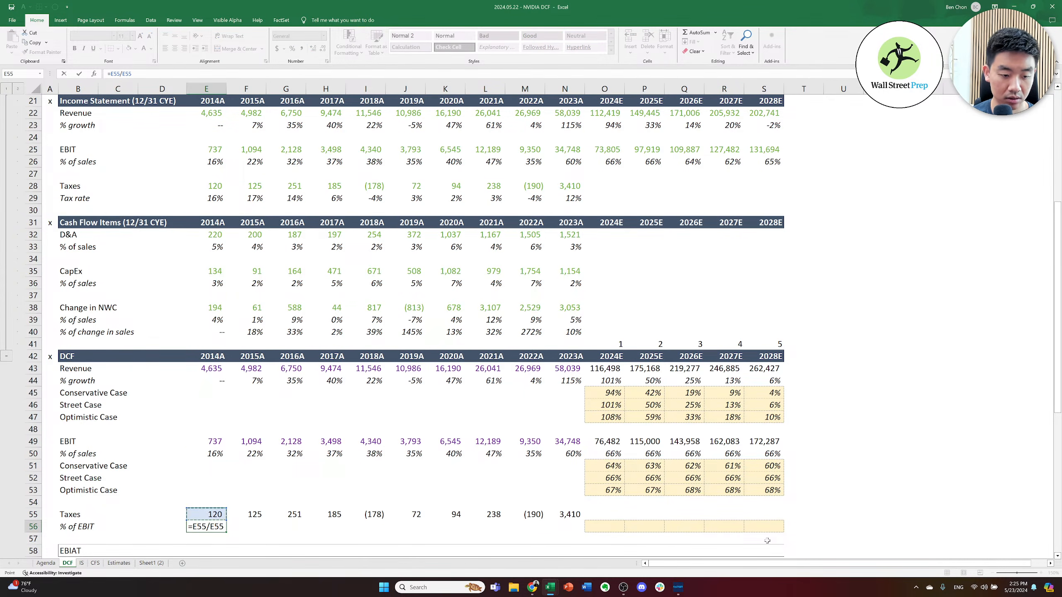
{"action": "key", "text": "ctrl+Return"}
- Copy the % of EBIT formula in E56 across the historical years through 2023A in N56
{"action": "key", "text": "ctrl+c"}
{"action": "key", "text": "shift+Right"}
{"action": "key", "text": "shift+Right"}
{"action": "key", "text": "shift+Right"}
{"action": "key", "text": "shift+Right"}
{"action": "key", "text": "shift+Right"}
{"action": "key", "text": "shift+Right"}
{"action": "key", "text": "shift+Right"}
{"action": "key", "text": "shift+Right"}
{"action": "key", "text": "shift+Right"}
{"action": "key", "text": "shift+Right"}
{"action": "key", "text": "shift+Right"}
{"action": "key", "text": "shift+Left"}
{"action": "key", "text": "shift+Left"}
{"action": "key", "text": "ctrl+v"}
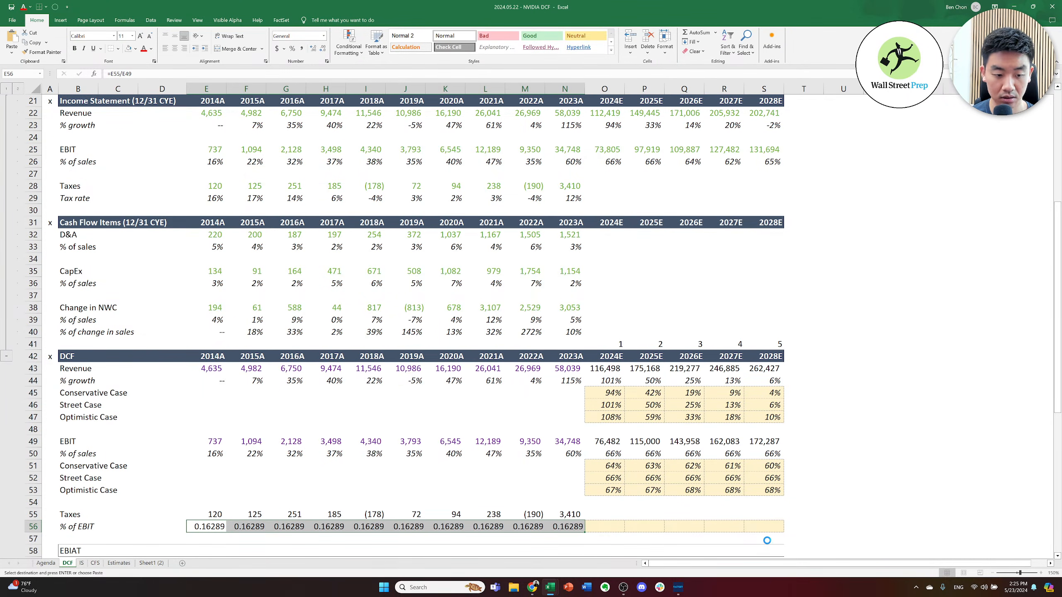
- Apply the number formatting of the EBIT % of sales cell E50 to the historical % of EBIT cells E56:N56
{"action": "key", "text": "Up"}
{"action": "key", "text": "Up"}
{"action": "key", "text": "Up"}
{"action": "key", "text": "Up"}
{"action": "key", "text": "Up"}
{"action": "key", "text": "Up"}
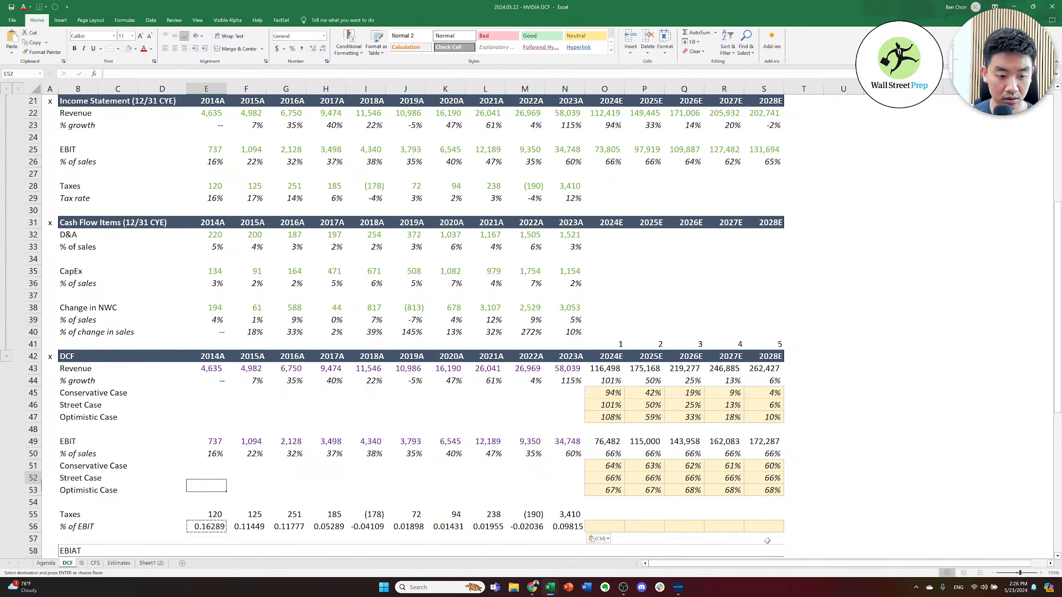
{"action": "key", "text": "ctrl+c"}
{"action": "key", "text": "Down"}
{"action": "key", "text": "Down"}
{"action": "key", "text": "Down"}
{"action": "key", "text": "Down"}
{"action": "key", "text": "Down"}
{"action": "key", "text": "Down"}
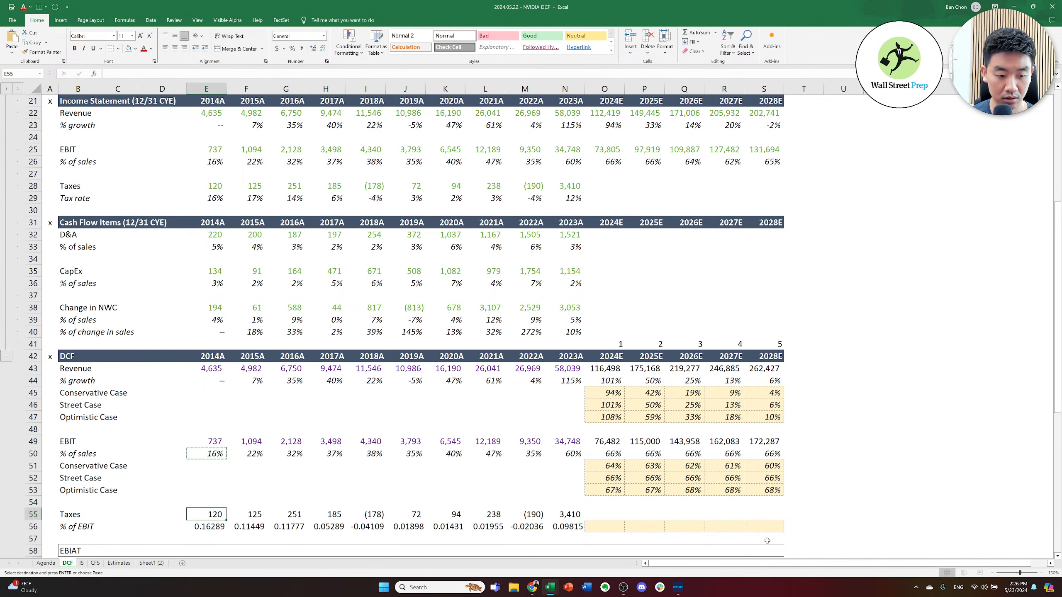
{"action": "key", "text": "ctrl+shift+Right"}
{"action": "key", "text": "alt+e"}
{"action": "key", "text": "s"}
{"action": "key", "text": "t"}
{"action": "key", "text": "Return"}
{"action": "key", "text": "Escape"}
- Rename the % of EBIT row label in B56 to "Tax rate"
{"action": "key", "text": "Right"}
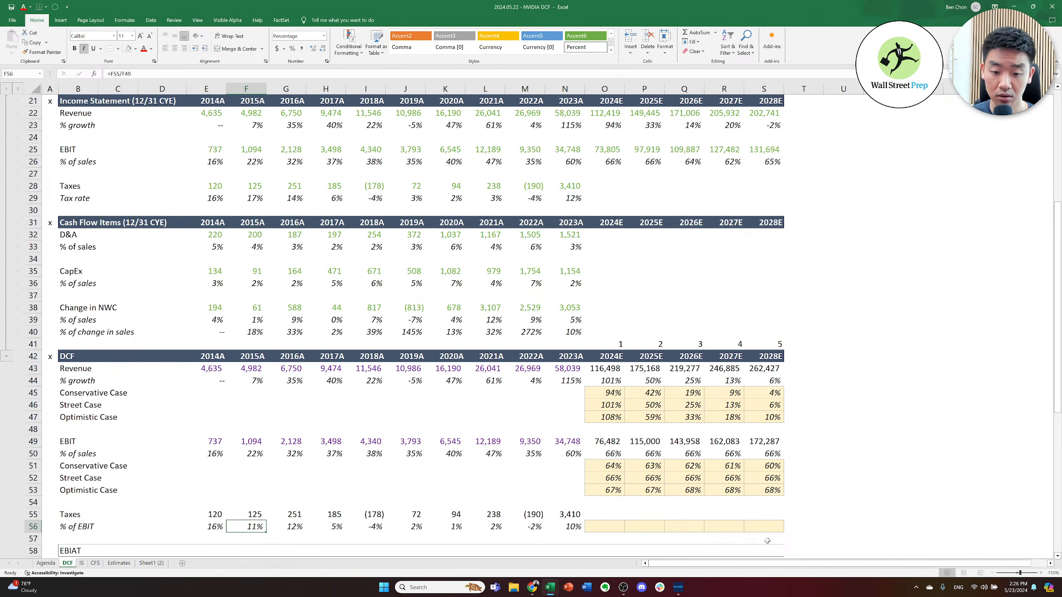
{"action": "key", "text": "Right"}
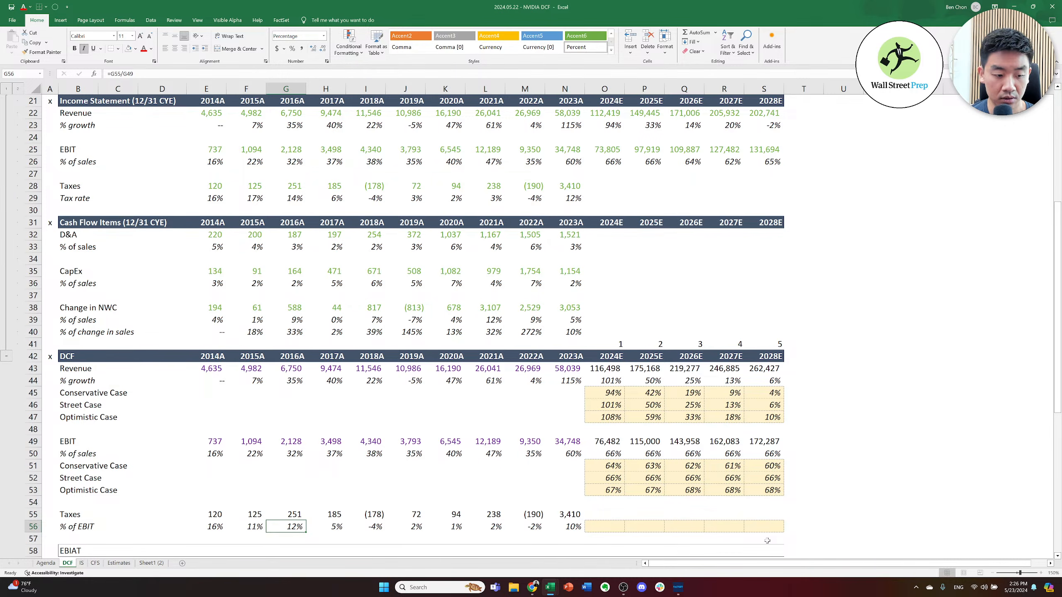
{"action": "key", "text": "Left"}
{"action": "key", "text": "Left"}
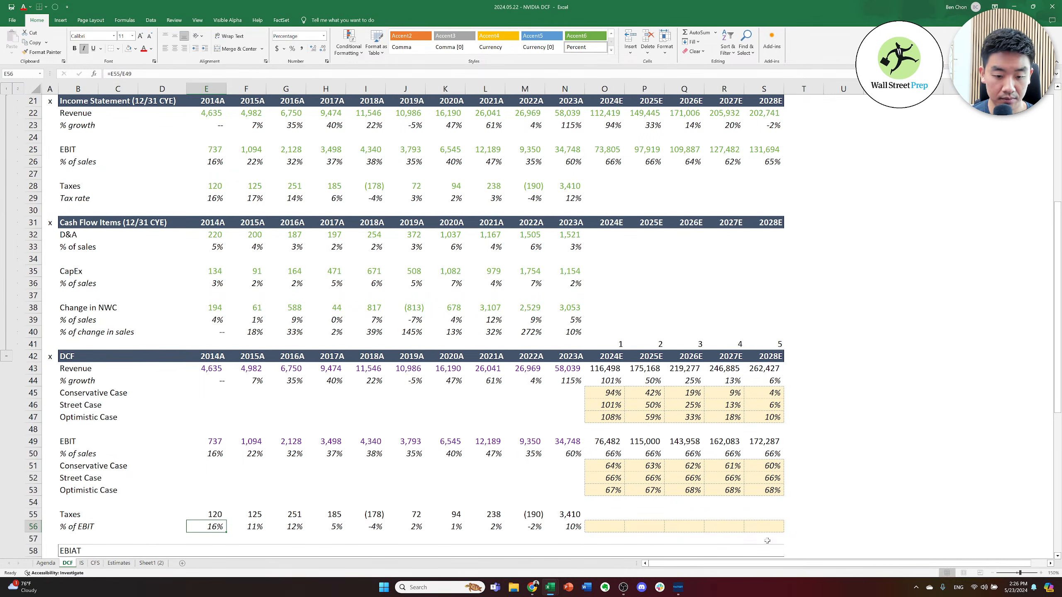
{"action": "key", "text": "Left"}
{"action": "key", "text": "Left"}
{"action": "key", "text": "Left"}
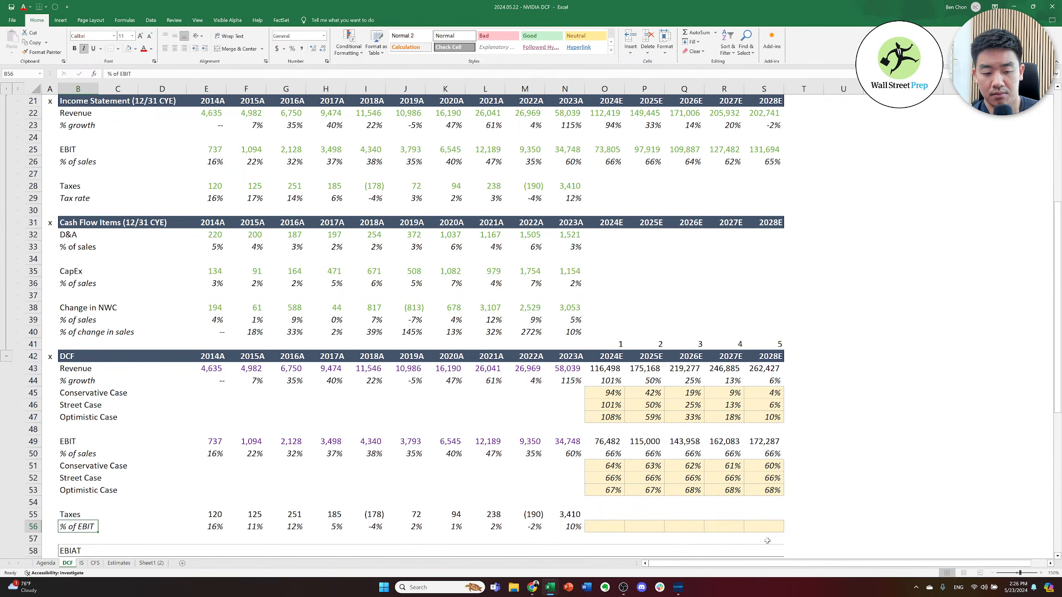
{"action": "type", "text": "Tax rate"}
{"action": "key", "text": "ctrl+Return"}
- Replace the 2014A tax rate formula in E56 with a link to the historical tax rate in E29
{"action": "key", "text": "Right"}
{"action": "key", "text": "Right"}
{"action": "key", "text": "Right"}
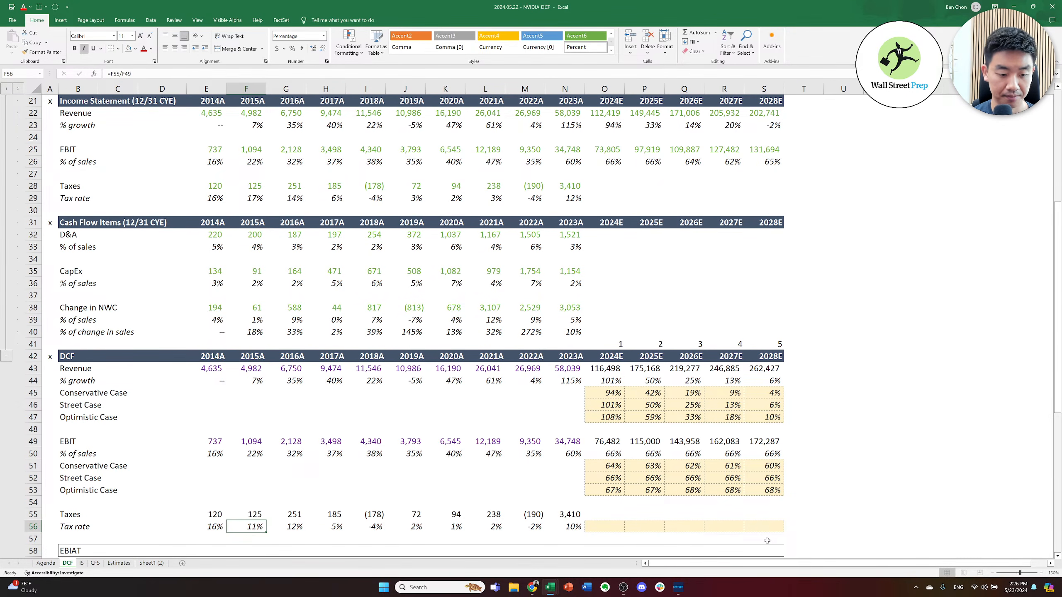
{"action": "type", "text": "=E55/E49"}
{"action": "key", "text": "Up"}
{"action": "key", "text": "Up"}
{"action": "key", "text": "Up"}
{"action": "key", "text": "Up"}
{"action": "key", "text": "Up"}
{"action": "key", "text": "Up"}
{"action": "key", "text": "Up"}
{"action": "key", "text": "Up"}
{"action": "key", "text": "Up"}
{"action": "key", "text": "Up"}
{"action": "key", "text": "Up"}
{"action": "key", "text": "Up"}
{"action": "key", "text": "Up"}
{"action": "key", "text": "Up"}
{"action": "key", "text": "Up"}
{"action": "key", "text": "Up"}
{"action": "key", "text": "Up"}
{"action": "key", "text": "Up"}
{"action": "key", "text": "Up"}
{"action": "key", "text": "Up"}
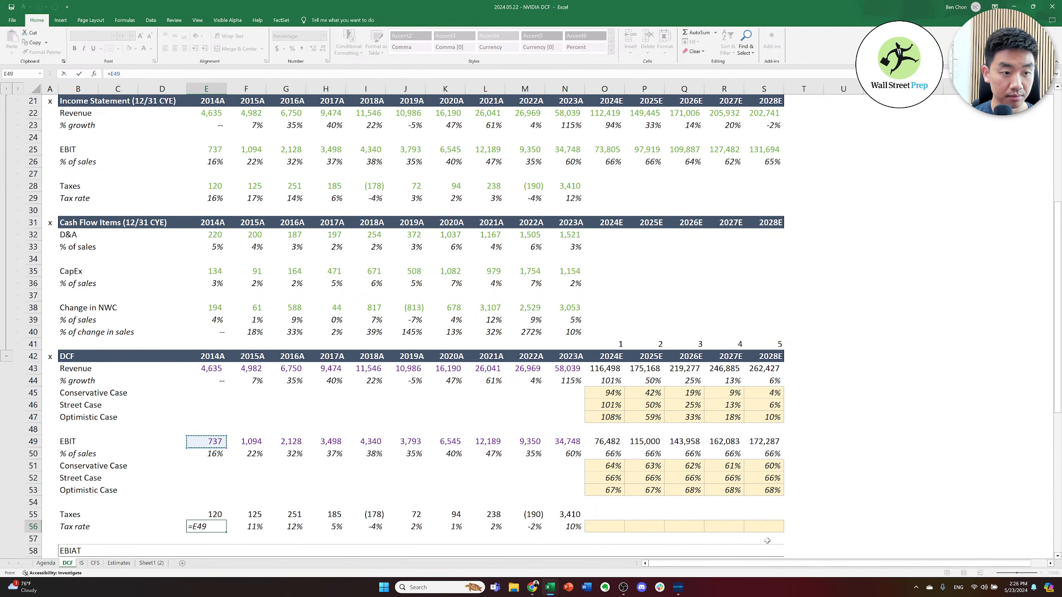
{"action": "key", "text": "Up"}
{"action": "key", "text": "Up"}
{"action": "key", "text": "Up"}
{"action": "key", "text": "Up"}
{"action": "key", "text": "Up"}
{"action": "key", "text": "Up"}
{"action": "key", "text": "Up"}
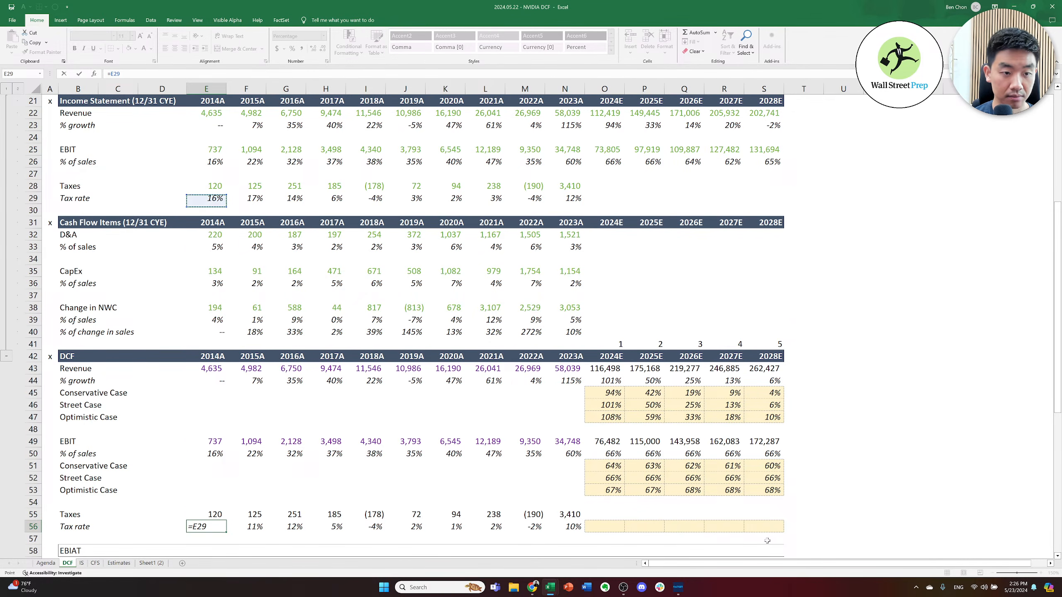
{"action": "key", "text": "ctrl+Return"}
- Copy the tax rate link in E56 across the historical years through 2023A in N56
{"action": "key", "text": "ctrl+c"}
{"action": "key", "text": "ctrl+shift+Right"}
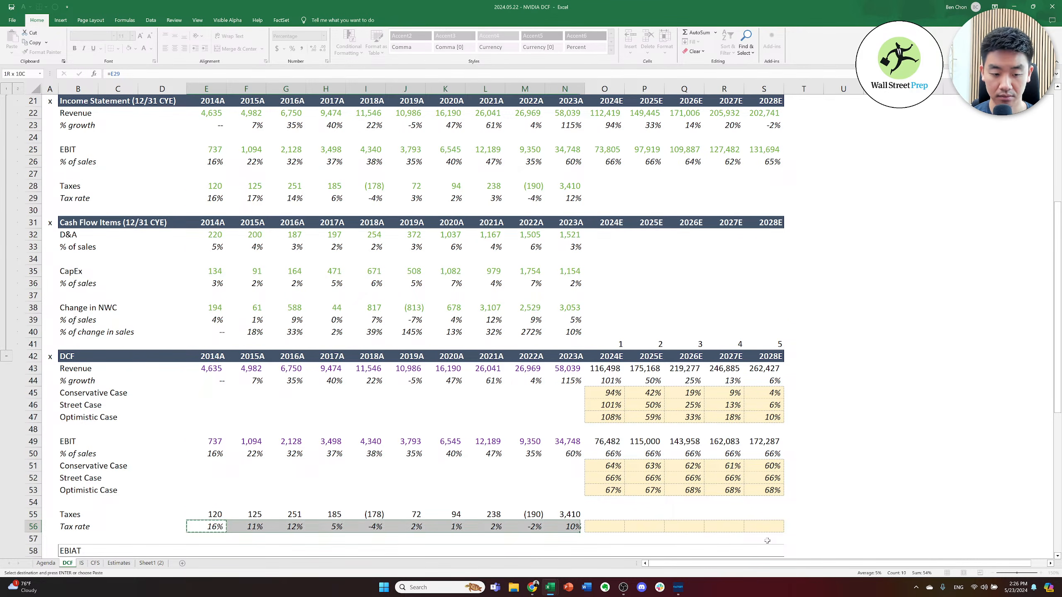
{"action": "key", "text": "ctrl+v"}
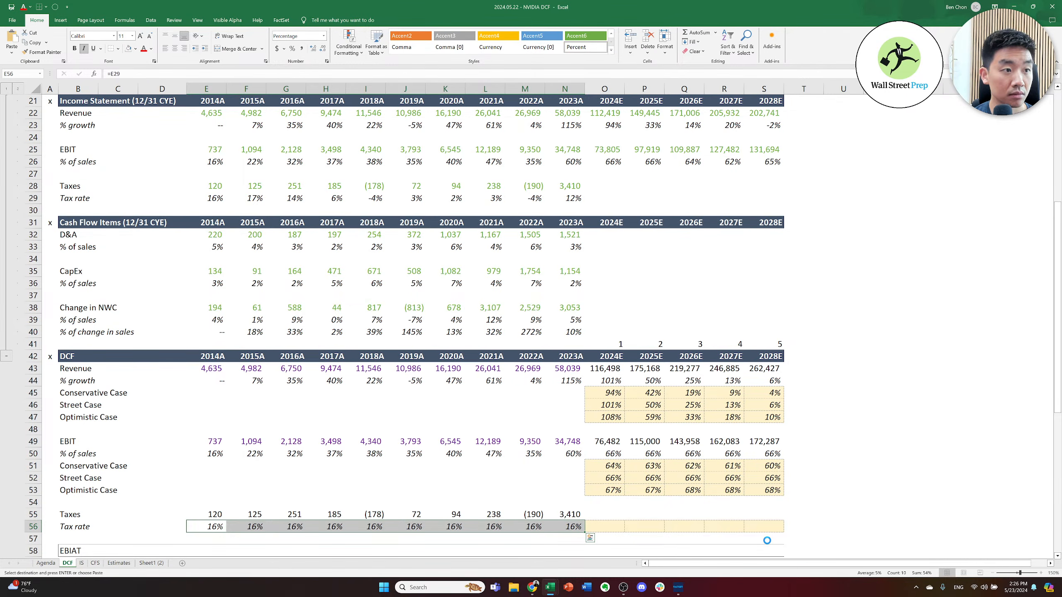
{"action": "key", "text": "Escape"}
{"action": "key", "text": "Right"}
{"action": "key", "text": "Right"}
{"action": "key", "text": "Right"}
{"action": "key", "text": "Right"}
{"action": "key", "text": "Right"}
{"action": "key", "text": "Right"}
{"action": "key", "text": "Right"}
{"action": "key", "text": "Right"}
{"action": "key", "text": "Right"}
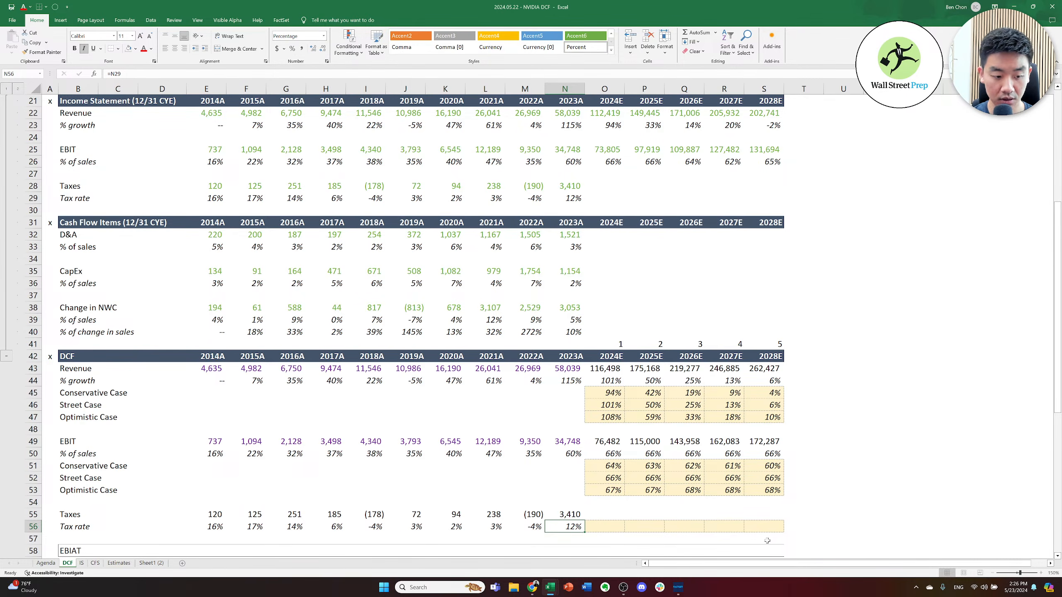
- Switch to the 2023.09.21 NVIDIA DCF workbook and trace the source of the 2023E taxes % of EBIT in N50
{"action": "key", "text": "ctrl+Tab"}
{"action": "key", "text": "Right"}
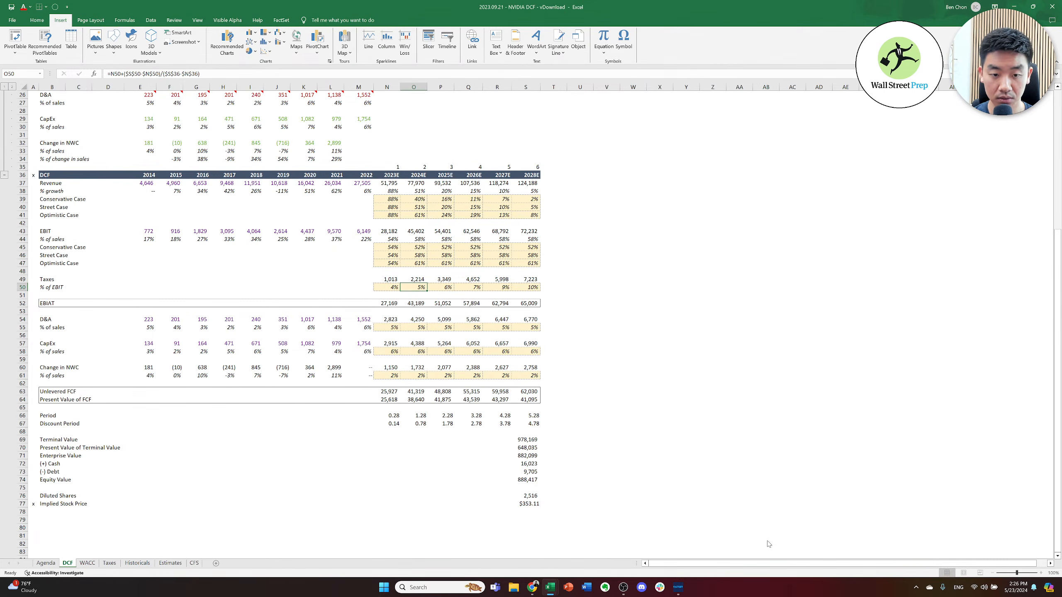
{"action": "key", "text": "Left"}
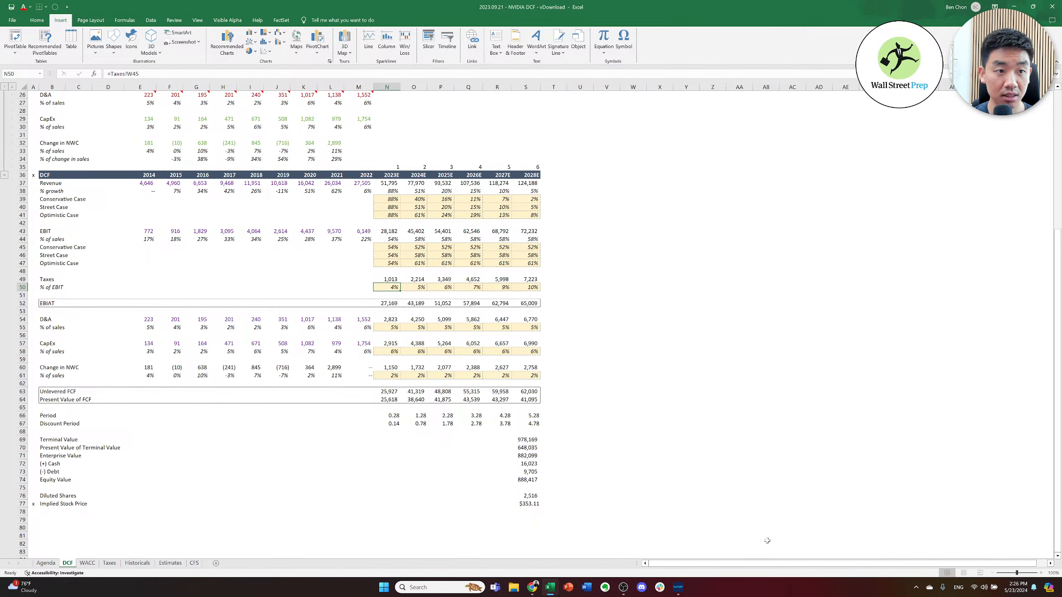
{"action": "key", "text": "ctrl+bracketleft"}
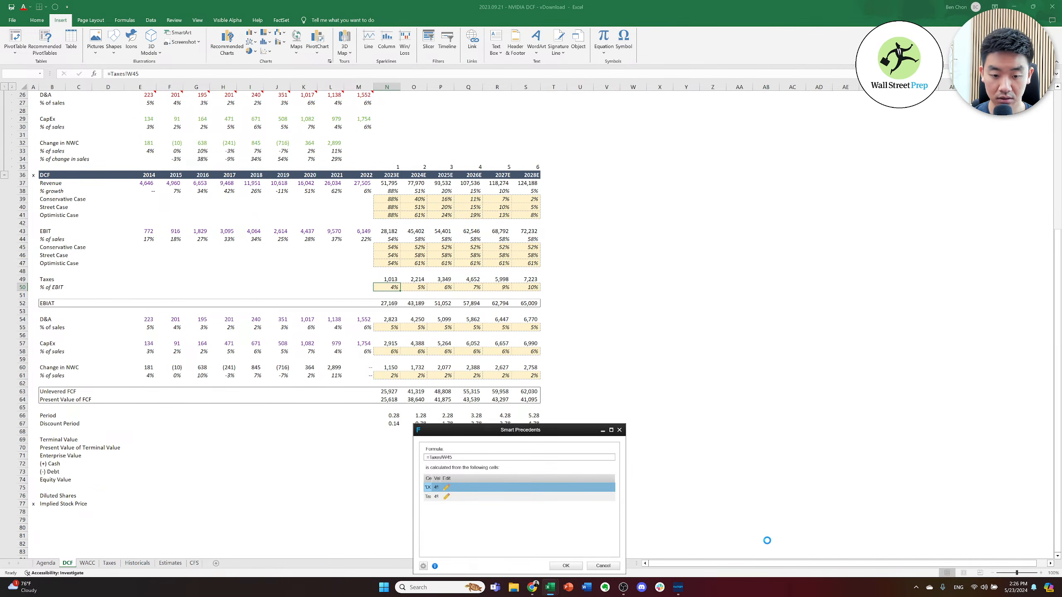
{"action": "key", "text": "Down"}
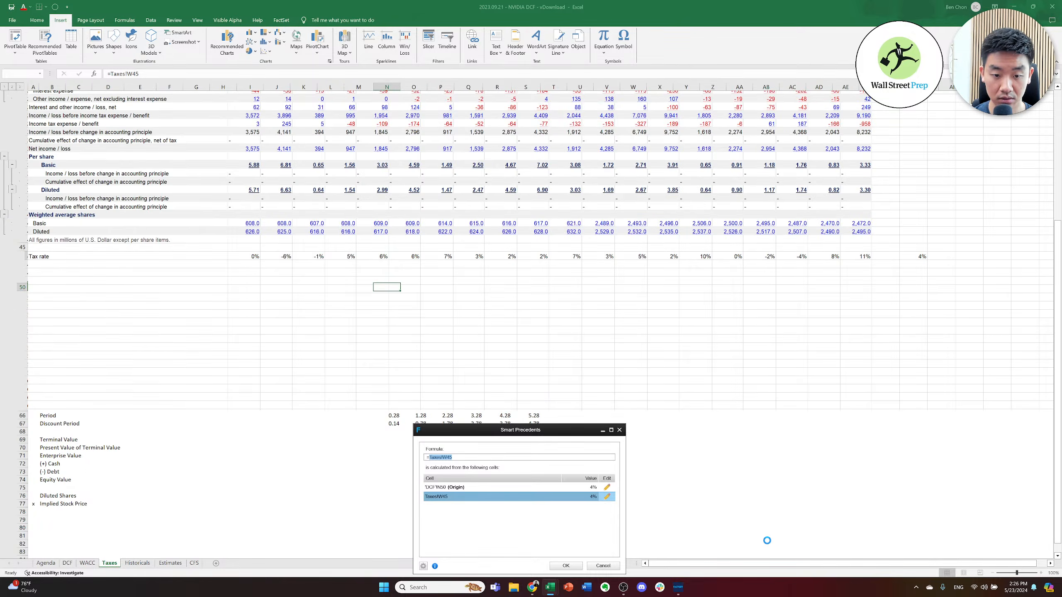
{"action": "key", "text": "Up"}
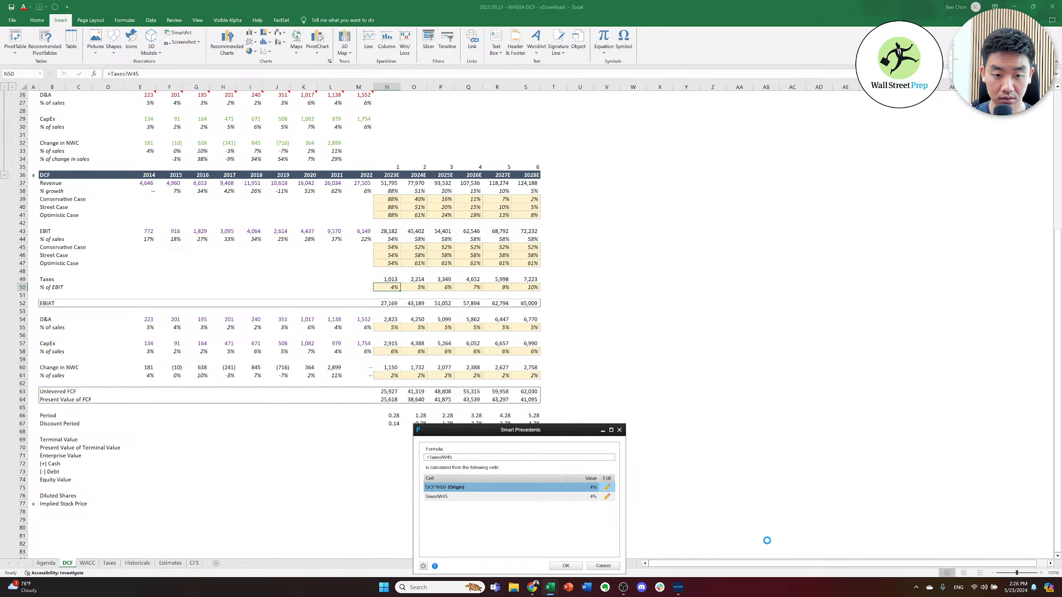
{"action": "key", "text": "Down"}
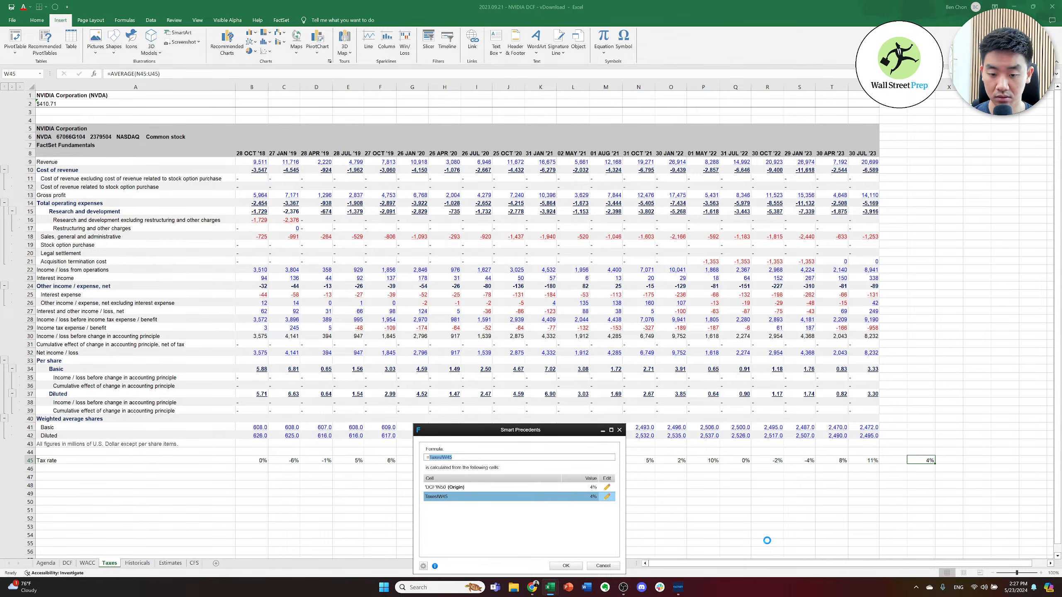
{"action": "key", "text": "Escape"}
{"action": "key", "text": "F2"}
{"action": "key", "text": "Left"}
{"action": "key", "text": "Left"}
{"action": "key", "text": "F5"}
{"action": "key", "text": "Return"}
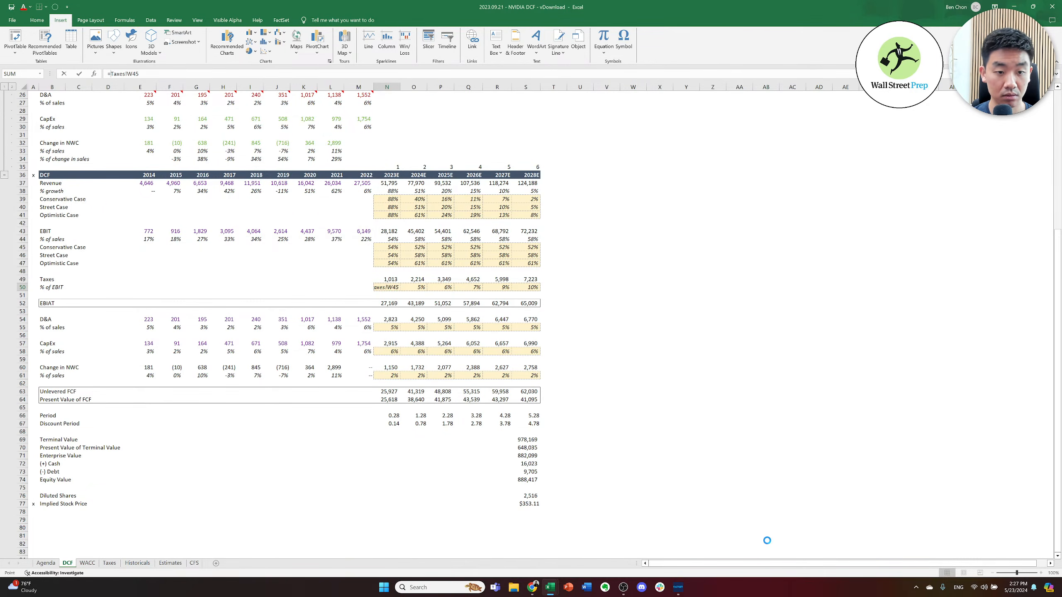
- Go to the Taxes sheet and inspect which periods the average tax rate formula in W45 covers
{"action": "key", "text": "Escape"}
{"action": "key", "text": "ctrl+Page_Down"}
{"action": "key", "text": "ctrl+Page_Up"}
{"action": "key", "text": "ctrl+Page_Down"}
{"action": "key", "text": "ctrl+Page_Down"}
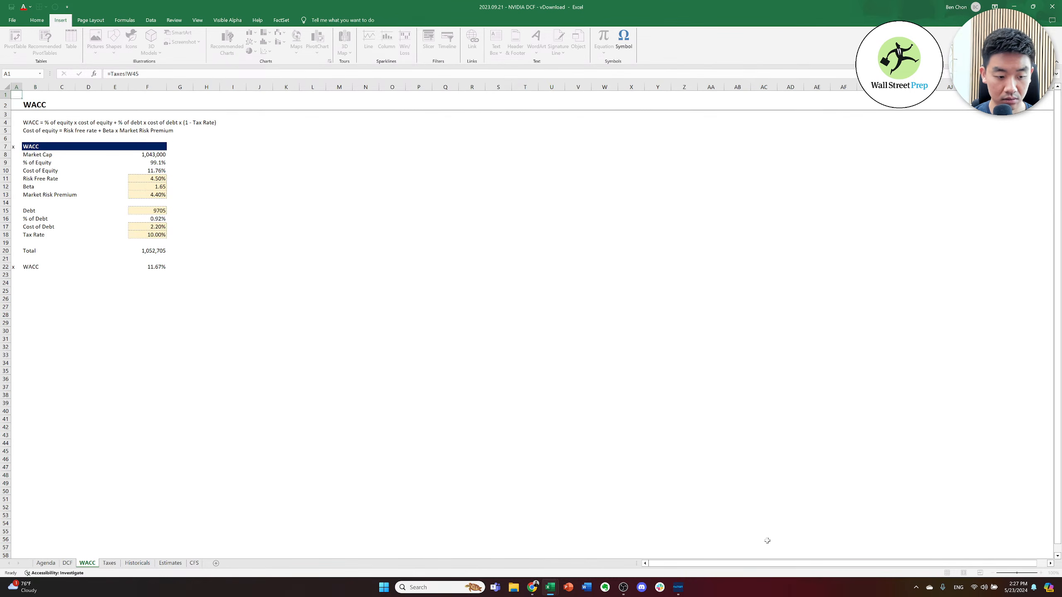
{"action": "key", "text": "ctrl+Page_Down"}
{"action": "key", "text": "ctrl+Page_Down"}
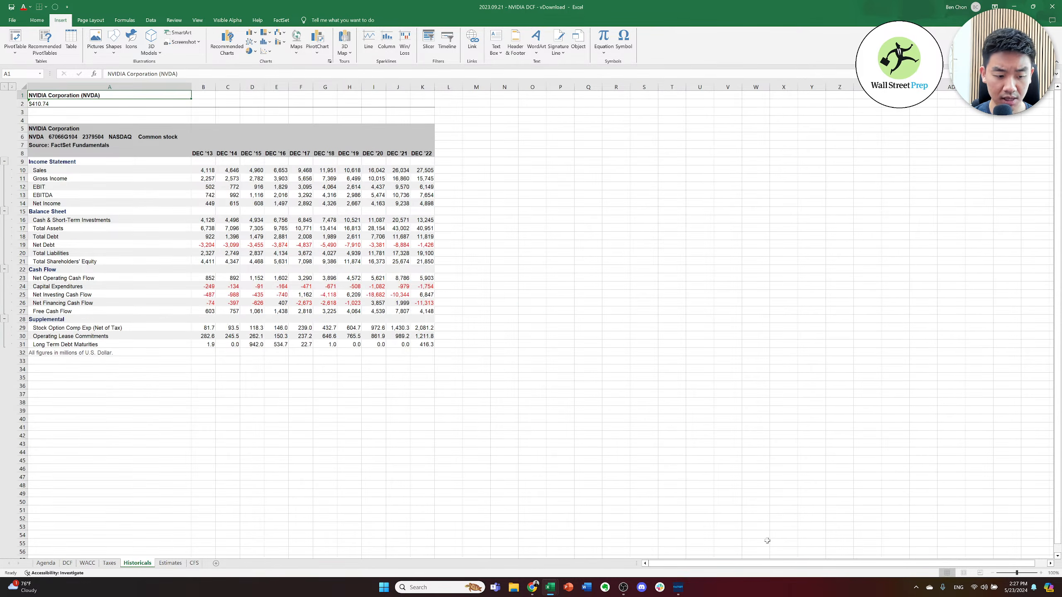
{"action": "key", "text": "ctrl+Page_Up"}
{"action": "key", "text": "ctrl+Page_Up"}
{"action": "key", "text": "Left"}
{"action": "key", "text": "F2"}
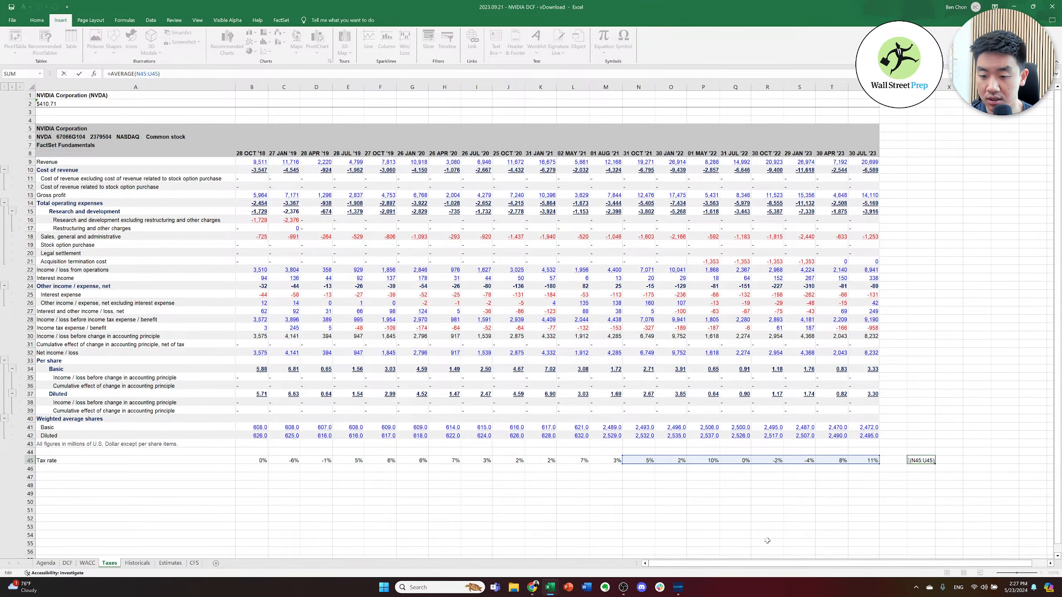
{"action": "key", "text": "ctrl+Return"}
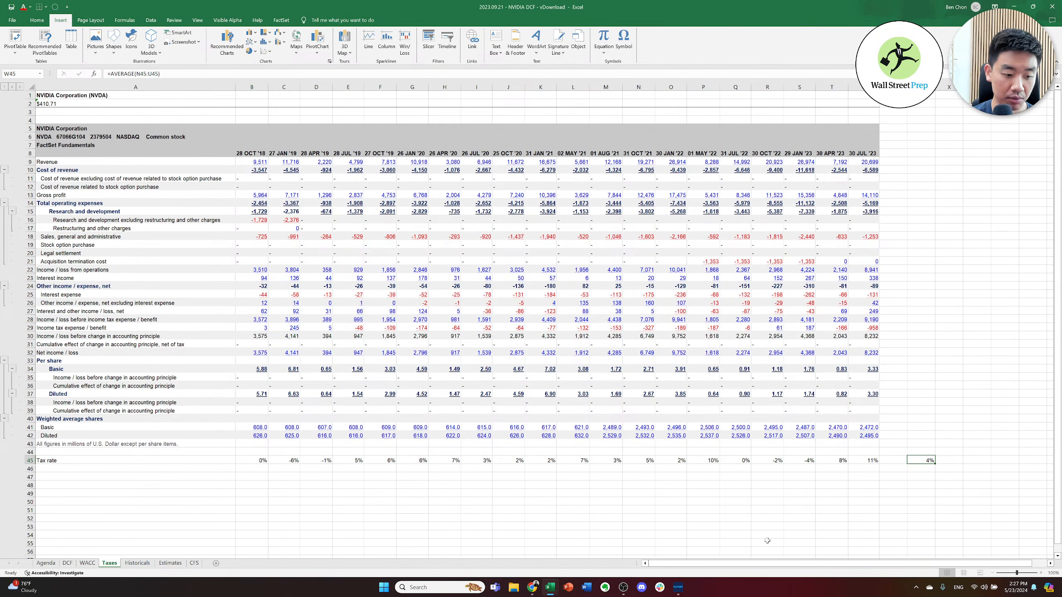
- Return to the older workbook's DCF sheet and examine the forecast taxes % of EBIT formulas through 2028E and their assumption
{"action": "key", "text": "ctrl+Page_Up"}
{"action": "key", "text": "ctrl+Page_Up"}
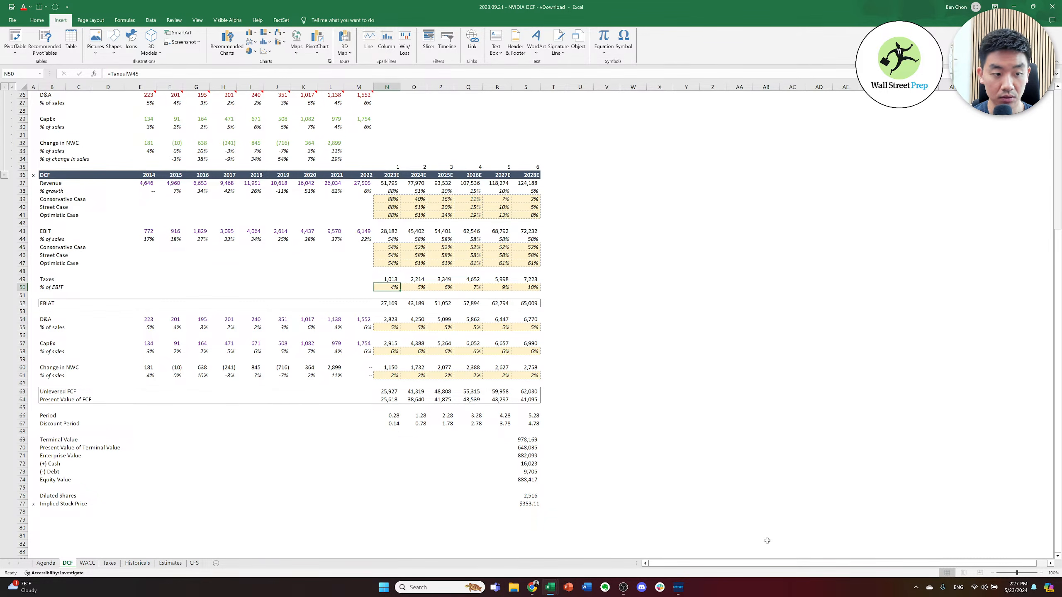
{"action": "key", "text": "Right"}
{"action": "key", "text": "Right"}
{"action": "key", "text": "Right"}
{"action": "key", "text": "Right"}
{"action": "key", "text": "Right"}
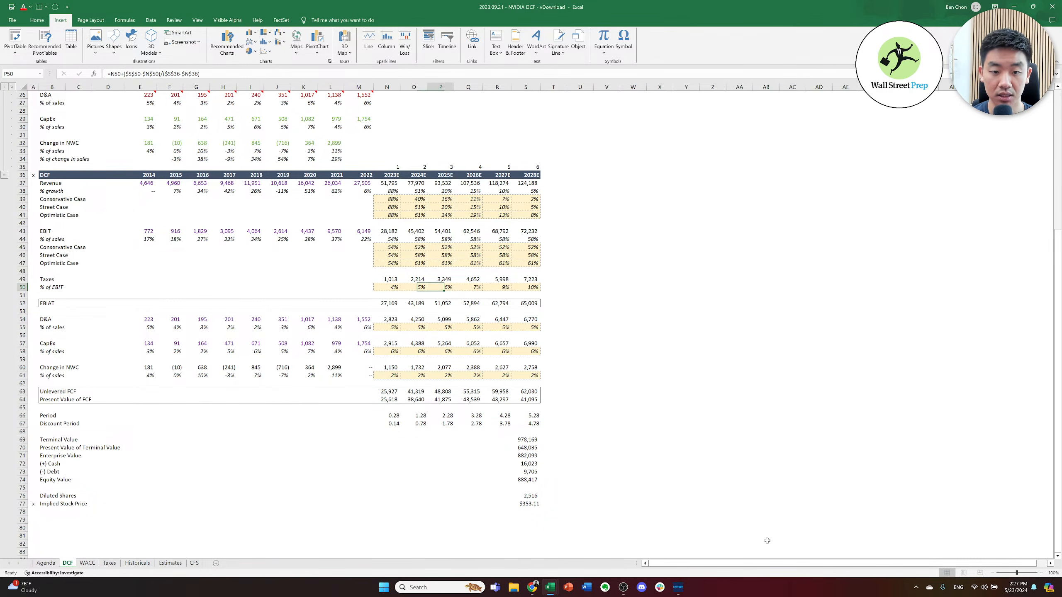
{"action": "key", "text": "F2"}
{"action": "key", "text": "Escape"}
{"action": "scroll", "coordinate": [767, 541], "scroll_direction": "up", "scroll_amount": 8}
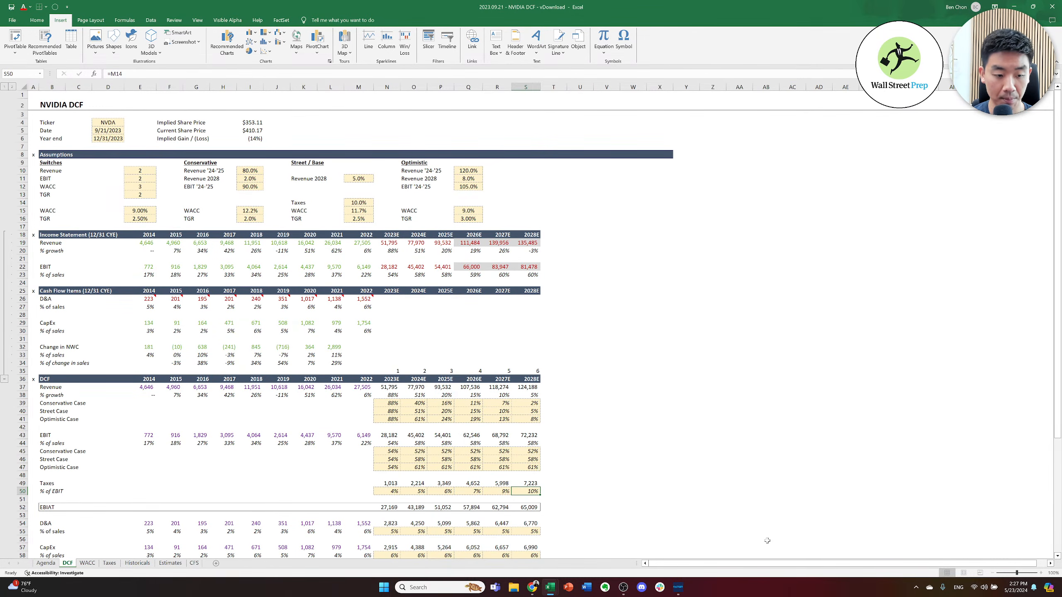
{"action": "key", "text": "ctrl+Page_Up"}
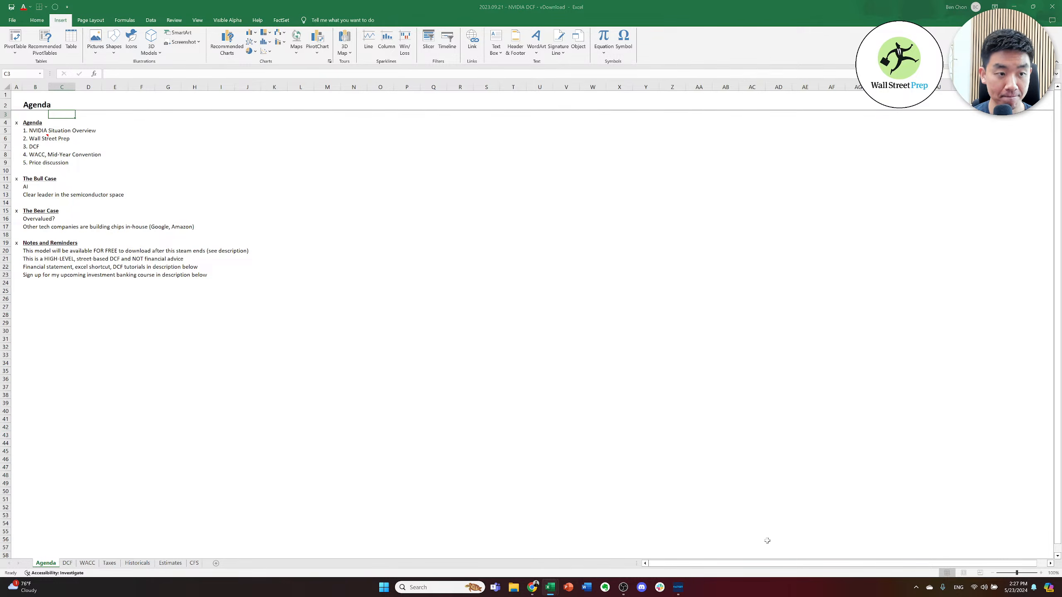
- Switch back to the 2024.05.22 NVIDIA DCF workbook and set the 2024E tax rate in O56 to the average of L56:N56
{"action": "key", "text": "ctrl+Tab"}
{"action": "key", "text": "Left"}
{"action": "key", "text": "Up"}
{"action": "type", "text": "=average("}
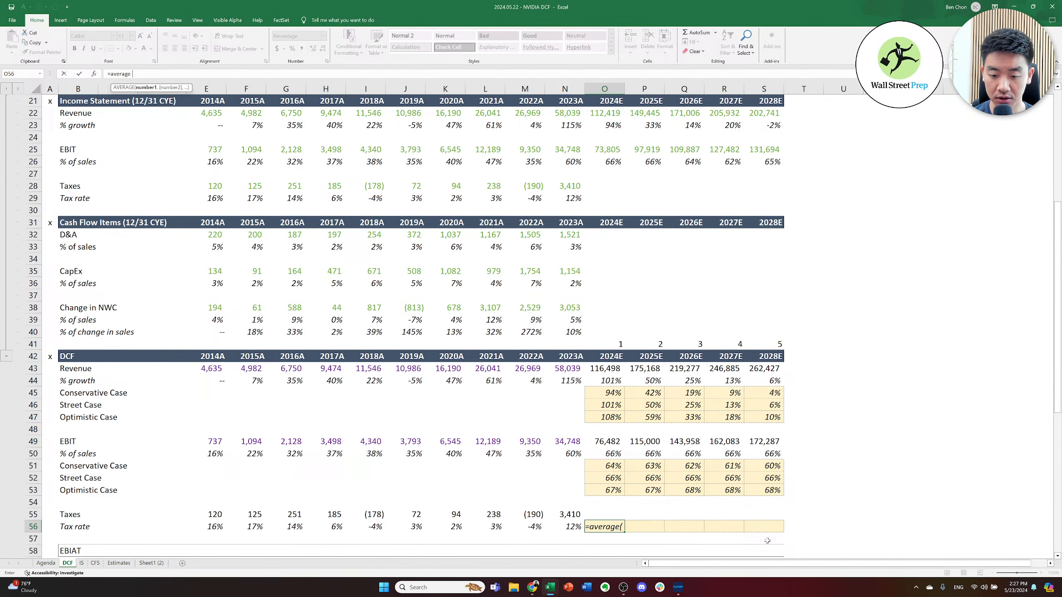
{"action": "key", "text": "Left"}
{"action": "key", "text": "shift+Left"}
{"action": "key", "text": "shift+Left"}
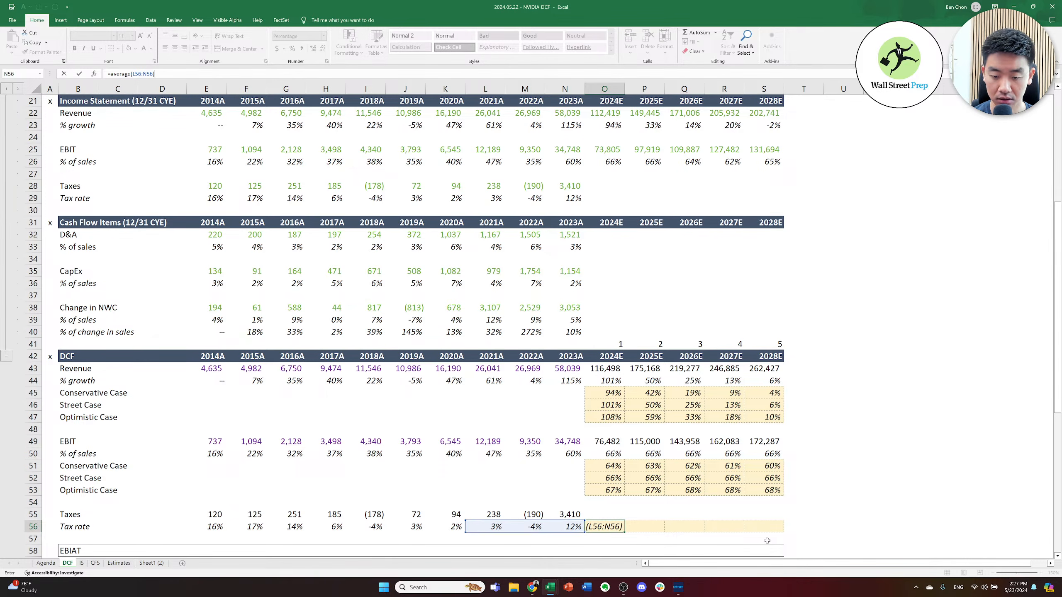
{"action": "key", "text": "ctrl+Return"}
{"action": "key", "text": "Right"}
{"action": "key", "text": "Down"}
{"action": "key", "text": "Down"}
{"action": "key", "text": "Down"}
{"action": "key", "text": "Down"}
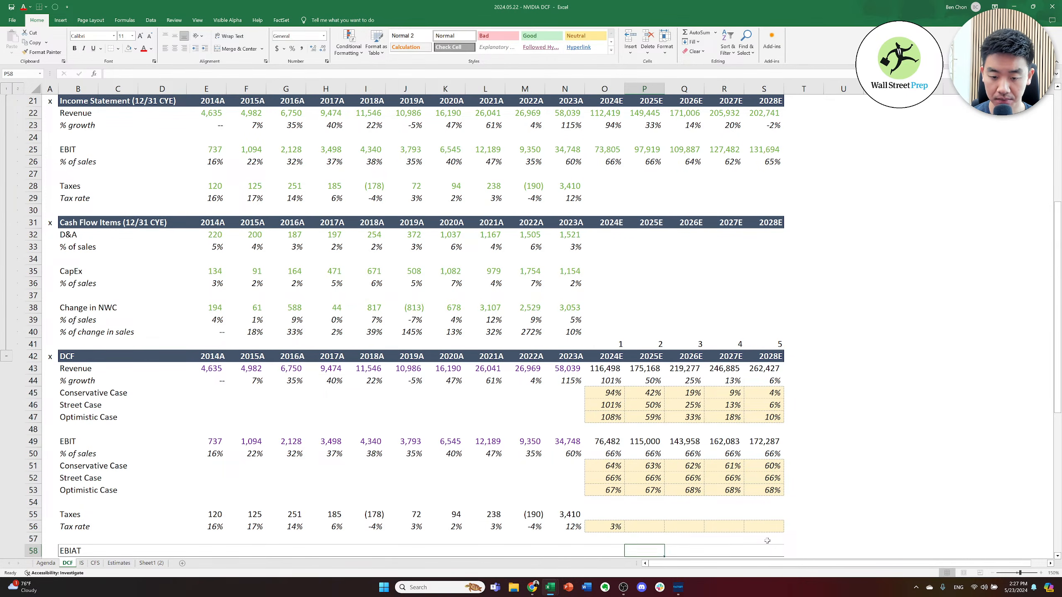
{"action": "key", "text": "Up"}
{"action": "key", "text": "Up"}
{"action": "key", "text": "Up"}
{"action": "key", "text": "Up"}
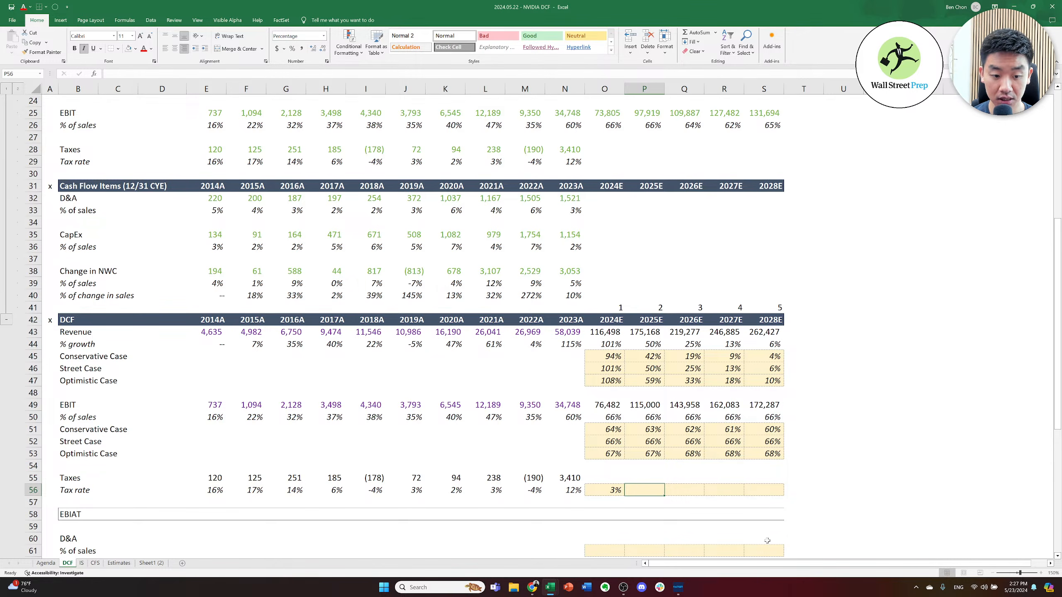
{"action": "key", "text": "Right"}
{"action": "key", "text": "Right"}
{"action": "key", "text": "Right"}
{"action": "key", "text": "Down"}
{"action": "key", "text": "Down"}
{"action": "key", "text": "Up"}
{"action": "key", "text": "Left"}
{"action": "key", "text": "Left"}
{"action": "key", "text": "Left"}
{"action": "key", "text": "Left"}
{"action": "key", "text": "Left"}
{"action": "key", "text": "Up"}
{"action": "key", "text": "Up"}
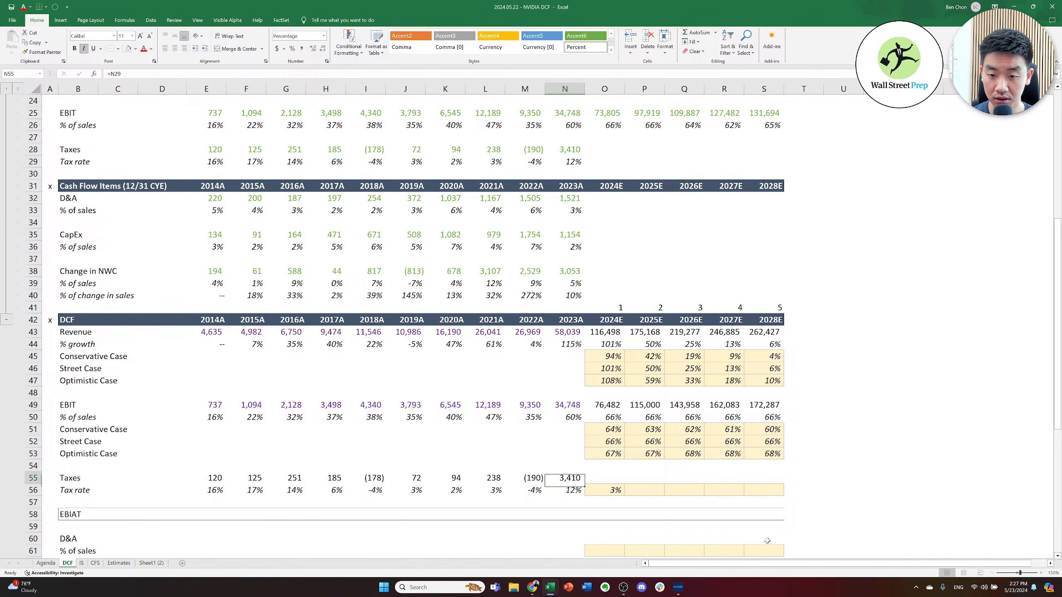
{"action": "key", "text": "Right"}
{"action": "key", "text": "Down"}
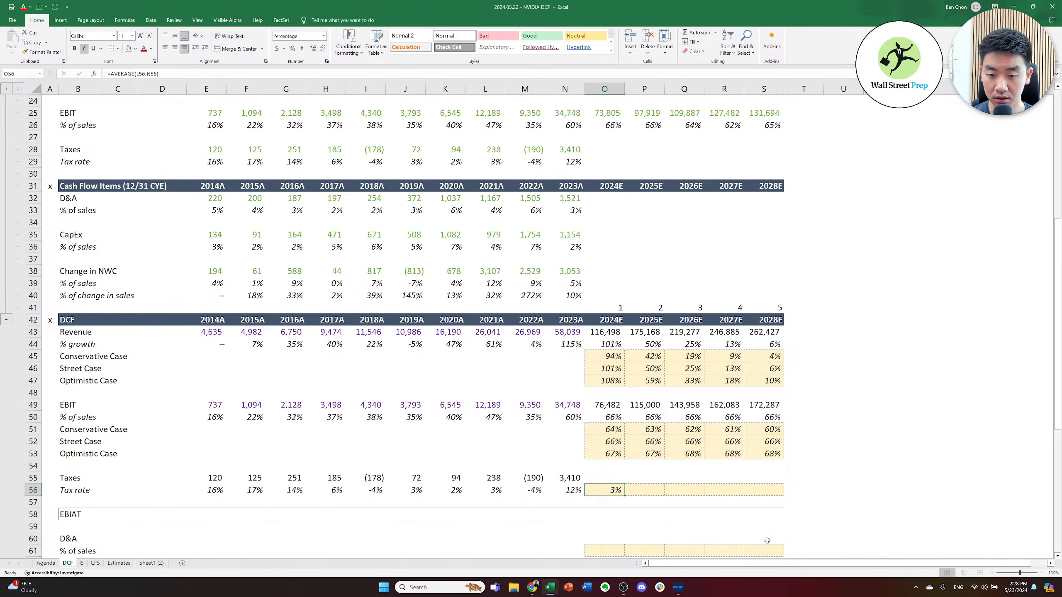
{"action": "key", "text": "alt+Tab"}
{"action": "key", "text": "alt+Tab"}
{"action": "key", "text": "alt+Tab"}
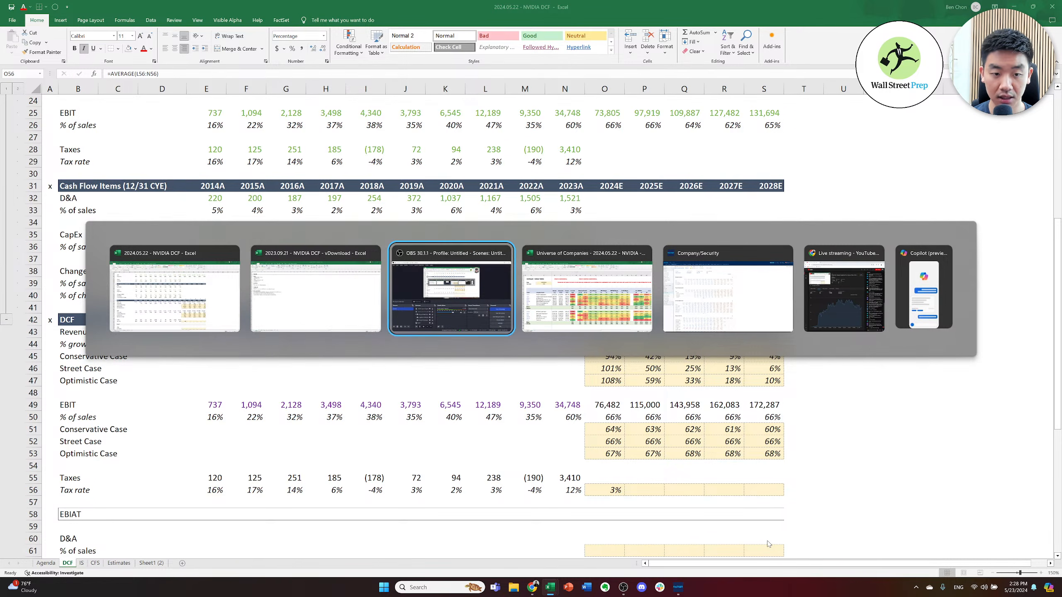
{"action": "key", "text": "alt+Tab"}
{"action": "key", "text": "alt+shift+Tab"}
{"action": "key", "text": "alt+Tab"}
{"action": "key", "text": "alt+Tab"}
{"action": "key", "text": "alt+shift+Tab"}
{"action": "key", "text": "alt+shift+Tab"}
{"action": "key", "text": "alt+shift+Tab"}
{"action": "key", "text": "alt+shift+Tab"}
{"action": "key", "text": "alt+shift+Tab"}
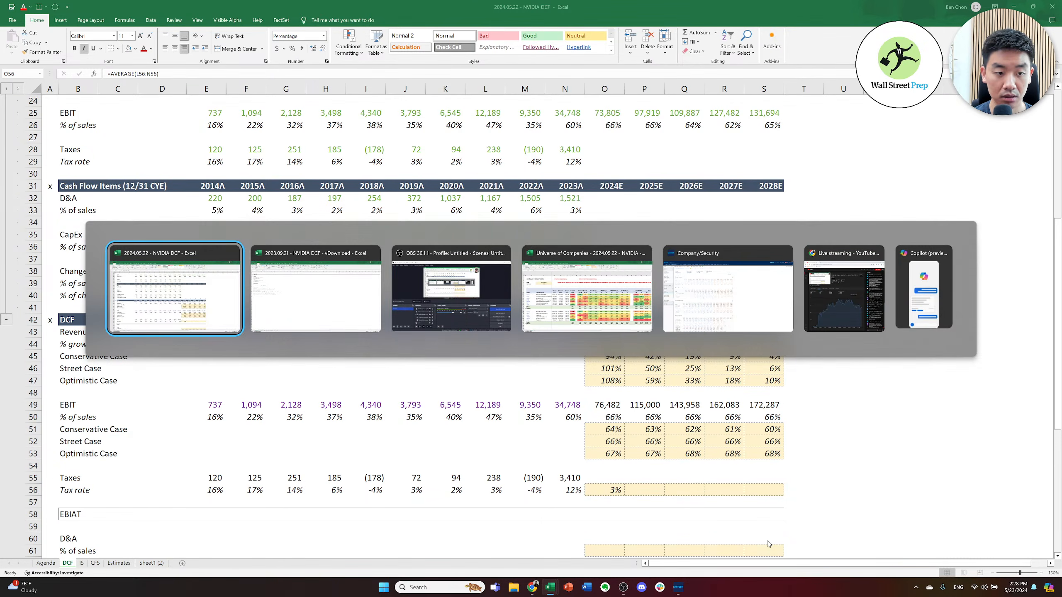
- Open a new Chrome window at full size and go to bamsec.com
{"action": "key", "text": "super"}
{"action": "type", "text": "chrome"}
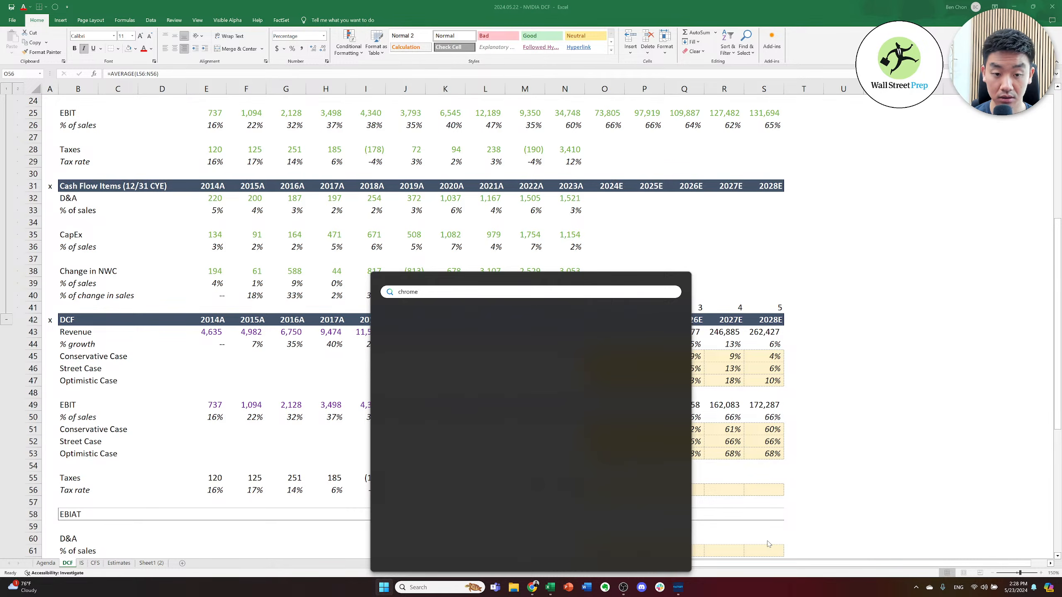
{"action": "key", "text": "Return"}
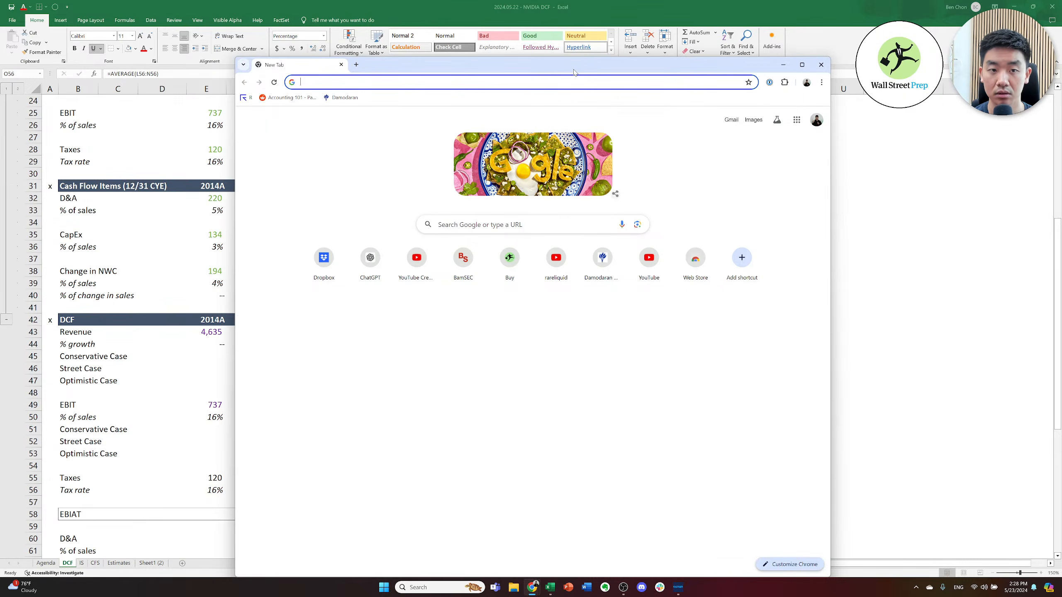
{"action": "double_click", "coordinate": [574, 71]}
{"action": "type", "text": "bamsec.com"}
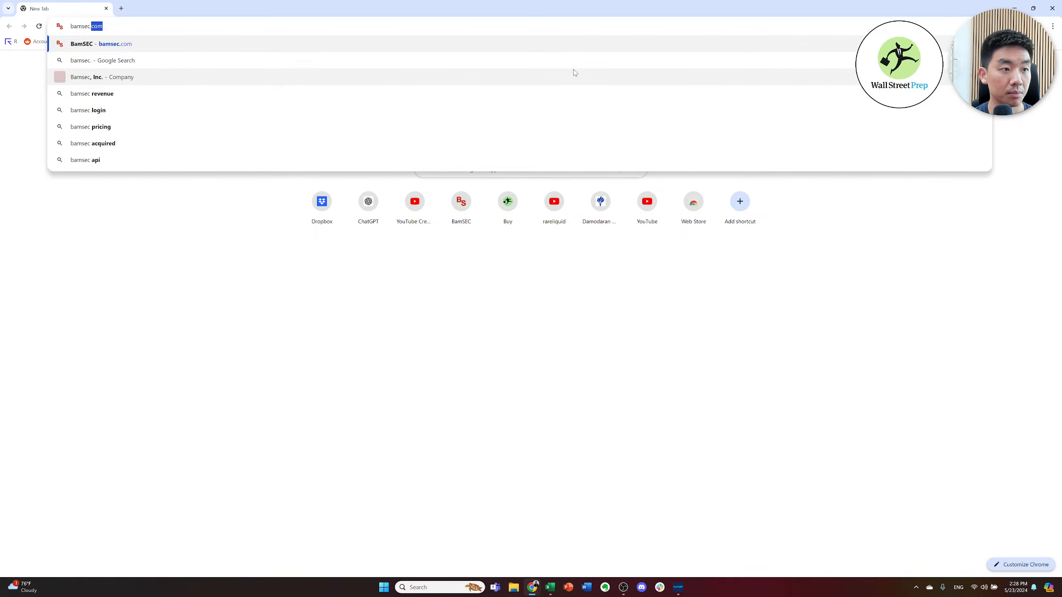
{"action": "key", "text": "Return"}
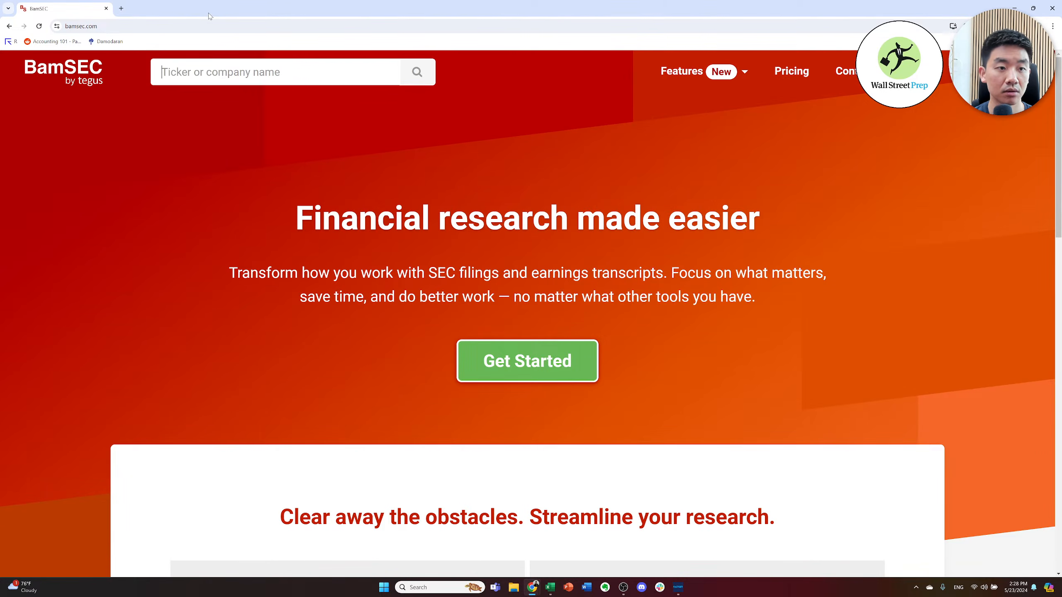
- Look up NVIDIA on BamSEC and open the 05/22/24 8-K announcing first-quarter fiscal 2025 results
{"action": "type", "text": "nvidia"}
{"action": "left_click", "coordinate": [237, 113]}
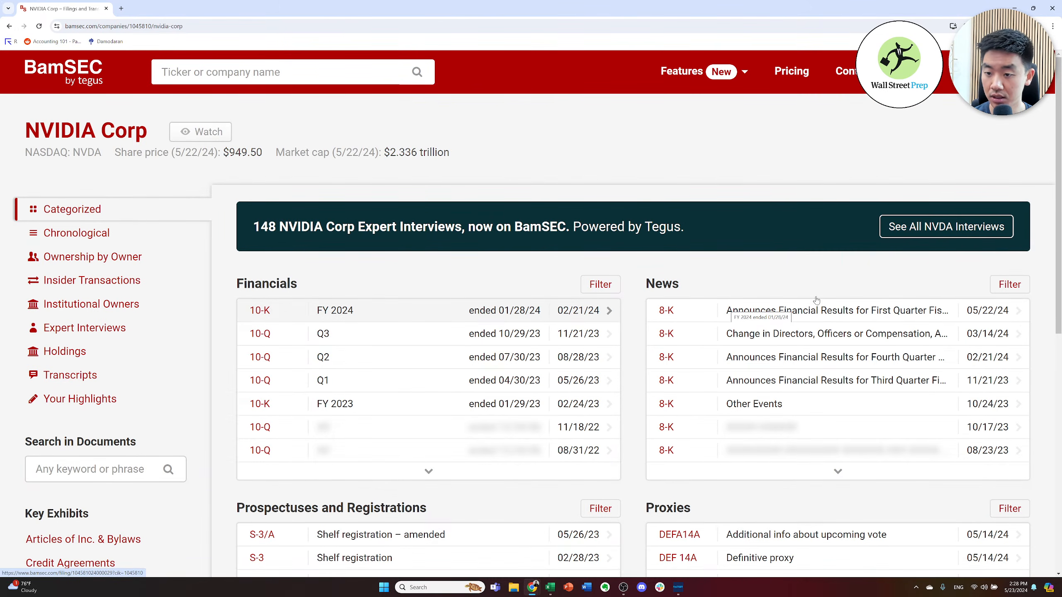
{"action": "left_click", "coordinate": [665, 302]}
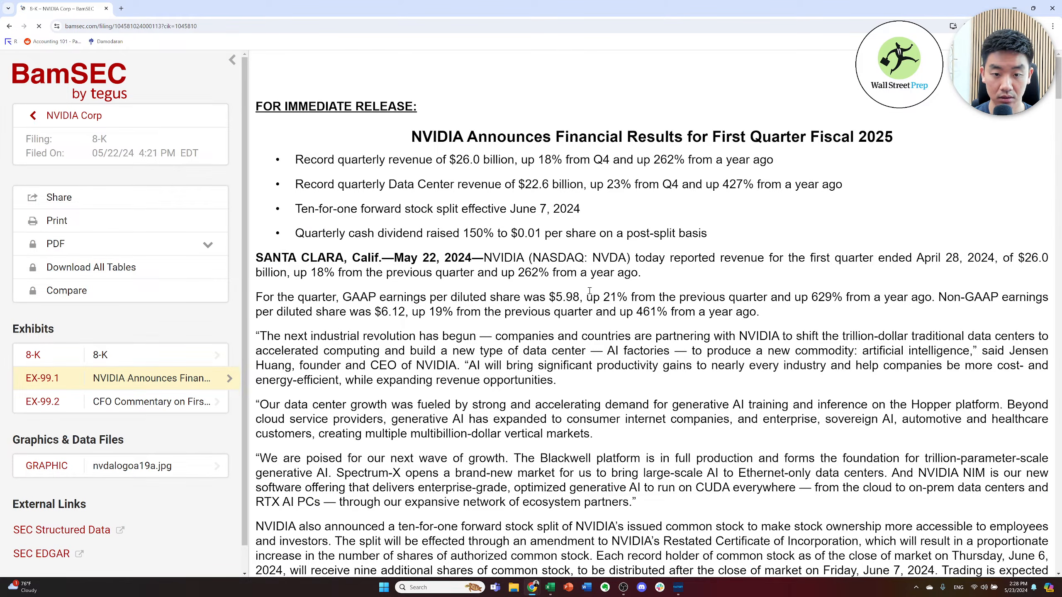
- Find the condensed consolidated income statement in the release and examine income before income tax and income tax expense
{"action": "scroll", "coordinate": [589, 291], "scroll_direction": "down", "scroll_amount": 10}
{"action": "scroll", "coordinate": [606, 293], "scroll_direction": "down", "scroll_amount": 8}
{"action": "scroll", "coordinate": [591, 284], "scroll_direction": "up", "scroll_amount": 1}
{"action": "scroll", "coordinate": [591, 285], "scroll_direction": "up", "scroll_amount": 4}
{"action": "scroll", "coordinate": [602, 293], "scroll_direction": "down", "scroll_amount": 5}
{"action": "scroll", "coordinate": [602, 295], "scroll_direction": "down", "scroll_amount": 15}
{"action": "scroll", "coordinate": [613, 297], "scroll_direction": "down", "scroll_amount": 15}
{"action": "scroll", "coordinate": [616, 301], "scroll_direction": "down", "scroll_amount": 15}
{"action": "scroll", "coordinate": [628, 297], "scroll_direction": "down", "scroll_amount": 3}
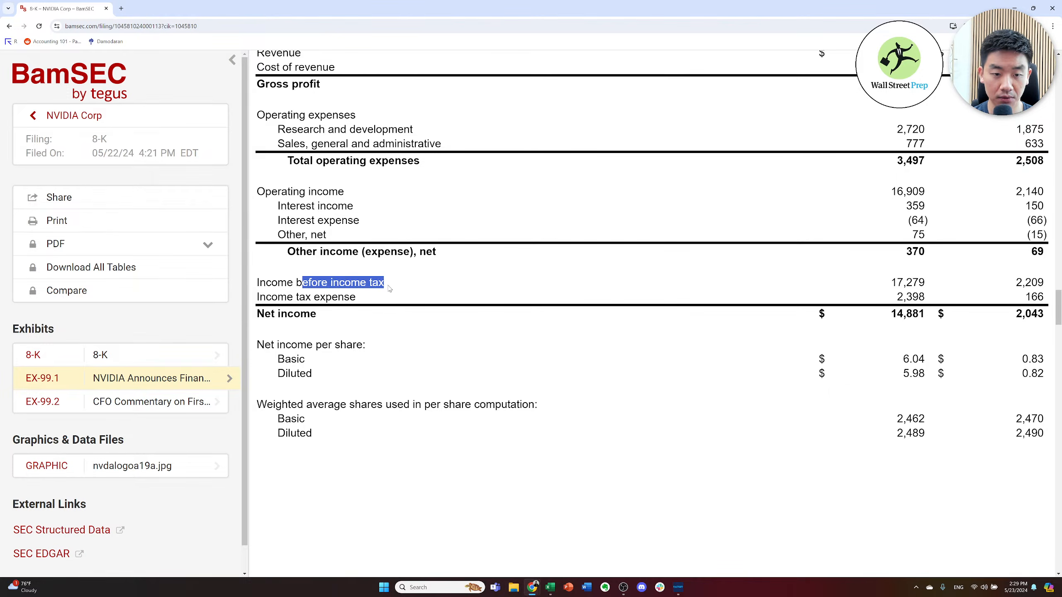
{"action": "left_click_drag", "start_coordinate": [356, 295], "coordinate": [298, 295]}
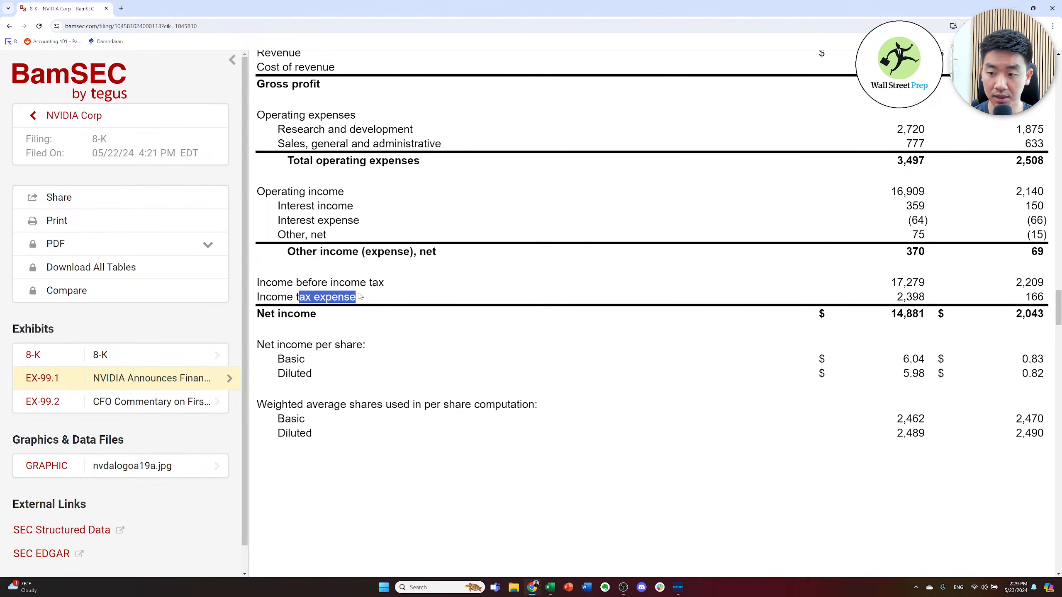
{"action": "left_click", "coordinate": [911, 292]}
{"action": "scroll", "coordinate": [912, 293], "scroll_direction": "up", "scroll_amount": 5}
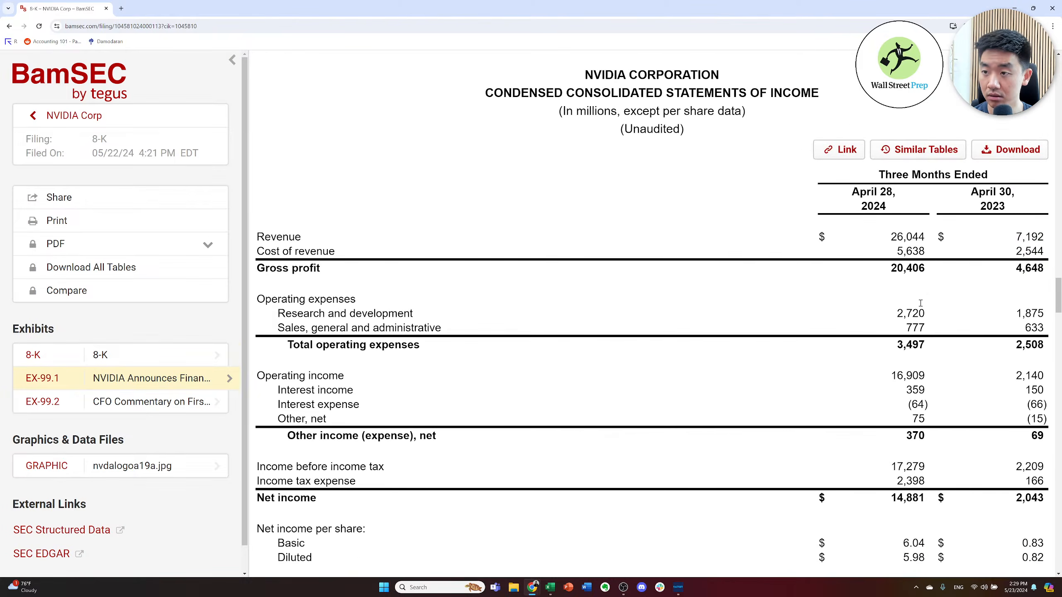
{"action": "scroll", "coordinate": [929, 326], "scroll_direction": "down", "scroll_amount": 2}
{"action": "scroll", "coordinate": [929, 327], "scroll_direction": "down", "scroll_amount": 3}
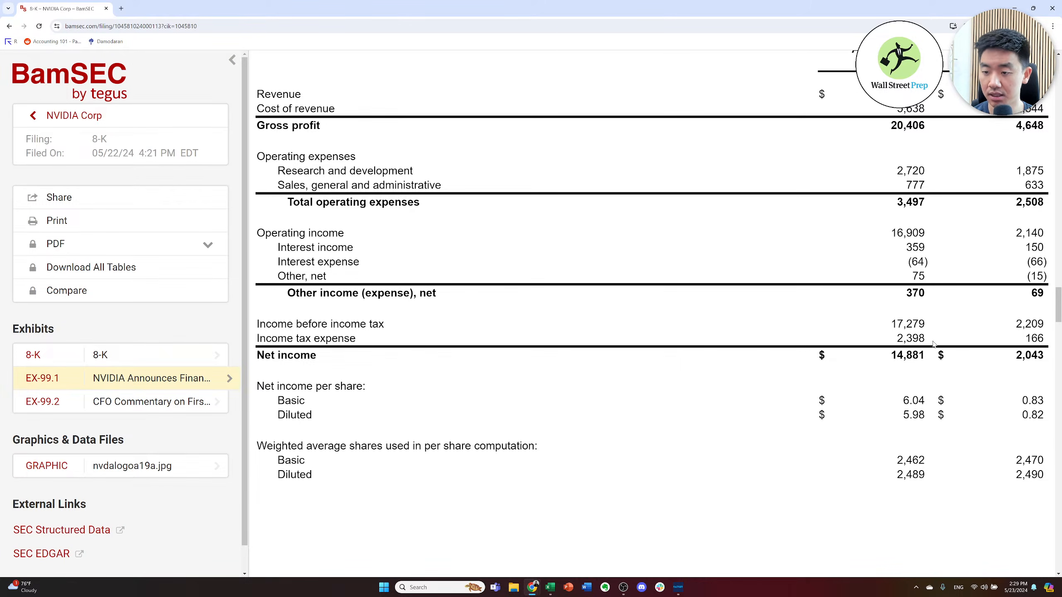
- Arrange the filing side by side with the 2024.05.22 NVIDIA DCF workbook and go to the forecast tax rate row
{"action": "key", "text": "super+Right"}
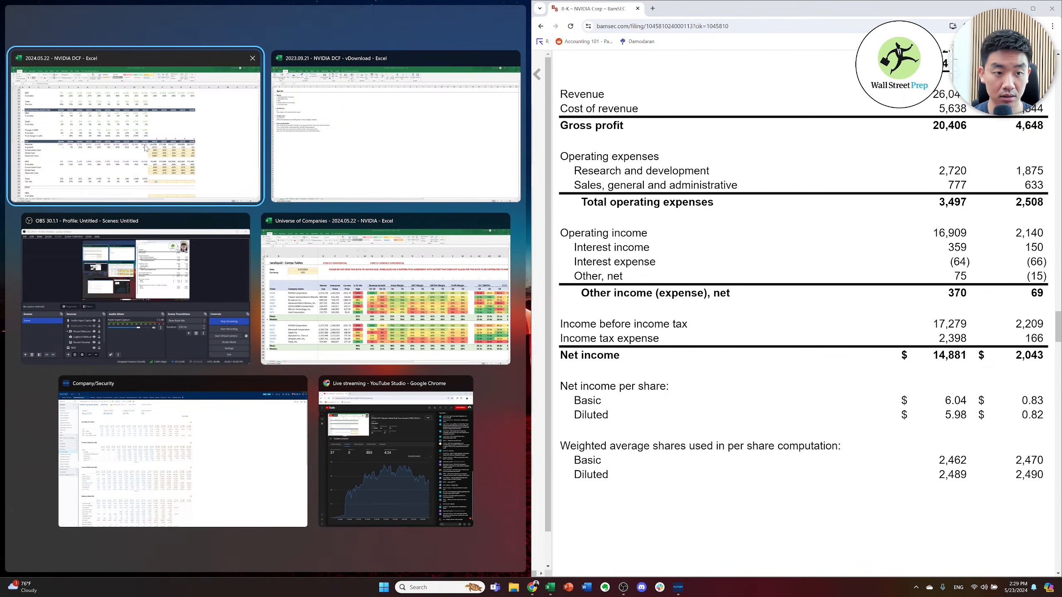
{"action": "left_click", "coordinate": [145, 147]}
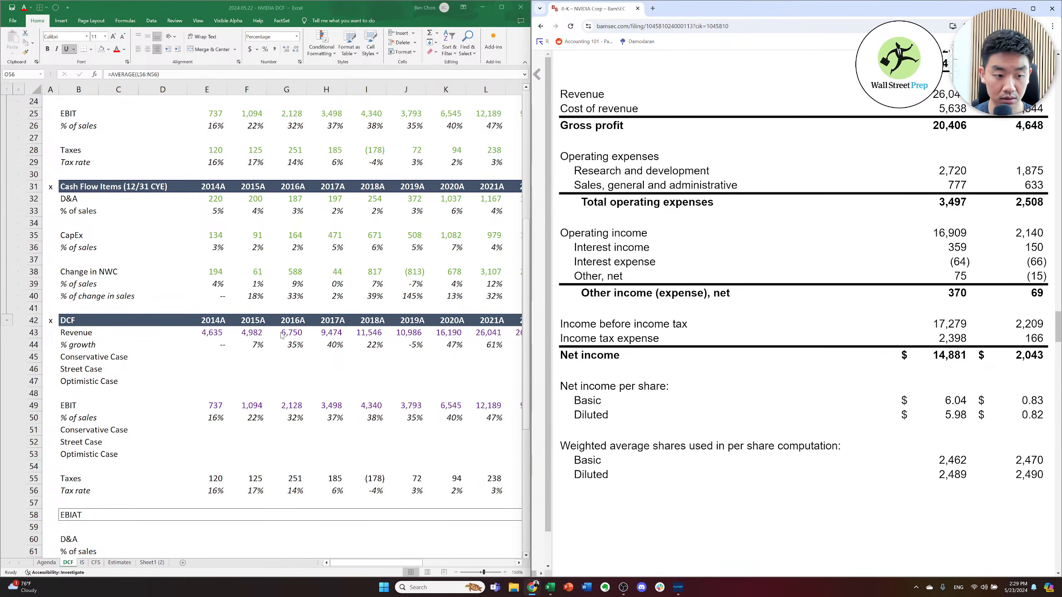
{"action": "left_click", "coordinate": [383, 408]}
{"action": "key", "text": "Right"}
{"action": "key", "text": "Down"}
{"action": "key", "text": "Down"}
{"action": "key", "text": "Right"}
{"action": "key", "text": "Down"}
{"action": "key", "text": "Right"}
{"action": "key", "text": "Down"}
{"action": "key", "text": "Down"}
{"action": "key", "text": "Right"}
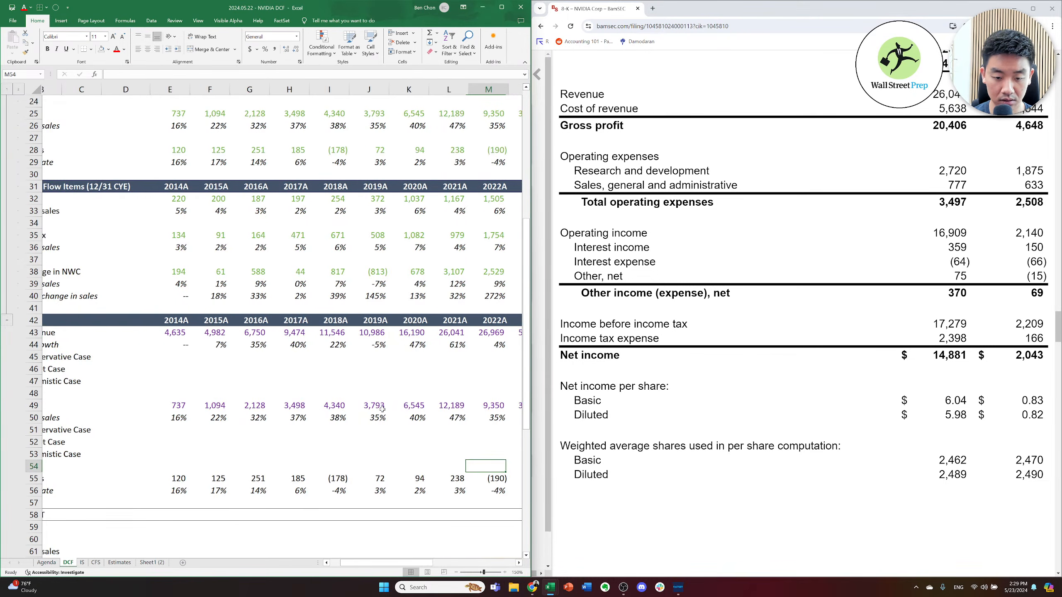
{"action": "key", "text": "Right"}
{"action": "key", "text": "Right"}
{"action": "key", "text": "Right"}
{"action": "key", "text": "Down"}
{"action": "key", "text": "Down"}
{"action": "key", "text": "Left"}
{"action": "key", "text": "Right"}
{"action": "key", "text": "ctrl+c"}
{"action": "key", "text": "Left"}
{"action": "key", "text": "ctrl+v"}
{"action": "key", "text": "ctrl+z"}
- Set the 2024E tax rate in O56 to income tax expense over pre-tax income from the filing, =2398/17279
{"action": "type", "text": "="}
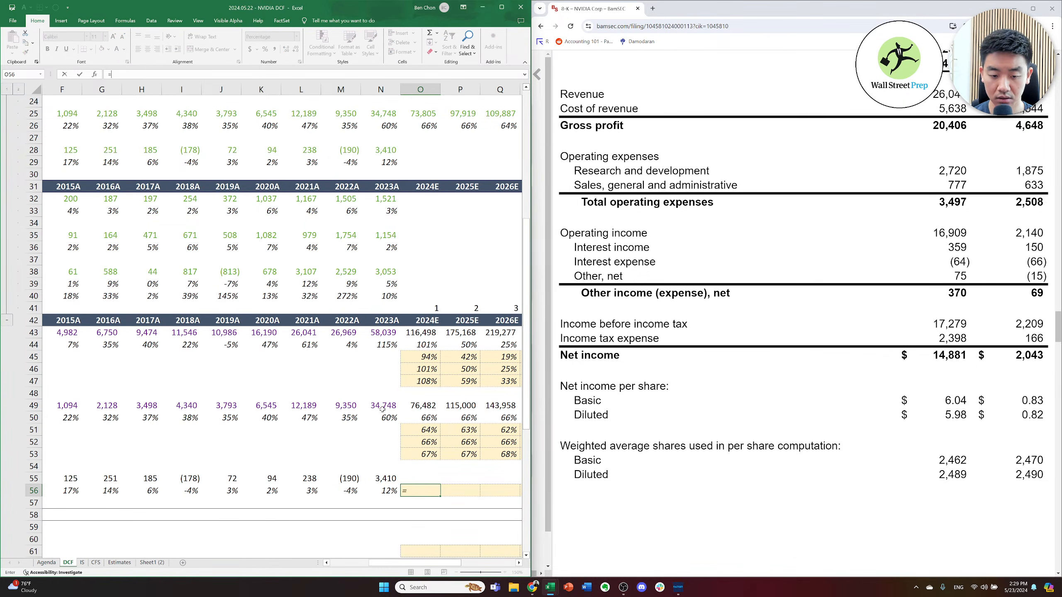
{"action": "type", "text": "2398"}
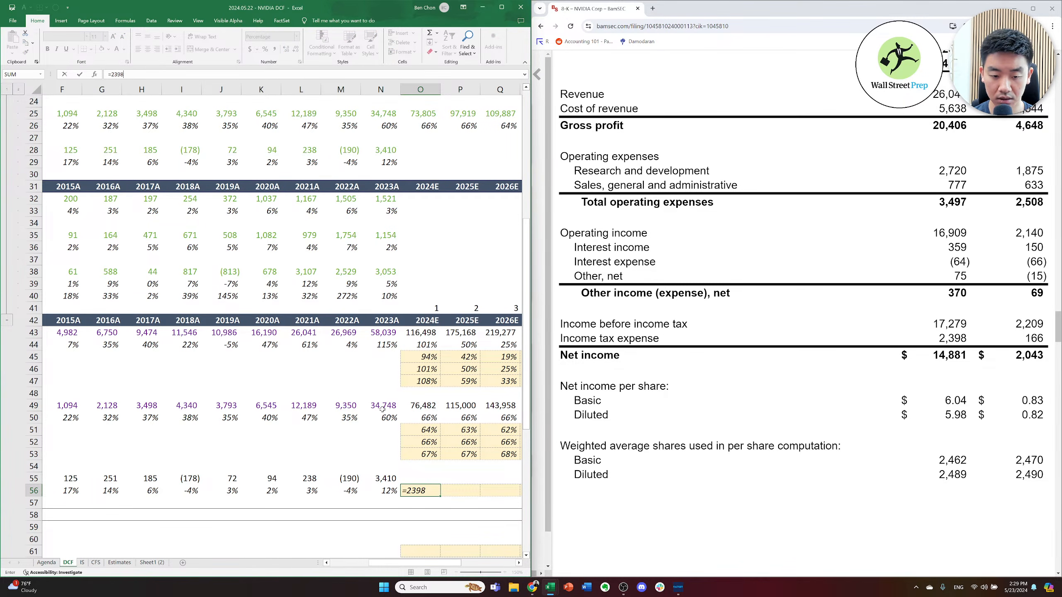
{"action": "type", "text": "/17279"}
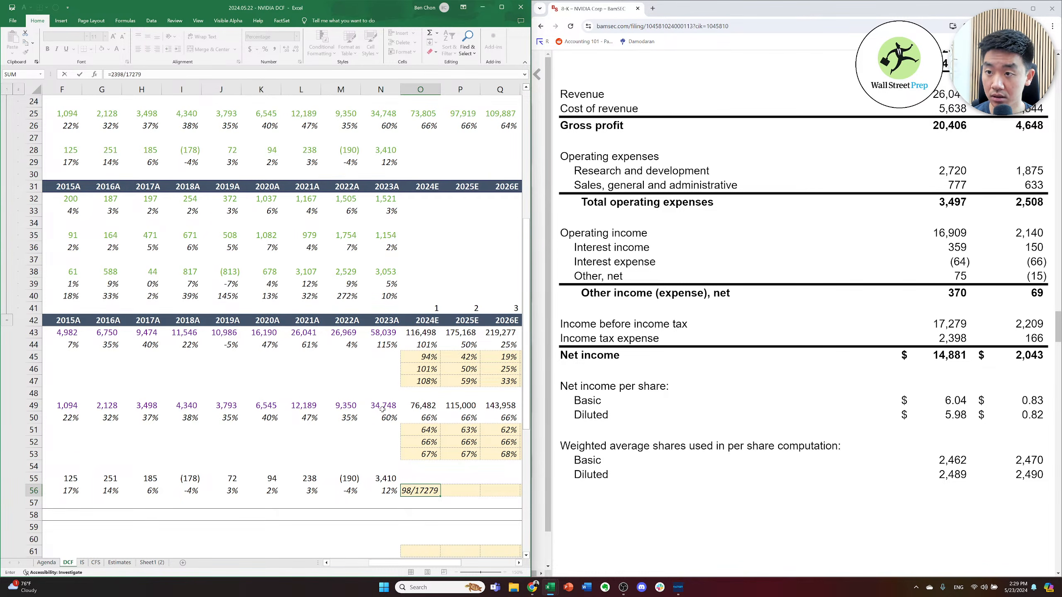
{"action": "key", "text": "ctrl+Return"}
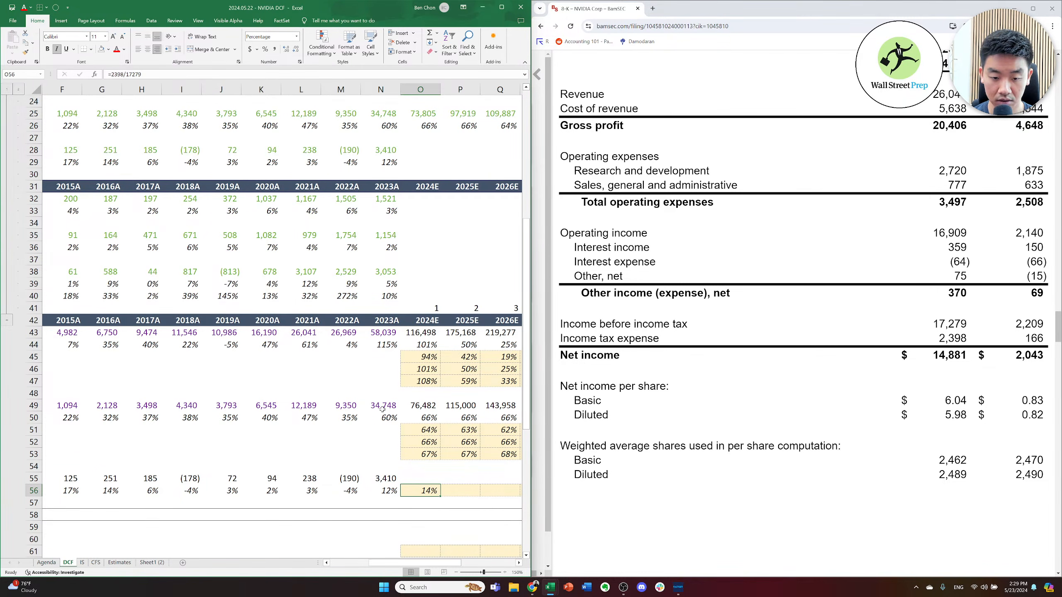
{"action": "key", "text": "Right"}
{"action": "key", "text": "Right"}
{"action": "key", "text": "Right"}
{"action": "key", "text": "Right"}
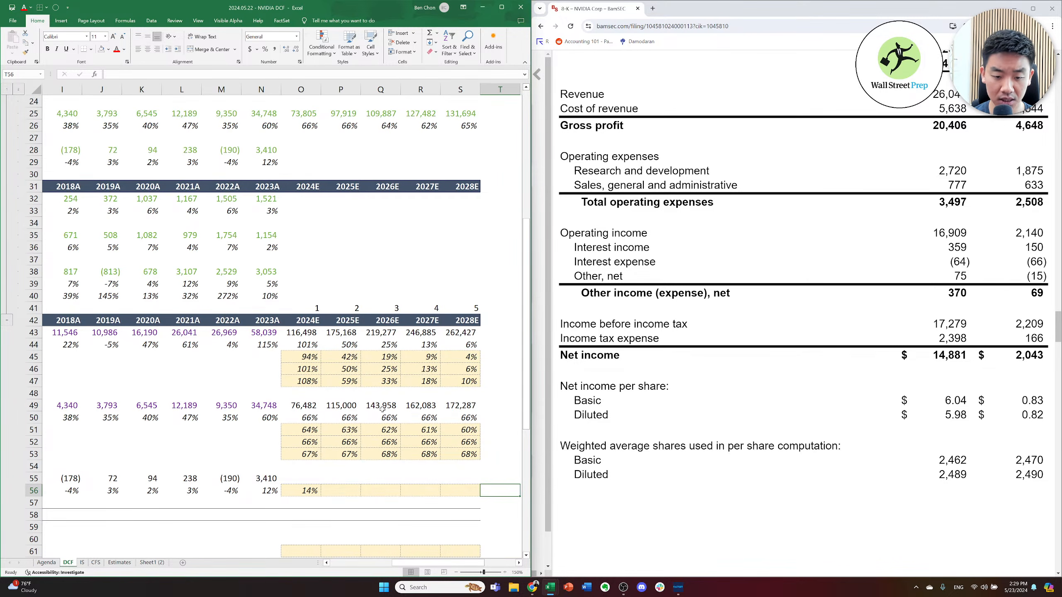
{"action": "key", "text": "Left"}
{"action": "key", "text": "Left"}
{"action": "key", "text": "Left"}
{"action": "key", "text": "Left"}
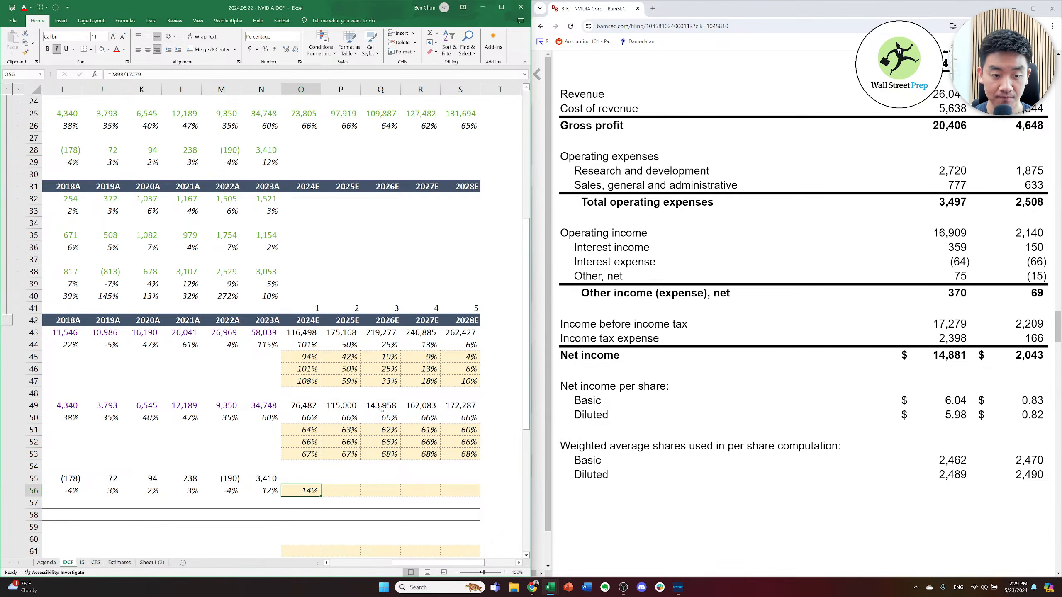
- Switch to the 2023.09.21 NVIDIA DCF workbook and examine the most recent quarterly tax rates on its Taxes sheet
{"action": "key", "text": "alt+Tab"}
{"action": "key", "text": "alt+Tab"}
{"action": "key", "text": "alt+Tab"}
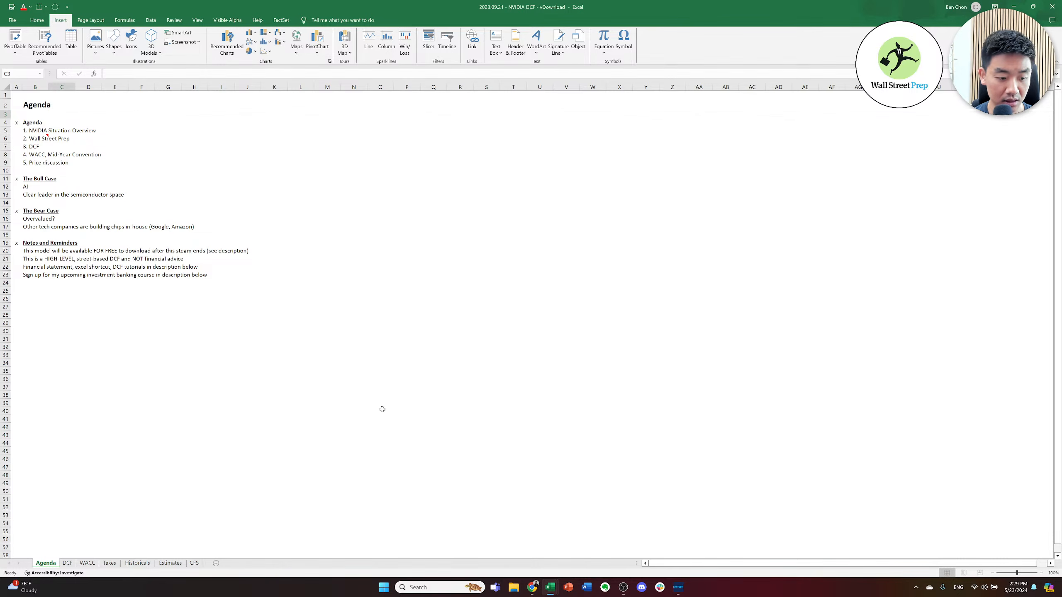
{"action": "key", "text": "ctrl+Page_Down"}
{"action": "key", "text": "ctrl+Page_Down"}
{"action": "key", "text": "ctrl+Page_Down"}
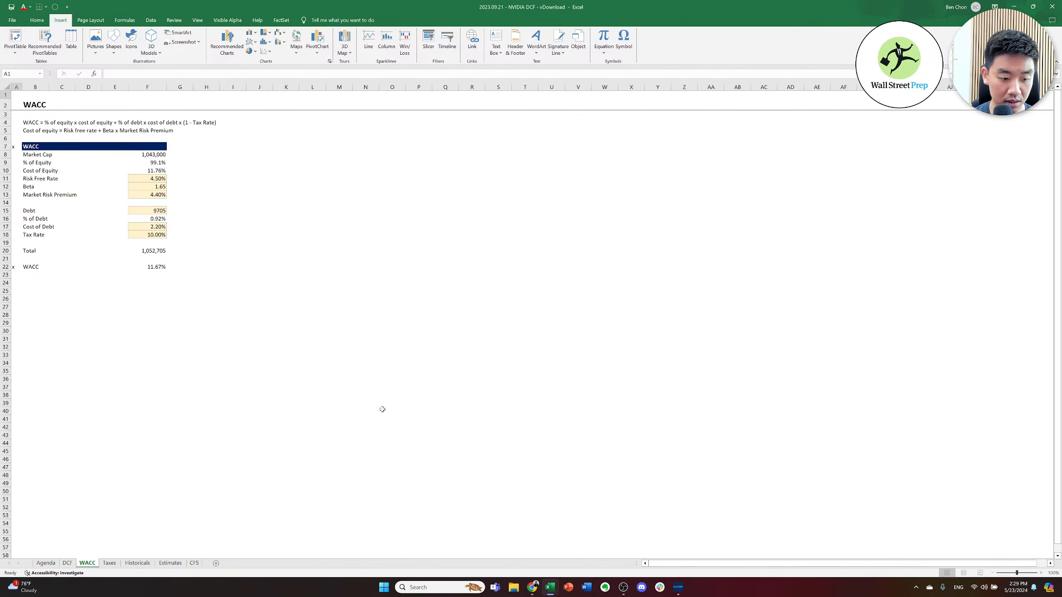
{"action": "key", "text": "Right"}
{"action": "key", "text": "Left"}
{"action": "key", "text": "Left"}
{"action": "key", "text": "Left"}
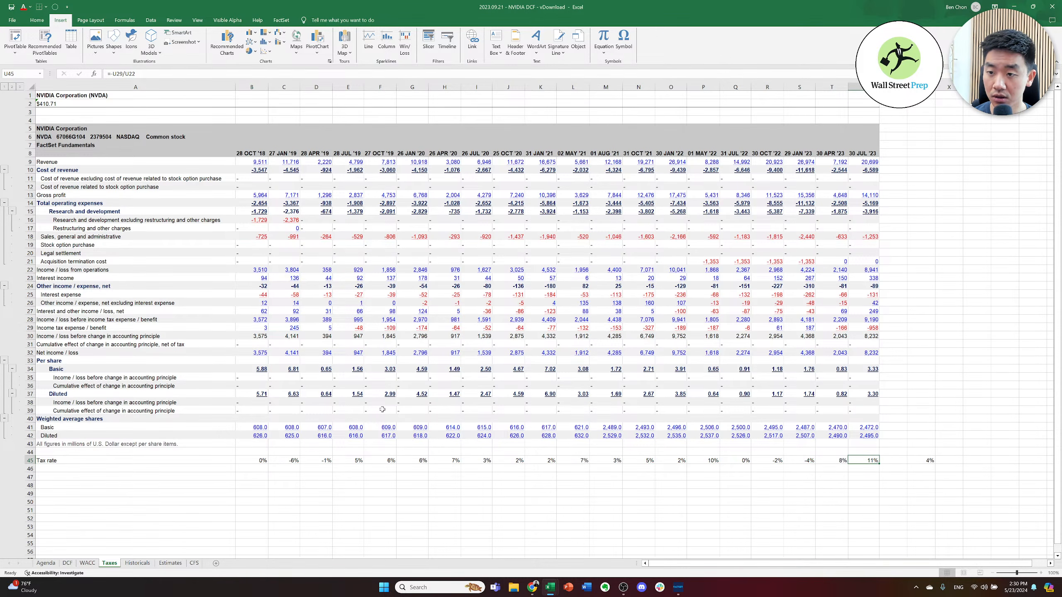
{"action": "key", "text": "Left"}
{"action": "key", "text": "Left"}
{"action": "key", "text": "Right"}
{"action": "key", "text": "Right"}
{"action": "key", "text": "Left"}
{"action": "key", "text": "Right"}
{"action": "key", "text": "Left"}
- Return to the 2024.05.22 NVIDIA DCF workbook, maximize its window and reselect the 2024E tax rate in O56
{"action": "key", "text": "alt+Tab"}
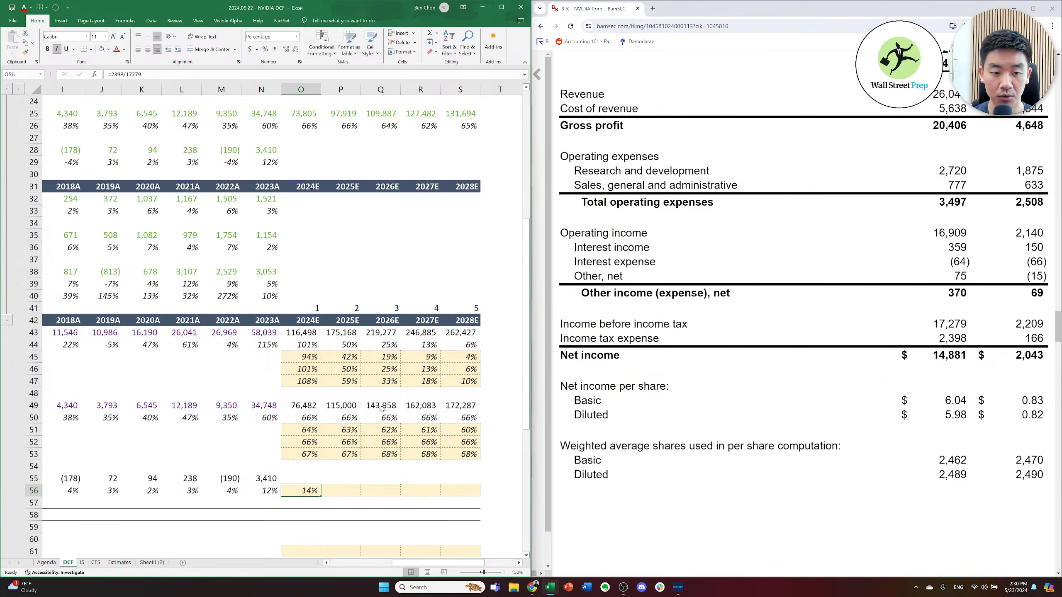
{"action": "key", "text": "super+Up"}
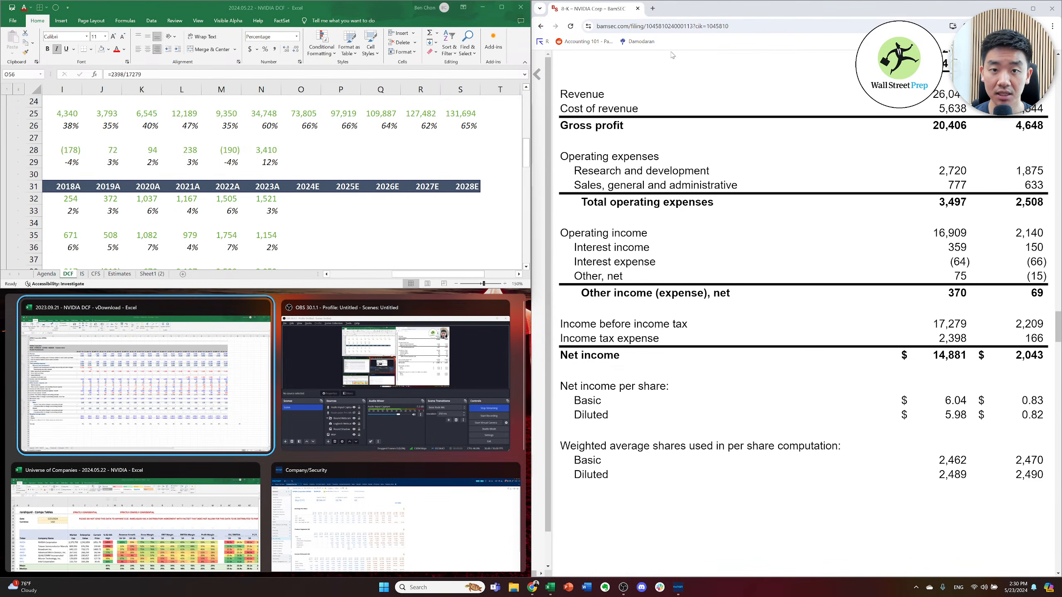
{"action": "double_click", "coordinate": [463, 14]}
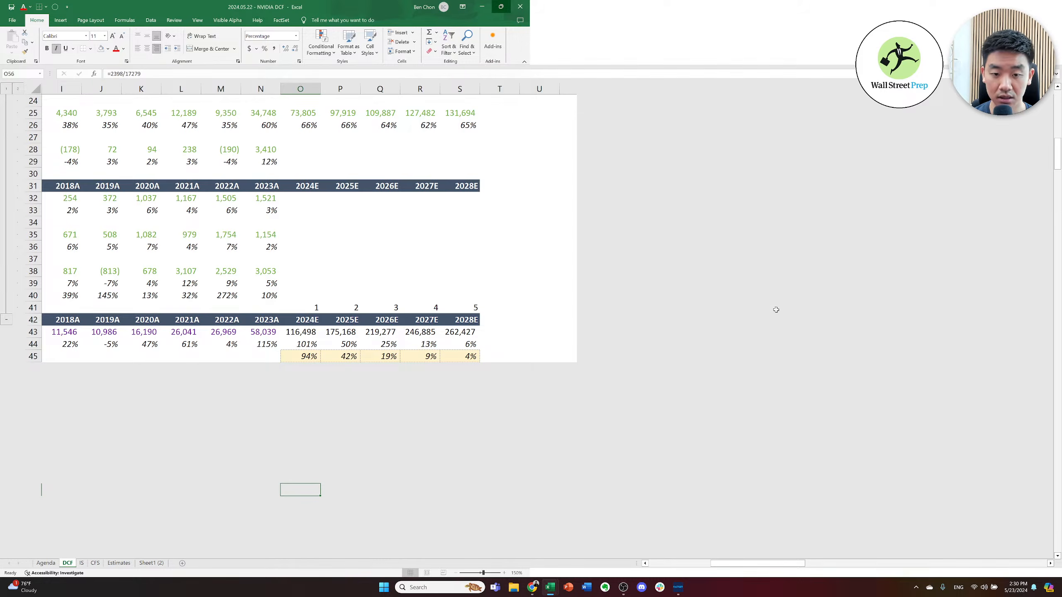
{"action": "key", "text": "Up"}
{"action": "key", "text": "Left"}
{"action": "key", "text": "Home"}
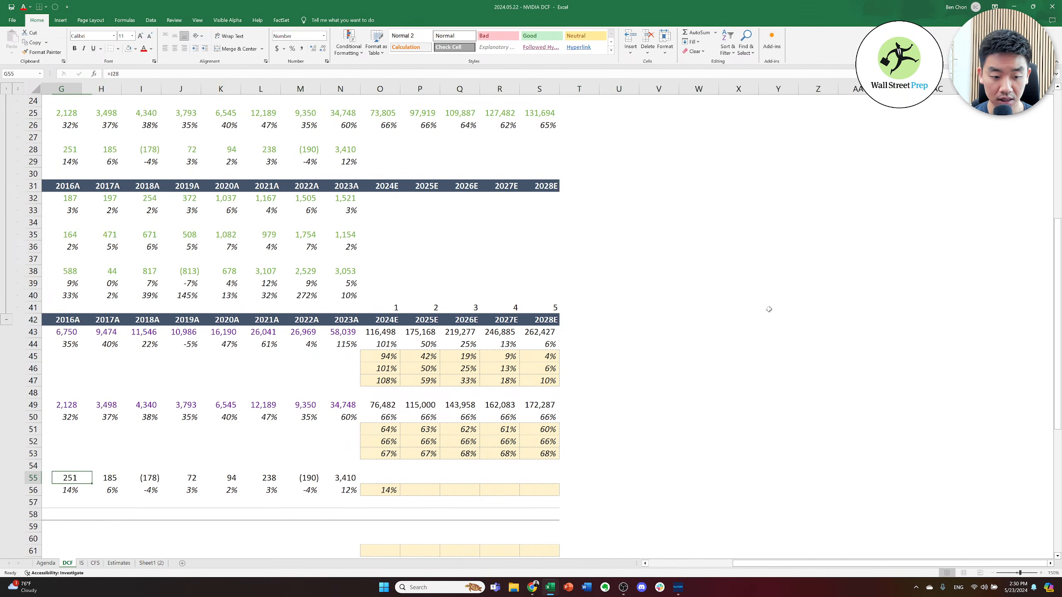
{"action": "key", "text": "Right"}
{"action": "key", "text": "Right"}
{"action": "key", "text": "Right"}
{"action": "key", "text": "Right"}
{"action": "key", "text": "Right"}
{"action": "key", "text": "Right"}
{"action": "key", "text": "Right"}
{"action": "key", "text": "Right"}
{"action": "key", "text": "Right"}
{"action": "key", "text": "Right"}
{"action": "key", "text": "Right"}
{"action": "key", "text": "Right"}
{"action": "key", "text": "Right"}
{"action": "key", "text": "Right"}
{"action": "key", "text": "Right"}
{"action": "key", "text": "Right"}
{"action": "key", "text": "Right"}
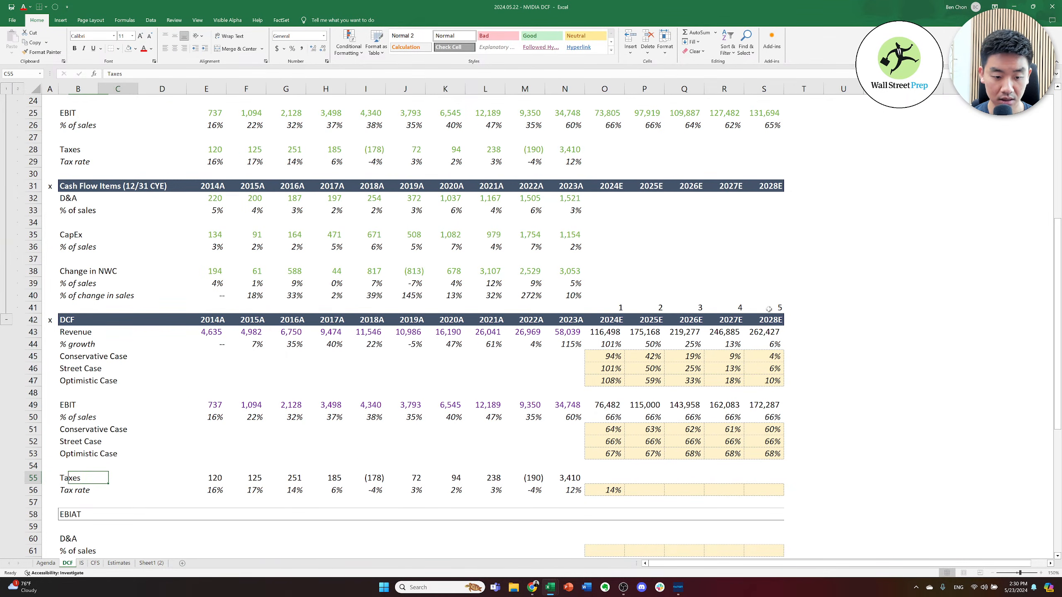
{"action": "key", "text": "Down"}
{"action": "key", "text": "Down"}
{"action": "key", "text": "Left"}
{"action": "key", "text": "Left"}
{"action": "key", "text": "Up"}
{"action": "key", "text": "Left"}
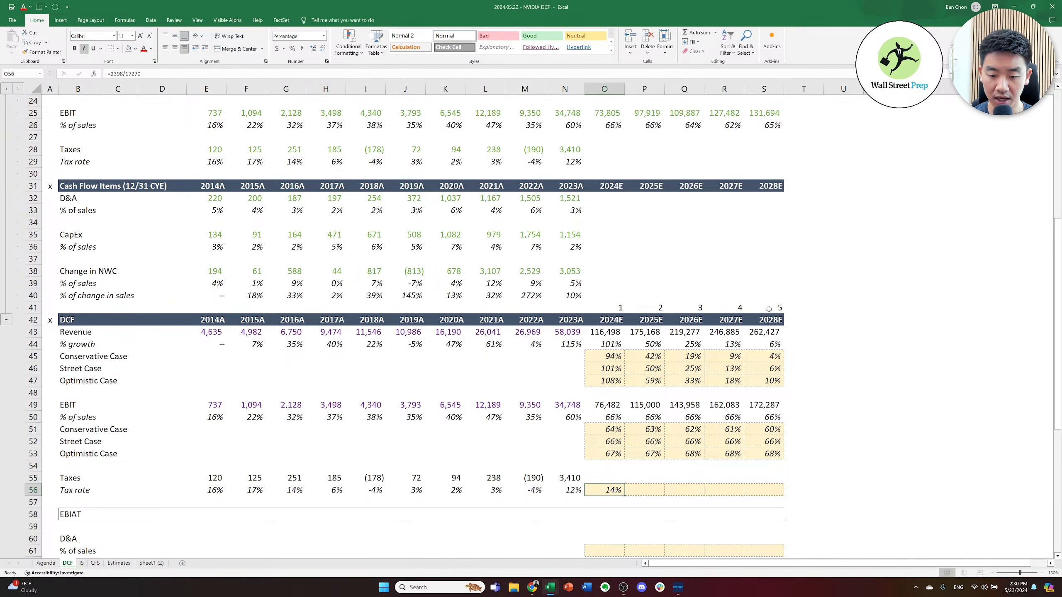
{"action": "key", "text": "Left"}
{"action": "key", "text": "Right"}
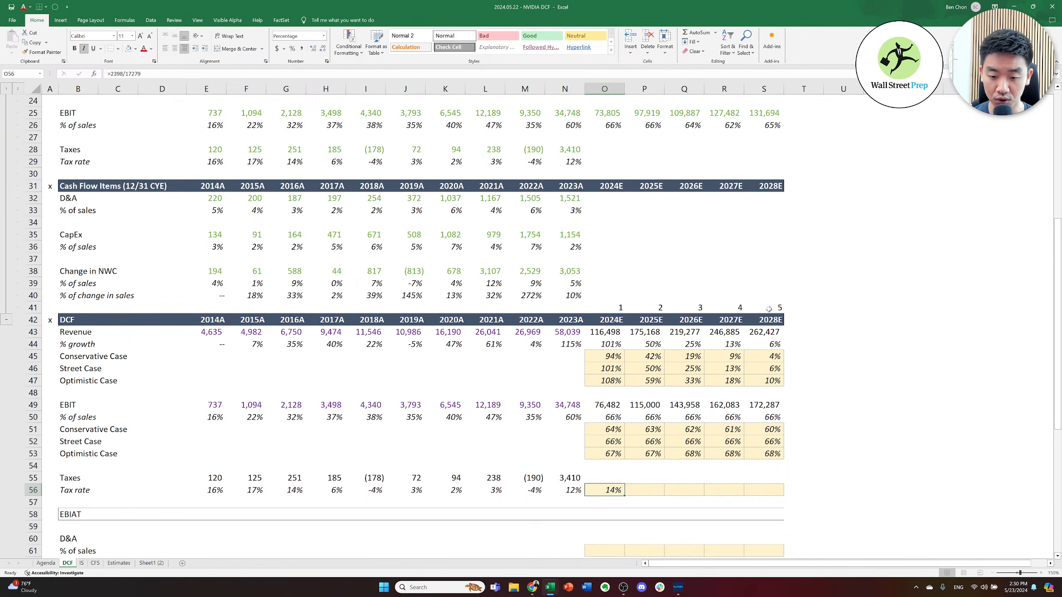
{"action": "key", "text": "Right"}
{"action": "key", "text": "Right"}
{"action": "key", "text": "Right"}
{"action": "key", "text": "Left"}
{"action": "key", "text": "Left"}
{"action": "key", "text": "Left"}
- Add a note to the 2024E tax rate in O56 reading "Based on Q1 2024 Earnings"
{"action": "key", "text": "shift+F2"}
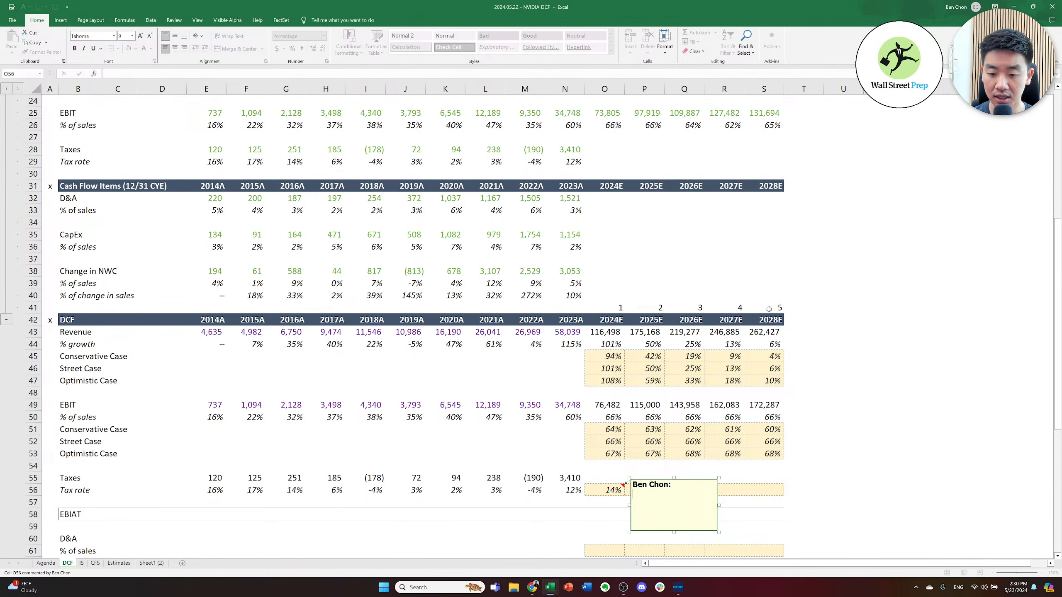
{"action": "type", "text": "Th"}
{"action": "key", "text": "BackSpace"}
{"action": "key", "text": "BackSpace"}
{"action": "key", "text": "BackSpace"}
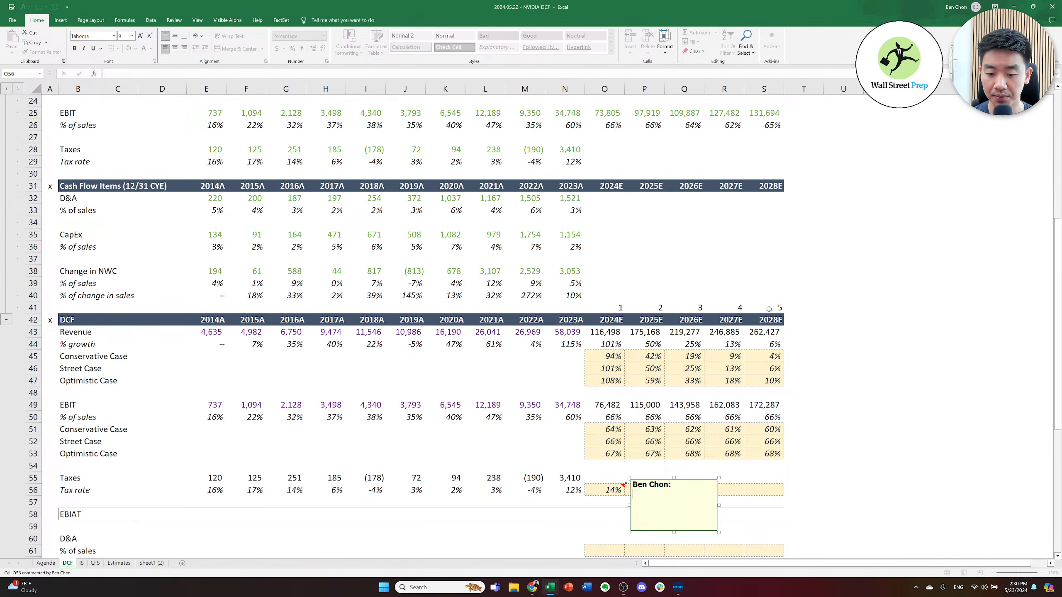
{"action": "type", "text": "Based on Q1 2024"}
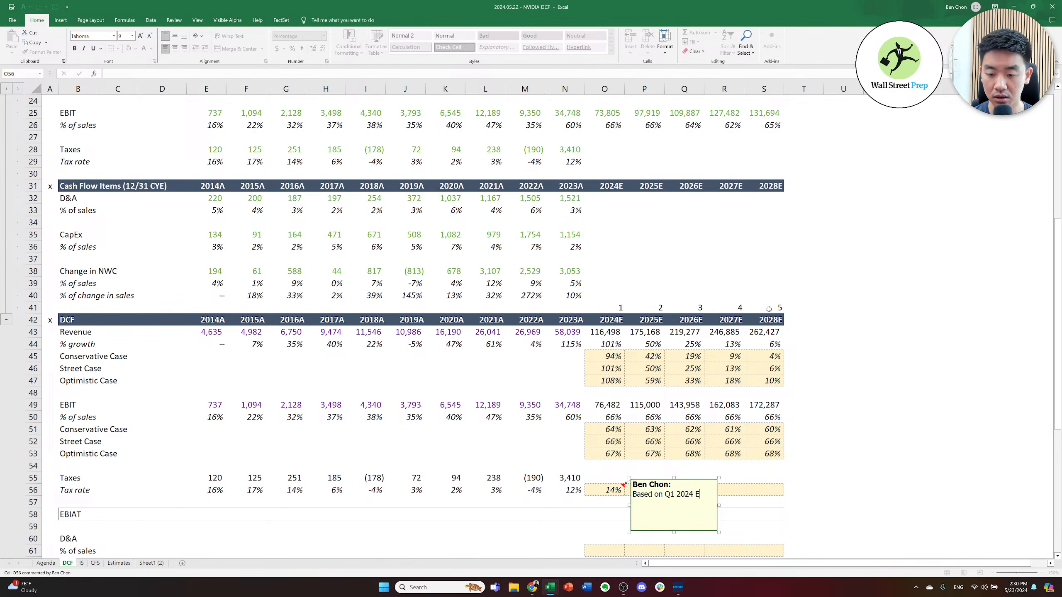
{"action": "type", "text": " t"}
{"action": "key", "text": "BackSpace"}
{"action": "type", "text": "Earnings"}
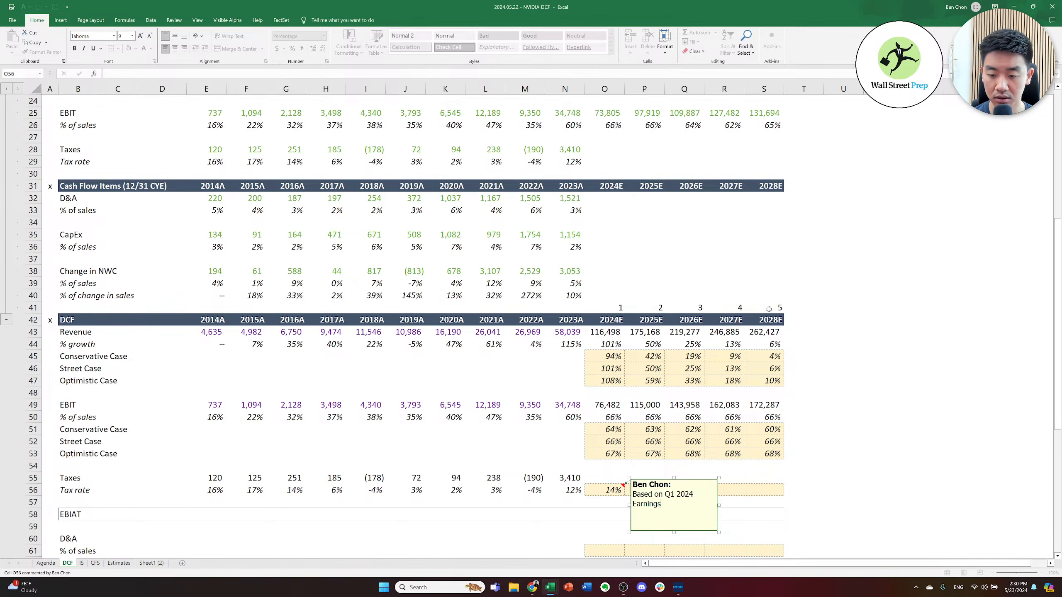
{"action": "key", "text": "Escape"}
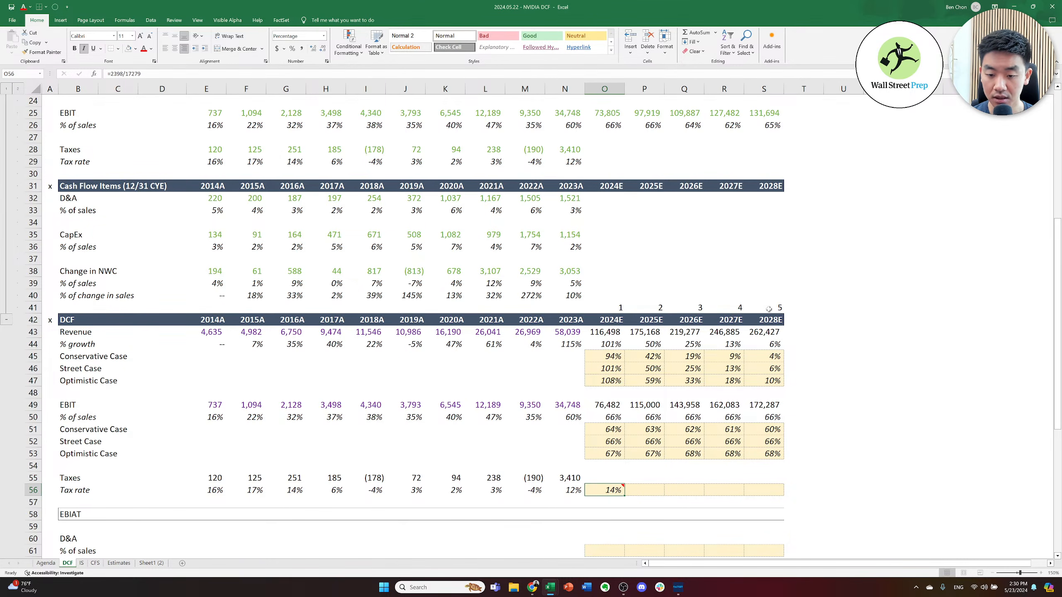
- Search Google for nvidia headquarters in a new Chrome window, and return to the 2024.05.22 NVIDIA DCF workbook
{"action": "key", "text": "Right"}
{"action": "key", "text": "Right"}
{"action": "key", "text": "Right"}
{"action": "key", "text": "Right"}
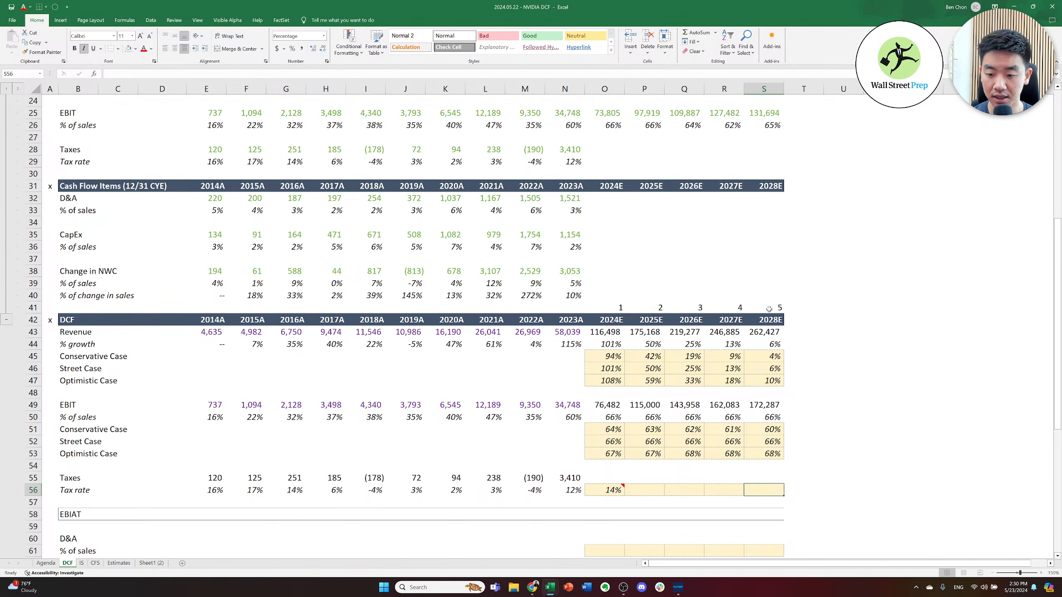
{"action": "key", "text": "alt+Tab"}
{"action": "key", "text": "Tab"}
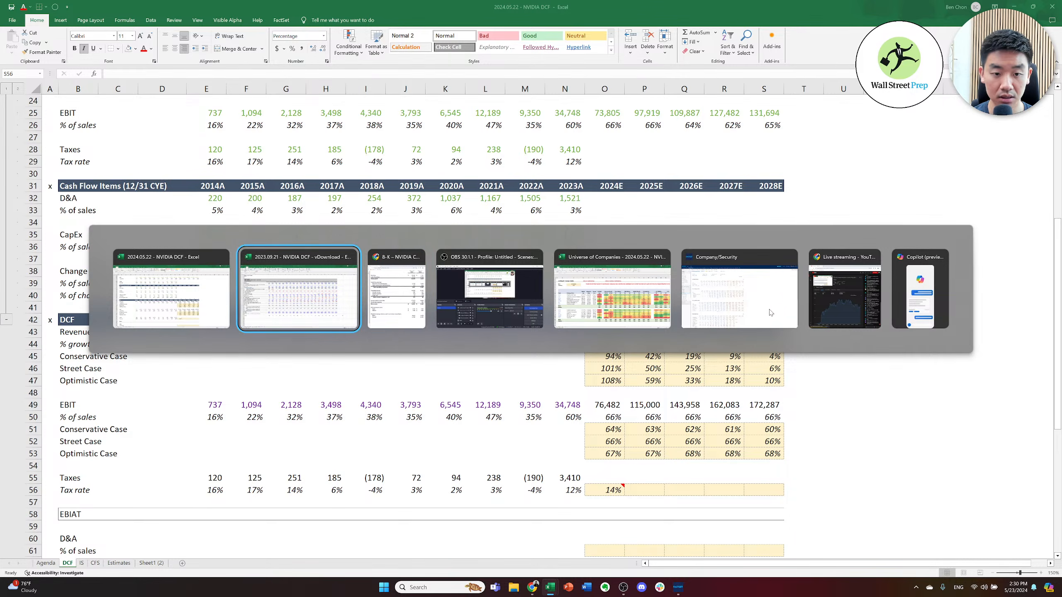
{"action": "key", "text": "alt+Tab"}
{"action": "key", "text": "alt+shift+Tab"}
{"action": "key", "text": "alt+shift+Tab"}
{"action": "key", "text": "alt+shift+Tab"}
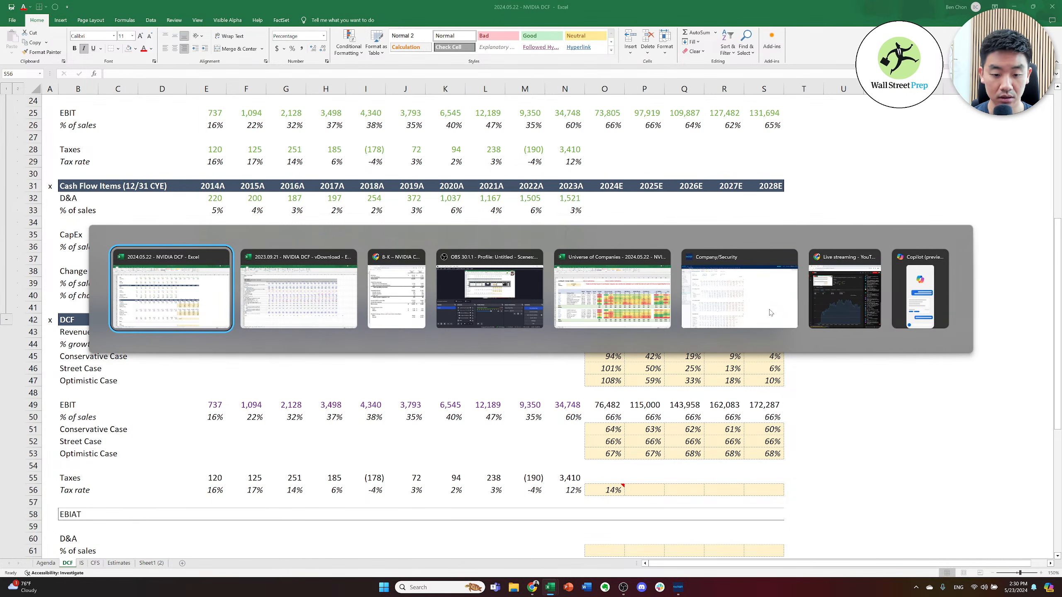
{"action": "key", "text": "super"}
{"action": "type", "text": "chrome"}
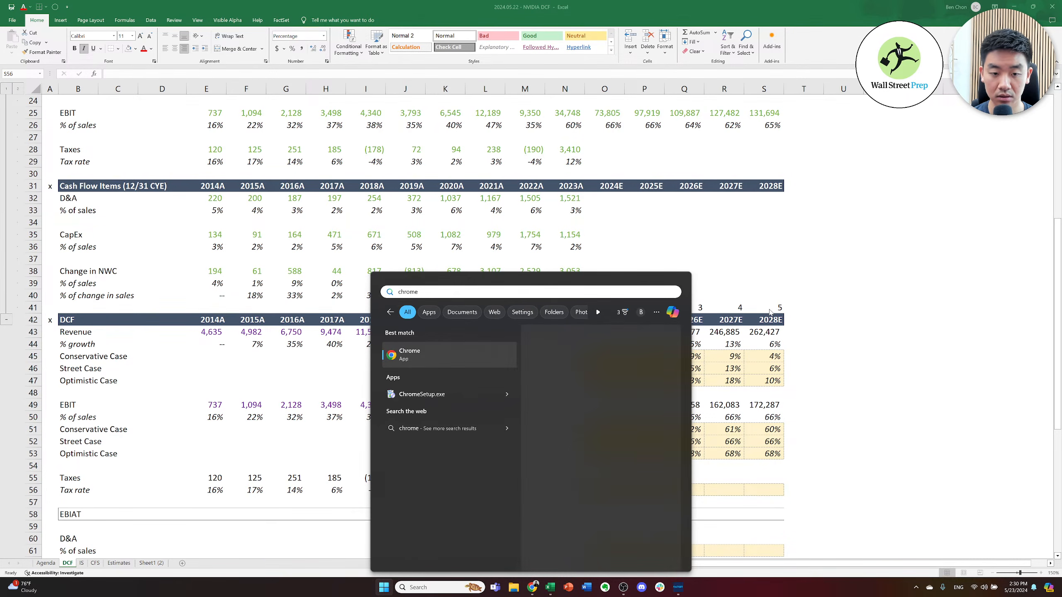
{"action": "key", "text": "Return"}
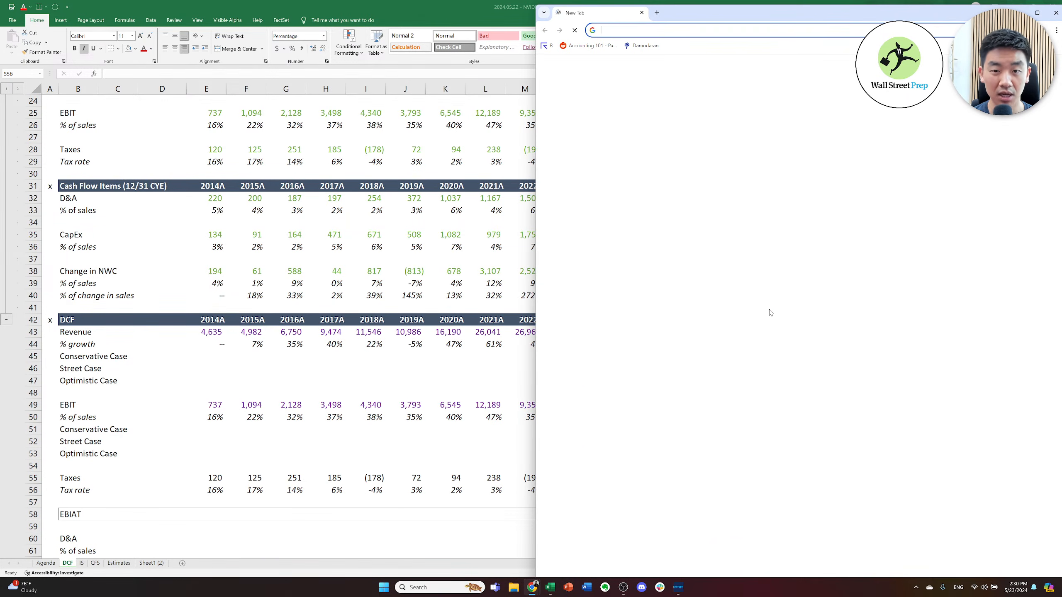
{"action": "type", "text": "nvidia headquarter"}
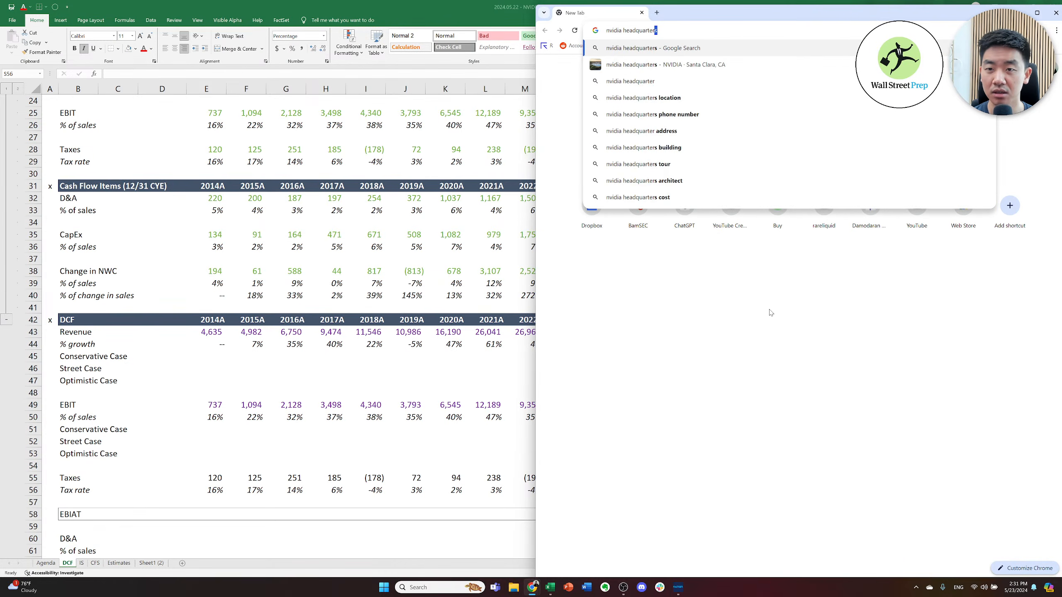
{"action": "key", "text": "Return"}
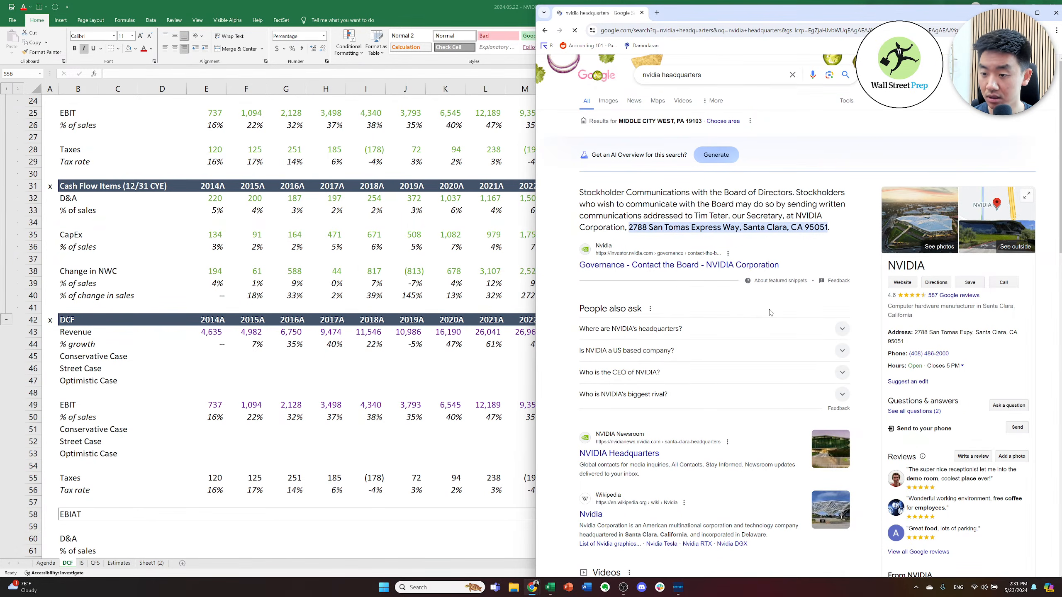
{"action": "key", "text": "ctrl+l"}
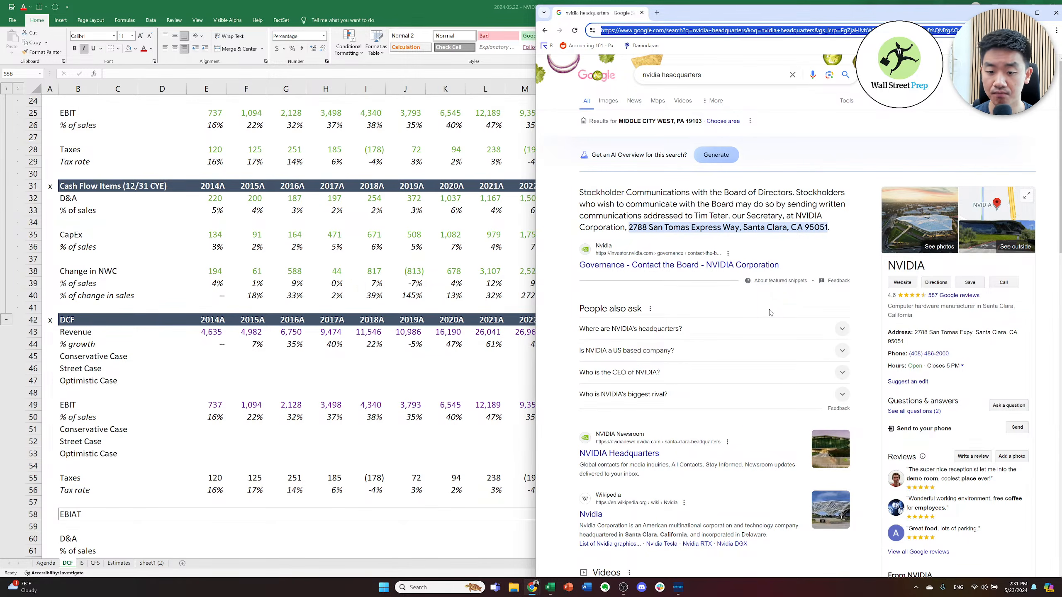
{"action": "key", "text": "alt+Tab"}
{"action": "key", "text": "Right"}
{"action": "key", "text": "Left"}
{"action": "key", "text": "Left"}
{"action": "key", "text": "Left"}
{"action": "key", "text": "Left"}
{"action": "key", "text": "Left"}
{"action": "key", "text": "Right"}
{"action": "key", "text": "Left"}
{"action": "key", "text": "Left"}
{"action": "key", "text": "Right"}
{"action": "key", "text": "Right"}
{"action": "key", "text": "Right"}
{"action": "key", "text": "Left"}
{"action": "key", "text": "Left"}
{"action": "key", "text": "Right"}
{"action": "key", "text": "Left"}
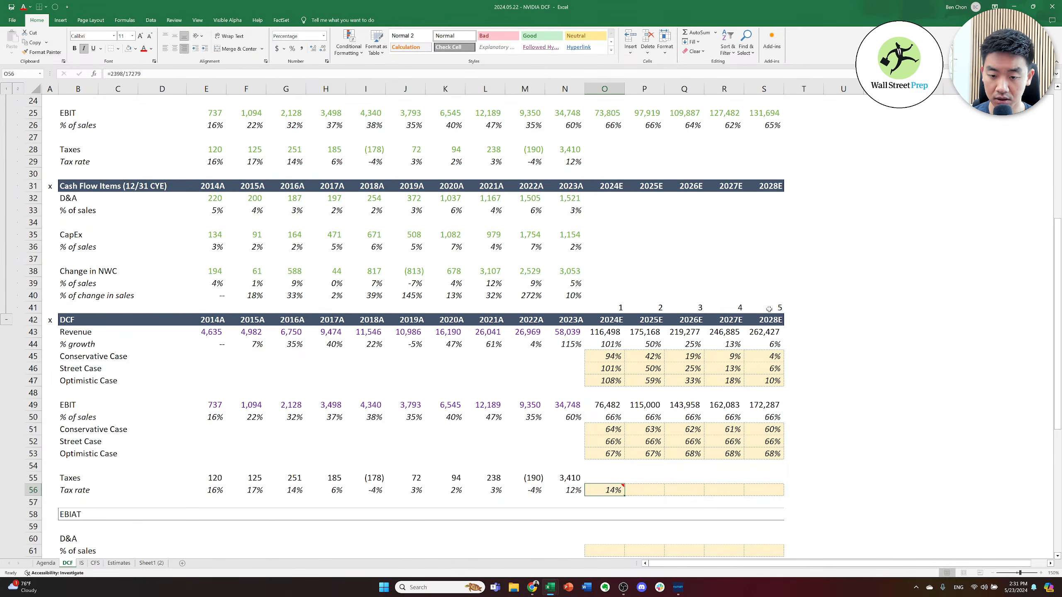
{"action": "key", "text": "Up"}
{"action": "key", "text": "Up"}
{"action": "key", "text": "Up"}
{"action": "key", "text": "Up"}
{"action": "key", "text": "Up"}
{"action": "key", "text": "Up"}
{"action": "key", "text": "Up"}
{"action": "key", "text": "Down"}
{"action": "key", "text": "Down"}
{"action": "key", "text": "Down"}
{"action": "key", "text": "Down"}
{"action": "key", "text": "Down"}
{"action": "key", "text": "Down"}
{"action": "key", "text": "Down"}
{"action": "key", "text": "Right"}
{"action": "key", "text": "Left"}
- Link the 2025E tax rate in P56 to the prior year with =O56 and copy it across through 2028E
{"action": "key", "text": "Right"}
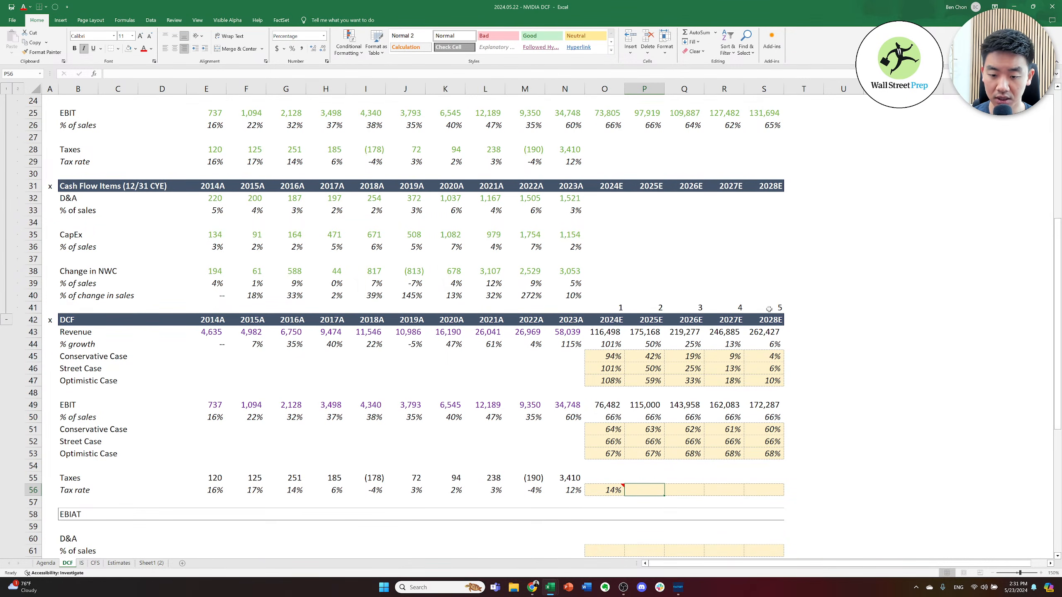
{"action": "type", "text": "="}
{"action": "key", "text": "Left"}
{"action": "key", "text": "ctrl+Return"}
{"action": "key", "text": "ctrl+c"}
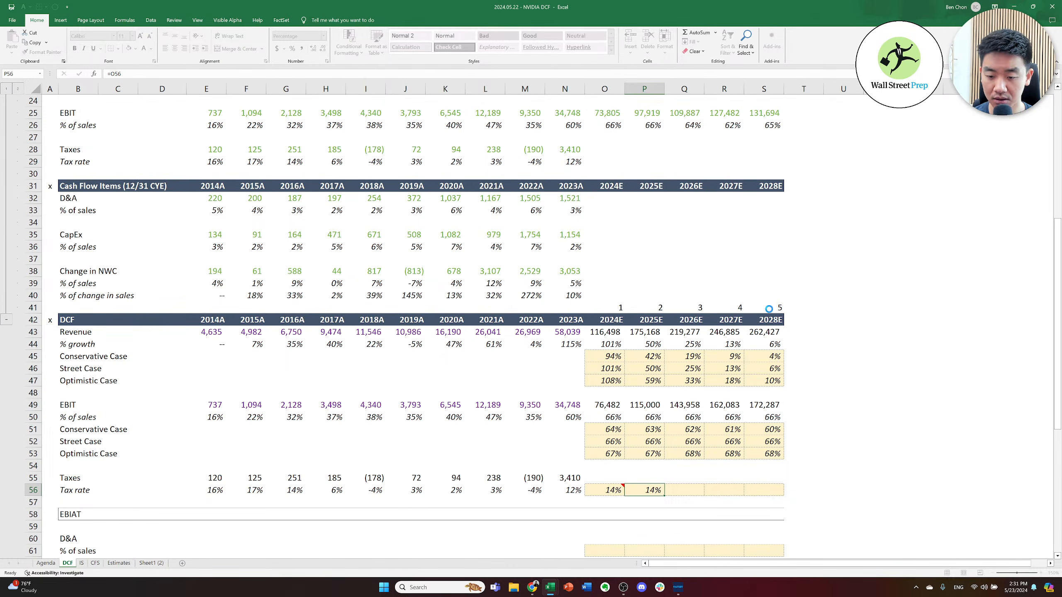
{"action": "key", "text": "shift+Right"}
{"action": "key", "text": "shift+Right"}
{"action": "key", "text": "shift+Right"}
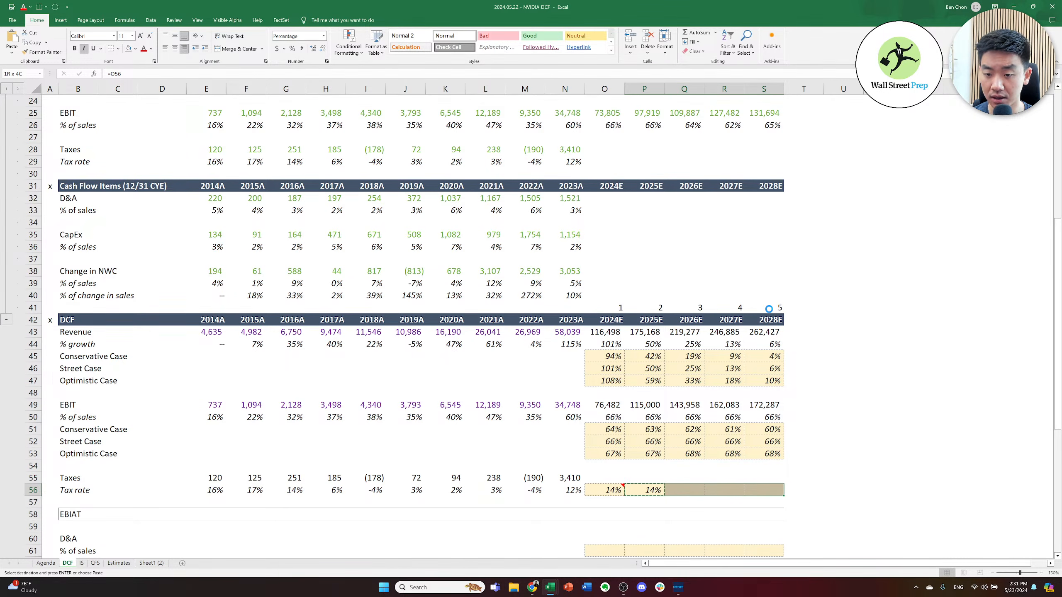
{"action": "key", "text": "Return"}
- Review the historical tax rates in row 56 from 2016A onward alongside the forecast rates
{"action": "key", "text": "Up"}
{"action": "key", "text": "Up"}
{"action": "key", "text": "Down"}
{"action": "key", "text": "Down"}
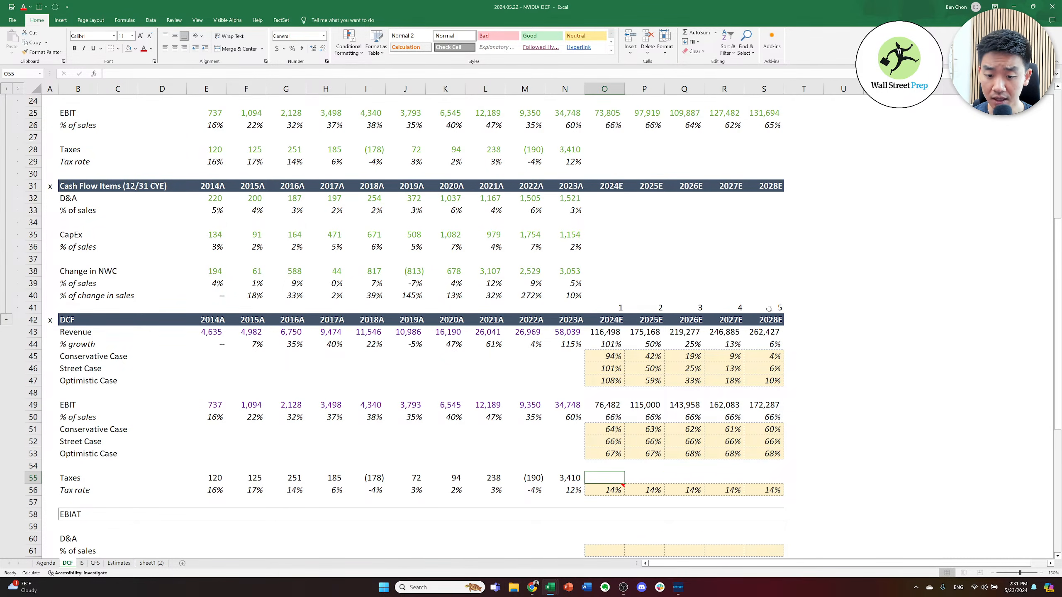
{"action": "key", "text": "Left"}
{"action": "key", "text": "Right"}
{"action": "key", "text": "Right"}
{"action": "key", "text": "Left"}
{"action": "key", "text": "Left"}
{"action": "key", "text": "Left"}
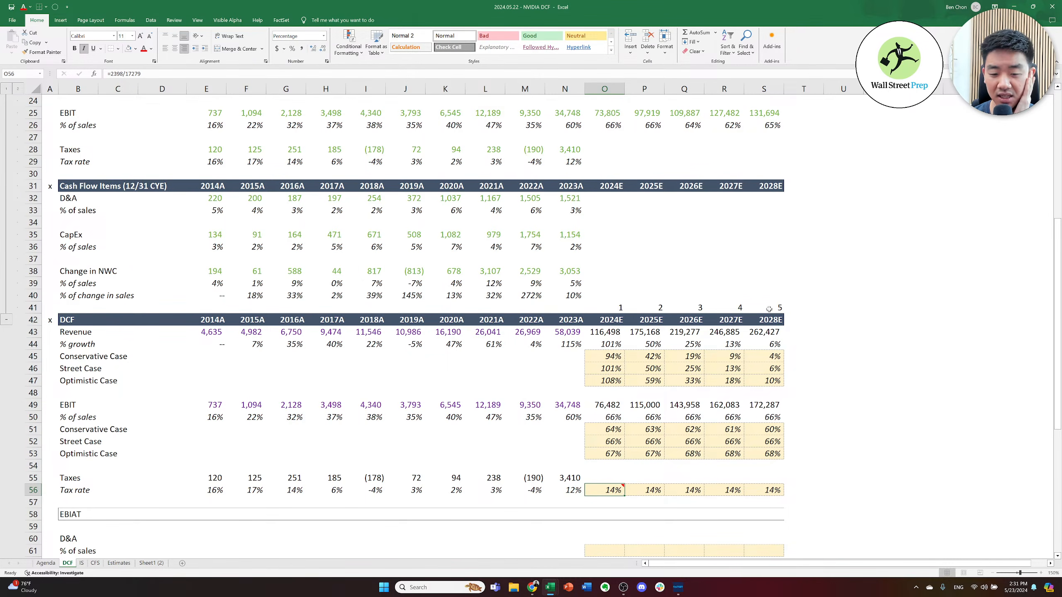
{"action": "key", "text": "Left"}
{"action": "key", "text": "Left"}
{"action": "key", "text": "Left"}
{"action": "key", "text": "Left"}
{"action": "key", "text": "Left"}
{"action": "key", "text": "Left"}
{"action": "key", "text": "Left"}
{"action": "key", "text": "Left"}
{"action": "key", "text": "Left"}
{"action": "key", "text": "Left"}
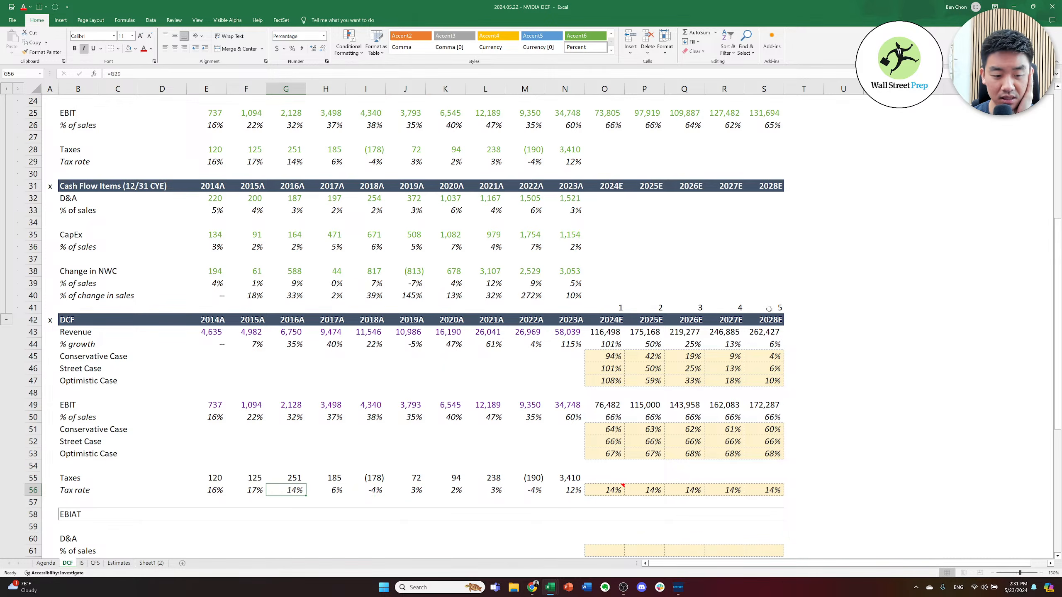
{"action": "key", "text": "Right"}
{"action": "key", "text": "Left"}
{"action": "key", "text": "Right"}
{"action": "key", "text": "Right"}
{"action": "key", "text": "Right"}
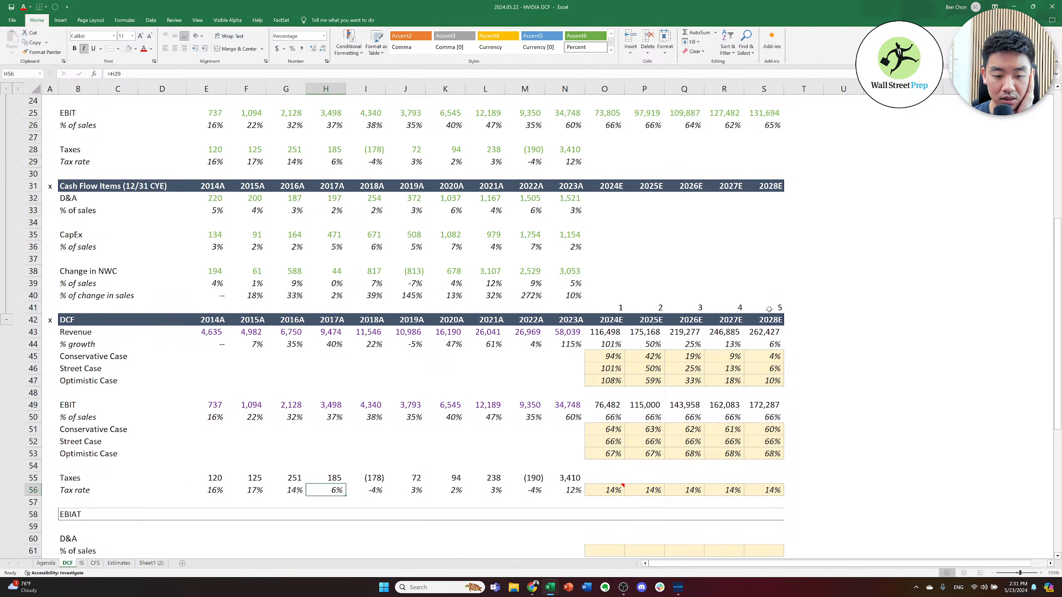
{"action": "key", "text": "Right"}
{"action": "key", "text": "Right"}
{"action": "key", "text": "Right"}
{"action": "key", "text": "Right"}
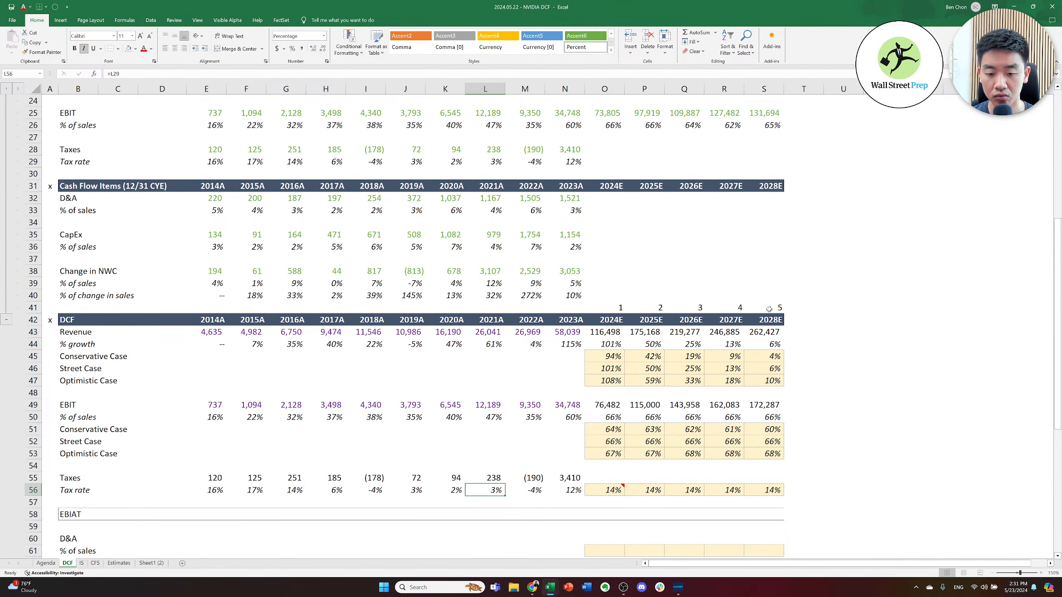
- Inspect the formulas behind the 2021A to 2023A tax rates in row 56
{"action": "key", "text": "F2"}
{"action": "key", "text": "Escape"}
{"action": "key", "text": "Right"}
{"action": "key", "text": "F2"}
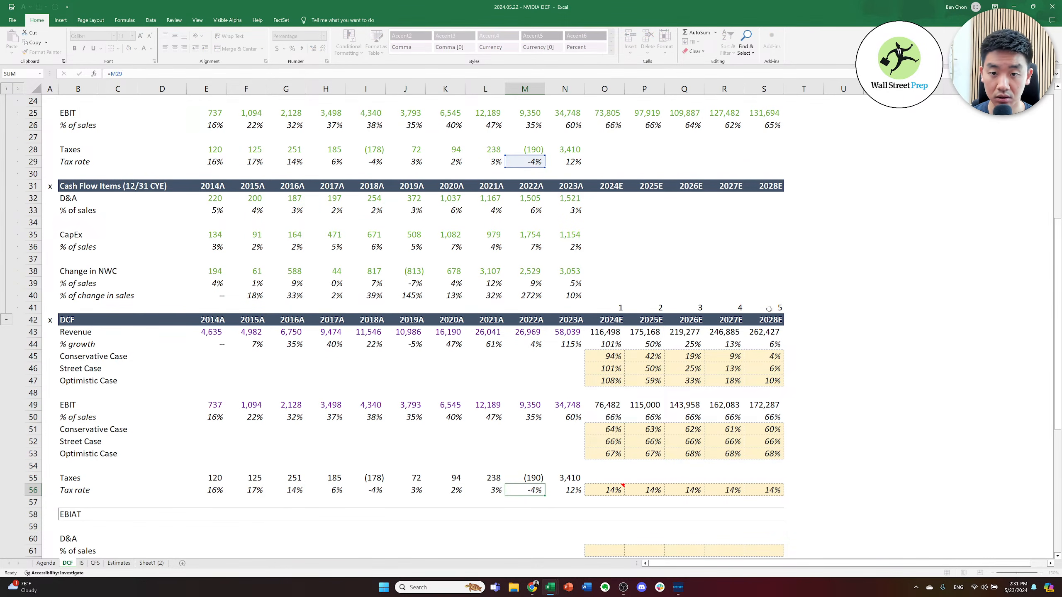
{"action": "key", "text": "Escape"}
{"action": "key", "text": "Right"}
{"action": "key", "text": "F2"}
{"action": "key", "text": "Escape"}
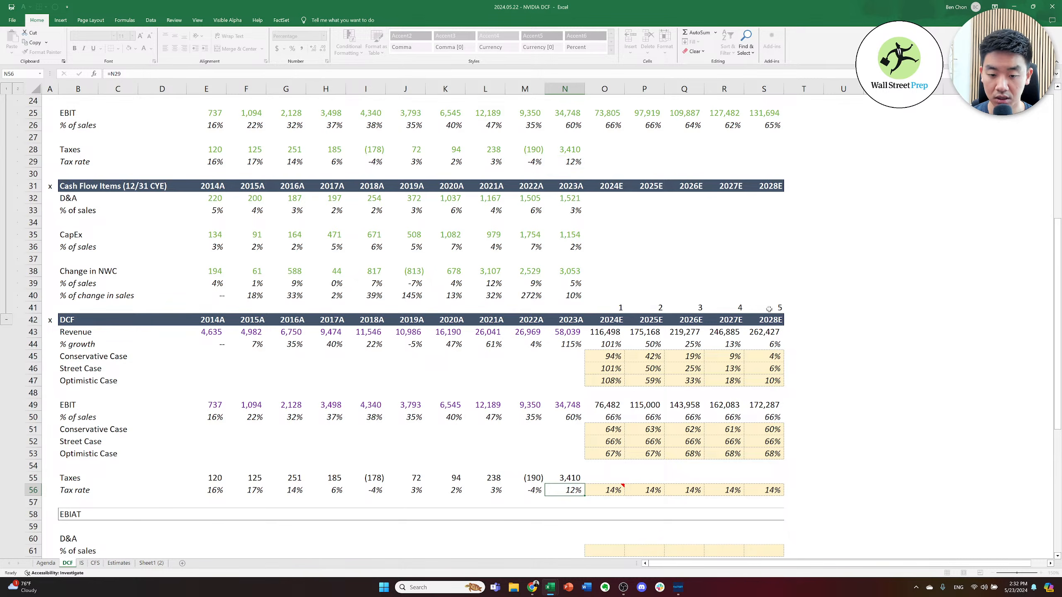
- Compare the 2019A to 2022A tax rates with the forecast tax rates in row 56
{"action": "key", "text": "Right"}
{"action": "key", "text": "Right"}
{"action": "key", "text": "Right"}
{"action": "key", "text": "Left"}
{"action": "key", "text": "Left"}
{"action": "key", "text": "Left"}
{"action": "key", "text": "Left"}
{"action": "key", "text": "Left"}
{"action": "key", "text": "Left"}
{"action": "key", "text": "Left"}
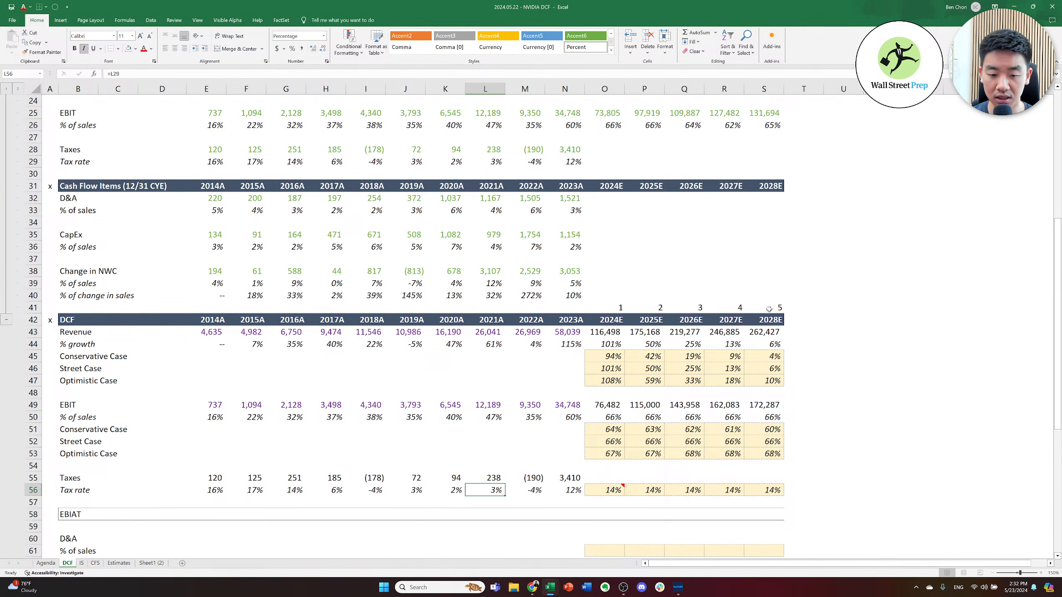
{"action": "key", "text": "shift+Right"}
{"action": "key", "text": "shift+Right"}
{"action": "key", "text": "shift+Right"}
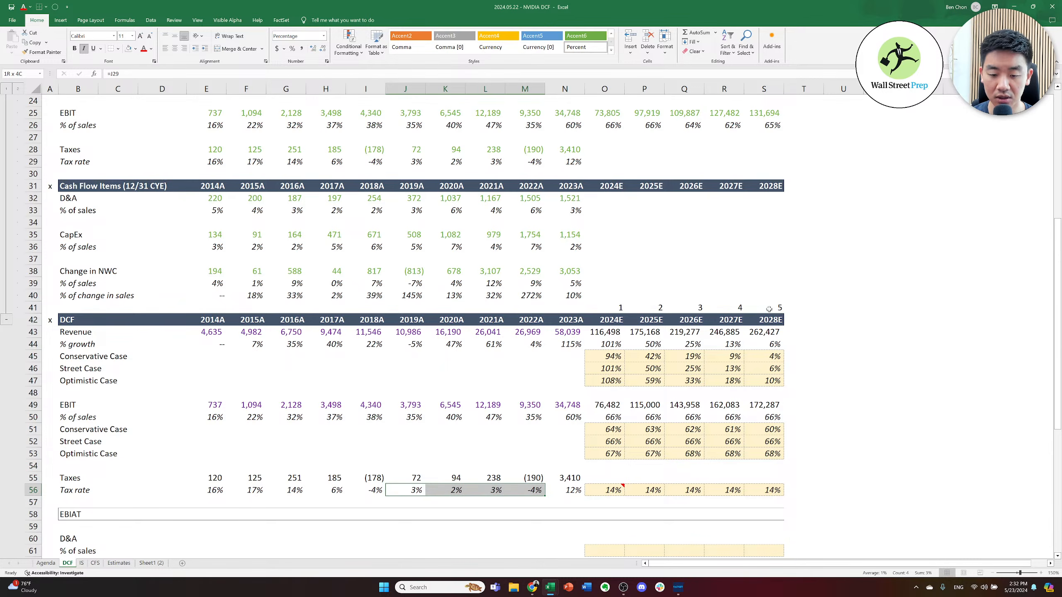
{"action": "key", "text": "Right"}
{"action": "key", "text": "Right"}
{"action": "key", "text": "Right"}
{"action": "key", "text": "Right"}
{"action": "key", "text": "Right"}
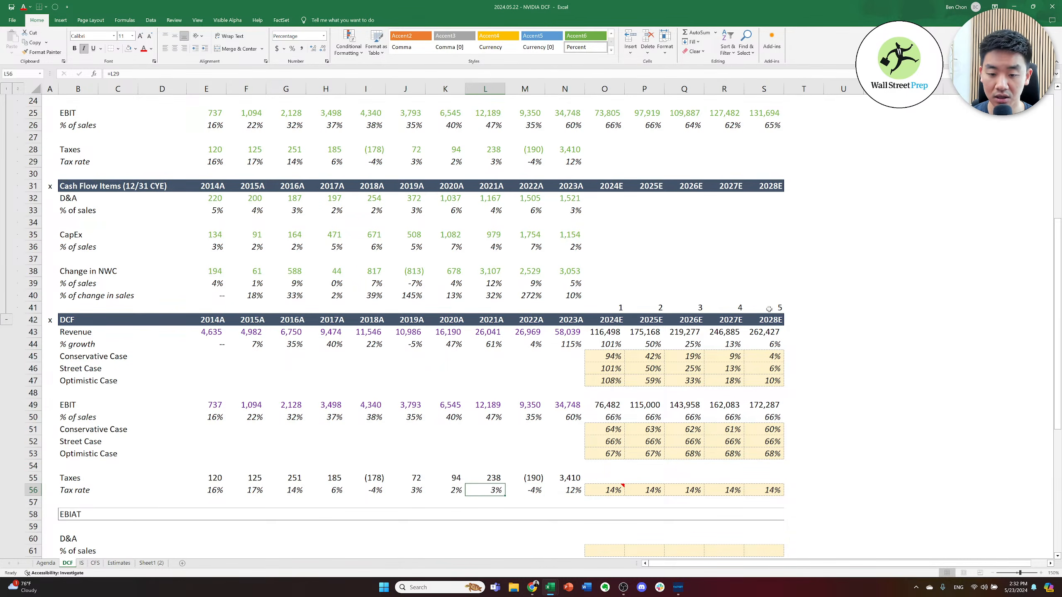
{"action": "key", "text": "Left"}
{"action": "key", "text": "Left"}
{"action": "key", "text": "Left"}
{"action": "key", "text": "Left"}
{"action": "key", "text": "Left"}
{"action": "key", "text": "Left"}
{"action": "key", "text": "Left"}
{"action": "key", "text": "Left"}
{"action": "key", "text": "Left"}
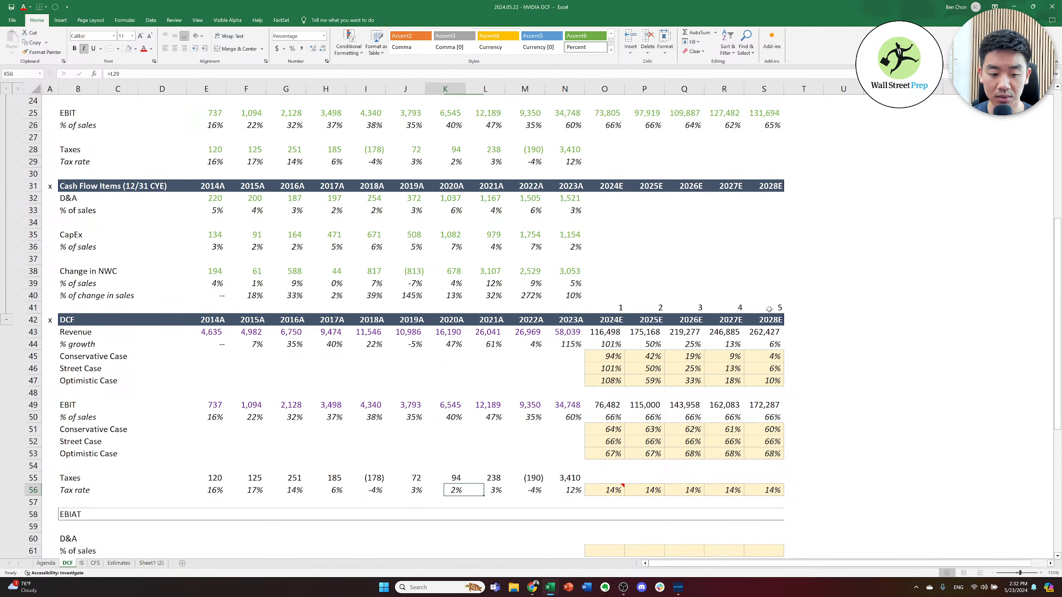
{"action": "key", "text": "Right"}
{"action": "key", "text": "Left"}
{"action": "key", "text": "Right"}
{"action": "key", "text": "Right"}
{"action": "key", "text": "Right"}
{"action": "key", "text": "Right"}
{"action": "key", "text": "Right"}
{"action": "key", "text": "Right"}
{"action": "key", "text": "Right"}
{"action": "key", "text": "Right"}
- Calculate 2024E taxes in O55 as EBIT times the tax rate with =O49*O56
{"action": "key", "text": "Up"}
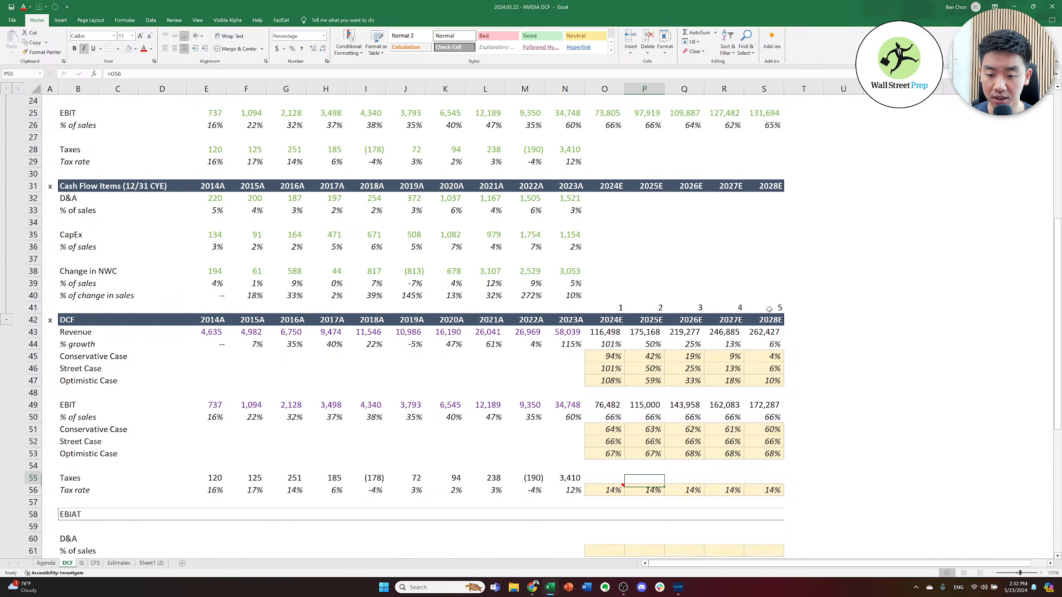
{"action": "key", "text": "Right"}
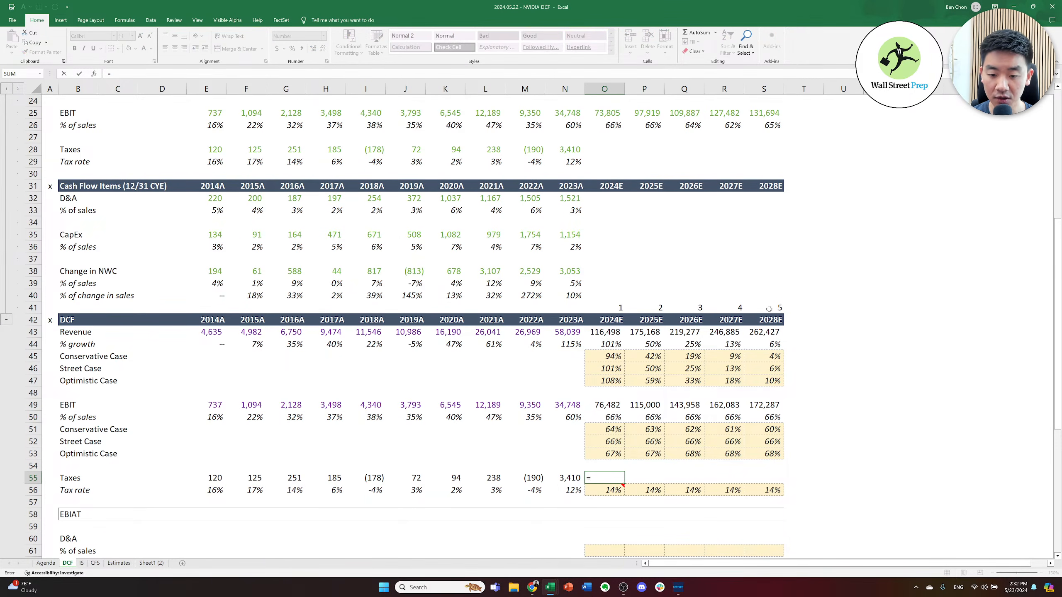
{"action": "type", "text": "="}
{"action": "key", "text": "Up"}
{"action": "key", "text": "Up"}
{"action": "key", "text": "Up"}
{"action": "key", "text": "Up"}
{"action": "key", "text": "Up"}
{"action": "key", "text": "Up"}
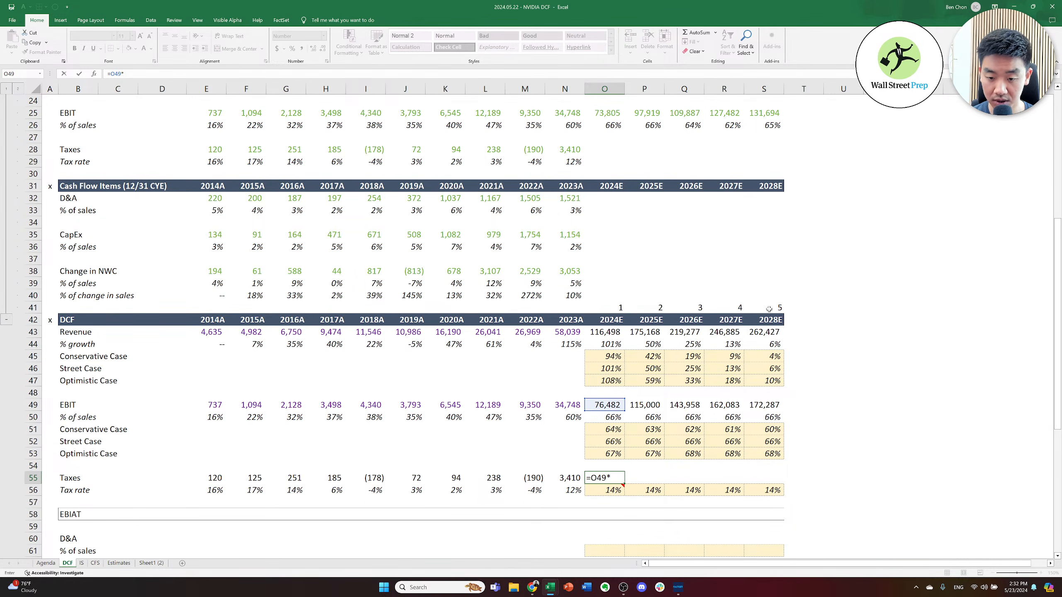
{"action": "key", "text": "ctrl+Return"}
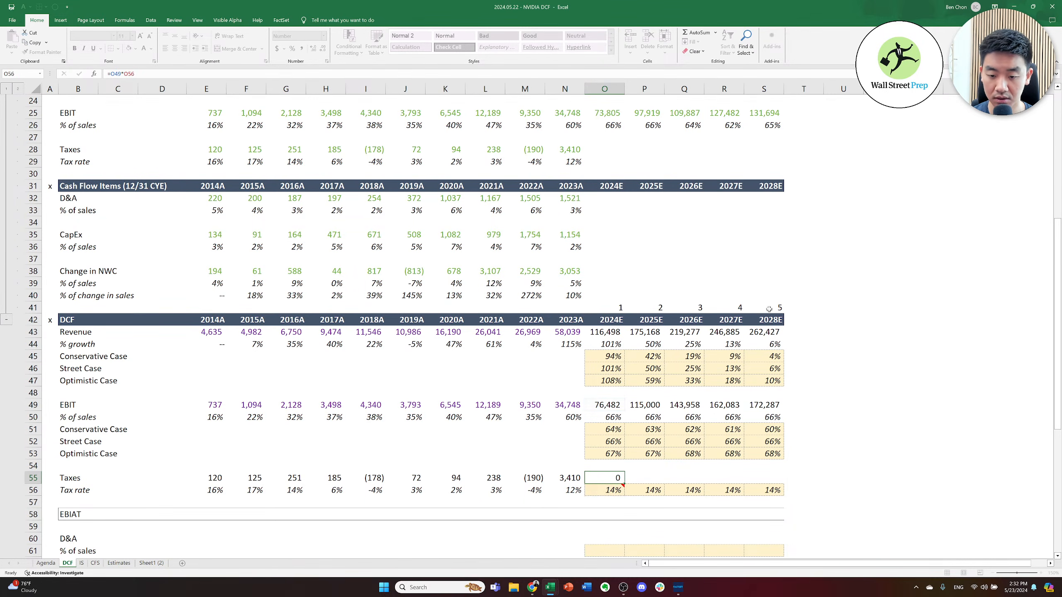
- Copy the 2024E taxes formula in O55 across to 2028E in S55
{"action": "key", "text": "ctrl+c"}
{"action": "key", "text": "shift+Right"}
{"action": "key", "text": "shift+Right"}
{"action": "key", "text": "shift+Right"}
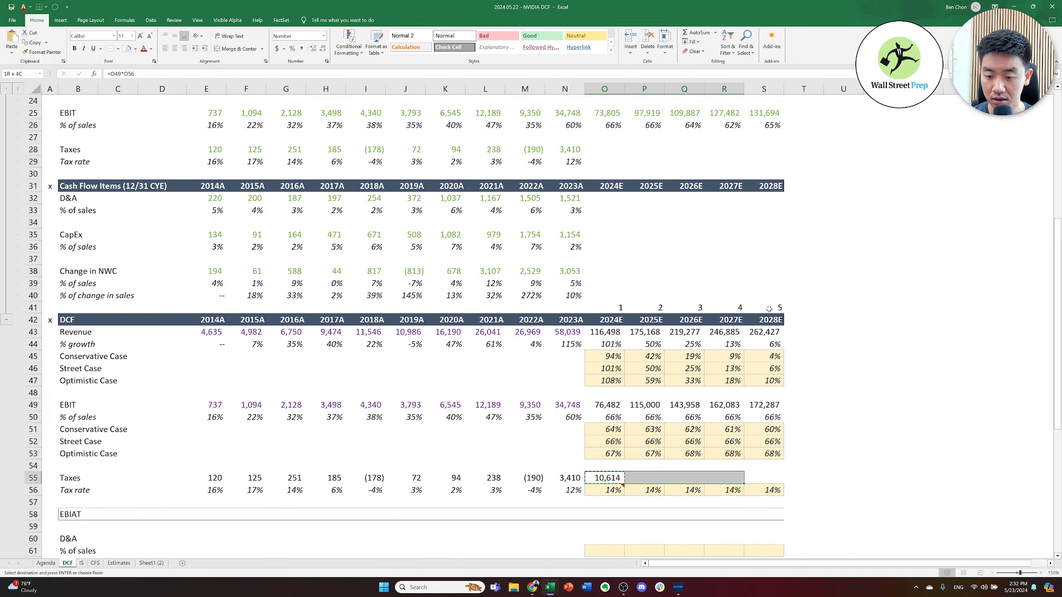
{"action": "key", "text": "shift+Right"}
{"action": "key", "text": "ctrl+v"}
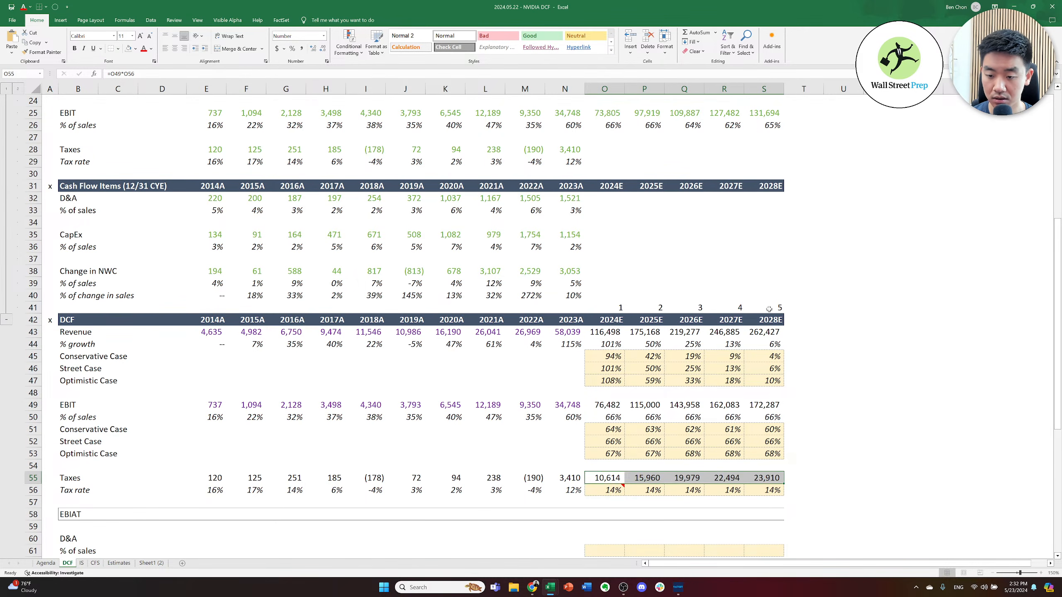
{"action": "key", "text": "Escape"}
- Calculate 2024E EBIAT in O58 as EBIT minus taxes with =O49-O55
{"action": "key", "text": "Down"}
{"action": "key", "text": "Down"}
{"action": "key", "text": "Left"}
{"action": "key", "text": "Down"}
{"action": "key", "text": "Left"}
{"action": "key", "text": "Left"}
{"action": "key", "text": "Left"}
{"action": "key", "text": "Left"}
{"action": "key", "text": "Left"}
{"action": "key", "text": "Left"}
{"action": "key", "text": "Left"}
{"action": "key", "text": "Left"}
{"action": "key", "text": "Left"}
{"action": "key", "text": "Right"}
{"action": "key", "text": "Right"}
{"action": "key", "text": "Right"}
{"action": "key", "text": "Right"}
{"action": "key", "text": "Right"}
{"action": "key", "text": "Right"}
{"action": "key", "text": "Right"}
{"action": "key", "text": "Right"}
{"action": "key", "text": "Right"}
{"action": "key", "text": "Right"}
{"action": "type", "text": "="}
{"action": "key", "text": "Up"}
{"action": "key", "text": "Up"}
{"action": "key", "text": "Up"}
{"action": "key", "text": "Up"}
{"action": "key", "text": "Up"}
{"action": "key", "text": "Up"}
{"action": "key", "text": "Up"}
{"action": "key", "text": "Up"}
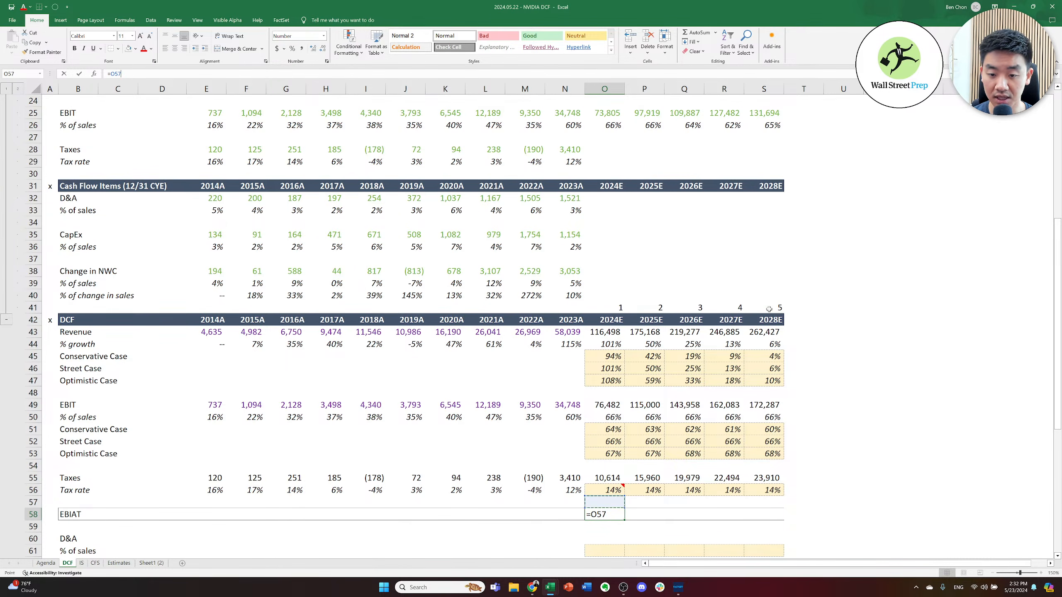
{"action": "key", "text": "Up"}
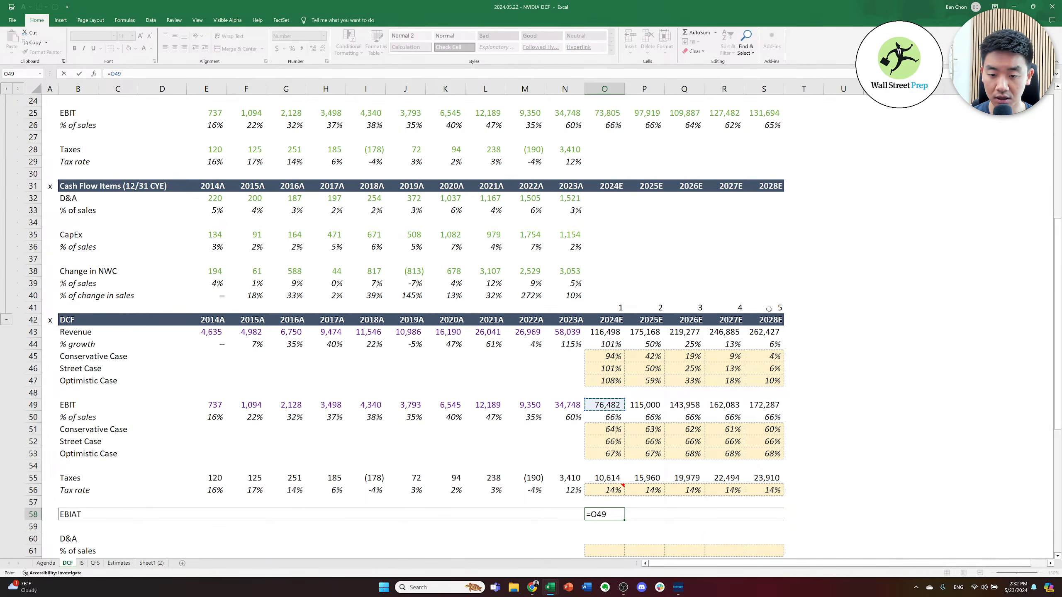
{"action": "type", "text": "-"}
{"action": "key", "text": "Up"}
{"action": "key", "text": "Up"}
{"action": "key", "text": "Up"}
{"action": "key", "text": "Up"}
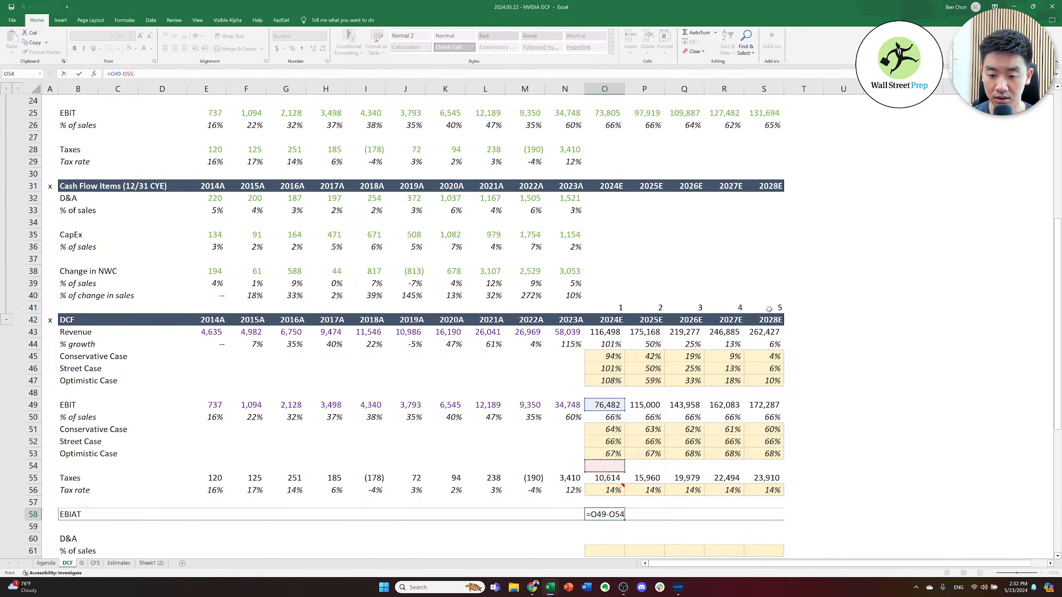
{"action": "key", "text": "Down"}
{"action": "key", "text": "ctrl+Return"}
- Copy the 2024E EBIAT formula in O58 across to 2028E in S58
{"action": "key", "text": "ctrl+c"}
{"action": "key", "text": "shift+Right"}
{"action": "key", "text": "shift+Right"}
{"action": "key", "text": "shift+Right"}
{"action": "key", "text": "shift+Right"}
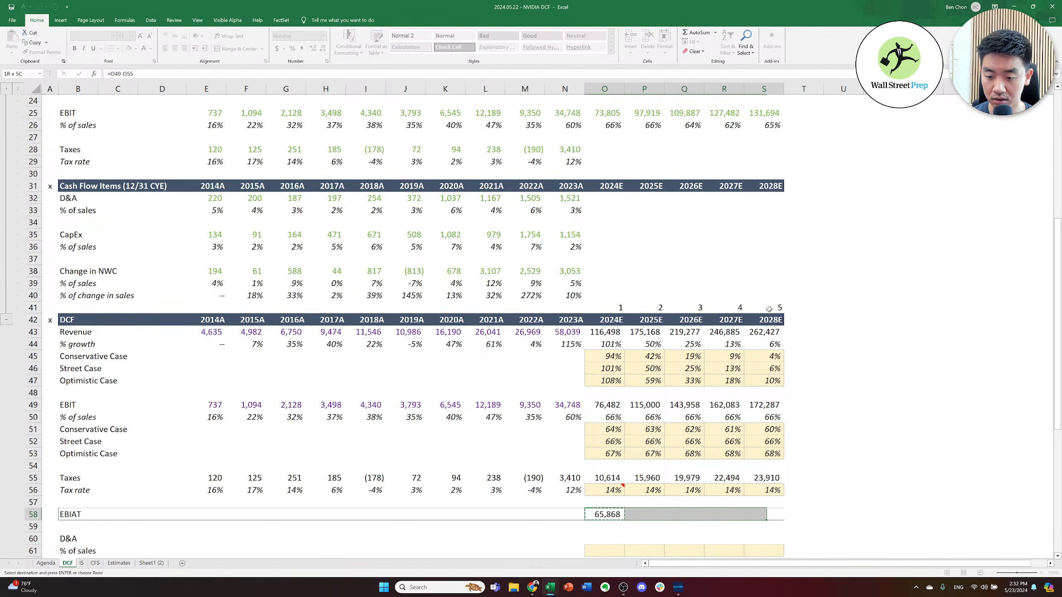
{"action": "key", "text": "Return"}
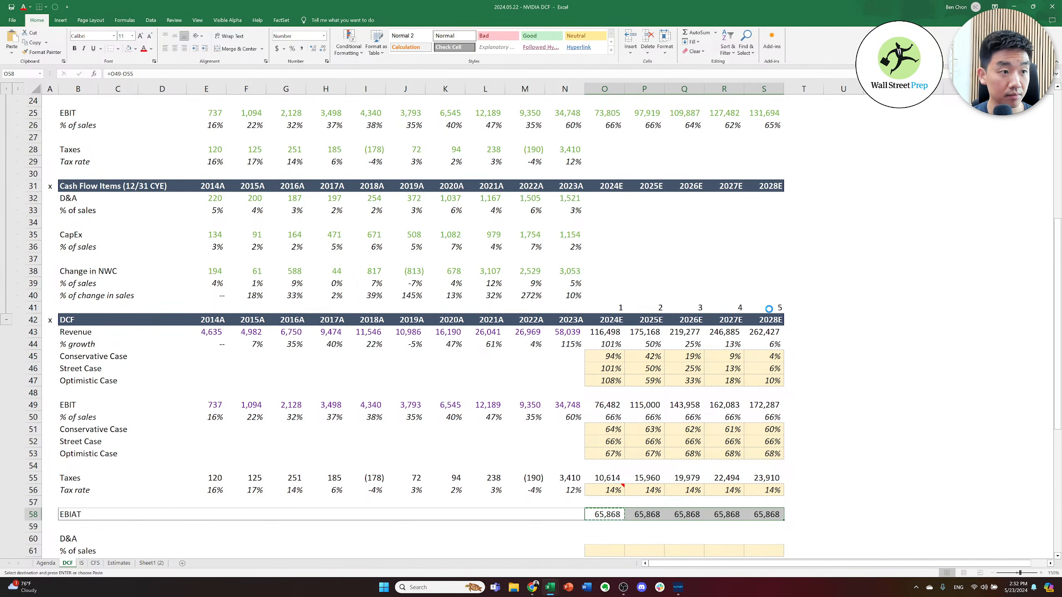
- Apply an outside border around the whole EBIAT row from the label through 2028E
{"action": "key", "text": "ctrl+Right"}
{"action": "key", "text": "ctrl+shift+Left"}
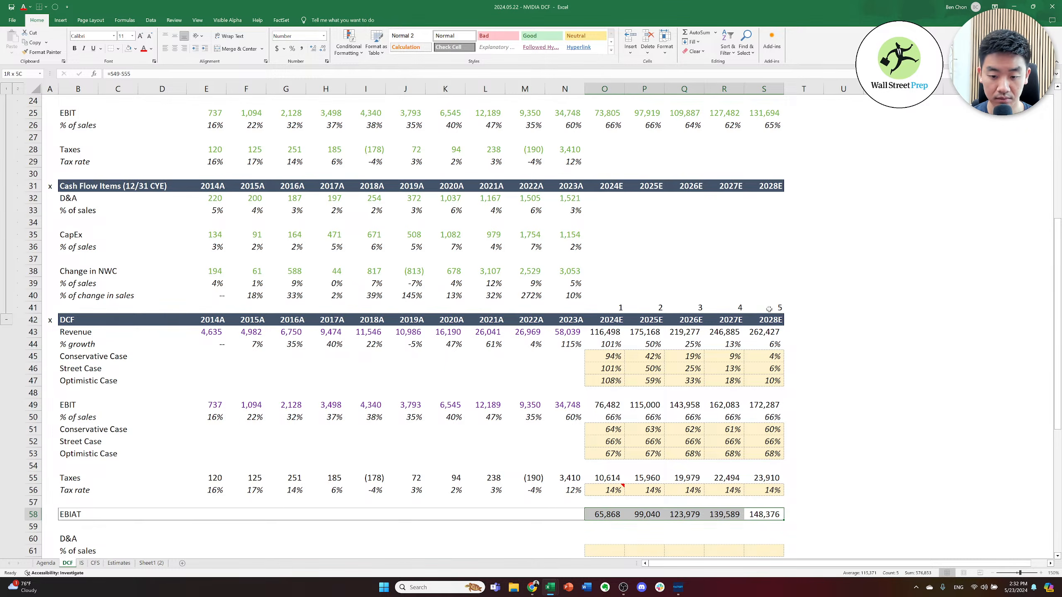
{"action": "key", "text": "ctrl+shift+Left"}
{"action": "key", "text": "alt+h"}
{"action": "key", "text": "b"}
{"action": "key", "text": "s"}
{"action": "key", "text": "Right"}
- Review the D&A, CapEx, change in NWC and unlevered FCF rows below EBIAT
{"action": "key", "text": "Down"}
{"action": "key", "text": "Down"}
{"action": "key", "text": "Down"}
{"action": "key", "text": "Down"}
{"action": "key", "text": "Down"}
{"action": "key", "text": "Down"}
{"action": "key", "text": "Down"}
{"action": "key", "text": "Left"}
{"action": "key", "text": "Left"}
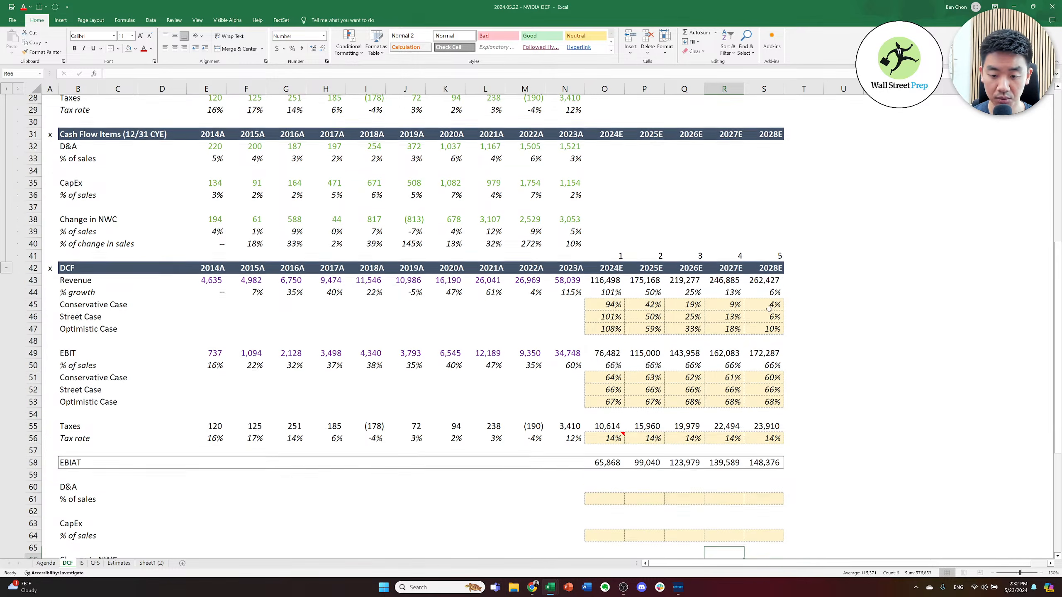
{"action": "key", "text": "Down"}
{"action": "key", "text": "Down"}
{"action": "key", "text": "Down"}
{"action": "key", "text": "Down"}
{"action": "key", "text": "Left"}
{"action": "key", "text": "Left"}
{"action": "key", "text": "Left"}
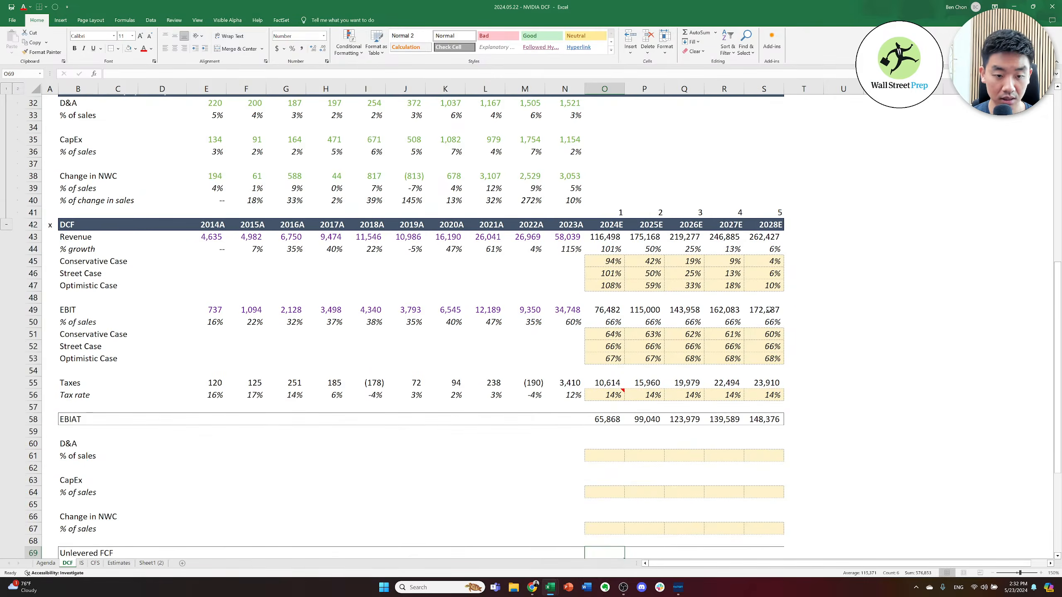
- Try to link 2014A D&A in E60 to the cash flow items section with =E31
{"action": "key", "text": "Up"}
{"action": "key", "text": "Up"}
{"action": "key", "text": "Up"}
{"action": "key", "text": "Up"}
{"action": "key", "text": "Left"}
{"action": "key", "text": "Left"}
{"action": "key", "text": "Left"}
{"action": "key", "text": "Left"}
{"action": "key", "text": "Left"}
{"action": "key", "text": "Left"}
{"action": "key", "text": "Left"}
{"action": "key", "text": "Left"}
{"action": "key", "text": "Left"}
{"action": "key", "text": "Left"}
{"action": "key", "text": "Up"}
{"action": "key", "text": "Up"}
{"action": "key", "text": "Up"}
{"action": "key", "text": "Right"}
{"action": "key", "text": "Up"}
{"action": "key", "text": "Left"}
{"action": "key", "text": "Up"}
{"action": "type", "text": "="}
{"action": "key", "text": "Up"}
{"action": "key", "text": "Up"}
{"action": "key", "text": "Up"}
{"action": "key", "text": "Up"}
{"action": "key", "text": "Up"}
{"action": "key", "text": "Up"}
{"action": "key", "text": "Up"}
{"action": "key", "text": "Up"}
{"action": "key", "text": "Up"}
{"action": "key", "text": "Up"}
{"action": "key", "text": "Up"}
{"action": "key", "text": "Up"}
{"action": "key", "text": "Up"}
{"action": "key", "text": "Up"}
{"action": "key", "text": "Up"}
{"action": "key", "text": "Up"}
{"action": "key", "text": "Up"}
{"action": "key", "text": "Up"}
{"action": "key", "text": "Up"}
{"action": "key", "text": "Up"}
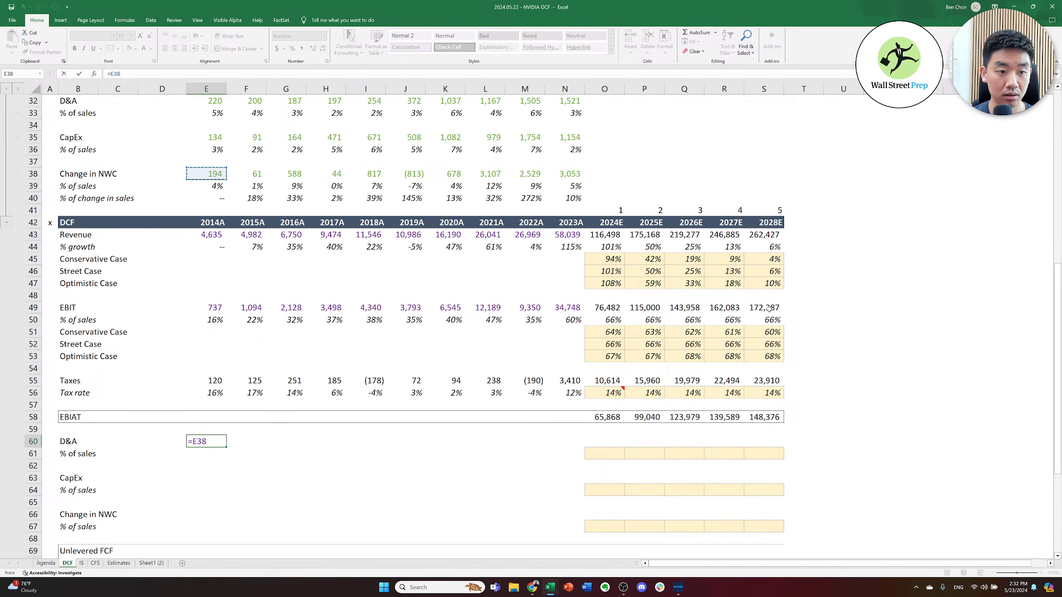
{"action": "key", "text": "Up"}
{"action": "key", "text": "Up"}
{"action": "key", "text": "Up"}
{"action": "key", "text": "Up"}
{"action": "key", "text": "Up"}
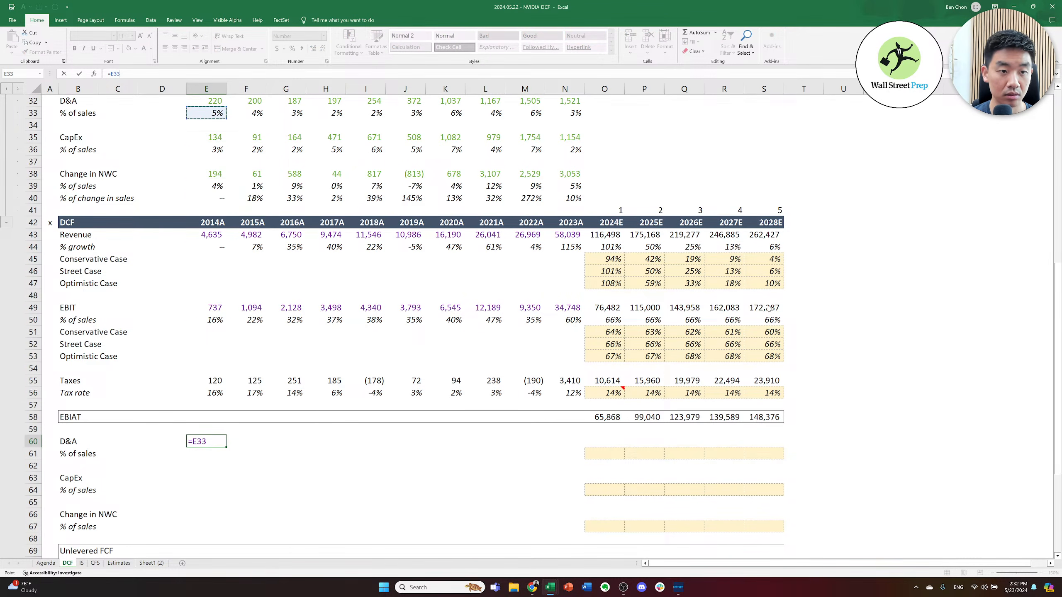
{"action": "key", "text": "Up"}
{"action": "key", "text": "Up"}
{"action": "key", "text": "ctrl+Return"}
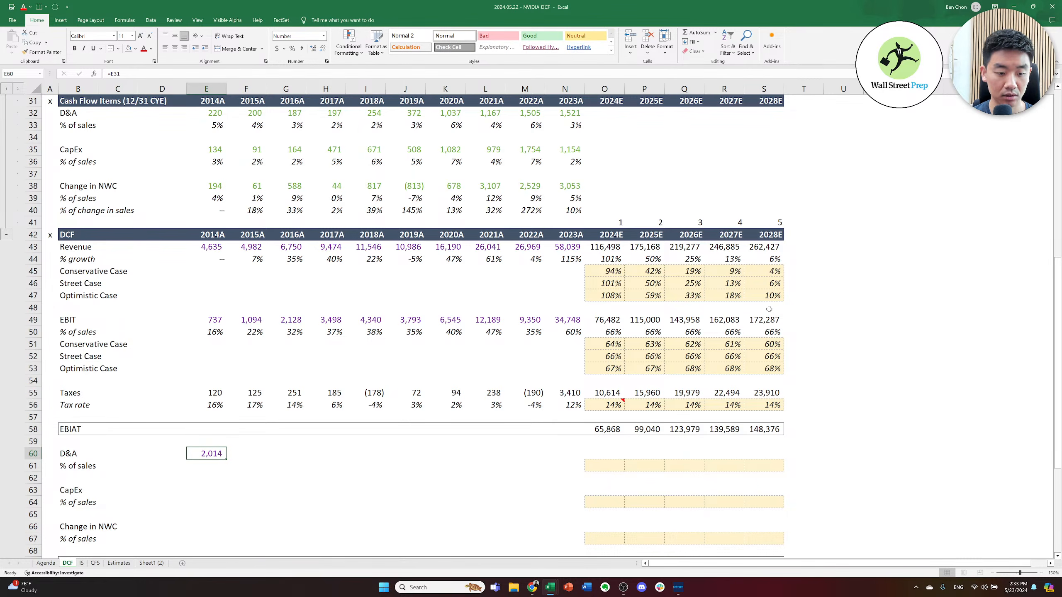
- Link 2014A D&A in E60 to the D&A row of the cash flow items with =E32
{"action": "type", "text": "="}
{"action": "key", "text": "Up"}
{"action": "key", "text": "Up"}
{"action": "key", "text": "Up"}
{"action": "key", "text": "Up"}
{"action": "key", "text": "Up"}
{"action": "key", "text": "Up"}
{"action": "key", "text": "Up"}
{"action": "key", "text": "Up"}
{"action": "key", "text": "Up"}
{"action": "key", "text": "Up"}
{"action": "key", "text": "Up"}
{"action": "key", "text": "Up"}
{"action": "key", "text": "Up"}
{"action": "key", "text": "Up"}
{"action": "key", "text": "Up"}
{"action": "key", "text": "Up"}
{"action": "key", "text": "Up"}
{"action": "key", "text": "Up"}
{"action": "key", "text": "Up"}
{"action": "key", "text": "Up"}
{"action": "key", "text": "Up"}
{"action": "key", "text": "ctrl+Return"}
- Copy the 2014A D&A link across the D&A row through 2023A
{"action": "key", "text": "shift+Right"}
{"action": "key", "text": "shift+Right"}
{"action": "key", "text": "shift+Right"}
{"action": "key", "text": "shift+Right"}
{"action": "key", "text": "shift+Right"}
{"action": "key", "text": "shift+Right"}
{"action": "key", "text": "shift+Right"}
{"action": "key", "text": "shift+Right"}
{"action": "key", "text": "shift+Right"}
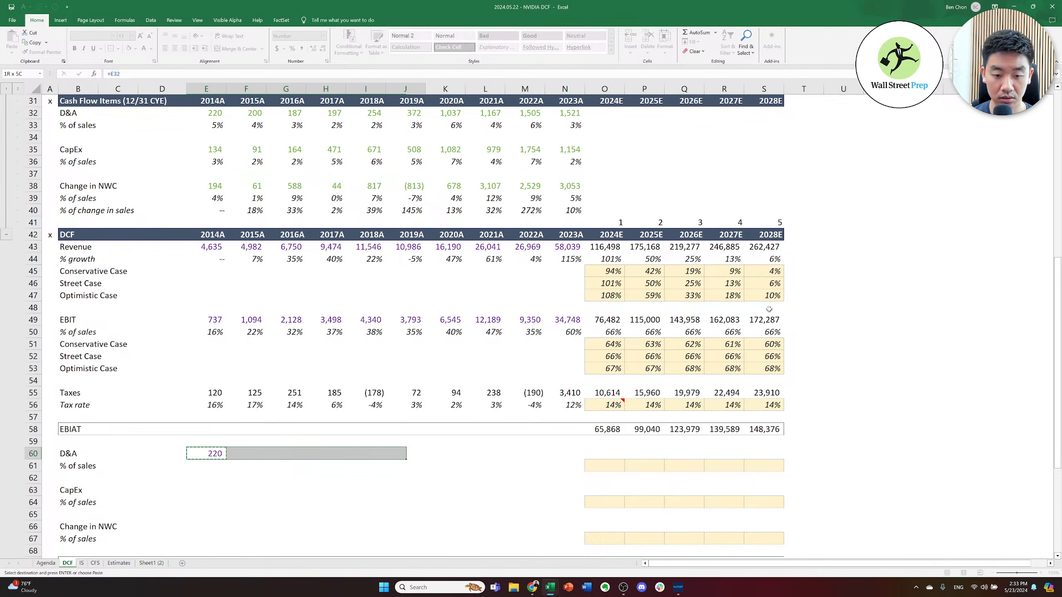
{"action": "key", "text": "ctrl+v"}
- Copy the linked D&A row into the CapEx row for 2014A–2023A to pull historical CapEx from the cash flow items
{"action": "key", "text": "Down"}
{"action": "key", "text": "Down"}
{"action": "key", "text": "Down"}
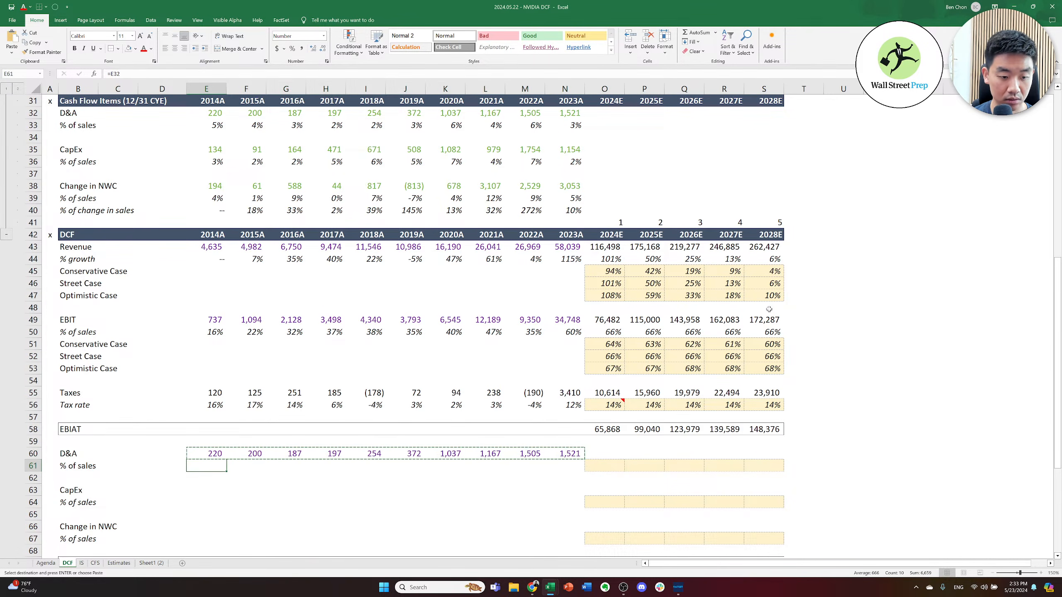
{"action": "key", "text": "shift+Right"}
{"action": "key", "text": "shift+Right"}
{"action": "key", "text": "shift+Right"}
{"action": "key", "text": "shift+Right"}
{"action": "key", "text": "shift+Right"}
{"action": "key", "text": "shift+Right"}
{"action": "key", "text": "shift+Right"}
{"action": "key", "text": "shift+Right"}
{"action": "key", "text": "shift+Right"}
{"action": "key", "text": "Return"}
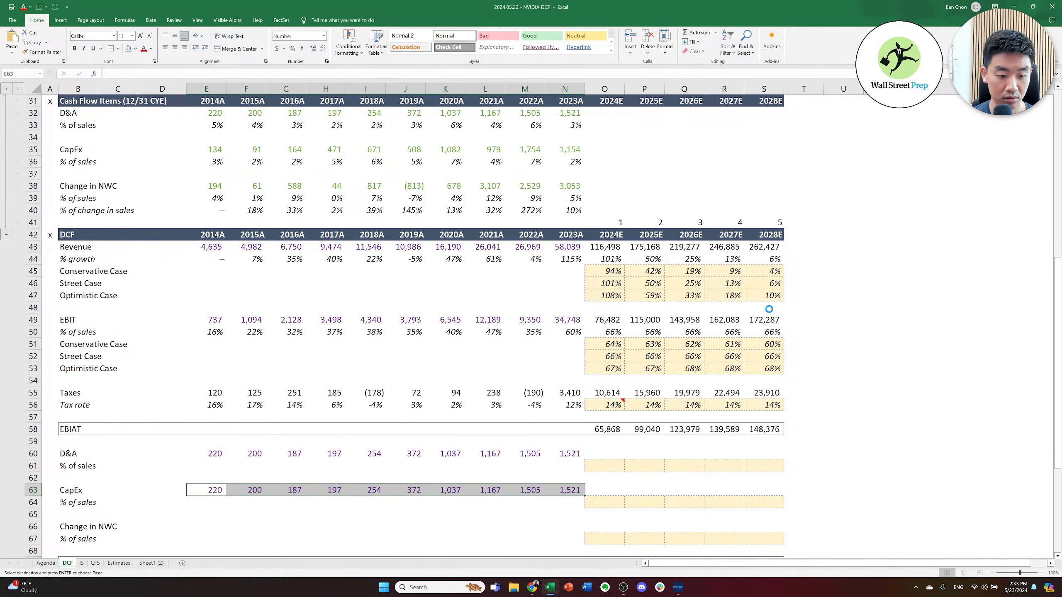
- Paste the same links into the Change in NWC row for 2014A–2023A
{"action": "key", "text": "Down"}
{"action": "key", "text": "Down"}
{"action": "key", "text": "Down"}
{"action": "key", "text": "ctrl+v"}
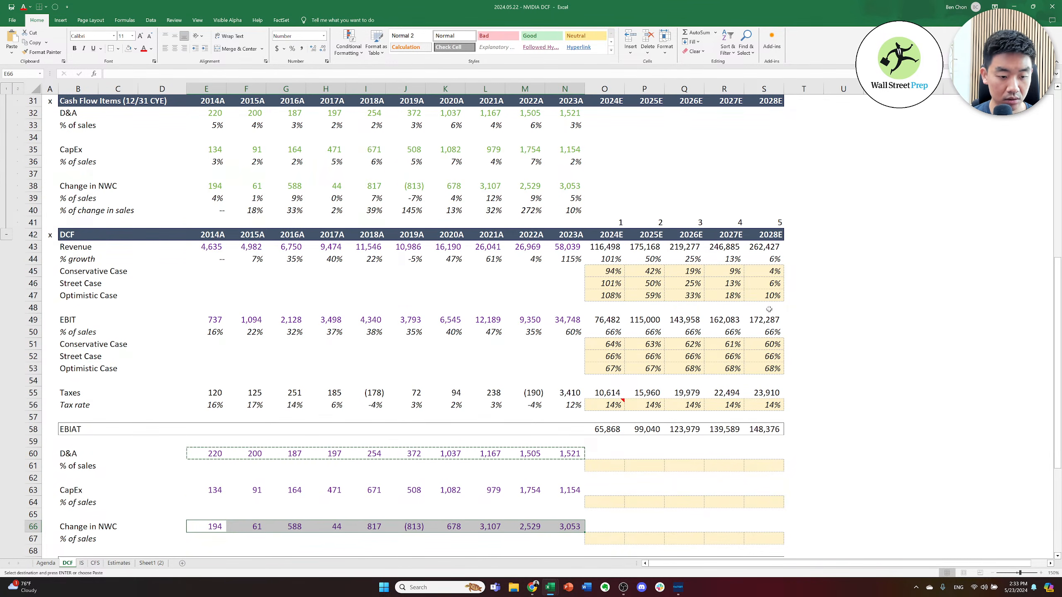
{"action": "key", "text": "Escape"}
- Calculate 2014A D&A as a percentage of sales in E61 with =E60/E$43, keeping the revenue row fixed
{"action": "key", "text": "Up"}
{"action": "key", "text": "Up"}
{"action": "key", "text": "Up"}
{"action": "key", "text": "Up"}
{"action": "key", "text": "Up"}
{"action": "key", "text": "Up"}
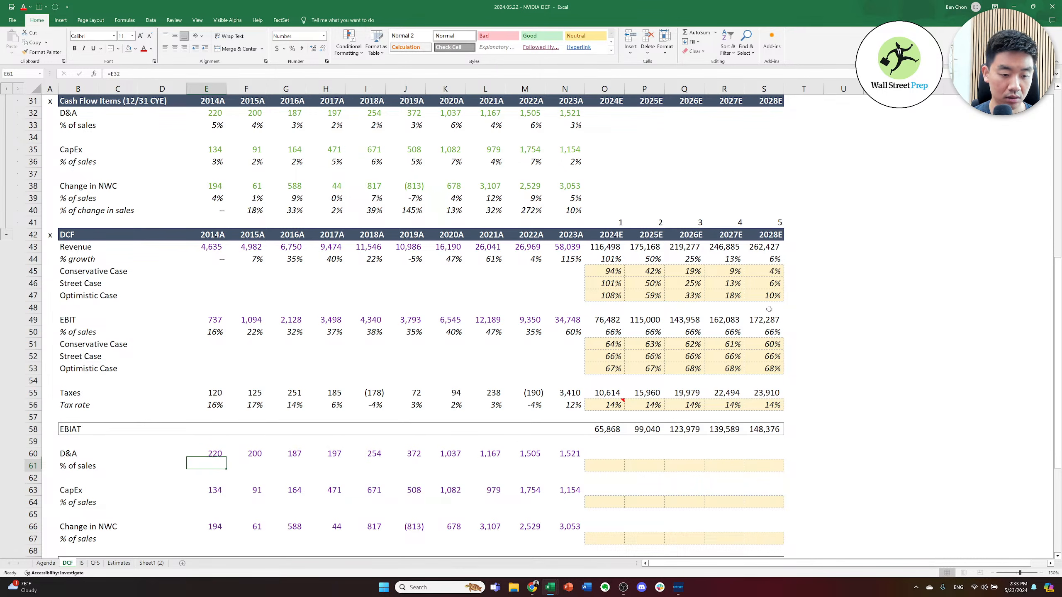
{"action": "key", "text": "Down"}
{"action": "type", "text": "=E60/"}
{"action": "key", "text": "Up"}
{"action": "key", "text": "Up"}
{"action": "key", "text": "Up"}
{"action": "key", "text": "Up"}
{"action": "key", "text": "Up"}
{"action": "key", "text": "Up"}
{"action": "key", "text": "Up"}
{"action": "key", "text": "Up"}
{"action": "key", "text": "Up"}
{"action": "key", "text": "Up"}
{"action": "key", "text": "Up"}
{"action": "key", "text": "Up"}
{"action": "key", "text": "Up"}
{"action": "key", "text": "Up"}
{"action": "key", "text": "Up"}
{"action": "key", "text": "Up"}
{"action": "key", "text": "Up"}
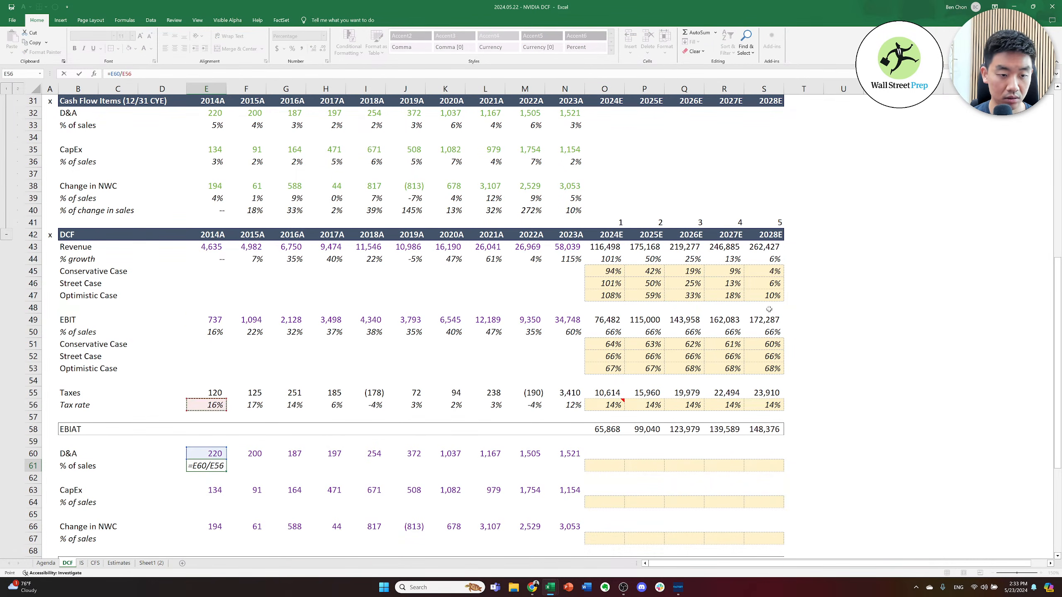
{"action": "key", "text": "Up"}
{"action": "key", "text": "F4"}
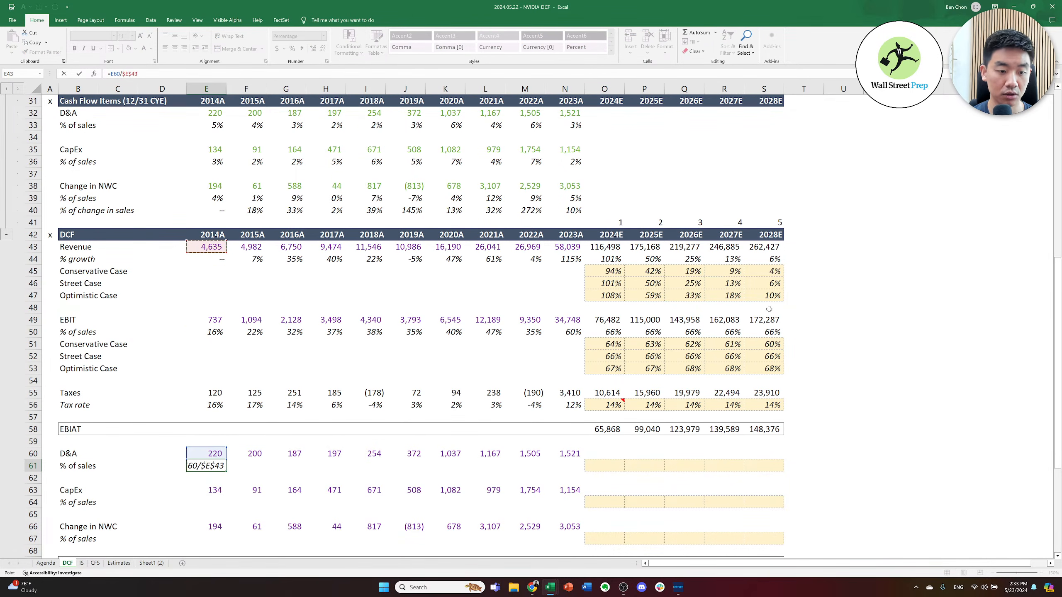
{"action": "key", "text": "ctrl+Return"}
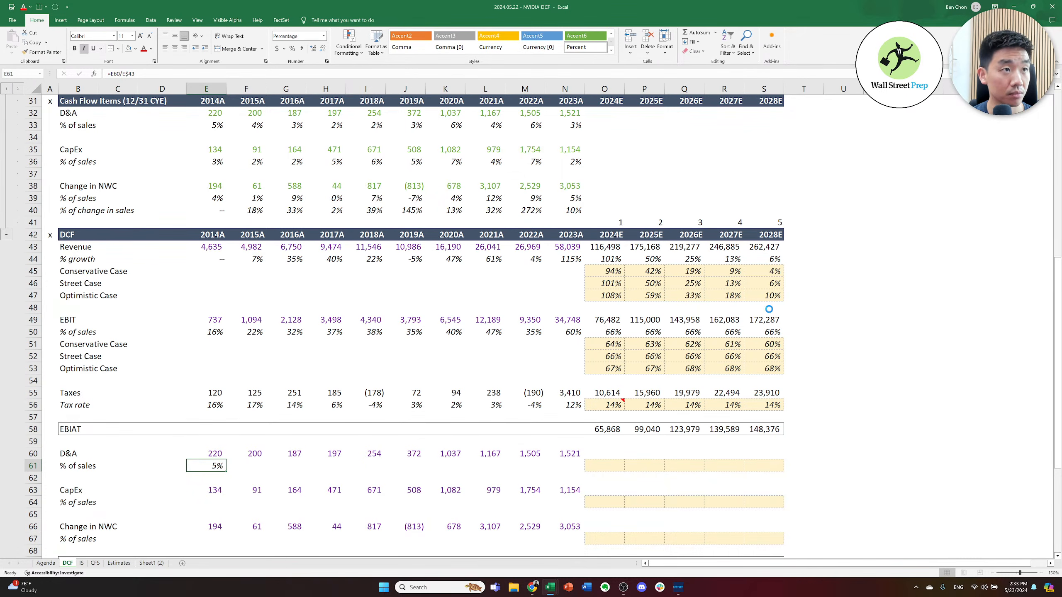
- Copy the D&A % of sales formula across from 2014A through 2023A
{"action": "key", "text": "ctrl+c"}
{"action": "key", "text": "shift+Right"}
{"action": "key", "text": "shift+Right"}
{"action": "key", "text": "shift+Right"}
{"action": "key", "text": "shift+Right"}
{"action": "key", "text": "shift+Right"}
{"action": "key", "text": "shift+Right"}
{"action": "key", "text": "shift+Right"}
{"action": "key", "text": "shift+Right"}
{"action": "key", "text": "shift+Right"}
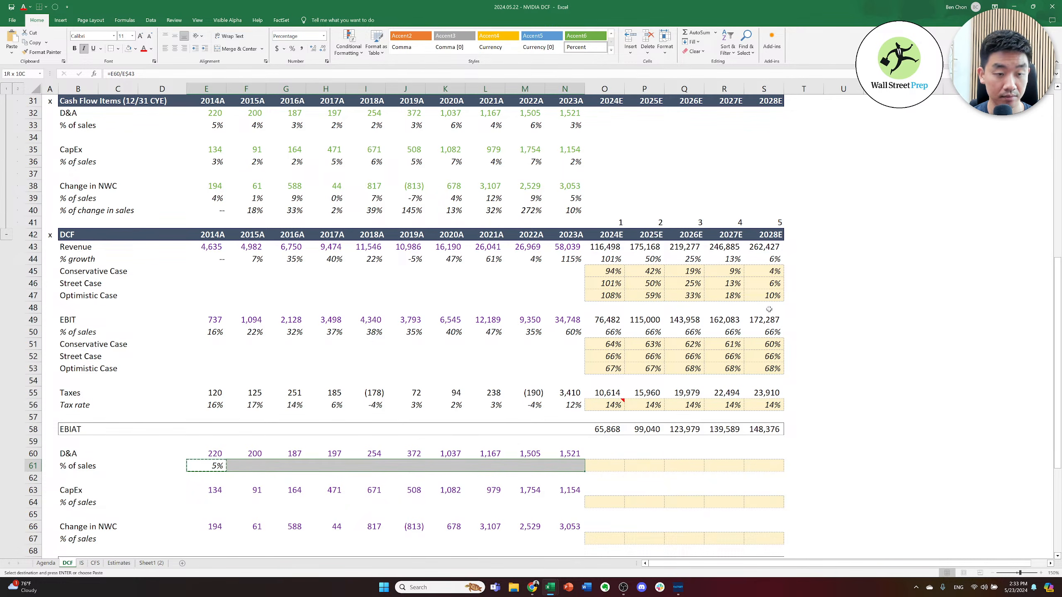
{"action": "key", "text": "Return"}
- Copy the D&A % of sales formulas into the CapEx % of sales row for 2014A–2023A
{"action": "key", "text": "ctrl+c"}
{"action": "key", "text": "Down"}
{"action": "key", "text": "Down"}
{"action": "key", "text": "Down"}
{"action": "key", "text": "Down"}
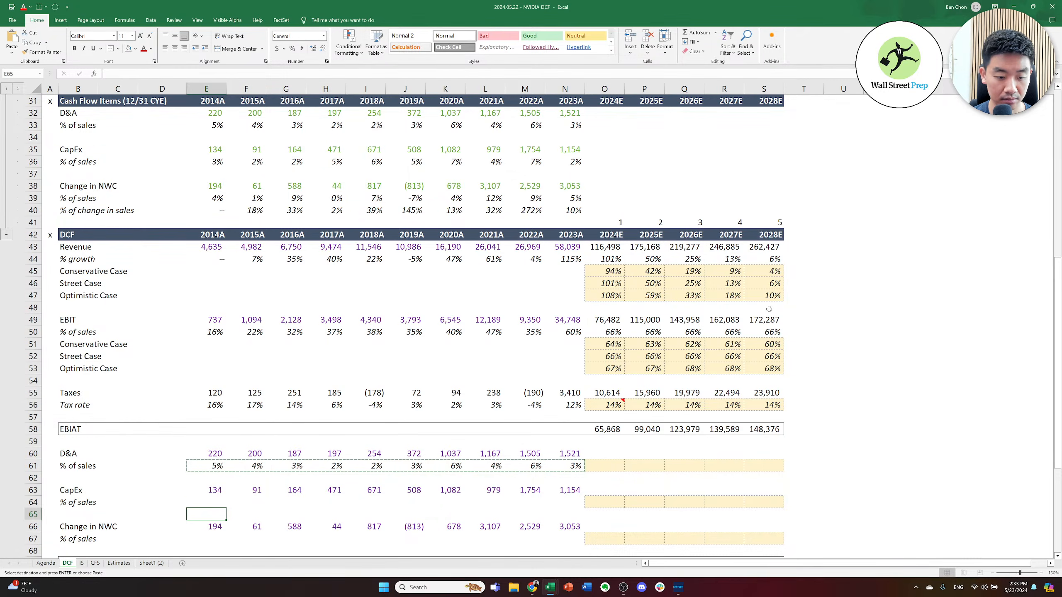
{"action": "key", "text": "Up"}
{"action": "key", "text": "shift+Right"}
{"action": "key", "text": "shift+Right"}
{"action": "key", "text": "shift+Right"}
{"action": "key", "text": "shift+Right"}
{"action": "key", "text": "shift+Right"}
{"action": "key", "text": "shift+Right"}
{"action": "key", "text": "shift+Right"}
{"action": "key", "text": "shift+Right"}
{"action": "key", "text": "shift+Right"}
{"action": "key", "text": "ctrl+v"}
- Paste the % of sales formulas into the row below Change in NWC for 2014A–2023A
{"action": "key", "text": "Down"}
{"action": "key", "text": "Down"}
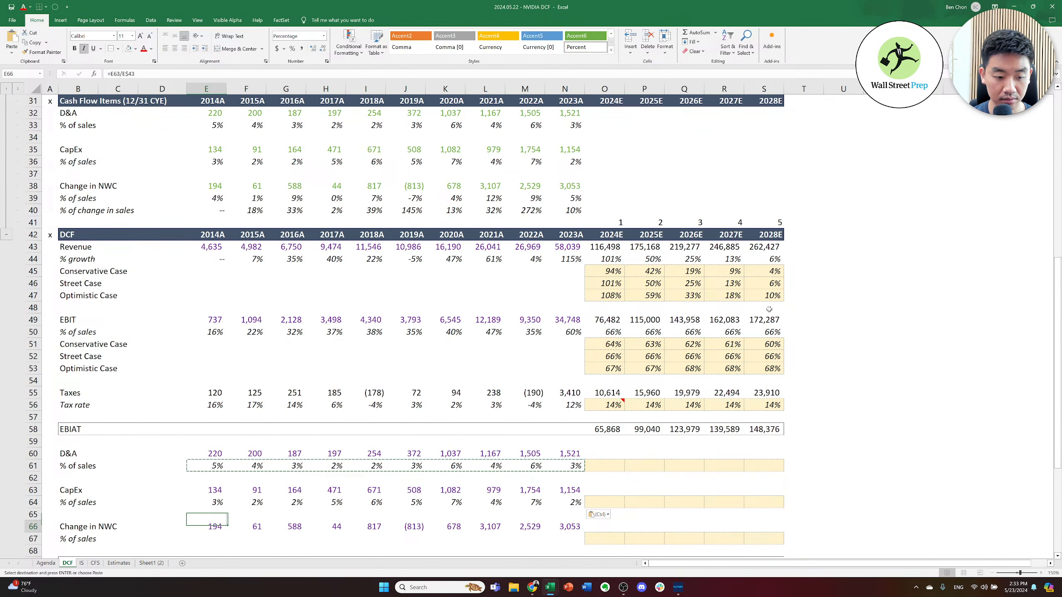
{"action": "key", "text": "Down"}
{"action": "key", "text": "shift+Right"}
{"action": "key", "text": "shift+Right"}
{"action": "key", "text": "shift+Right"}
{"action": "key", "text": "shift+Right"}
{"action": "key", "text": "shift+Right"}
{"action": "key", "text": "shift+Right"}
{"action": "key", "text": "shift+Right"}
{"action": "key", "text": "shift+Right"}
{"action": "key", "text": "shift+Right"}
{"action": "key", "text": "ctrl+v"}
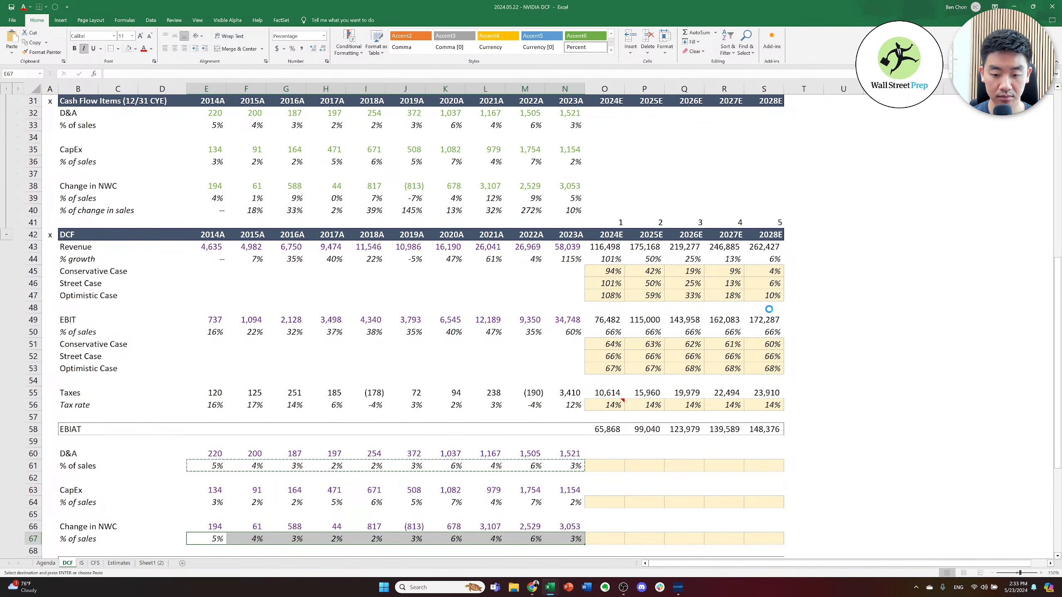
{"action": "key", "text": "Escape"}
- Examine the historical % of sales ratios, focusing on D&A for the most recent years 2021A–2023A
{"action": "key", "text": "Right"}
{"action": "key", "text": "Right"}
{"action": "key", "text": "Right"}
{"action": "key", "text": "Up"}
{"action": "key", "text": "Up"}
{"action": "key", "text": "Up"}
{"action": "key", "text": "Up"}
{"action": "key", "text": "Right"}
{"action": "key", "text": "Up"}
{"action": "key", "text": "Right"}
{"action": "key", "text": "Right"}
{"action": "key", "text": "Right"}
{"action": "key", "text": "Up"}
{"action": "key", "text": "Up"}
{"action": "key", "text": "Up"}
{"action": "key", "text": "Down"}
{"action": "key", "text": "Down"}
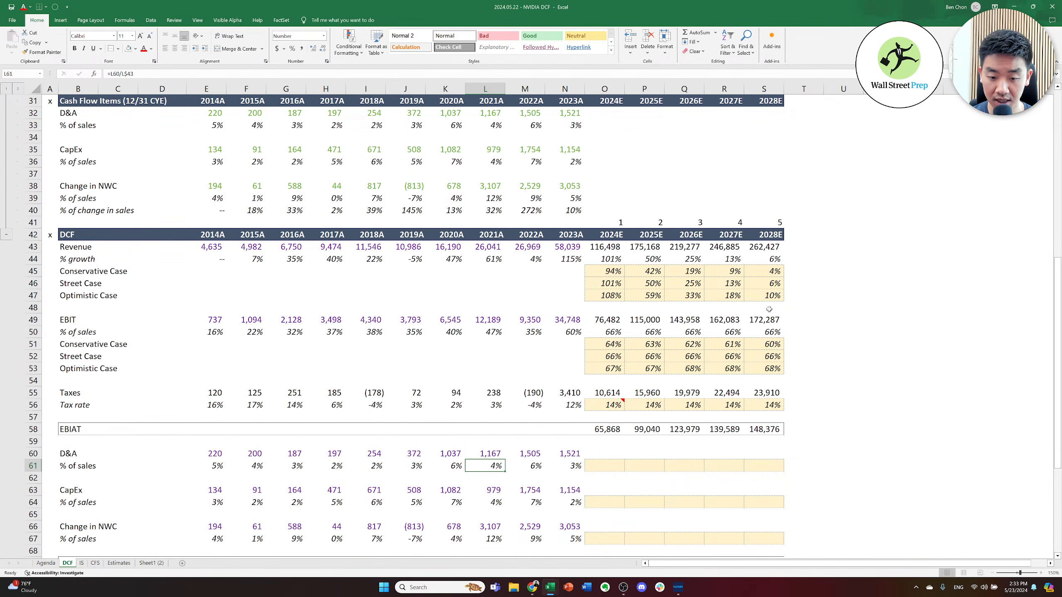
{"action": "key", "text": "Right"}
{"action": "key", "text": "Right"}
{"action": "key", "text": "Left"}
{"action": "key", "text": "Left"}
{"action": "key", "text": "Right"}
{"action": "key", "text": "Right"}
{"action": "key", "text": "Left"}
{"action": "key", "text": "Left"}
{"action": "key", "text": "Left"}
{"action": "key", "text": "Right"}
{"action": "key", "text": "Right"}
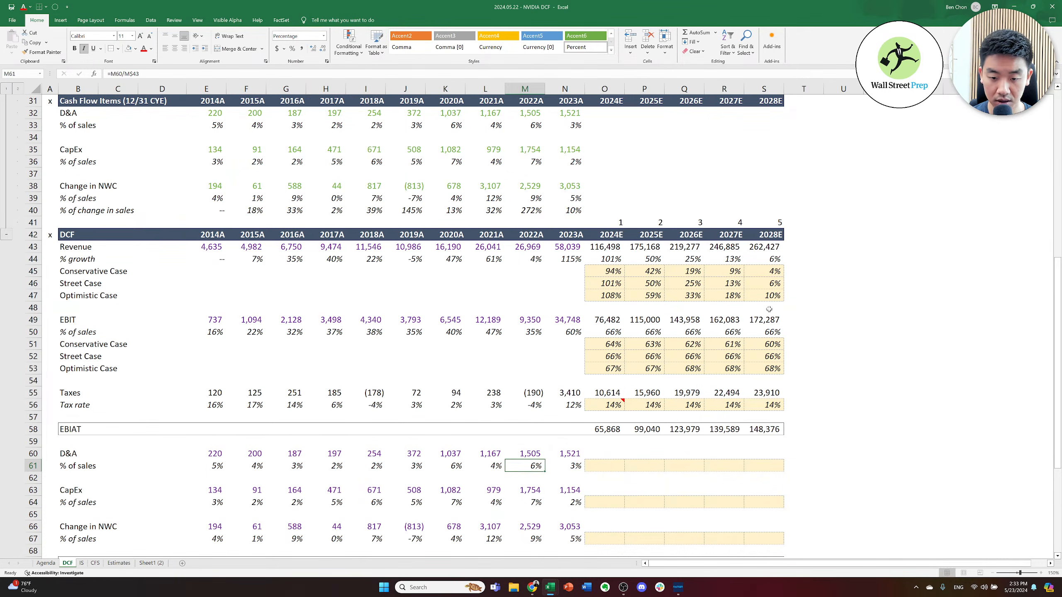
- Set the 2024E D&A % of sales in O61 to the average of the last three historical years, =AVERAGE(L61:N61)
{"action": "key", "text": "Right"}
{"action": "key", "text": "Right"}
{"action": "type", "text": "="}
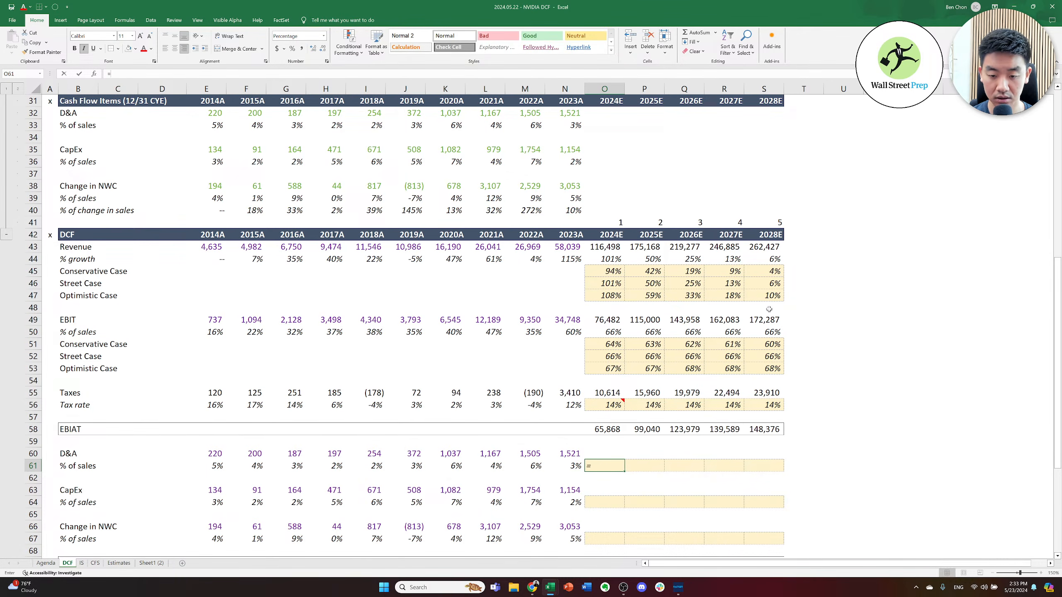
{"action": "type", "text": "average("}
{"action": "key", "text": "Left"}
{"action": "key", "text": "shift+Left"}
{"action": "key", "text": "shift+Left"}
{"action": "type", "text": ")"}
{"action": "key", "text": "ctrl+Return"}
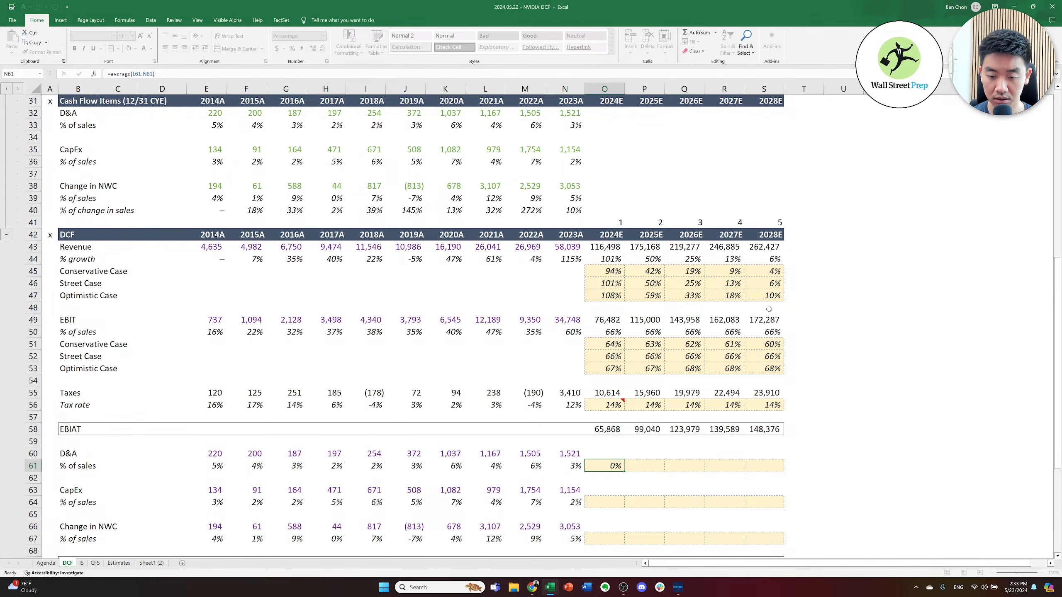
- Copy the 2024E three-year average formula from the D&A % of sales row into the CapEx and Change in NWC % of sales rows
{"action": "key", "text": "ctrl+c"}
{"action": "key", "text": "Down"}
{"action": "key", "text": "Down"}
{"action": "key", "text": "Down"}
{"action": "key", "text": "ctrl+v"}
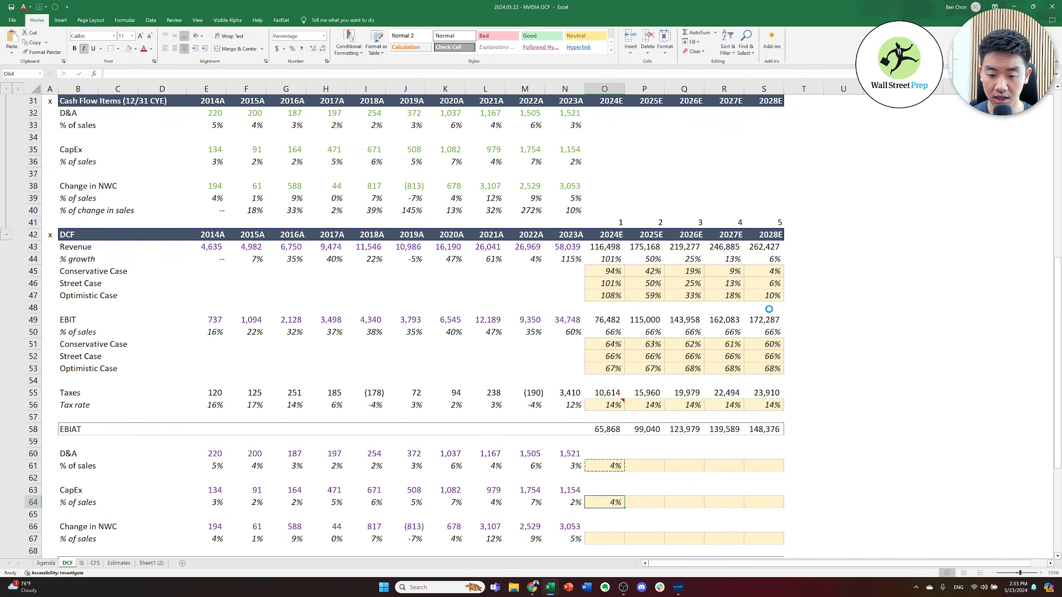
{"action": "key", "text": "Down"}
{"action": "key", "text": "Down"}
{"action": "key", "text": "Down"}
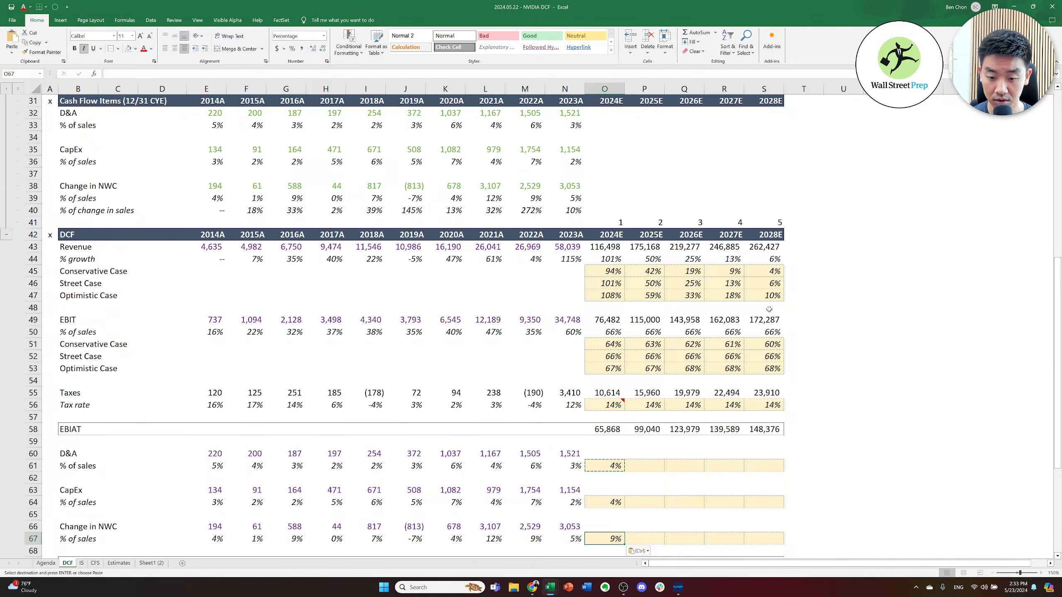
{"action": "key", "text": "Escape"}
{"action": "key", "text": "Up"}
{"action": "key", "text": "Up"}
{"action": "key", "text": "Up"}
{"action": "key", "text": "Up"}
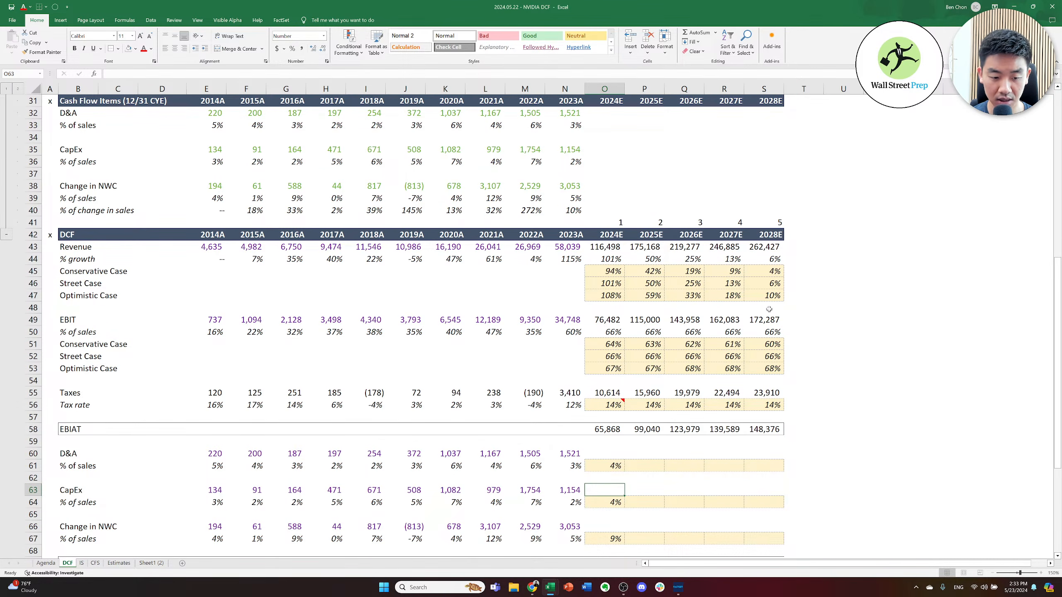
{"action": "key", "text": "Up"}
{"action": "key", "text": "Up"}
{"action": "key", "text": "Up"}
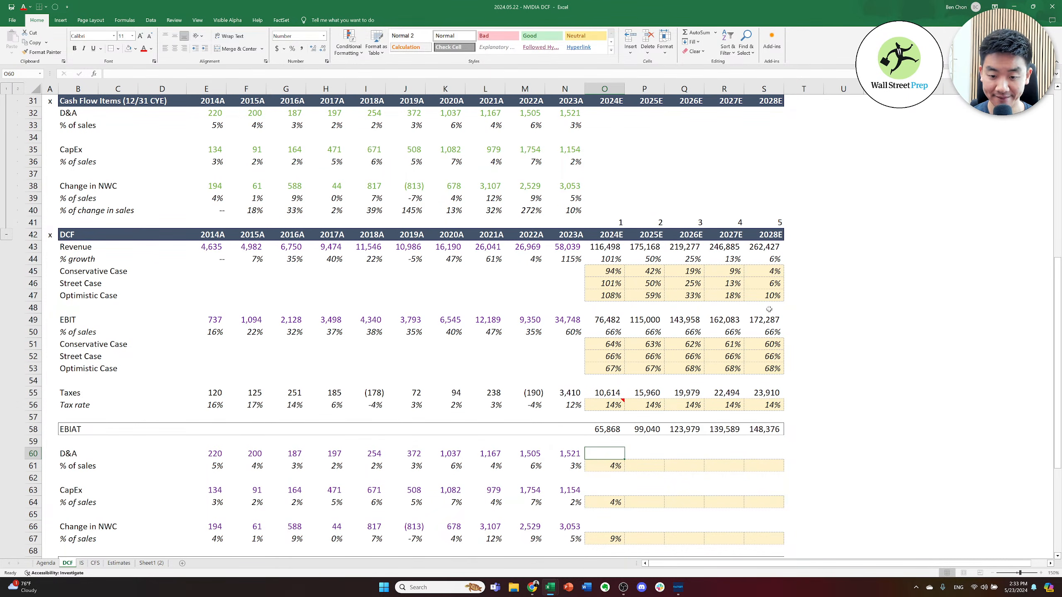
{"action": "type", "text": "="}
{"action": "key", "text": "Left"}
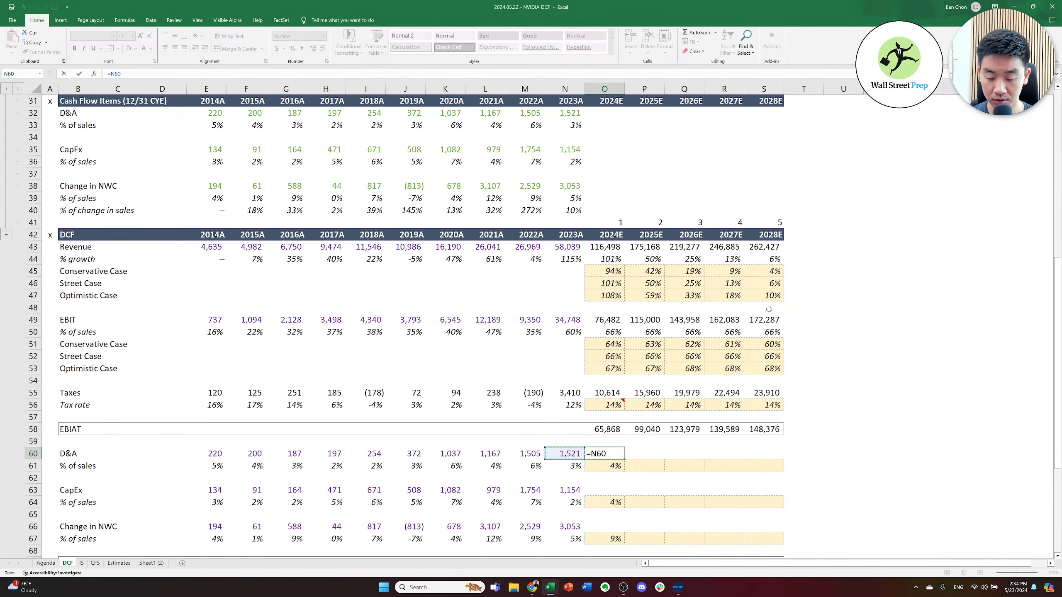
{"action": "key", "text": "Escape"}
- Set the 2025E D&A % of sales in P61 equal to the prior year, =O61, and fill the formula through 2028E
{"action": "key", "text": "Down"}
{"action": "key", "text": "Right"}
{"action": "type", "text": "="}
{"action": "key", "text": "Left"}
{"action": "key", "text": "ctrl+Return"}
{"action": "key", "text": "ctrl+c"}
{"action": "key", "text": "shift+Right"}
{"action": "key", "text": "shift+Right"}
{"action": "key", "text": "shift+Right"}
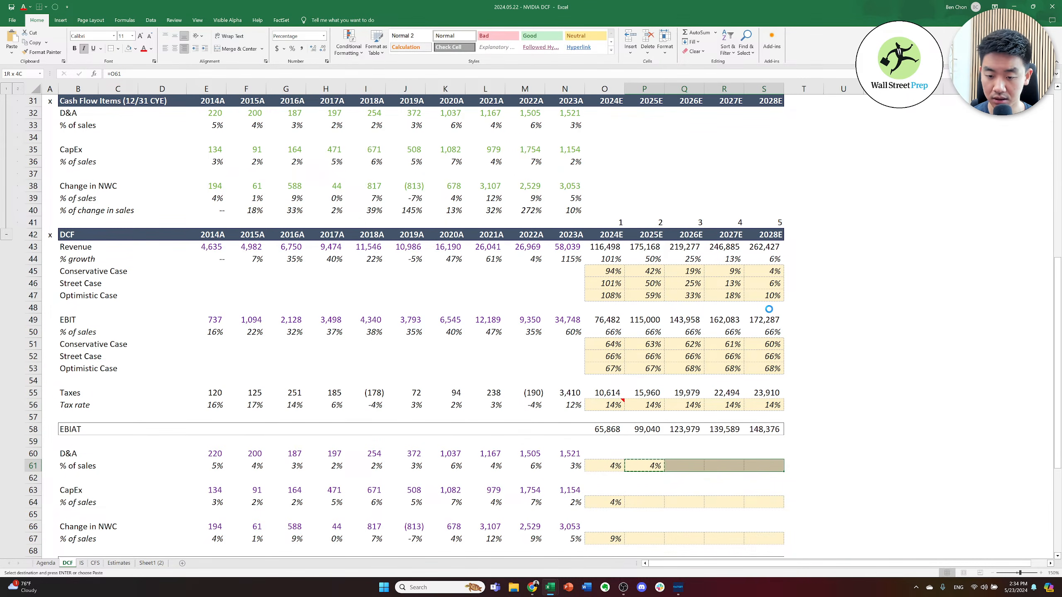
{"action": "key", "text": "ctrl+v"}
- Copy the 2025E–2028E D&A % of sales formulas into the CapEx % of sales row for the same years
{"action": "key", "text": "Down"}
{"action": "key", "text": "Down"}
{"action": "key", "text": "Down"}
{"action": "key", "text": "Up"}
{"action": "key", "text": "Up"}
{"action": "key", "text": "Up"}
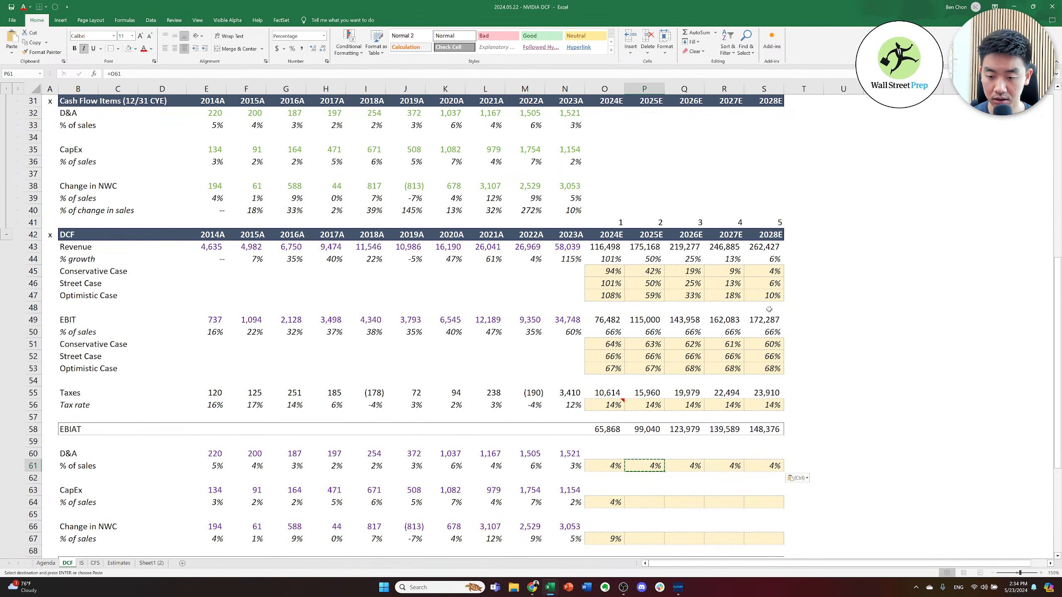
{"action": "key", "text": "shift+Right"}
{"action": "key", "text": "shift+Right"}
{"action": "key", "text": "shift+Right"}
{"action": "key", "text": "ctrl+c"}
{"action": "key", "text": "Down"}
{"action": "key", "text": "Down"}
{"action": "key", "text": "Down"}
{"action": "key", "text": "shift+Right"}
{"action": "key", "text": "shift+Right"}
{"action": "key", "text": "shift+Right"}
{"action": "key", "text": "ctrl+v"}
- Paste the prior-year link formulas into the Change in NWC % of sales row for 2025E–2028E
{"action": "key", "text": "Down"}
{"action": "key", "text": "Down"}
{"action": "key", "text": "Down"}
{"action": "key", "text": "shift+Right"}
{"action": "key", "text": "shift+Right"}
{"action": "key", "text": "shift+Right"}
{"action": "key", "text": "ctrl+v"}
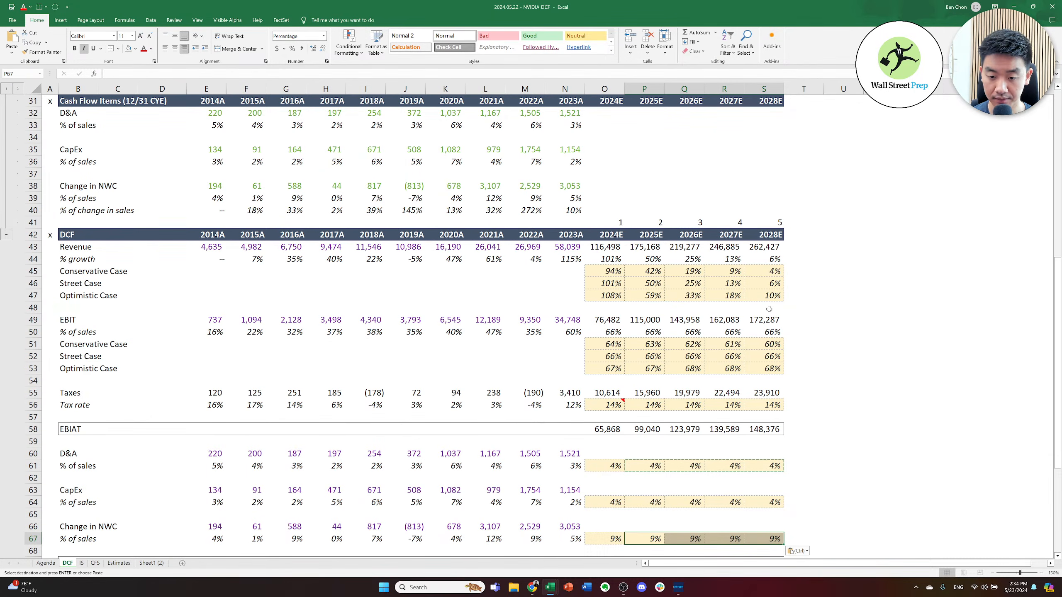
{"action": "key", "text": "Escape"}
- Calculate 2024E D&A in O60 as the % of sales times revenue, =O61*O43
{"action": "key", "text": "Left"}
{"action": "key", "text": "Up"}
{"action": "key", "text": "Up"}
{"action": "key", "text": "Up"}
{"action": "key", "text": "Up"}
{"action": "key", "text": "Up"}
{"action": "key", "text": "Up"}
{"action": "key", "text": "Up"}
{"action": "key", "text": "Up"}
{"action": "key", "text": "Up"}
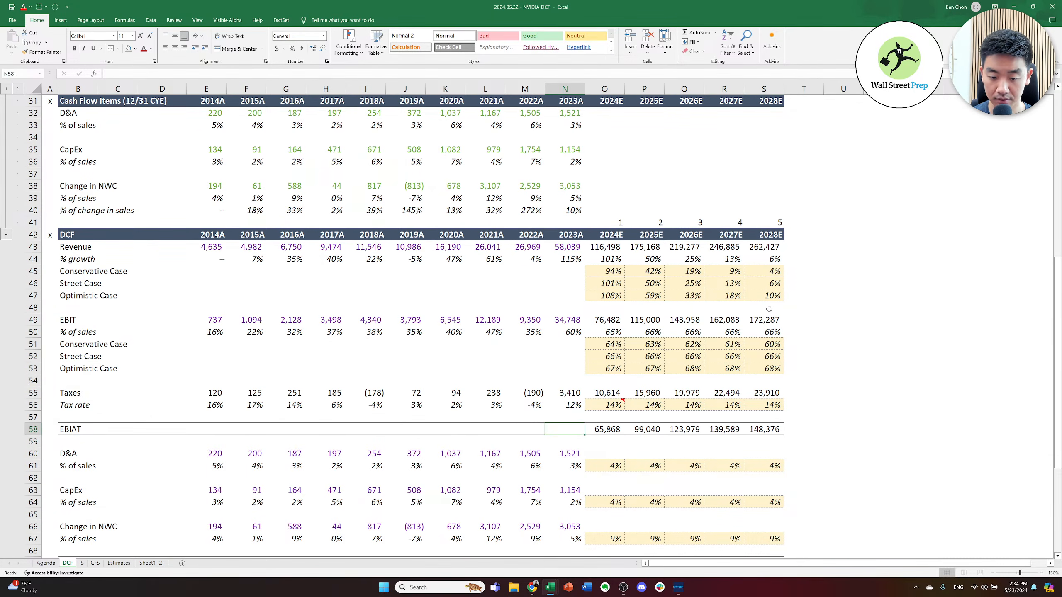
{"action": "key", "text": "Down"}
{"action": "key", "text": "Down"}
{"action": "key", "text": "Down"}
{"action": "key", "text": "Up"}
{"action": "type", "text": "="}
{"action": "key", "text": "Down"}
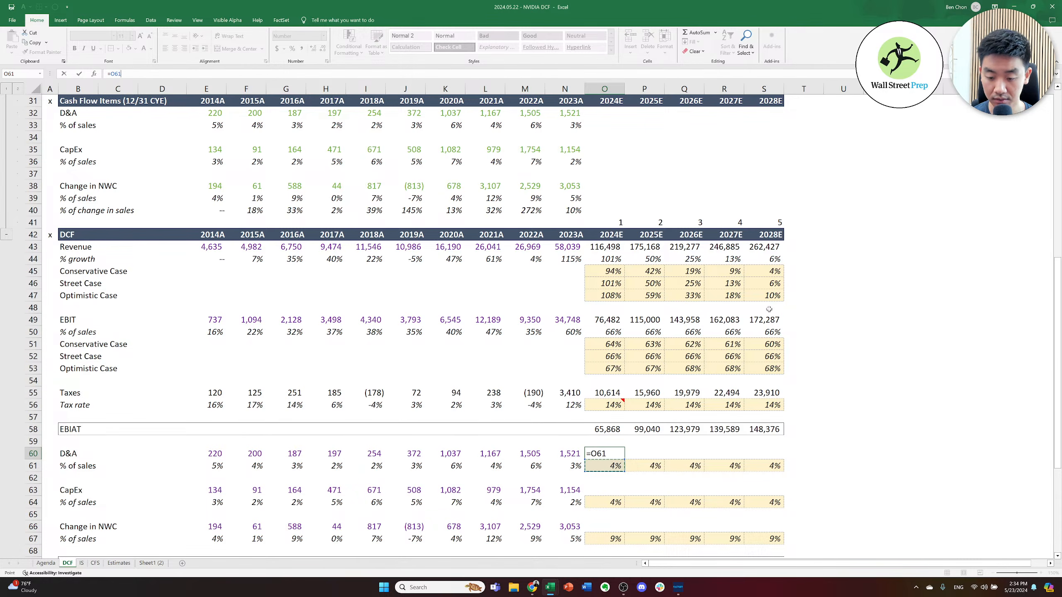
{"action": "type", "text": "*"}
{"action": "key", "text": "Up"}
{"action": "key", "text": "Up"}
{"action": "key", "text": "Up"}
{"action": "key", "text": "Up"}
{"action": "key", "text": "Up"}
{"action": "key", "text": "Up"}
{"action": "key", "text": "Up"}
{"action": "key", "text": "Up"}
{"action": "key", "text": "Up"}
{"action": "key", "text": "Up"}
{"action": "key", "text": "Up"}
{"action": "key", "text": "Up"}
{"action": "key", "text": "Up"}
{"action": "key", "text": "Up"}
{"action": "key", "text": "Up"}
{"action": "key", "text": "Up"}
{"action": "key", "text": "Up"}
{"action": "key", "text": "Up"}
{"action": "key", "text": "Up"}
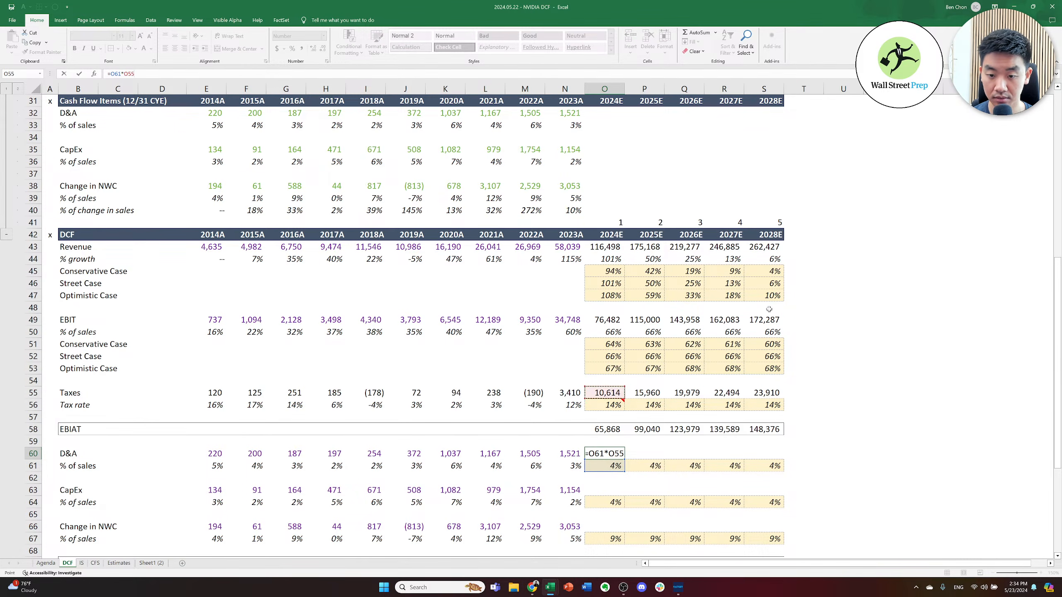
{"action": "key", "text": "Down"}
{"action": "key", "text": "Down"}
{"action": "key", "text": "ctrl+Return"}
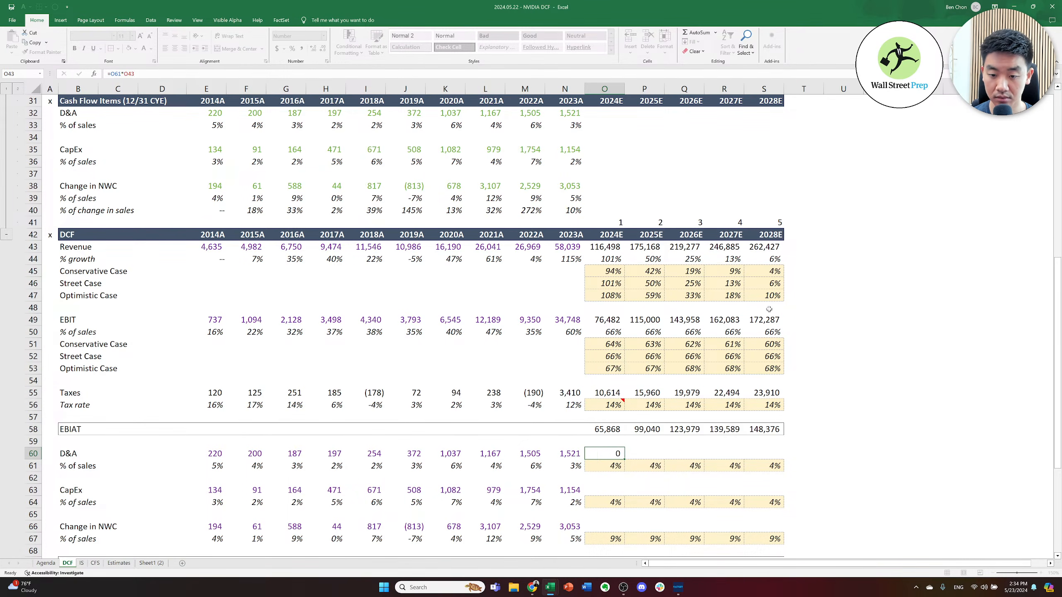
- Anchor the revenue row in the 2024E D&A formula, =O61*O$43, and fill the formula across through 2028E
{"action": "key", "text": "F2"}
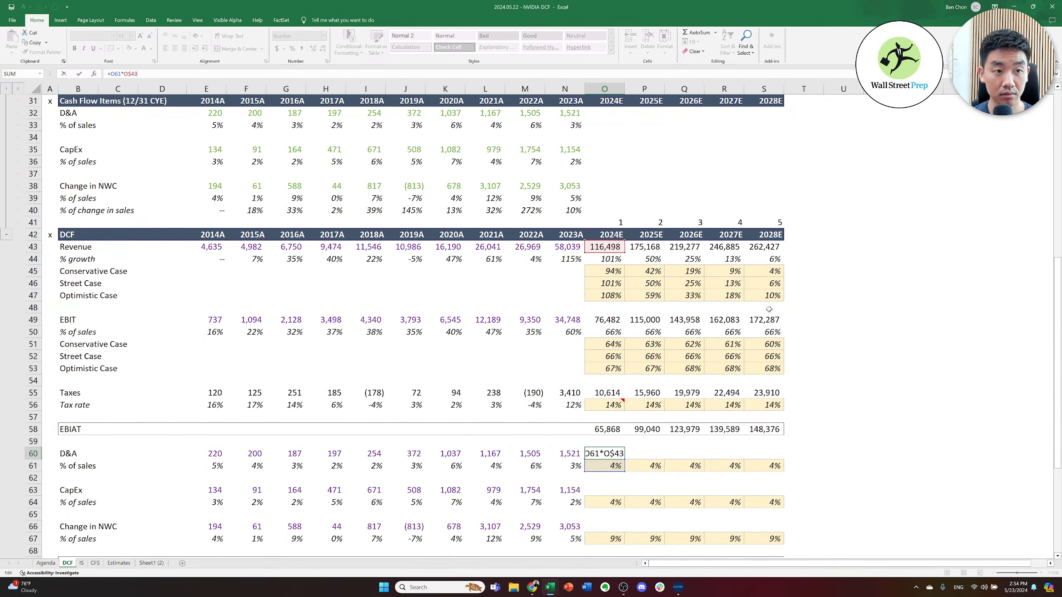
{"action": "key", "text": "ctrl+Return"}
{"action": "key", "text": "ctrl+c"}
{"action": "key", "text": "shift+Right"}
{"action": "key", "text": "shift+Right"}
{"action": "key", "text": "shift+Right"}
{"action": "key", "text": "shift+Right"}
{"action": "key", "text": "ctrl+v"}
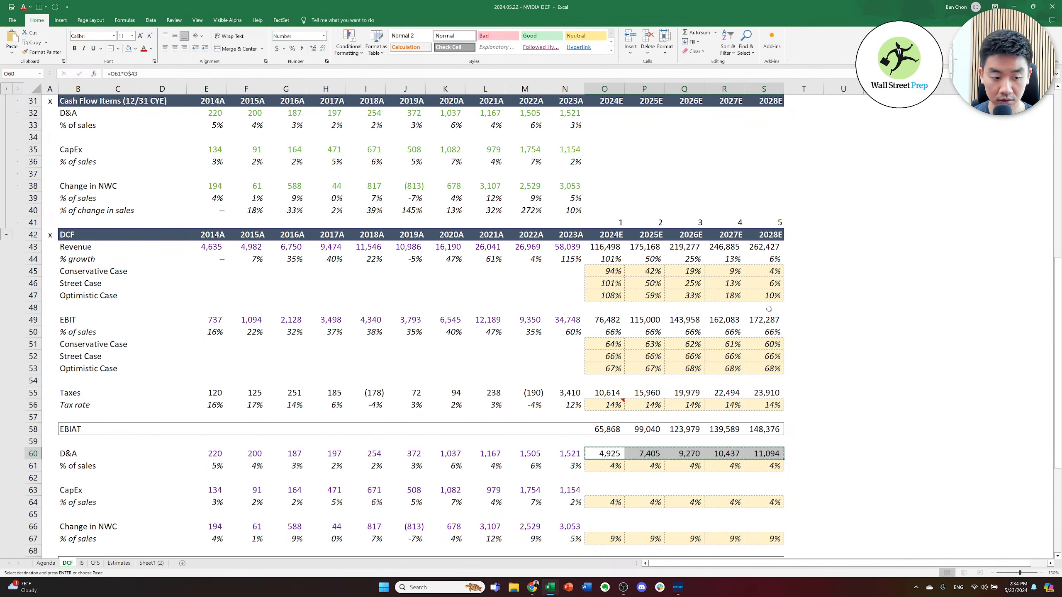
- Paste the D&A projection formulas into the CapEx row for 2024E–2028E
{"action": "key", "text": "Down"}
{"action": "key", "text": "Down"}
{"action": "key", "text": "Down"}
{"action": "key", "text": "shift+Right"}
{"action": "key", "text": "shift+Right"}
{"action": "key", "text": "shift+Right"}
{"action": "key", "text": "shift+Right"}
{"action": "key", "text": "ctrl+v"}
- Paste the projection formulas into the Change in NWC row for 2024E–2028E
{"action": "key", "text": "Down"}
{"action": "key", "text": "Down"}
{"action": "key", "text": "Down"}
{"action": "key", "text": "shift+Right"}
{"action": "key", "text": "shift+Right"}
{"action": "key", "text": "shift+Right"}
{"action": "key", "text": "shift+Right"}
{"action": "key", "text": "ctrl+v"}
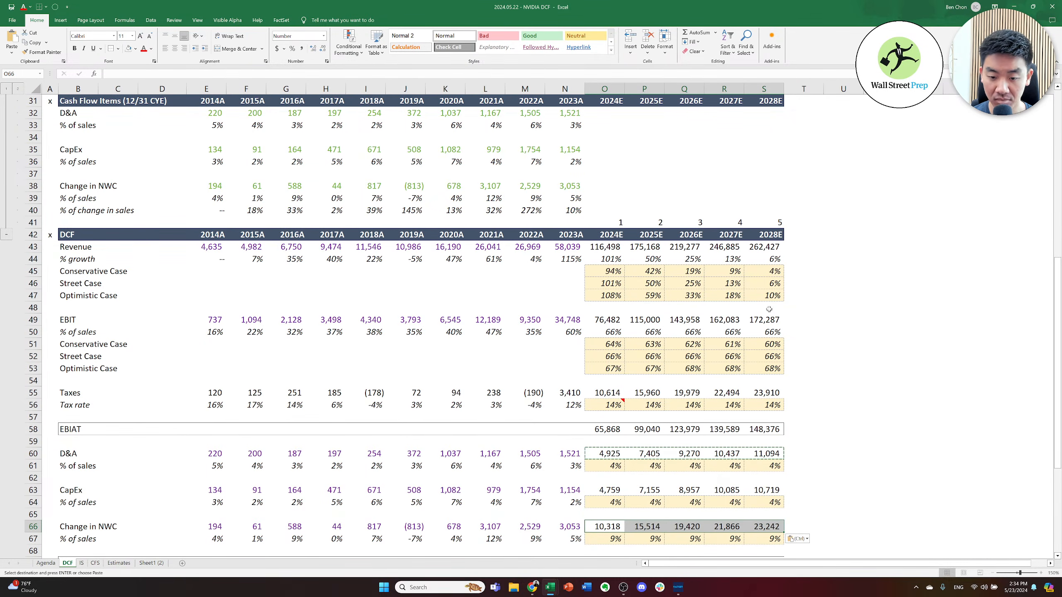
- Review the 2024E CapEx and Change in NWC projections and their % of sales assumptions
{"action": "key", "text": "Up"}
{"action": "key", "text": "Up"}
{"action": "key", "text": "Up"}
{"action": "key", "text": "Down"}
{"action": "key", "text": "Down"}
{"action": "key", "text": "Down"}
{"action": "key", "text": "Down"}
{"action": "key", "text": "Down"}
{"action": "key", "text": "Down"}
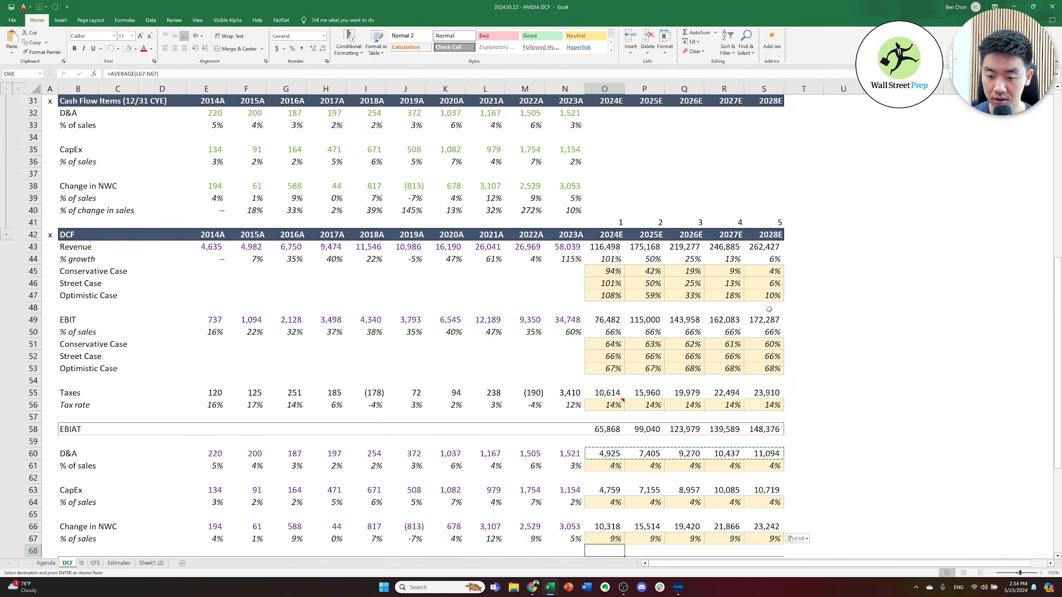
{"action": "key", "text": "Up"}
{"action": "key", "text": "Up"}
{"action": "key", "text": "Up"}
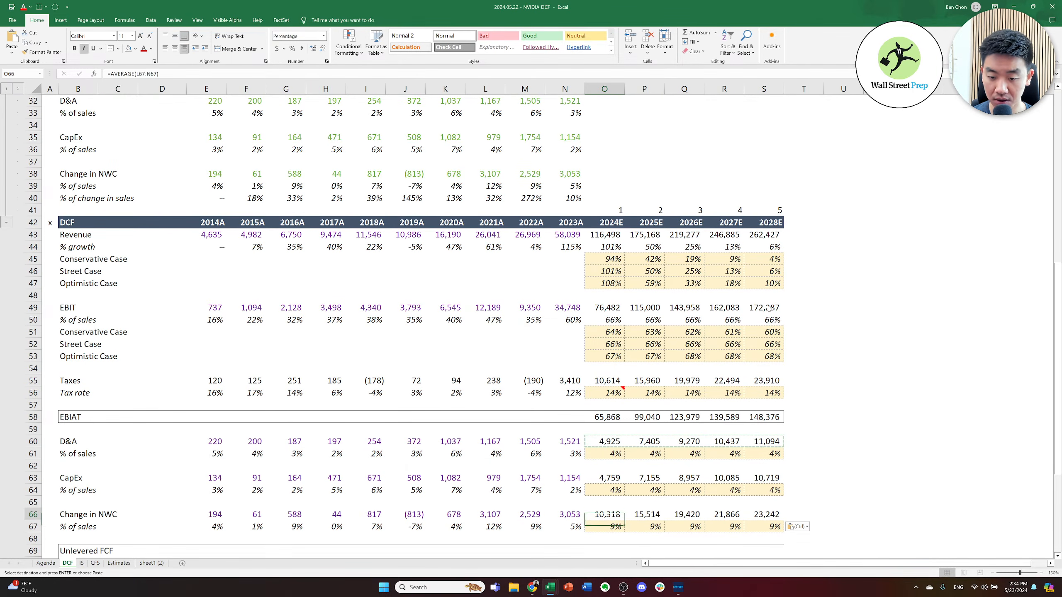
- Consult the DCF sheet of the 2023.09.21 NVIDIA DCF workbook for its projected cash flow items and % of sales assumptions
{"action": "key", "text": "Right"}
{"action": "key", "text": "Left"}
{"action": "key", "text": "alt+Tab"}
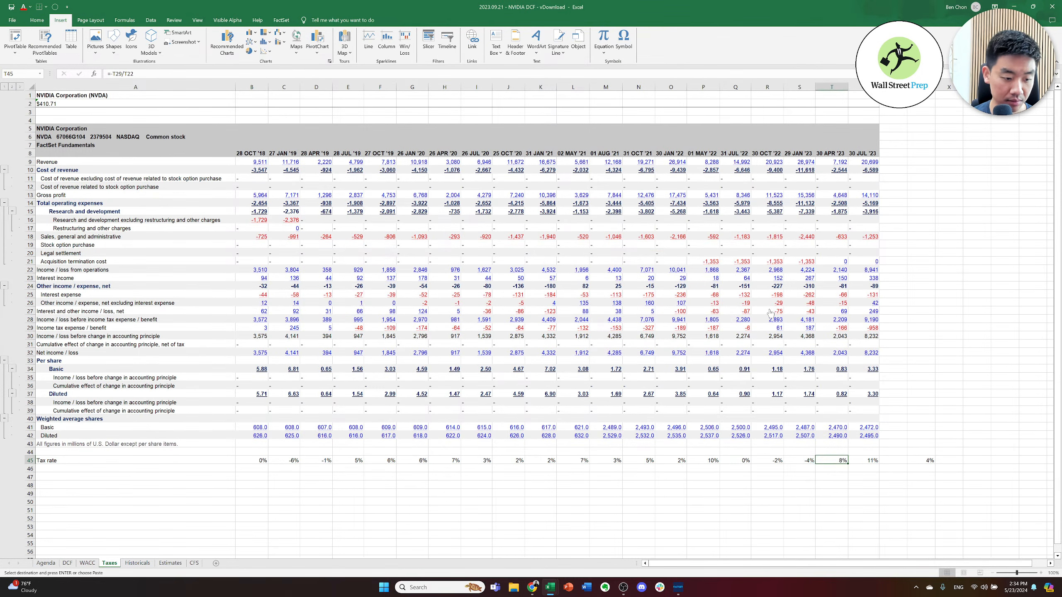
{"action": "key", "text": "ctrl+Page_Up"}
{"action": "key", "text": "ctrl+Page_Up"}
{"action": "key", "text": "Down"}
{"action": "key", "text": "Down"}
{"action": "key", "text": "Down"}
{"action": "key", "text": "Down"}
{"action": "key", "text": "Down"}
{"action": "key", "text": "Down"}
{"action": "key", "text": "Down"}
{"action": "key", "text": "Down"}
{"action": "key", "text": "Down"}
{"action": "key", "text": "Down"}
{"action": "key", "text": "Down"}
{"action": "key", "text": "Down"}
{"action": "key", "text": "Down"}
{"action": "key", "text": "Down"}
{"action": "key", "text": "Down"}
{"action": "key", "text": "Down"}
{"action": "key", "text": "Down"}
{"action": "key", "text": "Left"}
{"action": "key", "text": "Left"}
{"action": "key", "text": "Up"}
{"action": "key", "text": "Left"}
{"action": "key", "text": "Left"}
{"action": "key", "text": "Left"}
{"action": "key", "text": "Up"}
{"action": "key", "text": "Up"}
{"action": "key", "text": "Up"}
{"action": "key", "text": "Left"}
{"action": "key", "text": "Up"}
{"action": "key", "text": "Up"}
{"action": "key", "text": "Up"}
{"action": "key", "text": "Up"}
{"action": "key", "text": "Left"}
{"action": "key", "text": "alt+Tab"}
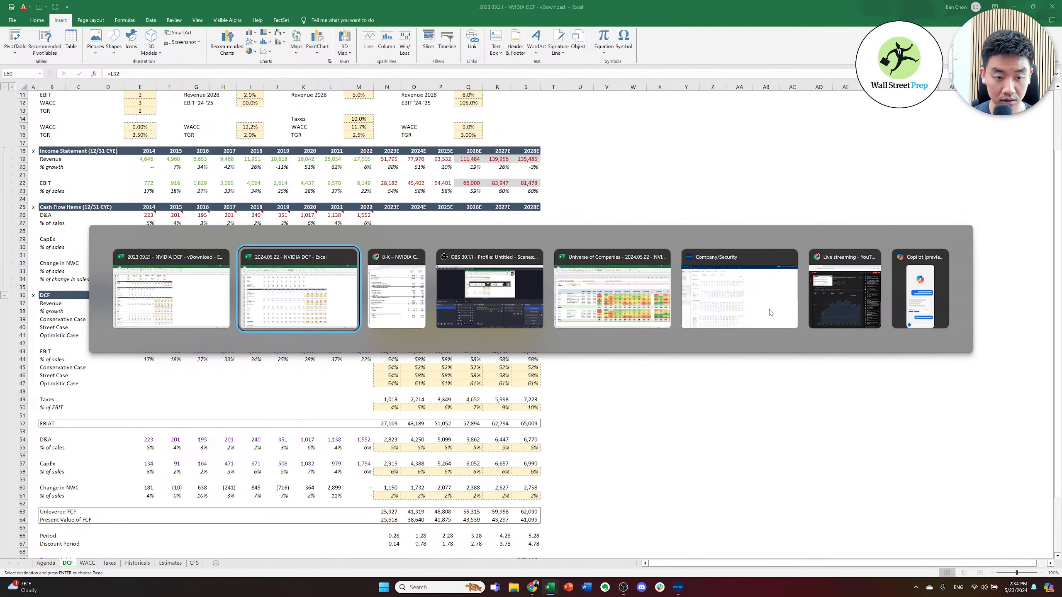
{"action": "key", "text": "alt+shift+Tab"}
{"action": "key", "text": "alt+Tab"}
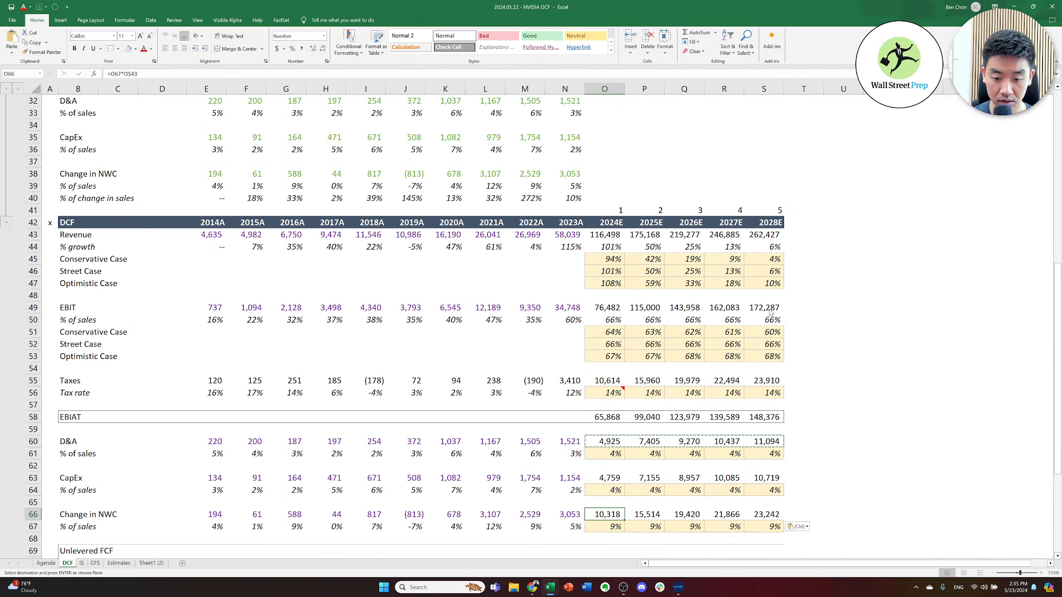
- Examine the historical Change in NWC figures and their % of sales from 2016A through 2023A
{"action": "key", "text": "Left"}
{"action": "key", "text": "Left"}
{"action": "key", "text": "Right"}
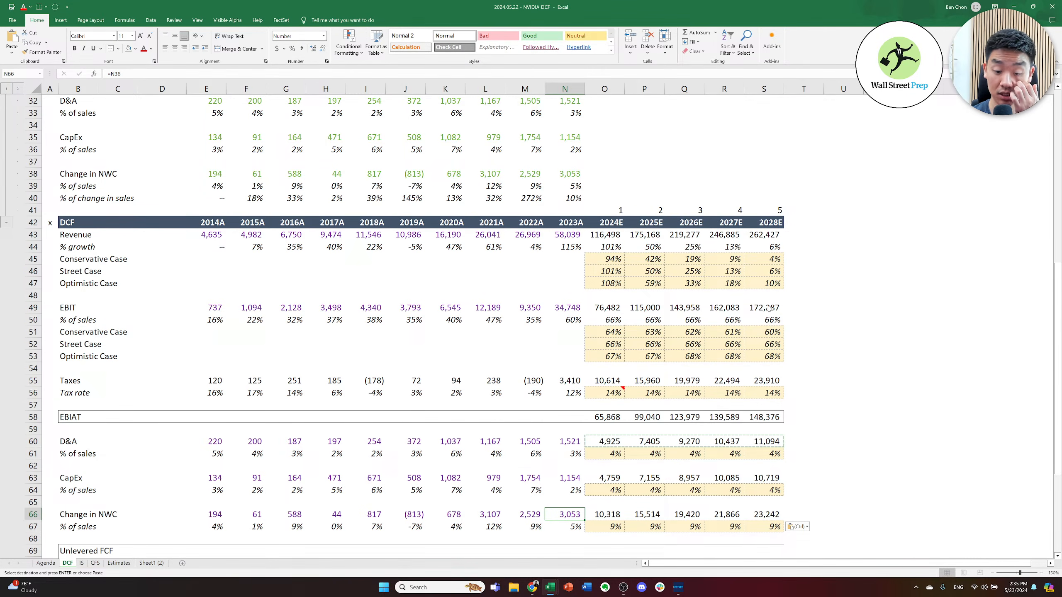
{"action": "key", "text": "Left"}
{"action": "key", "text": "Left"}
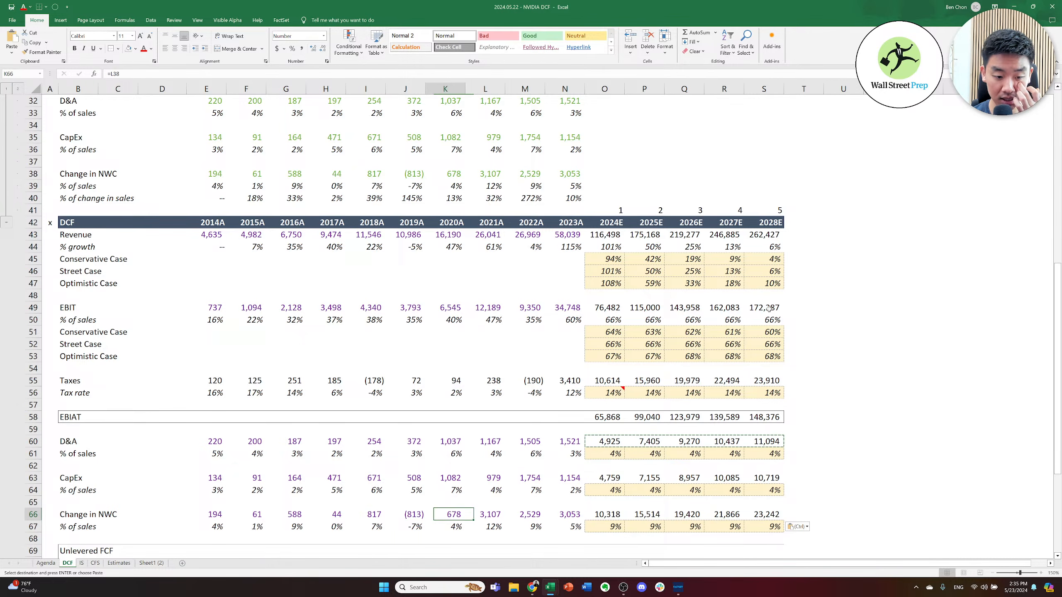
{"action": "key", "text": "Left"}
{"action": "key", "text": "Down"}
{"action": "key", "text": "Left"}
{"action": "key", "text": "Left"}
{"action": "key", "text": "Left"}
{"action": "key", "text": "Left"}
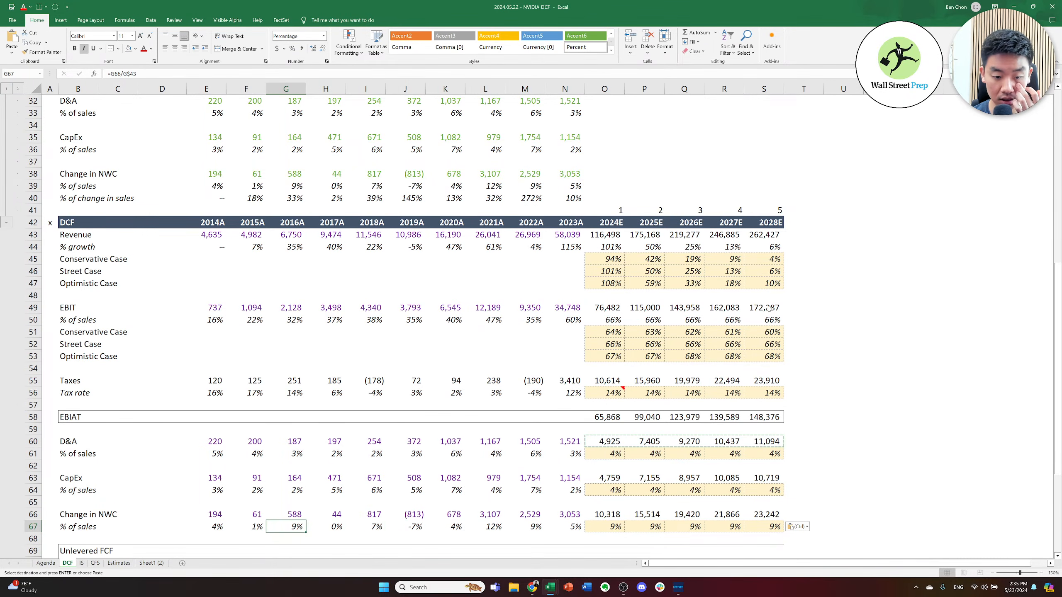
{"action": "key", "text": "Right"}
{"action": "key", "text": "Right"}
{"action": "key", "text": "Right"}
{"action": "key", "text": "Right"}
{"action": "key", "text": "Right"}
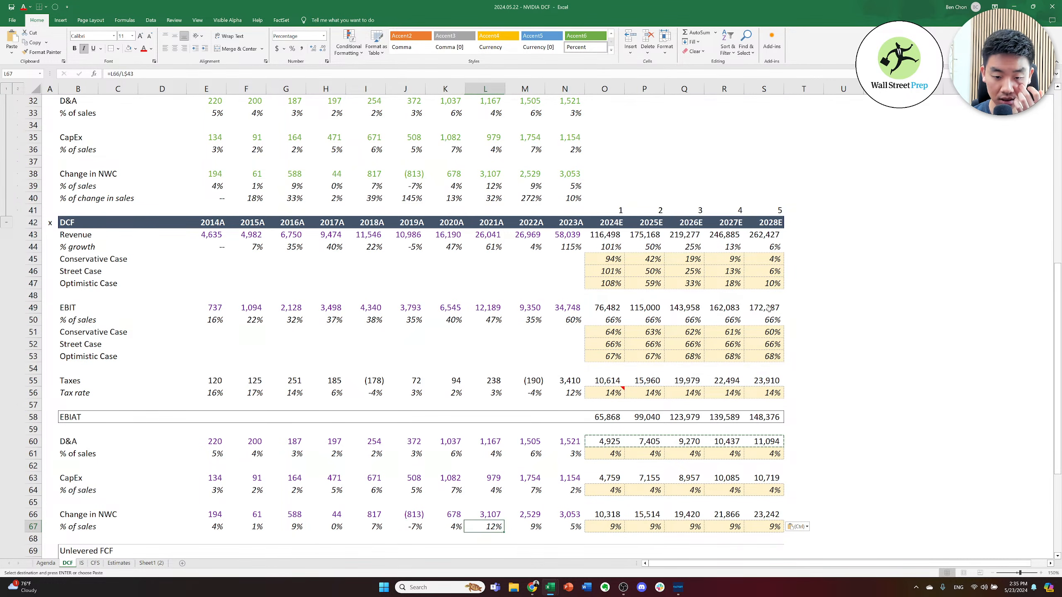
{"action": "key", "text": "Right"}
{"action": "key", "text": "Right"}
{"action": "key", "text": "Right"}
{"action": "key", "text": "Right"}
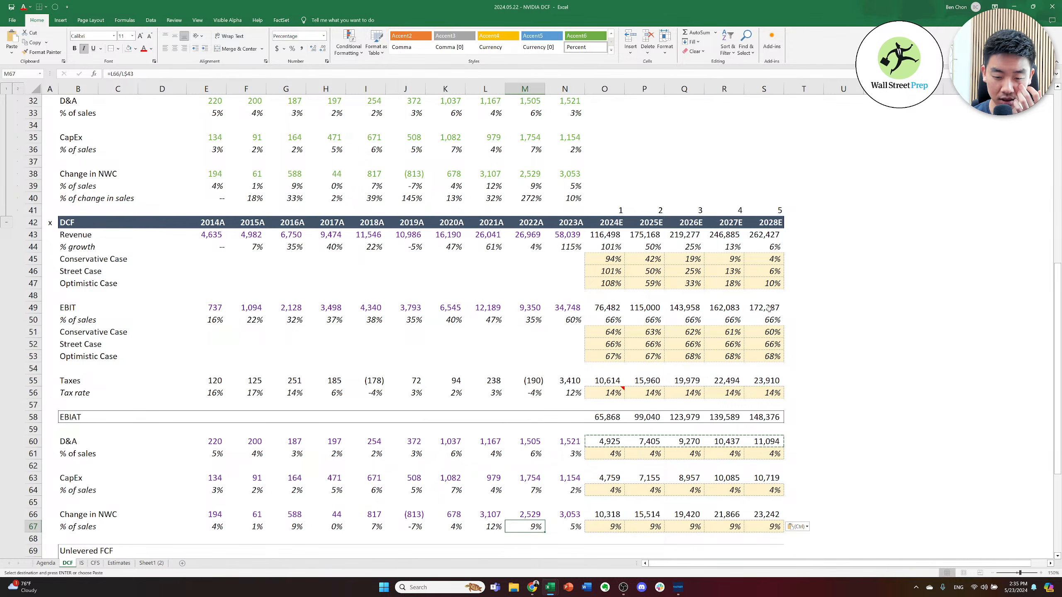
{"action": "key", "text": "Left"}
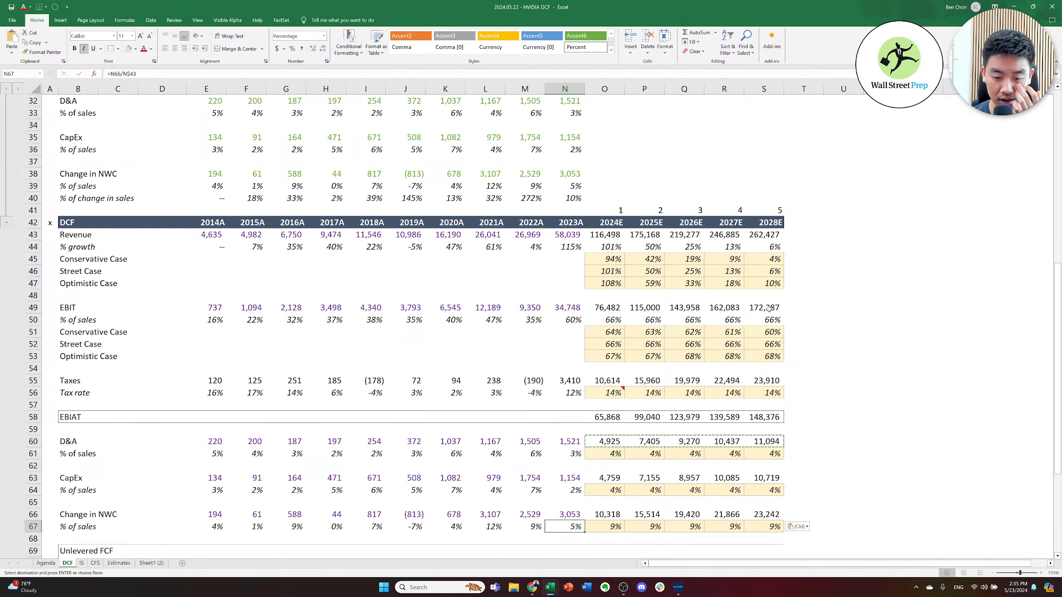
{"action": "key", "text": "Right"}
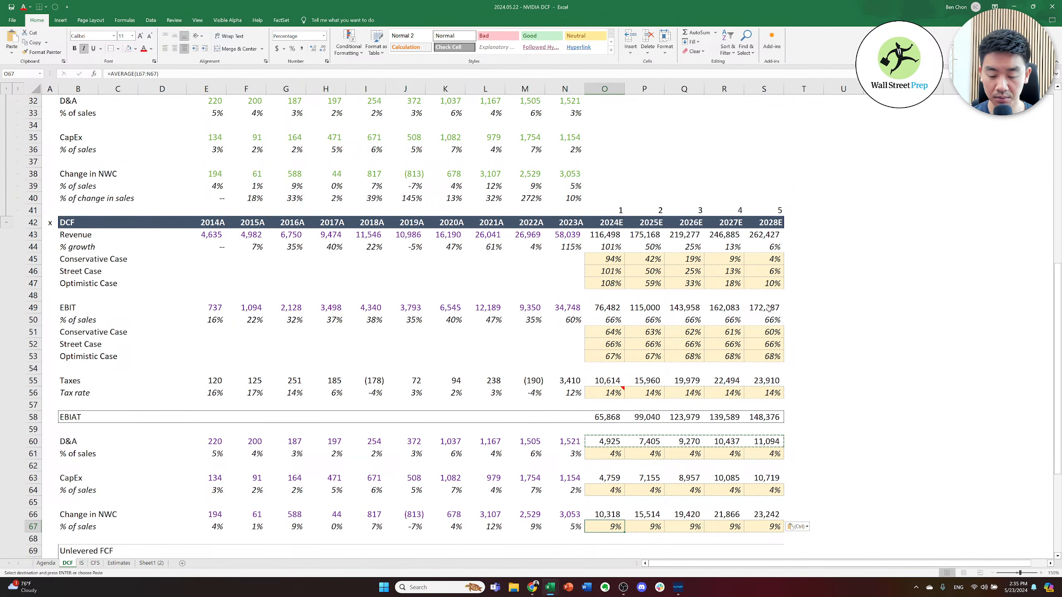
- Set the 2024E Change in NWC % of sales to the five-year historical average, =AVERAGE(J67:N67)
{"action": "type", "text": "=avareage("}
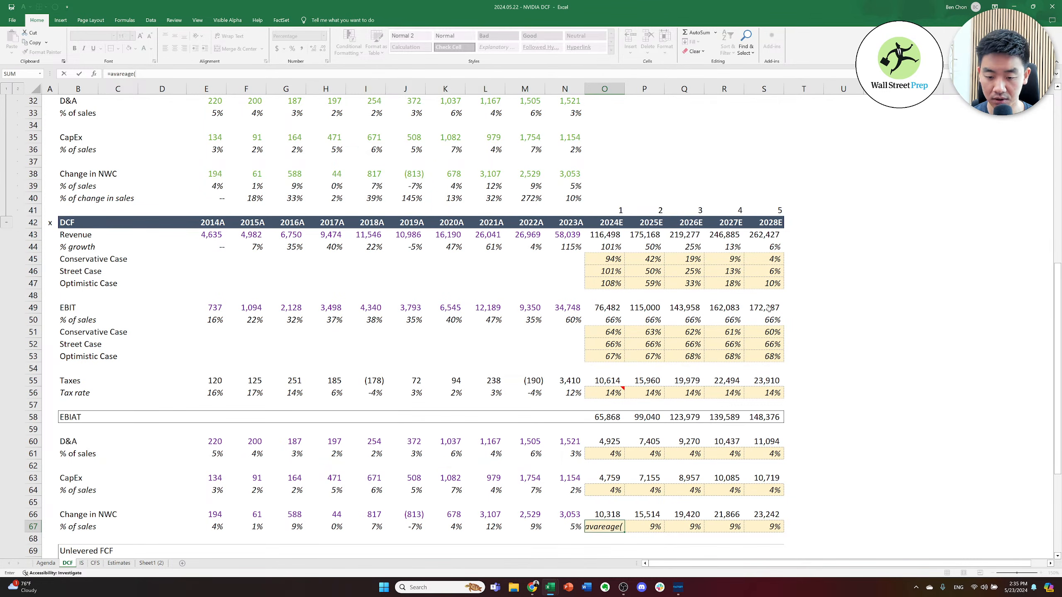
{"action": "key", "text": "BackSpace"}
{"action": "key", "text": "BackSpace"}
{"action": "key", "text": "BackSpace"}
{"action": "key", "text": "BackSpace"}
{"action": "key", "text": "BackSpace"}
{"action": "key", "text": "BackSpace"}
{"action": "key", "text": "BackSpace"}
{"action": "type", "text": "erage("}
{"action": "key", "text": "Left"}
{"action": "key", "text": "shift+Left"}
{"action": "key", "text": "shift+Left"}
{"action": "key", "text": "shift+Left"}
{"action": "key", "text": "shift+Left"}
{"action": "key", "text": "ctrl+Return"}
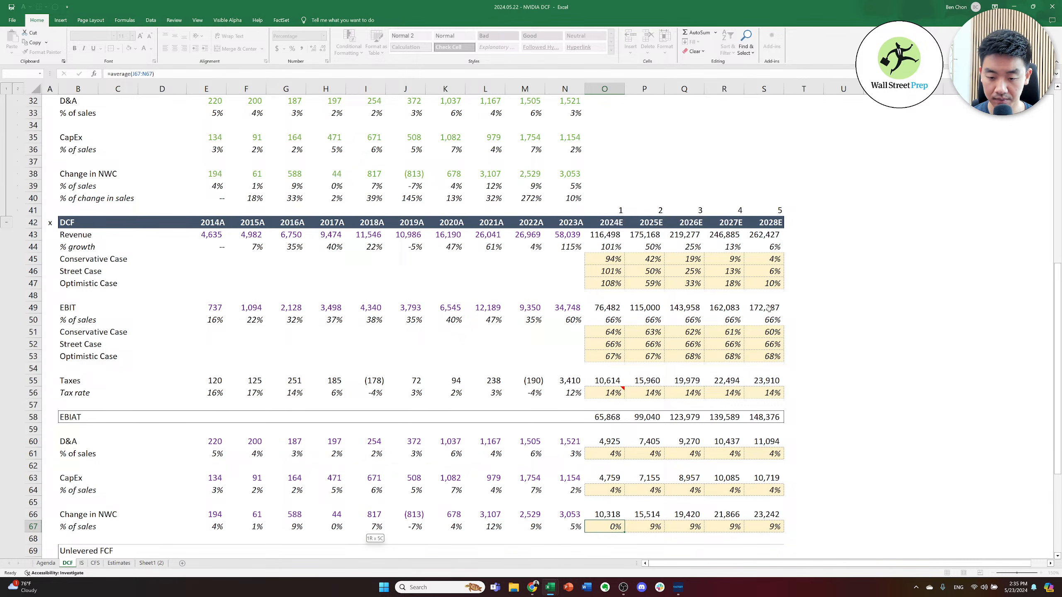
- Compare the projected Change in NWC amounts with the historical % of sales across the row
{"action": "key", "text": "Right"}
{"action": "key", "text": "Up"}
{"action": "key", "text": "Right"}
{"action": "key", "text": "Left"}
{"action": "key", "text": "Left"}
{"action": "key", "text": "Left"}
{"action": "key", "text": "Left"}
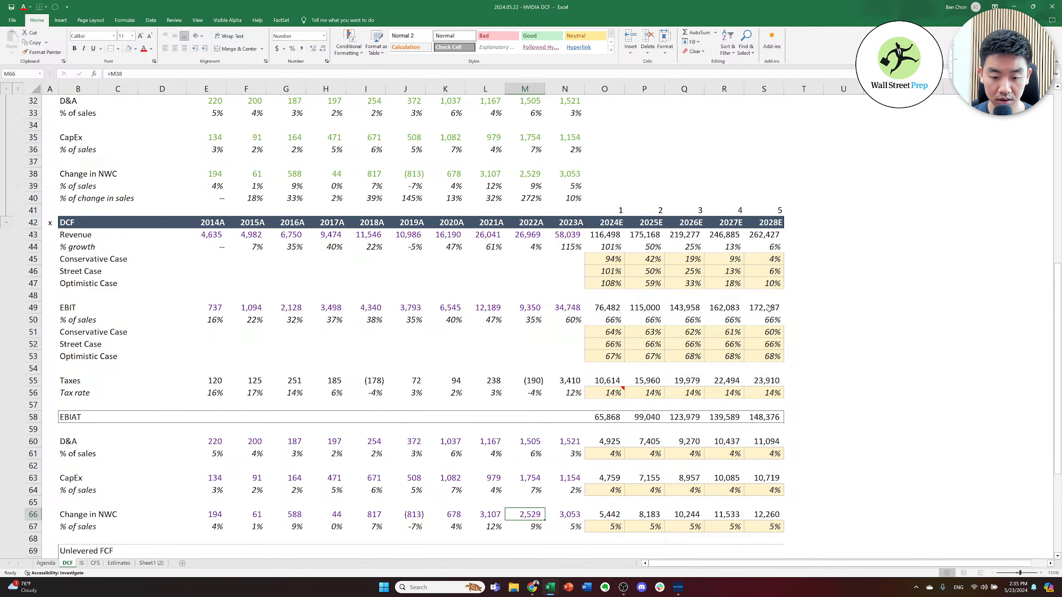
{"action": "key", "text": "Down"}
{"action": "key", "text": "Left"}
{"action": "key", "text": "Left"}
{"action": "key", "text": "Left"}
{"action": "key", "text": "Left"}
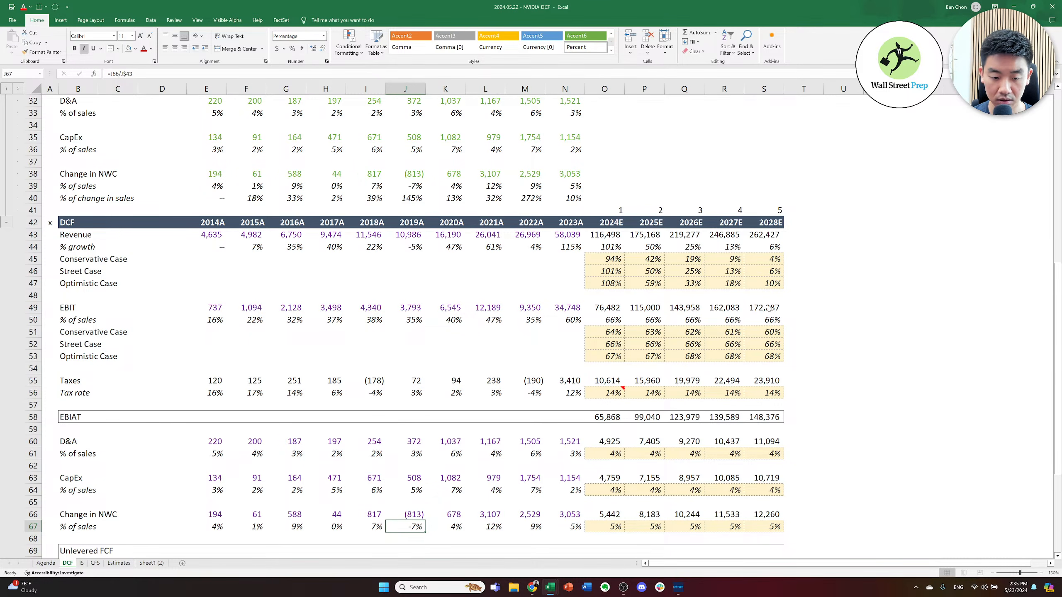
{"action": "key", "text": "Left"}
{"action": "key", "text": "Left"}
{"action": "key", "text": "Left"}
{"action": "key", "text": "Right"}
{"action": "key", "text": "Right"}
{"action": "key", "text": "Right"}
{"action": "key", "text": "Right"}
{"action": "key", "text": "Right"}
{"action": "key", "text": "Right"}
{"action": "key", "text": "Right"}
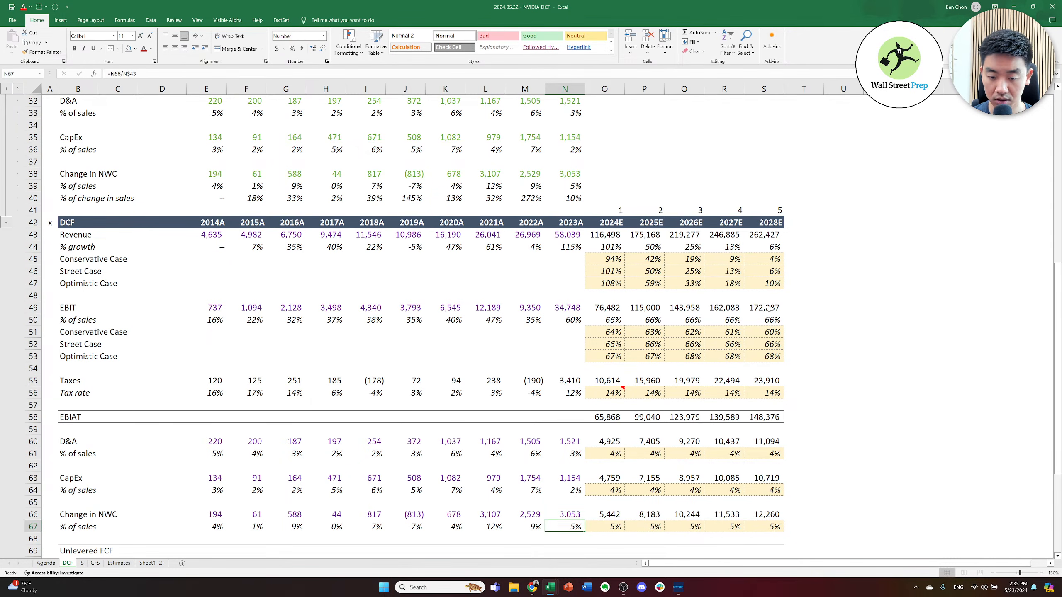
- Copy the 2024E–2028E Change in NWC % of sales formulas into the CapEx % of sales row for the same years
{"action": "key", "text": "Right"}
{"action": "key", "text": "shift+Right"}
{"action": "key", "text": "shift+Right"}
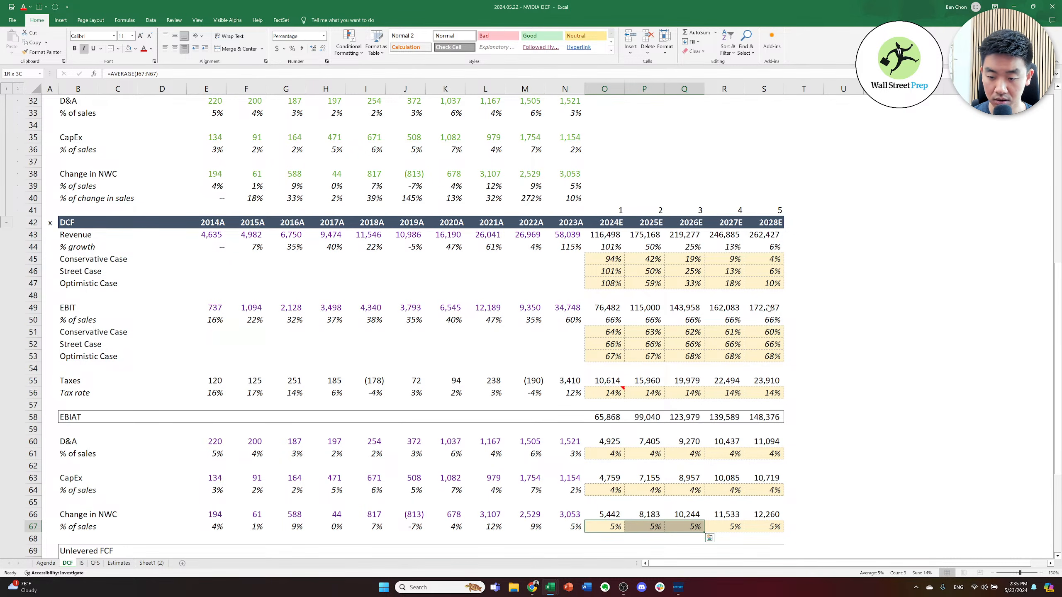
{"action": "key", "text": "shift+Right"}
{"action": "key", "text": "shift+Right"}
{"action": "key", "text": "Up"}
{"action": "key", "text": "Up"}
{"action": "key", "text": "Up"}
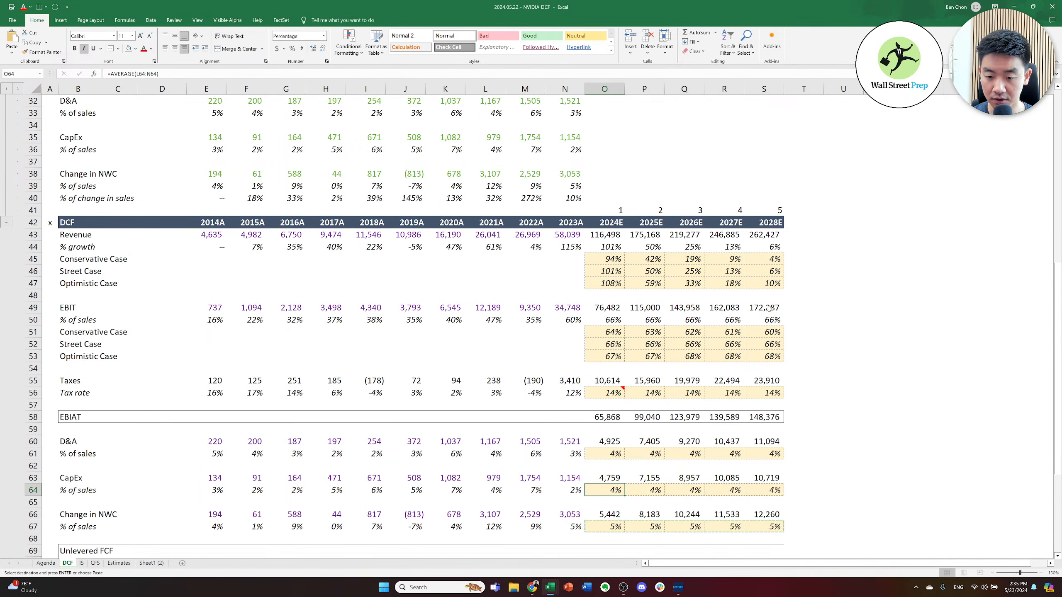
{"action": "key", "text": "shift+Right"}
{"action": "key", "text": "shift+Right"}
{"action": "key", "text": "shift+Right"}
{"action": "key", "text": "shift+Right"}
{"action": "key", "text": "Return"}
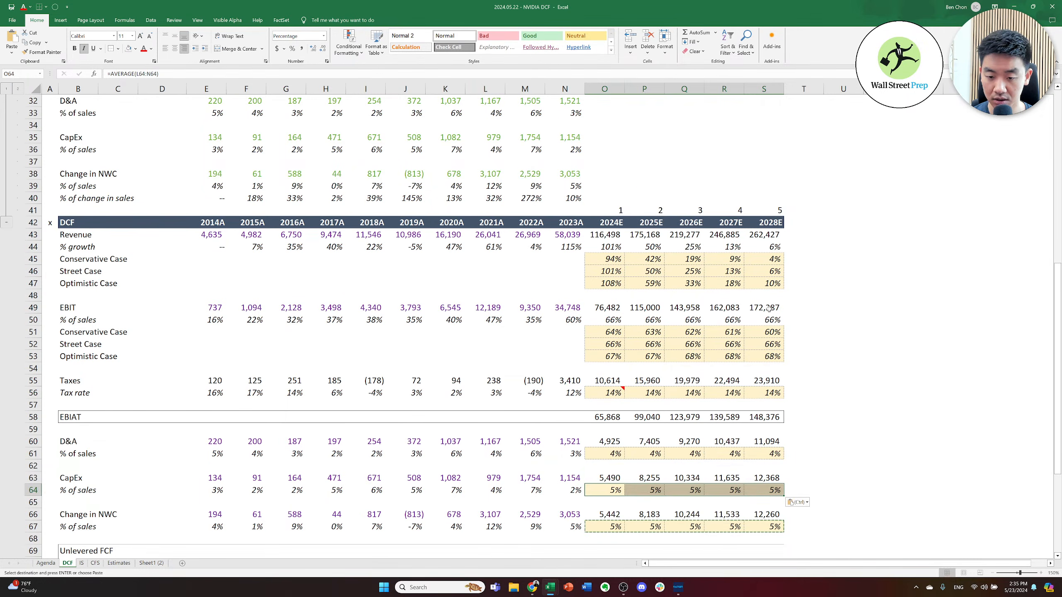
- Paste the same five-year-average % of sales formulas into the D&A % of sales row for 2024E–2028E
{"action": "key", "text": "Up"}
{"action": "key", "text": "Up"}
{"action": "key", "text": "Up"}
{"action": "key", "text": "ctrl+v"}
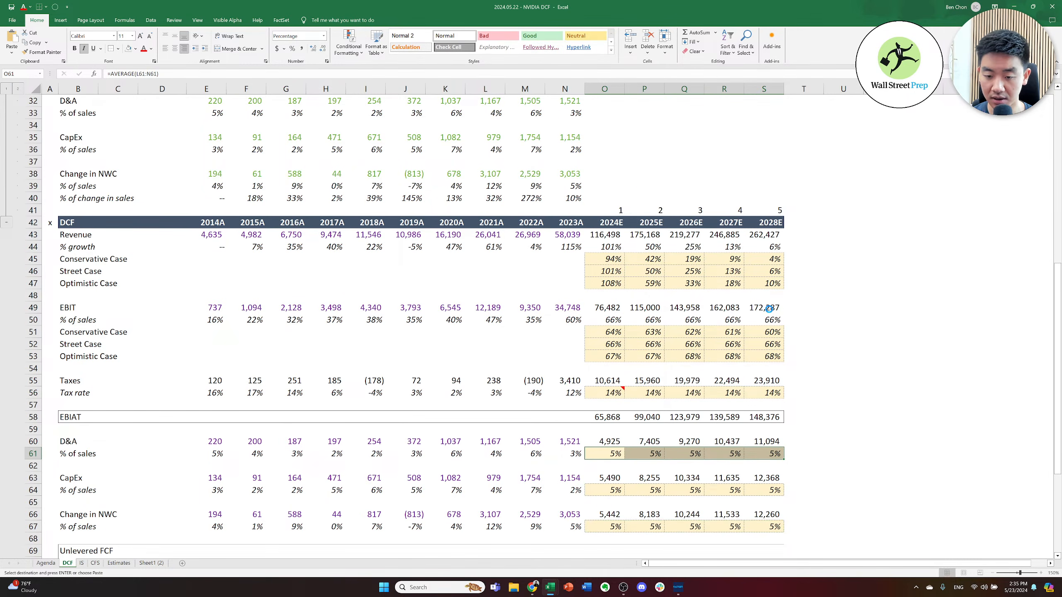
{"action": "key", "text": "ctrl+v"}
{"action": "key", "text": "Escape"}
- Review the projected D&A, CapEx and Change in NWC rows through 2028E, down to the Unlevered FCF section
{"action": "key", "text": "Down"}
{"action": "key", "text": "Down"}
{"action": "key", "text": "Down"}
{"action": "key", "text": "Down"}
{"action": "key", "text": "Down"}
{"action": "key", "text": "Down"}
{"action": "key", "text": "Down"}
{"action": "key", "text": "Up"}
{"action": "key", "text": "Up"}
{"action": "key", "text": "Up"}
{"action": "key", "text": "Up"}
{"action": "key", "text": "Right"}
{"action": "key", "text": "Right"}
{"action": "key", "text": "Right"}
{"action": "key", "text": "Right"}
{"action": "key", "text": "Down"}
{"action": "key", "text": "Down"}
{"action": "key", "text": "Down"}
{"action": "key", "text": "Down"}
{"action": "key", "text": "Down"}
{"action": "key", "text": "Down"}
{"action": "key", "text": "Down"}
{"action": "key", "text": "Up"}
{"action": "key", "text": "Up"}
{"action": "key", "text": "Up"}
{"action": "key", "text": "Up"}
{"action": "key", "text": "Down"}
{"action": "key", "text": "shift+Down"}
{"action": "key", "text": "ctrl+shift+Left"}
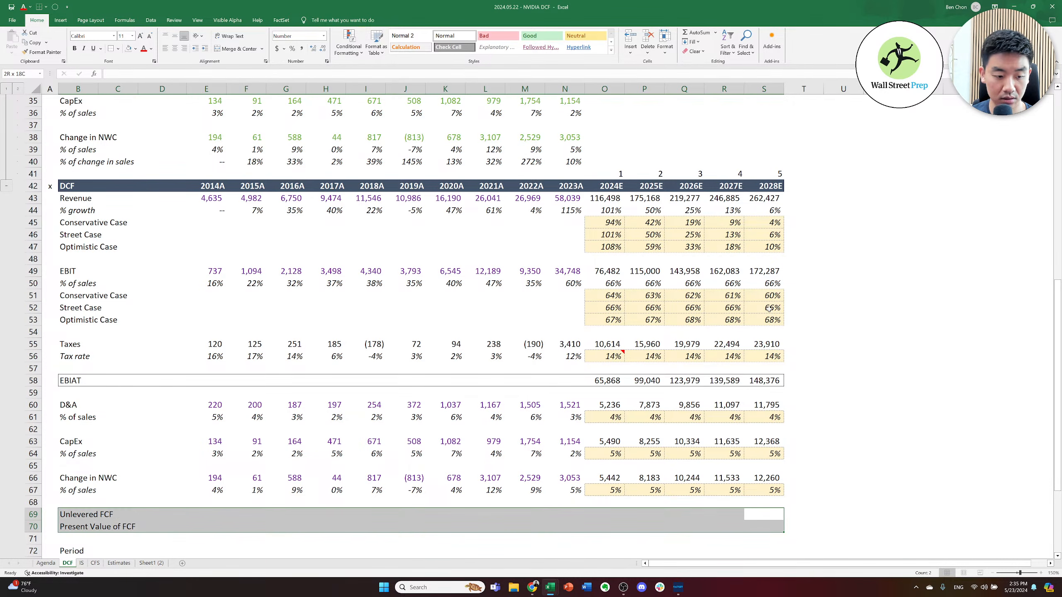
{"action": "key", "text": "alt"}
{"action": "key", "text": "Escape"}
- Calculate the 2024E Unlevered FCF with the formula =O58+O61-O64-O67, starting from EBIAT
{"action": "key", "text": "Left"}
{"action": "key", "text": "Left"}
{"action": "key", "text": "Left"}
{"action": "key", "text": "Left"}
{"action": "key", "text": "Left"}
{"action": "key", "text": "Left"}
{"action": "key", "text": "Right"}
{"action": "key", "text": "Right"}
{"action": "type", "text": "="}
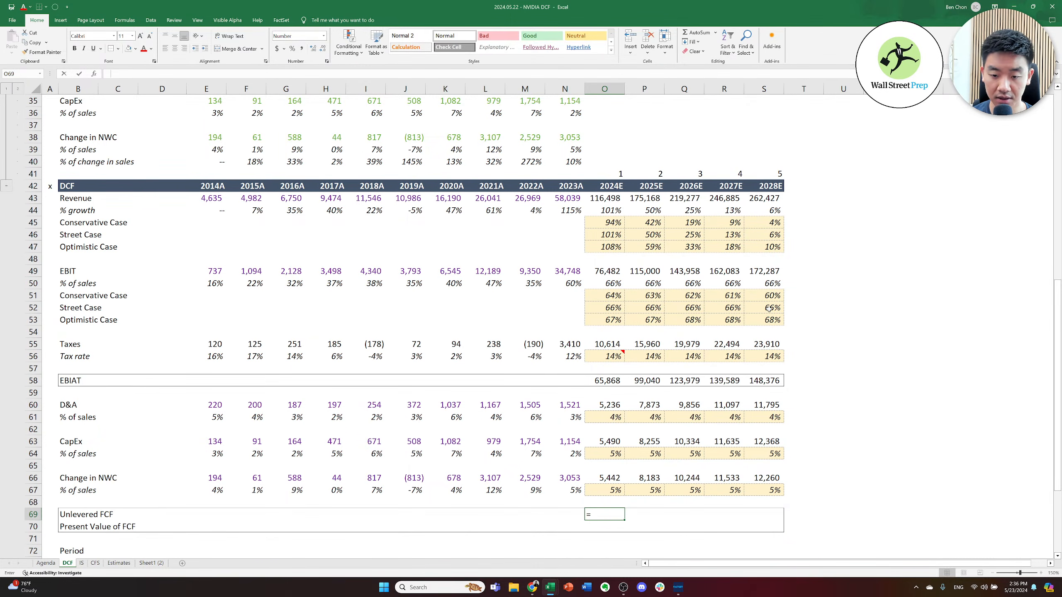
{"action": "key", "text": "Up"}
{"action": "key", "text": "Up"}
{"action": "key", "text": "Up"}
{"action": "key", "text": "Up"}
{"action": "key", "text": "Up"}
{"action": "key", "text": "Up"}
{"action": "key", "text": "Up"}
{"action": "key", "text": "Up"}
{"action": "key", "text": "Up"}
{"action": "key", "text": "Up"}
{"action": "key", "text": "Up"}
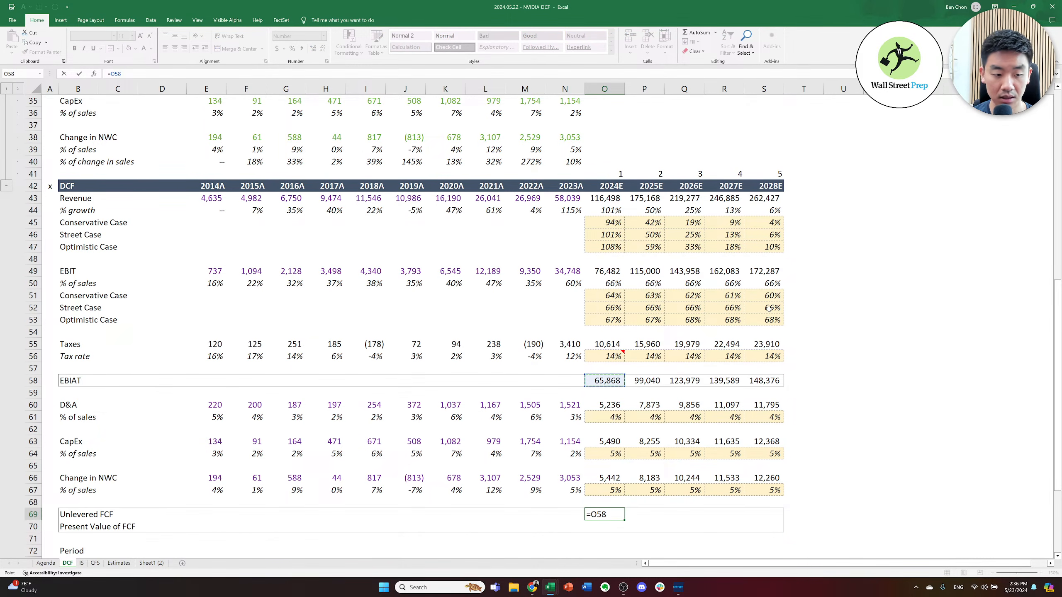
{"action": "type", "text": "+"}
{"action": "key", "text": "Up"}
{"action": "key", "text": "Up"}
{"action": "key", "text": "Up"}
{"action": "key", "text": "Up"}
{"action": "key", "text": "Up"}
{"action": "key", "text": "Up"}
{"action": "key", "text": "Up"}
{"action": "key", "text": "Up"}
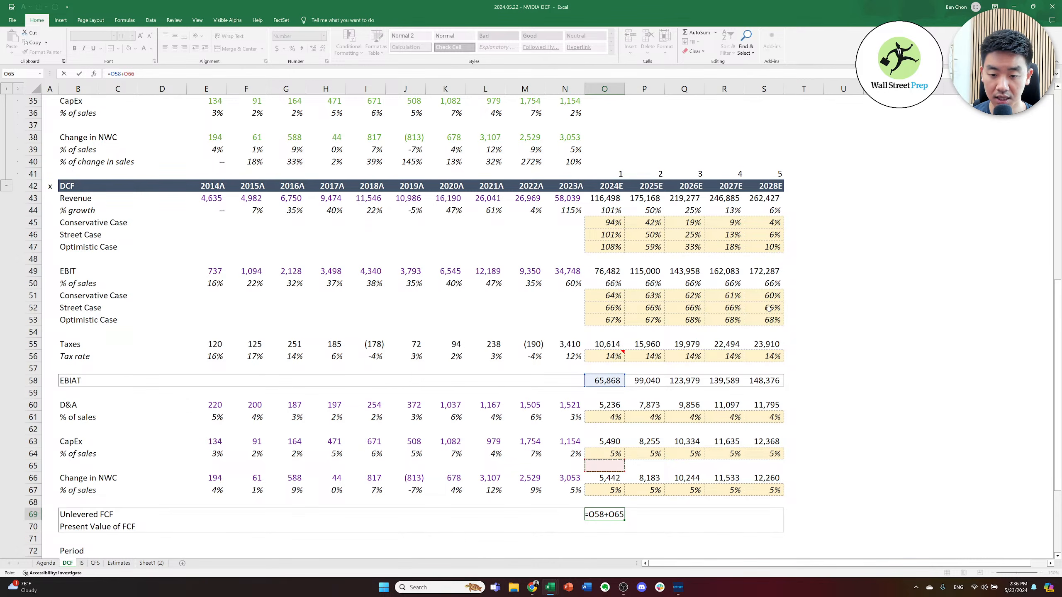
{"action": "type", "text": "-"}
{"action": "key", "text": "Up"}
{"action": "key", "text": "Up"}
{"action": "key", "text": "Up"}
{"action": "key", "text": "Up"}
{"action": "key", "text": "Up"}
{"action": "type", "text": "-"}
{"action": "key", "text": "Up"}
{"action": "key", "text": "Up"}
{"action": "key", "text": "ctrl+Return"}
- Copy the 2024E Unlevered FCF formula across the row through 2028E
{"action": "key", "text": "ctrl+c"}
{"action": "key", "text": "shift+Right"}
{"action": "key", "text": "shift+Right"}
{"action": "key", "text": "shift+Right"}
{"action": "key", "text": "shift+Right"}
{"action": "key", "text": "ctrl+v"}
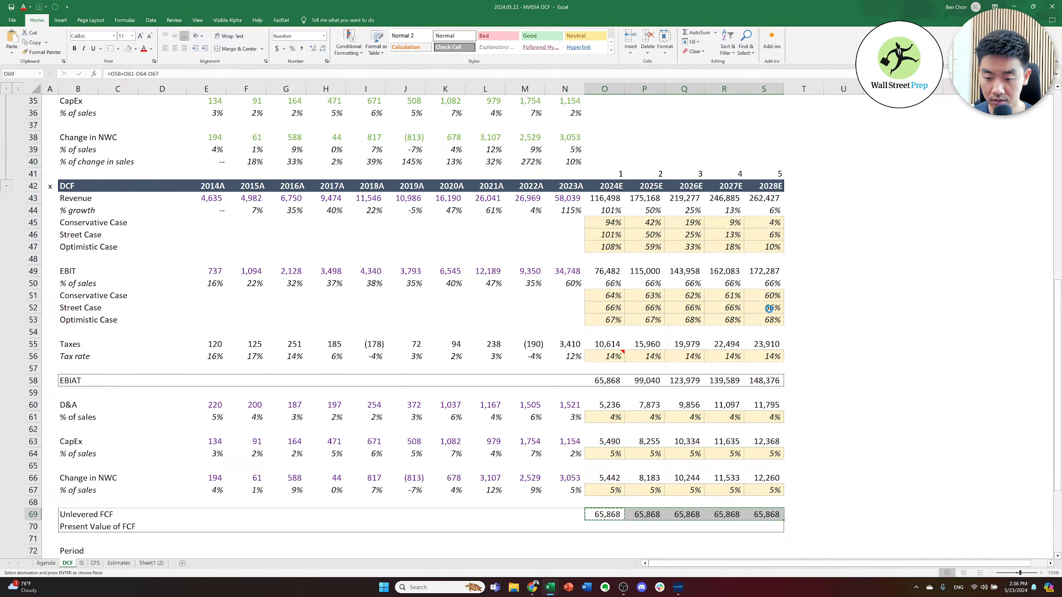
{"action": "key", "text": "Escape"}
{"action": "key", "text": "Down"}
{"action": "key", "text": "Down"}
{"action": "key", "text": "Left"}
- Insert a blank worksheet between the DCF and IS sheets
{"action": "key", "text": "ctrl+Page_Down"}
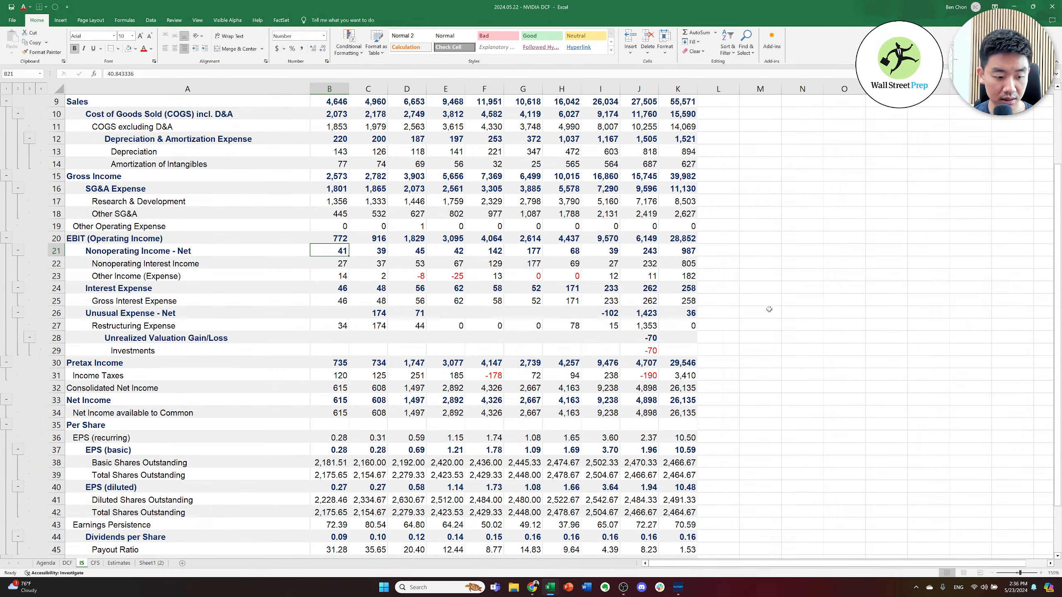
{"action": "key", "text": "alt+h"}
{"action": "key", "text": "i"}
{"action": "key", "text": "s"}
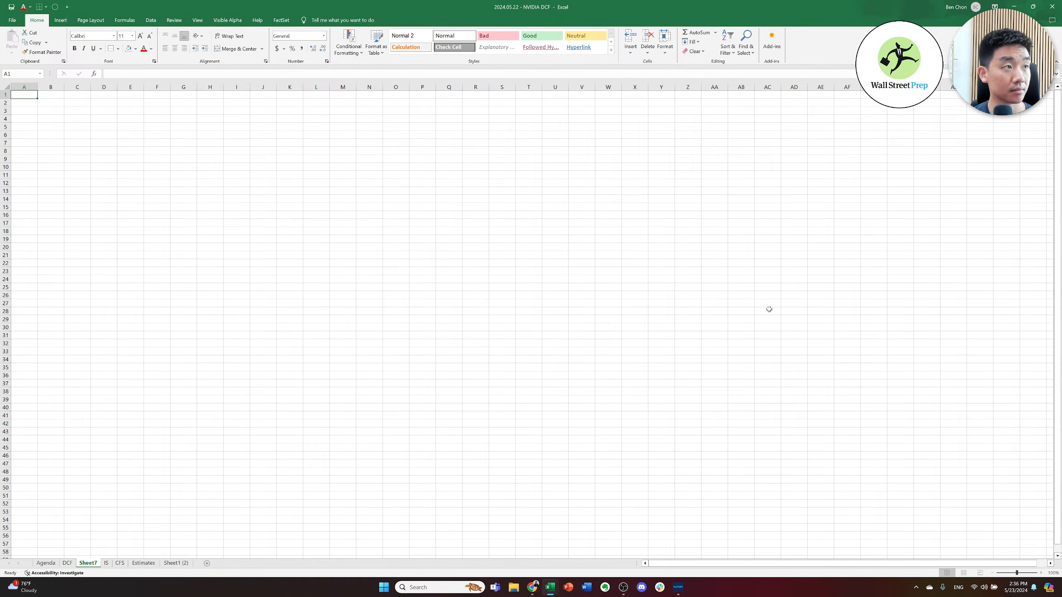
{"action": "key", "text": "ctrl+Page_Down"}
{"action": "key", "text": "ctrl+Page_Down"}
{"action": "key", "text": "ctrl+Page_Down"}
{"action": "key", "text": "ctrl+Page_Down"}
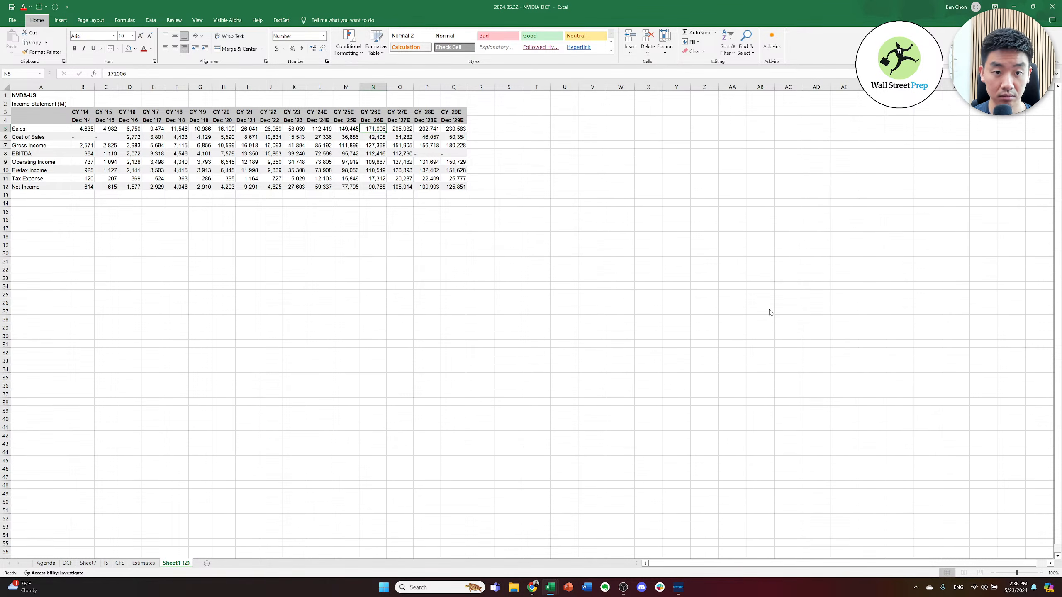
{"action": "key", "text": "alt+h"}
{"action": "key", "text": "d"}
{"action": "key", "text": "s"}
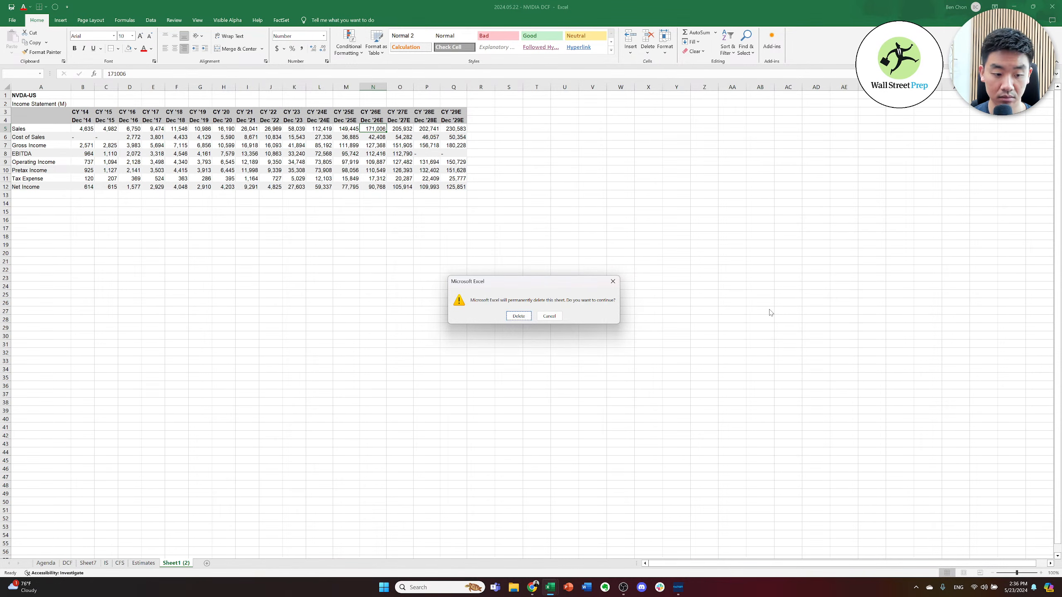
{"action": "key", "text": "Escape"}
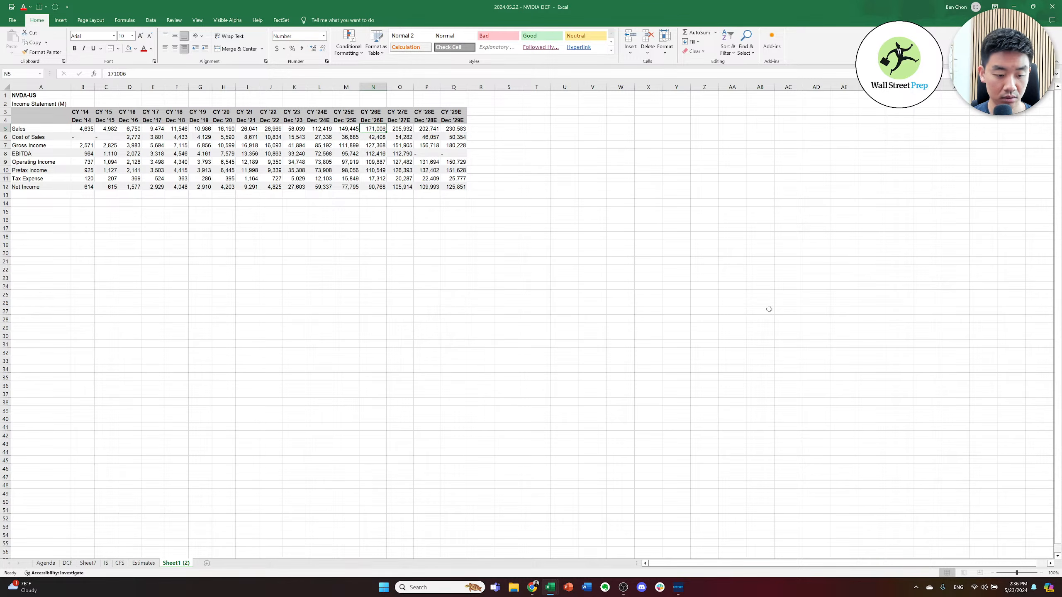
- Delete the Estimates sheet that covers only CY '23 through CY '27E
{"action": "key", "text": "ctrl+Page_Up"}
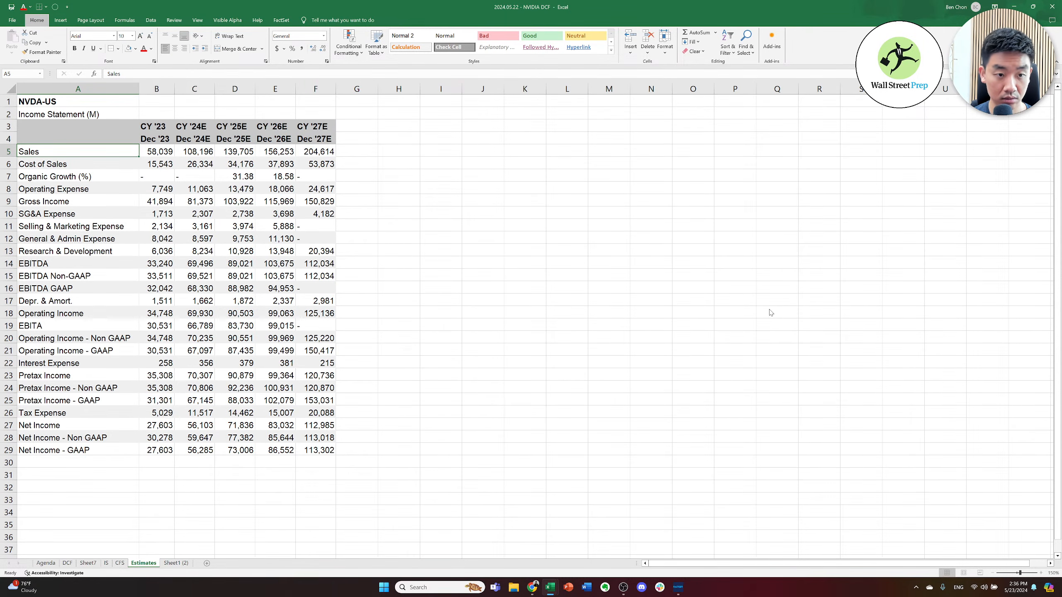
{"action": "key", "text": "alt+h"}
{"action": "key", "text": "d"}
{"action": "key", "text": "s"}
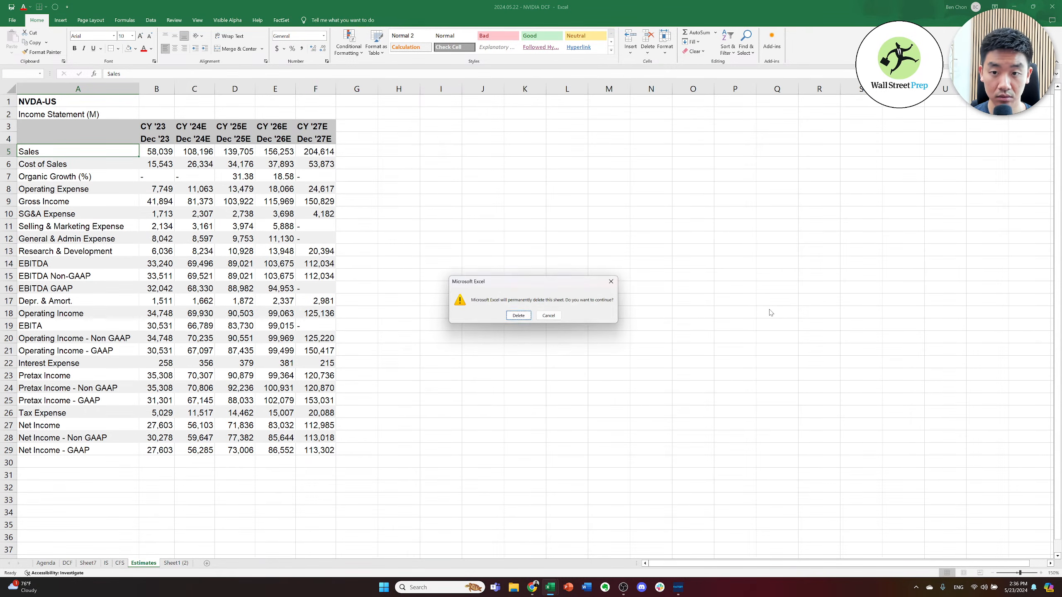
{"action": "key", "text": "Return"}
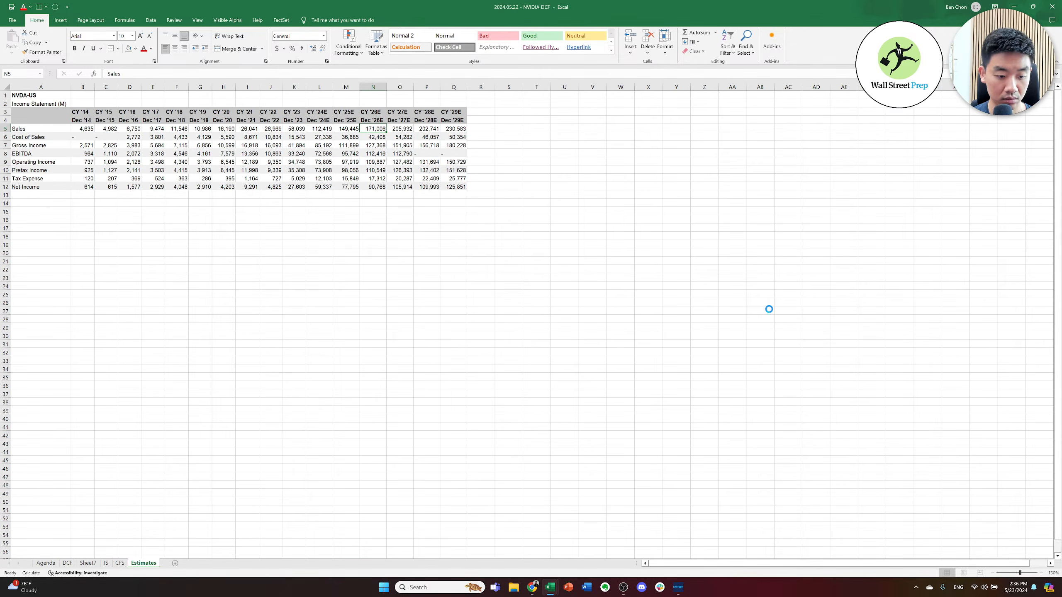
- Rename the Sheet1 (2) worksheet as Estimates and return to the blank Sheet7
{"action": "key", "text": "alt+h"}
{"action": "type", "text": "orEstimates"}
{"action": "key", "text": "Return"}
{"action": "key", "text": "ctrl+Page_Up"}
{"action": "key", "text": "ctrl+Page_Up"}
{"action": "key", "text": "ctrl+Page_Up"}
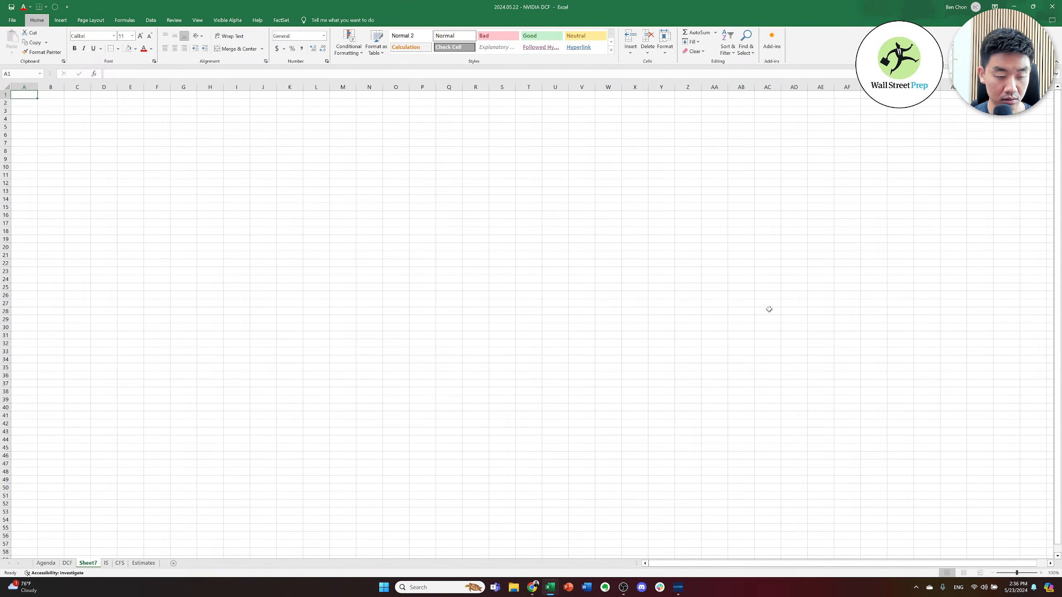
{"action": "key", "text": "alt+h"}
{"action": "key", "text": "o"}
{"action": "key", "text": "t"}
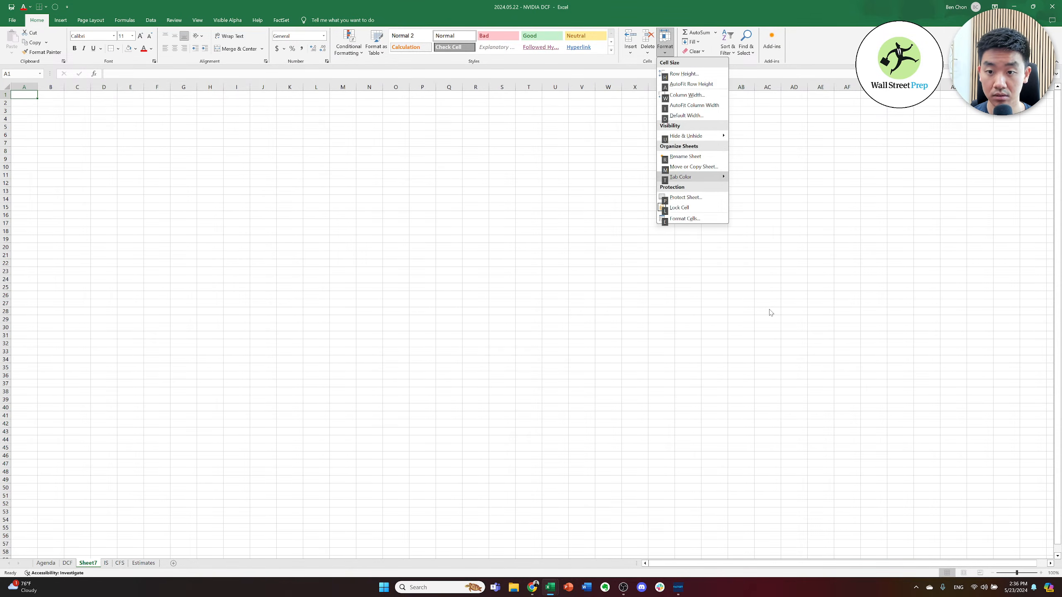
{"action": "key", "text": "Escape"}
{"action": "key", "text": "Escape"}
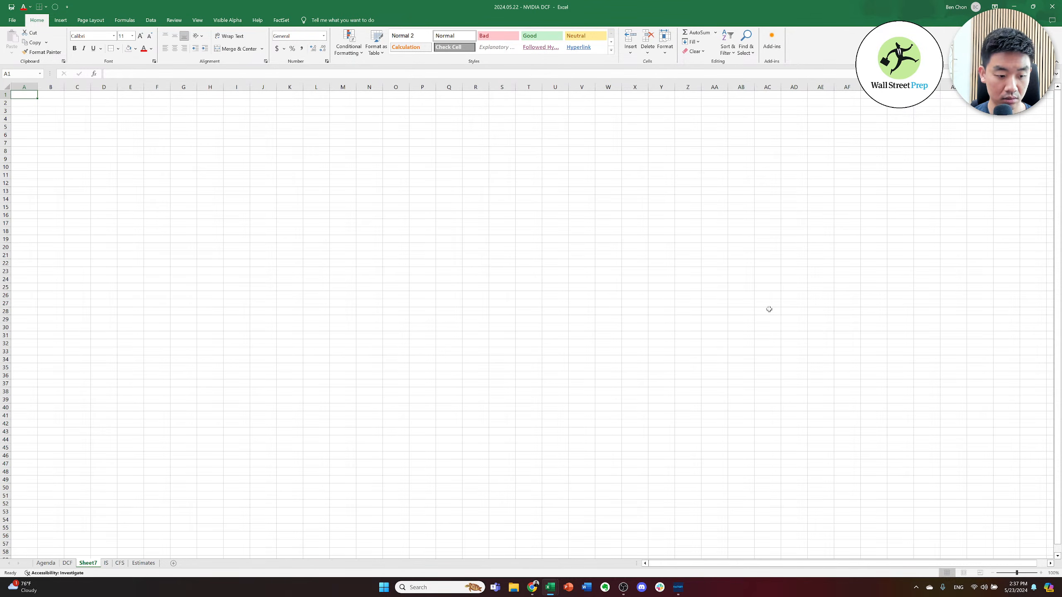
- Rename the blank Sheet7 worksheet as WACC
{"action": "key", "text": "alt+h"}
{"action": "key", "text": "o"}
{"action": "key", "text": "r"}
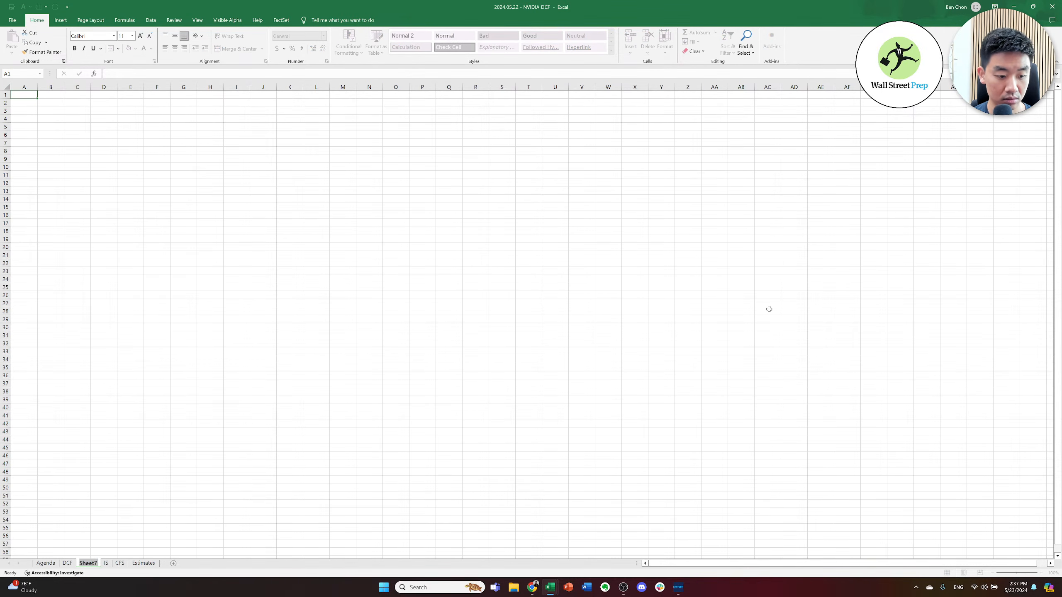
{"action": "type", "text": "WACC"}
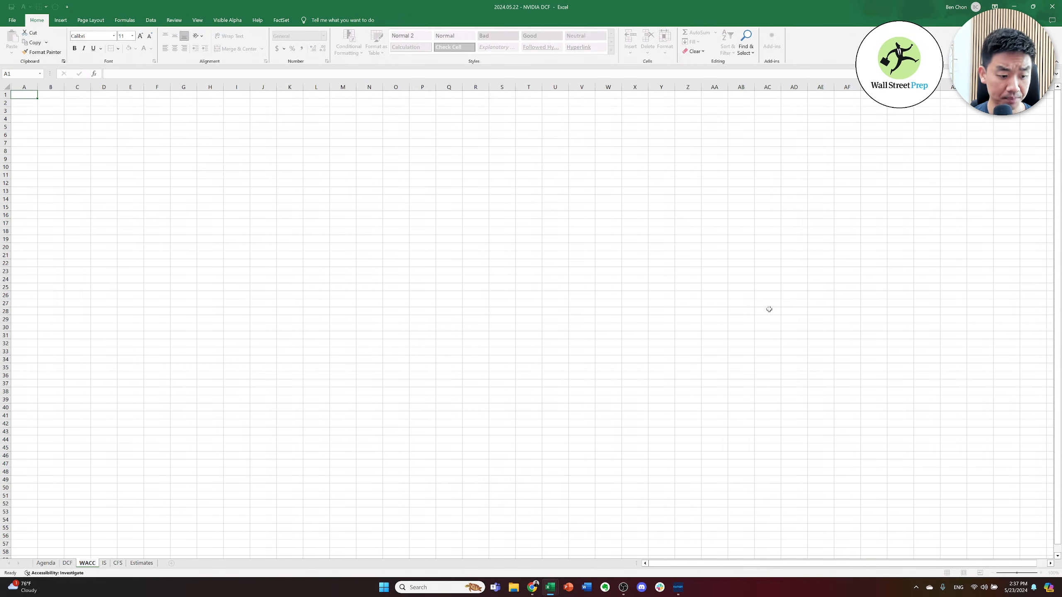
{"action": "key", "text": "Return"}
- Hide the gridlines on the blank WACC sheet
{"action": "key", "text": "ctrl+Page_Up"}
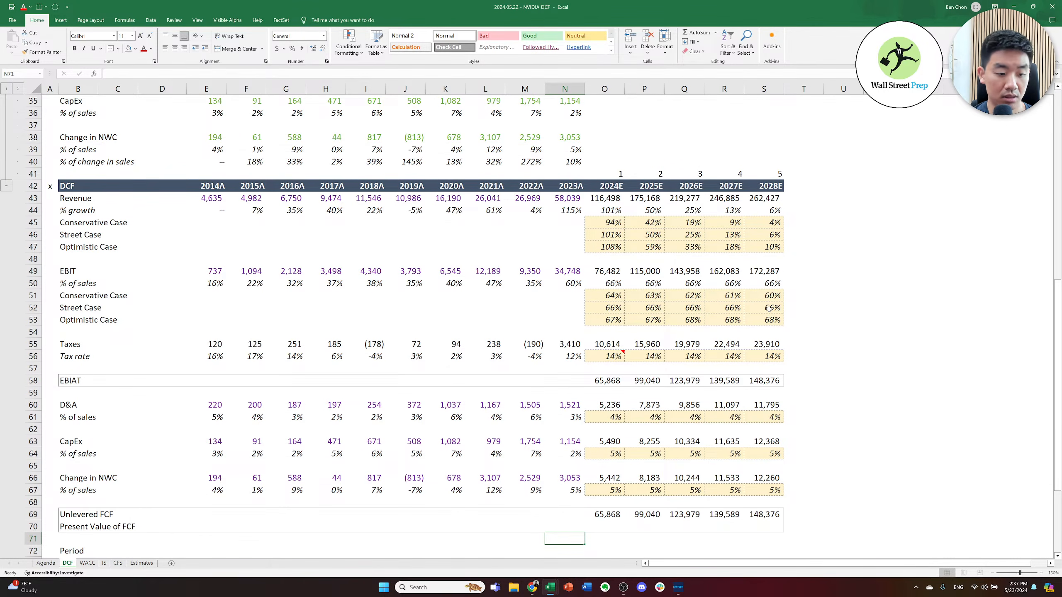
{"action": "key", "text": "ctrl+Page_Down"}
{"action": "key", "text": "alt+w"}
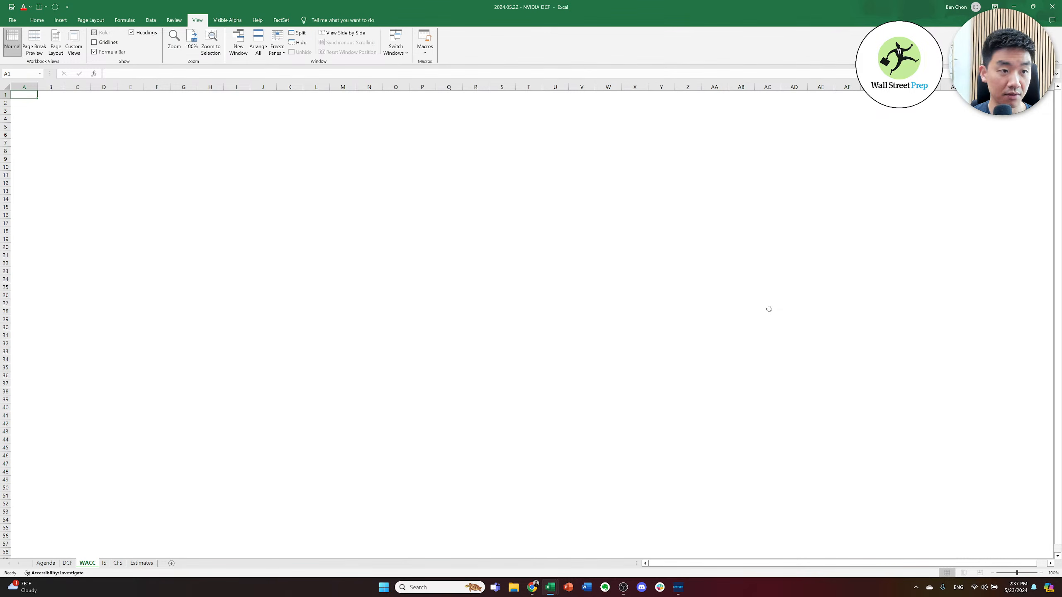
{"action": "scroll", "coordinate": [768, 309], "scroll_direction": "up", "scroll_amount": 2}
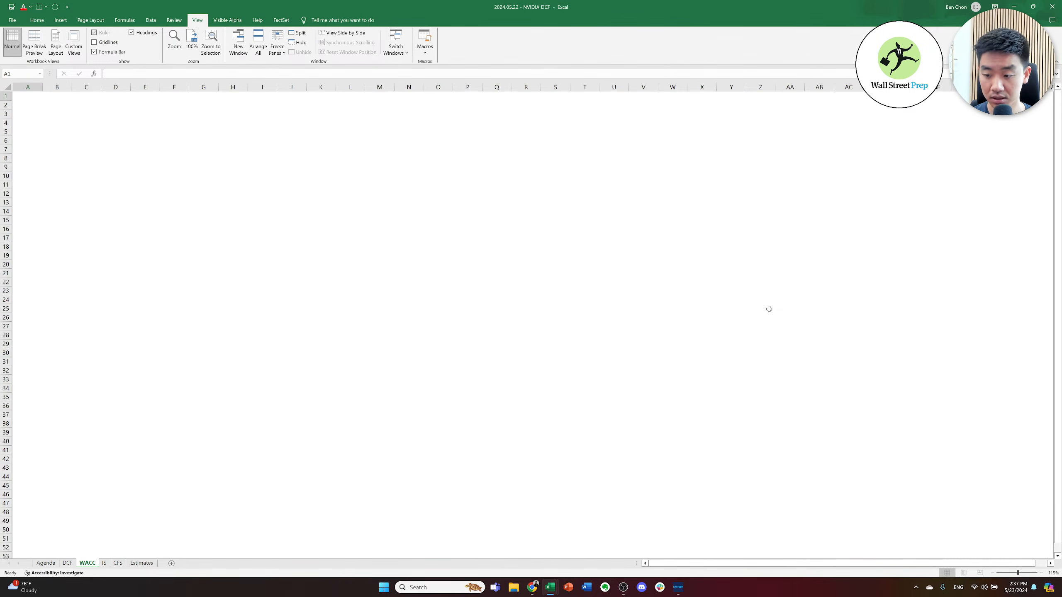
{"action": "scroll", "coordinate": [768, 309], "scroll_direction": "up", "scroll_amount": 3}
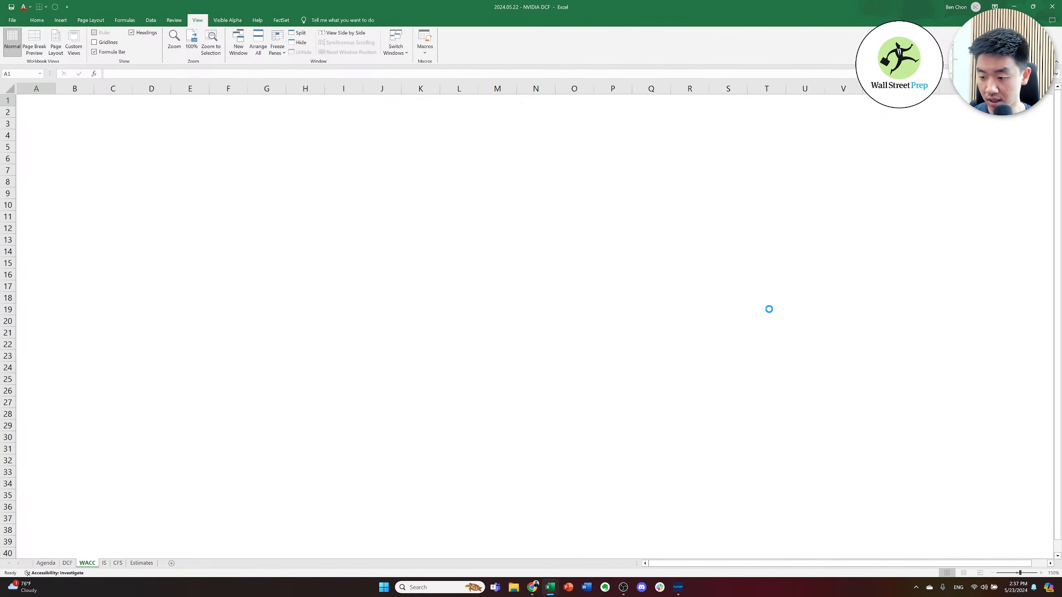
{"action": "scroll", "coordinate": [769, 309], "scroll_direction": "up", "scroll_amount": 1}
{"action": "scroll", "coordinate": [769, 309], "scroll_direction": "down", "scroll_amount": 1}
- Switch to the 2023.09.21 - NVIDIA DCF - vDownload workbook and copy its entire WACC sheet
{"action": "key", "text": "alt+Tab"}
{"action": "key", "text": "alt+Tab"}
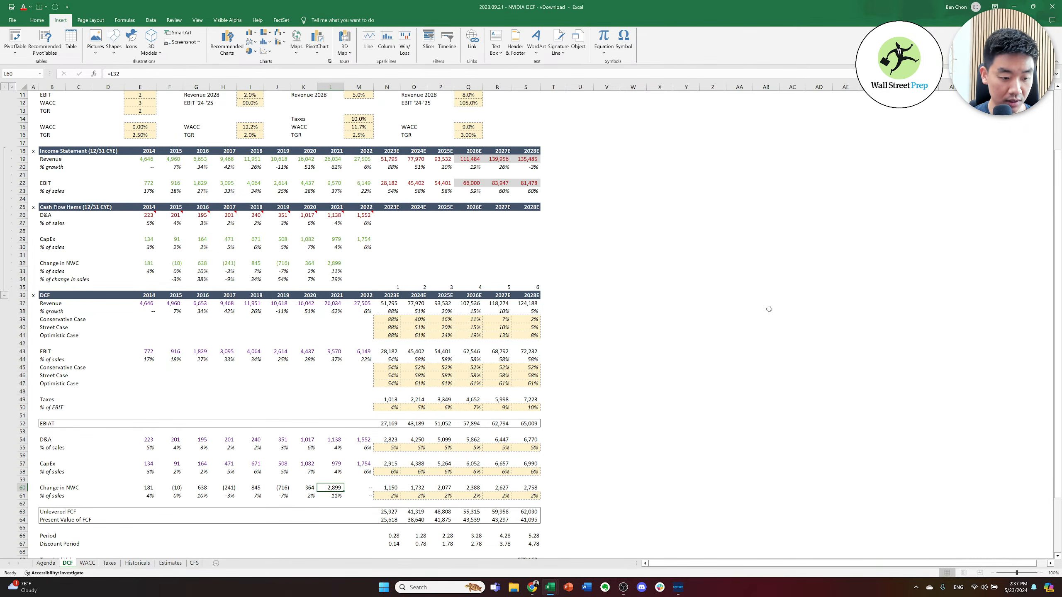
{"action": "key", "text": "ctrl+Page_Down"}
{"action": "key", "text": "Right"}
{"action": "key", "text": "Right"}
{"action": "key", "text": "Right"}
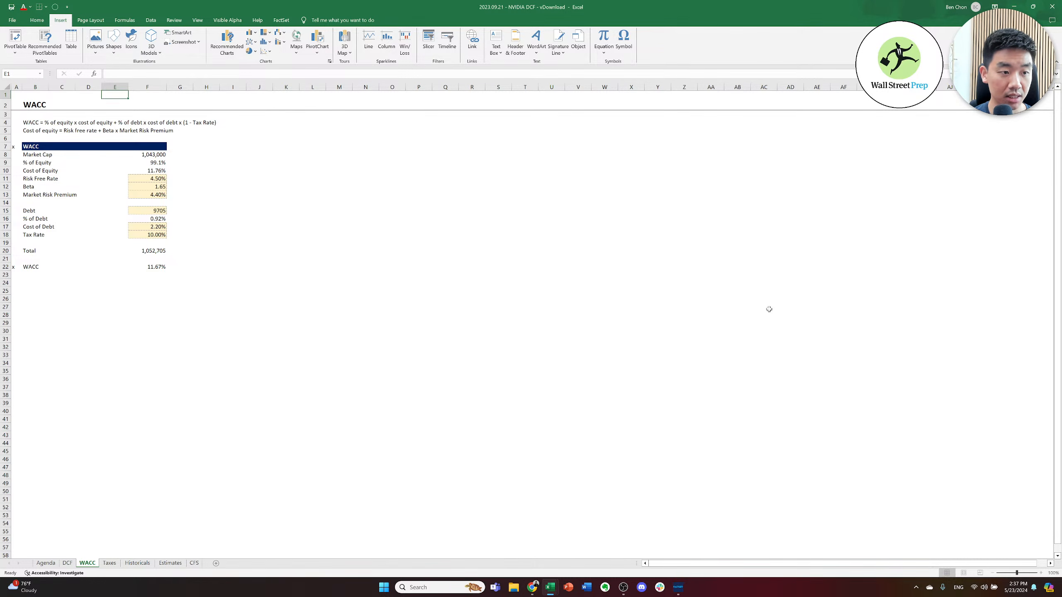
{"action": "key", "text": "ctrl+a"}
{"action": "key", "text": "ctrl+c"}
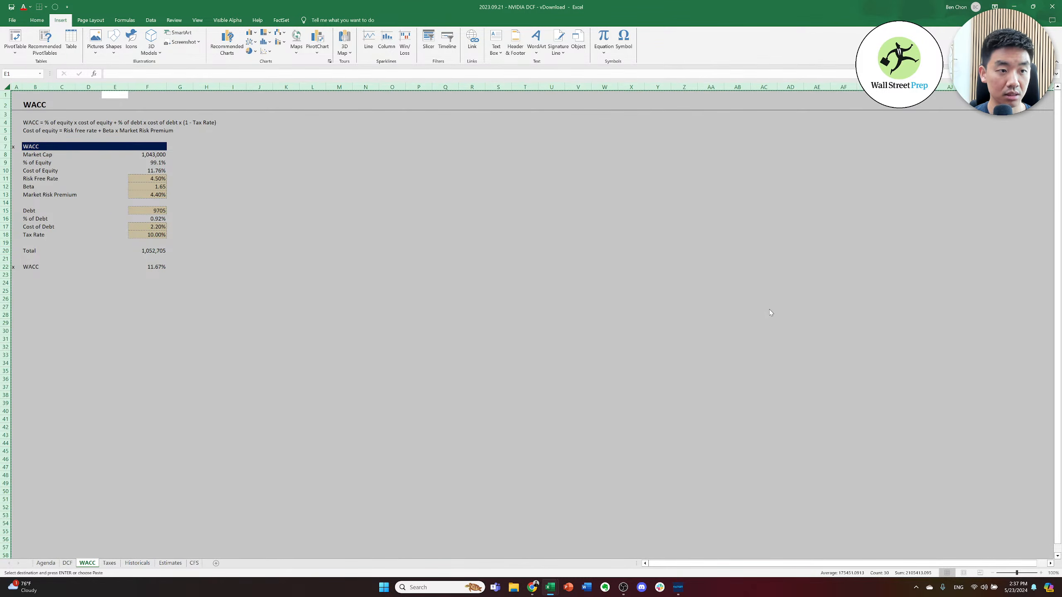
- Paste the copied WACC layout over the whole WACC sheet of the 2024.05.22 - NVIDIA DCF workbook
{"action": "key", "text": "ctrl+n"}
{"action": "key", "text": "alt+Tab"}
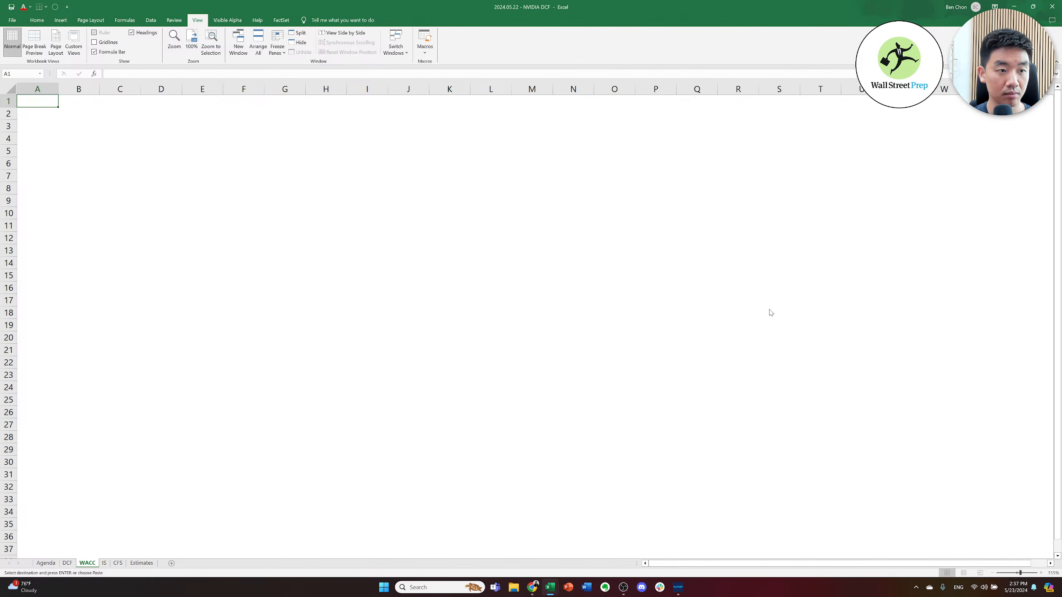
{"action": "key", "text": "ctrl+a"}
{"action": "key", "text": "ctrl+v"}
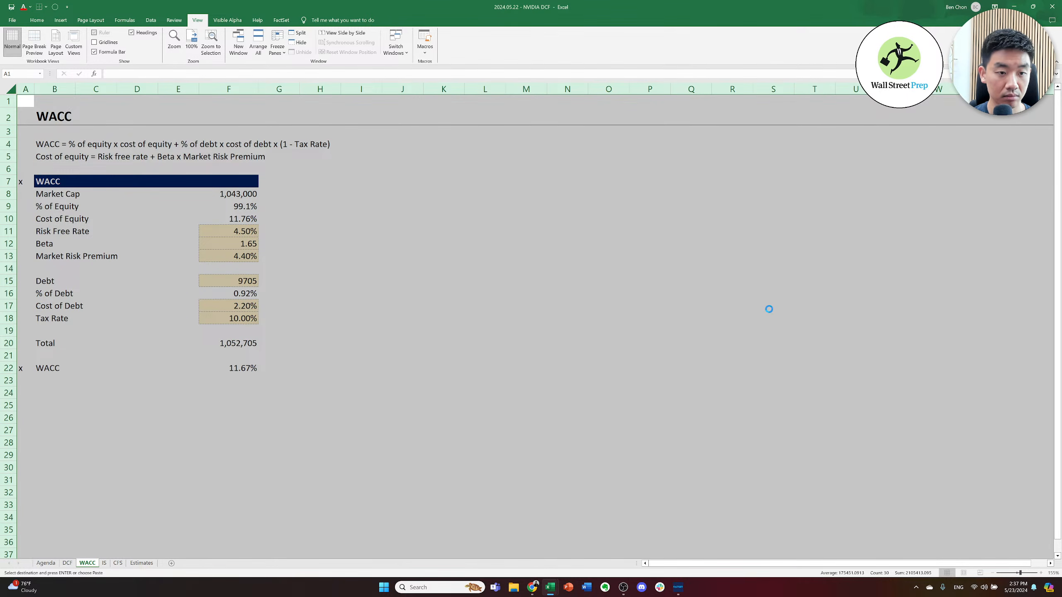
- Review the pasted WACC table, from its formula notes down to the Market Cap and Cost of Equity inputs
{"action": "key", "text": "Down"}
{"action": "key", "text": "Right"}
{"action": "key", "text": "Right"}
{"action": "key", "text": "Right"}
{"action": "key", "text": "Right"}
{"action": "key", "text": "Right"}
{"action": "key", "text": "Down"}
{"action": "key", "text": "Down"}
{"action": "key", "text": "Down"}
{"action": "key", "text": "Right"}
{"action": "key", "text": "Down"}
{"action": "key", "text": "Down"}
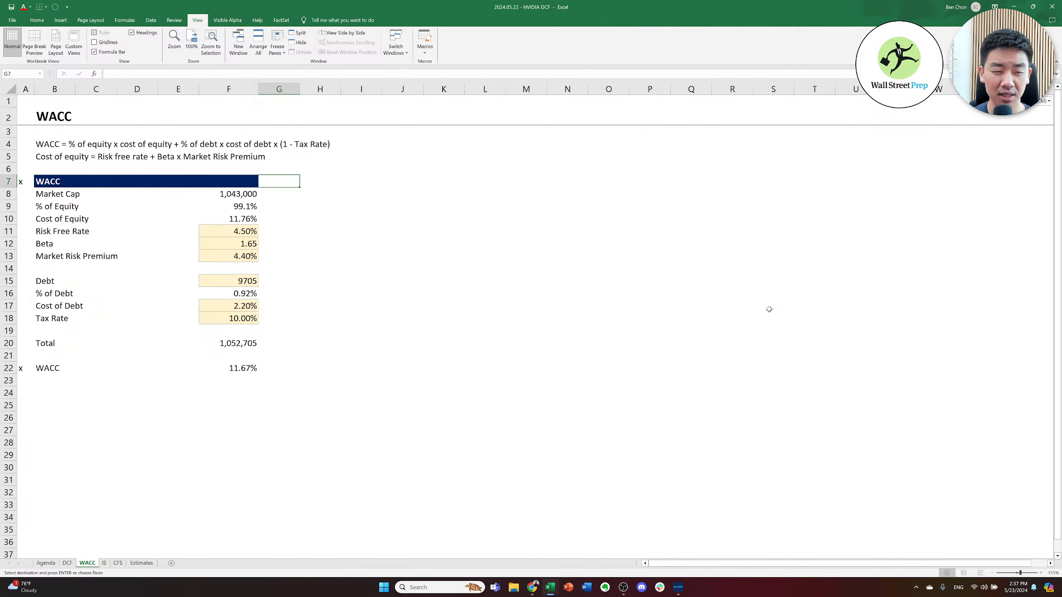
{"action": "key", "text": "Left"}
{"action": "key", "text": "Down"}
{"action": "key", "text": "Down"}
{"action": "key", "text": "Down"}
{"action": "key", "text": "Left"}
{"action": "key", "text": "Up"}
{"action": "key", "text": "Right"}
{"action": "key", "text": "Up"}
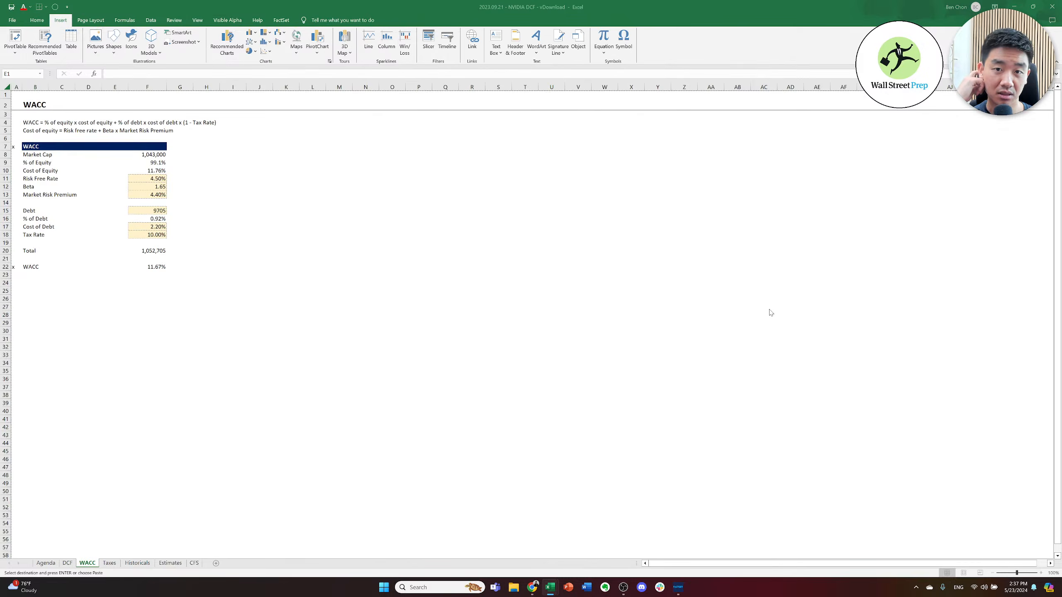
{"action": "key", "text": "alt+Tab"}
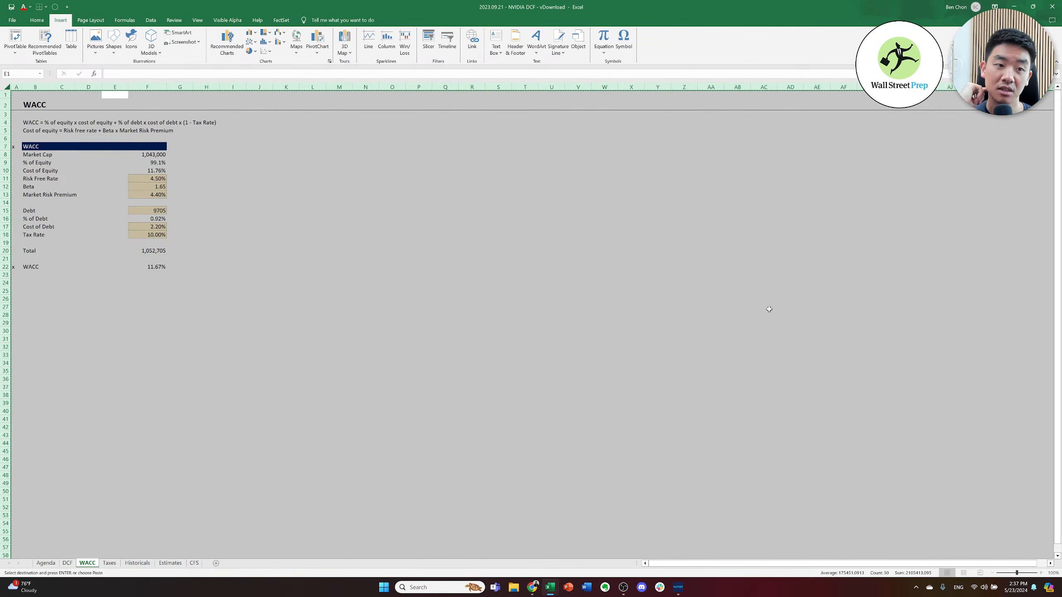
{"action": "key", "text": "alt+Tab"}
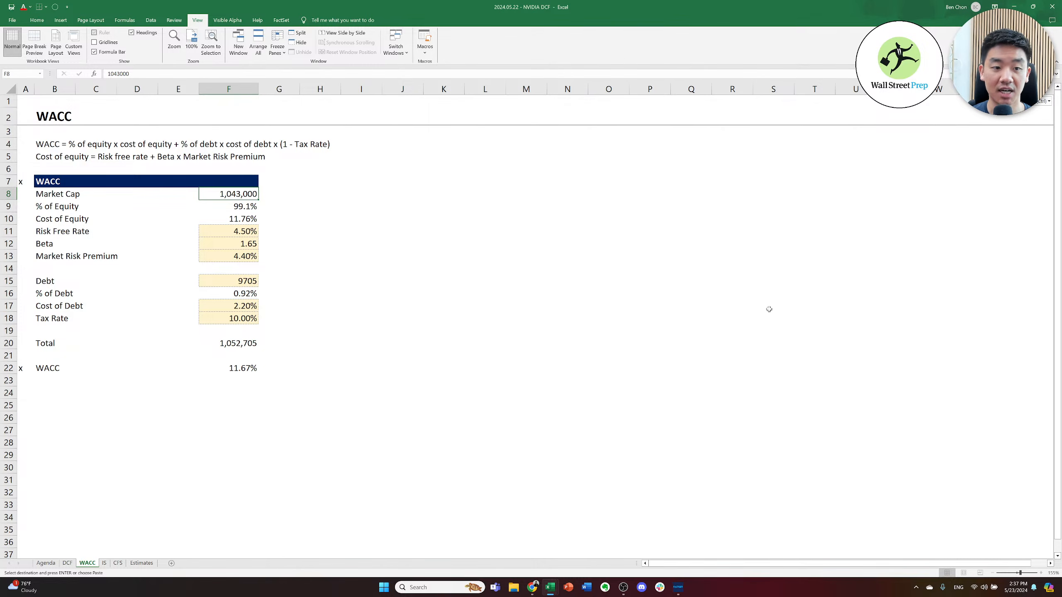
- Switch to FactSet and look up NVIDIA's Market Cap in the Snapshot report's Key Statistics
{"action": "key", "text": "alt+Tab"}
{"action": "key", "text": "alt+Tab"}
{"action": "key", "text": "alt+Tab"}
{"action": "key", "text": "alt+Tab"}
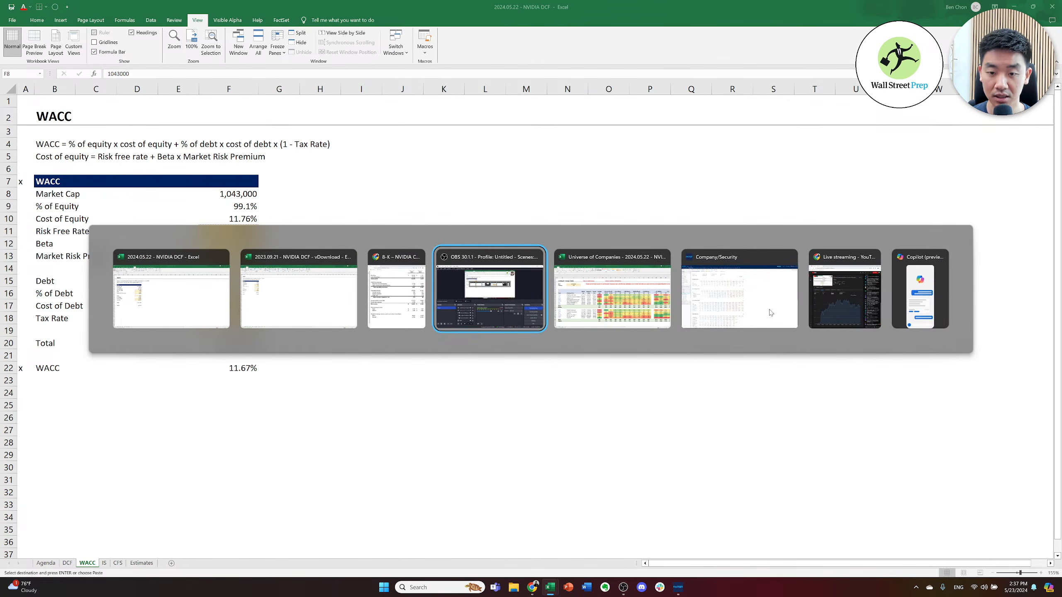
{"action": "key", "text": "alt+Tab"}
{"action": "key", "text": "alt+Tab"}
{"action": "key", "text": "alt+Tab"}
{"action": "key", "text": "alt+Tab"}
{"action": "key", "text": "alt+Tab"}
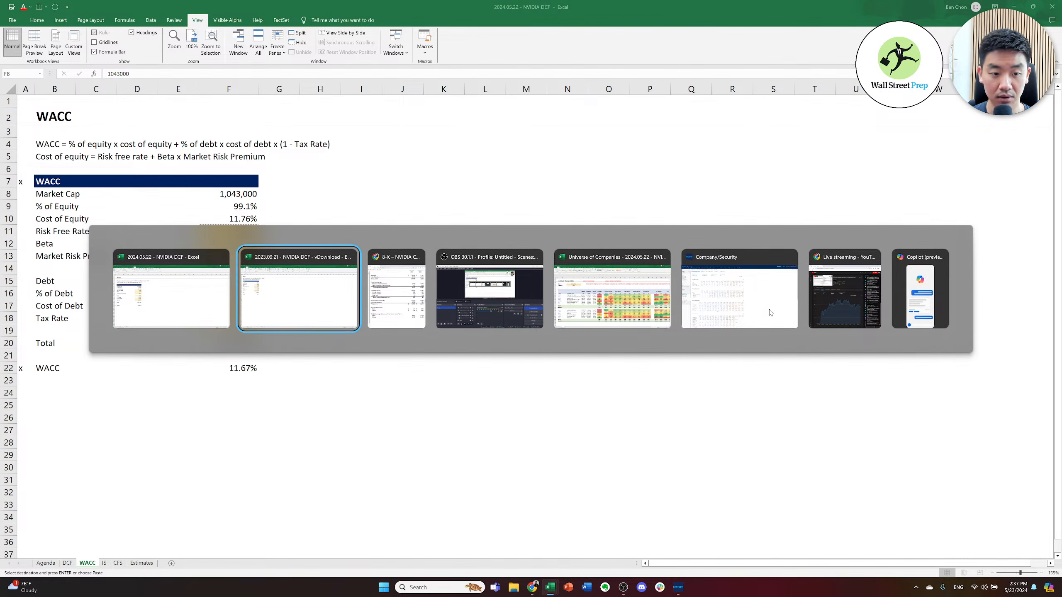
{"action": "key", "text": "alt+Tab"}
{"action": "key", "text": "alt+Tab"}
{"action": "key", "text": "alt+Tab"}
{"action": "key", "text": "alt+Tab"}
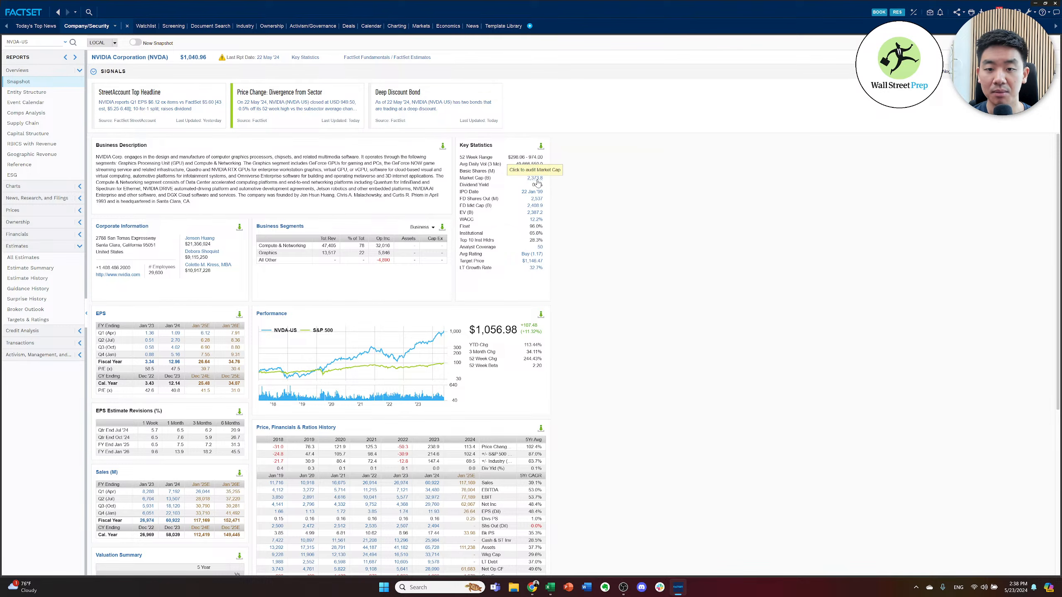
{"action": "right_click", "coordinate": [536, 180]}
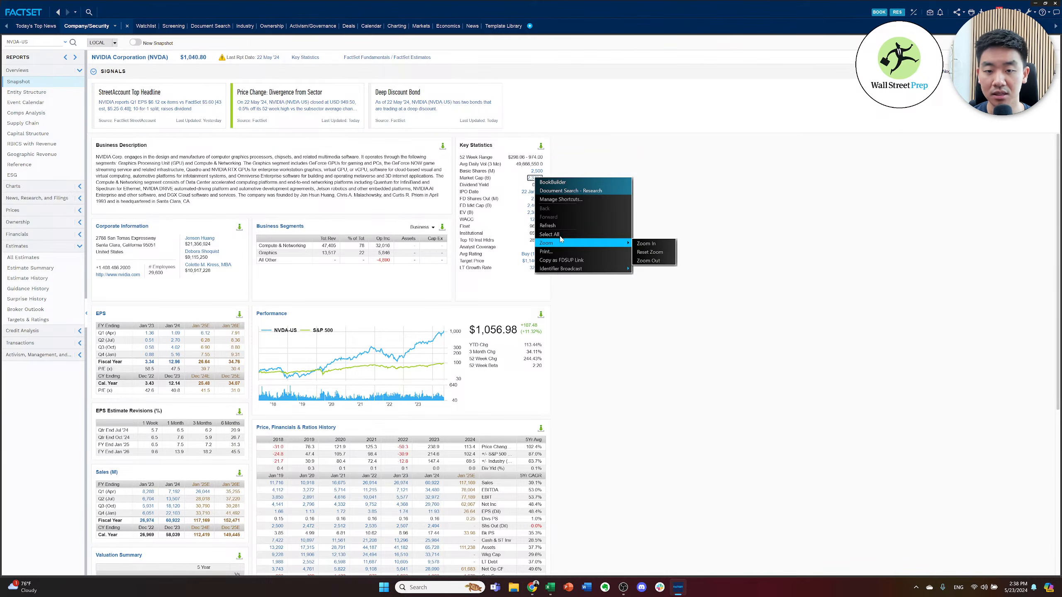
{"action": "left_click", "coordinate": [599, 155]}
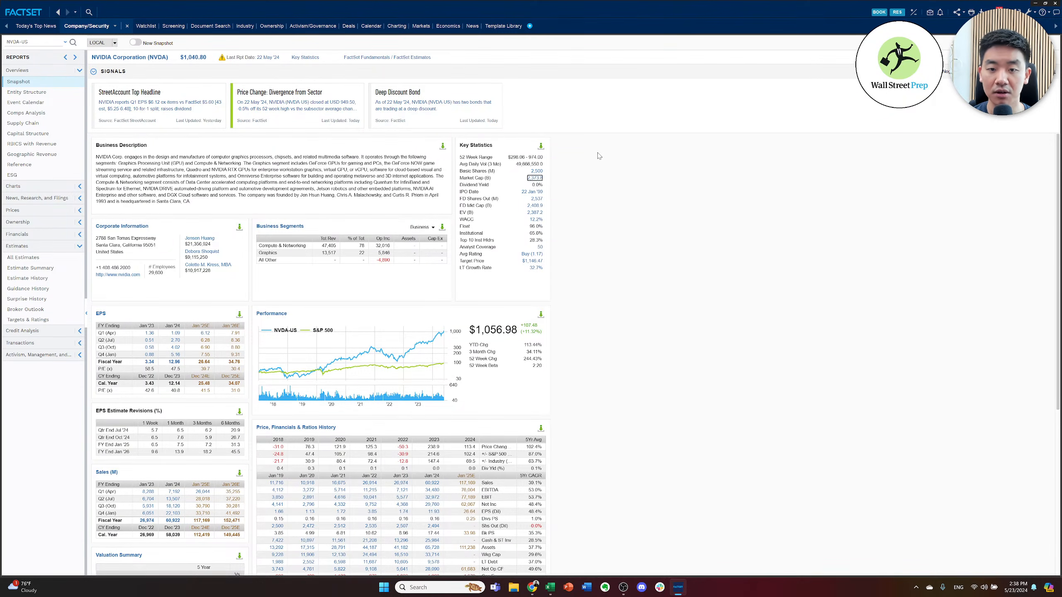
- Check the WACC sheet's Market Cap cell against the Market Cap figure in FactSet's Key Statistics
{"action": "left_click", "coordinate": [591, 175]}
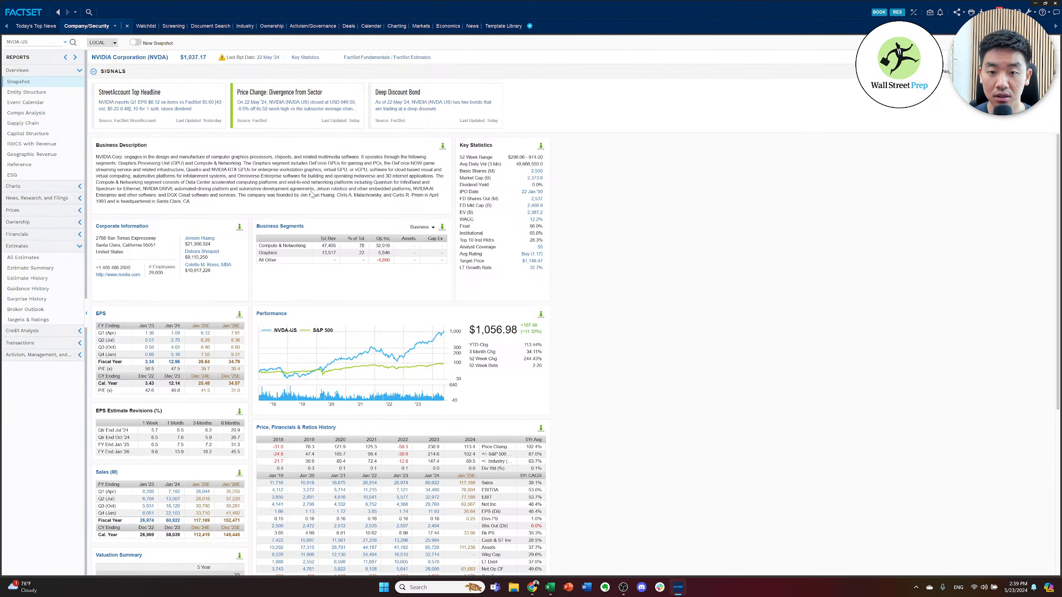
{"action": "key", "text": "alt+Tab"}
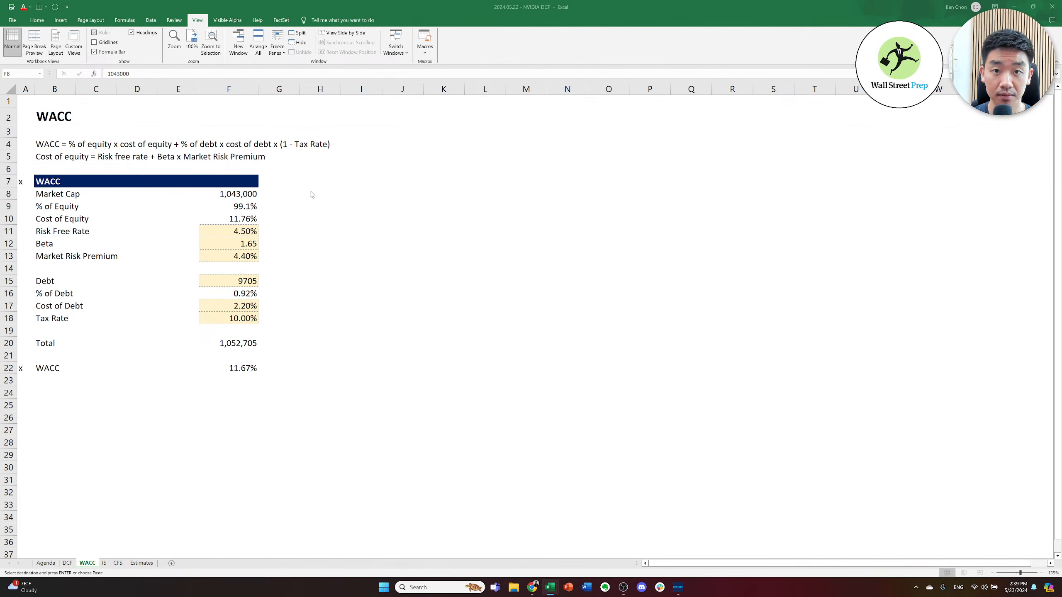
{"action": "key", "text": "Right"}
{"action": "key", "text": "Right"}
{"action": "key", "text": "Right"}
{"action": "key", "text": "Right"}
{"action": "key", "text": "Down"}
{"action": "key", "text": "Left"}
{"action": "key", "text": "Left"}
{"action": "key", "text": "Left"}
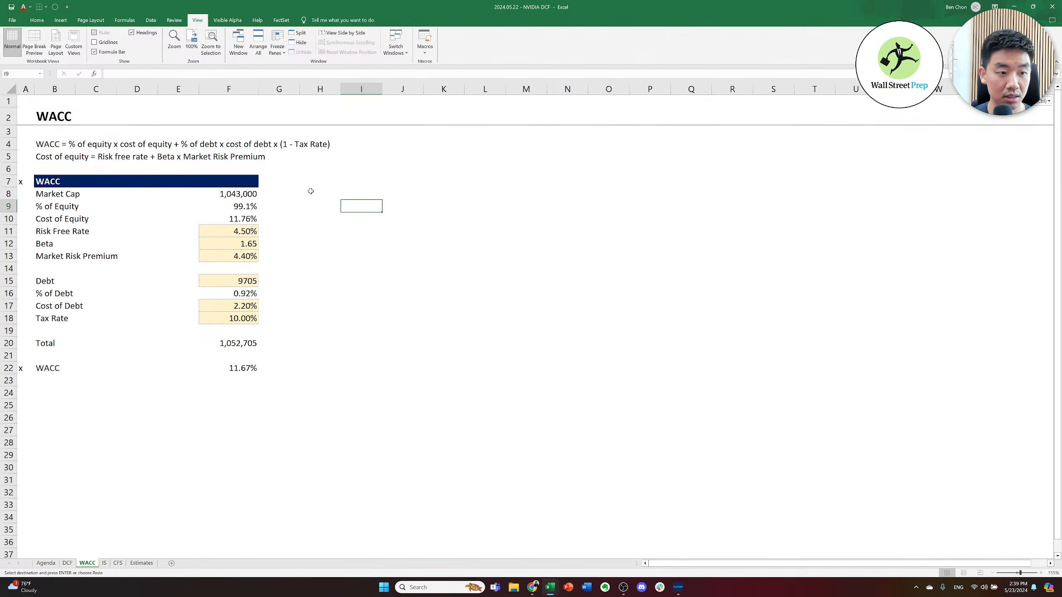
{"action": "key", "text": "Up"}
{"action": "key", "text": "Left"}
{"action": "key", "text": "alt+Tab"}
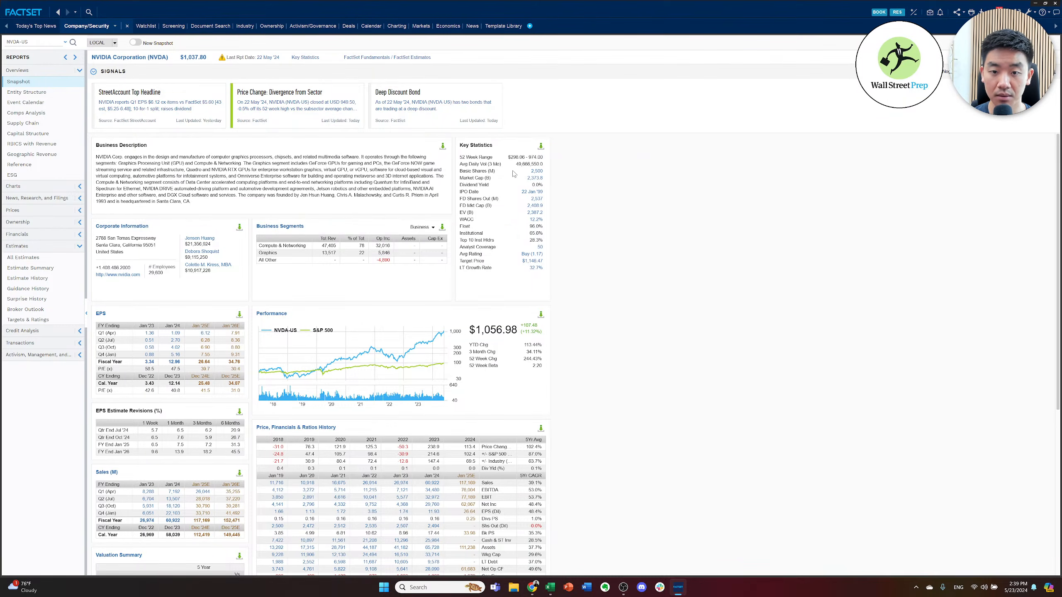
- Switch back to the 2024.05.22 - NVIDIA DCF workbook and set the WACC sheet's Market Cap to 2373000
{"action": "key", "text": "alt+Tab"}
{"action": "type", "text": "23"}
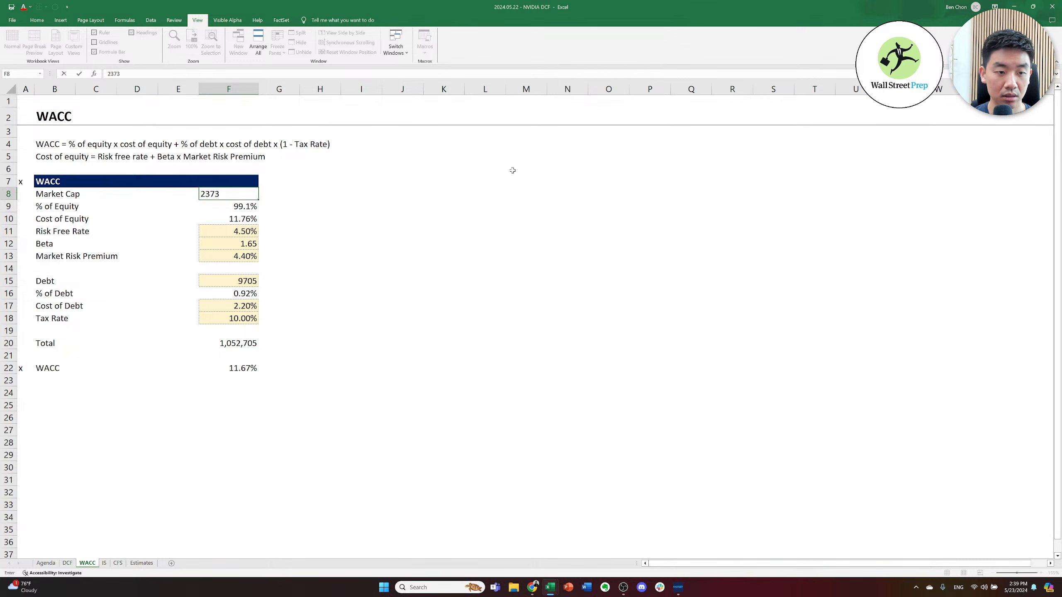
{"action": "key", "text": "ctrl+Return"}
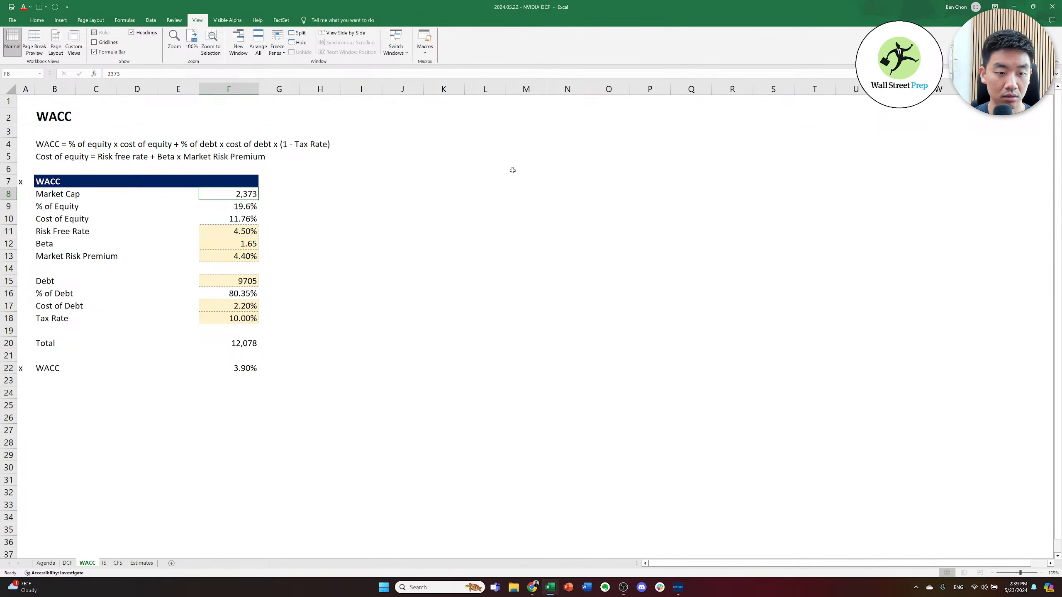
{"action": "key", "text": "F2"}
{"action": "type", "text": "000"}
{"action": "key", "text": "ctrl+Return"}
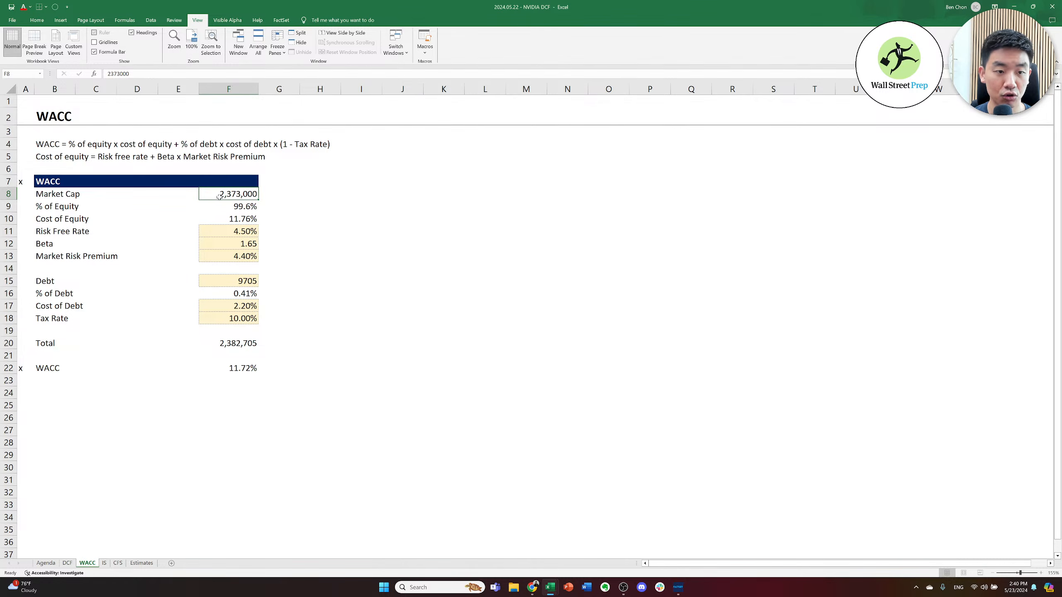
- Review the formulas behind % of Equity and Cost of Equity in the WACC table
{"action": "key", "text": "Down"}
{"action": "key", "text": "Down"}
{"action": "key", "text": "Down"}
{"action": "key", "text": "Up"}
{"action": "key", "text": "Up"}
{"action": "key", "text": "F2"}
{"action": "key", "text": "Escape"}
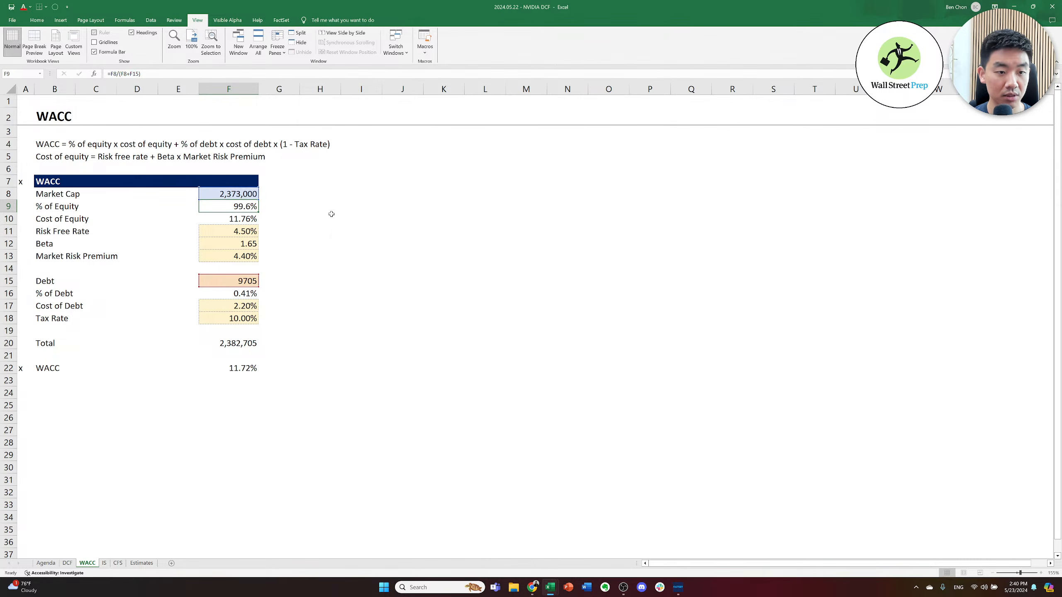
{"action": "key", "text": "Down"}
{"action": "key", "text": "F2"}
{"action": "key", "text": "Escape"}
- Clear the shaded WACC inputs: Risk Free Rate, Beta, Market Risk Premium, Debt, Cost of Debt and Tax Rate
{"action": "key", "text": "Down"}
{"action": "key", "text": "shift+Down"}
{"action": "key", "text": "shift+Down"}
{"action": "key", "text": "Delete"}
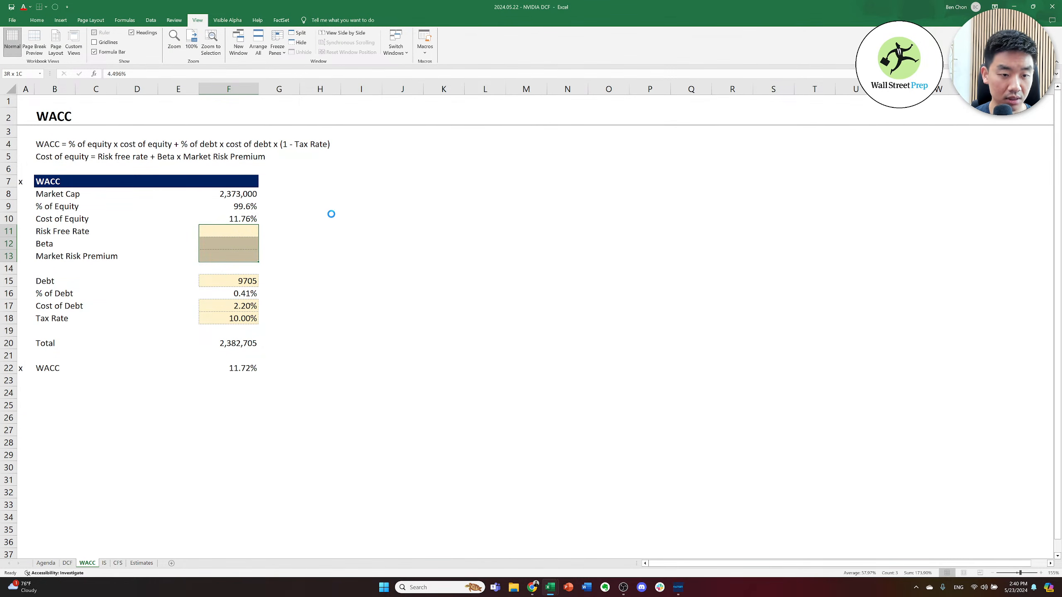
{"action": "key", "text": "ctrl+Down"}
{"action": "key", "text": "F2"}
{"action": "key", "text": "Escape"}
{"action": "key", "text": "Delete"}
{"action": "key", "text": "Down"}
{"action": "key", "text": "Down"}
{"action": "key", "text": "Down"}
{"action": "key", "text": "shift+Up"}
{"action": "key", "text": "Delete"}
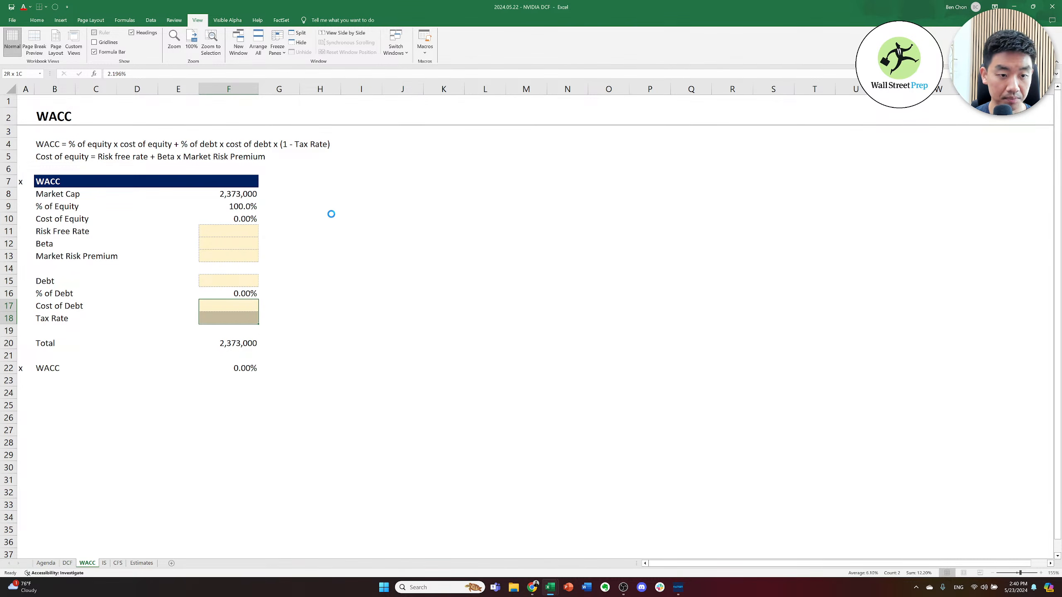
- Return to the Risk Free Rate cell, then switch to Chrome and search for "10 year treasury yield"
{"action": "key", "text": "Up"}
{"action": "key", "text": "Up"}
{"action": "key", "text": "Up"}
{"action": "key", "text": "Up"}
{"action": "key", "text": "Up"}
{"action": "key", "text": "Up"}
{"action": "key", "text": "Up"}
{"action": "key", "text": "alt+Tab"}
{"action": "key", "text": "alt+Tab"}
{"action": "key", "text": "alt+Tab"}
{"action": "key", "text": "alt+Tab"}
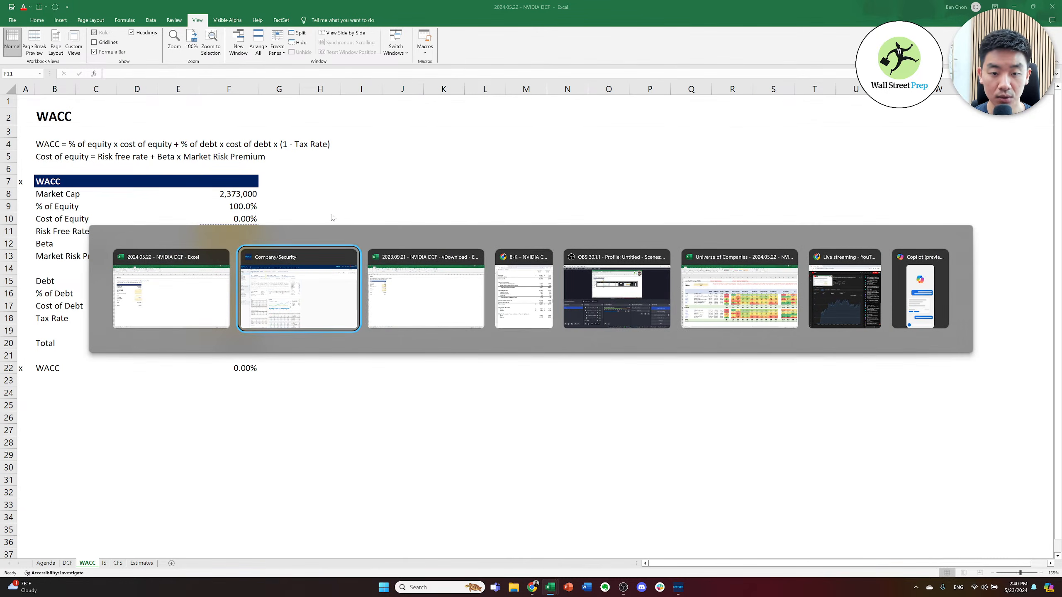
{"action": "key", "text": "alt+Tab"}
{"action": "key", "text": "alt+Tab"}
{"action": "key", "text": "alt+shift+Tab"}
{"action": "key", "text": "alt+shift+Tab"}
{"action": "key", "text": "alt+shift+Tab"}
{"action": "key", "text": "alt+shift+Tab"}
{"action": "key", "text": "alt+Tab"}
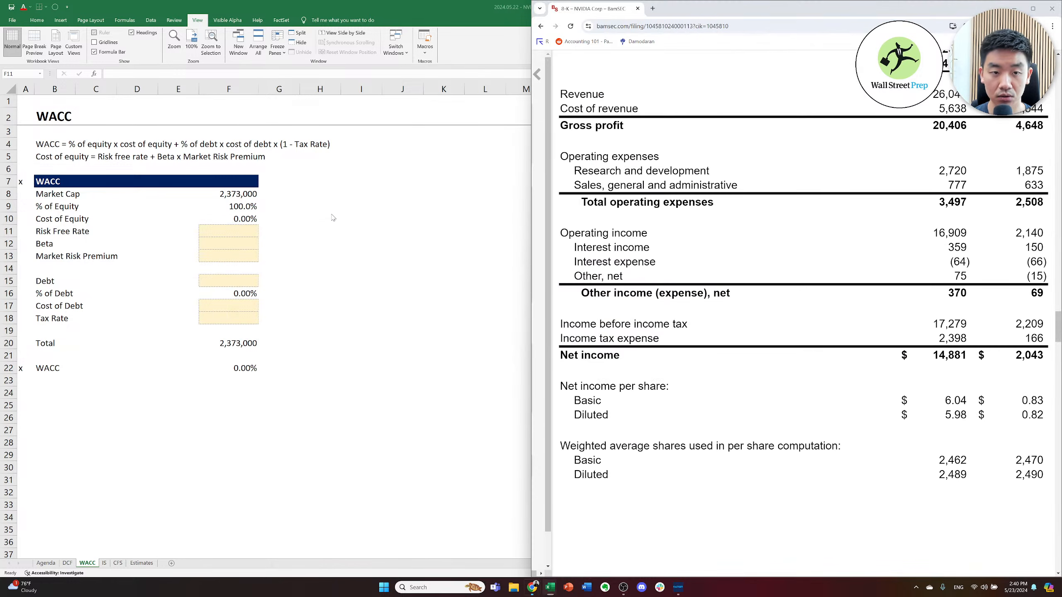
{"action": "key", "text": "ctrl+l"}
{"action": "type", "text": "10 year treasury"}
{"action": "key", "text": "Down"}
{"action": "key", "text": "Return"}
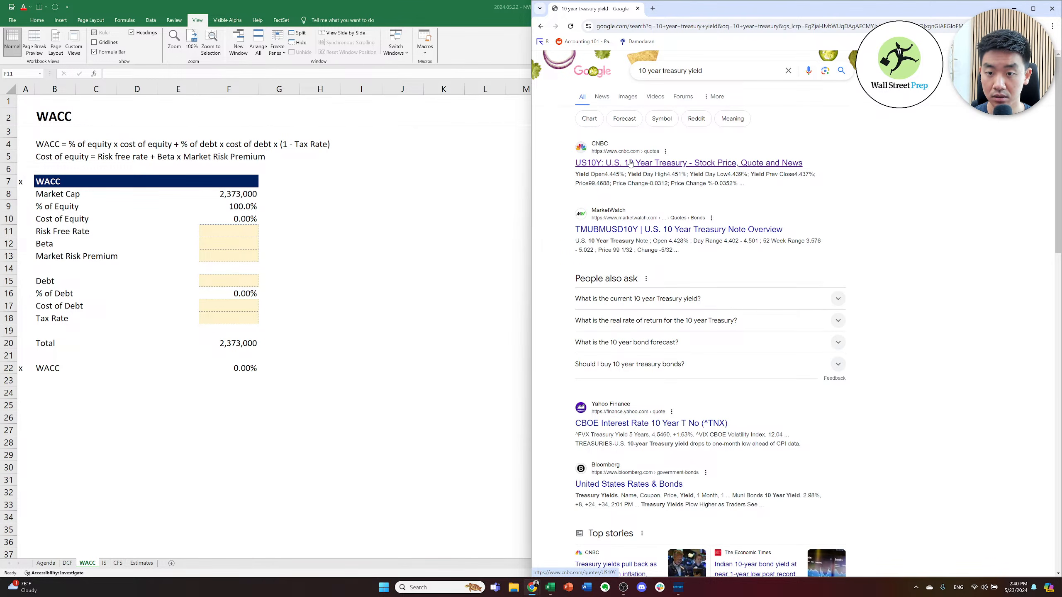
- Place the WACC workbook beside CNBC's U.S. 10 Year Treasury quote and set the Risk Free Rate to 4.475%
{"action": "key", "text": "alt+Tab"}
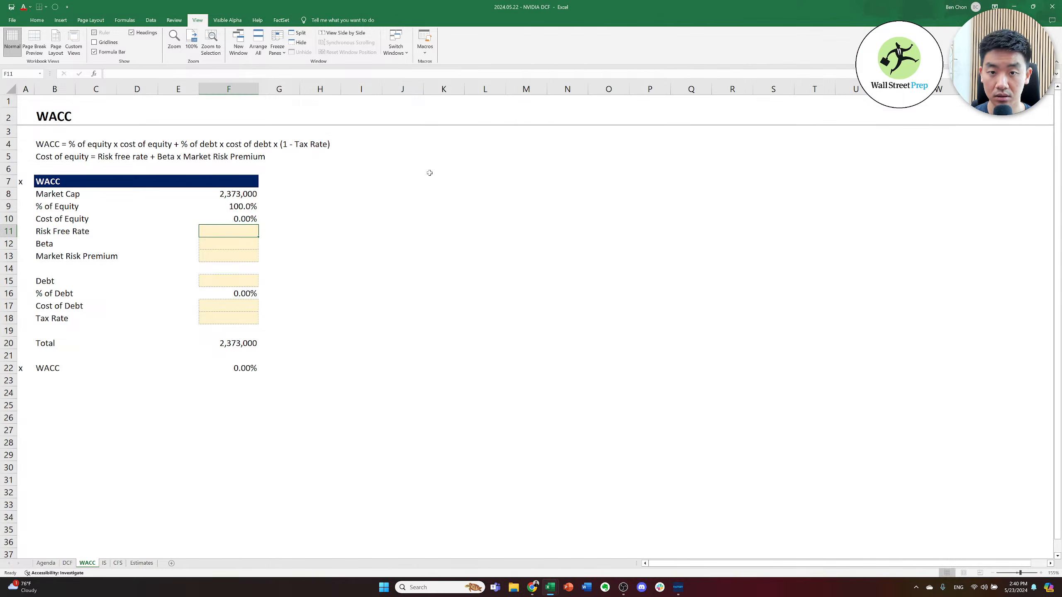
{"action": "key", "text": "super+Left"}
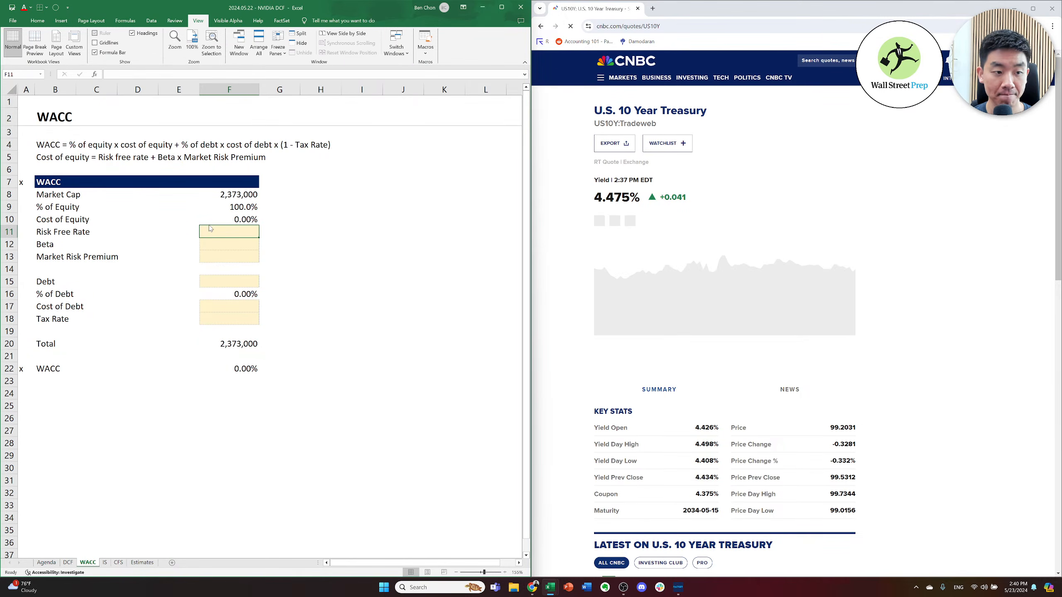
{"action": "type", "text": "4.47"}
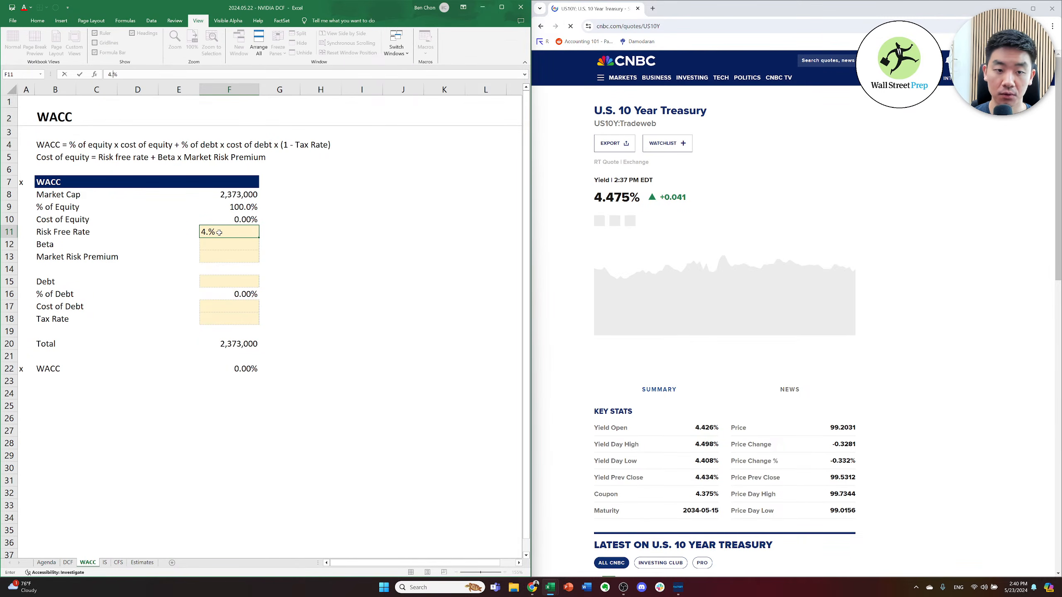
{"action": "type", "text": "5"}
{"action": "key", "text": "Return"}
- Refine the Market Cap input to 2373800
{"action": "left_click", "coordinate": [235, 189]}
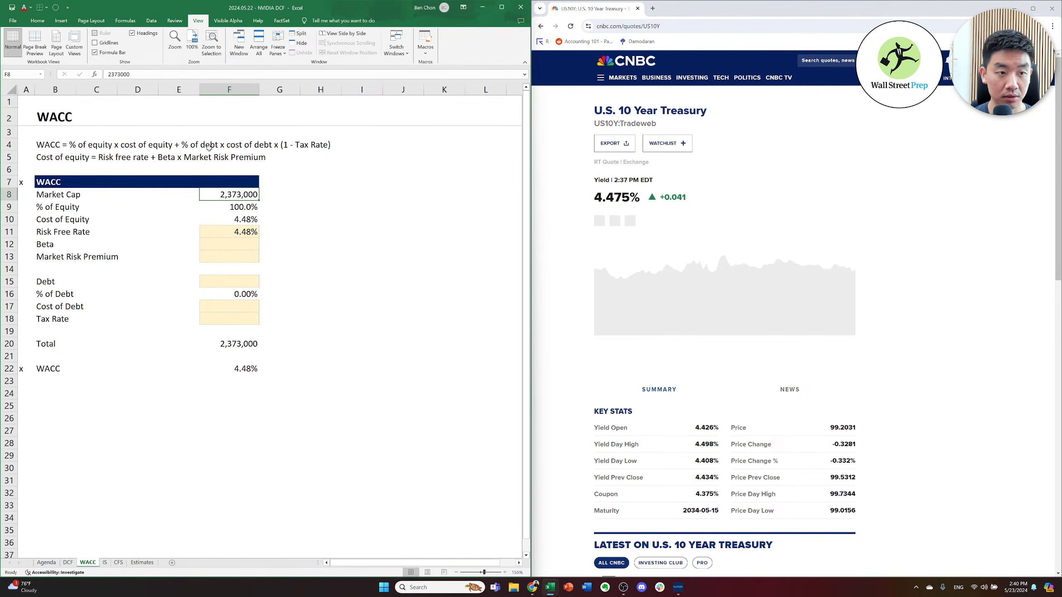
{"action": "left_click", "coordinate": [125, 75]}
{"action": "key", "text": "BackSpace"}
{"action": "type", "text": "8"}
{"action": "key", "text": "ctrl+Return"}
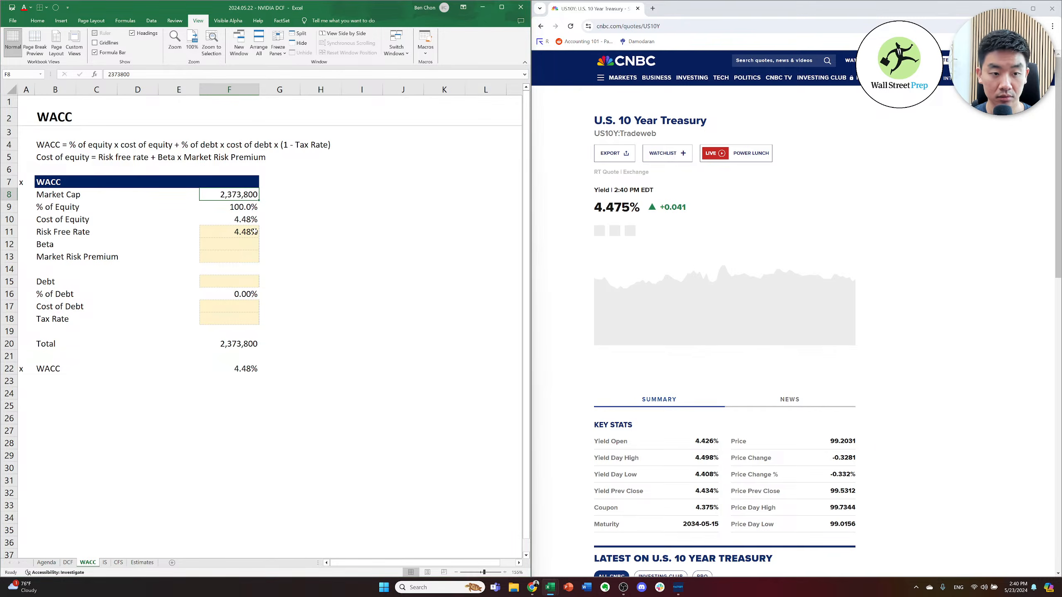
- Look up the fully diluted market cap in FactSet's Key Statistics and set the WACC sheet's Market Cap to 2408900
{"action": "key", "text": "alt+Tab"}
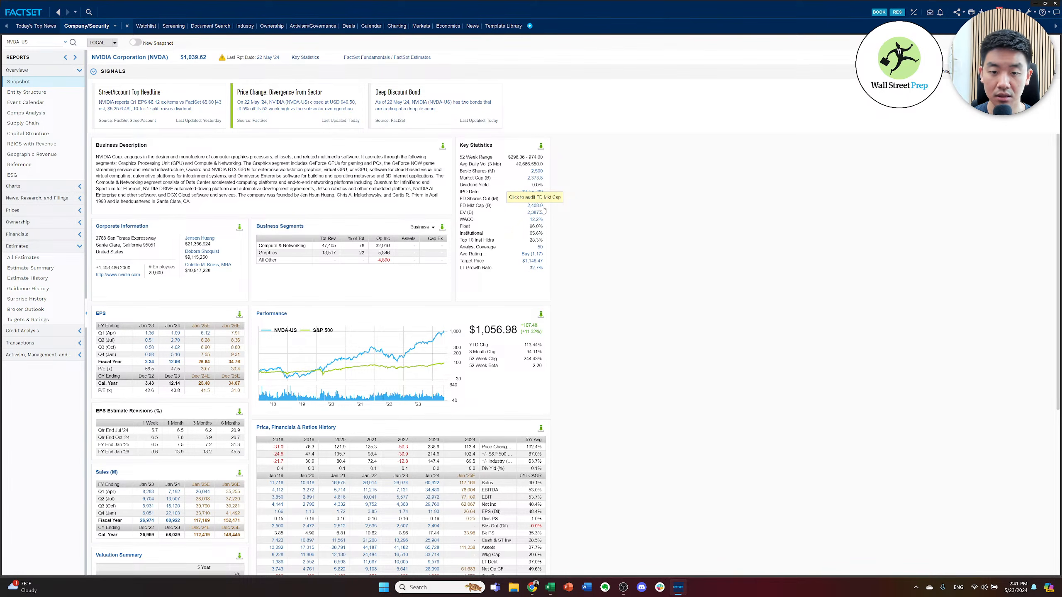
{"action": "key", "text": "alt+Tab"}
{"action": "type", "text": "2"}
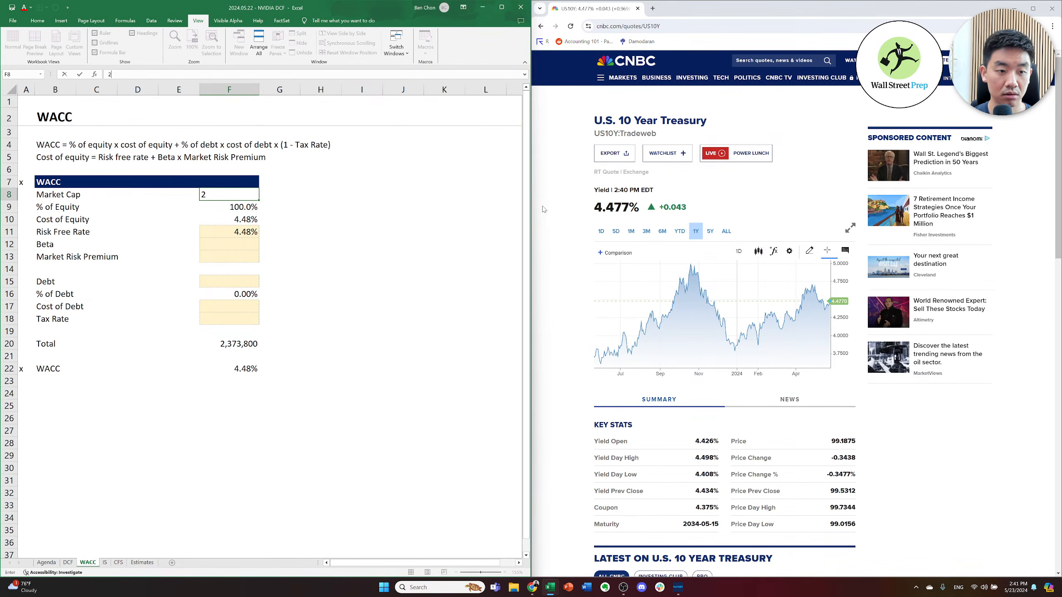
{"action": "type", "text": "408900"}
{"action": "key", "text": "ctrl+Return"}
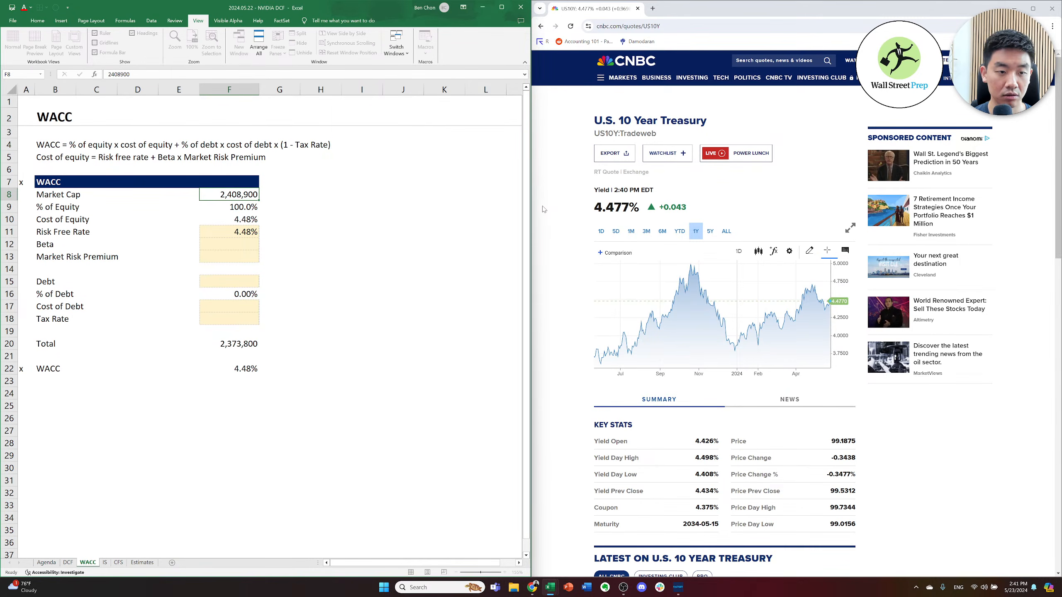
- Look up NVIDIA's 52 Week Beta in FactSet and set the WACC sheet's Beta to 2.2
{"action": "key", "text": "Down"}
{"action": "key", "text": "Down"}
{"action": "key", "text": "Down"}
{"action": "key", "text": "Down"}
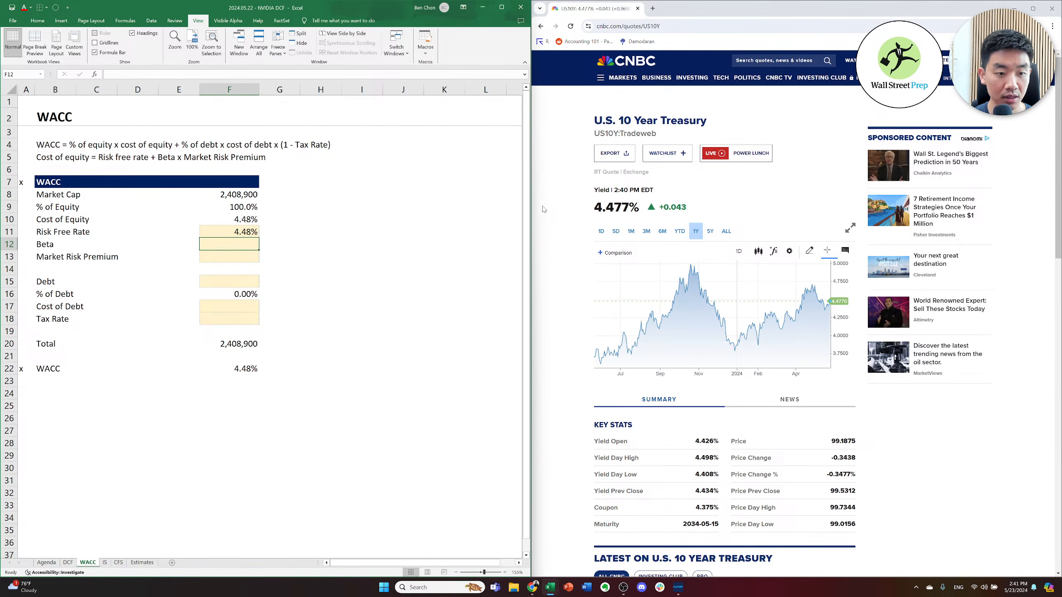
{"action": "key", "text": "alt+Tab"}
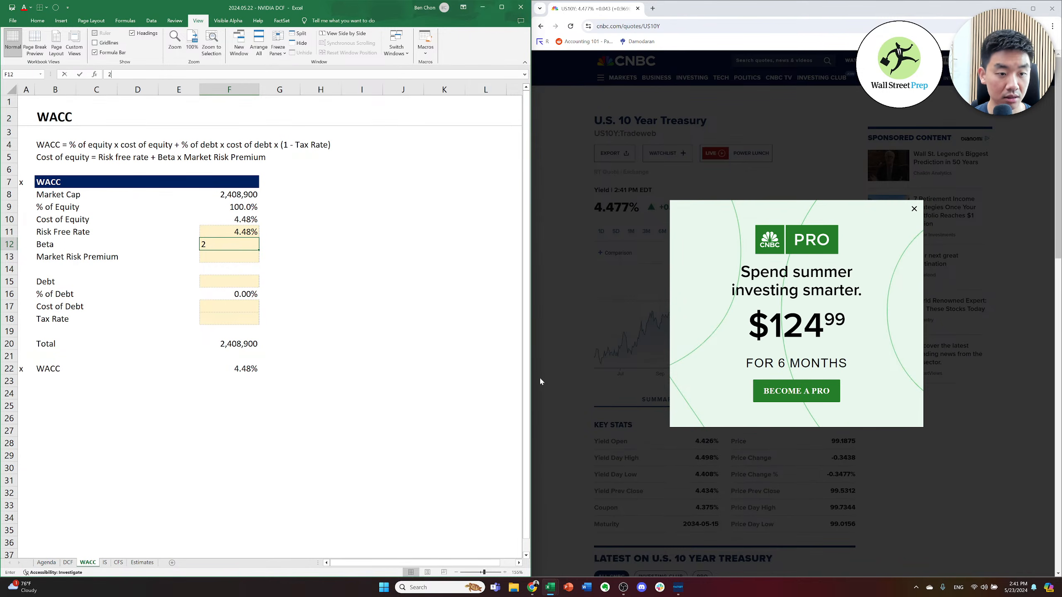
{"action": "type", "text": ".2"}
{"action": "key", "text": "Return"}
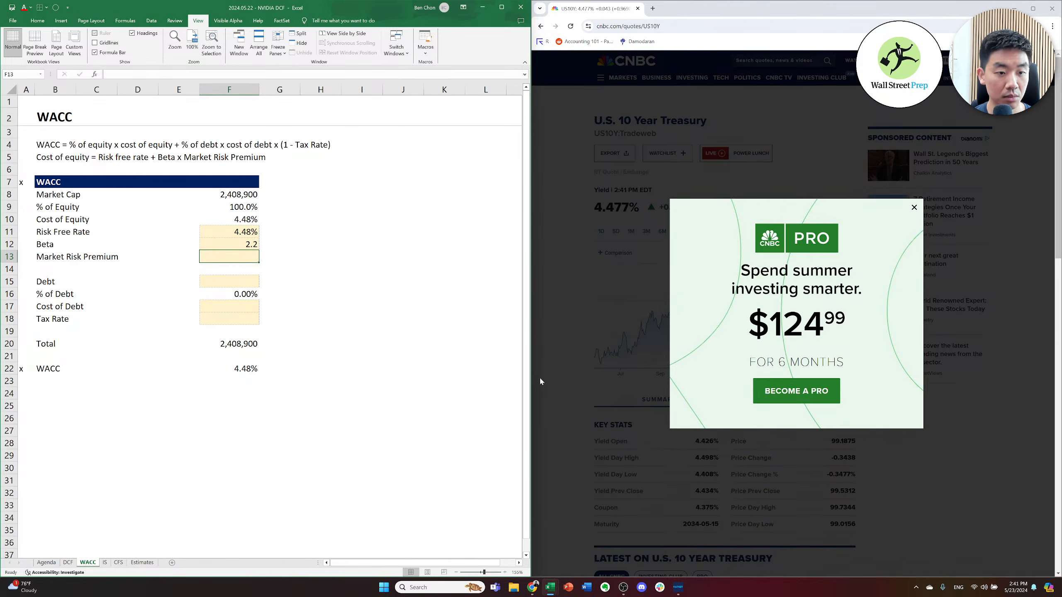
- Open the bookmarked Damodaran page and set the Market Risk Premium to its May 1, 2024 implied ERP of 4.15%
{"action": "left_click", "coordinate": [665, 161]}
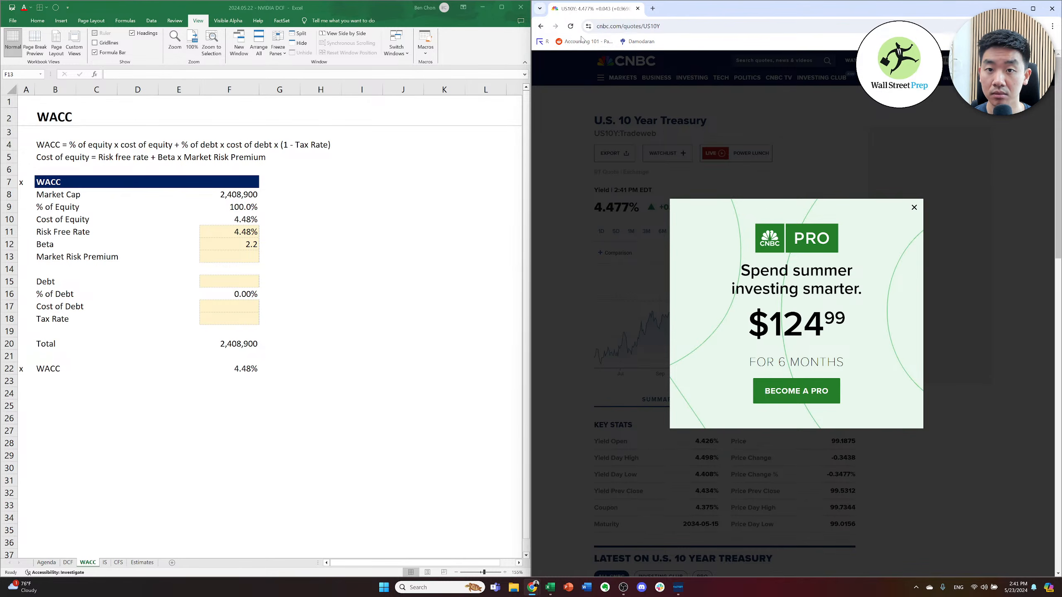
{"action": "left_click", "coordinate": [629, 41]}
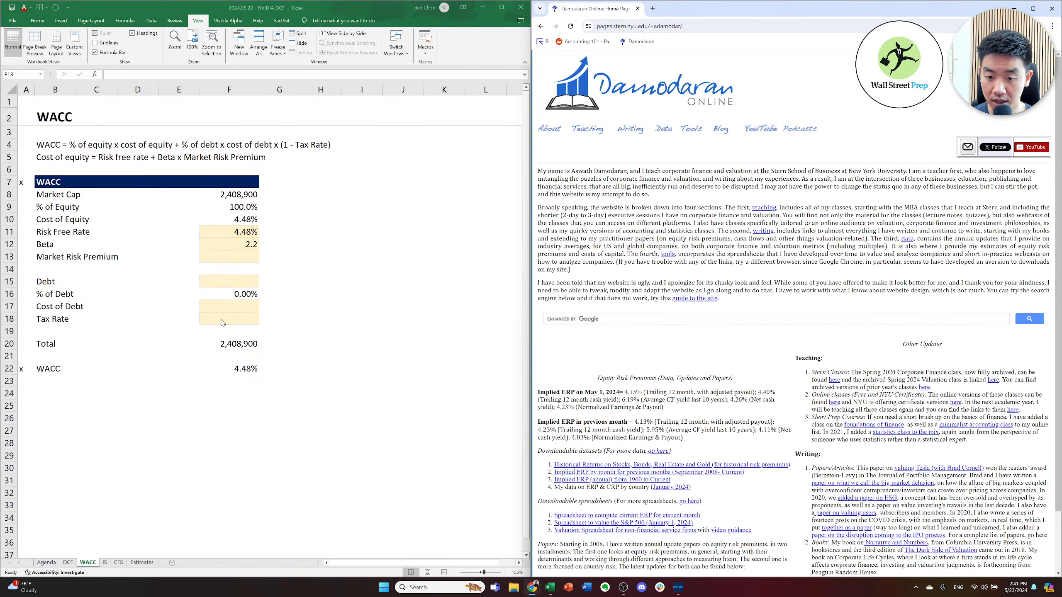
{"action": "left_click", "coordinate": [217, 257]}
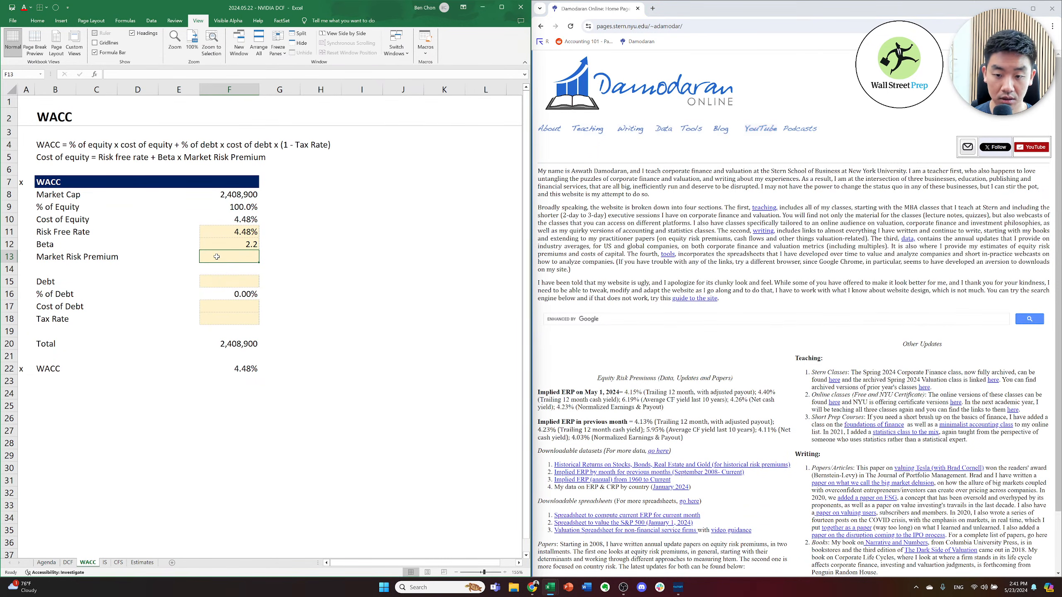
{"action": "type", "text": "4.15%"}
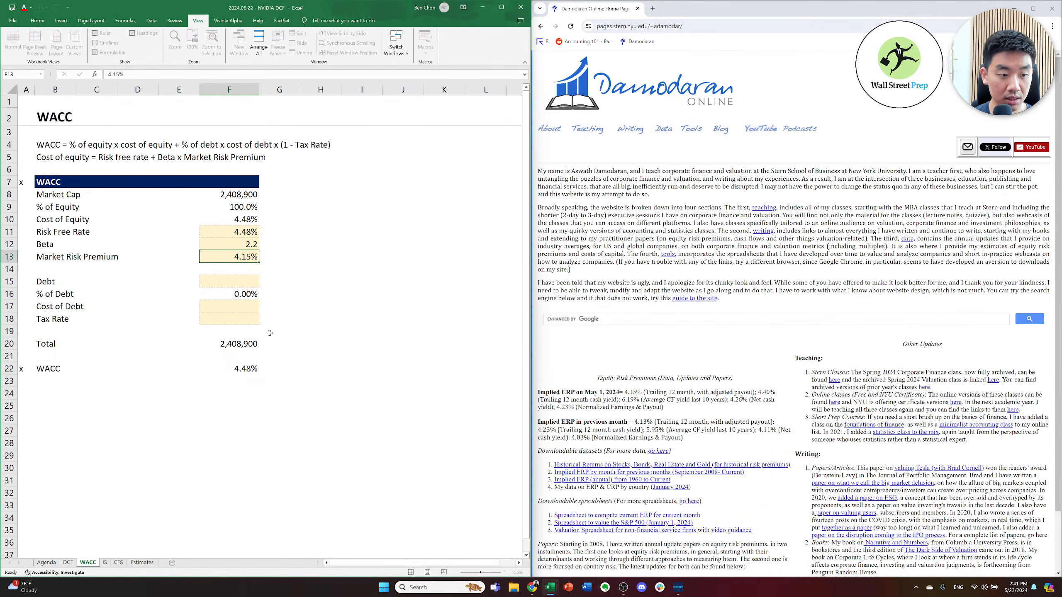
{"action": "key", "text": "Return"}
- Select the Debt input, then open bamsec.com in a new browser tab and find the NVIDIA Corp filings page
{"action": "left_click", "coordinate": [245, 283]}
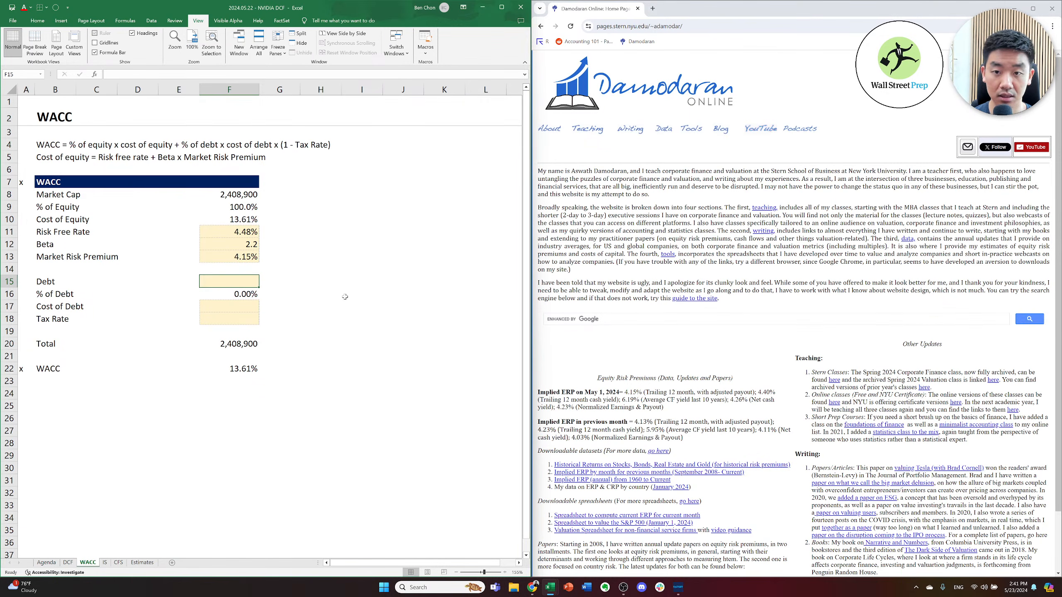
{"action": "left_click", "coordinate": [623, 203]}
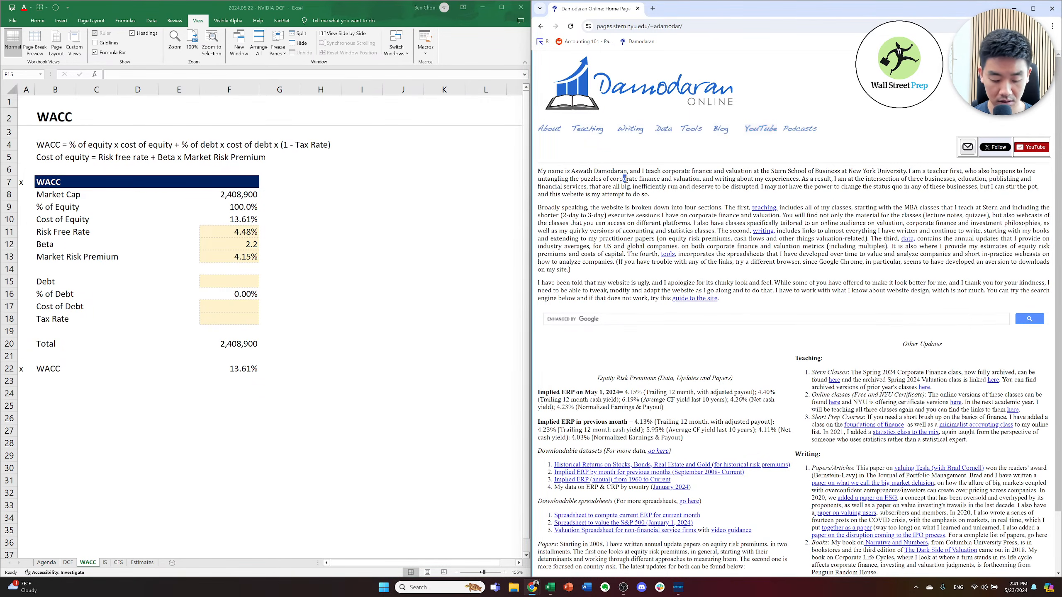
{"action": "key", "text": "ctrl+t"}
{"action": "type", "text": "bamsec.com"}
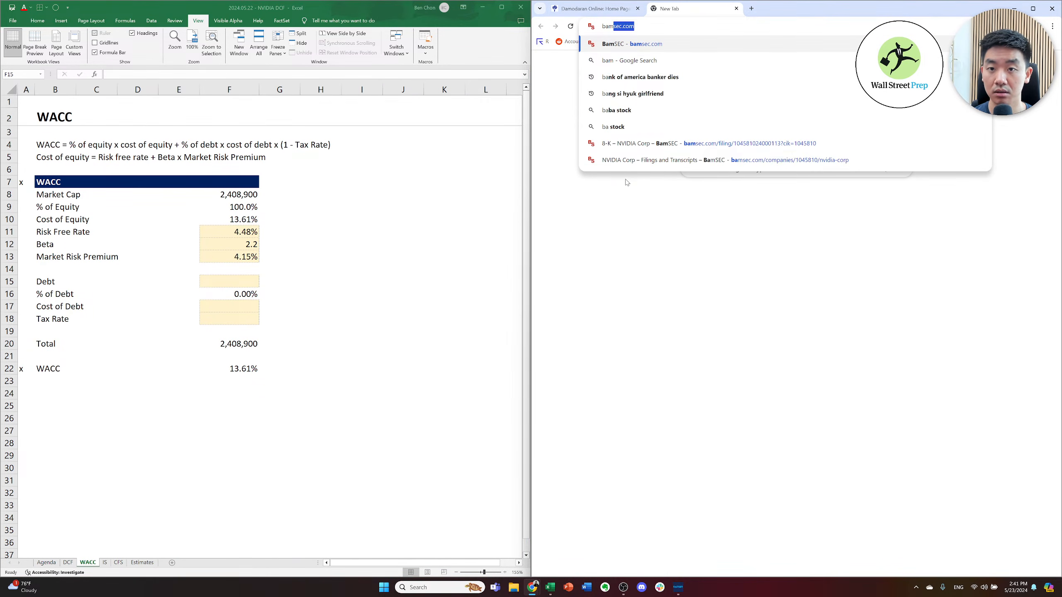
{"action": "key", "text": "Return"}
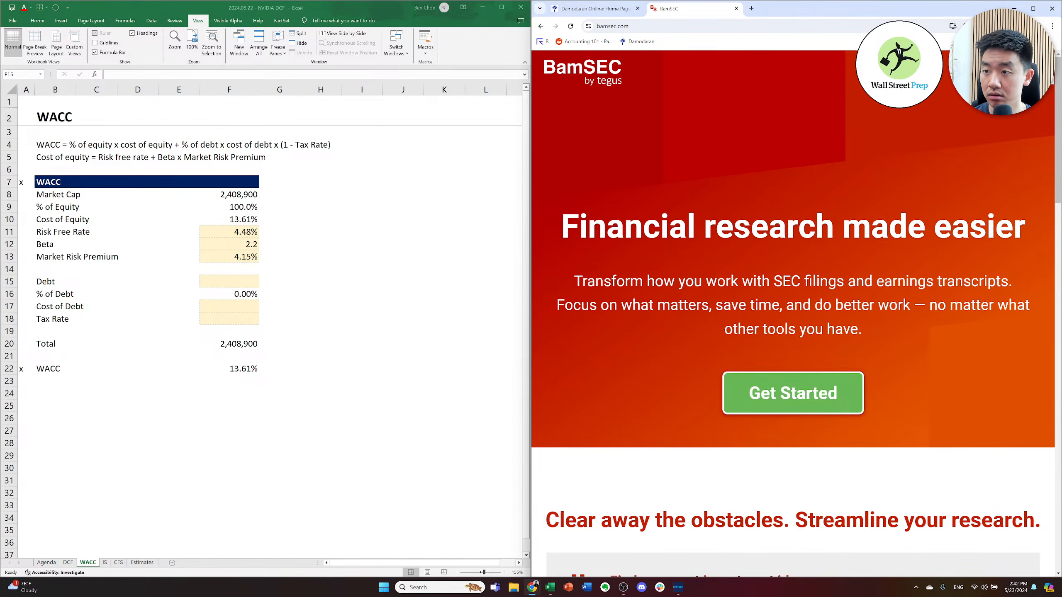
{"action": "left_click", "coordinate": [1032, 71]}
{"action": "left_click", "coordinate": [706, 124]}
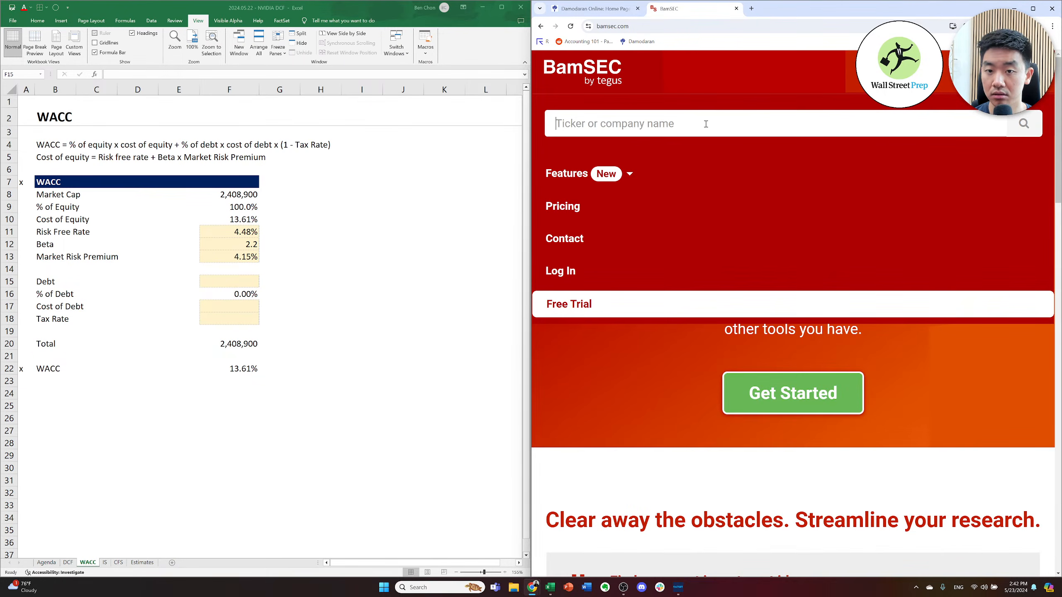
{"action": "type", "text": "nvidia"}
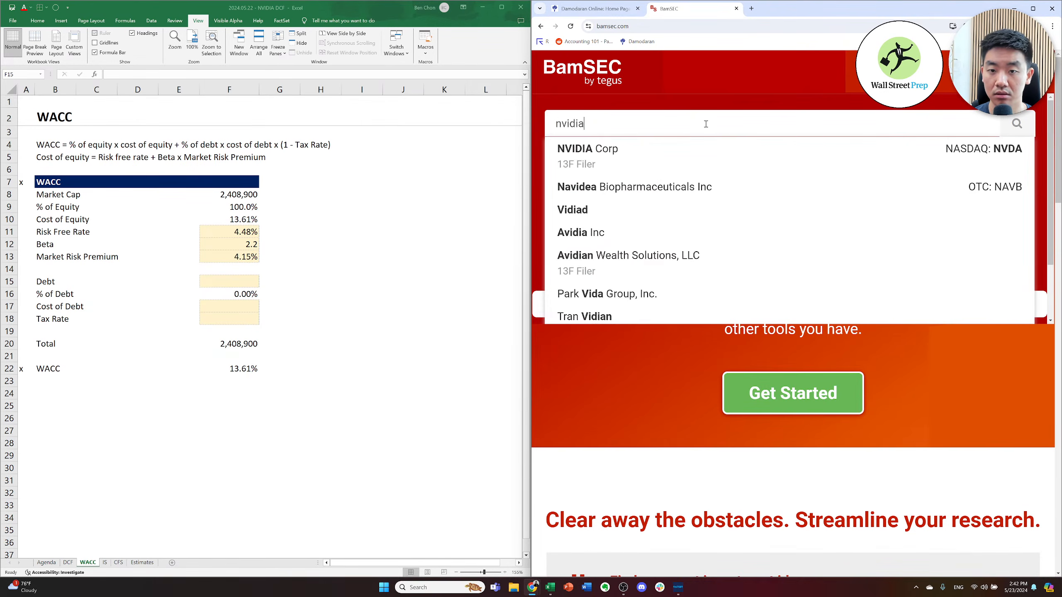
{"action": "left_click", "coordinate": [670, 173]}
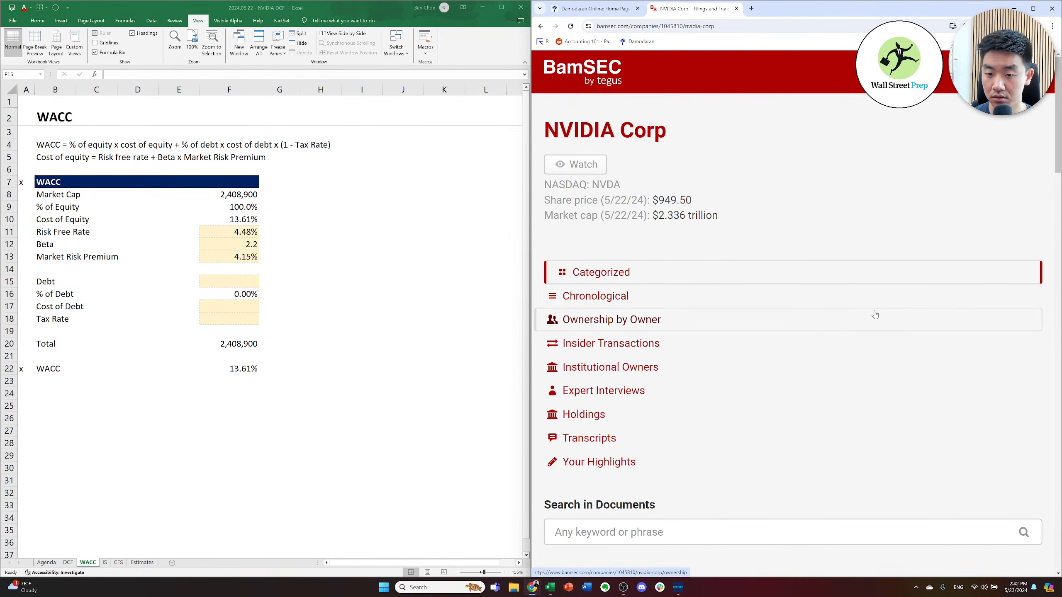
- Maximize the browser window and open NVIDIA's 05/22/24 8-K announcing first quarter fiscal results
{"action": "left_click", "coordinate": [875, 315]}
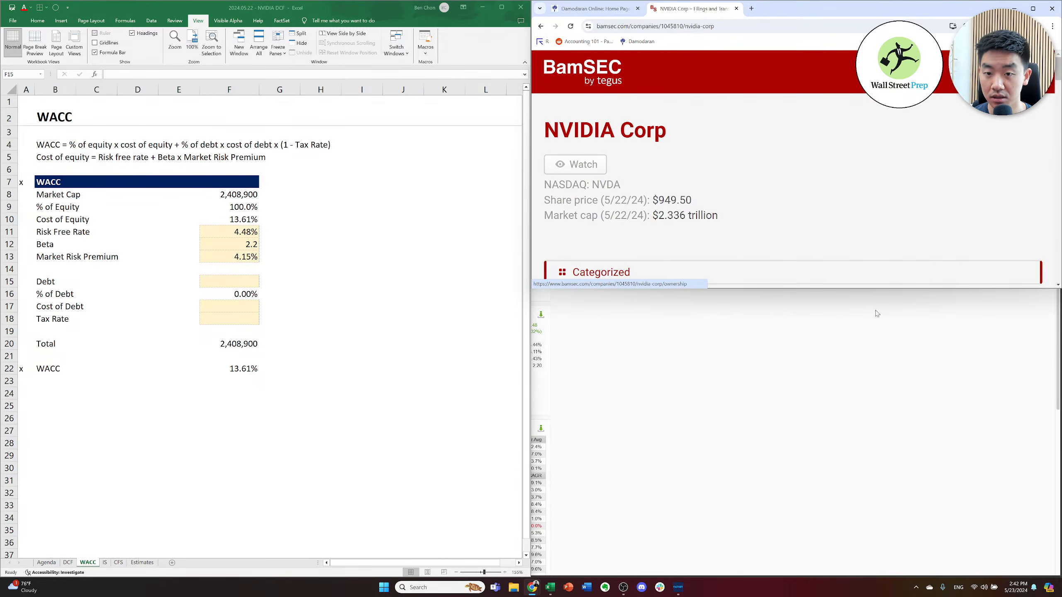
{"action": "left_click", "coordinate": [871, 25]}
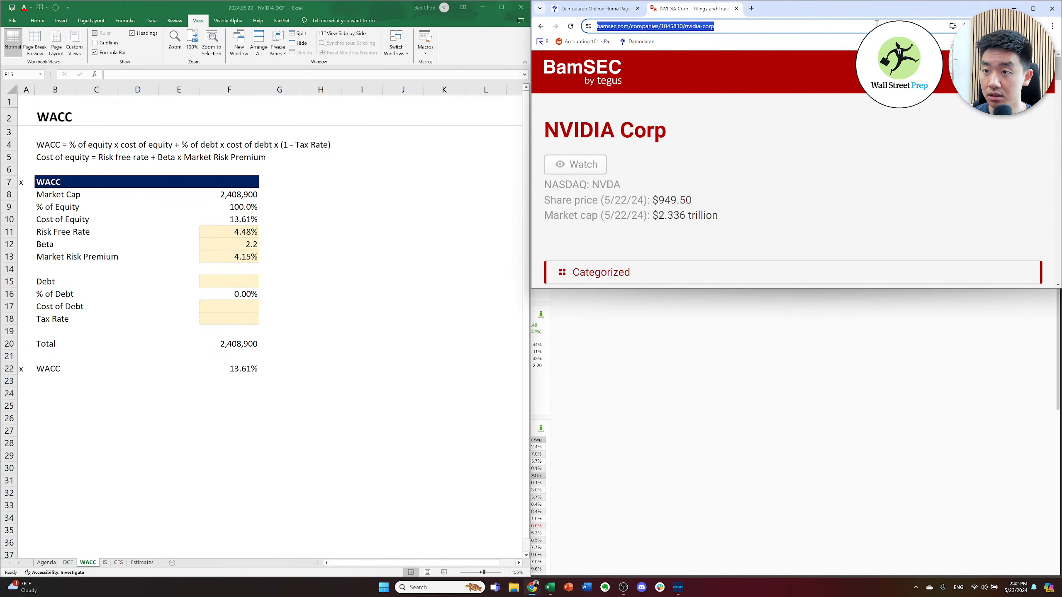
{"action": "double_click", "coordinate": [863, 11]}
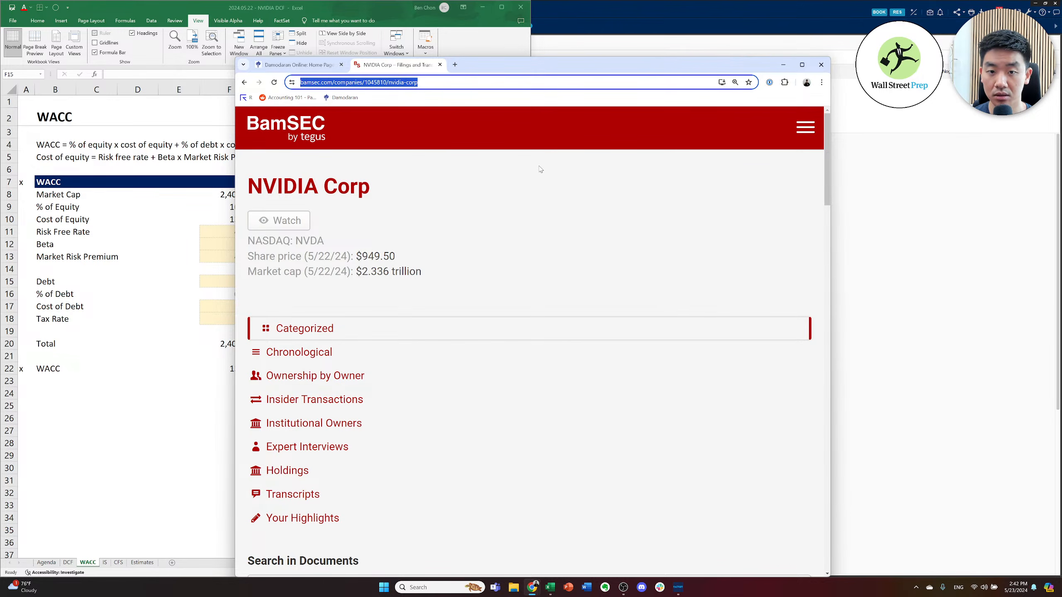
{"action": "left_click", "coordinate": [802, 65]}
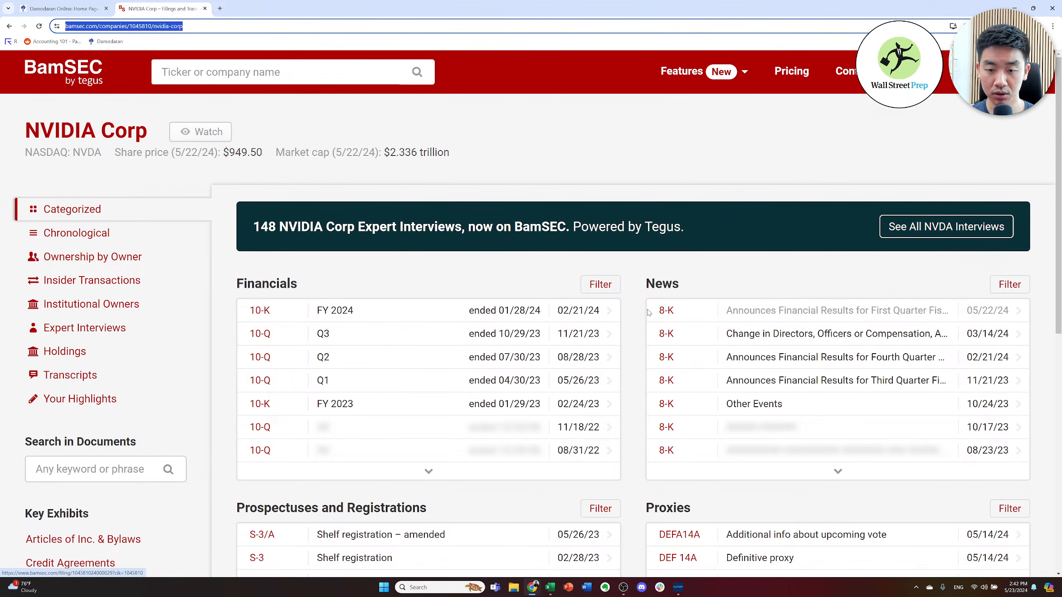
{"action": "left_click", "coordinate": [703, 312]}
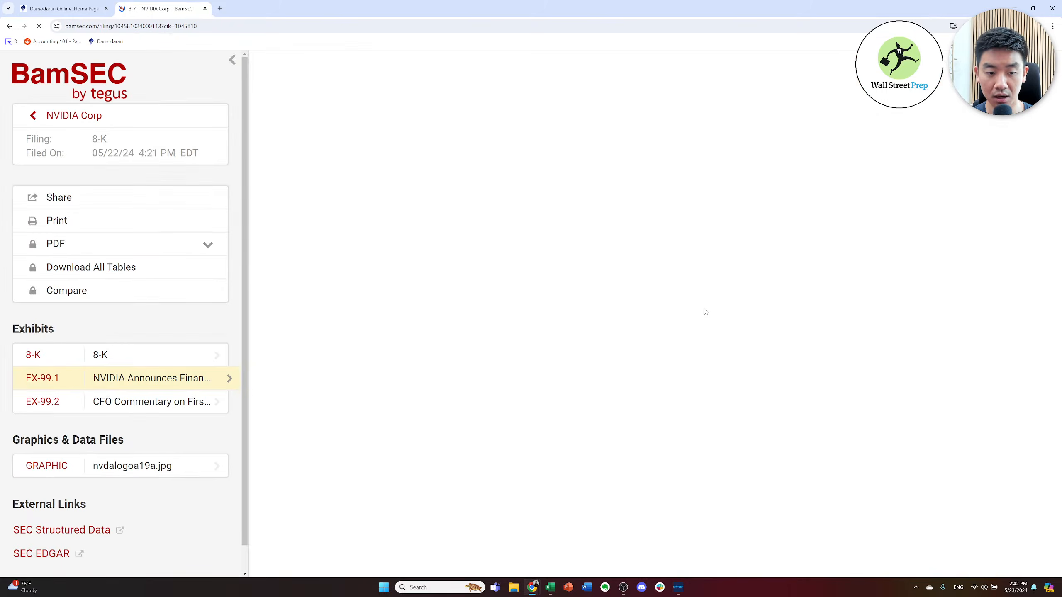
- Examine the earnings release down to the balance sheet's short-term debt and long-term debt lines
{"action": "scroll", "coordinate": [463, 237], "scroll_direction": "down", "scroll_amount": 1}
{"action": "scroll", "coordinate": [464, 238], "scroll_direction": "down", "scroll_amount": 4}
{"action": "scroll", "coordinate": [466, 241], "scroll_direction": "up", "scroll_amount": 5}
{"action": "scroll", "coordinate": [477, 253], "scroll_direction": "down", "scroll_amount": 2}
{"action": "scroll", "coordinate": [483, 260], "scroll_direction": "up", "scroll_amount": 2}
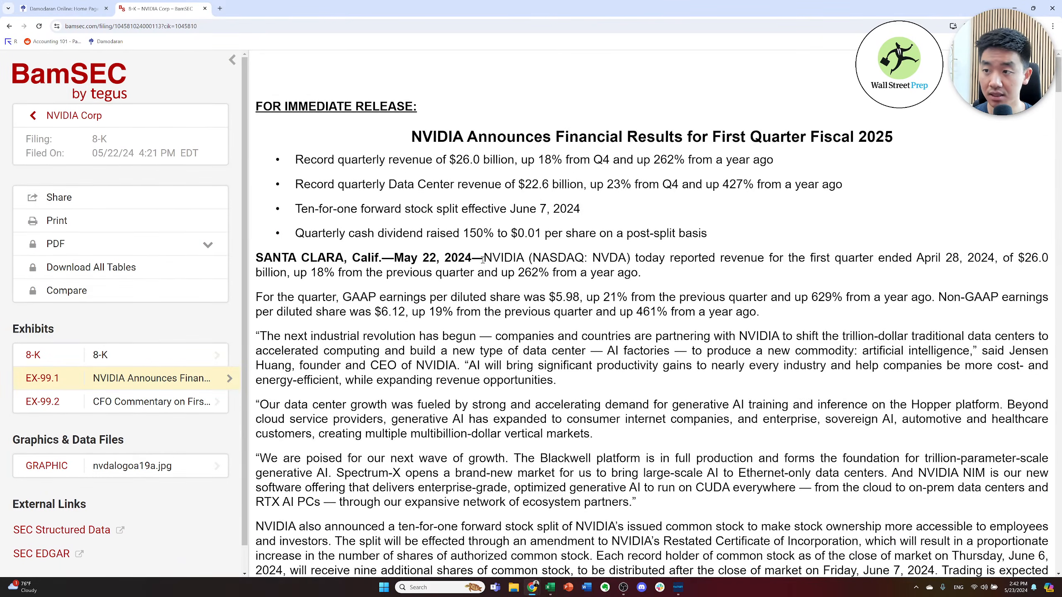
{"action": "scroll", "coordinate": [483, 259], "scroll_direction": "down", "scroll_amount": 15}
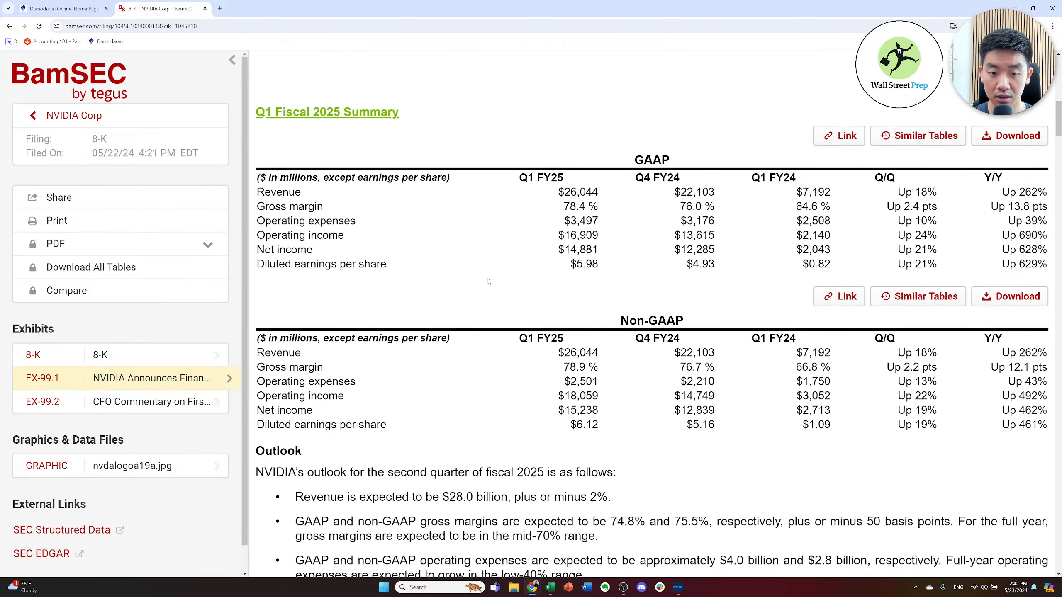
{"action": "scroll", "coordinate": [489, 277], "scroll_direction": "down", "scroll_amount": 10}
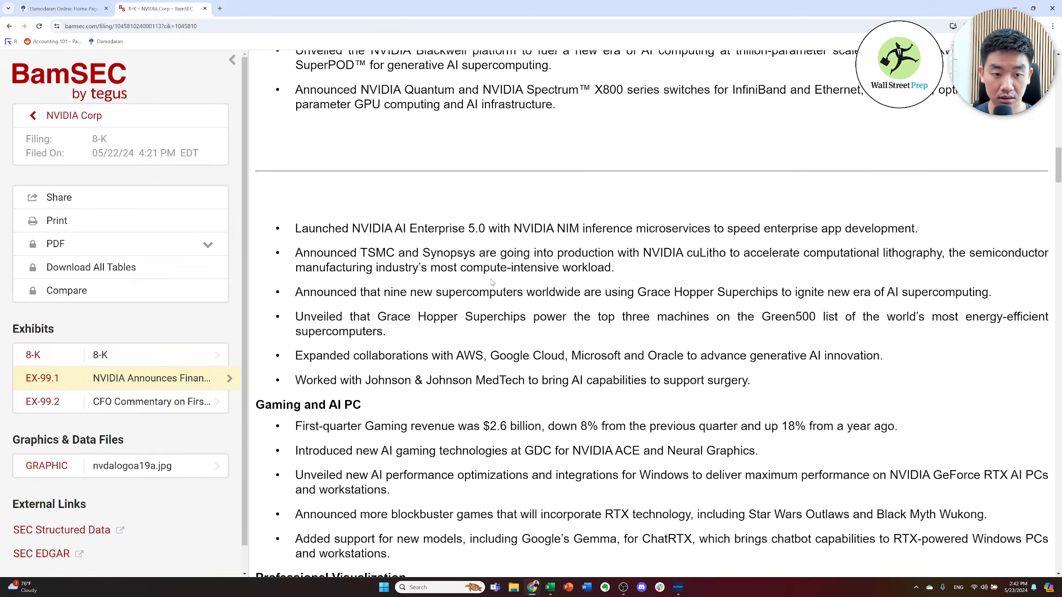
{"action": "scroll", "coordinate": [493, 282], "scroll_direction": "down", "scroll_amount": 12}
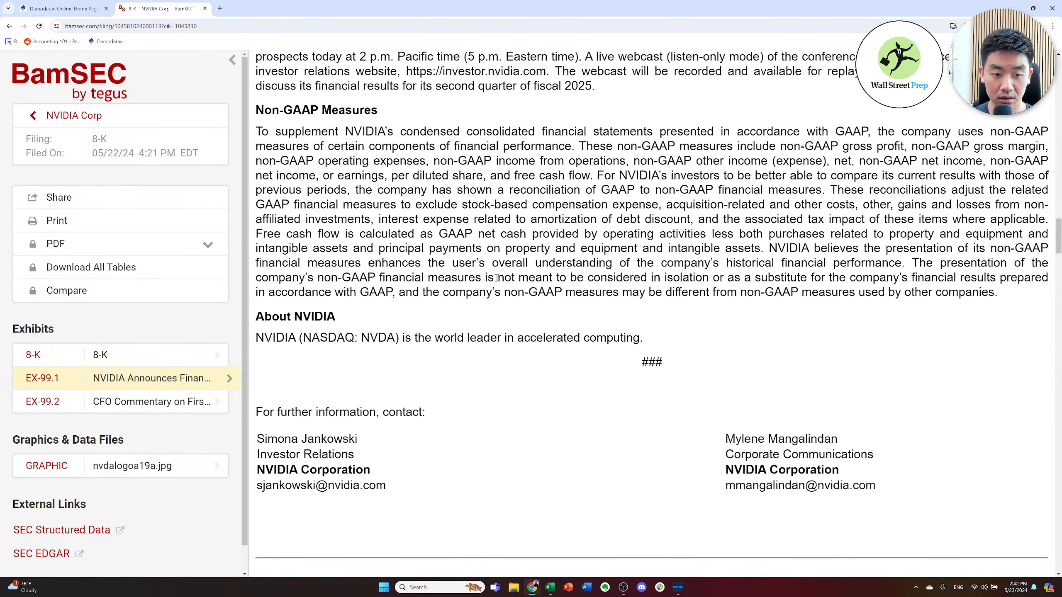
{"action": "scroll", "coordinate": [497, 278], "scroll_direction": "down", "scroll_amount": 15}
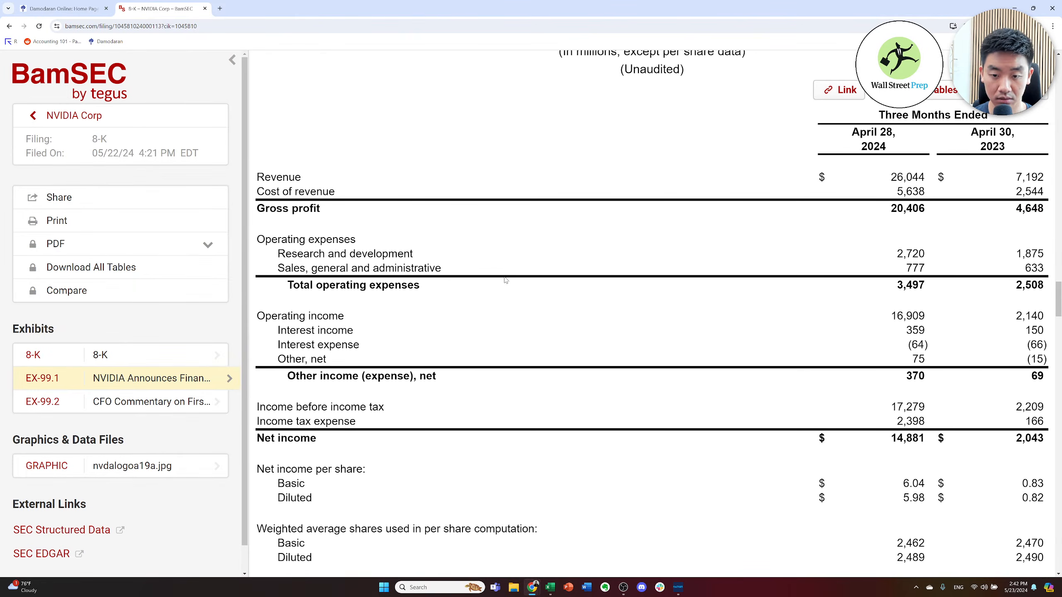
{"action": "scroll", "coordinate": [506, 280], "scroll_direction": "down", "scroll_amount": 12}
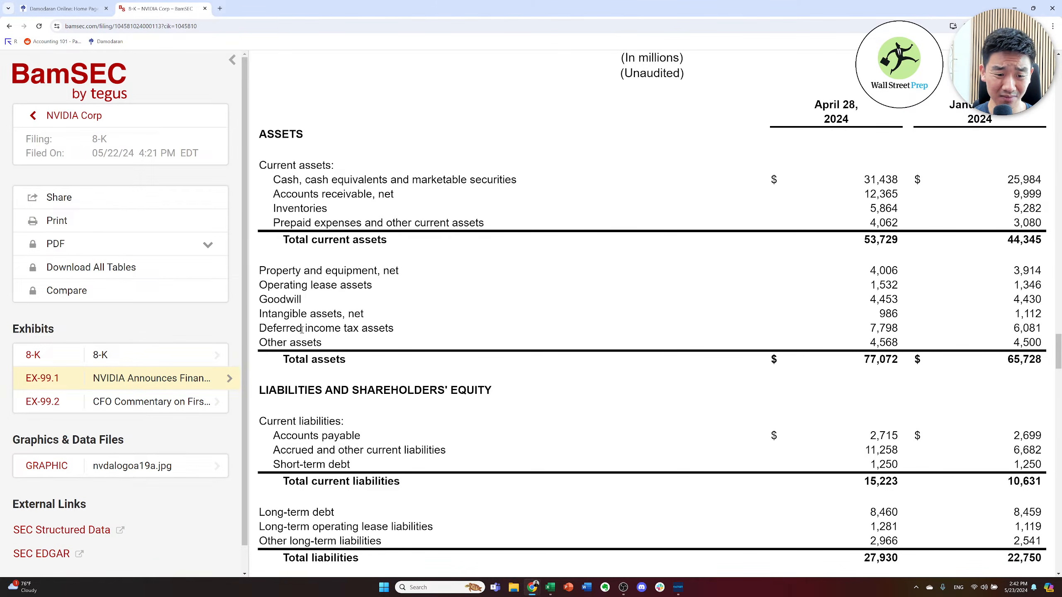
{"action": "scroll", "coordinate": [325, 466], "scroll_direction": "down", "scroll_amount": 3}
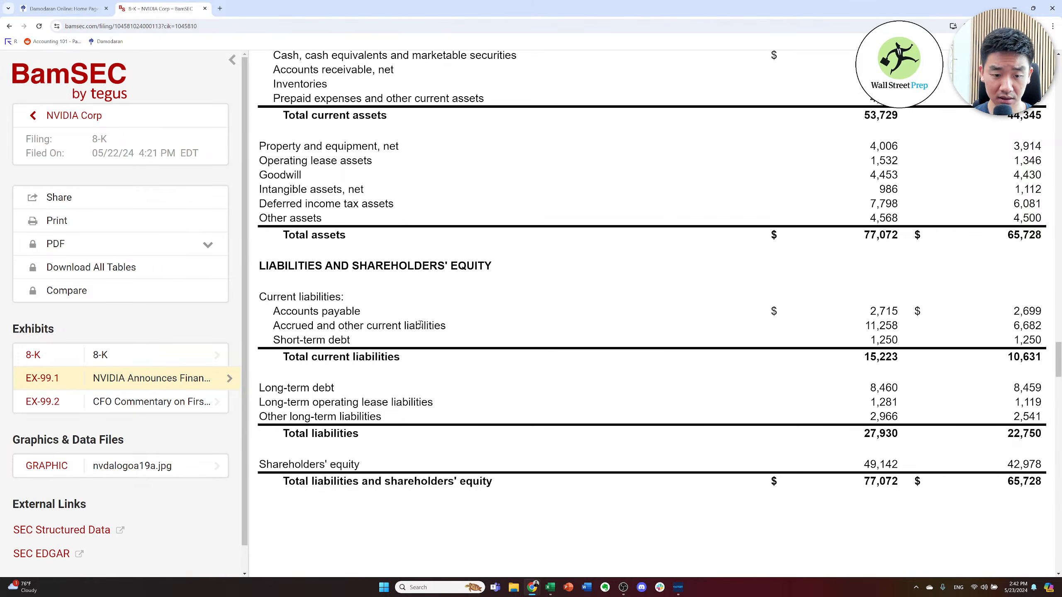
- Set the WACC sheet's Debt to =1250+8460, adding the April 28, 2024 short-term and long-term debt from the filing
{"action": "left_click_drag", "start_coordinate": [871, 341], "coordinate": [899, 338]}
{"action": "key", "text": "alt+Tab"}
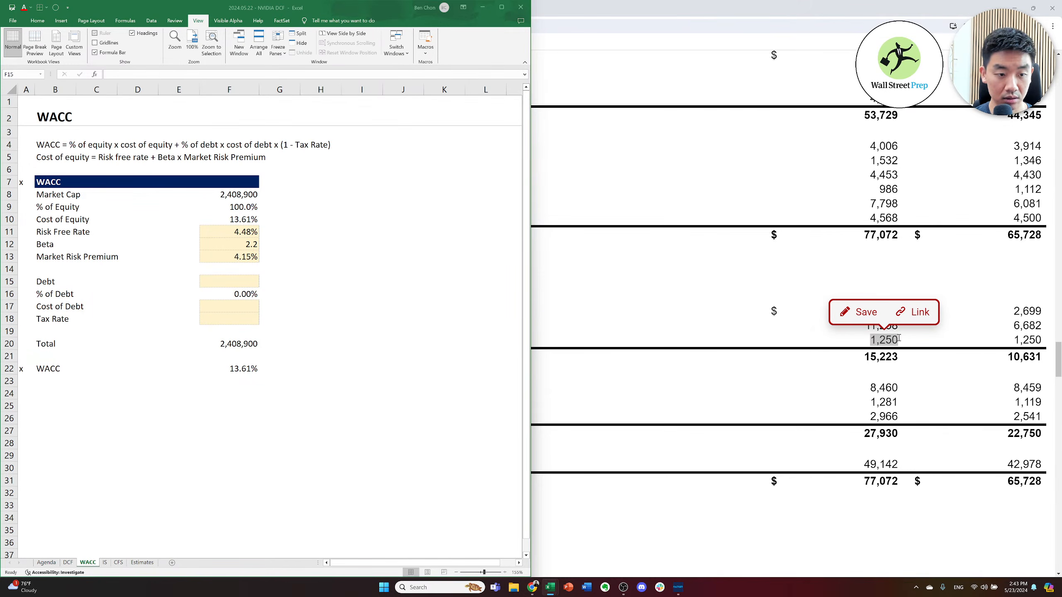
{"action": "left_click", "coordinate": [253, 278]}
{"action": "type", "text": "=1250"}
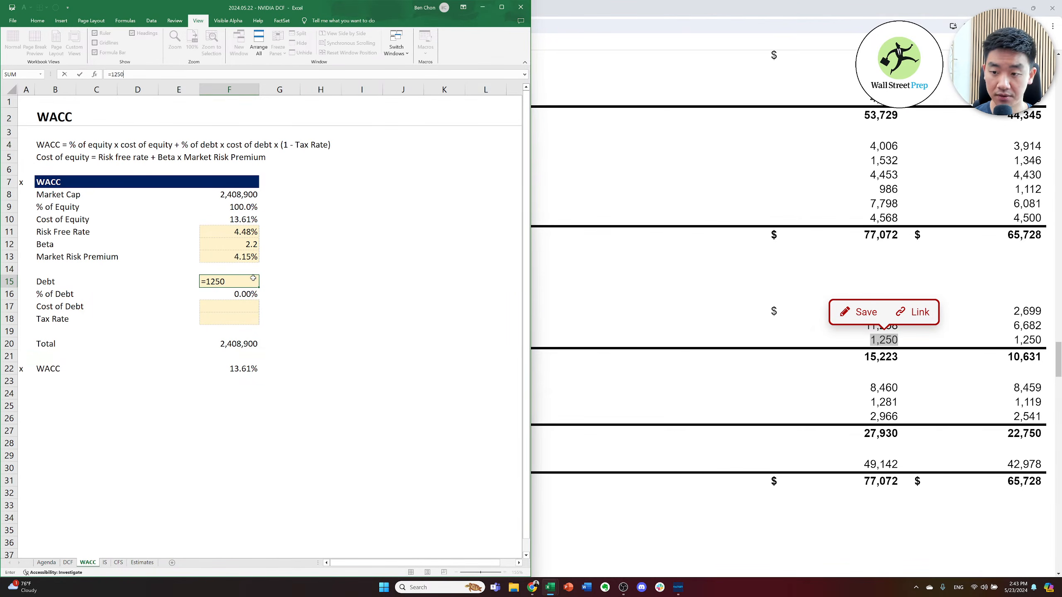
{"action": "type", "text": "+"}
{"action": "left_click", "coordinate": [622, 406]}
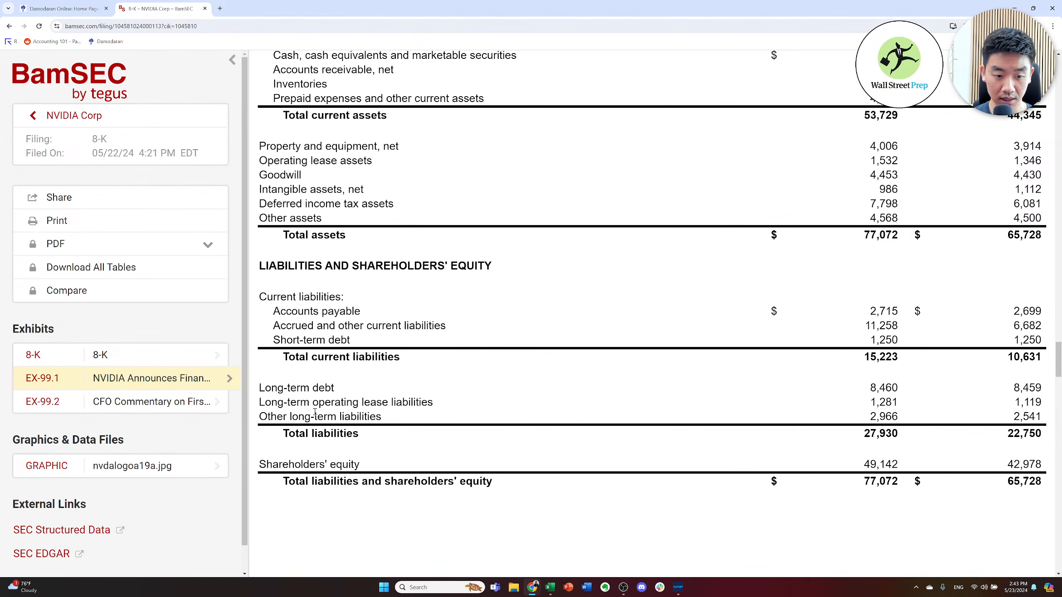
{"action": "key", "text": "alt+Tab"}
{"action": "key", "text": "Return"}
{"action": "key", "text": "Up"}
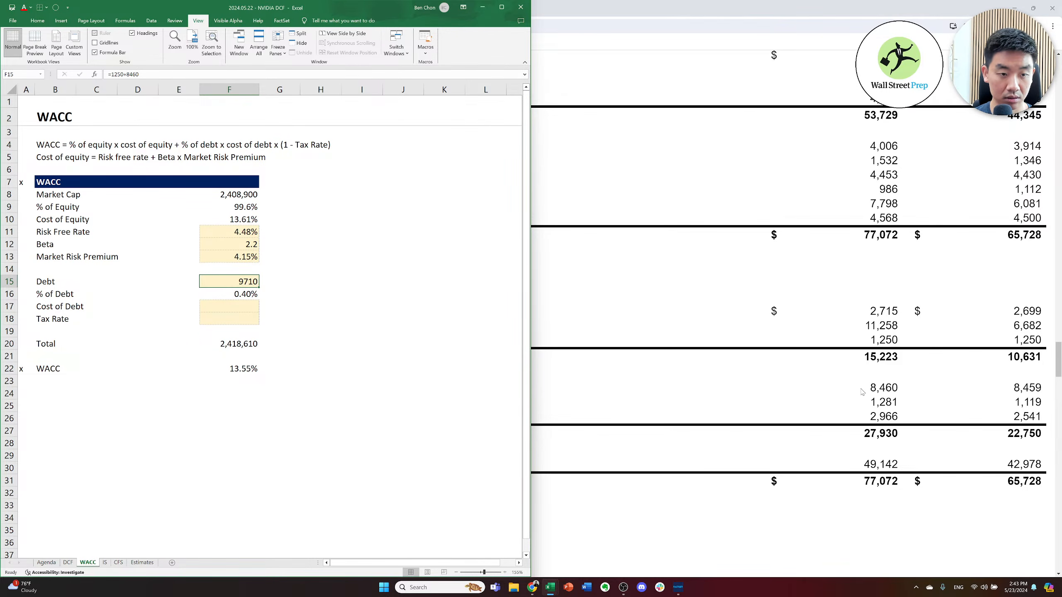
- Select the Cost of Debt input on the WACC sheet, then return to the NVIDIA filing in the browser
{"action": "key", "text": "Up"}
{"action": "key", "text": "Down"}
{"action": "key", "text": "Down"}
{"action": "key", "text": "Up"}
{"action": "key", "text": "Down"}
{"action": "key", "text": "Down"}
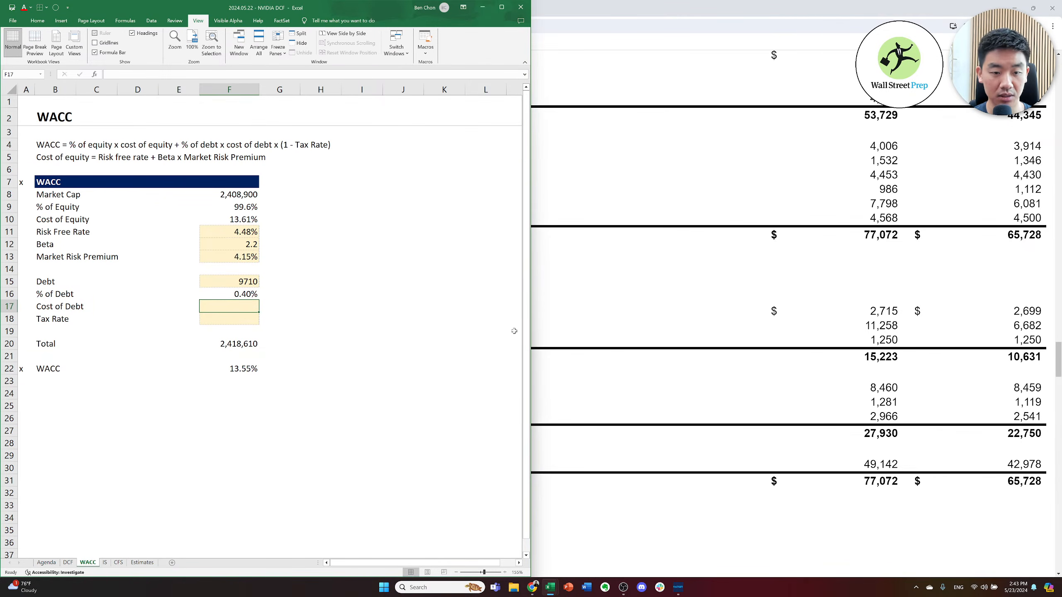
{"action": "left_click", "coordinate": [692, 291]}
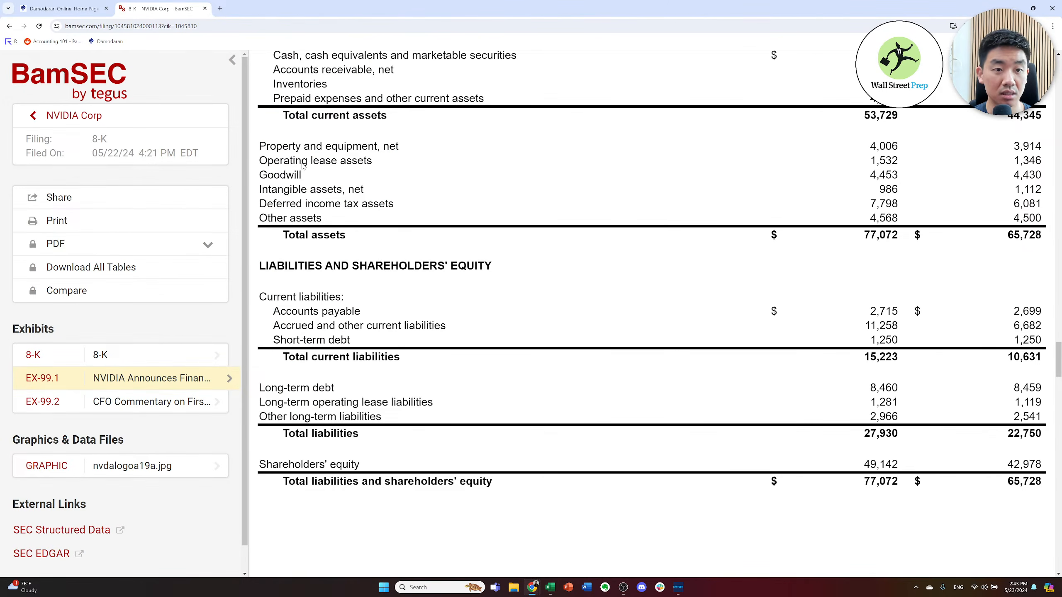
- Search the 8-K earnings release for "interest"
{"action": "key", "text": "ctrl+f"}
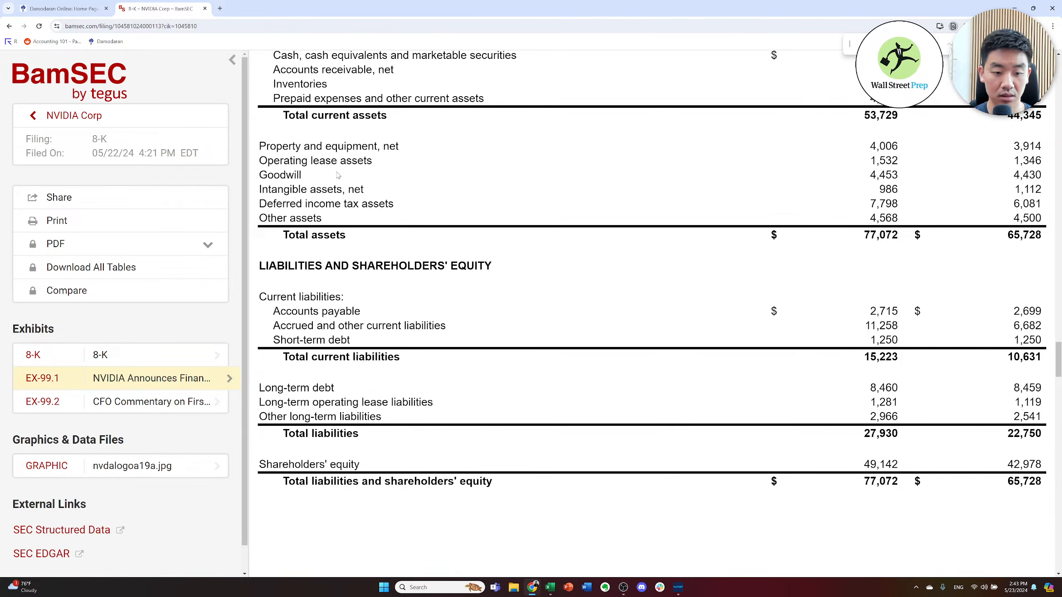
{"action": "type", "text": "interest"}
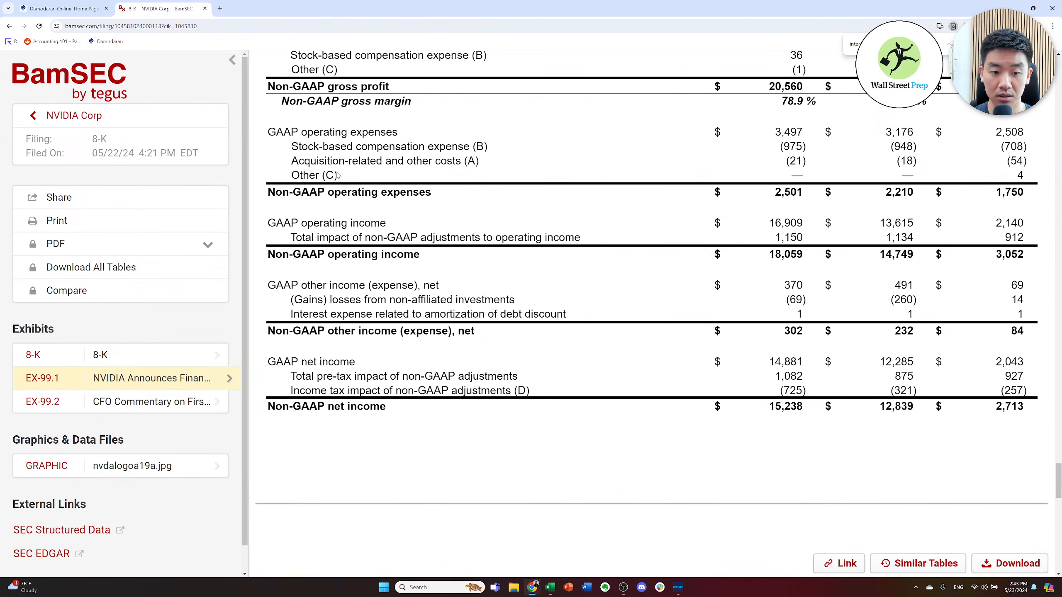
- Return to NVIDIA's filing list and open the FY 2024 10-K
{"action": "key", "text": "ctrl+shift+Tab"}
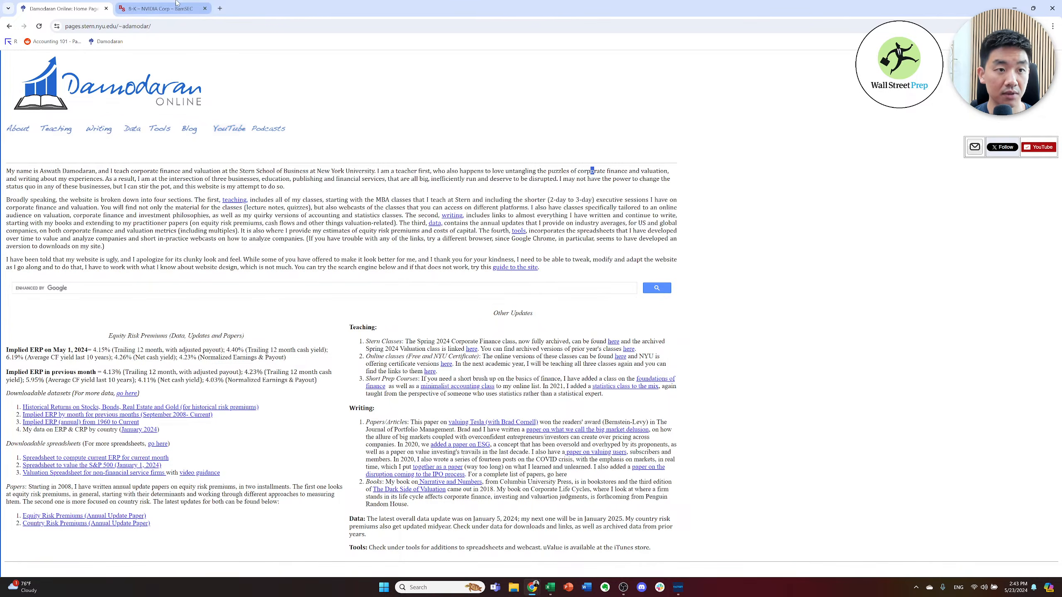
{"action": "left_click", "coordinate": [160, 8]}
{"action": "left_click", "coordinate": [9, 26]}
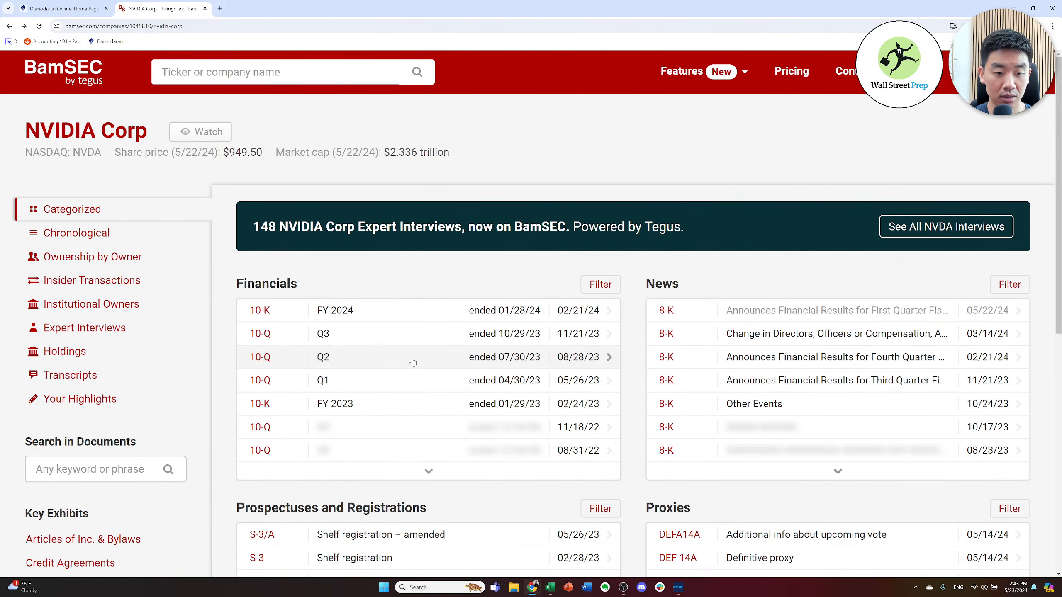
{"action": "left_click", "coordinate": [379, 302]}
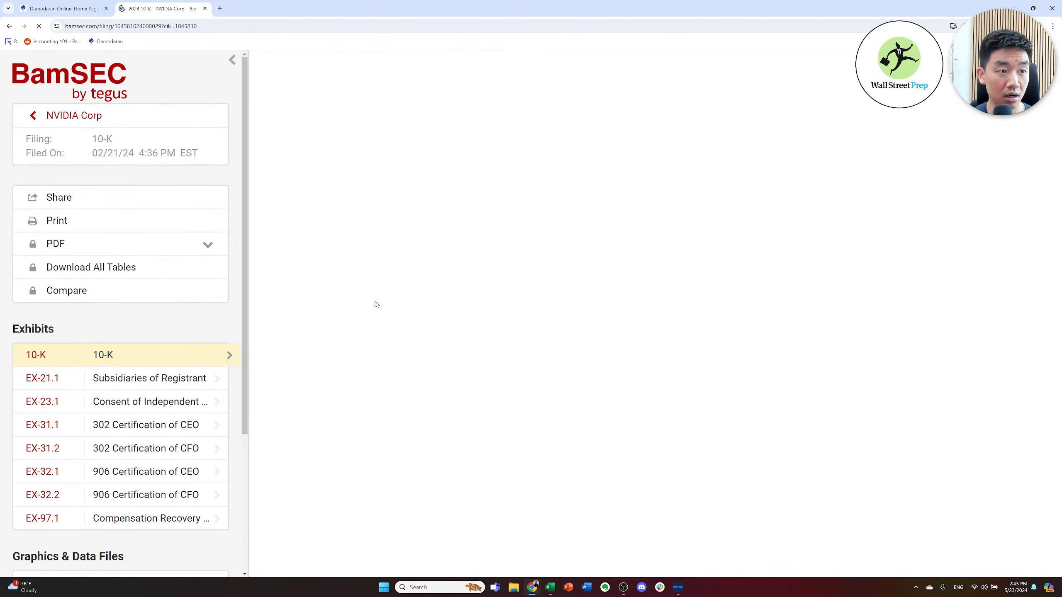
- Search the FY 2024 10-K for "interest rate"
{"action": "scroll", "coordinate": [518, 367], "scroll_direction": "down", "scroll_amount": 5}
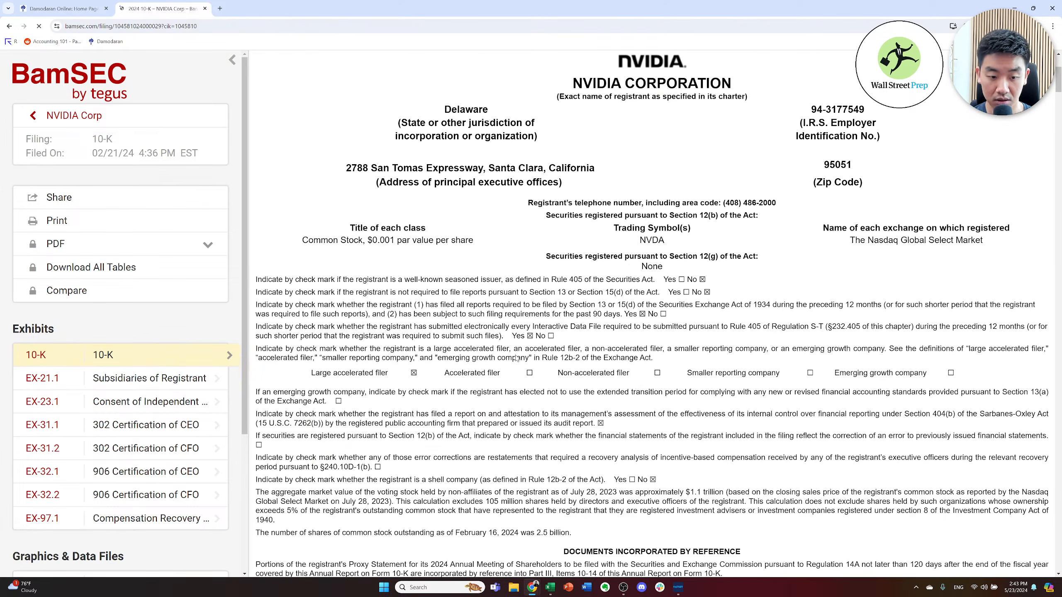
{"action": "scroll", "coordinate": [520, 353], "scroll_direction": "down", "scroll_amount": 1}
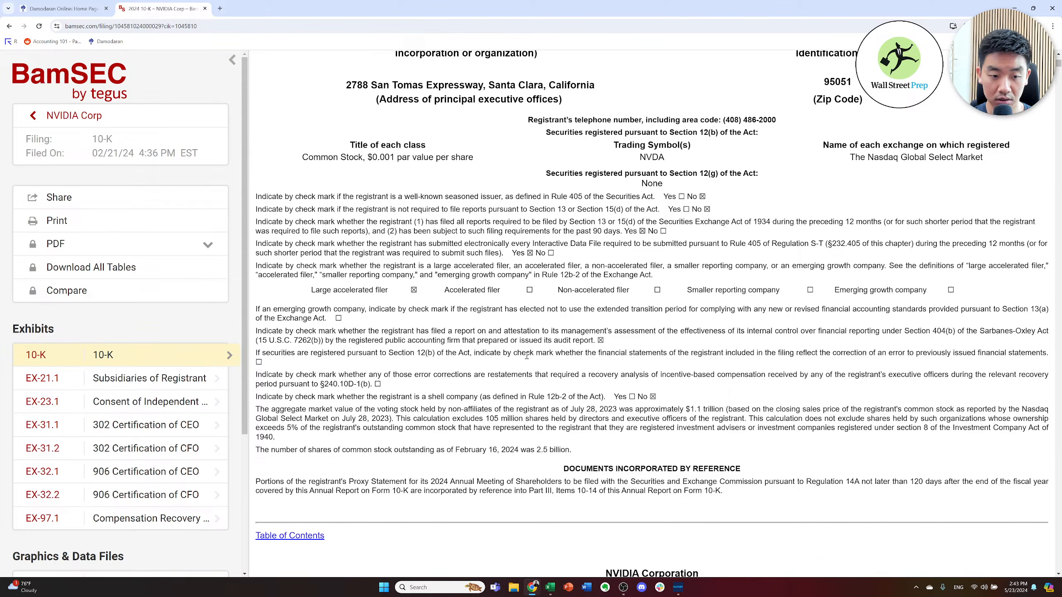
{"action": "scroll", "coordinate": [526, 356], "scroll_direction": "down", "scroll_amount": 4}
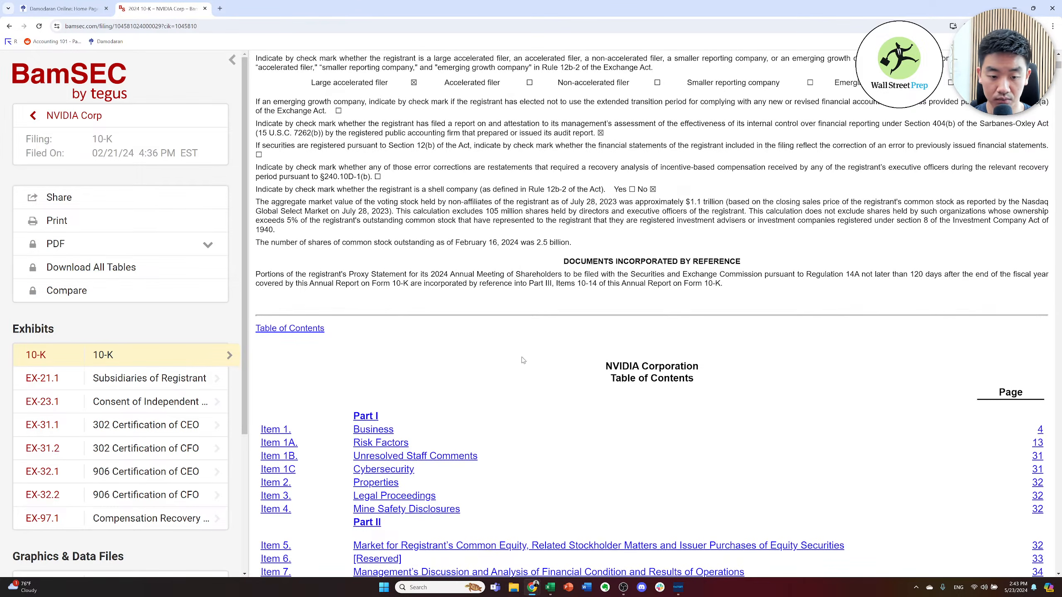
{"action": "scroll", "coordinate": [463, 313], "scroll_direction": "down", "scroll_amount": 5}
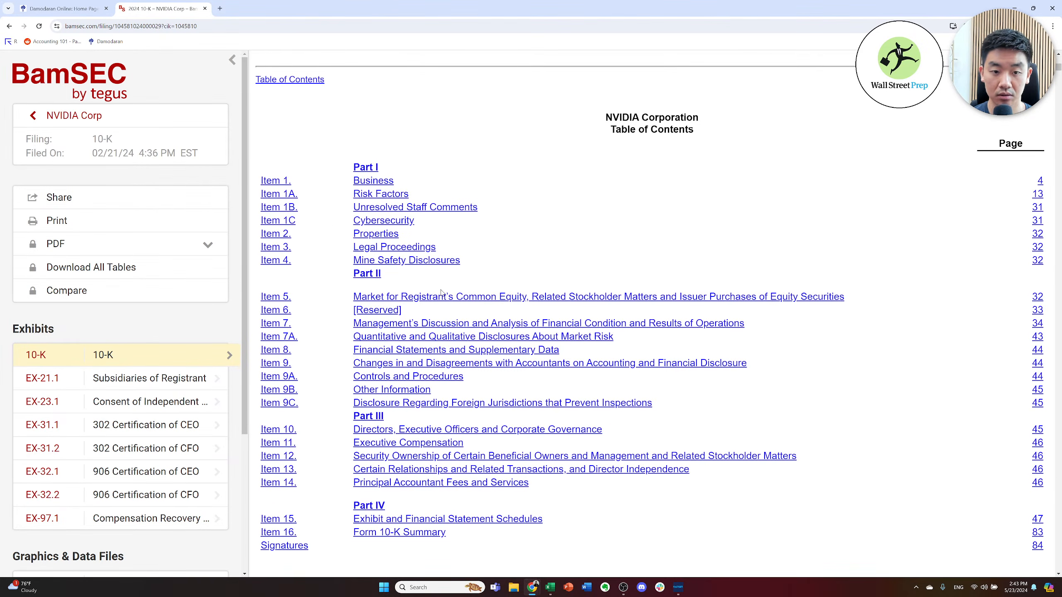
{"action": "key", "text": "ctrl+f"}
{"action": "type", "text": "interes"}
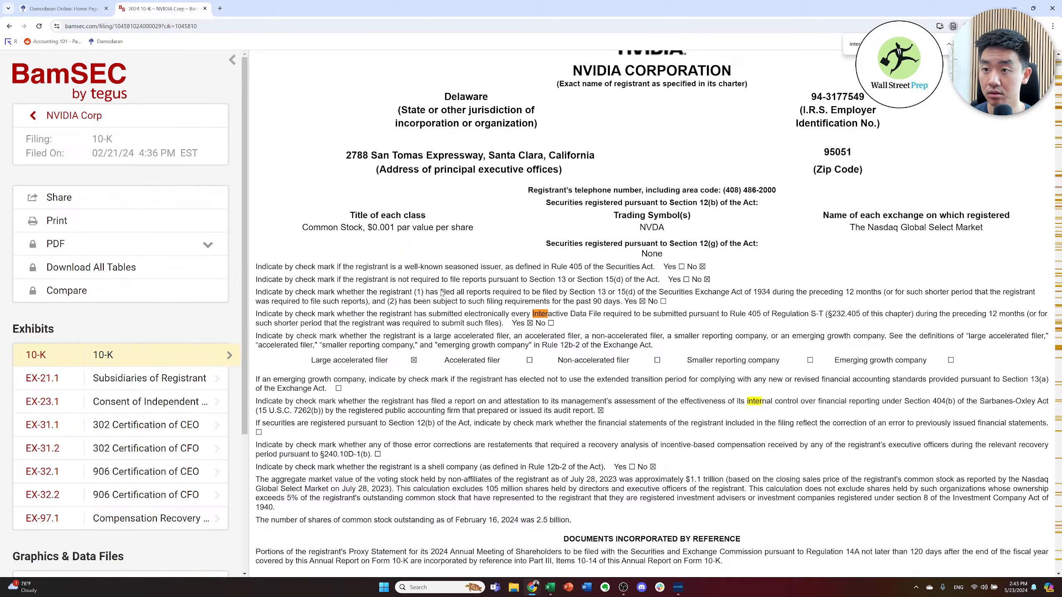
{"action": "type", "text": "t rate"}
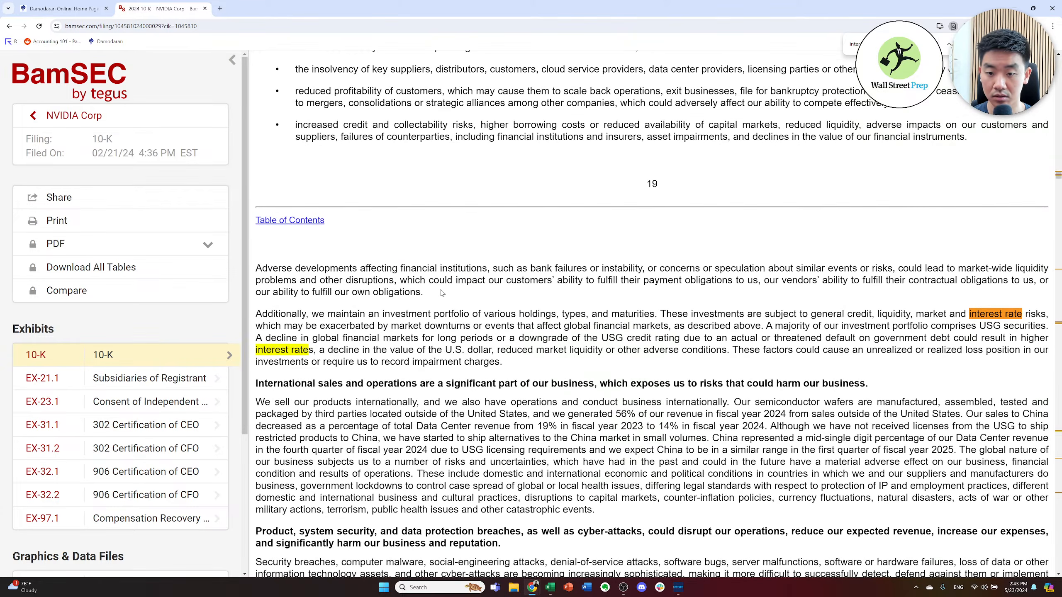
- Step through the "interest rate" matches to the Item 7A market risk disclosures and read the senior notes paragraph
{"action": "key", "text": "Return"}
{"action": "key", "text": "Return"}
{"action": "key", "text": "Return"}
{"action": "key", "text": "Return"}
{"action": "key", "text": "Return"}
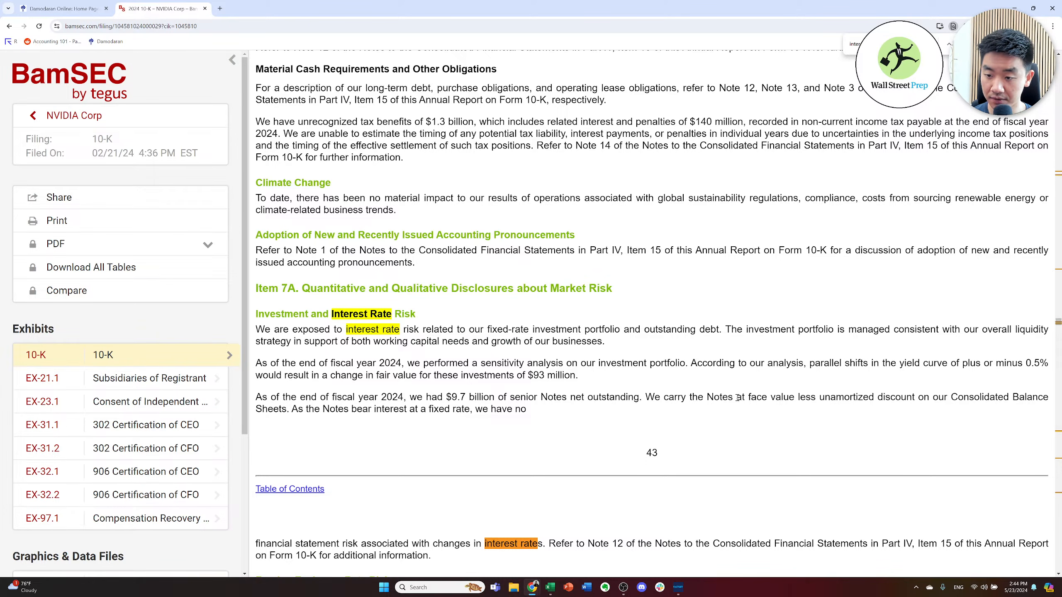
{"action": "scroll", "coordinate": [695, 401], "scroll_direction": "down", "scroll_amount": 1}
{"action": "scroll", "coordinate": [682, 413], "scroll_direction": "down", "scroll_amount": 3}
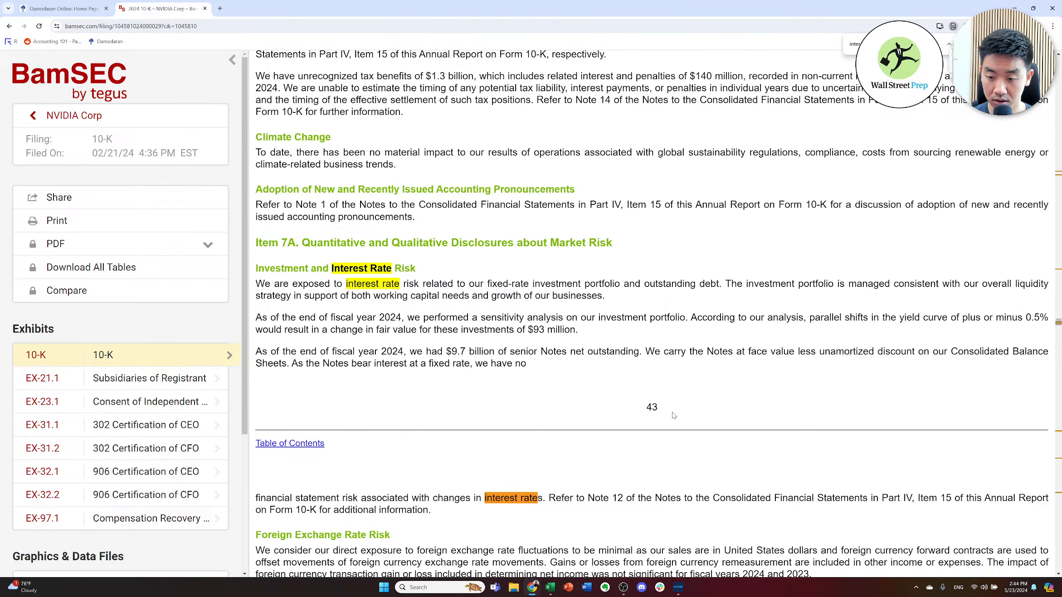
- Continue through the "interest rate" matches to the long-term debt table in Note 12 - Debt
{"action": "key", "text": "Return"}
{"action": "key", "text": "Return"}
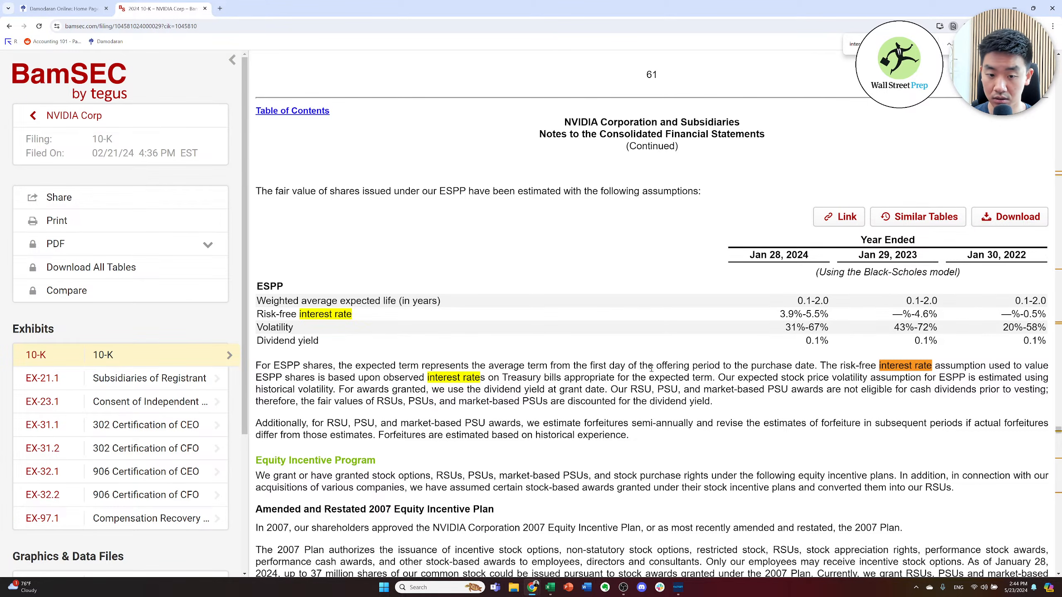
{"action": "key", "text": "Return"}
{"action": "key", "text": "Return"}
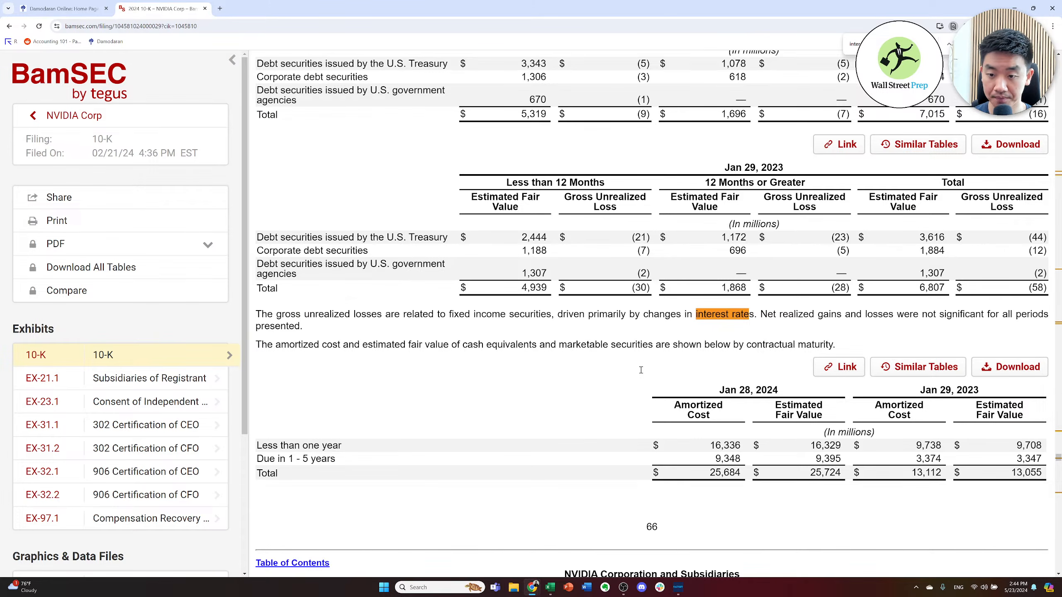
{"action": "key", "text": "Return"}
{"action": "scroll", "coordinate": [725, 370], "scroll_direction": "down", "scroll_amount": 3}
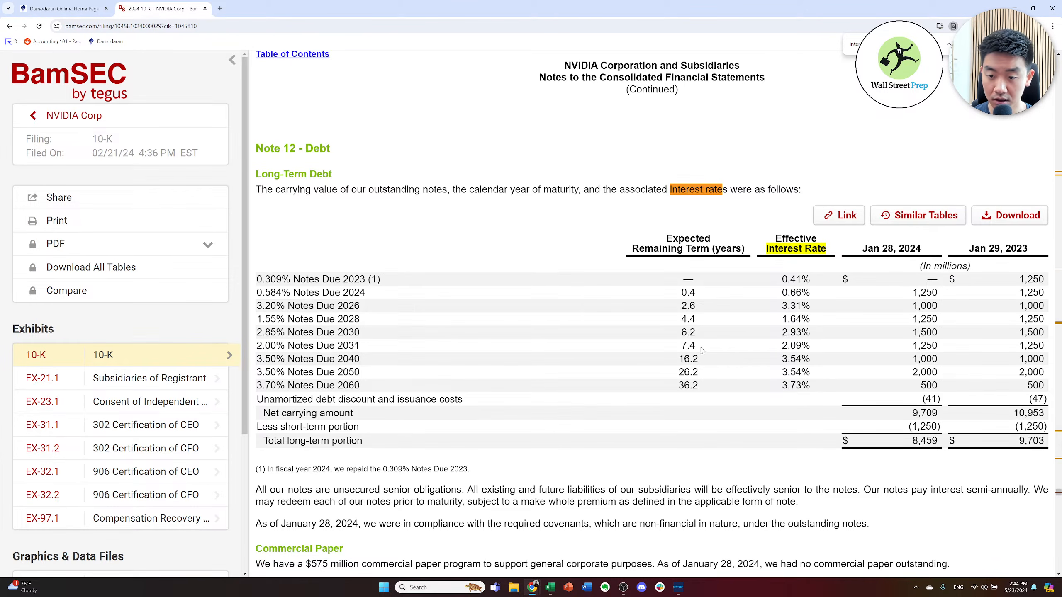
- Examine the effective interest rates and carrying amounts of the notes in the long-term debt table
{"action": "left_click_drag", "start_coordinate": [784, 278], "coordinate": [813, 373]}
{"action": "left_click", "coordinate": [815, 377]}
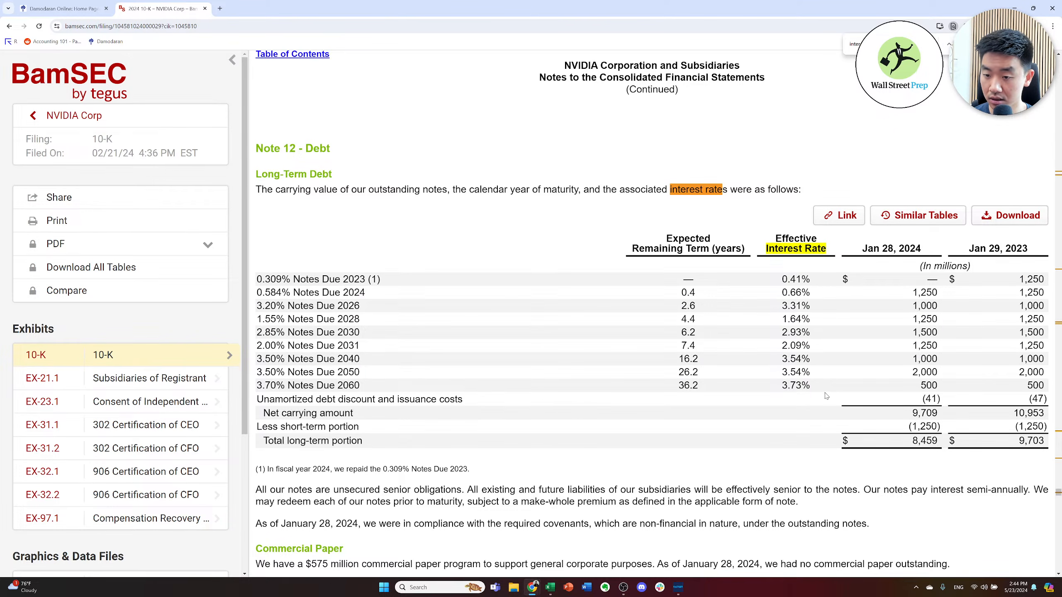
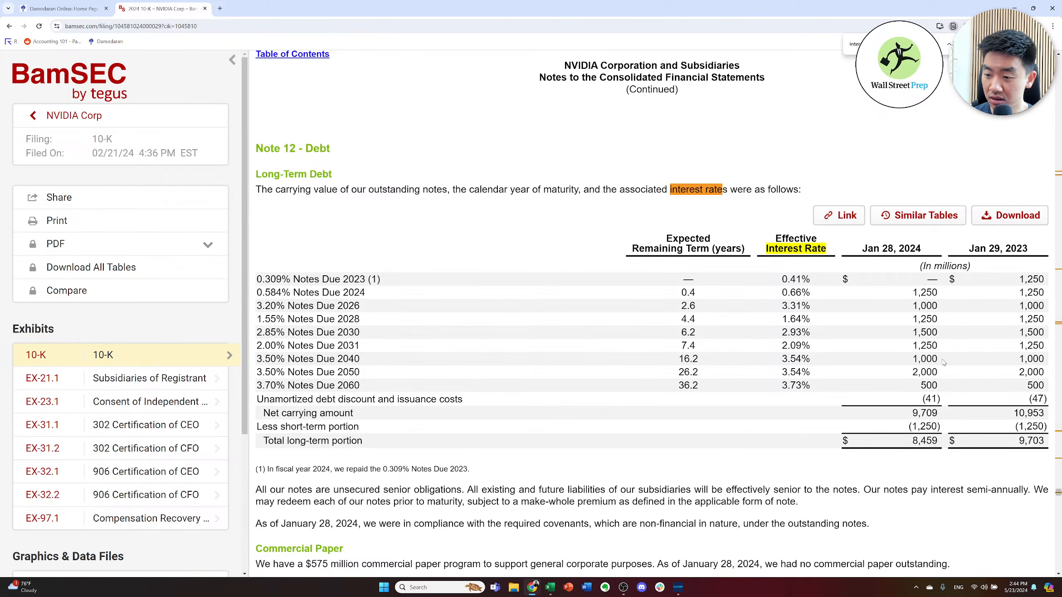
{"action": "scroll", "coordinate": [861, 402], "scroll_direction": "down", "scroll_amount": 1}
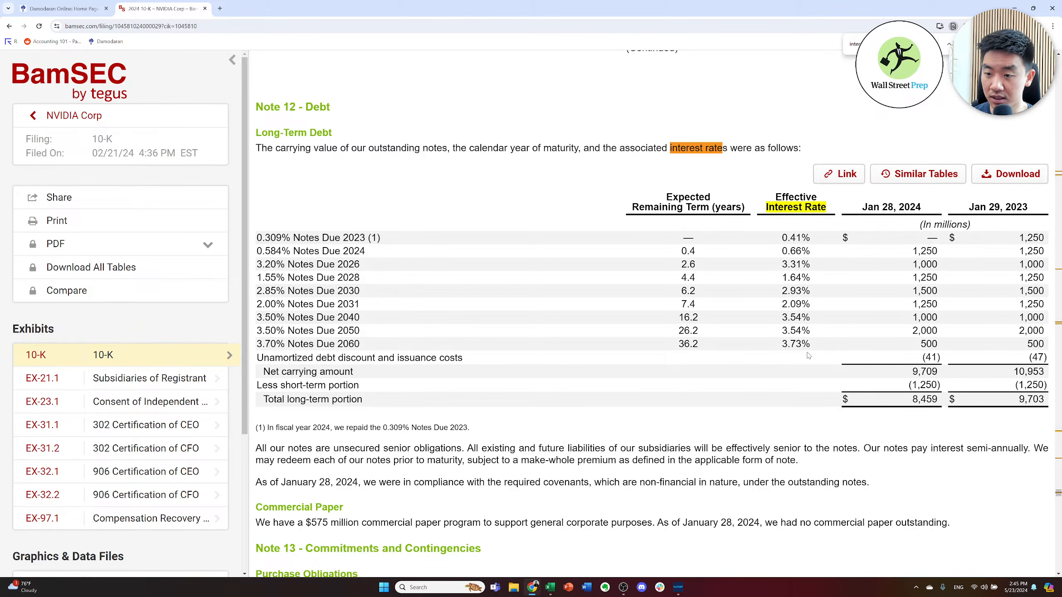
- Switch to the NVIDIA DCF workbook in Excel and enter 2% as the Cost of Debt on the WACC sheet
{"action": "key", "text": "alt+Tab"}
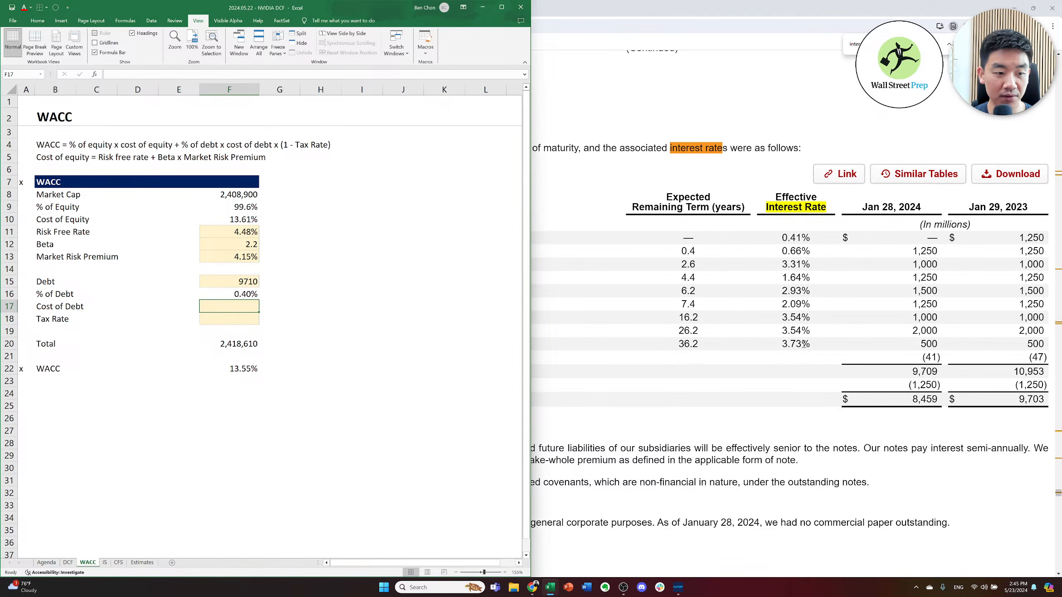
{"action": "type", "text": "2%"}
{"action": "key", "text": "ctrl+Return"}
{"action": "key", "text": "Up"}
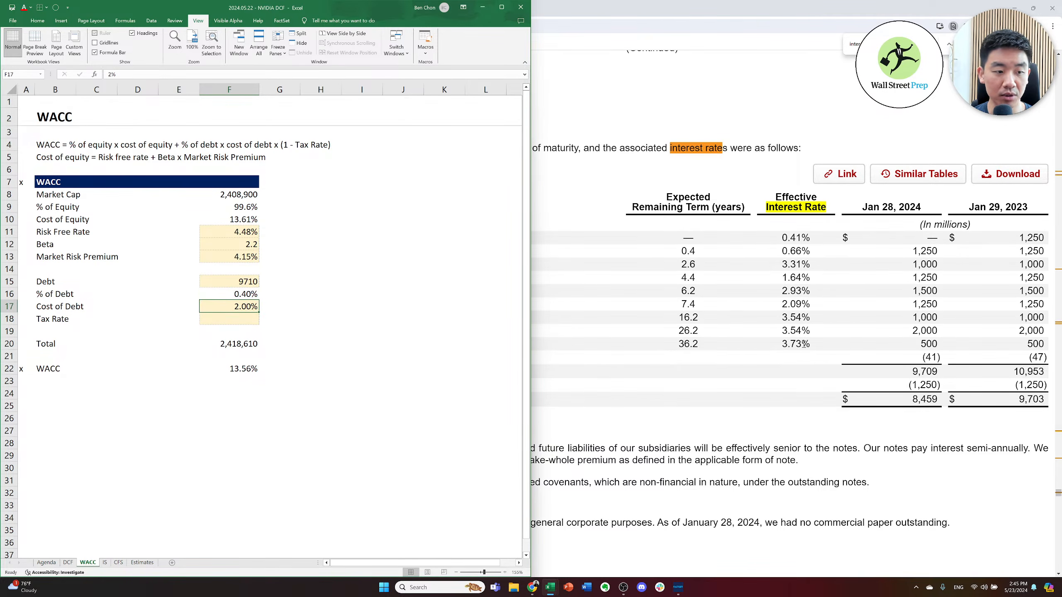
- Link the Tax Rate on the WACC sheet to the 2024E tax rate in cell O56 of the DCF sheet
{"action": "key", "text": "Down"}
{"action": "key", "text": "Down"}
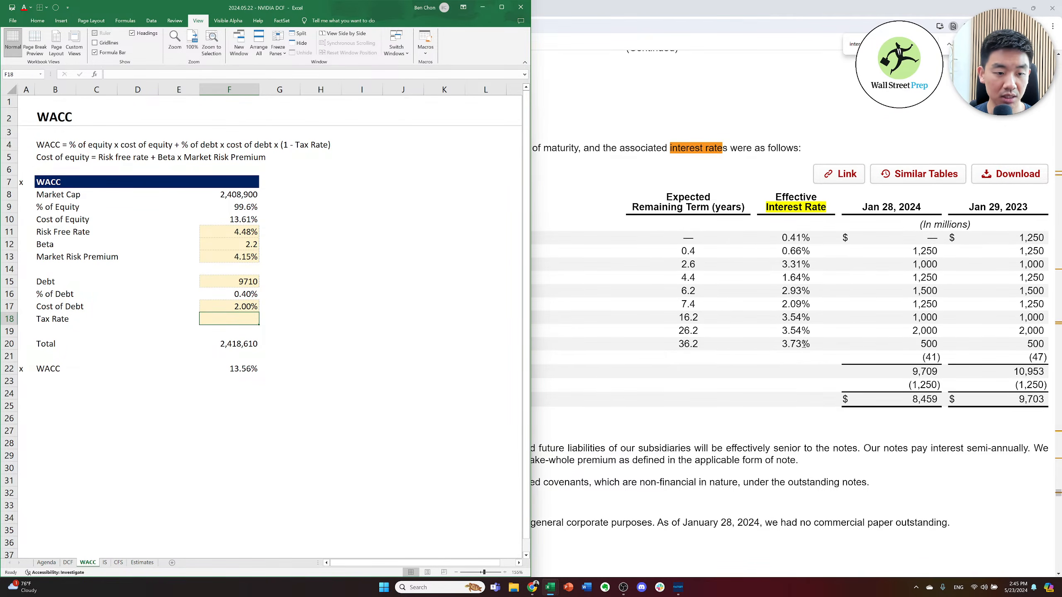
{"action": "type", "text": "="}
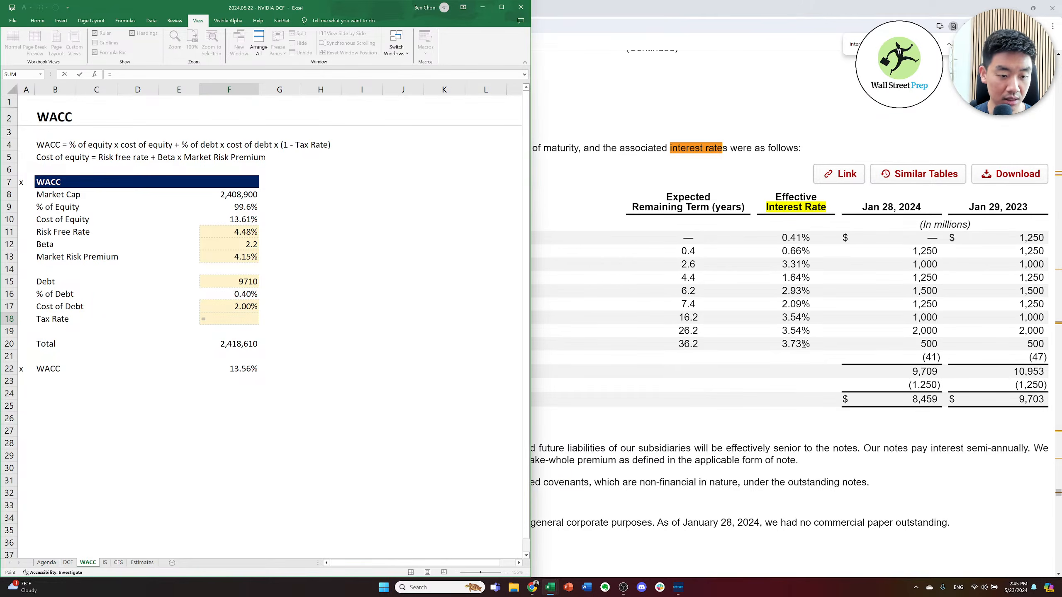
{"action": "key", "text": "ctrl+Page_Up"}
{"action": "key", "text": "ctrl+Right"}
{"action": "key", "text": "ctrl+Right"}
{"action": "key", "text": "Down"}
{"action": "key", "text": "Down"}
{"action": "key", "text": "Down"}
{"action": "key", "text": "Down"}
{"action": "key", "text": "Down"}
{"action": "key", "text": "Down"}
{"action": "key", "text": "Down"}
{"action": "key", "text": "Down"}
{"action": "key", "text": "Down"}
{"action": "key", "text": "Down"}
{"action": "key", "text": "Down"}
{"action": "key", "text": "Down"}
{"action": "key", "text": "Down"}
{"action": "key", "text": "Down"}
{"action": "key", "text": "Down"}
{"action": "key", "text": "Down"}
{"action": "key", "text": "Down"}
{"action": "key", "text": "Down"}
{"action": "key", "text": "Down"}
{"action": "key", "text": "Down"}
{"action": "key", "text": "Down"}
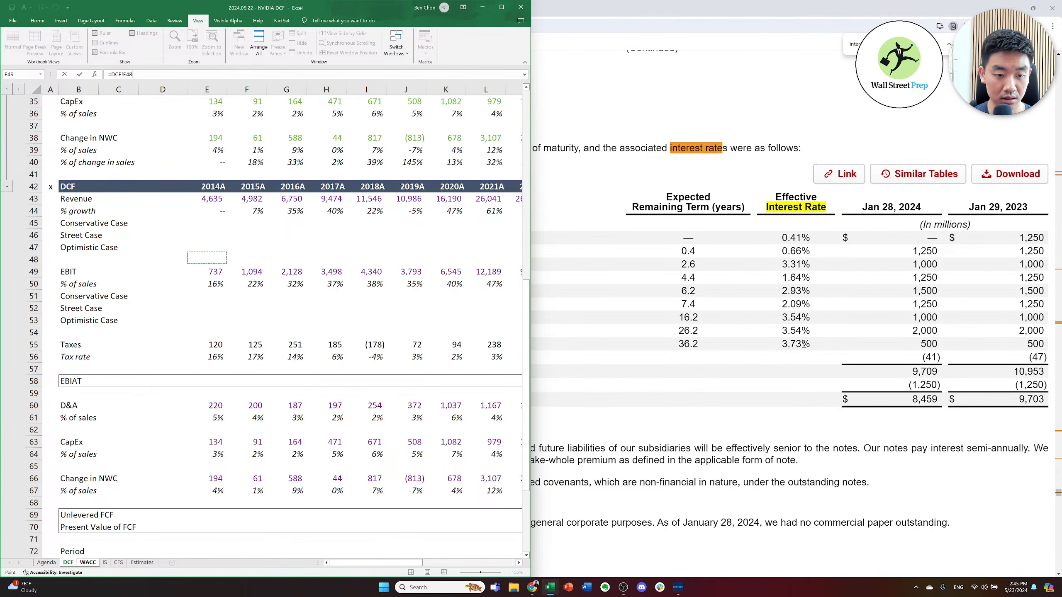
{"action": "key", "text": "Right"}
{"action": "key", "text": "Right"}
{"action": "key", "text": "Right"}
{"action": "key", "text": "Right"}
{"action": "key", "text": "Up"}
{"action": "key", "text": "Up"}
{"action": "key", "text": "Up"}
{"action": "key", "text": "Up"}
{"action": "key", "text": "Up"}
{"action": "key", "text": "Right"}
{"action": "key", "text": "Right"}
{"action": "key", "text": "Right"}
{"action": "key", "text": "Right"}
{"action": "key", "text": "Right"}
{"action": "key", "text": "Right"}
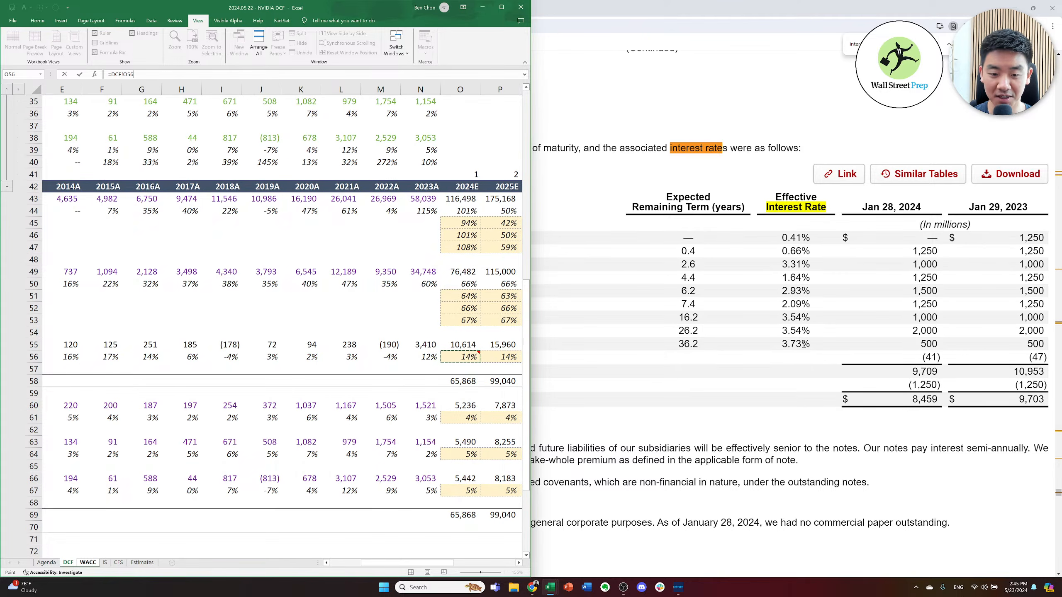
{"action": "key", "text": "Return"}
- Select the WACC result in F22 and maximise the workbook window
{"action": "key", "text": "Down"}
{"action": "key", "text": "Down"}
{"action": "key", "text": "Down"}
{"action": "key", "text": "Down"}
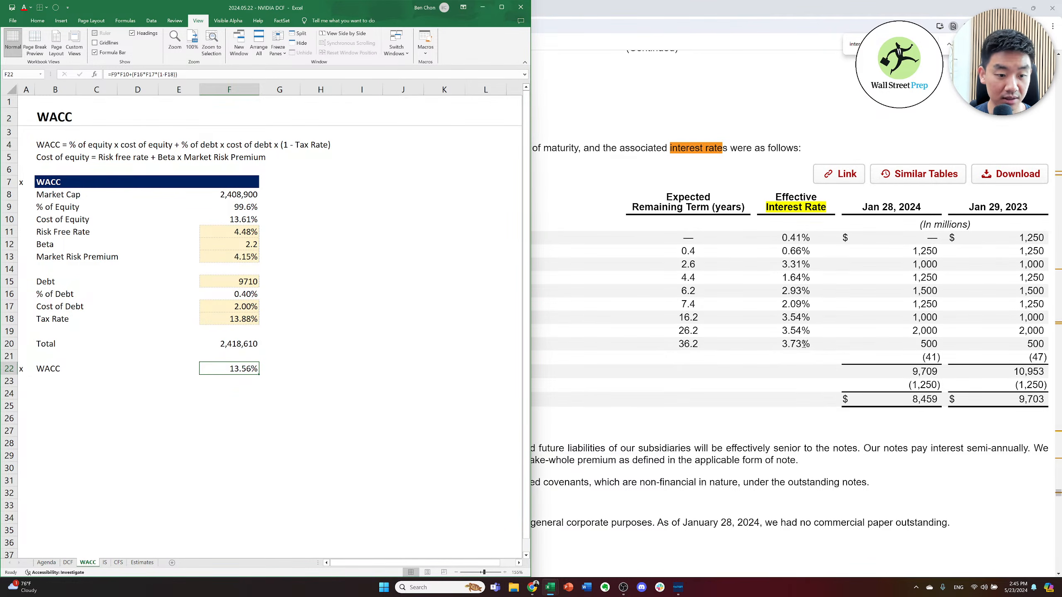
{"action": "key", "text": "super+Up"}
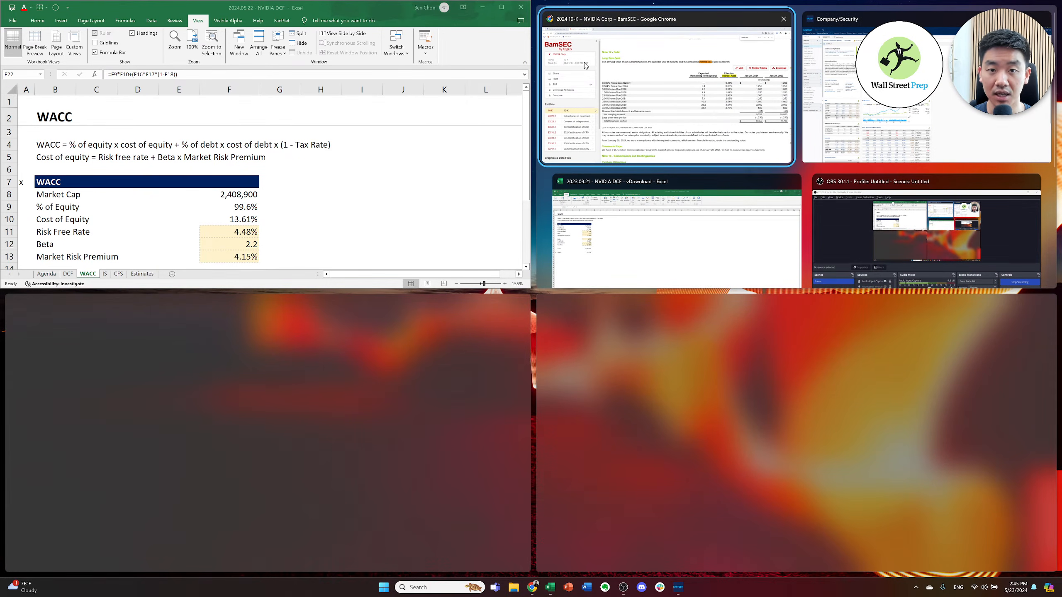
{"action": "left_click", "coordinate": [501, 6]}
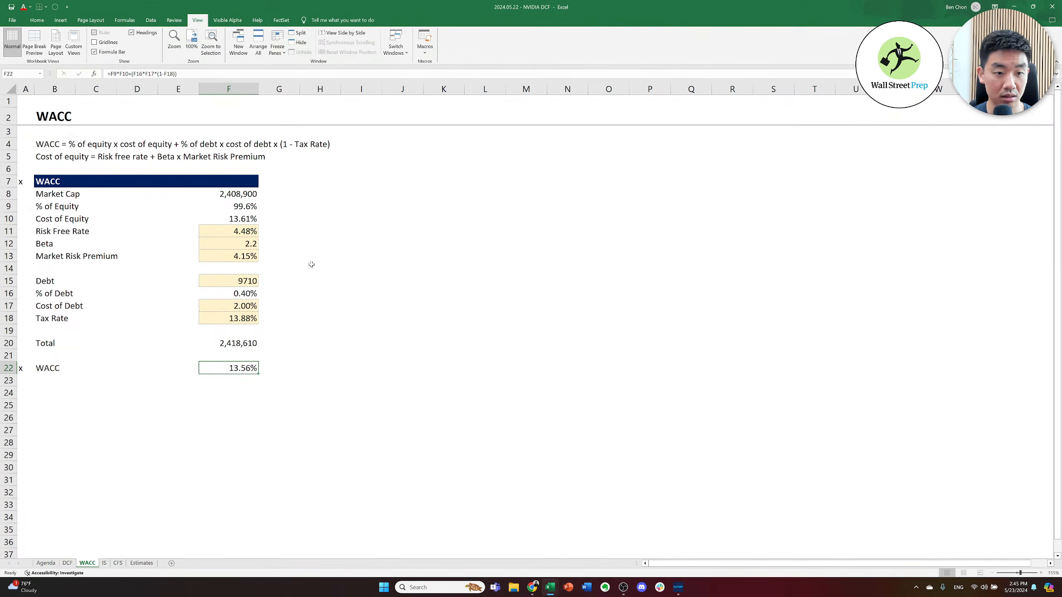
- Select the Beta input in F12 of the WACC table to review it
{"action": "left_click", "coordinate": [306, 265]}
{"action": "key", "text": "Left"}
{"action": "key", "text": "Left"}
{"action": "key", "text": "Up"}
{"action": "key", "text": "Up"}
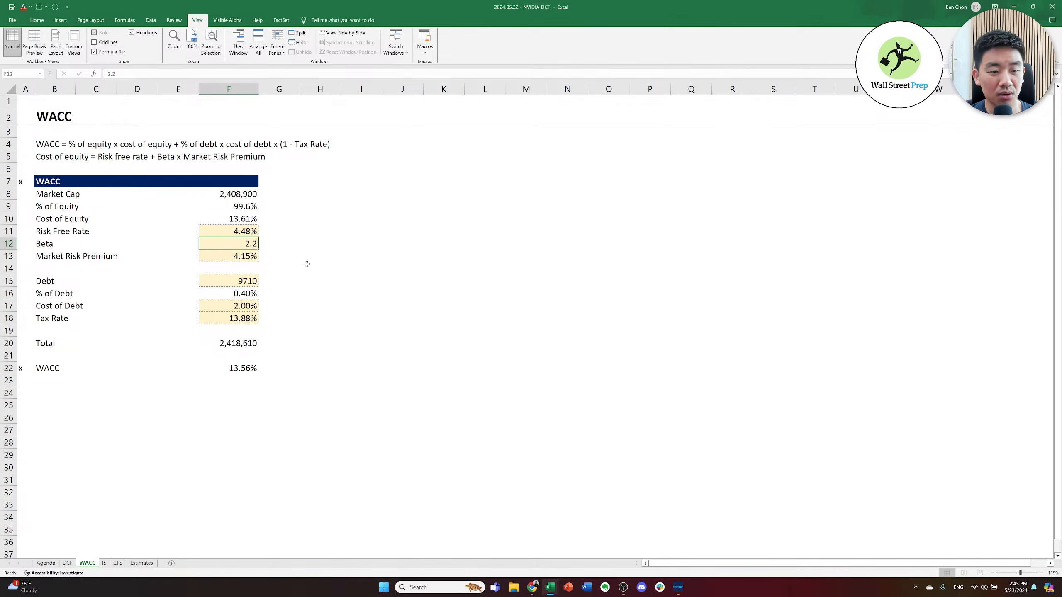
- Switch to the 2023.09.21 - NVIDIA DCF - vDownload workbook and examine its risk-free rate, beta and other WACC inputs for comparison
{"action": "key", "text": "alt+Tab"}
{"action": "key", "text": "alt+Tab"}
{"action": "key", "text": "alt+Tab"}
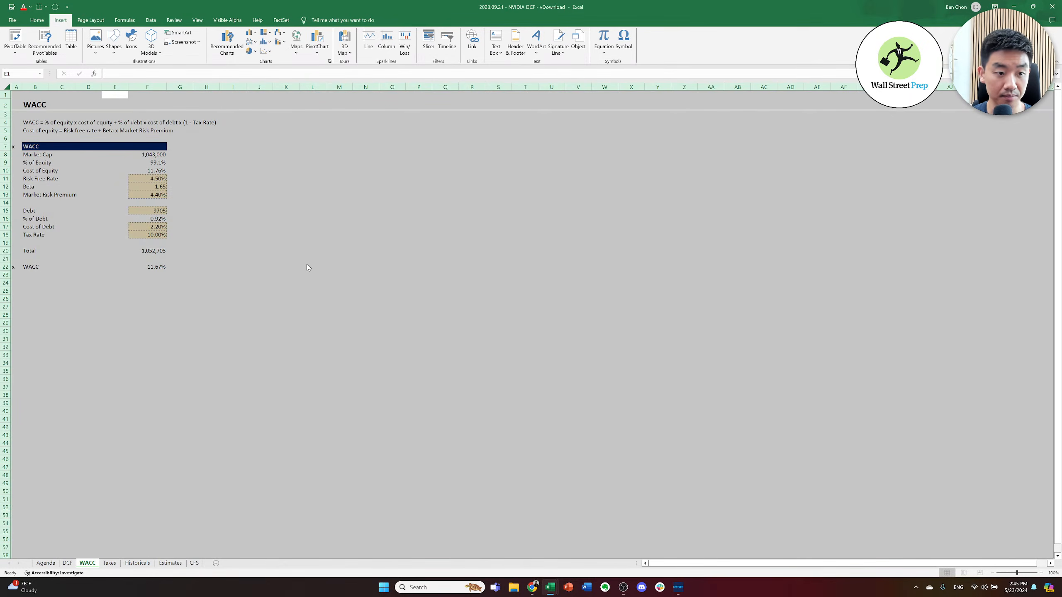
{"action": "key", "text": "Down"}
{"action": "key", "text": "Down"}
{"action": "key", "text": "Down"}
{"action": "key", "text": "Down"}
{"action": "key", "text": "Down"}
{"action": "key", "text": "Down"}
{"action": "key", "text": "Down"}
{"action": "key", "text": "Down"}
{"action": "key", "text": "Down"}
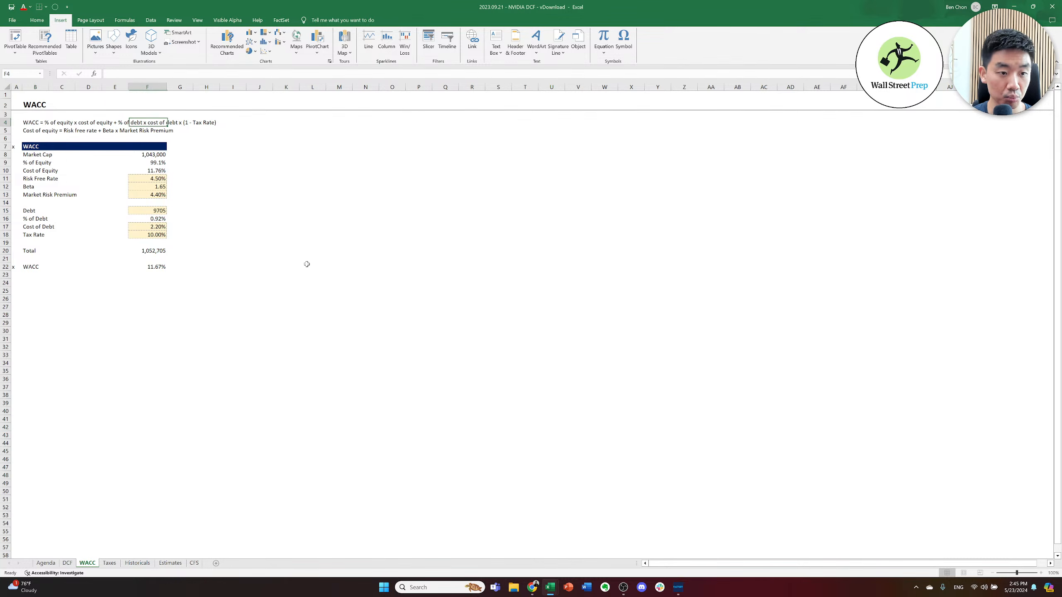
{"action": "key", "text": "Down"}
{"action": "key", "text": "Down"}
{"action": "key", "text": "Down"}
{"action": "key", "text": "Down"}
{"action": "key", "text": "Down"}
{"action": "key", "text": "Down"}
{"action": "key", "text": "Down"}
{"action": "key", "text": "Down"}
{"action": "key", "text": "Down"}
{"action": "key", "text": "Down"}
{"action": "key", "text": "Down"}
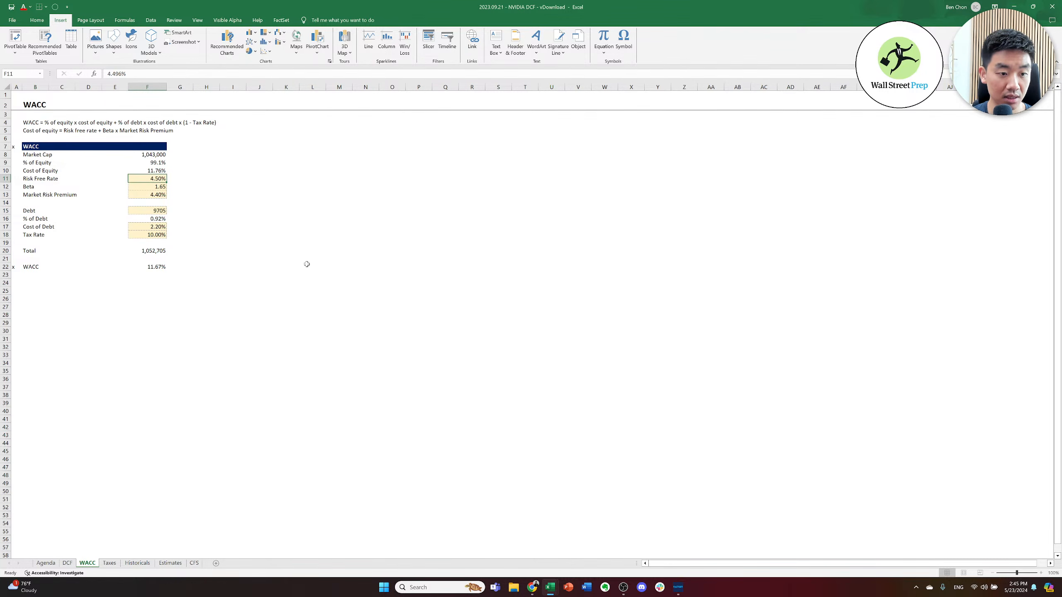
{"action": "key", "text": "Down"}
{"action": "key", "text": "Up"}
{"action": "key", "text": "Up"}
{"action": "key", "text": "Up"}
{"action": "key", "text": "Up"}
{"action": "key", "text": "Up"}
{"action": "key", "text": "Up"}
{"action": "key", "text": "Up"}
{"action": "key", "text": "Up"}
{"action": "key", "text": "Up"}
{"action": "key", "text": "Up"}
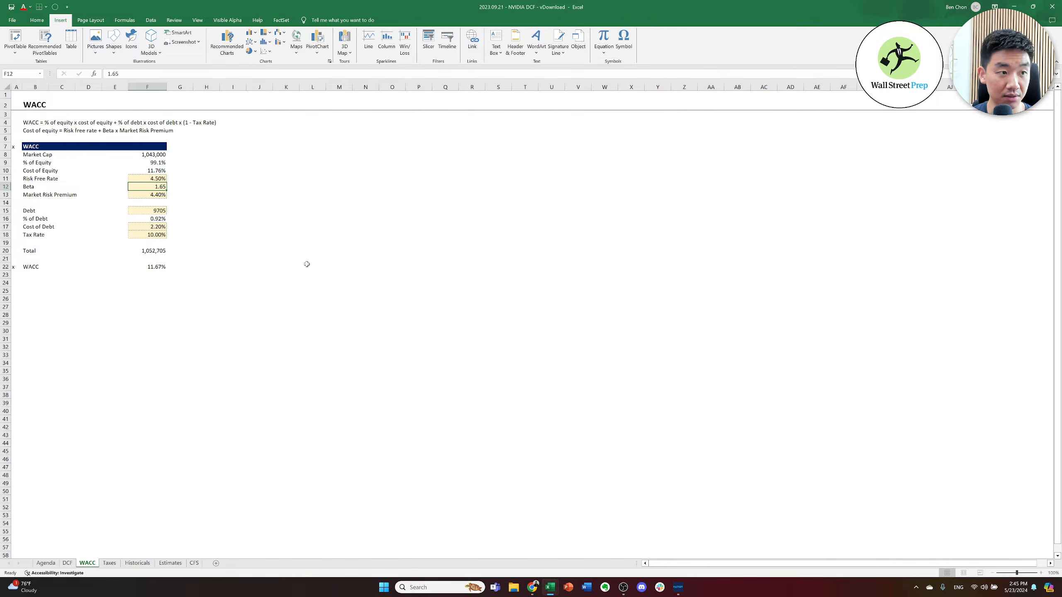
{"action": "key", "text": "Down"}
{"action": "key", "text": "Up"}
{"action": "key", "text": "Down"}
{"action": "key", "text": "Down"}
{"action": "key", "text": "Down"}
{"action": "key", "text": "Down"}
{"action": "key", "text": "Down"}
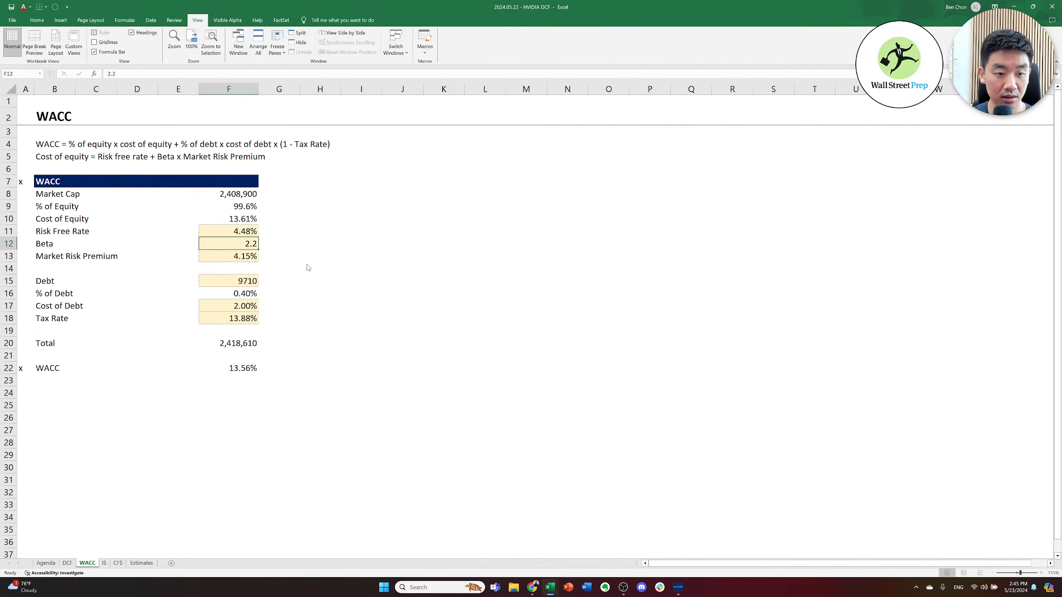
- Back in the 2024.05.22 - NVIDIA DCF workbook, select the WACC result in F22 to review its formula
{"action": "left_click", "coordinate": [307, 264]}
{"action": "key", "text": "Down"}
{"action": "key", "text": "Down"}
{"action": "key", "text": "Down"}
{"action": "key", "text": "Down"}
{"action": "key", "text": "Down"}
{"action": "key", "text": "Down"}
{"action": "key", "text": "Down"}
{"action": "key", "text": "Left"}
{"action": "key", "text": "Down"}
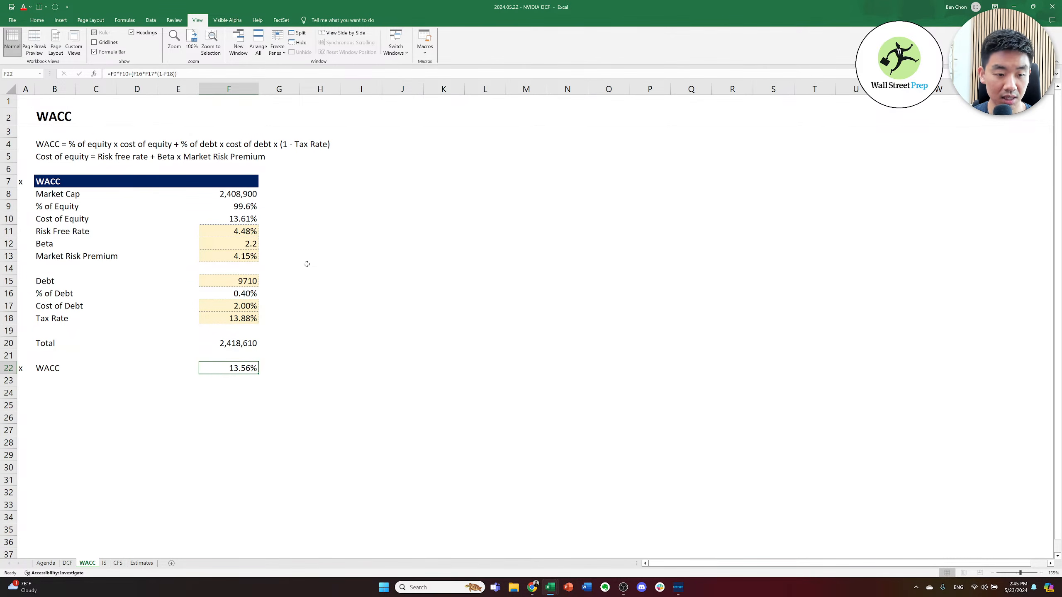
- Park the selection at A1 of the WACC sheet and return to the assumptions section of the DCF sheet
{"action": "key", "text": "Up"}
{"action": "key", "text": "Up"}
{"action": "key", "text": "Up"}
{"action": "key", "text": "Up"}
{"action": "key", "text": "Up"}
{"action": "key", "text": "Up"}
{"action": "key", "text": "Up"}
{"action": "key", "text": "Up"}
{"action": "key", "text": "Up"}
{"action": "key", "text": "Up"}
{"action": "key", "text": "Up"}
{"action": "key", "text": "Up"}
{"action": "key", "text": "Up"}
{"action": "key", "text": "Up"}
{"action": "key", "text": "Up"}
{"action": "key", "text": "Up"}
{"action": "key", "text": "Up"}
{"action": "key", "text": "Up"}
{"action": "key", "text": "Up"}
{"action": "key", "text": "Up"}
{"action": "key", "text": "Up"}
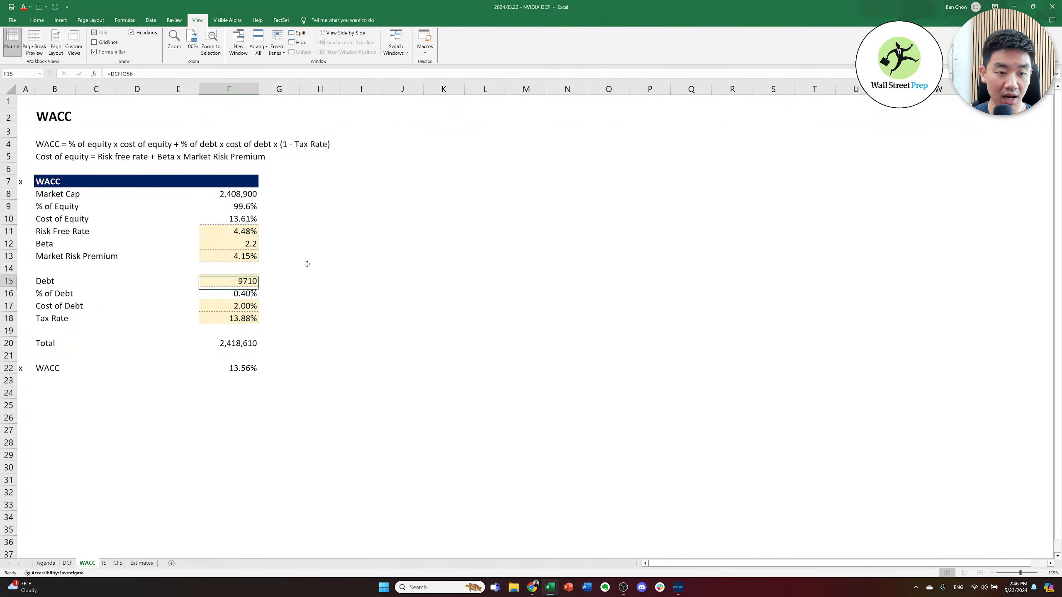
{"action": "key", "text": "Left"}
{"action": "key", "text": "Left"}
{"action": "key", "text": "Left"}
{"action": "key", "text": "Left"}
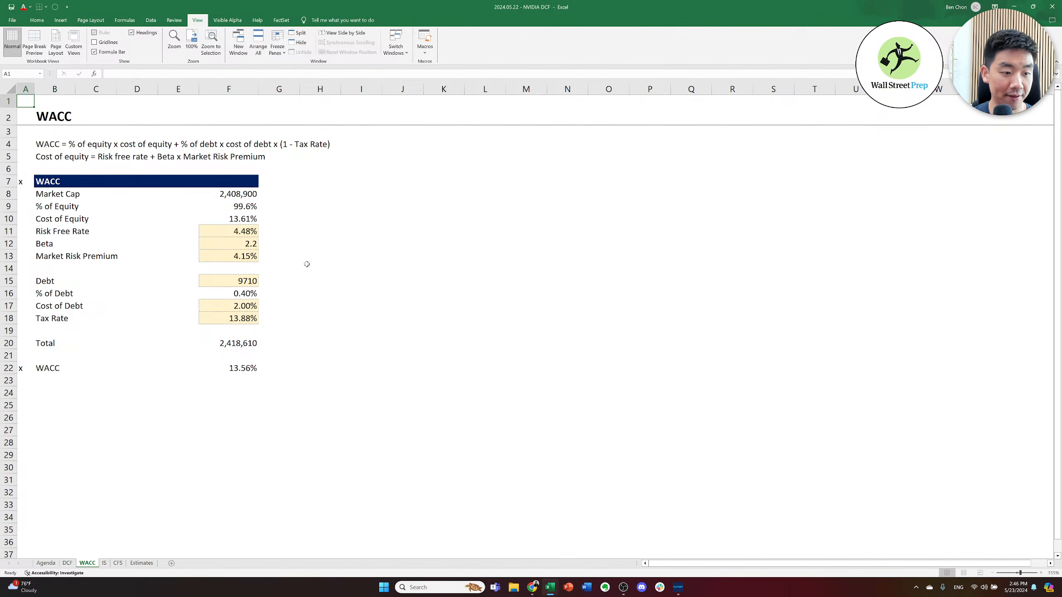
{"action": "key", "text": "ctrl+Page_Up"}
{"action": "key", "text": "ctrl+Left"}
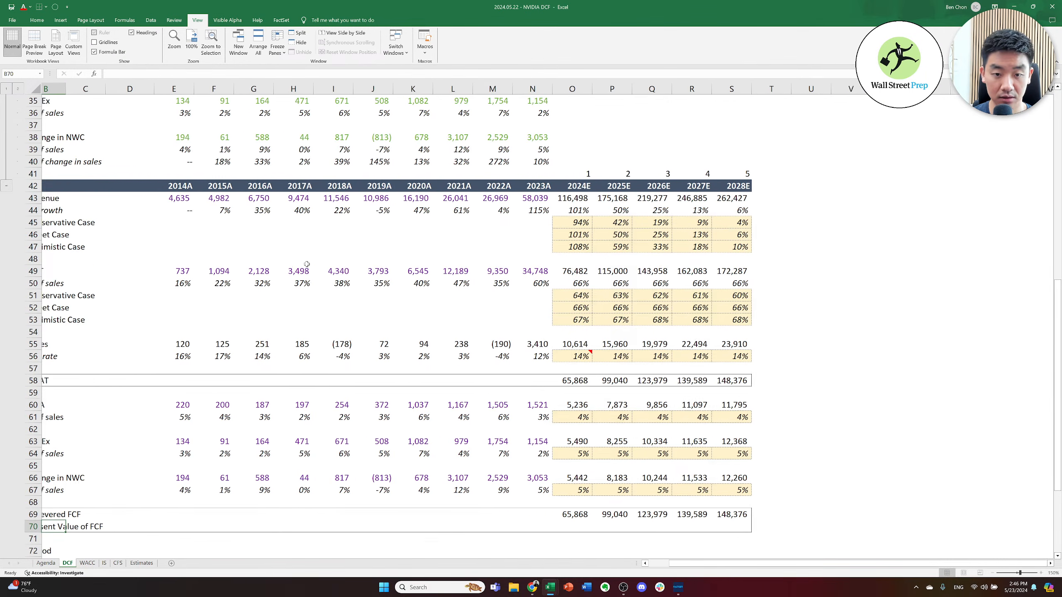
{"action": "key", "text": "ctrl+Up"}
{"action": "key", "text": "ctrl+Up"}
{"action": "key", "text": "ctrl+Up"}
{"action": "key", "text": "ctrl+Up"}
{"action": "key", "text": "ctrl+Up"}
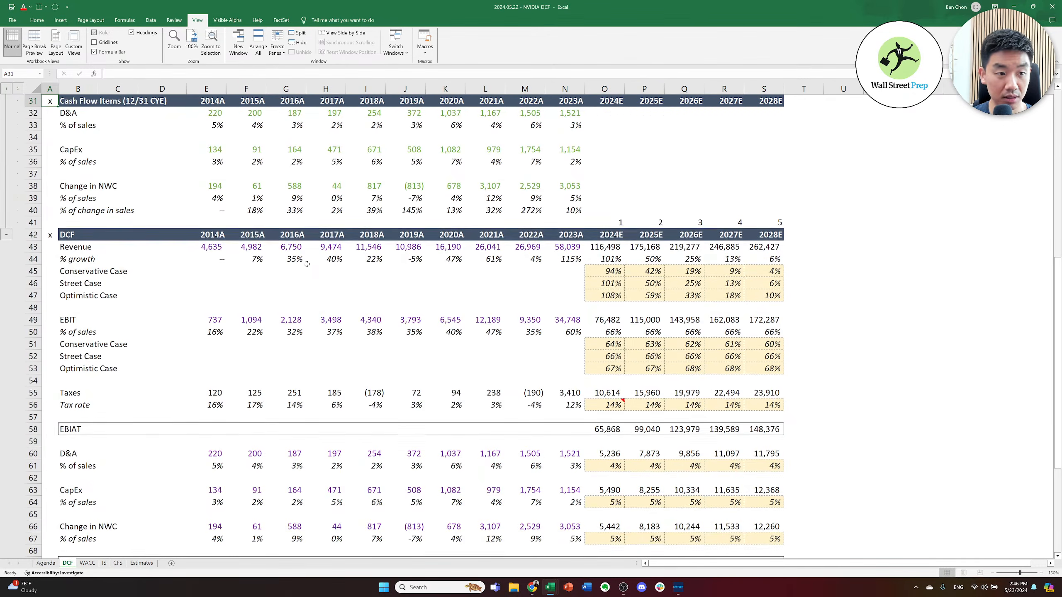
- Clear the EBIT label and shaded input cell from row 15 of the Base case assumptions
{"action": "key", "text": "Right"}
{"action": "key", "text": "Right"}
{"action": "key", "text": "Right"}
{"action": "key", "text": "Right"}
{"action": "key", "text": "Down"}
{"action": "key", "text": "Down"}
{"action": "key", "text": "Down"}
{"action": "key", "text": "Down"}
{"action": "key", "text": "Down"}
{"action": "key", "text": "Down"}
{"action": "key", "text": "Down"}
{"action": "key", "text": "Down"}
{"action": "key", "text": "Down"}
{"action": "key", "text": "Down"}
{"action": "key", "text": "Down"}
{"action": "key", "text": "Down"}
{"action": "key", "text": "Right"}
{"action": "key", "text": "Right"}
{"action": "key", "text": "Right"}
{"action": "key", "text": "Right"}
{"action": "key", "text": "Right"}
{"action": "key", "text": "Right"}
{"action": "key", "text": "Right"}
{"action": "key", "text": "Right"}
{"action": "key", "text": "Right"}
{"action": "key", "text": "Down"}
{"action": "key", "text": "Left"}
{"action": "key", "text": "Left"}
{"action": "key", "text": "shift+Right"}
{"action": "key", "text": "shift+Right"}
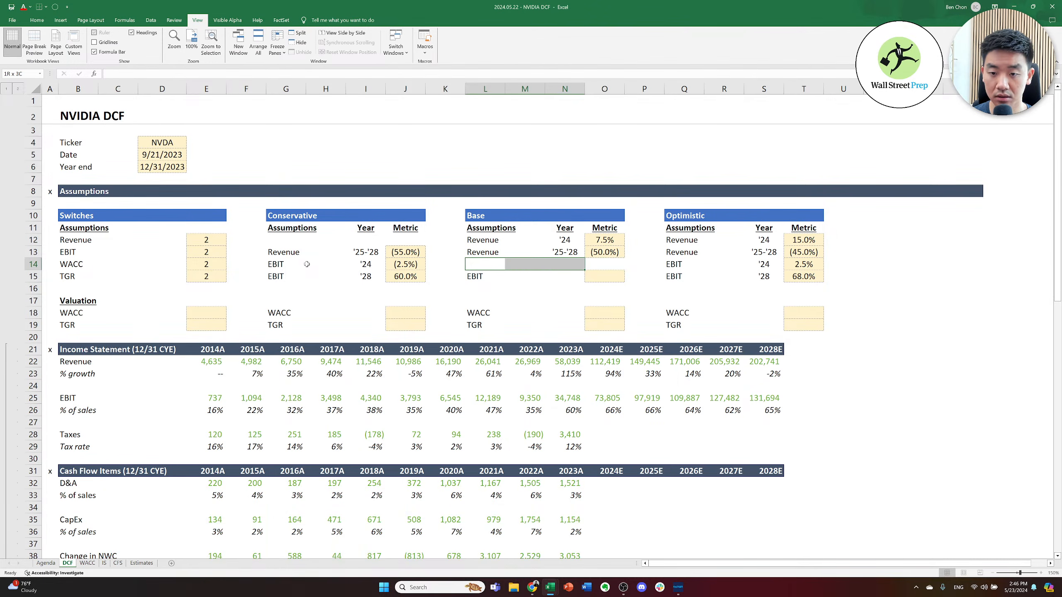
{"action": "key", "text": "shift+Right"}
{"action": "key", "text": "shift+Down"}
{"action": "key", "text": "ctrl+c"}
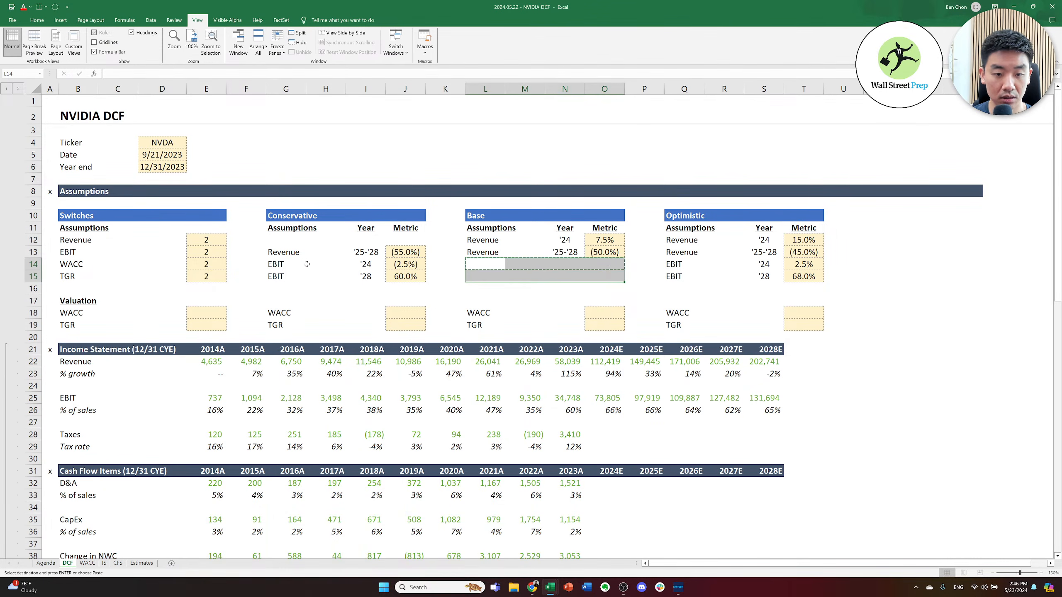
- Select the Conservative case WACC input in J18 under the valuation assumptions
{"action": "key", "text": "Escape"}
{"action": "key", "text": "Down"}
{"action": "key", "text": "Down"}
{"action": "key", "text": "Down"}
{"action": "key", "text": "Down"}
{"action": "key", "text": "Down"}
{"action": "key", "text": "Left"}
{"action": "key", "text": "Left"}
{"action": "key", "text": "Left"}
{"action": "key", "text": "Up"}
{"action": "key", "text": "Right"}
{"action": "key", "text": "ctrl+c"}
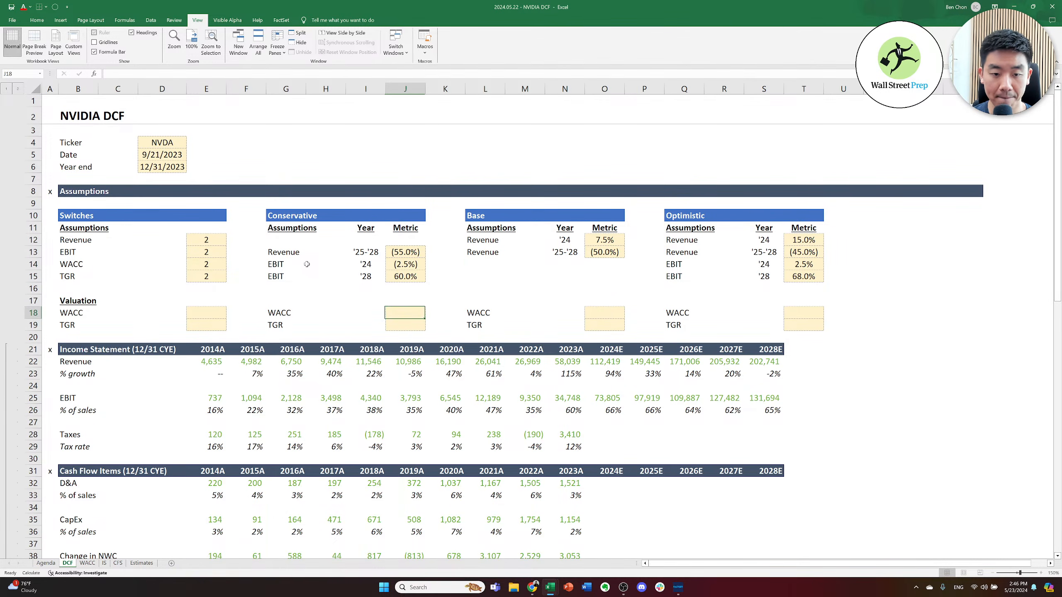
- On the WACC sheet, review the Cost of Equity formula in F10 and the cells it references
{"action": "key", "text": "ctrl+Page_Down"}
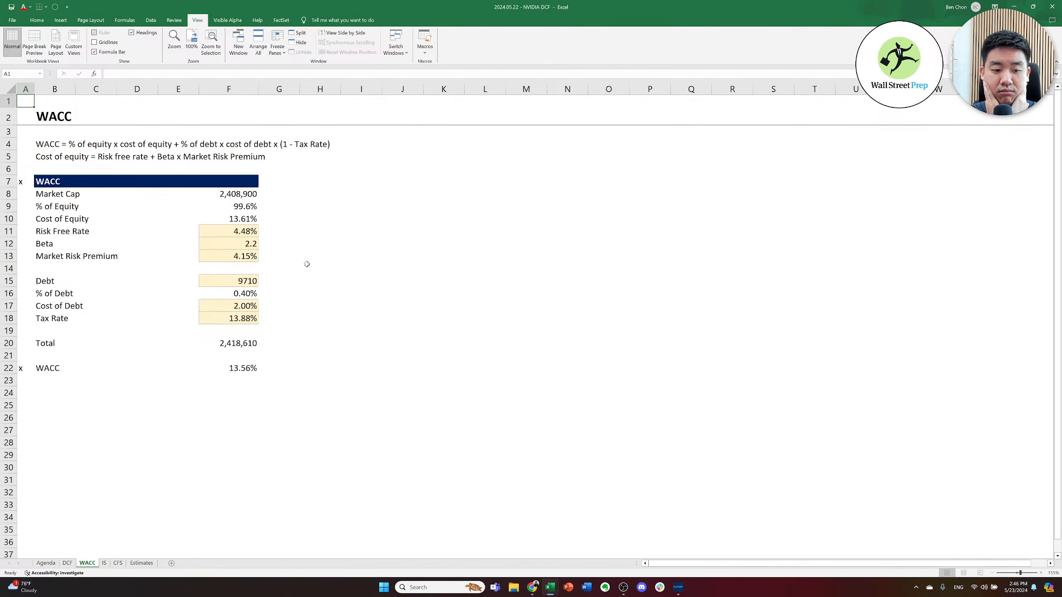
{"action": "key", "text": "Right"}
{"action": "key", "text": "Down"}
{"action": "key", "text": "Down"}
{"action": "key", "text": "Down"}
{"action": "key", "text": "Down"}
{"action": "key", "text": "Down"}
{"action": "key", "text": "Down"}
{"action": "key", "text": "Down"}
{"action": "key", "text": "Down"}
{"action": "key", "text": "Down"}
{"action": "key", "text": "Down"}
{"action": "key", "text": "Down"}
{"action": "key", "text": "Right"}
{"action": "key", "text": "Right"}
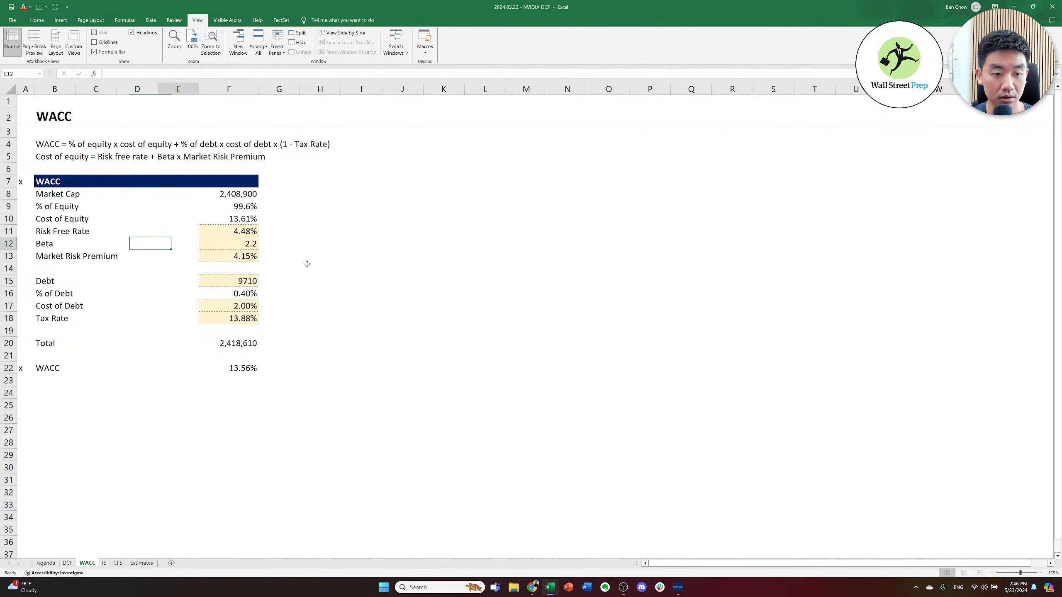
{"action": "key", "text": "Right"}
{"action": "key", "text": "Right"}
{"action": "key", "text": "Up"}
{"action": "key", "text": "Up"}
{"action": "type", "text": "=F11+F12*F13"}
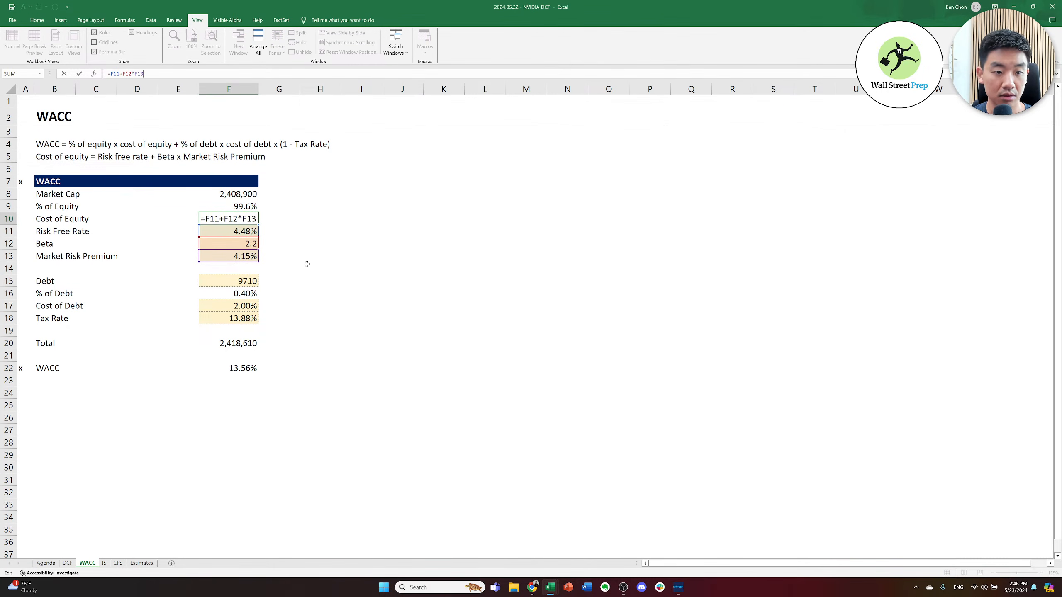
{"action": "key", "text": "Escape"}
{"action": "key", "text": "F2"}
{"action": "key", "text": "Escape"}
{"action": "key", "text": "F2"}
{"action": "key", "text": "Escape"}
- Step through the debt, % of debt, cost of debt and tax rate cells and review the WACC formula in F22
{"action": "key", "text": "Down"}
{"action": "key", "text": "Down"}
{"action": "key", "text": "Down"}
{"action": "key", "text": "Down"}
{"action": "key", "text": "Down"}
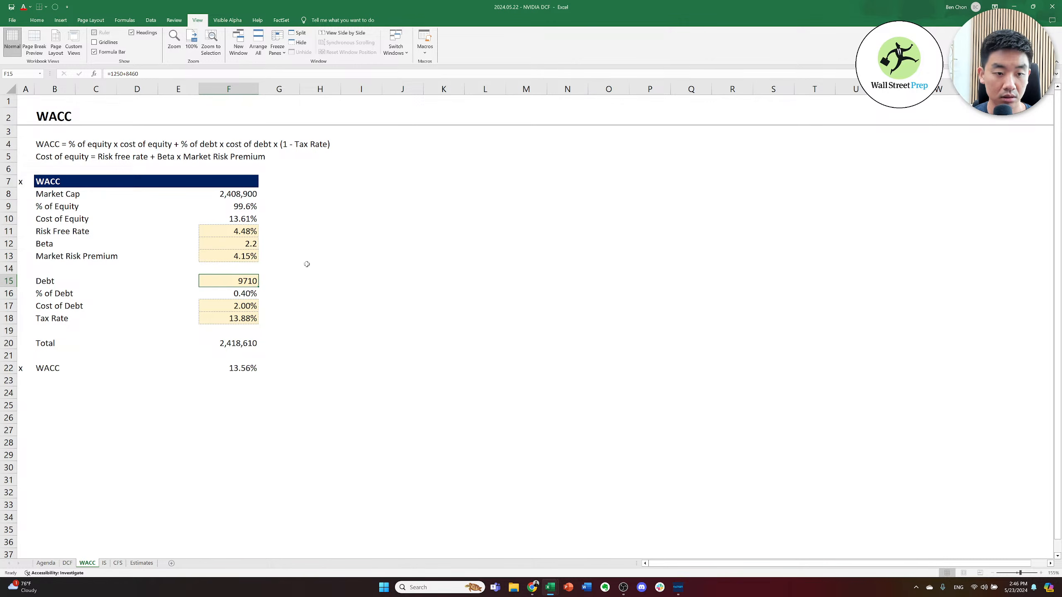
{"action": "key", "text": "Down"}
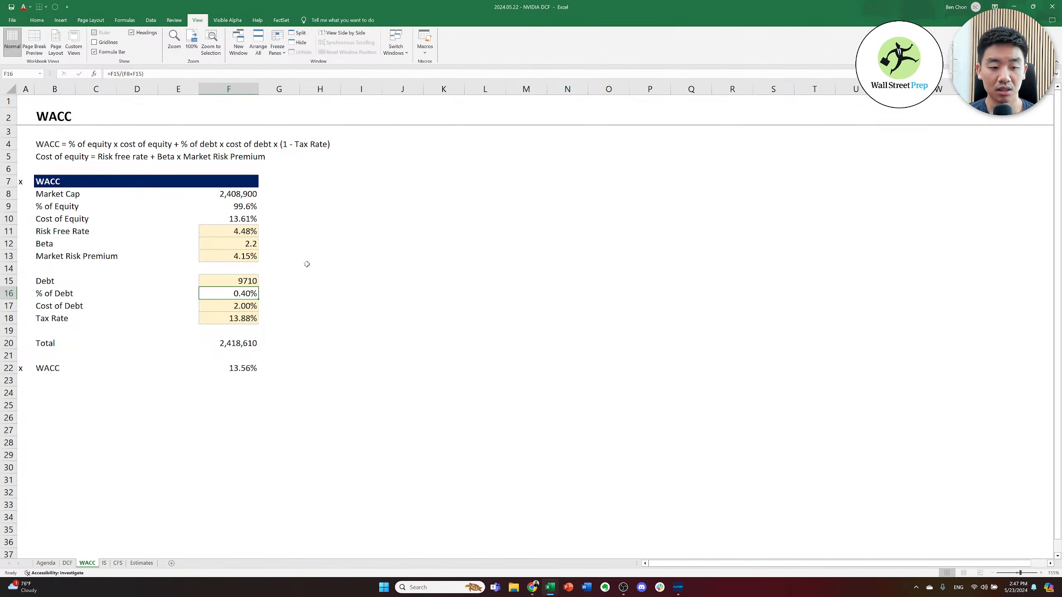
{"action": "key", "text": "Down"}
{"action": "key", "text": "Down"}
{"action": "key", "text": "Down"}
{"action": "key", "text": "Down"}
{"action": "key", "text": "Down"}
{"action": "key", "text": "Down"}
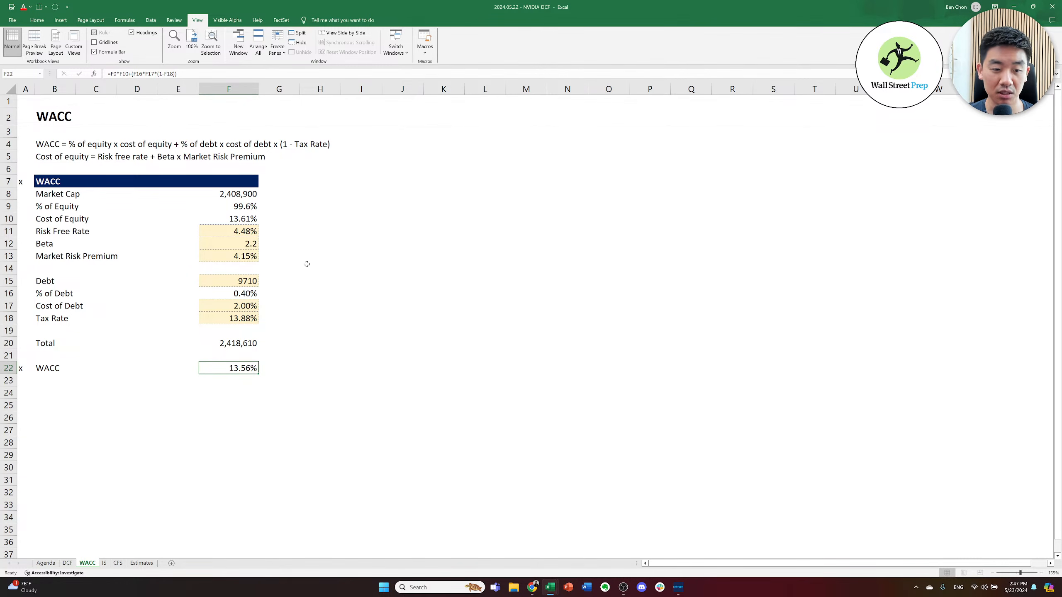
- Try a Beta of 1.5 in F12 of the WACC table
{"action": "key", "text": "Up"}
{"action": "key", "text": "Up"}
{"action": "key", "text": "Up"}
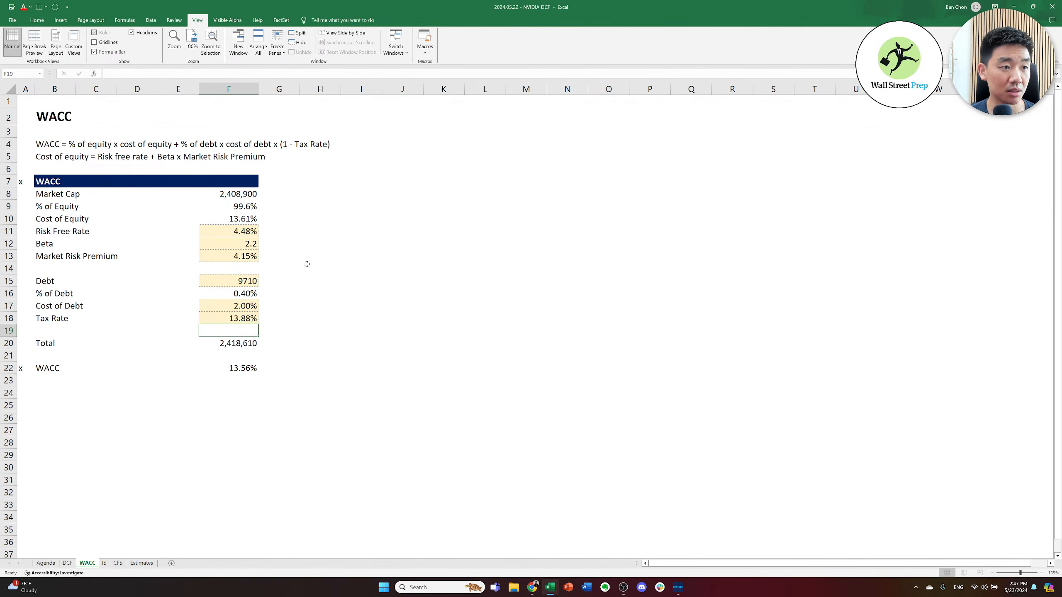
{"action": "key", "text": "Up"}
{"action": "key", "text": "Up"}
{"action": "key", "text": "Up"}
{"action": "key", "text": "Up"}
{"action": "key", "text": "Up"}
{"action": "key", "text": "Up"}
{"action": "key", "text": "Up"}
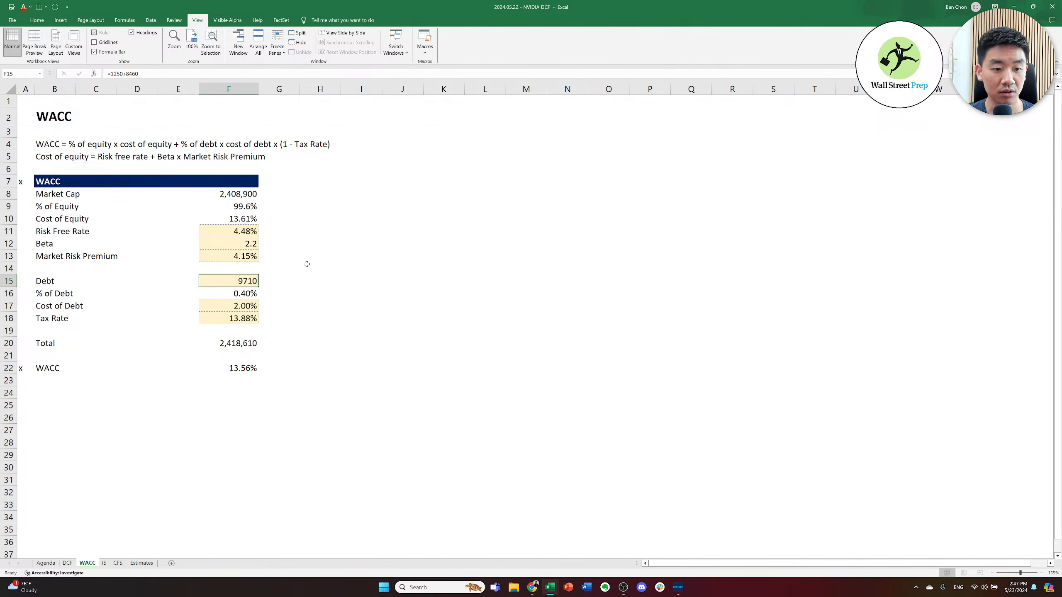
{"action": "type", "text": "1.5"}
{"action": "key", "text": "ctrl+Return"}
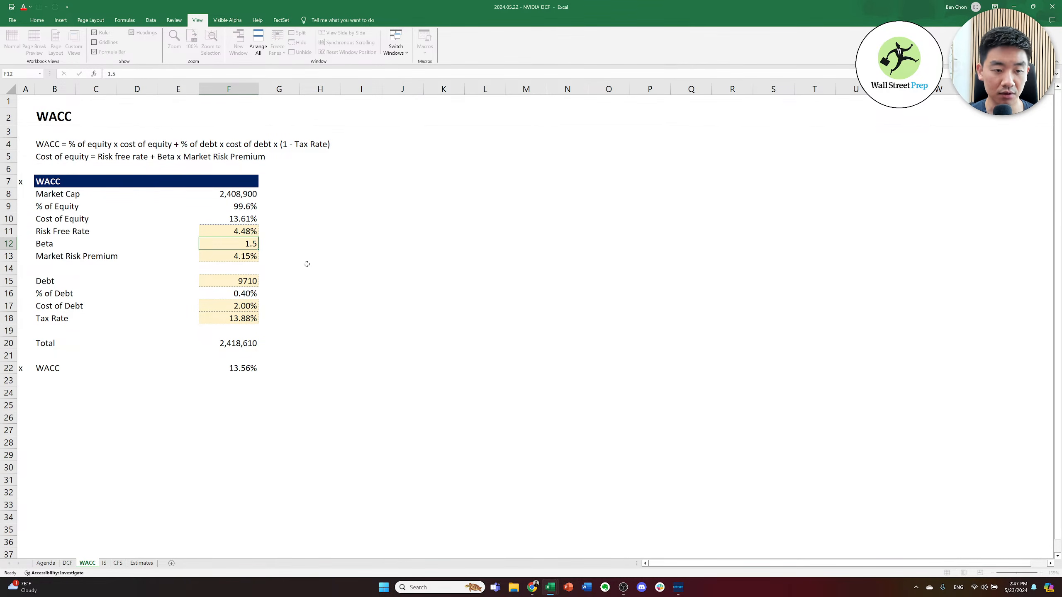
- Undo the Beta change in F12
{"action": "key", "text": "Down"}
{"action": "key", "text": "Down"}
{"action": "key", "text": "Down"}
{"action": "key", "text": "Up"}
{"action": "key", "text": "Up"}
{"action": "key", "text": "Up"}
{"action": "key", "text": "ctrl+z"}
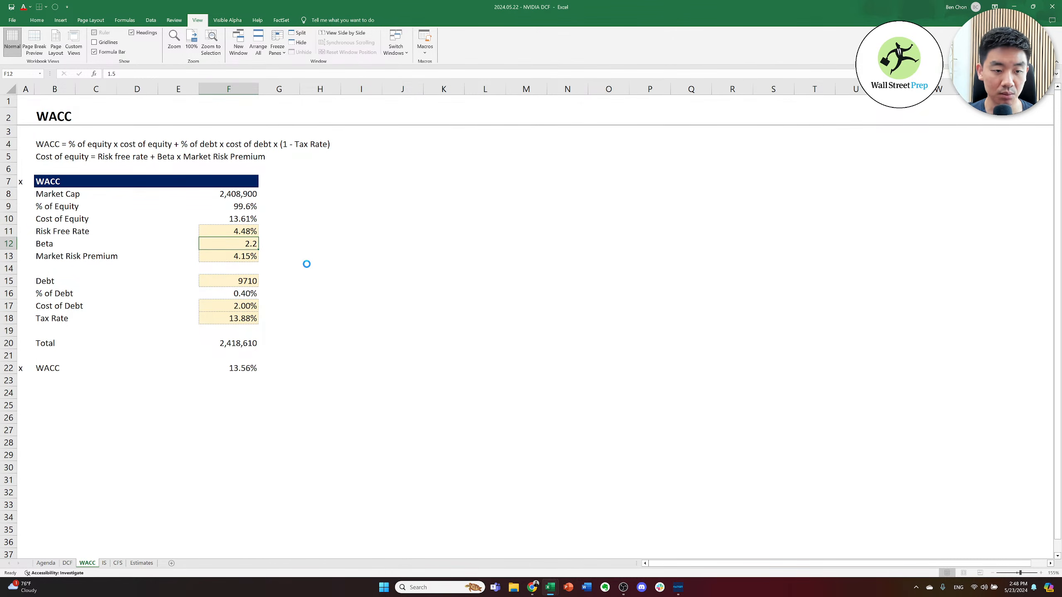
- Park the WACC sheet's selection at A1 and set the Base case WACC in O18 of the DCF sheet to 10.5%
{"action": "key", "text": "Up"}
{"action": "key", "text": "Up"}
{"action": "key", "text": "Up"}
{"action": "key", "text": "Up"}
{"action": "key", "text": "Up"}
{"action": "key", "text": "Left"}
{"action": "key", "text": "ctrl+Home"}
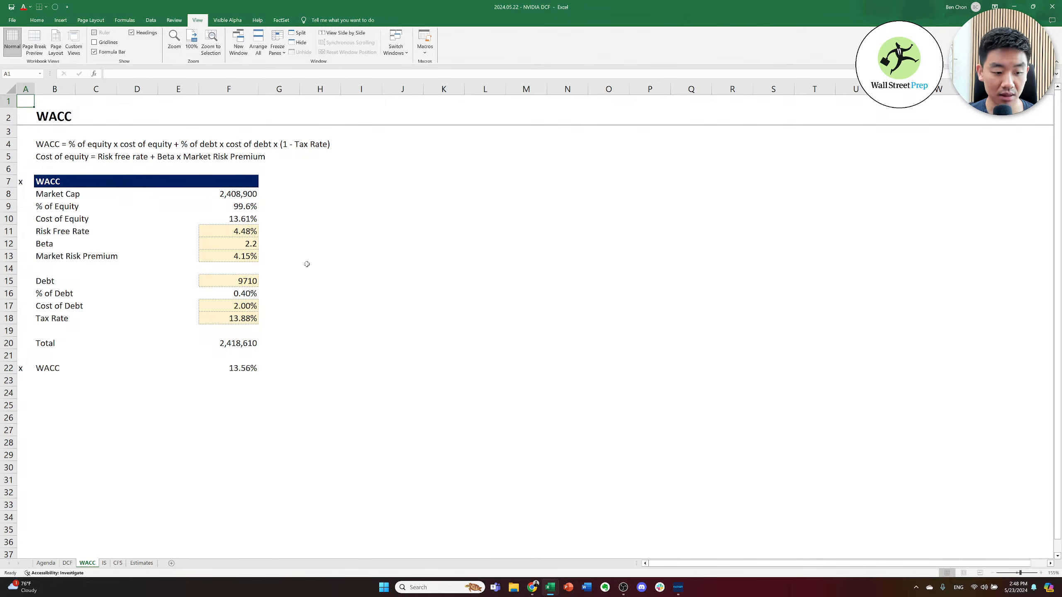
{"action": "key", "text": "ctrl+Page_Up"}
{"action": "key", "text": "Right"}
{"action": "key", "text": "Right"}
{"action": "key", "text": "Up"}
{"action": "key", "text": "Right"}
{"action": "key", "text": "Right"}
{"action": "key", "text": "Down"}
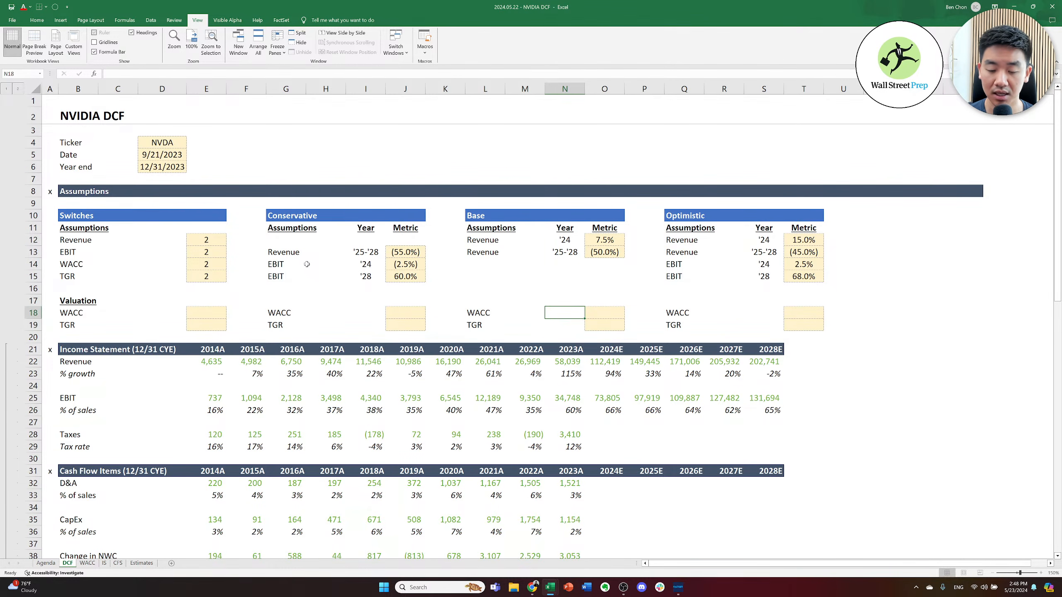
{"action": "key", "text": "Right"}
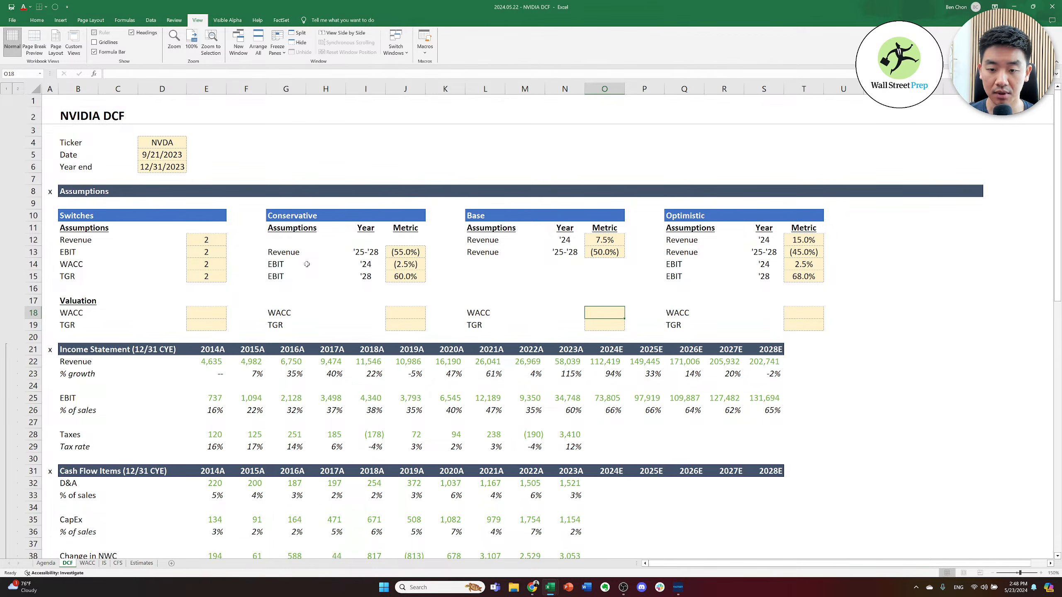
{"action": "type", "text": "10.5"}
- Set the Optimistic case WACC in T18 to 10.0%
{"action": "key", "text": "Right"}
{"action": "key", "text": "Right"}
{"action": "key", "text": "Right"}
{"action": "key", "text": "Right"}
{"action": "key", "text": "Right"}
{"action": "type", "text": "10.0"}
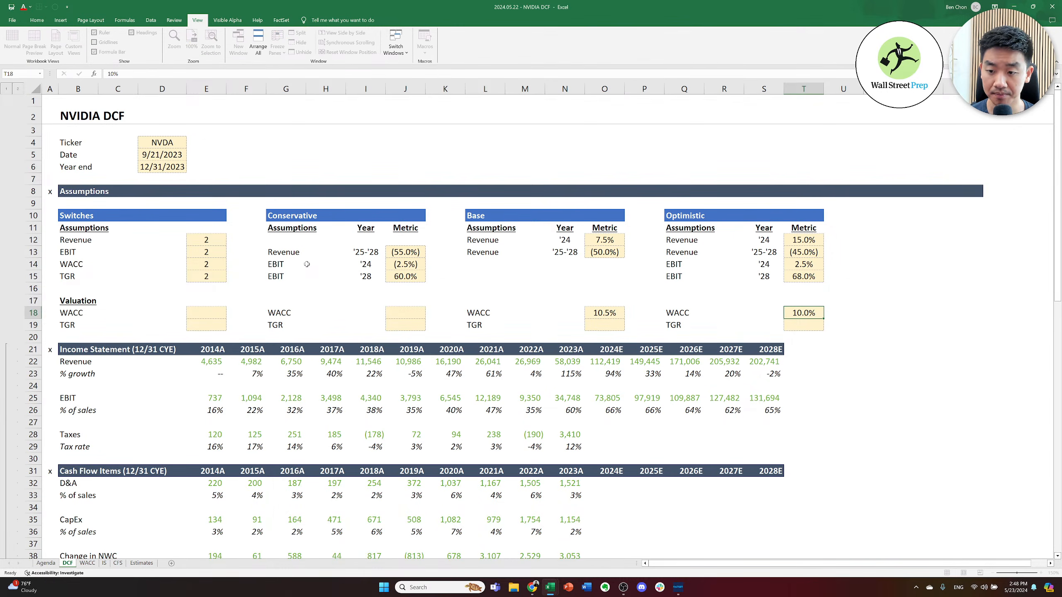
- Set the Conservative case WACC in J18 to 11.0%
{"action": "key", "text": "Left"}
{"action": "key", "text": "Left"}
{"action": "key", "text": "Left"}
{"action": "key", "text": "Left"}
{"action": "key", "text": "Left"}
{"action": "key", "text": "Left"}
{"action": "key", "text": "Left"}
{"action": "key", "text": "Left"}
{"action": "key", "text": "Left"}
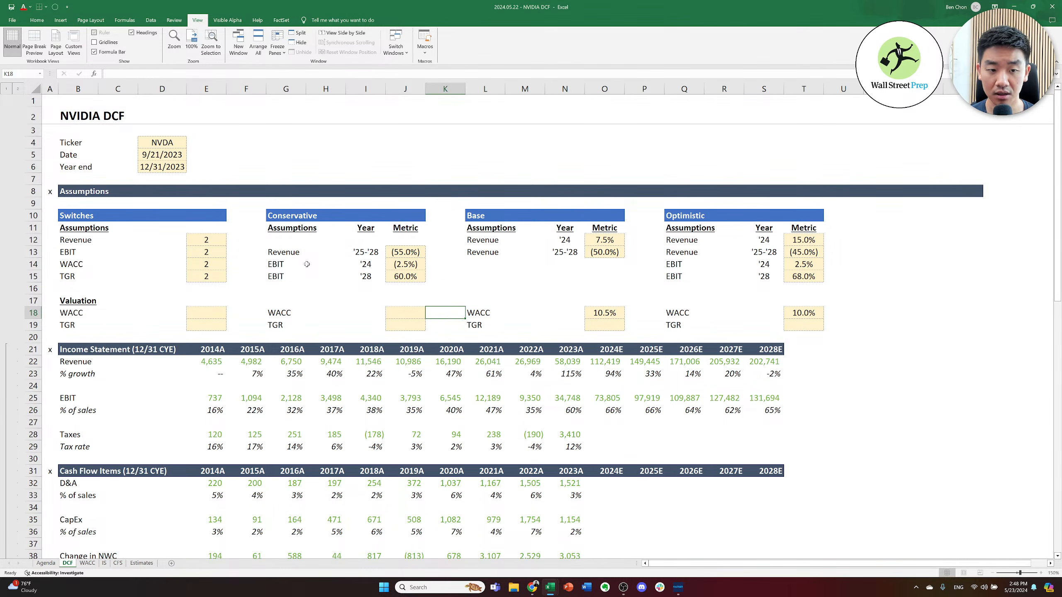
{"action": "key", "text": "Left"}
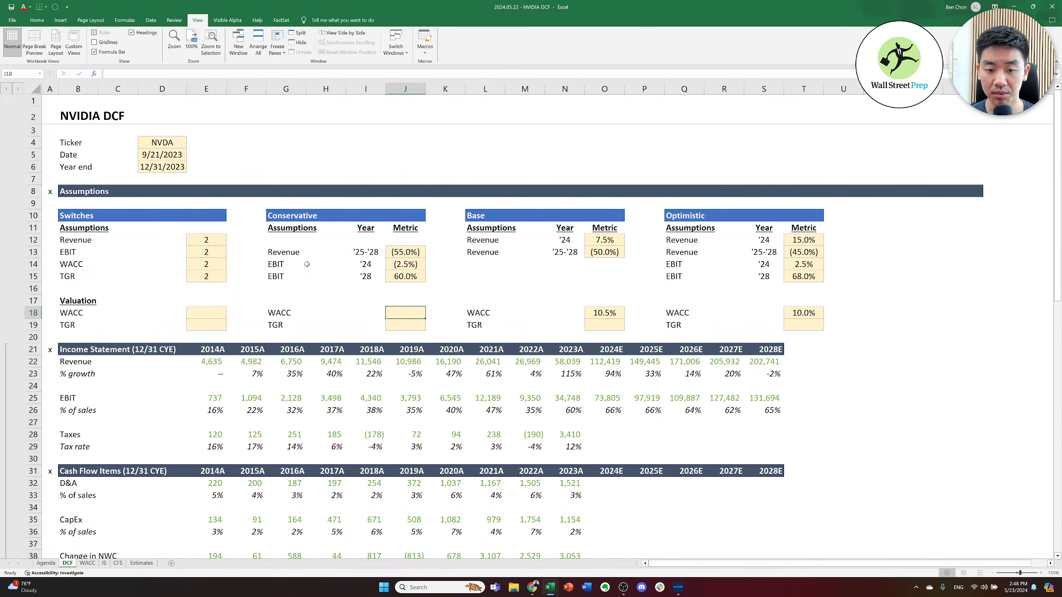
{"action": "type", "text": "11.0"}
{"action": "key", "text": "Left"}
- Enter =CHOOSE(E14,J18,O18,T18) in E18 so the WACC follows the selected case switch
{"action": "key", "text": "Left"}
{"action": "key", "text": "Left"}
{"action": "key", "text": "Left"}
{"action": "key", "text": "Left"}
{"action": "type", "text": "=choose("}
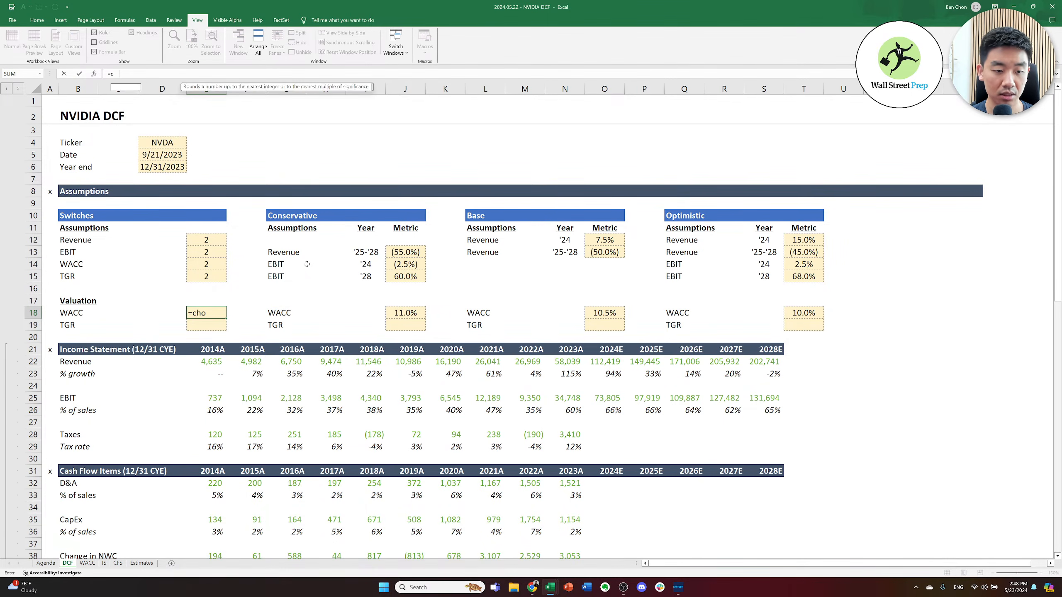
{"action": "key", "text": "Up"}
{"action": "key", "text": "Up"}
{"action": "key", "text": "Up"}
{"action": "key", "text": "Up"}
{"action": "type", "text": ","}
{"action": "key", "text": "Right"}
{"action": "key", "text": "Right"}
{"action": "key", "text": "Right"}
{"action": "key", "text": "Right"}
{"action": "key", "text": "Right"}
{"action": "key", "text": "Right"}
{"action": "key", "text": "Left"}
{"action": "type", "text": ","}
{"action": "key", "text": "Right"}
{"action": "key", "text": "Right"}
{"action": "key", "text": "Right"}
{"action": "key", "text": "Right"}
{"action": "key", "text": "Right"}
{"action": "key", "text": "Right"}
{"action": "key", "text": "Right"}
{"action": "key", "text": "Right"}
{"action": "key", "text": "Right"}
{"action": "key", "text": "Right"}
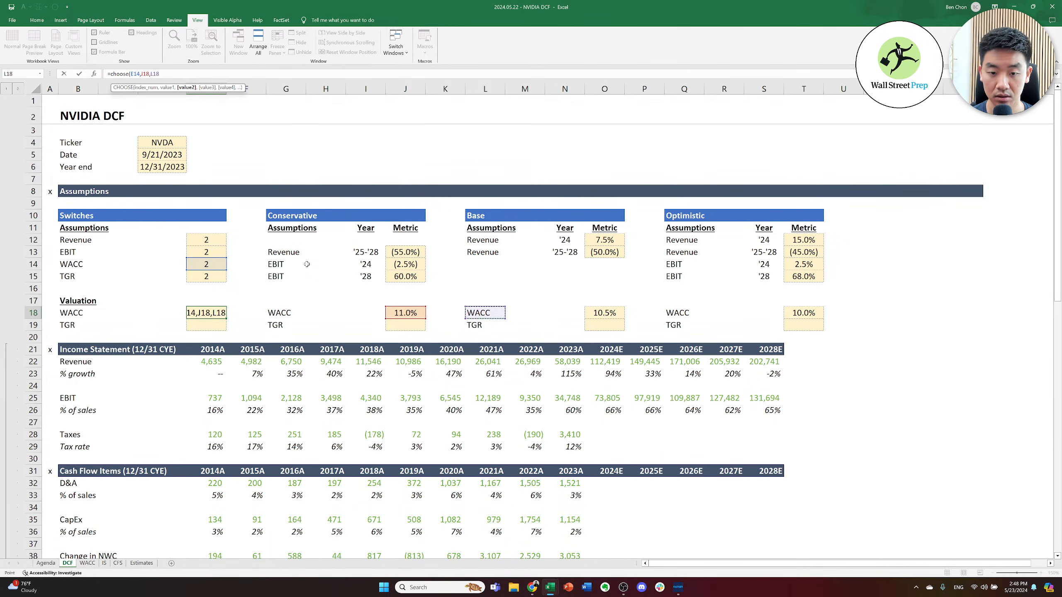
{"action": "type", "text": ","}
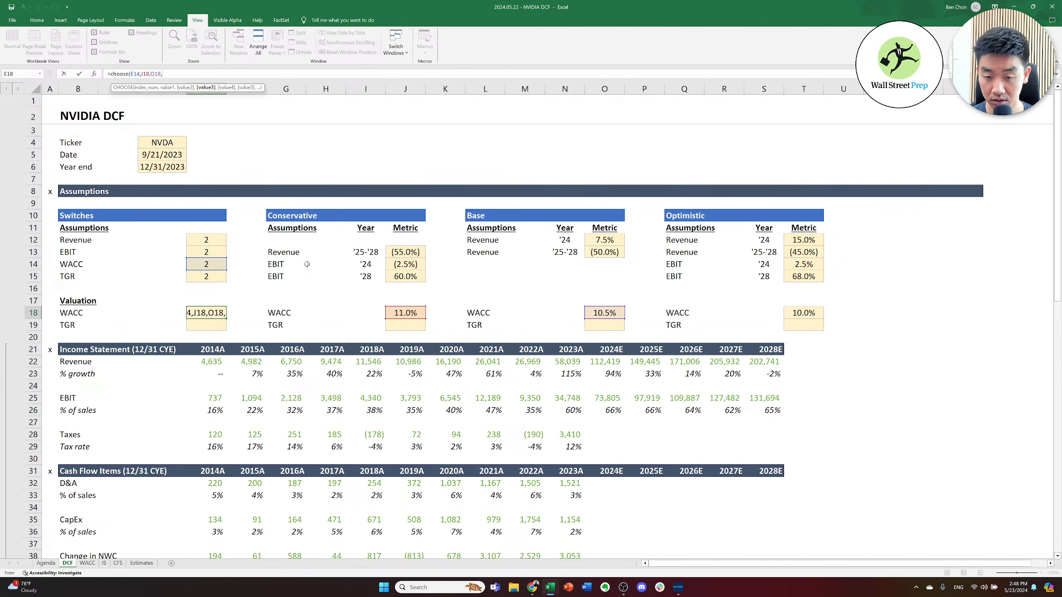
{"action": "key", "text": "Right"}
{"action": "key", "text": "Right"}
{"action": "key", "text": "Right"}
{"action": "key", "text": "Right"}
{"action": "key", "text": "Right"}
{"action": "key", "text": "Right"}
{"action": "key", "text": "Right"}
{"action": "key", "text": "Right"}
{"action": "key", "text": "Right"}
{"action": "key", "text": "Right"}
{"action": "key", "text": "Right"}
{"action": "key", "text": "Right"}
{"action": "key", "text": "Right"}
{"action": "key", "text": "Right"}
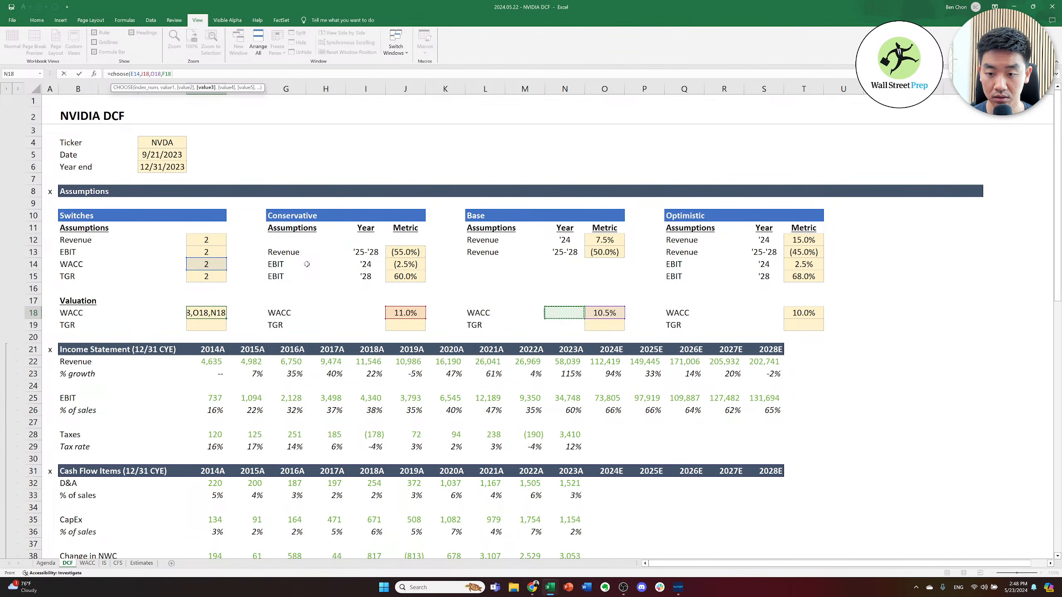
{"action": "key", "text": "Right"}
{"action": "key", "text": "ctrl+Return"}
- Copy the WACC case-selection formula from E18 into the TGR cell E19
{"action": "key", "text": "ctrl+c"}
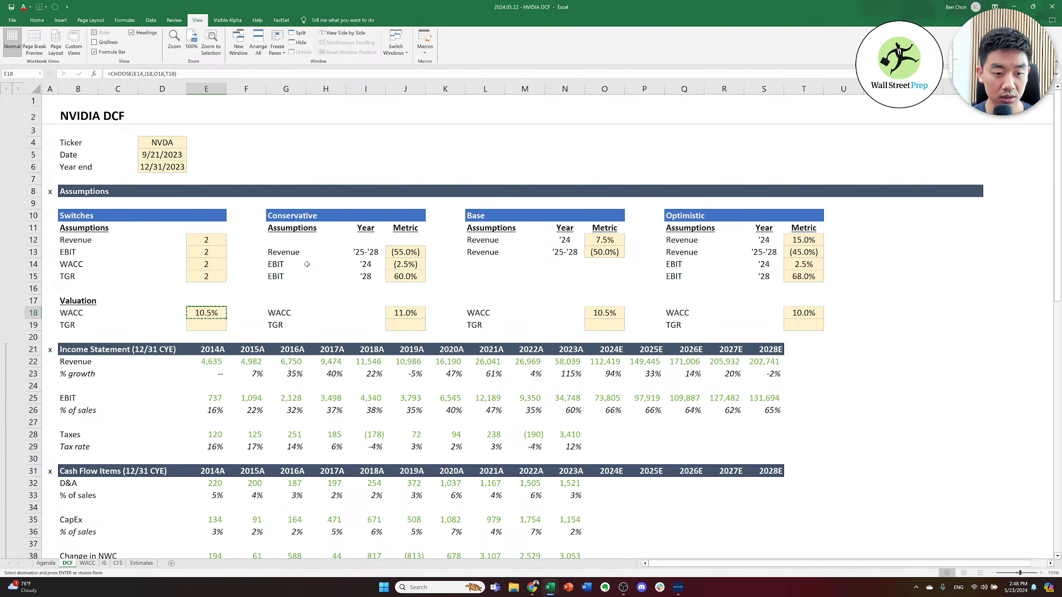
{"action": "key", "text": "Down"}
{"action": "key", "text": "ctrl+v"}
{"action": "key", "text": "Escape"}
- Set the Base case TGR in O19 to 2.5%
{"action": "key", "text": "Right"}
{"action": "key", "text": "Right"}
{"action": "key", "text": "Right"}
{"action": "key", "text": "Right"}
{"action": "key", "text": "Right"}
{"action": "key", "text": "Right"}
{"action": "key", "text": "Right"}
{"action": "key", "text": "Right"}
{"action": "key", "text": "Right"}
{"action": "key", "text": "Right"}
{"action": "key", "text": "Right"}
{"action": "key", "text": "Right"}
{"action": "key", "text": "Right"}
{"action": "key", "text": "Right"}
{"action": "key", "text": "Right"}
{"action": "key", "text": "Right"}
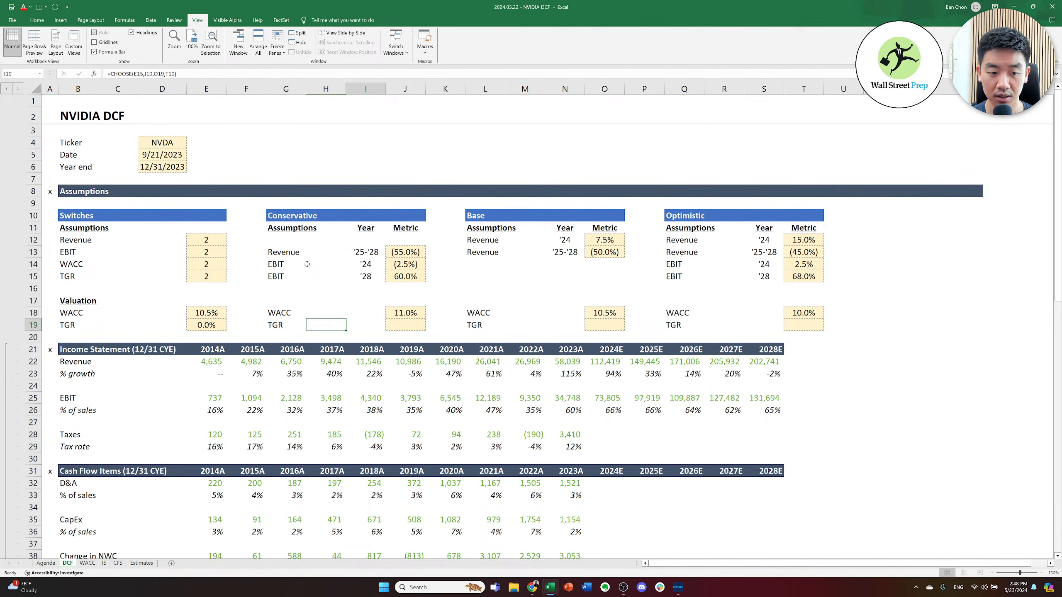
{"action": "key", "text": "Left"}
{"action": "key", "text": "Left"}
{"action": "key", "text": "Left"}
{"action": "key", "text": "Left"}
{"action": "key", "text": "Left"}
{"action": "key", "text": "Left"}
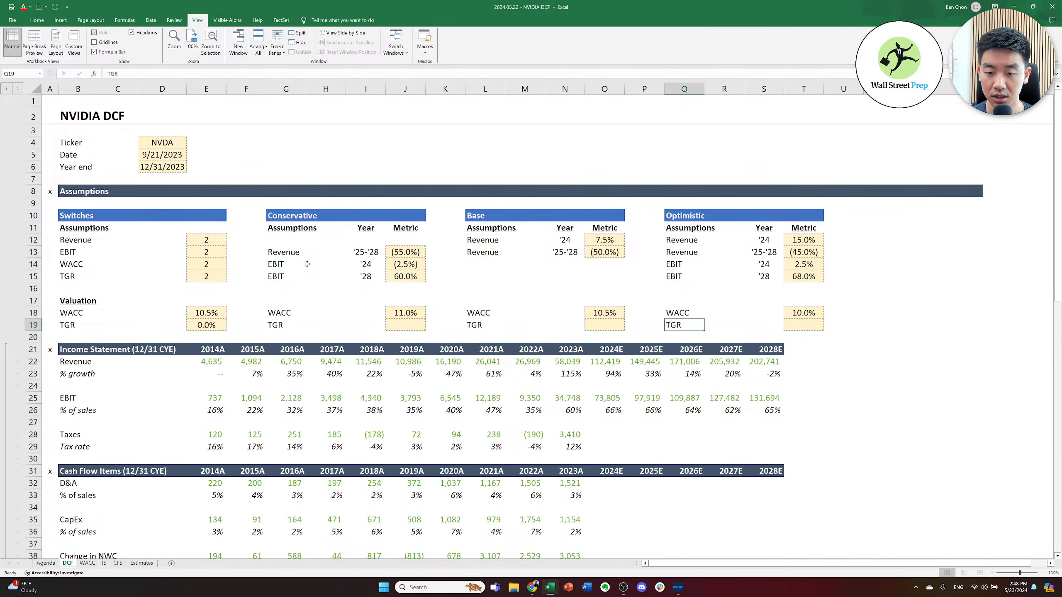
{"action": "type", "text": "2.5"}
{"action": "key", "text": "Right"}
- Set the Optimistic case TGR in T19 to 3.0%
{"action": "key", "text": "Right"}
{"action": "key", "text": "Right"}
{"action": "key", "text": "Right"}
{"action": "key", "text": "Right"}
{"action": "key", "text": "Right"}
{"action": "key", "text": "Left"}
{"action": "key", "text": "Left"}
{"action": "key", "text": "Right"}
{"action": "type", "text": "3"}
{"action": "key", "text": "Left"}
- Set the Conservative case TGR in J19 to 2.0%
{"action": "key", "text": "Left"}
{"action": "key", "text": "Left"}
{"action": "key", "text": "Left"}
{"action": "key", "text": "Left"}
{"action": "key", "text": "Left"}
{"action": "key", "text": "Left"}
{"action": "key", "text": "Left"}
{"action": "key", "text": "Left"}
{"action": "key", "text": "Left"}
{"action": "key", "text": "Left"}
{"action": "key", "text": "Left"}
{"action": "key", "text": "Left"}
{"action": "key", "text": "Left"}
{"action": "key", "text": "Right"}
{"action": "key", "text": "Right"}
{"action": "key", "text": "Right"}
{"action": "key", "text": "Right"}
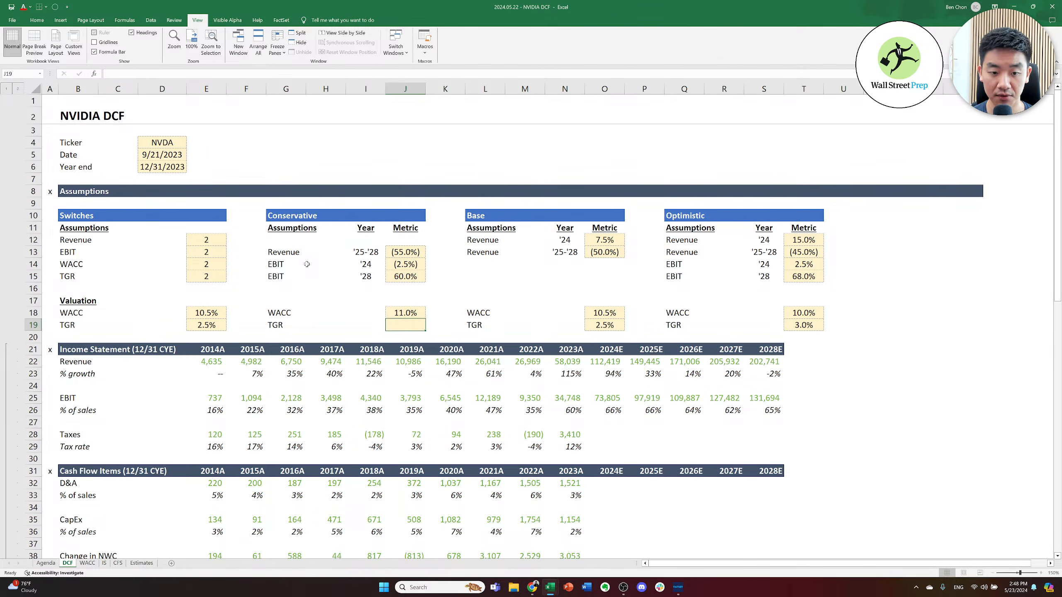
{"action": "type", "text": "2"}
{"action": "key", "text": "Down"}
- Examine the DCF section from the revenue projections through Unlevered FCF to the Terminal Value and Implied Stock Price rows
{"action": "key", "text": "Down"}
{"action": "key", "text": "Down"}
{"action": "key", "text": "Down"}
{"action": "key", "text": "Down"}
{"action": "key", "text": "Down"}
{"action": "key", "text": "Down"}
{"action": "key", "text": "Down"}
{"action": "key", "text": "Down"}
{"action": "key", "text": "Down"}
{"action": "key", "text": "Down"}
{"action": "key", "text": "Down"}
{"action": "key", "text": "Down"}
{"action": "key", "text": "Down"}
{"action": "key", "text": "Down"}
{"action": "key", "text": "Down"}
{"action": "key", "text": "Down"}
{"action": "key", "text": "Down"}
{"action": "key", "text": "Down"}
{"action": "key", "text": "Down"}
{"action": "key", "text": "Down"}
{"action": "key", "text": "Down"}
{"action": "key", "text": "Down"}
{"action": "key", "text": "Down"}
{"action": "key", "text": "Down"}
{"action": "key", "text": "Down"}
{"action": "key", "text": "Down"}
{"action": "key", "text": "Down"}
{"action": "key", "text": "Down"}
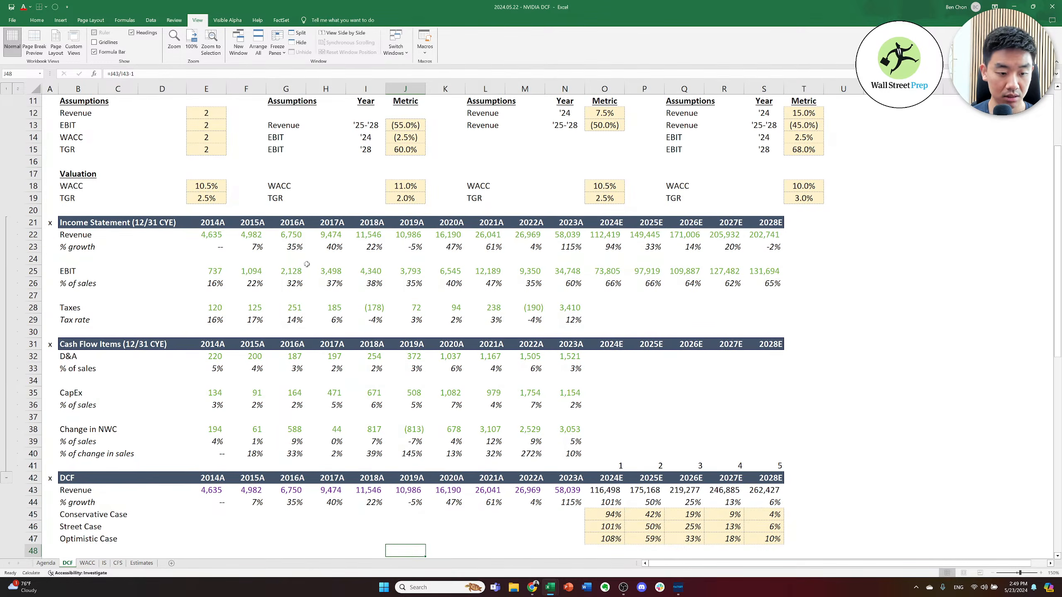
{"action": "key", "text": "Down"}
{"action": "key", "text": "Down"}
{"action": "key", "text": "Down"}
{"action": "key", "text": "Down"}
{"action": "key", "text": "Down"}
{"action": "key", "text": "Down"}
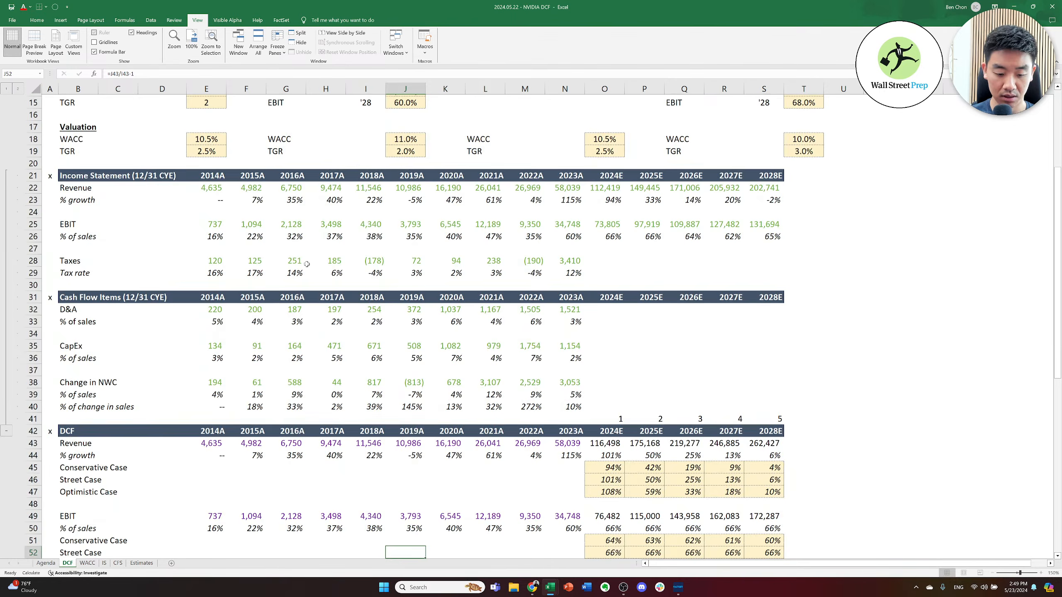
{"action": "key", "text": "Down"}
{"action": "key", "text": "Down"}
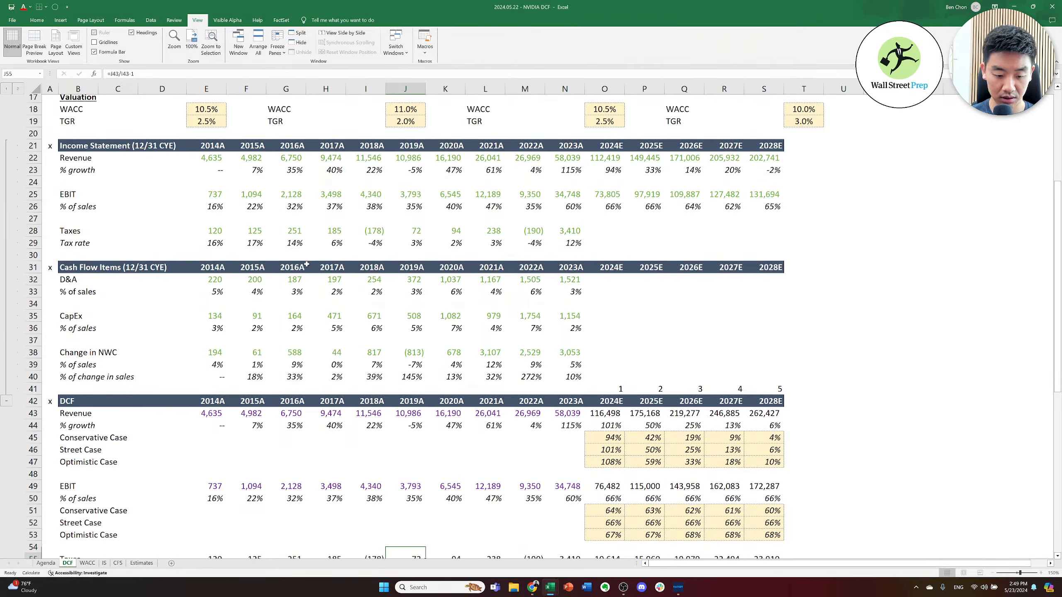
{"action": "key", "text": "Down"}
{"action": "key", "text": "Down"}
{"action": "key", "text": "Down"}
{"action": "key", "text": "Down"}
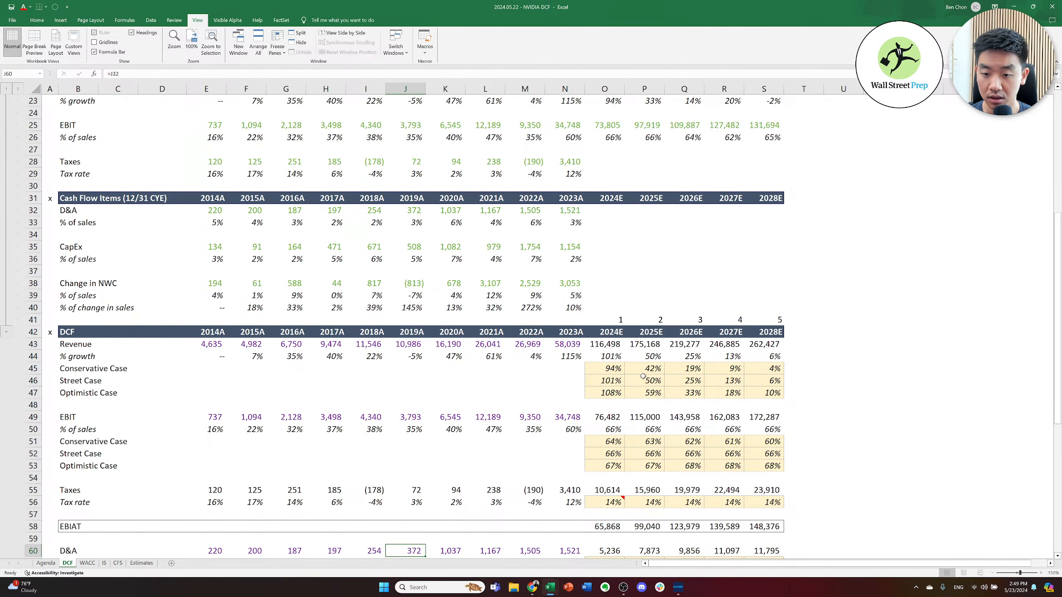
{"action": "scroll", "coordinate": [642, 376], "scroll_direction": "up", "scroll_amount": 1}
{"action": "scroll", "coordinate": [642, 376], "scroll_direction": "up", "scroll_amount": 2}
{"action": "scroll", "coordinate": [641, 380], "scroll_direction": "down", "scroll_amount": 4}
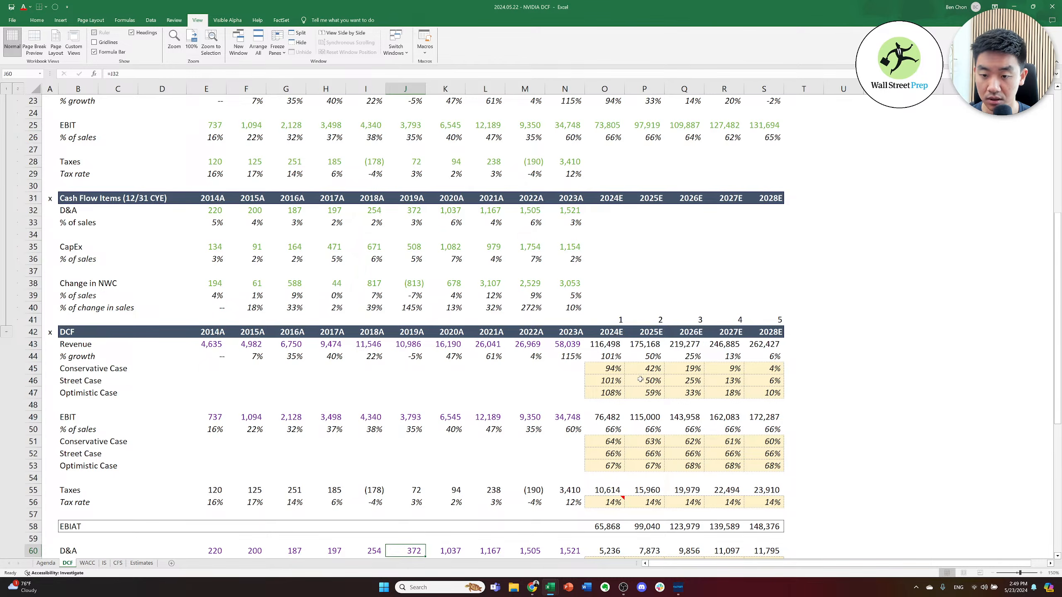
{"action": "scroll", "coordinate": [640, 384], "scroll_direction": "down", "scroll_amount": 6}
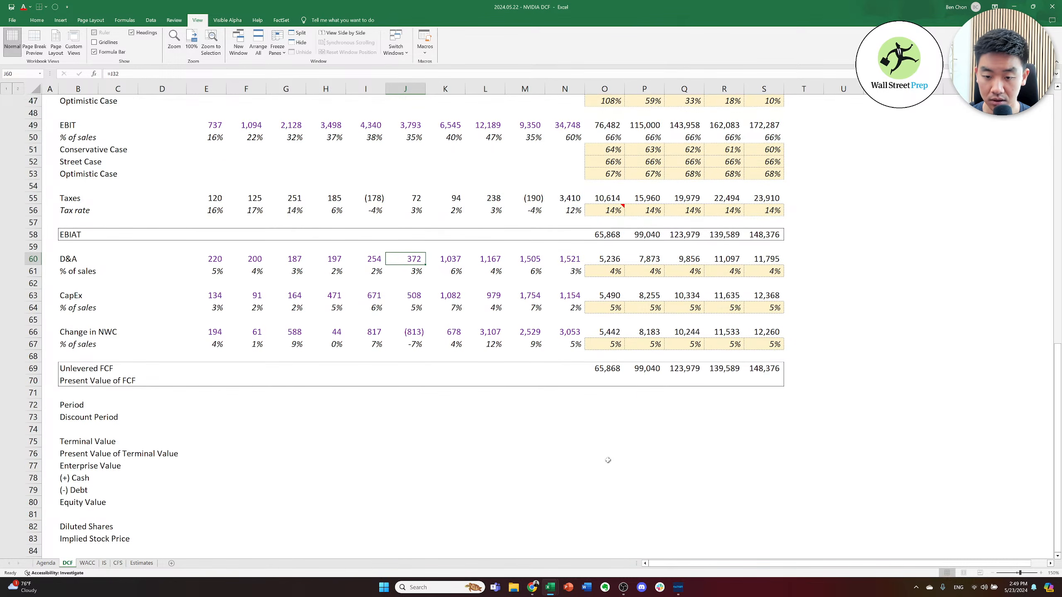
- Examine the formulas behind the selected WACC in E18 and the selected TGR in E19
{"action": "left_click", "coordinate": [611, 377]}
{"action": "key", "text": "Up"}
{"action": "key", "text": "Left"}
{"action": "key", "text": "ctrl+Left"}
{"action": "key", "text": "ctrl+Up"}
{"action": "key", "text": "ctrl+Up"}
{"action": "key", "text": "ctrl+Left"}
{"action": "key", "text": "ctrl+Up"}
{"action": "key", "text": "ctrl+Up"}
{"action": "key", "text": "ctrl+Up"}
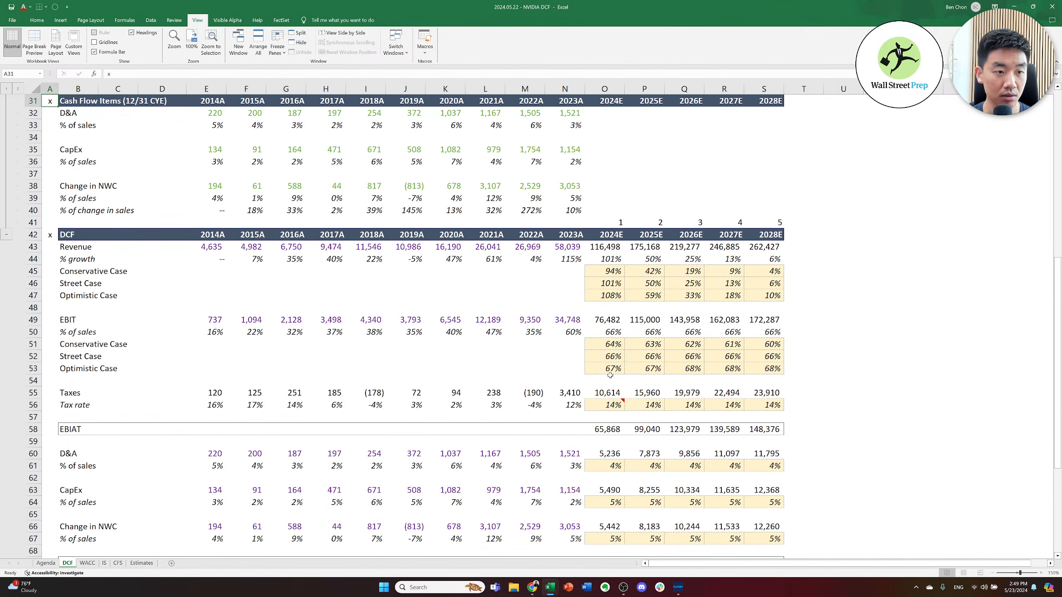
{"action": "key", "text": "ctrl+Up"}
{"action": "key", "text": "ctrl+Up"}
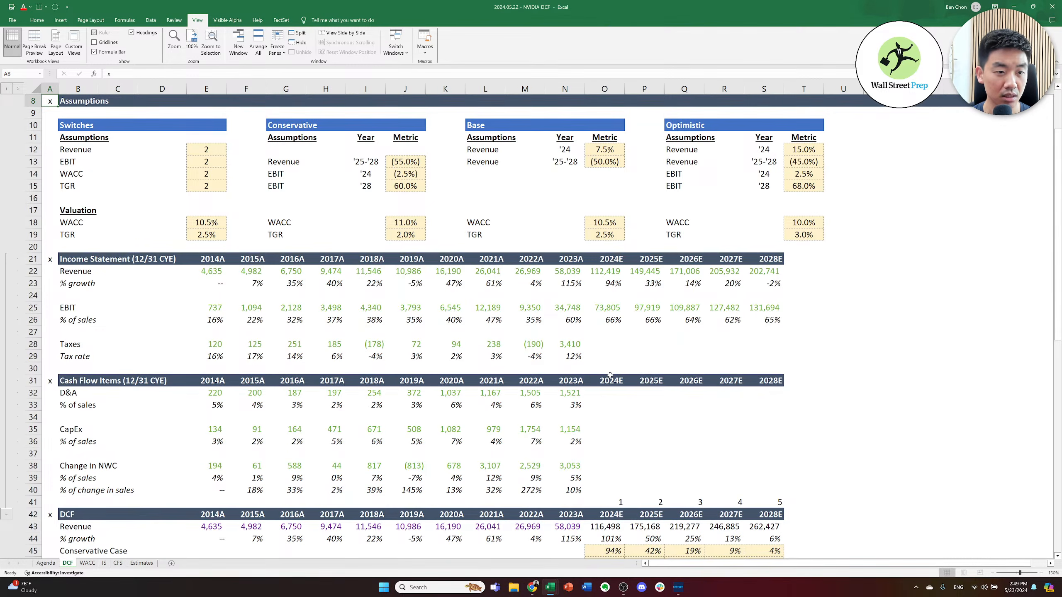
{"action": "key", "text": "Right"}
{"action": "key", "text": "Down"}
{"action": "key", "text": "Down"}
{"action": "key", "text": "Down"}
{"action": "key", "text": "Down"}
{"action": "key", "text": "Down"}
{"action": "key", "text": "Down"}
{"action": "key", "text": "Down"}
{"action": "key", "text": "Down"}
{"action": "key", "text": "Down"}
{"action": "key", "text": "Down"}
{"action": "key", "text": "Down"}
{"action": "key", "text": "Down"}
{"action": "key", "text": "Down"}
{"action": "key", "text": "Down"}
{"action": "key", "text": "Down"}
{"action": "key", "text": "Right"}
{"action": "key", "text": "Down"}
{"action": "key", "text": "Right"}
{"action": "key", "text": "Down"}
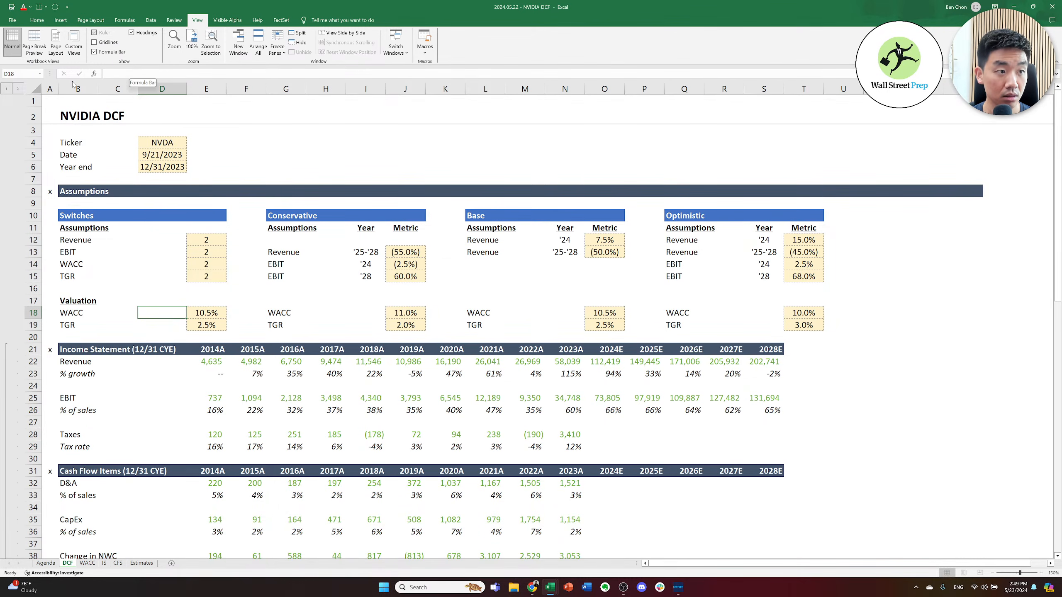
{"action": "key", "text": "Right"}
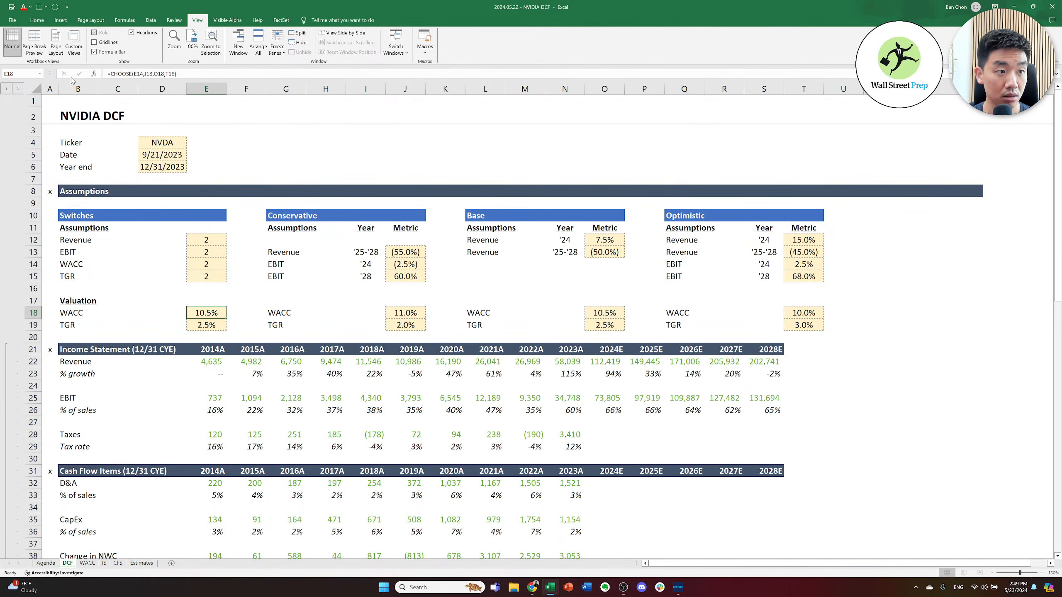
{"action": "left_click", "coordinate": [23, 73]}
{"action": "type", "text": "E19"}
{"action": "key", "text": "Return"}
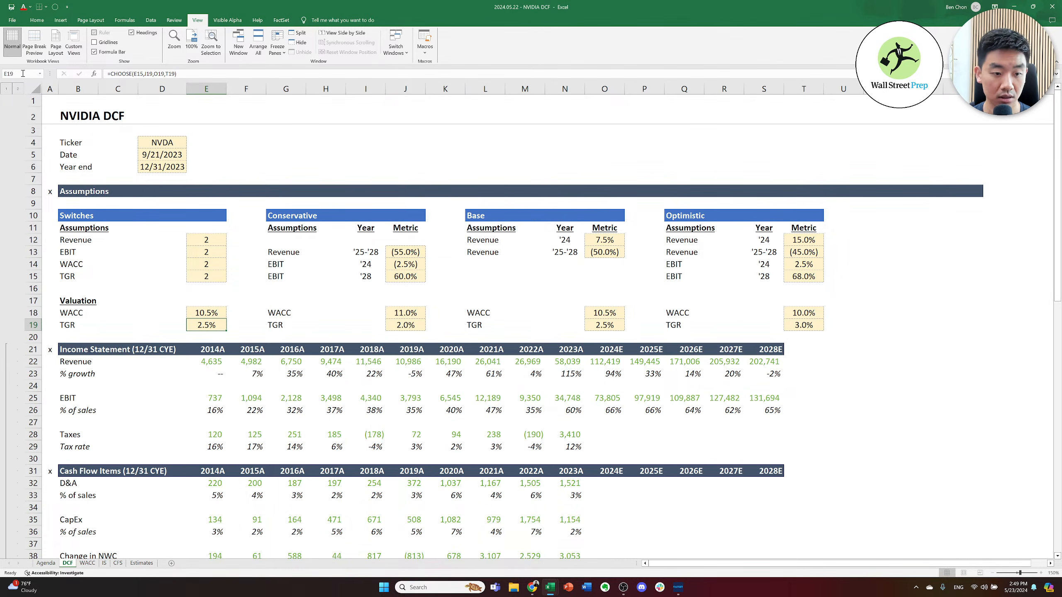
- Examine the empty Period and Discount Period rows below Unlevered FCF, around the 2024E column
{"action": "key", "text": "Down"}
{"action": "key", "text": "Right"}
{"action": "key", "text": "Right"}
{"action": "key", "text": "Right"}
{"action": "key", "text": "Down"}
{"action": "key", "text": "Down"}
{"action": "key", "text": "Right"}
{"action": "key", "text": "Down"}
{"action": "key", "text": "Right"}
{"action": "key", "text": "Page_Down"}
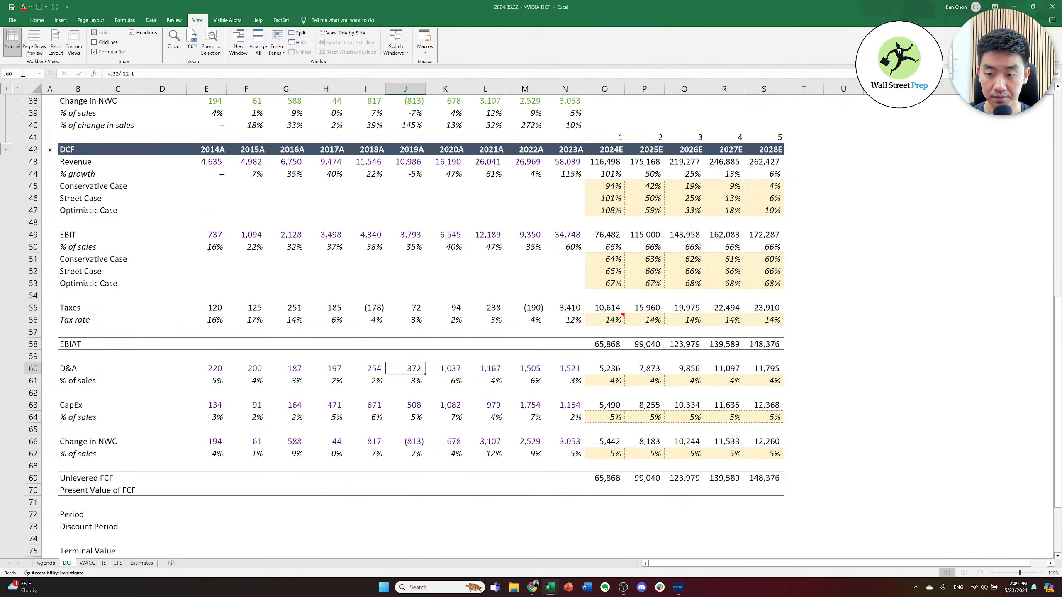
{"action": "key", "text": "Right"}
{"action": "key", "text": "Down"}
{"action": "key", "text": "Down"}
{"action": "key", "text": "Down"}
{"action": "key", "text": "Down"}
{"action": "key", "text": "Down"}
{"action": "key", "text": "Right"}
{"action": "key", "text": "Down"}
{"action": "key", "text": "Down"}
{"action": "key", "text": "Right"}
{"action": "key", "text": "Down"}
{"action": "key", "text": "Right"}
{"action": "key", "text": "Down"}
{"action": "key", "text": "Right"}
{"action": "key", "text": "Down"}
{"action": "key", "text": "Down"}
{"action": "key", "text": "Down"}
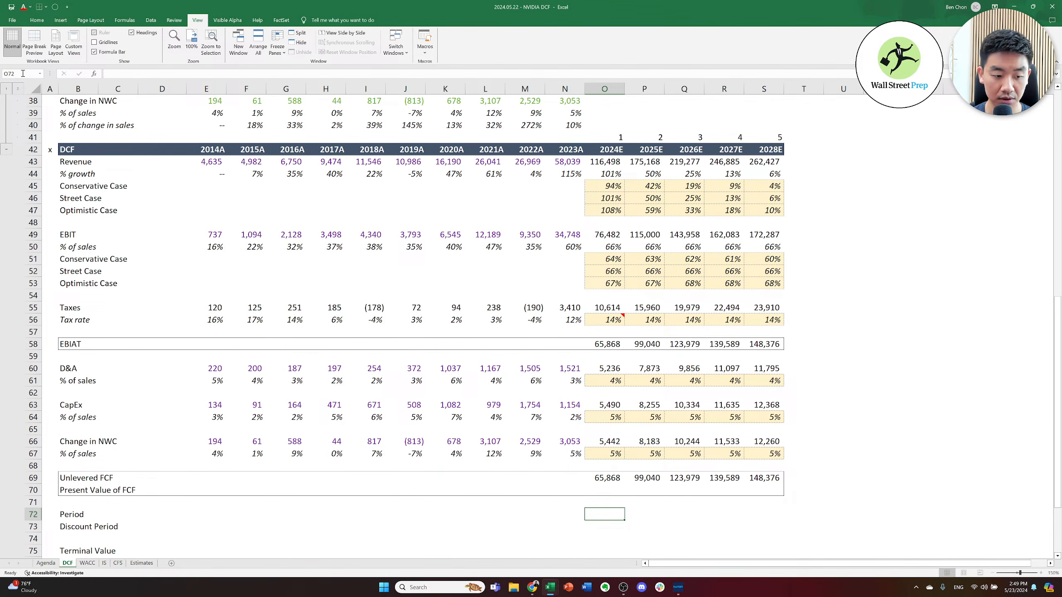
{"action": "key", "text": "Down"}
{"action": "key", "text": "Up"}
{"action": "key", "text": "Left"}
{"action": "key", "text": "Right"}
{"action": "key", "text": "Down"}
{"action": "key", "text": "Left"}
{"action": "key", "text": "Right"}
{"action": "key", "text": "Up"}
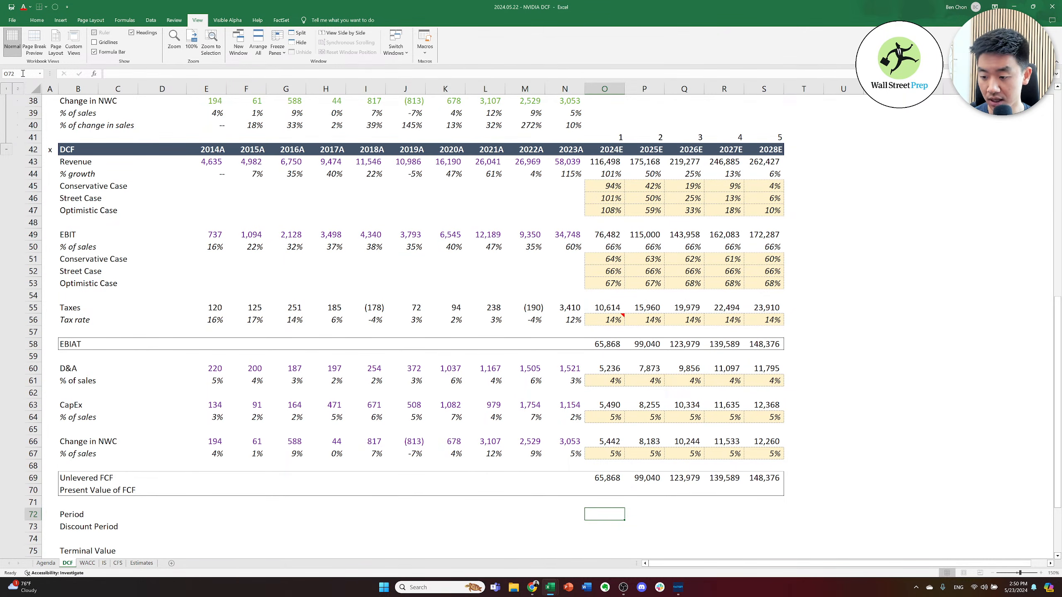
- Set the valuation Date in D5 to 5/23/2024
{"action": "key", "text": "ctrl+Left"}
{"action": "key", "text": "ctrl+Up"}
{"action": "key", "text": "ctrl+Up"}
{"action": "key", "text": "ctrl+Left"}
{"action": "key", "text": "ctrl+Up"}
{"action": "key", "text": "ctrl+Up"}
{"action": "key", "text": "ctrl+Up"}
{"action": "key", "text": "ctrl+Up"}
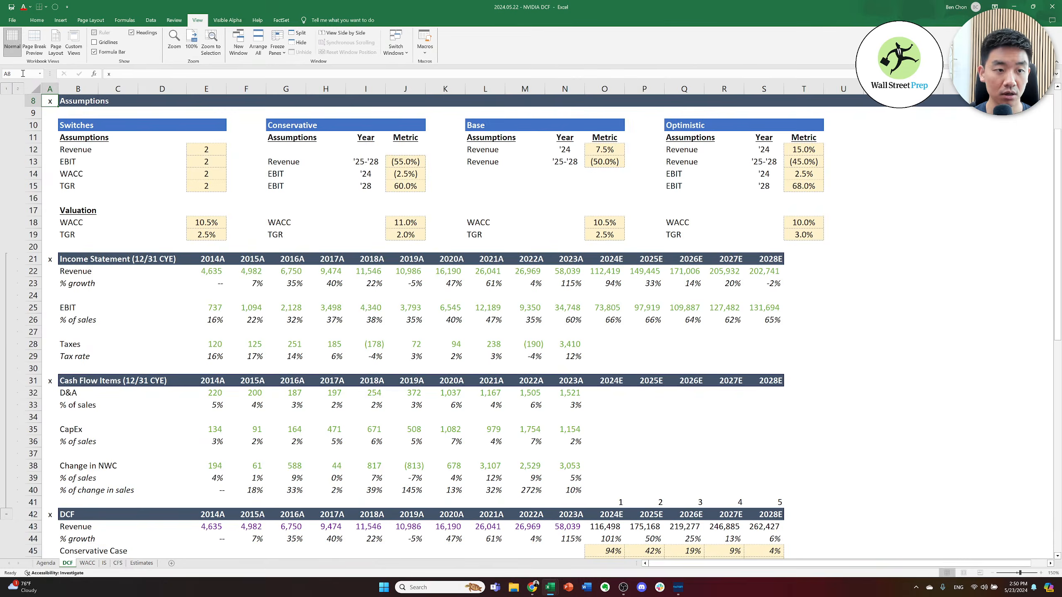
{"action": "key", "text": "ctrl+Up"}
{"action": "key", "text": "Right"}
{"action": "key", "text": "Down"}
{"action": "key", "text": "Down"}
{"action": "key", "text": "Down"}
{"action": "key", "text": "Right"}
{"action": "key", "text": "Right"}
{"action": "key", "text": "Down"}
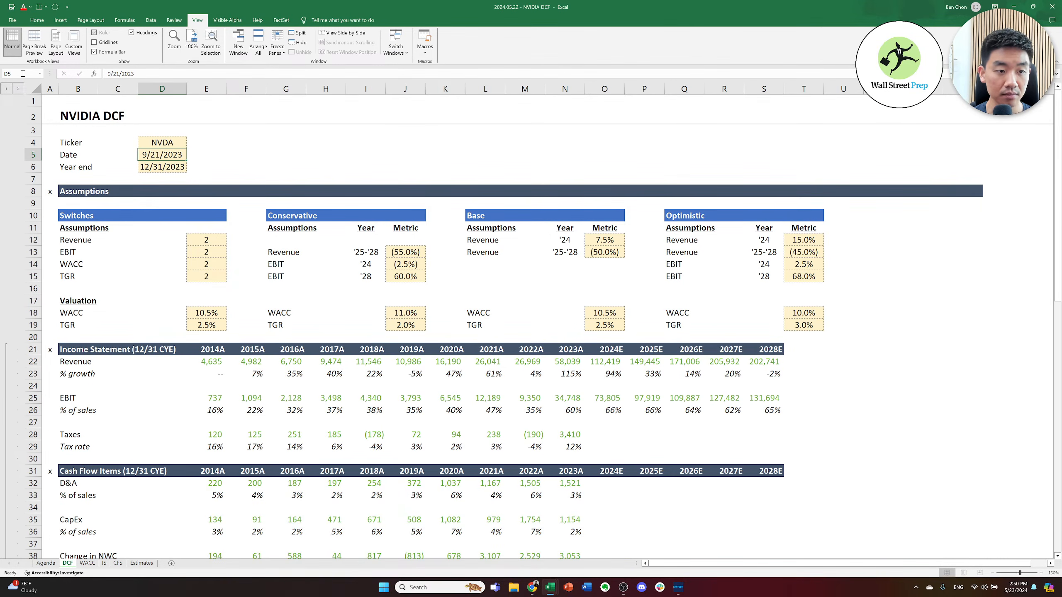
{"action": "type", "text": "5/23/2024"}
{"action": "key", "text": "ctrl+Return"}
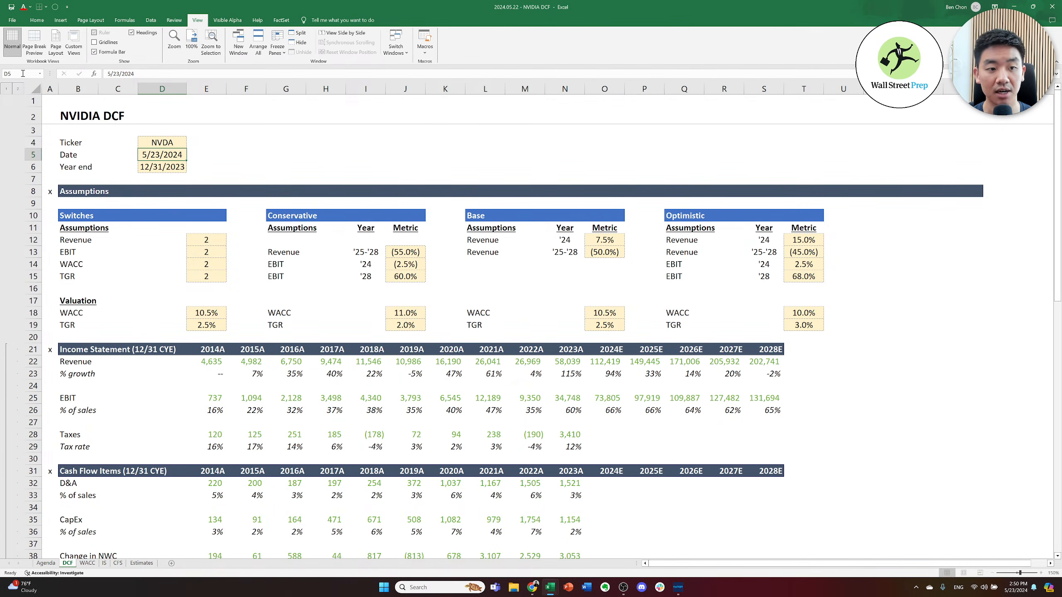
- Set the Year end date in D6 to 12/31/2024
{"action": "key", "text": "Down"}
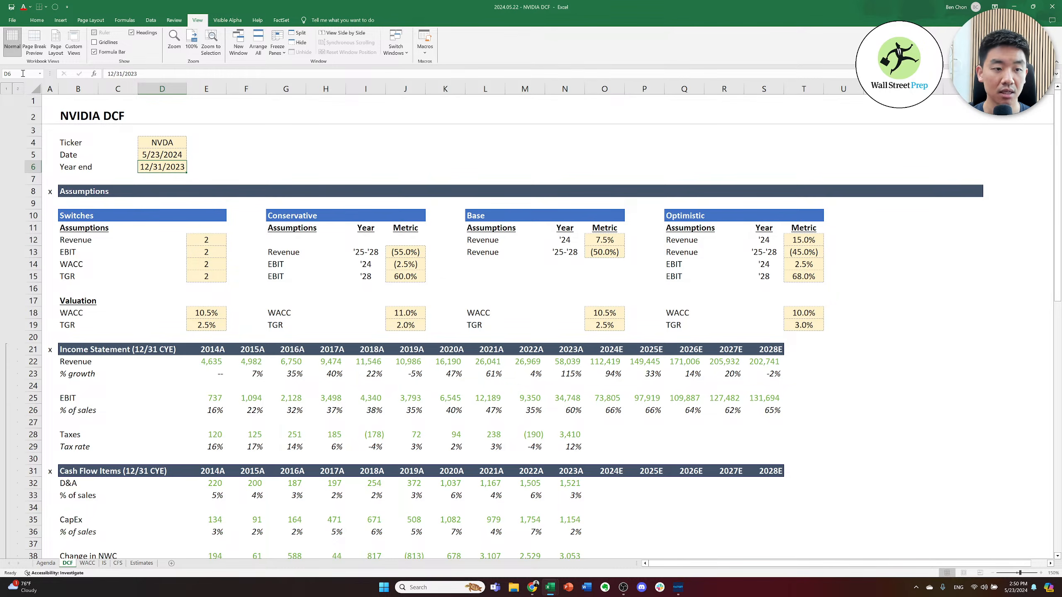
{"action": "key", "text": "F2"}
{"action": "key", "text": "BackSpace"}
{"action": "type", "text": "4"}
{"action": "key", "text": "ctrl+Return"}
- Calculate the 2024E Period in O72 with =YEARFRAC(D5,D6), from the valuation date to the year end
{"action": "key", "text": "Right"}
{"action": "key", "text": "Right"}
{"action": "key", "text": "Down"}
{"action": "key", "text": "Right"}
{"action": "key", "text": "Down"}
{"action": "key", "text": "Down"}
{"action": "key", "text": "Right"}
{"action": "key", "text": "Down"}
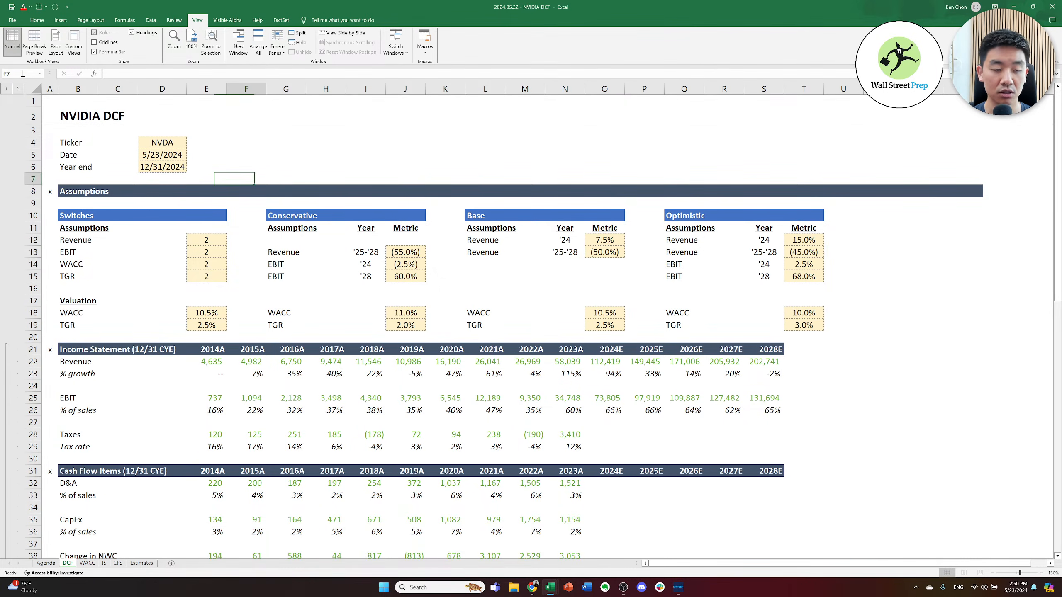
{"action": "key", "text": "Right"}
{"action": "key", "text": "Right"}
{"action": "key", "text": "Down"}
{"action": "key", "text": "Right"}
{"action": "key", "text": "Down"}
{"action": "key", "text": "Page_Down"}
{"action": "key", "text": "Down"}
{"action": "key", "text": "Right"}
{"action": "key", "text": "Right"}
{"action": "key", "text": "Right"}
{"action": "key", "text": "Down"}
{"action": "key", "text": "Right"}
{"action": "key", "text": "Down"}
{"action": "key", "text": "Down"}
{"action": "key", "text": "Down"}
{"action": "key", "text": "Down"}
{"action": "key", "text": "Down"}
{"action": "key", "text": "Down"}
{"action": "key", "text": "Down"}
{"action": "key", "text": "Down"}
{"action": "key", "text": "Down"}
{"action": "key", "text": "Down"}
{"action": "key", "text": "Down"}
{"action": "key", "text": "Down"}
{"action": "key", "text": "Down"}
{"action": "key", "text": "Down"}
{"action": "key", "text": "Down"}
{"action": "key", "text": "Down"}
{"action": "key", "text": "Down"}
{"action": "key", "text": "Down"}
{"action": "key", "text": "Down"}
{"action": "key", "text": "Down"}
{"action": "key", "text": "Down"}
{"action": "key", "text": "Down"}
{"action": "key", "text": "Up"}
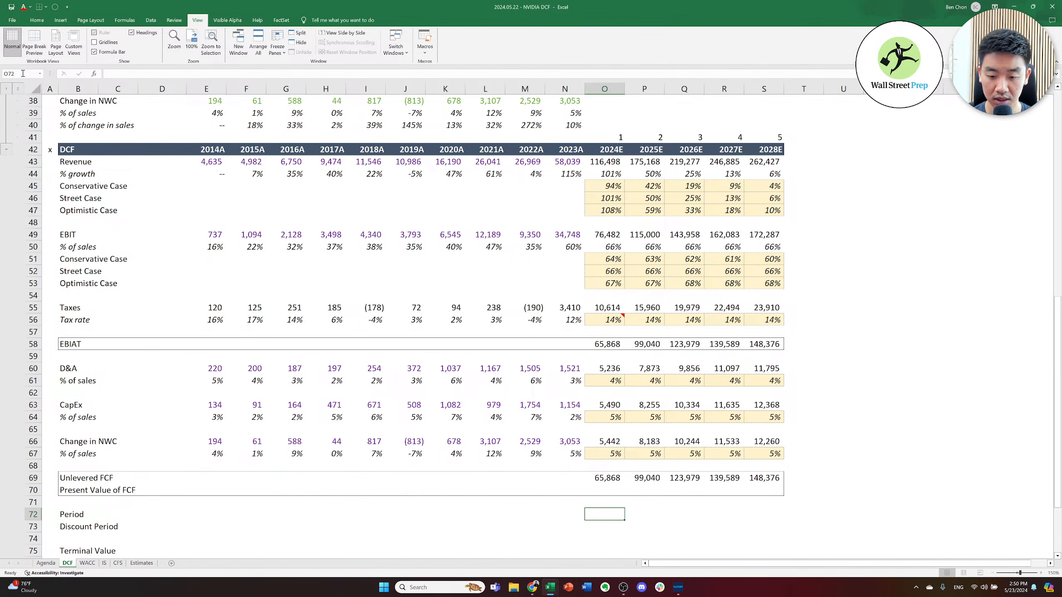
{"action": "type", "text": "=yearfrac("}
{"action": "key", "text": "Left"}
{"action": "key", "text": "Left"}
{"action": "key", "text": "Left"}
{"action": "key", "text": "ctrl+Left"}
{"action": "key", "text": "Left"}
{"action": "key", "text": "ctrl+Up"}
{"action": "key", "text": "ctrl+Up"}
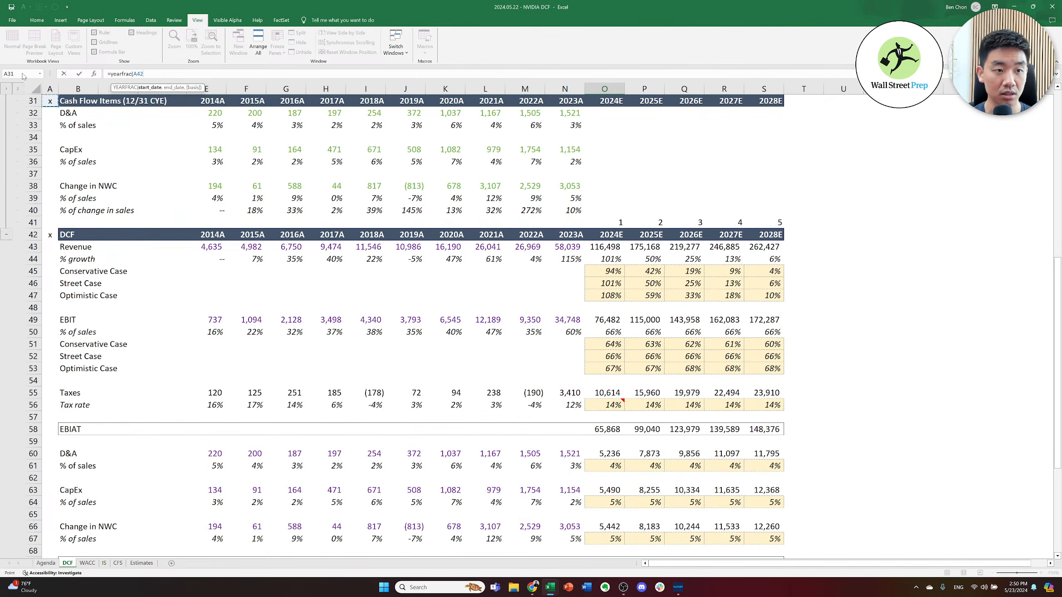
{"action": "key", "text": "ctrl+Up"}
{"action": "key", "text": "ctrl+Up"}
{"action": "key", "text": "ctrl+Up"}
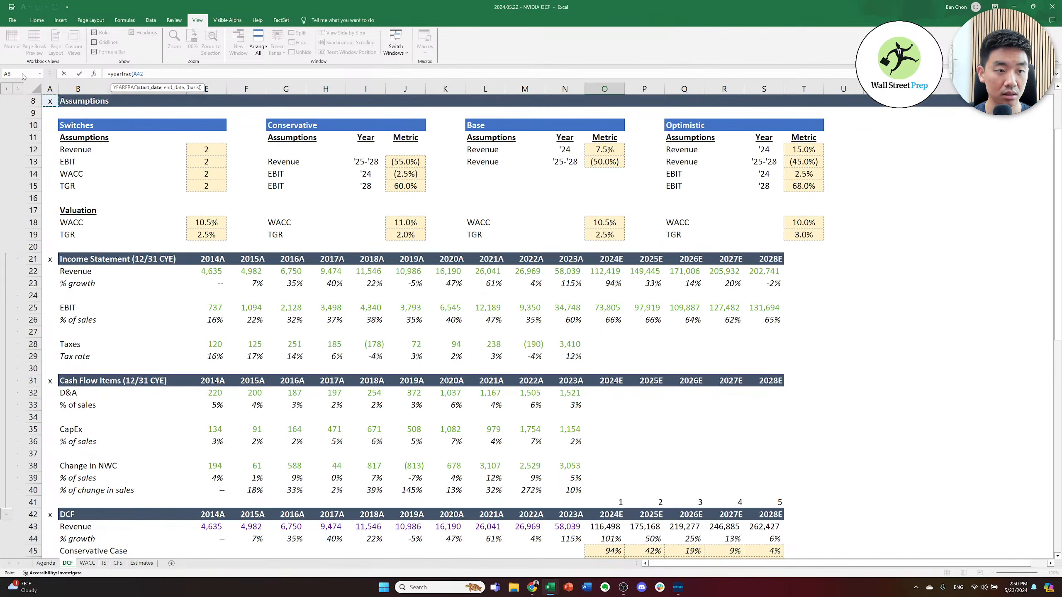
{"action": "key", "text": "Right"}
{"action": "key", "text": "Right"}
{"action": "key", "text": "Right"}
{"action": "key", "text": "Down"}
{"action": "key", "text": "Down"}
{"action": "key", "text": "Down"}
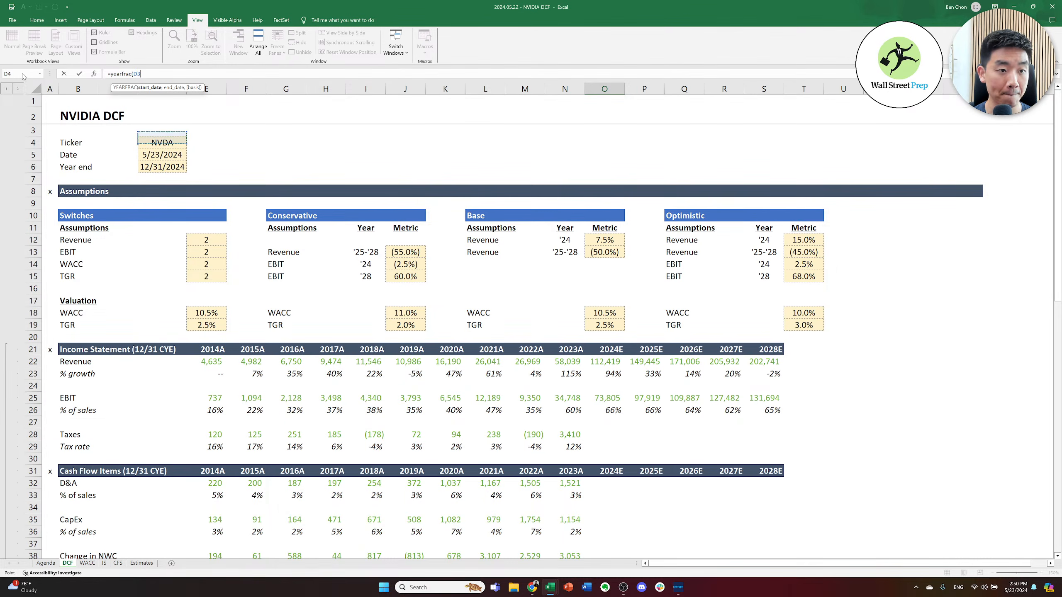
{"action": "key", "text": "Down"}
{"action": "type", "text": ","}
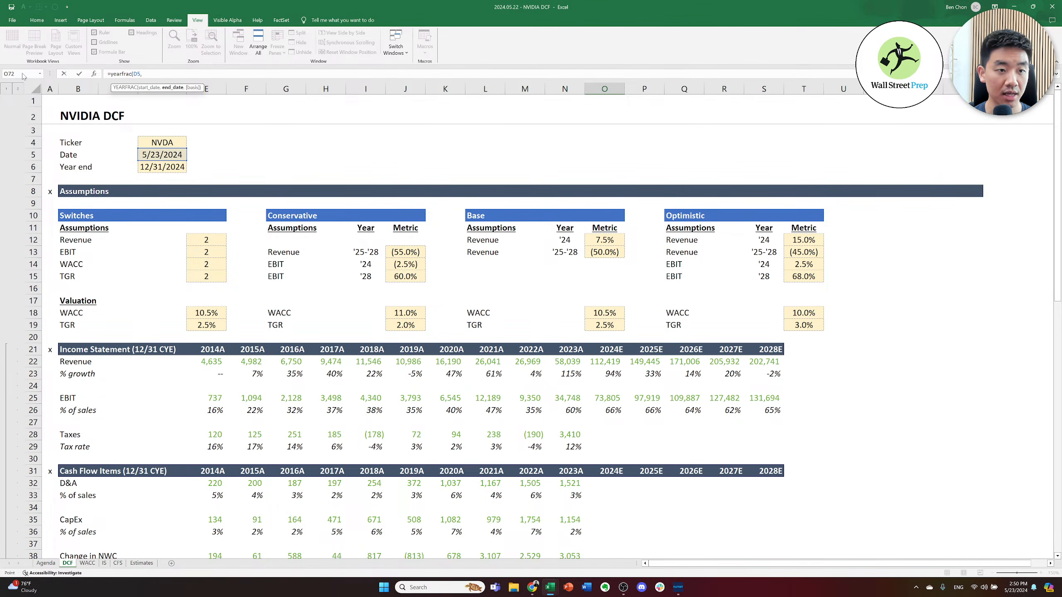
{"action": "key", "text": "Up"}
{"action": "key", "text": "Up"}
{"action": "key", "text": "Up"}
{"action": "key", "text": "ctrl+Left"}
{"action": "key", "text": "ctrl+Up"}
{"action": "key", "text": "Left"}
{"action": "key", "text": "ctrl+Up"}
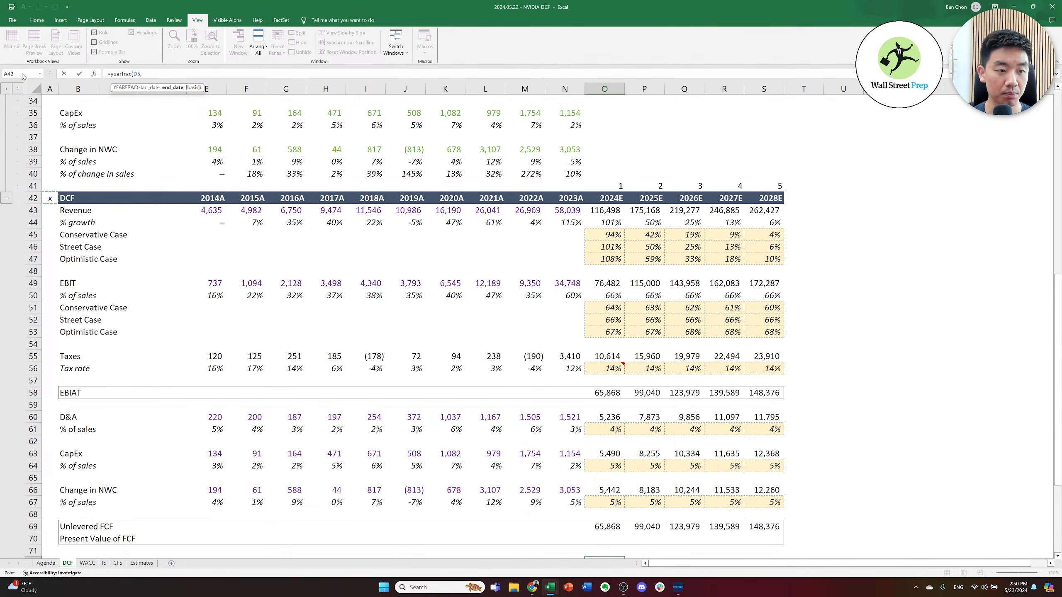
{"action": "key", "text": "ctrl+Up"}
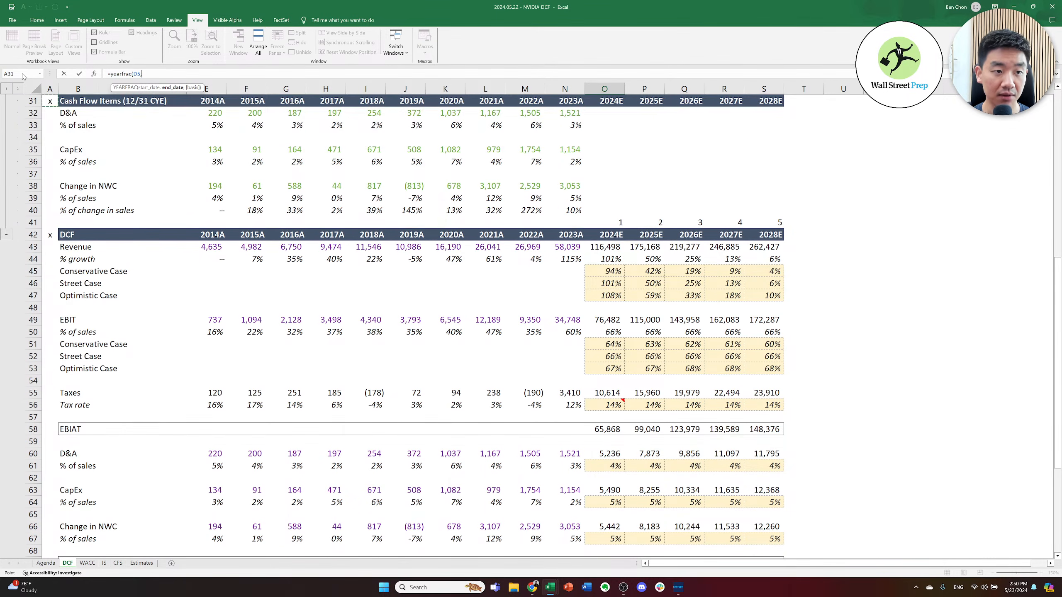
{"action": "key", "text": "ctrl+Up"}
{"action": "key", "text": "ctrl+Up"}
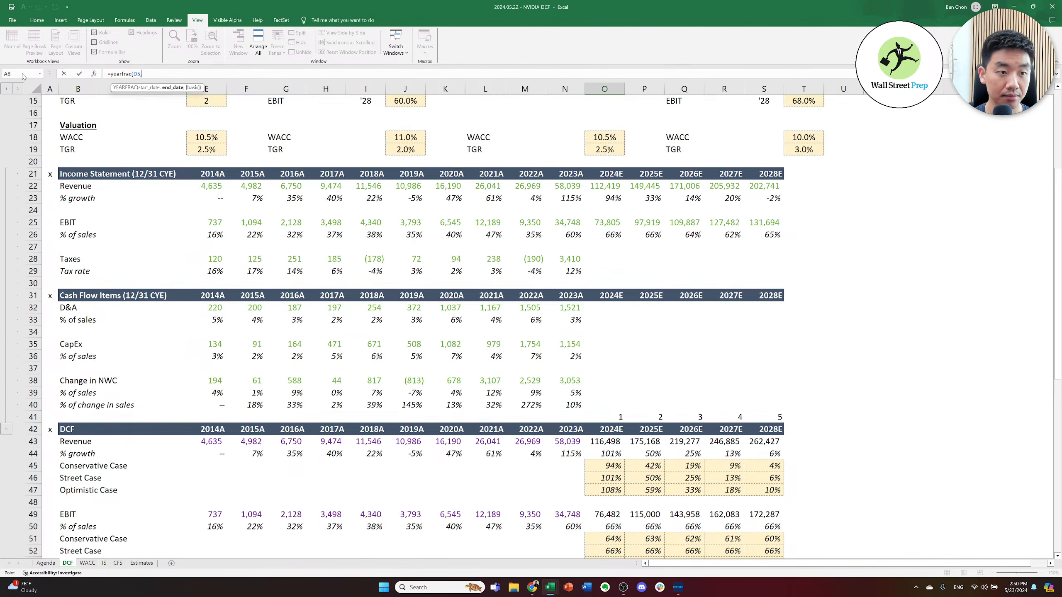
{"action": "key", "text": "ctrl+Up"}
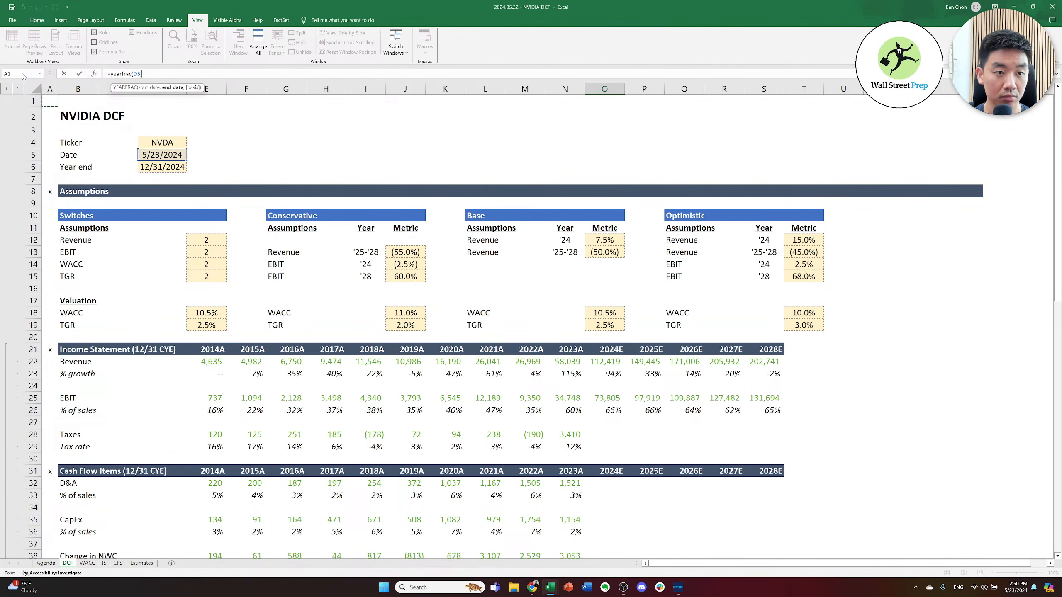
{"action": "key", "text": "Right"}
{"action": "key", "text": "Down"}
{"action": "key", "text": "Right"}
{"action": "key", "text": "Down"}
{"action": "key", "text": "Right"}
{"action": "key", "text": "Down"}
{"action": "key", "text": "Down"}
{"action": "key", "text": "Down"}
{"action": "key", "text": "Right"}
{"action": "key", "text": "Down"}
{"action": "key", "text": "Down"}
{"action": "key", "text": "Down"}
{"action": "key", "text": "Right"}
{"action": "key", "text": "Down"}
{"action": "key", "text": "Down"}
{"action": "left_click", "coordinate": [170, 165]}
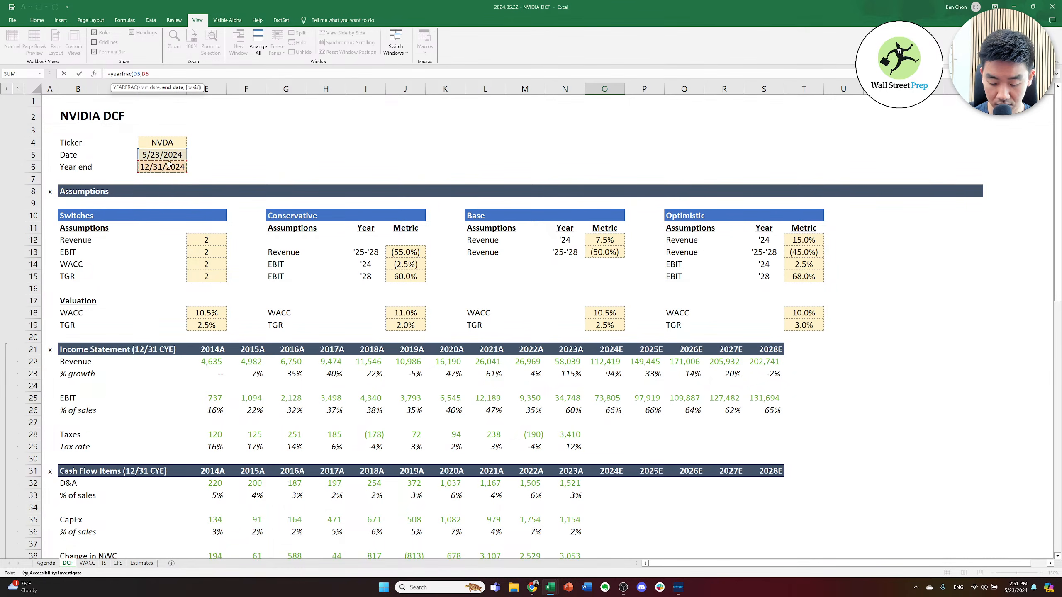
{"action": "type", "text": ")"}
{"action": "key", "text": "Return"}
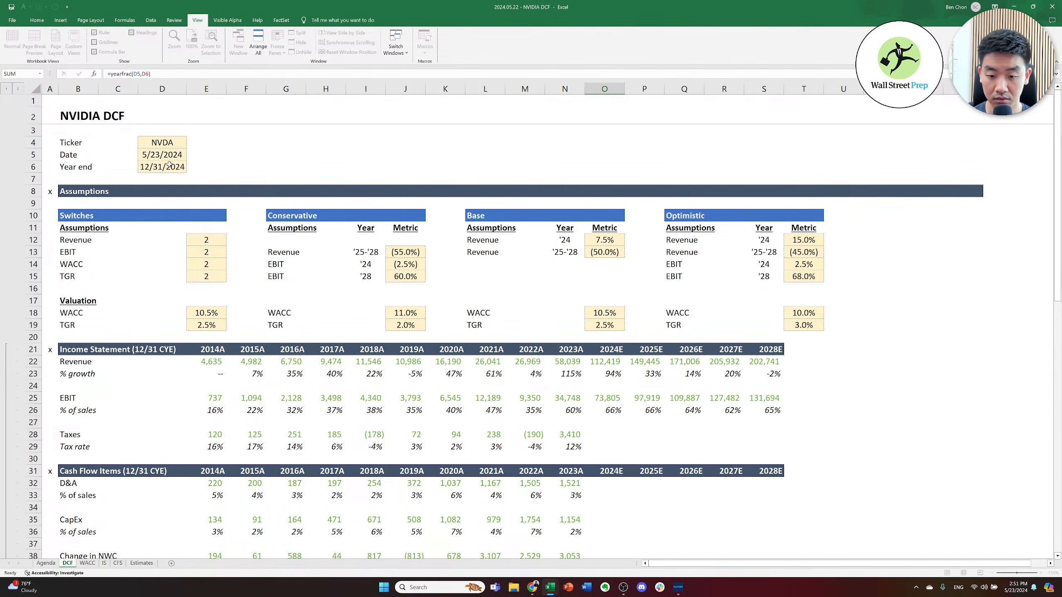
- Calculate the 2024E Discount Period in O73 as half of that year's Period, using =O72/2
{"action": "key", "text": "Down"}
{"action": "key", "text": "Down"}
{"action": "key", "text": "Down"}
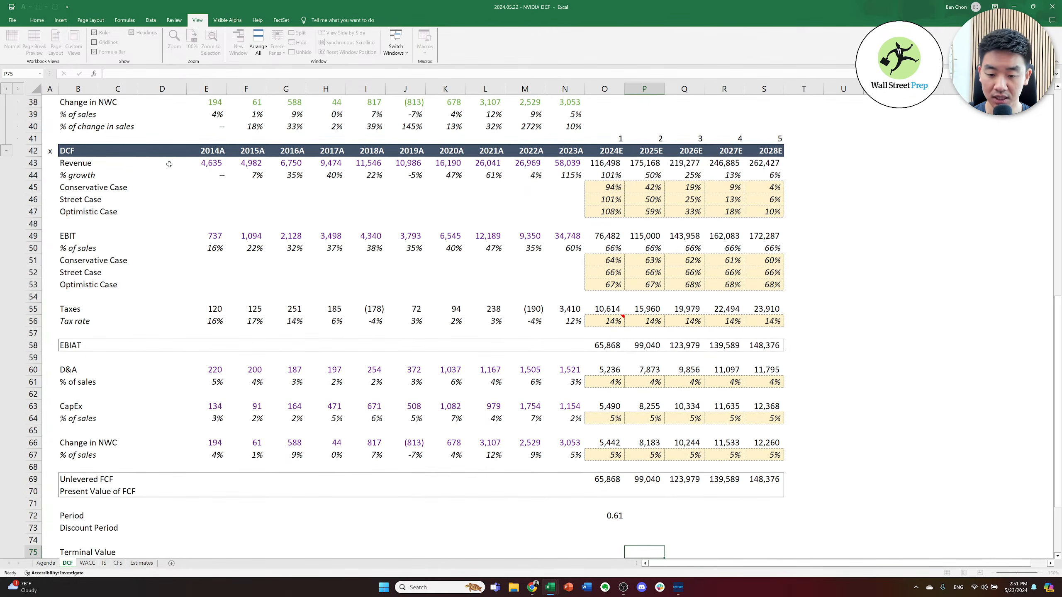
{"action": "key", "text": "Up"}
{"action": "key", "text": "Up"}
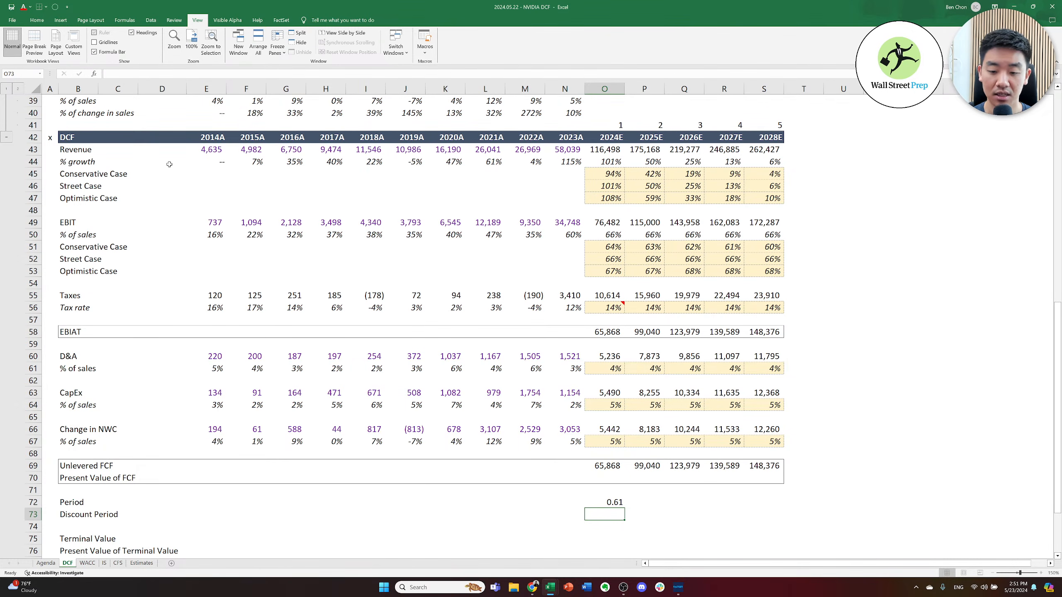
{"action": "type", "text": "="}
{"action": "key", "text": "Up"}
{"action": "type", "text": "/"}
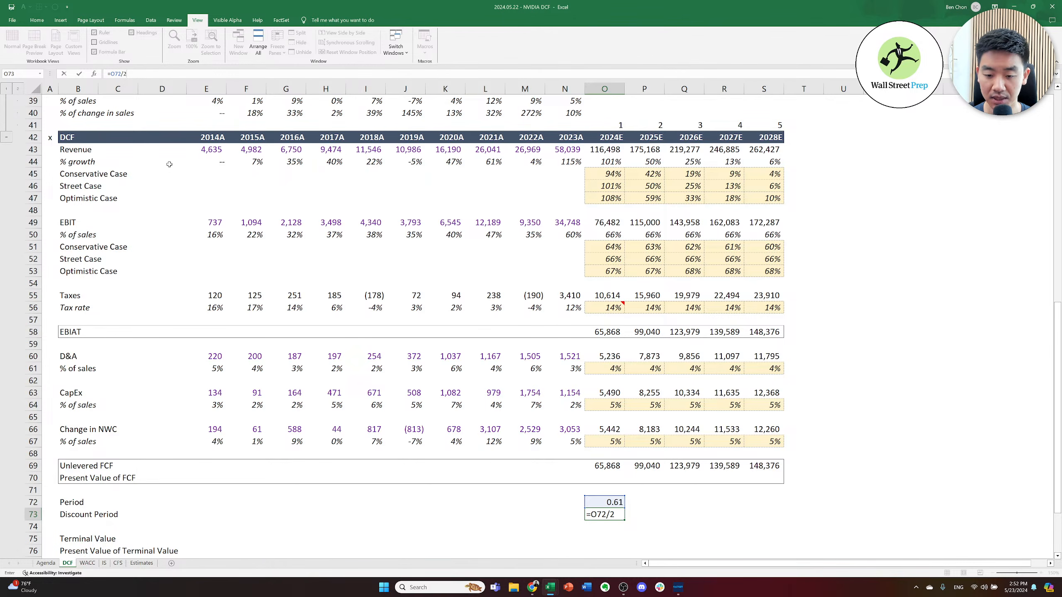
{"action": "key", "text": "ctrl+Return"}
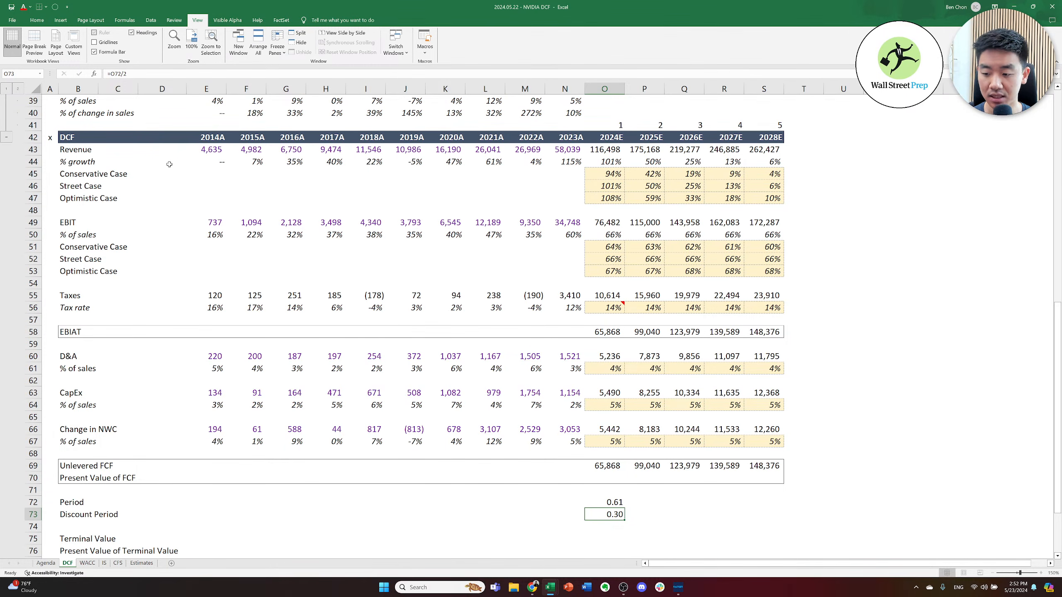
{"action": "key", "text": "Right"}
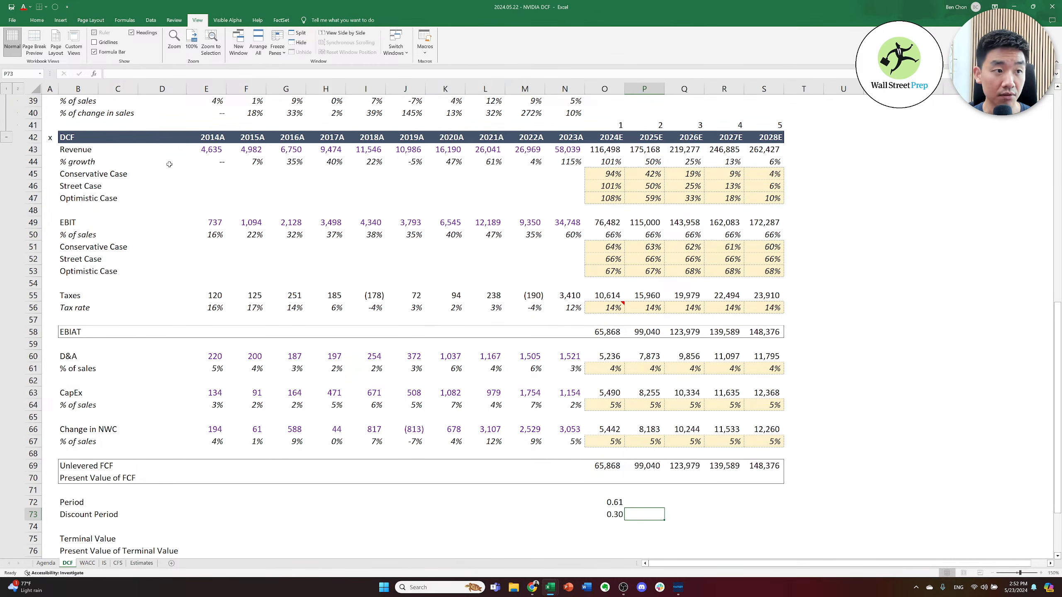
{"action": "key", "text": "Up"}
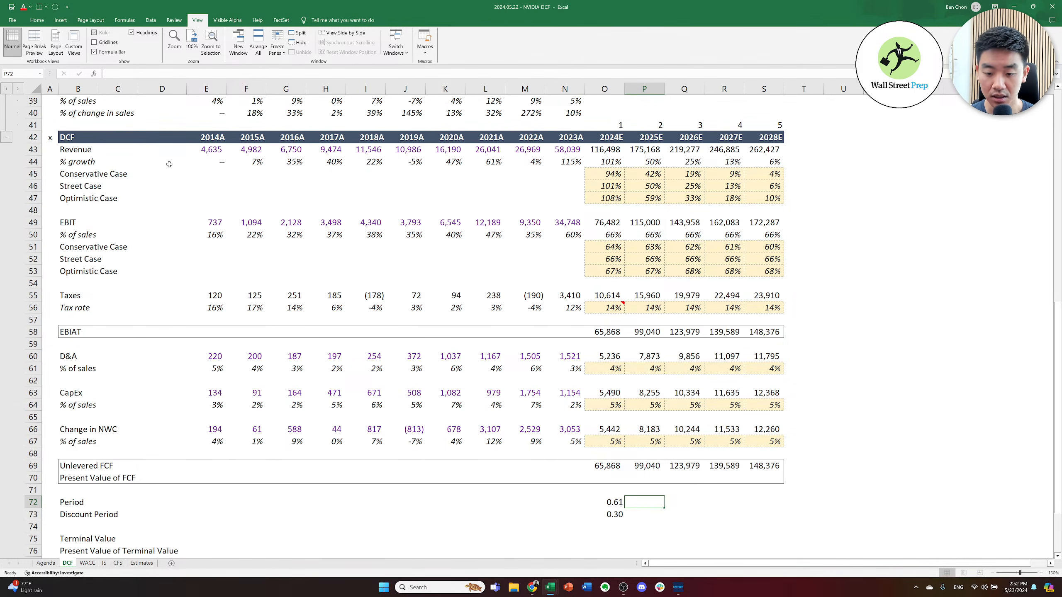
{"action": "key", "text": "Down"}
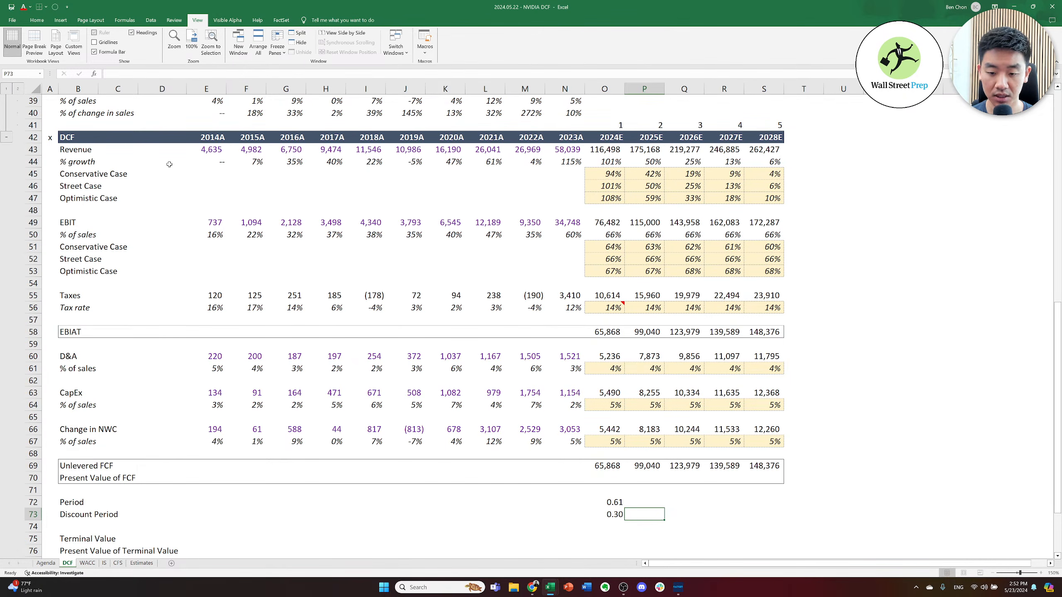
{"action": "type", "text": "="}
{"action": "key", "text": "Left"}
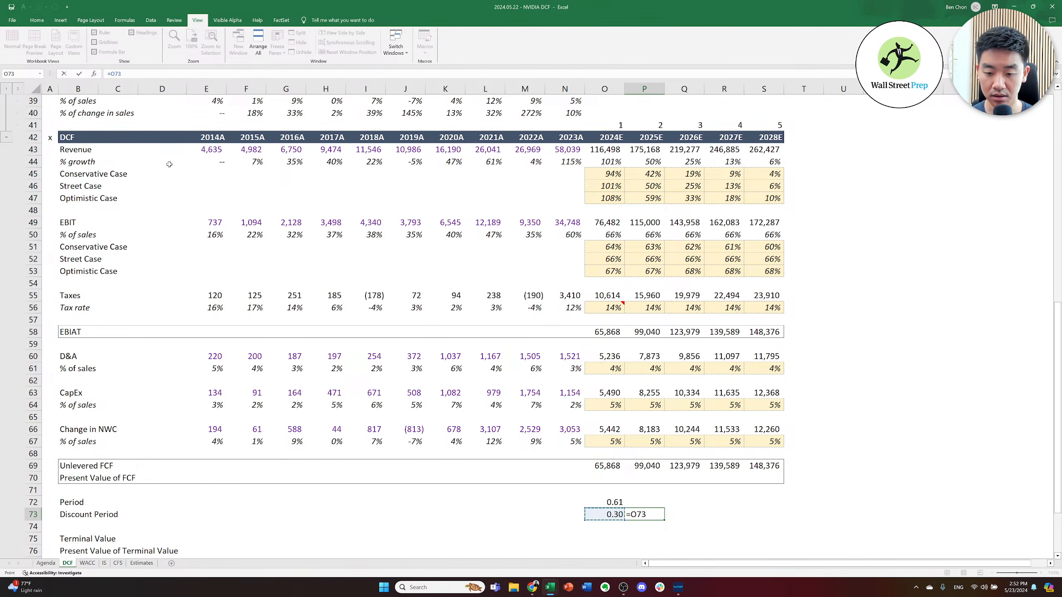
{"action": "key", "text": "Escape"}
{"action": "key", "text": "Up"}
{"action": "key", "text": "Down"}
- Calculate the 2025E Discount Period in P73 by adding 0.5 to the 2024E Period, using =O72+0.5
{"action": "type", "text": "="}
{"action": "key", "text": "Left"}
{"action": "key", "text": "Up"}
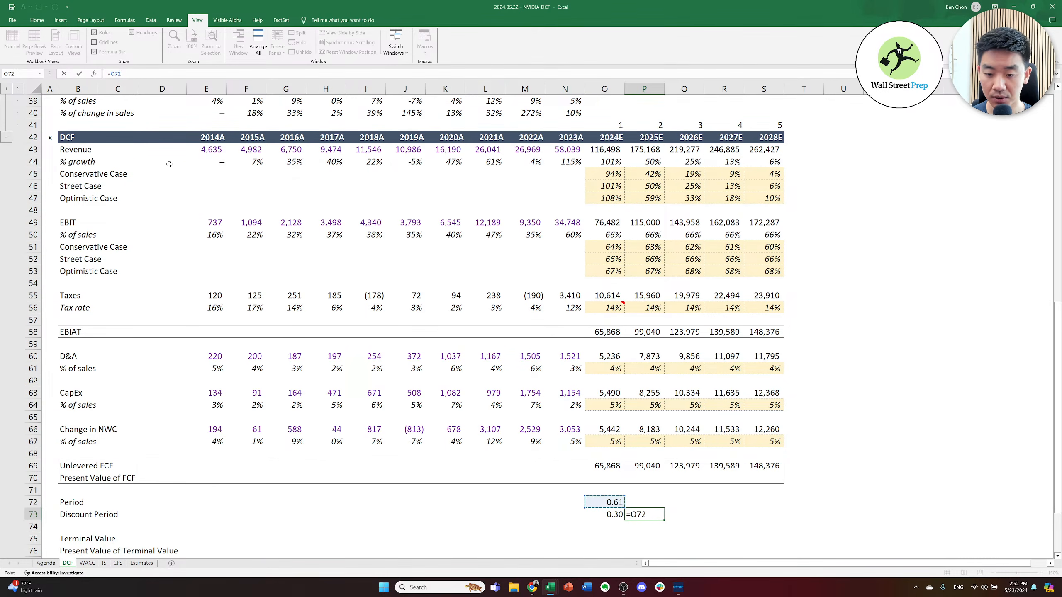
{"action": "type", "text": "+.5"}
{"action": "key", "text": "Return"}
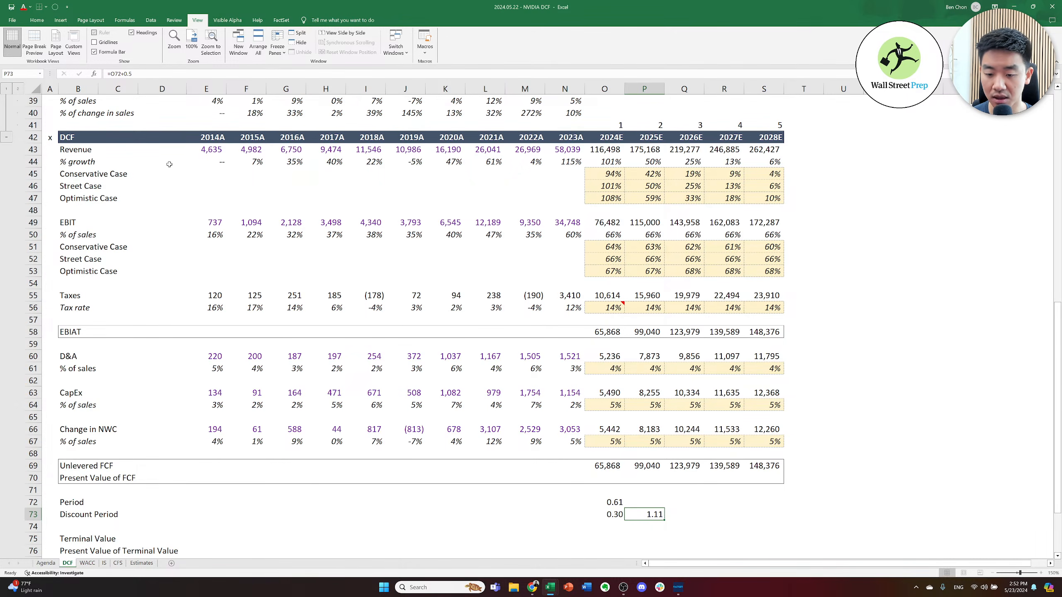
- Calculate the 2026E Discount Period in Q73 as one year past 2025E, using =P73+1
{"action": "key", "text": "Right"}
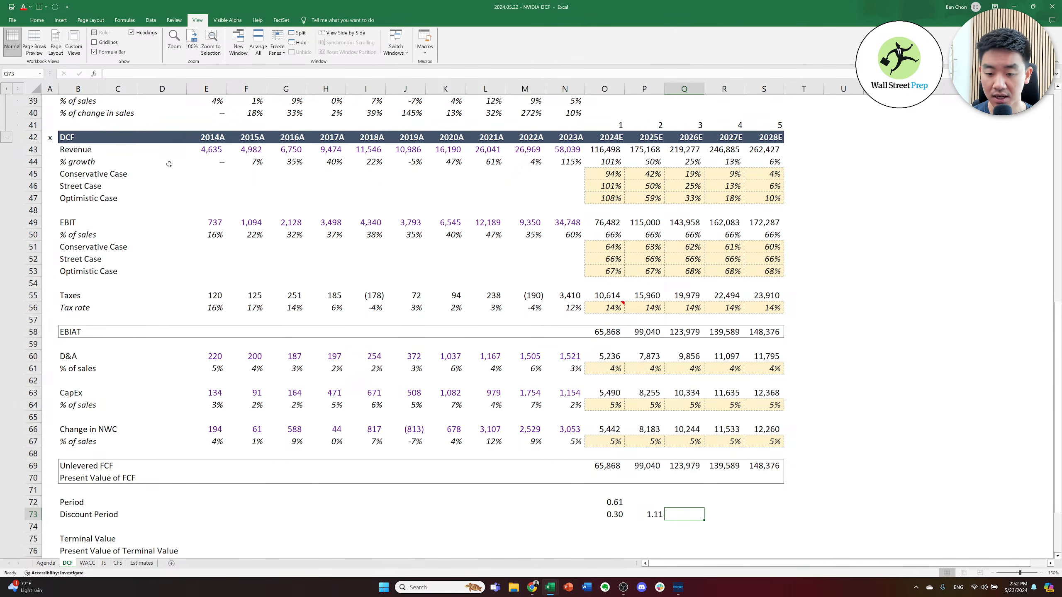
{"action": "type", "text": "="}
{"action": "key", "text": "Left"}
{"action": "type", "text": "+1"}
{"action": "key", "text": "ctrl+Return"}
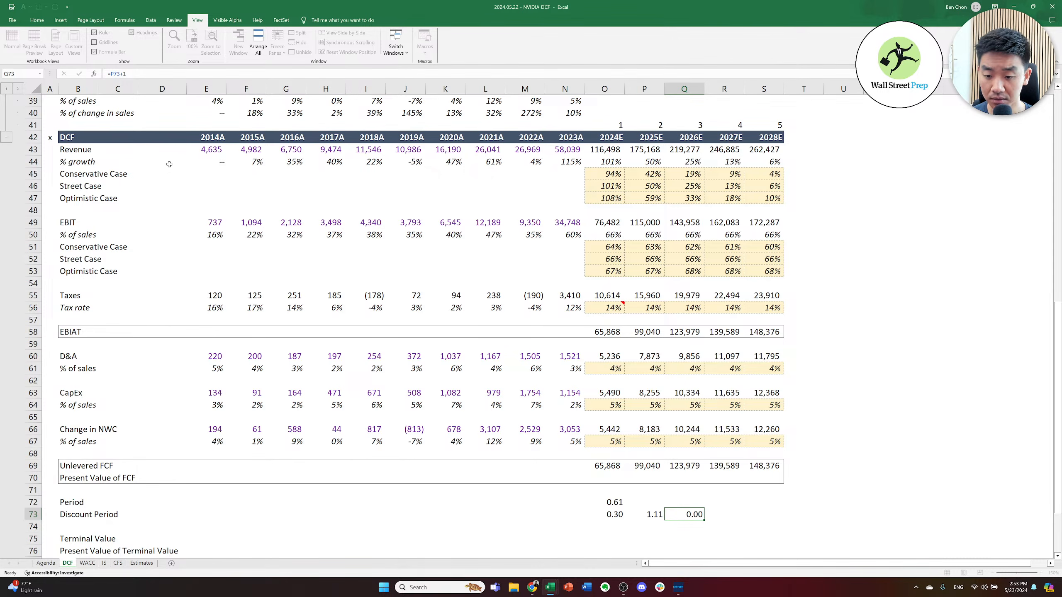
- Copy the 2026E Discount Period formula across to 2027E and 2028E
{"action": "key", "text": "ctrl+c"}
{"action": "key", "text": "shift+Right"}
{"action": "key", "text": "shift+Right"}
{"action": "key", "text": "ctrl+v"}
{"action": "key", "text": "Escape"}
{"action": "key", "text": "Right"}
{"action": "key", "text": "Left"}
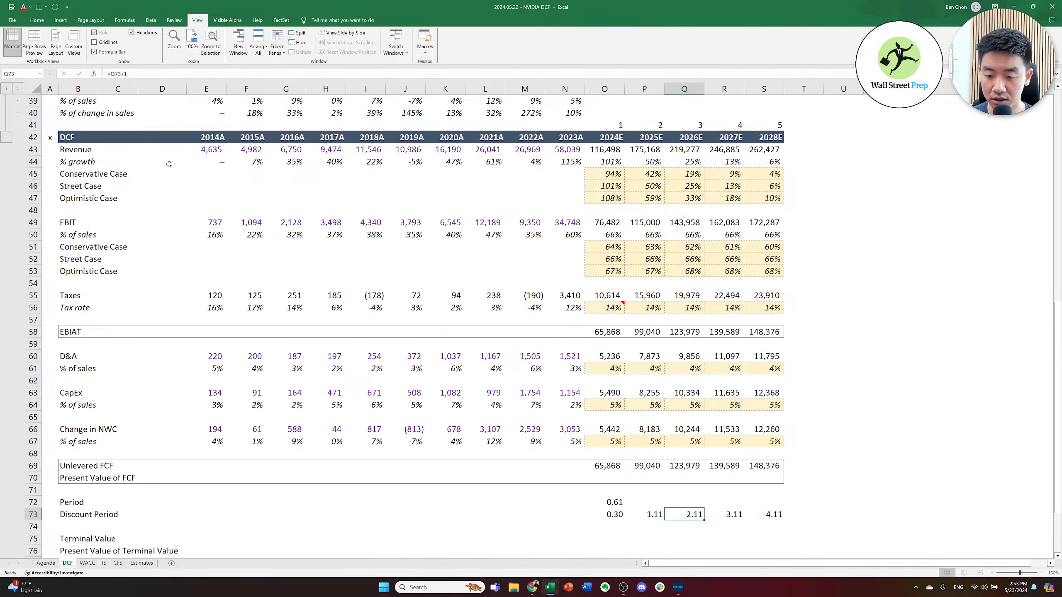
{"action": "key", "text": "Right"}
{"action": "key", "text": "Right"}
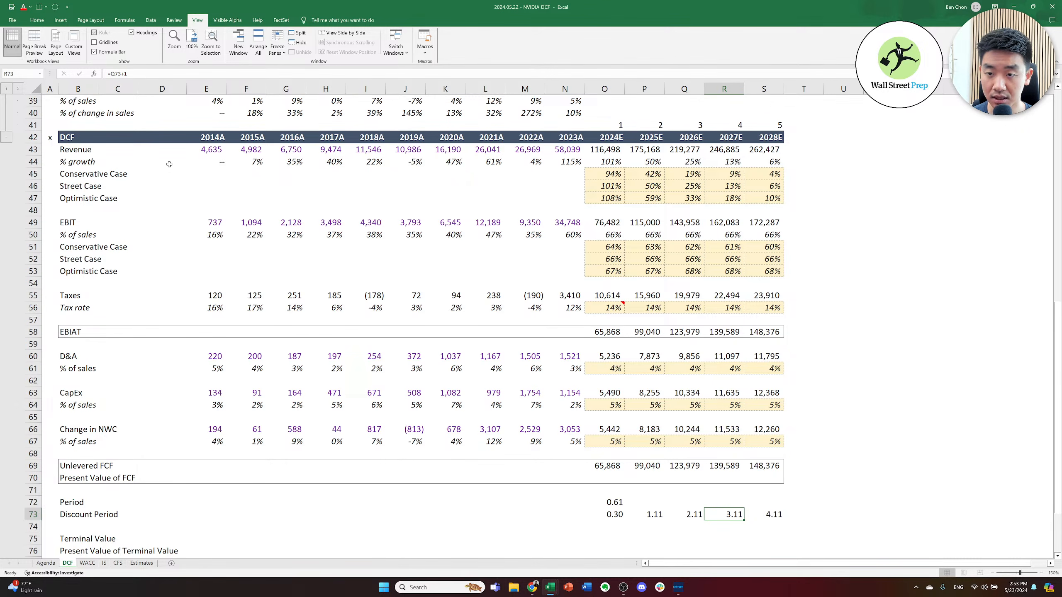
- Calculate the 2024E Present Value of FCF in O70 with =O69/(1+wacc)^O73, discounting Unlevered FCF by the Discount Period
{"action": "key", "text": "Left"}
{"action": "key", "text": "Up"}
{"action": "key", "text": "Up"}
{"action": "key", "text": "Left"}
{"action": "key", "text": "Left"}
{"action": "key", "text": "Left"}
{"action": "key", "text": "Up"}
{"action": "type", "text": "="}
{"action": "key", "text": "Up"}
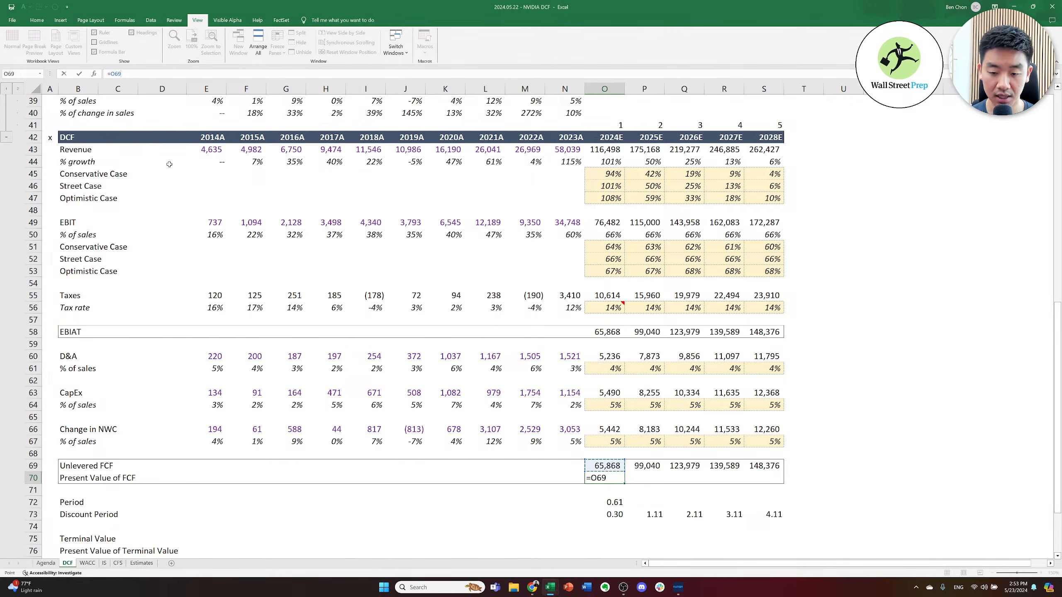
{"action": "type", "text": "/"}
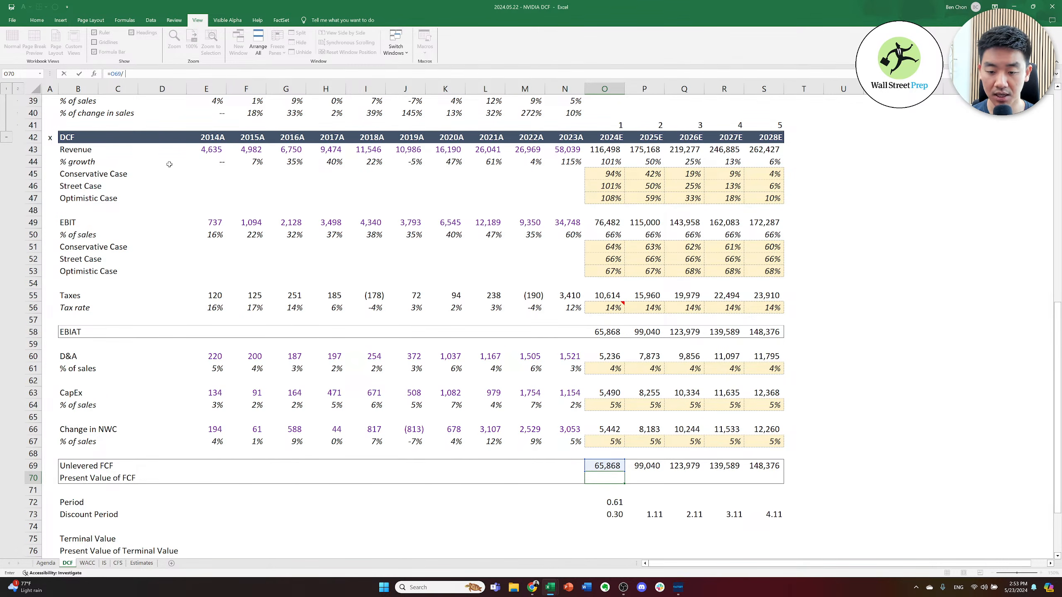
{"action": "type", "text": "(1+wacc)"}
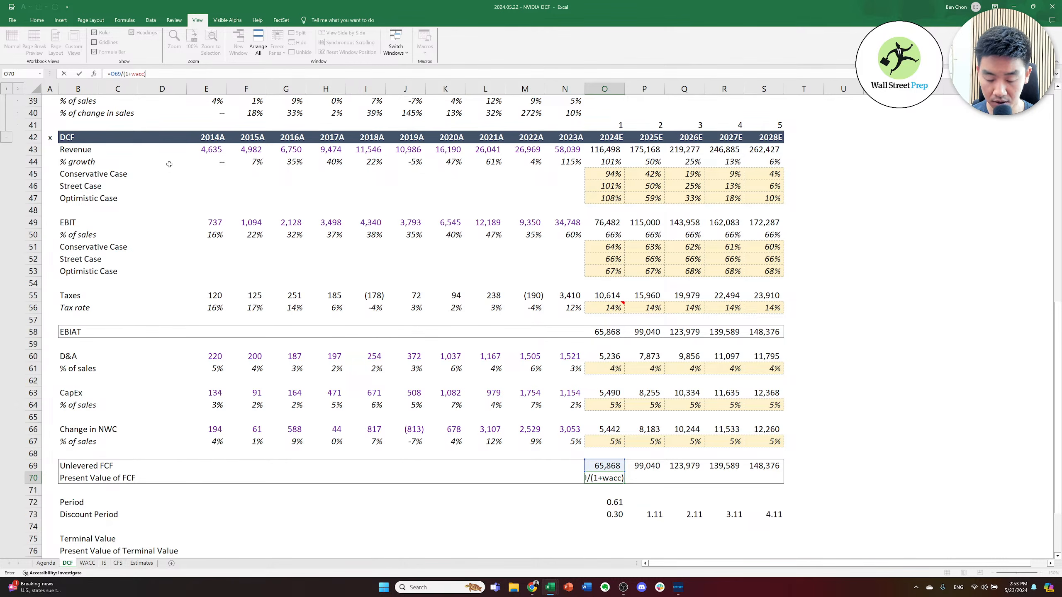
{"action": "type", "text": "^"}
{"action": "key", "text": "Down"}
{"action": "key", "text": "Down"}
{"action": "key", "text": "Down"}
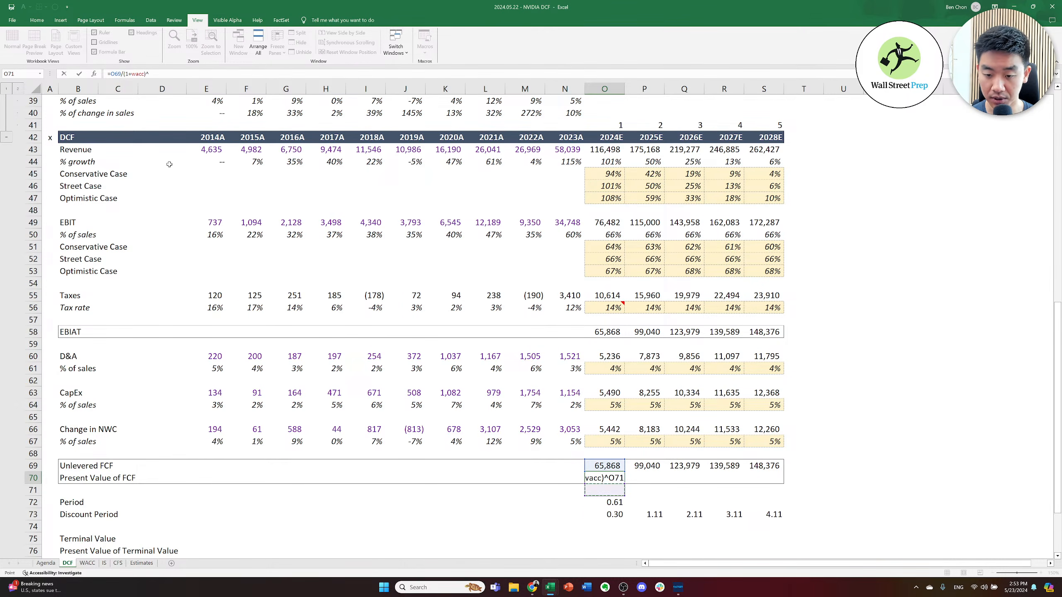
{"action": "key", "text": "Down"}
{"action": "key", "text": "F2"}
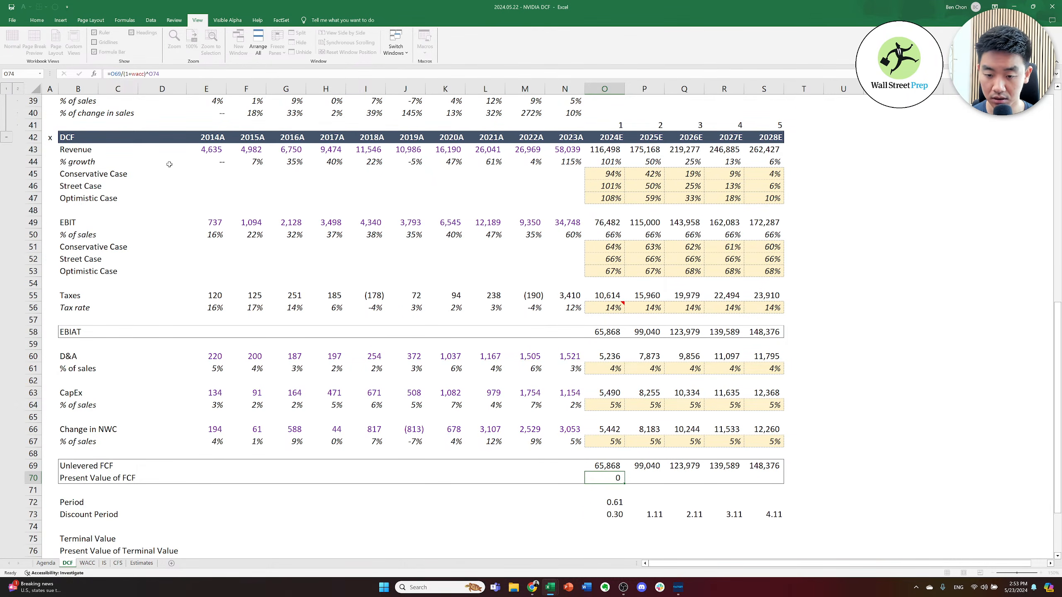
{"action": "key", "text": "BackSpace"}
{"action": "type", "text": "7"}
{"action": "key", "text": "Delete"}
{"action": "type", "text": "3"}
{"action": "key", "text": "Return"}
- Copy the 2024E Present Value of FCF formula across to 2025E through 2028E
{"action": "key", "text": "ctrl+c"}
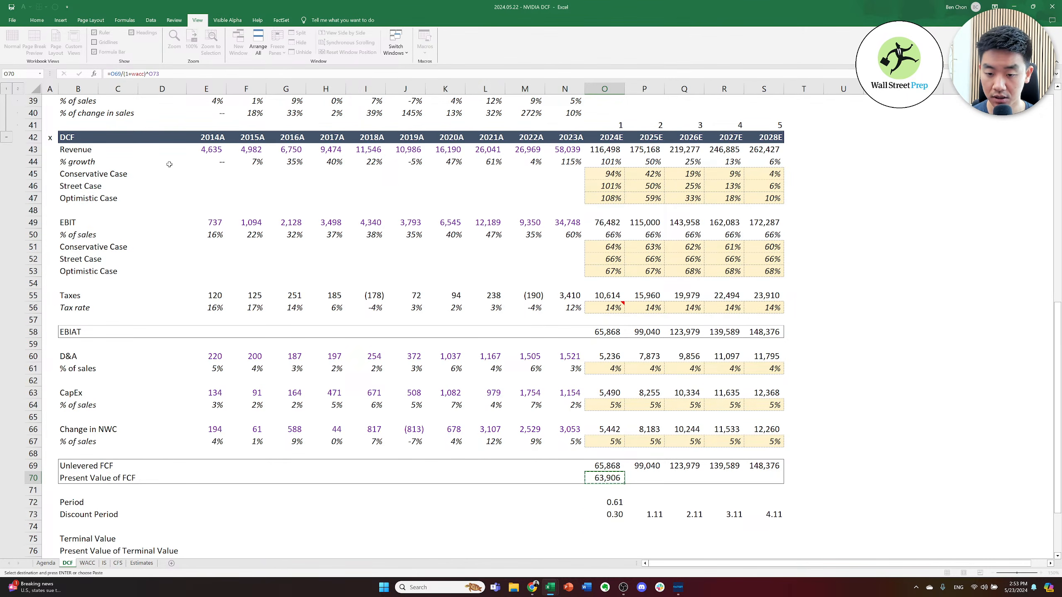
{"action": "key", "text": "shift+Right"}
{"action": "key", "text": "shift+Right"}
{"action": "key", "text": "shift+Right"}
{"action": "key", "text": "shift+Right"}
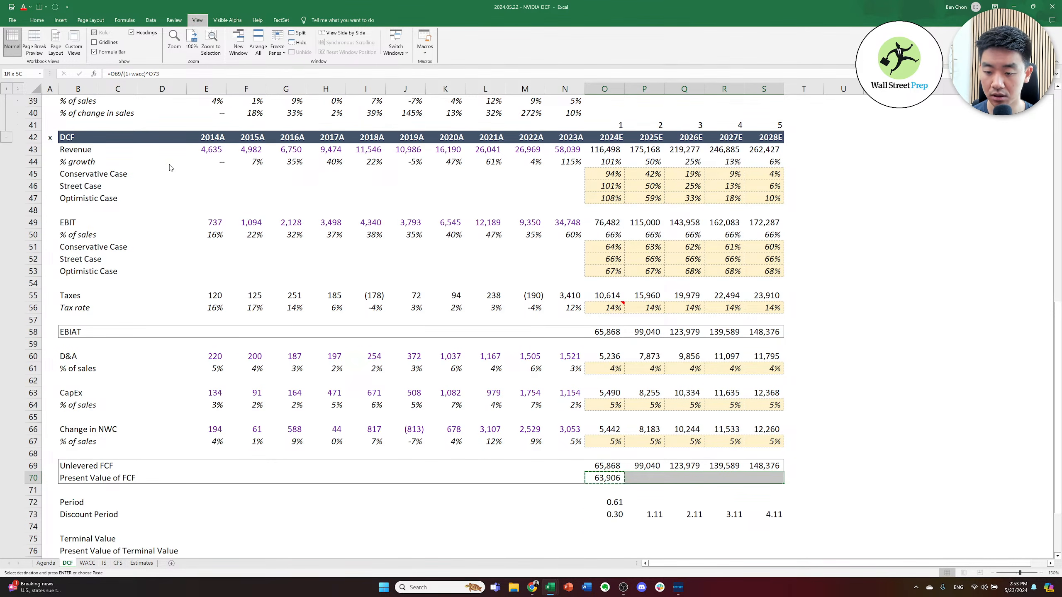
{"action": "key", "text": "ctrl+v"}
- Look over the remaining valuation rows below Discount Period, from Terminal Value down to Implied Stock Price
{"action": "key", "text": "Down"}
{"action": "key", "text": "Down"}
{"action": "key", "text": "Down"}
{"action": "key", "text": "Down"}
{"action": "key", "text": "Down"}
{"action": "key", "text": "Down"}
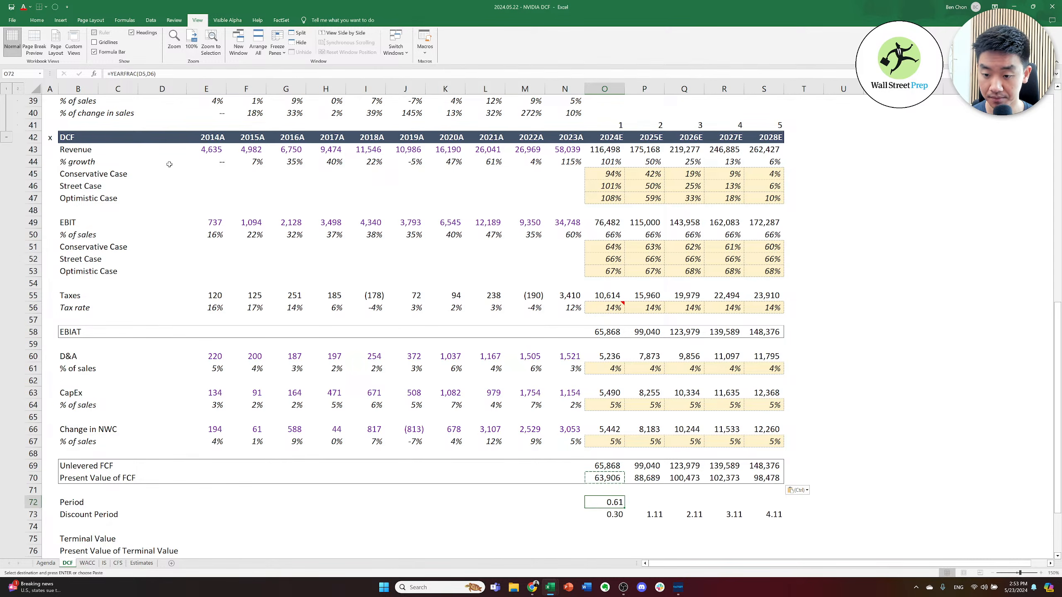
{"action": "key", "text": "Down"}
{"action": "key", "text": "Down"}
{"action": "key", "text": "Down"}
{"action": "key", "text": "Down"}
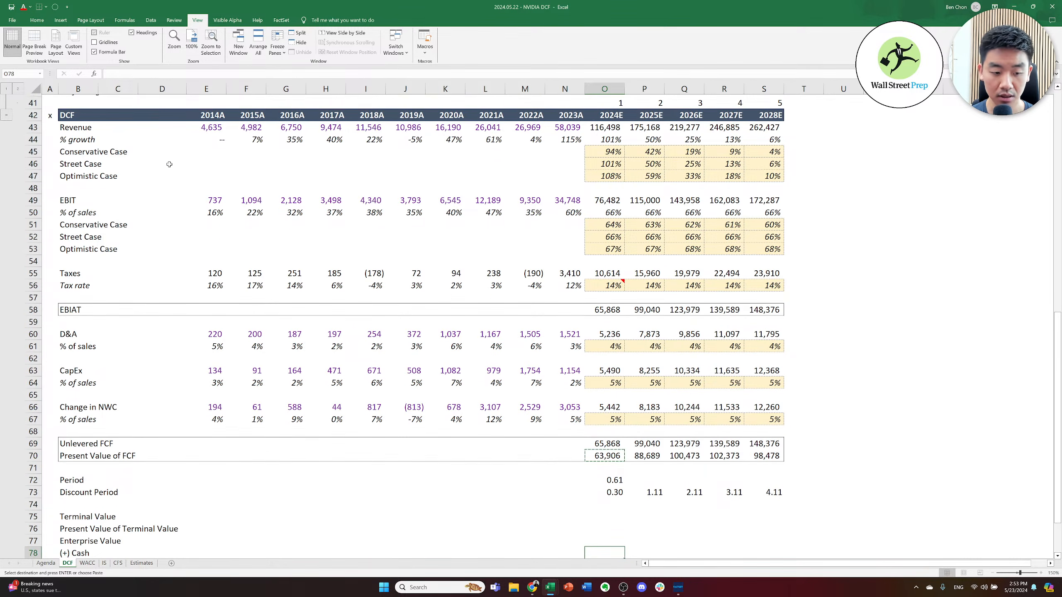
{"action": "key", "text": "Down"}
{"action": "key", "text": "Down"}
{"action": "key", "text": "Down"}
{"action": "key", "text": "Down"}
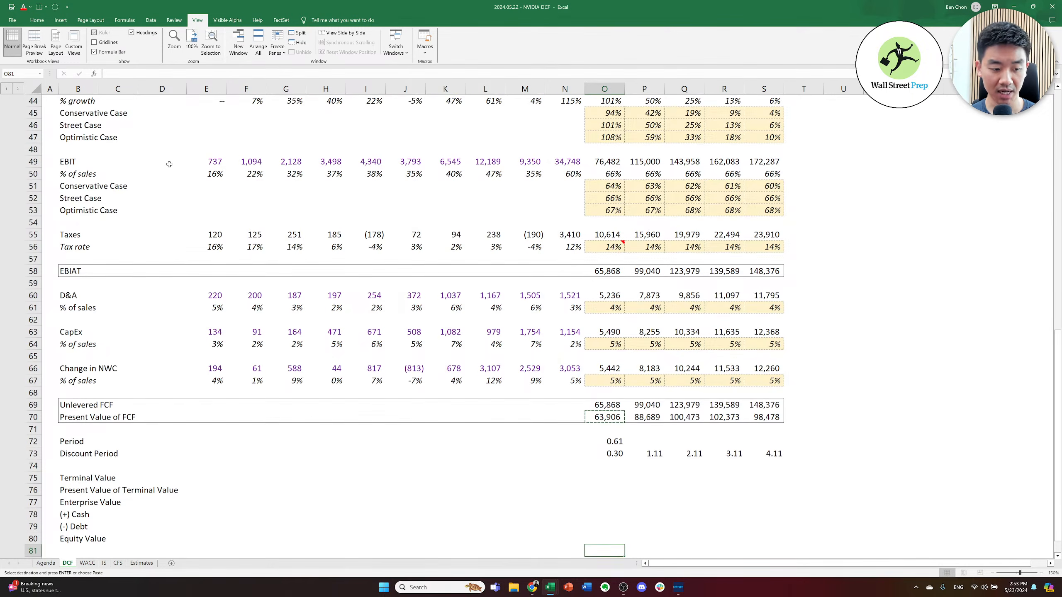
{"action": "key", "text": "Up"}
{"action": "key", "text": "Up"}
{"action": "key", "text": "Up"}
{"action": "key", "text": "Up"}
{"action": "key", "text": "Up"}
{"action": "key", "text": "Up"}
{"action": "key", "text": "Up"}
{"action": "key", "text": "Up"}
{"action": "key", "text": "Up"}
{"action": "key", "text": "Up"}
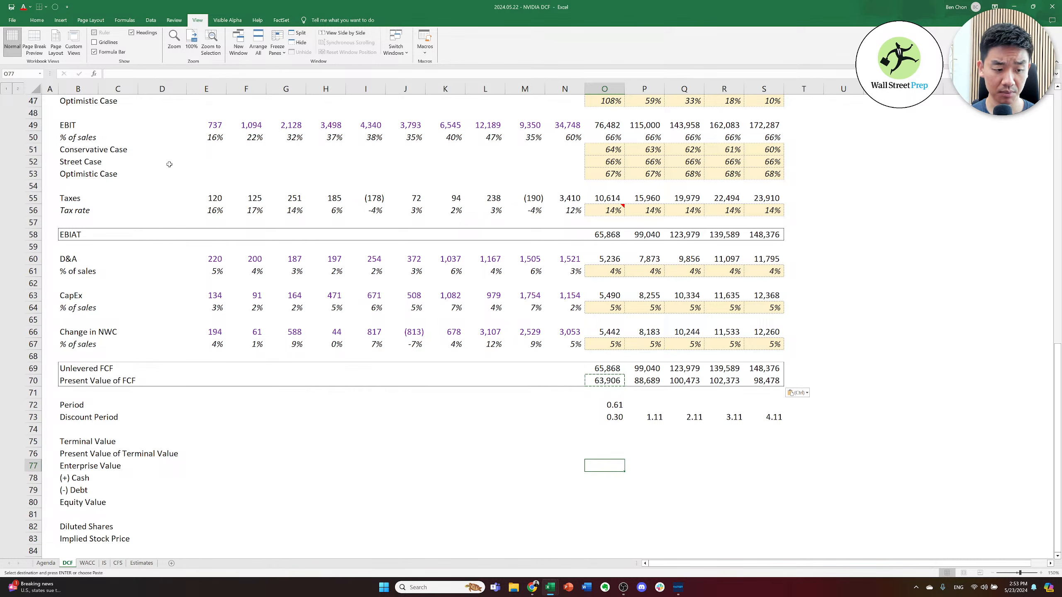
- Calculate the Terminal Value in S75 by perpetual growth of 2028E Unlevered FCF, using =(S69*(1+tgr))/(wacc-tgr)
{"action": "key", "text": "Down"}
{"action": "key", "text": "Right"}
{"action": "key", "text": "Right"}
{"action": "key", "text": "Right"}
{"action": "key", "text": "Right"}
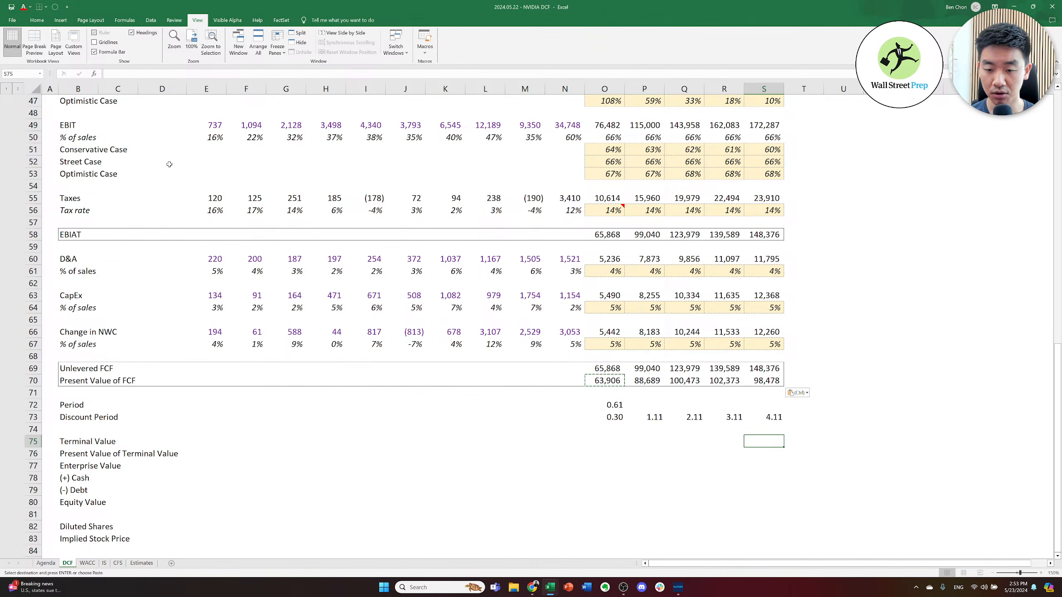
{"action": "type", "text": "="}
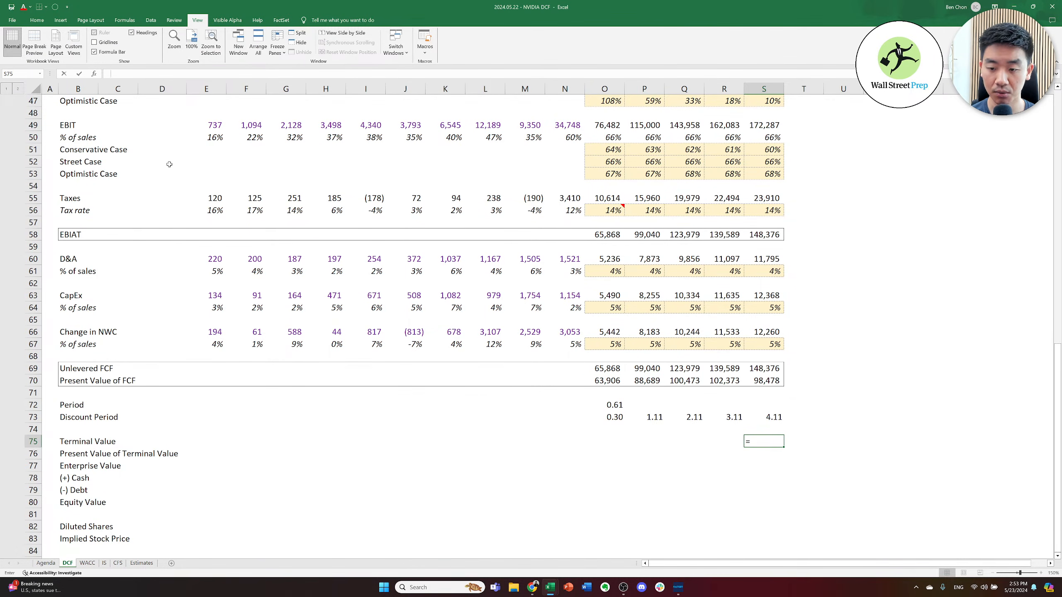
{"action": "type", "text": "("}
{"action": "key", "text": "Up"}
{"action": "key", "text": "Up"}
{"action": "key", "text": "Up"}
{"action": "key", "text": "Up"}
{"action": "key", "text": "Up"}
{"action": "key", "text": "Up"}
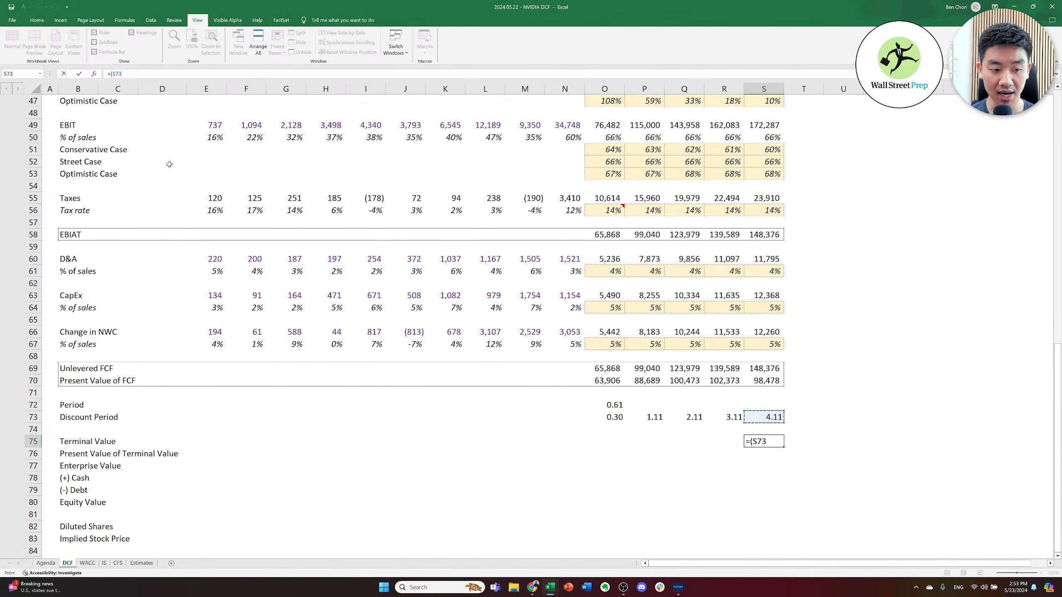
{"action": "type", "text": "*(1+t"}
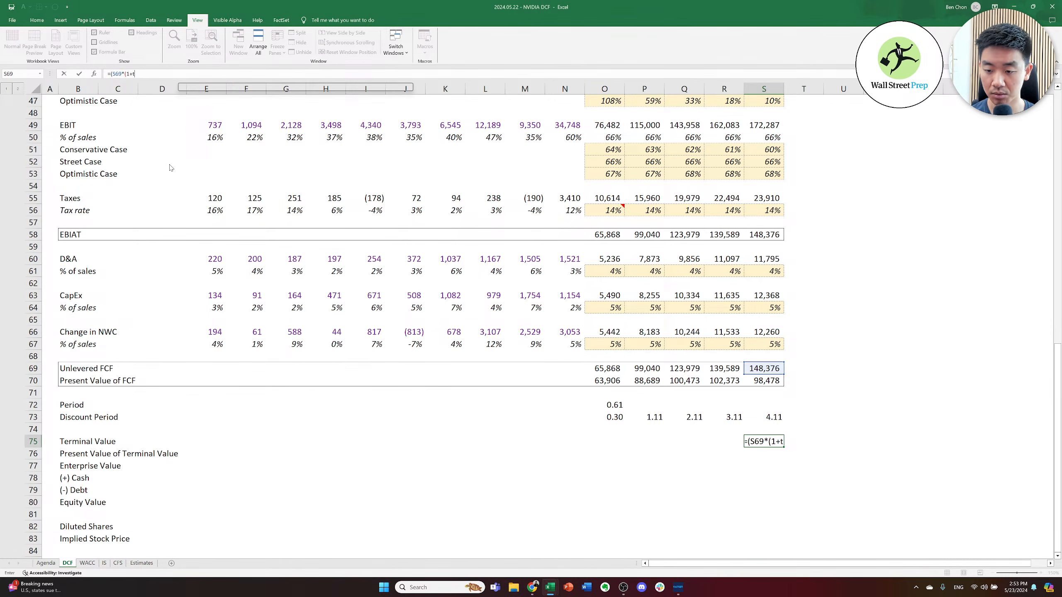
{"action": "type", "text": "gr))/("}
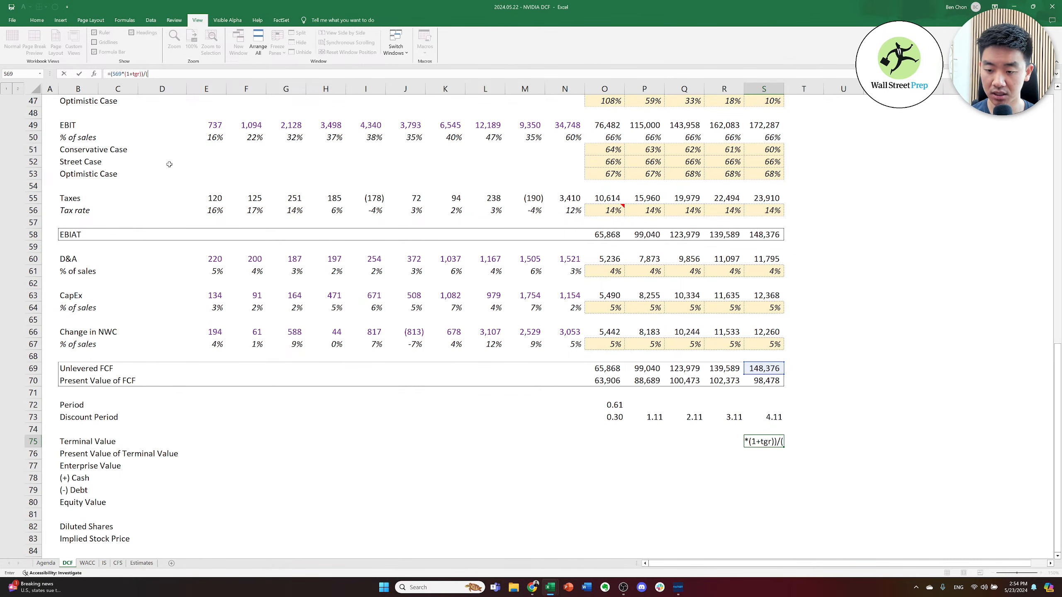
{"action": "type", "text": "wacc-tgr)"}
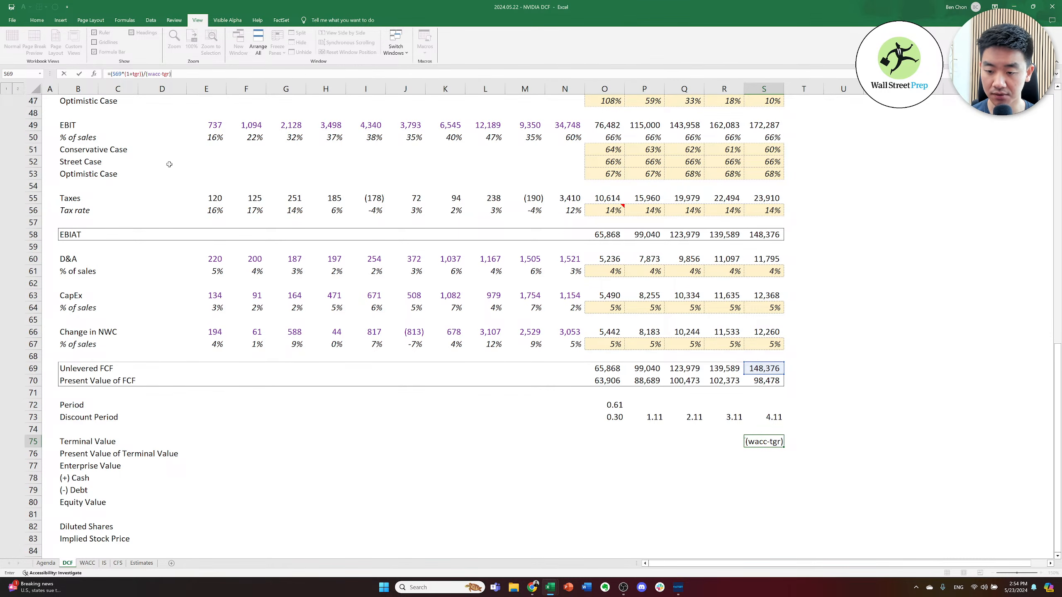
{"action": "key", "text": "ctrl+Return"}
{"action": "key", "text": "Down"}
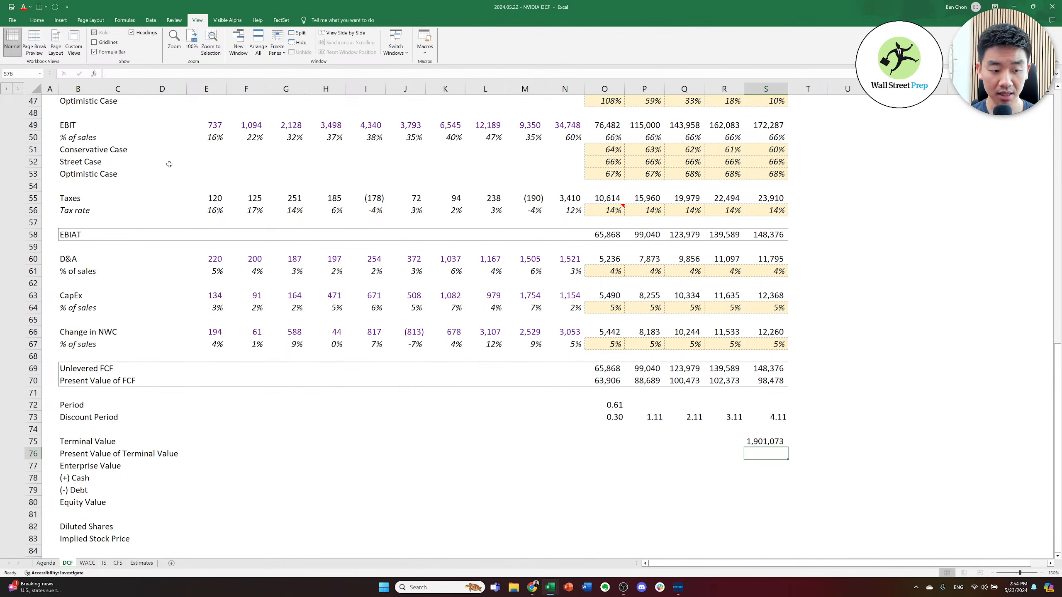
- Calculate the Present Value of Terminal Value in S76 with =S75/(1+wacc)^S73
{"action": "type", "text": "="}
{"action": "key", "text": "Up"}
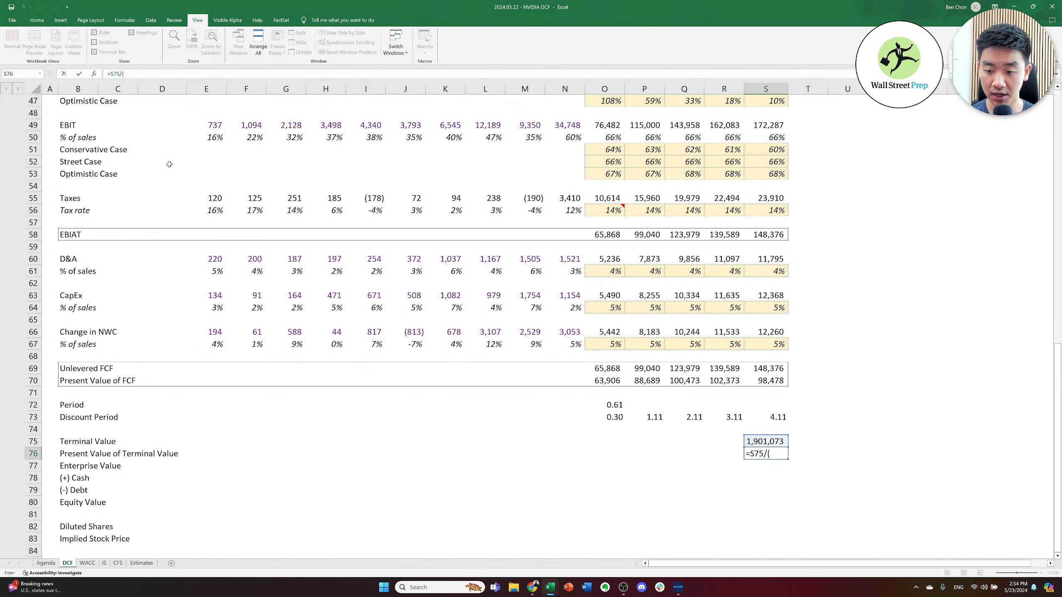
{"action": "type", "text": "/(1+wacc"}
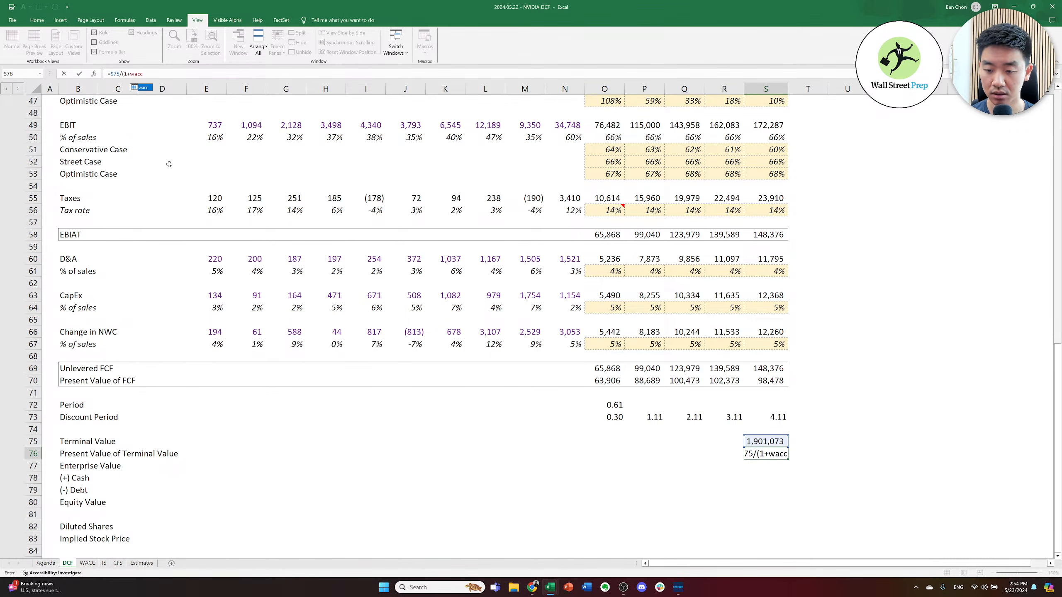
{"action": "type", "text": ")"}
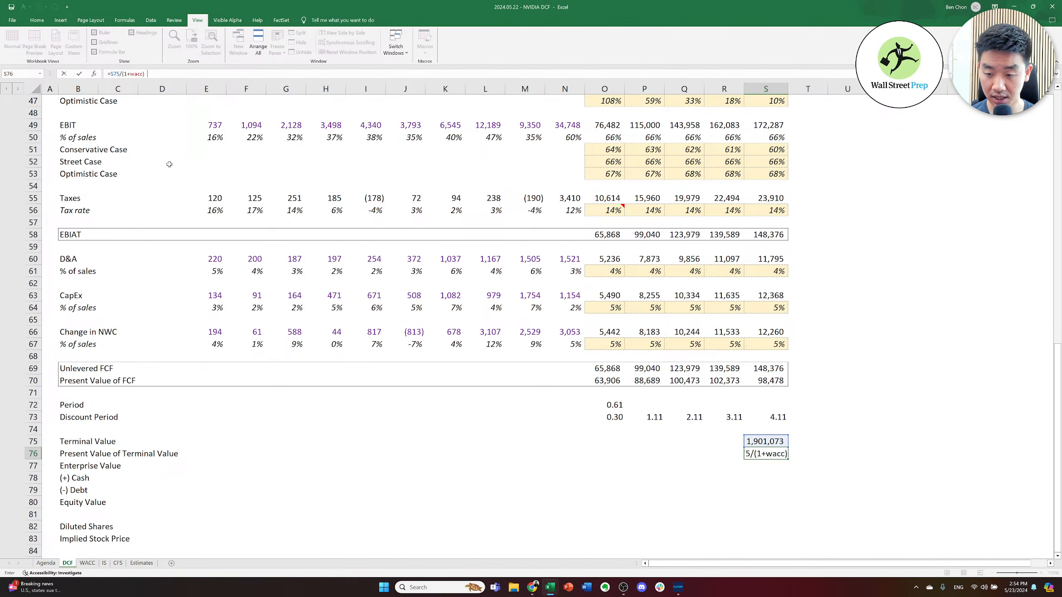
{"action": "type", "text": "^"}
{"action": "key", "text": "Up"}
{"action": "key", "text": "Up"}
{"action": "key", "text": "Up"}
{"action": "key", "text": "ctrl+Return"}
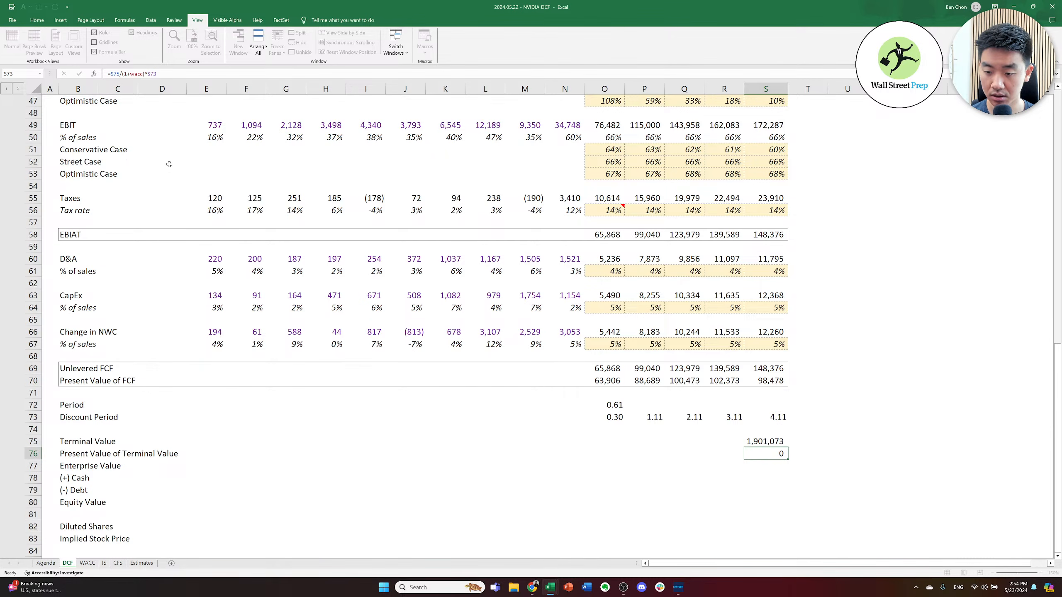
{"action": "key", "text": "Down"}
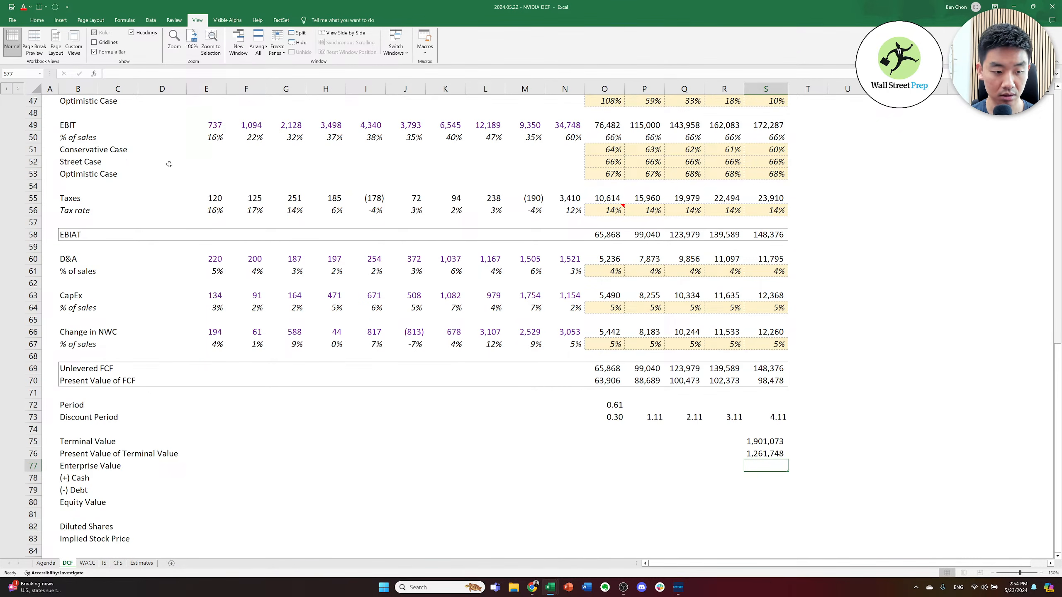
- Calculate Enterprise Value in S77 with =sum(O70:S70,S76), adding all discounted cash flows to the discounted terminal value
{"action": "type", "text": "=sum("}
{"action": "key", "text": "Up"}
{"action": "key", "text": "Up"}
{"action": "key", "text": "Left"}
{"action": "key", "text": "Up"}
{"action": "key", "text": "Left"}
{"action": "key", "text": "Up"}
{"action": "key", "text": "Left"}
{"action": "key", "text": "Up"}
{"action": "key", "text": "Up"}
{"action": "key", "text": "Left"}
{"action": "key", "text": "Up"}
{"action": "key", "text": "shift+Right"}
{"action": "key", "text": "shift+Right"}
{"action": "key", "text": "shift+Right"}
{"action": "key", "text": "shift+Right"}
{"action": "type", "text": ","}
{"action": "key", "text": "Up"}
{"action": "type", "text": ")"}
{"action": "key", "text": "ctrl+Return"}
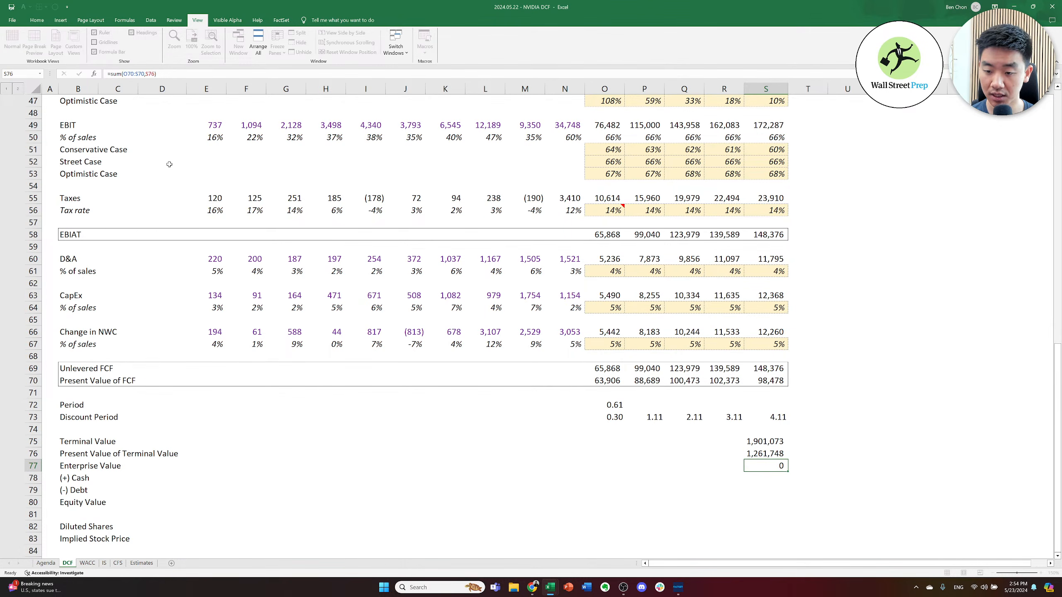
{"action": "key", "text": "Down"}
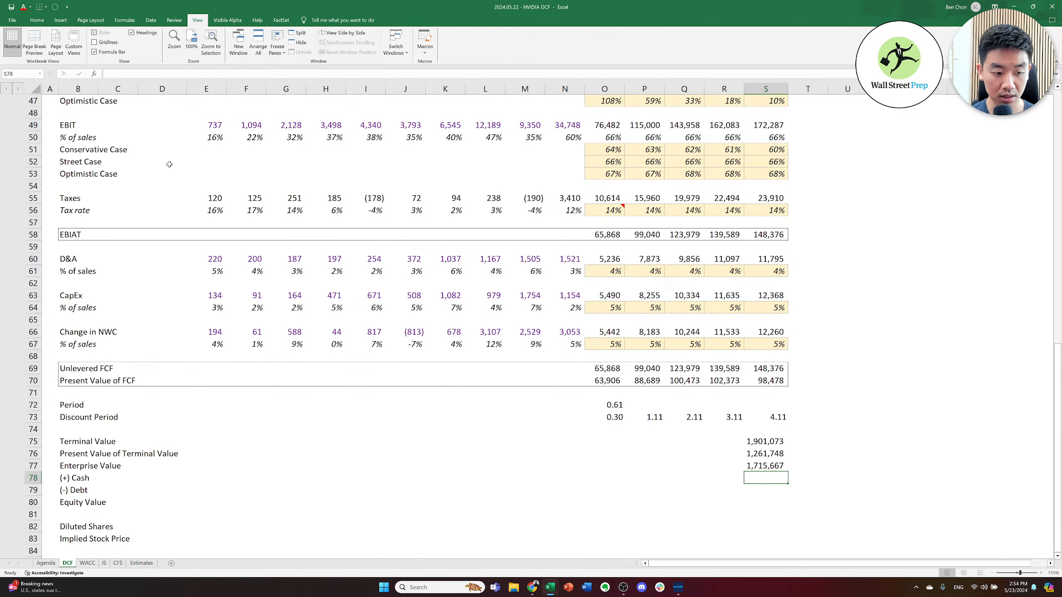
- Switch to BamSEC in the browser and open NVIDIA's 05/22/24 8-K announcing first-quarter financial results
{"action": "key", "text": "alt+Tab"}
{"action": "key", "text": "alt+Tab"}
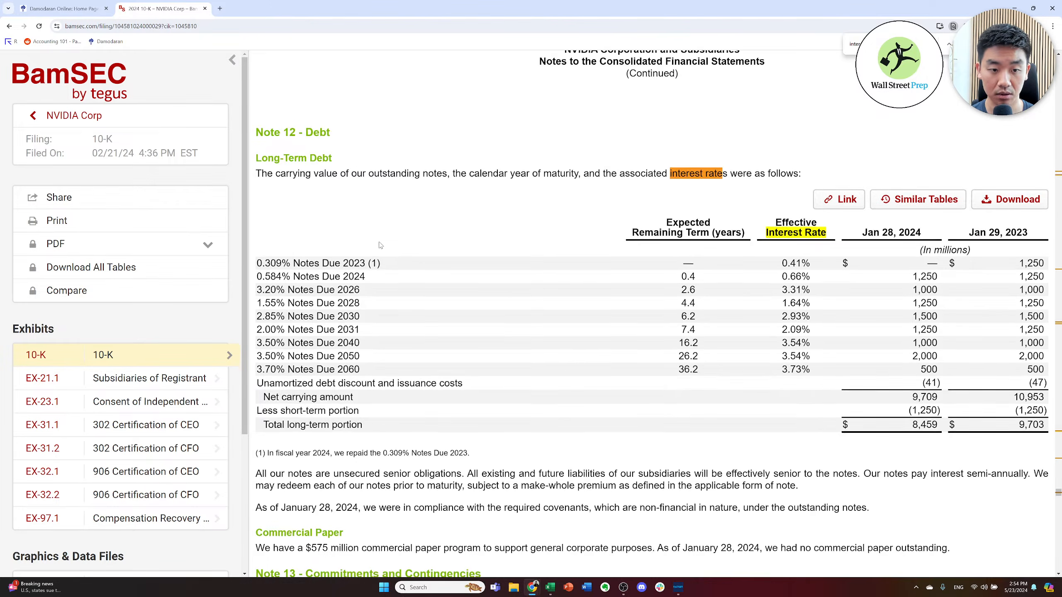
{"action": "scroll", "coordinate": [248, 143], "scroll_direction": "up", "scroll_amount": 5}
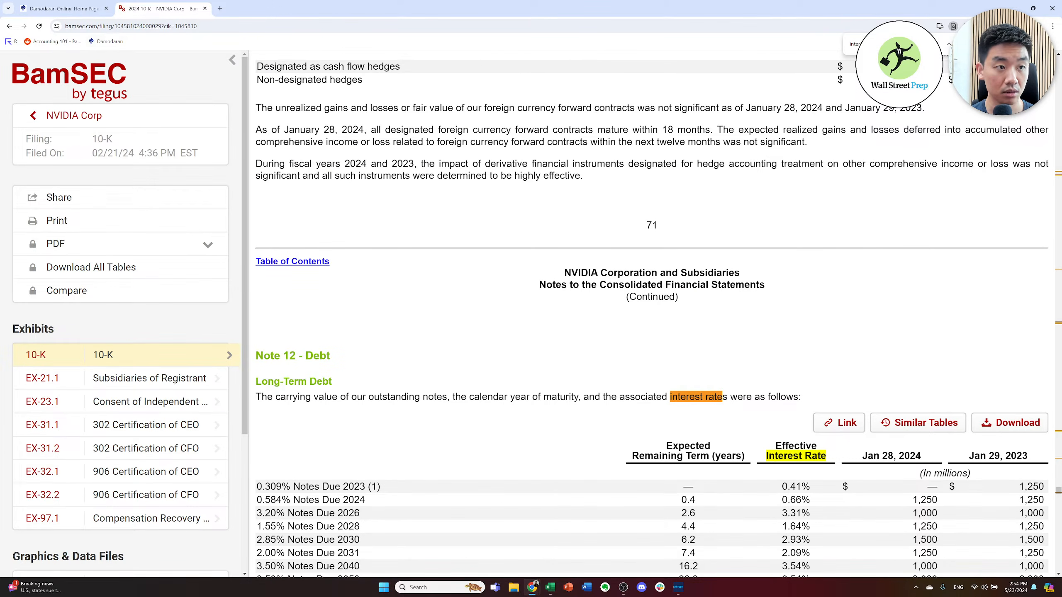
{"action": "left_click", "coordinate": [8, 26]}
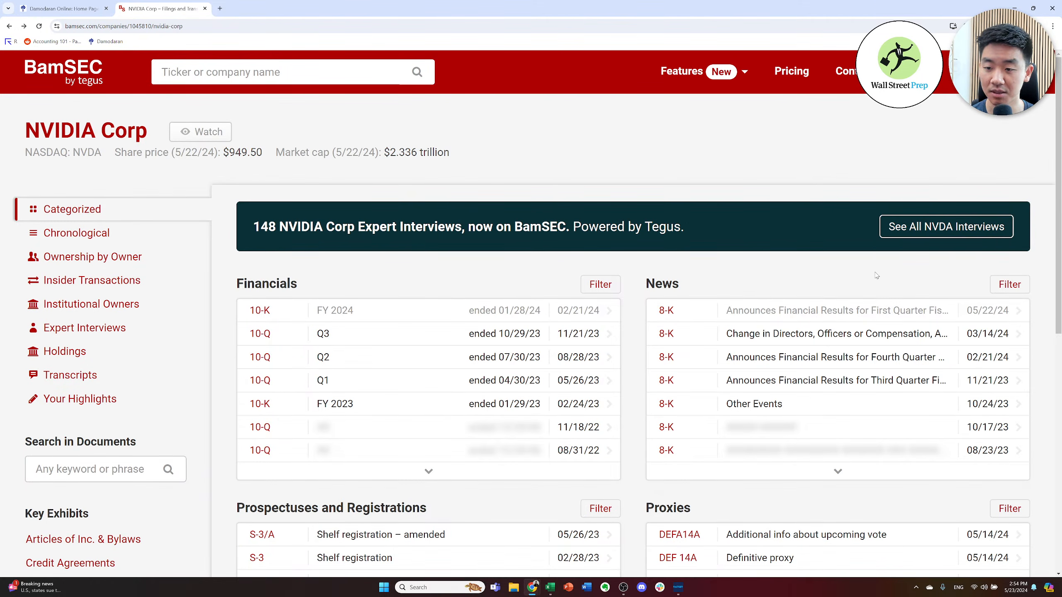
{"action": "left_click", "coordinate": [828, 315]}
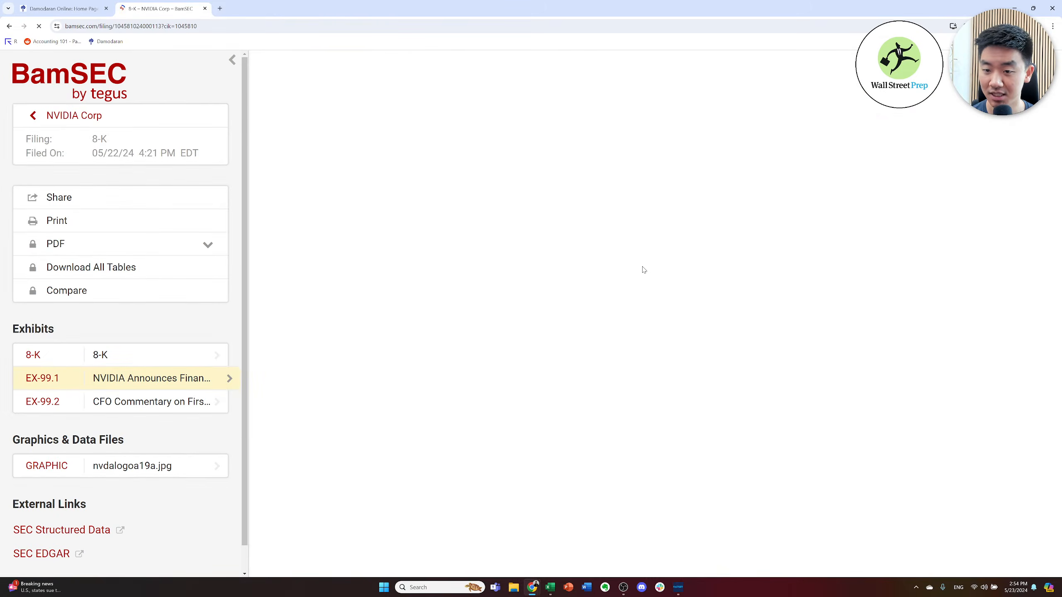
- Examine the press release's Q1 Fiscal 2025 summary tables, second-quarter outlook and business highlights
{"action": "scroll", "coordinate": [678, 280], "scroll_direction": "down", "scroll_amount": 3}
{"action": "scroll", "coordinate": [677, 280], "scroll_direction": "down", "scroll_amount": 12}
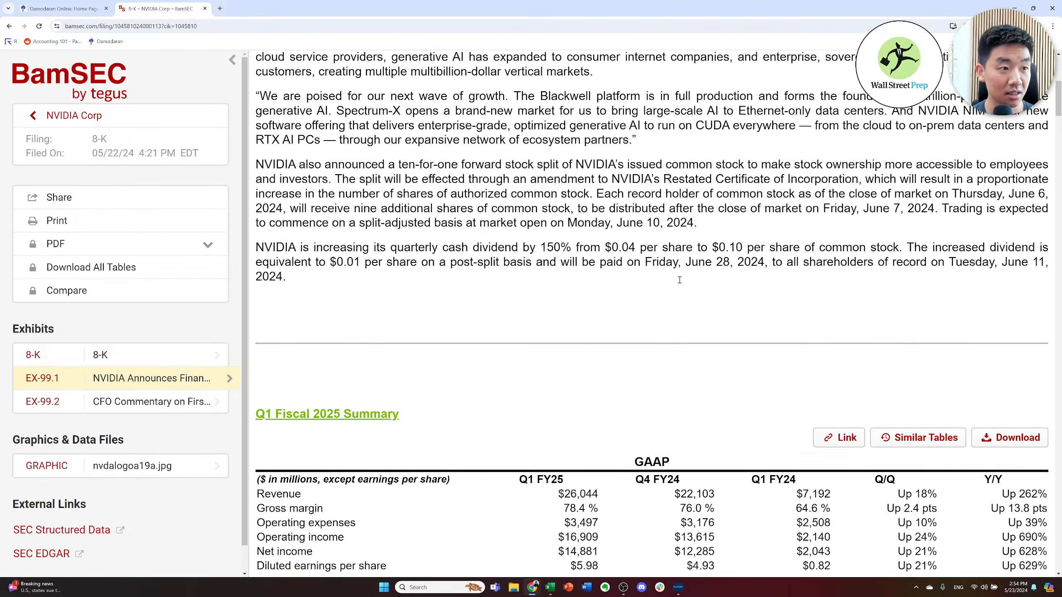
{"action": "scroll", "coordinate": [680, 287], "scroll_direction": "down", "scroll_amount": 1}
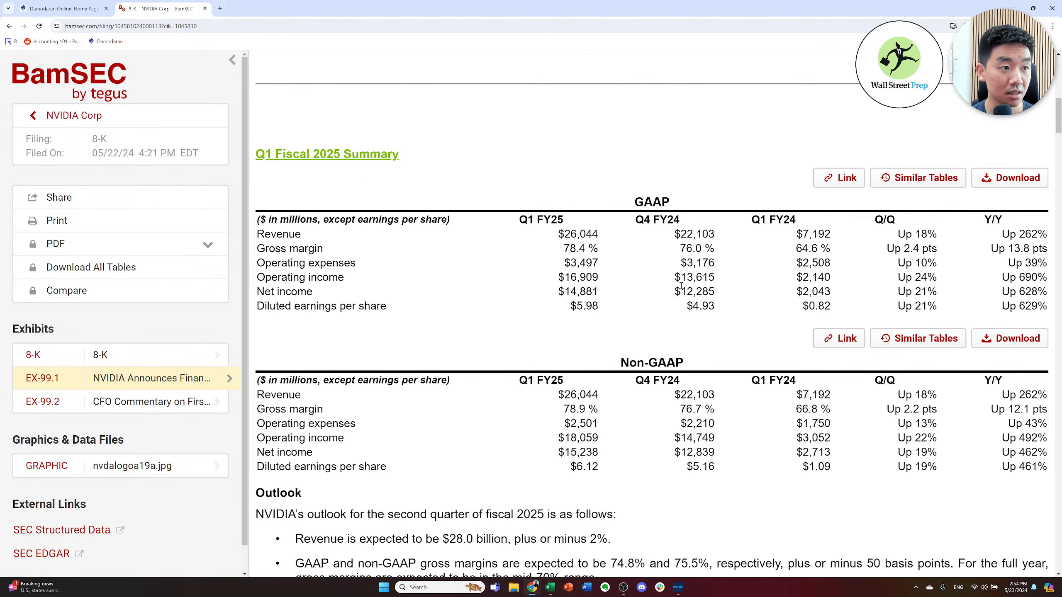
{"action": "scroll", "coordinate": [681, 286], "scroll_direction": "down", "scroll_amount": 5}
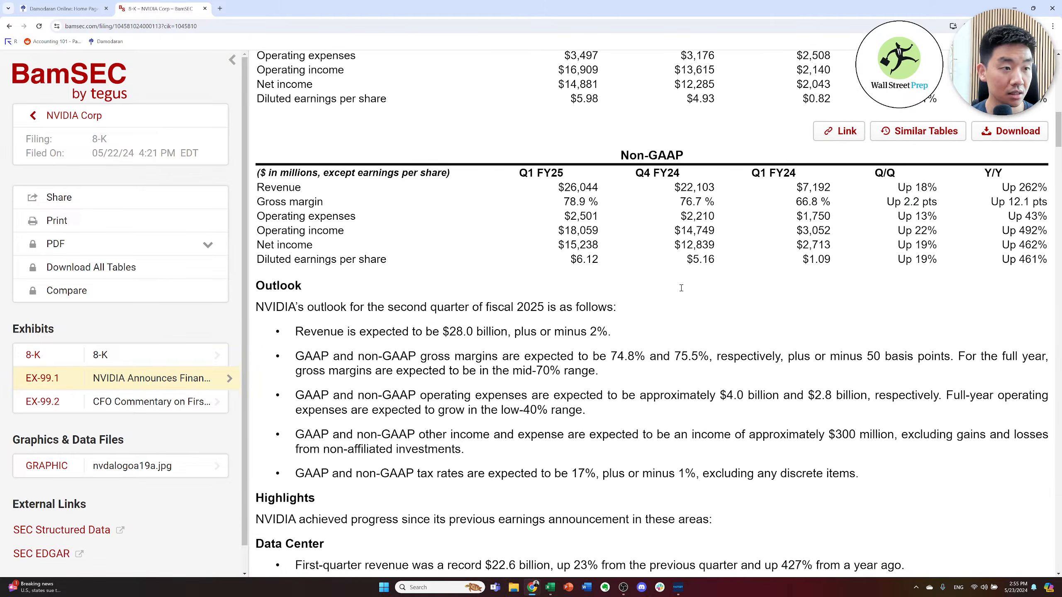
{"action": "scroll", "coordinate": [680, 289], "scroll_direction": "down", "scroll_amount": 2}
{"action": "scroll", "coordinate": [681, 288], "scroll_direction": "up", "scroll_amount": 4}
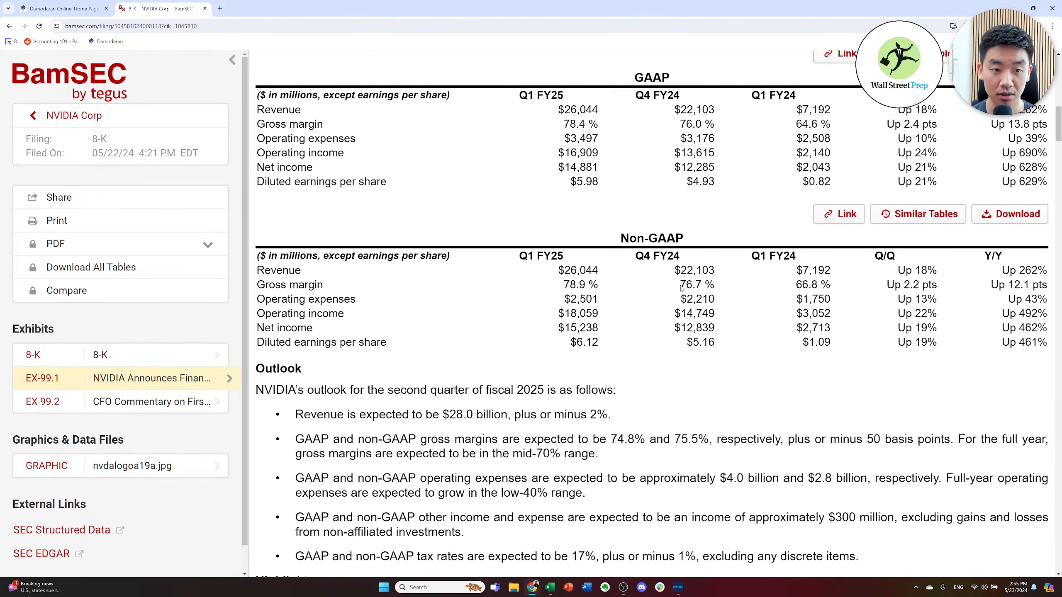
{"action": "scroll", "coordinate": [680, 284], "scroll_direction": "up", "scroll_amount": 3}
{"action": "scroll", "coordinate": [682, 286], "scroll_direction": "down", "scroll_amount": 12}
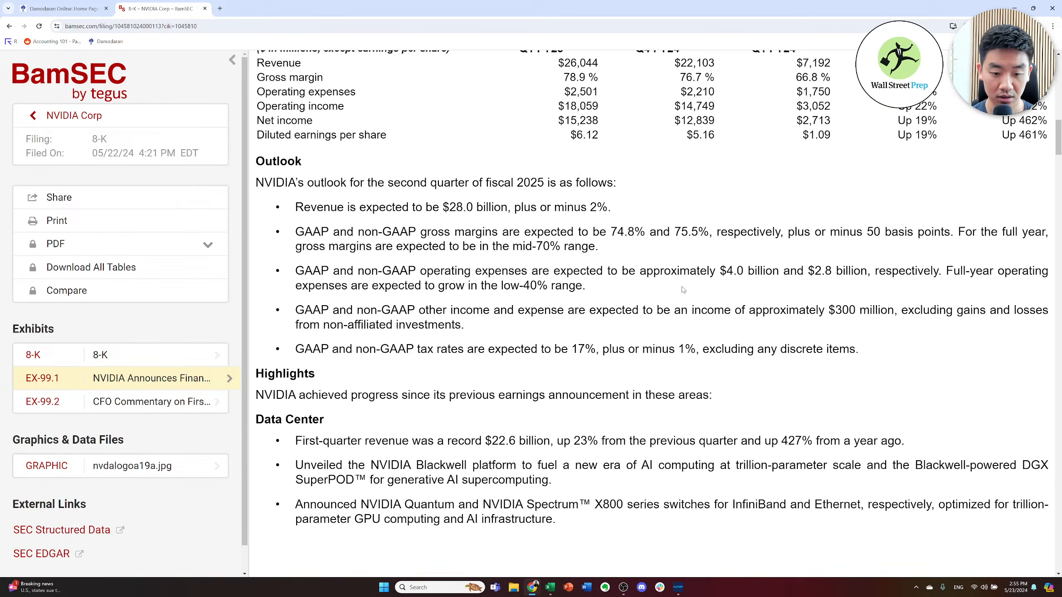
{"action": "scroll", "coordinate": [686, 288], "scroll_direction": "down", "scroll_amount": 7}
{"action": "scroll", "coordinate": [685, 288], "scroll_direction": "down", "scroll_amount": 7}
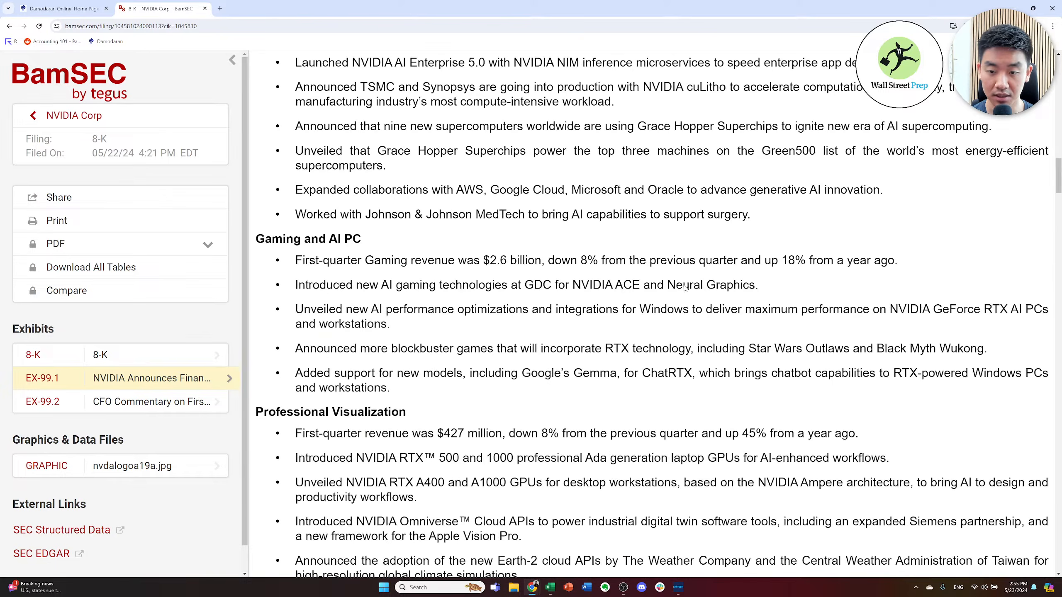
- Look up cash, short-term debt and long-term debt for April 28, 2024 on the condensed balance sheet, and return to the Excel workbook
{"action": "scroll", "coordinate": [685, 288], "scroll_direction": "down", "scroll_amount": 20}
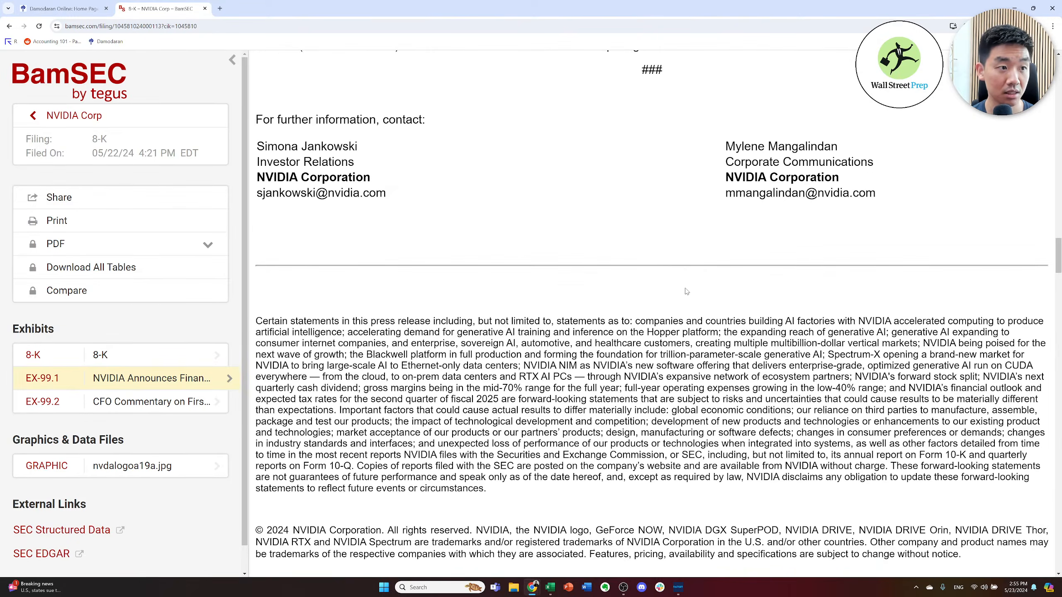
{"action": "scroll", "coordinate": [686, 290], "scroll_direction": "down", "scroll_amount": 15}
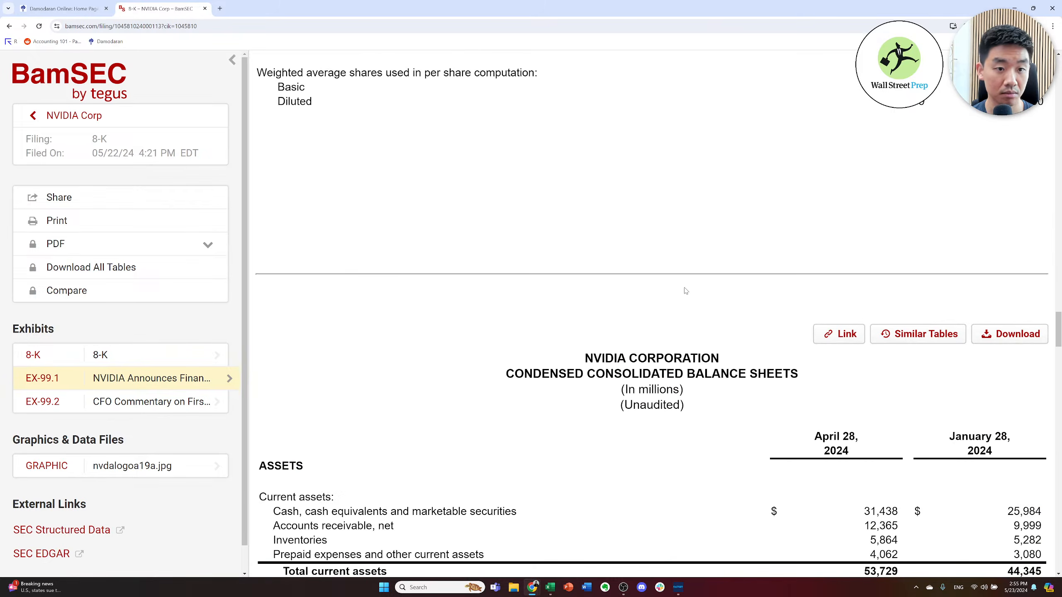
{"action": "scroll", "coordinate": [685, 290], "scroll_direction": "up", "scroll_amount": 7}
{"action": "scroll", "coordinate": [686, 291], "scroll_direction": "down", "scroll_amount": 8}
{"action": "scroll", "coordinate": [686, 290], "scroll_direction": "down", "scroll_amount": 8}
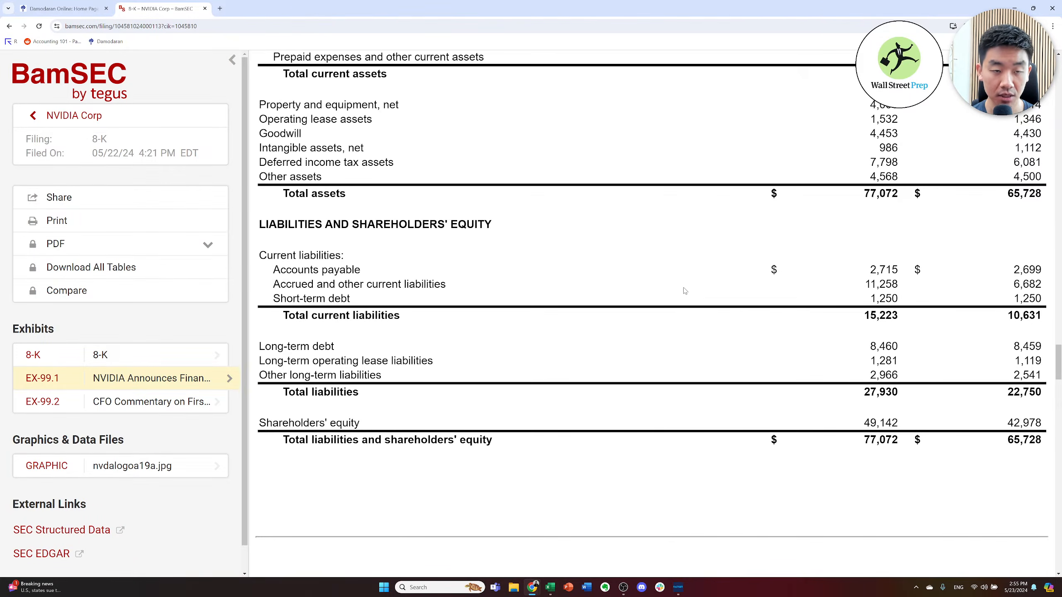
{"action": "scroll", "coordinate": [686, 289], "scroll_direction": "up", "scroll_amount": 1}
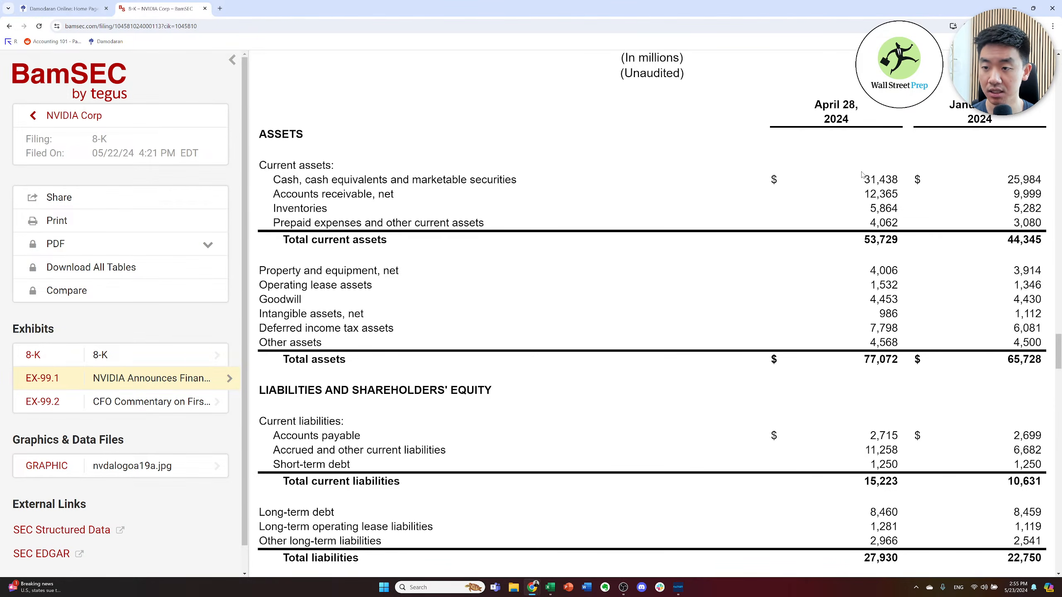
{"action": "key", "text": "alt+Tab"}
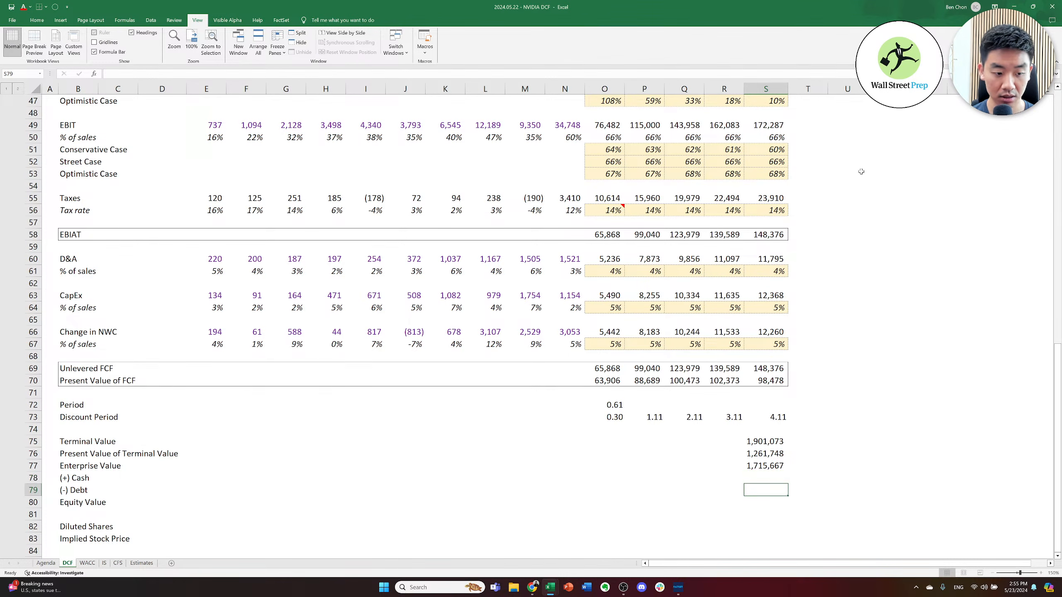
- Enter 31438 as the cash balance in S78 of the equity value bridge
{"action": "type", "text": "31438"}
{"action": "key", "text": "Return"}
{"action": "key", "text": "Down"}
- Link Debt in S79 to the debt figure on the WACC sheet with =WACC!F15
{"action": "type", "text": "="}
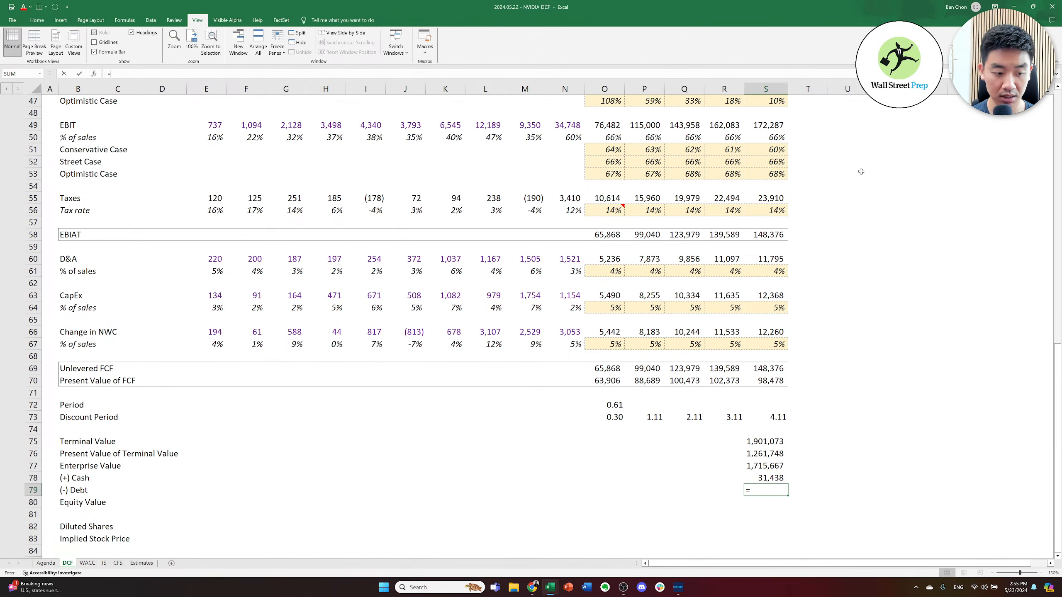
{"action": "key", "text": "ctrl+Page_Down"}
{"action": "key", "text": "Down"}
{"action": "key", "text": "Down"}
{"action": "key", "text": "Down"}
{"action": "key", "text": "Down"}
{"action": "key", "text": "Down"}
{"action": "key", "text": "Down"}
{"action": "key", "text": "Down"}
{"action": "key", "text": "Down"}
{"action": "key", "text": "Down"}
{"action": "key", "text": "Down"}
{"action": "key", "text": "Down"}
{"action": "key", "text": "Down"}
{"action": "key", "text": "Down"}
{"action": "key", "text": "Down"}
{"action": "key", "text": "Down"}
{"action": "key", "text": "Down"}
{"action": "key", "text": "Down"}
{"action": "key", "text": "Down"}
{"action": "key", "text": "Down"}
{"action": "key", "text": "Down"}
{"action": "key", "text": "Right"}
{"action": "key", "text": "Up"}
{"action": "key", "text": "Right"}
{"action": "key", "text": "Up"}
{"action": "key", "text": "Right"}
{"action": "key", "text": "Up"}
{"action": "key", "text": "Right"}
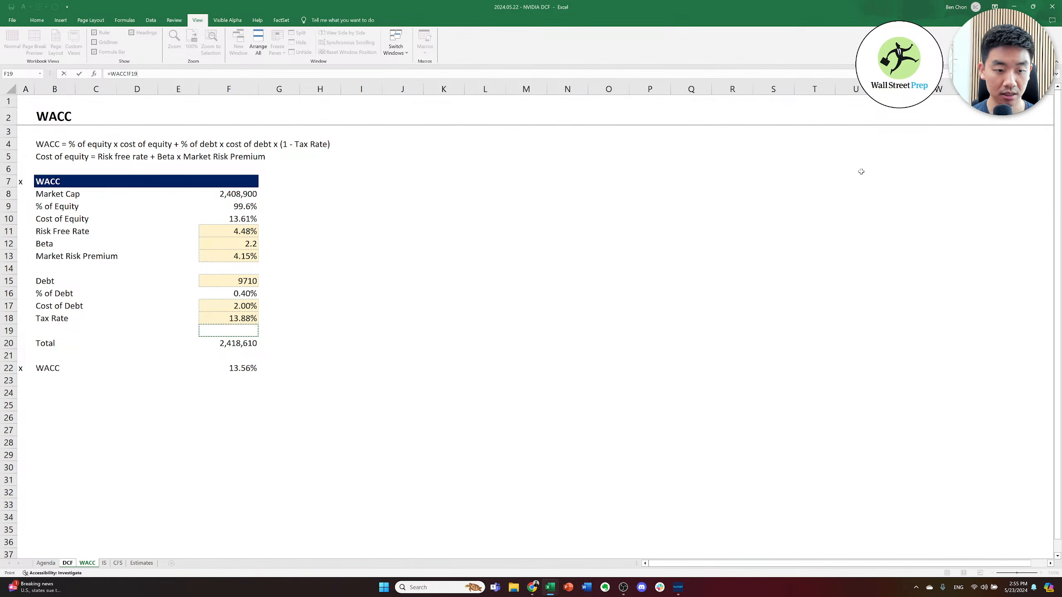
{"action": "key", "text": "Up"}
{"action": "key", "text": "Up"}
{"action": "key", "text": "Up"}
{"action": "key", "text": "Right"}
{"action": "key", "text": "Left"}
{"action": "key", "text": "Up"}
{"action": "key", "text": "Up"}
{"action": "key", "text": "Down"}
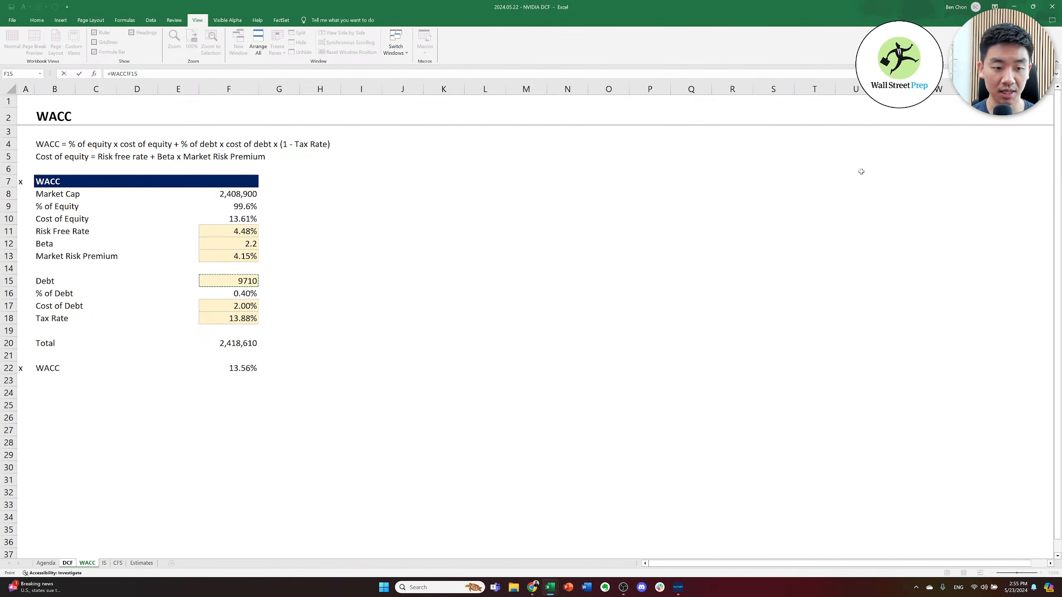
{"action": "key", "text": "Return"}
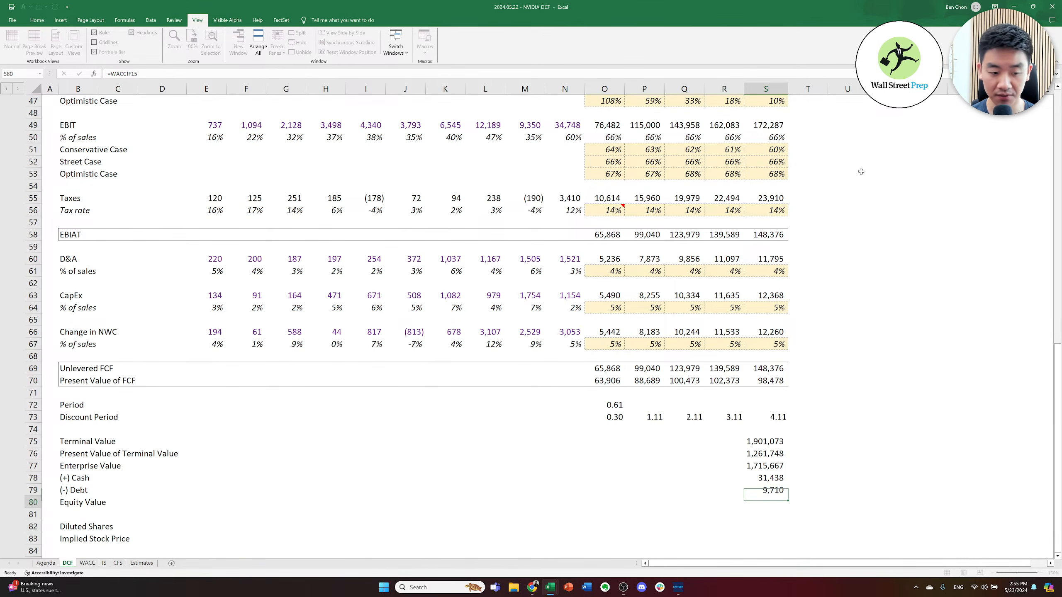
- Calculate Equity Value in S80 as enterprise value plus cash minus debt with =S77+S78-S79
{"action": "key", "text": "Down"}
{"action": "type", "text": "="}
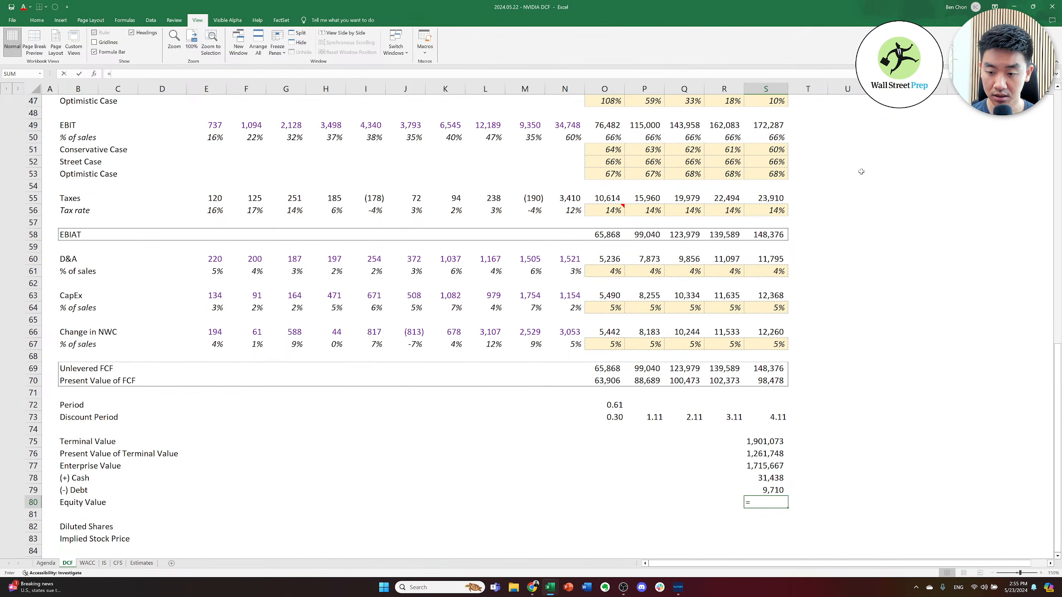
{"action": "key", "text": "Up"}
{"action": "key", "text": "Up"}
{"action": "key", "text": "Up"}
{"action": "type", "text": "+"}
{"action": "key", "text": "Up"}
{"action": "key", "text": "Up"}
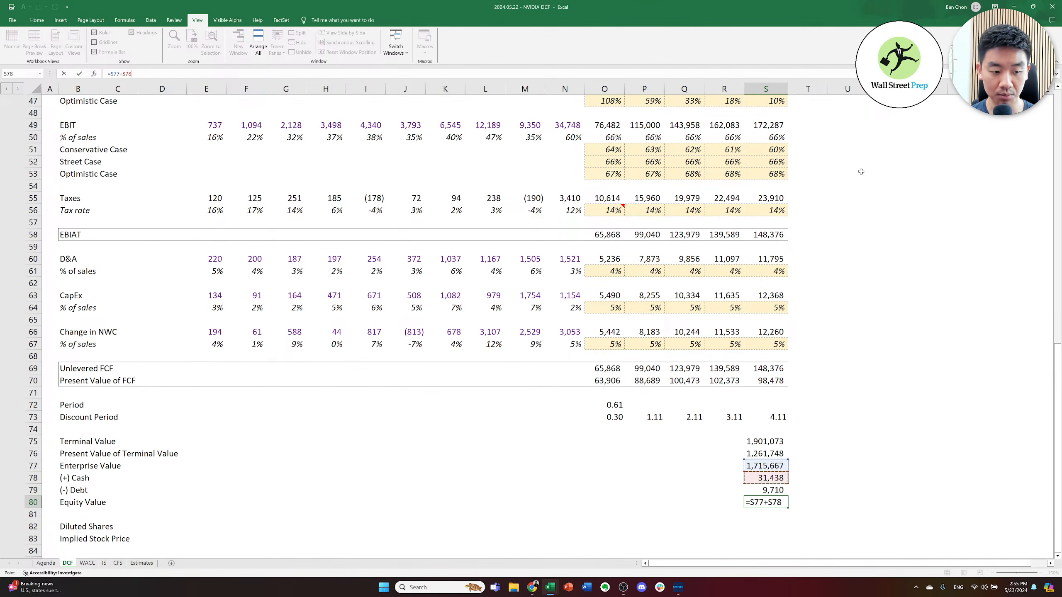
{"action": "type", "text": "-"}
{"action": "key", "text": "Up"}
{"action": "key", "text": "Return"}
- Look up NVIDIA's fully diluted shares outstanding in FactSet, and enter 2537 as Diluted Shares in S82 of the Excel workbook
{"action": "key", "text": "Down"}
{"action": "key", "text": "alt+Tab"}
{"action": "key", "text": "alt+Tab"}
{"action": "key", "text": "alt+Tab"}
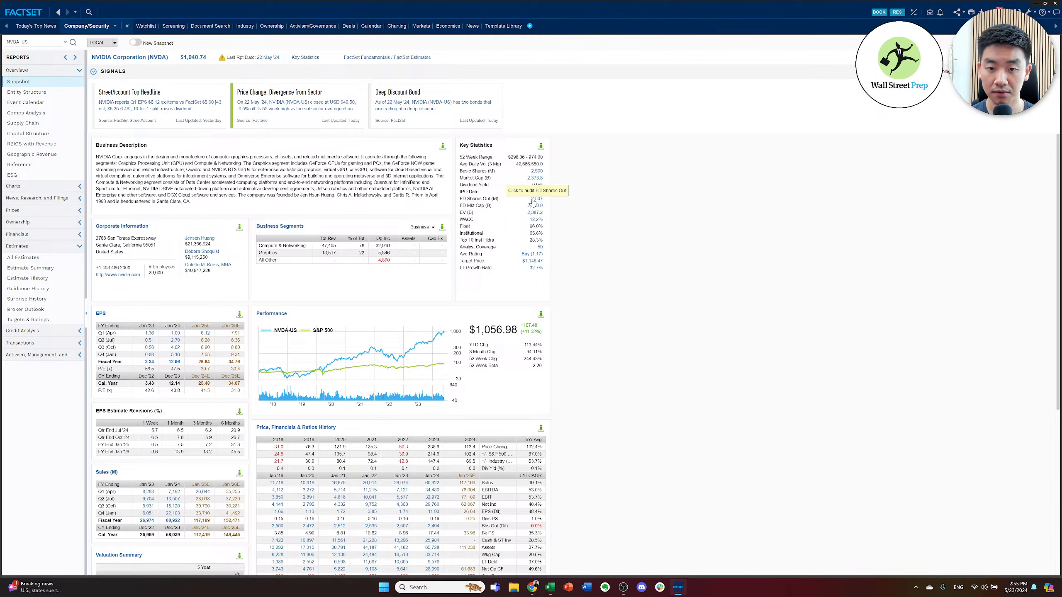
{"action": "key", "text": "alt+Tab"}
{"action": "type", "text": "2537"}
{"action": "key", "text": "ctrl+Return"}
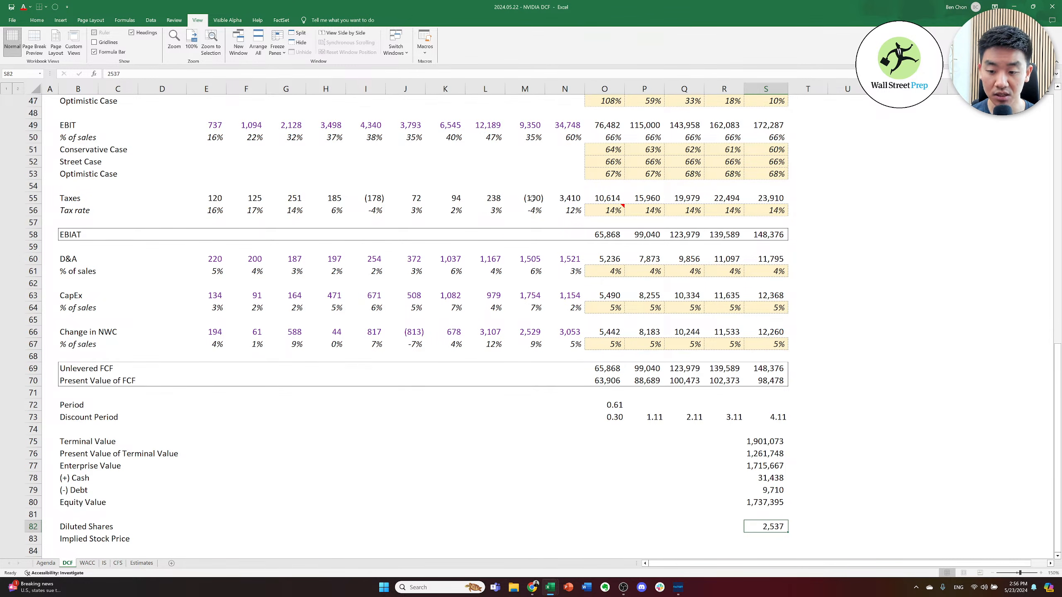
- Calculate Implied Stock Price in S83 by dividing equity value by diluted shares with =S80/S82
{"action": "key", "text": "Down"}
{"action": "type", "text": "="}
{"action": "key", "text": "Up"}
{"action": "key", "text": "Up"}
{"action": "key", "text": "Up"}
{"action": "type", "text": "/"}
{"action": "key", "text": "Up"}
{"action": "key", "text": "ctrl+Return"}
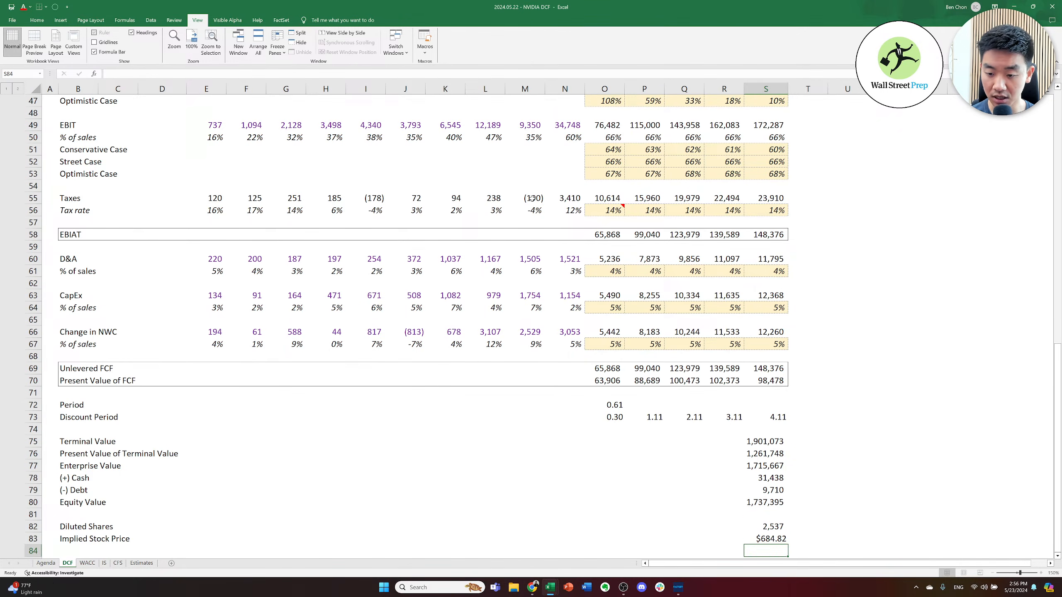
- Mark the Implied Stock Price row with an x in A83 as a navigation anchor
{"action": "key", "text": "ctrl+Left"}
{"action": "key", "text": "ctrl+Left"}
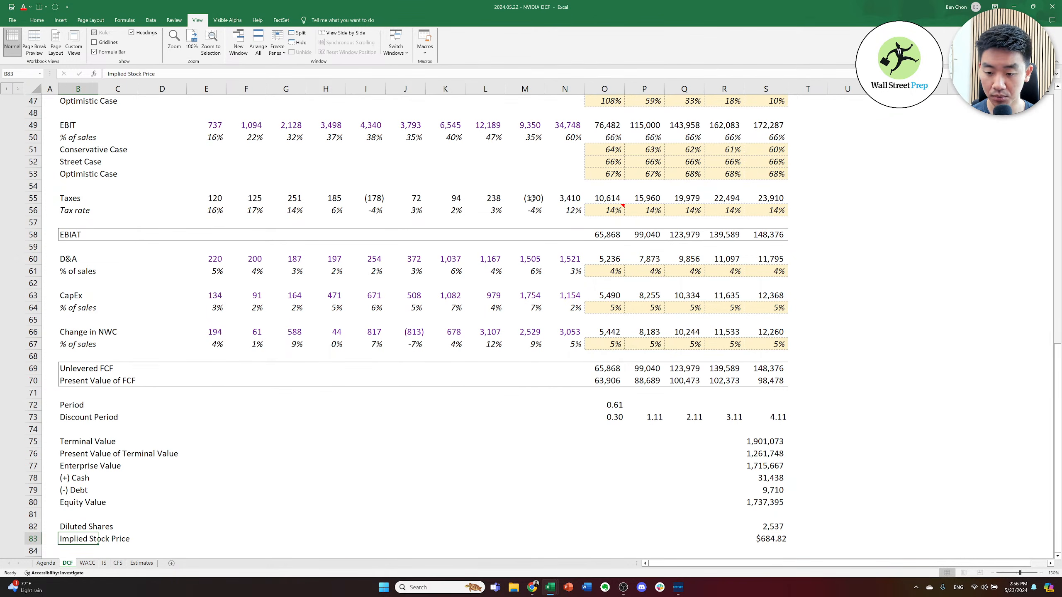
{"action": "type", "text": "x"}
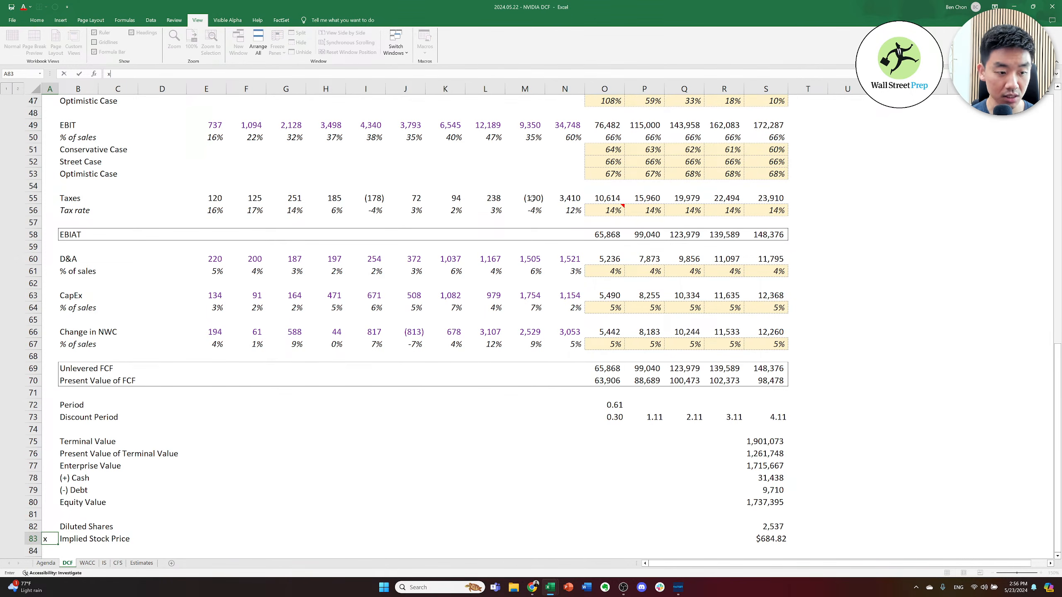
{"action": "key", "text": "Up"}
- Return to the top of the DCF sheet and review the scenario switches and valuation assumptions
{"action": "key", "text": "ctrl+Up"}
{"action": "key", "text": "ctrl+Up"}
{"action": "key", "text": "ctrl+Up"}
{"action": "key", "text": "ctrl+Up"}
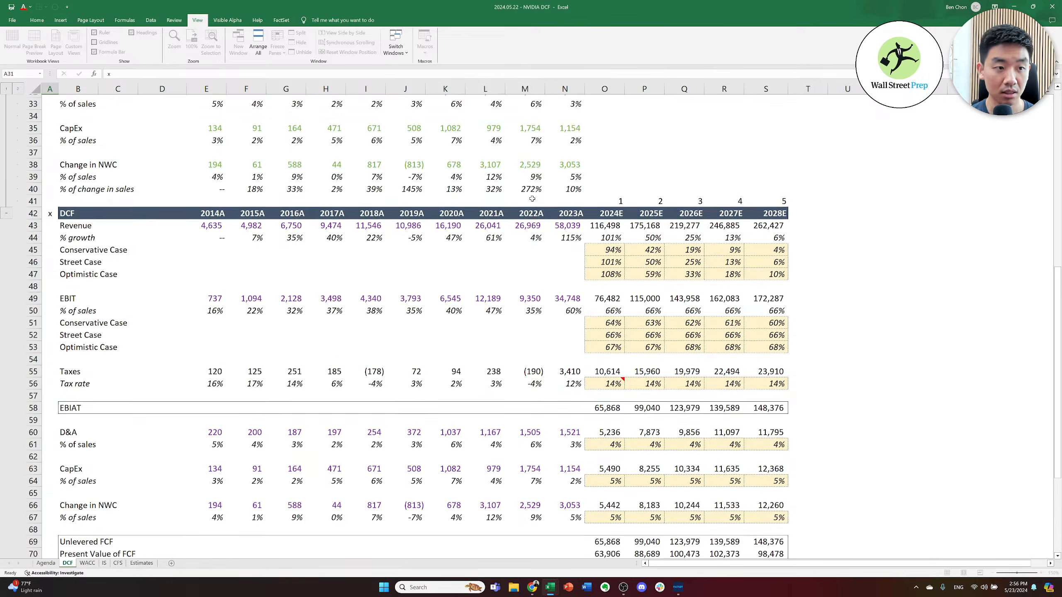
{"action": "key", "text": "ctrl+Up"}
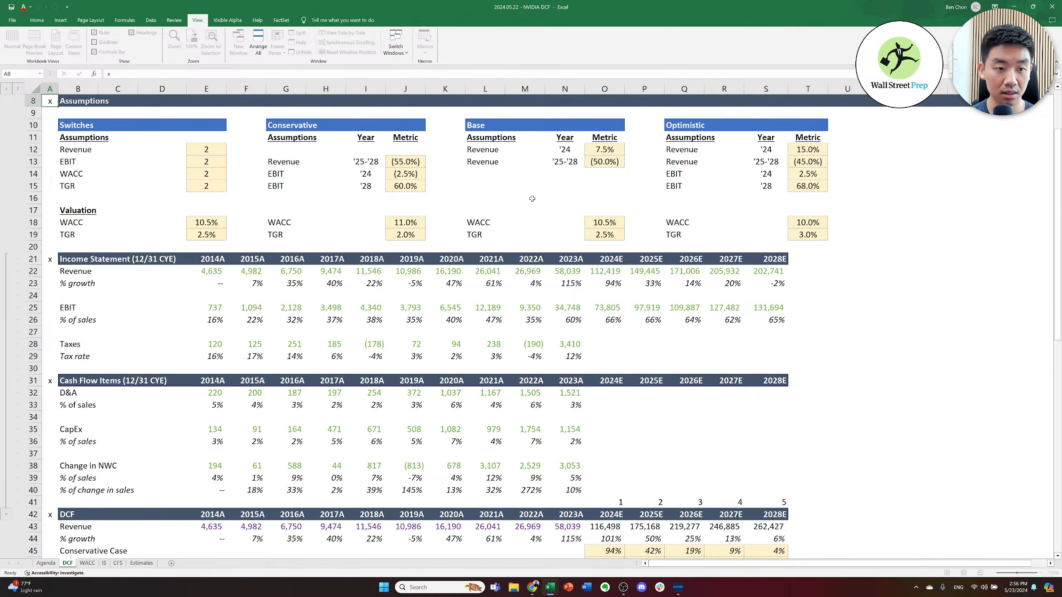
{"action": "key", "text": "Right"}
{"action": "key", "text": "Right"}
{"action": "key", "text": "Right"}
{"action": "key", "text": "Right"}
{"action": "key", "text": "Down"}
{"action": "key", "text": "Down"}
{"action": "key", "text": "Down"}
{"action": "key", "text": "Down"}
{"action": "key", "text": "Down"}
{"action": "key", "text": "Down"}
{"action": "key", "text": "Down"}
{"action": "key", "text": "Down"}
{"action": "key", "text": "Down"}
{"action": "key", "text": "Down"}
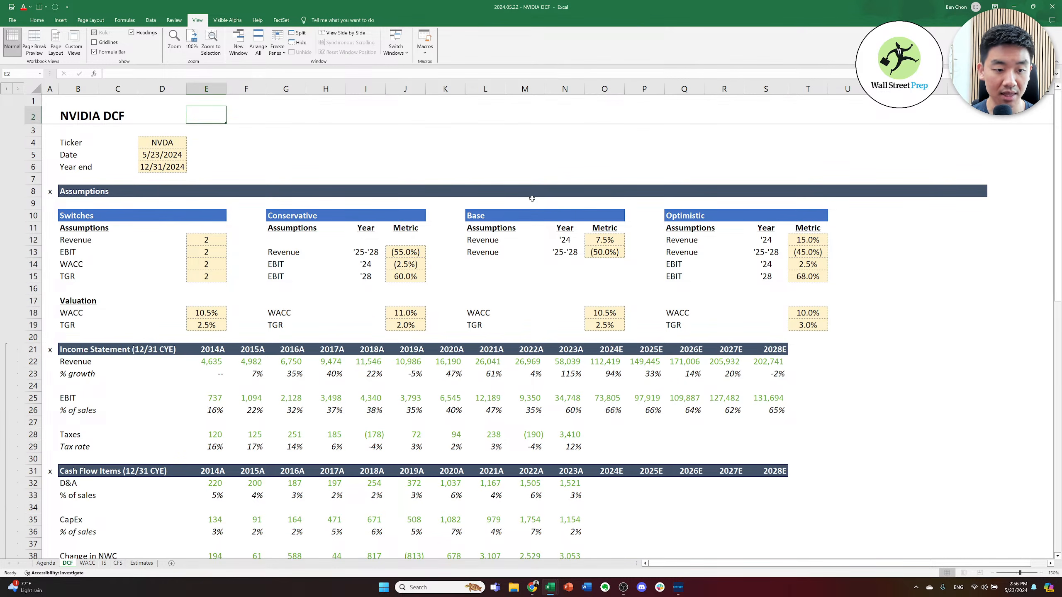
{"action": "key", "text": "Down"}
{"action": "key", "text": "Down"}
{"action": "key", "text": "Down"}
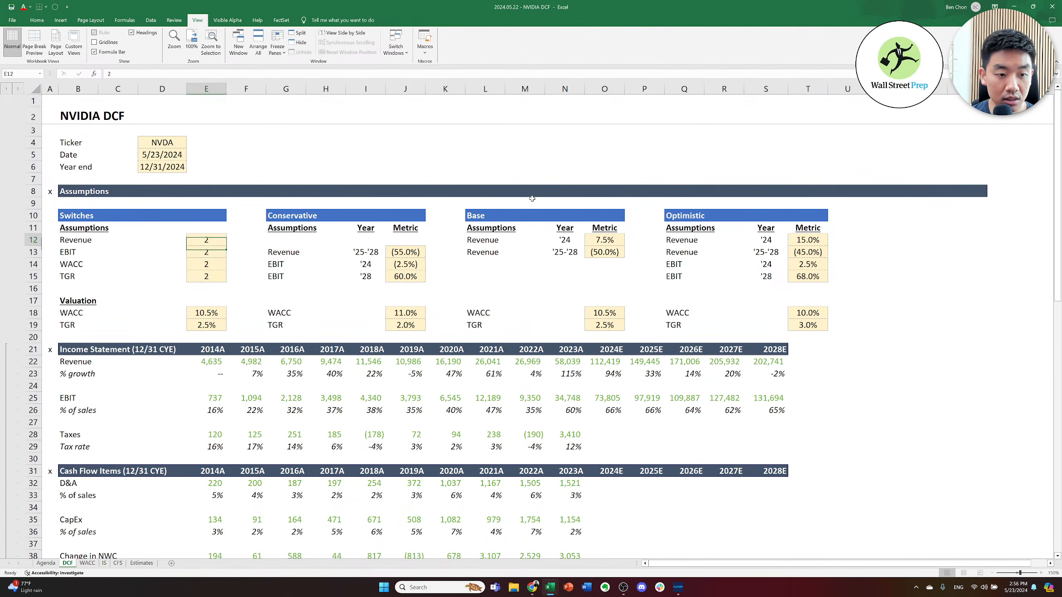
{"action": "key", "text": "Down"}
{"action": "key", "text": "Down"}
{"action": "key", "text": "Down"}
{"action": "key", "text": "Down"}
{"action": "key", "text": "Down"}
{"action": "key", "text": "Down"}
{"action": "key", "text": "Down"}
{"action": "key", "text": "Down"}
{"action": "key", "text": "Down"}
{"action": "key", "text": "Down"}
{"action": "key", "text": "Down"}
{"action": "key", "text": "Down"}
{"action": "key", "text": "Down"}
{"action": "key", "text": "Down"}
{"action": "key", "text": "Down"}
{"action": "key", "text": "Down"}
{"action": "key", "text": "Down"}
{"action": "key", "text": "Down"}
{"action": "key", "text": "Down"}
{"action": "key", "text": "Down"}
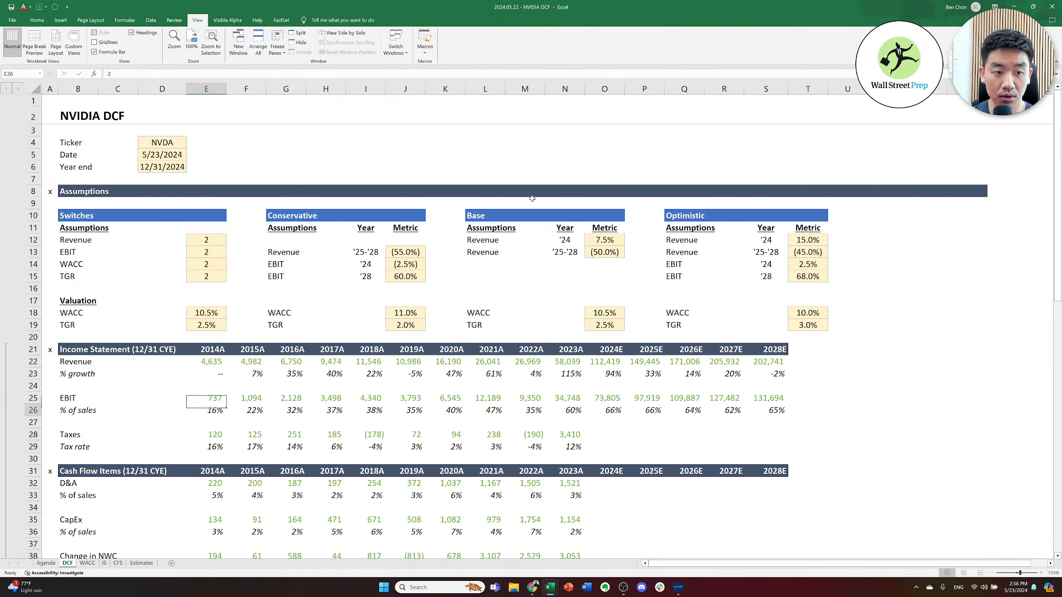
{"action": "key", "text": "Up"}
{"action": "key", "text": "Up"}
{"action": "key", "text": "Up"}
{"action": "key", "text": "Up"}
{"action": "key", "text": "Up"}
{"action": "key", "text": "Up"}
{"action": "key", "text": "Up"}
{"action": "key", "text": "Up"}
{"action": "key", "text": "Up"}
{"action": "key", "text": "Up"}
{"action": "key", "text": "Up"}
{"action": "key", "text": "Up"}
{"action": "key", "text": "Up"}
{"action": "key", "text": "Up"}
{"action": "key", "text": "Up"}
{"action": "key", "text": "Up"}
{"action": "key", "text": "Up"}
{"action": "key", "text": "Up"}
{"action": "key", "text": "Up"}
{"action": "key", "text": "Up"}
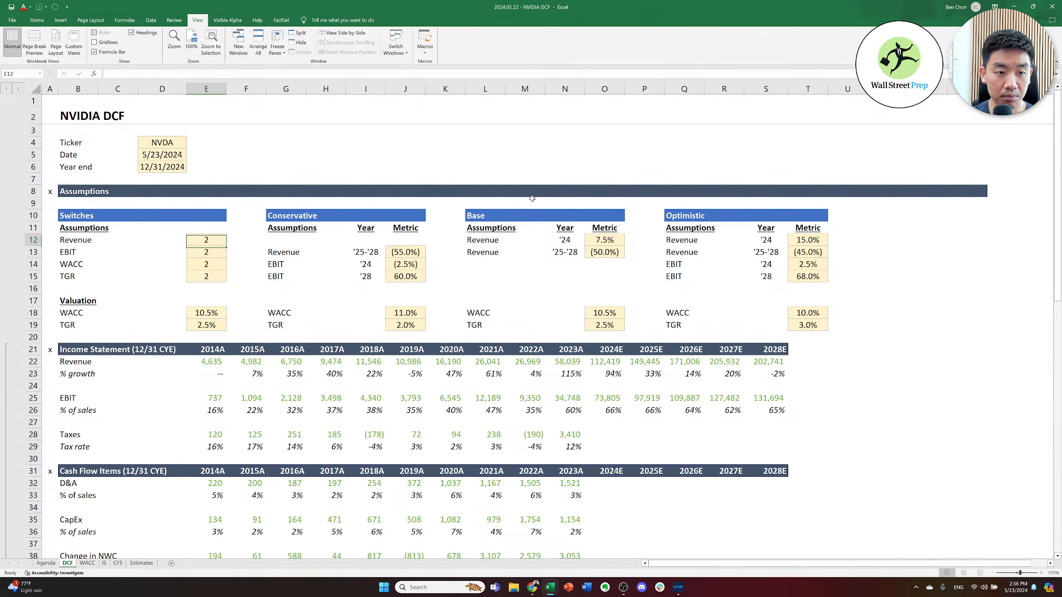
- Add the labels Implied Price Per Share in F4 and Current Share Price in F5
{"action": "key", "text": "Right"}
{"action": "type", "text": "Im"}
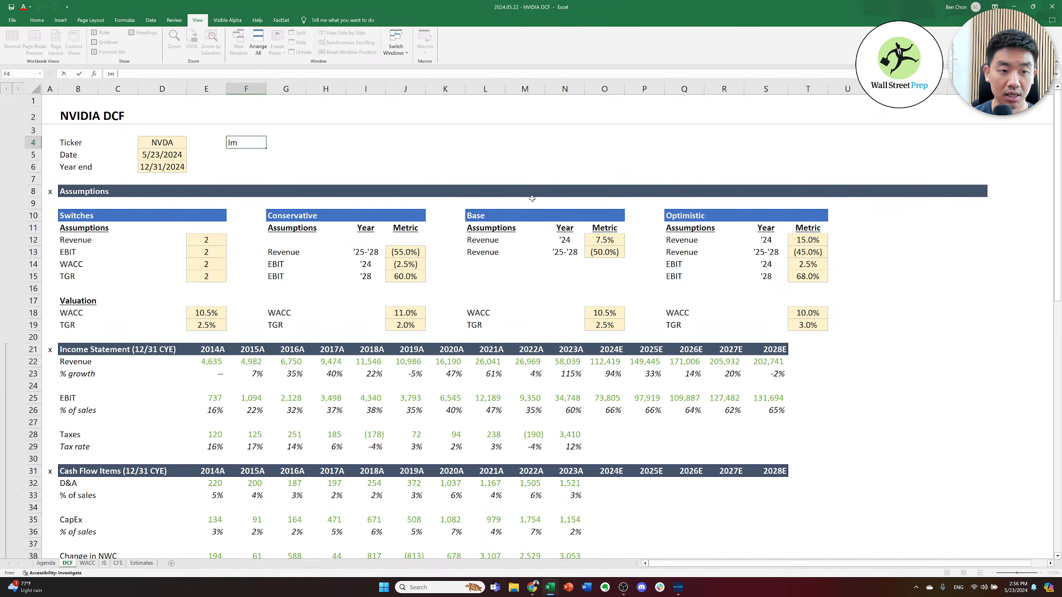
{"action": "type", "text": "plied Price Per"}
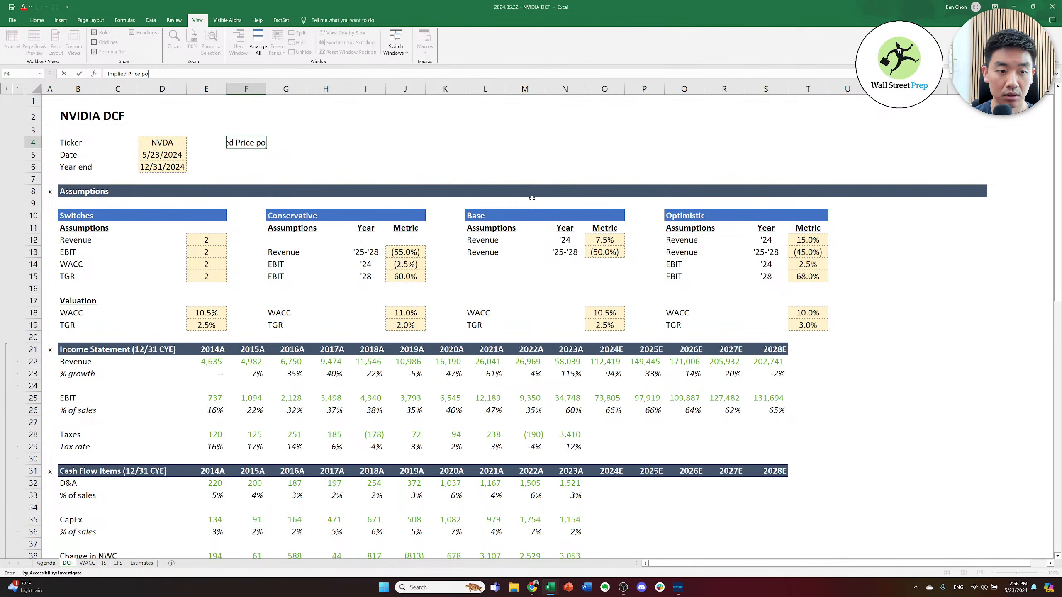
{"action": "type", "text": " Share"}
{"action": "key", "text": "Return"}
{"action": "type", "text": "Current"}
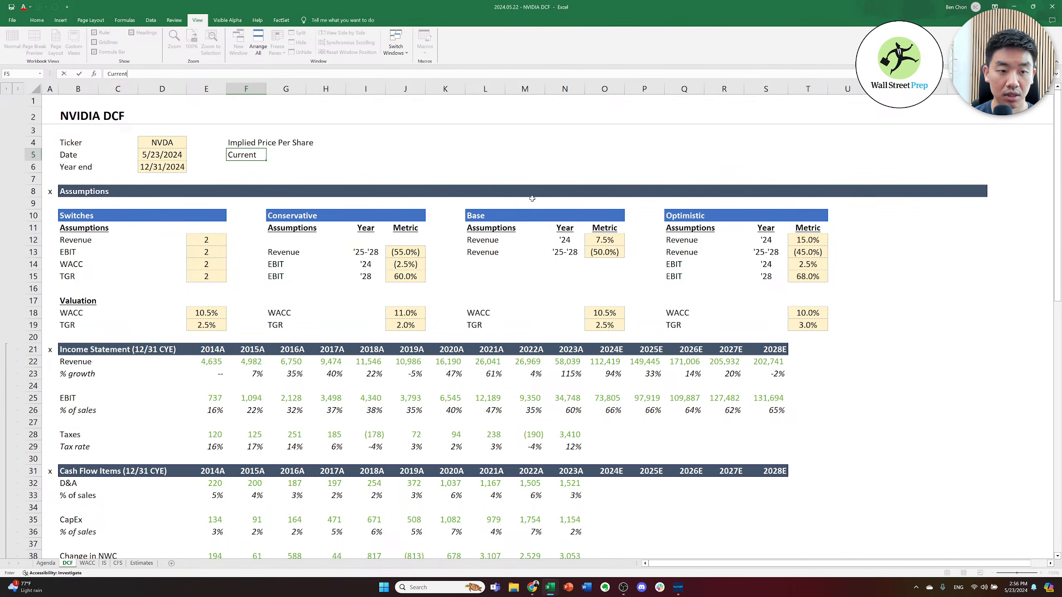
{"action": "type", "text": " Share Price"}
{"action": "key", "text": "Return"}
- Add the label Implied Upside / (Downside) in F6 below the share price labels
{"action": "type", "text": "Implied"}
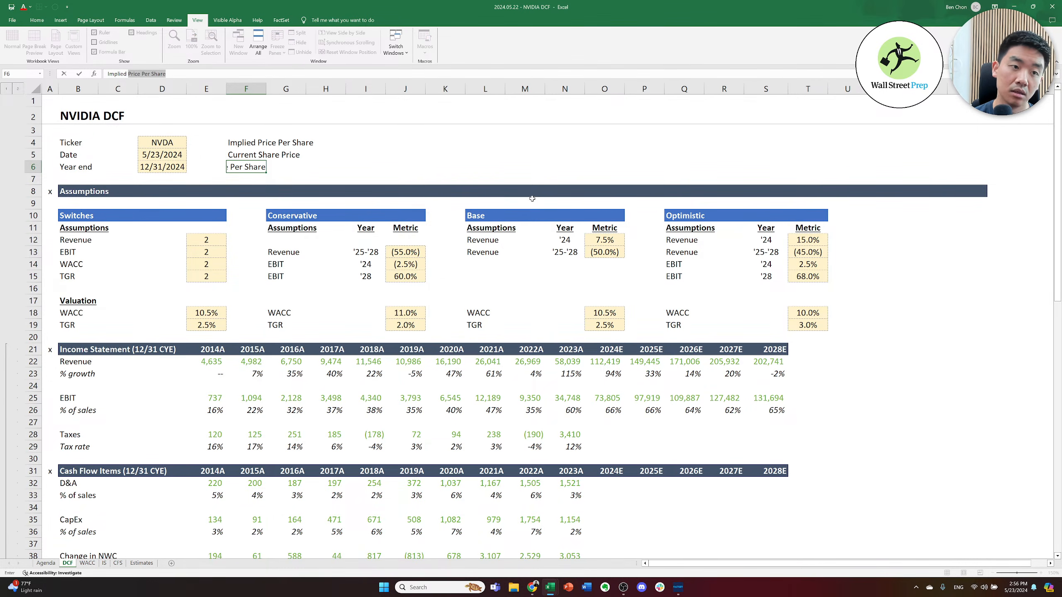
{"action": "type", "text": " Premi"}
{"action": "key", "text": "BackSpace"}
{"action": "key", "text": "BackSpace"}
{"action": "type", "text": "emiu"}
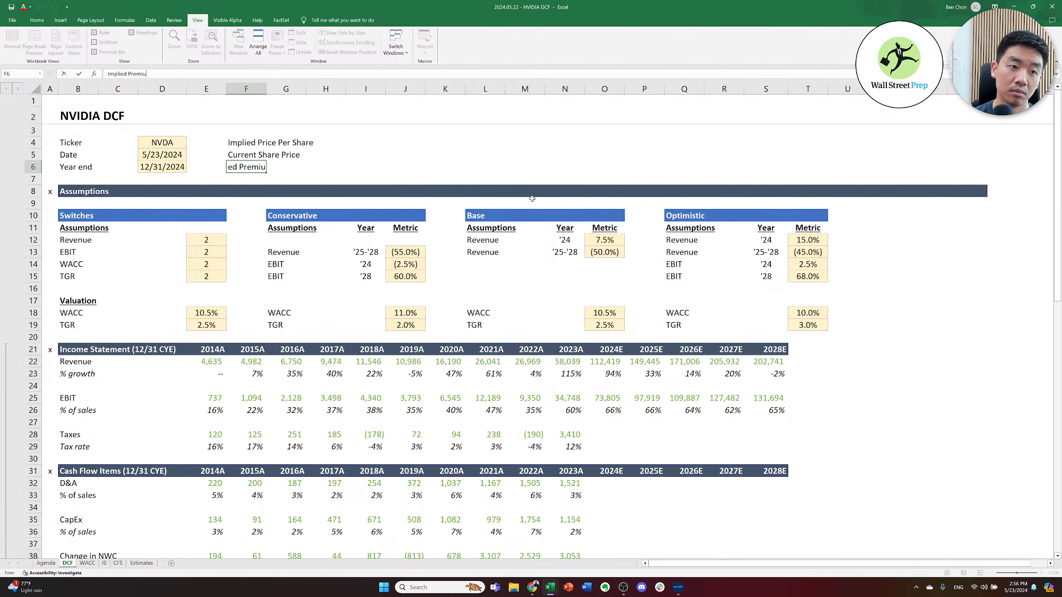
{"action": "key", "text": "BackSpace"}
{"action": "key", "text": "BackSpace"}
{"action": "key", "text": "BackSpace"}
{"action": "key", "text": "BackSpace"}
{"action": "key", "text": "BackSpace"}
{"action": "key", "text": "BackSpace"}
{"action": "type", "text": "Up"}
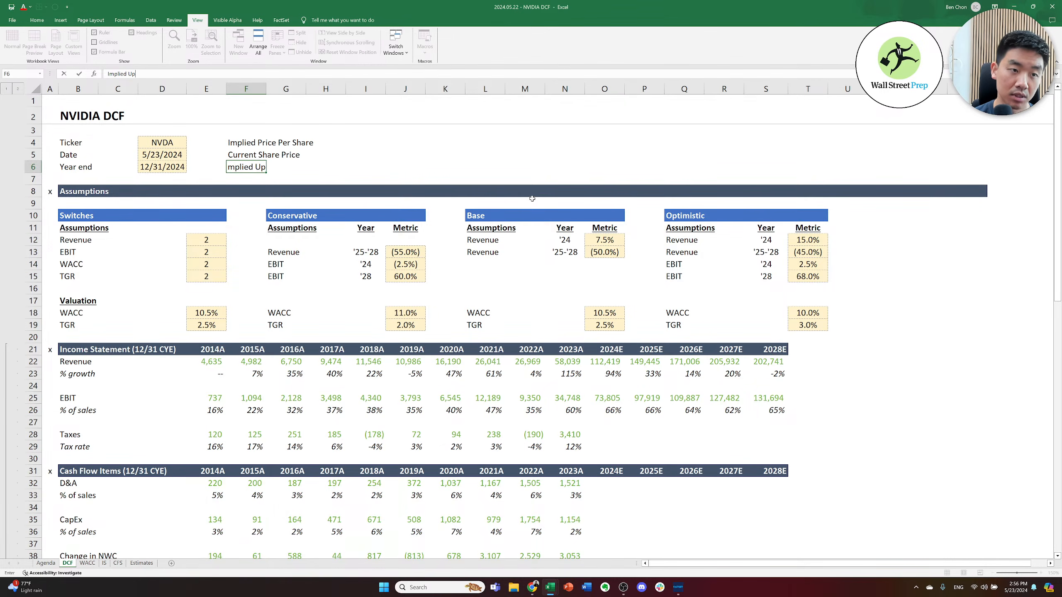
{"action": "type", "text": "side /"}
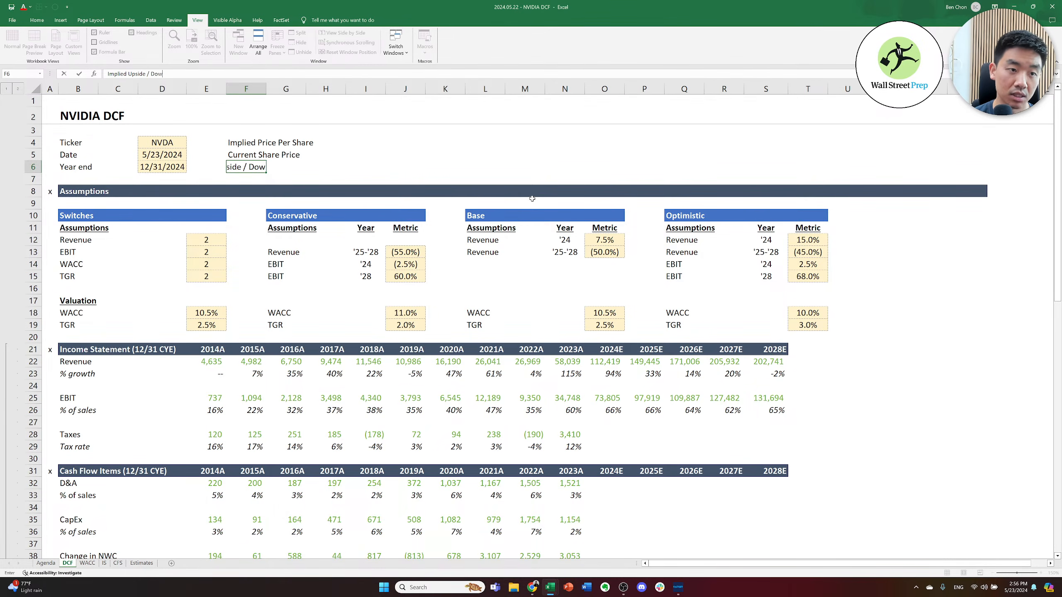
{"action": "type", "text": " (Downside"}
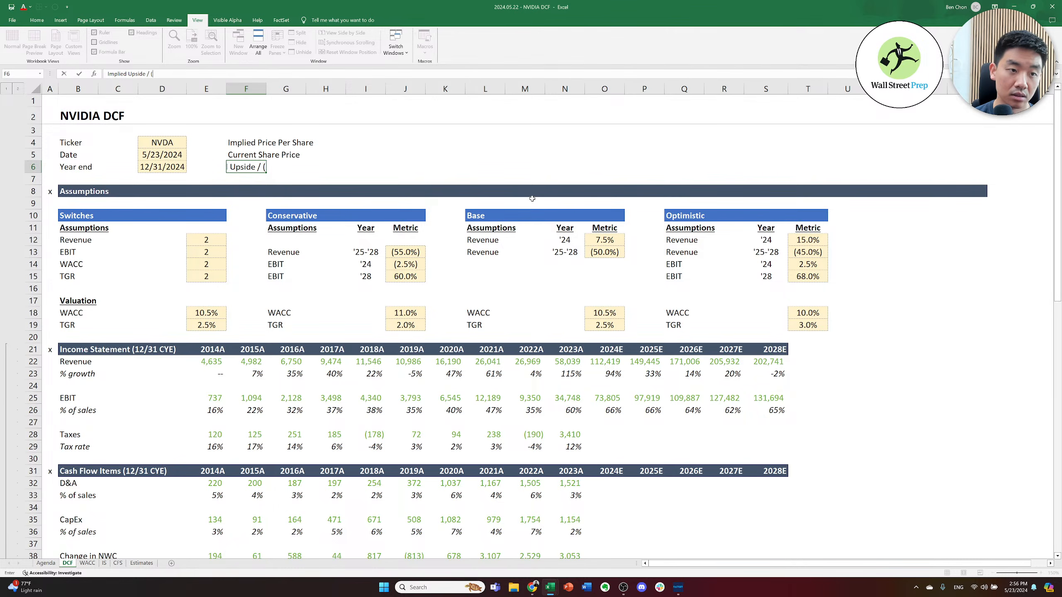
{"action": "type", "text": ")"}
{"action": "key", "text": "ctrl+Return"}
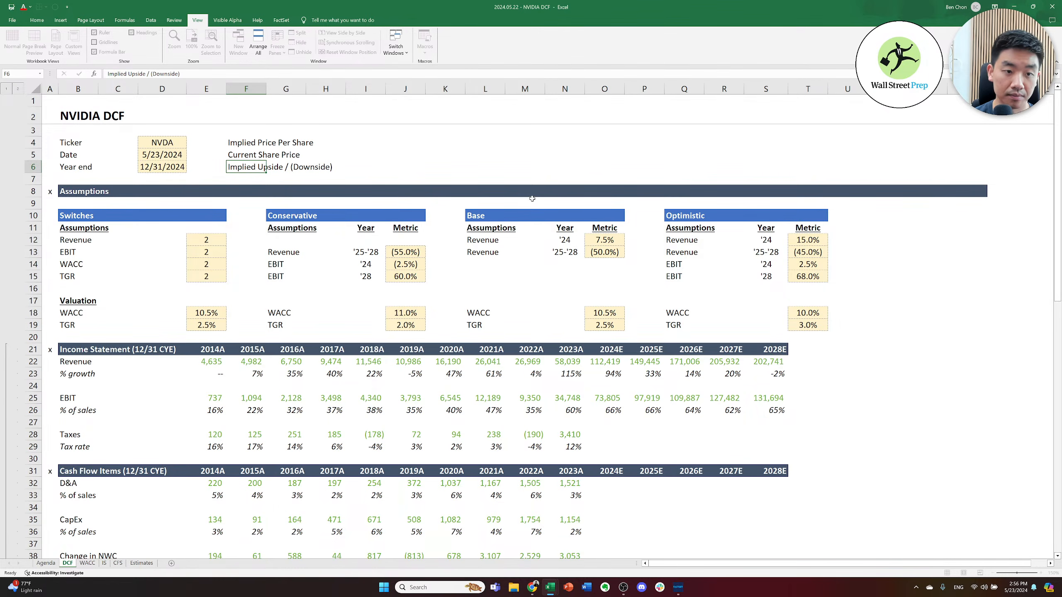
- Link the Implied Price Per Share in J4 to the Implied Stock Price in S83 of the DCF section
{"action": "key", "text": "Right"}
{"action": "key", "text": "Right"}
{"action": "key", "text": "Right"}
{"action": "key", "text": "Right"}
{"action": "key", "text": "Up"}
{"action": "key", "text": "Up"}
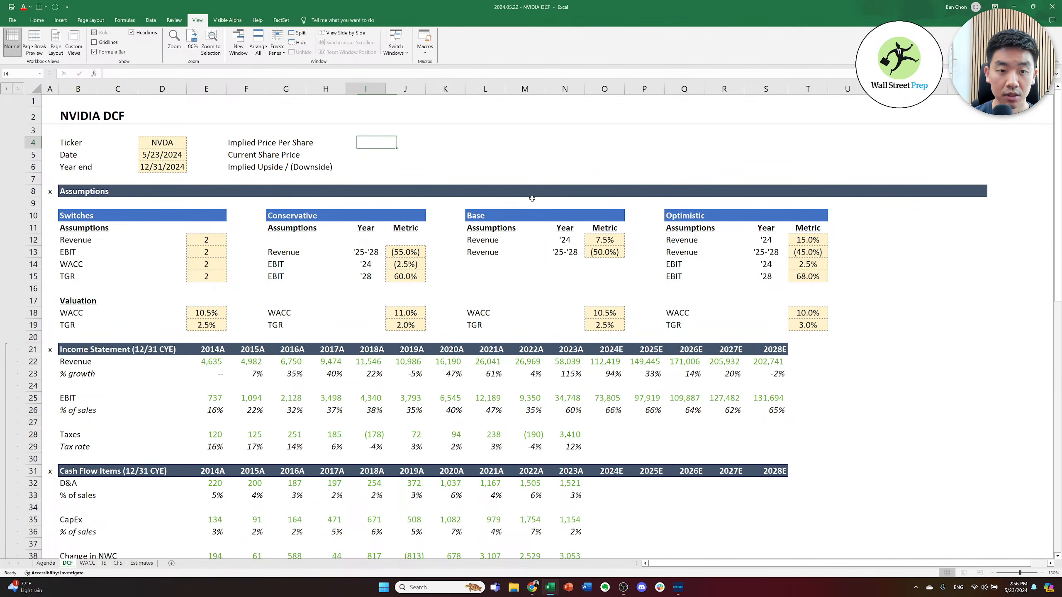
{"action": "type", "text": "="}
{"action": "key", "text": "Right"}
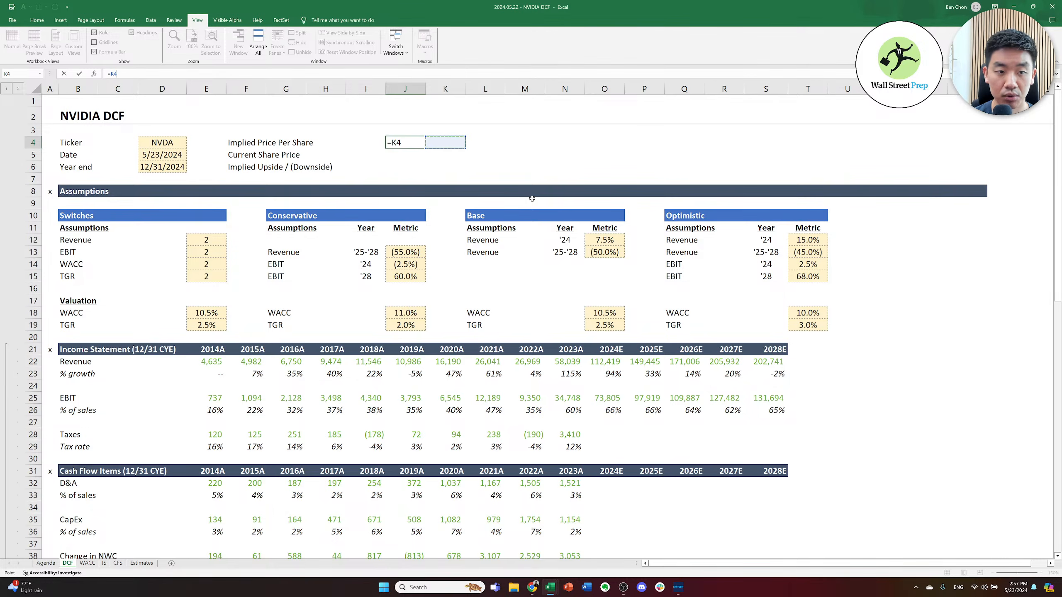
{"action": "key", "text": "Page_Down"}
{"action": "key", "text": "Down"}
{"action": "key", "text": "Down"}
{"action": "key", "text": "Down"}
{"action": "key", "text": "Down"}
{"action": "key", "text": "Down"}
{"action": "key", "text": "Down"}
{"action": "key", "text": "Down"}
{"action": "key", "text": "Down"}
{"action": "key", "text": "Down"}
{"action": "key", "text": "Down"}
{"action": "key", "text": "Down"}
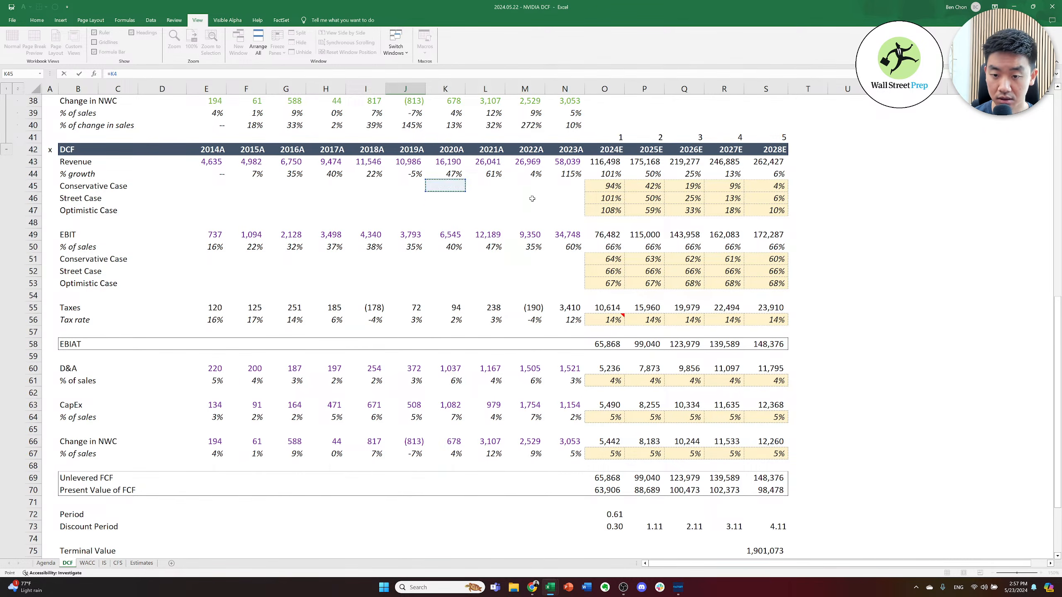
{"action": "key", "text": "Down"}
{"action": "key", "text": "Down"}
{"action": "key", "text": "Down"}
{"action": "key", "text": "Down"}
{"action": "key", "text": "Down"}
{"action": "key", "text": "Down"}
{"action": "key", "text": "Down"}
{"action": "key", "text": "Down"}
{"action": "key", "text": "Down"}
{"action": "key", "text": "Down"}
{"action": "key", "text": "Down"}
{"action": "key", "text": "Down"}
{"action": "key", "text": "Down"}
{"action": "key", "text": "Down"}
{"action": "key", "text": "Down"}
{"action": "key", "text": "Down"}
{"action": "key", "text": "Down"}
{"action": "key", "text": "Down"}
{"action": "key", "text": "Down"}
{"action": "key", "text": "Down"}
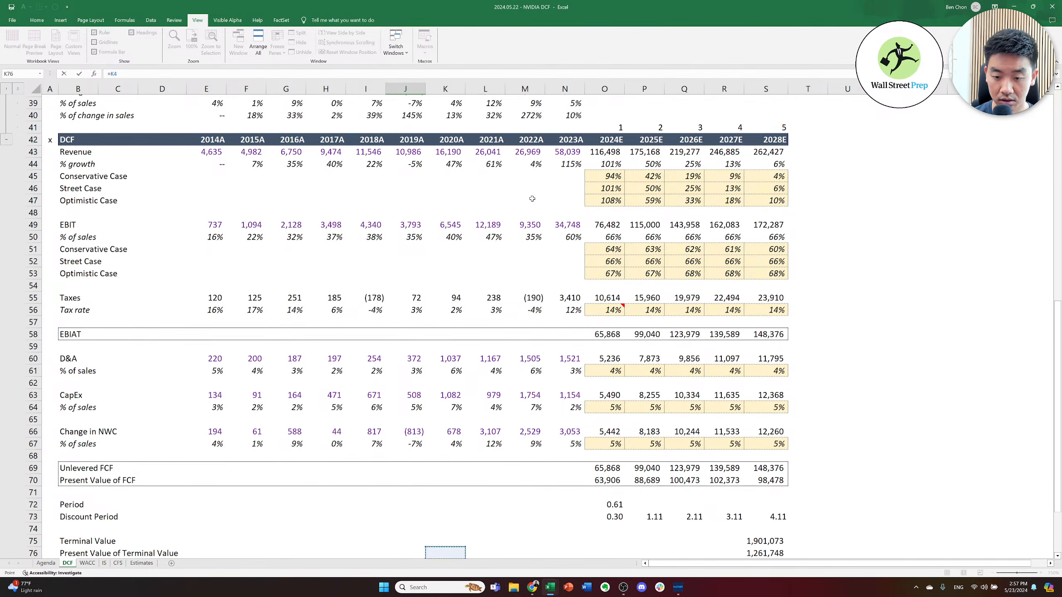
{"action": "key", "text": "Down"}
{"action": "key", "text": "Down"}
{"action": "key", "text": "Right"}
{"action": "key", "text": "Right"}
{"action": "key", "text": "Right"}
{"action": "key", "text": "Right"}
{"action": "key", "text": "Right"}
{"action": "key", "text": "Right"}
{"action": "key", "text": "Right"}
{"action": "key", "text": "Right"}
{"action": "key", "text": "Right"}
{"action": "key", "text": "Right"}
{"action": "key", "text": "Left"}
{"action": "key", "text": "Left"}
{"action": "key", "text": "Down"}
{"action": "key", "text": "Down"}
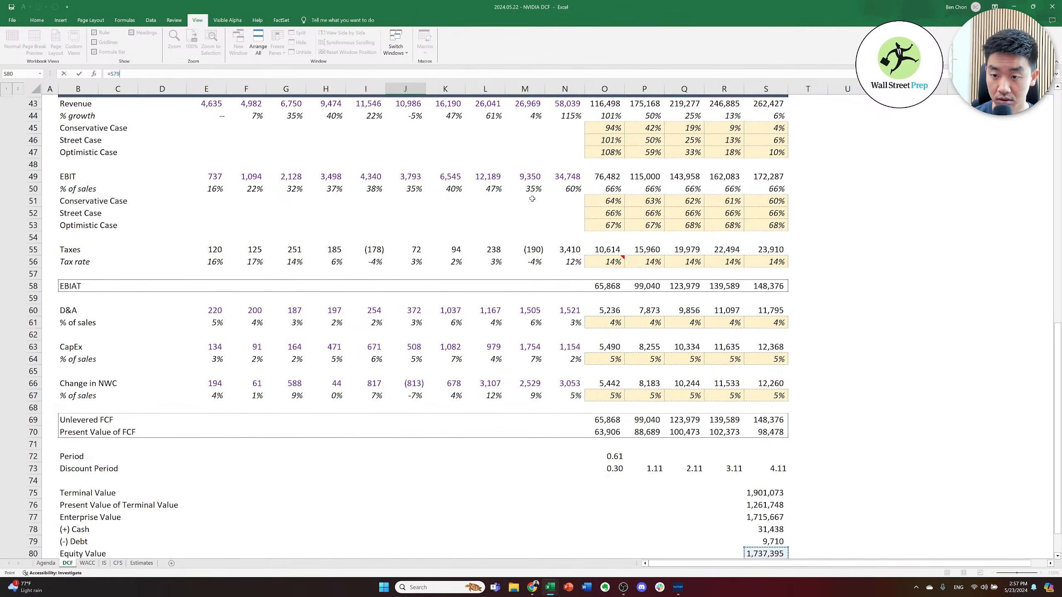
{"action": "key", "text": "Down"}
{"action": "key", "text": "Down"}
{"action": "key", "text": "Down"}
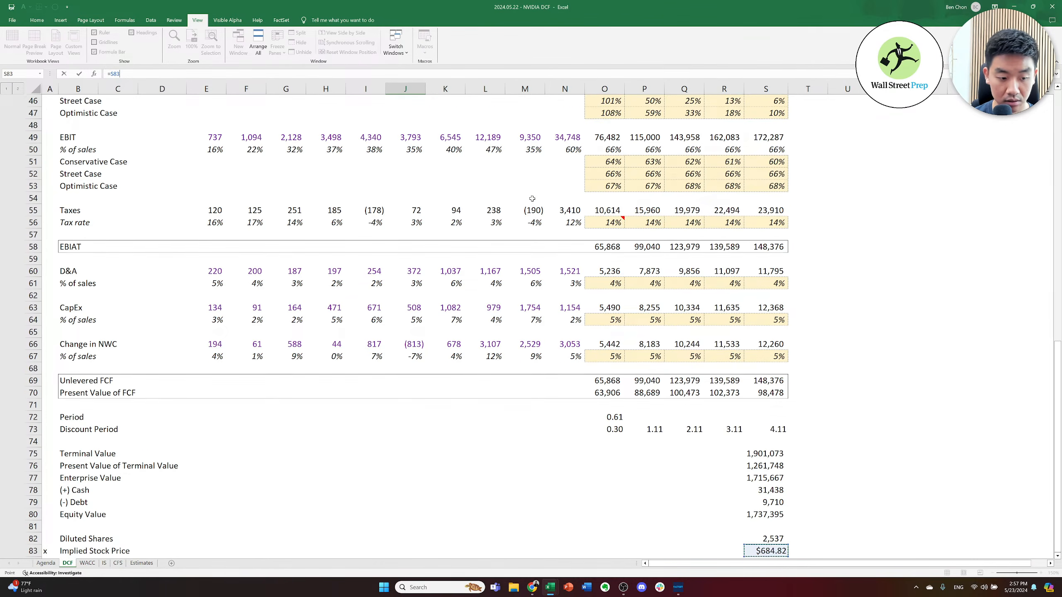
{"action": "key", "text": "Up"}
{"action": "key", "text": "Up"}
{"action": "key", "text": "Down"}
{"action": "key", "text": "Return"}
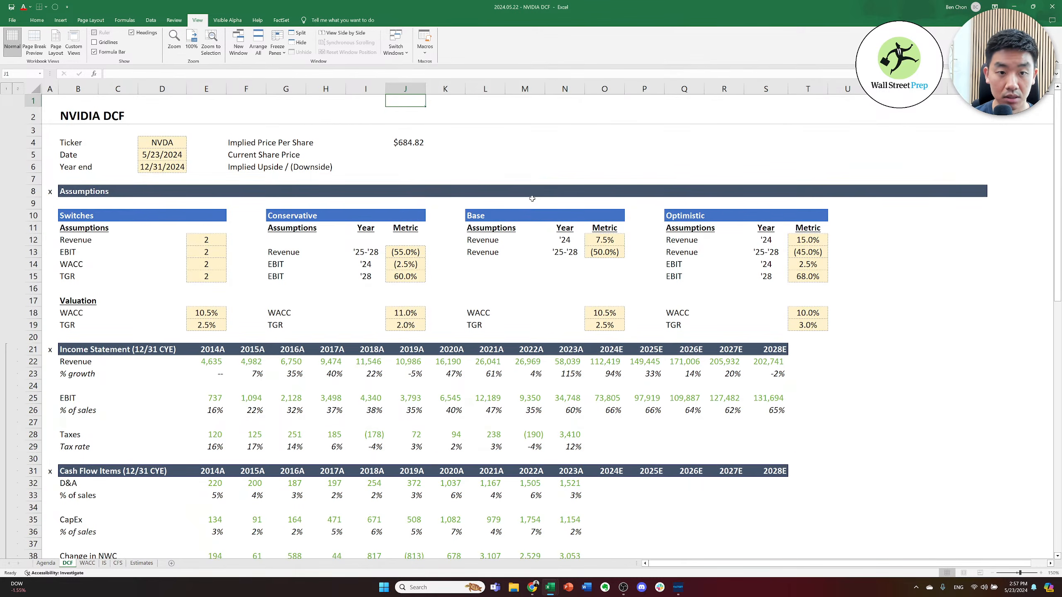
- Look up NVIDIA's current share price in FactSet and enter 1042.31 in J5 of the Excel DCF sheet
{"action": "key", "text": "Down"}
{"action": "key", "text": "Down"}
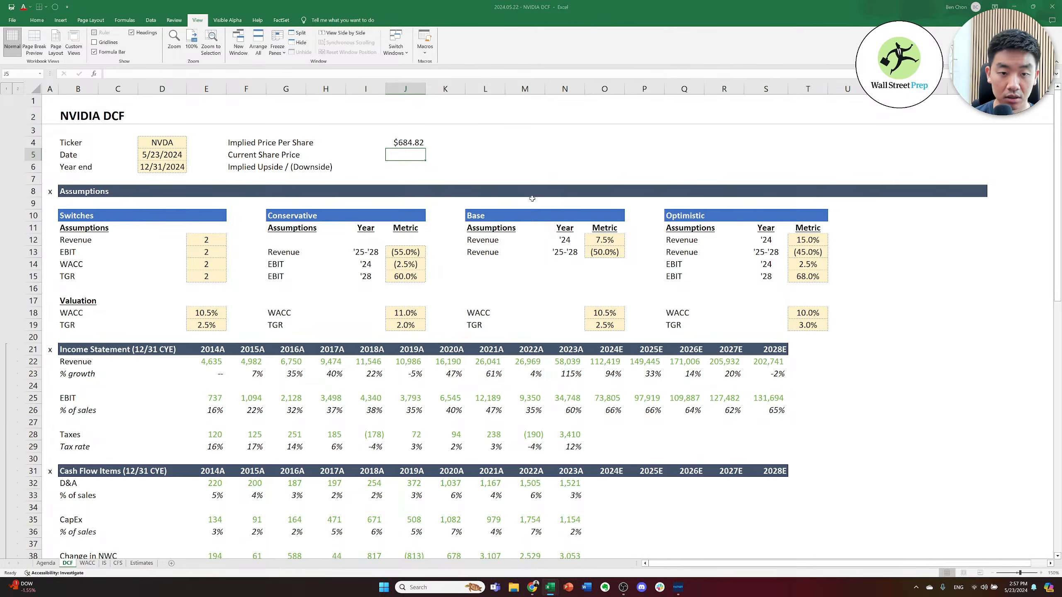
{"action": "key", "text": "alt+Tab"}
{"action": "key", "text": "Tab"}
{"action": "key", "text": "Tab"}
{"action": "key", "text": "Tab"}
{"action": "key", "text": "Tab"}
{"action": "key", "text": "Tab"}
{"action": "key", "text": "shift+Tab"}
{"action": "key", "text": "shift+Tab"}
{"action": "key", "text": "shift+Tab"}
{"action": "key", "text": "shift+Tab"}
{"action": "key", "text": "shift+Tab"}
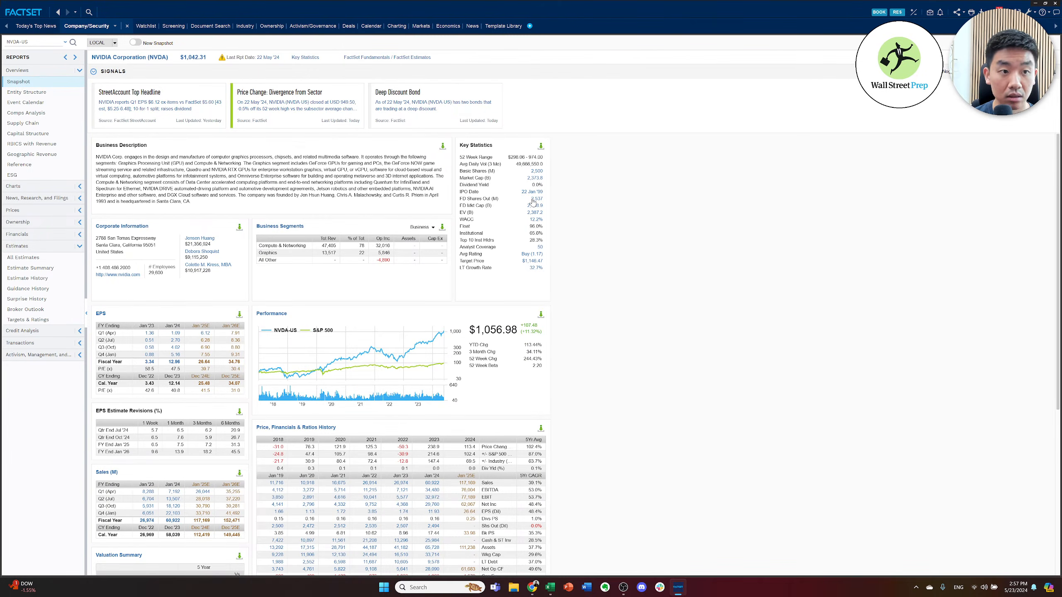
{"action": "key", "text": "alt+Tab"}
{"action": "type", "text": "1042.31"}
{"action": "key", "text": "Return"}
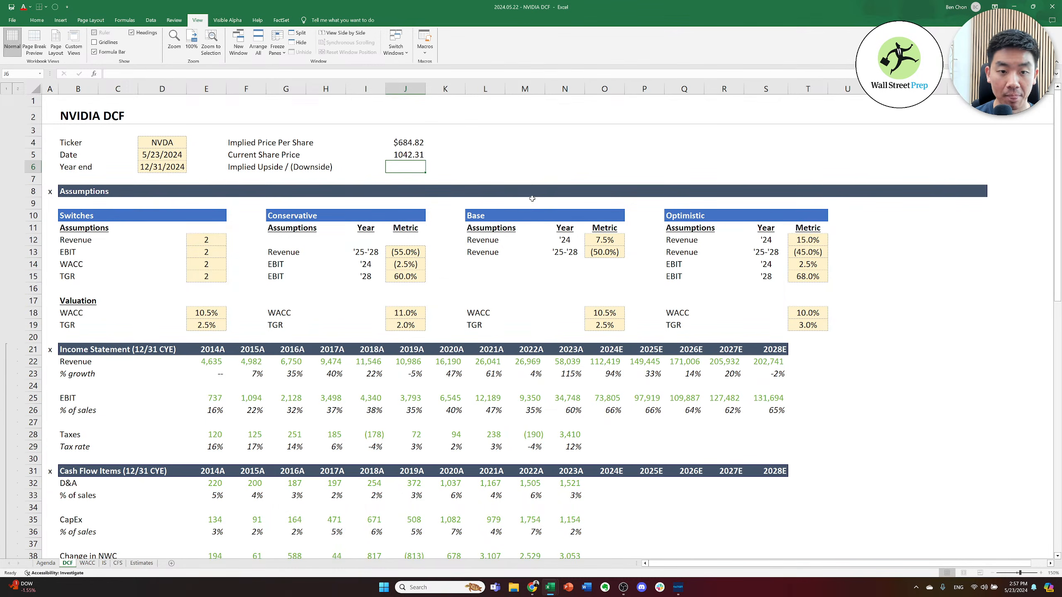
- Calculate the Implied Upside / (Downside) in J6 with the formula =J4/J5-1
{"action": "type", "text": "="}
{"action": "key", "text": "Up"}
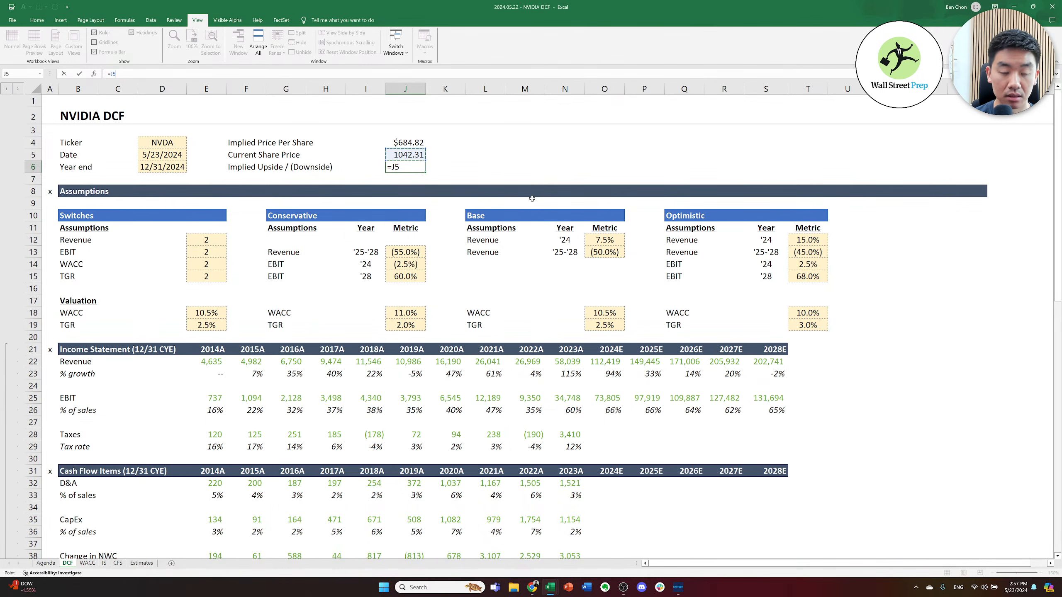
{"action": "key", "text": "Up"}
{"action": "type", "text": "/"}
{"action": "key", "text": "Up"}
{"action": "key", "text": "ctrl+Return"}
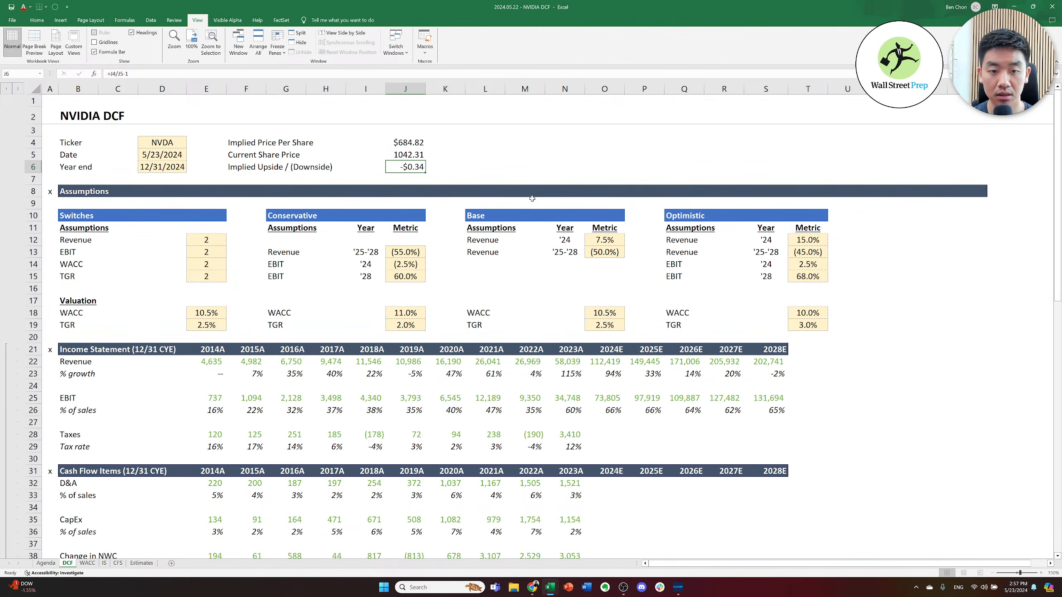
- Format the Implied Upside / (Downside) value in J6 as a percentage with two decimal places
{"action": "key", "text": "ctrl+1"}
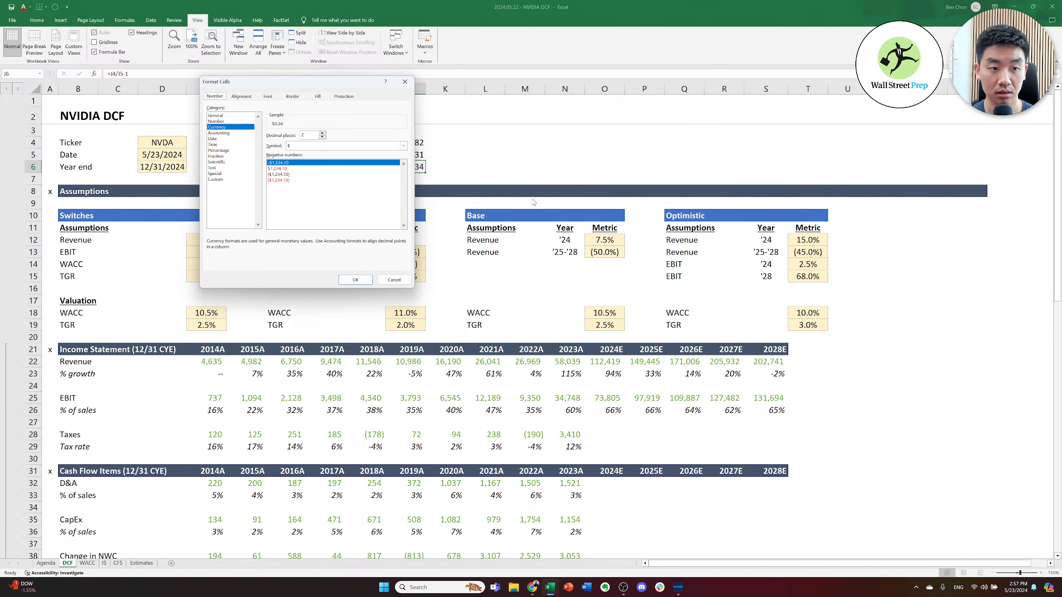
{"action": "key", "text": "Down"}
{"action": "key", "text": "Down"}
{"action": "key", "text": "Down"}
{"action": "key", "text": "Down"}
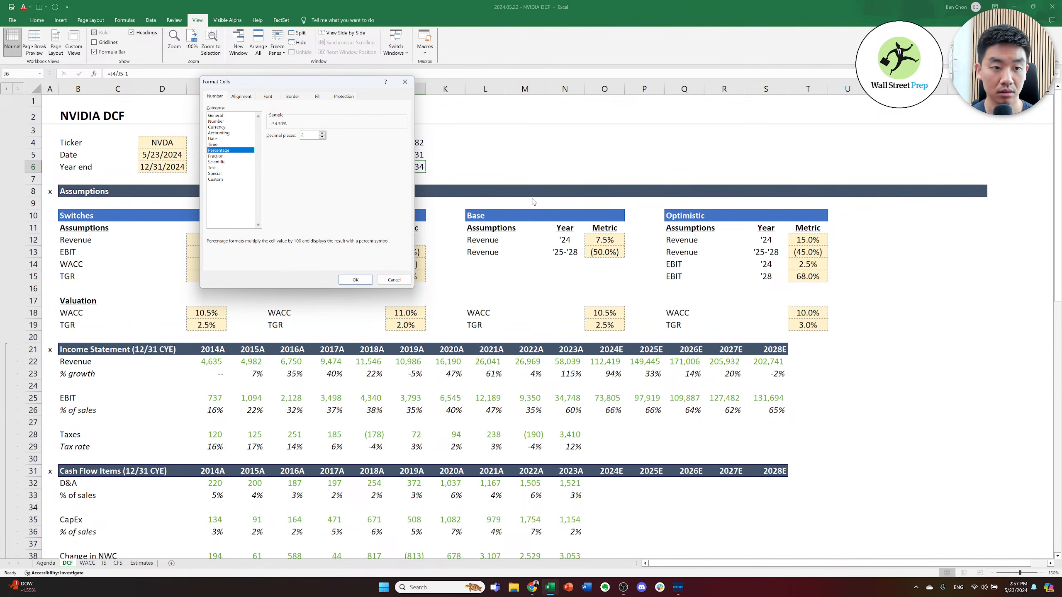
{"action": "key", "text": "Return"}
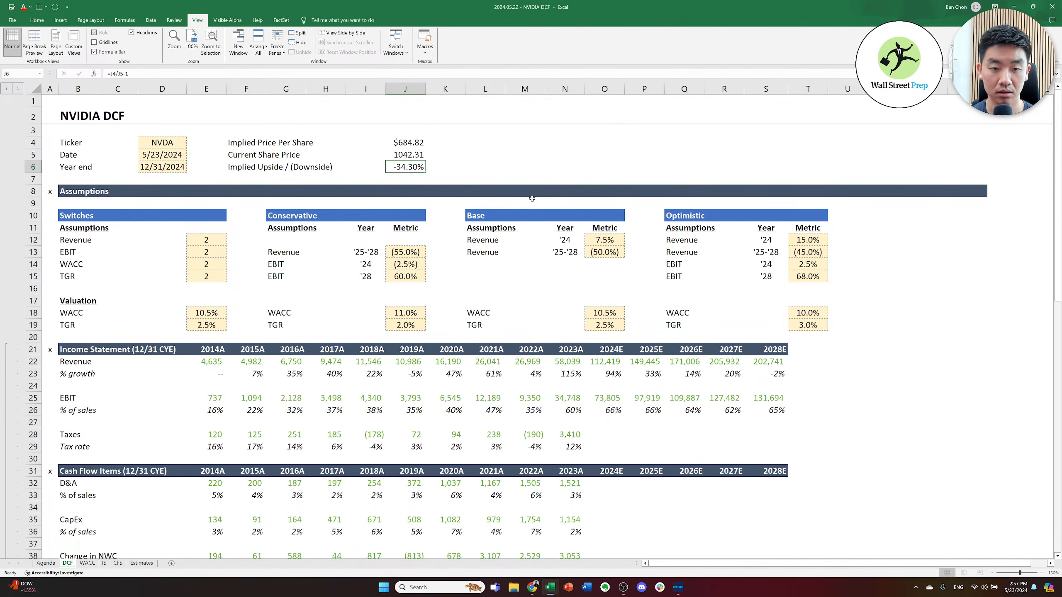
- Apply a custom percentage format to J6 with no decimals and negative values in parentheses
{"action": "key", "text": "ctrl+1"}
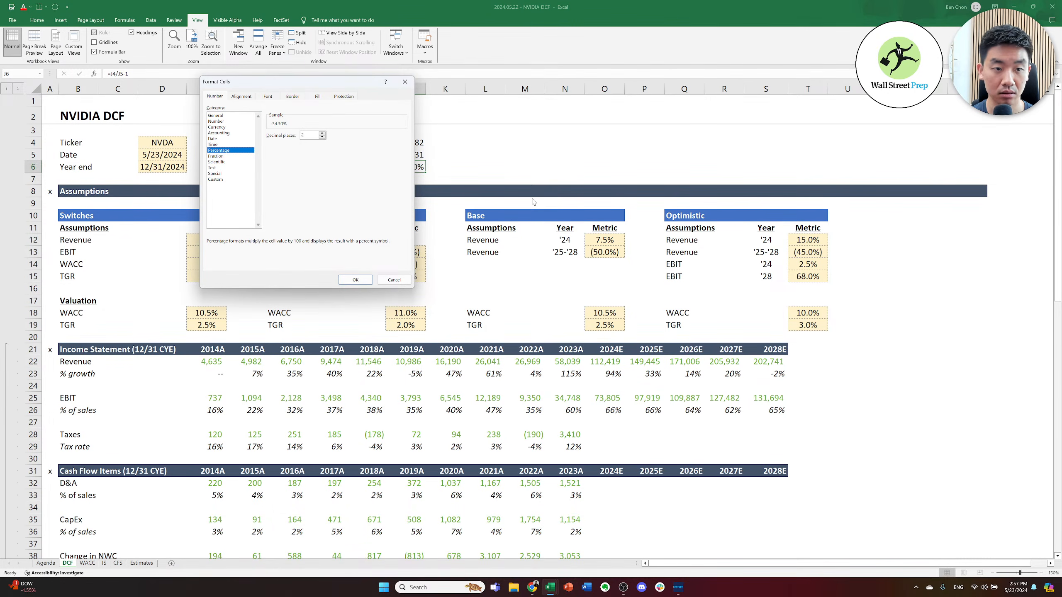
{"action": "key", "text": "Down"}
{"action": "key", "text": "Down"}
{"action": "key", "text": "Down"}
{"action": "key", "text": "Down"}
{"action": "key", "text": "Down"}
{"action": "key", "text": "Tab"}
{"action": "type", "text": "0"}
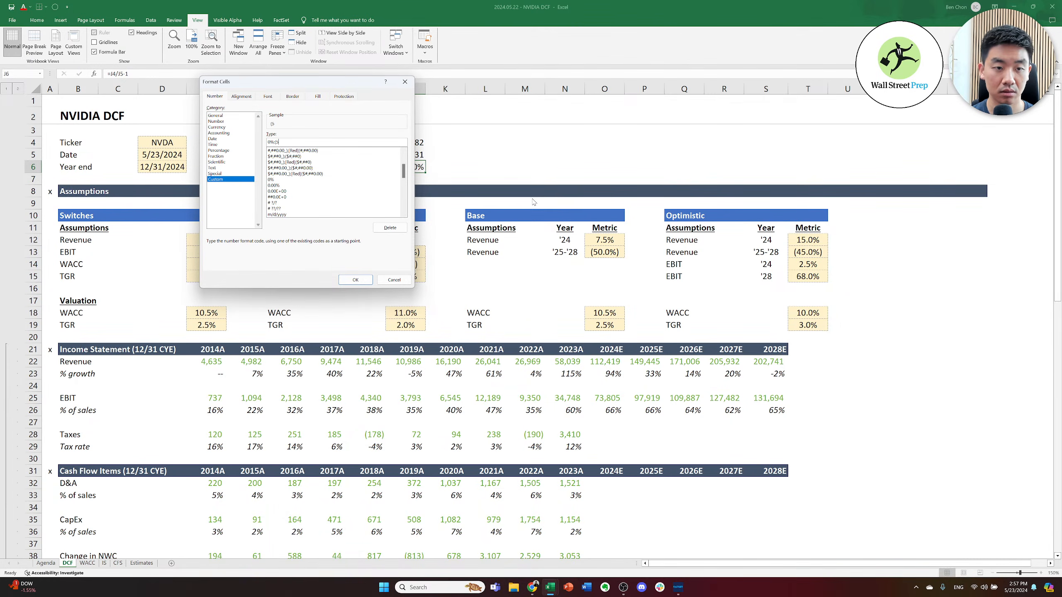
{"action": "key", "text": "Return"}
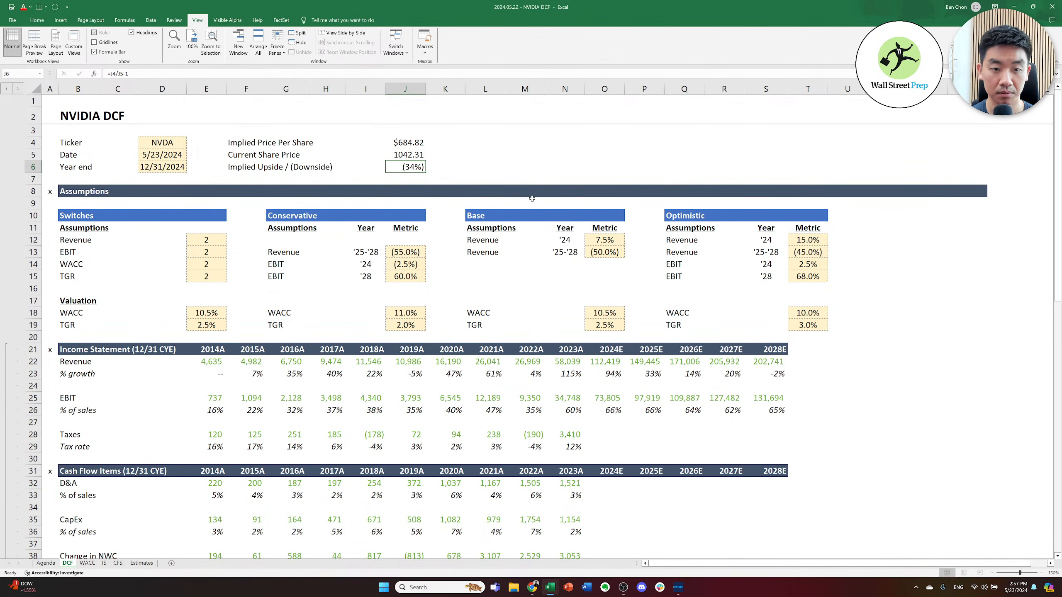
{"action": "key", "text": "Left"}
{"action": "key", "text": "Right"}
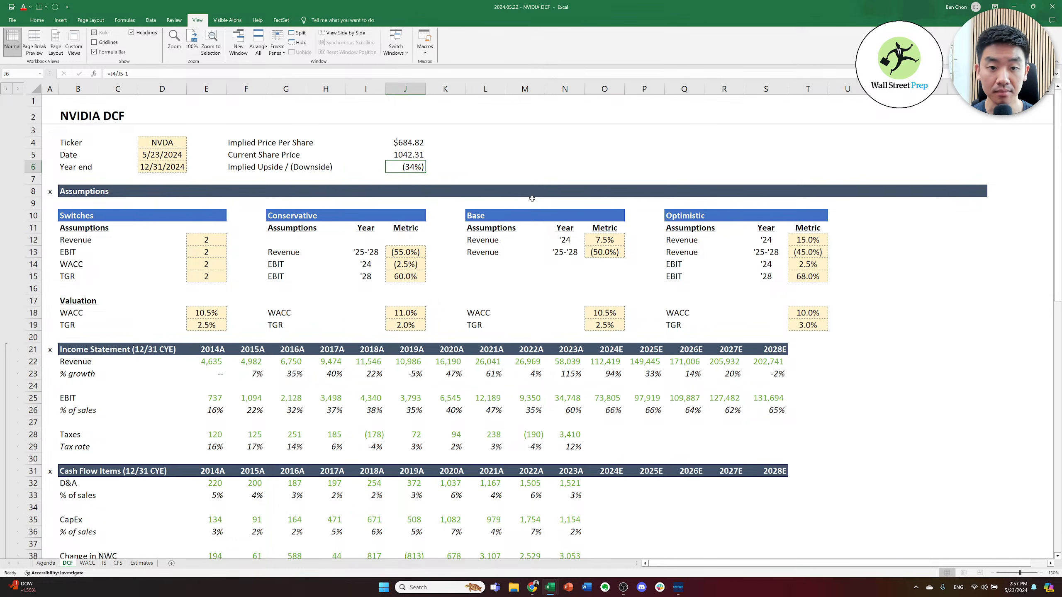
- Copy the Implied Price Per Share cell and paste only its currency format onto the Current Share Price in J5
{"action": "key", "text": "Up"}
{"action": "key", "text": "Up"}
{"action": "key", "text": "ctrl+c"}
{"action": "key", "text": "Down"}
{"action": "key", "text": "alt+e"}
{"action": "key", "text": "s"}
{"action": "key", "text": "t"}
{"action": "key", "text": "Return"}
{"action": "key", "text": "Escape"}
{"action": "key", "text": "Down"}
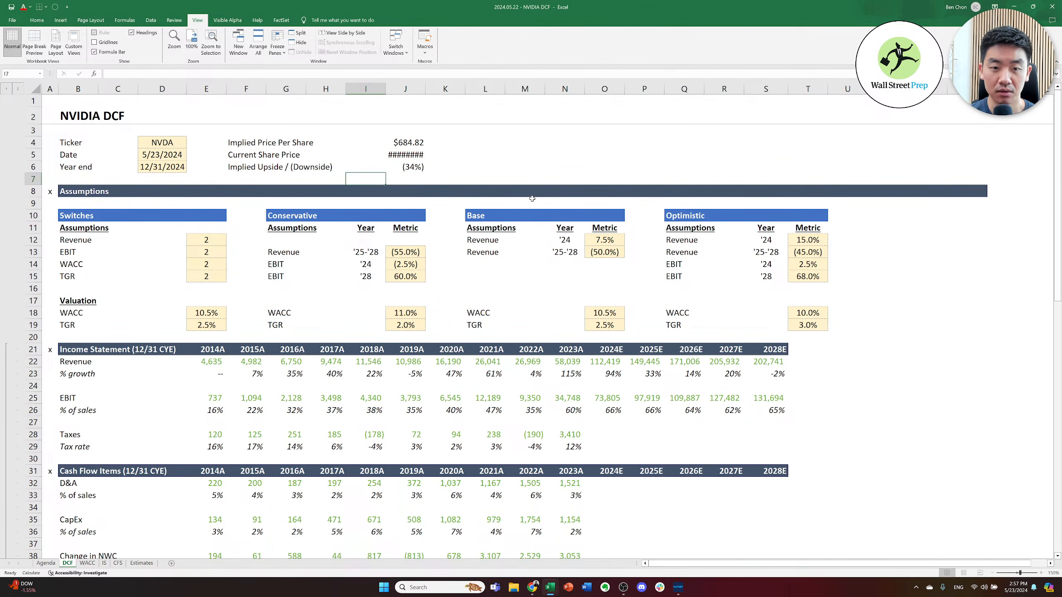
- AutoFit the width of column J to fit the Current Share Price value
{"action": "key", "text": "Up"}
{"action": "key", "text": "alt+h"}
{"action": "key", "text": "o"}
{"action": "key", "text": "i"}
- Review the assumptions, income statement and cash flow items down to the DCF section's revenue and EBIT rows
{"action": "key", "text": "Down"}
{"action": "key", "text": "Down"}
{"action": "key", "text": "Down"}
{"action": "key", "text": "Down"}
{"action": "key", "text": "Left"}
{"action": "key", "text": "Left"}
{"action": "key", "text": "Down"}
{"action": "key", "text": "Down"}
{"action": "key", "text": "Down"}
{"action": "key", "text": "Down"}
{"action": "key", "text": "Down"}
{"action": "key", "text": "Down"}
{"action": "key", "text": "Down"}
{"action": "key", "text": "Down"}
{"action": "key", "text": "Down"}
{"action": "key", "text": "Down"}
{"action": "key", "text": "Down"}
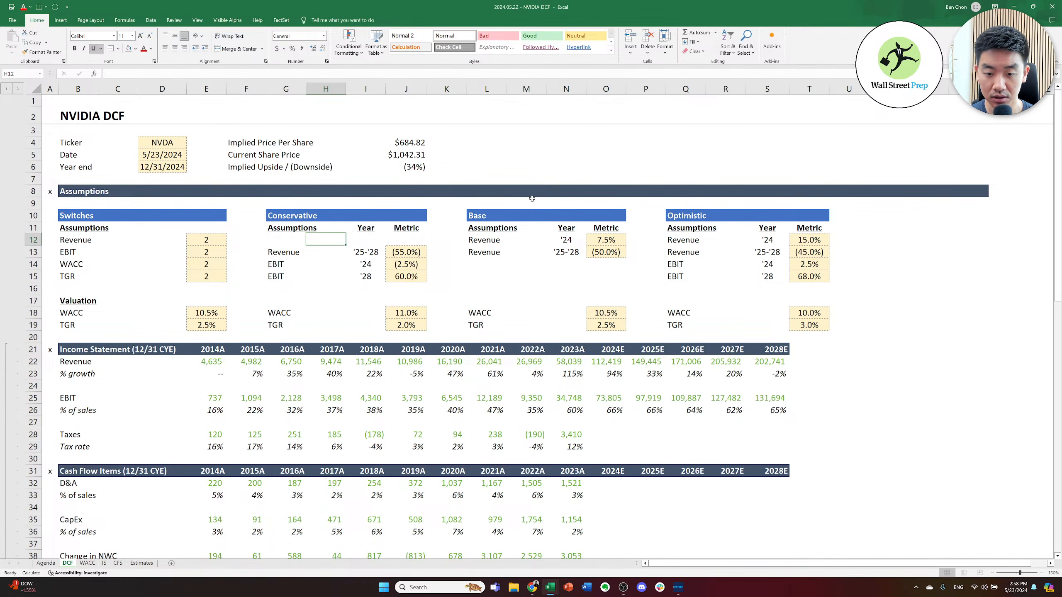
{"action": "key", "text": "Down"}
{"action": "key", "text": "Down"}
{"action": "key", "text": "Down"}
{"action": "key", "text": "Down"}
{"action": "key", "text": "Down"}
{"action": "key", "text": "Down"}
{"action": "key", "text": "Down"}
{"action": "key", "text": "Down"}
{"action": "key", "text": "Down"}
{"action": "key", "text": "Down"}
{"action": "key", "text": "Down"}
{"action": "key", "text": "Down"}
{"action": "key", "text": "Down"}
{"action": "key", "text": "Down"}
{"action": "key", "text": "Down"}
{"action": "key", "text": "Down"}
{"action": "key", "text": "Down"}
{"action": "key", "text": "Down"}
{"action": "key", "text": "Down"}
{"action": "key", "text": "Down"}
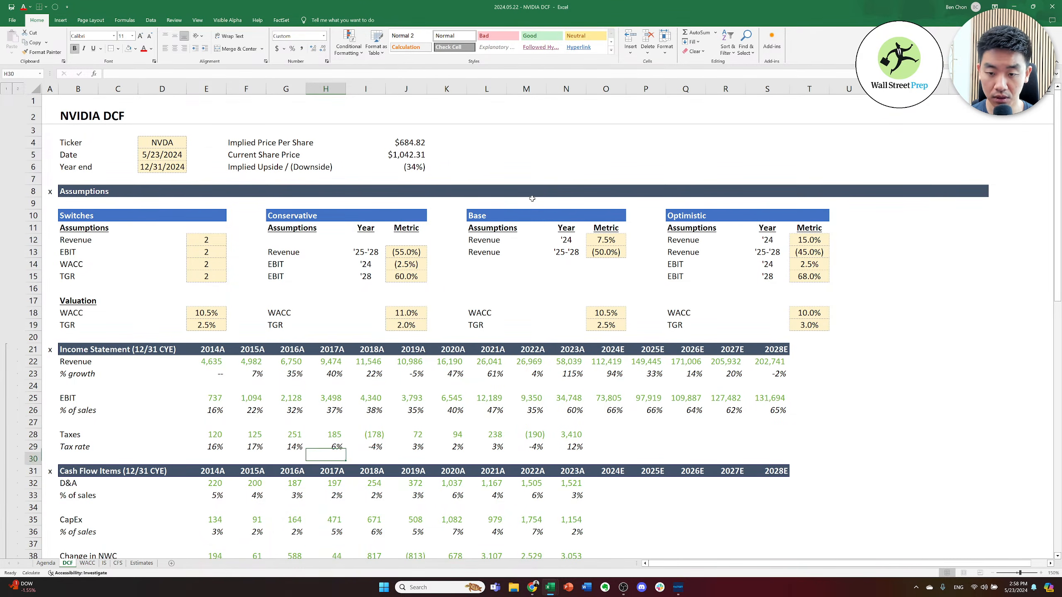
{"action": "key", "text": "Down"}
{"action": "key", "text": "Down"}
{"action": "key", "text": "Down"}
{"action": "key", "text": "Down"}
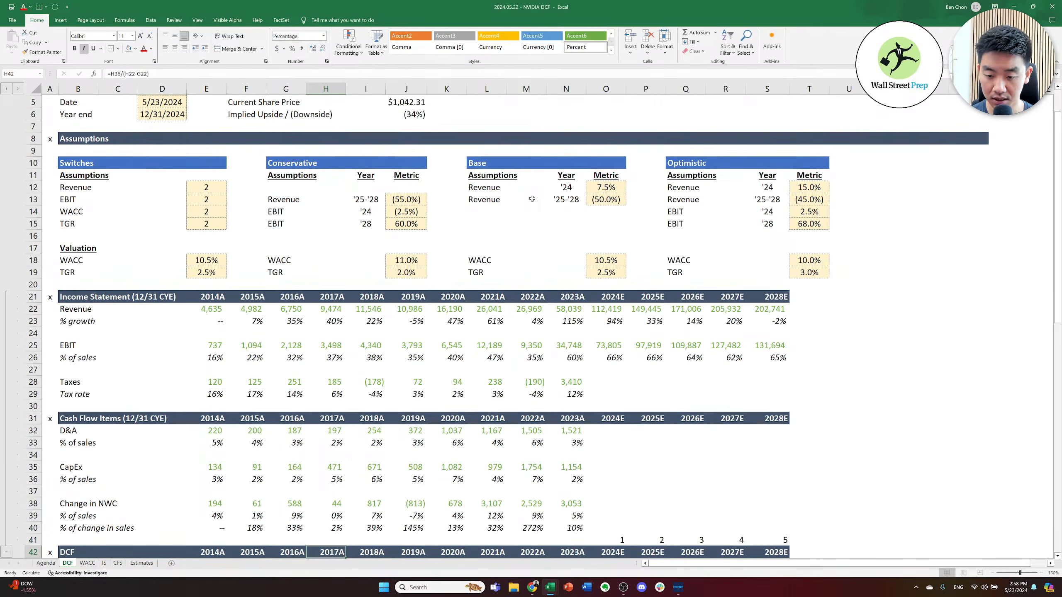
{"action": "key", "text": "Down"}
{"action": "key", "text": "Down"}
{"action": "key", "text": "Down"}
{"action": "key", "text": "Down"}
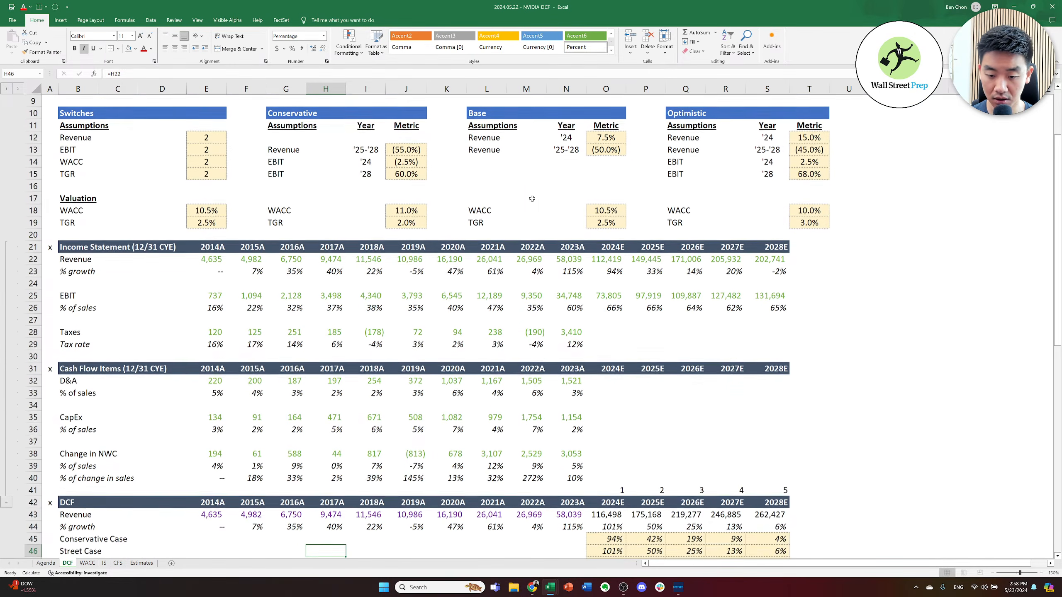
{"action": "key", "text": "Down"}
{"action": "key", "text": "Down"}
{"action": "key", "text": "Down"}
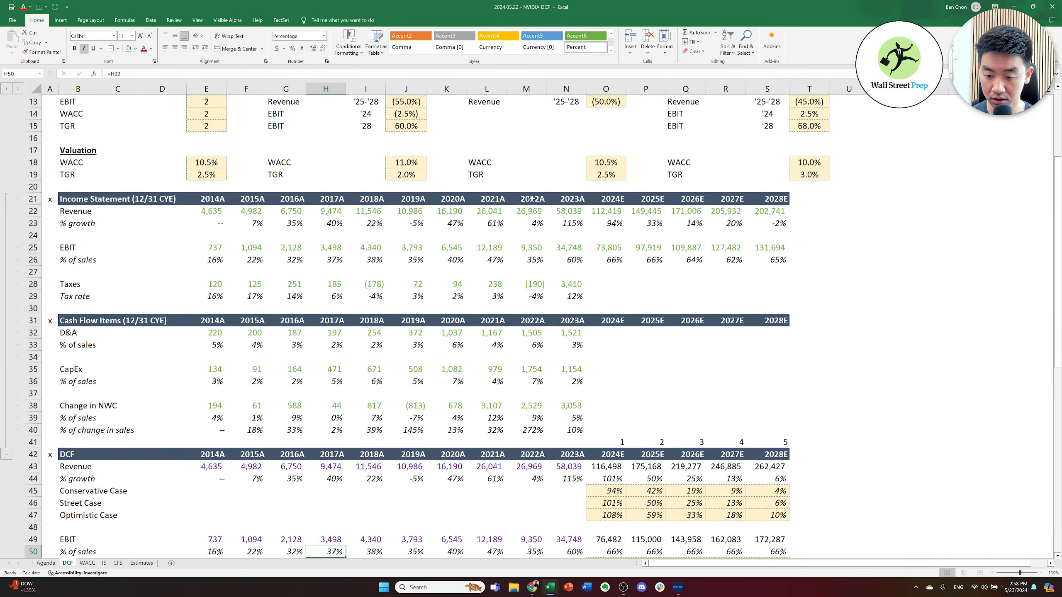
- Examine the 2024E formulas behind the conservative, street and optimistic cases for revenue growth and EBIT margin
{"action": "key", "text": "Right"}
{"action": "key", "text": "Right"}
{"action": "key", "text": "Right"}
{"action": "key", "text": "Right"}
{"action": "key", "text": "Up"}
{"action": "key", "text": "Right"}
{"action": "key", "text": "Right"}
{"action": "key", "text": "Up"}
{"action": "key", "text": "Up"}
{"action": "key", "text": "Right"}
{"action": "key", "text": "Up"}
{"action": "key", "text": "Up"}
{"action": "key", "text": "Up"}
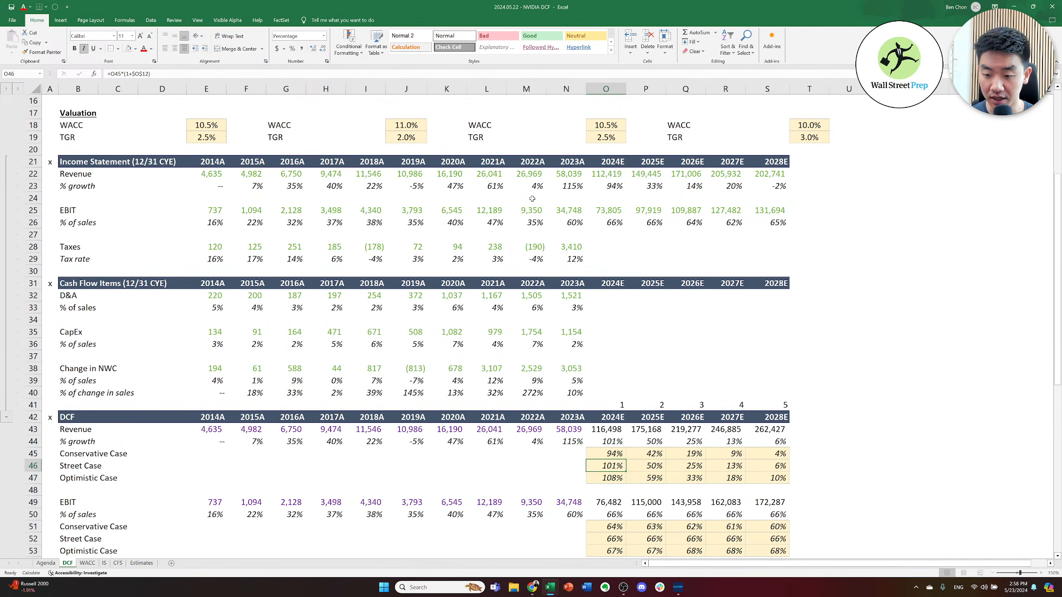
{"action": "key", "text": "Down"}
{"action": "key", "text": "Down"}
{"action": "key", "text": "Down"}
{"action": "key", "text": "Down"}
{"action": "key", "text": "Down"}
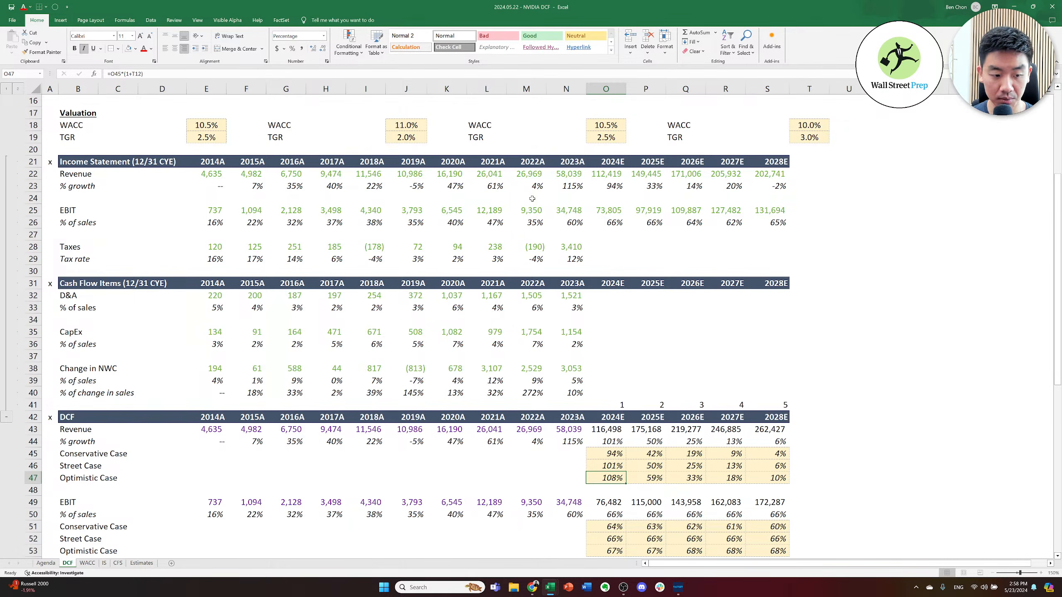
{"action": "key", "text": "Down"}
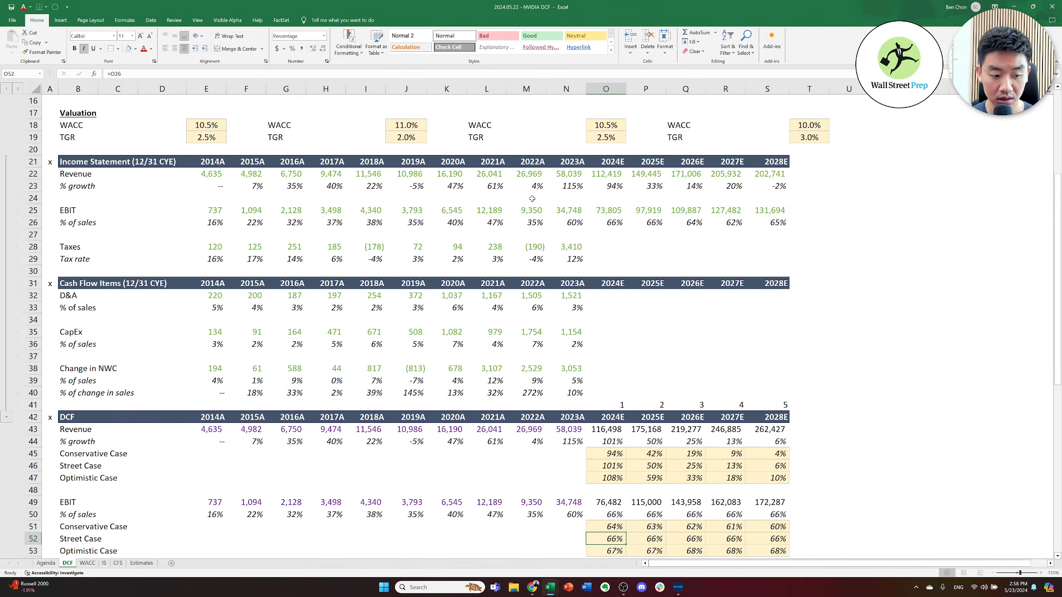
{"action": "key", "text": "Up"}
{"action": "key", "text": "Down"}
{"action": "key", "text": "Up"}
{"action": "key", "text": "Down"}
- Add the labels "Low-end" in L4 and "High-end" in L5 beside the share price summary
{"action": "key", "text": "ctrl+Left"}
{"action": "key", "text": "Left"}
{"action": "key", "text": "ctrl+Up"}
{"action": "key", "text": "ctrl+Up"}
{"action": "key", "text": "ctrl+Up"}
{"action": "key", "text": "ctrl+Up"}
{"action": "key", "text": "ctrl+Up"}
{"action": "key", "text": "Right"}
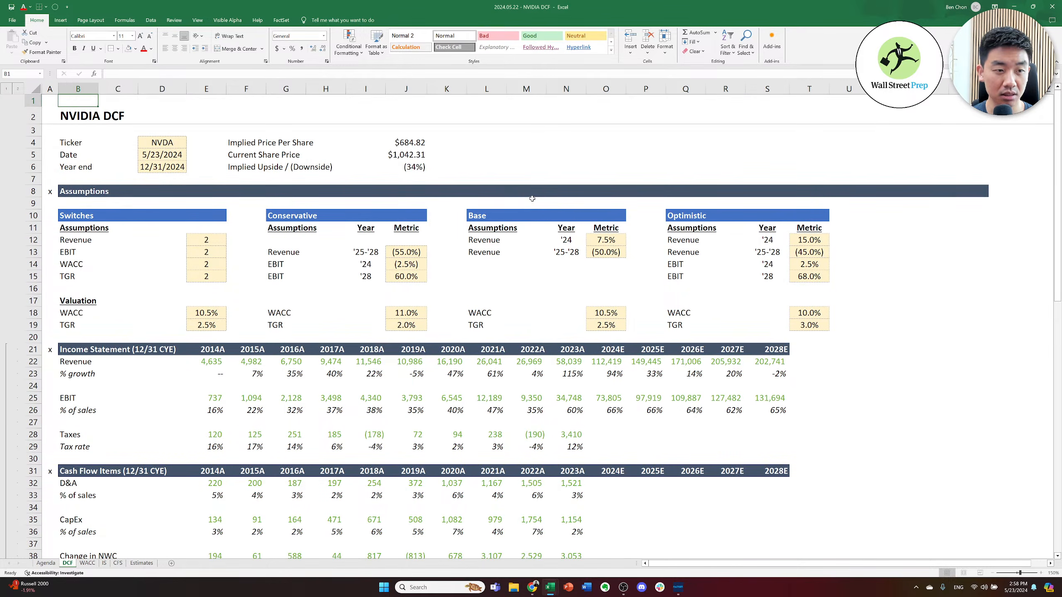
{"action": "key", "text": "Right"}
{"action": "key", "text": "Right"}
{"action": "key", "text": "Down"}
{"action": "key", "text": "Down"}
{"action": "key", "text": "Down"}
{"action": "key", "text": "Down"}
{"action": "key", "text": "Right"}
{"action": "key", "text": "Right"}
{"action": "key", "text": "Right"}
{"action": "key", "text": "Right"}
{"action": "key", "text": "Right"}
{"action": "key", "text": "Right"}
{"action": "key", "text": "Right"}
{"action": "key", "text": "Right"}
{"action": "key", "text": "Right"}
{"action": "key", "text": "Up"}
{"action": "key", "text": "Left"}
{"action": "type", "text": "Lowe"}
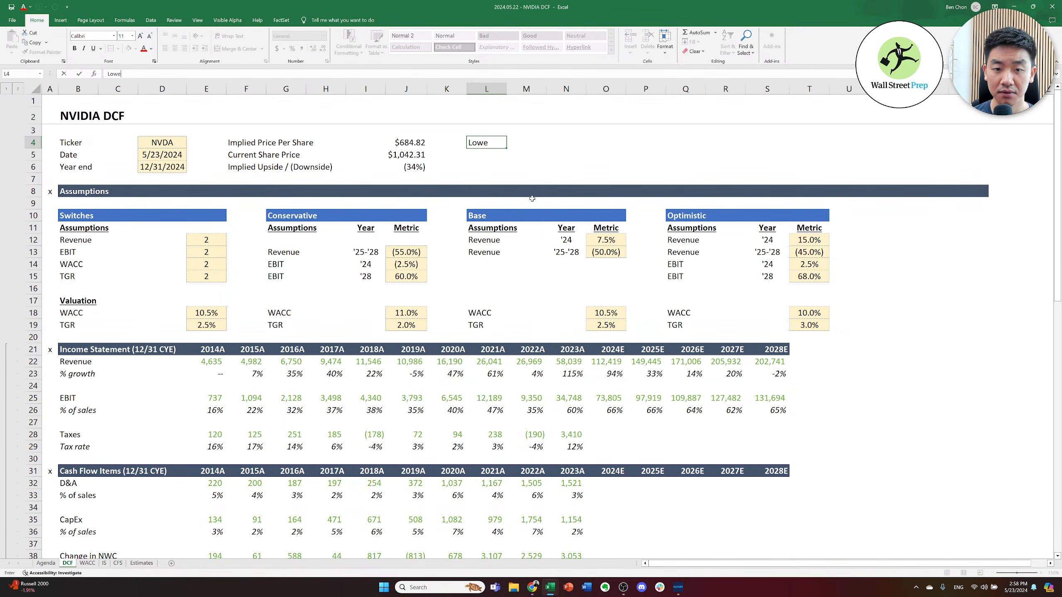
{"action": "type", "text": "end"}
{"action": "key", "text": "Return"}
{"action": "type", "text": "High-end"}
- Set the WACC scenario switch in E14 to 3
{"action": "key", "text": "Left"}
{"action": "key", "text": "Left"}
{"action": "key", "text": "Left"}
{"action": "key", "text": "Left"}
{"action": "key", "text": "Left"}
{"action": "key", "text": "Left"}
{"action": "key", "text": "Left"}
{"action": "key", "text": "Down"}
{"action": "key", "text": "Down"}
{"action": "key", "text": "Down"}
{"action": "key", "text": "Down"}
{"action": "key", "text": "Down"}
{"action": "key", "text": "Down"}
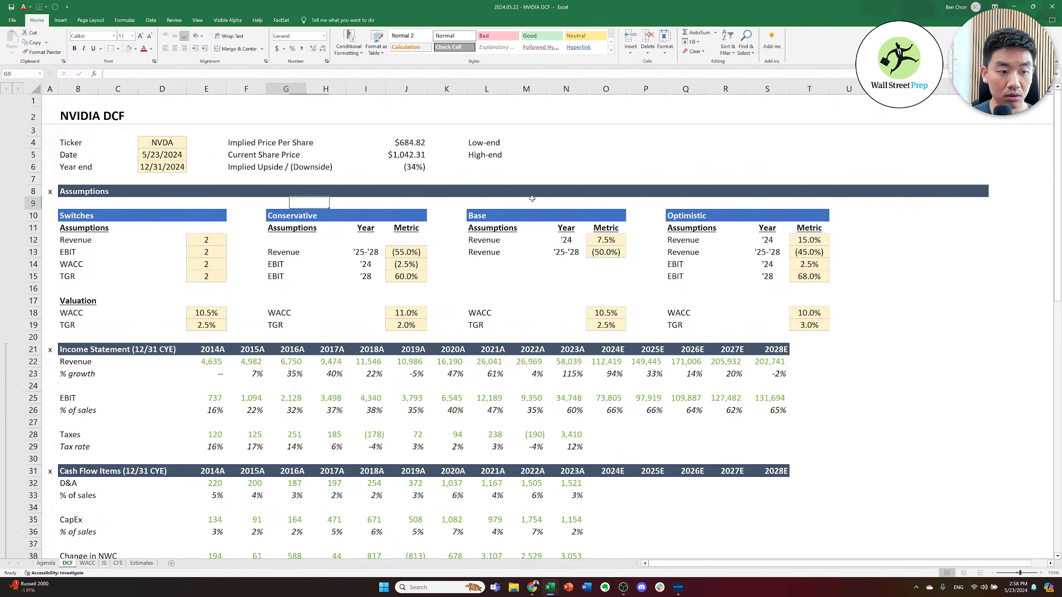
{"action": "key", "text": "Down"}
{"action": "key", "text": "Down"}
{"action": "key", "text": "Down"}
{"action": "type", "text": "1"}
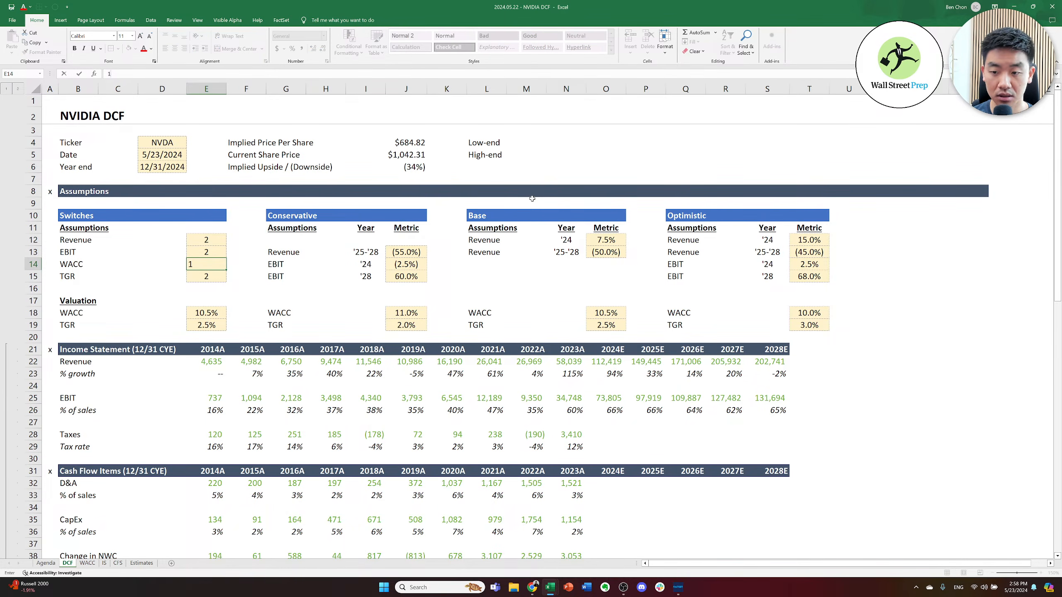
{"action": "key", "text": "Return"}
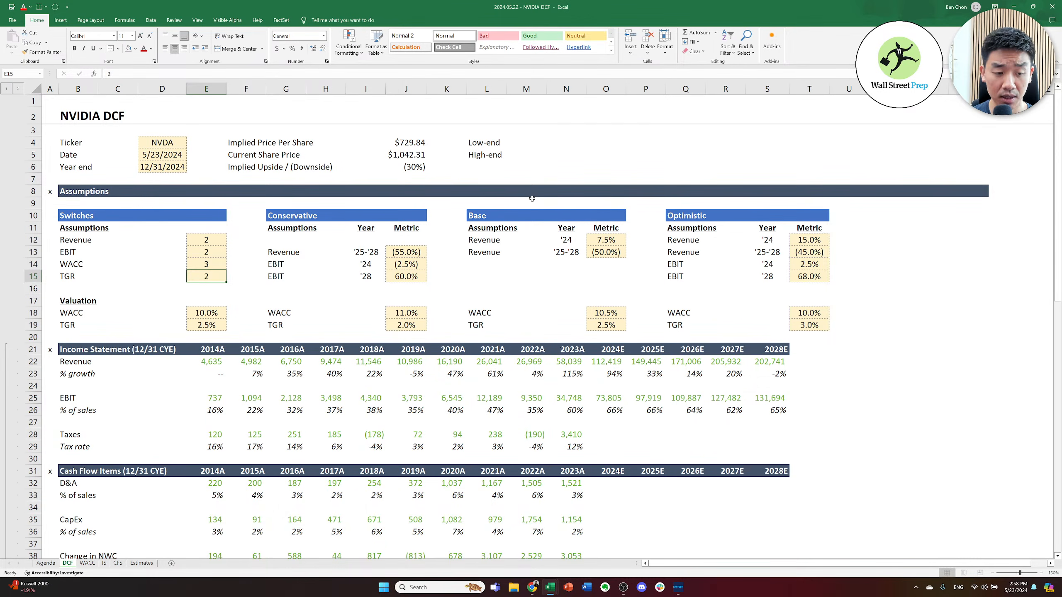
- Check the active WACC and TGR formulas in the Valuation block against the scenario switches
{"action": "key", "text": "Down"}
{"action": "key", "text": "Down"}
{"action": "key", "text": "Down"}
{"action": "key", "text": "Down"}
{"action": "key", "text": "Up"}
{"action": "key", "text": "Up"}
{"action": "key", "text": "Up"}
{"action": "key", "text": "Up"}
{"action": "key", "text": "Up"}
{"action": "key", "text": "Up"}
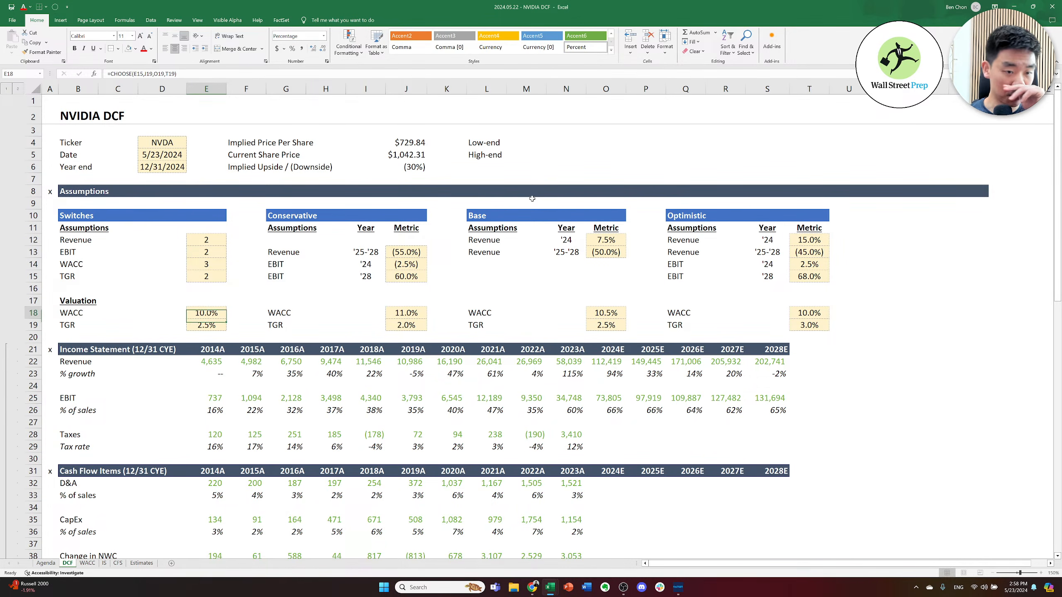
{"action": "key", "text": "Up"}
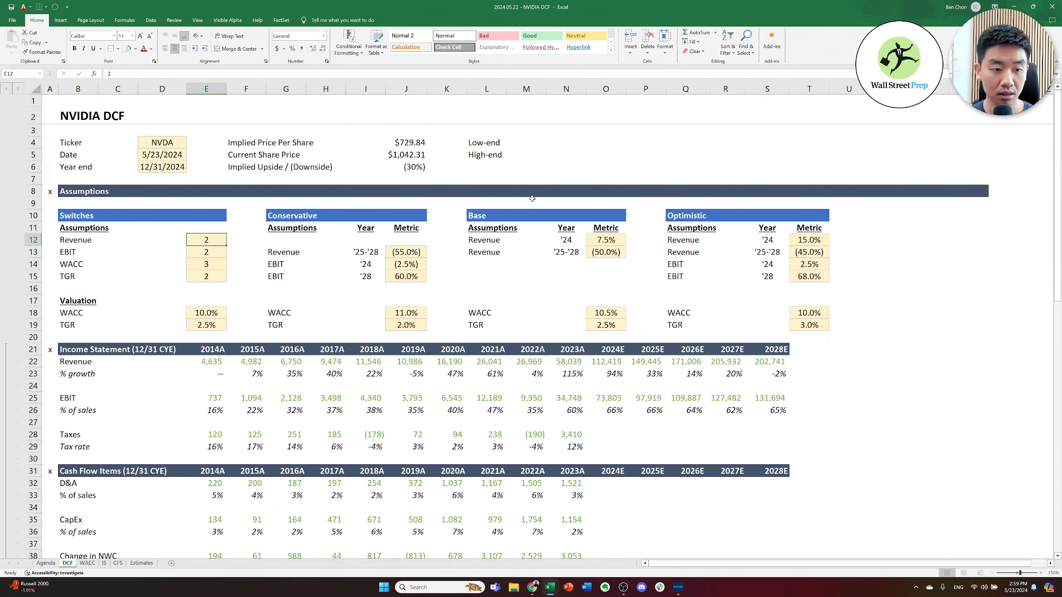
- Set the EBIT scenario switch in E13 to 1
{"action": "key", "text": "Down"}
{"action": "type", "text": "1"}
{"action": "key", "text": "Return"}
- Enter 672.75 in N4 as the hardcoded low-end implied share price
{"action": "key", "text": "Right"}
{"action": "key", "text": "Right"}
{"action": "key", "text": "Right"}
{"action": "key", "text": "Right"}
{"action": "key", "text": "Up"}
{"action": "key", "text": "Right"}
{"action": "key", "text": "Up"}
{"action": "key", "text": "Right"}
{"action": "key", "text": "Right"}
{"action": "key", "text": "Right"}
{"action": "key", "text": "Right"}
{"action": "key", "text": "Up"}
{"action": "key", "text": "Up"}
{"action": "key", "text": "Up"}
{"action": "key", "text": "Up"}
{"action": "key", "text": "Up"}
{"action": "key", "text": "Up"}
{"action": "key", "text": "Up"}
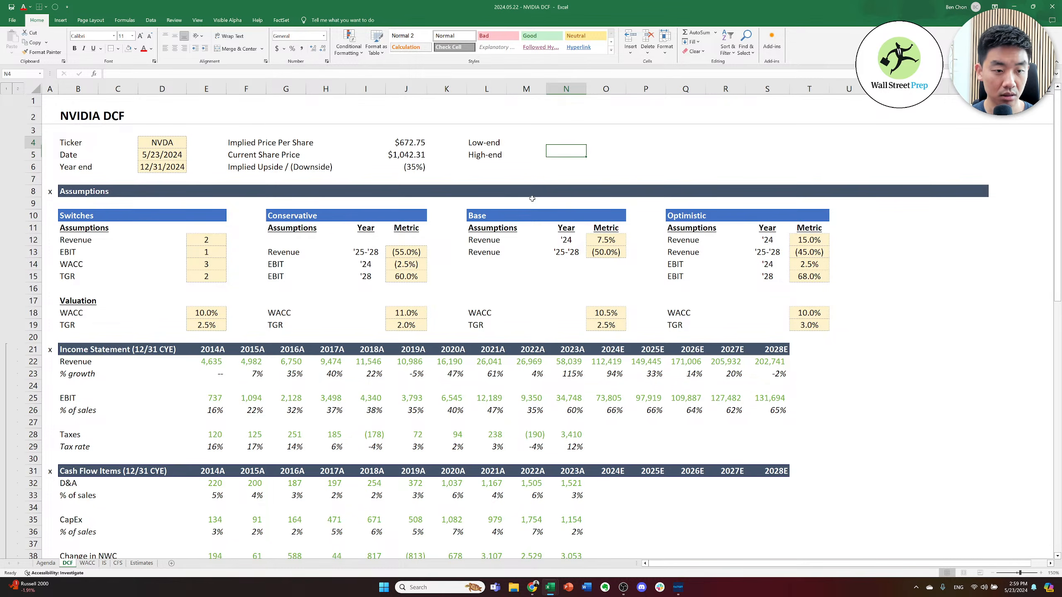
{"action": "key", "text": "Up"}
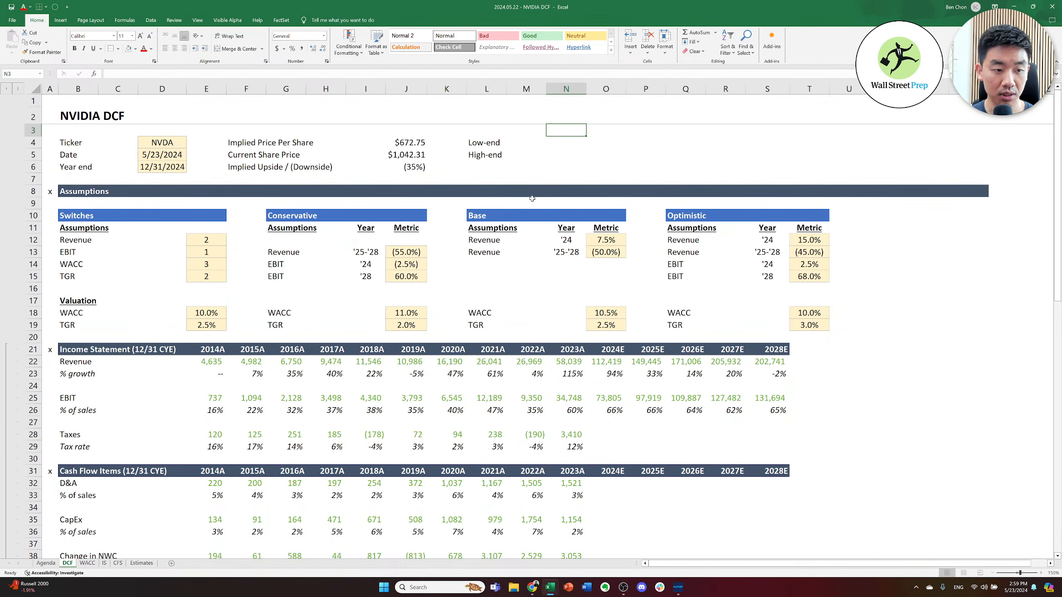
{"action": "key", "text": "Down"}
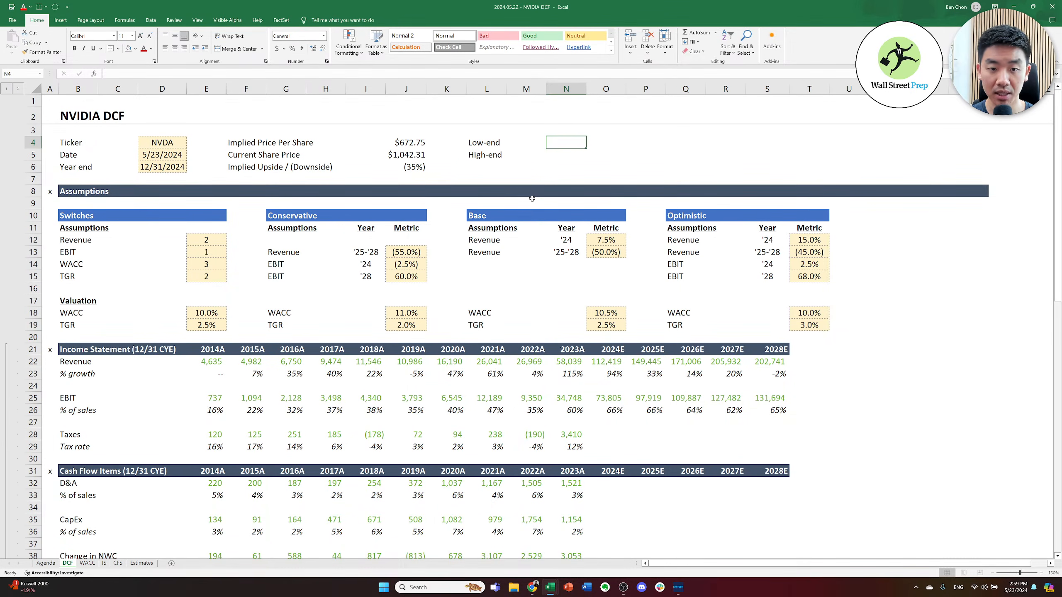
{"action": "type", "text": "67"}
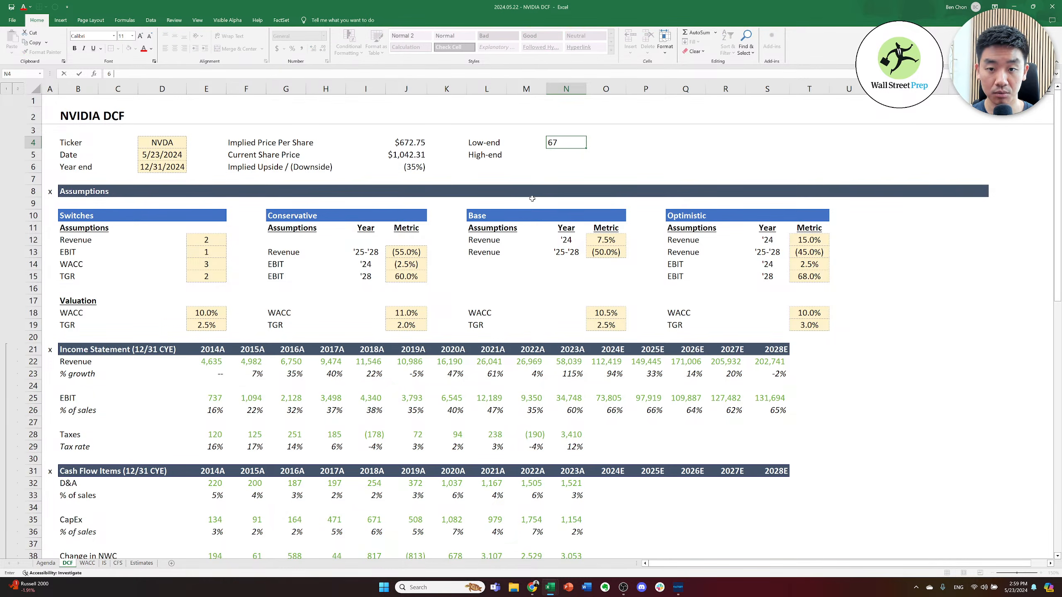
{"action": "type", "text": "2.76"}
{"action": "key", "text": "BackSpace"}
{"action": "type", "text": "5"}
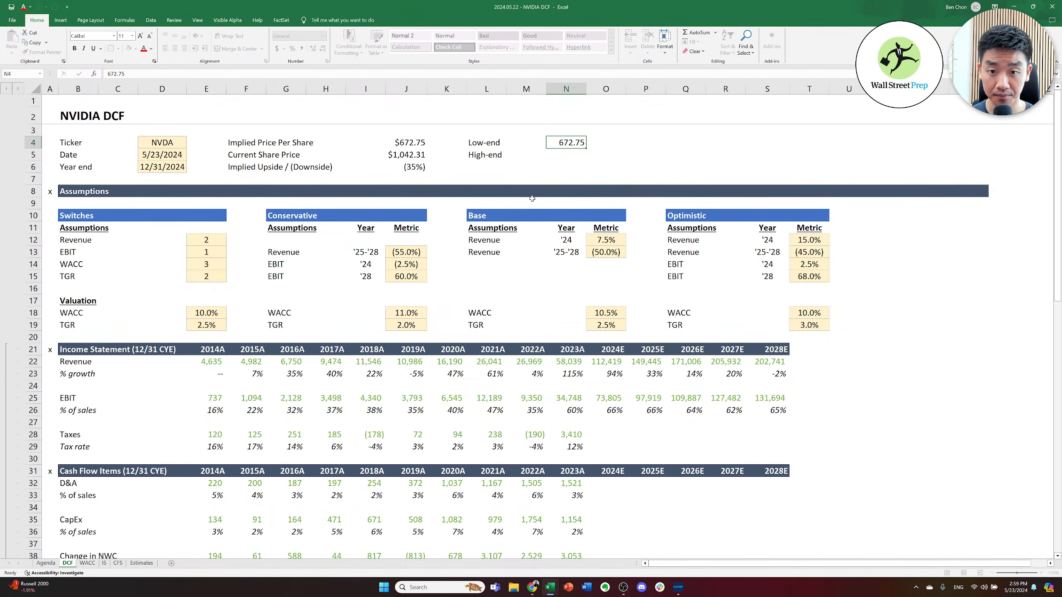
- Copy the currency formatting of the implied price per share in J4 onto the low-end and high-end cells N4:N5
{"action": "key", "text": "Return"}
{"action": "key", "text": "Up"}
{"action": "key", "text": "Left"}
{"action": "key", "text": "Left"}
{"action": "key", "text": "Left"}
{"action": "key", "text": "Left"}
{"action": "key", "text": "ctrl+c"}
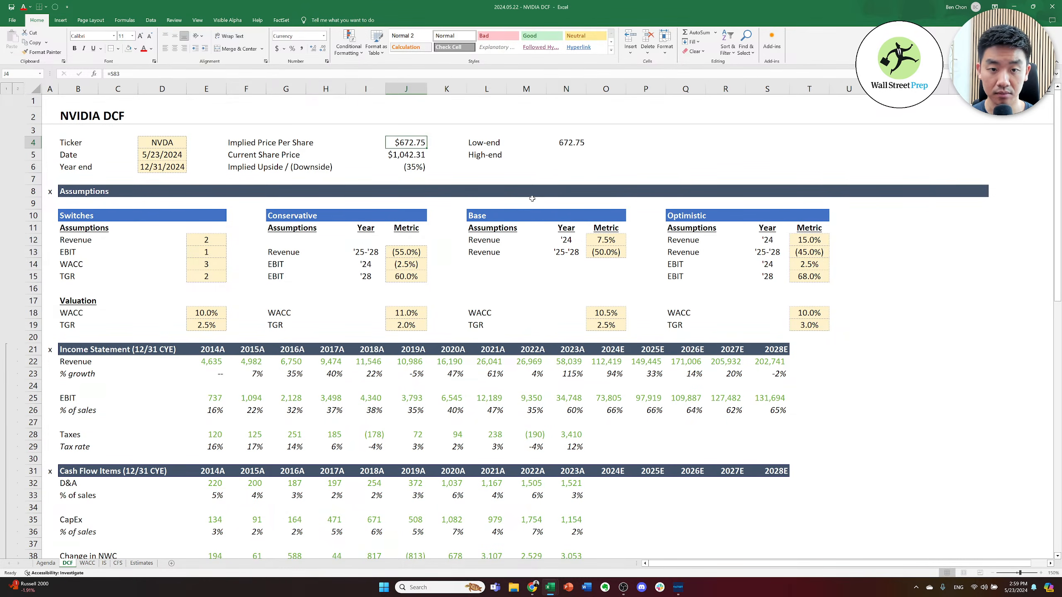
{"action": "key", "text": "Right"}
{"action": "key", "text": "Right"}
{"action": "key", "text": "Right"}
{"action": "key", "text": "Right"}
{"action": "key", "text": "shift+Down"}
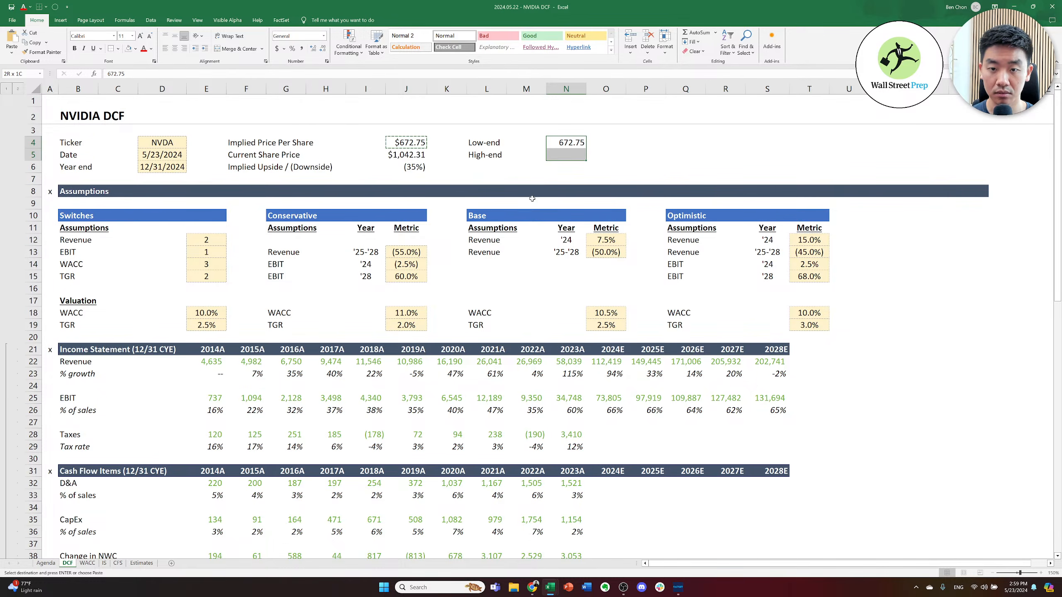
{"action": "key", "text": "Escape"}
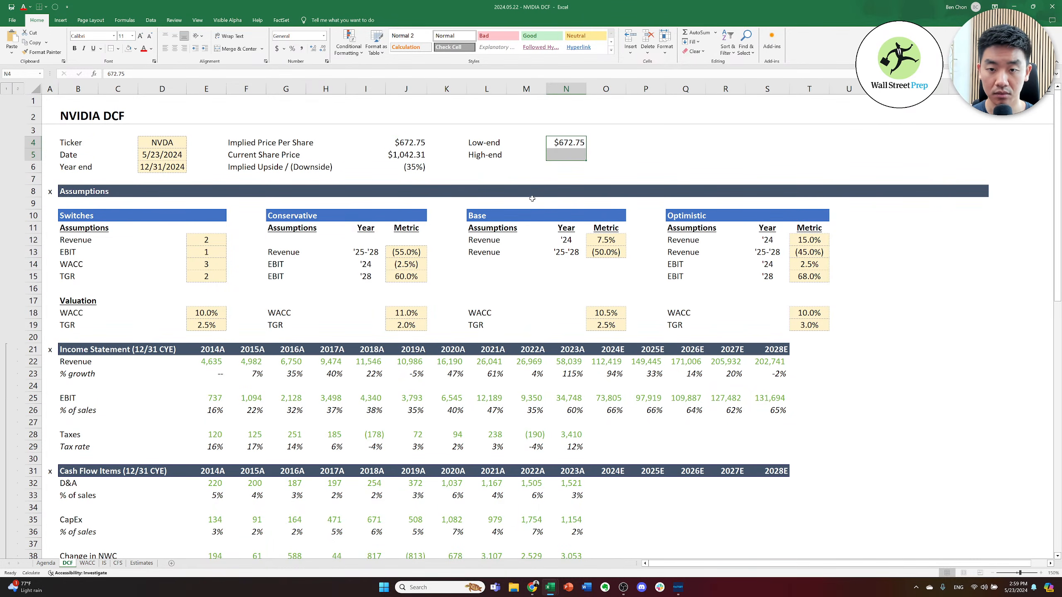
- Set the revenue scenario switch in E12 to 3 and the EBIT scenario switch in E13 to 2
{"action": "key", "text": "Left"}
{"action": "key", "text": "Left"}
{"action": "key", "text": "Down"}
{"action": "key", "text": "Down"}
{"action": "key", "text": "Down"}
{"action": "key", "text": "Down"}
{"action": "key", "text": "Left"}
{"action": "key", "text": "Left"}
{"action": "key", "text": "Down"}
{"action": "key", "text": "Left"}
{"action": "key", "text": "Down"}
{"action": "key", "text": "Down"}
{"action": "key", "text": "Left"}
{"action": "key", "text": "Left"}
{"action": "key", "text": "Left"}
{"action": "key", "text": "Left"}
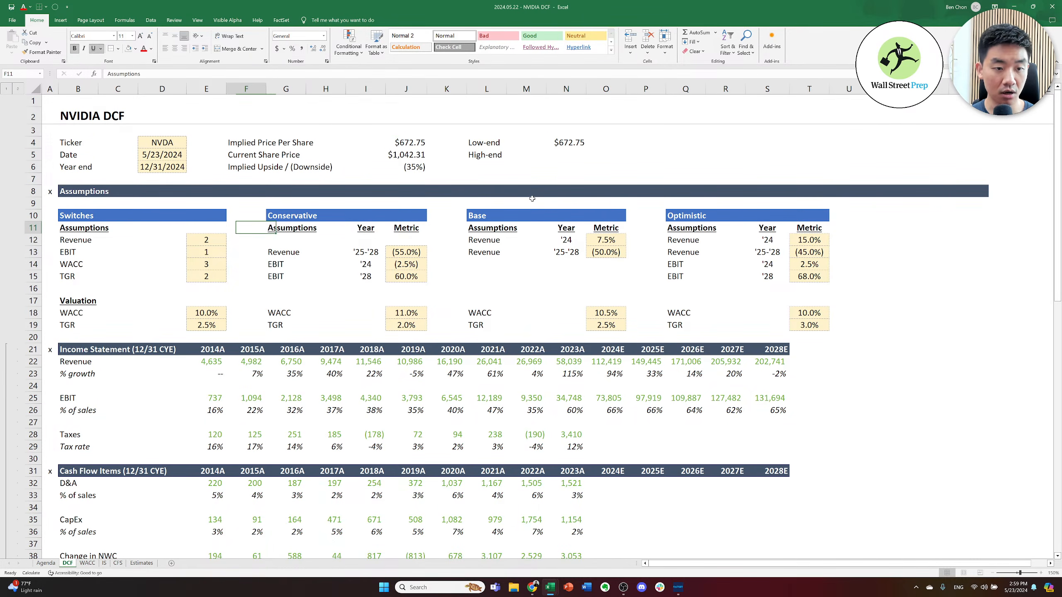
{"action": "key", "text": "Down"}
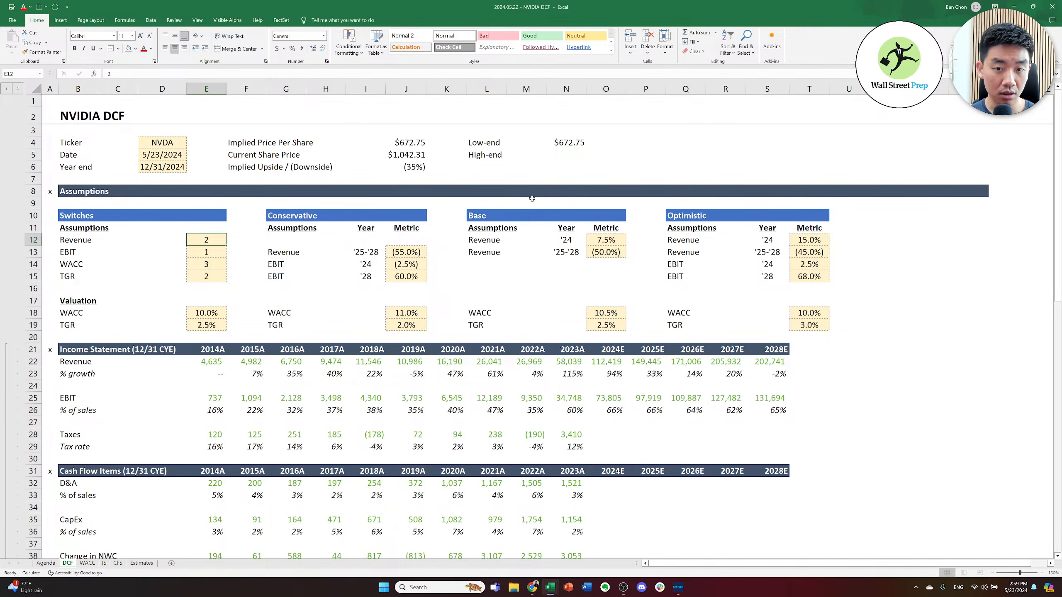
{"action": "key", "text": "Down"}
{"action": "key", "text": "ctrl+Return"}
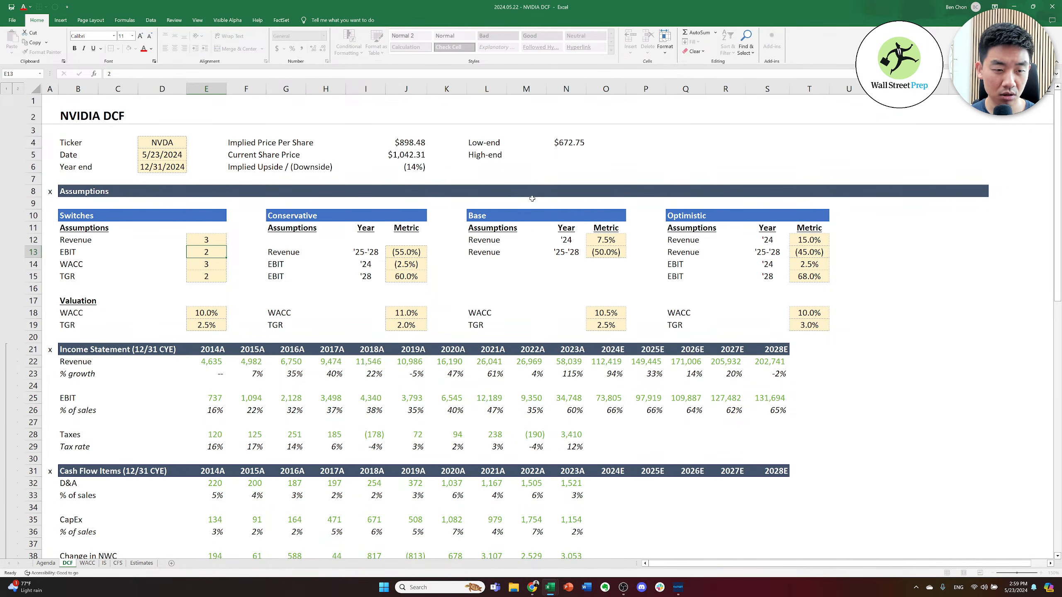
- Enter 898.48 in N5 as the hardcoded high-end implied share price
{"action": "key", "text": "Right"}
{"action": "key", "text": "Right"}
{"action": "key", "text": "Right"}
{"action": "key", "text": "Right"}
{"action": "key", "text": "Right"}
{"action": "key", "text": "Right"}
{"action": "key", "text": "Right"}
{"action": "key", "text": "Up"}
{"action": "key", "text": "Up"}
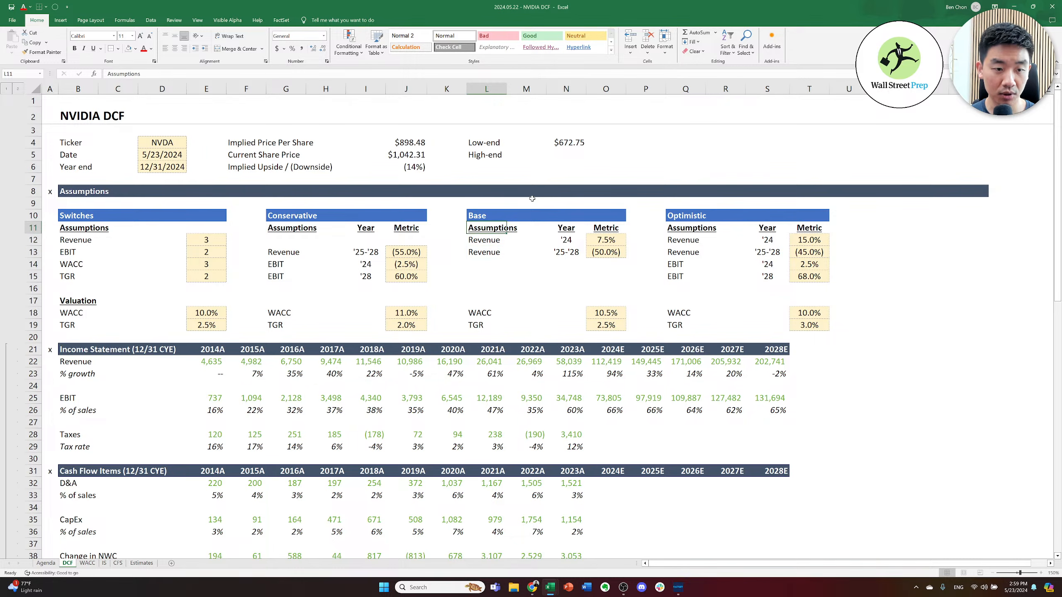
{"action": "key", "text": "Up"}
{"action": "key", "text": "Right"}
{"action": "key", "text": "Up"}
{"action": "key", "text": "Up"}
{"action": "key", "text": "Up"}
{"action": "key", "text": "Up"}
{"action": "key", "text": "Up"}
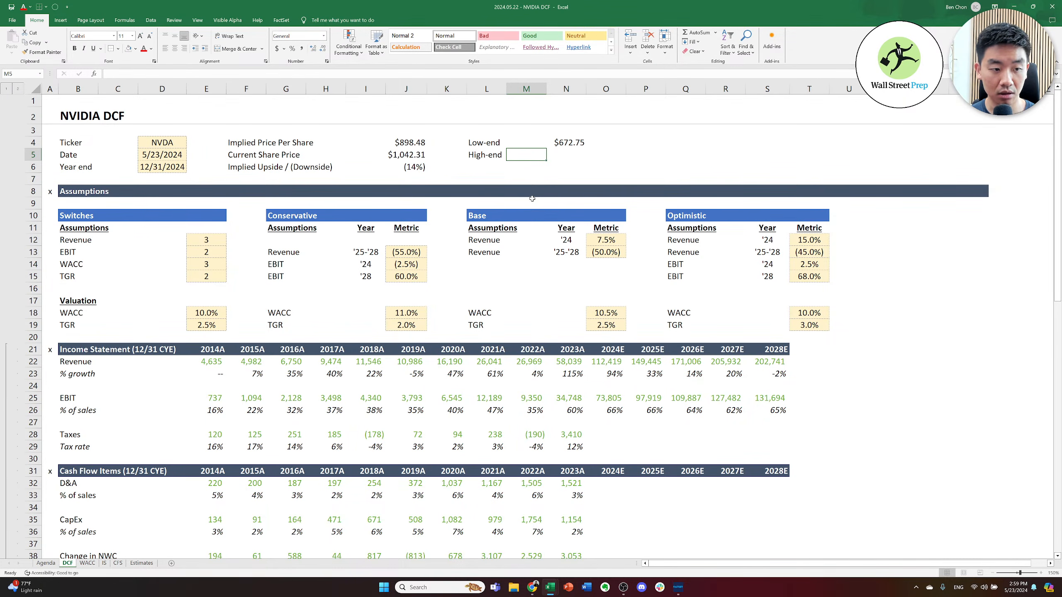
{"action": "key", "text": "Right"}
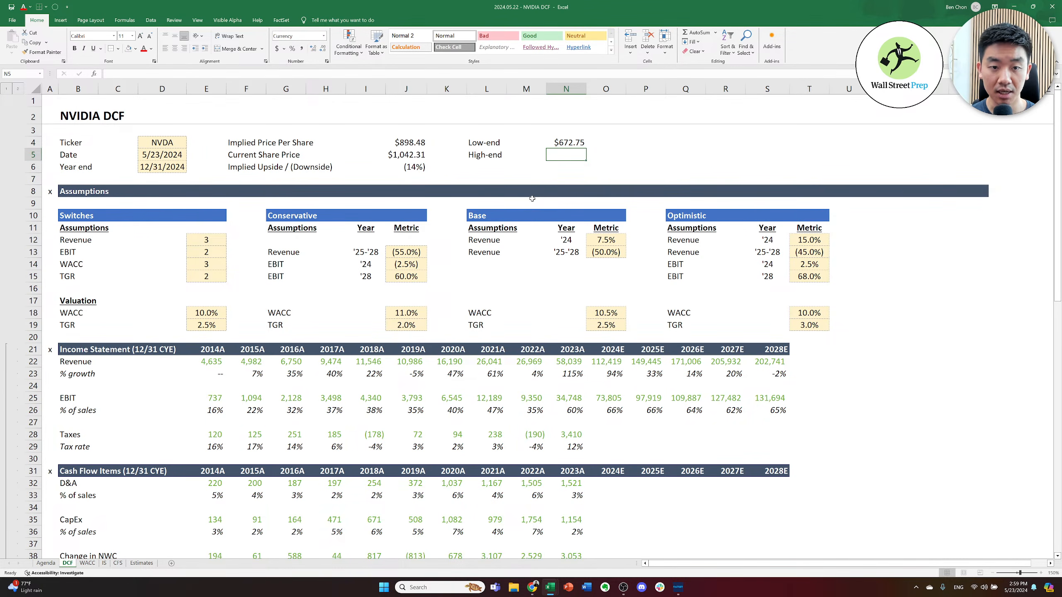
{"action": "type", "text": "898.4"}
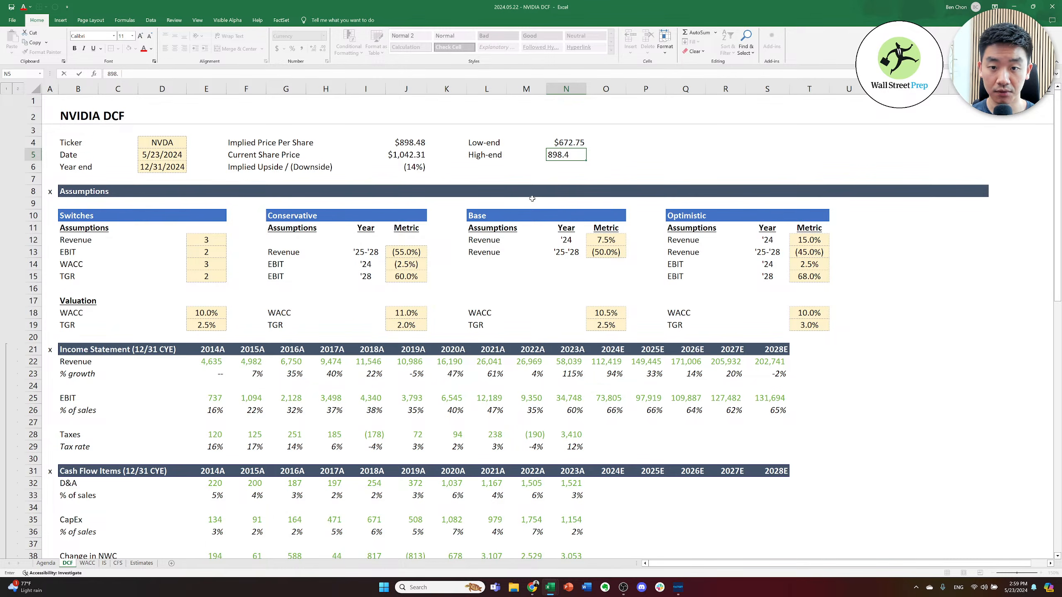
{"action": "key", "text": "Return"}
- Set the EBIT scenario switch in E13 to 3
{"action": "key", "text": "Left"}
{"action": "key", "text": "Up"}
{"action": "key", "text": "Left"}
{"action": "key", "text": "Left"}
{"action": "key", "text": "Left"}
{"action": "key", "text": "Down"}
{"action": "key", "text": "Left"}
{"action": "key", "text": "Left"}
{"action": "key", "text": "Left"}
{"action": "key", "text": "Down"}
{"action": "key", "text": "Left"}
{"action": "key", "text": "Down"}
{"action": "key", "text": "Down"}
{"action": "key", "text": "Down"}
{"action": "key", "text": "Left"}
{"action": "key", "text": "Down"}
{"action": "key", "text": "Down"}
{"action": "key", "text": "Down"}
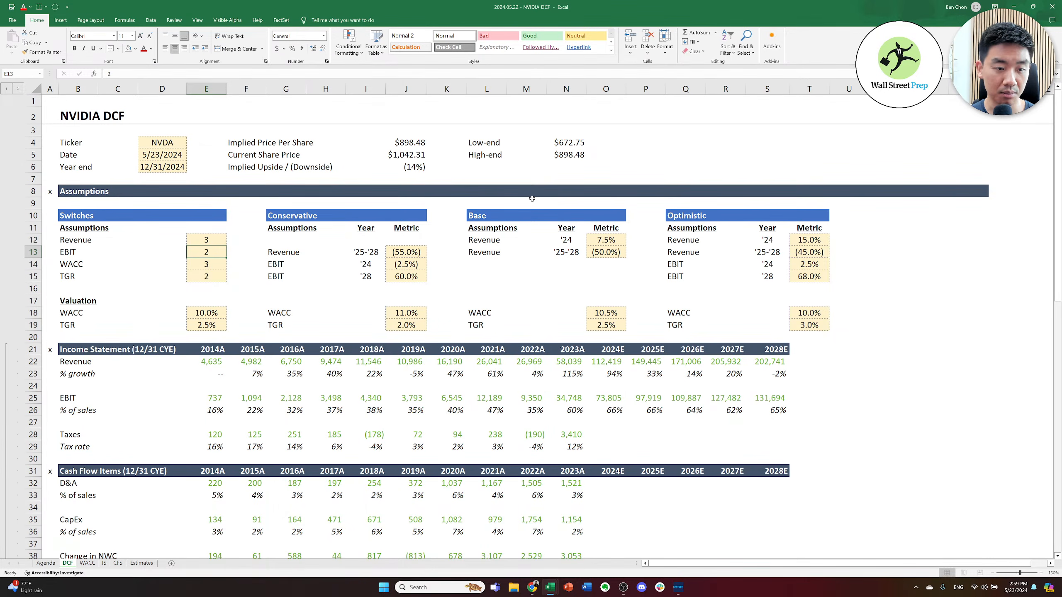
{"action": "type", "text": "3"}
{"action": "key", "text": "Down"}
{"action": "key", "text": "Down"}
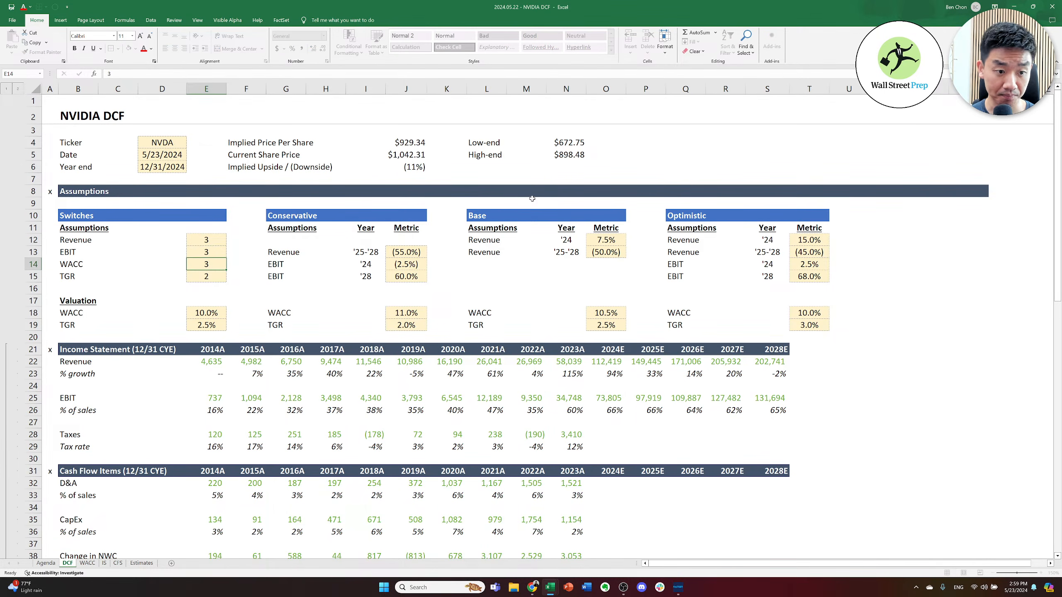
- Compare the implied price per share with the current share price and the recorded low-end and high-end prices
{"action": "key", "text": "Right"}
{"action": "key", "text": "Right"}
{"action": "key", "text": "Up"}
{"action": "key", "text": "Right"}
{"action": "key", "text": "Right"}
{"action": "key", "text": "Up"}
{"action": "key", "text": "Right"}
{"action": "key", "text": "Up"}
{"action": "key", "text": "Right"}
{"action": "key", "text": "Up"}
{"action": "key", "text": "Up"}
{"action": "key", "text": "Up"}
{"action": "key", "text": "Up"}
{"action": "key", "text": "Up"}
{"action": "key", "text": "Up"}
{"action": "key", "text": "Left"}
{"action": "key", "text": "Up"}
{"action": "key", "text": "Up"}
{"action": "key", "text": "Down"}
{"action": "key", "text": "Right"}
{"action": "key", "text": "Down"}
{"action": "key", "text": "Right"}
{"action": "key", "text": "Right"}
{"action": "key", "text": "Left"}
- Review the DCF sheet from the scenario assumptions through the income statement and cash flow items to change in NWC
{"action": "key", "text": "Down"}
{"action": "key", "text": "Down"}
{"action": "key", "text": "Down"}
{"action": "key", "text": "Down"}
{"action": "key", "text": "Down"}
{"action": "key", "text": "Down"}
{"action": "key", "text": "Down"}
{"action": "key", "text": "Down"}
{"action": "key", "text": "Down"}
{"action": "key", "text": "Down"}
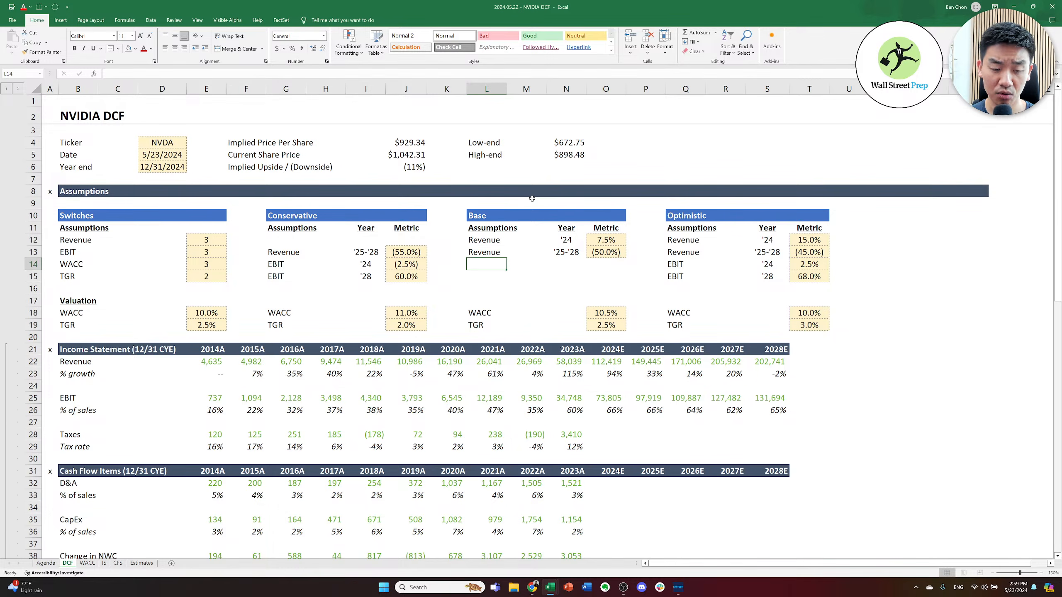
{"action": "key", "text": "Down"}
{"action": "key", "text": "Down"}
{"action": "key", "text": "Down"}
{"action": "key", "text": "Down"}
{"action": "key", "text": "Down"}
{"action": "key", "text": "Down"}
{"action": "key", "text": "Down"}
{"action": "key", "text": "Down"}
{"action": "key", "text": "Down"}
{"action": "key", "text": "Down"}
{"action": "key", "text": "Down"}
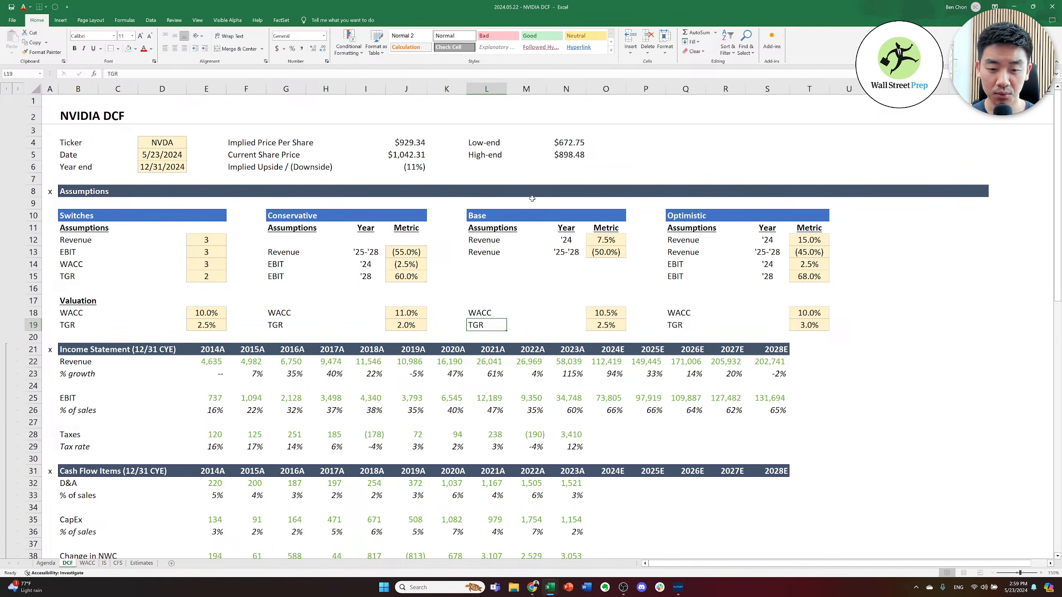
{"action": "key", "text": "Down"}
{"action": "key", "text": "Down"}
{"action": "key", "text": "Down"}
{"action": "key", "text": "Down"}
{"action": "key", "text": "Down"}
{"action": "key", "text": "Down"}
{"action": "key", "text": "Down"}
{"action": "key", "text": "Down"}
{"action": "key", "text": "Down"}
{"action": "key", "text": "Down"}
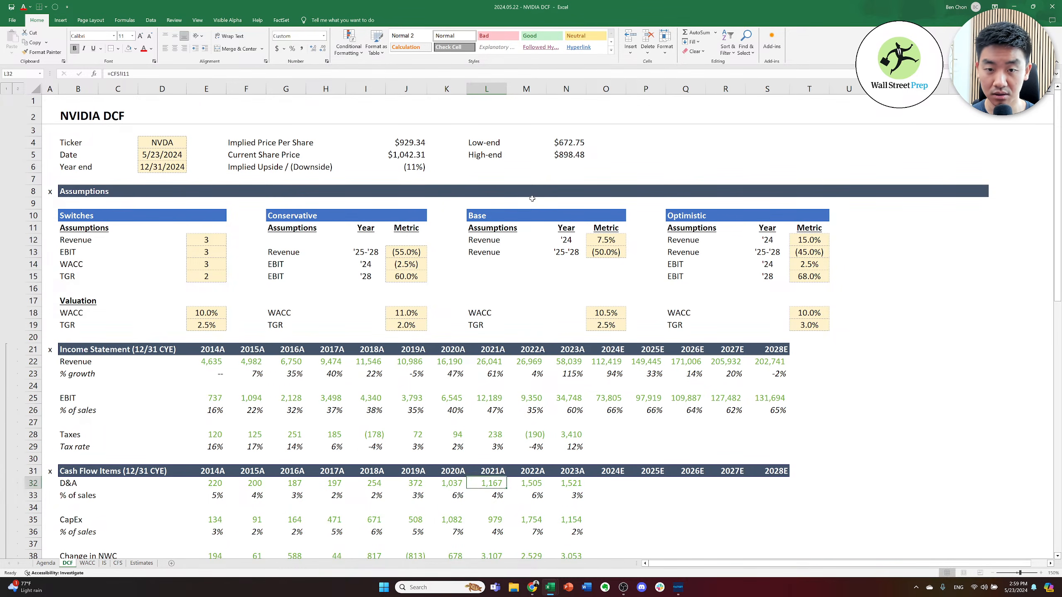
{"action": "key", "text": "Down"}
{"action": "key", "text": "Down"}
{"action": "key", "text": "Down"}
{"action": "key", "text": "Down"}
{"action": "key", "text": "Down"}
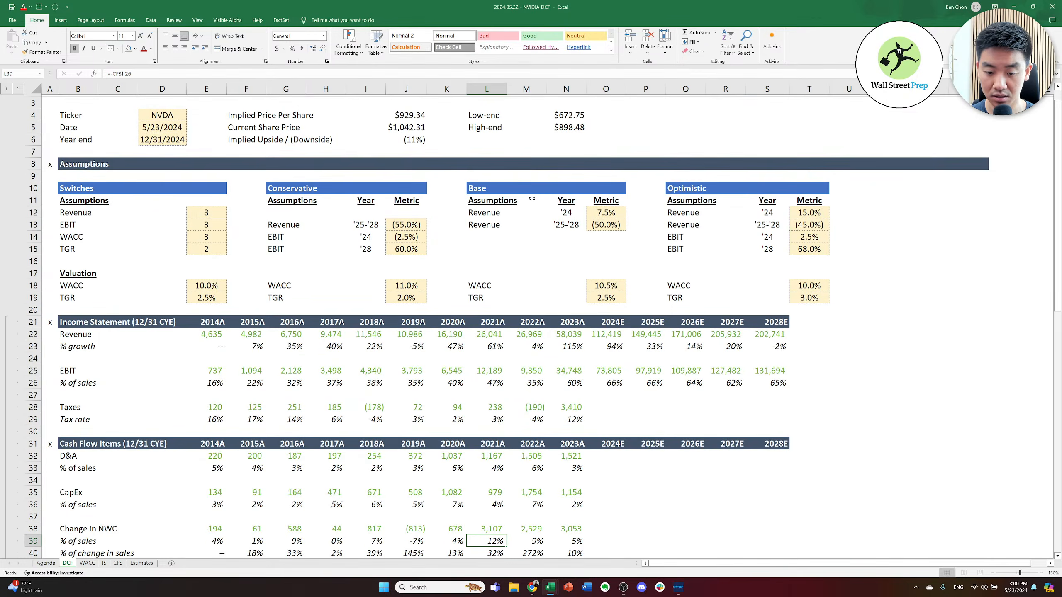
- Review the DCF section's projected revenue, EBIT, taxes, EBIAT, D&A, CapEx and change in NWC rows
{"action": "key", "text": "Down"}
{"action": "key", "text": "Down"}
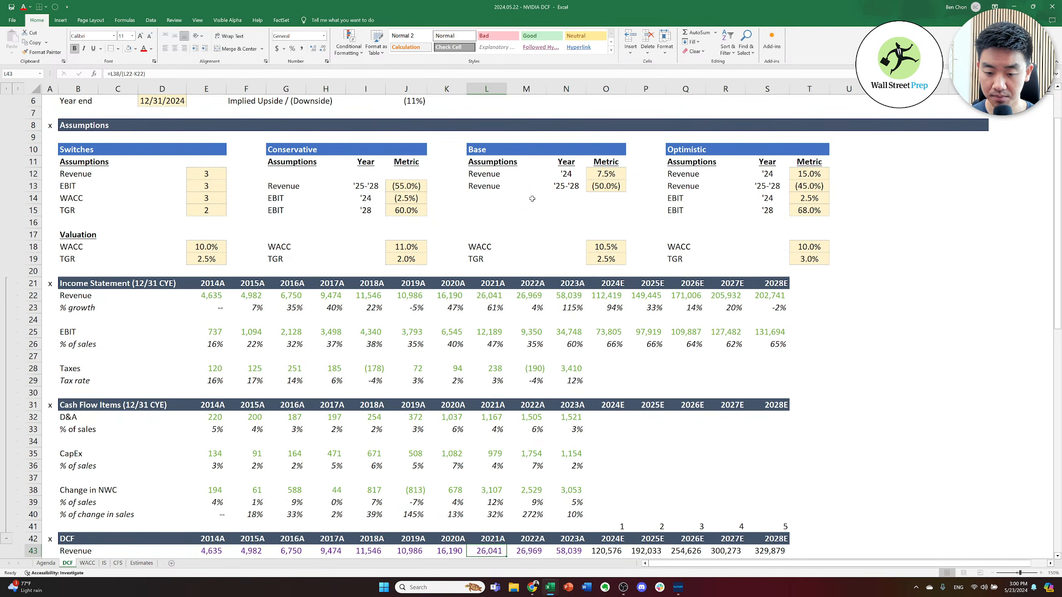
{"action": "key", "text": "Down"}
{"action": "key", "text": "Down"}
{"action": "key", "text": "Down"}
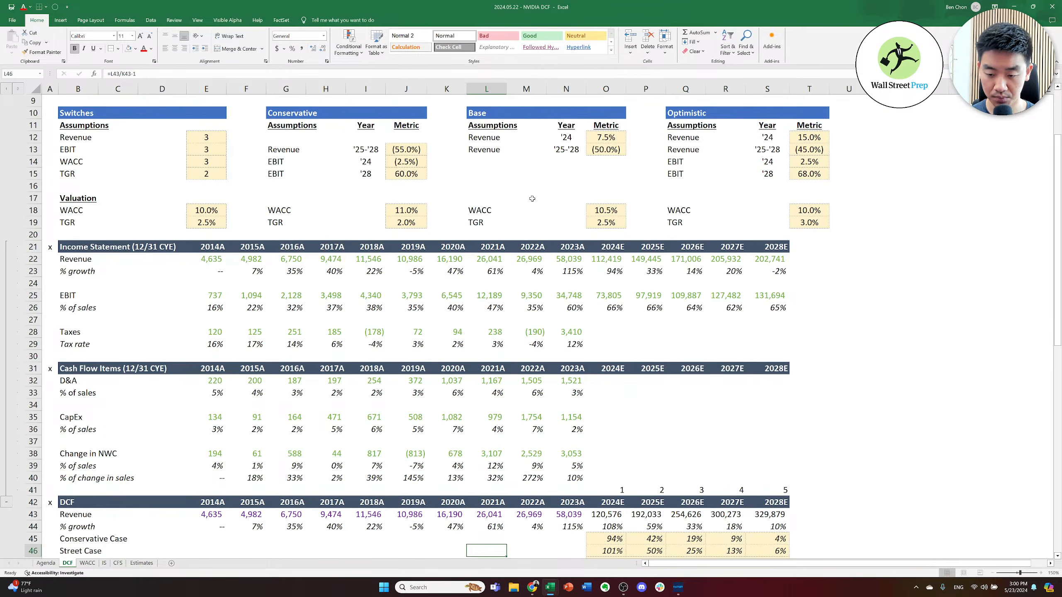
{"action": "key", "text": "Down"}
{"action": "key", "text": "Down"}
{"action": "key", "text": "Down"}
{"action": "key", "text": "Down"}
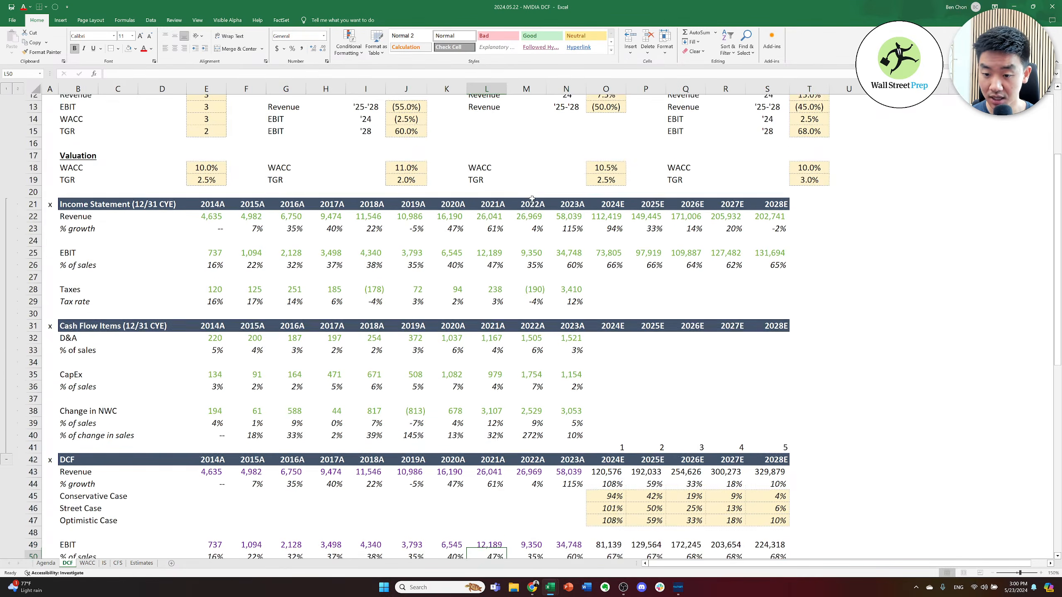
{"action": "key", "text": "Down"}
{"action": "key", "text": "Down"}
{"action": "key", "text": "Down"}
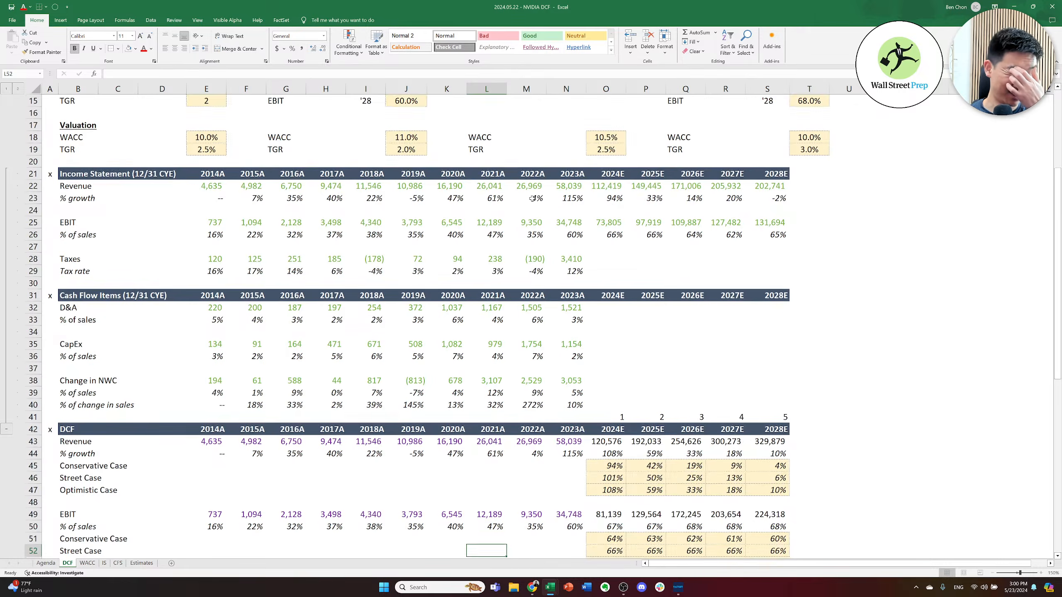
{"action": "key", "text": "Down"}
{"action": "key", "text": "Down"}
{"action": "key", "text": "Down"}
{"action": "key", "text": "Down"}
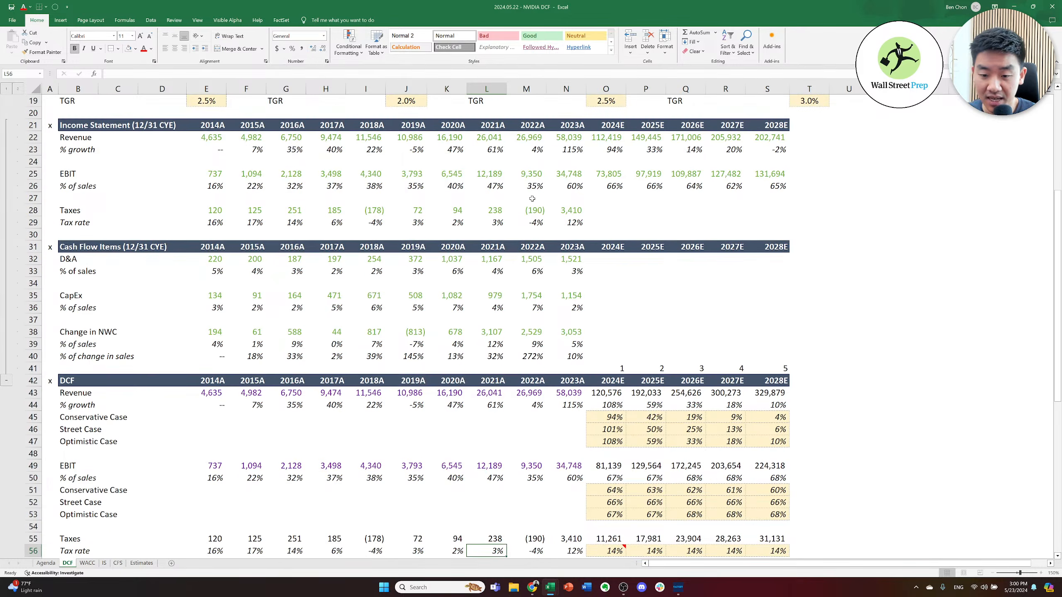
{"action": "key", "text": "Down"}
{"action": "key", "text": "Down"}
{"action": "key", "text": "Down"}
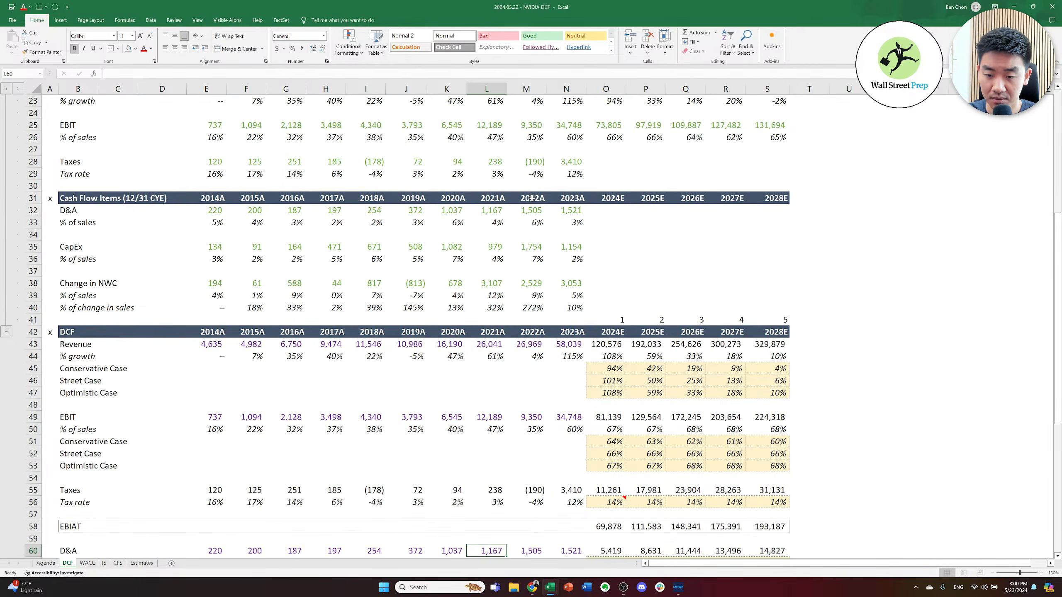
{"action": "key", "text": "Down"}
{"action": "key", "text": "Down"}
{"action": "key", "text": "Down"}
{"action": "key", "text": "Down"}
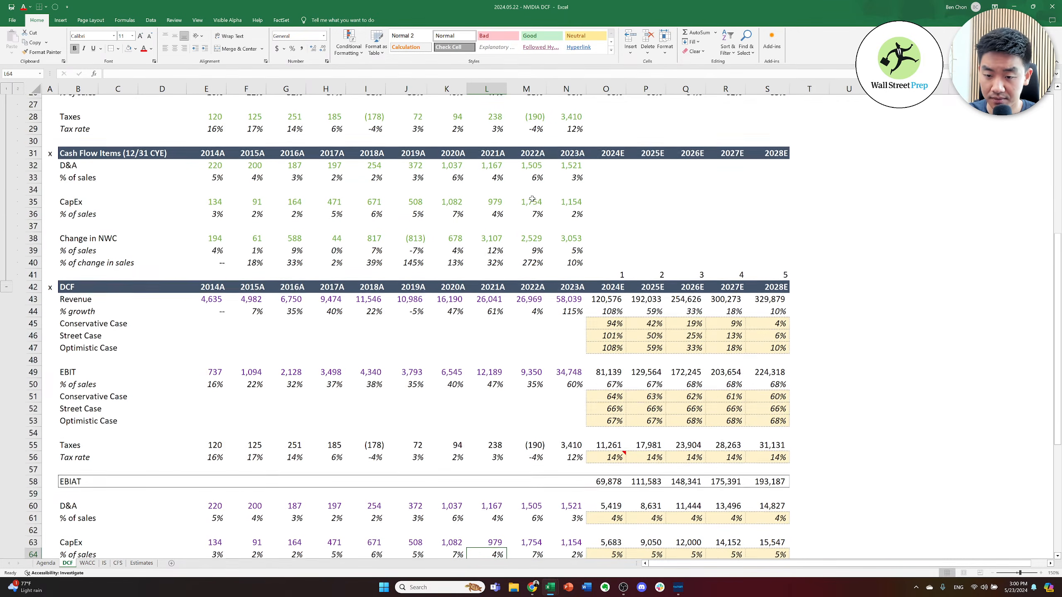
{"action": "key", "text": "Down"}
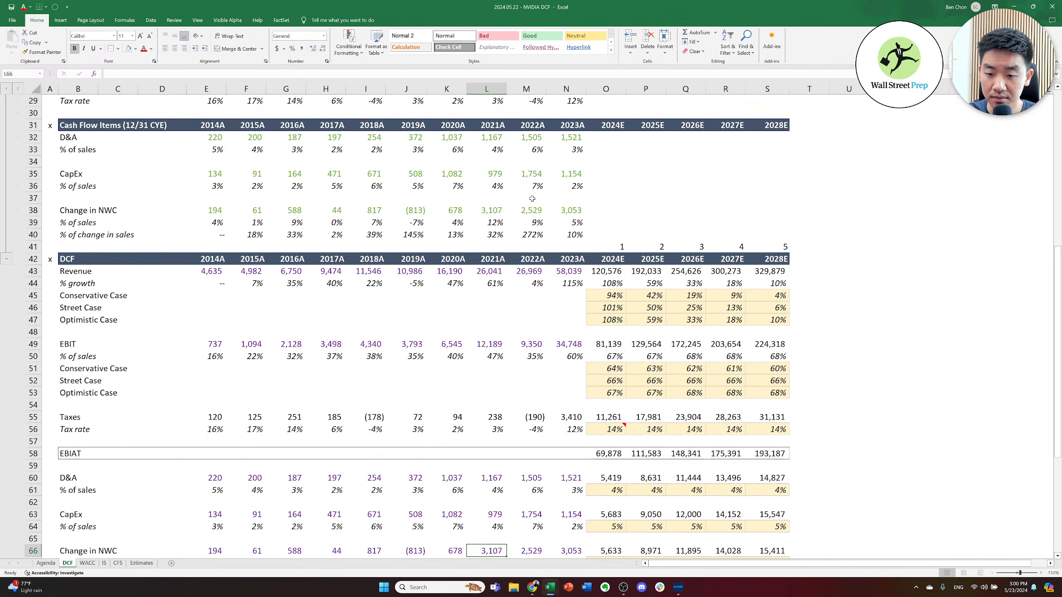
- Examine the DCF section's D&A, CapEx and historical tax rate rows up to the 2023A tax rate in N56
{"action": "key", "text": "Up"}
{"action": "key", "text": "Up"}
{"action": "key", "text": "Up"}
{"action": "key", "text": "Up"}
{"action": "key", "text": "Up"}
{"action": "key", "text": "Right"}
{"action": "key", "text": "Right"}
{"action": "key", "text": "Up"}
{"action": "key", "text": "Up"}
{"action": "key", "text": "Up"}
{"action": "key", "text": "Up"}
{"action": "key", "text": "Up"}
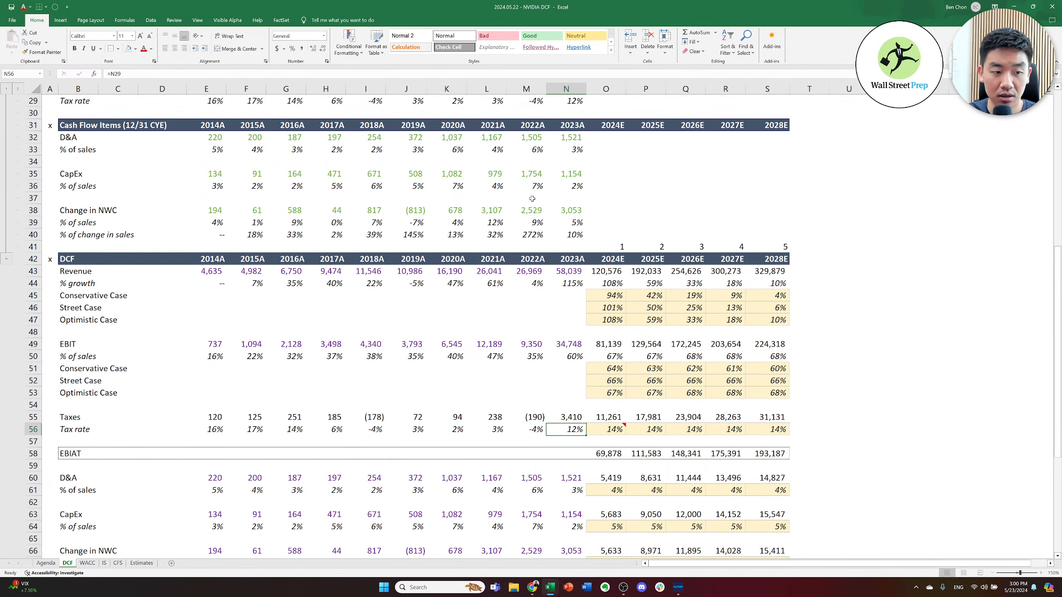
- Compare the 2024E revenue growth and EBIT margin cases with the selected projections in the DCF section
{"action": "key", "text": "Right"}
{"action": "key", "text": "Up"}
{"action": "key", "text": "Up"}
{"action": "key", "text": "Up"}
{"action": "key", "text": "Up"}
{"action": "key", "text": "Up"}
{"action": "key", "text": "Up"}
{"action": "key", "text": "Up"}
{"action": "key", "text": "Down"}
{"action": "key", "text": "Down"}
{"action": "key", "text": "Down"}
{"action": "key", "text": "Down"}
{"action": "key", "text": "Down"}
{"action": "key", "text": "Down"}
{"action": "key", "text": "Down"}
{"action": "key", "text": "Up"}
{"action": "key", "text": "Up"}
{"action": "key", "text": "Up"}
{"action": "key", "text": "Up"}
{"action": "key", "text": "Up"}
{"action": "key", "text": "Up"}
{"action": "key", "text": "Up"}
{"action": "key", "text": "Up"}
{"action": "key", "text": "Up"}
{"action": "key", "text": "Up"}
{"action": "key", "text": "Up"}
{"action": "key", "text": "Down"}
{"action": "key", "text": "Right"}
{"action": "key", "text": "Right"}
{"action": "key", "text": "Down"}
{"action": "key", "text": "Left"}
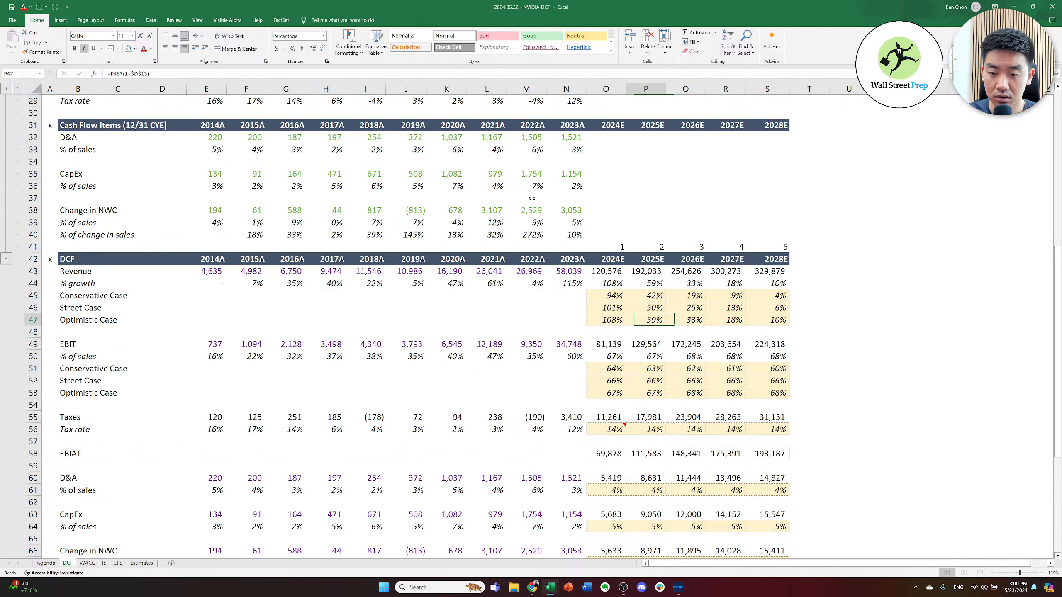
- Examine the Optimistic Case revenue growth rates in row 47 across the projection years
{"action": "key", "text": "Right"}
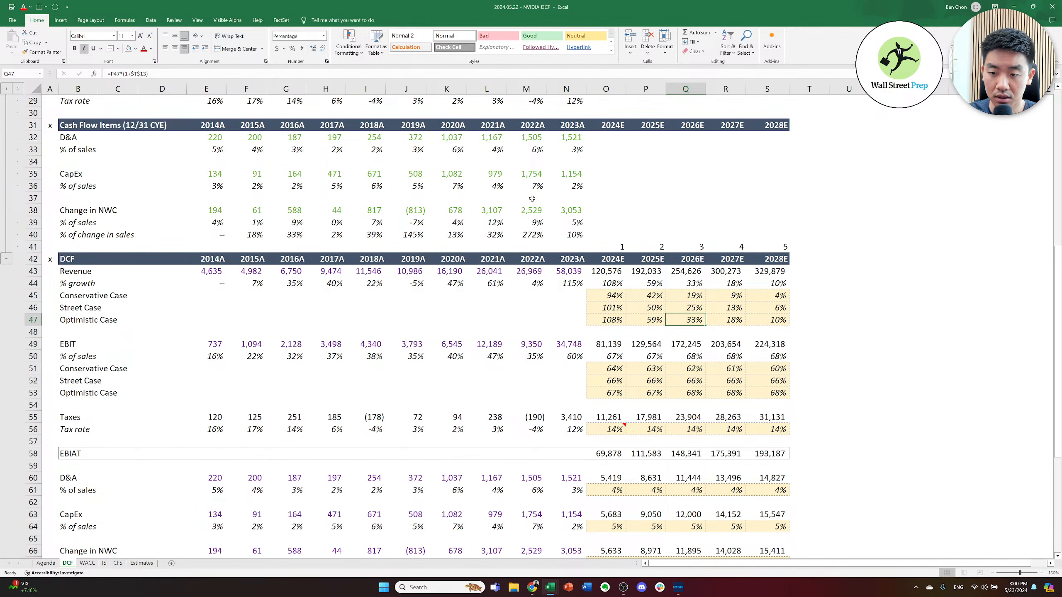
{"action": "key", "text": "Left"}
{"action": "key", "text": "Left"}
{"action": "key", "text": "Right"}
{"action": "key", "text": "Right"}
{"action": "key", "text": "Right"}
{"action": "key", "text": "Right"}
{"action": "key", "text": "Left"}
{"action": "key", "text": "Left"}
{"action": "key", "text": "Left"}
{"action": "key", "text": "Left"}
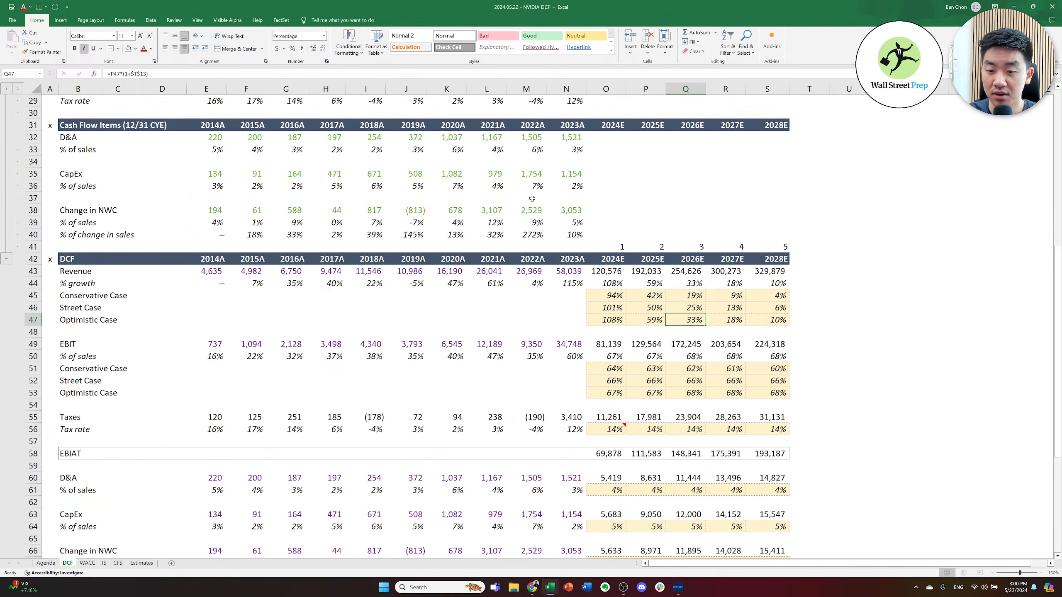
- Check the 2024E Street Case growth and projected revenue against the 2025E revenue growth cases
{"action": "key", "text": "Up"}
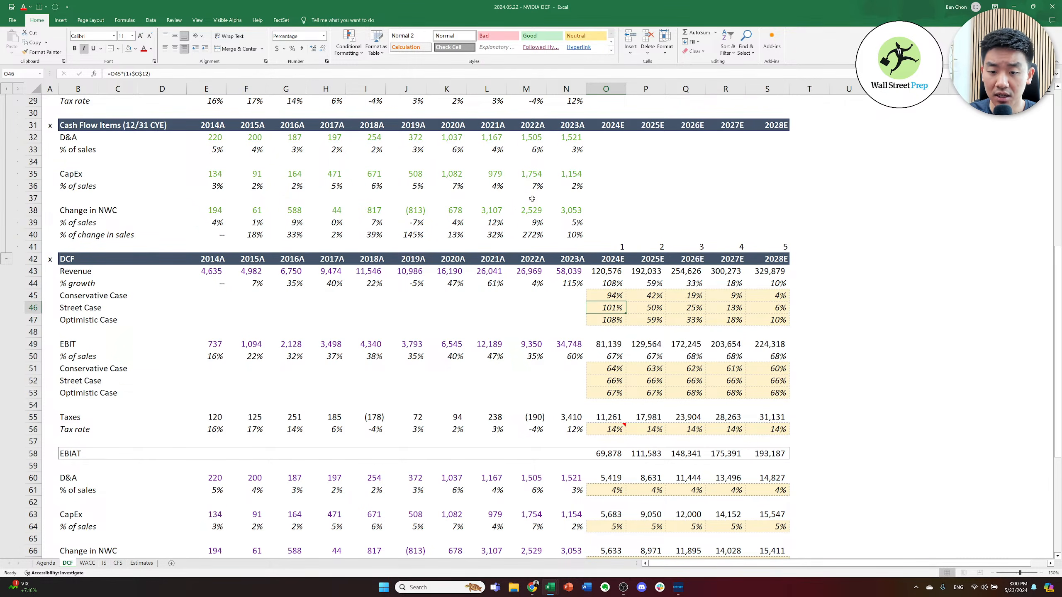
{"action": "key", "text": "Up"}
{"action": "key", "text": "Up"}
{"action": "key", "text": "Up"}
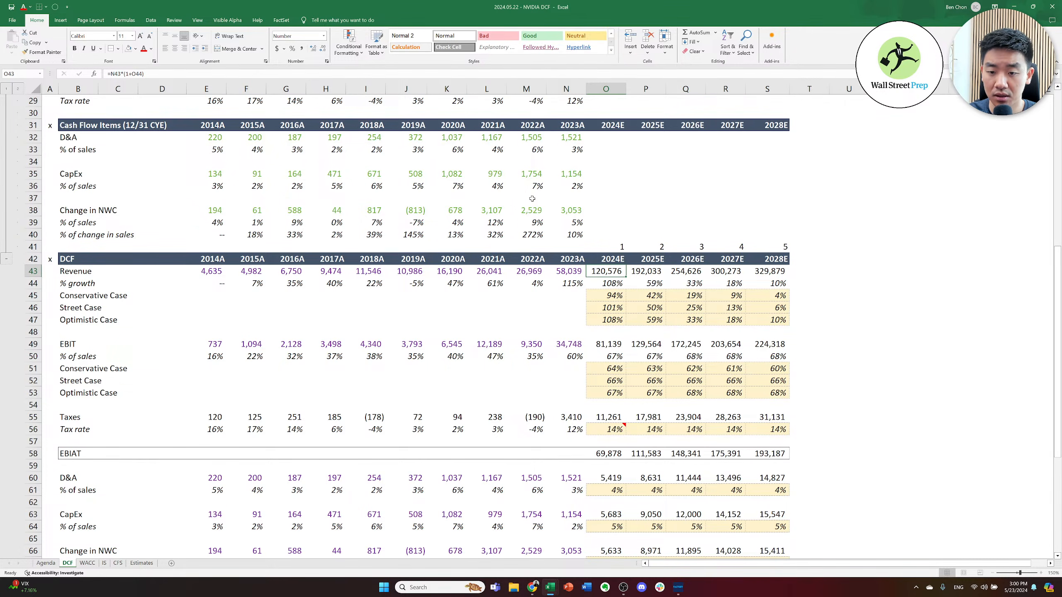
{"action": "key", "text": "Right"}
{"action": "key", "text": "Down"}
{"action": "key", "text": "Down"}
{"action": "key", "text": "Down"}
{"action": "key", "text": "Down"}
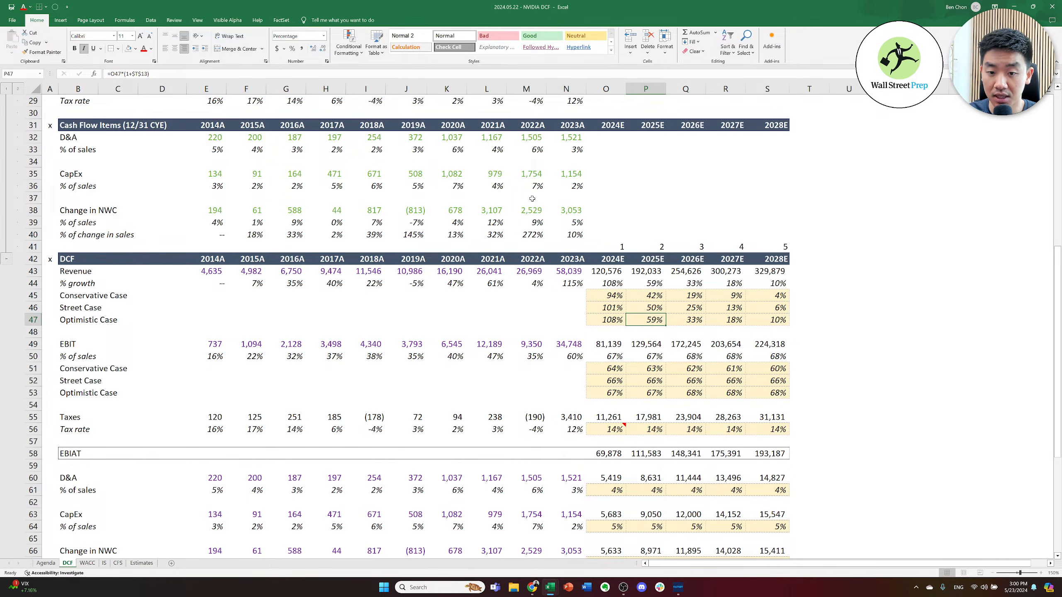
- Recheck the Optimistic Case growth rates from 2026E to 2028E and back to 2024E in O47
{"action": "key", "text": "Right"}
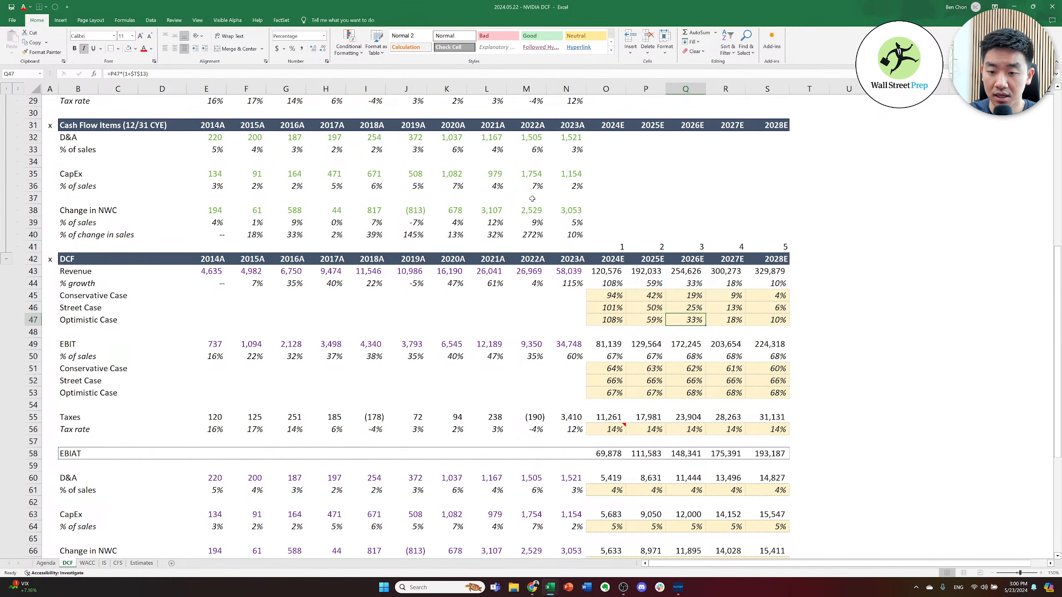
{"action": "key", "text": "Right"}
{"action": "key", "text": "Right"}
{"action": "key", "text": "Left"}
{"action": "key", "text": "Left"}
{"action": "key", "text": "Left"}
{"action": "key", "text": "Left"}
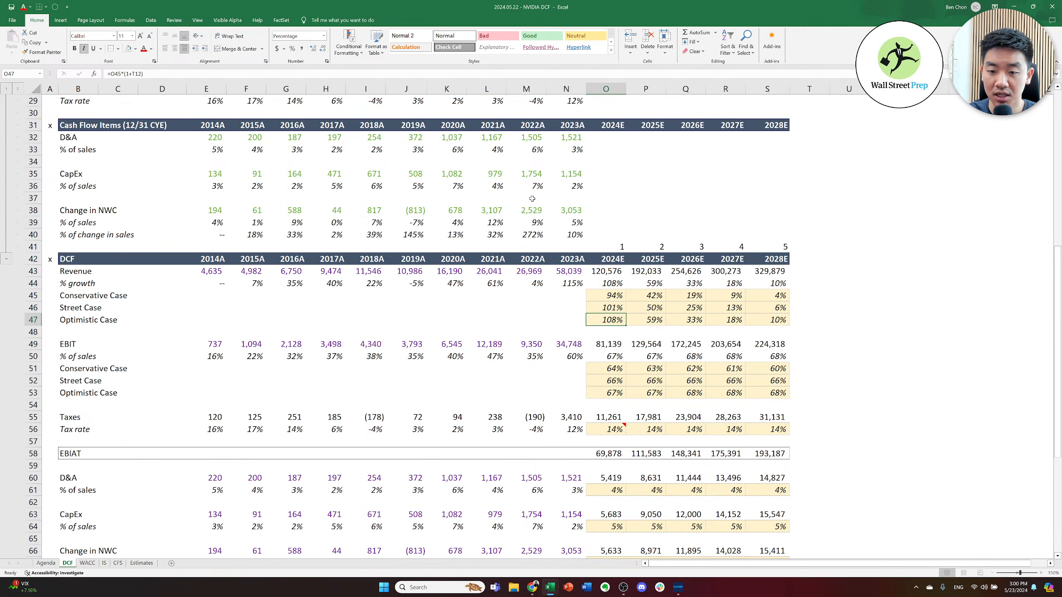
- Review the Optimistic Case revenue growth rates in row 47 back and forth from 2024E to 2028E
{"action": "key", "text": "Right"}
{"action": "key", "text": "Right"}
{"action": "key", "text": "Right"}
{"action": "key", "text": "Right"}
{"action": "key", "text": "Left"}
{"action": "key", "text": "Left"}
{"action": "key", "text": "Left"}
{"action": "key", "text": "Left"}
{"action": "key", "text": "Right"}
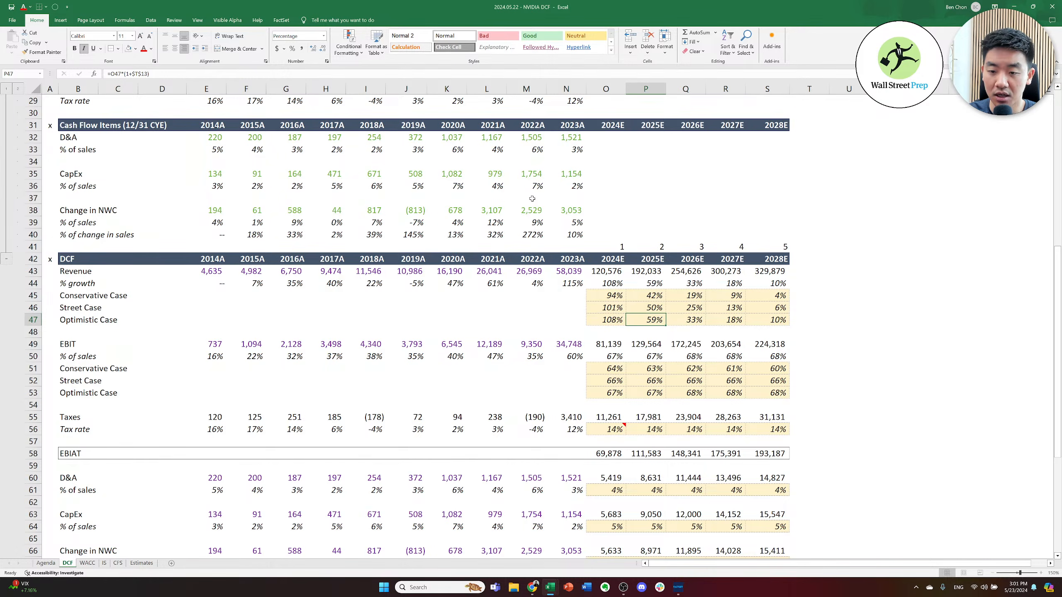
{"action": "key", "text": "Right"}
{"action": "key", "text": "Right"}
{"action": "key", "text": "Right"}
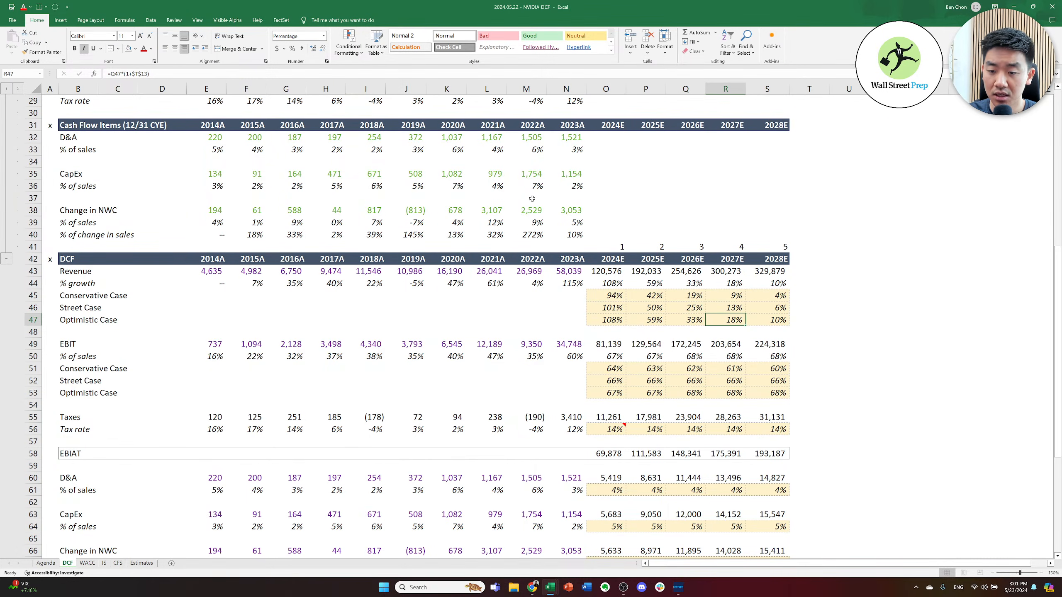
{"action": "key", "text": "Left"}
{"action": "key", "text": "Left"}
{"action": "key", "text": "Left"}
{"action": "key", "text": "Left"}
{"action": "key", "text": "Right"}
{"action": "key", "text": "Right"}
{"action": "key", "text": "Right"}
{"action": "key", "text": "Right"}
{"action": "key", "text": "Left"}
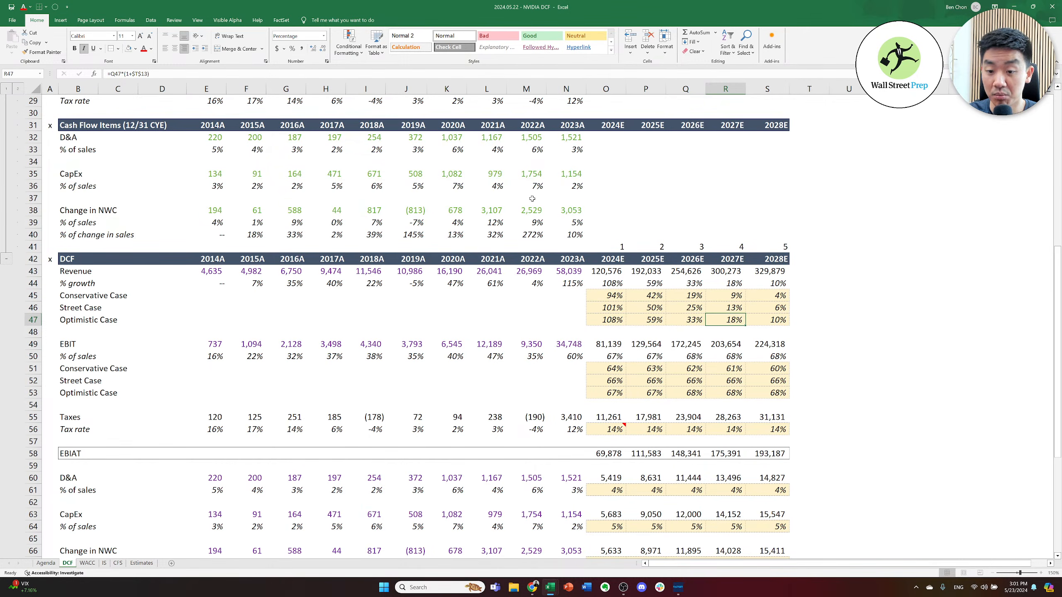
{"action": "key", "text": "Left"}
{"action": "key", "text": "Left"}
{"action": "key", "text": "Left"}
{"action": "key", "text": "Right"}
{"action": "key", "text": "Right"}
{"action": "key", "text": "Right"}
{"action": "key", "text": "Right"}
{"action": "key", "text": "Left"}
{"action": "key", "text": "Left"}
{"action": "key", "text": "Left"}
{"action": "key", "text": "Left"}
{"action": "key", "text": "Right"}
{"action": "key", "text": "Right"}
{"action": "key", "text": "Right"}
{"action": "key", "text": "Right"}
{"action": "key", "text": "Right"}
{"action": "key", "text": "Left"}
{"action": "key", "text": "Left"}
{"action": "key", "text": "Left"}
{"action": "key", "text": "Left"}
{"action": "key", "text": "Left"}
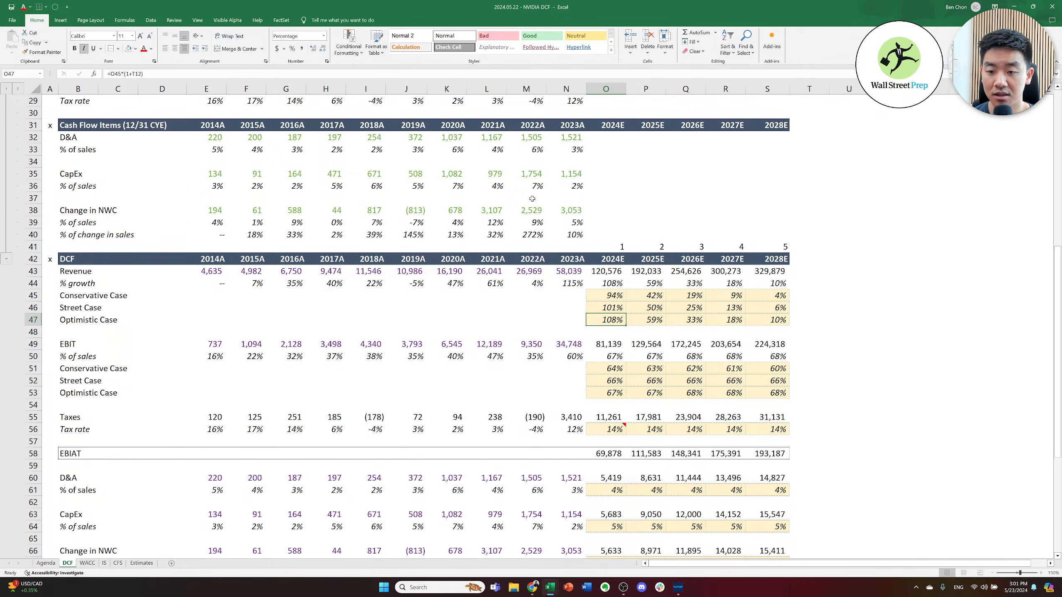
- Go back up through the DCF sheet's sections to its start at cell A1
{"action": "key", "text": "ctrl+Left"}
{"action": "key", "text": "ctrl+Up"}
{"action": "key", "text": "ctrl+Up"}
{"action": "key", "text": "ctrl+Up"}
{"action": "key", "text": "ctrl+Up"}
{"action": "key", "text": "ctrl+Up"}
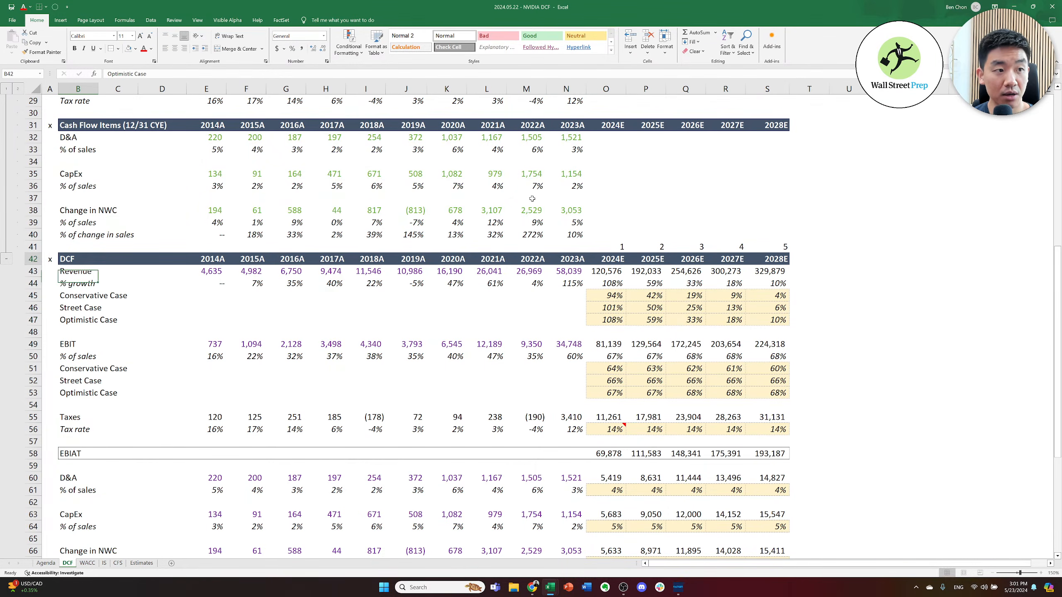
{"action": "key", "text": "ctrl+Up"}
{"action": "key", "text": "ctrl+Up"}
{"action": "key", "text": "ctrl+Up"}
{"action": "key", "text": "ctrl+Up"}
{"action": "key", "text": "ctrl+Up"}
{"action": "key", "text": "ctrl+Up"}
{"action": "key", "text": "ctrl+Up"}
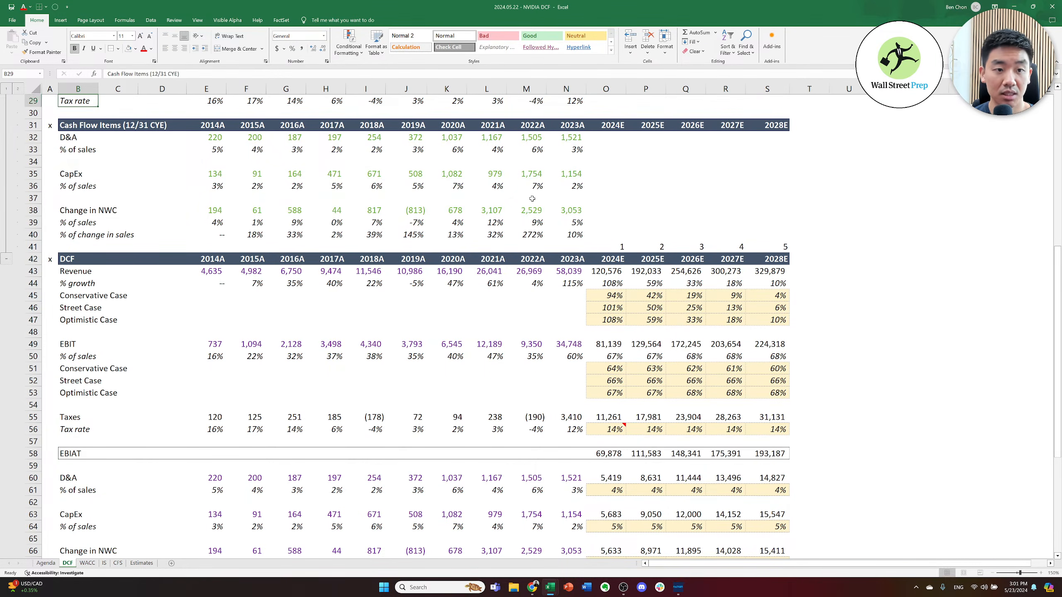
{"action": "key", "text": "ctrl+Up"}
{"action": "key", "text": "ctrl+Up"}
{"action": "key", "text": "ctrl+Up"}
{"action": "key", "text": "ctrl+Up"}
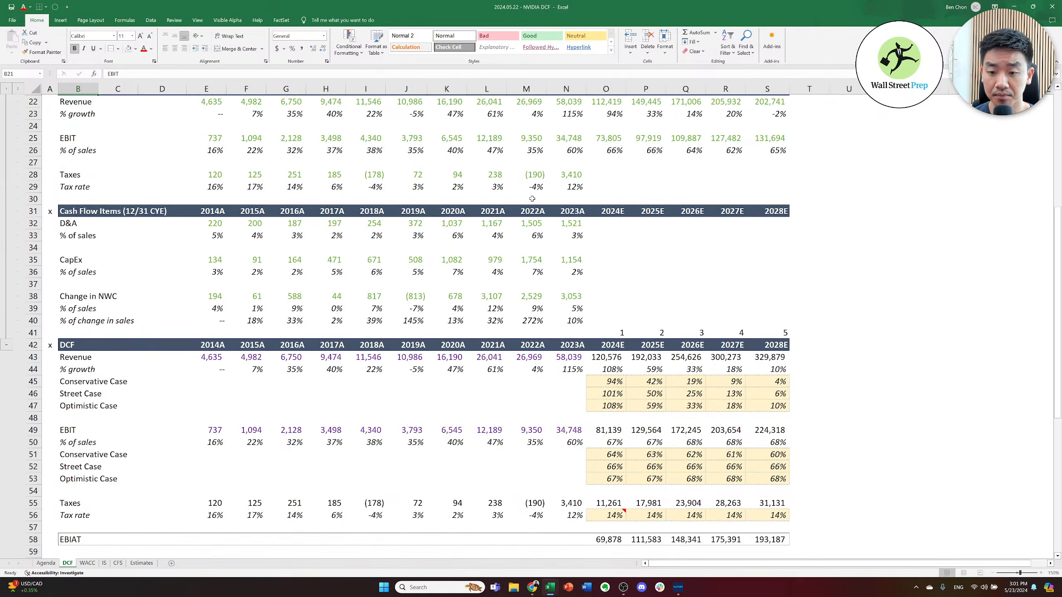
{"action": "key", "text": "ctrl+Up"}
{"action": "key", "text": "ctrl+Up"}
{"action": "key", "text": "ctrl+Up"}
{"action": "key", "text": "ctrl+Up"}
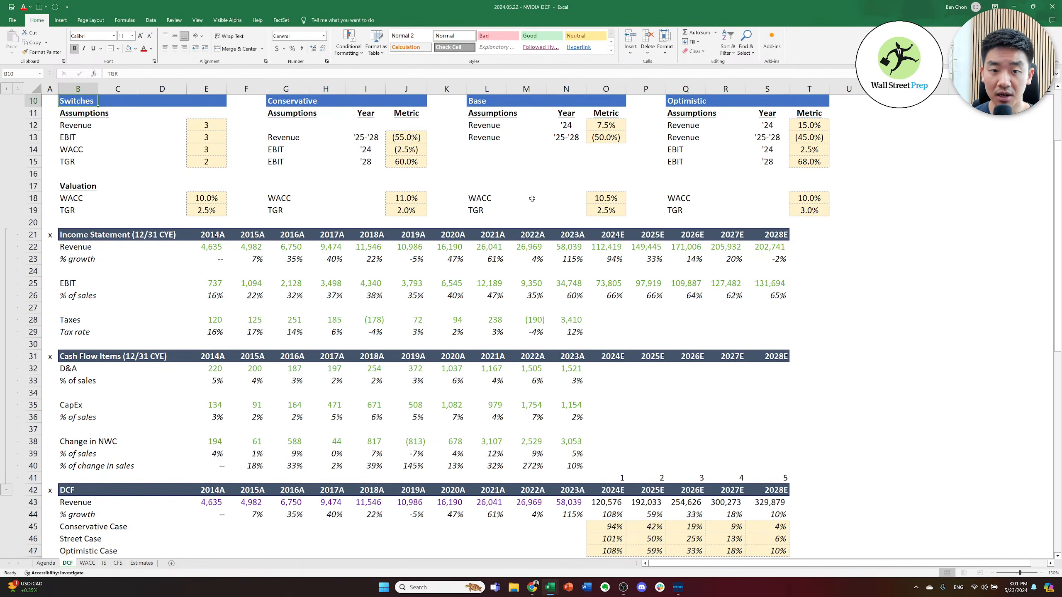
{"action": "key", "text": "ctrl+Home"}
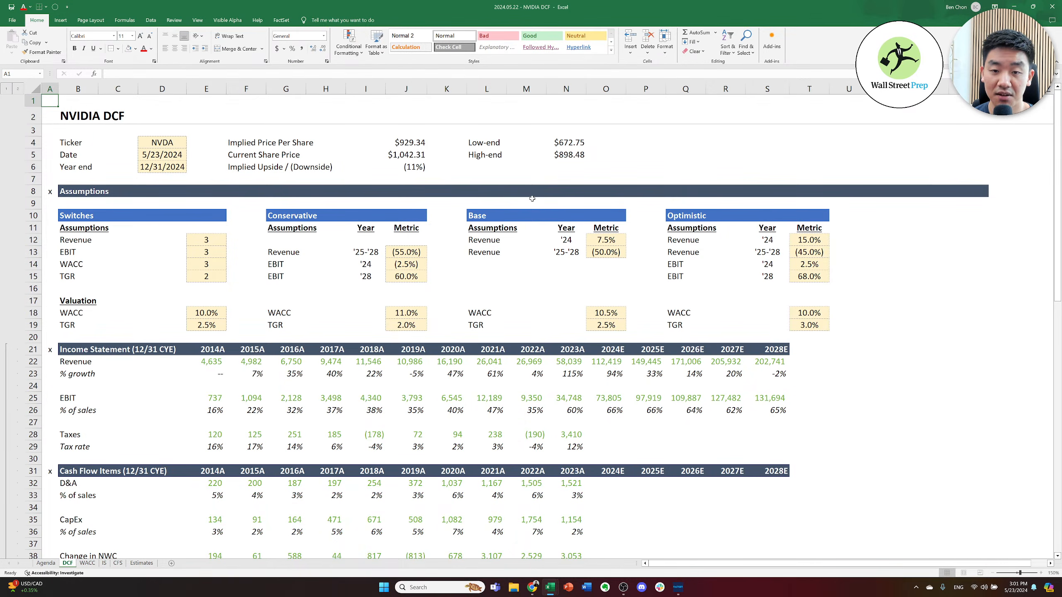
- Compare the revenue assumptions of the Conservative, Base and Optimistic scenarios in row 12
{"action": "key", "text": "Down"}
{"action": "key", "text": "Down"}
{"action": "key", "text": "Down"}
{"action": "key", "text": "Down"}
{"action": "key", "text": "Down"}
{"action": "key", "text": "Down"}
{"action": "key", "text": "Down"}
{"action": "key", "text": "Down"}
{"action": "key", "text": "Down"}
{"action": "key", "text": "Down"}
{"action": "key", "text": "Down"}
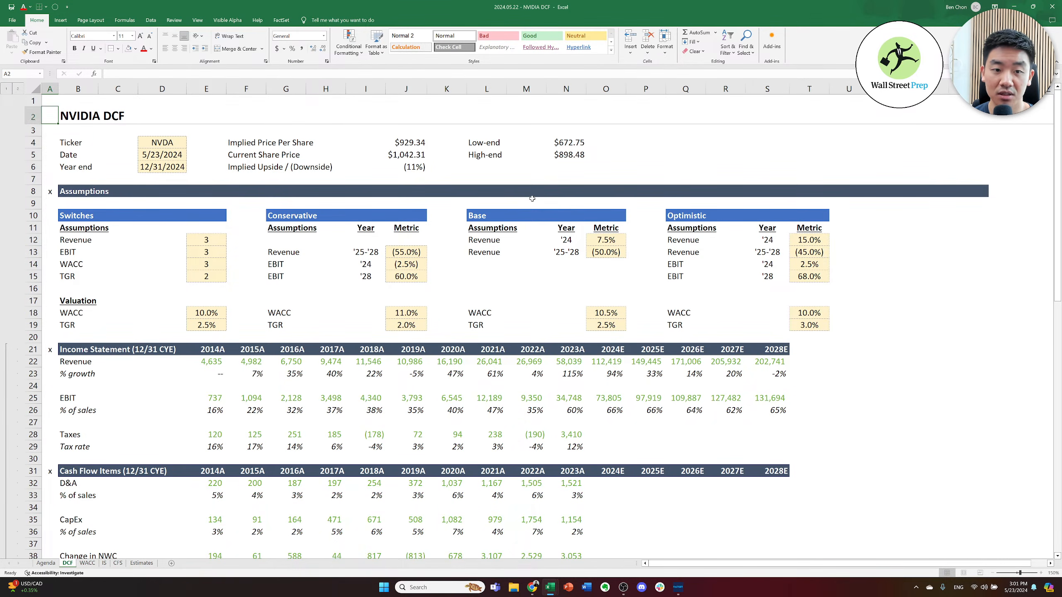
{"action": "key", "text": "Right"}
{"action": "key", "text": "Right"}
{"action": "key", "text": "Right"}
{"action": "key", "text": "Right"}
{"action": "key", "text": "Right"}
{"action": "key", "text": "Right"}
{"action": "key", "text": "Right"}
{"action": "key", "text": "Right"}
{"action": "key", "text": "Right"}
{"action": "key", "text": "Right"}
{"action": "key", "text": "Right"}
{"action": "key", "text": "Right"}
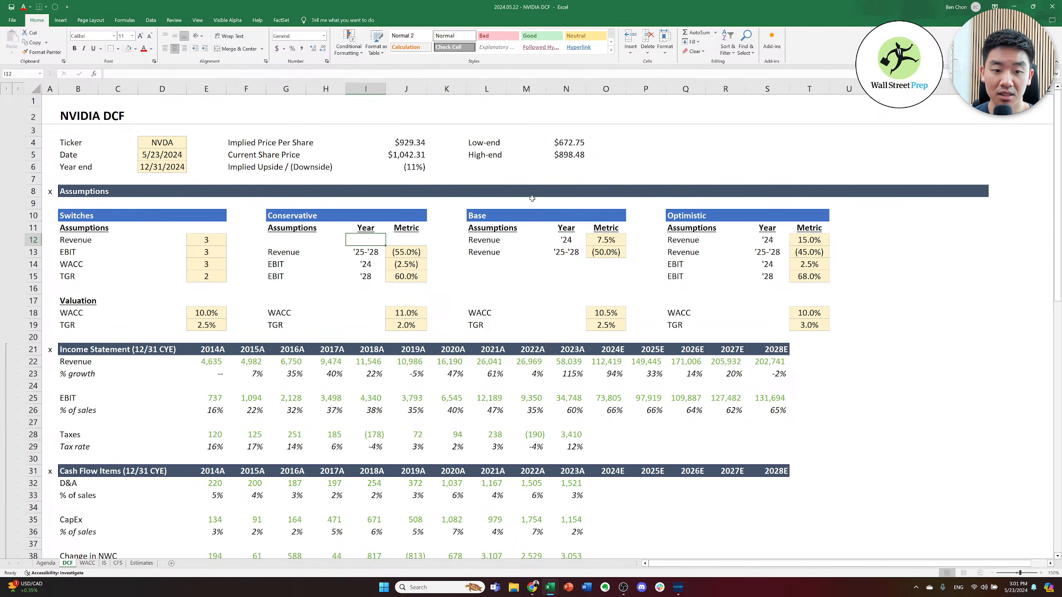
{"action": "key", "text": "Right"}
{"action": "key", "text": "ctrl+Left"}
{"action": "key", "text": "ctrl+Left"}
{"action": "key", "text": "ctrl+Right"}
{"action": "key", "text": "ctrl+Right"}
{"action": "key", "text": "Right"}
{"action": "key", "text": "ctrl+Right"}
{"action": "key", "text": "ctrl+Left"}
{"action": "key", "text": "ctrl+Right"}
{"action": "key", "text": "ctrl+Left"}
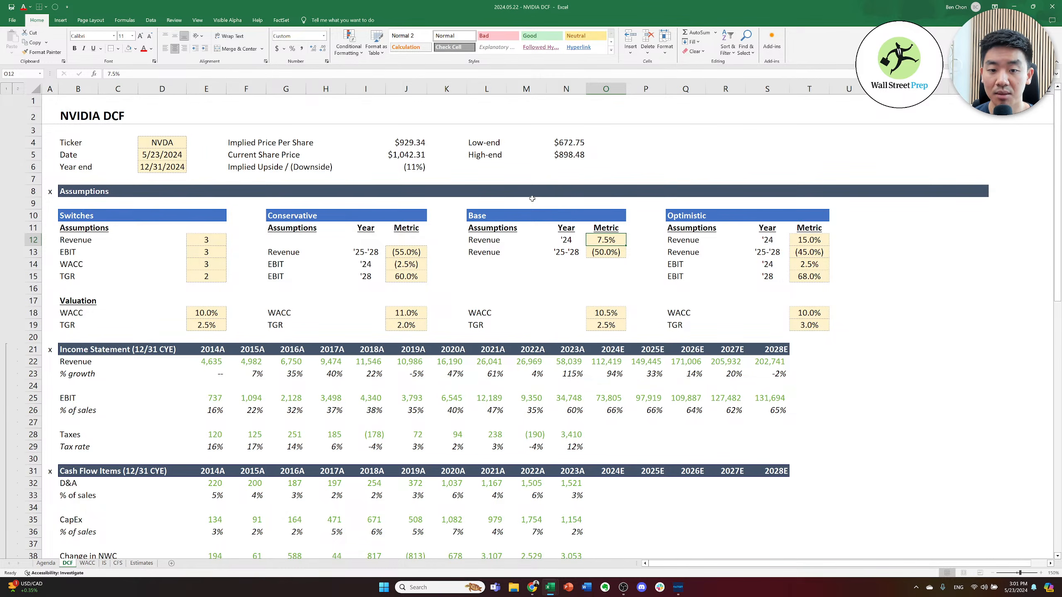
{"action": "key", "text": "Left"}
{"action": "key", "text": "Up"}
{"action": "key", "text": "ctrl+Left"}
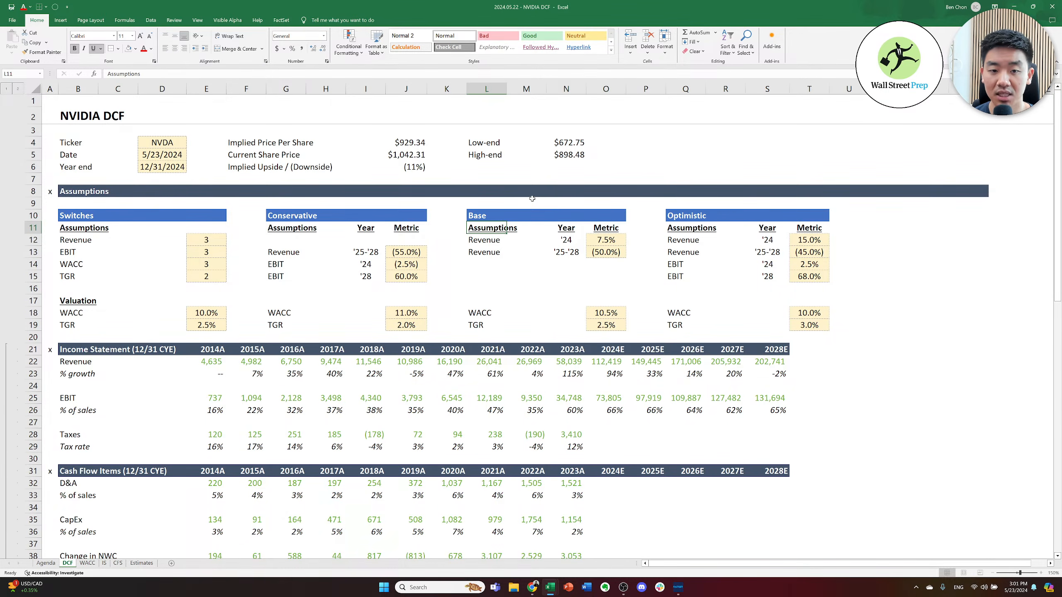
- Check the implied upside/(downside) and the implied price per share in the summary block
{"action": "key", "text": "ctrl+Left"}
{"action": "key", "text": "ctrl+Up"}
{"action": "key", "text": "ctrl+Up"}
{"action": "key", "text": "ctrl+Down"}
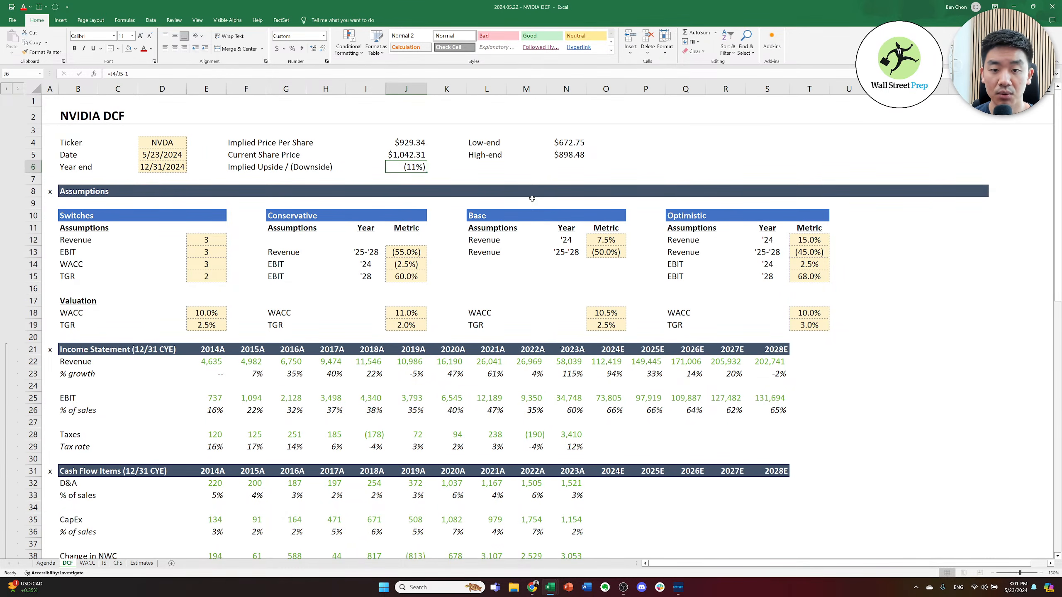
{"action": "key", "text": "ctrl+Up"}
- Set the EBIT scenario switch in E13 to 2
{"action": "key", "text": "Down"}
{"action": "key", "text": "Down"}
{"action": "key", "text": "Down"}
{"action": "key", "text": "Left"}
{"action": "key", "text": "Left"}
{"action": "key", "text": "Left"}
{"action": "key", "text": "Left"}
{"action": "key", "text": "Down"}
{"action": "key", "text": "Down"}
{"action": "key", "text": "Down"}
{"action": "key", "text": "Down"}
{"action": "key", "text": "Left"}
{"action": "key", "text": "Down"}
{"action": "key", "text": "Down"}
{"action": "type", "text": "2"}
{"action": "key", "text": "Down"}
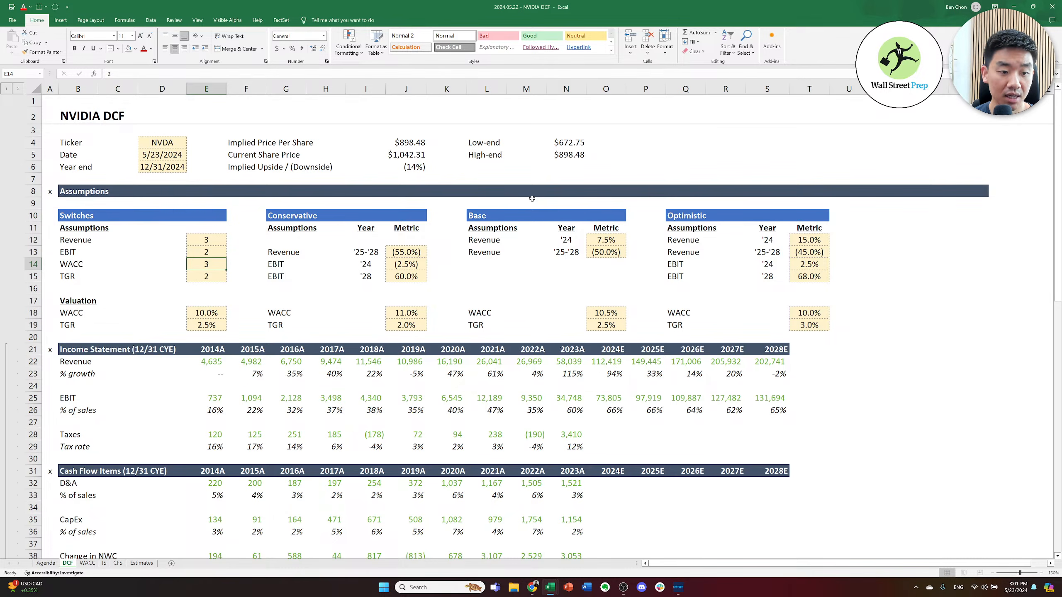
- Check the recorded high-end share price in N5 against the implied price per share
{"action": "key", "text": "Right"}
{"action": "key", "text": "Right"}
{"action": "key", "text": "Right"}
{"action": "key", "text": "Right"}
{"action": "key", "text": "Up"}
{"action": "key", "text": "Right"}
{"action": "key", "text": "Up"}
{"action": "key", "text": "Right"}
{"action": "key", "text": "Up"}
{"action": "key", "text": "Up"}
{"action": "key", "text": "Up"}
{"action": "key", "text": "Right"}
{"action": "key", "text": "Right"}
{"action": "key", "text": "Up"}
{"action": "key", "text": "Up"}
{"action": "key", "text": "Up"}
{"action": "key", "text": "Up"}
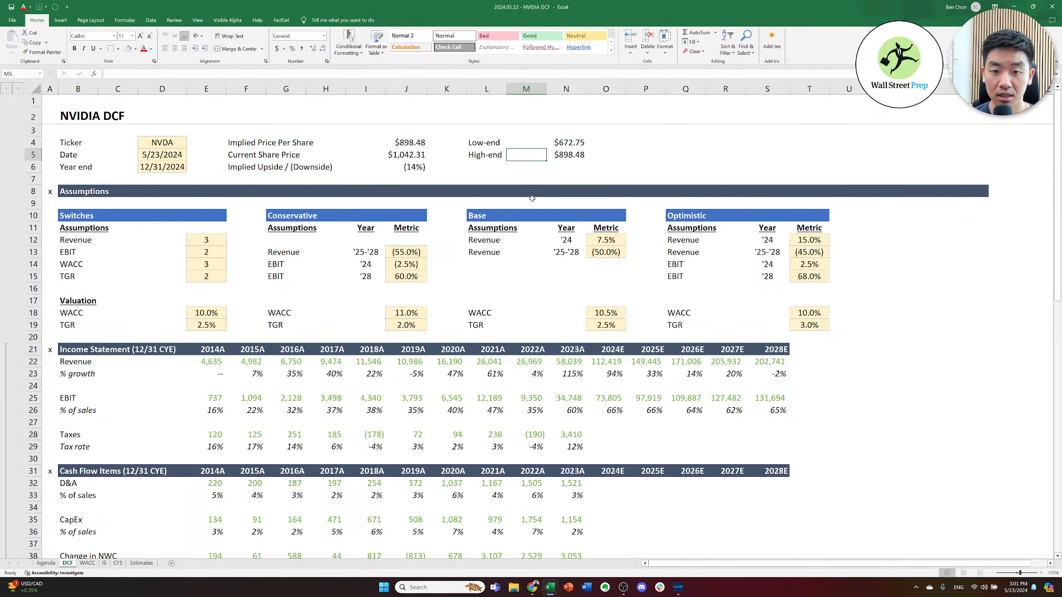
{"action": "key", "text": "Right"}
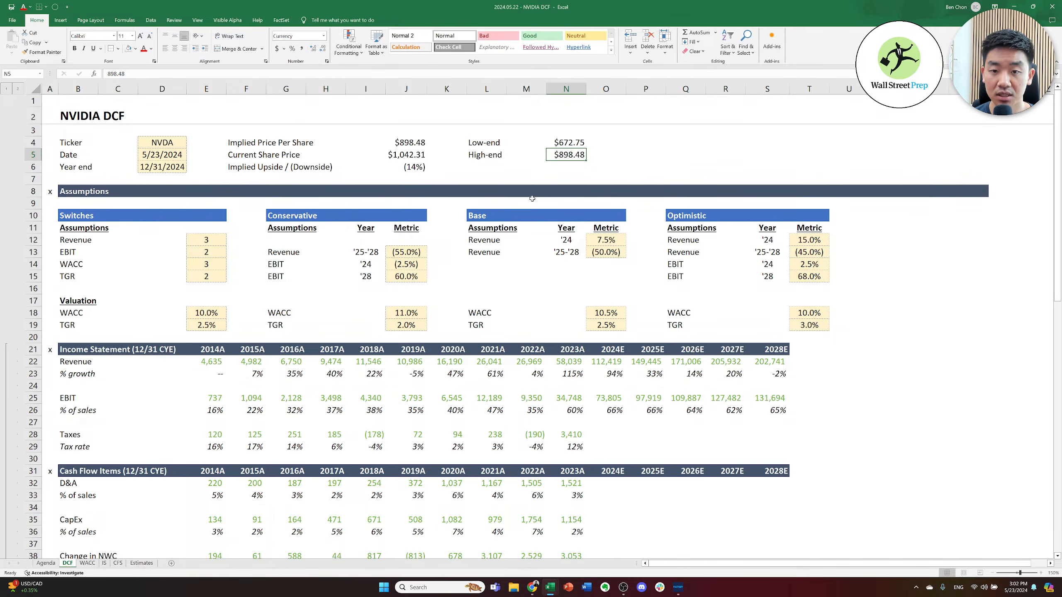
- Switch to the 2023.09.21 NVIDIA DCF workbook and open its DCF sheet
{"action": "key", "text": "alt+Tab"}
{"action": "key", "text": "alt+Tab"}
{"action": "key", "text": "alt+Tab"}
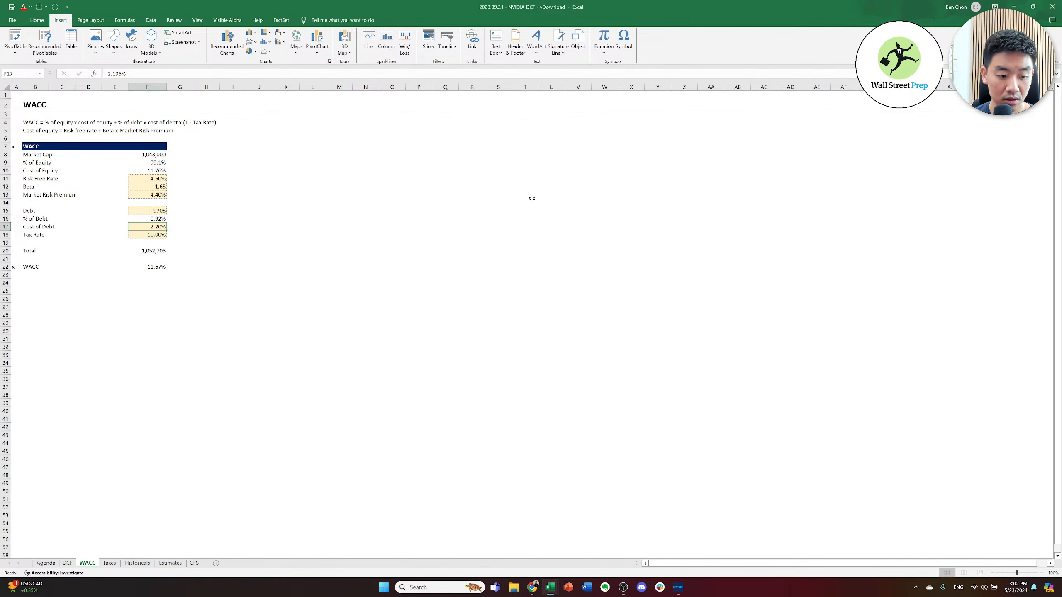
{"action": "key", "text": "ctrl+Page_Up"}
{"action": "key", "text": "Left"}
{"action": "key", "text": "Left"}
{"action": "key", "text": "Left"}
{"action": "key", "text": "Left"}
{"action": "key", "text": "Left"}
{"action": "key", "text": "Left"}
{"action": "key", "text": "Left"}
{"action": "key", "text": "Left"}
{"action": "key", "text": "Left"}
{"action": "key", "text": "Left"}
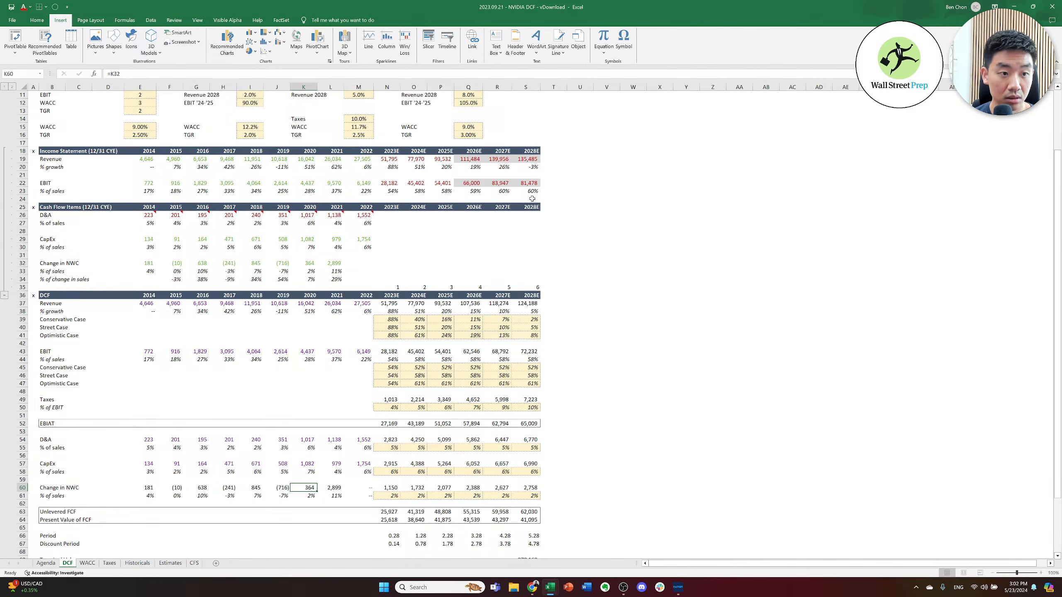
- Check the implied and current share prices in the summary block of the 2023 DCF sheet
{"action": "key", "text": "Up"}
{"action": "key", "text": "Up"}
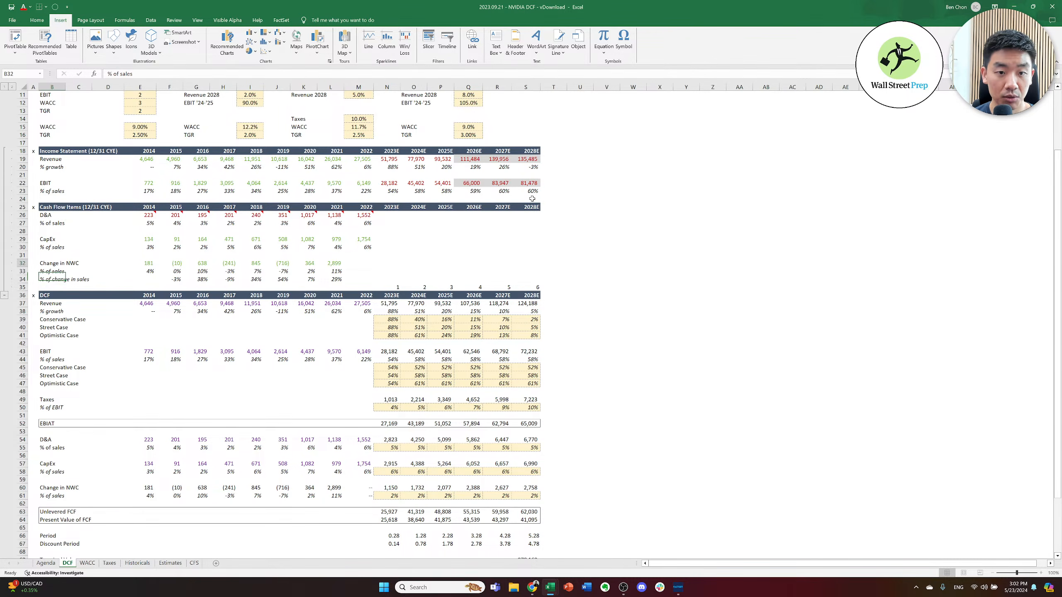
{"action": "key", "text": "Up"}
{"action": "key", "text": "Up"}
{"action": "key", "text": "Up"}
{"action": "key", "text": "Up"}
{"action": "key", "text": "Up"}
{"action": "key", "text": "Up"}
{"action": "key", "text": "Up"}
{"action": "key", "text": "Up"}
{"action": "key", "text": "Up"}
{"action": "key", "text": "Up"}
{"action": "key", "text": "Up"}
{"action": "key", "text": "Up"}
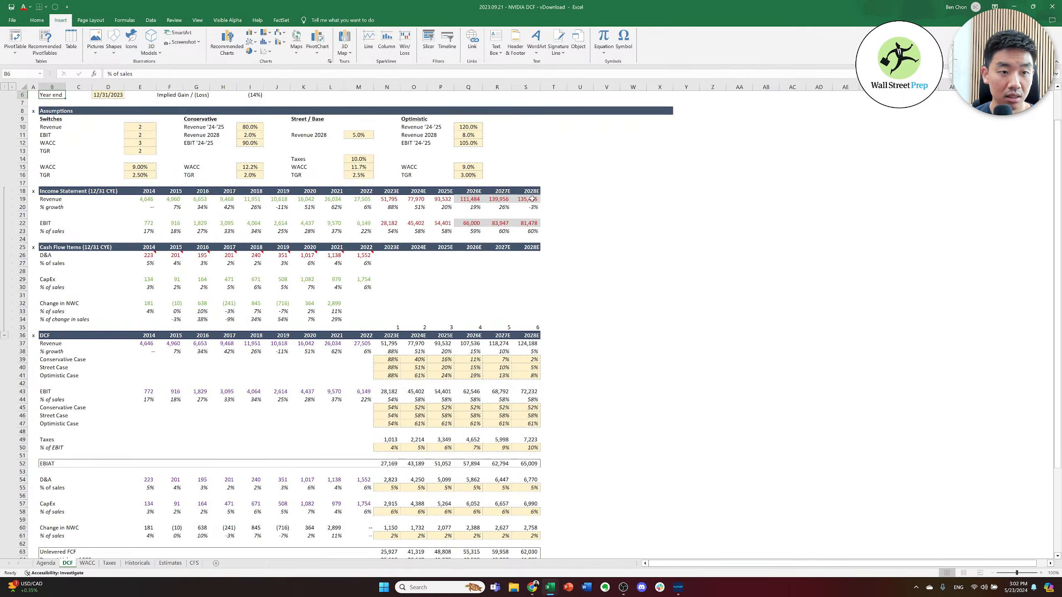
{"action": "key", "text": "ctrl+Right"}
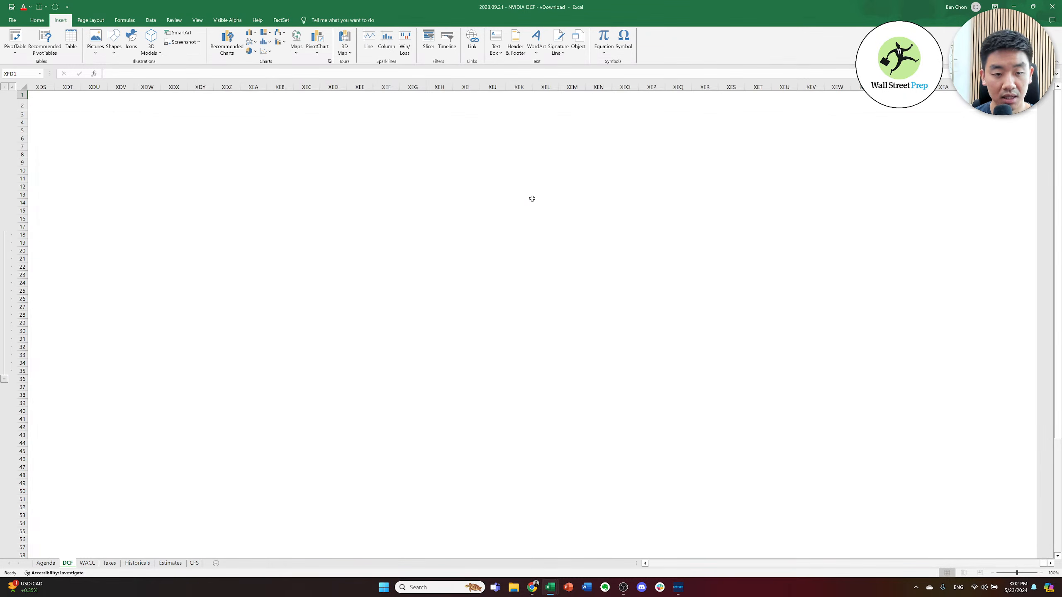
{"action": "key", "text": "ctrl+Left"}
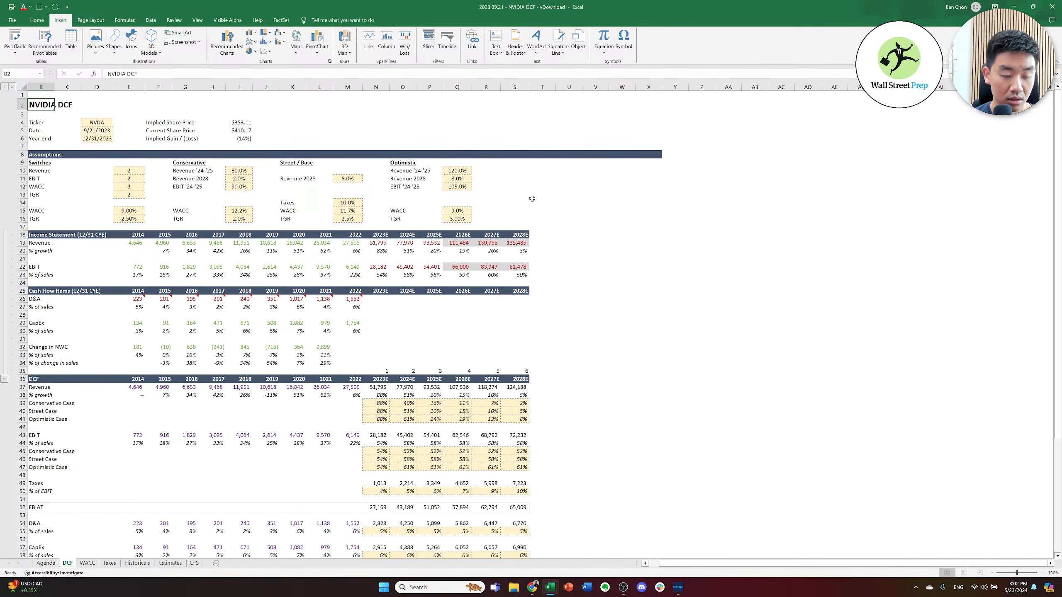
{"action": "key", "text": "Left"}
{"action": "key", "text": "Right"}
{"action": "key", "text": "Right"}
{"action": "key", "text": "Down"}
{"action": "key", "text": "Down"}
{"action": "key", "text": "Right"}
{"action": "key", "text": "Down"}
{"action": "key", "text": "Right"}
{"action": "key", "text": "Right"}
{"action": "key", "text": "Right"}
{"action": "key", "text": "Right"}
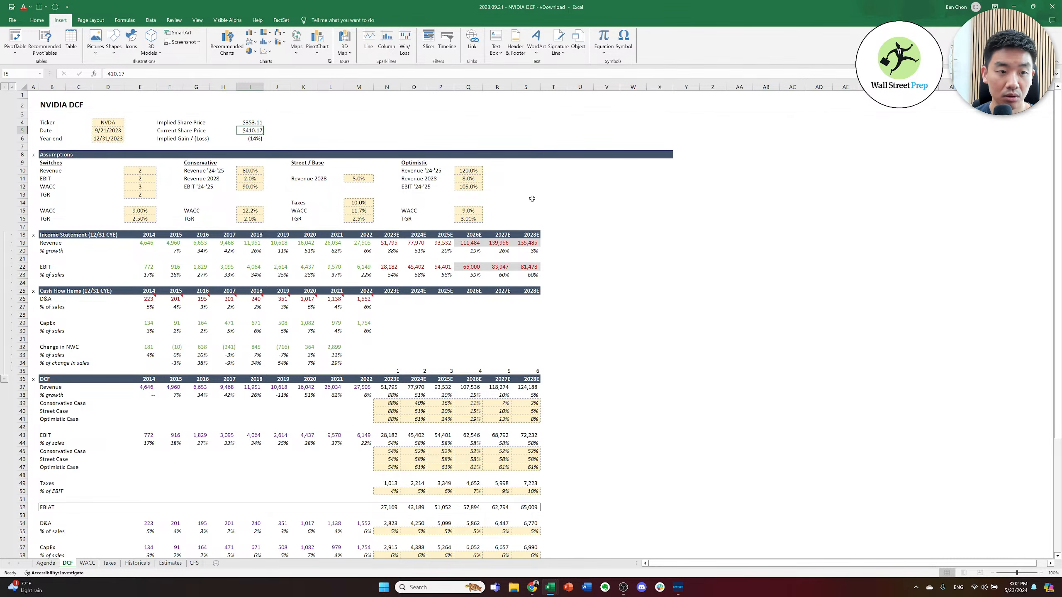
- Set the Revenue and EBIT scenario switches in E10 and E11 of the 2023 model to 3
{"action": "key", "text": "Left"}
{"action": "key", "text": "Left"}
{"action": "key", "text": "Down"}
{"action": "key", "text": "Left"}
{"action": "key", "text": "Left"}
{"action": "key", "text": "Down"}
{"action": "key", "text": "Down"}
{"action": "key", "text": "Down"}
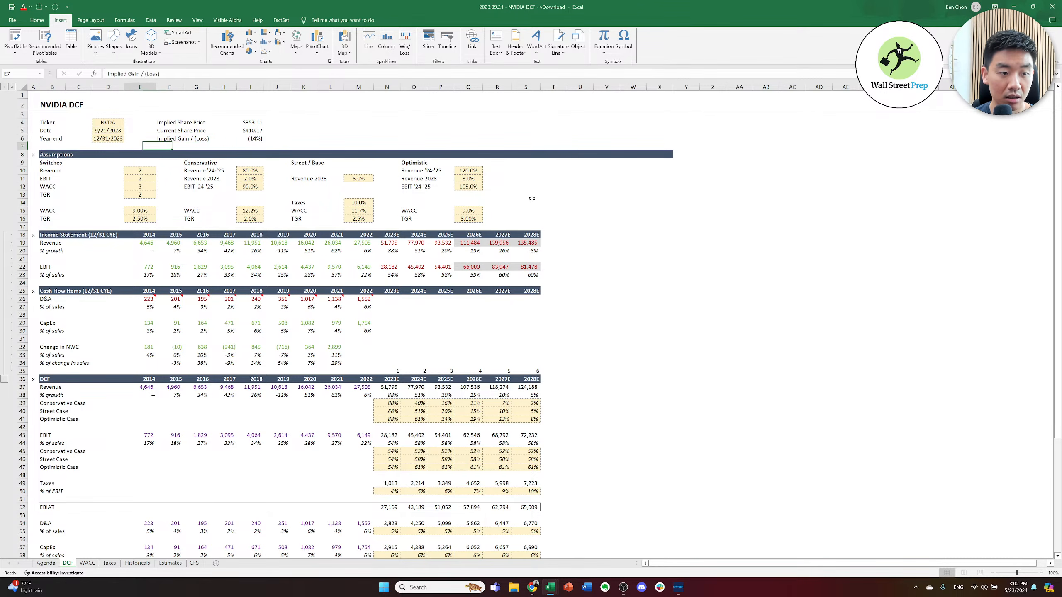
{"action": "key", "text": "Return"}
{"action": "type", "text": "3"}
{"action": "key", "text": "Return"}
{"action": "key", "text": "Return"}
{"action": "key", "text": "Up"}
{"action": "key", "text": "Up"}
{"action": "key", "text": "Up"}
- Switch to the 2024.05.22 NVIDIA DCF workbook and set the Optimistic WACC in T18 to 9%
{"action": "key", "text": "alt+Tab"}
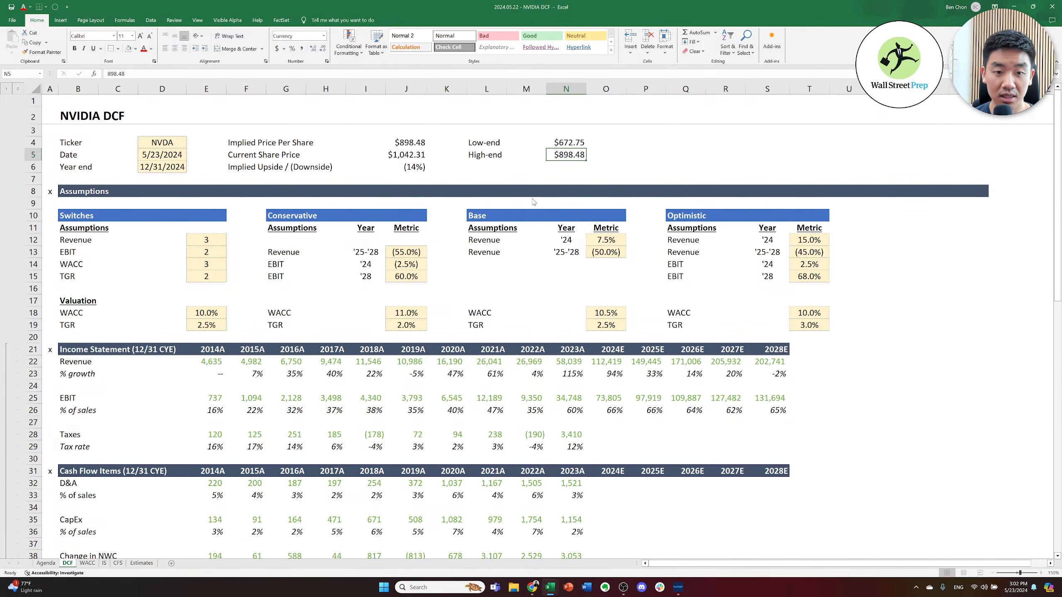
{"action": "key", "text": "Left"}
{"action": "key", "text": "Left"}
{"action": "key", "text": "Left"}
{"action": "key", "text": "Left"}
{"action": "key", "text": "Up"}
{"action": "key", "text": "Down"}
{"action": "key", "text": "Down"}
{"action": "key", "text": "Down"}
{"action": "key", "text": "Down"}
{"action": "key", "text": "Down"}
{"action": "key", "text": "Down"}
{"action": "key", "text": "Down"}
{"action": "key", "text": "Down"}
{"action": "key", "text": "Down"}
{"action": "key", "text": "Down"}
{"action": "key", "text": "Down"}
{"action": "key", "text": "Down"}
{"action": "key", "text": "Down"}
{"action": "key", "text": "Down"}
{"action": "key", "text": "Right"}
{"action": "key", "text": "Right"}
{"action": "key", "text": "Right"}
{"action": "key", "text": "Right"}
{"action": "key", "text": "Right"}
{"action": "key", "text": "Right"}
{"action": "key", "text": "Right"}
{"action": "key", "text": "Right"}
{"action": "key", "text": "Right"}
{"action": "key", "text": "Right"}
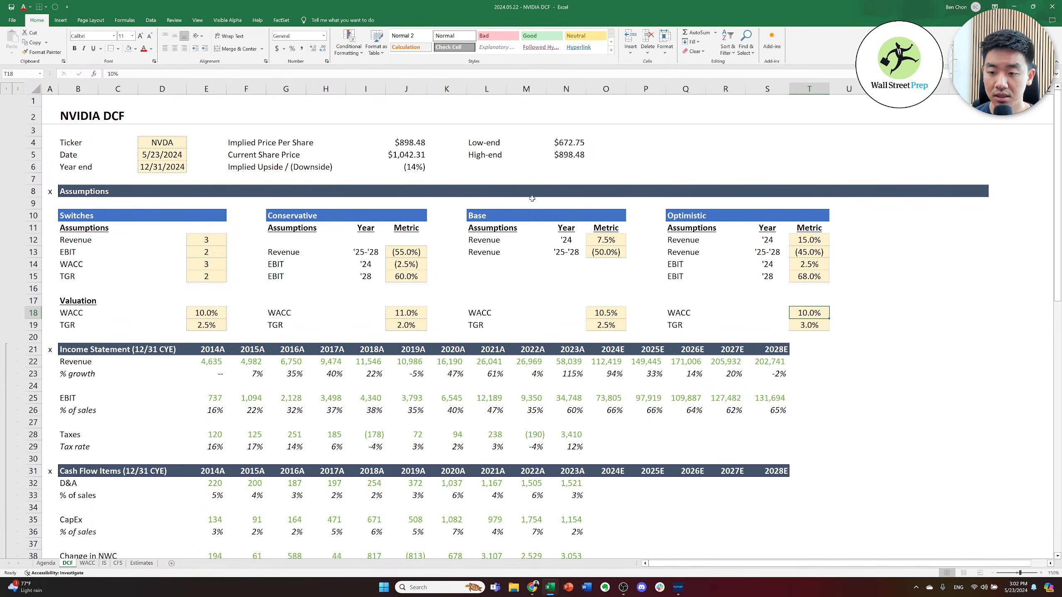
{"action": "type", "text": "9"}
{"action": "key", "text": "ctrl+Return"}
- Compare the implied price per share with the current share price in the 2024 summary block
{"action": "key", "text": "Left"}
{"action": "key", "text": "Left"}
{"action": "key", "text": "Left"}
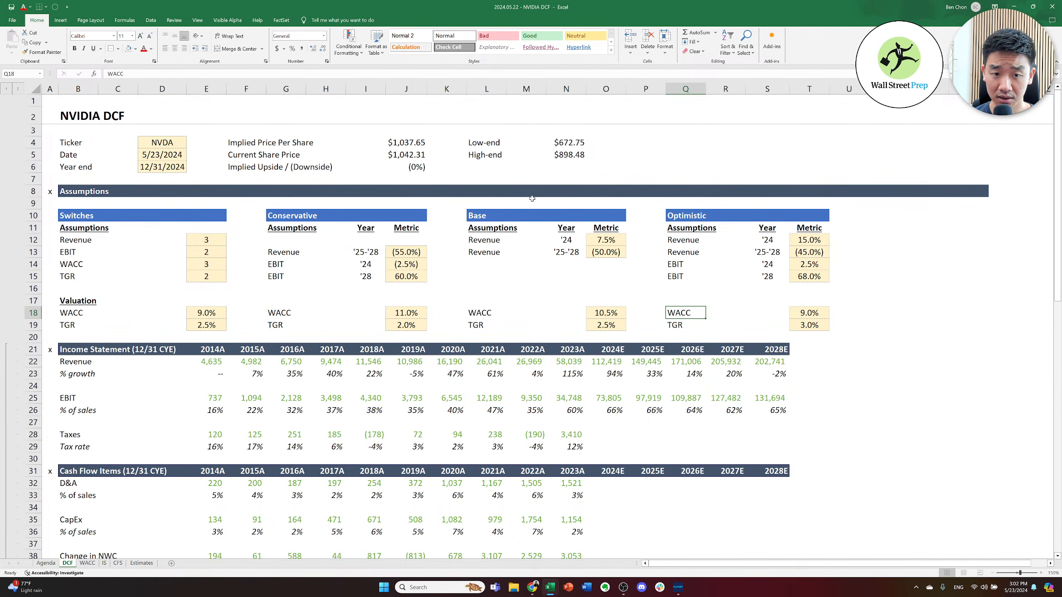
{"action": "key", "text": "Left"}
{"action": "key", "text": "Left"}
{"action": "key", "text": "Left"}
{"action": "key", "text": "Left"}
{"action": "key", "text": "Left"}
{"action": "key", "text": "Left"}
{"action": "key", "text": "Left"}
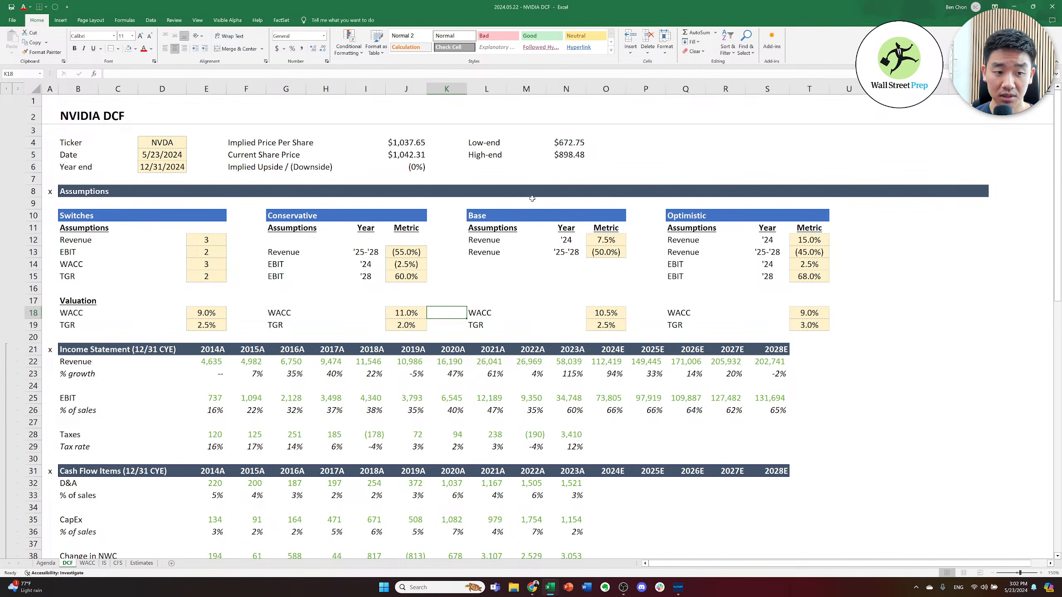
{"action": "key", "text": "Up"}
{"action": "key", "text": "Up"}
{"action": "key", "text": "Up"}
{"action": "key", "text": "Up"}
{"action": "key", "text": "Up"}
{"action": "key", "text": "Up"}
{"action": "key", "text": "Up"}
{"action": "key", "text": "Up"}
{"action": "key", "text": "Up"}
{"action": "key", "text": "Up"}
{"action": "key", "text": "Up"}
{"action": "key", "text": "Up"}
{"action": "key", "text": "Up"}
{"action": "key", "text": "Up"}
{"action": "key", "text": "Down"}
{"action": "key", "text": "Down"}
{"action": "key", "text": "Up"}
{"action": "key", "text": "Up"}
{"action": "key", "text": "Down"}
{"action": "key", "text": "Down"}
- Review the low-end and high-end prices and the Base and Optimistic scenario assumptions
{"action": "key", "text": "Right"}
{"action": "key", "text": "Right"}
{"action": "key", "text": "Right"}
{"action": "key", "text": "Right"}
{"action": "key", "text": "Right"}
{"action": "key", "text": "Right"}
{"action": "key", "text": "Right"}
{"action": "key", "text": "Down"}
{"action": "key", "text": "Down"}
{"action": "key", "text": "Down"}
{"action": "key", "text": "Left"}
{"action": "key", "text": "Down"}
{"action": "key", "text": "Left"}
{"action": "key", "text": "Left"}
{"action": "key", "text": "Left"}
{"action": "key", "text": "Down"}
{"action": "key", "text": "Down"}
{"action": "key", "text": "Down"}
{"action": "key", "text": "Right"}
{"action": "key", "text": "Down"}
{"action": "key", "text": "Left"}
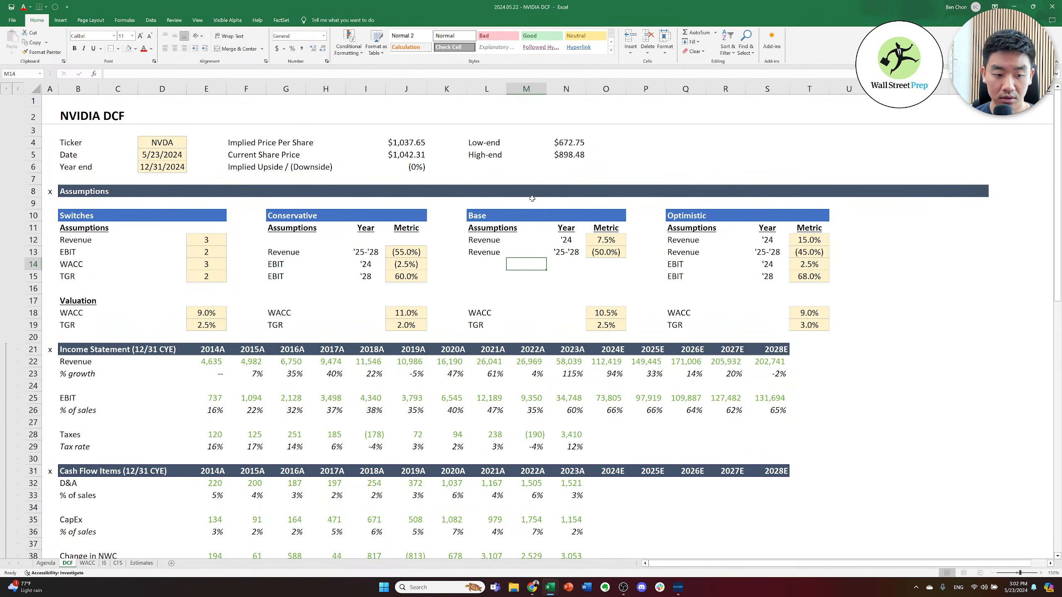
- View the 2024 model's WACC sheet and open the WACC sheet of the 2023.09.21 workbook for comparison
{"action": "key", "text": "ctrl+Page_Down"}
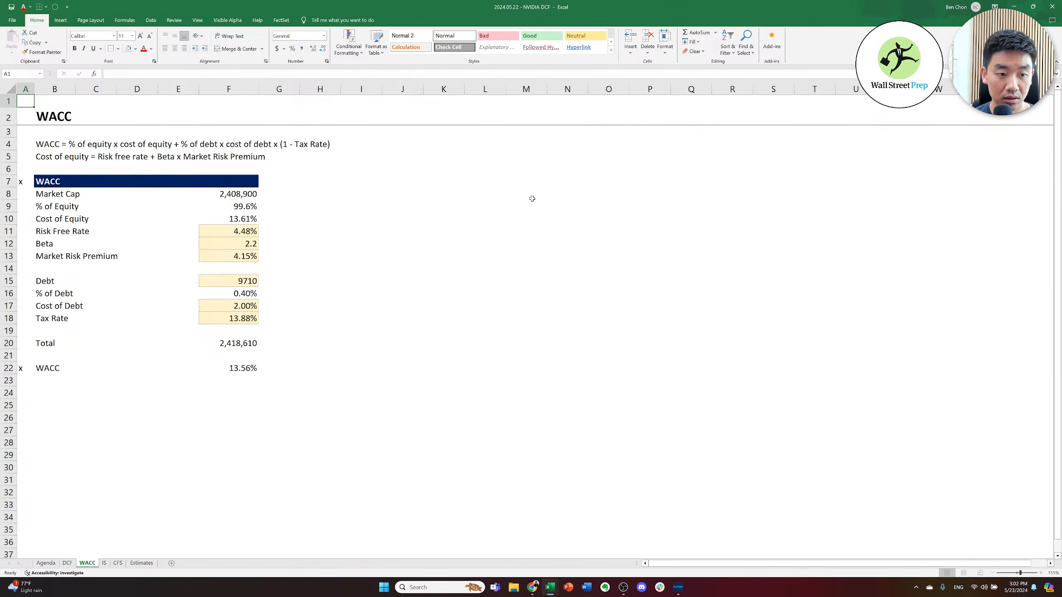
{"action": "key", "text": "alt+Tab"}
{"action": "key", "text": "alt+Tab"}
{"action": "key", "text": "alt+shift+Tab"}
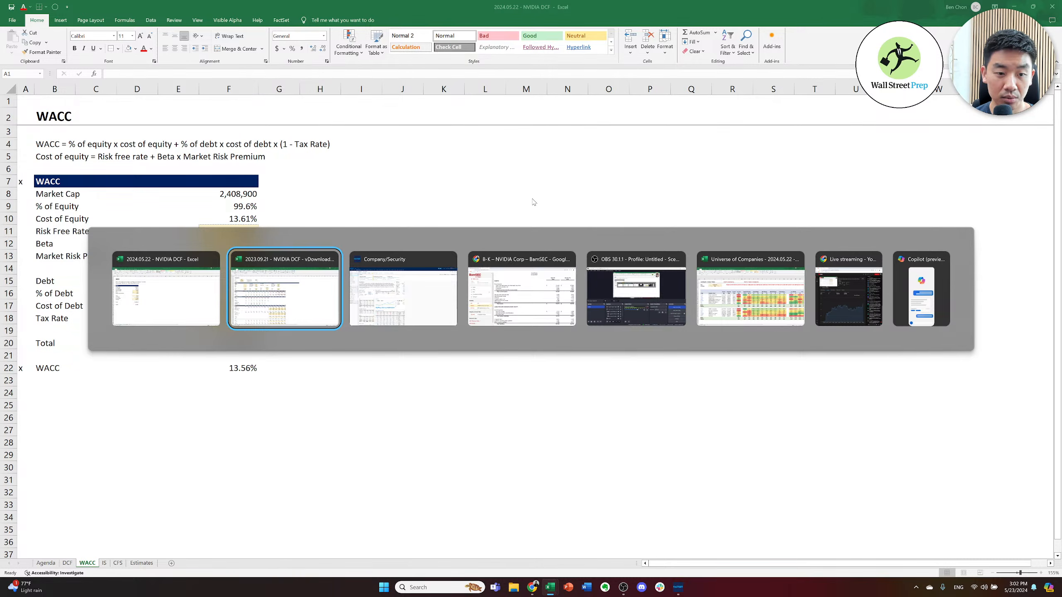
{"action": "key", "text": "alt+Tab"}
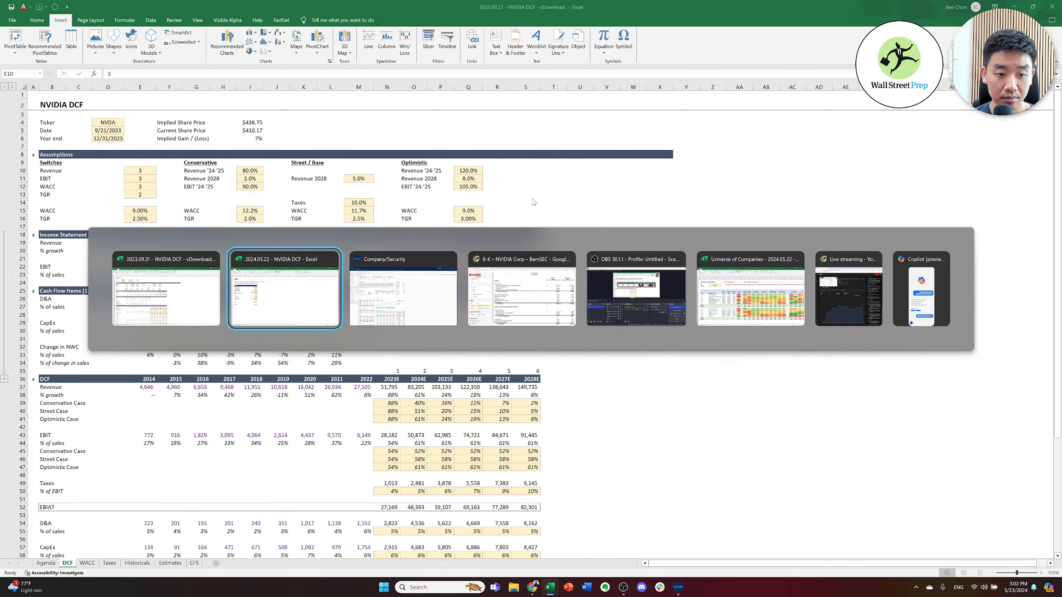
{"action": "key", "text": "Escape"}
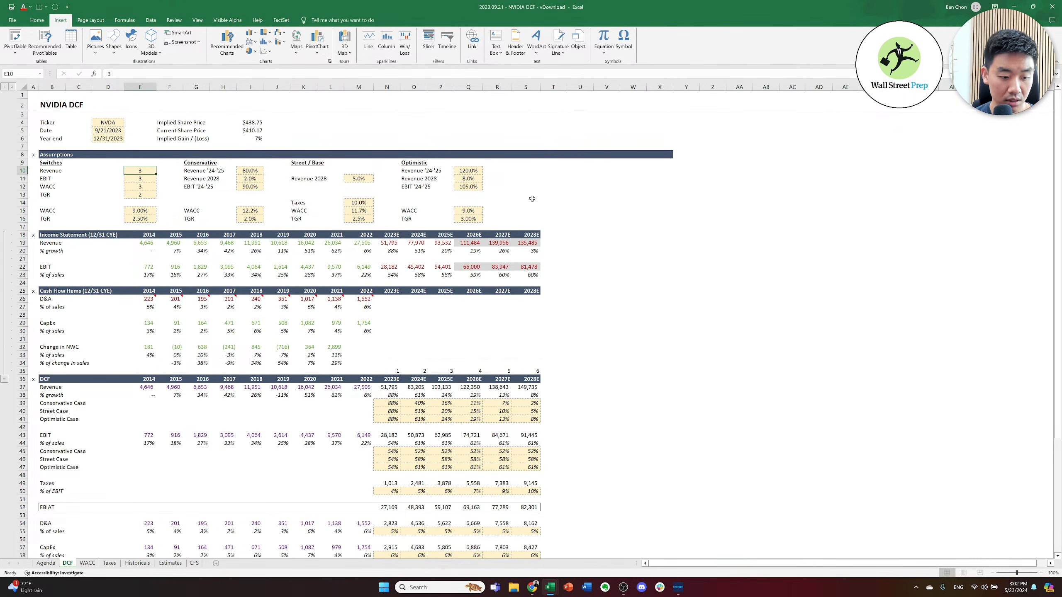
{"action": "key", "text": "ctrl+Page_Down"}
- Examine the 2023 WACC inputs from % of Equity to Market Risk Premium, including beta and risk free rate
{"action": "key", "text": "Right"}
{"action": "key", "text": "Left"}
{"action": "key", "text": "Up"}
{"action": "key", "text": "Up"}
{"action": "key", "text": "Up"}
{"action": "key", "text": "Up"}
{"action": "key", "text": "Up"}
{"action": "key", "text": "Up"}
{"action": "key", "text": "Up"}
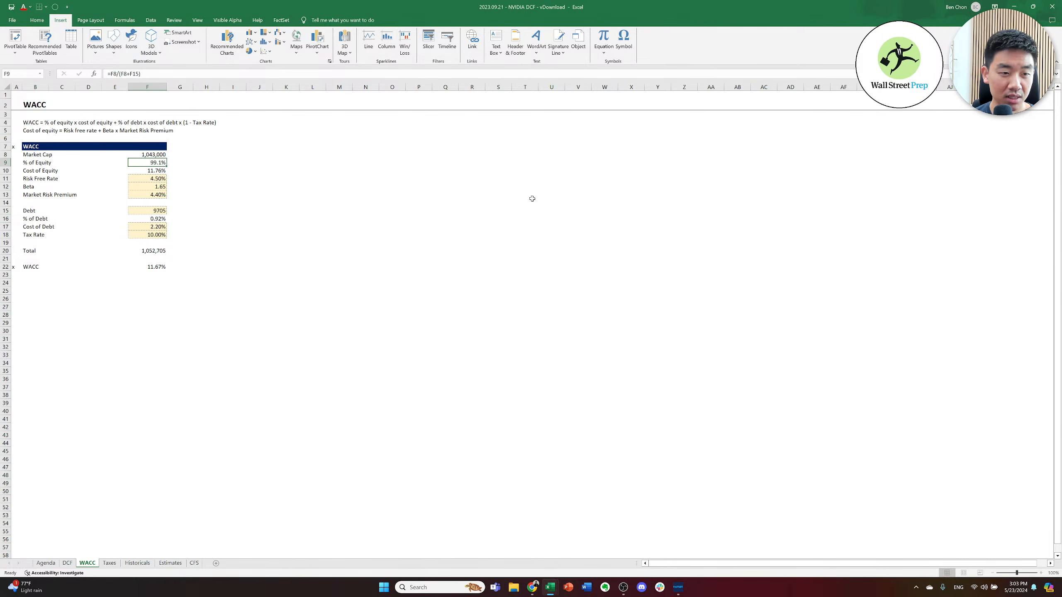
{"action": "key", "text": "Down"}
{"action": "key", "text": "Down"}
{"action": "key", "text": "Down"}
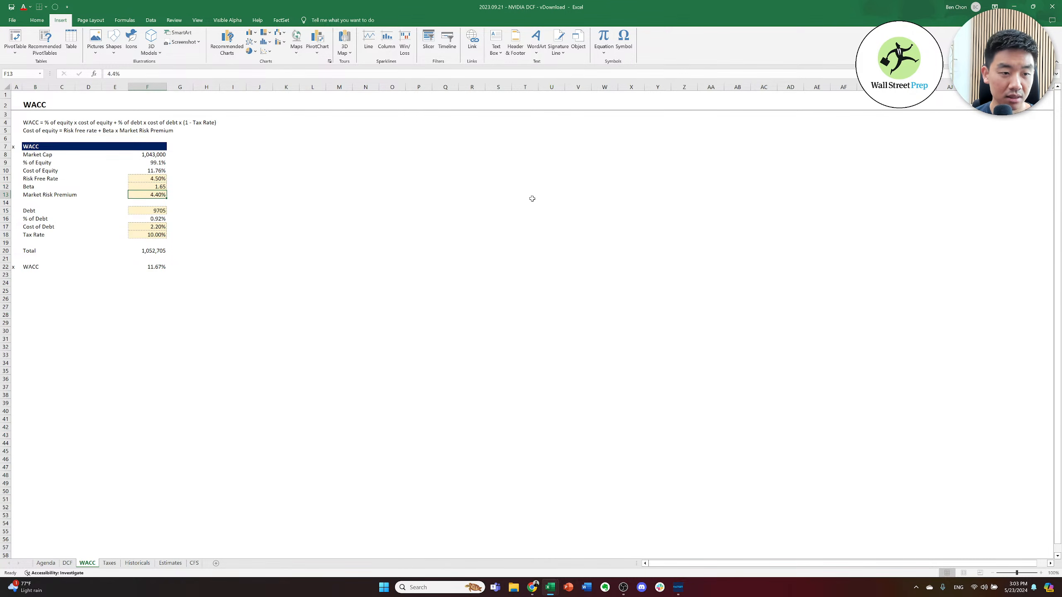
- Review the risk free rate, beta and market risk premium on the 2023 workbook's WACC sheet
{"action": "key", "text": "Up"}
{"action": "key", "text": "Up"}
{"action": "key", "text": "Down"}
{"action": "key", "text": "Down"}
{"action": "key", "text": "Up"}
{"action": "key", "text": "Down"}
{"action": "key", "text": "Up"}
{"action": "key", "text": "Up"}
{"action": "key", "text": "Down"}
{"action": "key", "text": "Down"}
{"action": "key", "text": "Down"}
{"action": "key", "text": "Up"}
{"action": "key", "text": "Up"}
{"action": "key", "text": "Up"}
{"action": "key", "text": "Down"}
{"action": "key", "text": "Down"}
{"action": "key", "text": "Down"}
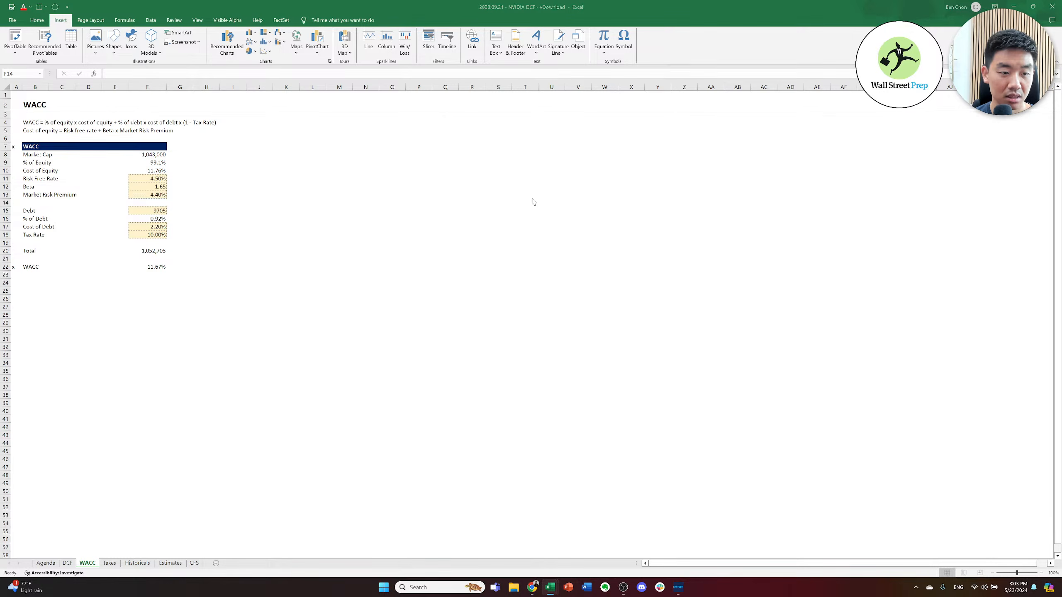
- Return to the 2024 workbook's DCF sheet and set the Base scenario WACC to 9.5%
{"action": "key", "text": "alt+Tab"}
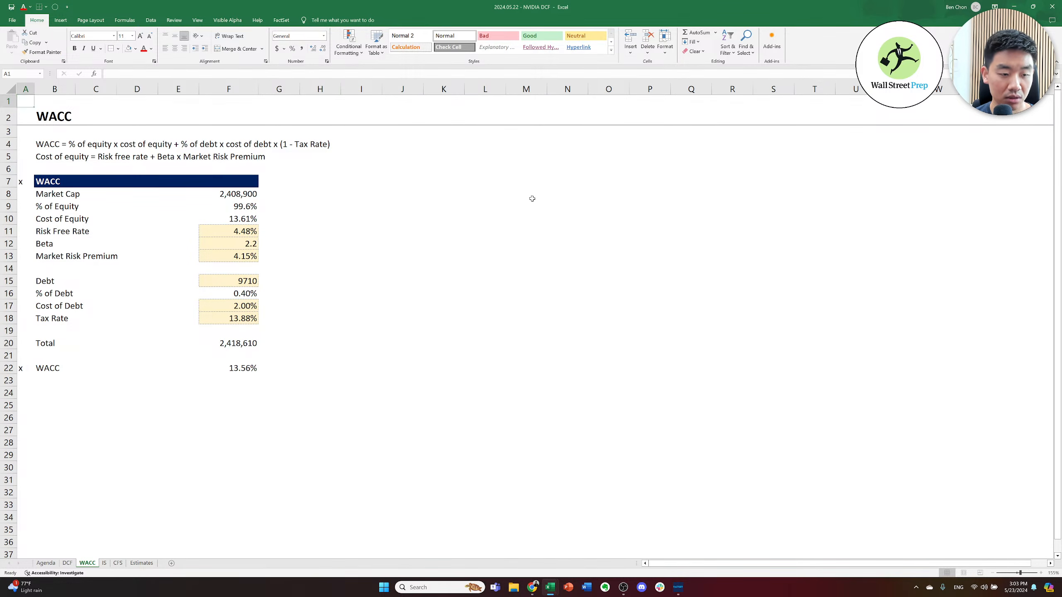
{"action": "key", "text": "ctrl+Page_Up"}
{"action": "key", "text": "Right"}
{"action": "key", "text": "Right"}
{"action": "key", "text": "Down"}
{"action": "key", "text": "Down"}
{"action": "key", "text": "Down"}
{"action": "key", "text": "Down"}
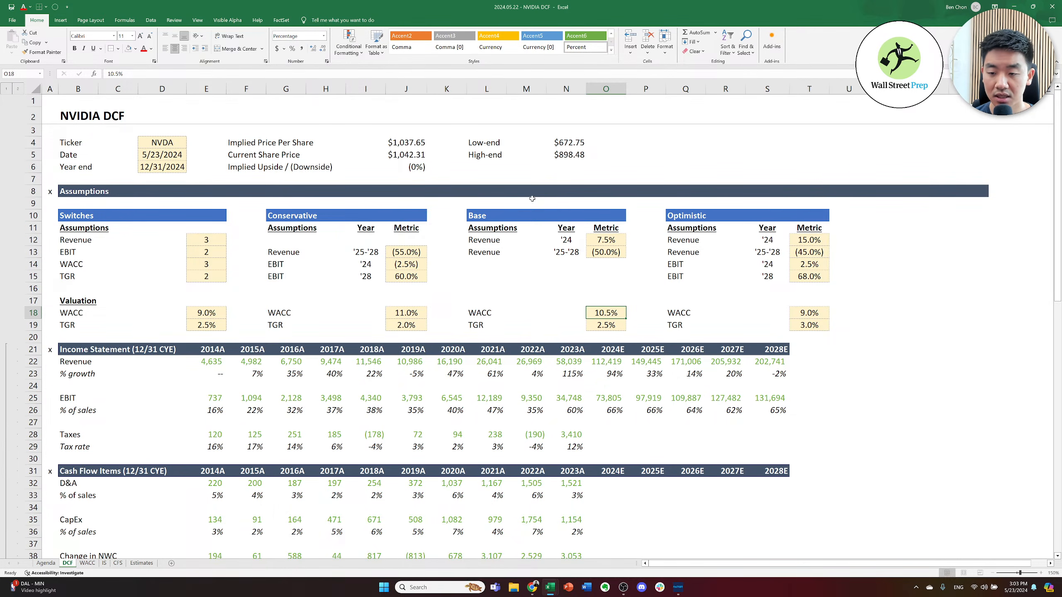
{"action": "key", "text": "F2"}
{"action": "key", "text": "Escape"}
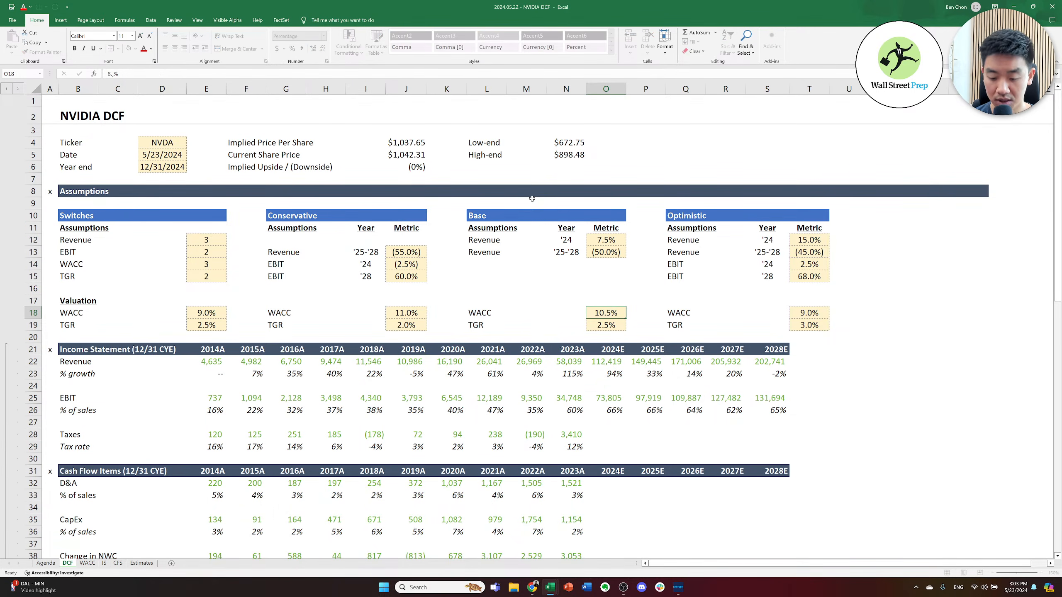
{"action": "type", "text": "9.5"}
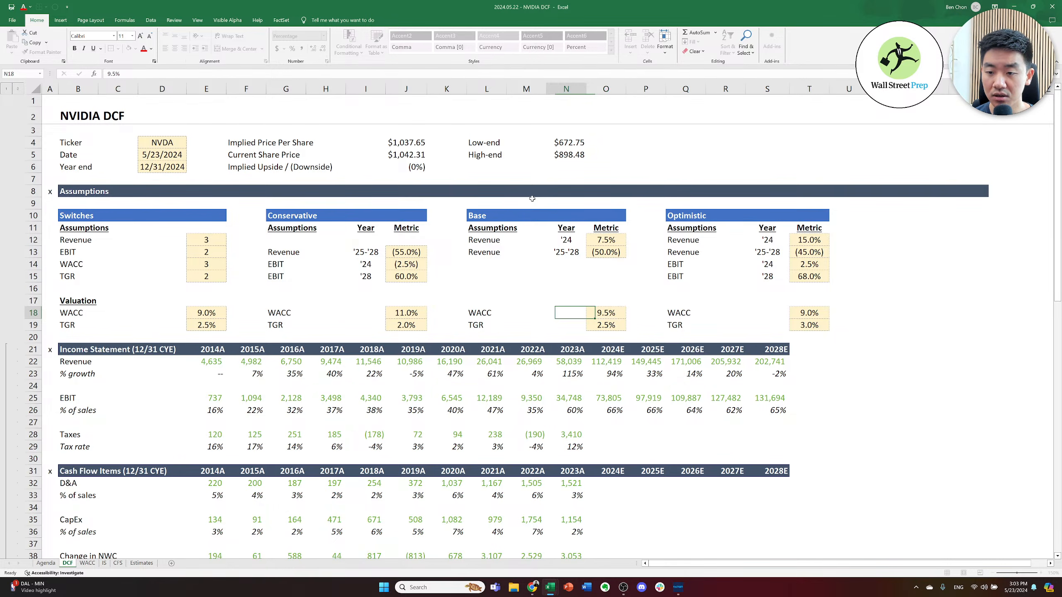
- Set the Conservative scenario WACC to 10%
{"action": "key", "text": "Right"}
{"action": "key", "text": "Right"}
{"action": "key", "text": "Left"}
{"action": "key", "text": "Left"}
{"action": "key", "text": "Left"}
{"action": "key", "text": "Left"}
{"action": "key", "text": "Left"}
{"action": "key", "text": "Left"}
{"action": "key", "text": "Left"}
{"action": "type", "text": "10"}
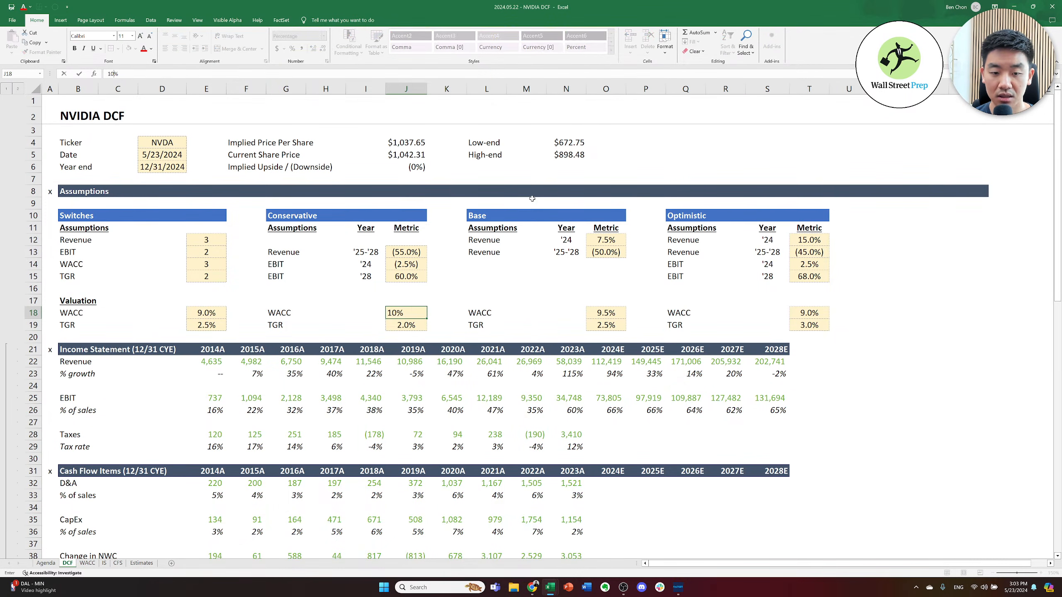
- Compare the WACC assumptions across the Conservative, Base and Optimistic scenarios
{"action": "key", "text": "Right"}
{"action": "key", "text": "Right"}
{"action": "key", "text": "Right"}
{"action": "key", "text": "Right"}
{"action": "key", "text": "Right"}
{"action": "key", "text": "Right"}
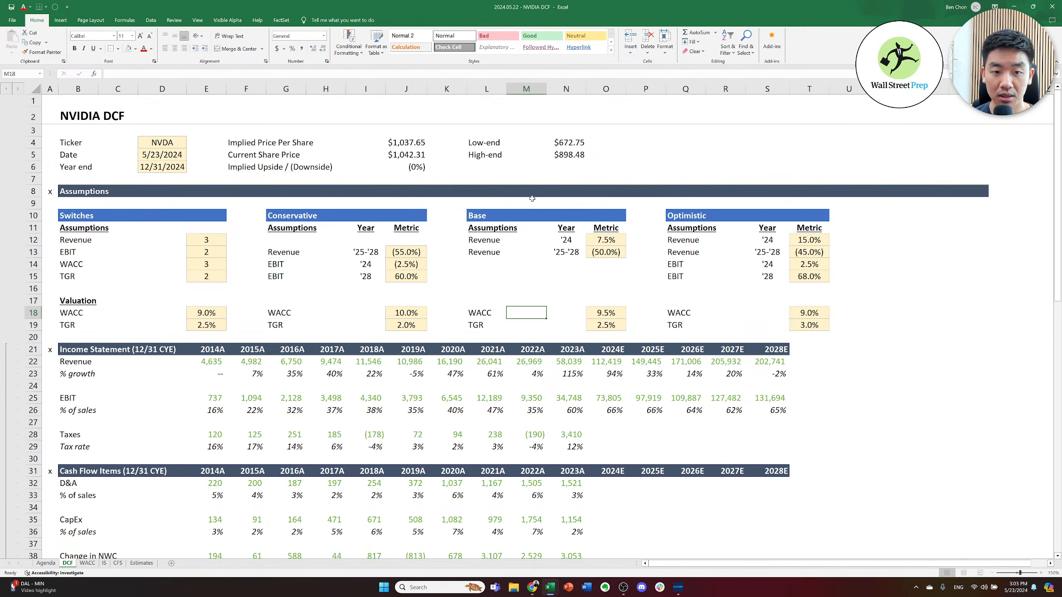
{"action": "key", "text": "Right"}
{"action": "key", "text": "Right"}
{"action": "key", "text": "Right"}
{"action": "key", "text": "Right"}
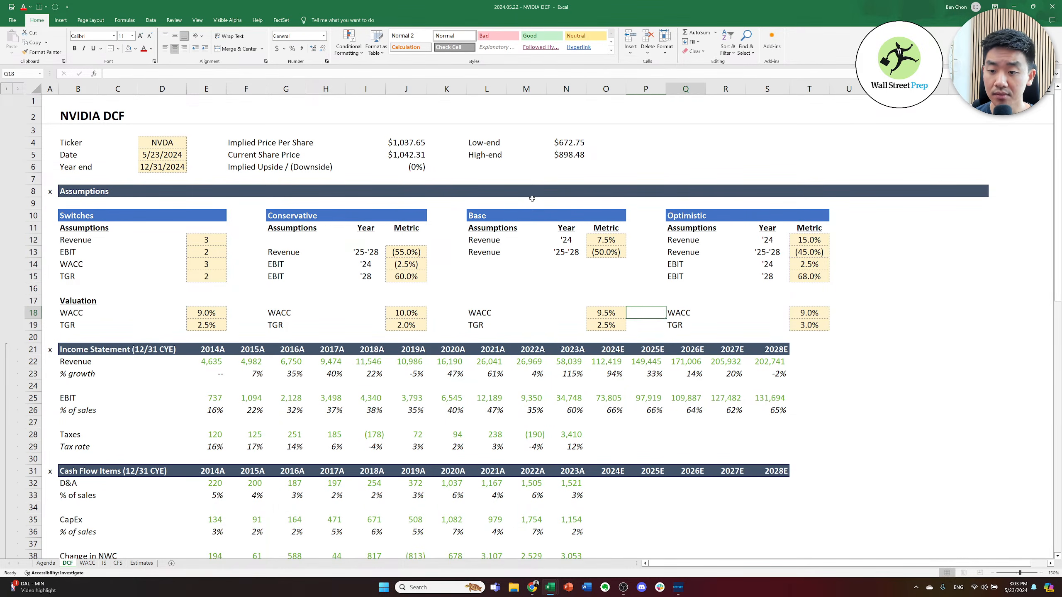
{"action": "key", "text": "ctrl+Left"}
{"action": "key", "text": "ctrl+Right"}
{"action": "key", "text": "ctrl+Left"}
{"action": "key", "text": "ctrl+Right"}
{"action": "key", "text": "ctrl+Left"}
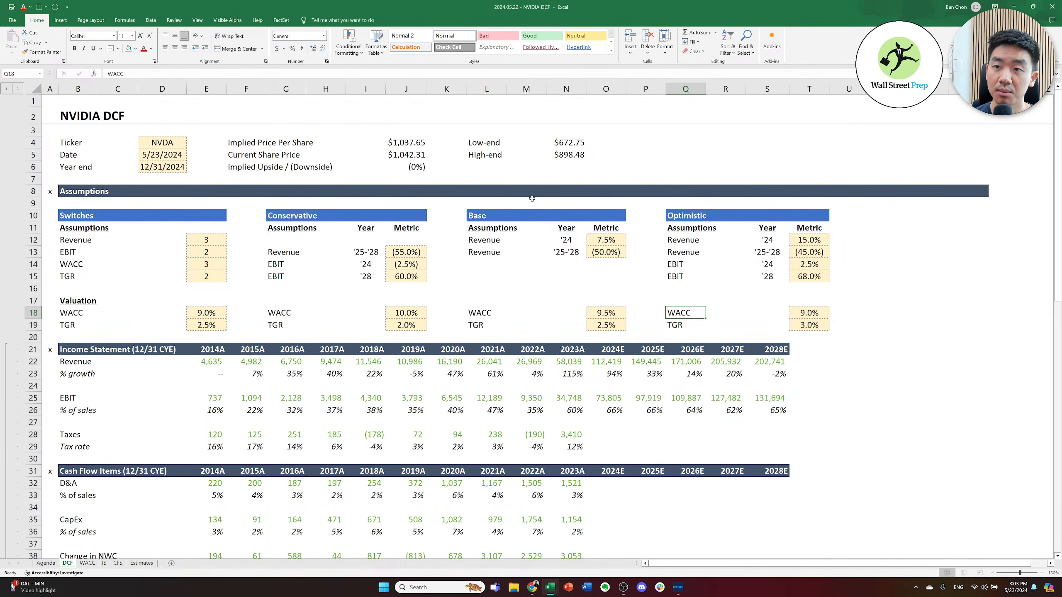
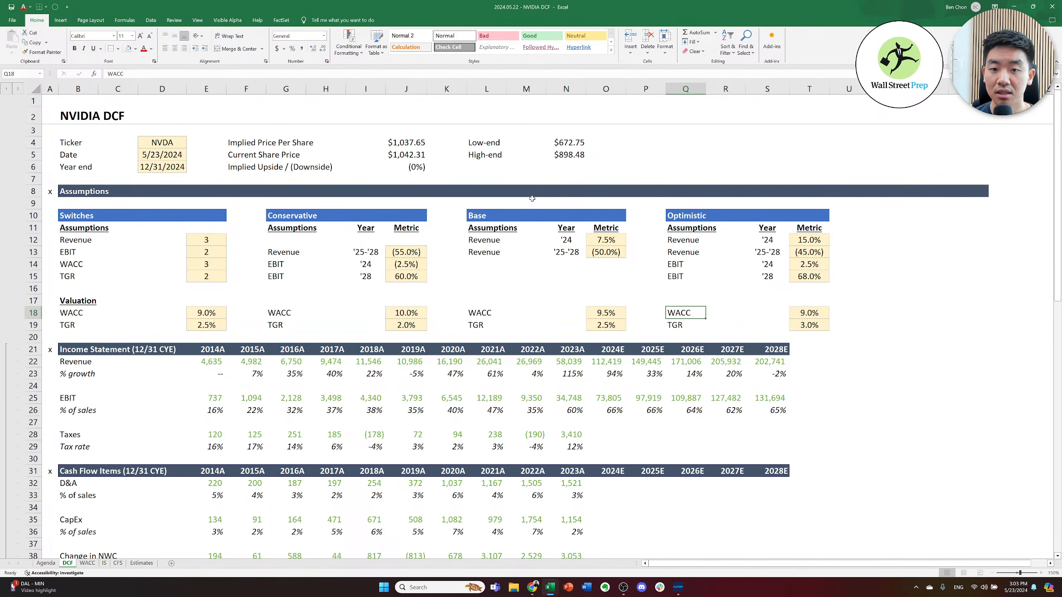
- Set the Optimistic scenario WACC to 8%
{"action": "key", "text": "Right"}
{"action": "key", "text": "Right"}
{"action": "key", "text": "Right"}
{"action": "key", "text": "Right"}
{"action": "key", "text": "Left"}
{"action": "key", "text": "Left"}
{"action": "key", "text": "Left"}
{"action": "key", "text": "Left"}
{"action": "key", "text": "Right"}
{"action": "key", "text": "Right"}
{"action": "key", "text": "Right"}
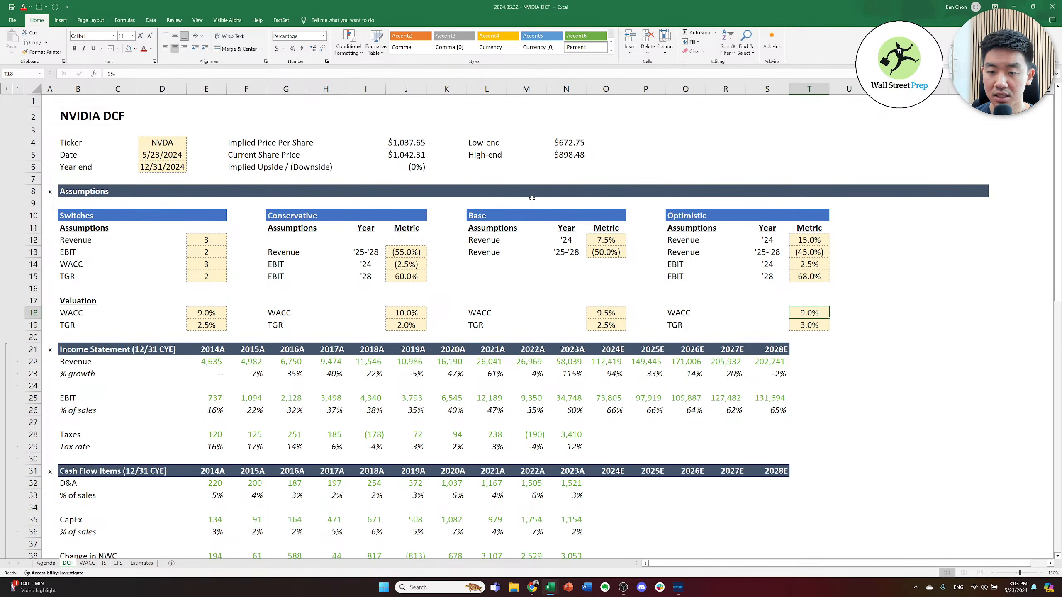
{"action": "type", "text": "8"}
- Set the Base scenario WACC to 8.5%
{"action": "key", "text": "Left"}
{"action": "key", "text": "Left"}
{"action": "key", "text": "Left"}
{"action": "key", "text": "Left"}
{"action": "key", "text": "Left"}
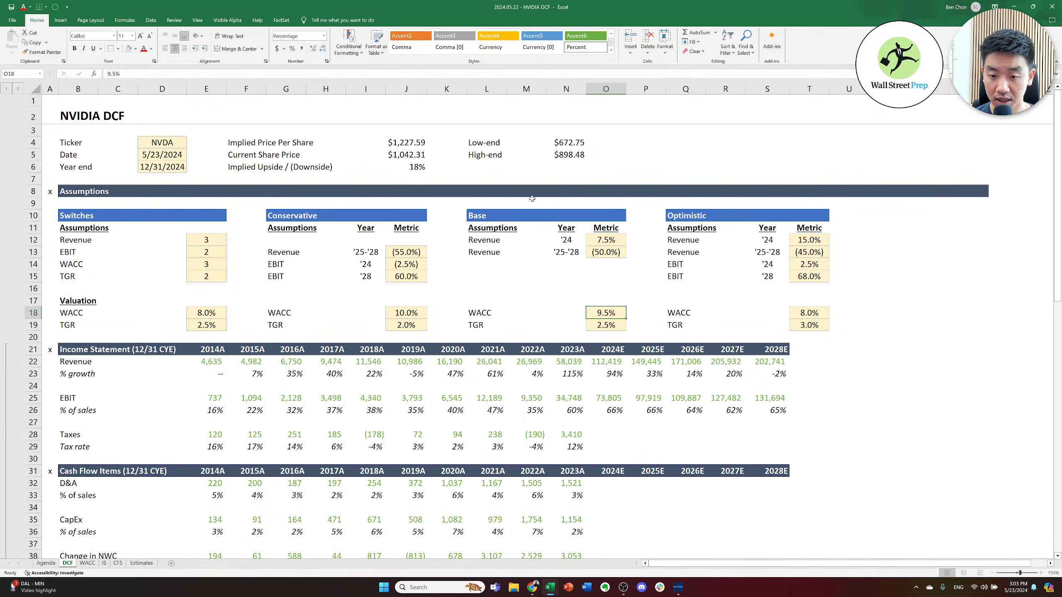
{"action": "type", "text": "8."}
- Set the Conservative scenario WACC to 9%
{"action": "key", "text": "Left"}
{"action": "key", "text": "Left"}
{"action": "key", "text": "Left"}
{"action": "key", "text": "Left"}
{"action": "key", "text": "Left"}
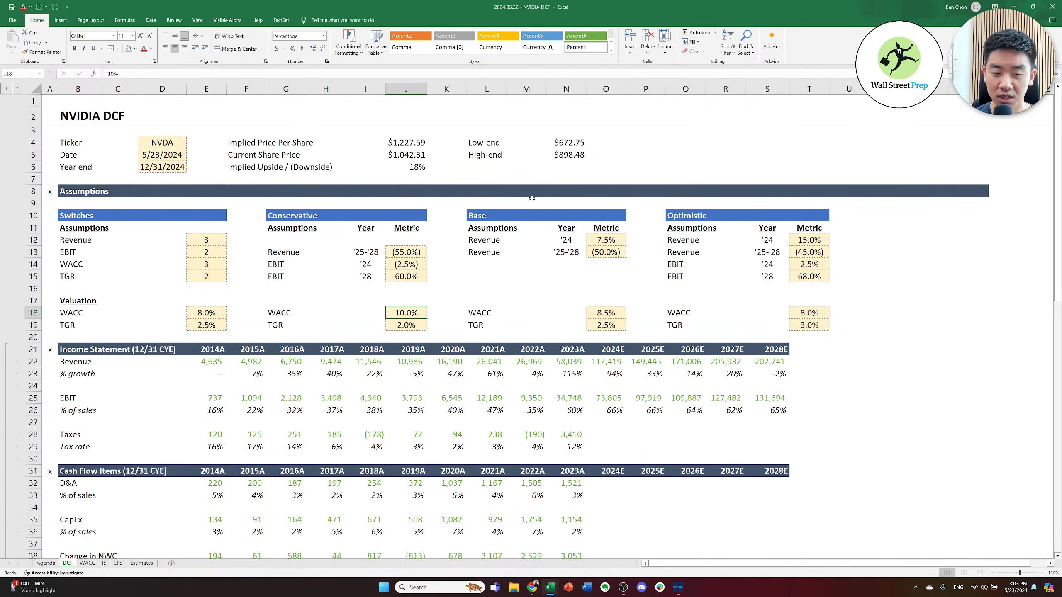
{"action": "type", "text": "9"}
- Set the WACC switch to 2 so the valuation uses the Base scenario's WACC
{"action": "key", "text": "Left"}
{"action": "key", "text": "Left"}
{"action": "key", "text": "Left"}
{"action": "key", "text": "Left"}
{"action": "key", "text": "Right"}
{"action": "key", "text": "Right"}
{"action": "key", "text": "Right"}
{"action": "key", "text": "Right"}
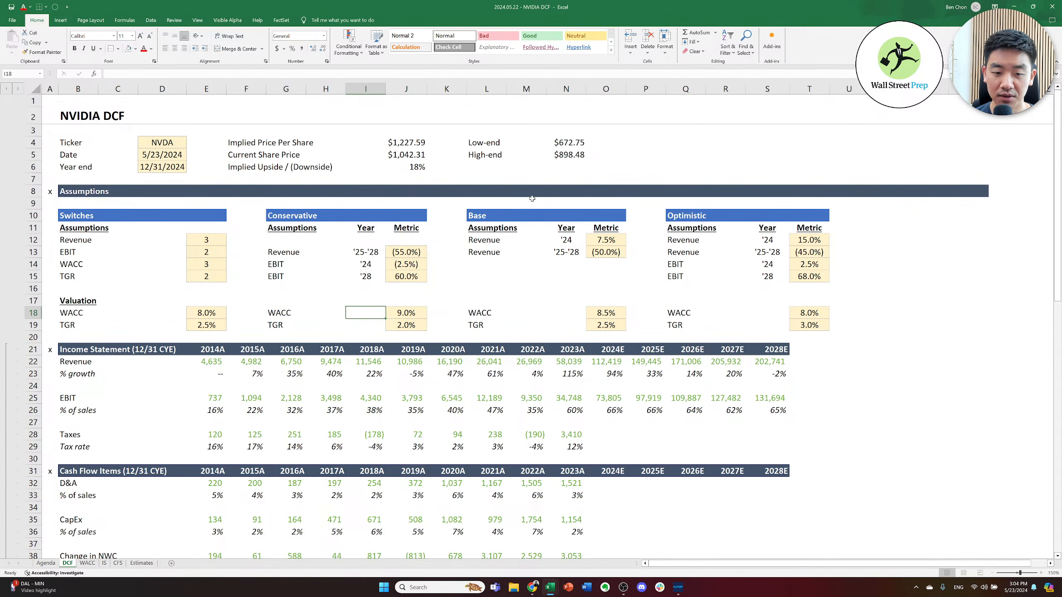
{"action": "key", "text": "Left"}
{"action": "key", "text": "Left"}
{"action": "key", "text": "Left"}
{"action": "key", "text": "Left"}
{"action": "key", "text": "Left"}
{"action": "key", "text": "Up"}
{"action": "key", "text": "Up"}
{"action": "key", "text": "Up"}
{"action": "key", "text": "Up"}
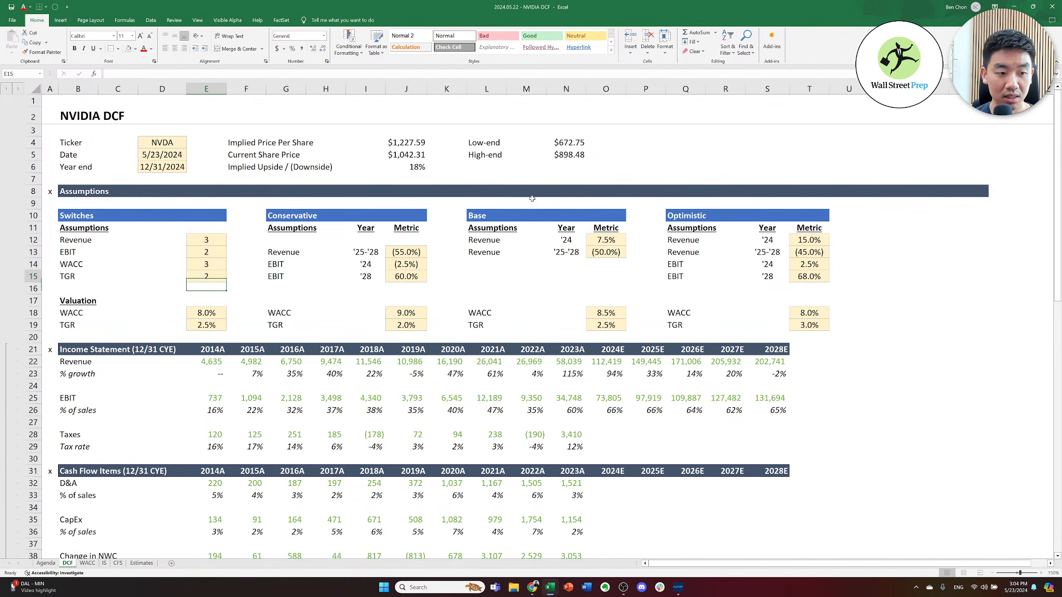
{"action": "type", "text": "2"}
{"action": "key", "text": "ctrl+Return"}
- Check the implied price per share and implied upside against the current share price under the Base WACC
{"action": "key", "text": "Right"}
{"action": "key", "text": "Right"}
{"action": "key", "text": "Right"}
{"action": "key", "text": "Right"}
{"action": "key", "text": "Right"}
{"action": "key", "text": "Right"}
{"action": "key", "text": "Right"}
{"action": "key", "text": "Right"}
{"action": "key", "text": "Up"}
{"action": "key", "text": "Left"}
{"action": "key", "text": "Up"}
{"action": "key", "text": "Left"}
{"action": "key", "text": "Up"}
{"action": "key", "text": "Left"}
{"action": "key", "text": "Down"}
{"action": "key", "text": "Down"}
{"action": "key", "text": "Down"}
{"action": "key", "text": "Up"}
{"action": "key", "text": "Up"}
- Set the Revenue switch to 2 to apply the Base revenue assumptions
{"action": "key", "text": "Left"}
{"action": "key", "text": "Left"}
{"action": "key", "text": "Left"}
{"action": "key", "text": "Left"}
{"action": "key", "text": "Left"}
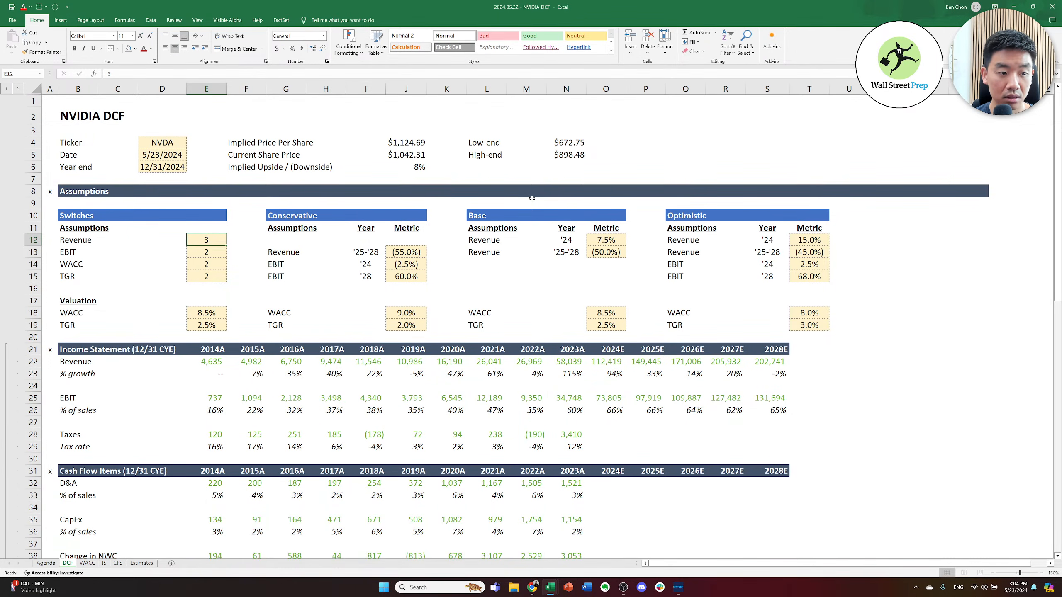
{"action": "type", "text": "2"}
{"action": "key", "text": "Return"}
{"action": "key", "text": "Up"}
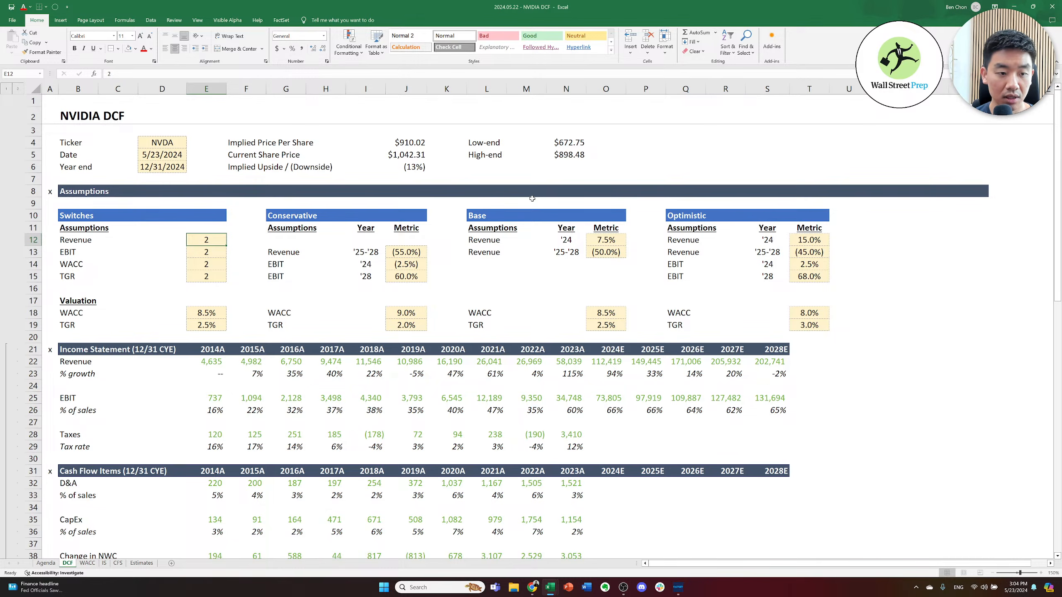
- Set the EBIT switch to 1 to apply the Conservative EBIT assumptions
{"action": "key", "text": "Down"}
{"action": "type", "text": "1"}
{"action": "key", "text": "Right"}
{"action": "key", "text": "Right"}
{"action": "key", "text": "Right"}
{"action": "key", "text": "Right"}
{"action": "key", "text": "Right"}
{"action": "key", "text": "Left"}
{"action": "key", "text": "Left"}
{"action": "key", "text": "Left"}
- Set the WACC switch to 1 so the valuation uses the Conservative scenario's WACC
{"action": "key", "text": "Down"}
{"action": "key", "text": "Left"}
{"action": "key", "text": "Left"}
{"action": "key", "text": "BackSpace"}
{"action": "type", "text": "1"}
- Review the implied price per share and implied downside with Conservative EBIT and WACC selected
{"action": "key", "text": "Right"}
{"action": "key", "text": "Right"}
{"action": "key", "text": "Right"}
{"action": "key", "text": "Right"}
{"action": "key", "text": "Right"}
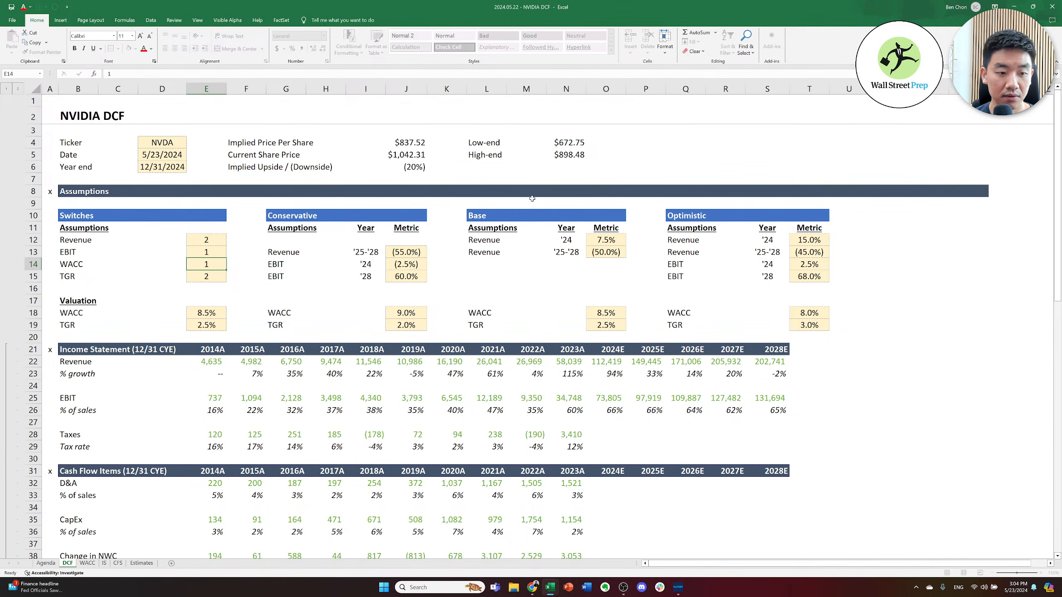
{"action": "key", "text": "Up"}
{"action": "key", "text": "Up"}
{"action": "key", "text": "Left"}
{"action": "key", "text": "Down"}
{"action": "key", "text": "Down"}
{"action": "key", "text": "Left"}
{"action": "key", "text": "Left"}
{"action": "key", "text": "Left"}
{"action": "key", "text": "Left"}
{"action": "key", "text": "Up"}
{"action": "key", "text": "Up"}
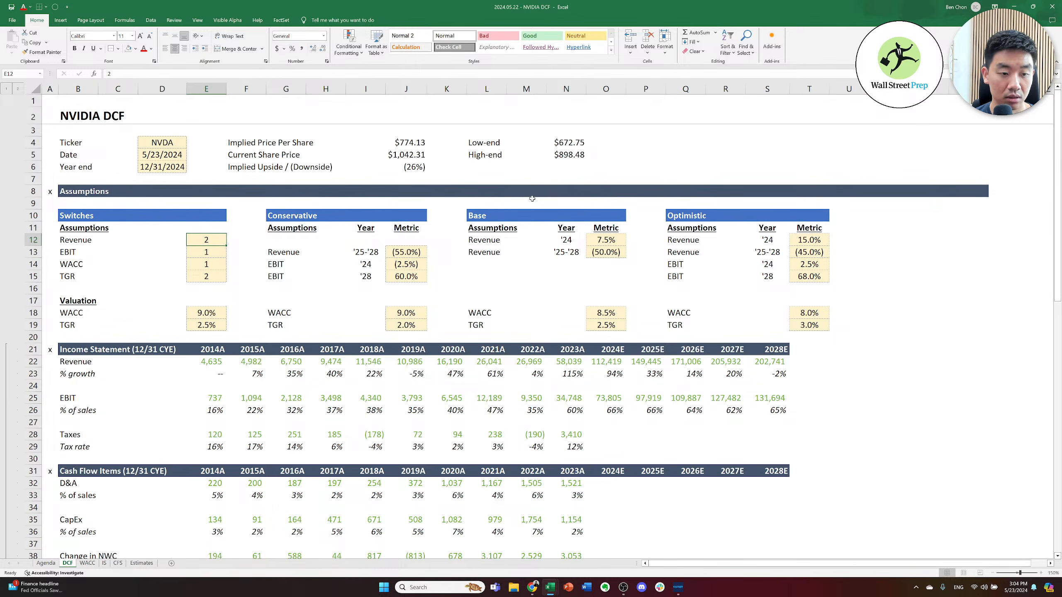
- Record 774.13 as the Low-end share price in the valuation summary
{"action": "key", "text": "Right"}
{"action": "key", "text": "Right"}
{"action": "key", "text": "Right"}
{"action": "key", "text": "Right"}
{"action": "key", "text": "Right"}
{"action": "key", "text": "Right"}
{"action": "key", "text": "Right"}
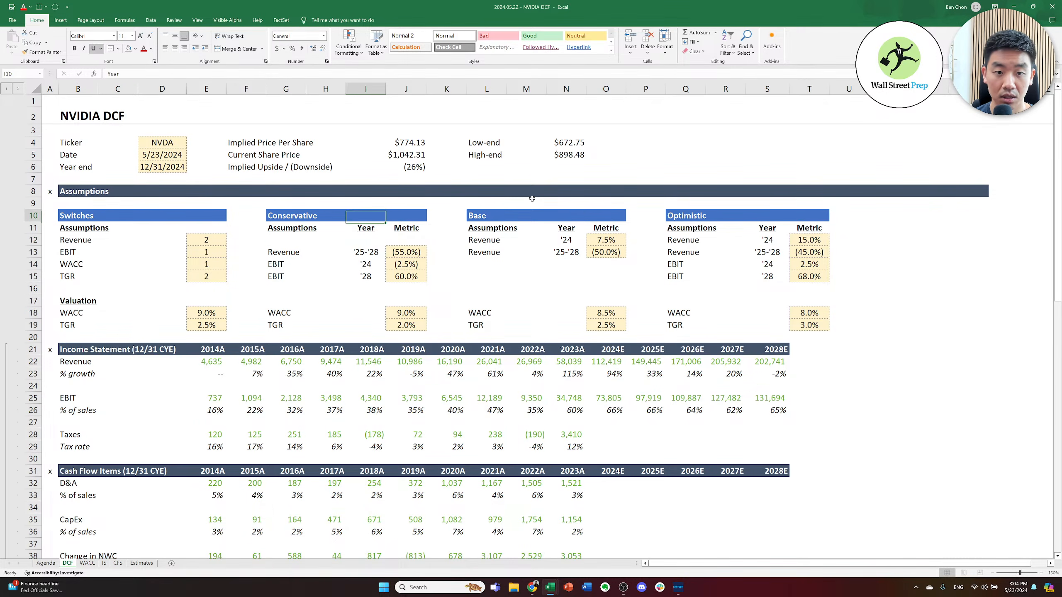
{"action": "key", "text": "Up"}
{"action": "key", "text": "Up"}
{"action": "key", "text": "Up"}
{"action": "key", "text": "Up"}
{"action": "key", "text": "Up"}
{"action": "key", "text": "Up"}
{"action": "key", "text": "Up"}
{"action": "key", "text": "Right"}
{"action": "key", "text": "Up"}
{"action": "key", "text": "Right"}
{"action": "type", "text": "774.13"}
{"action": "key", "text": "Return"}
- Set the Revenue switch to 3 to apply the Optimistic revenue assumptions
{"action": "key", "text": "Left"}
{"action": "key", "text": "Left"}
{"action": "key", "text": "Down"}
{"action": "key", "text": "Left"}
{"action": "key", "text": "Down"}
{"action": "key", "text": "Down"}
{"action": "key", "text": "Left"}
{"action": "key", "text": "Down"}
{"action": "key", "text": "Down"}
{"action": "key", "text": "Left"}
{"action": "key", "text": "Left"}
{"action": "key", "text": "Left"}
{"action": "key", "text": "Down"}
{"action": "key", "text": "Left"}
{"action": "key", "text": "Left"}
{"action": "key", "text": "Down"}
{"action": "type", "text": "3"}
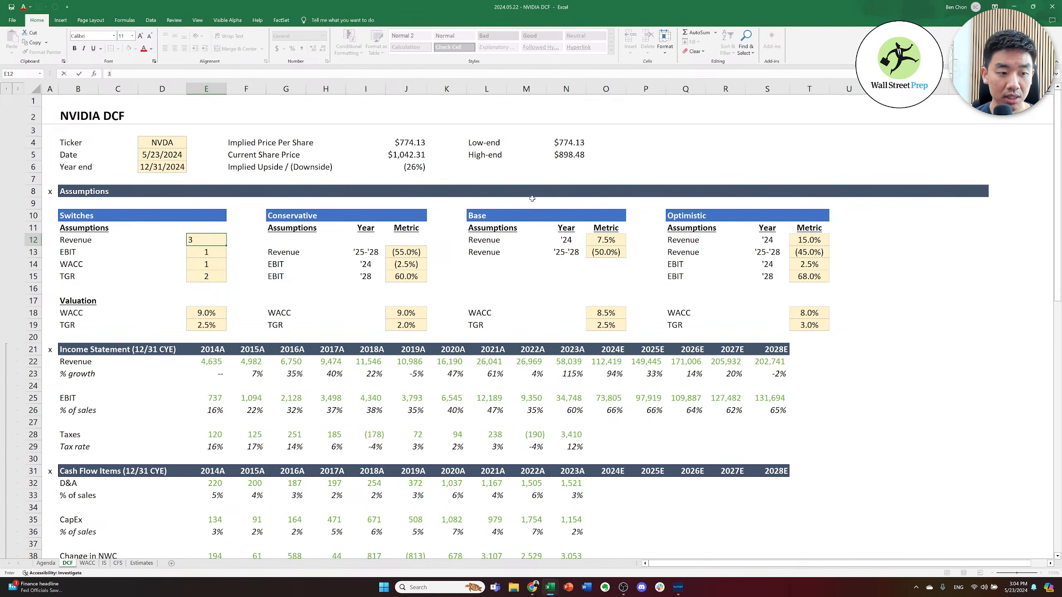
{"action": "key", "text": "Return"}
- Set both the EBIT and WACC switches to 2 to apply their Base scenario
{"action": "type", "text": "2"}
{"action": "key", "text": "ctrl+Return"}
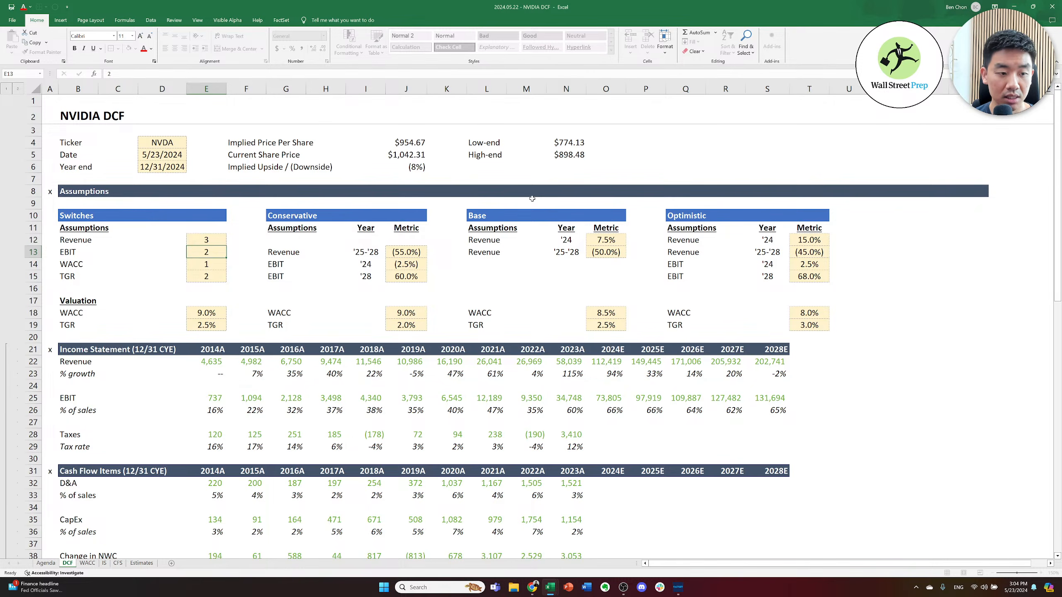
{"action": "key", "text": "Return"}
{"action": "type", "text": "2"}
{"action": "key", "text": "Return"}
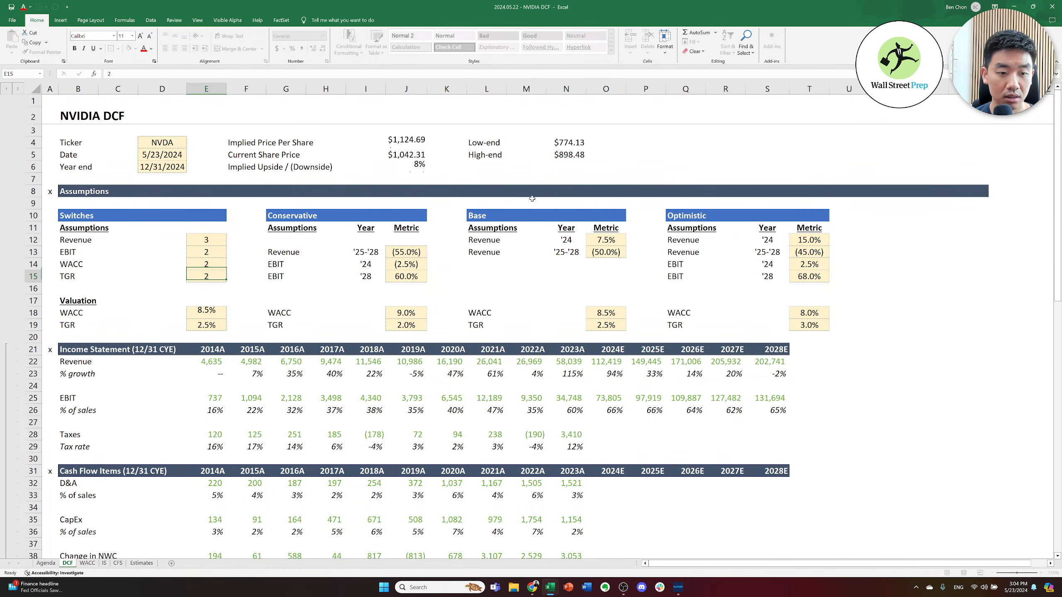
- Record 1124.69 as the High-end share price in the valuation summary
{"action": "key", "text": "Right"}
{"action": "key", "text": "Right"}
{"action": "key", "text": "Right"}
{"action": "key", "text": "Right"}
{"action": "key", "text": "Right"}
{"action": "key", "text": "Right"}
{"action": "key", "text": "Right"}
{"action": "key", "text": "Right"}
{"action": "key", "text": "Right"}
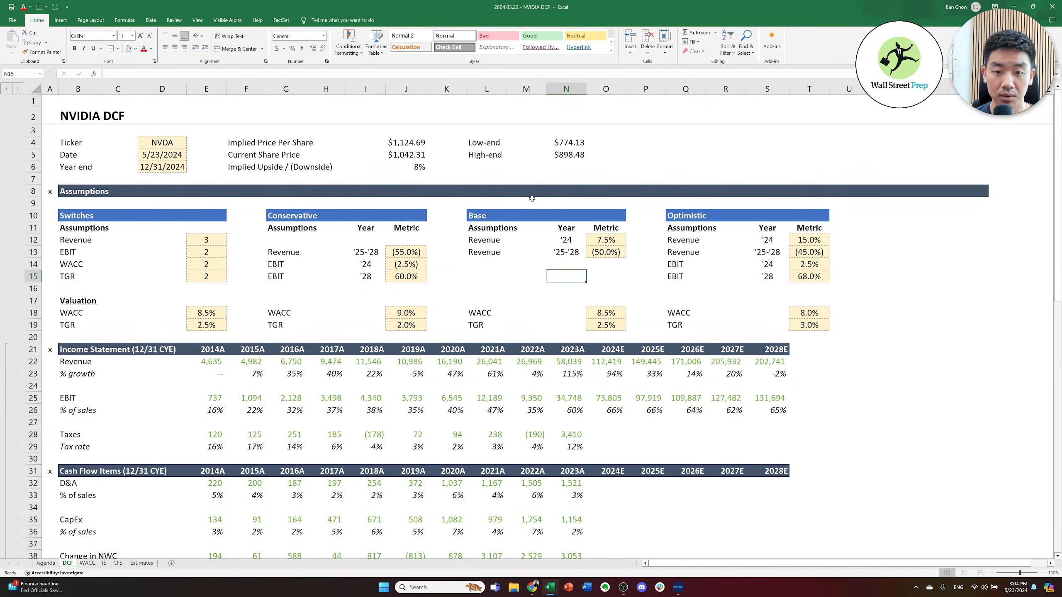
{"action": "key", "text": "Up"}
{"action": "key", "text": "Up"}
{"action": "key", "text": "Up"}
{"action": "key", "text": "Up"}
{"action": "key", "text": "Up"}
{"action": "key", "text": "Up"}
{"action": "key", "text": "Up"}
{"action": "key", "text": "Up"}
{"action": "key", "text": "Up"}
{"action": "key", "text": "Up"}
{"action": "key", "text": "Up"}
{"action": "key", "text": "Down"}
{"action": "type", "text": "1124"}
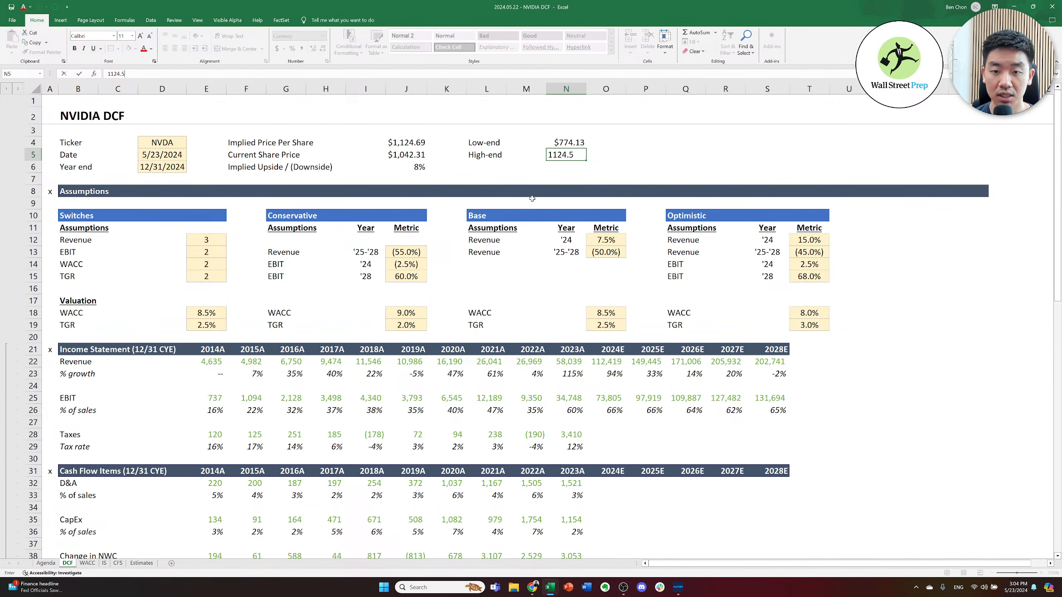
{"action": "type", "text": ".69"}
{"action": "key", "text": "ctrl+Return"}
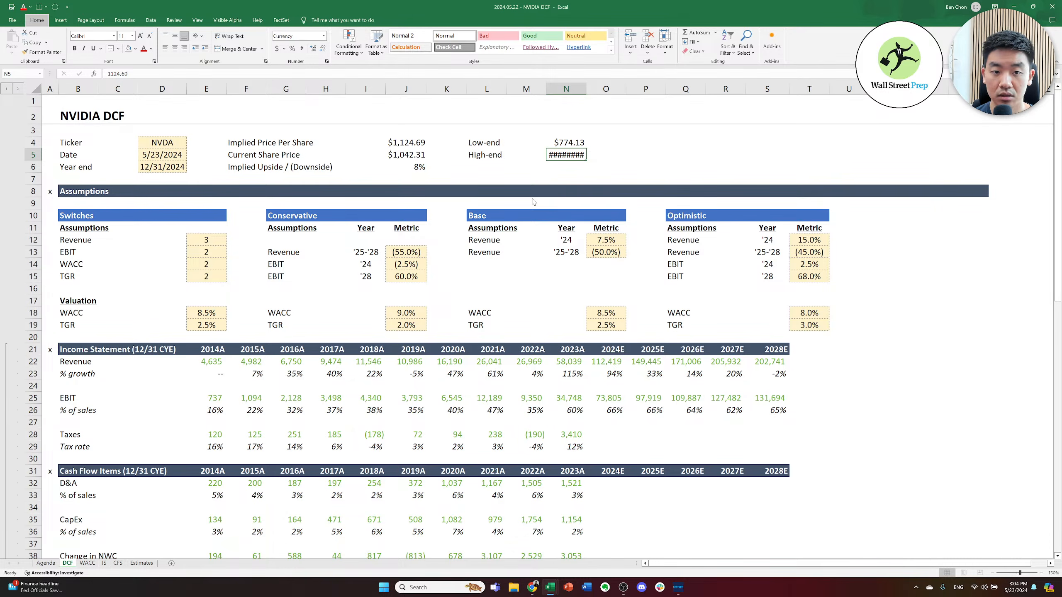
- AutoFit the width of column N so the High-end price is fully shown
{"action": "key", "text": "alt+h"}
{"action": "key", "text": "o"}
{"action": "key", "text": "i"}
- Review the implied upside over the current share price for the high-end case
{"action": "key", "text": "Left"}
{"action": "key", "text": "Left"}
{"action": "key", "text": "Left"}
{"action": "key", "text": "Left"}
{"action": "key", "text": "Left"}
{"action": "key", "text": "Left"}
{"action": "key", "text": "Down"}
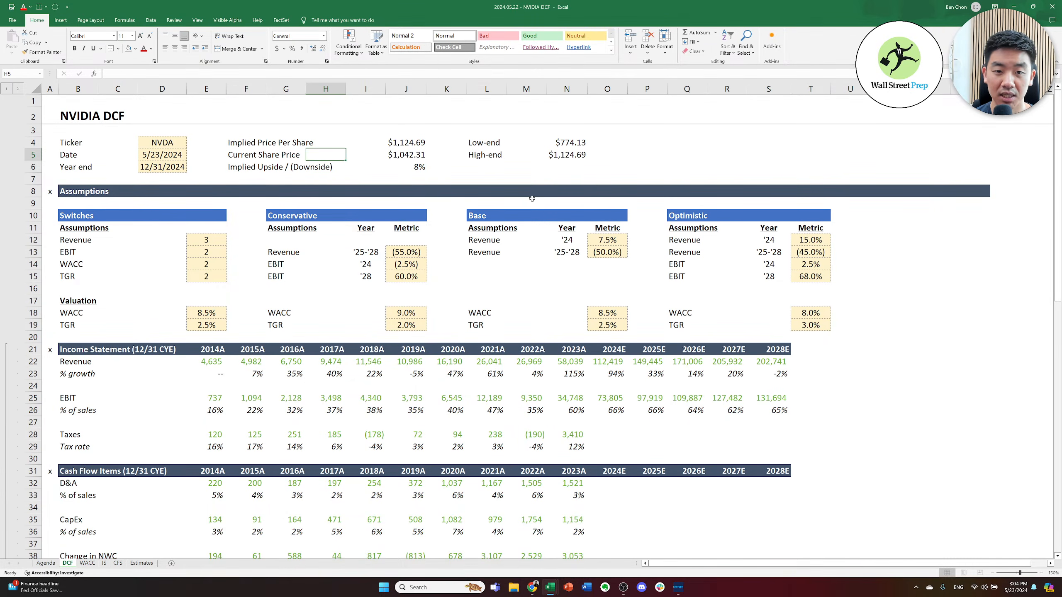
{"action": "key", "text": "Right"}
{"action": "key", "text": "Right"}
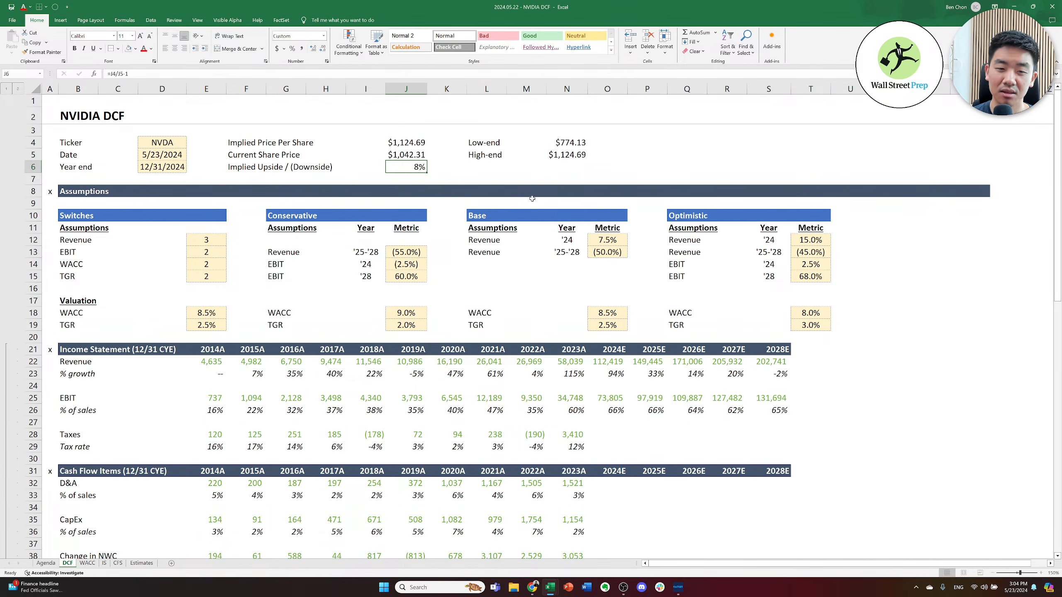
- Set both the EBIT and WACC switches to 3 to apply their Optimistic scenario
{"action": "key", "text": "Left"}
{"action": "key", "text": "Left"}
{"action": "key", "text": "Left"}
{"action": "key", "text": "Left"}
{"action": "key", "text": "Left"}
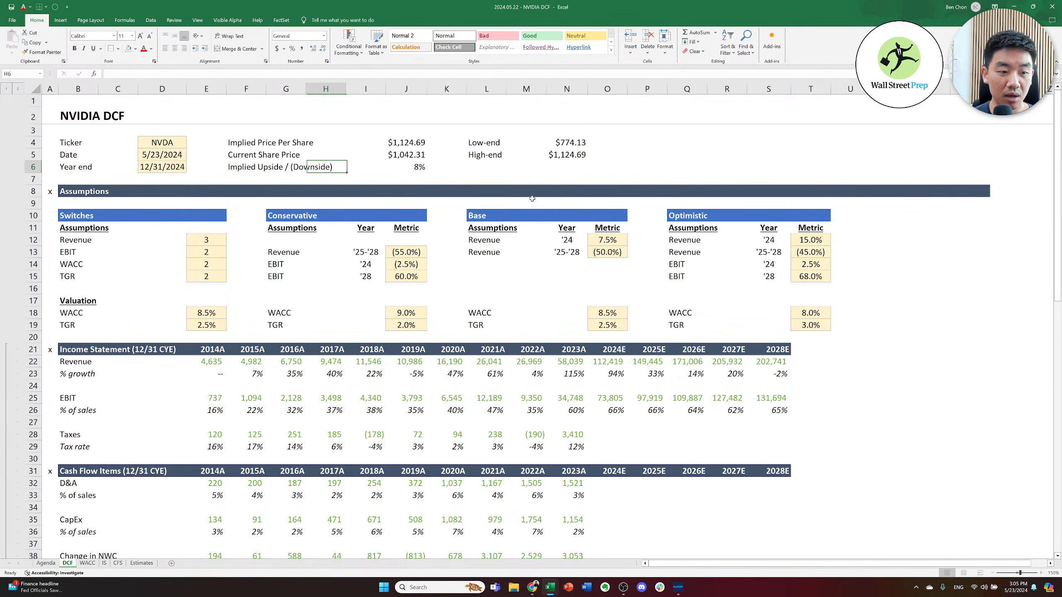
{"action": "key", "text": "Down"}
{"action": "key", "text": "Down"}
{"action": "key", "text": "Down"}
{"action": "key", "text": "Down"}
{"action": "key", "text": "Down"}
{"action": "key", "text": "Down"}
{"action": "key", "text": "Down"}
{"action": "key", "text": "Down"}
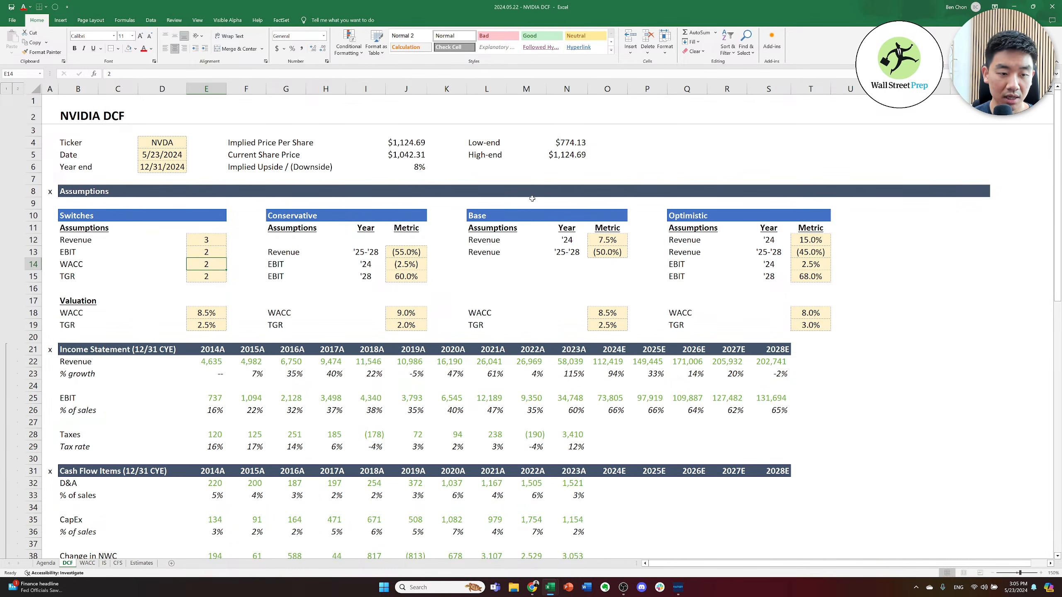
{"action": "key", "text": "Right"}
{"action": "key", "text": "Up"}
{"action": "key", "text": "Left"}
{"action": "type", "text": "3"}
- Add the label Optimistic in cell L6, directly below the High-end label
{"action": "key", "text": "Right"}
{"action": "key", "text": "Right"}
{"action": "key", "text": "Right"}
{"action": "key", "text": "Right"}
{"action": "key", "text": "Right"}
{"action": "key", "text": "Right"}
{"action": "key", "text": "Right"}
{"action": "key", "text": "Up"}
{"action": "key", "text": "Up"}
{"action": "key", "text": "Up"}
{"action": "key", "text": "Up"}
{"action": "key", "text": "Up"}
{"action": "key", "text": "Up"}
{"action": "key", "text": "Up"}
{"action": "type", "text": "Super Optim"}
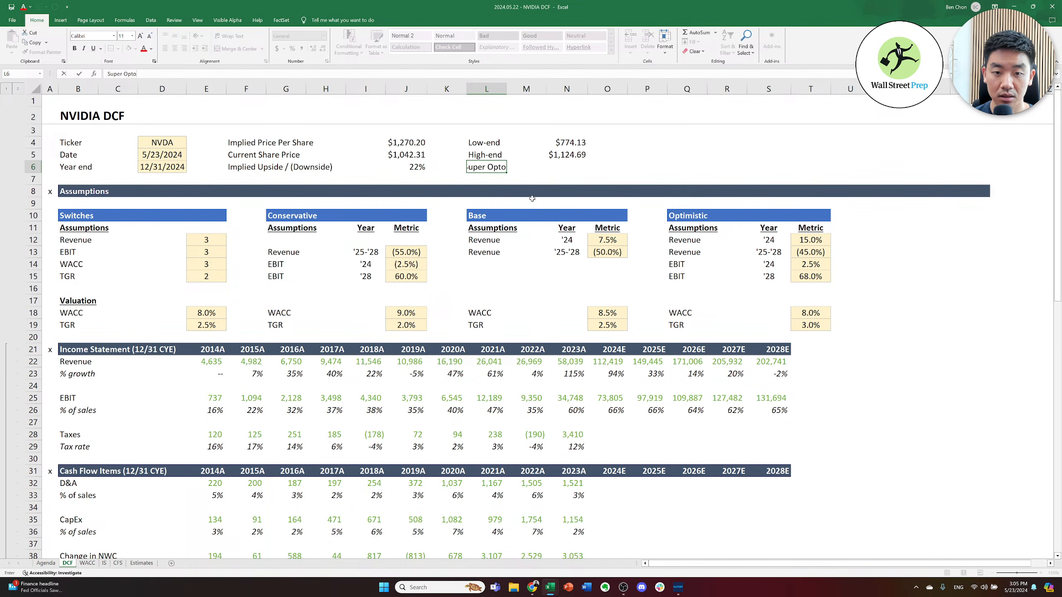
{"action": "key", "text": "Escape"}
{"action": "type", "text": "Optimi"}
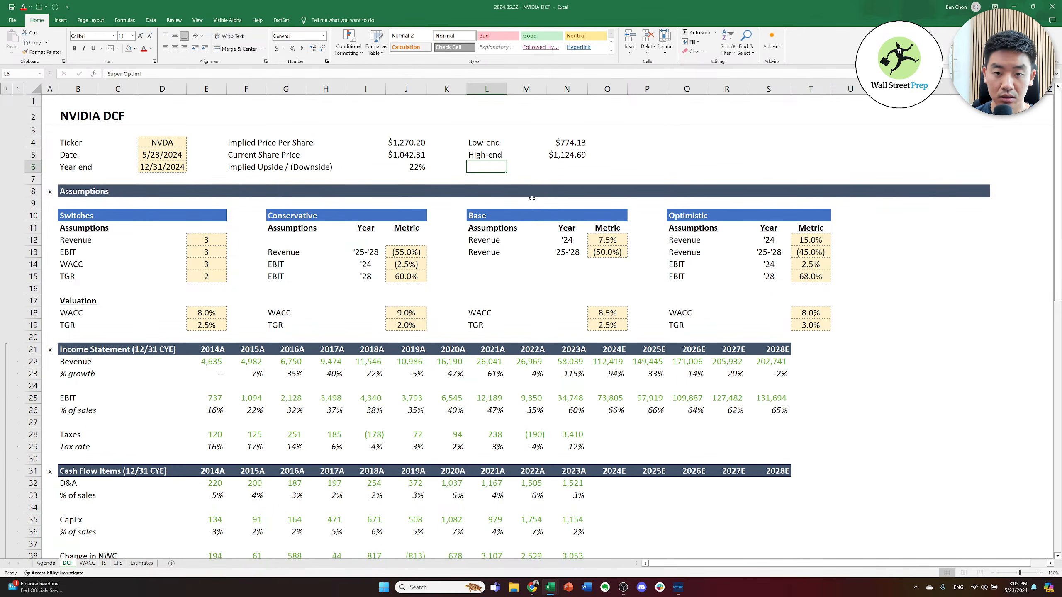
{"action": "type", "text": "stic"}
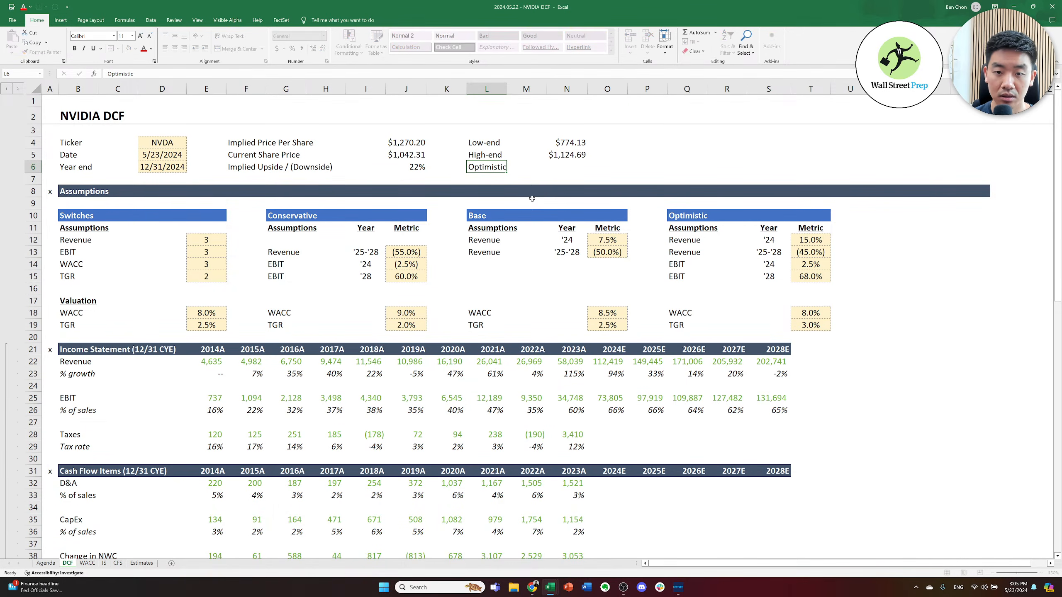
- Record 1270.2 in cell N6 as the Optimistic share price
{"action": "key", "text": "Right"}
{"action": "key", "text": "Right"}
{"action": "type", "text": "1270.2"}
{"action": "key", "text": "ctrl+Return"}
- Copy only the High-end price's formatting onto the Optimistic price cell
{"action": "key", "text": "Up"}
{"action": "key", "text": "ctrl+c"}
{"action": "key", "text": "Down"}
{"action": "key", "text": "ctrl+alt+v"}
{"action": "key", "text": "t"}
{"action": "key", "text": "Return"}
{"action": "key", "text": "Escape"}
- Review the Optimistic share price and its implied upside against the current share price
{"action": "key", "text": "Left"}
{"action": "key", "text": "Left"}
{"action": "key", "text": "Left"}
{"action": "key", "text": "Left"}
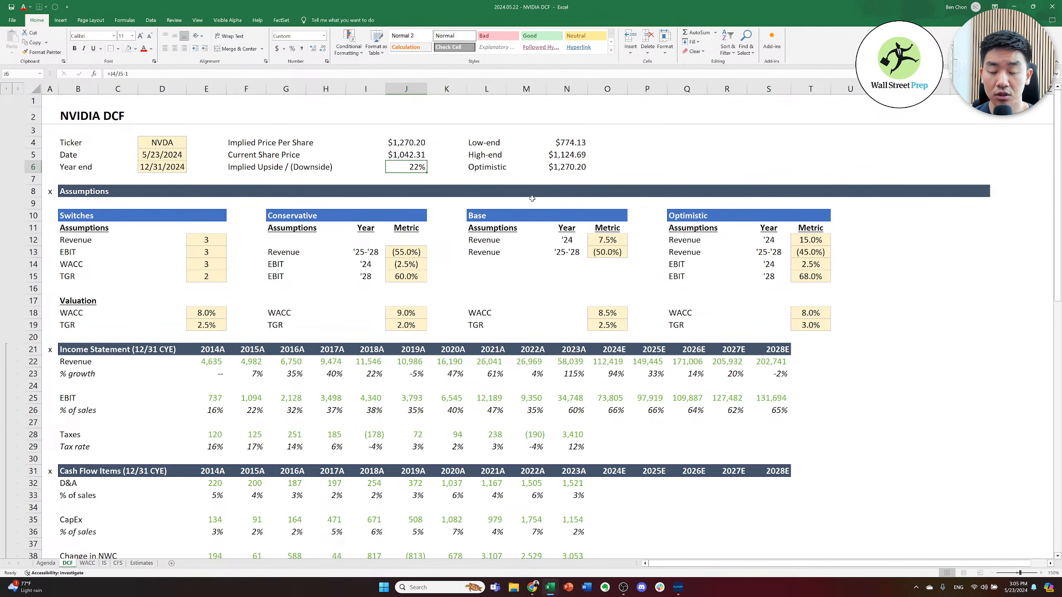
{"action": "key", "text": "Right"}
{"action": "key", "text": "Right"}
{"action": "key", "text": "Right"}
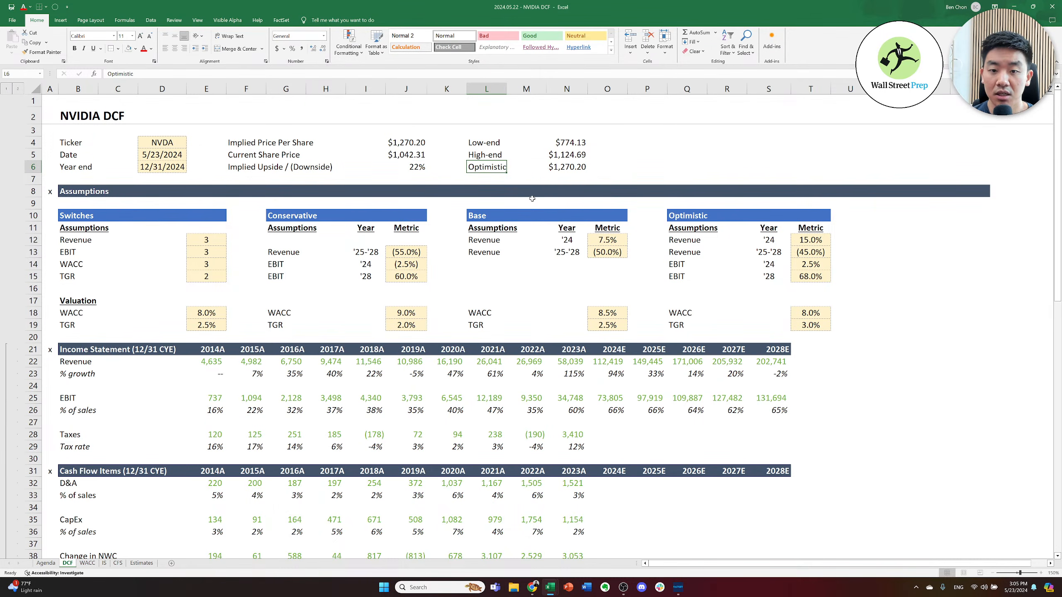
{"action": "key", "text": "ctrl+Home"}
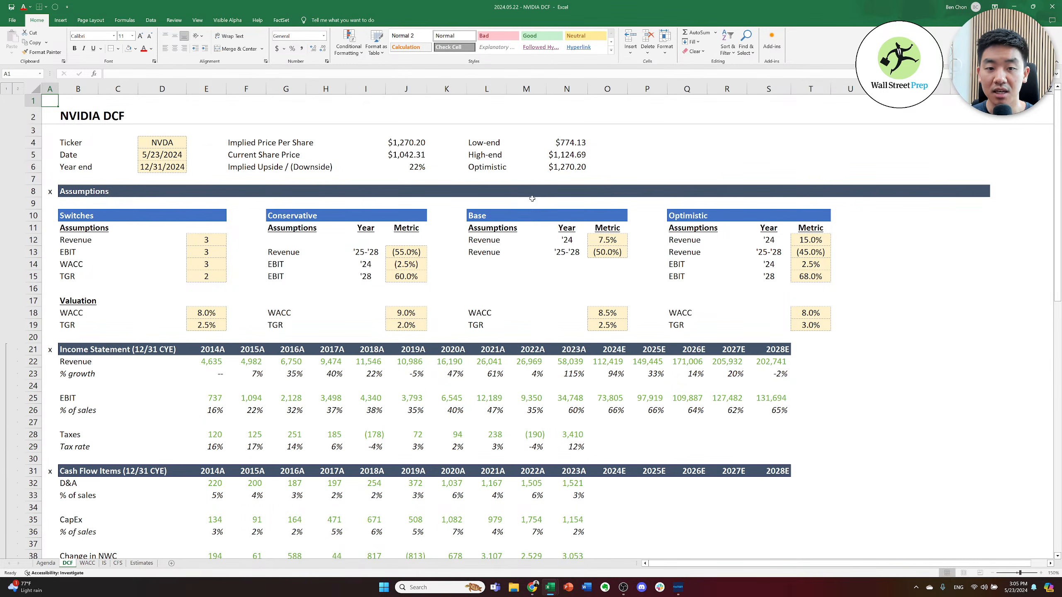
{"action": "key", "text": "Right"}
{"action": "key", "text": "Right"}
{"action": "key", "text": "Right"}
{"action": "key", "text": "Right"}
{"action": "key", "text": "Right"}
{"action": "key", "text": "Right"}
{"action": "key", "text": "Right"}
{"action": "key", "text": "Right"}
{"action": "key", "text": "Right"}
{"action": "key", "text": "Right"}
{"action": "key", "text": "Down"}
{"action": "key", "text": "Down"}
{"action": "key", "text": "Down"}
{"action": "key", "text": "Down"}
{"action": "key", "text": "Down"}
{"action": "key", "text": "Left"}
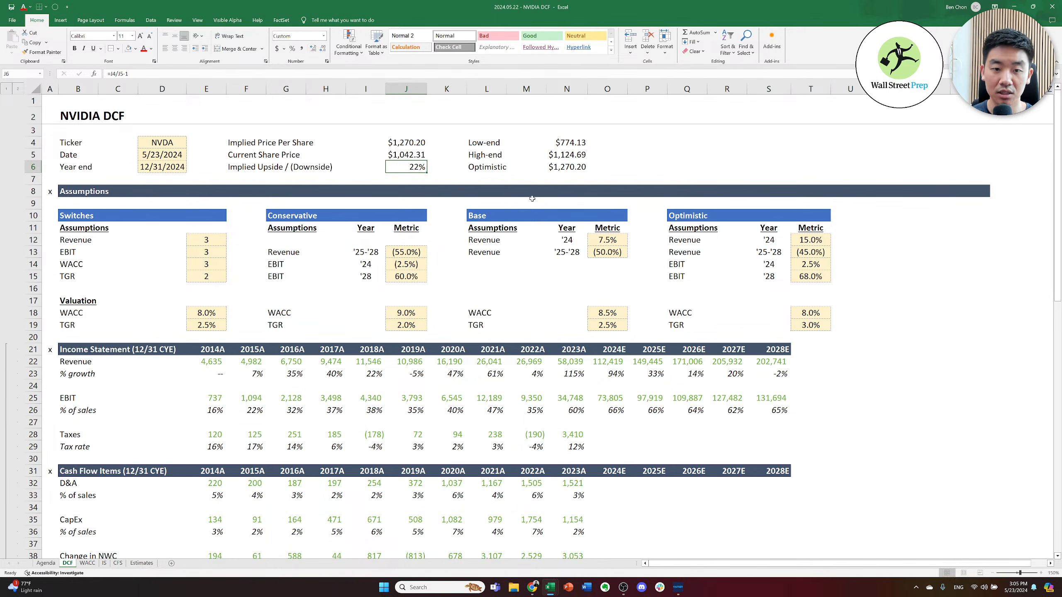
{"action": "key", "text": "Left"}
{"action": "key", "text": "Right"}
{"action": "key", "text": "Right"}
{"action": "key", "text": "Left"}
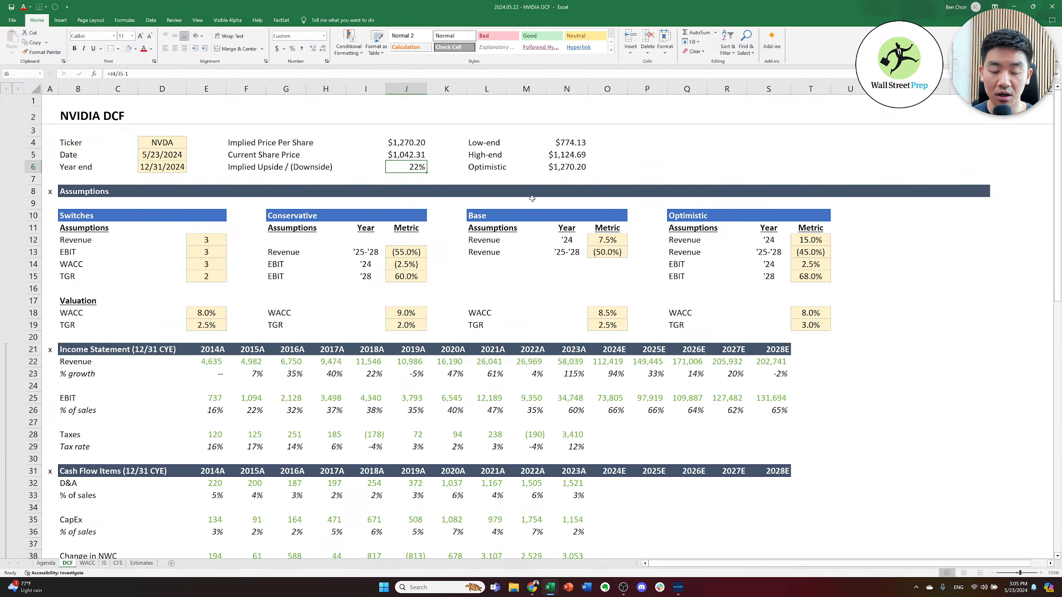
{"action": "key", "text": "ctrl+Up"}
{"action": "key", "text": "ctrl+Left"}
{"action": "key", "text": "ctrl+Down"}
{"action": "key", "text": "ctrl+Right"}
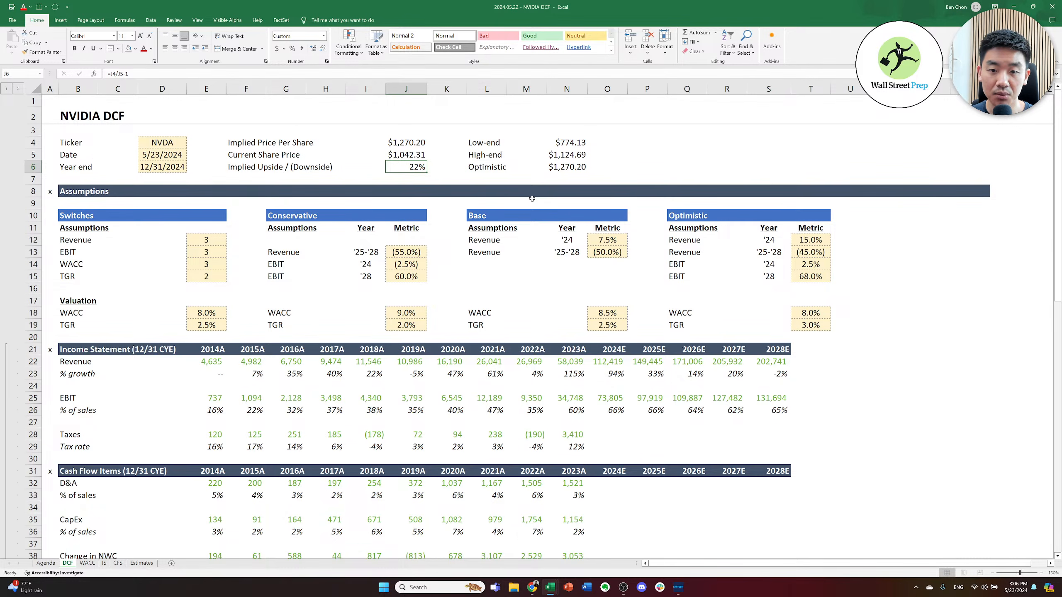
- Review the recorded low-end and high-end implied share prices in N4:N5
{"action": "key", "text": "ctrl+Right"}
{"action": "key", "text": "Right"}
{"action": "key", "text": "Right"}
{"action": "key", "text": "Up"}
{"action": "key", "text": "Up"}
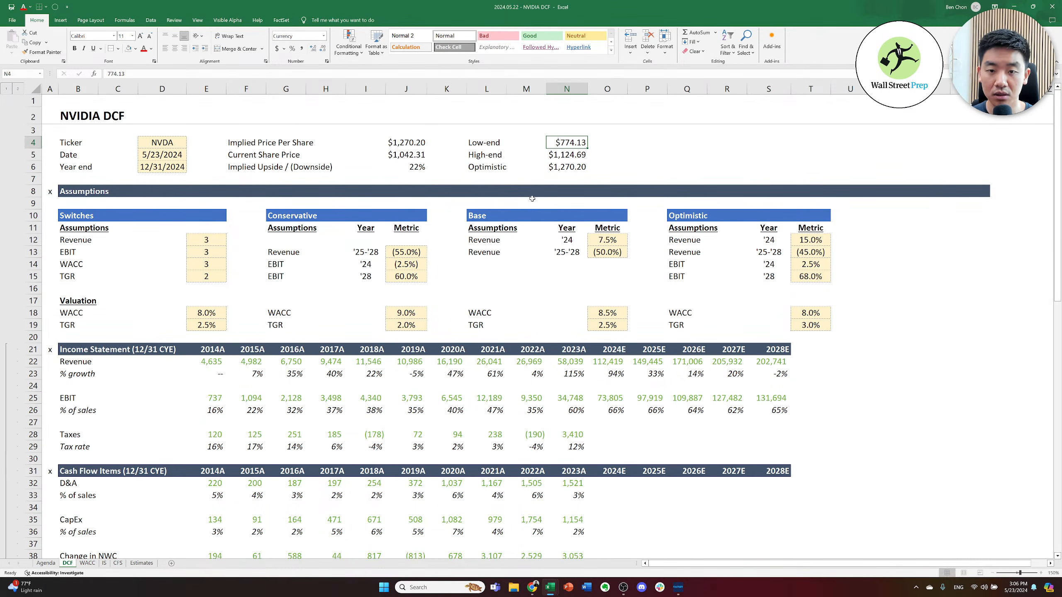
{"action": "key", "text": "shift+Down"}
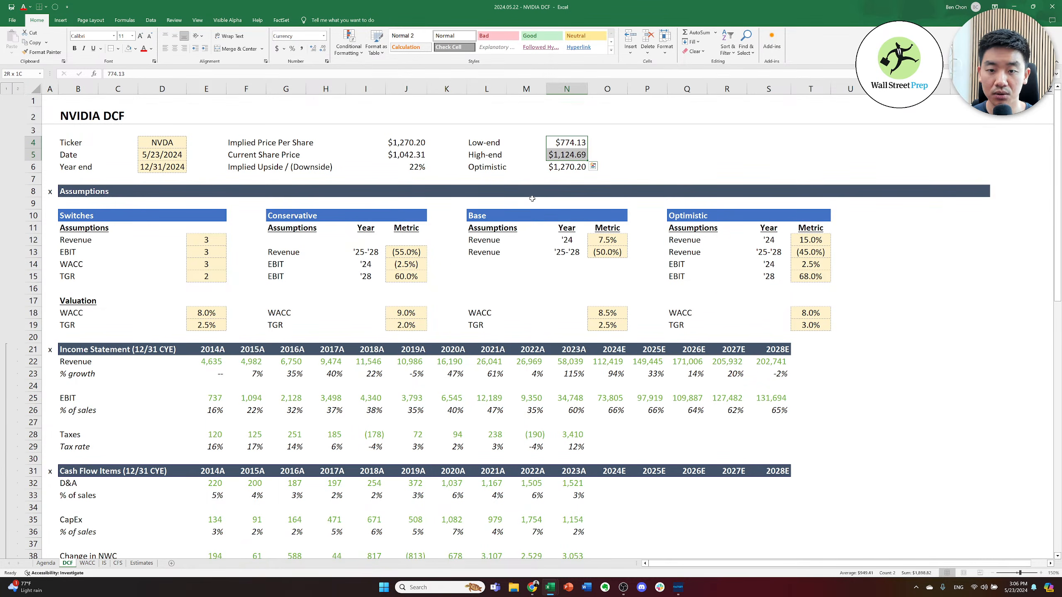
{"action": "key", "text": "ctrl+Left"}
{"action": "key", "text": "ctrl+Right"}
{"action": "key", "text": "ctrl+Down"}
{"action": "key", "text": "ctrl+Left"}
{"action": "key", "text": "ctrl+Up"}
{"action": "key", "text": "ctrl+Left"}
{"action": "key", "text": "ctrl+Down"}
{"action": "key", "text": "ctrl+Left"}
{"action": "key", "text": "ctrl+Up"}
{"action": "key", "text": "ctrl+Left"}
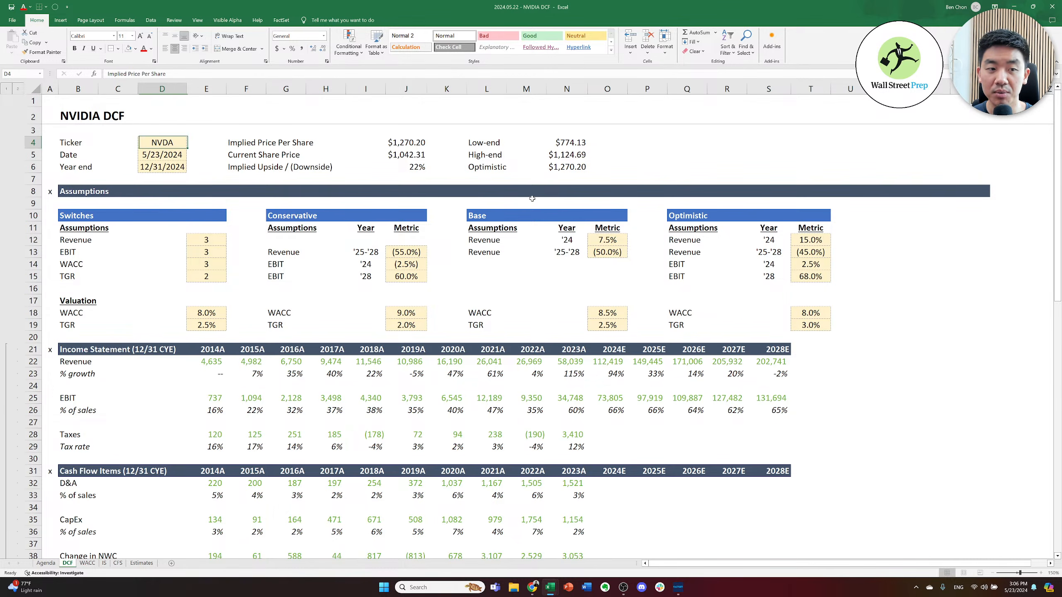
{"action": "key", "text": "ctrl+Left"}
{"action": "key", "text": "ctrl+Down"}
{"action": "key", "text": "ctrl+Right"}
{"action": "key", "text": "ctrl+Up"}
{"action": "key", "text": "ctrl+Left"}
{"action": "key", "text": "ctrl+Down"}
{"action": "key", "text": "ctrl+Right"}
{"action": "key", "text": "ctrl+Left"}
{"action": "key", "text": "ctrl+Up"}
{"action": "key", "text": "ctrl+Left"}
{"action": "key", "text": "ctrl+Down"}
{"action": "key", "text": "ctrl+Up"}
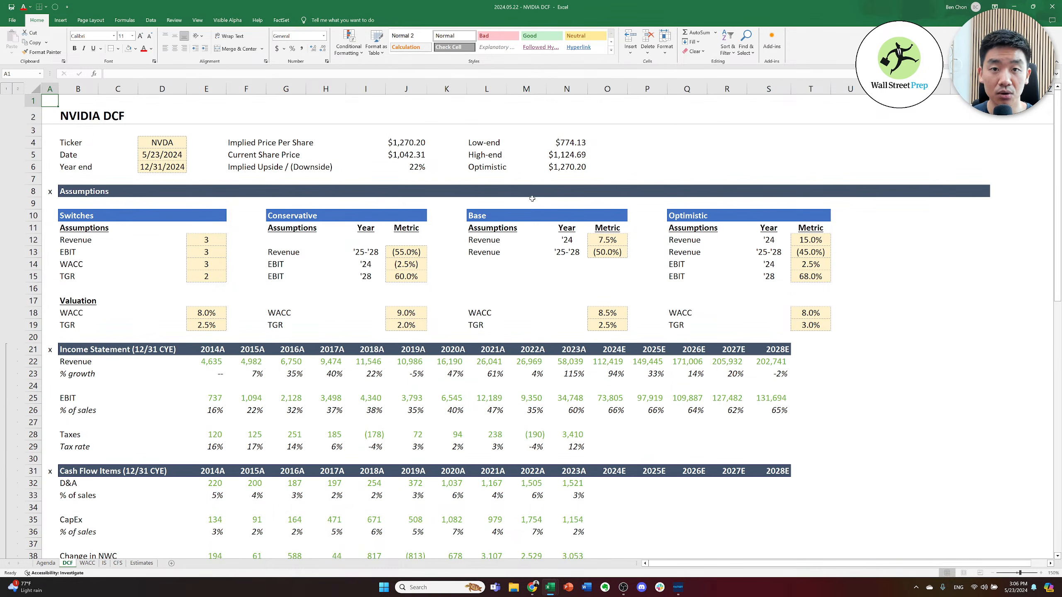
- Trim the Assumptions banner to end at column T by carrying the blank formatting of U7:X7 down to U8:X8
{"action": "key", "text": "ctrl+Down"}
{"action": "key", "text": "Right"}
{"action": "key", "text": "Right"}
{"action": "key", "text": "Right"}
{"action": "key", "text": "Right"}
{"action": "key", "text": "Right"}
{"action": "key", "text": "Right"}
{"action": "key", "text": "Right"}
{"action": "key", "text": "Right"}
{"action": "key", "text": "Right"}
{"action": "key", "text": "Right"}
{"action": "key", "text": "Right"}
{"action": "key", "text": "Right"}
{"action": "key", "text": "Right"}
{"action": "key", "text": "Right"}
{"action": "key", "text": "Right"}
{"action": "key", "text": "Right"}
{"action": "key", "text": "Right"}
{"action": "key", "text": "Right"}
{"action": "key", "text": "Right"}
{"action": "key", "text": "Right"}
{"action": "key", "text": "Up"}
{"action": "key", "text": "shift+Right"}
{"action": "key", "text": "shift+Right"}
{"action": "key", "text": "shift+Right"}
{"action": "key", "text": "shift+Down"}
{"action": "key", "text": "ctrl+c"}
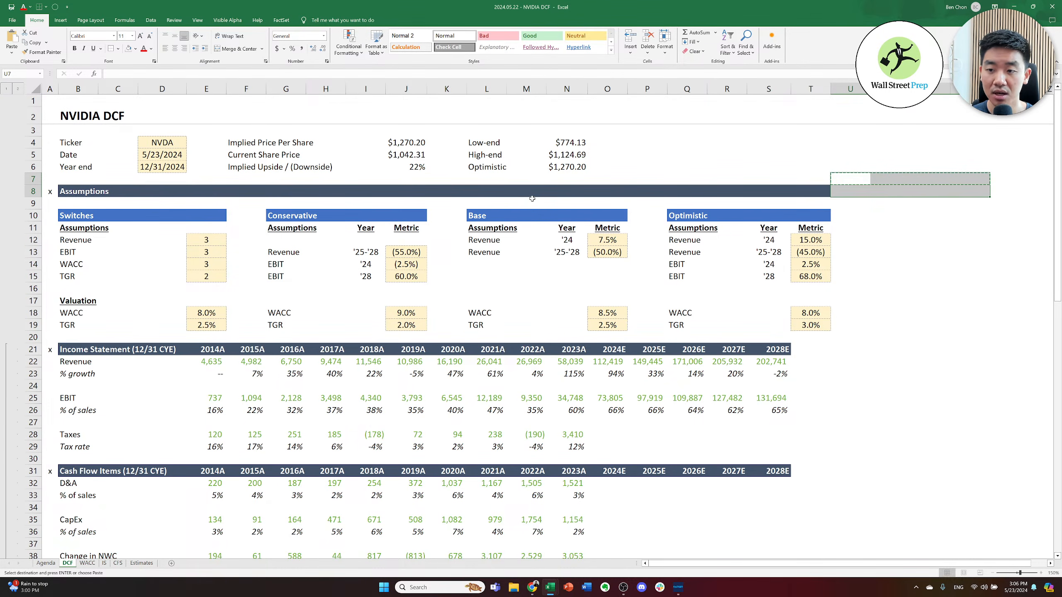
{"action": "key", "text": "Escape"}
- Set the height of the blank row 9 beneath the Assumptions banner to 5
{"action": "key", "text": "Down"}
{"action": "key", "text": "Down"}
{"action": "key", "text": "Left"}
{"action": "key", "text": "Left"}
{"action": "key", "text": "shift+space"}
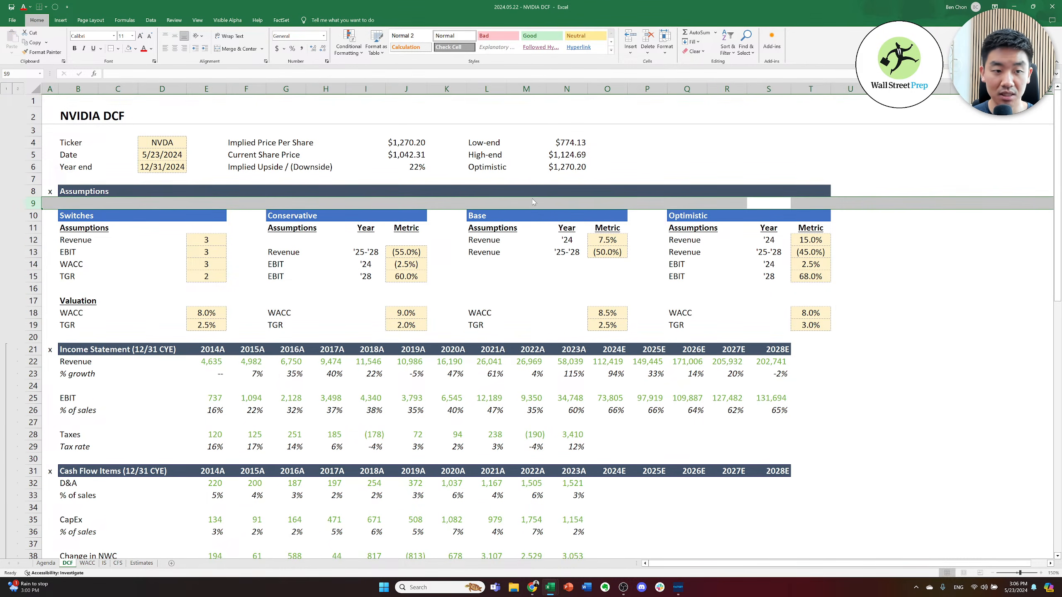
{"action": "type", "text": "oh5"}
{"action": "key", "text": "Return"}
{"action": "key", "text": "ctrl+Home"}
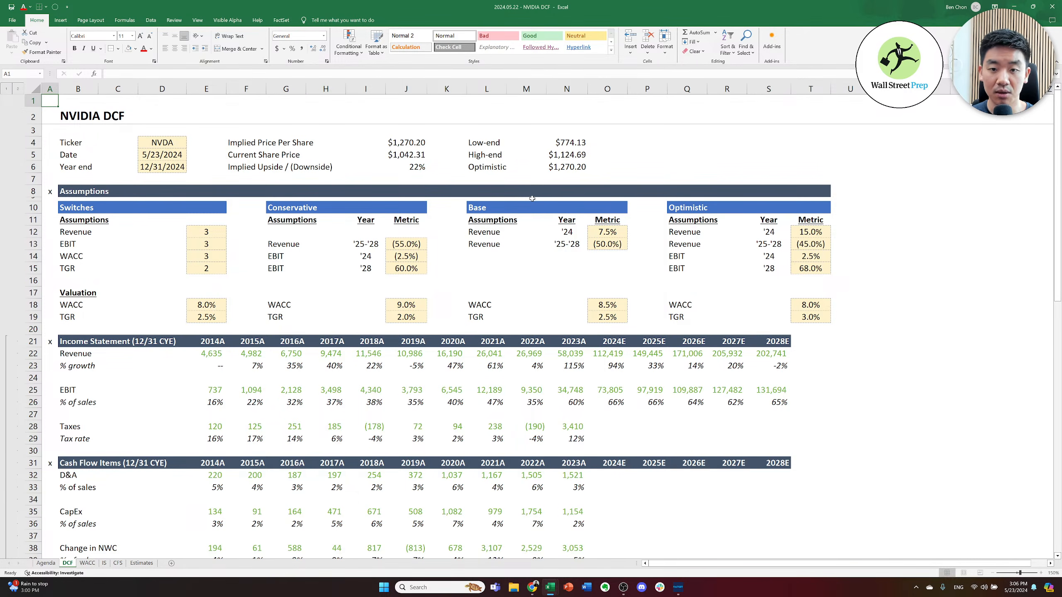
- Set the Revenue, EBIT and WACC scenario switches to 2 and return to cell A1
{"action": "key", "text": "Right"}
{"action": "key", "text": "Down"}
{"action": "key", "text": "Right"}
{"action": "key", "text": "Down"}
{"action": "key", "text": "Right"}
{"action": "key", "text": "Down"}
{"action": "key", "text": "Right"}
{"action": "key", "text": "Down"}
{"action": "key", "text": "Down"}
{"action": "key", "text": "Down"}
{"action": "key", "text": "Down"}
{"action": "key", "text": "Down"}
{"action": "key", "text": "Down"}
{"action": "key", "text": "Down"}
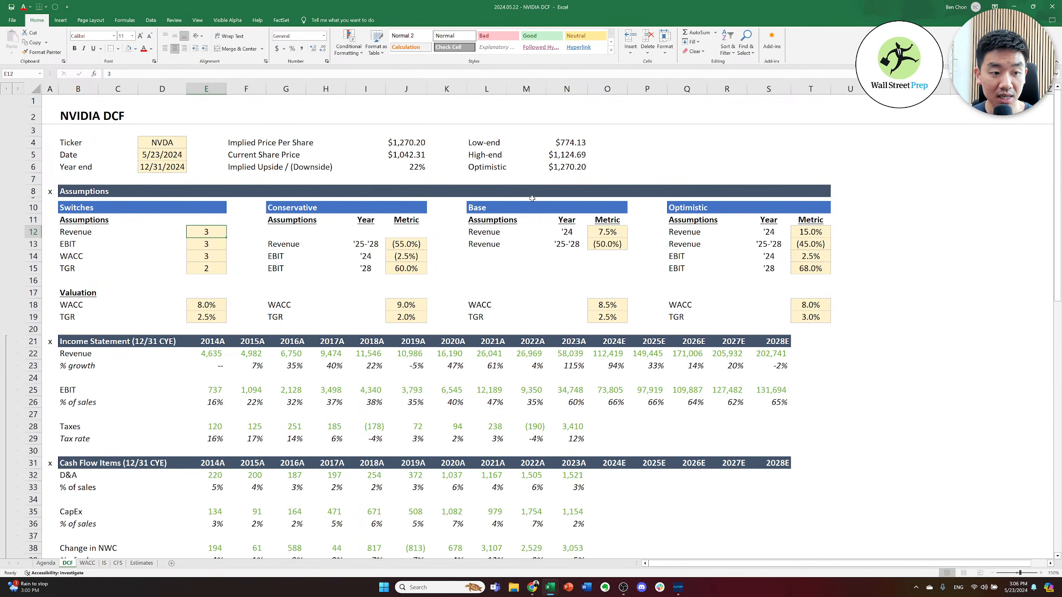
{"action": "type", "text": "2"}
{"action": "key", "text": "Return"}
{"action": "type", "text": "2"}
{"action": "key", "text": "Return"}
{"action": "key", "text": "Up"}
{"action": "key", "text": "Up"}
{"action": "key", "text": "Down"}
{"action": "key", "text": "Up"}
{"action": "key", "text": "Down"}
{"action": "key", "text": "Down"}
{"action": "type", "text": "2"}
{"action": "key", "text": "Return"}
{"action": "key", "text": "Down"}
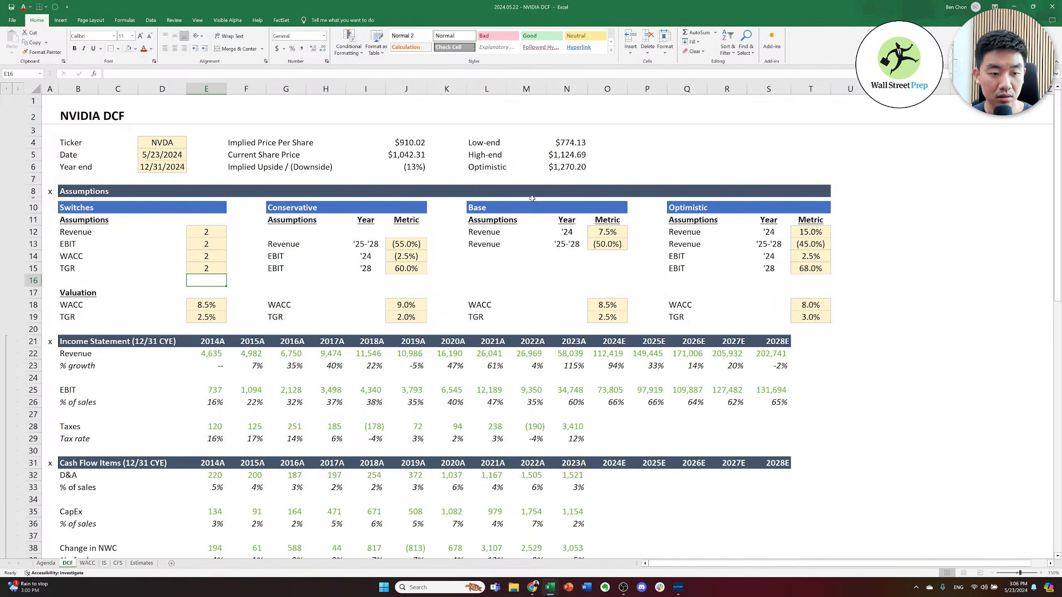
{"action": "key", "text": "Up"}
{"action": "key", "text": "Up"}
{"action": "key", "text": "Up"}
{"action": "key", "text": "Up"}
{"action": "key", "text": "Up"}
{"action": "key", "text": "Up"}
{"action": "key", "text": "ctrl+Home"}
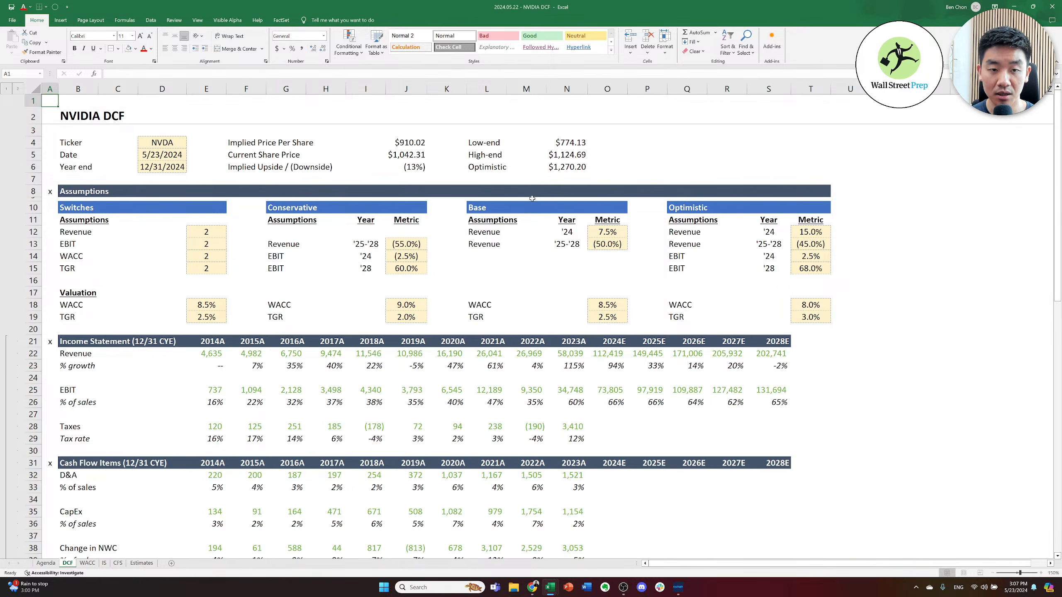
{"action": "key", "text": "alt+Tab"}
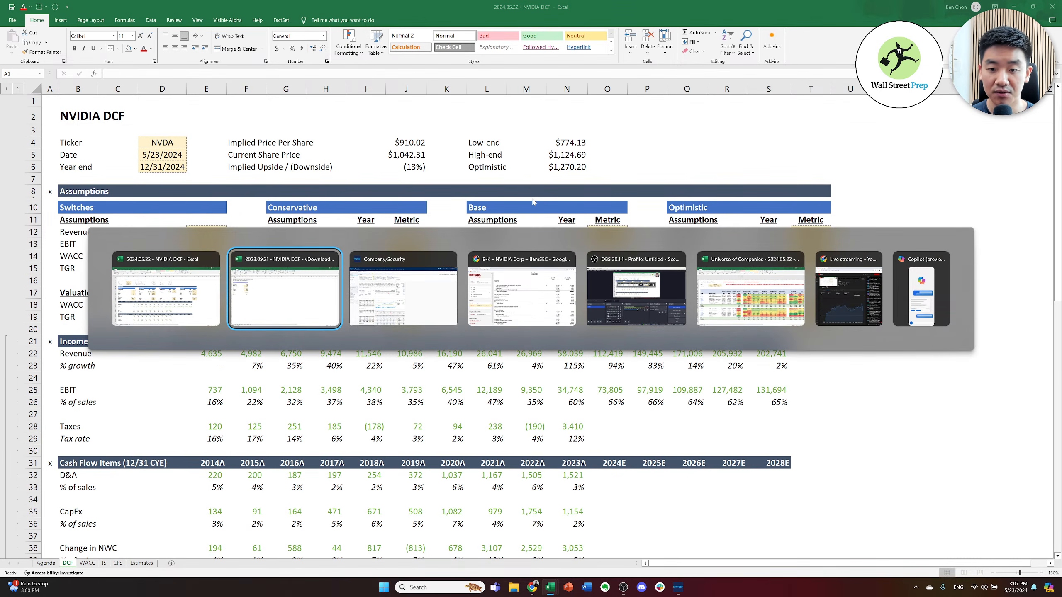
{"action": "key", "text": "alt+shift+Tab"}
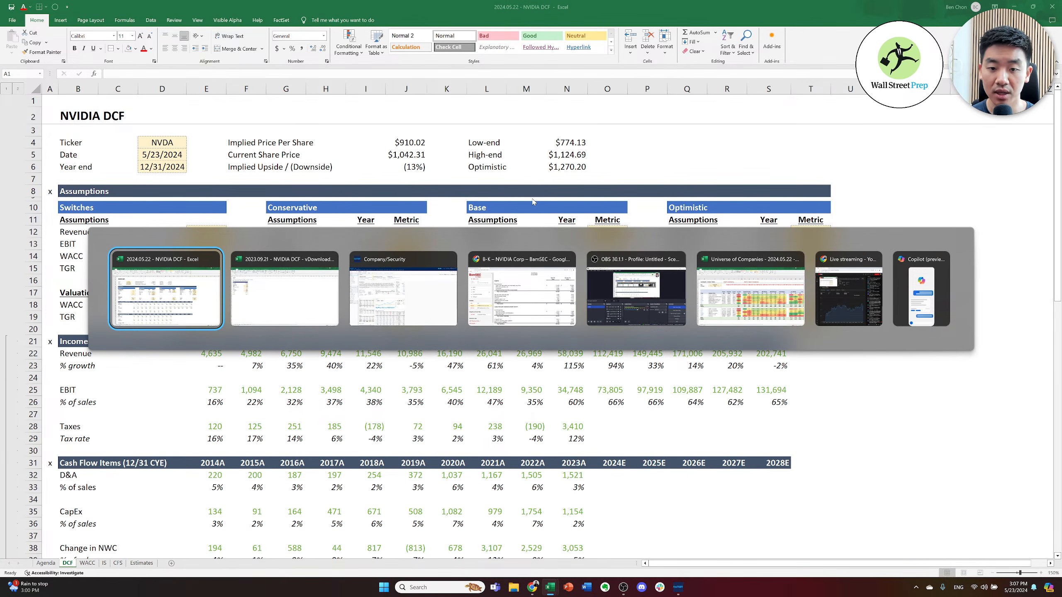
{"action": "key", "text": "alt"}
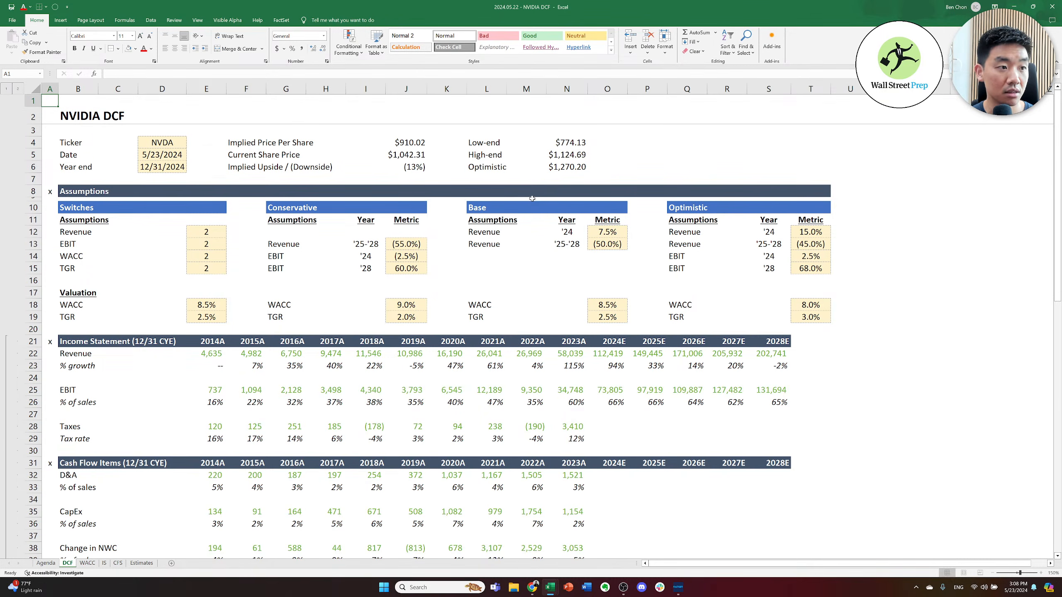
- Review the scenario assumptions, income statement and cash flow items sections down to the DCF heading in row 42
{"action": "key", "text": "Down"}
{"action": "key", "text": "Down"}
{"action": "key", "text": "Down"}
{"action": "key", "text": "Down"}
{"action": "key", "text": "Down"}
{"action": "key", "text": "Down"}
{"action": "key", "text": "Down"}
{"action": "key", "text": "Down"}
{"action": "key", "text": "Down"}
{"action": "key", "text": "Down"}
{"action": "key", "text": "Down"}
{"action": "key", "text": "Down"}
{"action": "key", "text": "Down"}
{"action": "key", "text": "Down"}
{"action": "key", "text": "Down"}
{"action": "key", "text": "Down"}
{"action": "key", "text": "Down"}
{"action": "key", "text": "Down"}
{"action": "key", "text": "Down"}
{"action": "key", "text": "Down"}
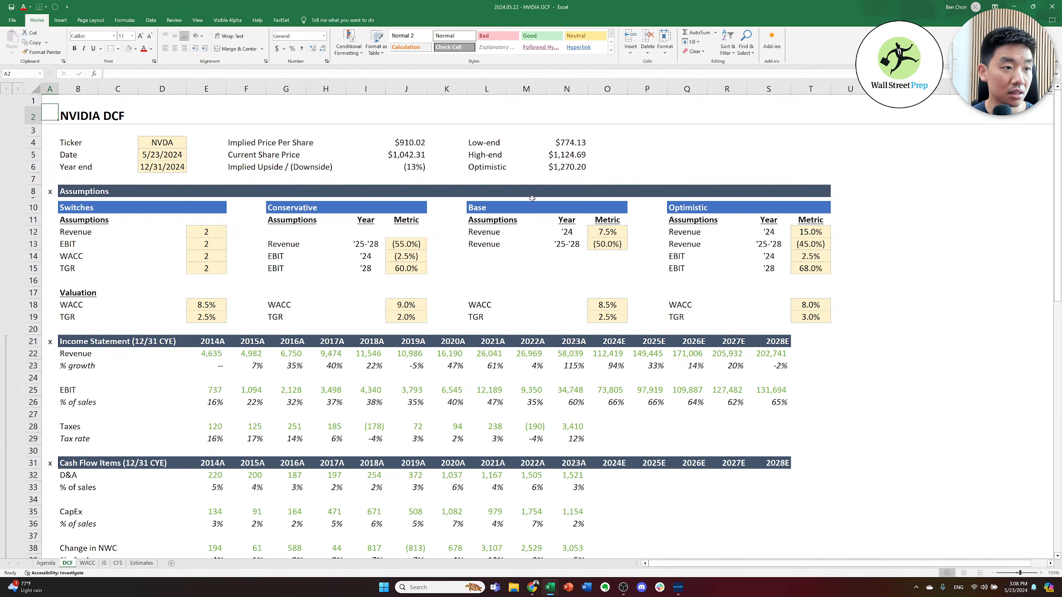
{"action": "key", "text": "Down"}
{"action": "key", "text": "Down"}
{"action": "key", "text": "Down"}
{"action": "key", "text": "Down"}
{"action": "key", "text": "Down"}
{"action": "key", "text": "Down"}
{"action": "key", "text": "Down"}
{"action": "key", "text": "Down"}
{"action": "key", "text": "Down"}
{"action": "key", "text": "Down"}
{"action": "key", "text": "Down"}
{"action": "key", "text": "Down"}
{"action": "key", "text": "Down"}
{"action": "key", "text": "Down"}
{"action": "key", "text": "Down"}
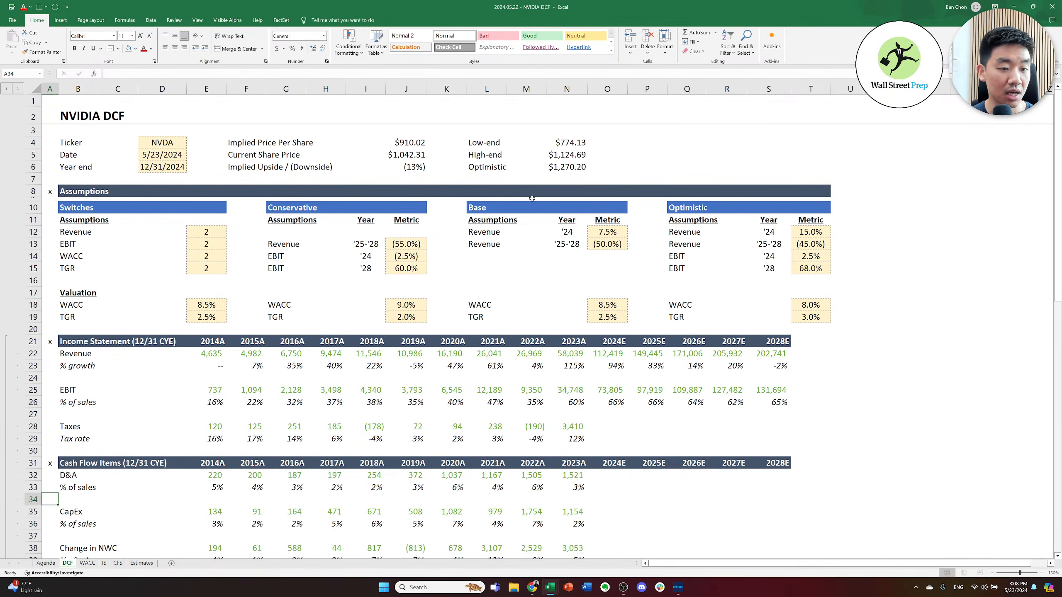
{"action": "key", "text": "Down"}
{"action": "key", "text": "Down"}
{"action": "key", "text": "Down"}
{"action": "key", "text": "Down"}
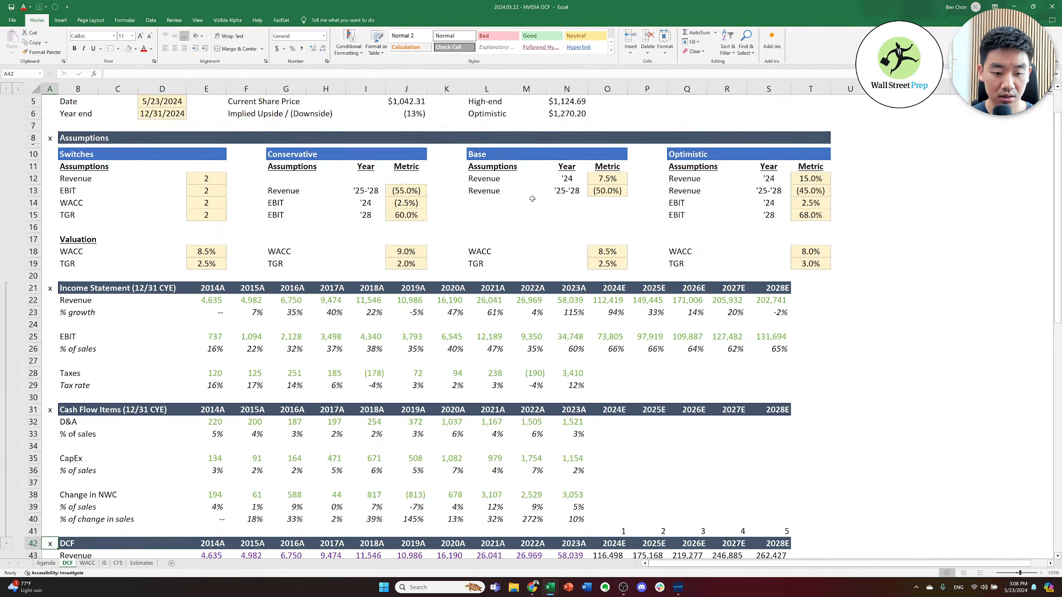
- Examine the DCF section's revenue growth cases, EBIT margin cases and tax rate rows
{"action": "key", "text": "Down"}
{"action": "key", "text": "Down"}
{"action": "key", "text": "Down"}
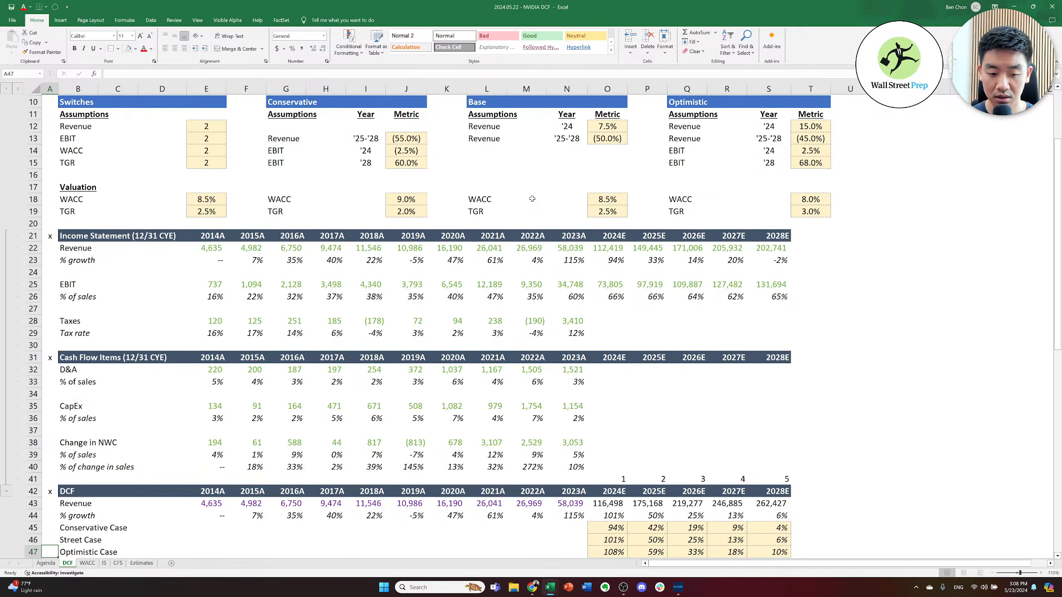
{"action": "key", "text": "Down"}
{"action": "key", "text": "Down"}
{"action": "key", "text": "Down"}
{"action": "key", "text": "Down"}
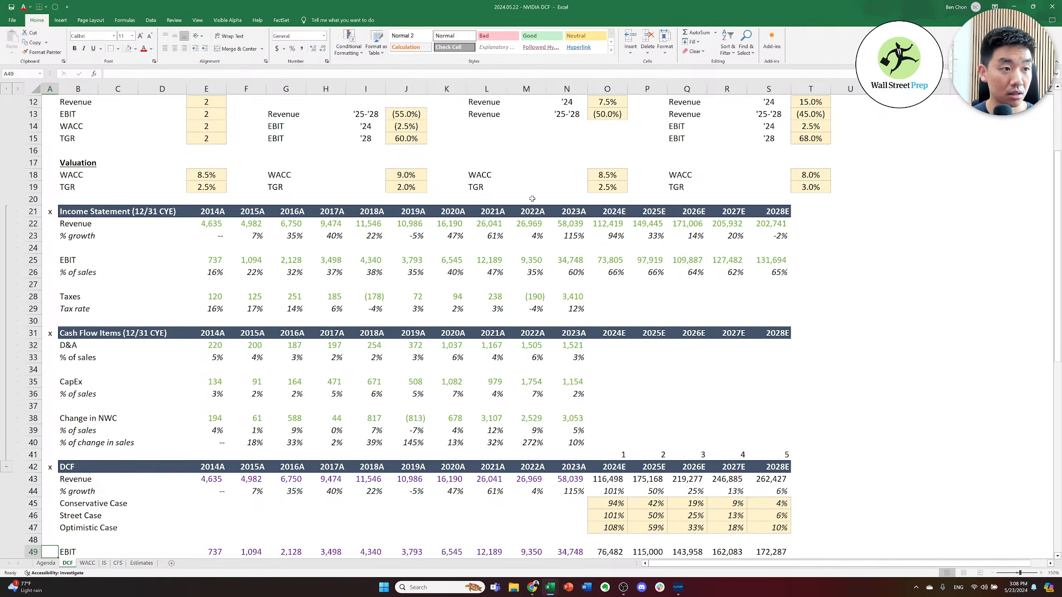
{"action": "key", "text": "Down"}
{"action": "key", "text": "Down"}
{"action": "key", "text": "Down"}
{"action": "key", "text": "Down"}
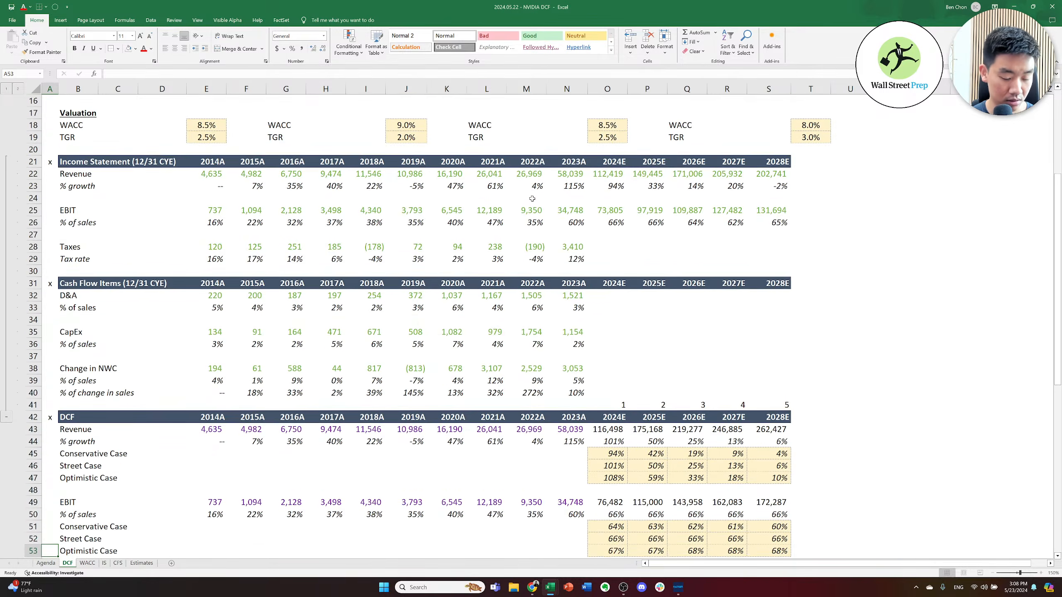
{"action": "key", "text": "Down"}
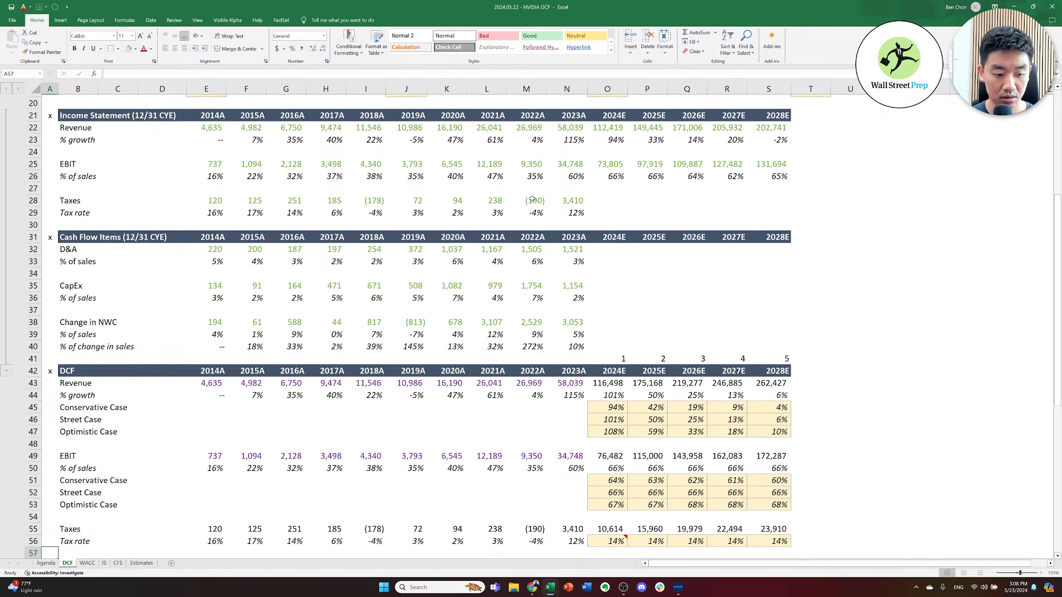
{"action": "key", "text": "Right"}
{"action": "key", "text": "Right"}
{"action": "key", "text": "Right"}
{"action": "key", "text": "Right"}
{"action": "key", "text": "Right"}
{"action": "key", "text": "Right"}
{"action": "key", "text": "Right"}
{"action": "key", "text": "Right"}
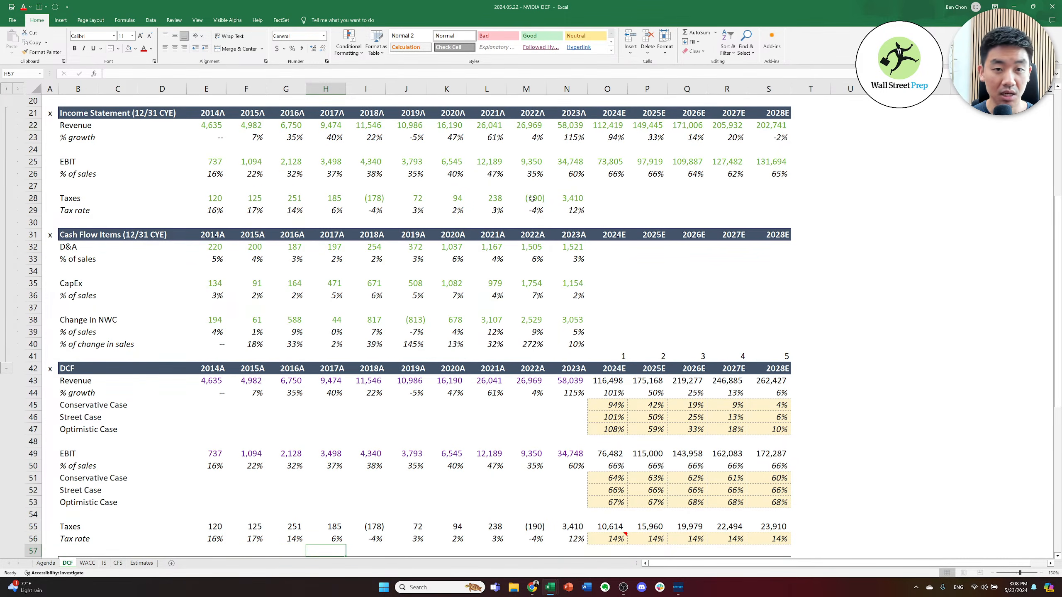
- Examine the D&A, CapEx, NWC and free cash flow rows, the valuation block beneath them and the 2028E discount period
{"action": "key", "text": "Down"}
{"action": "key", "text": "Down"}
{"action": "key", "text": "Down"}
{"action": "key", "text": "Down"}
{"action": "key", "text": "Down"}
{"action": "key", "text": "Down"}
{"action": "key", "text": "Down"}
{"action": "key", "text": "Down"}
{"action": "key", "text": "Down"}
{"action": "key", "text": "Down"}
{"action": "key", "text": "Down"}
{"action": "key", "text": "Down"}
{"action": "key", "text": "Down"}
{"action": "key", "text": "Down"}
{"action": "key", "text": "Down"}
{"action": "key", "text": "Down"}
{"action": "key", "text": "Down"}
{"action": "key", "text": "Down"}
{"action": "key", "text": "Down"}
{"action": "key", "text": "Down"}
{"action": "key", "text": "Up"}
{"action": "key", "text": "Up"}
{"action": "key", "text": "Up"}
{"action": "key", "text": "Up"}
{"action": "key", "text": "Up"}
{"action": "key", "text": "Up"}
{"action": "key", "text": "Up"}
{"action": "key", "text": "Up"}
{"action": "key", "text": "Up"}
{"action": "key", "text": "Up"}
{"action": "key", "text": "Up"}
{"action": "key", "text": "Up"}
{"action": "key", "text": "Up"}
{"action": "key", "text": "Up"}
{"action": "key", "text": "Up"}
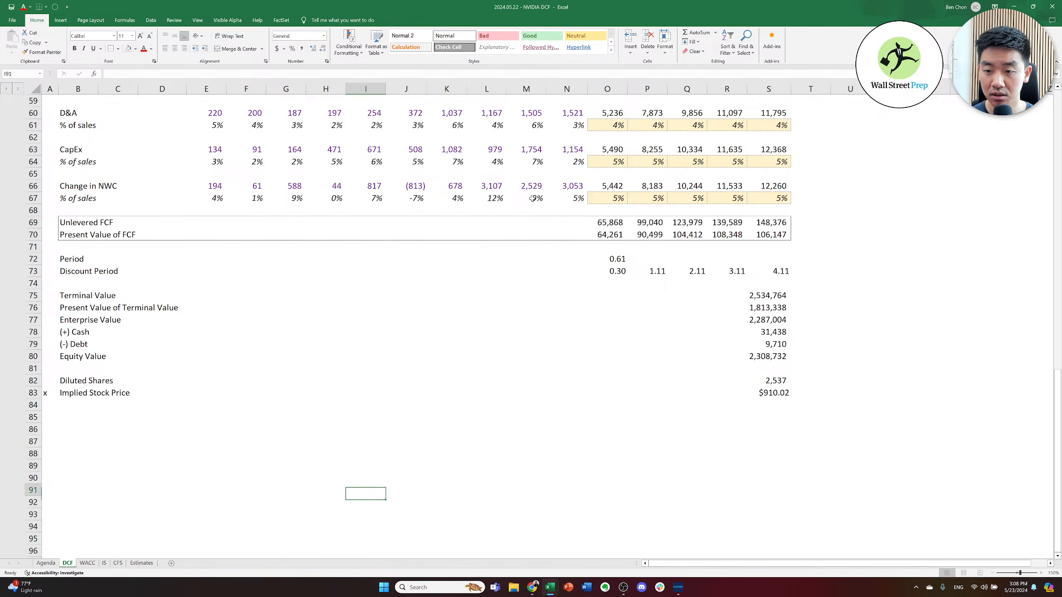
{"action": "key", "text": "Right"}
{"action": "key", "text": "Right"}
{"action": "key", "text": "Right"}
{"action": "key", "text": "Right"}
{"action": "key", "text": "Right"}
{"action": "key", "text": "Right"}
{"action": "key", "text": "Right"}
{"action": "key", "text": "Right"}
{"action": "key", "text": "Right"}
{"action": "key", "text": "Right"}
{"action": "key", "text": "Up"}
{"action": "key", "text": "Up"}
{"action": "key", "text": "Up"}
{"action": "key", "text": "Right"}
{"action": "key", "text": "Left"}
{"action": "key", "text": "Up"}
{"action": "key", "text": "Up"}
{"action": "key", "text": "Up"}
{"action": "key", "text": "Up"}
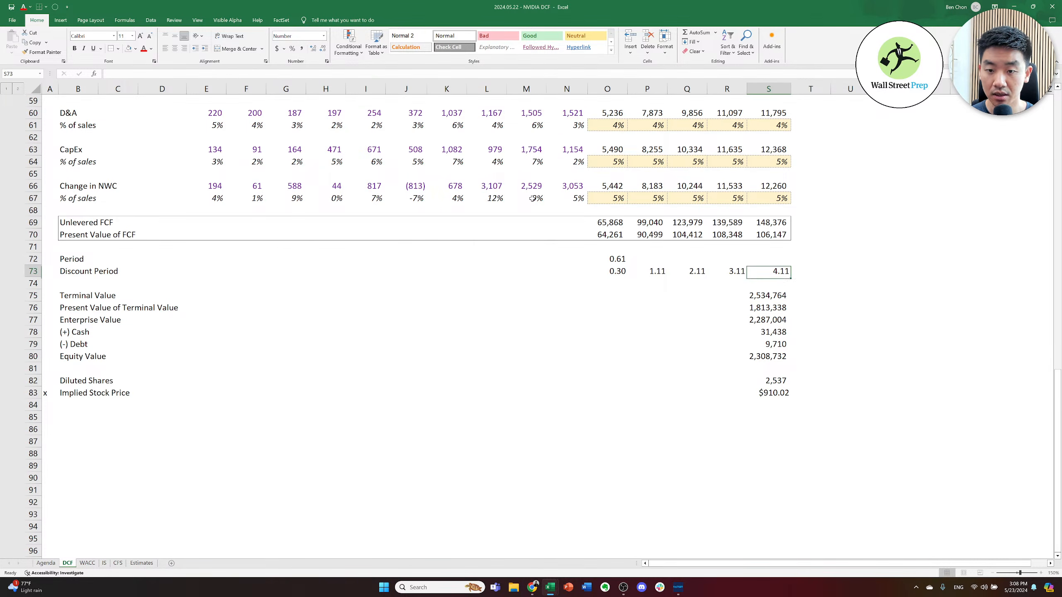
- Inspect the Present Value of FCF formulas for 2024E and 2025E in O70 and P70
{"action": "key", "text": "Up"}
{"action": "key", "text": "Left"}
{"action": "key", "text": "Left"}
{"action": "key", "text": "Left"}
{"action": "key", "text": "Up"}
{"action": "key", "text": "Left"}
{"action": "key", "text": "Up"}
{"action": "key", "text": "F2"}
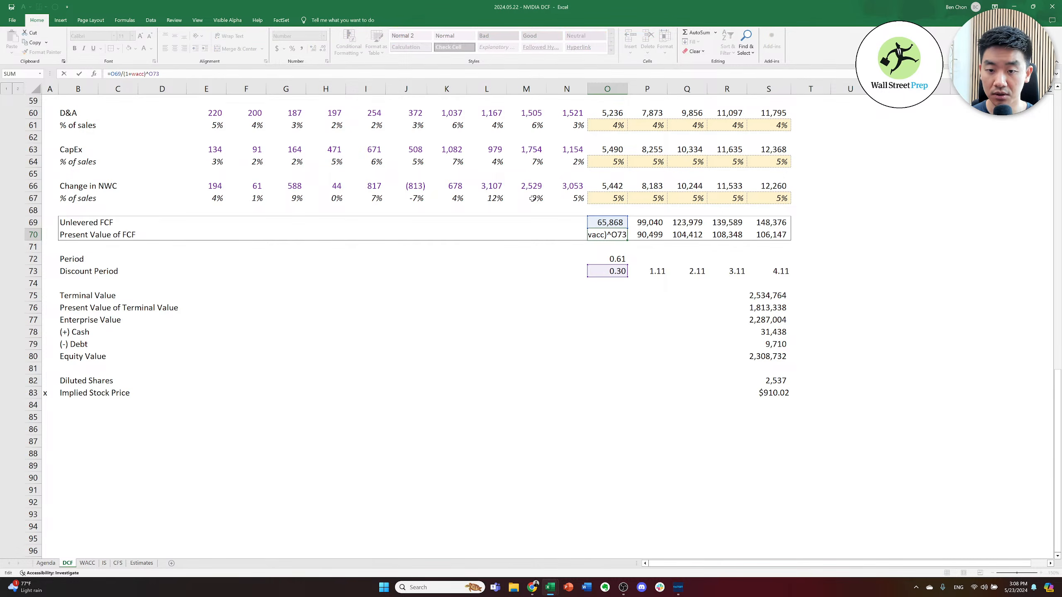
{"action": "key", "text": "Escape"}
{"action": "key", "text": "Right"}
{"action": "key", "text": "F2"}
{"action": "key", "text": "Escape"}
- Inspect the Enterprise Value formula in S77 and go over the cash, debt and equity value cells beneath it
{"action": "key", "text": "Right"}
{"action": "key", "text": "Right"}
{"action": "key", "text": "Down"}
{"action": "key", "text": "Down"}
{"action": "key", "text": "Down"}
{"action": "key", "text": "Right"}
{"action": "key", "text": "Down"}
{"action": "key", "text": "Down"}
{"action": "key", "text": "Down"}
{"action": "key", "text": "Down"}
{"action": "key", "text": "F2"}
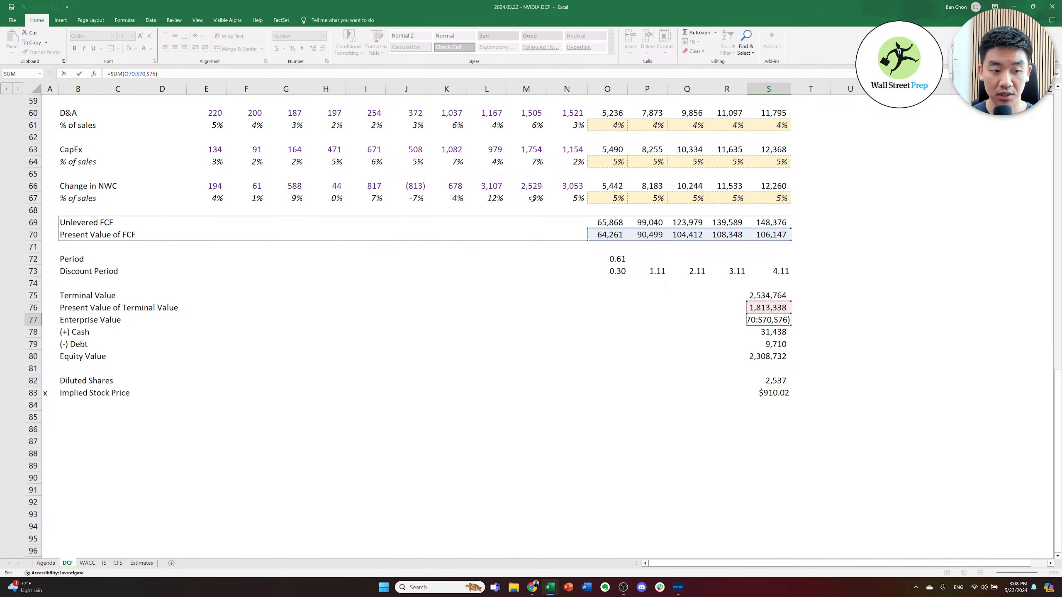
{"action": "key", "text": "Escape"}
{"action": "key", "text": "Down"}
{"action": "key", "text": "Down"}
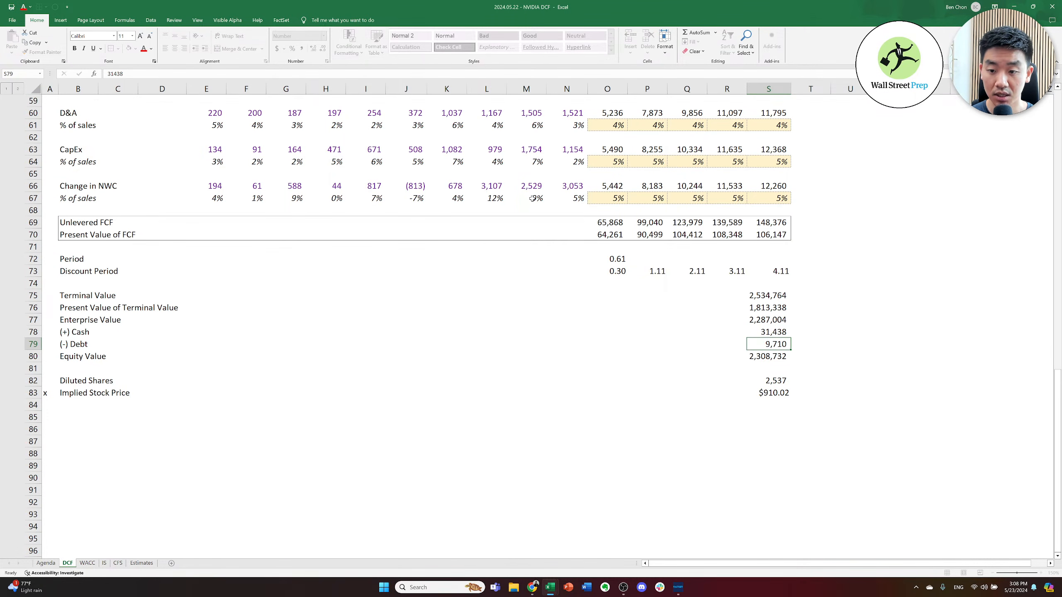
{"action": "key", "text": "Down"}
{"action": "key", "text": "Down"}
- Jump through the section markers in column A and examine the DCF down to the Implied Stock Price row
{"action": "key", "text": "Left"}
{"action": "key", "text": "Home"}
{"action": "key", "text": "ctrl+Up"}
{"action": "key", "text": "ctrl+Down"}
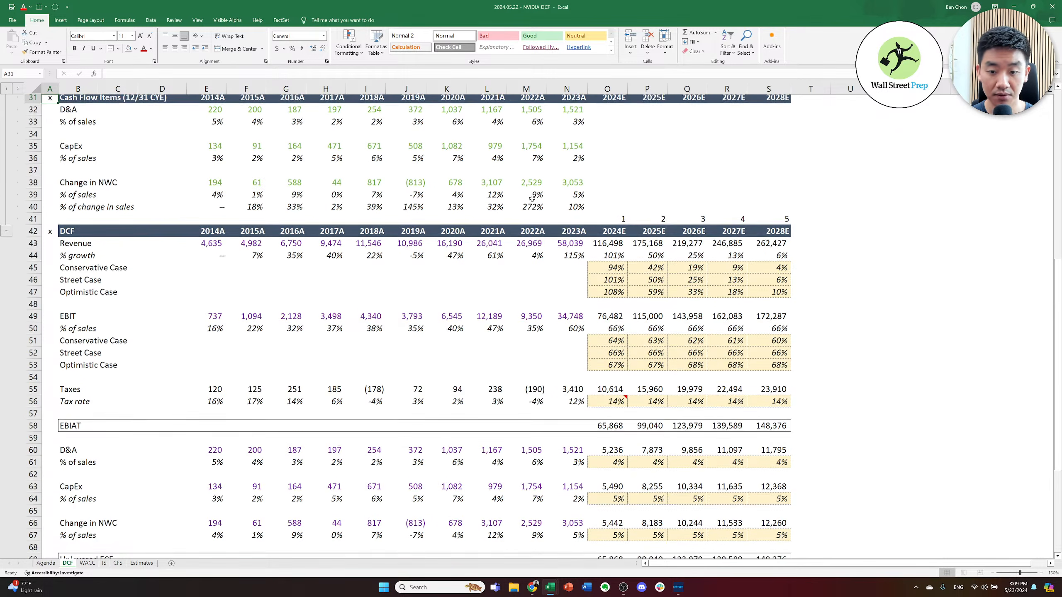
{"action": "key", "text": "Right"}
{"action": "key", "text": "Right"}
{"action": "key", "text": "Right"}
{"action": "key", "text": "Right"}
{"action": "key", "text": "Right"}
{"action": "key", "text": "Right"}
{"action": "key", "text": "Right"}
{"action": "key", "text": "Right"}
{"action": "key", "text": "Right"}
{"action": "key", "text": "Right"}
{"action": "key", "text": "Right"}
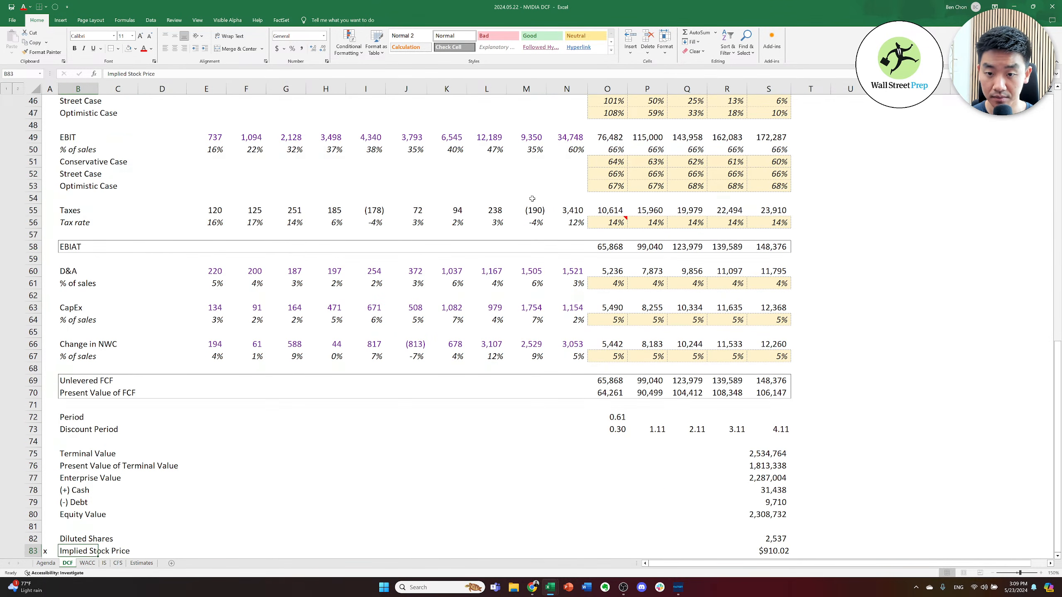
- Inspect the Unlevered FCF formulas for 2024E through 2028E in O69 to S69
{"action": "key", "text": "Up"}
{"action": "key", "text": "Up"}
{"action": "key", "text": "Up"}
{"action": "key", "text": "Up"}
{"action": "key", "text": "Up"}
{"action": "key", "text": "Up"}
{"action": "key", "text": "Up"}
{"action": "key", "text": "Up"}
{"action": "key", "text": "Up"}
{"action": "key", "text": "Up"}
{"action": "key", "text": "Up"}
{"action": "key", "text": "Up"}
{"action": "key", "text": "Up"}
{"action": "key", "text": "Up"}
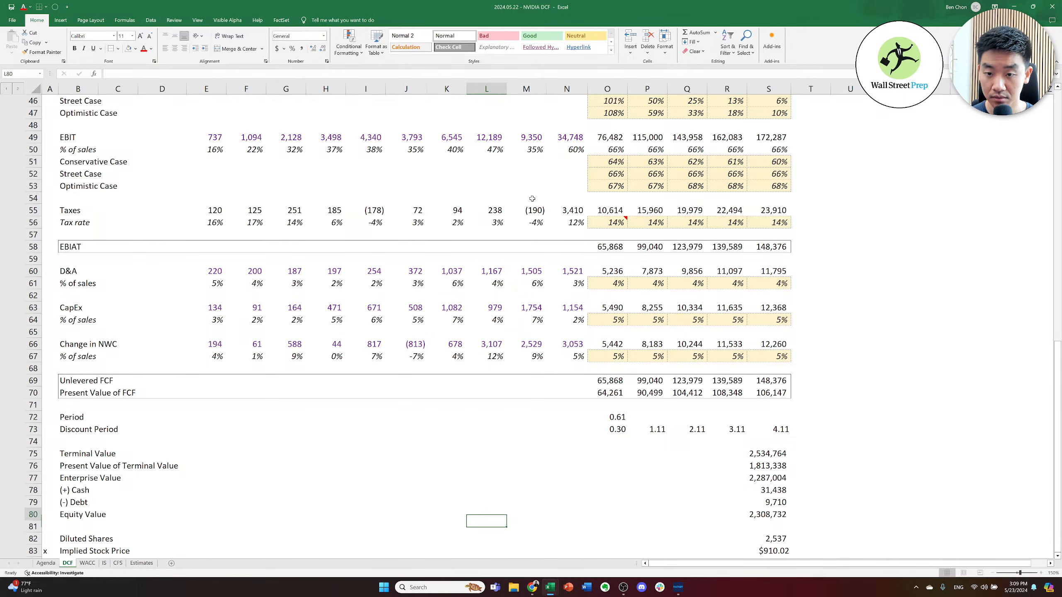
{"action": "key", "text": "Right"}
{"action": "key", "text": "Right"}
{"action": "key", "text": "Right"}
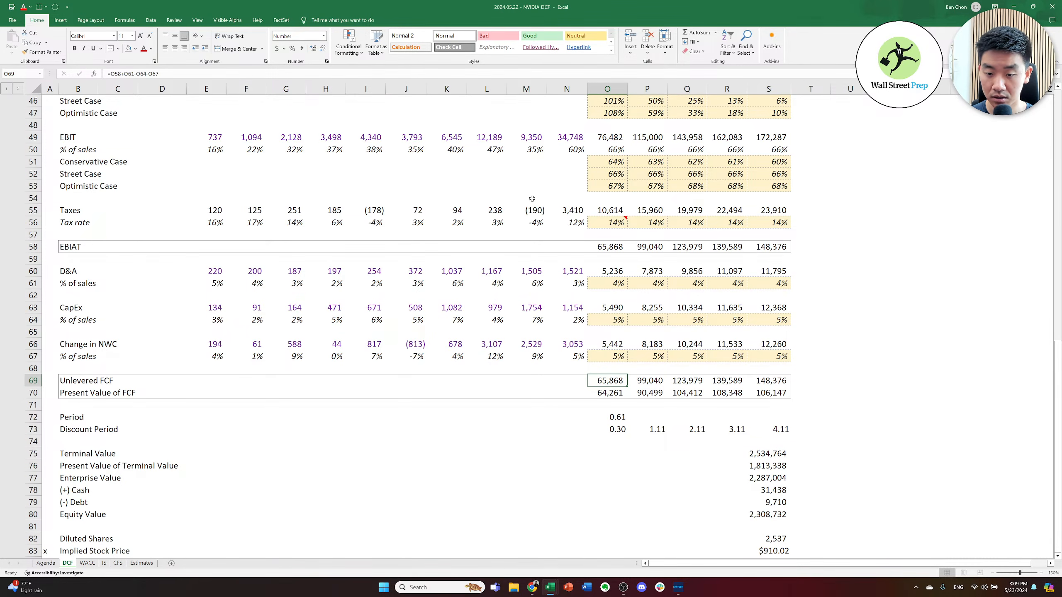
{"action": "key", "text": "F2"}
{"action": "key", "text": "Tab"}
{"action": "key", "text": "F2"}
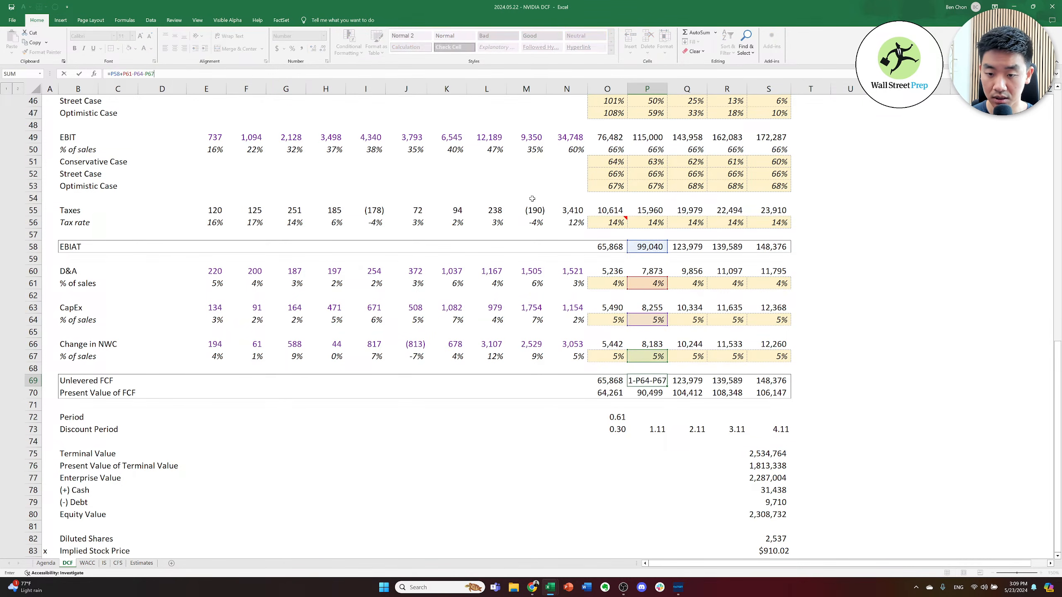
{"action": "key", "text": "Tab"}
{"action": "key", "text": "F2"}
{"action": "key", "text": "Tab"}
{"action": "key", "text": "F2"}
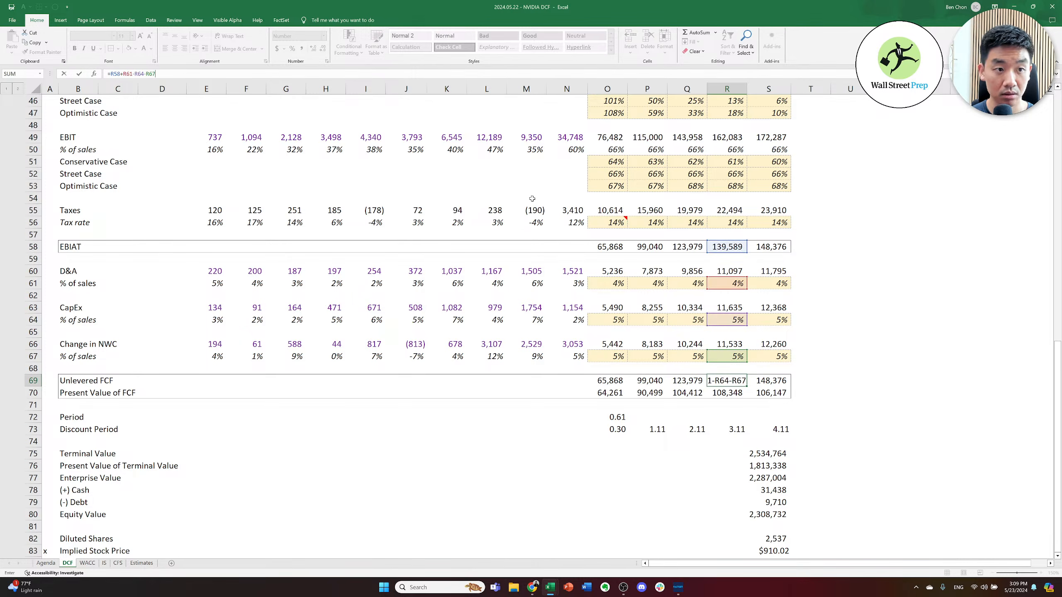
{"action": "key", "text": "Tab"}
{"action": "key", "text": "F2"}
{"action": "key", "text": "Escape"}
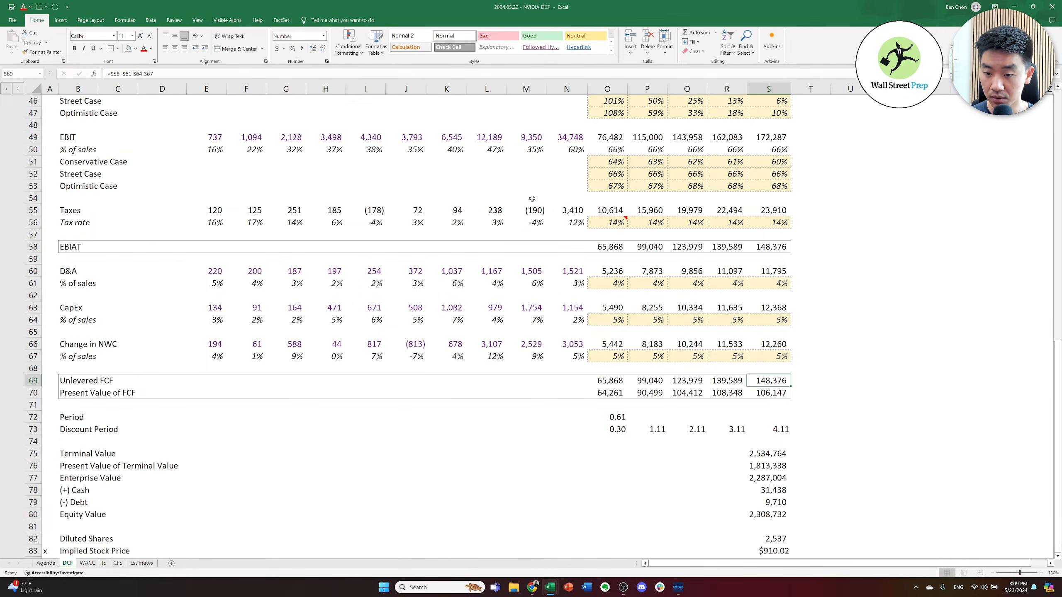
- Recheck the row references in the Unlevered FCF formulas from R69 back to O69
{"action": "key", "text": "Left"}
{"action": "key", "text": "F2"}
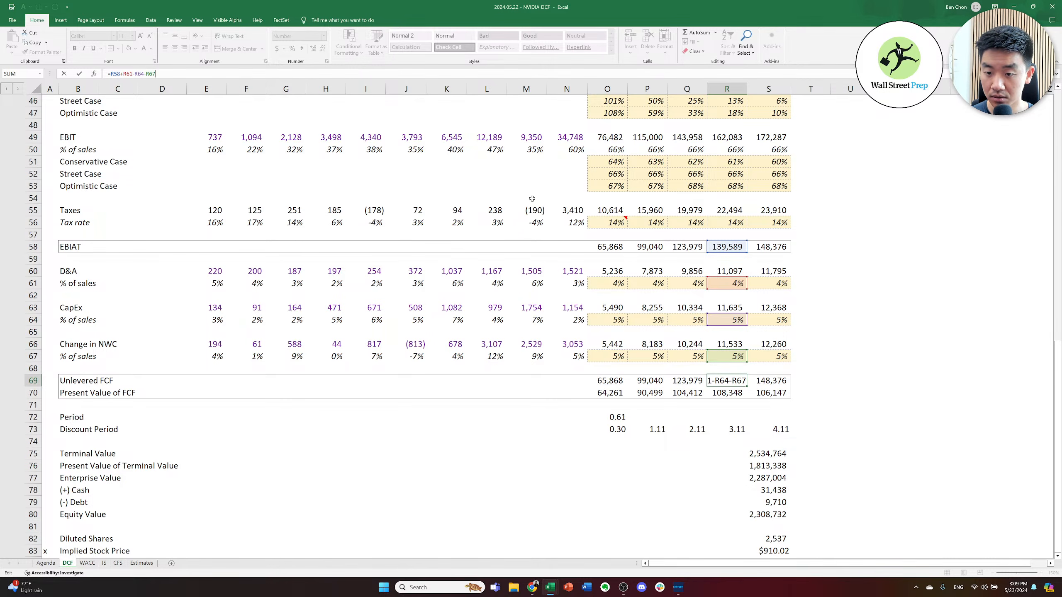
{"action": "key", "text": "Escape"}
{"action": "key", "text": "Left"}
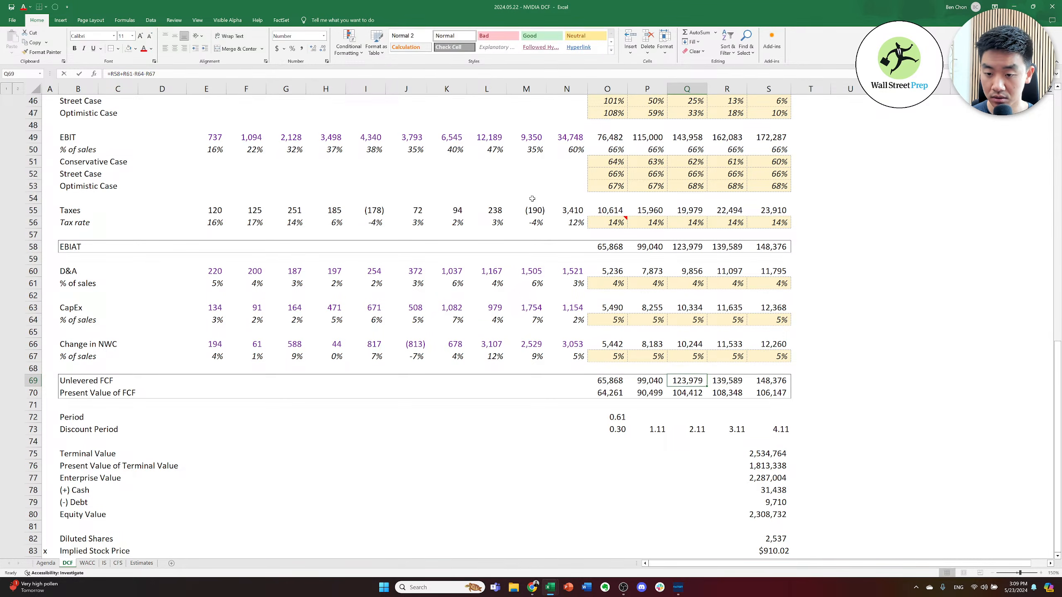
{"action": "key", "text": "F2"}
{"action": "key", "text": "Escape"}
{"action": "key", "text": "Left"}
{"action": "key", "text": "F2"}
{"action": "key", "text": "Escape"}
{"action": "key", "text": "Left"}
{"action": "key", "text": "F2"}
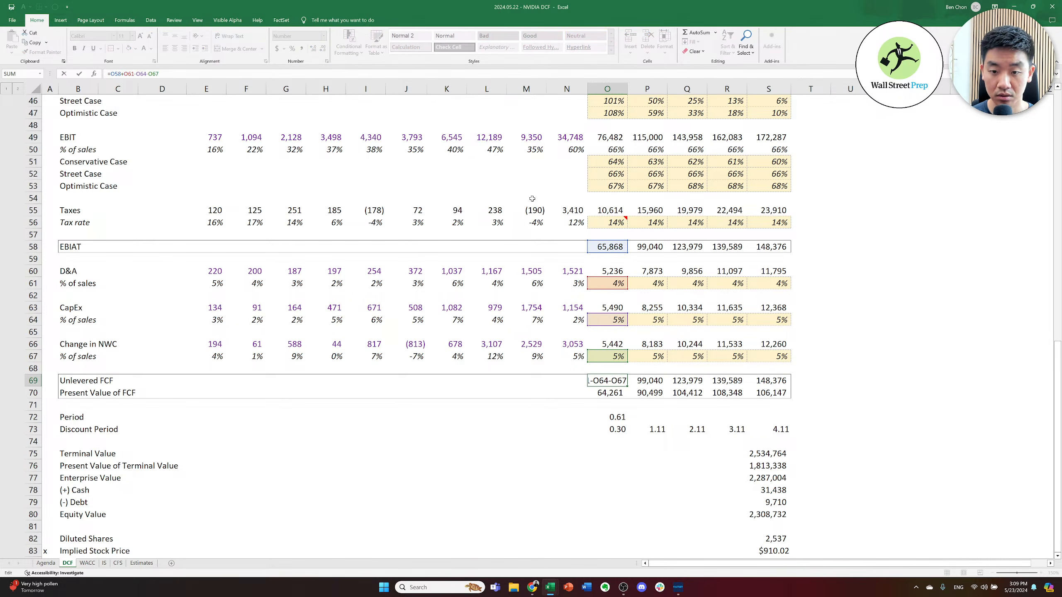
{"action": "key", "text": "Escape"}
{"action": "key", "text": "F2"}
{"action": "key", "text": "Escape"}
{"action": "key", "text": "Up"}
{"action": "key", "text": "Down"}
{"action": "key", "text": "F2"}
{"action": "key", "text": "Escape"}
{"action": "key", "text": "Right"}
{"action": "key", "text": "F2"}
{"action": "key", "text": "Escape"}
{"action": "key", "text": "Left"}
- Rewrite the 2024E Unlevered FCF formula in O69 as =O58+O60-O63-O66, using the dollar amounts for D&A, CapEx and NWC
{"action": "type", "text": "="}
{"action": "key", "text": "ctrl+Up"}
{"action": "key", "text": "ctrl+Up"}
{"action": "key", "text": "ctrl+Up"}
{"action": "key", "text": "ctrl+Up"}
{"action": "key", "text": "ctrl+Up"}
{"action": "key", "text": "ctrl+Up"}
{"action": "key", "text": "ctrl+Up"}
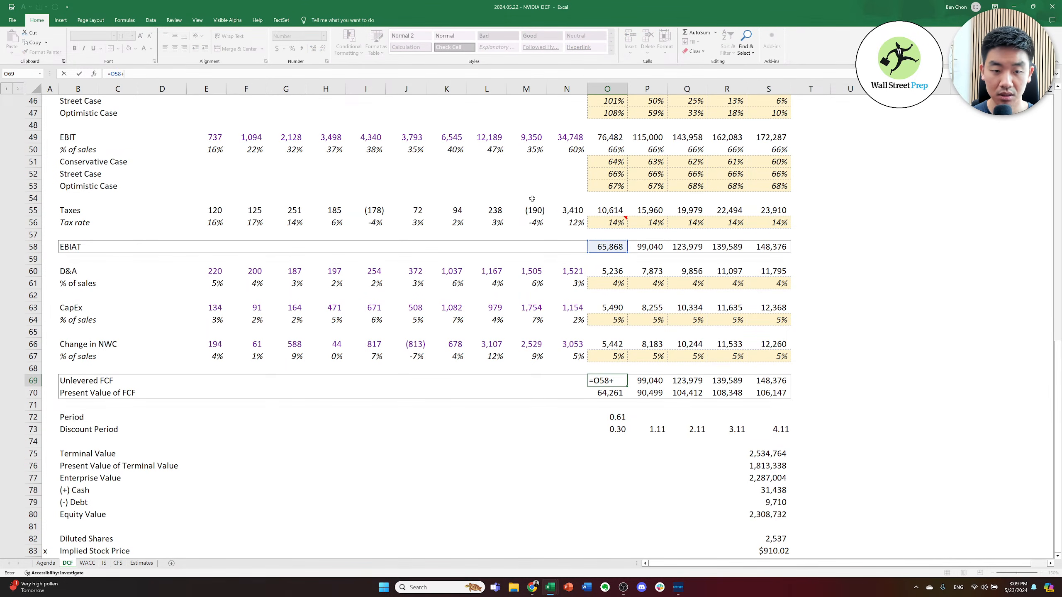
{"action": "type", "text": "+"}
{"action": "key", "text": "ctrl+Up"}
{"action": "key", "text": "ctrl+Up"}
{"action": "key", "text": "ctrl+Up"}
{"action": "key", "text": "ctrl+Up"}
{"action": "key", "text": "ctrl+Up"}
{"action": "key", "text": "ctrl+Up"}
{"action": "type", "text": "-"}
{"action": "key", "text": "ctrl+Up"}
{"action": "key", "text": "ctrl+Up"}
{"action": "key", "text": "ctrl+Up"}
{"action": "key", "text": "ctrl+Up"}
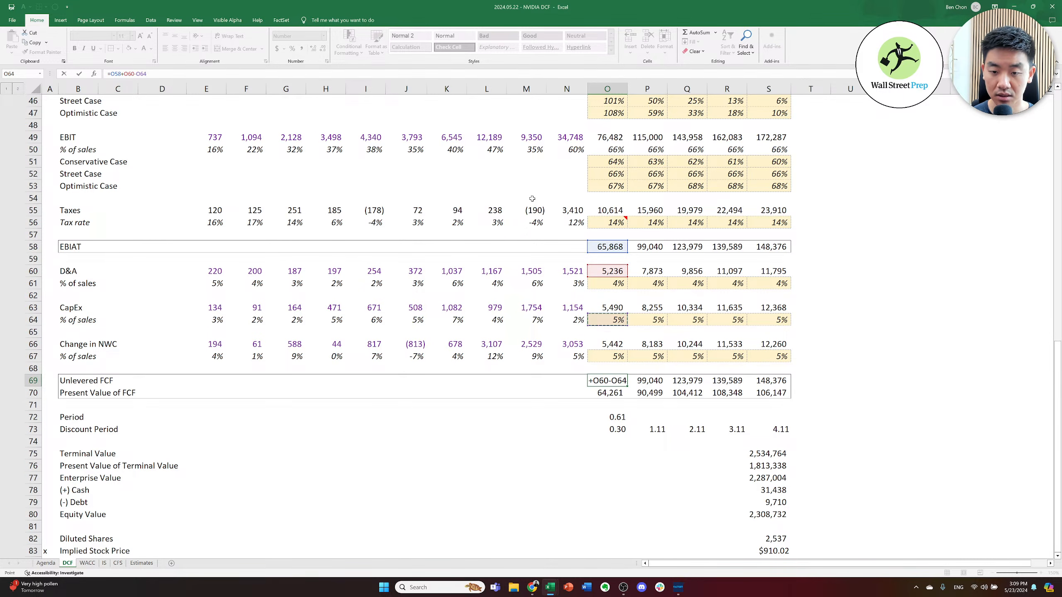
{"action": "type", "text": "-"}
{"action": "key", "text": "ctrl+Up"}
{"action": "key", "text": "ctrl+Up"}
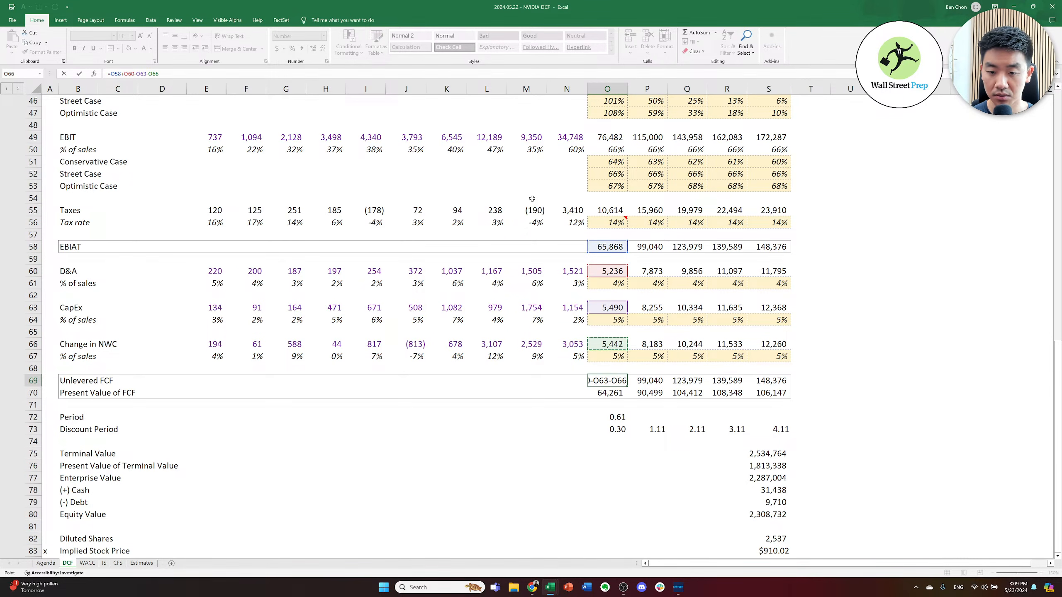
{"action": "key", "text": "ctrl+Return"}
- Copy the 2024E Unlevered FCF formula across P69:S69 for 2025E through 2028E
{"action": "key", "text": "ctrl+c"}
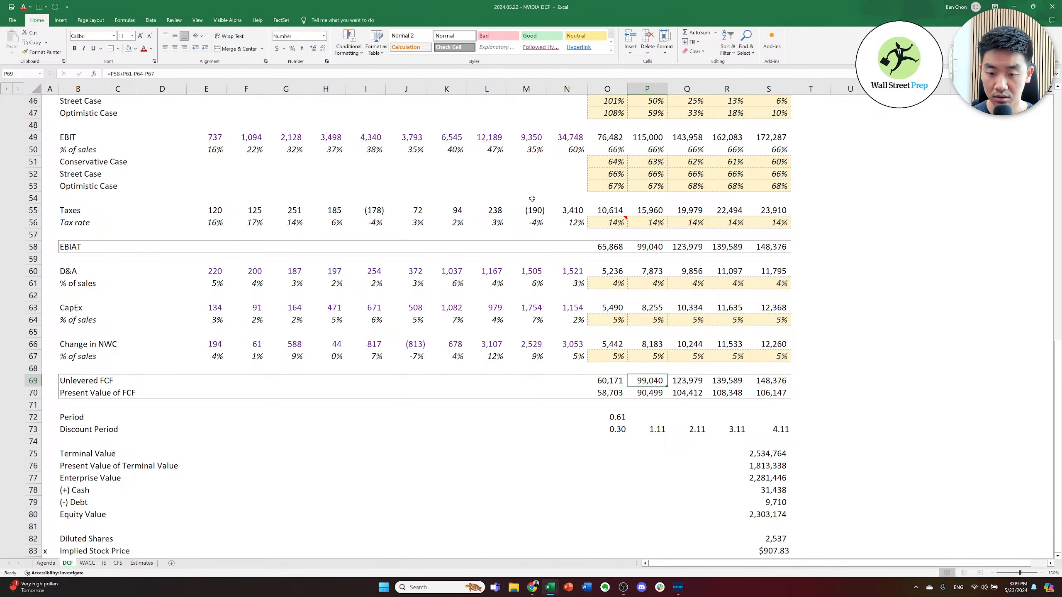
{"action": "key", "text": "ctrl+shift+Right"}
{"action": "key", "text": "ctrl+v"}
{"action": "key", "text": "Right"}
{"action": "key", "text": "Right"}
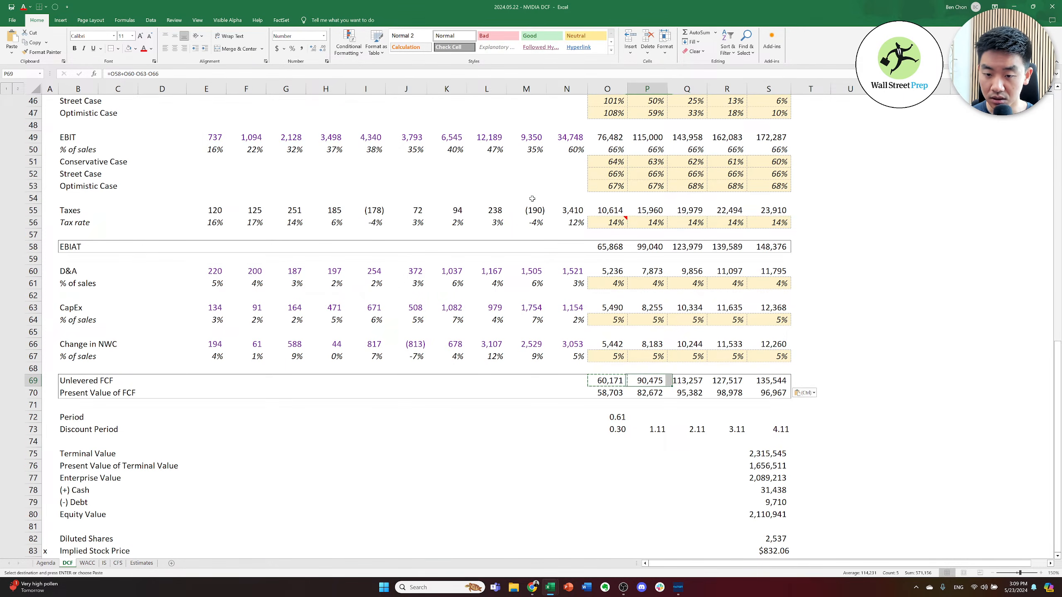
{"action": "key", "text": "Escape"}
- Check the copied Unlevered FCF formulas in P69 through S69
{"action": "key", "text": "Left"}
{"action": "key", "text": "F2"}
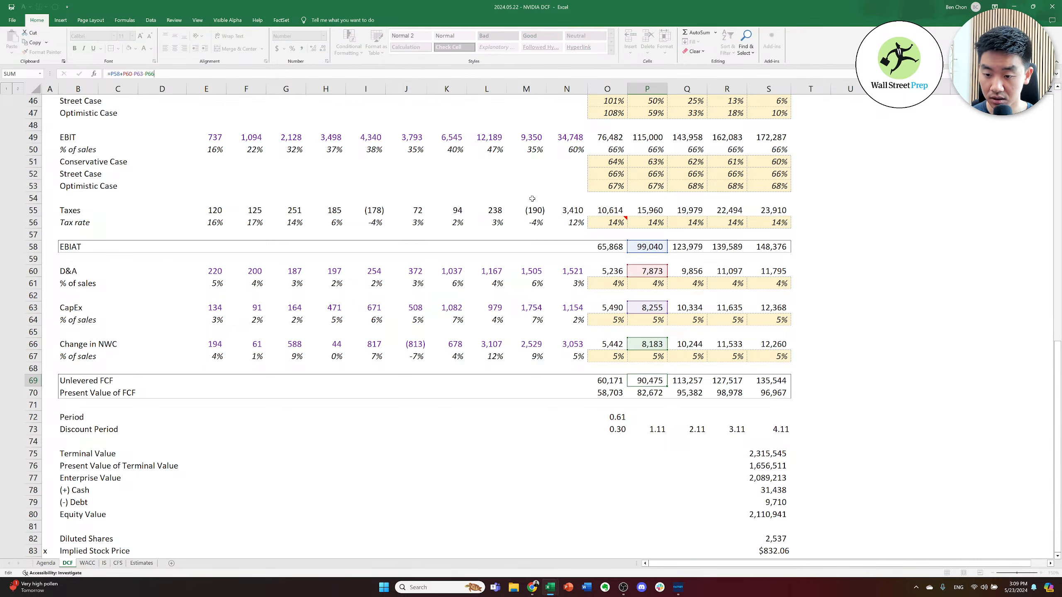
{"action": "key", "text": "Escape"}
{"action": "key", "text": "Right"}
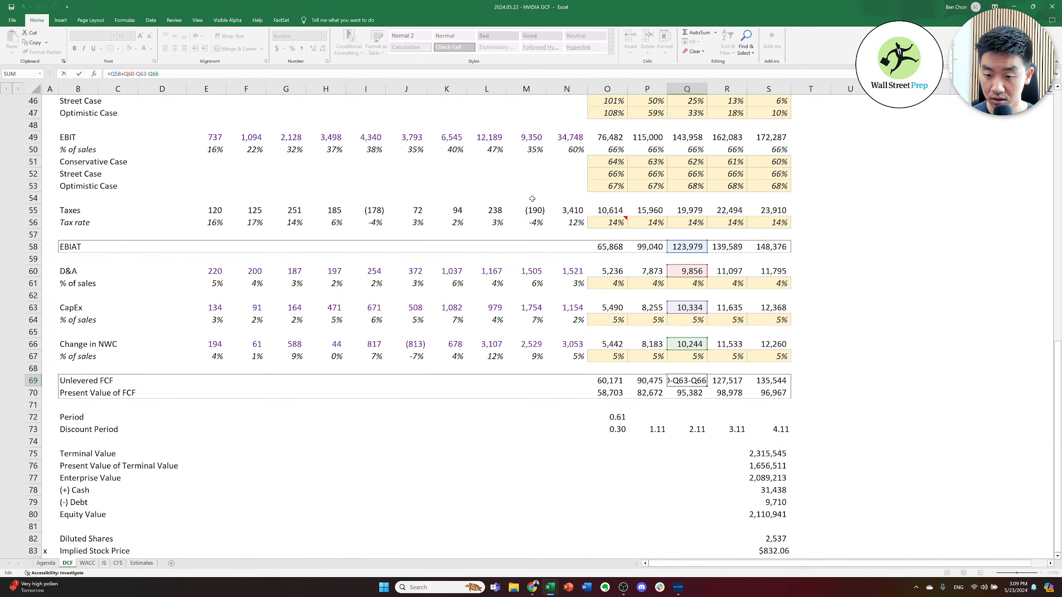
{"action": "key", "text": "Right"}
{"action": "key", "text": "F2"}
{"action": "key", "text": "Escape"}
{"action": "key", "text": "Right"}
{"action": "key", "text": "F2"}
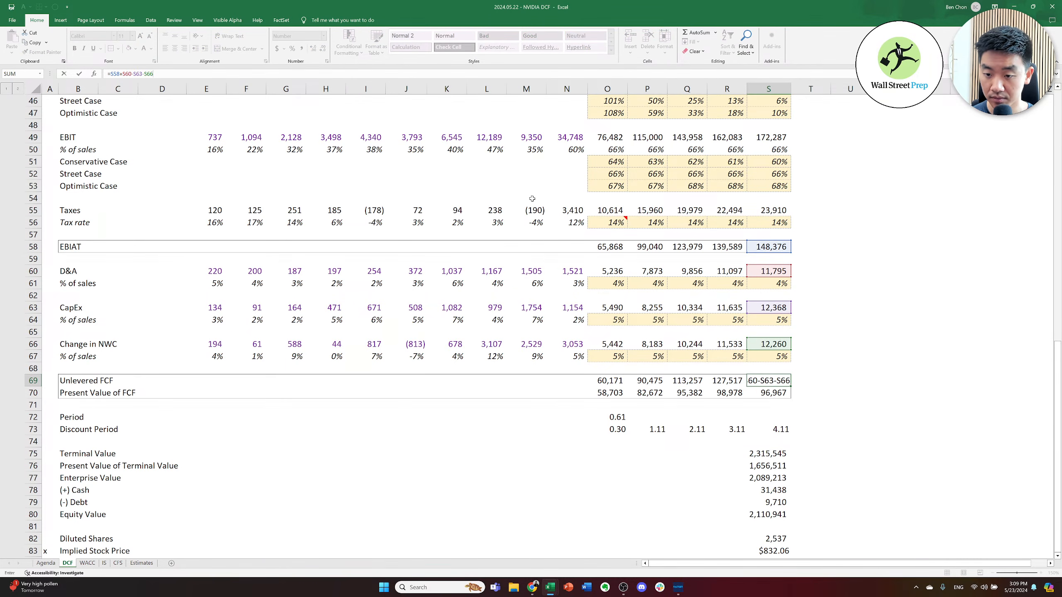
{"action": "key", "text": "Escape"}
- Inspect the Present Value of FCF formulas for 2027E and 2026E in R70 and Q70
{"action": "key", "text": "Left"}
{"action": "key", "text": "Down"}
{"action": "key", "text": "F2"}
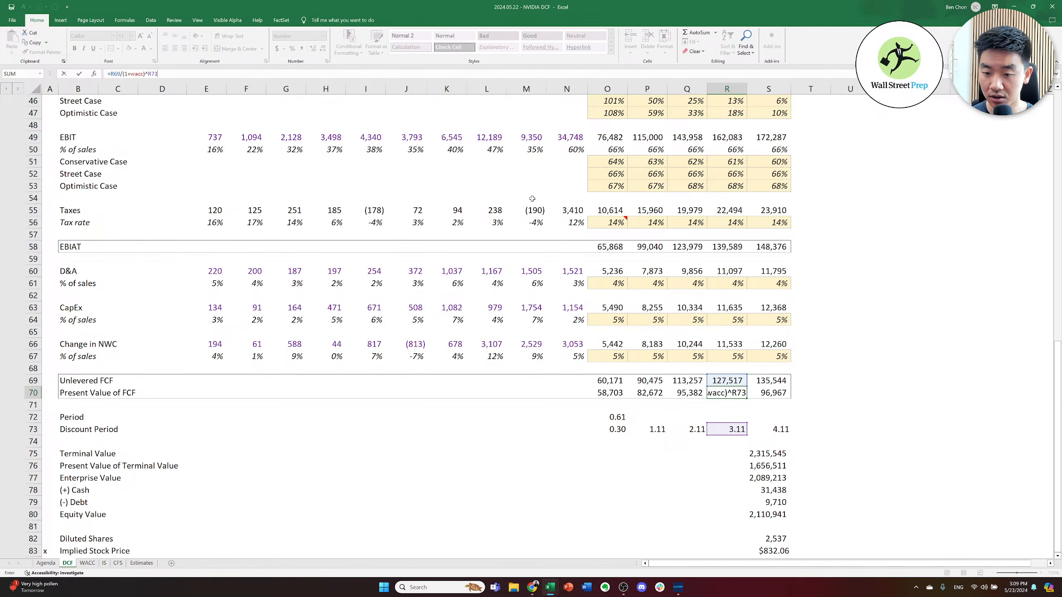
{"action": "key", "text": "Escape"}
{"action": "key", "text": "Left"}
{"action": "key", "text": "F2"}
{"action": "key", "text": "Escape"}
{"action": "key", "text": "Left"}
{"action": "key", "text": "Right"}
- Go back from the Period row through the section markers in column A to the NVIDIA DCF summary above the assumptions
{"action": "key", "text": "Right"}
{"action": "key", "text": "Down"}
{"action": "key", "text": "Down"}
{"action": "key", "text": "Left"}
{"action": "key", "text": "Left"}
{"action": "key", "text": "Left"}
{"action": "key", "text": "ctrl+Left"}
{"action": "key", "text": "Left"}
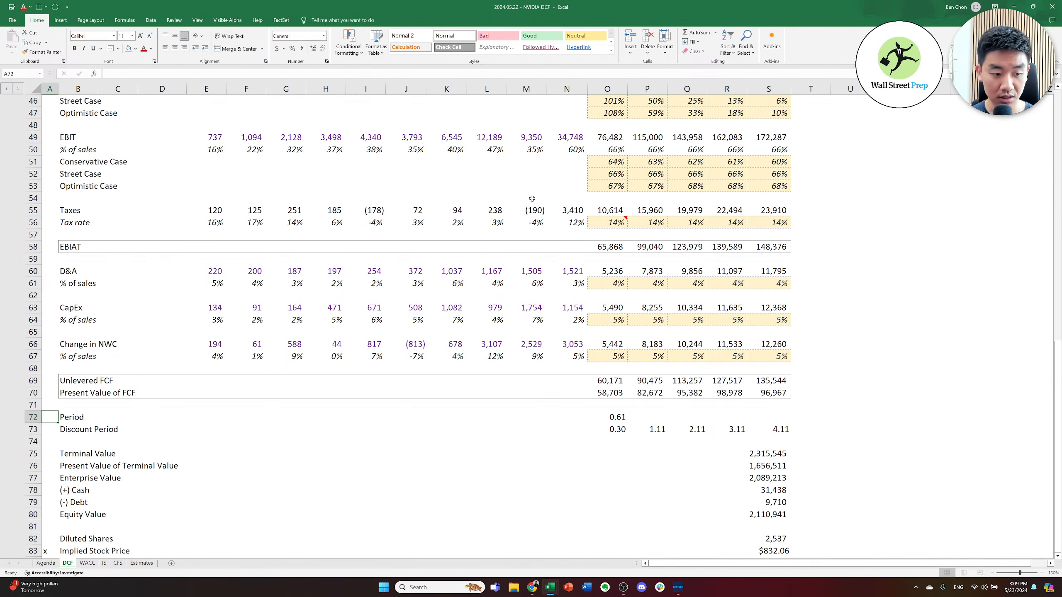
{"action": "key", "text": "ctrl+Up"}
{"action": "type", "text": "x"}
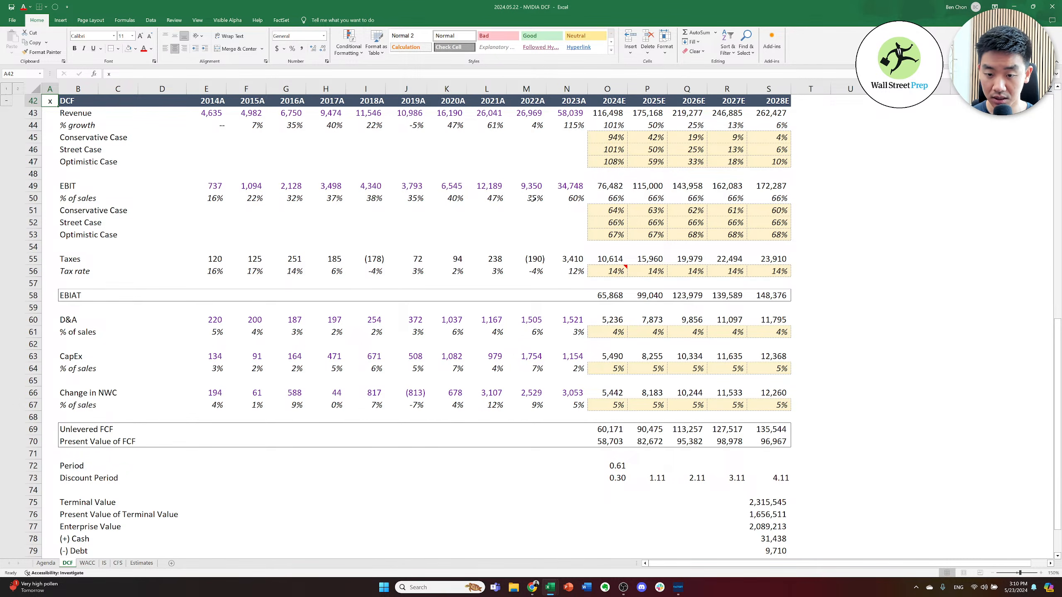
{"action": "key", "text": "ctrl+Up"}
{"action": "key", "text": "ctrl+Up"}
{"action": "key", "text": "ctrl+Up"}
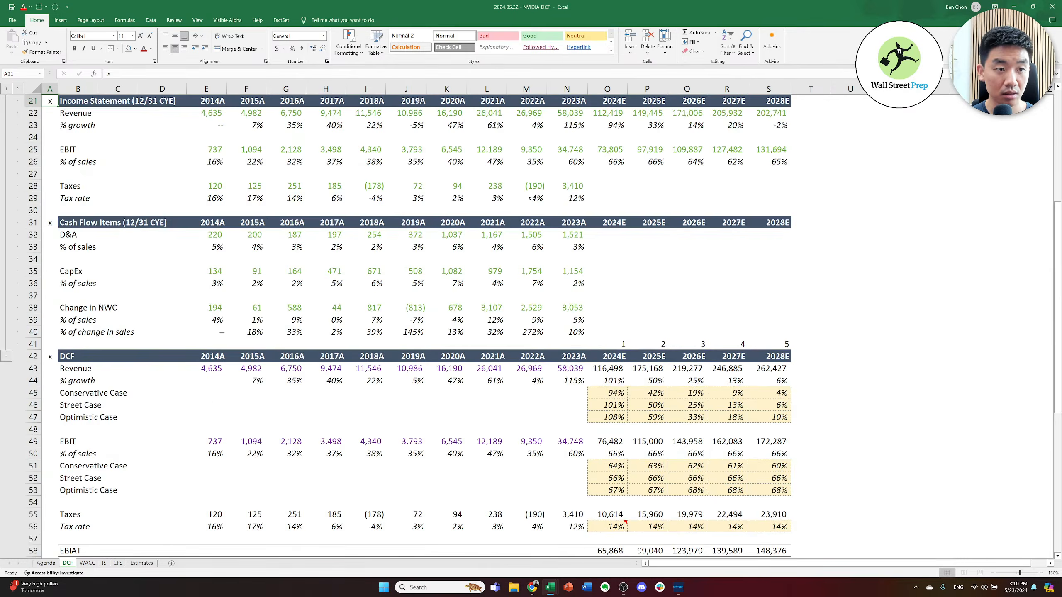
{"action": "key", "text": "ctrl+Up"}
- Examine the price summary and the scenario assumptions, going down to the Revenue switch in E12
{"action": "key", "text": "Right"}
{"action": "key", "text": "Down"}
{"action": "key", "text": "Down"}
{"action": "key", "text": "Down"}
{"action": "key", "text": "Down"}
{"action": "key", "text": "Down"}
{"action": "key", "text": "Down"}
{"action": "key", "text": "Down"}
{"action": "key", "text": "Down"}
{"action": "key", "text": "Down"}
{"action": "key", "text": "Down"}
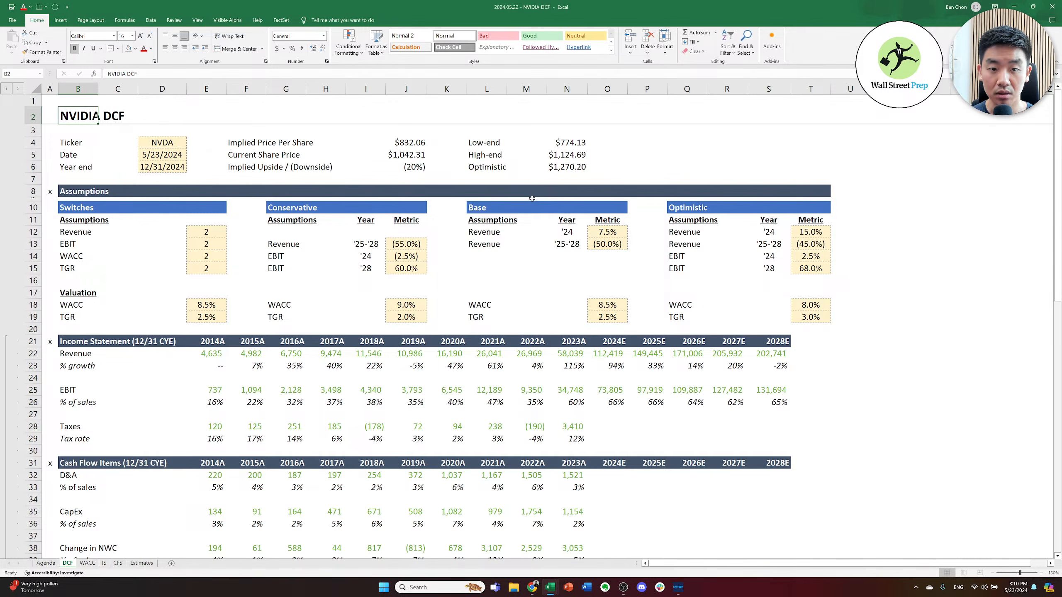
{"action": "key", "text": "Right"}
{"action": "key", "text": "Down"}
{"action": "key", "text": "Right"}
{"action": "key", "text": "Down"}
{"action": "key", "text": "Right"}
{"action": "key", "text": "Up"}
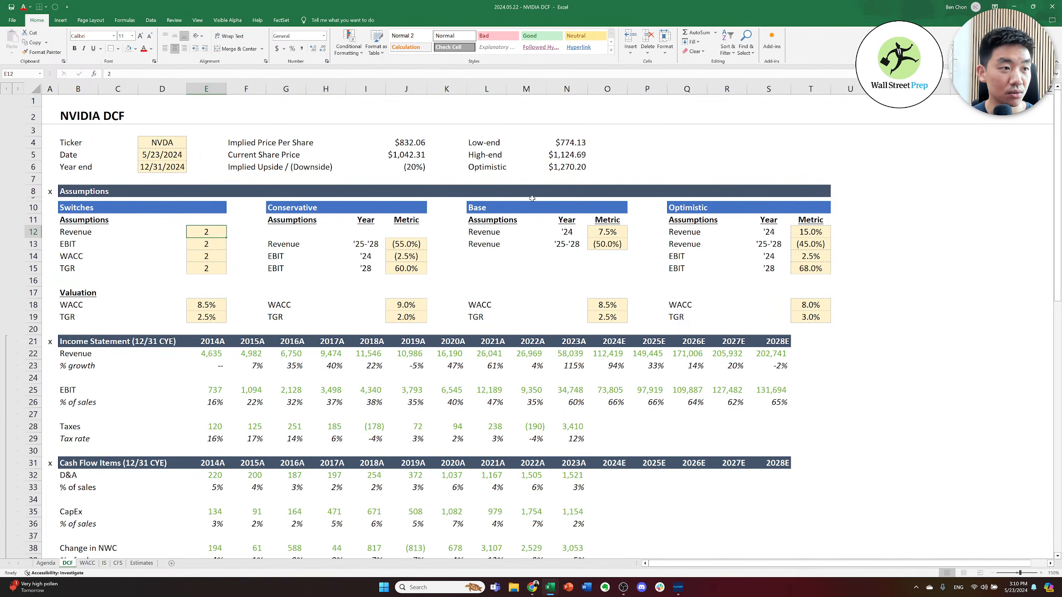
{"action": "key", "text": "Right"}
{"action": "key", "text": "Left"}
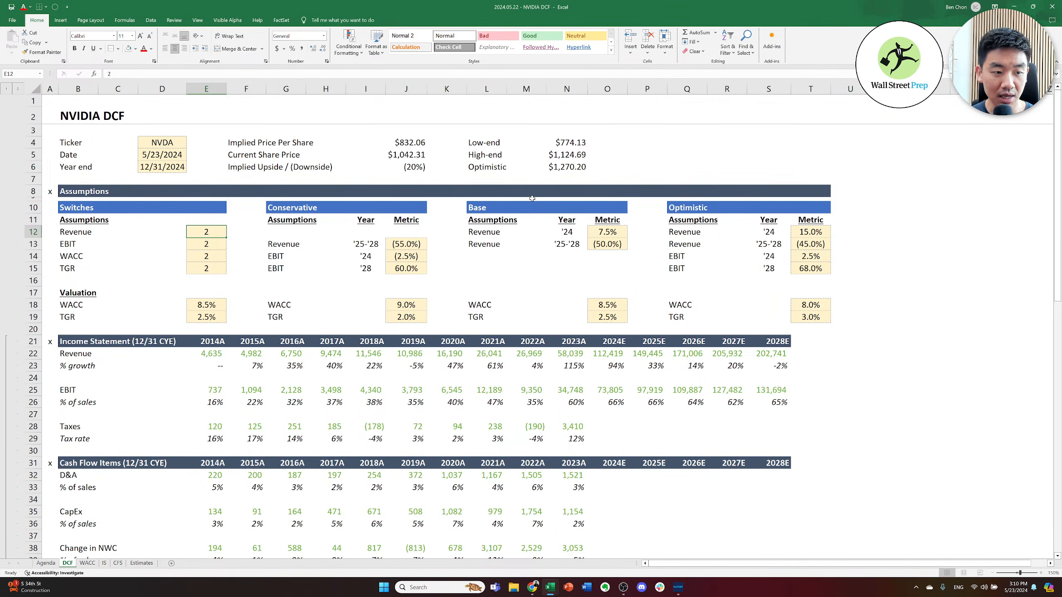
- Set the EBIT switch in E13 to 1 for the conservative case
{"action": "key", "text": "Down"}
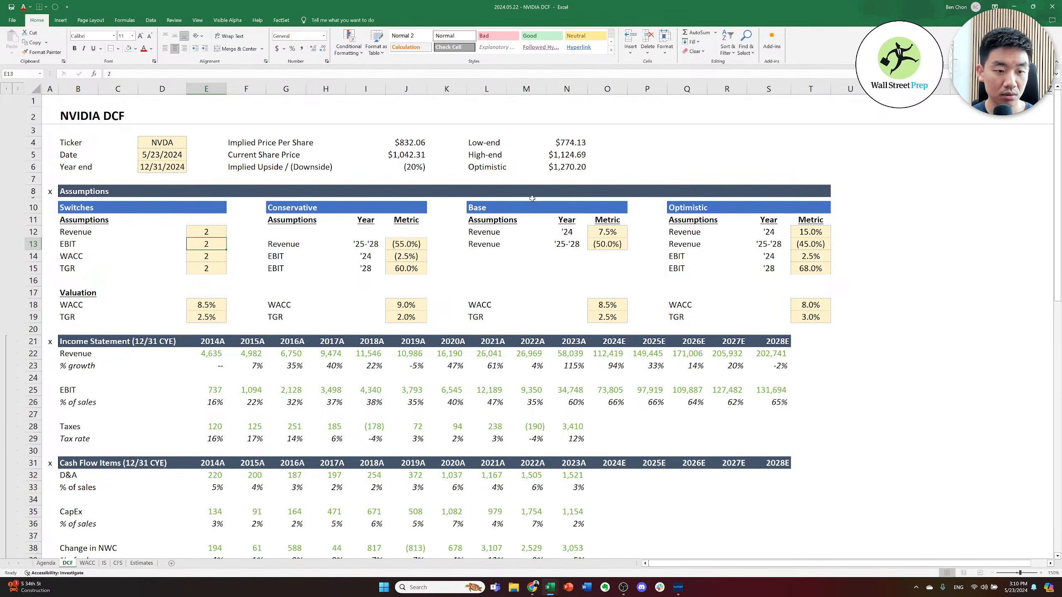
{"action": "type", "text": "1"}
{"action": "key", "text": "Return"}
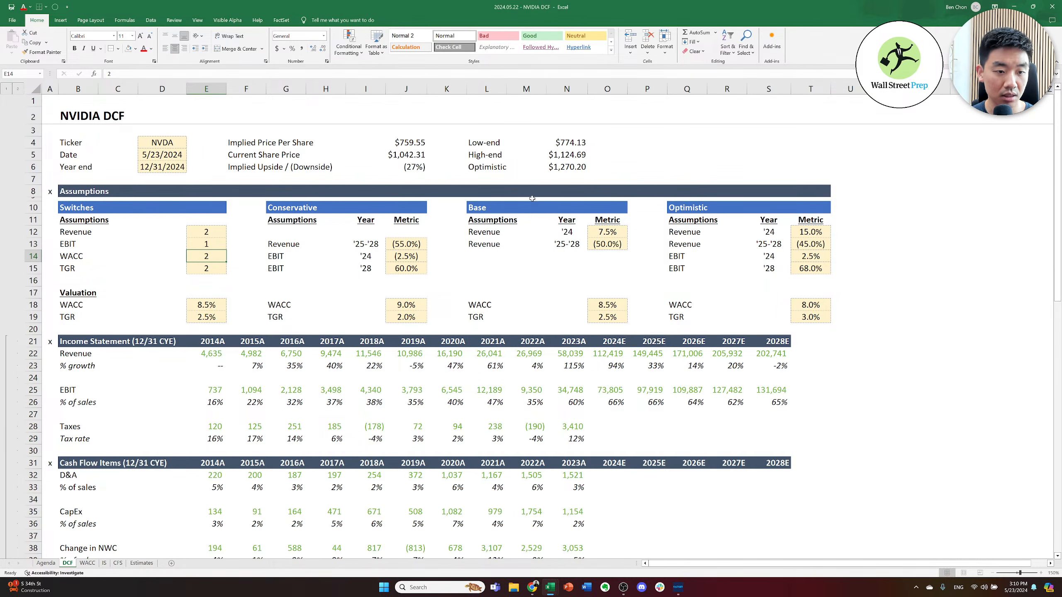
- Try the WACC switch in E14 at 3, and then set it to 1
{"action": "type", "text": "3"}
{"action": "key", "text": "Right"}
{"action": "key", "text": "Left"}
{"action": "type", "text": "1"}
{"action": "key", "text": "Right"}
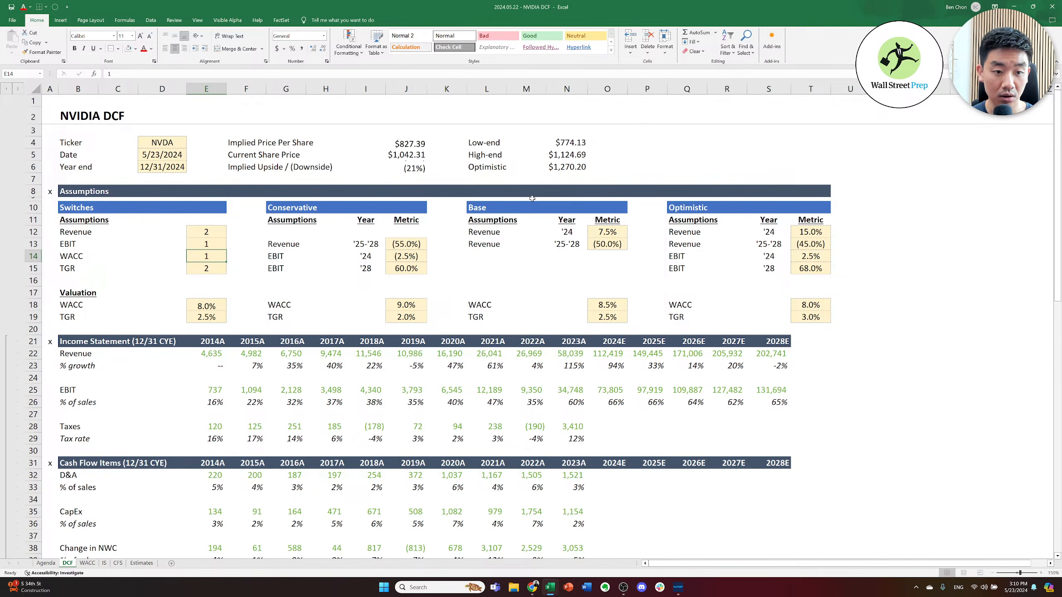
- Enter 702.17 as the Low-end share price in N4 of the NVIDIA DCF summary
{"action": "key", "text": "Right"}
{"action": "key", "text": "Right"}
{"action": "key", "text": "Right"}
{"action": "key", "text": "Right"}
{"action": "key", "text": "Right"}
{"action": "key", "text": "Right"}
{"action": "key", "text": "Right"}
{"action": "key", "text": "Up"}
{"action": "key", "text": "Up"}
{"action": "key", "text": "Right"}
{"action": "key", "text": "Up"}
{"action": "key", "text": "Up"}
{"action": "key", "text": "Up"}
{"action": "key", "text": "Right"}
{"action": "key", "text": "Up"}
{"action": "key", "text": "Up"}
{"action": "key", "text": "Up"}
{"action": "key", "text": "Up"}
{"action": "type", "text": "702.17"}
{"action": "key", "text": "Return"}
- Set the Revenue switch in E12 to 3 and the EBIT switch in E13 to 2
{"action": "key", "text": "Left"}
{"action": "key", "text": "Left"}
{"action": "key", "text": "Left"}
{"action": "key", "text": "Left"}
{"action": "key", "text": "Left"}
{"action": "key", "text": "Left"}
{"action": "key", "text": "Down"}
{"action": "key", "text": "Down"}
{"action": "key", "text": "Down"}
{"action": "key", "text": "Down"}
{"action": "key", "text": "Down"}
{"action": "key", "text": "Left"}
{"action": "key", "text": "Left"}
{"action": "key", "text": "Down"}
{"action": "key", "text": "Left"}
{"action": "type", "text": "3"}
{"action": "key", "text": "Return"}
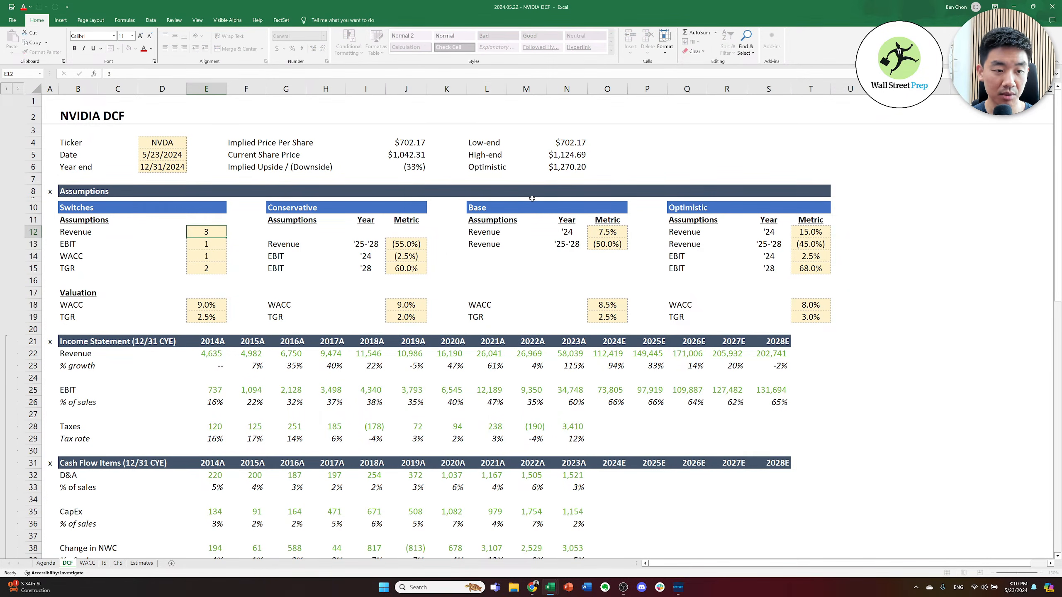
{"action": "type", "text": "2"}
{"action": "key", "text": "Return"}
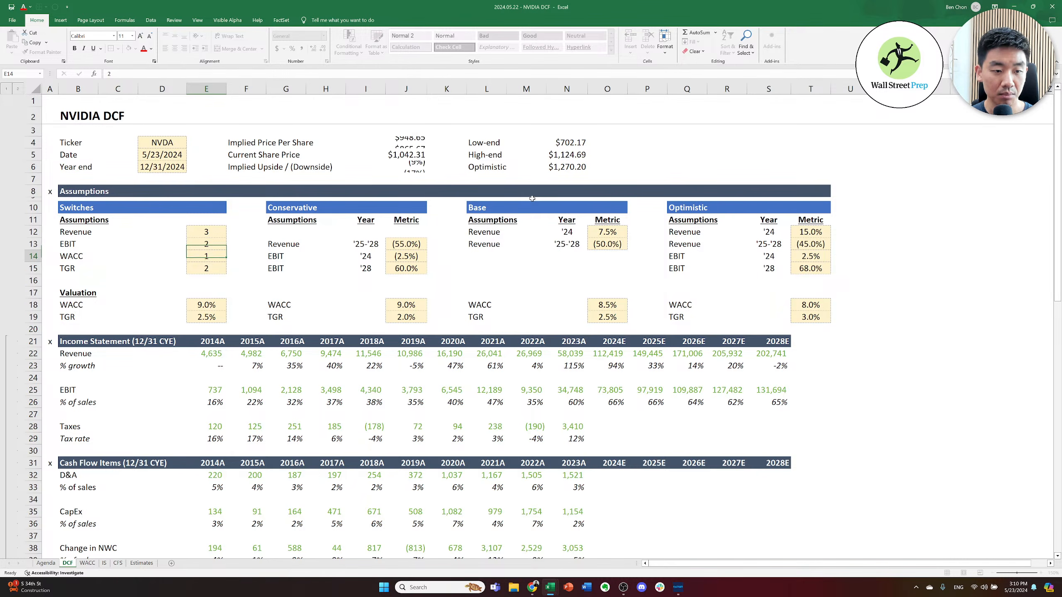
{"action": "key", "text": "Return"}
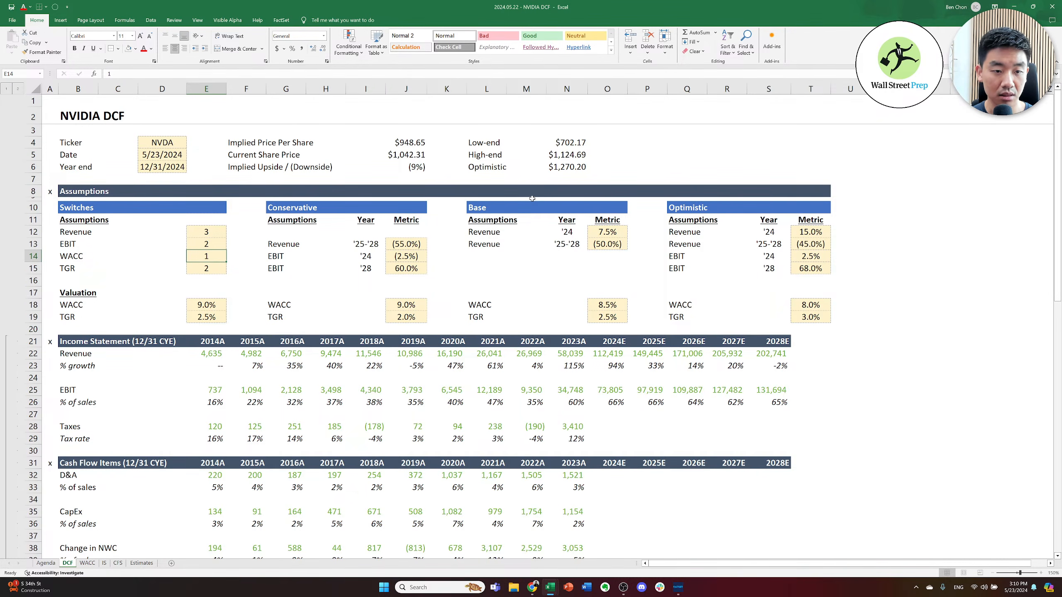
- Set the WACC switch in E14 to 3 for the optimistic case and check the implied price in the summary
{"action": "type", "text": "3"}
{"action": "key", "text": "Return"}
{"action": "key", "text": "Right"}
{"action": "key", "text": "Right"}
{"action": "key", "text": "Right"}
{"action": "key", "text": "Right"}
{"action": "key", "text": "Right"}
{"action": "key", "text": "Right"}
{"action": "key", "text": "Up"}
{"action": "key", "text": "Up"}
{"action": "key", "text": "Right"}
{"action": "key", "text": "Up"}
{"action": "key", "text": "Right"}
{"action": "key", "text": "Up"}
{"action": "key", "text": "Right"}
{"action": "key", "text": "Up"}
{"action": "key", "text": "Up"}
{"action": "key", "text": "Up"}
{"action": "key", "text": "Left"}
{"action": "key", "text": "Left"}
{"action": "key", "text": "Down"}
{"action": "key", "text": "Down"}
{"action": "key", "text": "Down"}
{"action": "key", "text": "Down"}
{"action": "key", "text": "Down"}
{"action": "key", "text": "Left"}
{"action": "key", "text": "Left"}
{"action": "key", "text": "Left"}
{"action": "key", "text": "Left"}
{"action": "key", "text": "Left"}
{"action": "key", "text": "Left"}
{"action": "key", "text": "Left"}
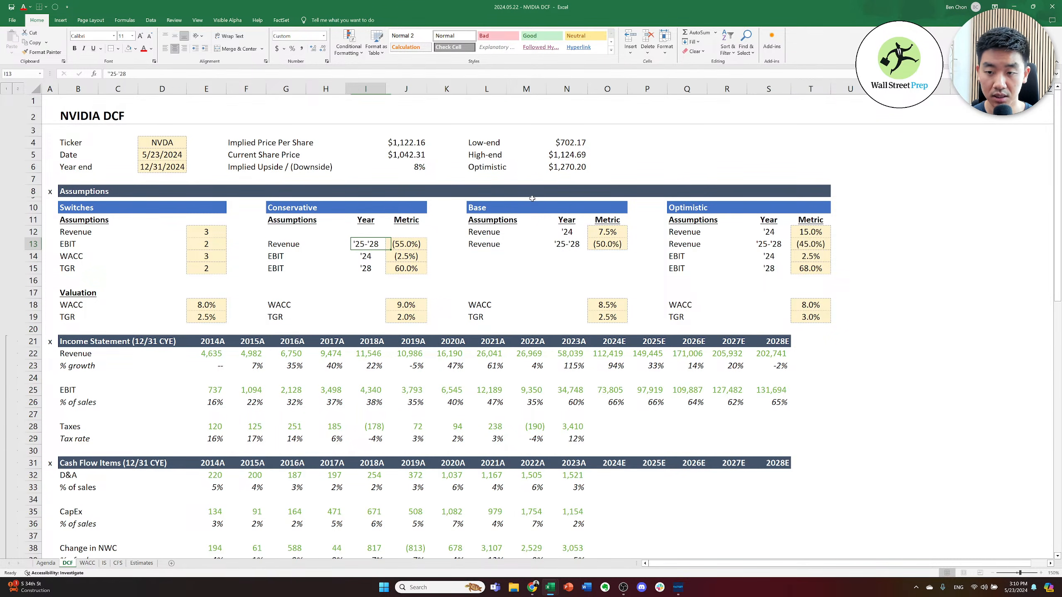
- Set the WACC switch in E14 to 2 and enter 1,122.16 as the High-end share price in N5
{"action": "key", "text": "Down"}
{"action": "type", "text": "2"}
{"action": "key", "text": "Right"}
{"action": "key", "text": "Right"}
{"action": "key", "text": "Right"}
{"action": "key", "text": "Right"}
{"action": "key", "text": "Right"}
{"action": "key", "text": "Right"}
{"action": "key", "text": "Right"}
{"action": "key", "text": "Up"}
{"action": "key", "text": "Right"}
{"action": "key", "text": "Up"}
{"action": "key", "text": "Up"}
{"action": "key", "text": "Right"}
{"action": "key", "text": "Up"}
{"action": "key", "text": "Up"}
{"action": "key", "text": "Right"}
{"action": "key", "text": "Up"}
{"action": "key", "text": "Left"}
{"action": "key", "text": "Up"}
{"action": "key", "text": "Up"}
{"action": "type", "text": "1,122.16"}
{"action": "key", "text": "Return"}
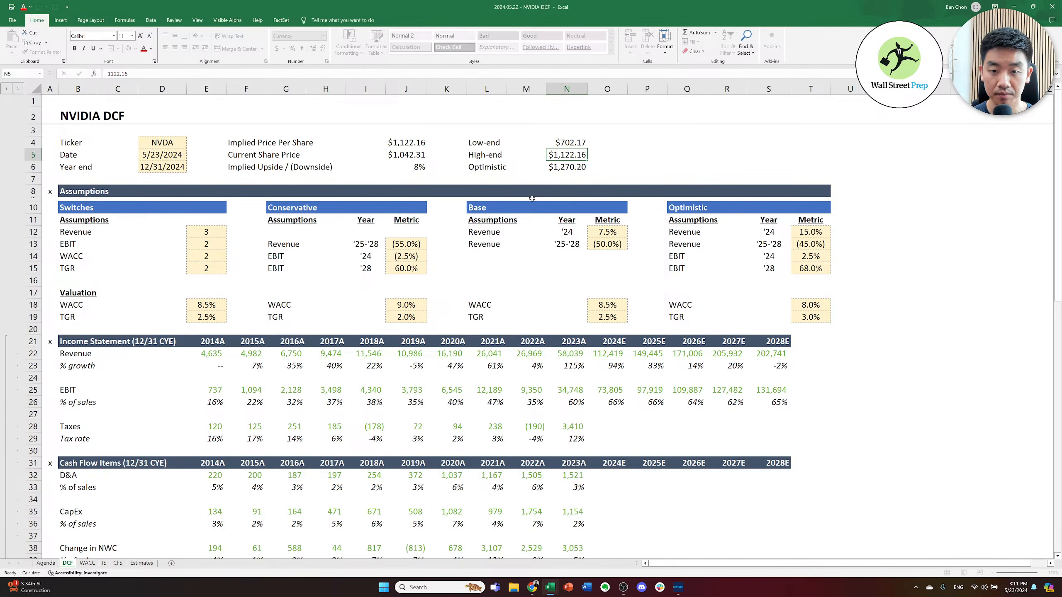
- Set both the EBIT switch in E13 and the WACC switch in E14 to 3 for the optimistic case
{"action": "key", "text": "Left"}
{"action": "key", "text": "Left"}
{"action": "key", "text": "Left"}
{"action": "key", "text": "Left"}
{"action": "key", "text": "Left"}
{"action": "key", "text": "Down"}
{"action": "key", "text": "Down"}
{"action": "key", "text": "Down"}
{"action": "key", "text": "Left"}
{"action": "key", "text": "Left"}
{"action": "key", "text": "Left"}
{"action": "key", "text": "Left"}
{"action": "key", "text": "Down"}
{"action": "key", "text": "Down"}
{"action": "key", "text": "Down"}
{"action": "type", "text": "3"}
{"action": "key", "text": "Return"}
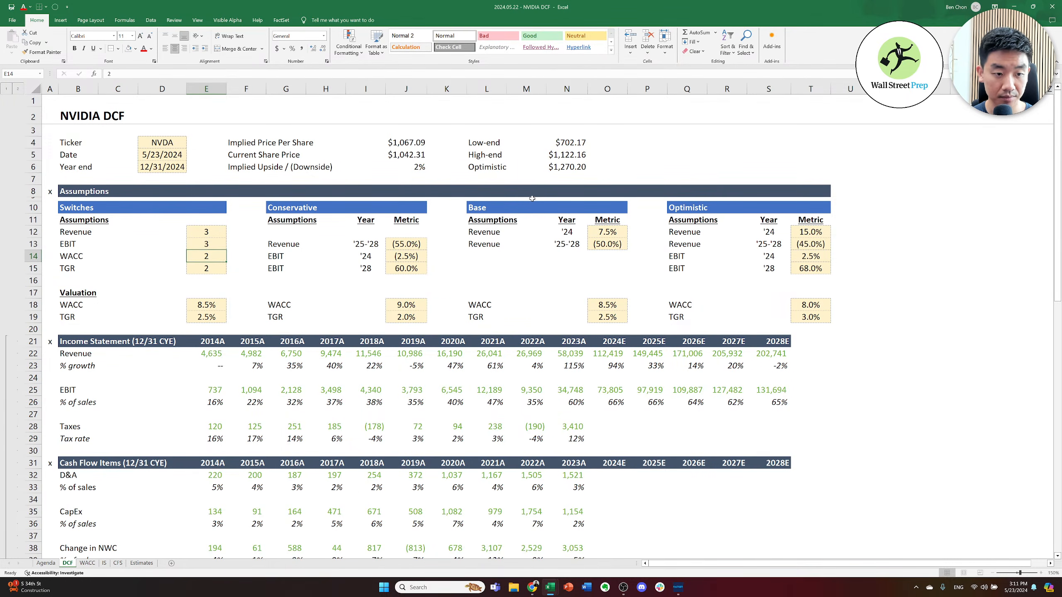
{"action": "type", "text": "3"}
{"action": "key", "text": "Return"}
- Check the Implied Price Per Share against the Optimistic share price recorded in N6
{"action": "key", "text": "Right"}
{"action": "key", "text": "Right"}
{"action": "key", "text": "Right"}
{"action": "key", "text": "Up"}
{"action": "key", "text": "Right"}
{"action": "key", "text": "Up"}
{"action": "key", "text": "Right"}
{"action": "key", "text": "Up"}
{"action": "key", "text": "Right"}
{"action": "key", "text": "Up"}
{"action": "key", "text": "Right"}
{"action": "key", "text": "Up"}
{"action": "key", "text": "Right"}
{"action": "key", "text": "Up"}
{"action": "key", "text": "Right"}
{"action": "key", "text": "Up"}
{"action": "key", "text": "Up"}
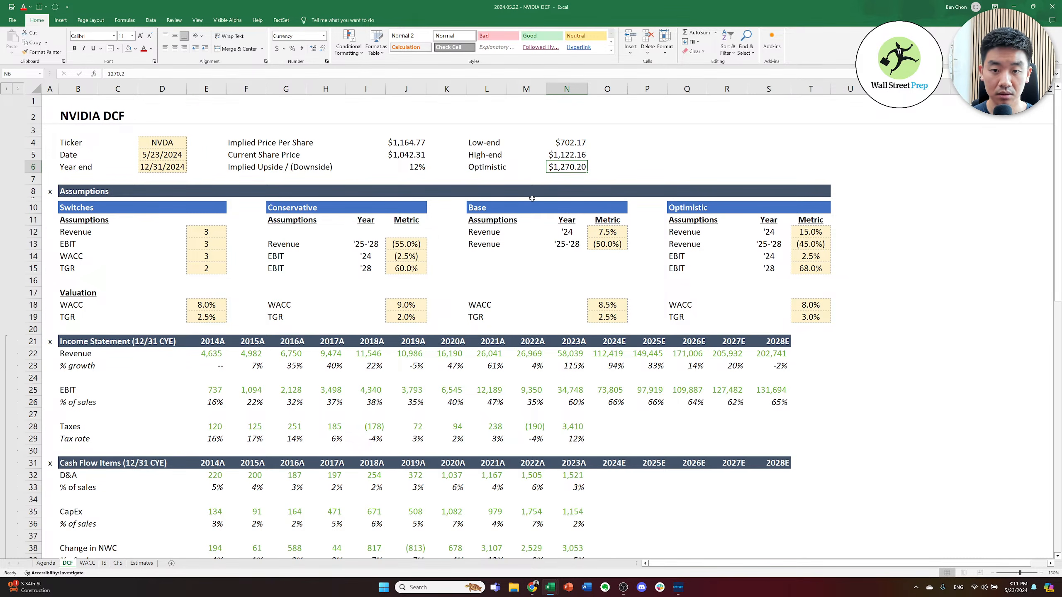
- Set the TGR switch in E15 to 3 for the optimistic case
{"action": "key", "text": "Left"}
{"action": "key", "text": "Left"}
{"action": "key", "text": "Left"}
{"action": "key", "text": "Left"}
{"action": "key", "text": "Left"}
{"action": "key", "text": "Left"}
{"action": "key", "text": "Left"}
{"action": "key", "text": "Left"}
{"action": "key", "text": "Left"}
{"action": "key", "text": "Left"}
{"action": "key", "text": "Left"}
{"action": "key", "text": "Left"}
{"action": "key", "text": "Down"}
{"action": "key", "text": "Down"}
{"action": "key", "text": "Down"}
{"action": "key", "text": "Down"}
{"action": "key", "text": "Down"}
{"action": "key", "text": "Down"}
{"action": "key", "text": "Down"}
{"action": "key", "text": "Right"}
{"action": "key", "text": "Right"}
{"action": "key", "text": "Right"}
{"action": "key", "text": "Down"}
- Enter 1,264.69 as the Optimistic share price in N6 of the summary
{"action": "key", "text": "Right"}
{"action": "key", "text": "Right"}
{"action": "key", "text": "Right"}
{"action": "key", "text": "Right"}
{"action": "key", "text": "Right"}
{"action": "key", "text": "Right"}
{"action": "key", "text": "Right"}
{"action": "key", "text": "Right"}
{"action": "key", "text": "Up"}
{"action": "key", "text": "Up"}
{"action": "key", "text": "Up"}
{"action": "key", "text": "Up"}
{"action": "key", "text": "Up"}
{"action": "key", "text": "Up"}
{"action": "key", "text": "Up"}
{"action": "key", "text": "Right"}
{"action": "key", "text": "Up"}
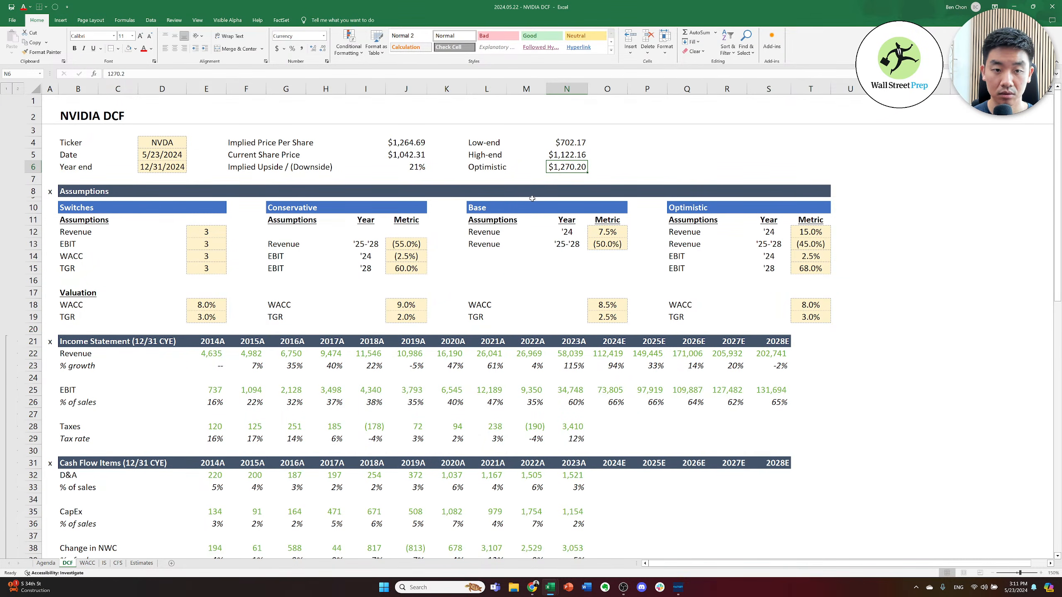
{"action": "type", "text": "1,26"}
{"action": "type", "text": "4.69"}
{"action": "key", "text": "ctrl+Return"}
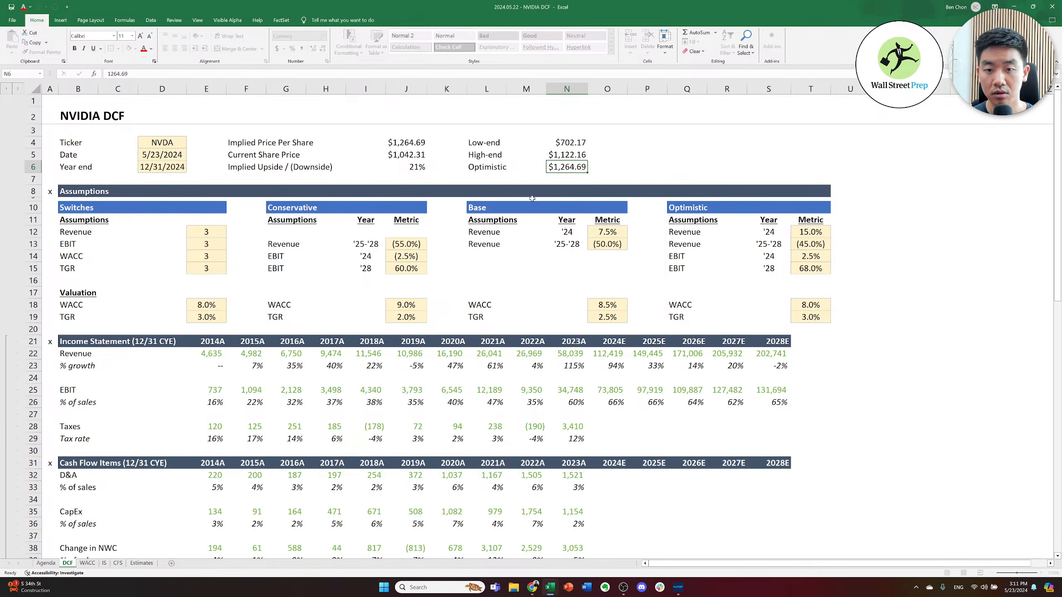
- Return to cell A1 of the DCF sheet and switch away from the finished workbook
{"action": "key", "text": "Up"}
{"action": "key", "text": "Right"}
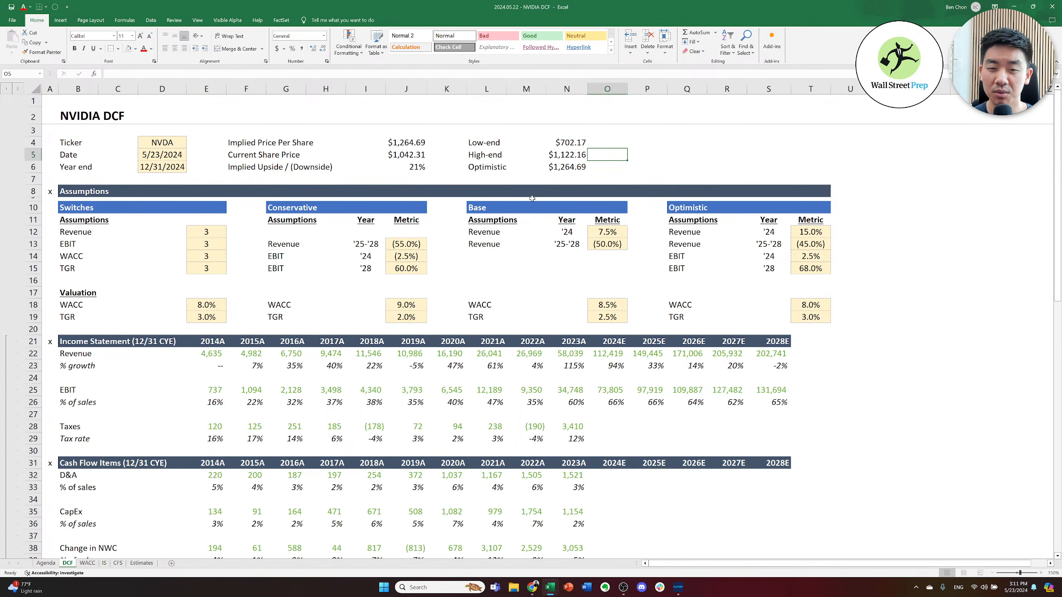
{"action": "key", "text": "ctrl+Left"}
{"action": "key", "text": "ctrl+Up"}
{"action": "key", "text": "ctrl+Left"}
{"action": "key", "text": "ctrl+Home"}
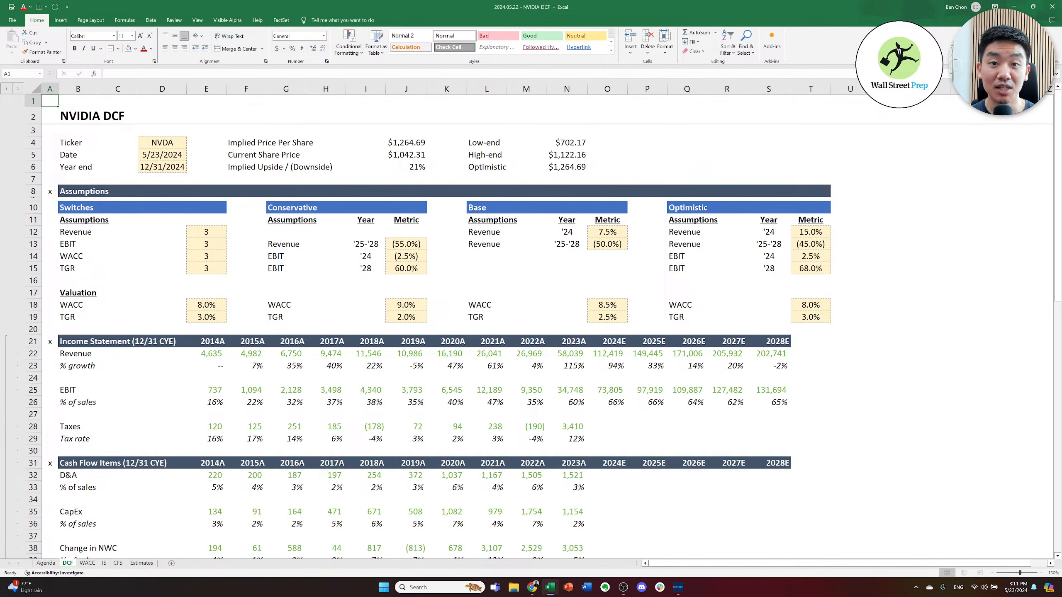
{"action": "key", "text": "alt+Tab"}
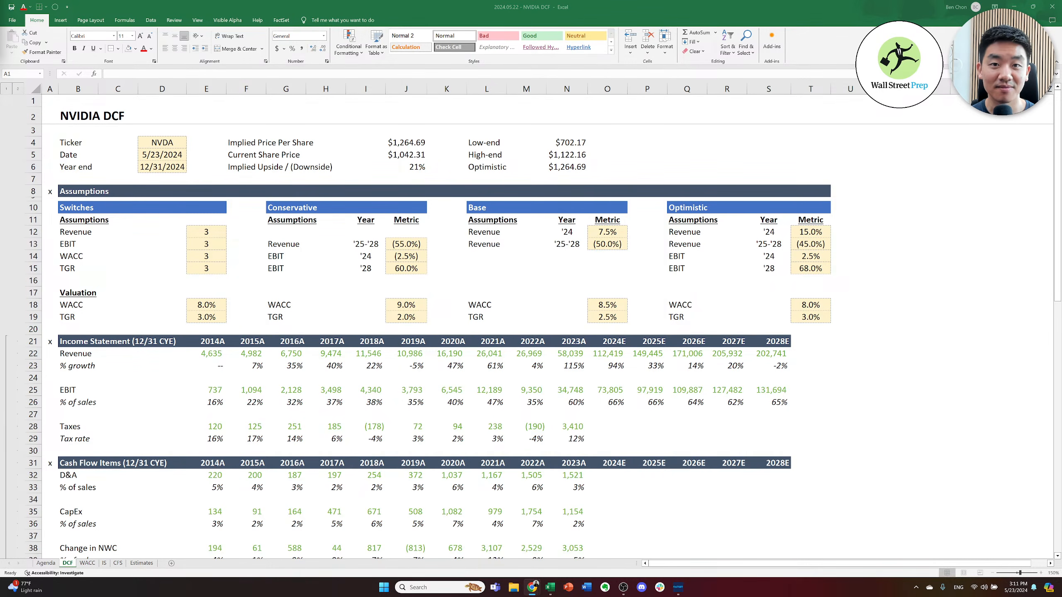